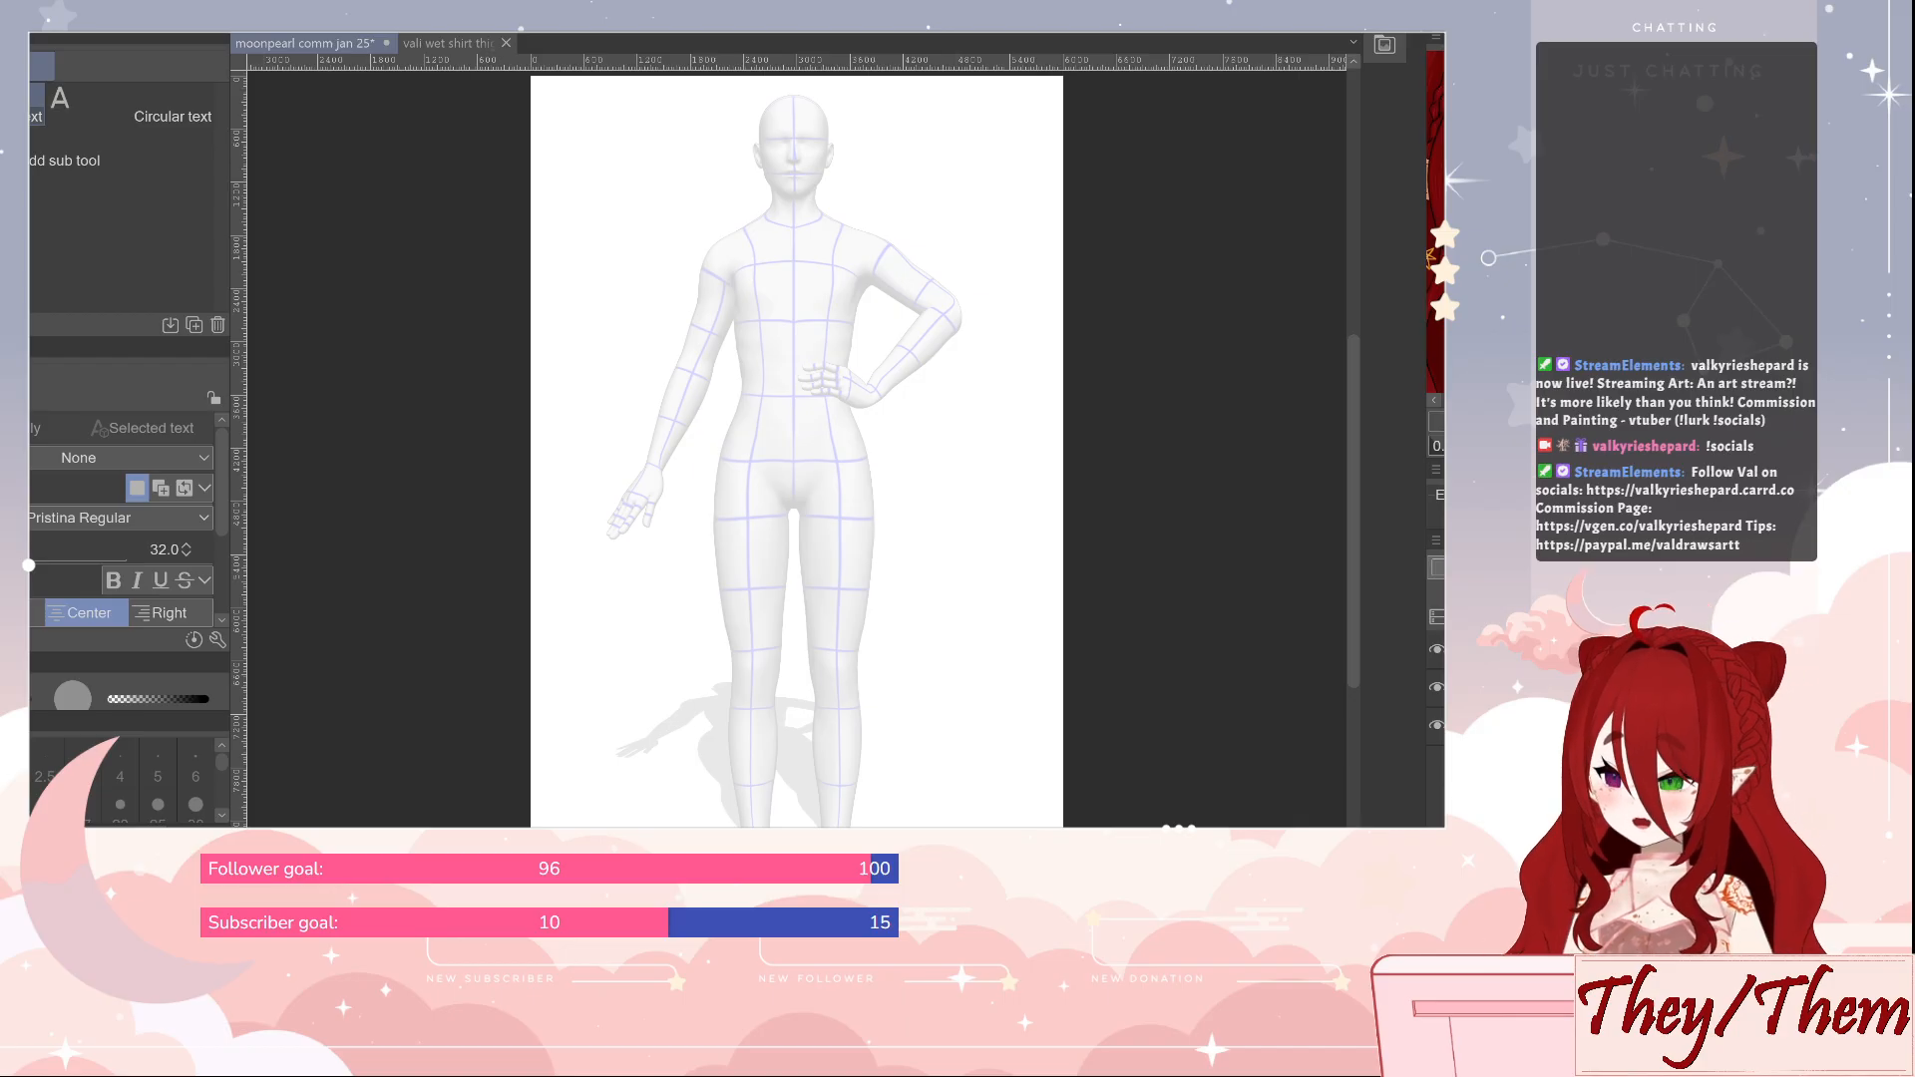
Ready the Real G-Pen for sketching and increase its brush size to 15
key("t")
key("p")
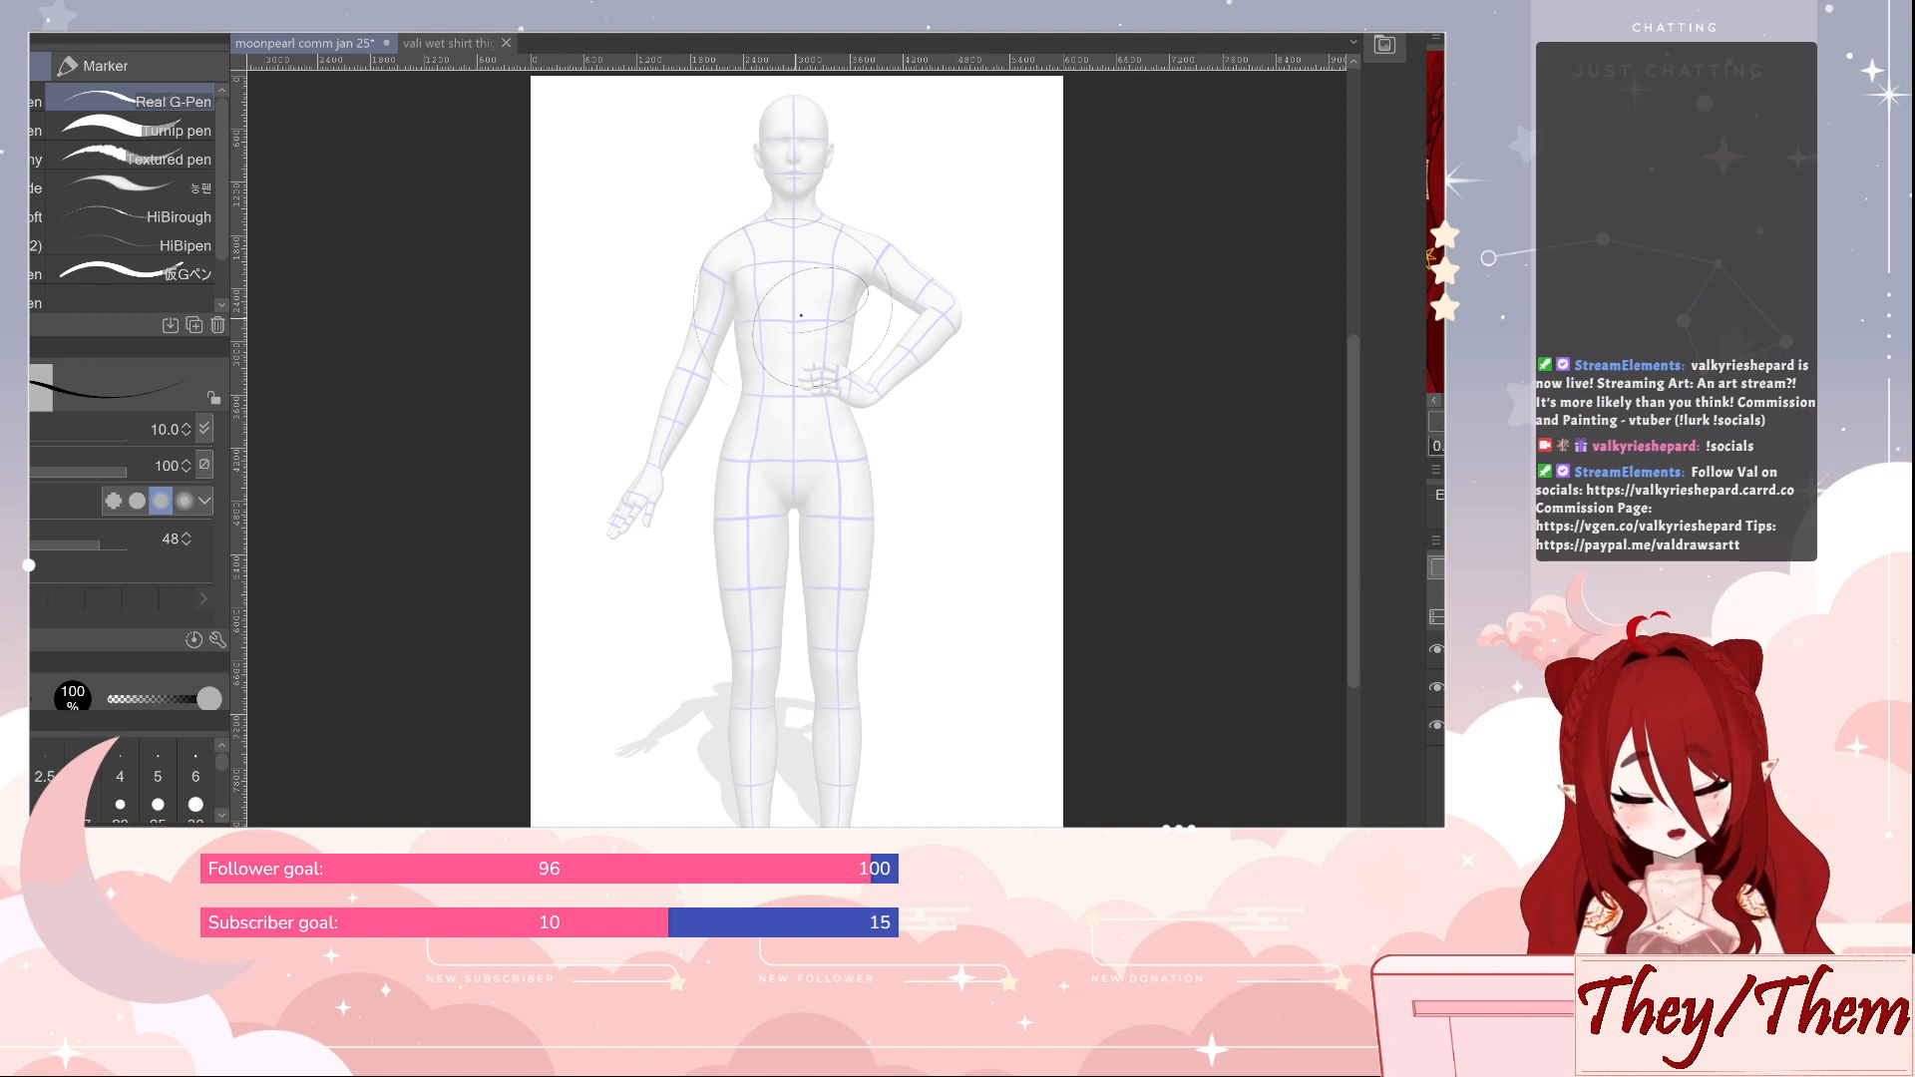
key("bracketright")
key("bracketright")
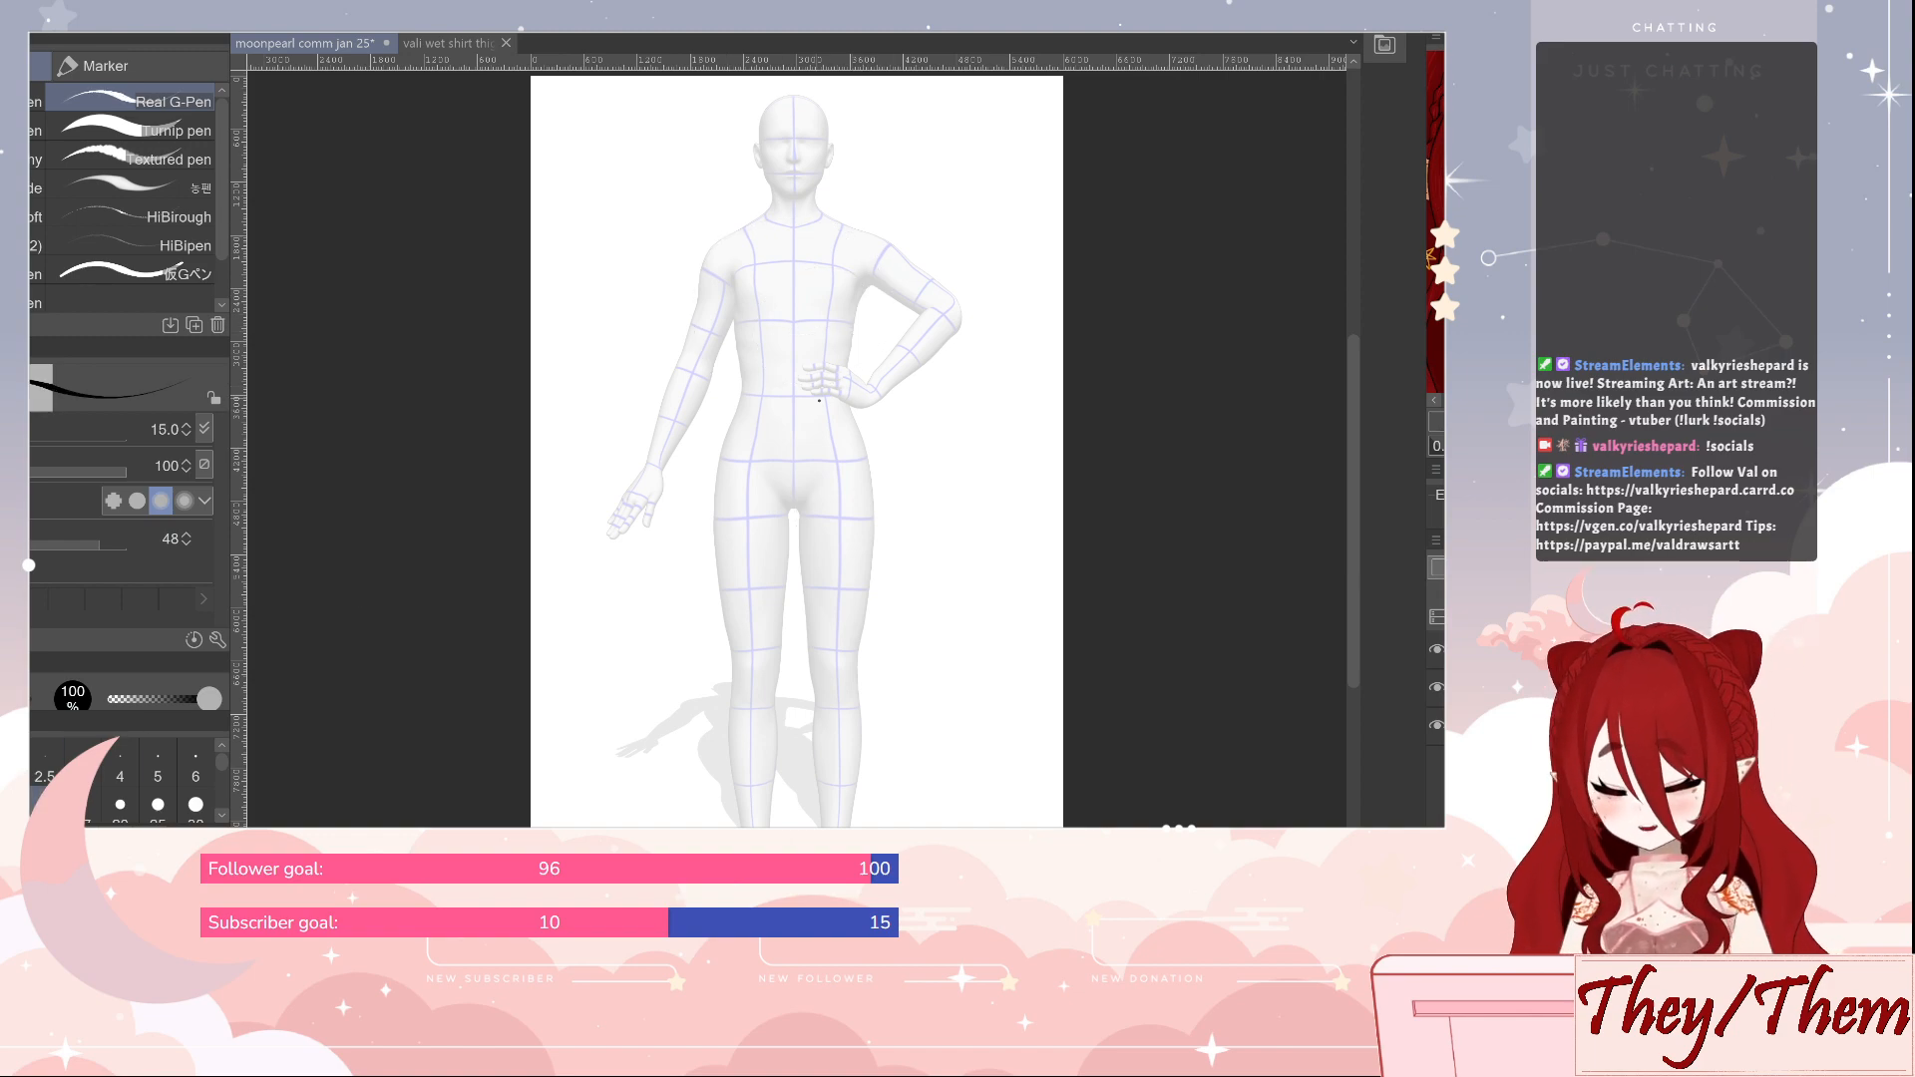
Try loose freehand spiral strokes over the mannequin's torso, undoing each one
mouse_move(726, 435)
left_mouse_down()
mouse_move(724, 243)
mouse_move(785, 294)
left_mouse_up()
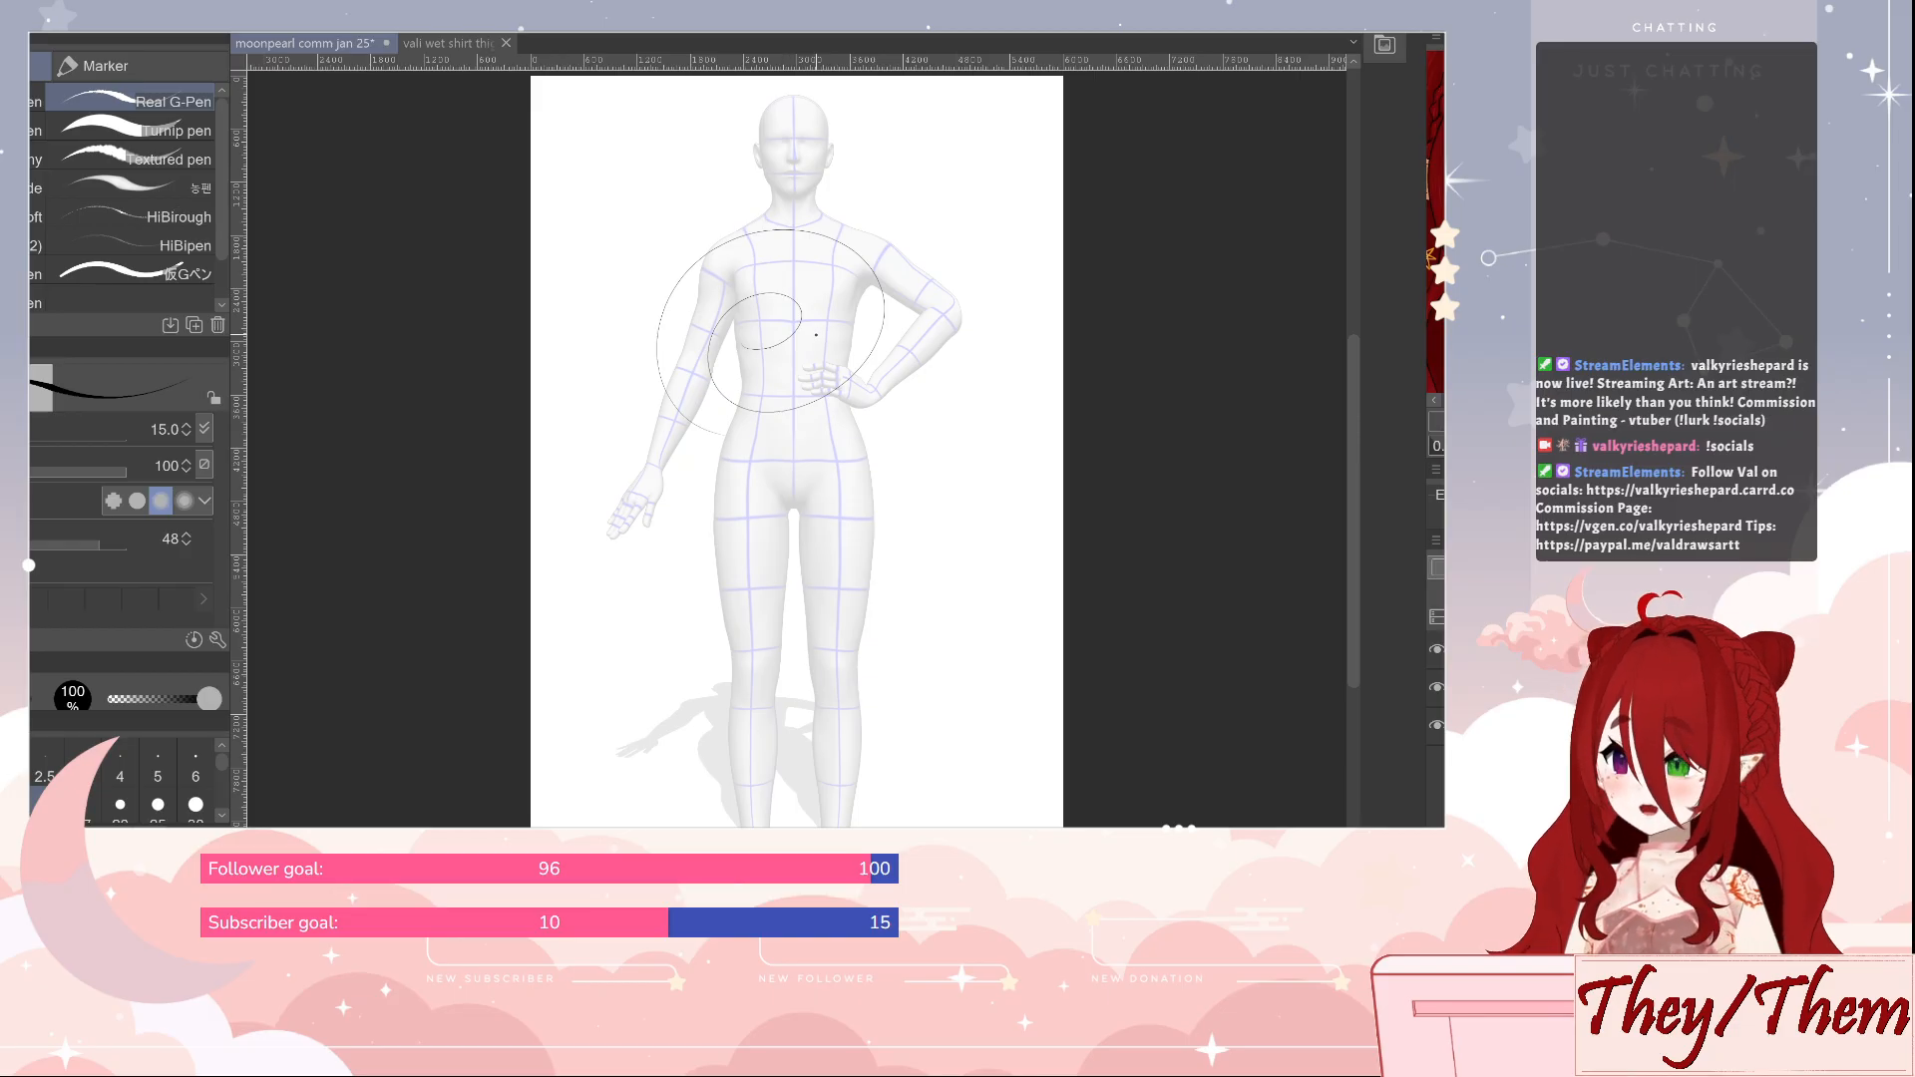
key("ctrl+z")
mouse_move(760, 415)
left_mouse_down()
mouse_move(638, 210)
mouse_move(872, 258)
mouse_move(680, 345)
mouse_move(804, 298)
mouse_move(733, 293)
left_mouse_up()
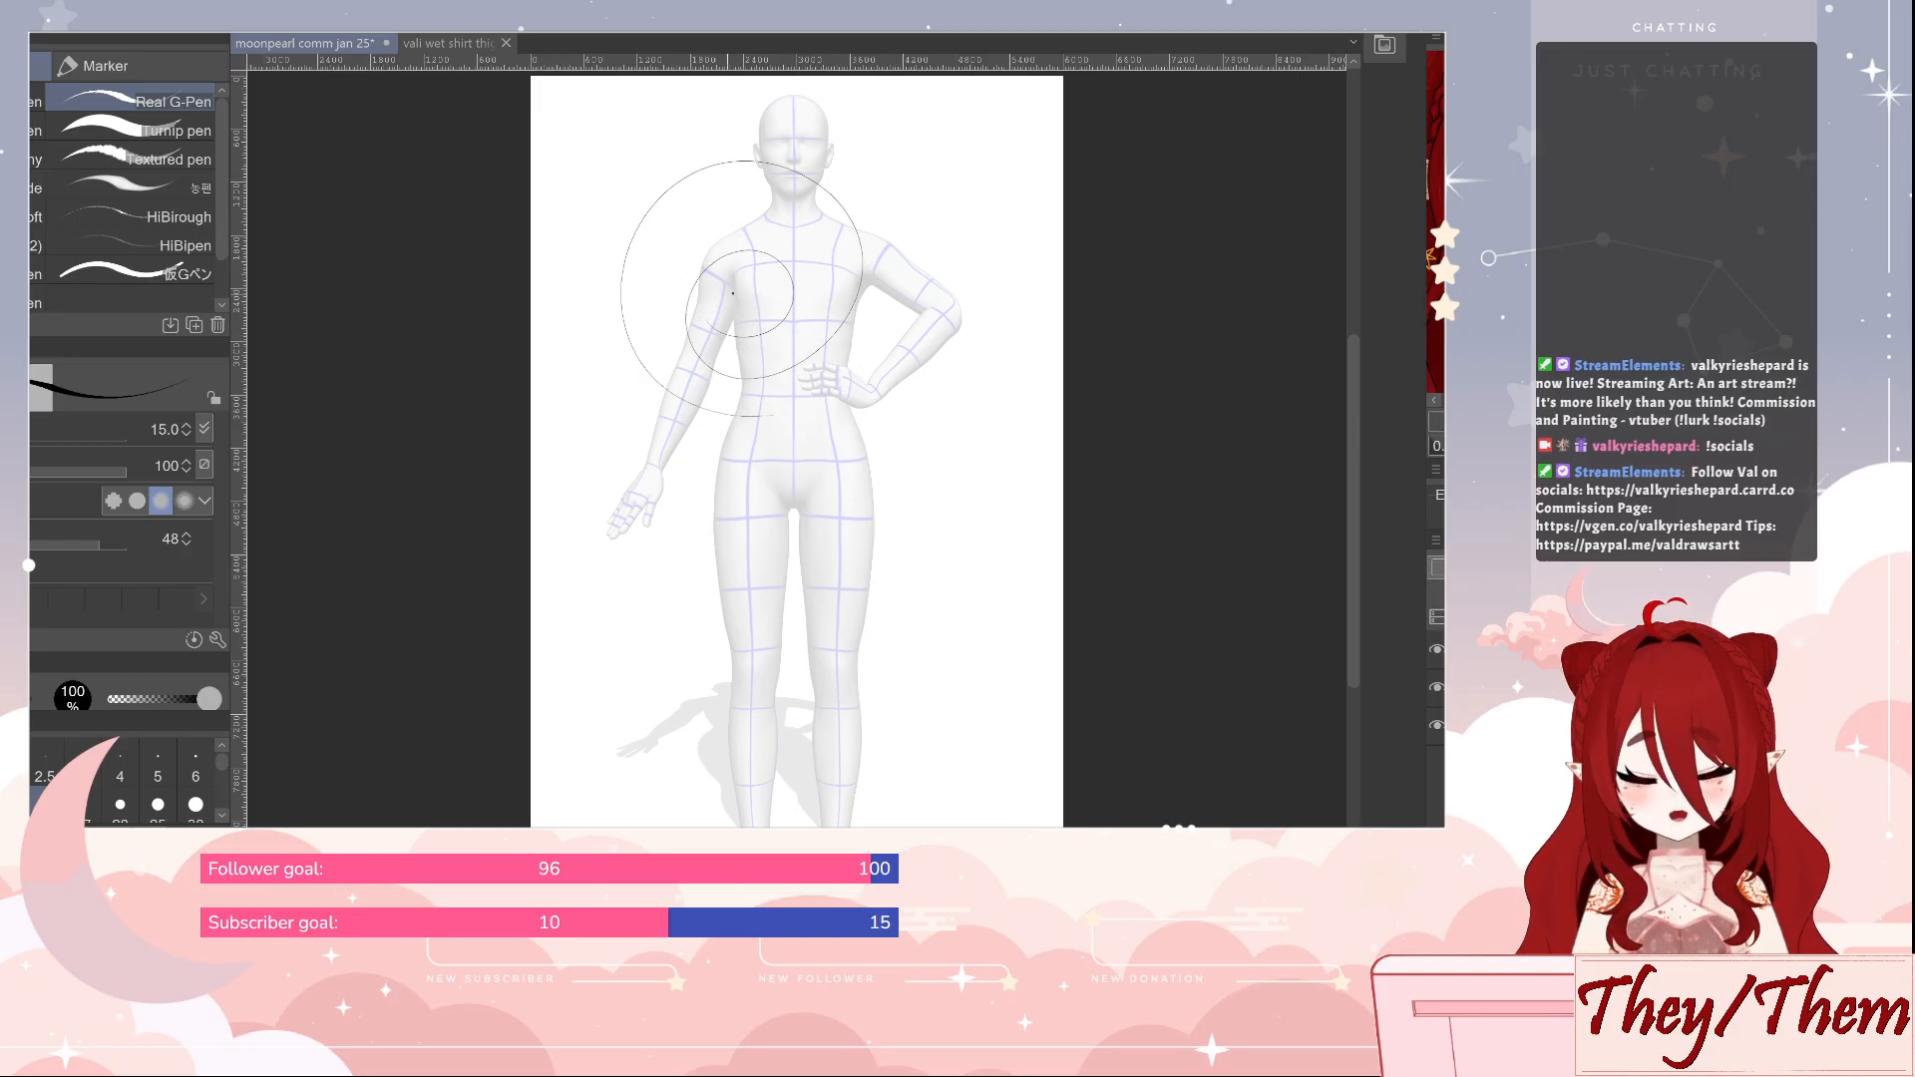
key("ctrl+z")
mouse_move(708, 399)
left_mouse_down()
mouse_move(688, 179)
mouse_move(718, 404)
mouse_move(772, 255)
left_mouse_up()
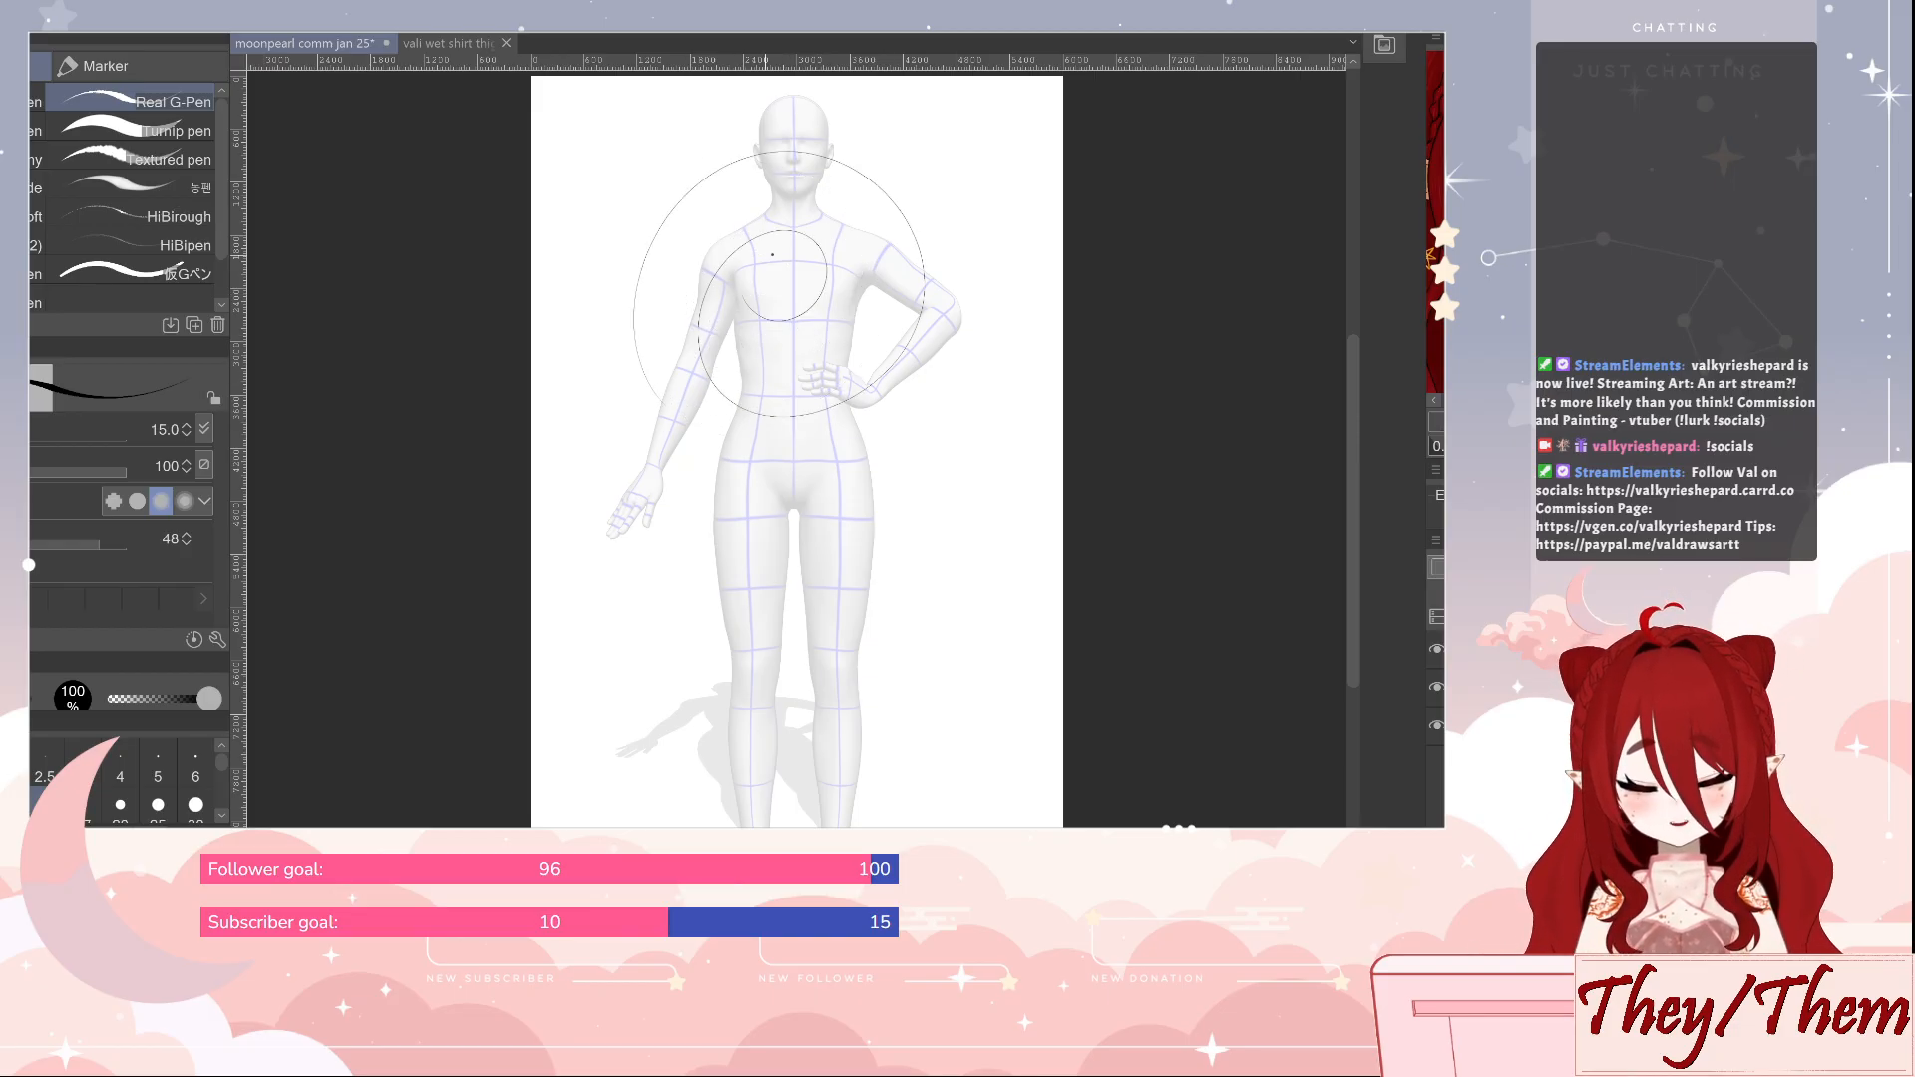
key("ctrl+z")
mouse_move(650, 404)
left_mouse_down()
mouse_move(868, 164)
mouse_move(734, 304)
mouse_move(830, 305)
left_mouse_up()
key("ctrl+z")
mouse_move(743, 434)
left_mouse_down()
mouse_move(748, 170)
mouse_move(778, 384)
mouse_move(833, 258)
left_mouse_up()
key("ctrl+z")
mouse_move(743, 418)
left_mouse_down()
mouse_move(807, 154)
mouse_move(763, 329)
mouse_move(834, 286)
left_mouse_up()
key("ctrl+z")
mouse_move(808, 451)
left_mouse_down()
mouse_move(763, 444)
mouse_move(960, 237)
mouse_move(893, 288)
mouse_move(824, 299)
left_mouse_up()
key("ctrl+z")
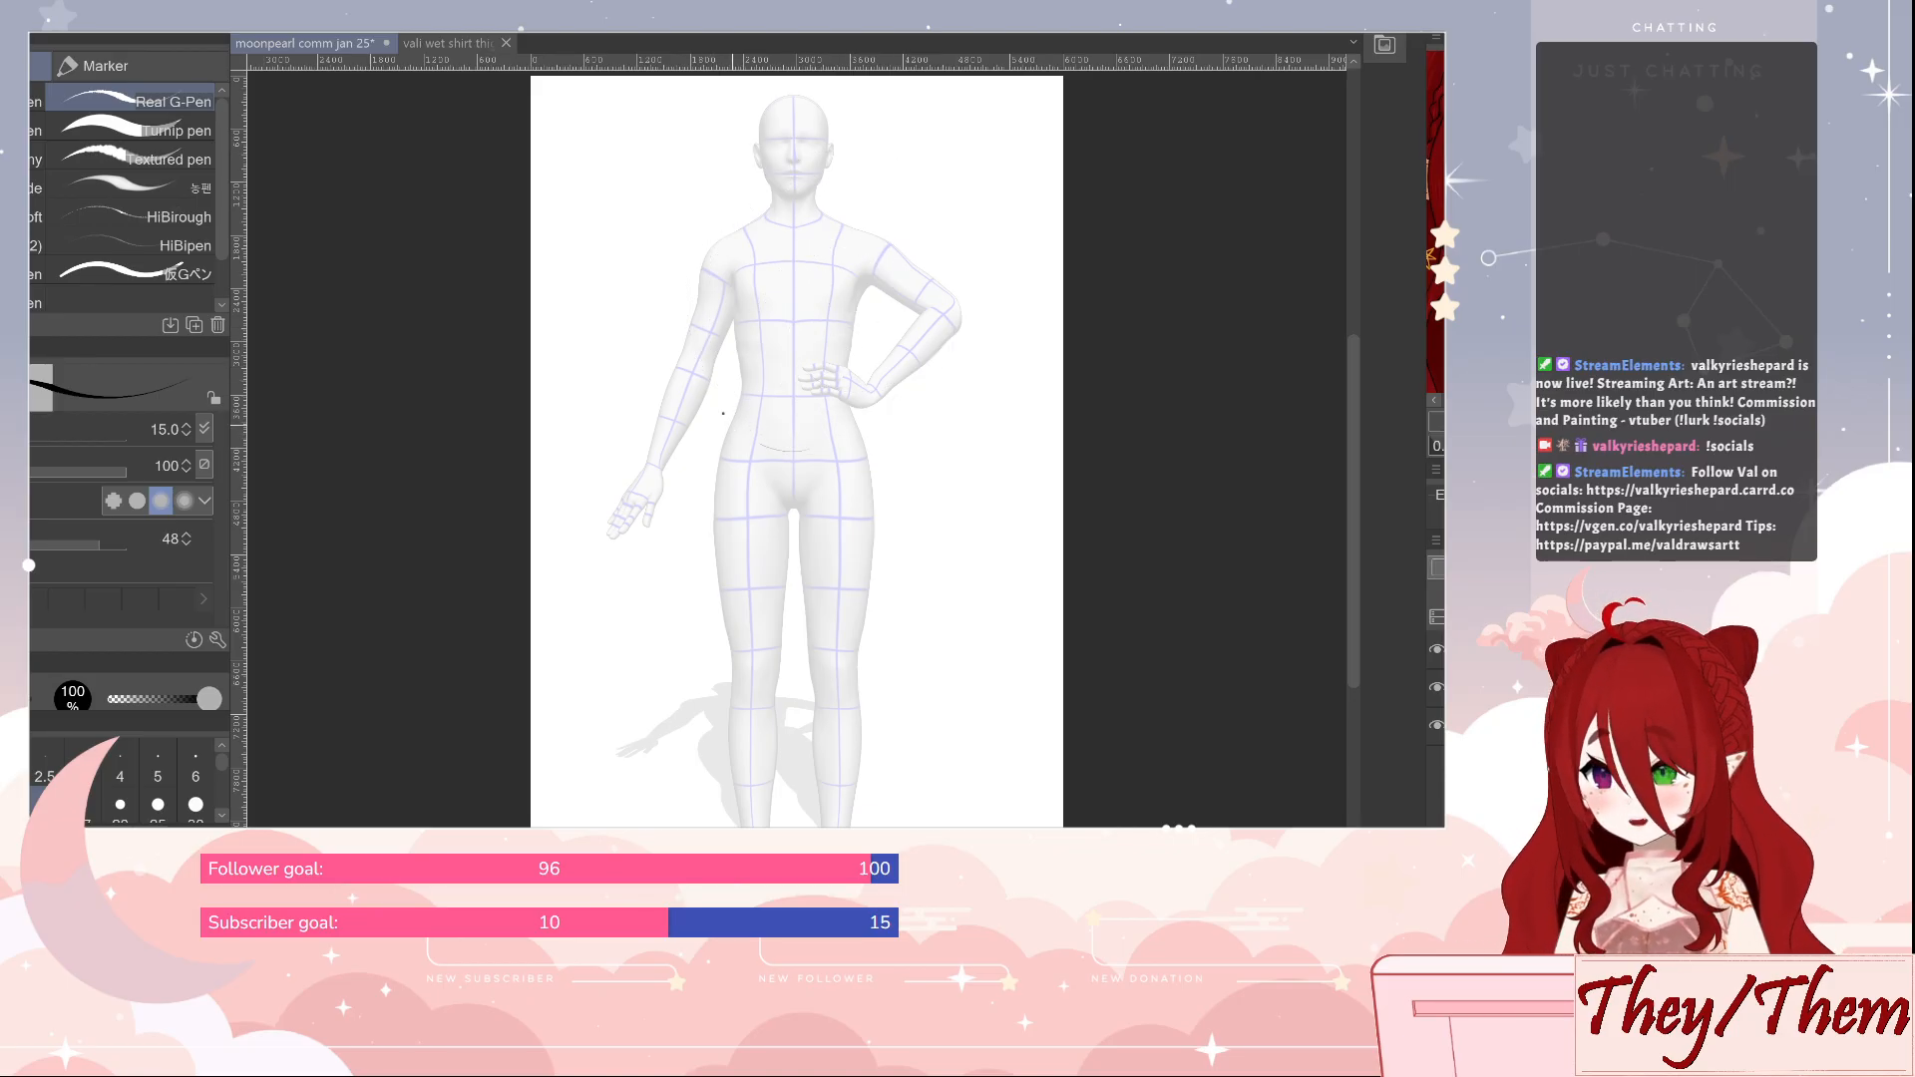
mouse_move(723, 413)
left_mouse_down()
mouse_move(873, 162)
mouse_move(892, 413)
mouse_move(790, 250)
mouse_move(848, 329)
left_mouse_up()
key("ctrl+z")
mouse_move(777, 468)
left_mouse_down()
mouse_move(687, 230)
mouse_move(971, 279)
mouse_move(753, 402)
mouse_move(882, 246)
mouse_move(823, 351)
mouse_move(828, 309)
left_mouse_up()
key("ctrl+z")
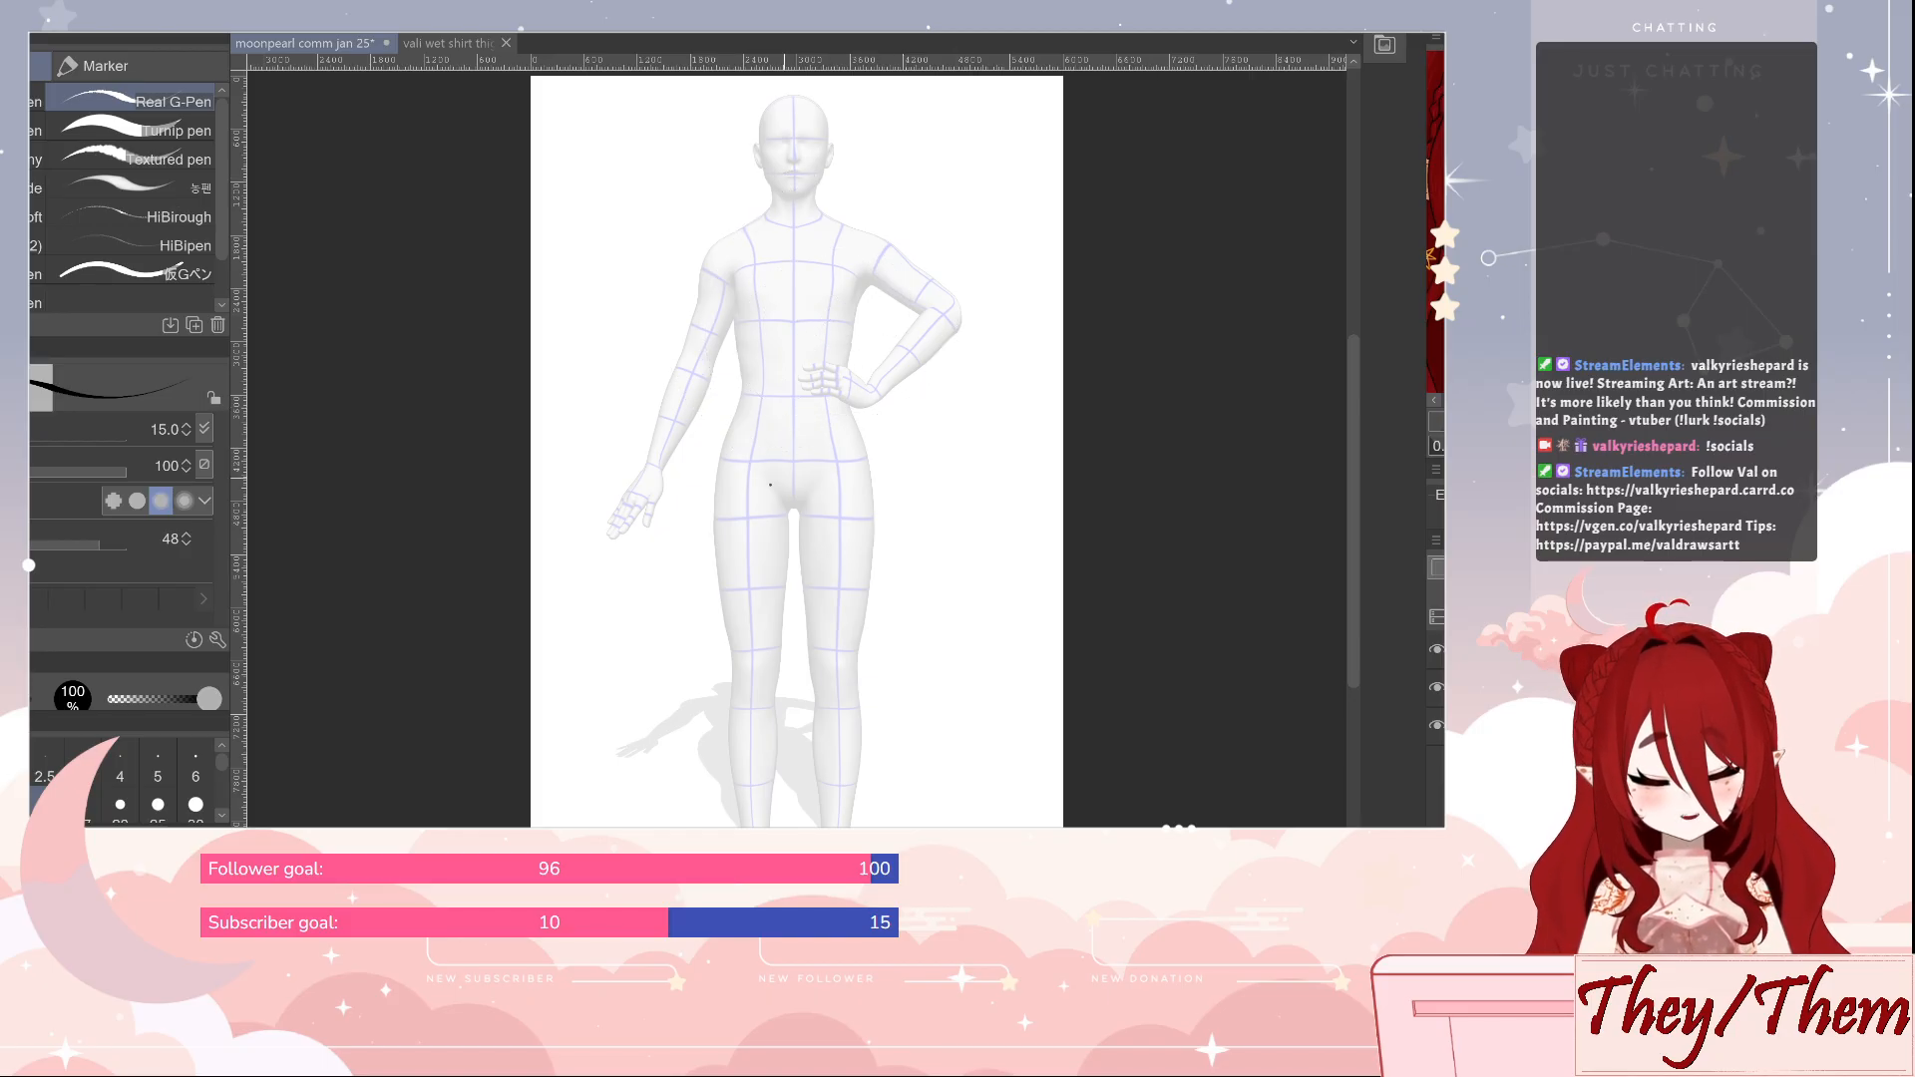
mouse_move(695, 487)
left_mouse_down()
mouse_move(786, 167)
mouse_move(680, 378)
mouse_move(763, 384)
mouse_move(772, 324)
left_mouse_up()
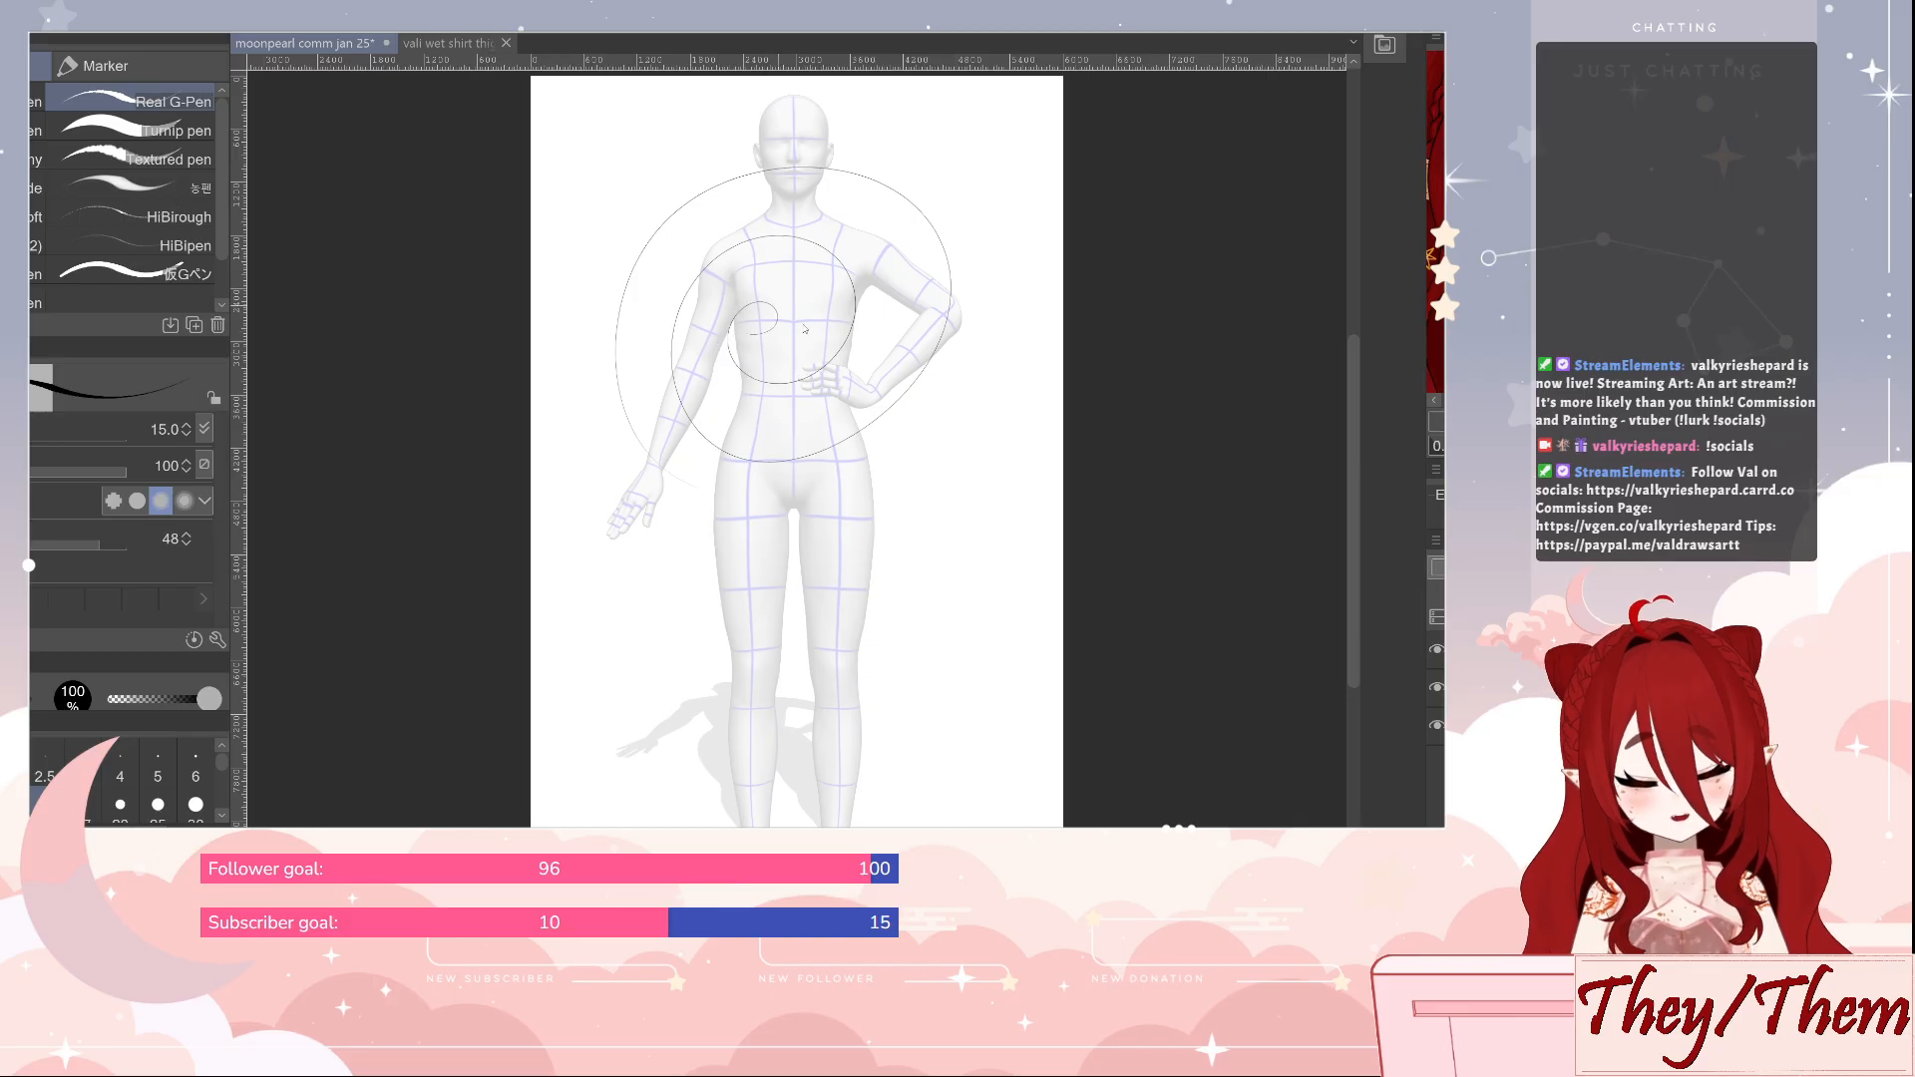
key("ctrl+z")
mouse_move(639, 459)
left_mouse_down()
mouse_move(948, 299)
mouse_move(788, 262)
mouse_move(813, 329)
left_mouse_up()
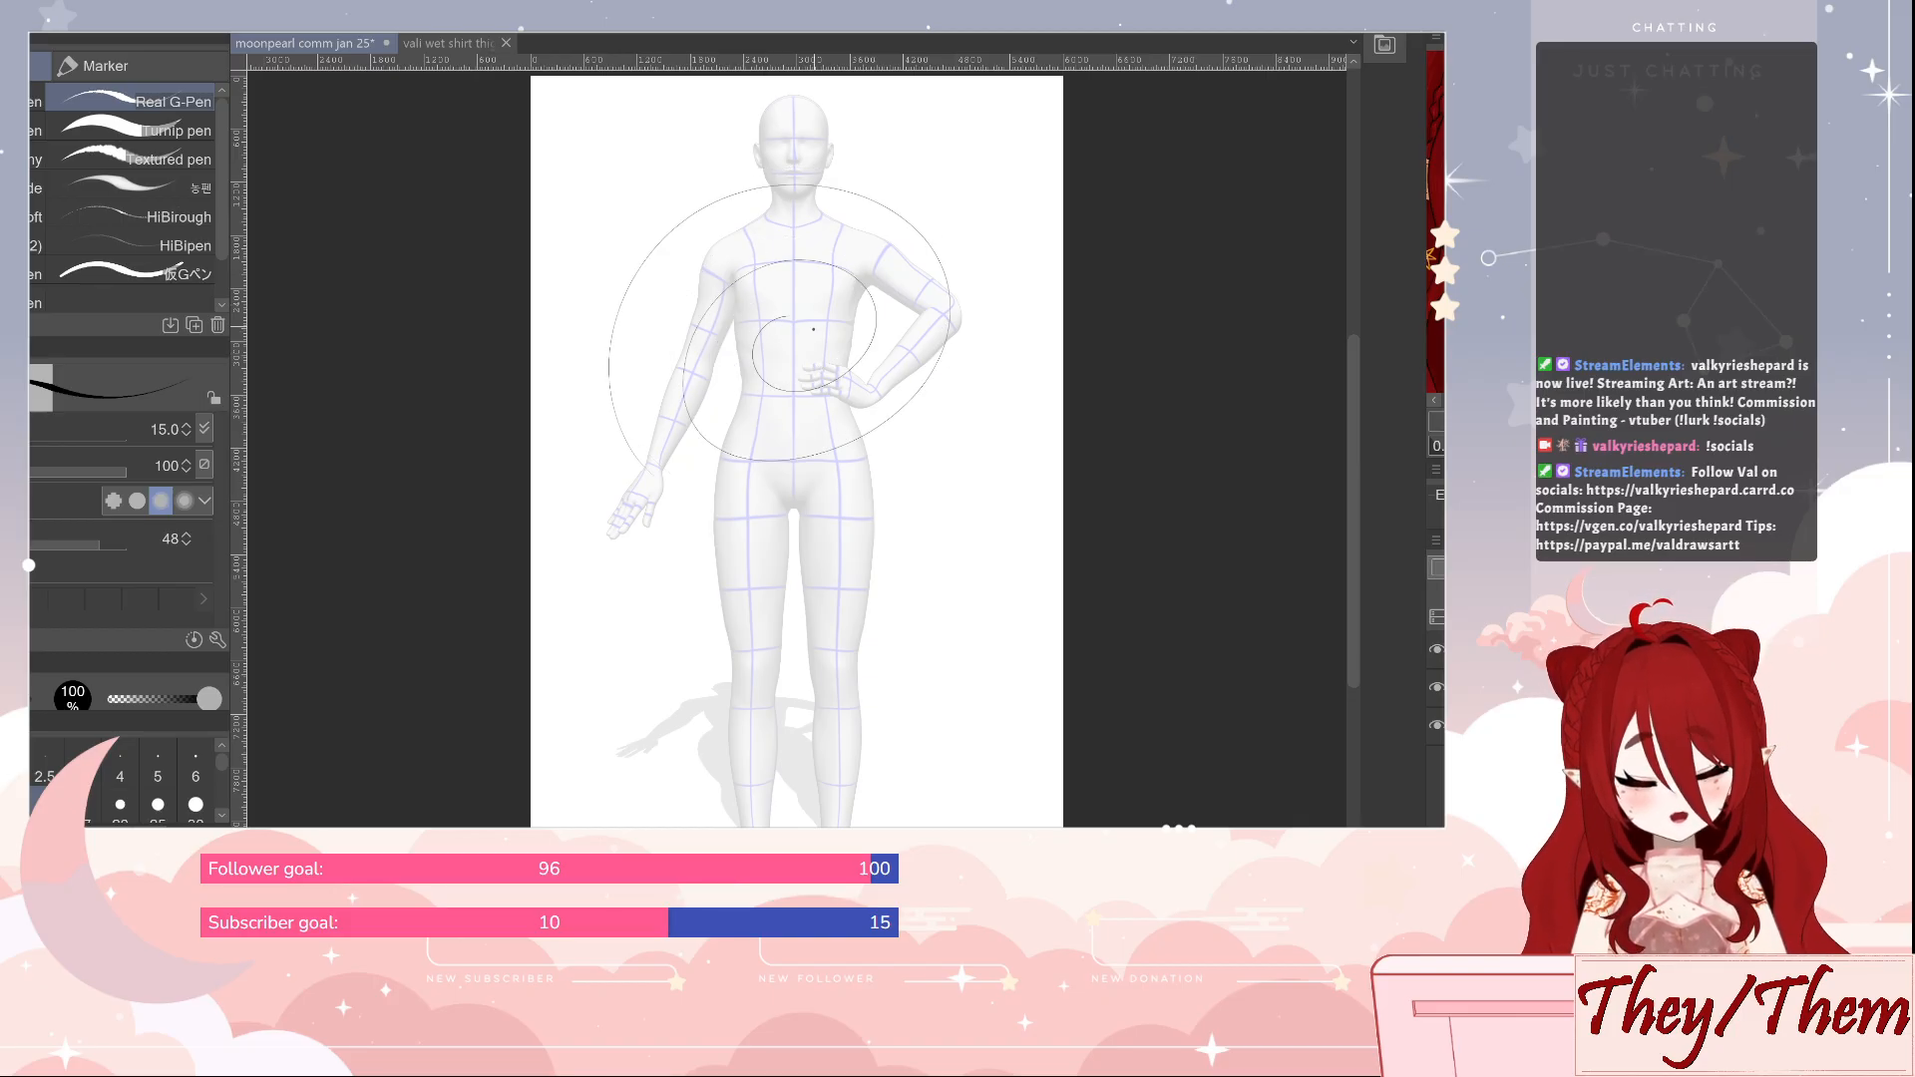
key("ctrl+z")
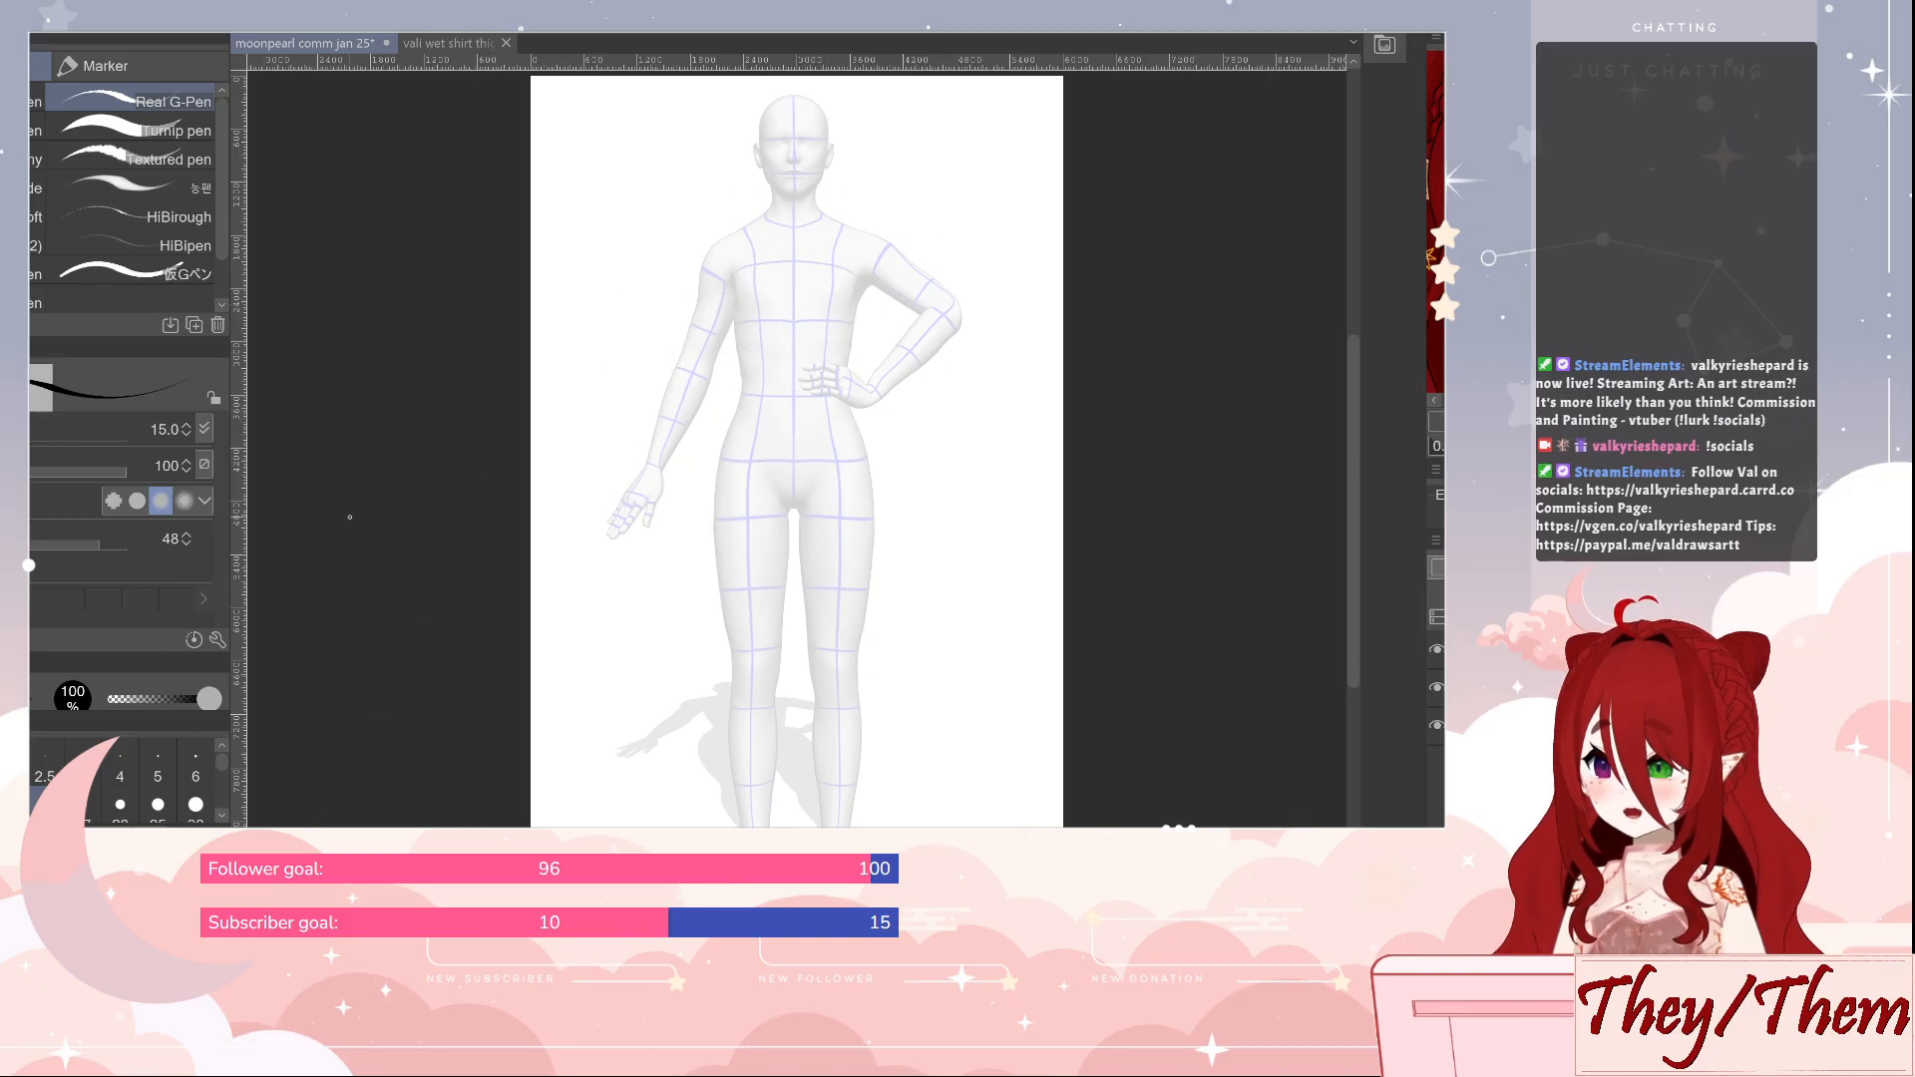
Switch to the wet shirt illustration and try a round stroke over the closed eye, undoing it
left_click(444, 43)
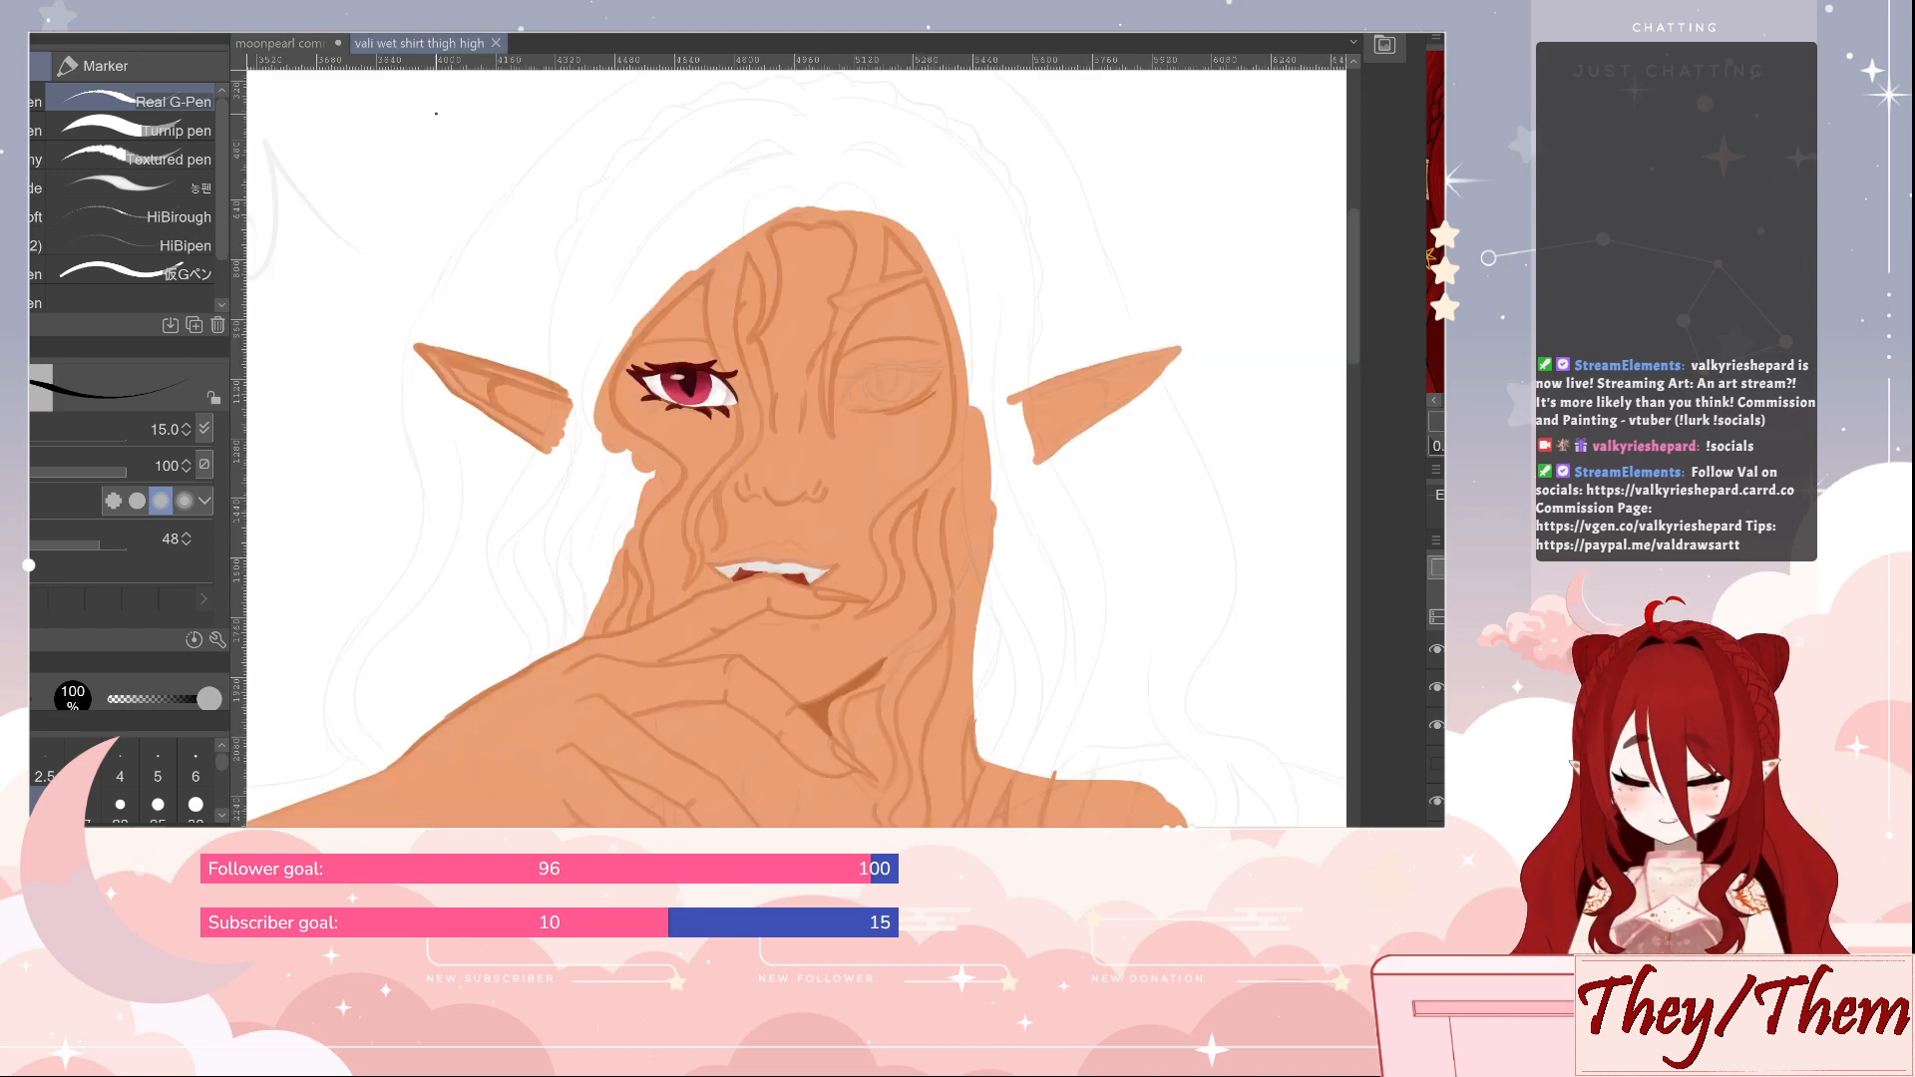
mouse_move(998, 546)
left_mouse_down()
mouse_move(986, 594)
mouse_move(1025, 558)
mouse_move(1019, 462)
left_mouse_up()
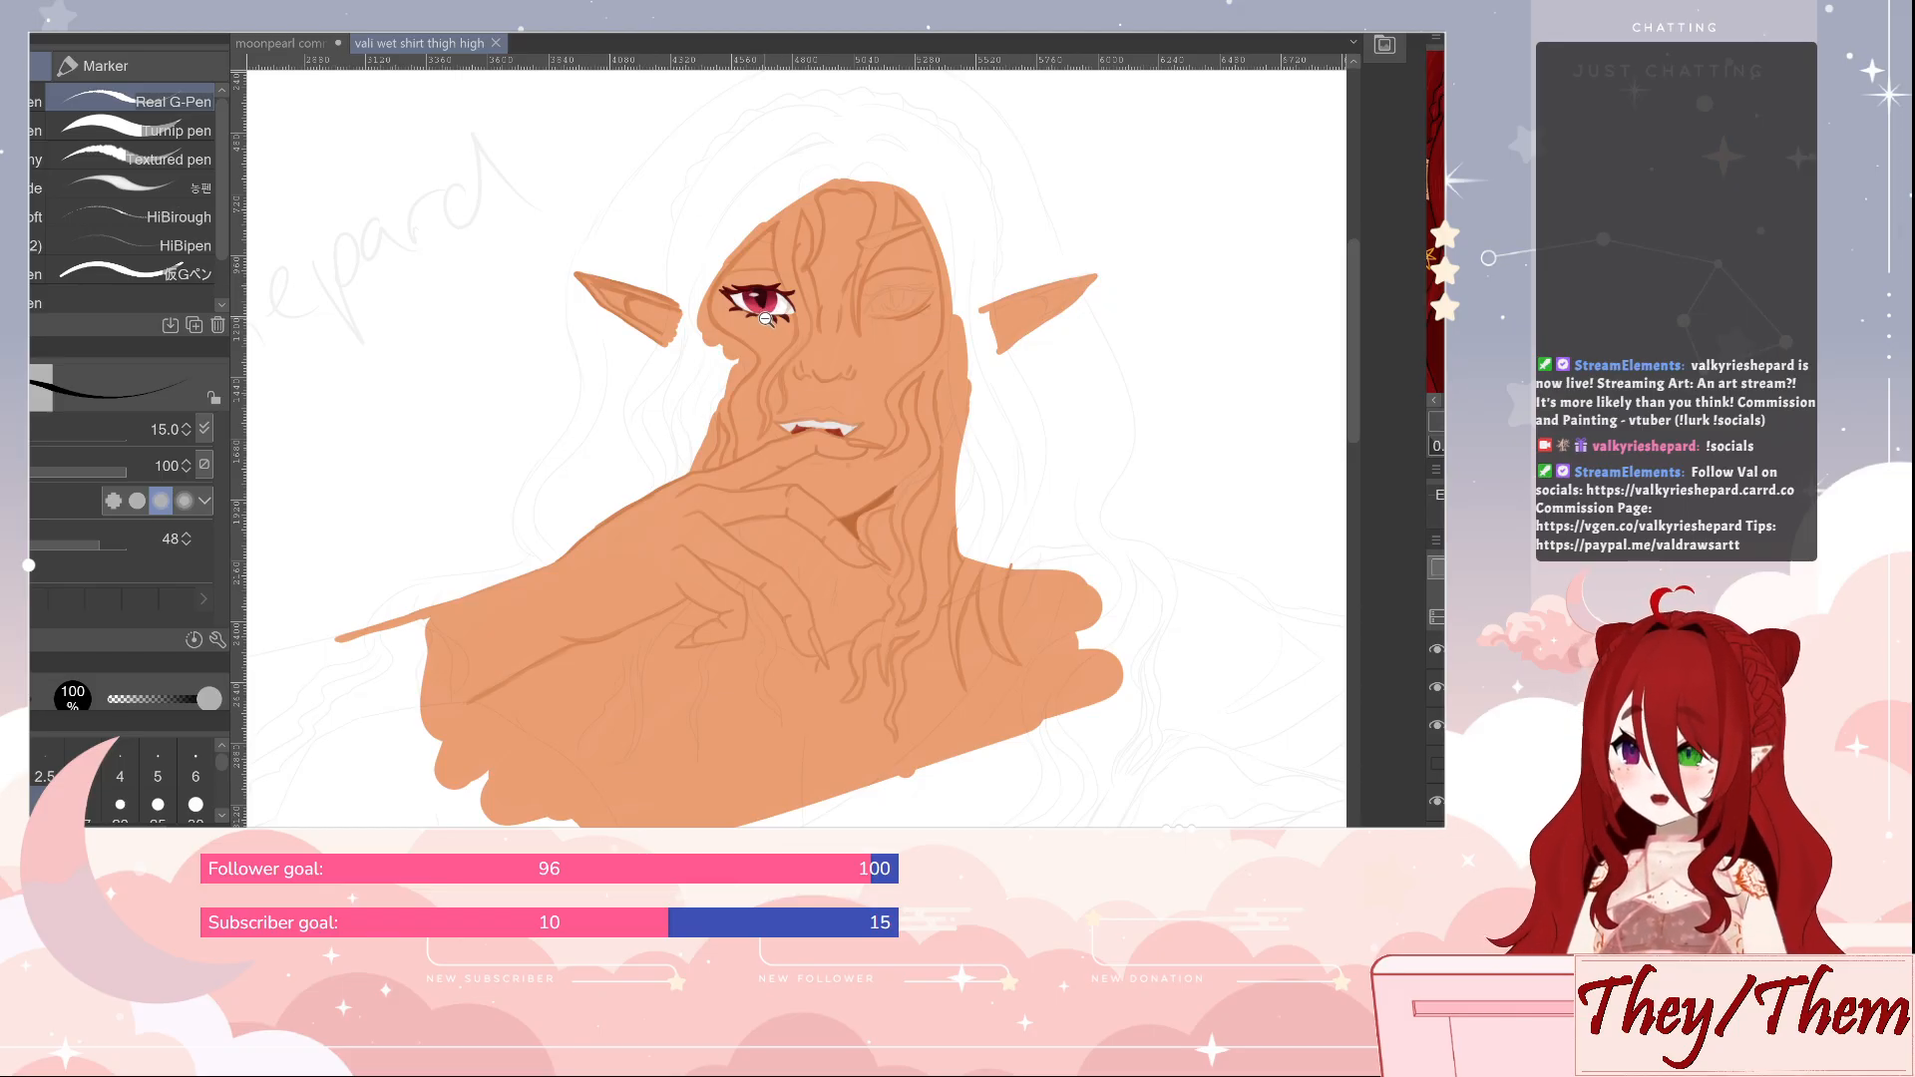
scroll(783, 279, "up", 5)
left_click_drag(792, 248, 791, 352)
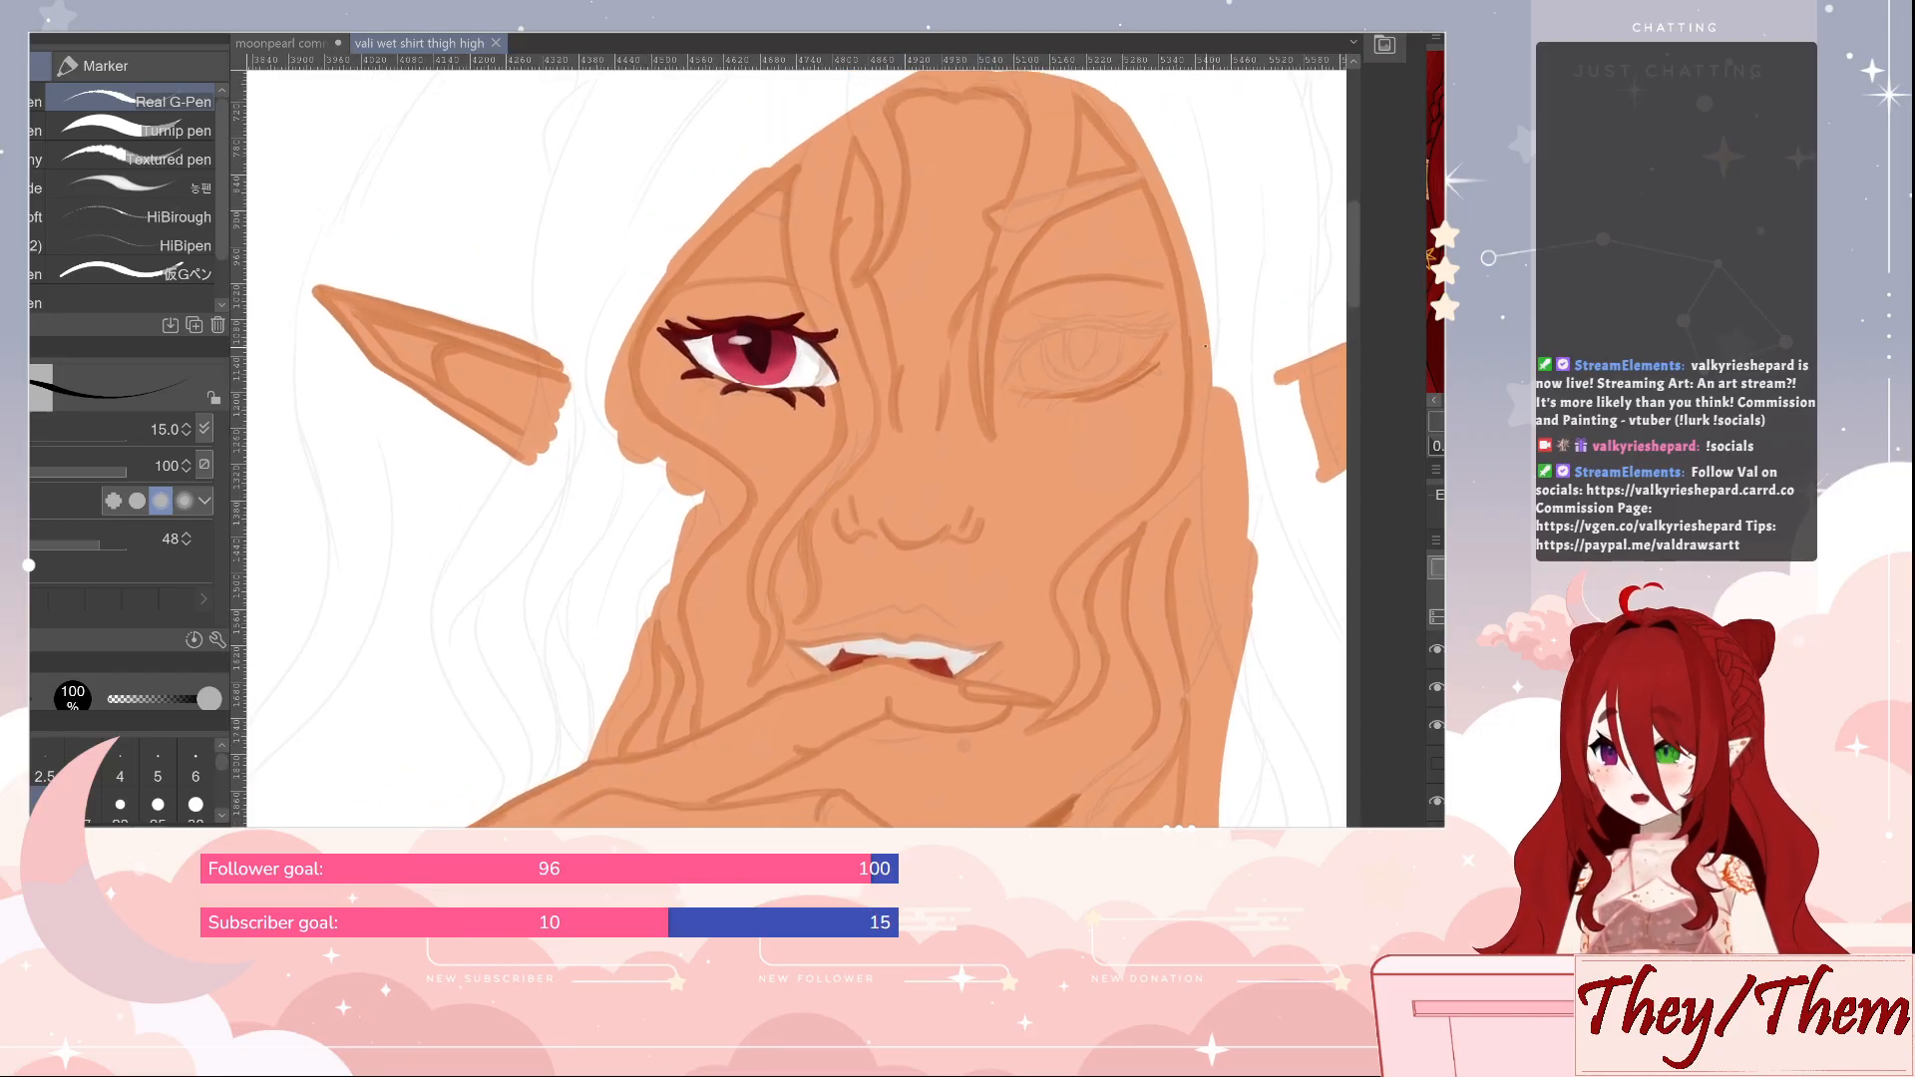
mouse_move(1205, 346)
left_mouse_down()
mouse_move(1123, 311)
mouse_move(1102, 427)
mouse_move(1226, 374)
mouse_move(1135, 312)
left_mouse_up()
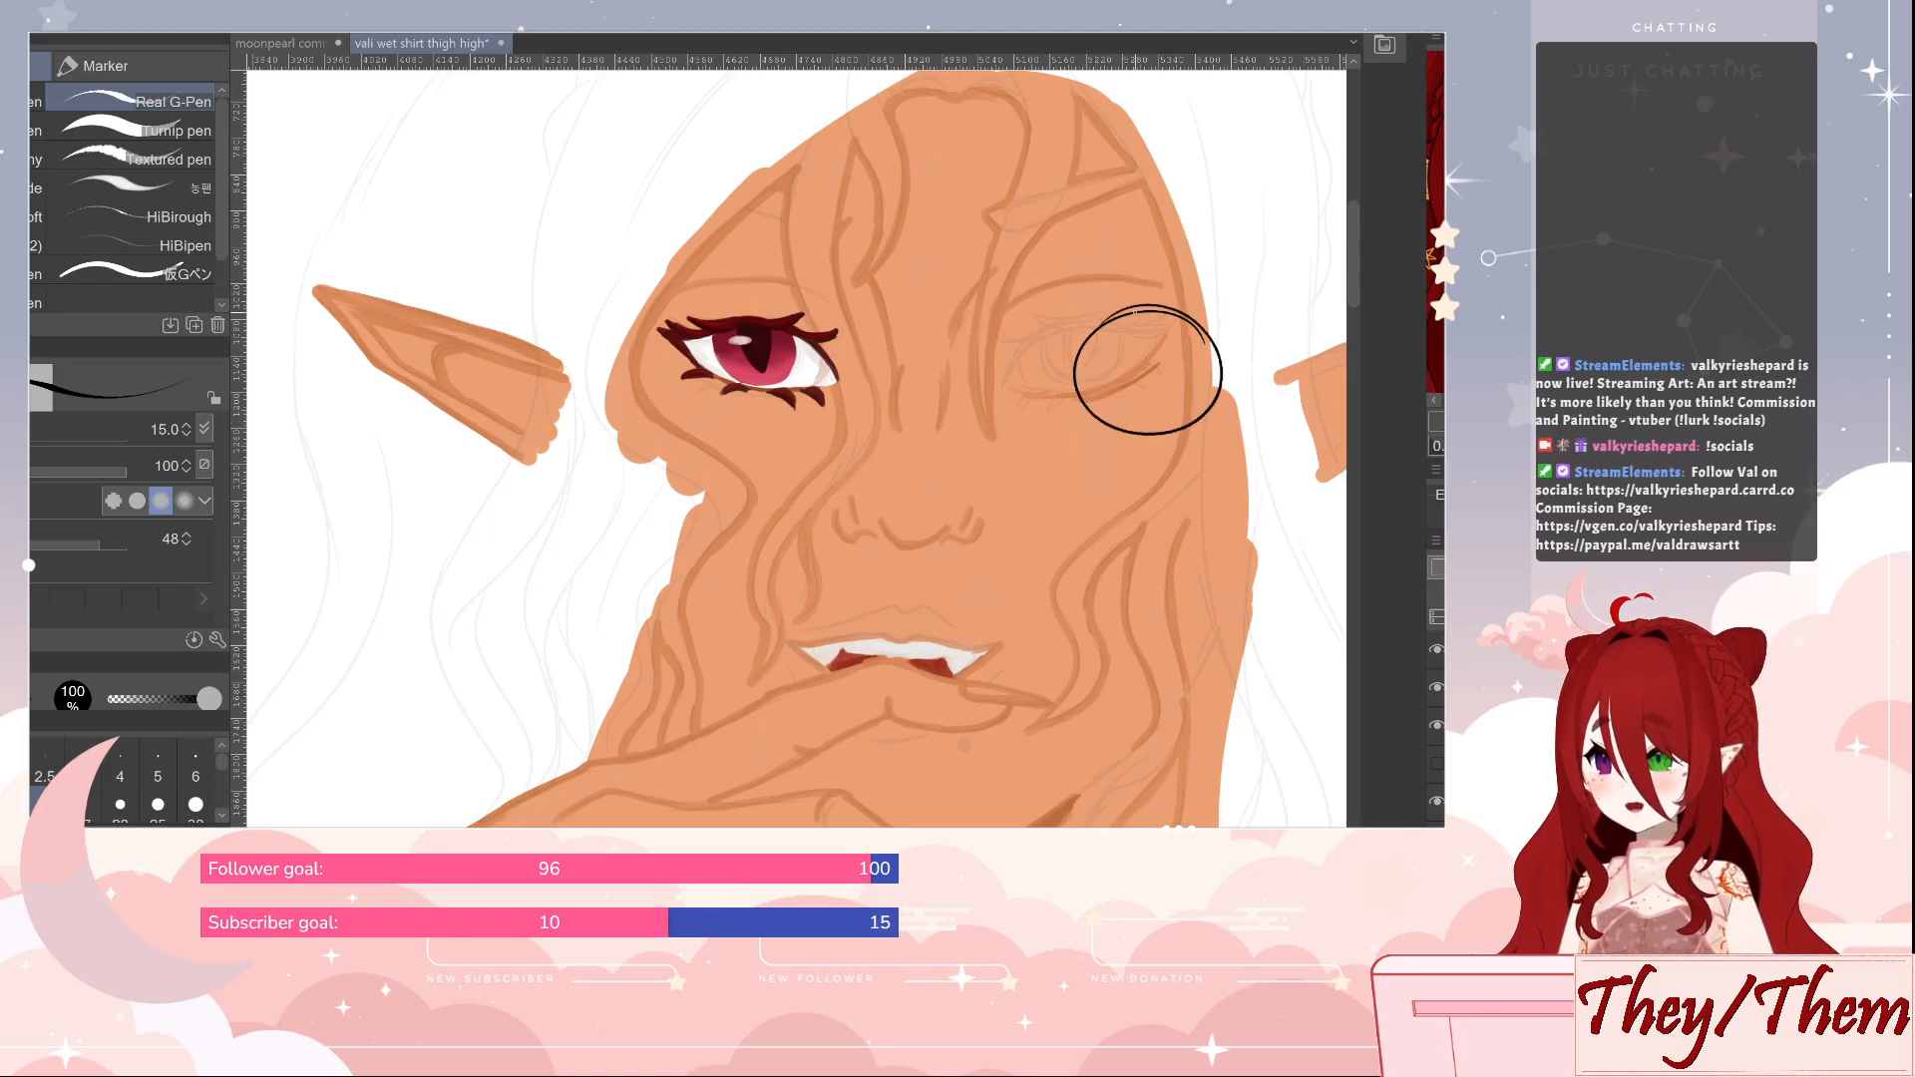
key("ctrl+z")
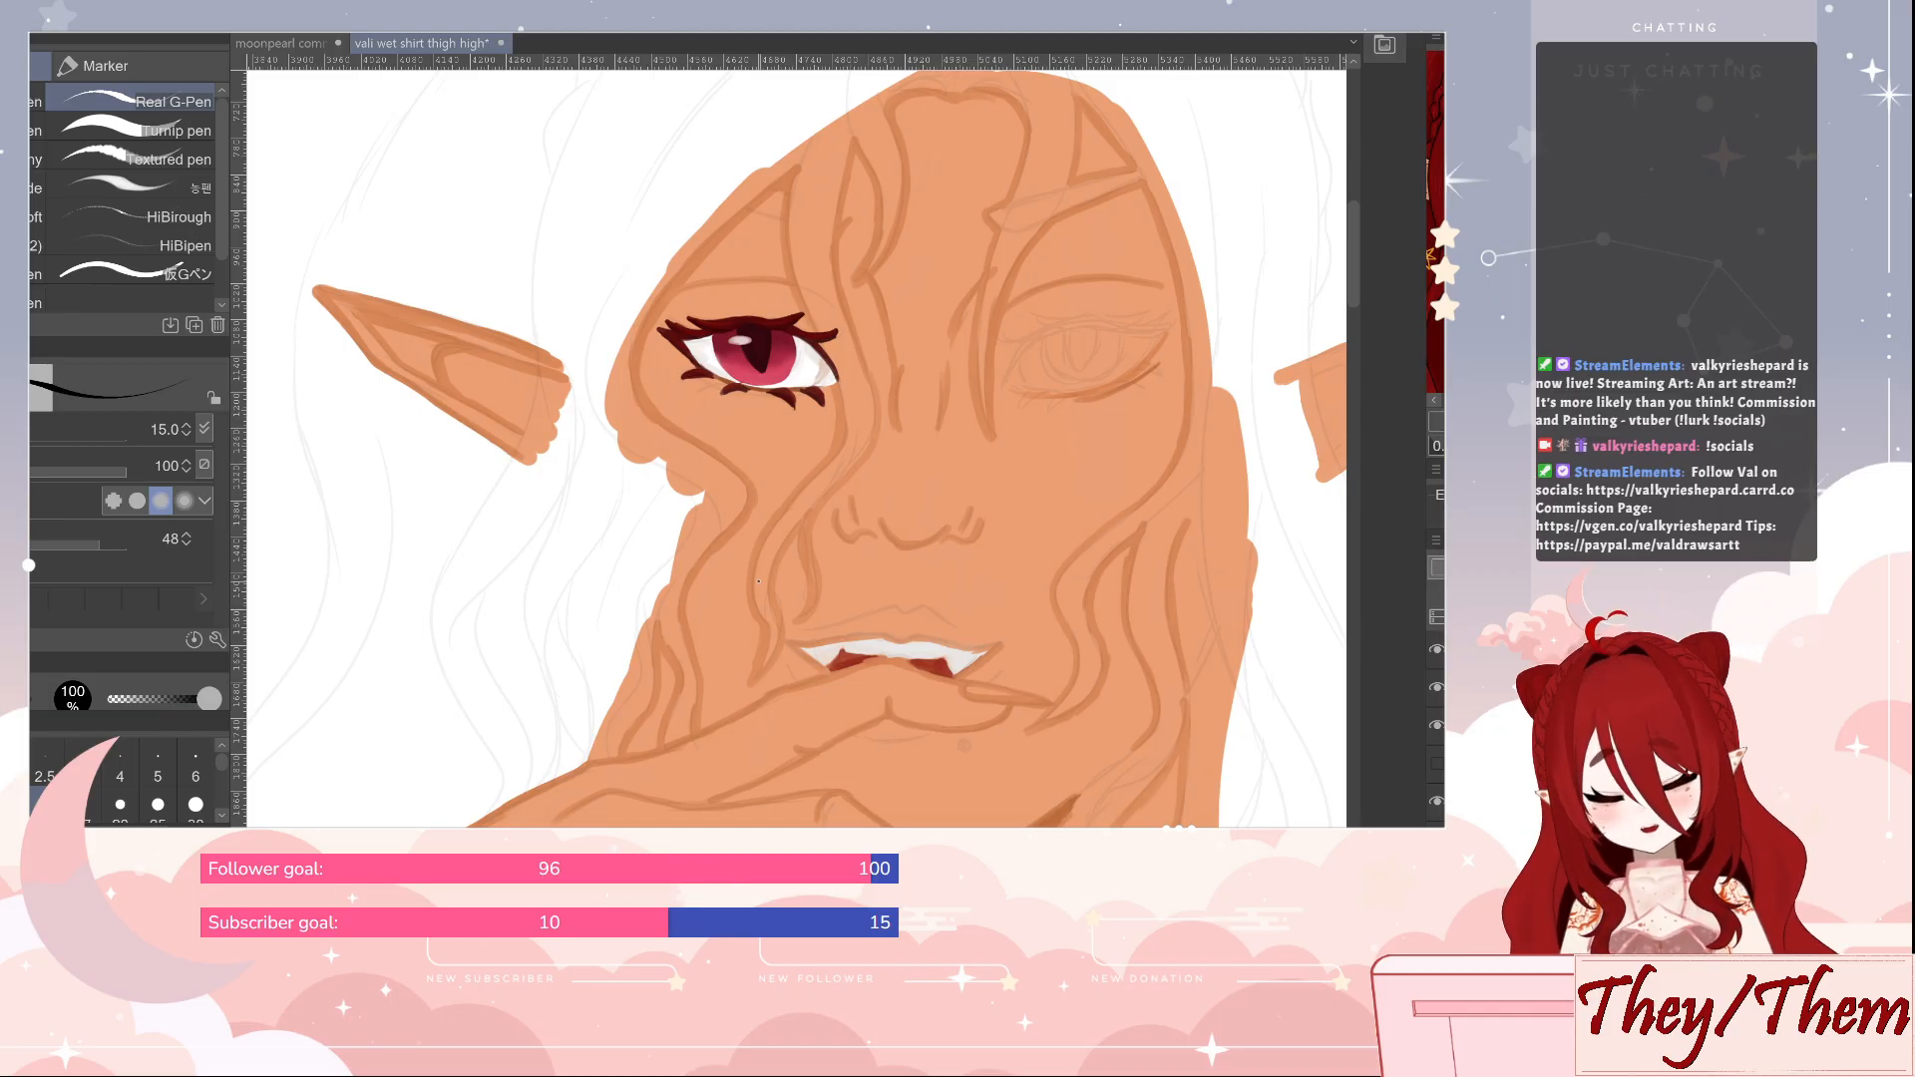
Return to the moonpearl commission document and tilt the 3D drawing figure's head slightly downward
left_click(299, 43)
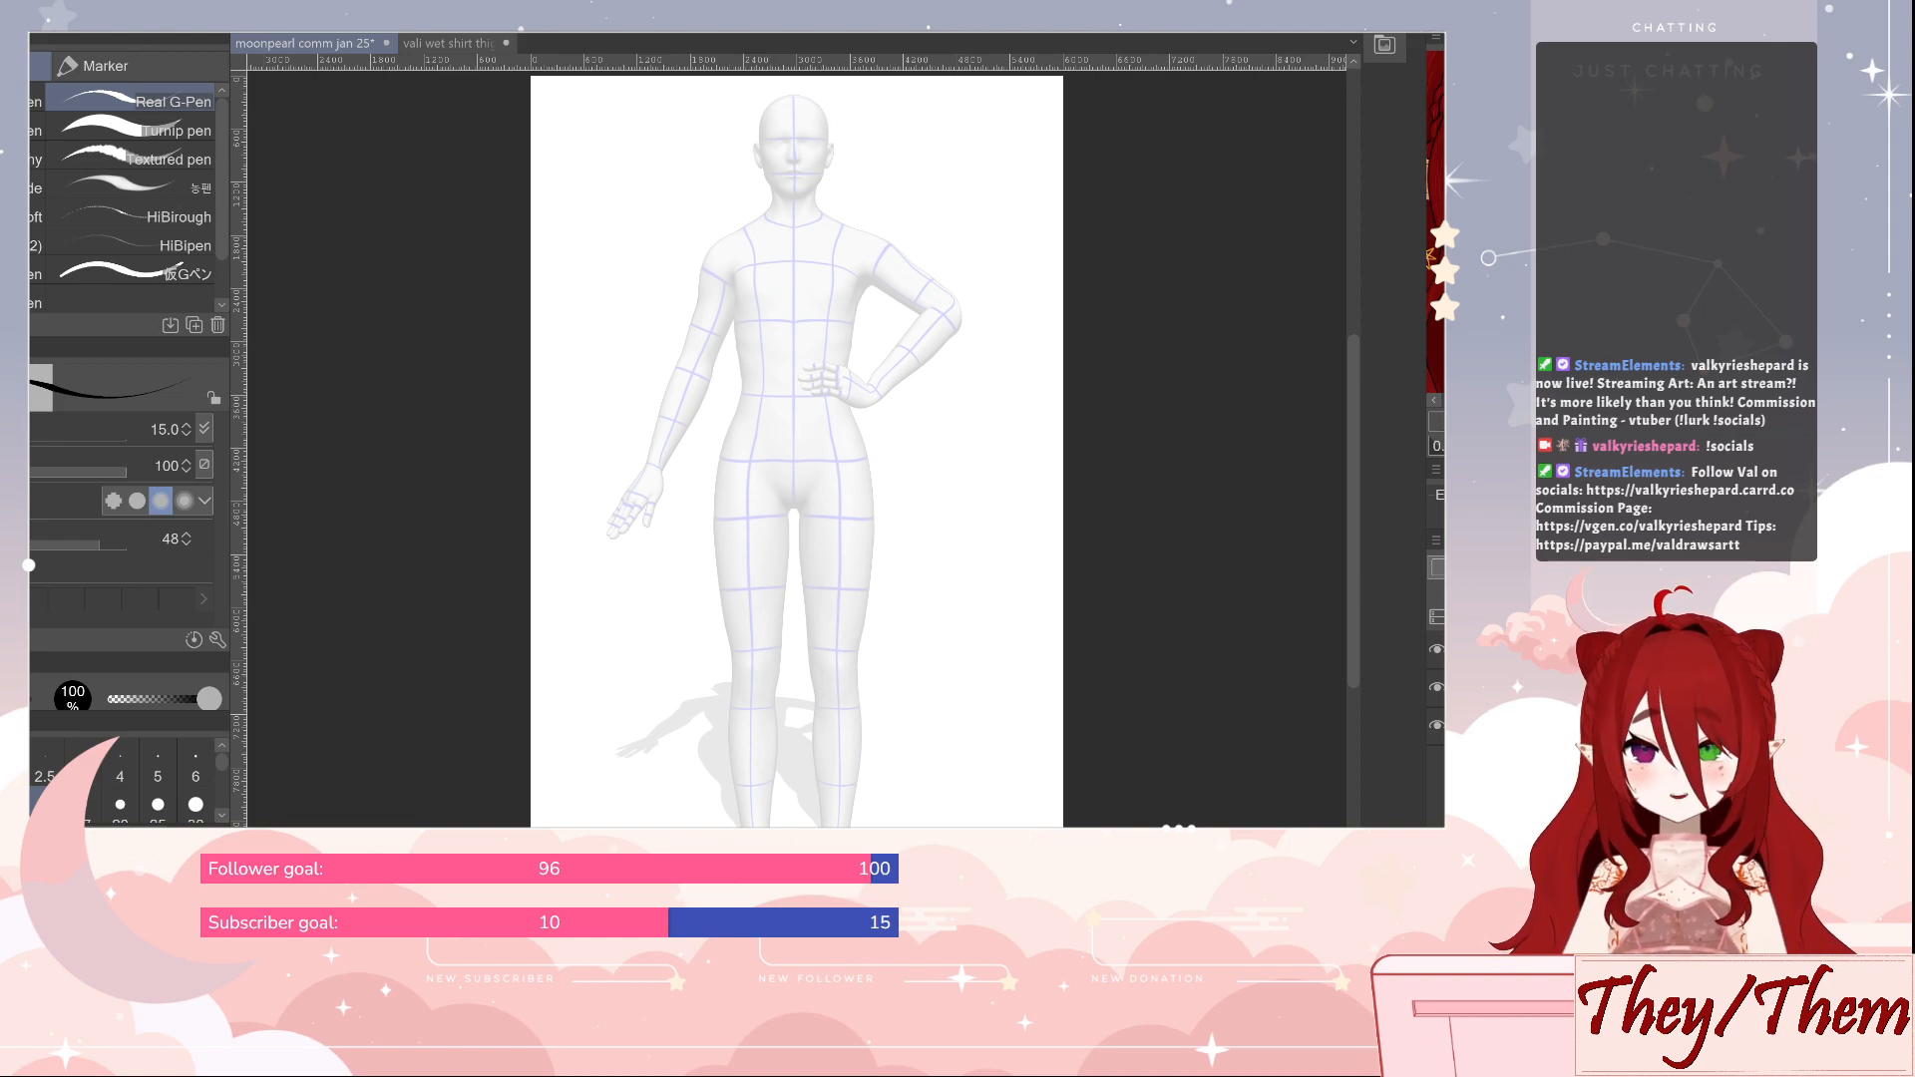
left_click(836, 160)
left_click(847, 105)
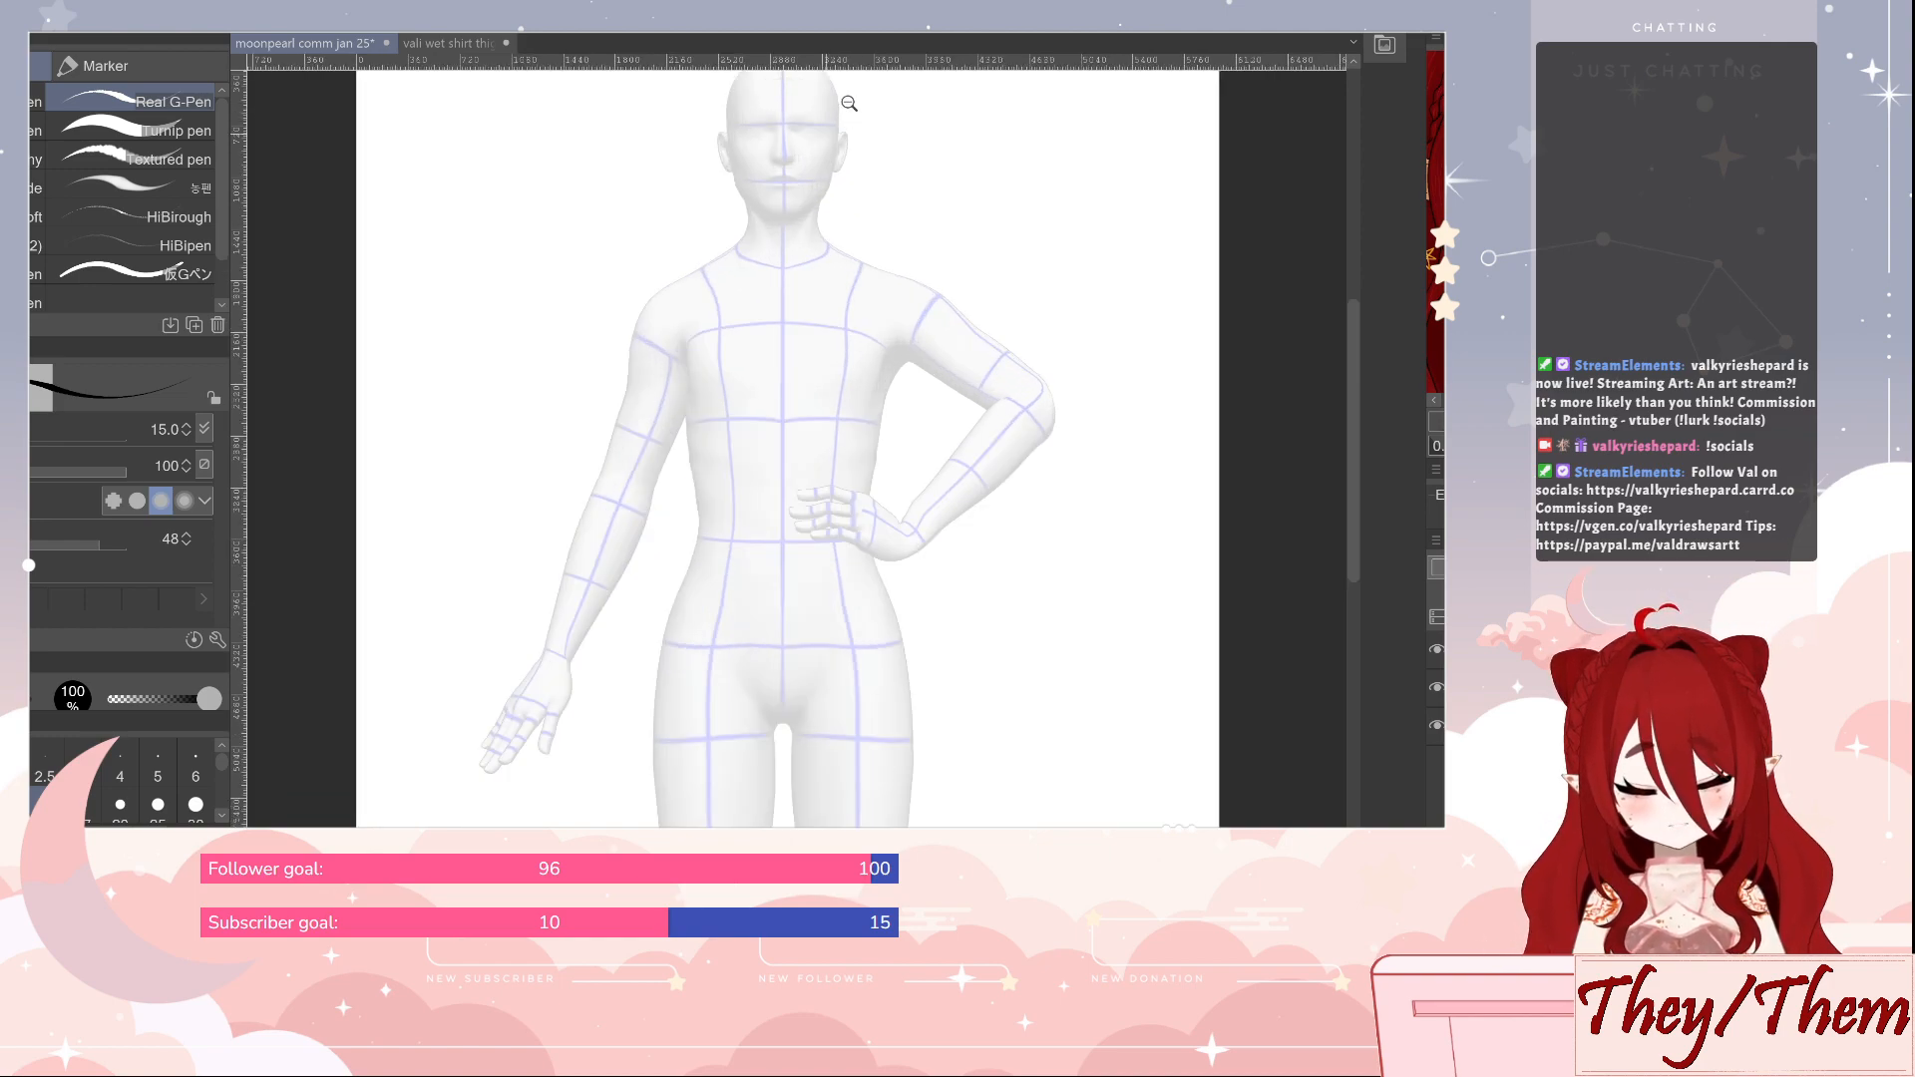
left_click(850, 101)
left_click(847, 116)
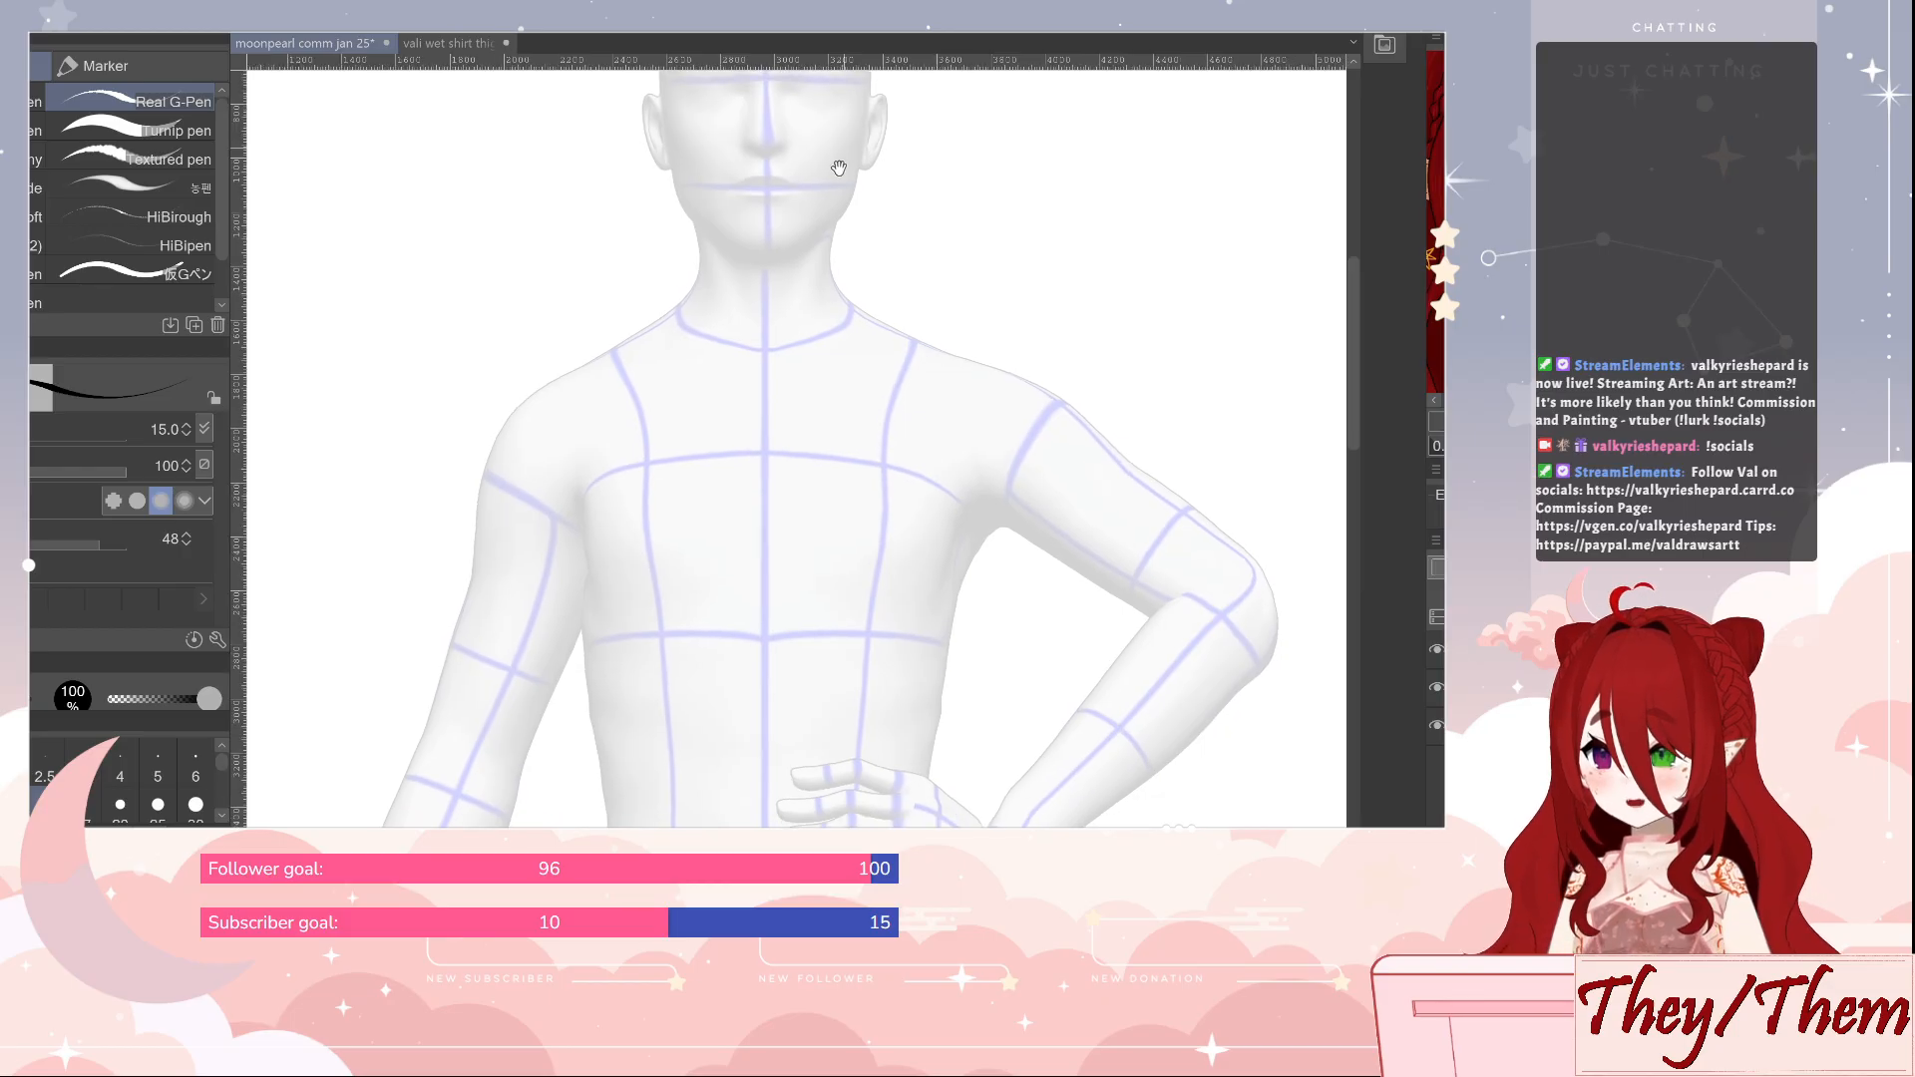
left_click_drag(838, 166, 796, 387)
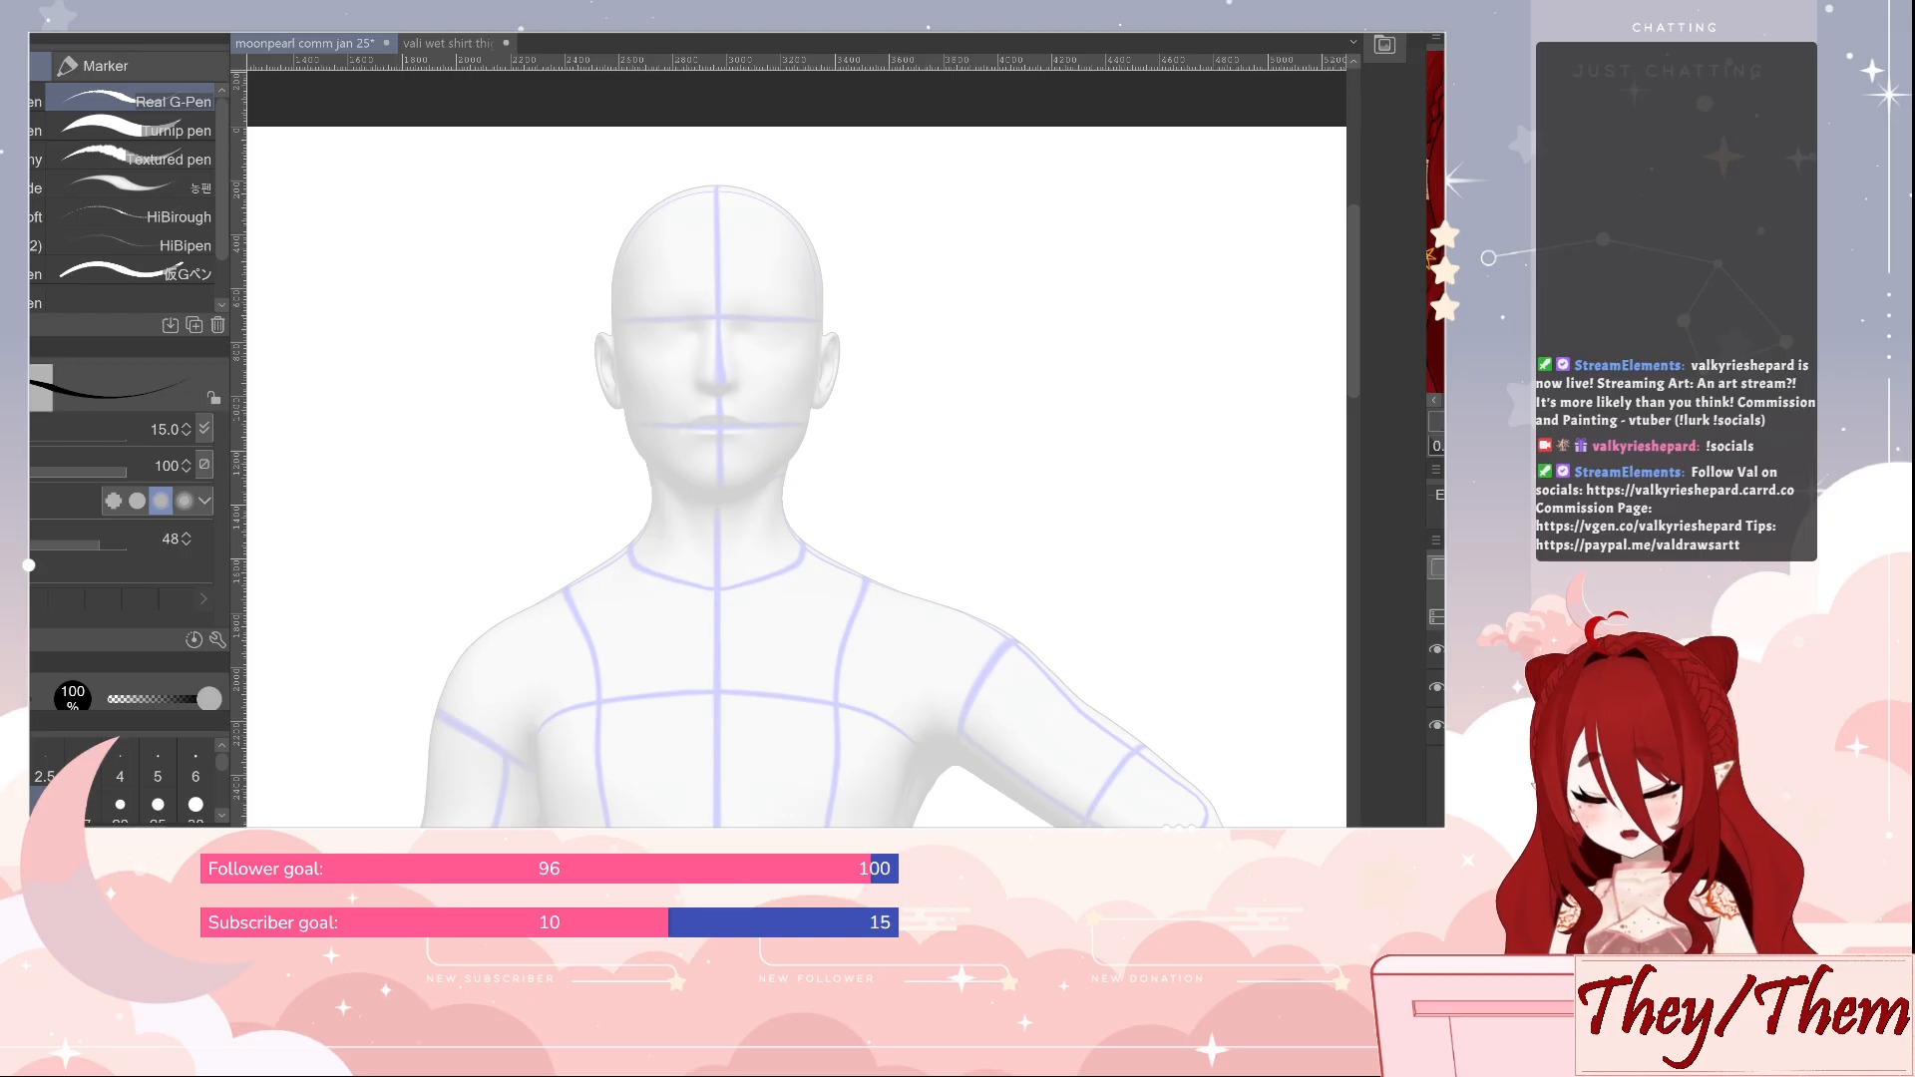
key("o")
left_click(754, 394)
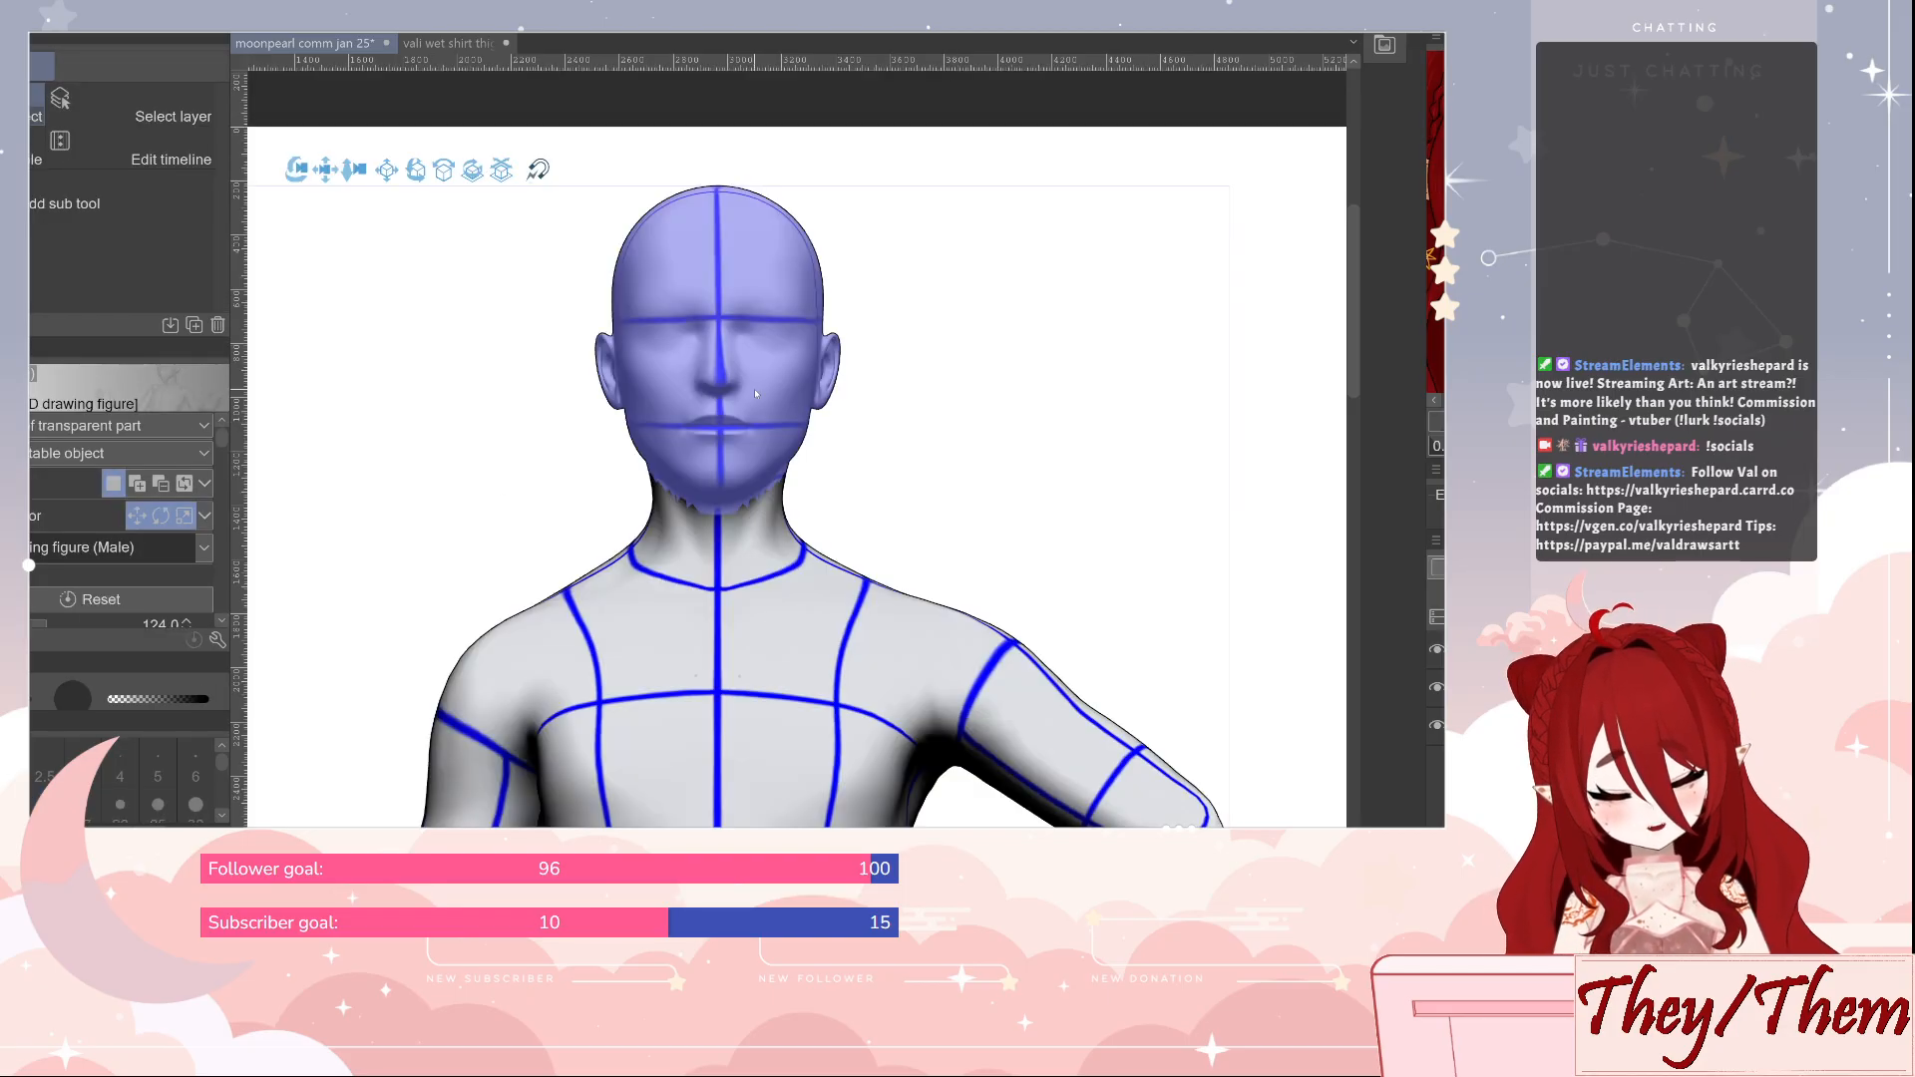
left_click(725, 425)
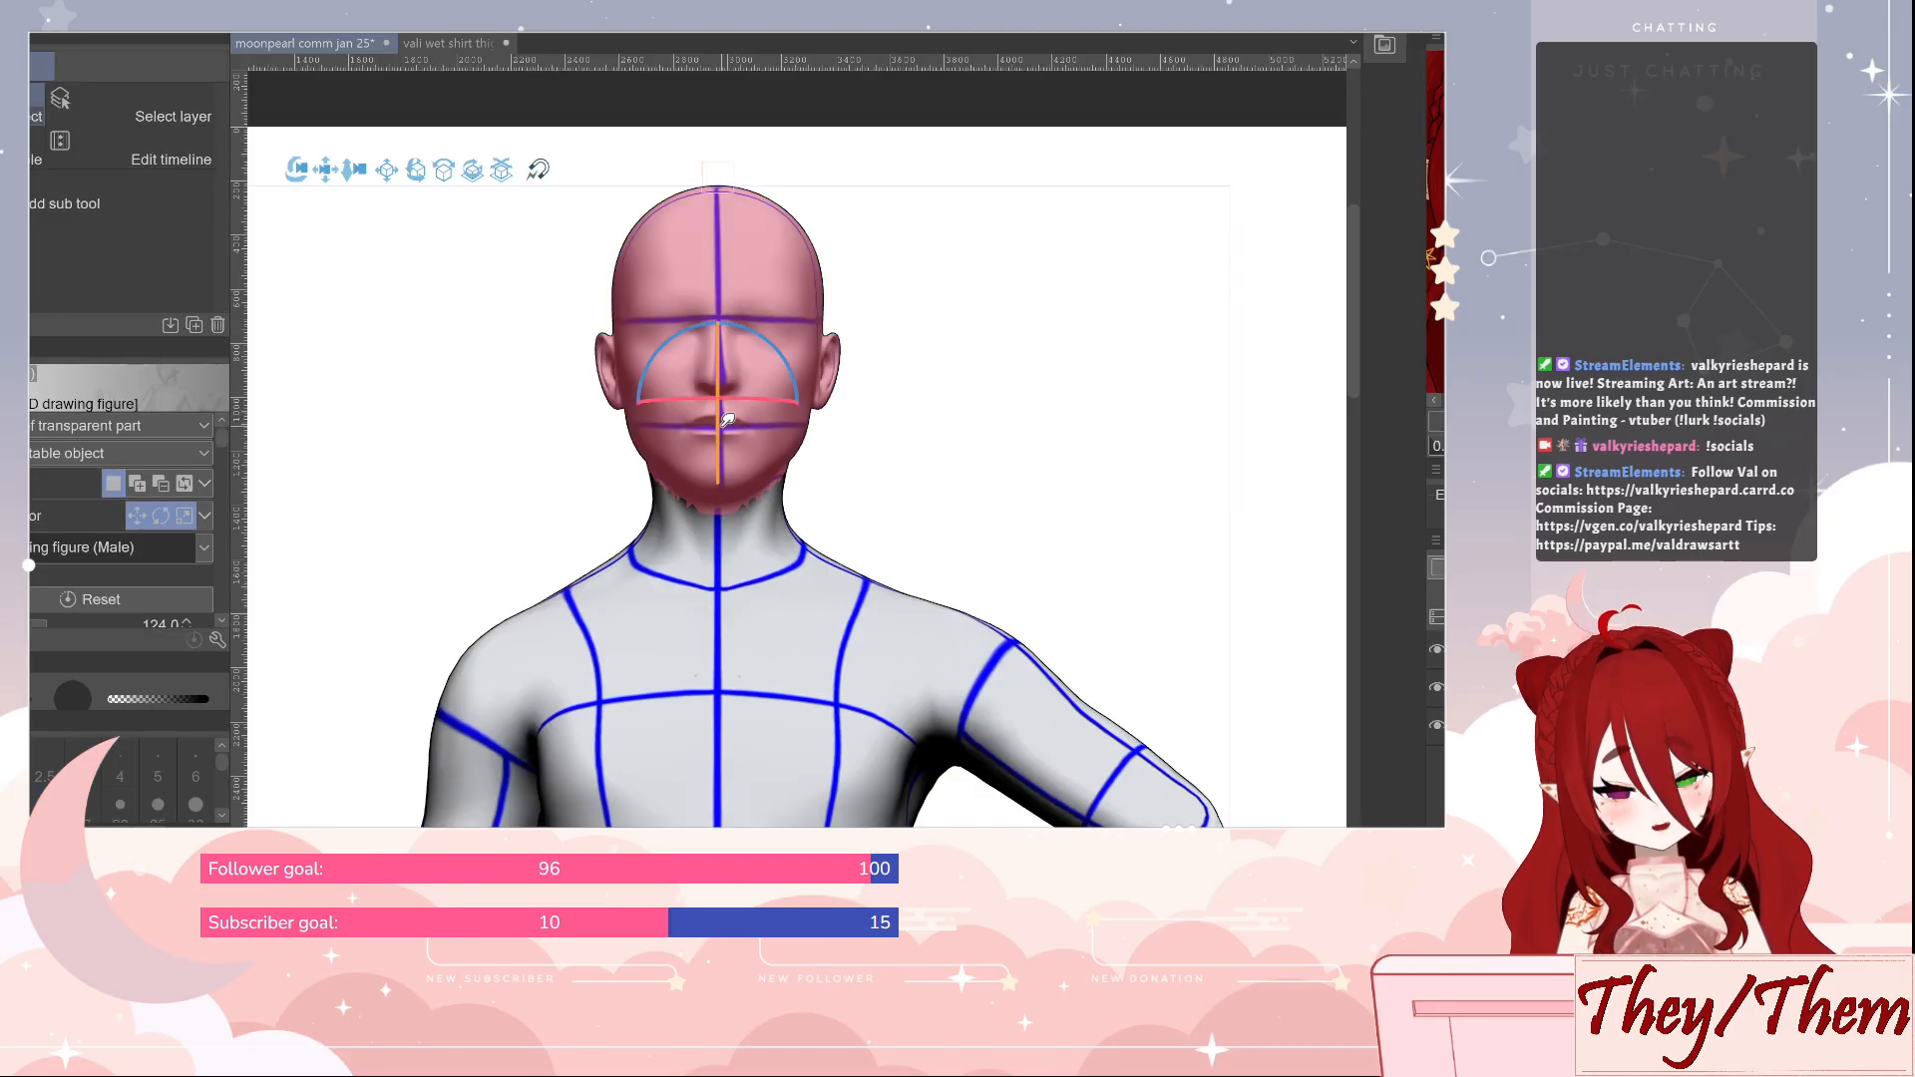
left_click_drag(725, 425, 720, 449)
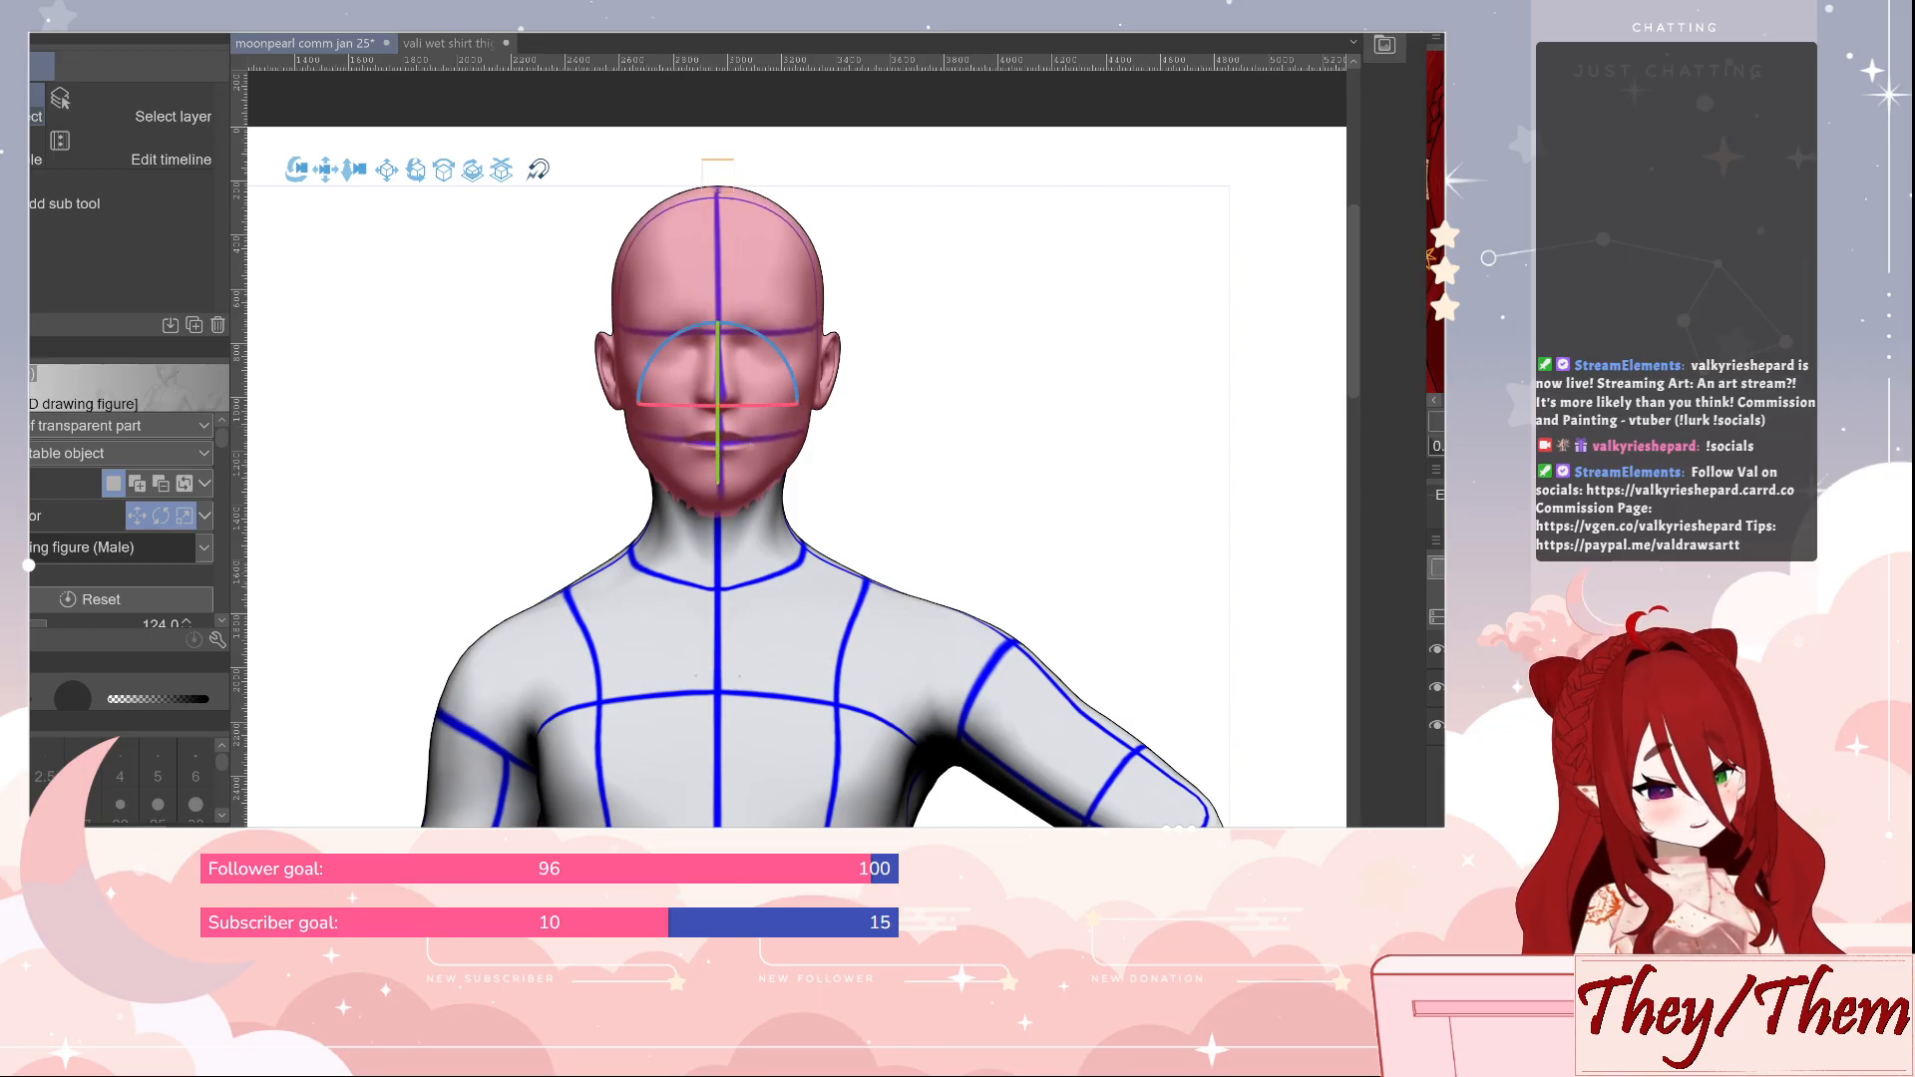
key("Escape")
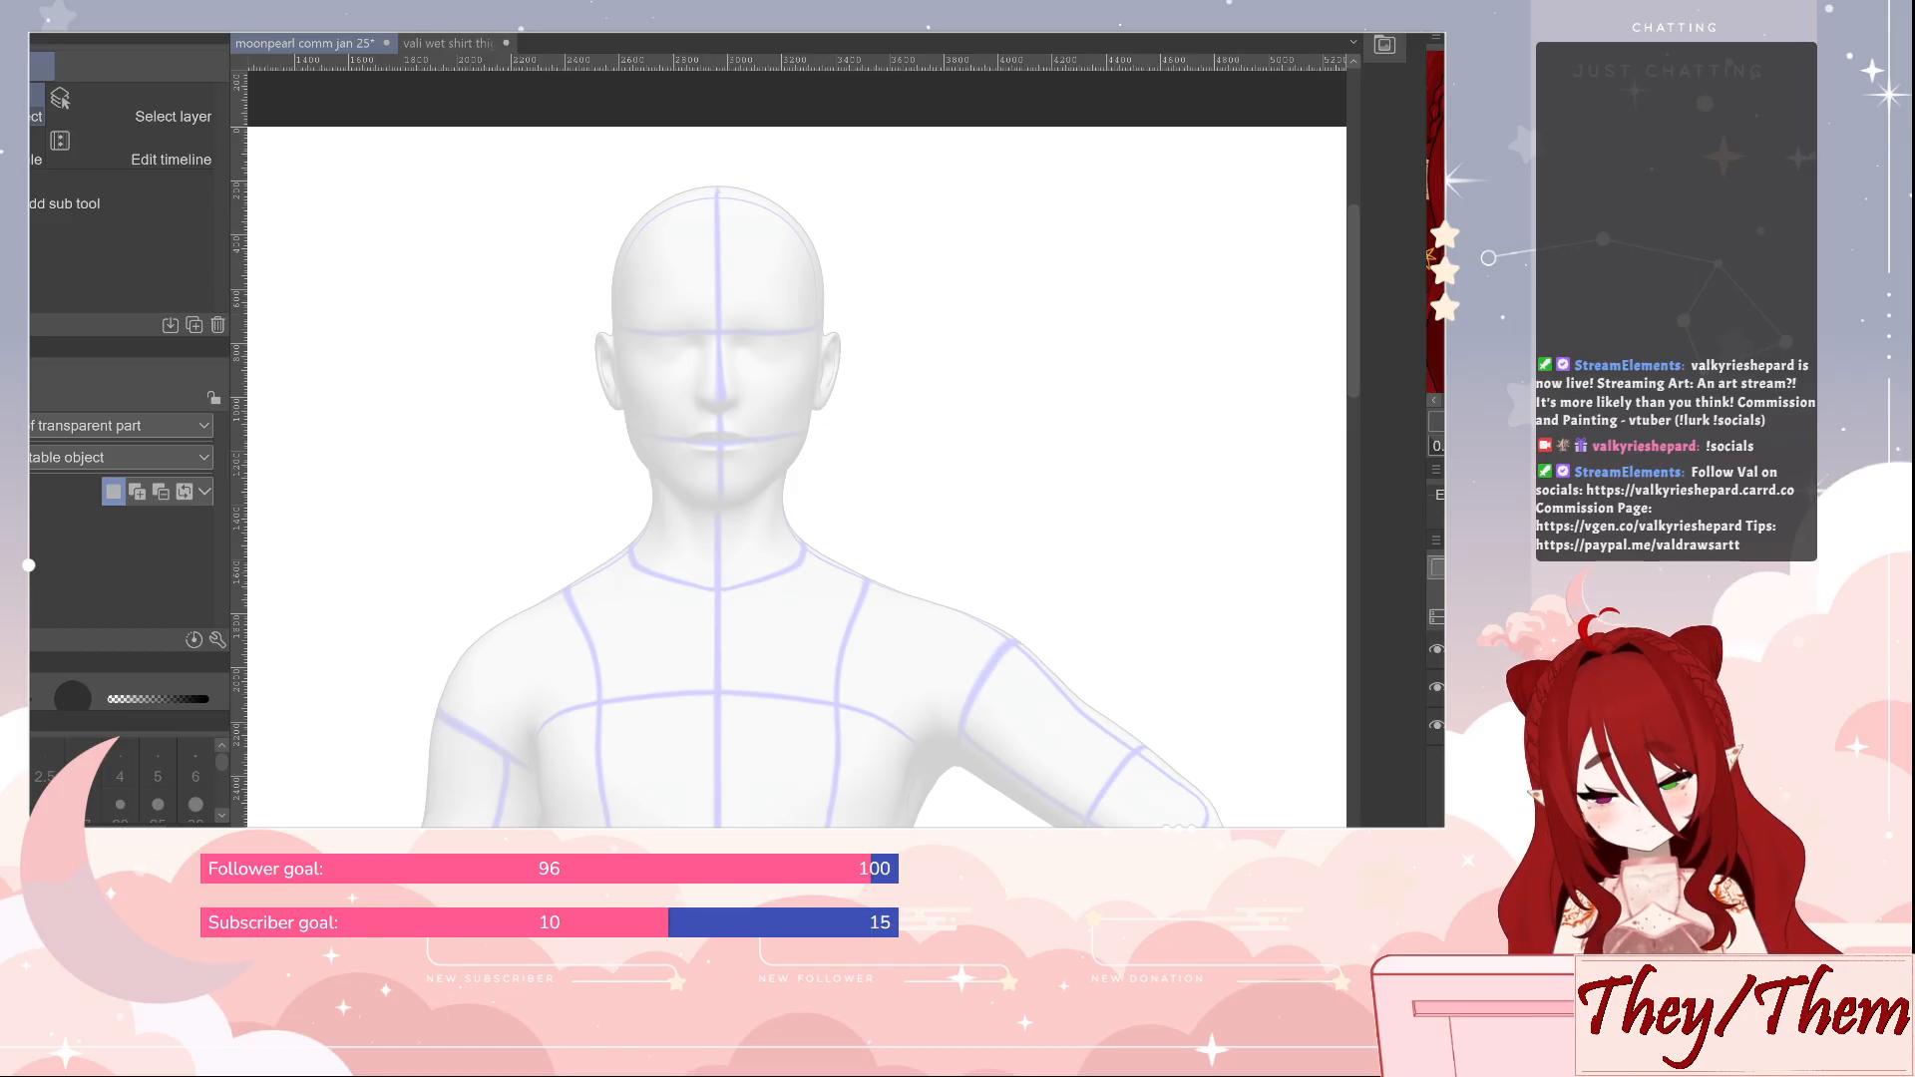
Sketch the outline of a swept fringe curving from the forehead across the face to the cheek with the Real G-Pen, undoing unwanted strokes
key("b")
key("p")
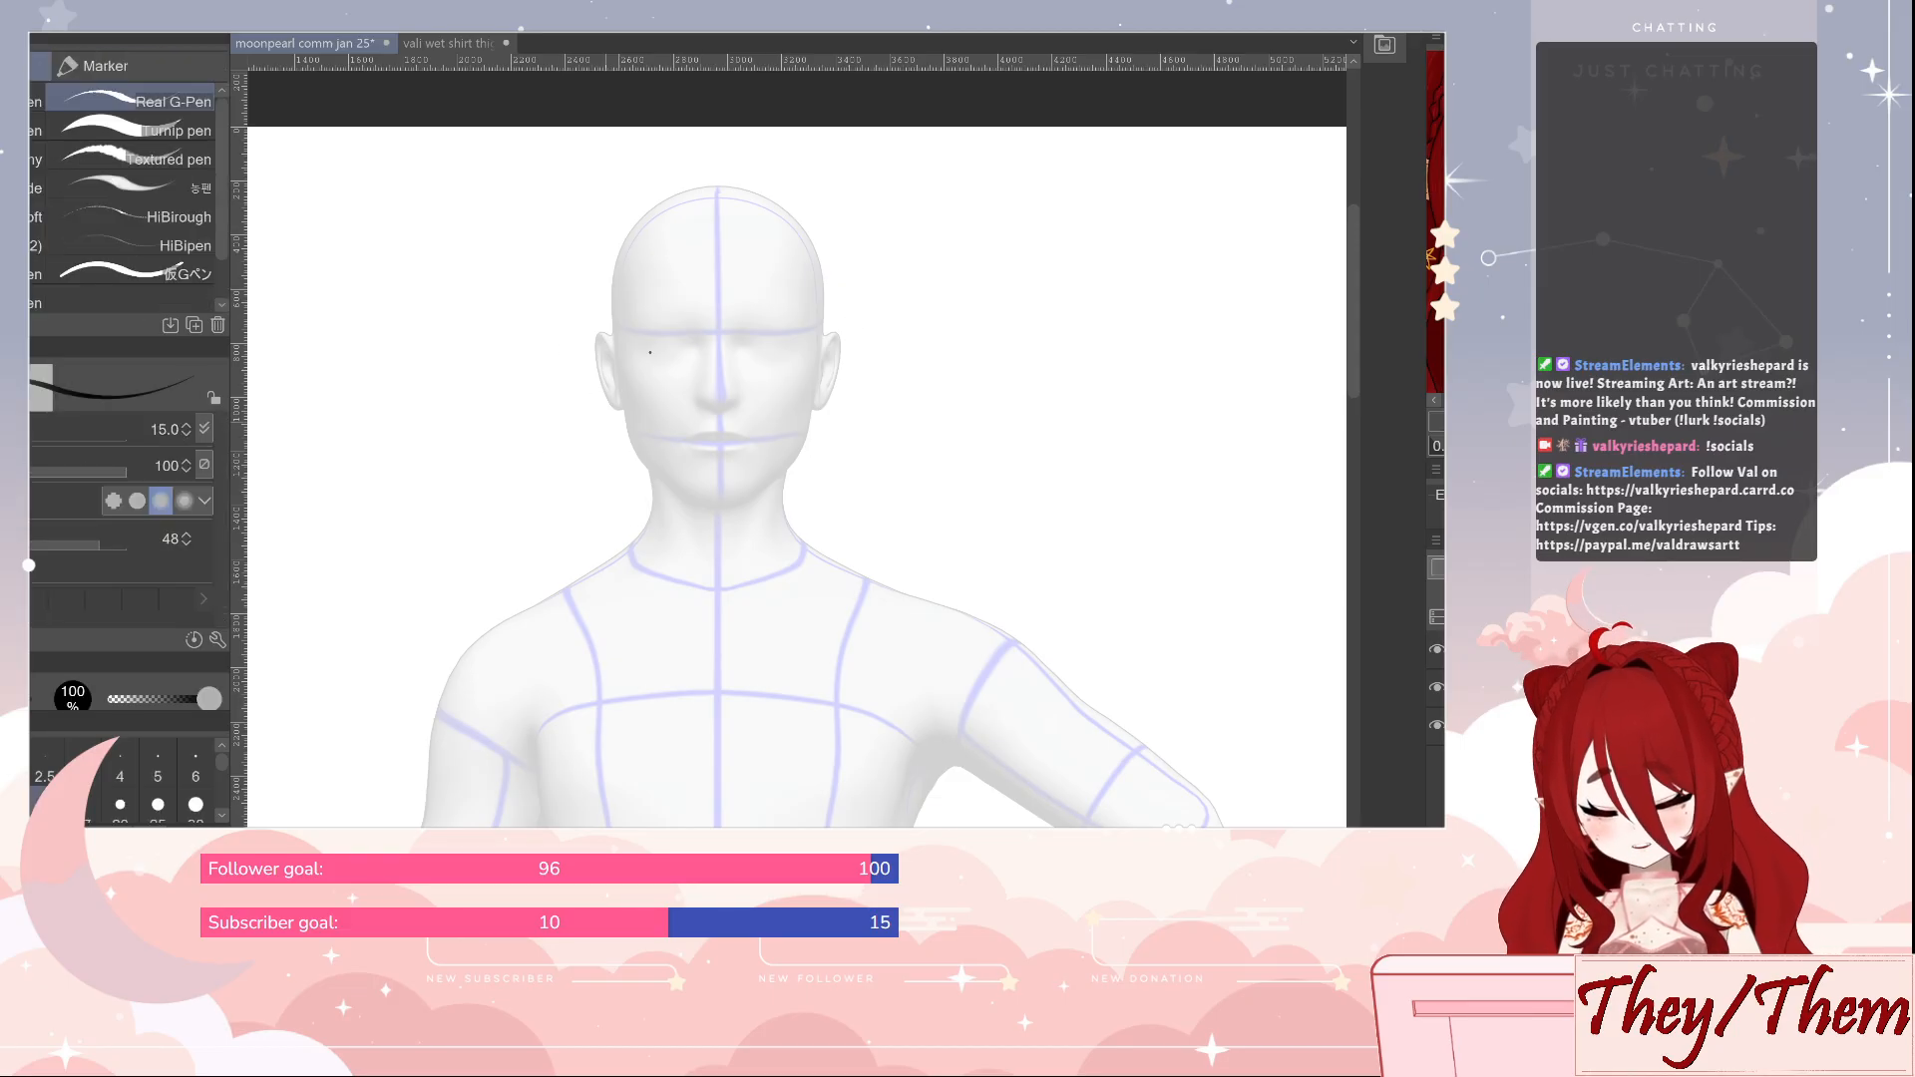
mouse_move(761, 236)
left_mouse_down()
mouse_move(649, 353)
mouse_move(582, 613)
left_mouse_up()
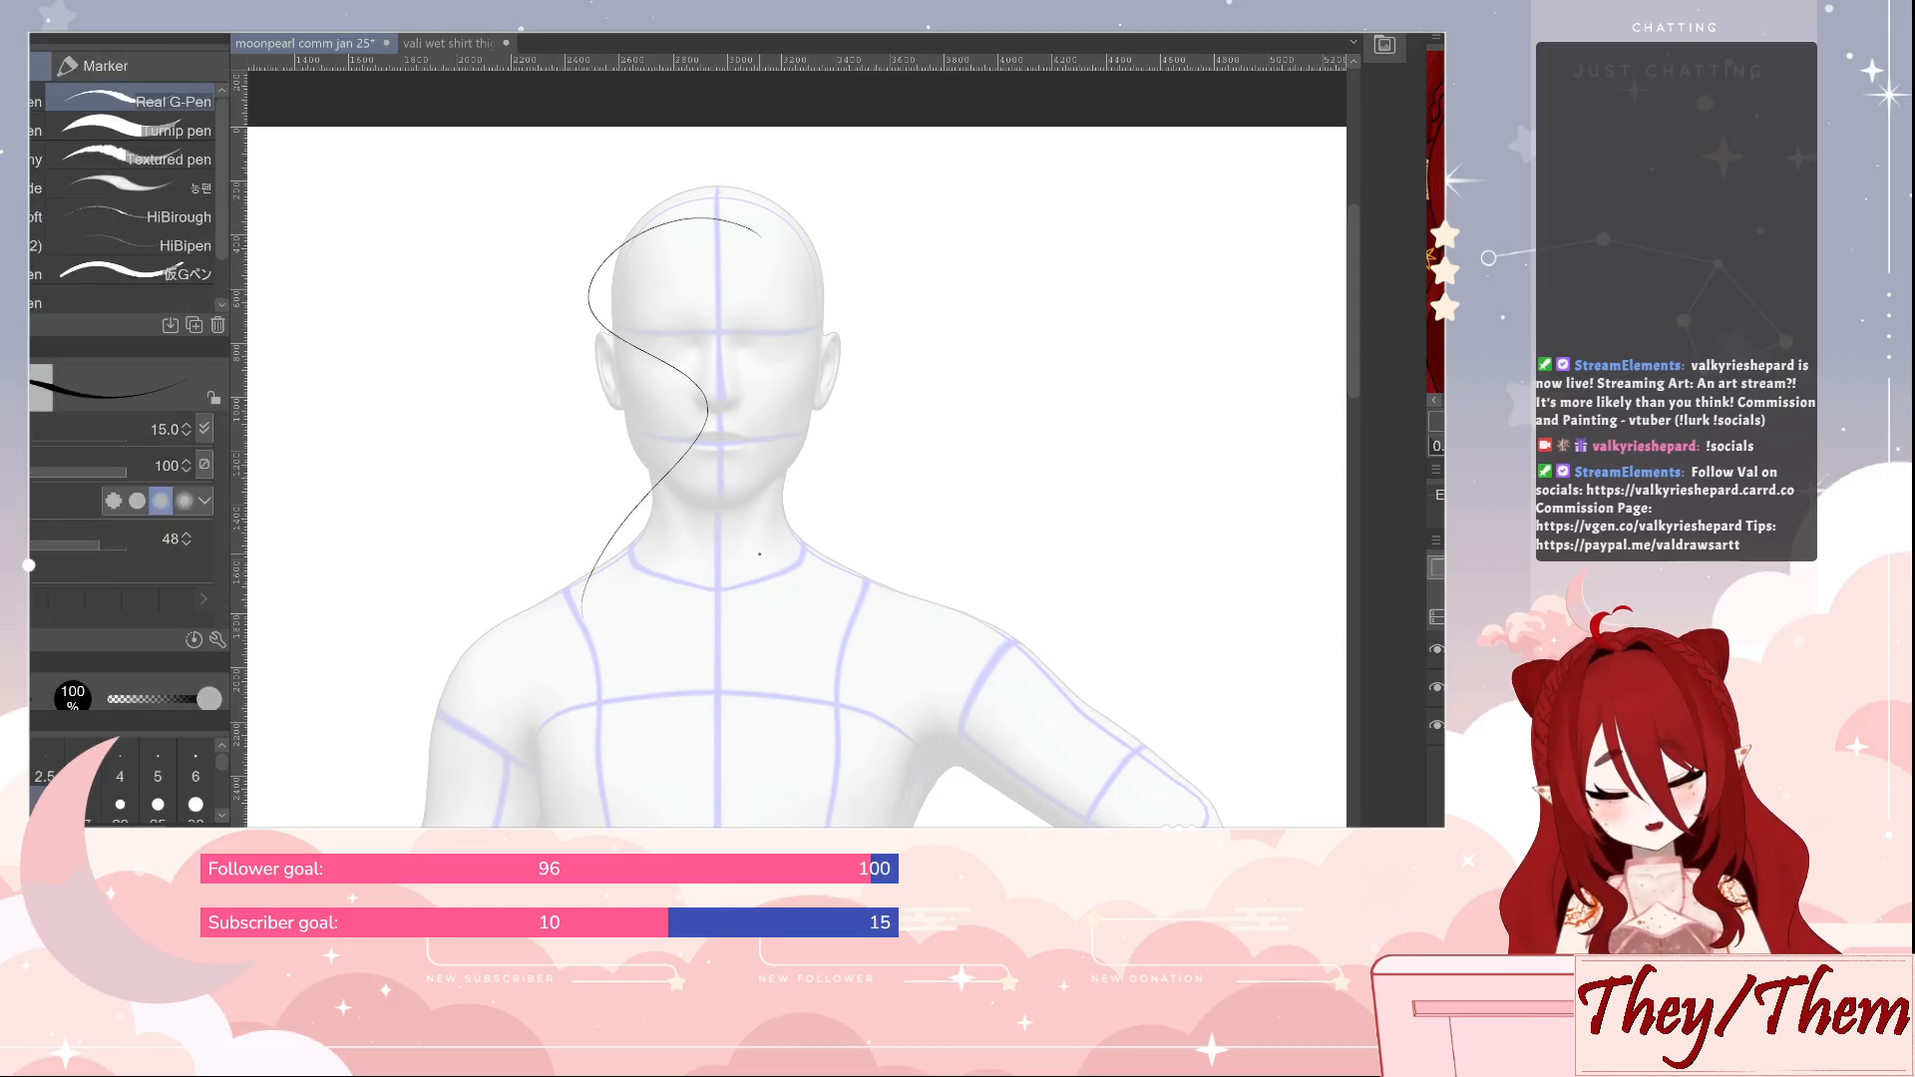
key("ctrl+z")
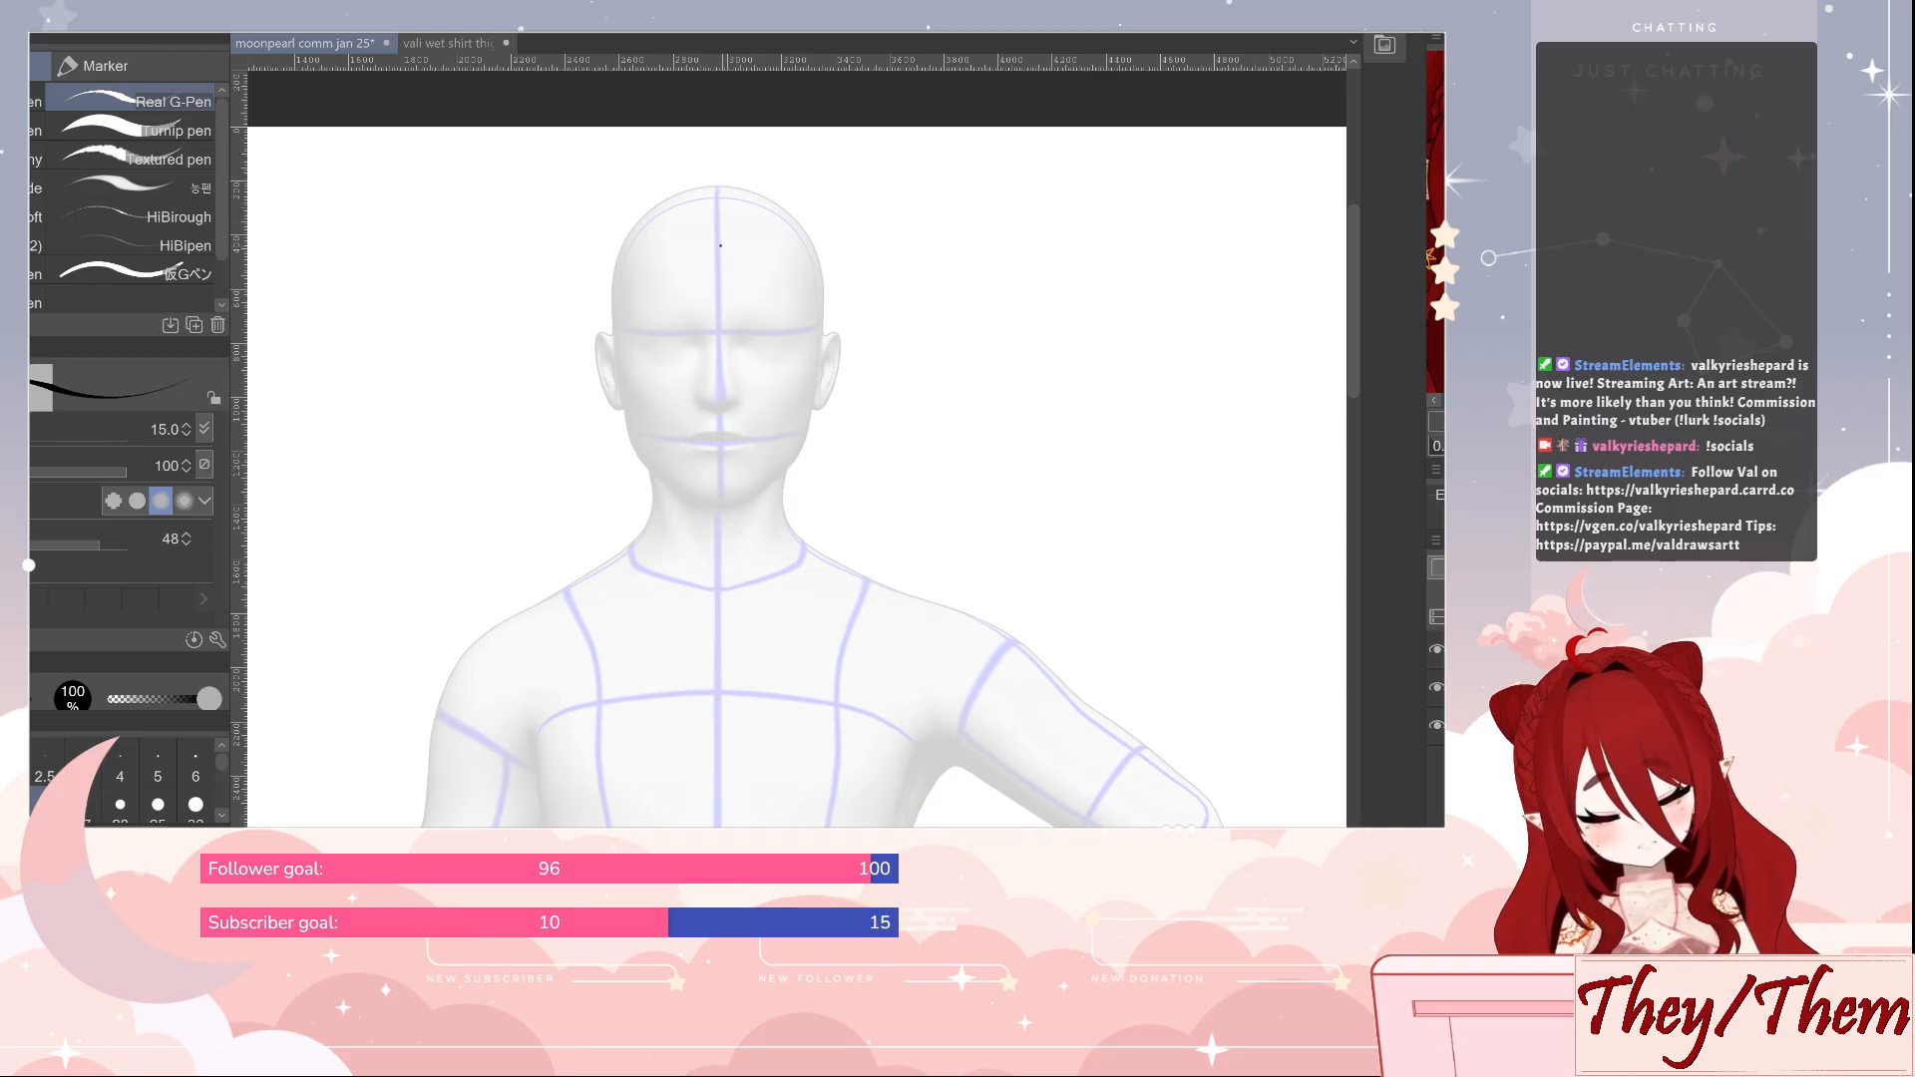
mouse_move(698, 234)
left_mouse_down()
mouse_move(623, 280)
mouse_move(608, 321)
mouse_move(644, 414)
mouse_move(589, 431)
left_mouse_up()
mouse_move(727, 242)
left_mouse_down()
mouse_move(755, 288)
mouse_move(692, 331)
mouse_move(688, 372)
left_mouse_up()
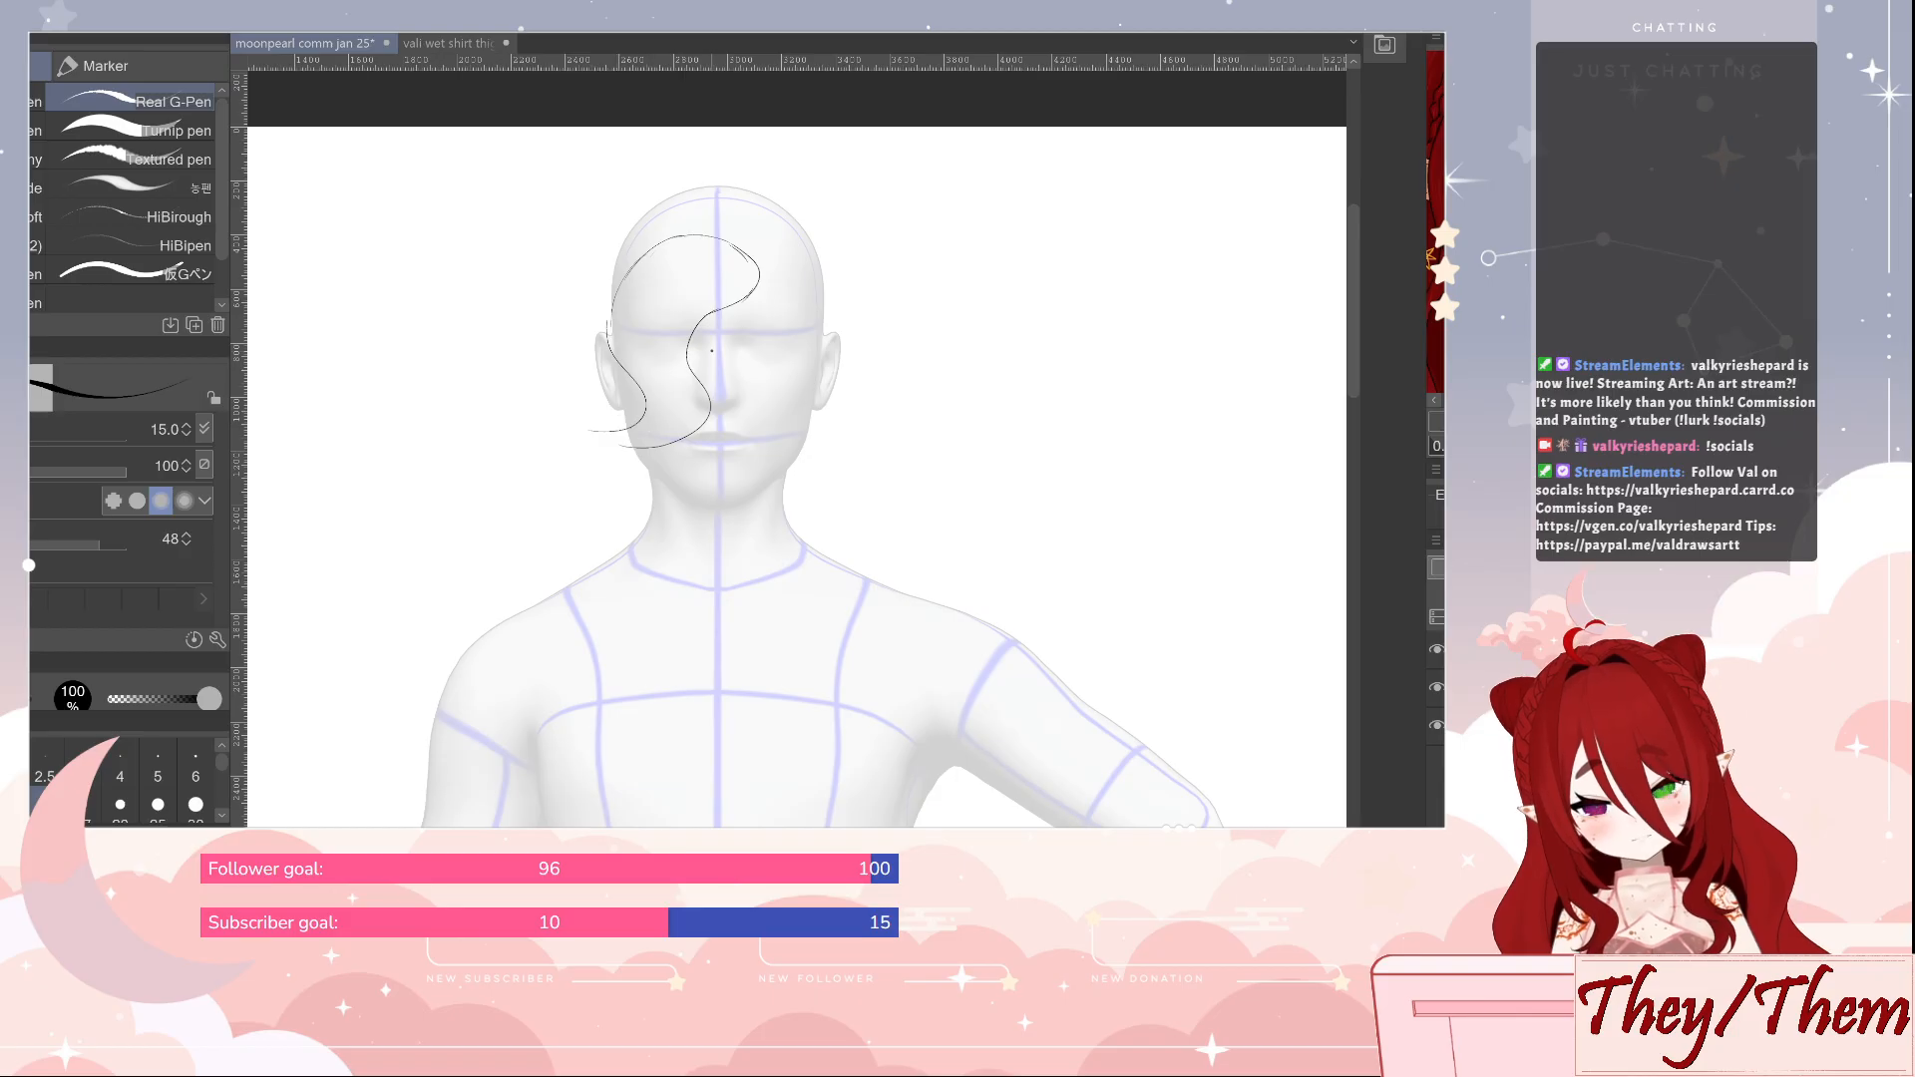
key("ctrl+z")
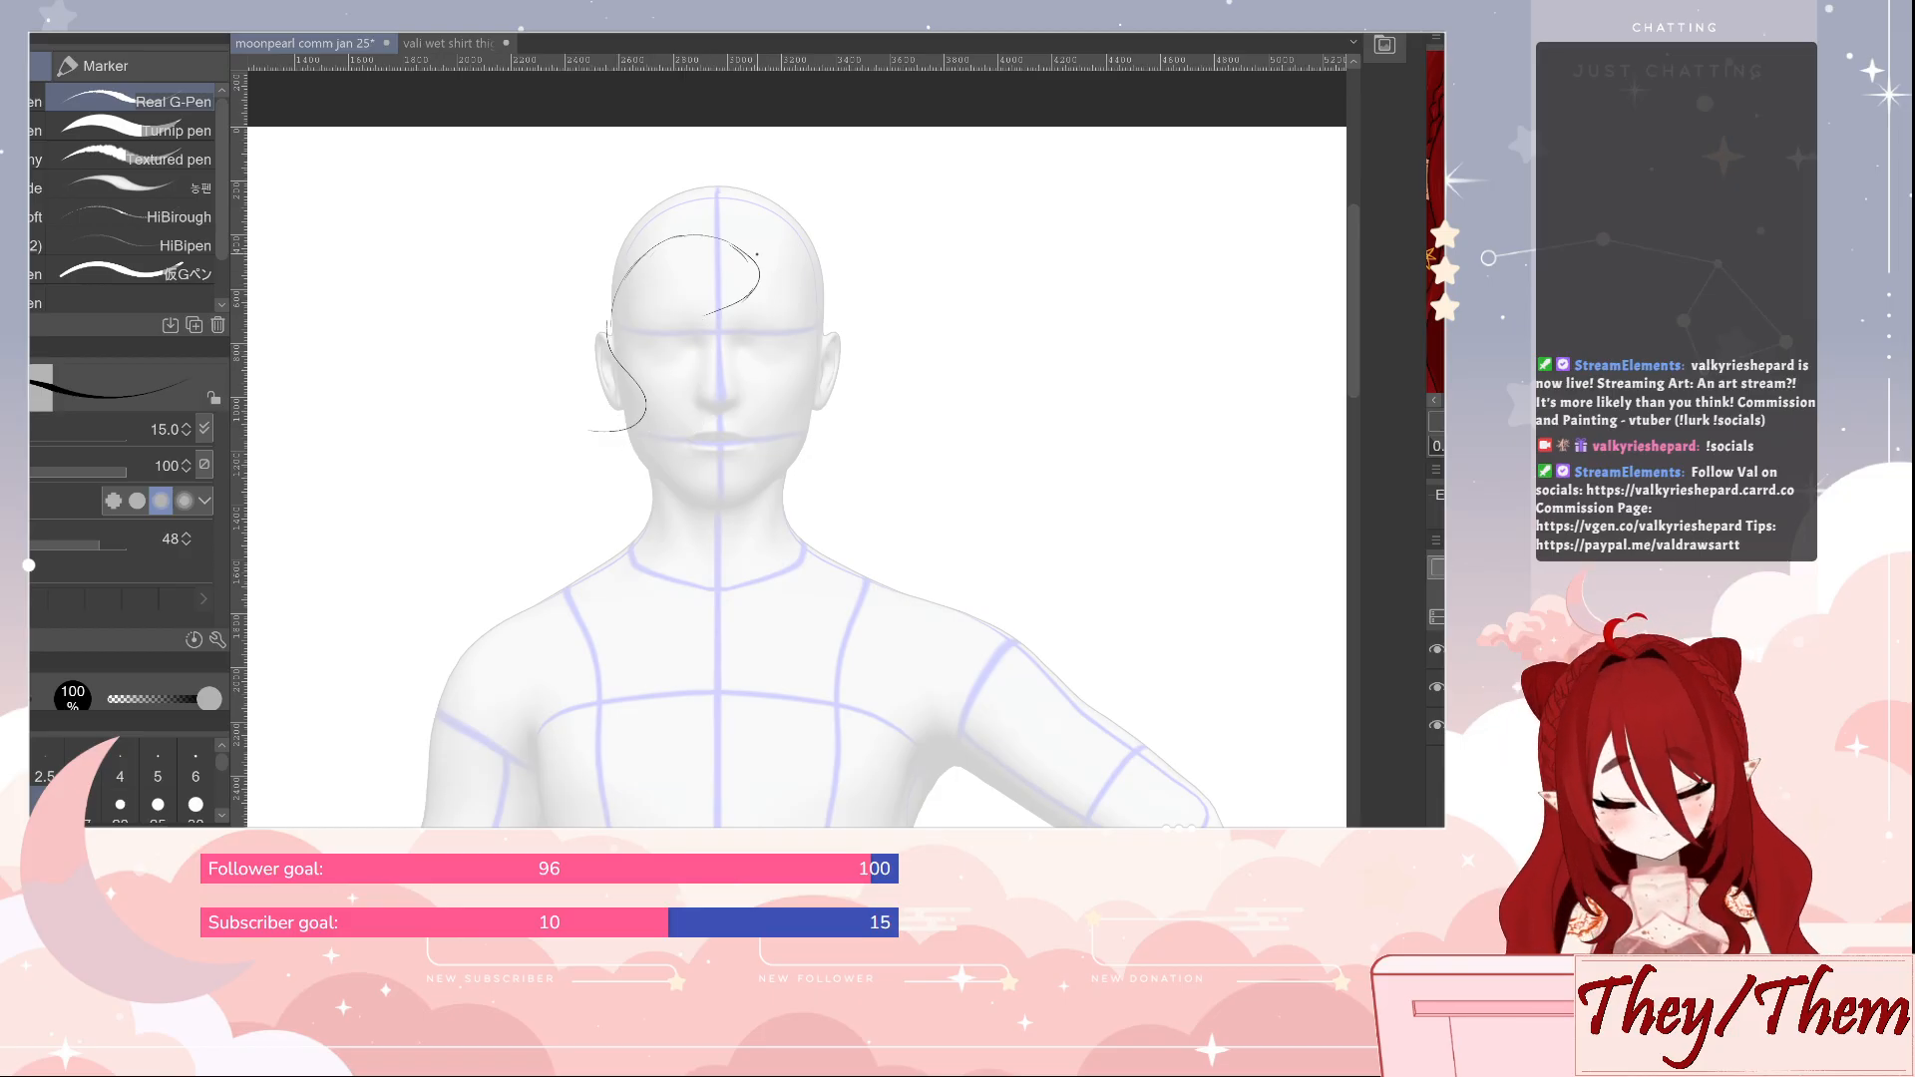
mouse_move(755, 289)
left_mouse_down()
mouse_move(697, 384)
mouse_move(631, 431)
mouse_move(603, 404)
mouse_move(669, 404)
mouse_move(599, 395)
mouse_move(596, 417)
mouse_move(583, 377)
mouse_move(612, 418)
mouse_move(664, 370)
left_mouse_up()
key("ctrl+z")
key("ctrl+z")
Clean up the fringe's stray lines with the eraser at size 15 and redraw its outer edge with the pen
key("e")
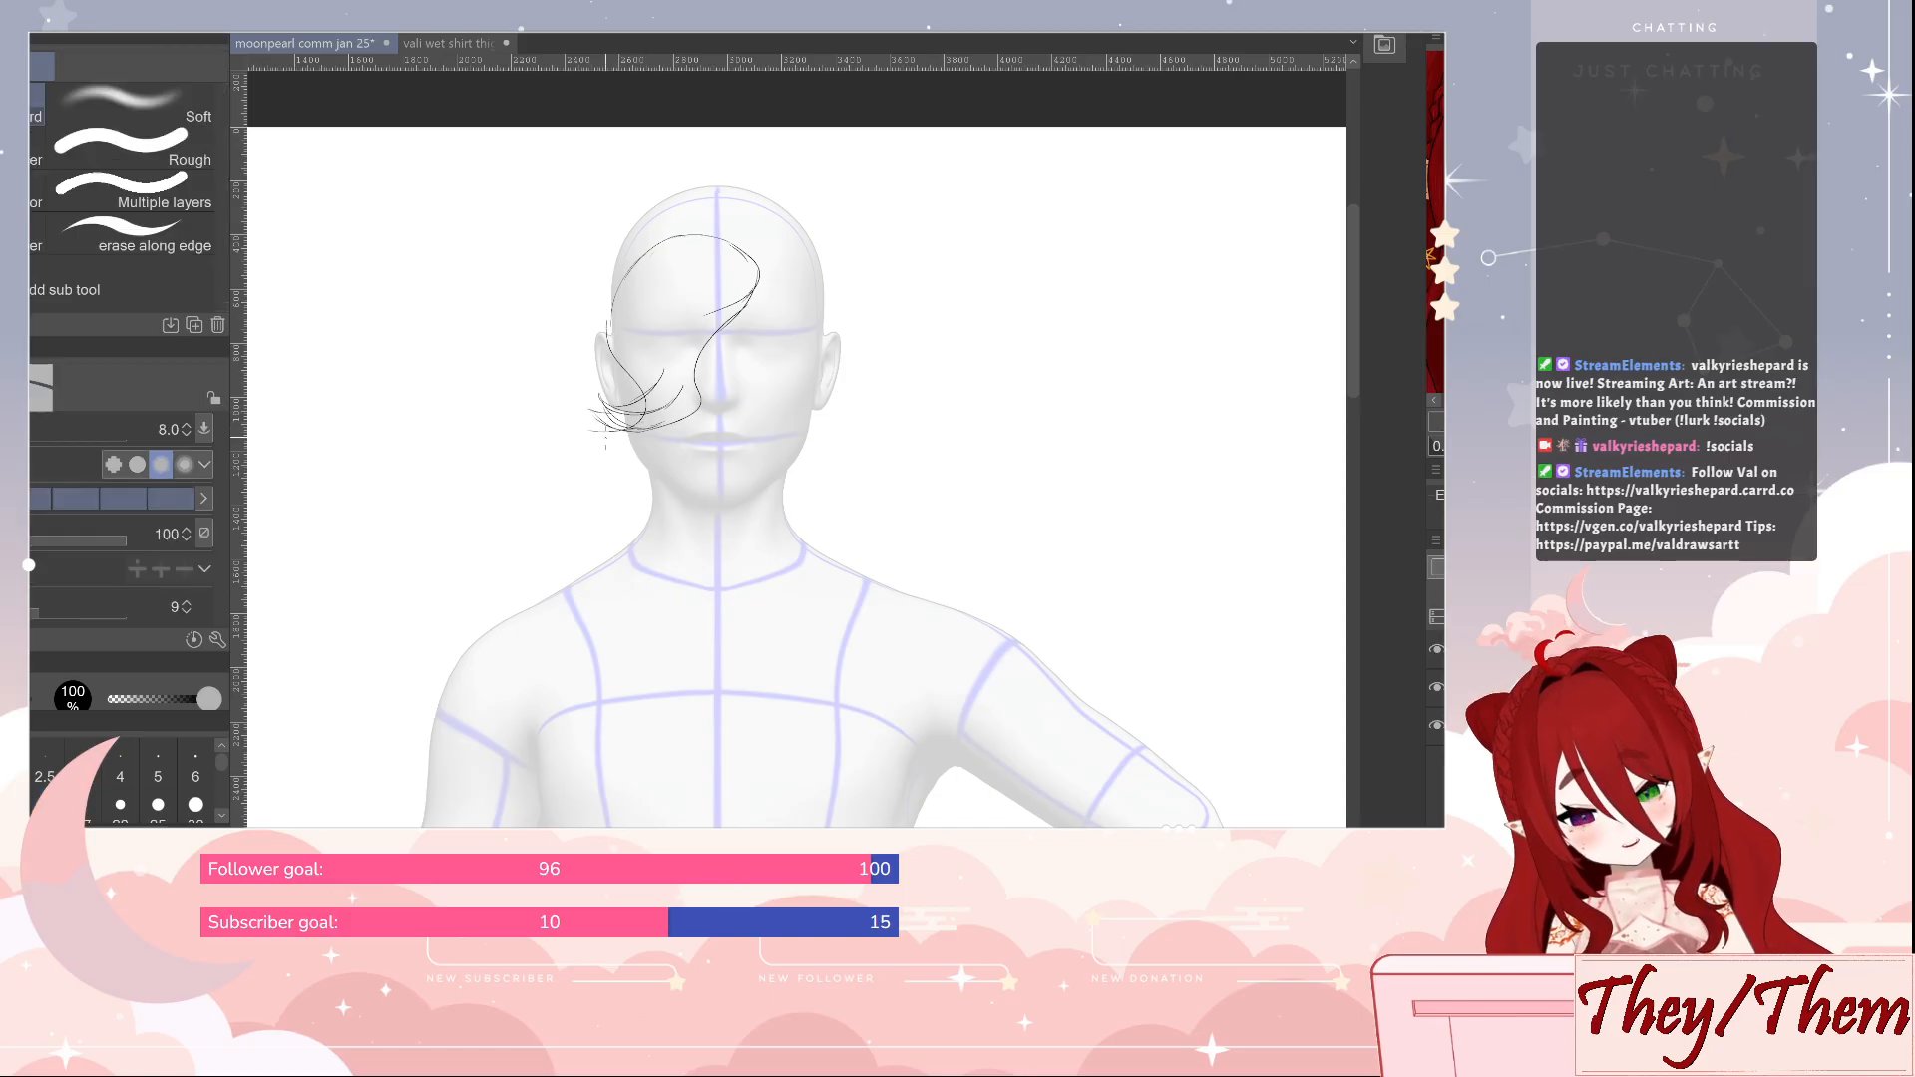
key("bracketright")
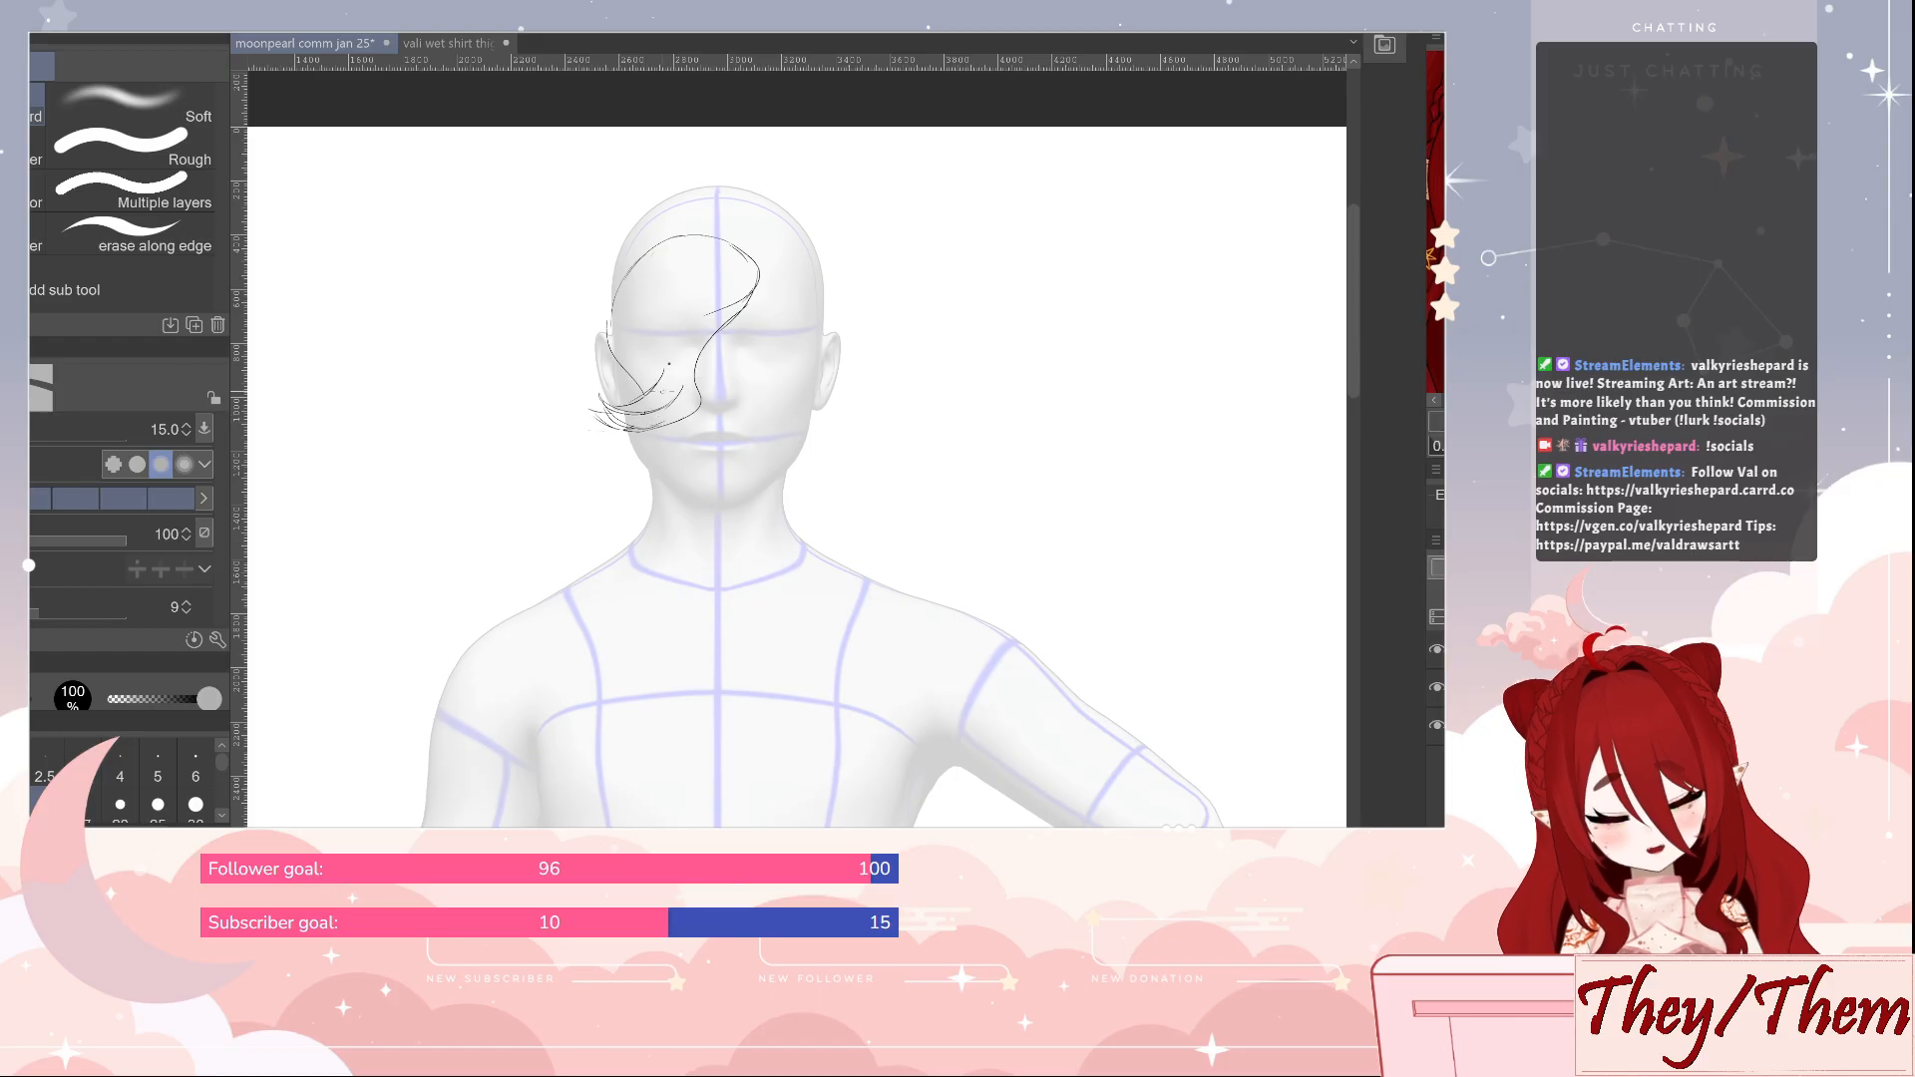
key("p")
mouse_move(612, 299)
left_mouse_down()
mouse_move(631, 396)
mouse_move(594, 378)
mouse_move(599, 408)
mouse_move(661, 396)
left_mouse_up()
key("e")
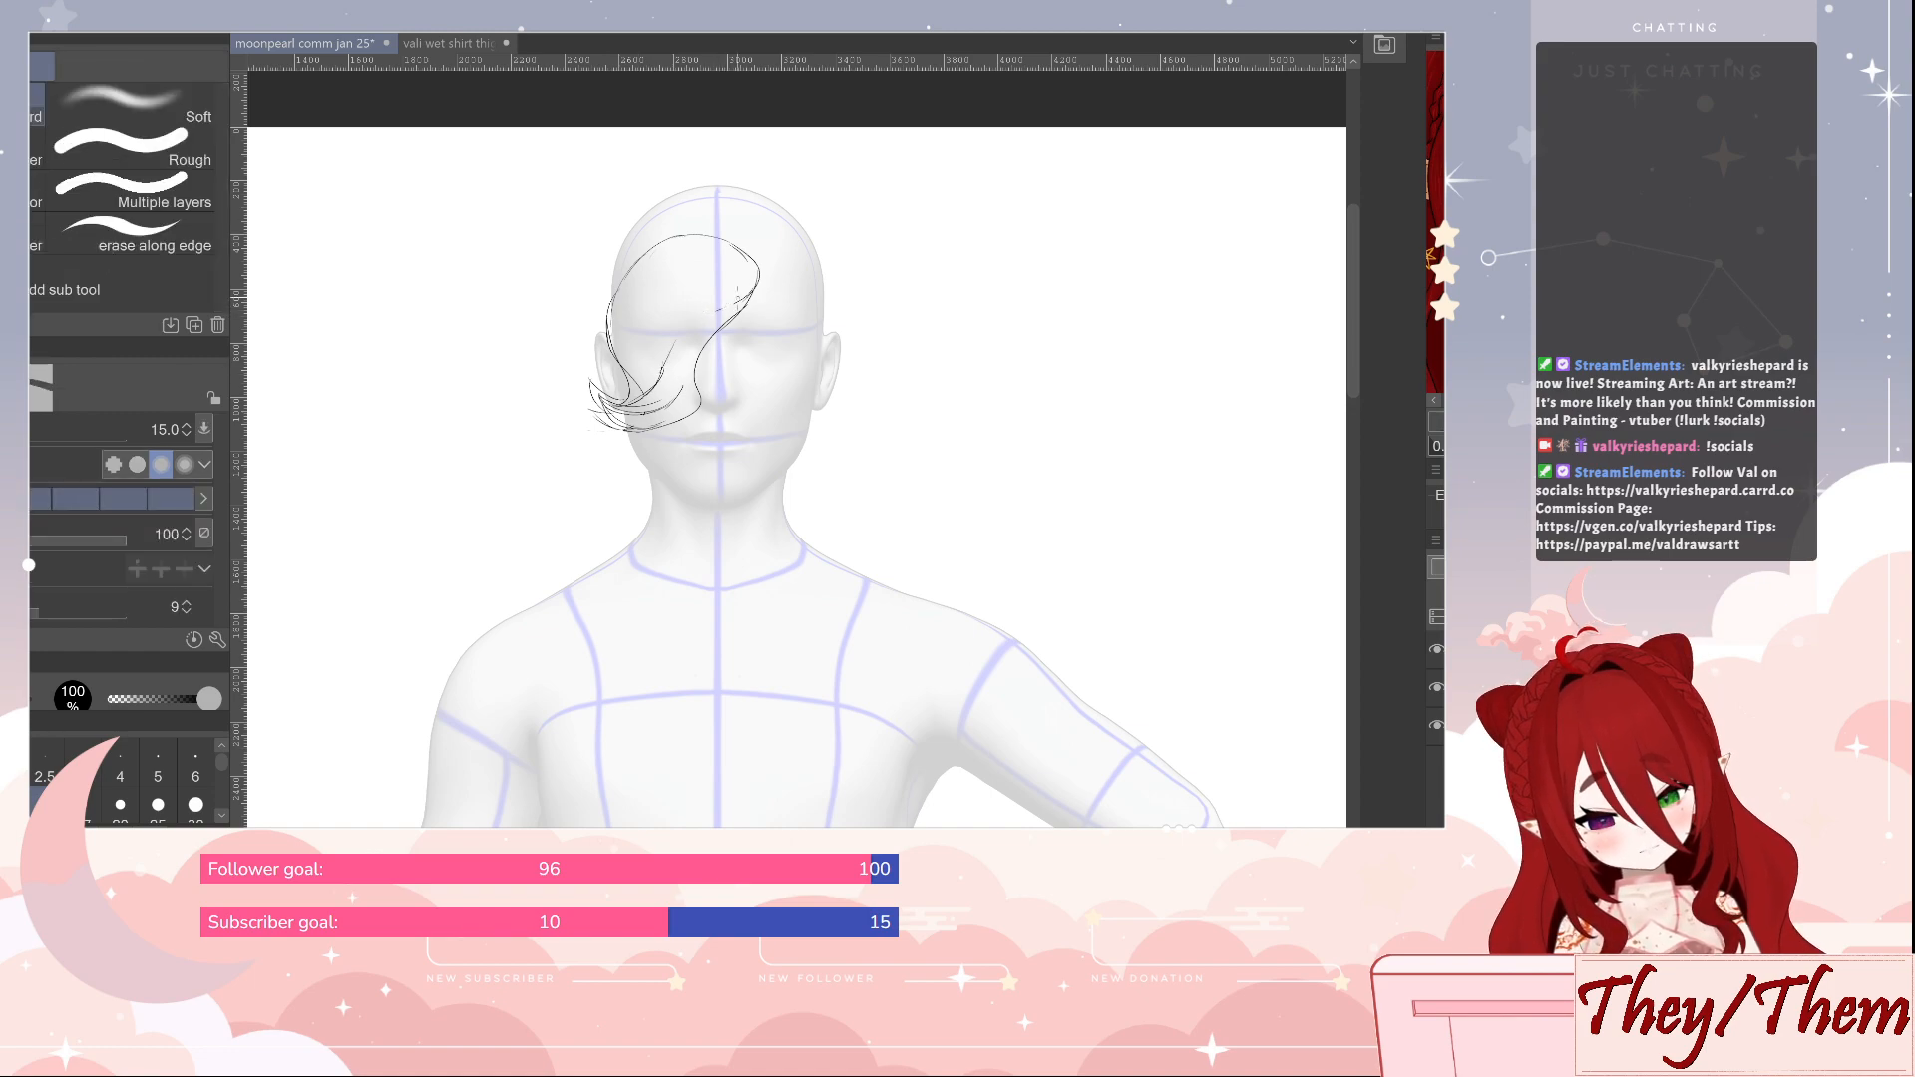
Add a curved inner strand to the fringe and reinforce its upper edge with the Real G-Pen
key("p")
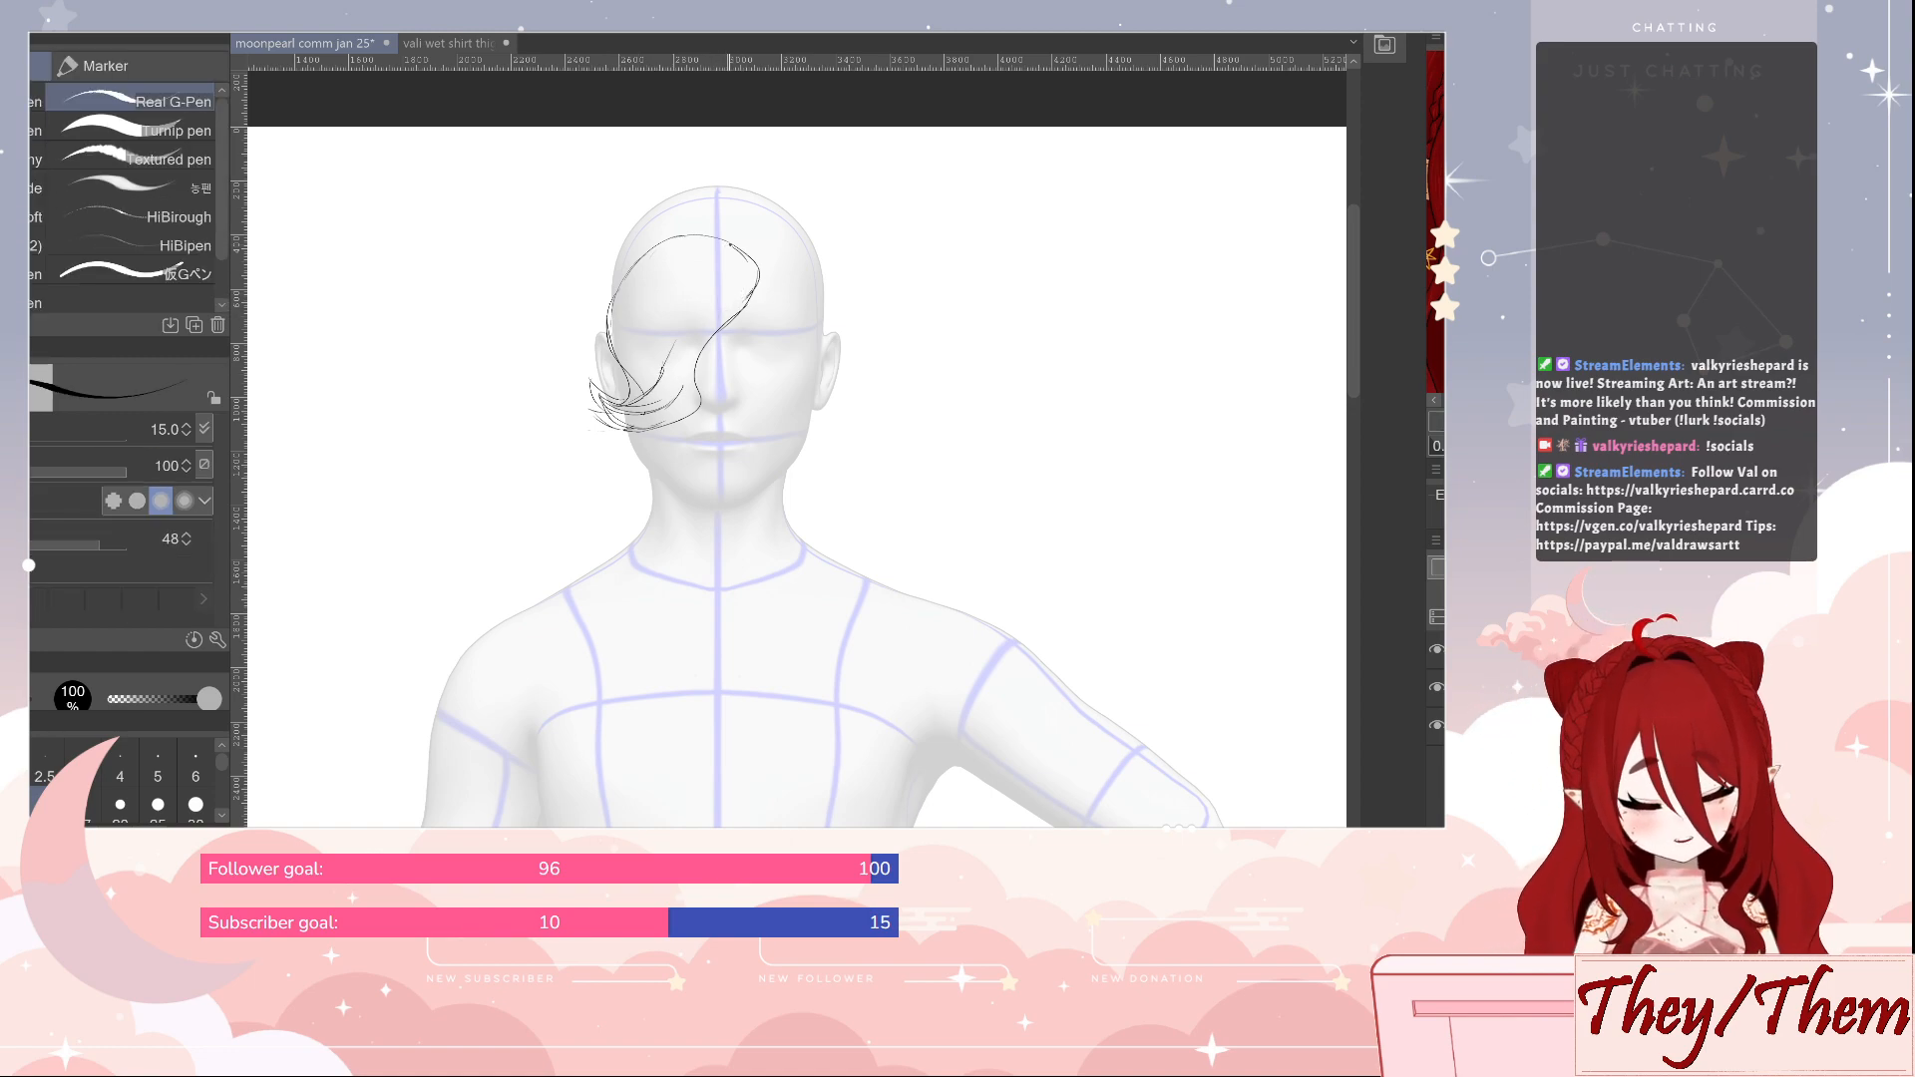
mouse_move(728, 238)
left_mouse_down()
mouse_move(663, 274)
mouse_move(674, 261)
mouse_move(660, 304)
left_mouse_up()
mouse_move(727, 237)
left_mouse_down()
mouse_move(750, 250)
mouse_move(735, 319)
left_mouse_up()
left_click_drag(706, 235, 745, 254)
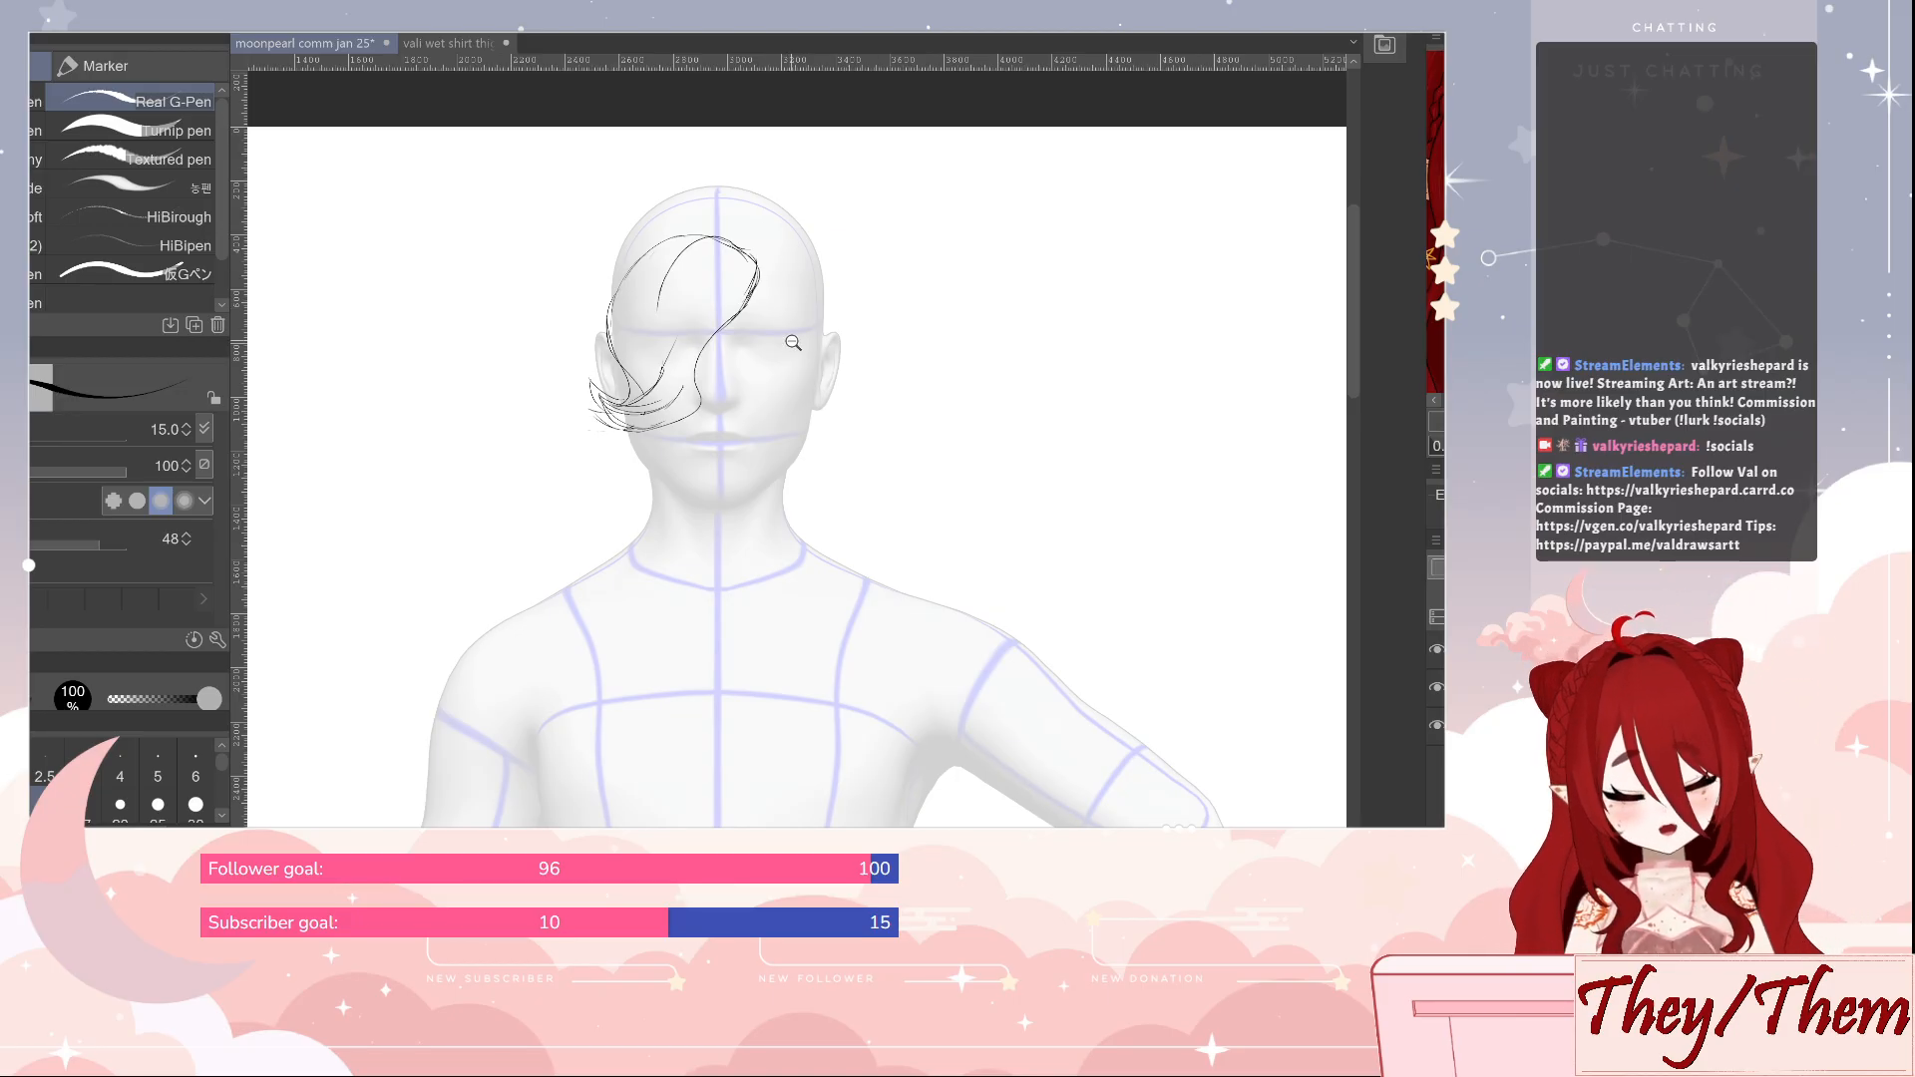
scroll(785, 347, "up", 2)
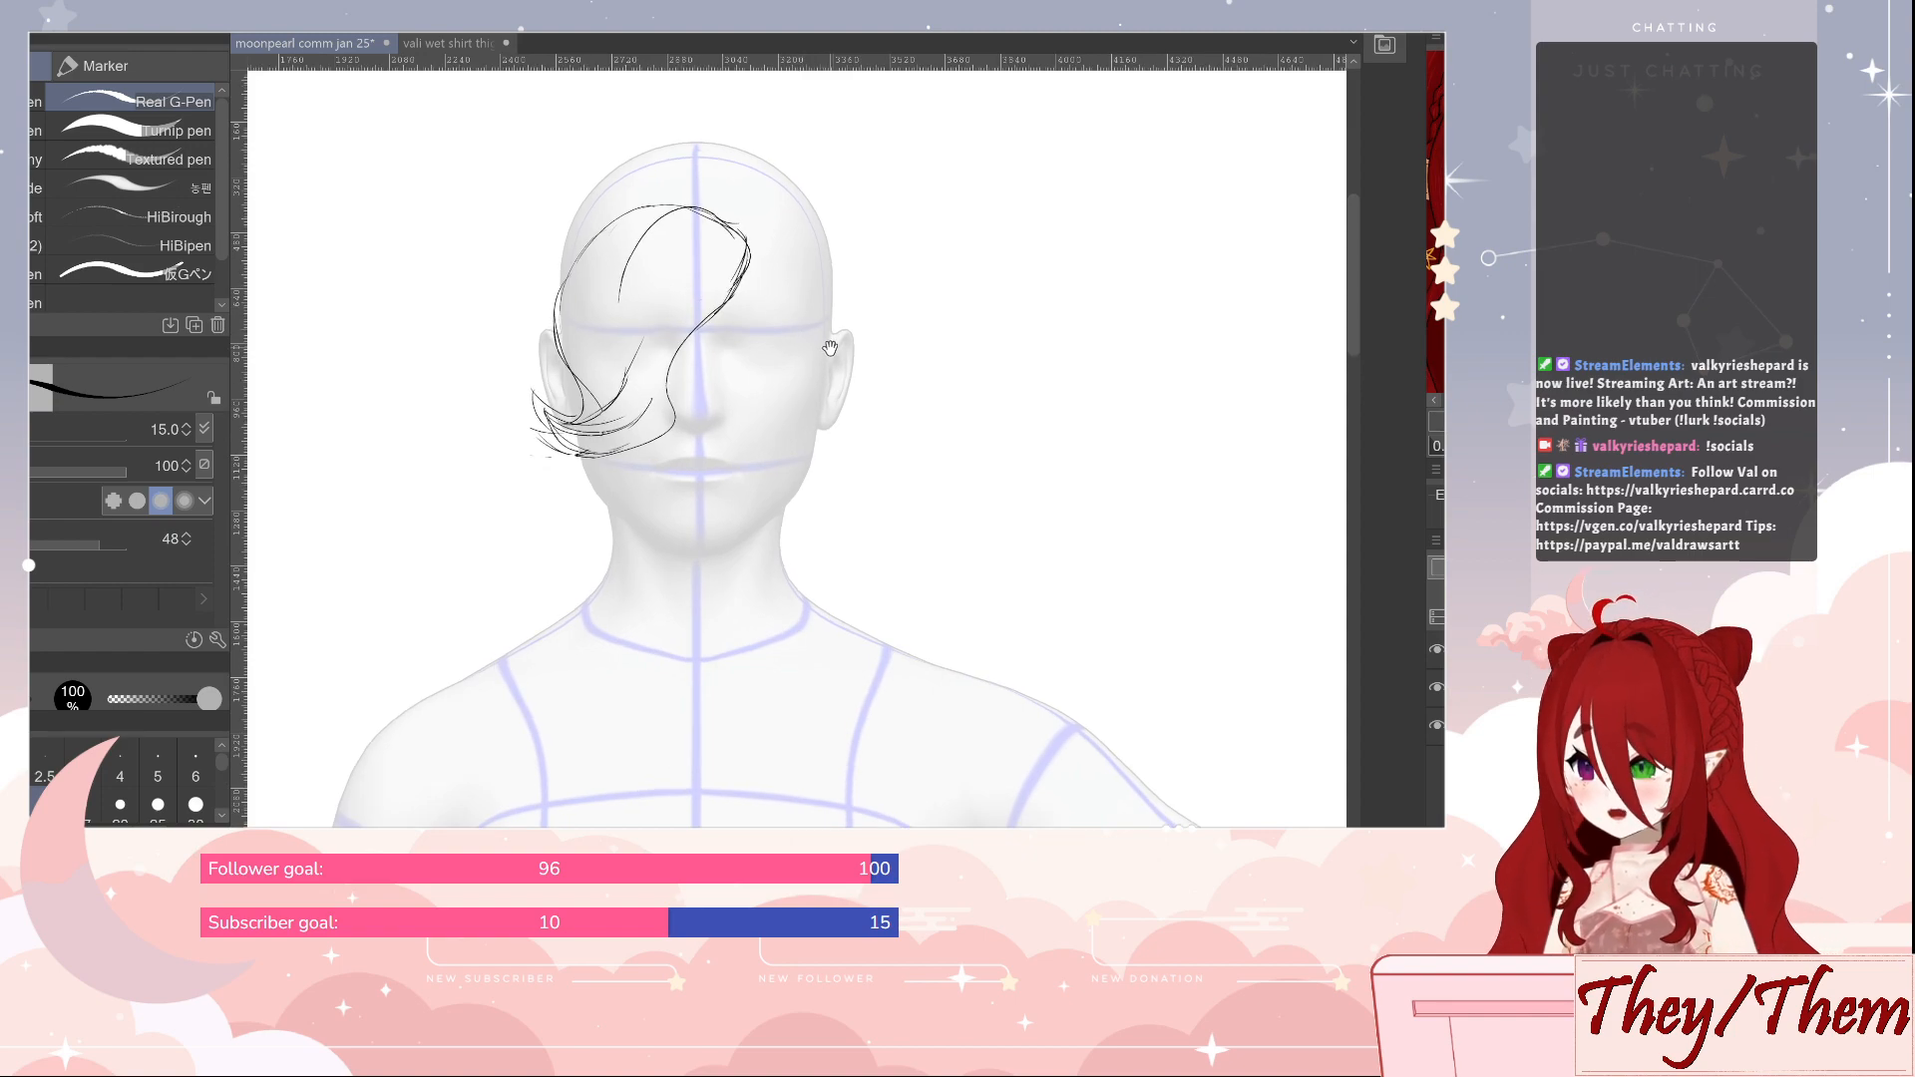
left_click_drag(830, 340, 841, 401)
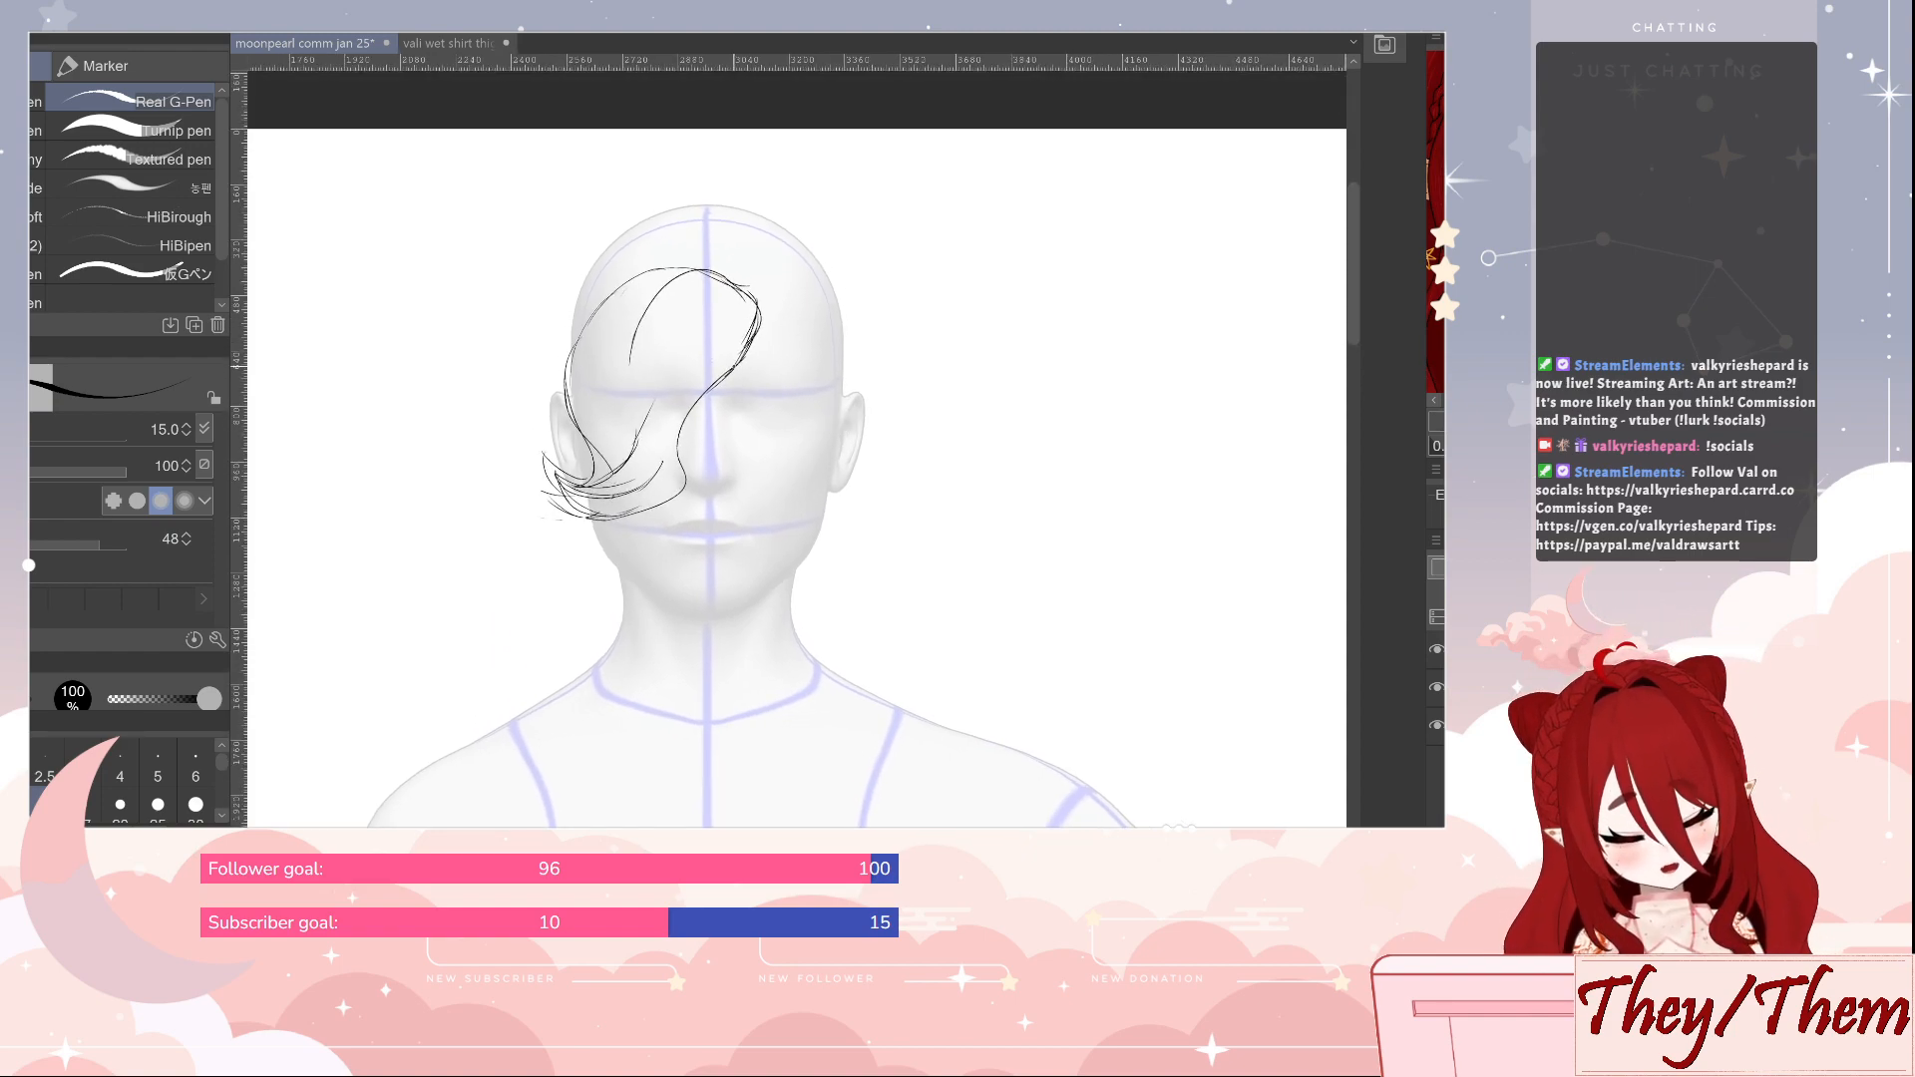
Sketch the eyebrow beside the fringe and the nose bridge, nostrils and nose tip with the Real G-Pen, tidying the strokes with the eraser
mouse_move(738, 363)
left_mouse_down()
mouse_move(798, 364)
mouse_move(775, 358)
left_mouse_up()
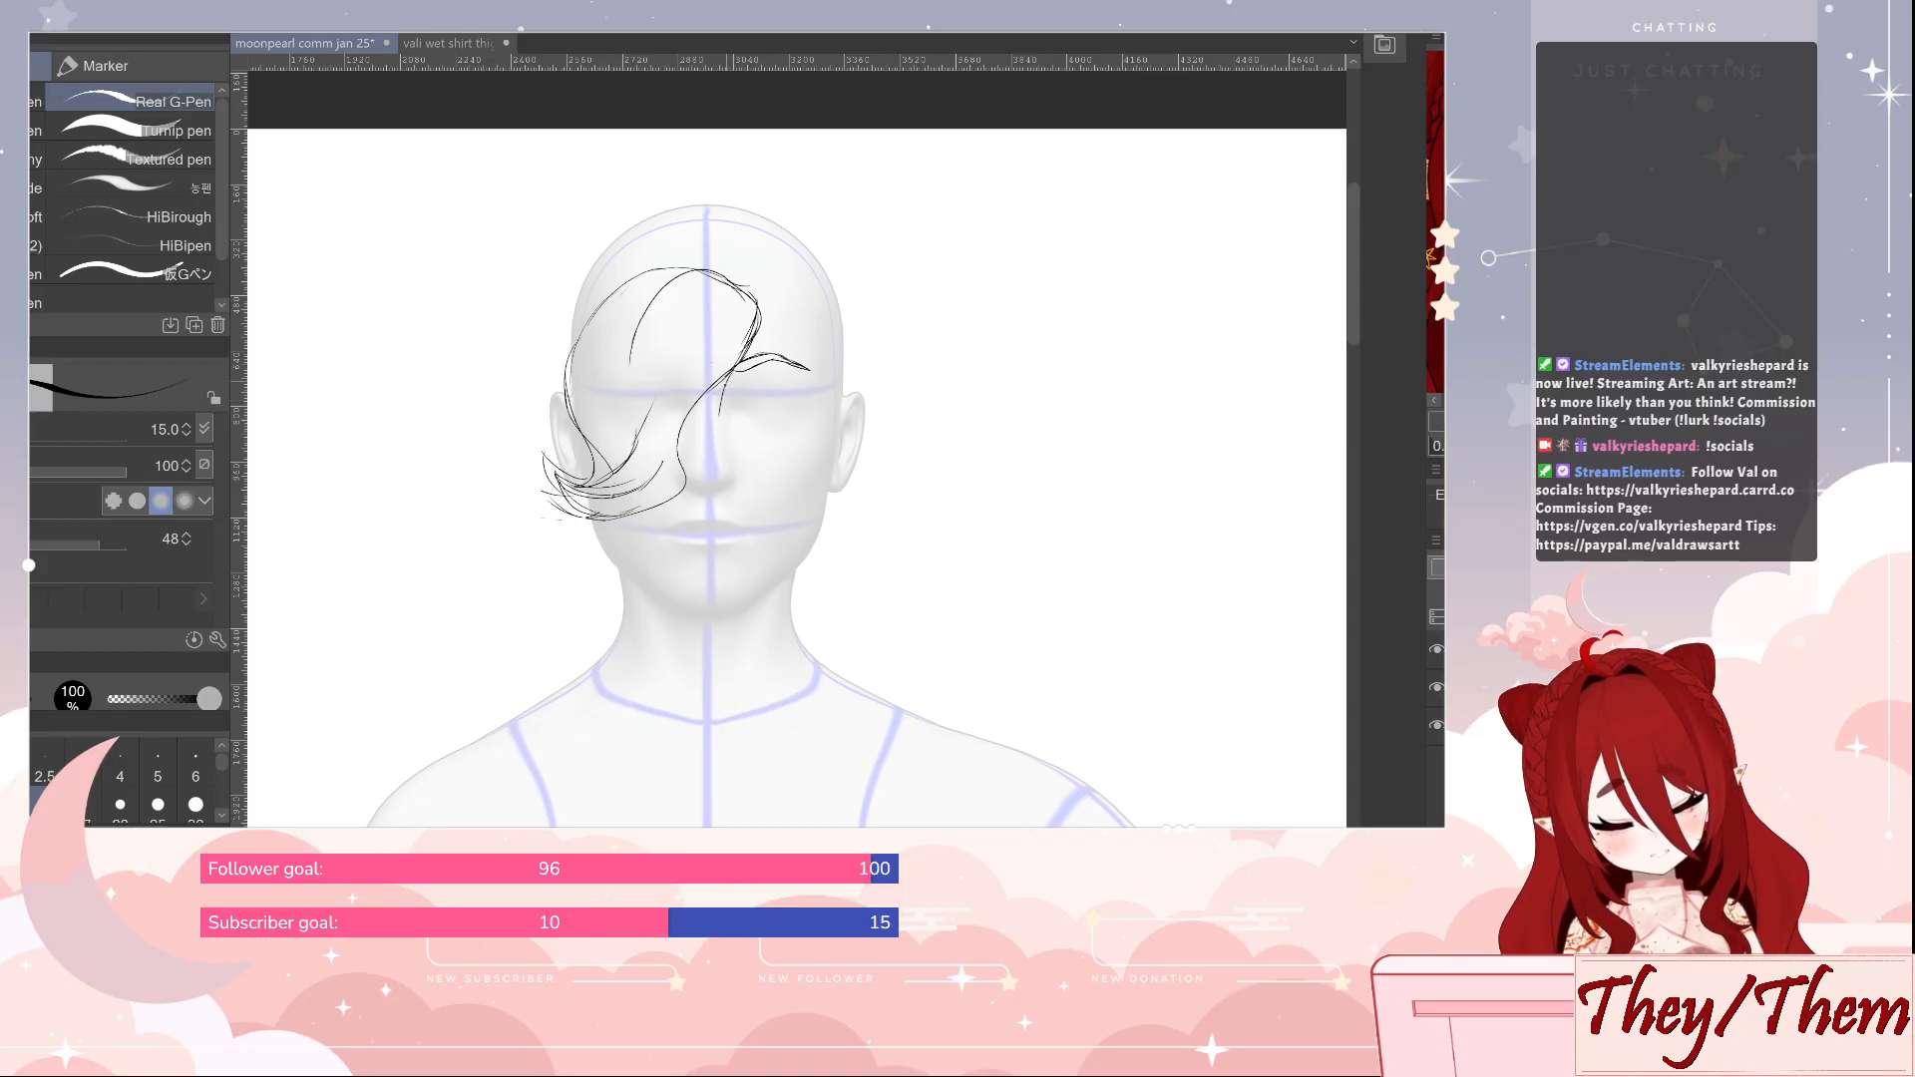
mouse_move(720, 398)
left_mouse_down()
mouse_move(718, 446)
mouse_move(698, 448)
left_mouse_up()
key("e")
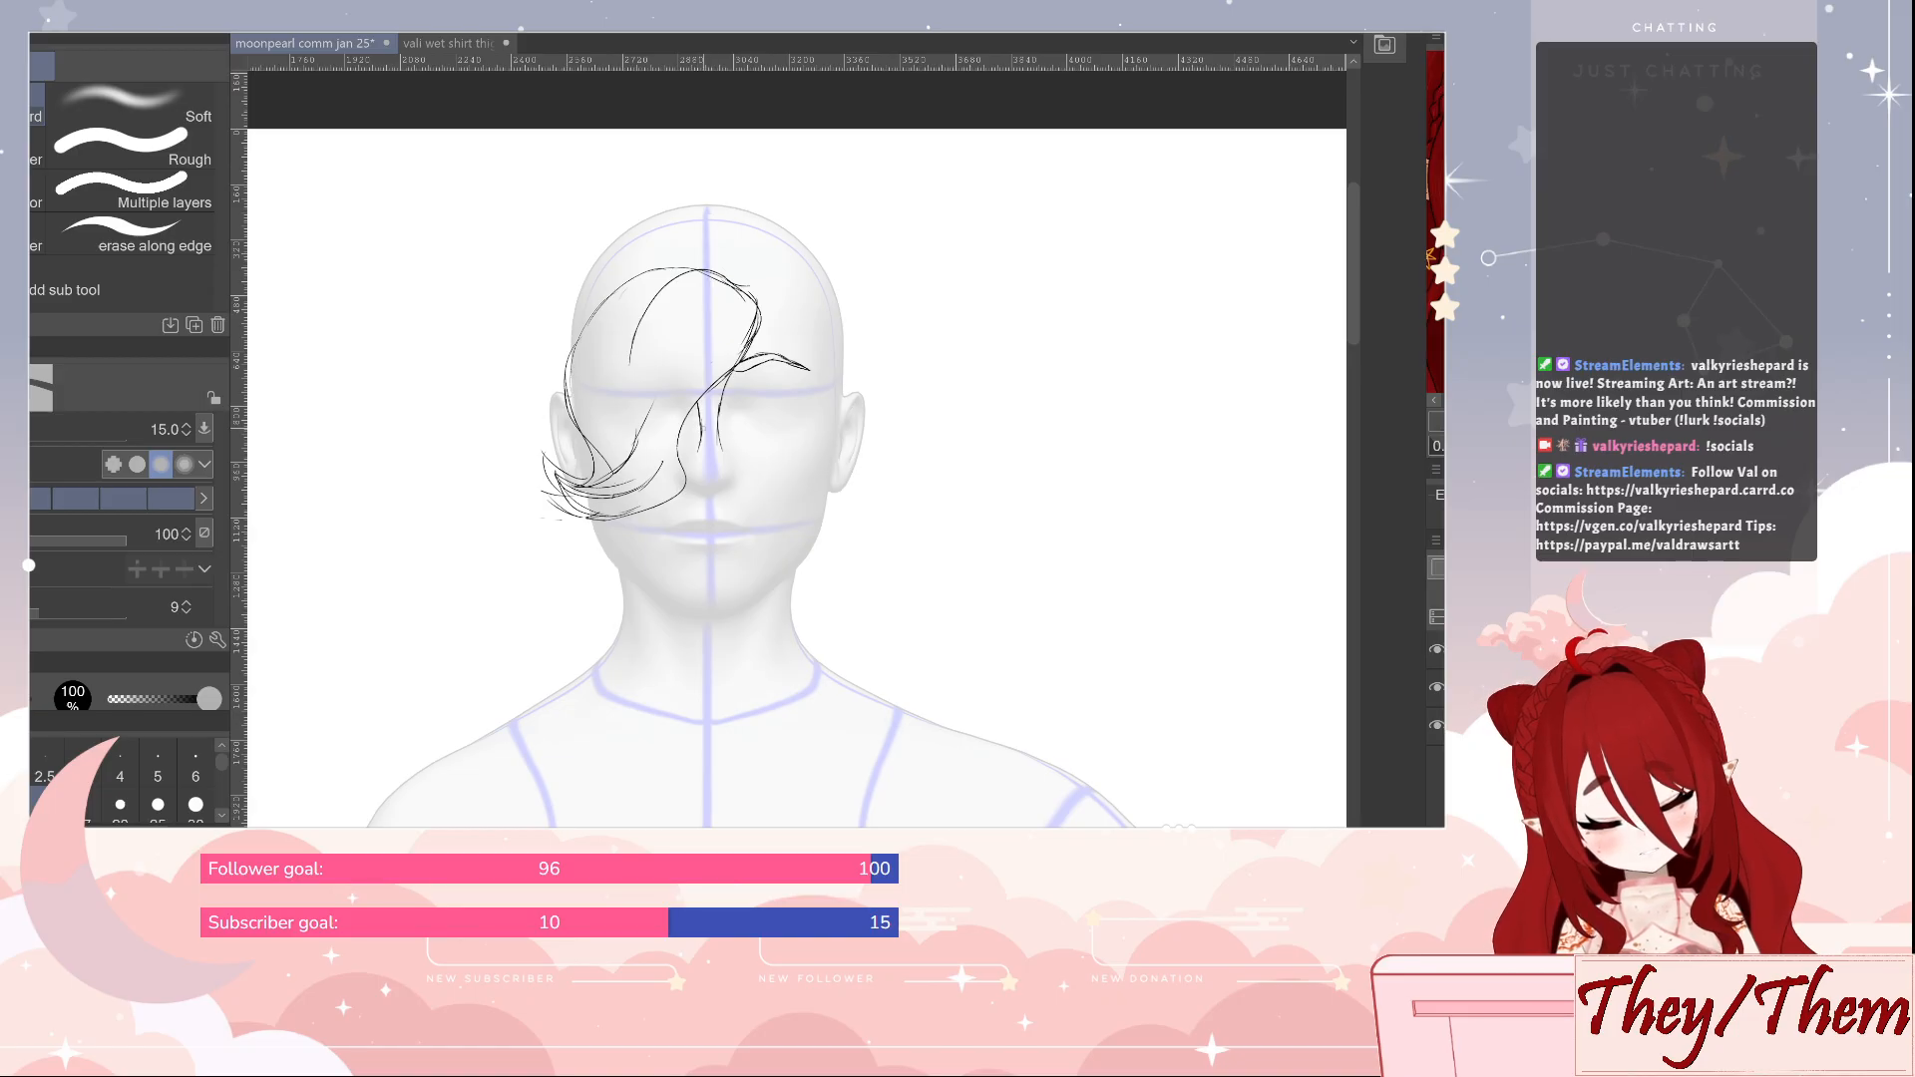
key("p")
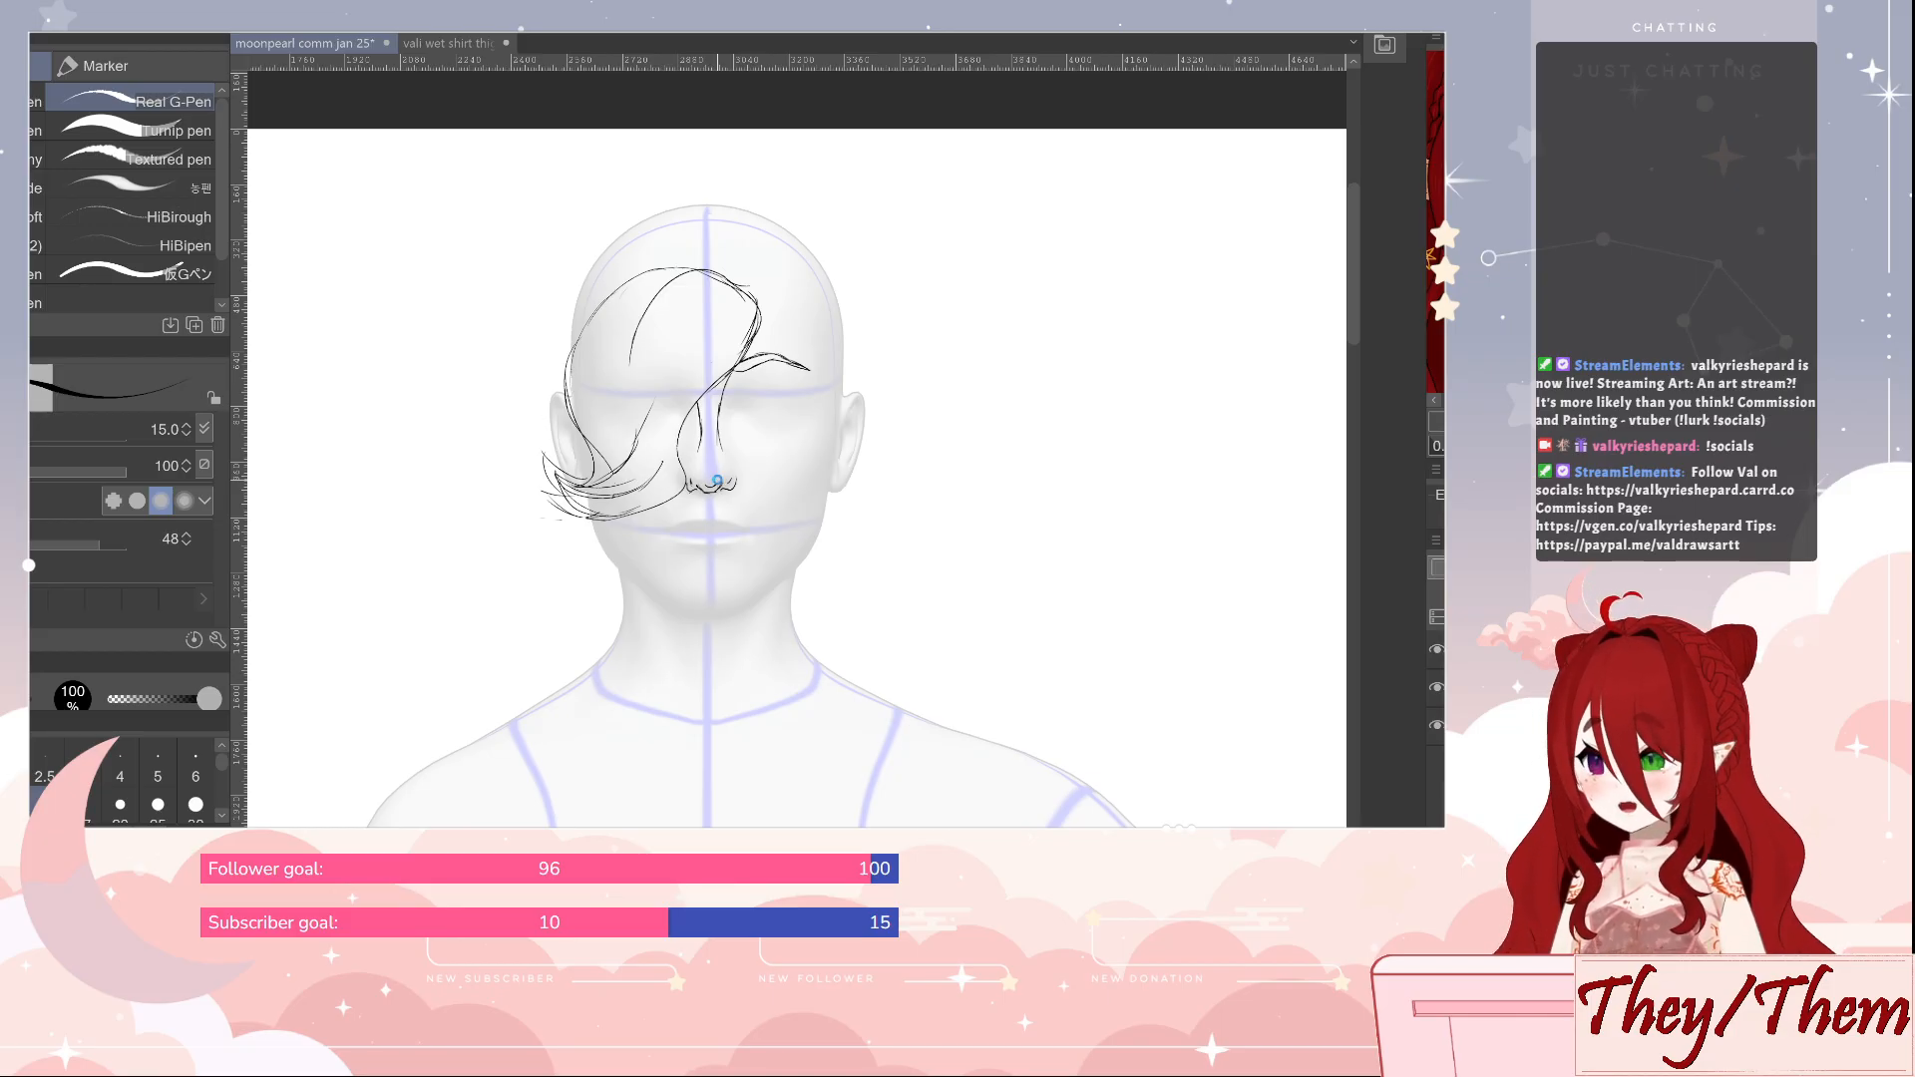
key("ctrl+s")
key("e")
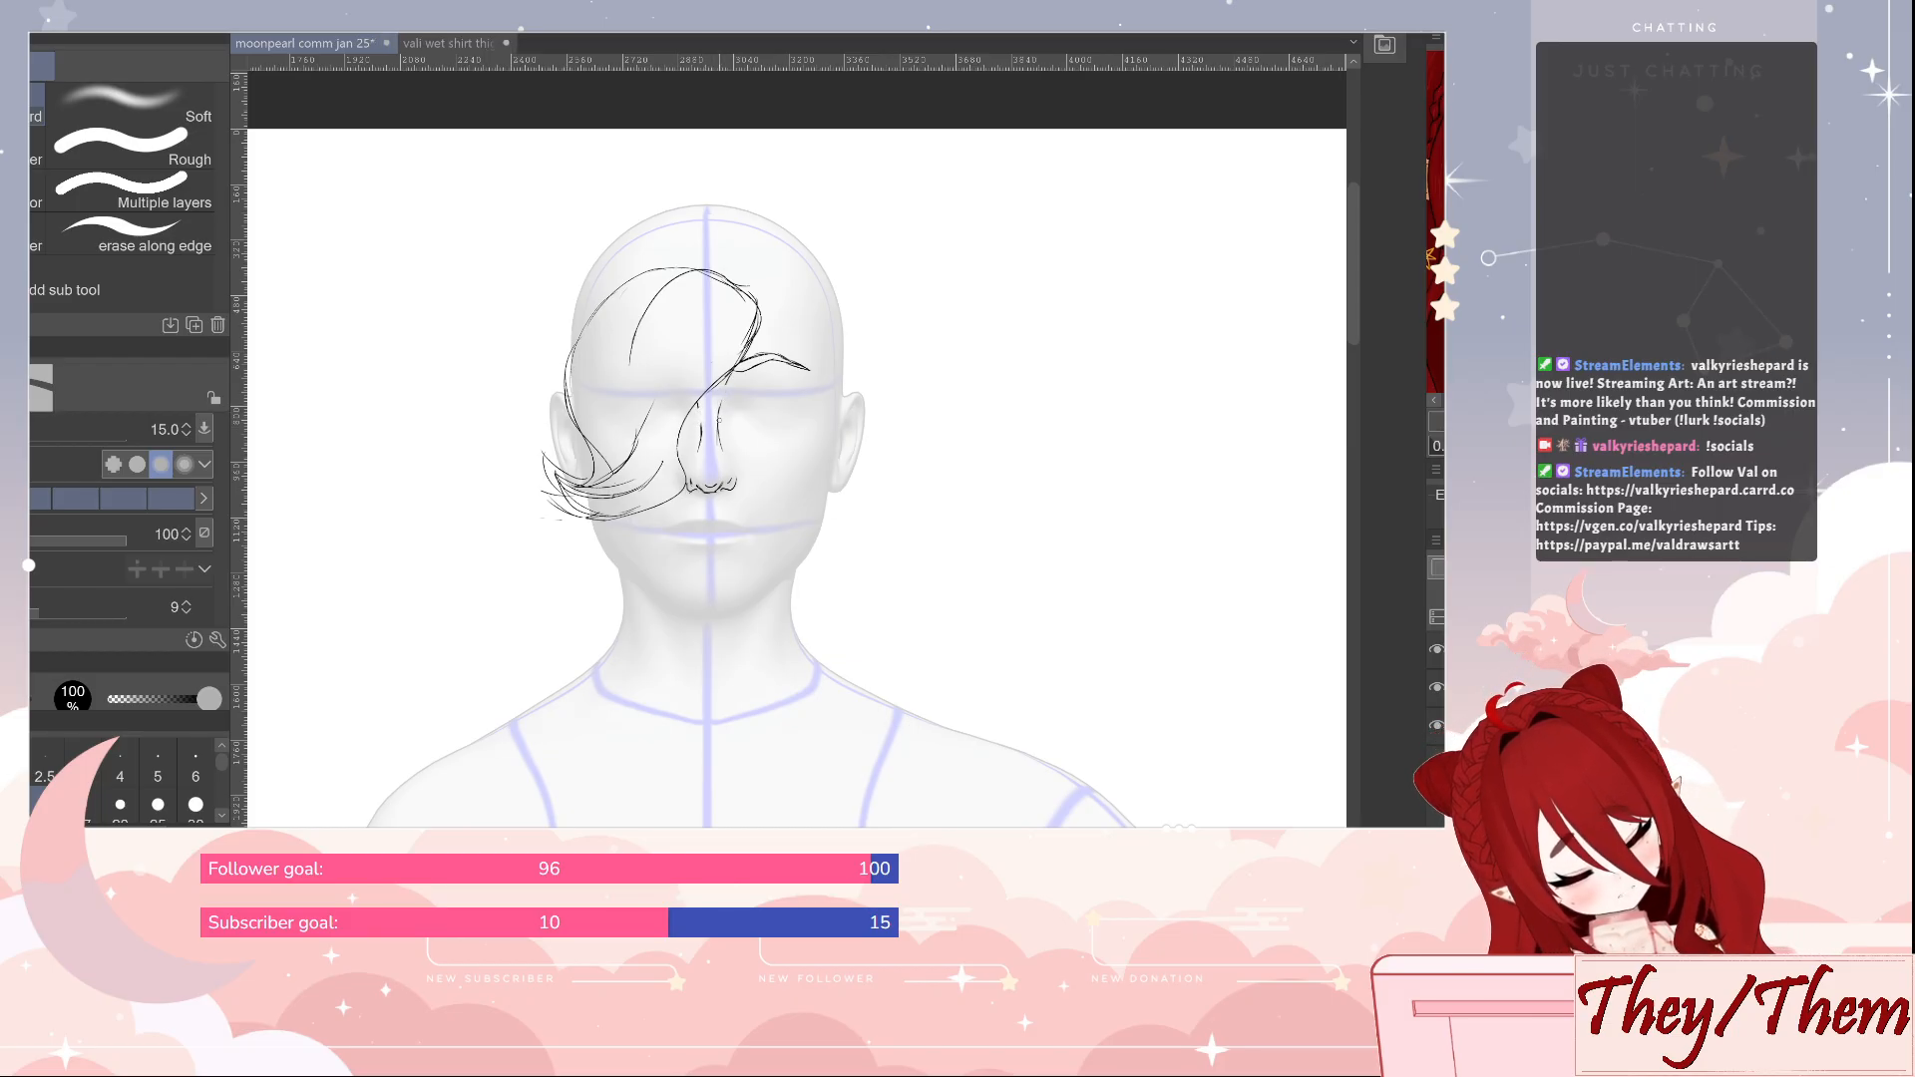
key("p")
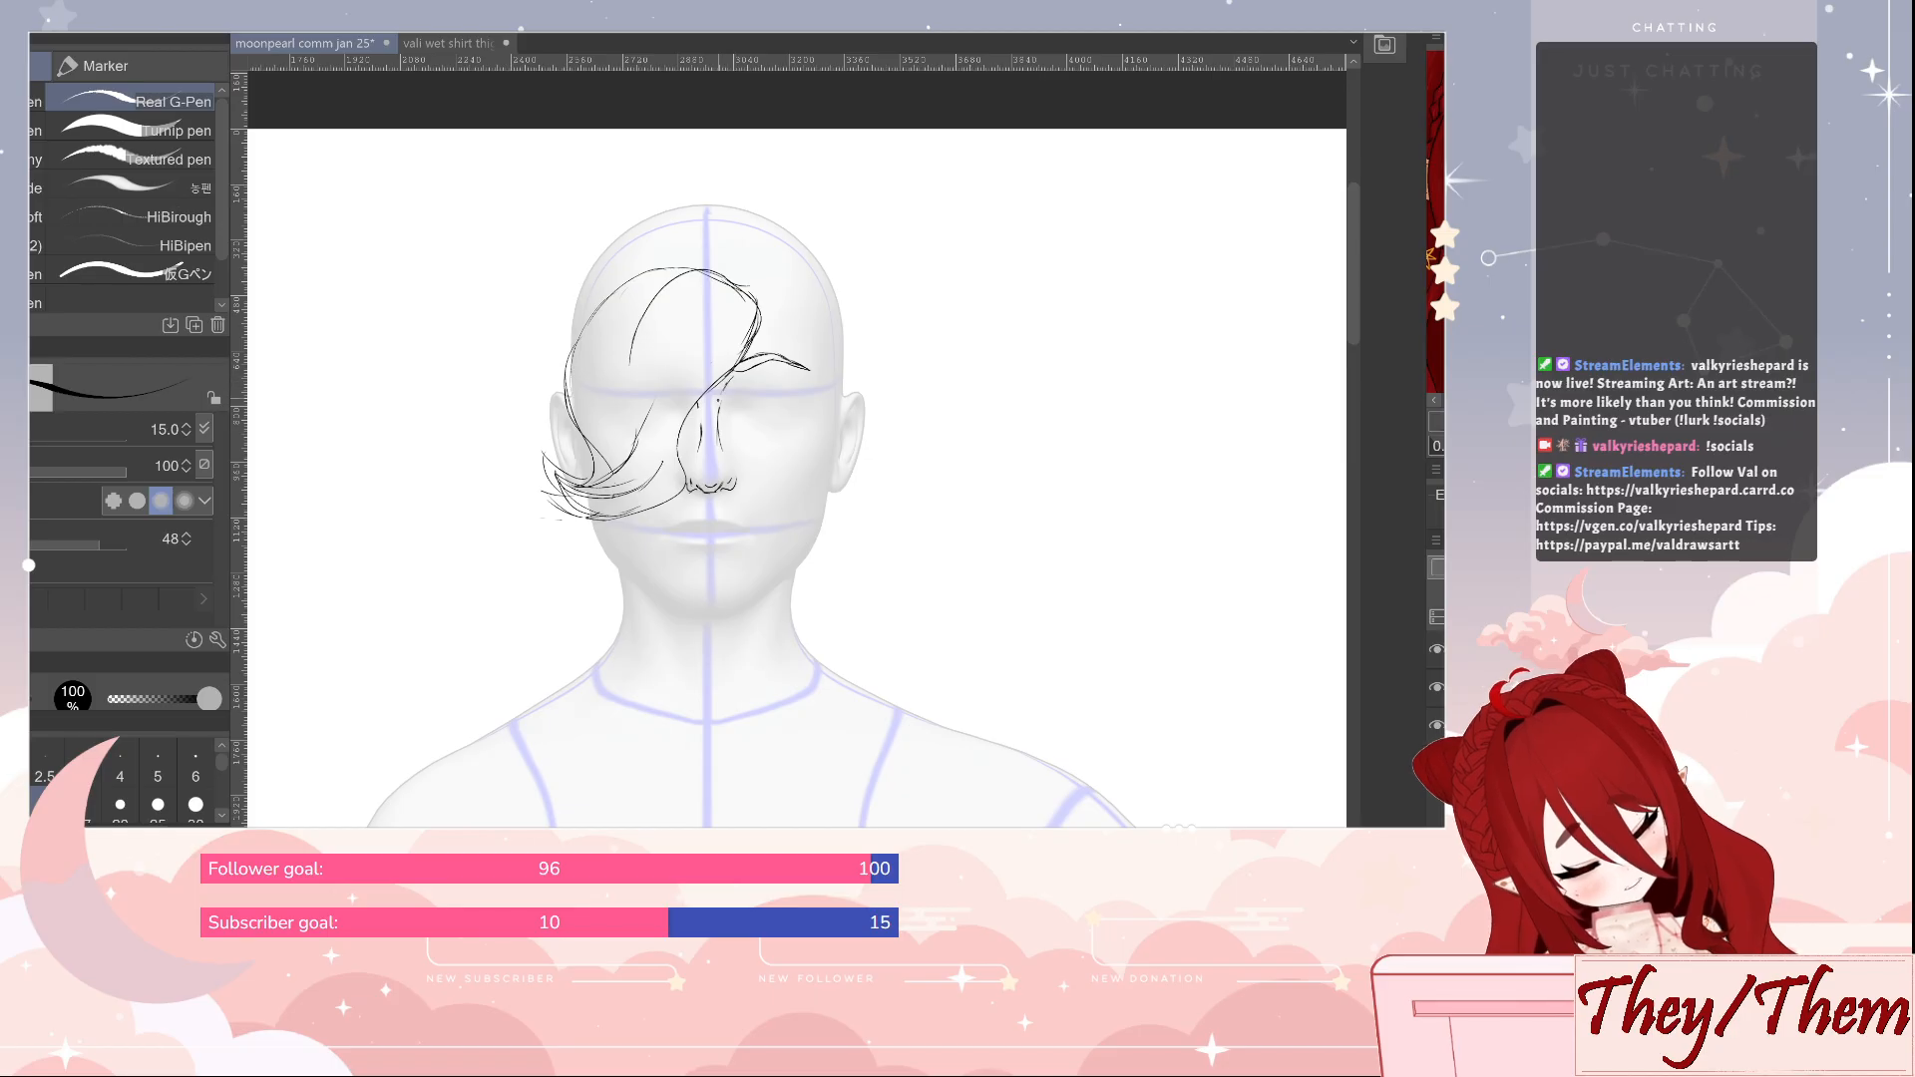
key("e")
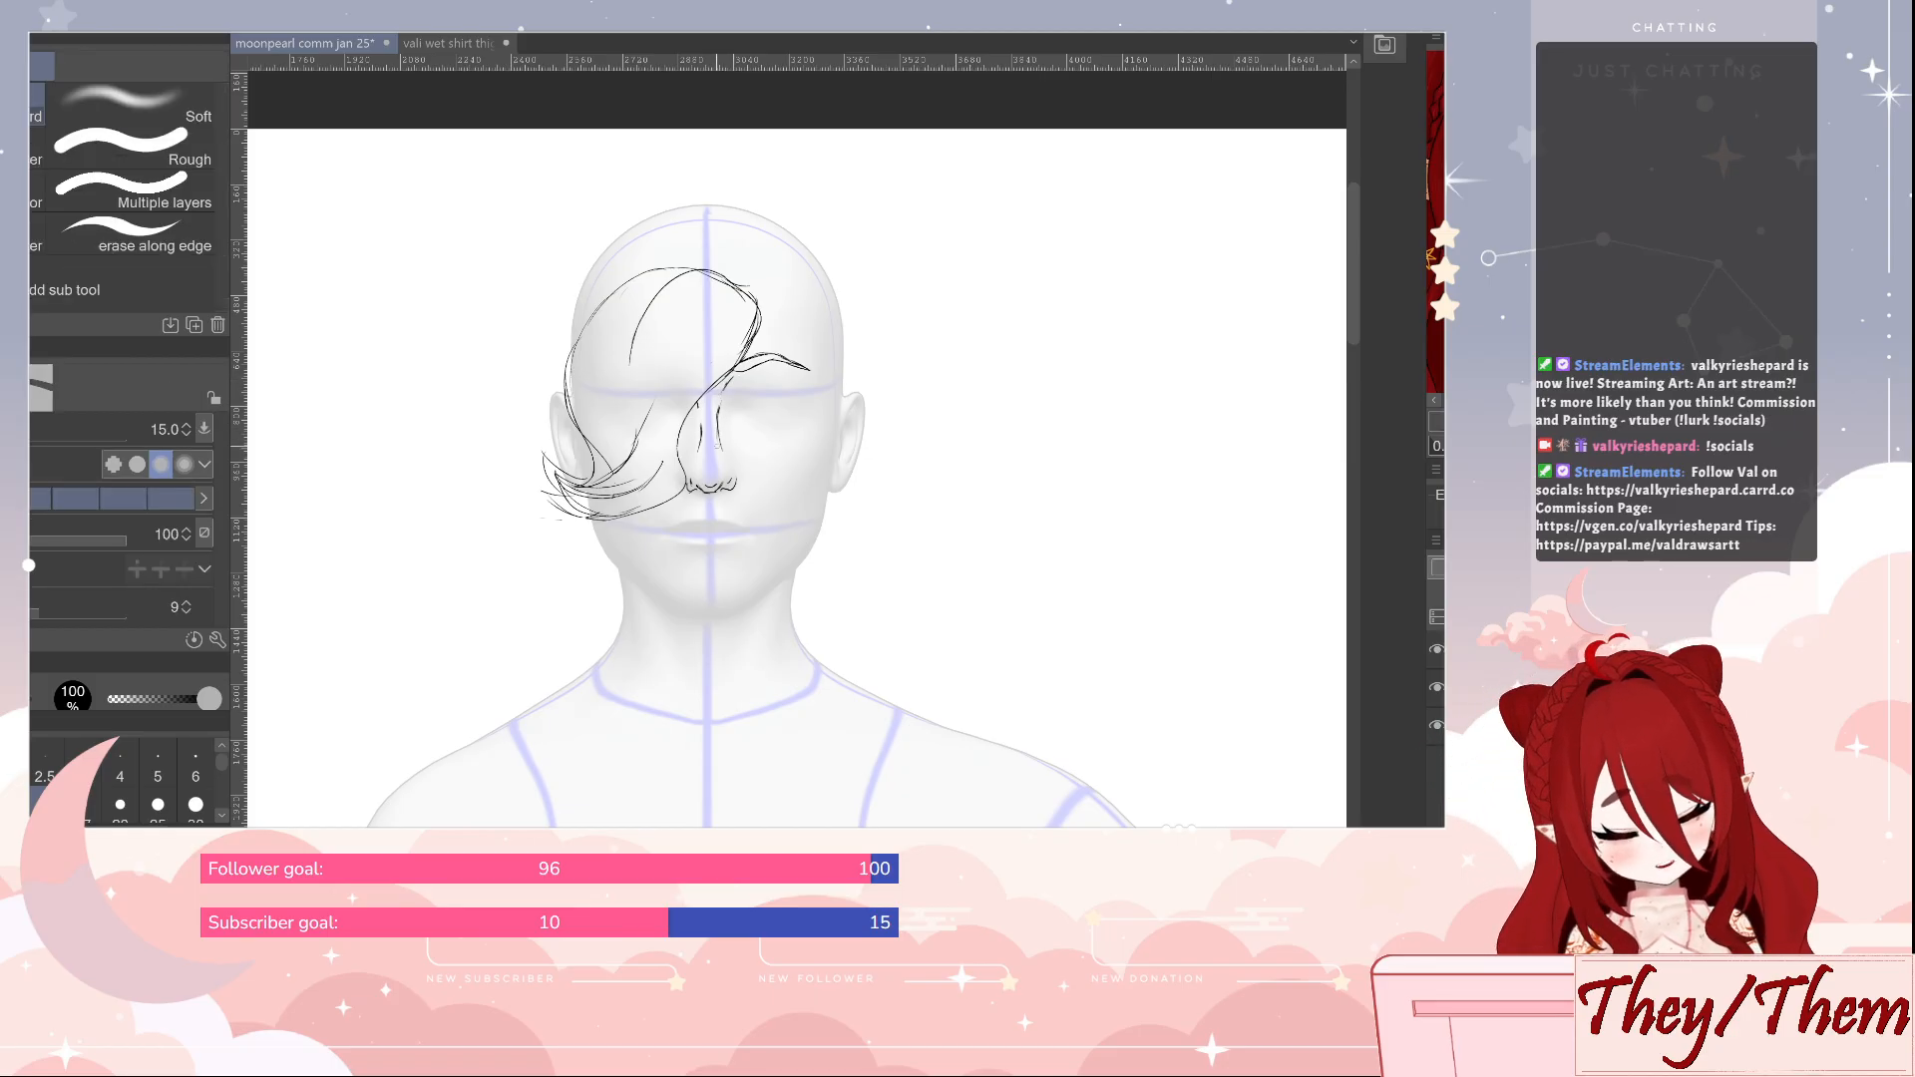
Draw the visible eye below the eyebrow with its upper lid, lashes, lower lid and round iris using the Real G-Pen
key("p")
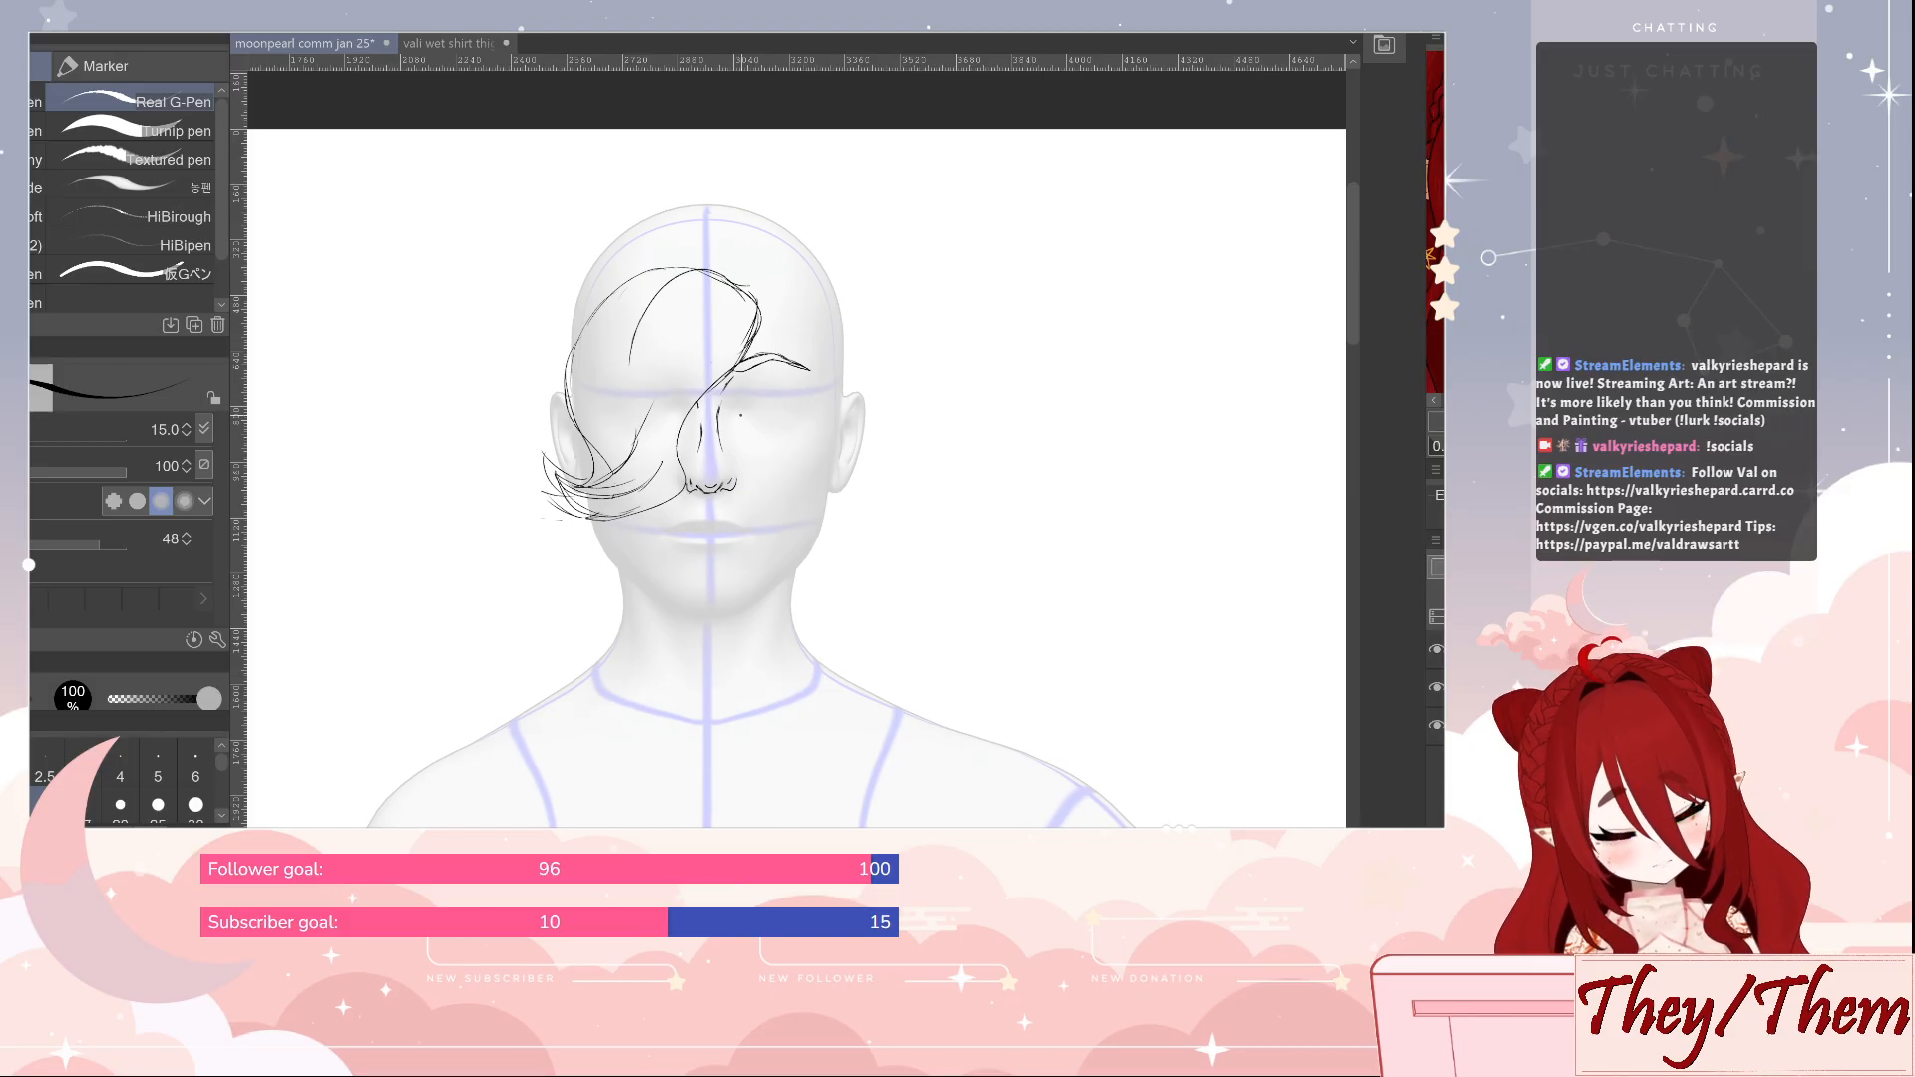
mouse_move(746, 405)
left_mouse_down()
mouse_move(738, 427)
mouse_move(801, 399)
left_mouse_up()
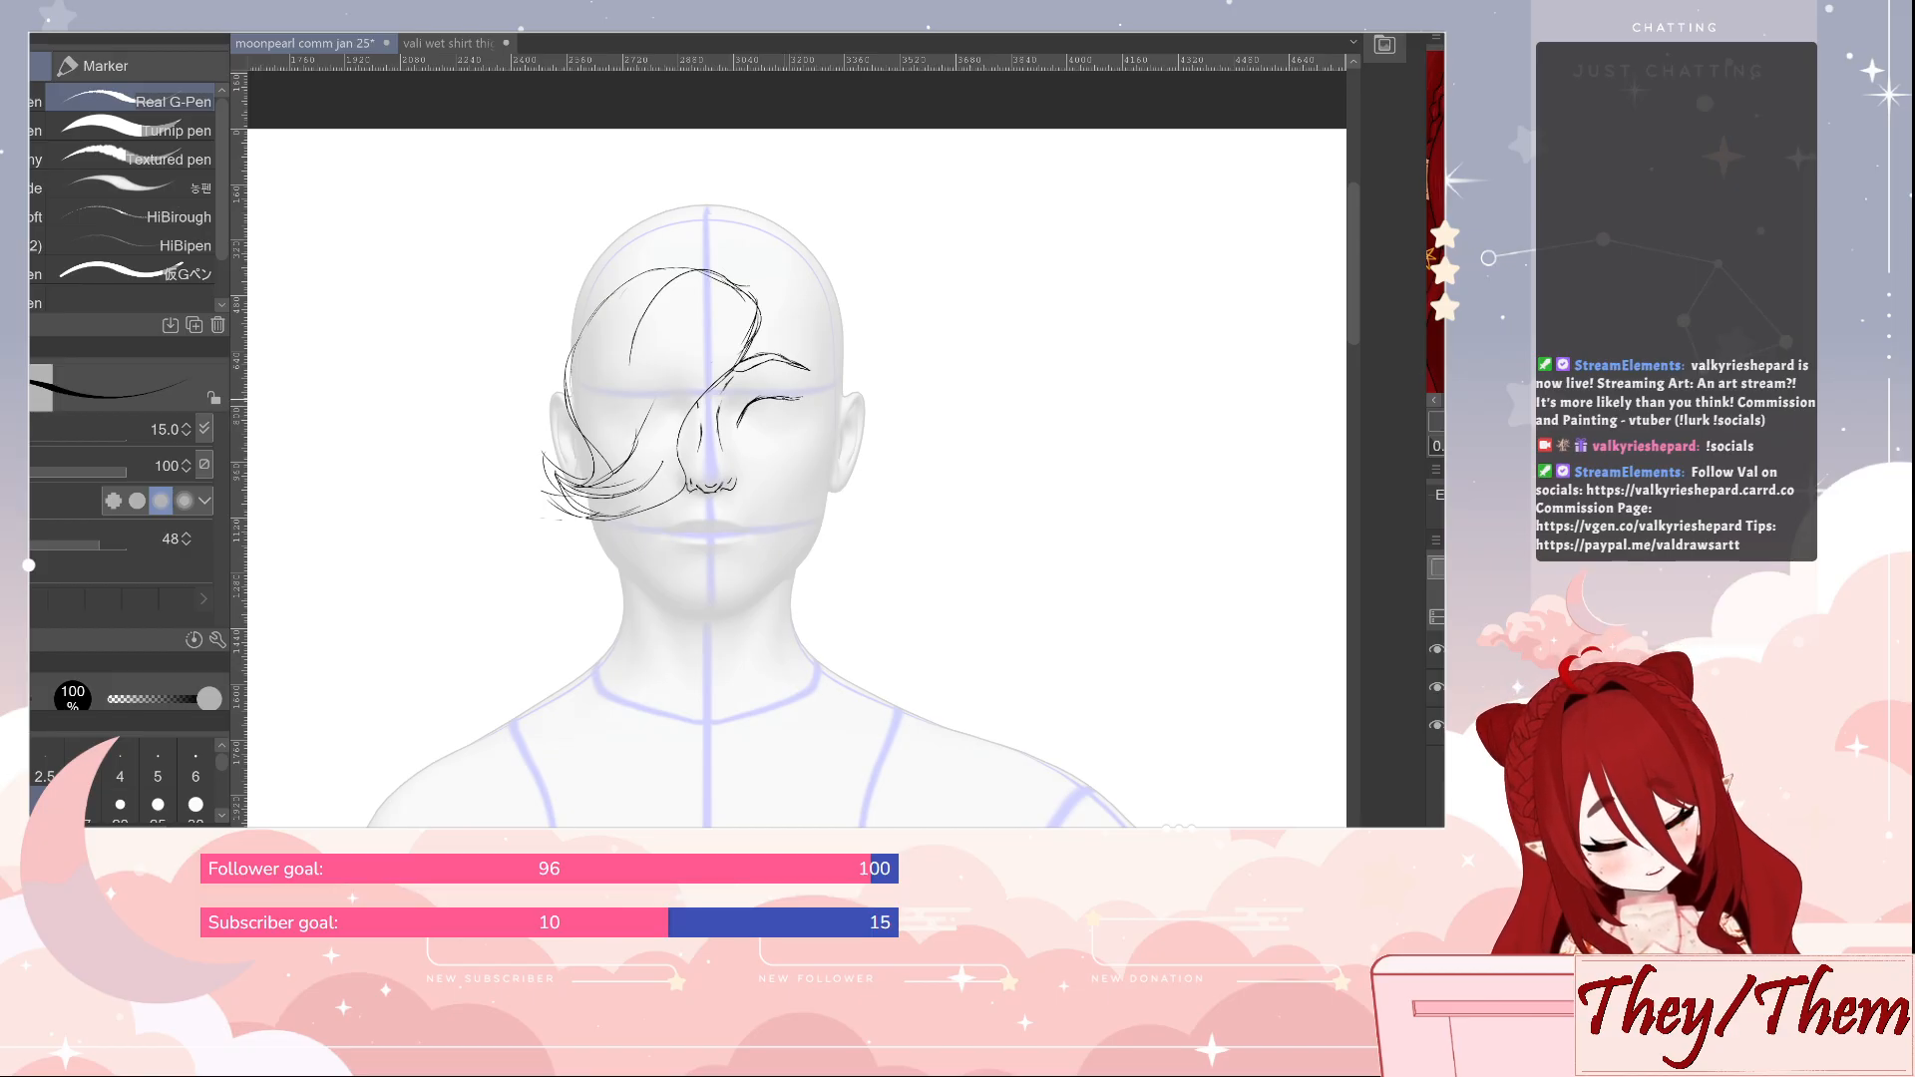
left_click_drag(799, 398, 763, 429)
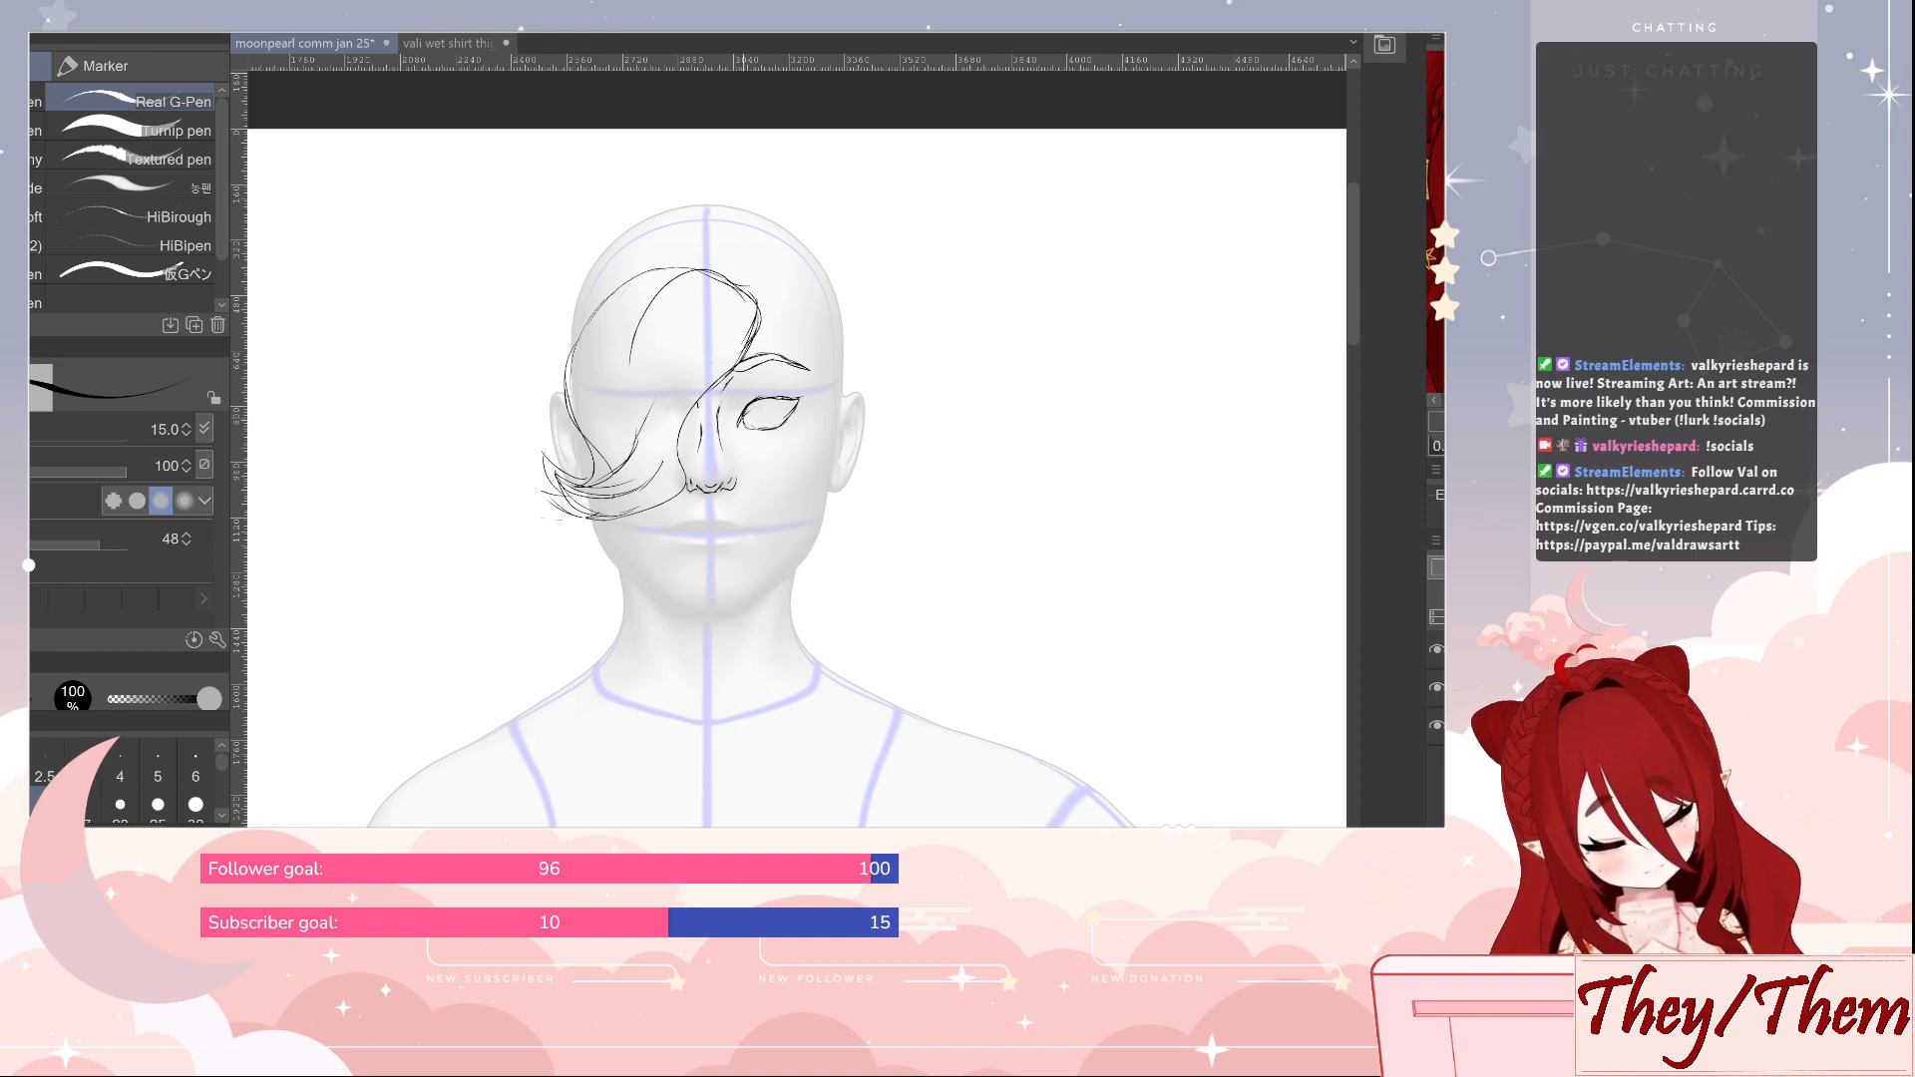
left_click_drag(740, 420, 805, 398)
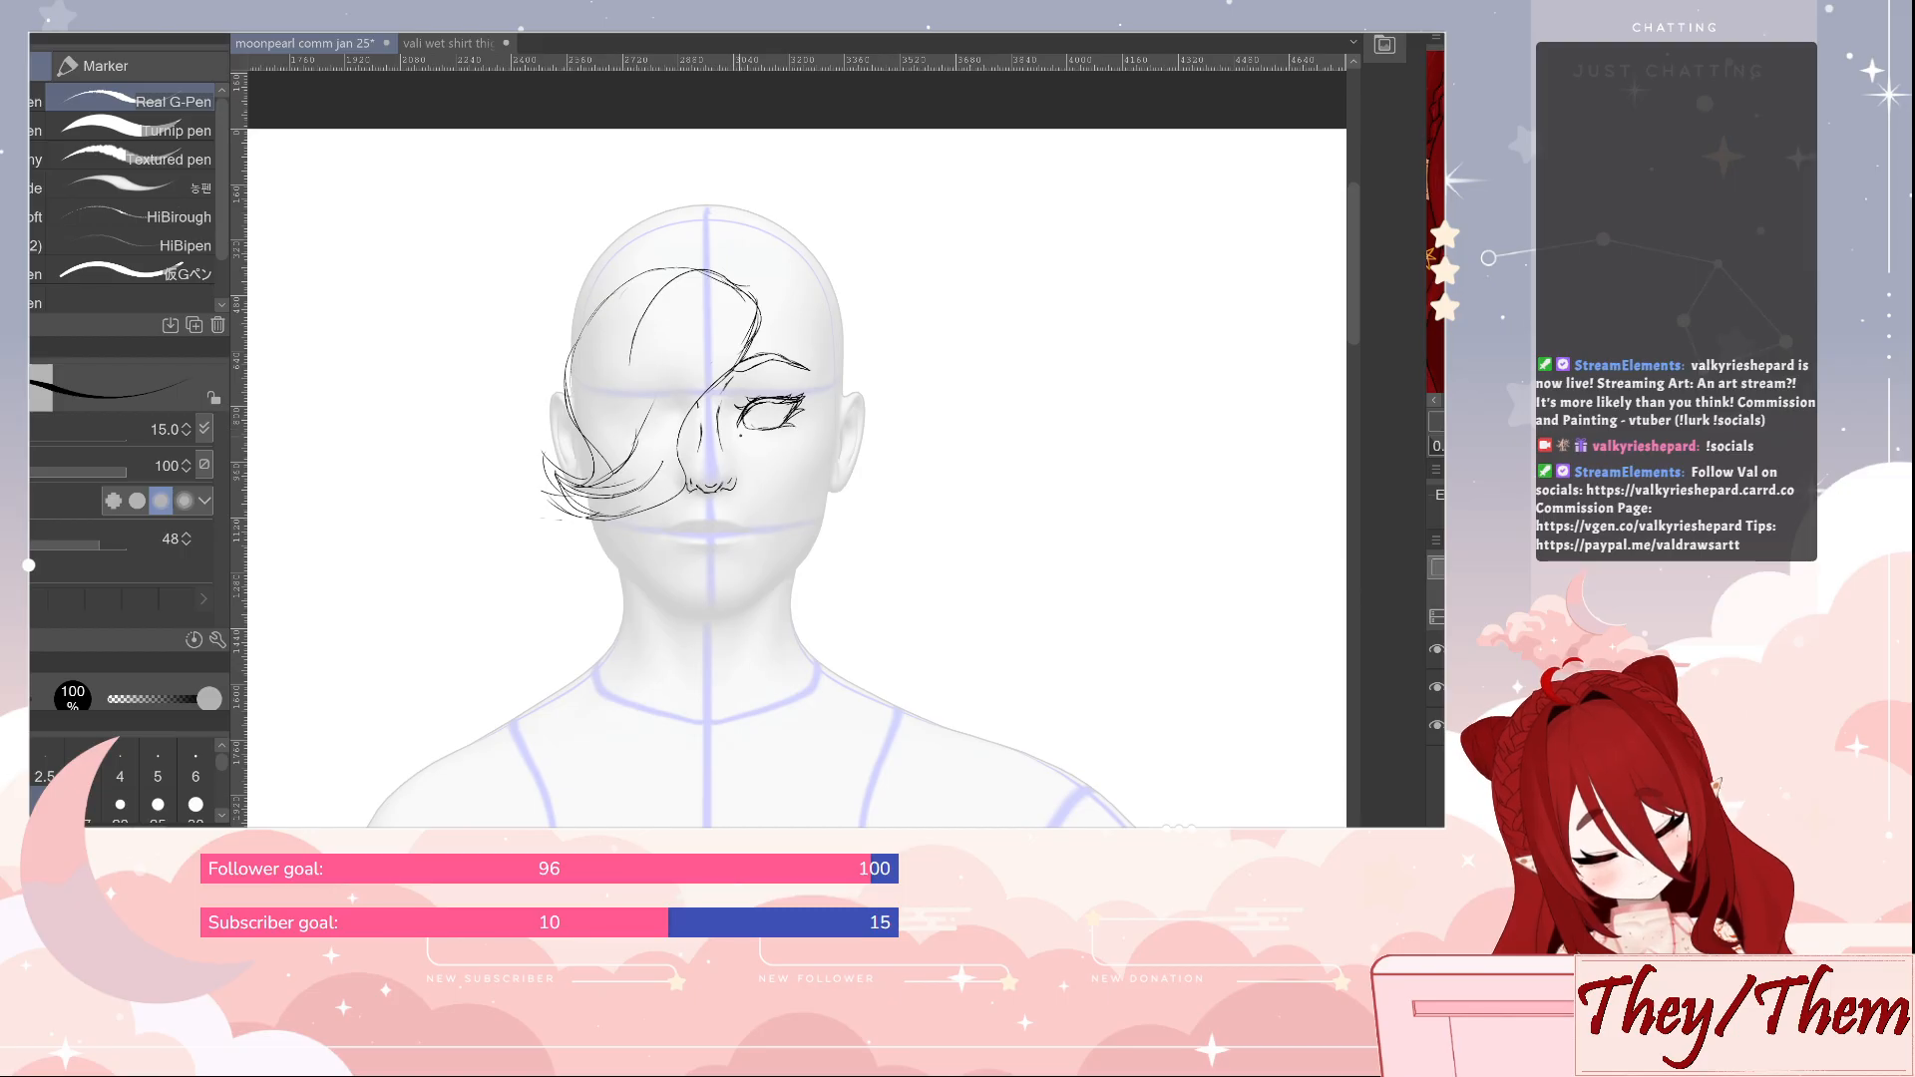
left_click_drag(754, 430, 770, 436)
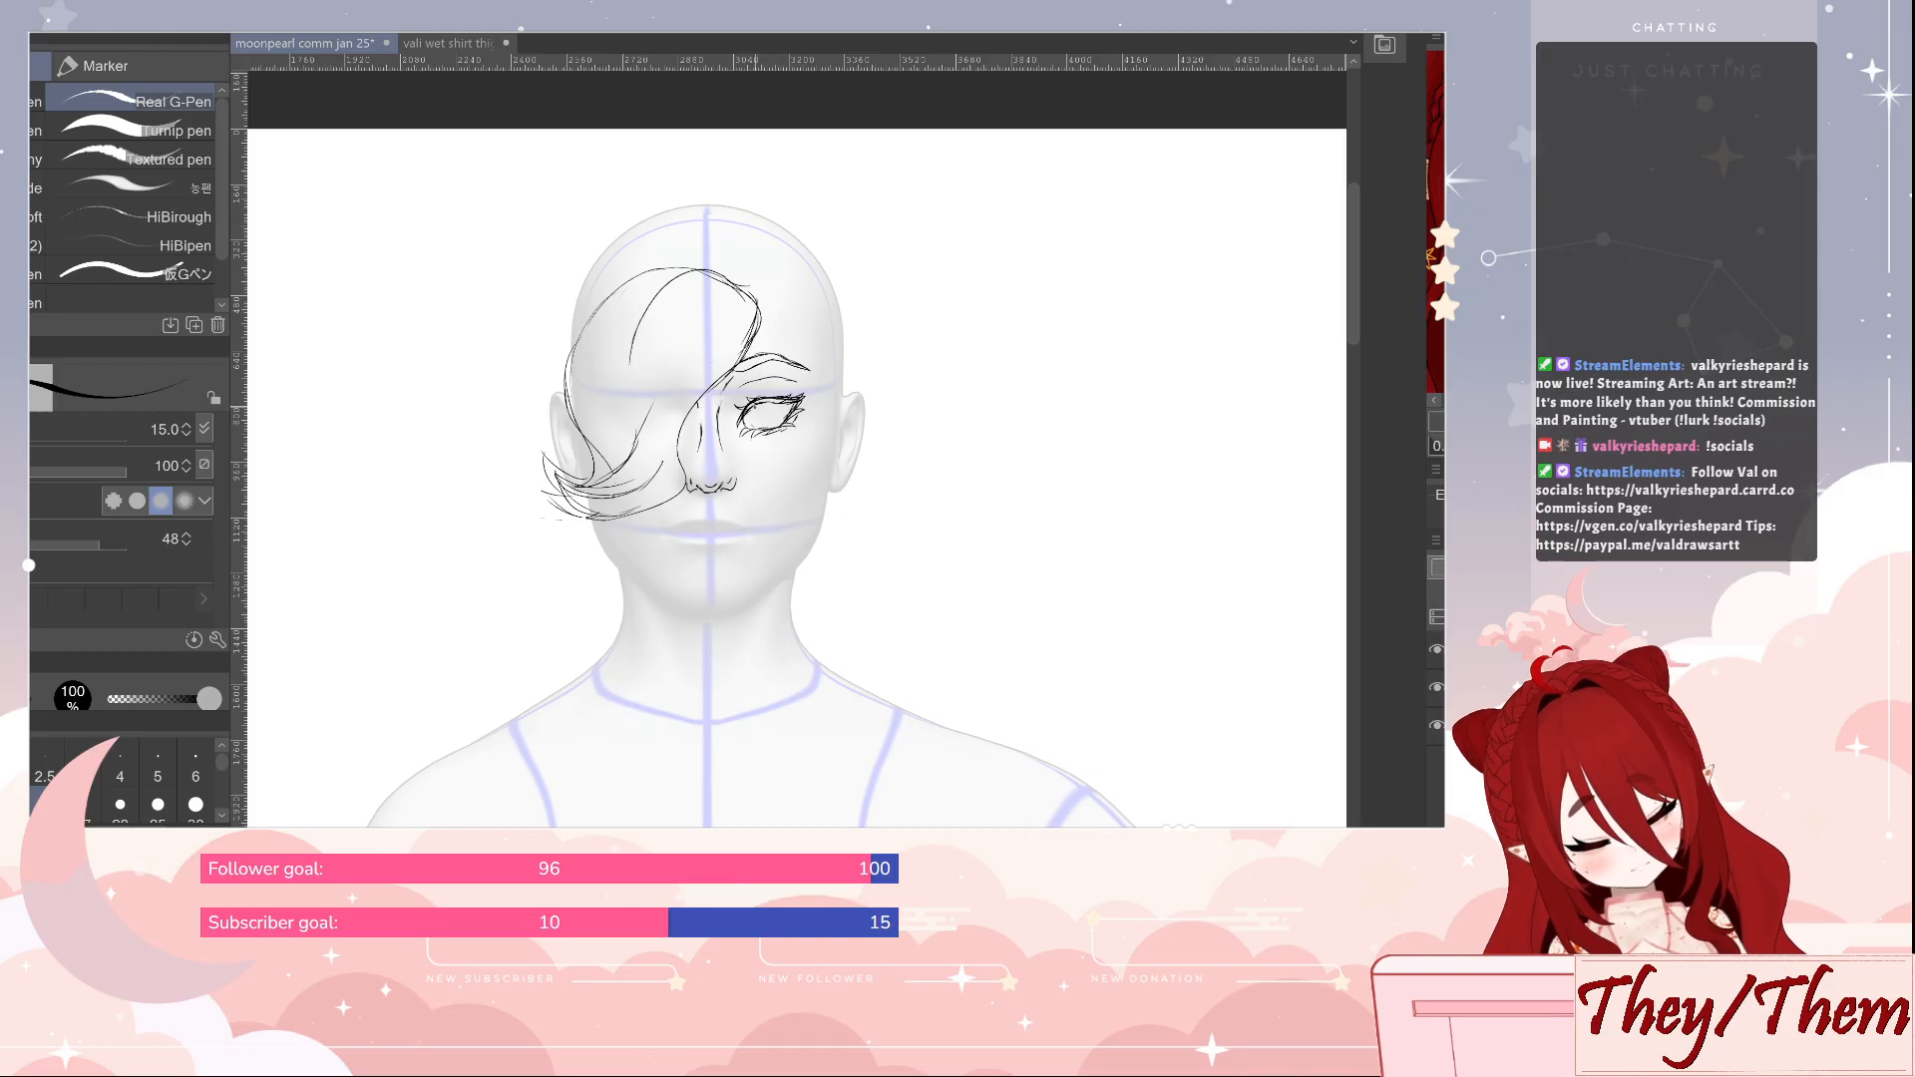
mouse_move(755, 403)
left_mouse_down()
mouse_move(761, 421)
mouse_move(779, 409)
left_mouse_up()
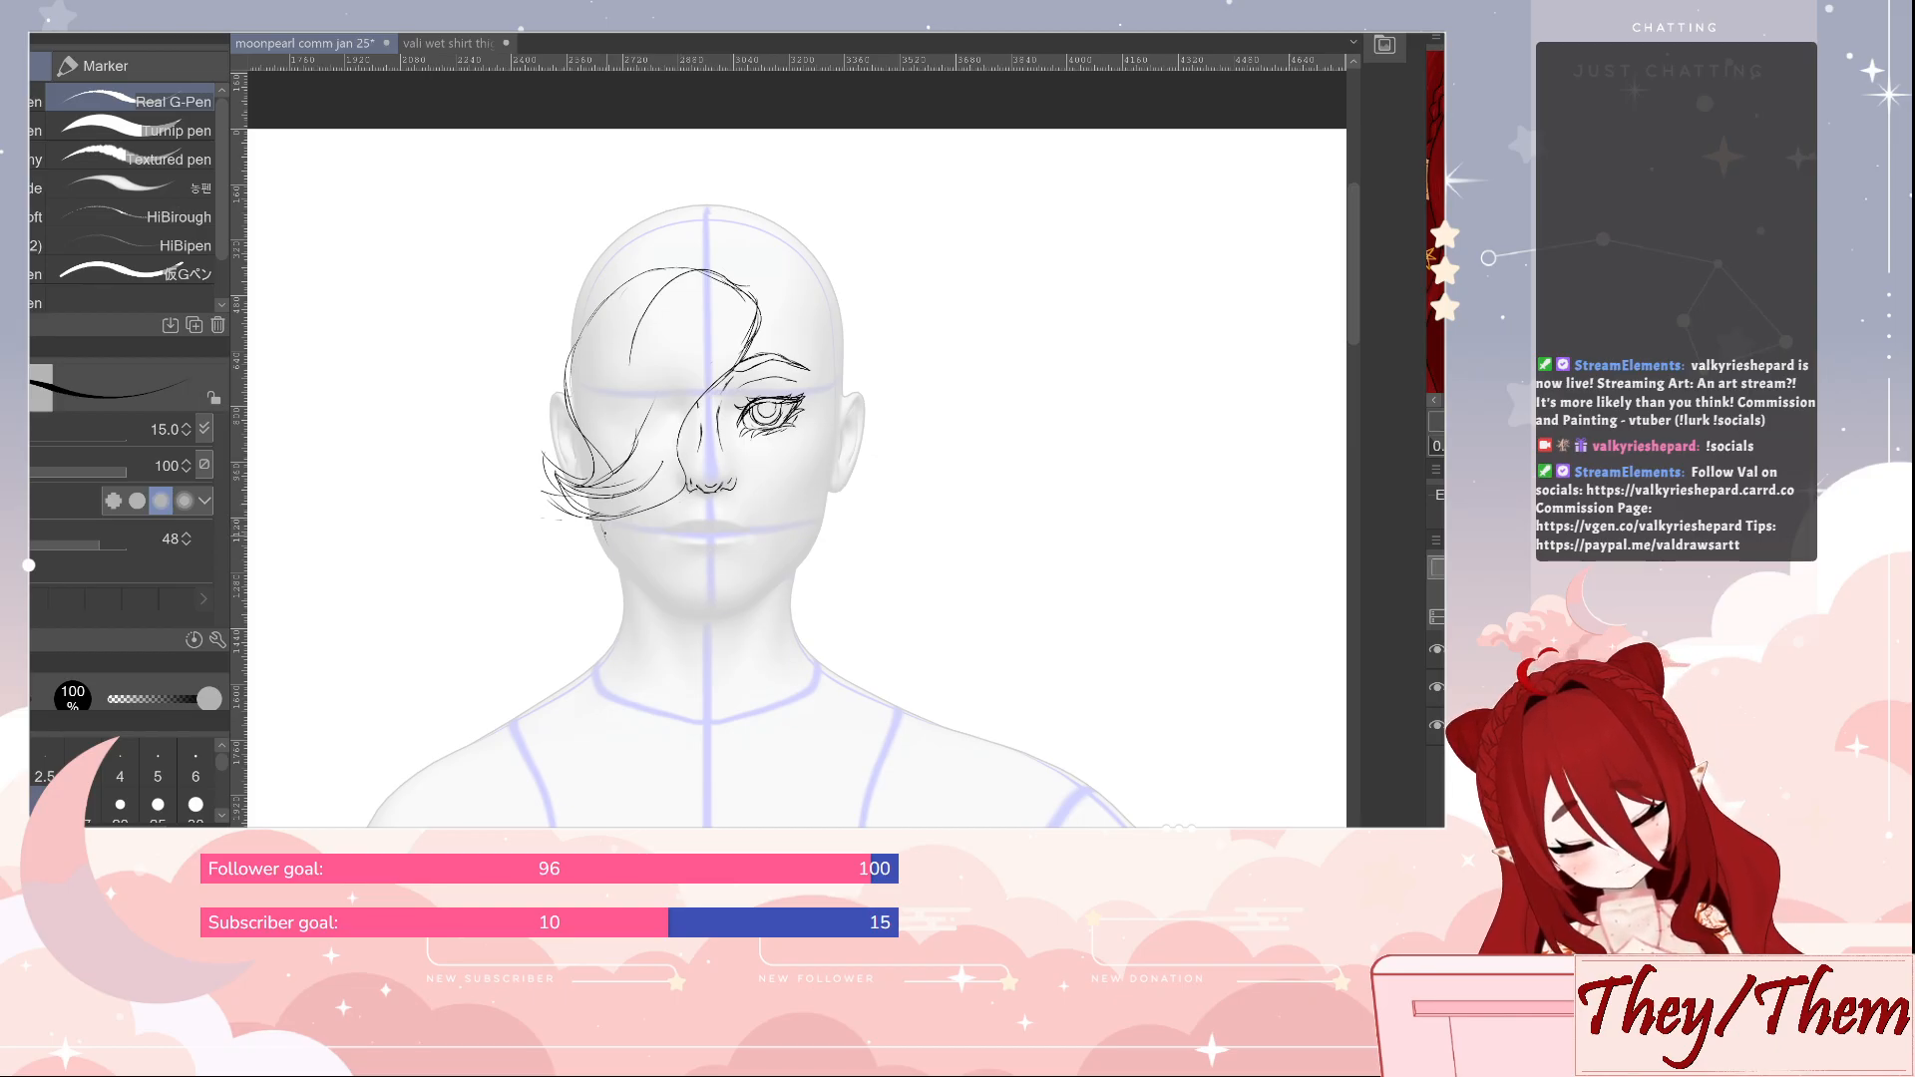
Outline the jaw from below the fringe around the chin and up toward the ear, and reinforce the chin line
mouse_move(598, 521)
left_mouse_down()
mouse_move(649, 592)
mouse_move(696, 613)
mouse_move(730, 613)
mouse_move(814, 539)
mouse_move(766, 593)
mouse_move(687, 615)
left_mouse_up()
key("e")
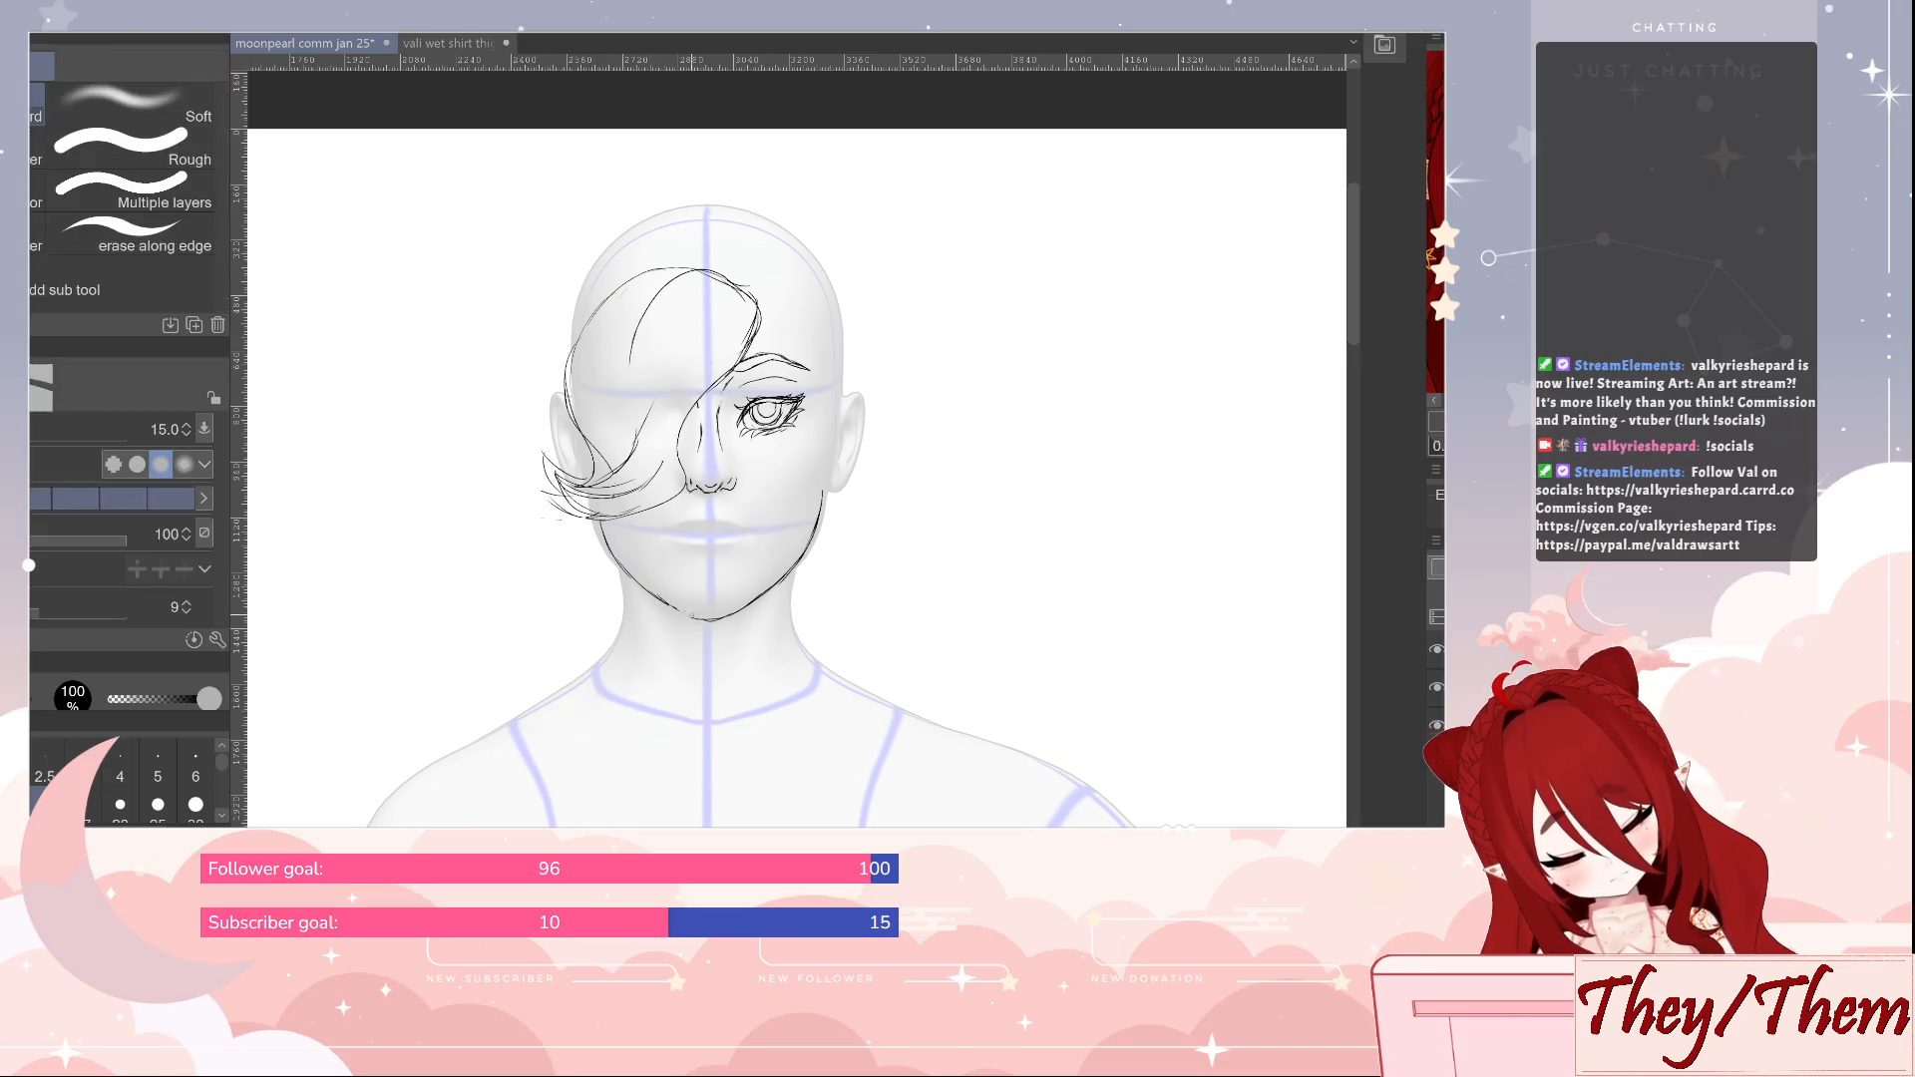
key("p")
left_click_drag(667, 607, 700, 622)
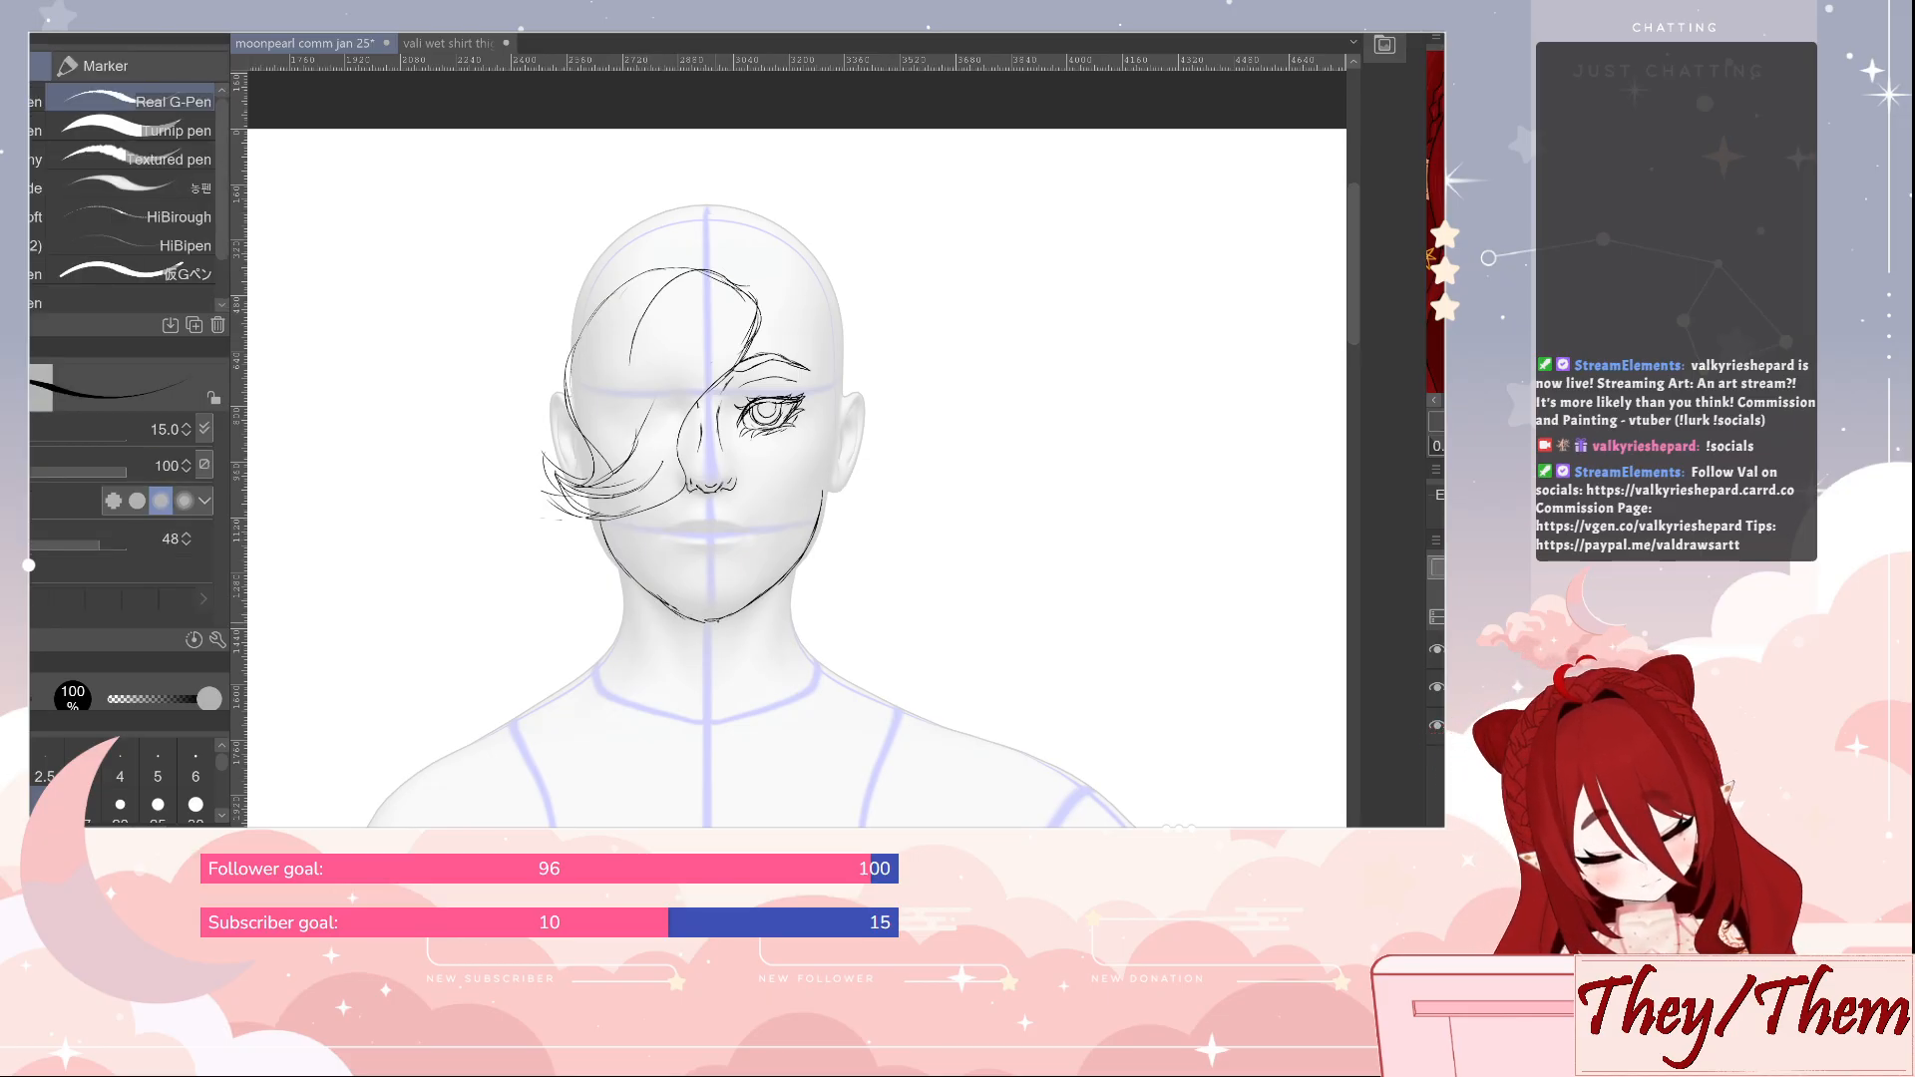
key("e")
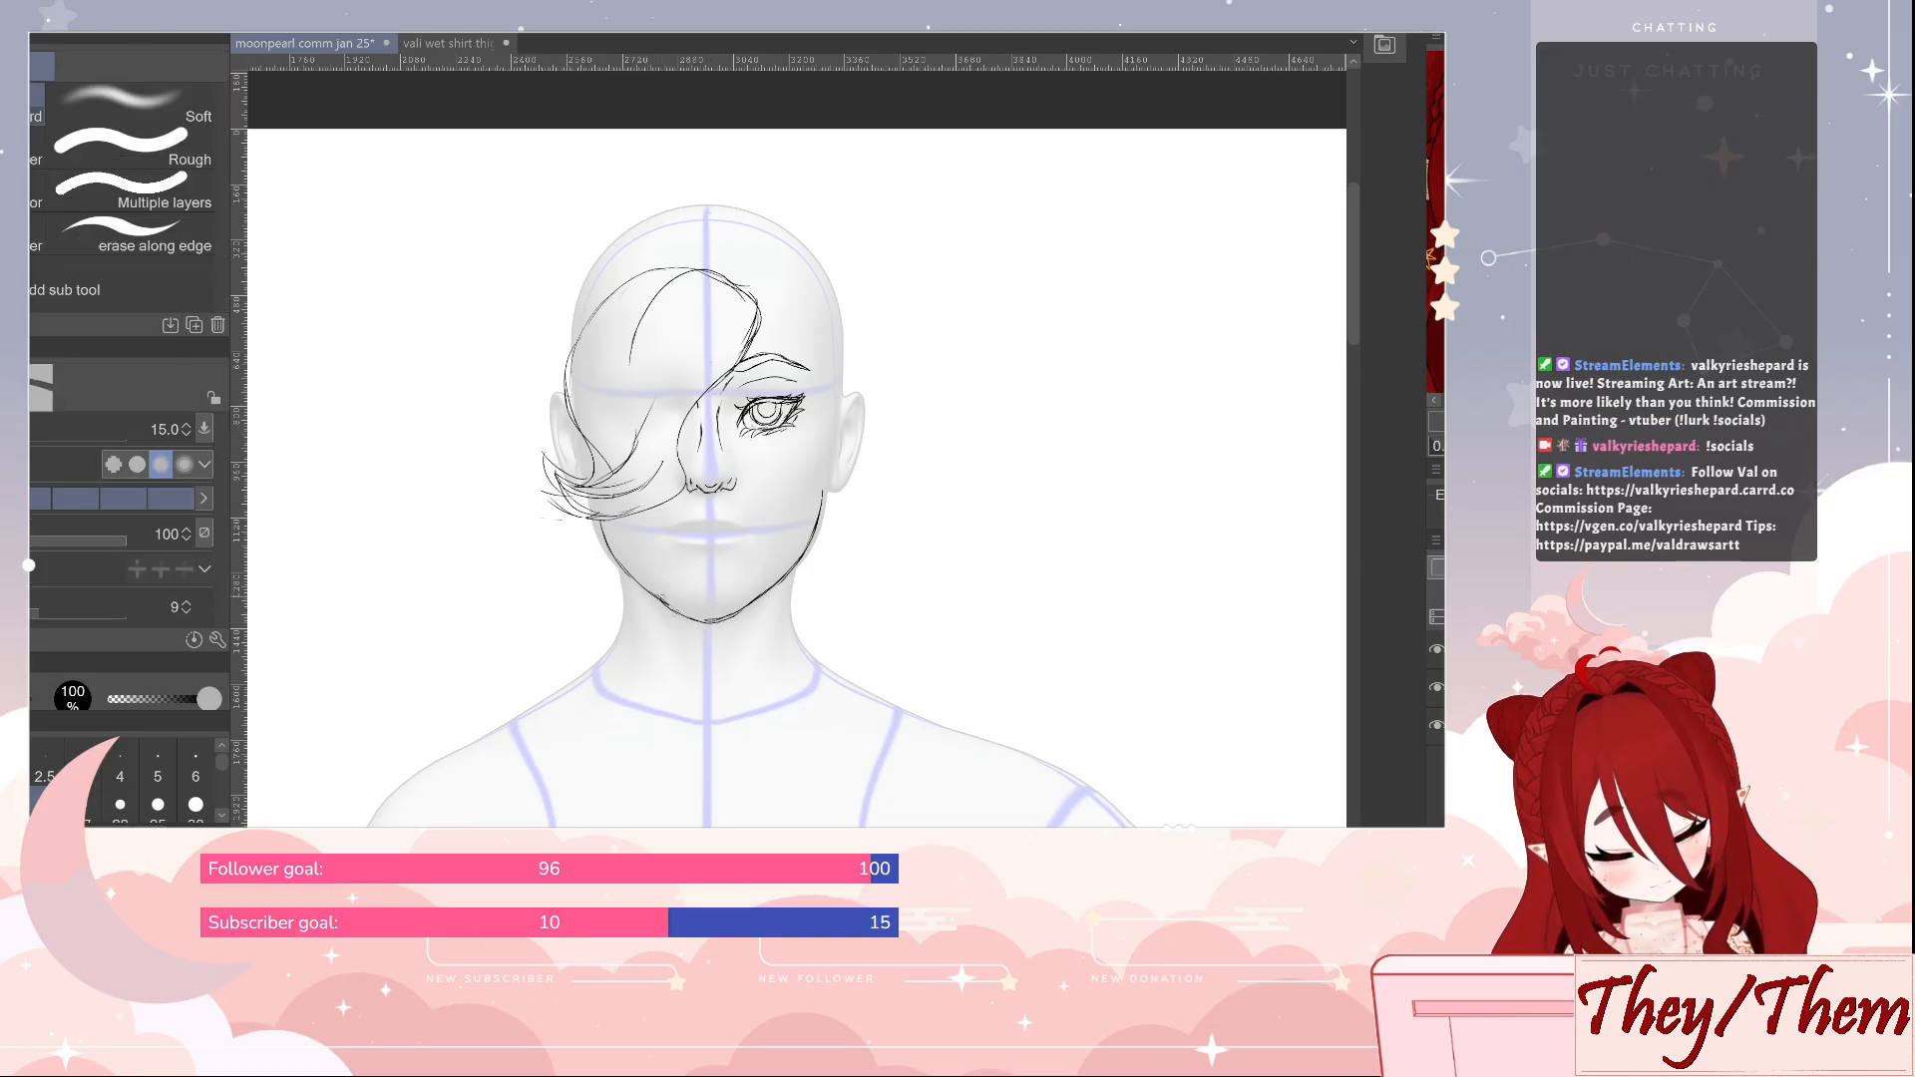
key("p")
Clean up the chin line with the eraser, enlarging it to size 40, and draw the curved mouth line with the pen
key("e")
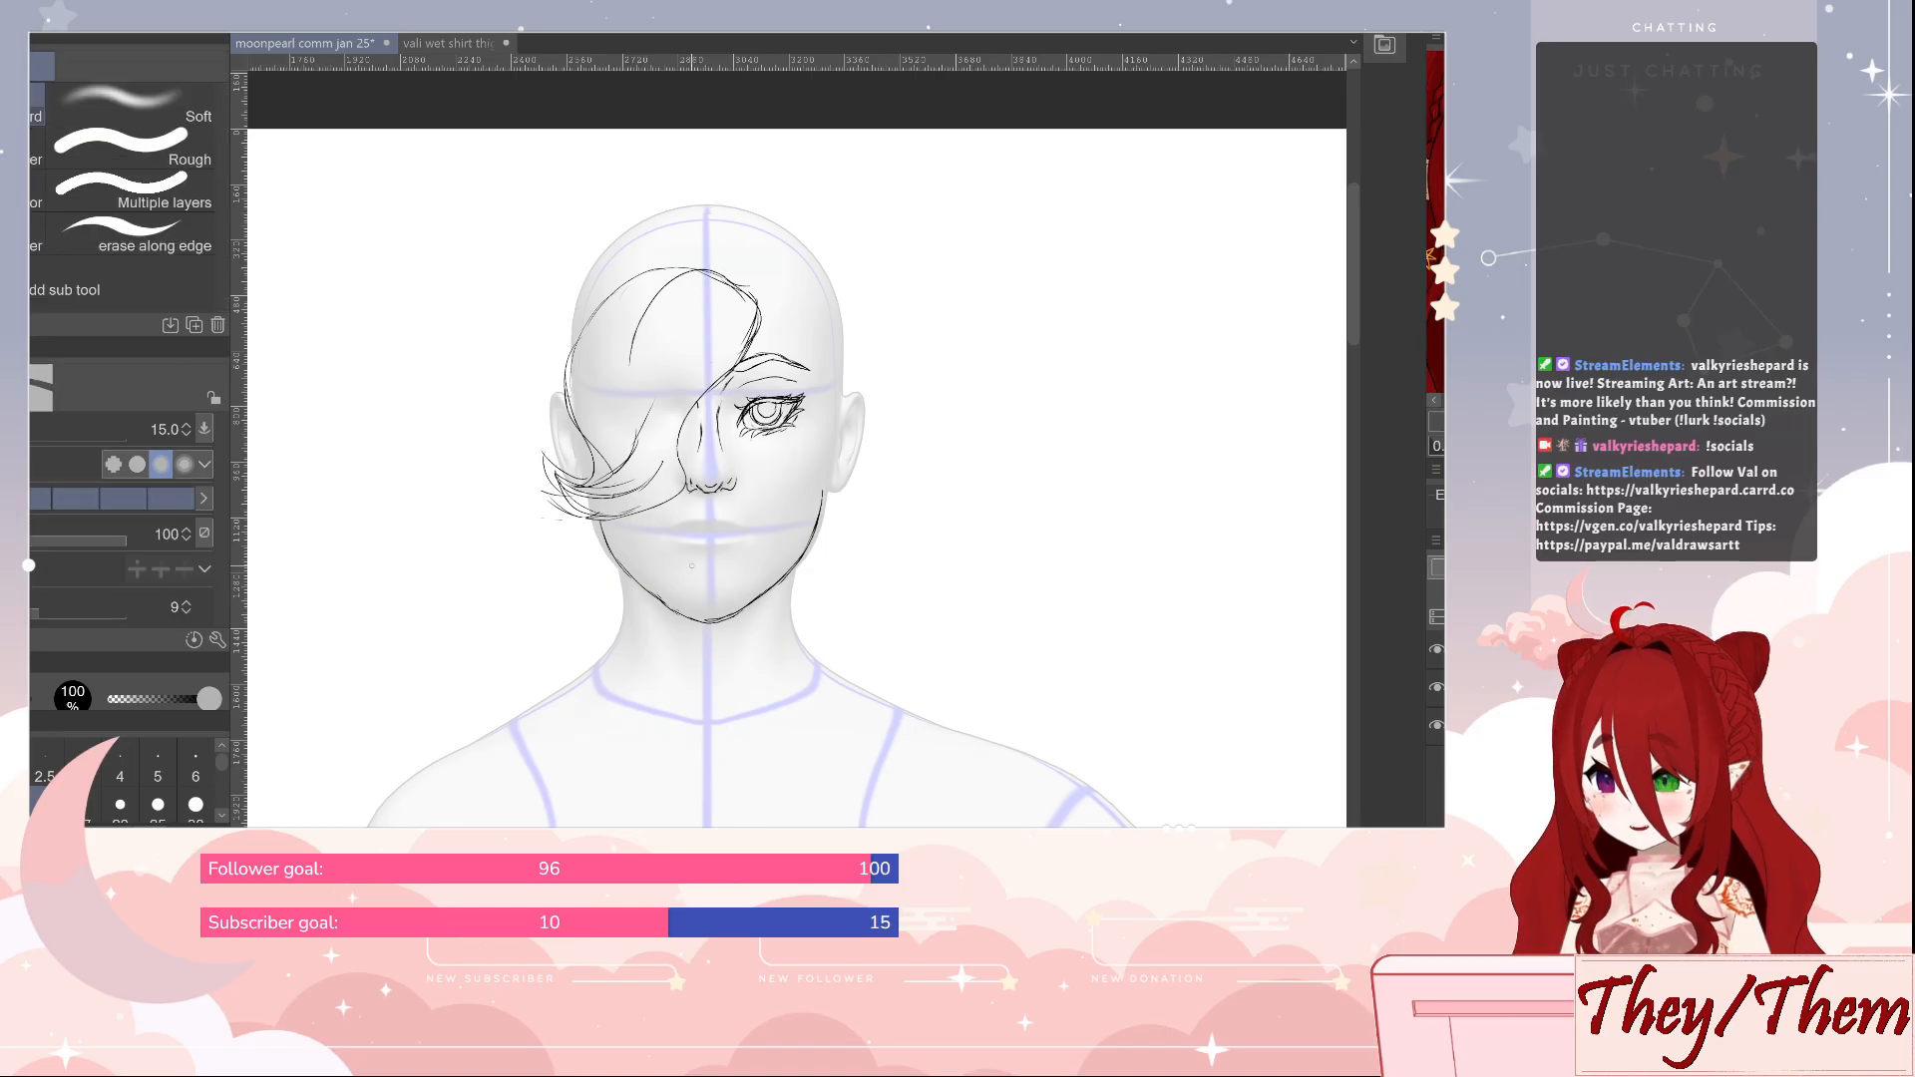
left_click_drag(696, 617, 747, 606)
key("p")
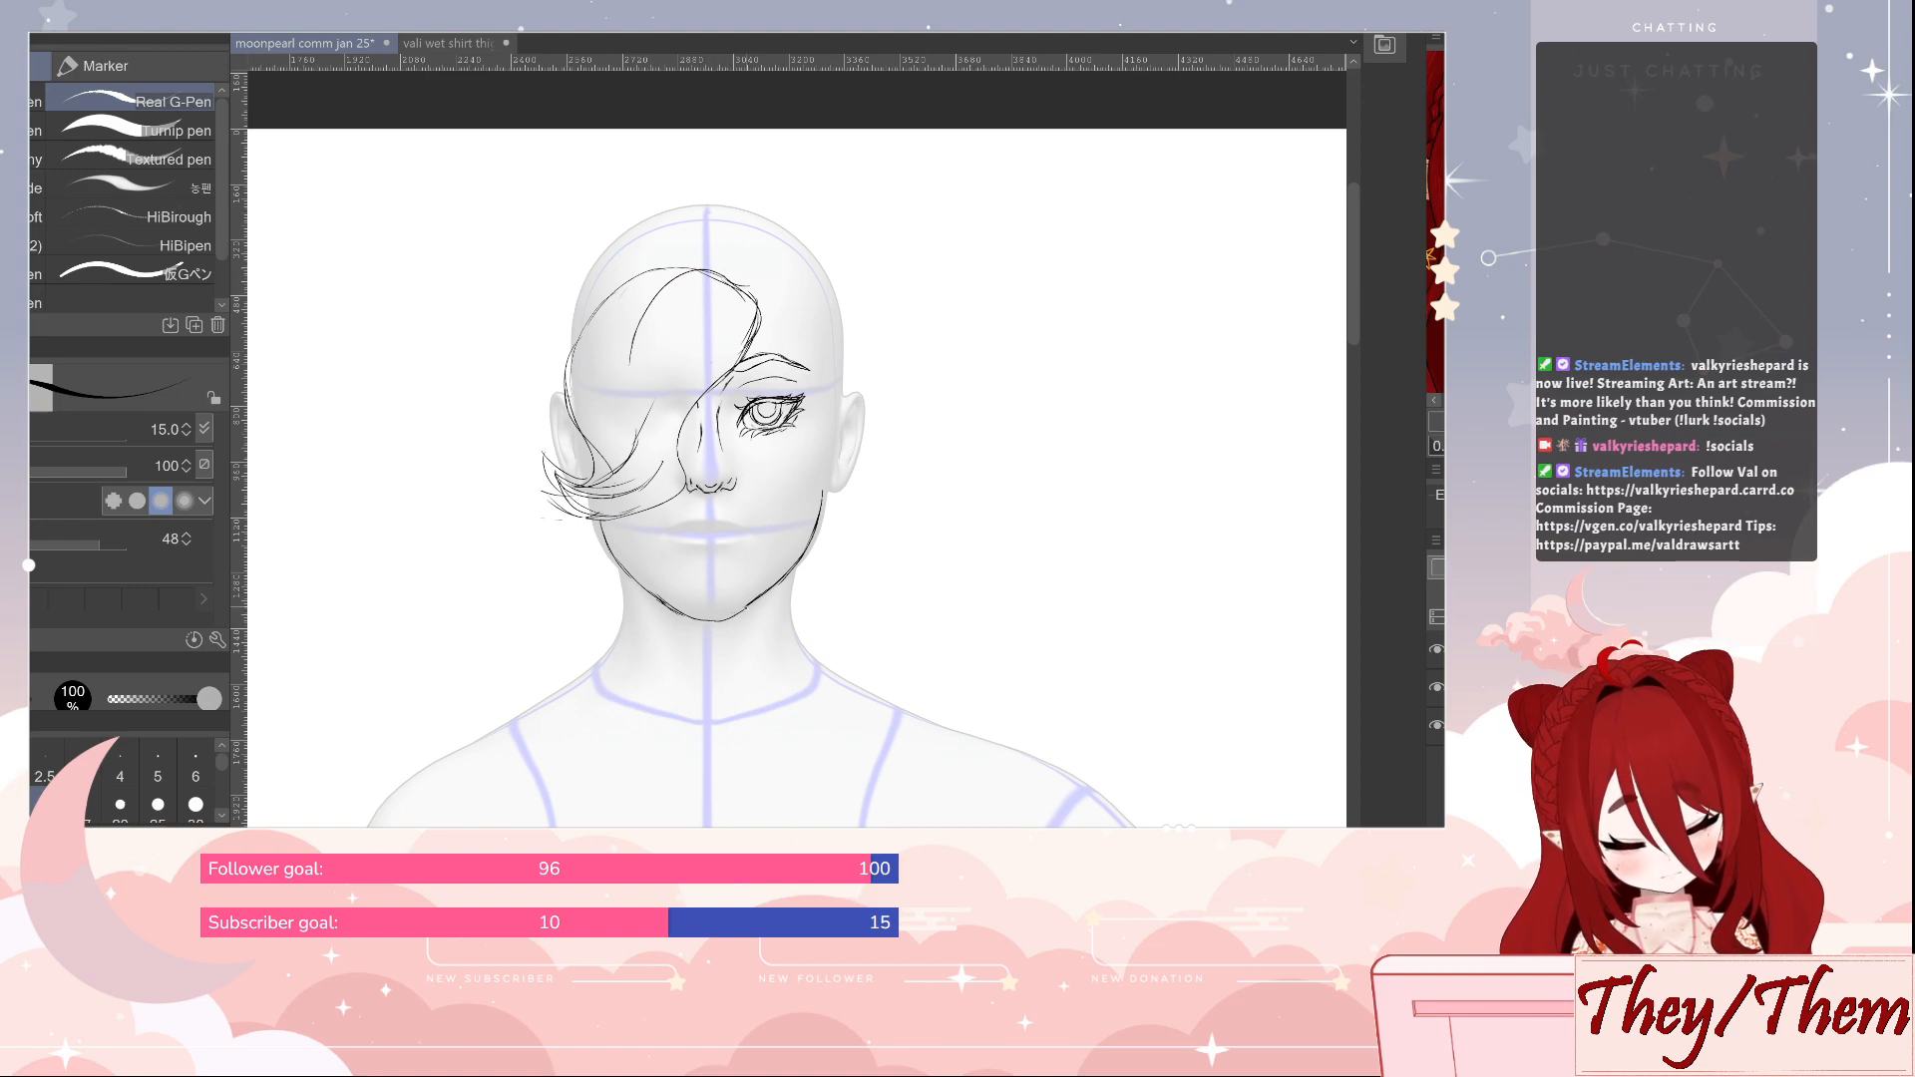
key("e")
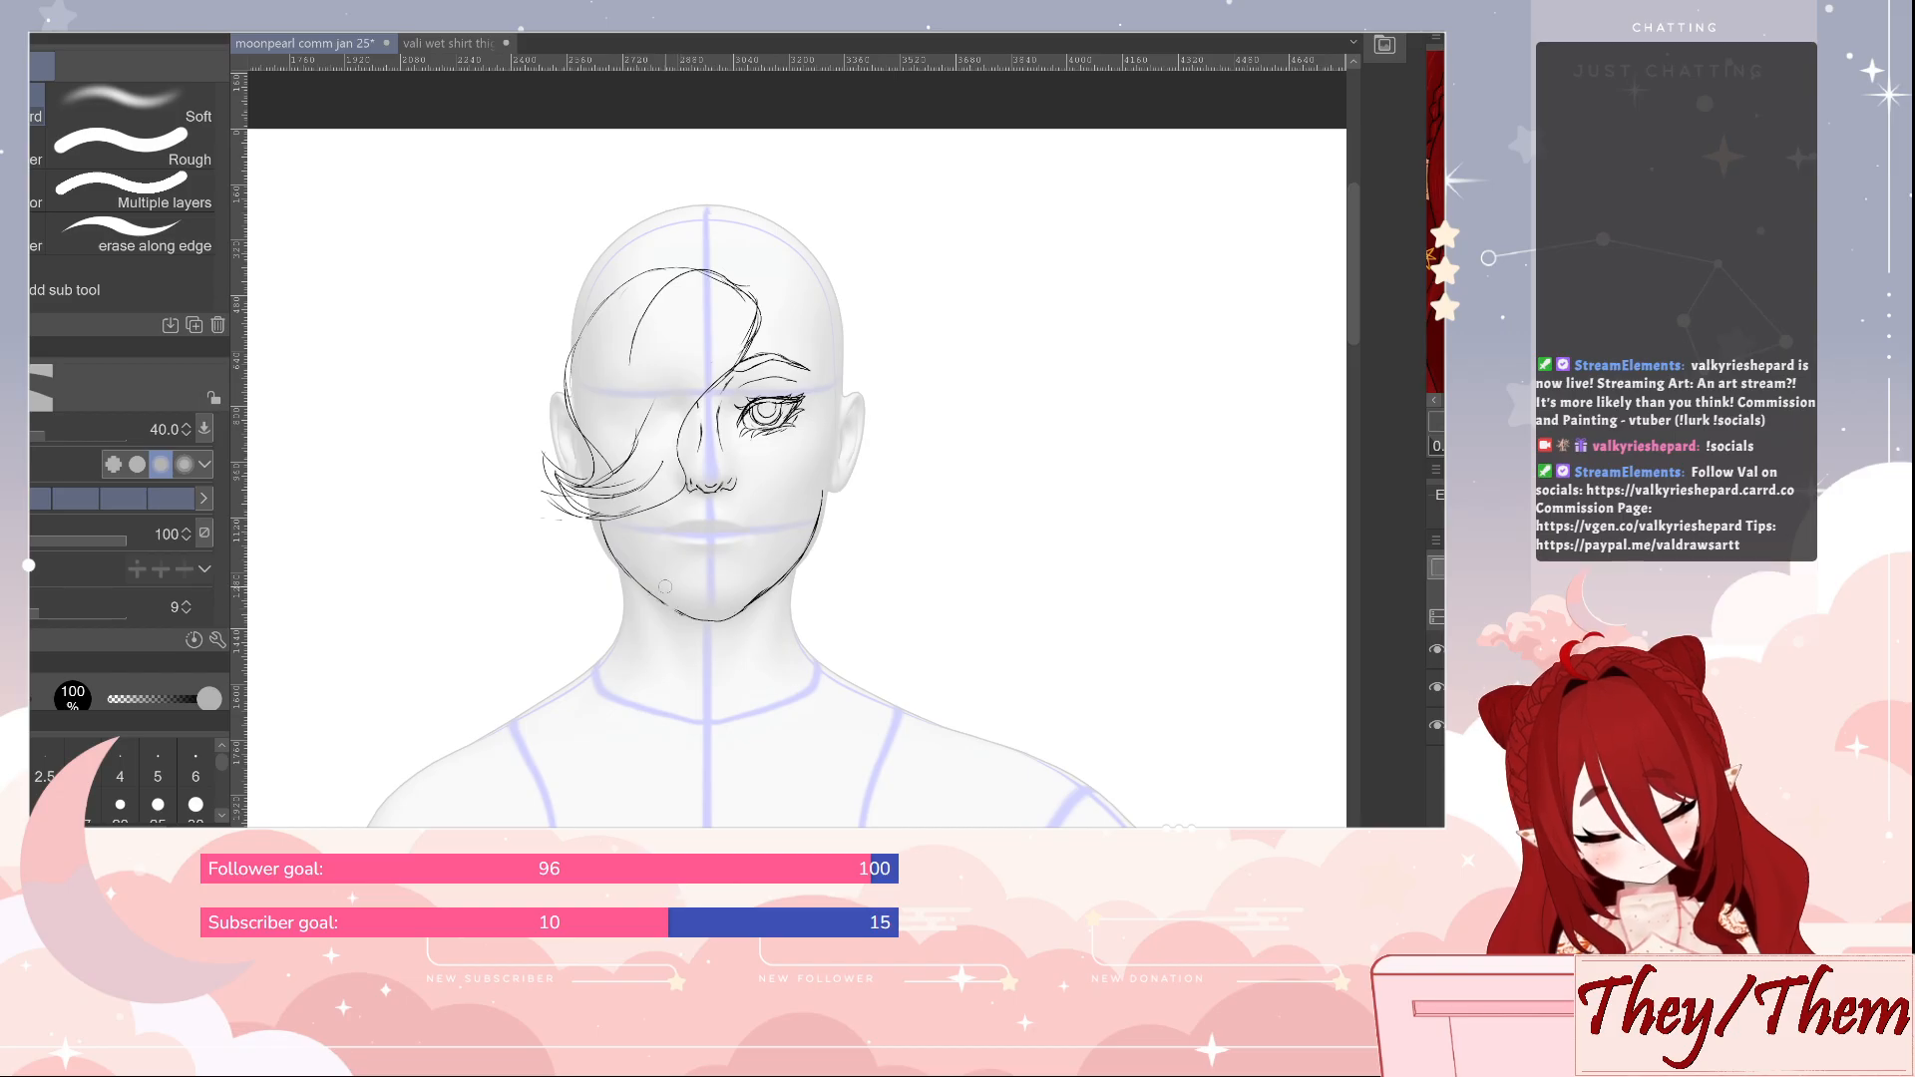
key("p")
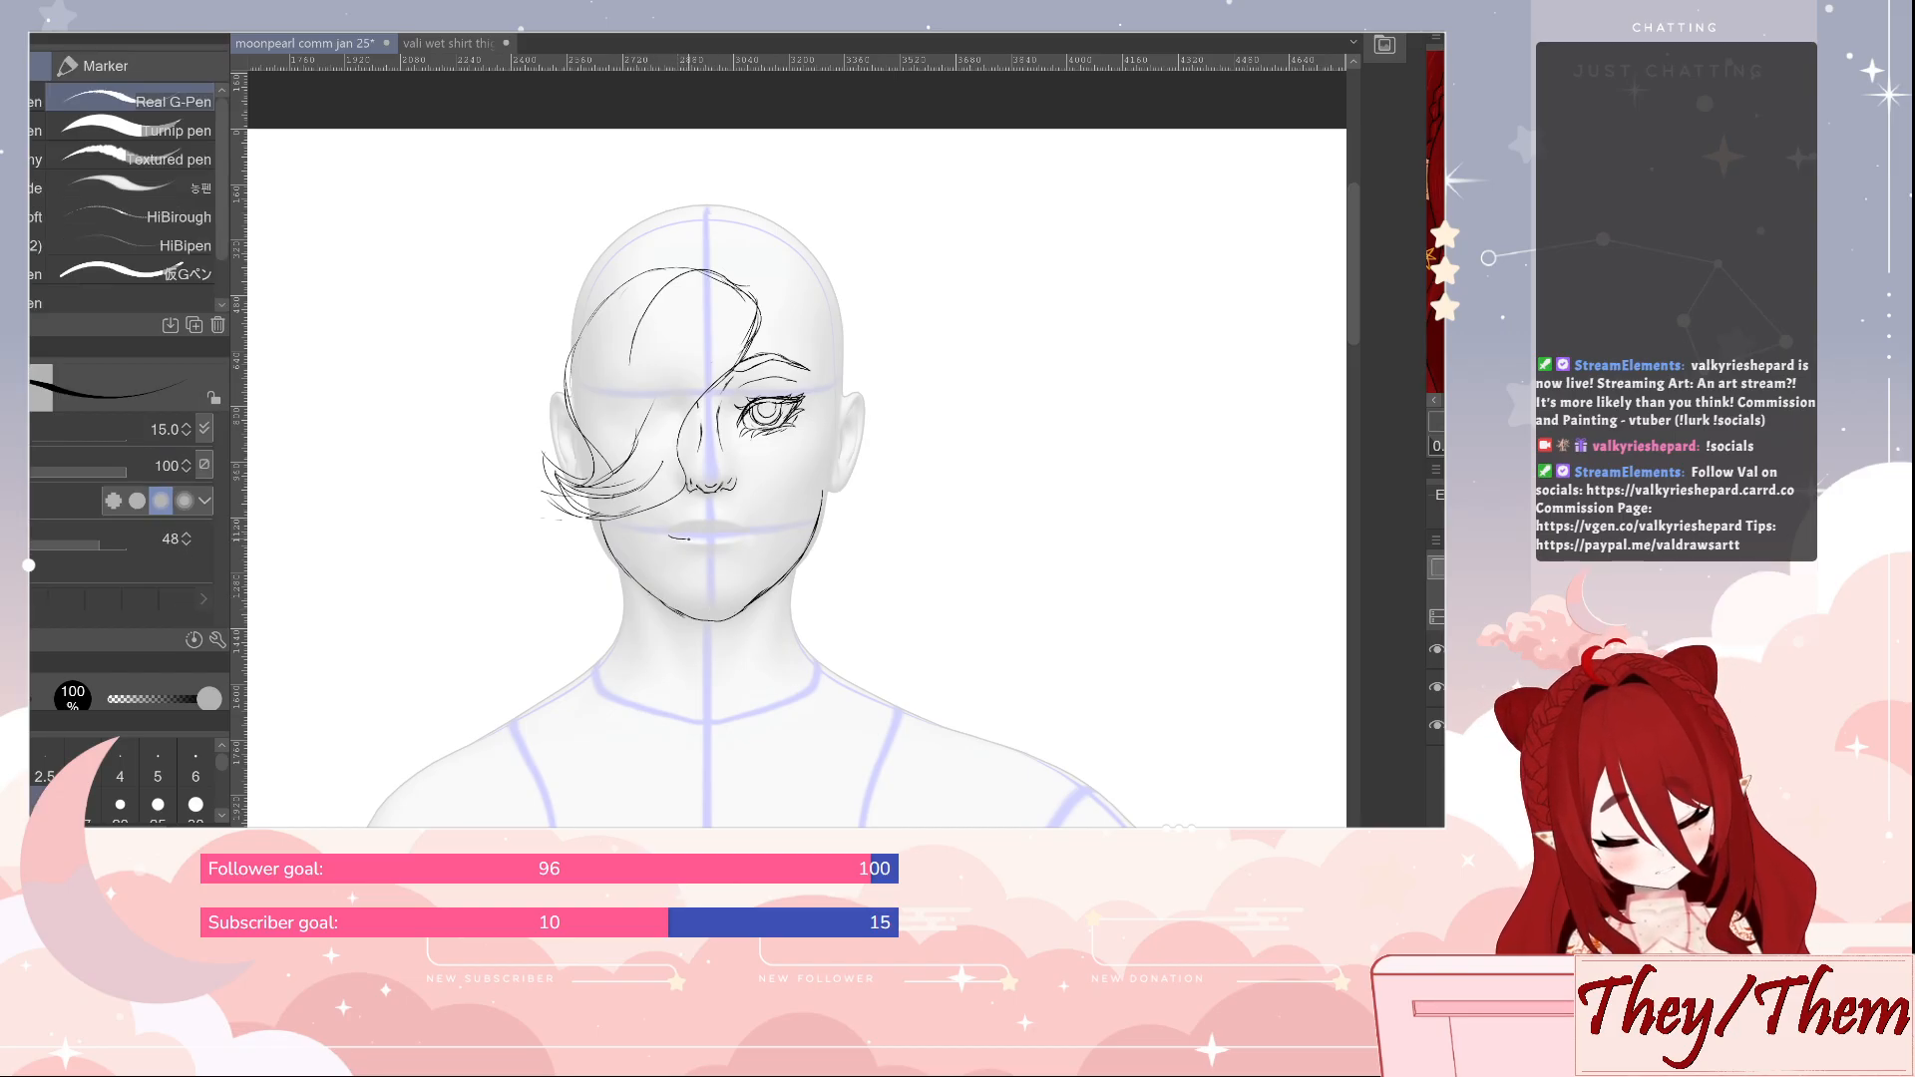
left_click_drag(688, 539, 716, 537)
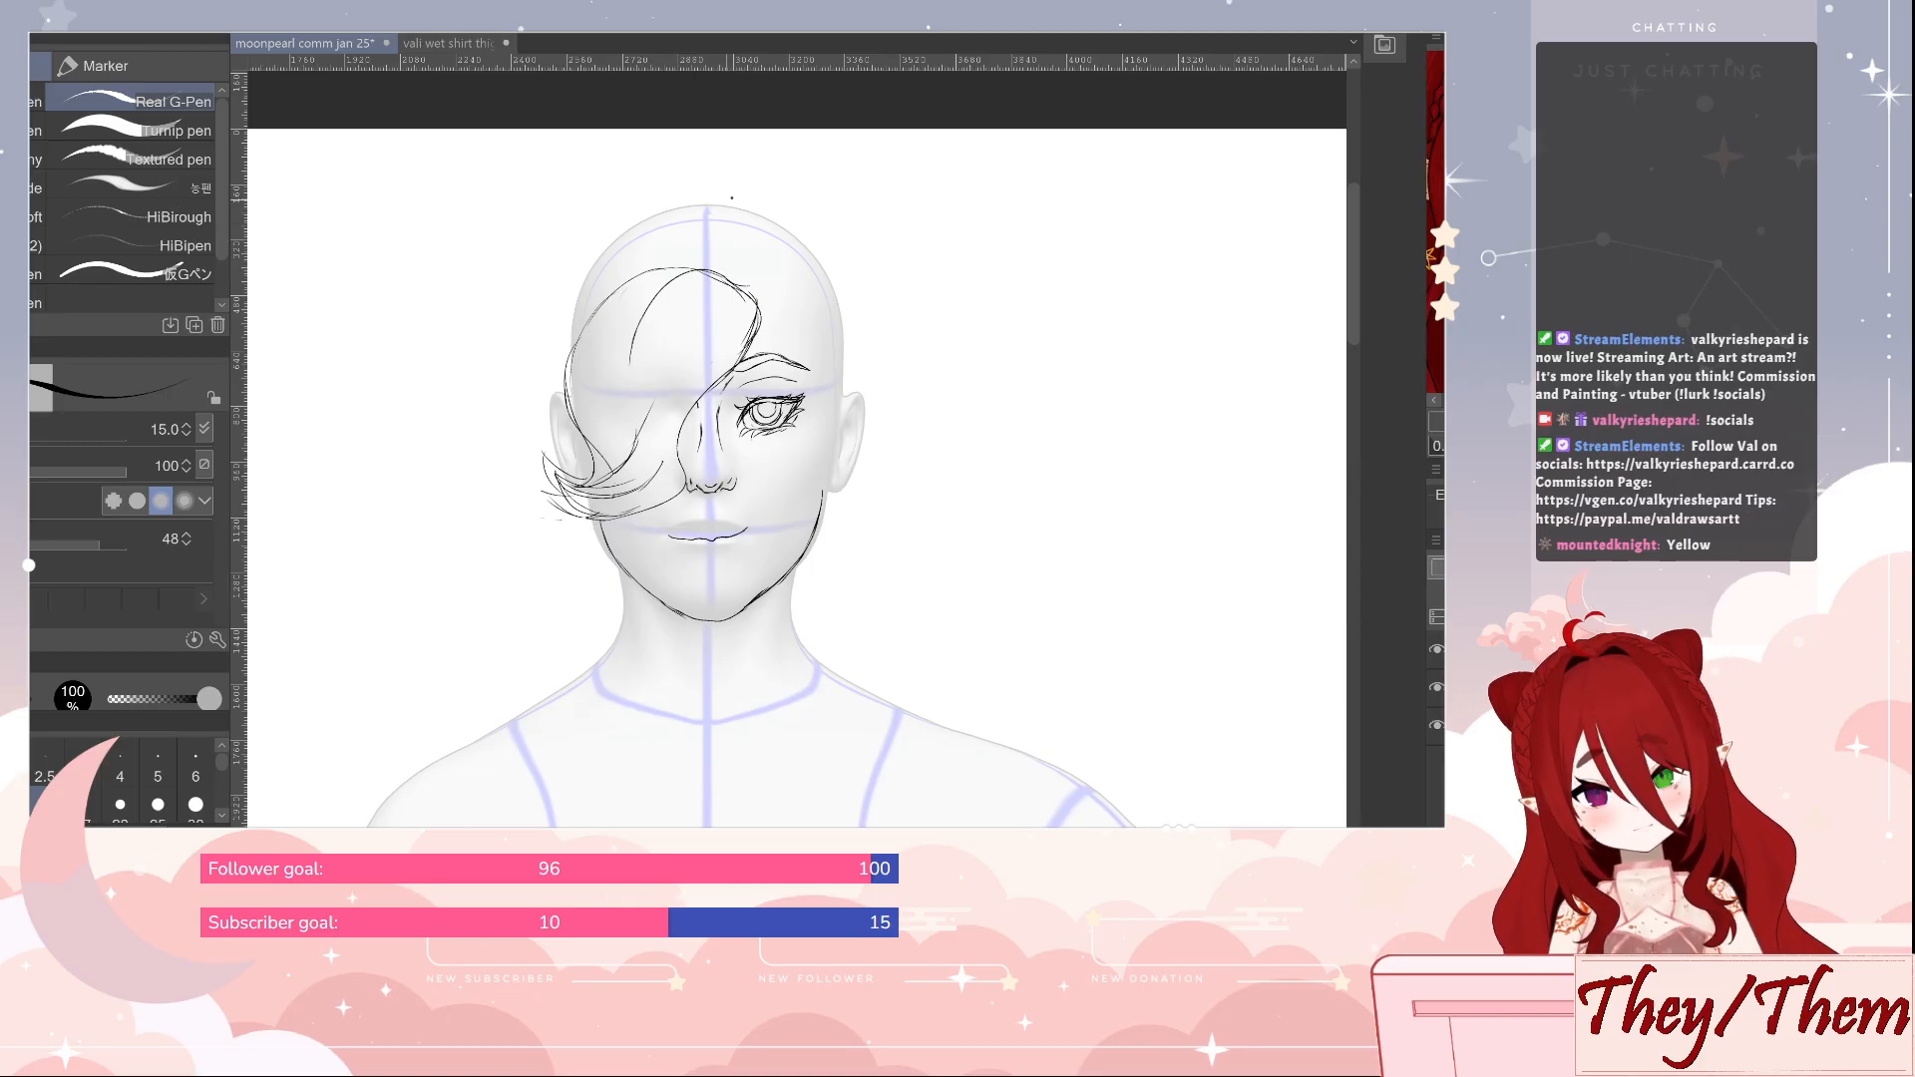
Sketch the hair outline around both sides of the skull from the crown, and add the hairline between the forehead and the visible ear
mouse_move(704, 204)
left_mouse_down()
mouse_move(639, 216)
mouse_move(610, 261)
mouse_move(628, 226)
mouse_move(601, 246)
mouse_move(554, 389)
left_mouse_up()
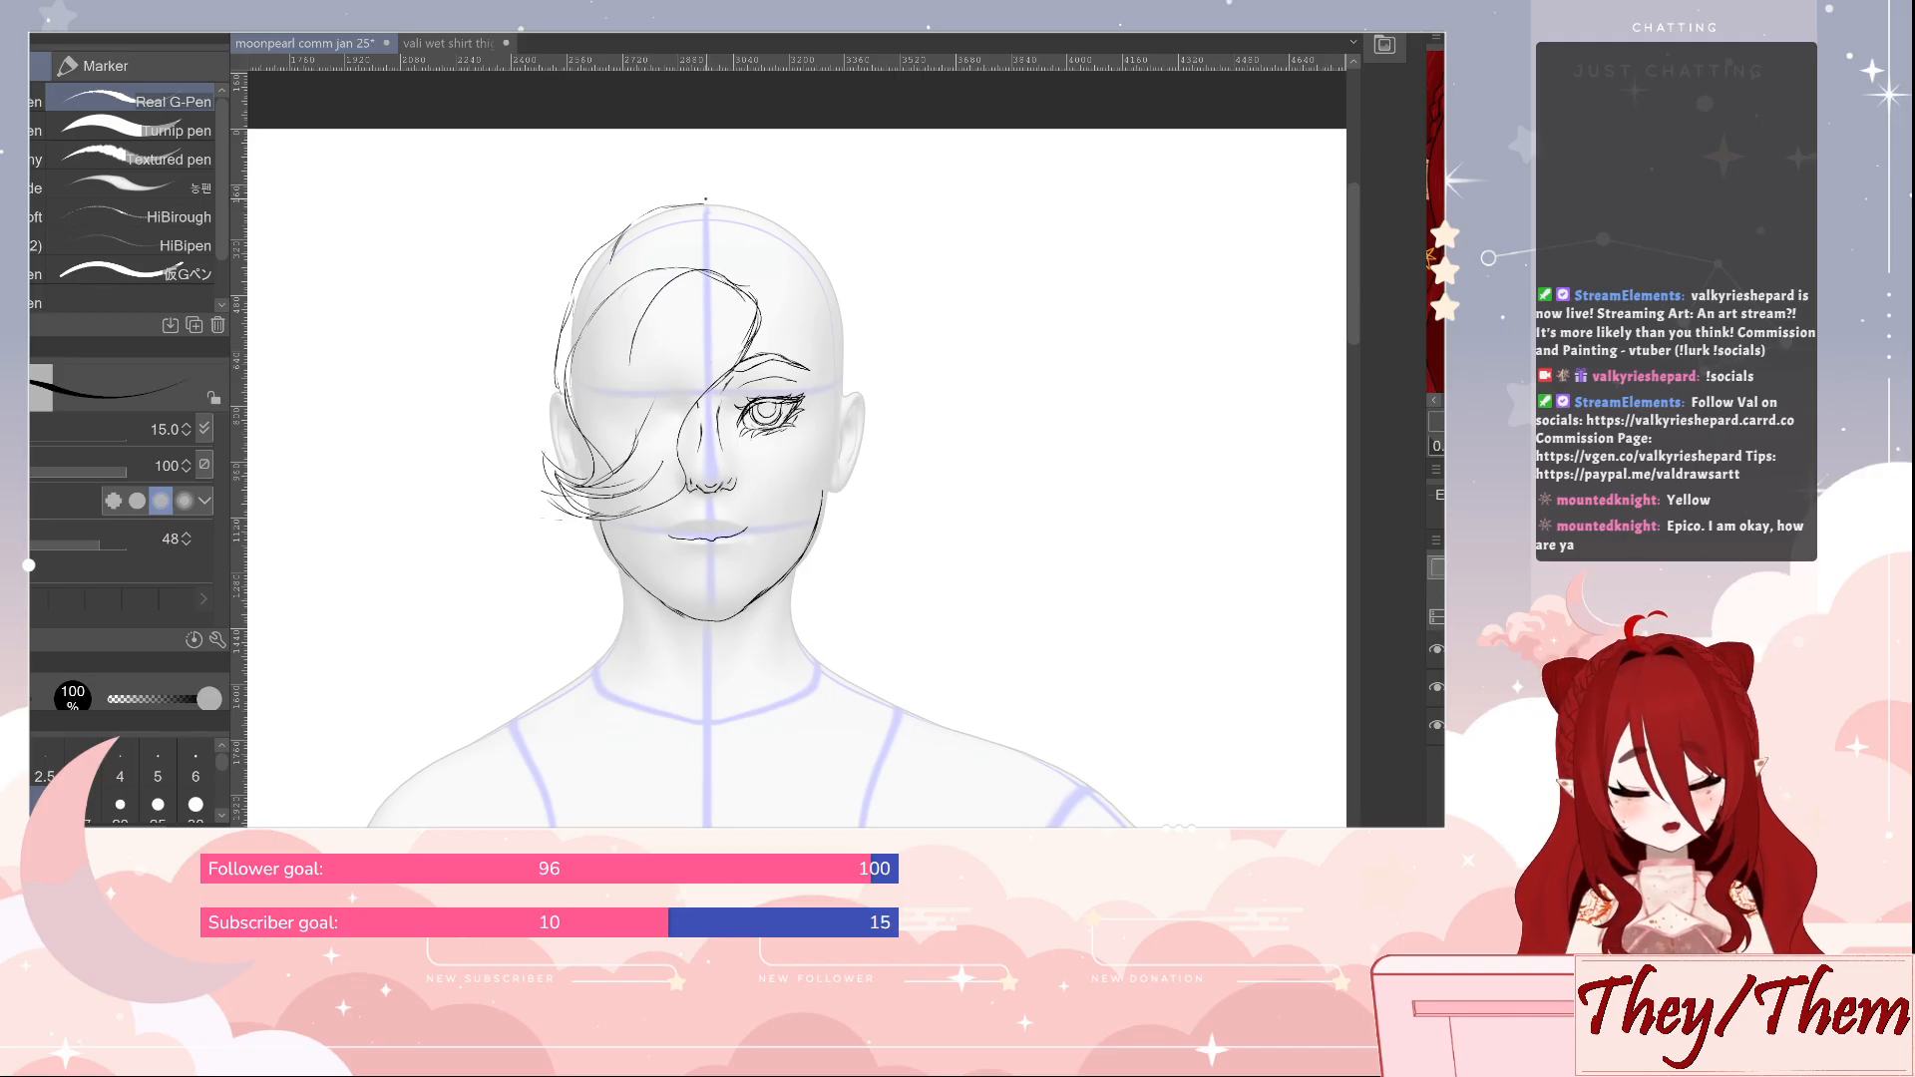
mouse_move(701, 202)
left_mouse_down()
mouse_move(733, 204)
mouse_move(777, 261)
mouse_move(791, 225)
mouse_move(832, 272)
mouse_move(853, 374)
mouse_move(836, 443)
left_mouse_up()
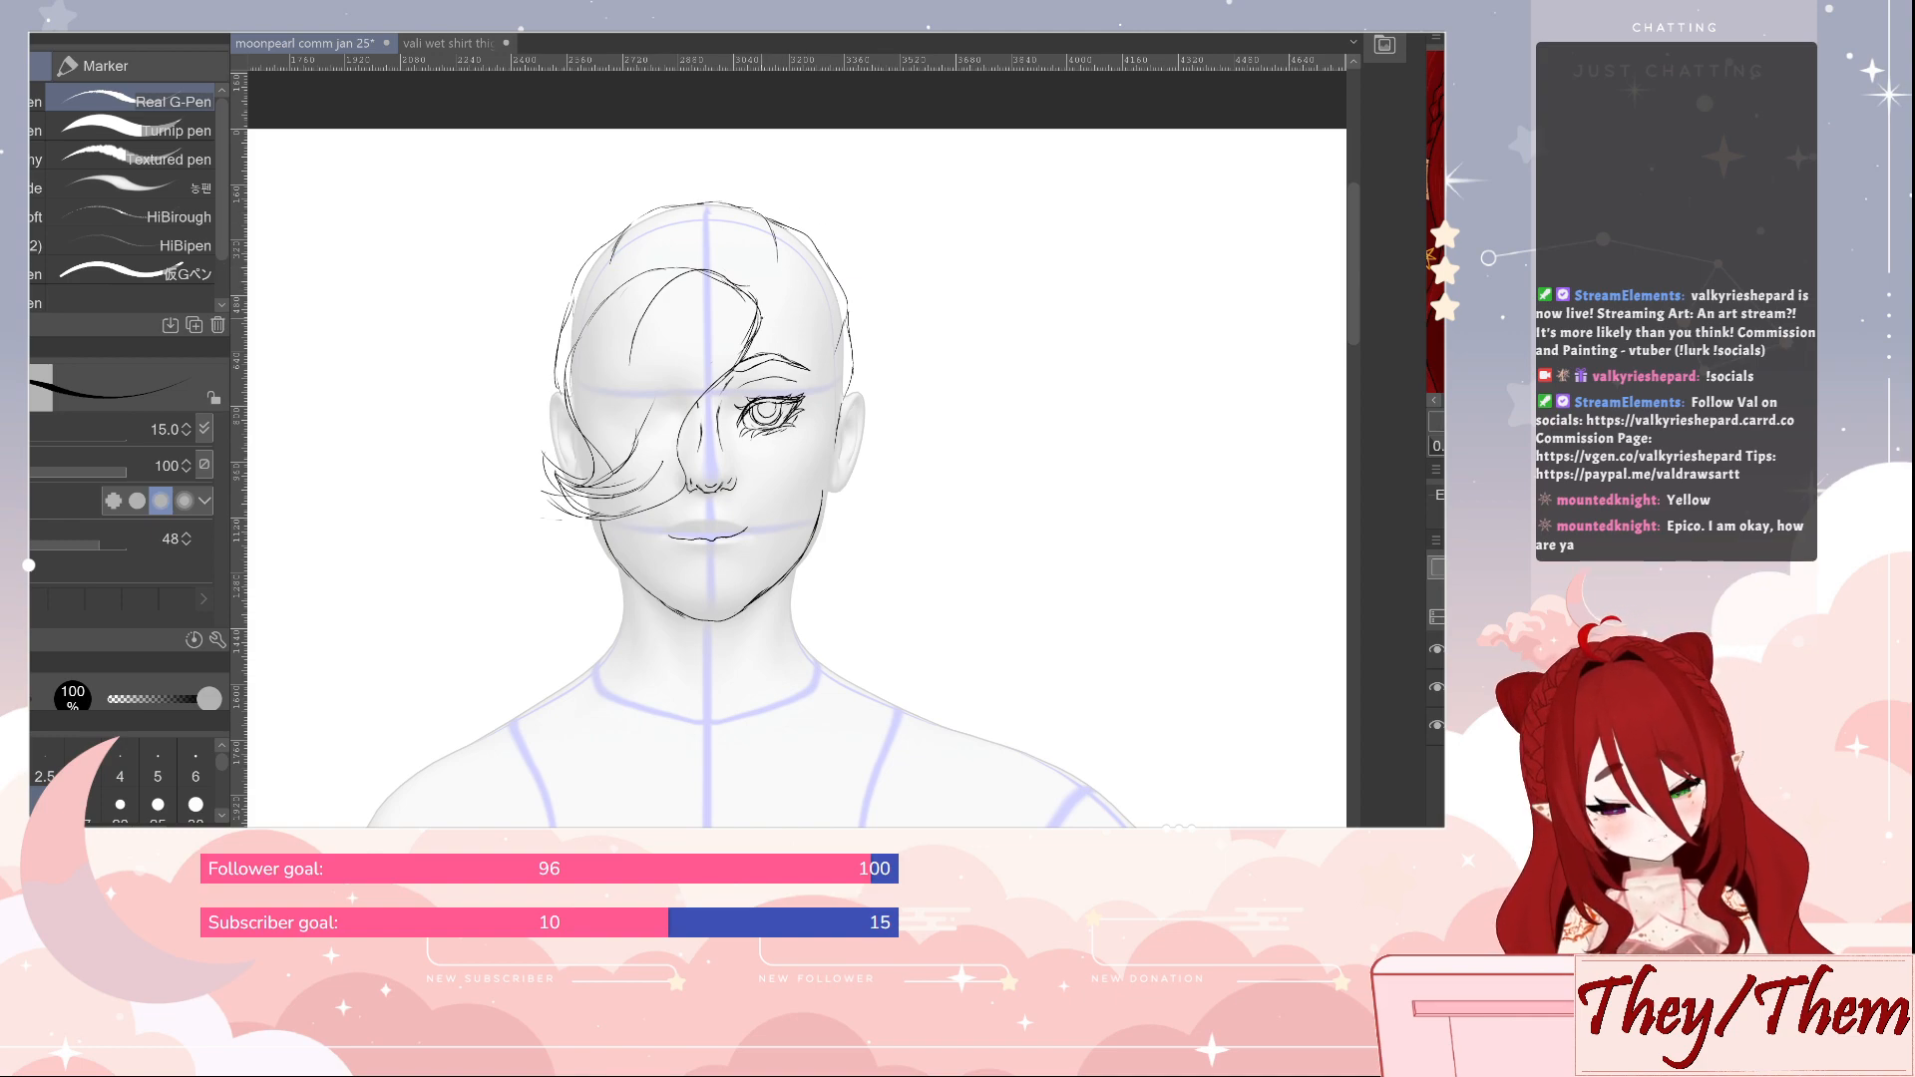
mouse_move(804, 327)
left_mouse_down()
mouse_move(824, 317)
mouse_move(824, 481)
mouse_move(838, 446)
left_mouse_up()
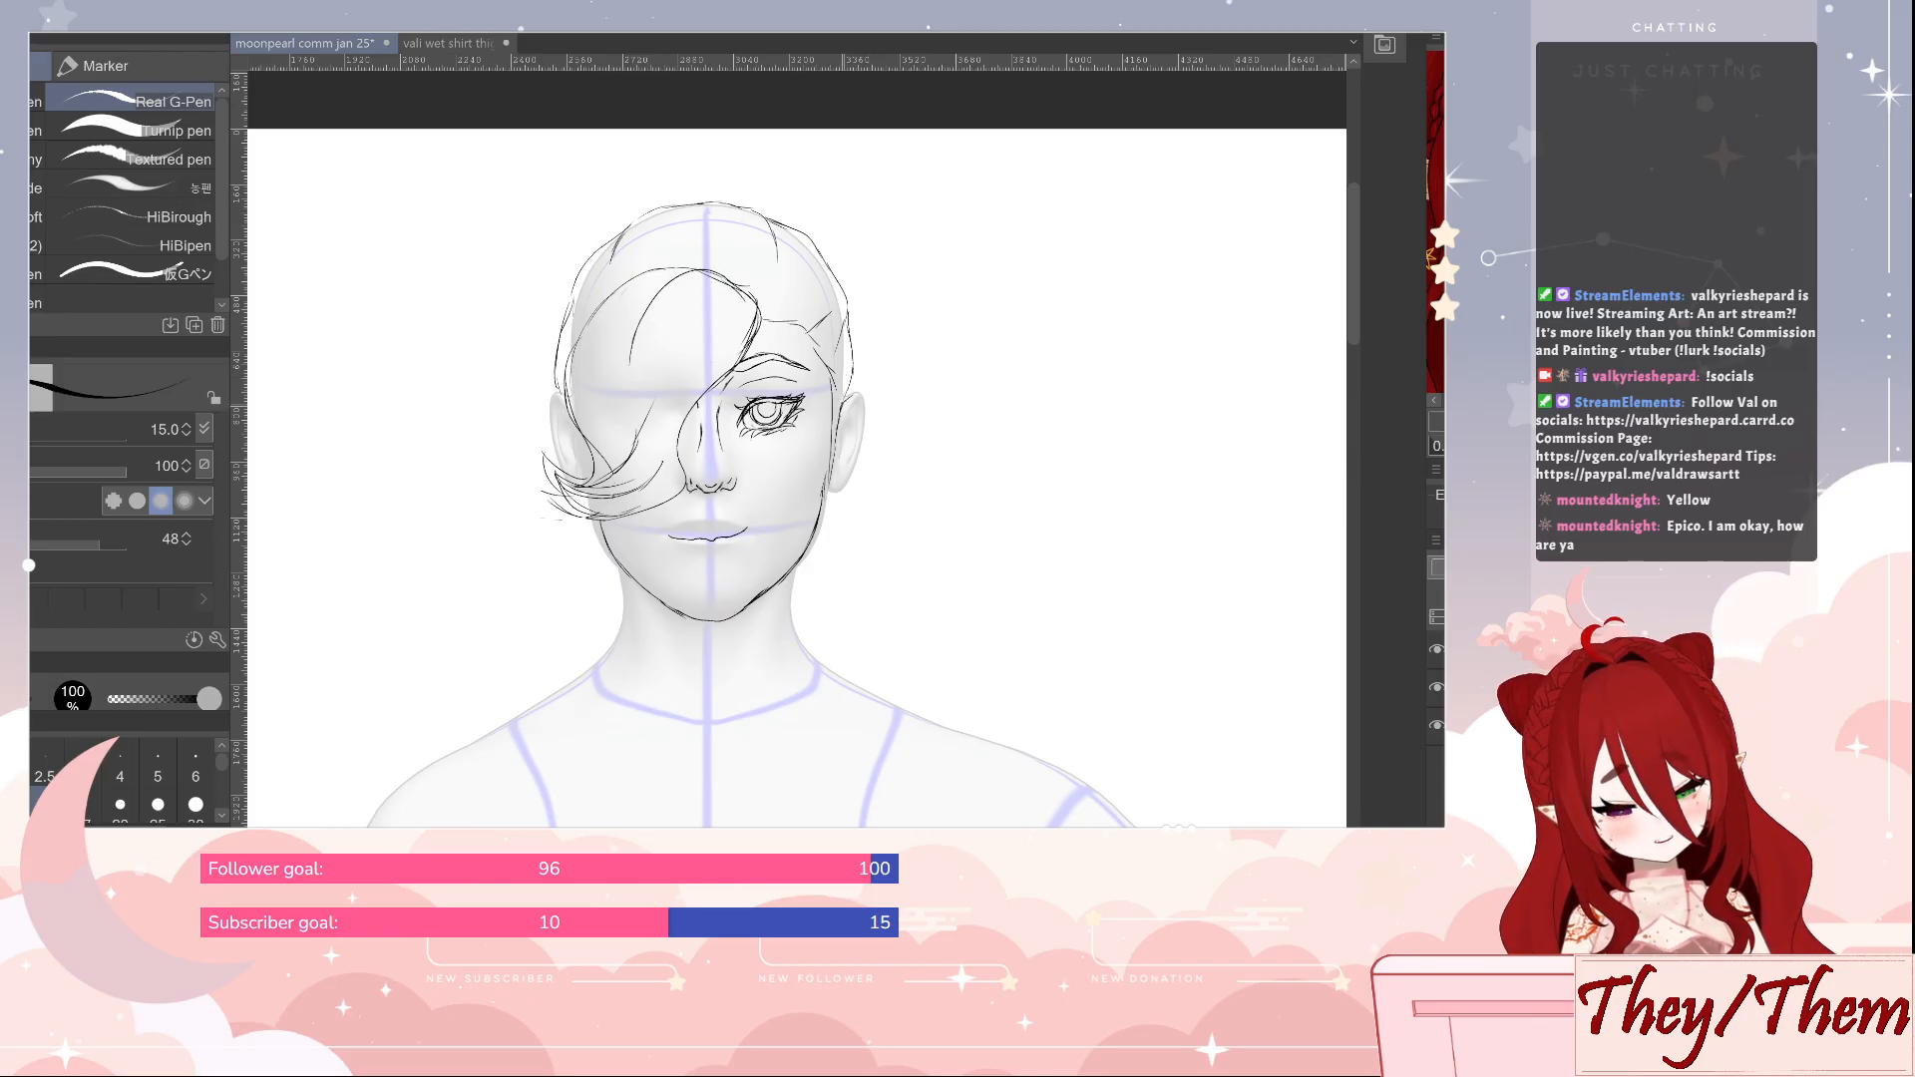
Draw the visible ear with a pointed tip and inner fold, and erase stray lines where it meets the face
left_click_drag(868, 409, 824, 487)
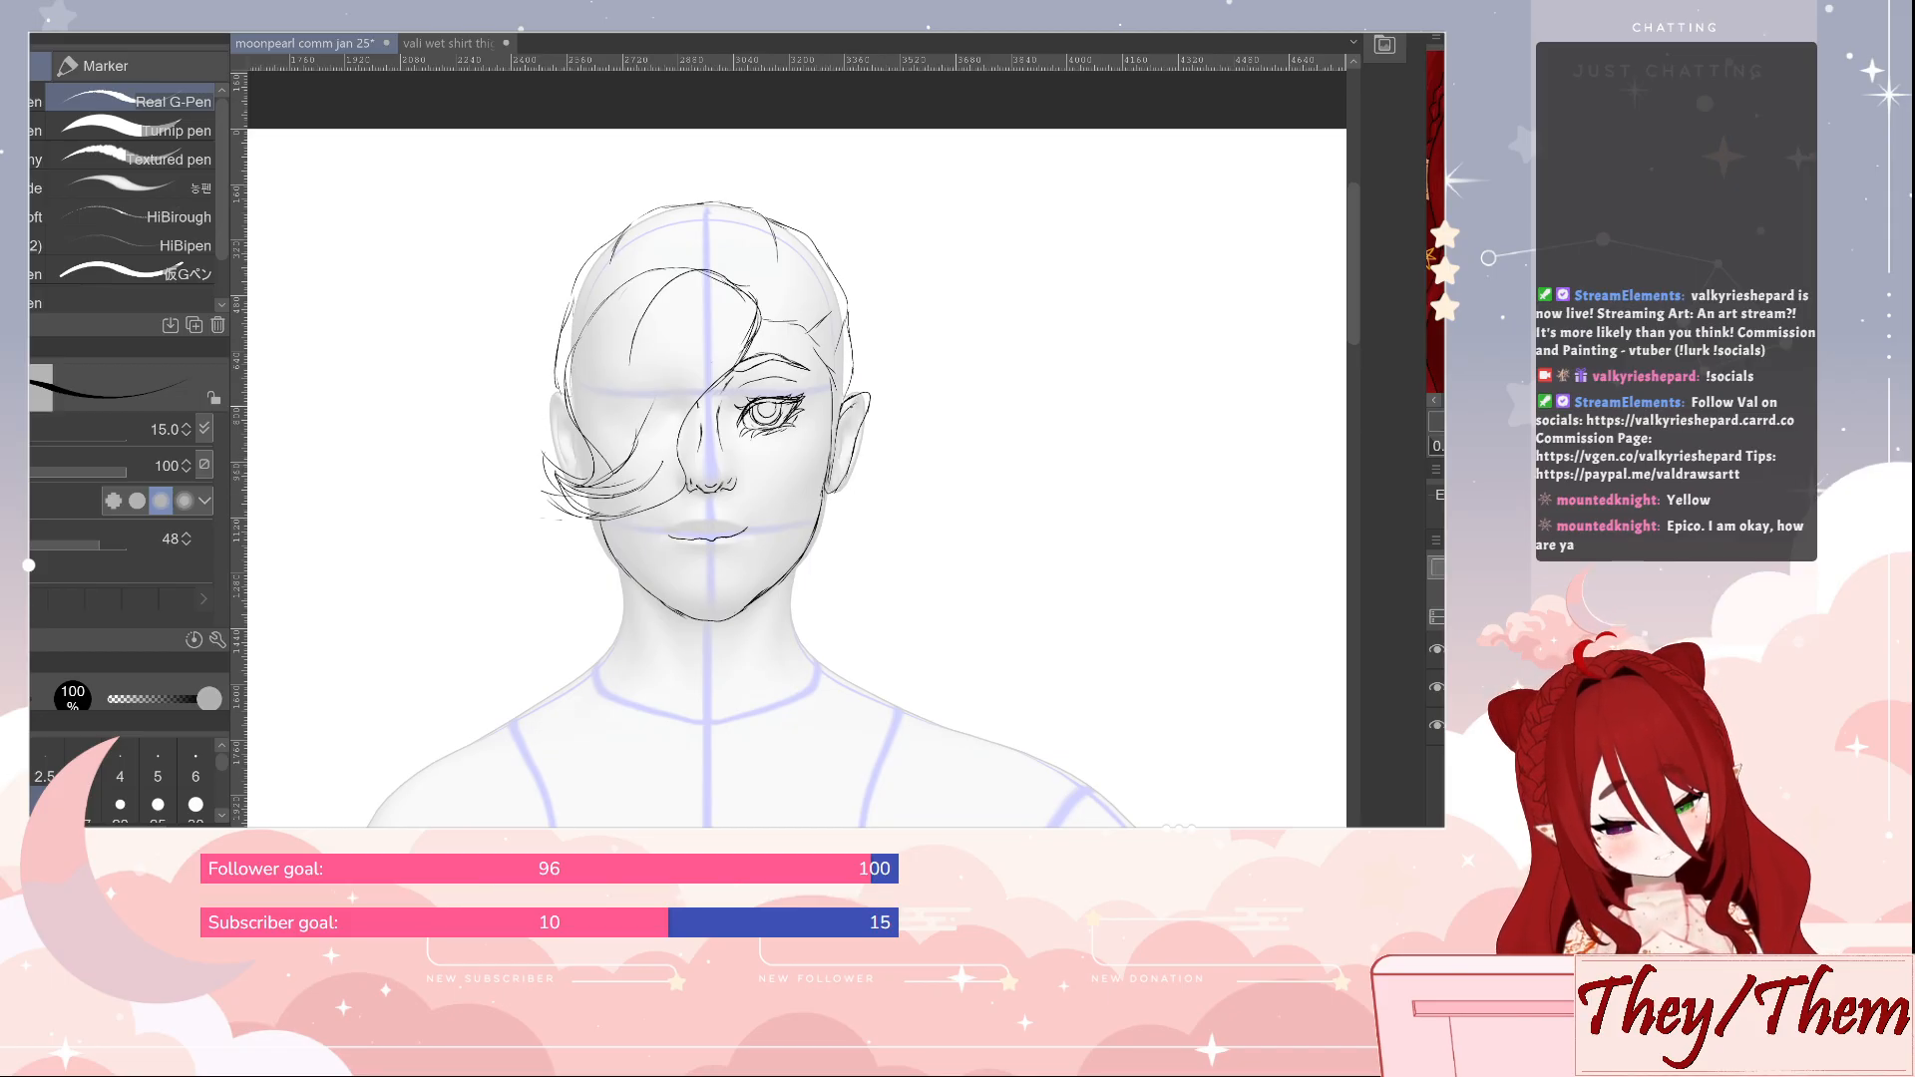
left_click_drag(860, 421, 849, 454)
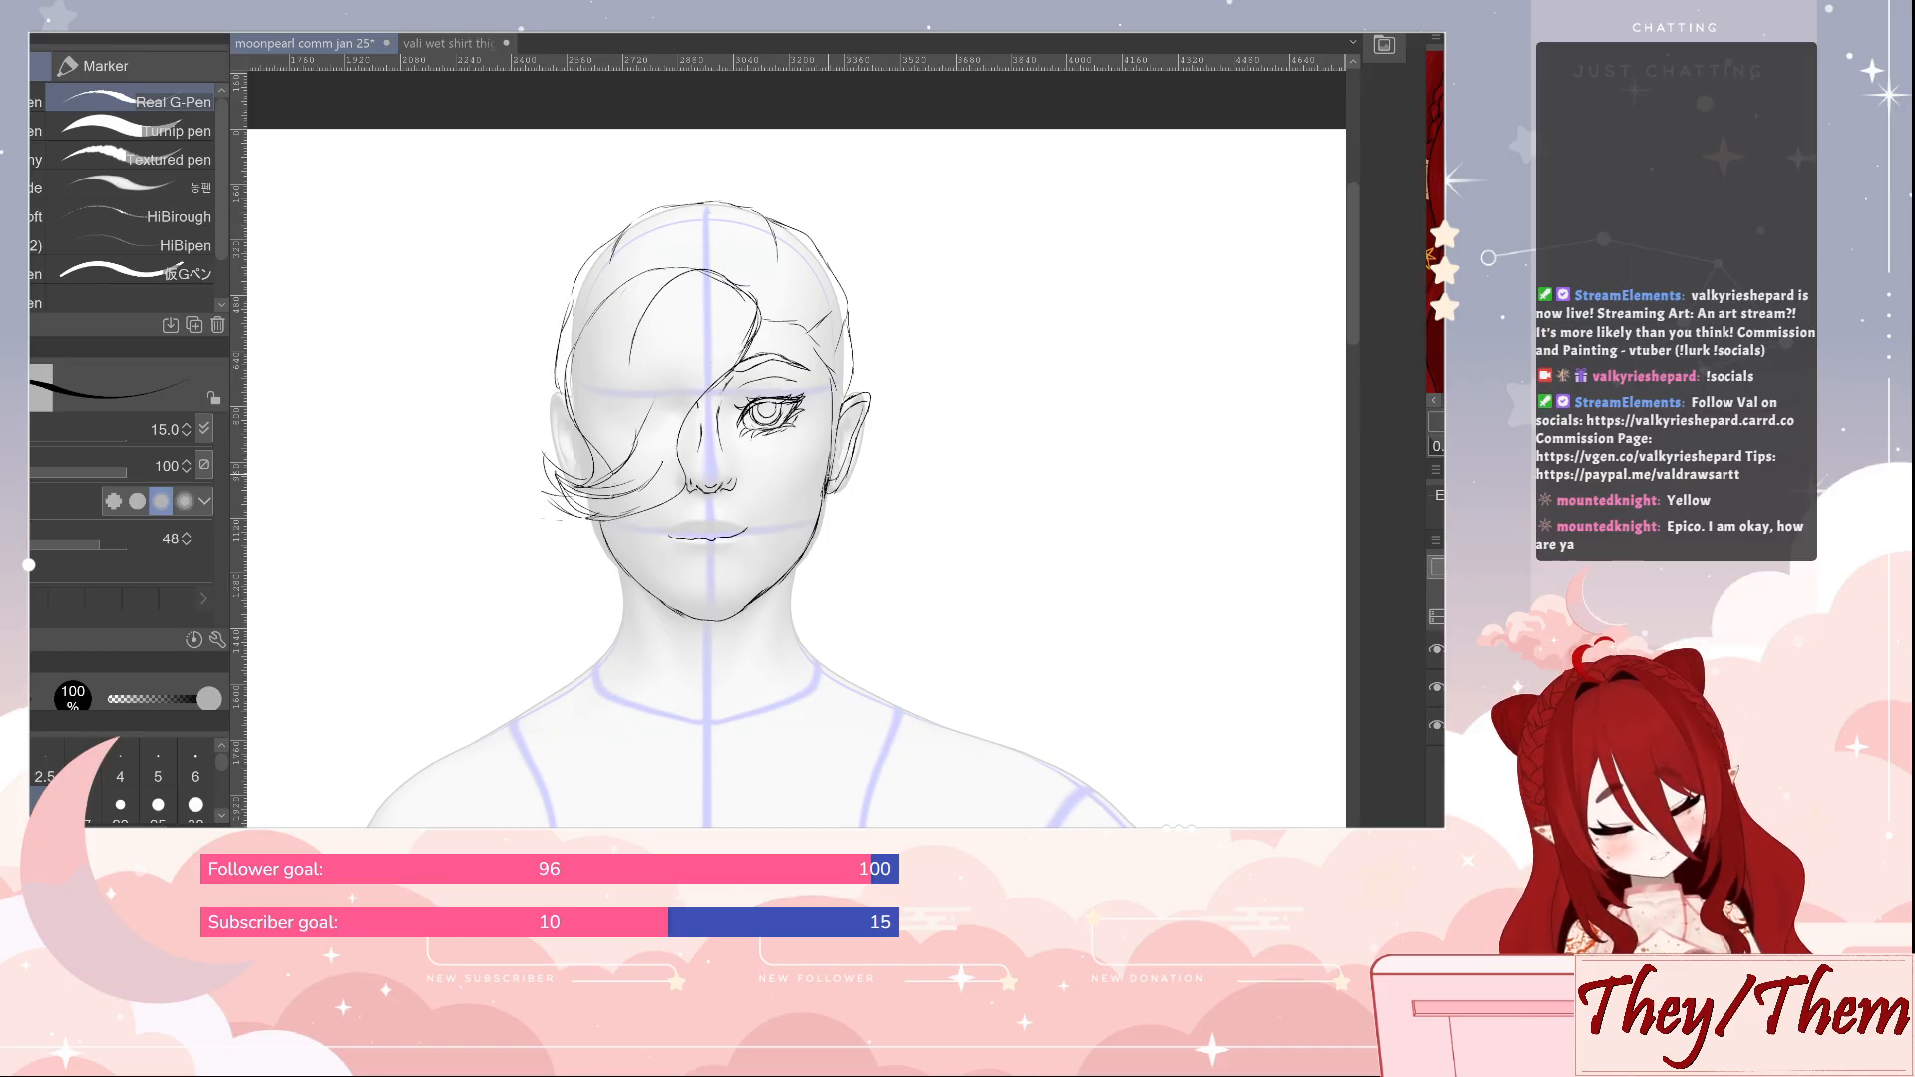
key("e")
left_click_drag(828, 458, 825, 492)
key("p")
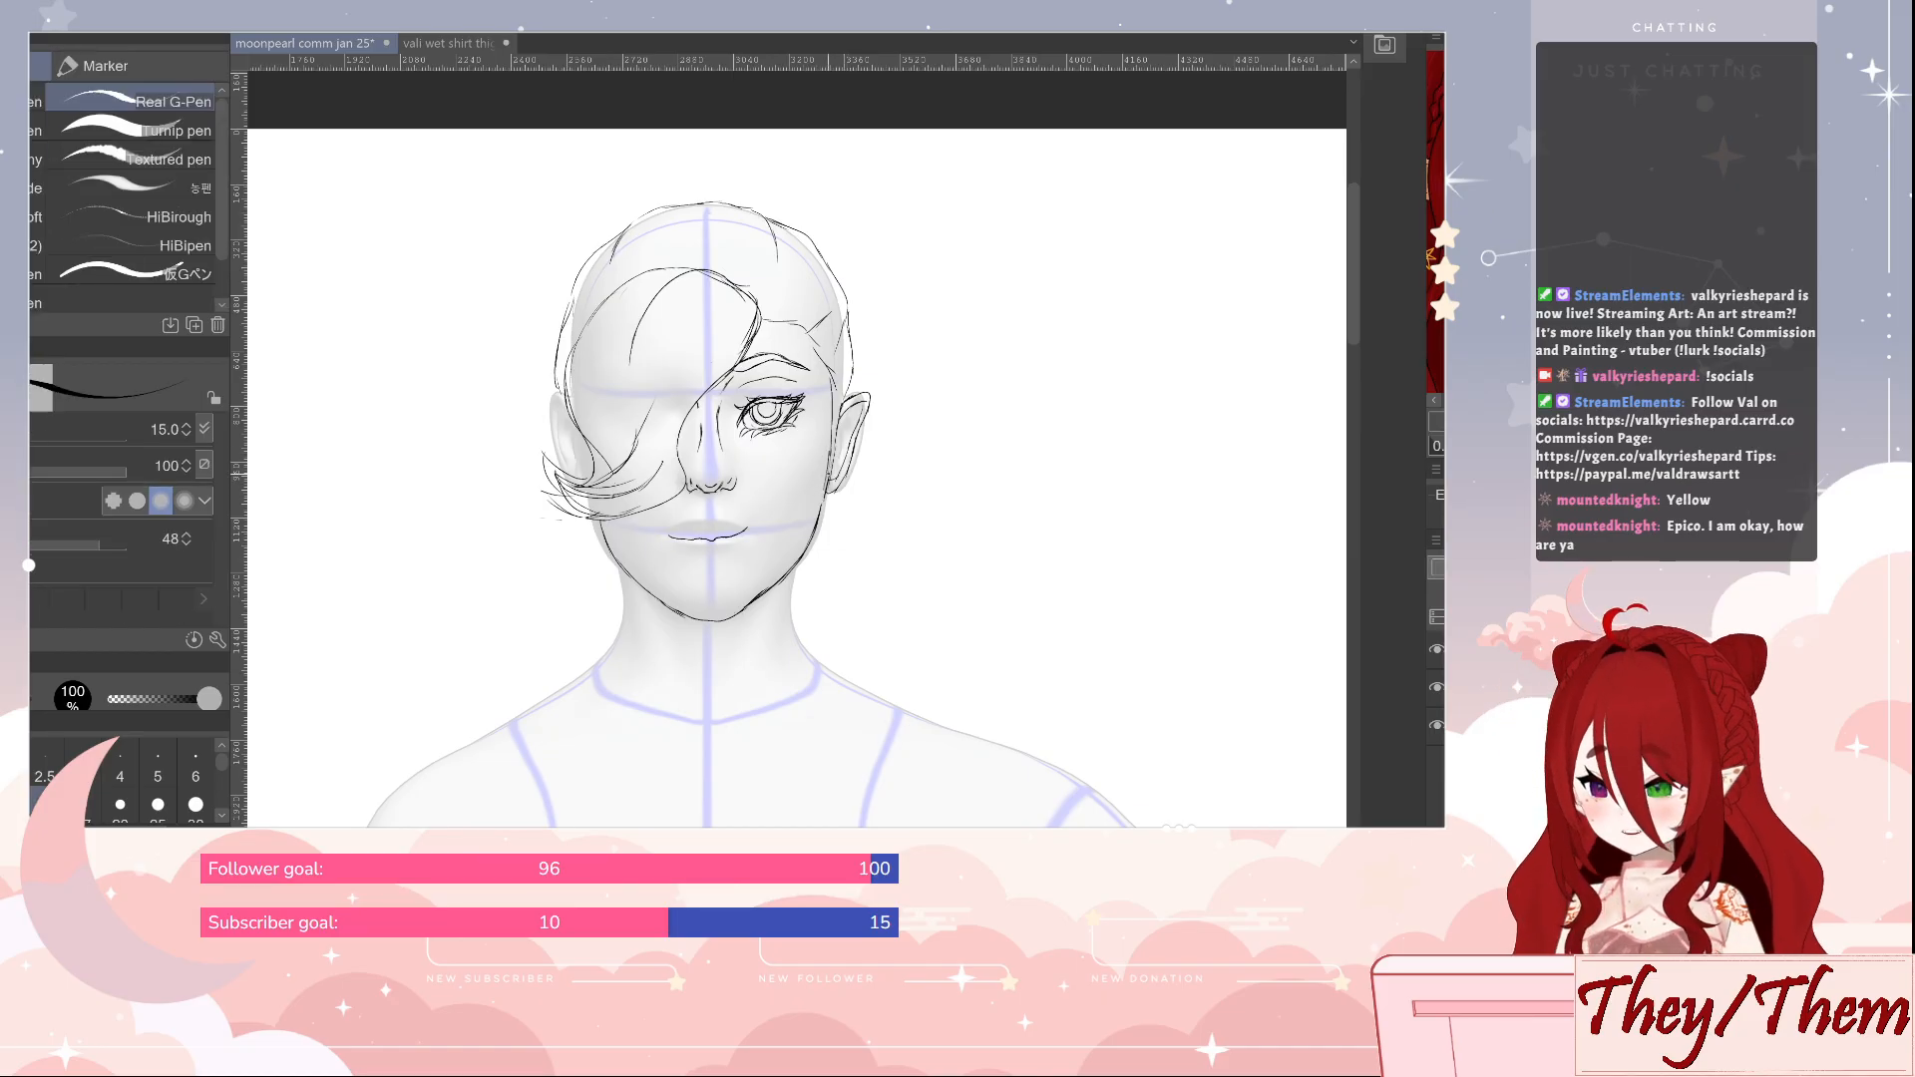
Add the upper and lower lip contours around the mouth line and tidy them with the eraser at size 40
left_click(766, 468)
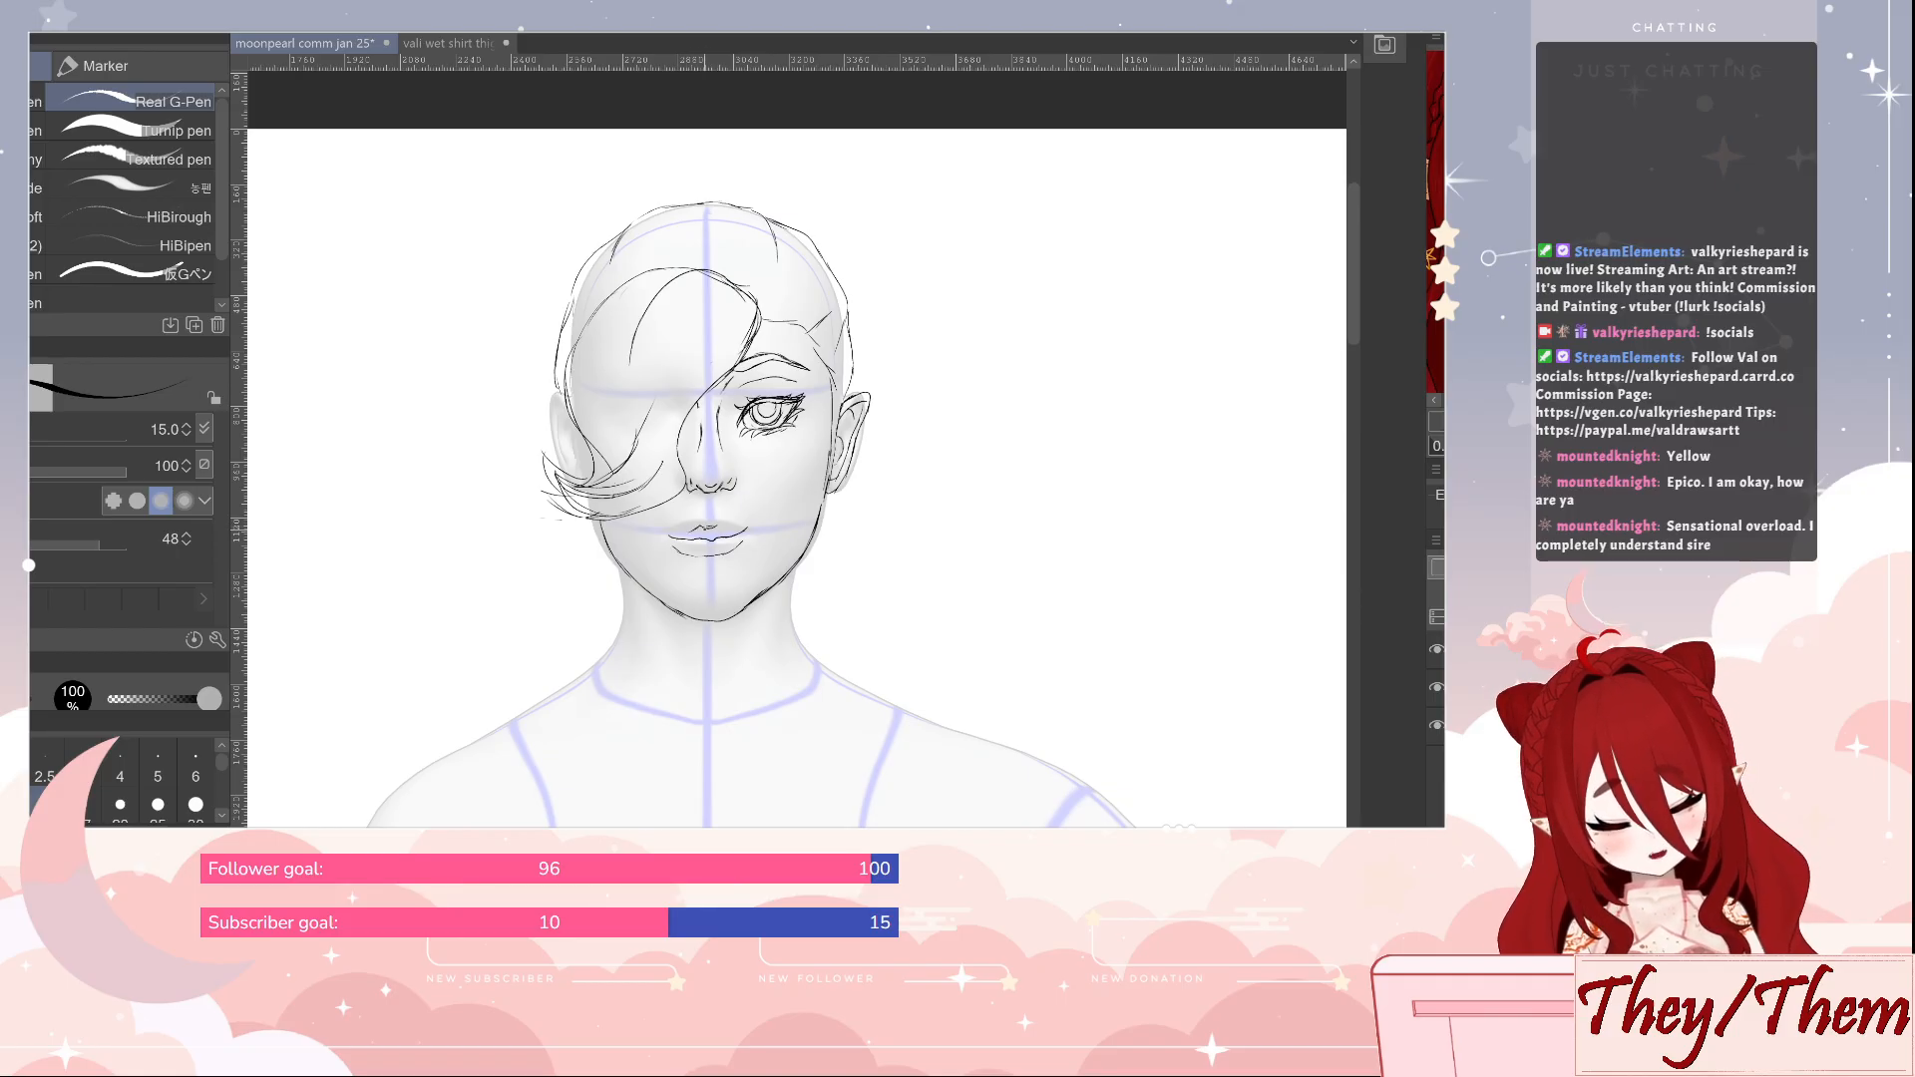
key("e")
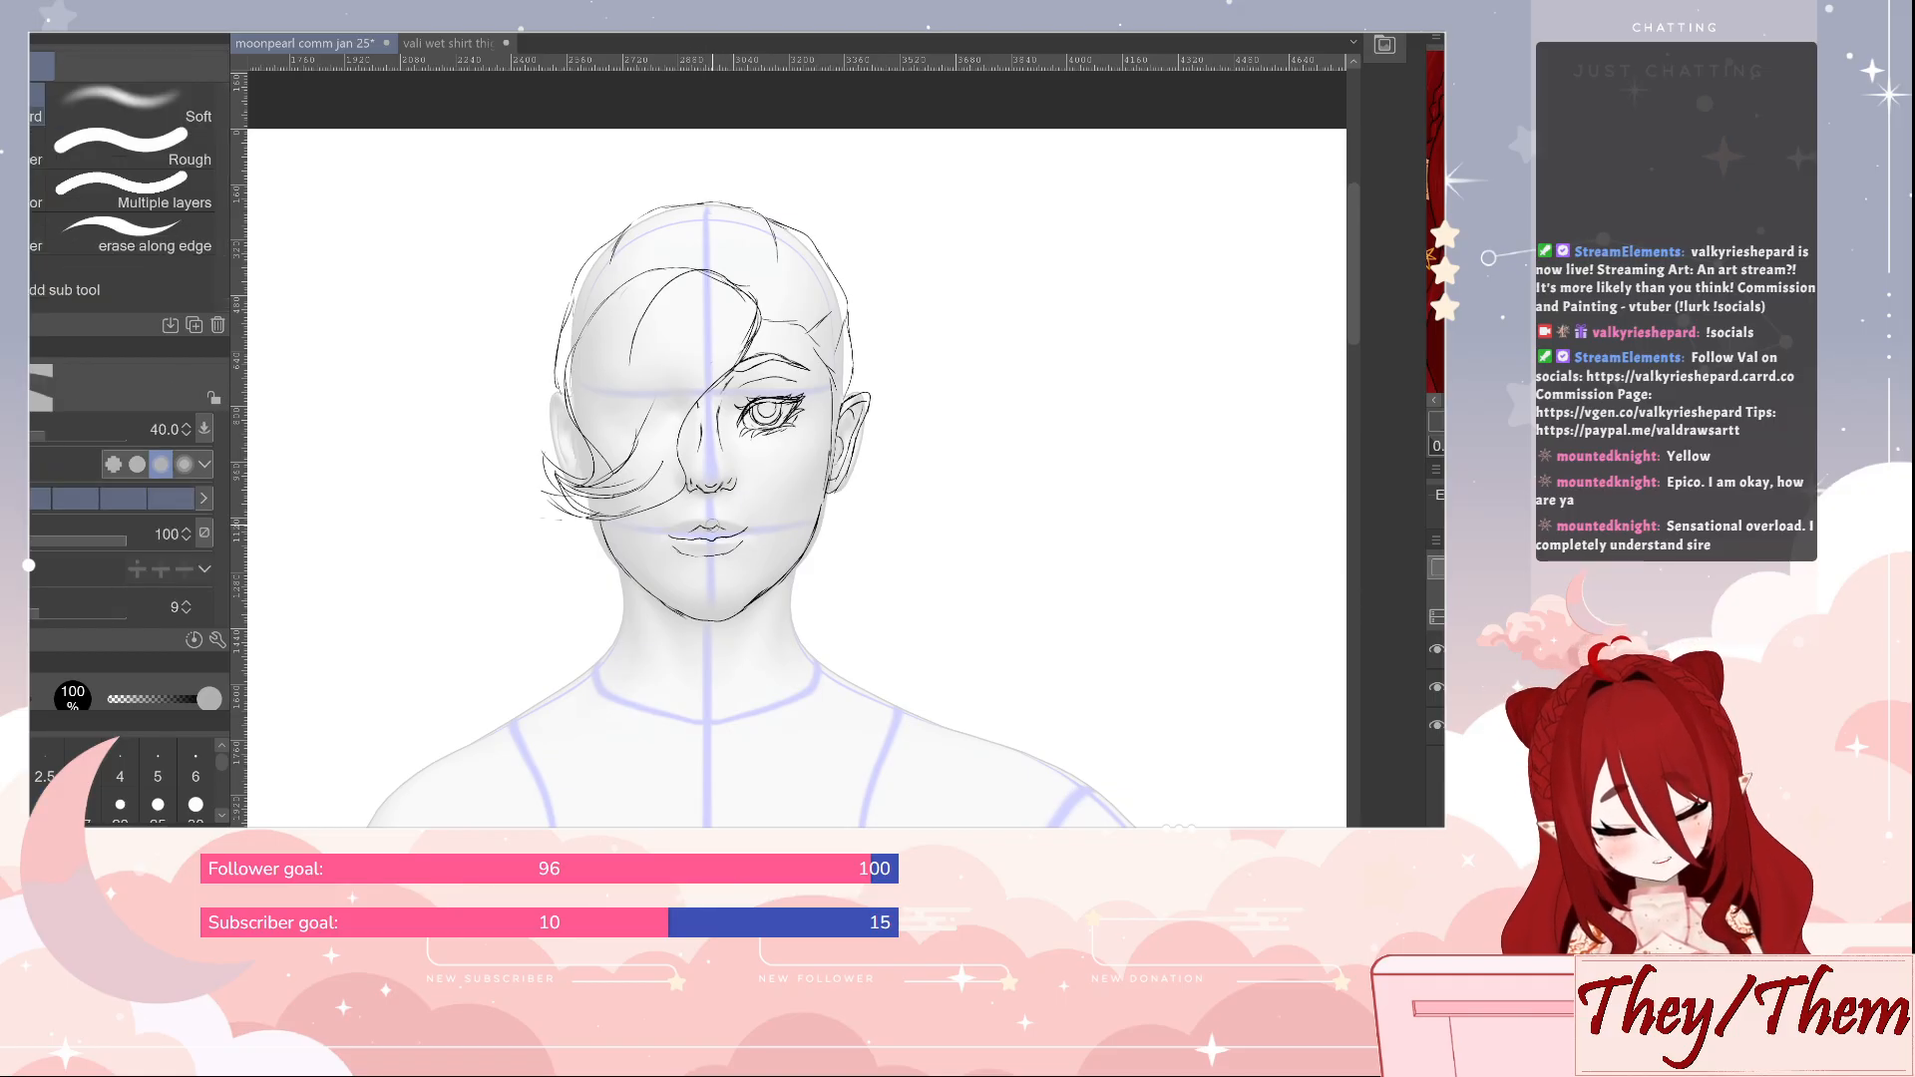
key("p")
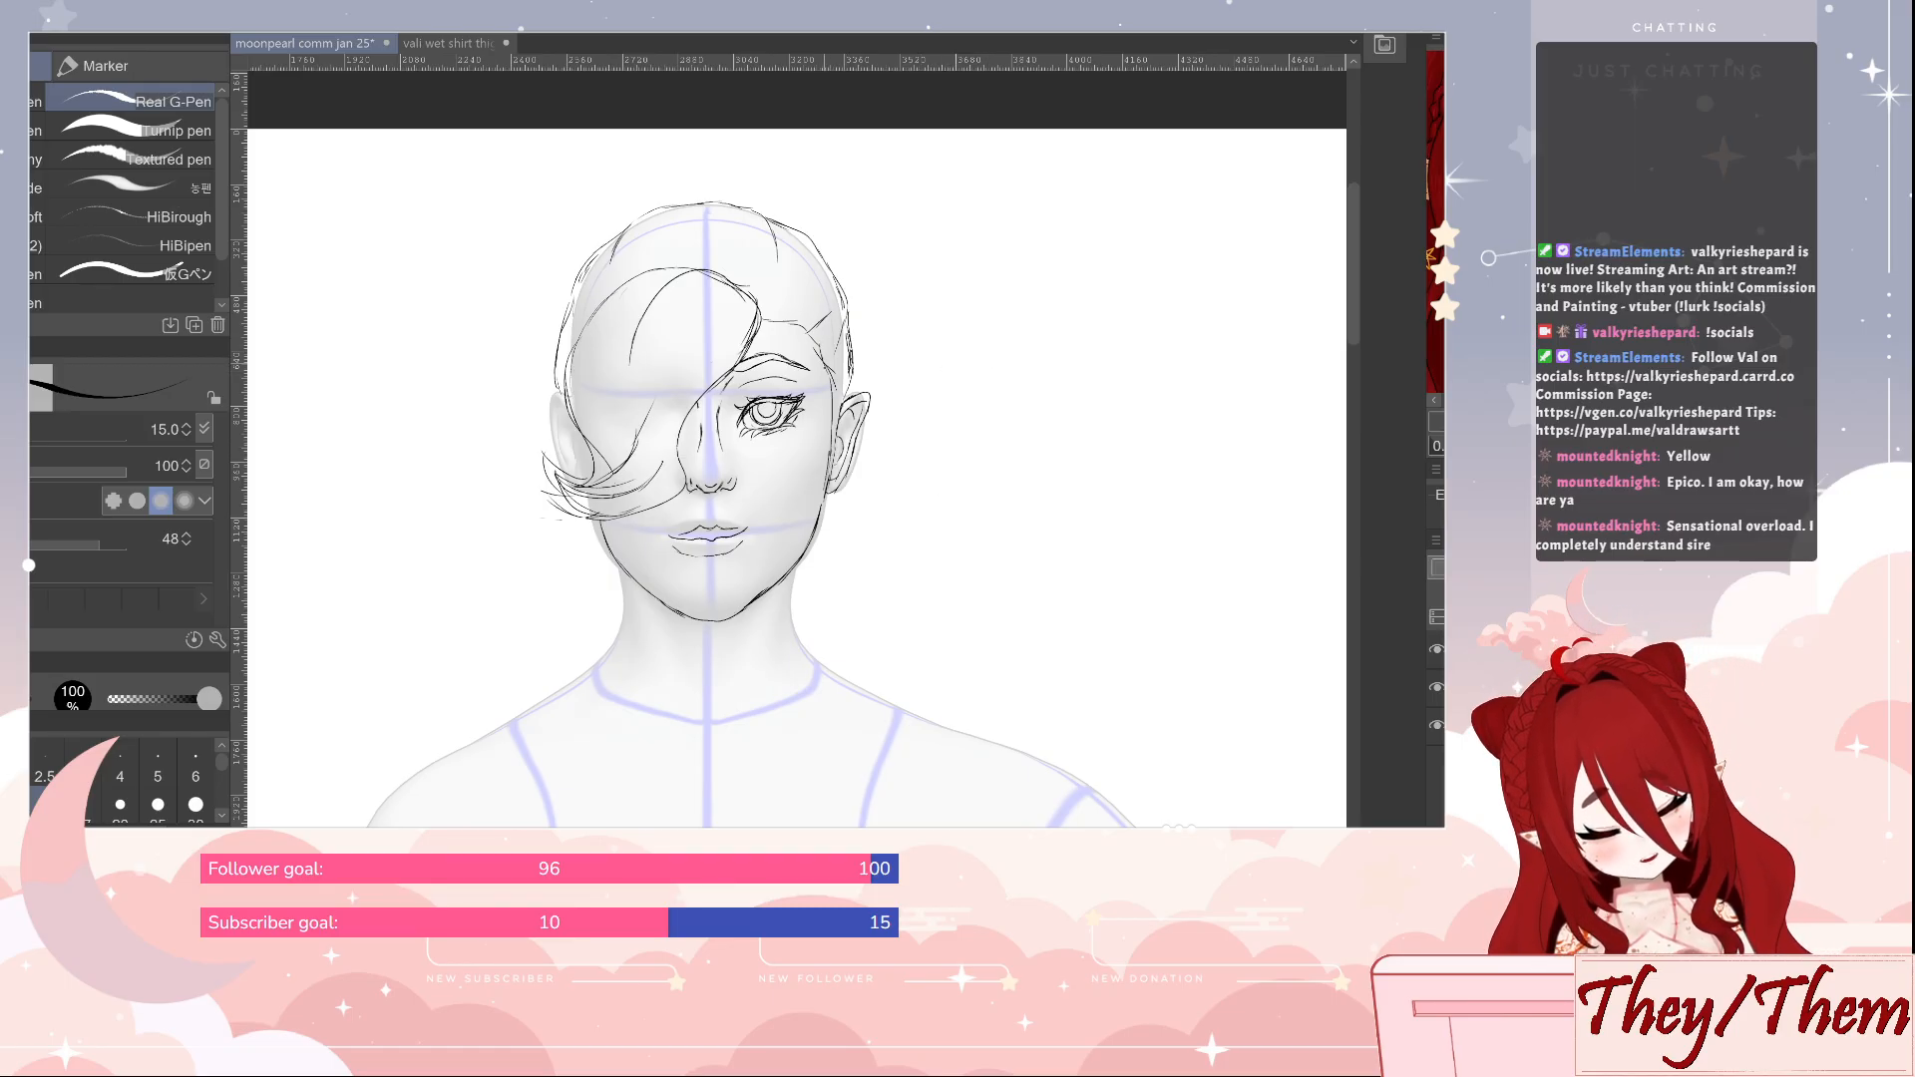
Draw a long wavy lock of hair falling in front of the visible ear down past the jaw to the collar
left_click_drag(816, 523, 808, 682)
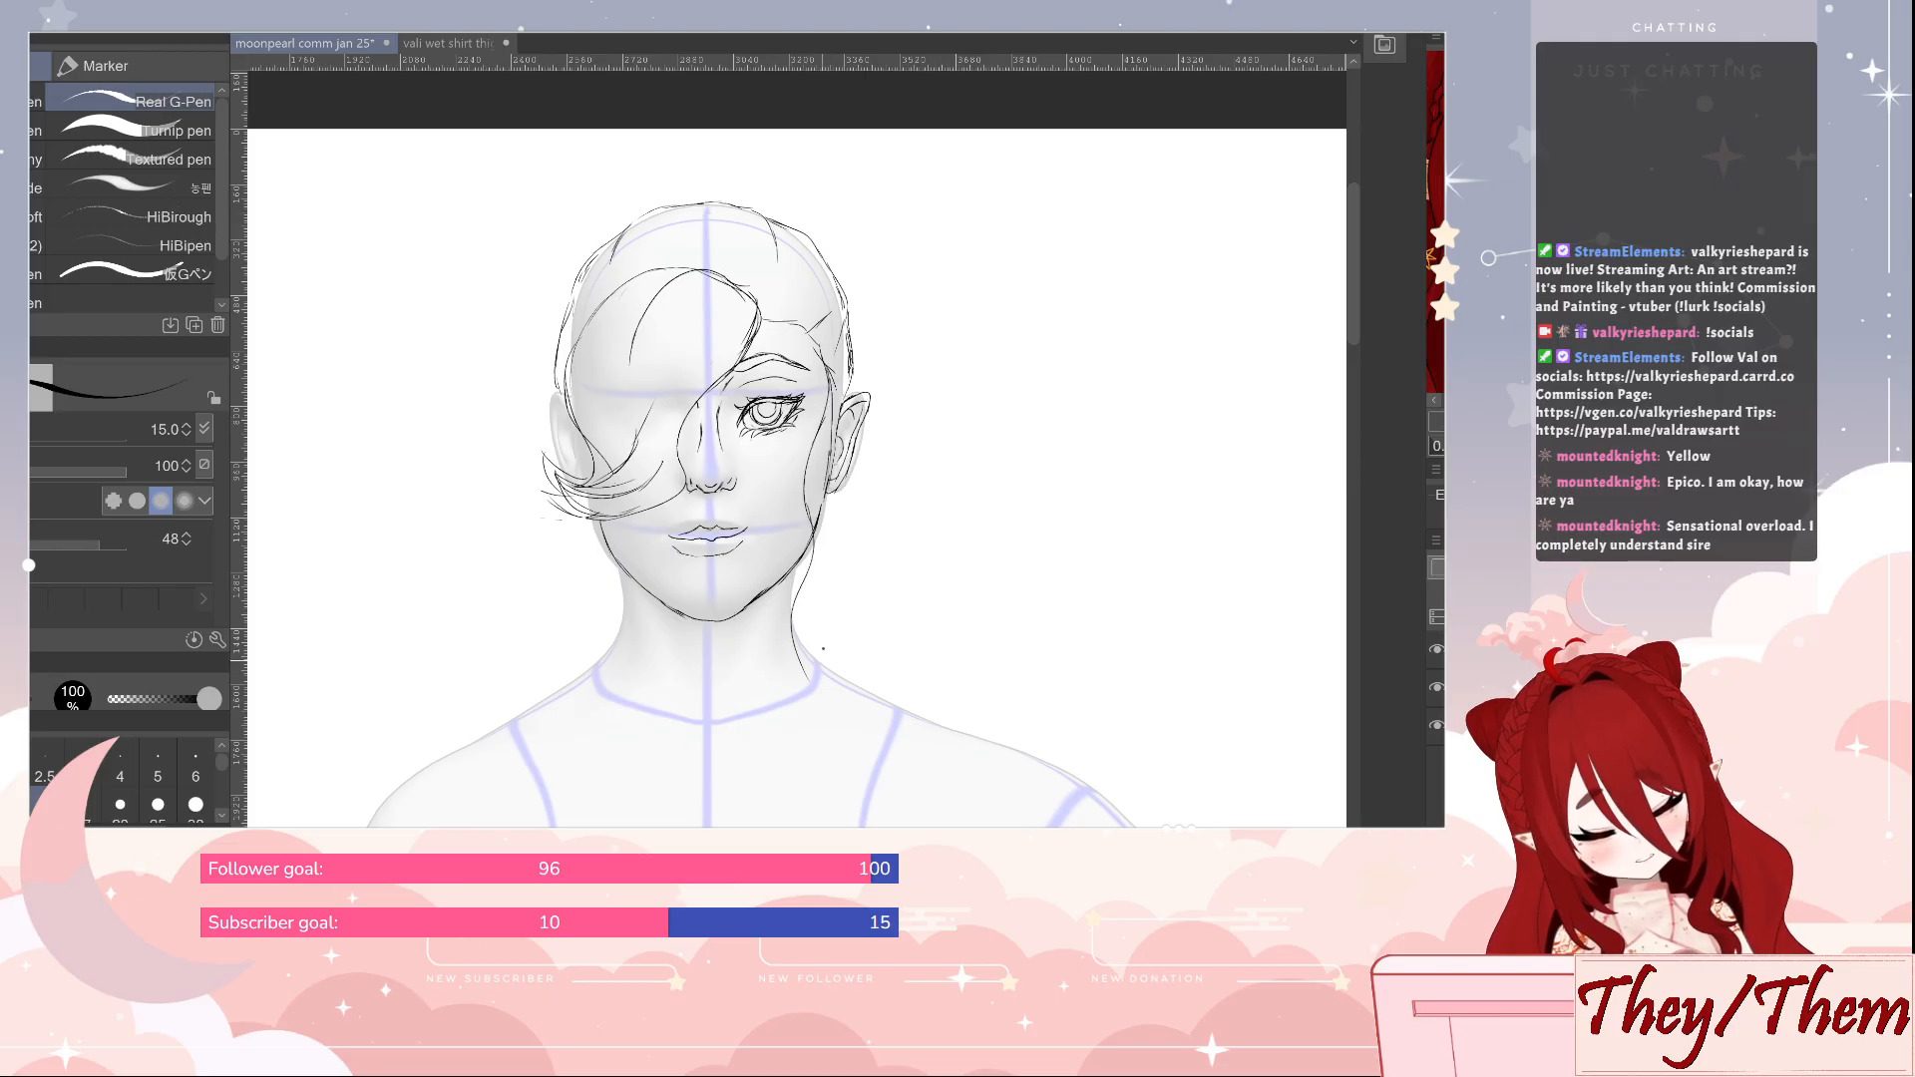
mouse_move(844, 391)
left_mouse_down()
mouse_move(815, 487)
mouse_move(810, 721)
left_mouse_up()
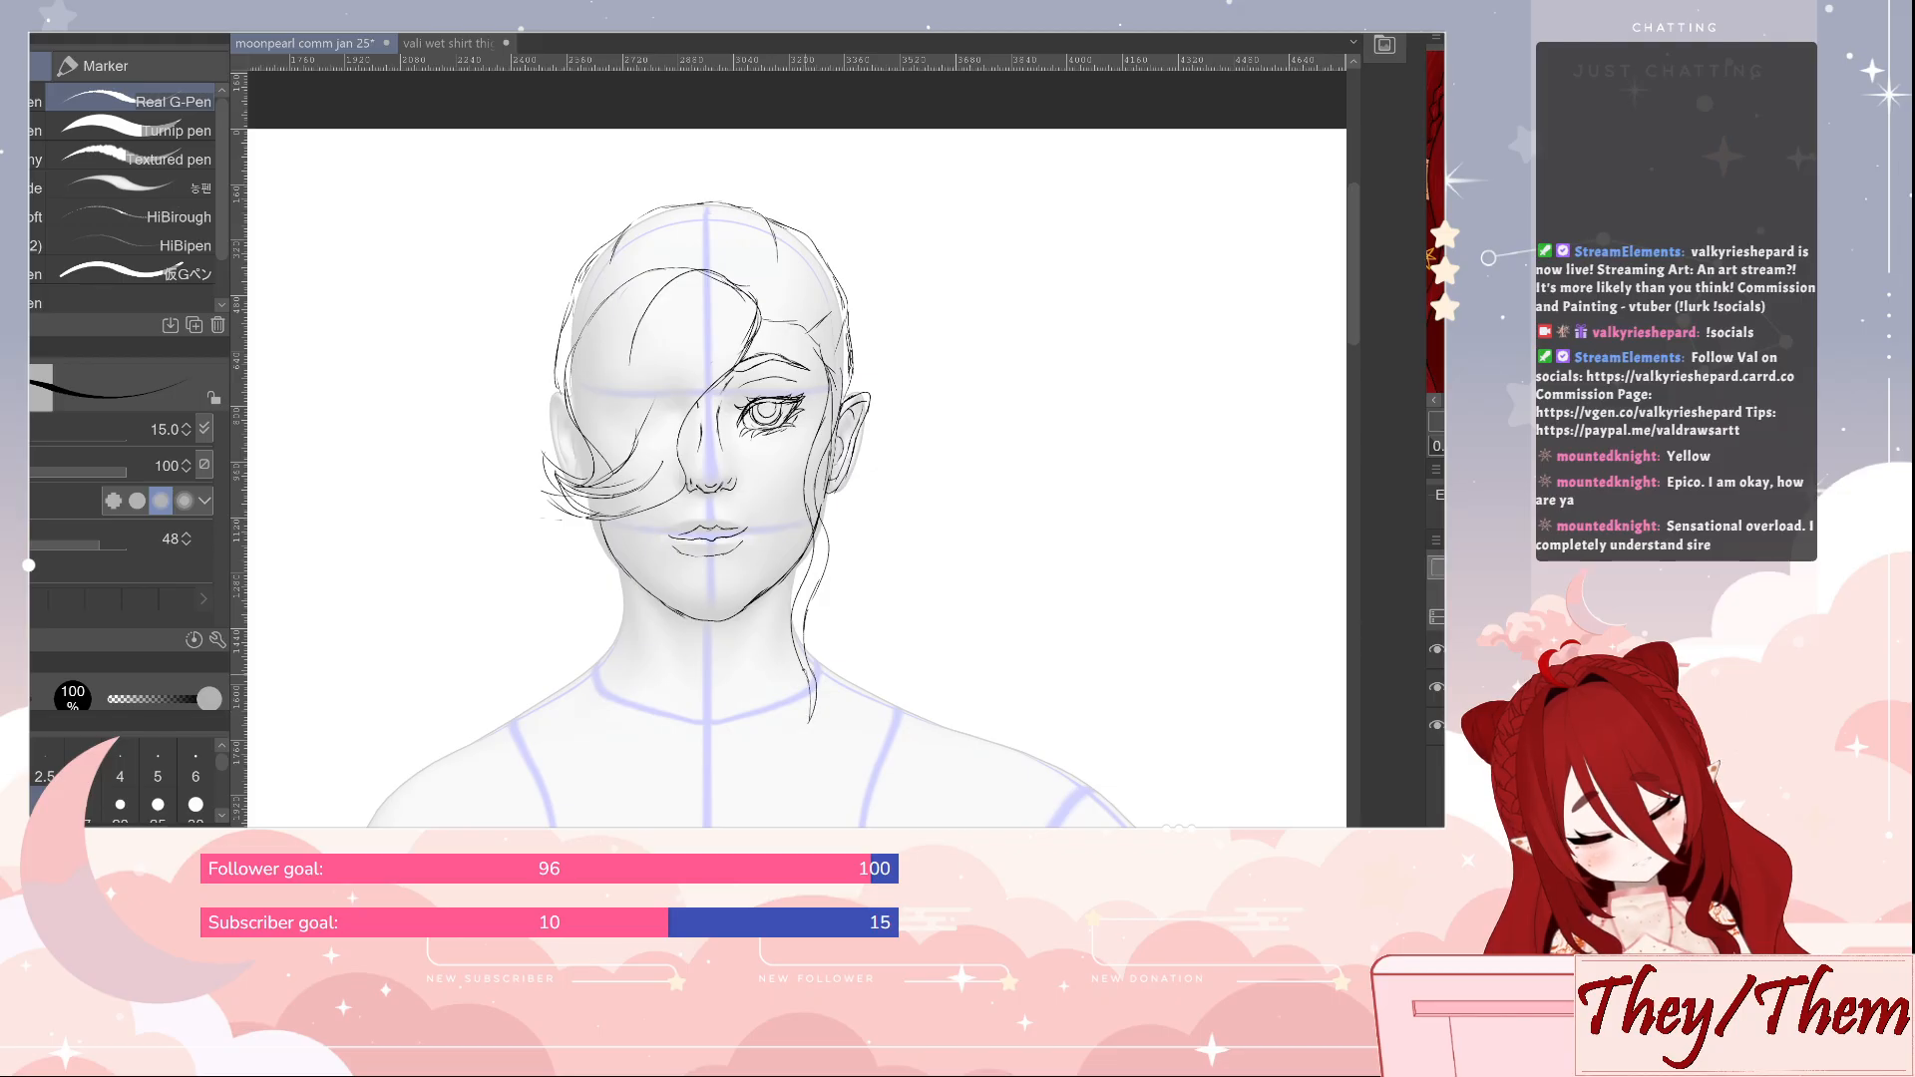
left_click_drag(810, 577, 795, 622)
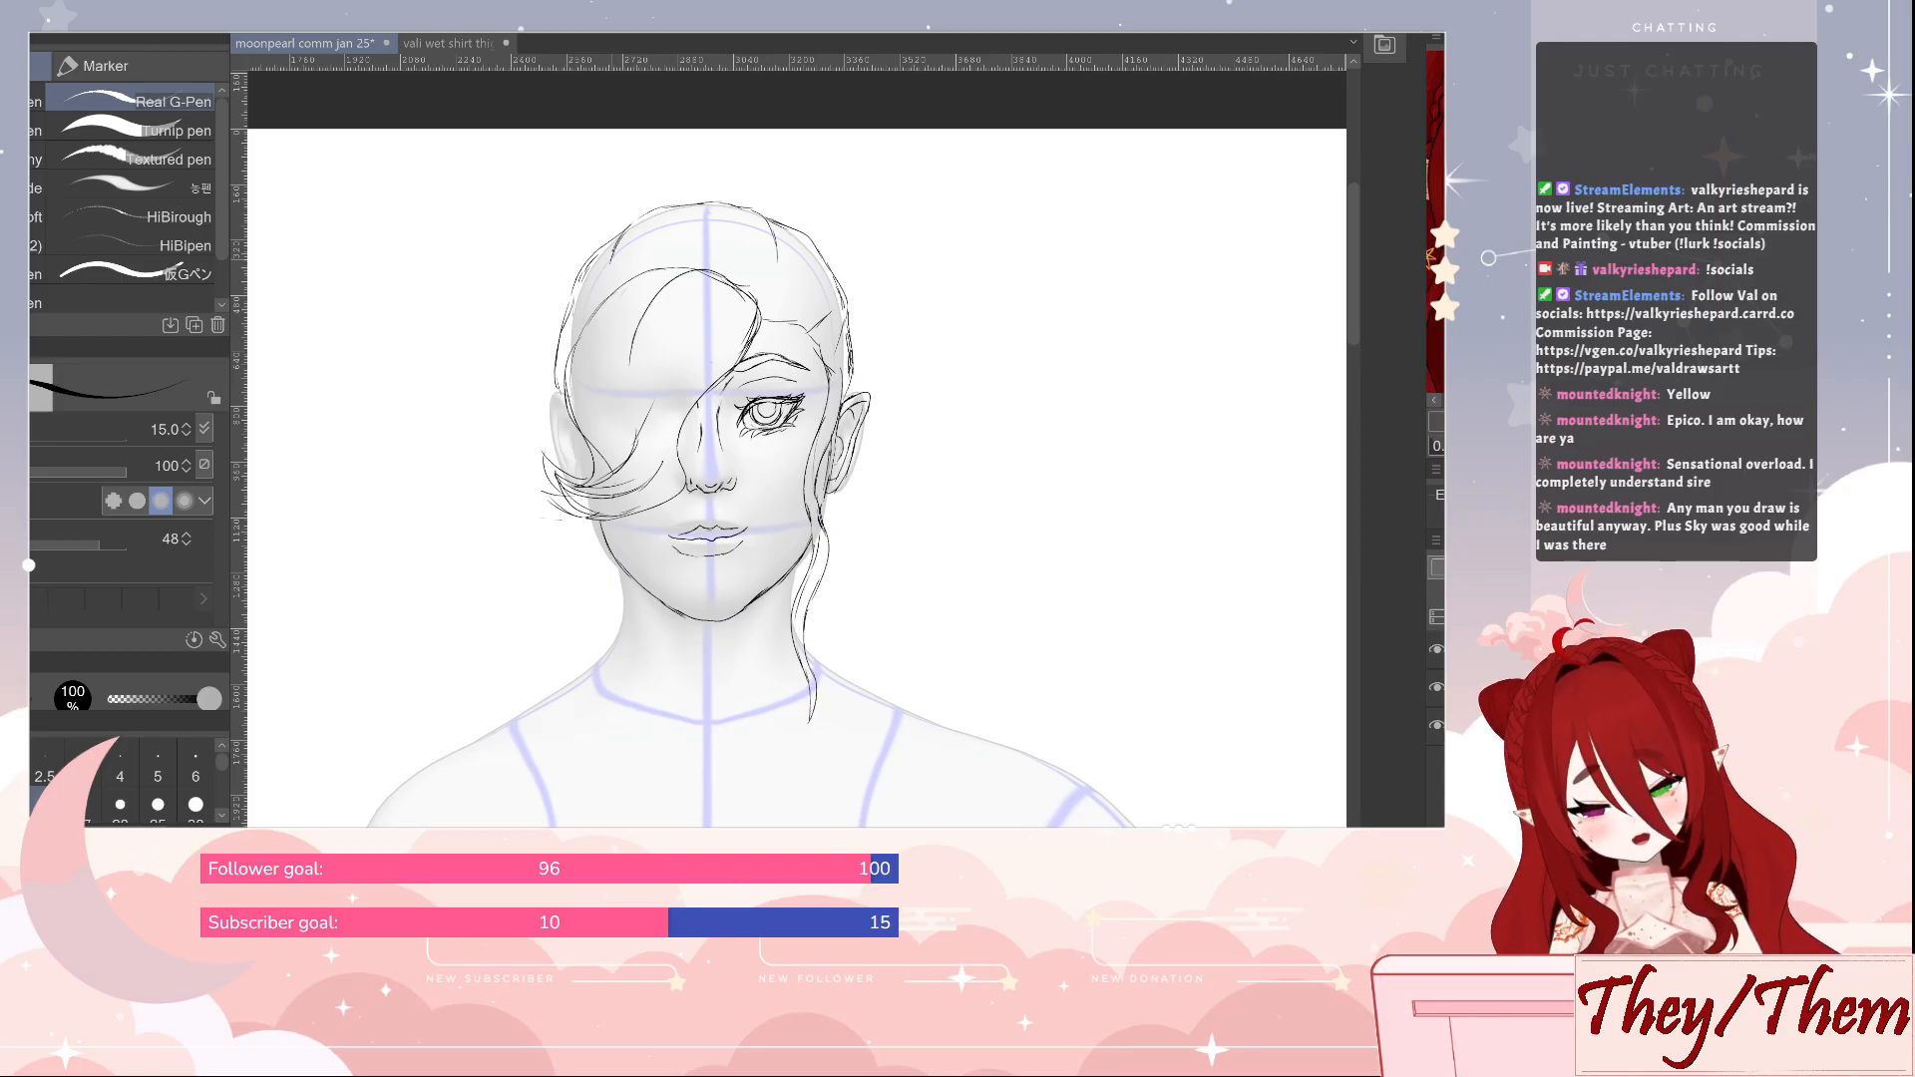
Erase and redraw the hair outline from the crown down the fringe side of the skull
key("e")
mouse_move(611, 261)
left_mouse_down()
mouse_move(627, 230)
mouse_move(575, 301)
left_mouse_up()
key("p")
mouse_move(655, 207)
left_mouse_down()
mouse_move(709, 236)
mouse_move(640, 213)
mouse_move(597, 247)
mouse_move(565, 337)
left_mouse_up()
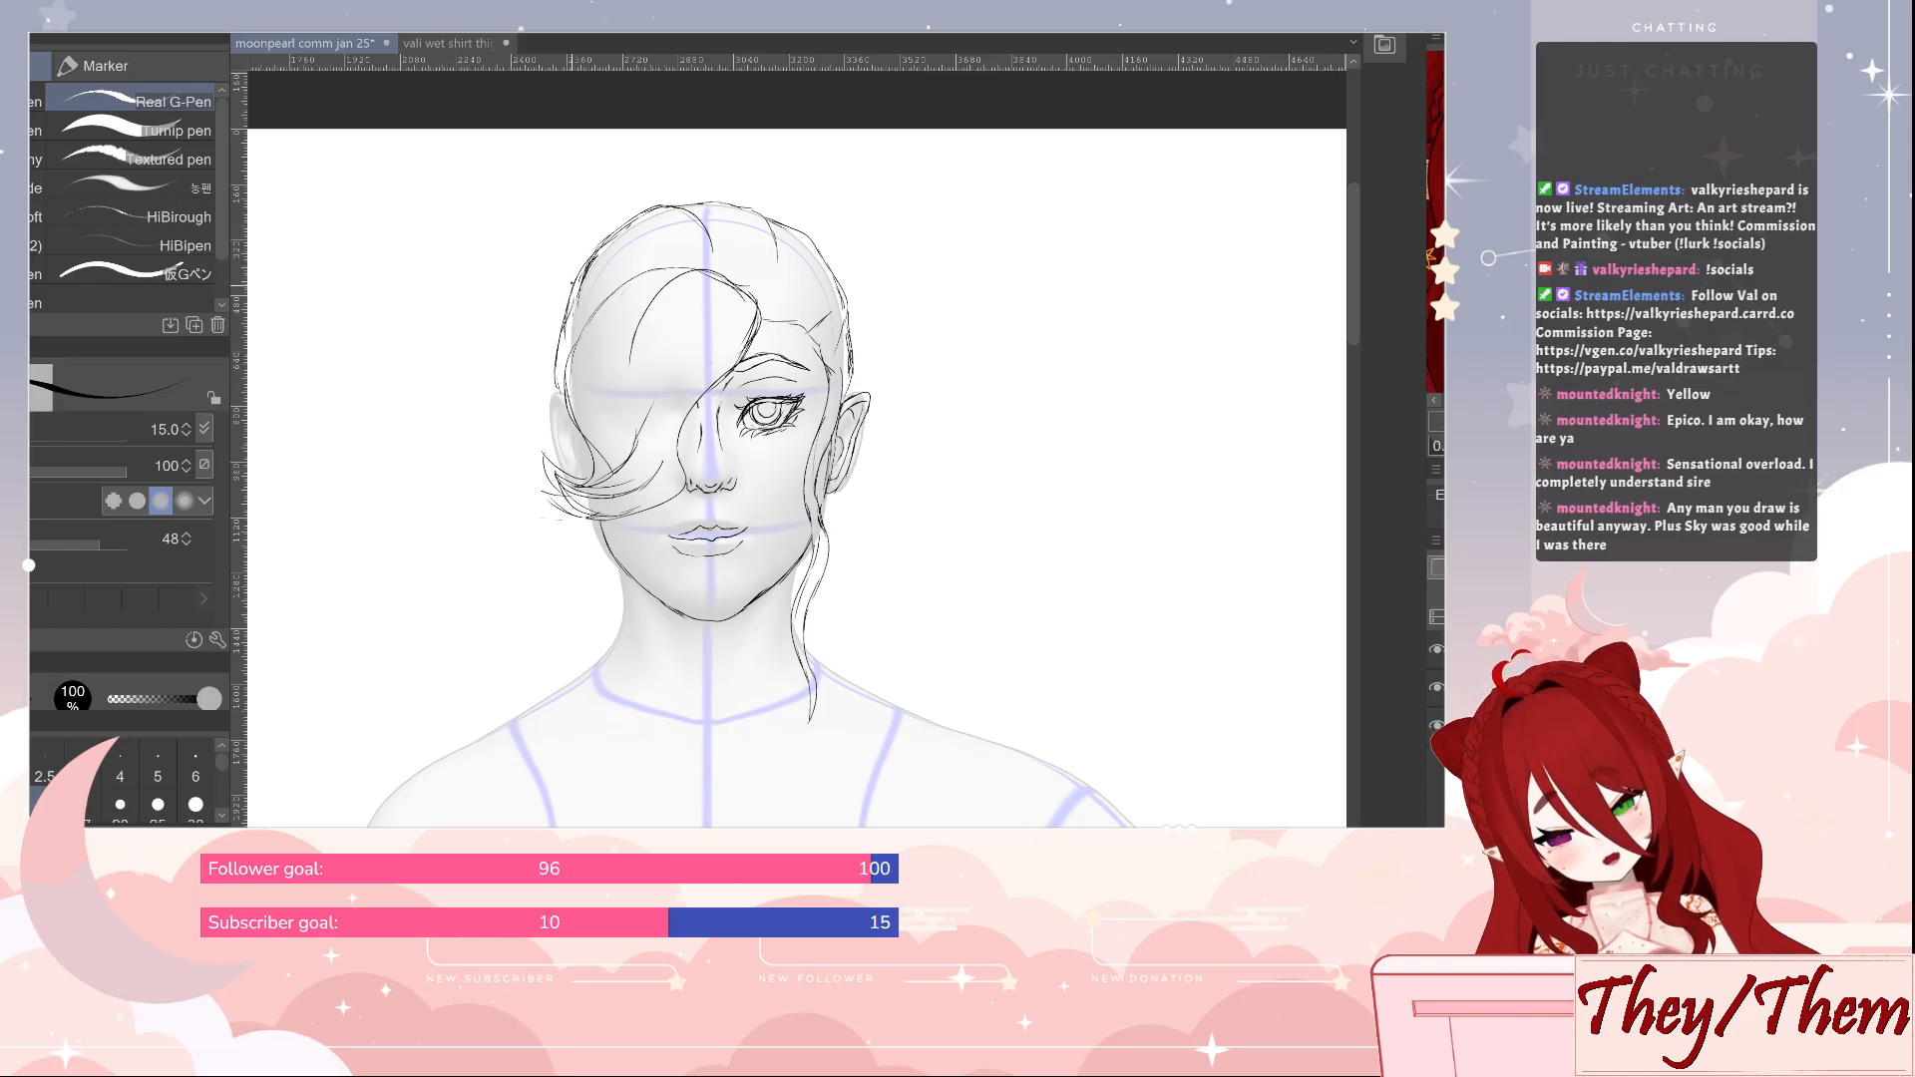
key("e")
key("p")
key("e")
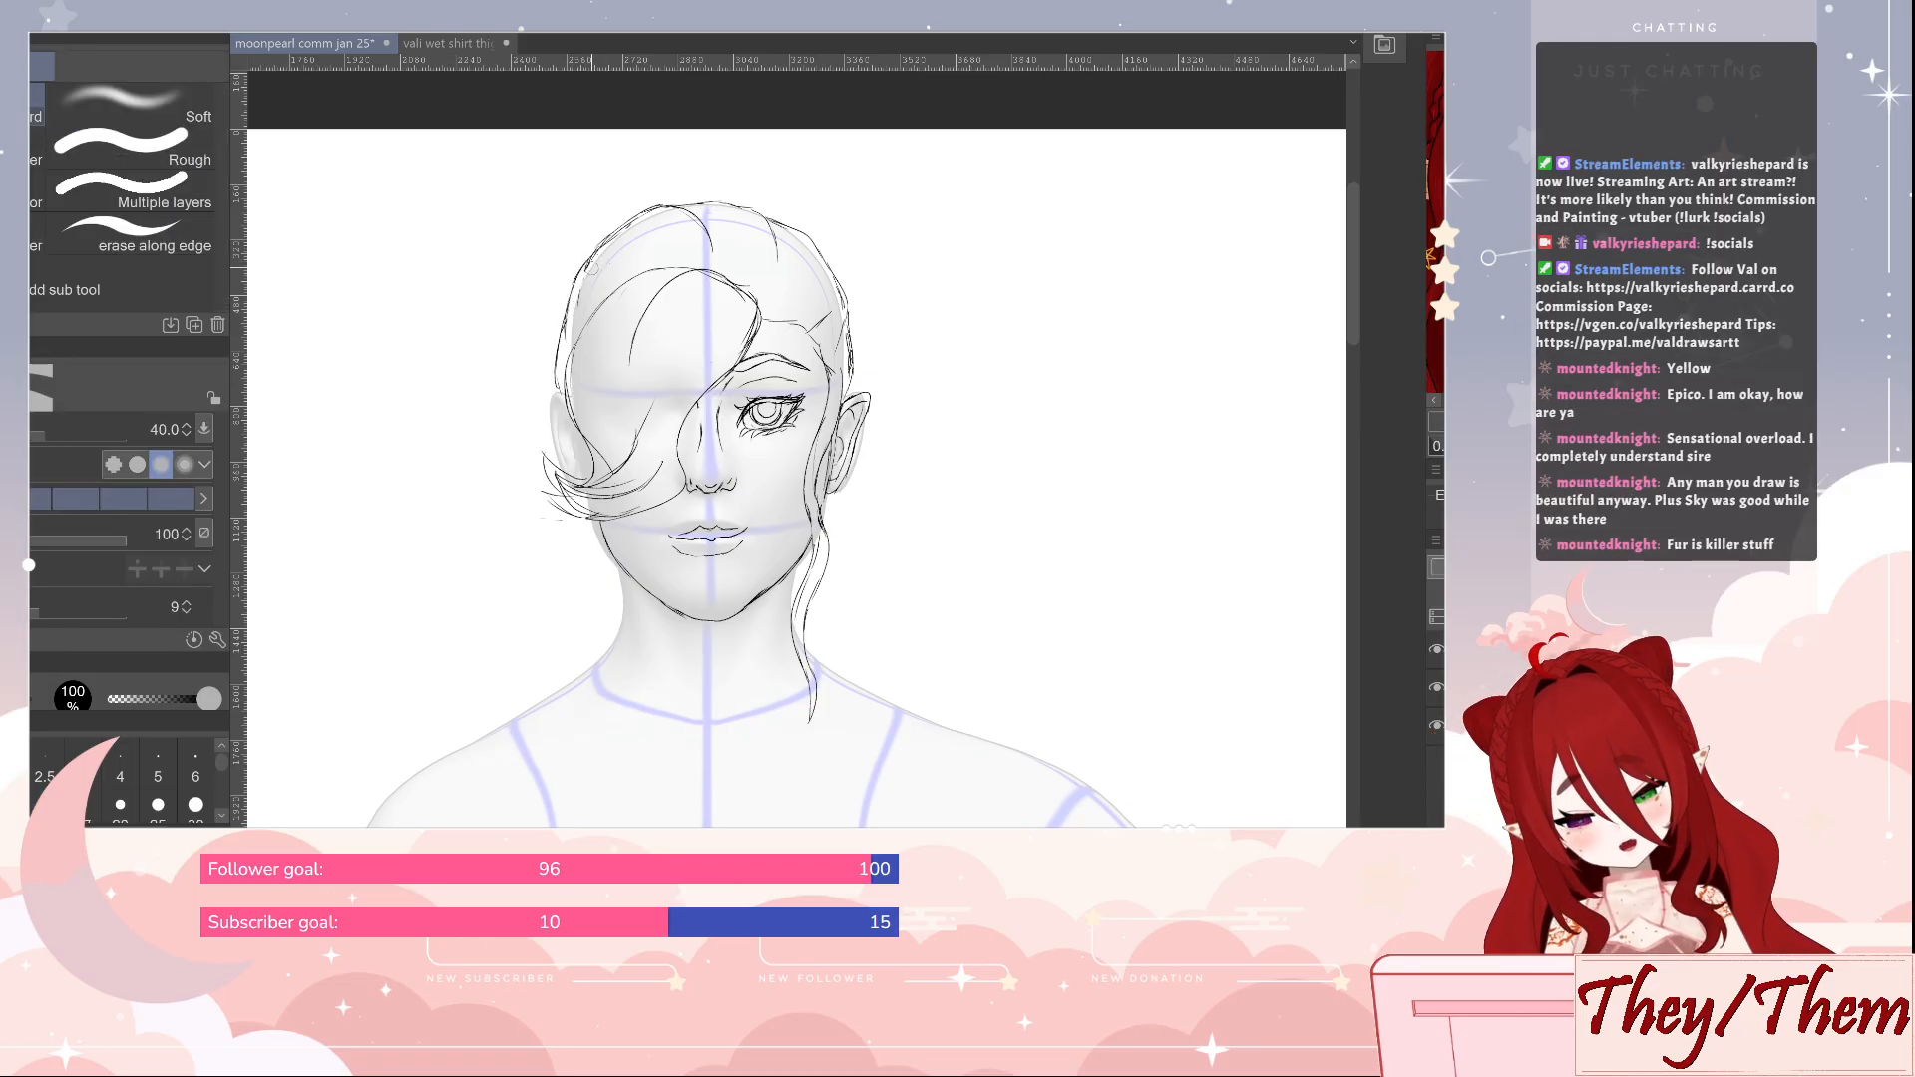
key("p")
key("e")
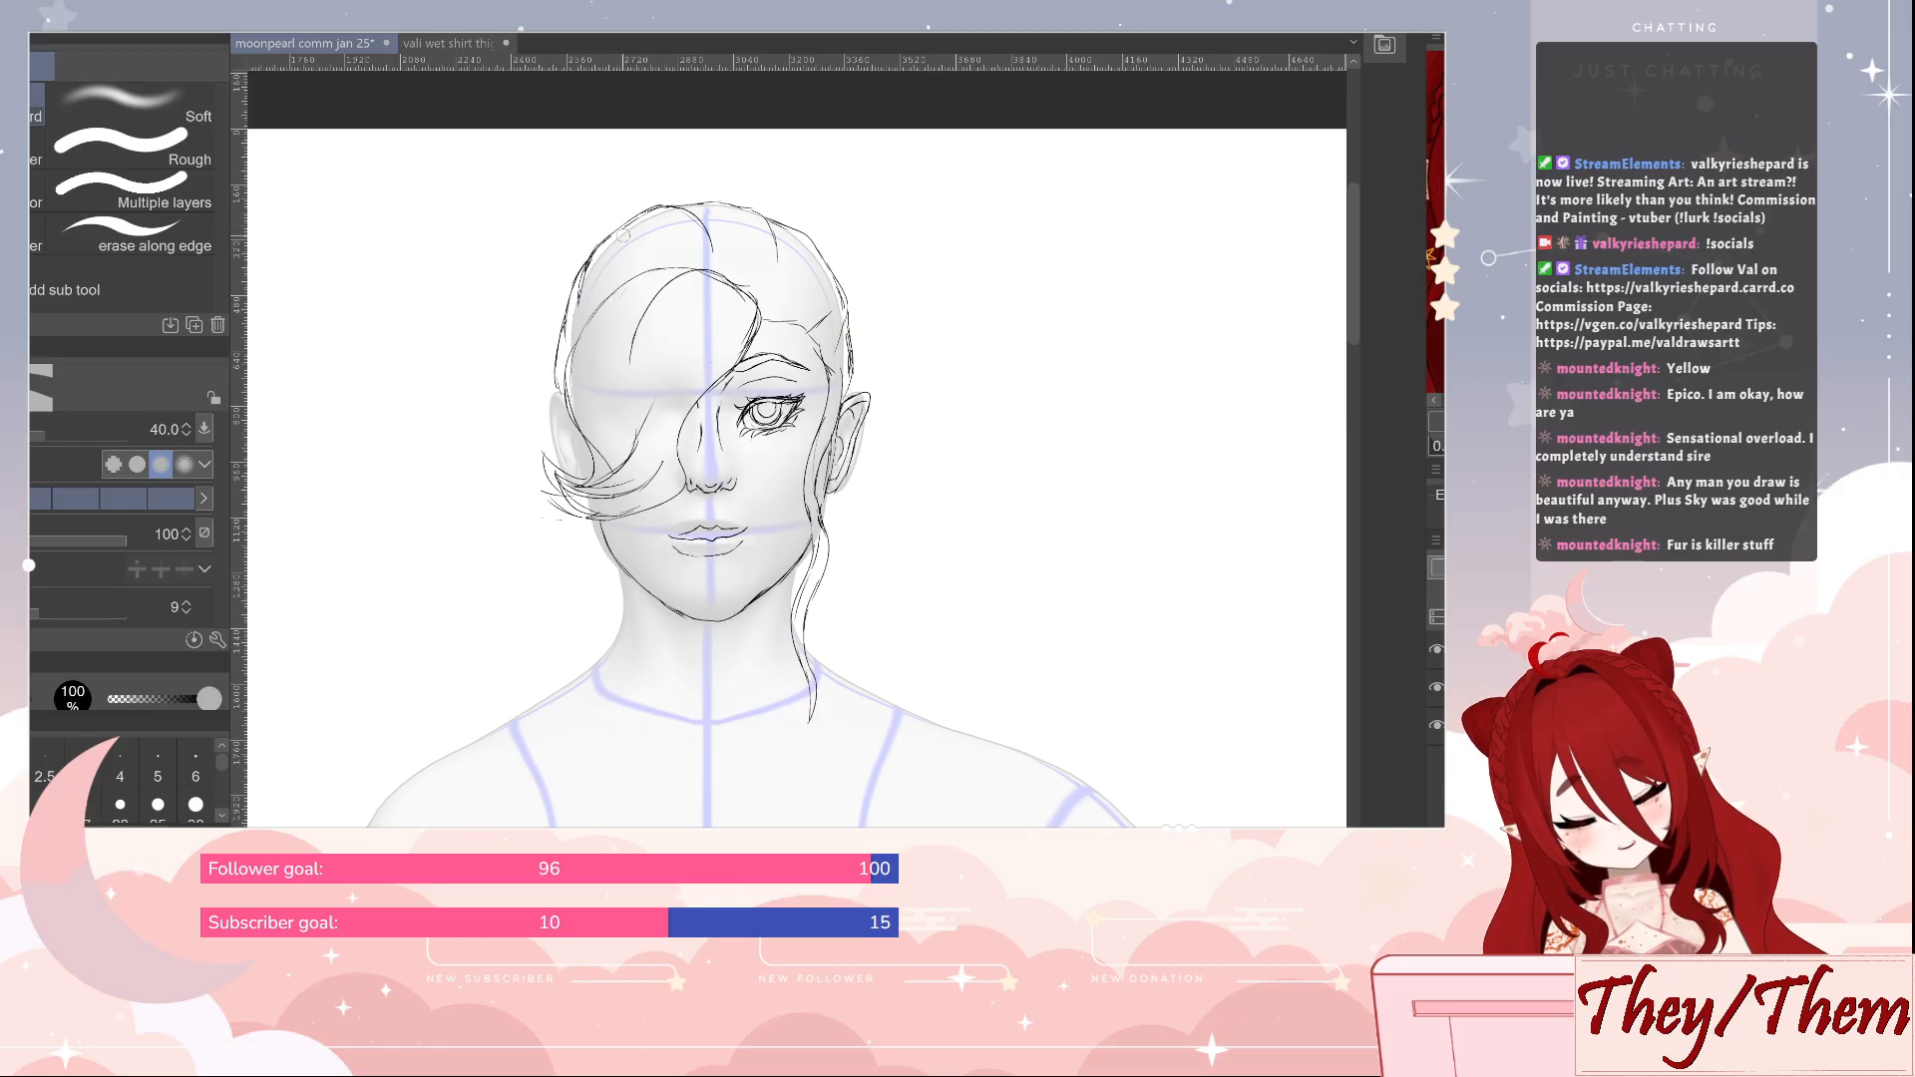
key("p")
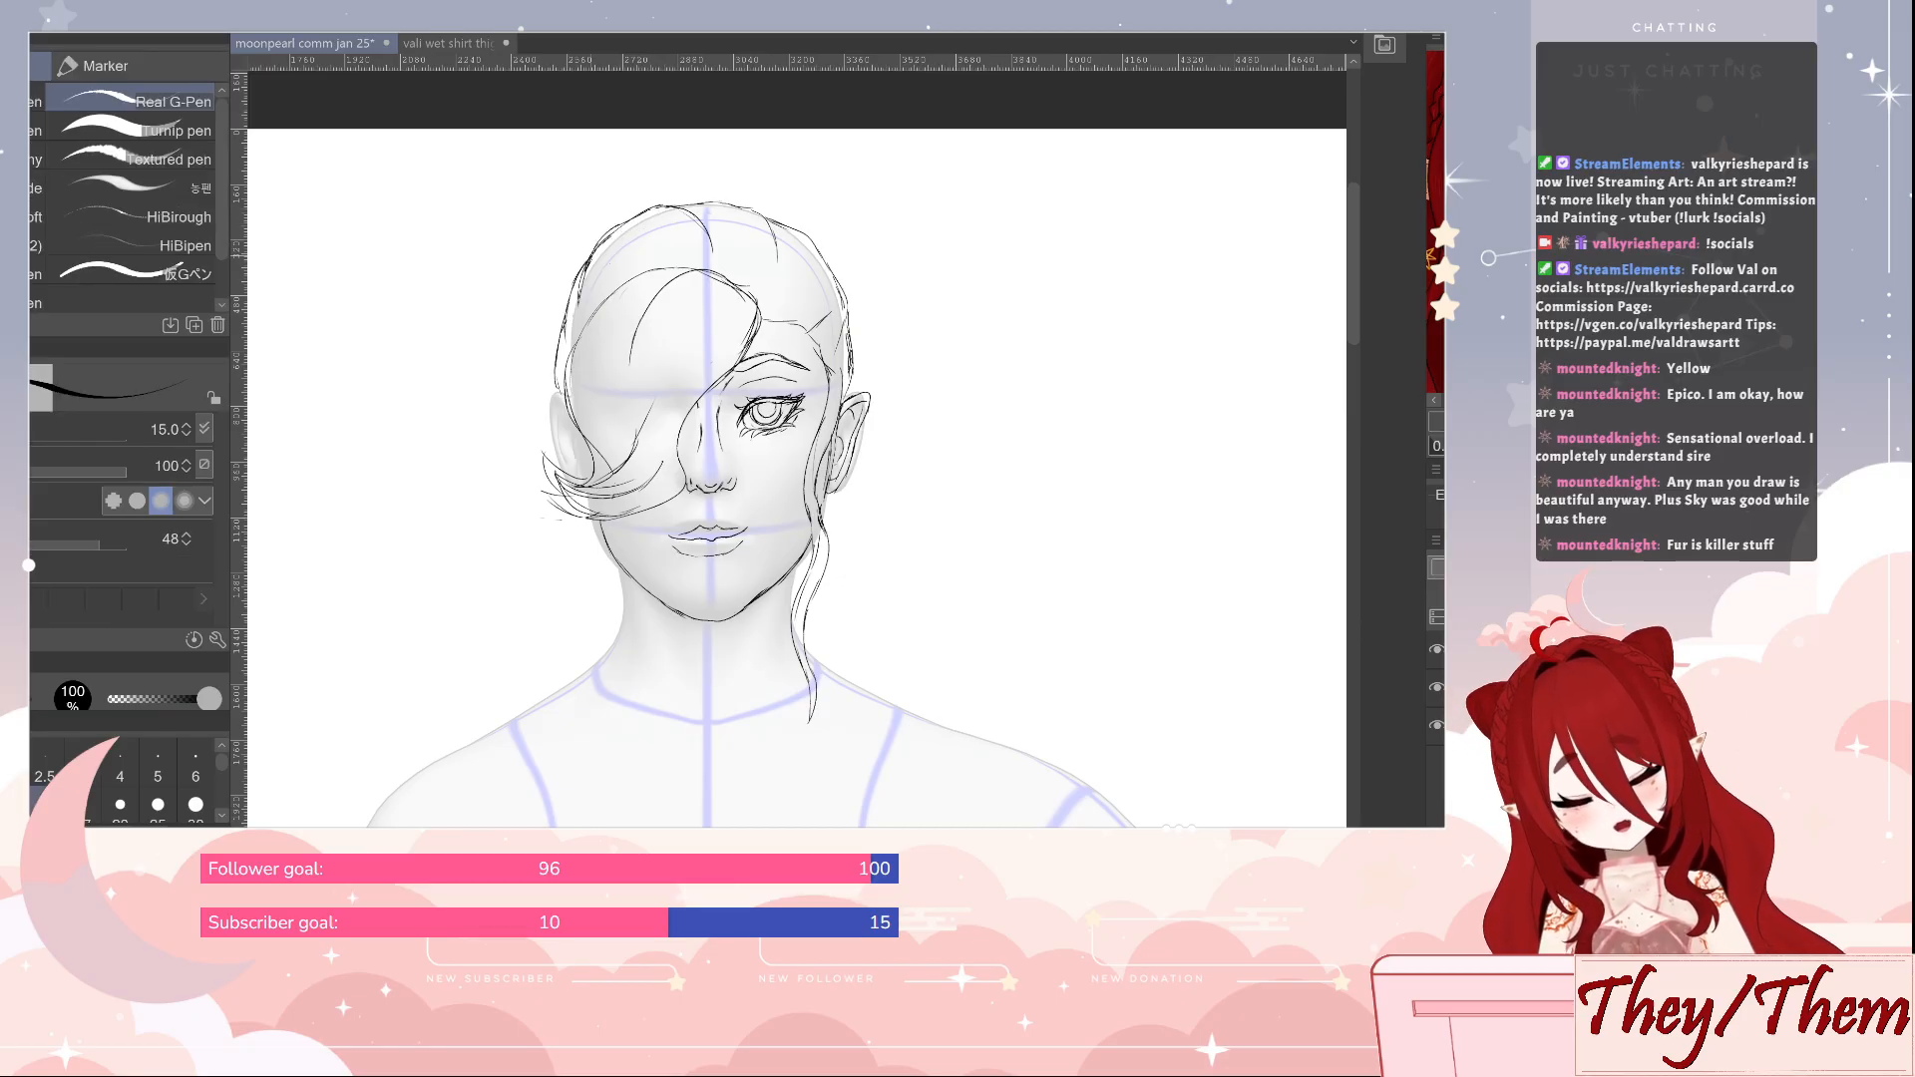
key("e")
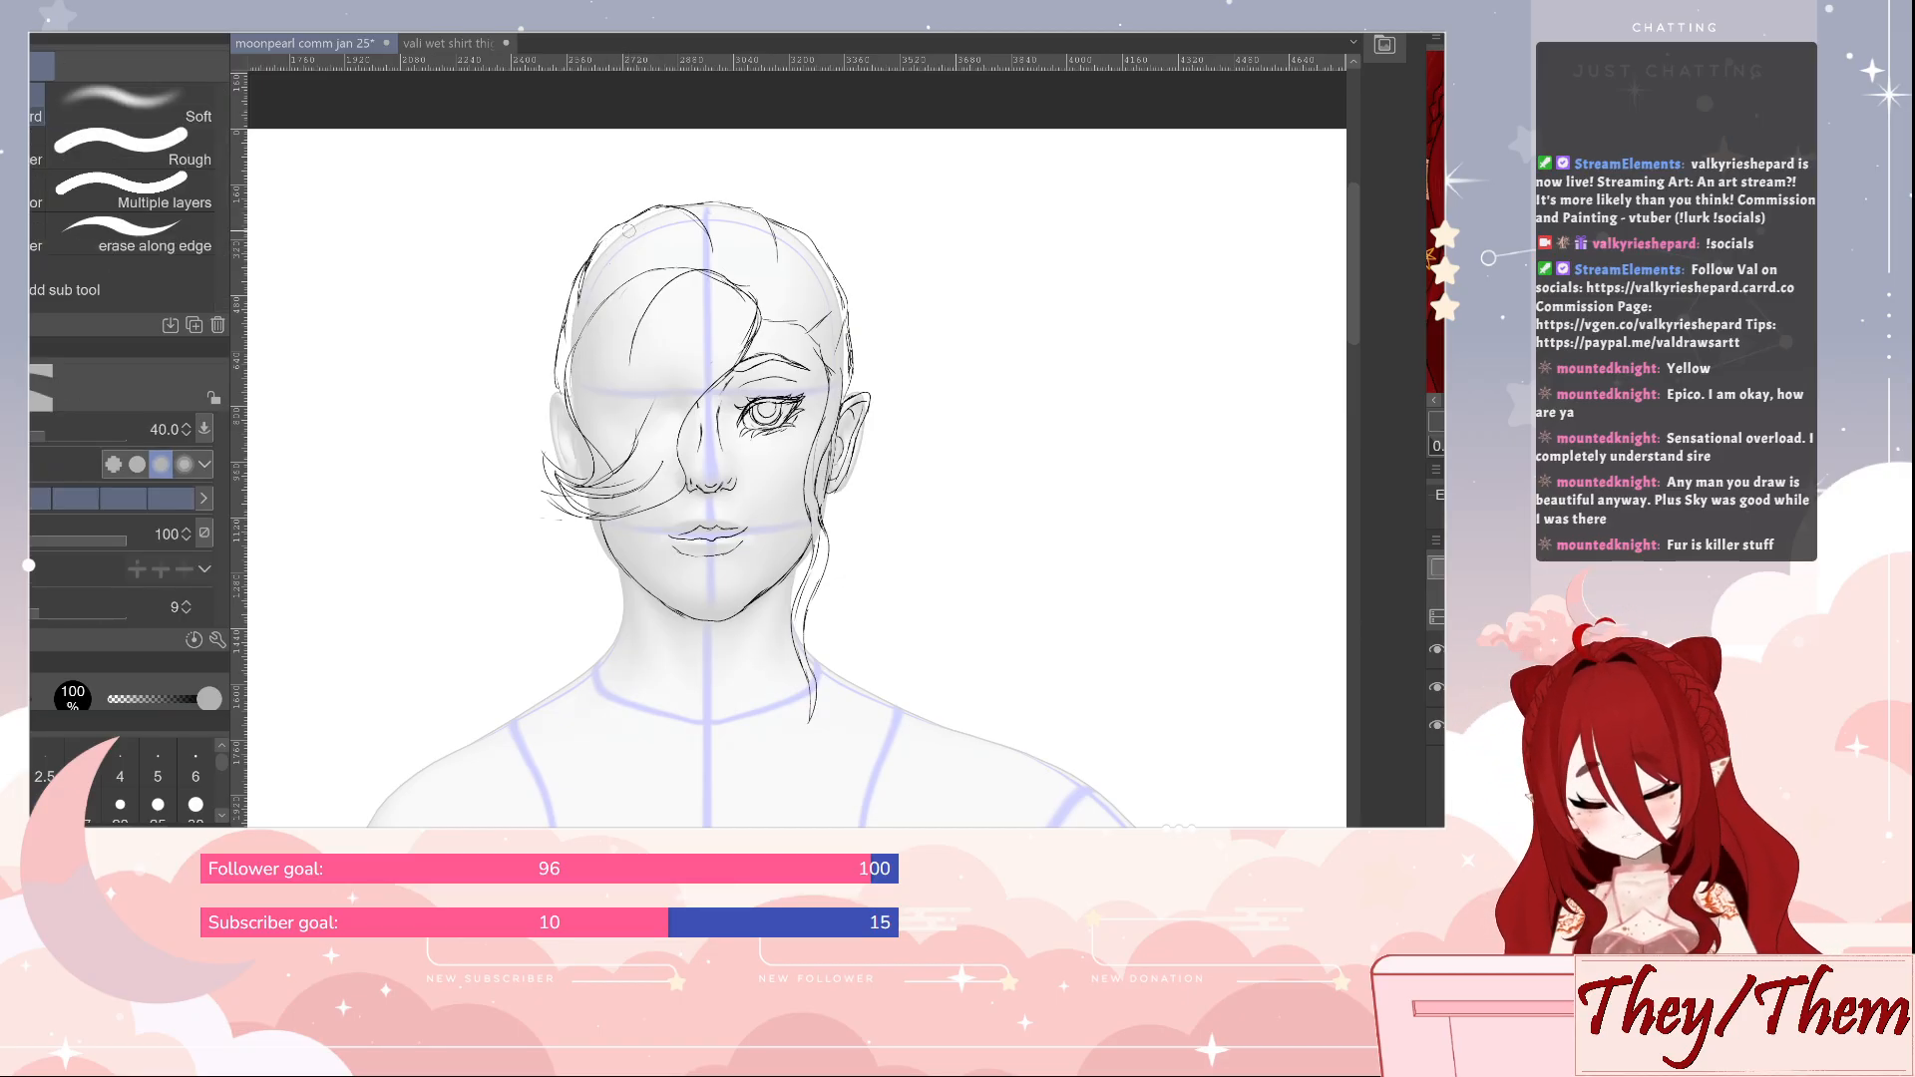
key("p")
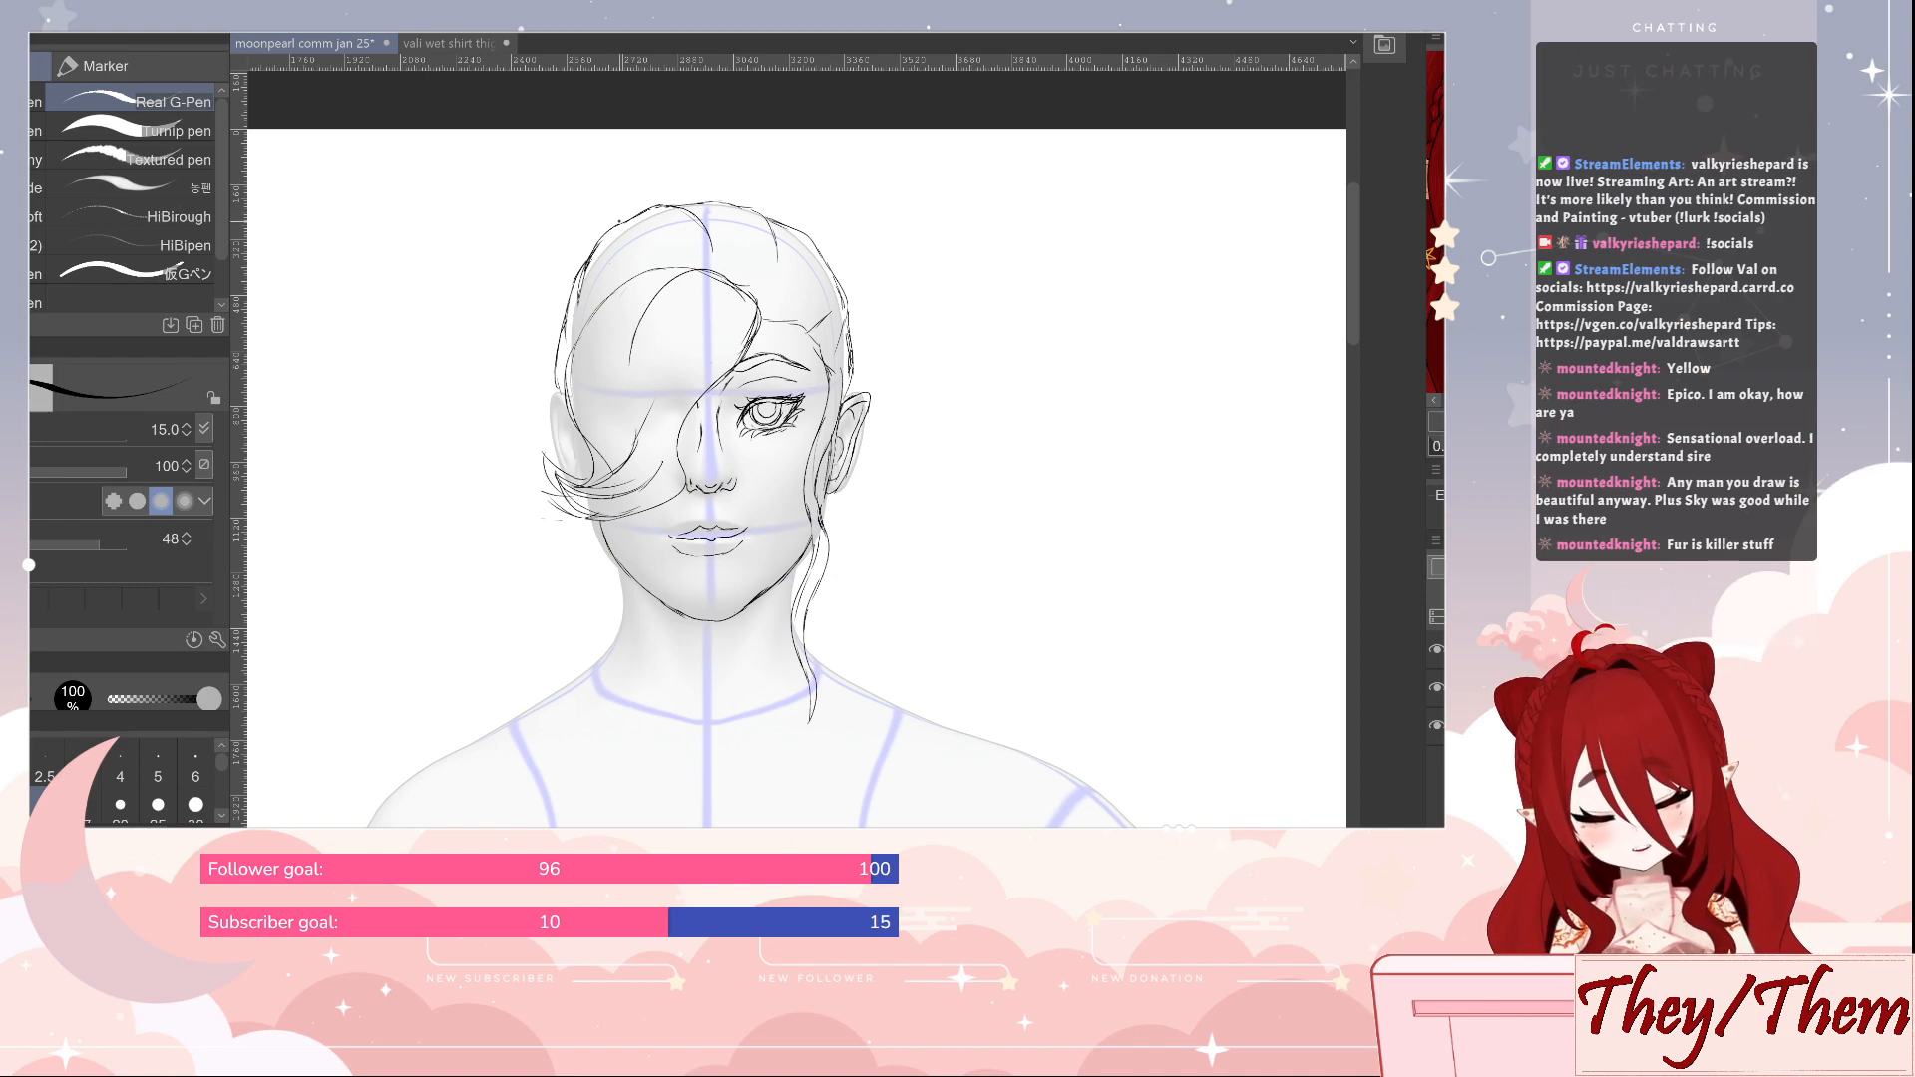
Draw a small spiky tuft of short fanned strokes on the crown above the swept fringe, marking the ponytail base
left_click_drag(636, 195, 627, 214)
key("e")
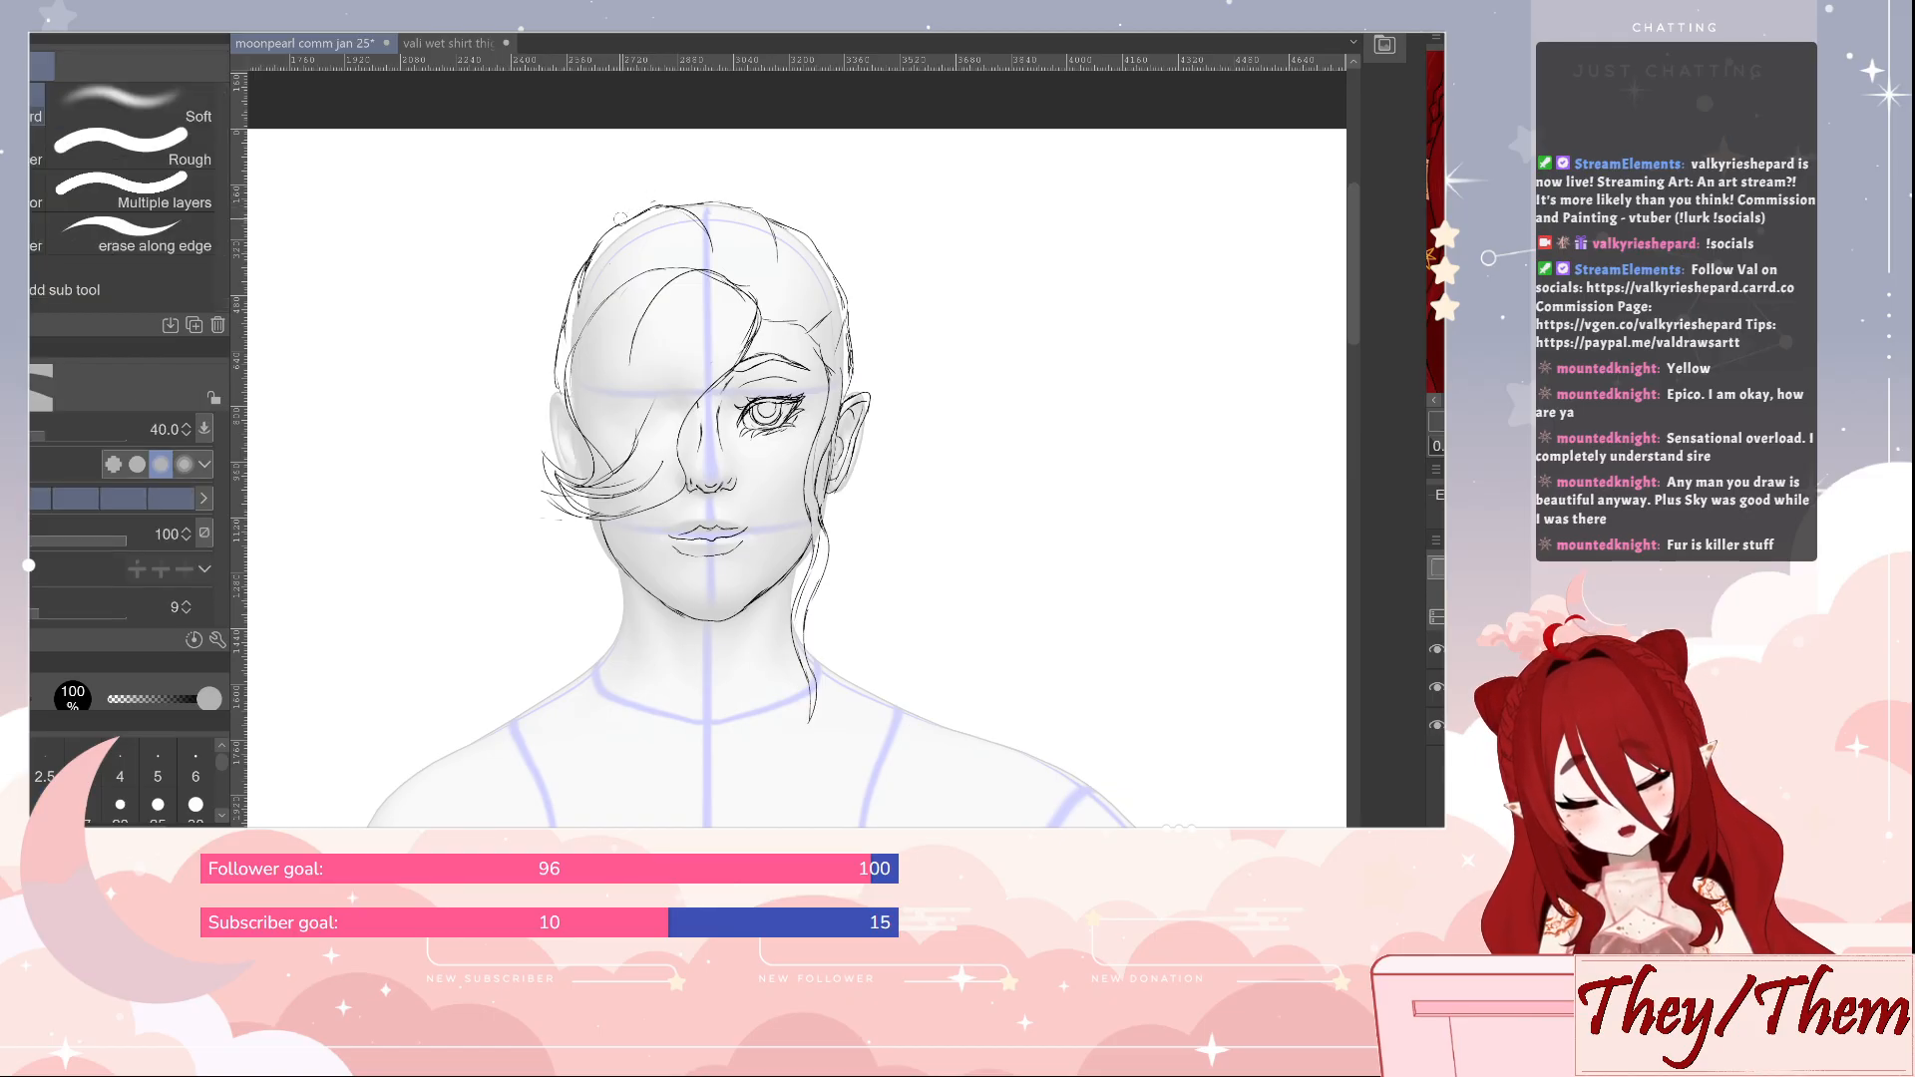
key("p")
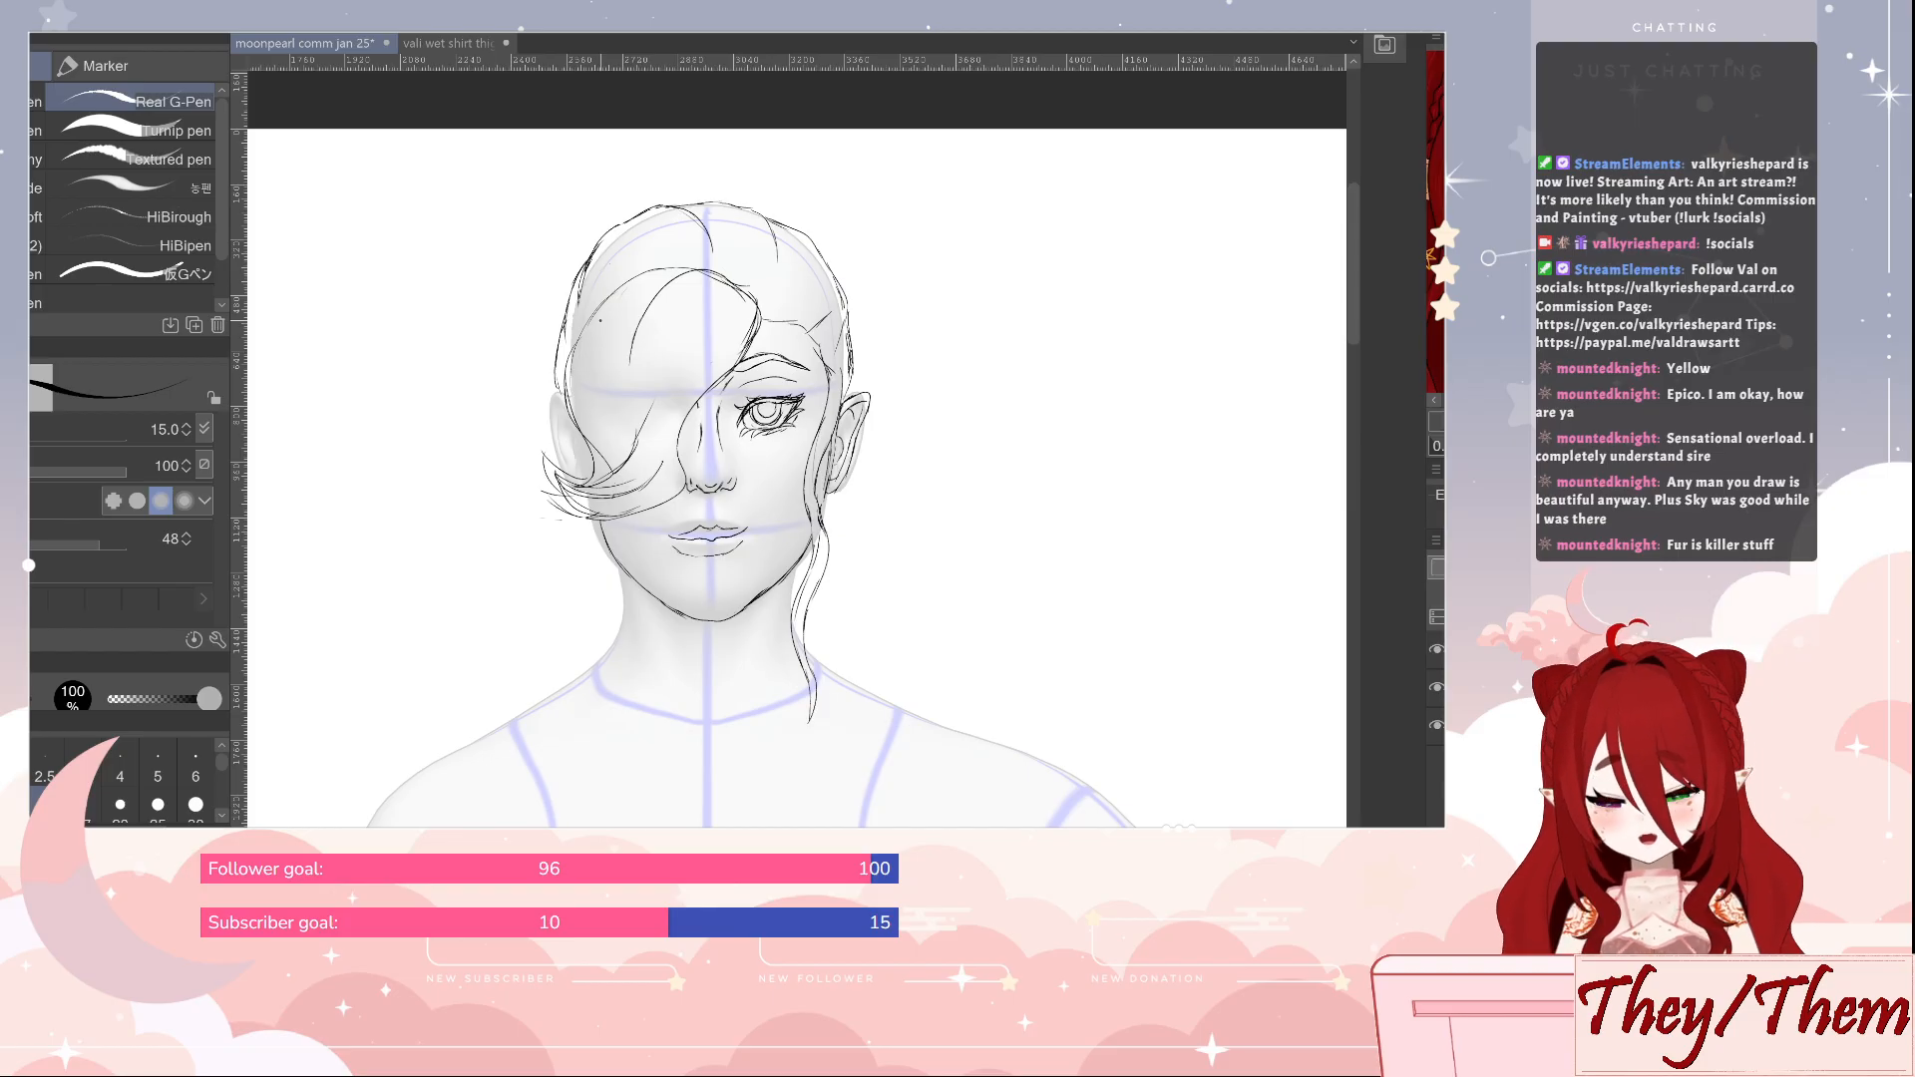
mouse_move(619, 226)
left_mouse_down()
mouse_move(618, 178)
mouse_move(638, 189)
left_mouse_up()
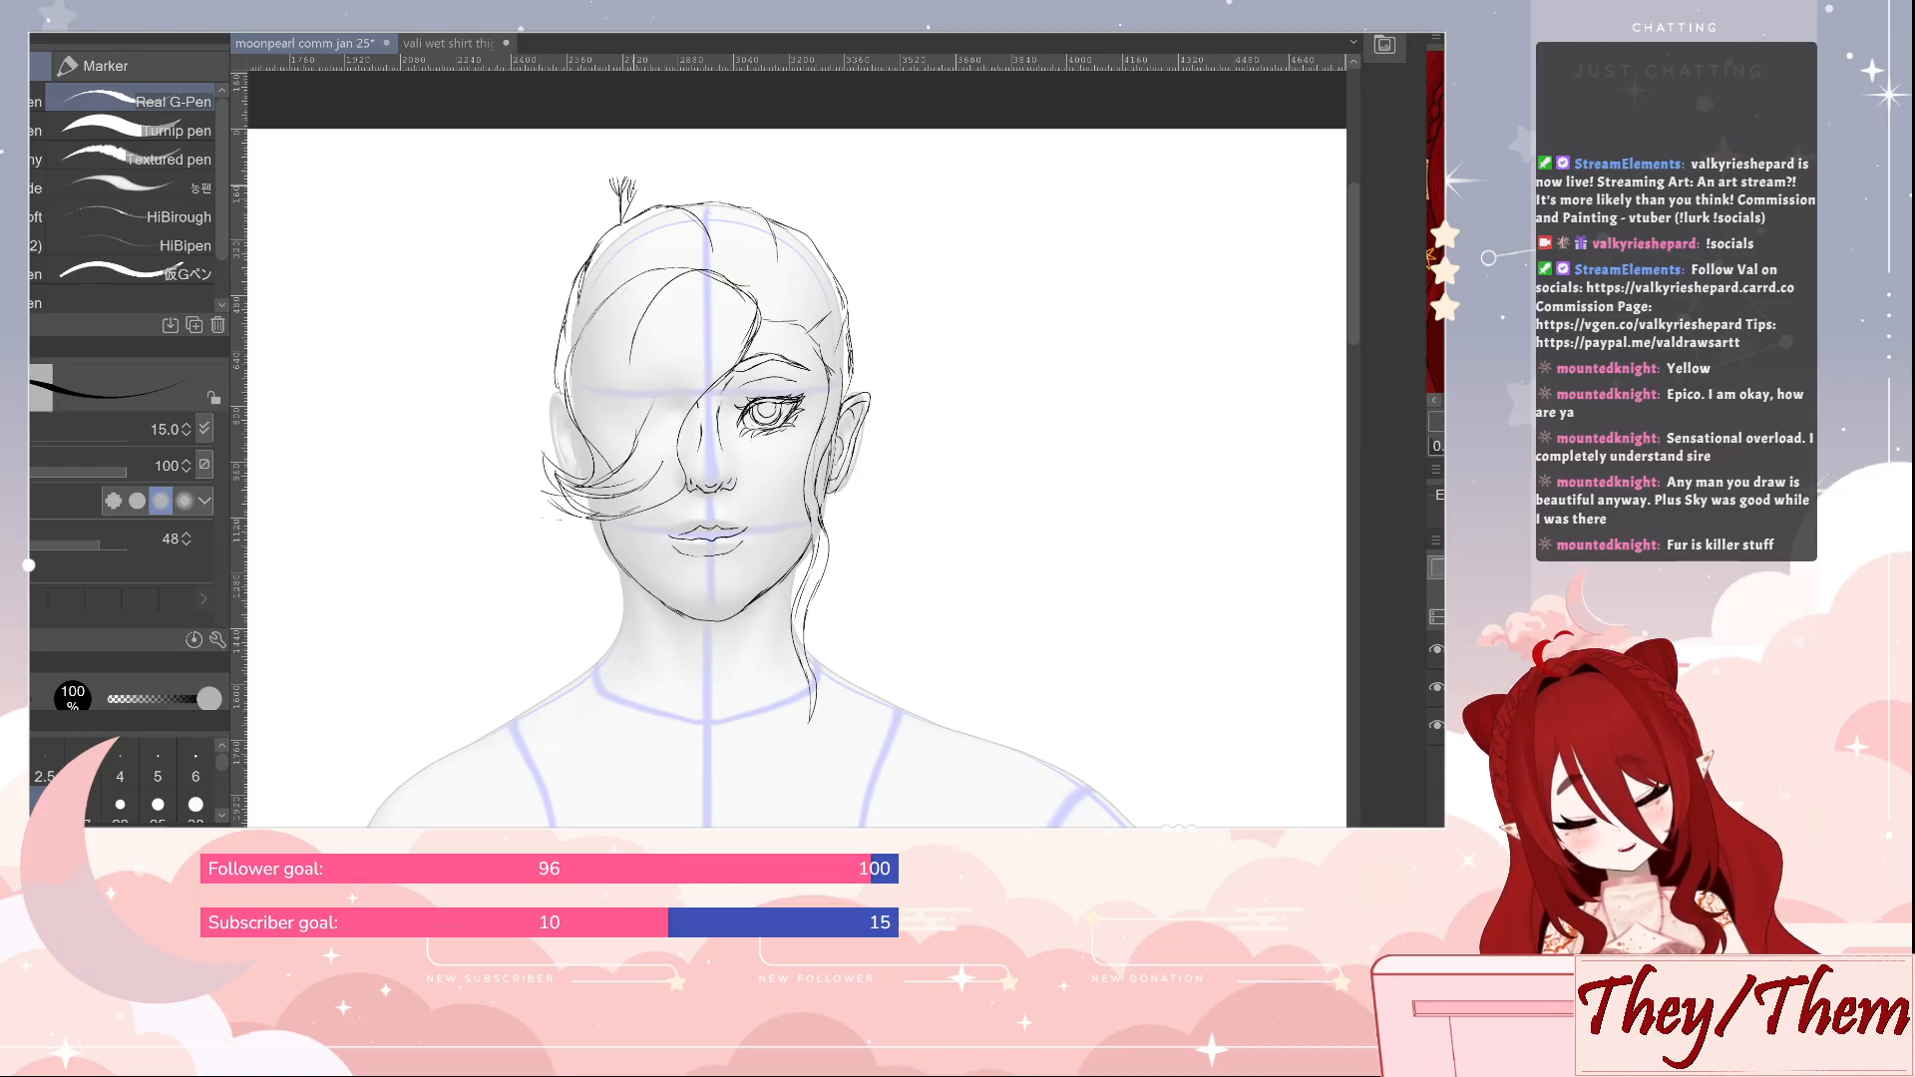
left_click_drag(632, 203, 649, 190)
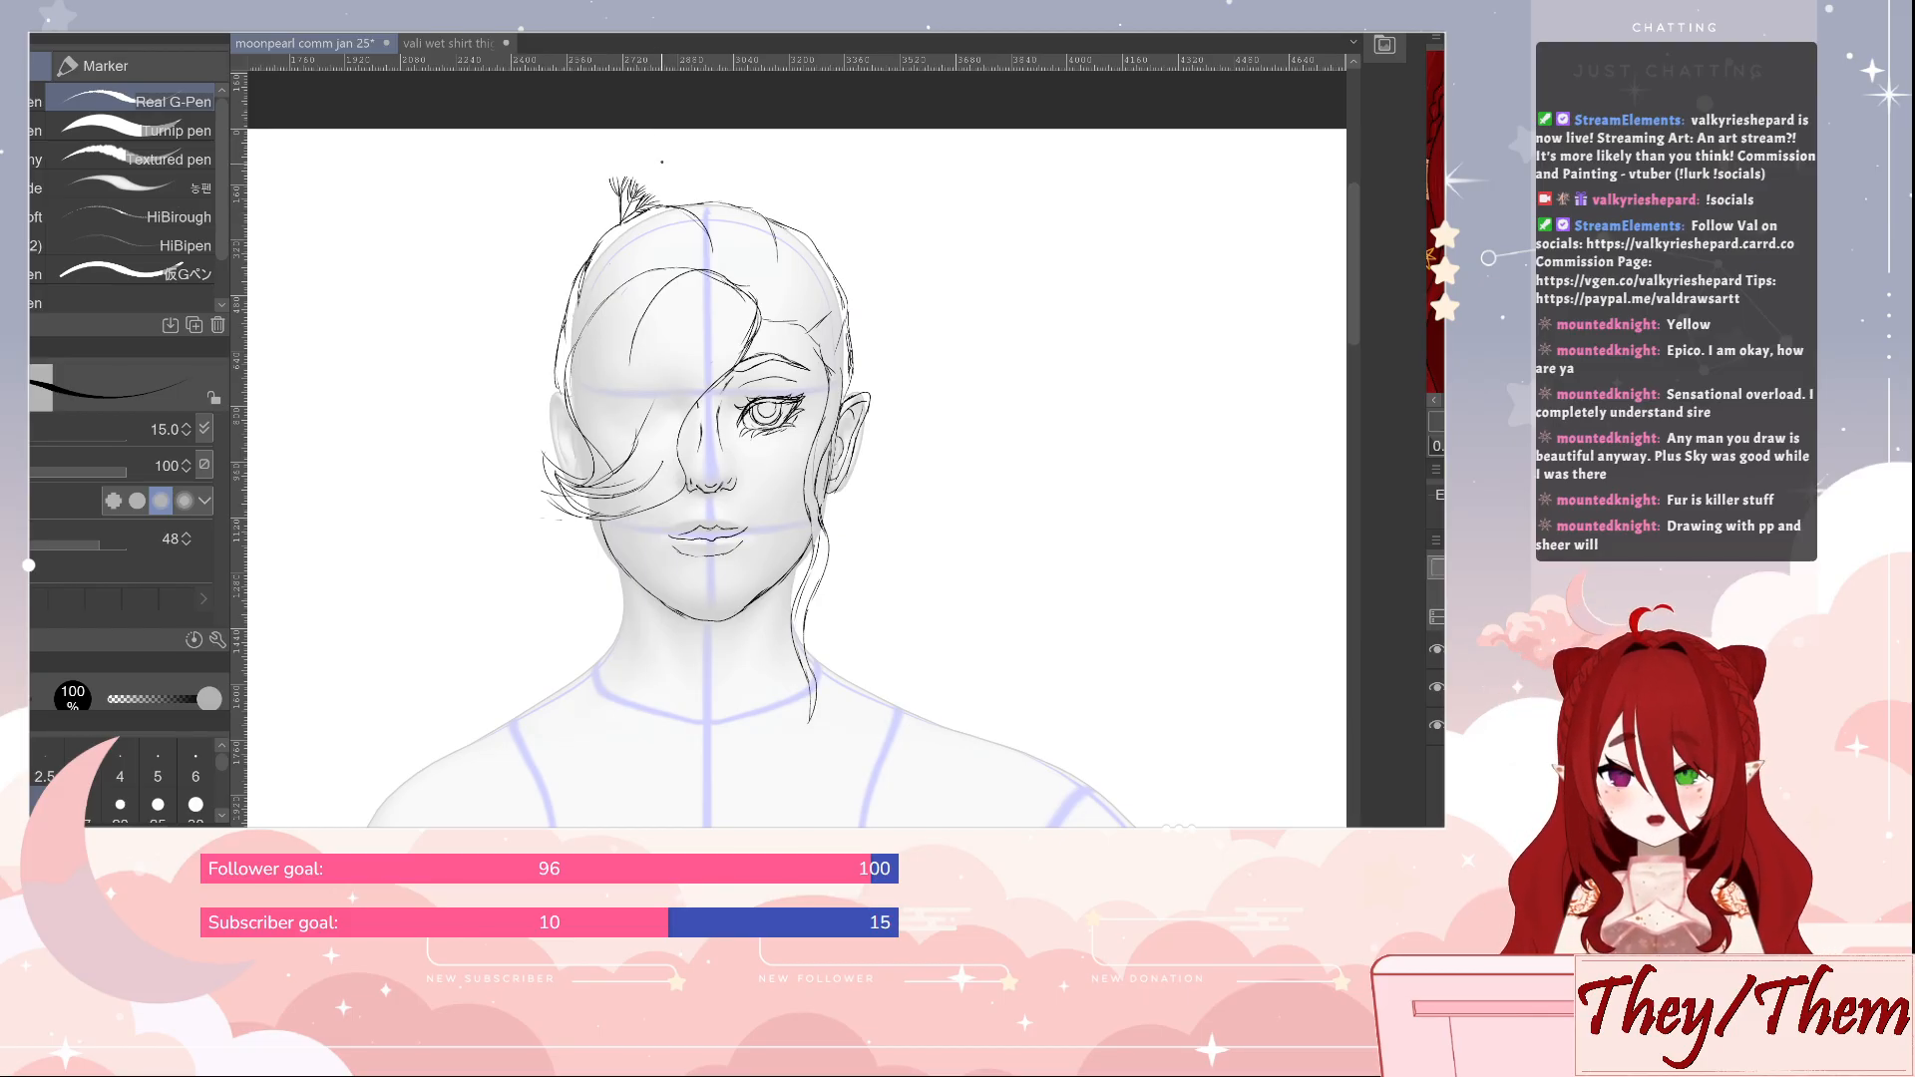
Draw the ponytail's outer contour, arching from the tuft and falling in a long wave to the shoulder on the fringe side
mouse_move(619, 222)
left_mouse_down()
mouse_move(574, 176)
mouse_move(521, 184)
left_mouse_up()
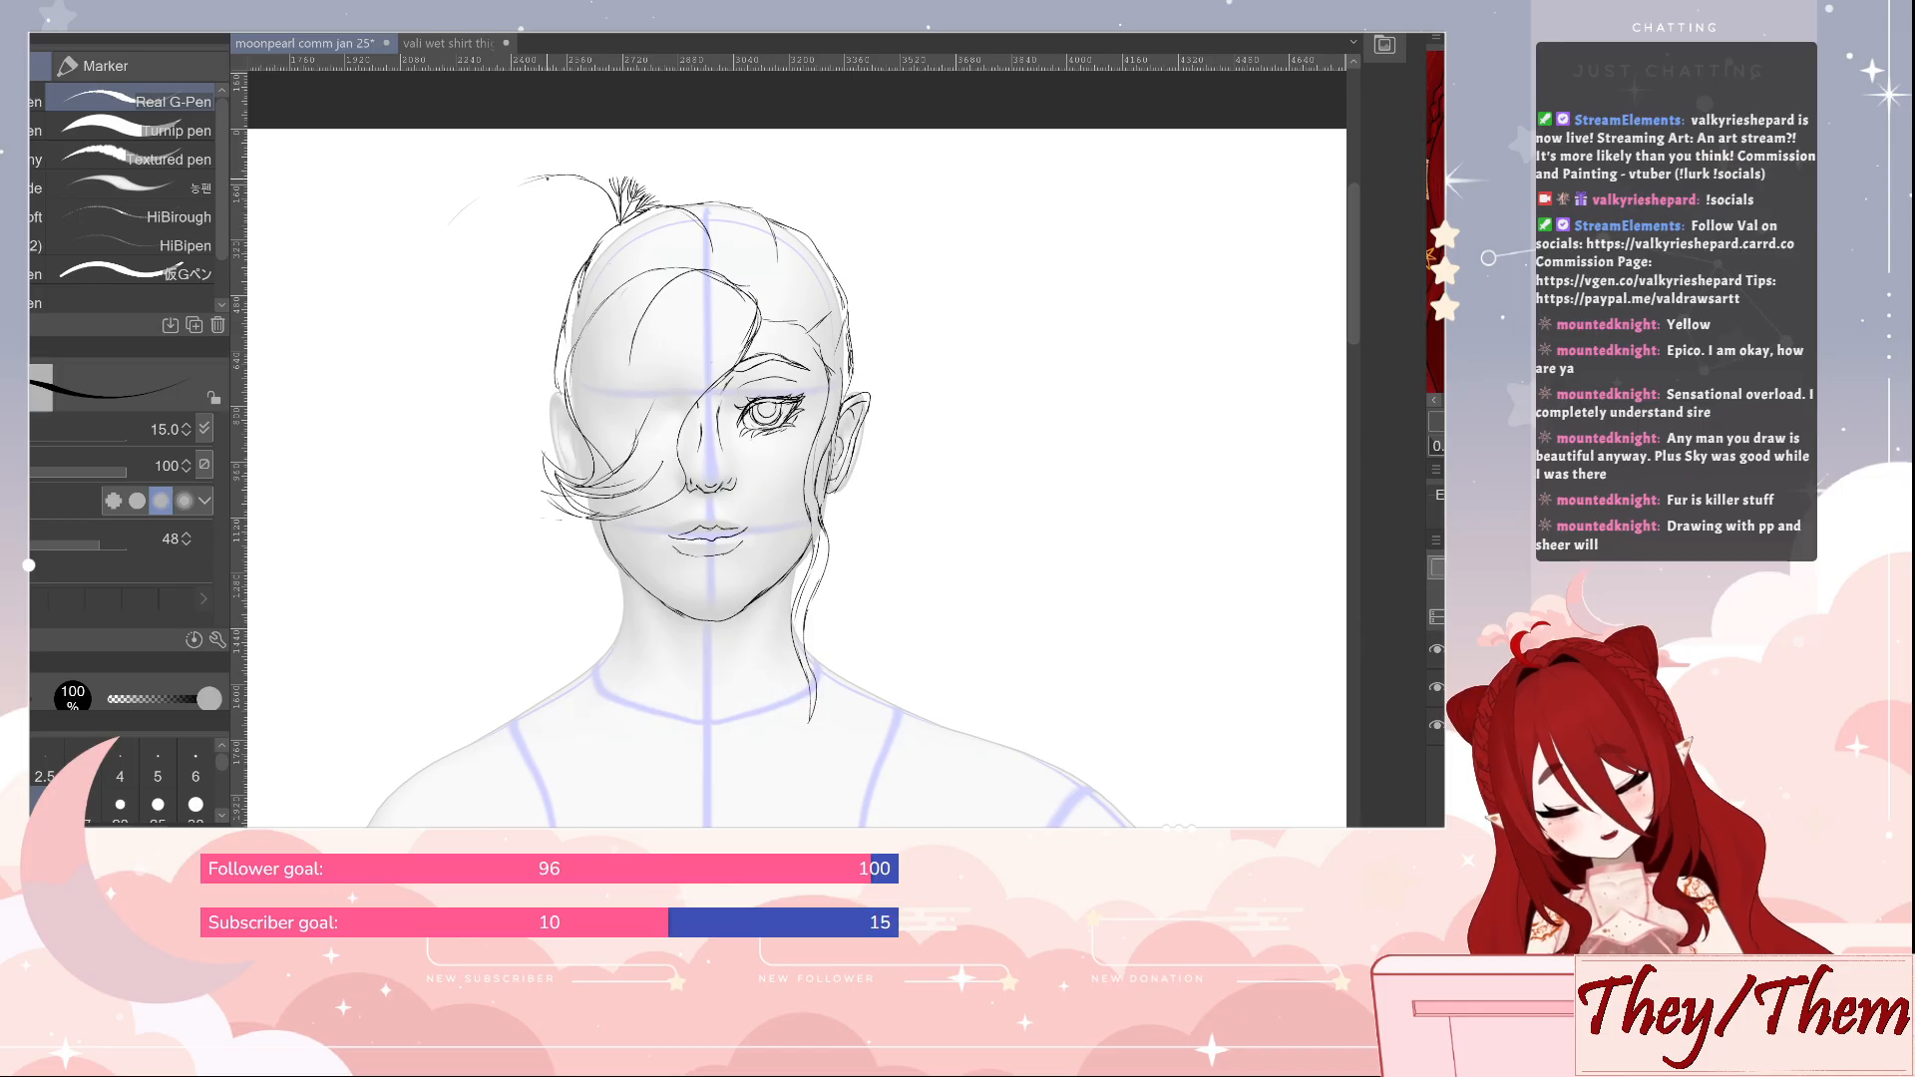
mouse_move(544, 176)
left_mouse_down()
mouse_move(413, 272)
mouse_move(396, 379)
mouse_move(411, 555)
left_mouse_up()
mouse_move(431, 471)
left_mouse_down()
mouse_move(334, 667)
mouse_move(392, 797)
left_mouse_up()
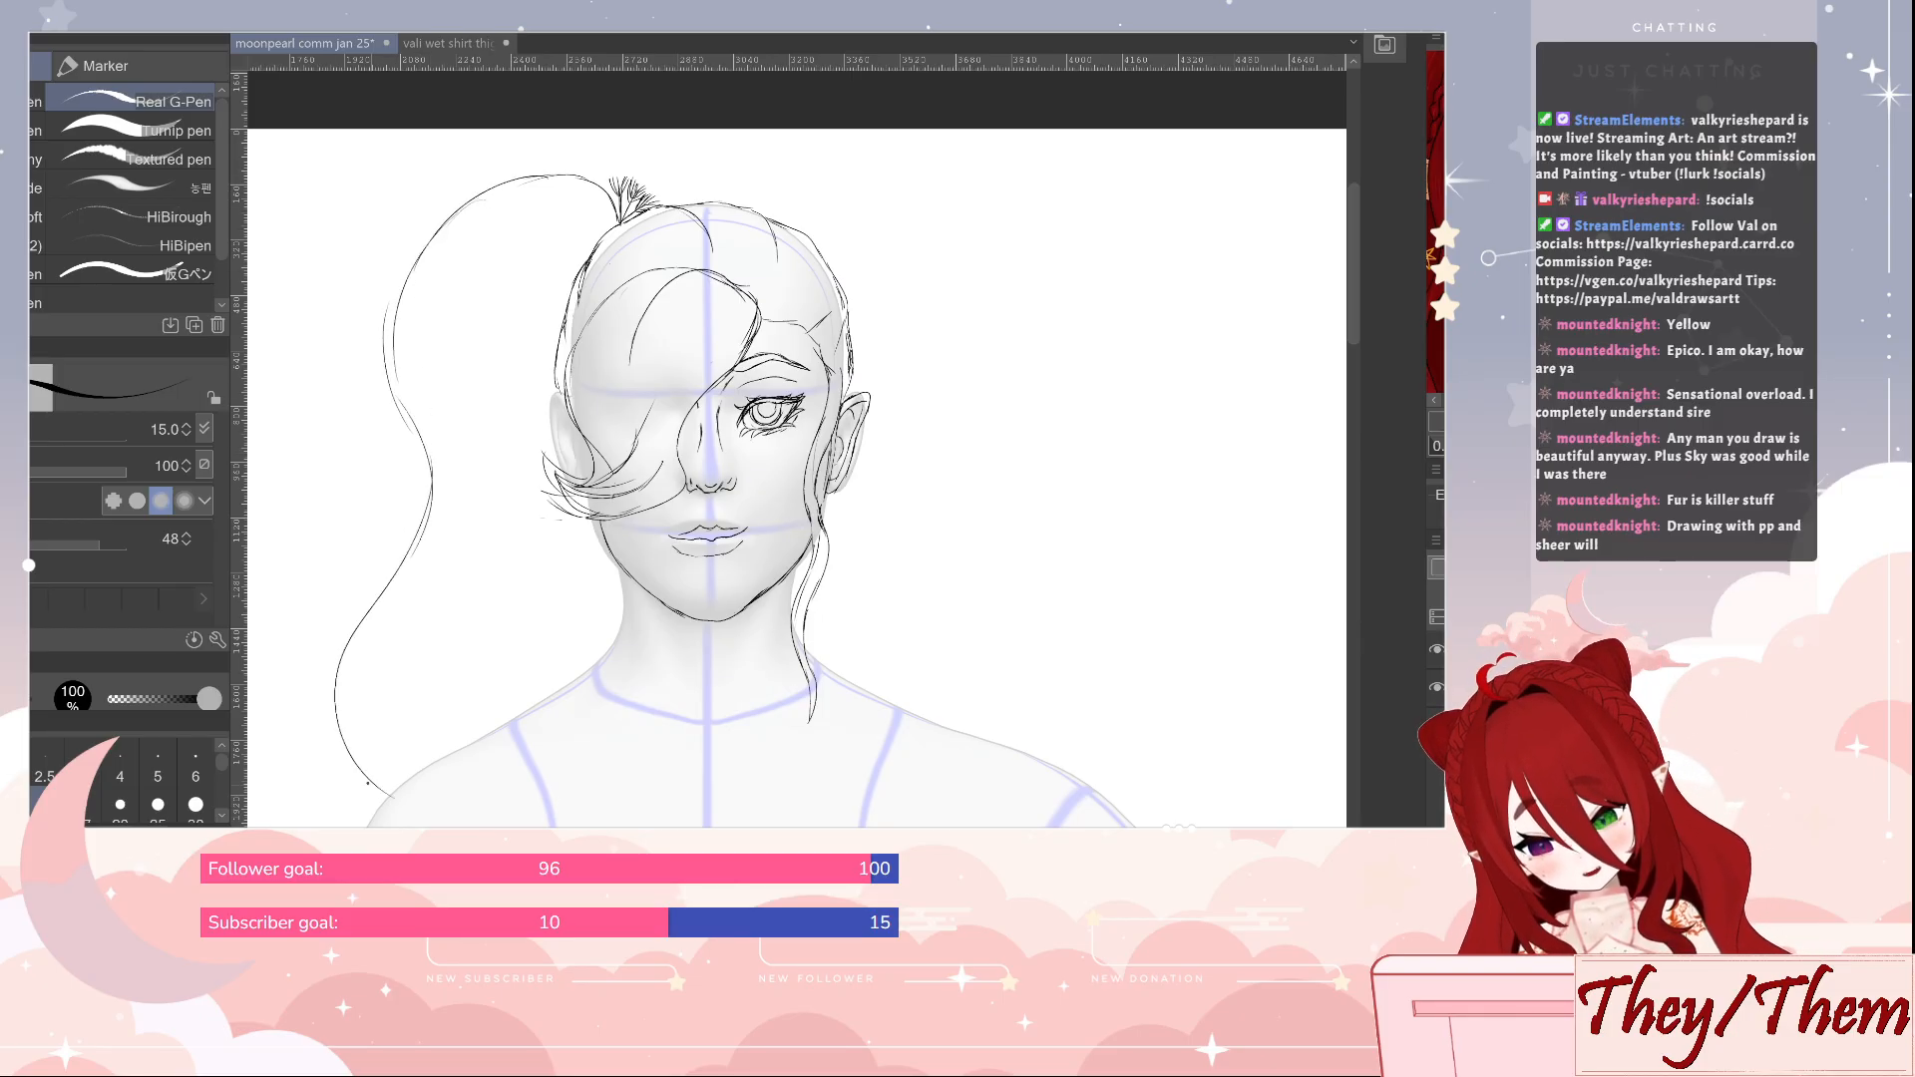
mouse_move(380, 601)
left_mouse_down()
mouse_move(417, 466)
mouse_move(424, 245)
mouse_move(526, 166)
left_mouse_up()
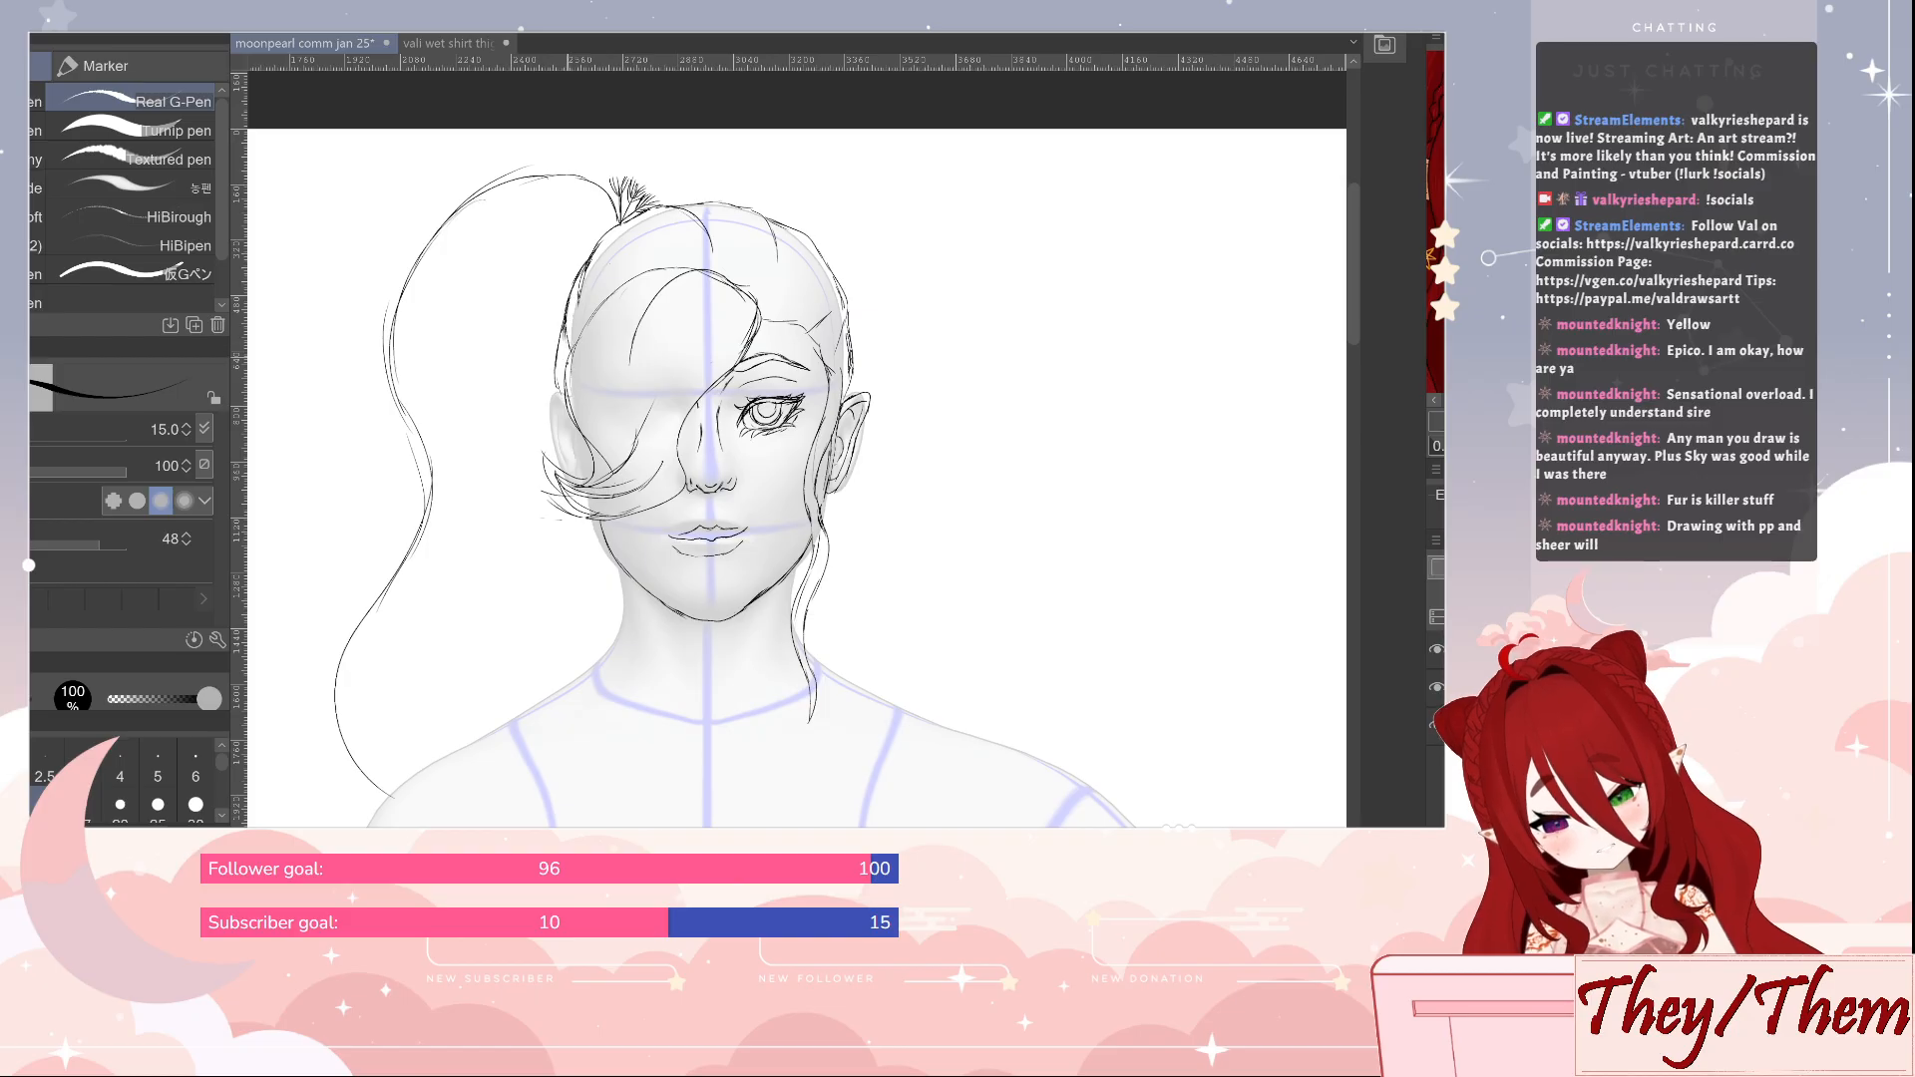
key("e")
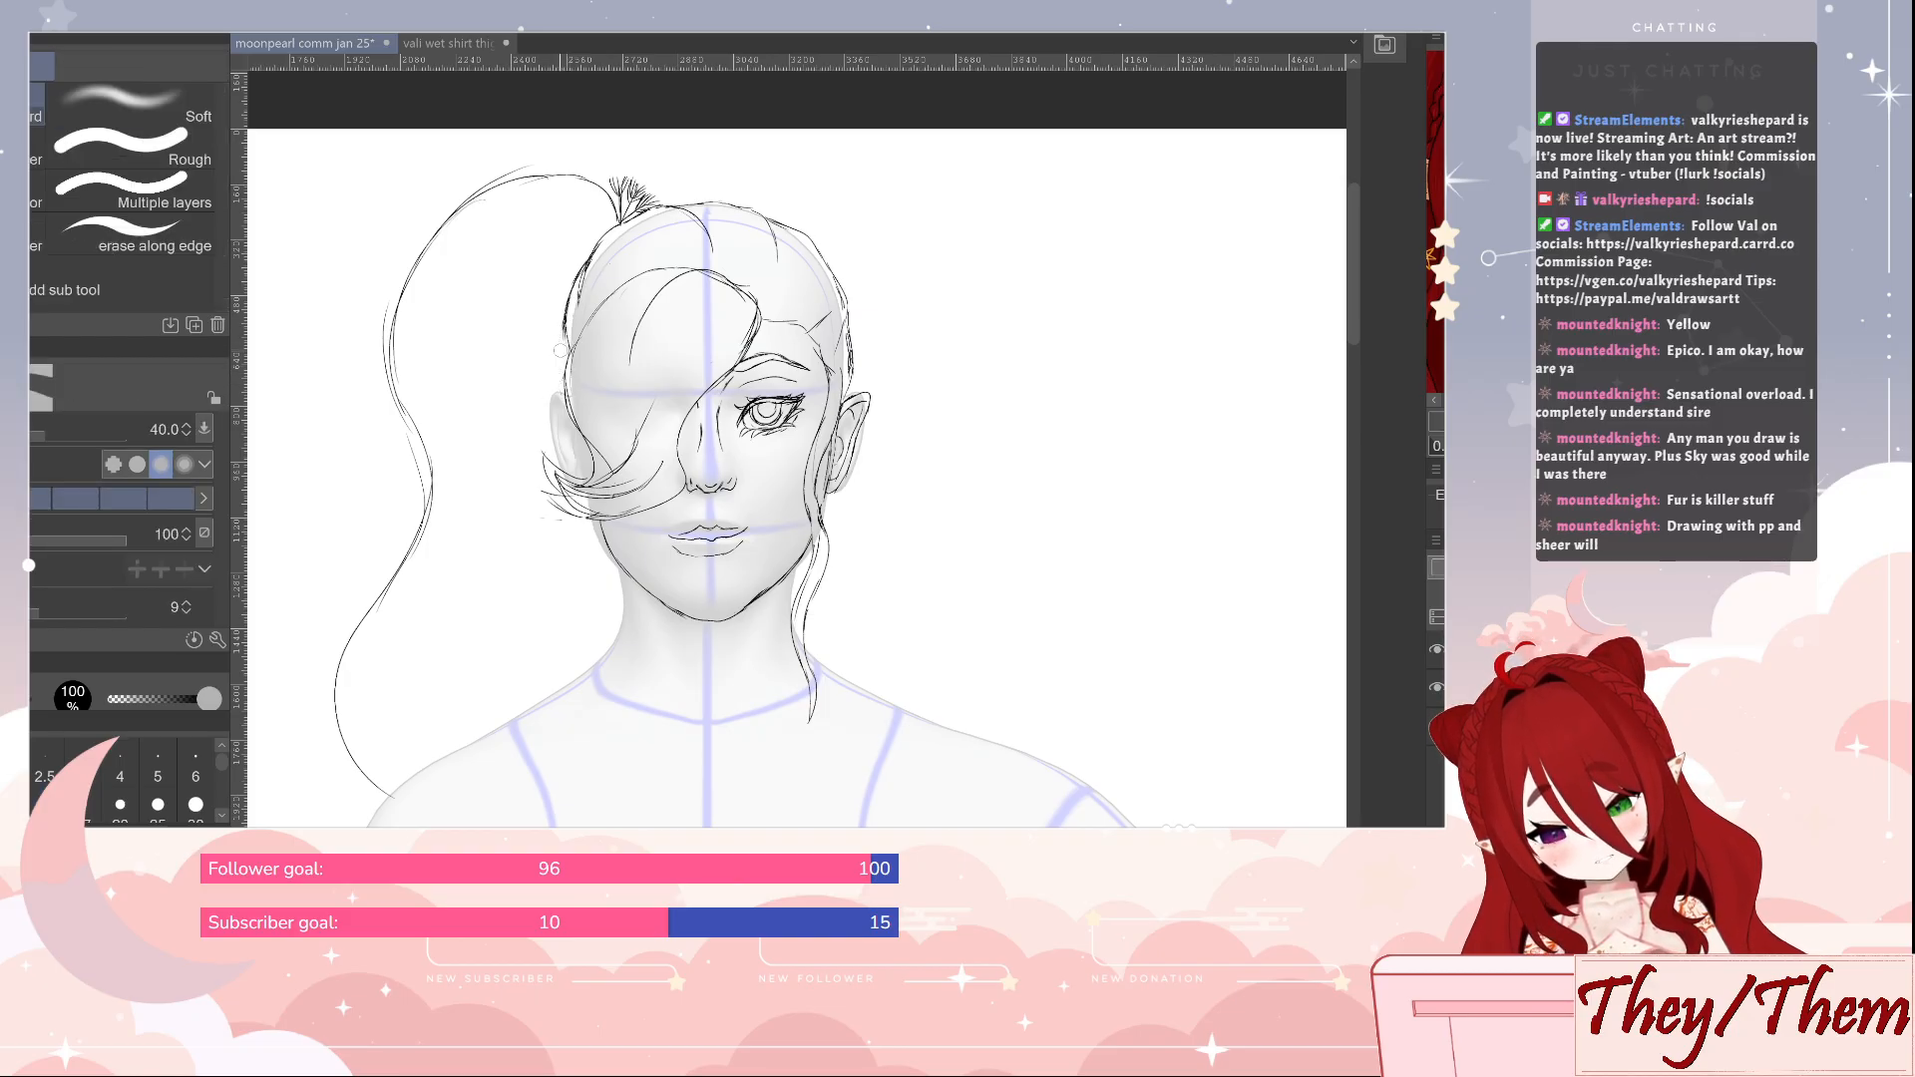
key("p")
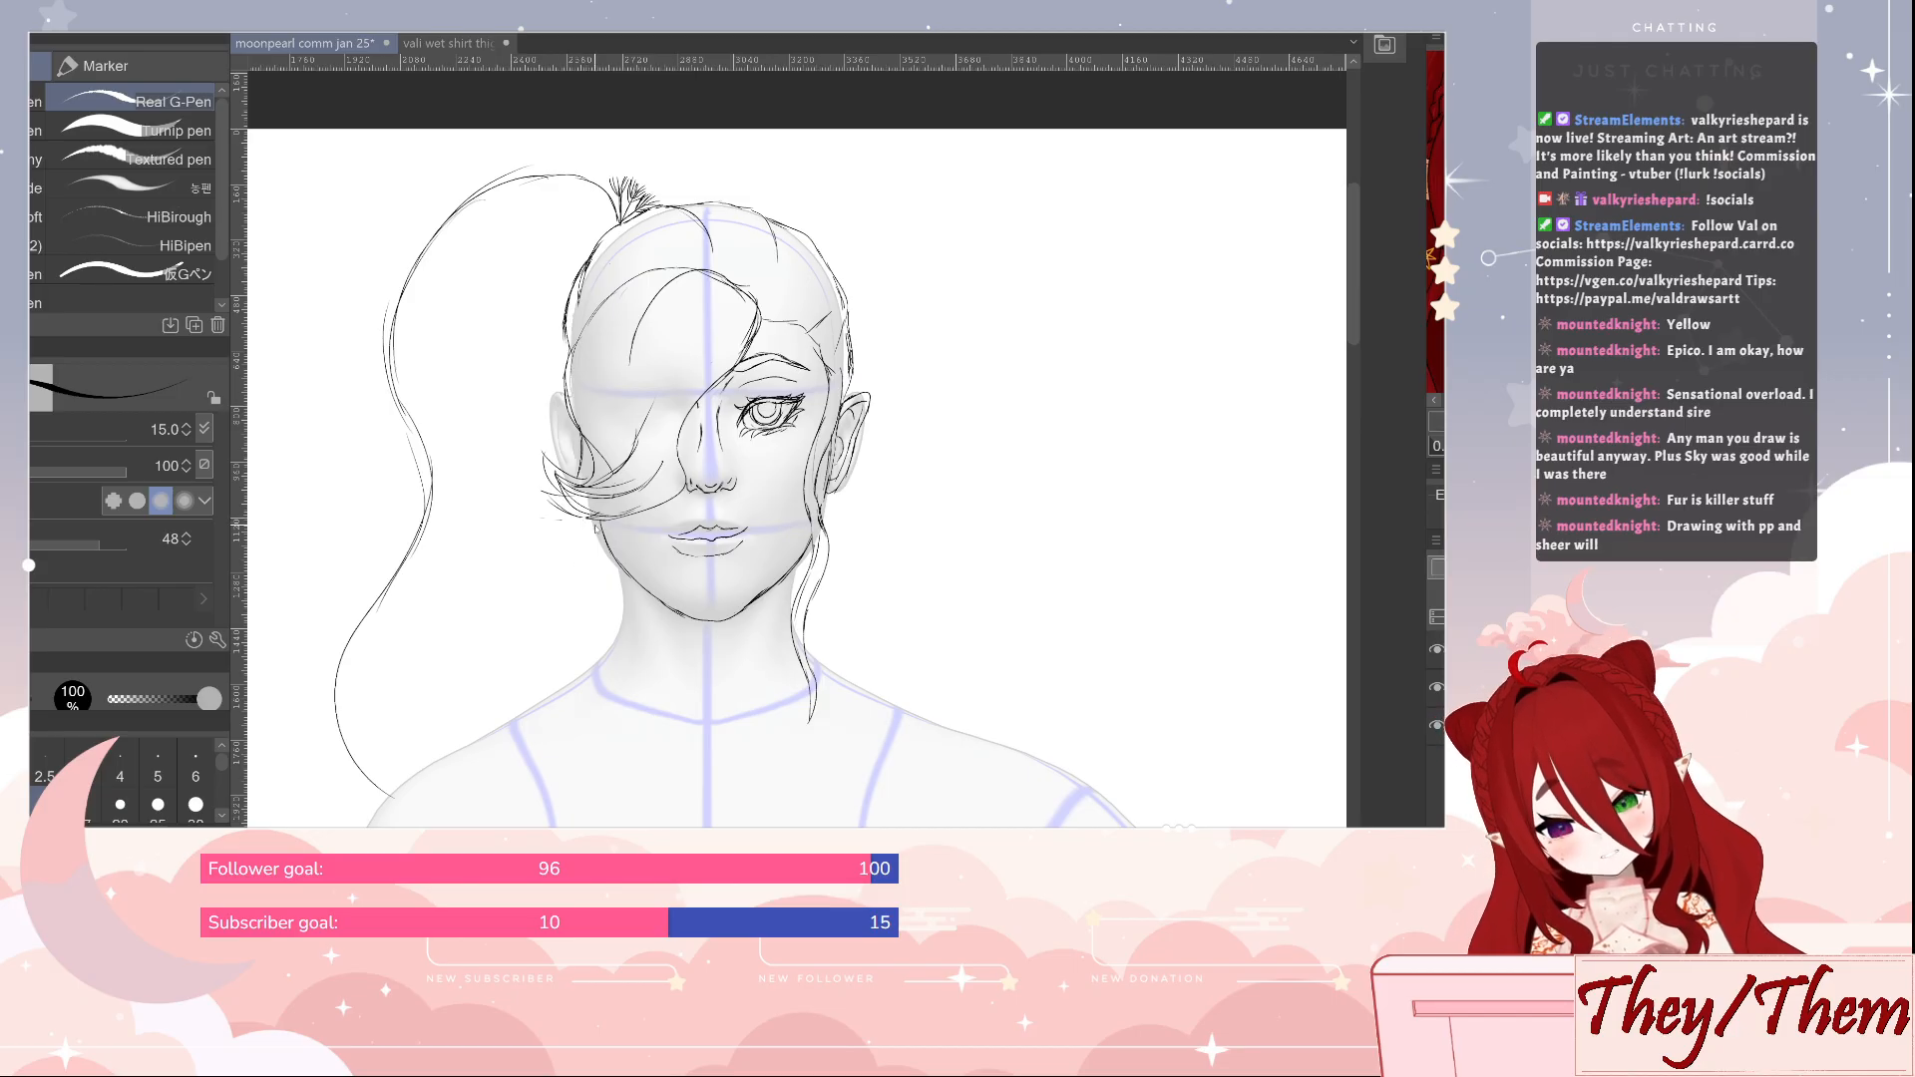
Draw a long wavy lock with crossing strands from behind the fringe tips, past the neck and over the shoulder
mouse_move(583, 544)
left_mouse_down()
mouse_move(551, 610)
mouse_move(555, 663)
mouse_move(610, 717)
mouse_move(574, 826)
left_mouse_up()
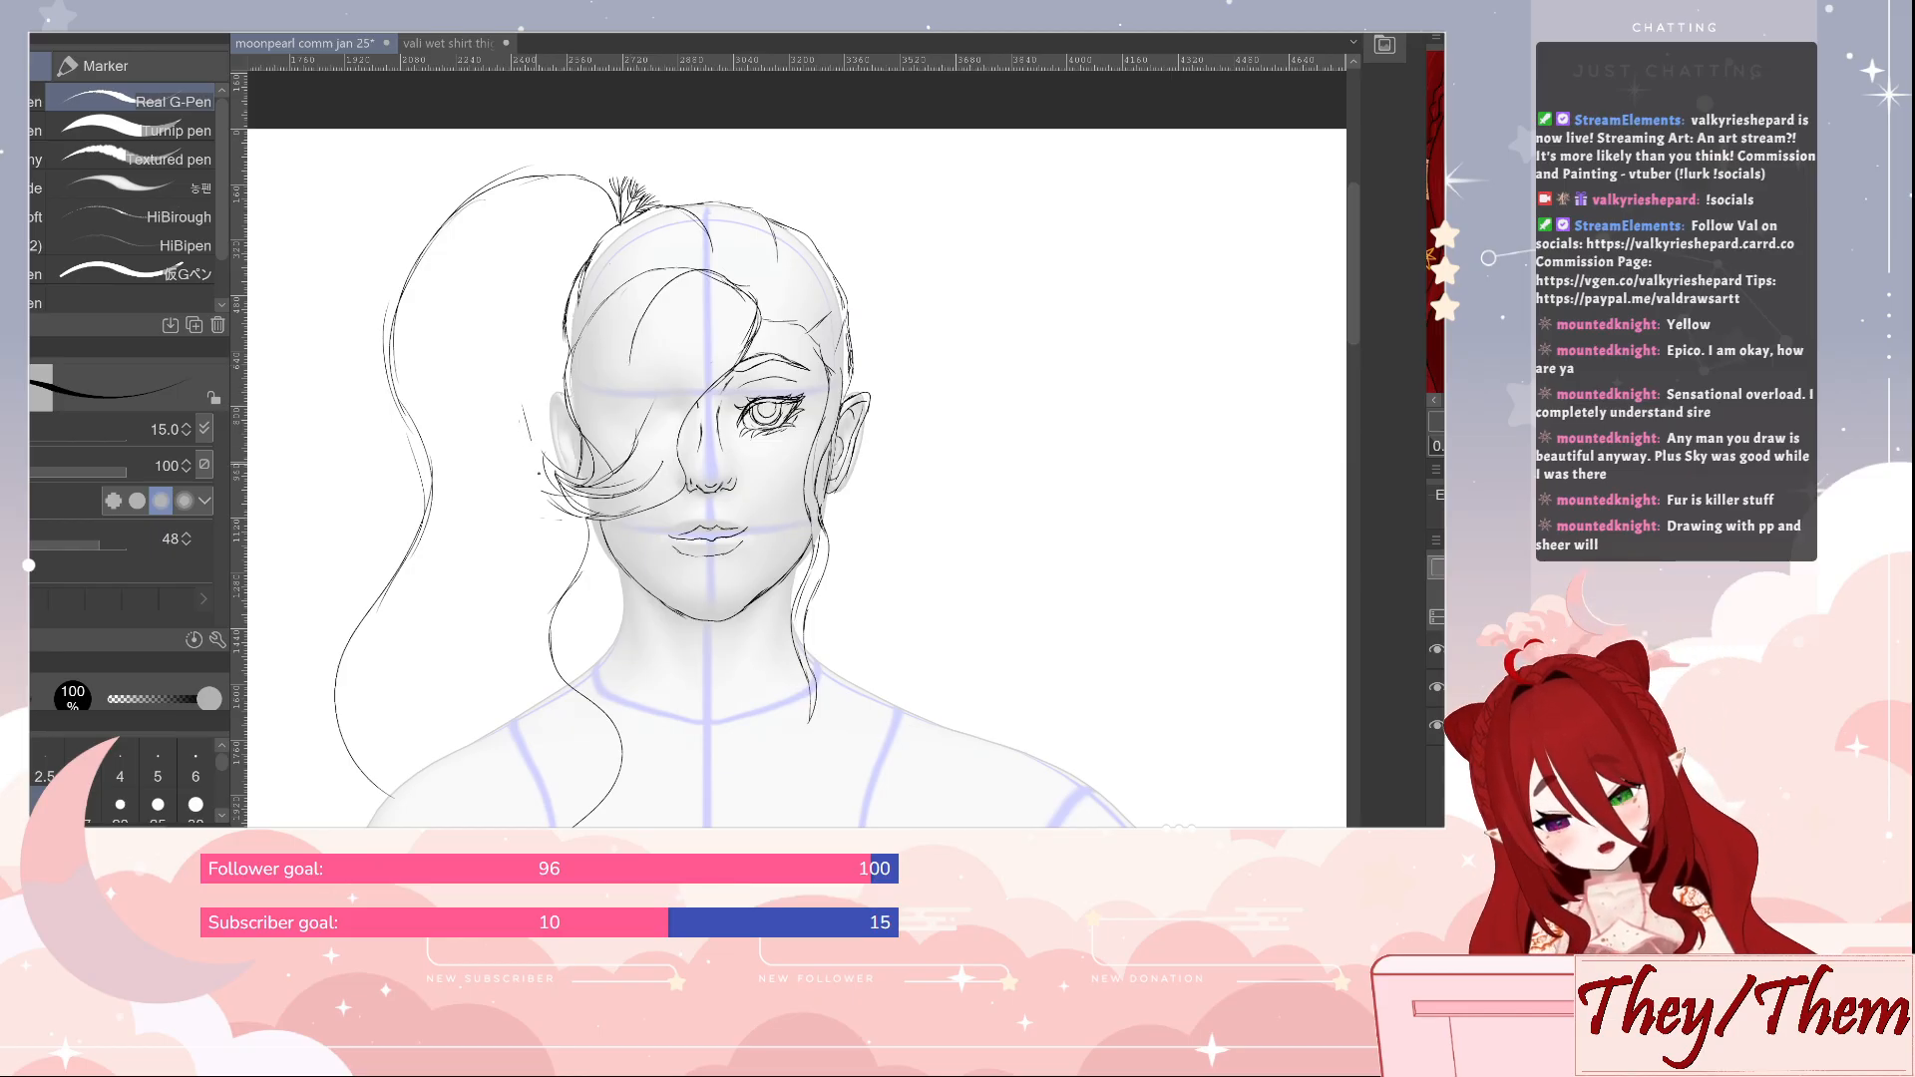
mouse_move(547, 444)
left_mouse_down()
mouse_move(554, 553)
mouse_move(526, 665)
mouse_move(526, 643)
mouse_move(593, 725)
left_mouse_up()
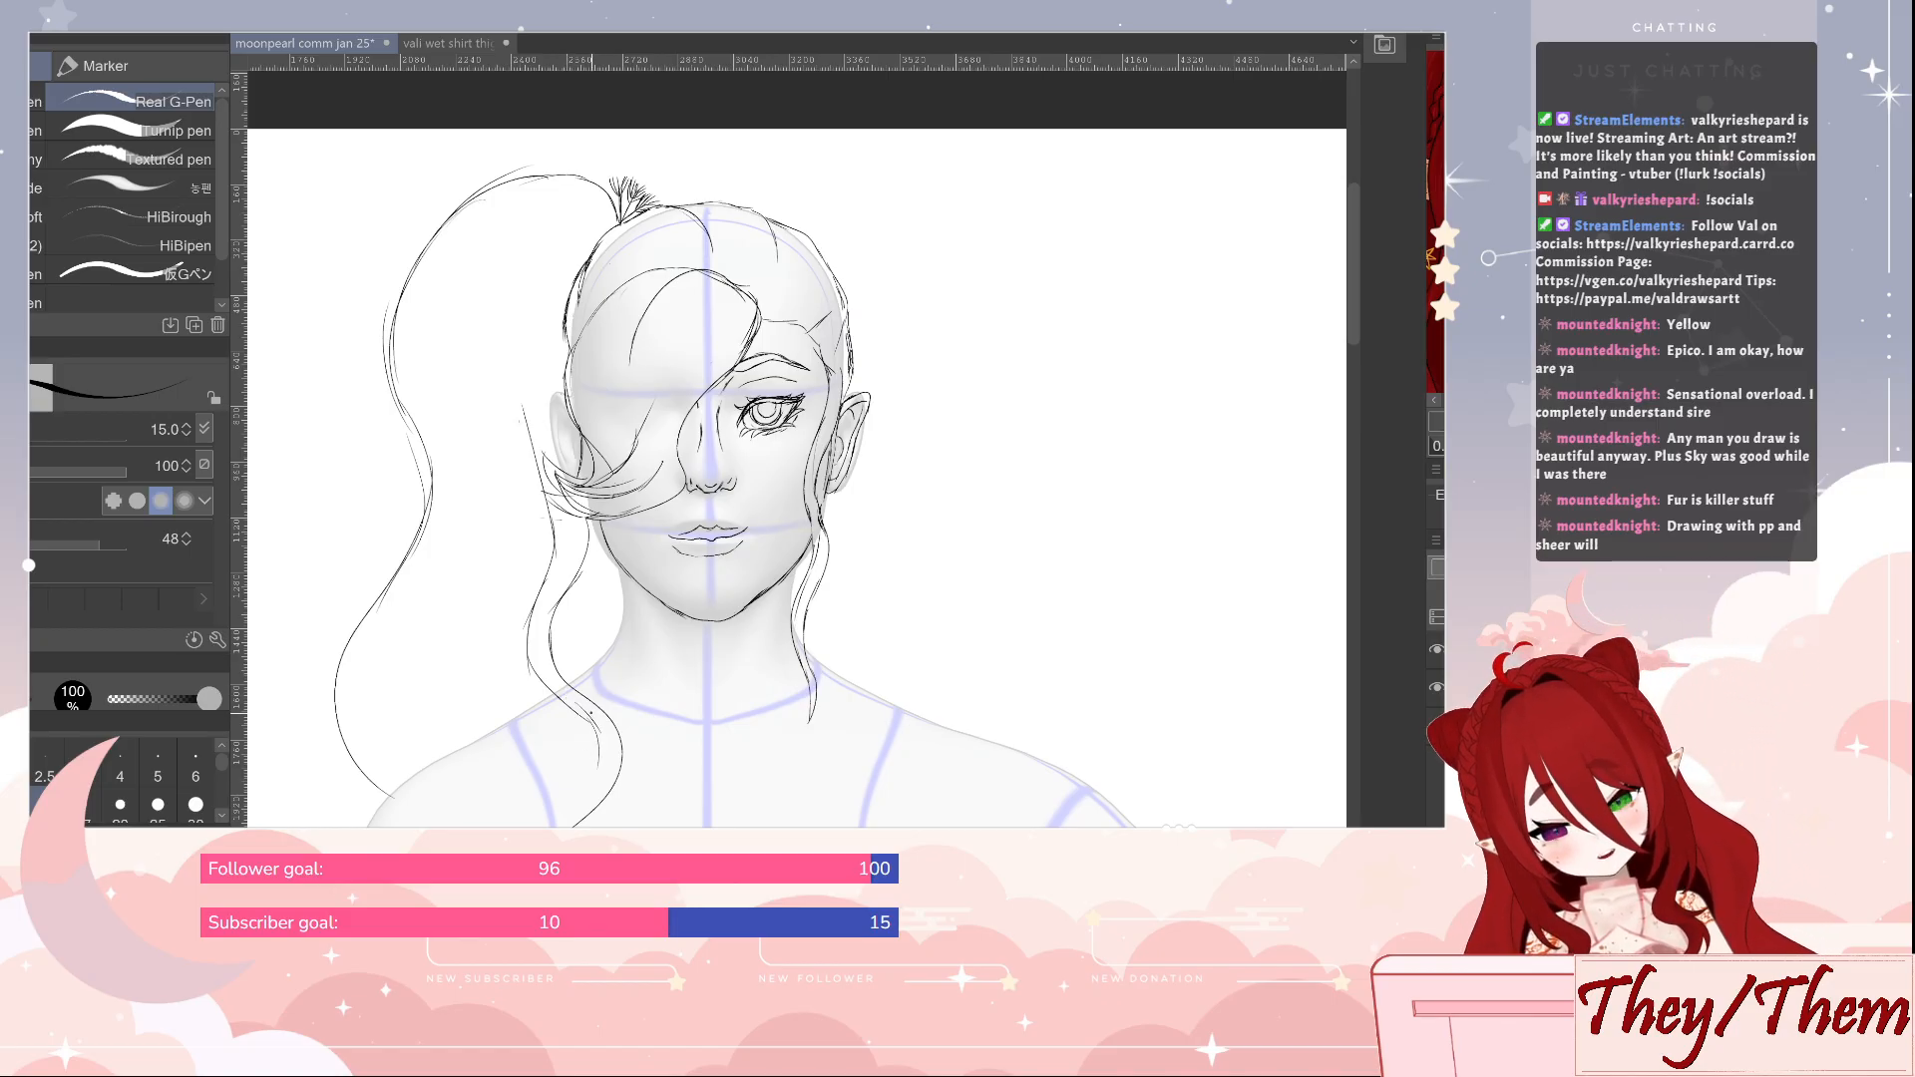
left_click_drag(591, 713, 541, 826)
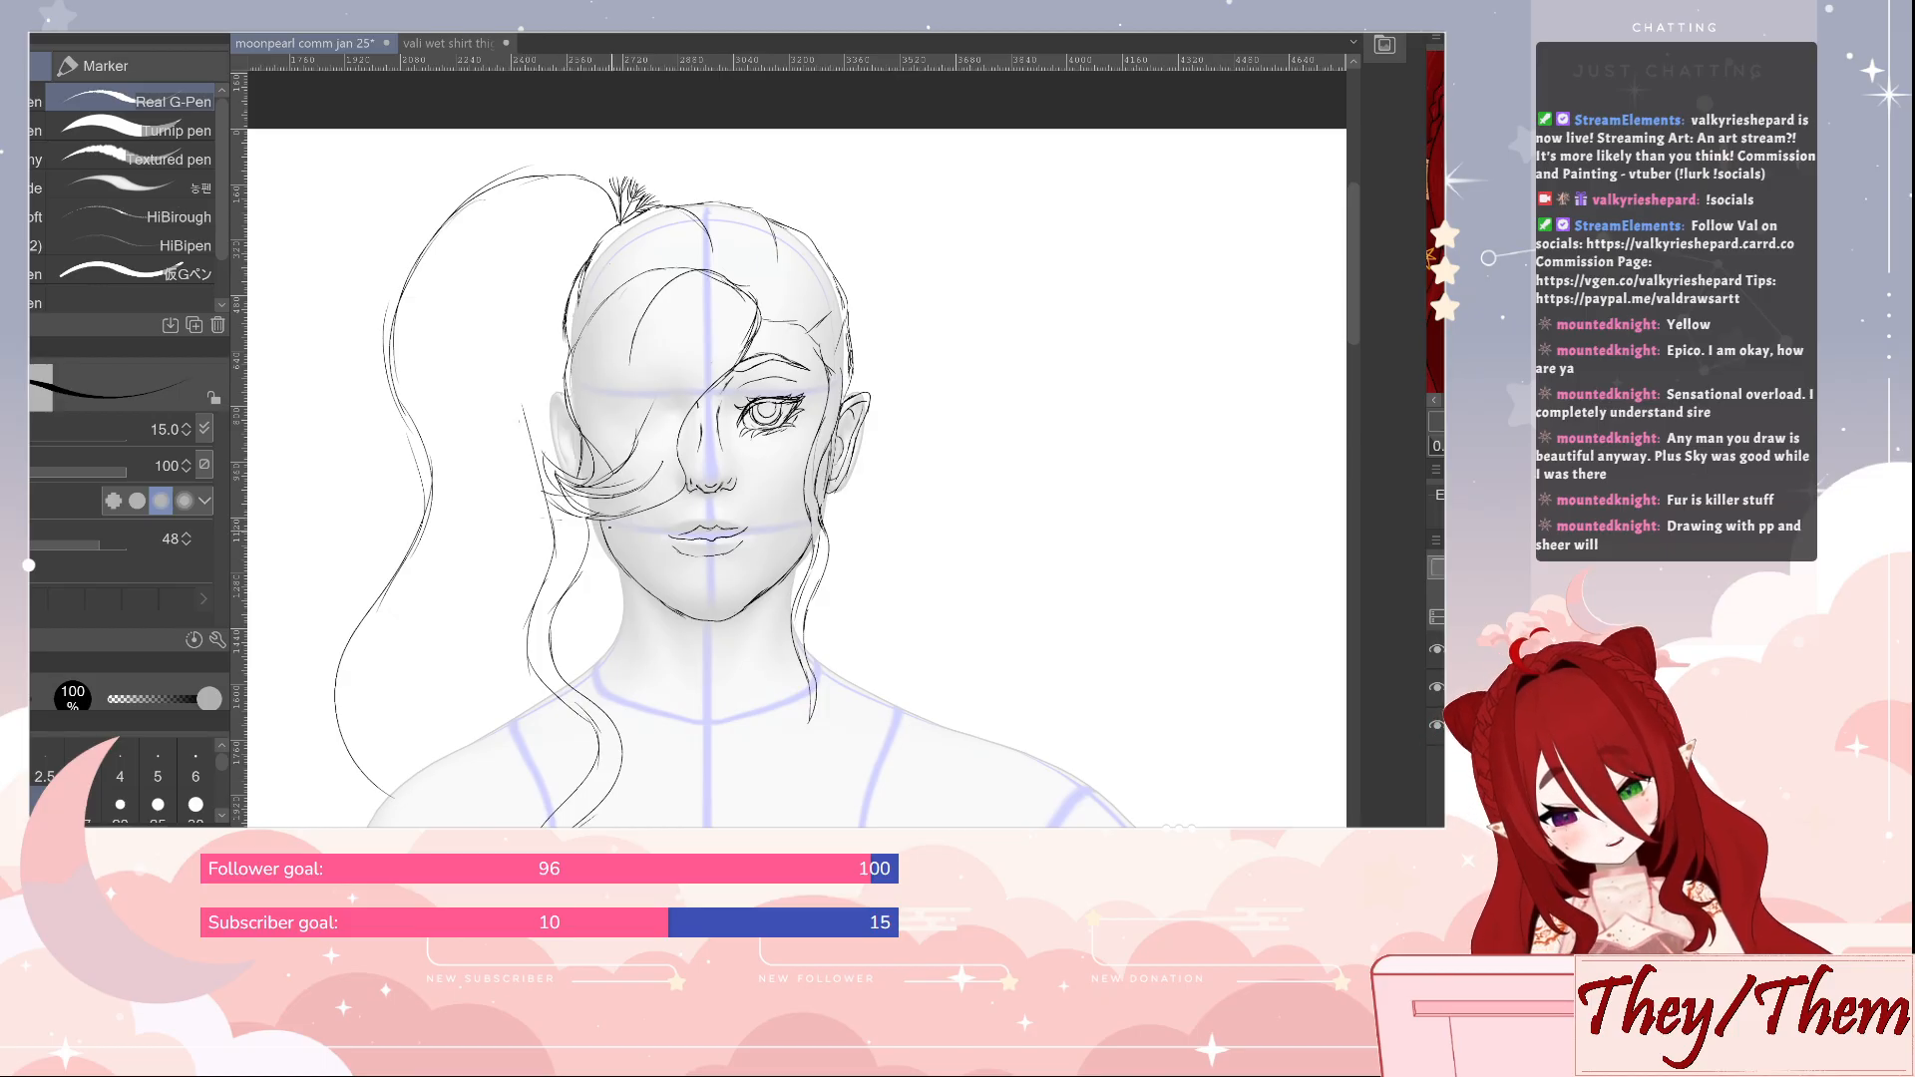
left_click_drag(583, 550, 624, 687)
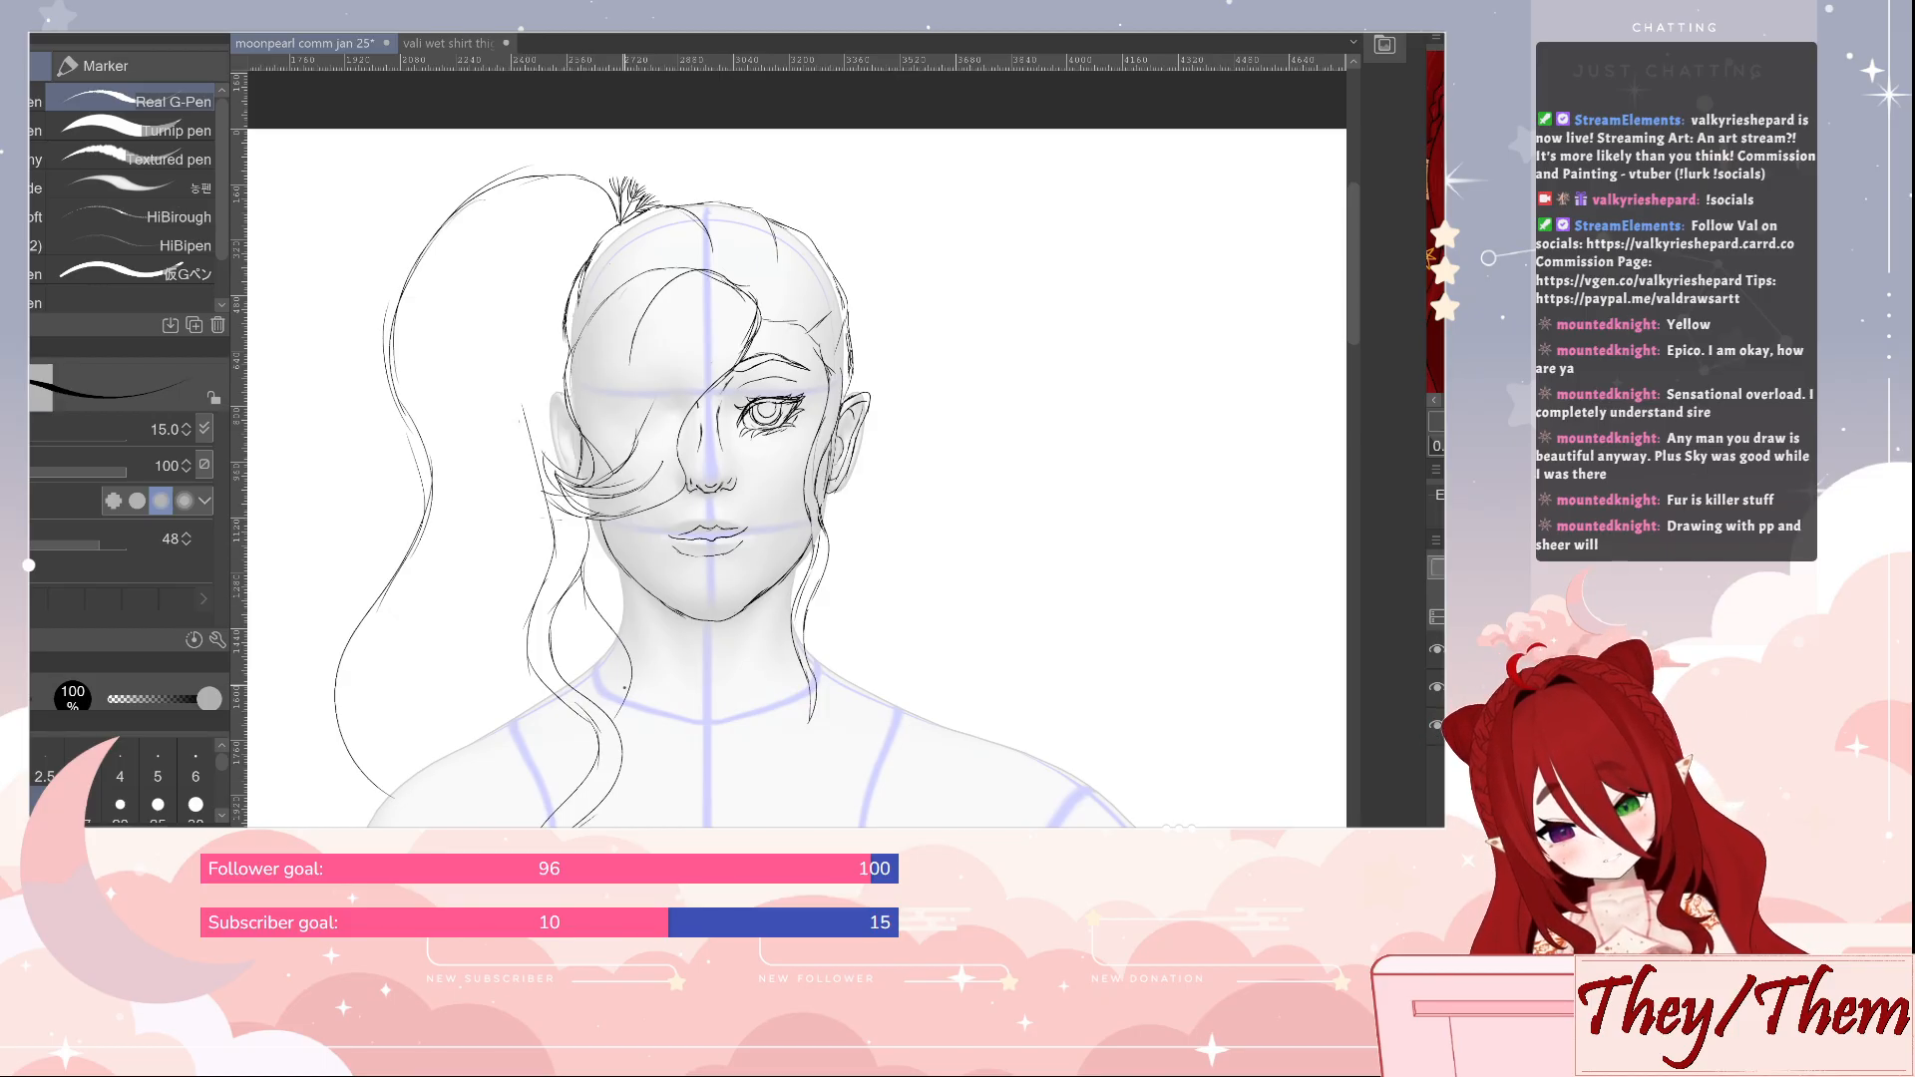
mouse_move(564, 611)
left_mouse_down()
mouse_move(594, 706)
mouse_move(526, 800)
mouse_move(539, 828)
left_mouse_up()
left_click_drag(588, 728, 569, 816)
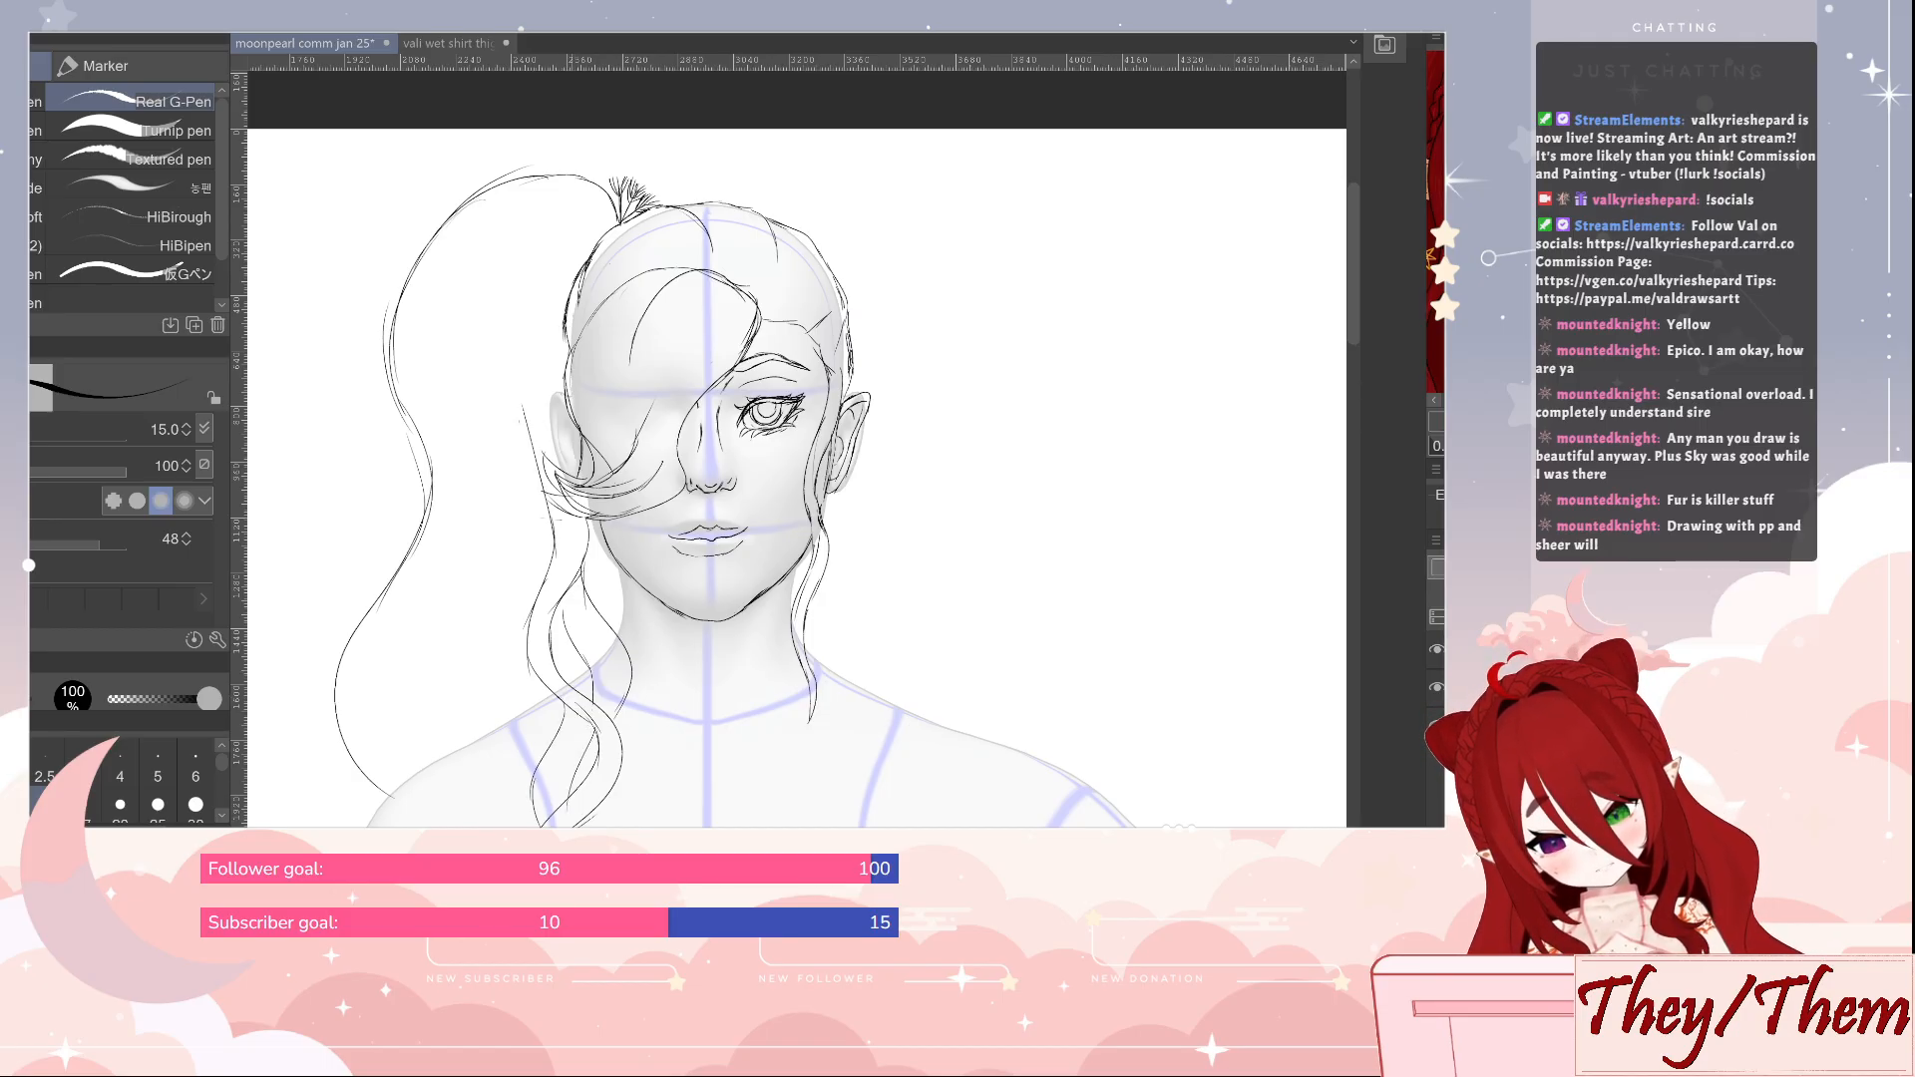
Rework the inner strands of the wavy lock beside the neck, erasing the overlapping lines with the eraser at size 40
key("j")
key("e")
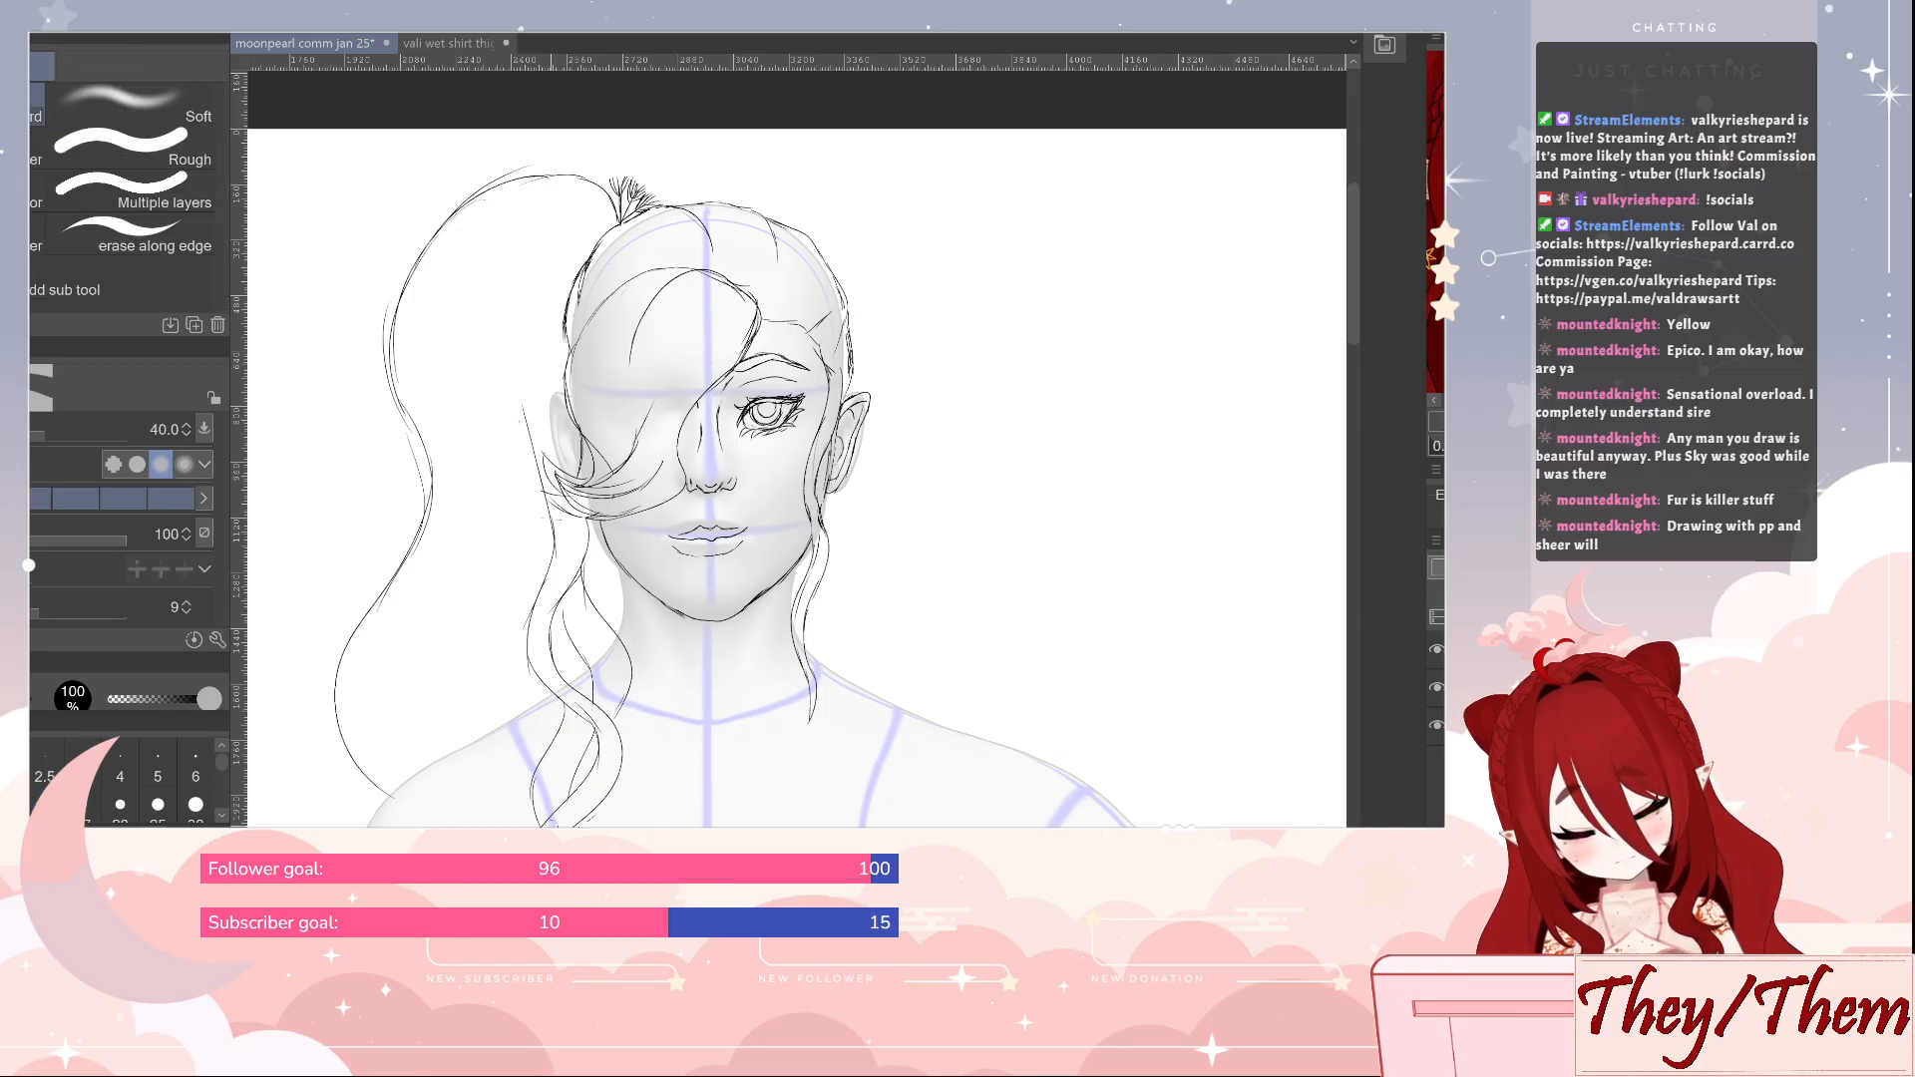
key("p")
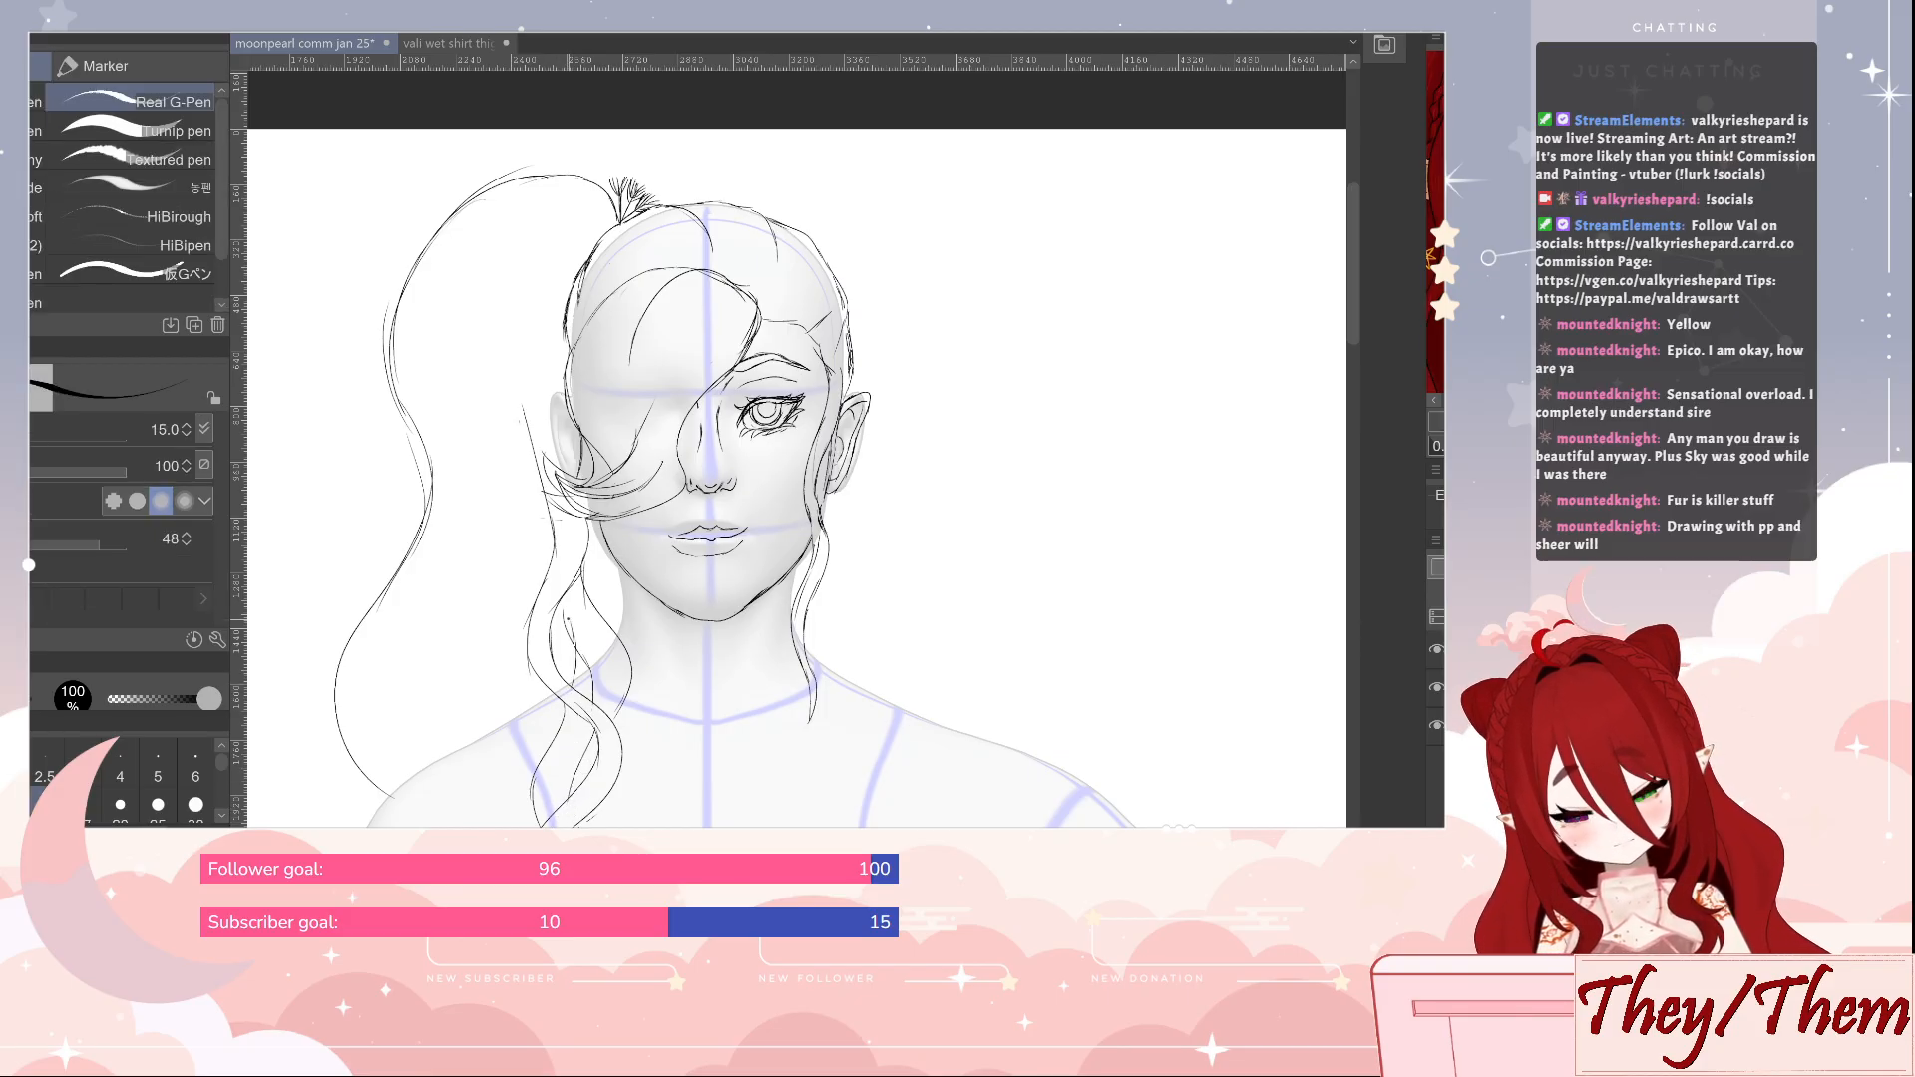
key("e")
key("ctrl+z")
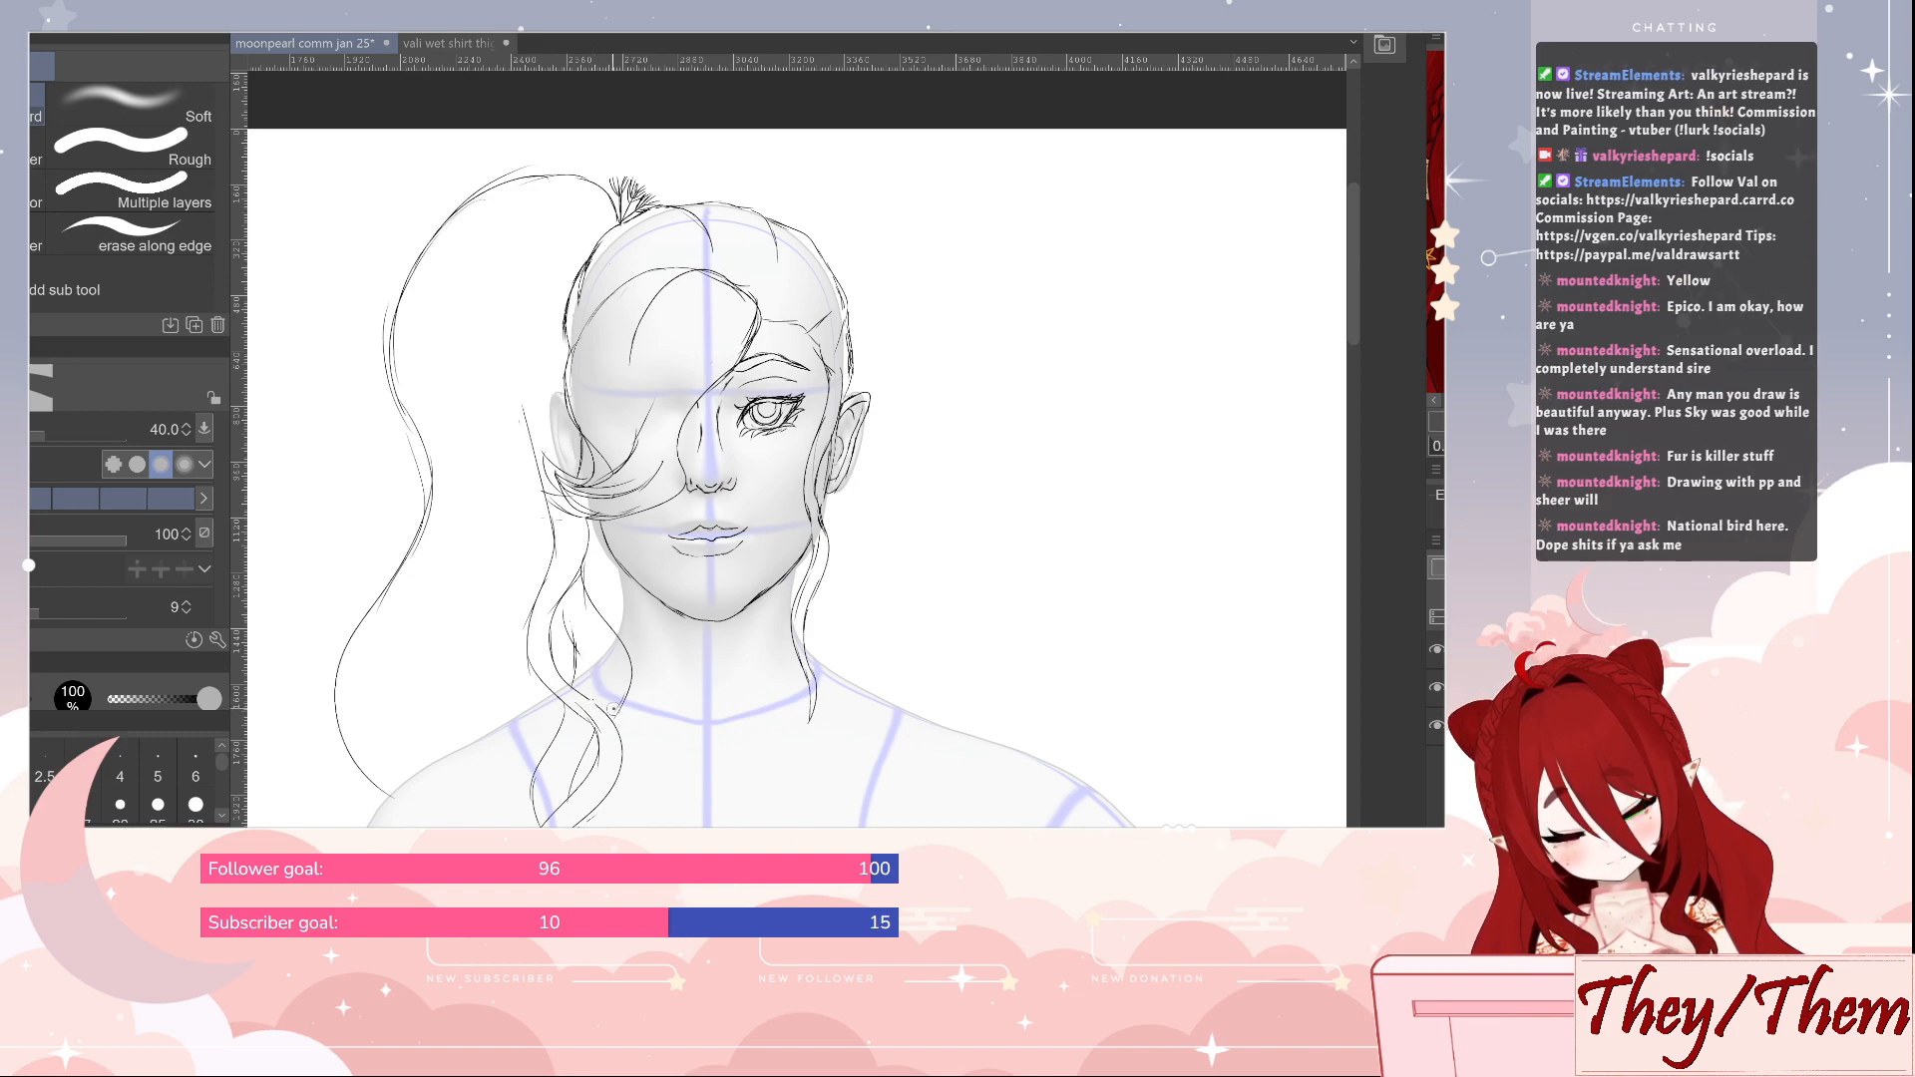
key("p")
left_click_drag(589, 601, 610, 715)
left_click_drag(614, 643, 623, 693)
key("e")
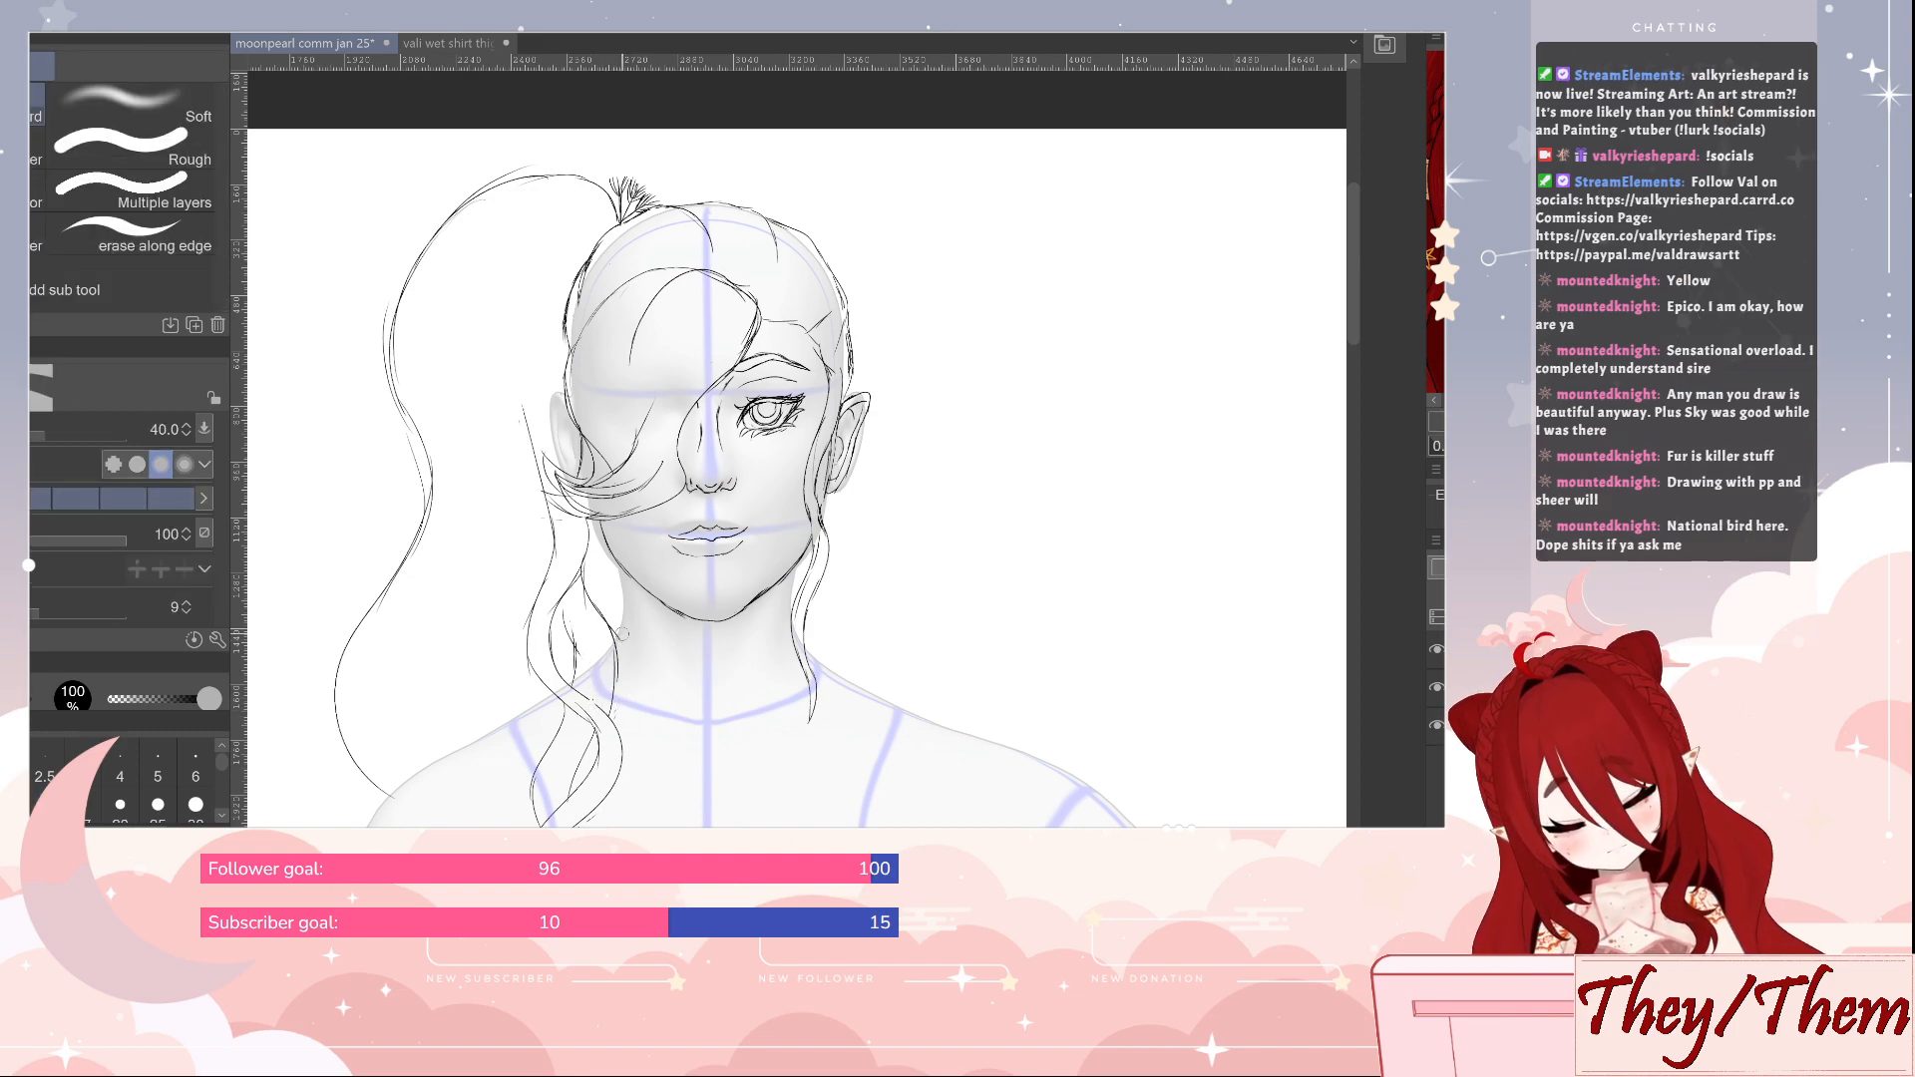
key("p")
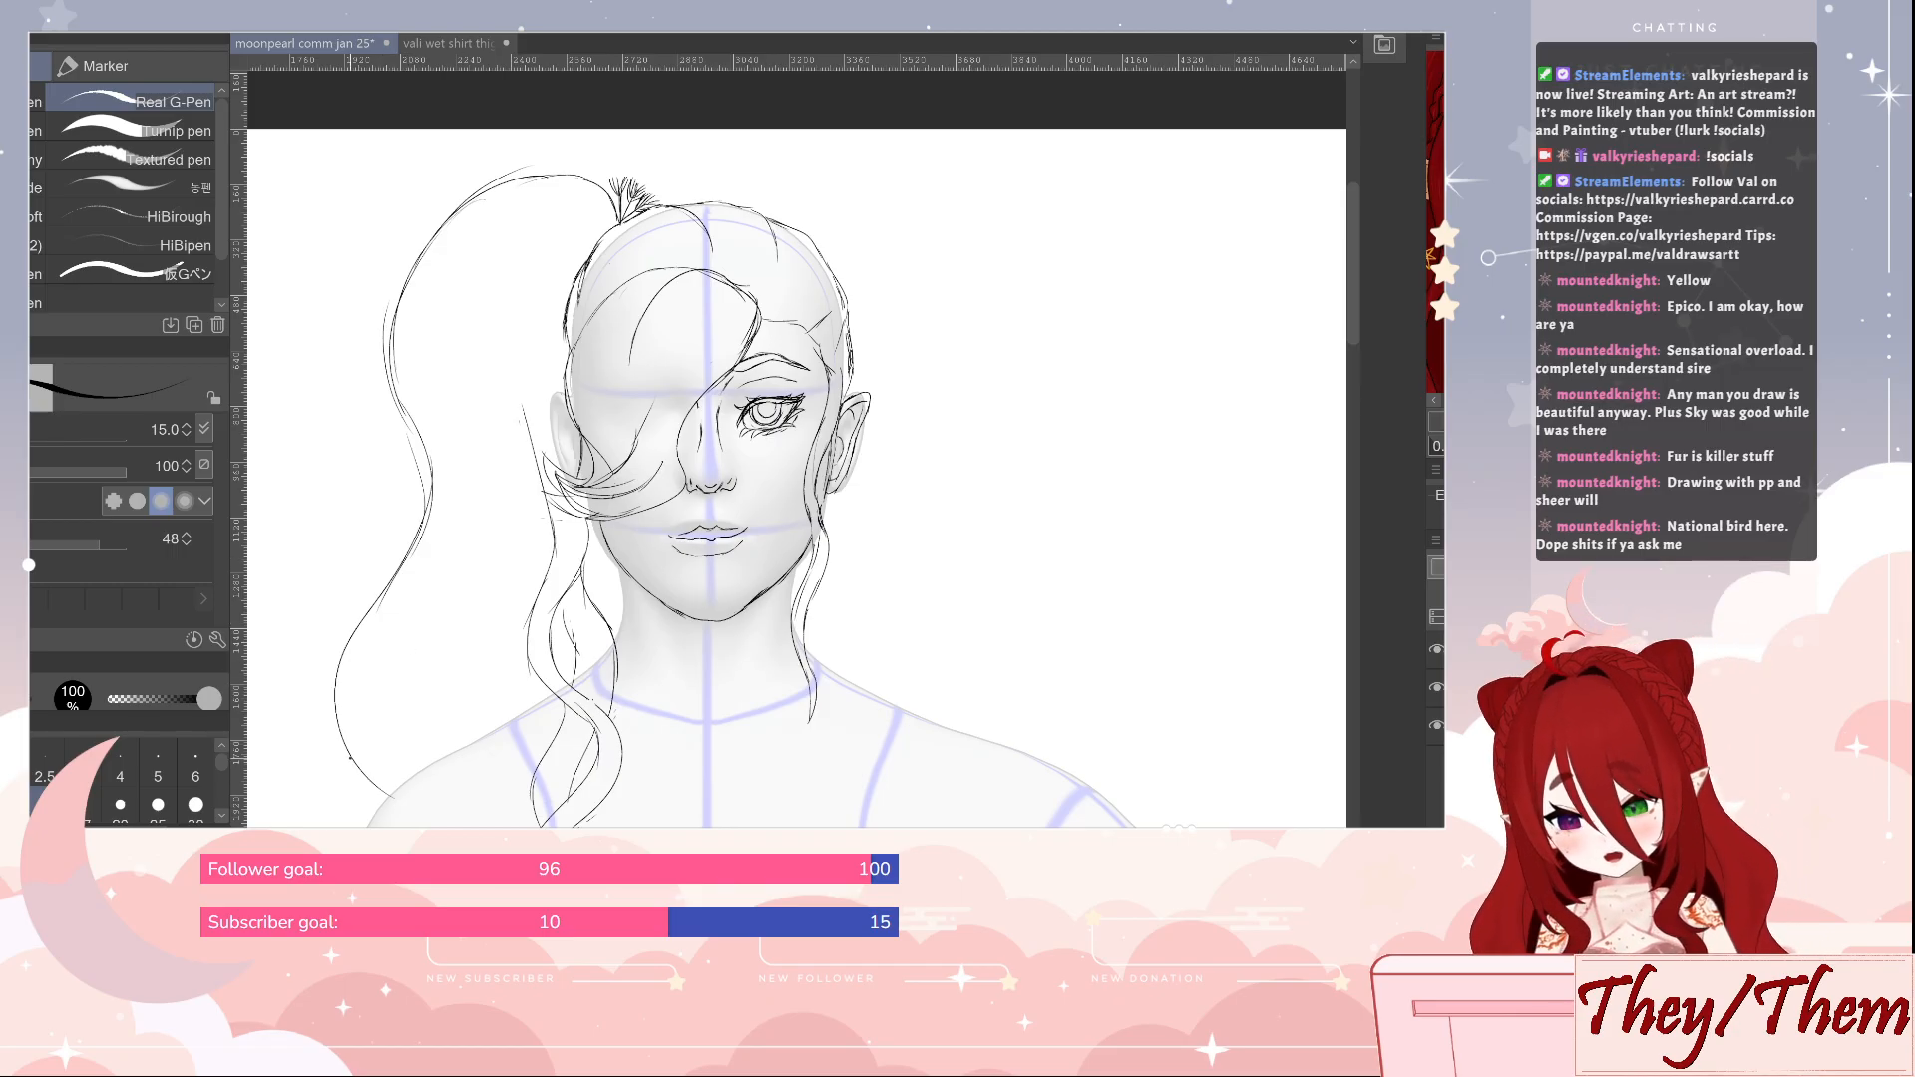
Draw the ponytail's inner contour and flowing interior strands, curving from beside the head down towards the shoulder
key("e")
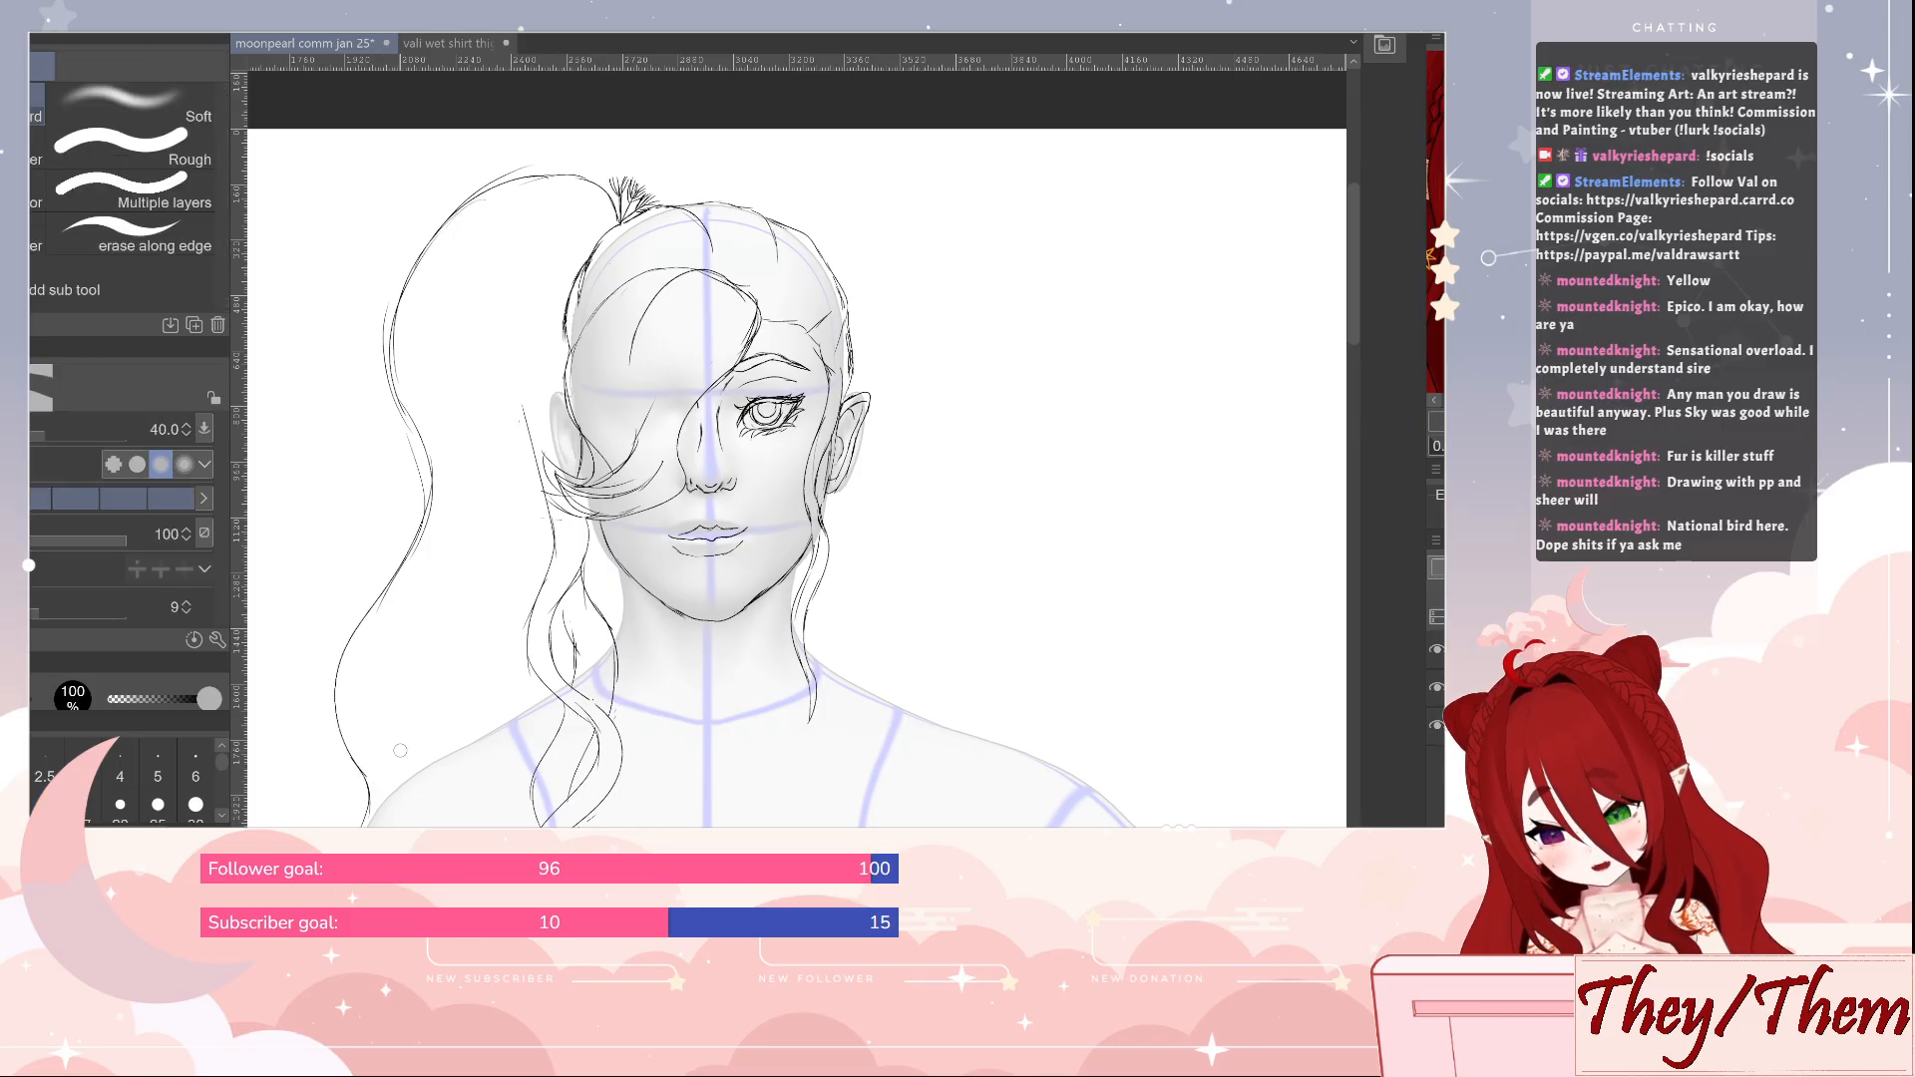
key("p")
mouse_move(557, 241)
left_mouse_down()
mouse_move(455, 340)
mouse_move(494, 489)
mouse_move(437, 655)
mouse_move(444, 755)
mouse_move(507, 541)
left_mouse_up()
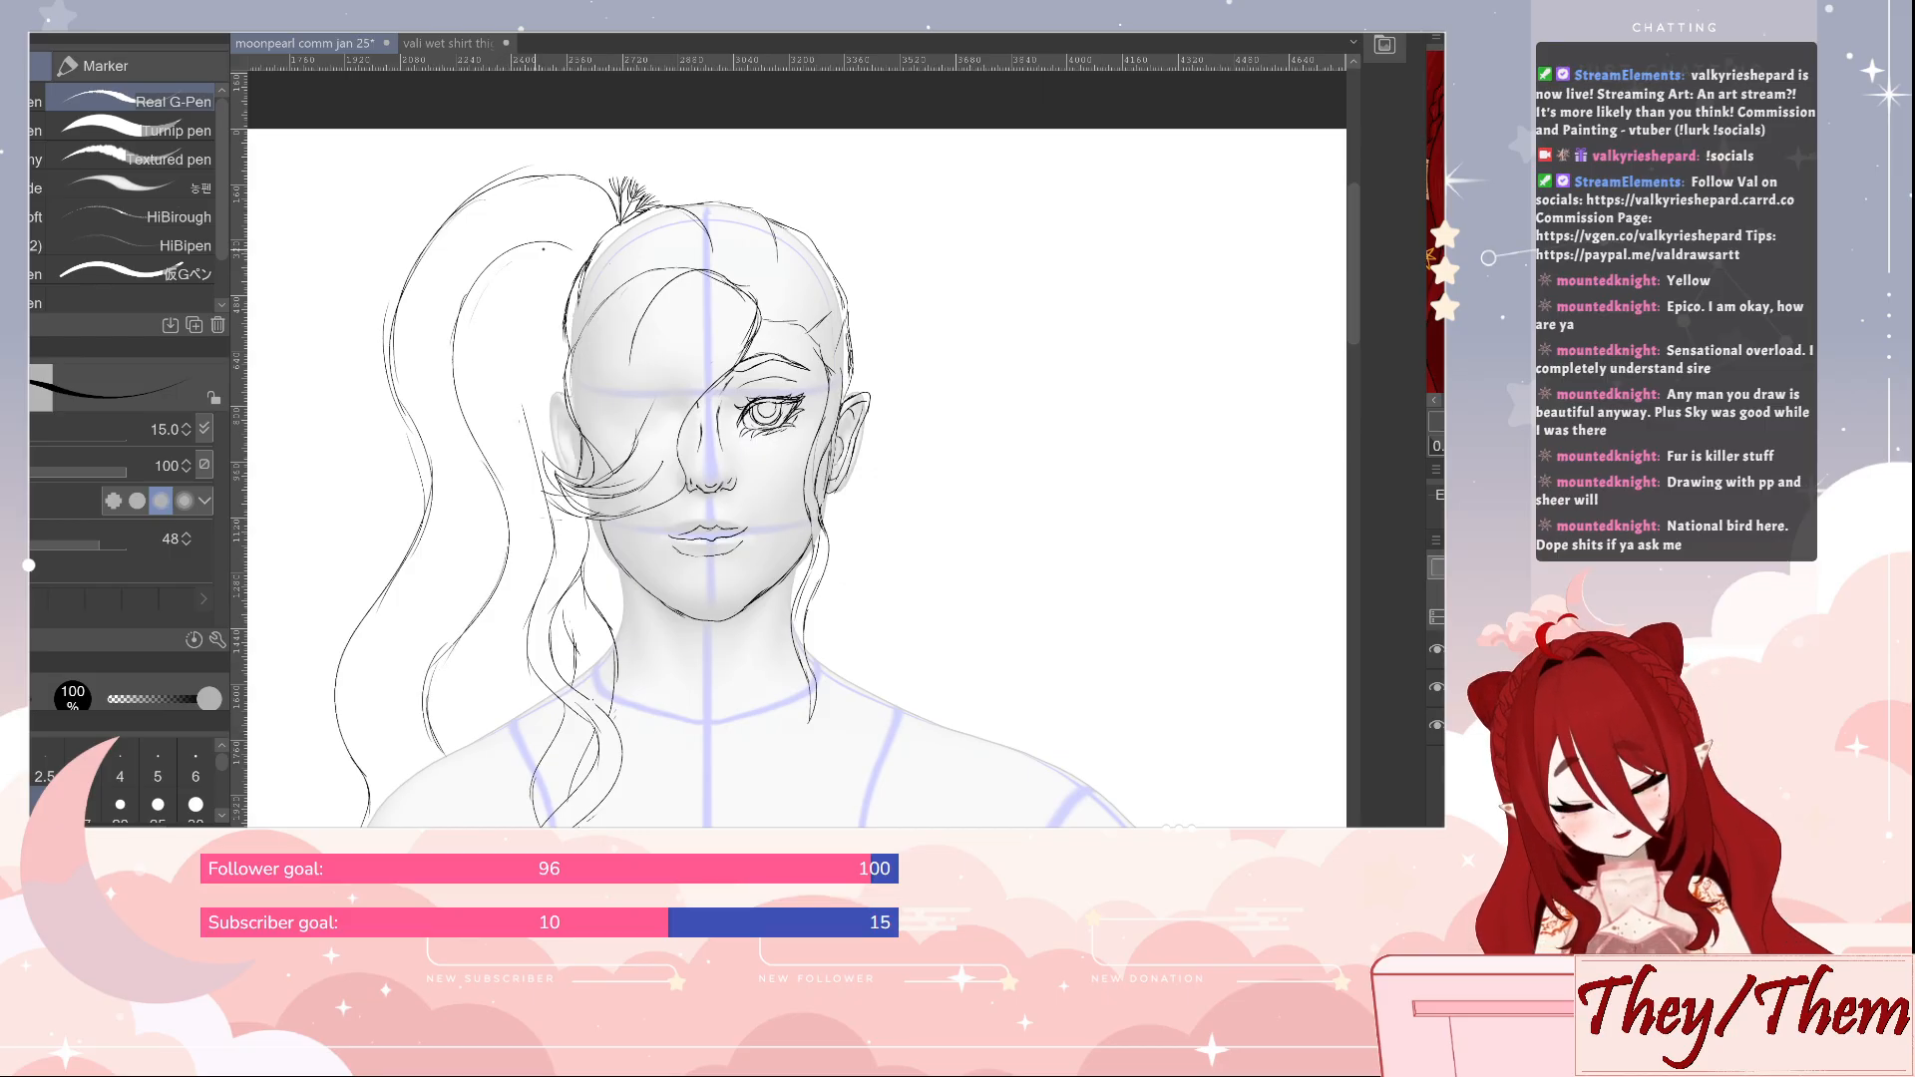
mouse_move(554, 277)
left_mouse_down()
mouse_move(522, 419)
mouse_move(553, 529)
left_mouse_up()
mouse_move(550, 486)
left_mouse_down()
mouse_move(493, 626)
mouse_move(474, 728)
left_mouse_up()
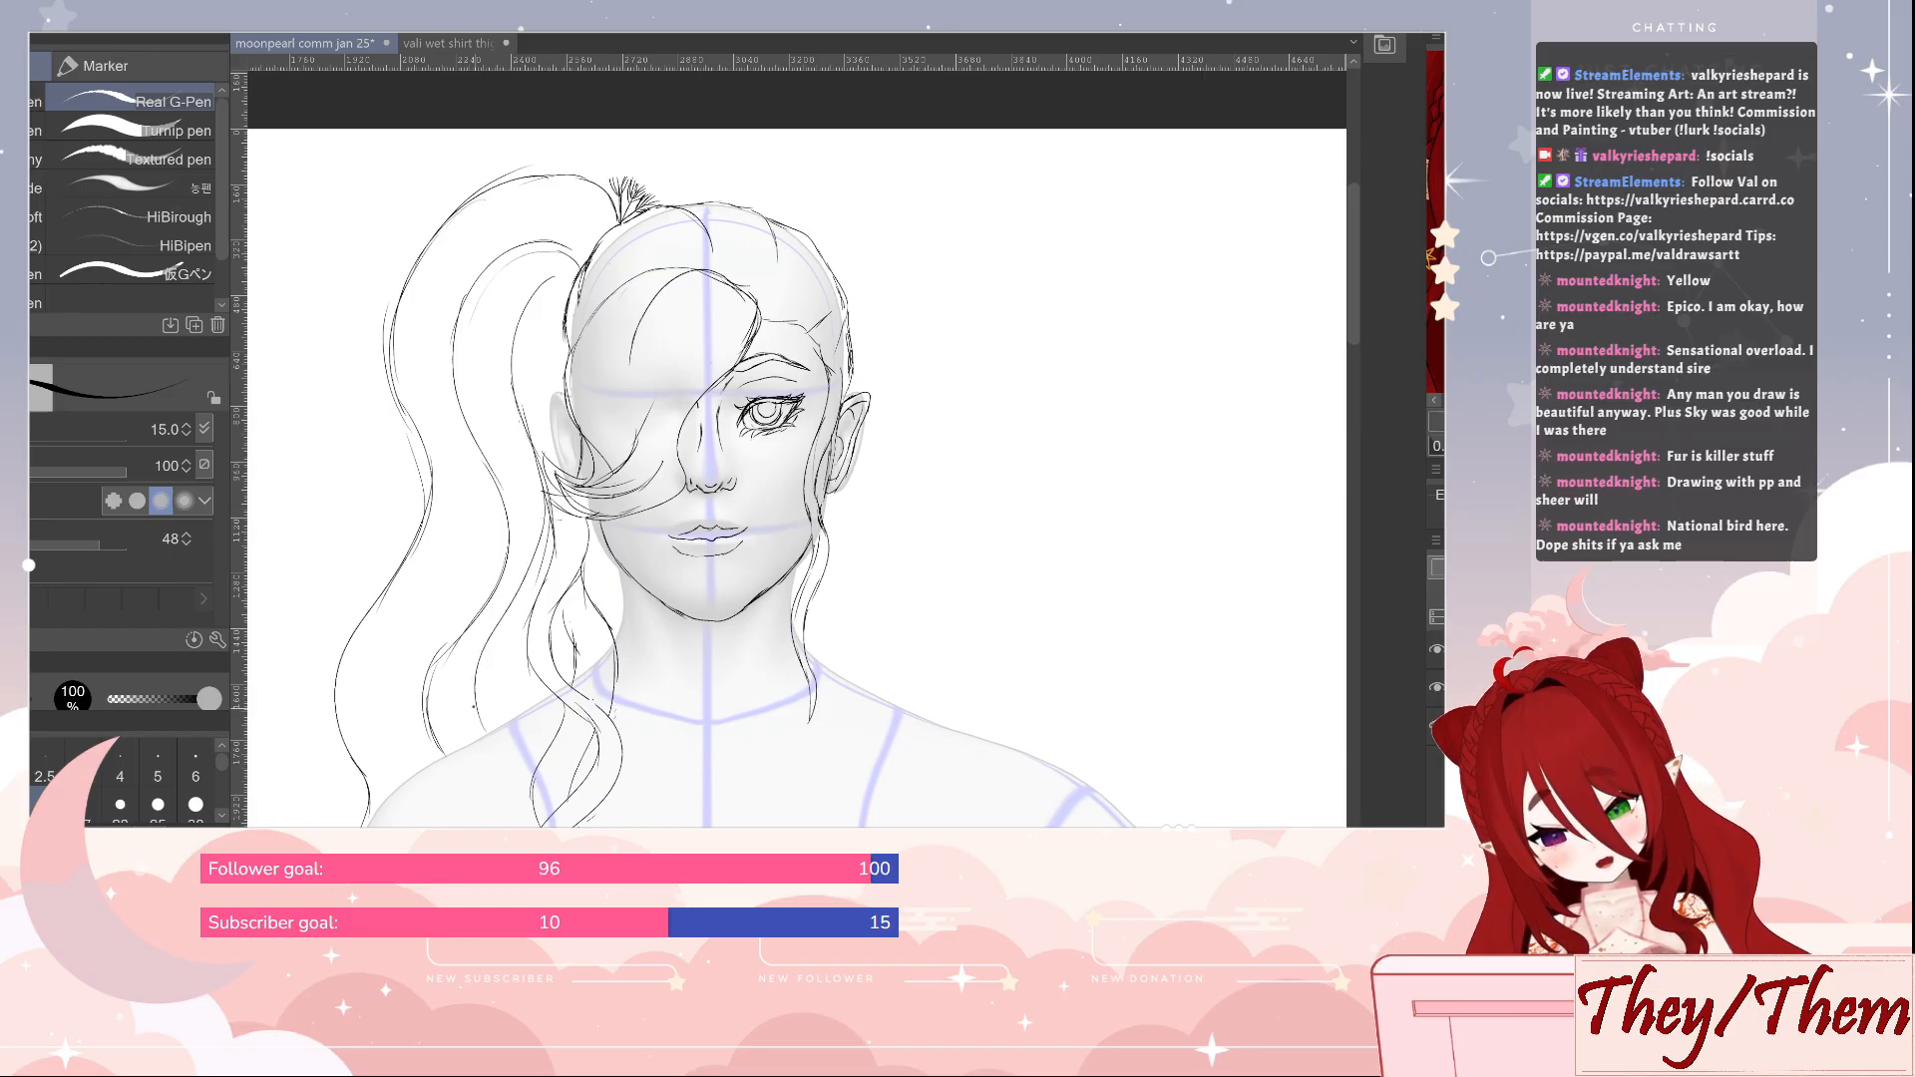
left_click_drag(524, 553, 513, 590)
mouse_move(520, 301)
left_mouse_down()
mouse_move(511, 390)
mouse_move(510, 334)
left_mouse_up()
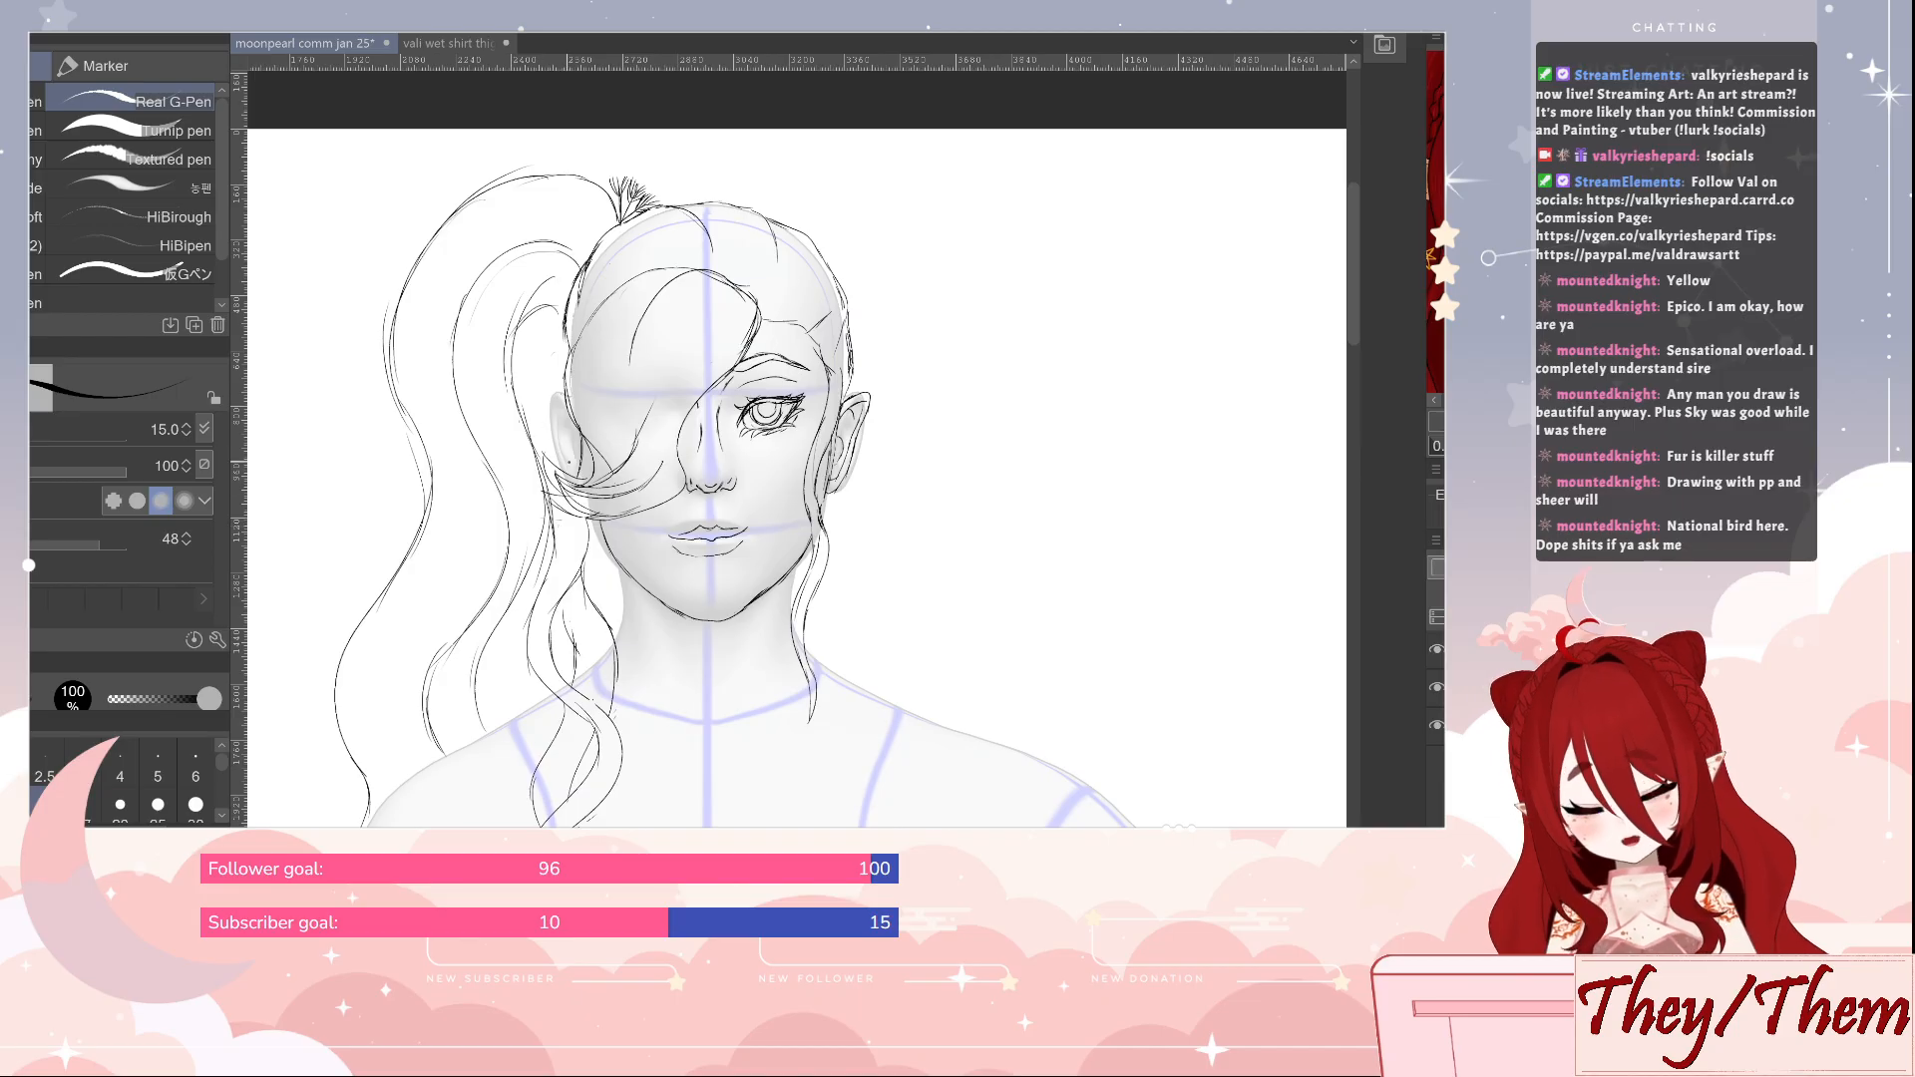
mouse_move(541, 457)
left_mouse_down()
mouse_move(535, 357)
mouse_move(559, 329)
left_mouse_up()
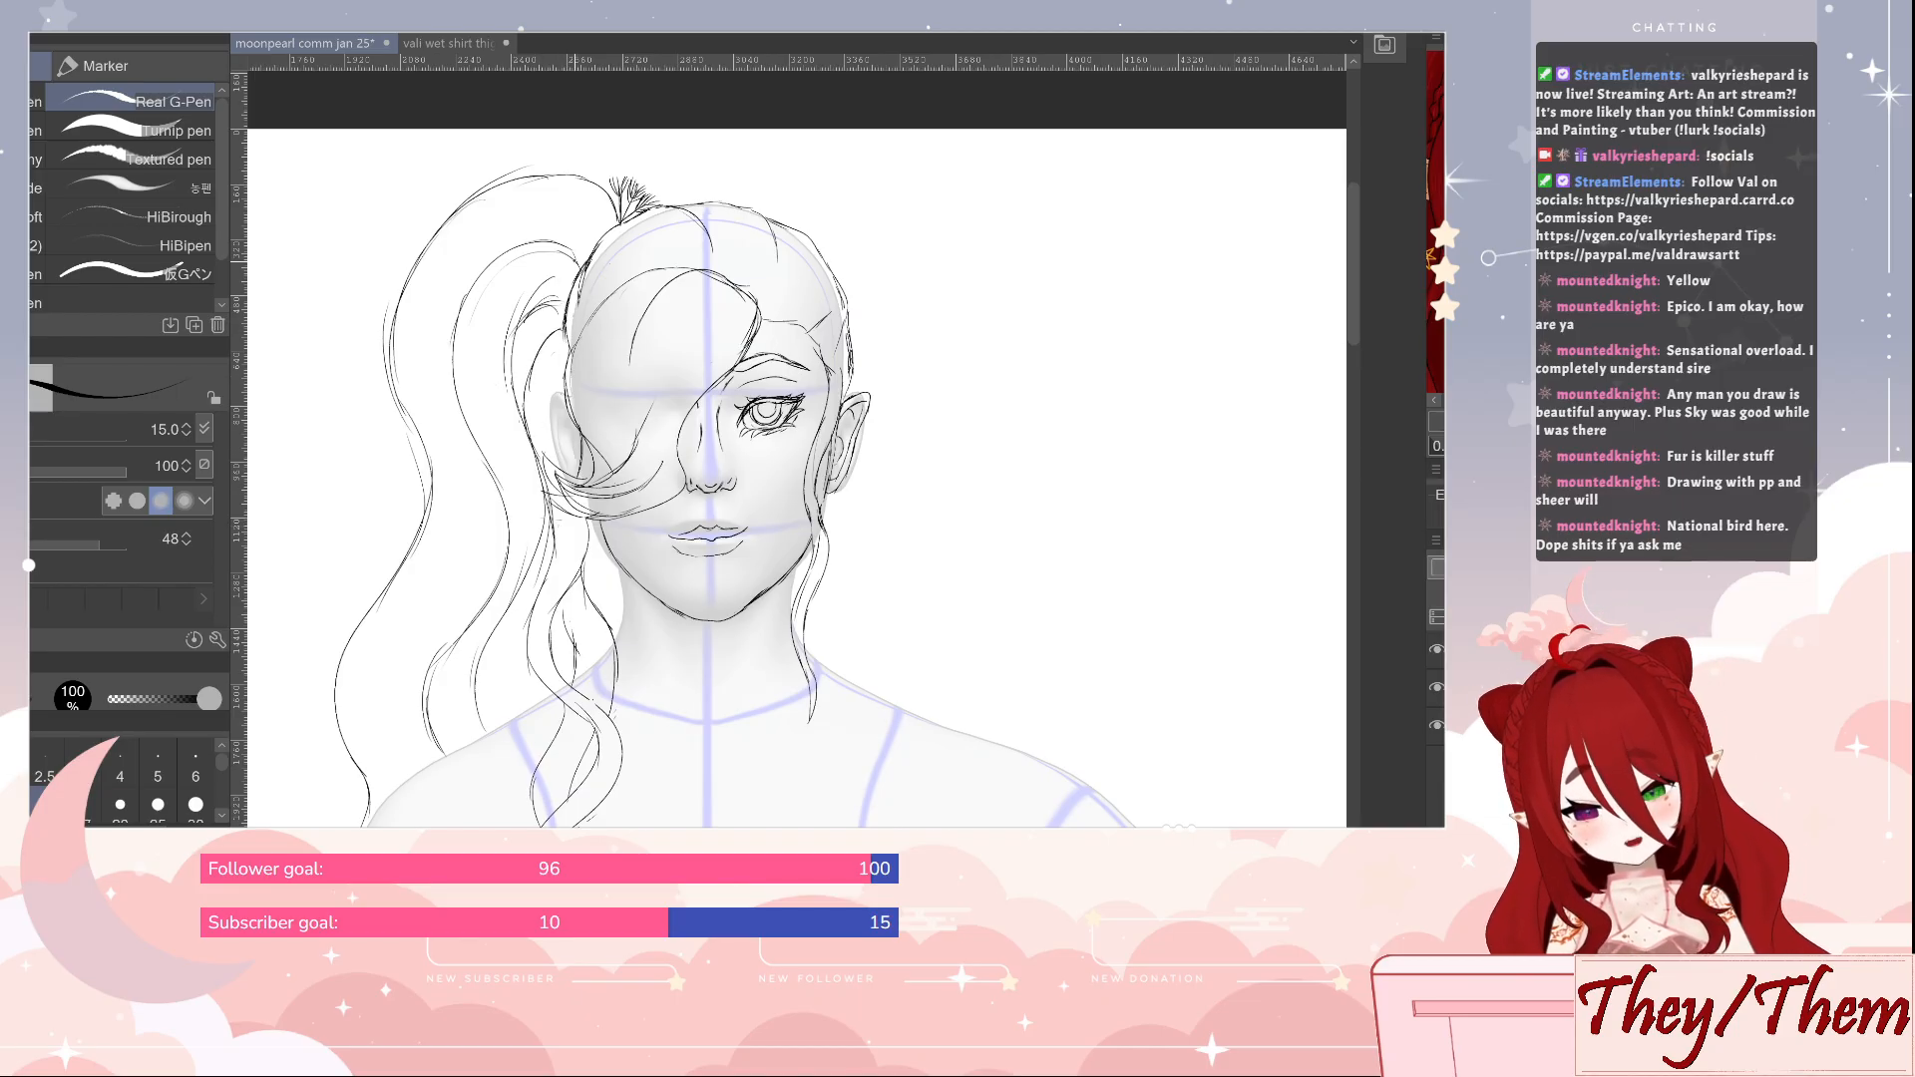
Rework the ponytail's outer contour into a wavier line down to the shoulder, clearing the old line with the eraser at size 60
key("e")
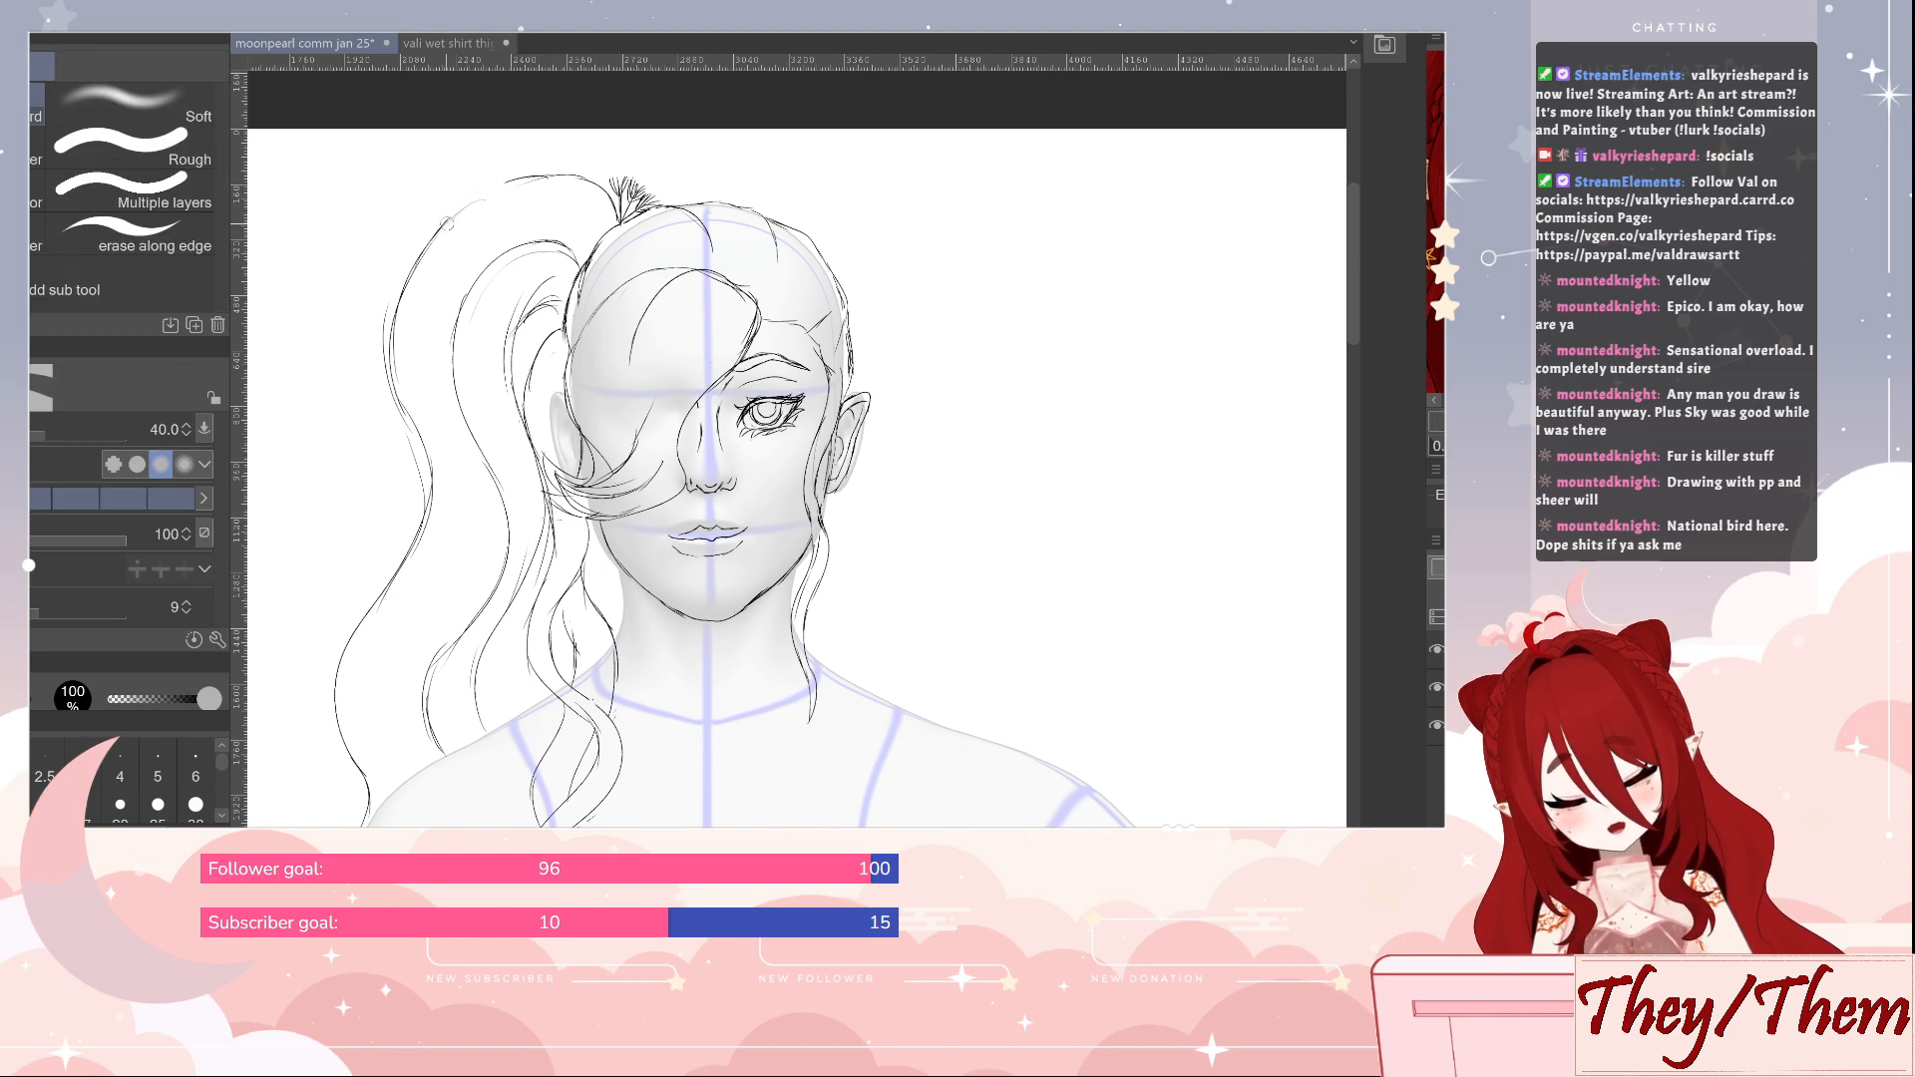
key("p")
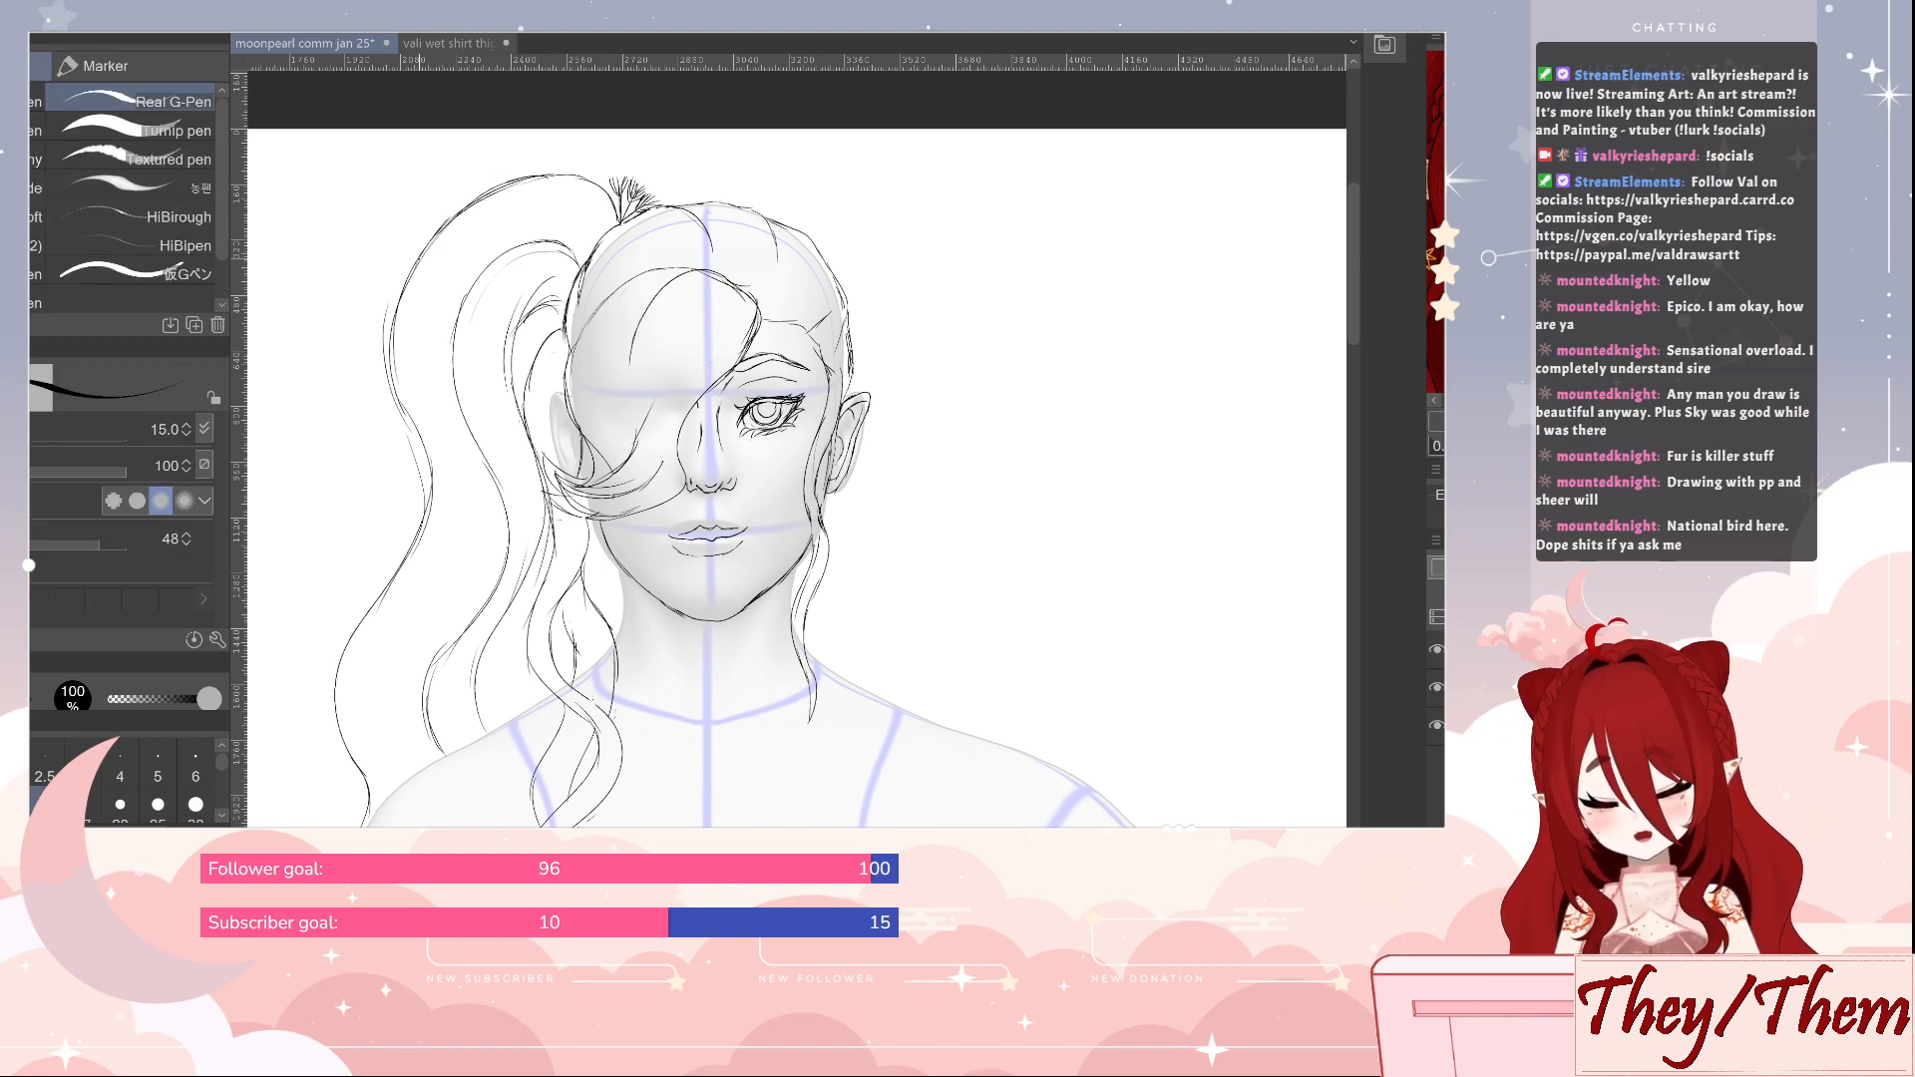
mouse_move(403, 282)
left_mouse_down()
mouse_move(387, 364)
mouse_move(421, 502)
left_mouse_up()
left_click_drag(396, 392, 410, 448)
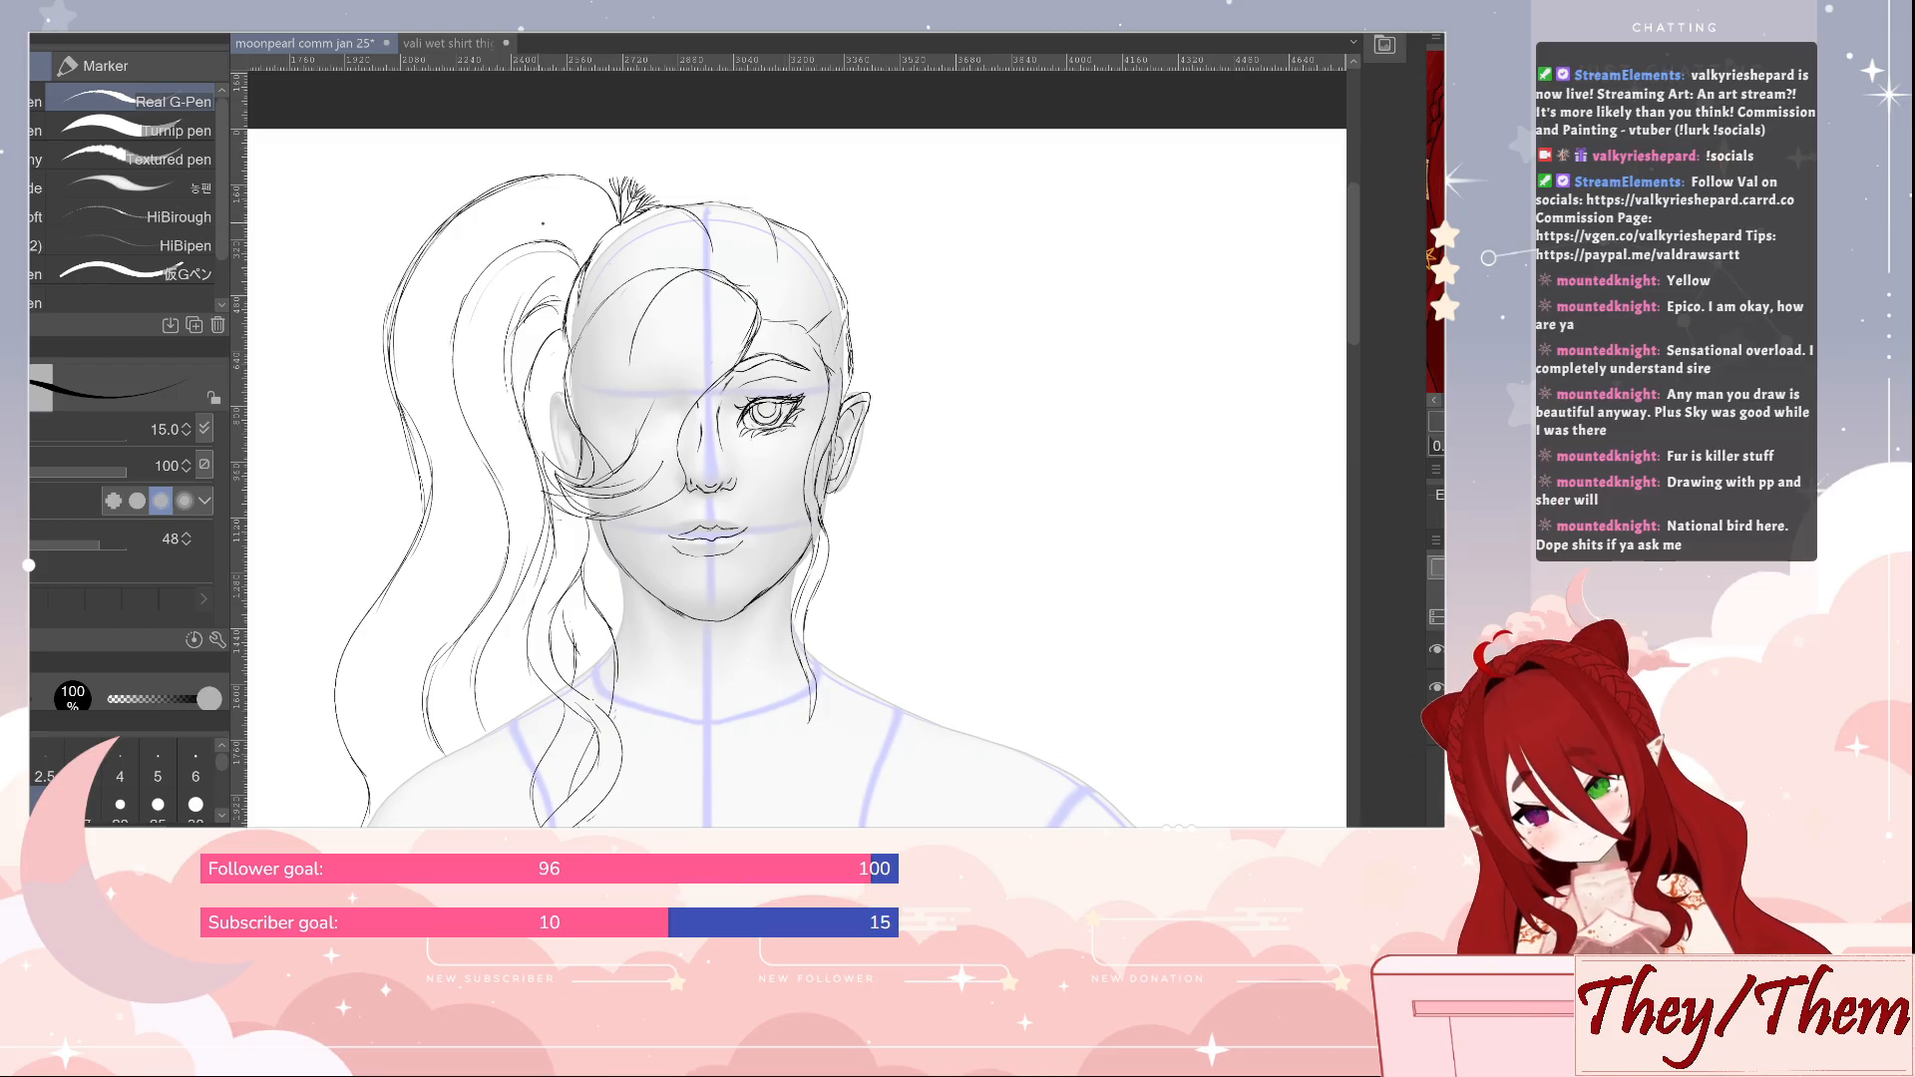
key("e")
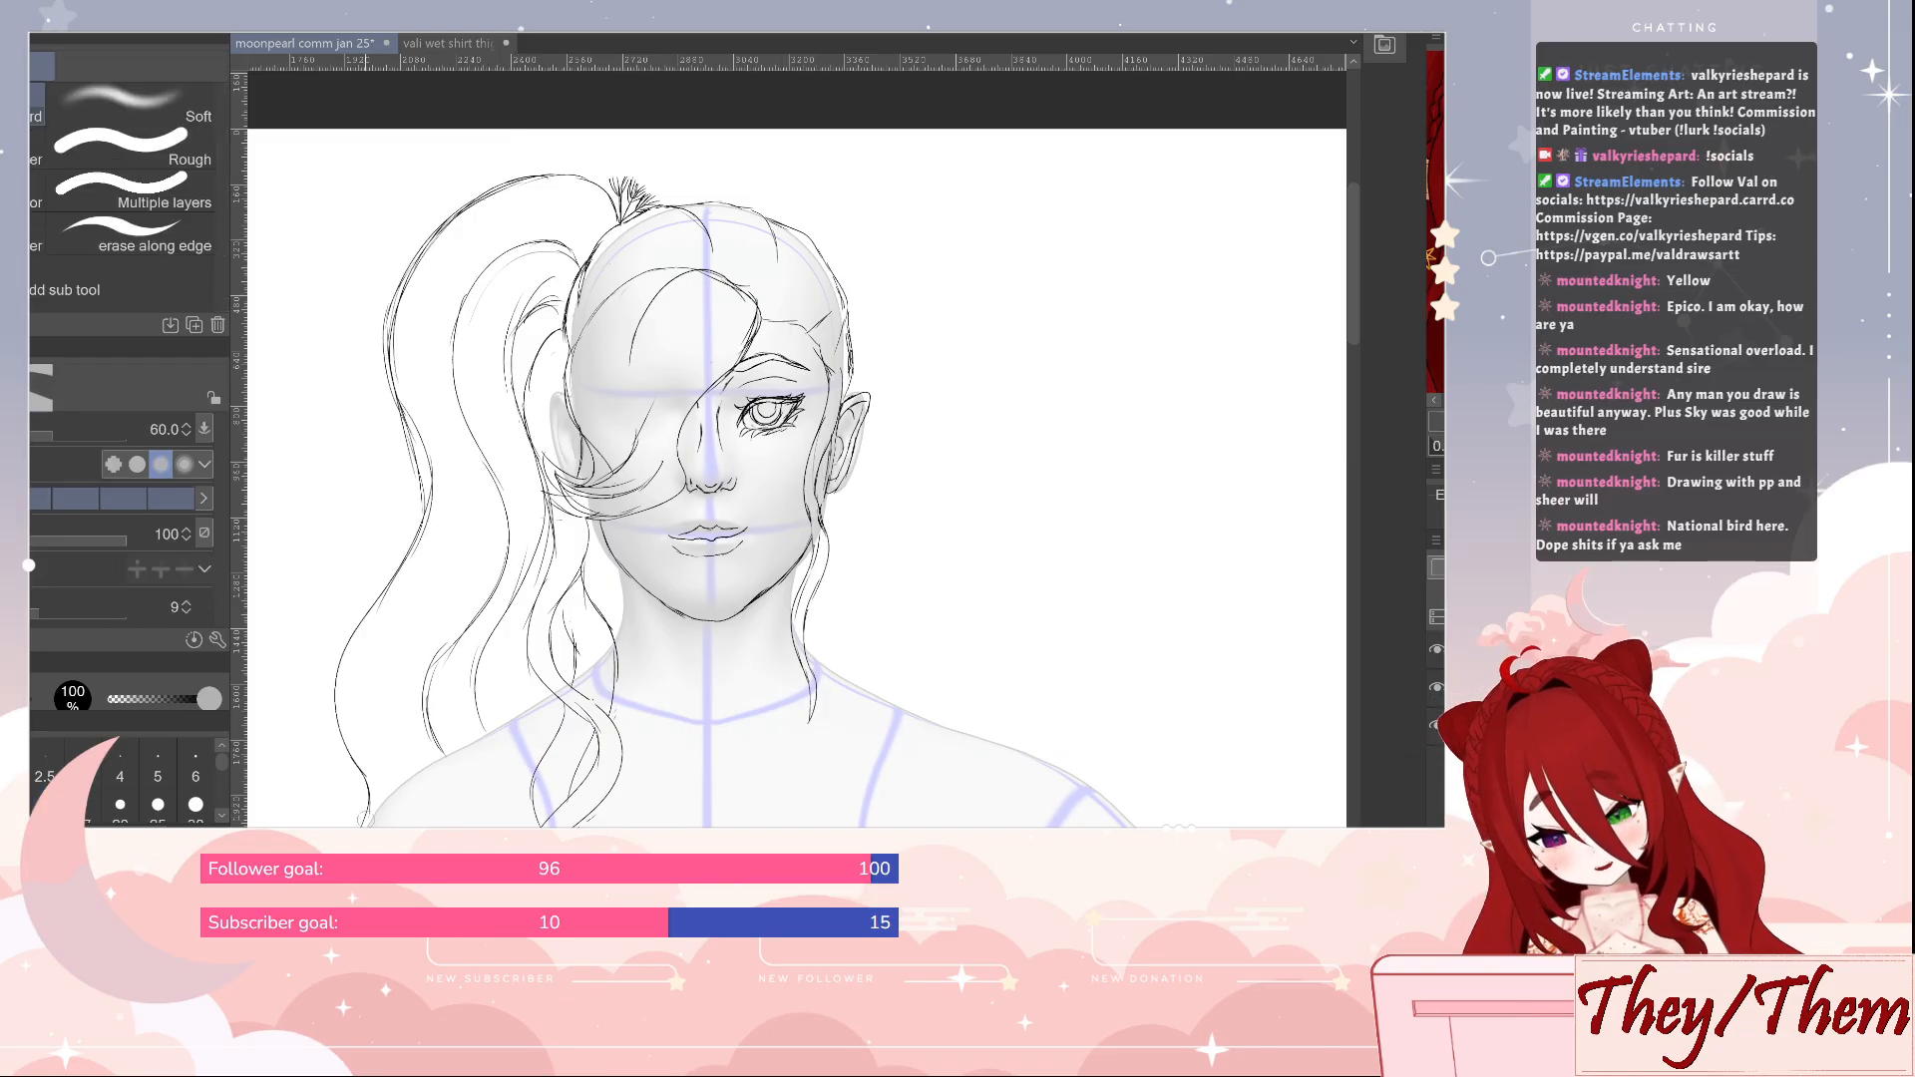
mouse_move(365, 822)
left_mouse_down()
mouse_move(338, 648)
mouse_move(408, 528)
mouse_move(419, 381)
mouse_move(414, 574)
mouse_move(402, 295)
mouse_move(485, 208)
mouse_move(391, 301)
mouse_move(436, 412)
mouse_move(383, 549)
mouse_move(348, 582)
mouse_move(416, 631)
mouse_move(329, 806)
left_mouse_up()
key("p")
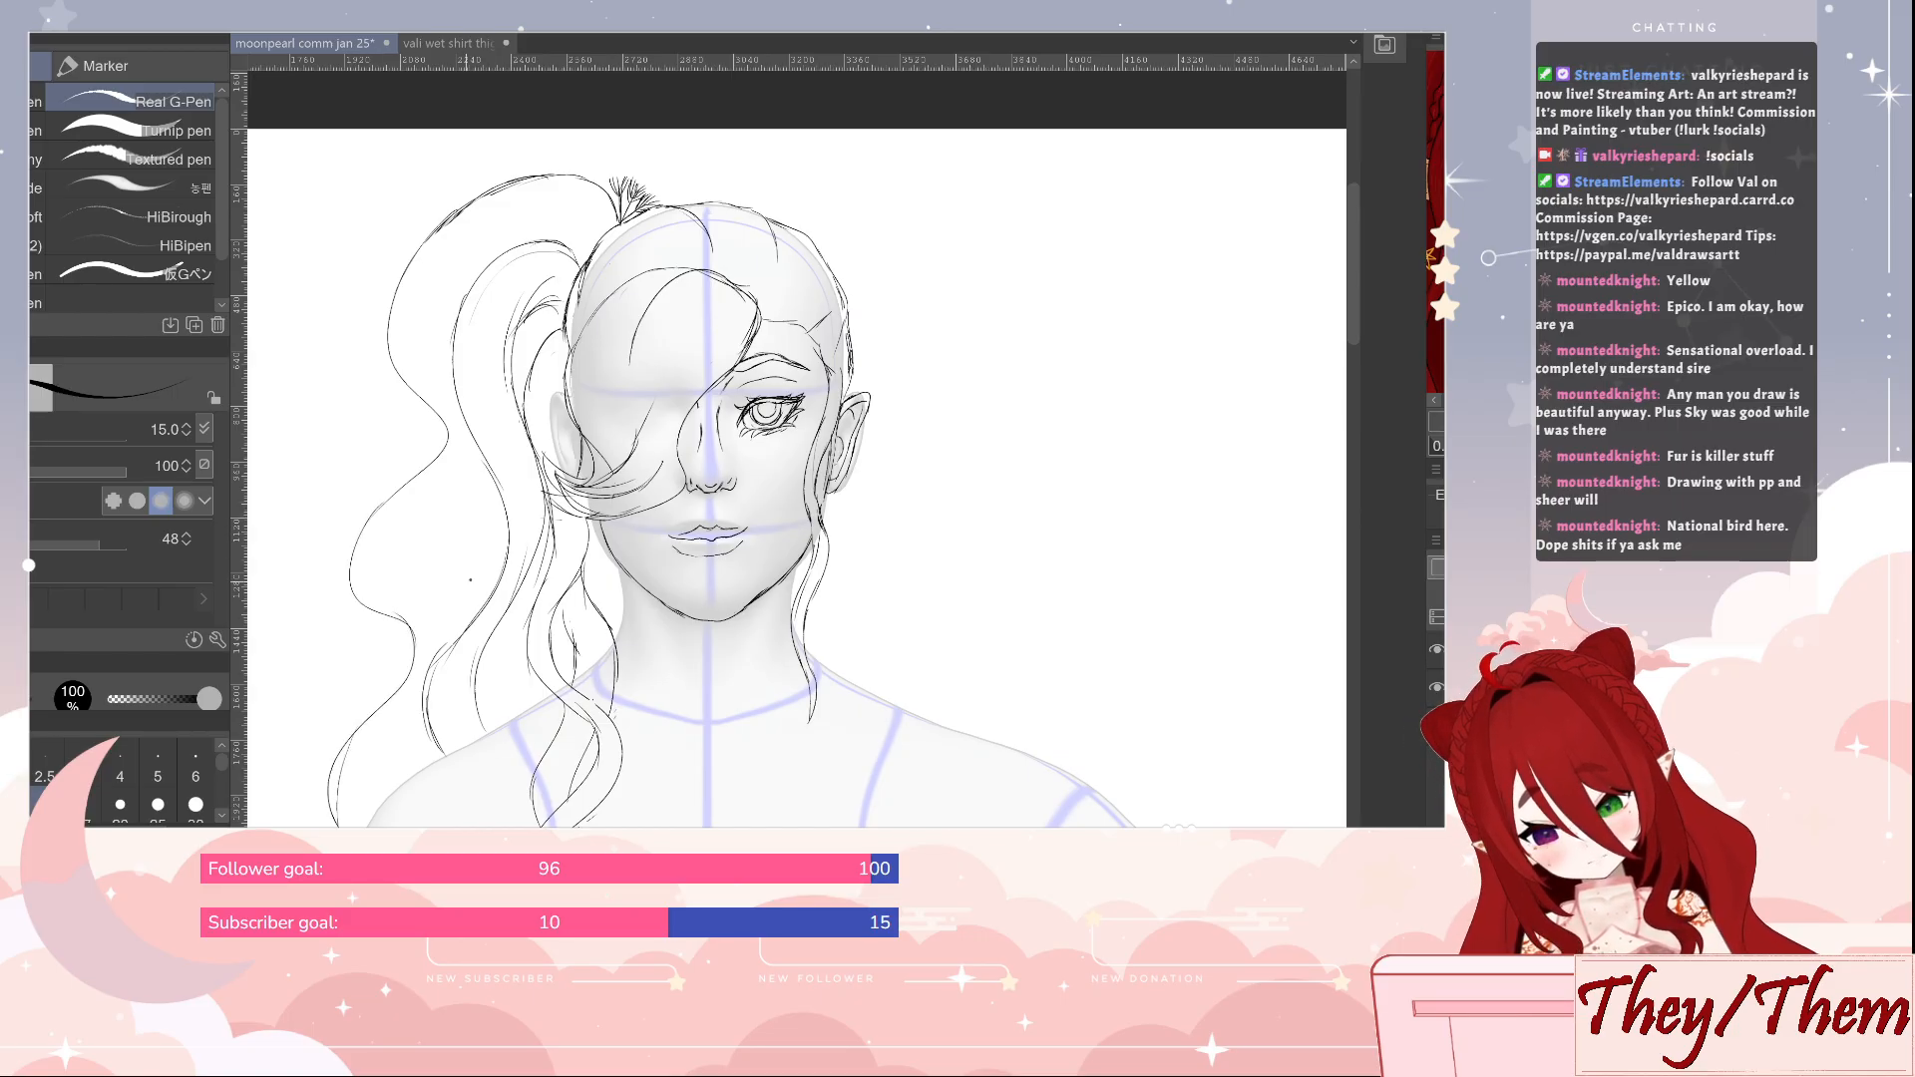
Erase the ponytail's inner contour and interior strands, and redraw the lock's outer edge from behind the fringe tips down beside the neck
key("e")
mouse_move(438, 748)
left_mouse_down()
mouse_move(434, 648)
mouse_move(518, 544)
mouse_move(461, 414)
mouse_move(484, 255)
mouse_move(519, 319)
mouse_move(504, 442)
mouse_move(516, 461)
mouse_move(523, 419)
mouse_move(551, 547)
mouse_move(540, 444)
mouse_move(559, 397)
left_mouse_up()
key("p")
left_click_drag(540, 447, 543, 600)
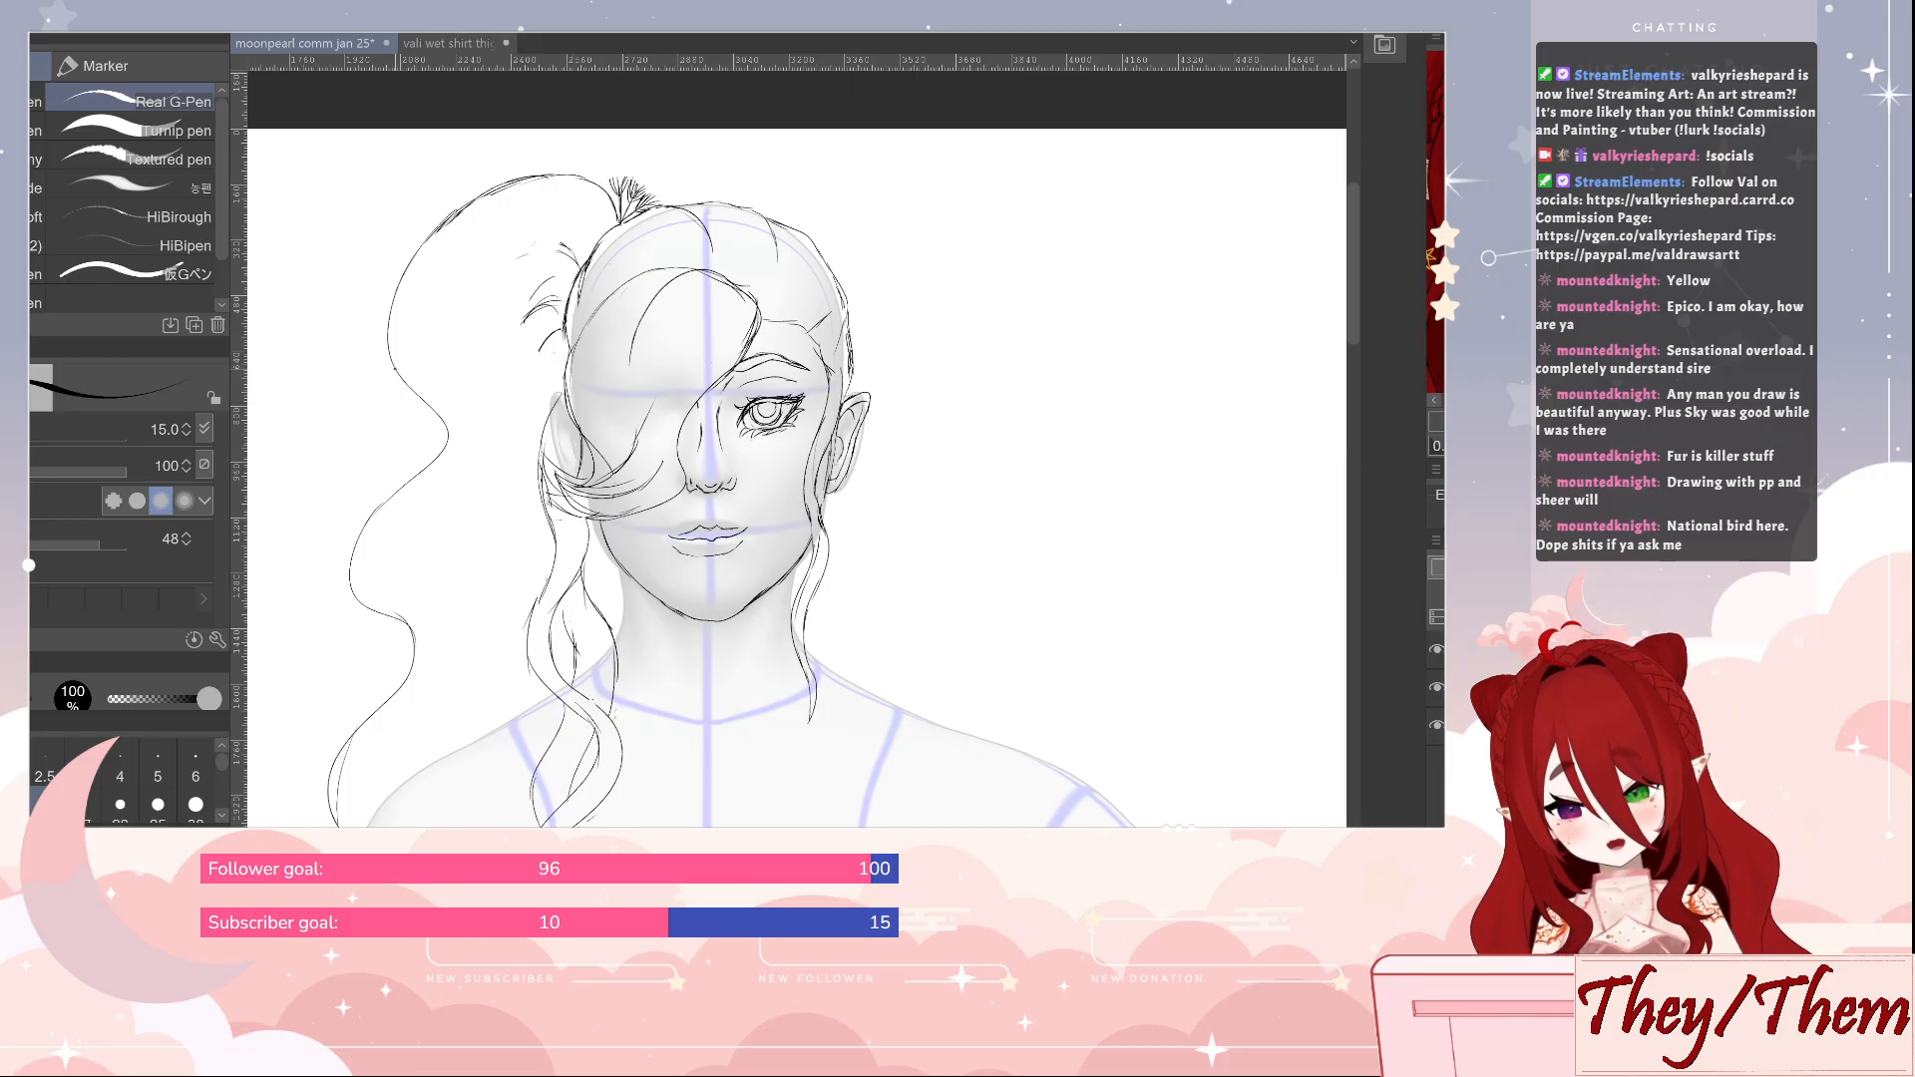
Try adding small curved loops outside the waves of the ponytail's outer contour, and undo the lower loop
left_click_drag(363, 446, 371, 501)
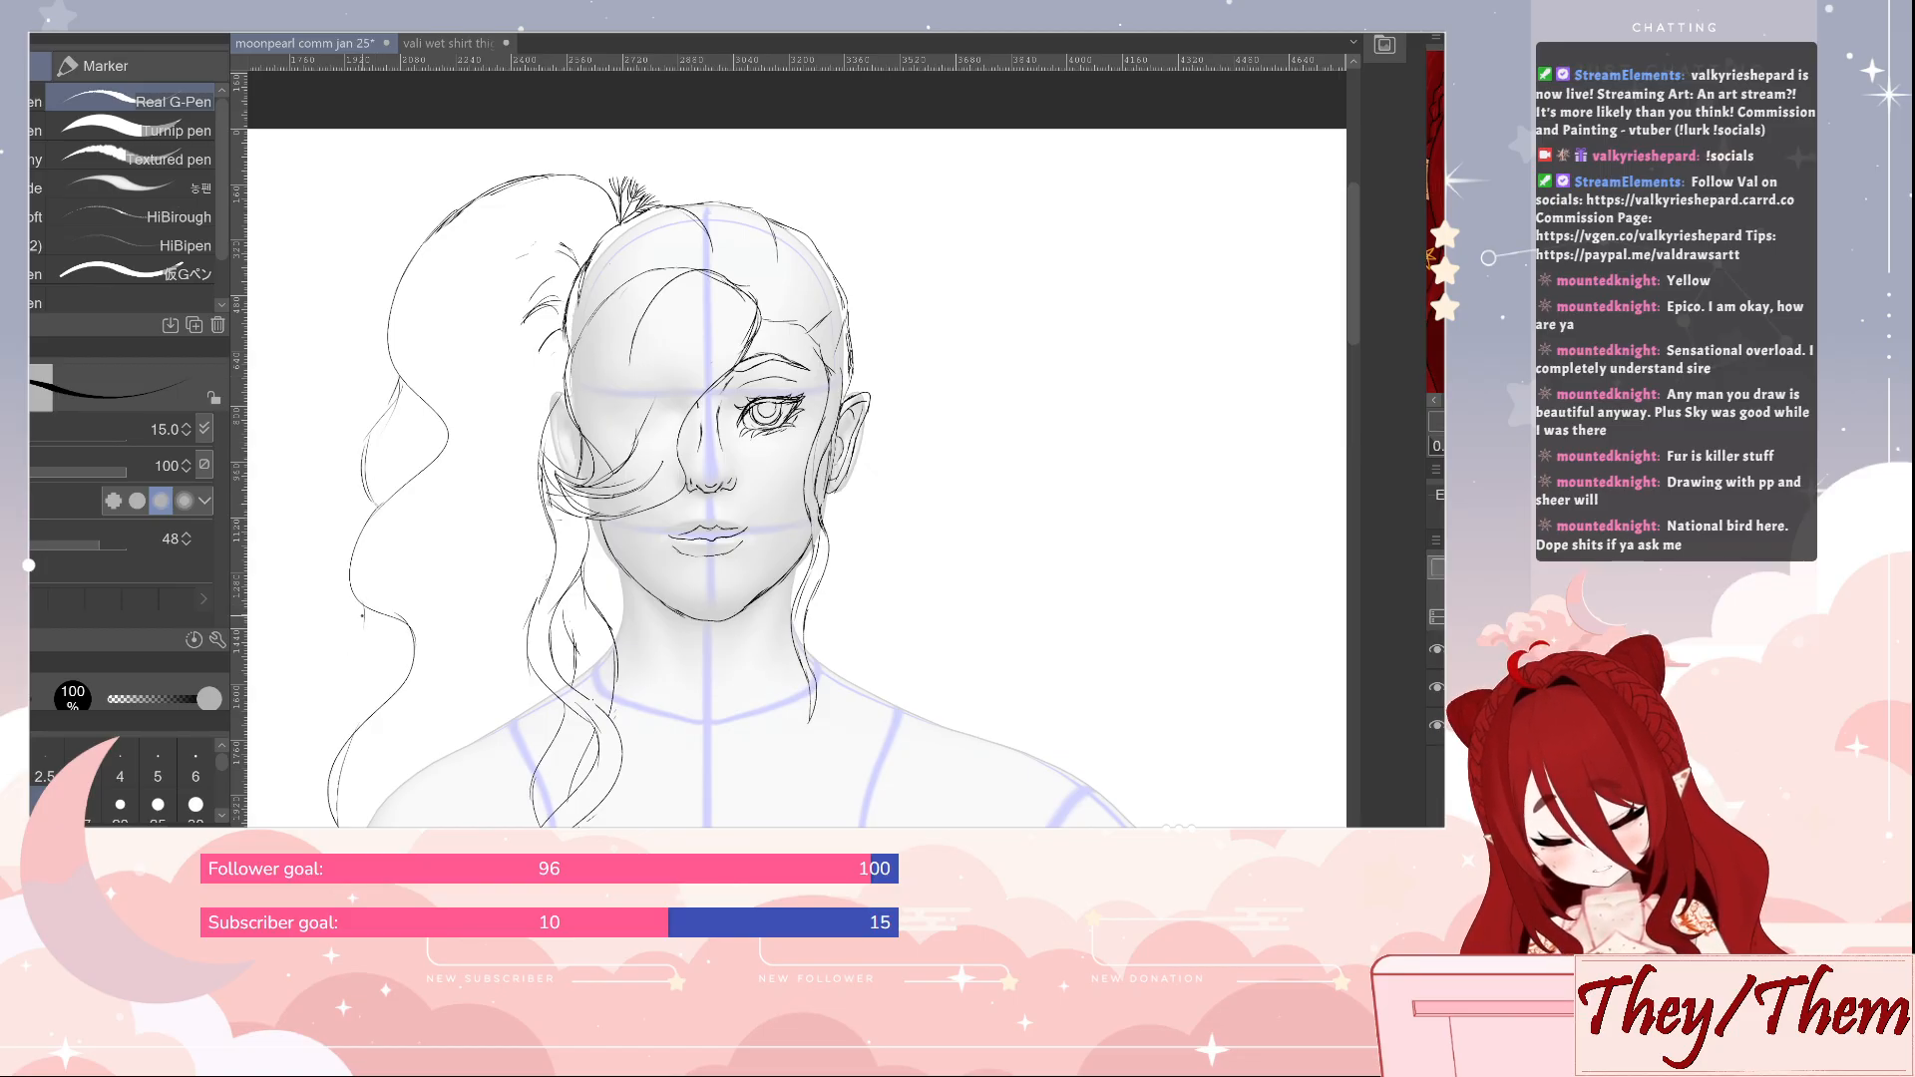
left_click_drag(362, 615, 329, 731)
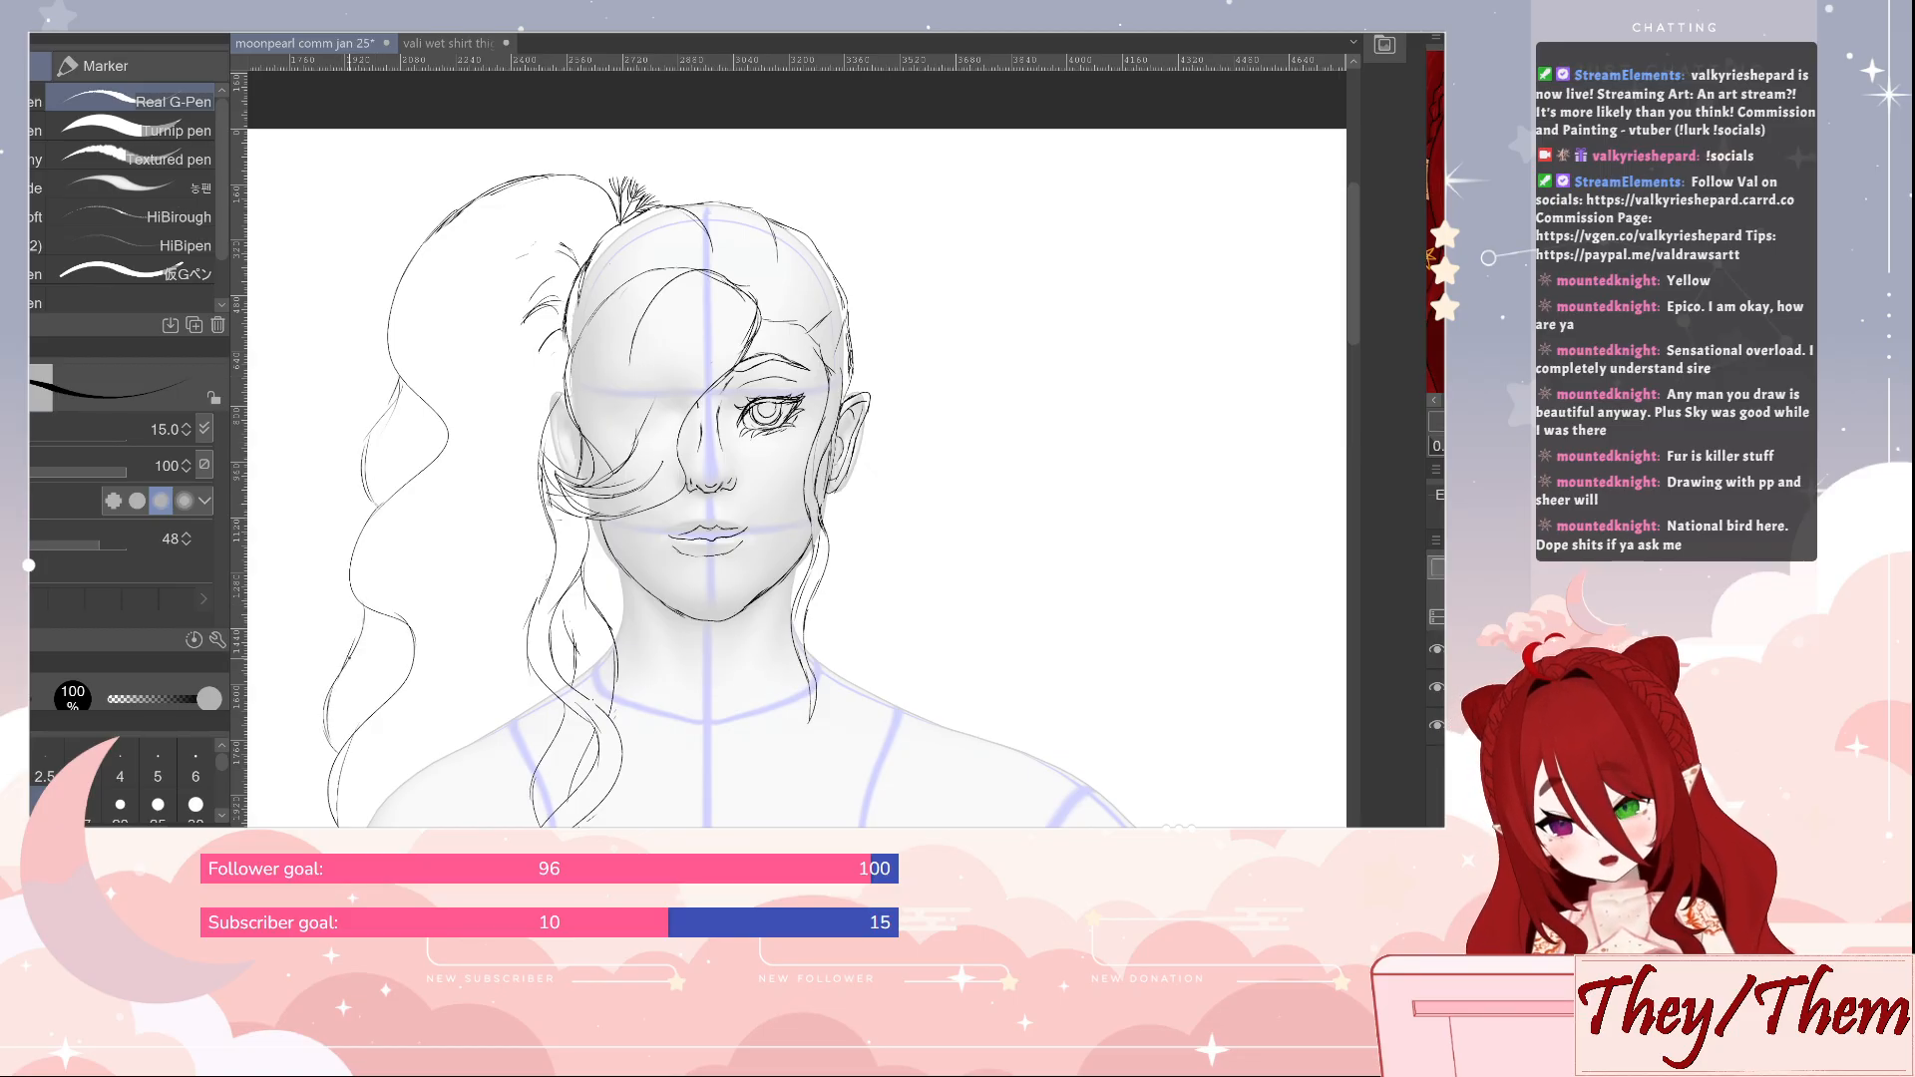
left_click_drag(366, 615, 349, 659)
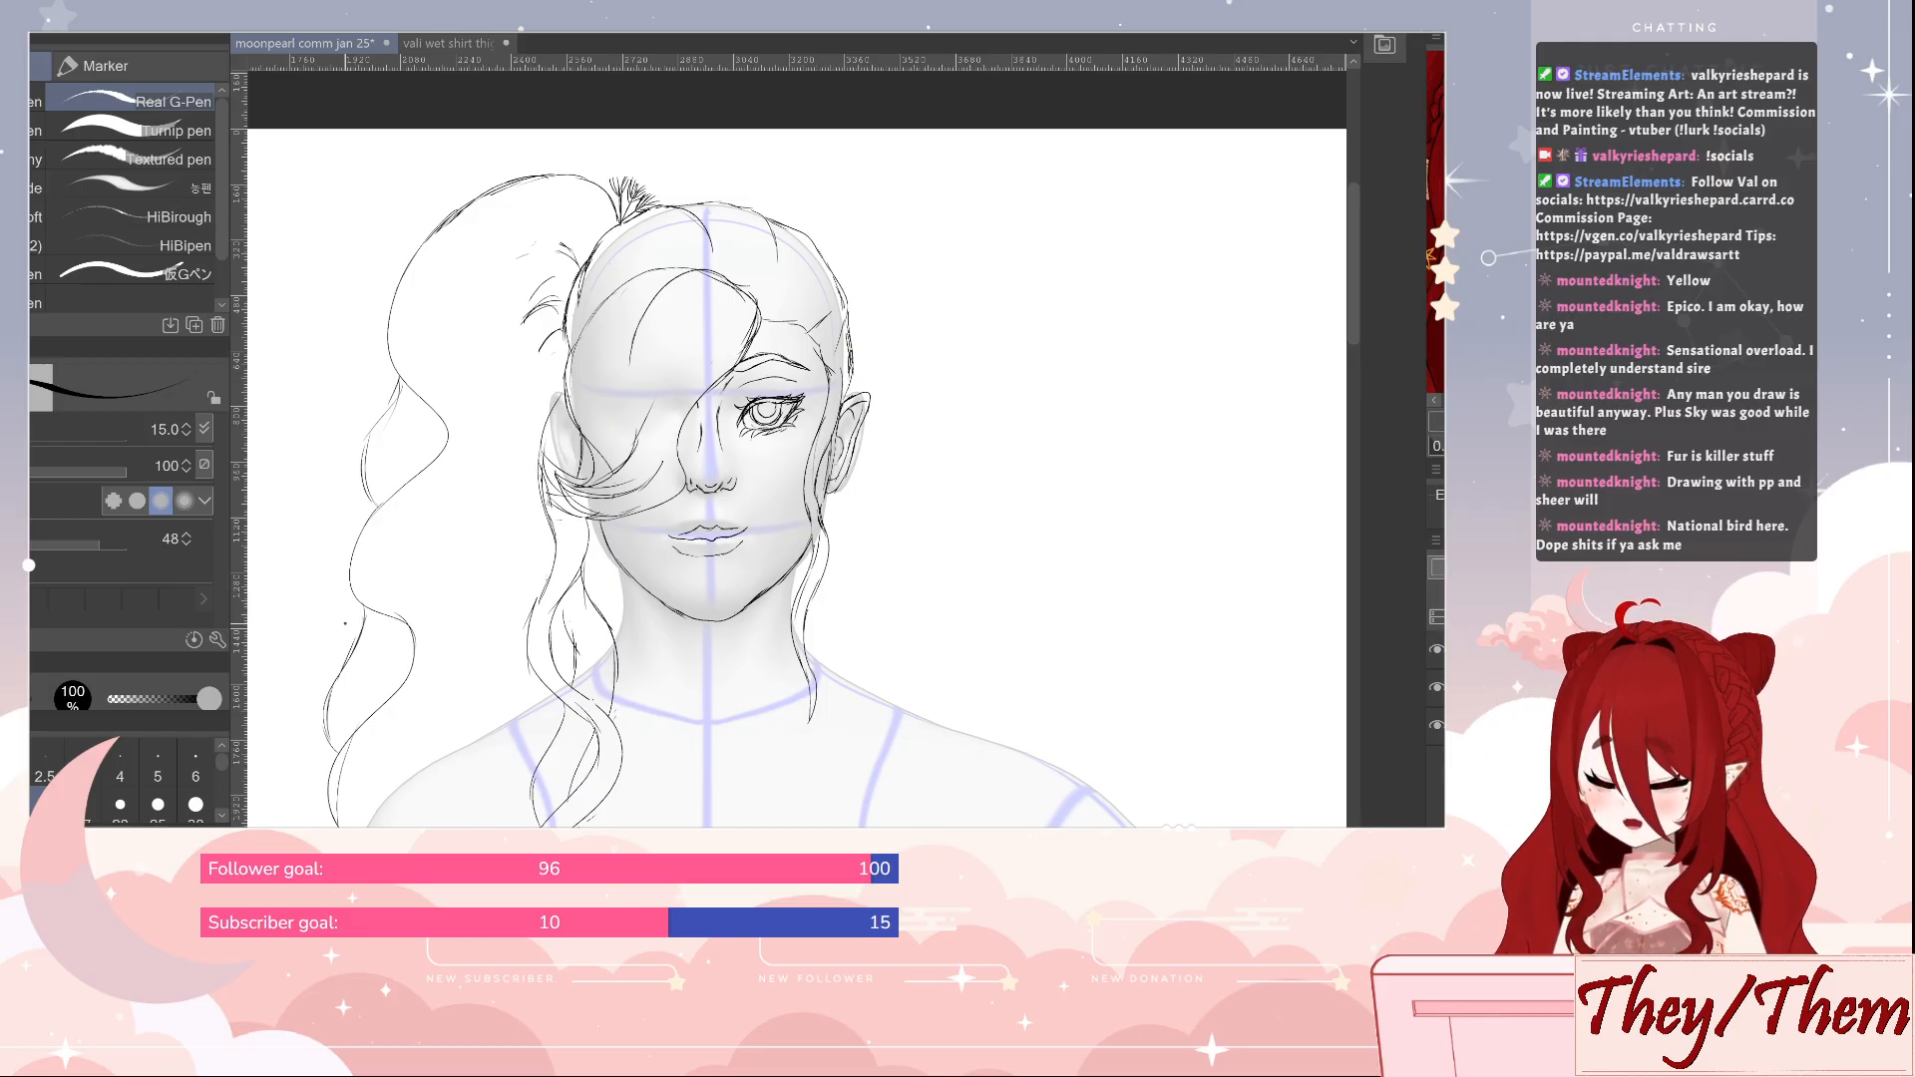
key("ctrl+z")
key("ctrl+z")
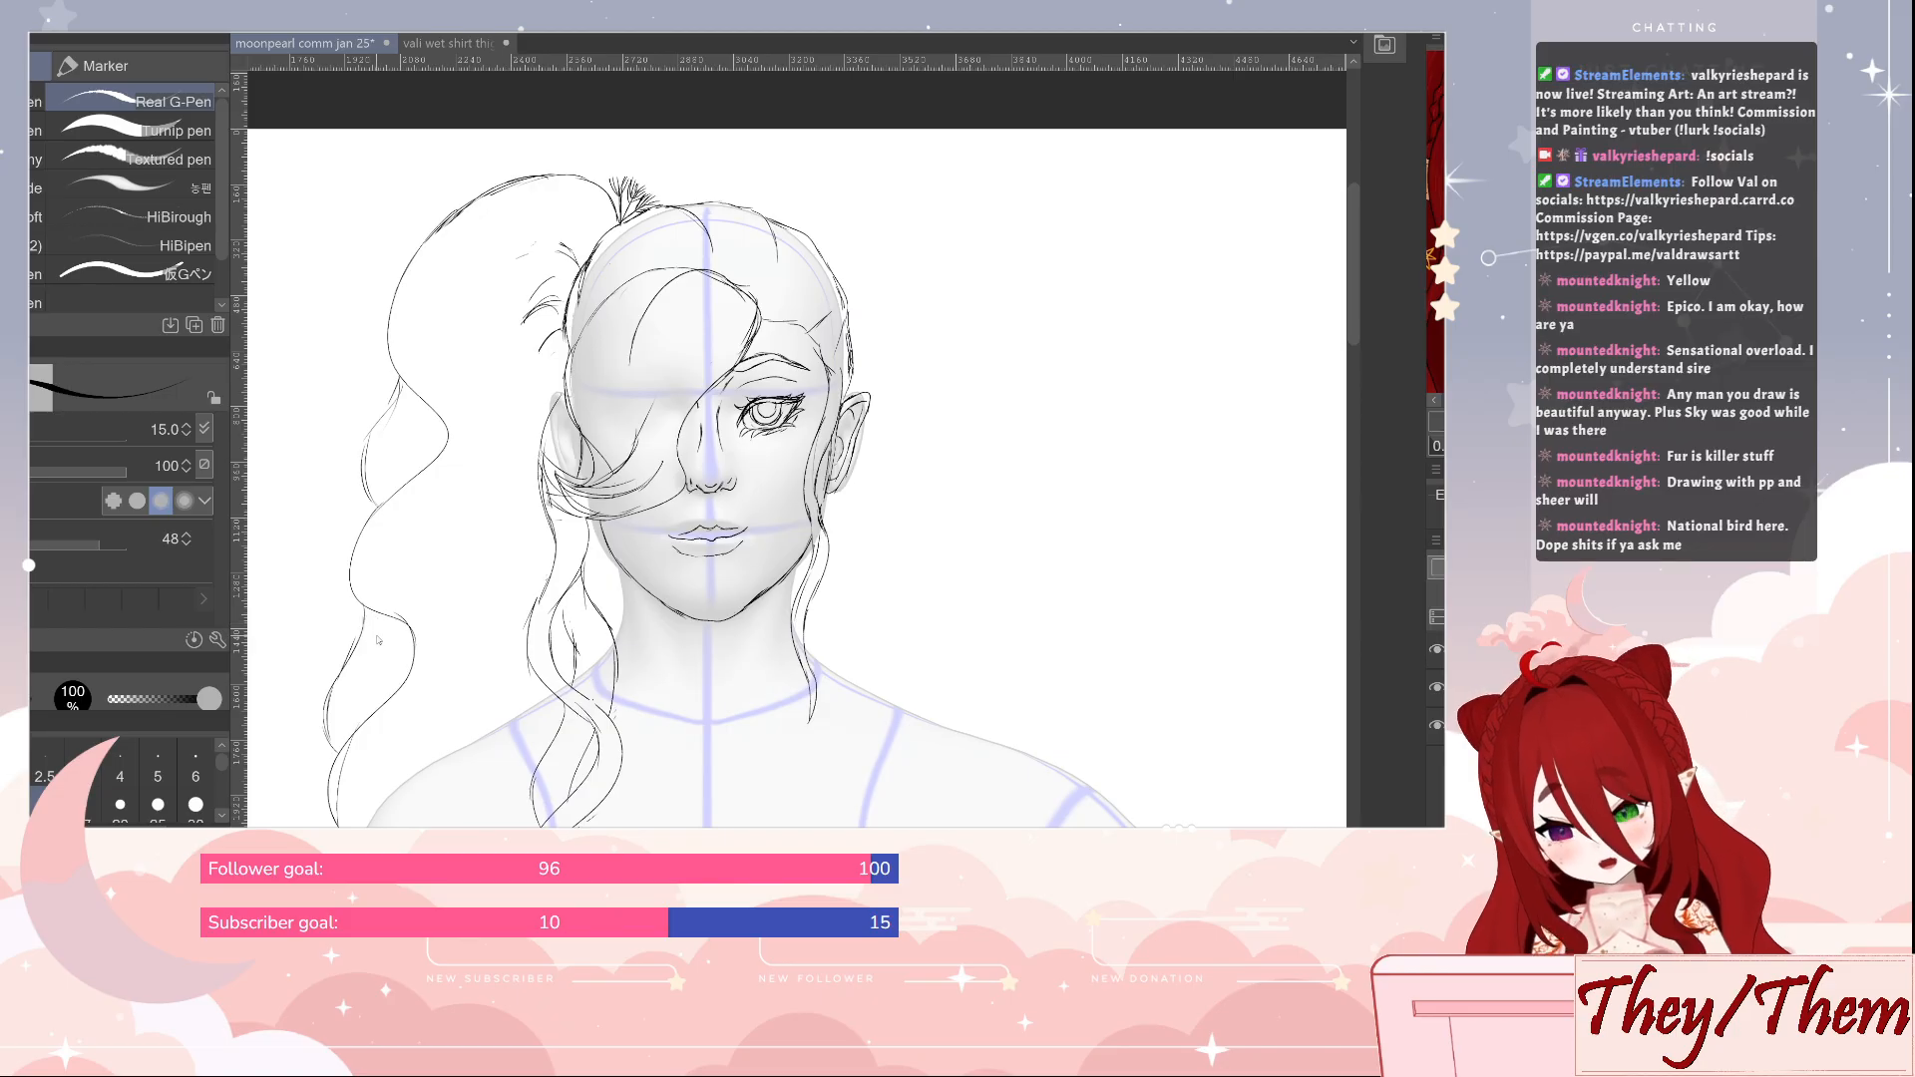
key("ctrl+z")
key("ctrl+z")
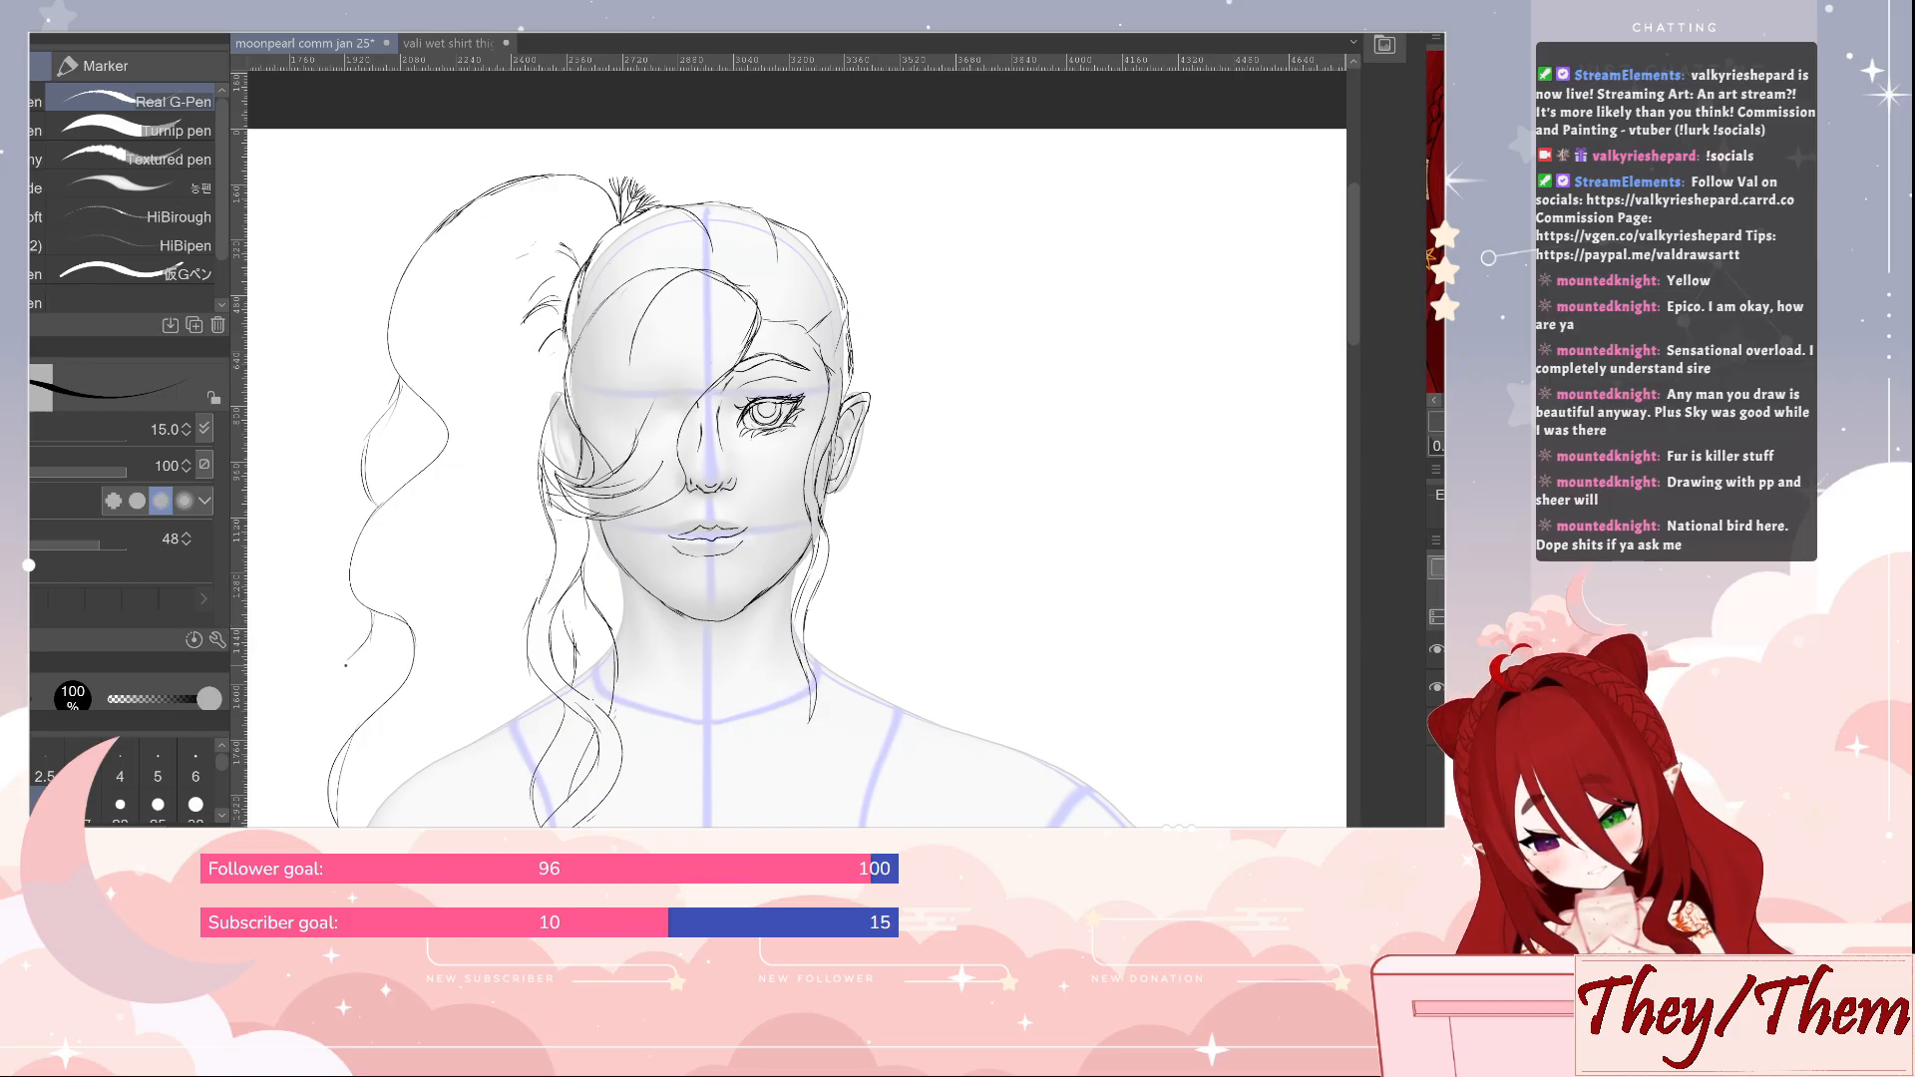
Redraw a narrower lower loop along the ponytail's outer contour and add short strokes inside both waves
left_click_drag(355, 666, 348, 712)
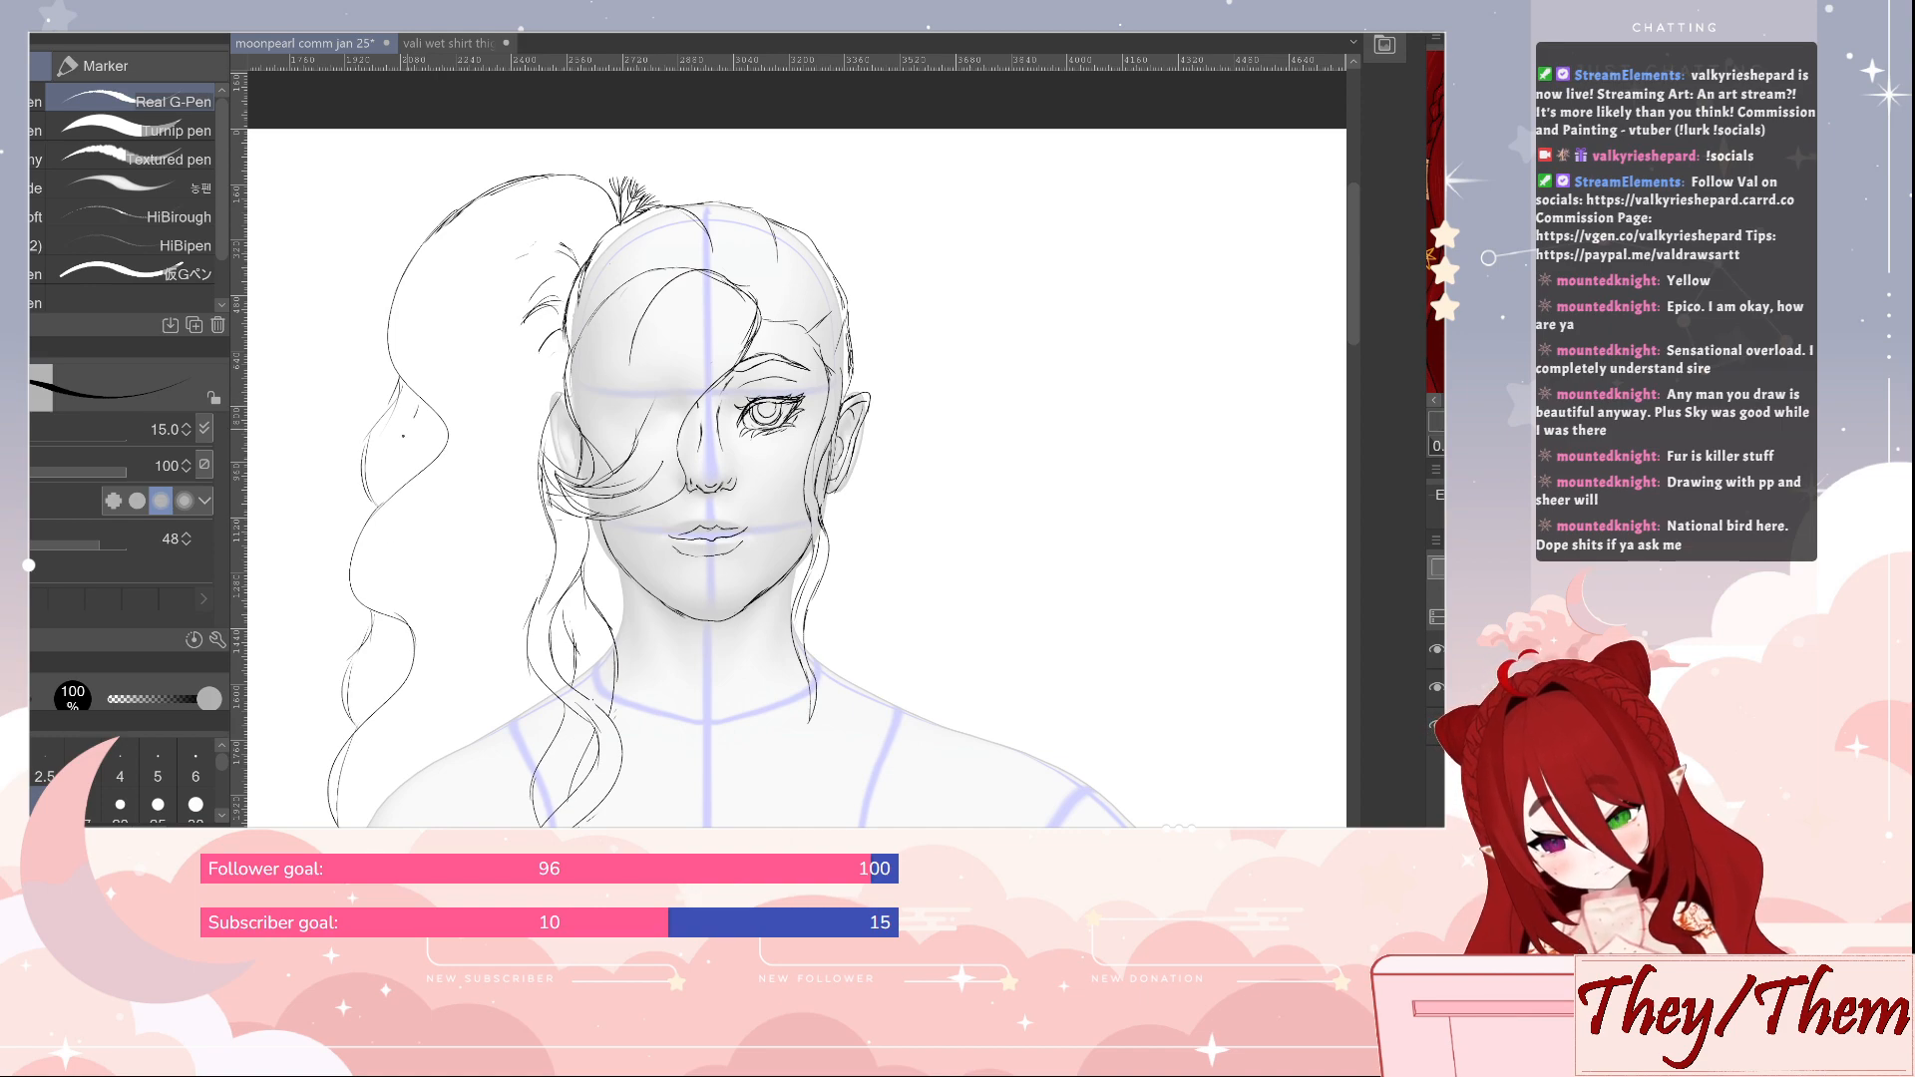
left_click_drag(403, 436, 399, 471)
left_click_drag(385, 618, 375, 705)
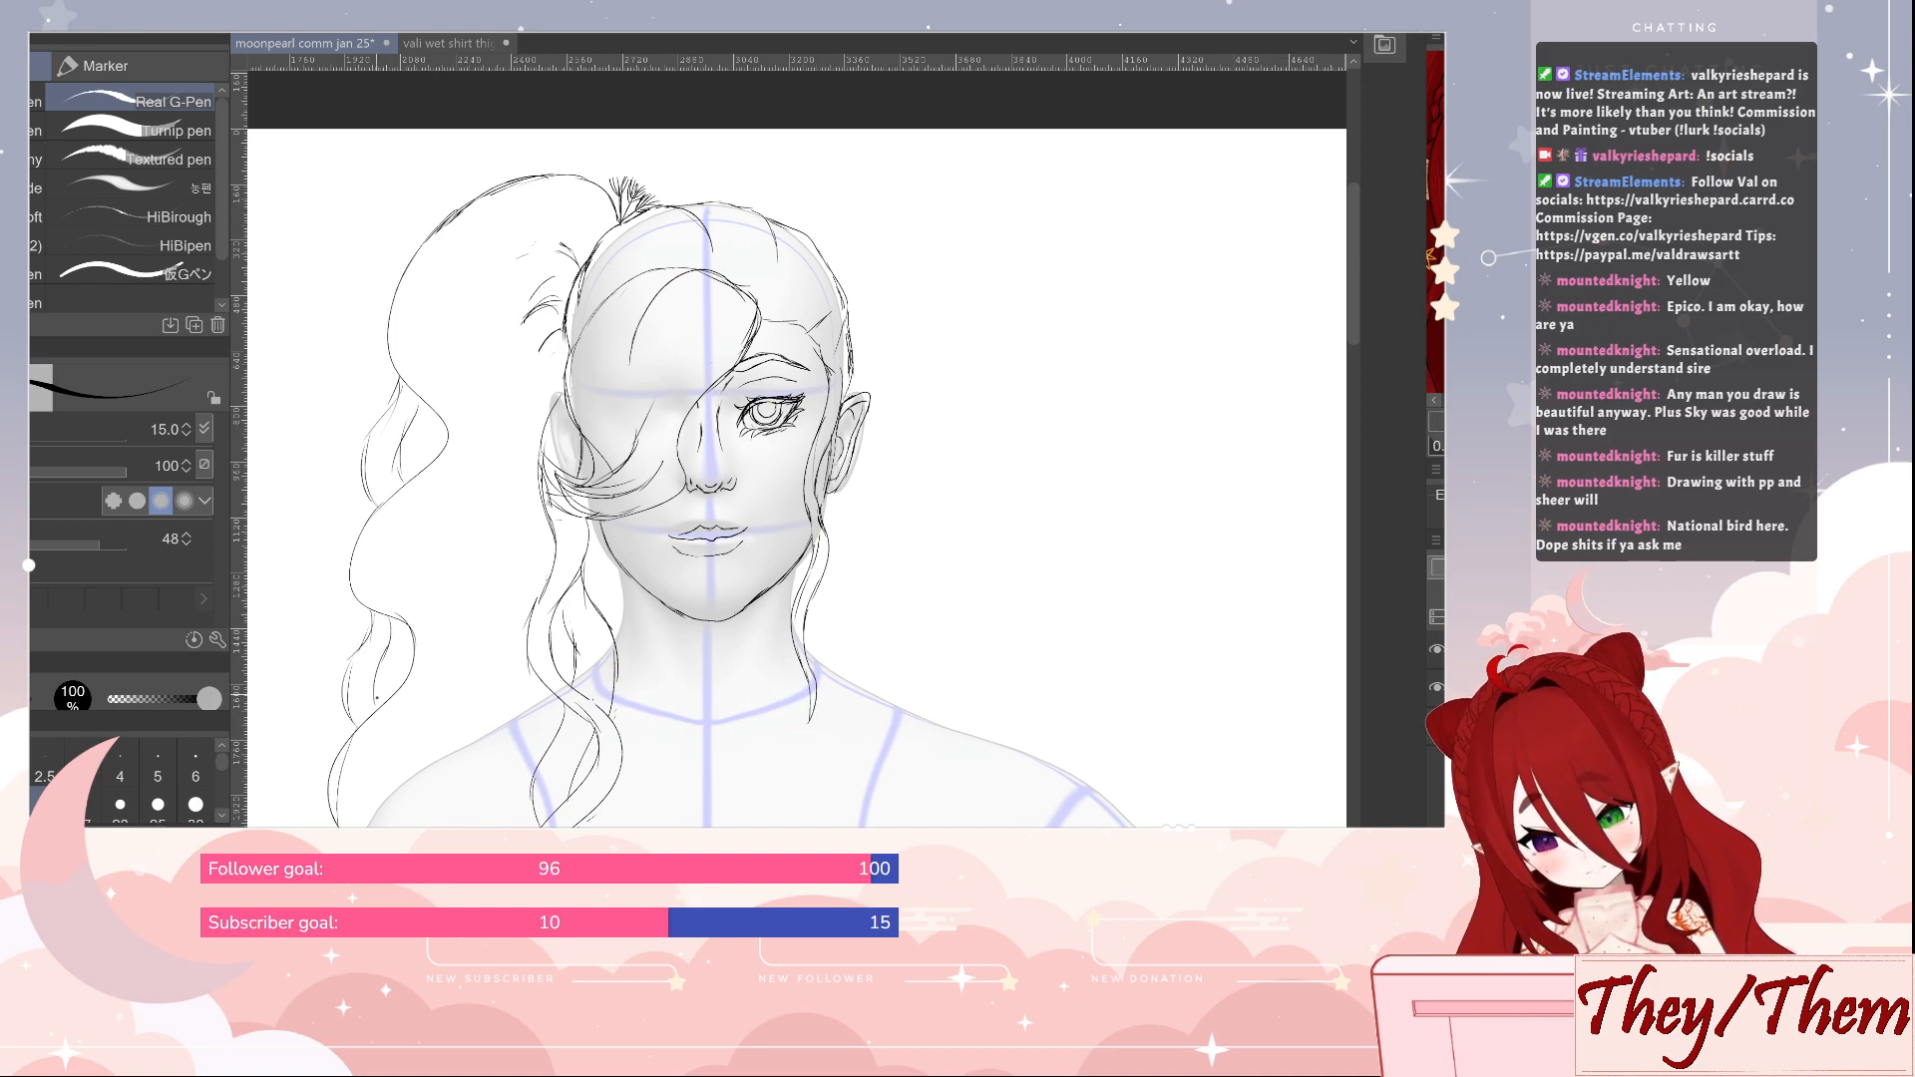
Draw two long wavy interior strands through the ponytail, flowing from its upper curve down towards the shoulder
mouse_move(461, 241)
left_mouse_down()
mouse_move(455, 343)
mouse_move(500, 443)
mouse_move(419, 538)
mouse_move(437, 552)
mouse_move(416, 545)
mouse_move(460, 614)
mouse_move(461, 698)
mouse_move(403, 785)
left_mouse_up()
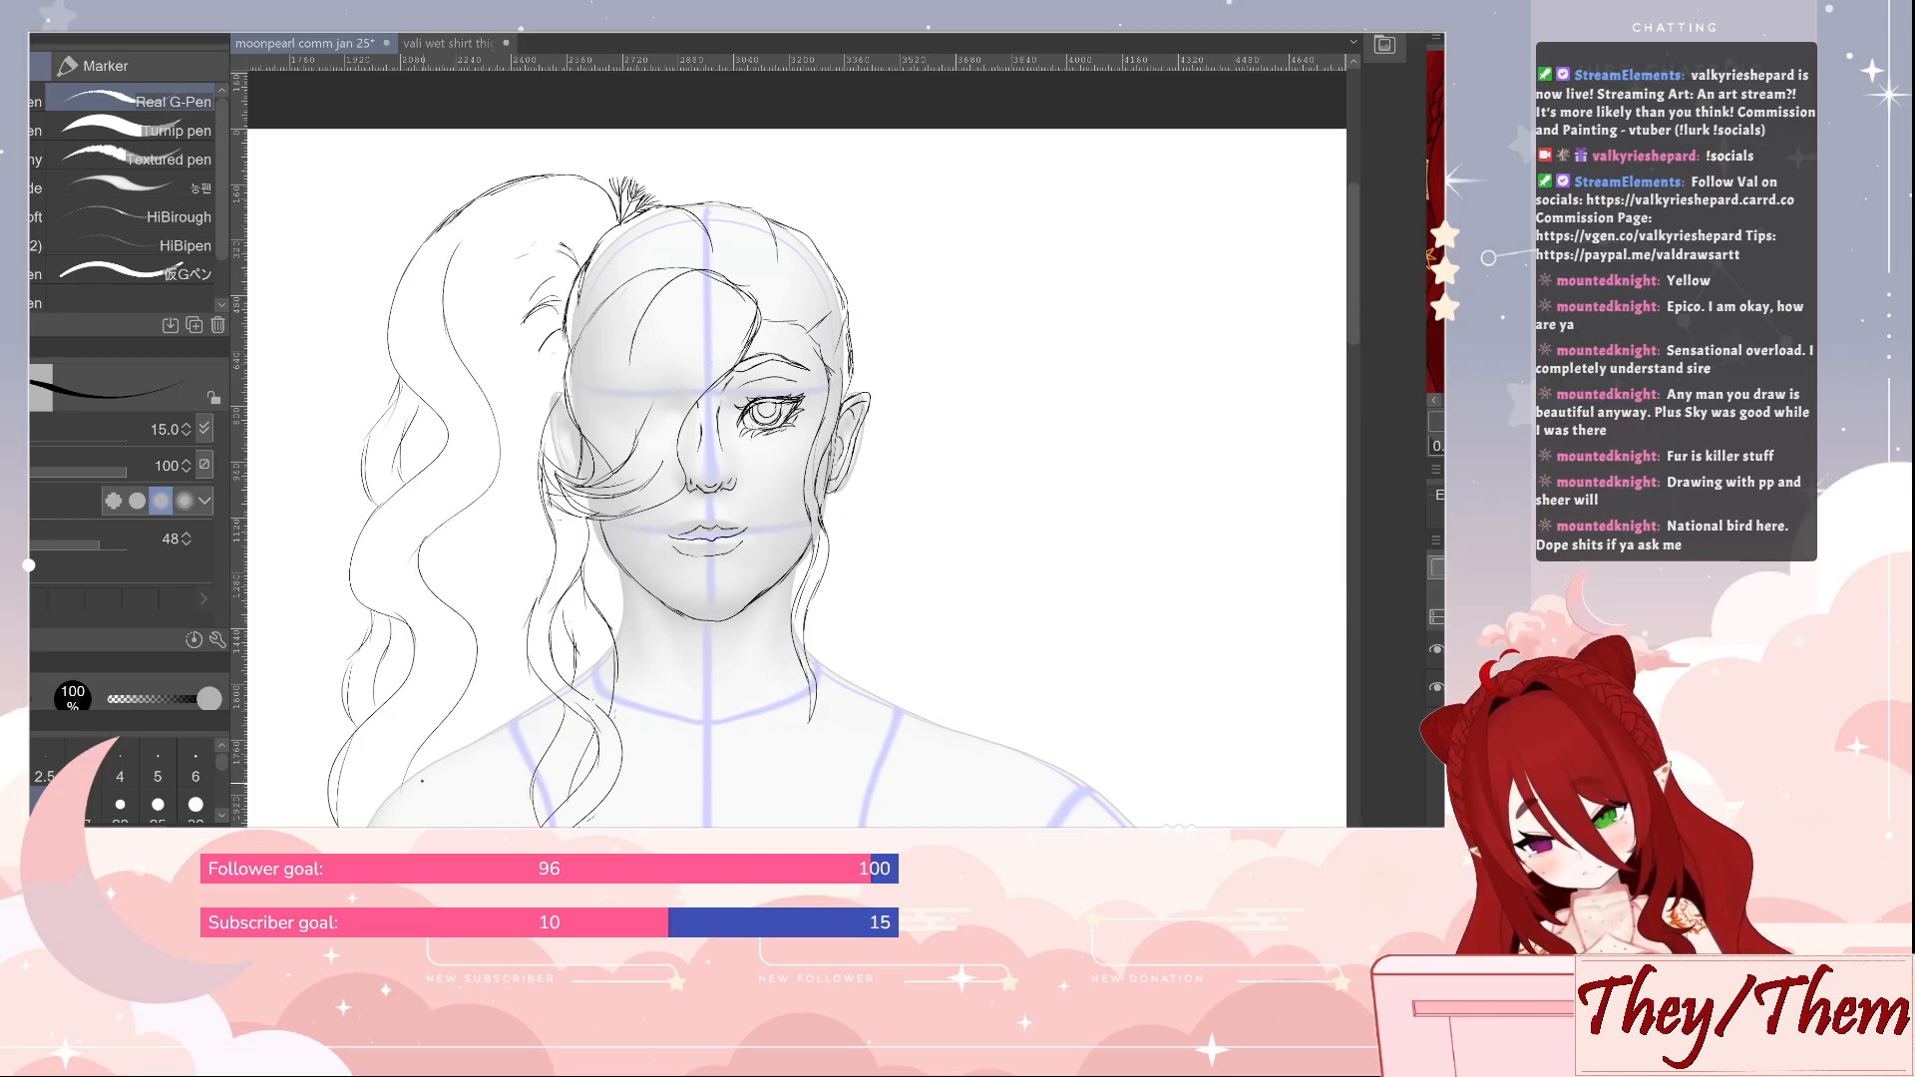
key("e")
key("p")
left_click_drag(610, 263, 620, 222)
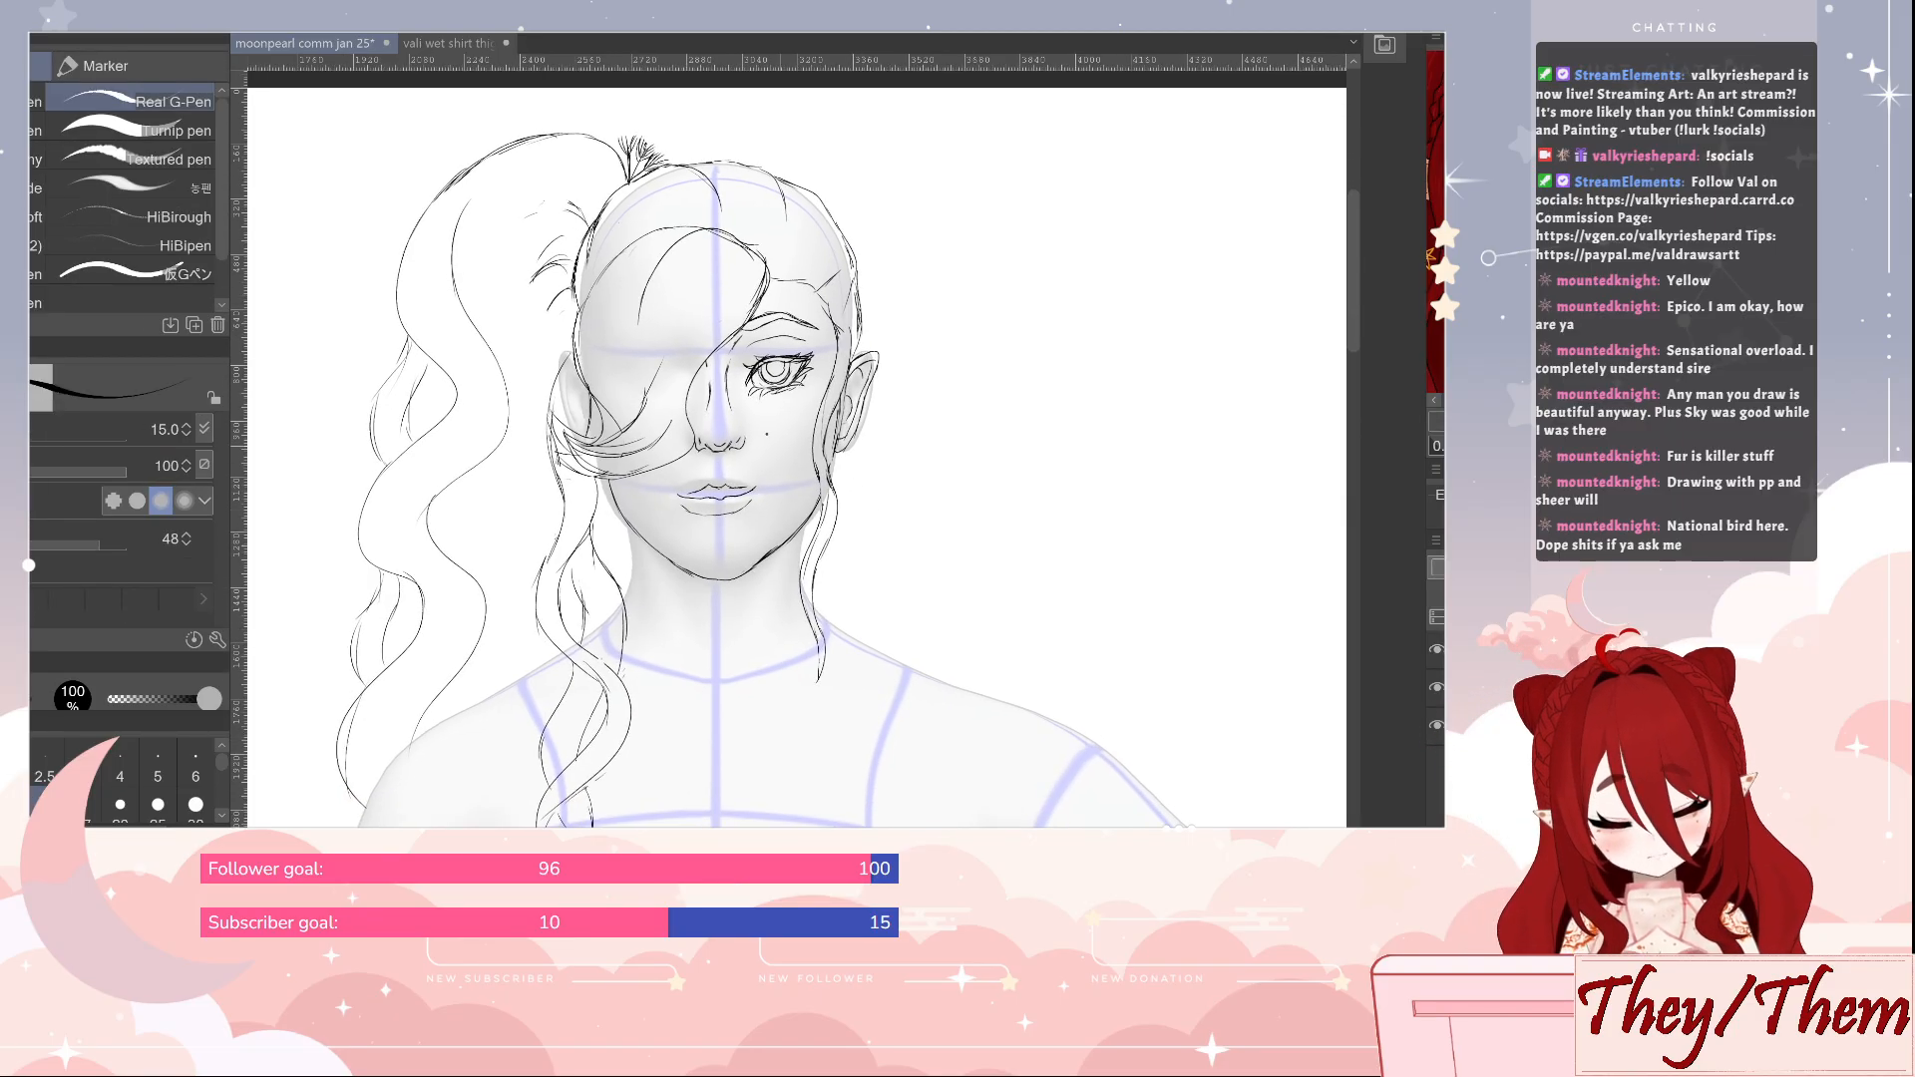
mouse_move(454, 241)
left_mouse_down()
mouse_move(557, 183)
mouse_move(535, 180)
mouse_move(583, 232)
mouse_move(558, 210)
mouse_move(530, 292)
mouse_move(516, 356)
mouse_move(540, 444)
mouse_move(457, 508)
mouse_move(529, 562)
mouse_move(479, 669)
left_mouse_up()
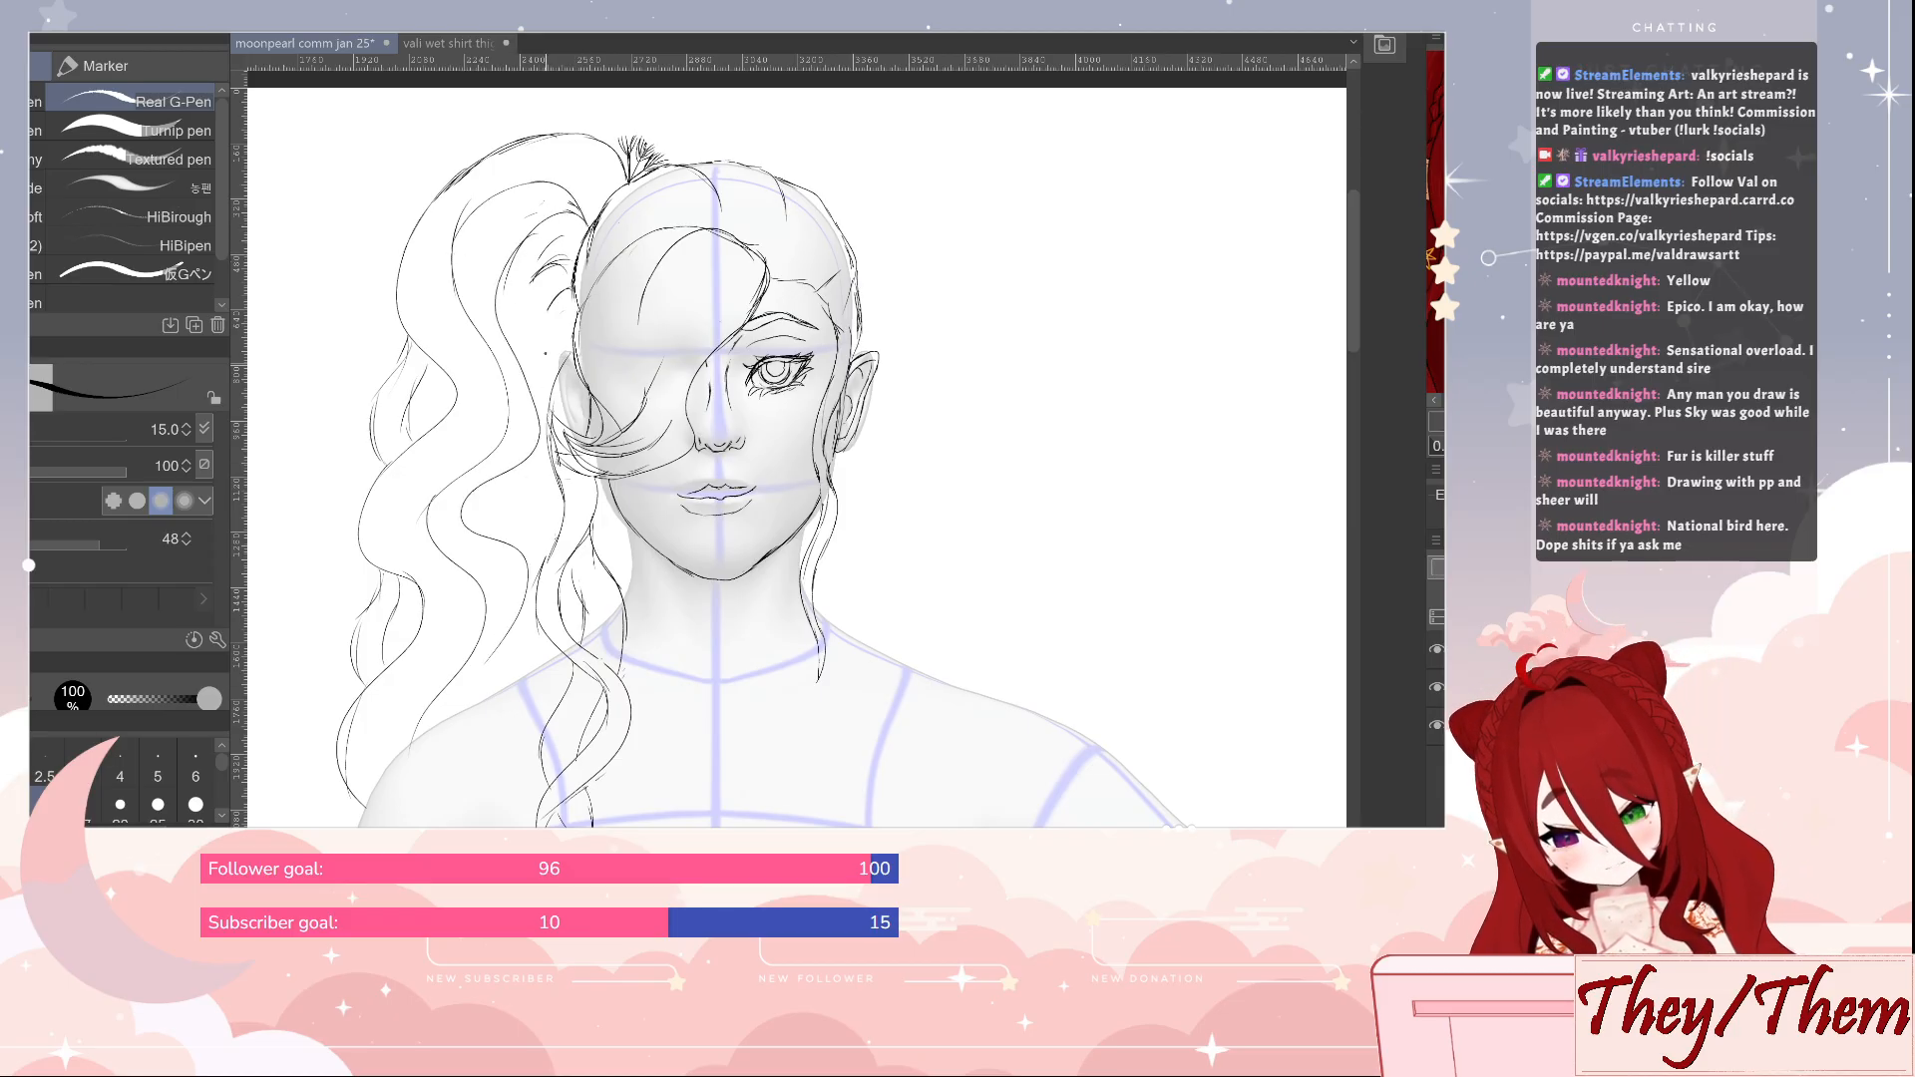
Fill the ponytail with further flowing strands, adding a line near the shoulder and curved strokes in its upper bend
key("e")
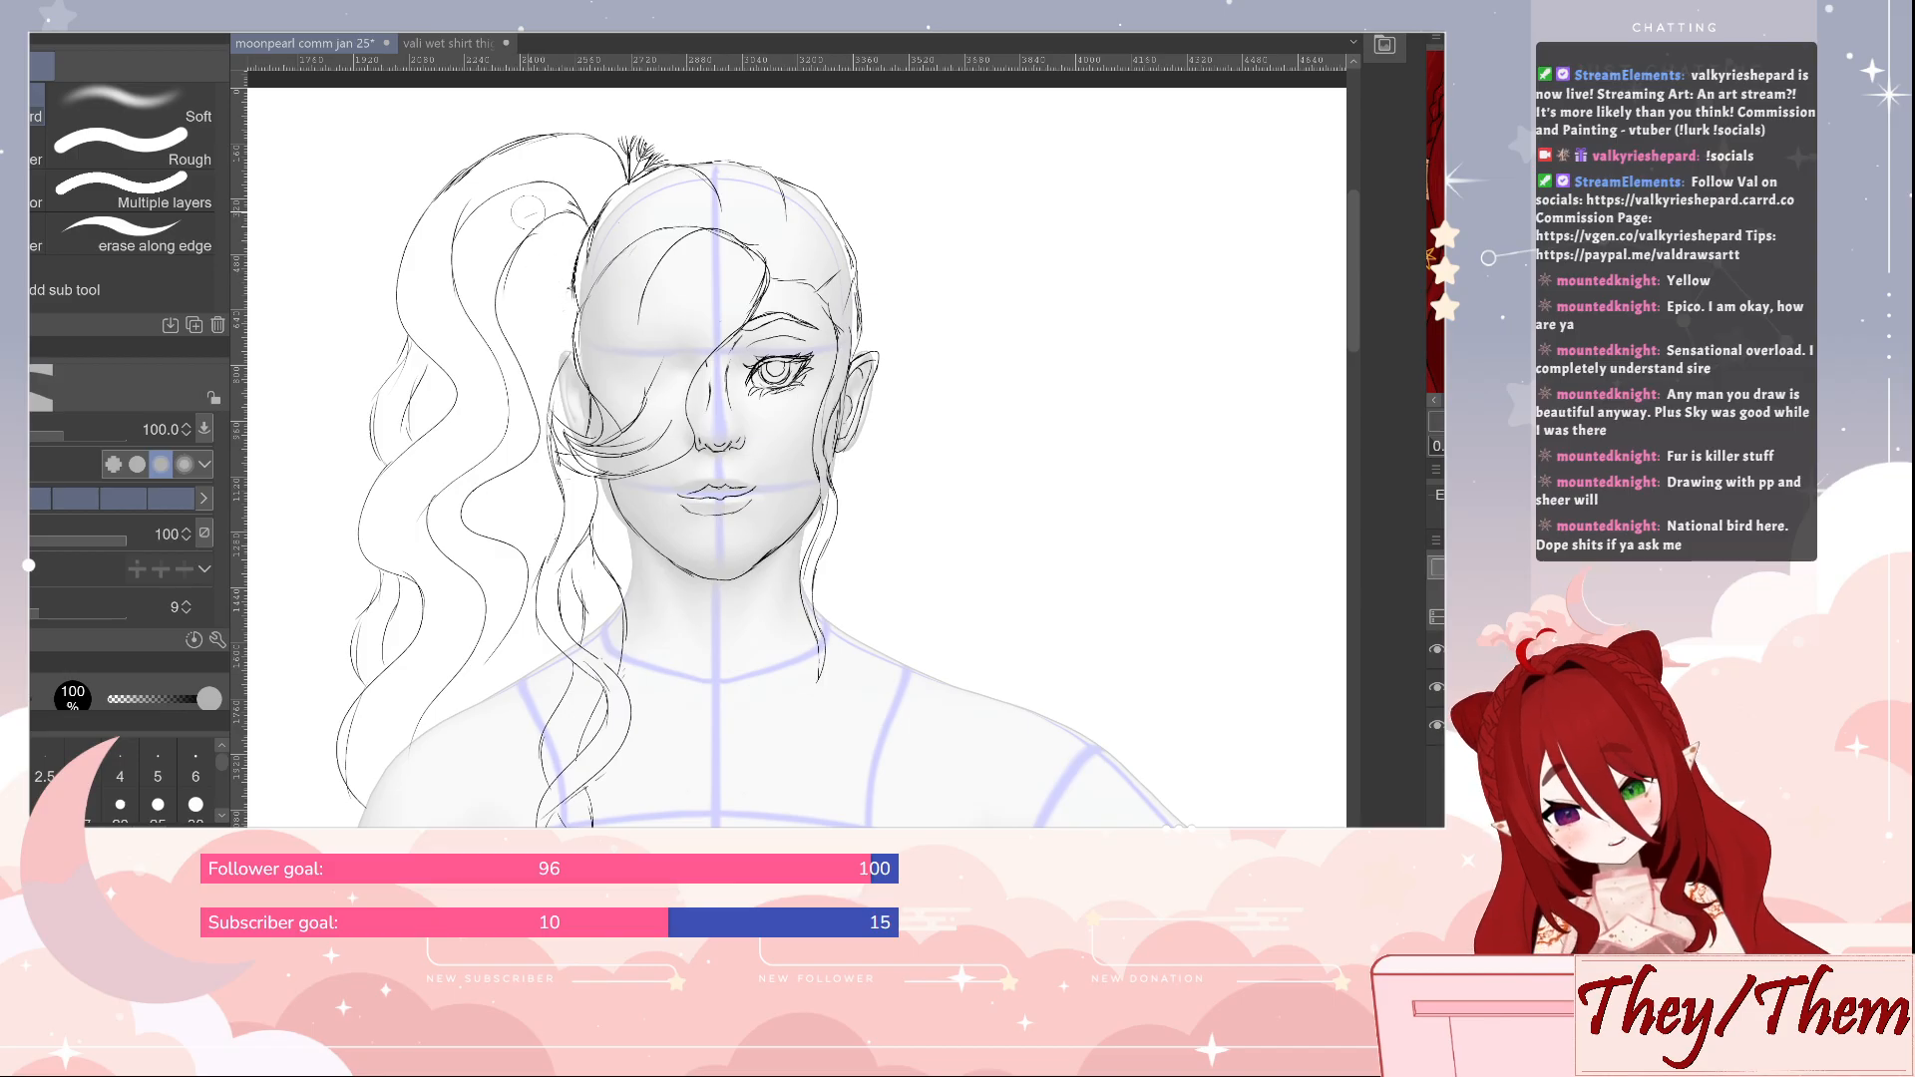
key("p")
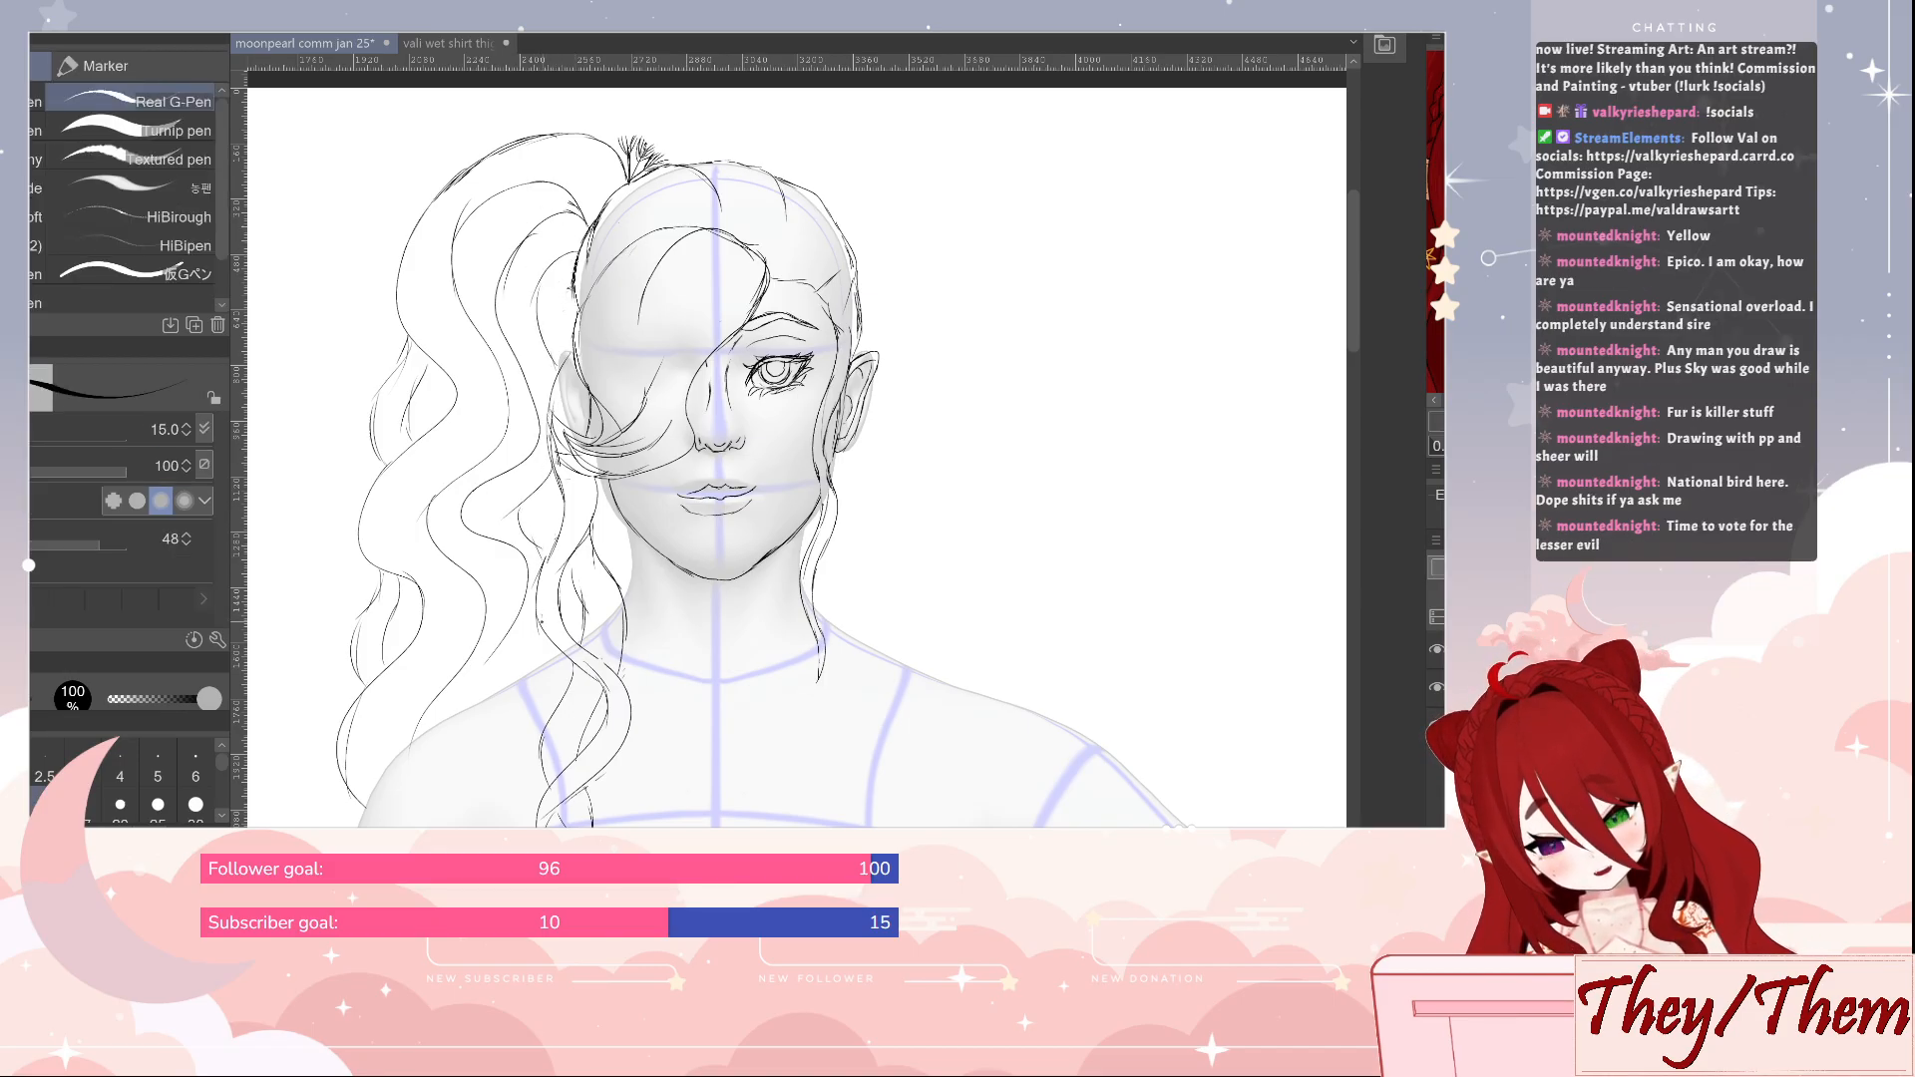
mouse_move(542, 626)
left_mouse_down()
mouse_move(508, 684)
mouse_move(473, 695)
left_mouse_up()
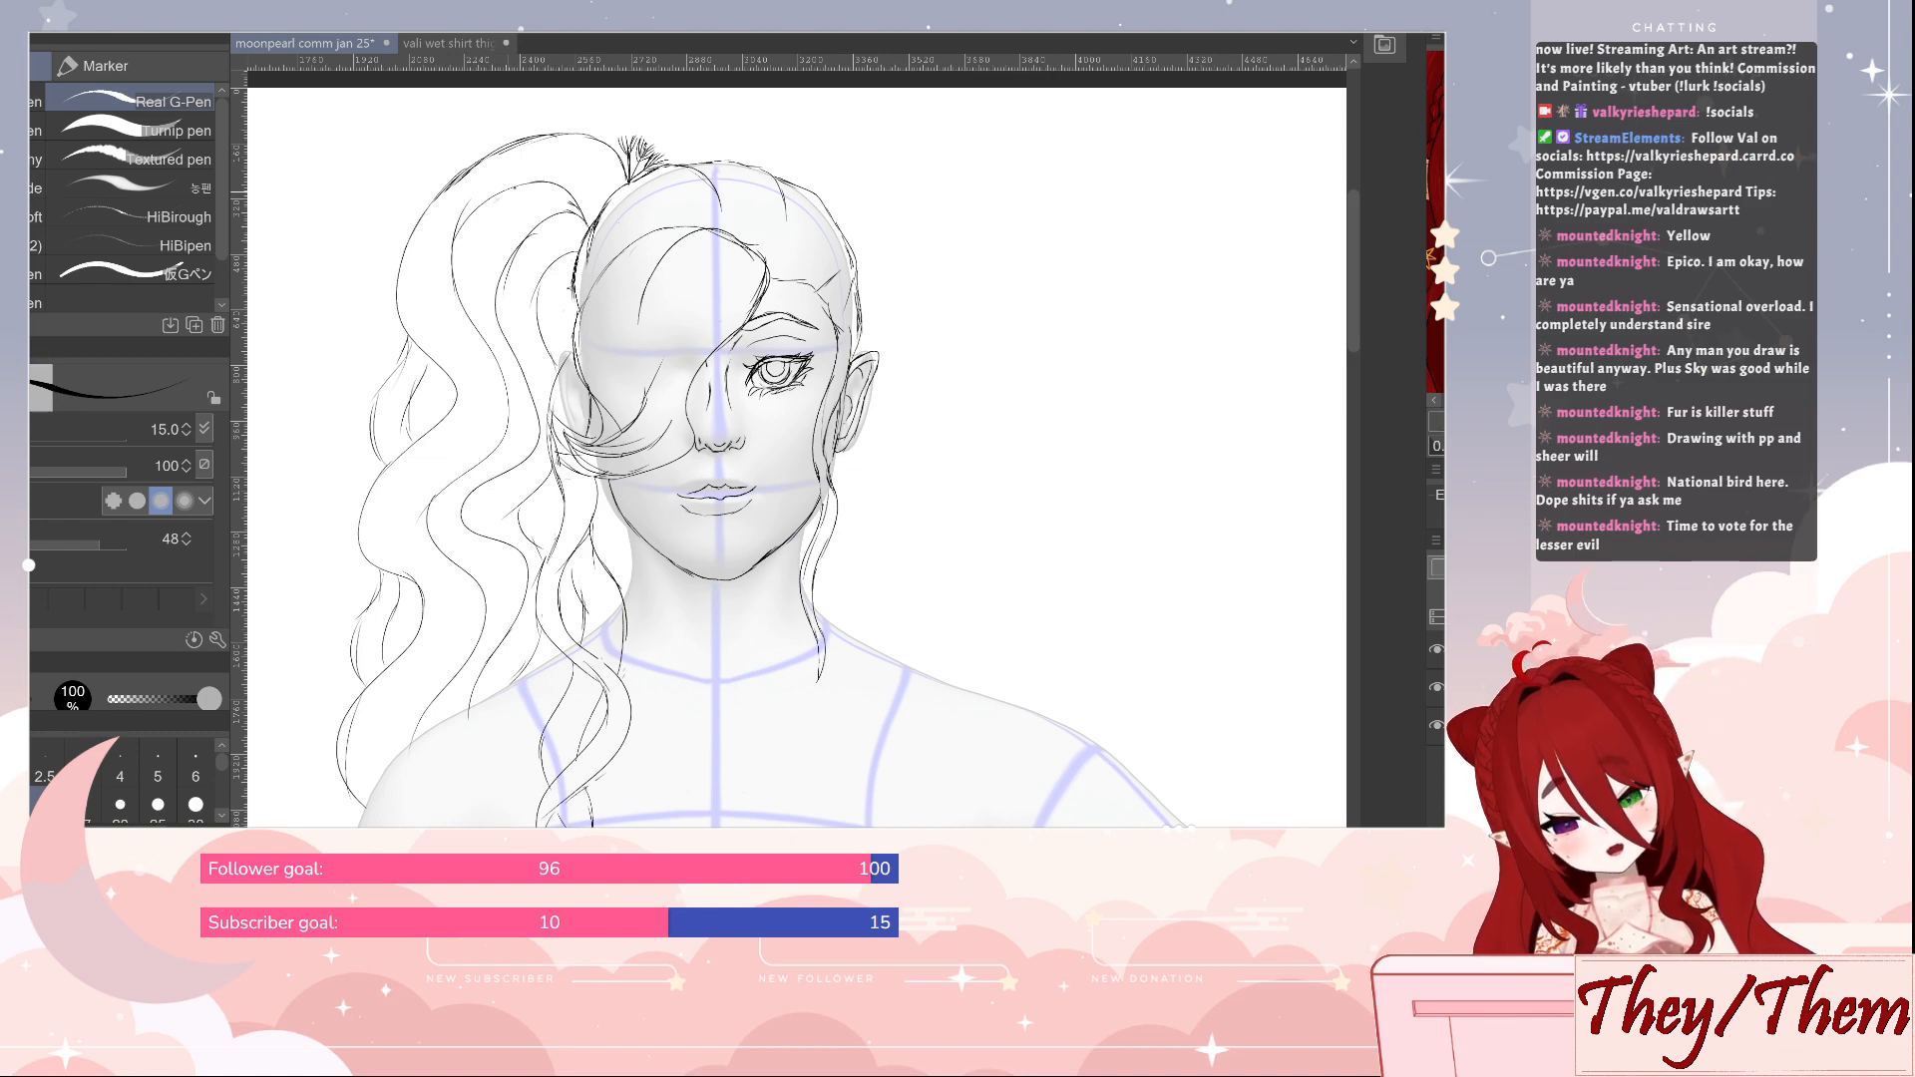
mouse_move(514, 188)
left_mouse_down()
mouse_move(594, 218)
mouse_move(563, 192)
mouse_move(585, 225)
mouse_move(577, 182)
mouse_move(606, 194)
mouse_move(483, 248)
left_mouse_up()
key("e")
key("p")
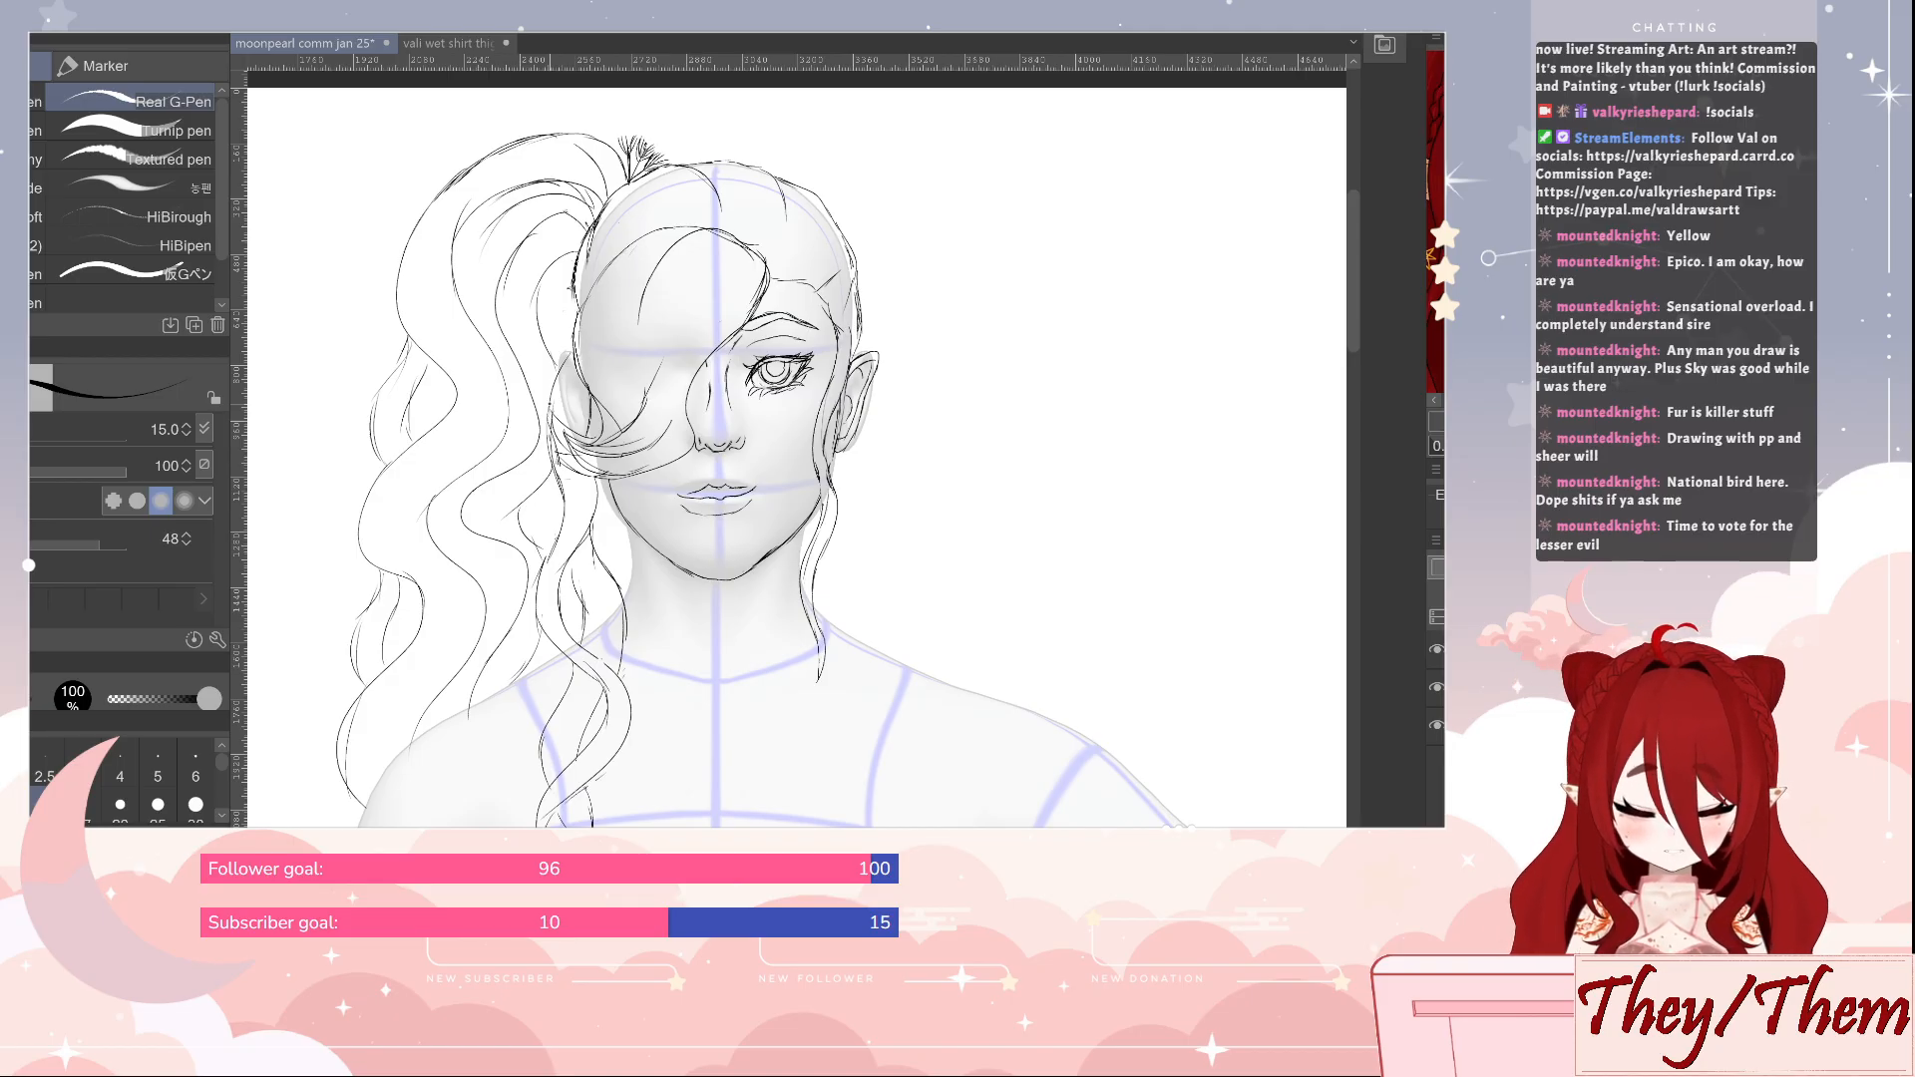
Erase the small loops and strokes along the ponytail's outer waves and restore the outer contour with the pen
key("e")
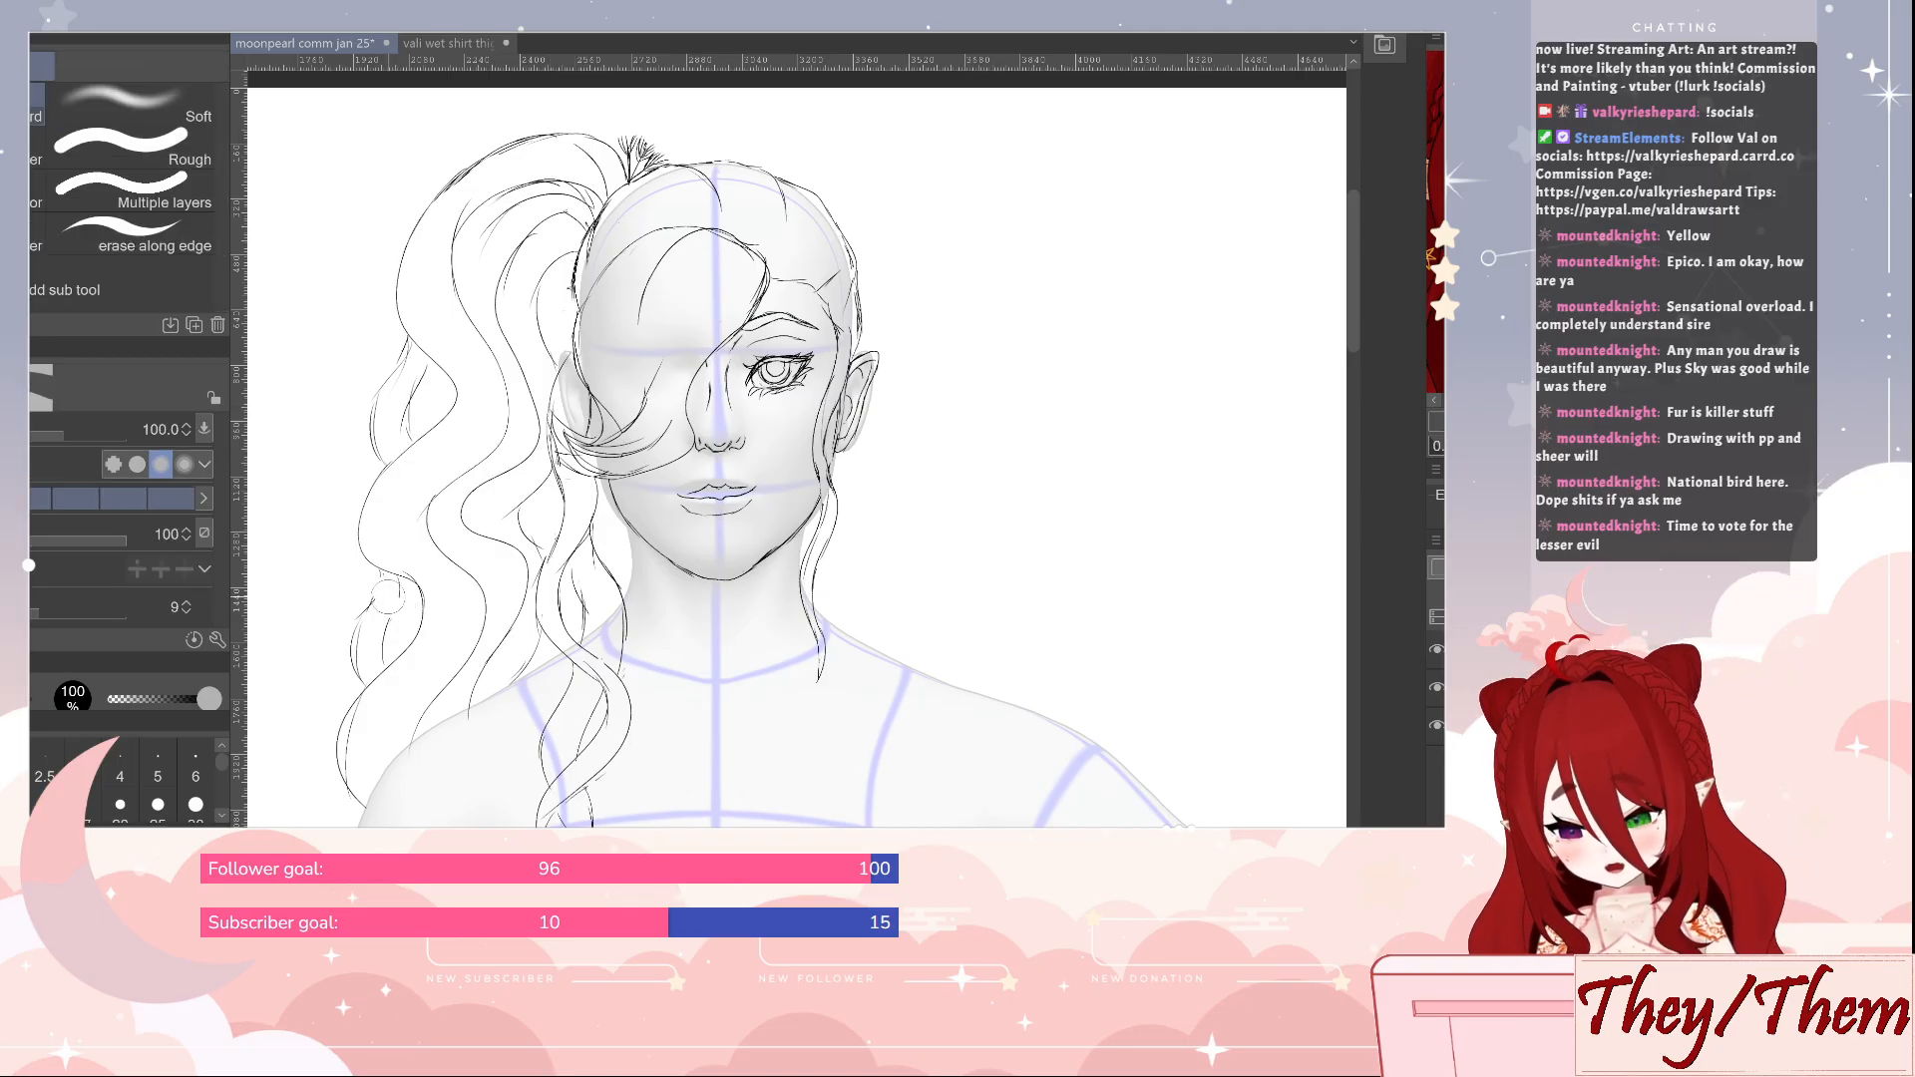
left_click_drag(394, 591, 375, 658)
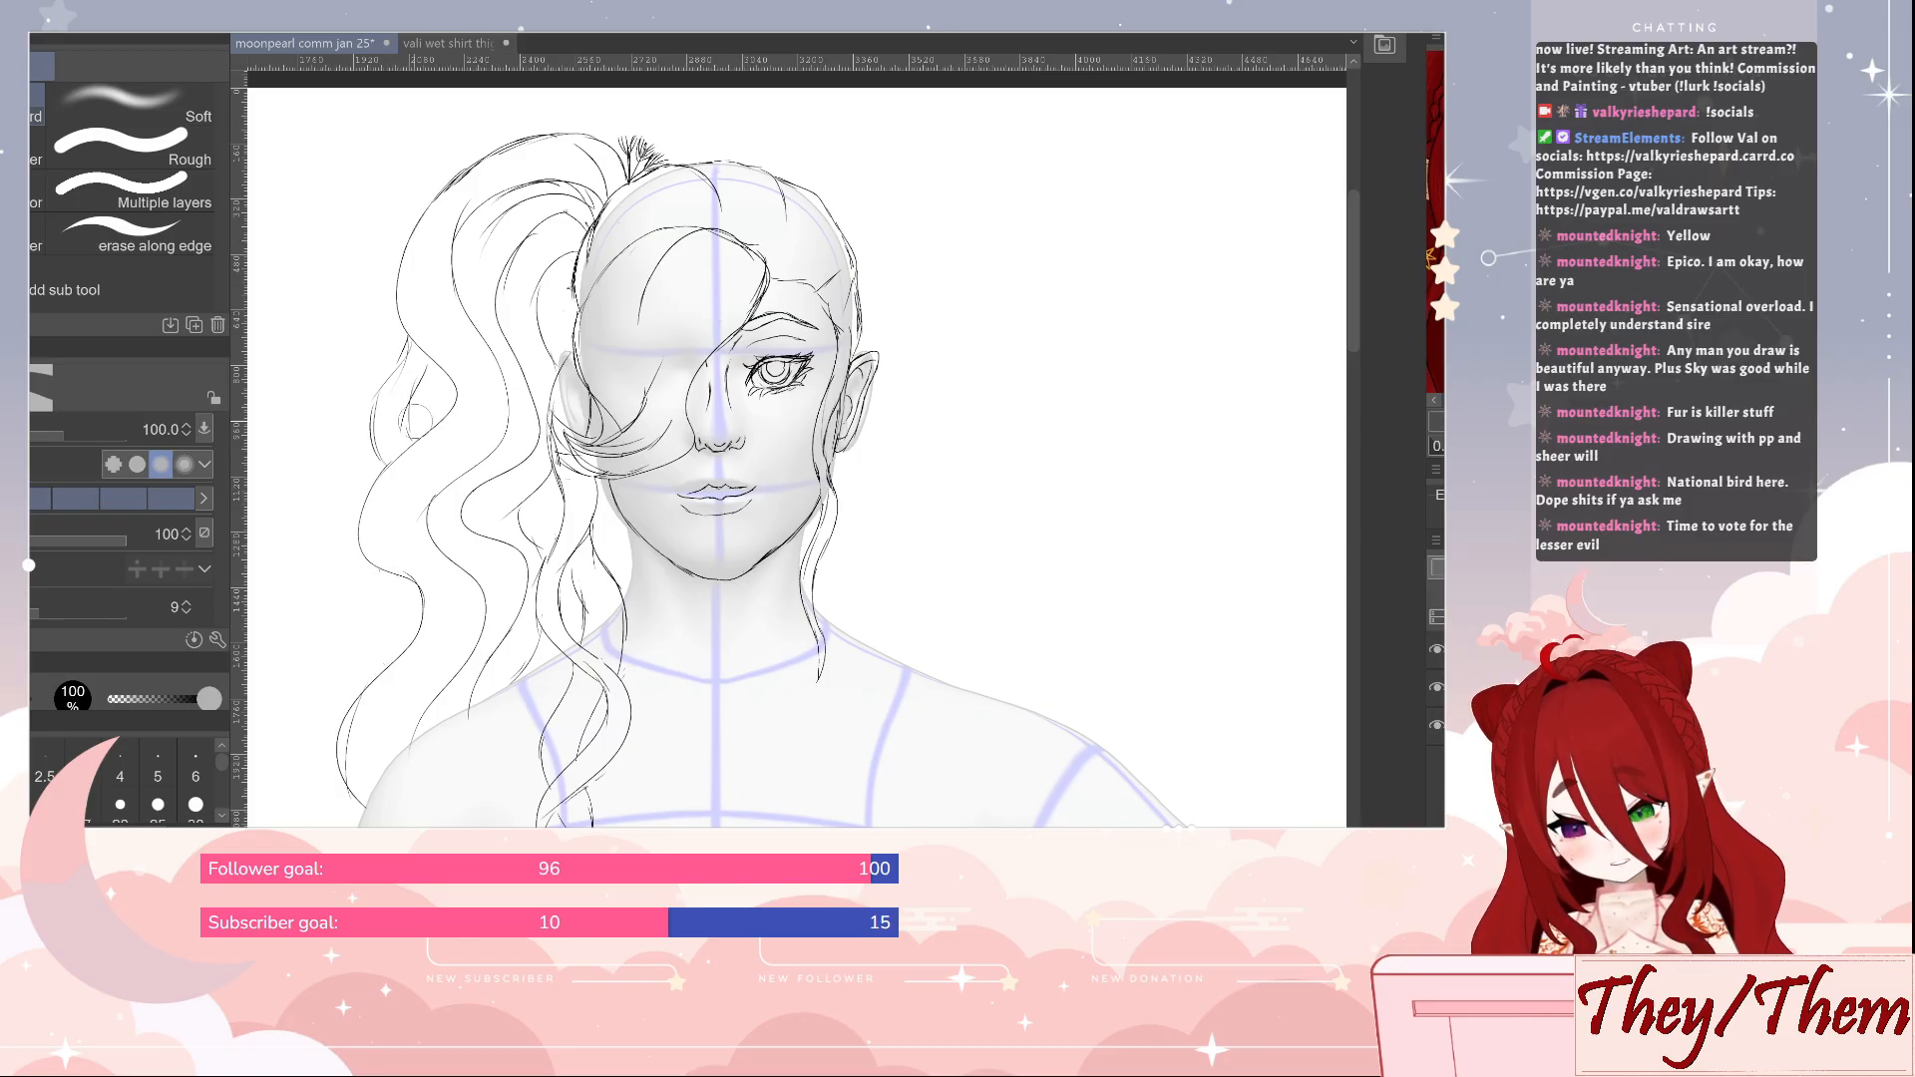
mouse_move(388, 455)
left_mouse_down()
mouse_move(418, 413)
mouse_move(404, 345)
left_mouse_up()
key("p")
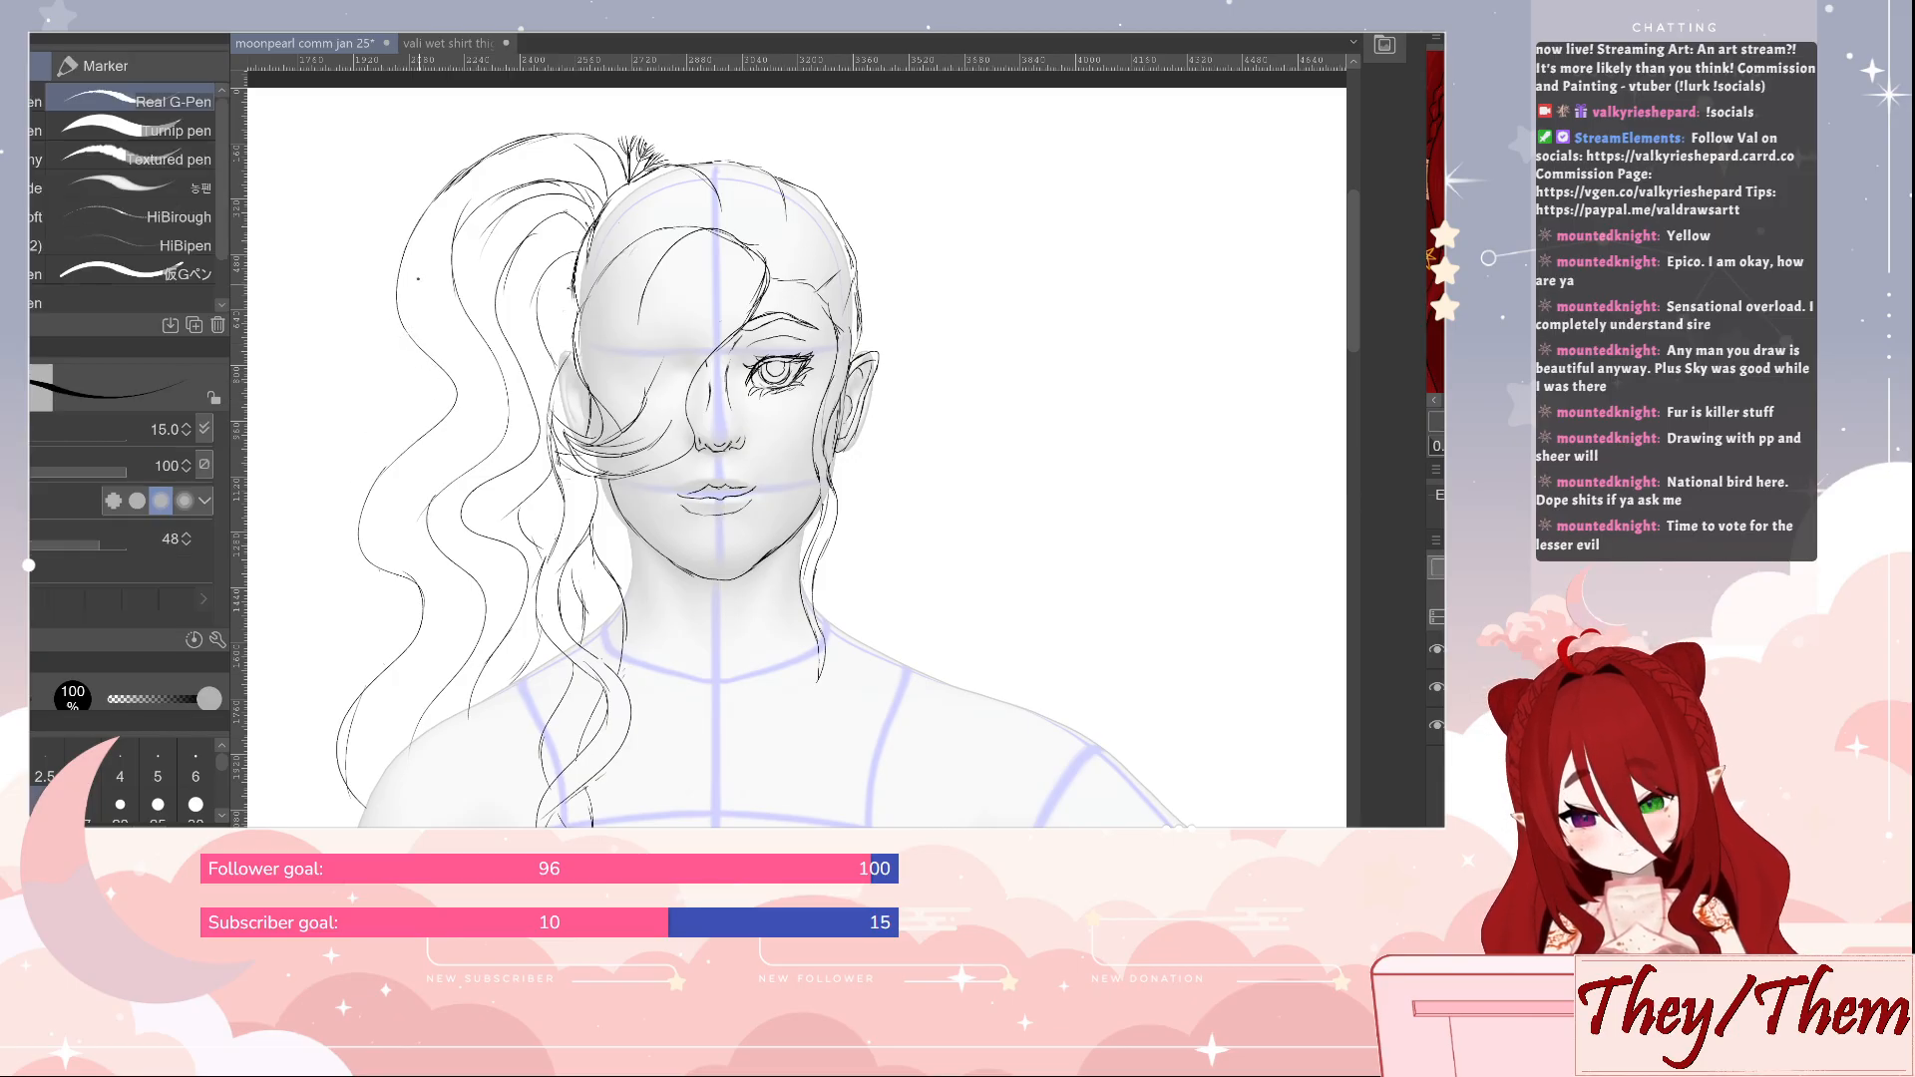
left_click_drag(413, 442, 385, 474)
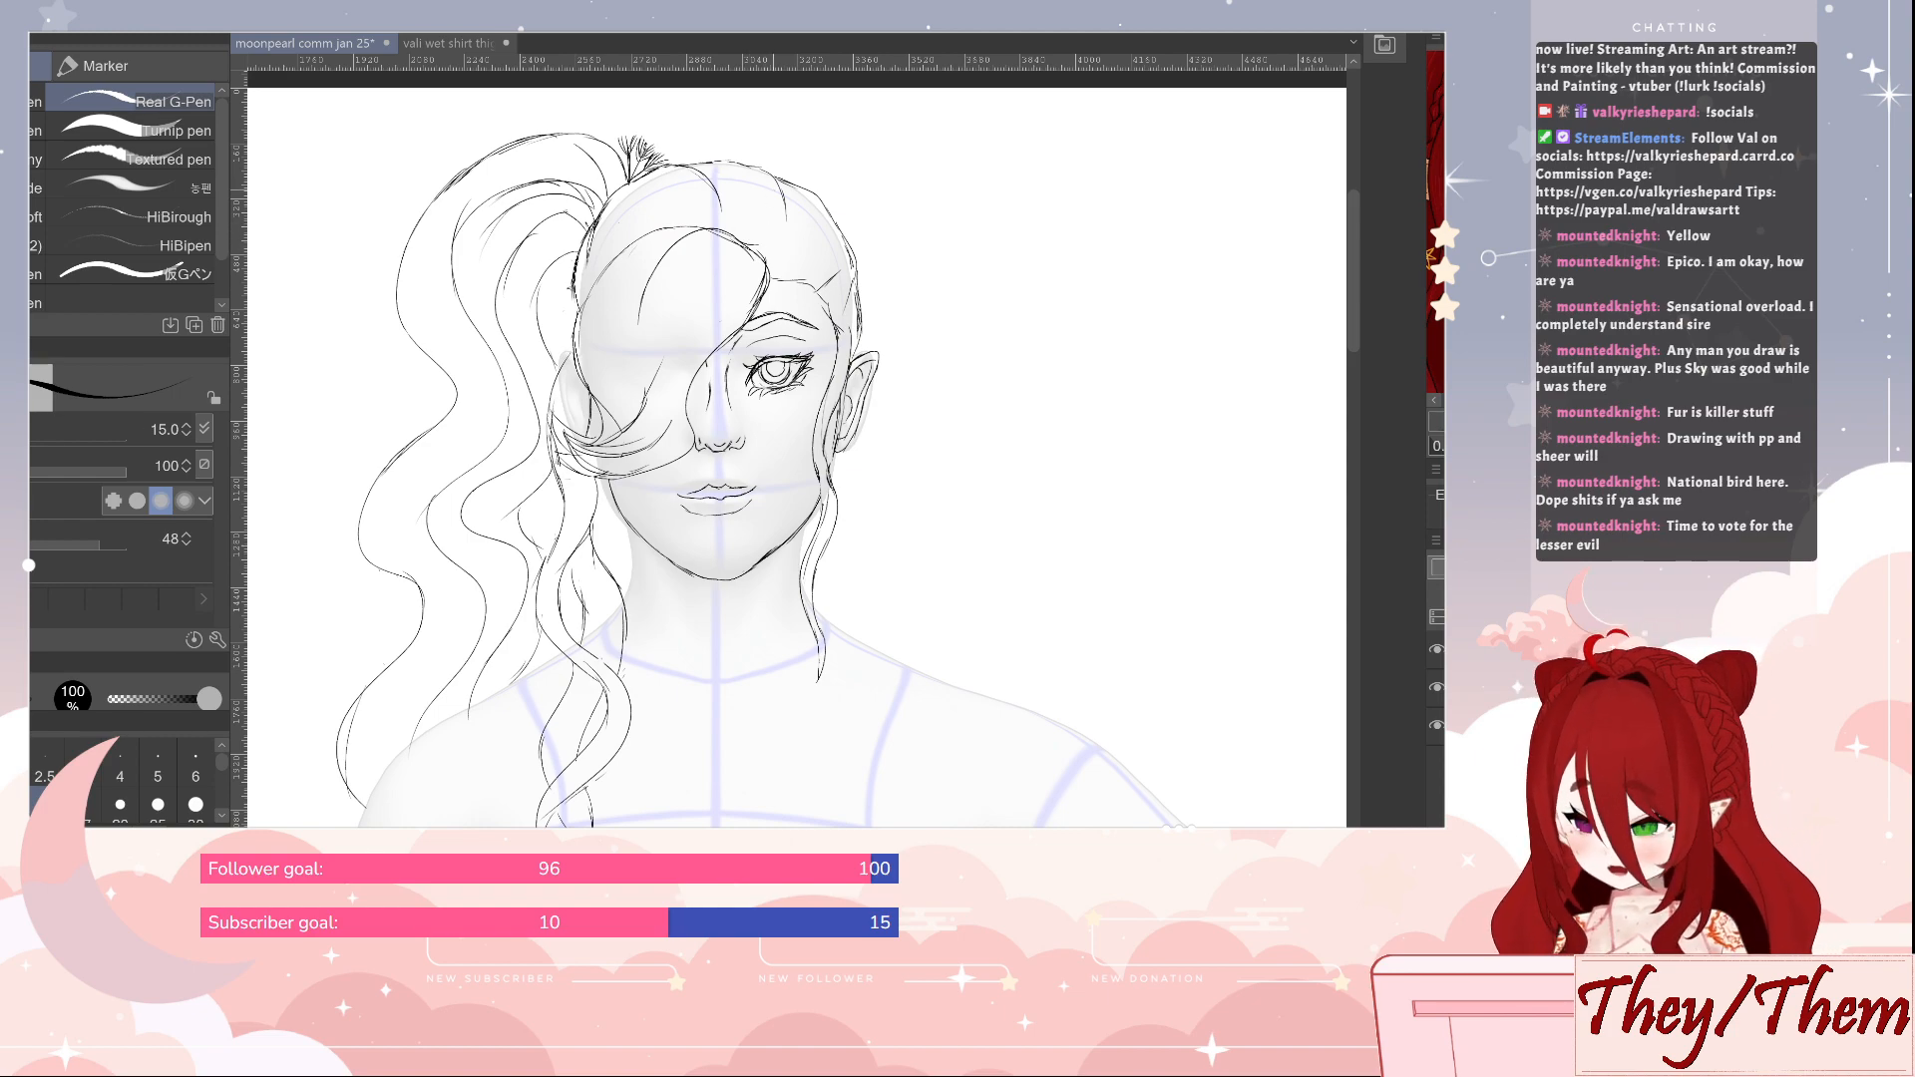
Tidy the fringe line above the visible eye with the eraser
key("e")
left_click_drag(751, 240, 760, 235)
key("p")
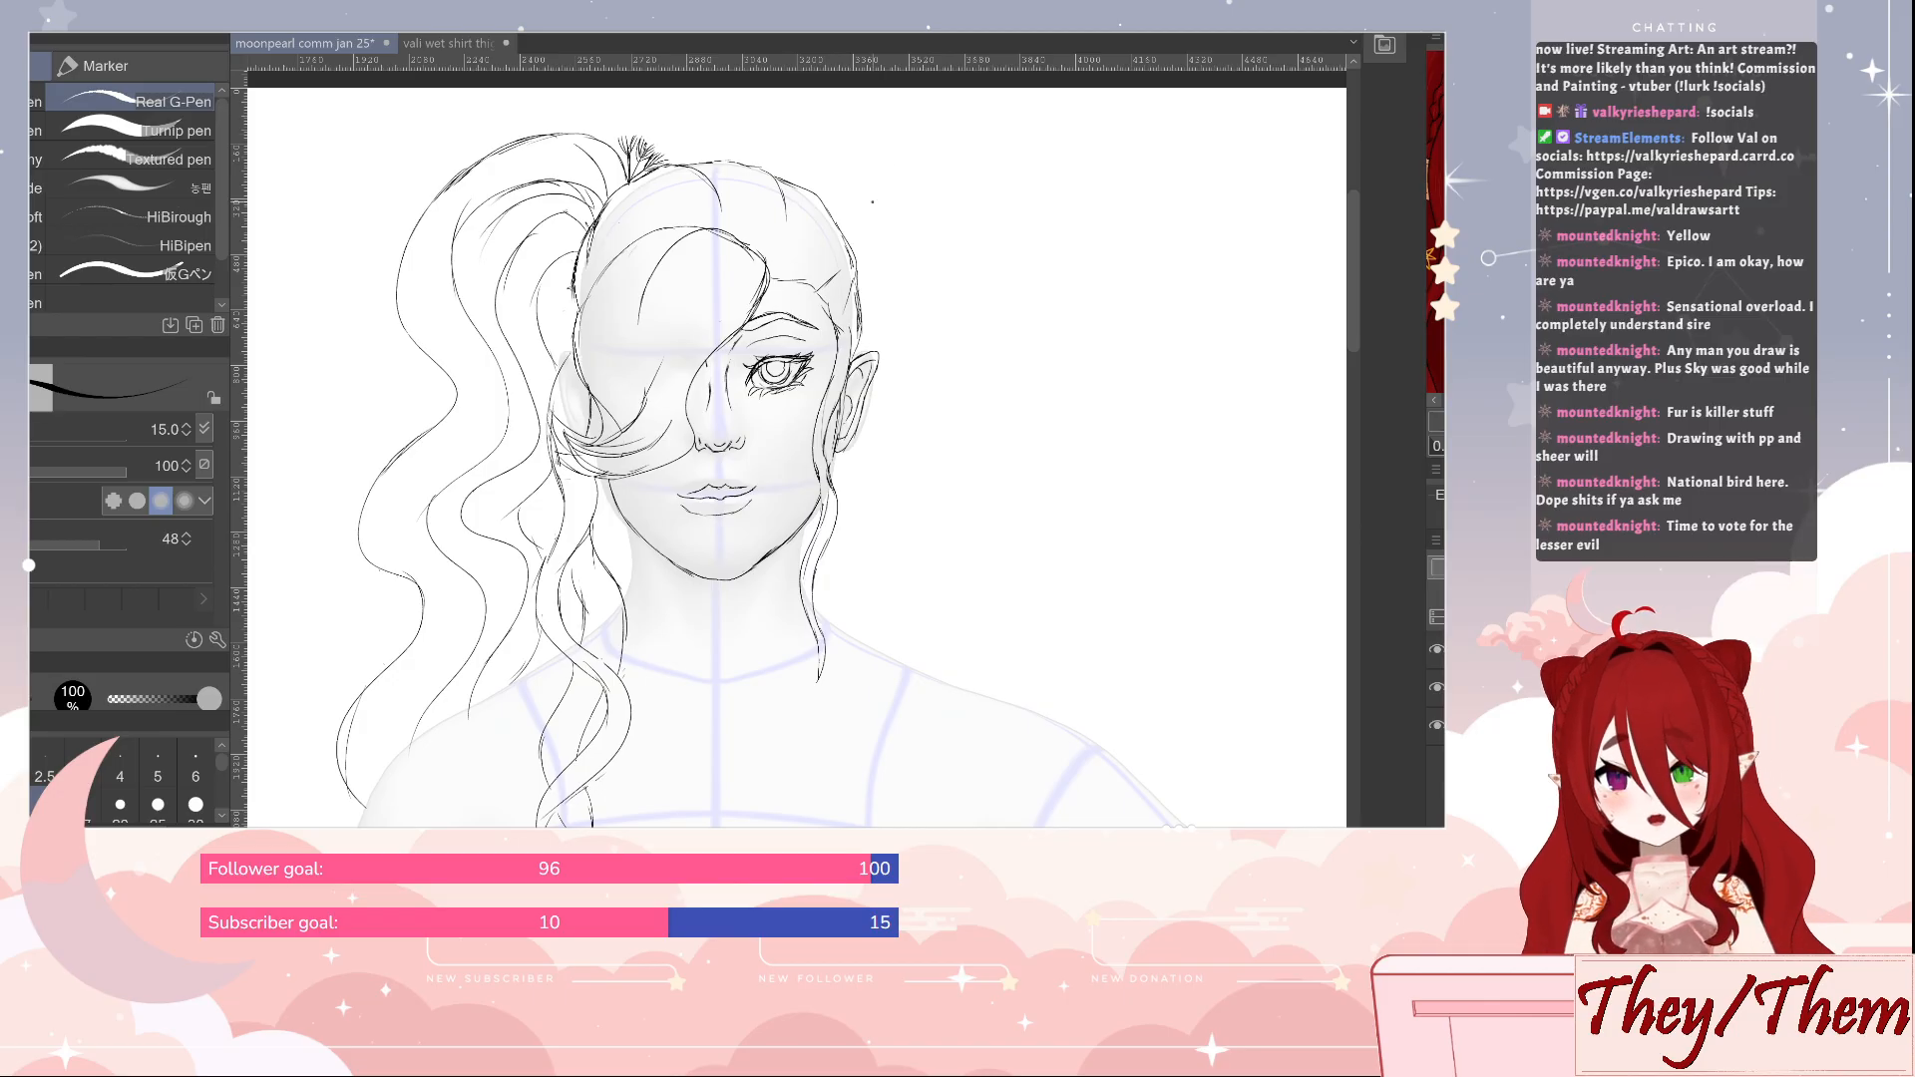
Reshape the ear's pointed upper tip into a shorter, rounder outline, cleaning it with the eraser at size 25
key("e")
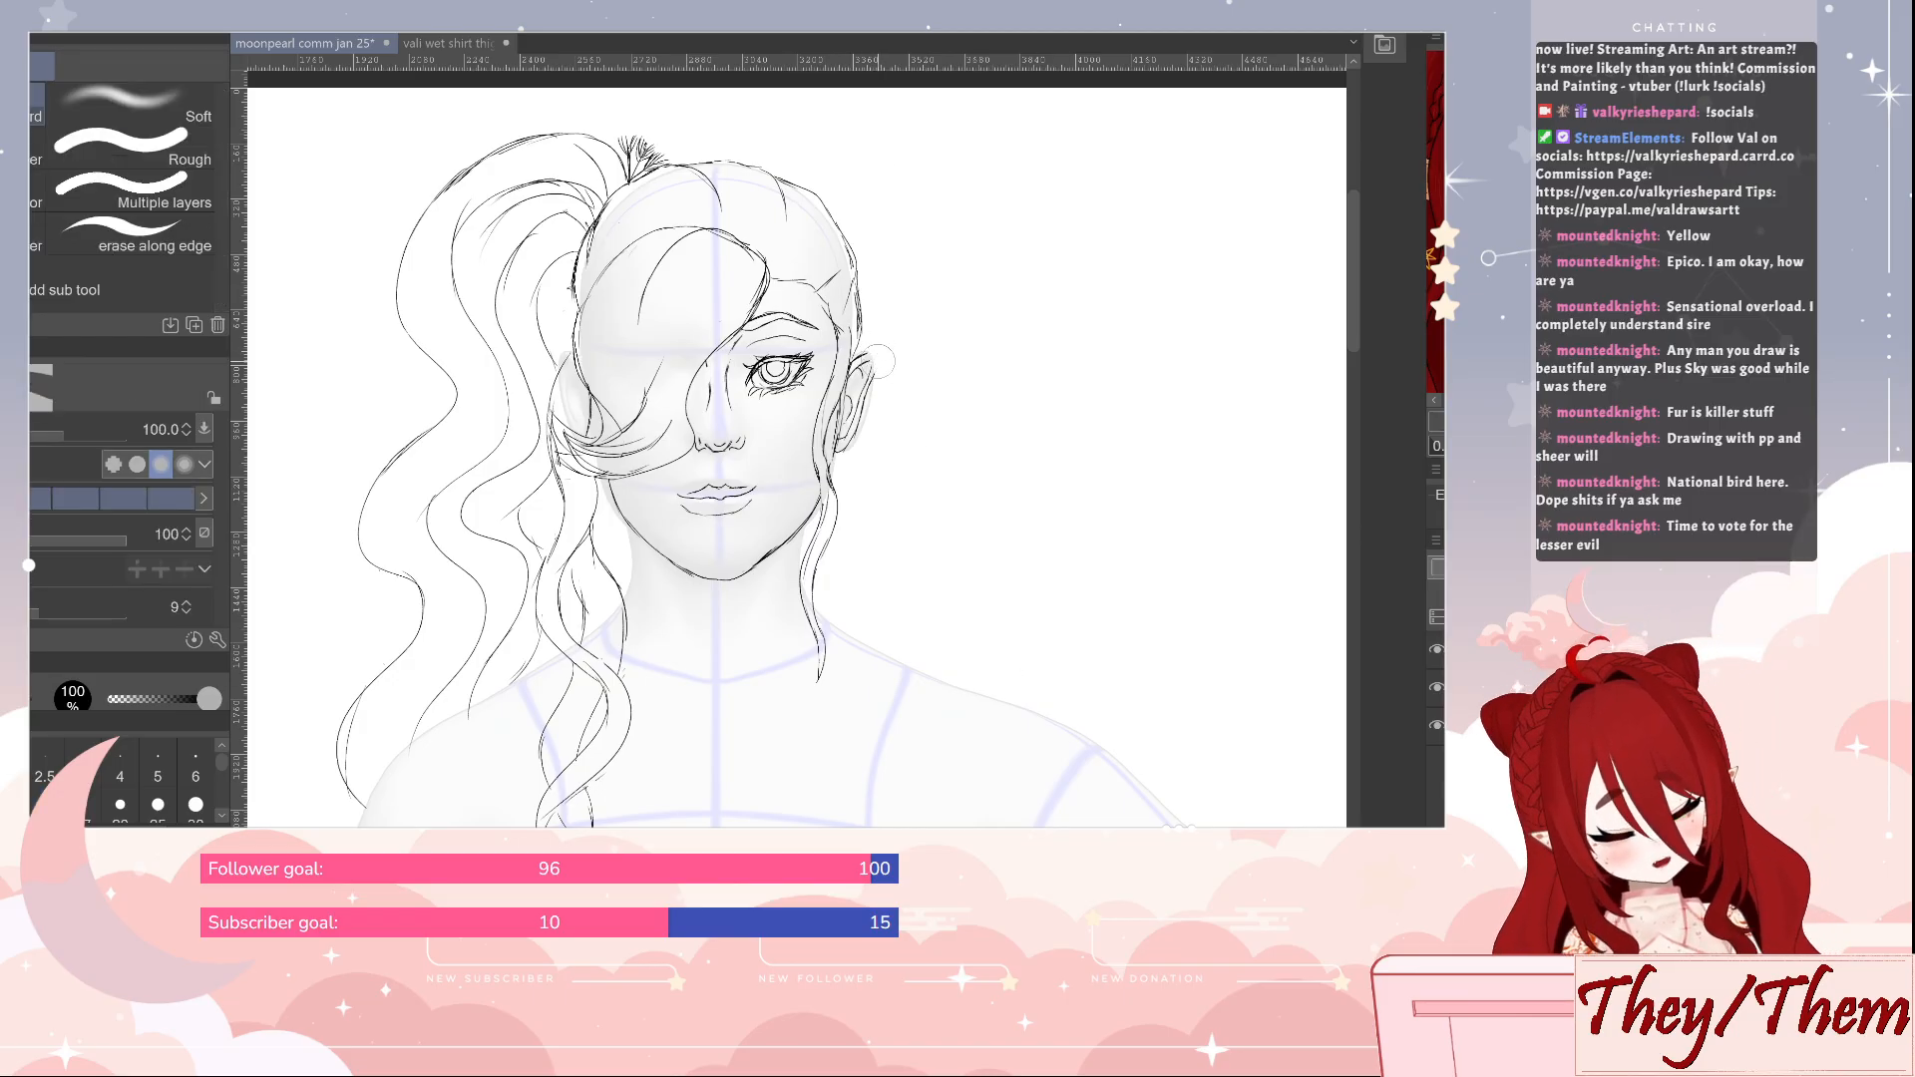
key("p")
left_click_drag(866, 355, 867, 390)
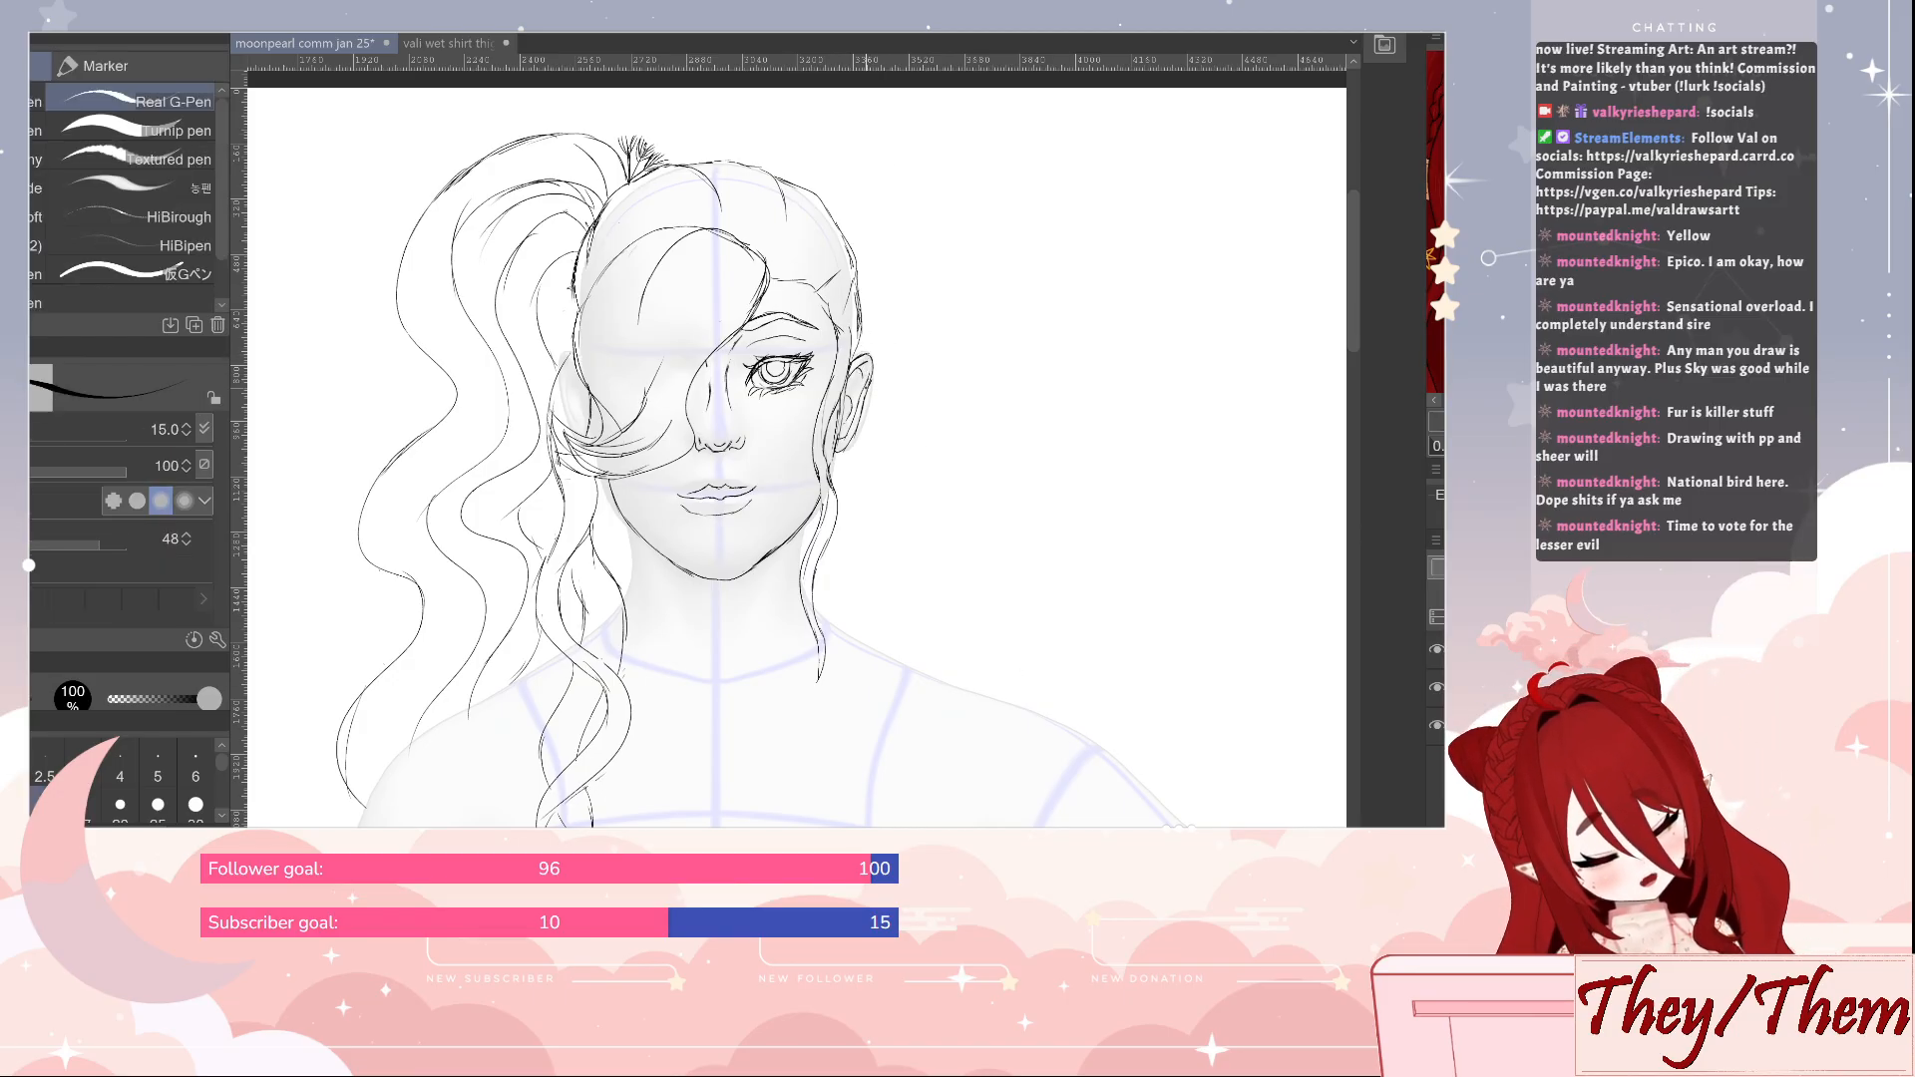
key("e")
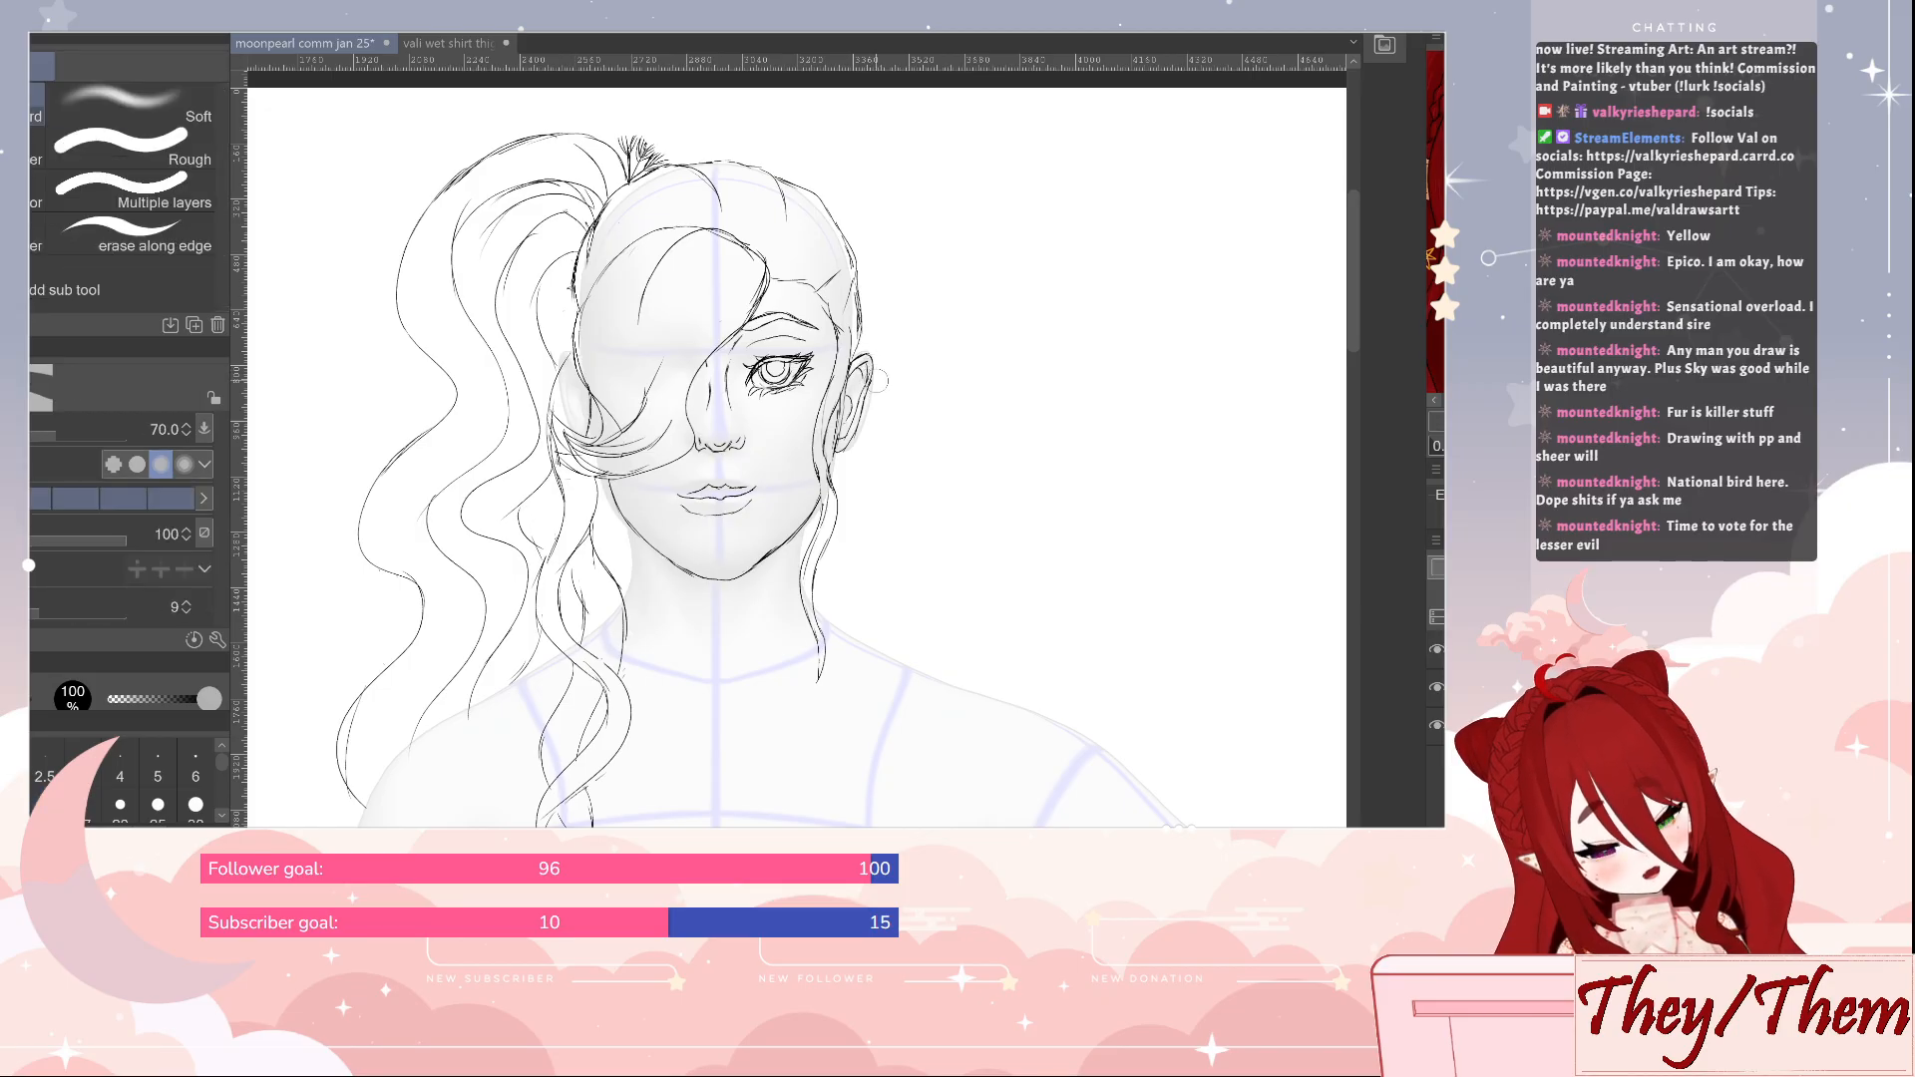
key("bracketleft")
key("bracketleft")
key("bracketleft")
key("bracketleft")
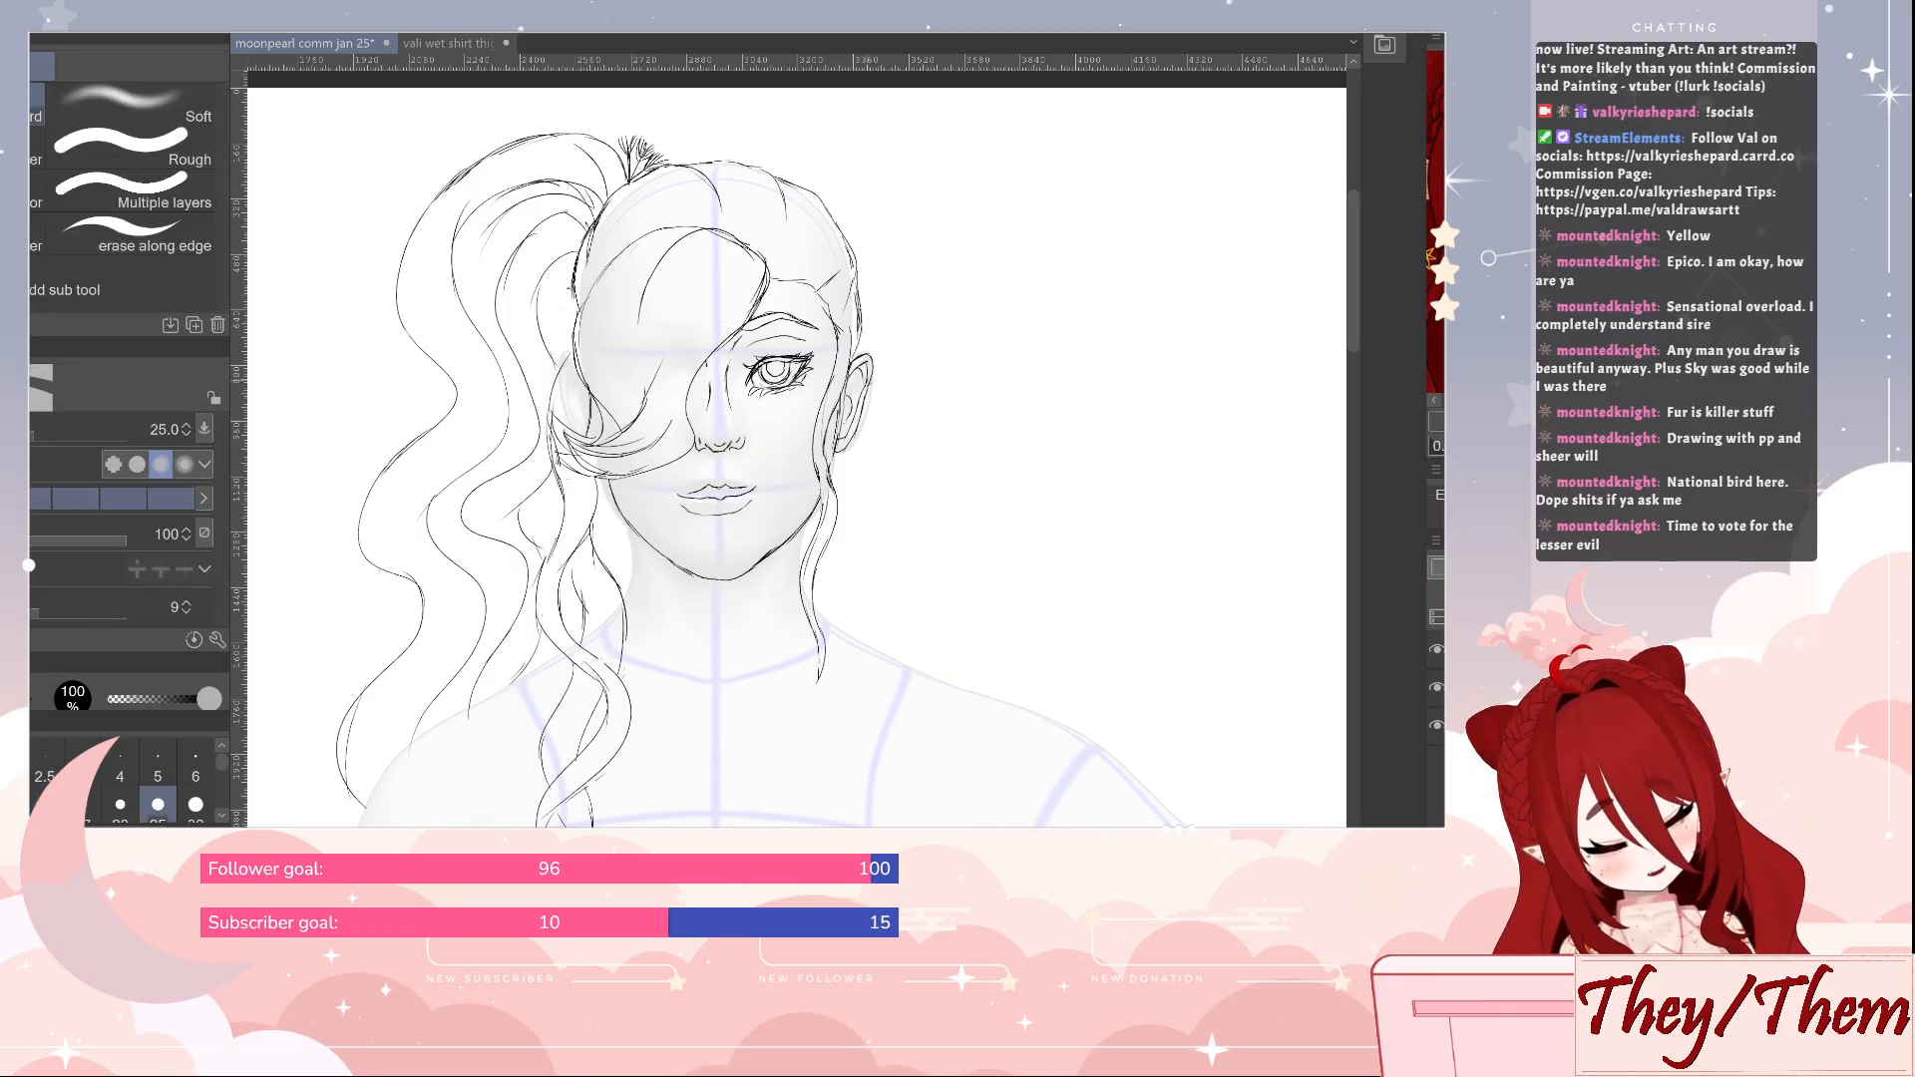
key("p")
key("e")
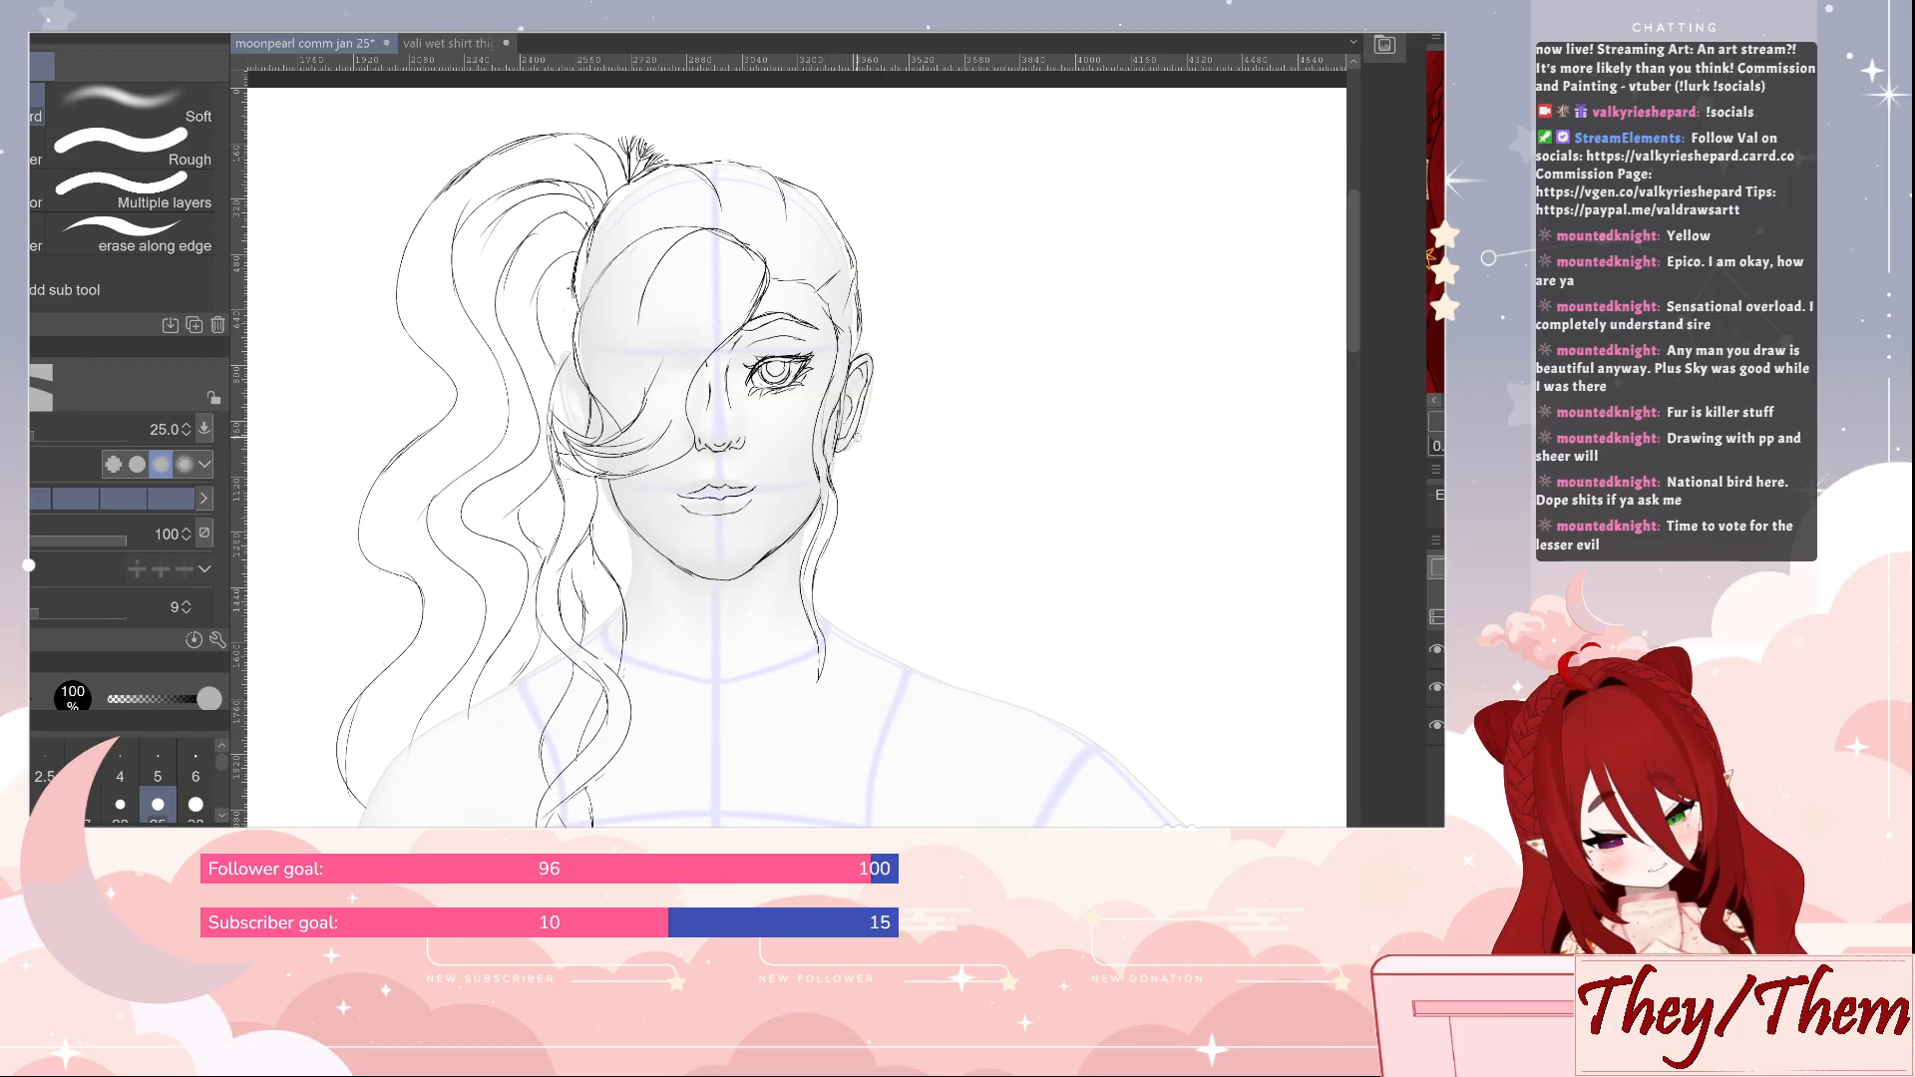
key("p")
Draw the side contour of the neck below the jaw and short throat lines at the neck's centre
left_click_drag(1086, 637, 1060, 530)
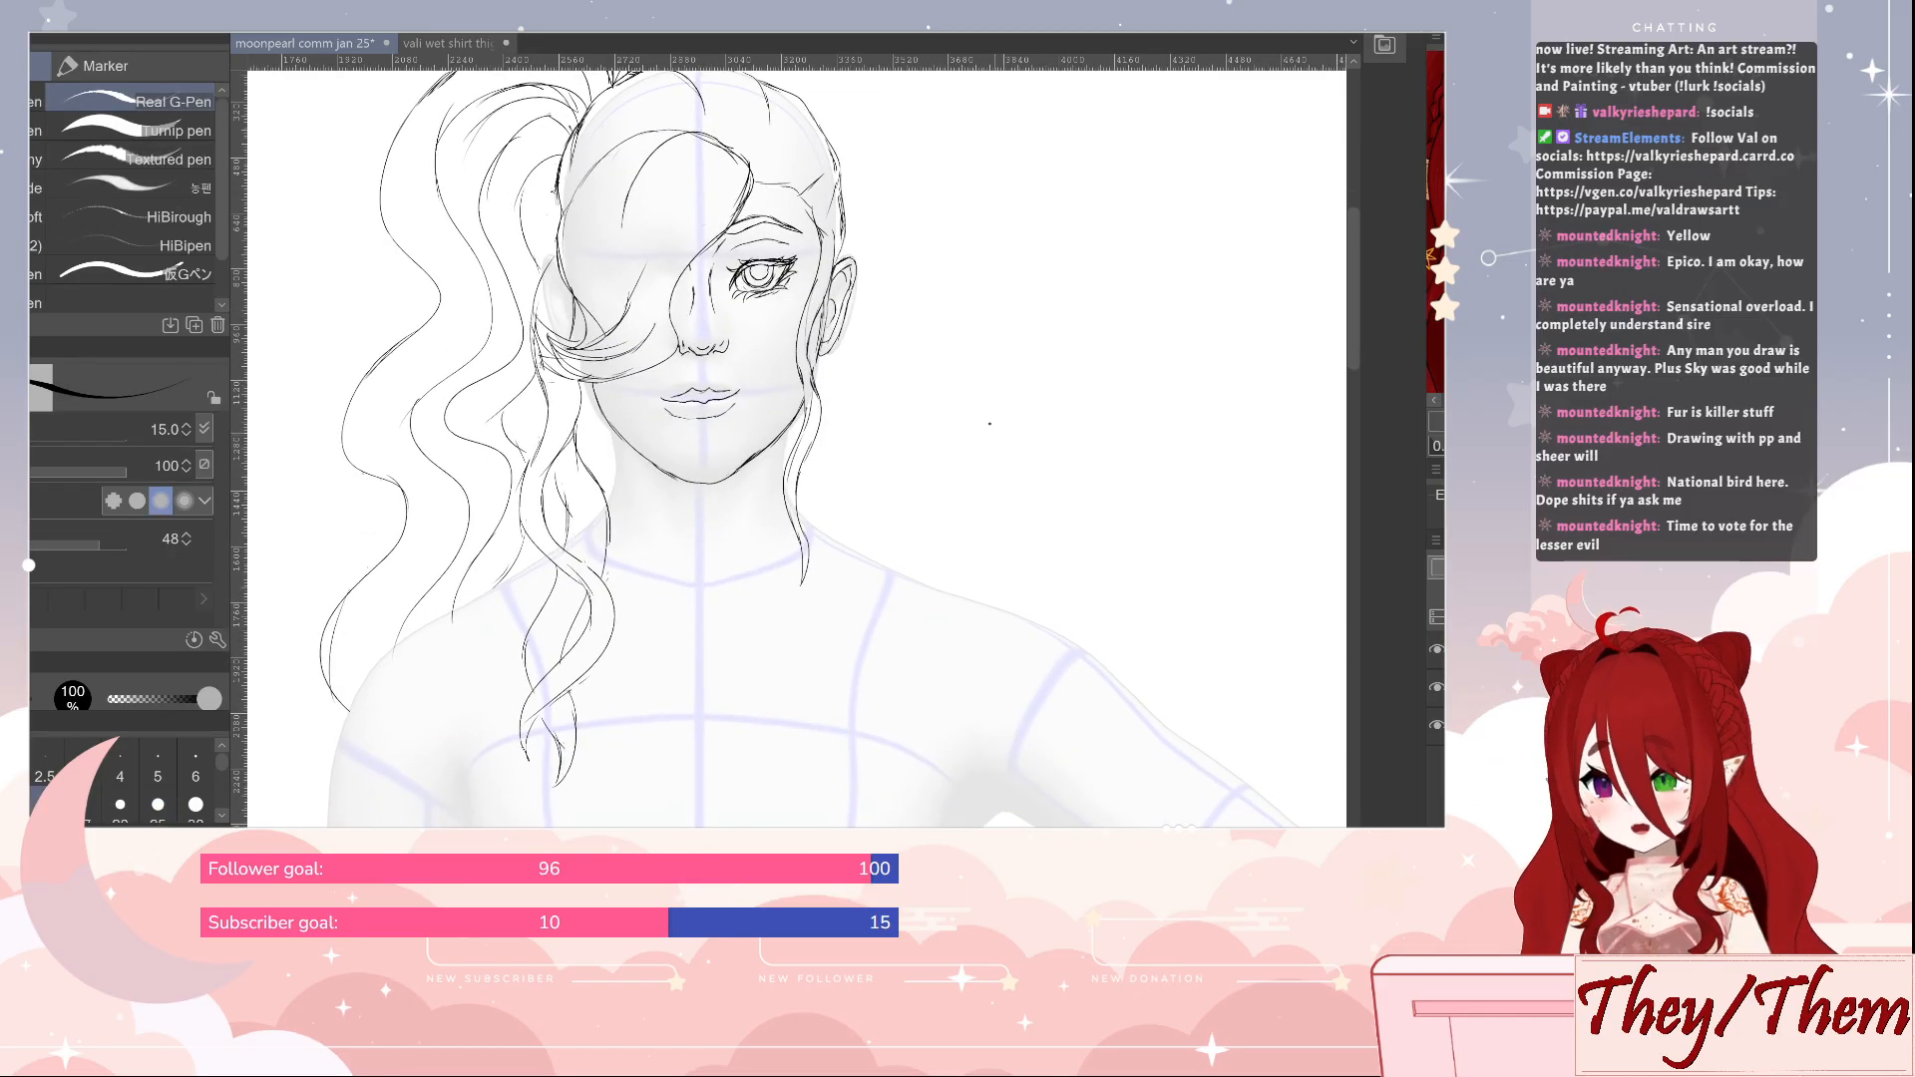
key("e")
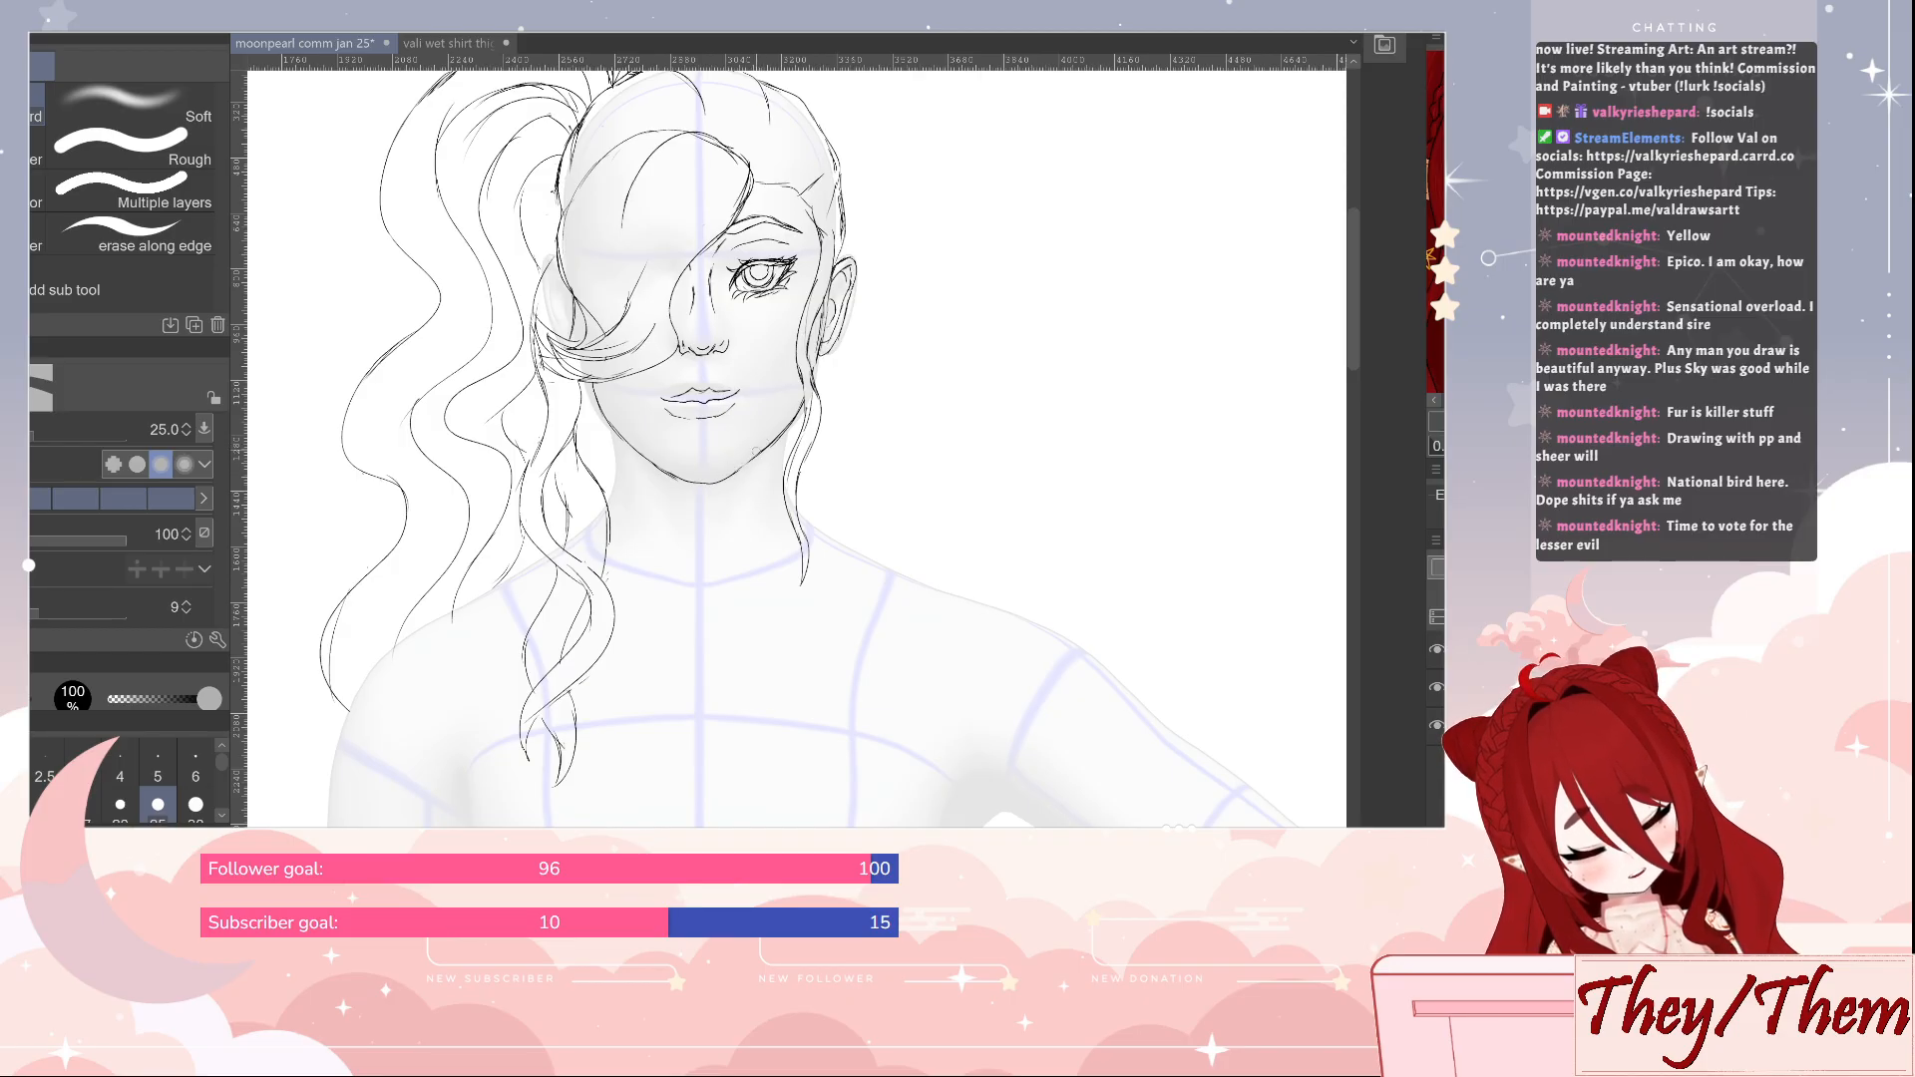
key("p")
key("e")
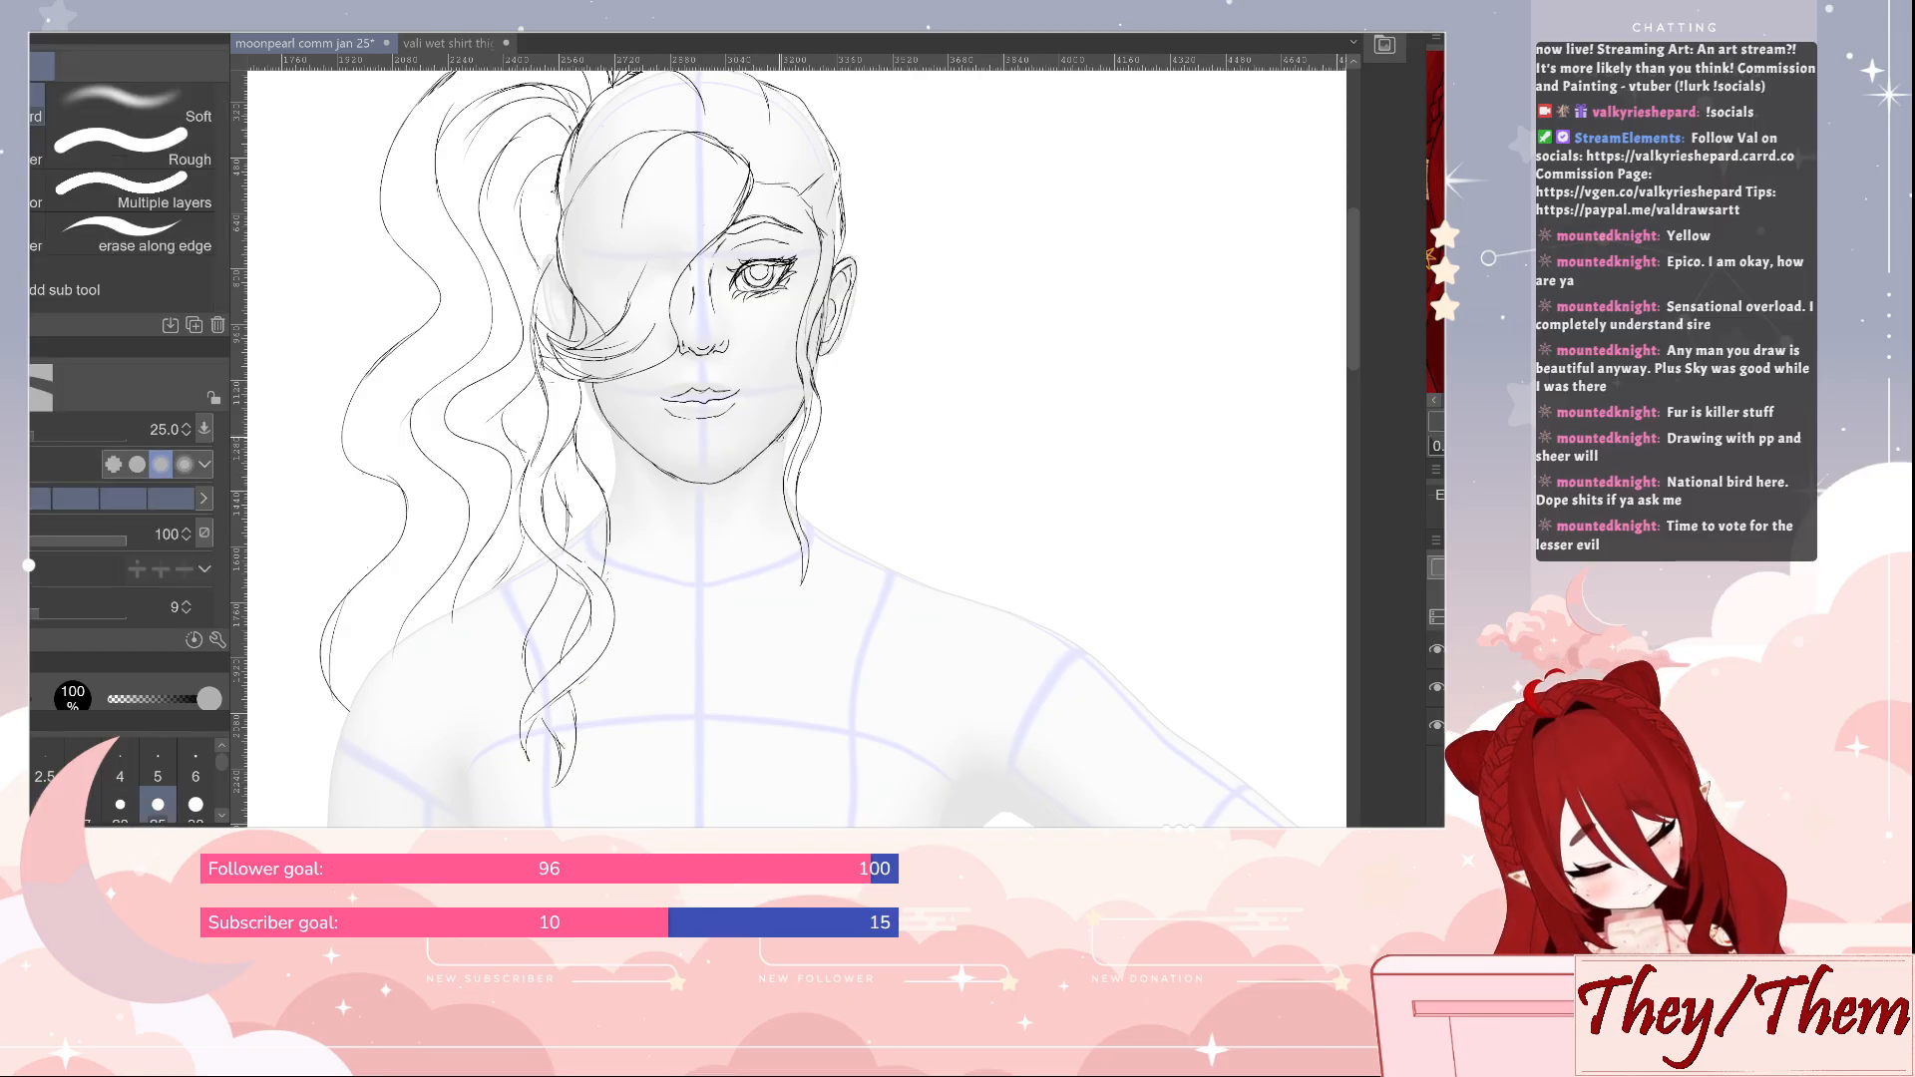
key("b")
key("p")
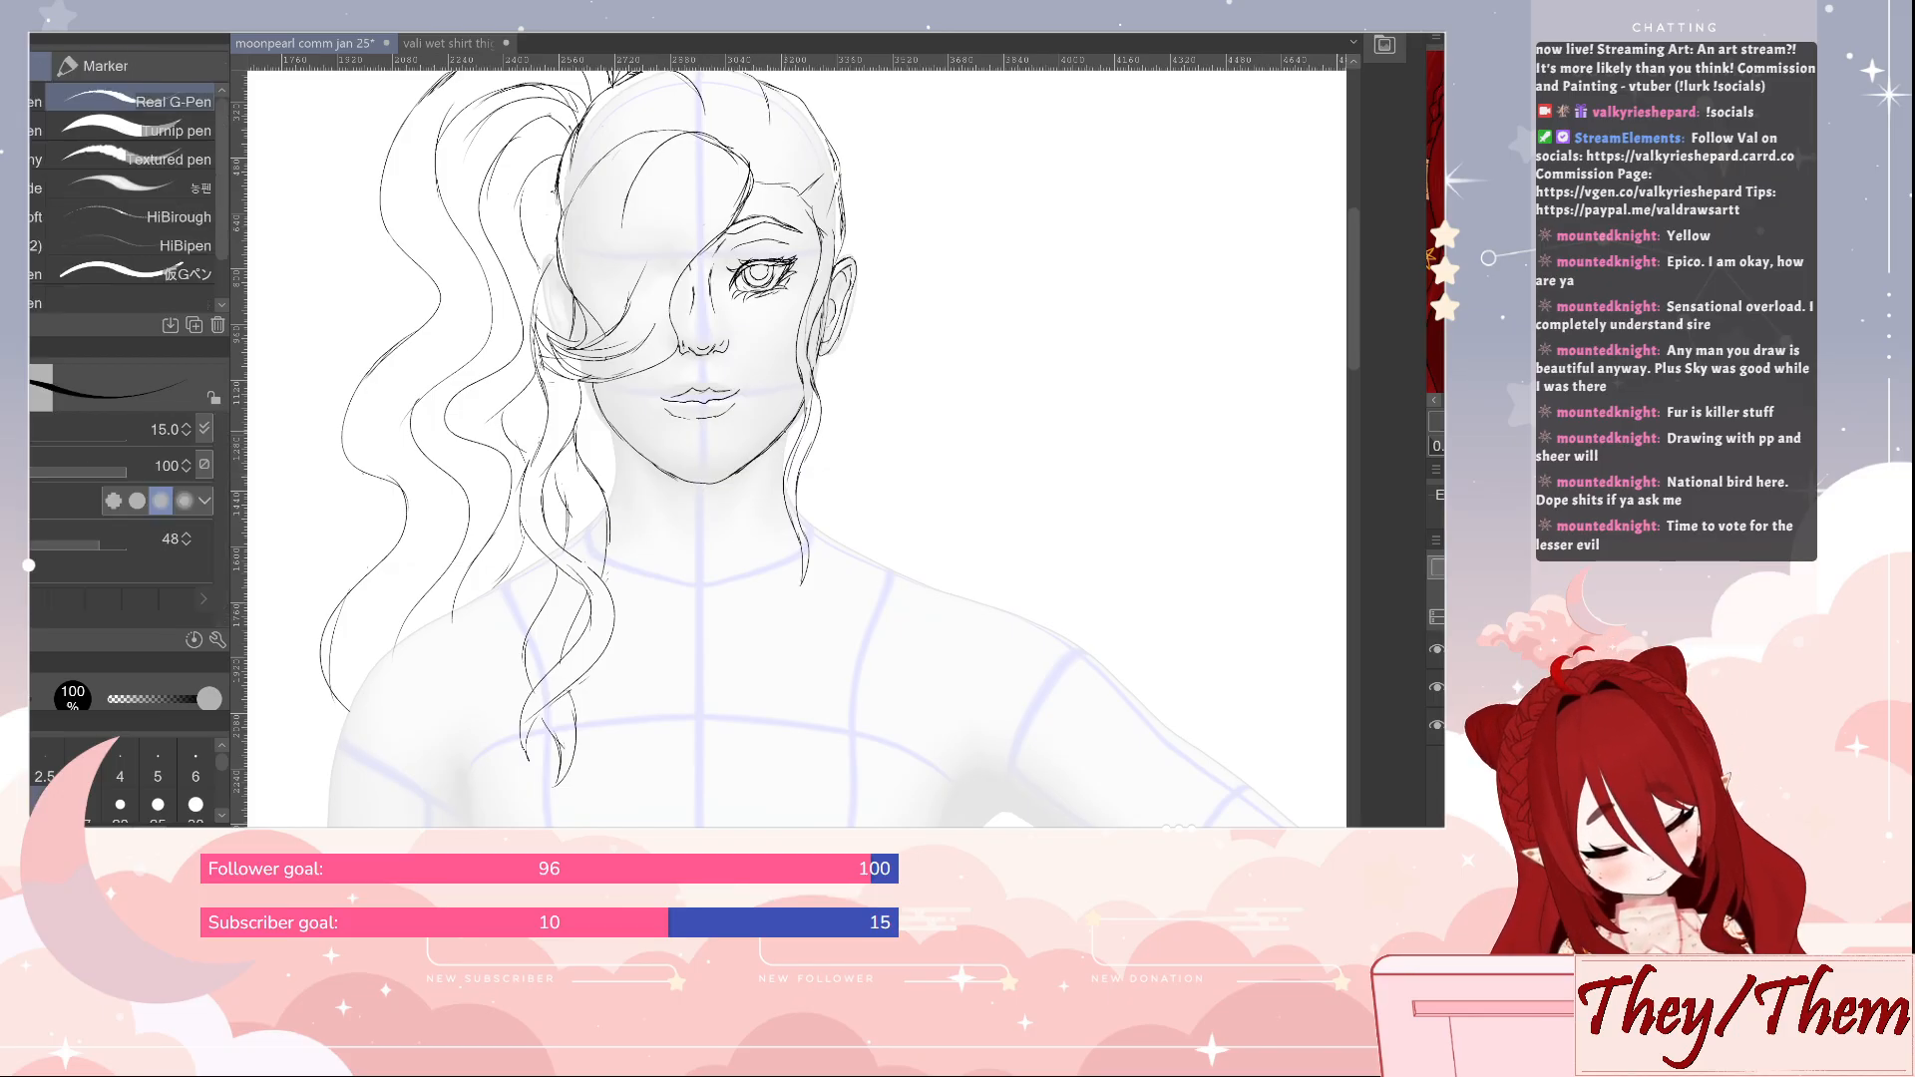
key("e")
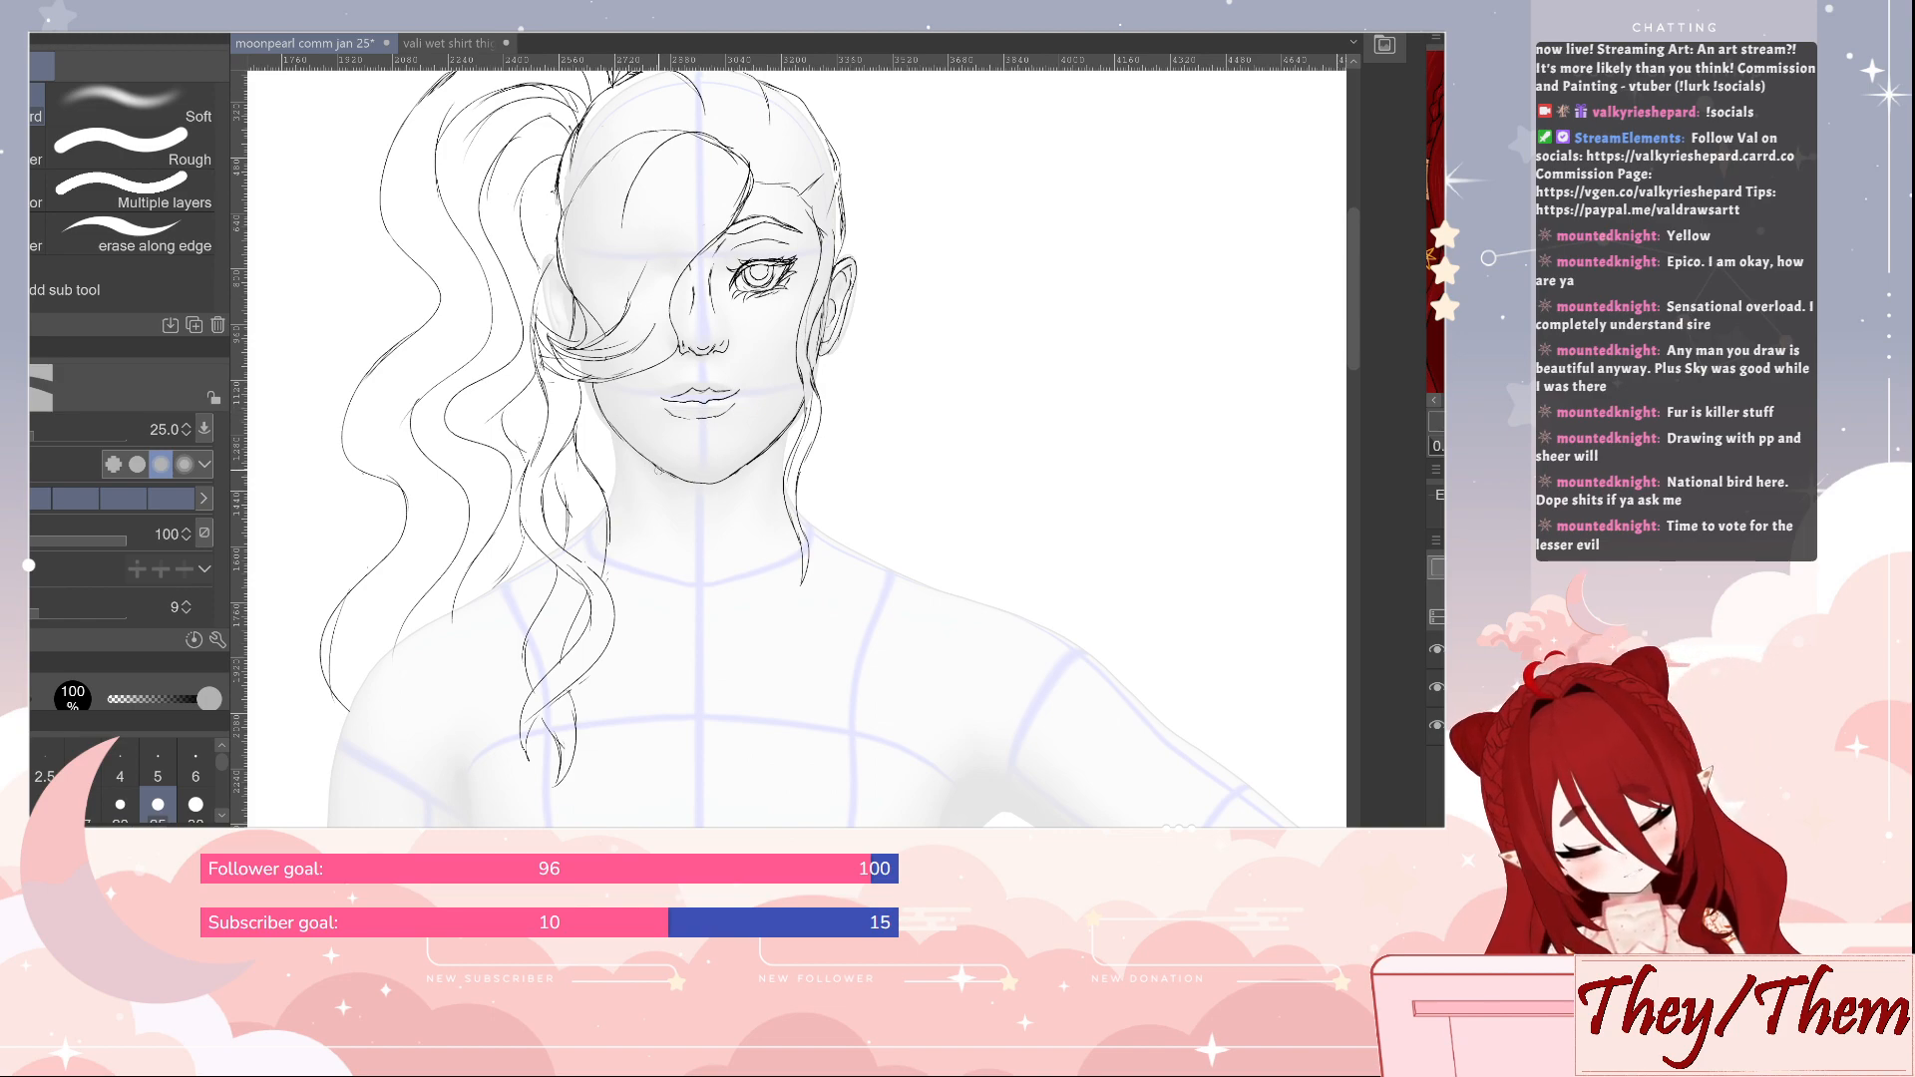
key("p")
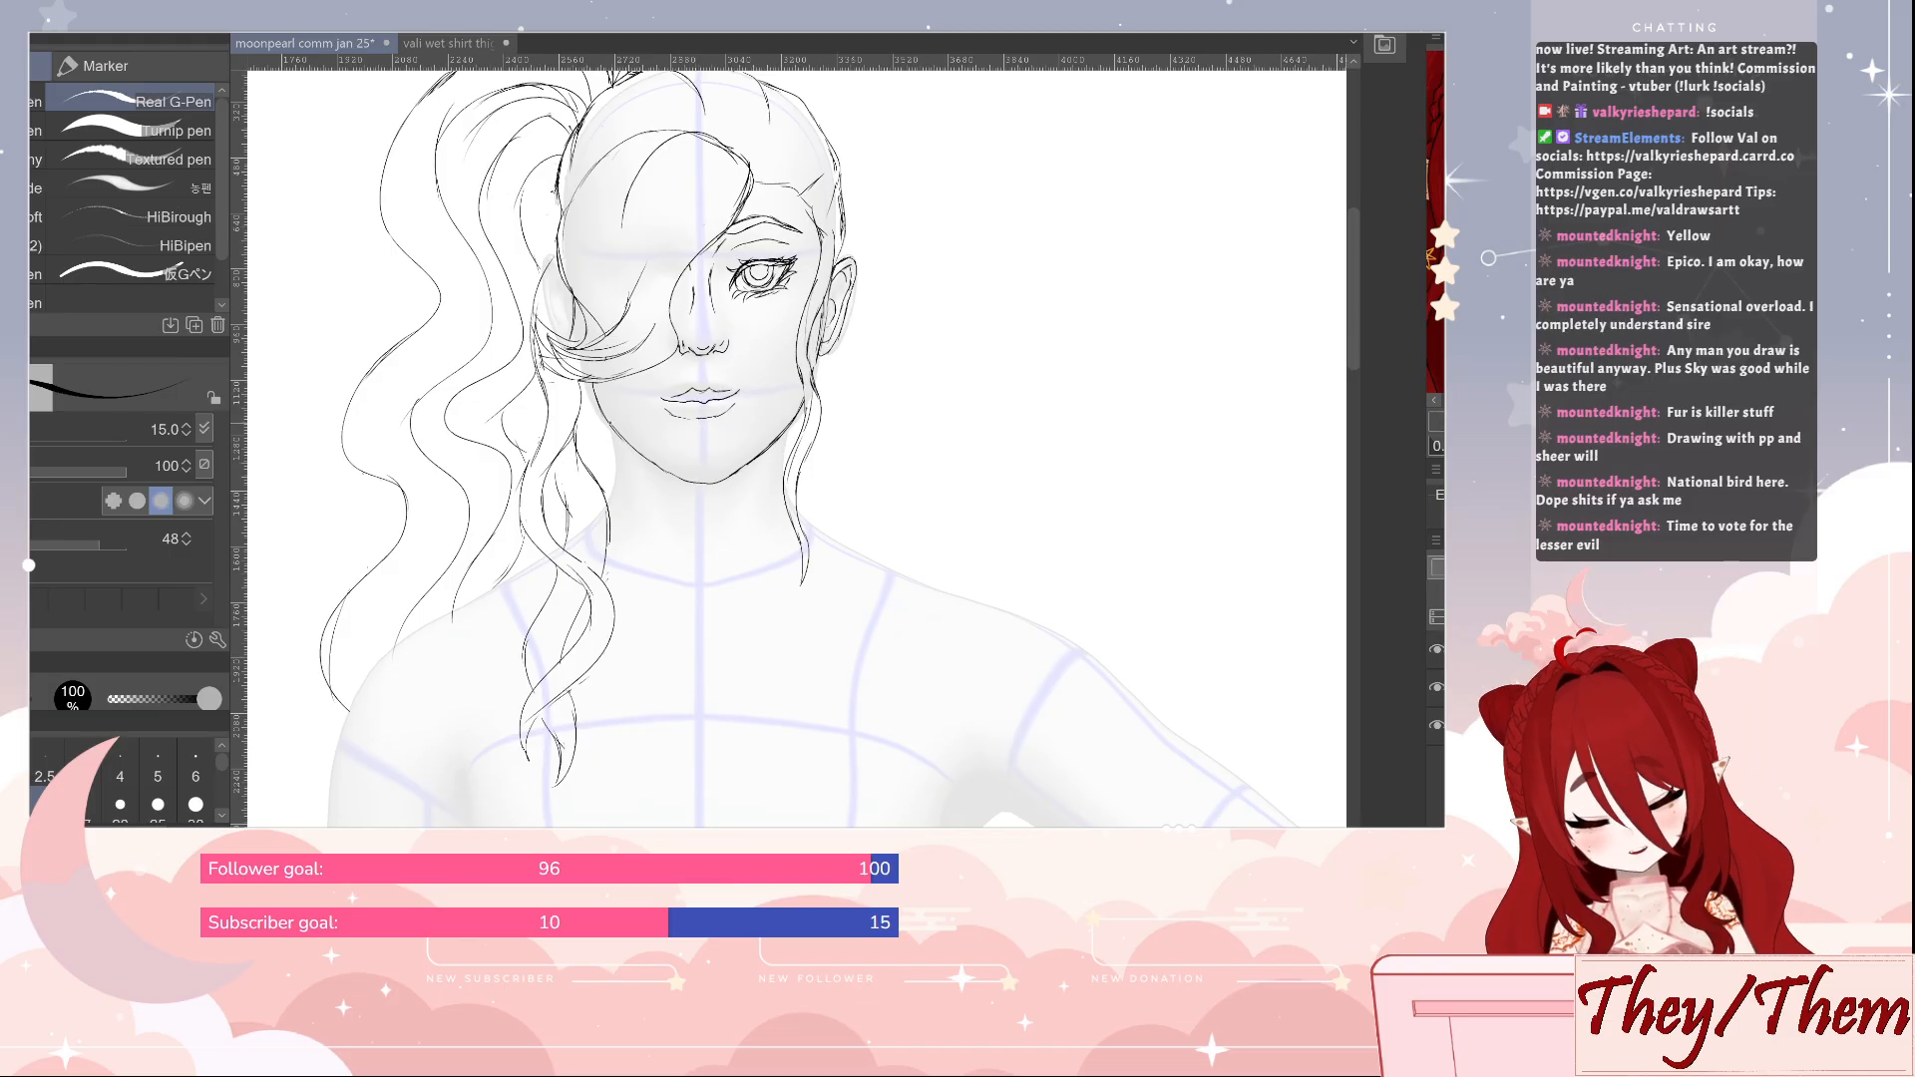
left_click_drag(610, 426, 614, 488)
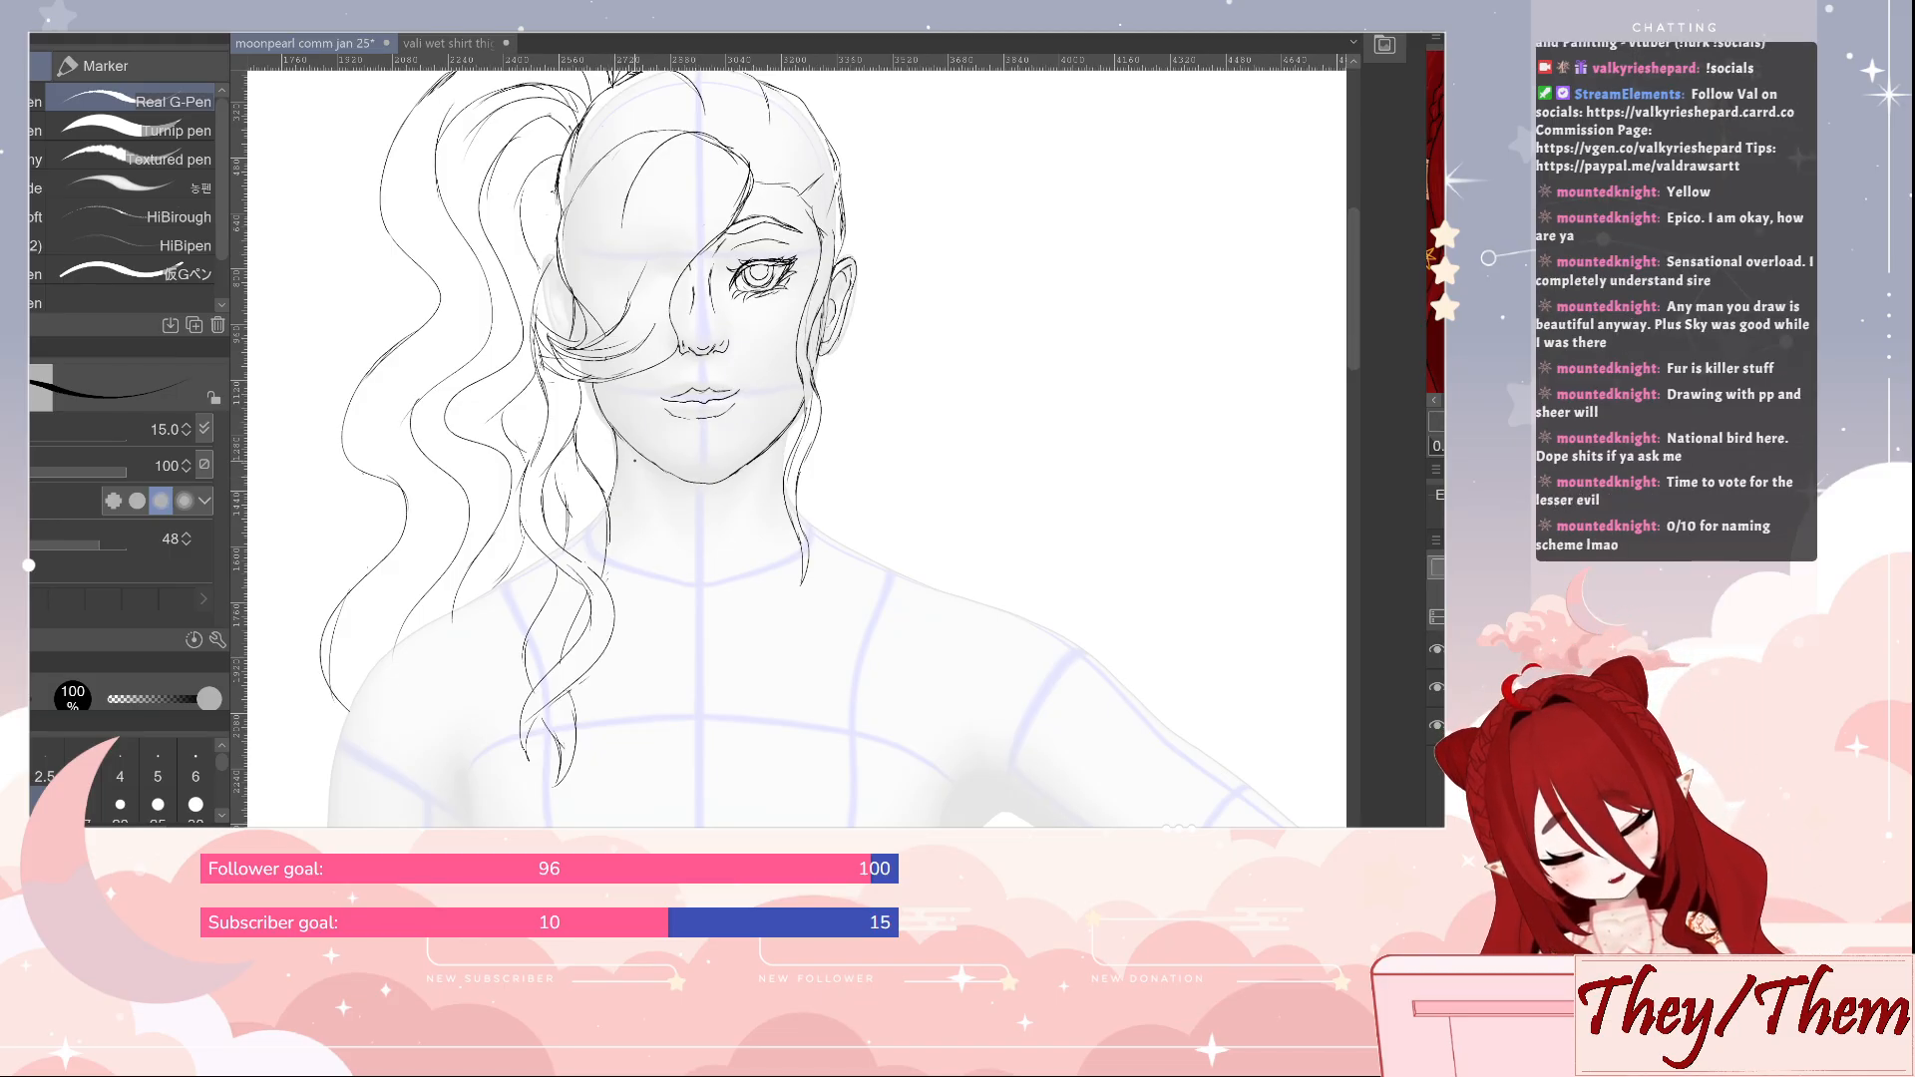
key("e")
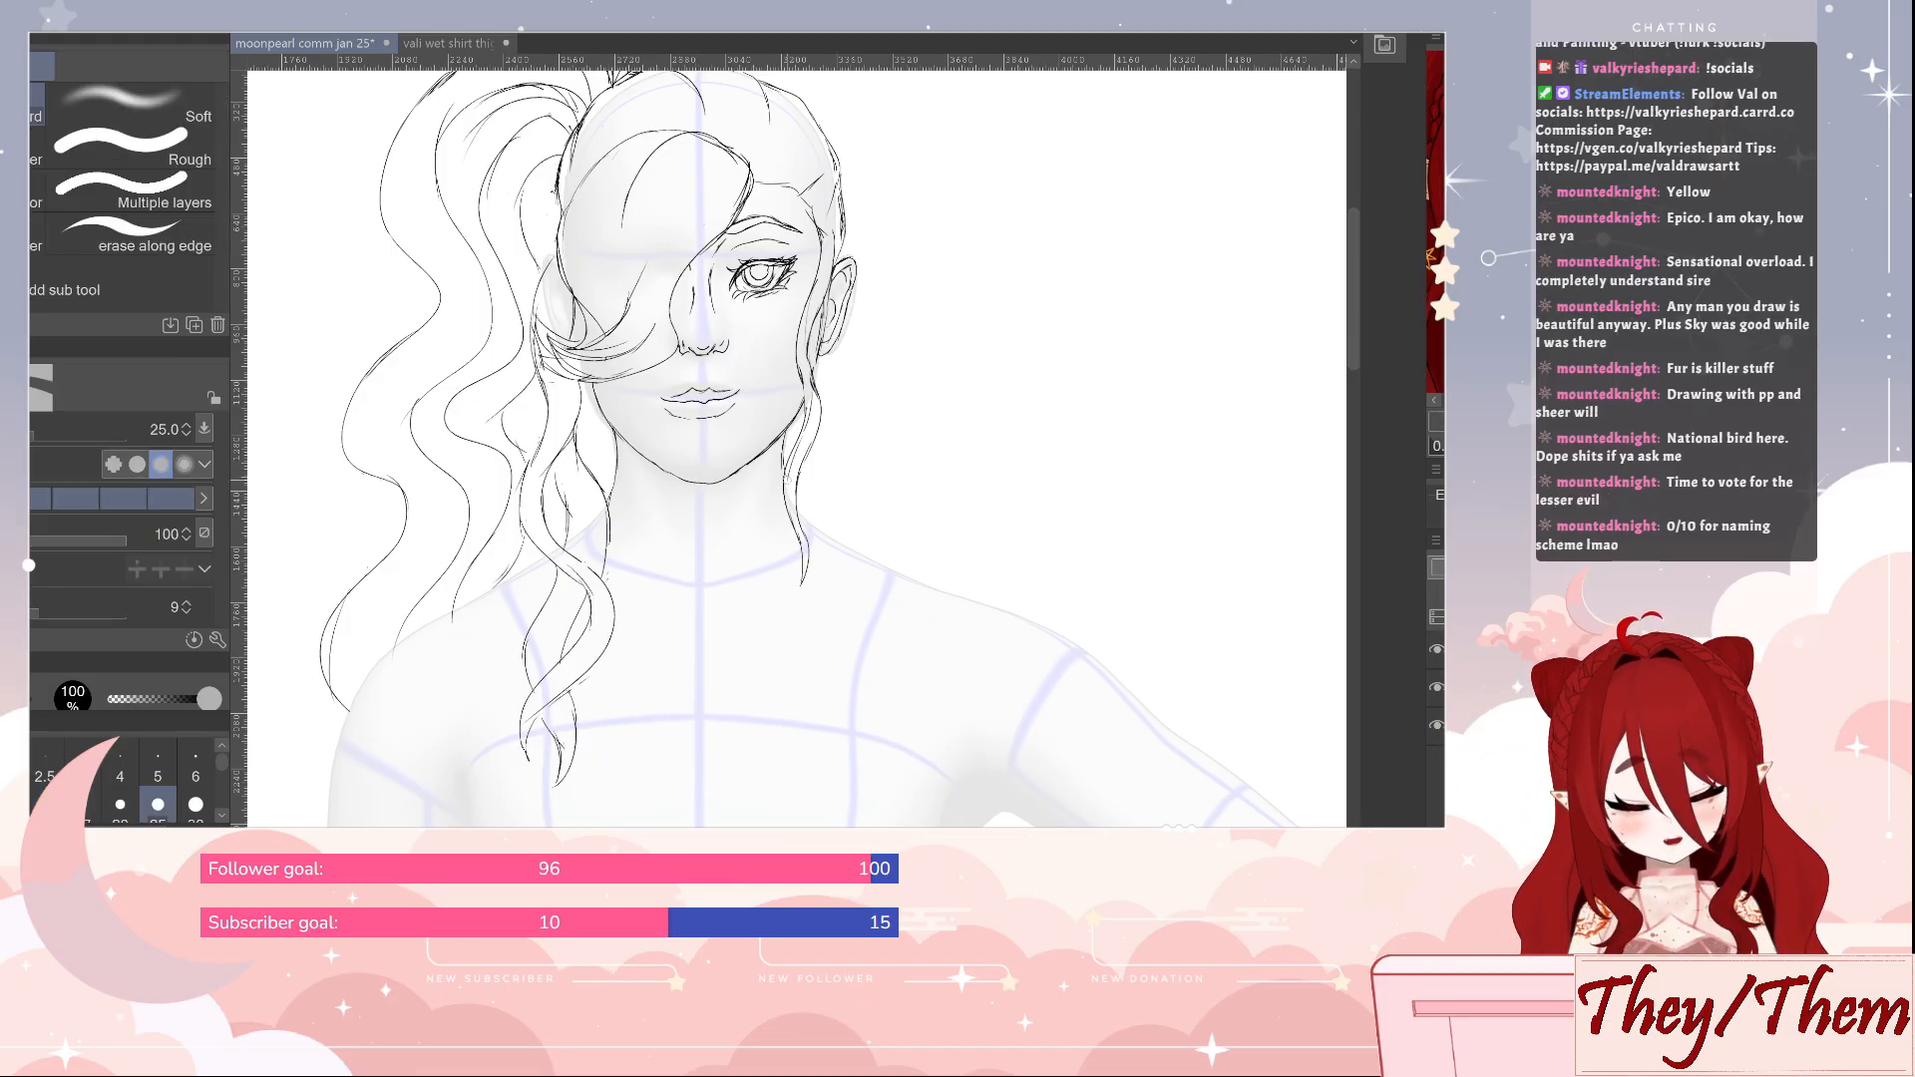
key("p")
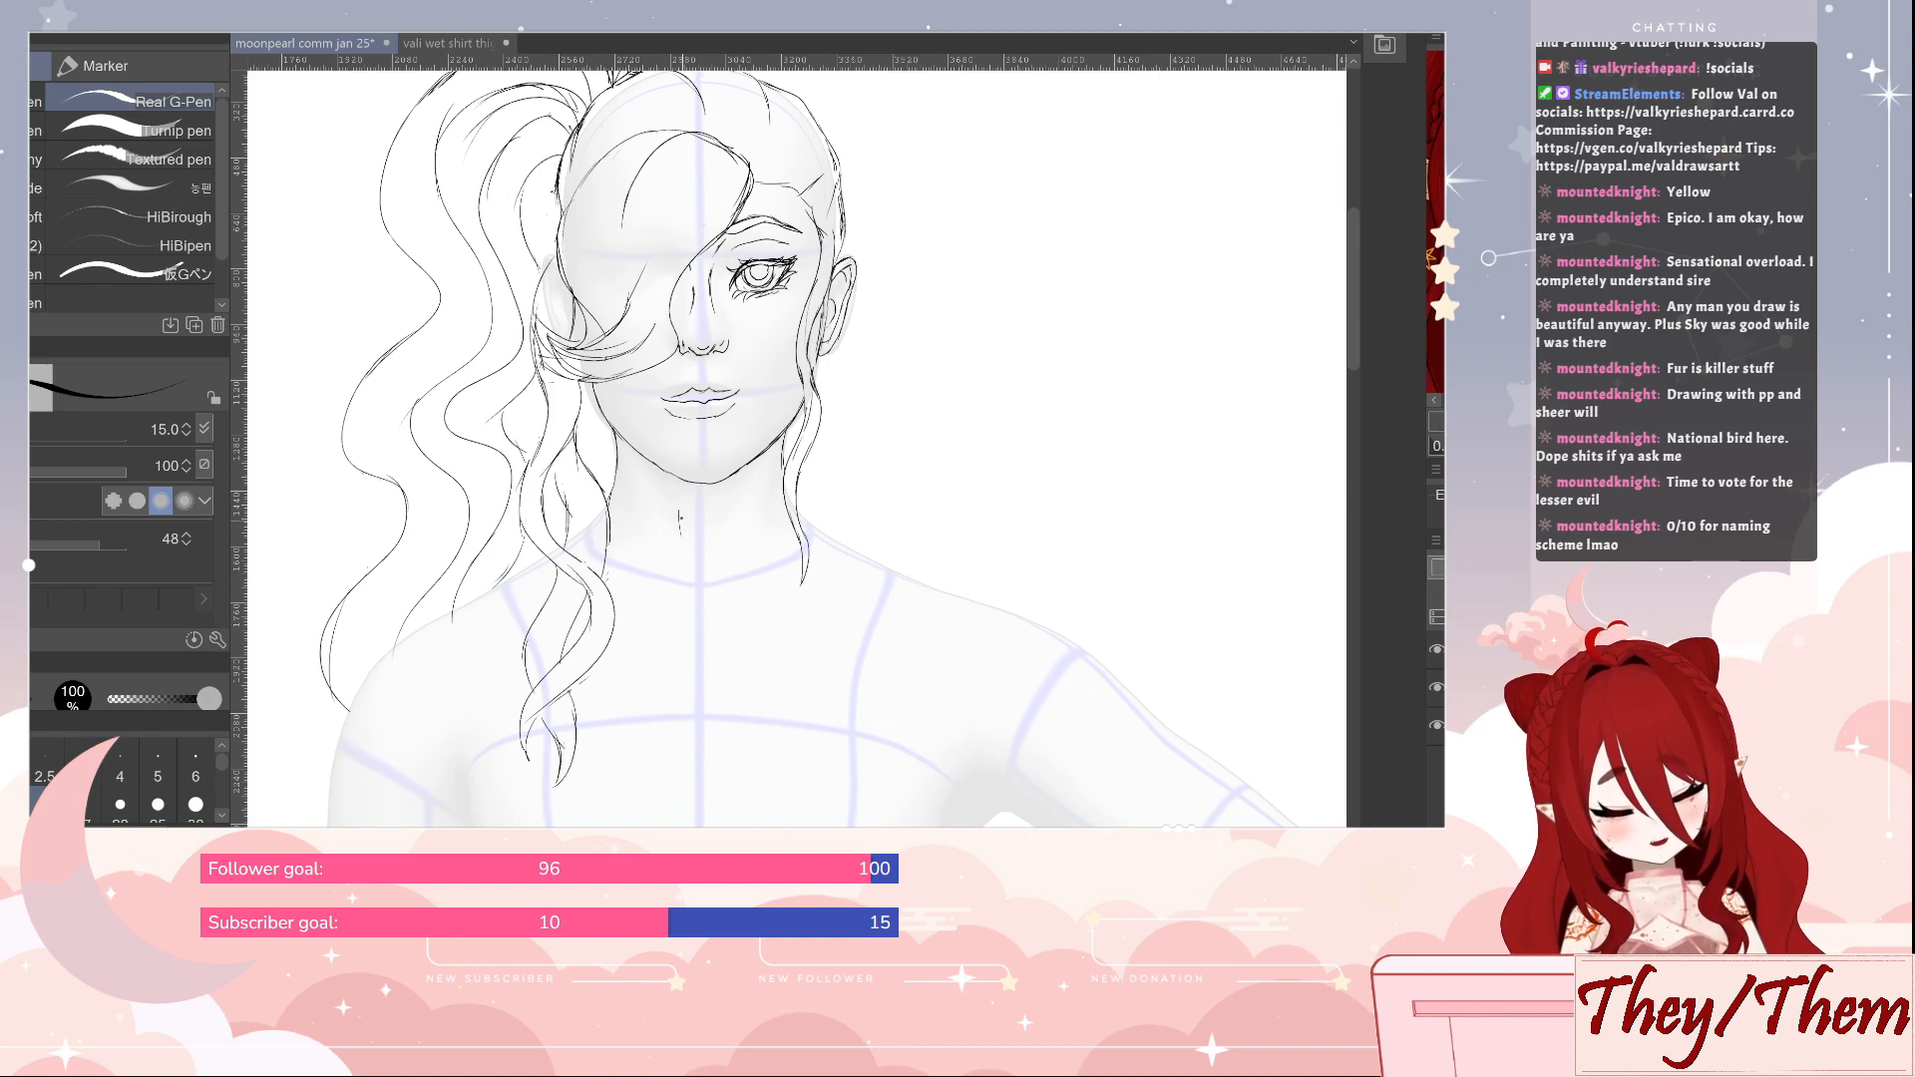
left_click_drag(680, 518, 687, 550)
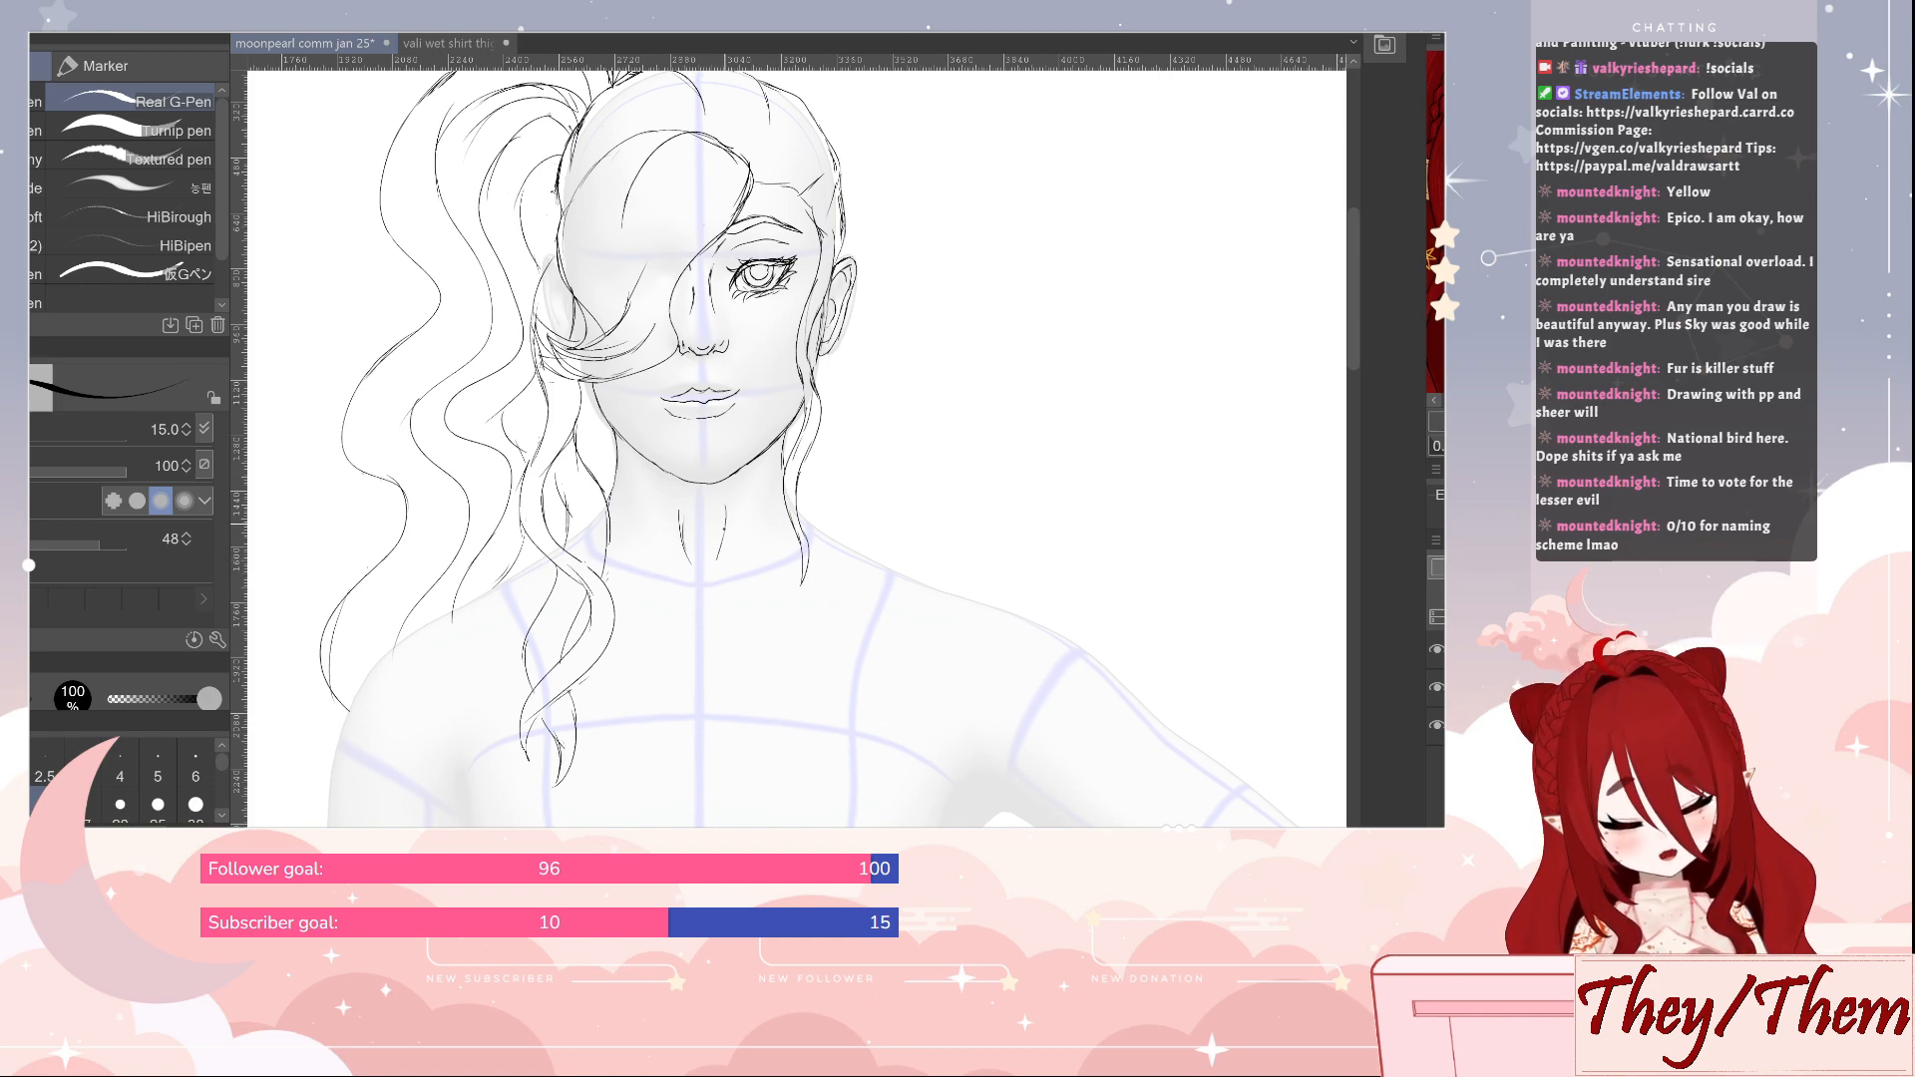
Shorten and redraw the throat line on the ponytail side of the neck, using the eraser and the Real G-Pen
key("e")
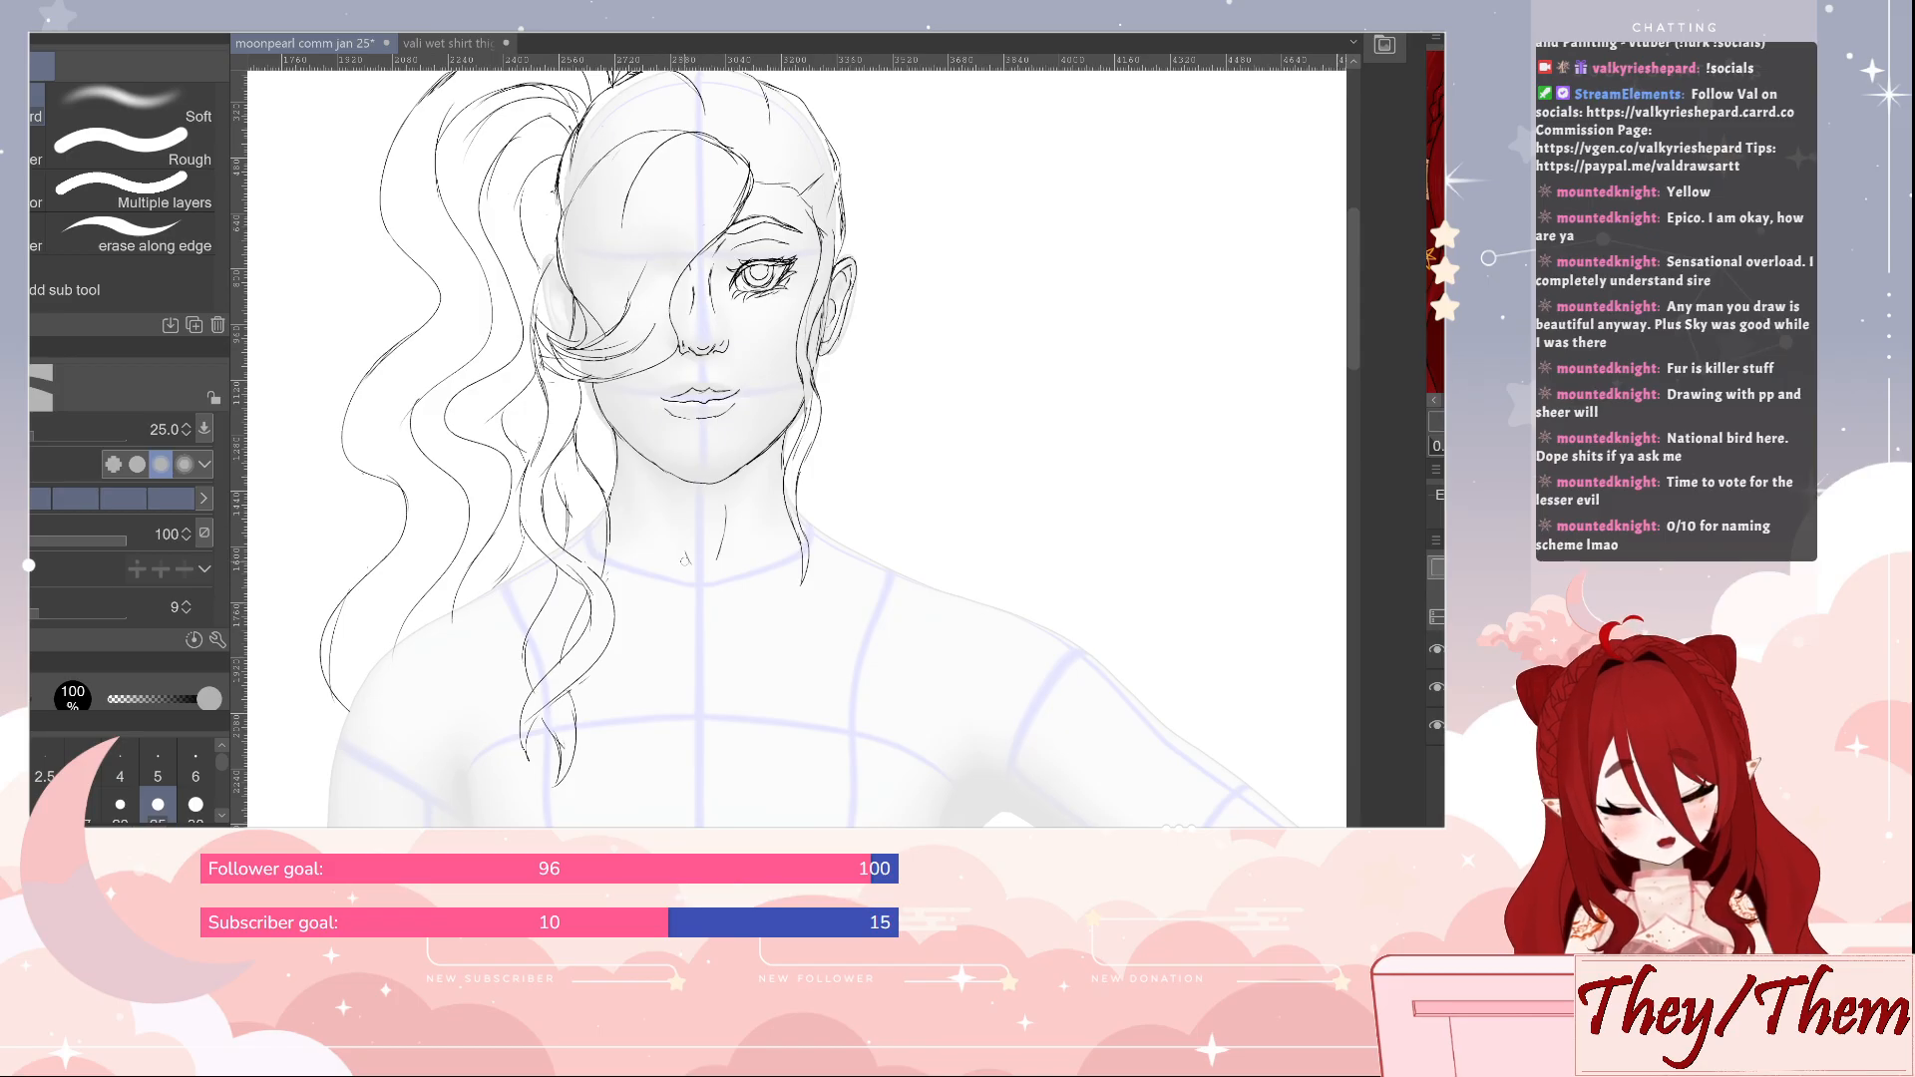
key("p")
key("e")
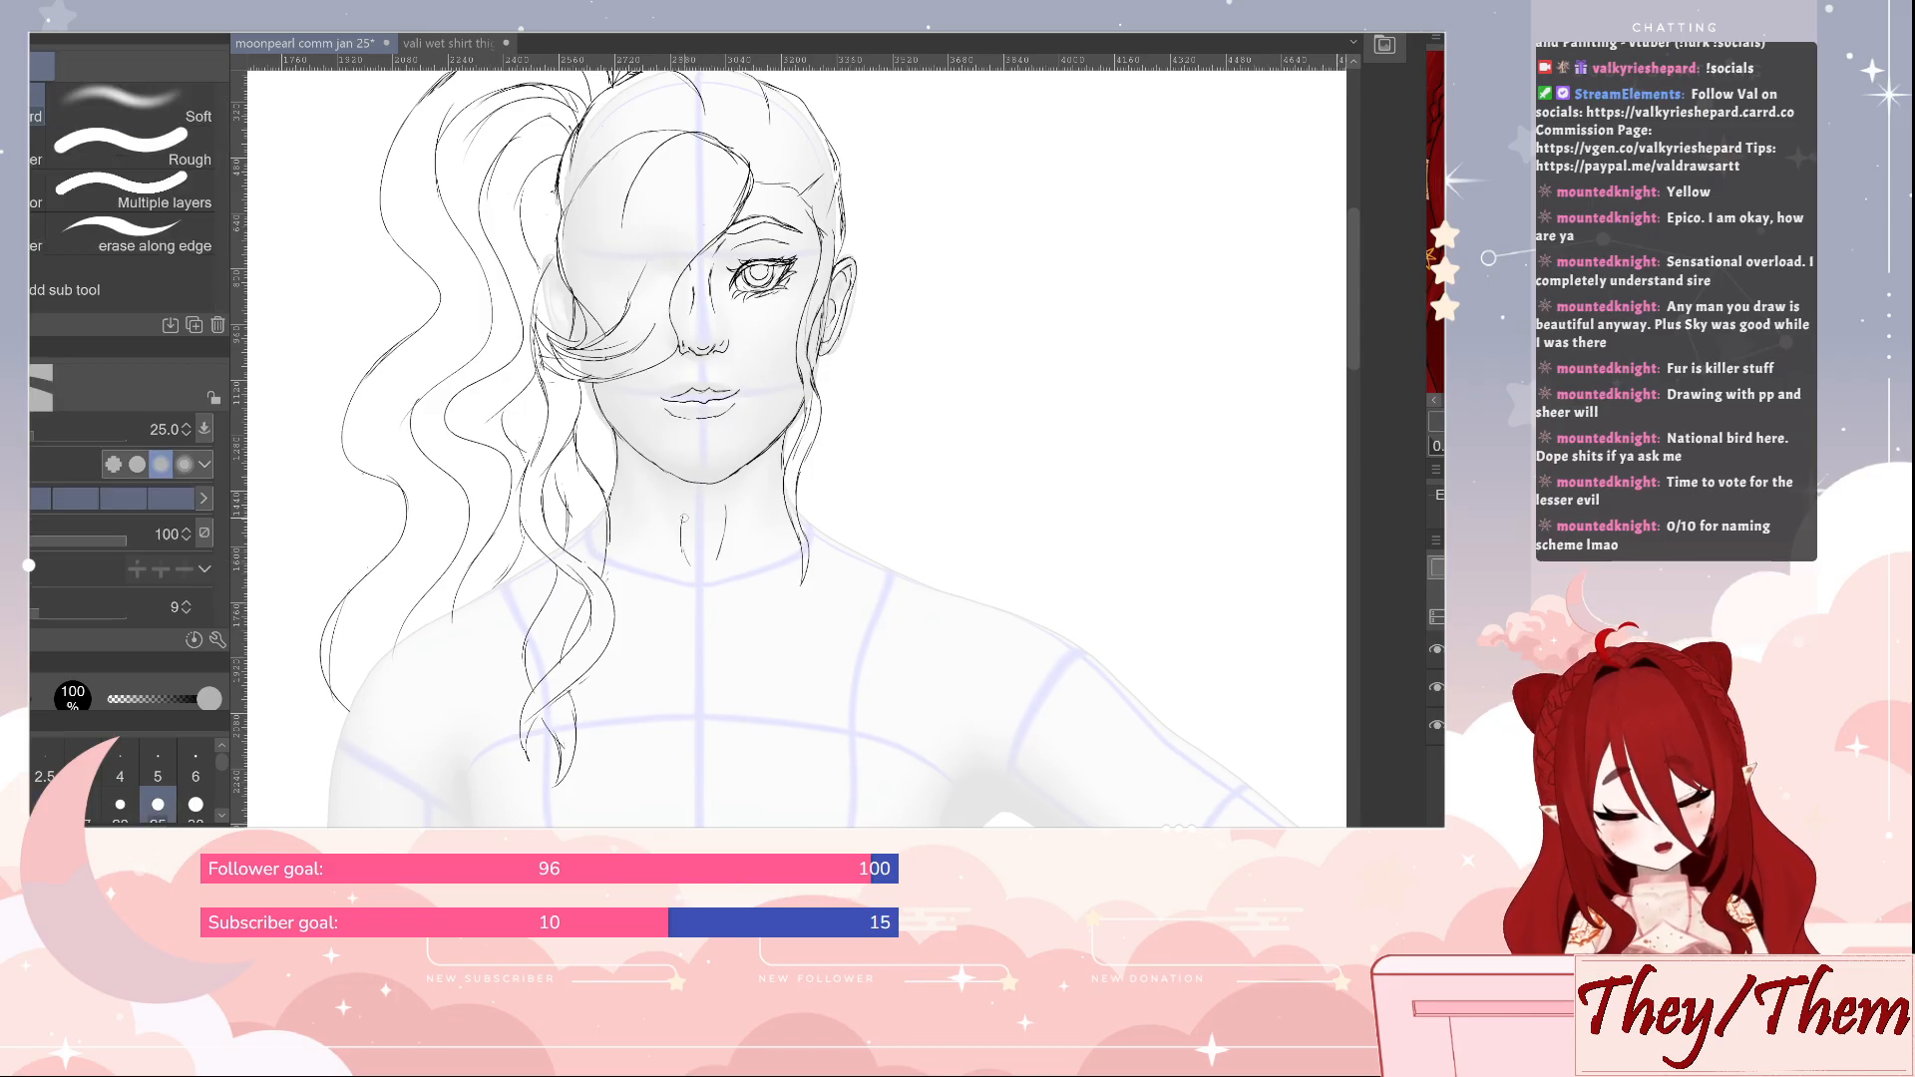
left_click_drag(687, 503, 681, 517)
key("p")
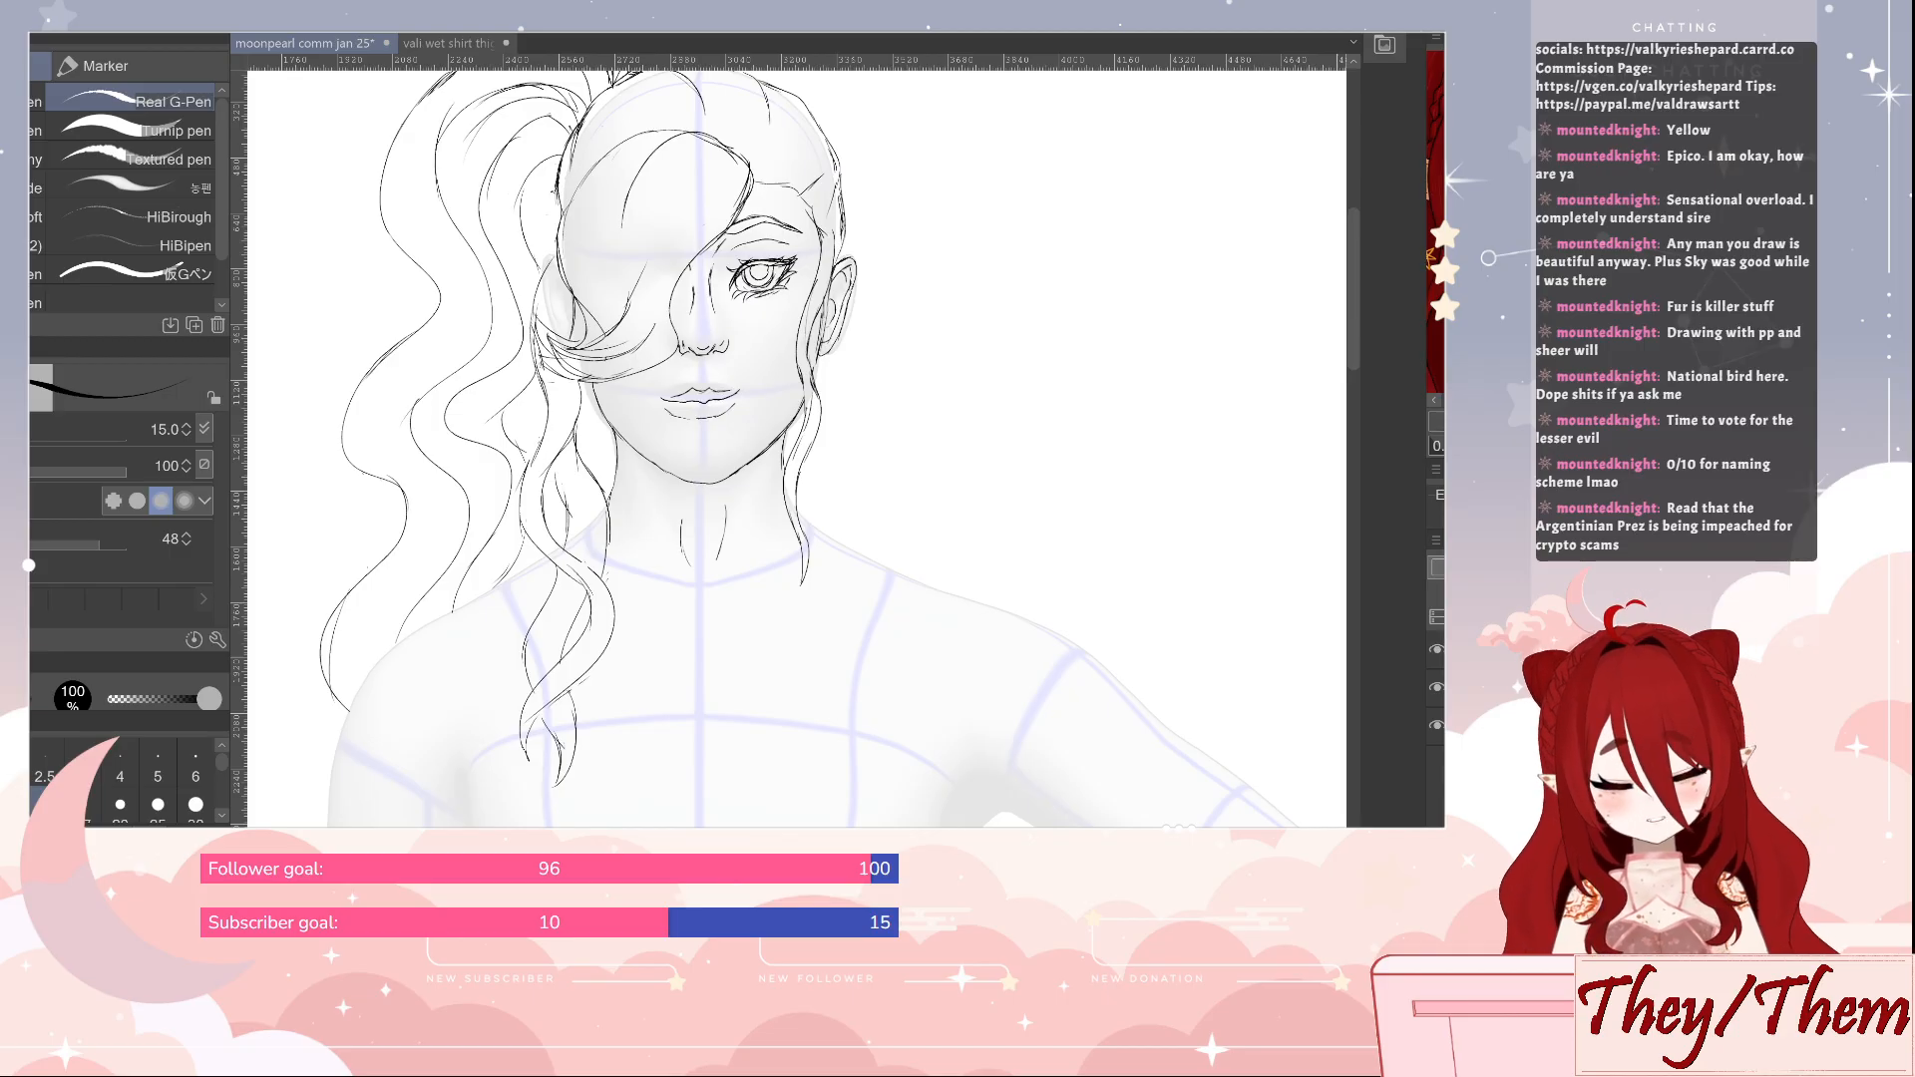
left_click_drag(881, 624, 932, 428)
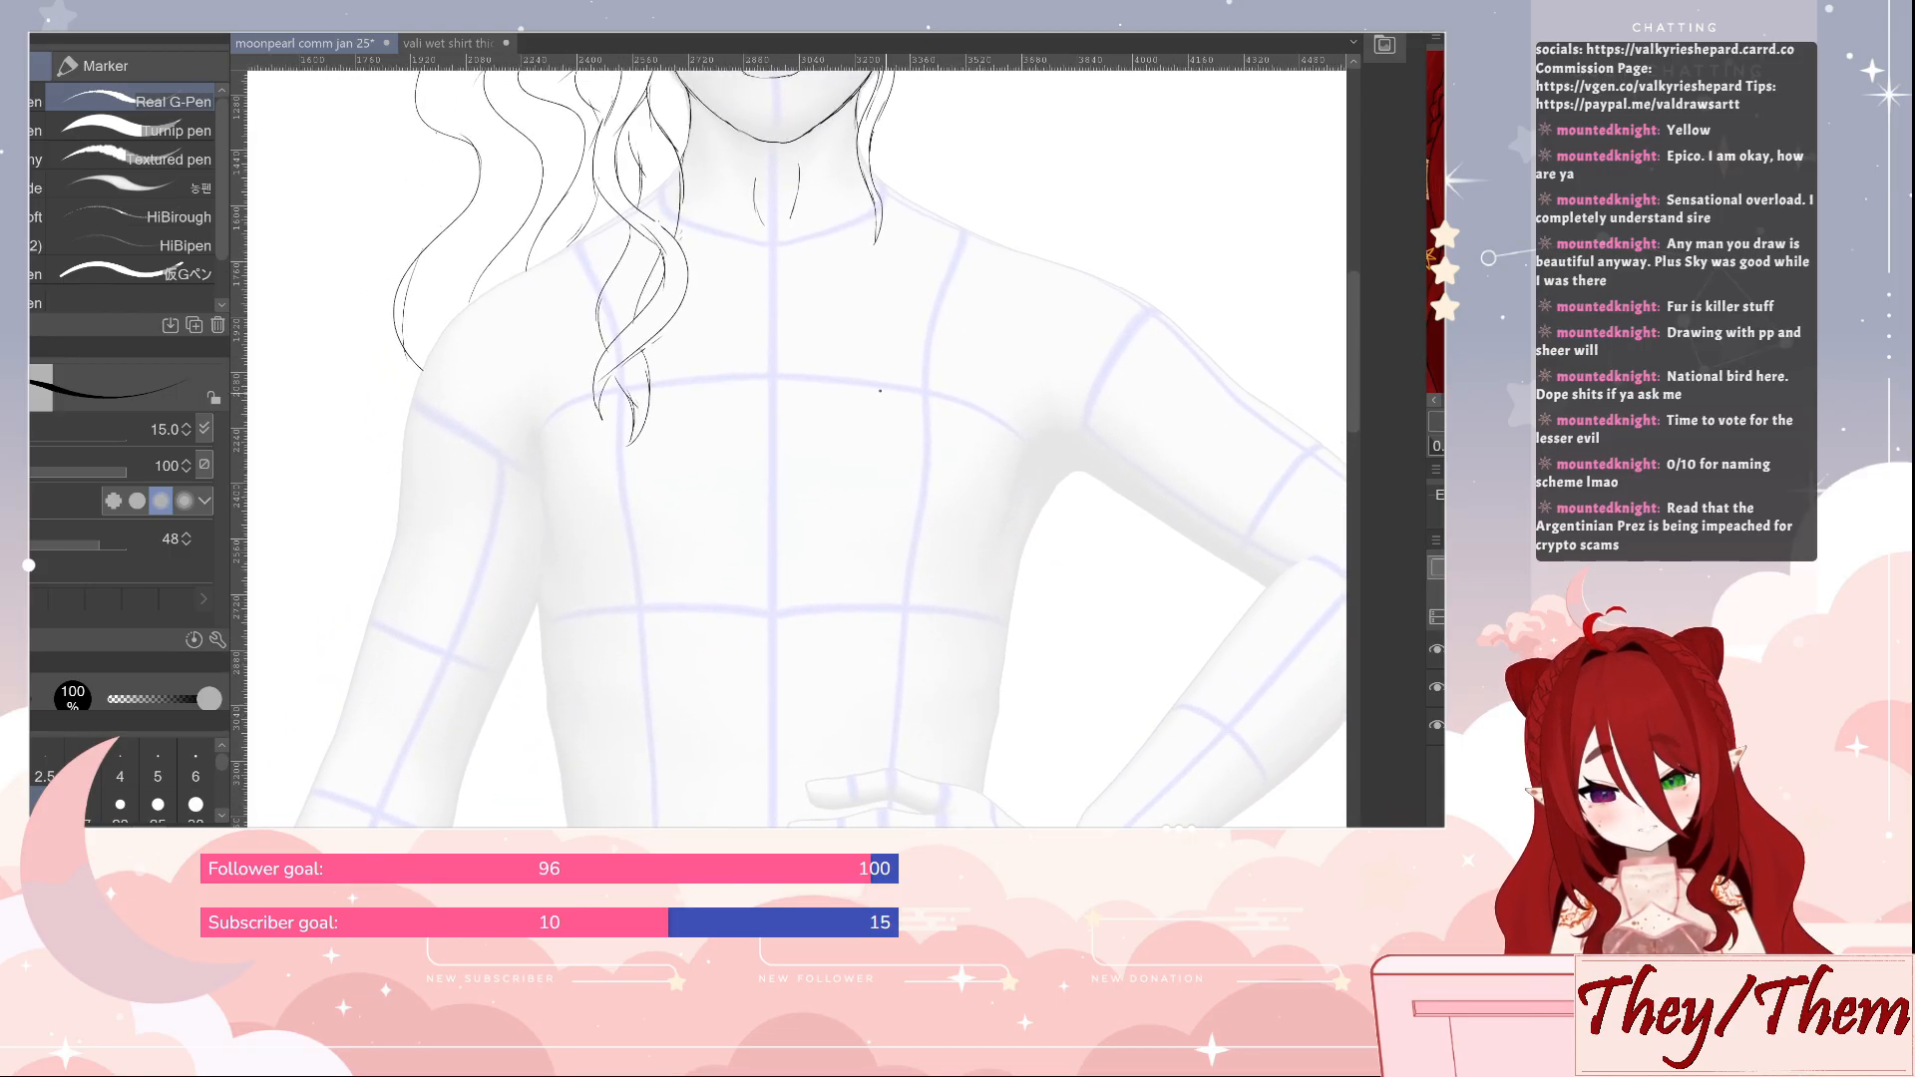
left_click_drag(700, 536, 740, 430)
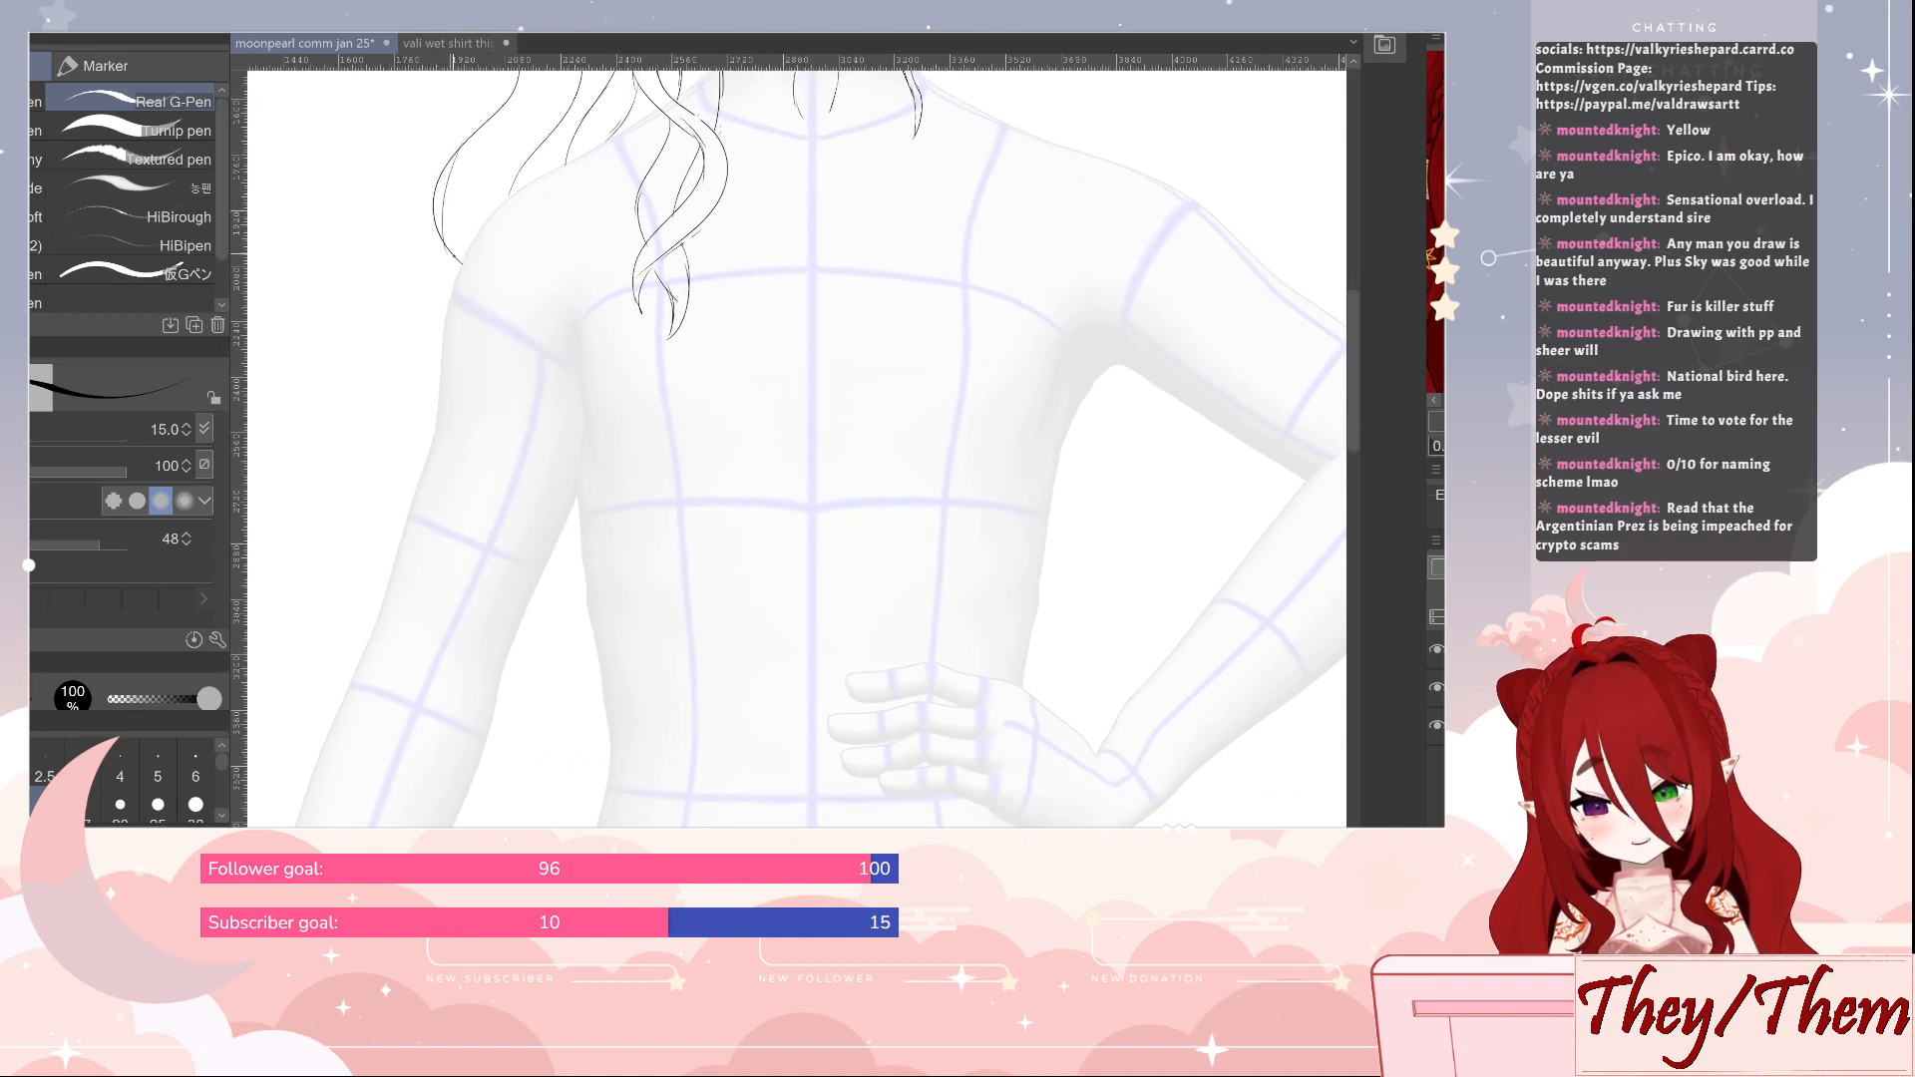
mouse_move(461, 264)
left_mouse_down()
mouse_move(475, 312)
mouse_move(443, 404)
left_mouse_up()
left_click_drag(562, 335, 536, 521)
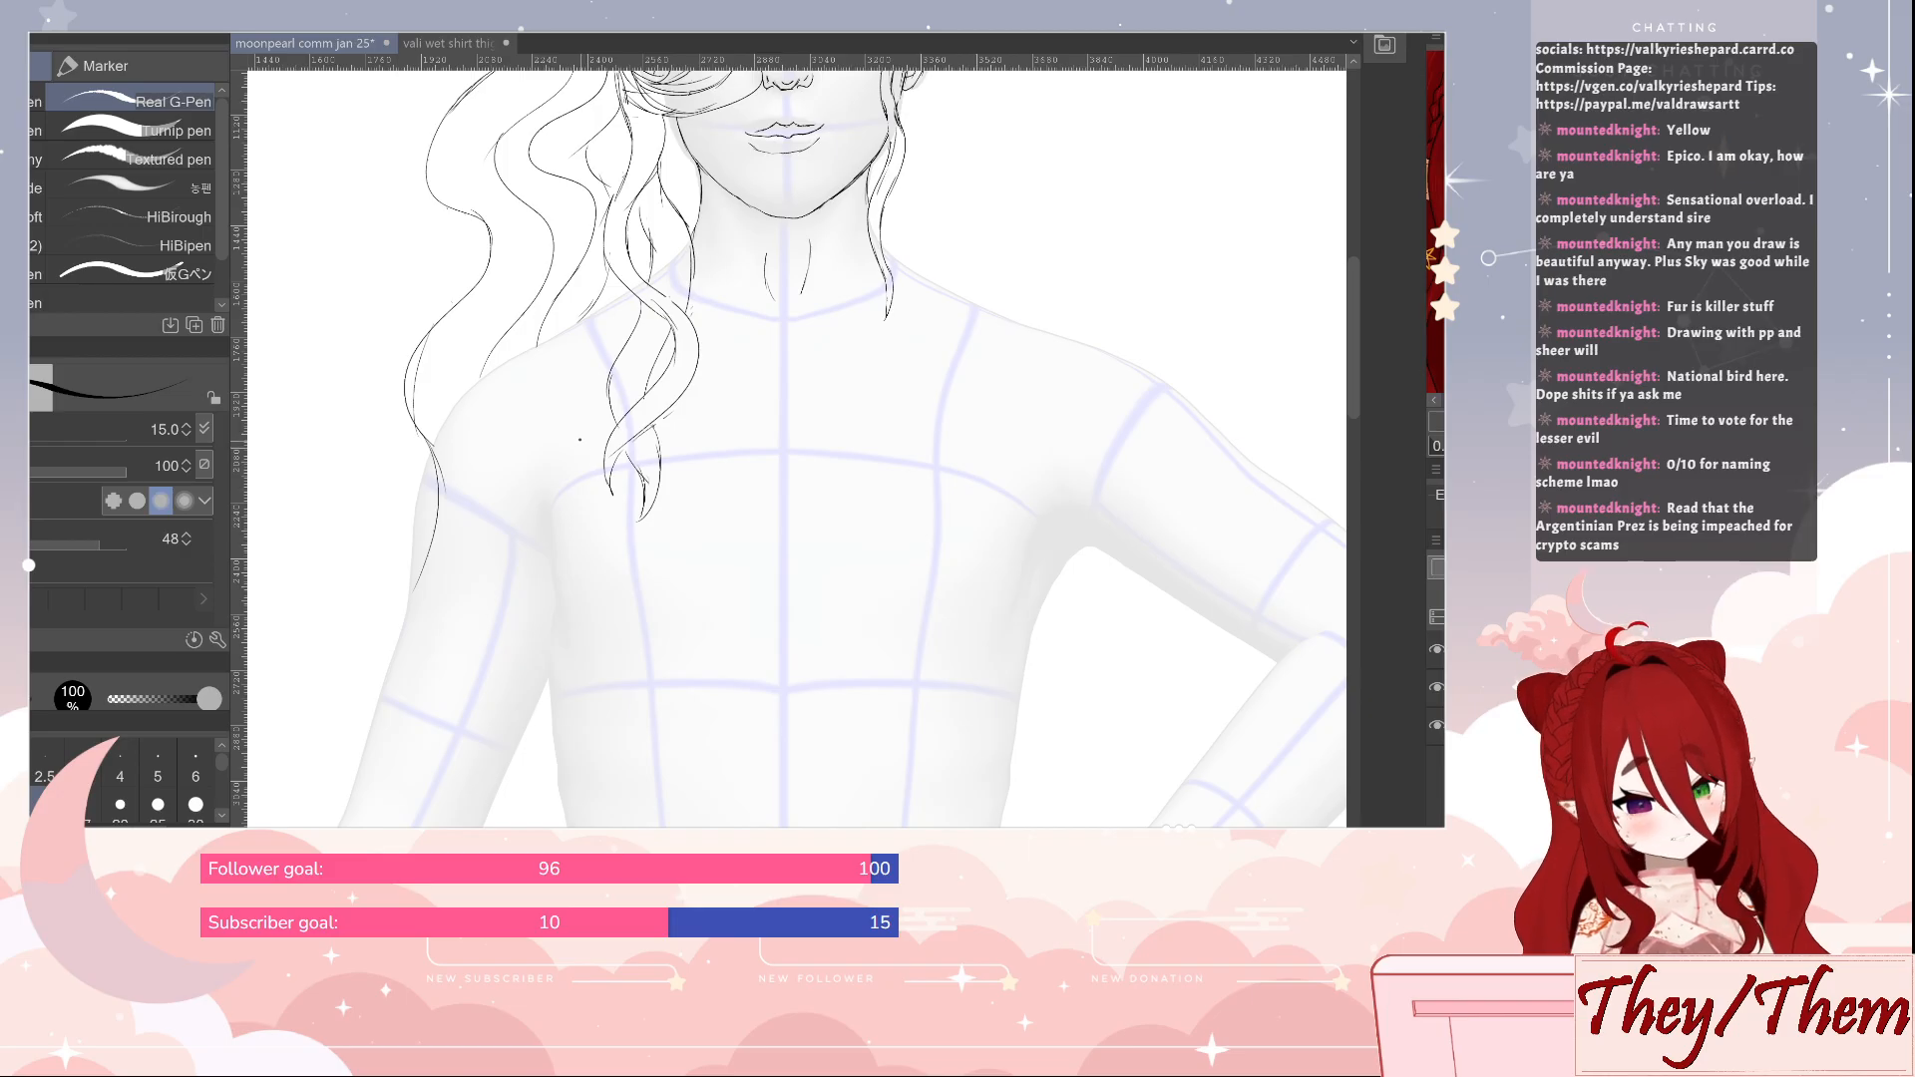
key("ctrl+z")
Extend the ponytail's outer lock in long waves over the upper arm to a curled tip near the waist
mouse_move(574, 441)
left_mouse_down()
mouse_move(548, 528)
mouse_move(628, 502)
left_mouse_up()
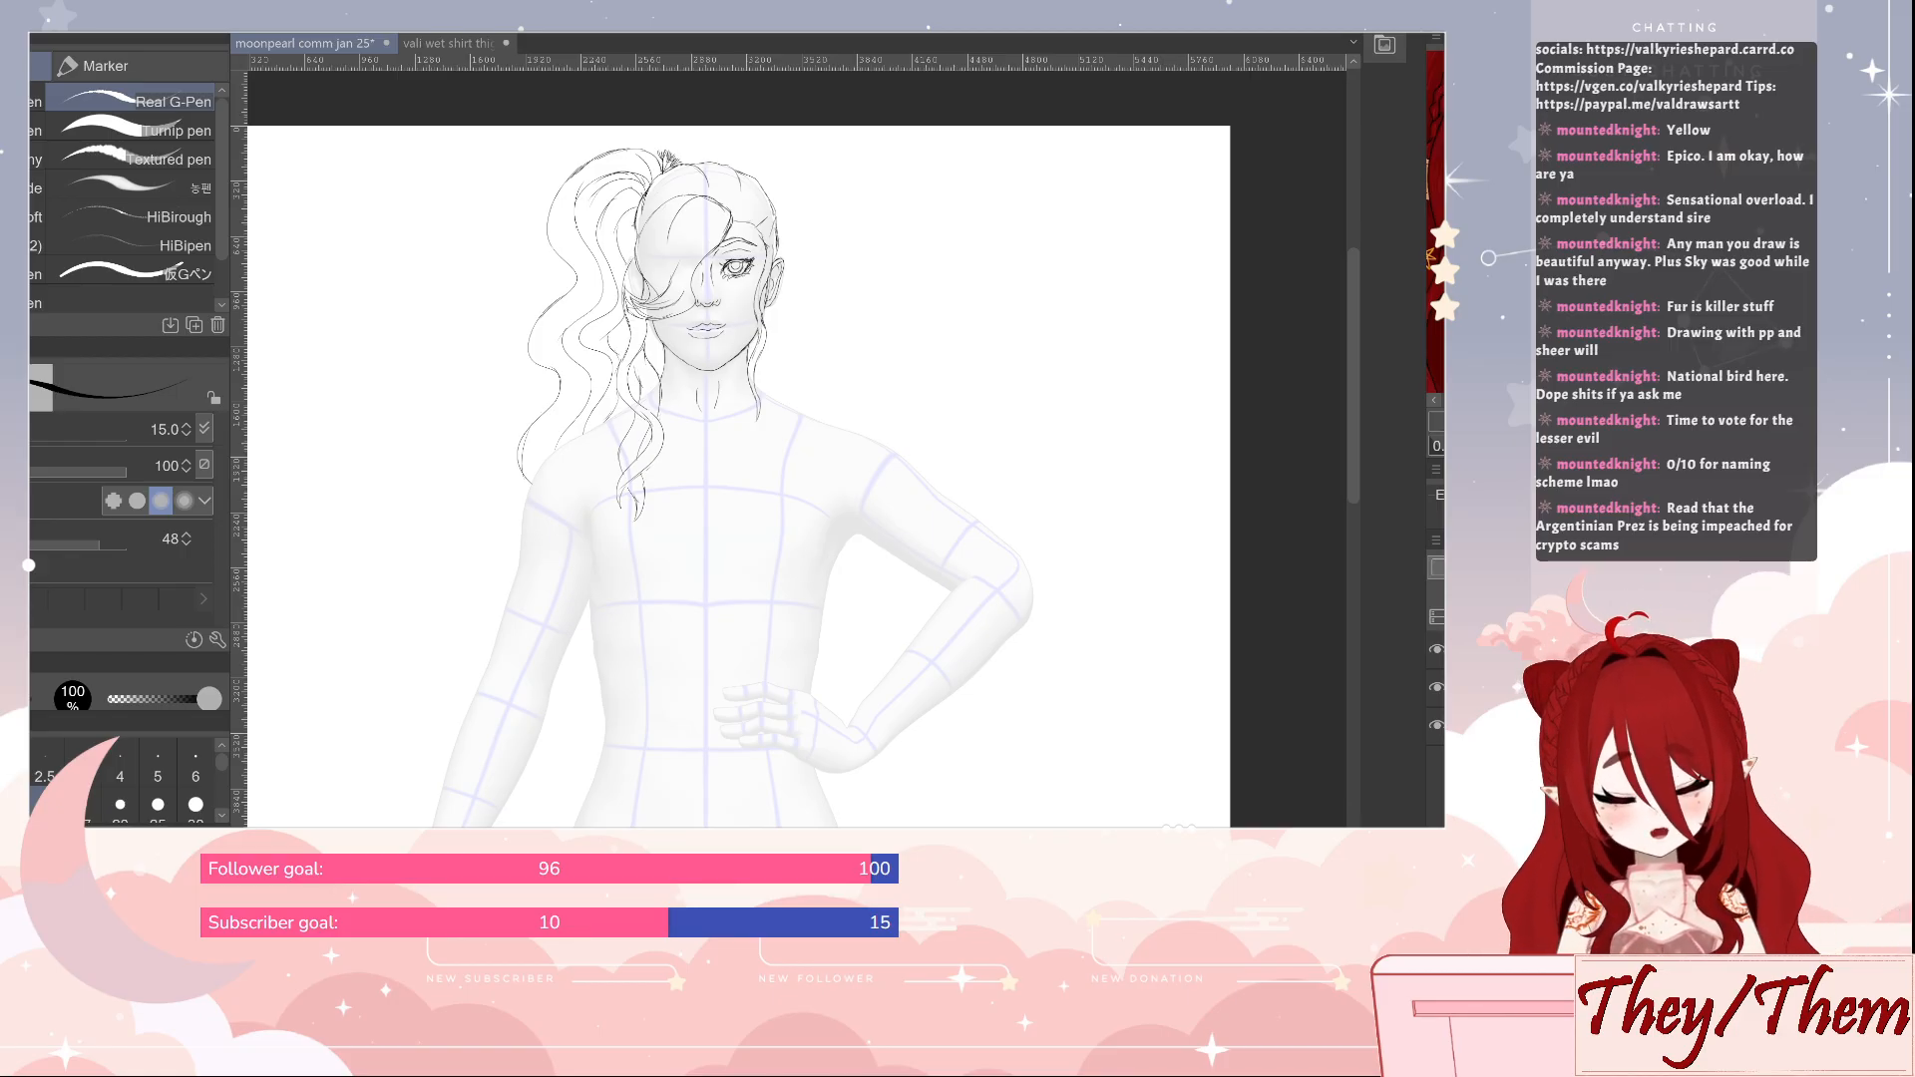
mouse_move(519, 452)
left_mouse_down()
mouse_move(548, 521)
mouse_move(501, 577)
mouse_move(534, 619)
mouse_move(544, 706)
left_mouse_up()
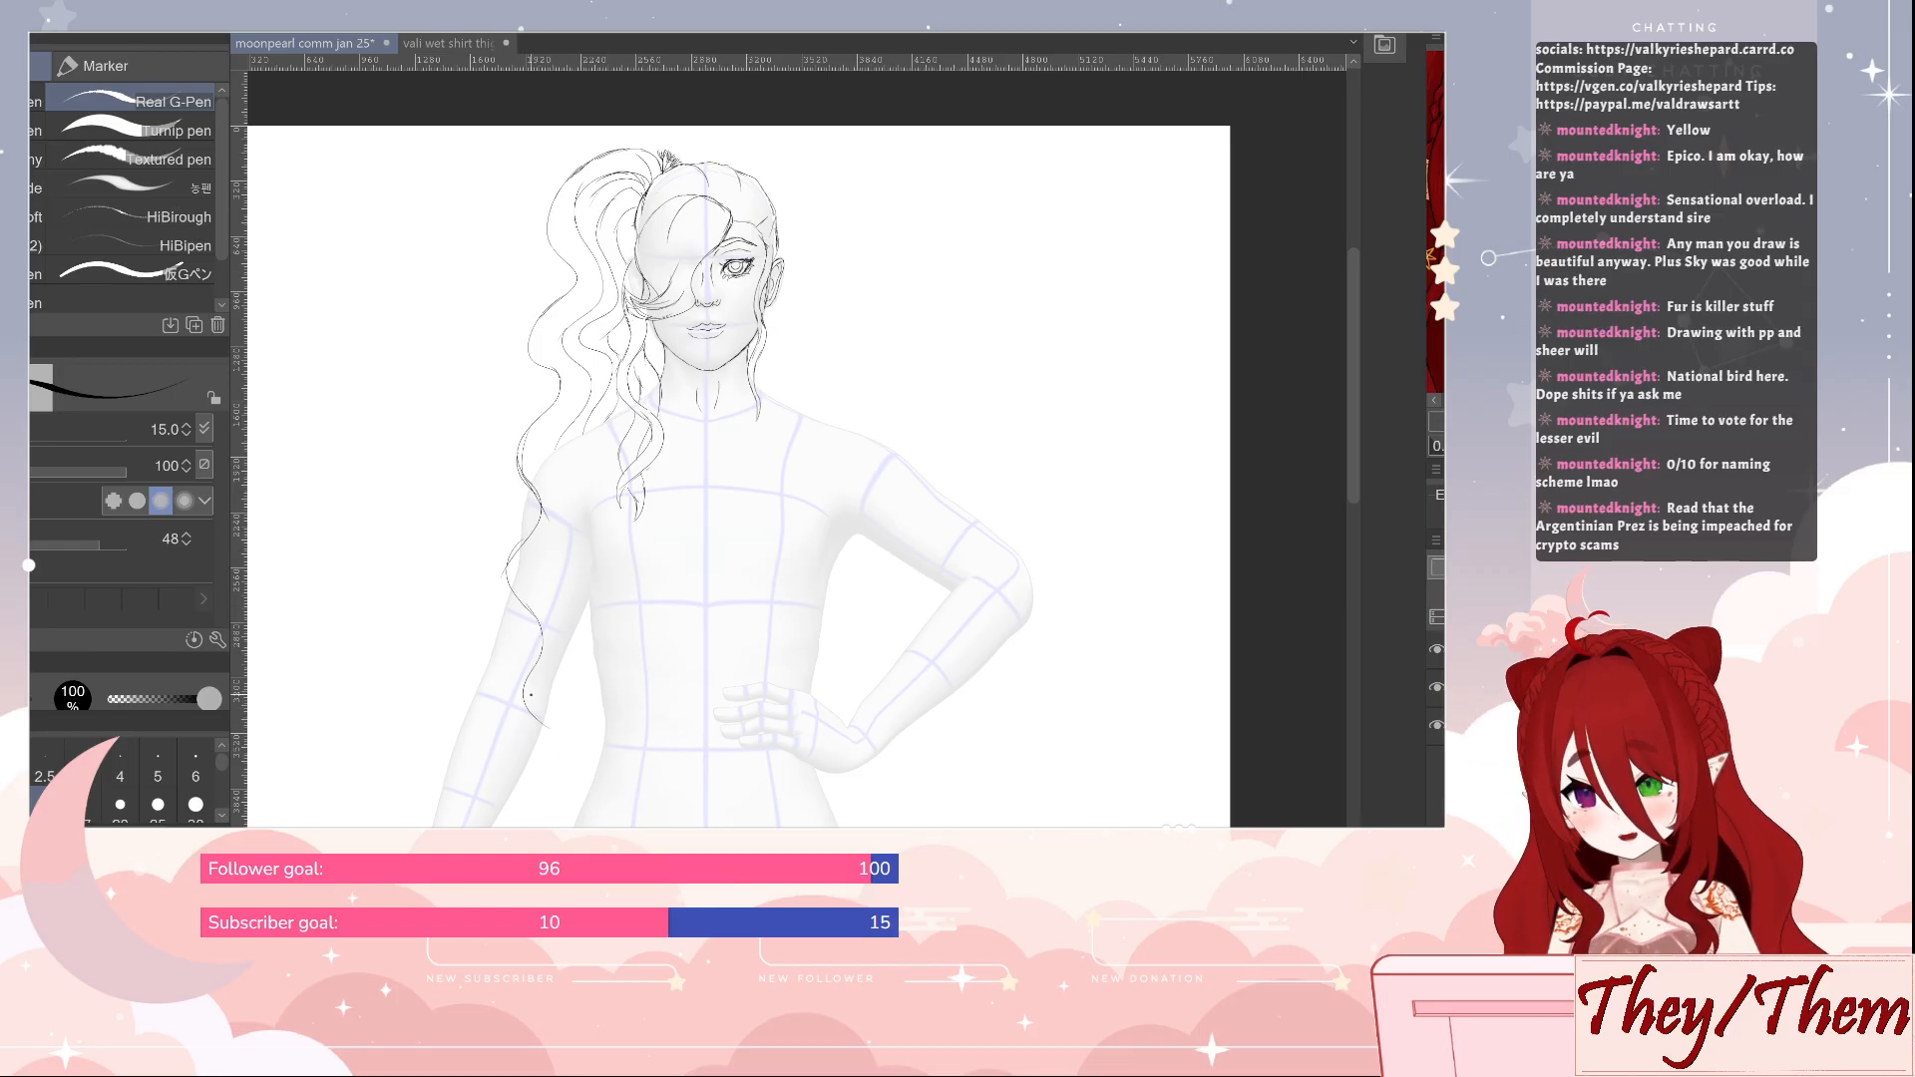
mouse_move(538, 722)
left_mouse_down()
mouse_move(528, 765)
mouse_move(570, 713)
mouse_move(567, 729)
mouse_move(547, 683)
mouse_move(559, 703)
mouse_move(569, 644)
mouse_move(538, 582)
mouse_move(559, 518)
left_mouse_up()
left_click_drag(569, 518, 550, 415)
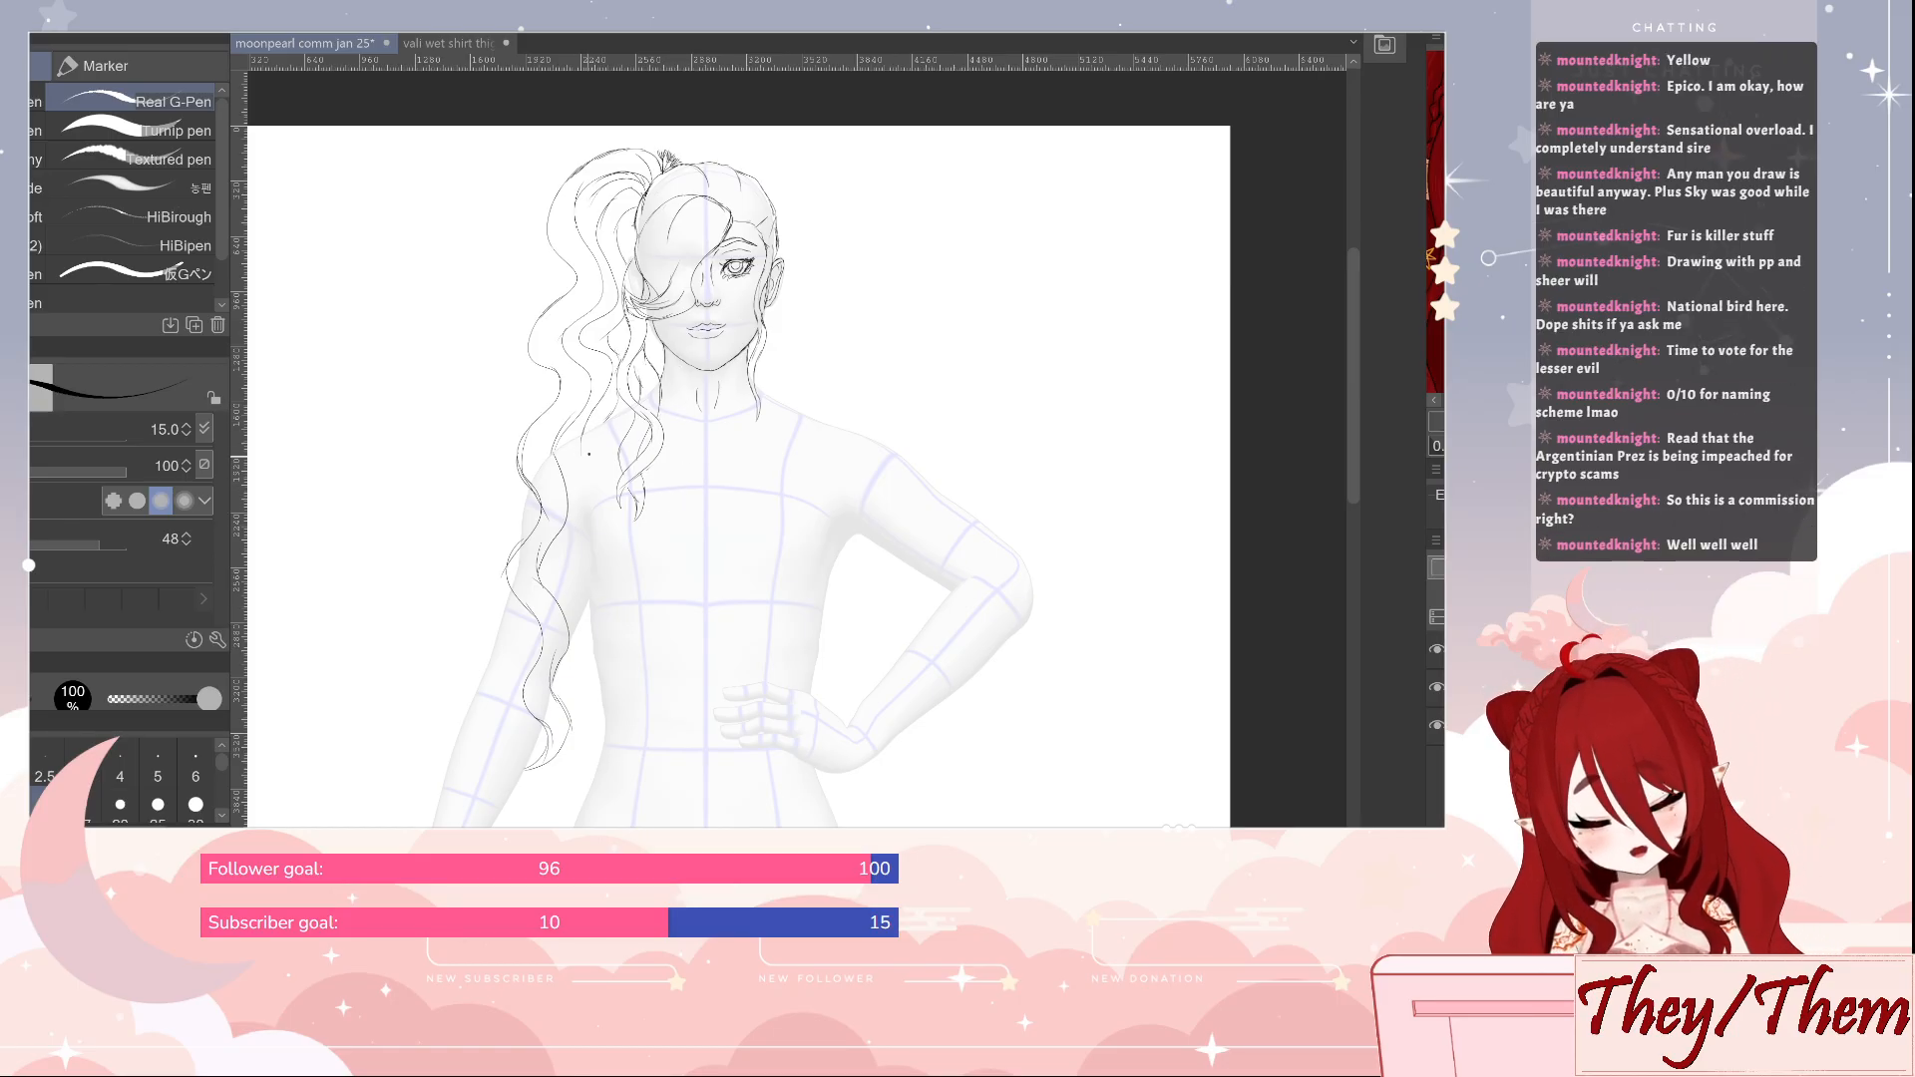
Draw a second long wavy lock from the shoulder down the side of the torso to the waist
mouse_move(584, 435)
left_mouse_down()
mouse_move(602, 497)
mouse_move(579, 565)
mouse_move(609, 627)
mouse_move(578, 680)
mouse_move(611, 734)
left_mouse_up()
mouse_move(607, 414)
left_mouse_down()
mouse_move(615, 577)
mouse_move(601, 554)
mouse_move(632, 622)
mouse_move(592, 671)
mouse_move(595, 757)
mouse_move(584, 667)
mouse_move(603, 730)
mouse_move(585, 758)
mouse_move(620, 739)
left_mouse_up()
key("e")
key("p")
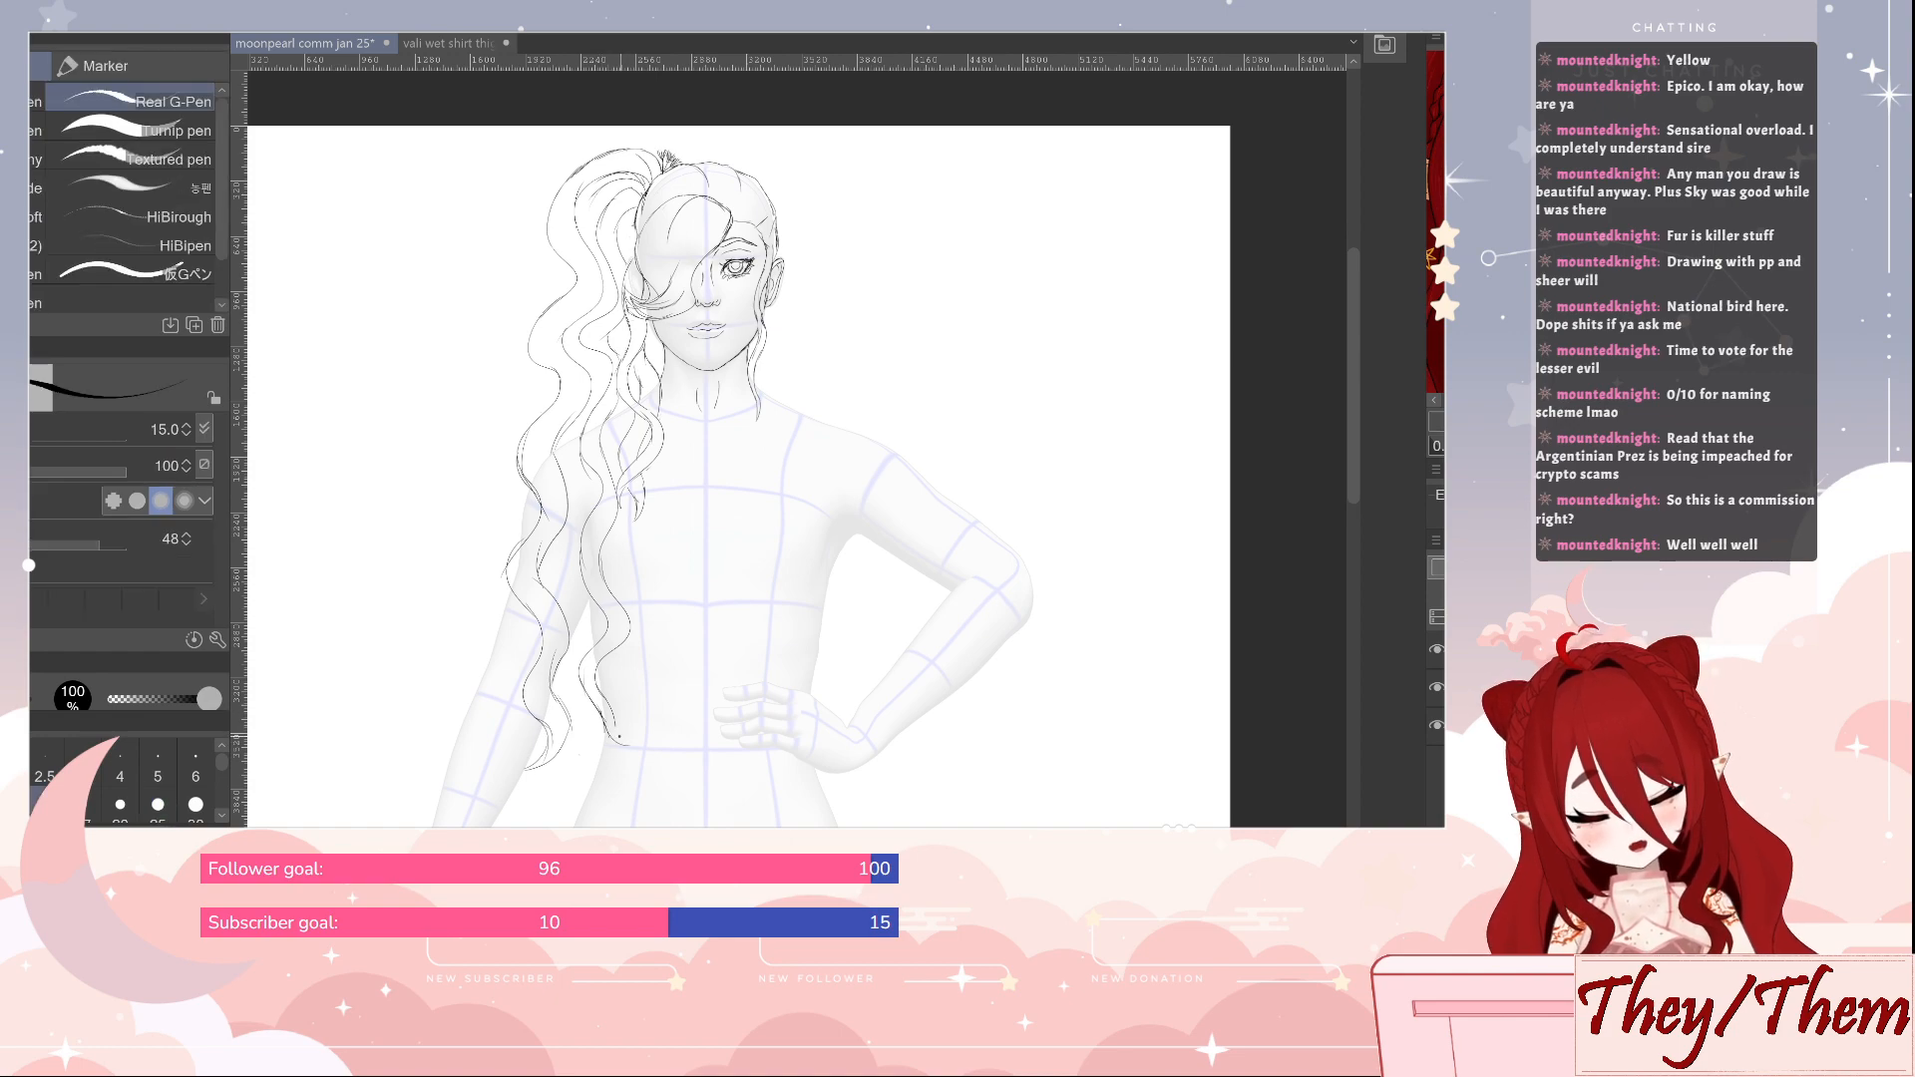
key("ctrl+z")
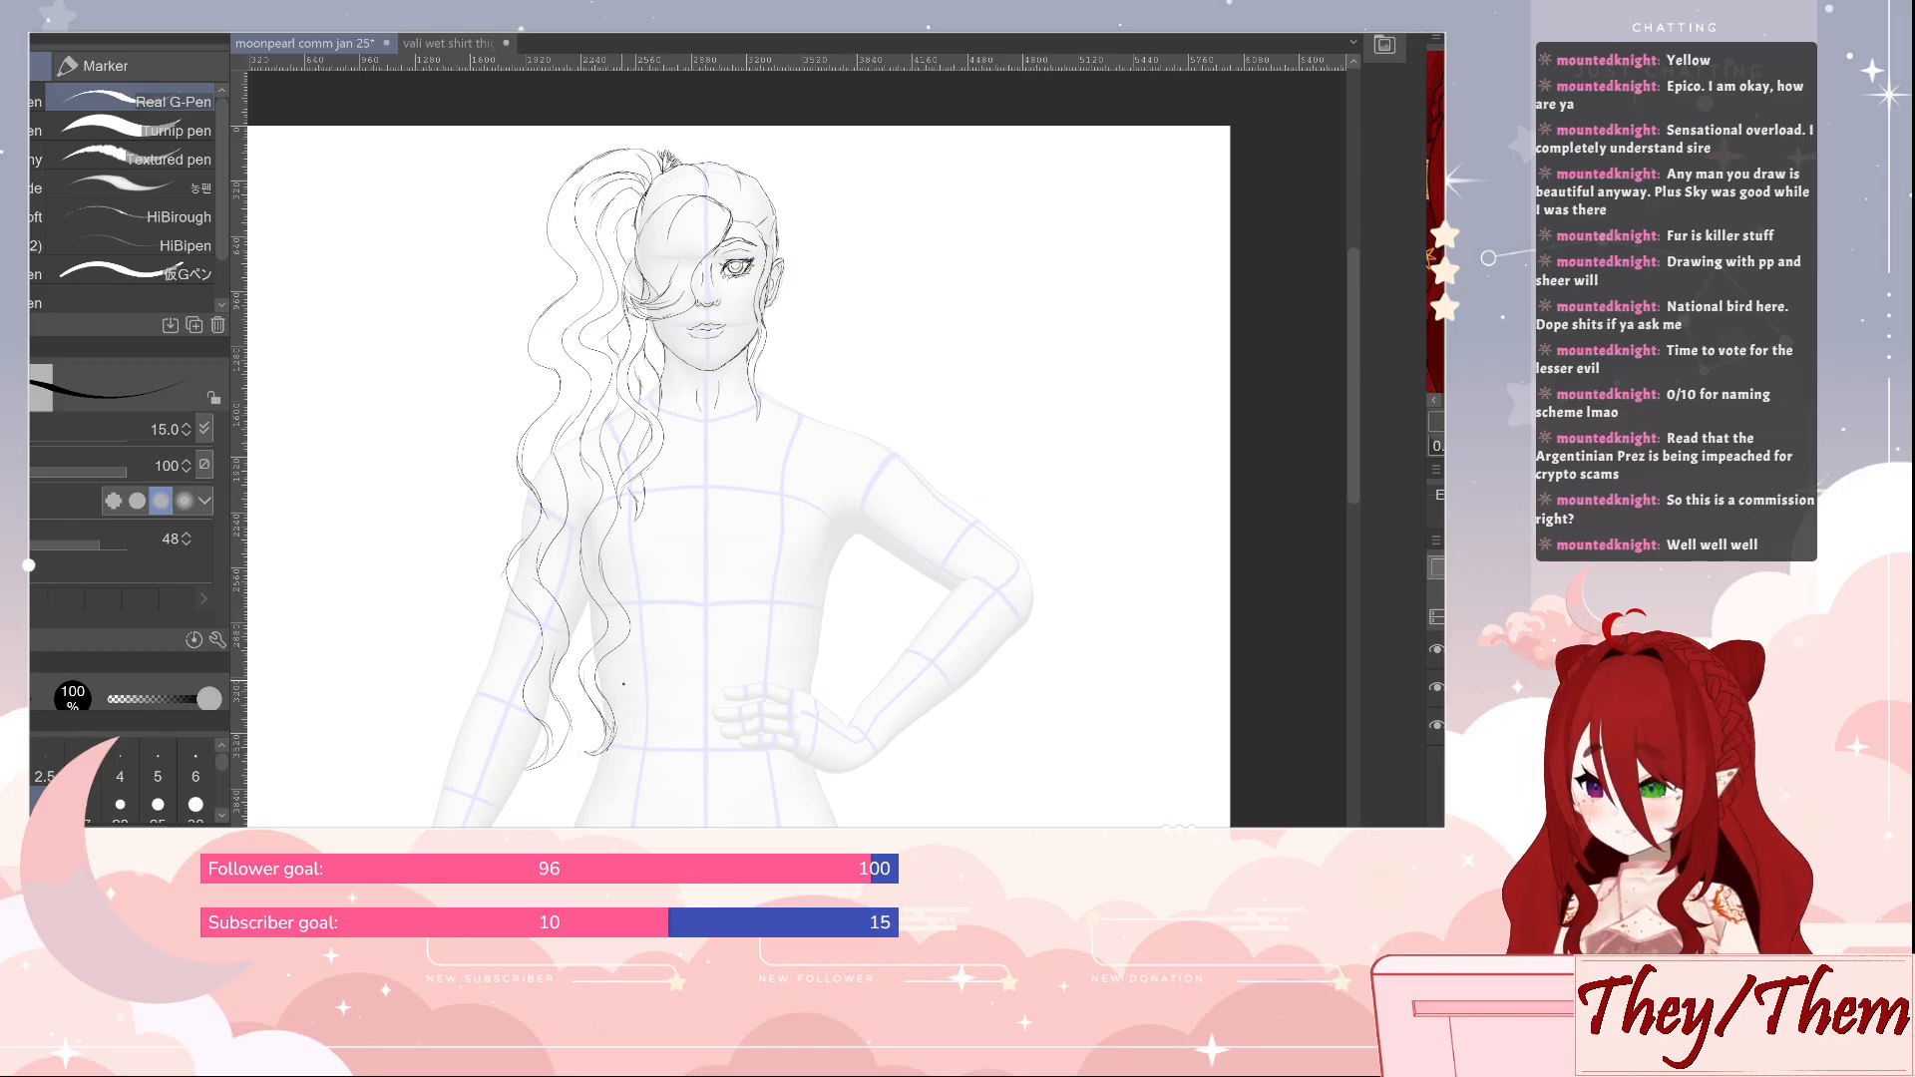
Touch up the lower contours and tips of the two long locks with the eraser at size 25 and the pen
key("e")
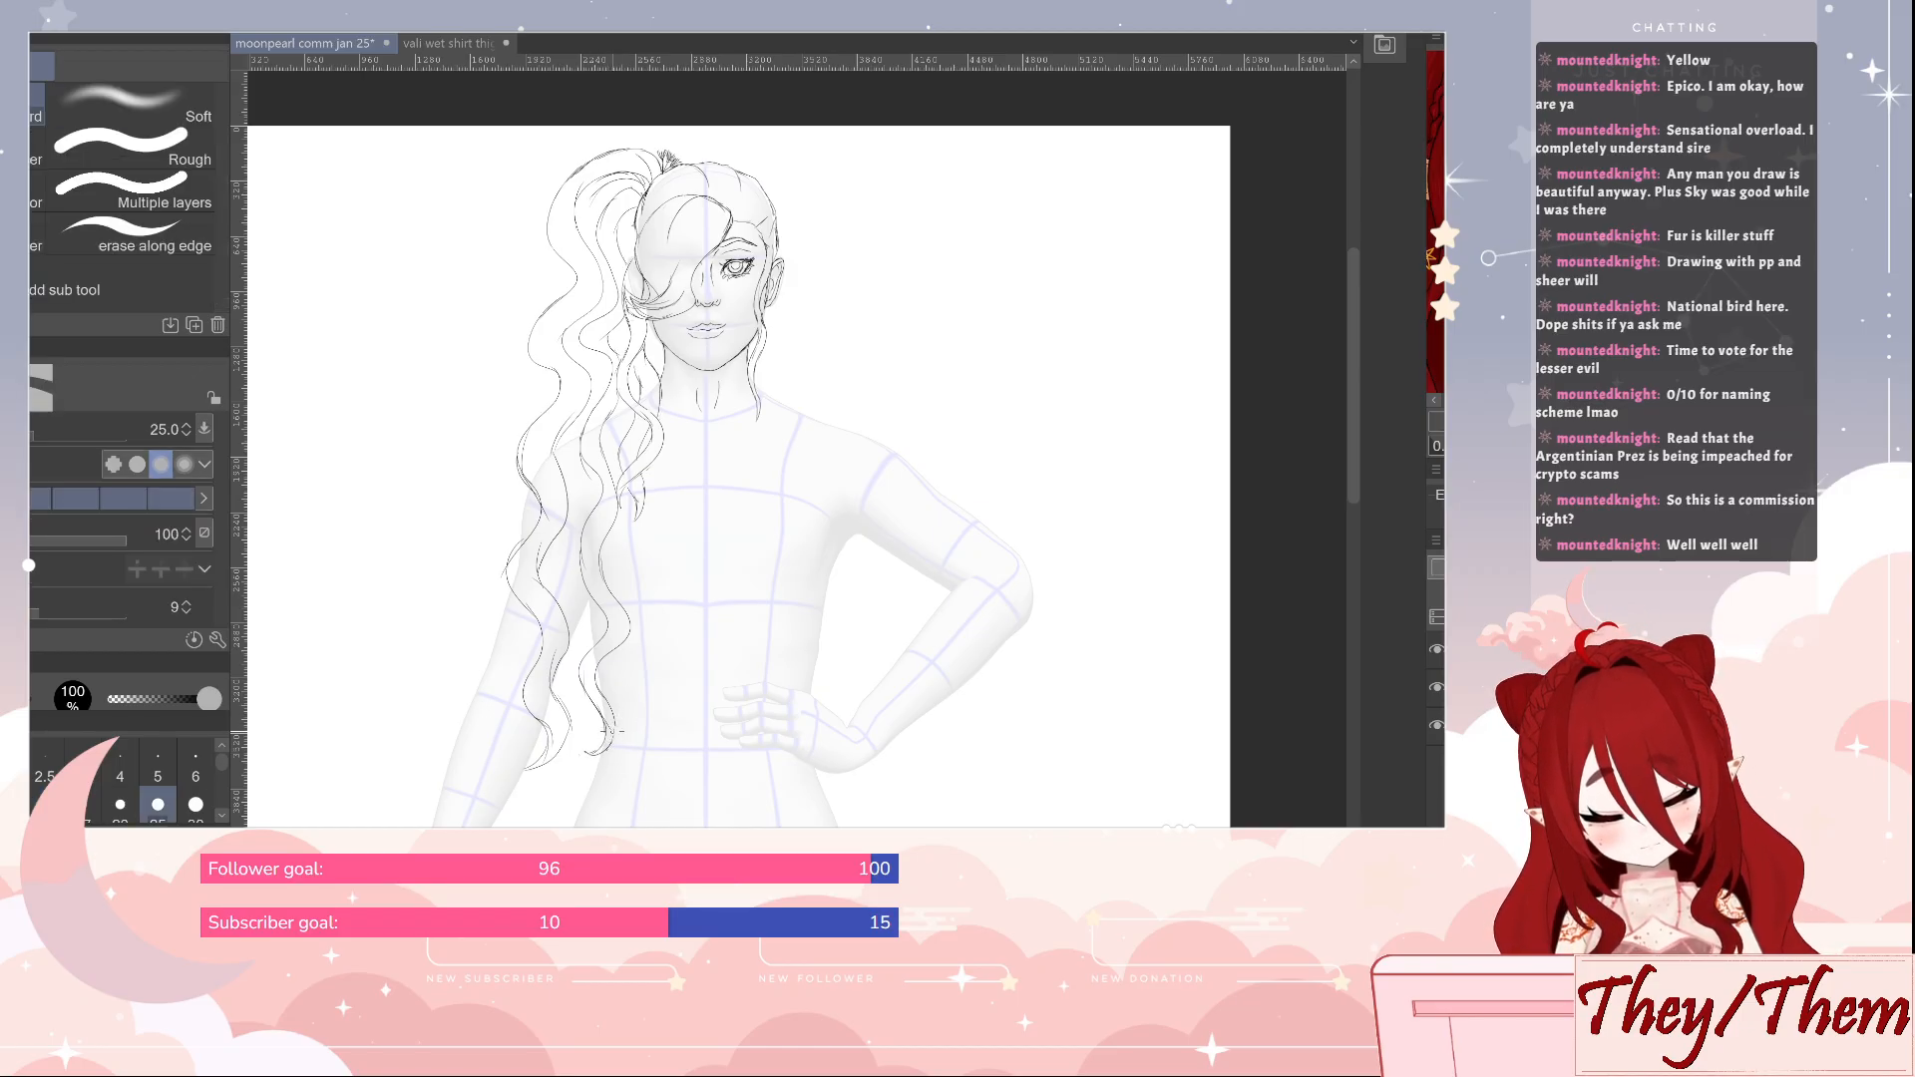
key("p")
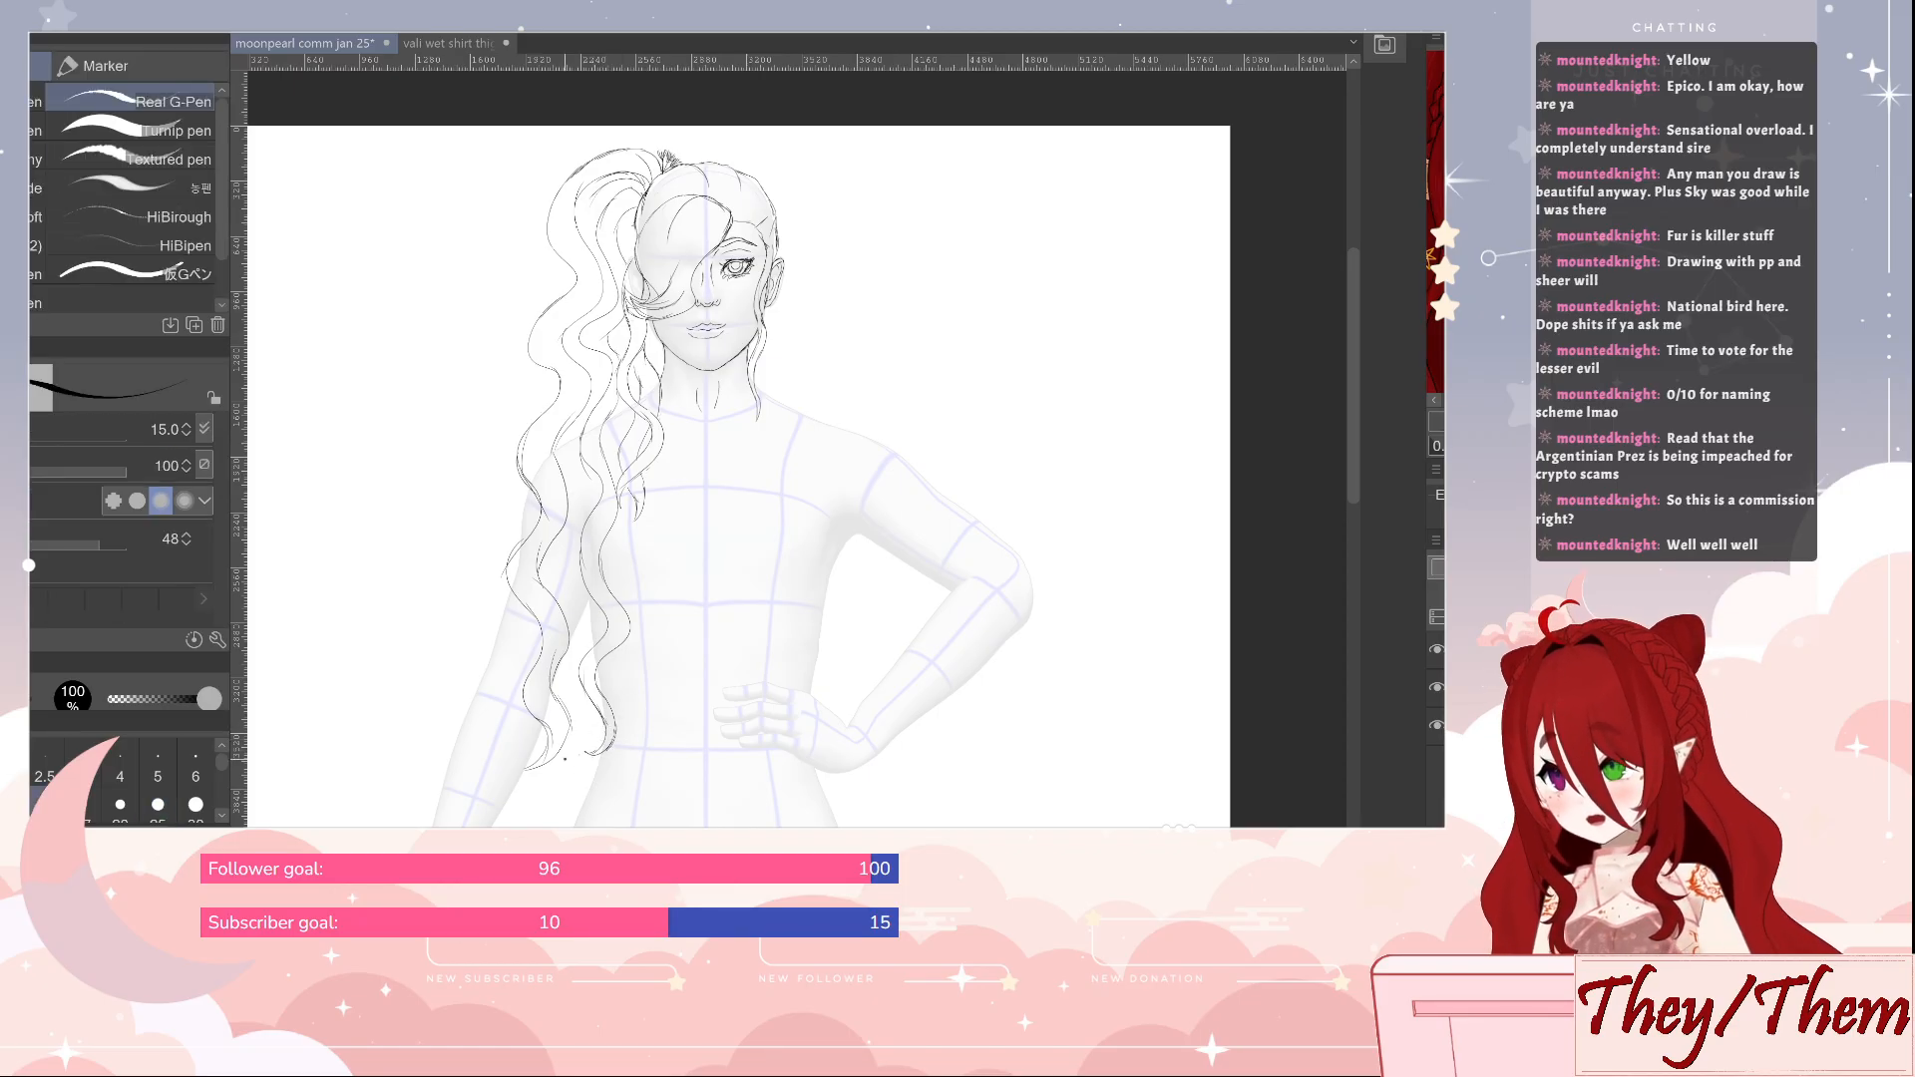
key("e")
key("p")
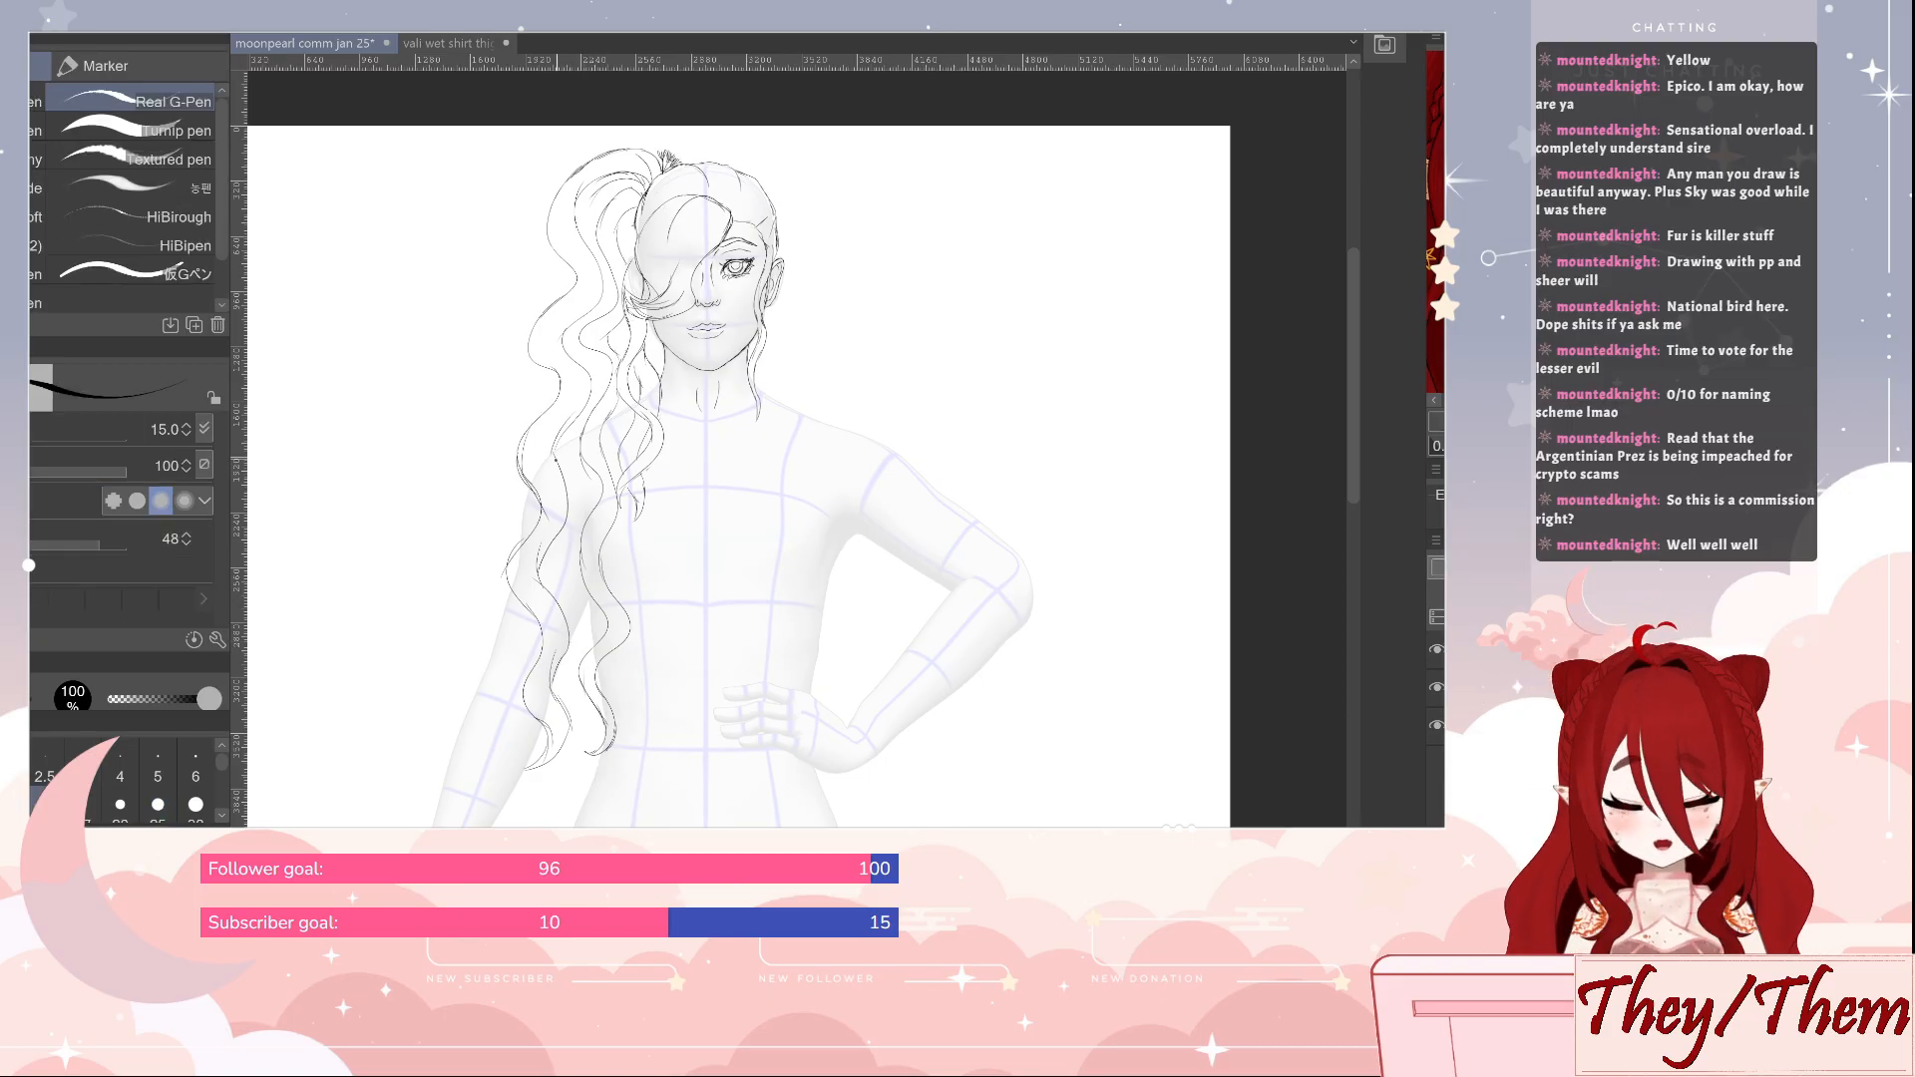
key("e")
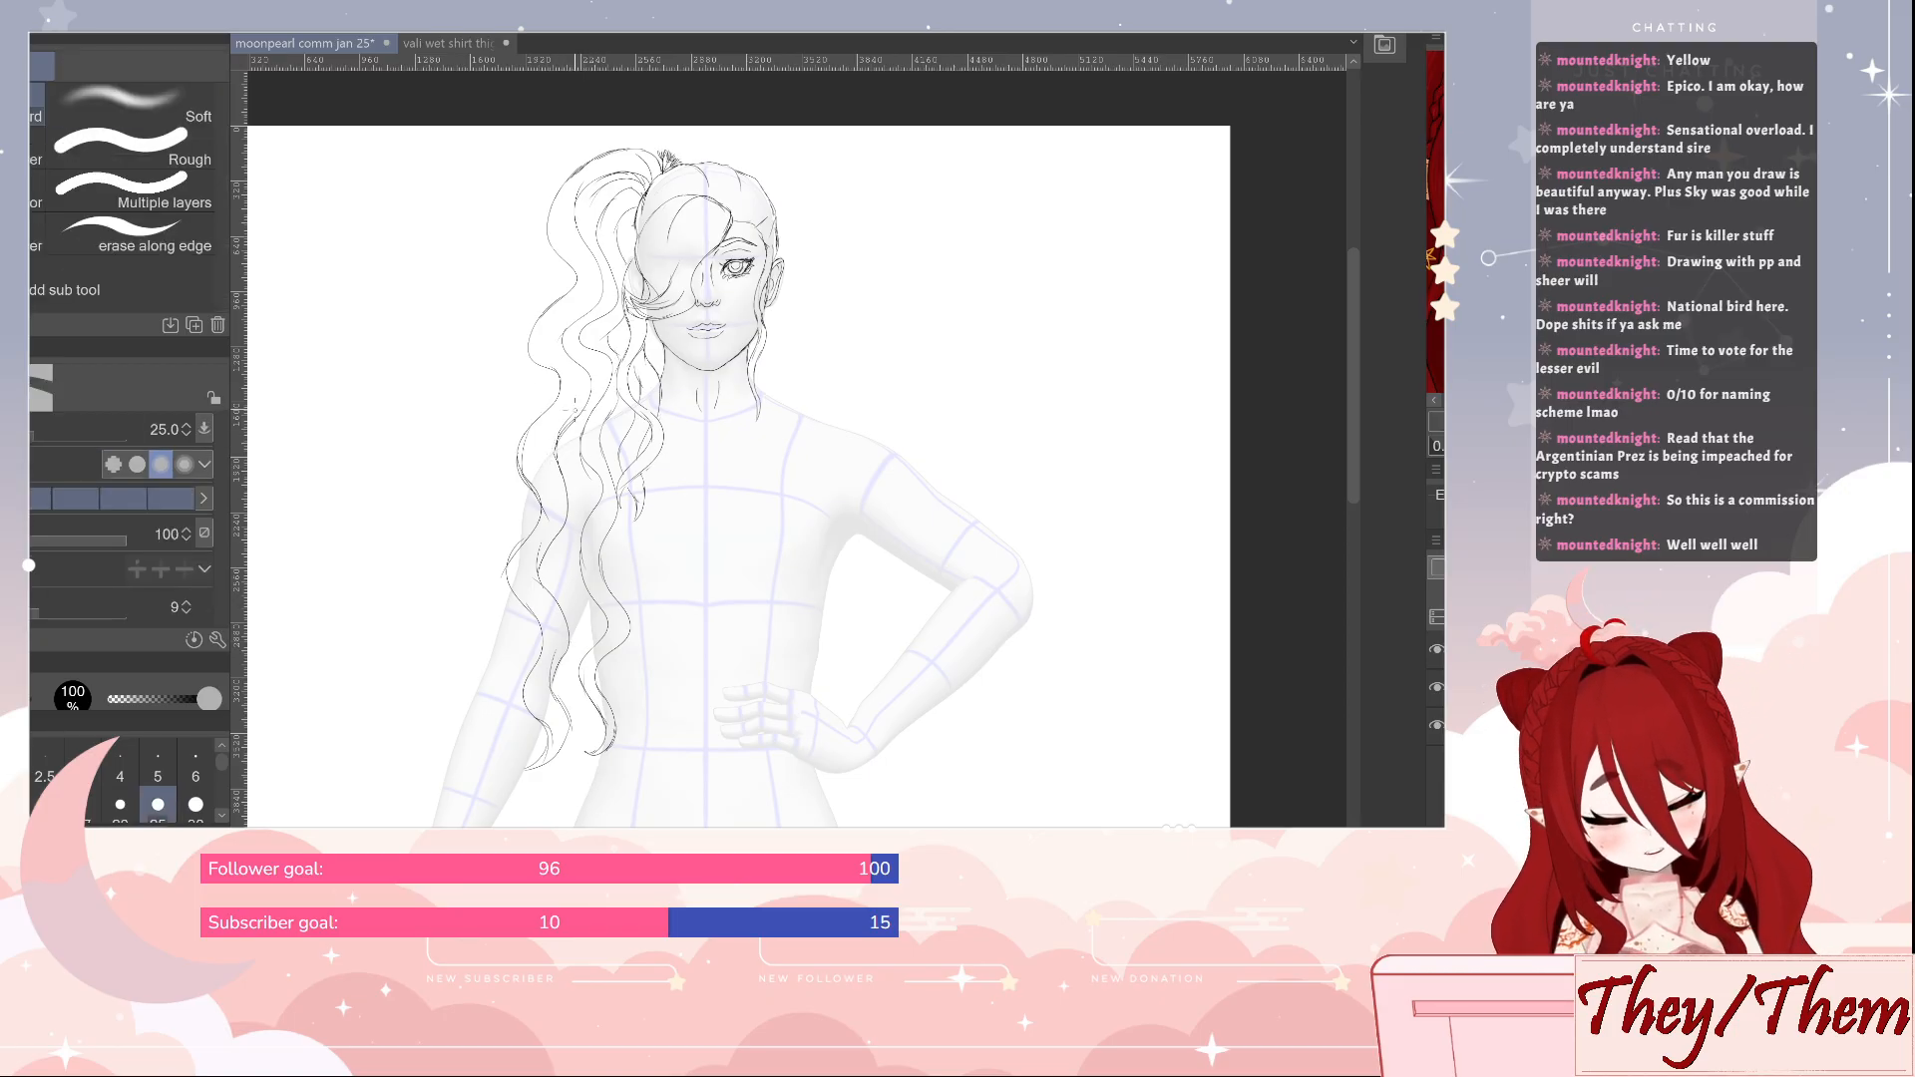
key("p")
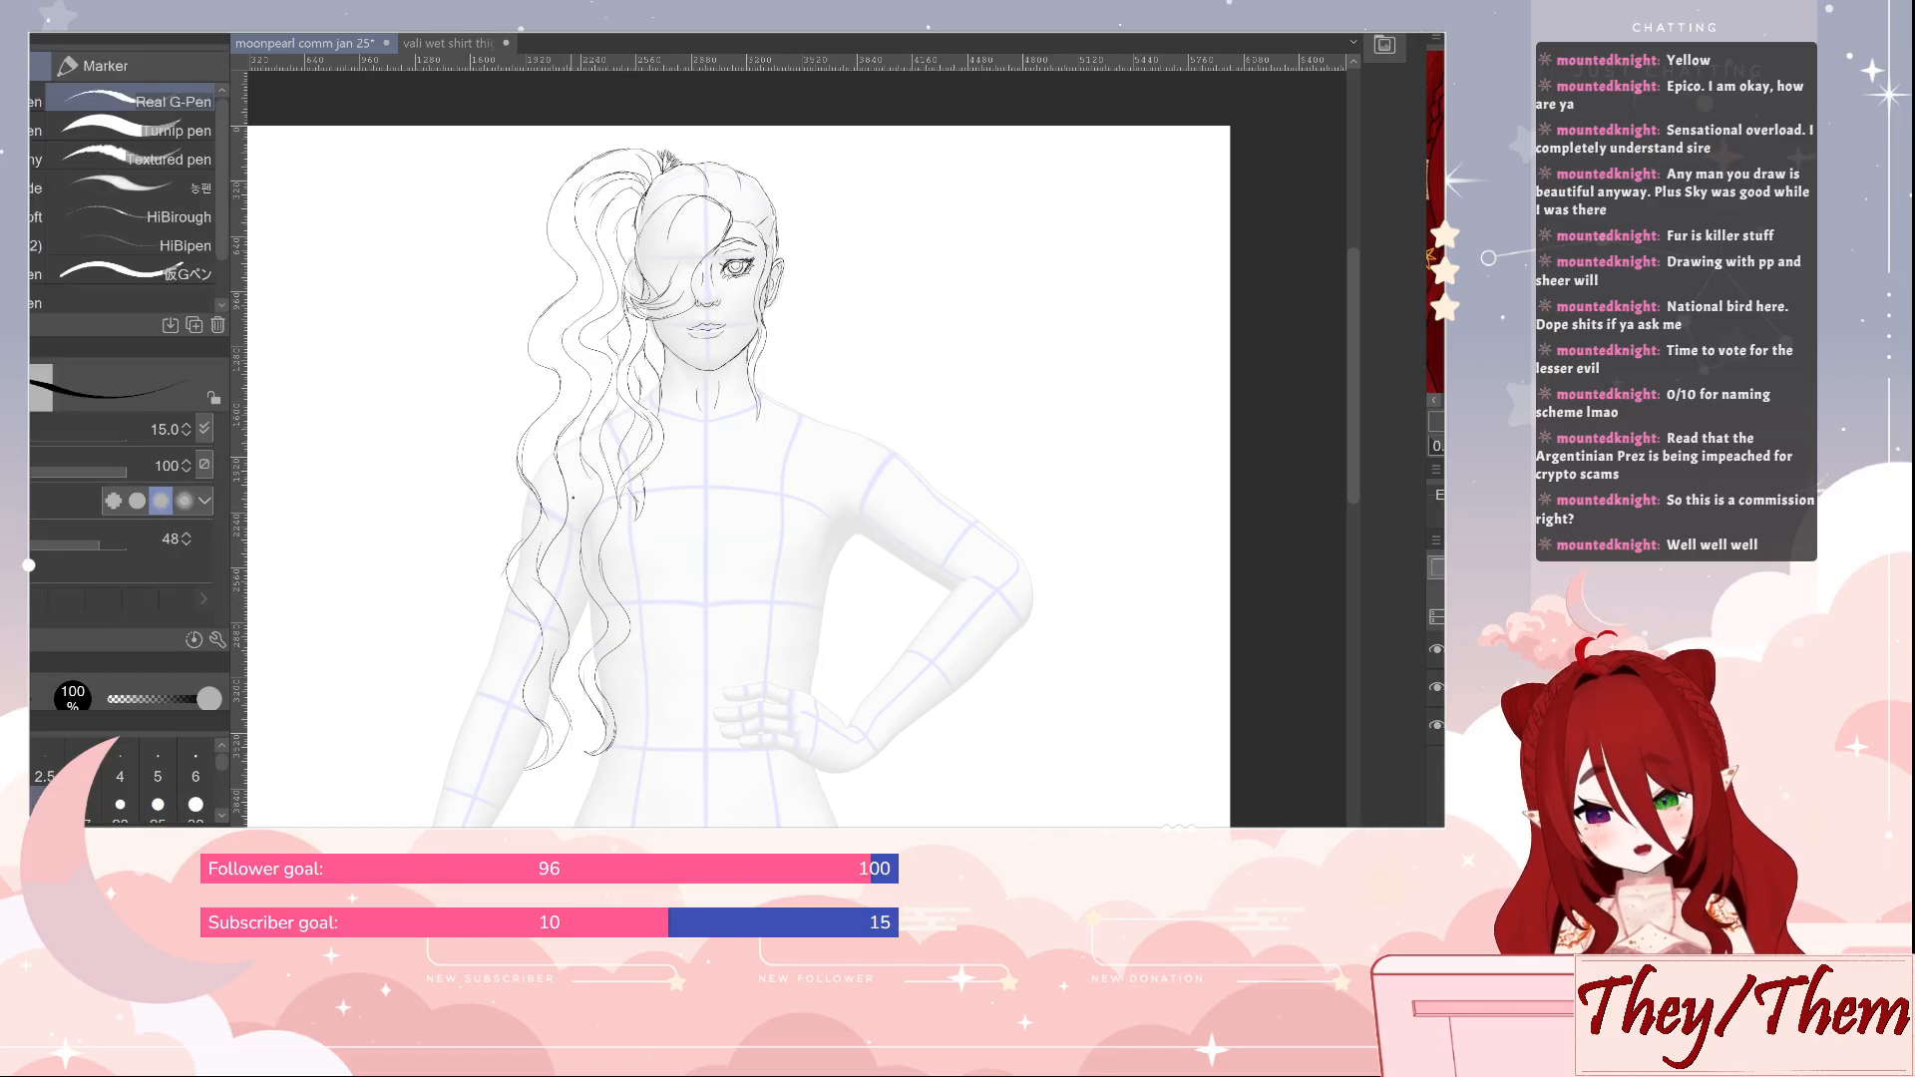
Fill the gap between the two long locks with wavy inner strands ending in pointed tips near the hip
mouse_move(554, 557)
left_mouse_down()
mouse_move(581, 639)
mouse_move(558, 680)
mouse_move(583, 713)
mouse_move(590, 793)
left_mouse_up()
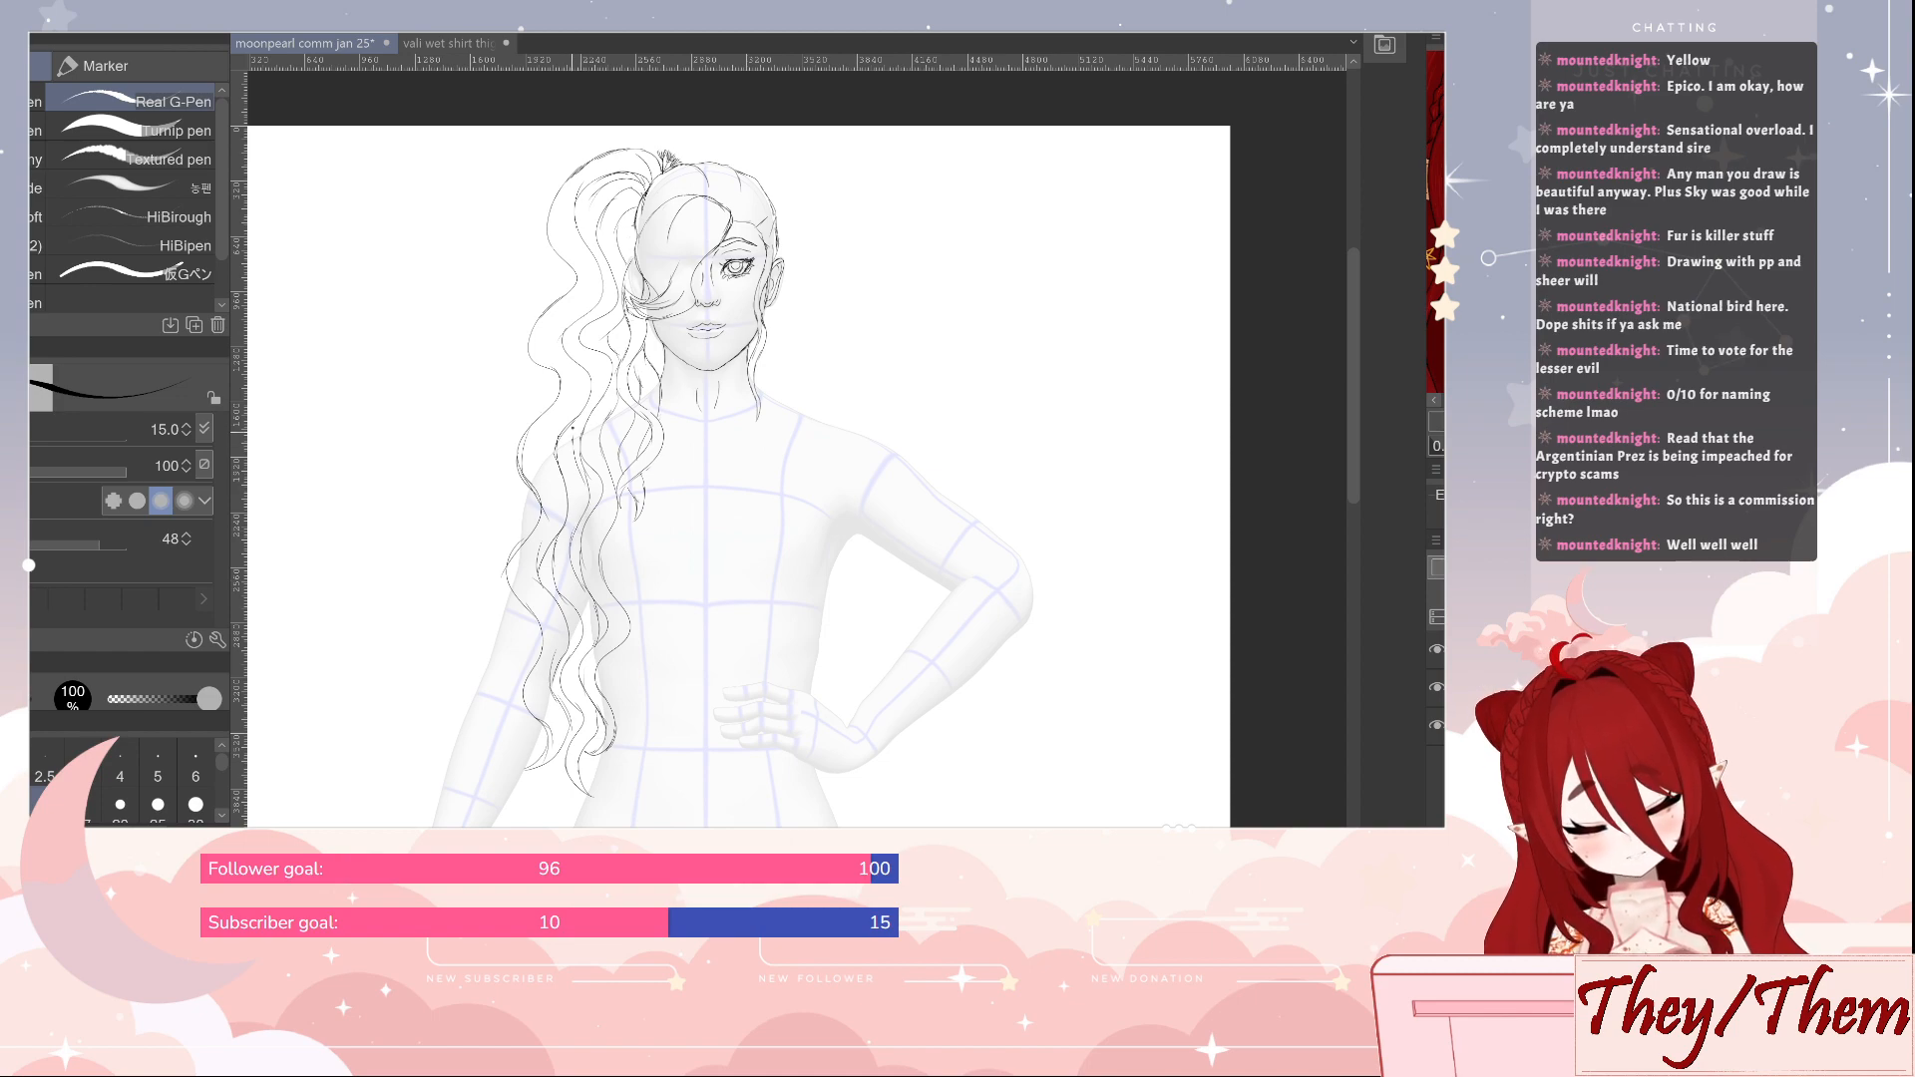
left_click_drag(584, 469, 575, 525)
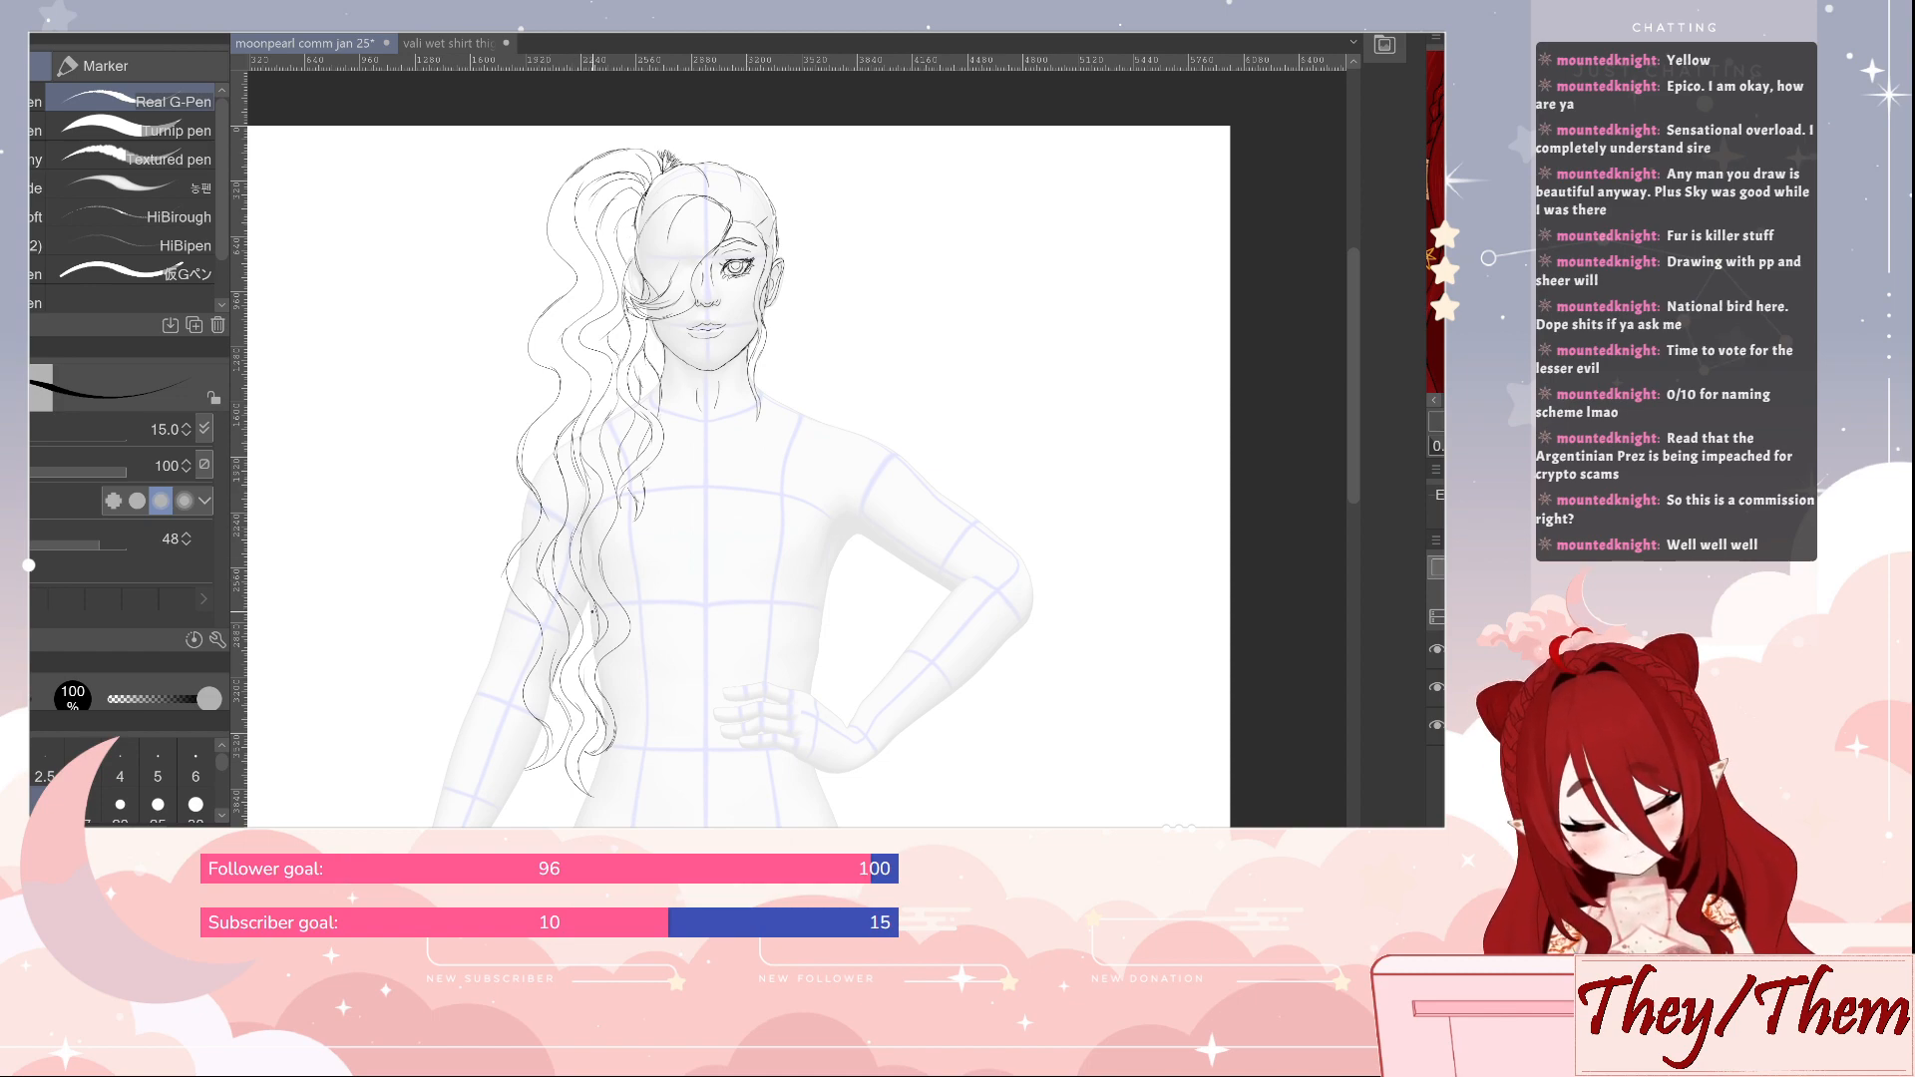
left_click_drag(559, 755, 534, 776)
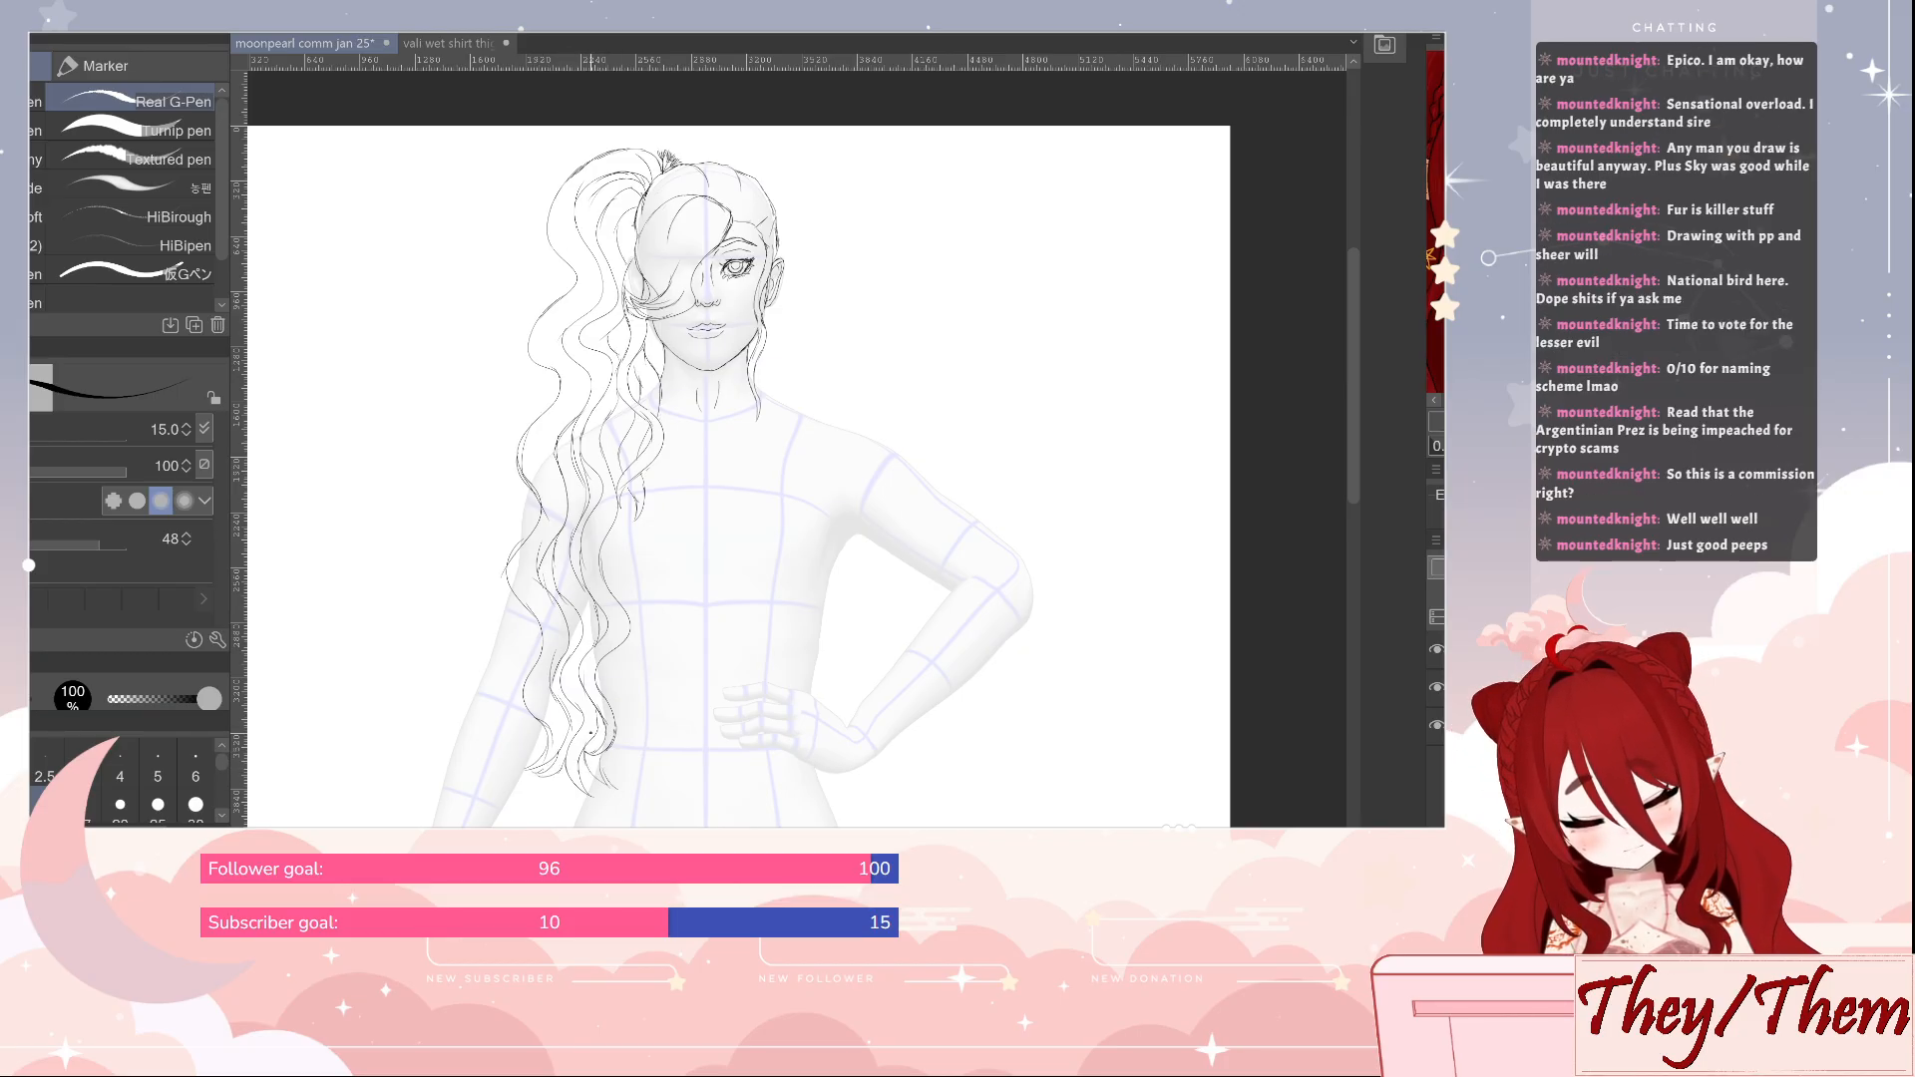
left_click_drag(586, 760, 614, 787)
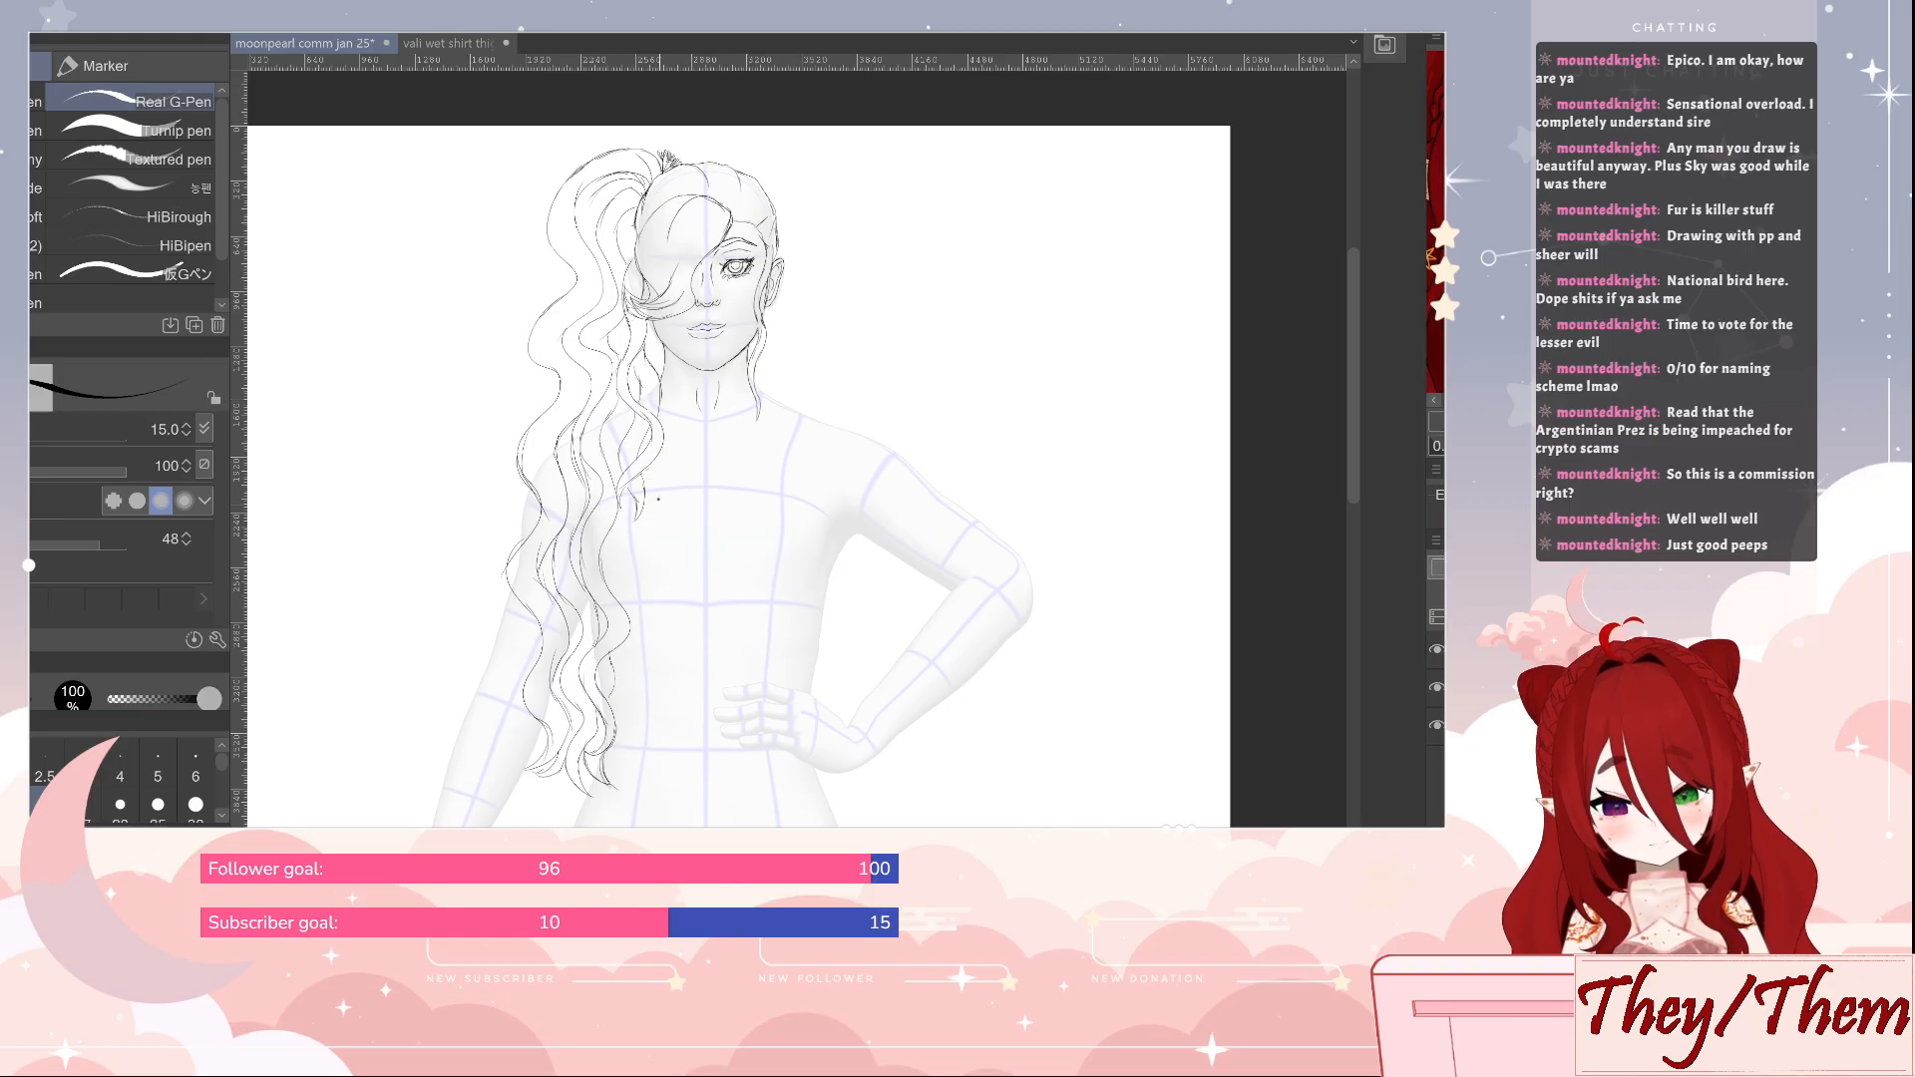
Lengthen the shorter front lock over the chest with tapering strands, cleaning up the overlapping lines with the eraser
left_click_drag(625, 500, 627, 577)
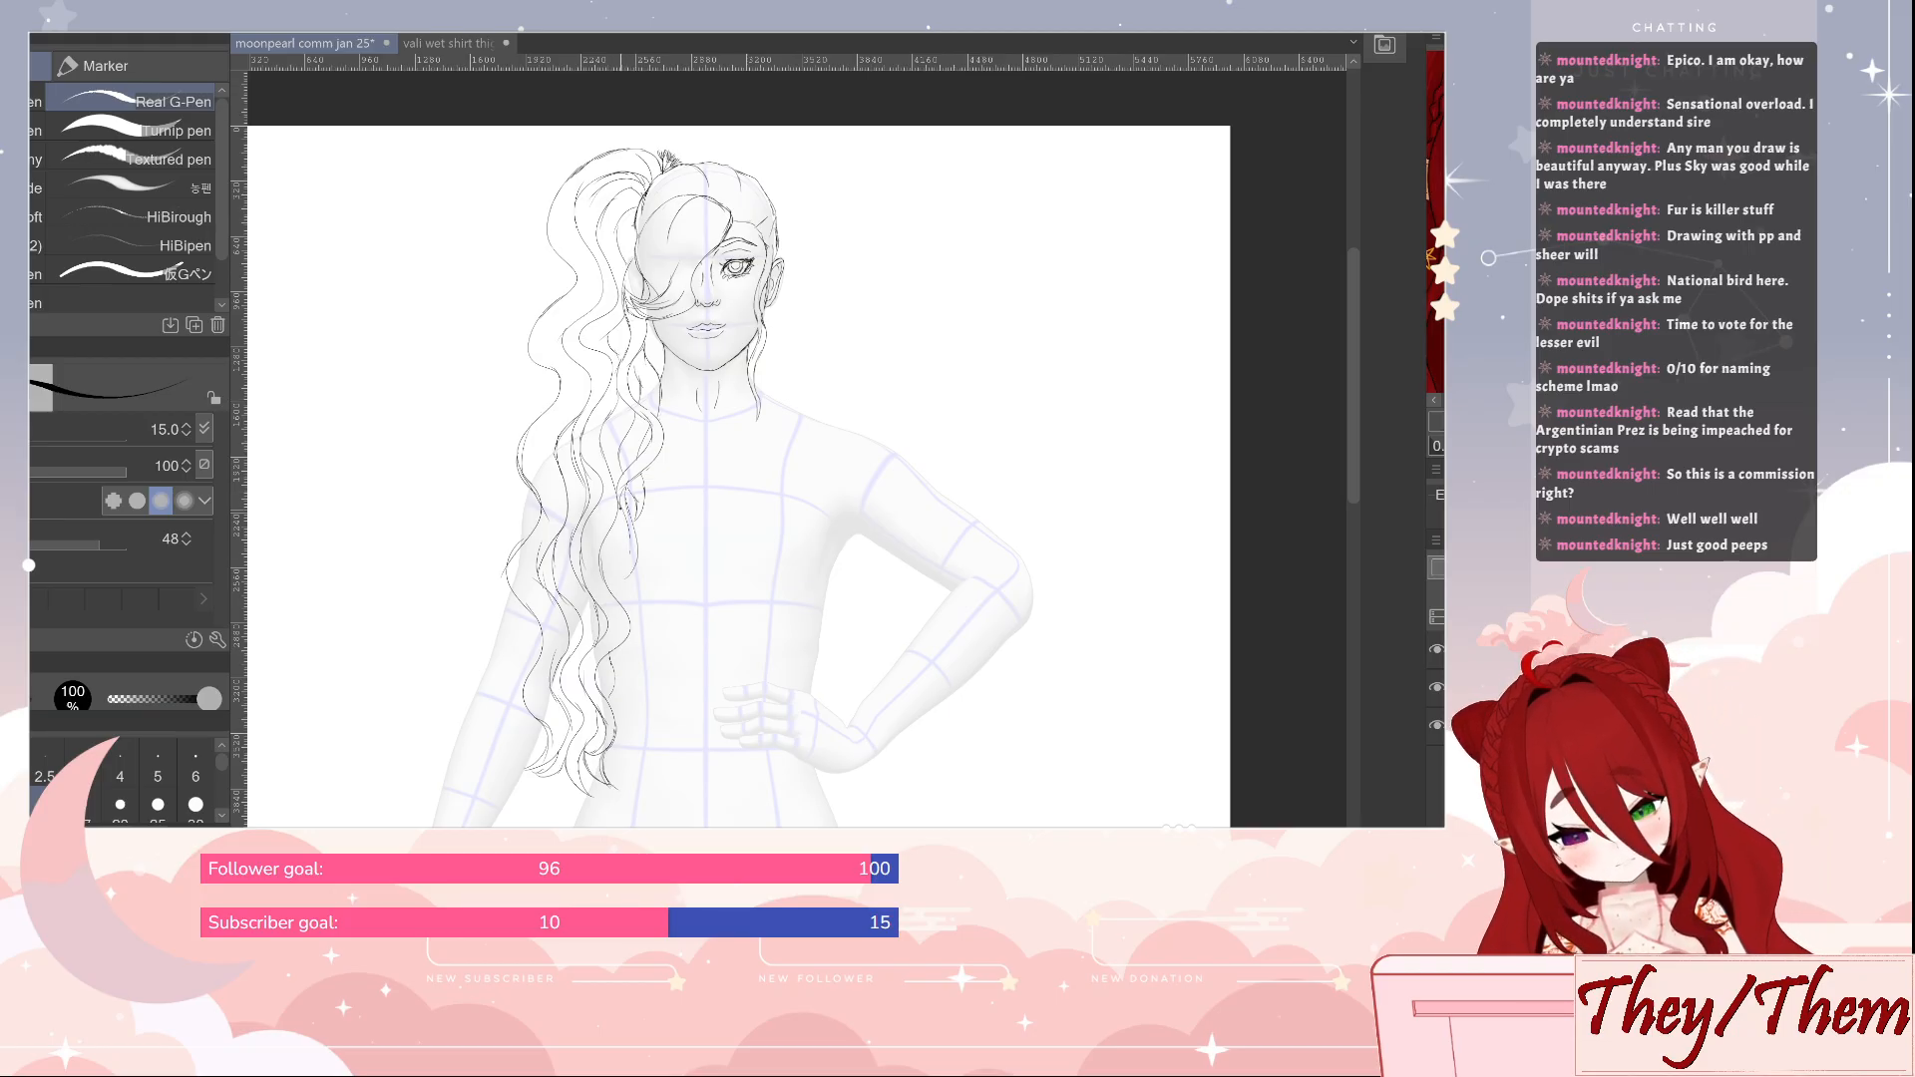
left_click_drag(625, 506, 628, 562)
key("e")
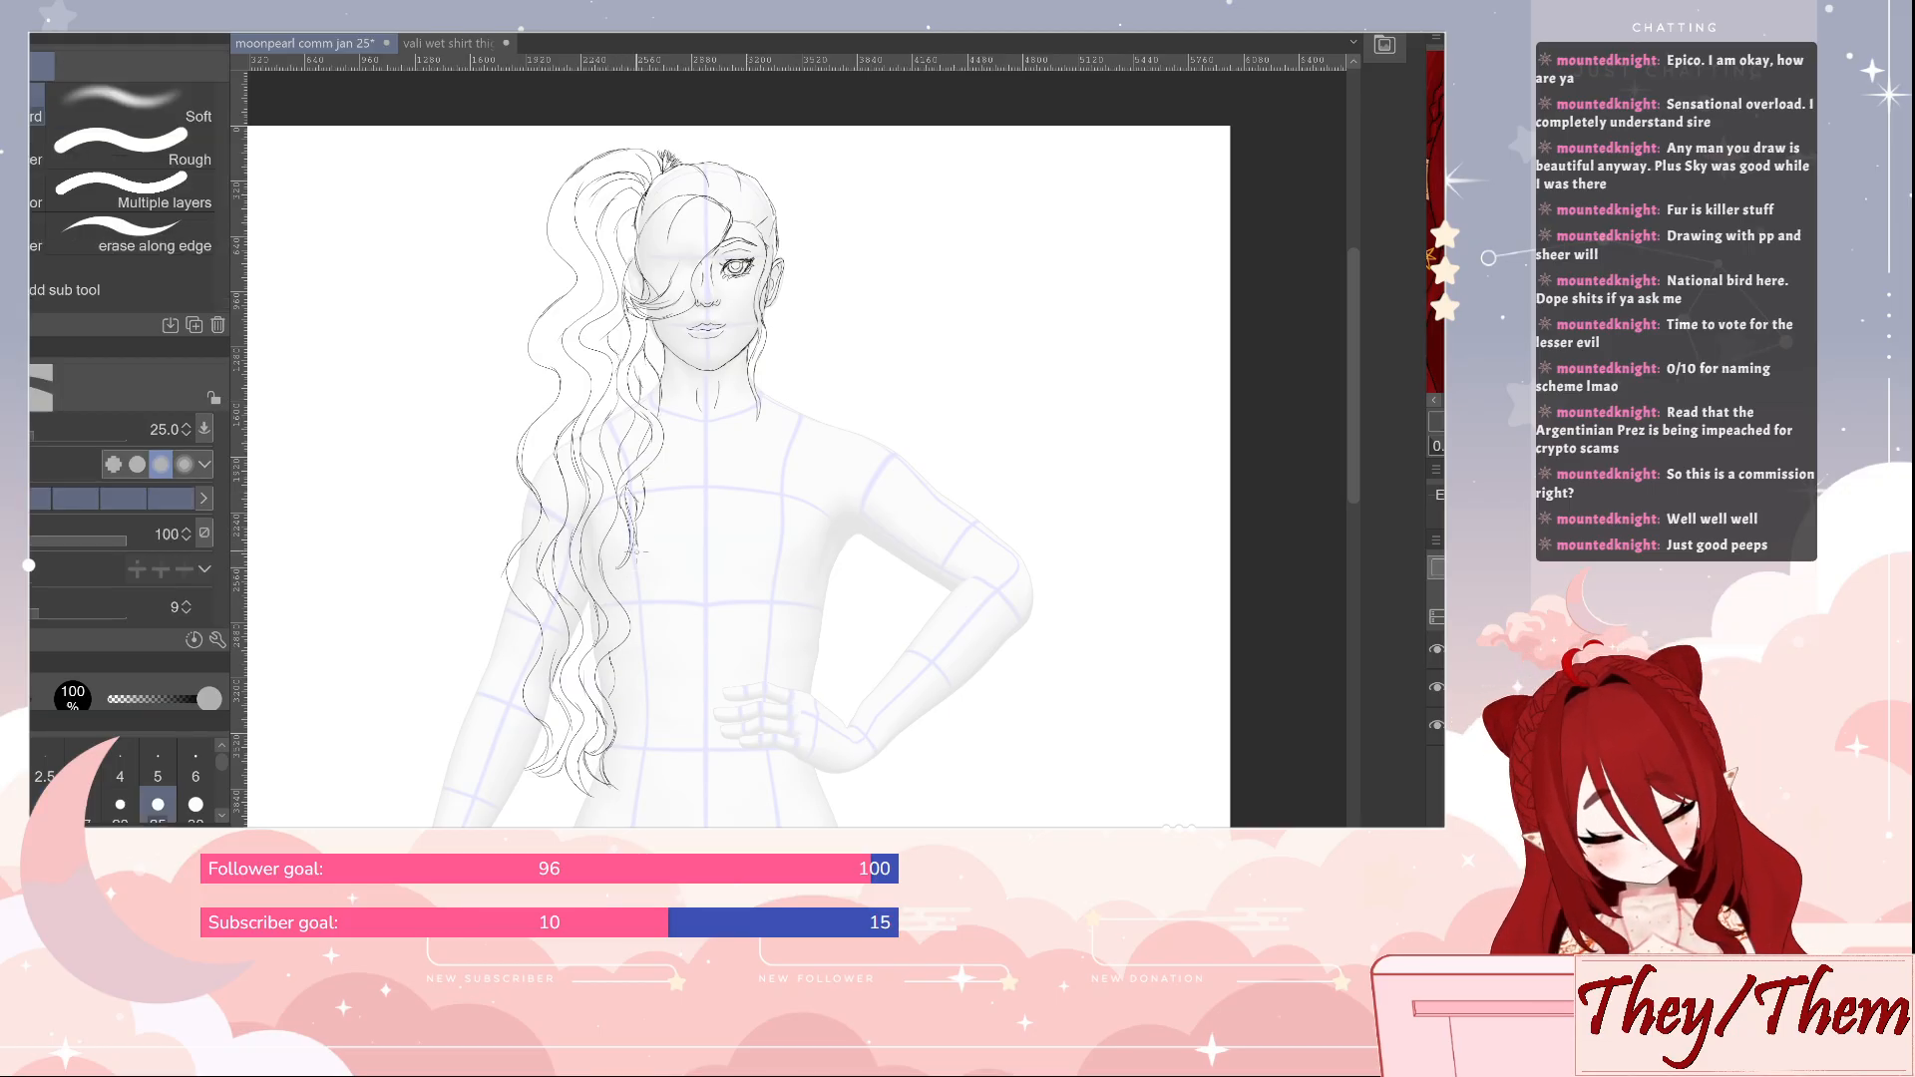
key("p")
left_click_drag(632, 537, 626, 568)
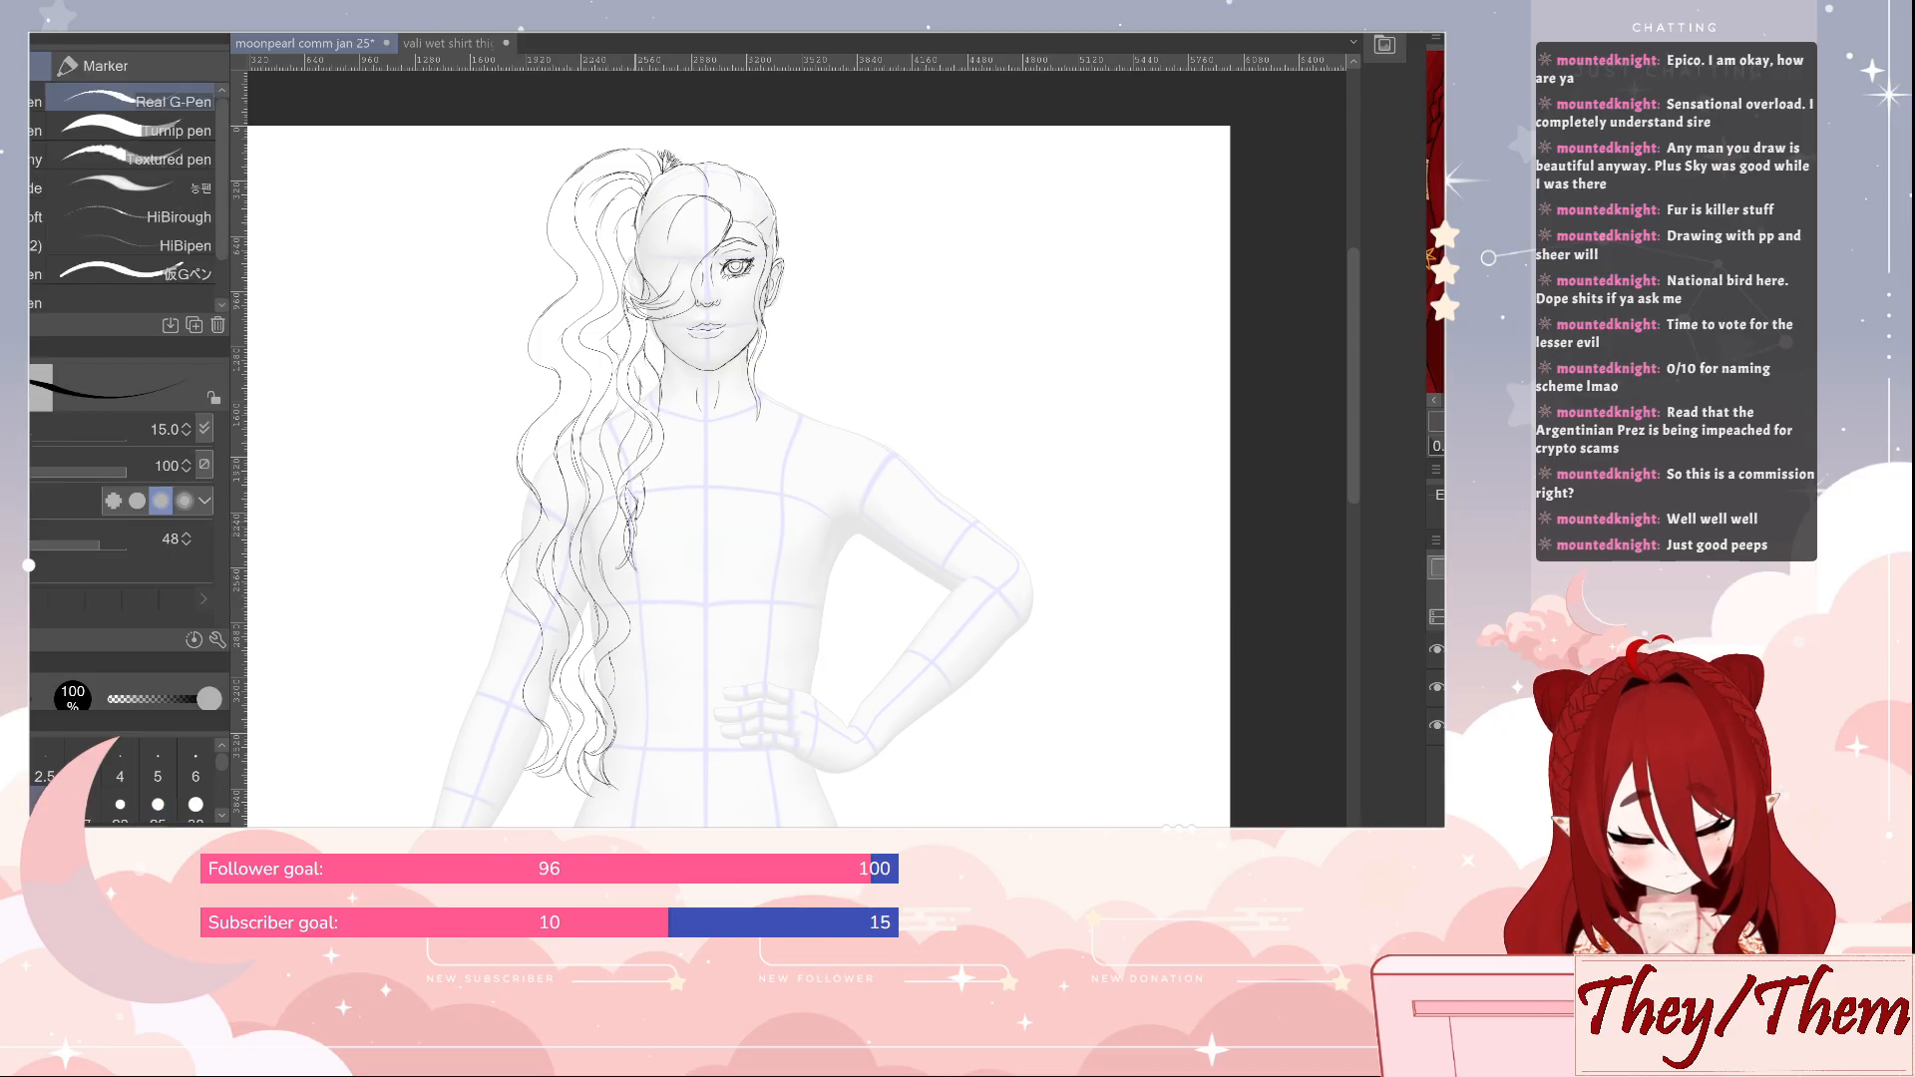
mouse_move(642, 489)
left_mouse_down()
mouse_move(631, 549)
mouse_move(630, 518)
left_mouse_up()
key("e")
key("p")
left_click_drag(627, 432, 624, 466)
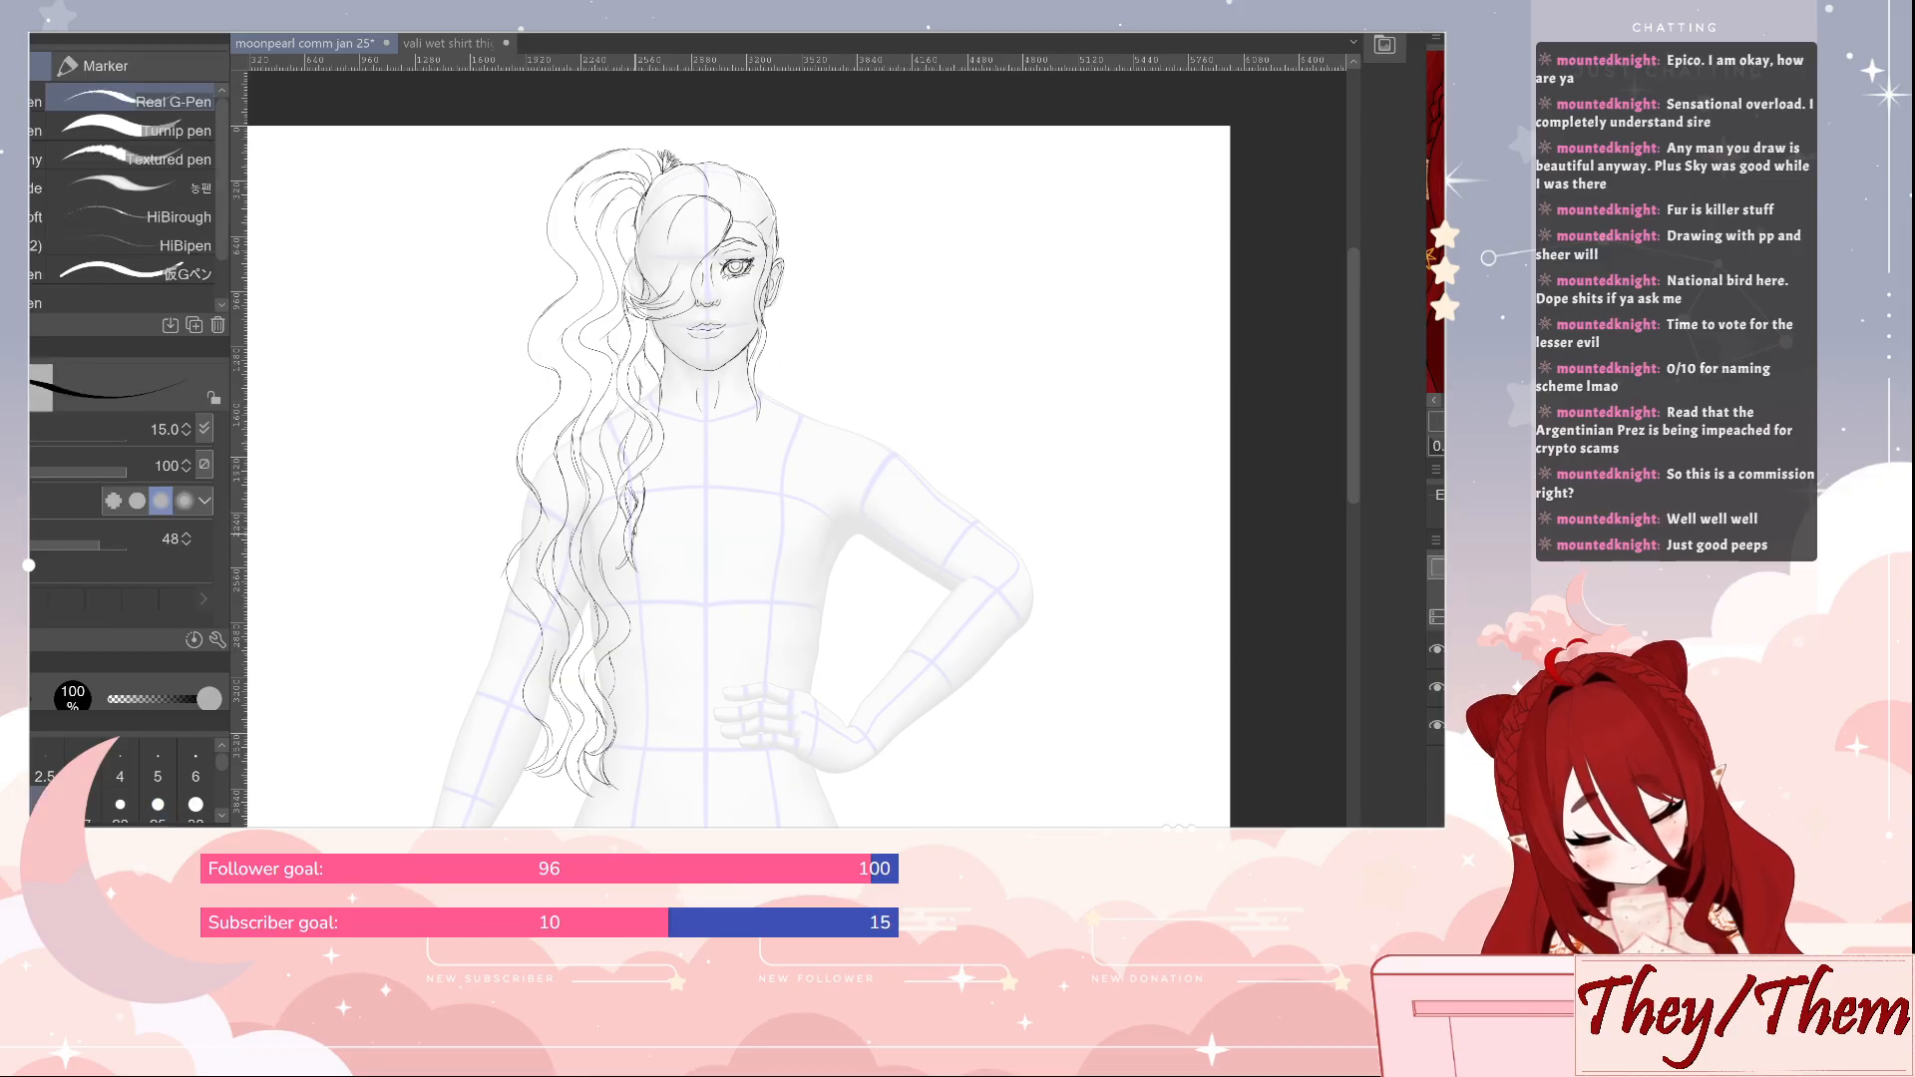
Refine the front lock's tip with the eraser and pen, and save the drawing
key("e")
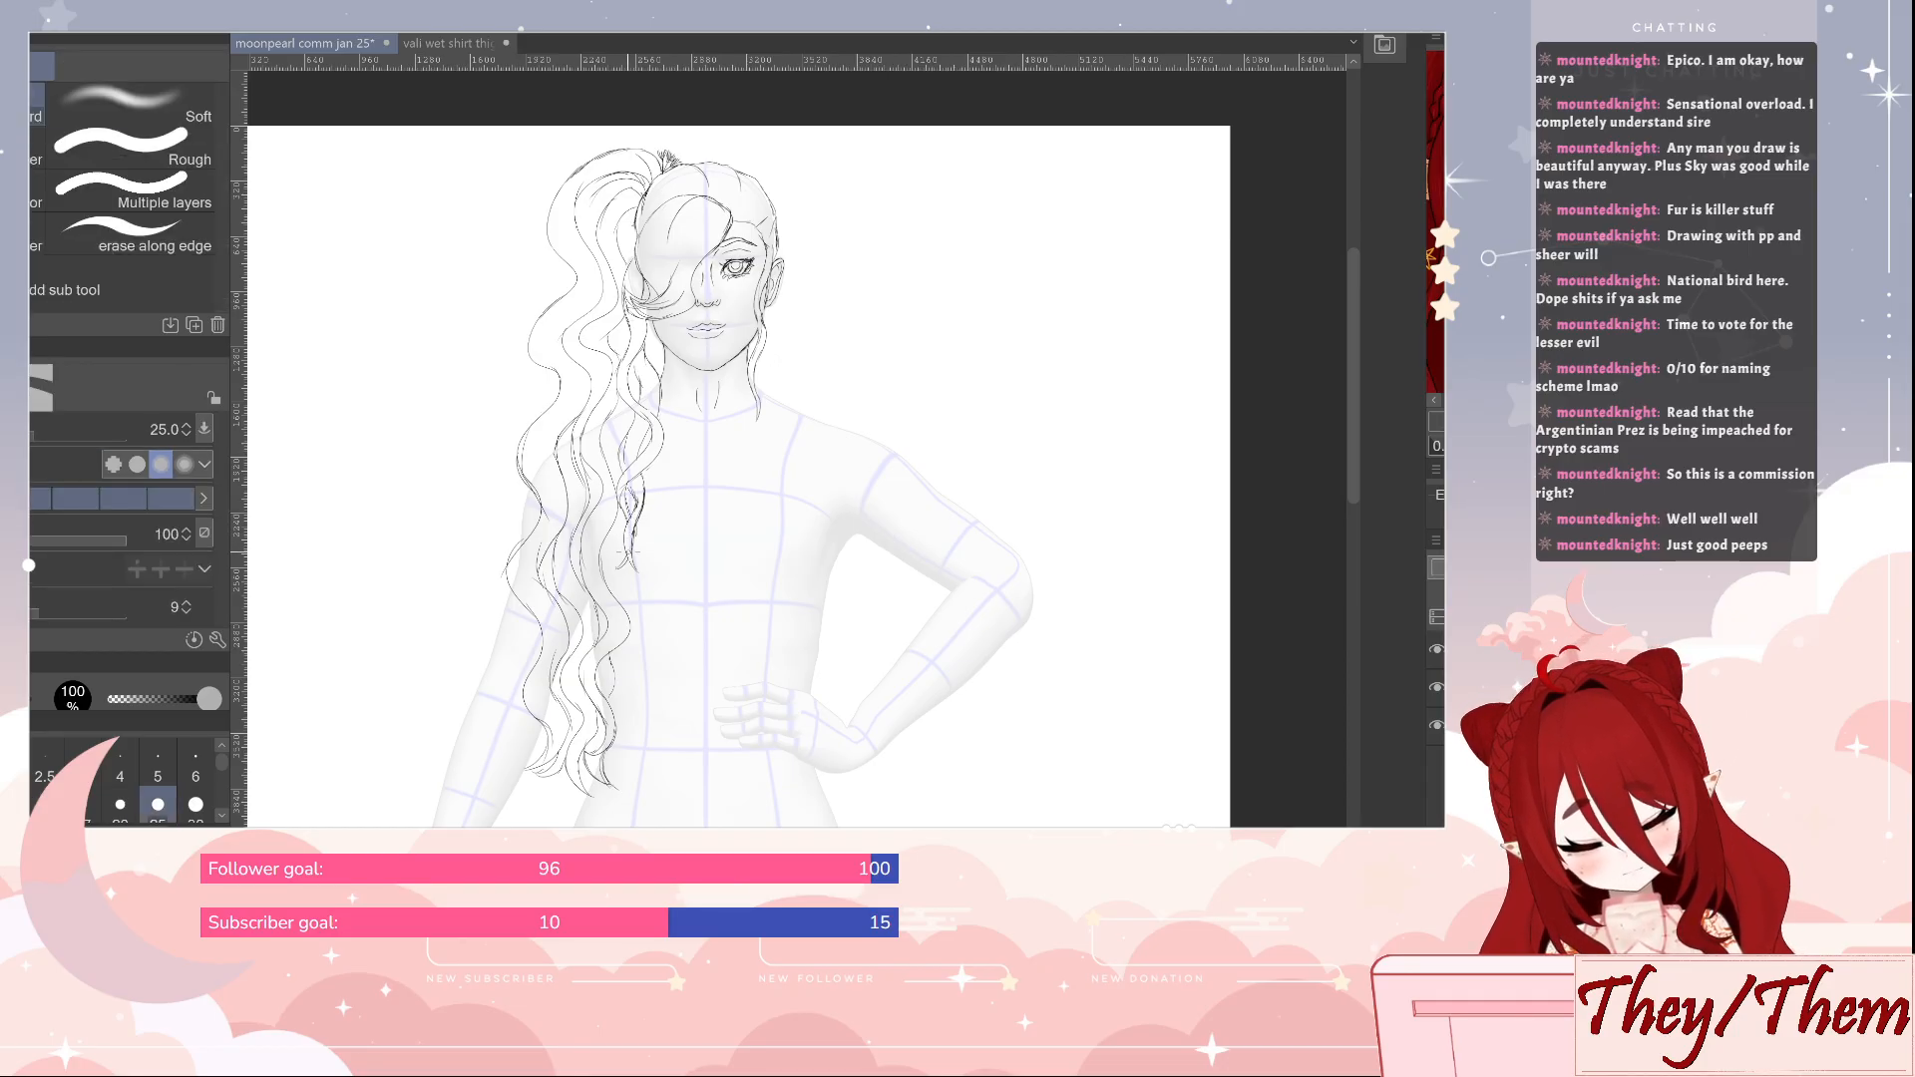
key("p")
key("e")
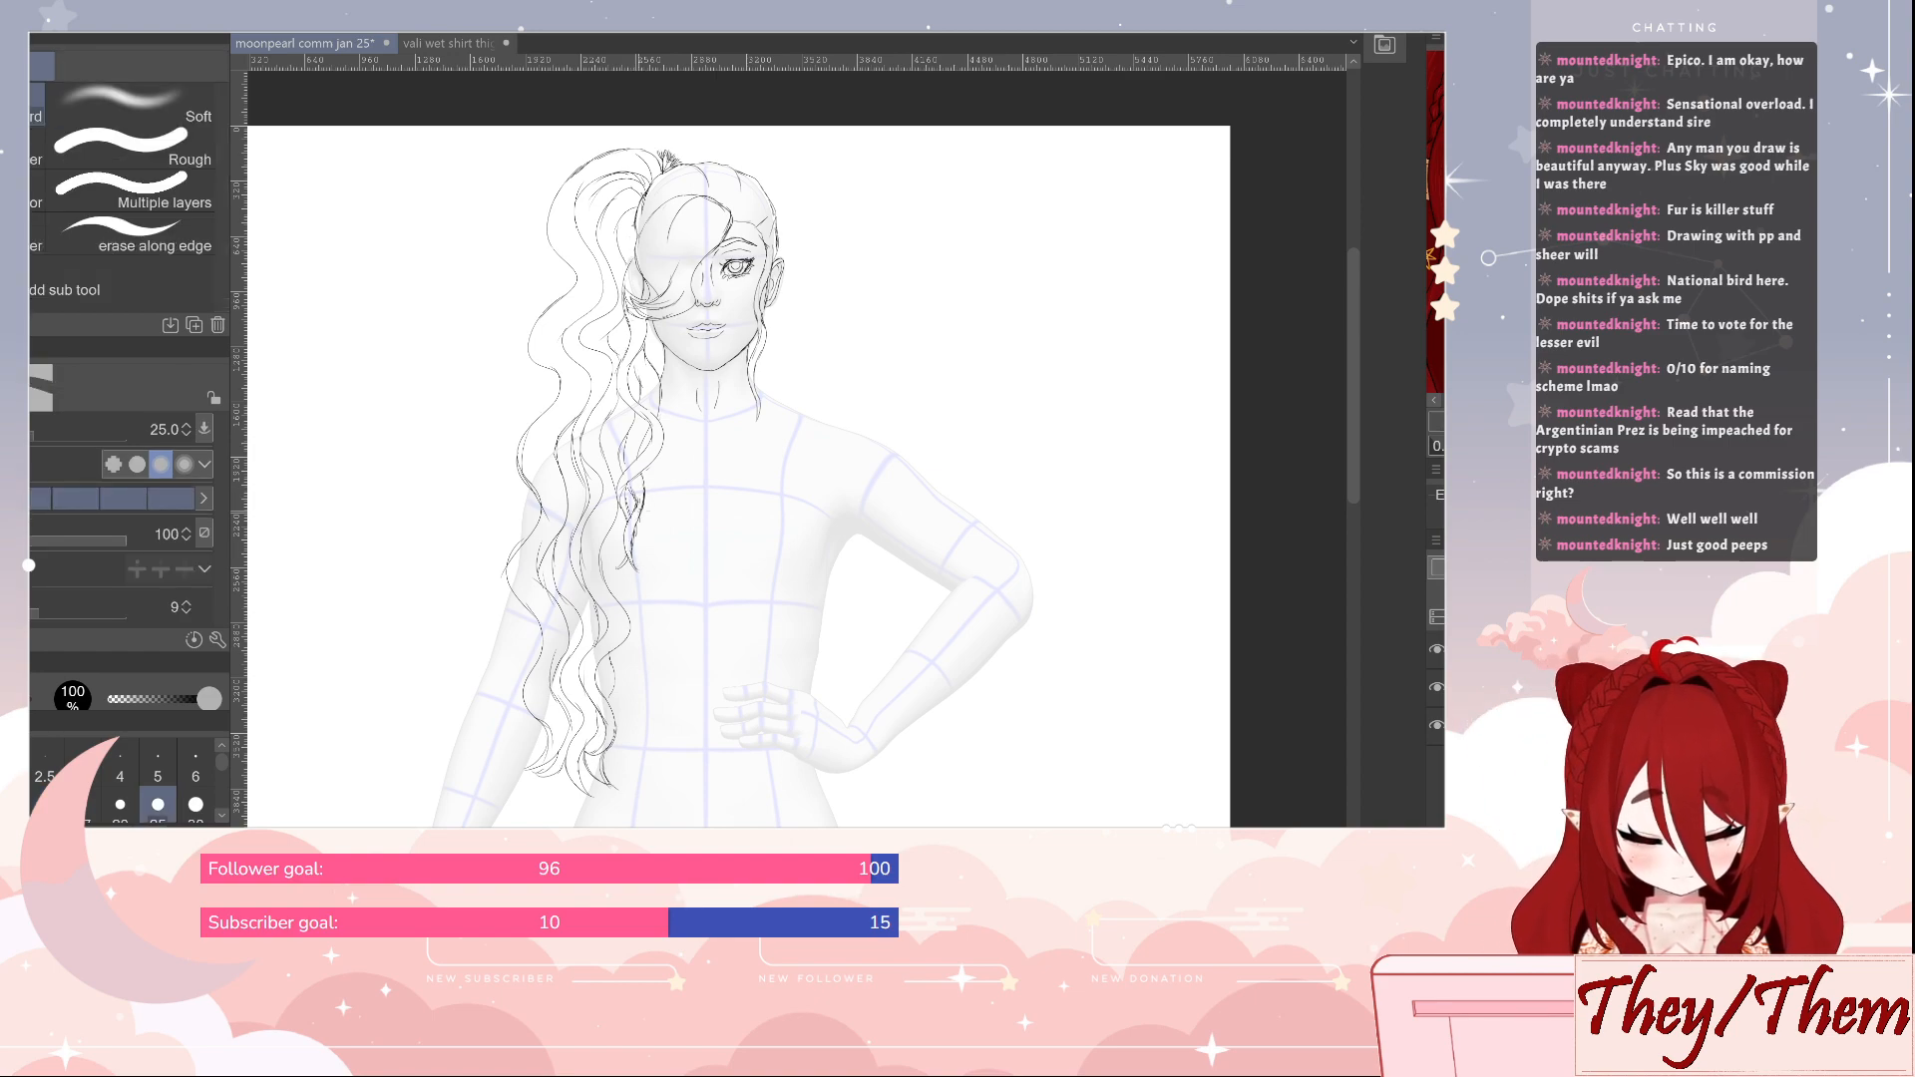
key("p")
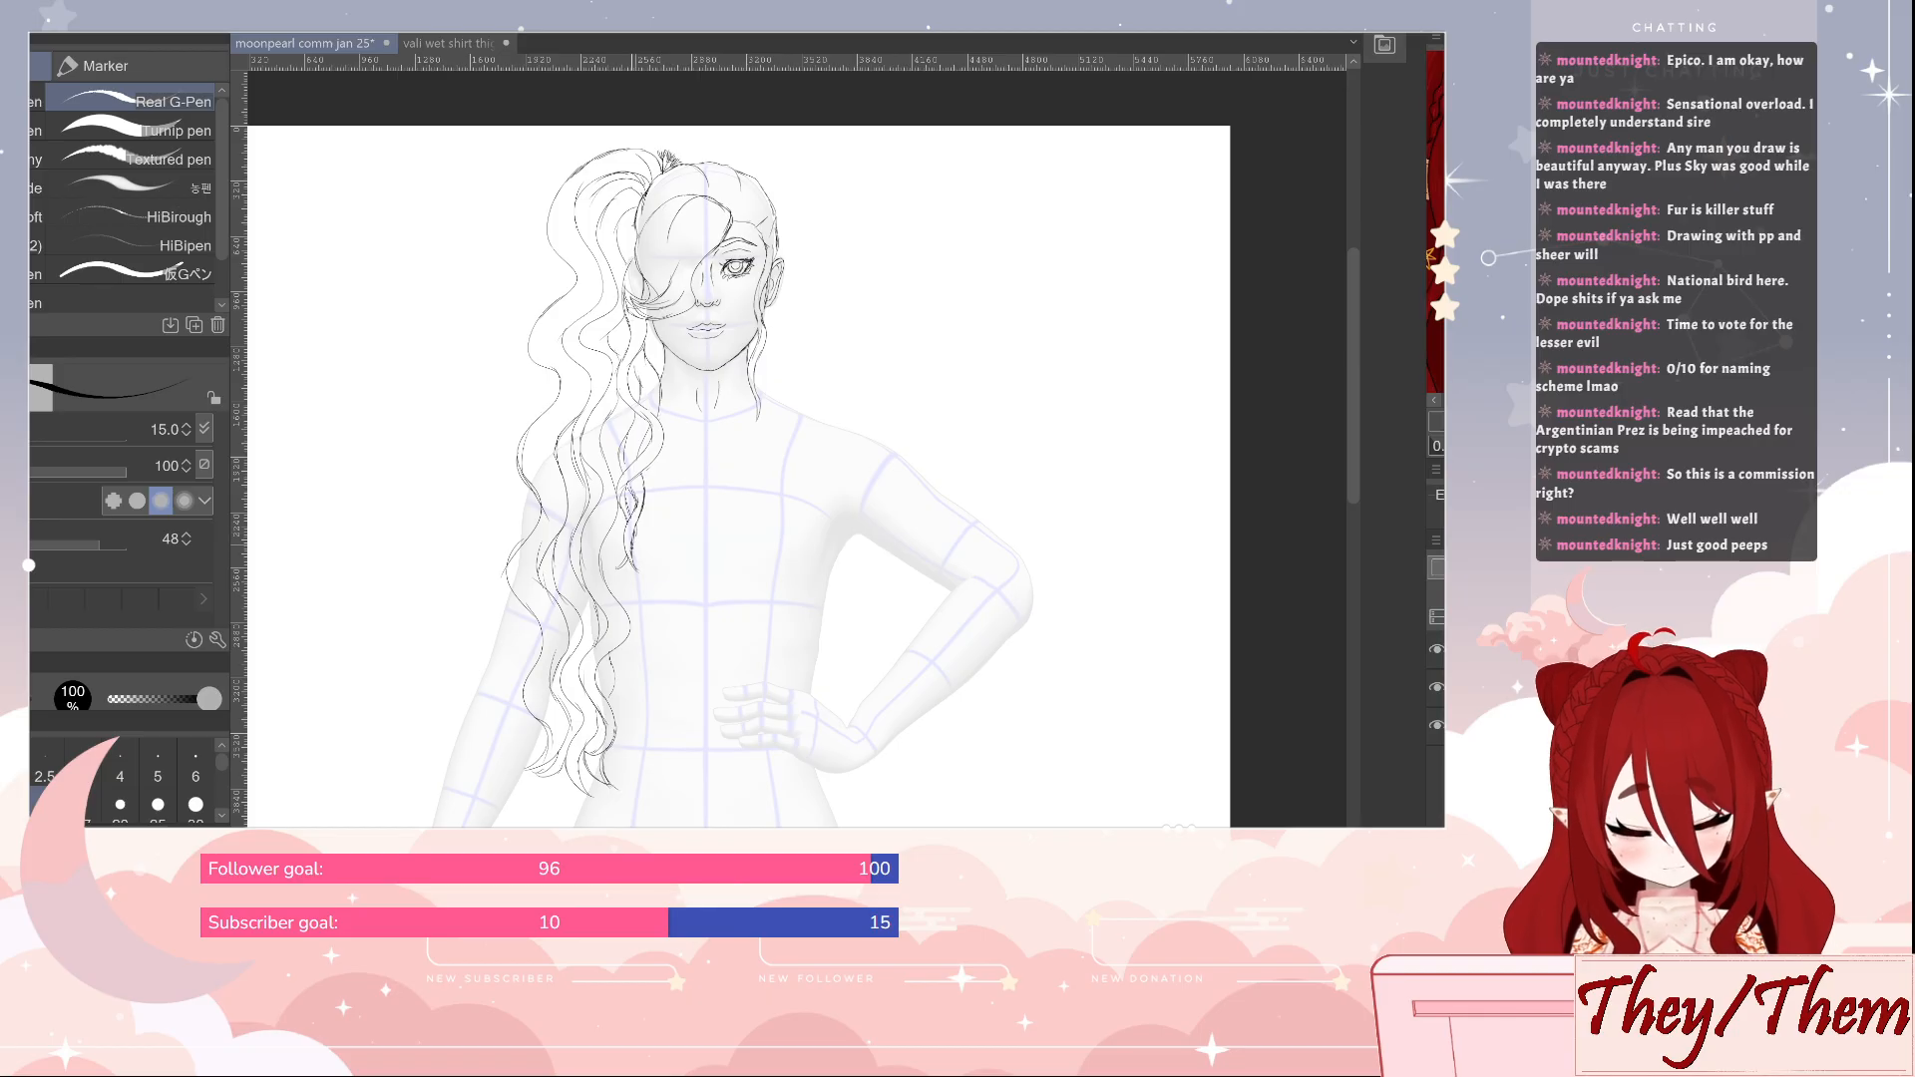
key("e")
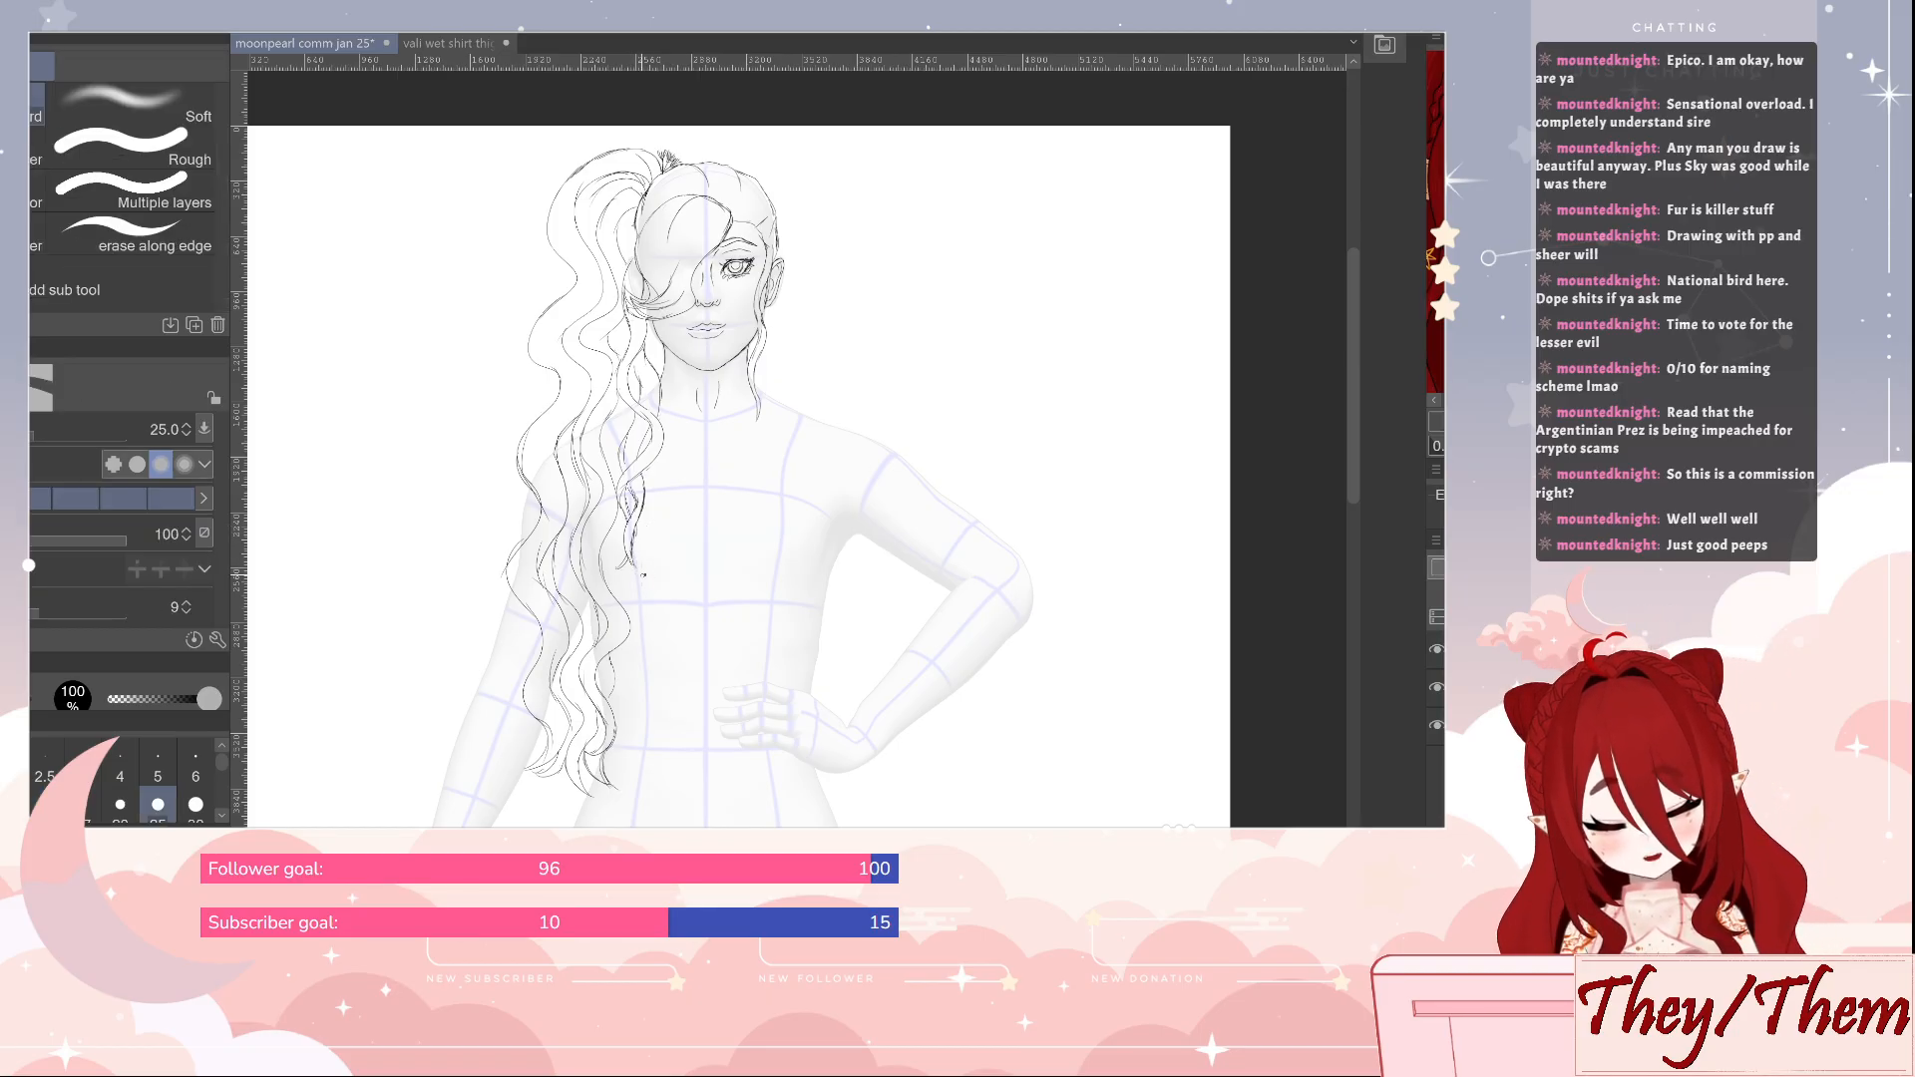
key("p")
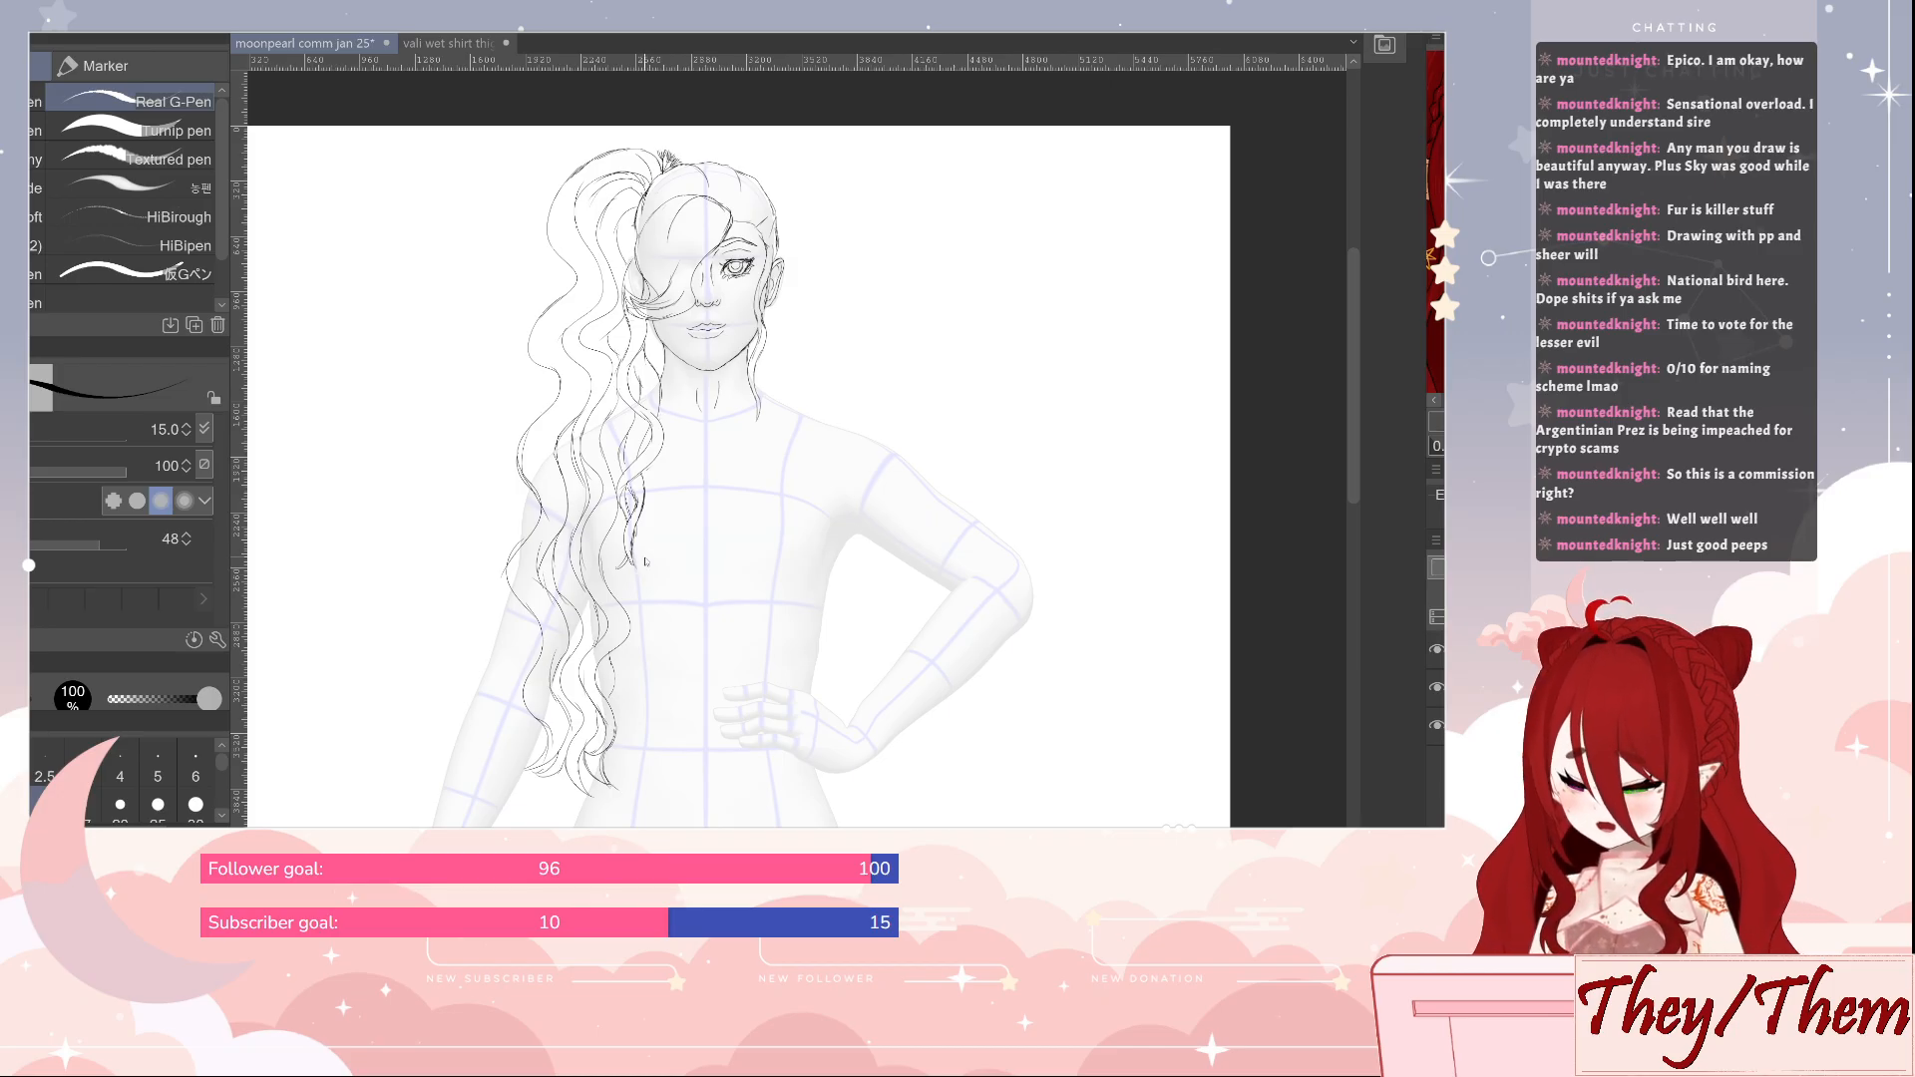
key("ctrl+s")
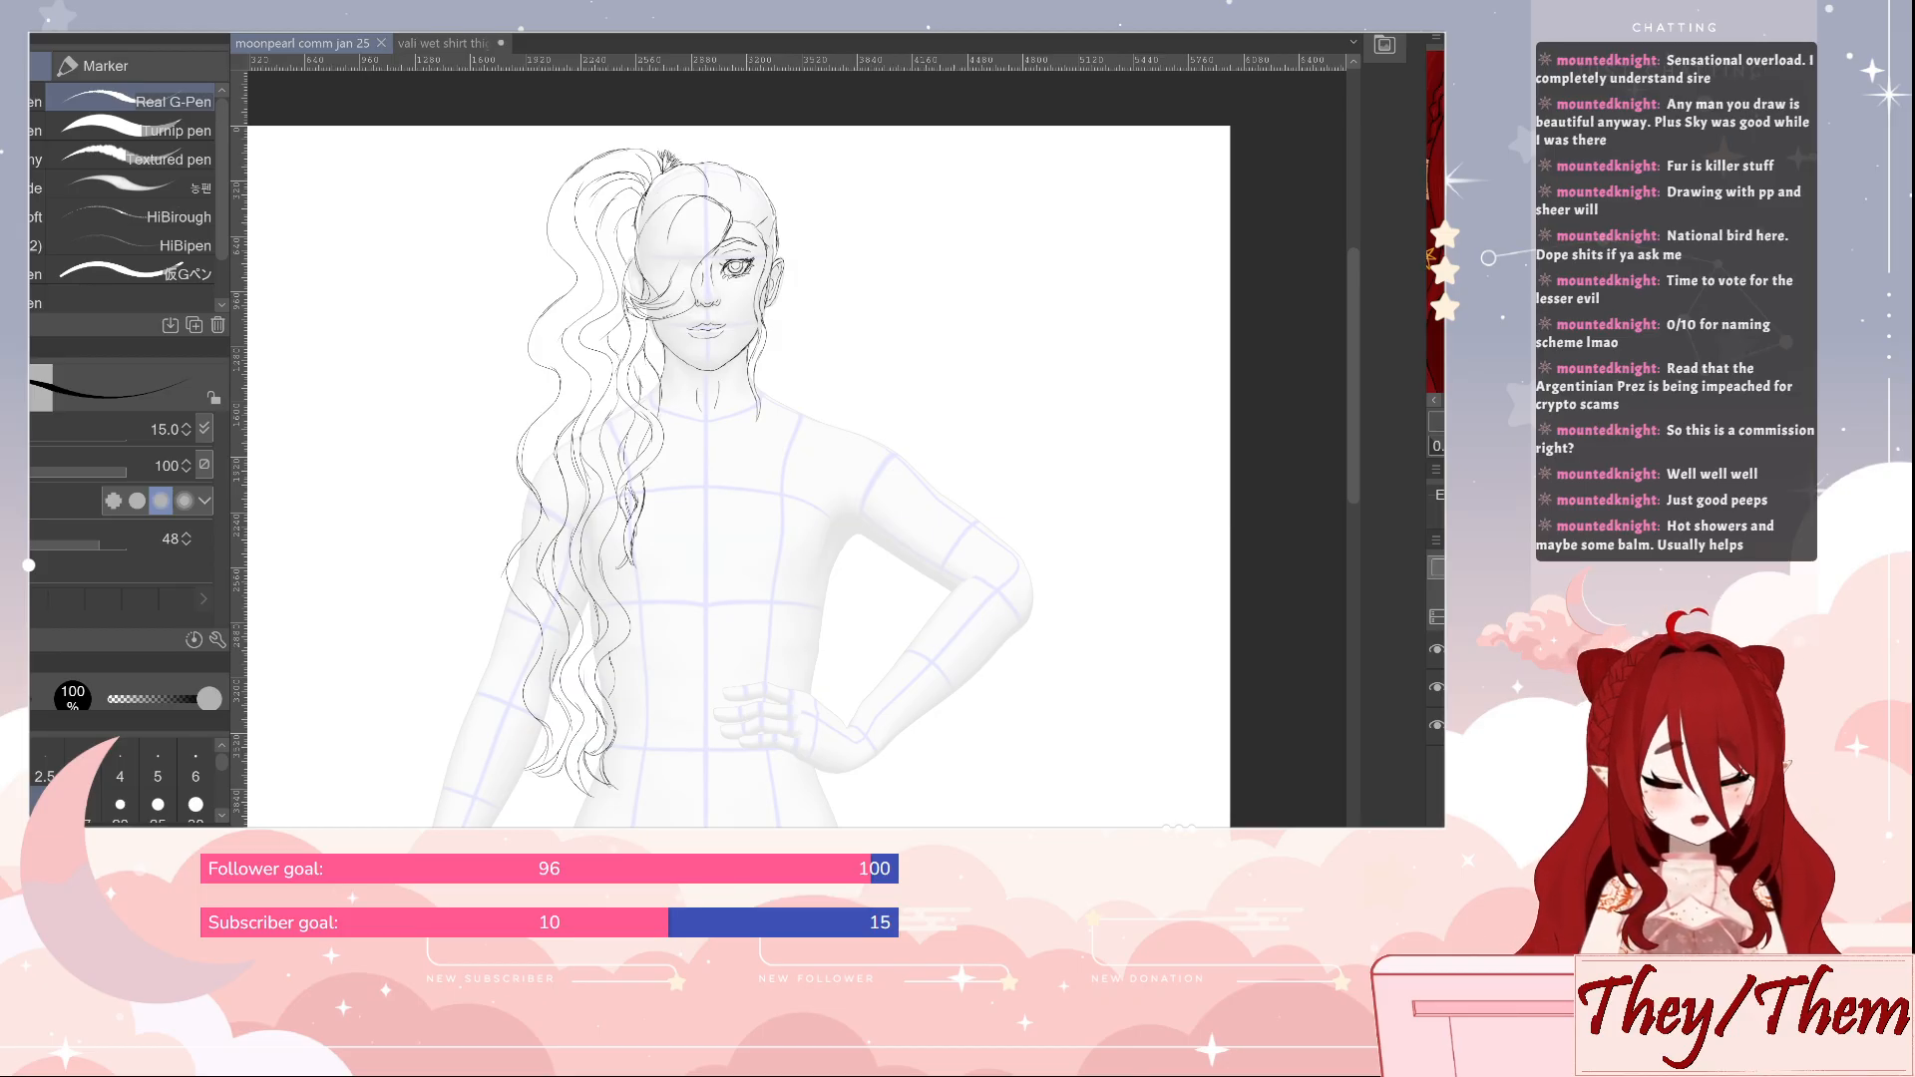
Draw a choker of three rows of small round beads around the neck below the jaw
scroll(795, 350, "up", 5)
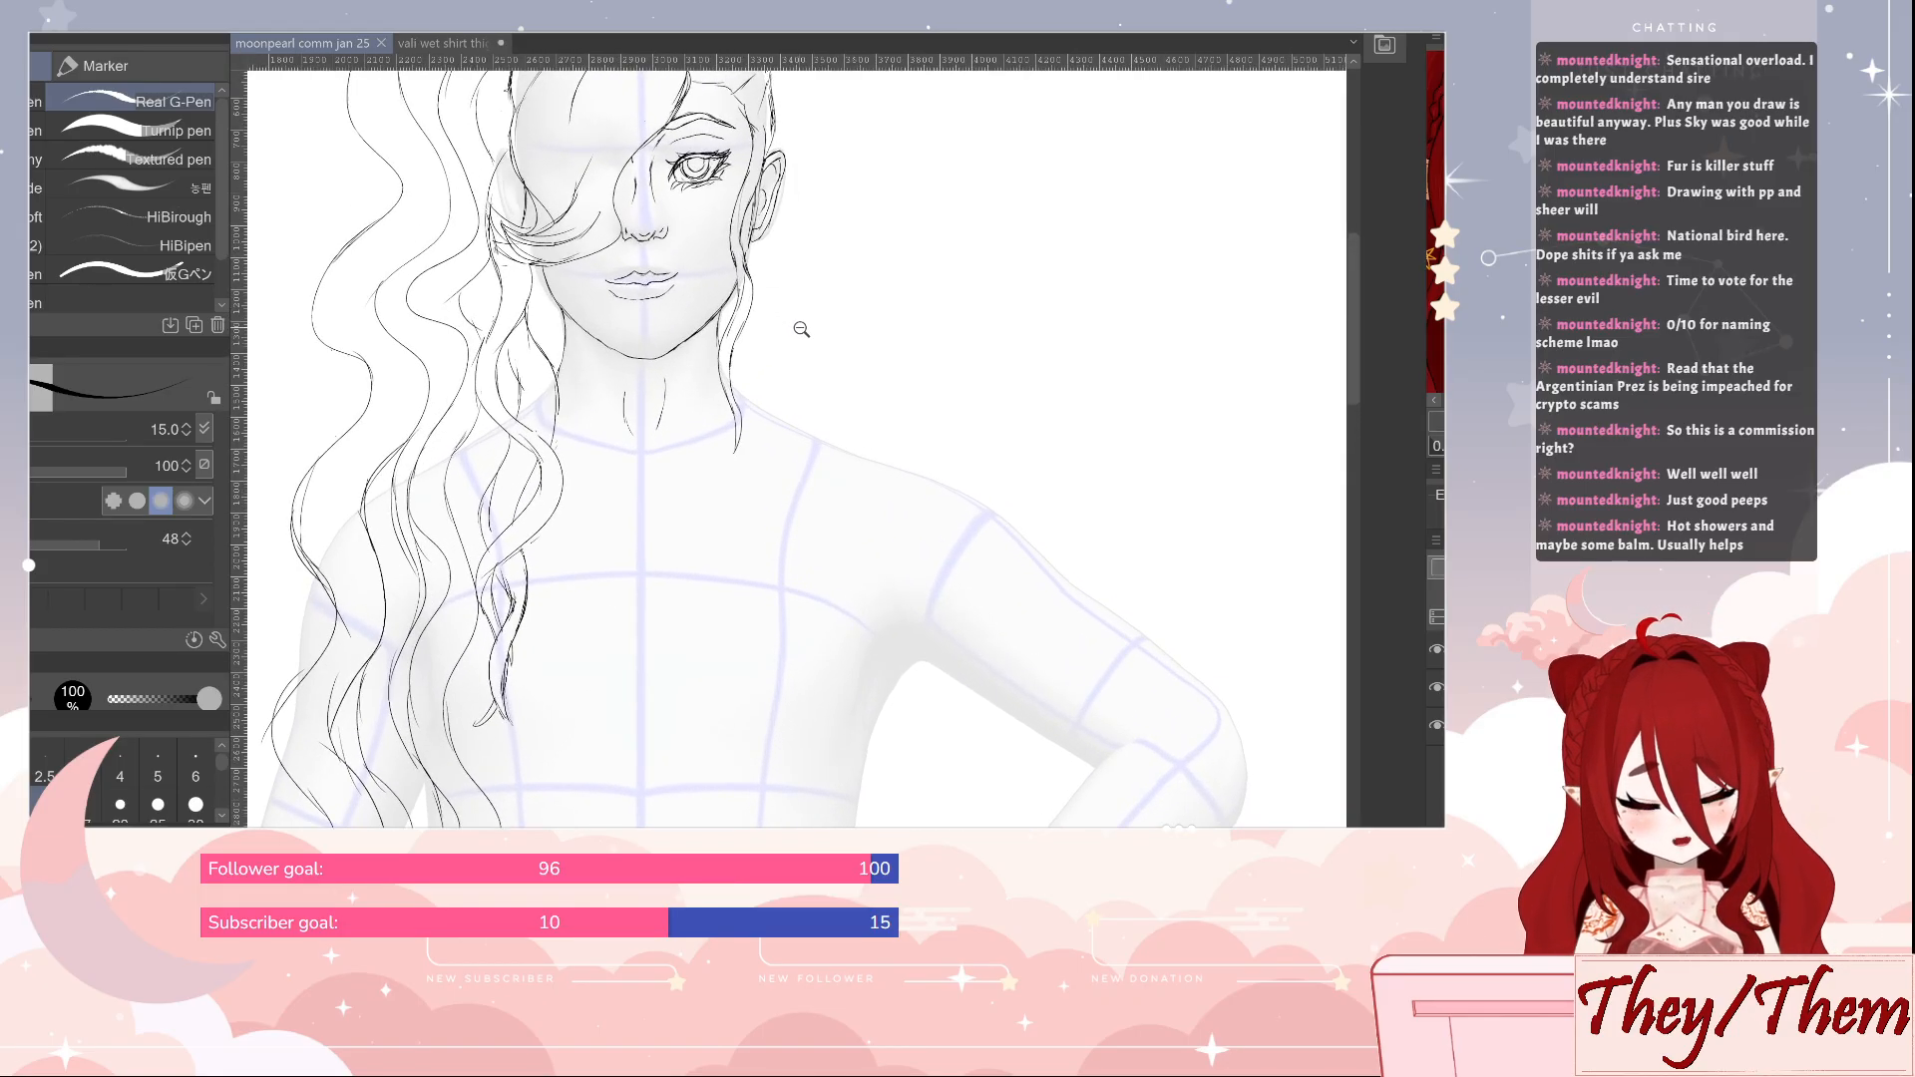
left_click_drag(800, 329, 842, 398)
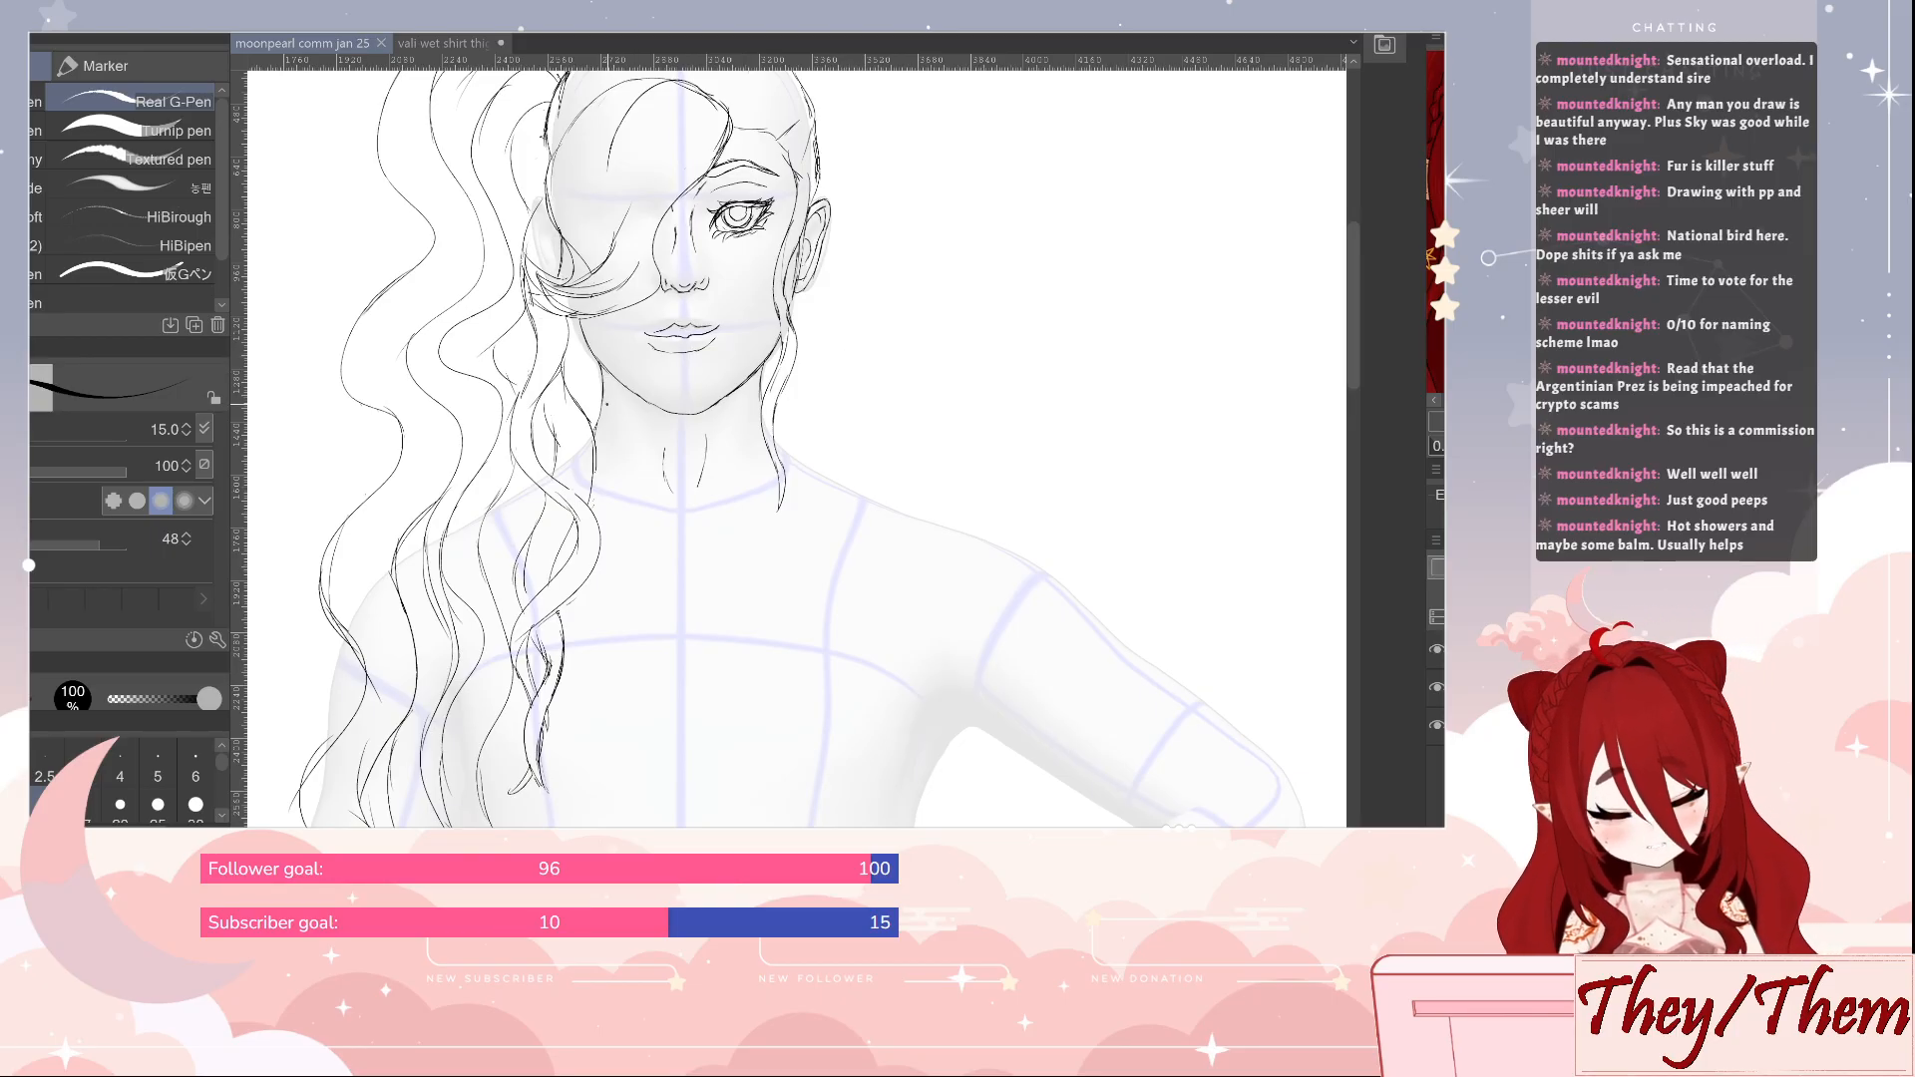
mouse_move(598, 409)
left_mouse_down()
mouse_move(656, 437)
mouse_move(760, 423)
left_mouse_up()
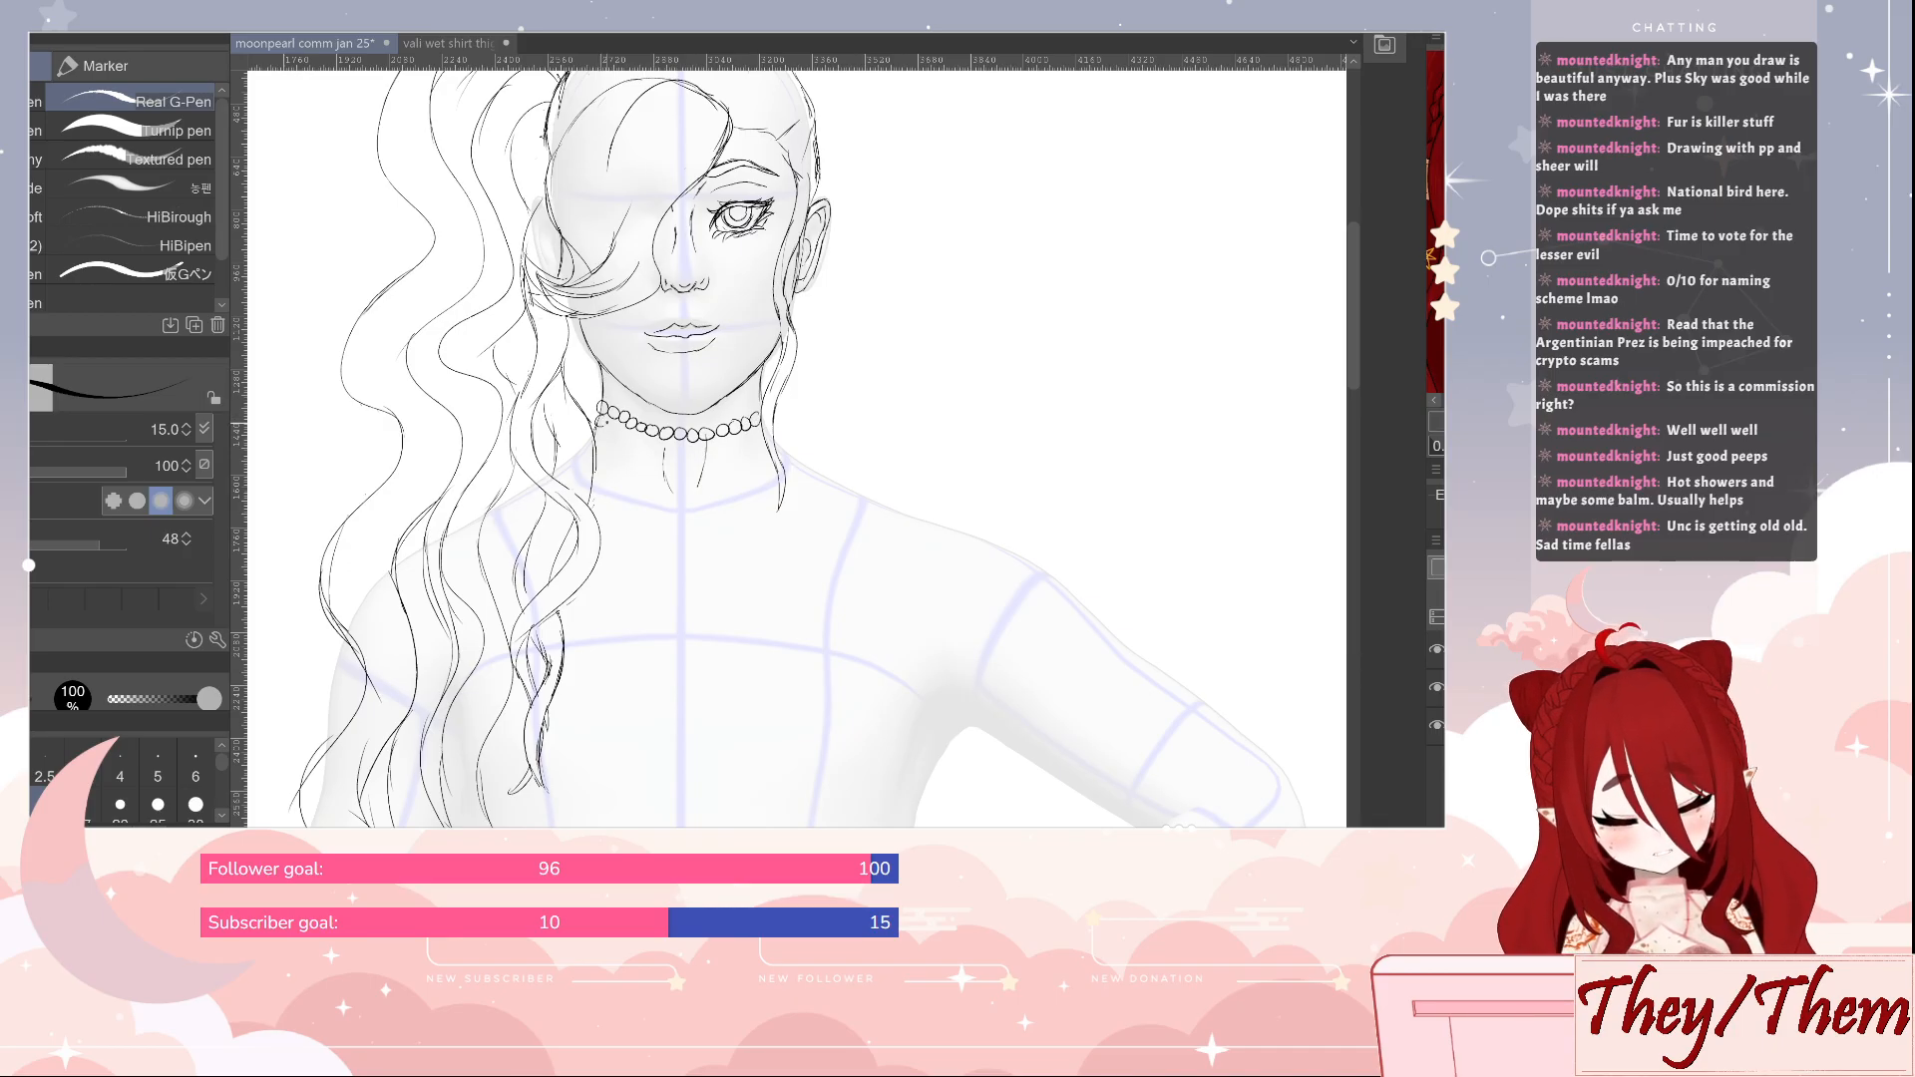
mouse_move(609, 423)
left_mouse_down()
mouse_move(672, 452)
mouse_move(750, 446)
left_mouse_up()
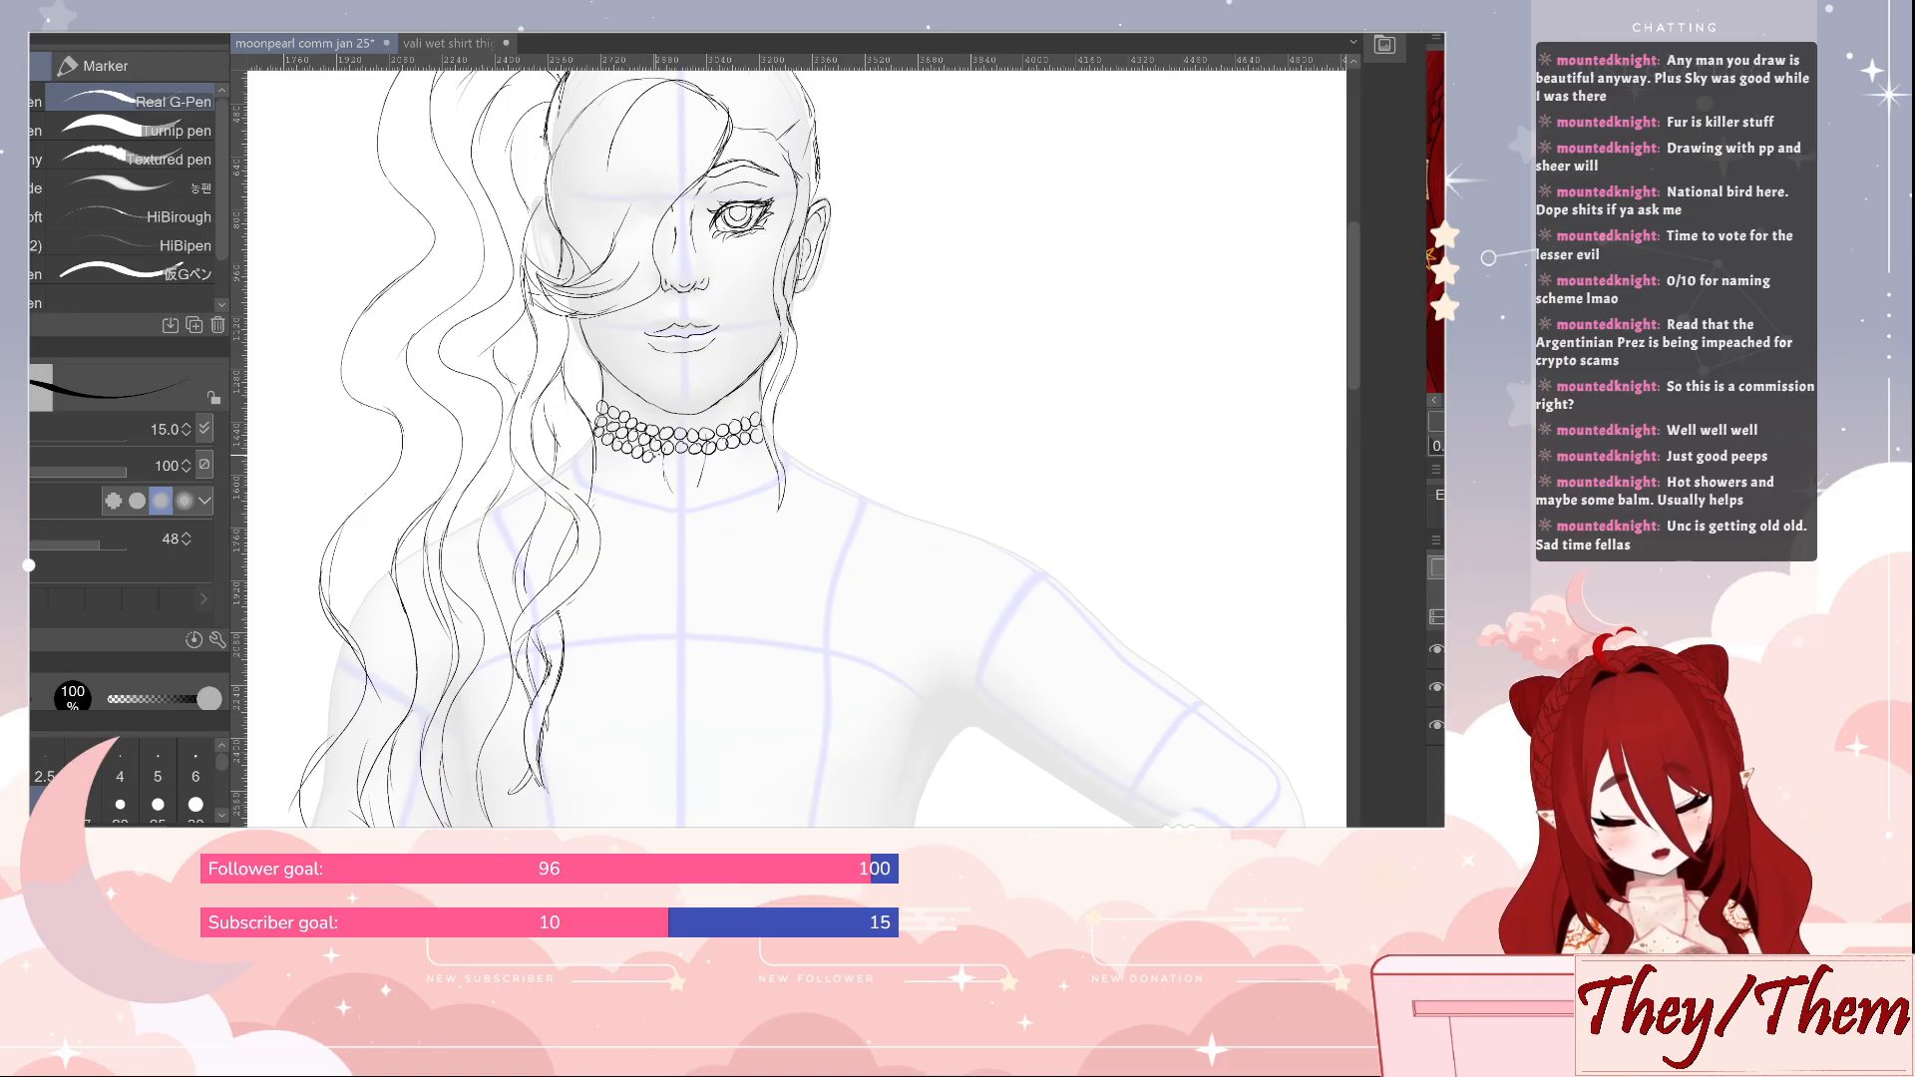
left_click_drag(681, 459, 761, 449)
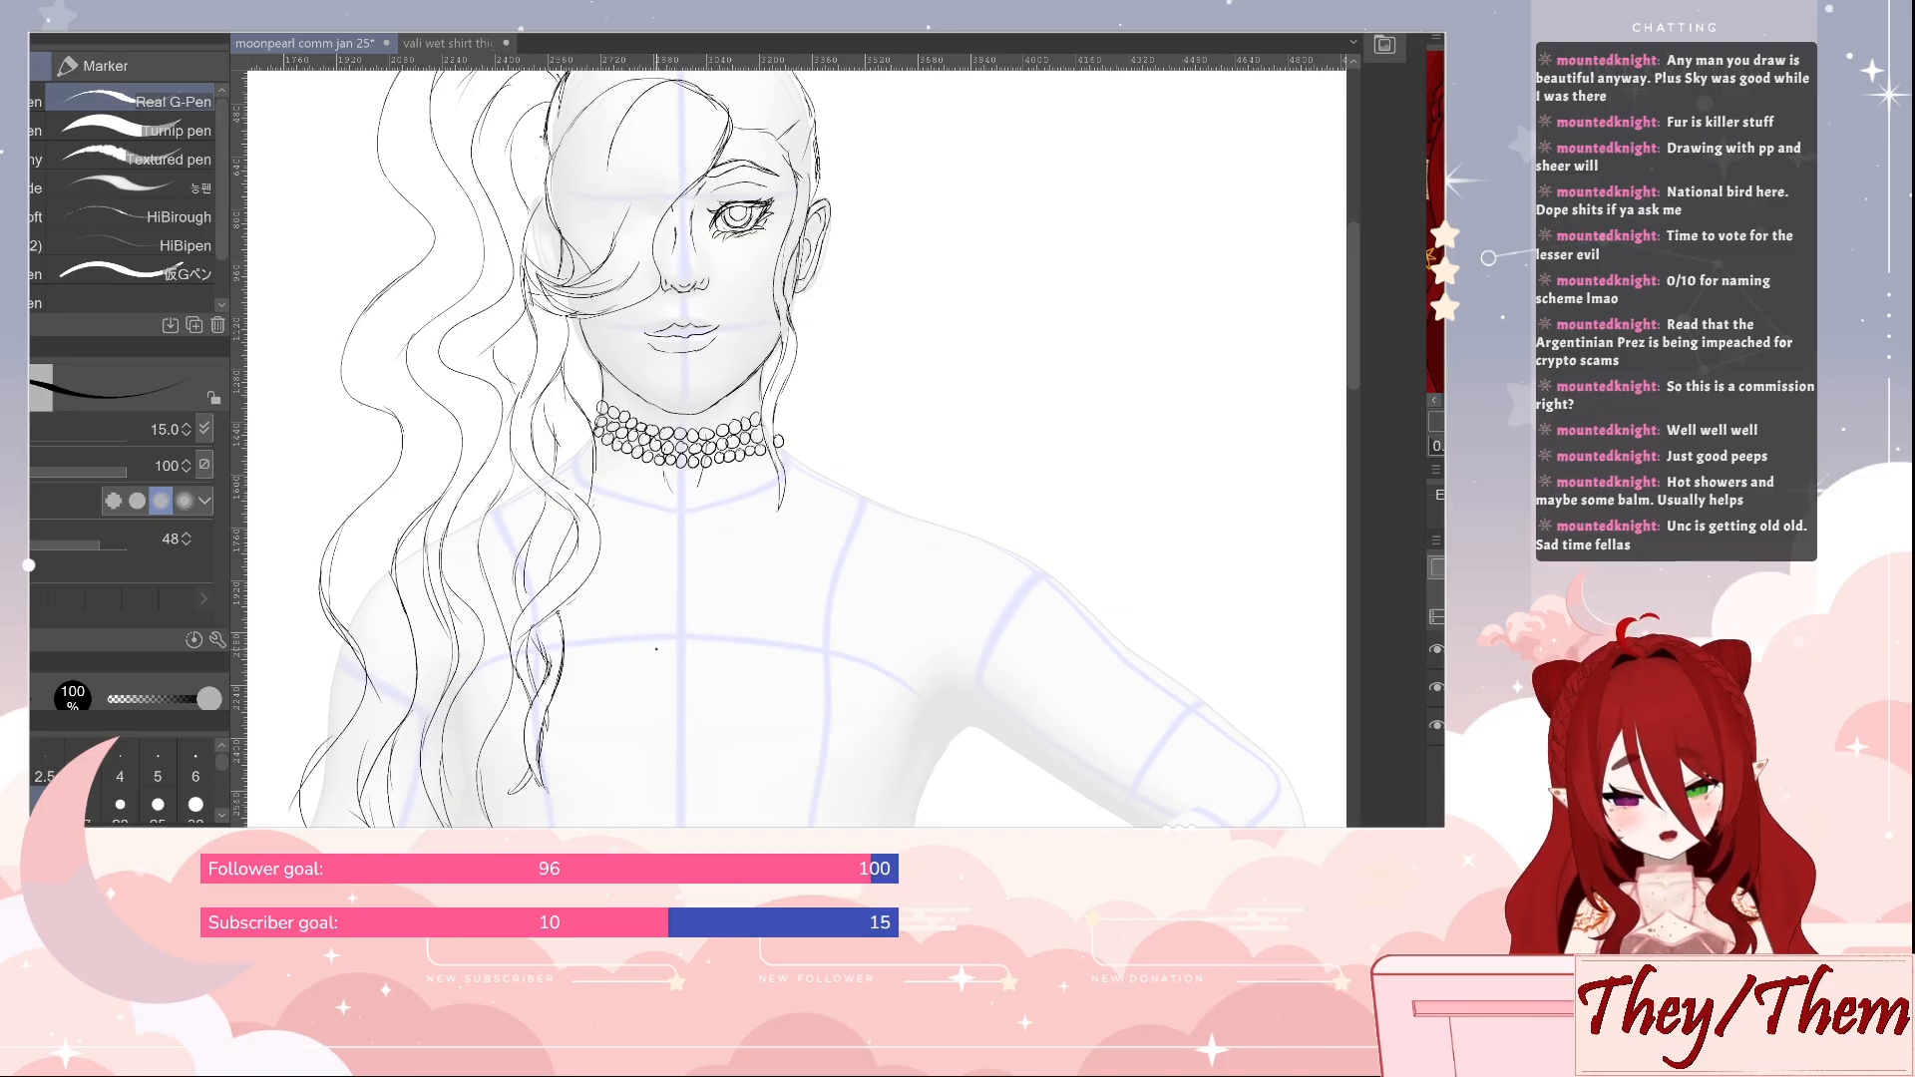
Add another bead row to the choker and hang an oval pendant ringed with small beads from its centre on a short bead strand
mouse_move(596, 445)
left_mouse_down()
mouse_move(667, 470)
mouse_move(760, 460)
left_mouse_up()
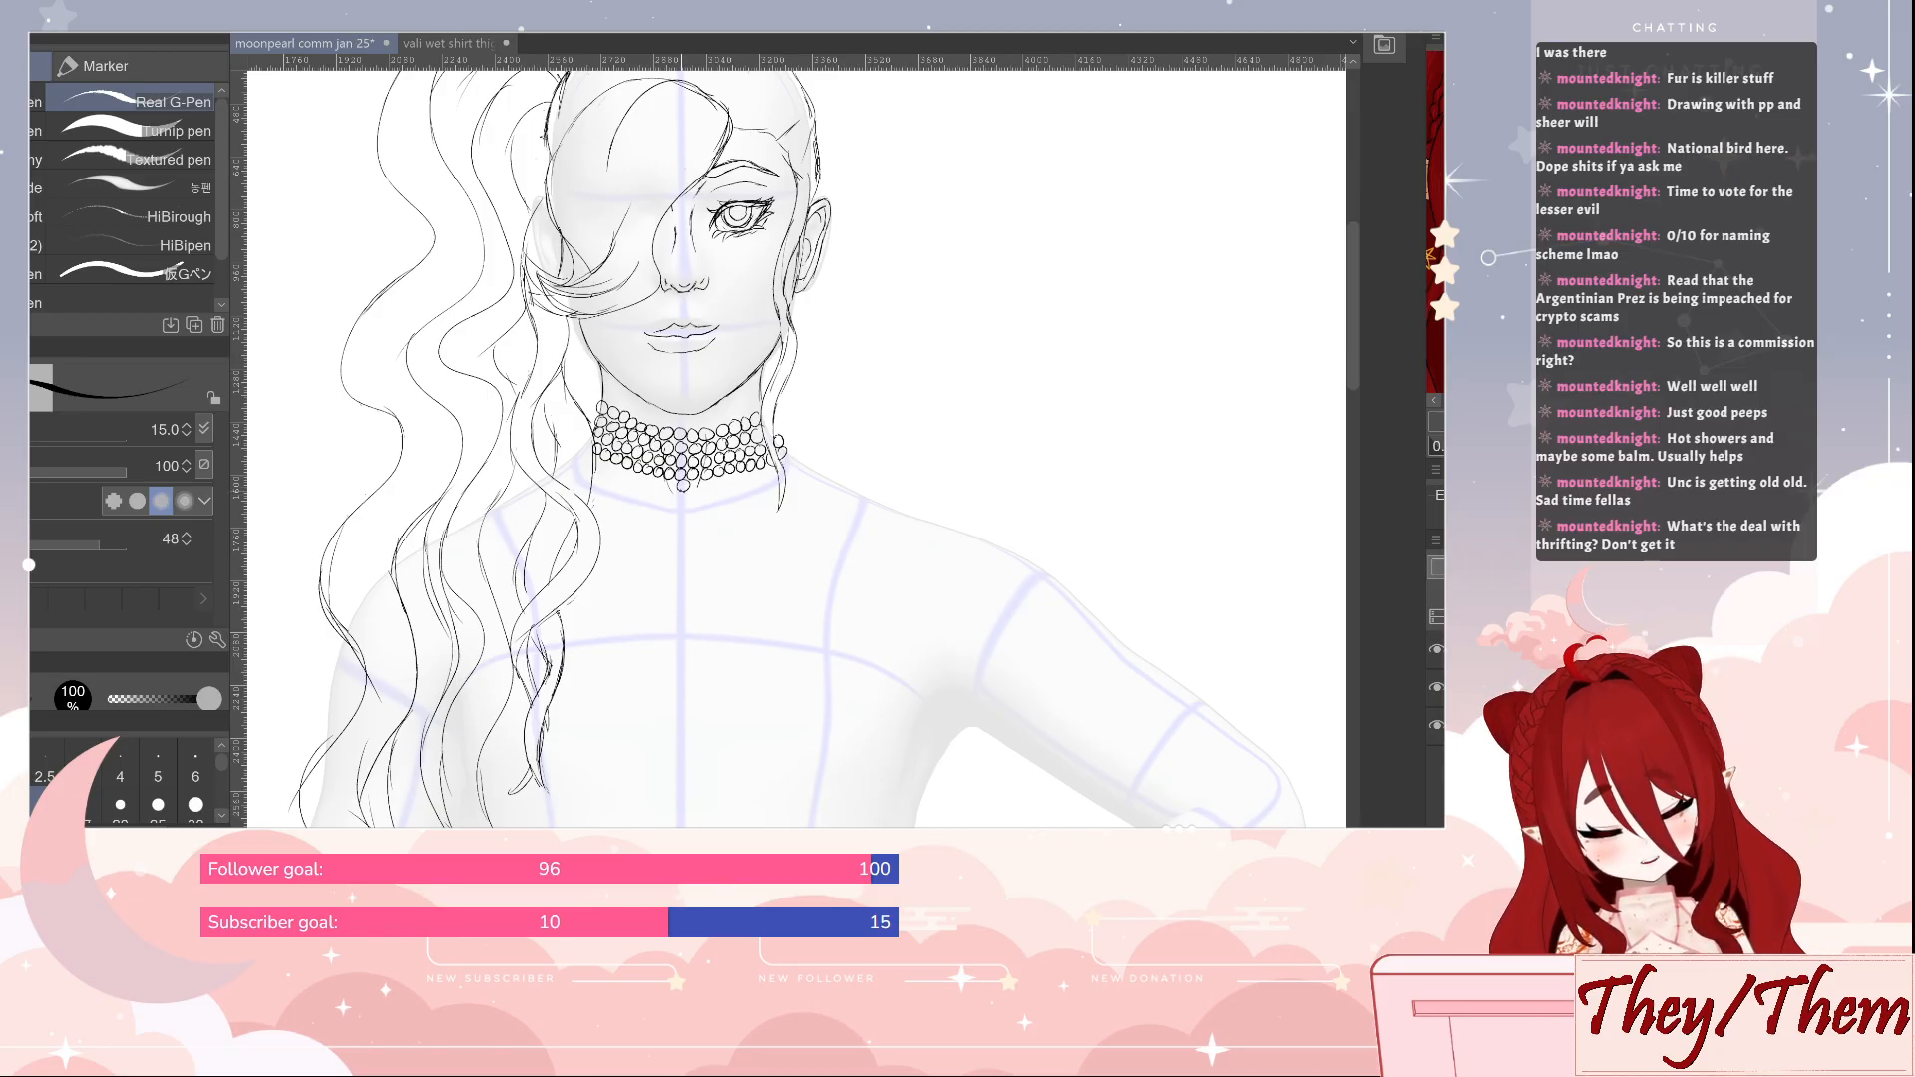
left_click_drag(683, 489, 682, 513)
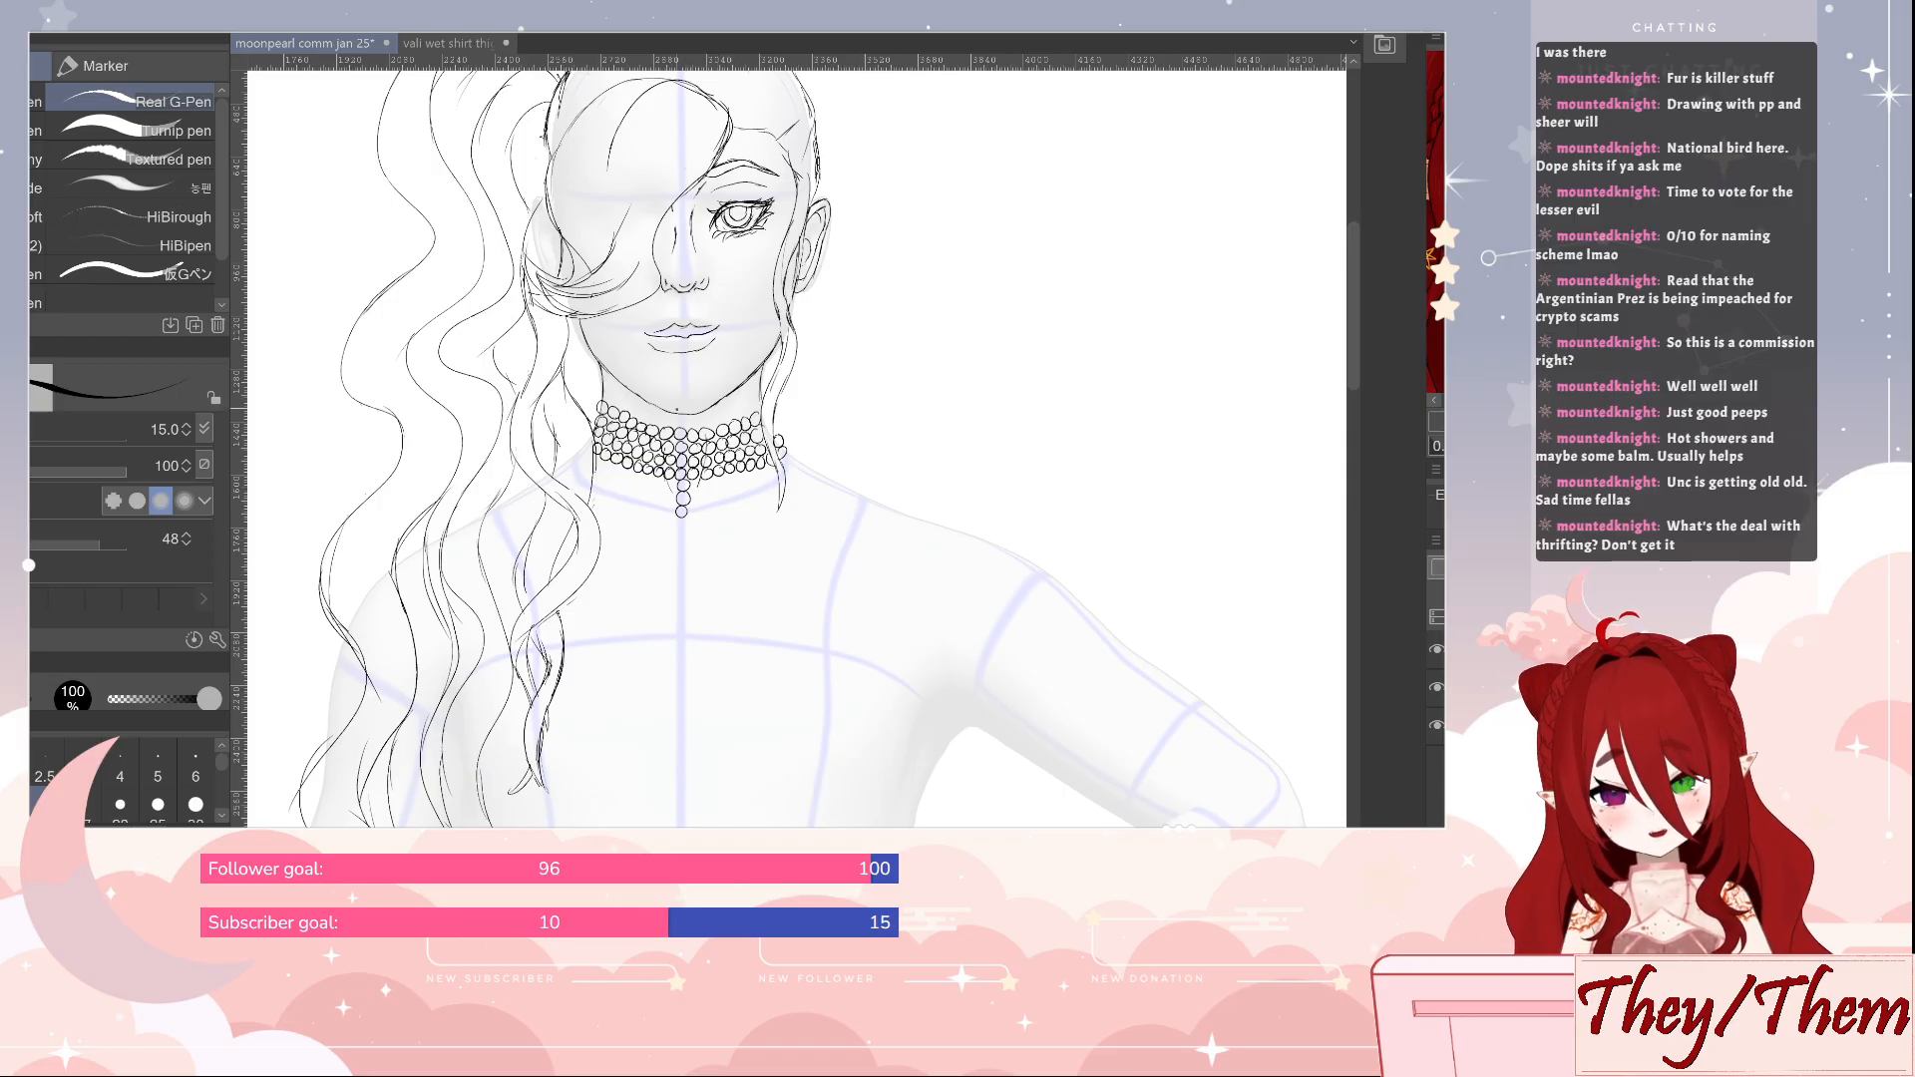
key("ctrl+z")
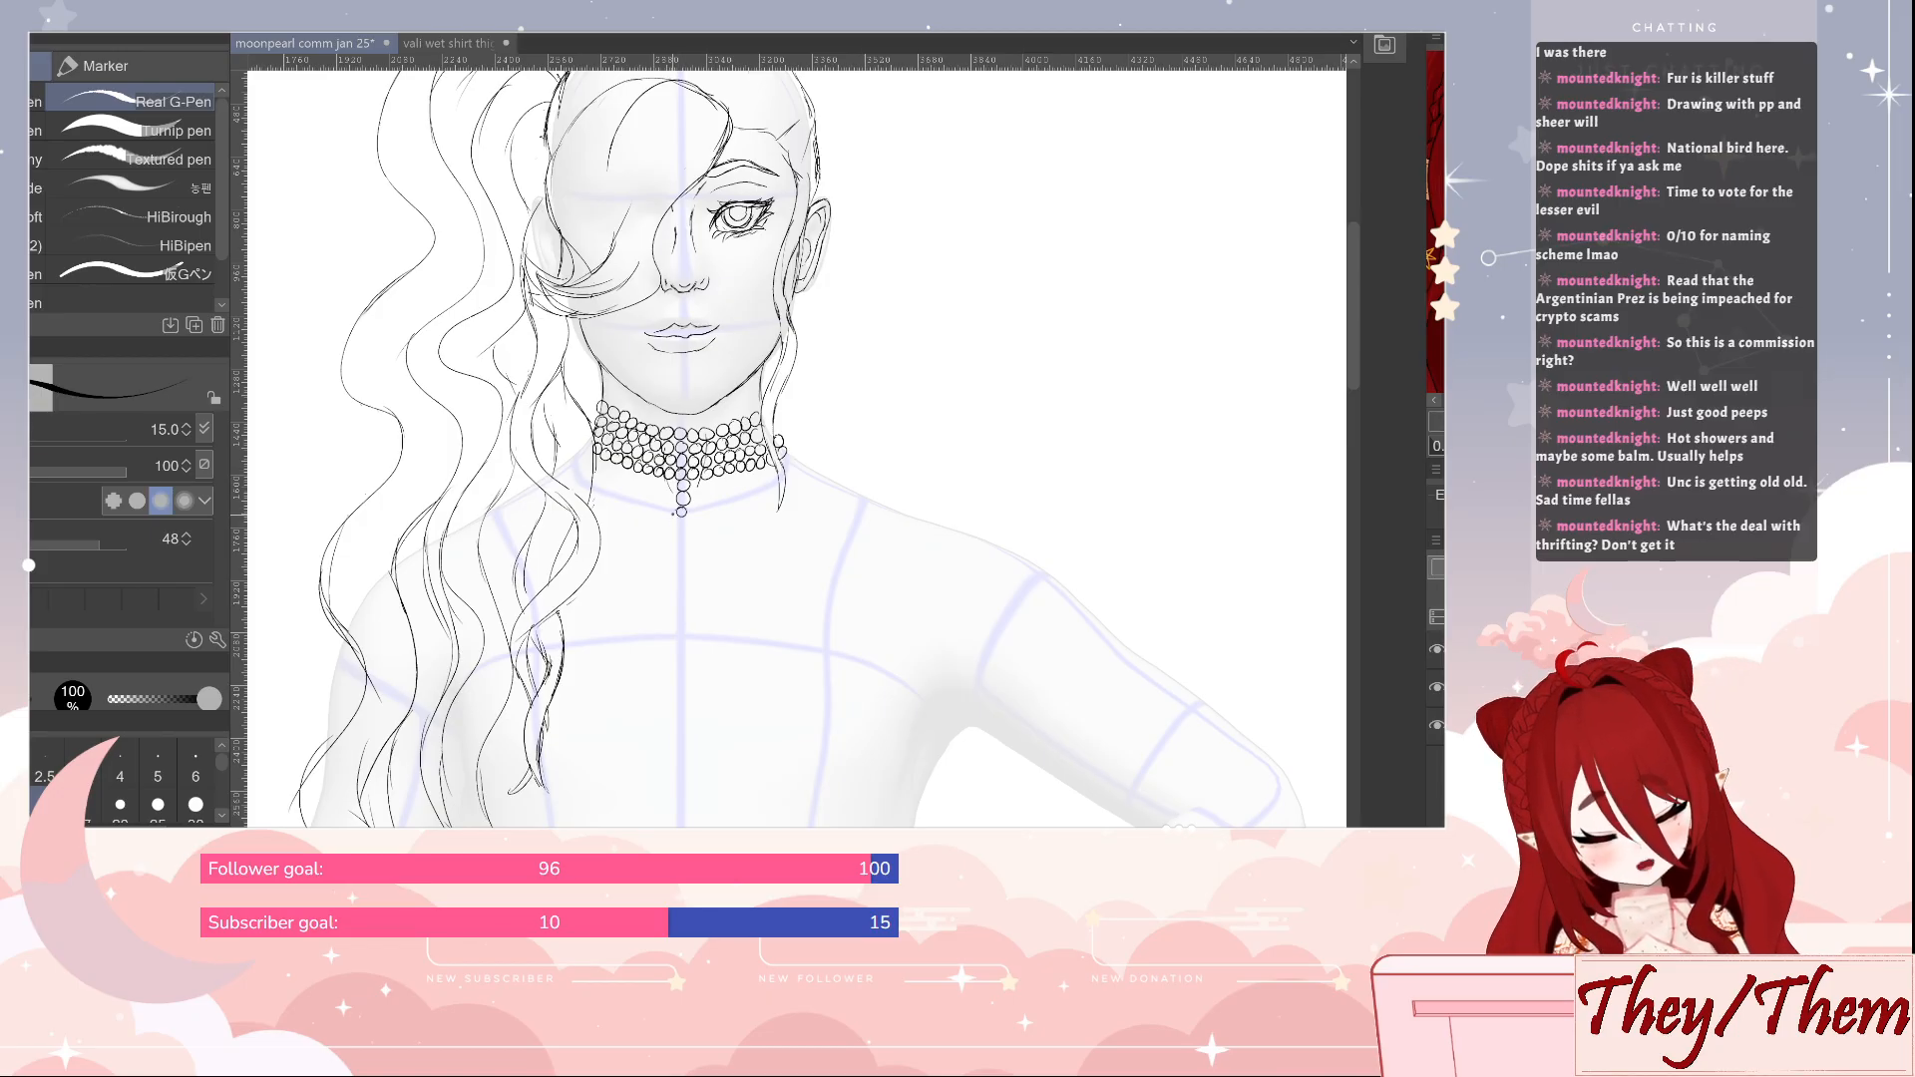
left_click_drag(676, 513, 678, 548)
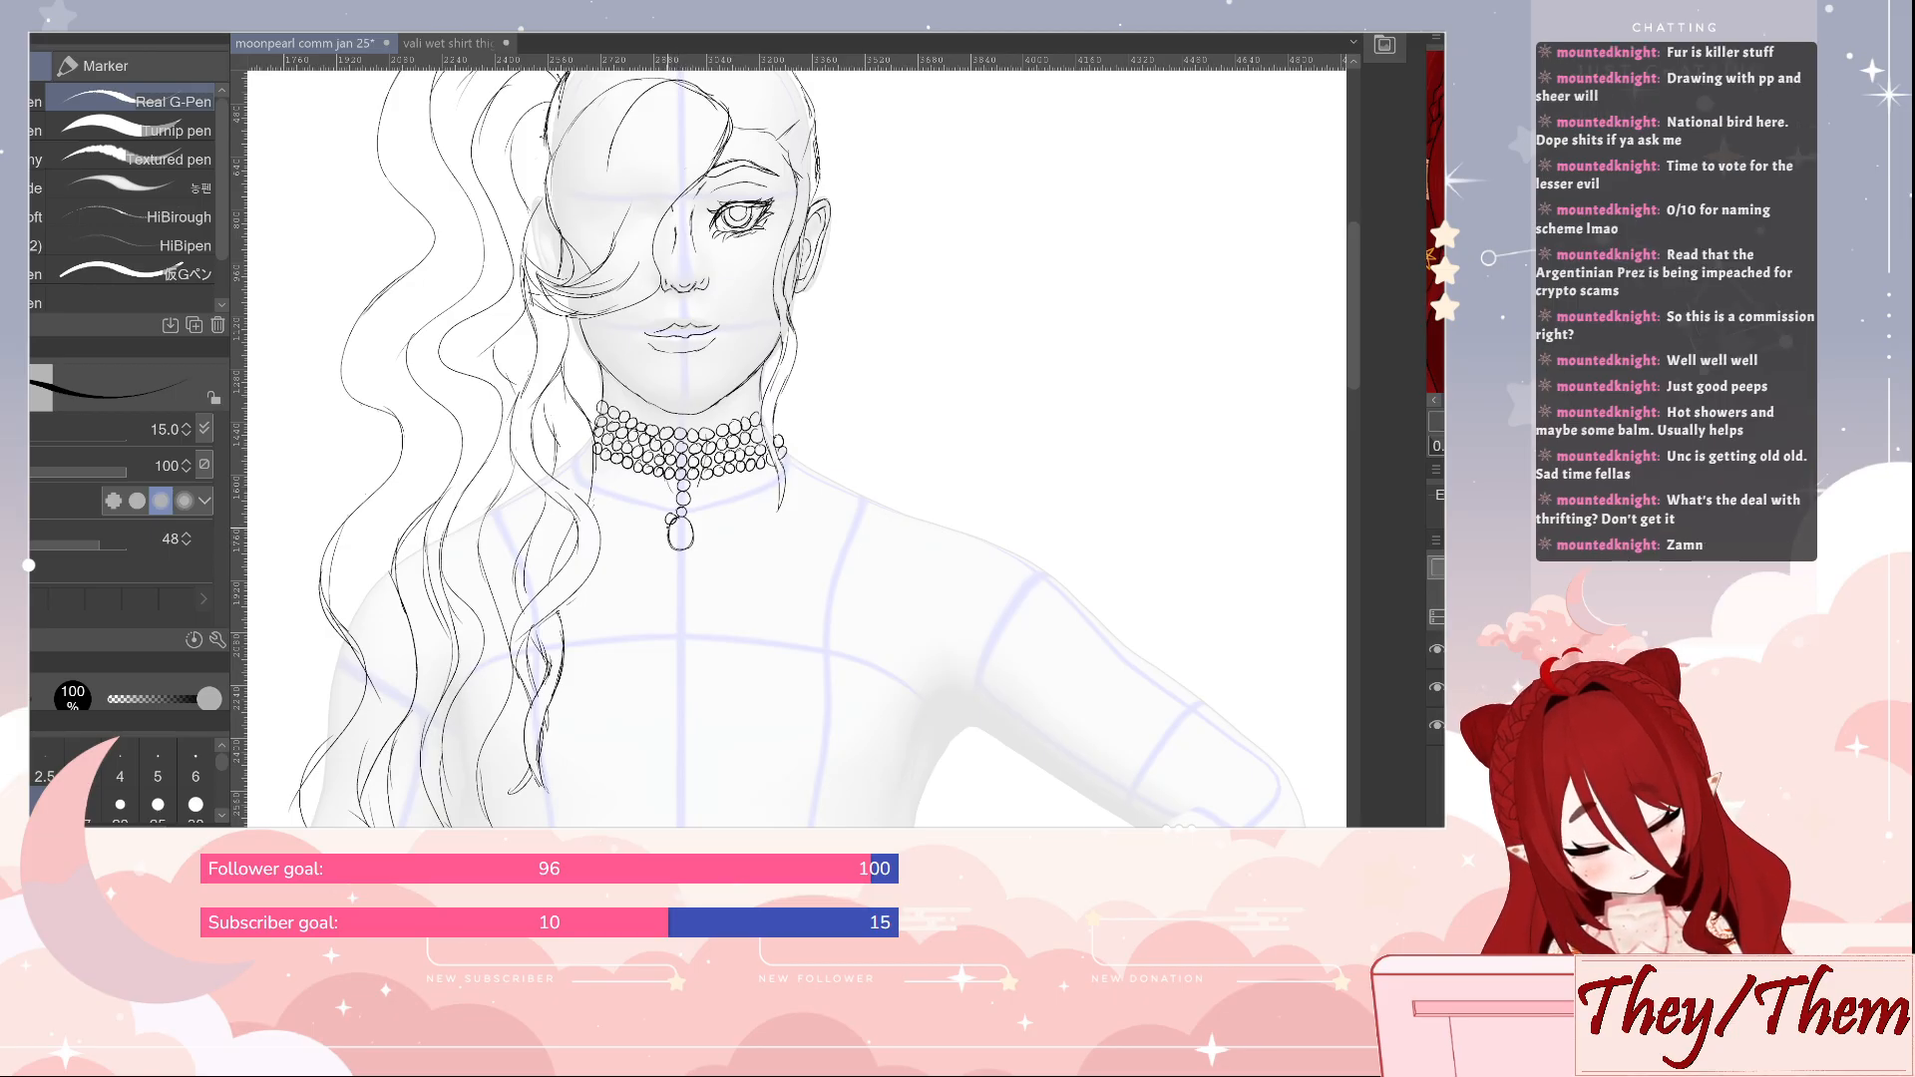
left_click_drag(686, 516, 701, 539)
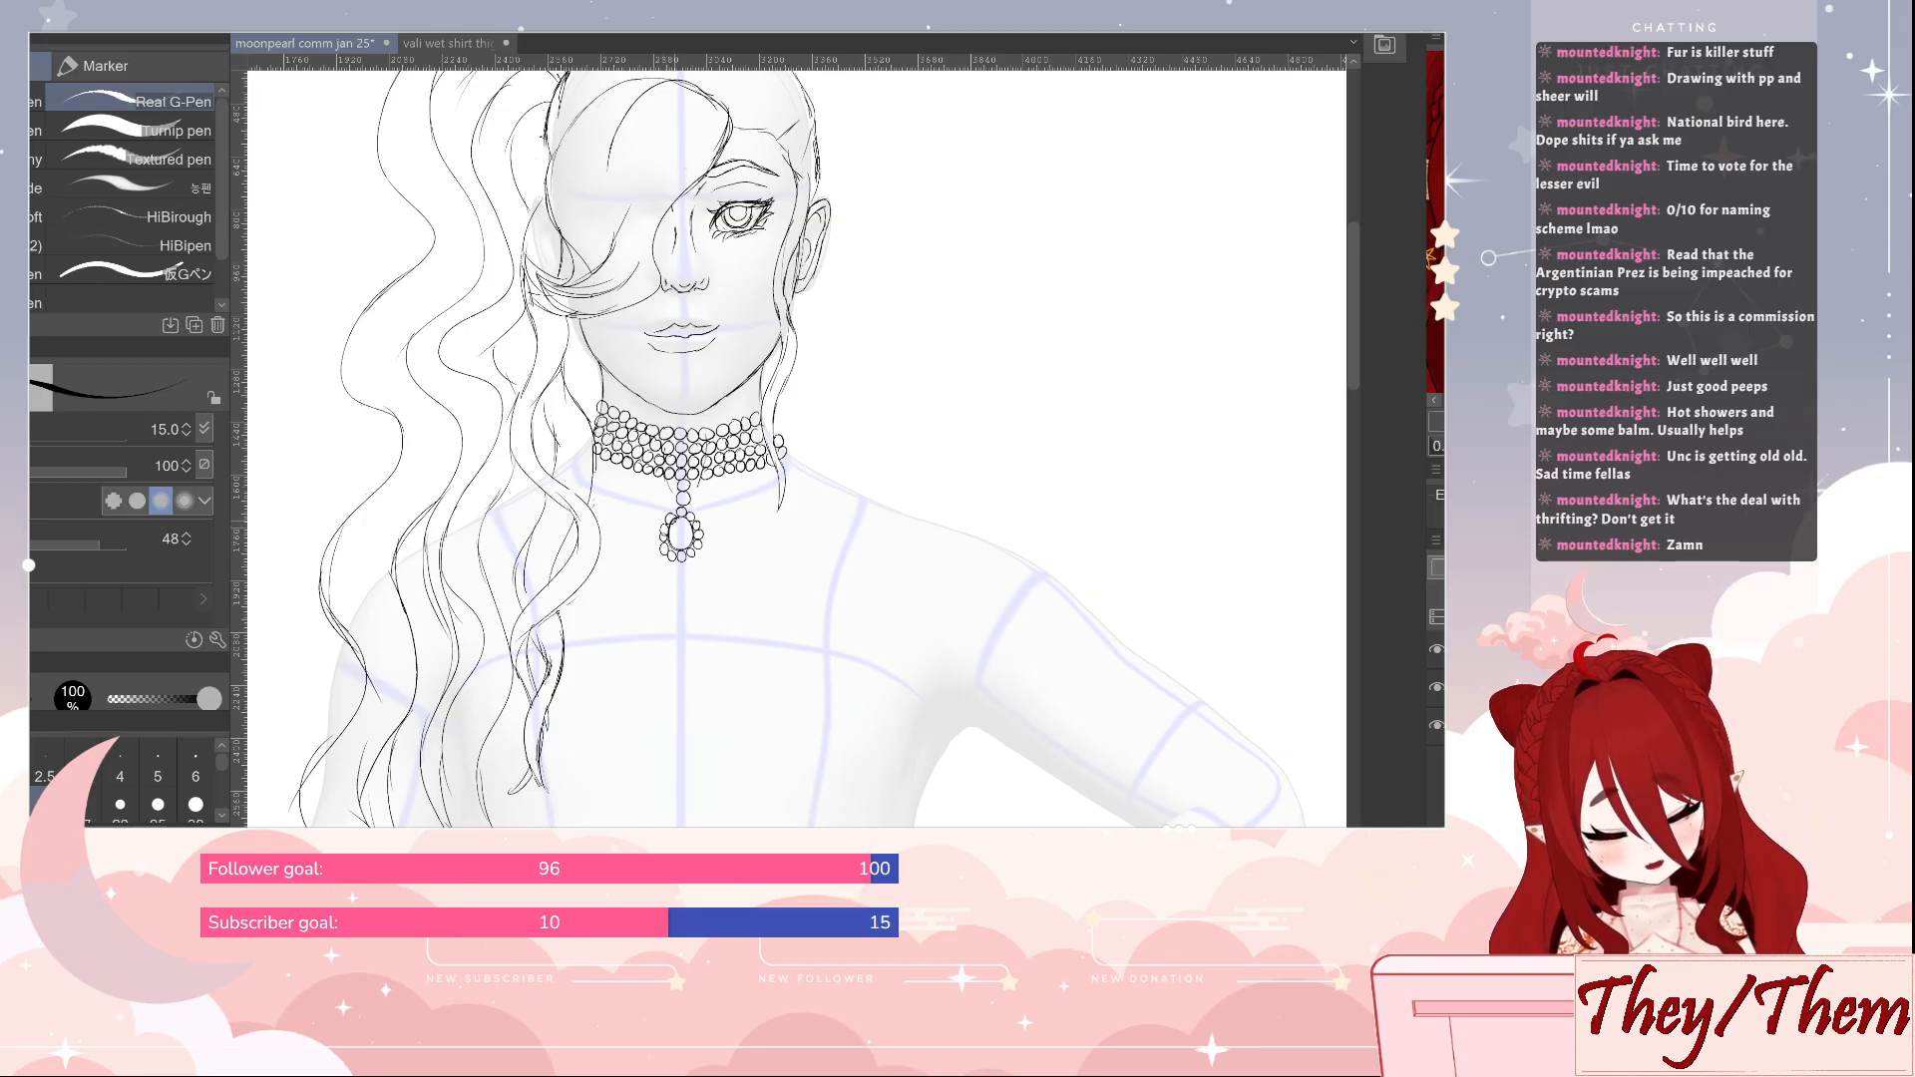
Clean up the pendant, draw facet lines inside its oval gem, and save the drawing
key("e")
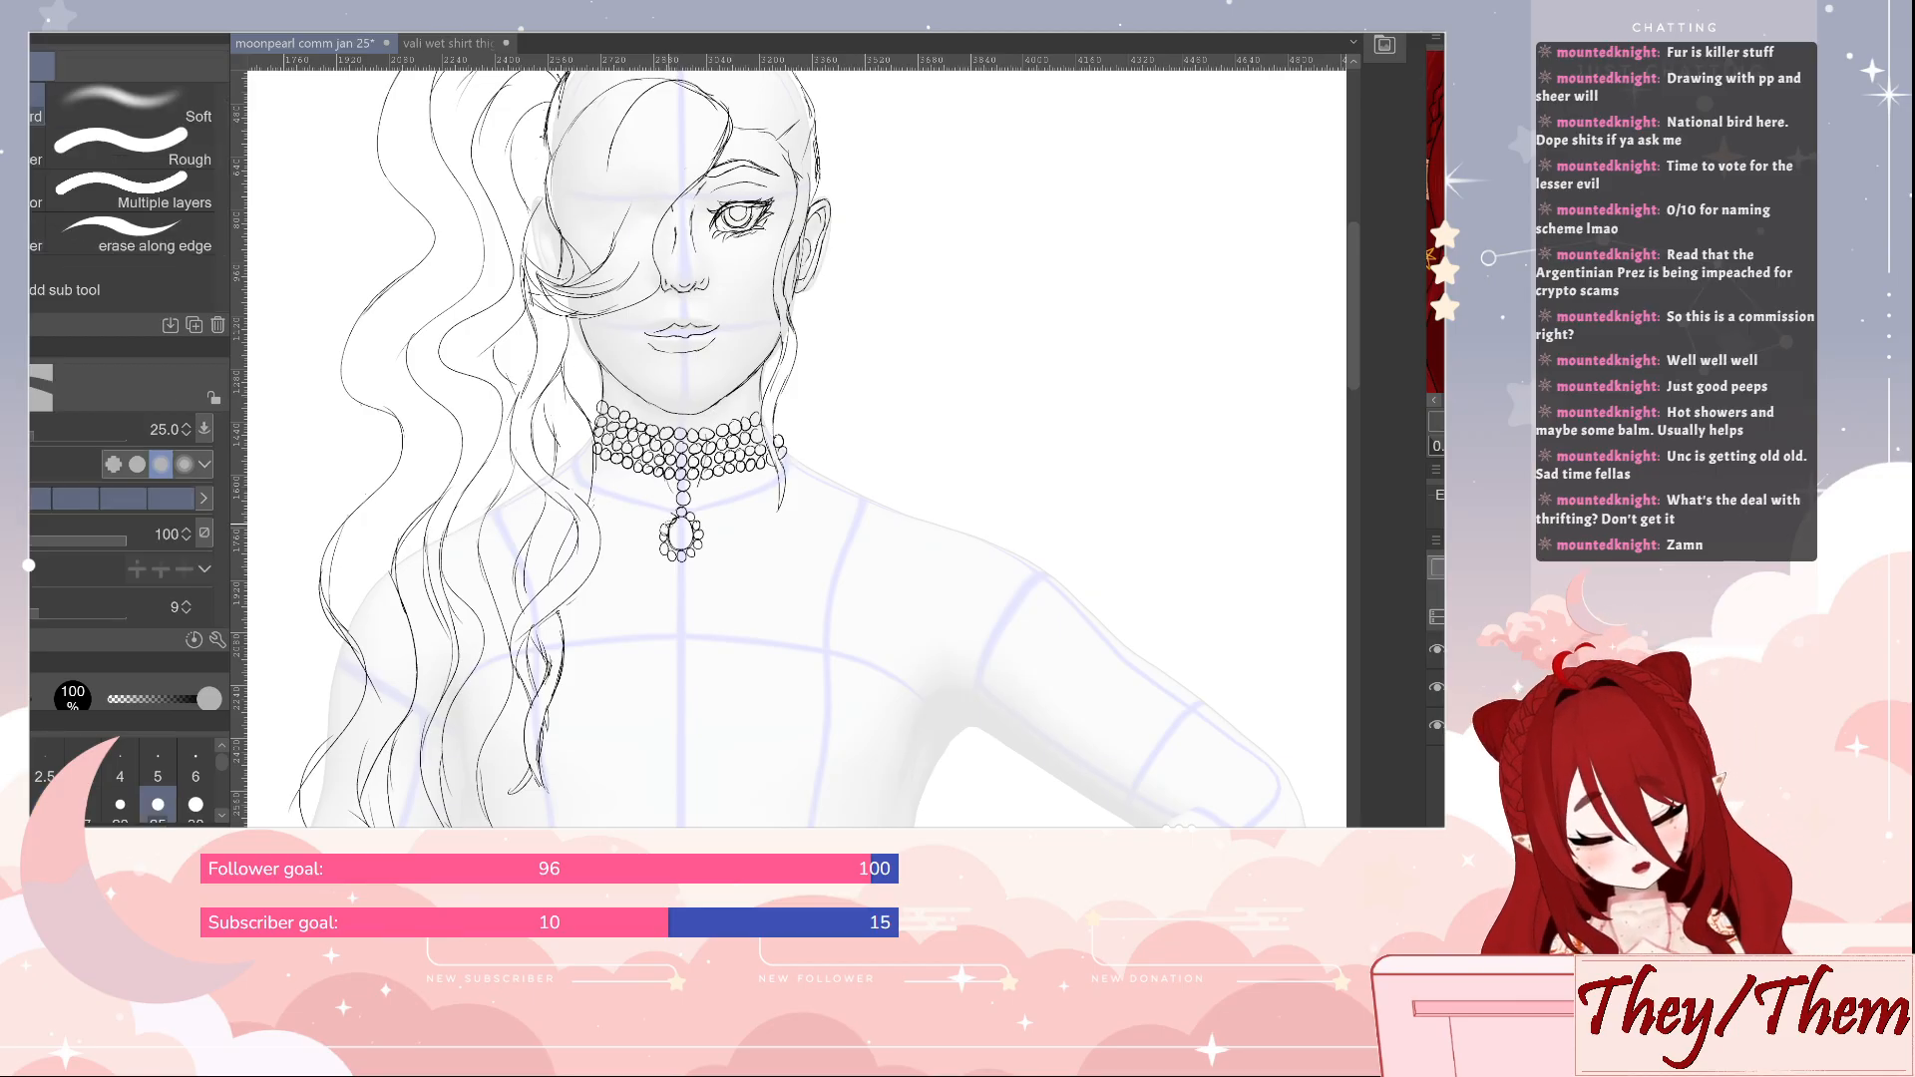
key("p")
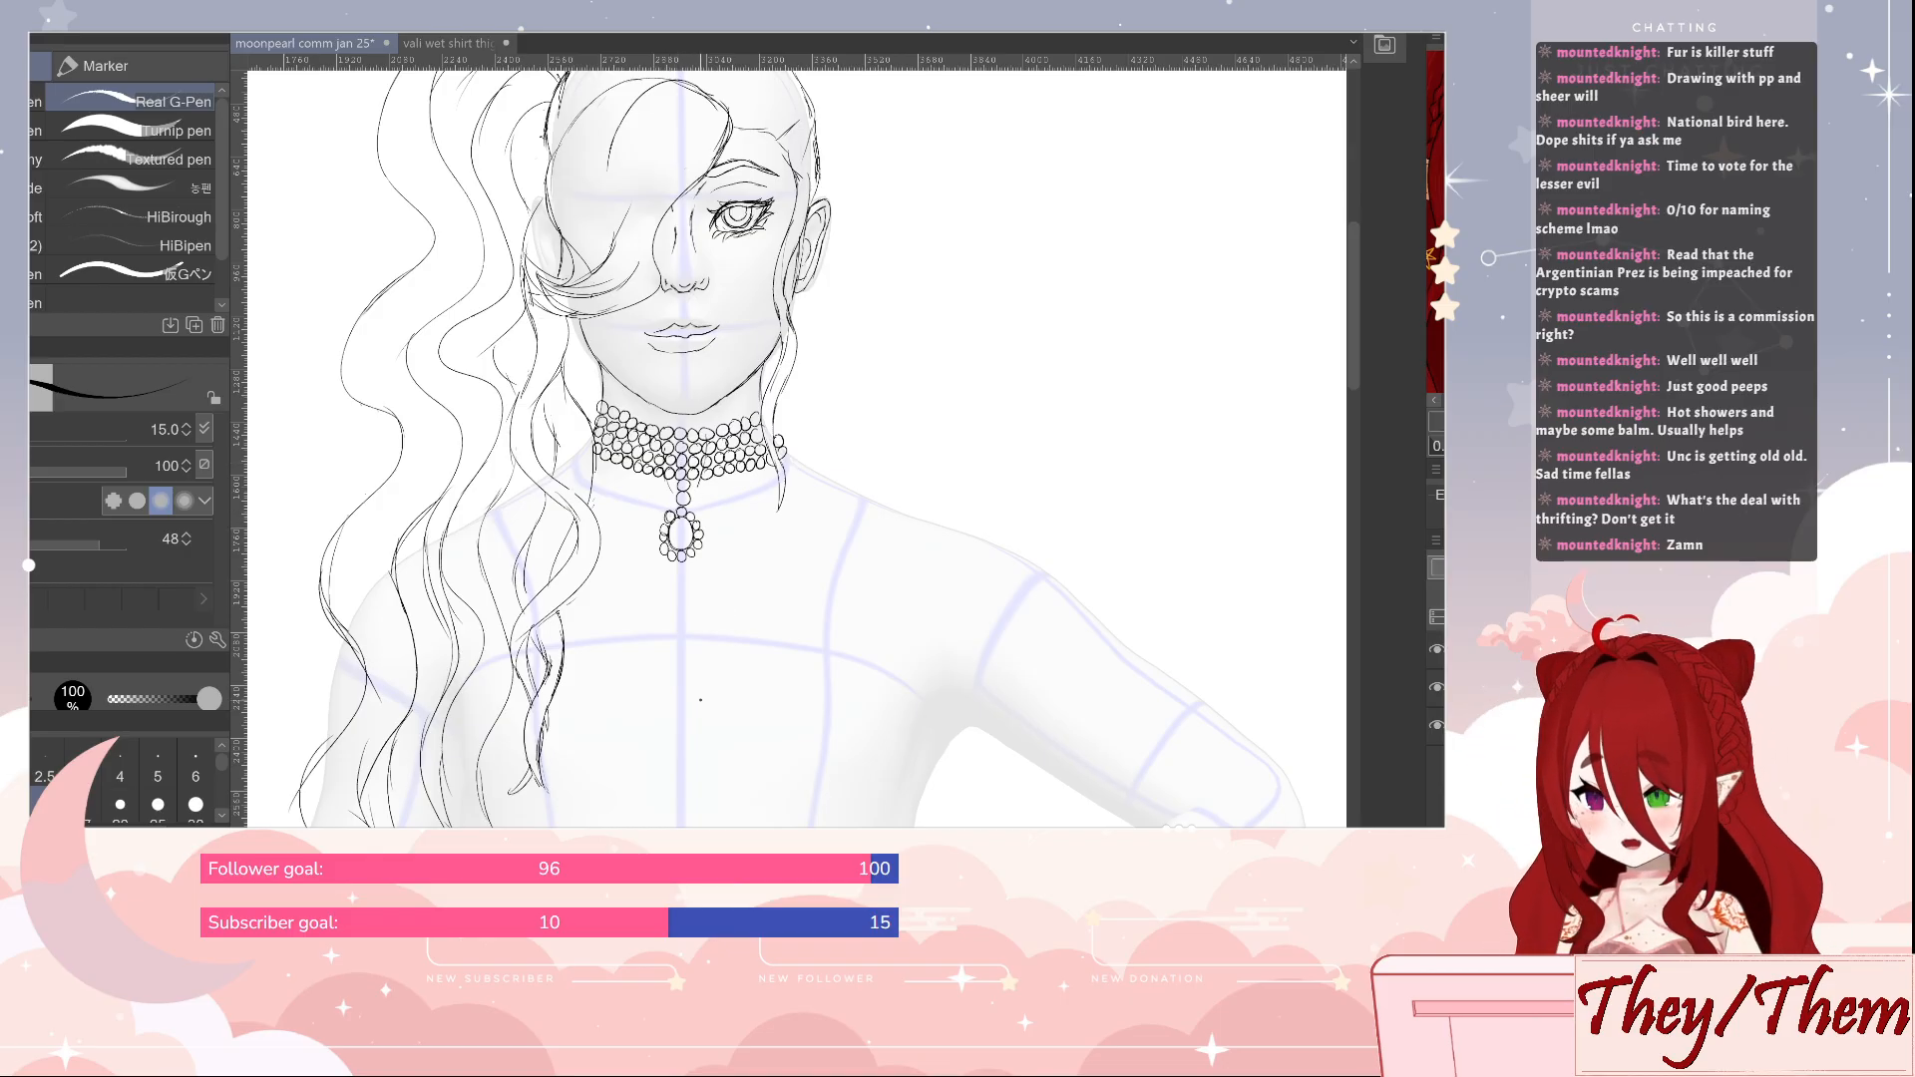
key("ctrl+s")
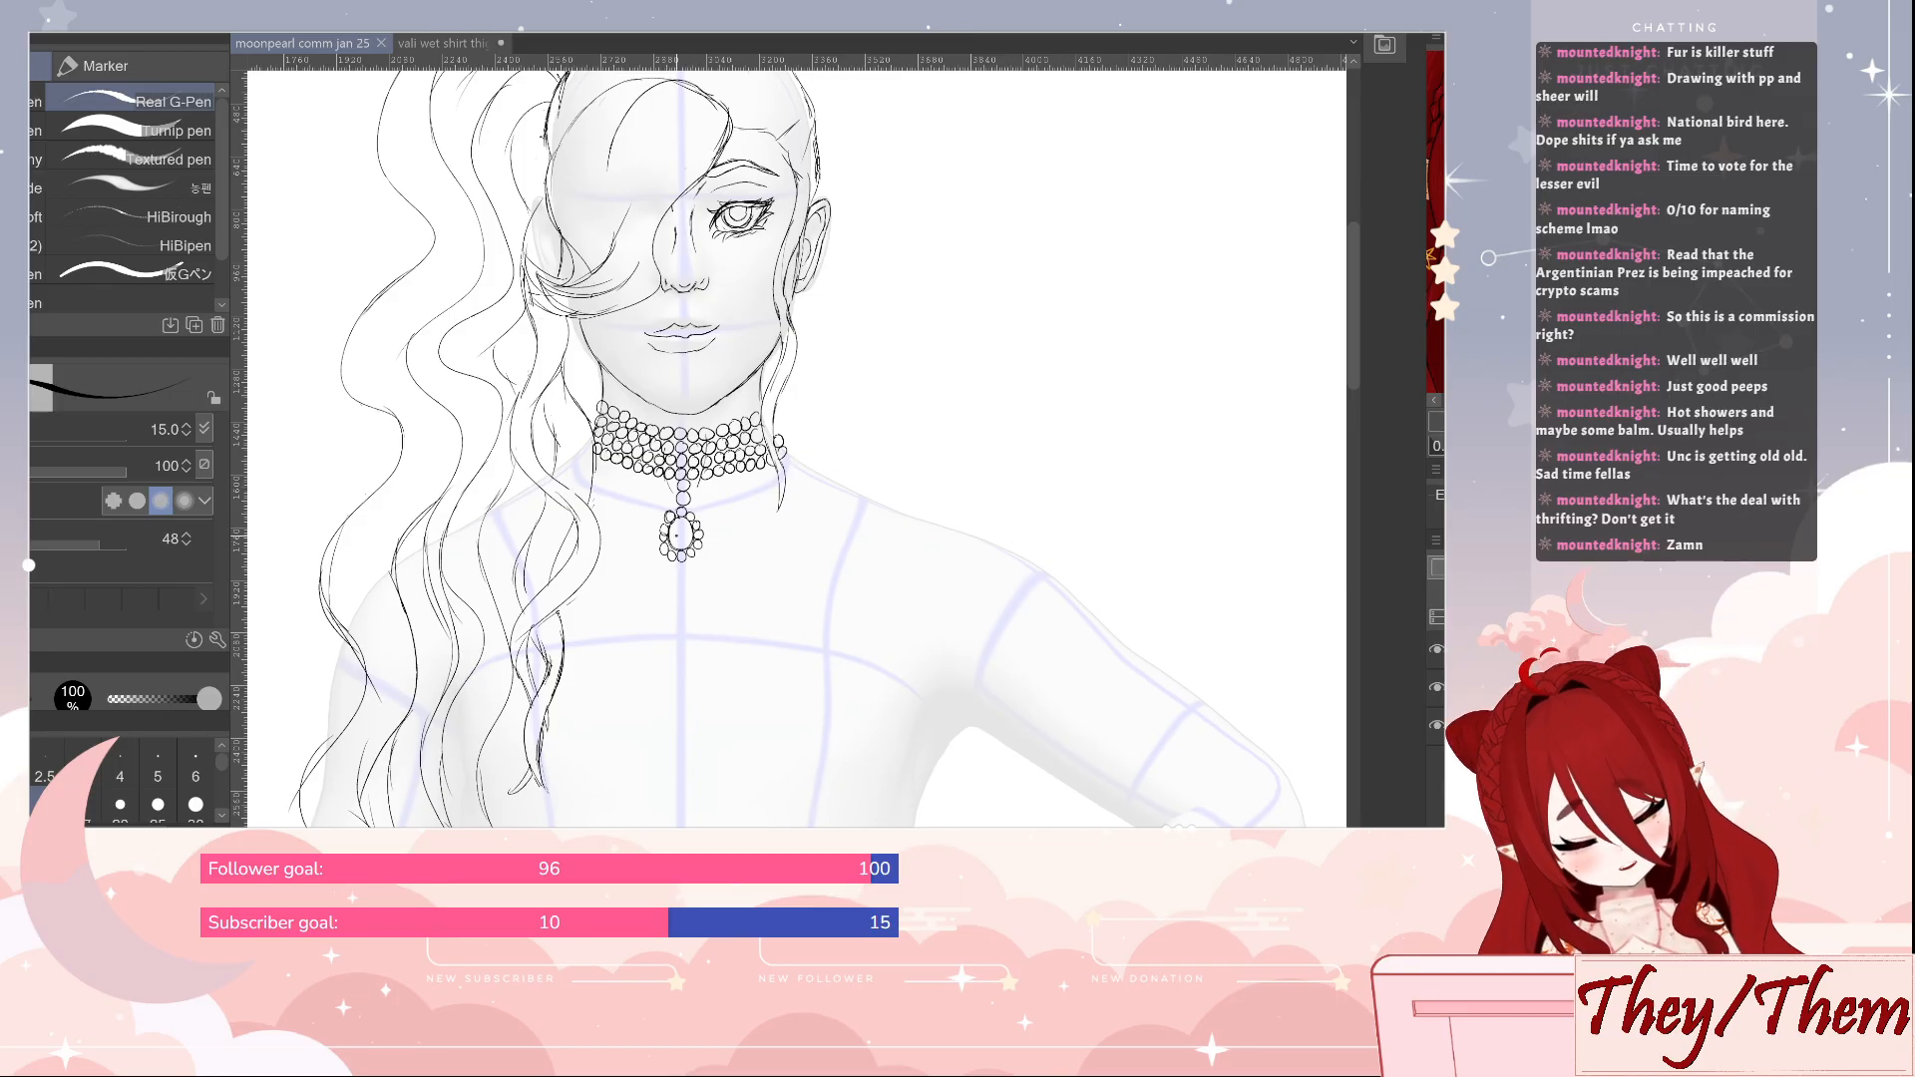
left_click_drag(677, 530, 682, 543)
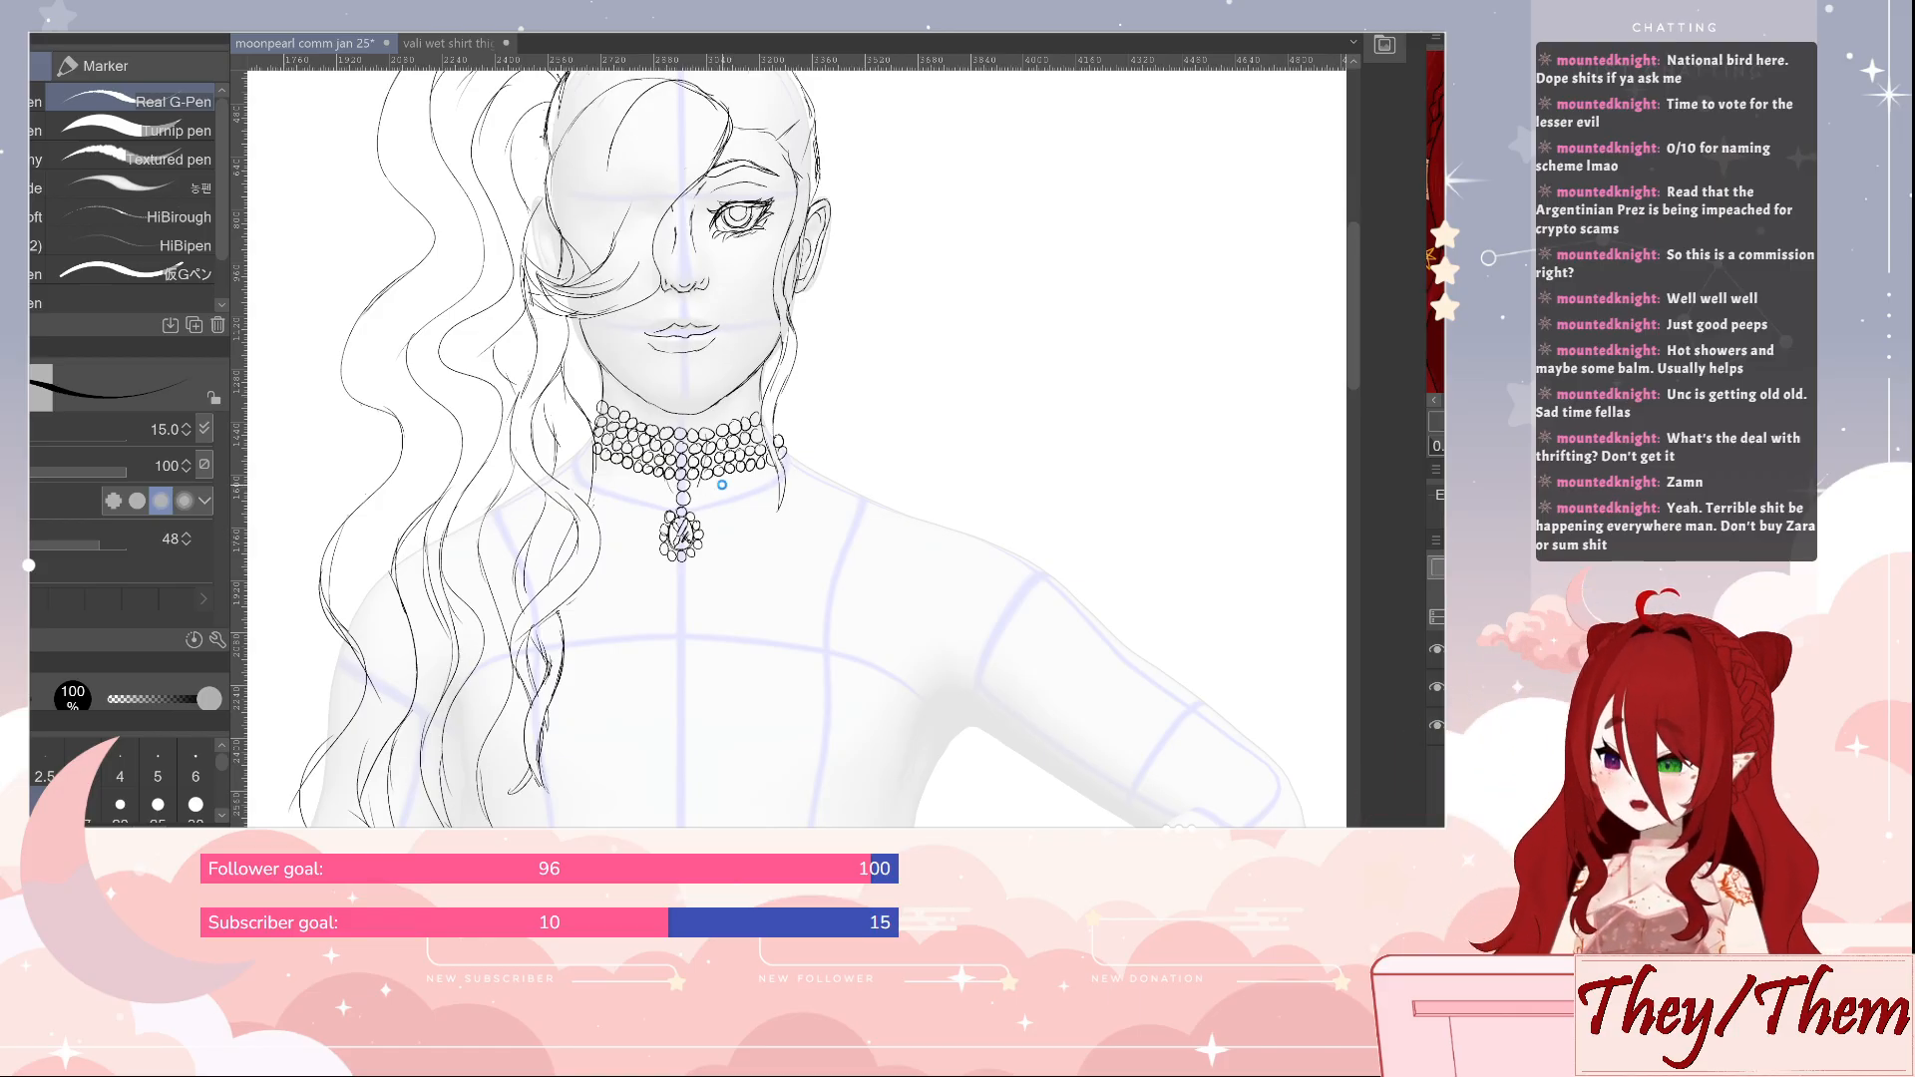
key("ctrl+s")
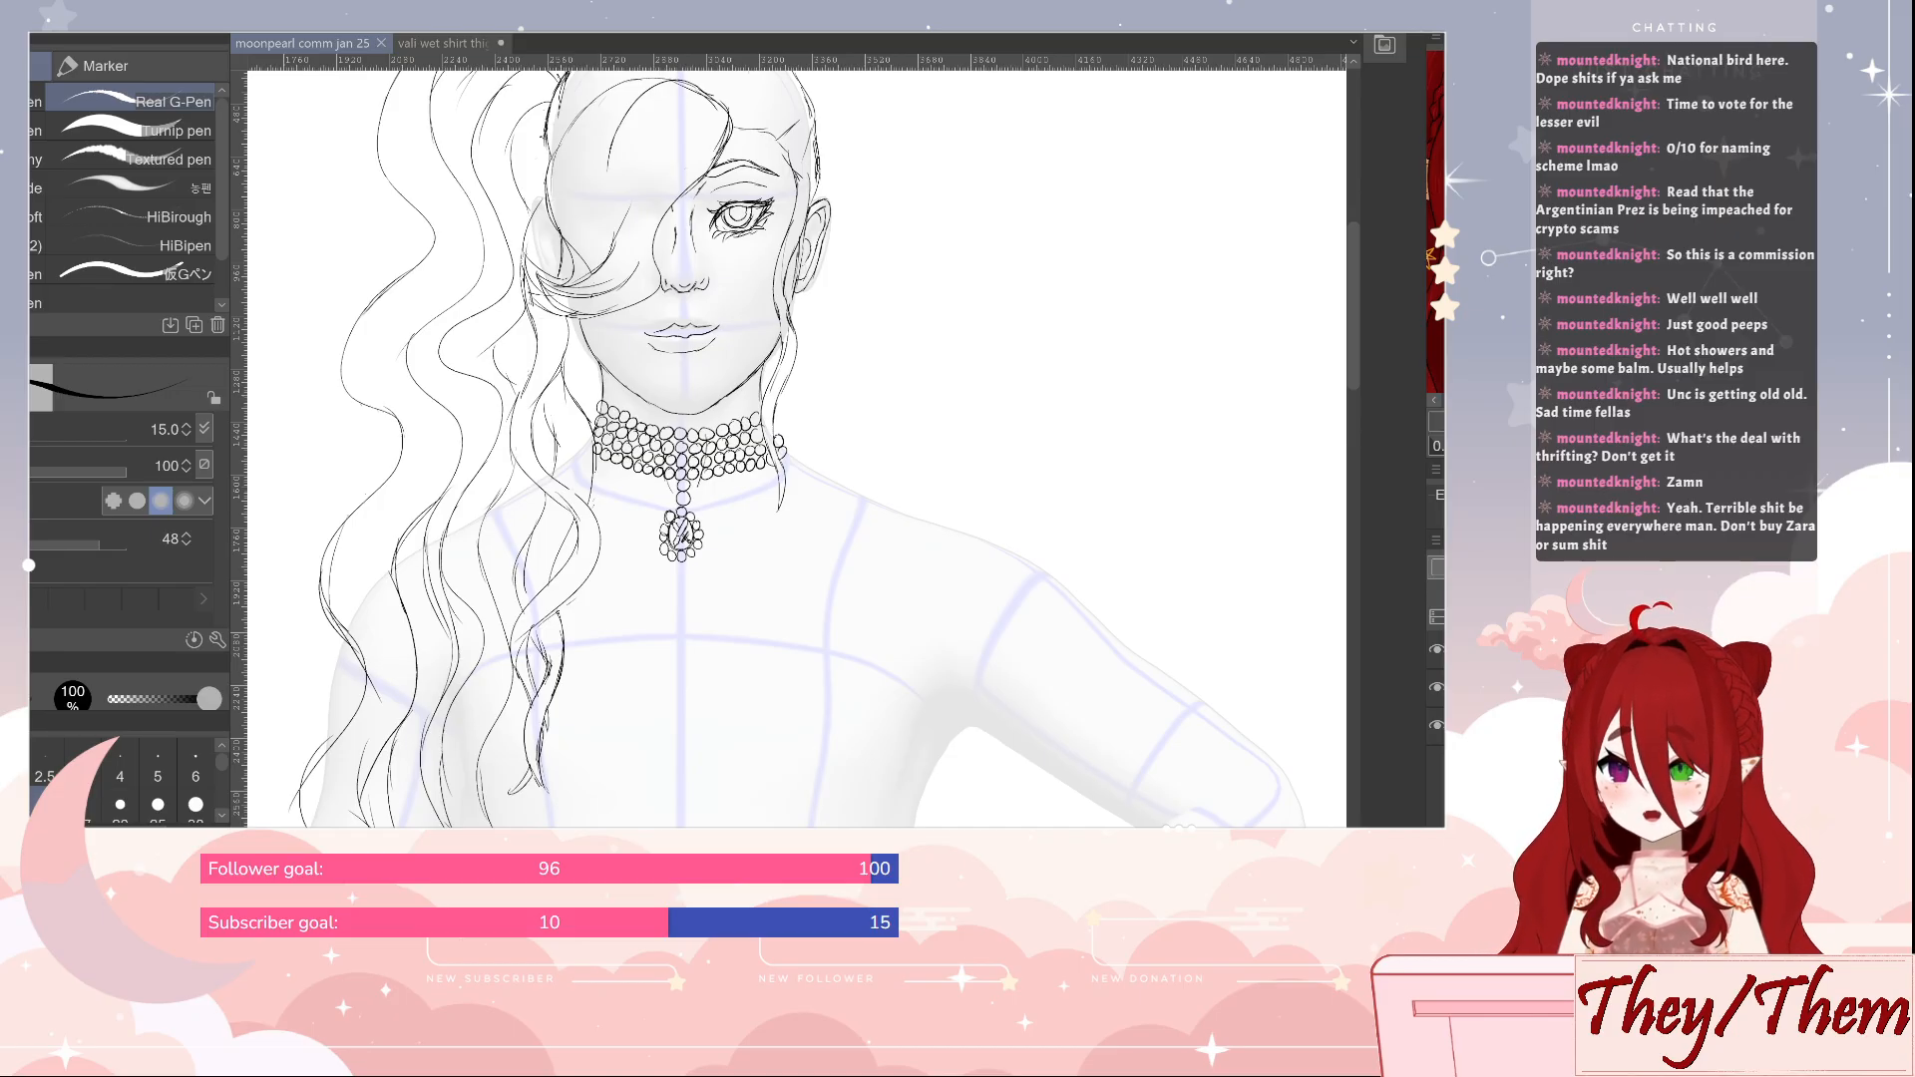
Draw the collarbone lines on both sides of the pendant, continuing over the bent arm's shoulder, and the slope from neck to shoulder
left_click_drag(1107, 467, 1072, 296)
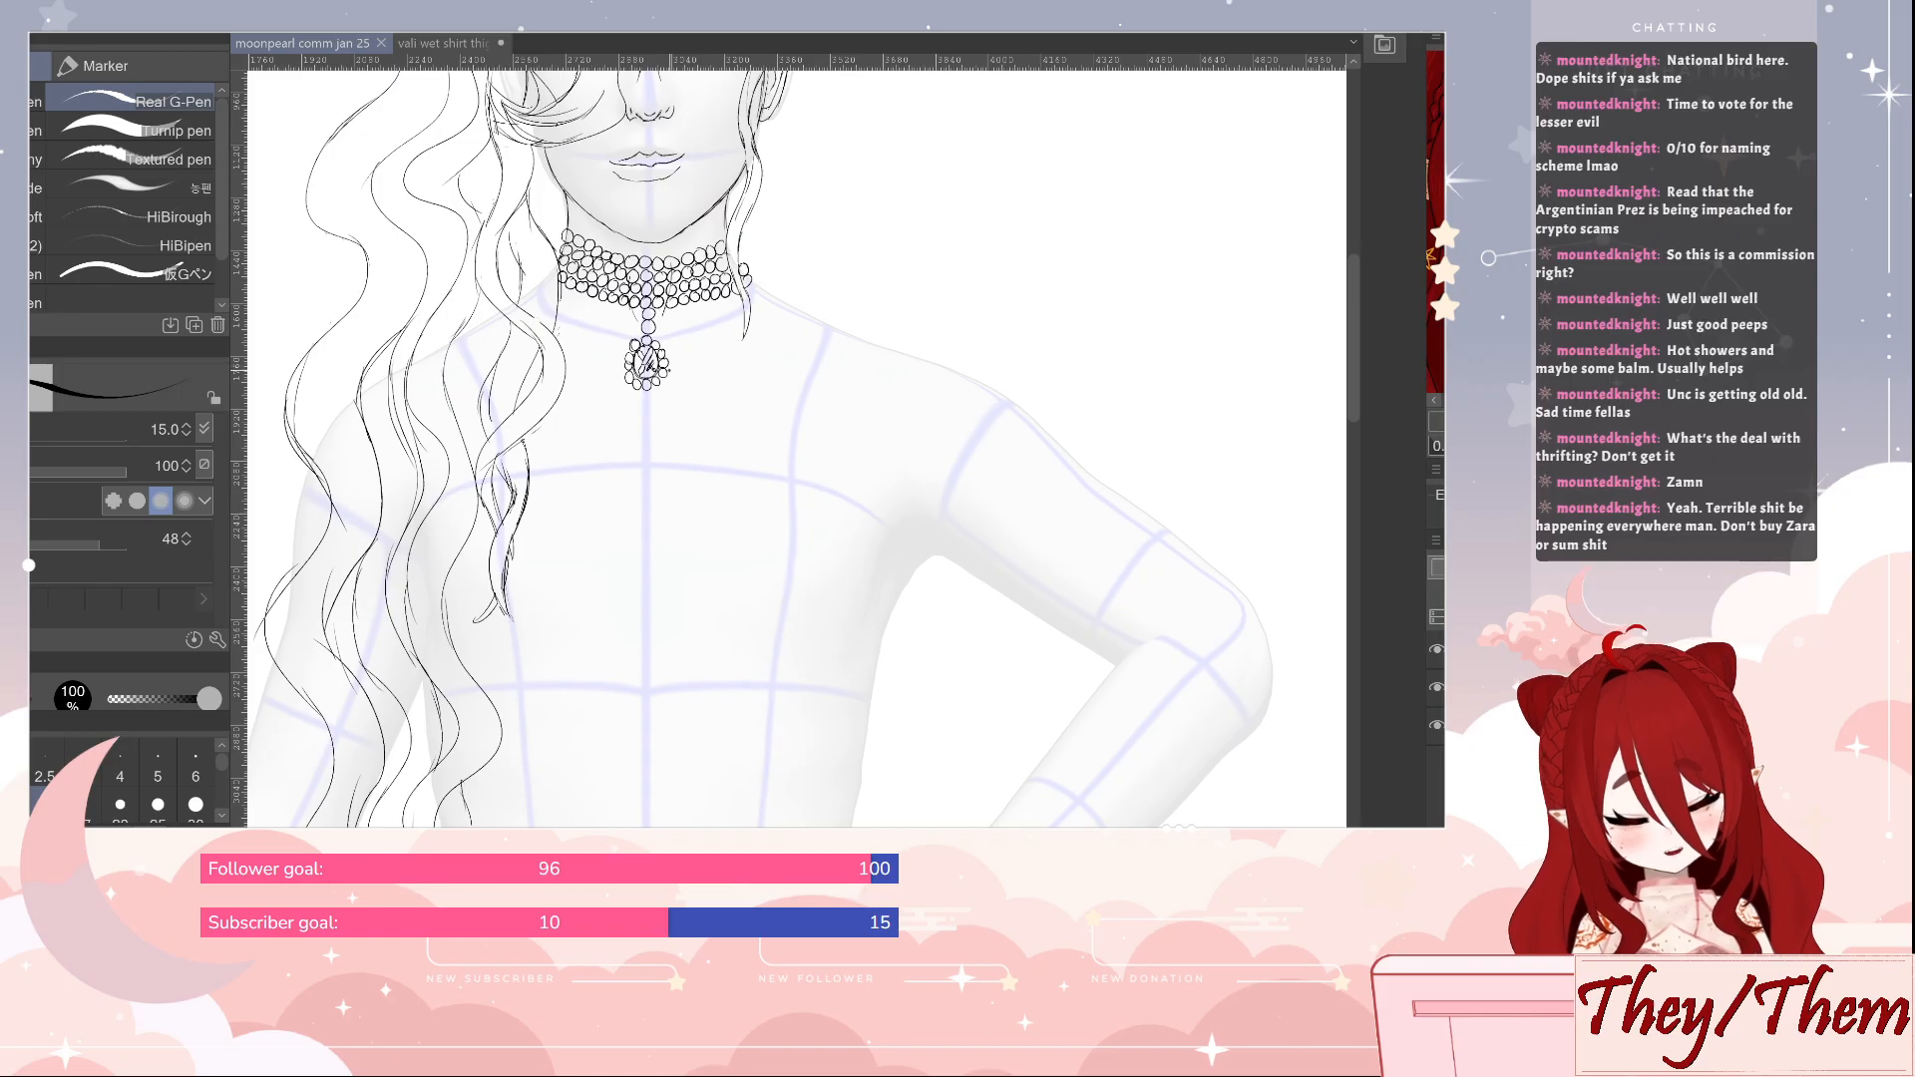
mouse_move(667, 370)
left_mouse_down()
mouse_move(841, 336)
mouse_move(1008, 402)
left_mouse_up()
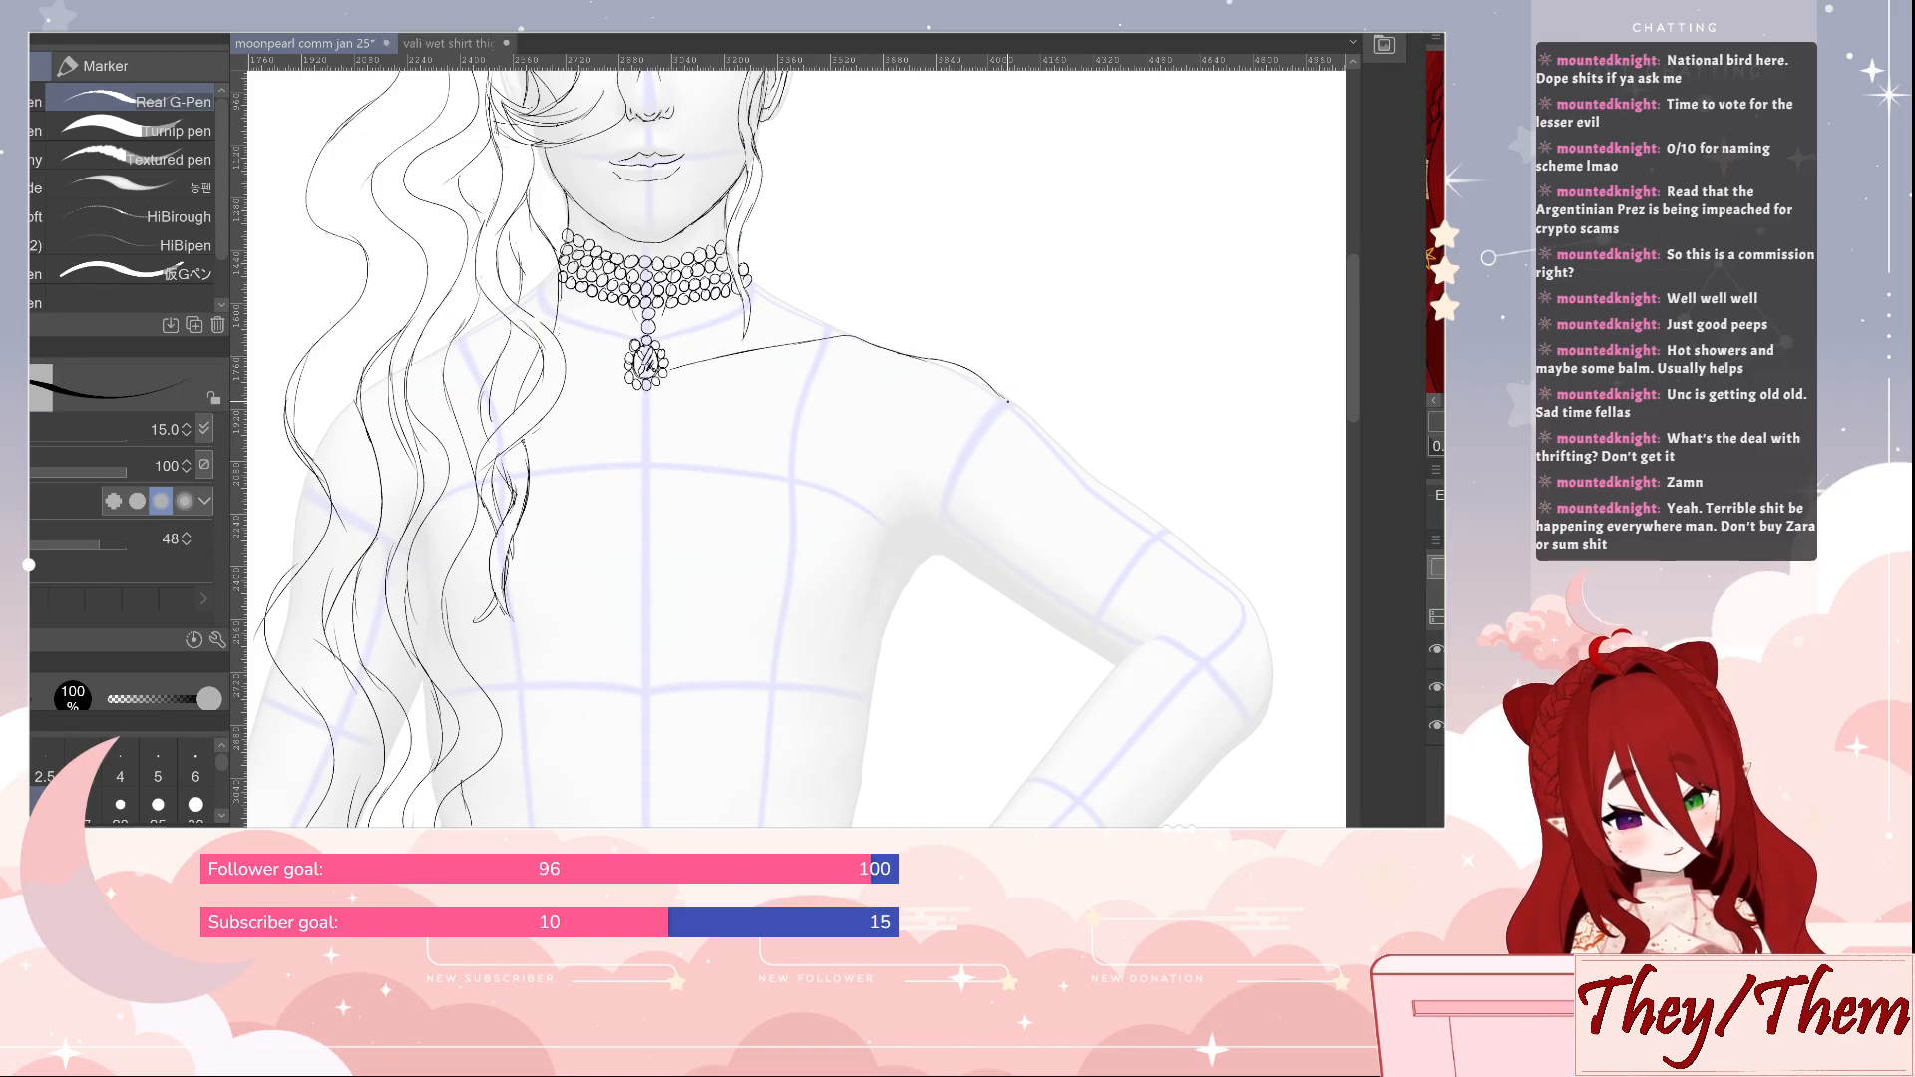
left_click_drag(612, 375, 563, 370)
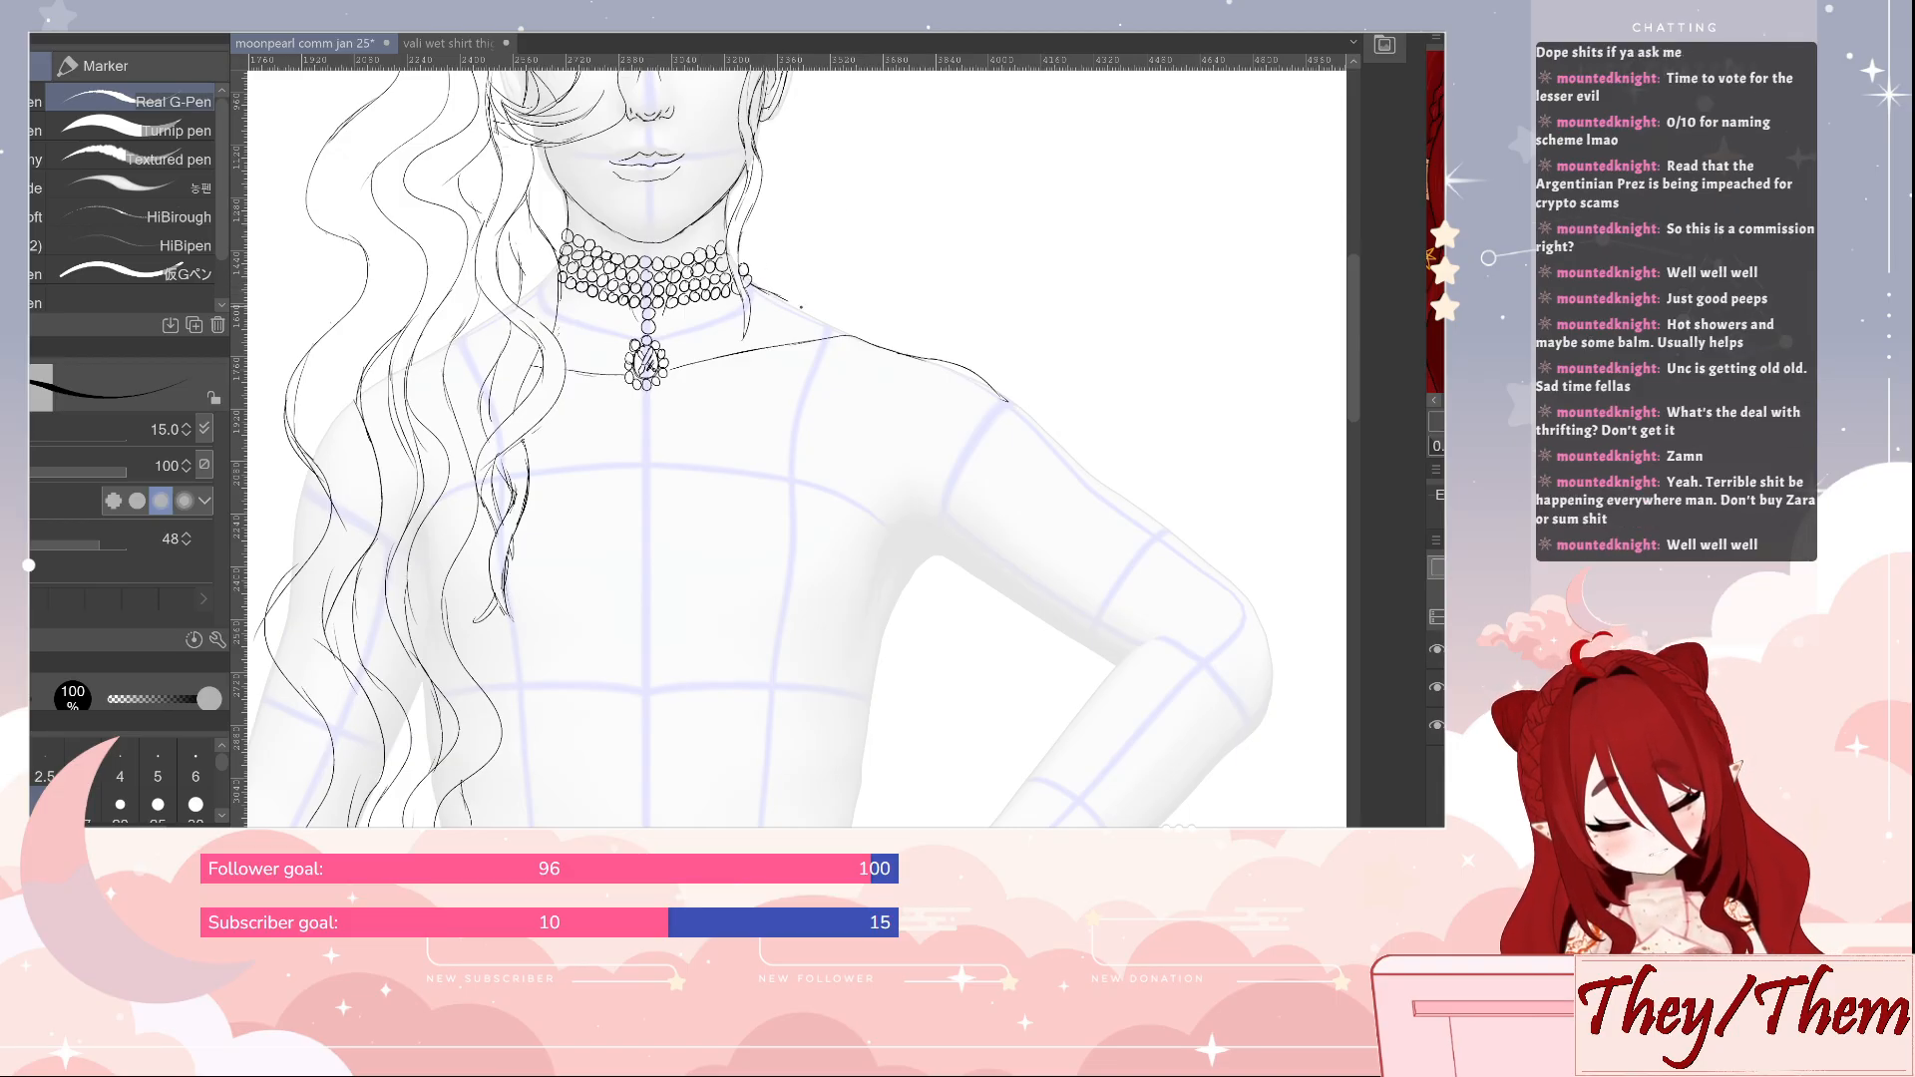
left_click_drag(792, 302, 836, 331)
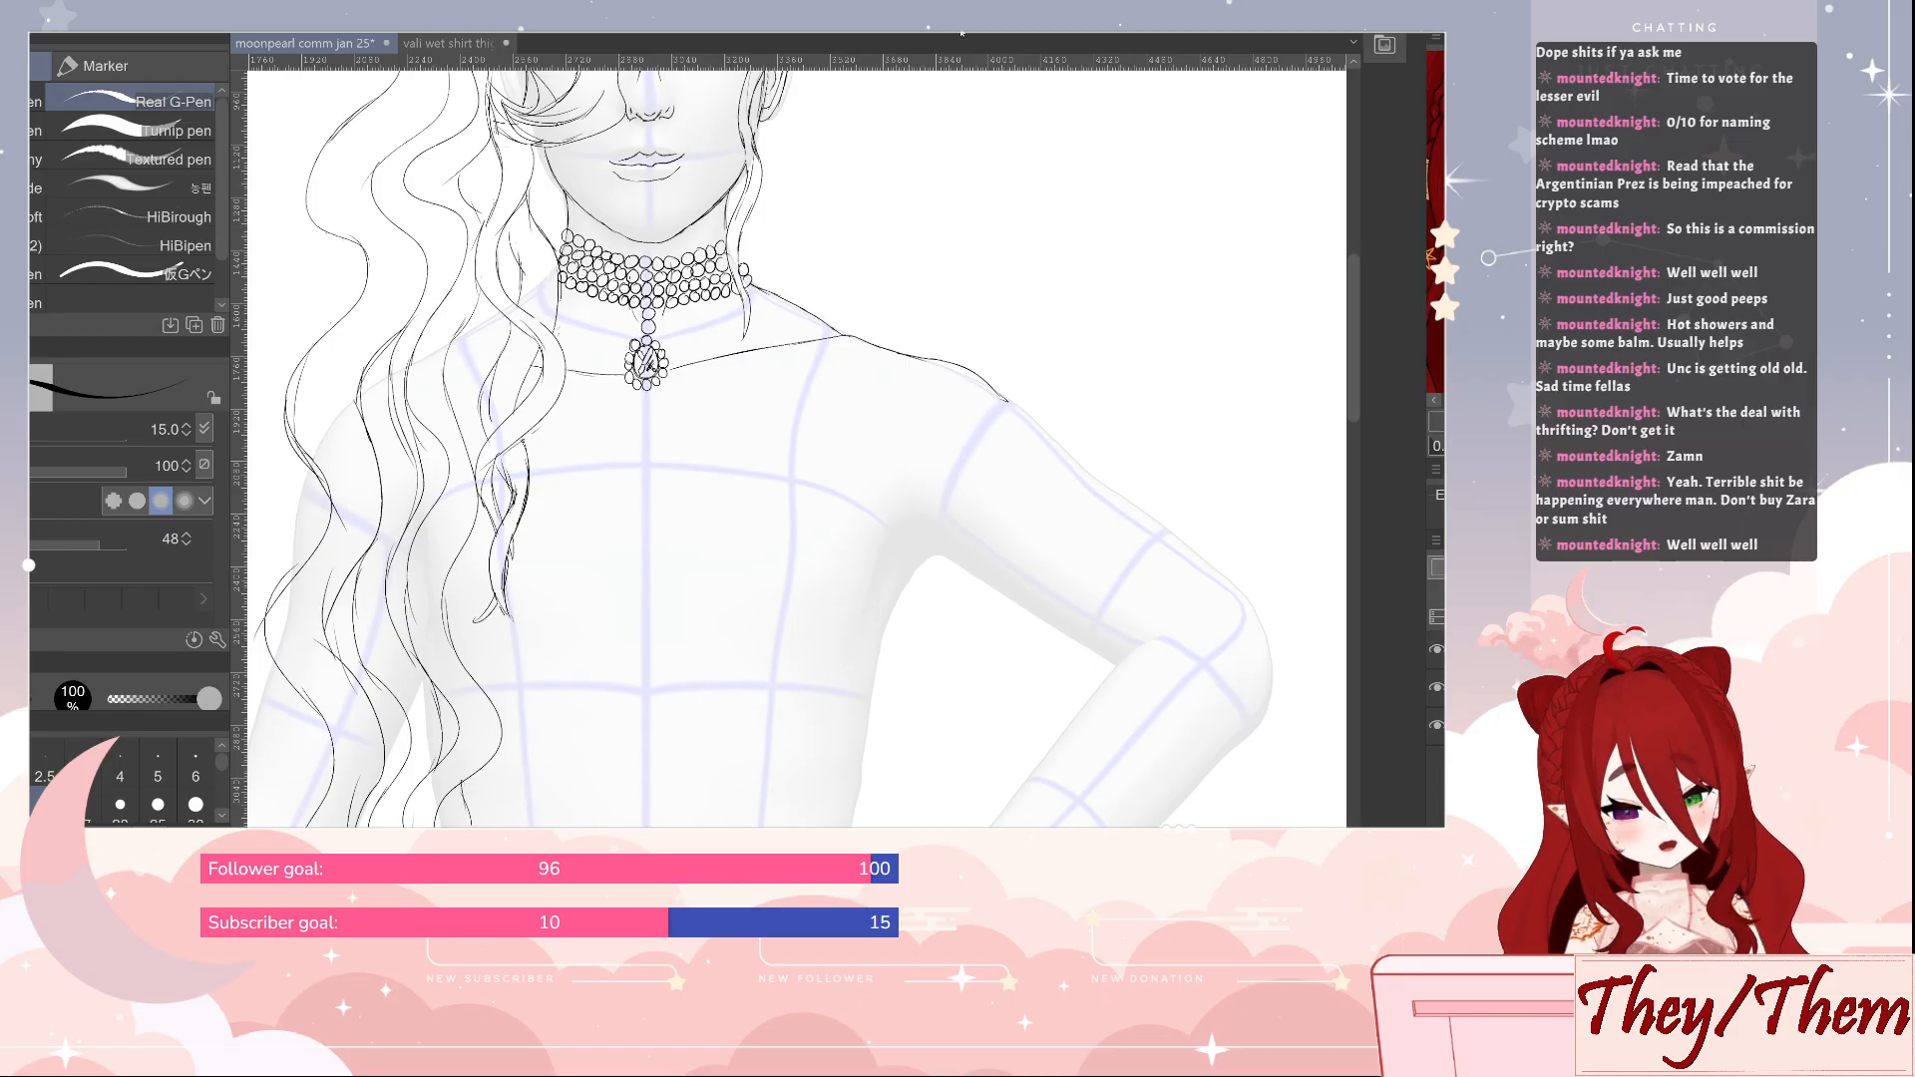
Sketch the armpit crease of the bent arm and a curve under each side of the chest, erasing and redrawing the curve nearer that arm
mouse_move(940, 511)
left_mouse_down()
mouse_move(1065, 381)
mouse_move(1016, 409)
mouse_move(984, 492)
left_mouse_up()
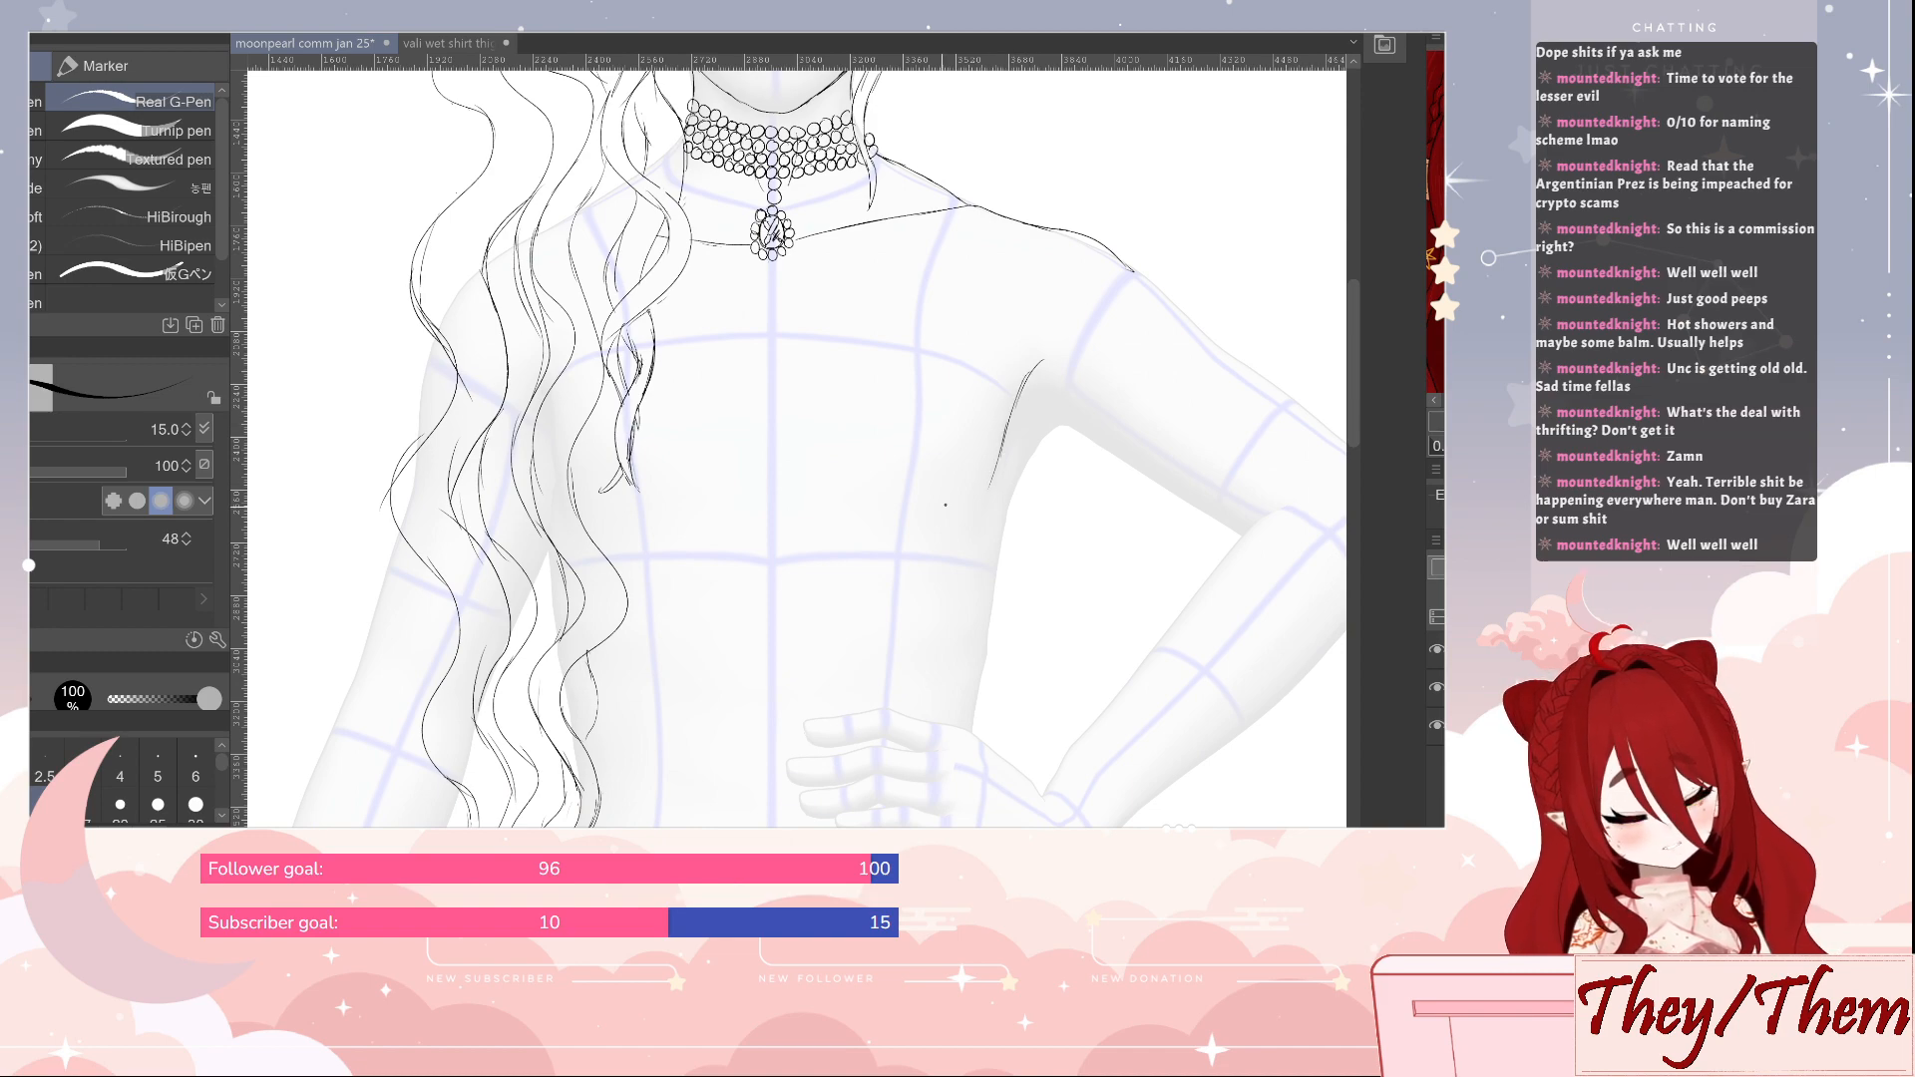
left_click_drag(812, 517, 954, 500)
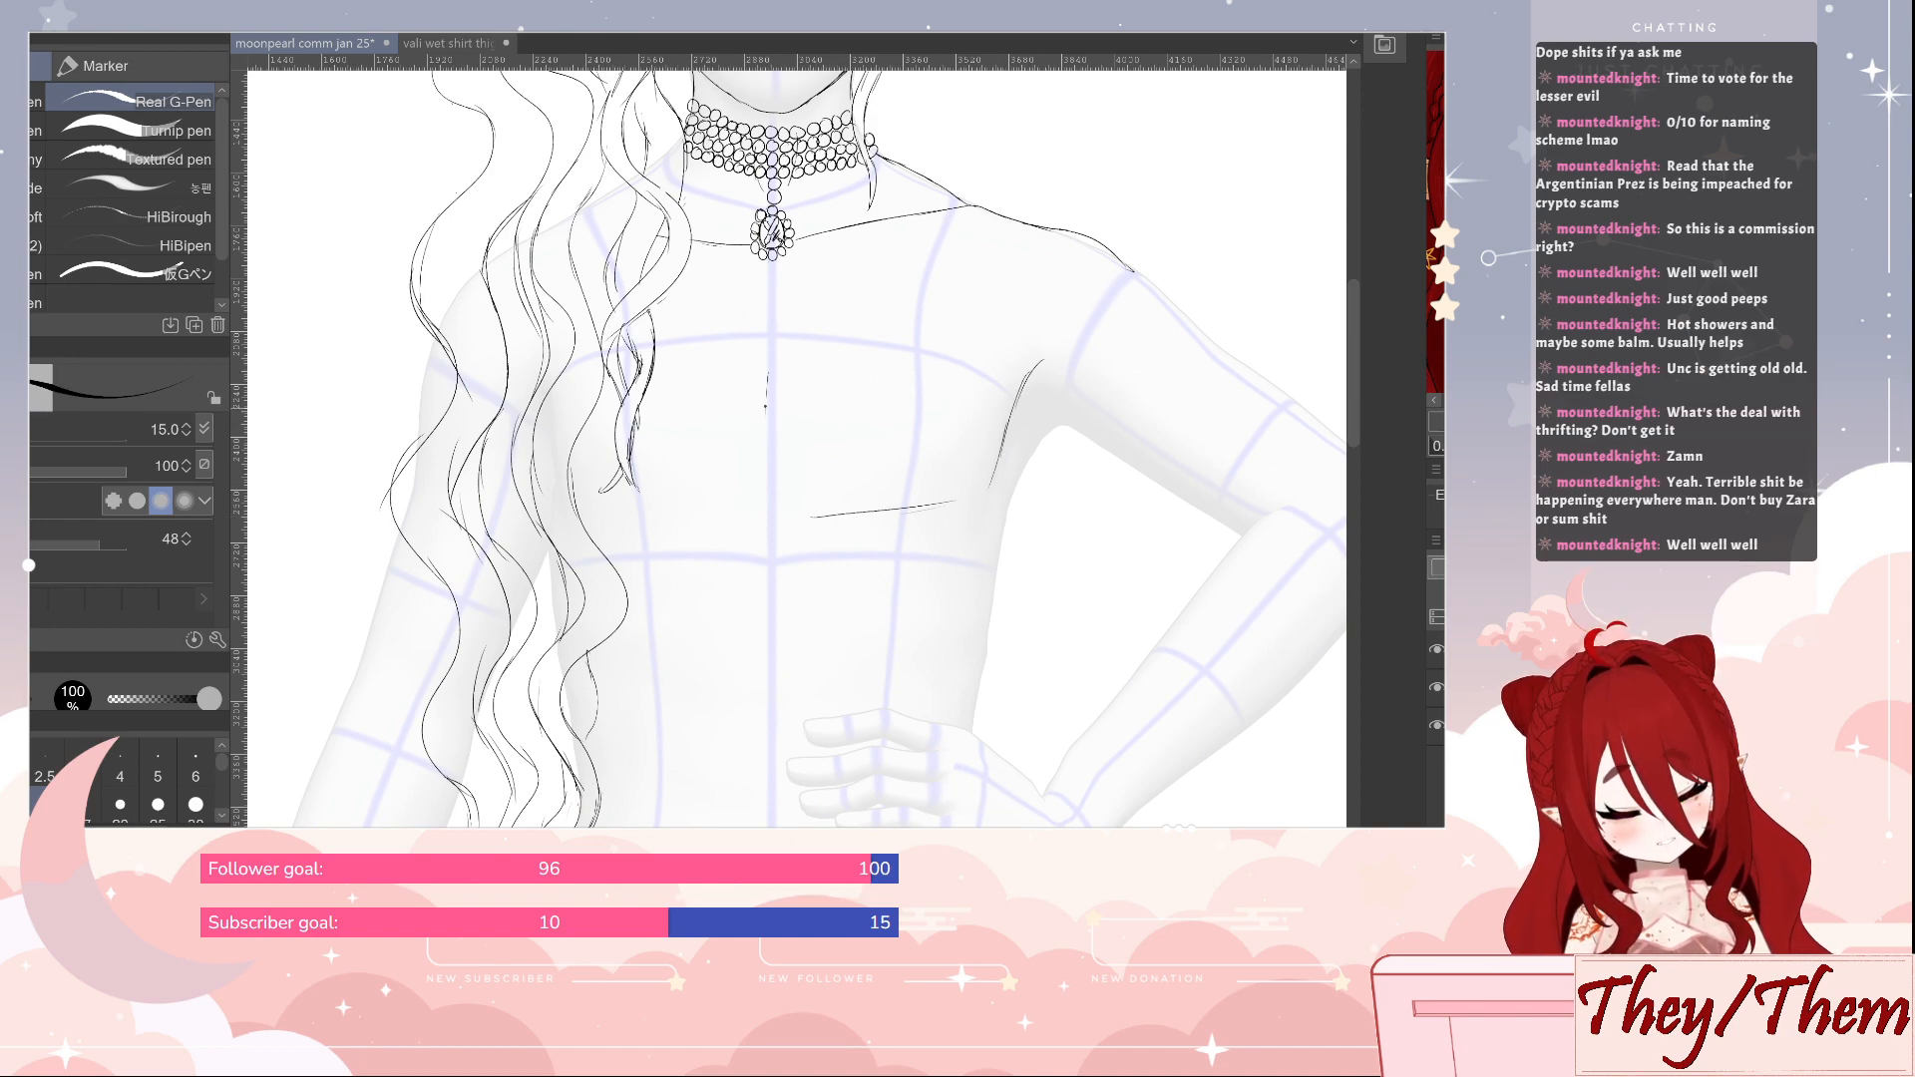
mouse_move(766, 411)
left_mouse_down()
mouse_move(766, 454)
mouse_move(765, 420)
left_mouse_up()
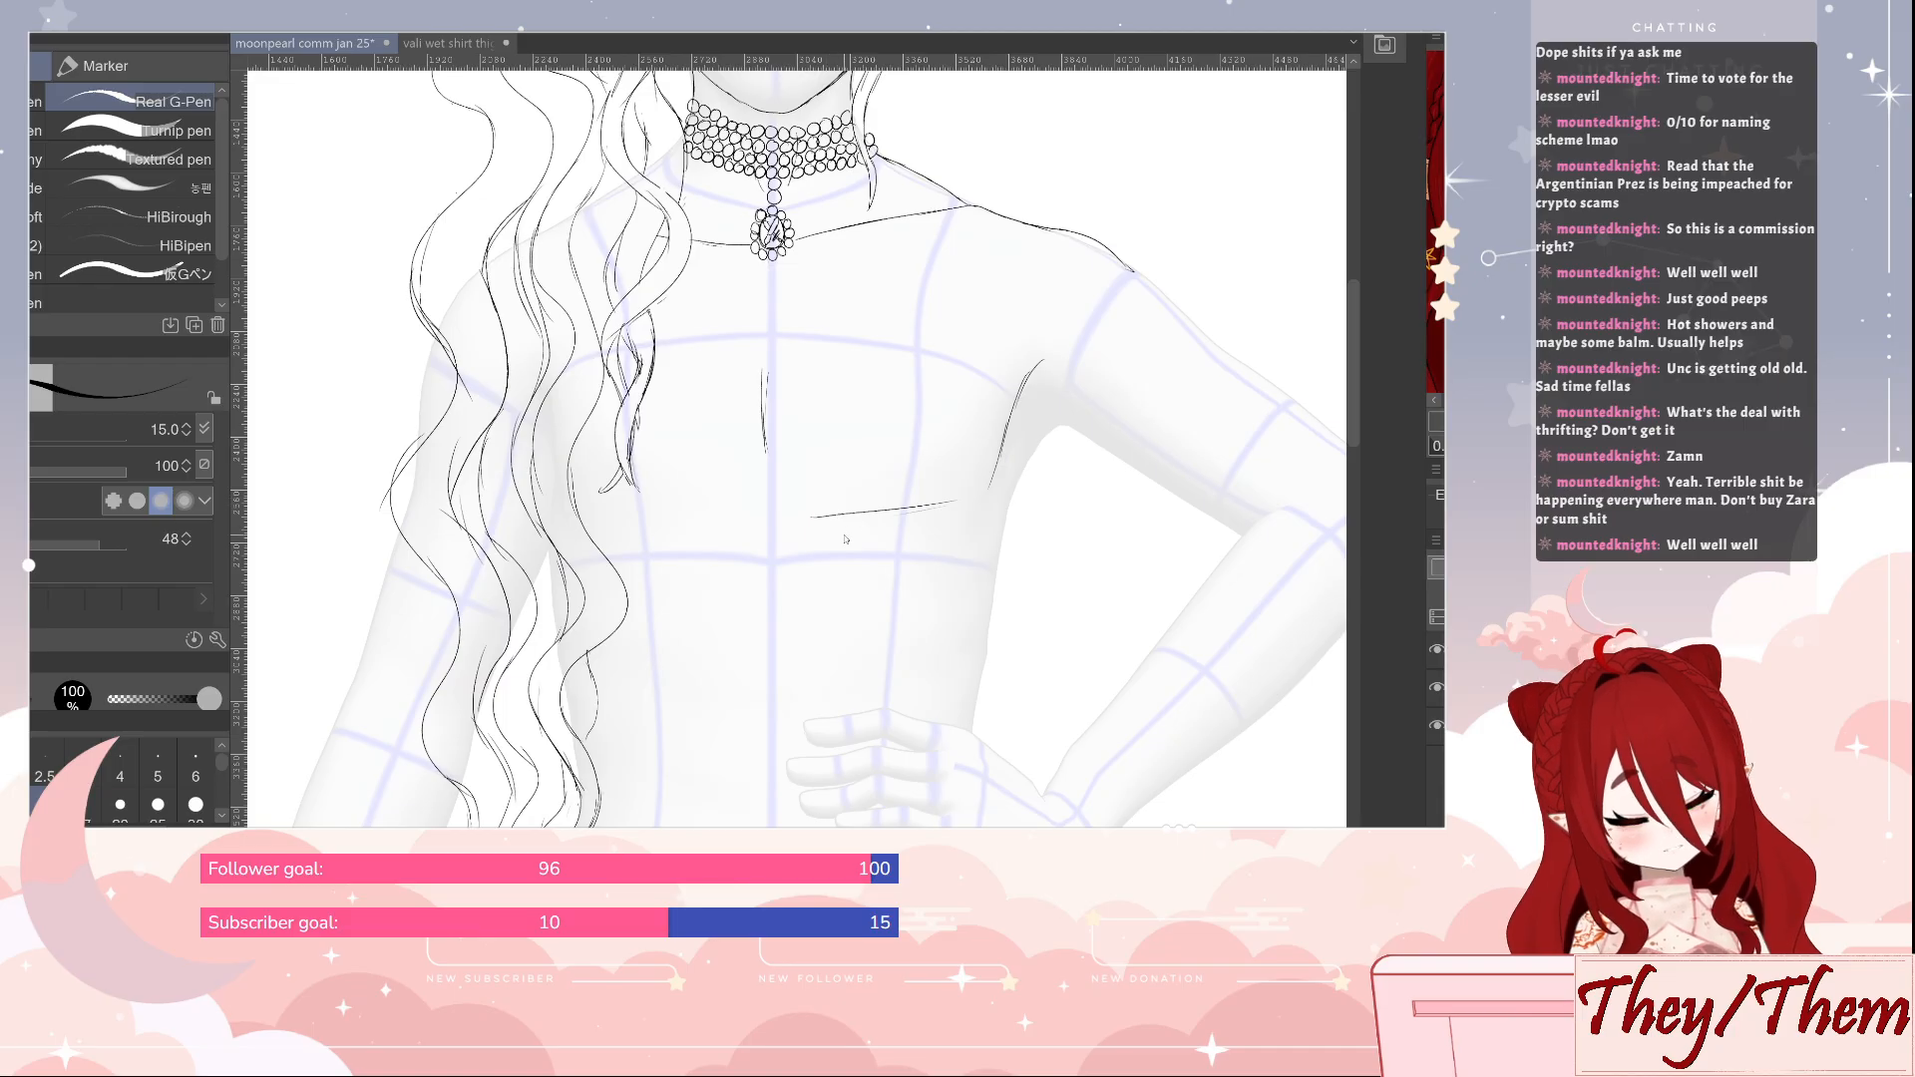
key("e")
left_click_drag(809, 517, 955, 500)
key("p")
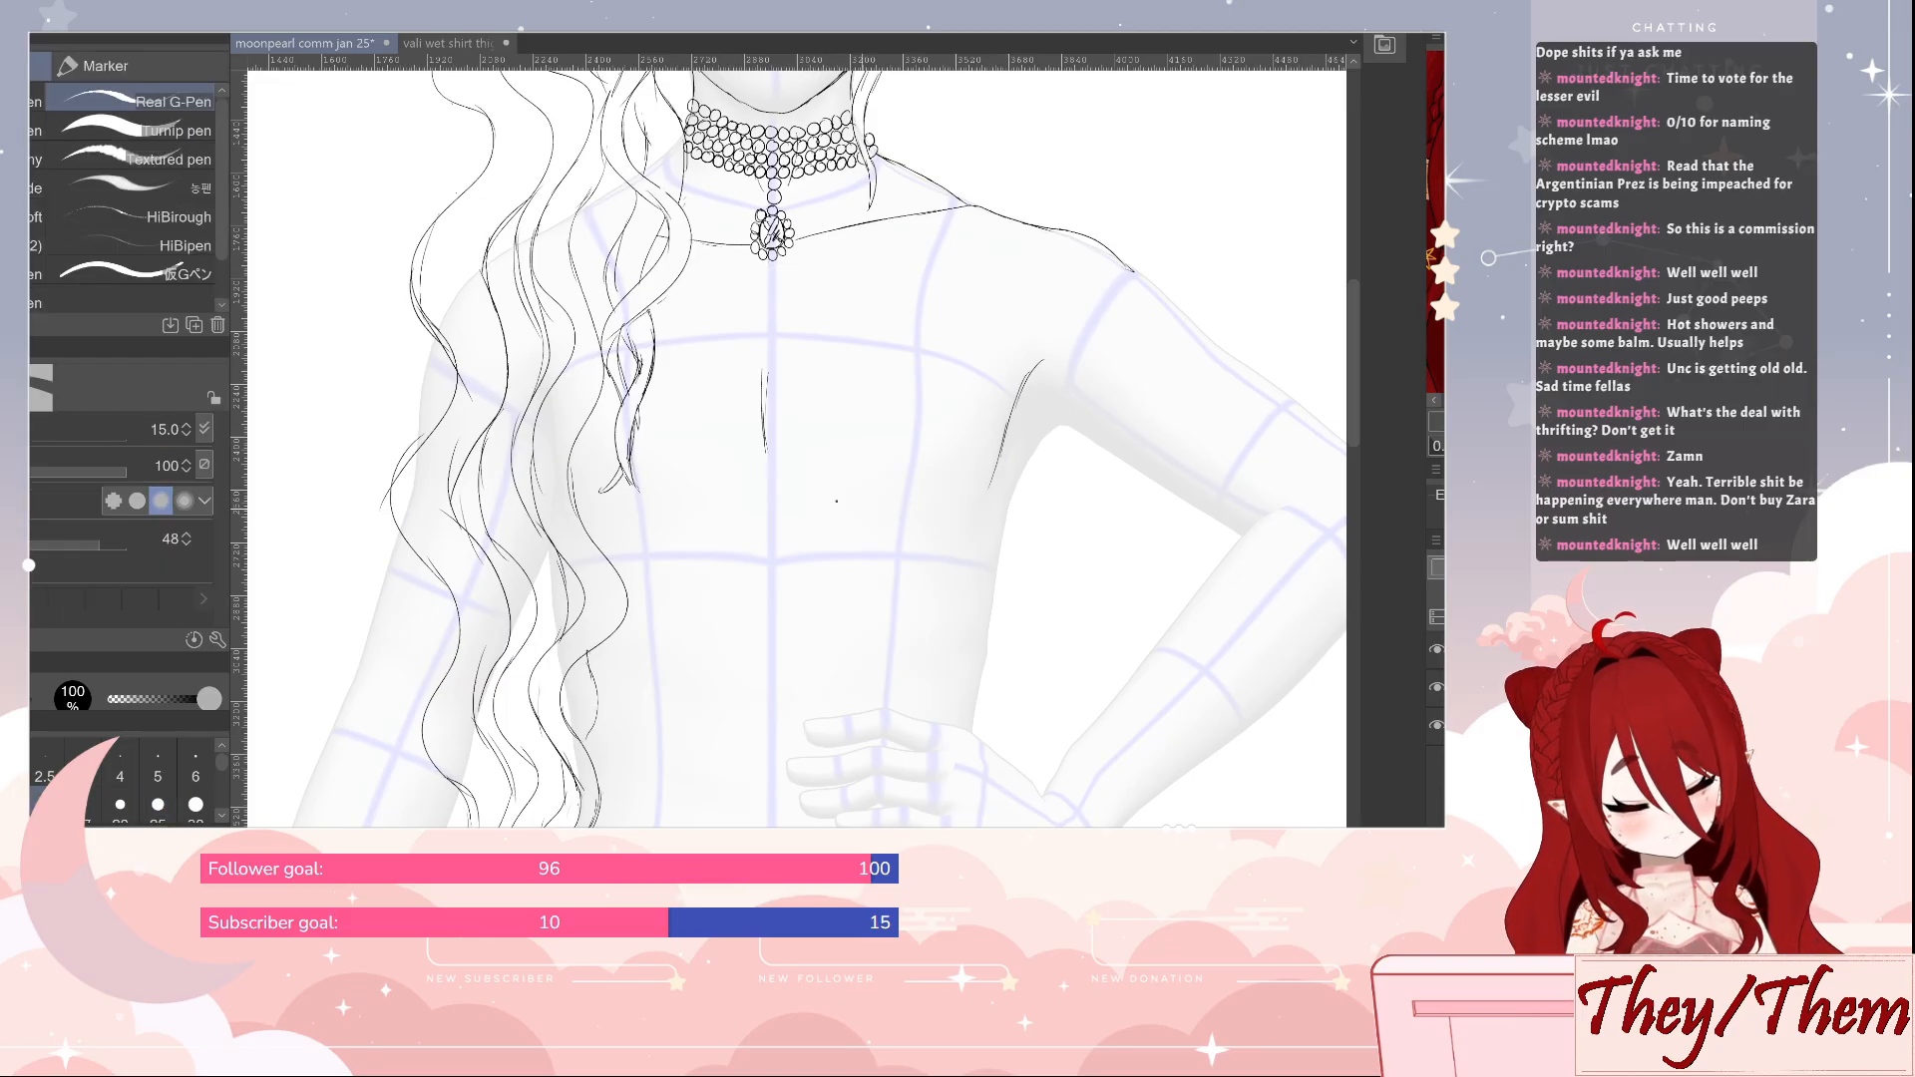
left_click_drag(836, 505, 948, 500)
mouse_move(752, 481)
left_mouse_down()
mouse_move(610, 528)
mouse_move(740, 481)
mouse_move(668, 514)
left_mouse_up()
key("ctrl+z")
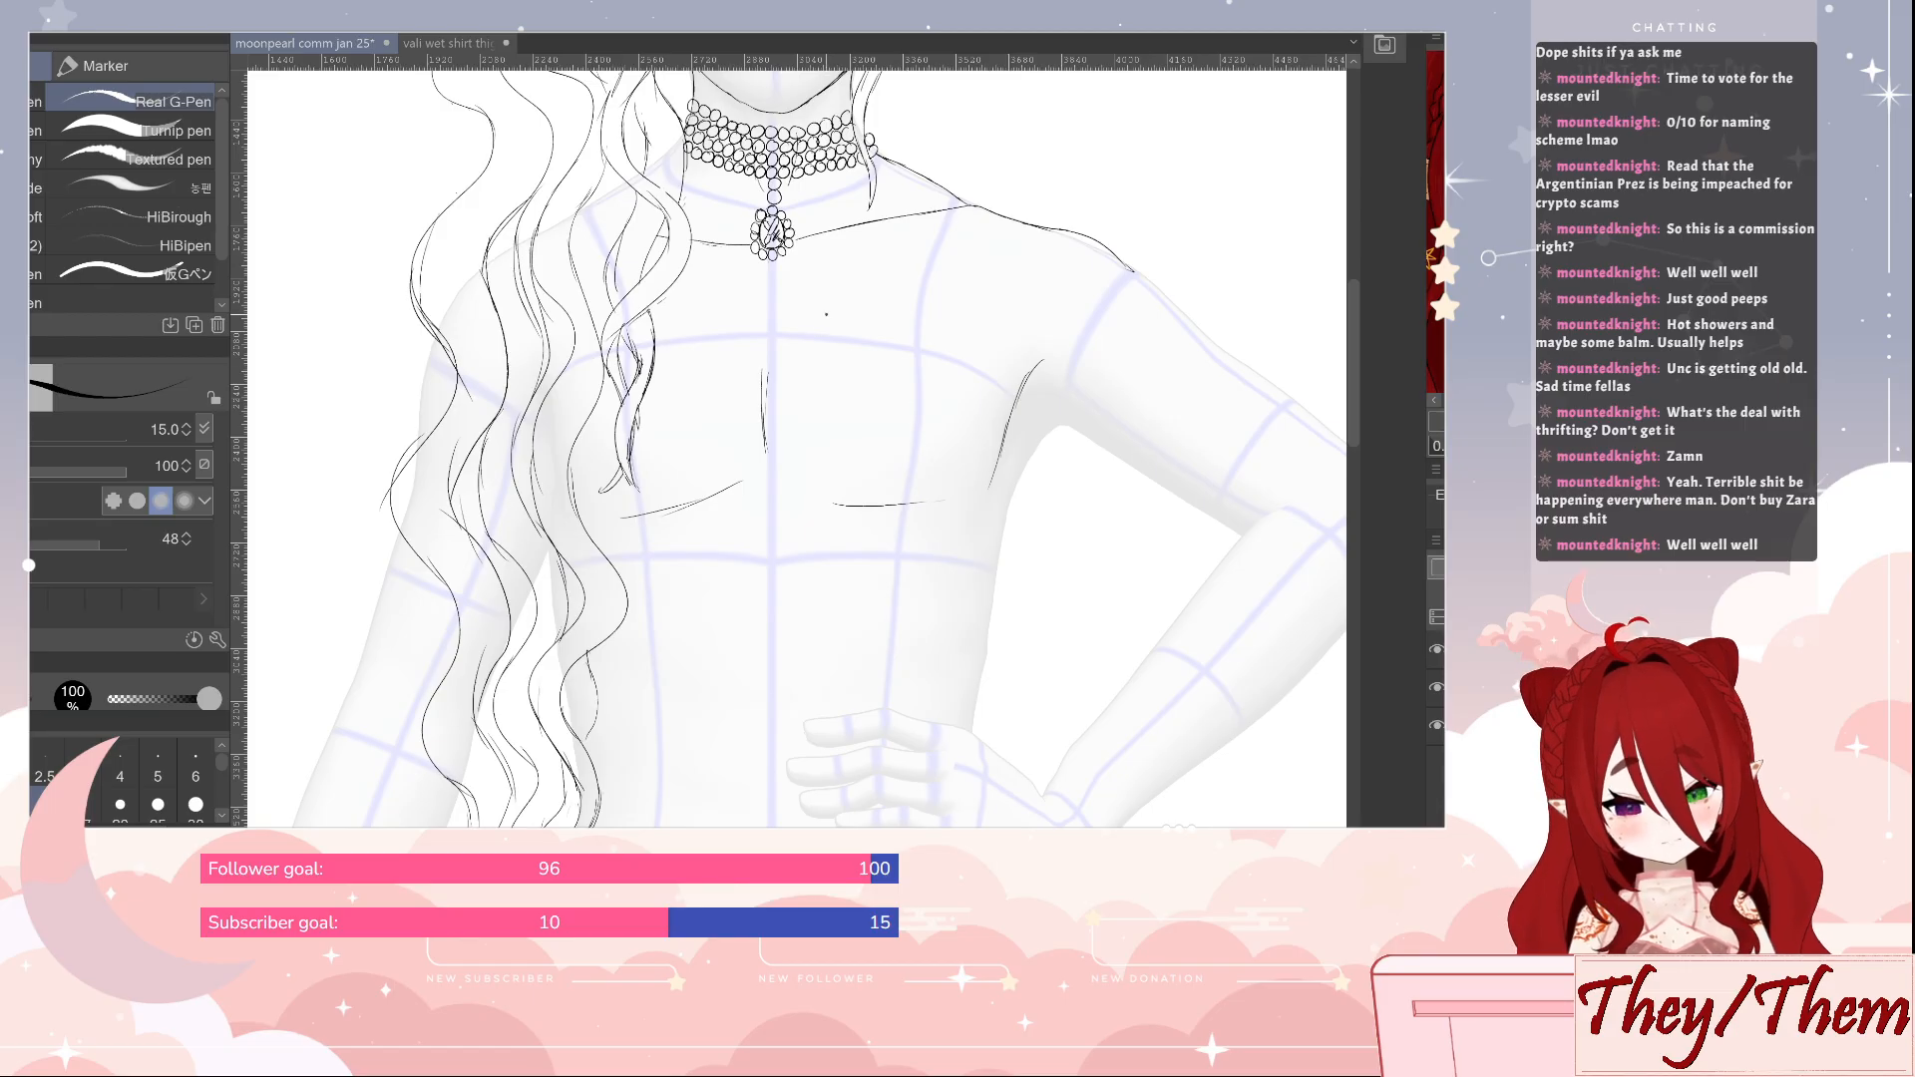
Erase the short vertical chest line and redraw it on the mannequin's centre guide
key("e")
left_click_drag(765, 367, 764, 446)
key("p")
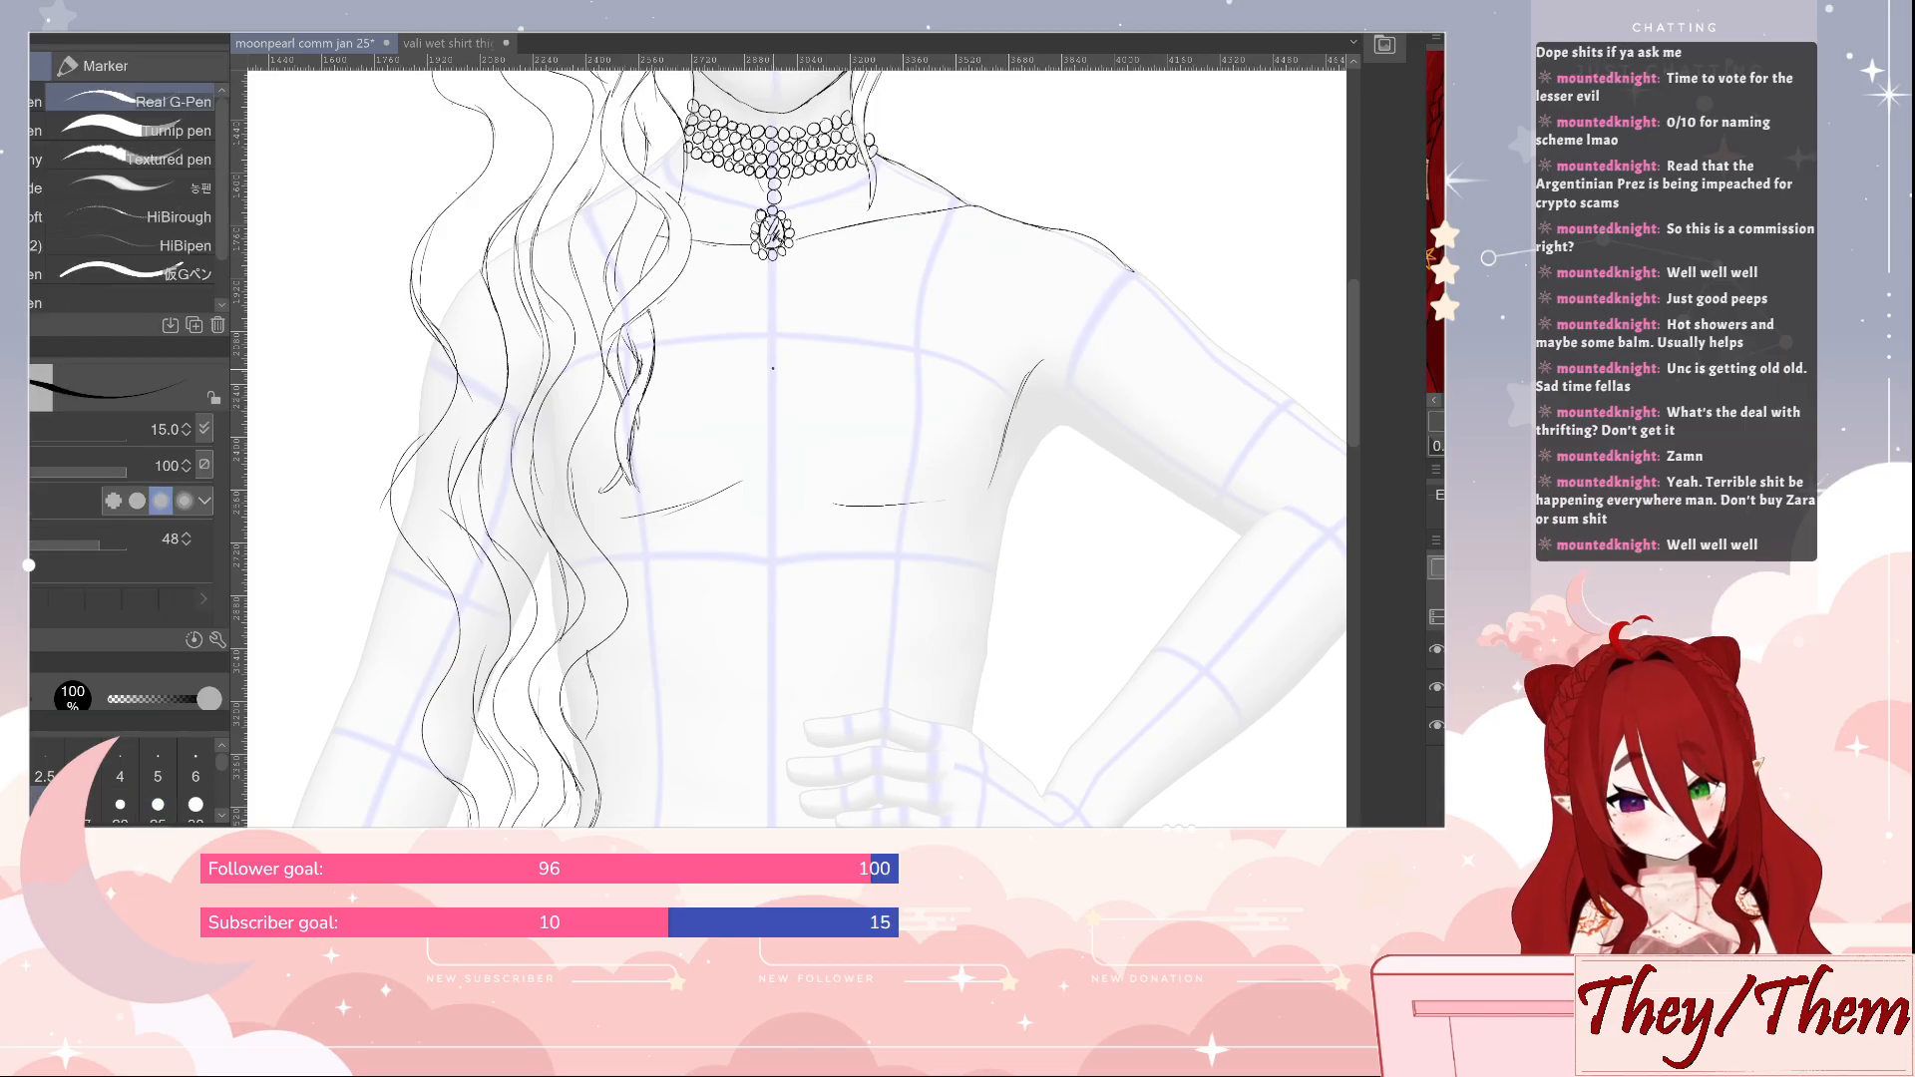
left_click_drag(771, 364, 774, 461)
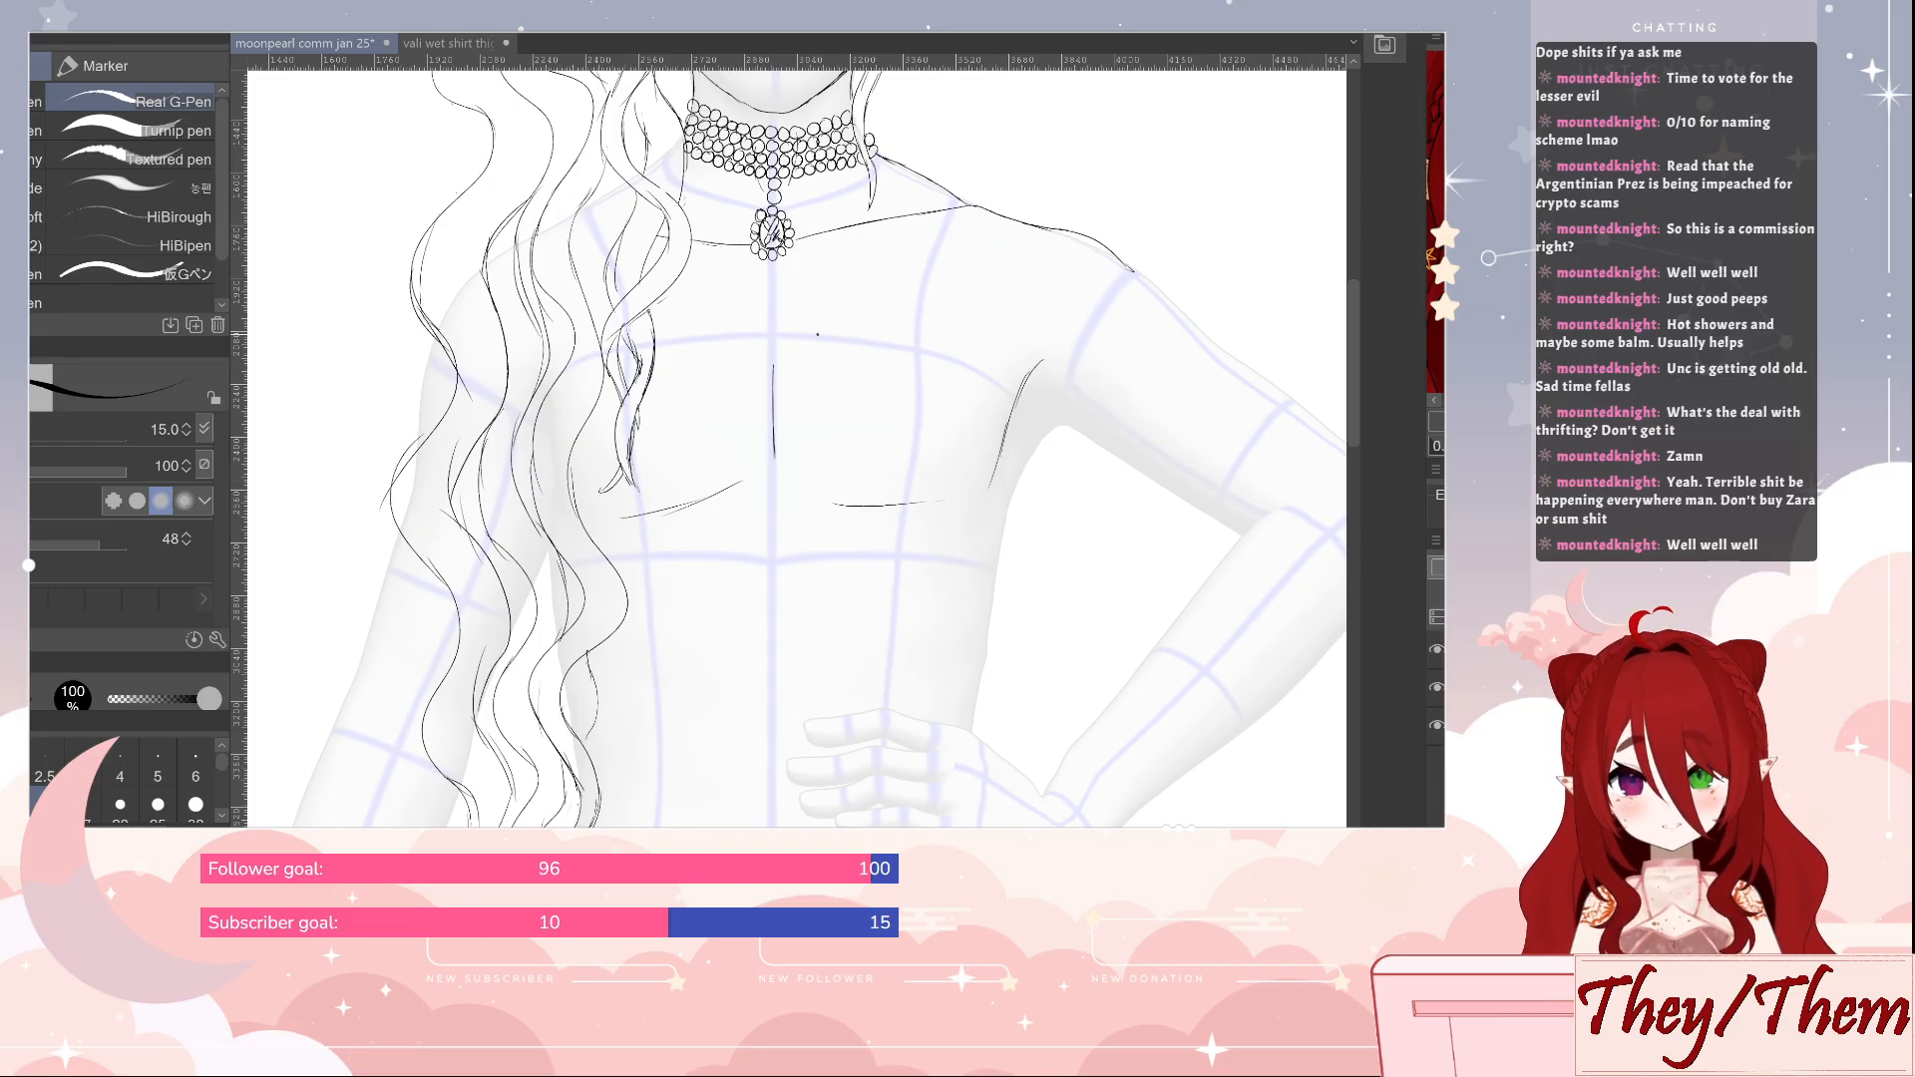
Outline the strapless top's upper edge across the chest with a deep V notch at the centre, tidying it where it meets the hair
mouse_move(771, 465)
left_mouse_down()
mouse_move(828, 368)
mouse_move(768, 468)
mouse_move(829, 371)
mouse_move(990, 419)
mouse_move(1014, 487)
left_mouse_up()
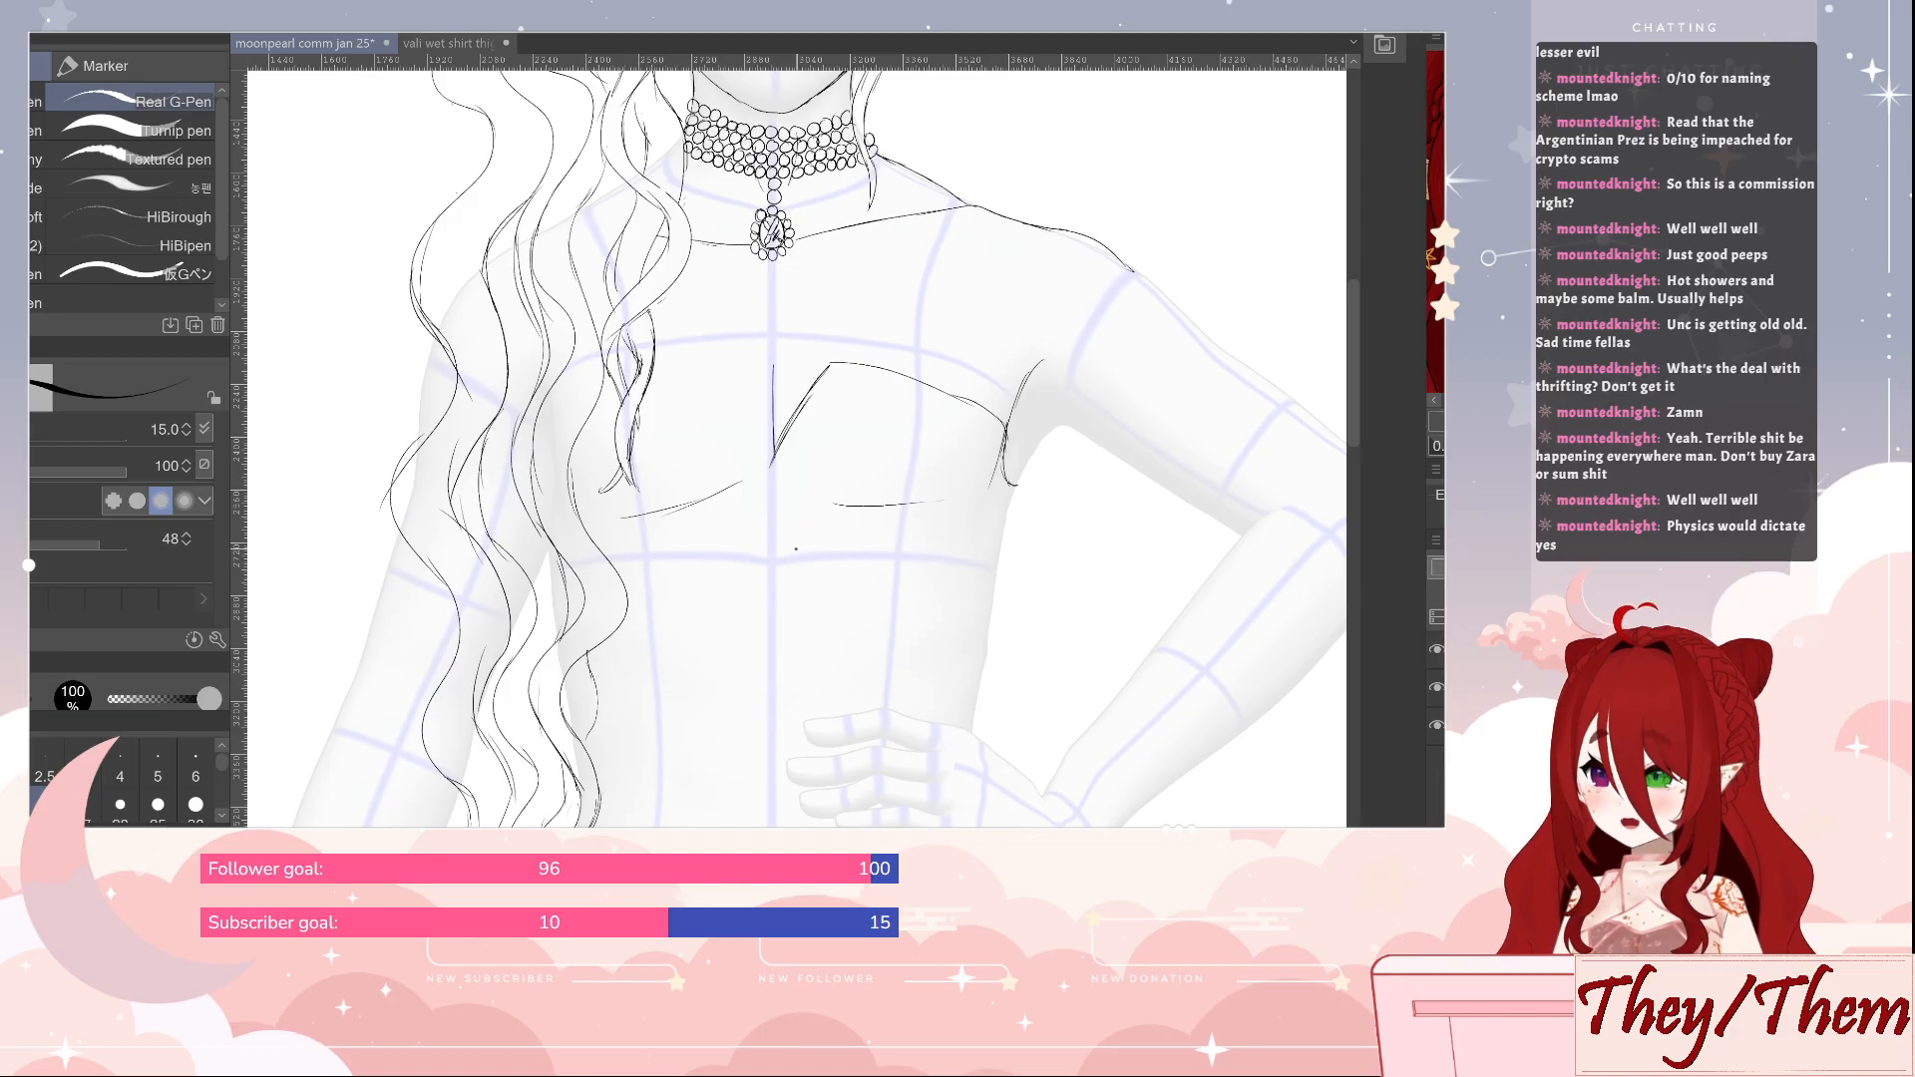
left_click_drag(774, 461, 744, 363)
key("e")
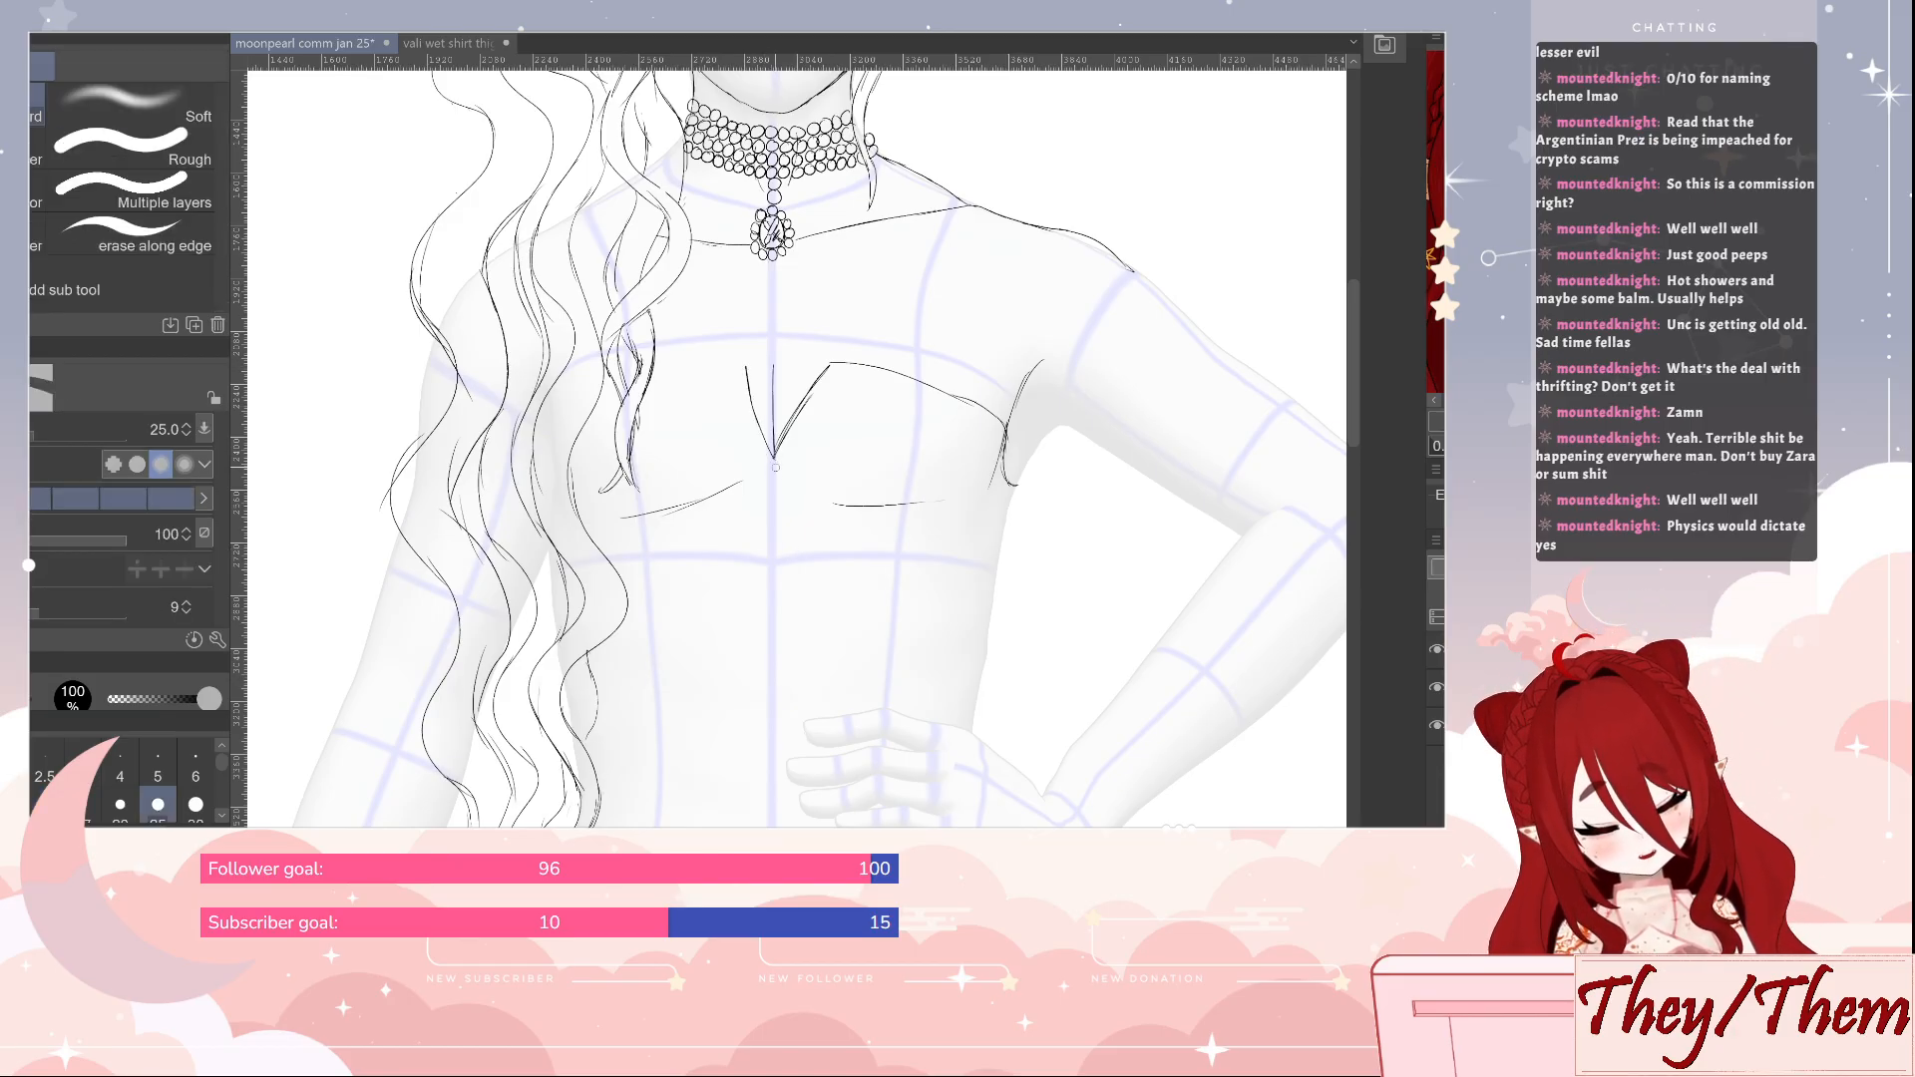
key("p")
mouse_move(746, 367)
left_mouse_down()
mouse_move(662, 382)
mouse_move(695, 373)
left_mouse_up()
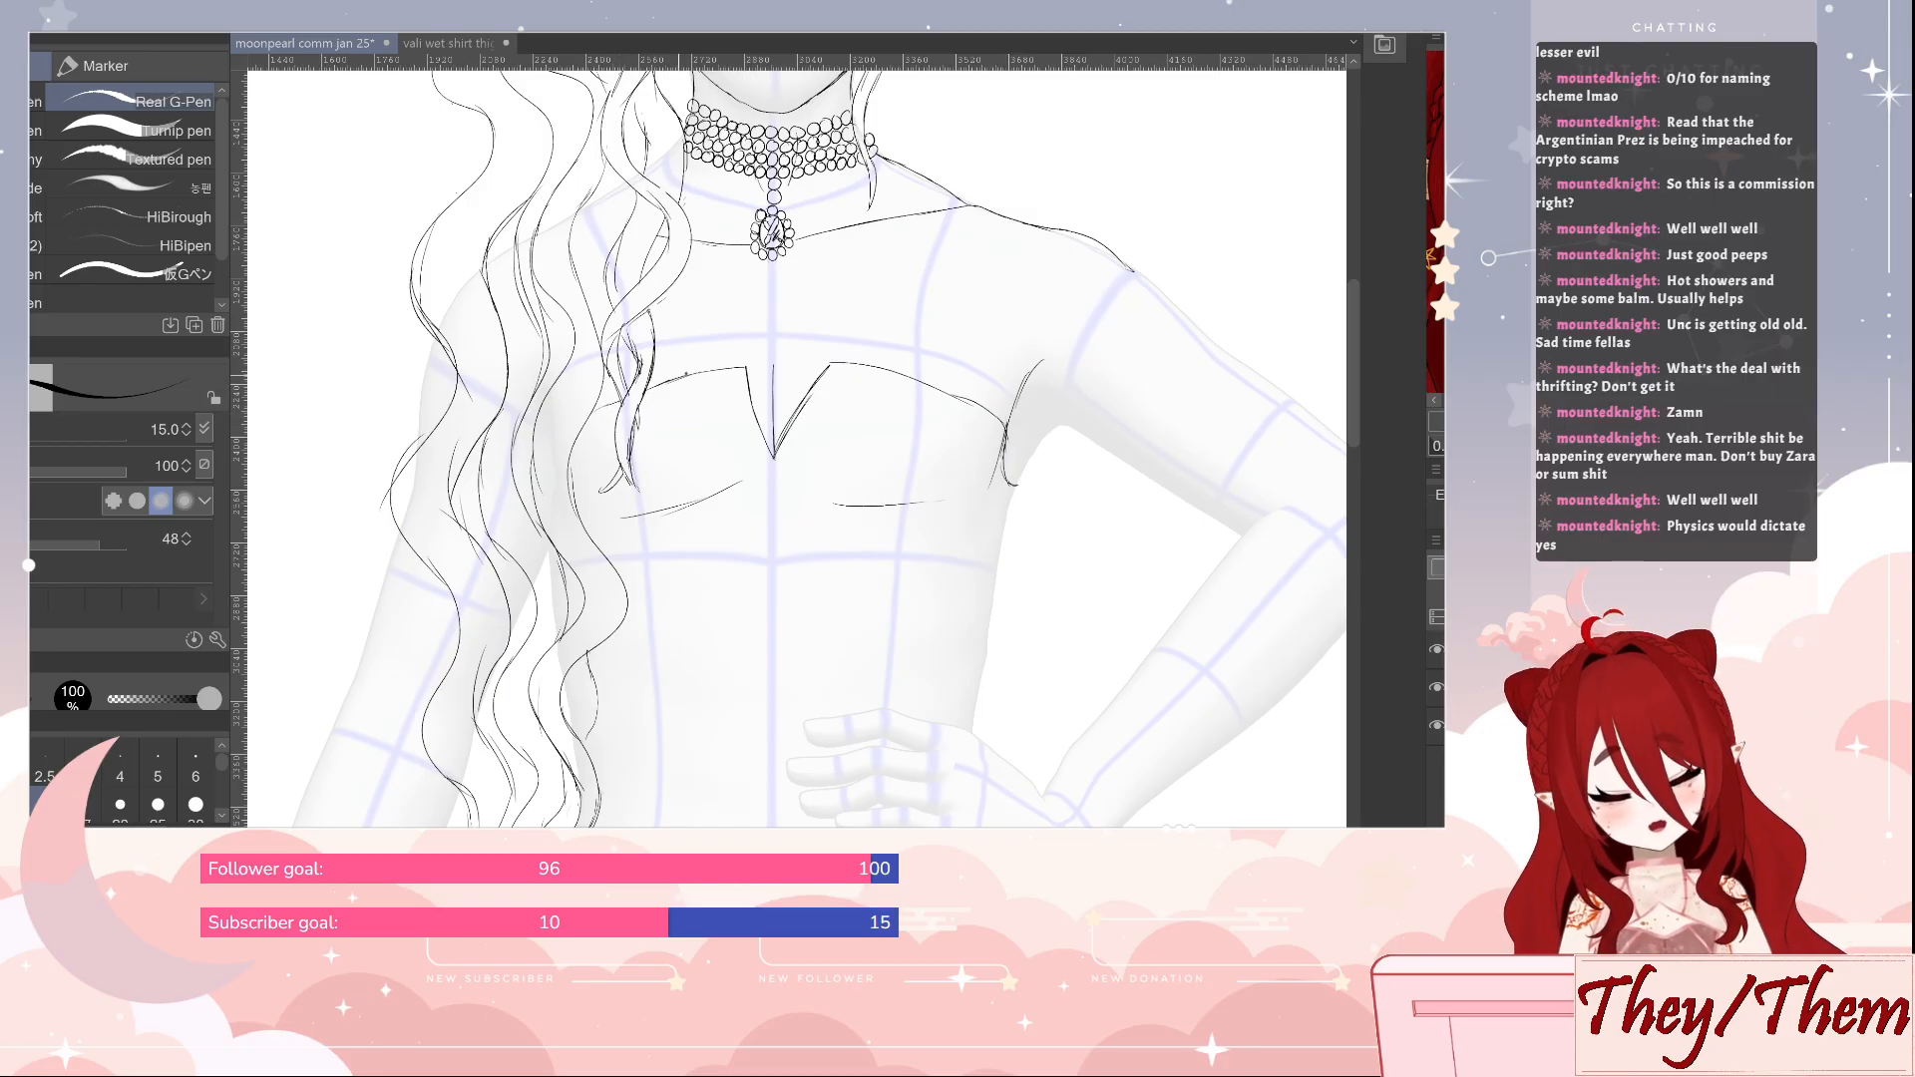
key("e")
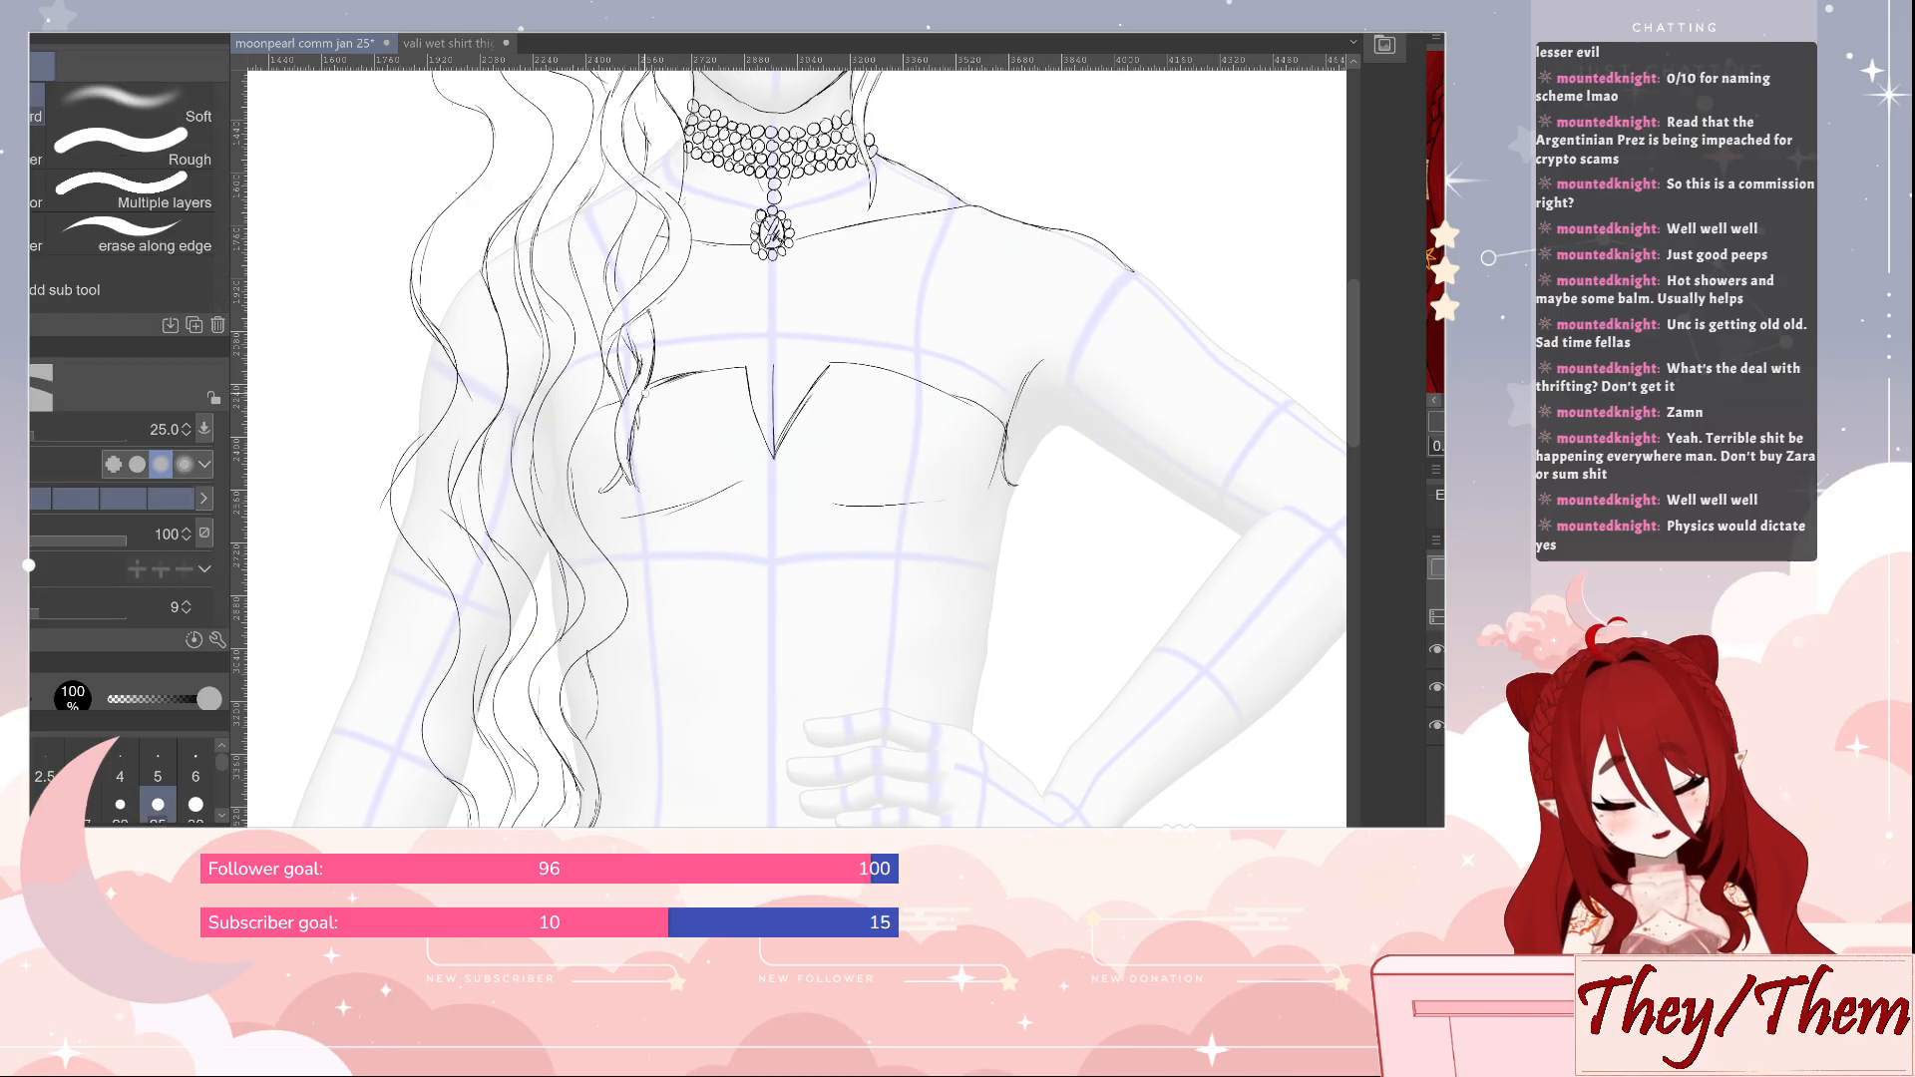
key("p")
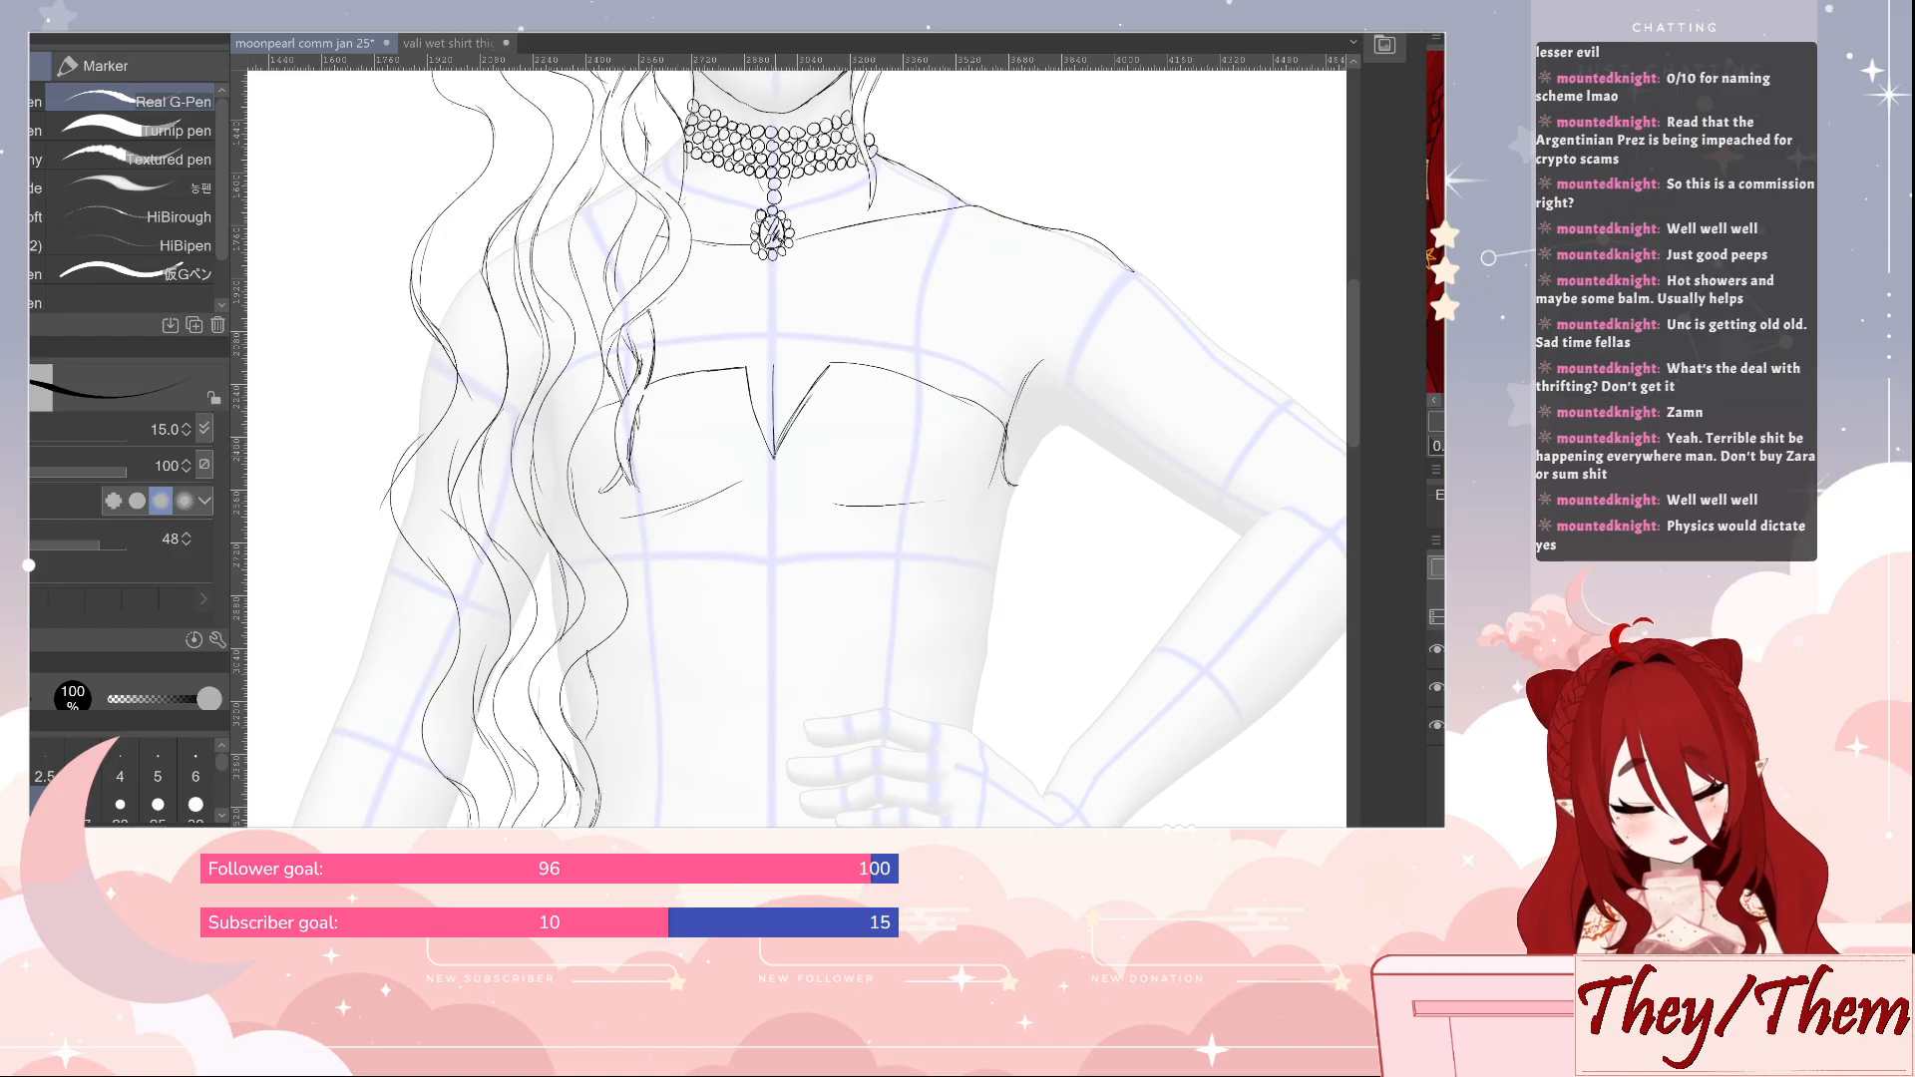
Refine the V notch's edge on the bent-arm side with pen and eraser, bringing its upper corner to a sharp point
left_click_drag(774, 457, 815, 363)
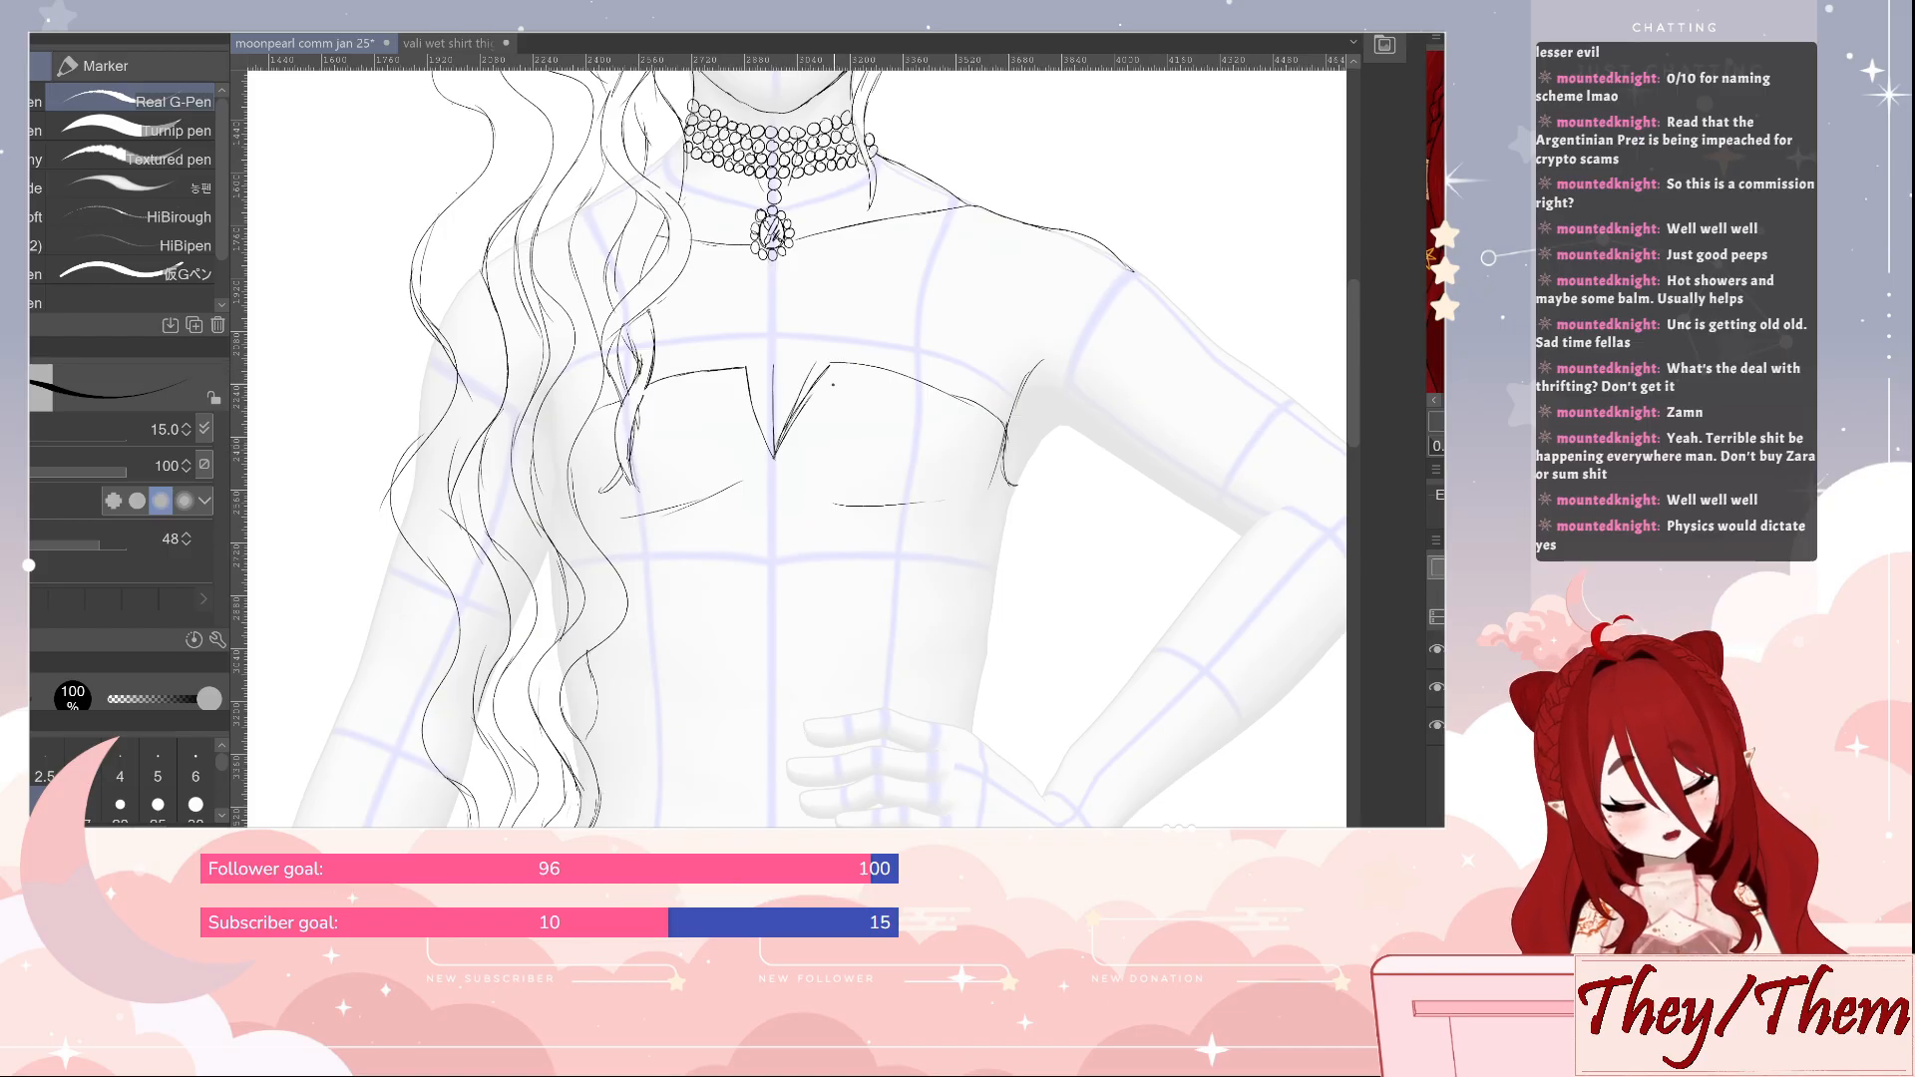
key("ctrl+z")
mouse_move(778, 437)
left_mouse_down()
mouse_move(817, 365)
mouse_move(783, 444)
left_mouse_up()
key("e")
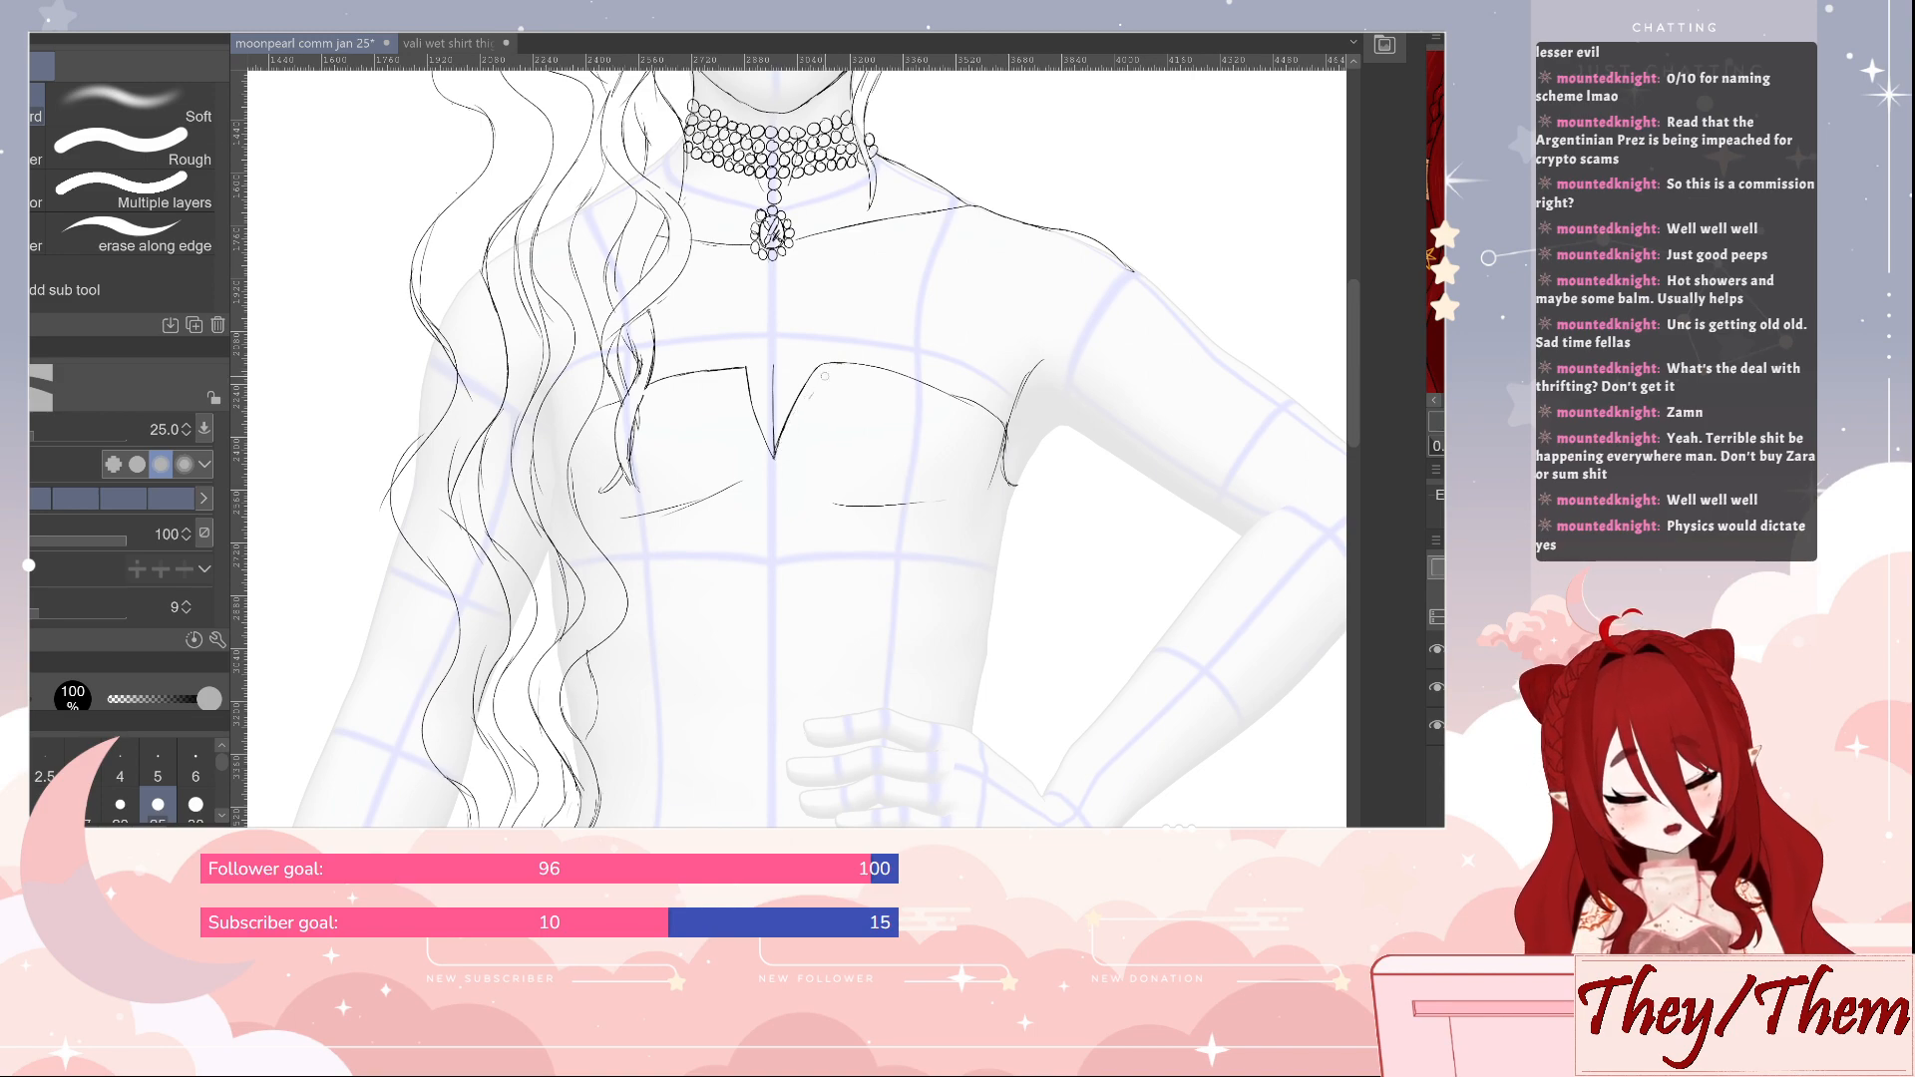
key("p")
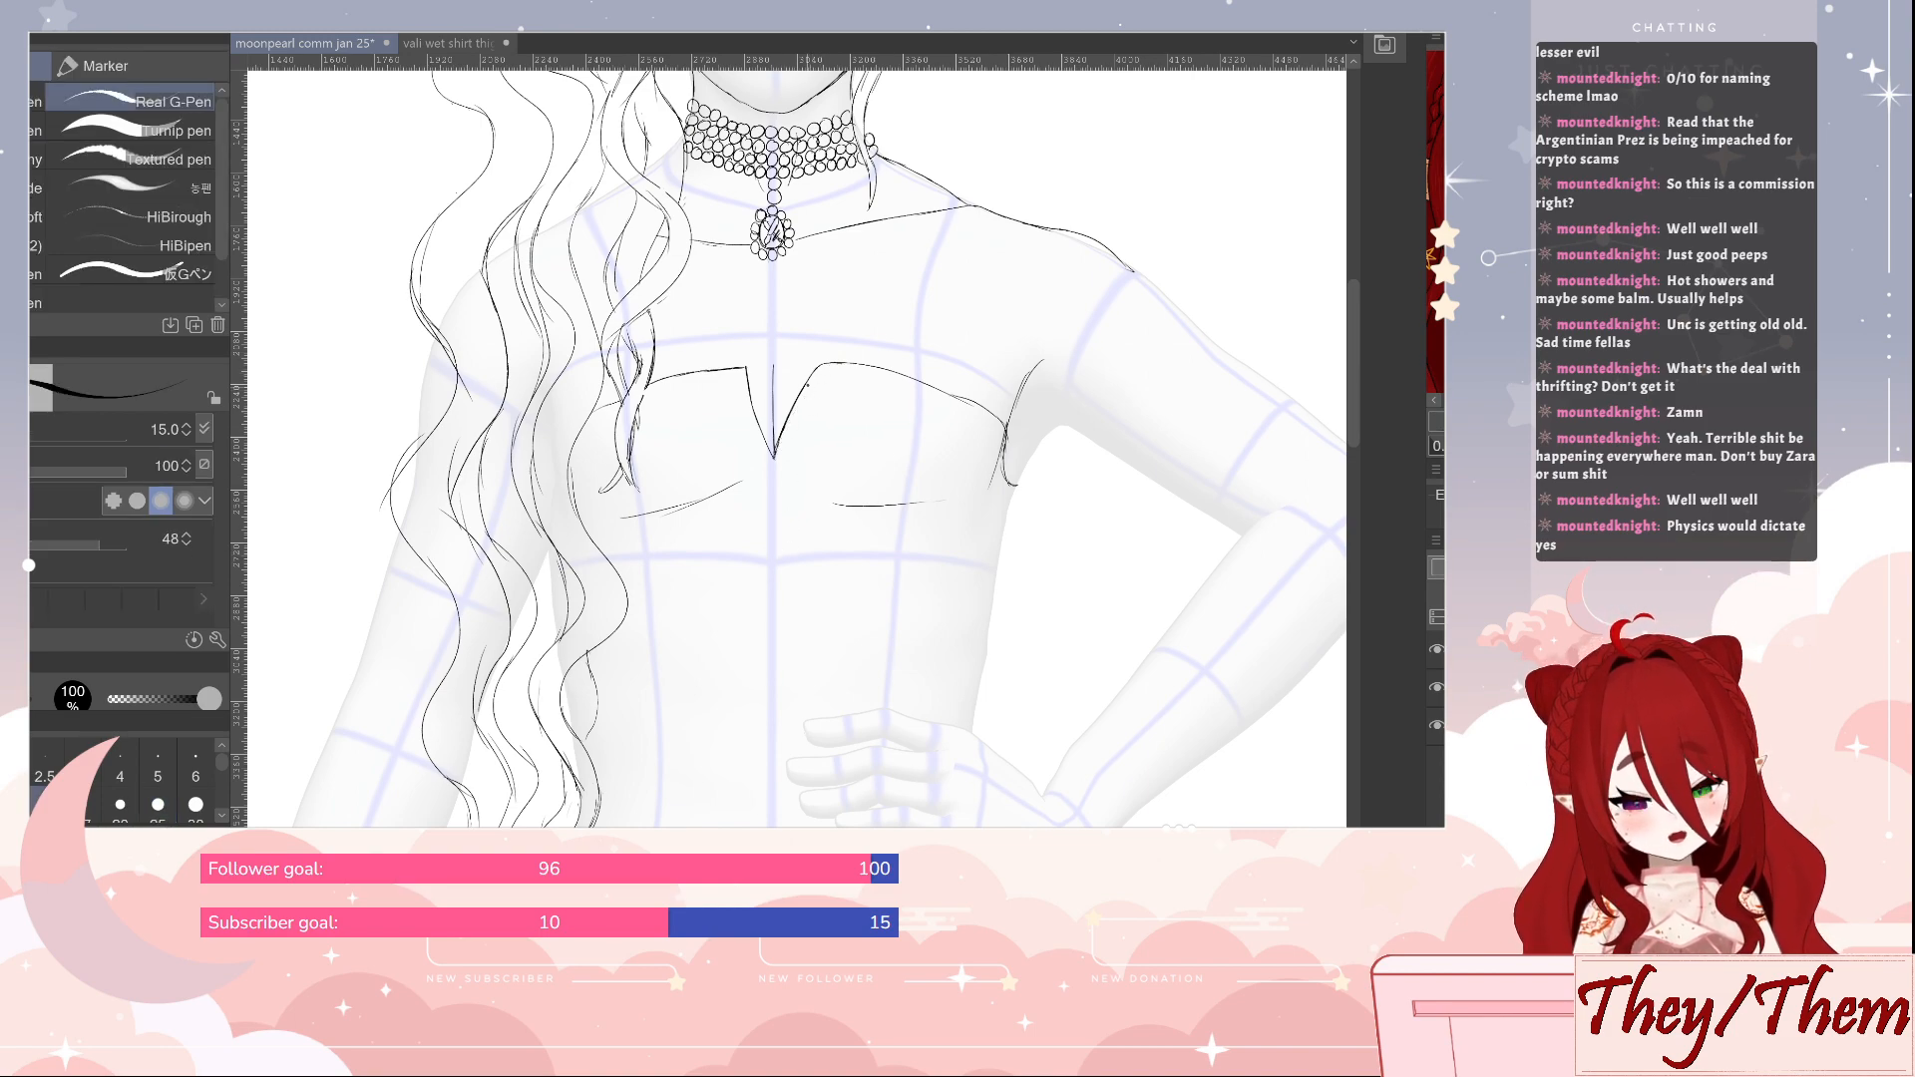
mouse_move(845, 365)
left_mouse_down()
mouse_move(907, 377)
mouse_move(817, 365)
left_mouse_up()
key("e")
key("p")
key("e")
key("p")
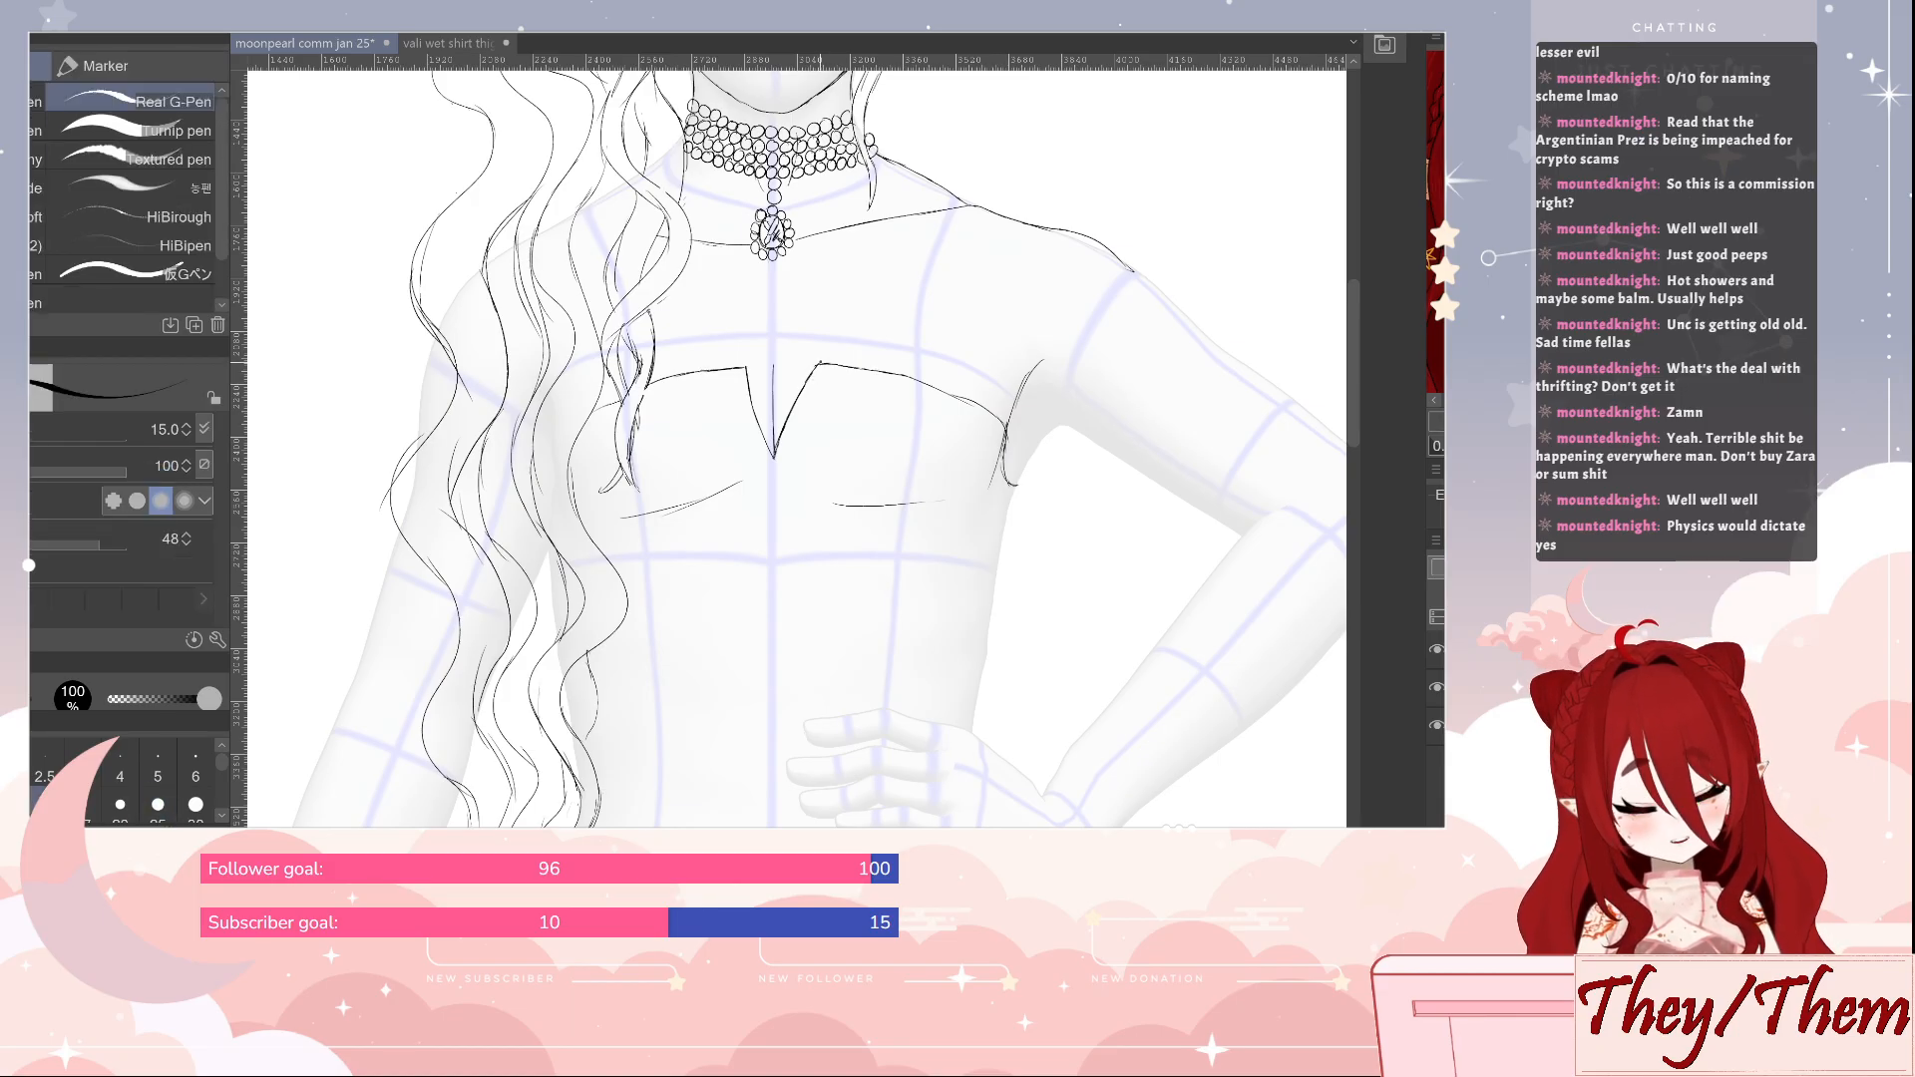
key("e")
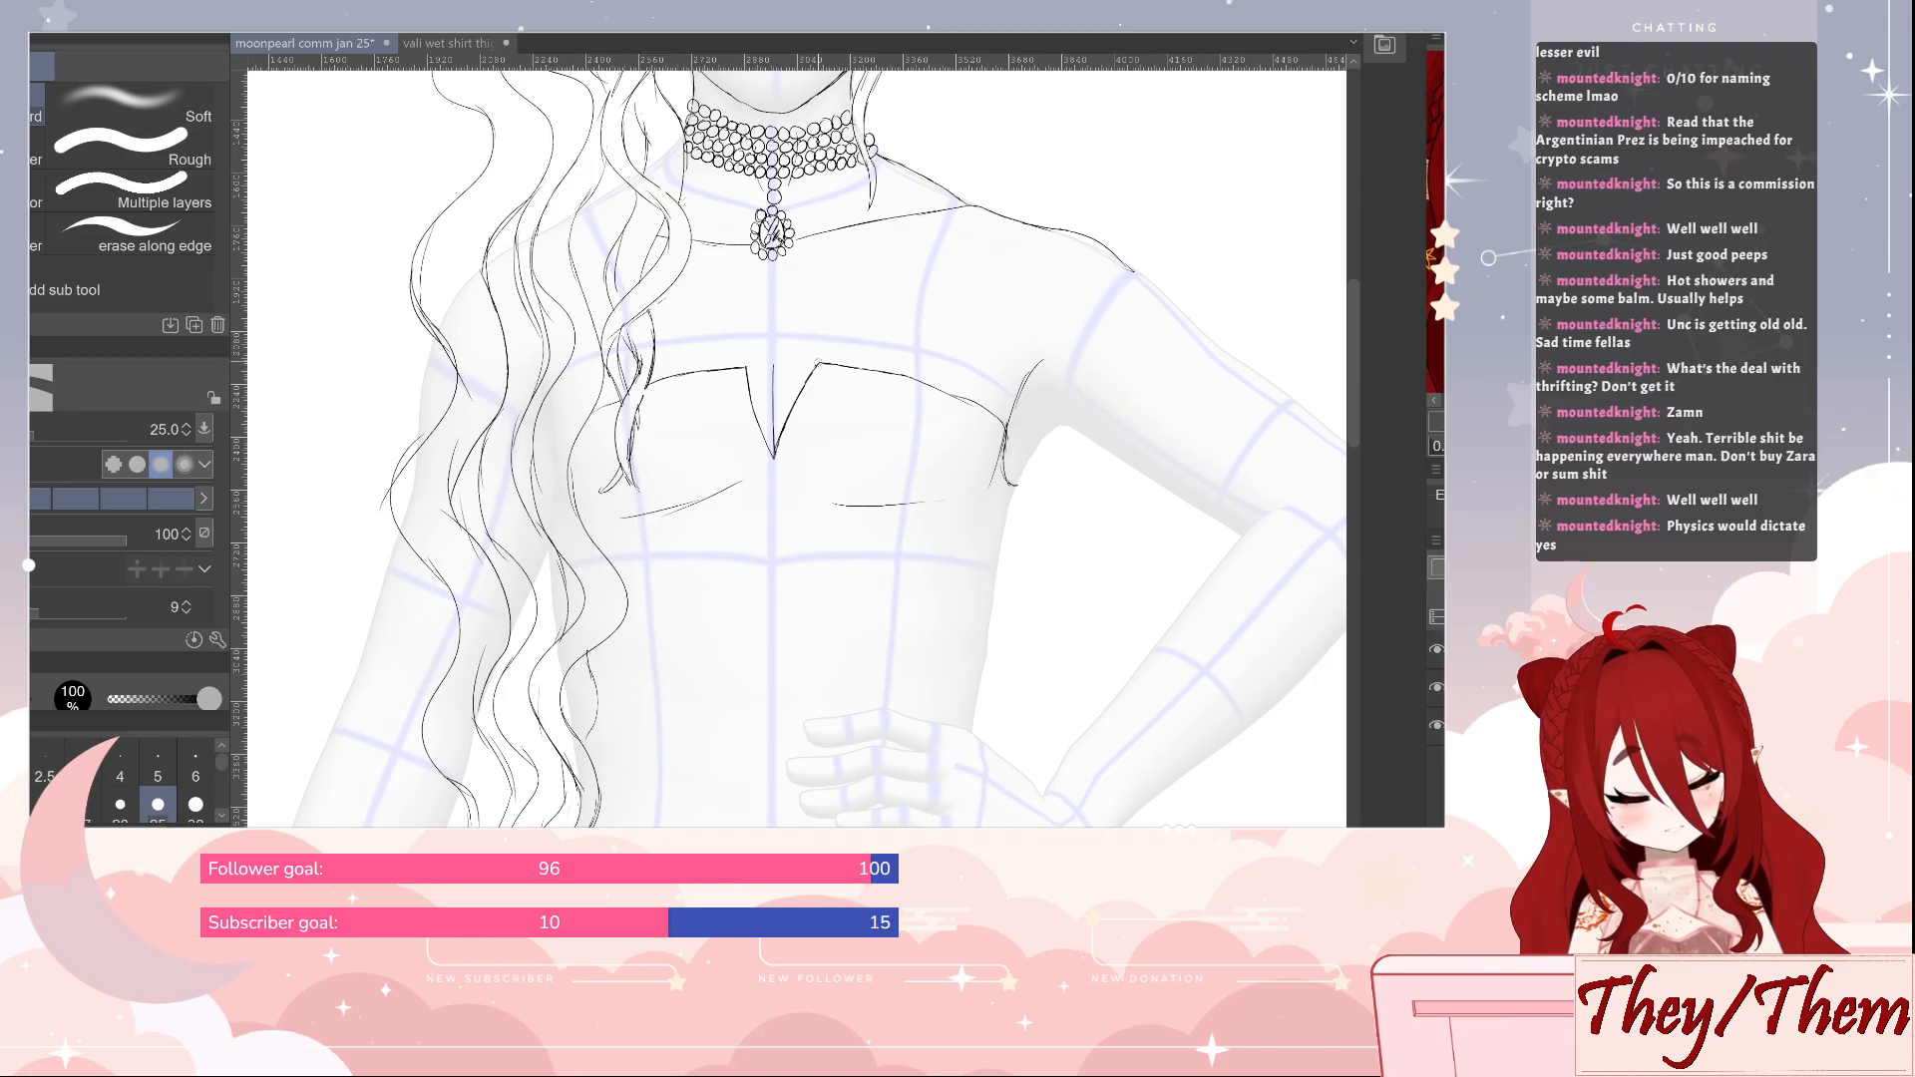
key("p")
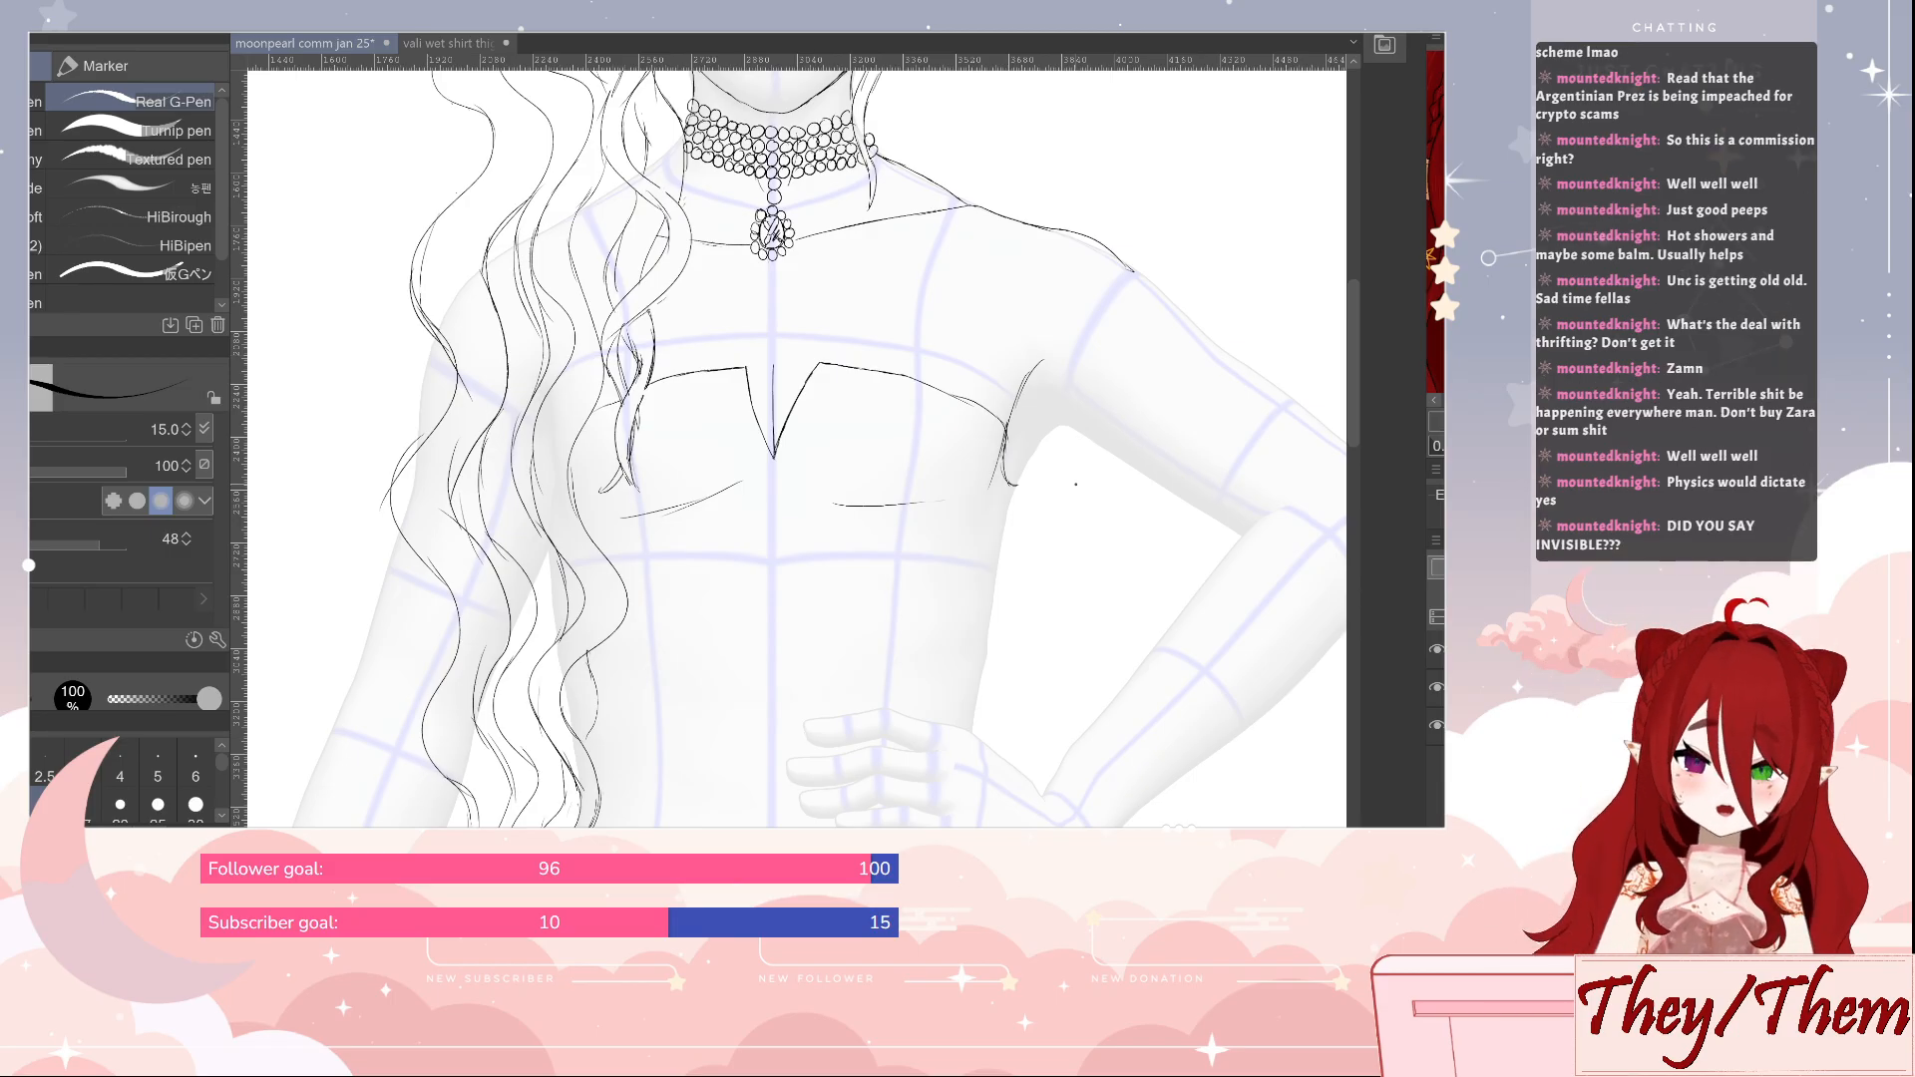
Draw a slanted double seam line down each cup of the top, from near the upper edge to the underbust curve
left_click_drag(1124, 603, 1111, 526)
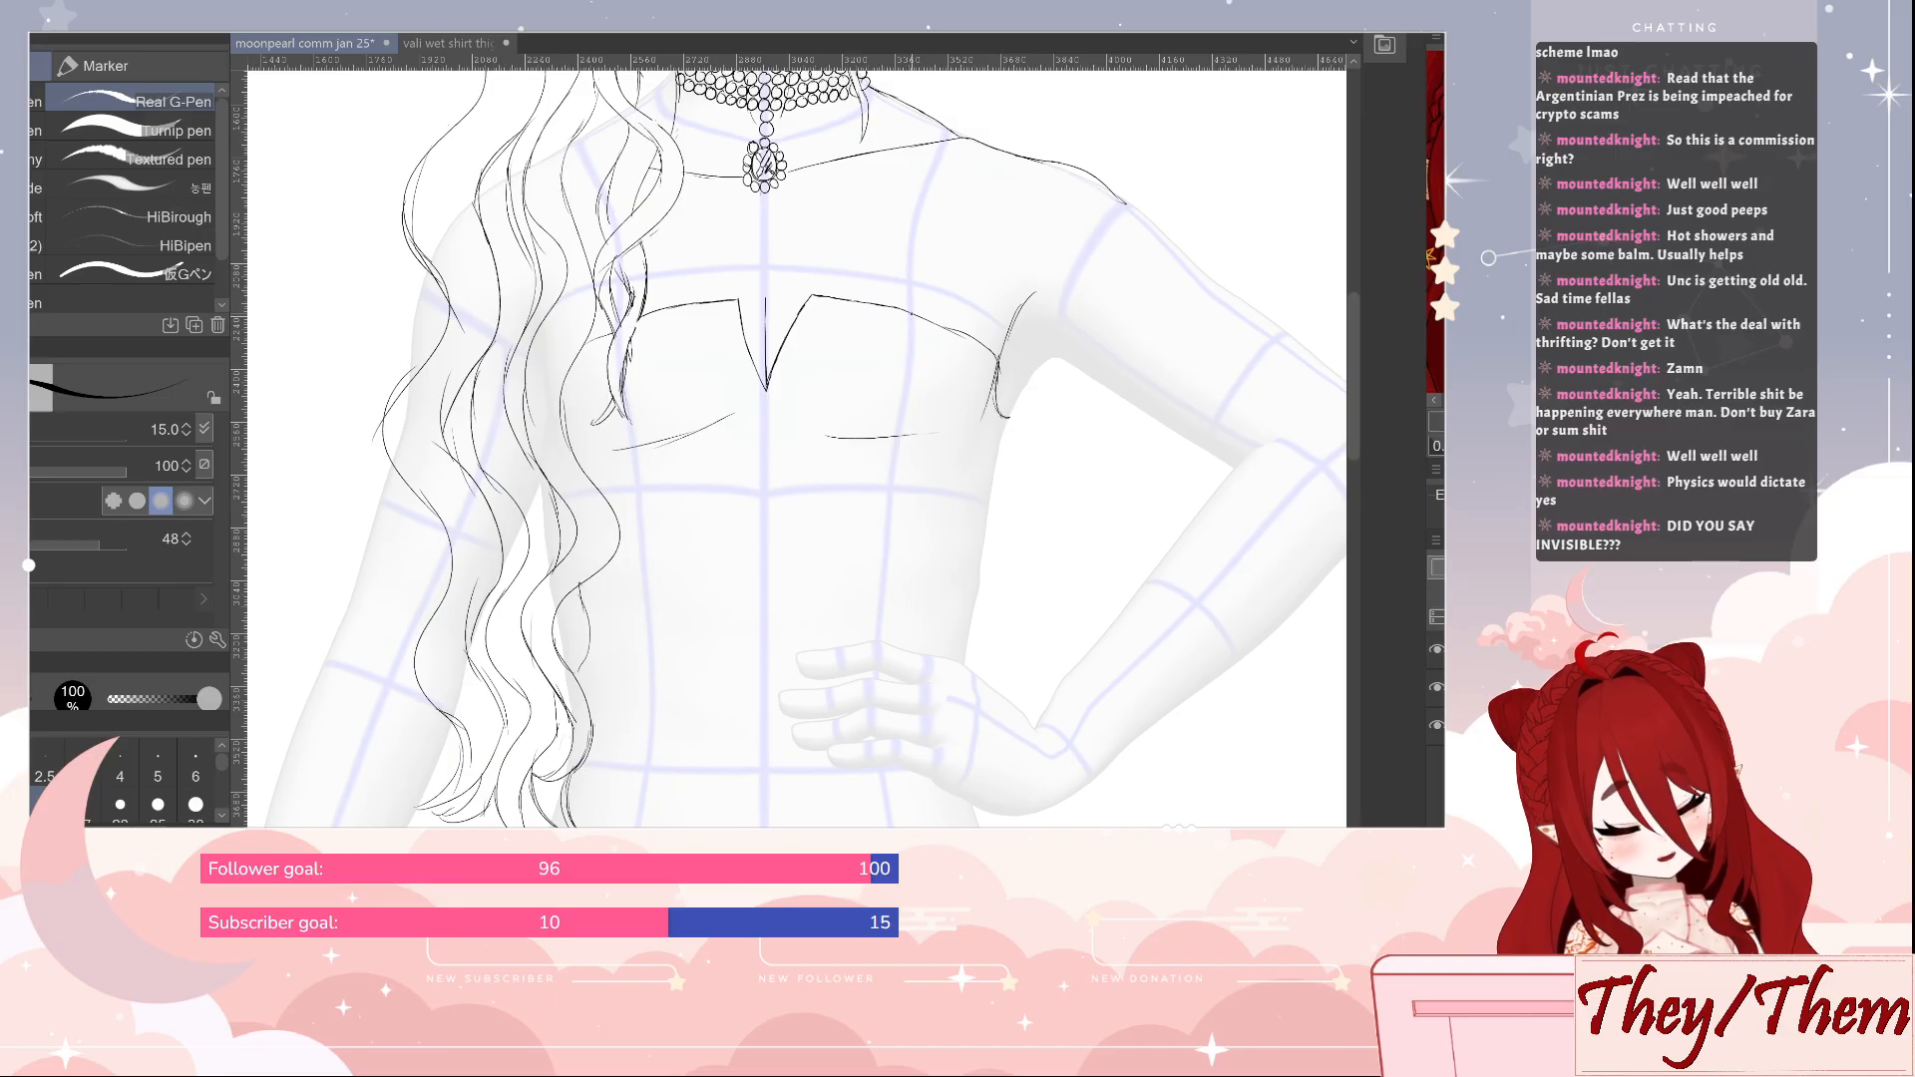
left_click_drag(913, 317, 870, 440)
left_click_drag(906, 351, 874, 439)
left_click_drag(923, 316, 902, 361)
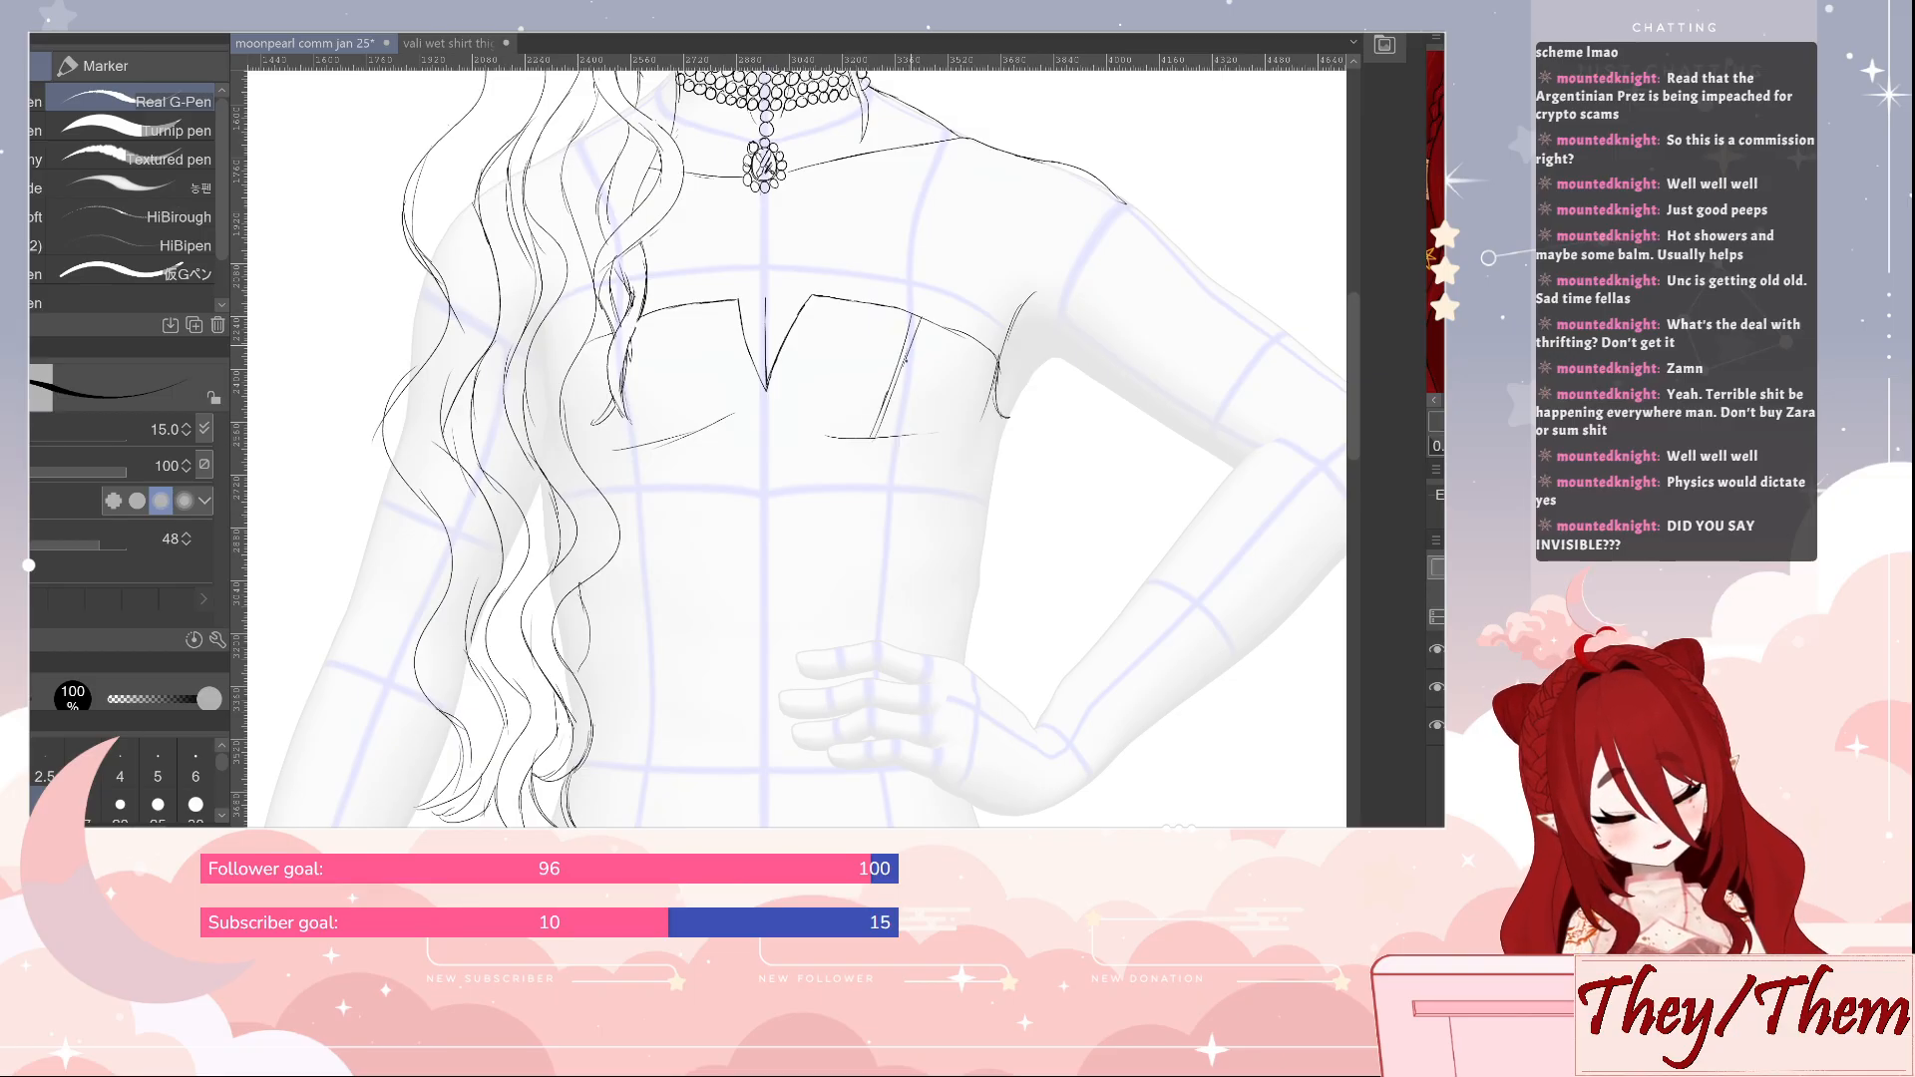
left_click_drag(642, 345, 666, 447)
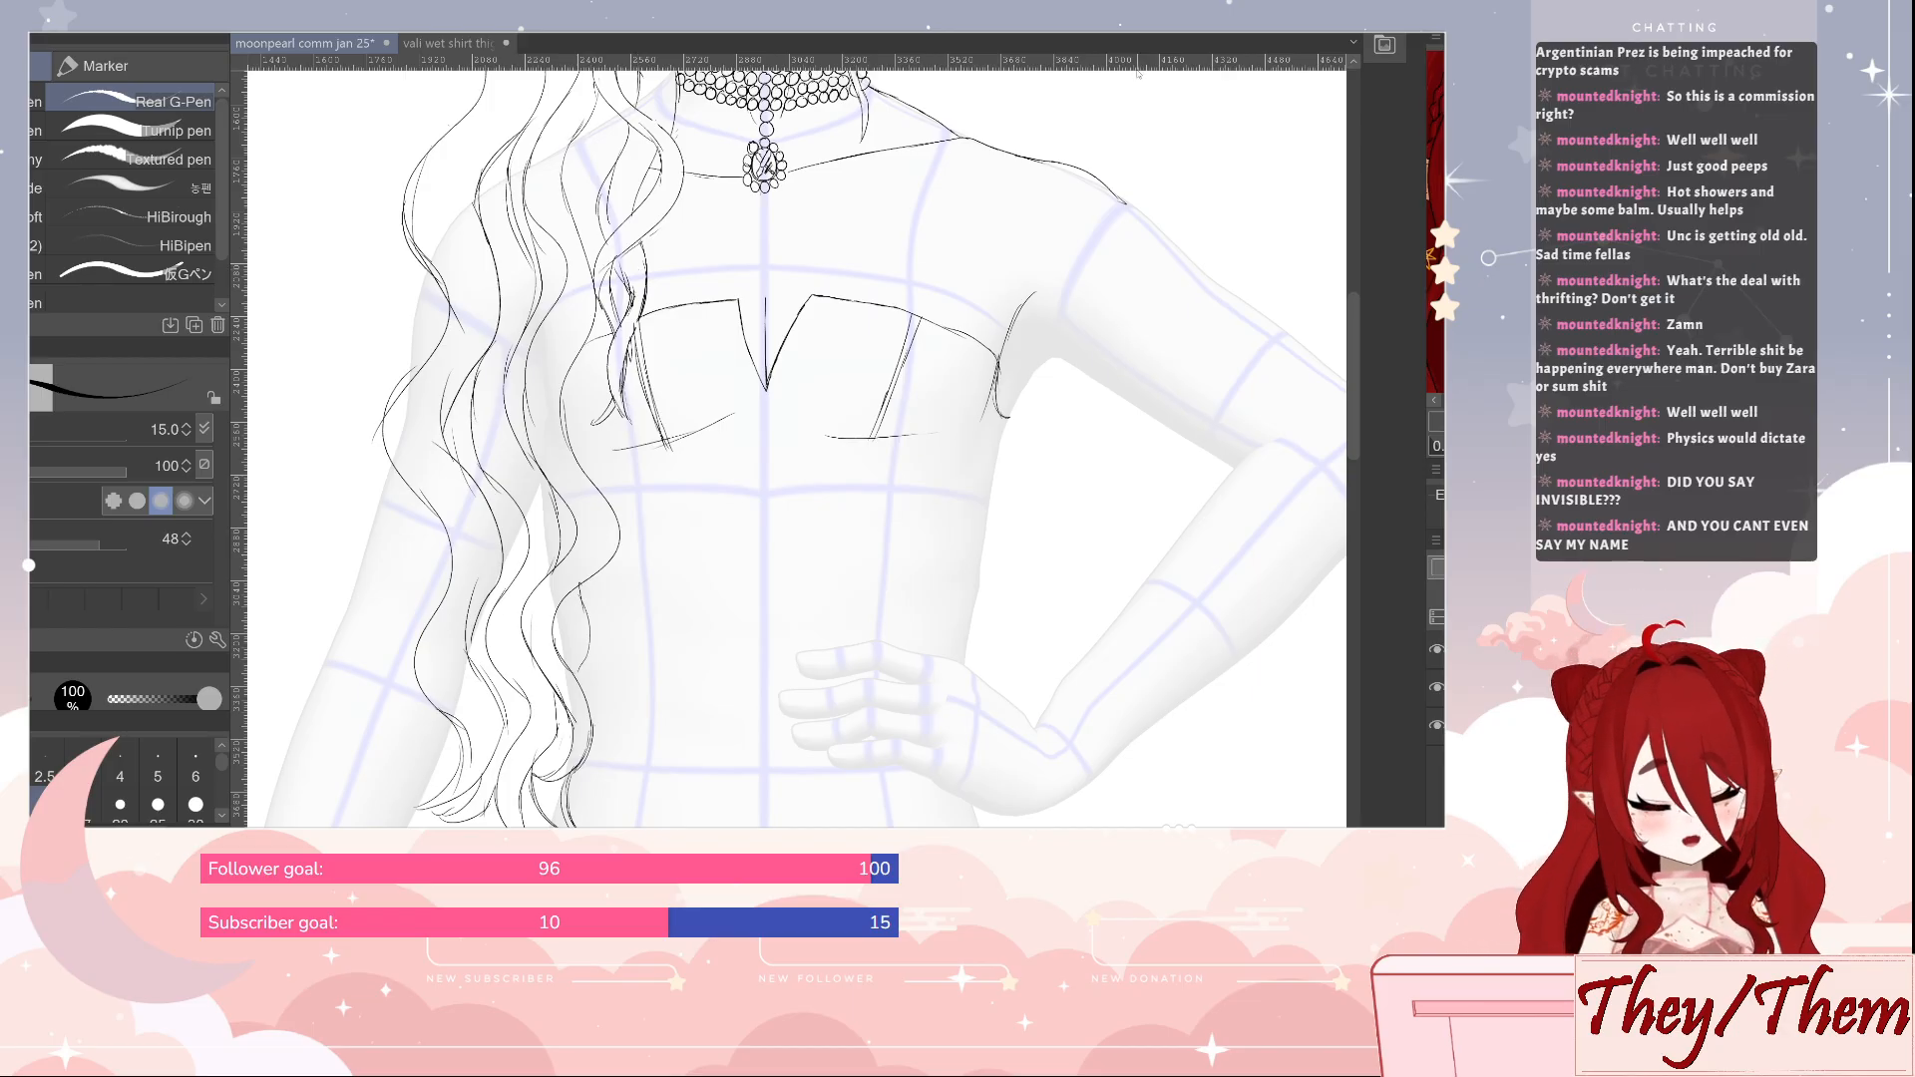
Erase and redraw the armpit crease beside the top's outer corner on the bent-arm side, leaving one clean curved line
left_click_drag(1112, 373, 941, 499)
key("e")
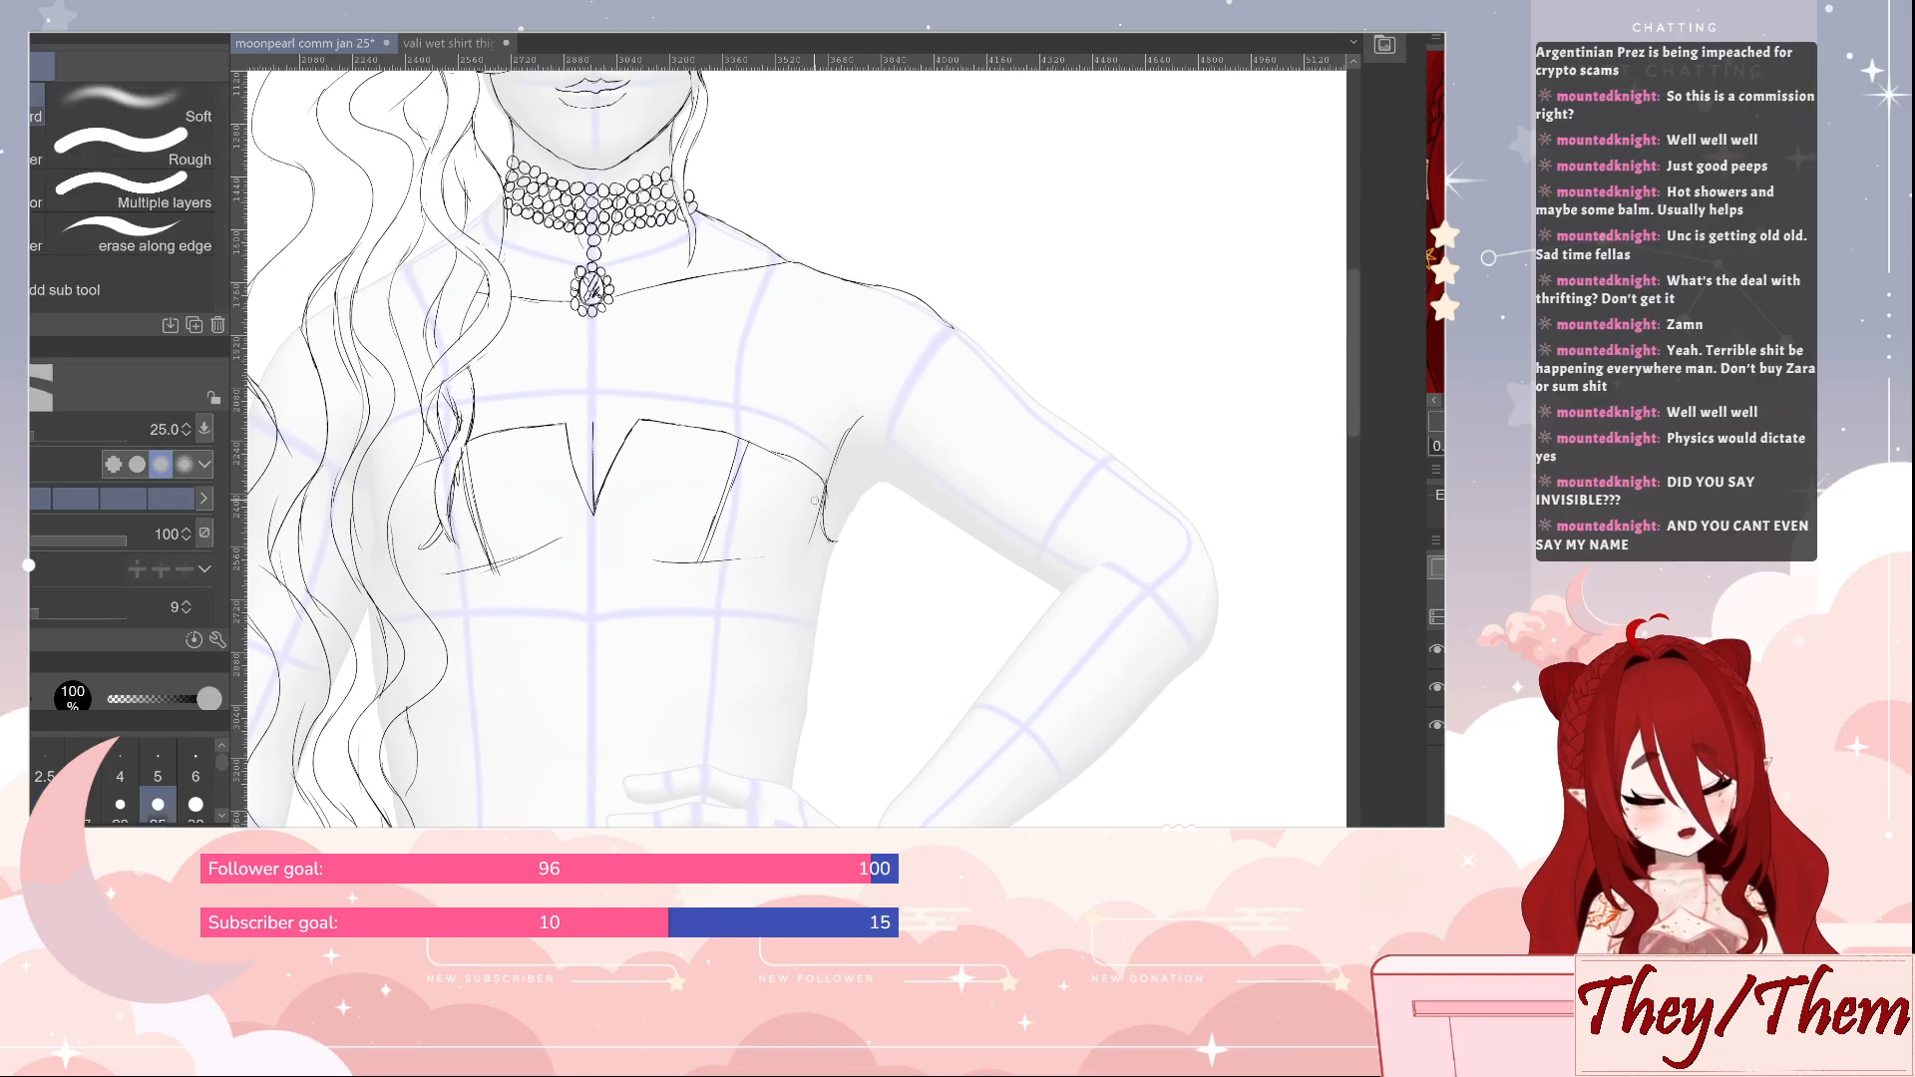
mouse_move(824, 493)
left_mouse_down()
mouse_move(809, 545)
mouse_move(878, 439)
mouse_move(833, 461)
left_mouse_up()
key("p")
key("e")
key("p")
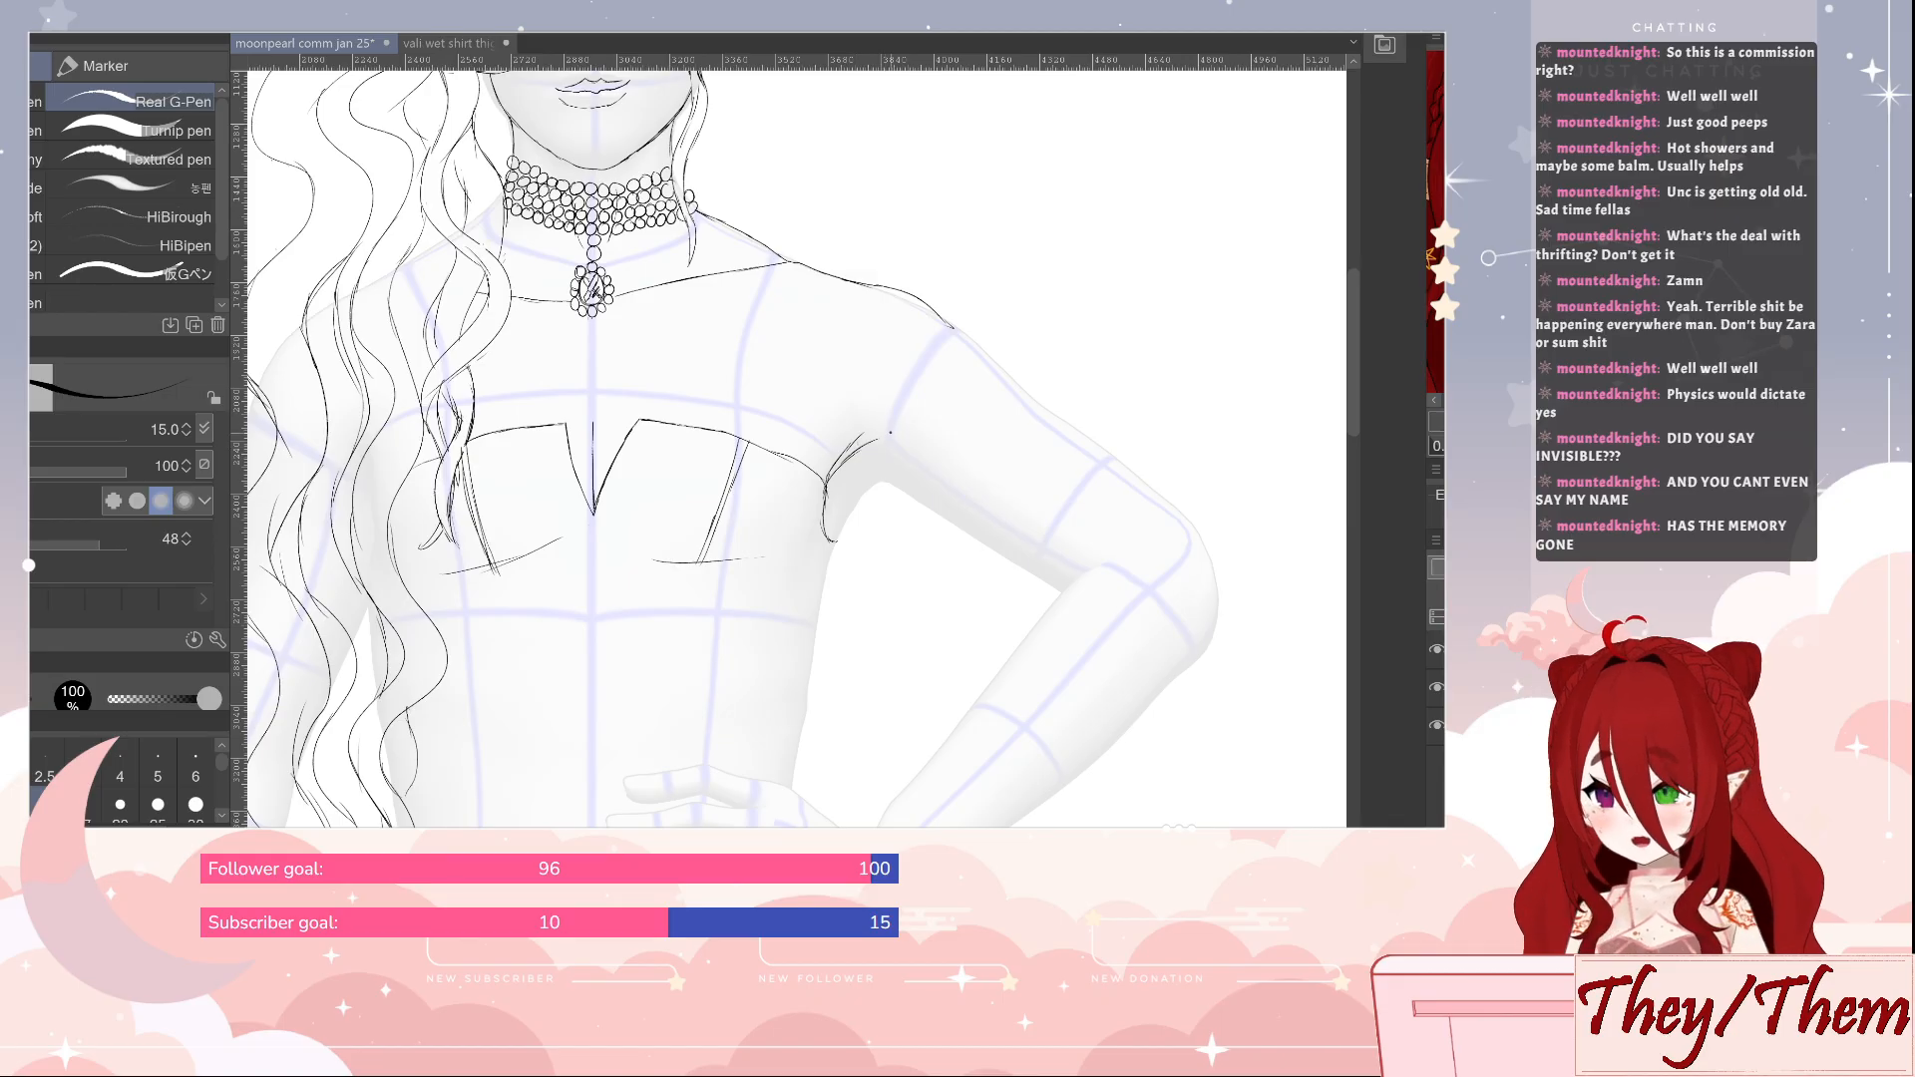
key("e")
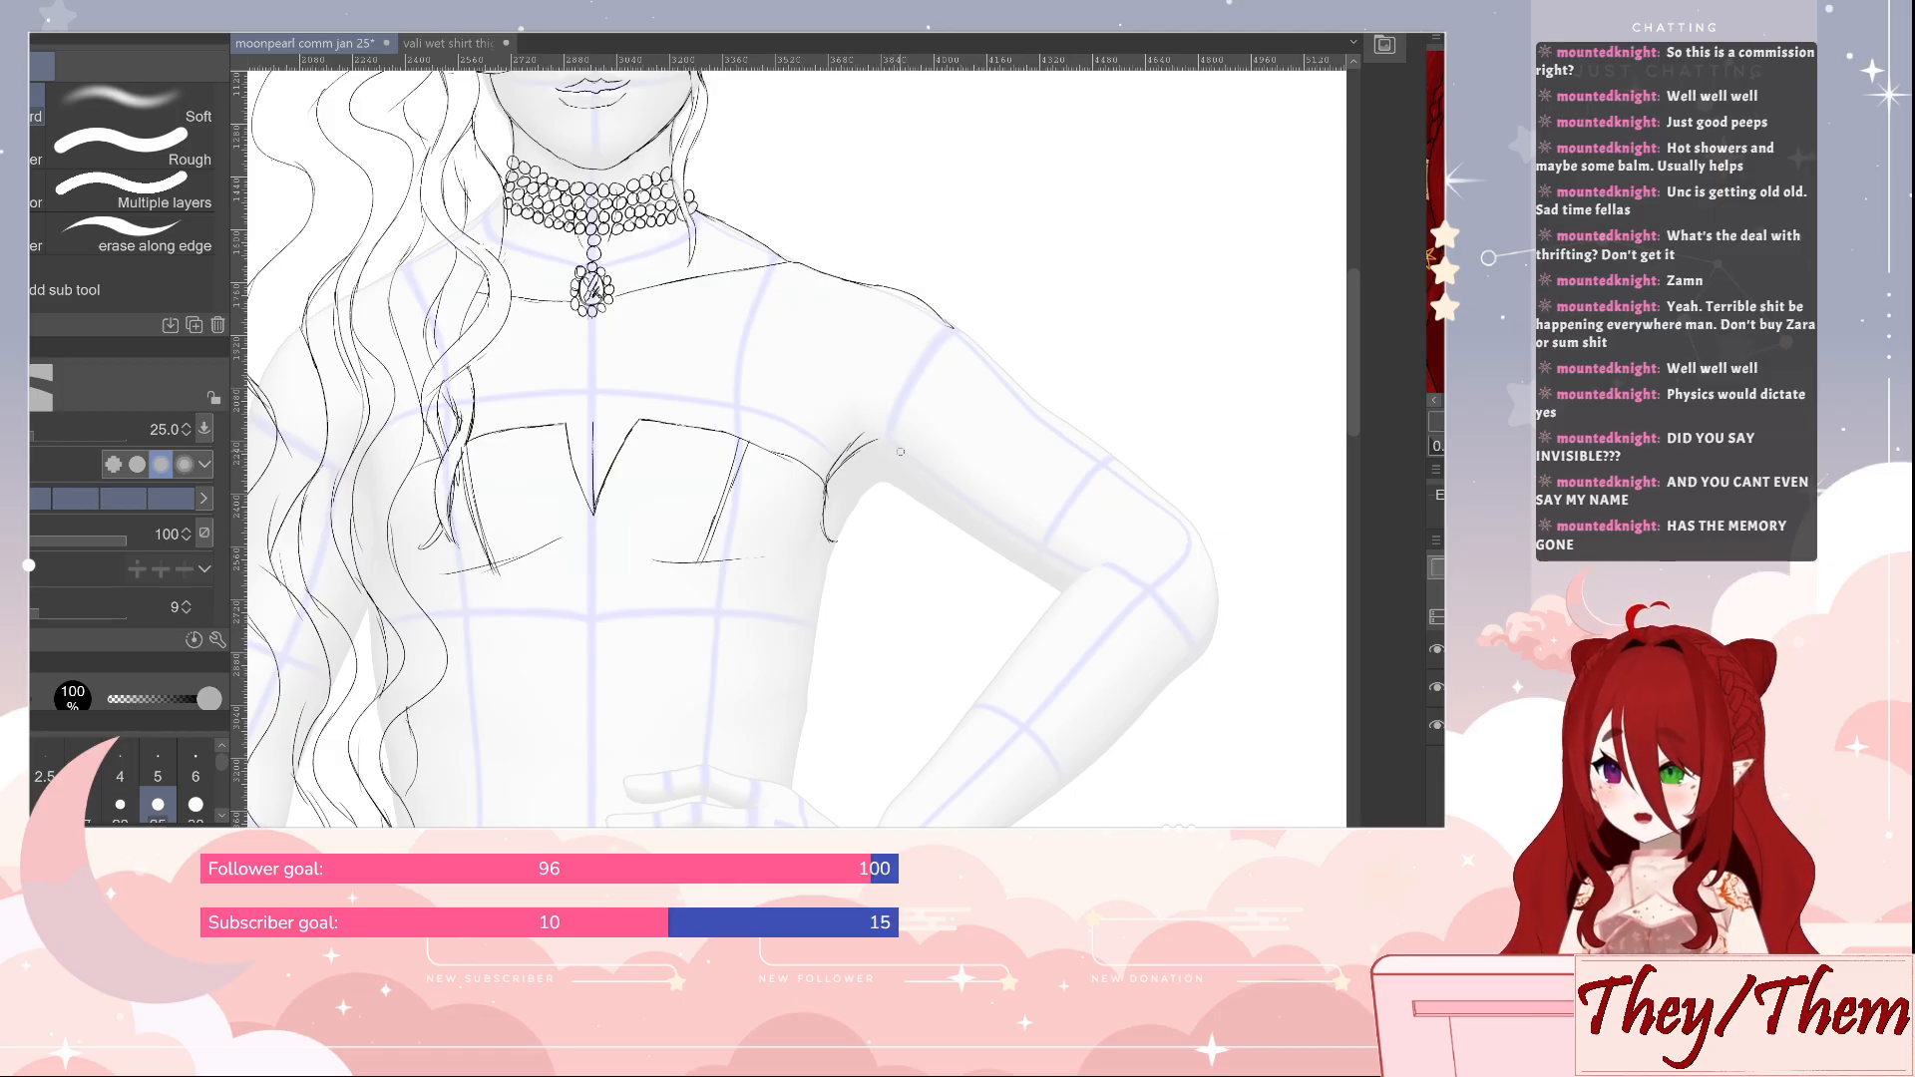
left_click_drag(878, 438, 841, 466)
key("p")
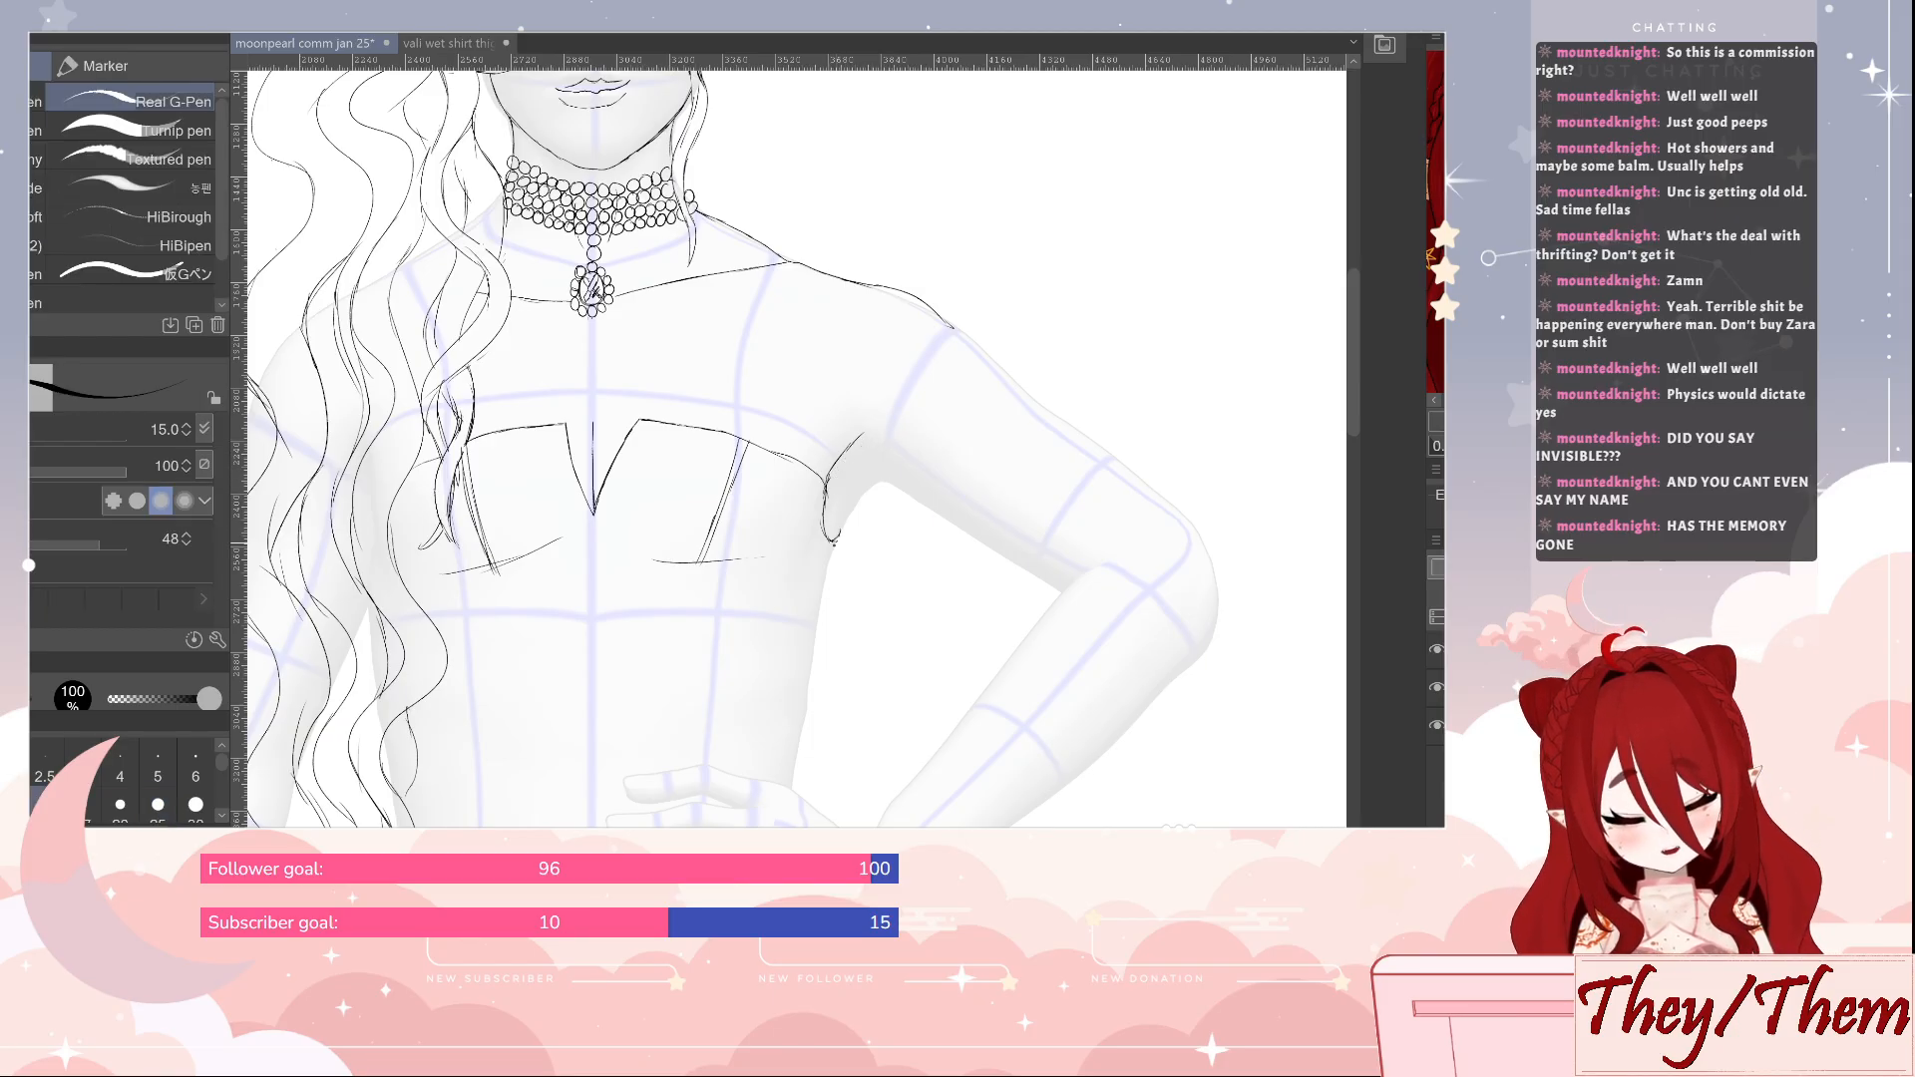
Draw the underarm curve from the armpit, trim the shoulder line's end and outline the outer upper arm down to the elbow
mouse_move(836, 541)
left_mouse_down()
mouse_move(823, 571)
mouse_move(875, 473)
mouse_move(907, 485)
left_mouse_up()
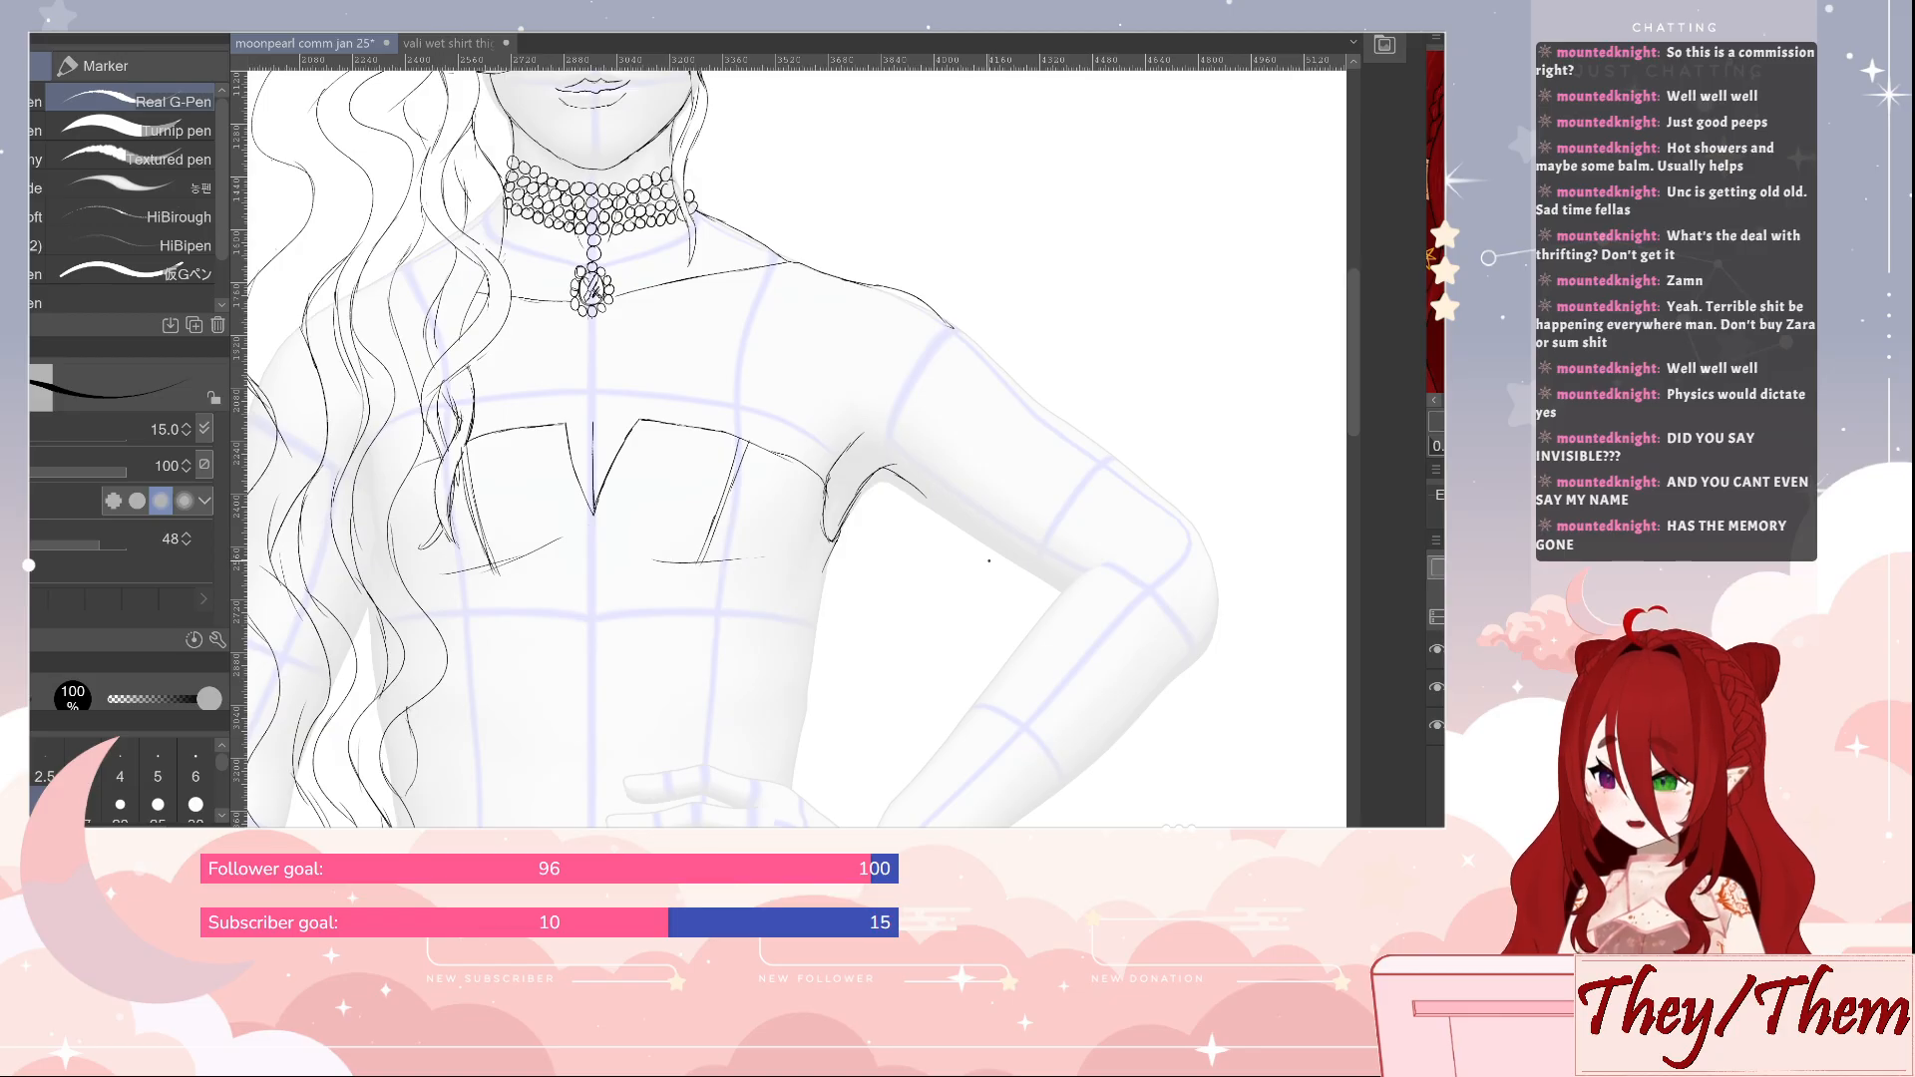
key("e")
left_click_drag(955, 329, 933, 309)
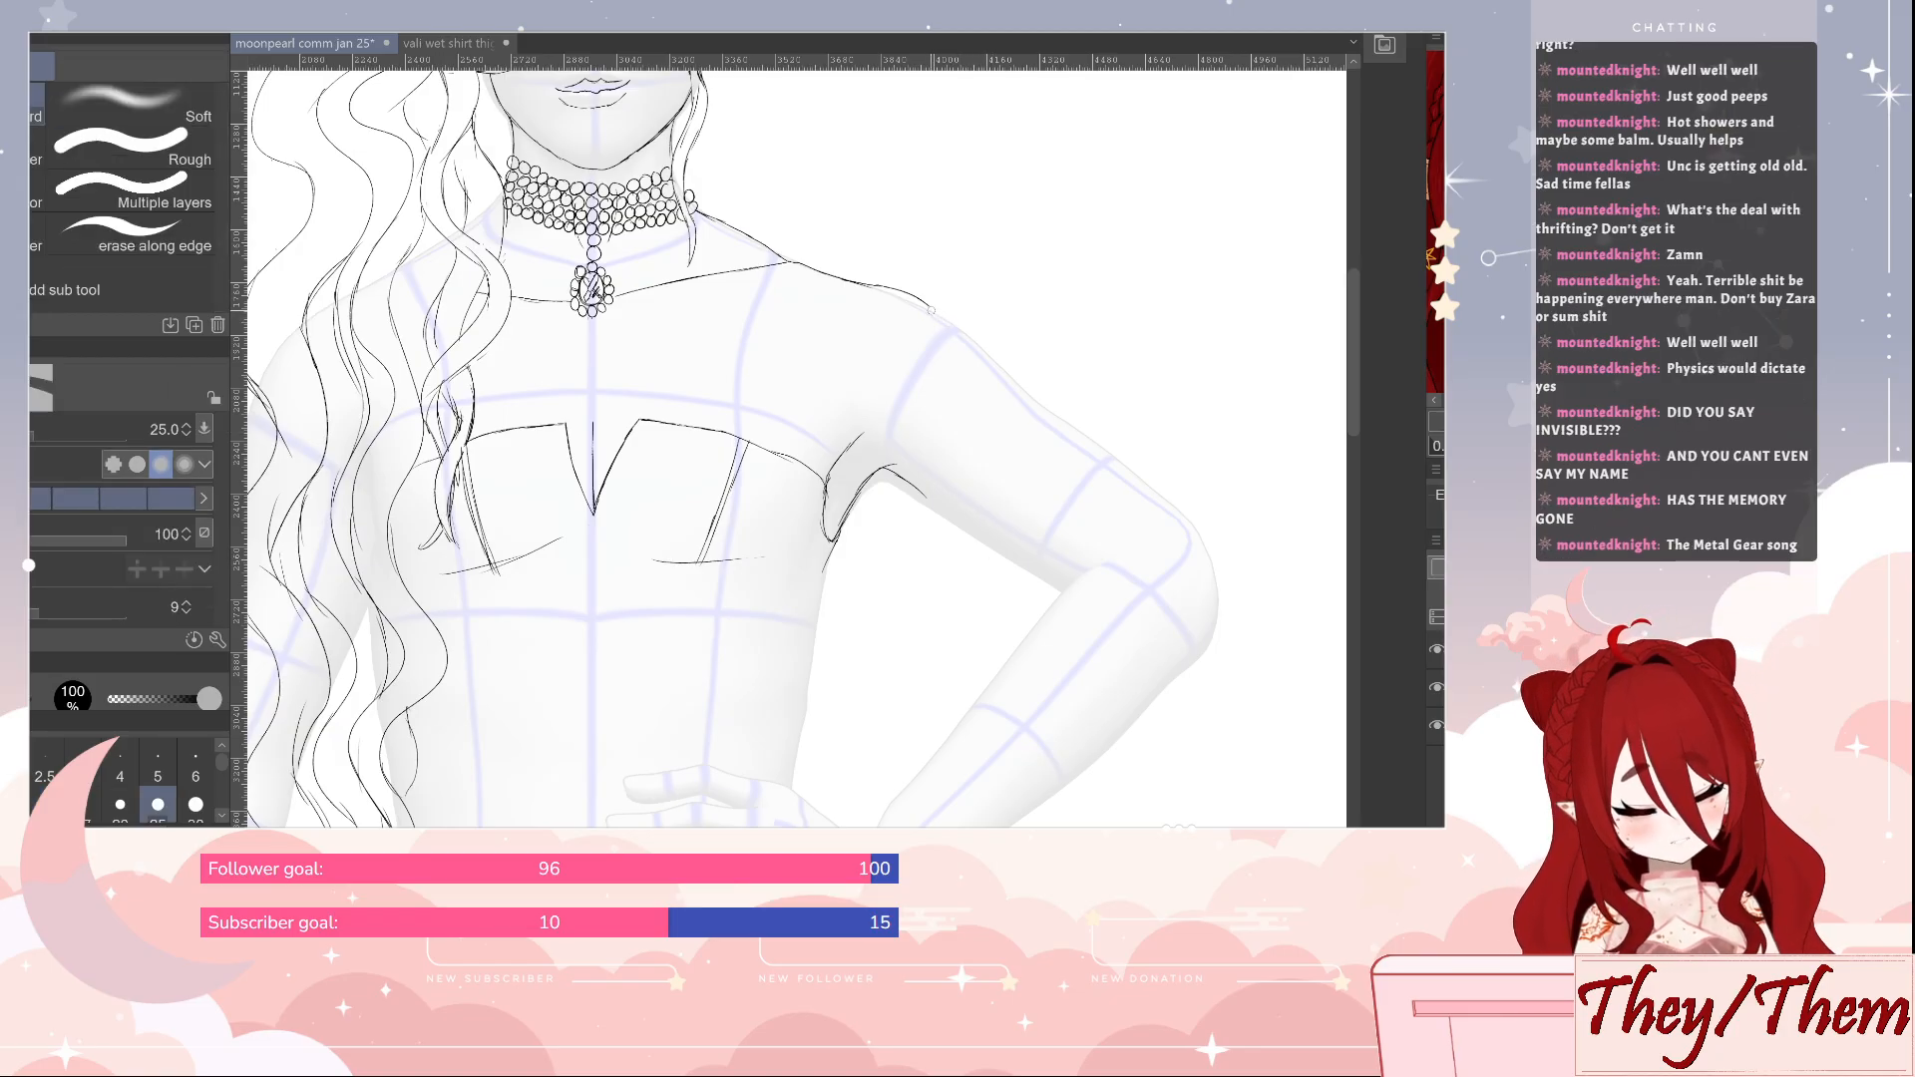
key("p")
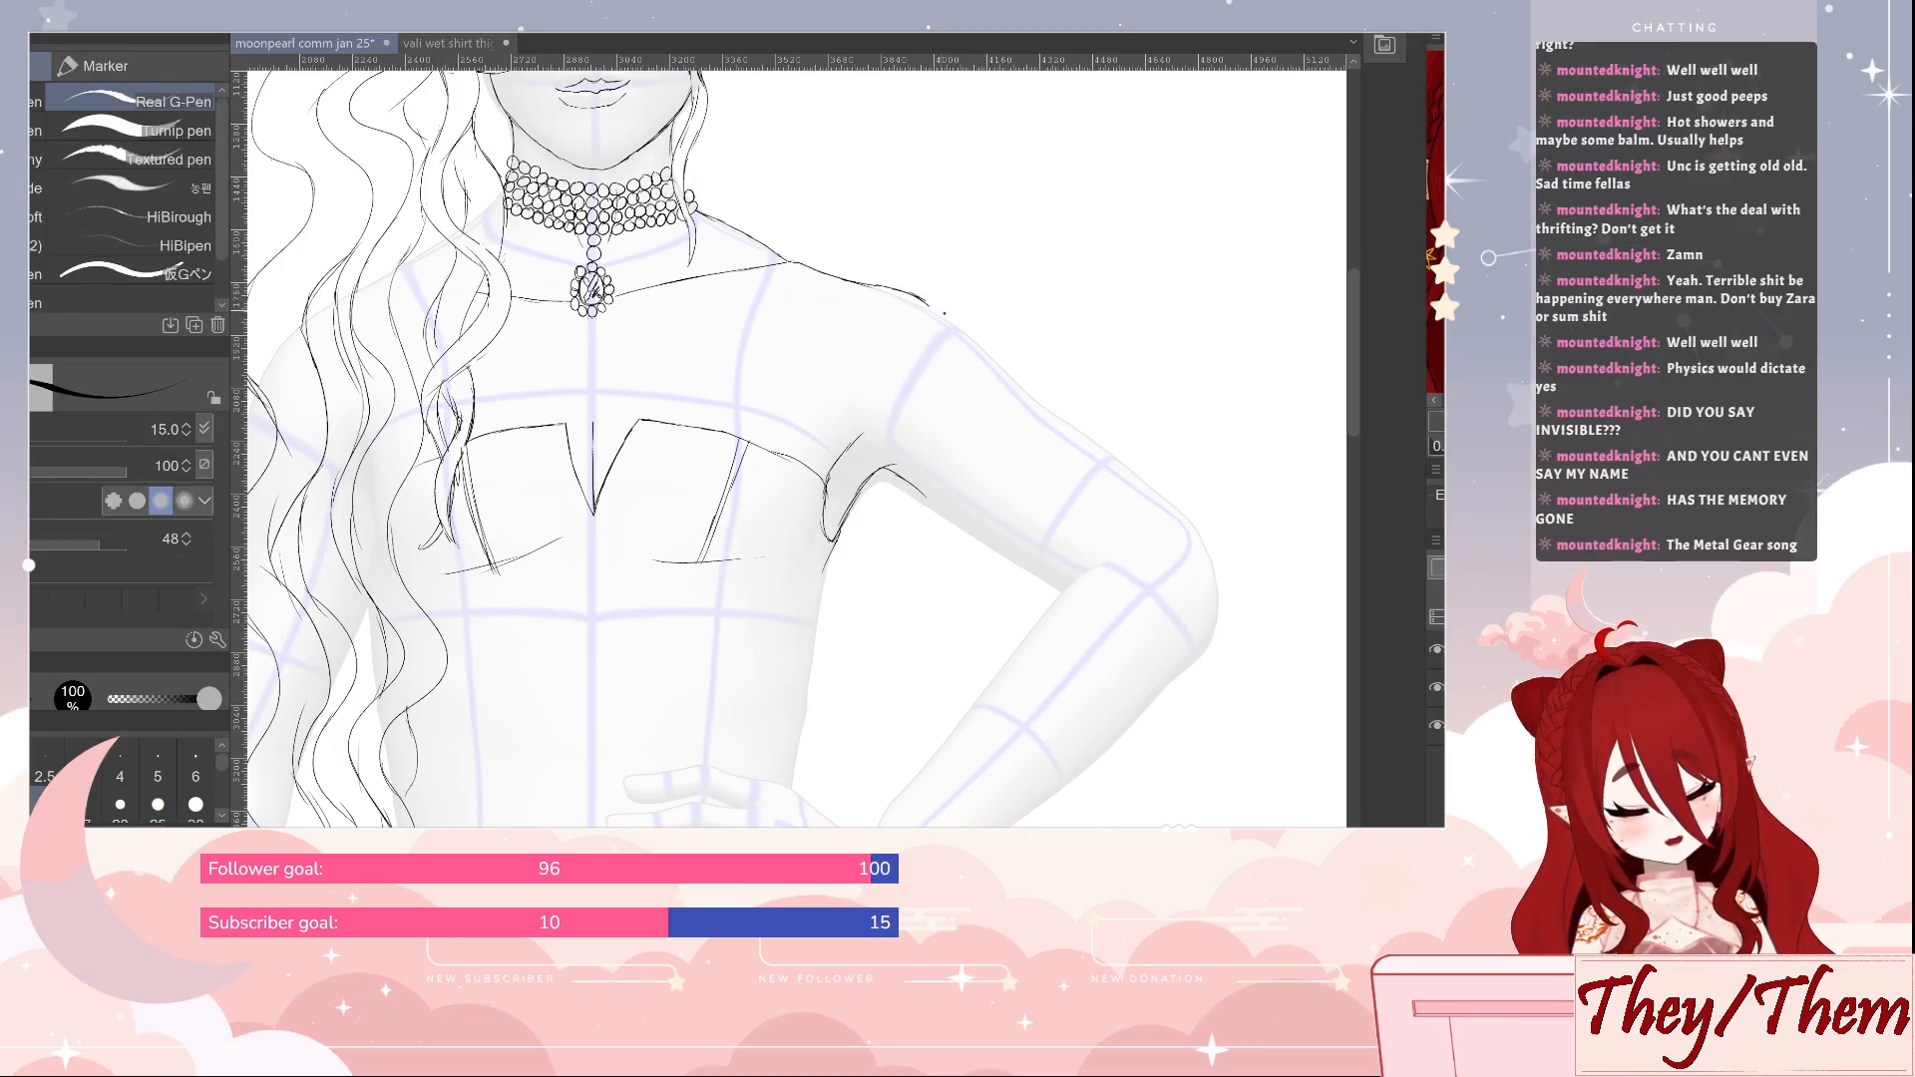
left_click_drag(928, 302, 1181, 510)
Extend the underarm line along the upper arm to the inner elbow and add a short curve for the shoulder muscle
left_click_drag(1192, 617, 1008, 554)
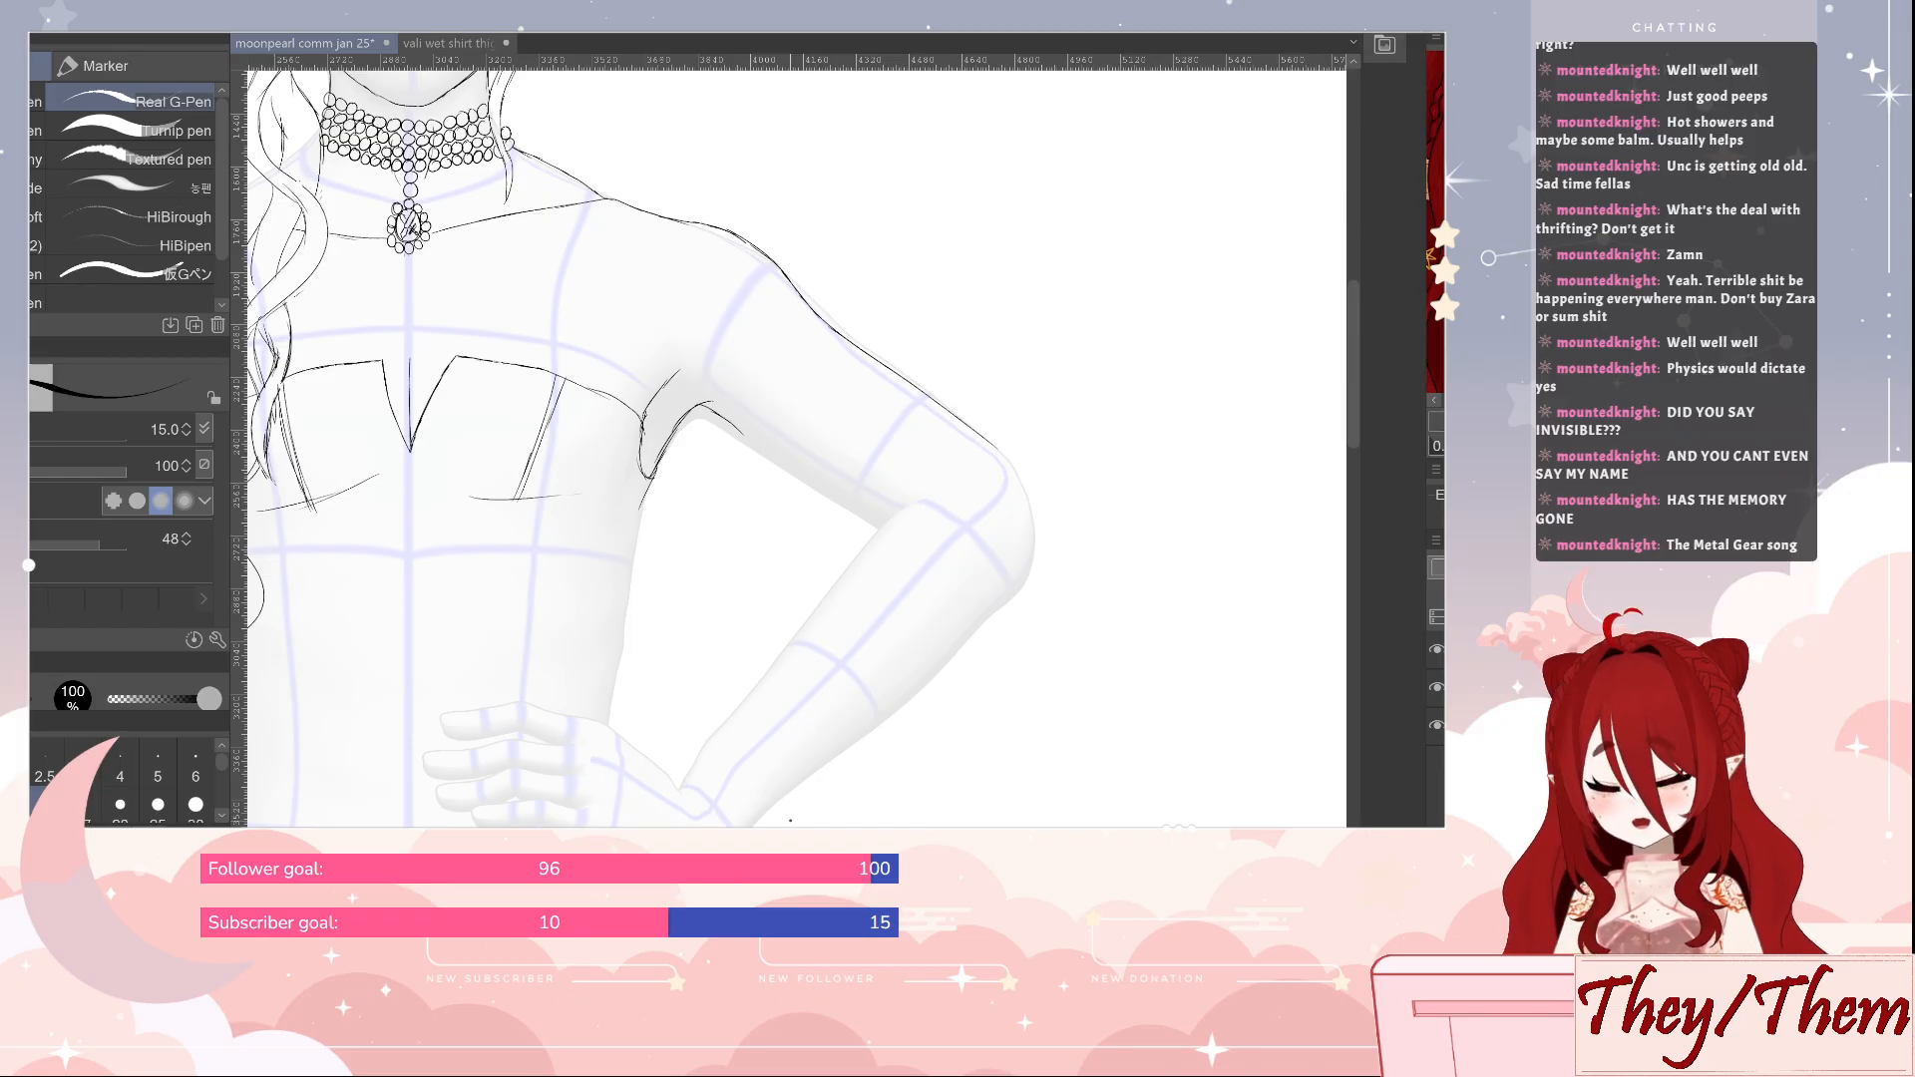
left_click_drag(753, 442, 880, 521)
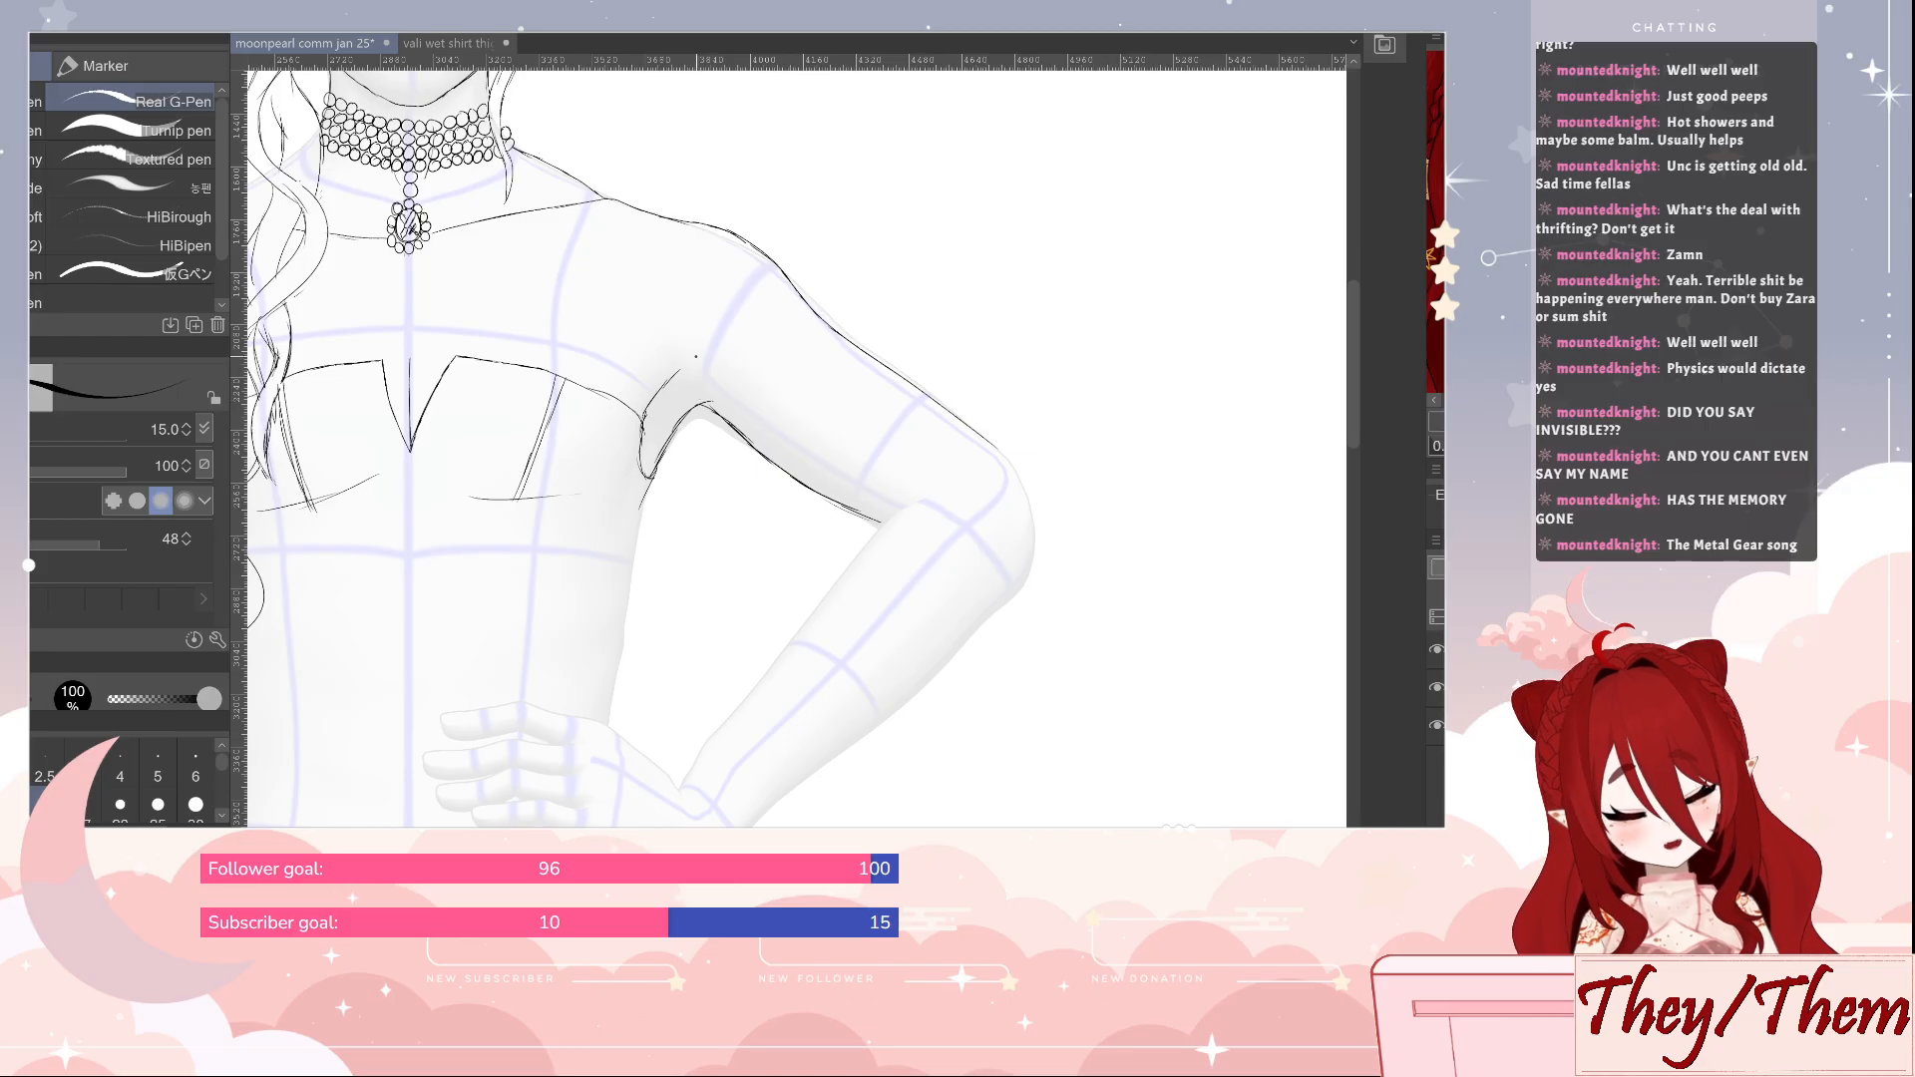
left_click_drag(745, 394, 796, 305)
Outline the bent elbow and both sides of the forearm down towards the wrist at the hip
mouse_move(1061, 514)
left_mouse_down()
mouse_move(1124, 521)
mouse_move(1132, 547)
left_mouse_up()
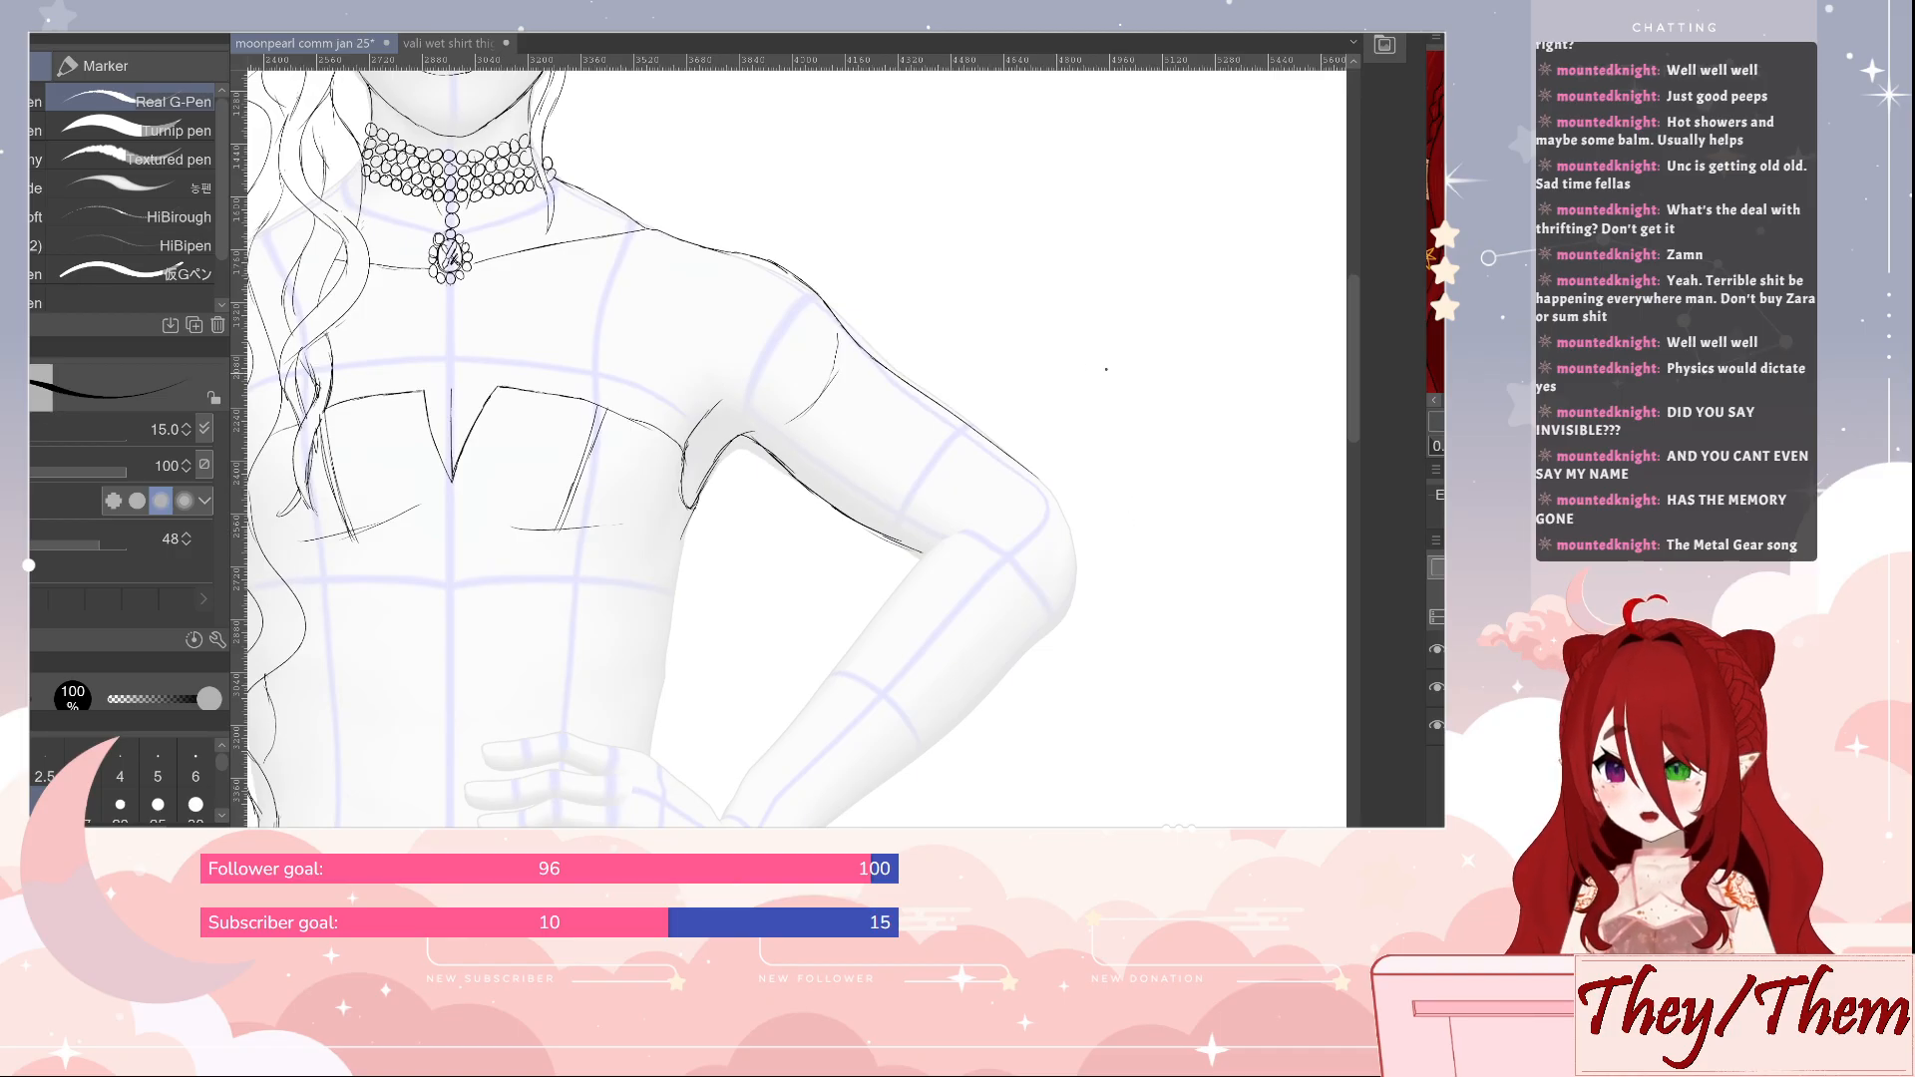
mouse_move(1060, 504)
left_mouse_down()
mouse_move(1090, 563)
mouse_move(1082, 596)
mouse_move(1019, 661)
left_mouse_up()
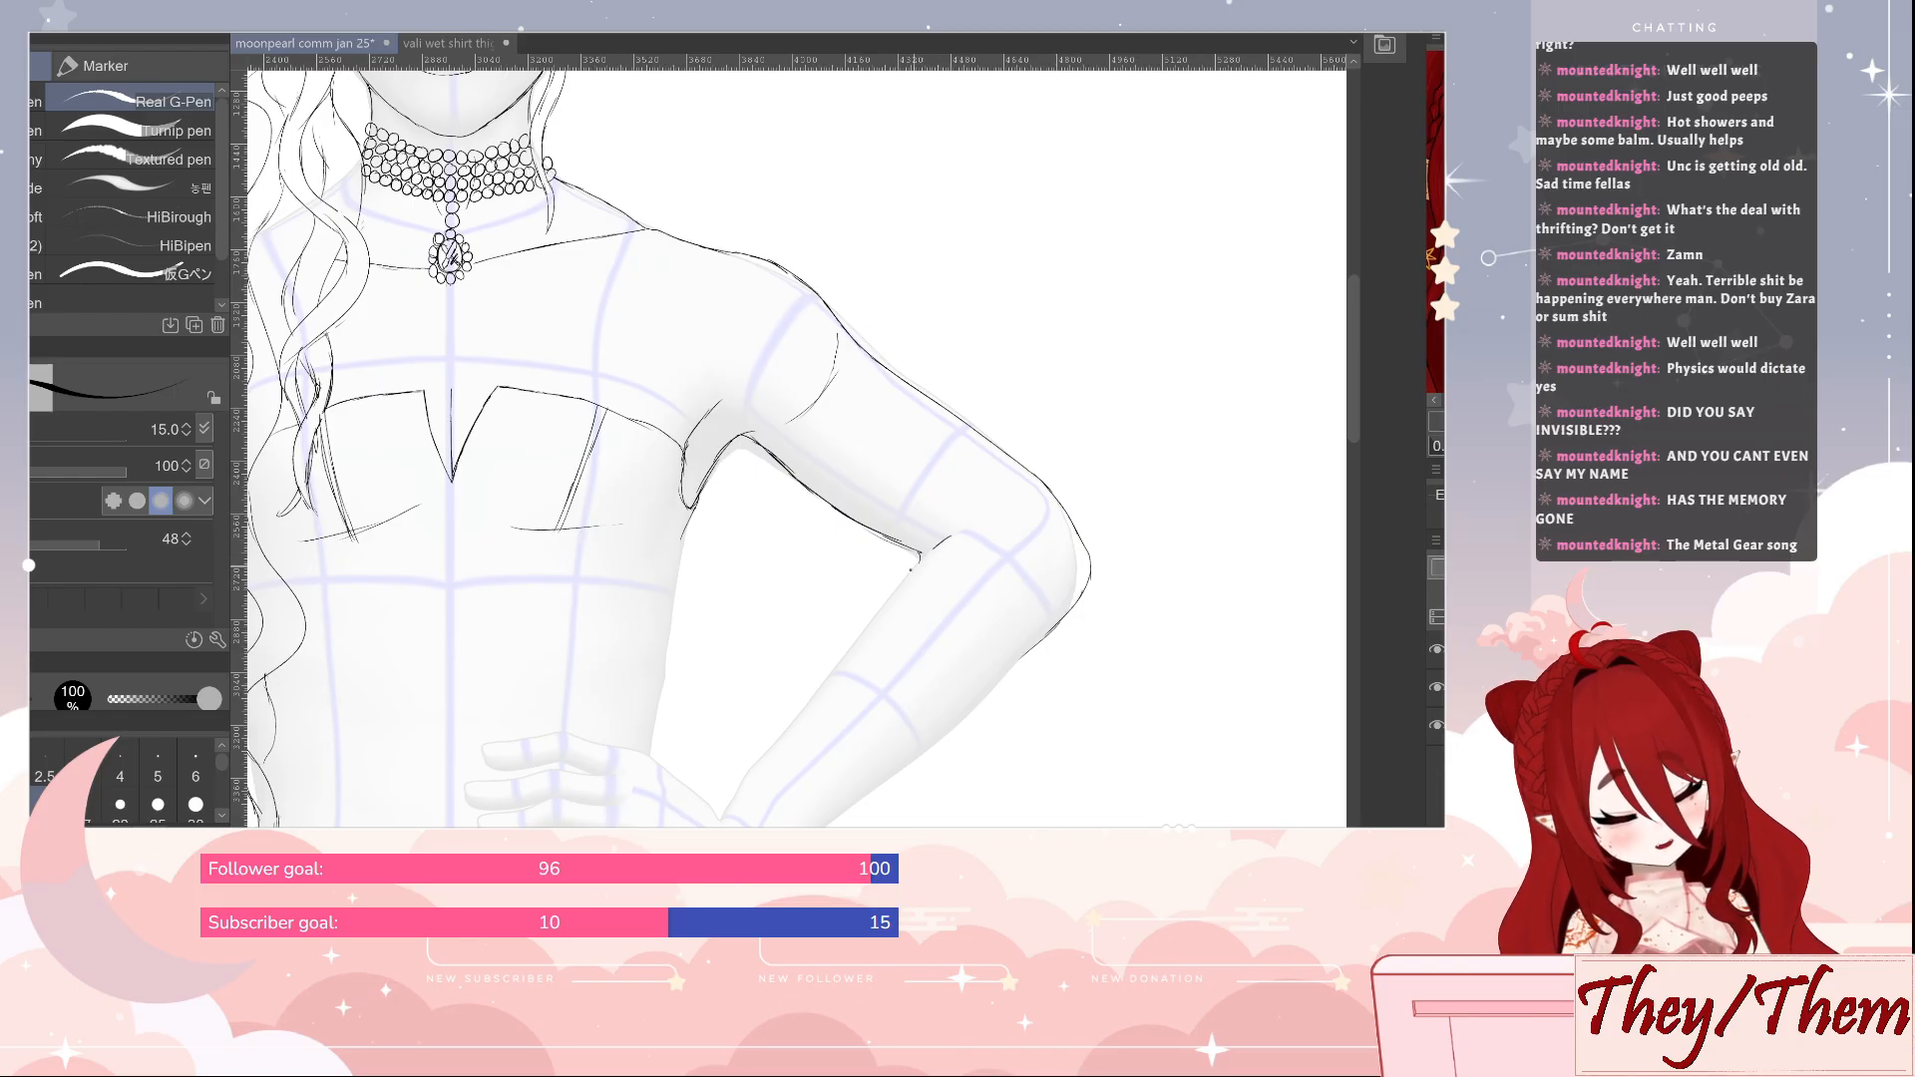
left_click_drag(936, 547, 733, 802)
mouse_move(1074, 559)
left_mouse_down()
mouse_move(1060, 607)
mouse_move(992, 696)
mouse_move(818, 828)
left_mouse_up()
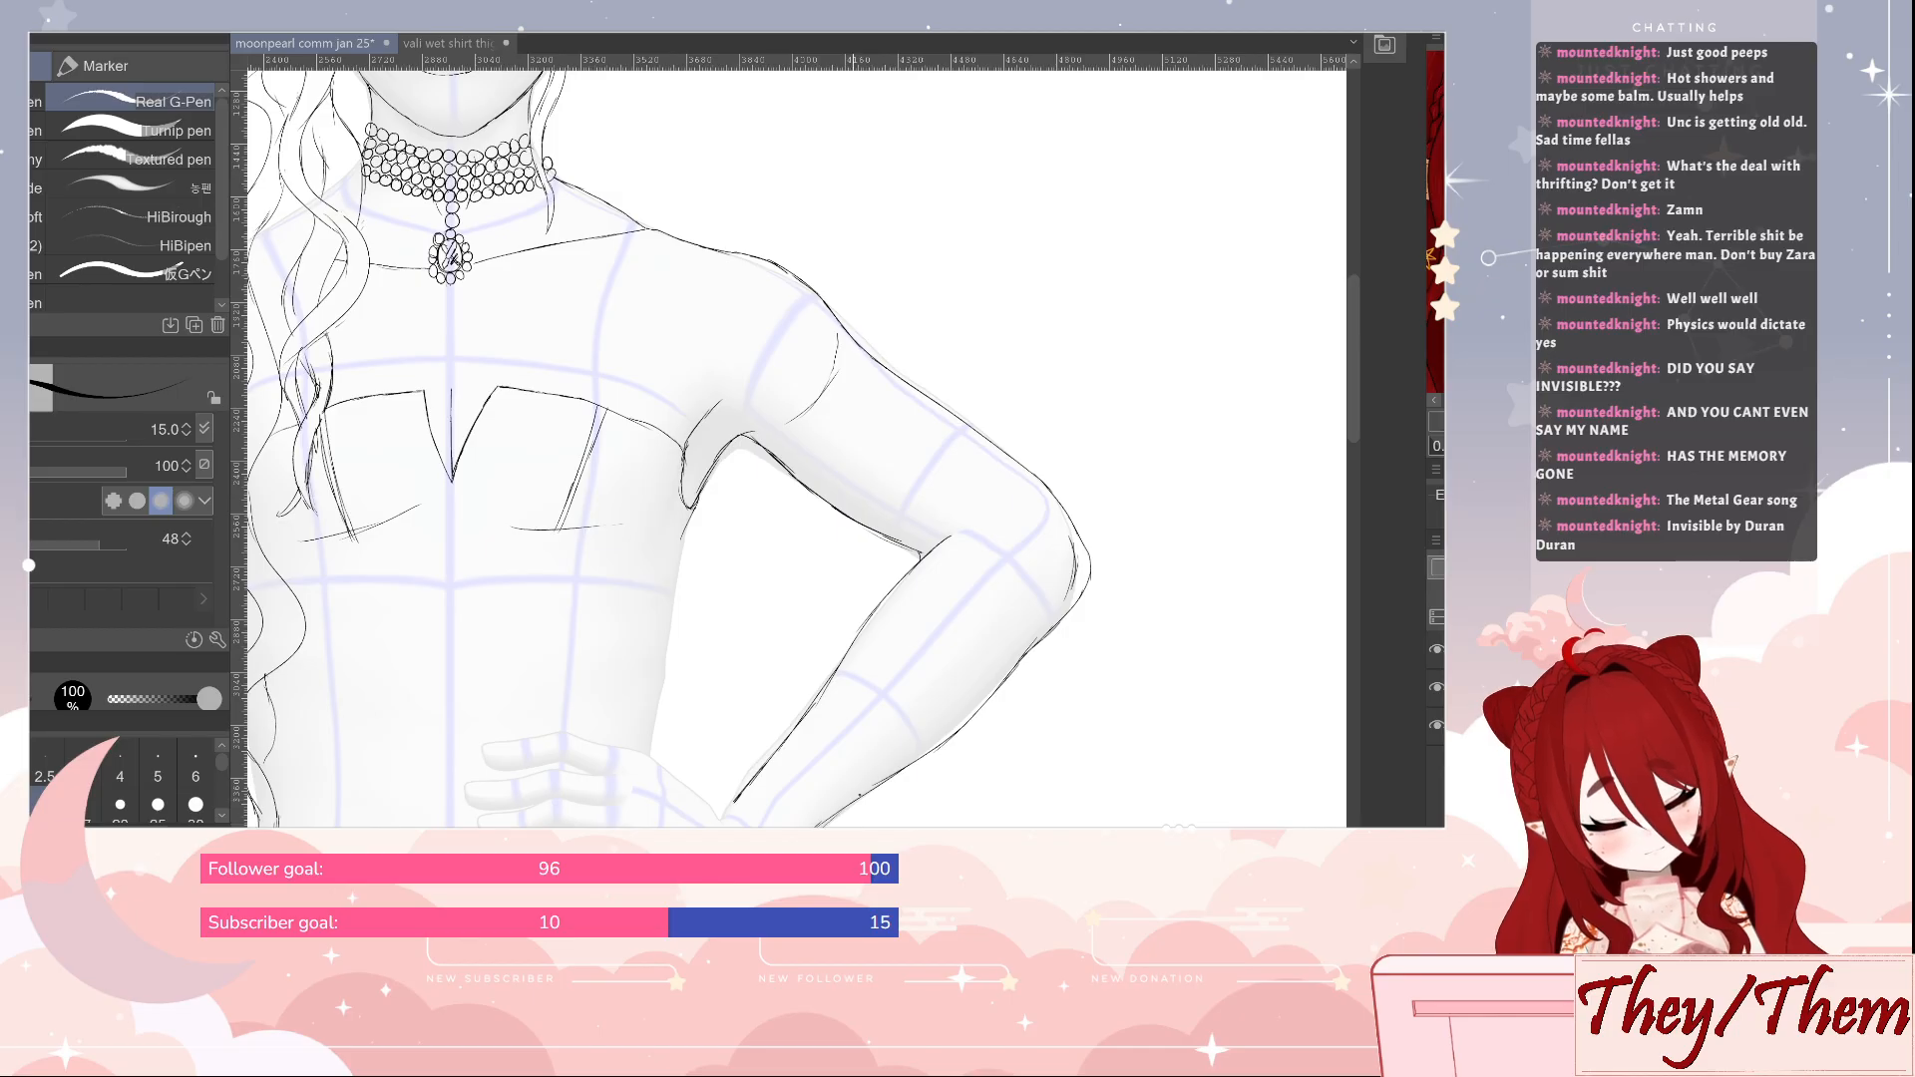
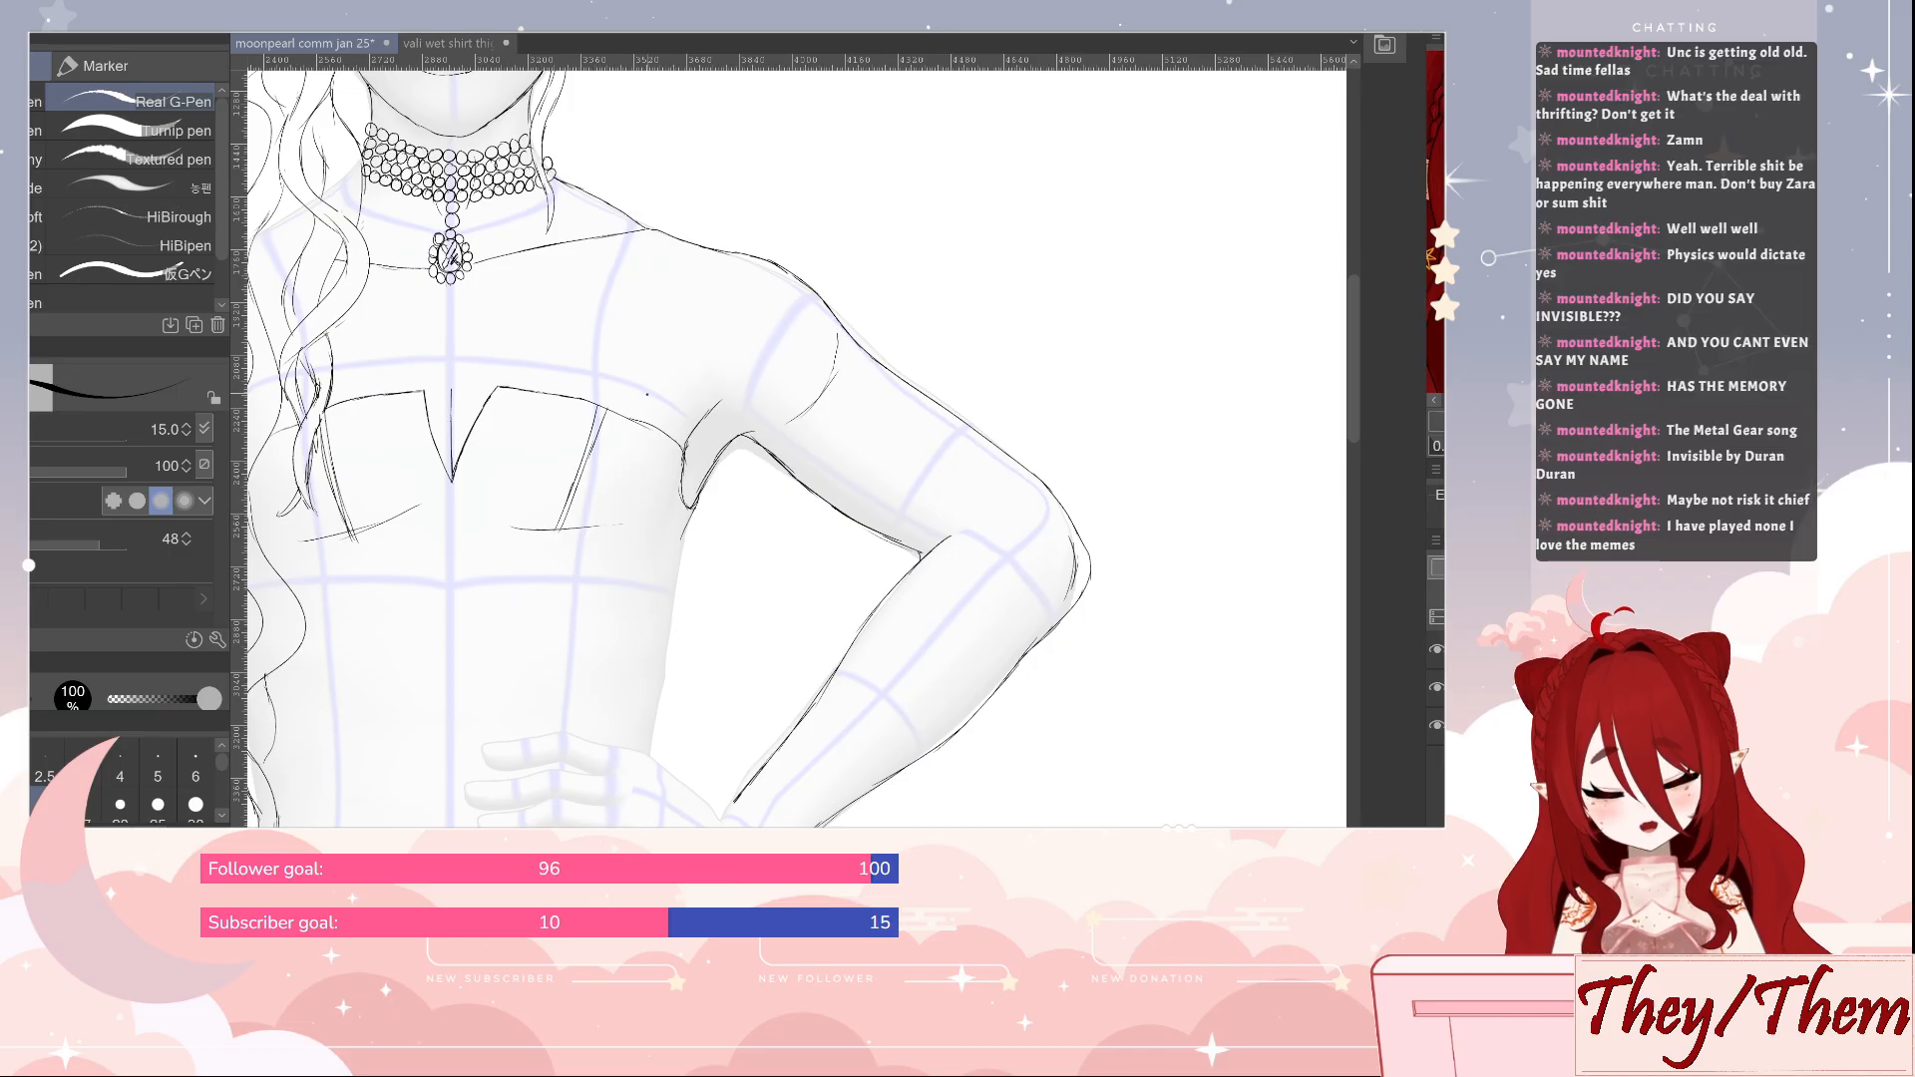
Refine the curved side seam of the strapless top's cup on the bent-arm side and erase its stray marks
mouse_move(600, 403)
left_mouse_down()
mouse_move(687, 436)
mouse_move(602, 409)
mouse_move(582, 476)
left_mouse_up()
key("e")
key("p")
left_click_drag(603, 407, 599, 438)
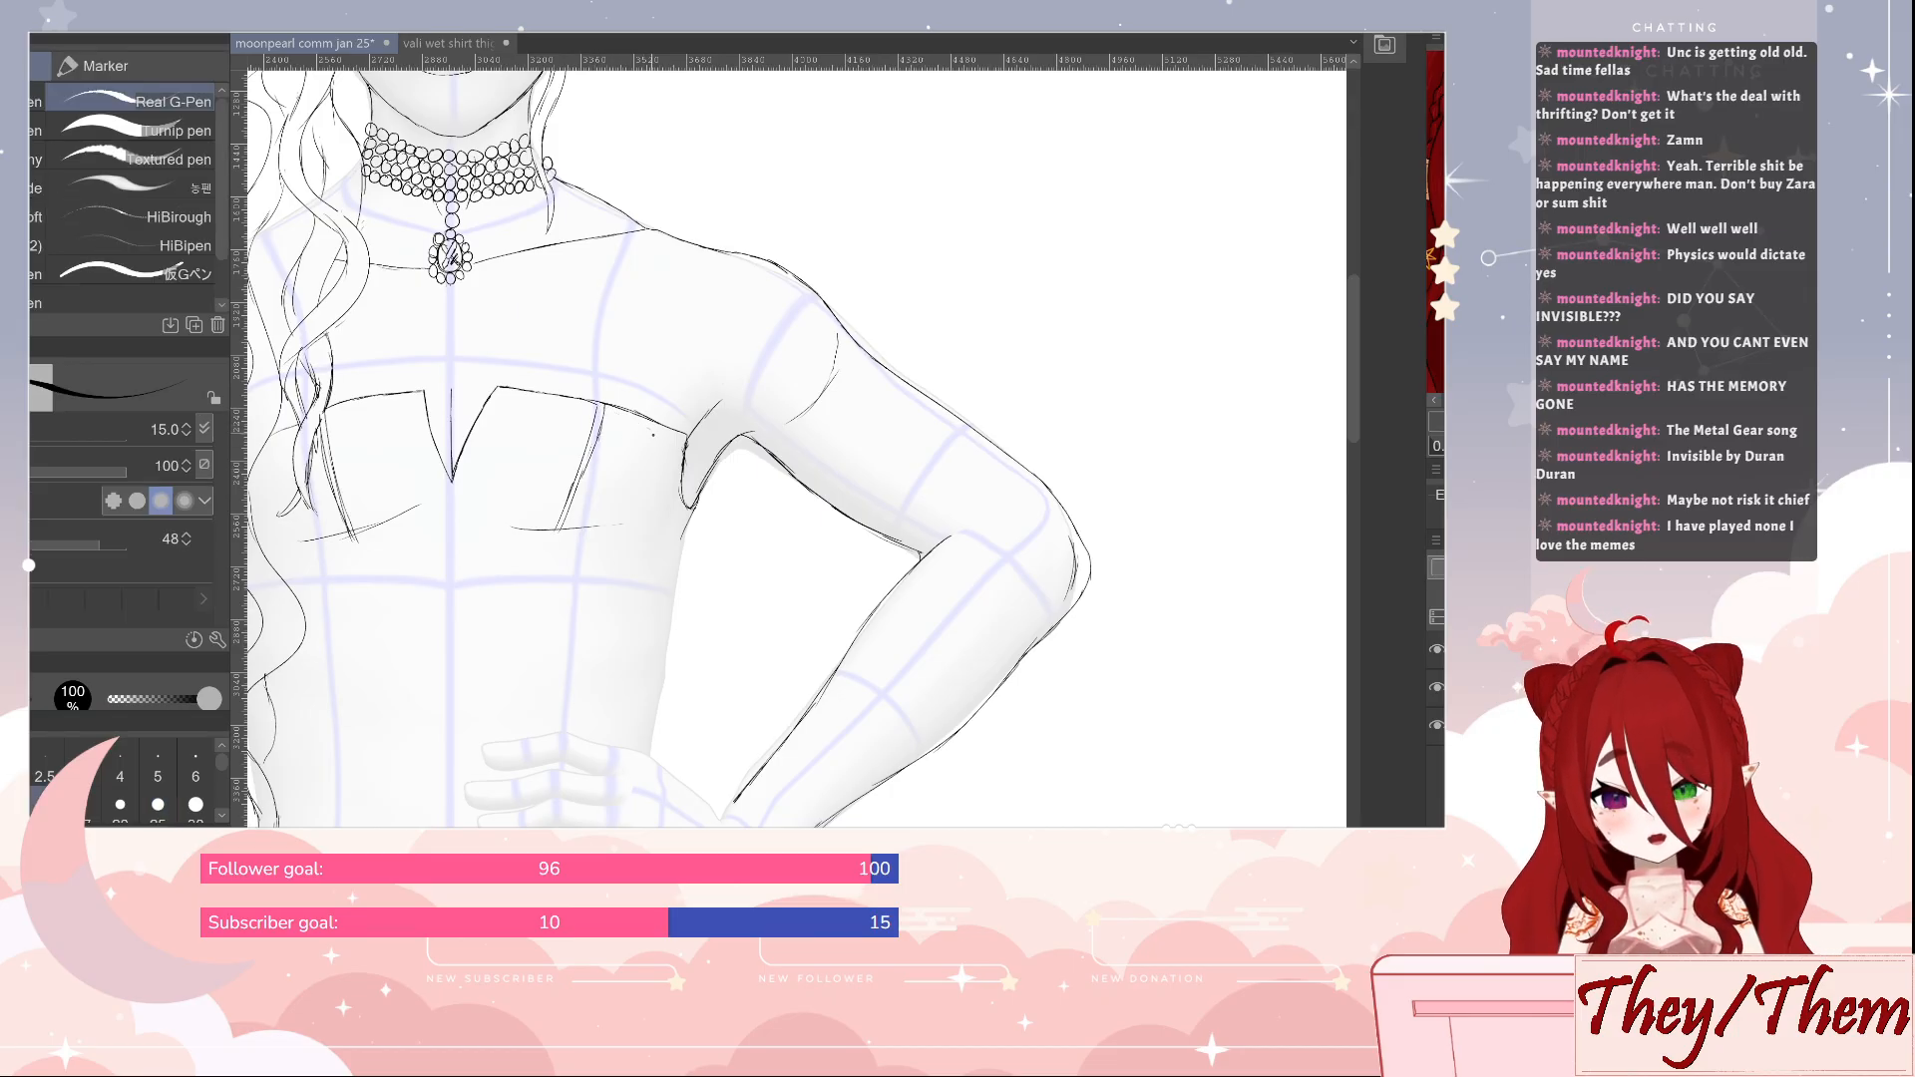
key("e")
key("p")
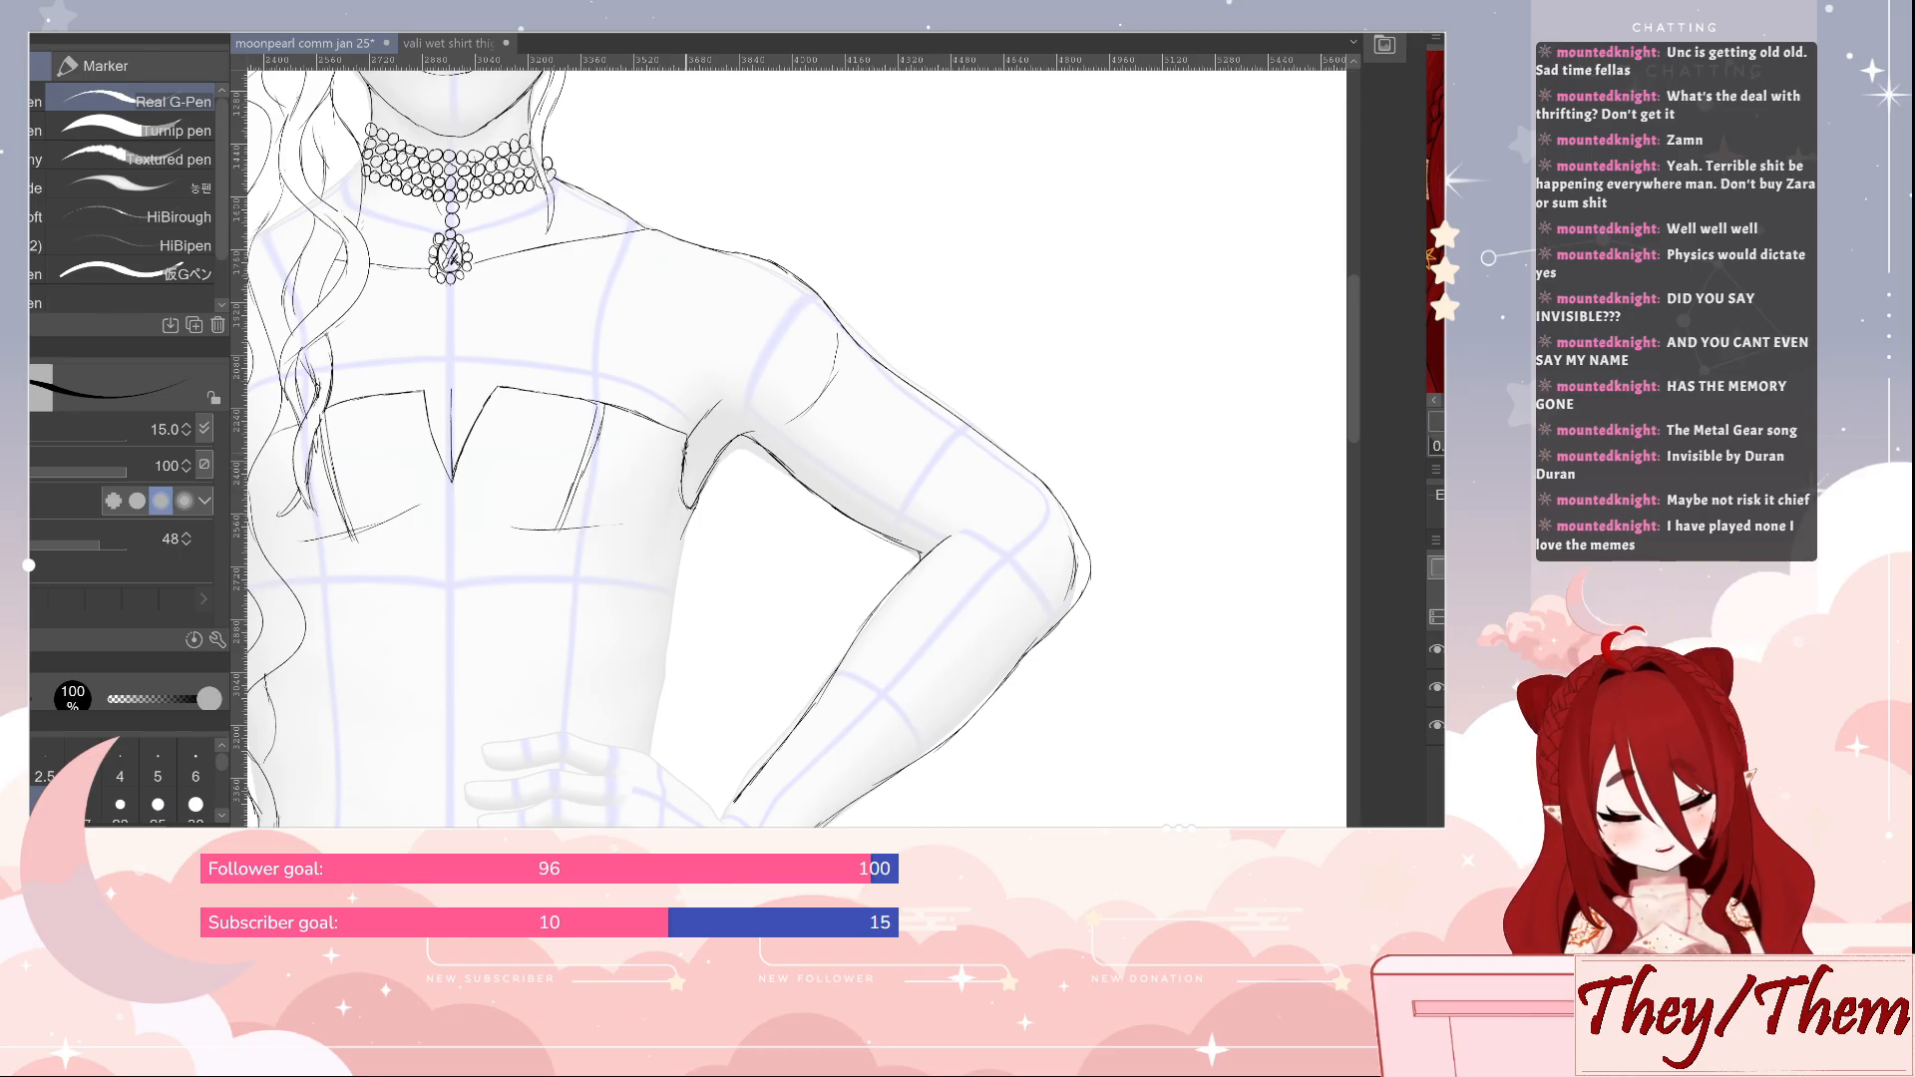
Sketch three draped guide curves from the top's outer corner across the bent arm's upper arm
mouse_move(688, 462)
left_mouse_down()
mouse_move(798, 456)
mouse_move(883, 371)
left_mouse_up()
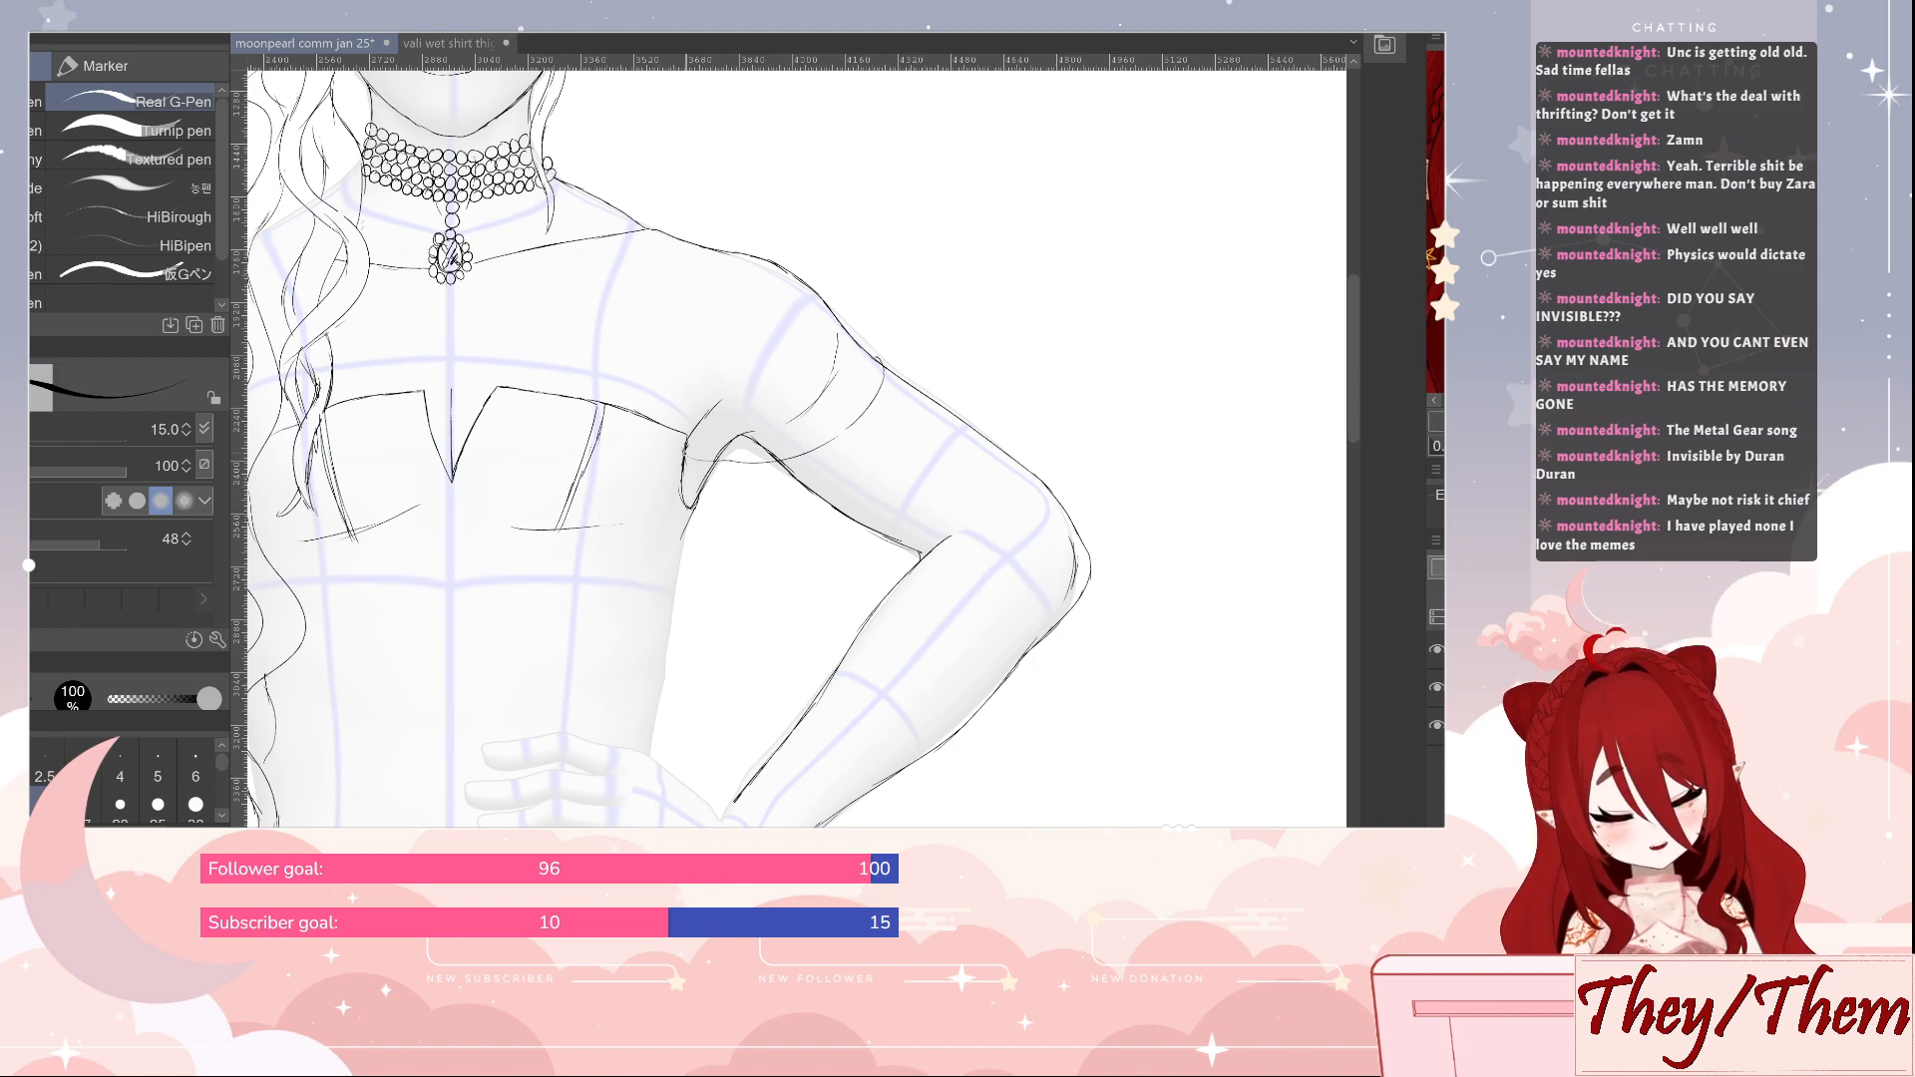
mouse_move(688, 464)
left_mouse_down()
mouse_move(793, 482)
mouse_move(874, 451)
mouse_move(918, 398)
left_mouse_up()
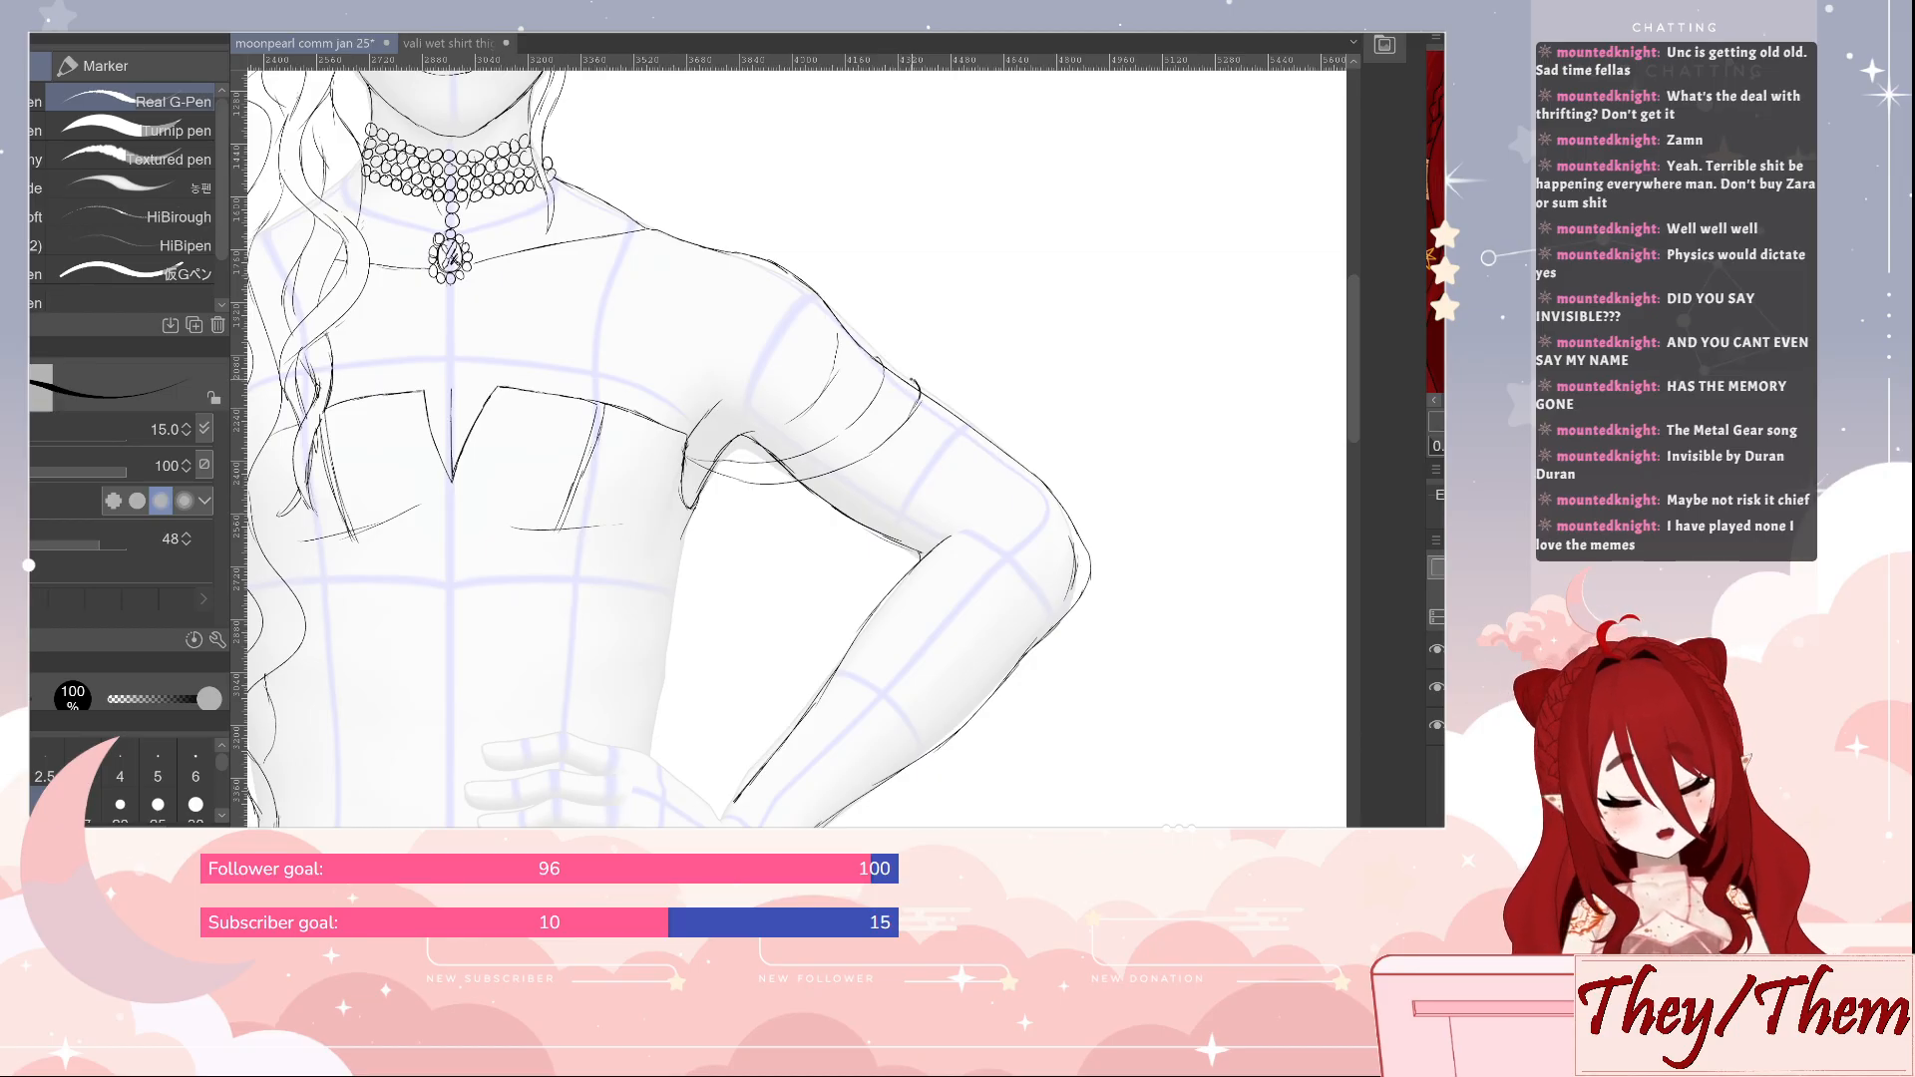
mouse_move(684, 461)
left_mouse_down()
mouse_move(727, 515)
mouse_move(793, 525)
mouse_move(927, 461)
mouse_move(946, 398)
left_mouse_up()
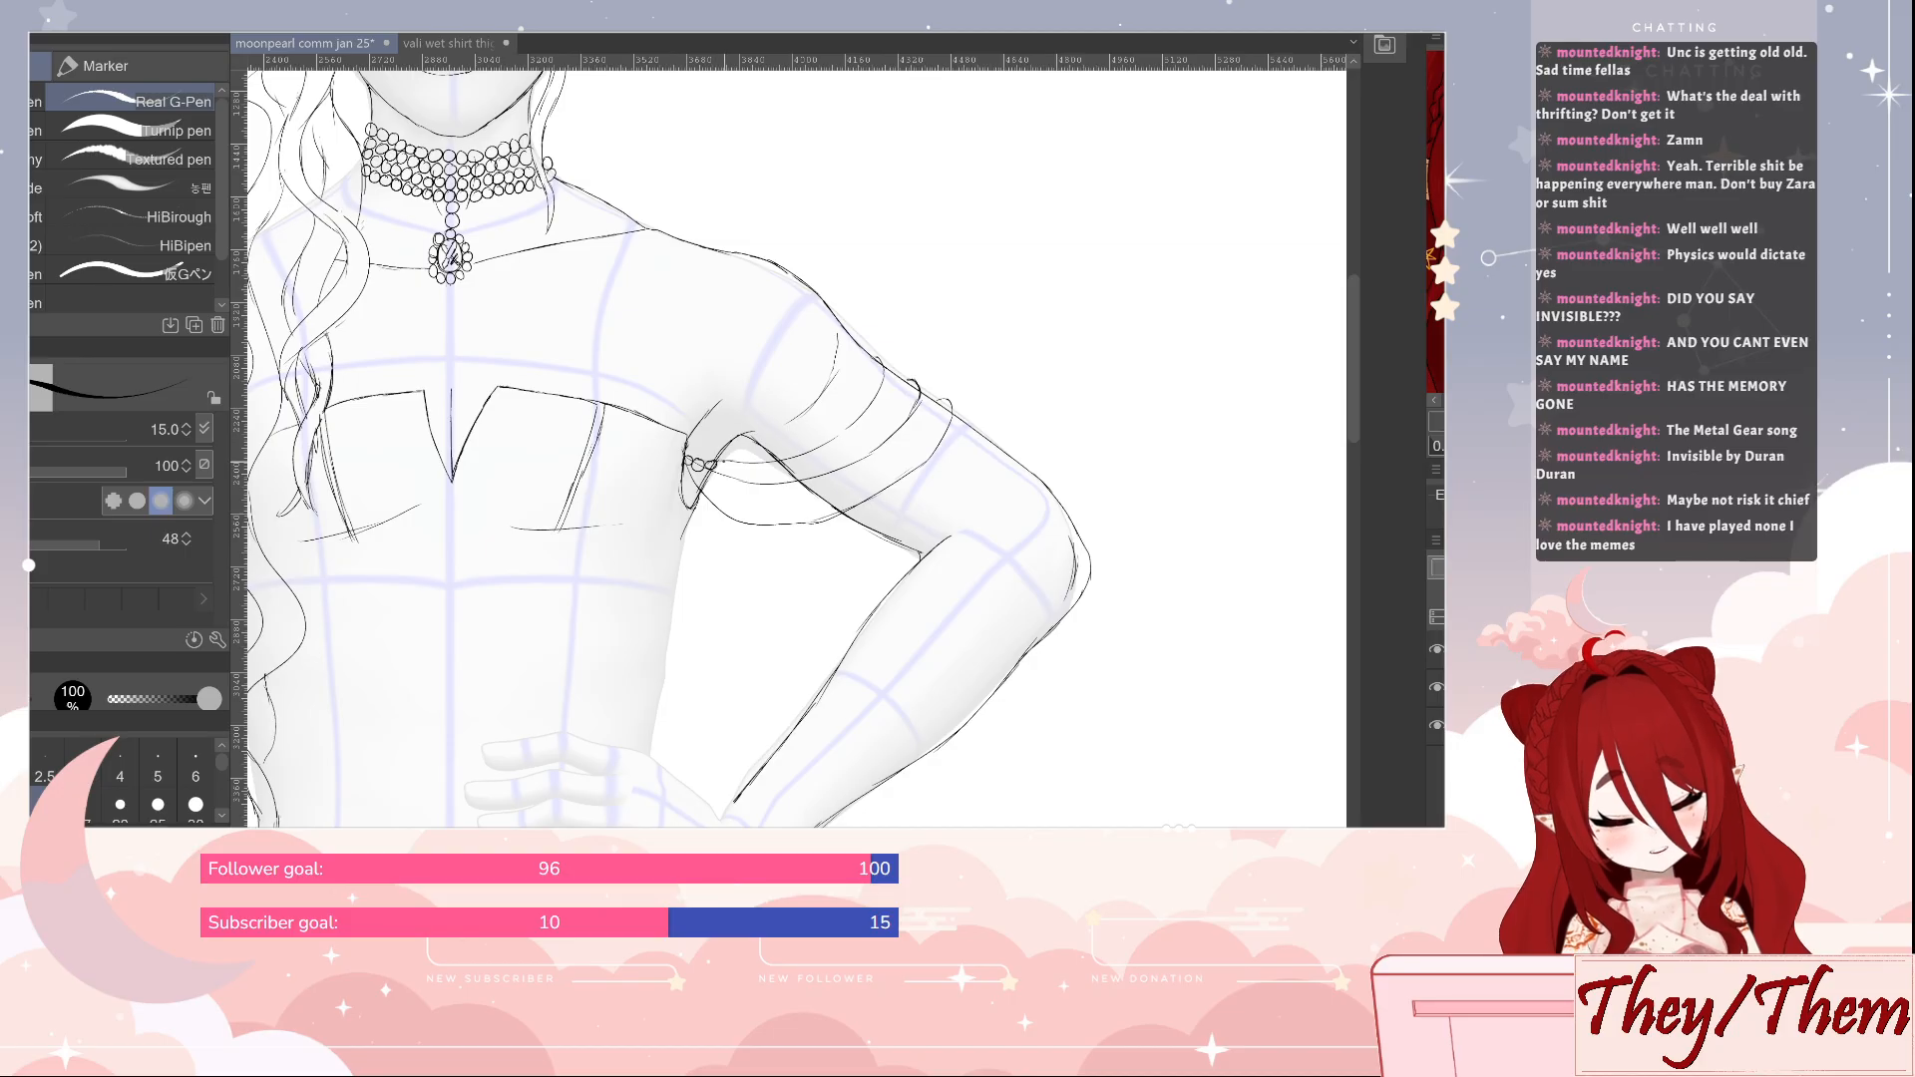
Draw small round beads along the three guide curves to form strands of pearls draped around the upper arm
left_click_drag(733, 465, 819, 459)
left_click_drag(824, 448, 895, 373)
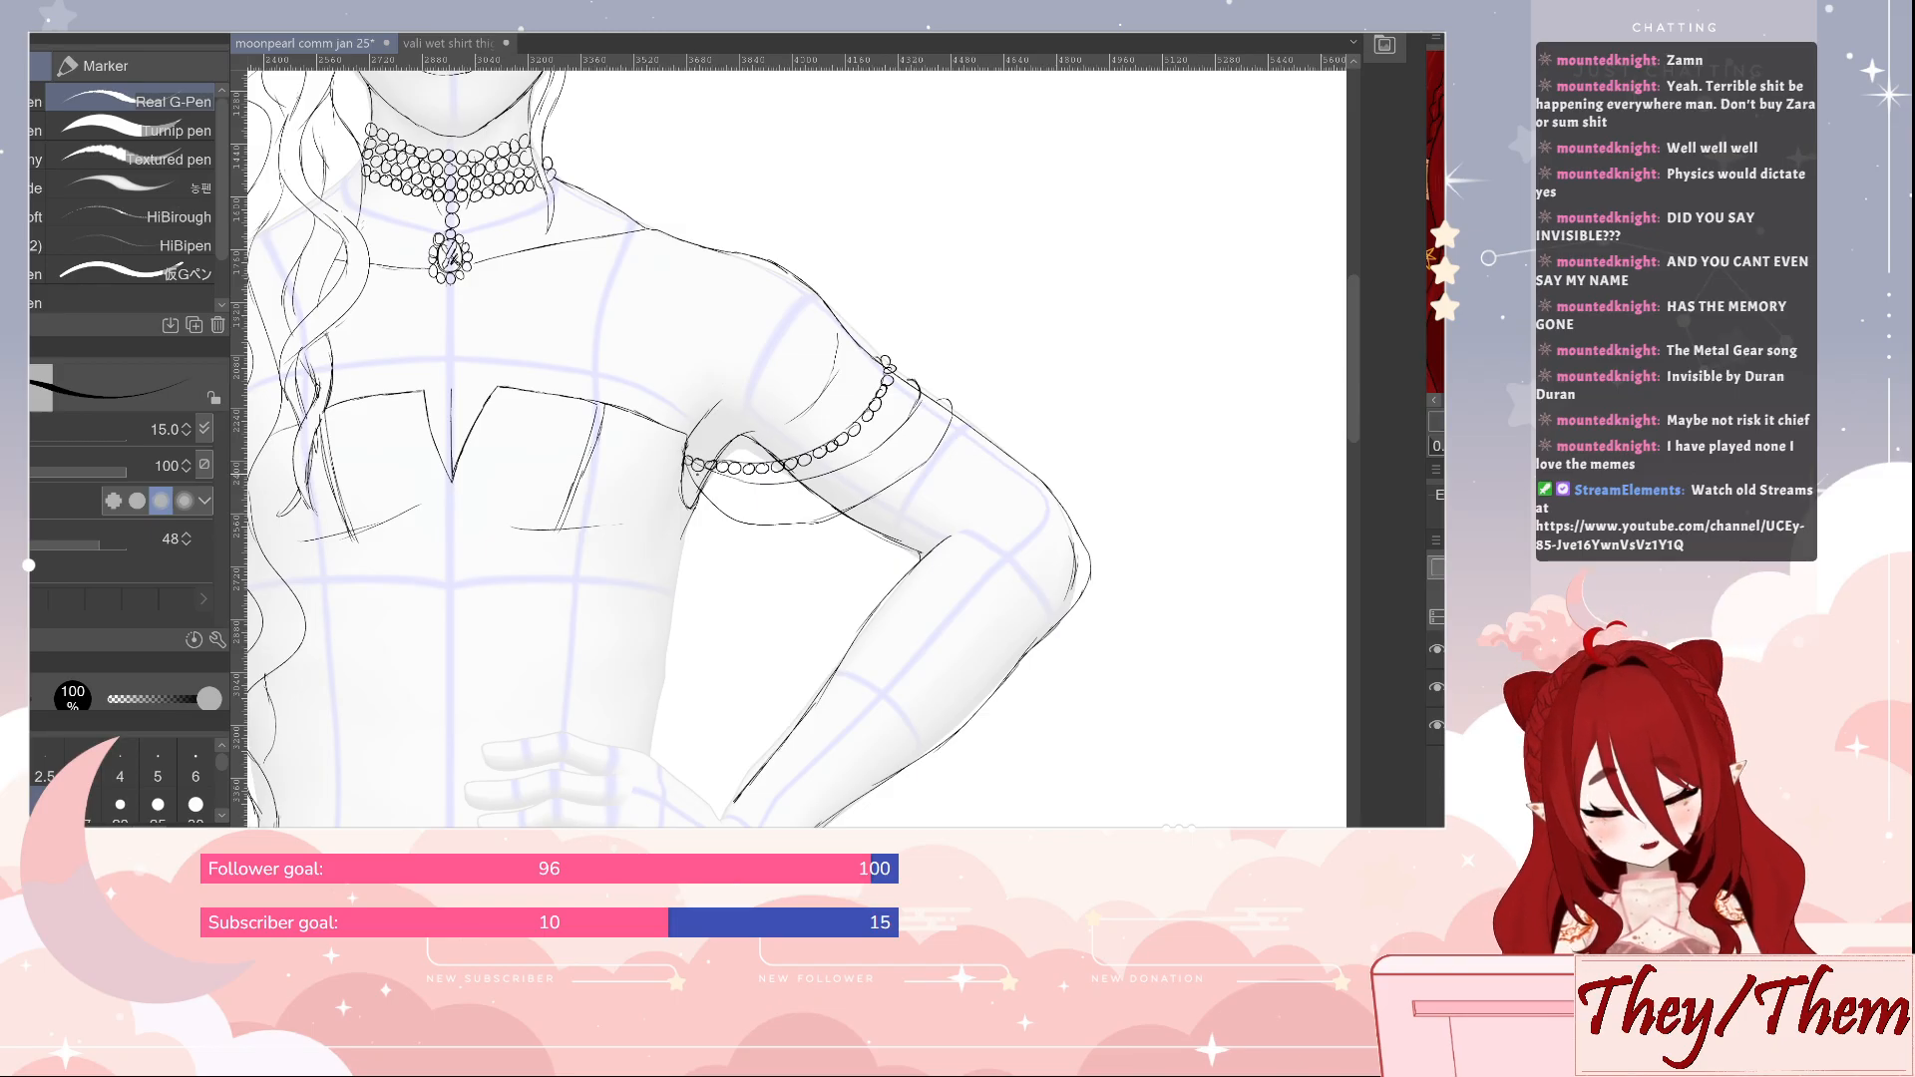
mouse_move(712, 472)
left_mouse_down()
mouse_move(858, 471)
mouse_move(922, 403)
left_mouse_up()
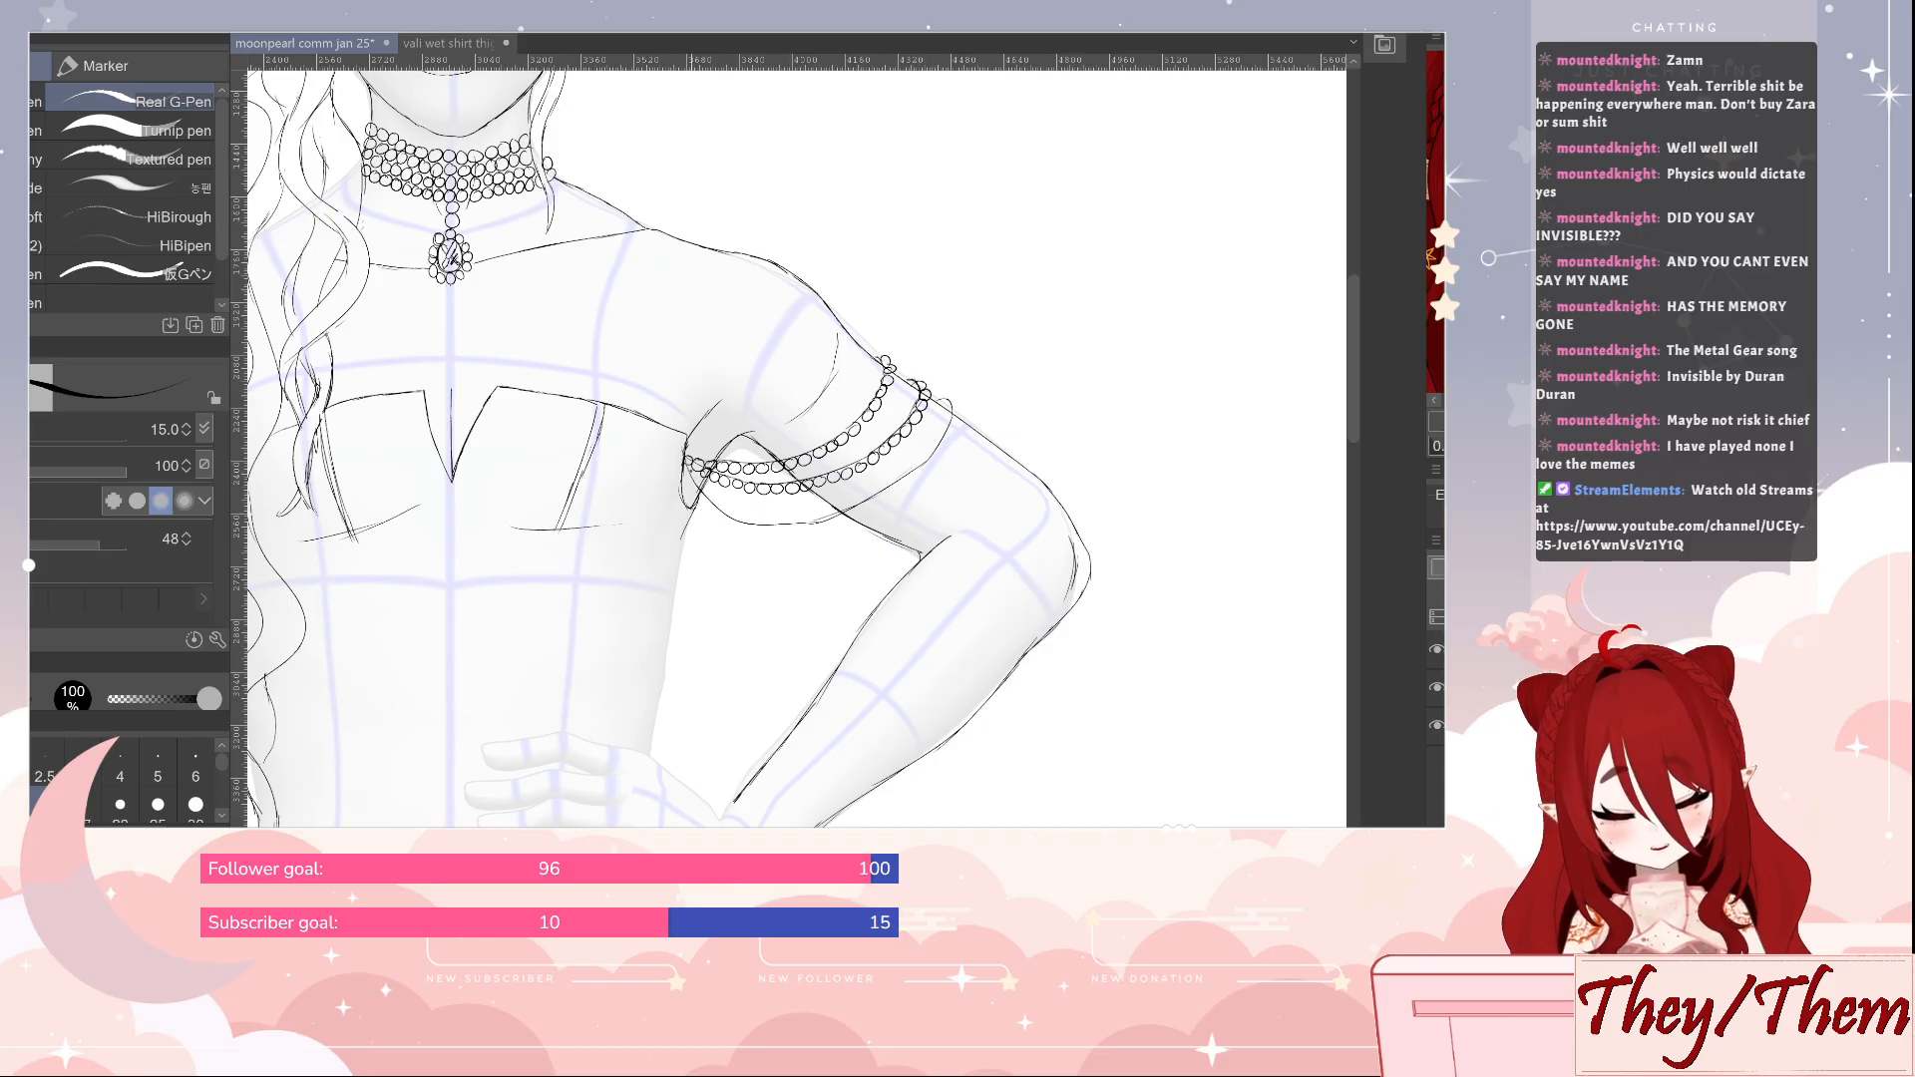
left_click_drag(693, 488, 736, 524)
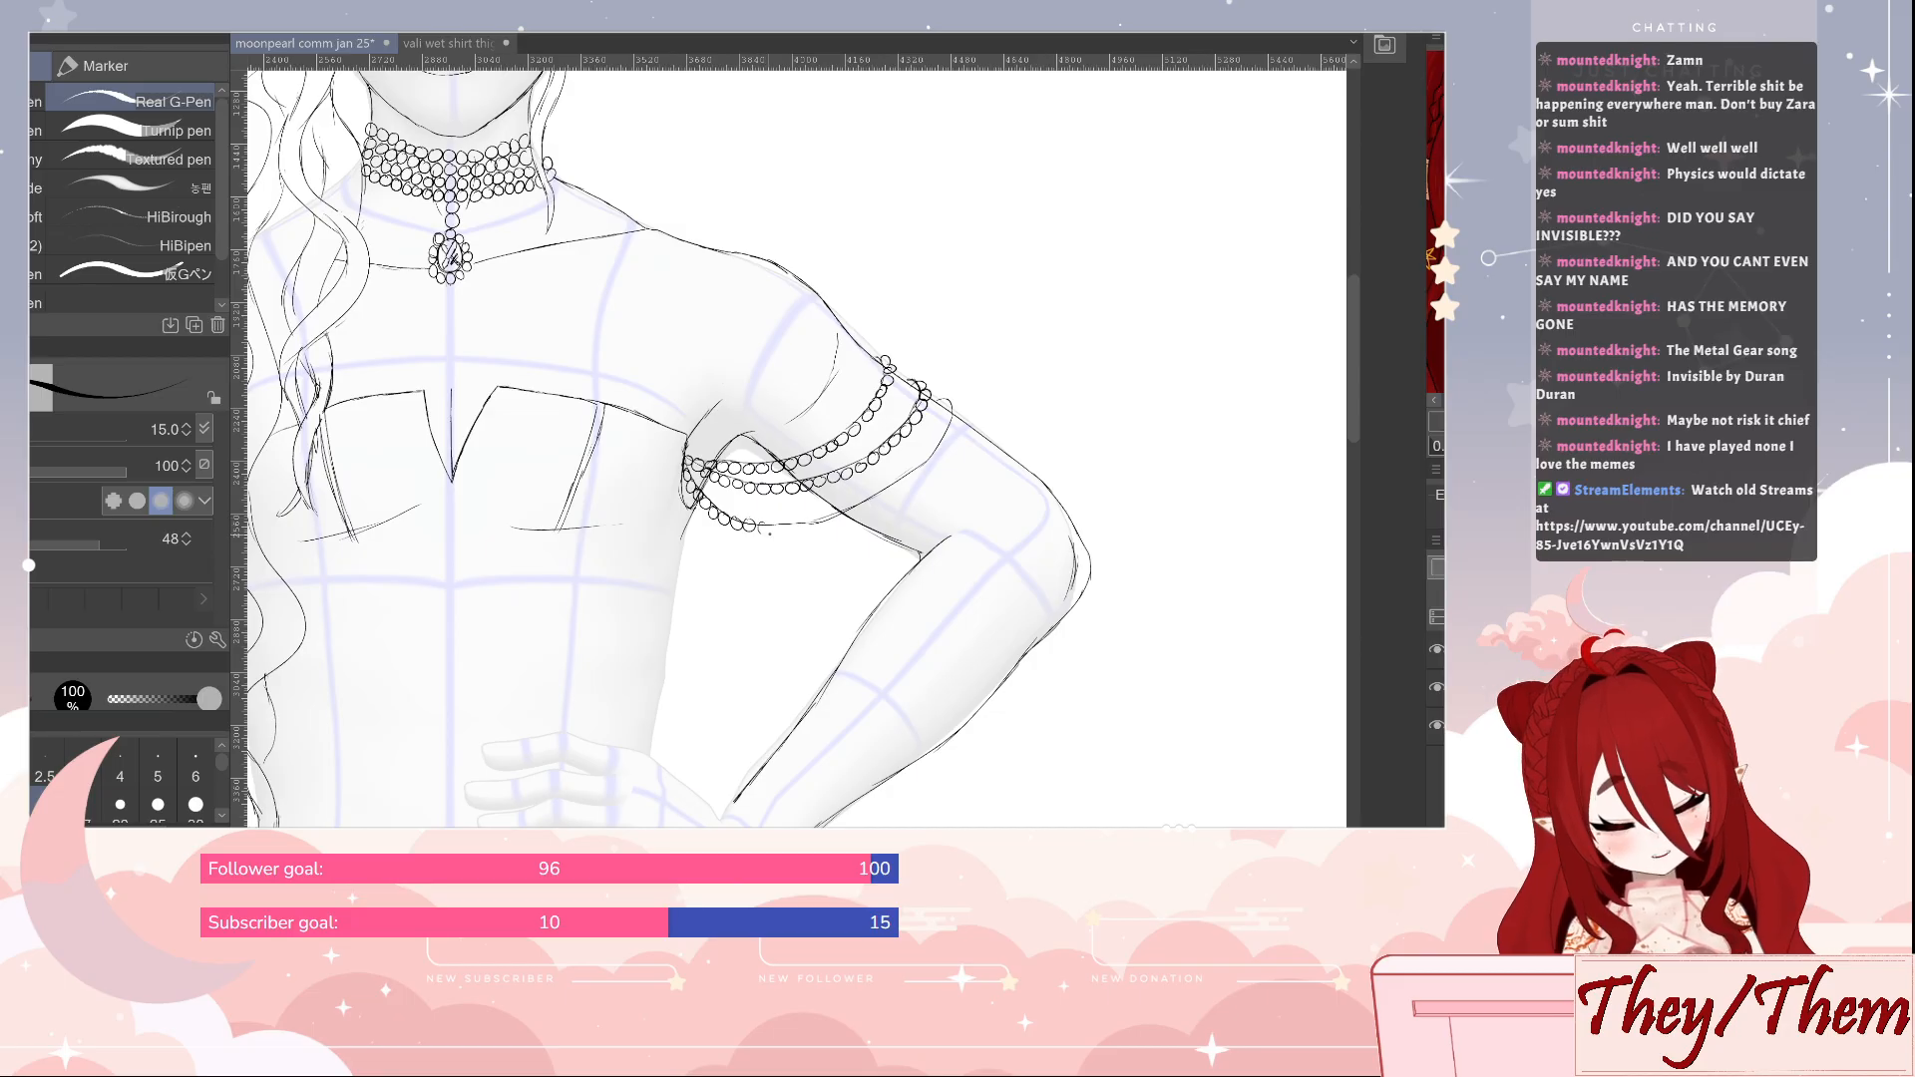
mouse_move(764, 525)
left_mouse_down()
mouse_move(881, 503)
mouse_move(939, 462)
mouse_move(957, 408)
left_mouse_up()
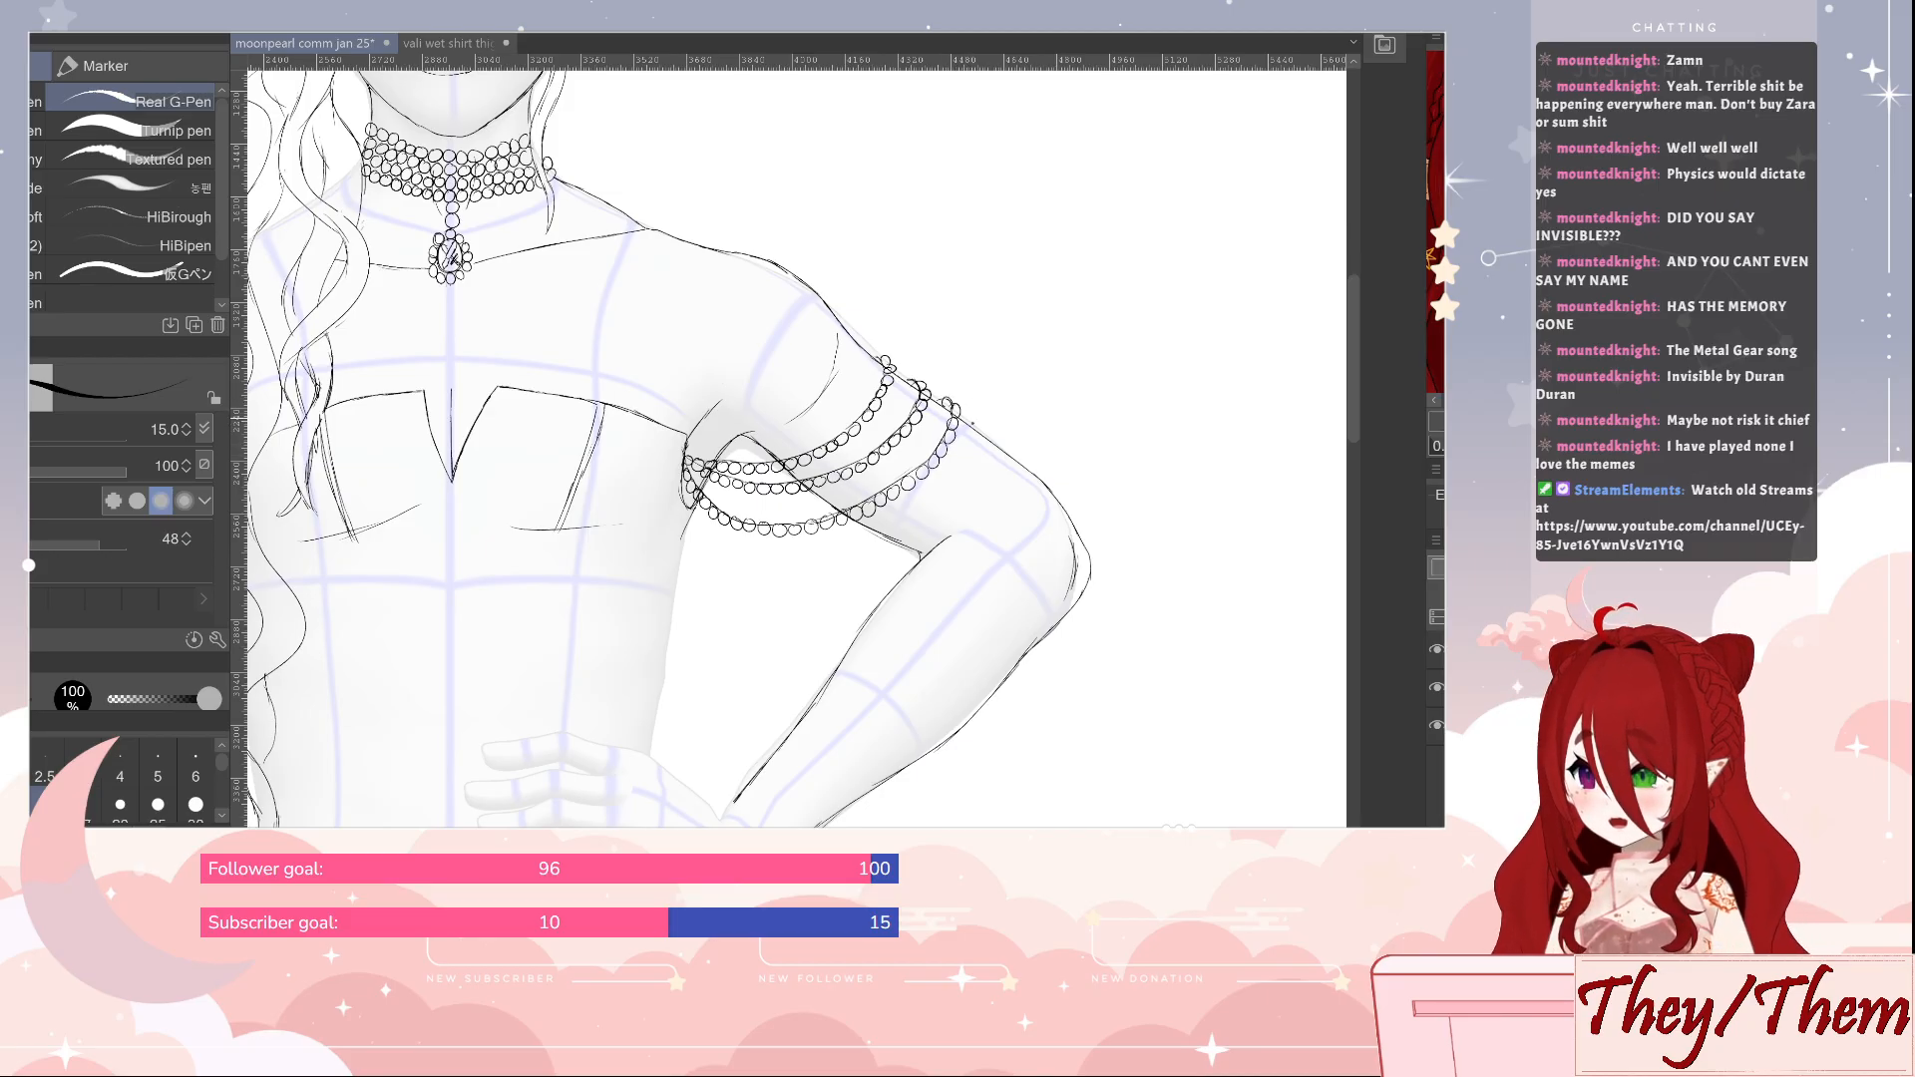
Outline the torso's side on the bent-arm side from below the armpit down to the hand at the waist
left_click_drag(999, 601, 1159, 464)
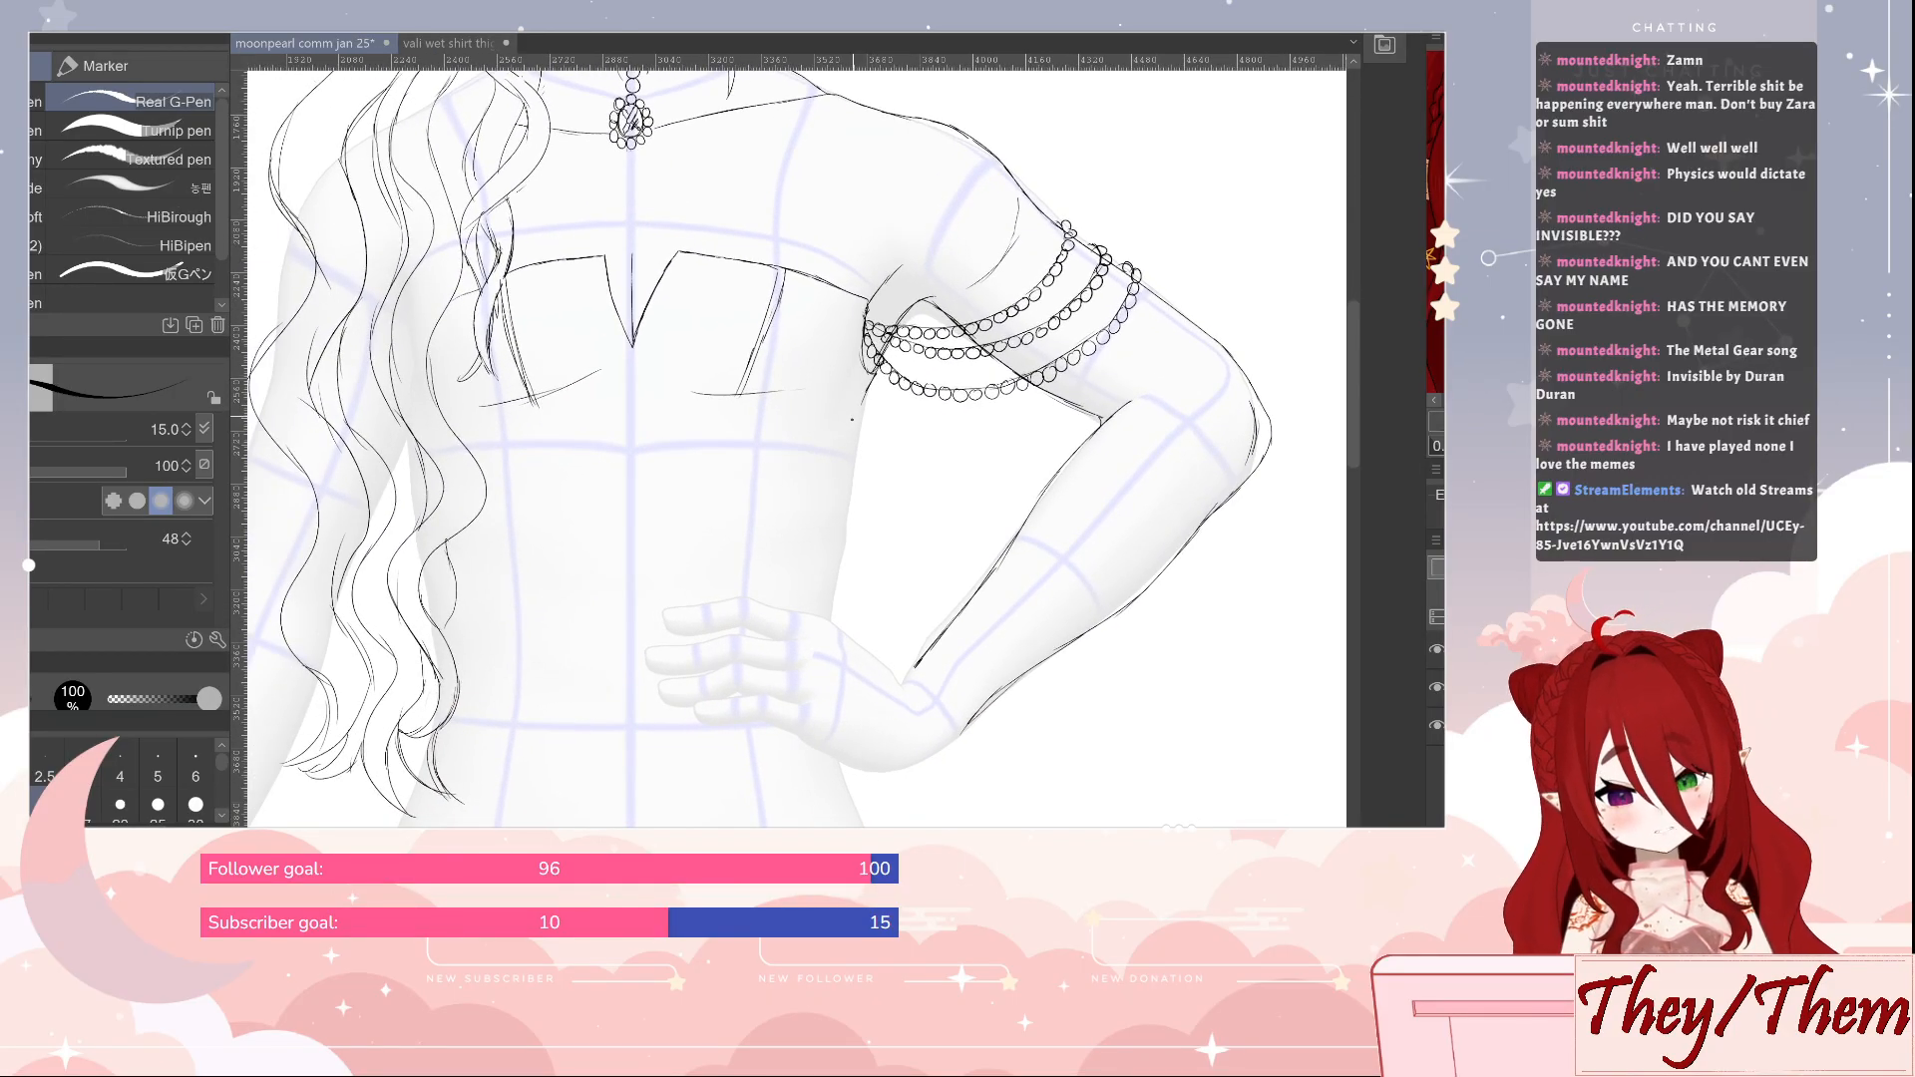
left_click_drag(864, 392, 824, 561)
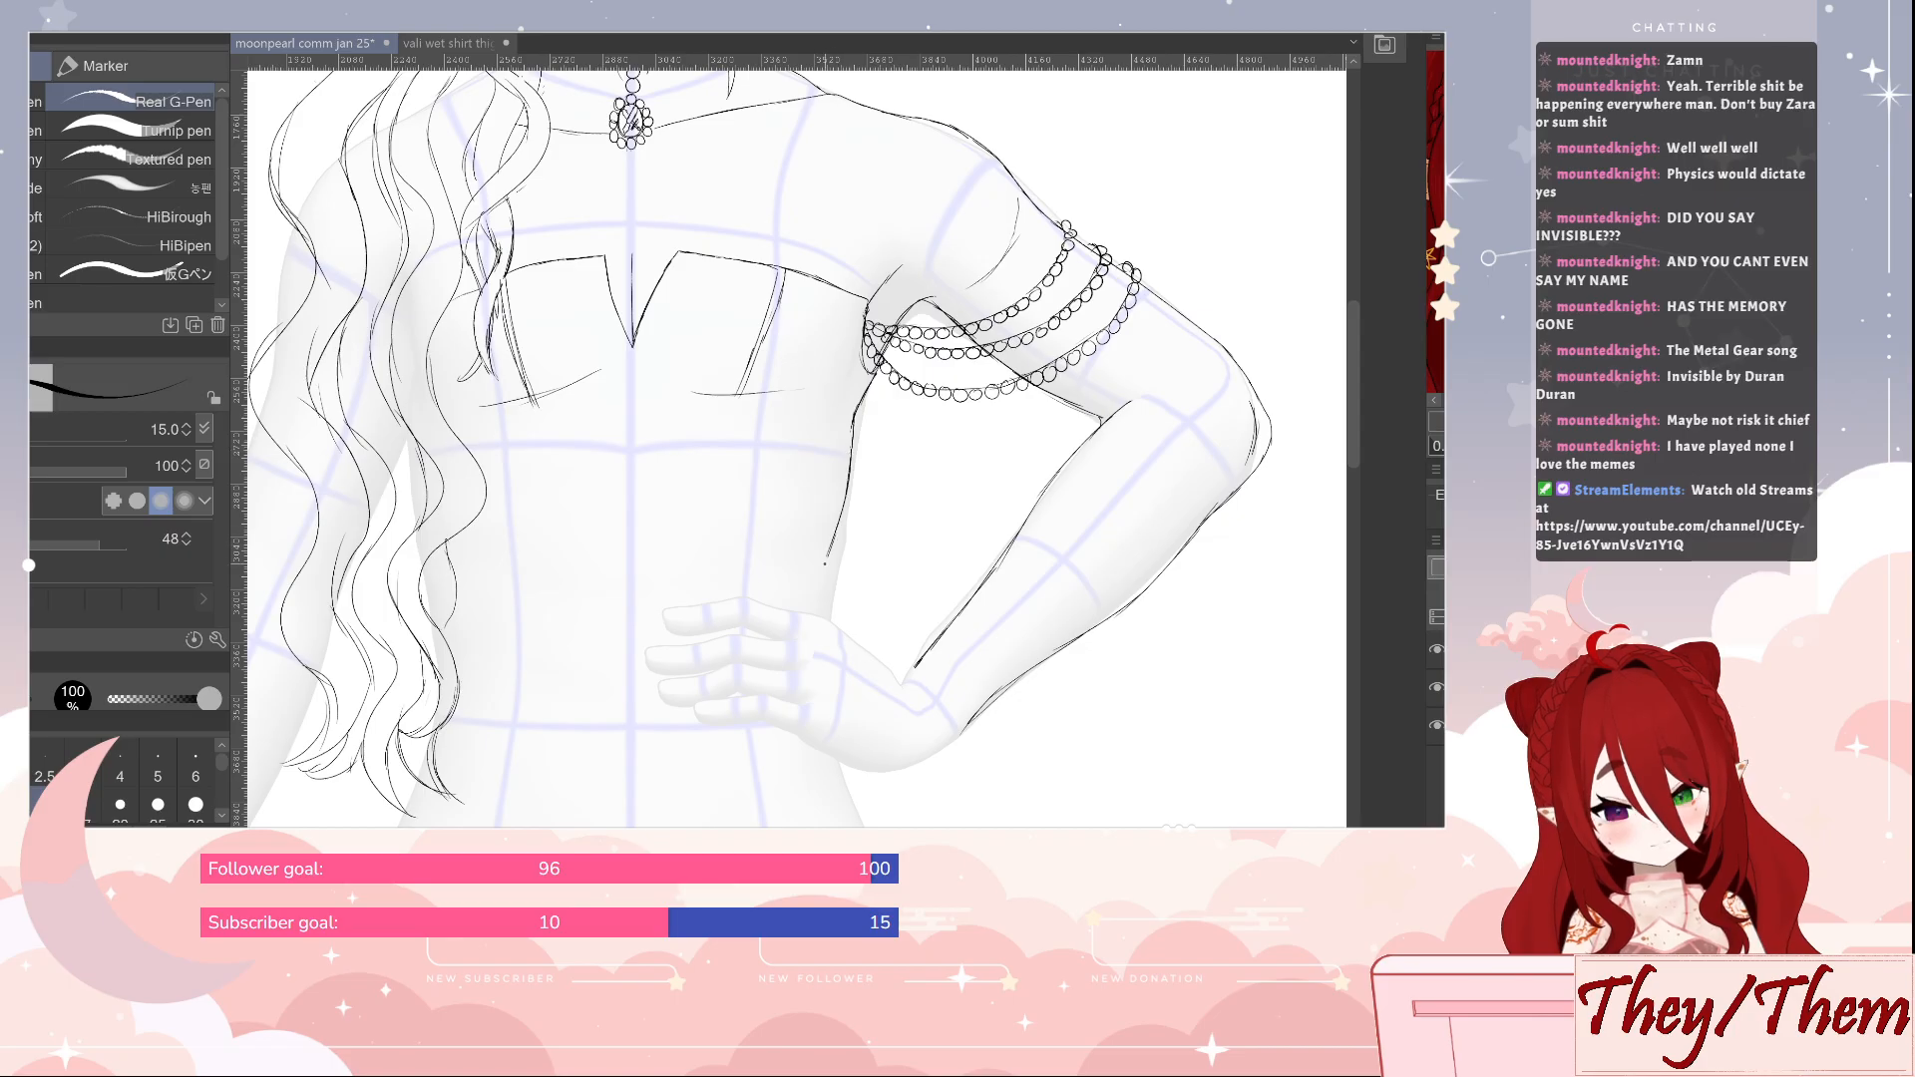
left_click_drag(843, 481, 818, 610)
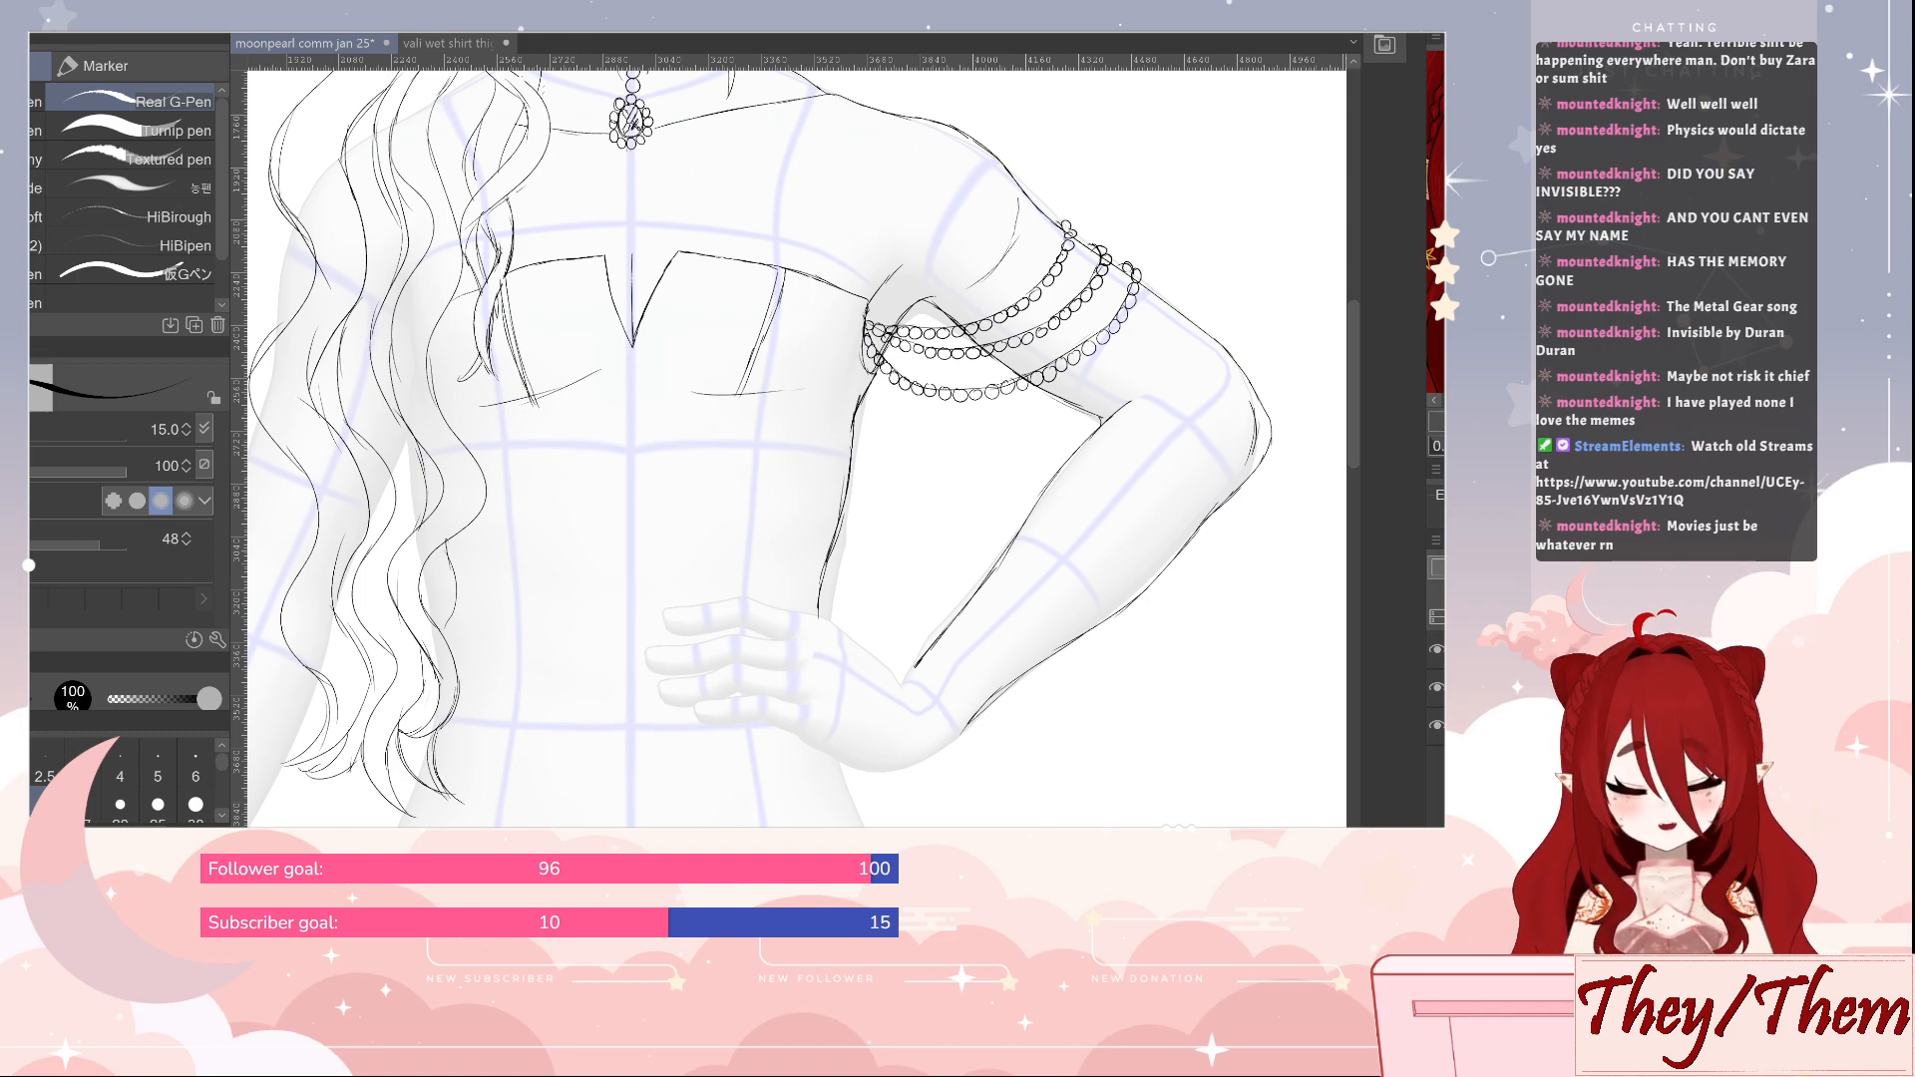
Draw short creases at the bent wrist and outline the back of the hand up to the topmost finger's base
left_click_drag(1125, 531, 955, 376)
left_click_drag(917, 455, 924, 436)
left_click(925, 436)
mouse_move(742, 537)
left_mouse_down()
mouse_move(817, 569)
mouse_move(888, 636)
left_mouse_up()
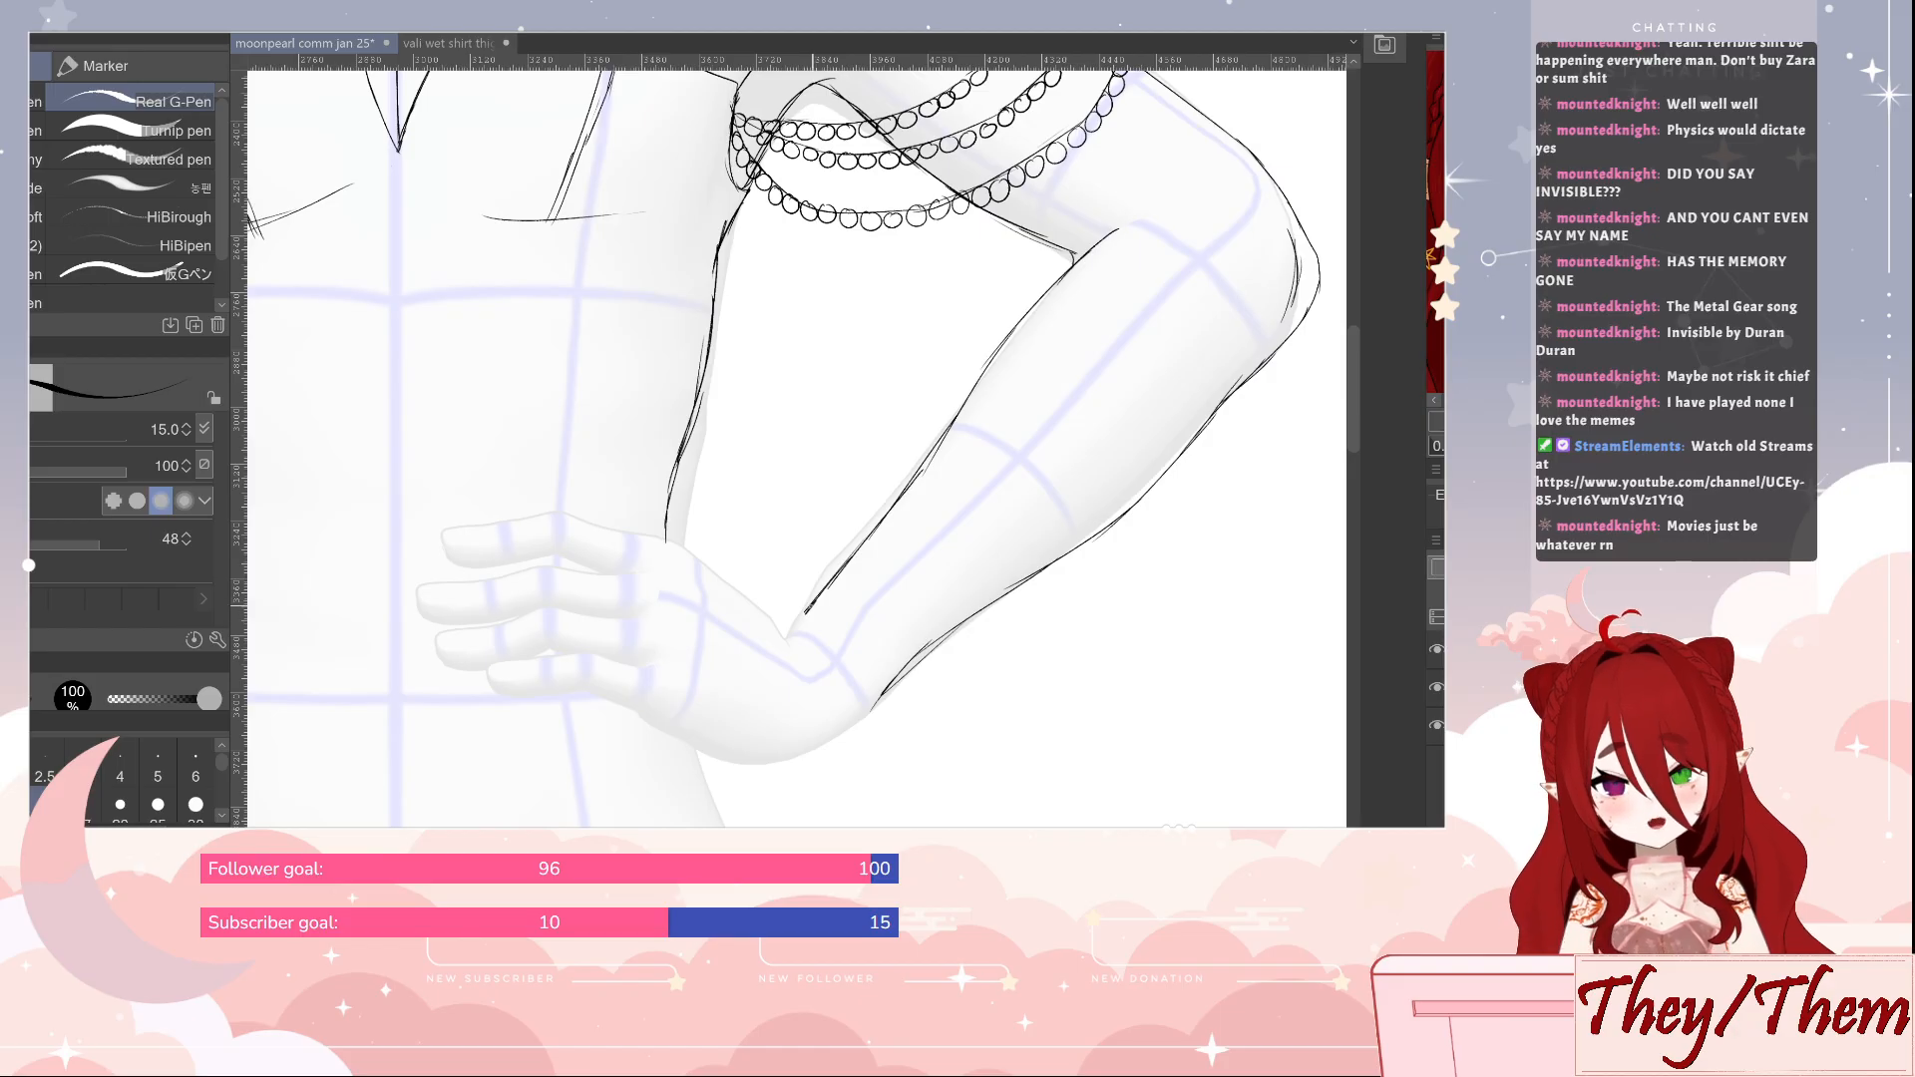
mouse_move(799, 619)
left_mouse_down()
mouse_move(817, 661)
mouse_move(781, 628)
left_mouse_up()
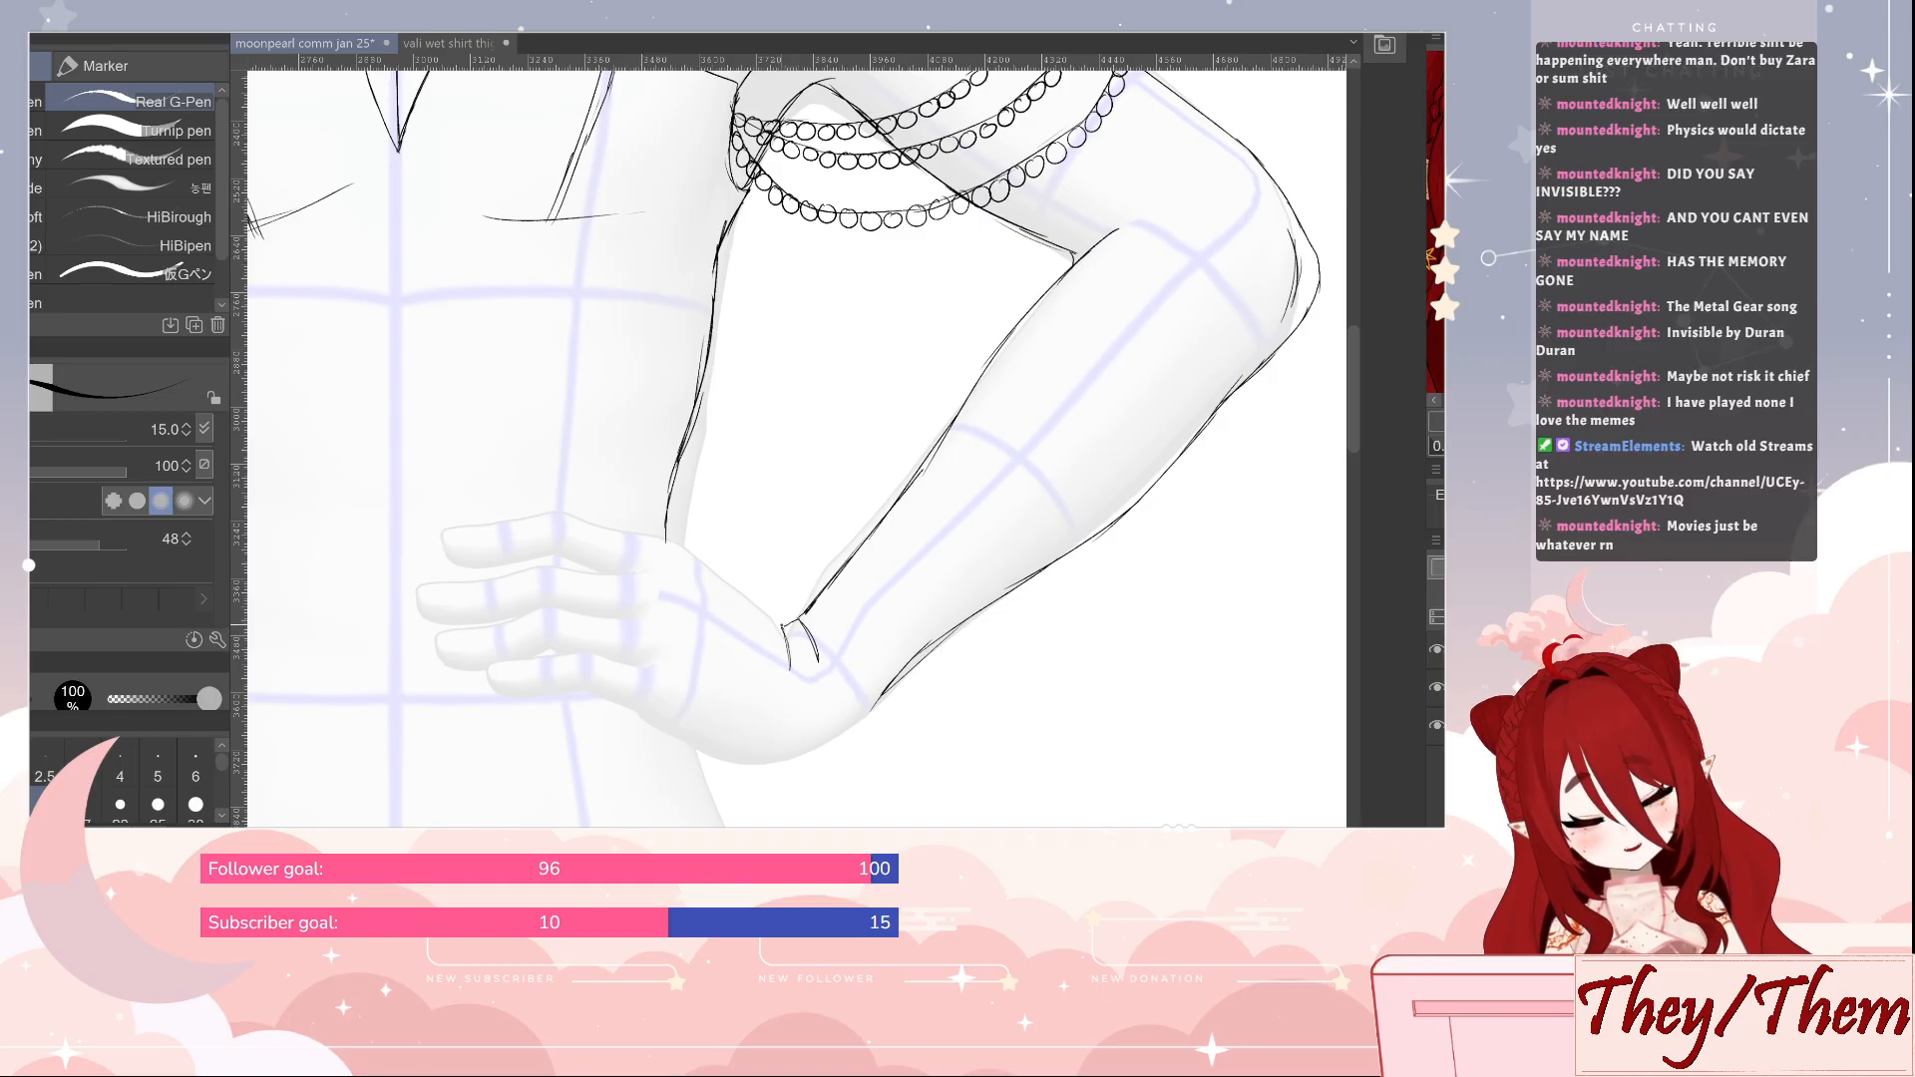
left_click_drag(706, 562, 783, 627)
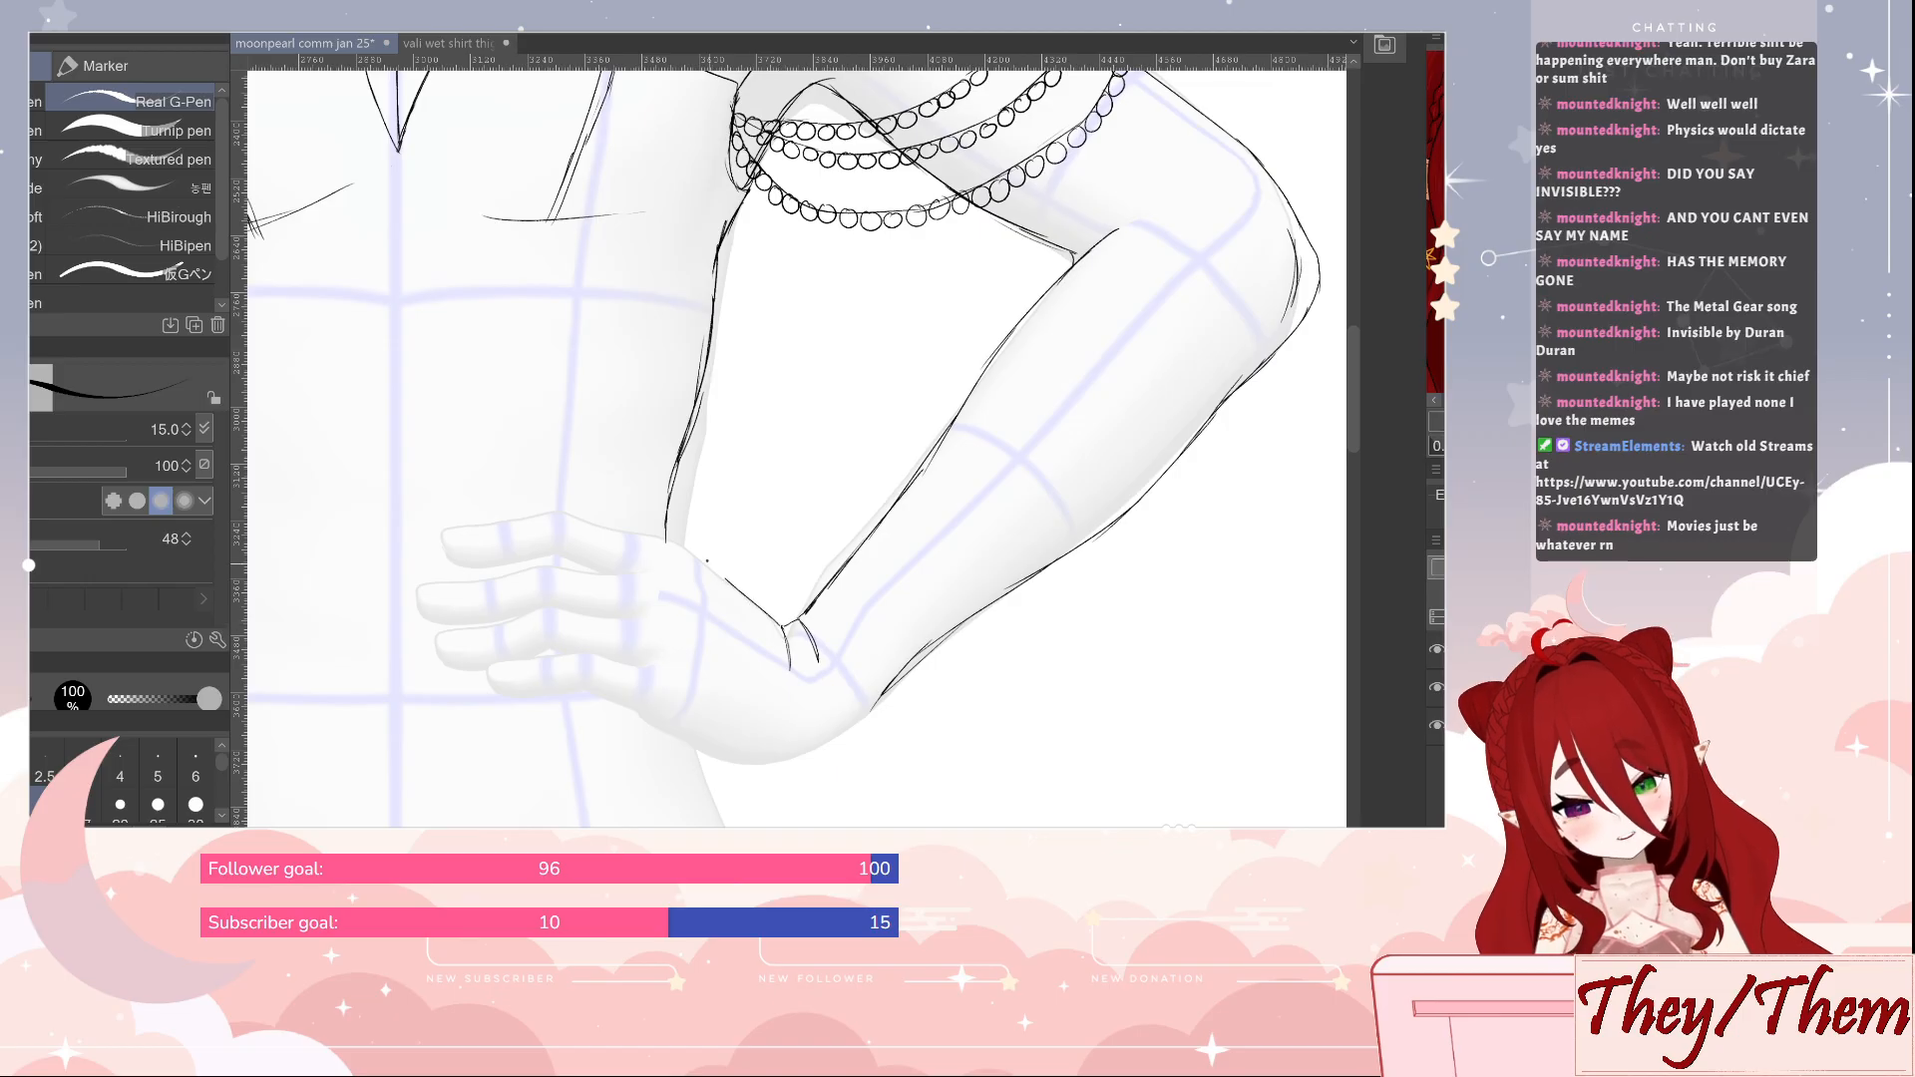
left_click_drag(708, 562, 635, 533)
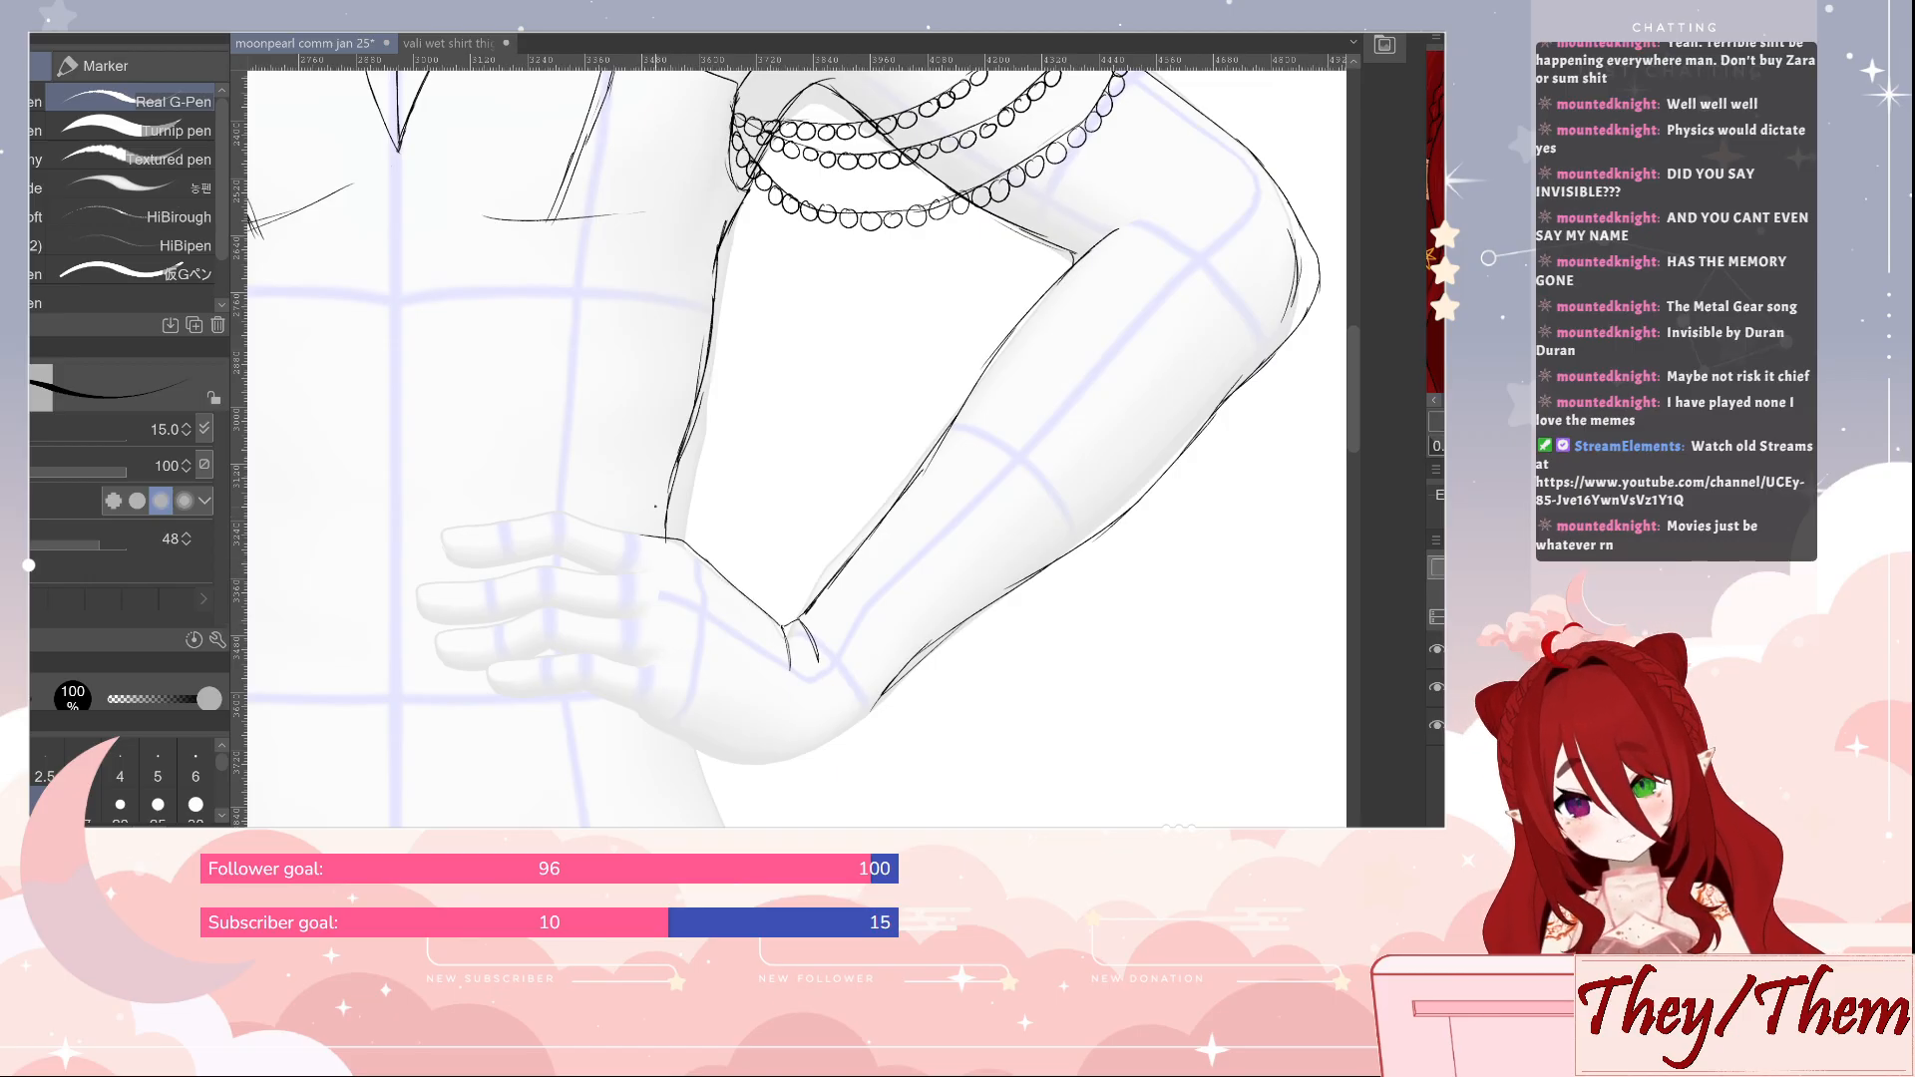
Outline the topmost finger with its fingernail and underside, erasing stray marks at the fingertip and knuckle
mouse_move(642, 539)
left_mouse_down()
mouse_move(525, 518)
mouse_move(446, 533)
left_mouse_up()
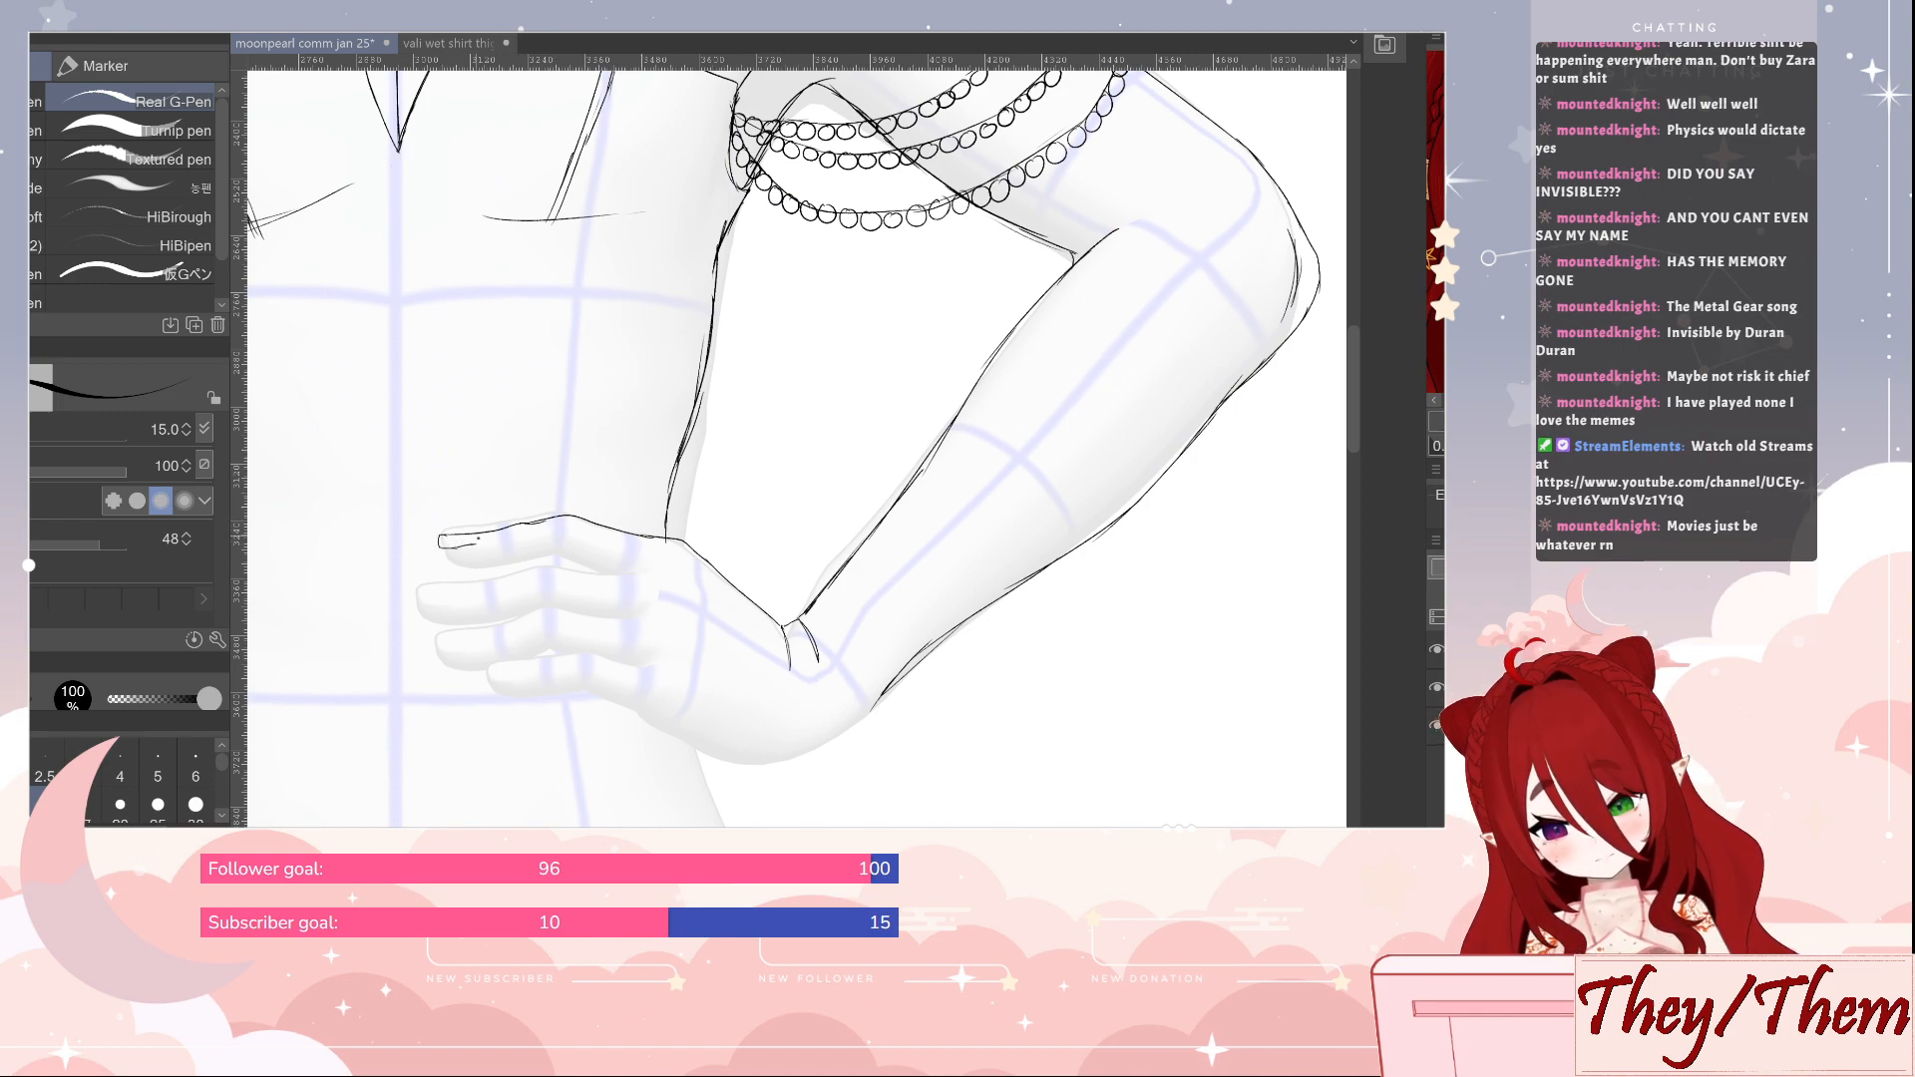
key("e")
mouse_move(442, 542)
left_mouse_down()
mouse_move(463, 549)
mouse_move(442, 544)
left_mouse_up()
key("p")
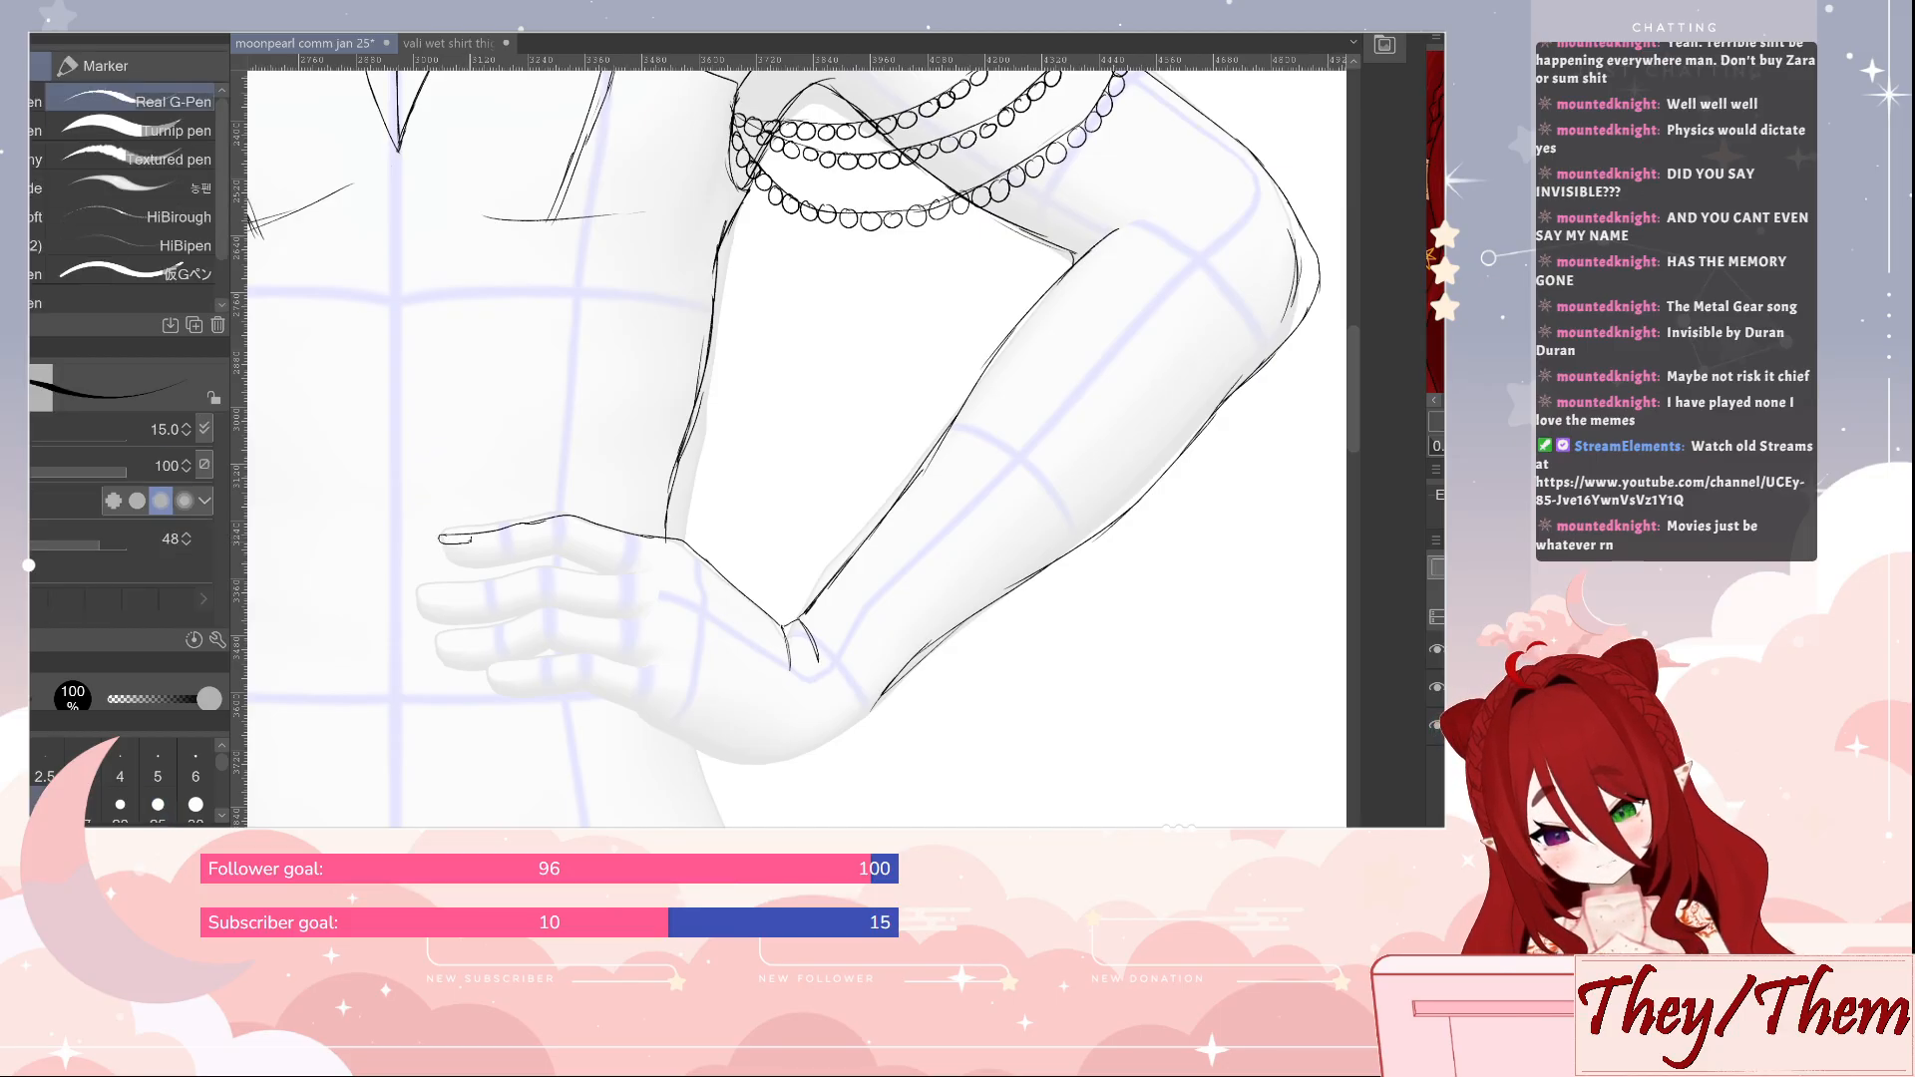
left_click_drag(446, 547, 554, 549)
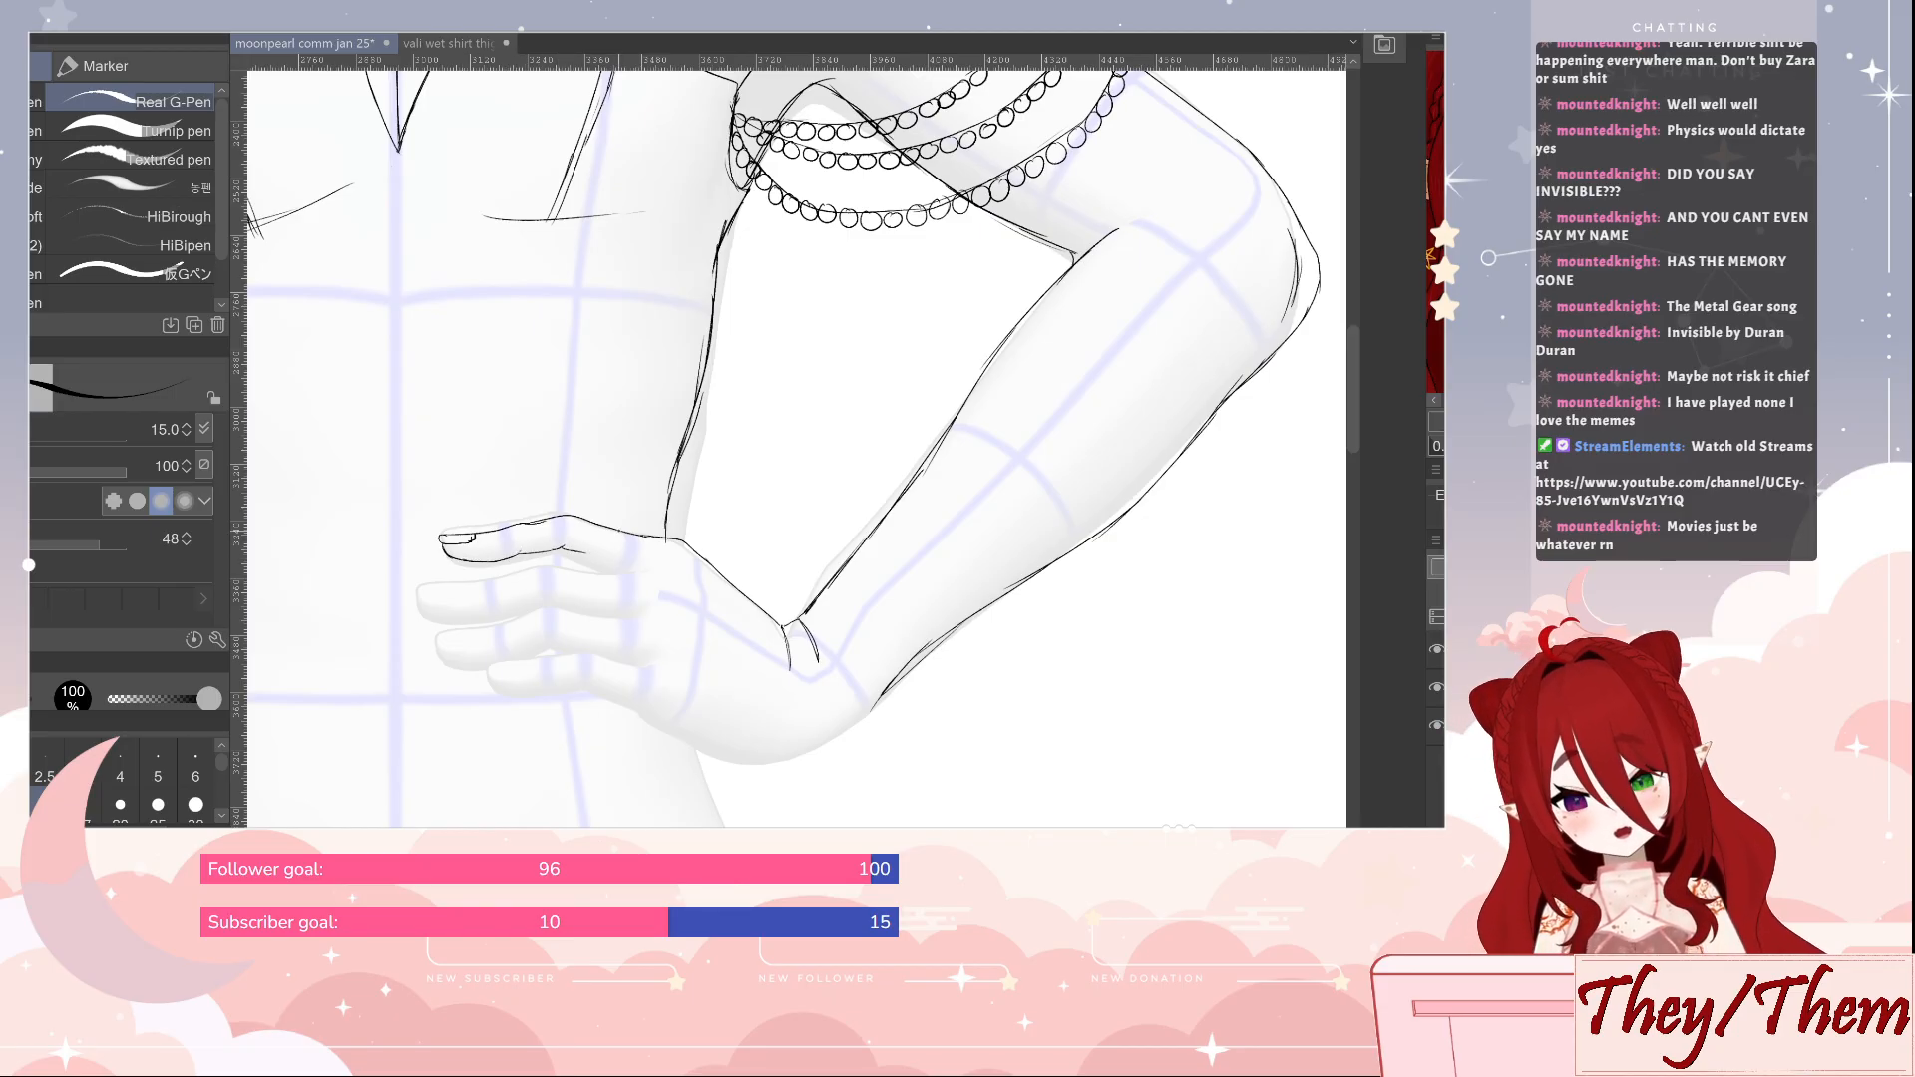
left_click_drag(580, 555, 625, 575)
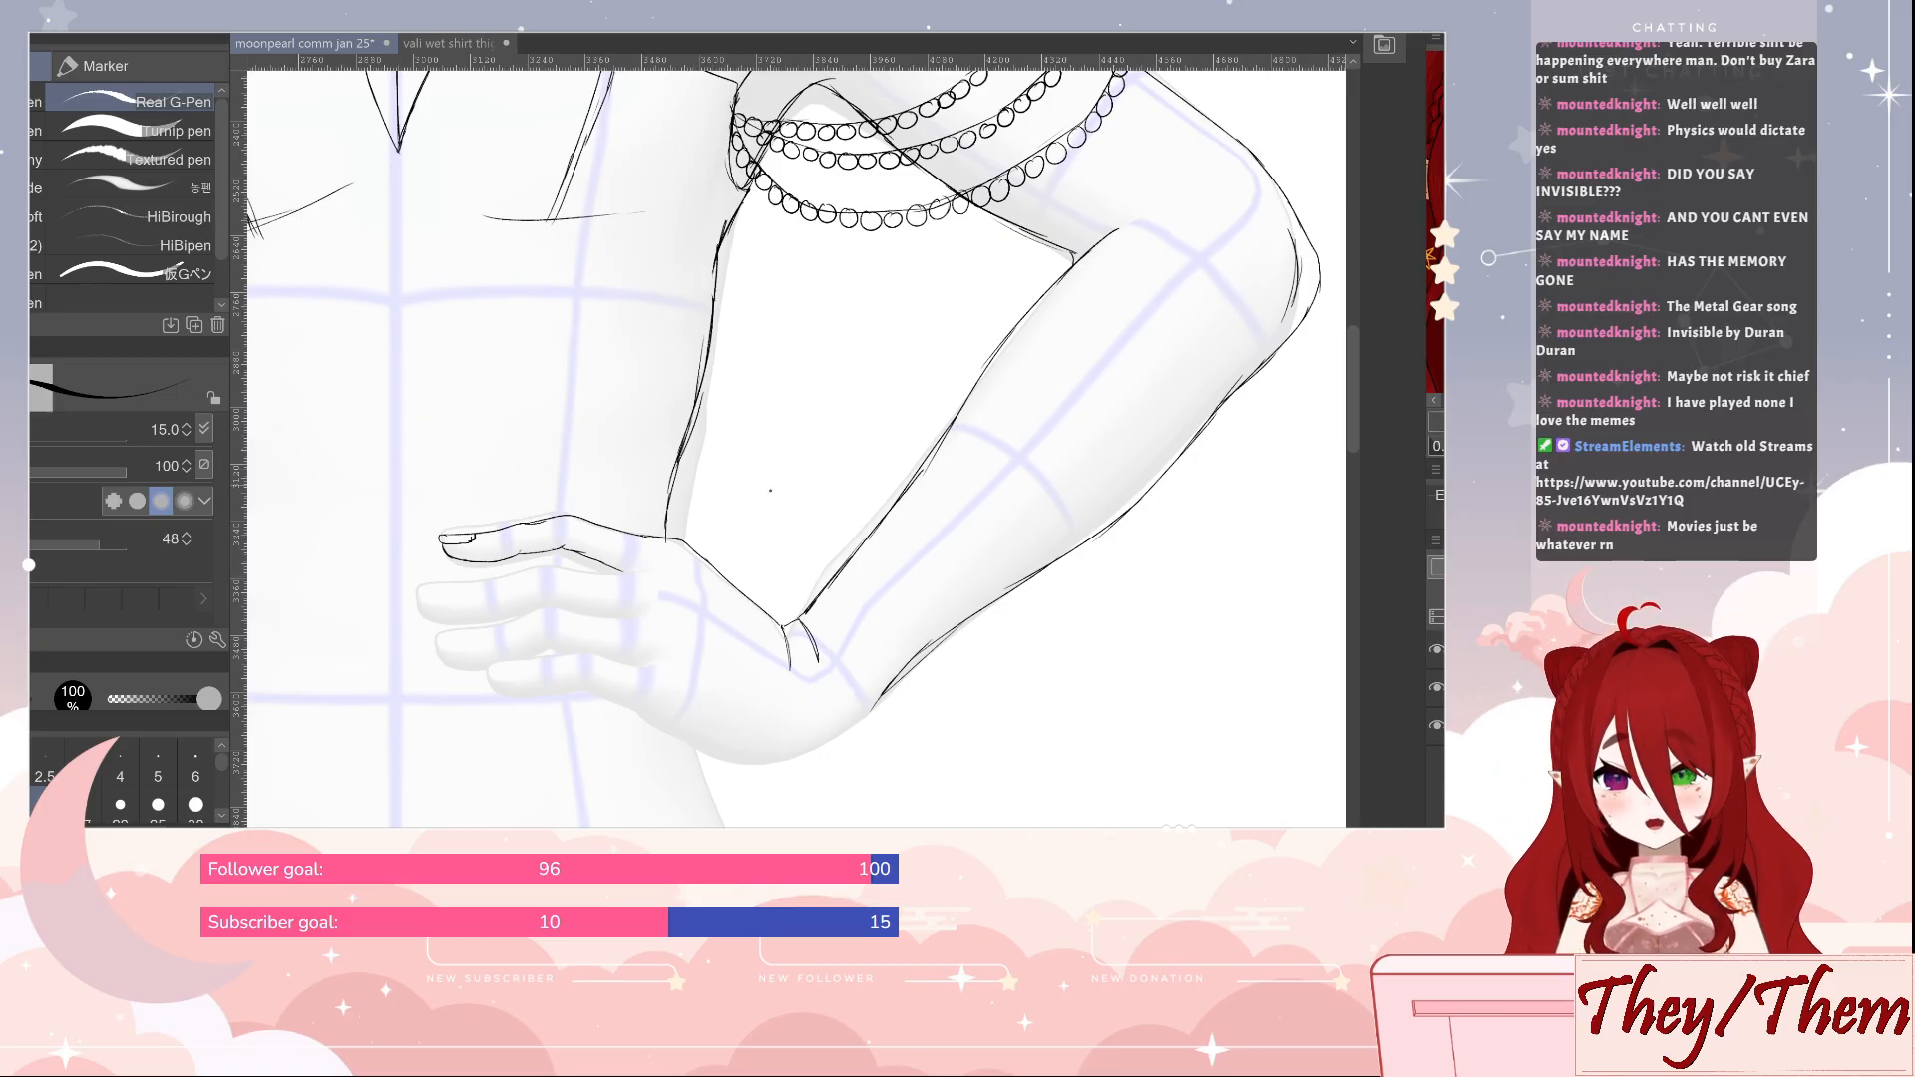
left_click_drag(899, 673, 969, 635)
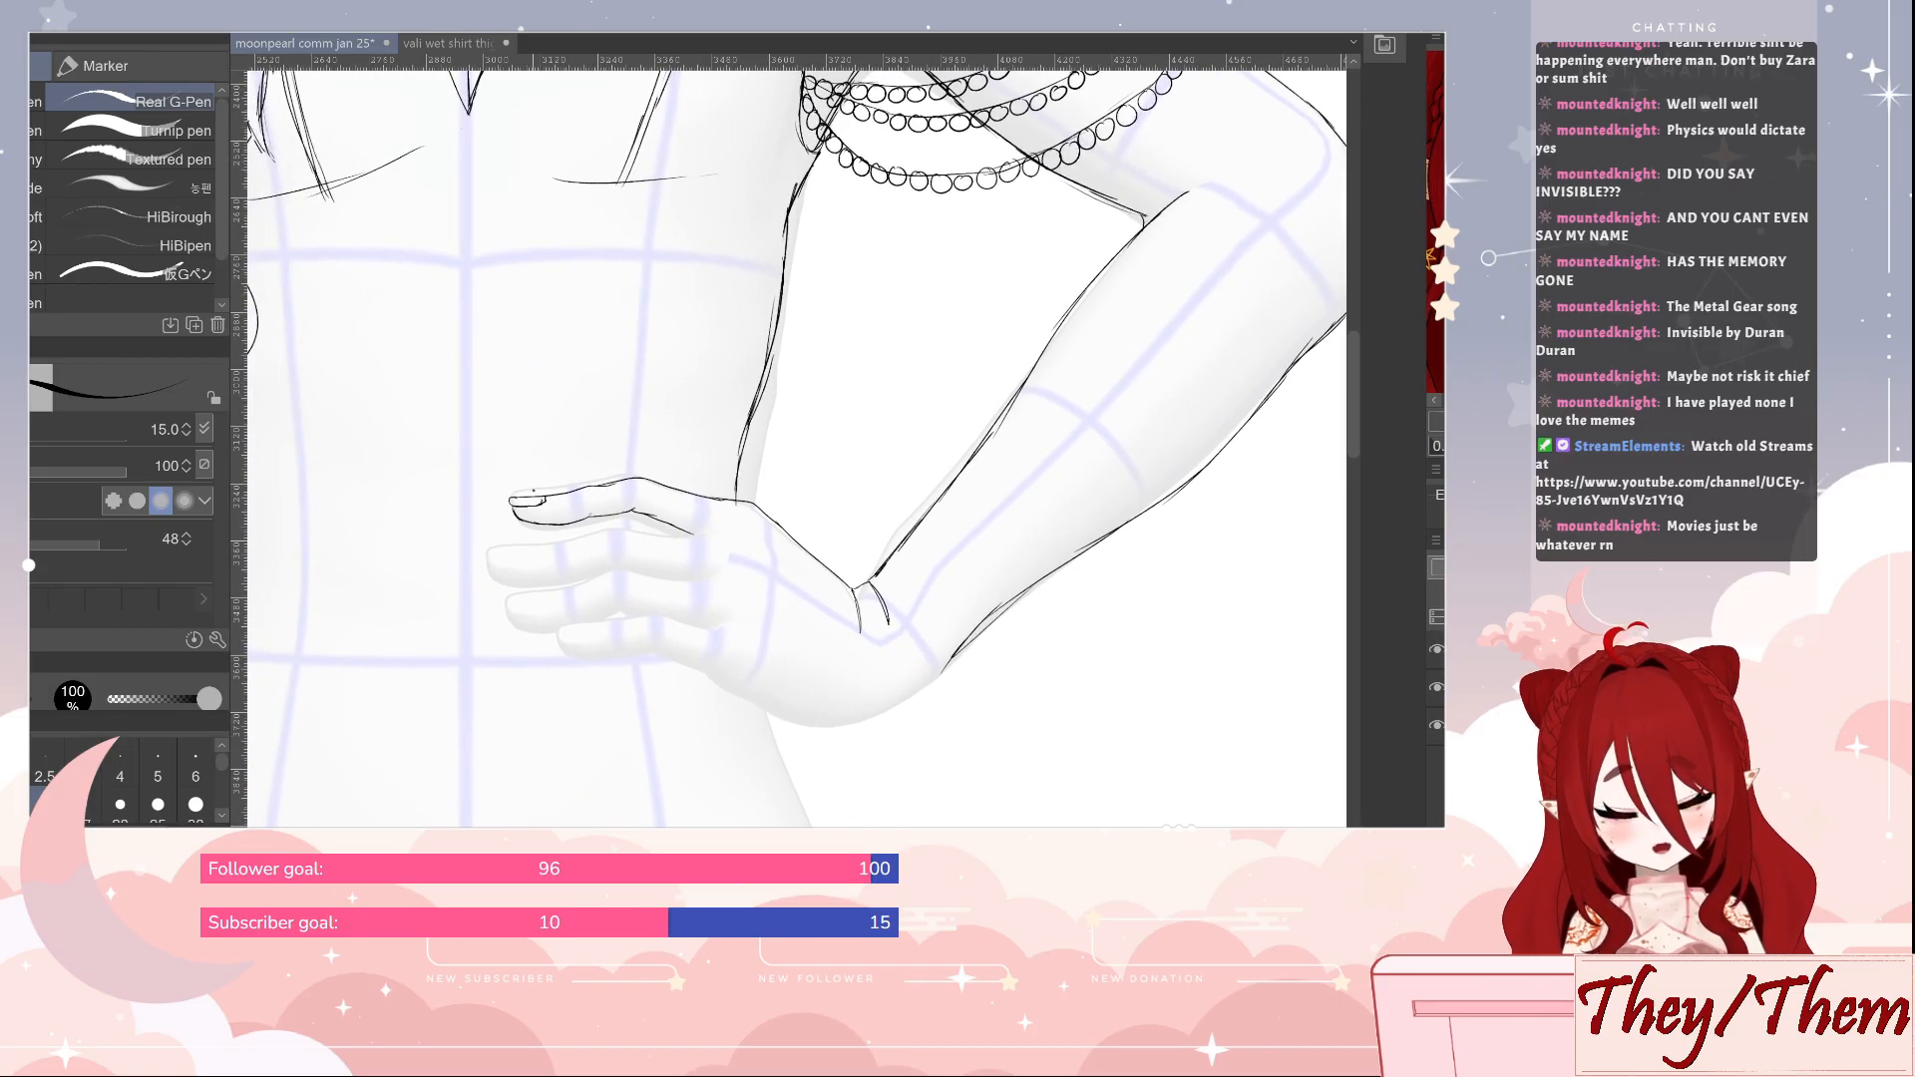
key("e")
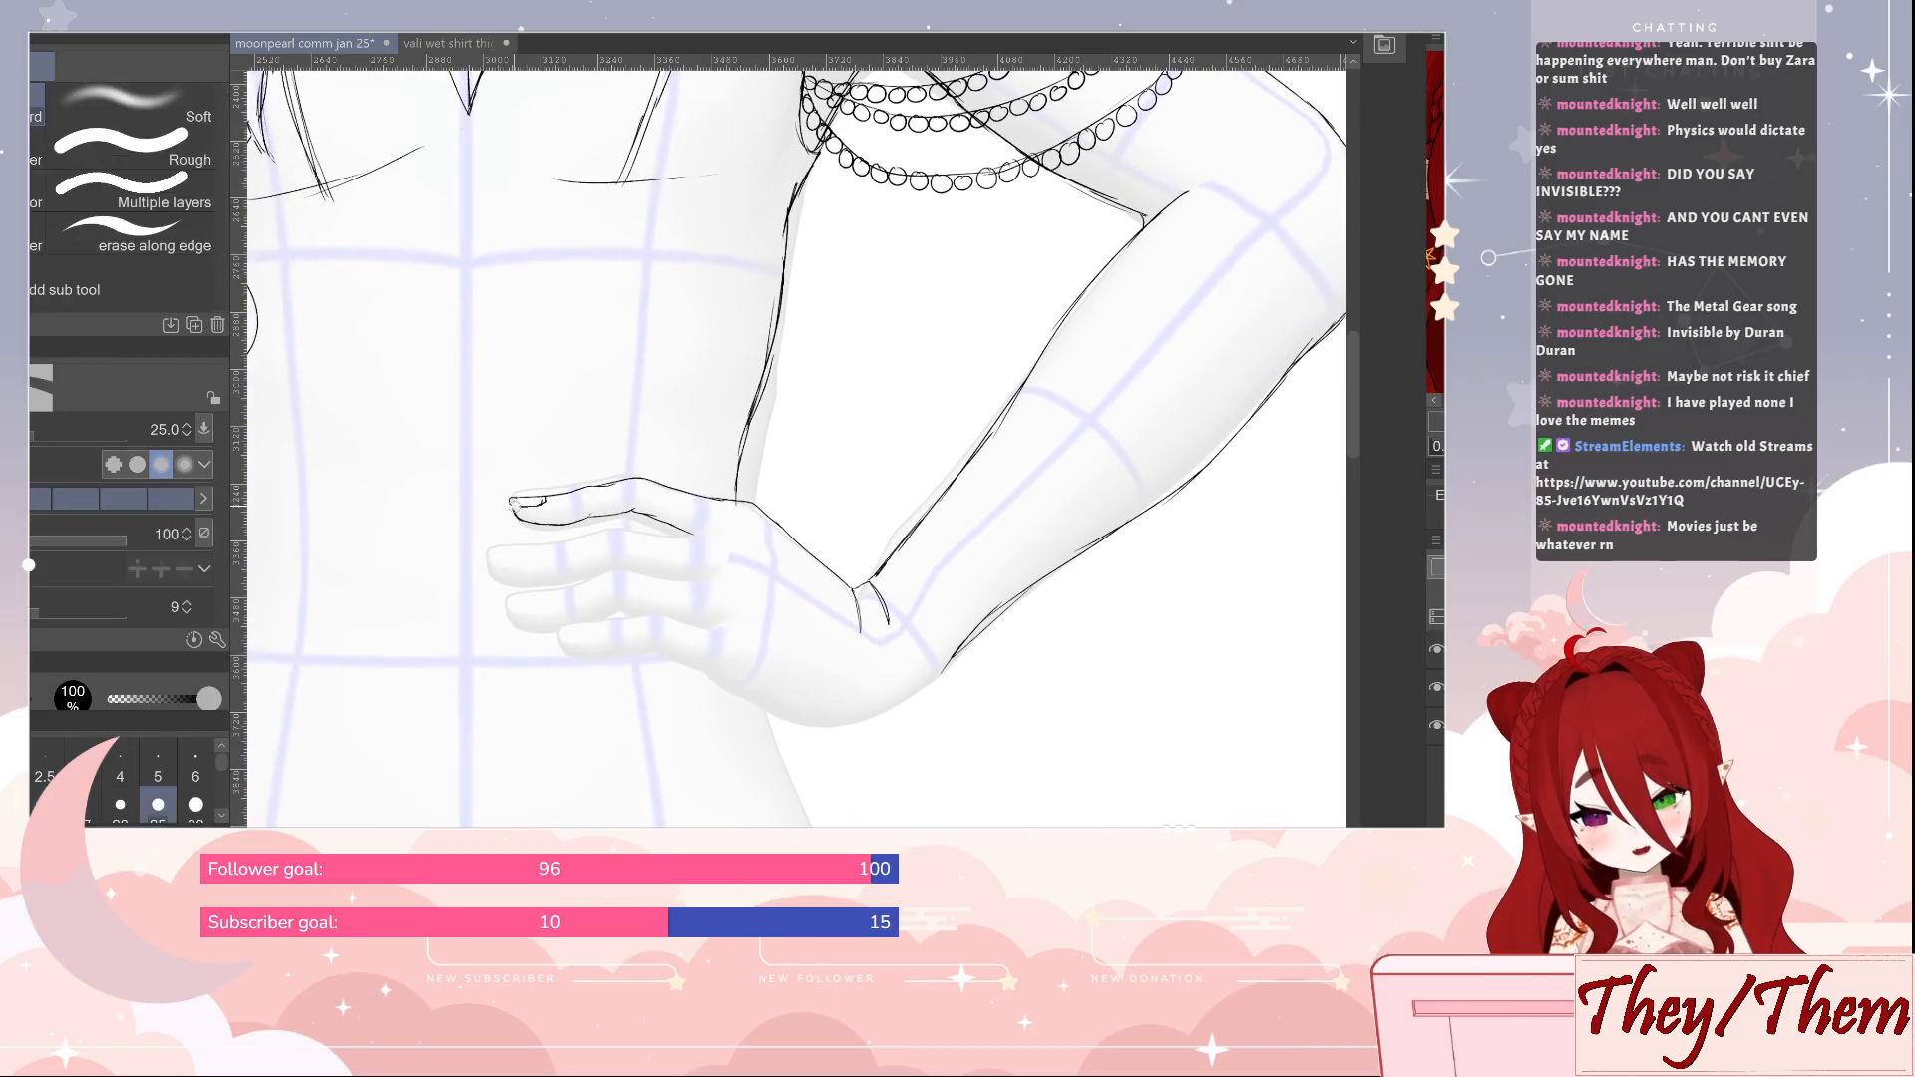
key("p")
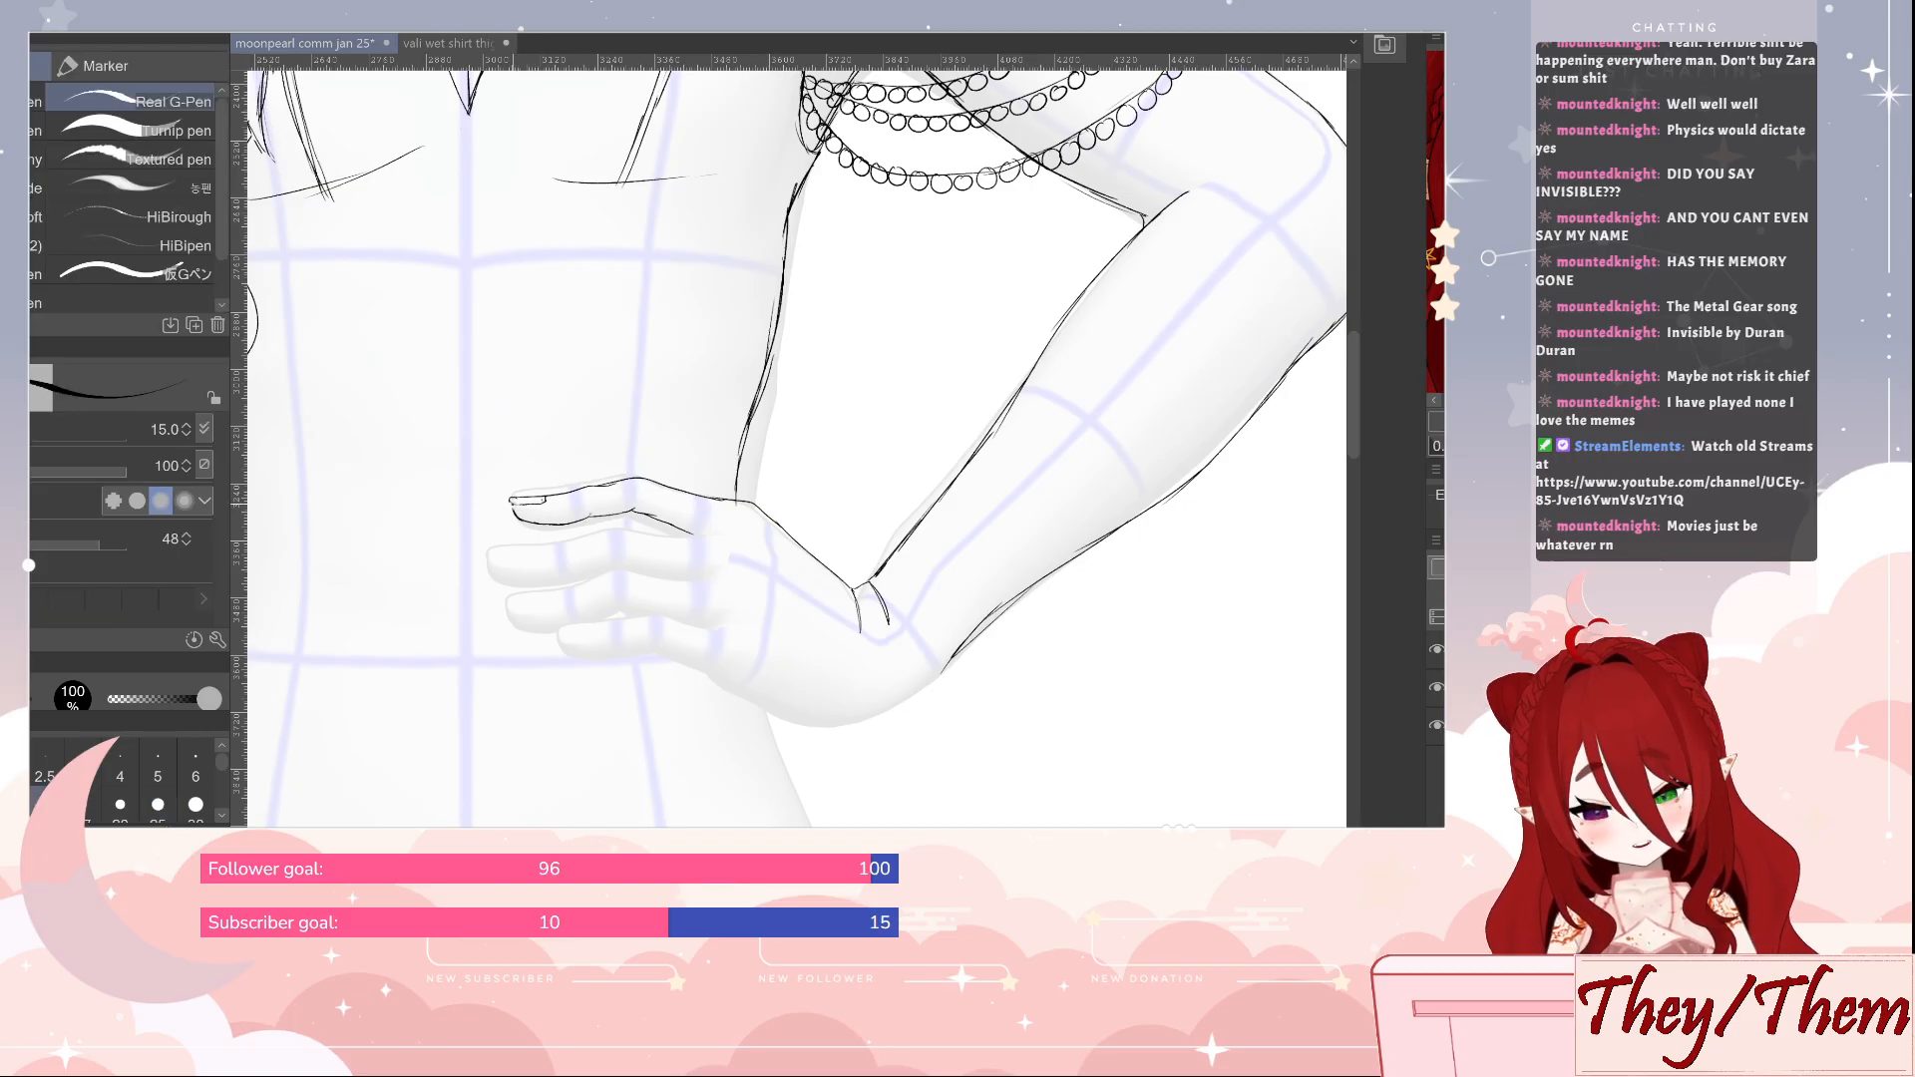
key("e")
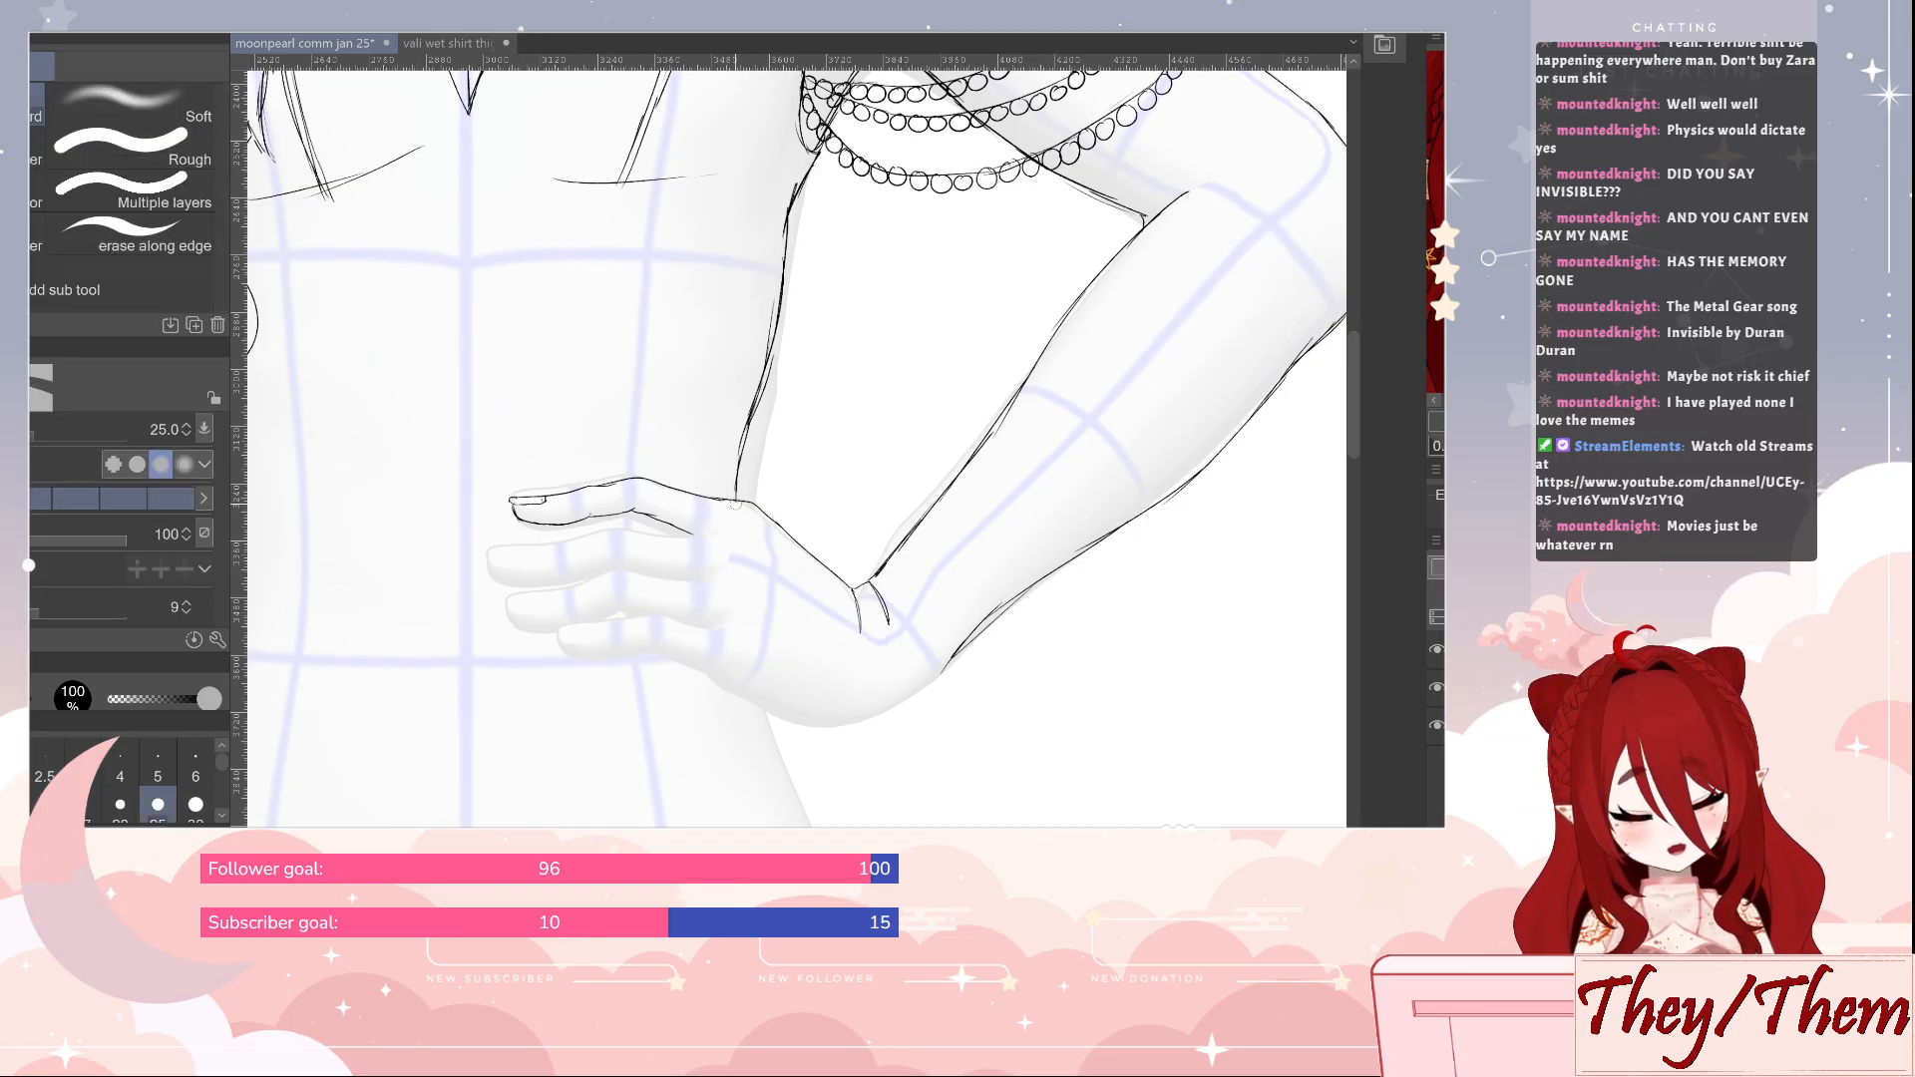
key("p")
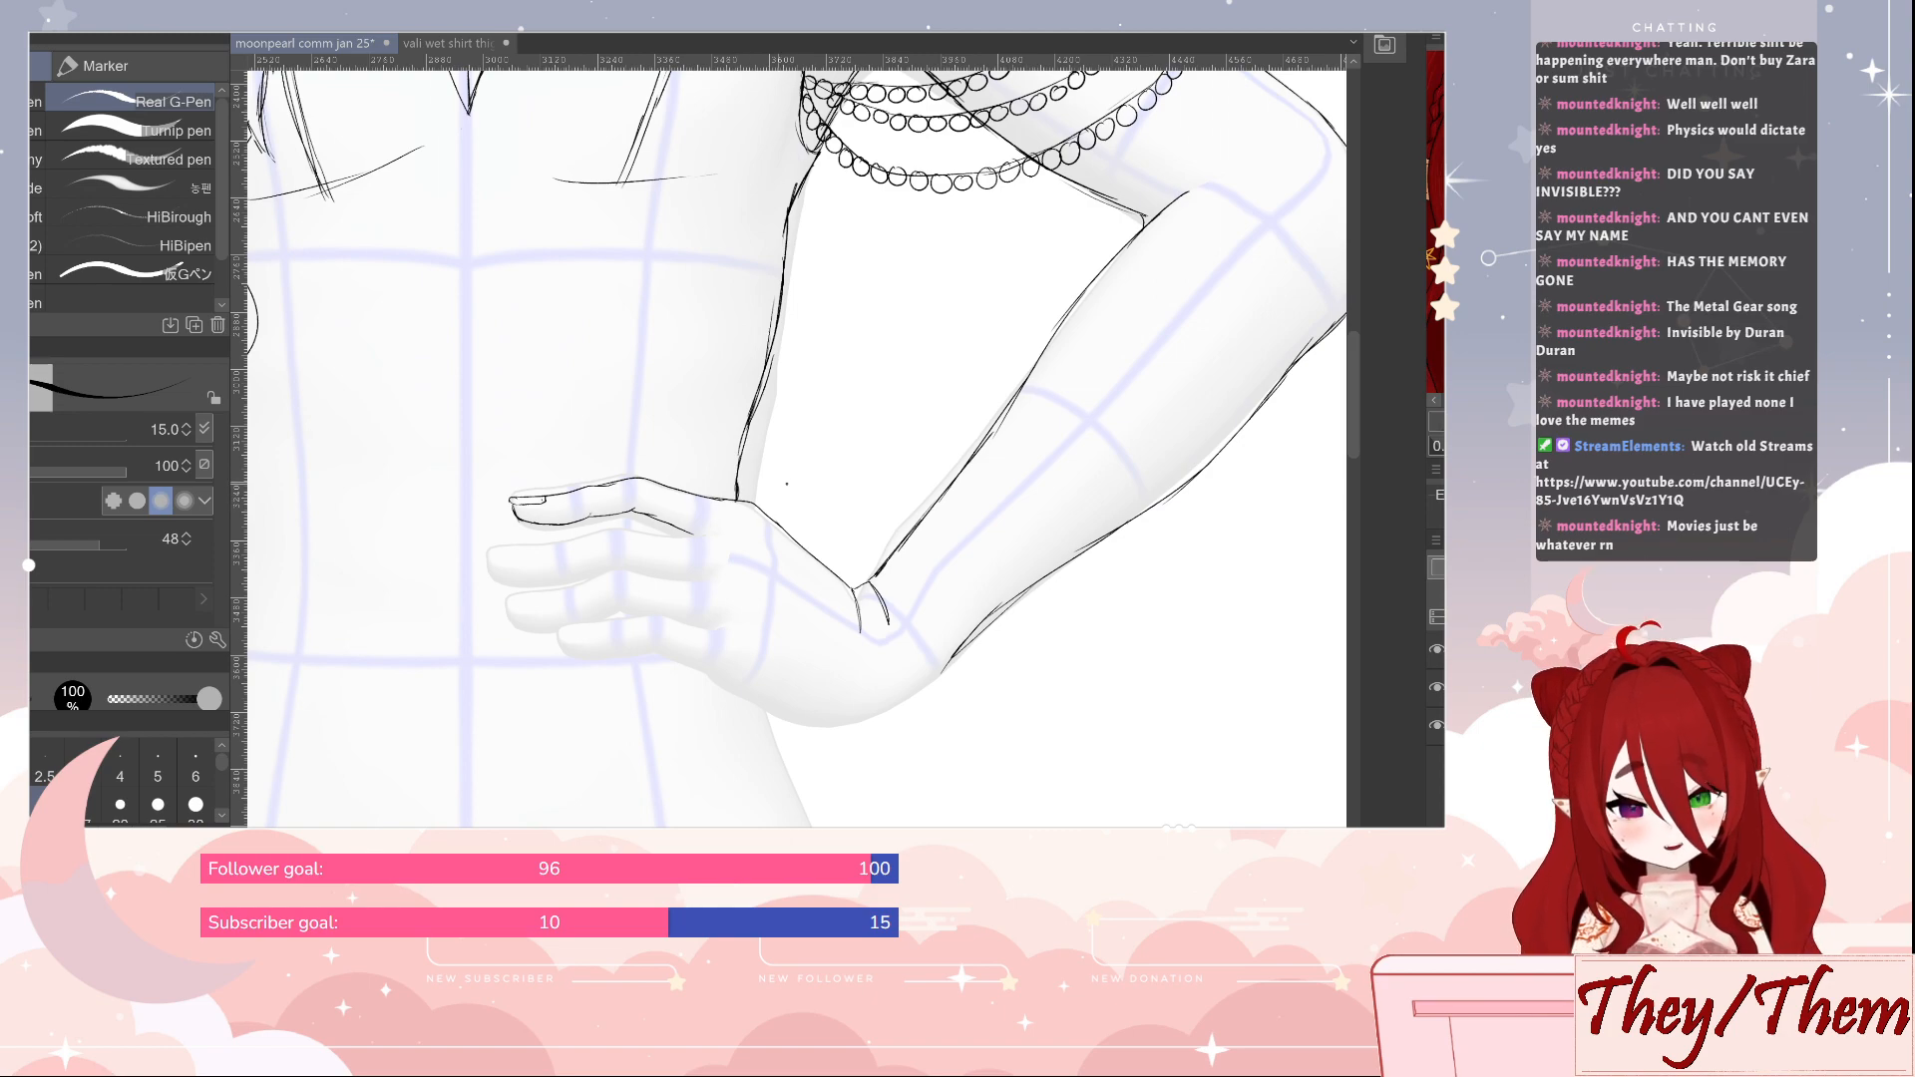
Outline the second finger of the hand on the waist, including its fingernail and underside
left_click_drag(949, 641, 1000, 618)
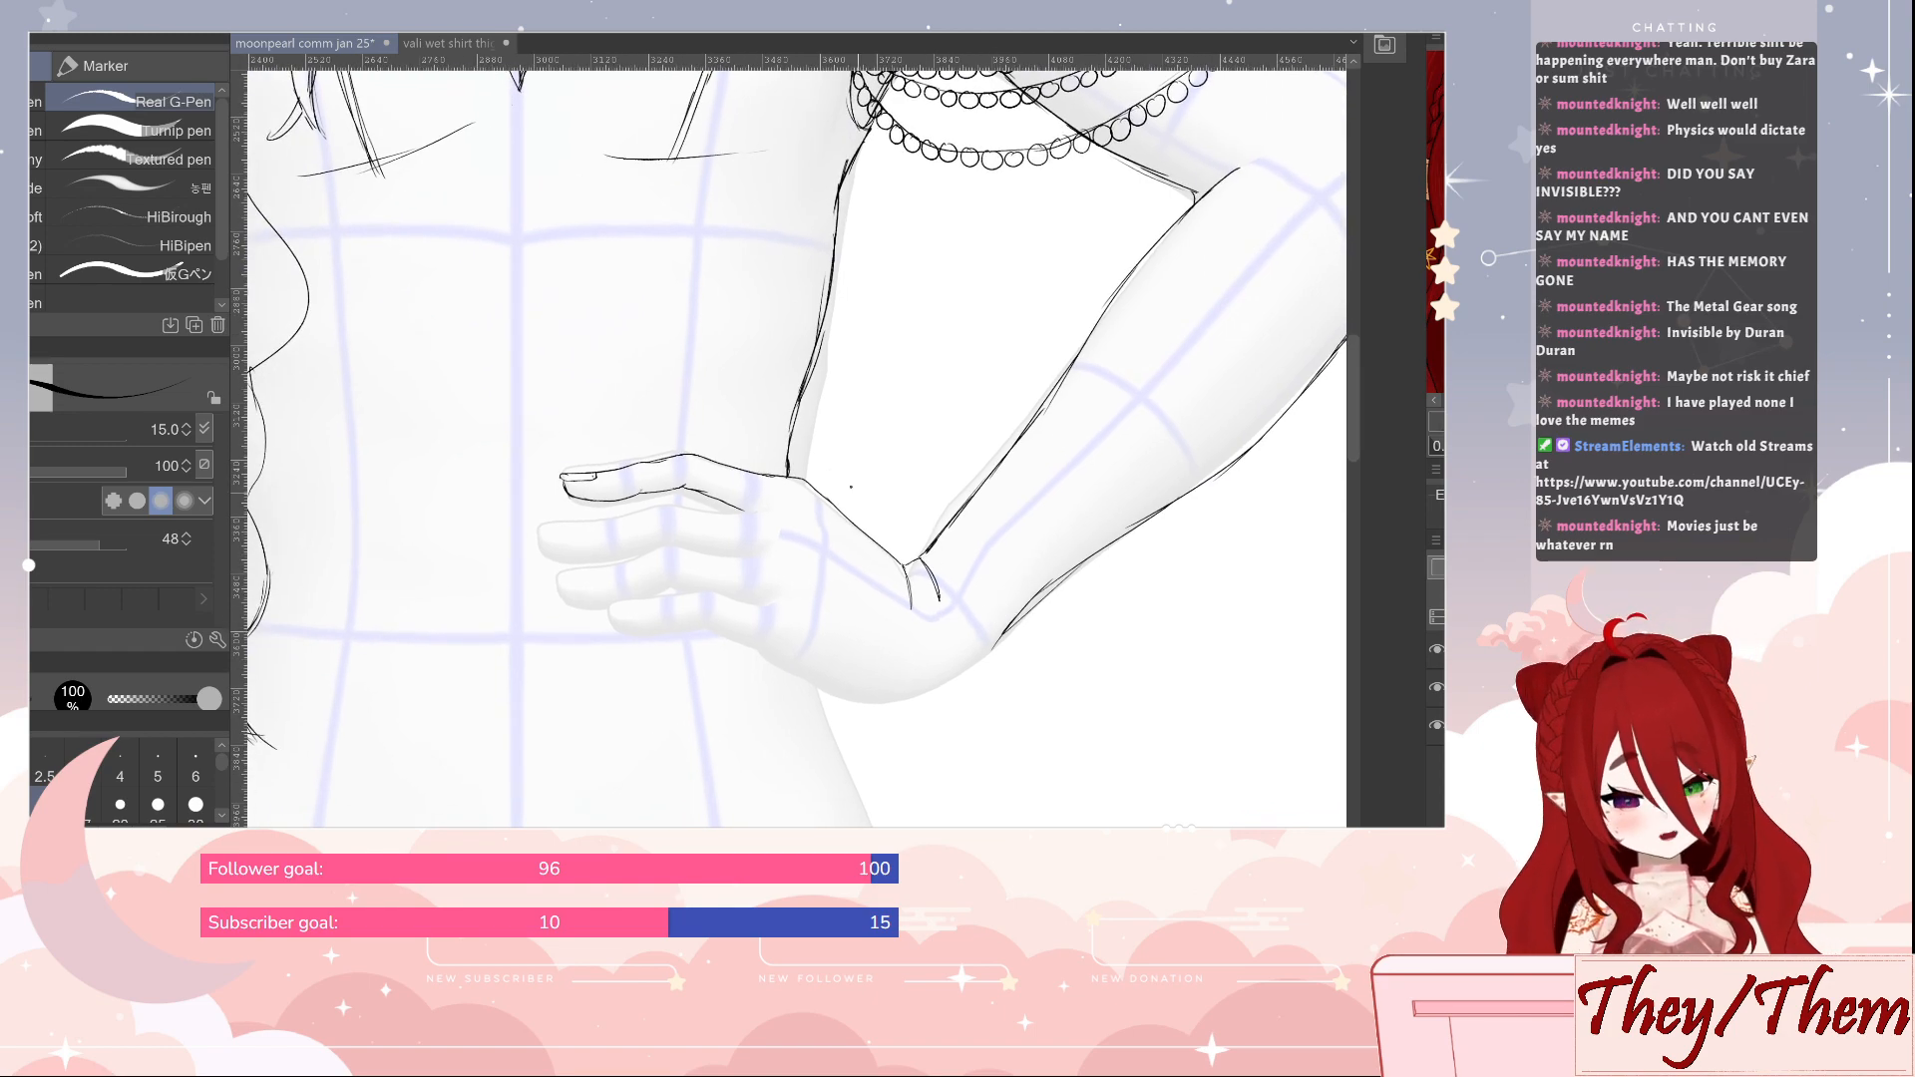
mouse_move(806, 521)
left_mouse_down()
mouse_move(666, 503)
mouse_move(545, 521)
mouse_move(579, 535)
left_mouse_up()
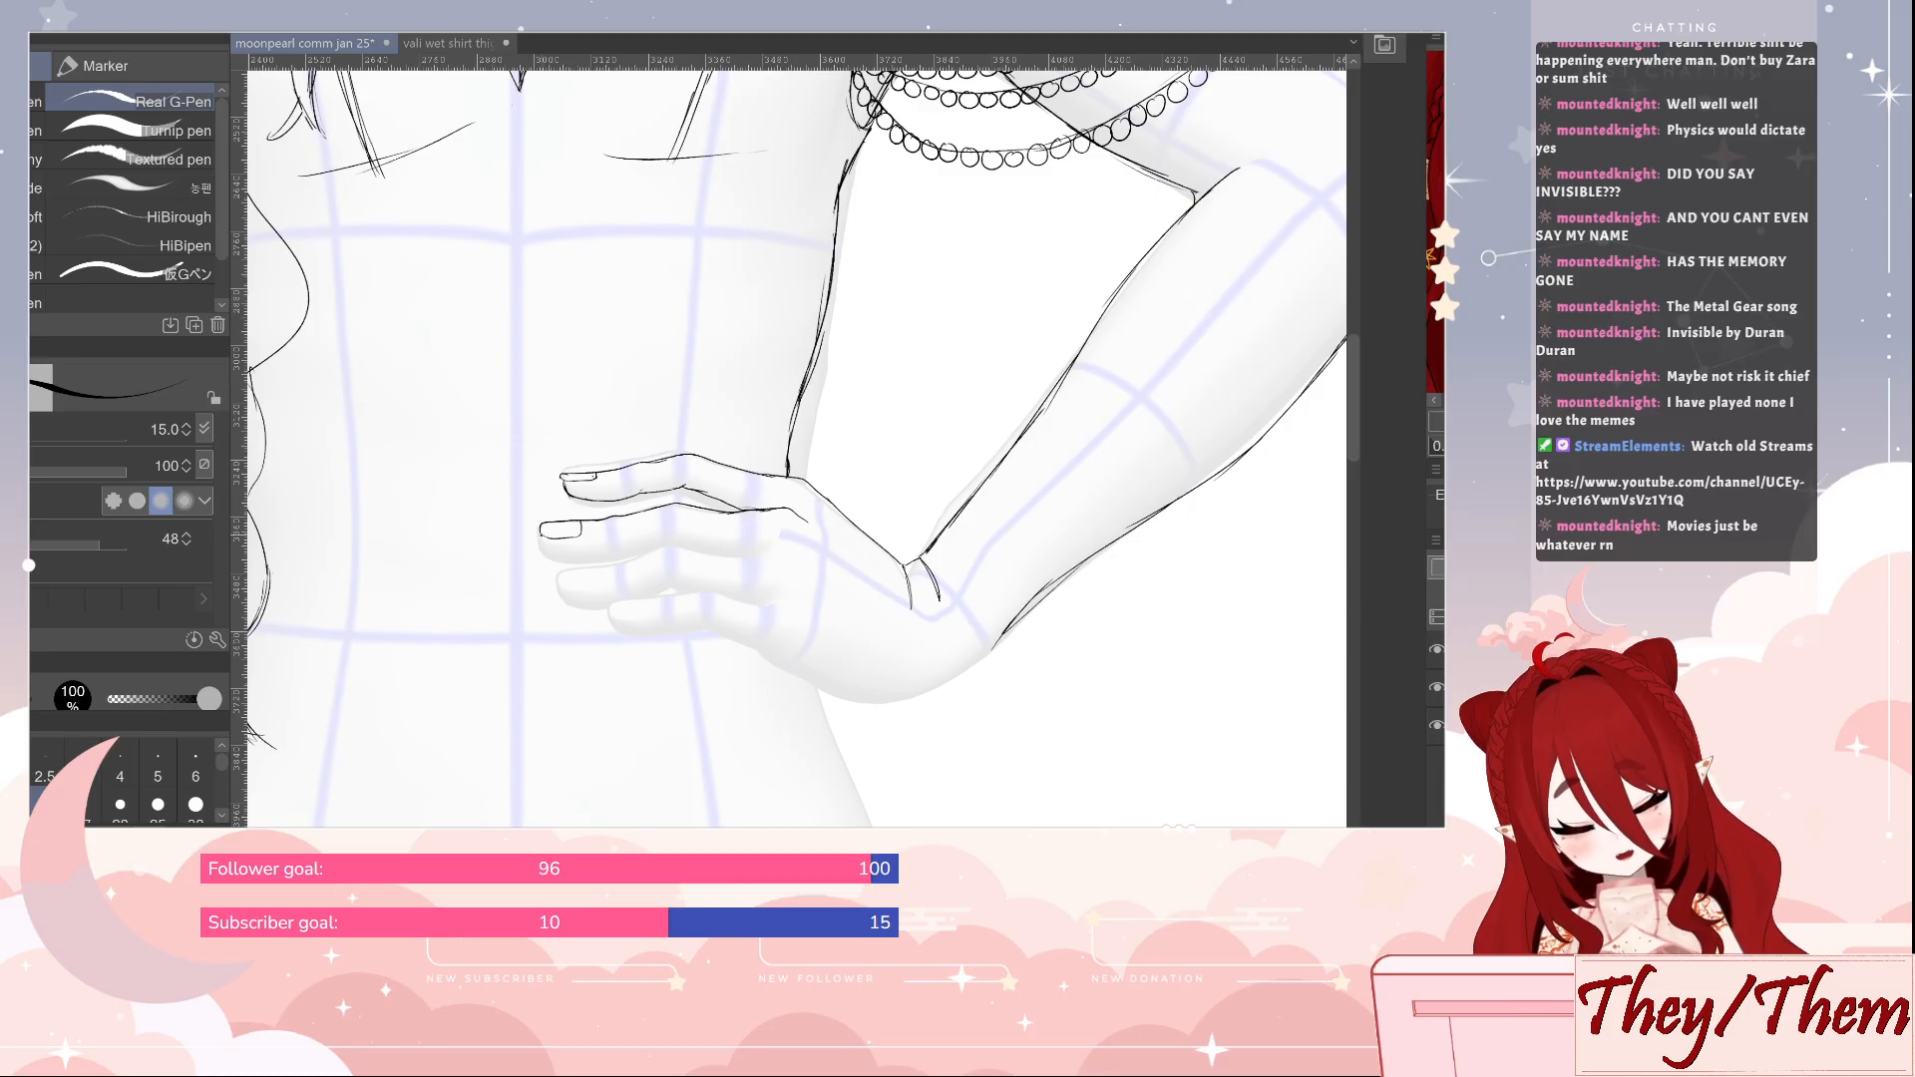
left_click_drag(543, 541, 596, 555)
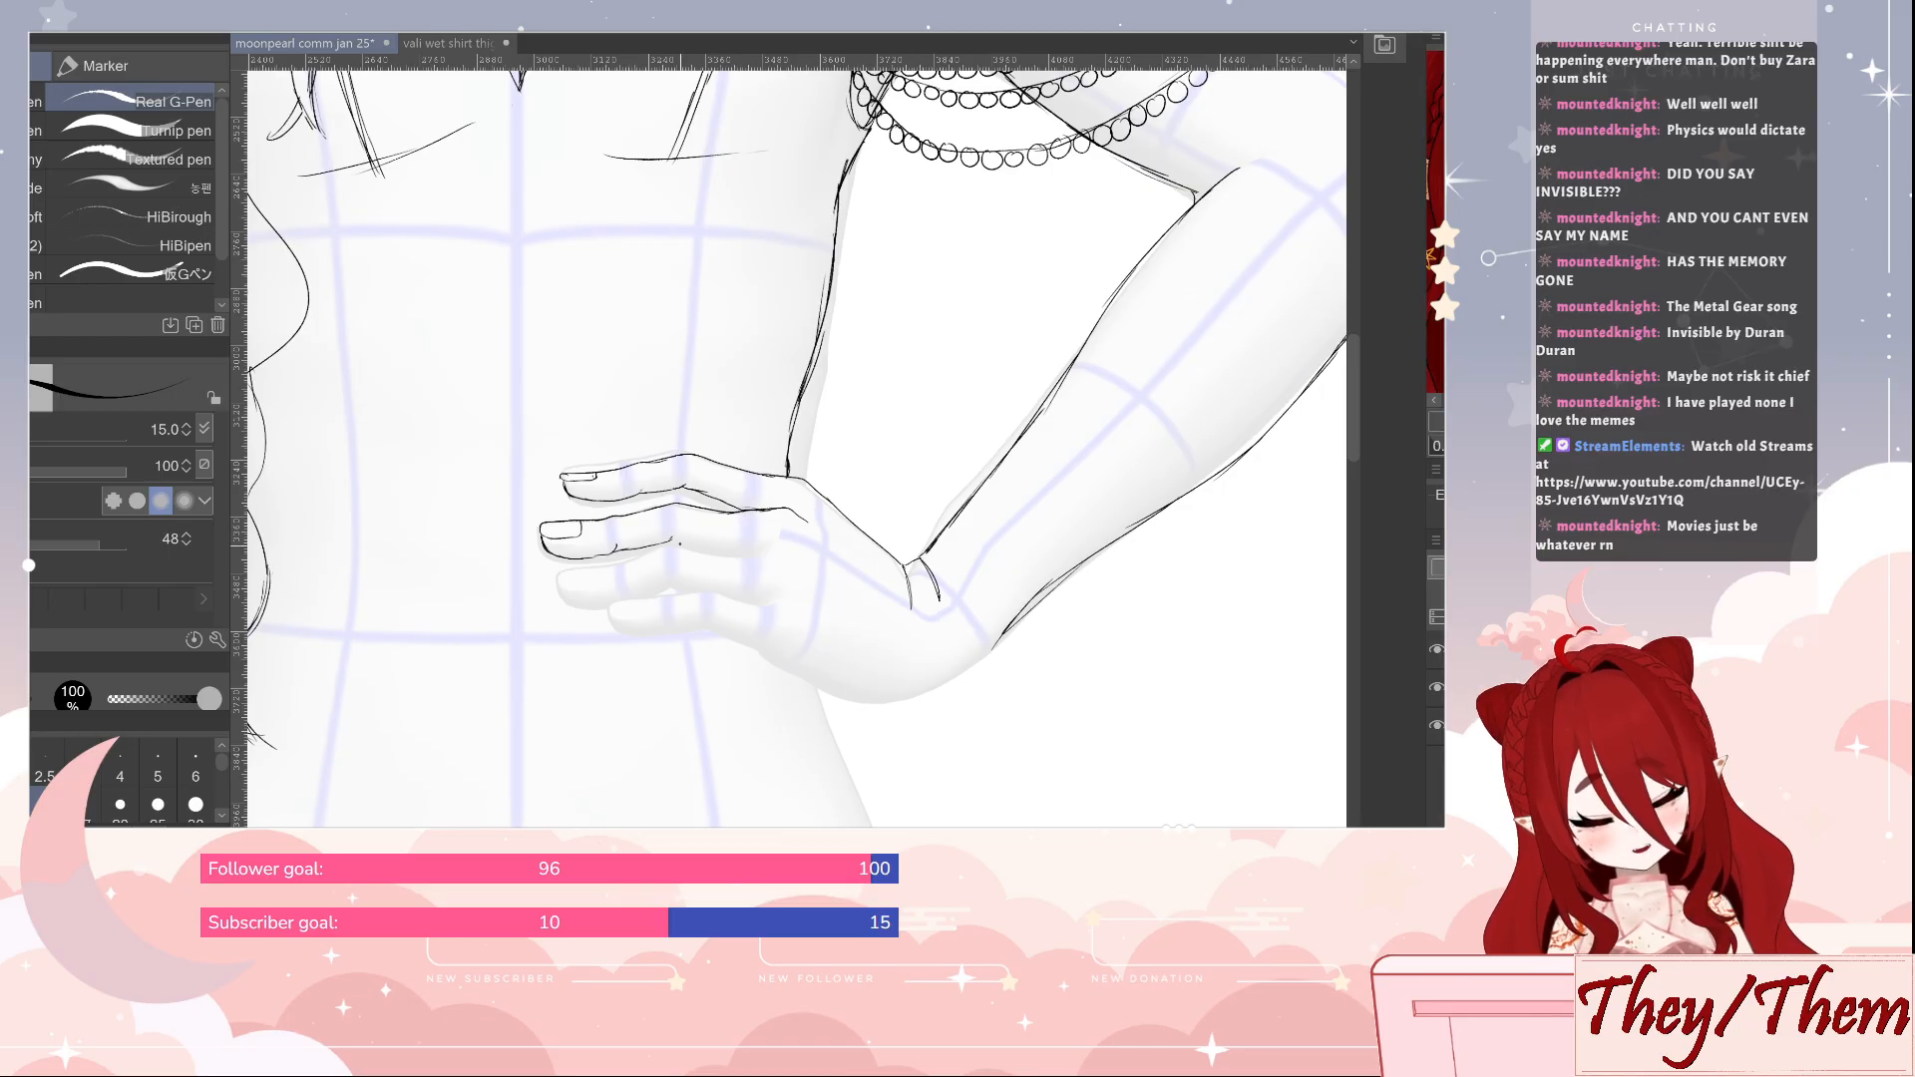
left_click_drag(670, 538, 706, 547)
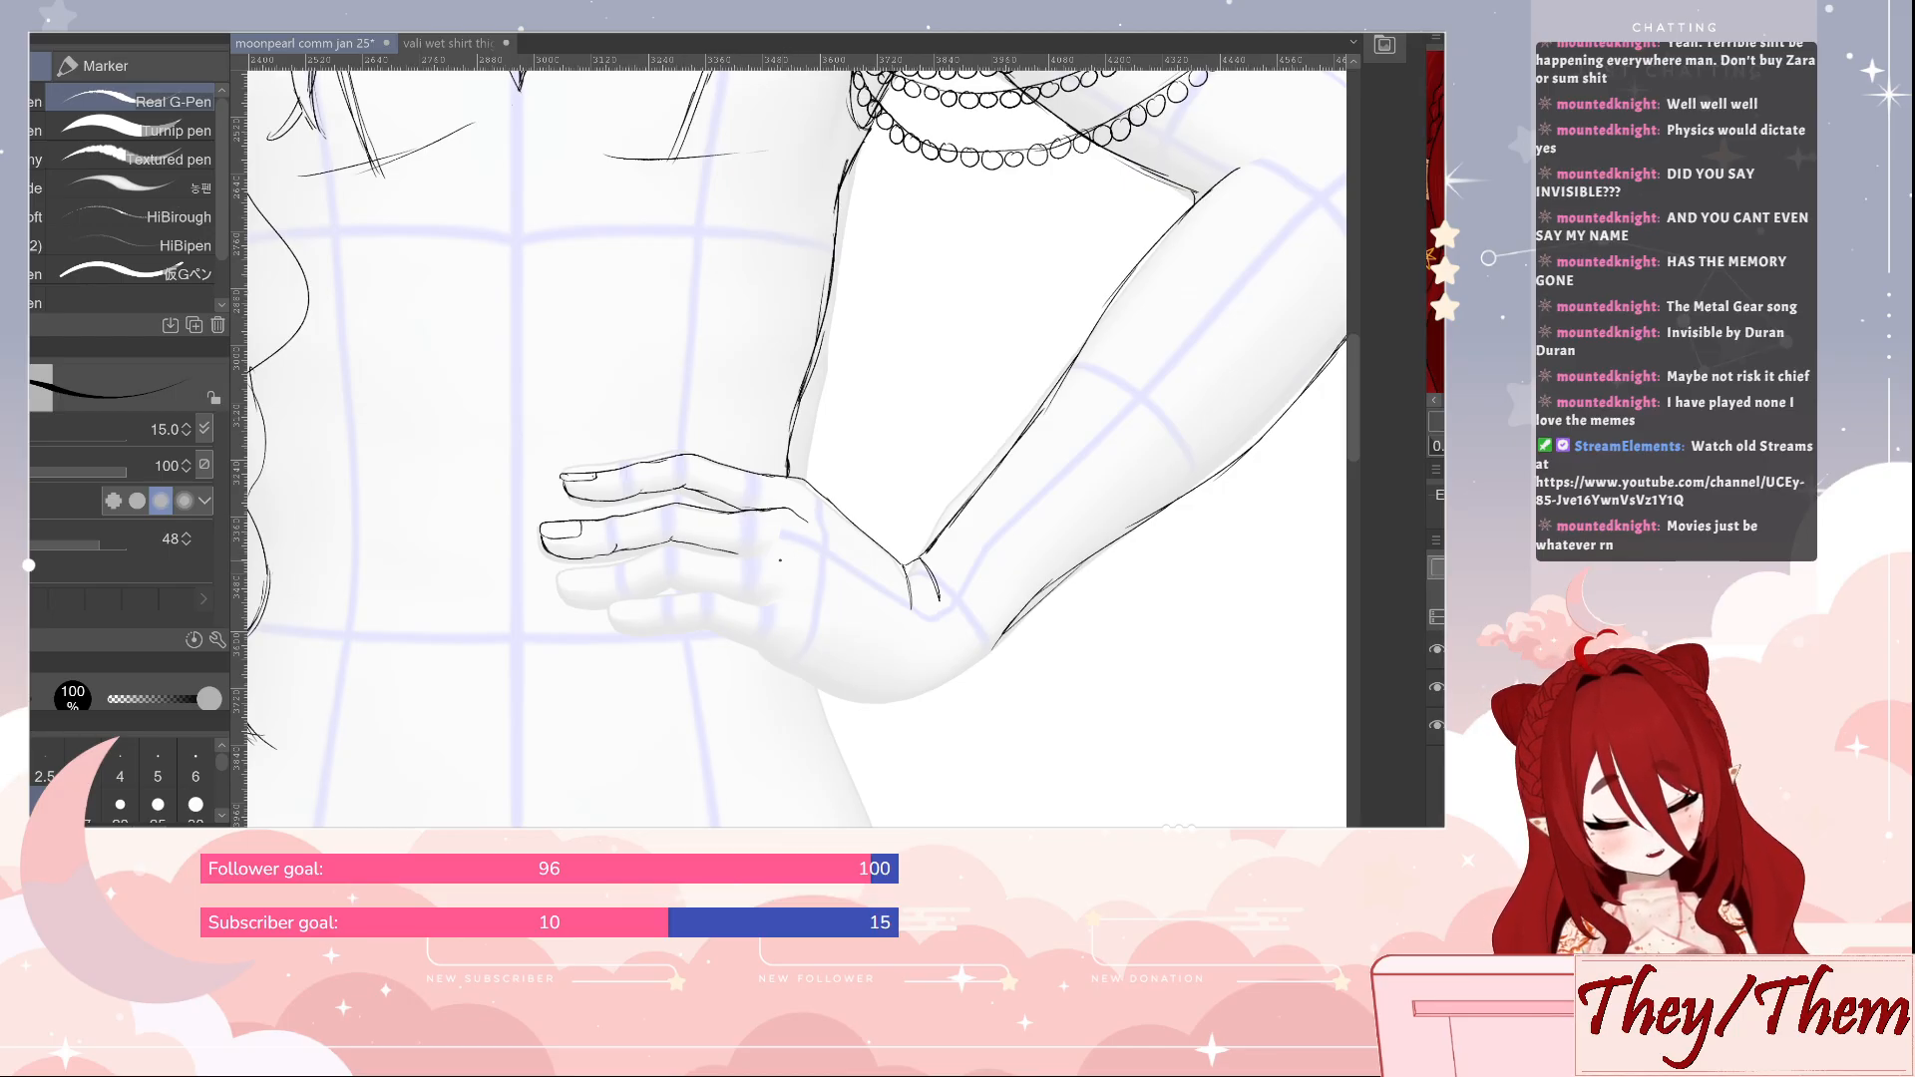
Outline the third finger with its fingernail and underside, and add small knuckle creases to the fingers
mouse_move(806, 560)
left_mouse_down()
mouse_move(666, 544)
mouse_move(579, 572)
left_mouse_up()
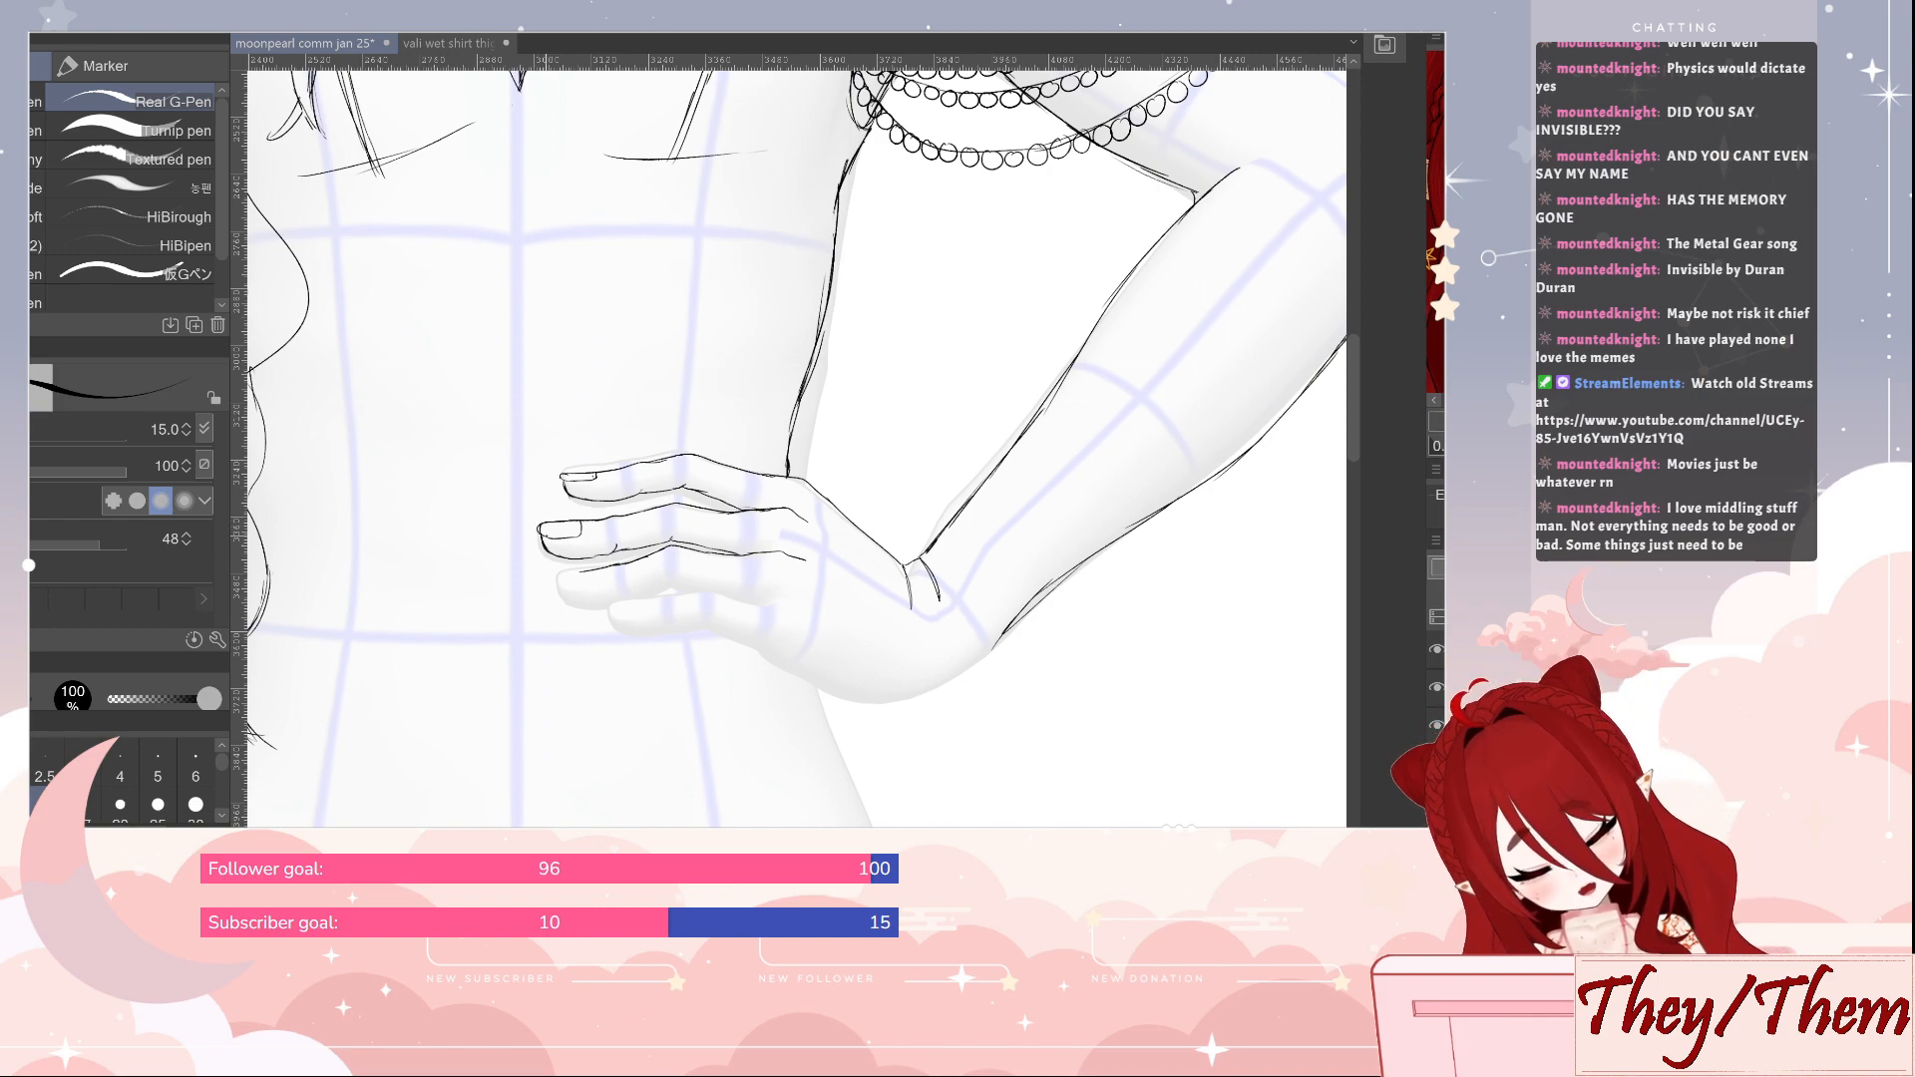
key("e")
key("p")
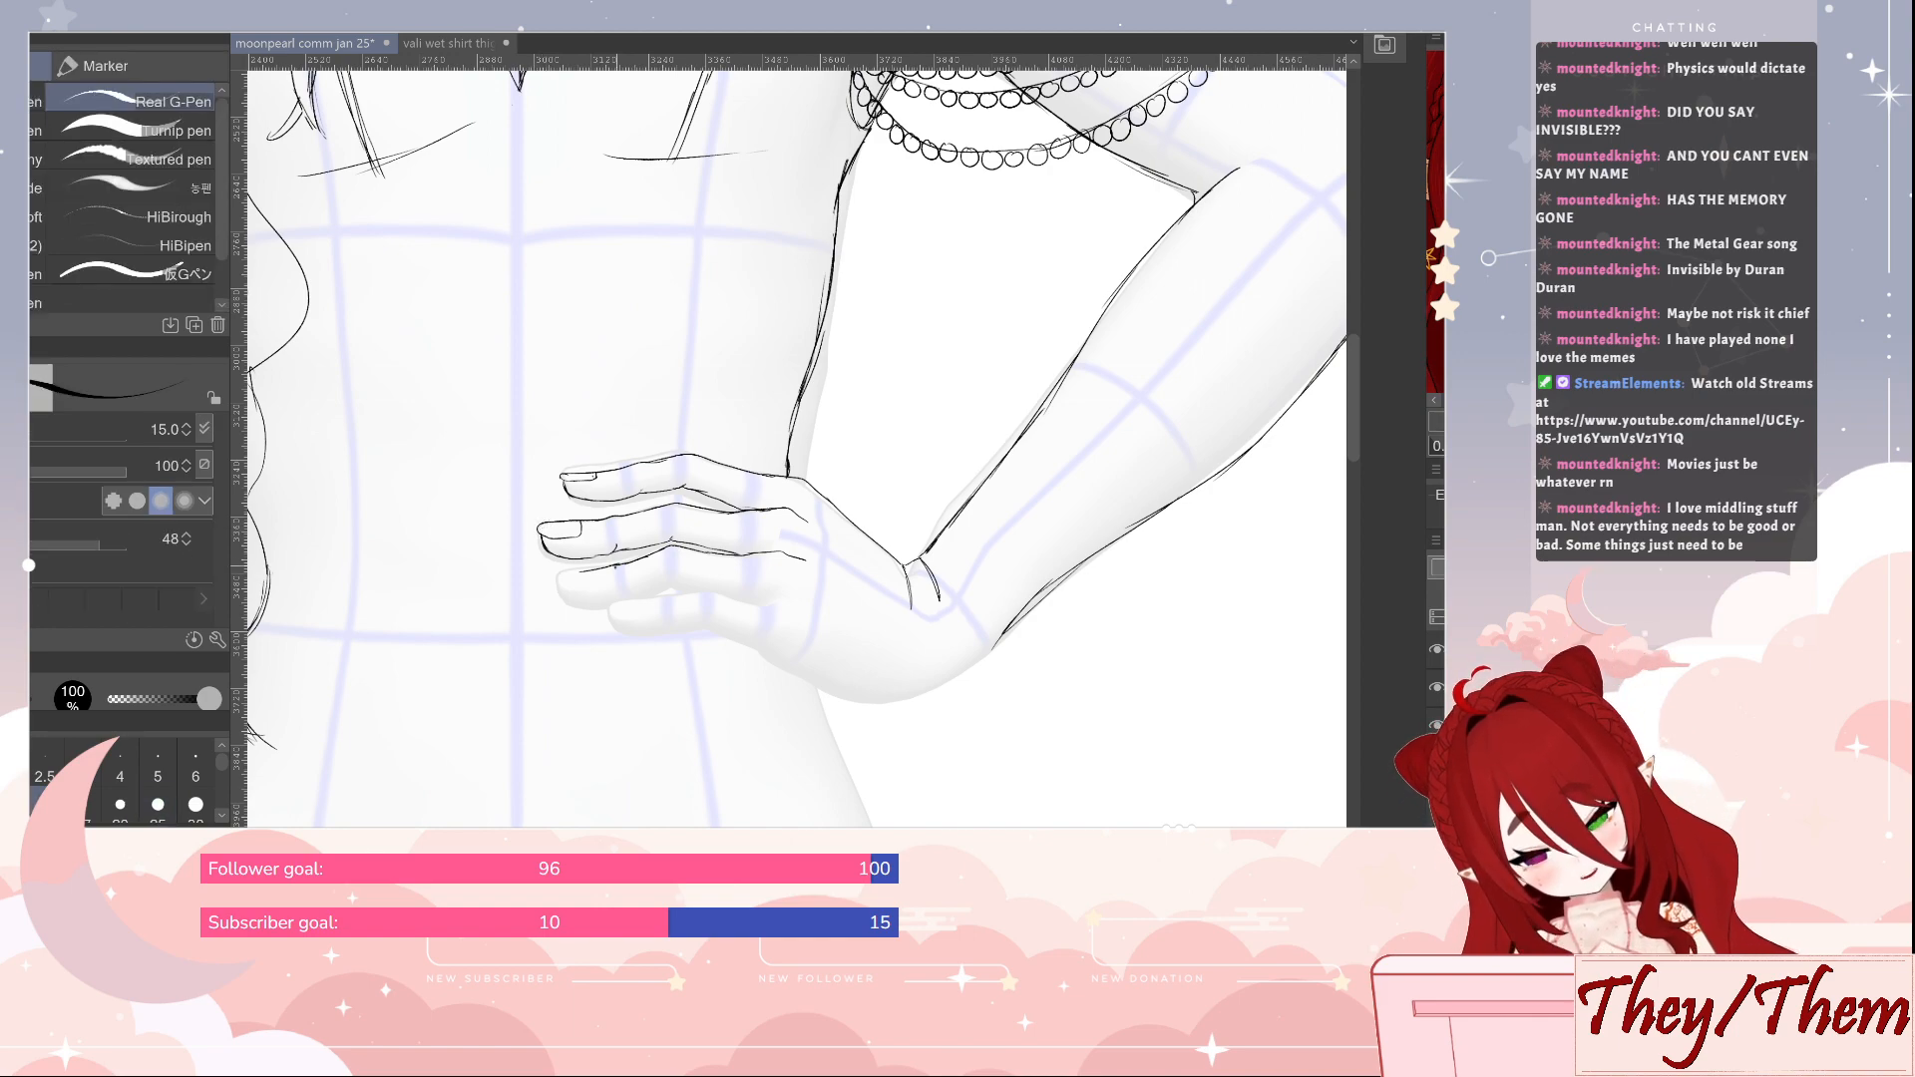
mouse_move(567, 571)
left_mouse_down()
mouse_move(591, 602)
mouse_move(664, 591)
mouse_move(671, 548)
left_mouse_up()
key("e")
key("p")
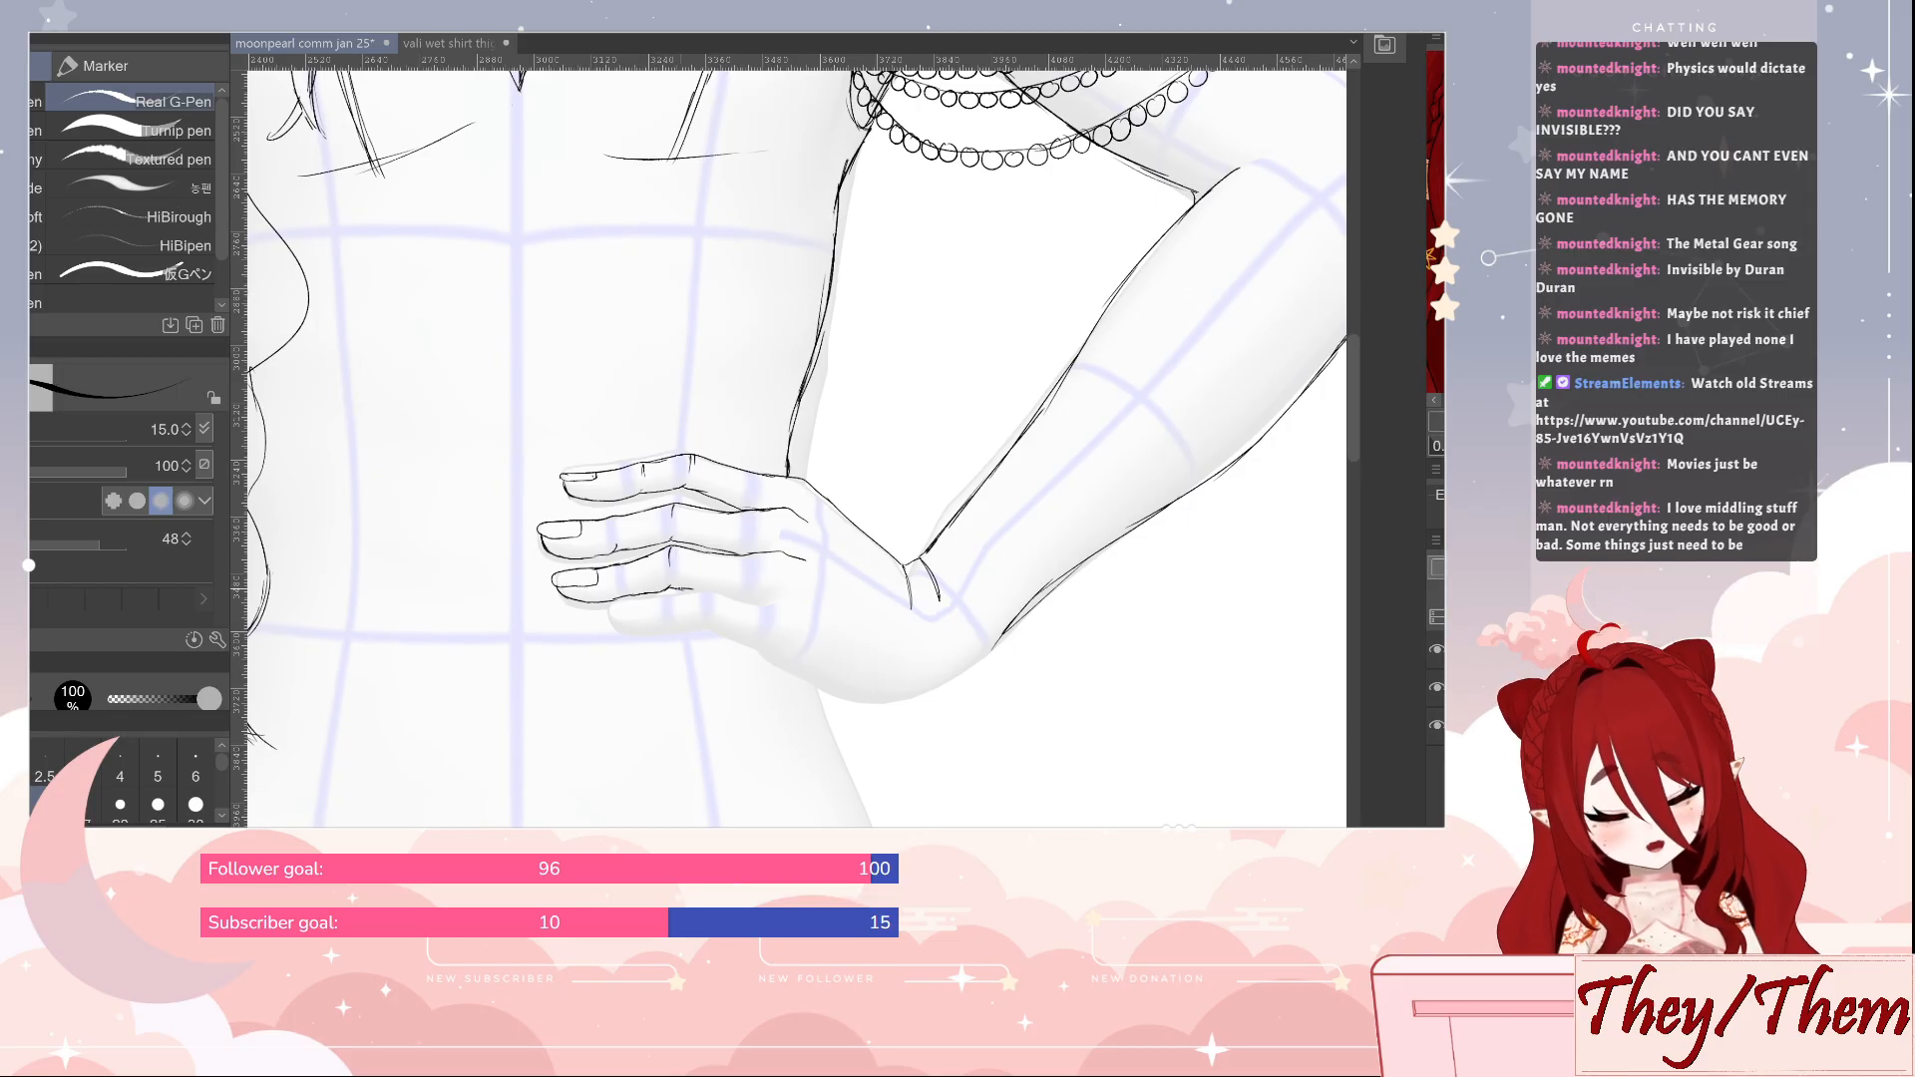
left_click_drag(690, 590, 705, 592)
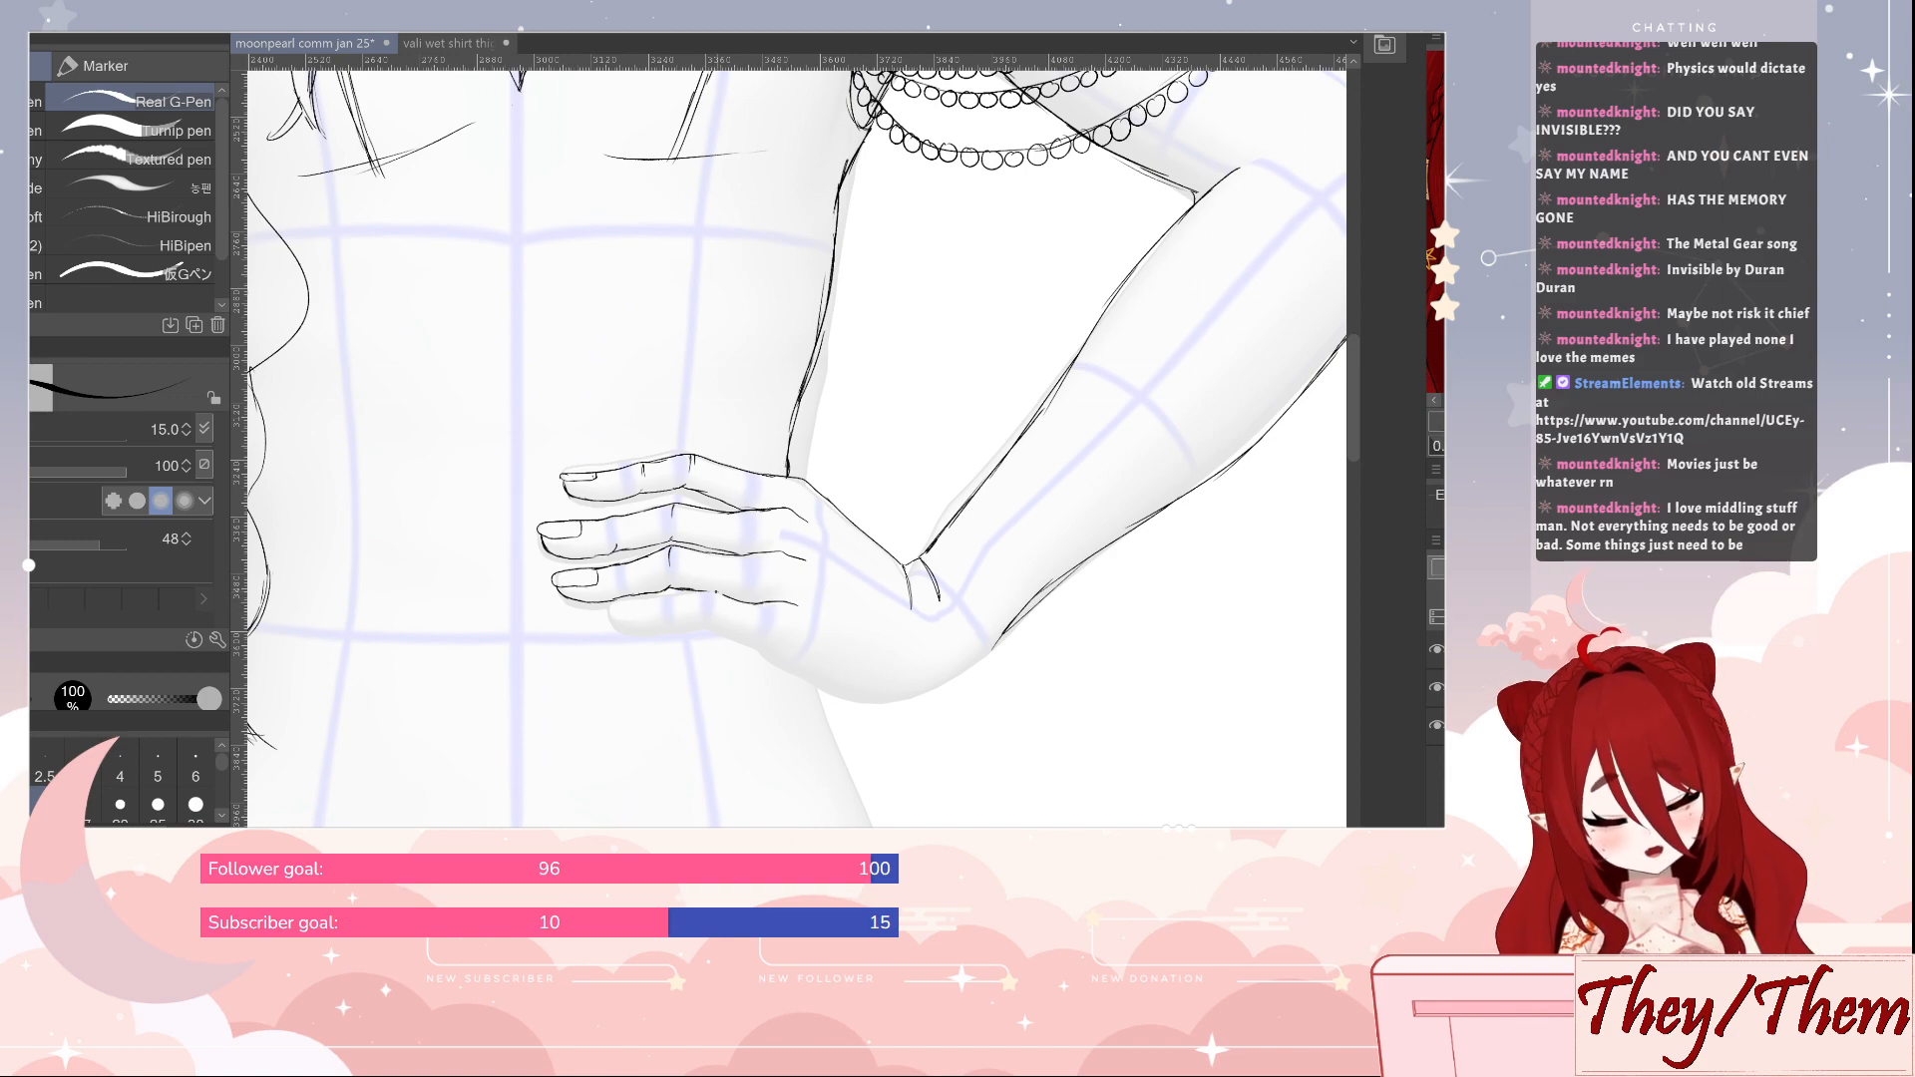
Outline the little finger with its fingernail, underside and small joint creases
left_click_drag(625, 599, 661, 595)
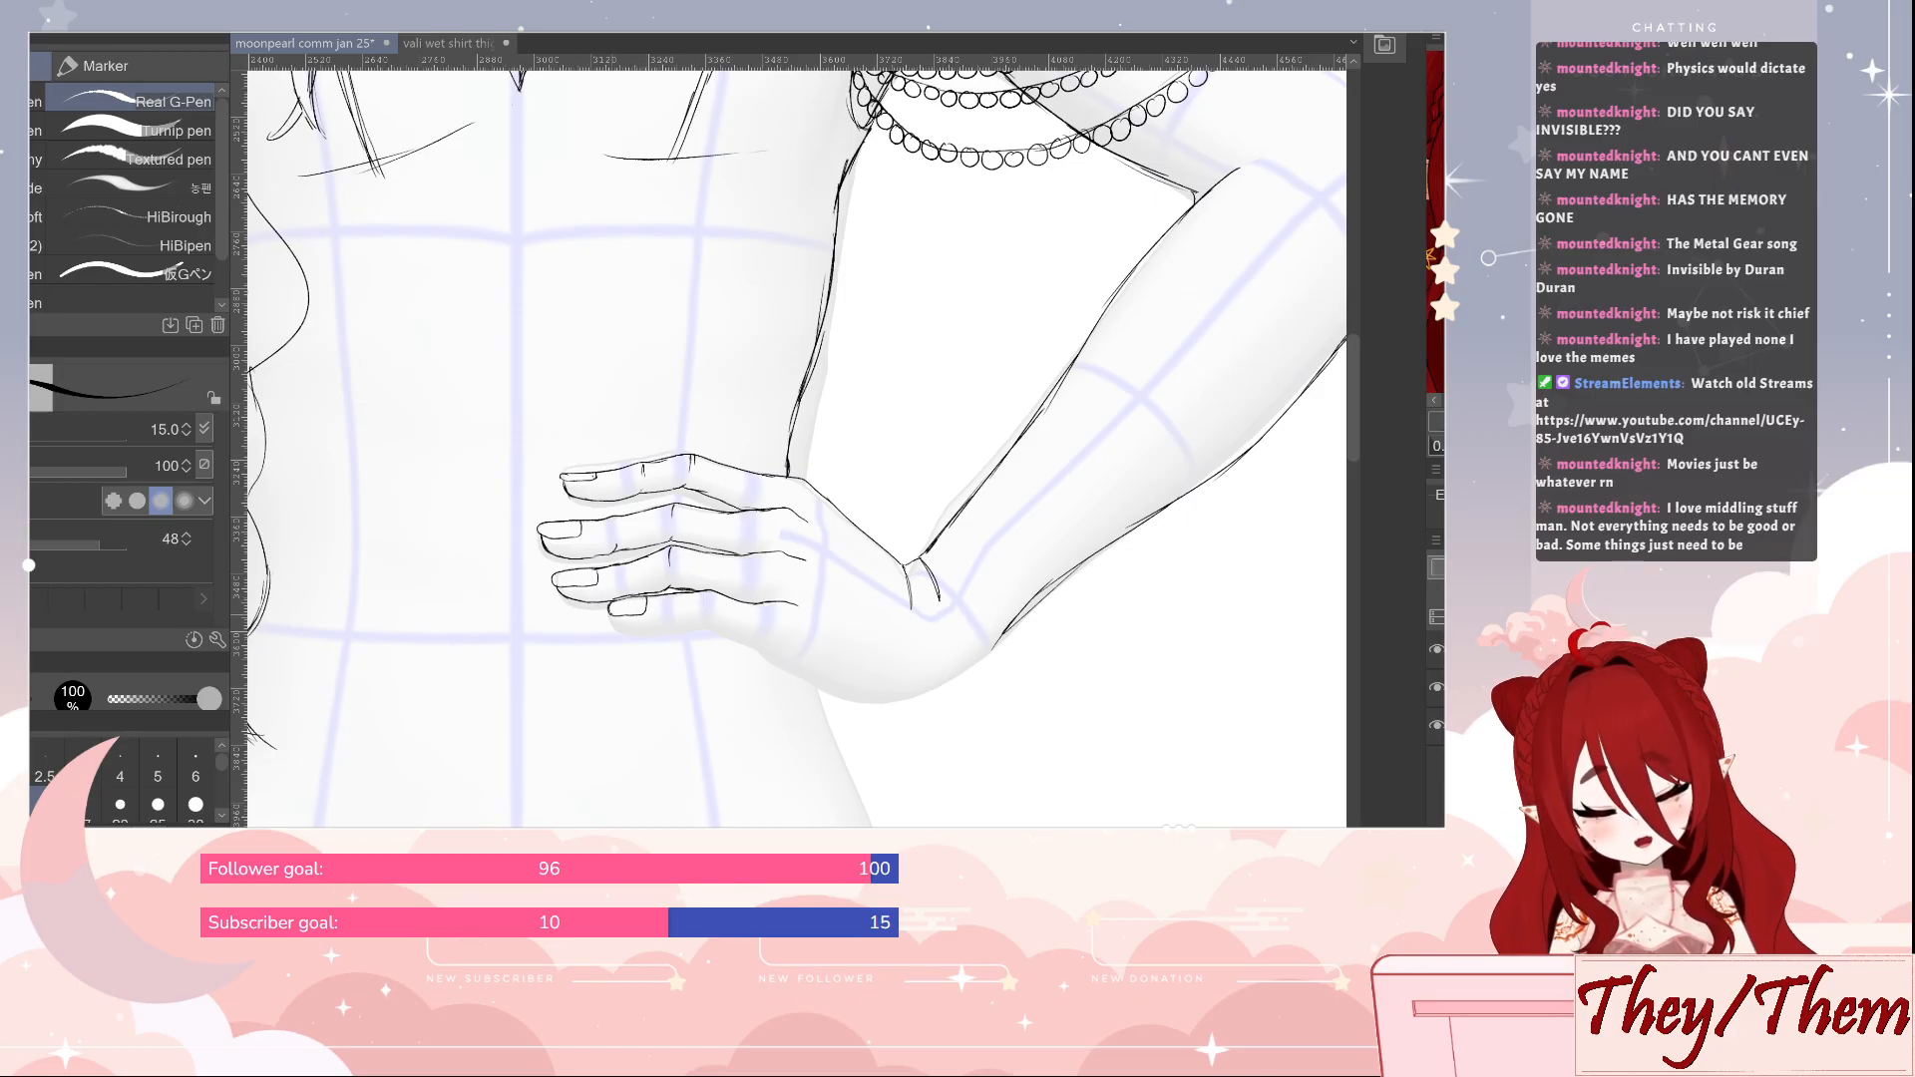
left_click_drag(632, 627, 709, 624)
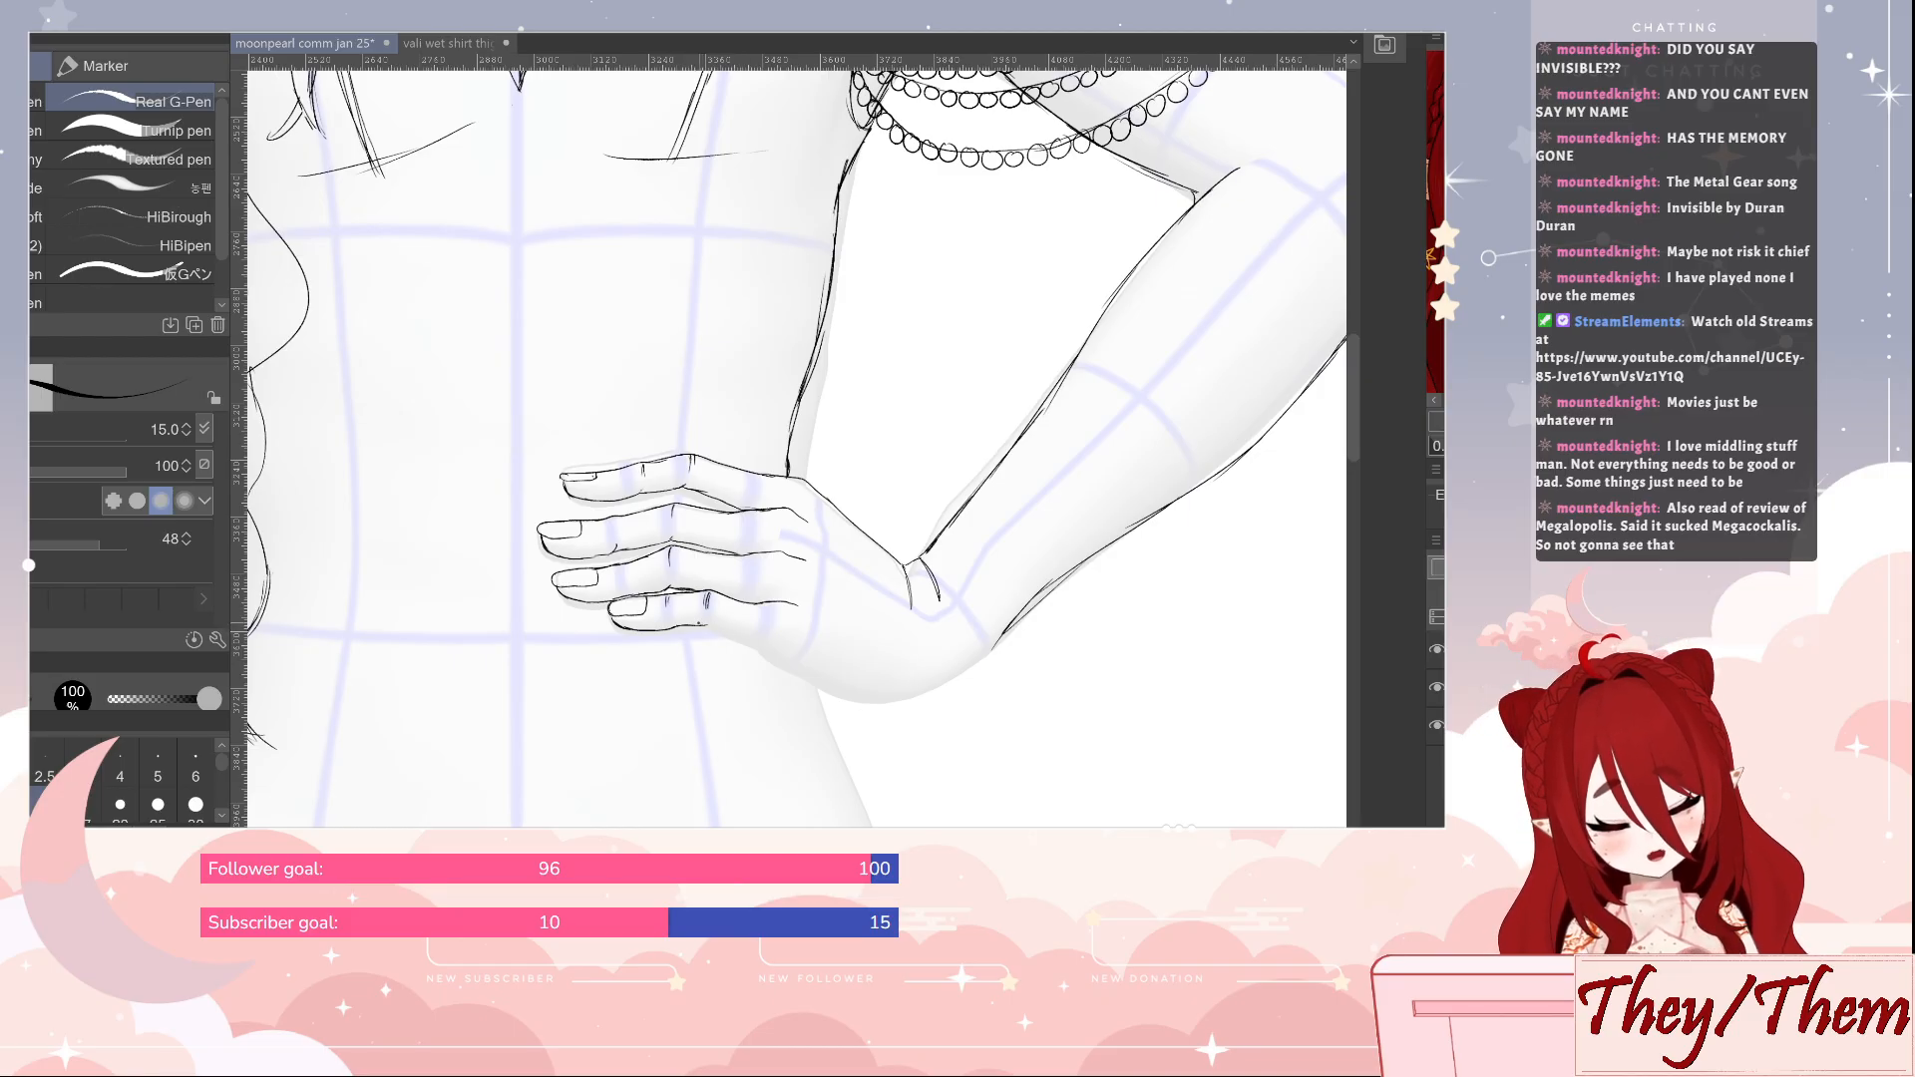
Outline the lower edge of the hand on the waist, from the little finger around the heel of the palm to the wrist
left_click_drag(710, 630, 772, 662)
mouse_move(784, 661)
left_mouse_down()
mouse_move(911, 701)
mouse_move(986, 650)
left_mouse_up()
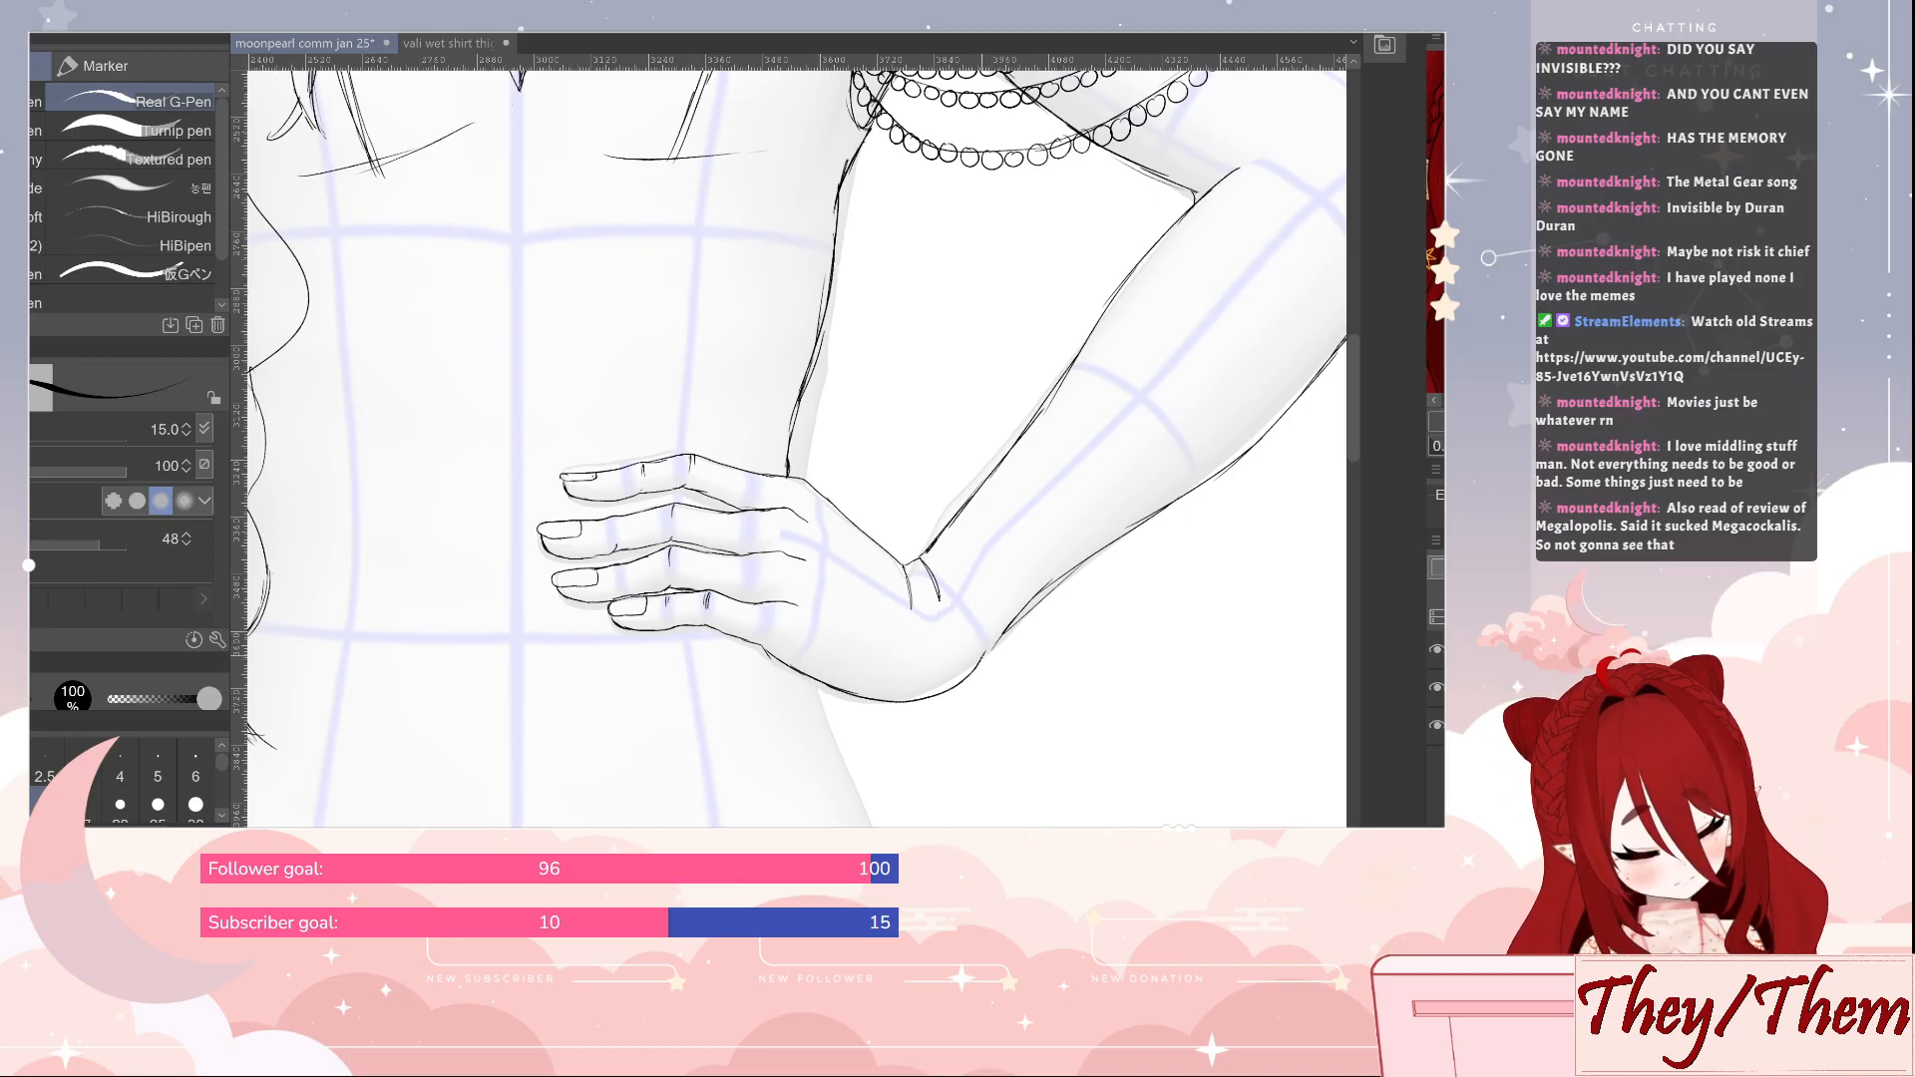
key("e")
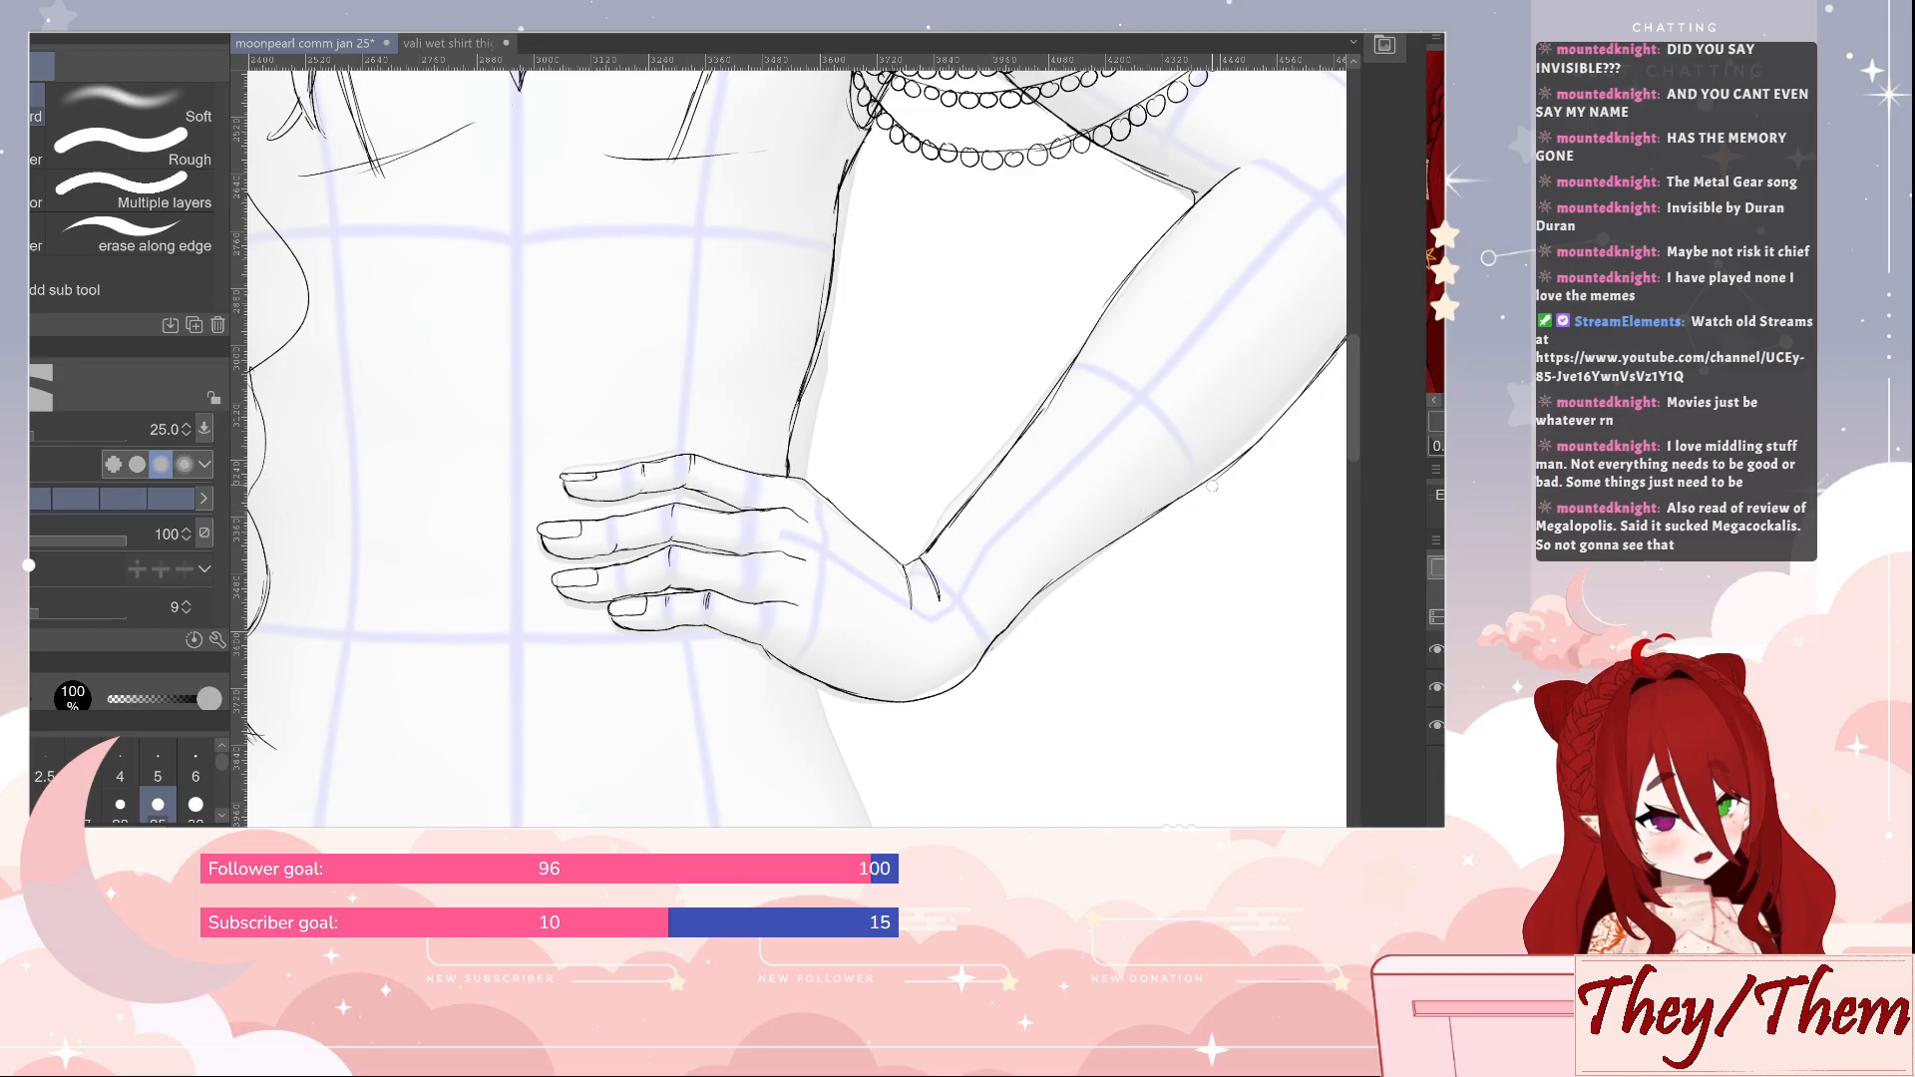
key("p")
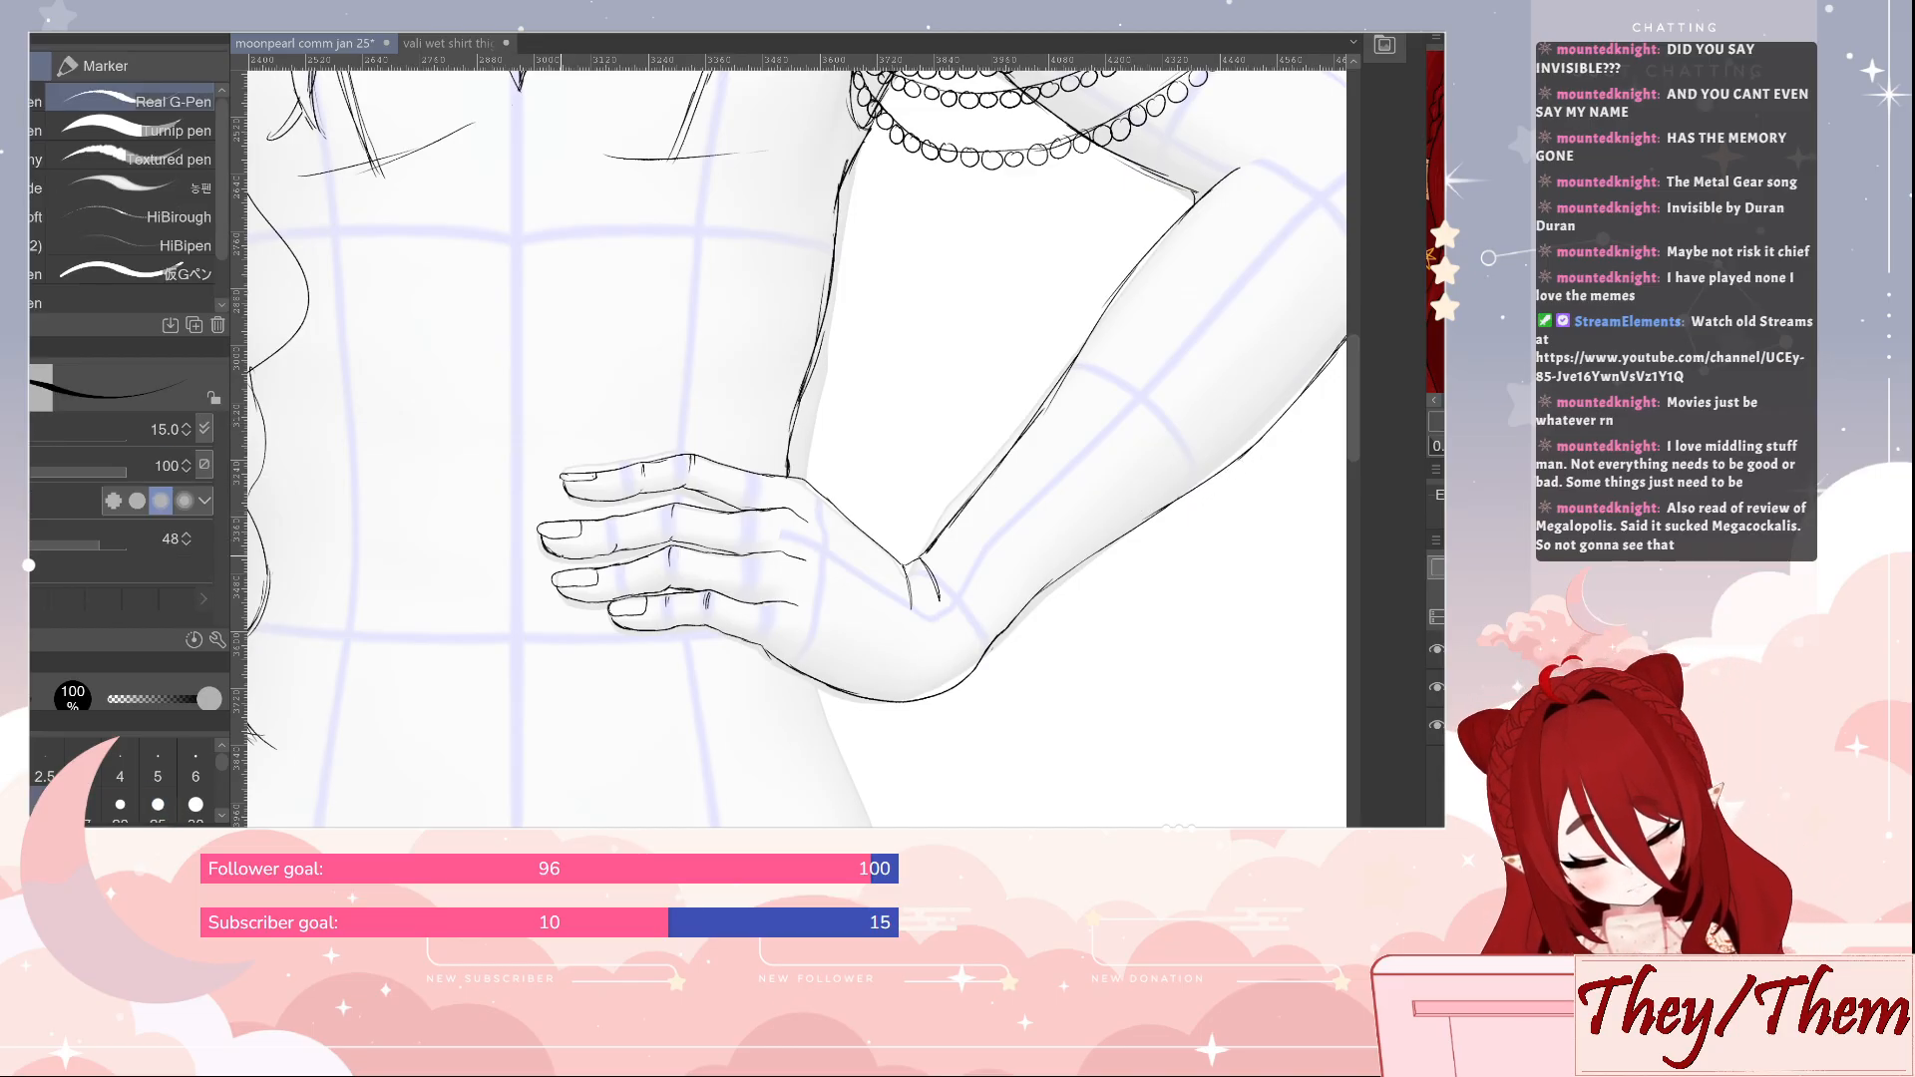
key("e")
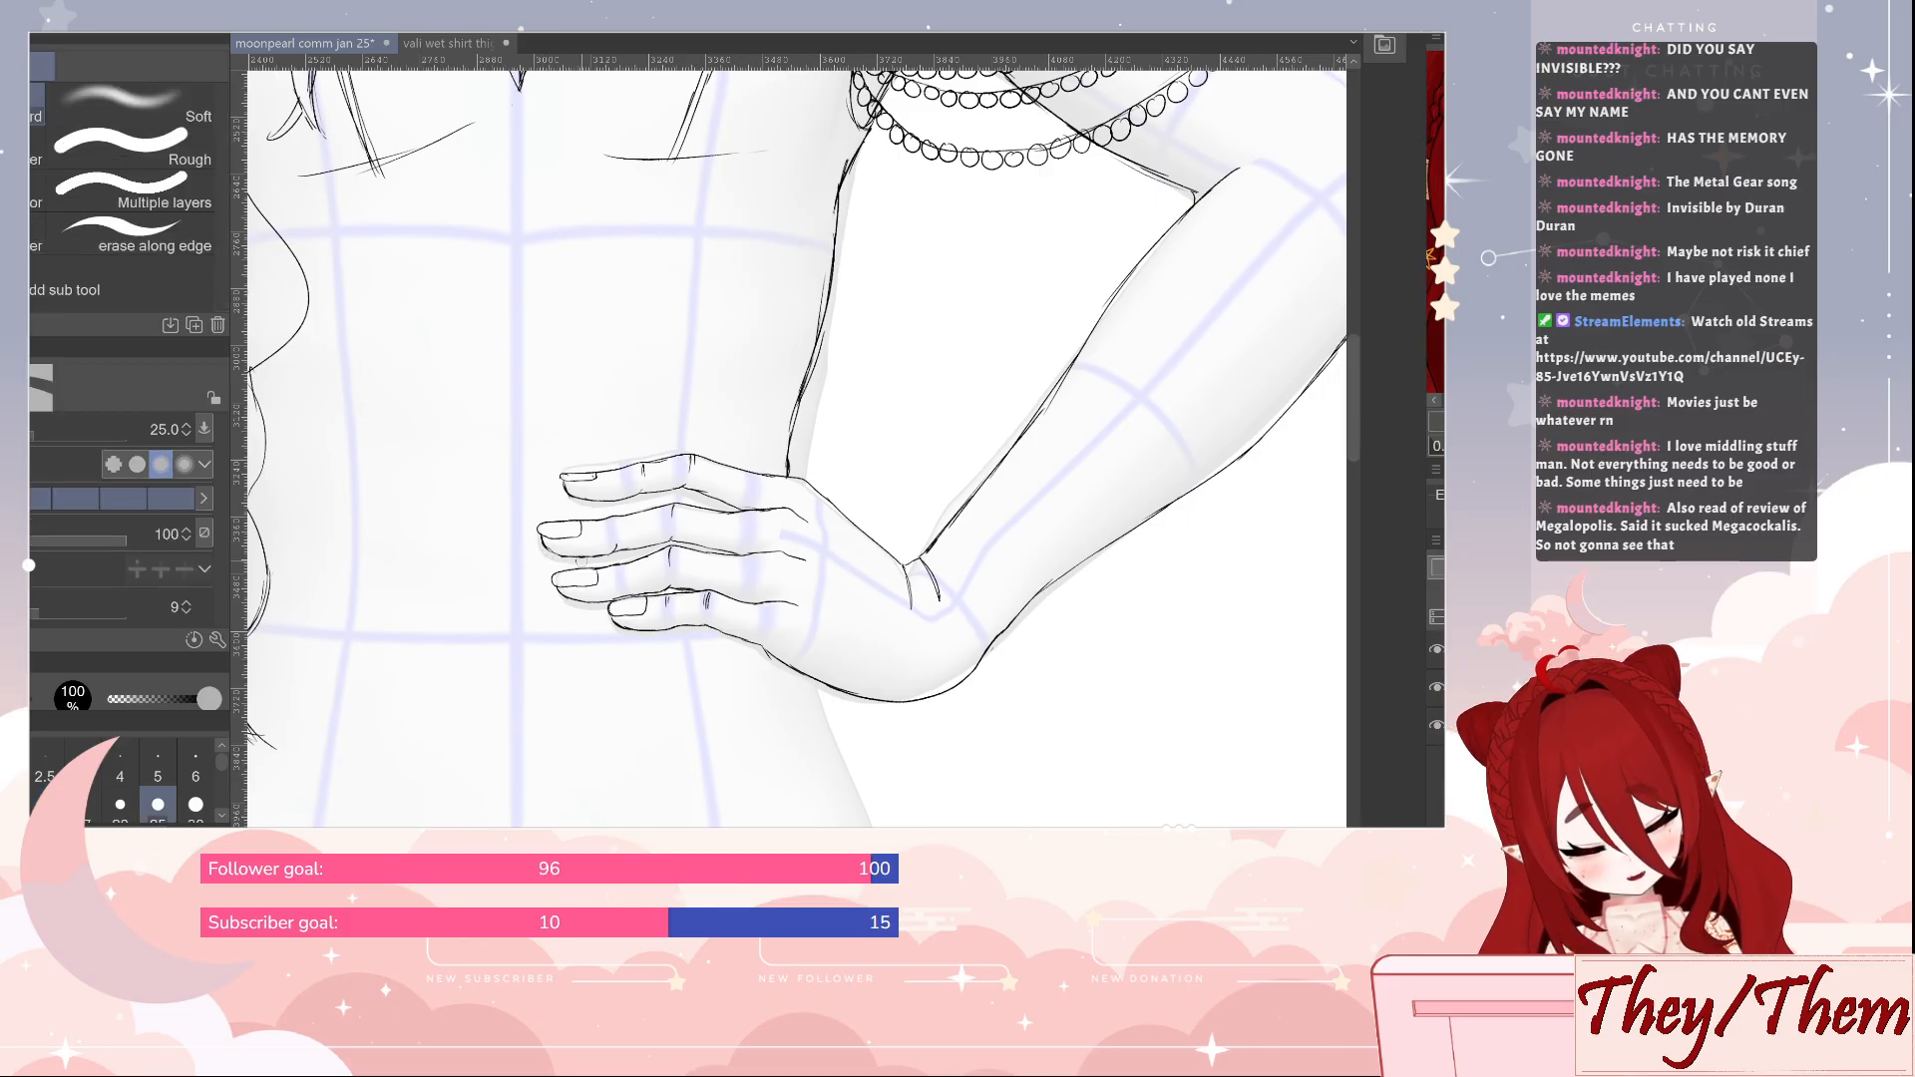
key("p")
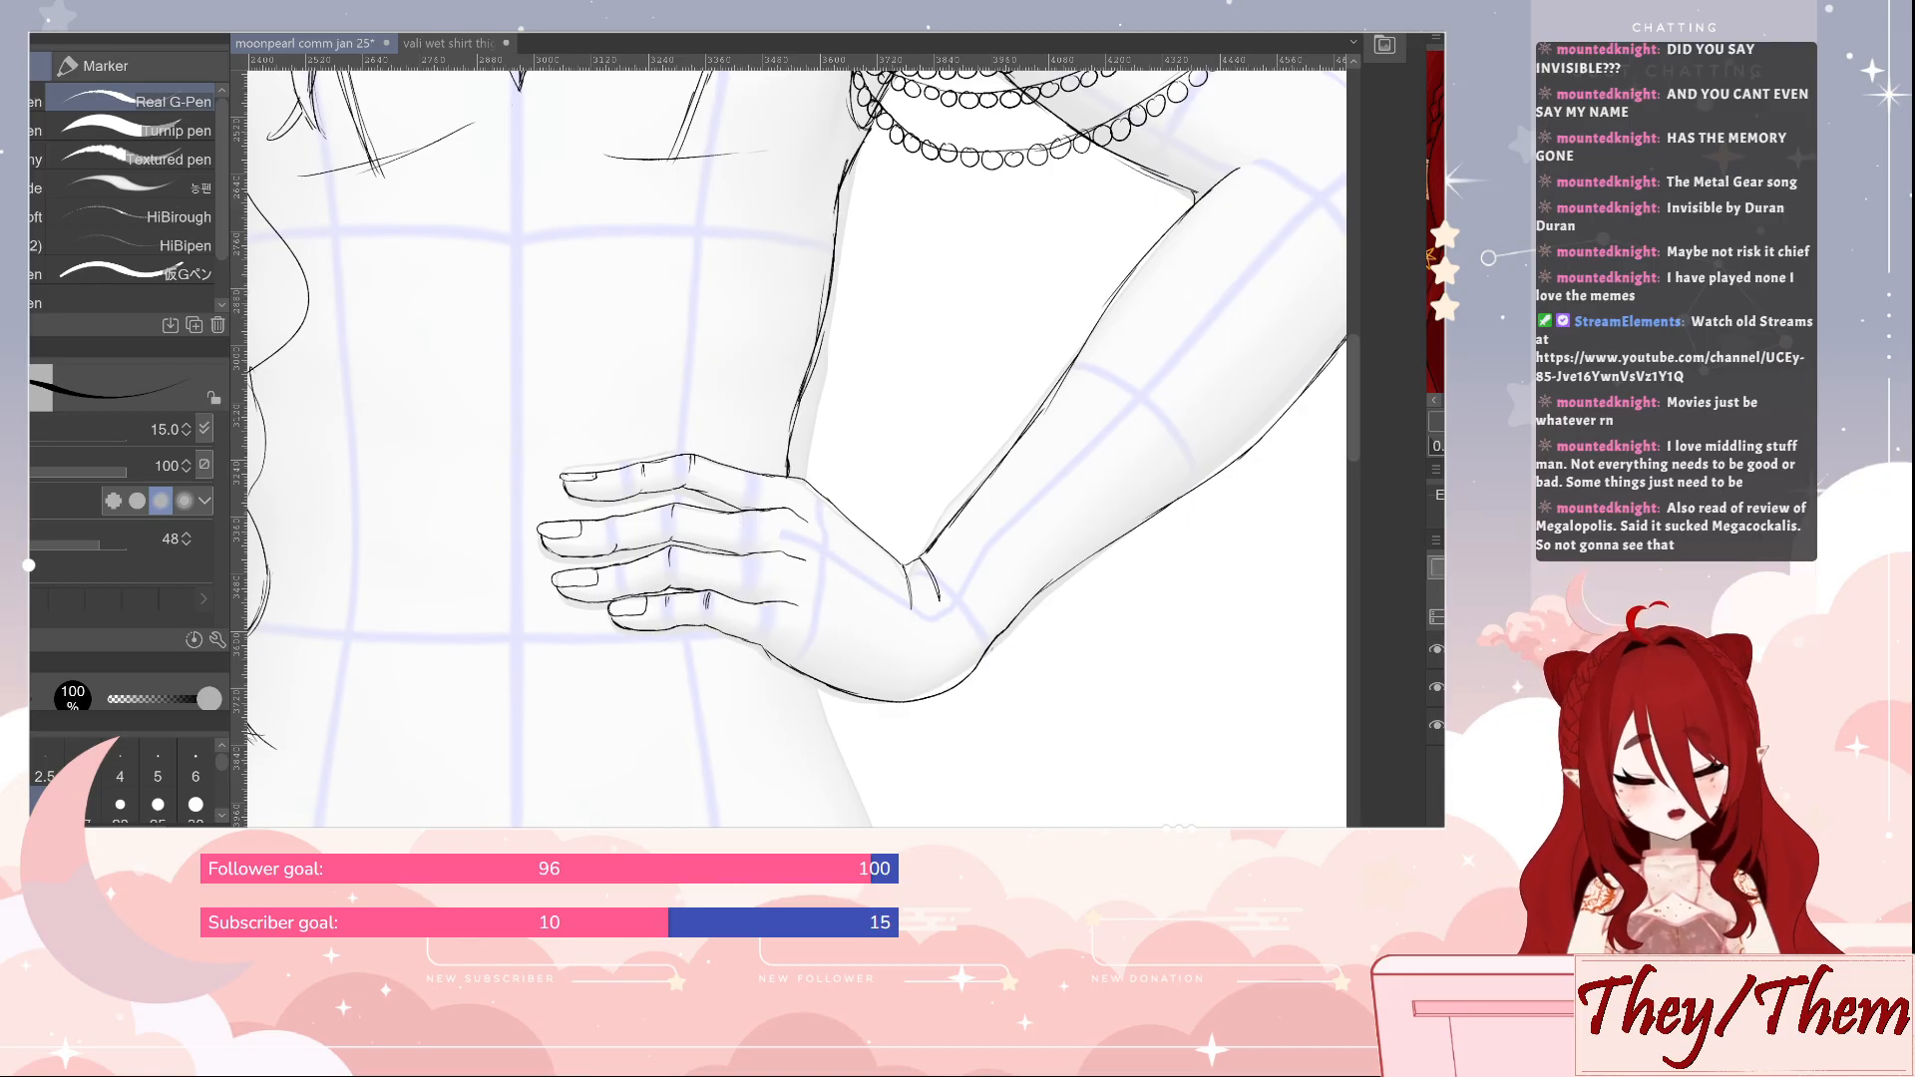
Erase the old underbust line beside the long hair, clean up that side's bodice seam and redraw its lower end
left_click_drag(676, 317, 944, 599)
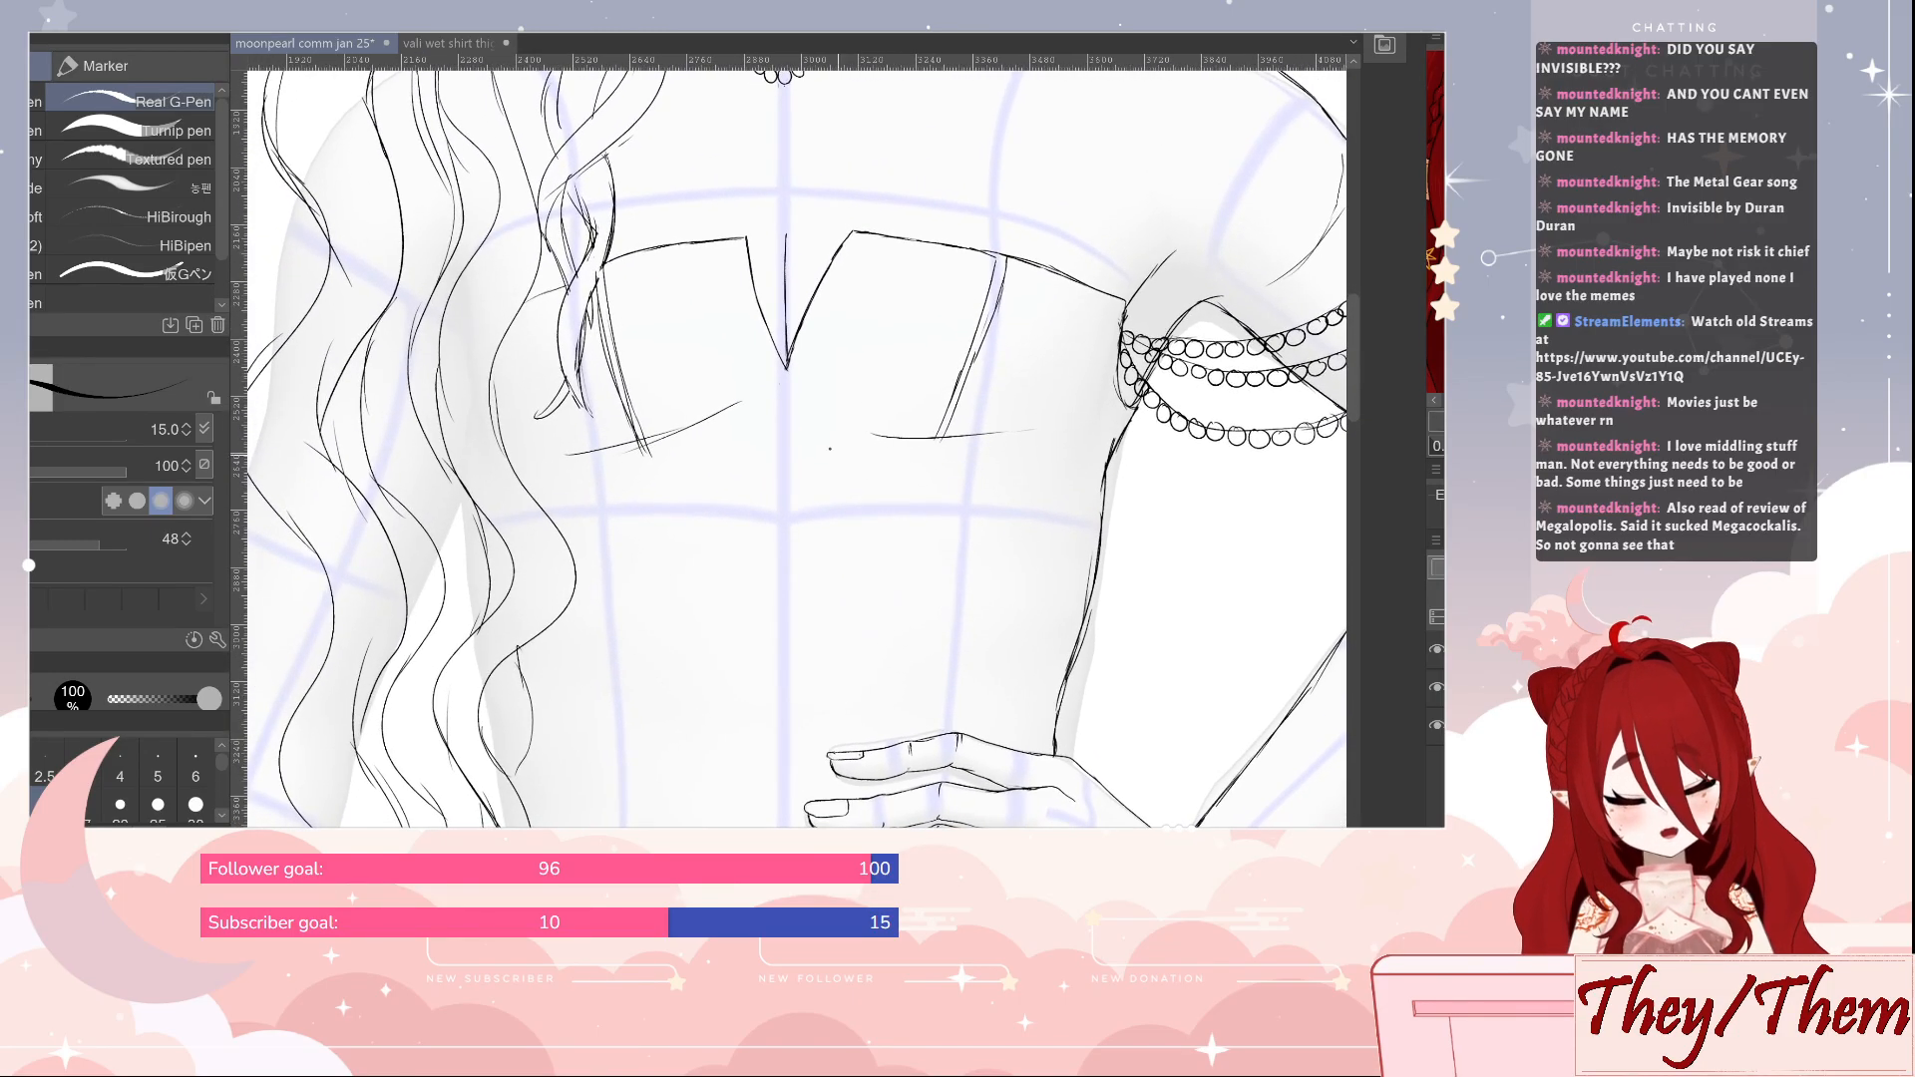
key("e")
mouse_move(644, 439)
left_mouse_down()
mouse_move(696, 427)
mouse_move(551, 461)
mouse_move(619, 446)
left_mouse_up()
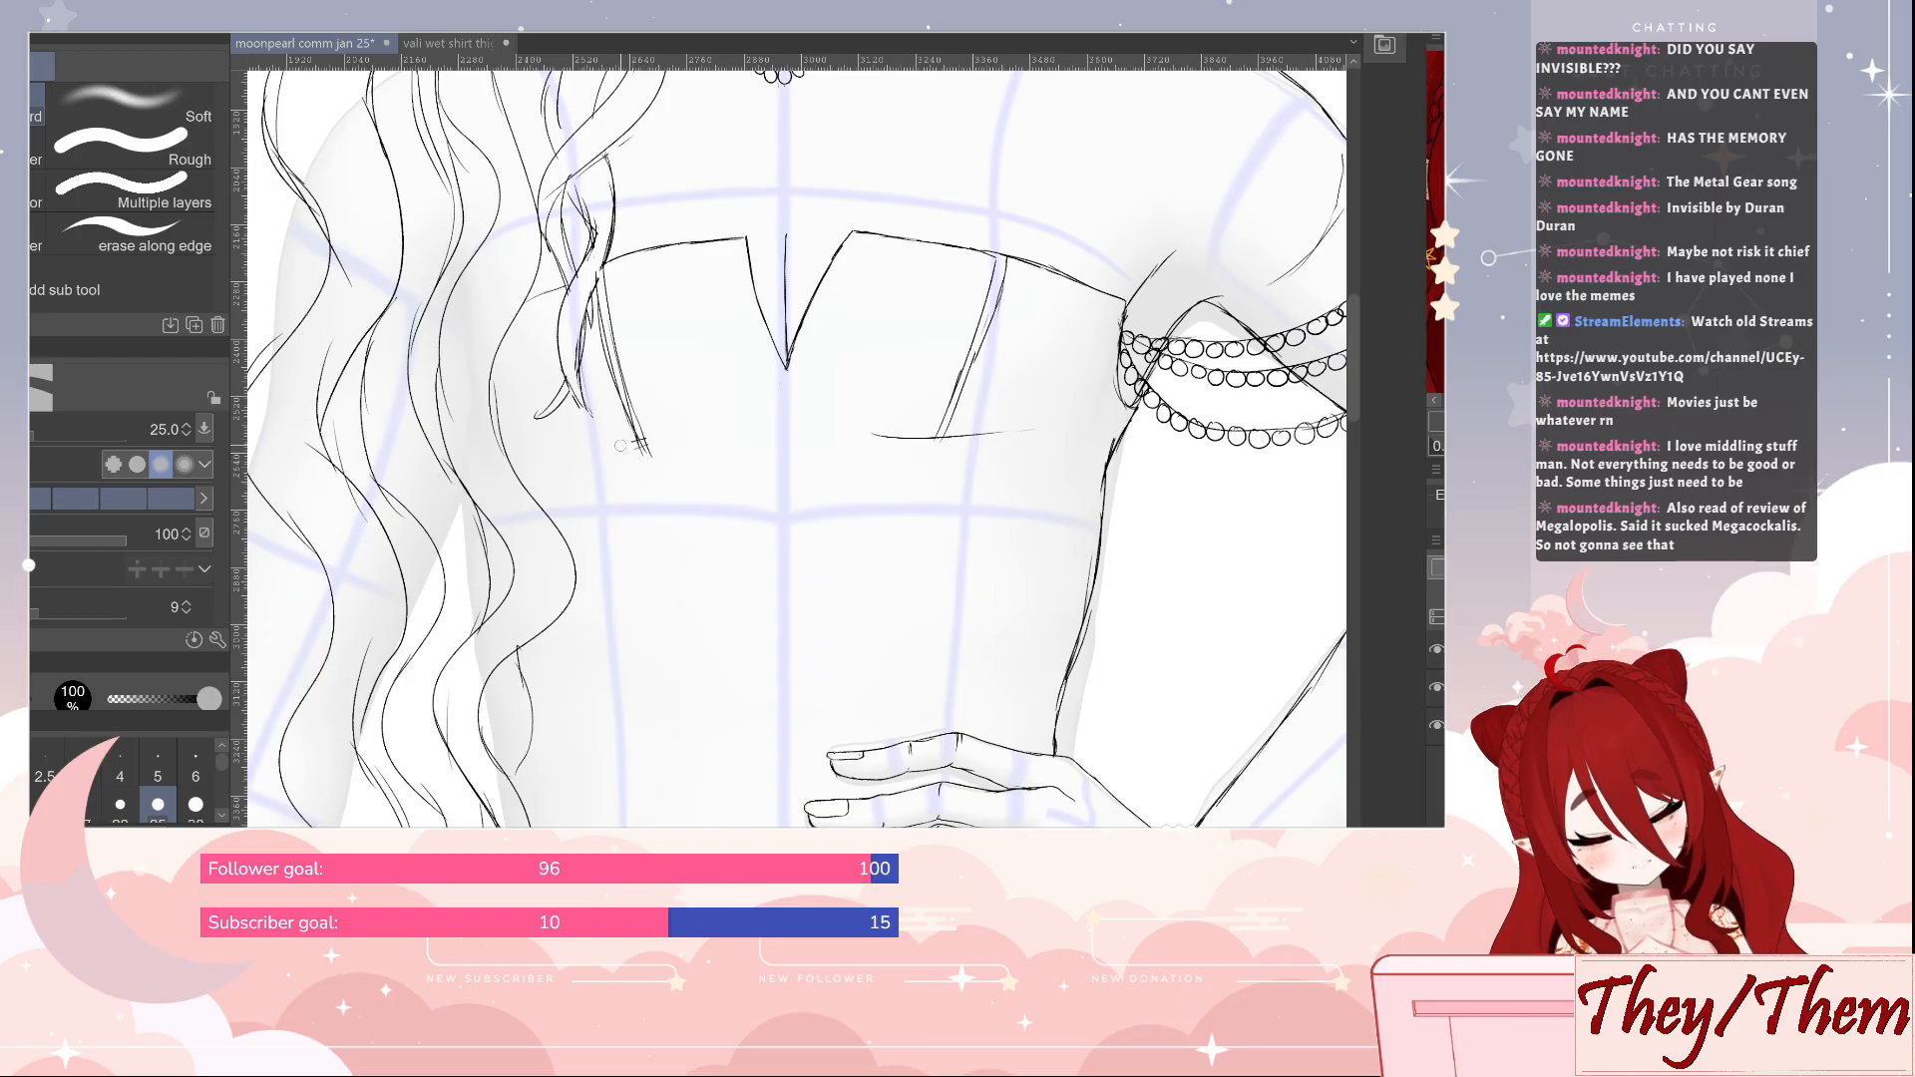
left_click_drag(597, 306, 612, 385)
mouse_move(638, 453)
left_mouse_down()
mouse_move(616, 379)
mouse_move(651, 465)
left_mouse_up()
key("p")
left_click_drag(633, 429, 655, 471)
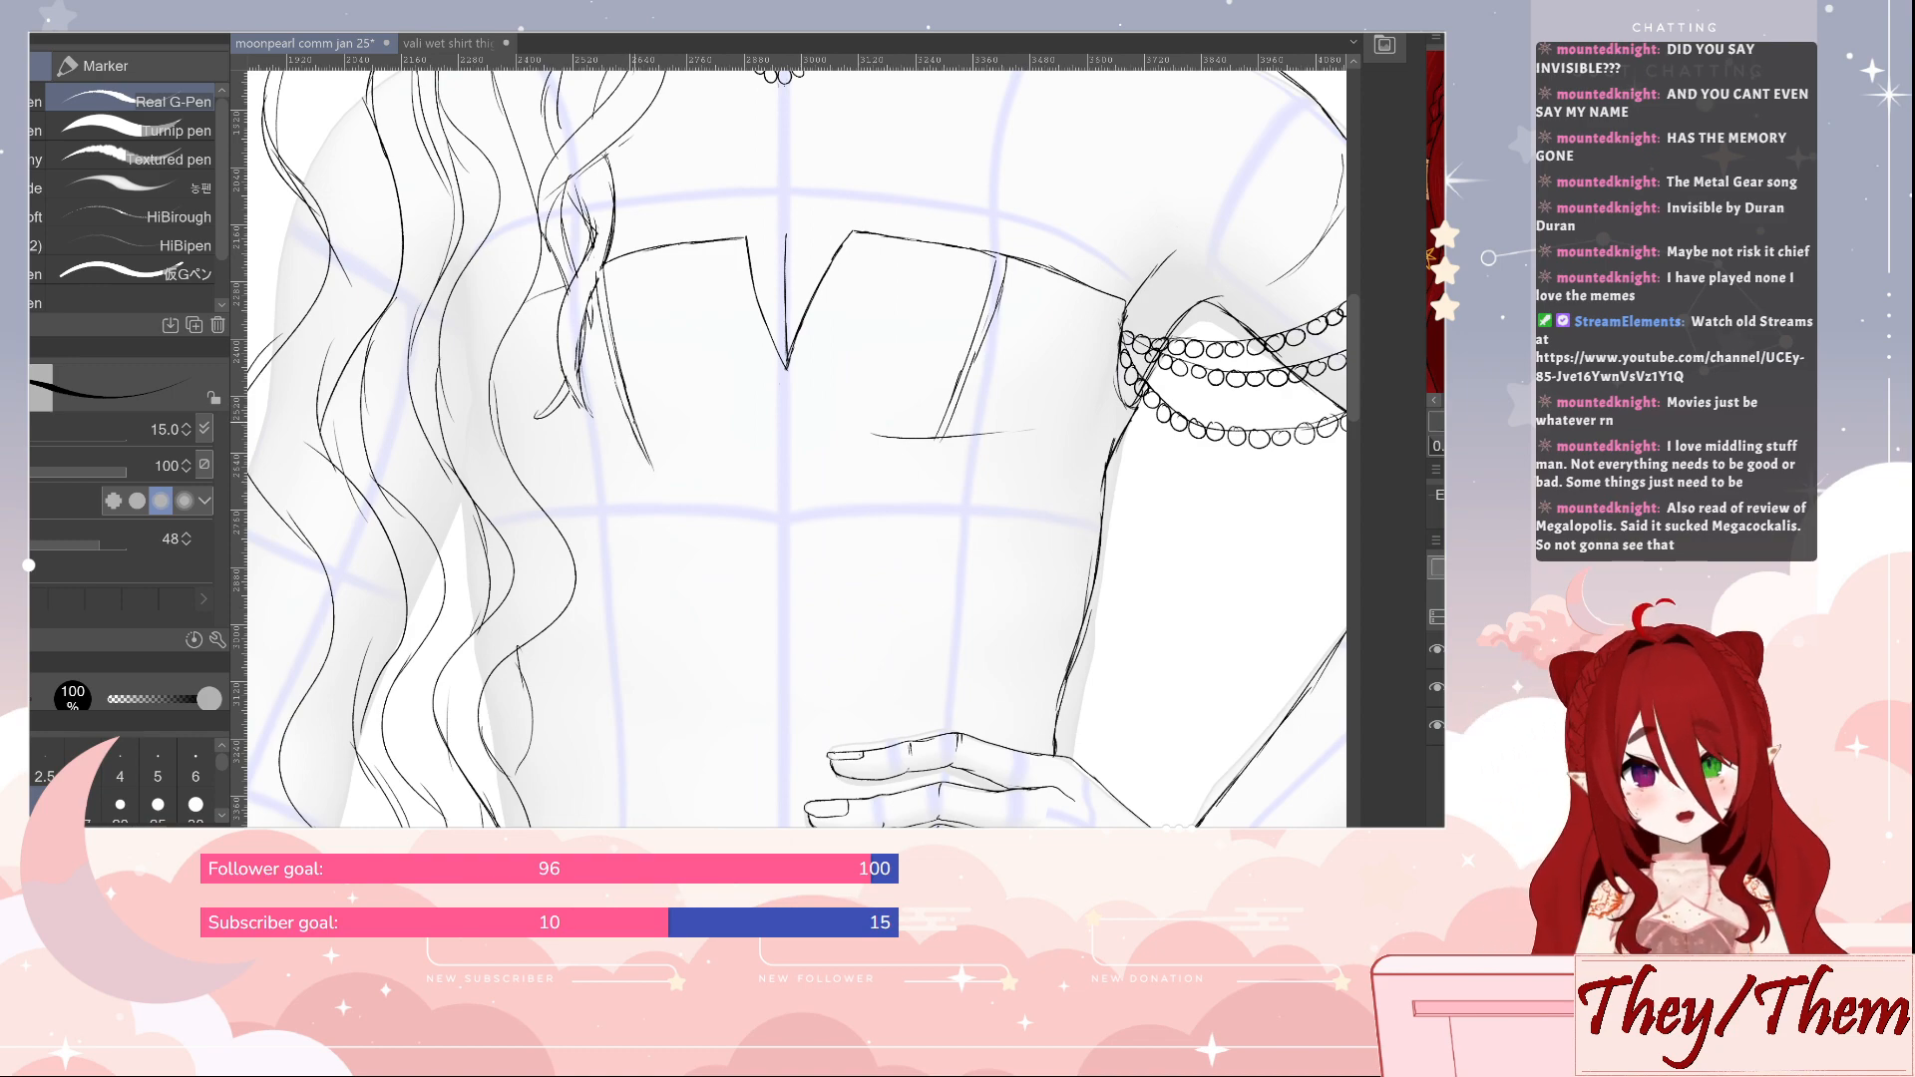
Erase the underbust line on the beaded-arm side and extend that side's bodice seam downward
key("e")
mouse_move(871, 439)
left_mouse_down()
mouse_move(1057, 419)
mouse_move(923, 473)
left_mouse_up()
key("p")
mouse_move(974, 357)
left_mouse_down()
mouse_move(1008, 258)
mouse_move(988, 339)
left_mouse_up()
key("e")
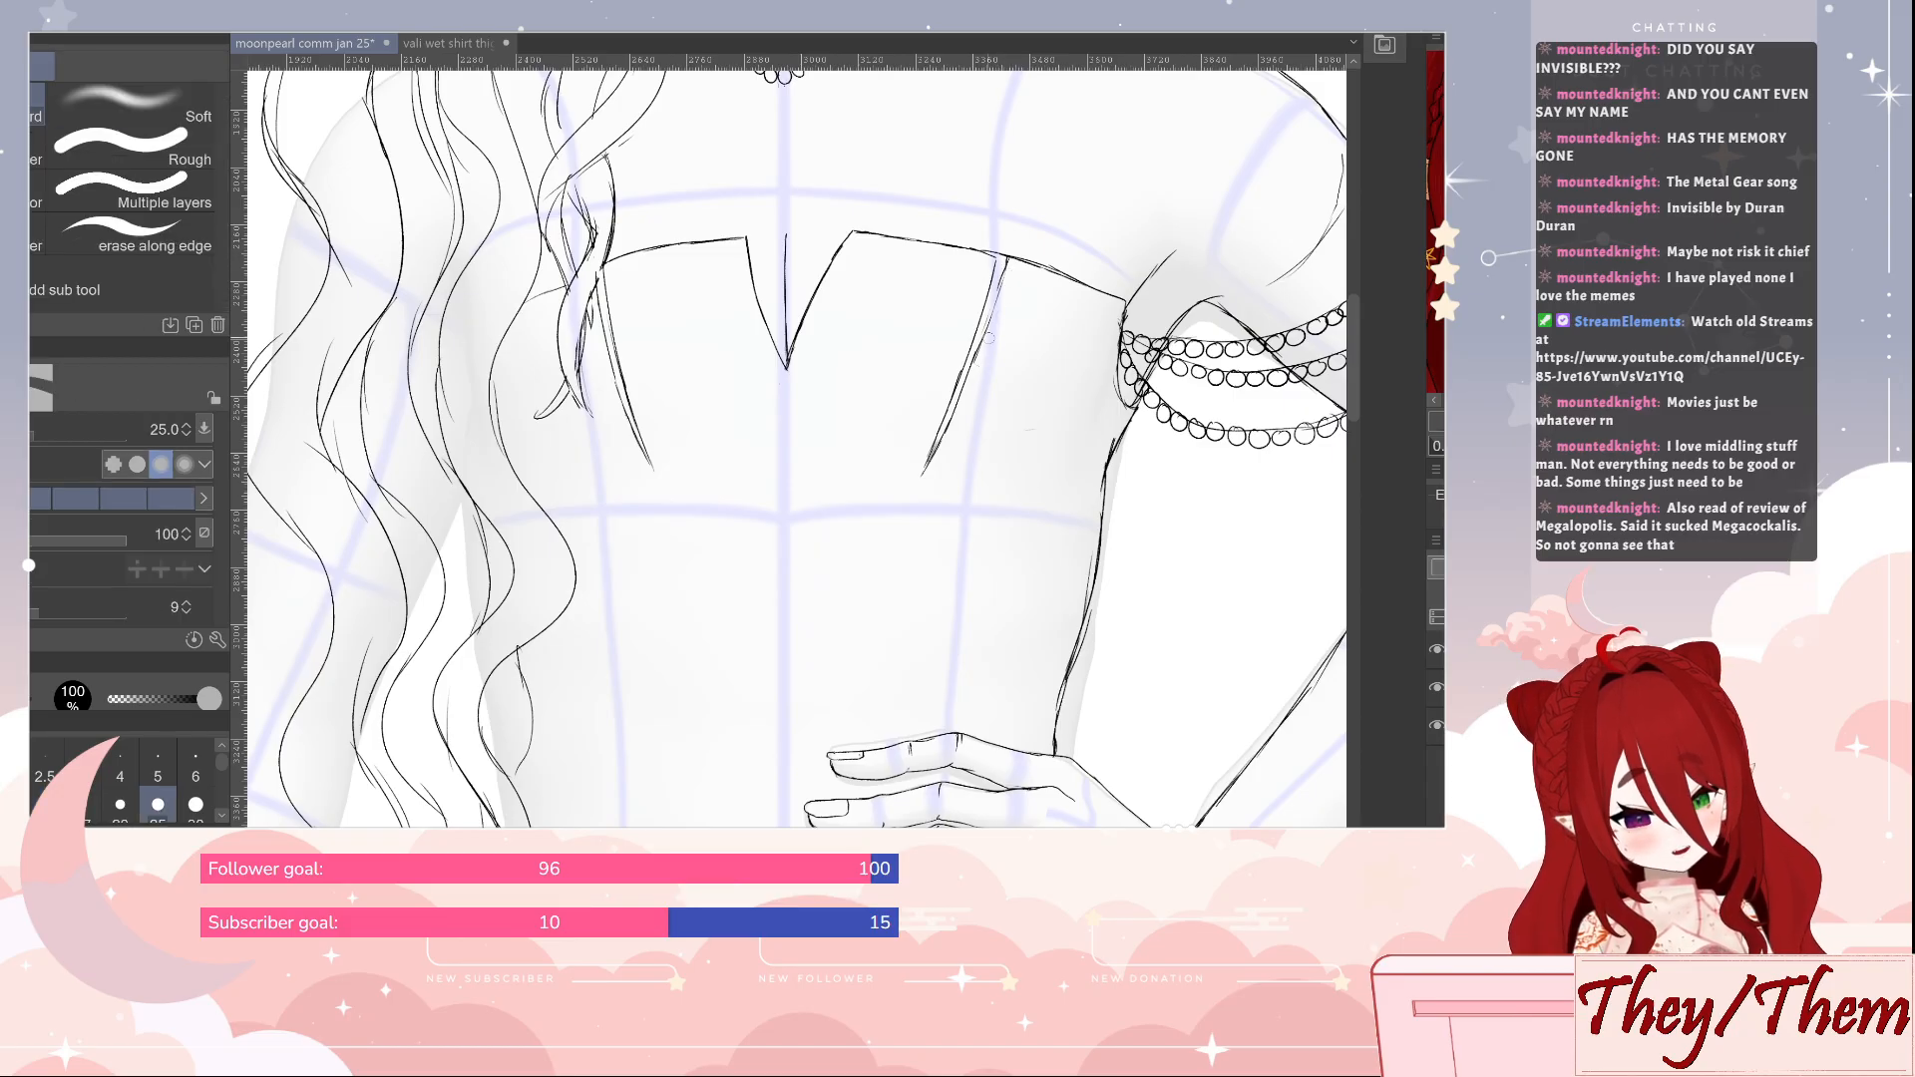
key("p")
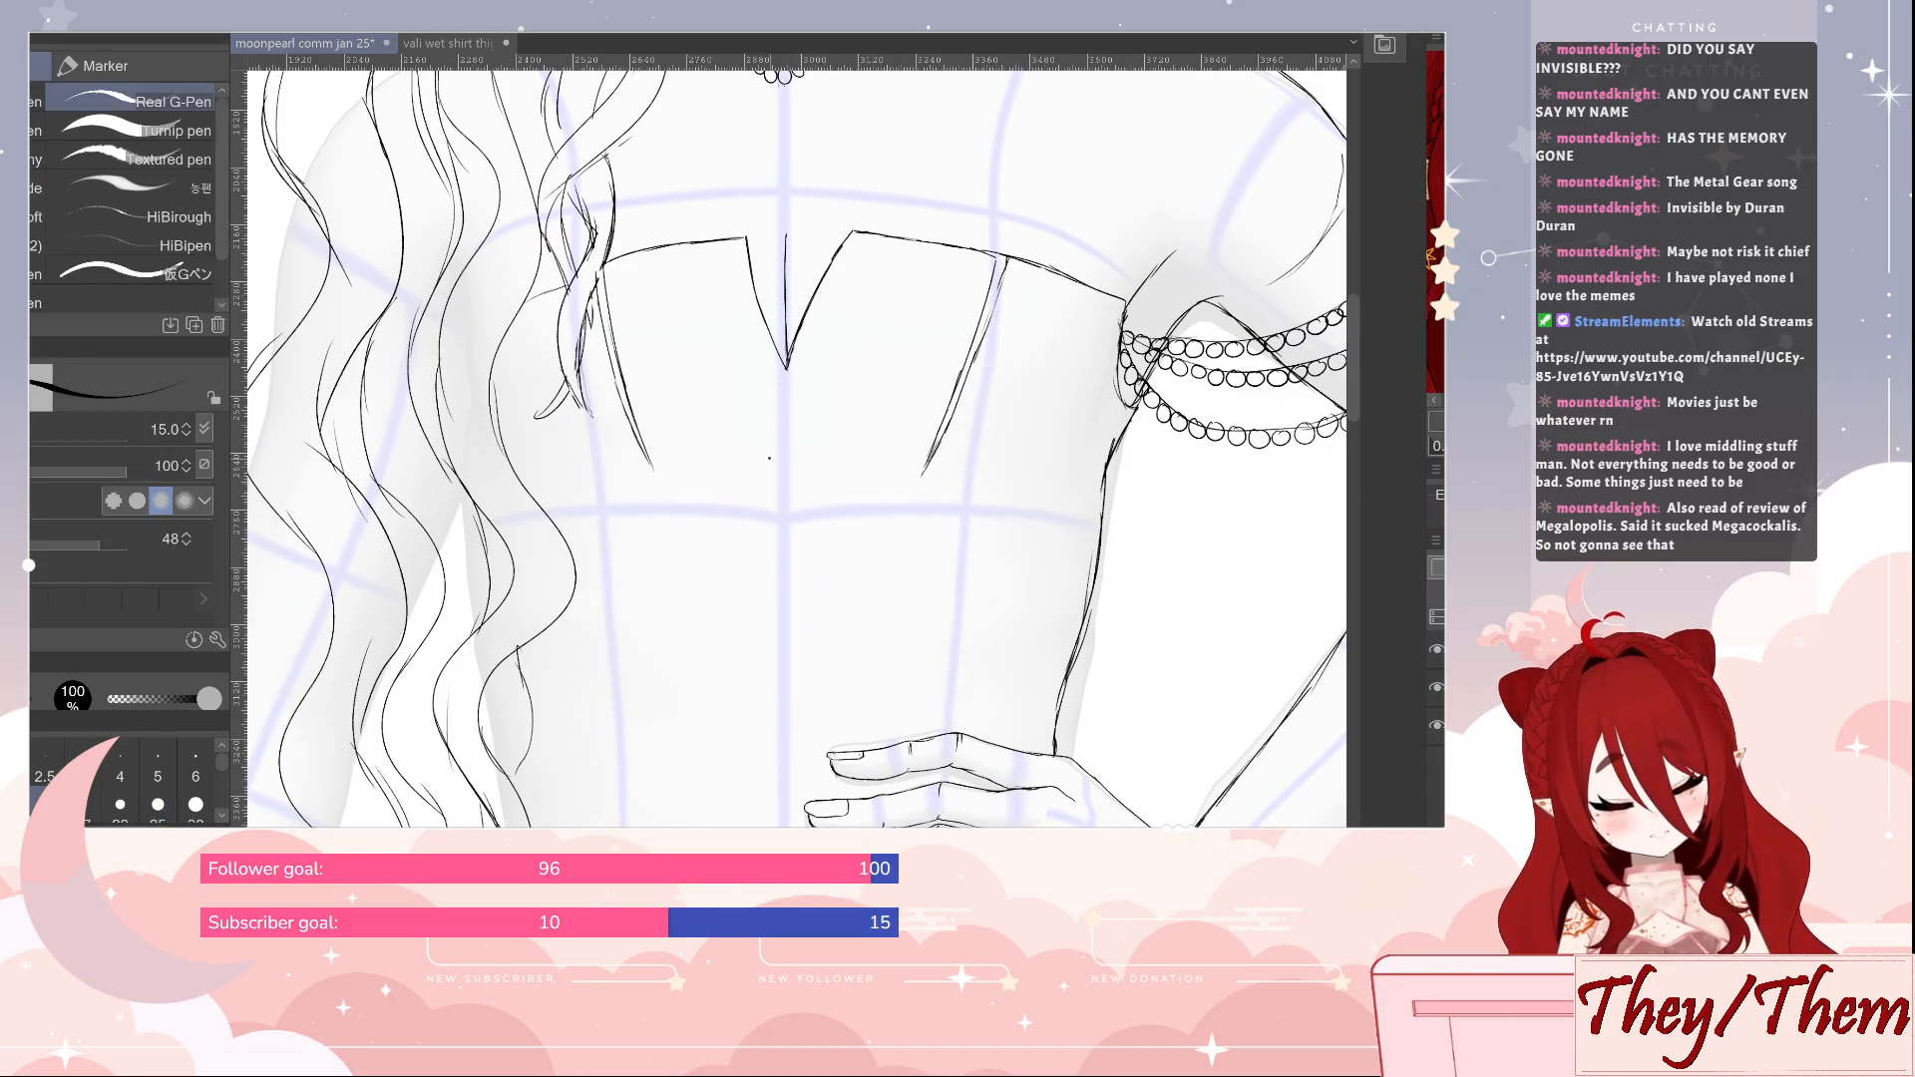
Draw new, lower underbust curves on both sides of the bodice, rising toward the centre line
left_click_drag(763, 460, 570, 521)
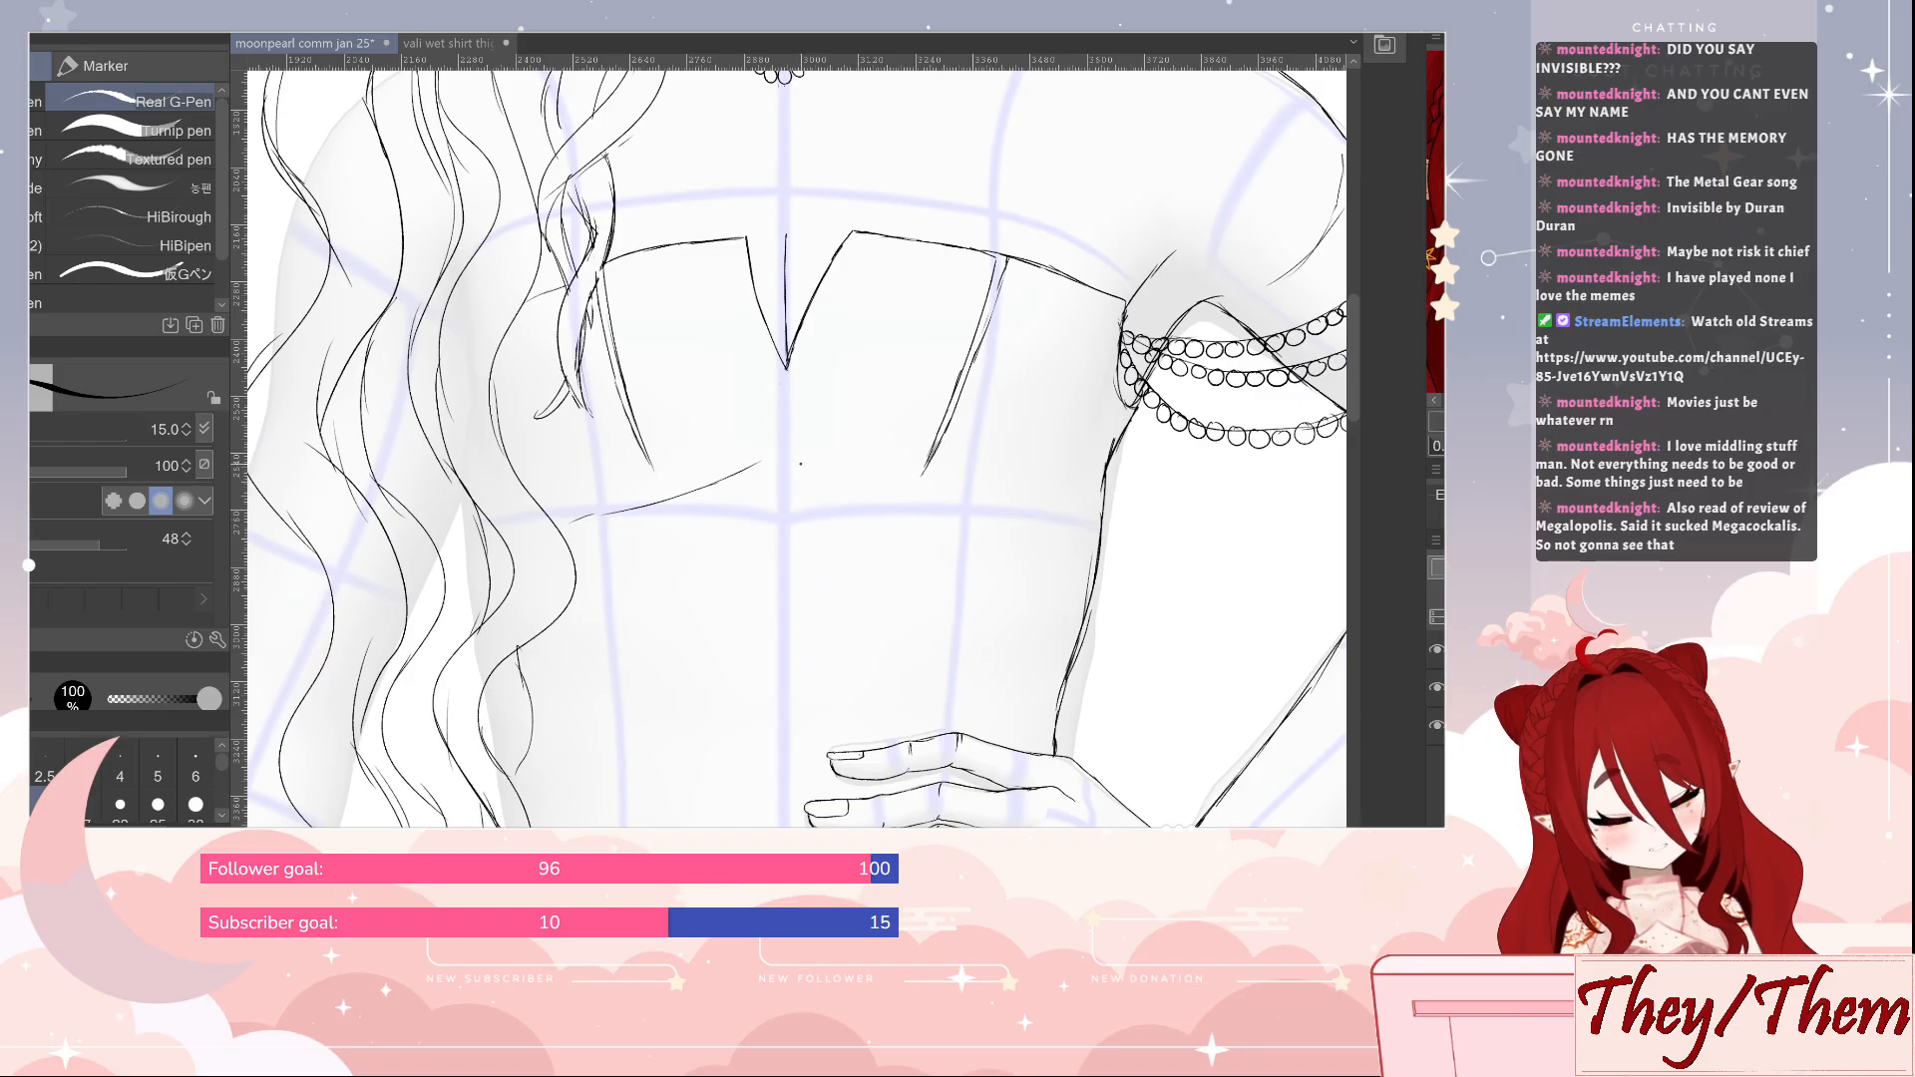
mouse_move(835, 472)
left_mouse_down()
mouse_move(925, 504)
mouse_move(886, 488)
mouse_move(1098, 515)
left_mouse_up()
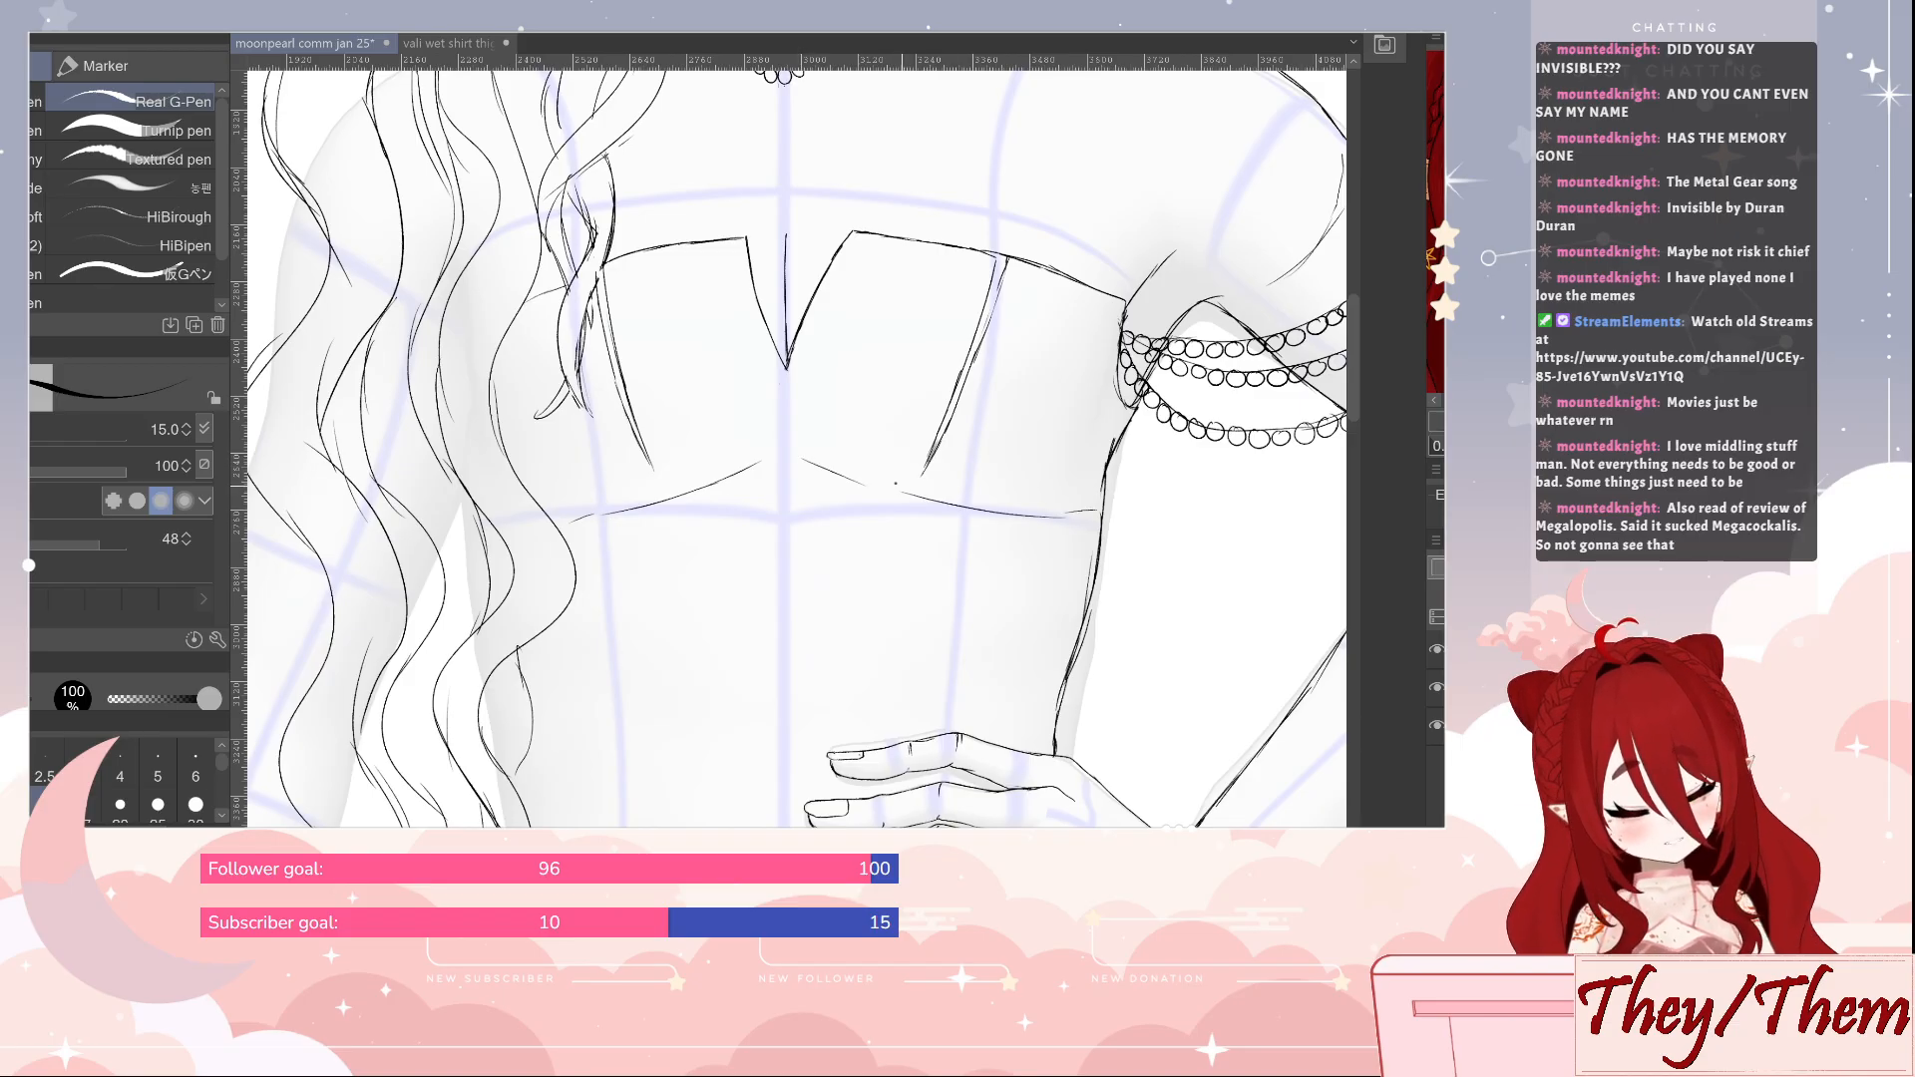
left_click_drag(742, 472, 773, 449)
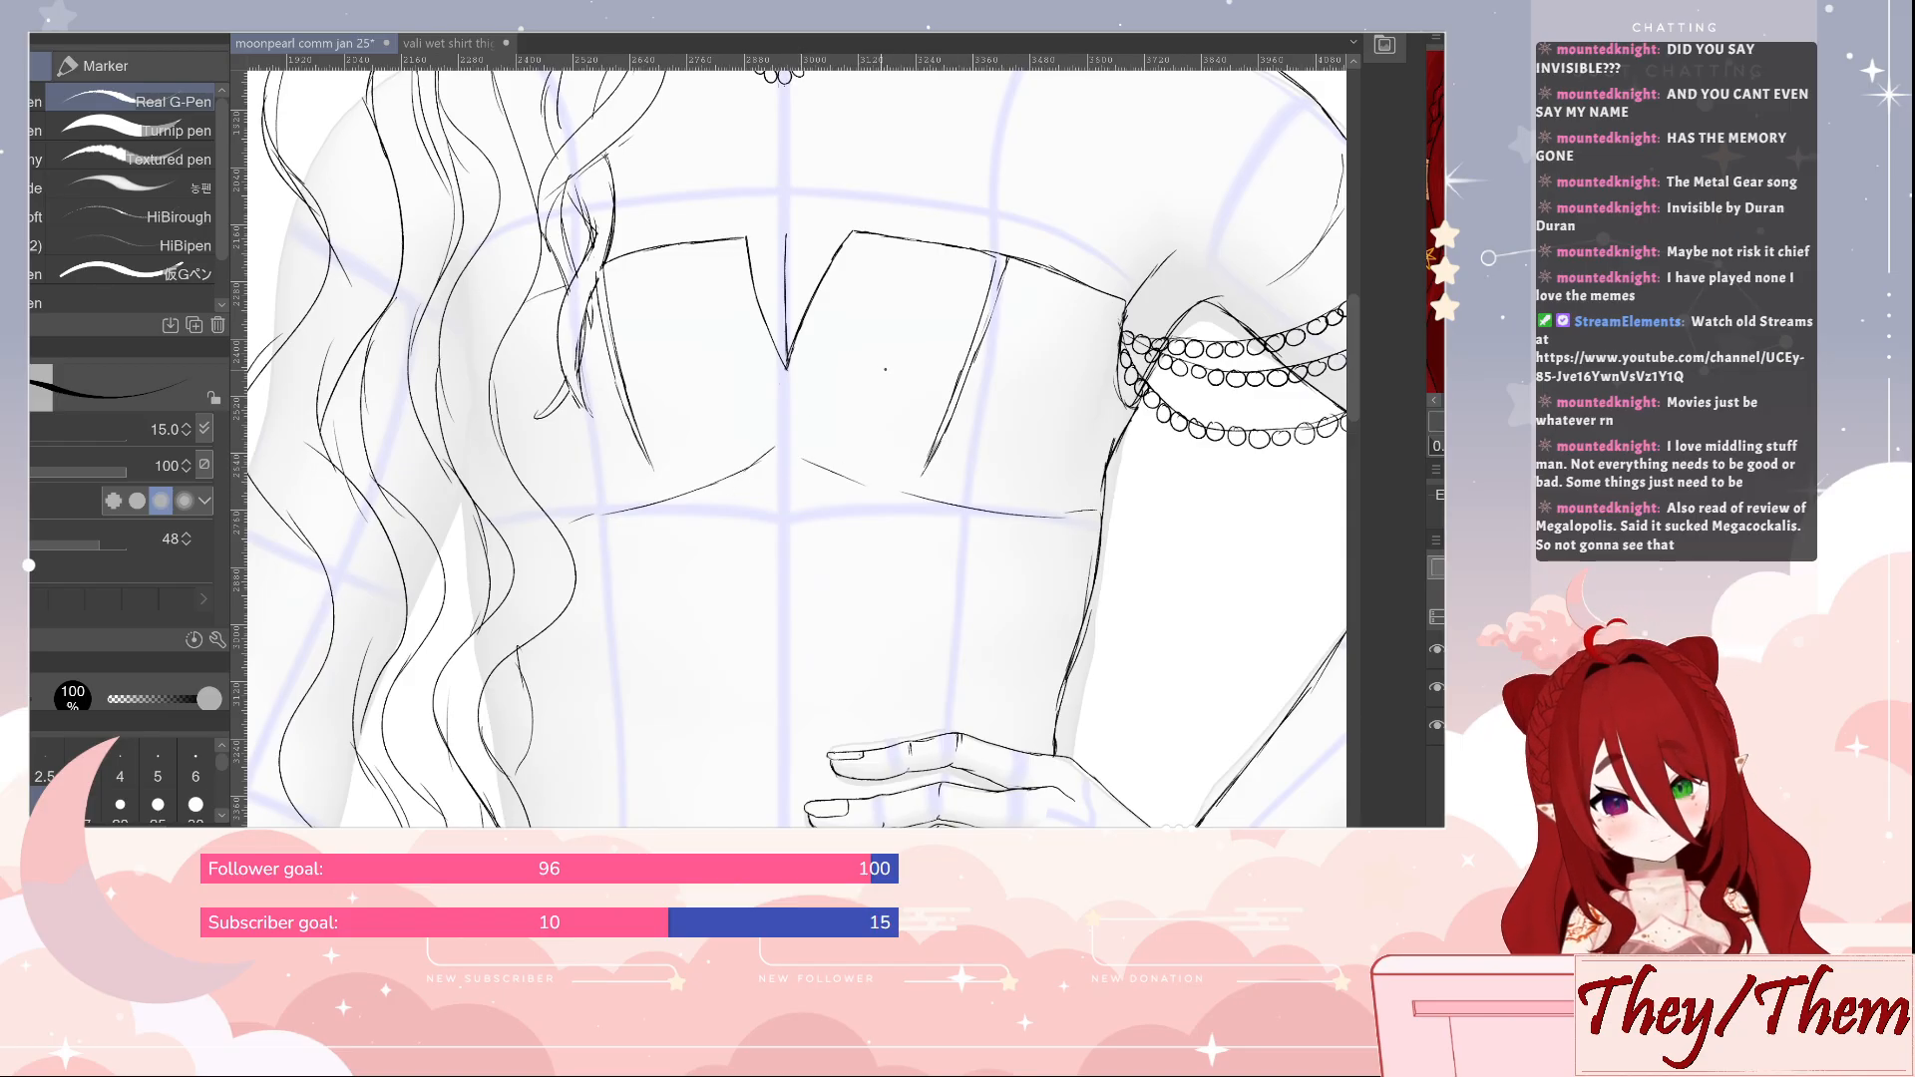
Draw a sweeping spiral guide curve across the midriff, from the waist beside the hair to a curl above the hand
left_click_drag(995, 628, 996, 337)
left_click_drag(1117, 534, 1150, 453)
left_click_drag(733, 537, 771, 655)
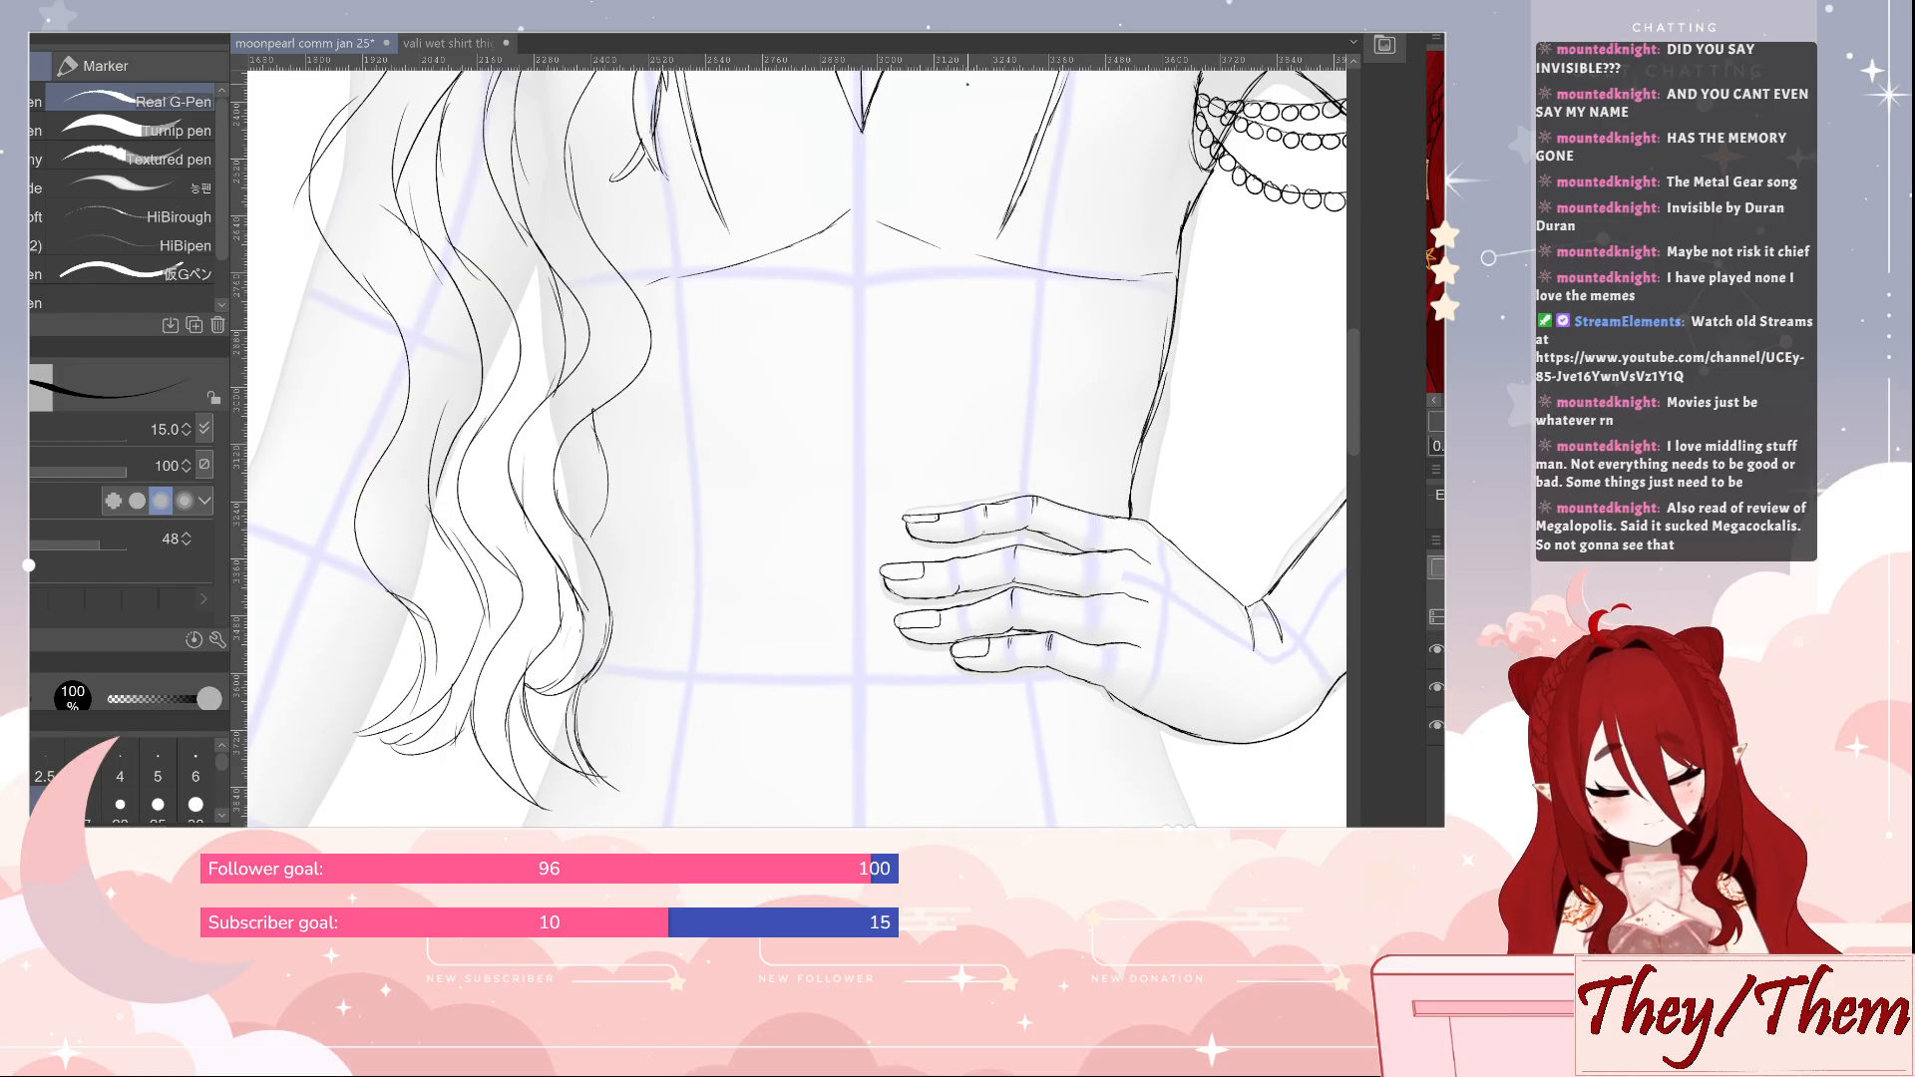
left_click_drag(1079, 403, 1022, 341)
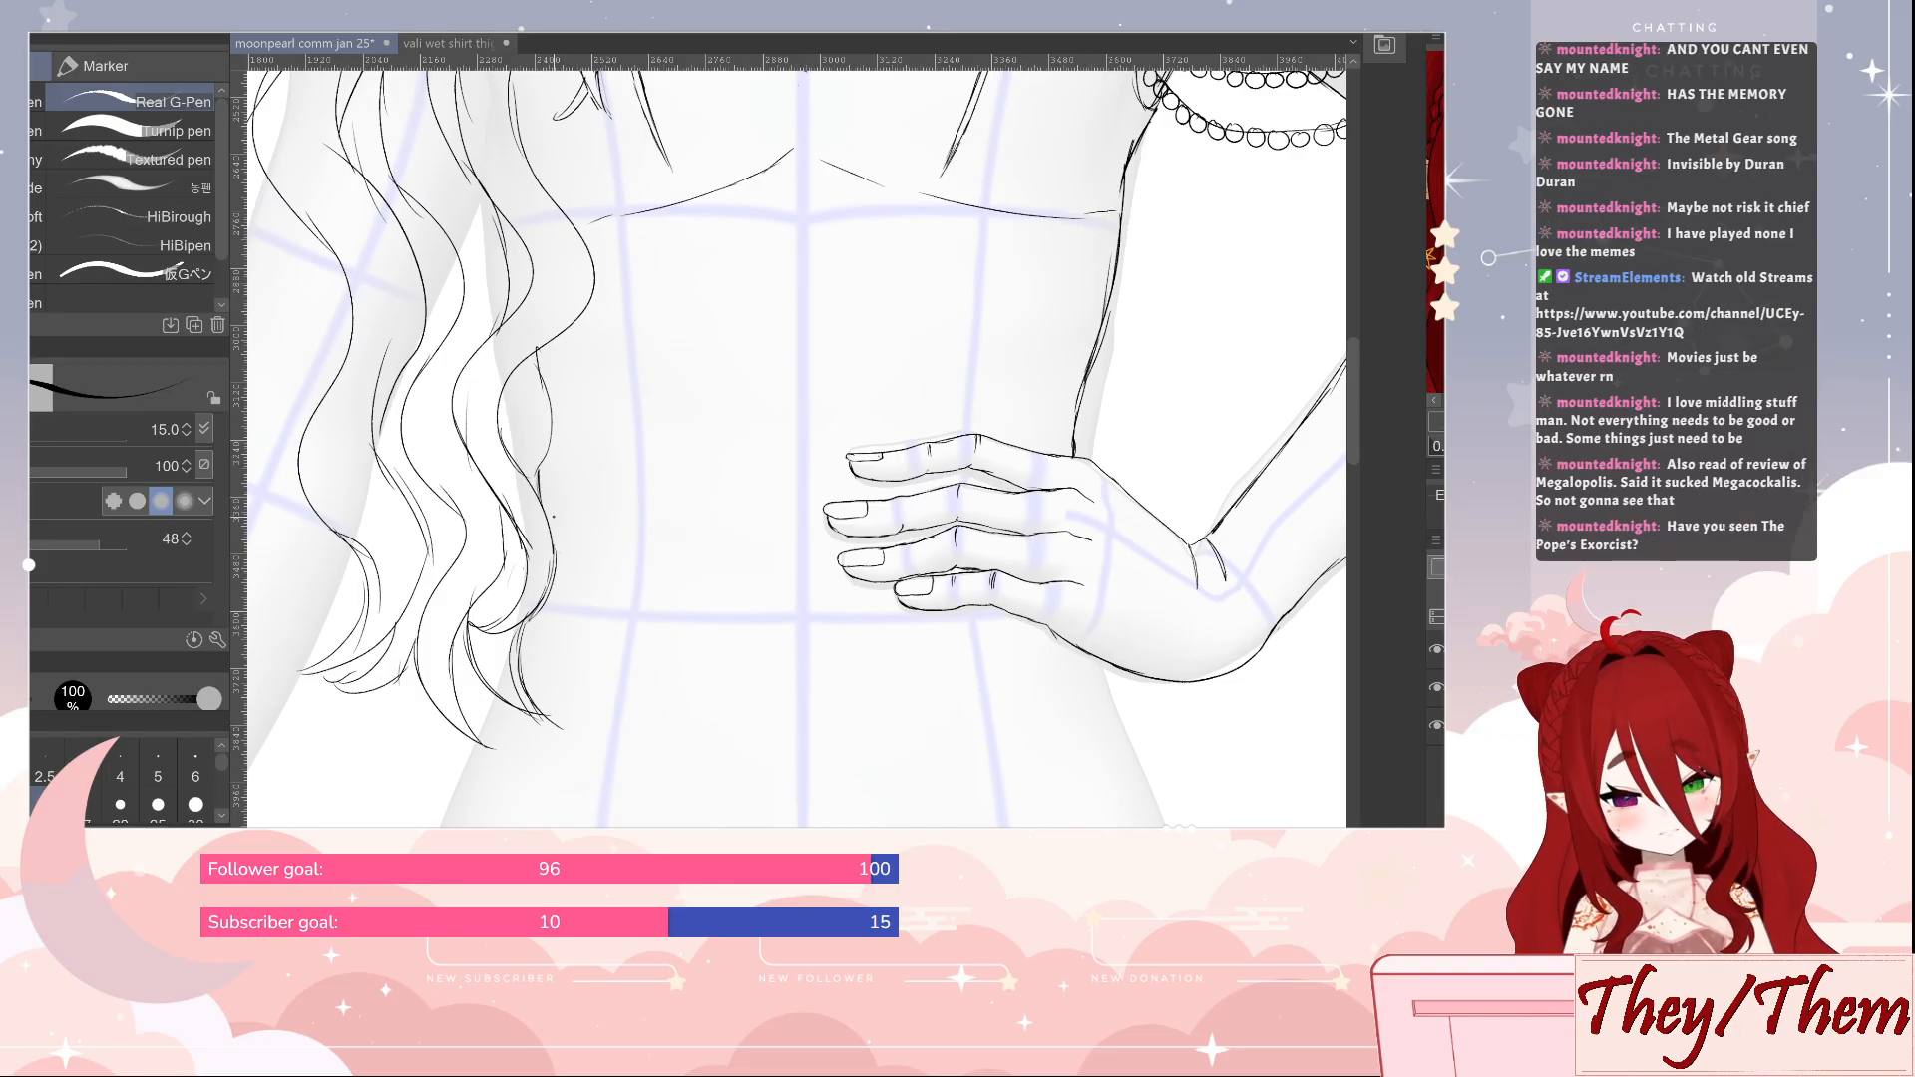
left_click_drag(1201, 359, 1146, 464)
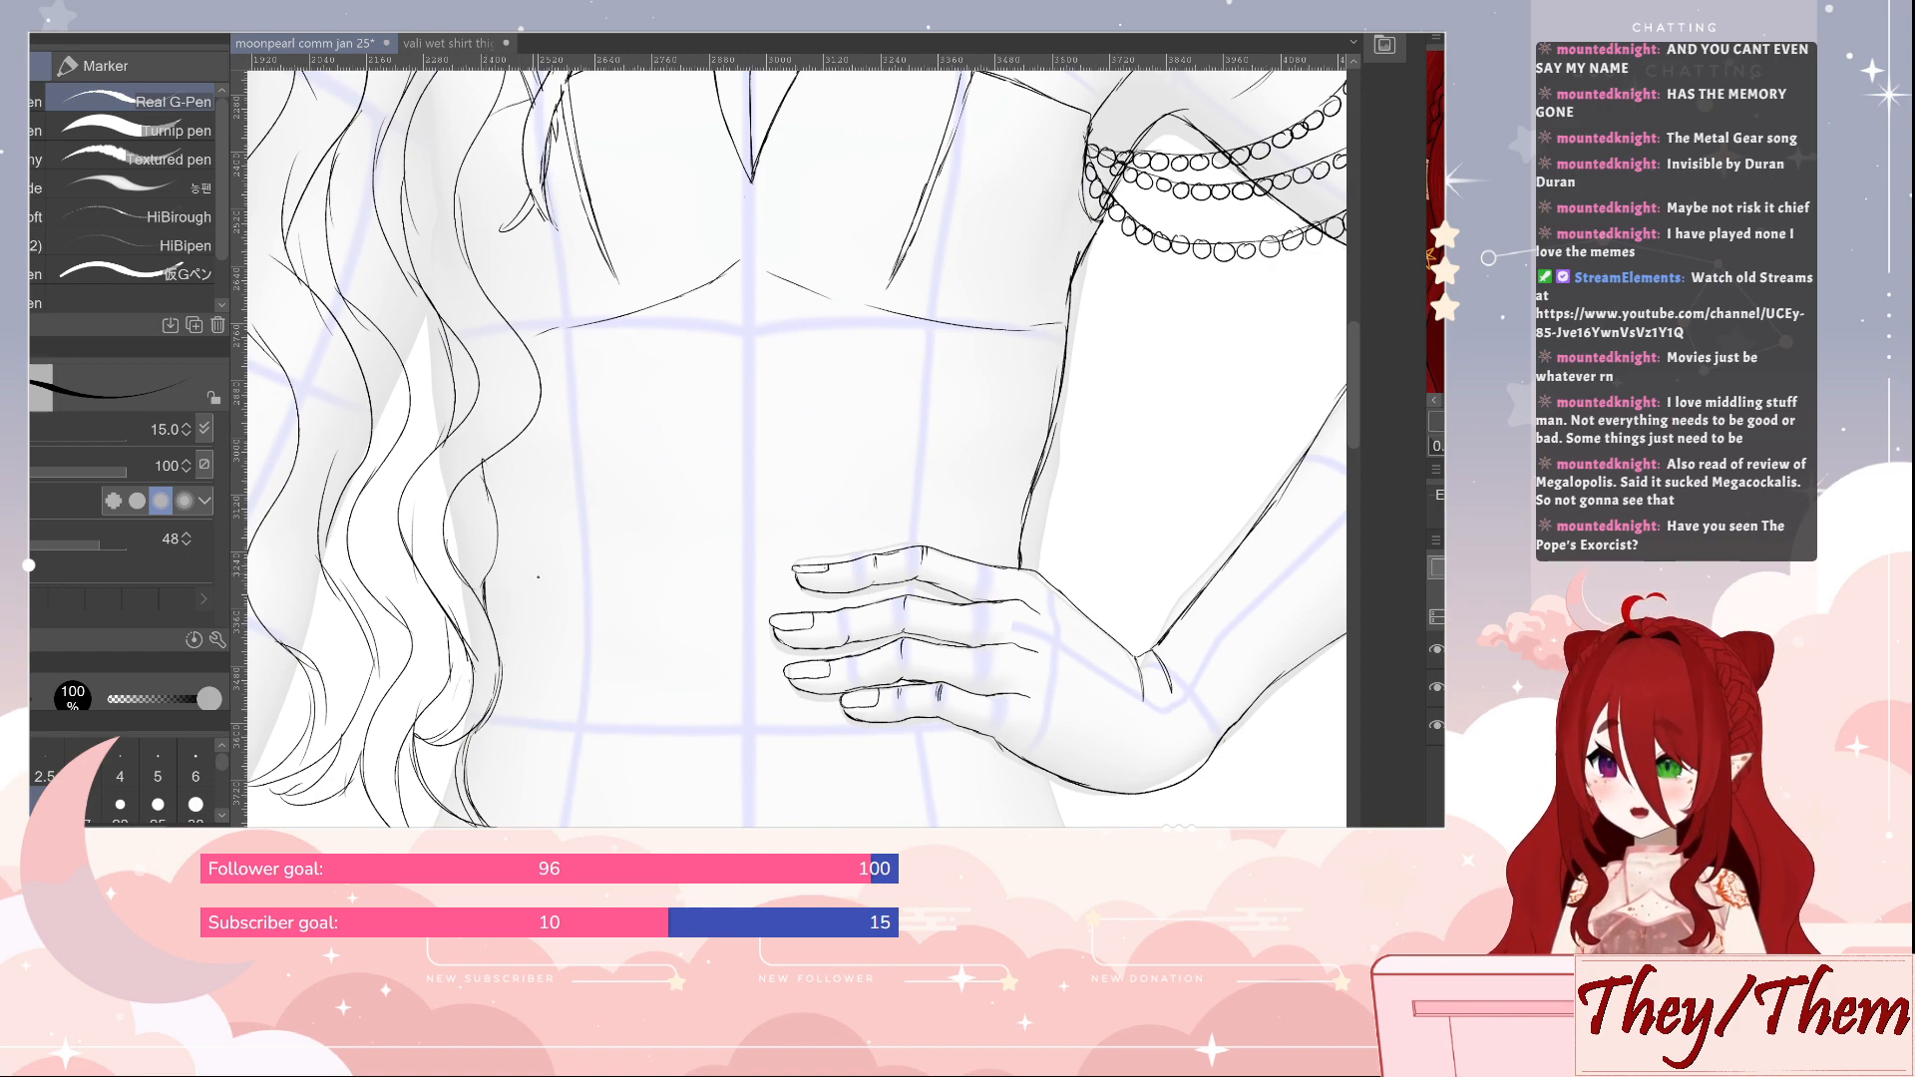
mouse_move(484, 604)
left_mouse_down()
mouse_move(638, 464)
mouse_move(743, 404)
mouse_move(879, 384)
mouse_move(858, 529)
mouse_move(860, 476)
left_mouse_up()
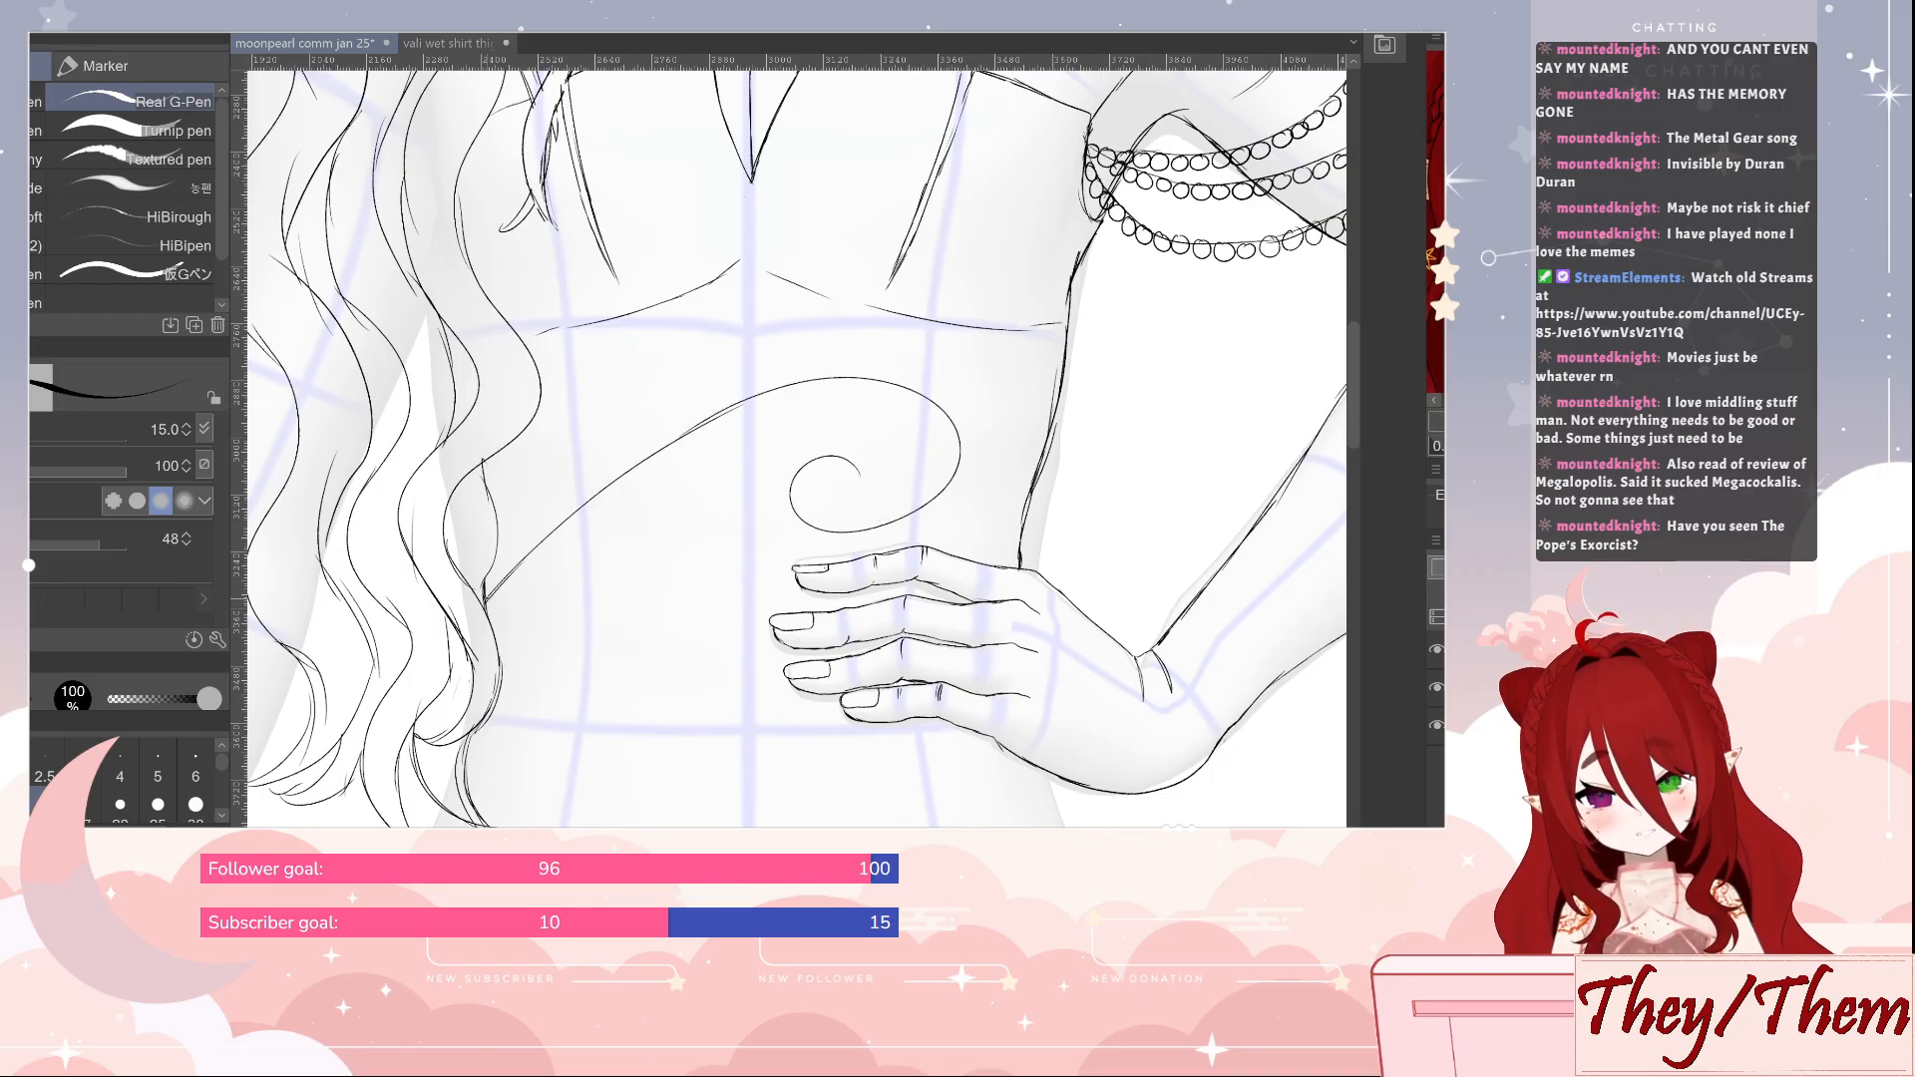
Add overlapping feathery strokes along the upper edge of the midriff swirl's long arc
mouse_move(485, 588)
left_mouse_down()
mouse_move(533, 508)
mouse_move(610, 441)
left_mouse_up()
mouse_move(548, 535)
left_mouse_down()
mouse_move(599, 456)
mouse_move(711, 381)
left_mouse_up()
left_click_drag(605, 484, 770, 363)
left_click_drag(690, 420, 833, 337)
mouse_move(731, 400)
left_mouse_down()
mouse_move(793, 362)
mouse_move(894, 344)
left_mouse_up()
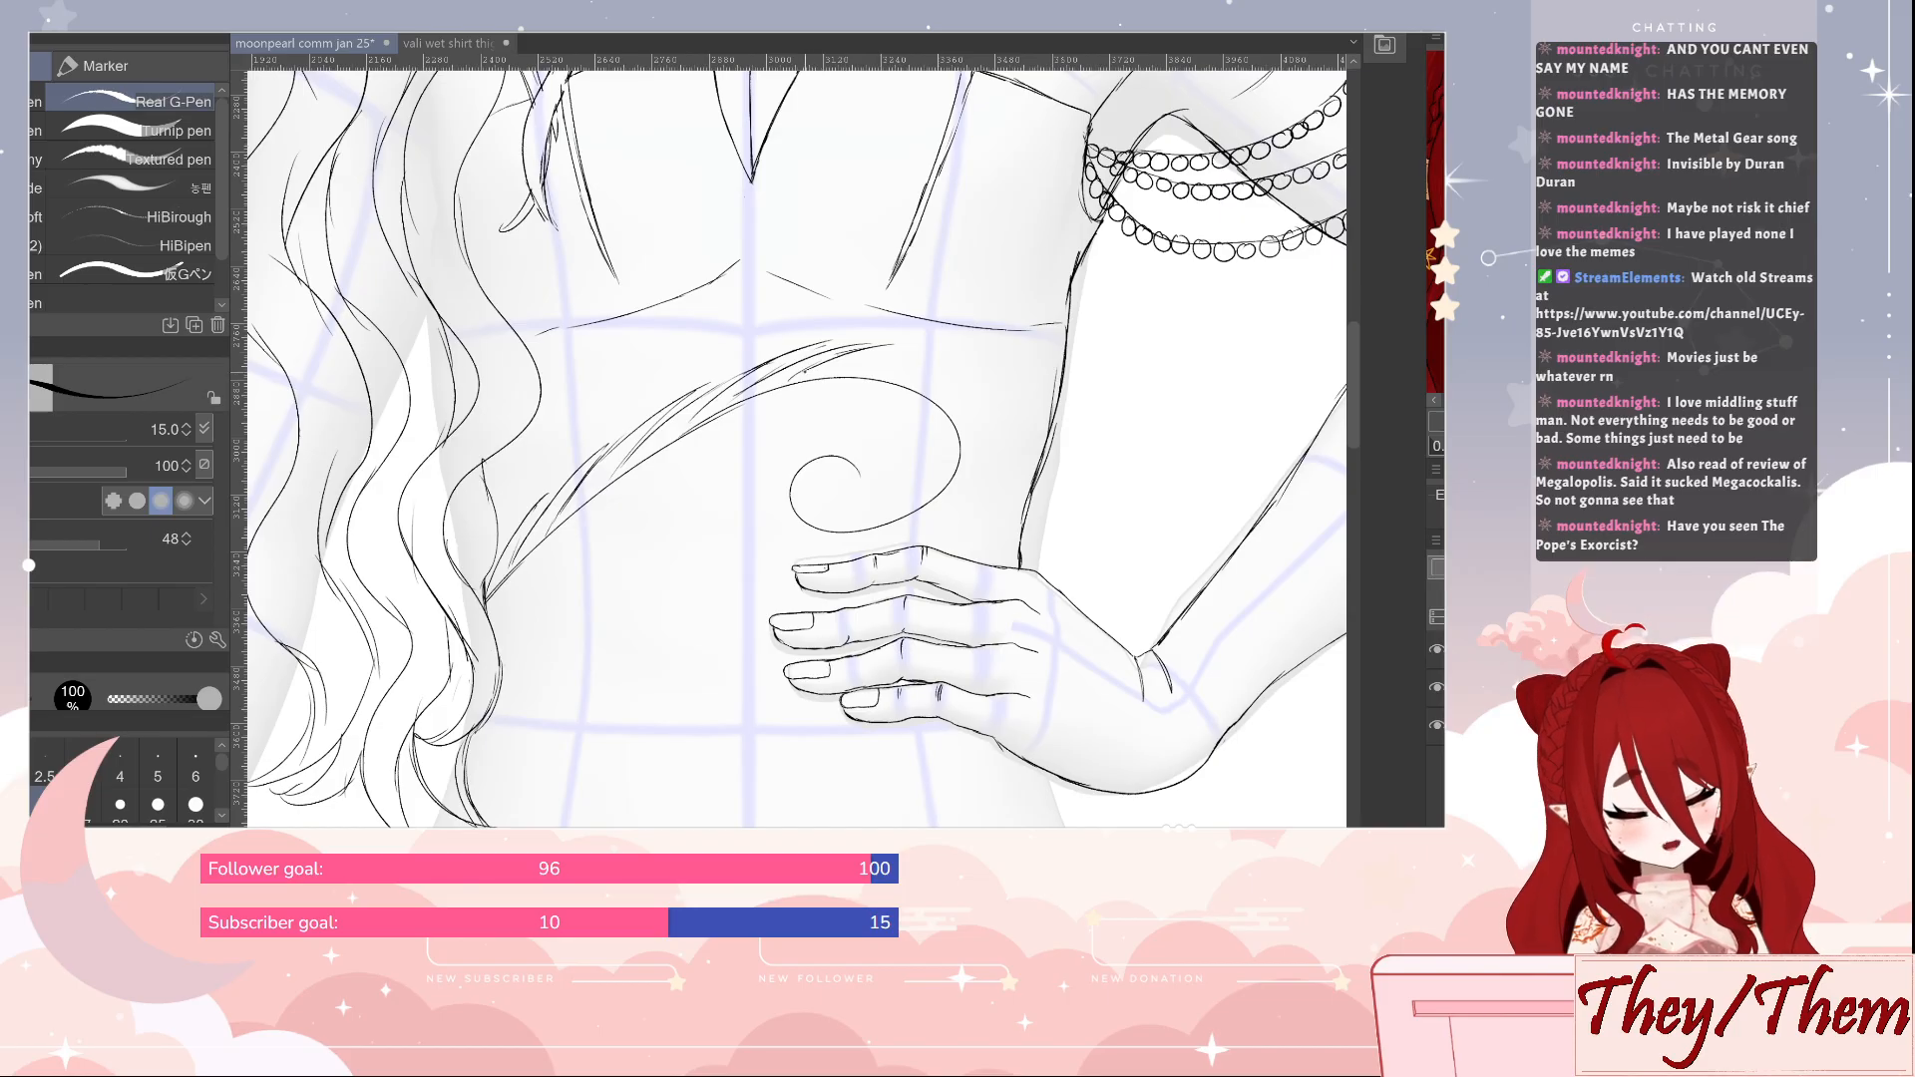
Continue the feathery strokes around the outside of the curl above the hand and inward along its inner spiral
mouse_move(805, 371)
left_mouse_down()
mouse_move(895, 353)
mouse_move(974, 377)
mouse_move(957, 506)
left_mouse_up()
mouse_move(976, 422)
left_mouse_down()
mouse_move(953, 508)
mouse_move(915, 523)
left_mouse_up()
left_click_drag(928, 517, 874, 538)
left_click_drag(919, 520, 832, 550)
mouse_move(834, 548)
left_mouse_down()
mouse_move(787, 554)
mouse_move(783, 536)
mouse_move(820, 535)
mouse_move(787, 536)
left_mouse_up()
left_click_drag(753, 484, 820, 541)
key("ctrl+z")
mouse_move(769, 454)
left_mouse_down()
mouse_move(775, 512)
mouse_move(758, 507)
left_mouse_up()
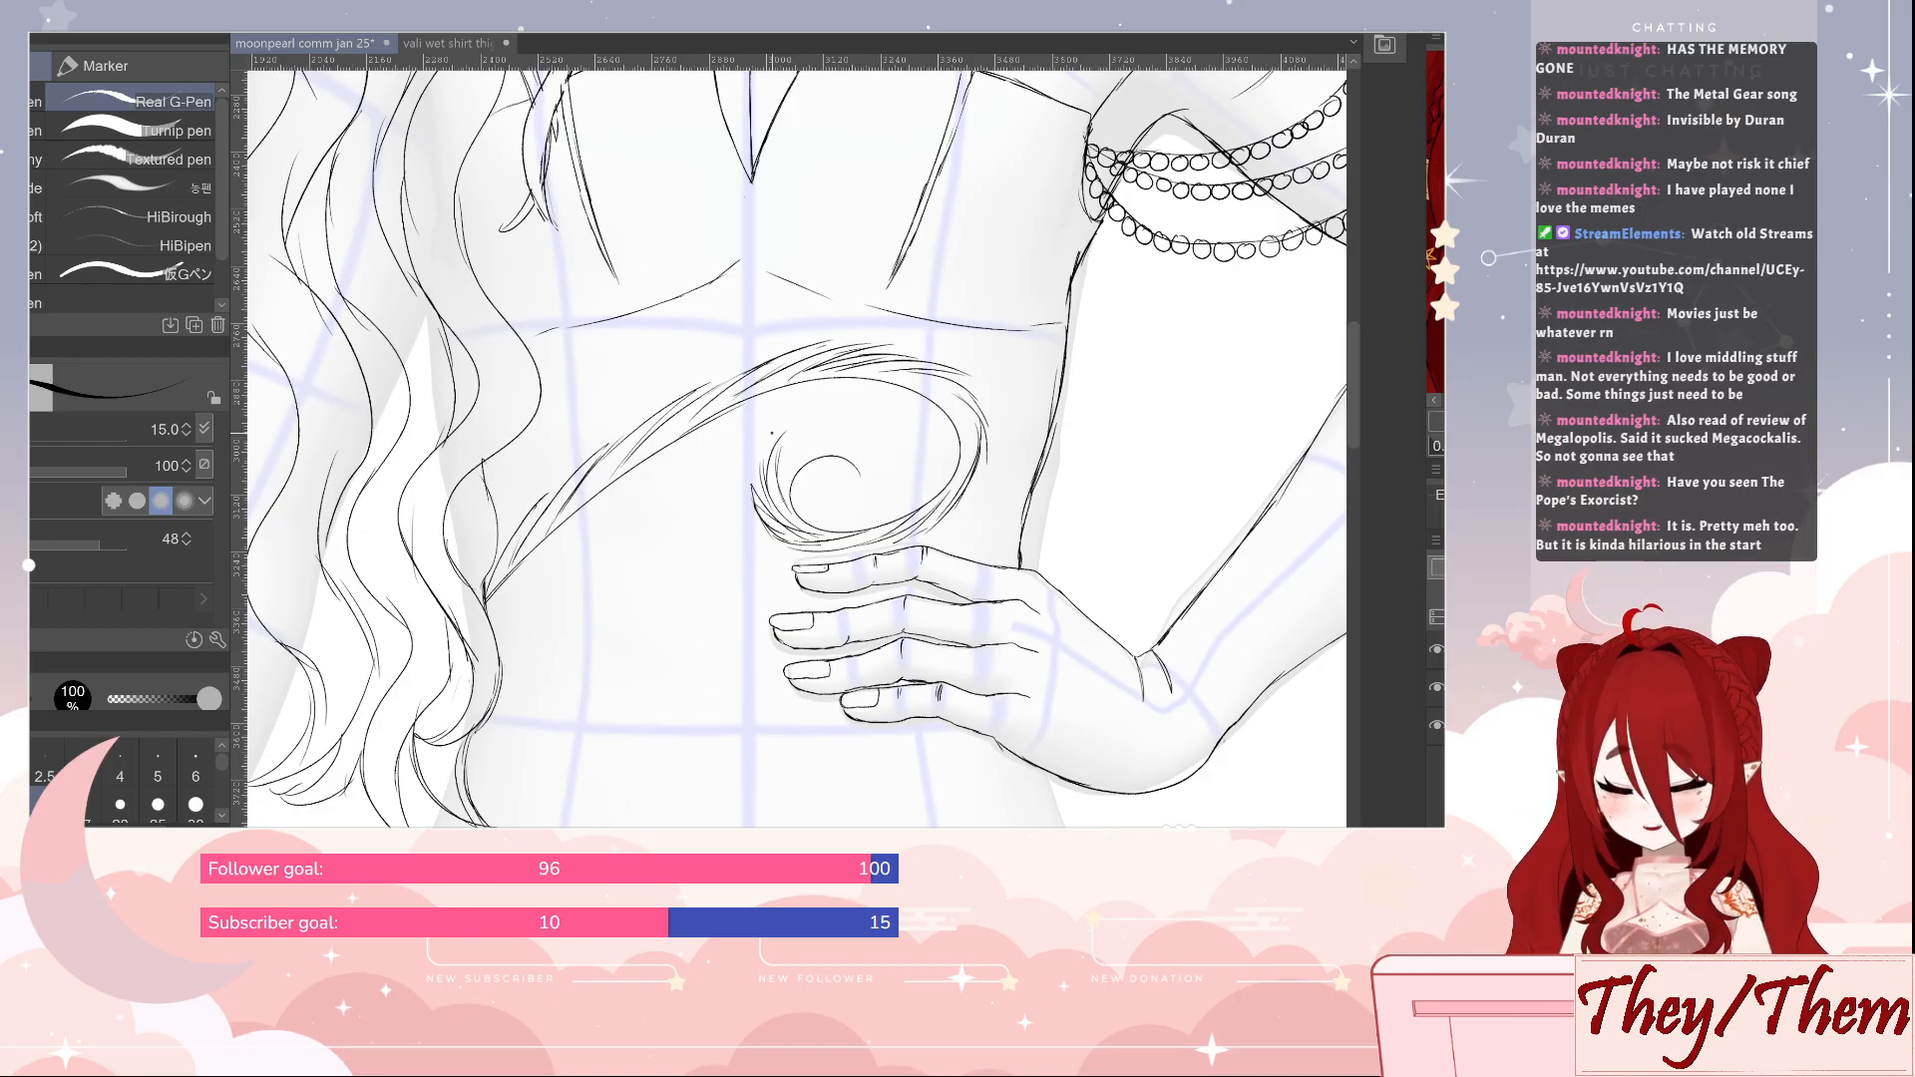
mouse_move(799, 432)
left_mouse_down()
mouse_move(779, 489)
mouse_move(794, 436)
mouse_move(792, 465)
mouse_move(824, 423)
left_mouse_up()
mouse_move(859, 423)
left_mouse_down()
mouse_move(806, 456)
mouse_move(864, 436)
mouse_move(899, 465)
mouse_move(890, 489)
mouse_move(862, 489)
left_mouse_up()
left_click_drag(885, 462, 855, 508)
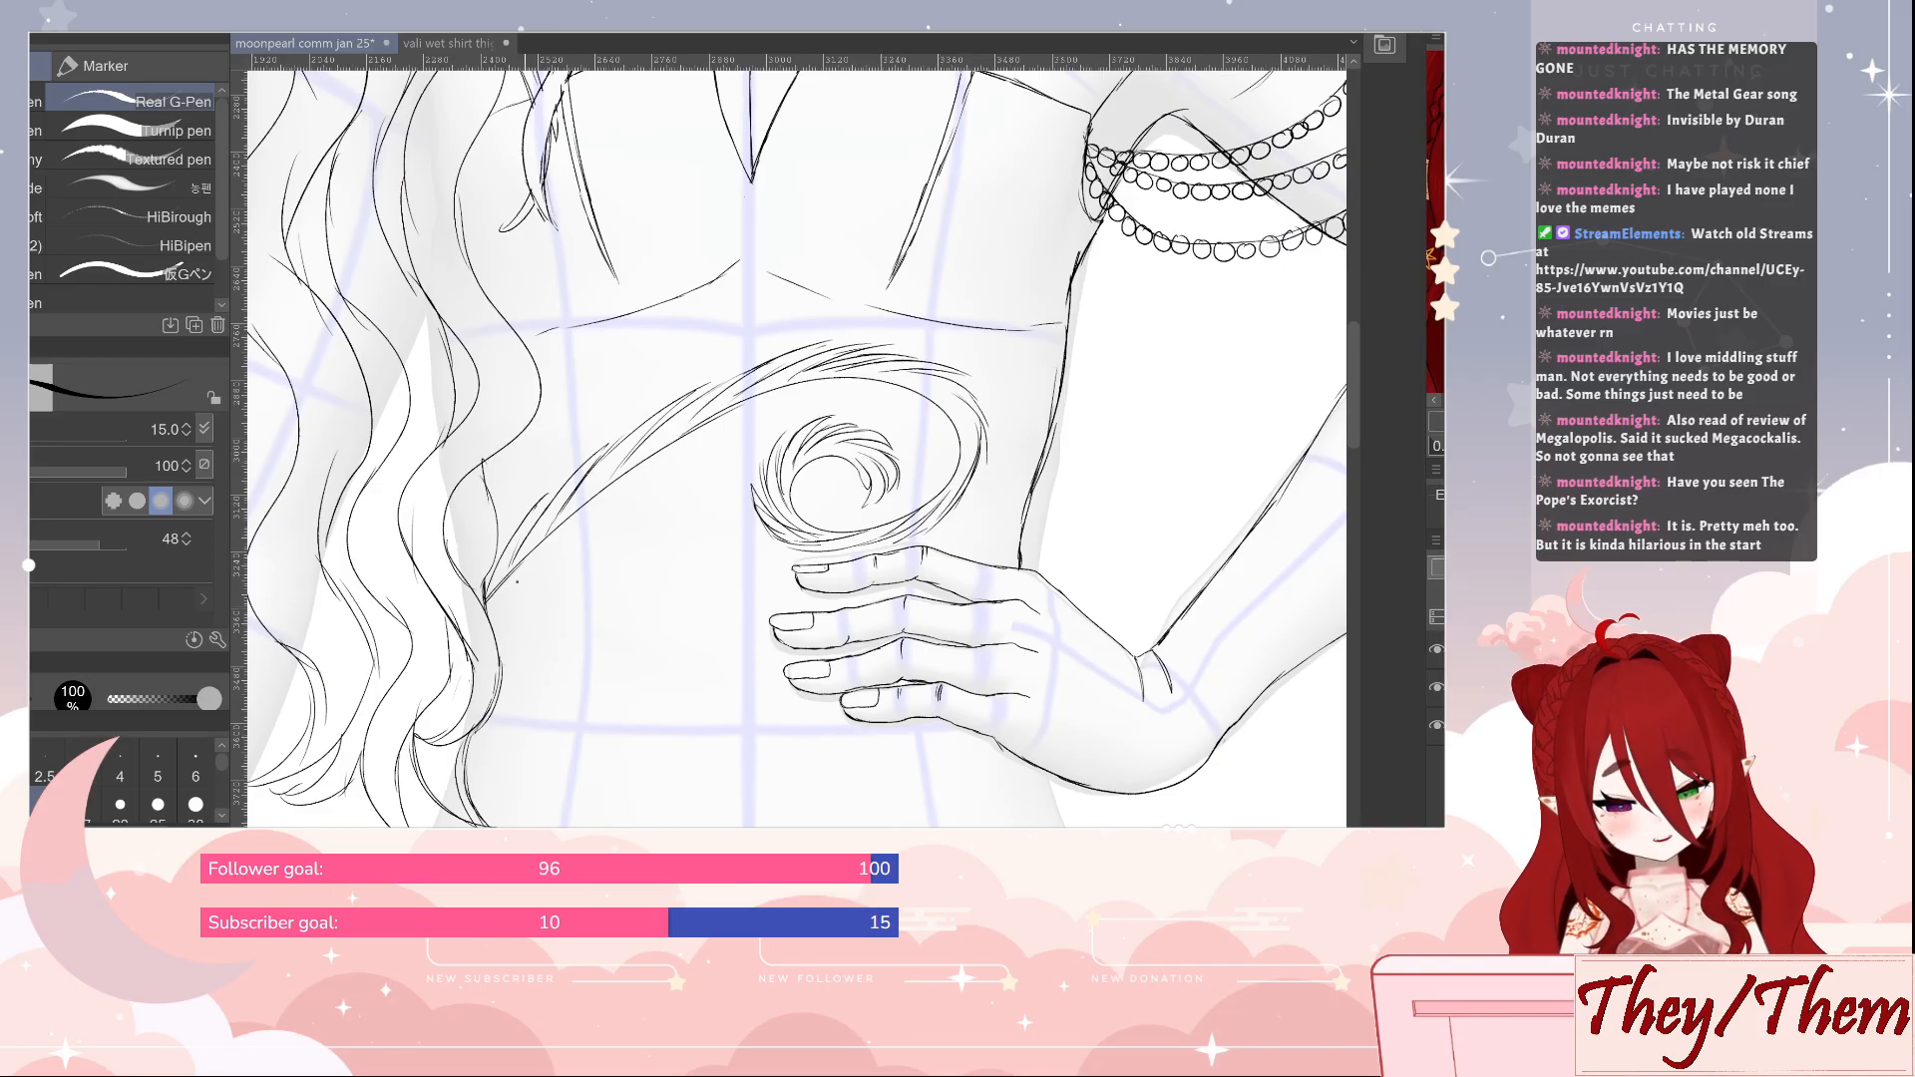
Add feathery strokes along the underside of the swirl's arc and inside its curl, and save the drawing
left_click_drag(502, 581, 591, 517)
mouse_move(537, 553)
left_mouse_down()
mouse_move(585, 521)
mouse_move(559, 535)
left_mouse_up()
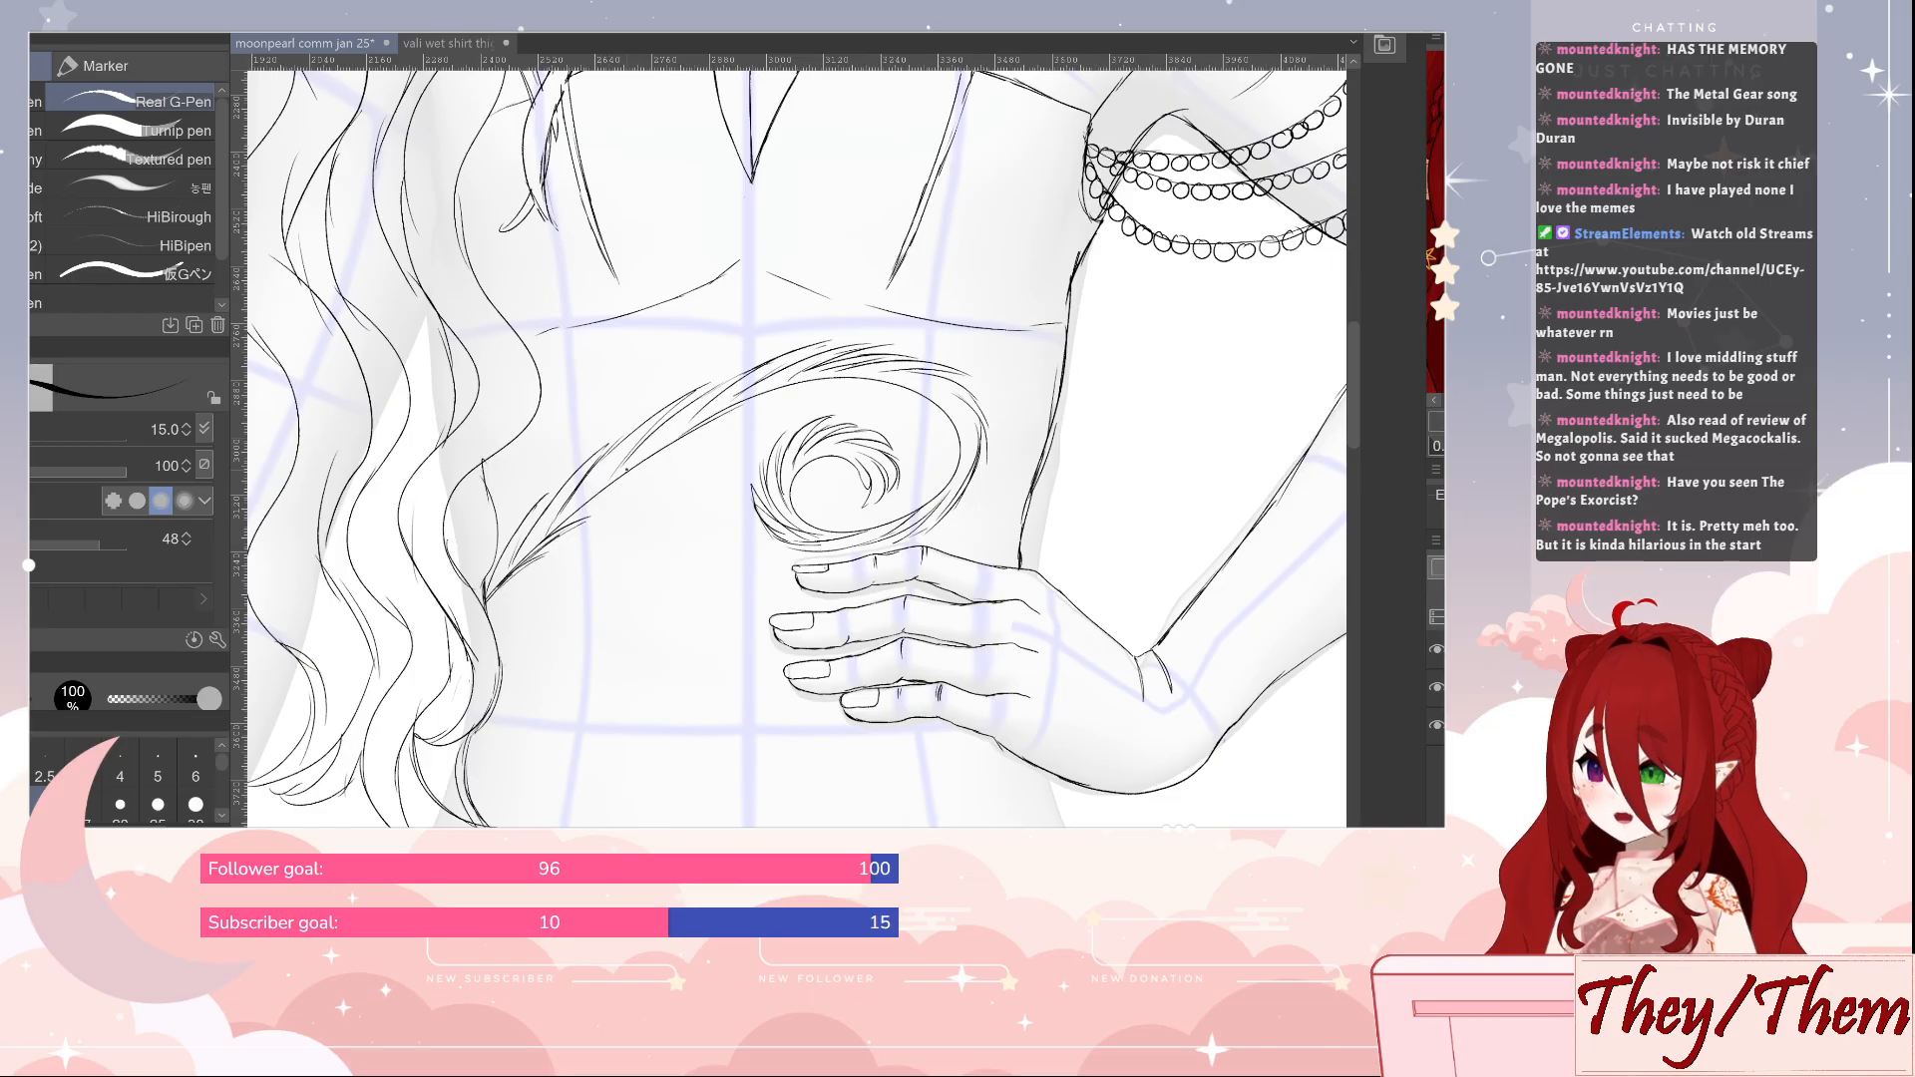
left_click_drag(577, 513, 689, 446)
left_click_drag(616, 485, 742, 415)
left_click_drag(662, 455, 802, 392)
mouse_move(721, 419)
left_mouse_down()
mouse_move(850, 383)
mouse_move(934, 416)
left_mouse_up()
mouse_move(945, 419)
left_mouse_down()
mouse_move(917, 496)
mouse_move(839, 526)
left_mouse_up()
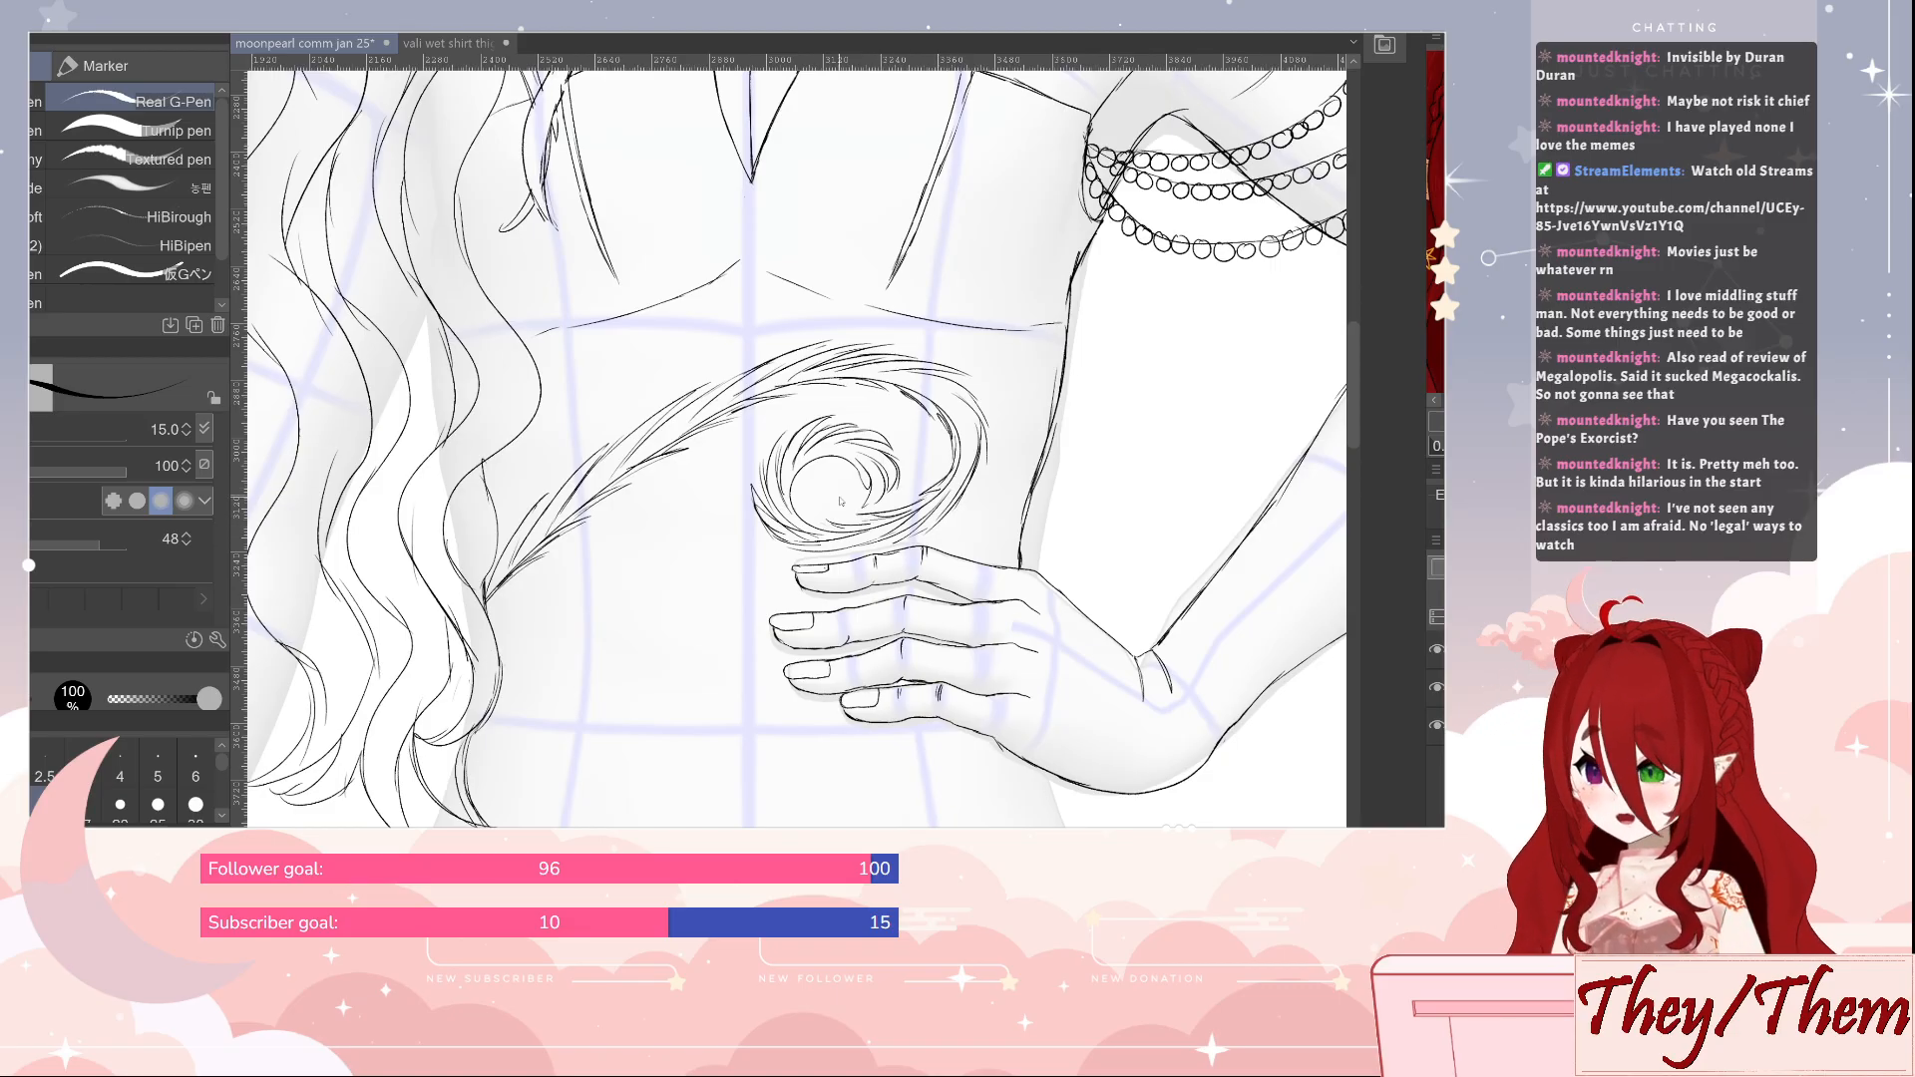
key("ctrl+s")
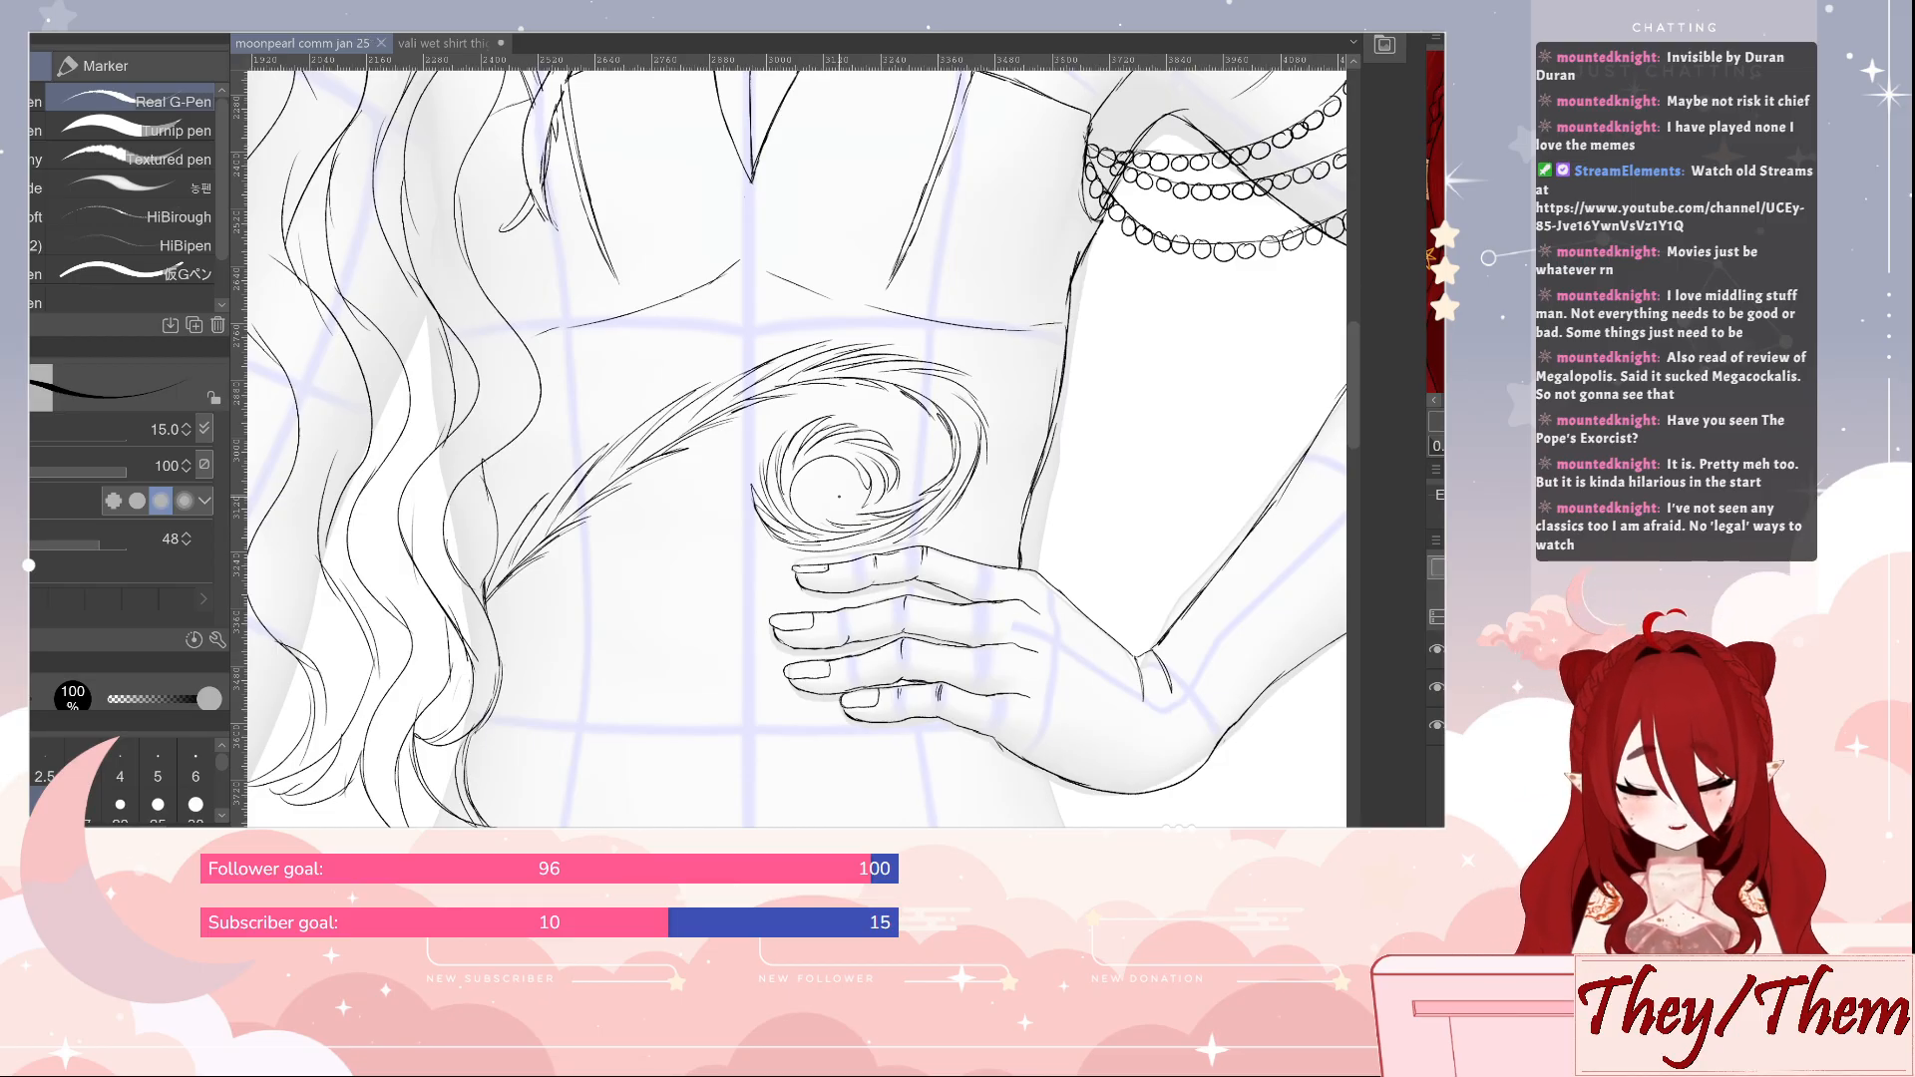
left_click_drag(1110, 574, 1122, 515)
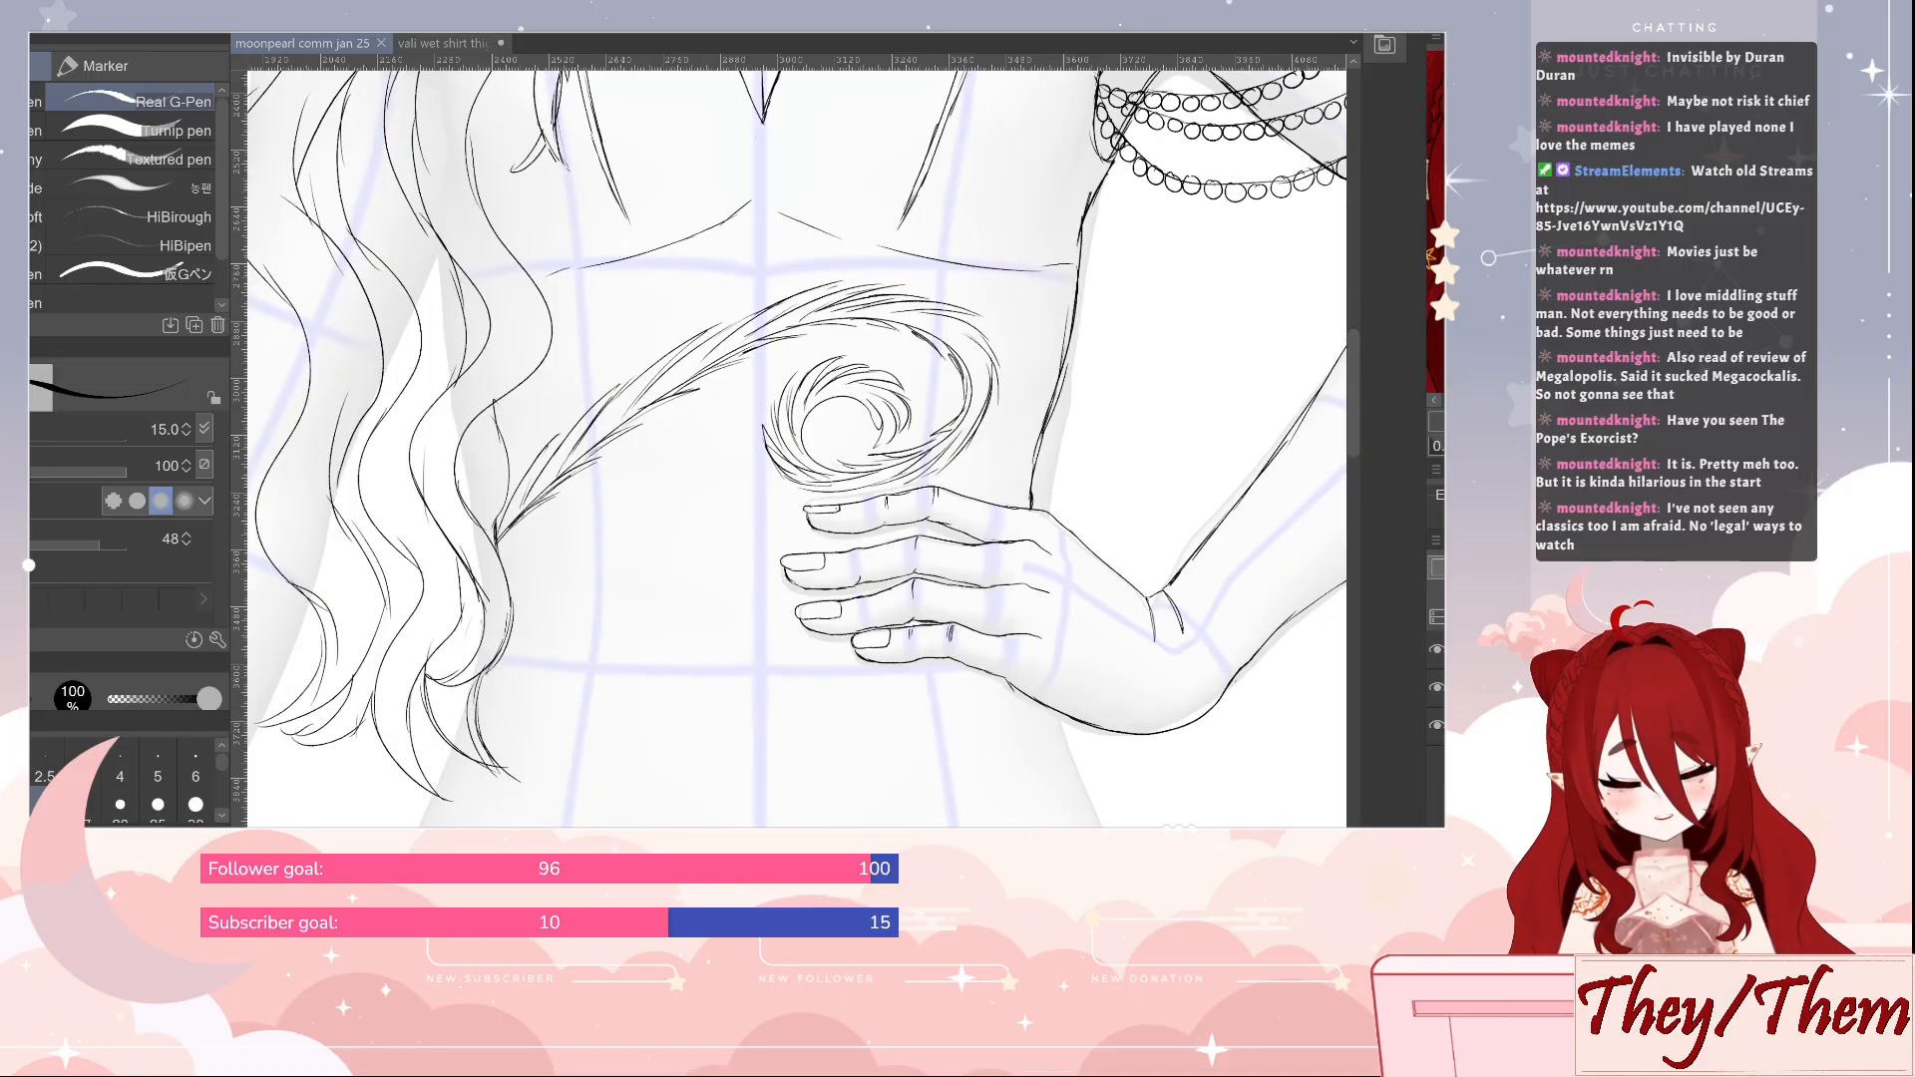
left_click_drag(726, 342, 1051, 641)
key("ctrl+z")
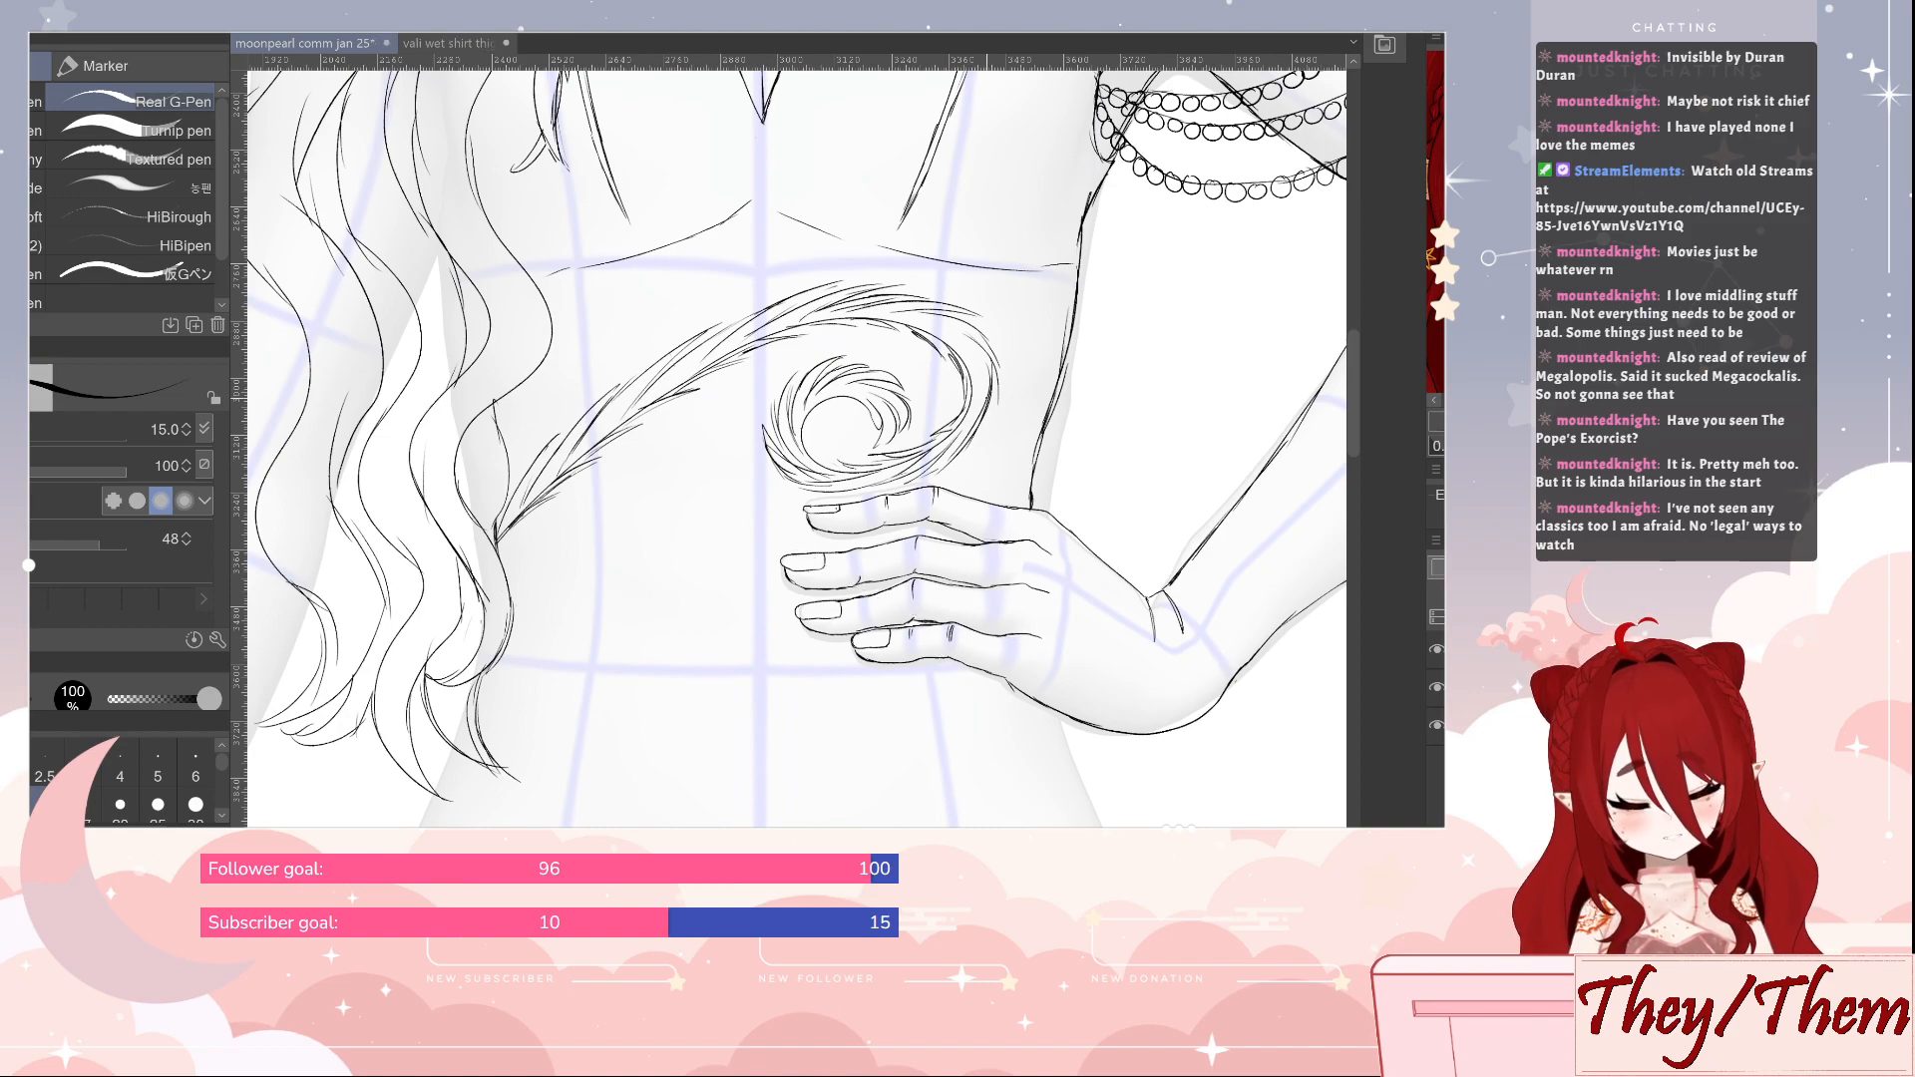
Sketch small bead clusters on the outer edge of the upper arm behind the hair and outline the arm above them
mouse_move(525, 157)
left_mouse_down()
mouse_move(743, 429)
mouse_move(950, 602)
mouse_move(704, 432)
mouse_move(401, 506)
mouse_move(794, 554)
left_mouse_up()
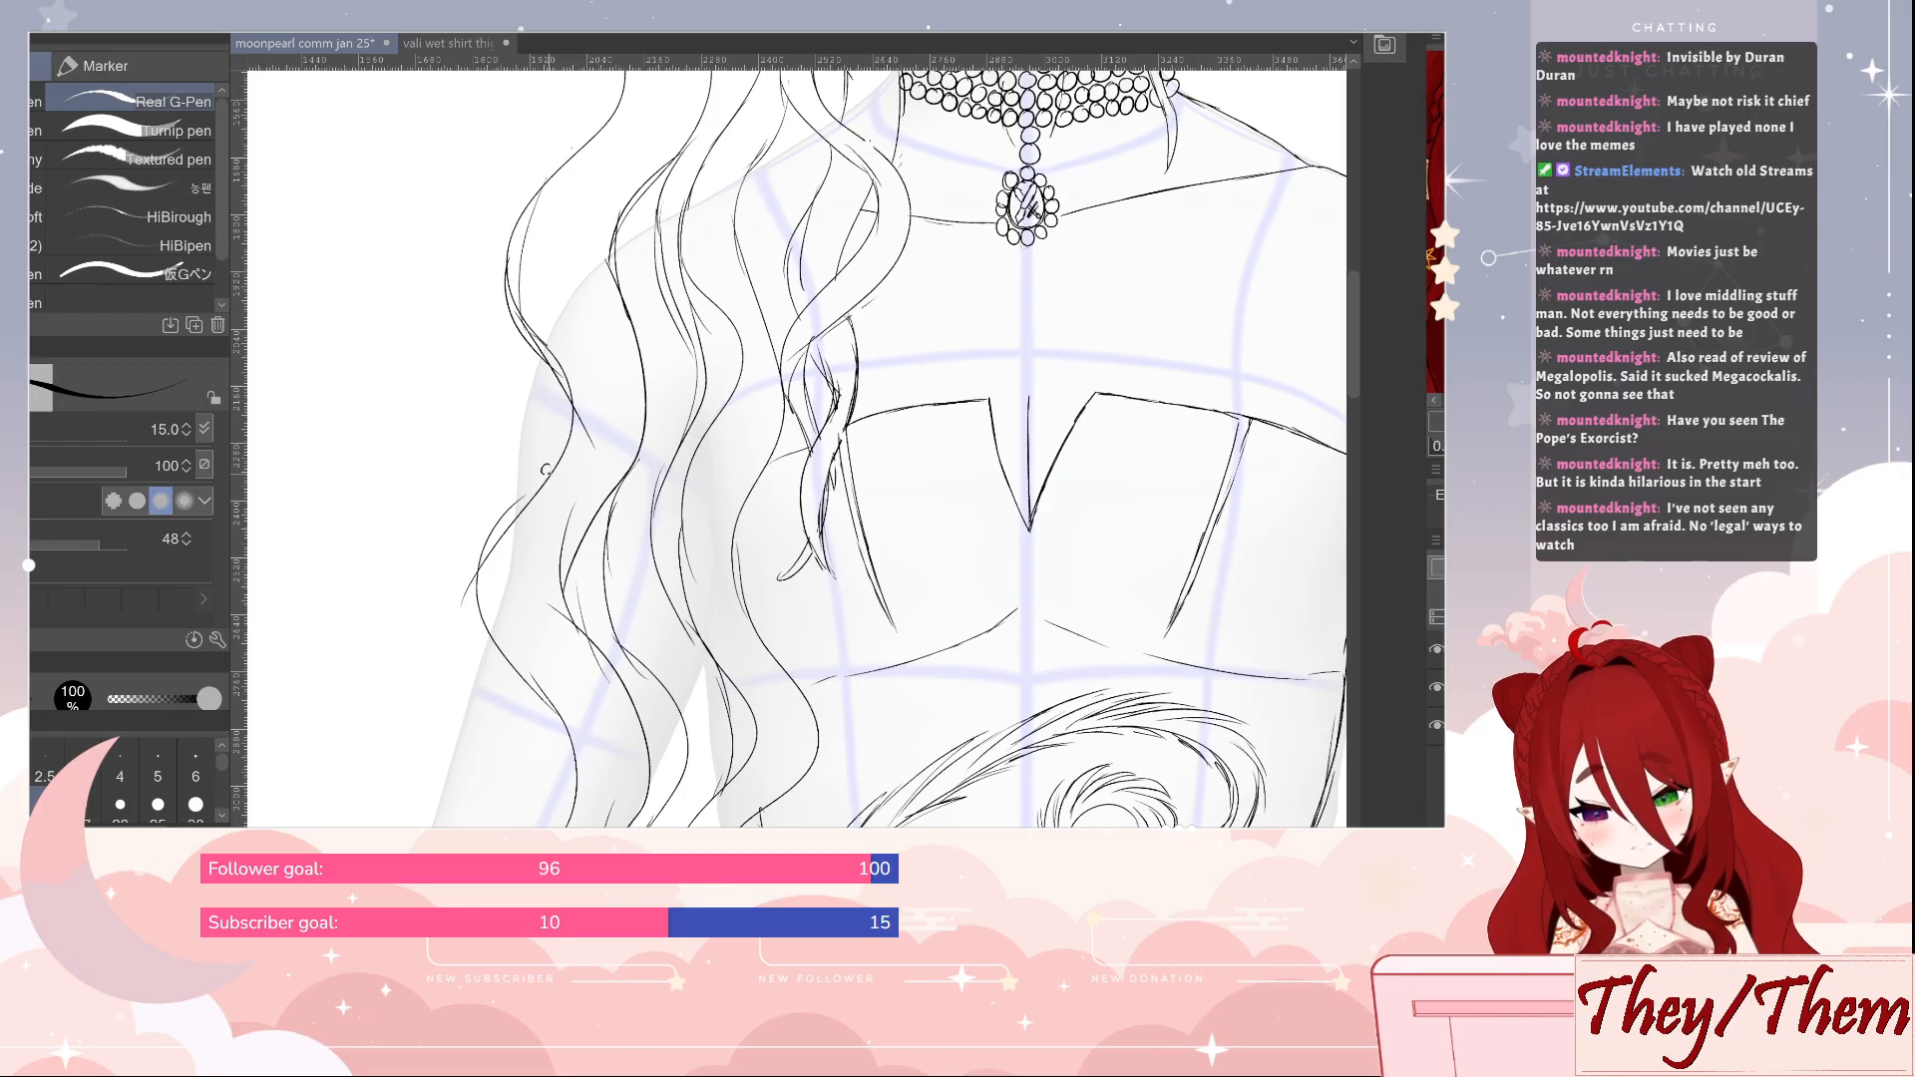
left_click_drag(548, 473, 515, 459)
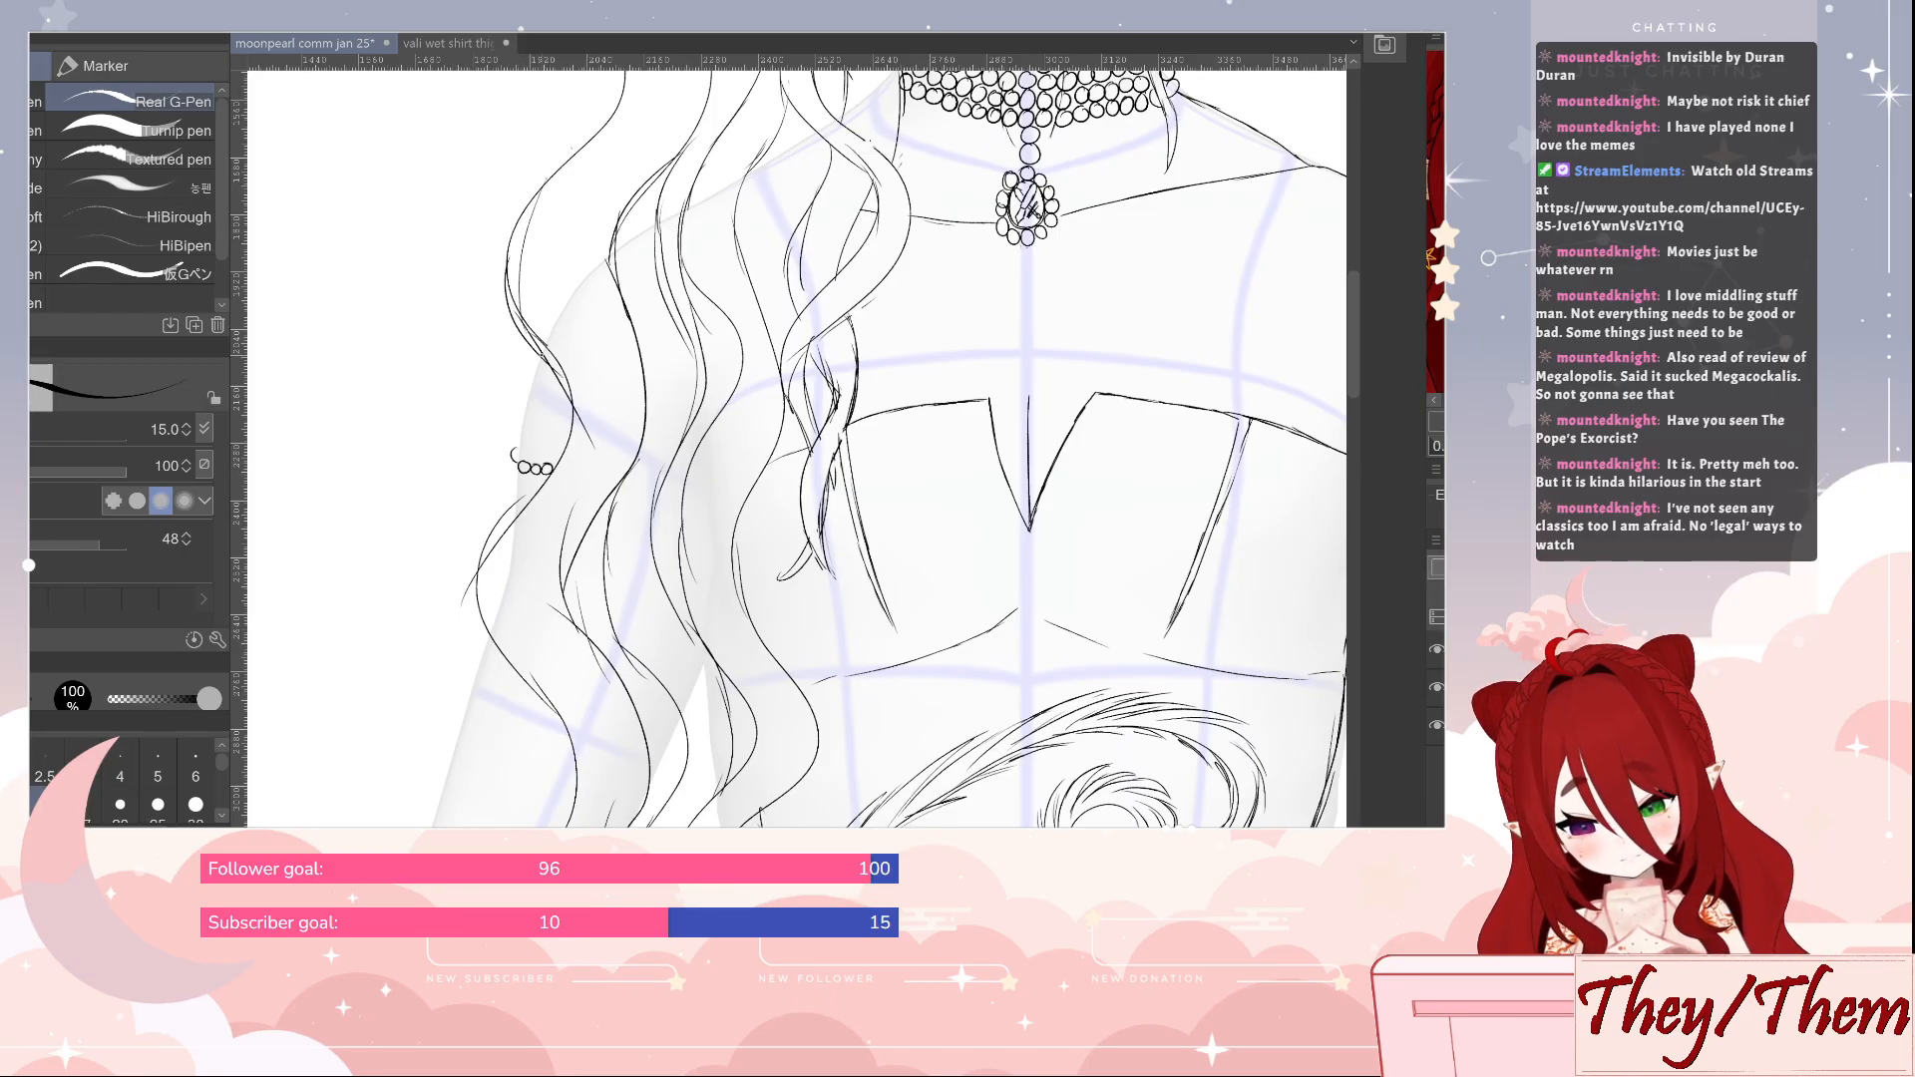
left_click_drag(533, 368, 519, 464)
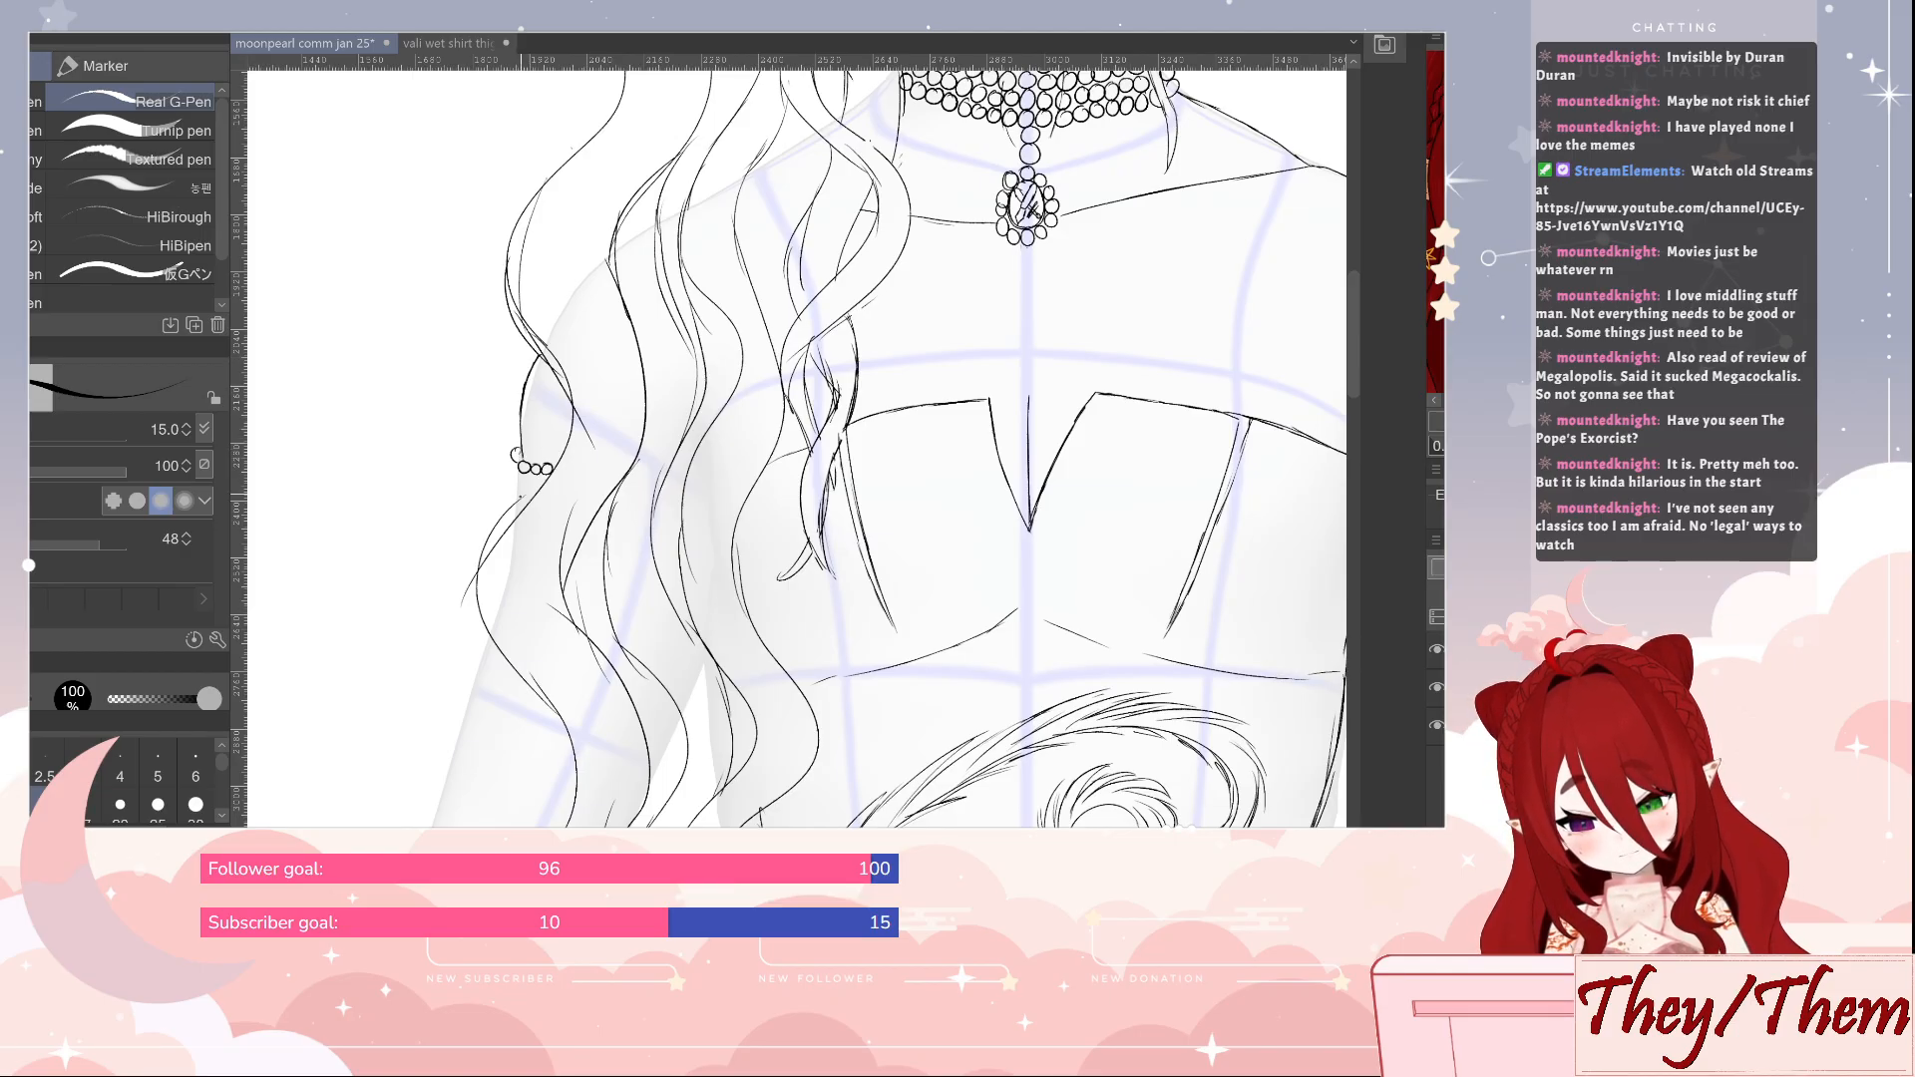
left_click_drag(532, 487, 511, 523)
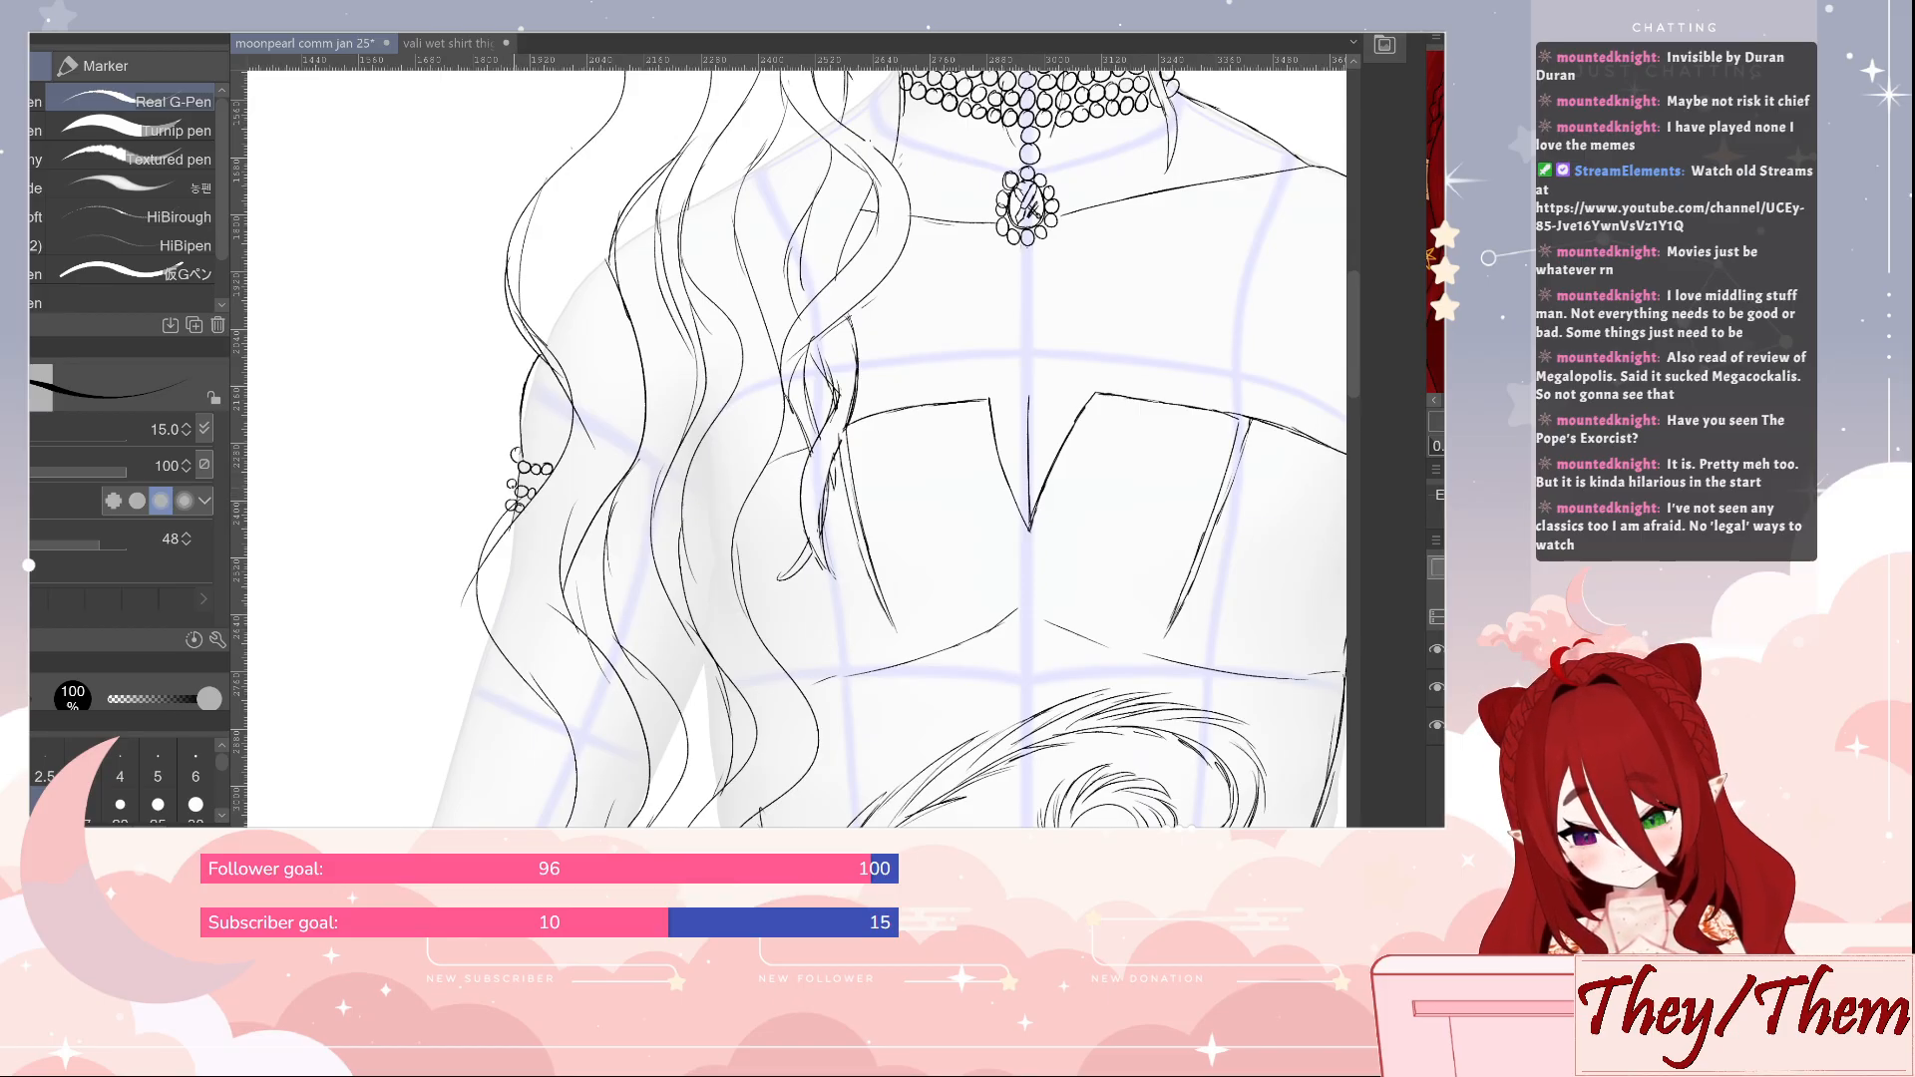
Outline the outer edge of the lowered arm past the elbow along the forearm and add a small elbow crease
scroll(788, 439, "down", 4)
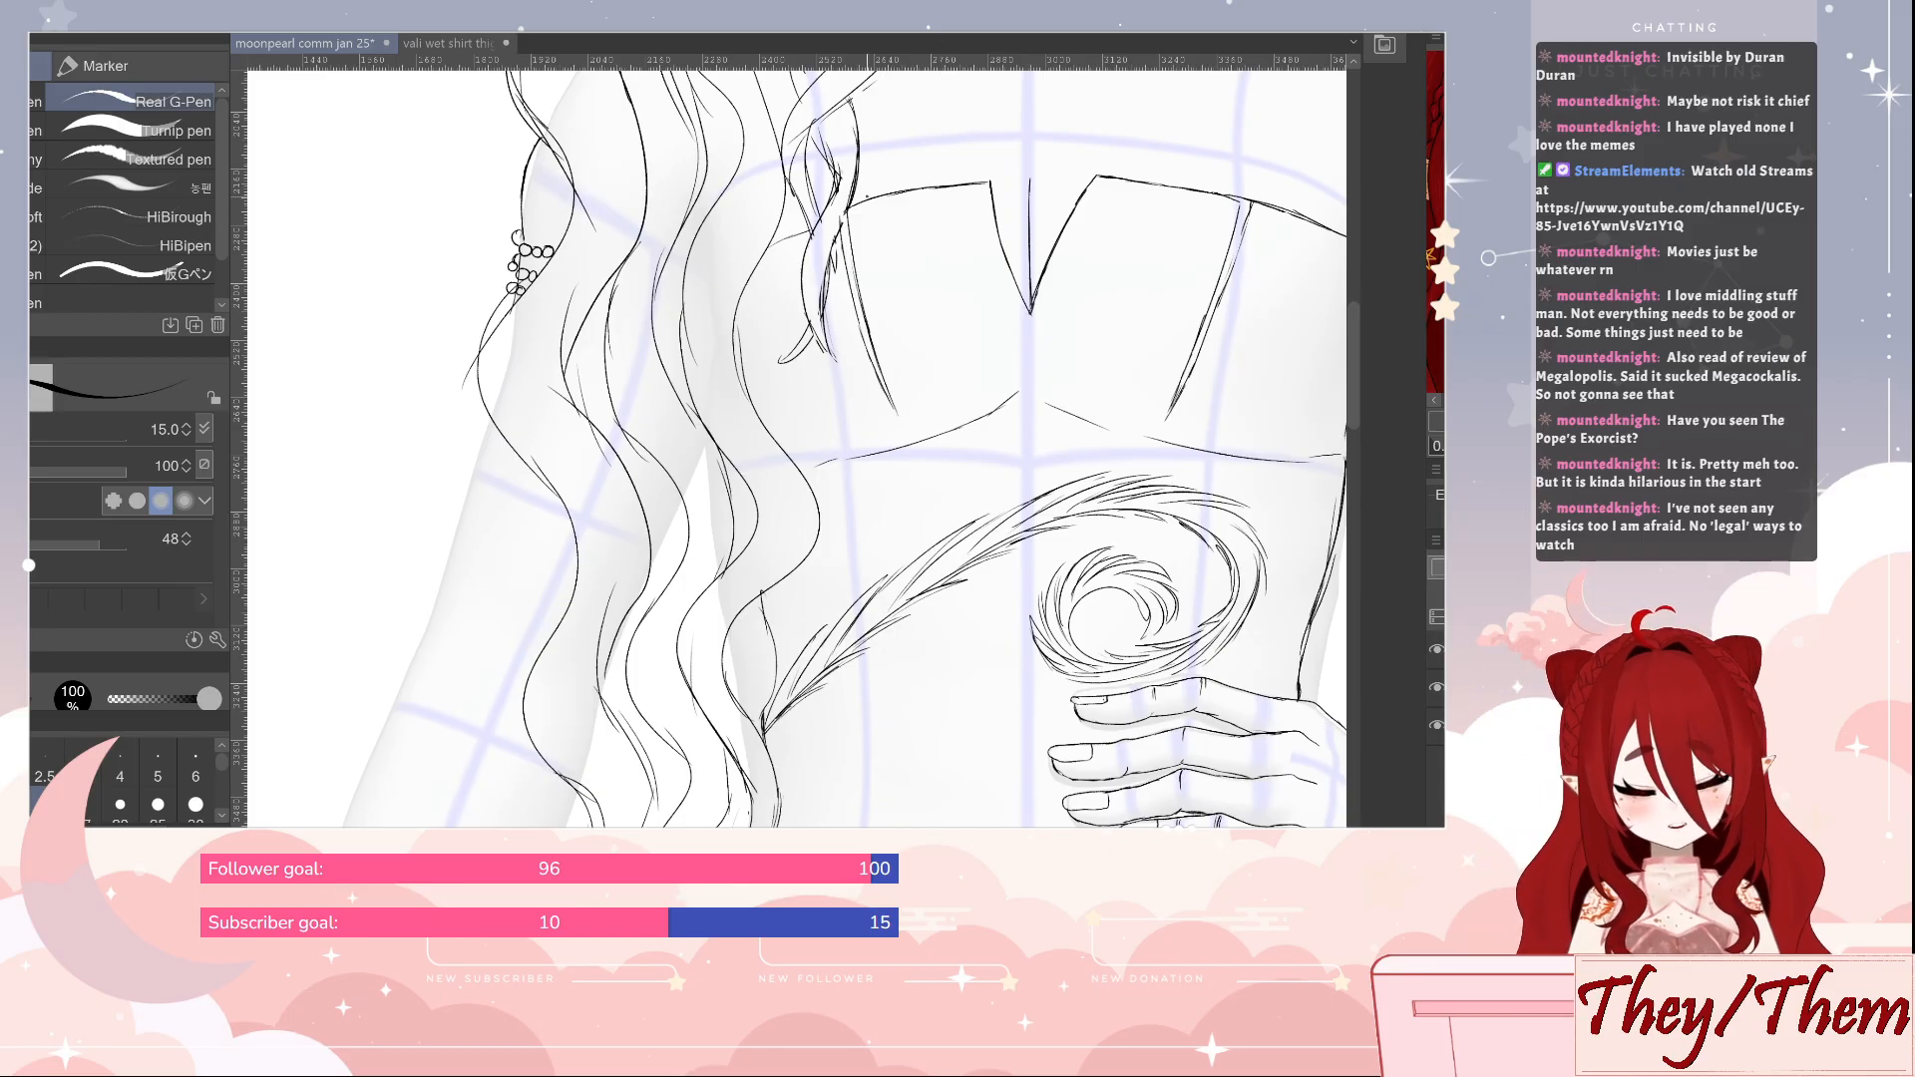
left_click_drag(740, 727, 961, 442)
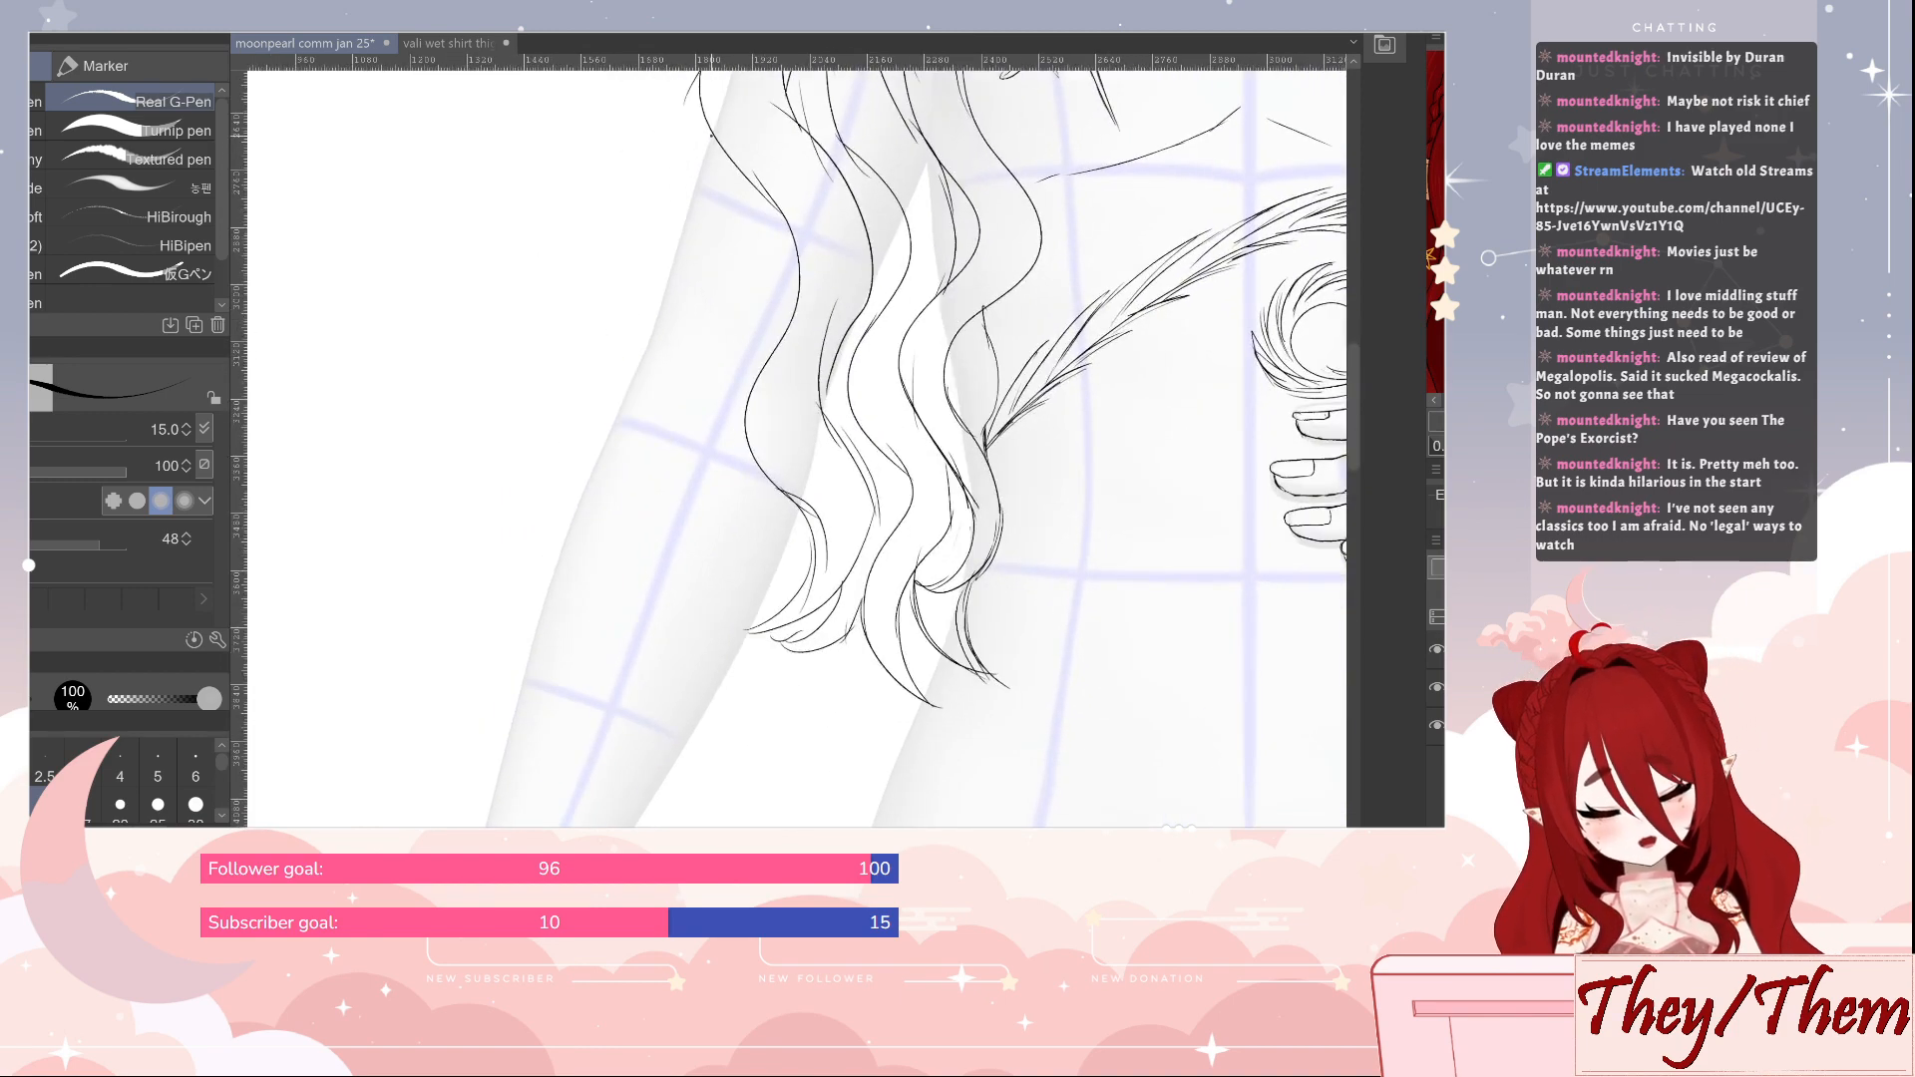
left_click_drag(710, 136, 512, 726)
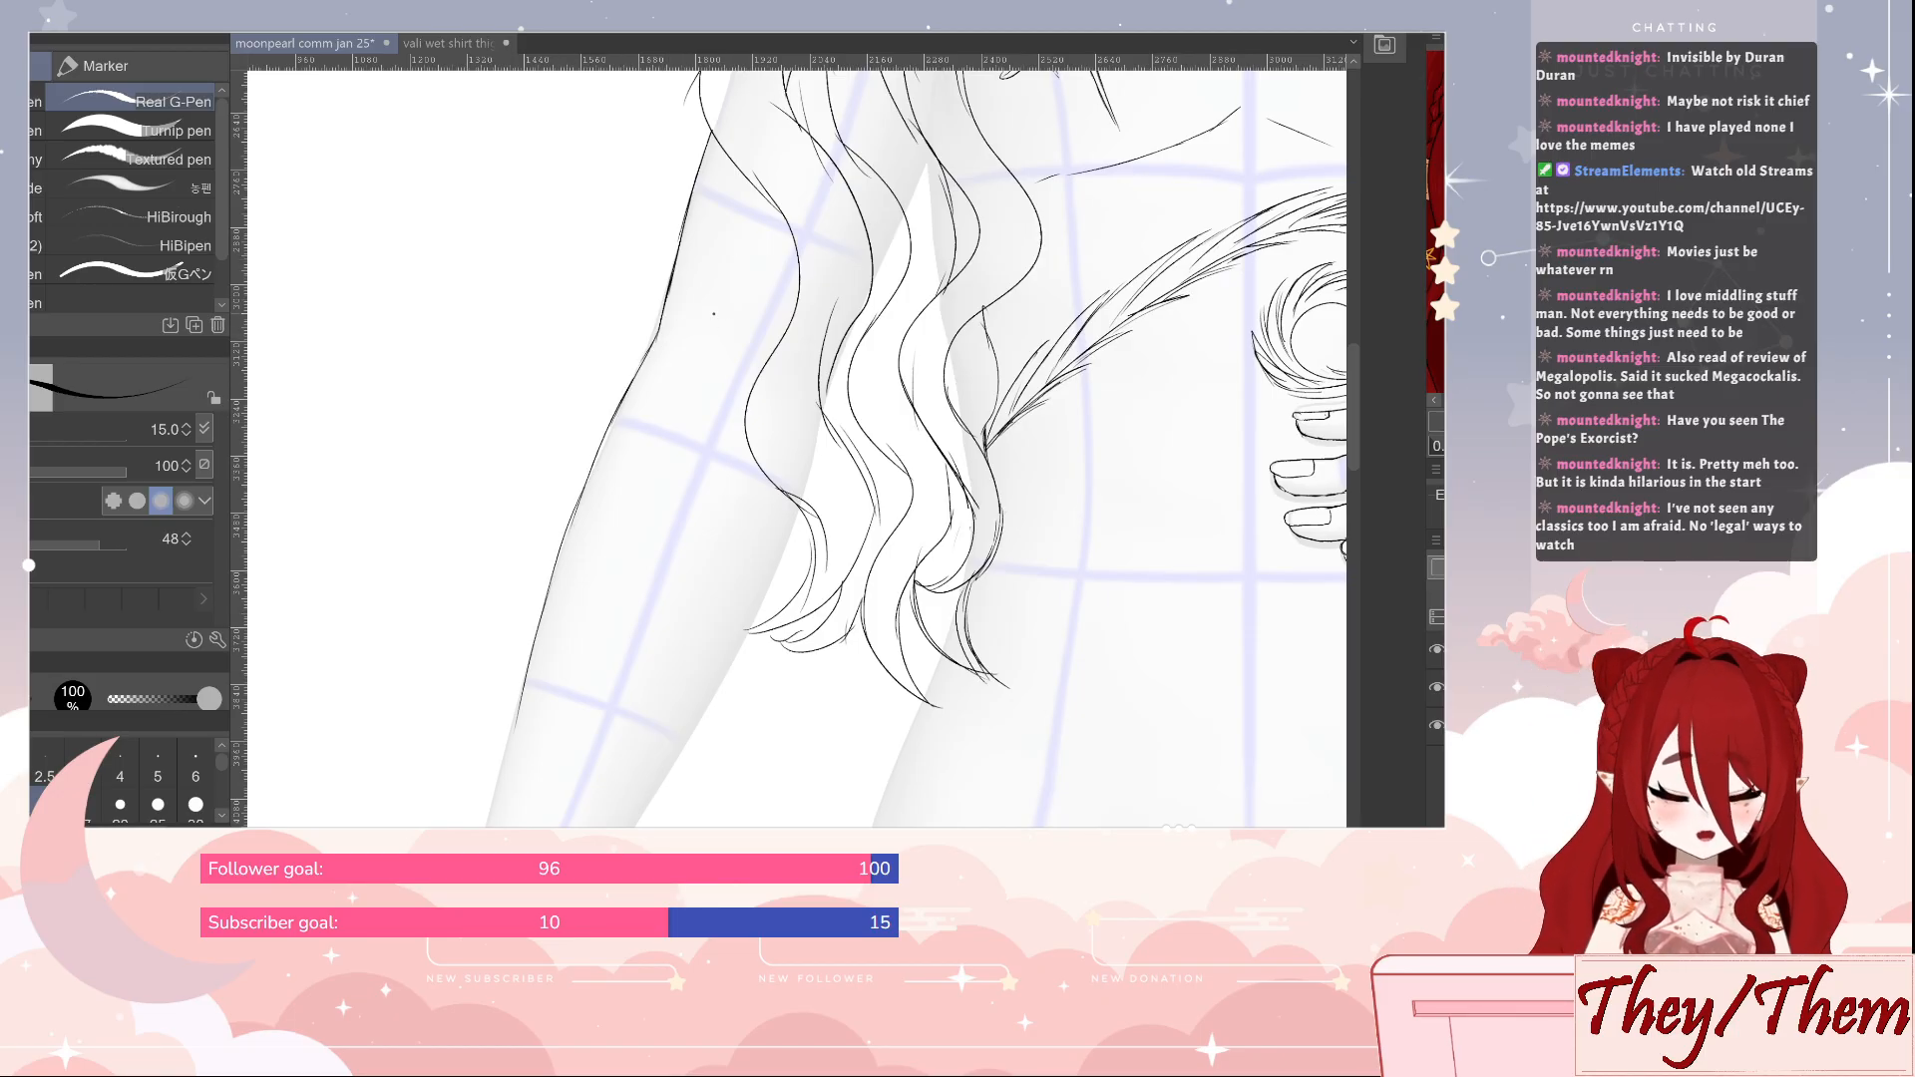
mouse_move(716, 310)
left_mouse_down()
mouse_move(715, 377)
mouse_move(707, 322)
left_mouse_up()
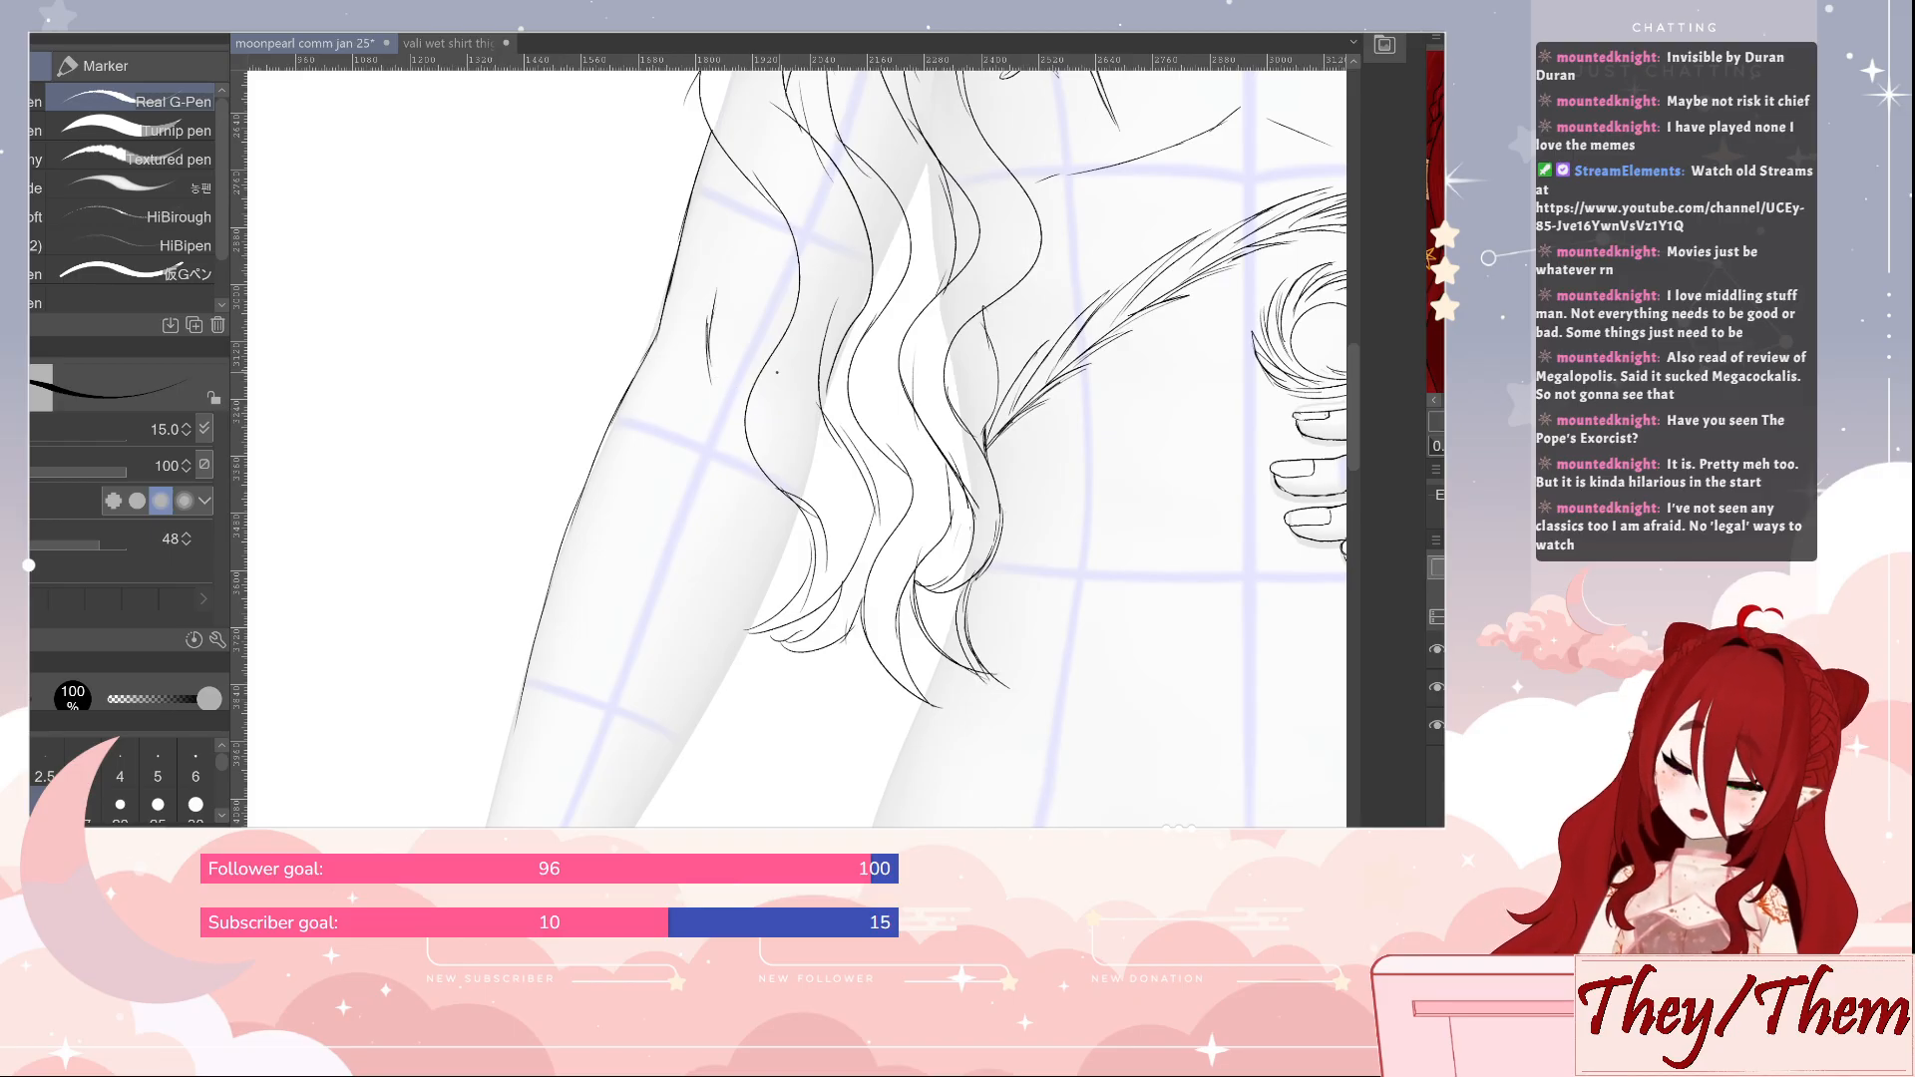
Outline the inner edge of the lowered forearm from the hair tips down to the wrist and reinforce the line
left_click_drag(987, 648, 1103, 415)
left_click_drag(907, 279, 654, 764)
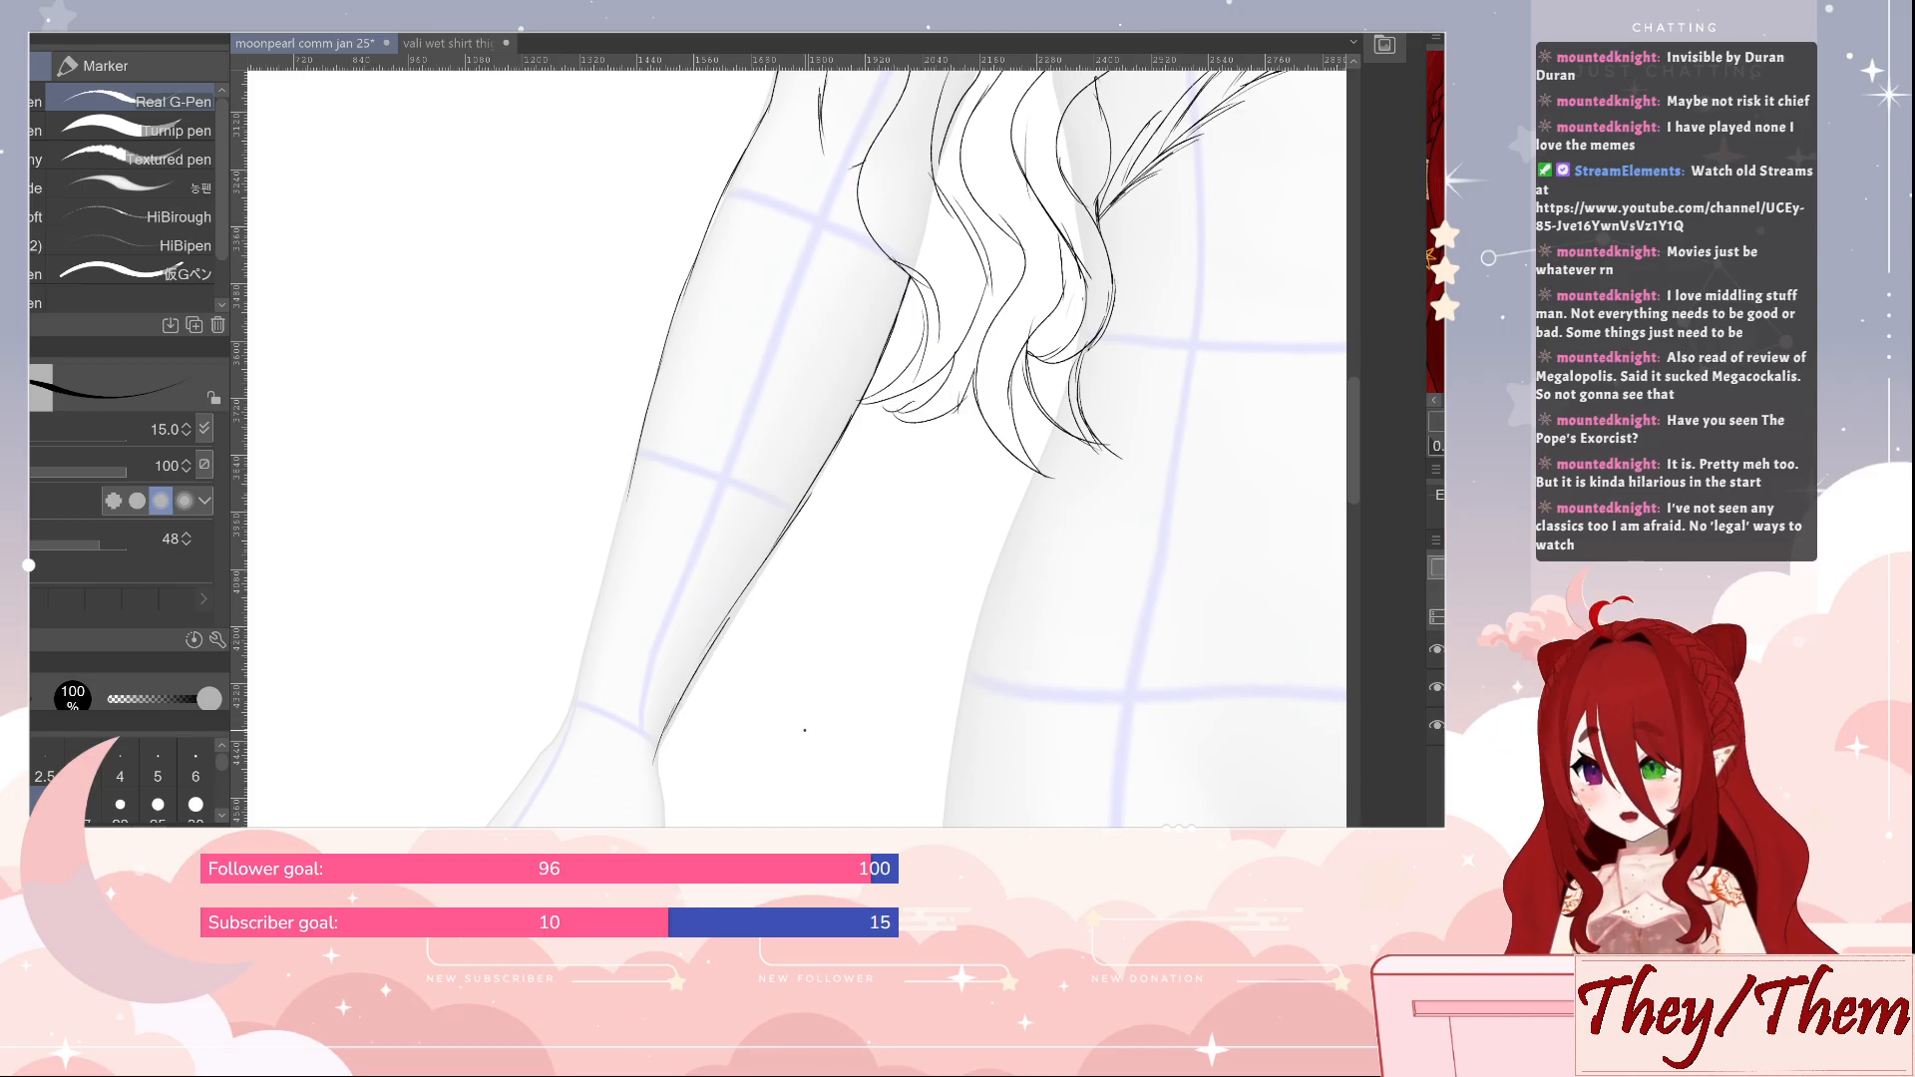
left_click_drag(802, 719, 778, 654)
left_click_drag(731, 509, 694, 570)
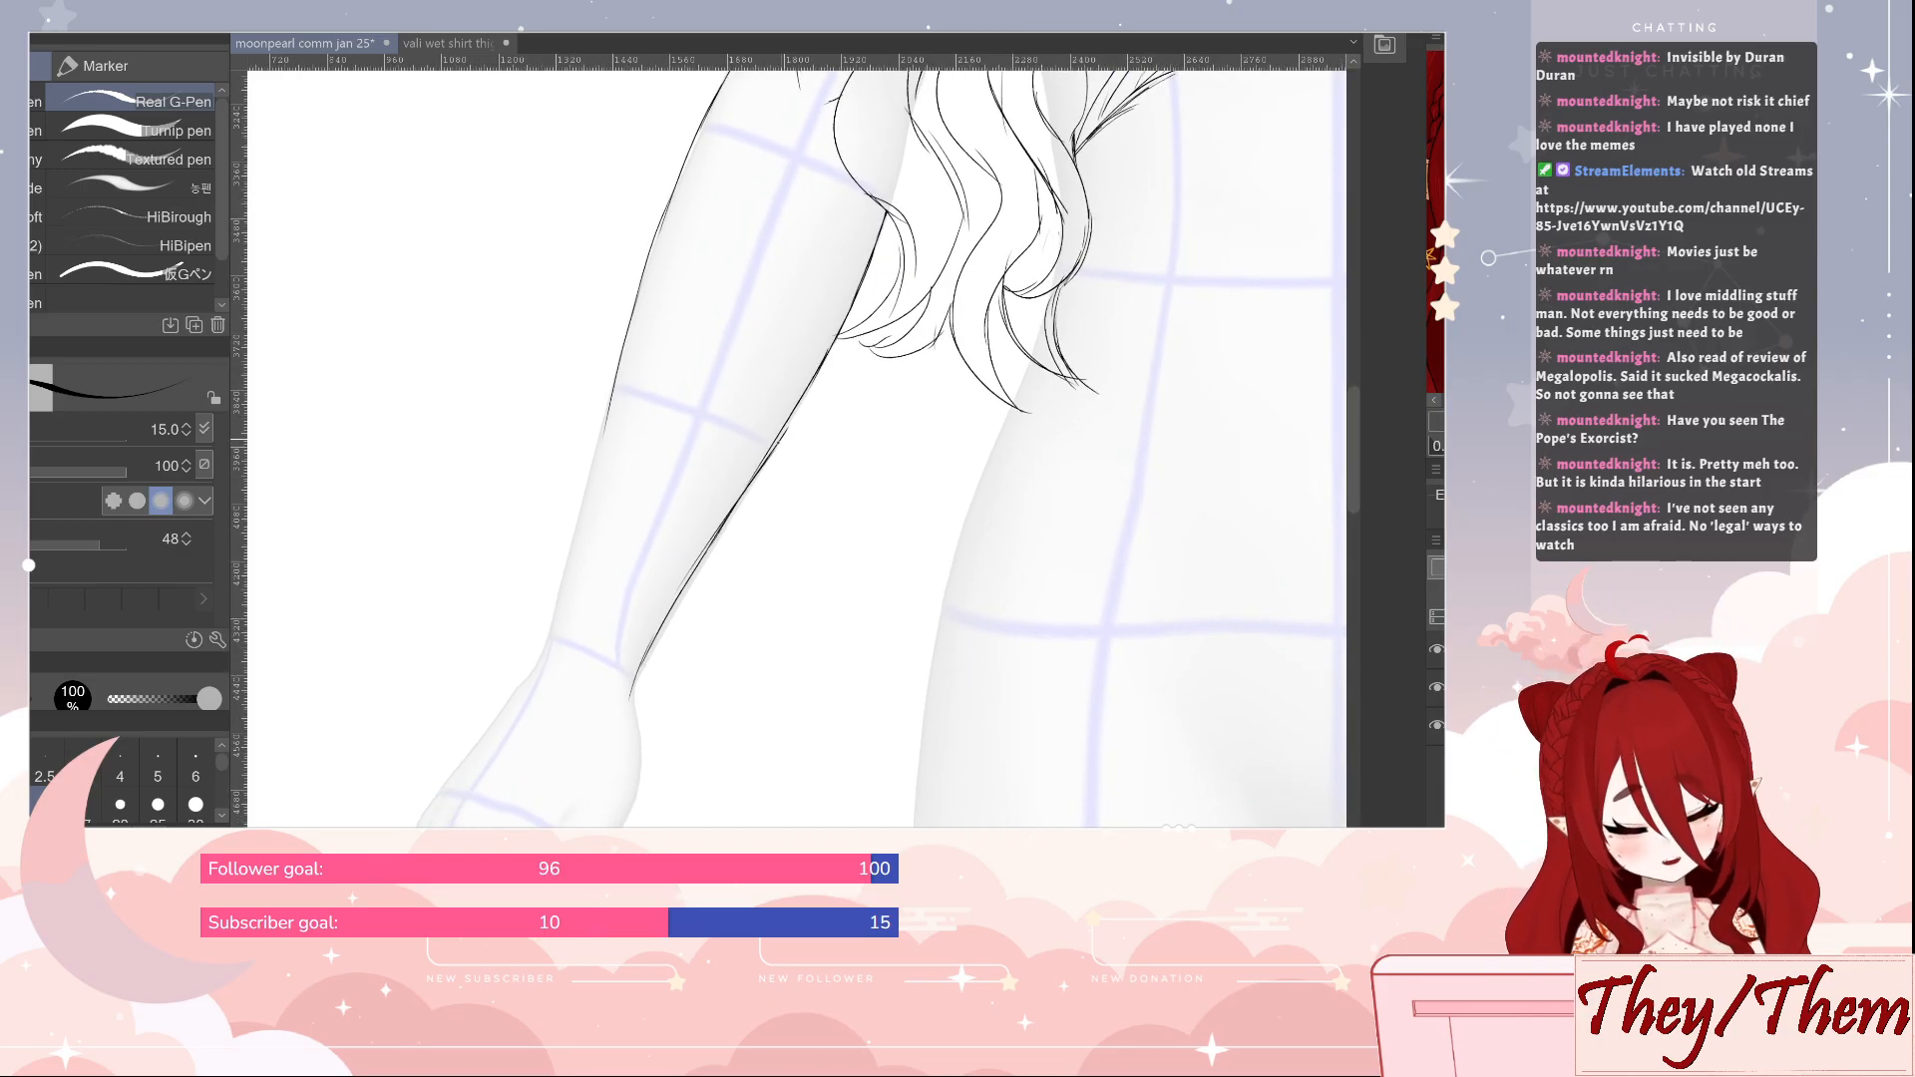
Tidy the forearm's inner line and outline its outer edge down past the wrist to the start of the hand
key("e")
left_click_drag(788, 429, 762, 470)
key("p")
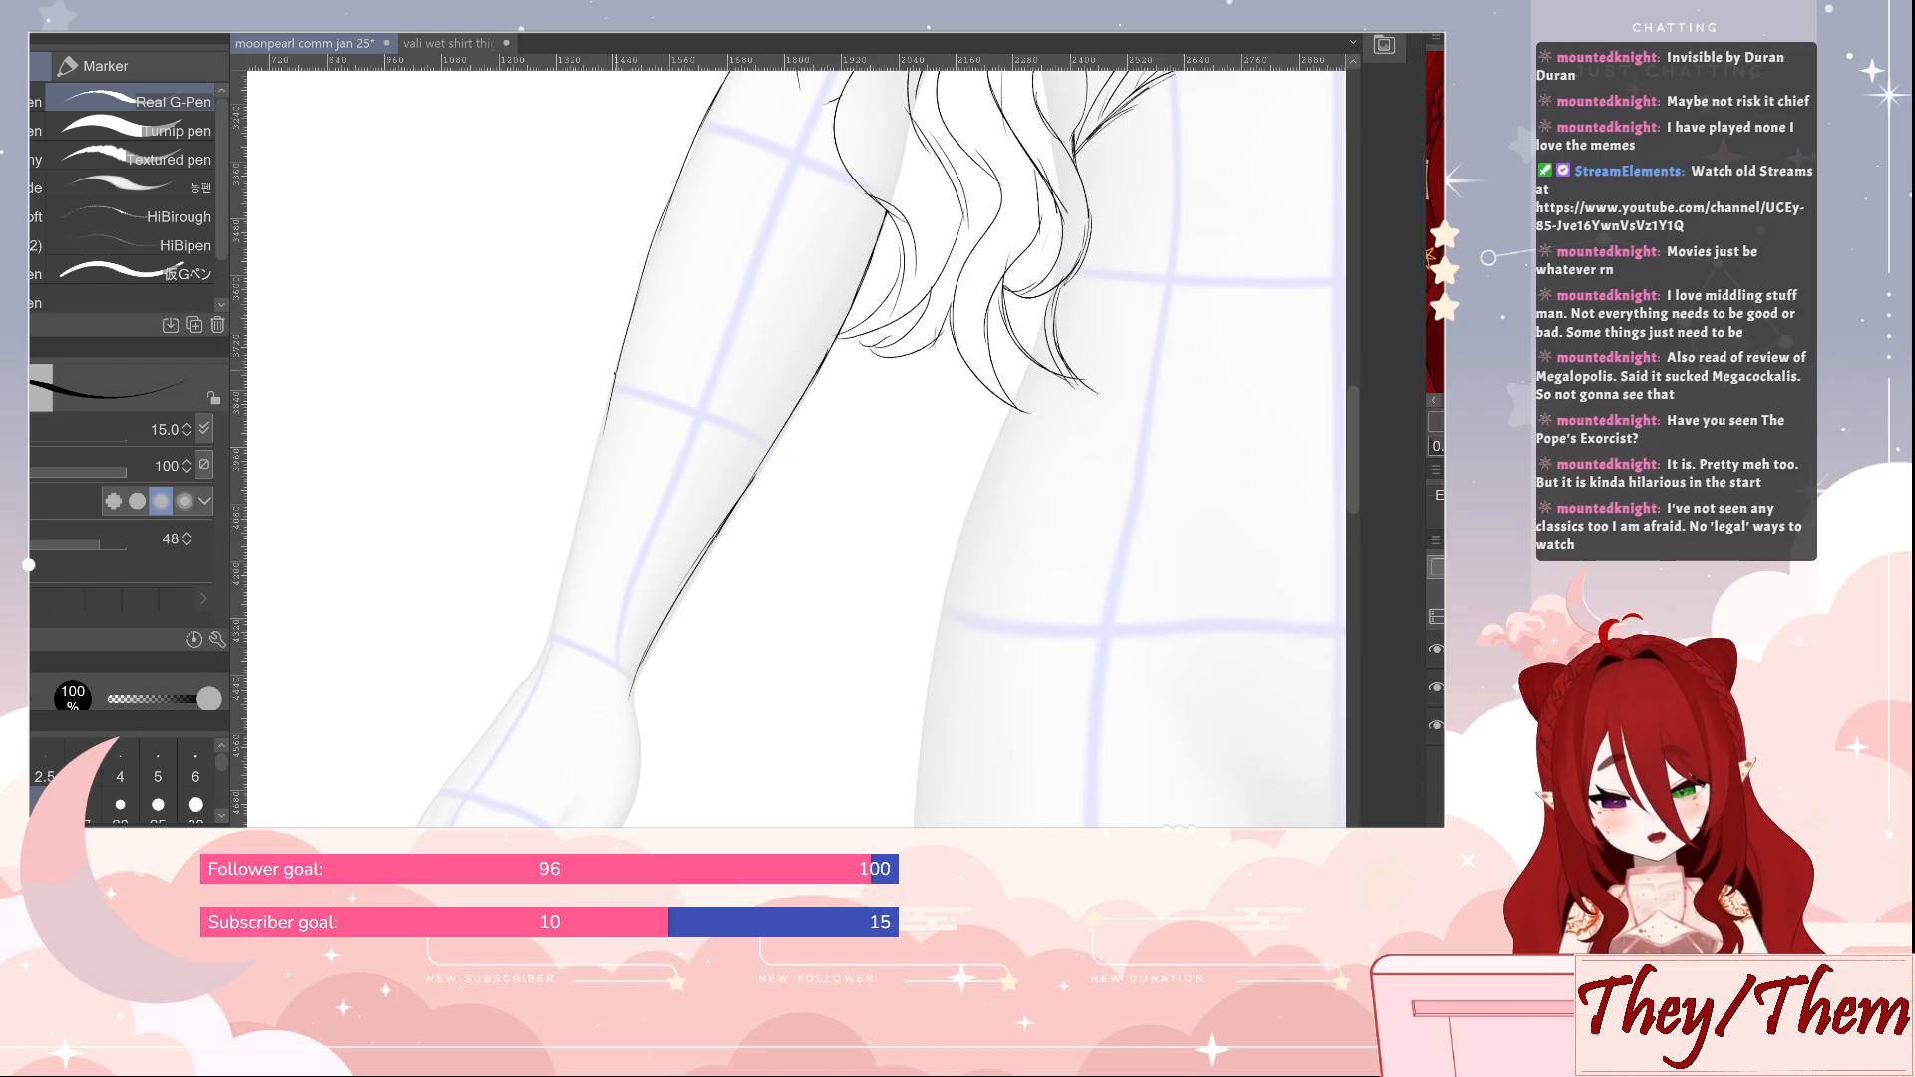
mouse_move(602, 431)
left_mouse_down()
mouse_move(552, 636)
mouse_move(494, 716)
left_mouse_up()
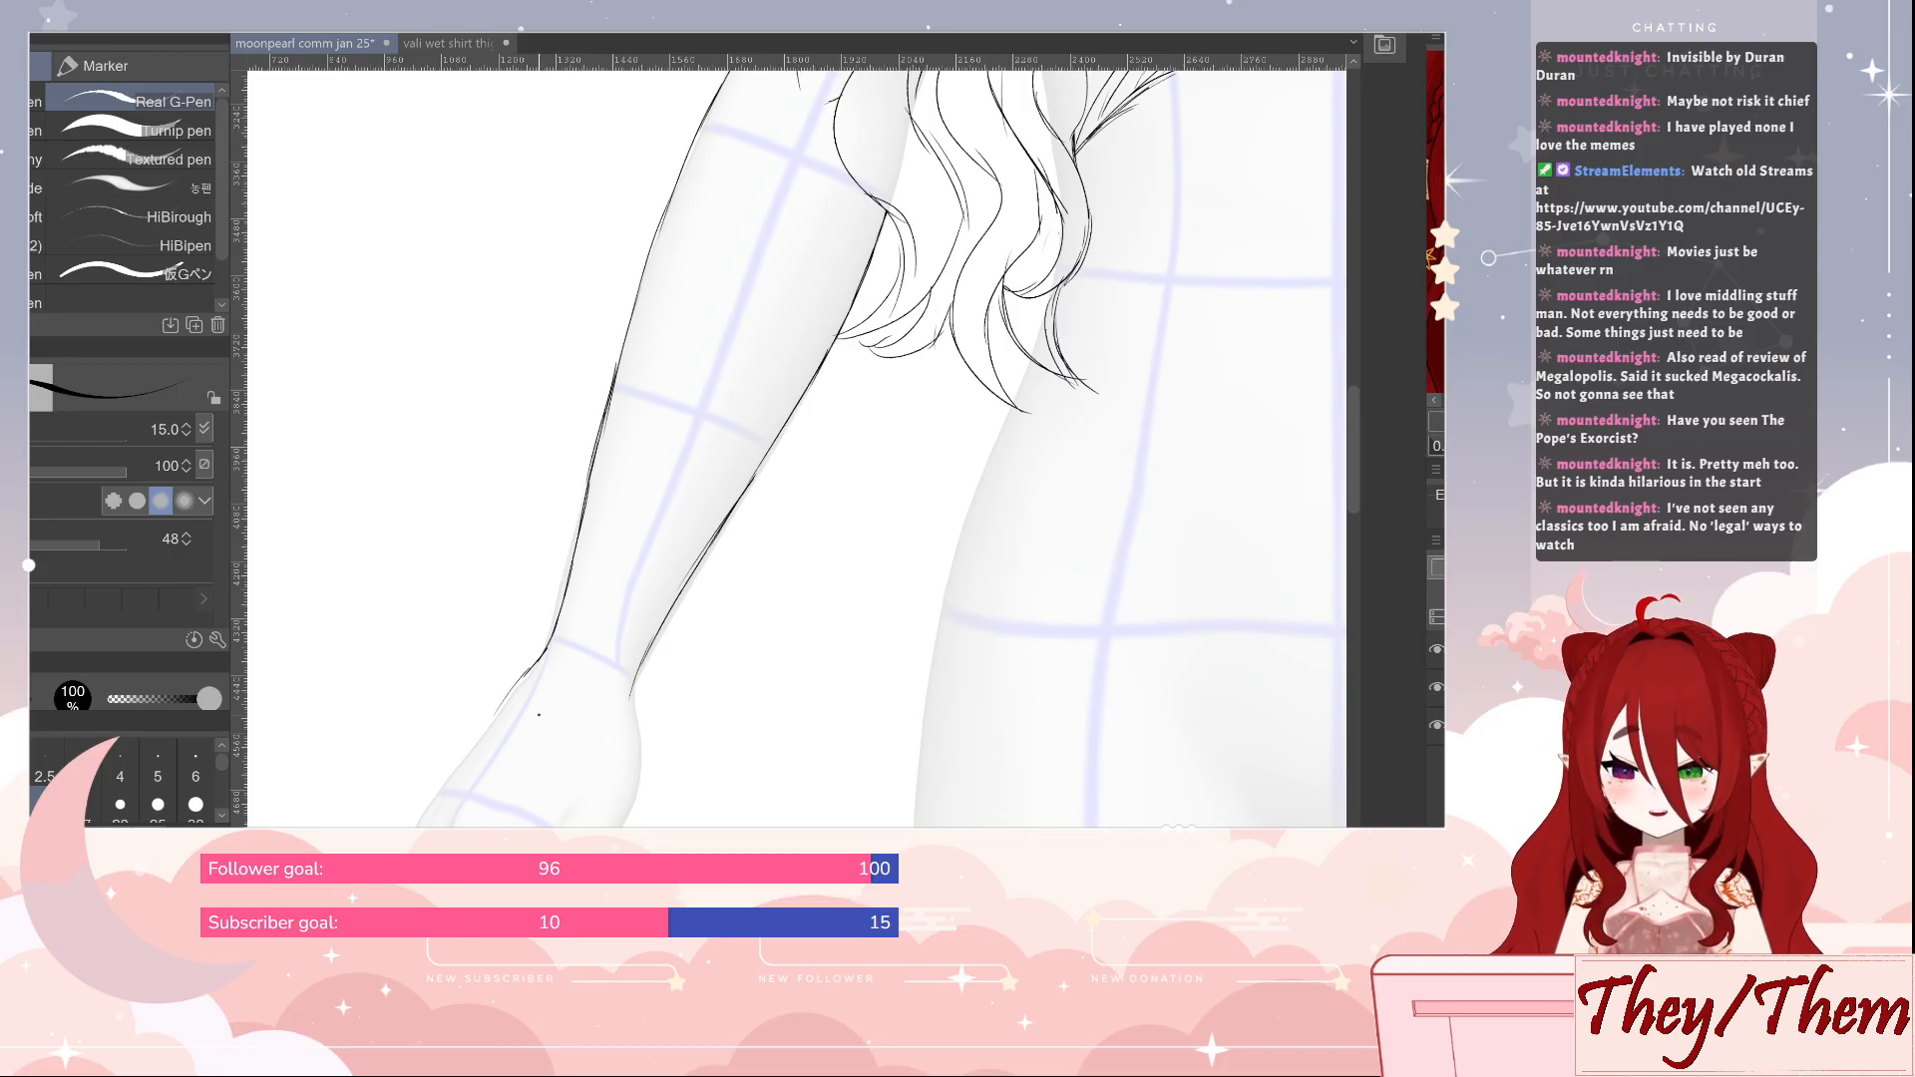
Sketch a plain band bracelet around the wrist of the lowered arm, clean up its edges and save the drawing
left_click_drag(841, 675, 837, 564)
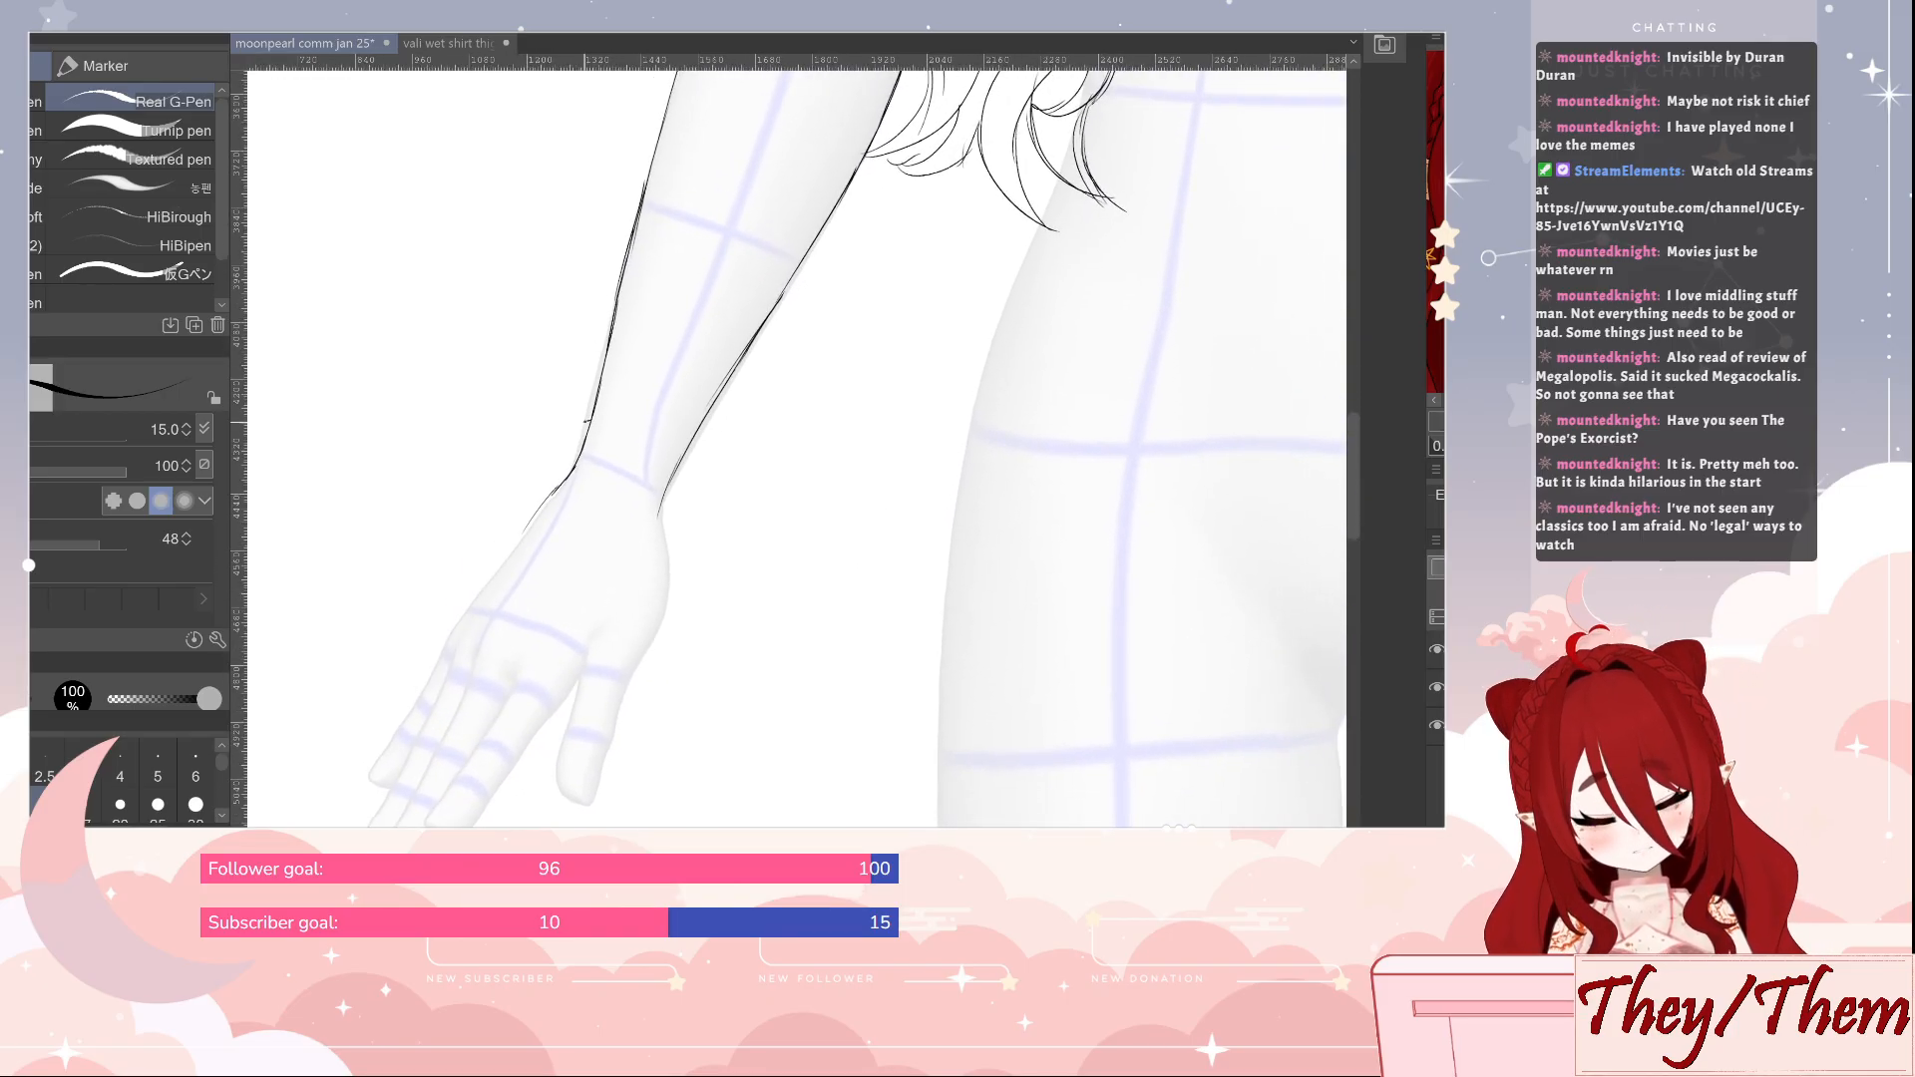
mouse_move(590, 421)
left_mouse_down()
mouse_move(571, 448)
mouse_move(597, 470)
mouse_move(656, 490)
mouse_move(689, 464)
mouse_move(586, 431)
left_mouse_up()
key("e")
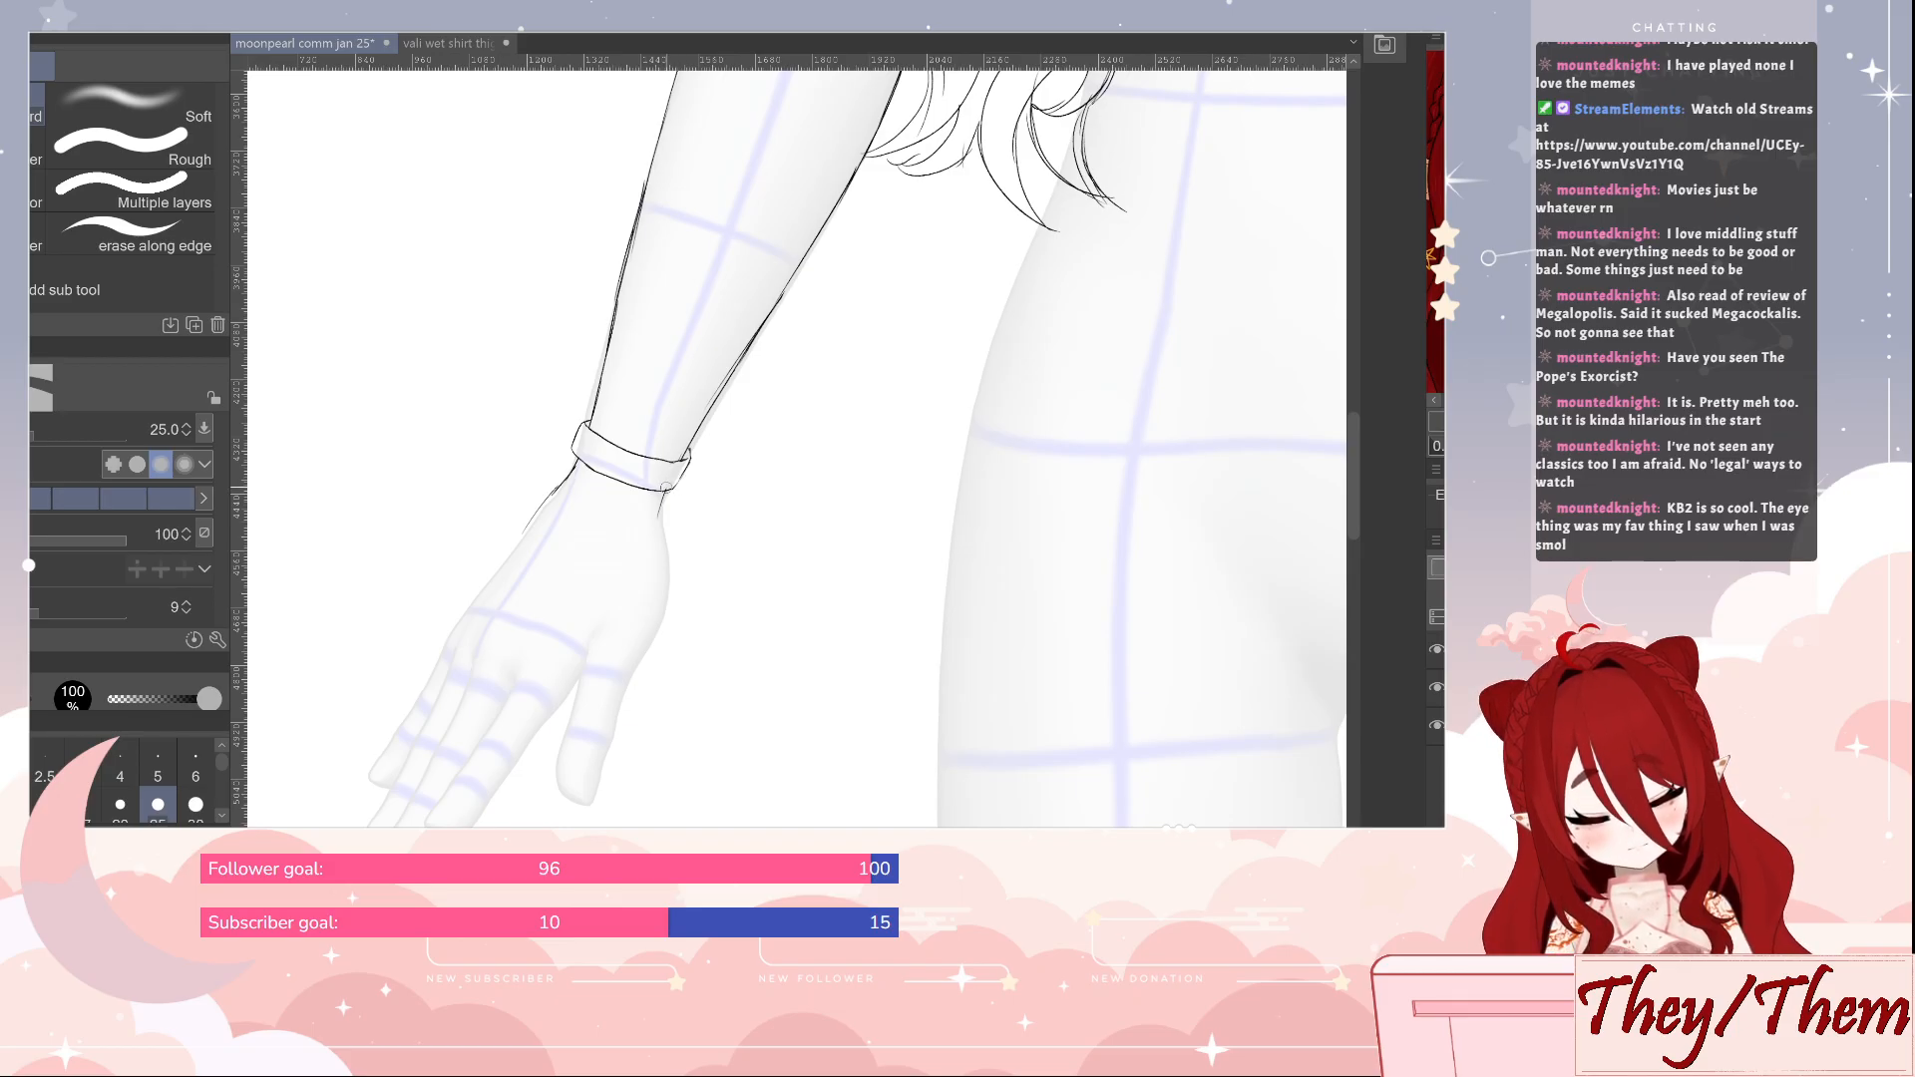
key("p")
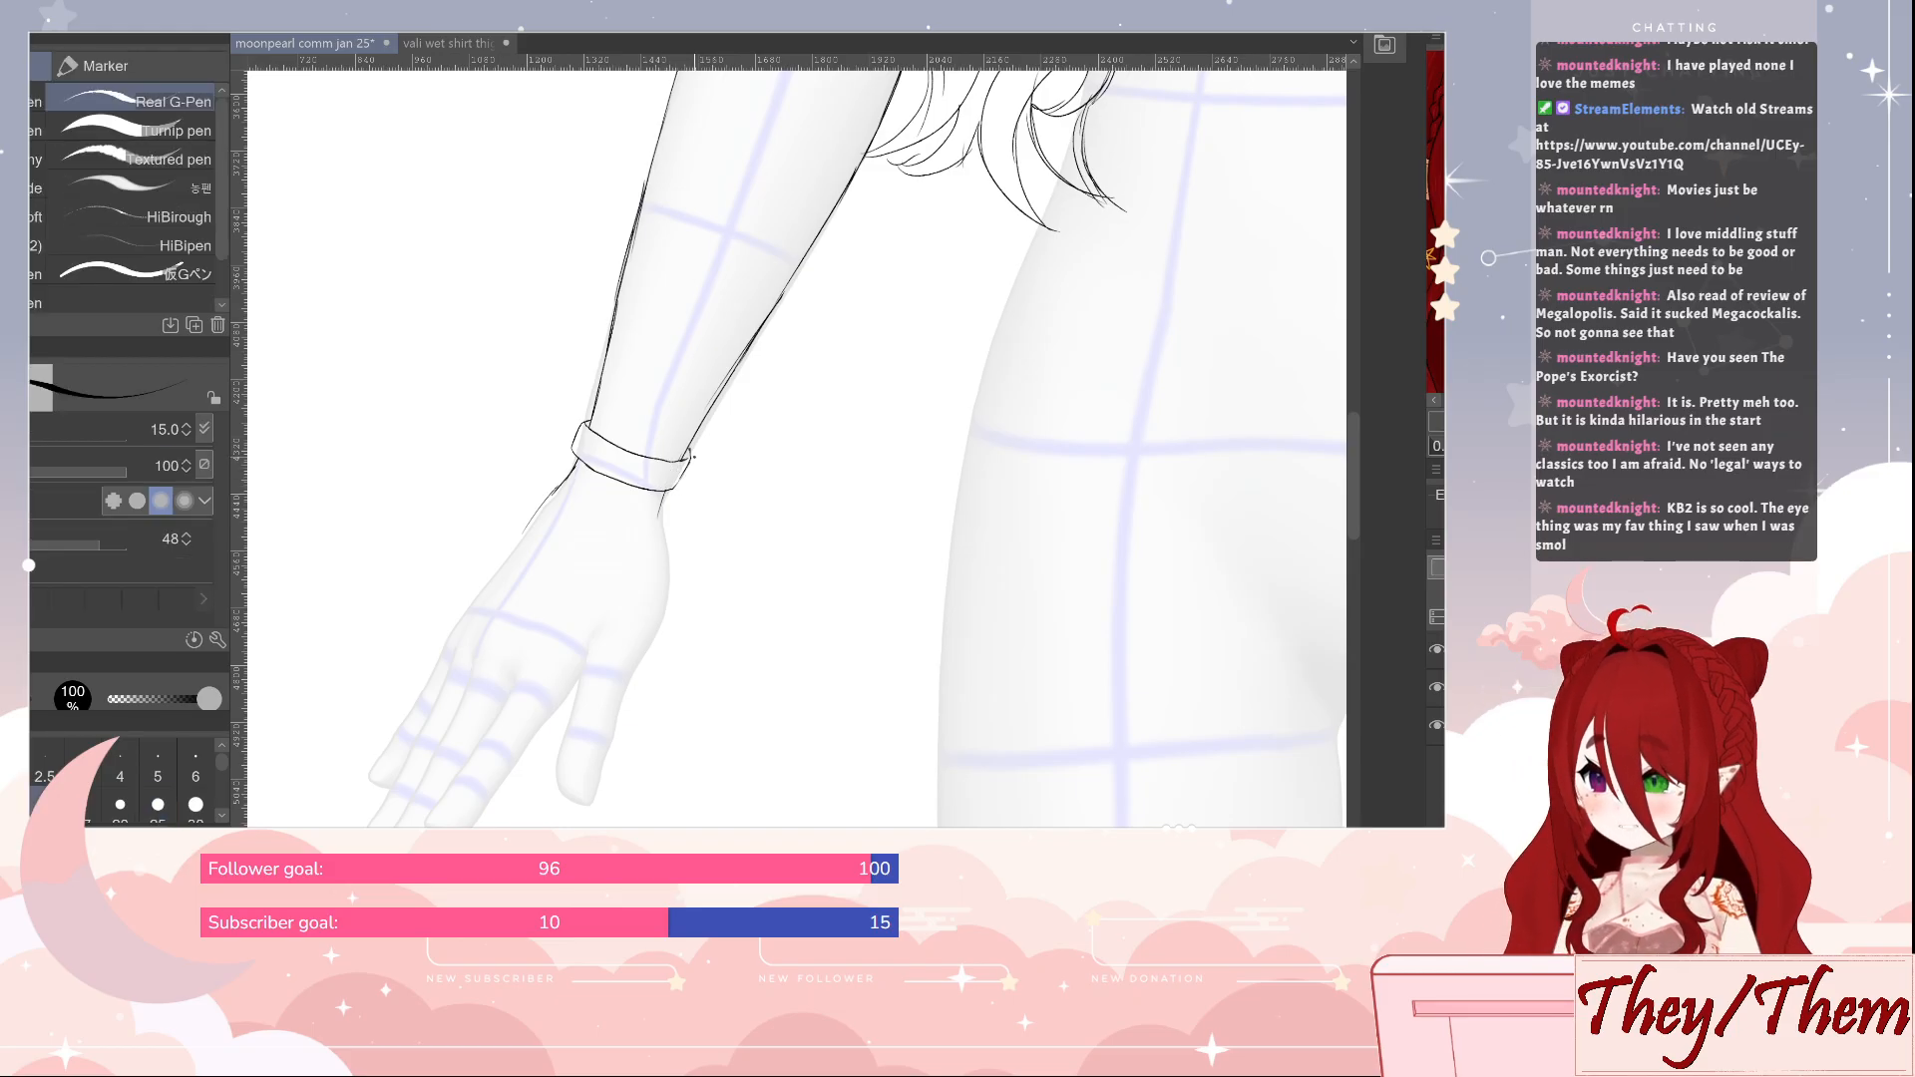
left_click_drag(692, 456, 687, 464)
key("ctrl+s")
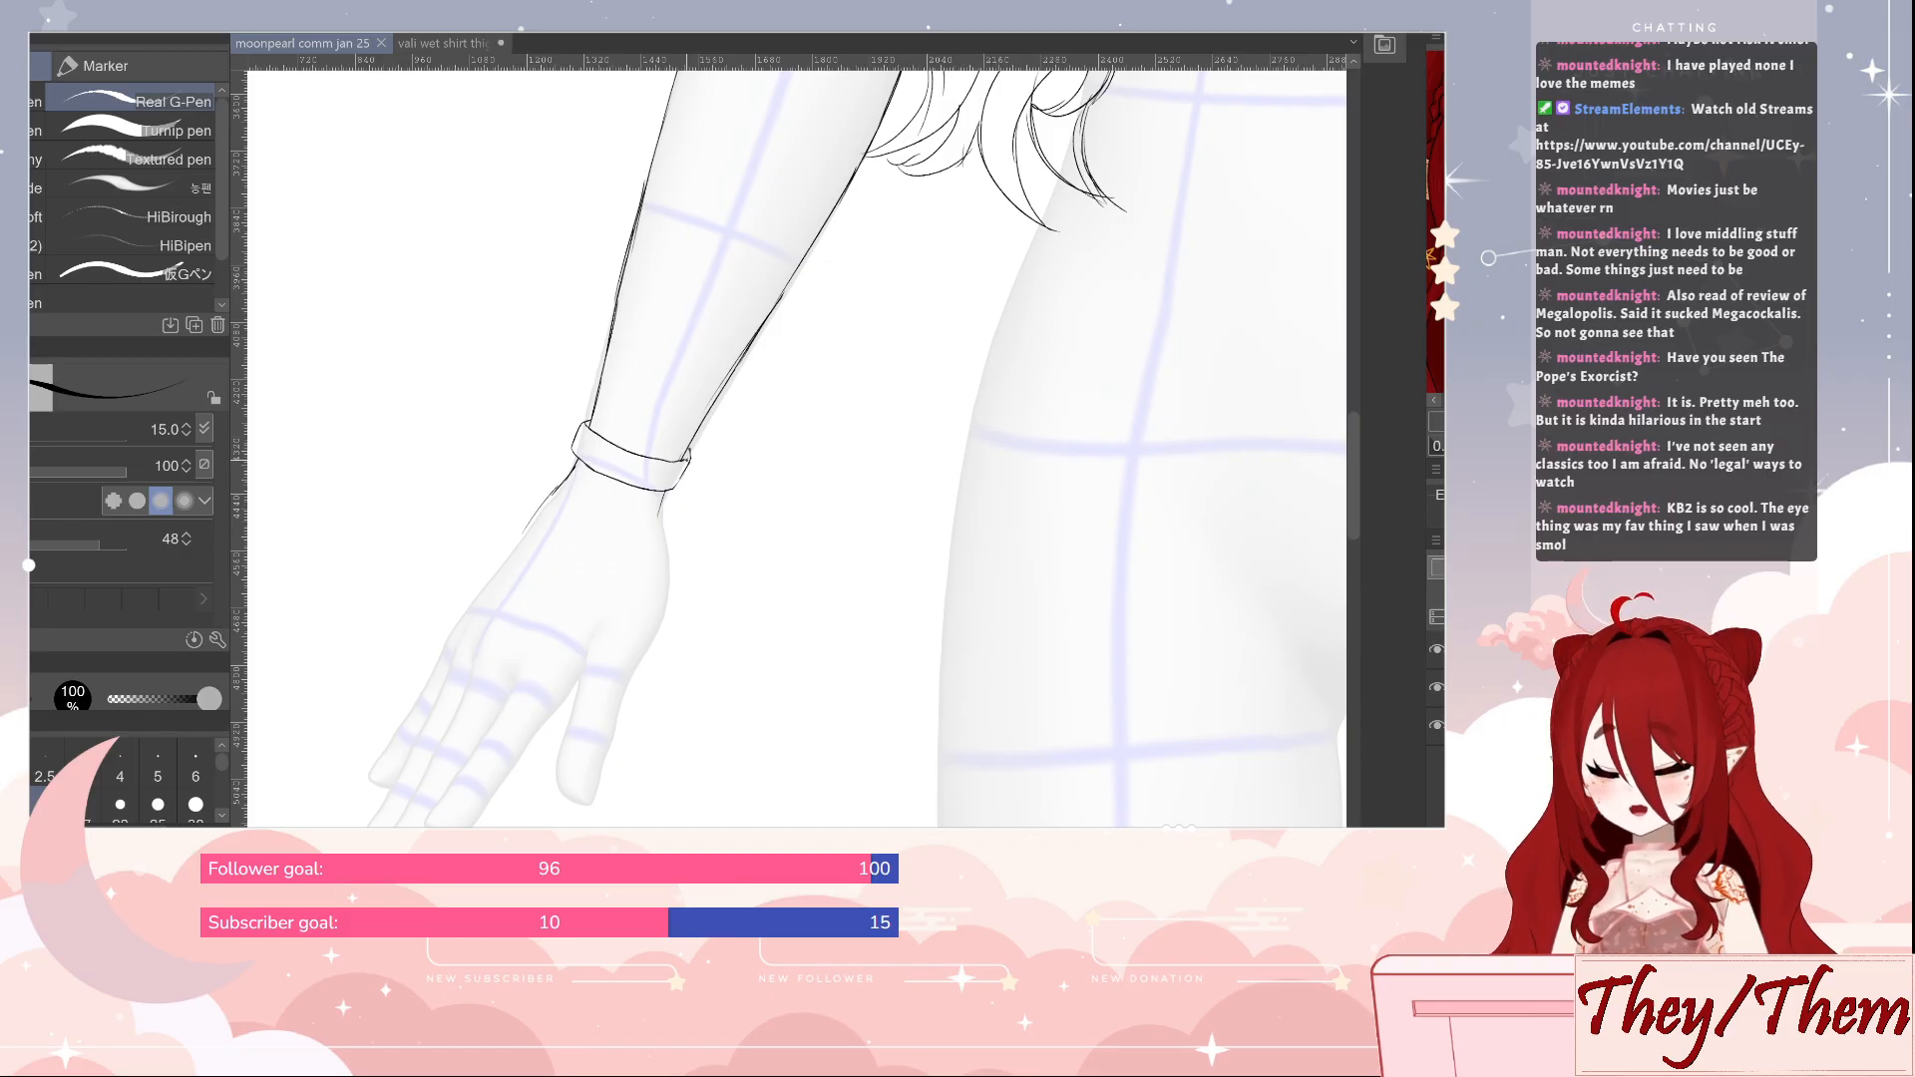
Outline the outer edge of the hand, the little finger with its nail and the outer side and tip of the ring finger
left_click_drag(731, 607, 804, 463)
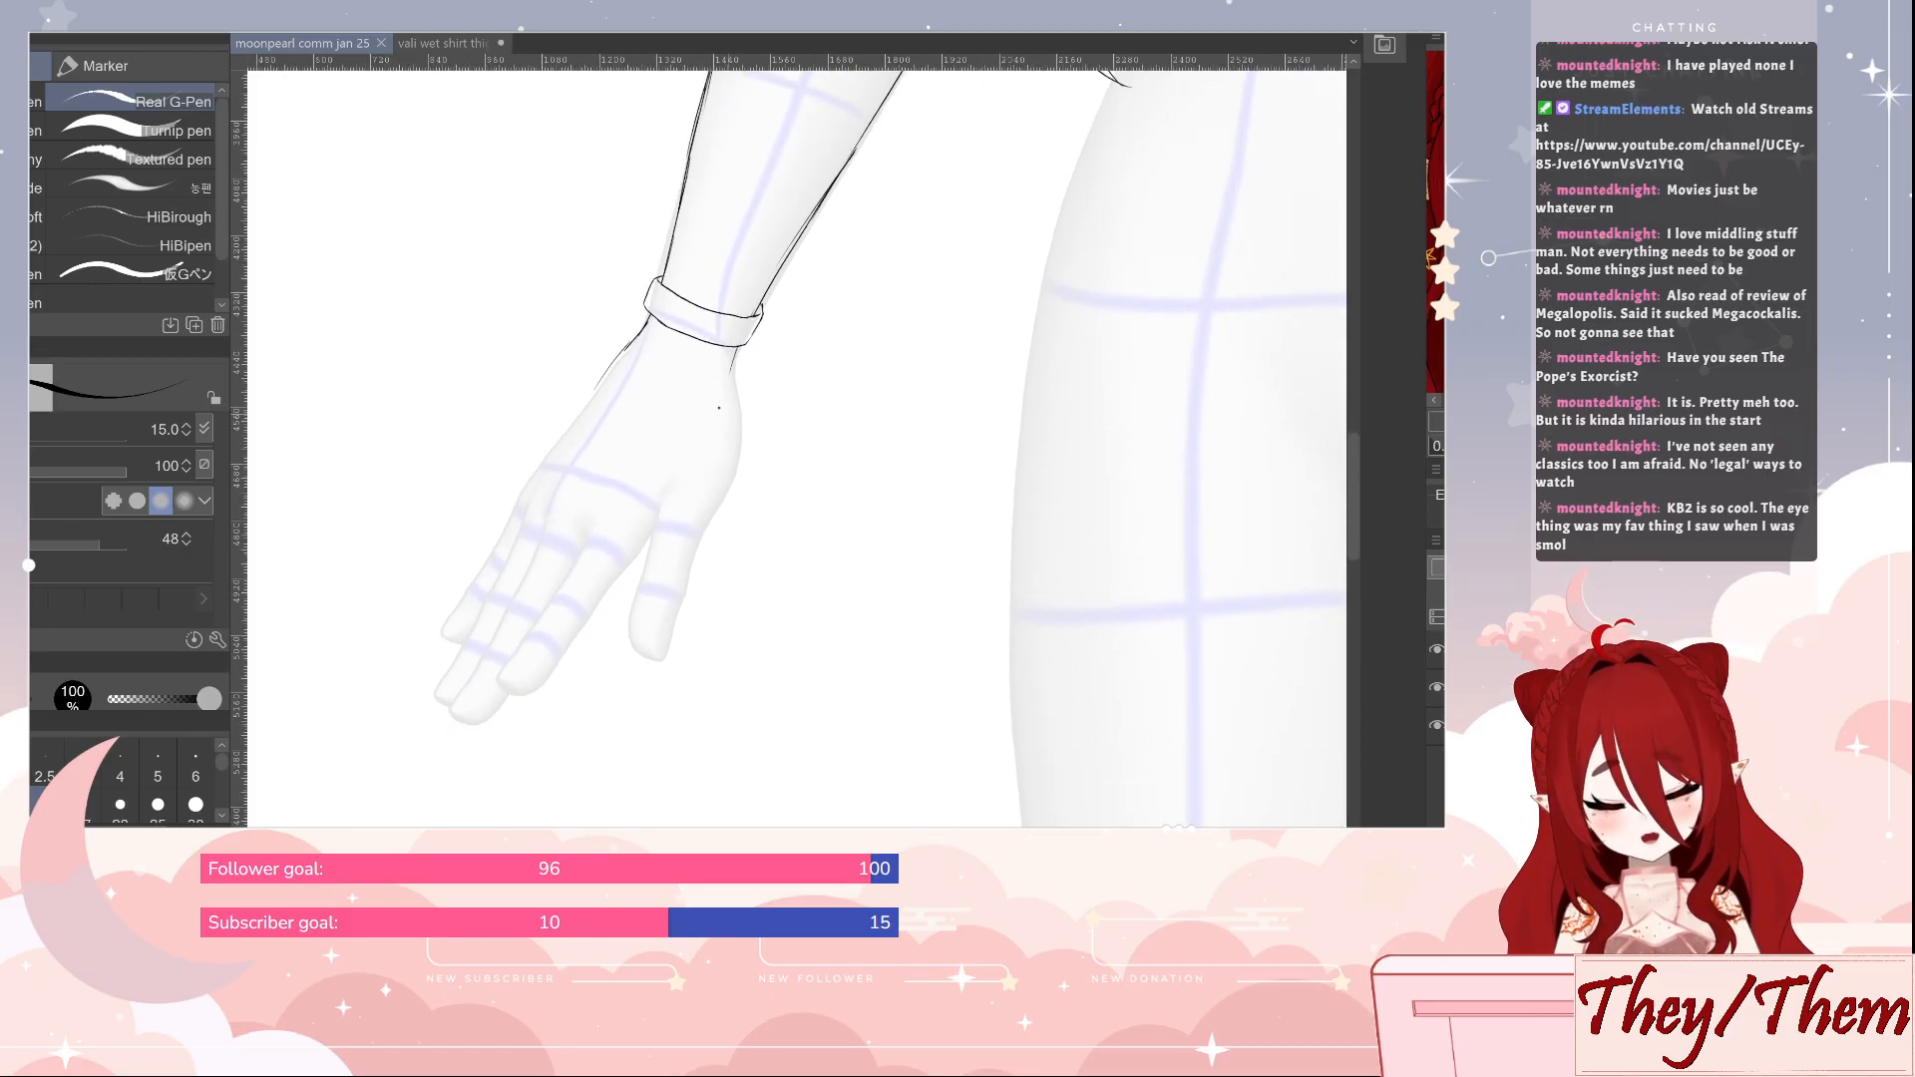
left_click_drag(602, 379, 538, 471)
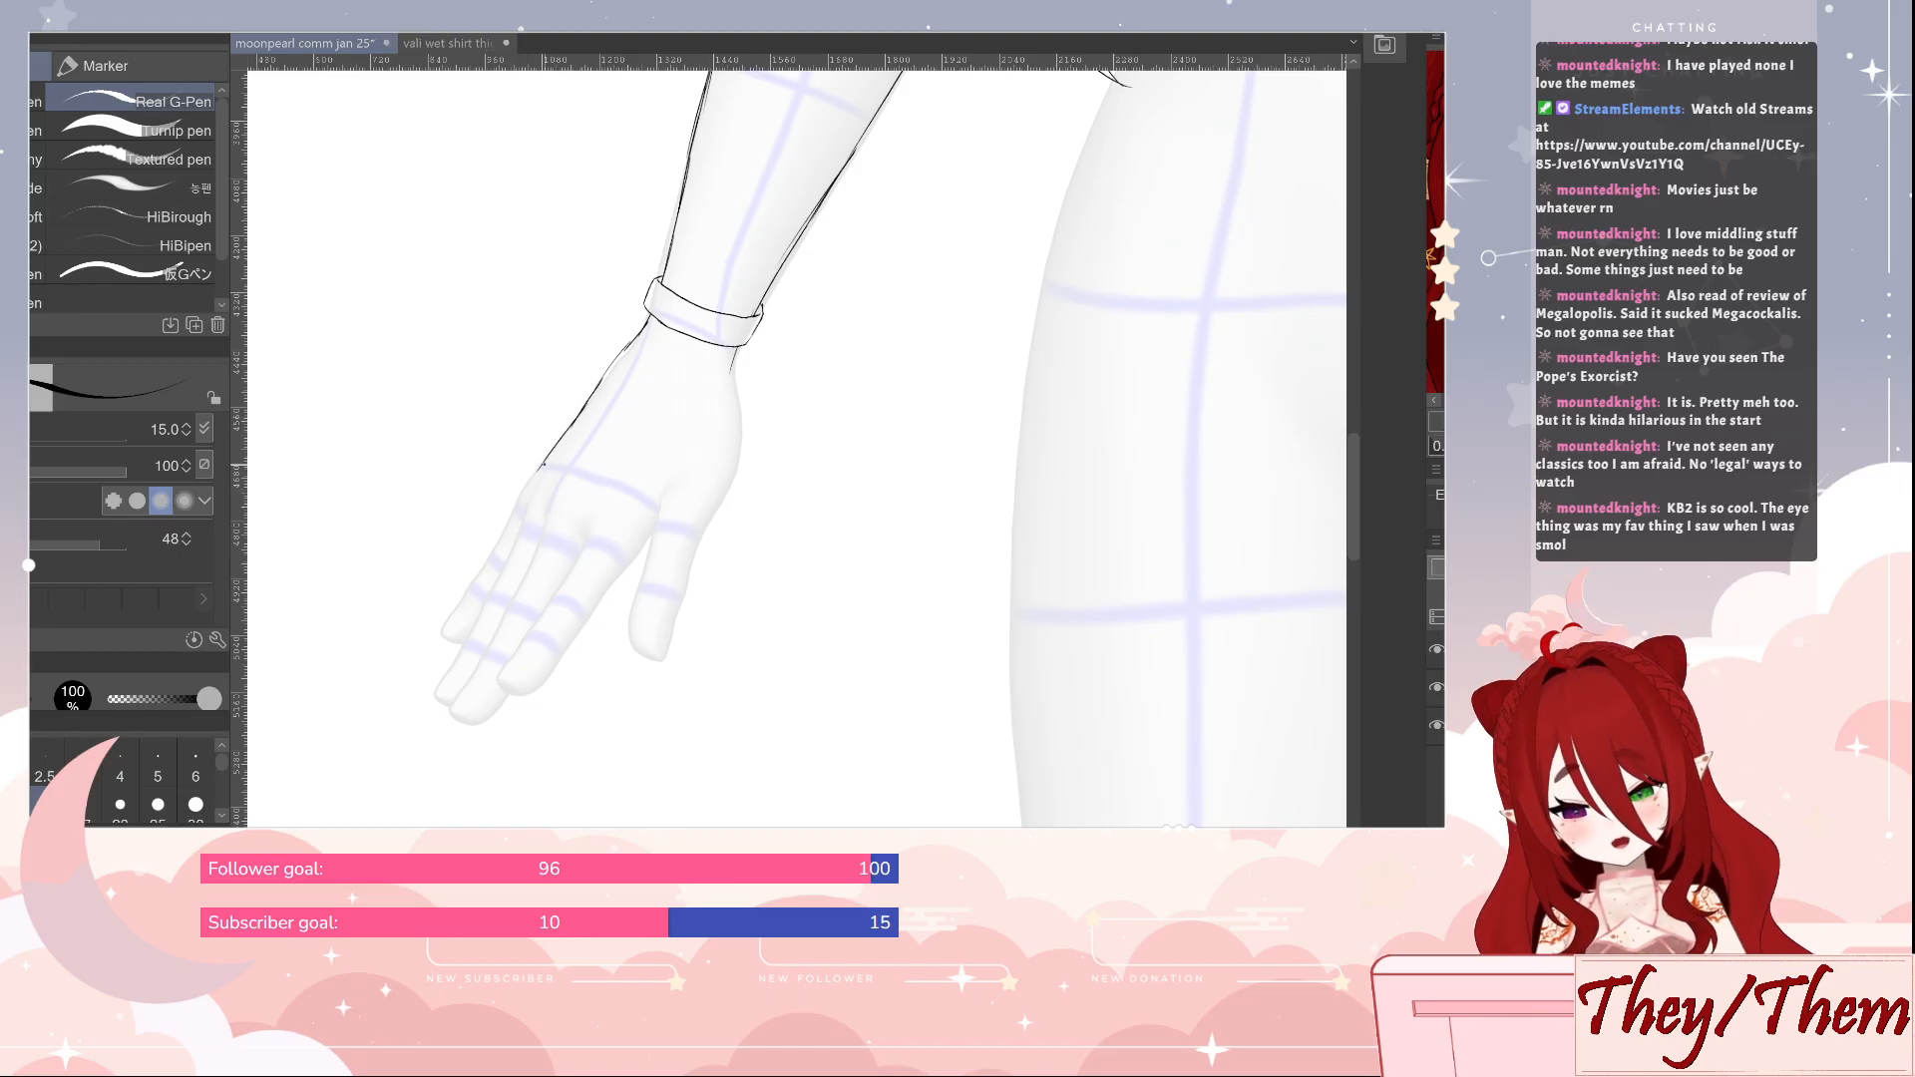
mouse_move(540, 469)
left_mouse_down()
mouse_move(448, 639)
mouse_move(459, 609)
left_mouse_up()
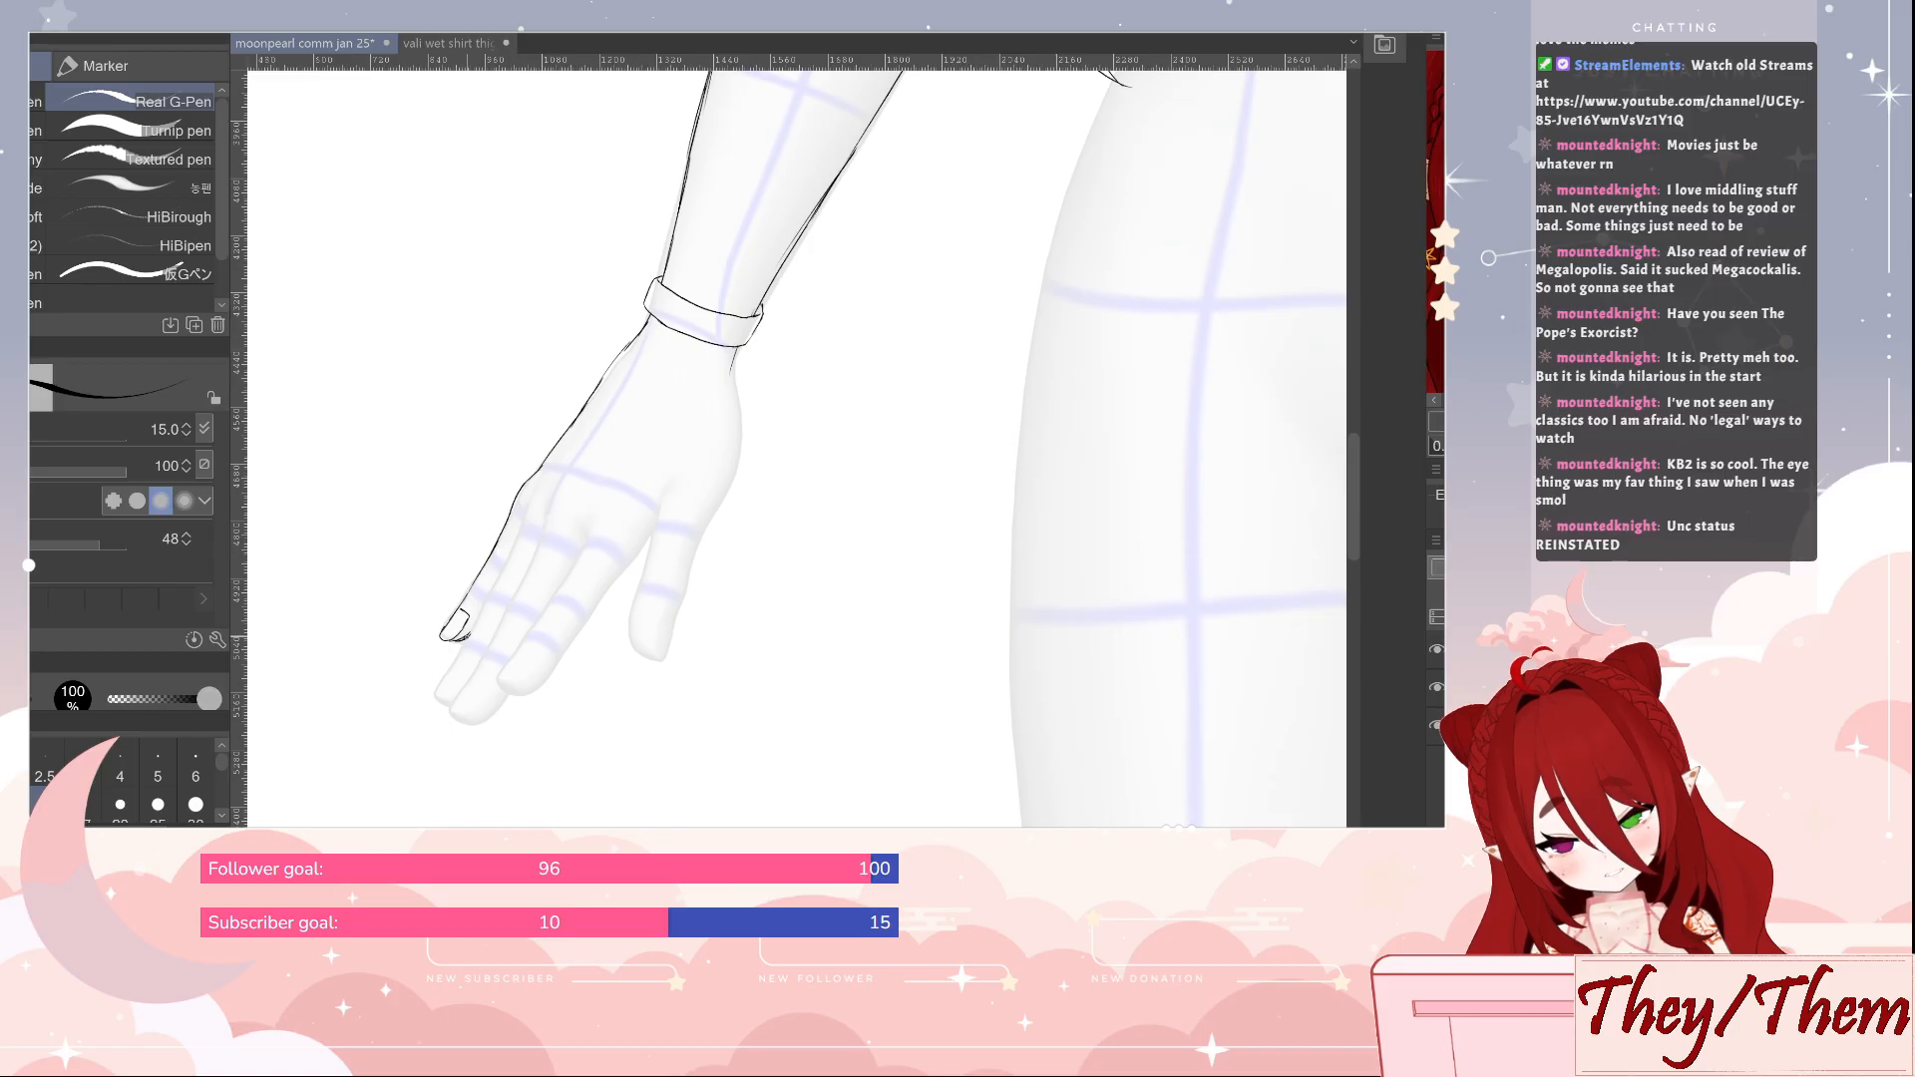
left_click_drag(526, 504, 444, 680)
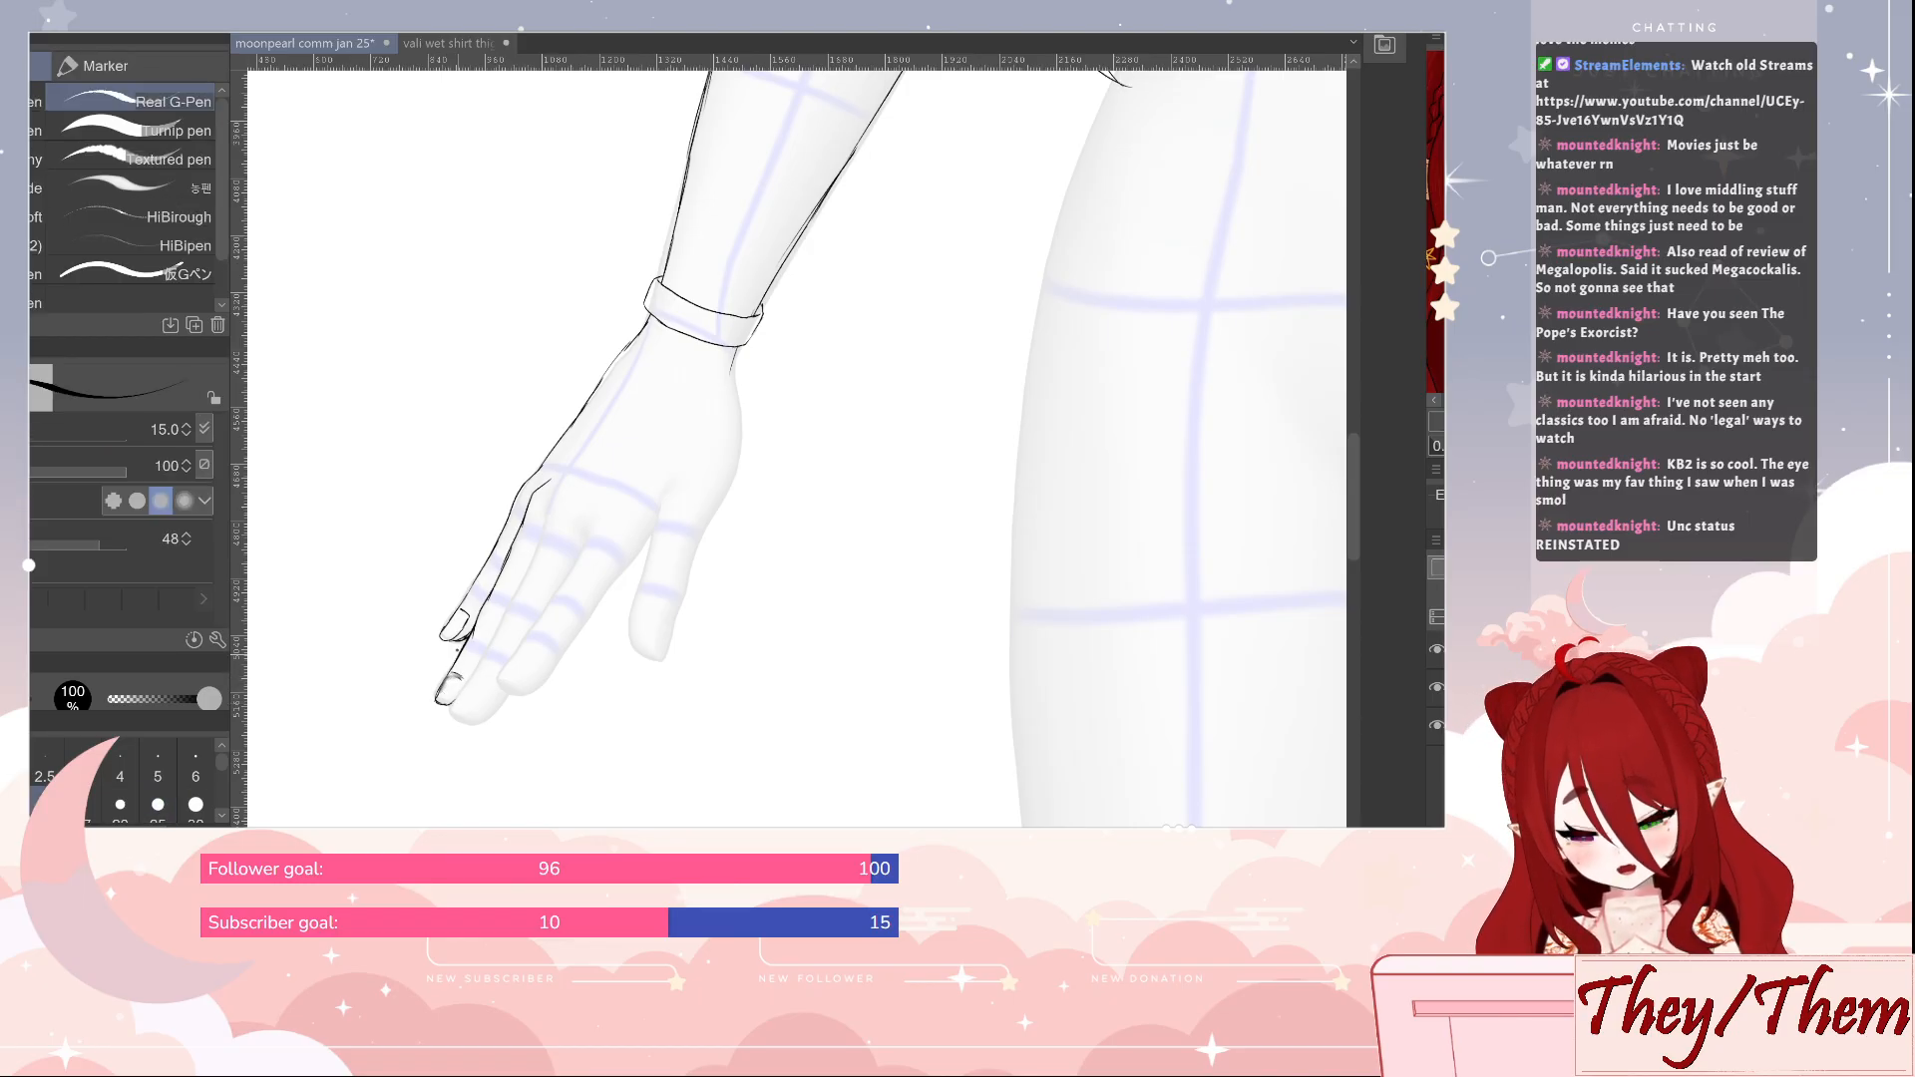
key("e")
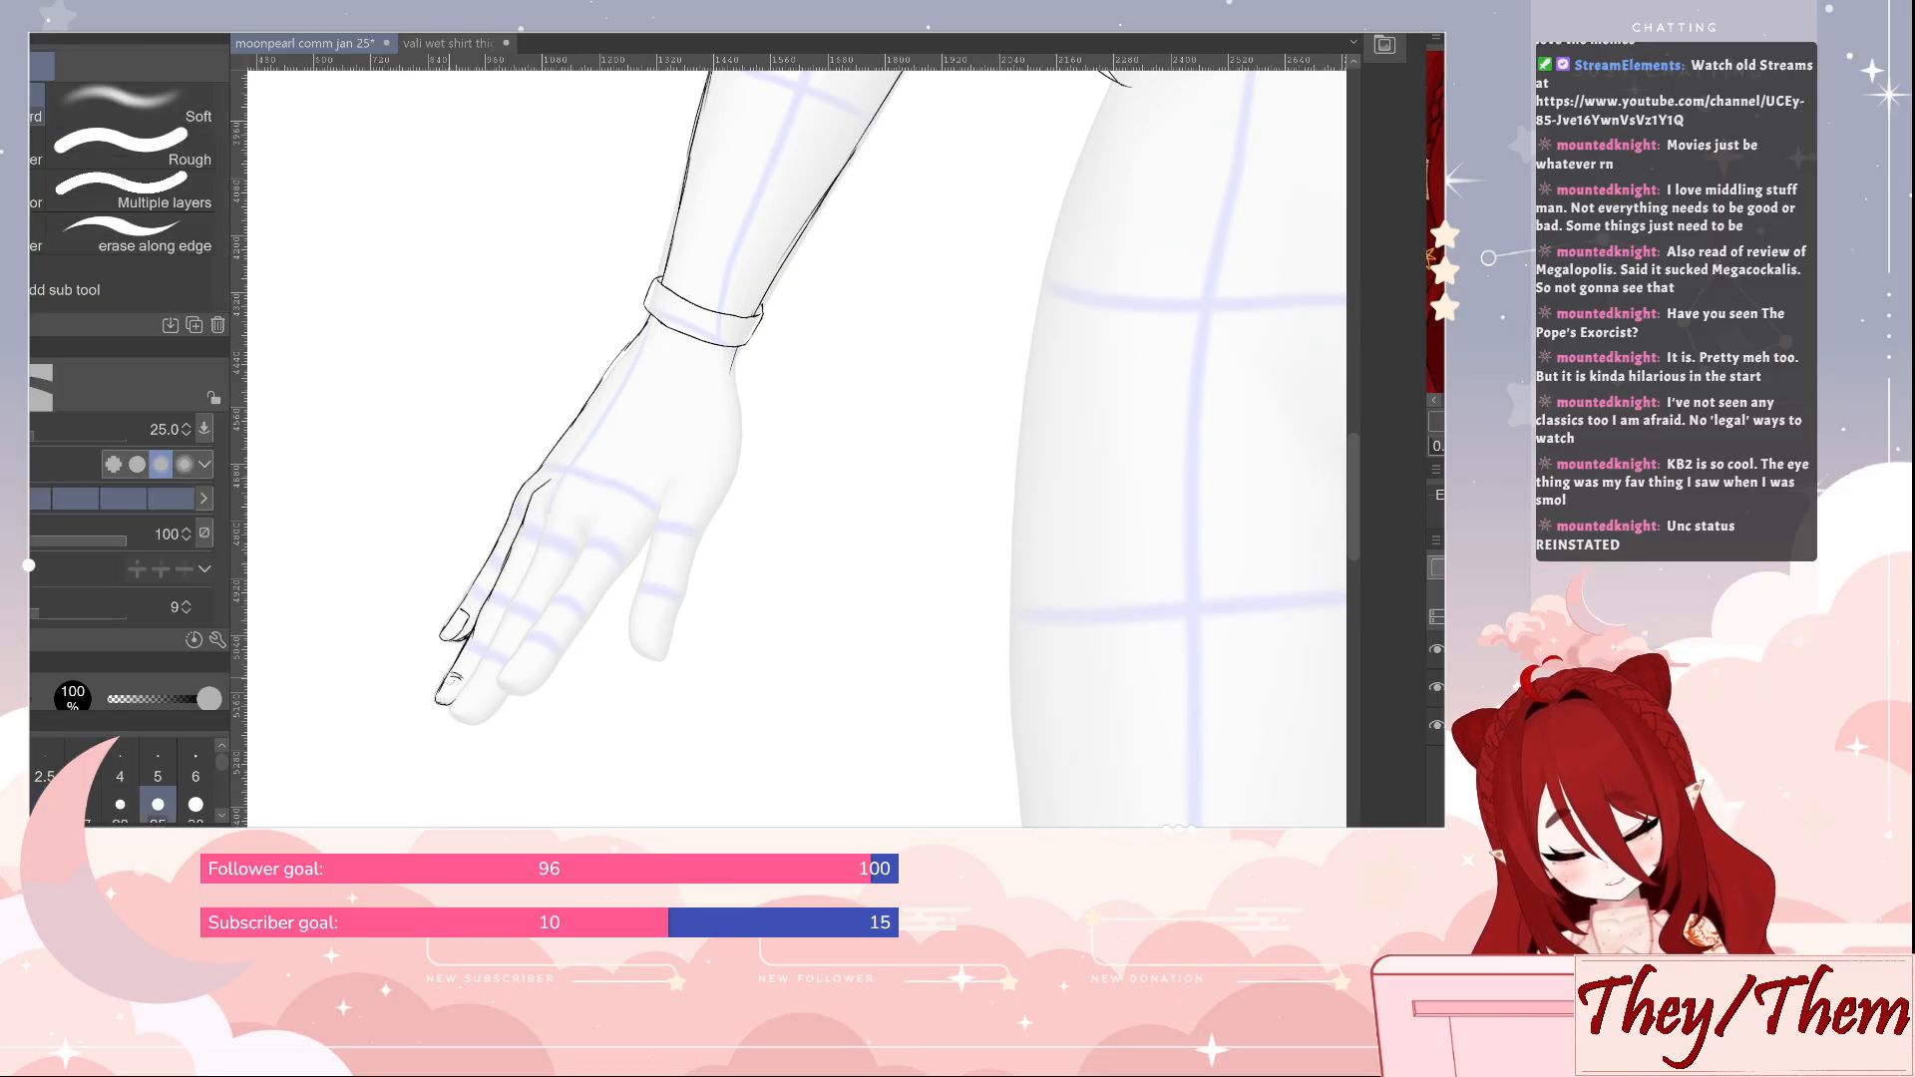
key("p")
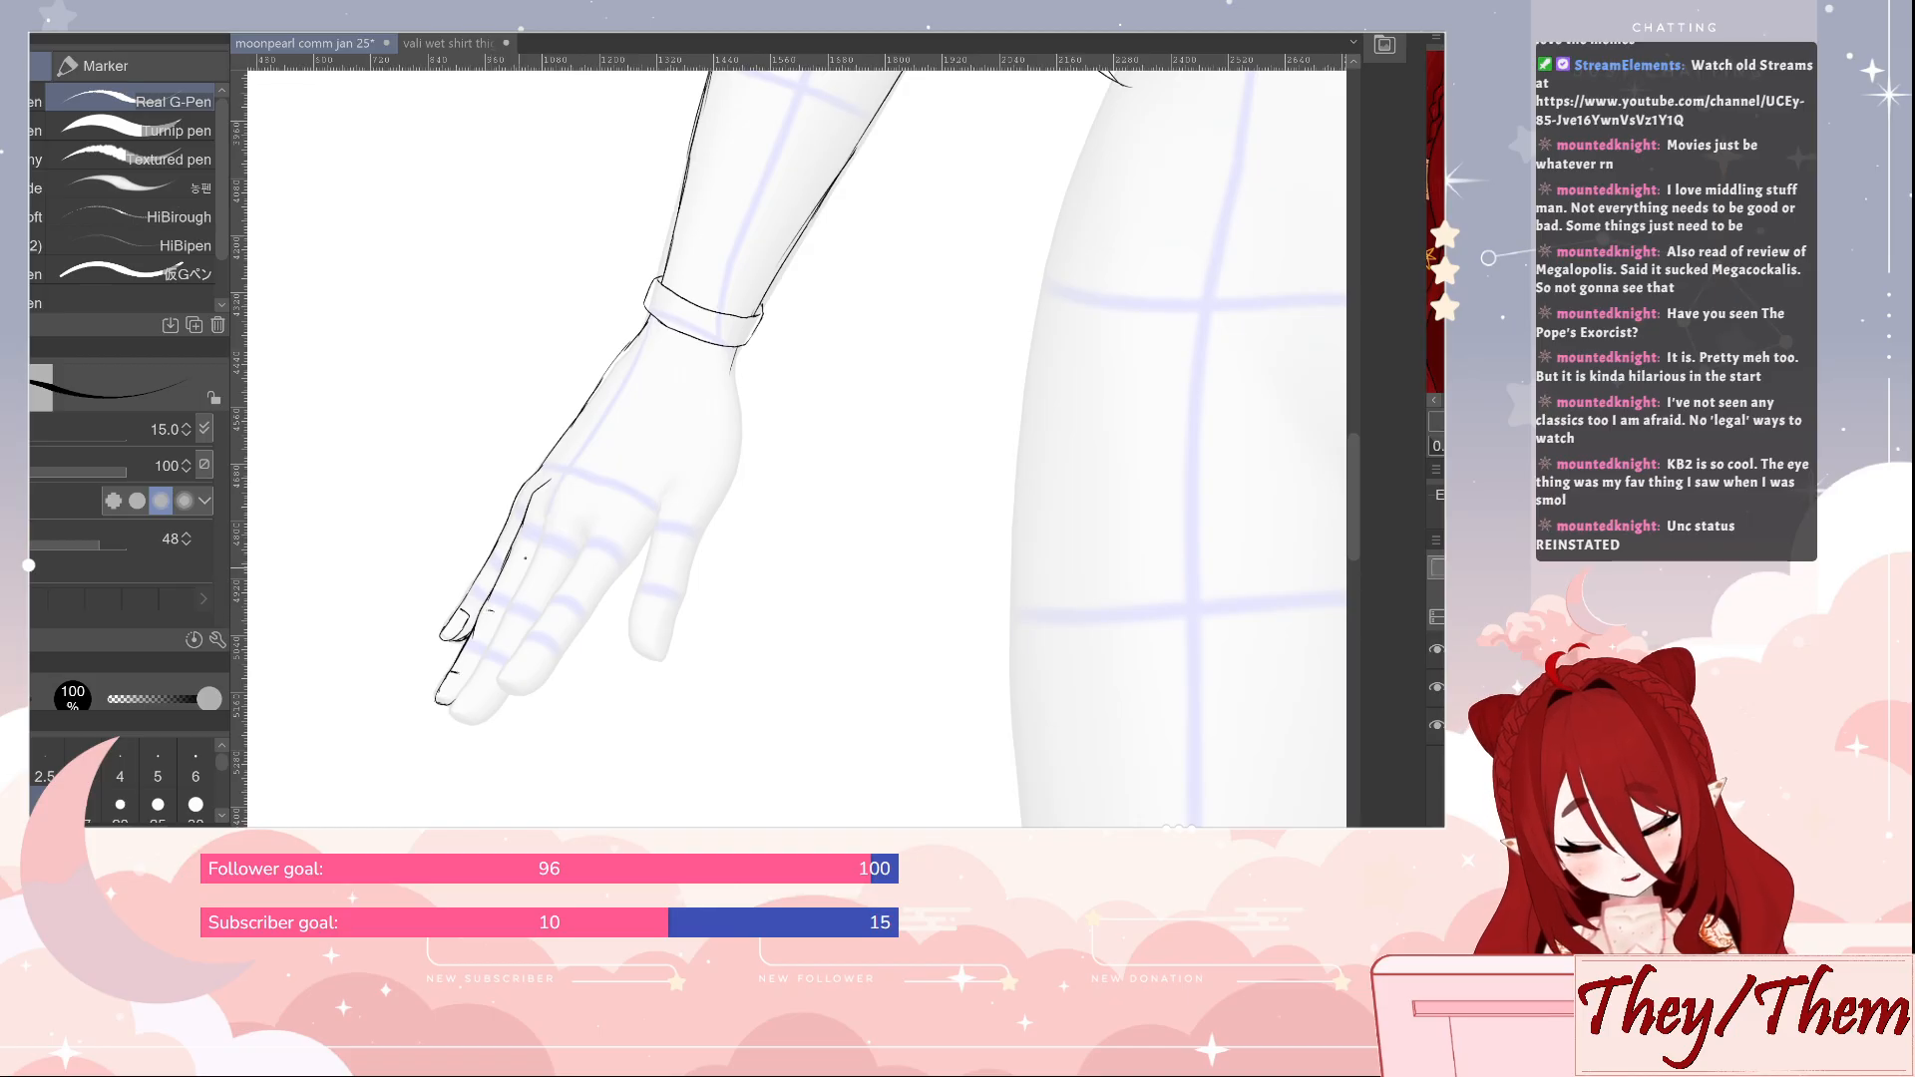
Draw the line between the ring and middle fingers, add both fingertips' nails and clean up the overlapping strokes
left_click_drag(547, 523, 481, 665)
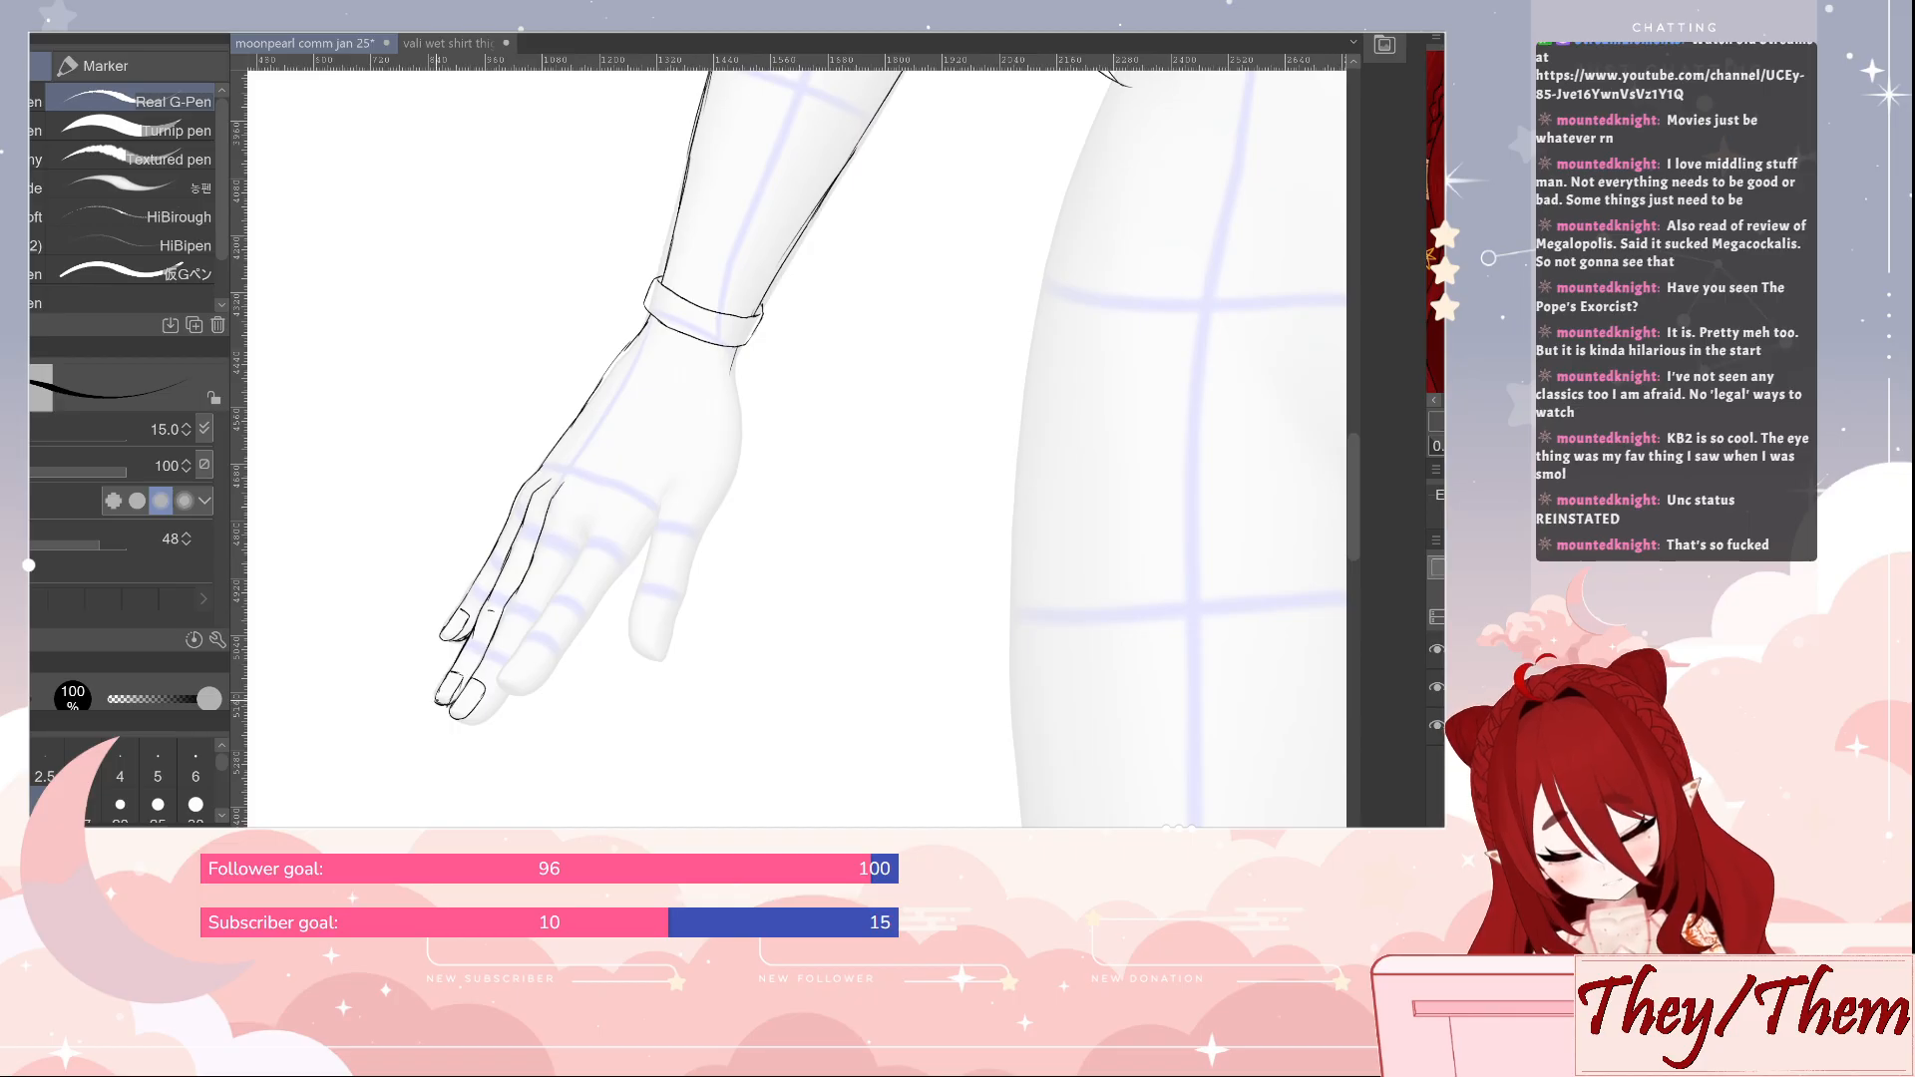
key("e")
key("p")
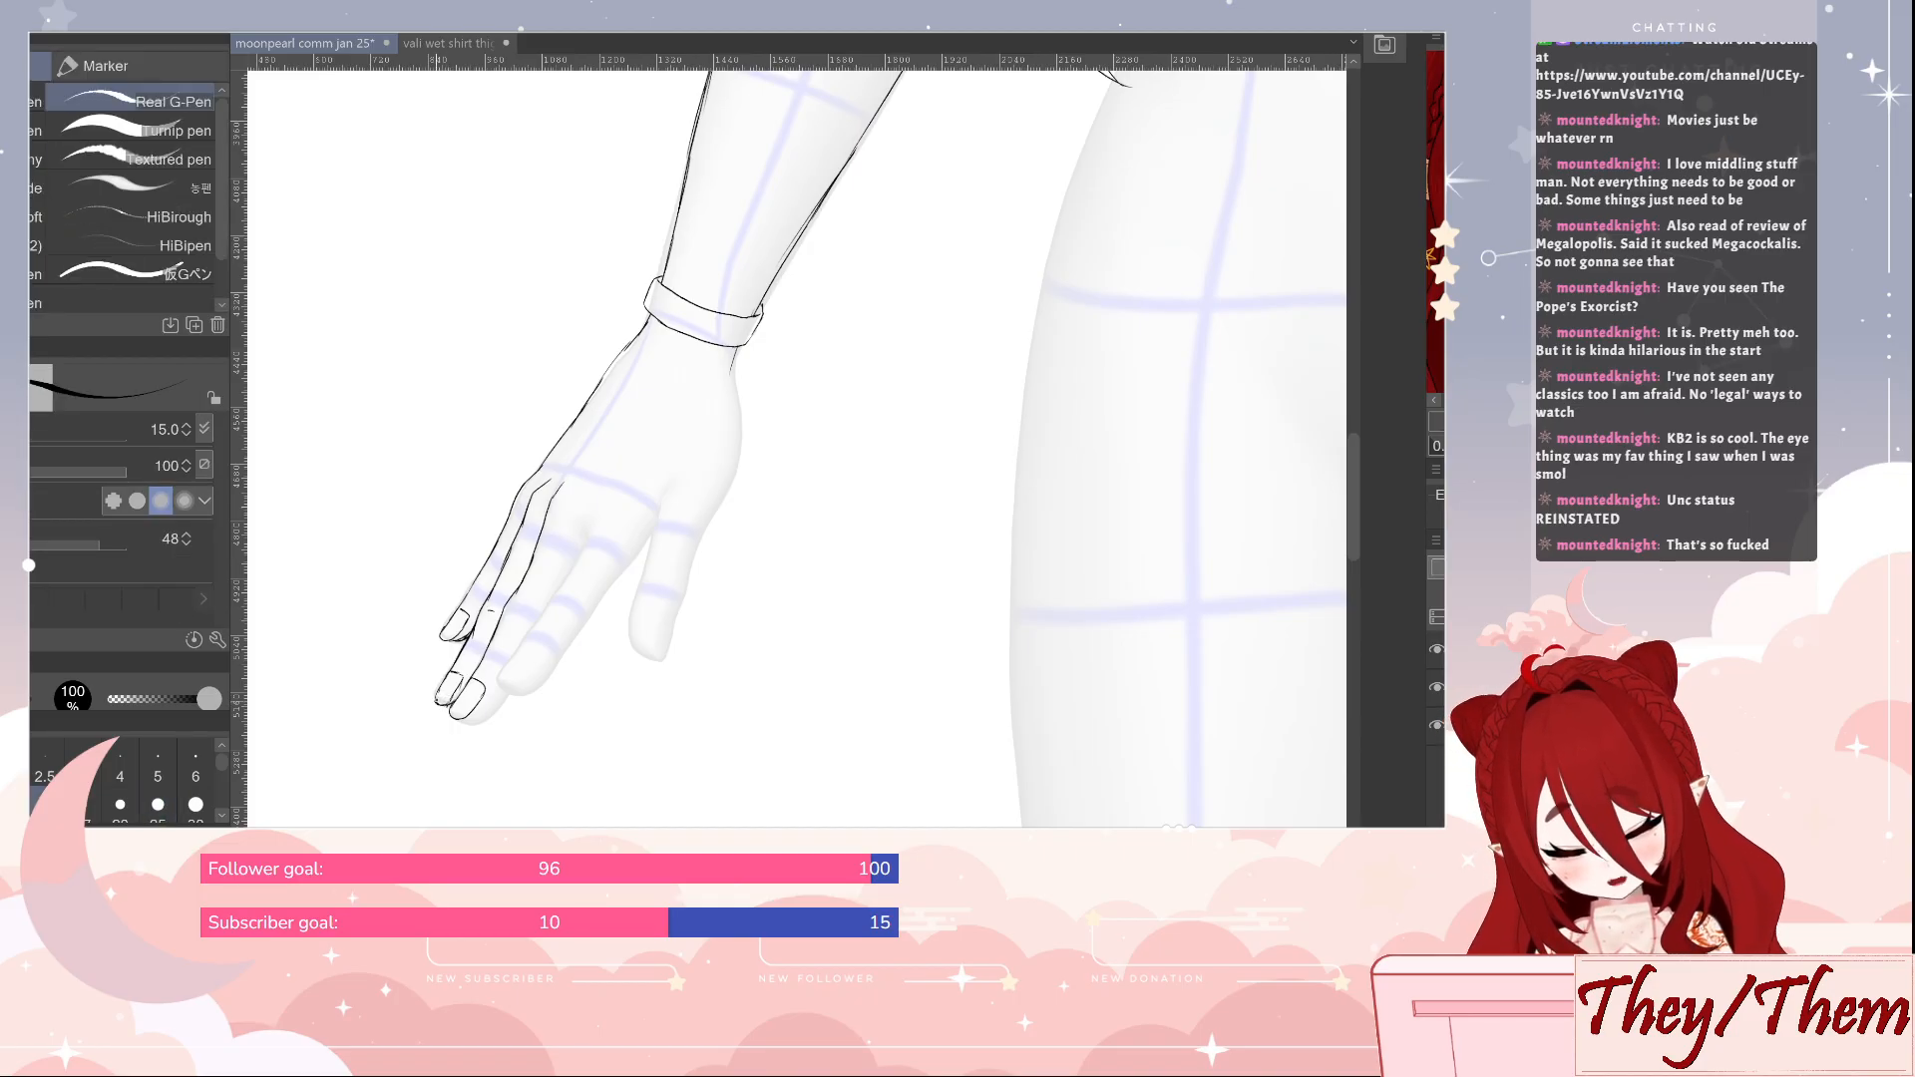
key("e")
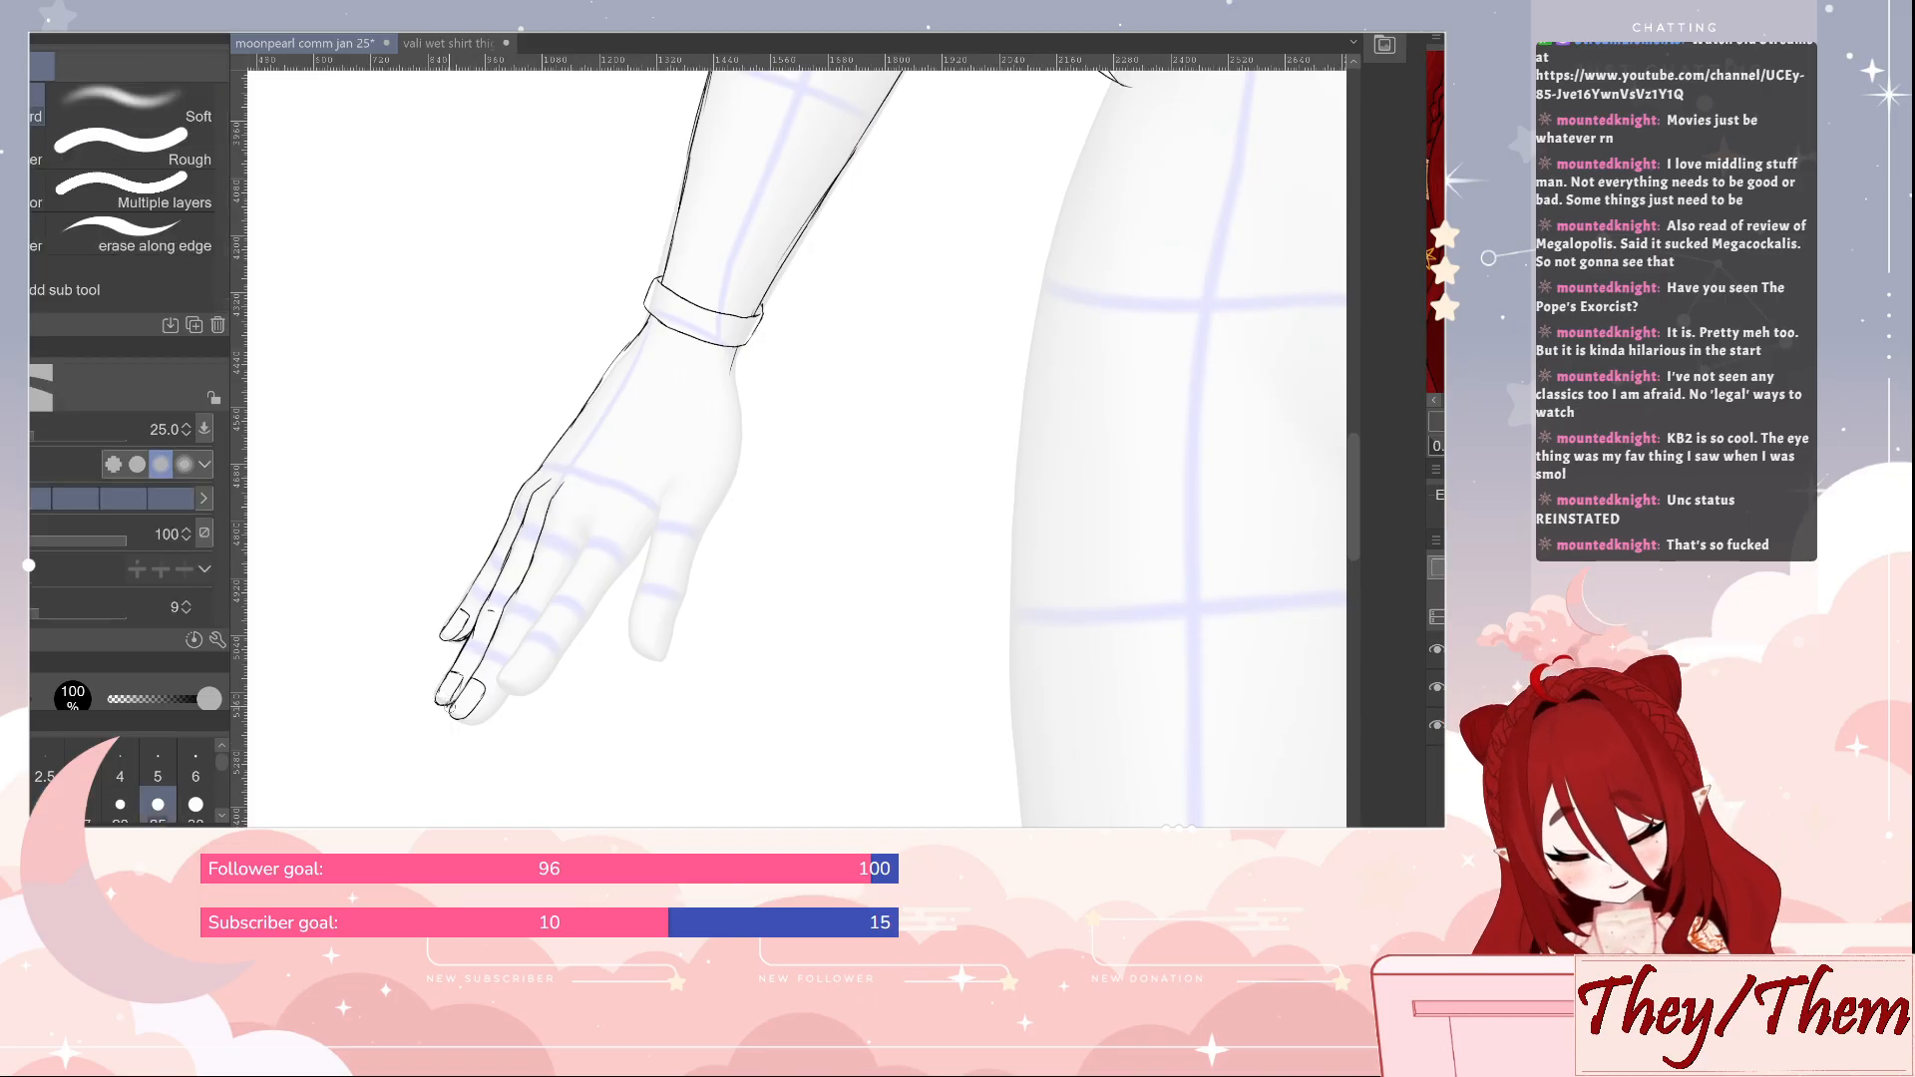
left_click_drag(445, 704, 451, 710)
key("p")
key("e")
key("p")
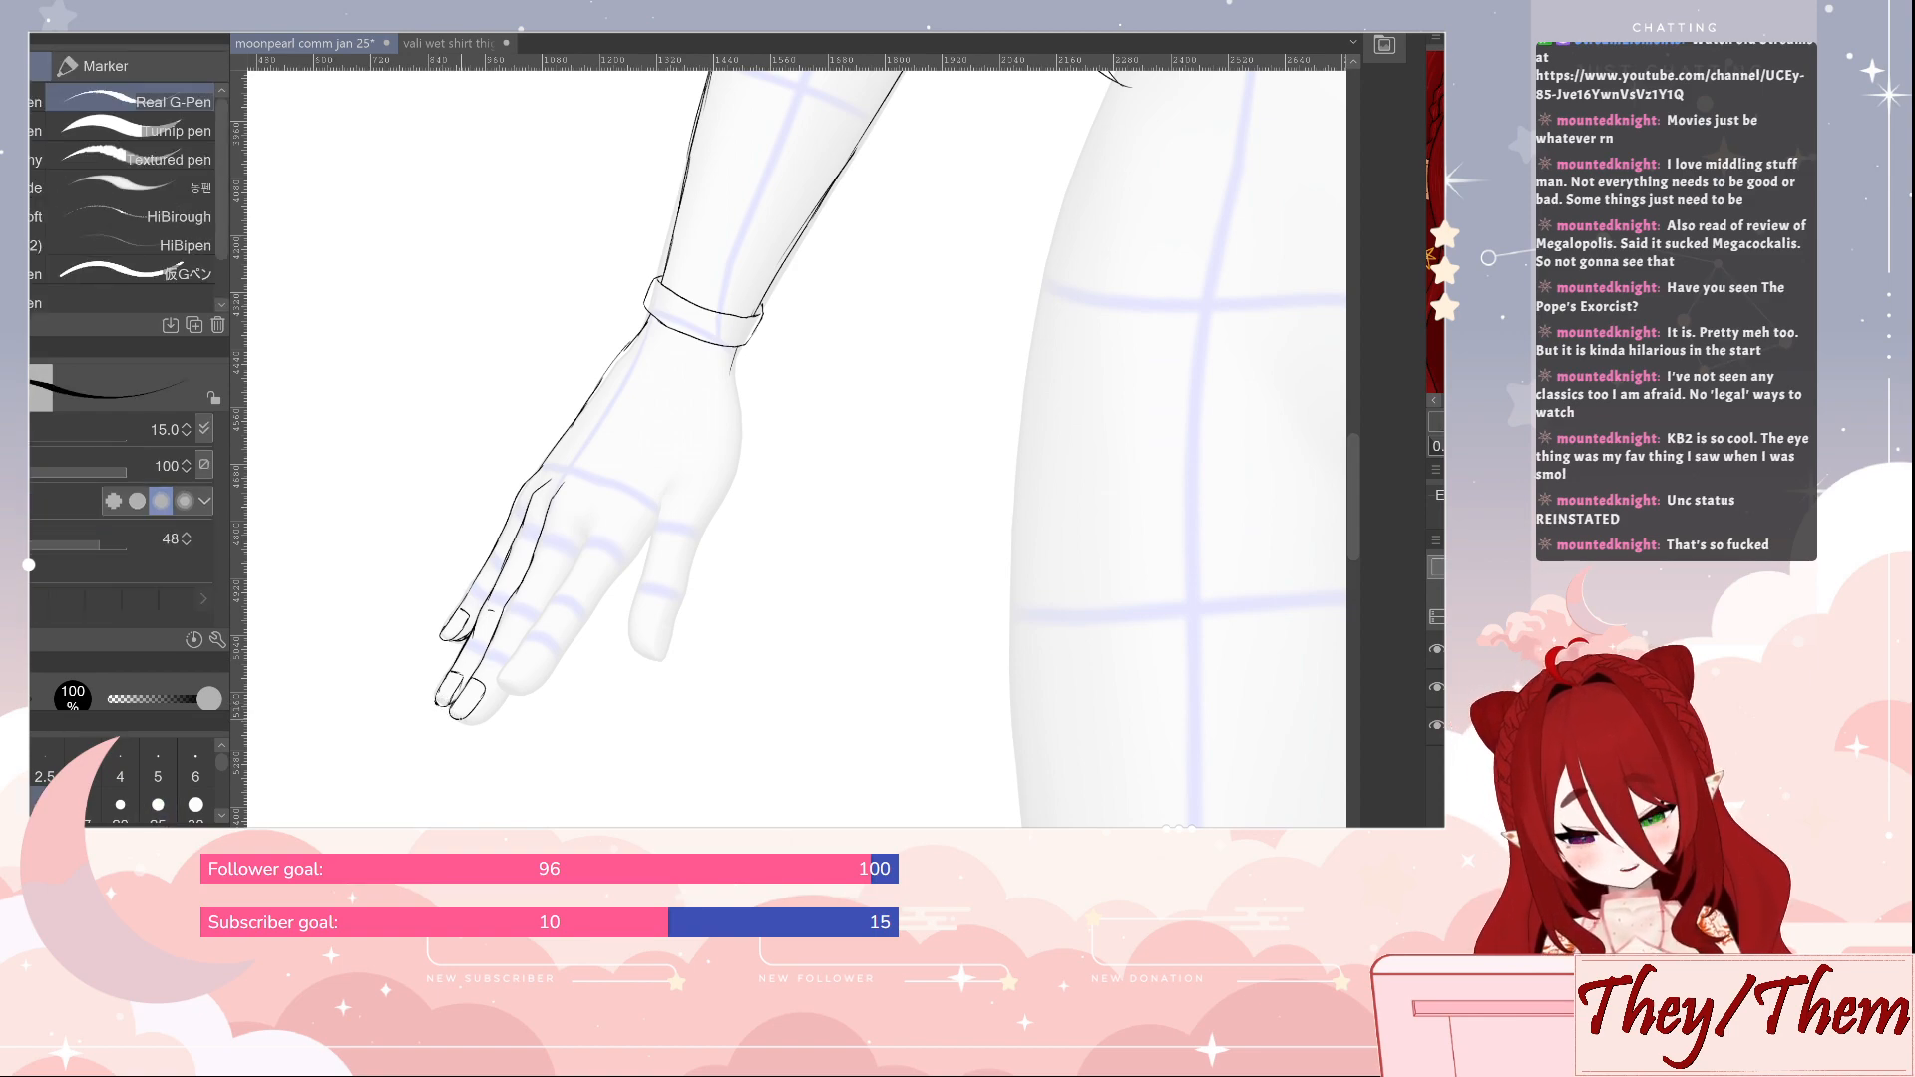
Round off the middle fingertip, mark small joint creases and draw the line separating the middle and index fingers
left_click_drag(485, 717, 498, 700)
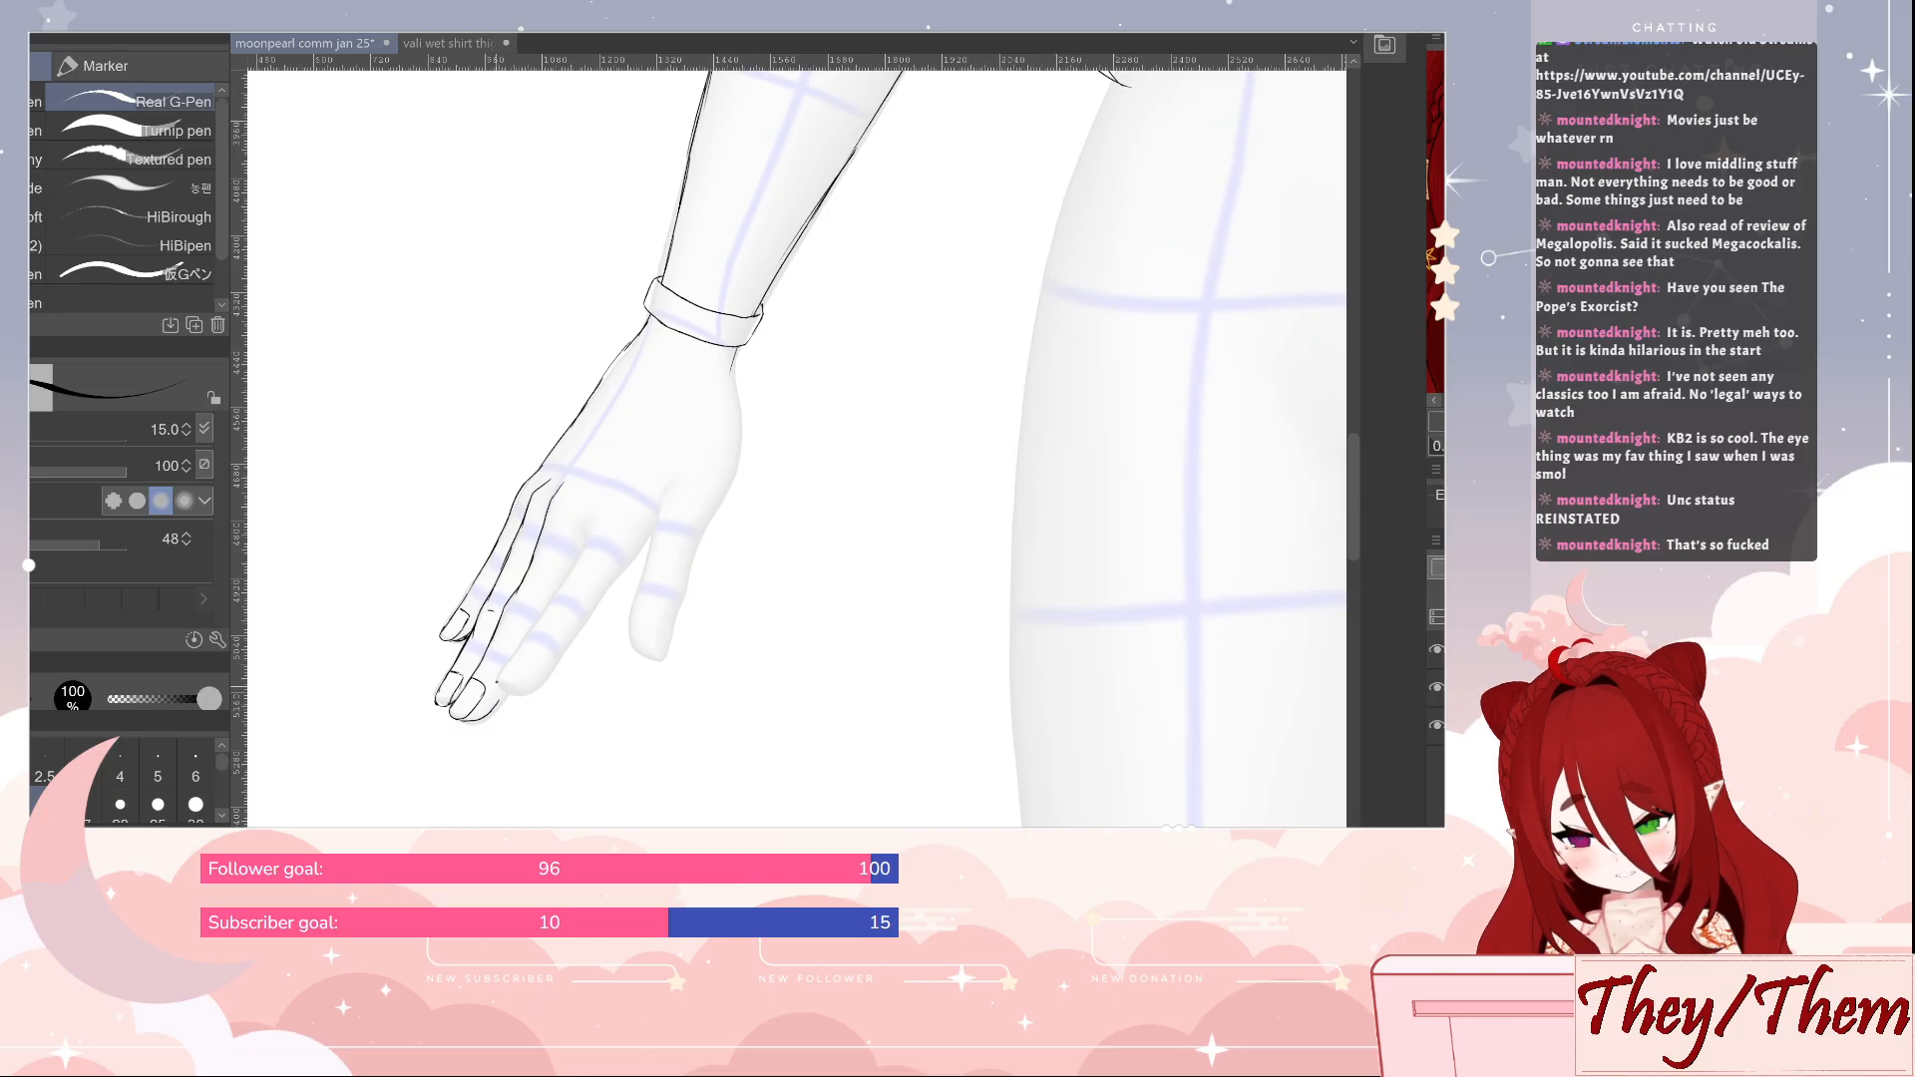
key("ctrl+z")
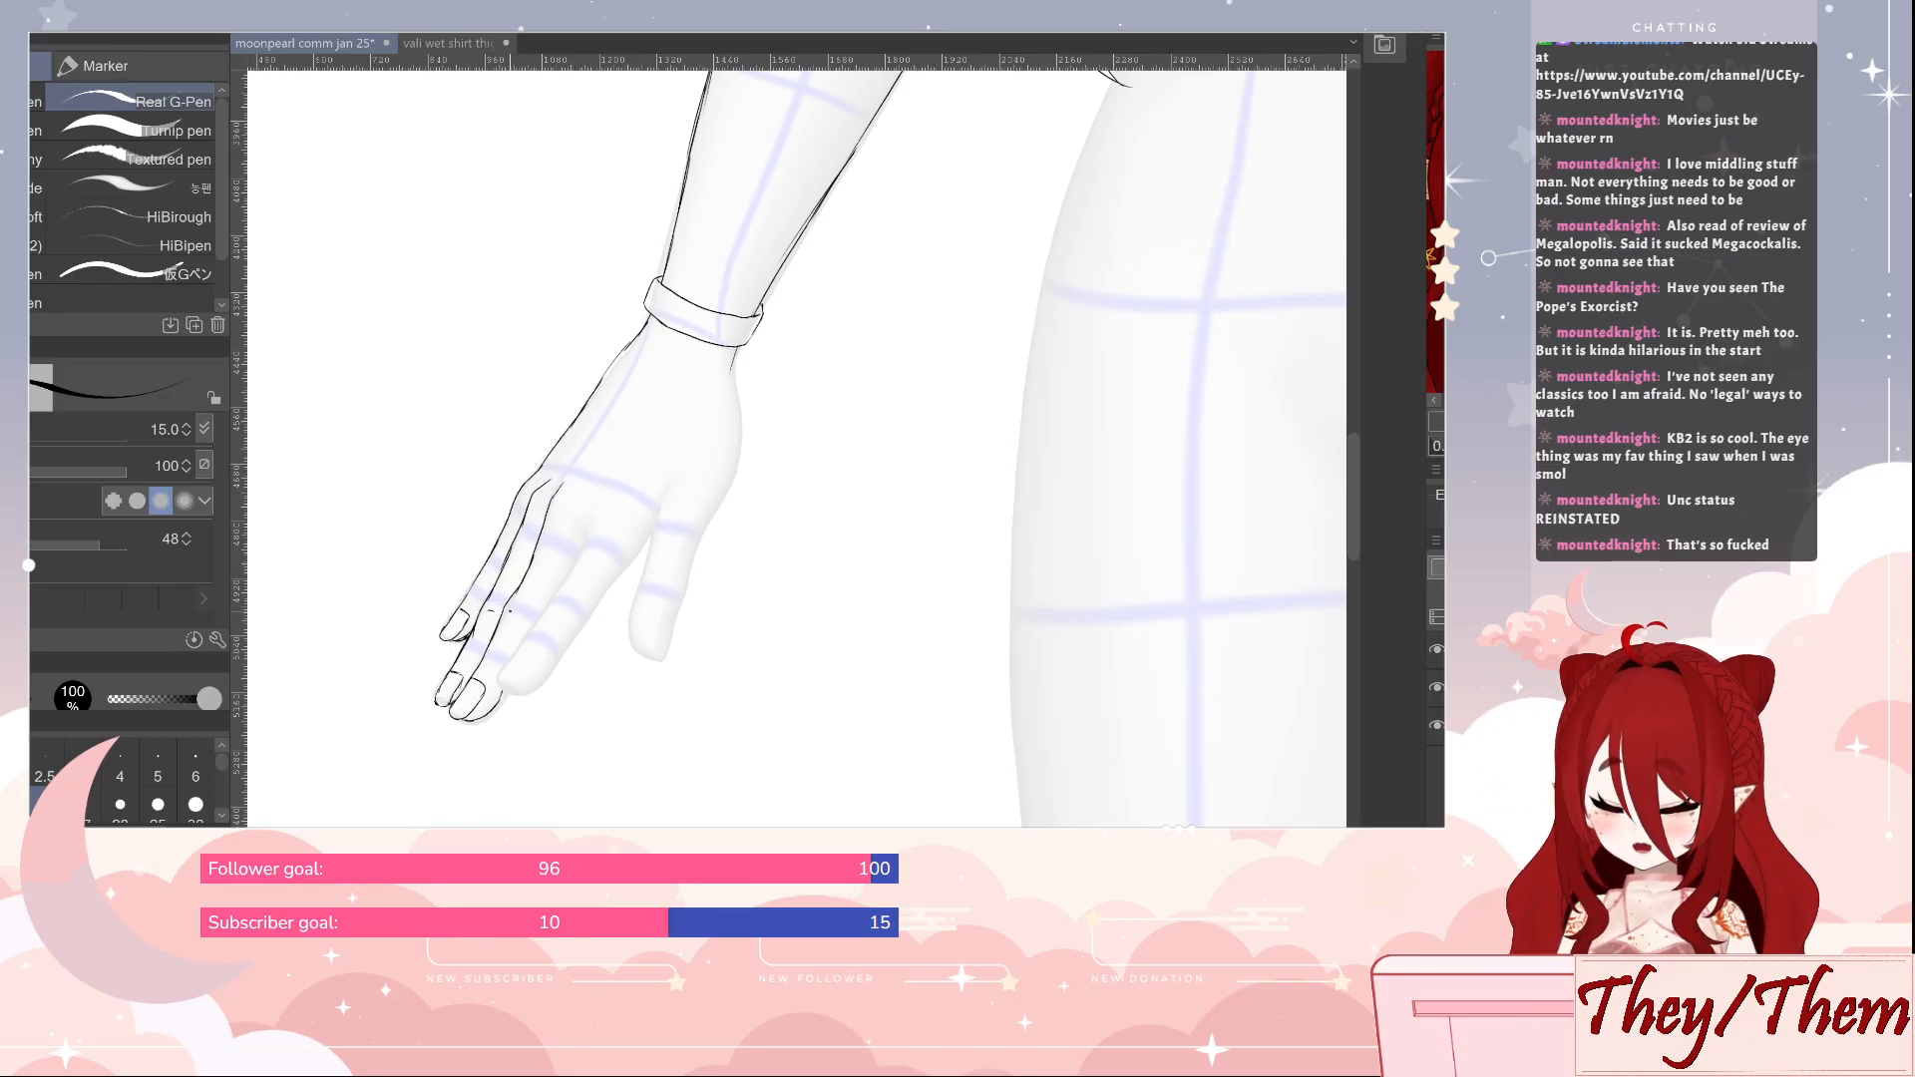
left_click_drag(510, 606, 498, 653)
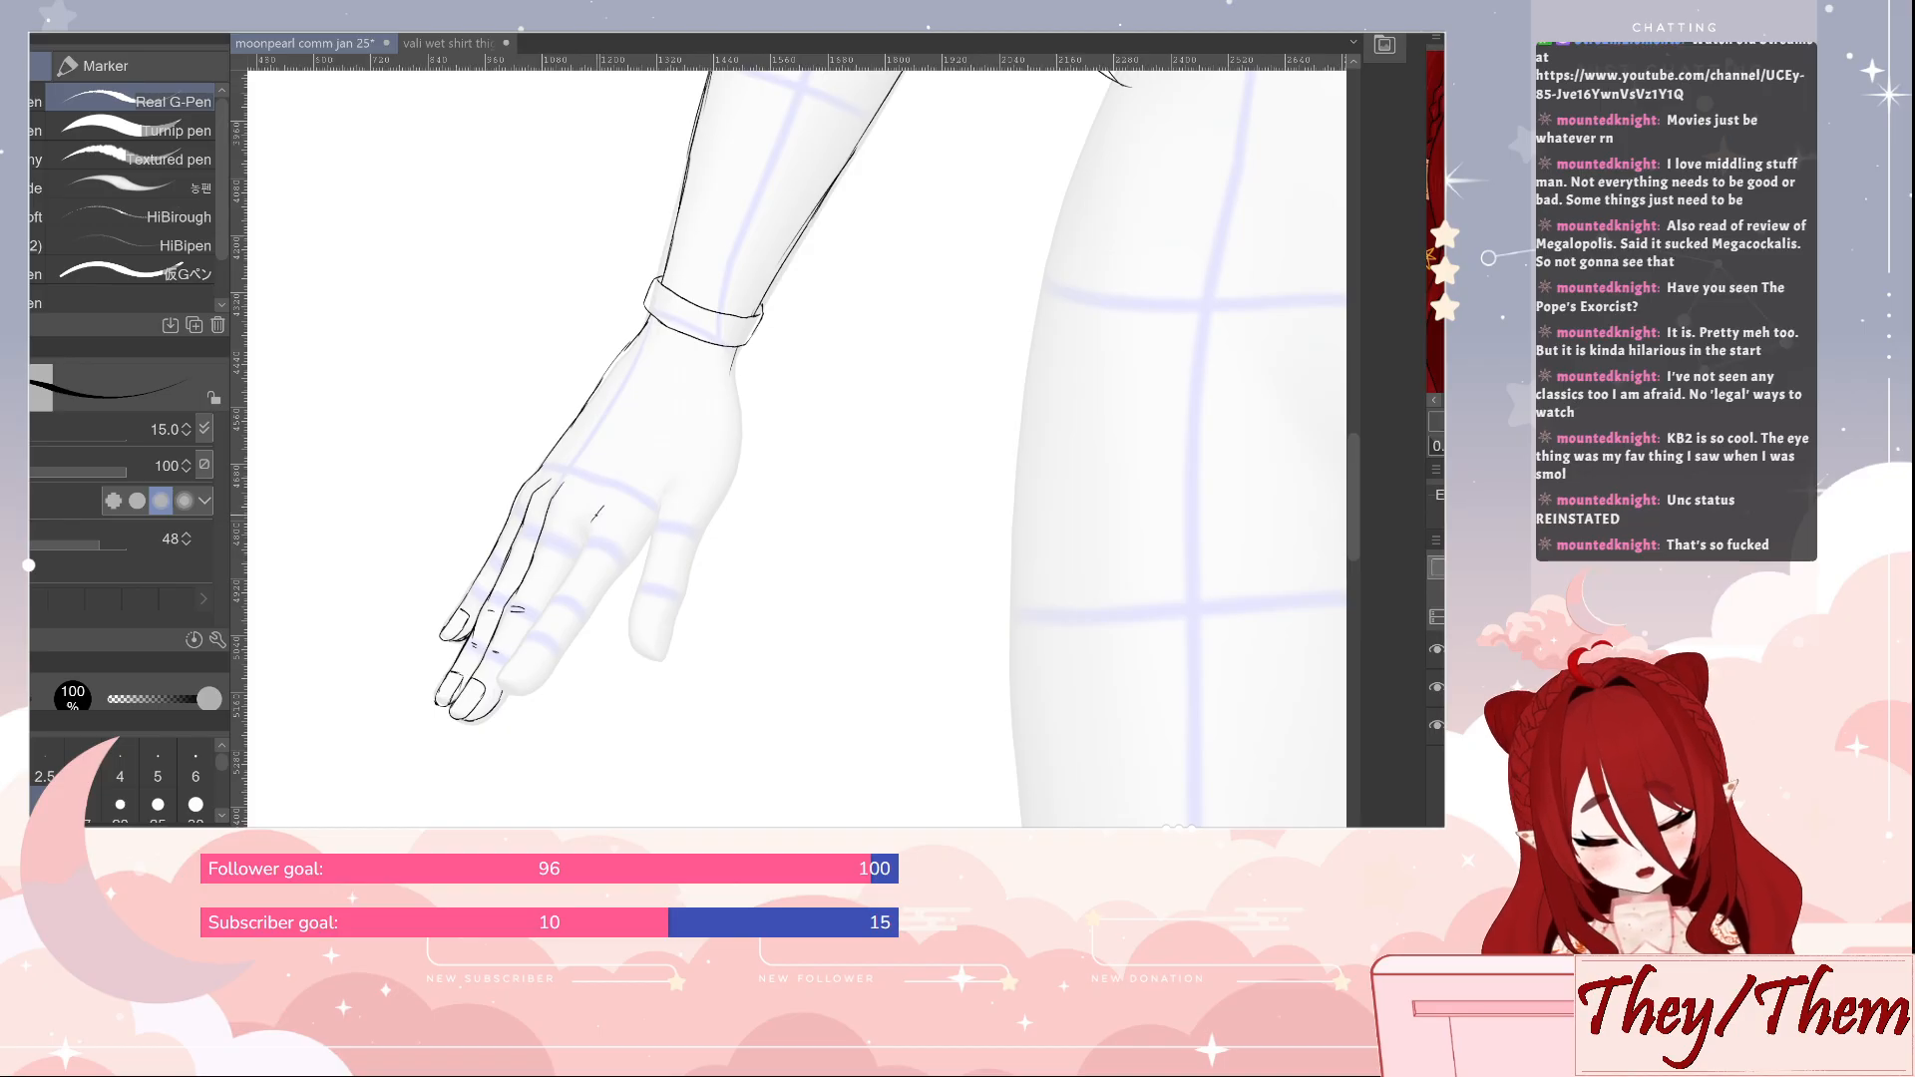
left_click_drag(603, 508, 571, 571)
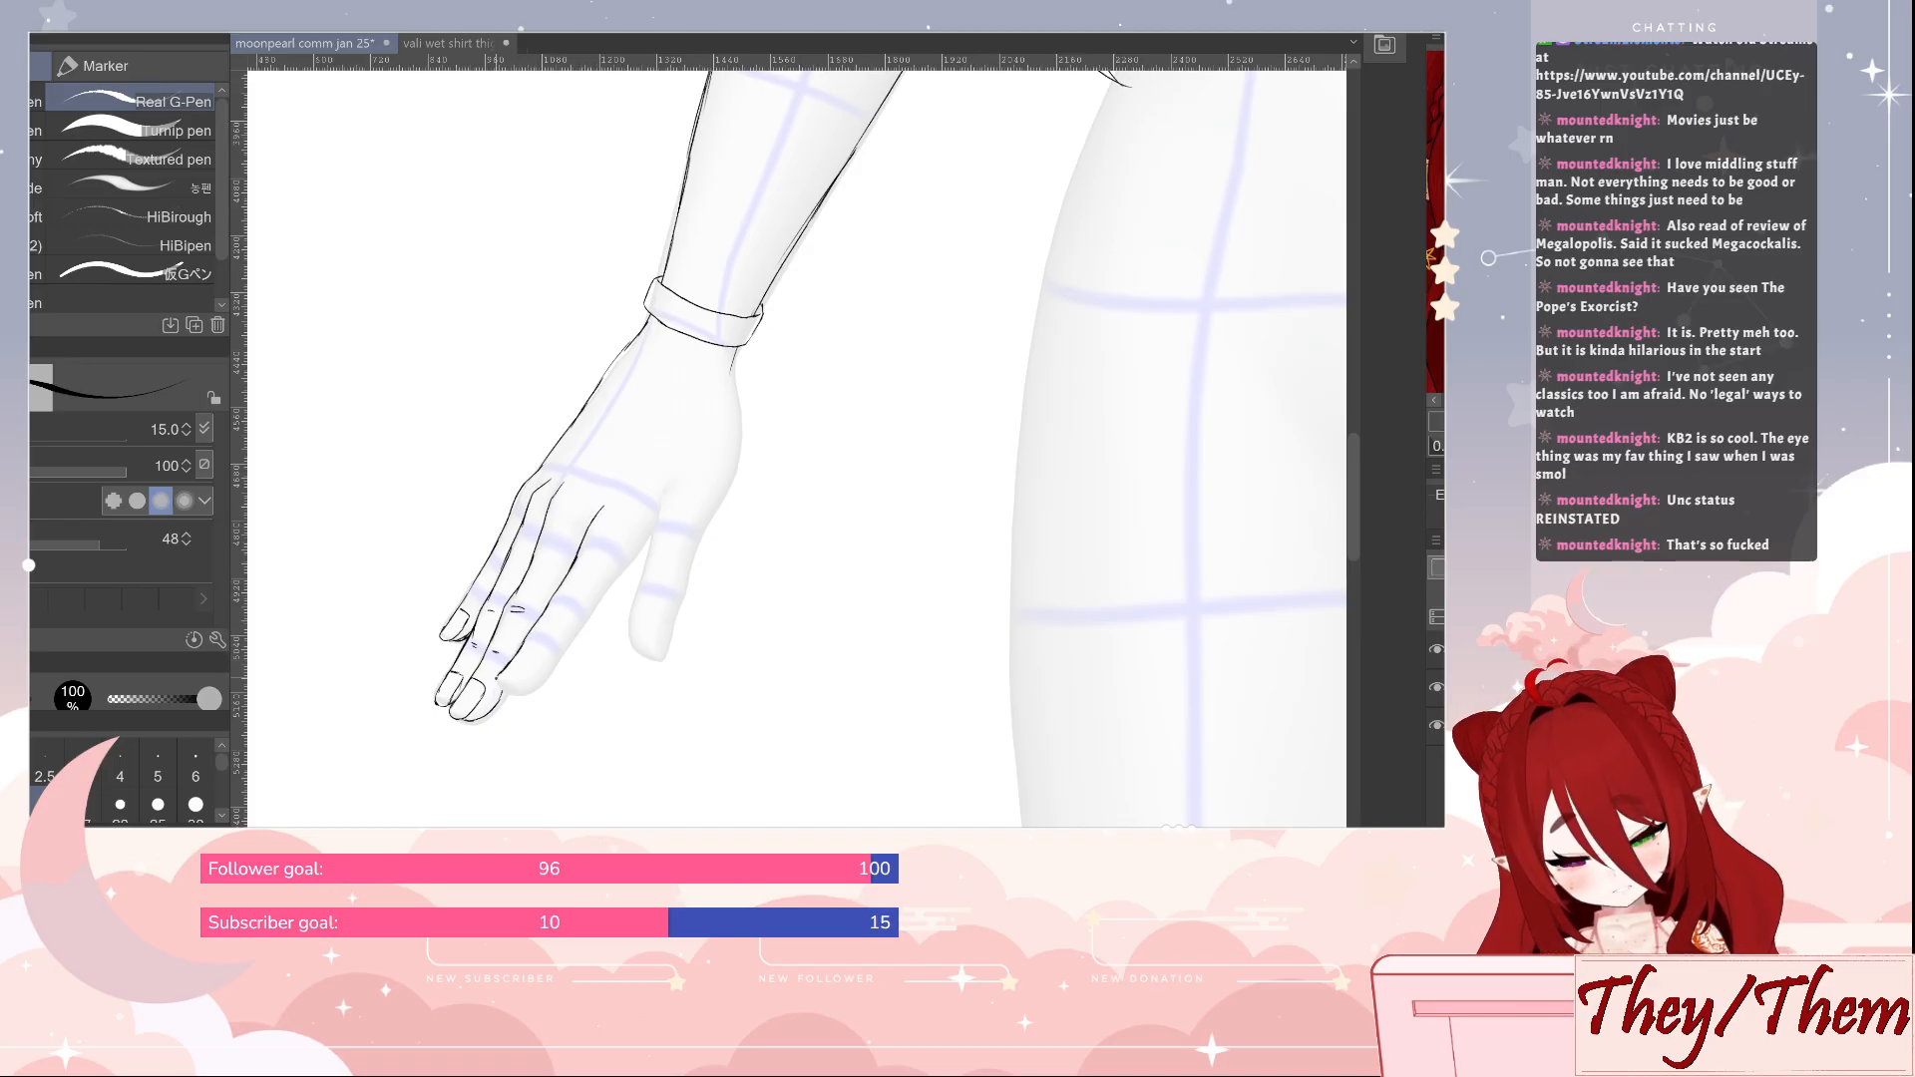
Sketch the index finger's tip and nail, outline its inner edge up to the thumb's base and add joint creases
left_click_drag(497, 679, 510, 684)
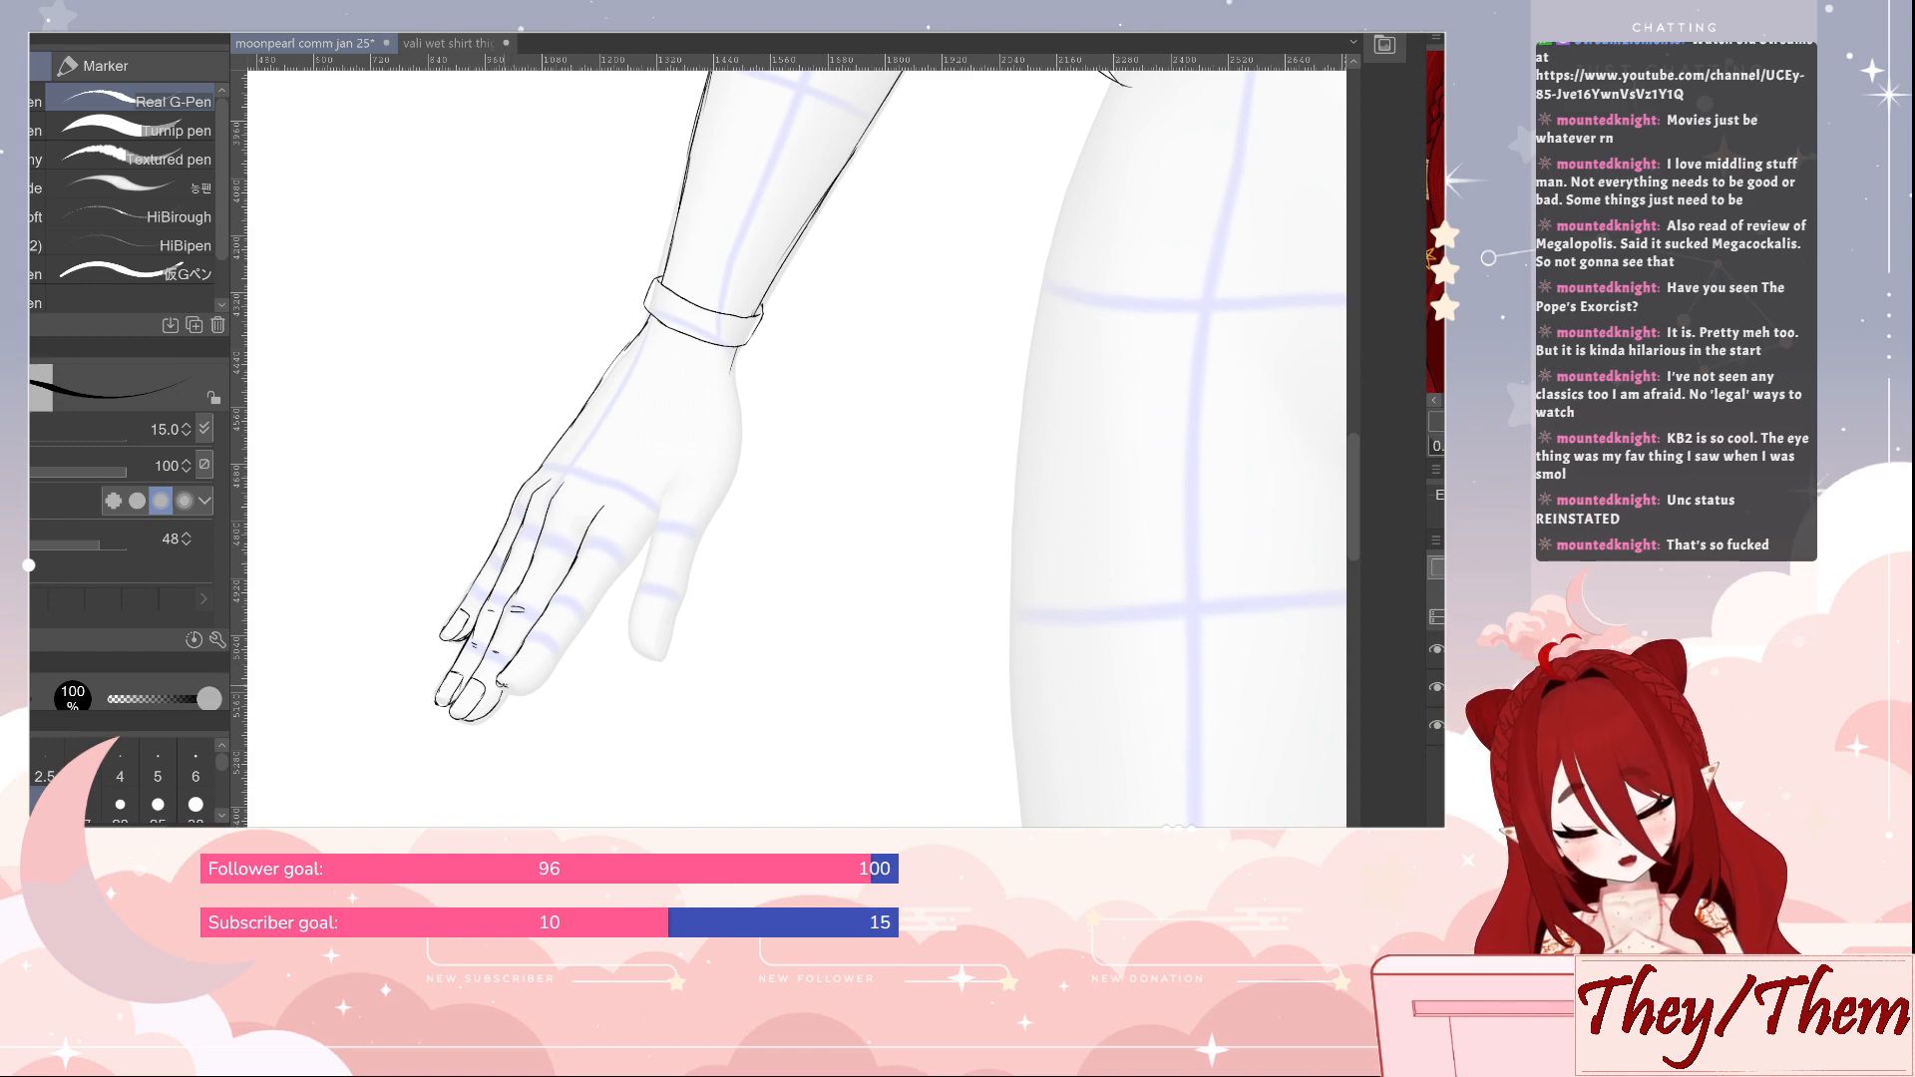
key("e")
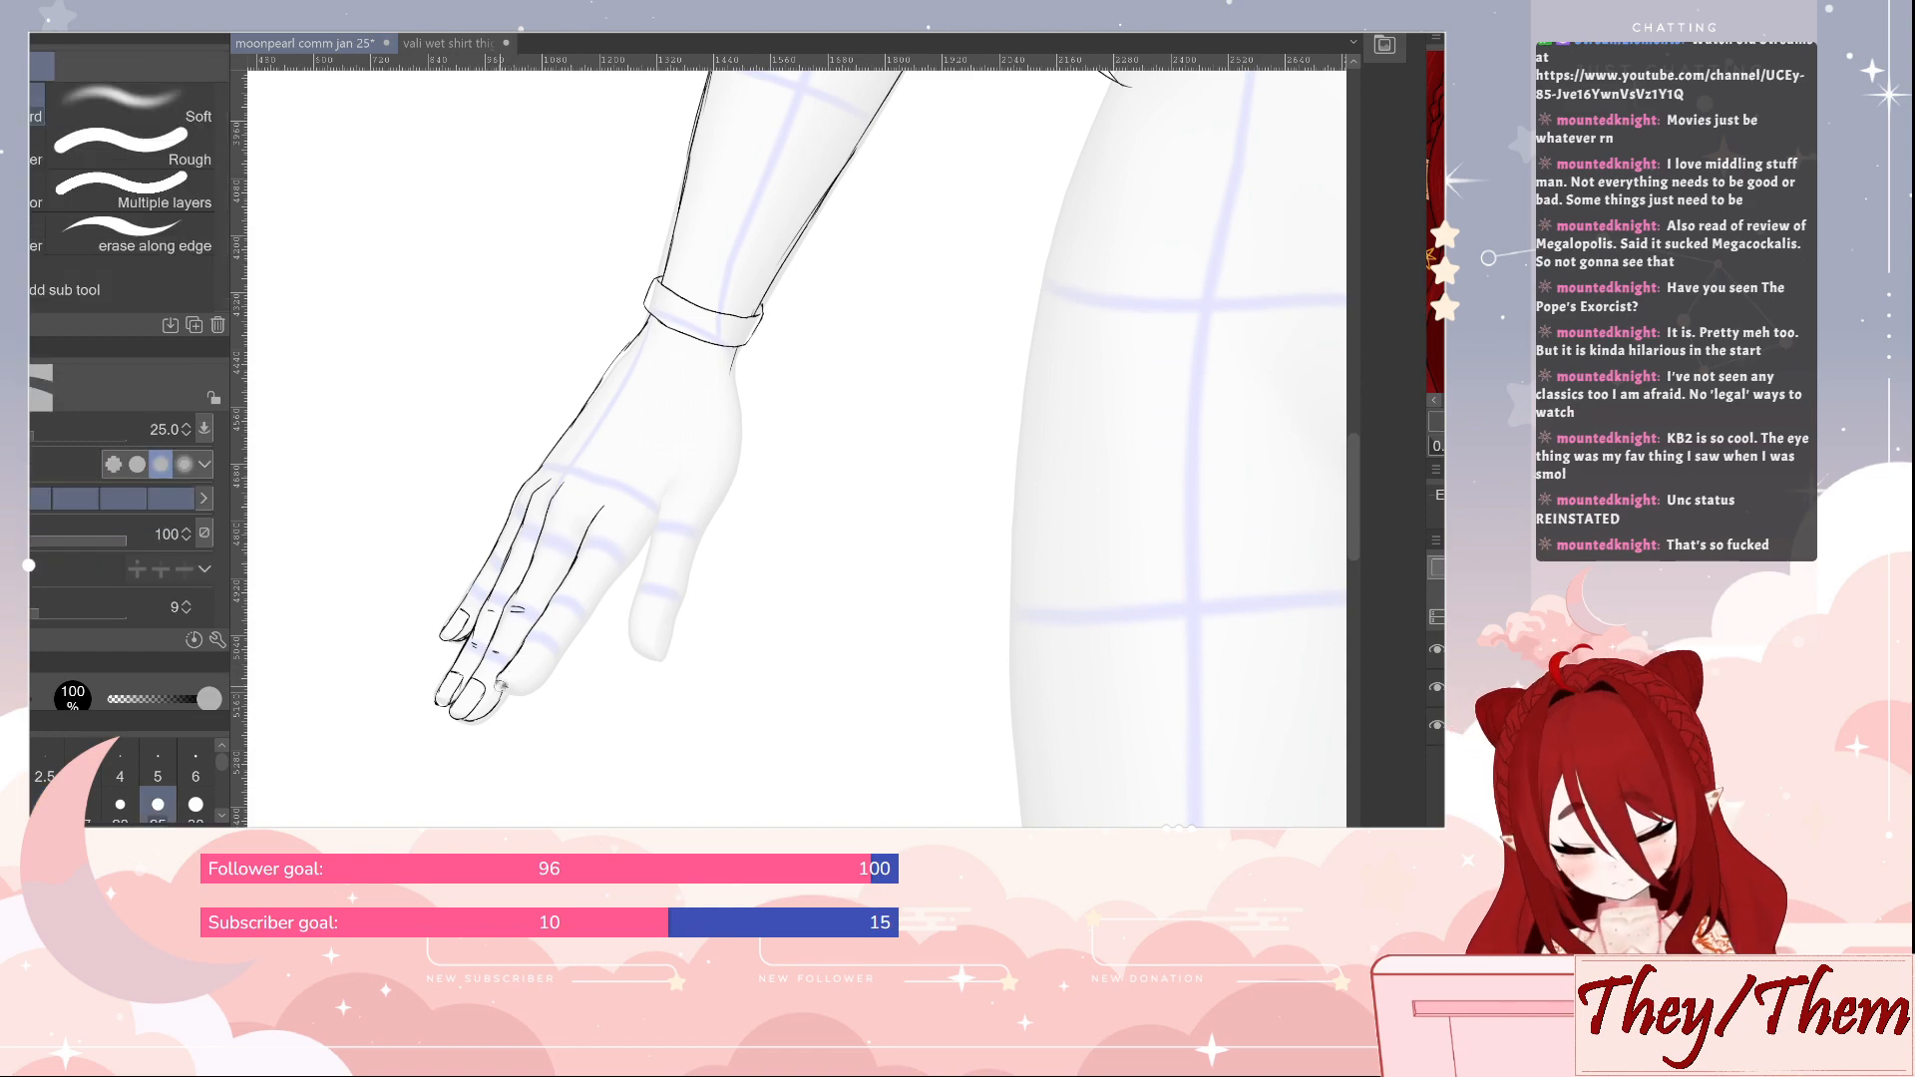
left_click_drag(500, 686, 515, 687)
key("p")
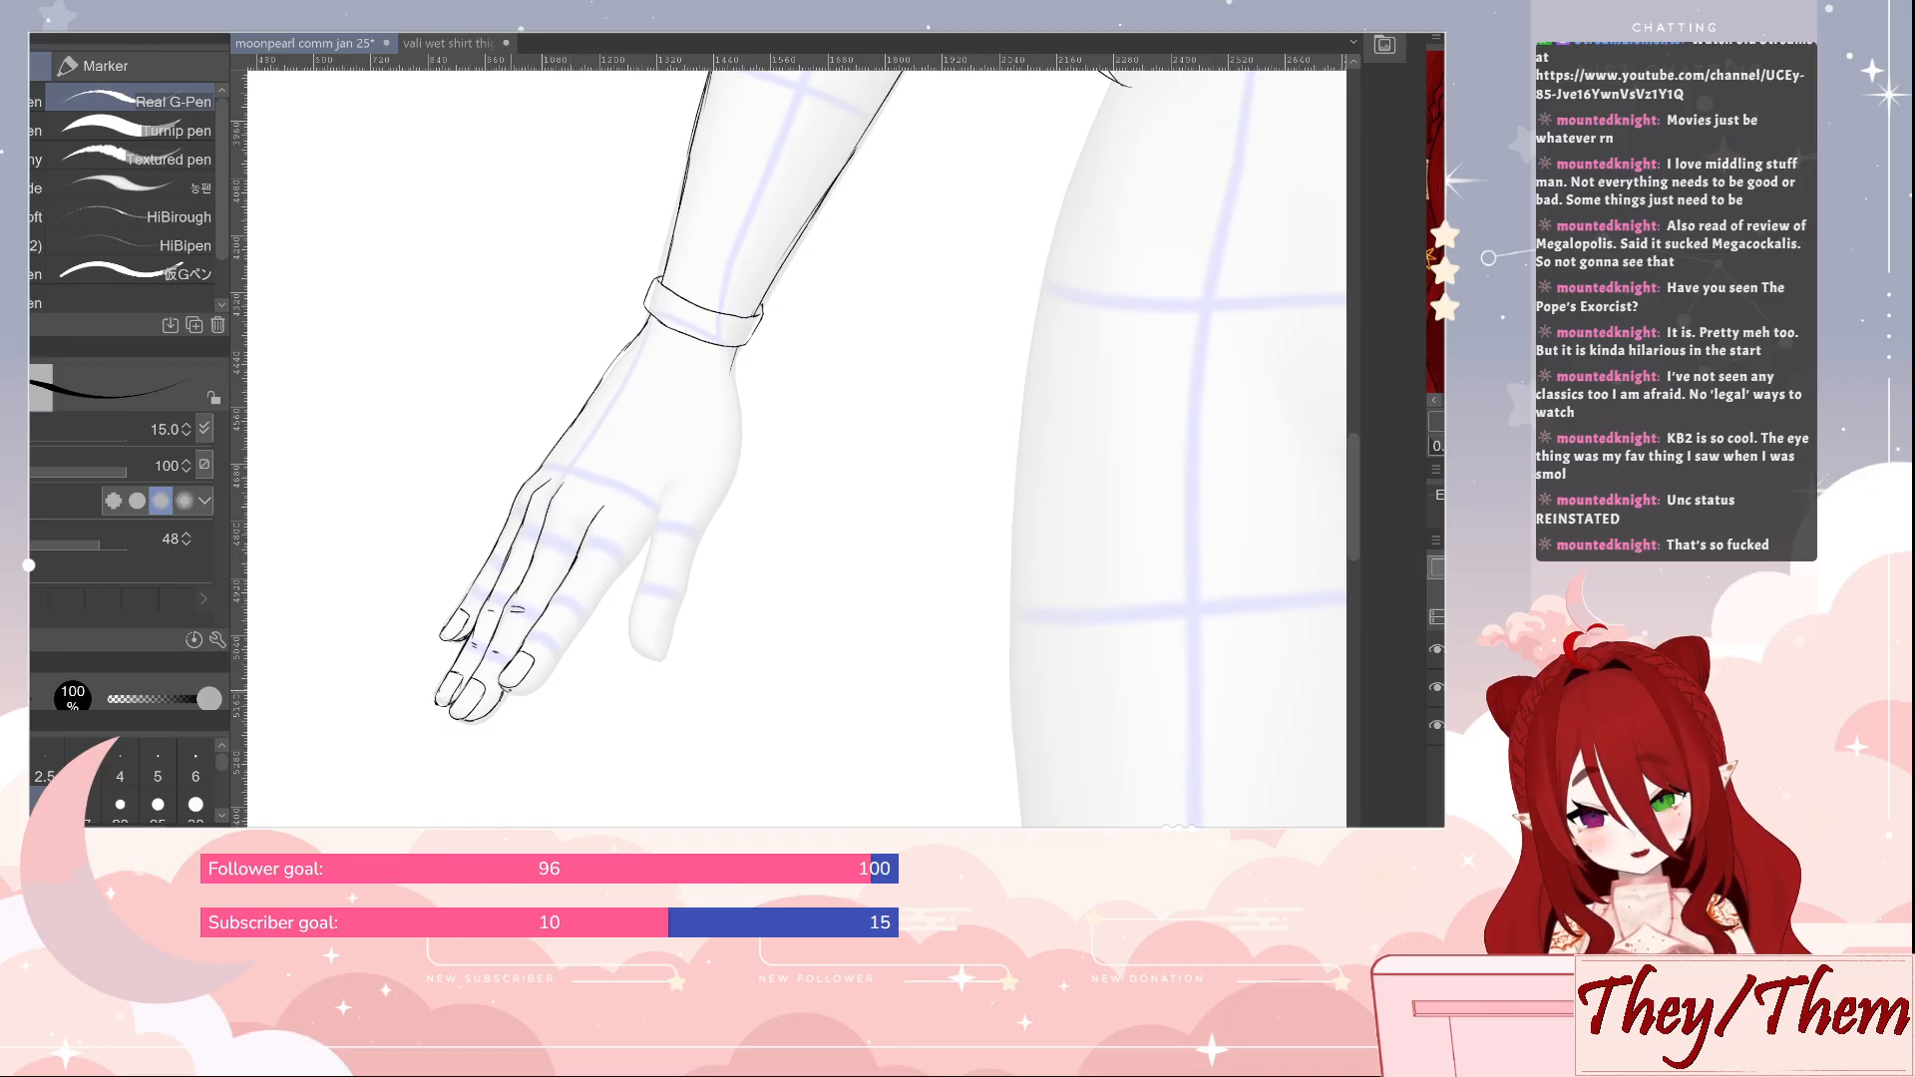
mouse_move(502, 687)
left_mouse_down()
mouse_move(539, 684)
mouse_move(555, 657)
left_mouse_up()
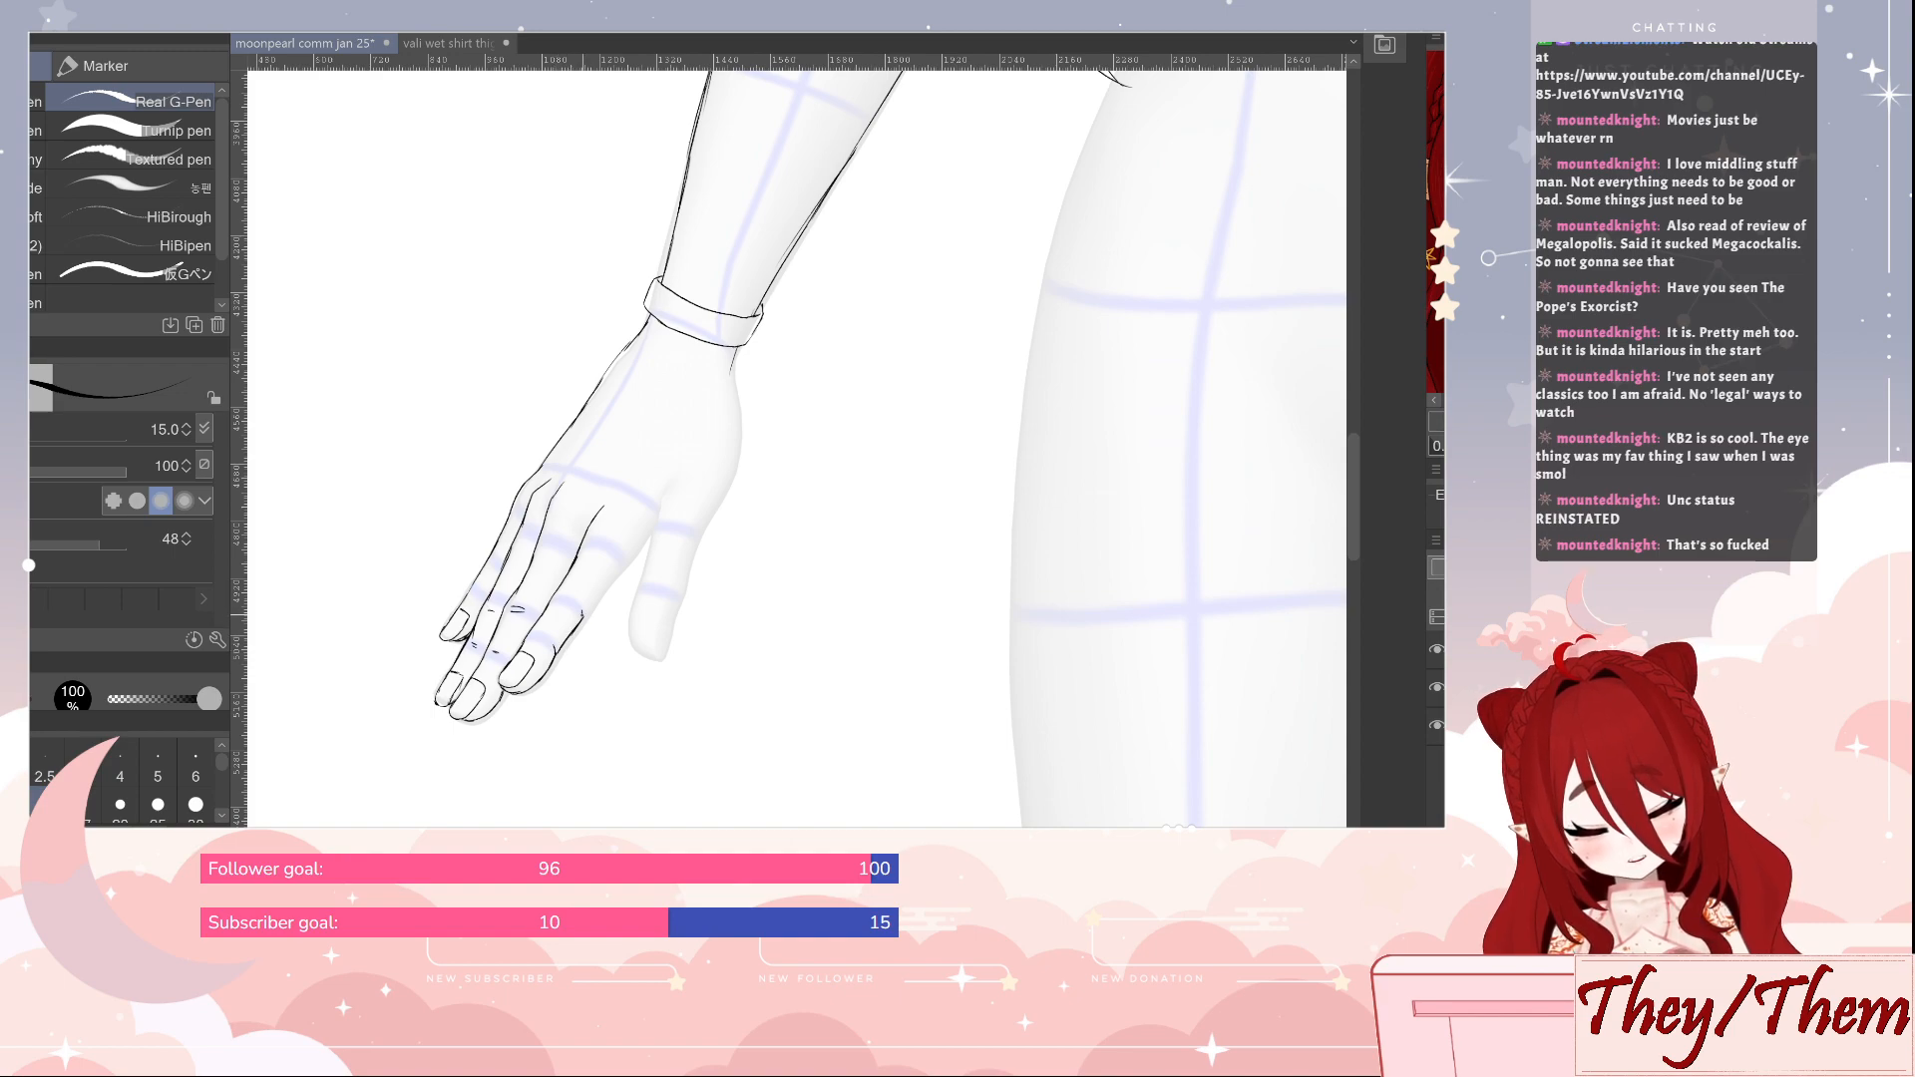
mouse_move(620, 571)
left_mouse_down()
mouse_move(588, 607)
mouse_move(650, 532)
left_mouse_up()
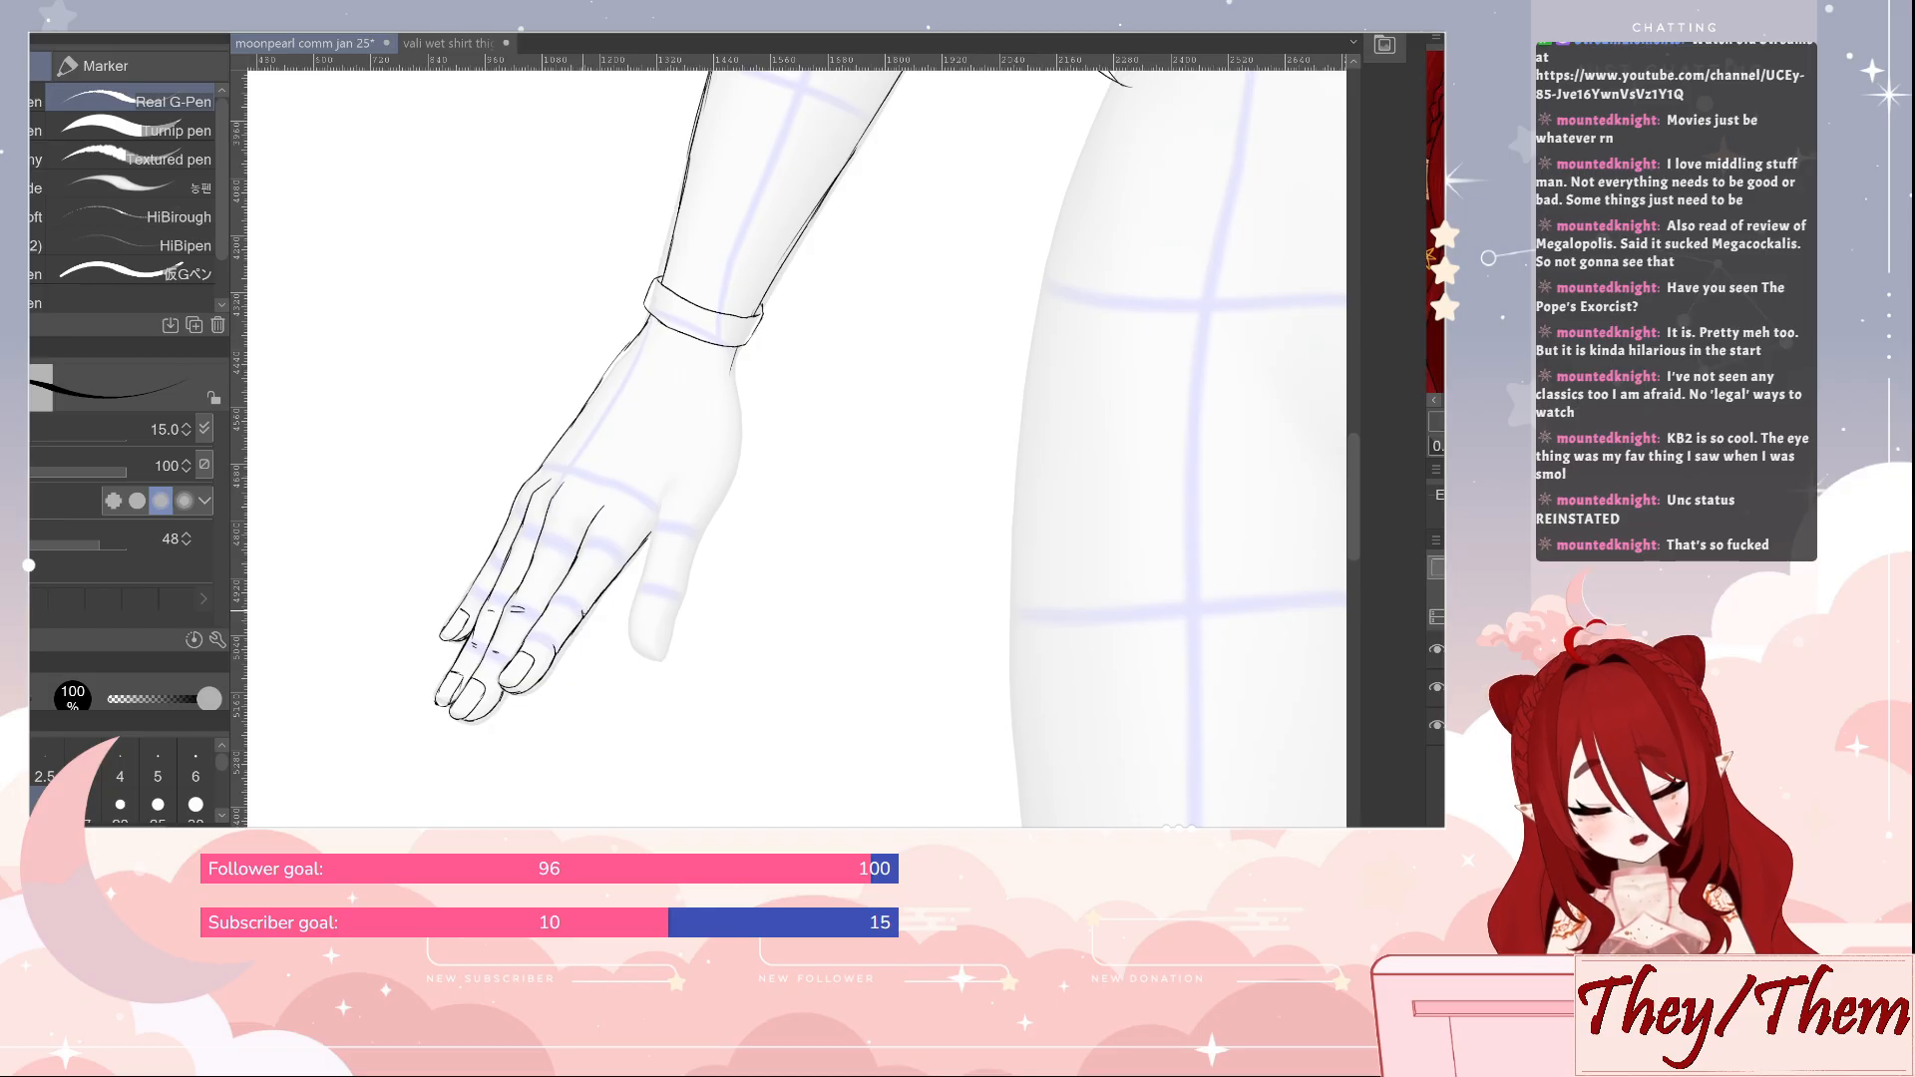
key("e")
left_click_drag(584, 615, 584, 608)
key("p")
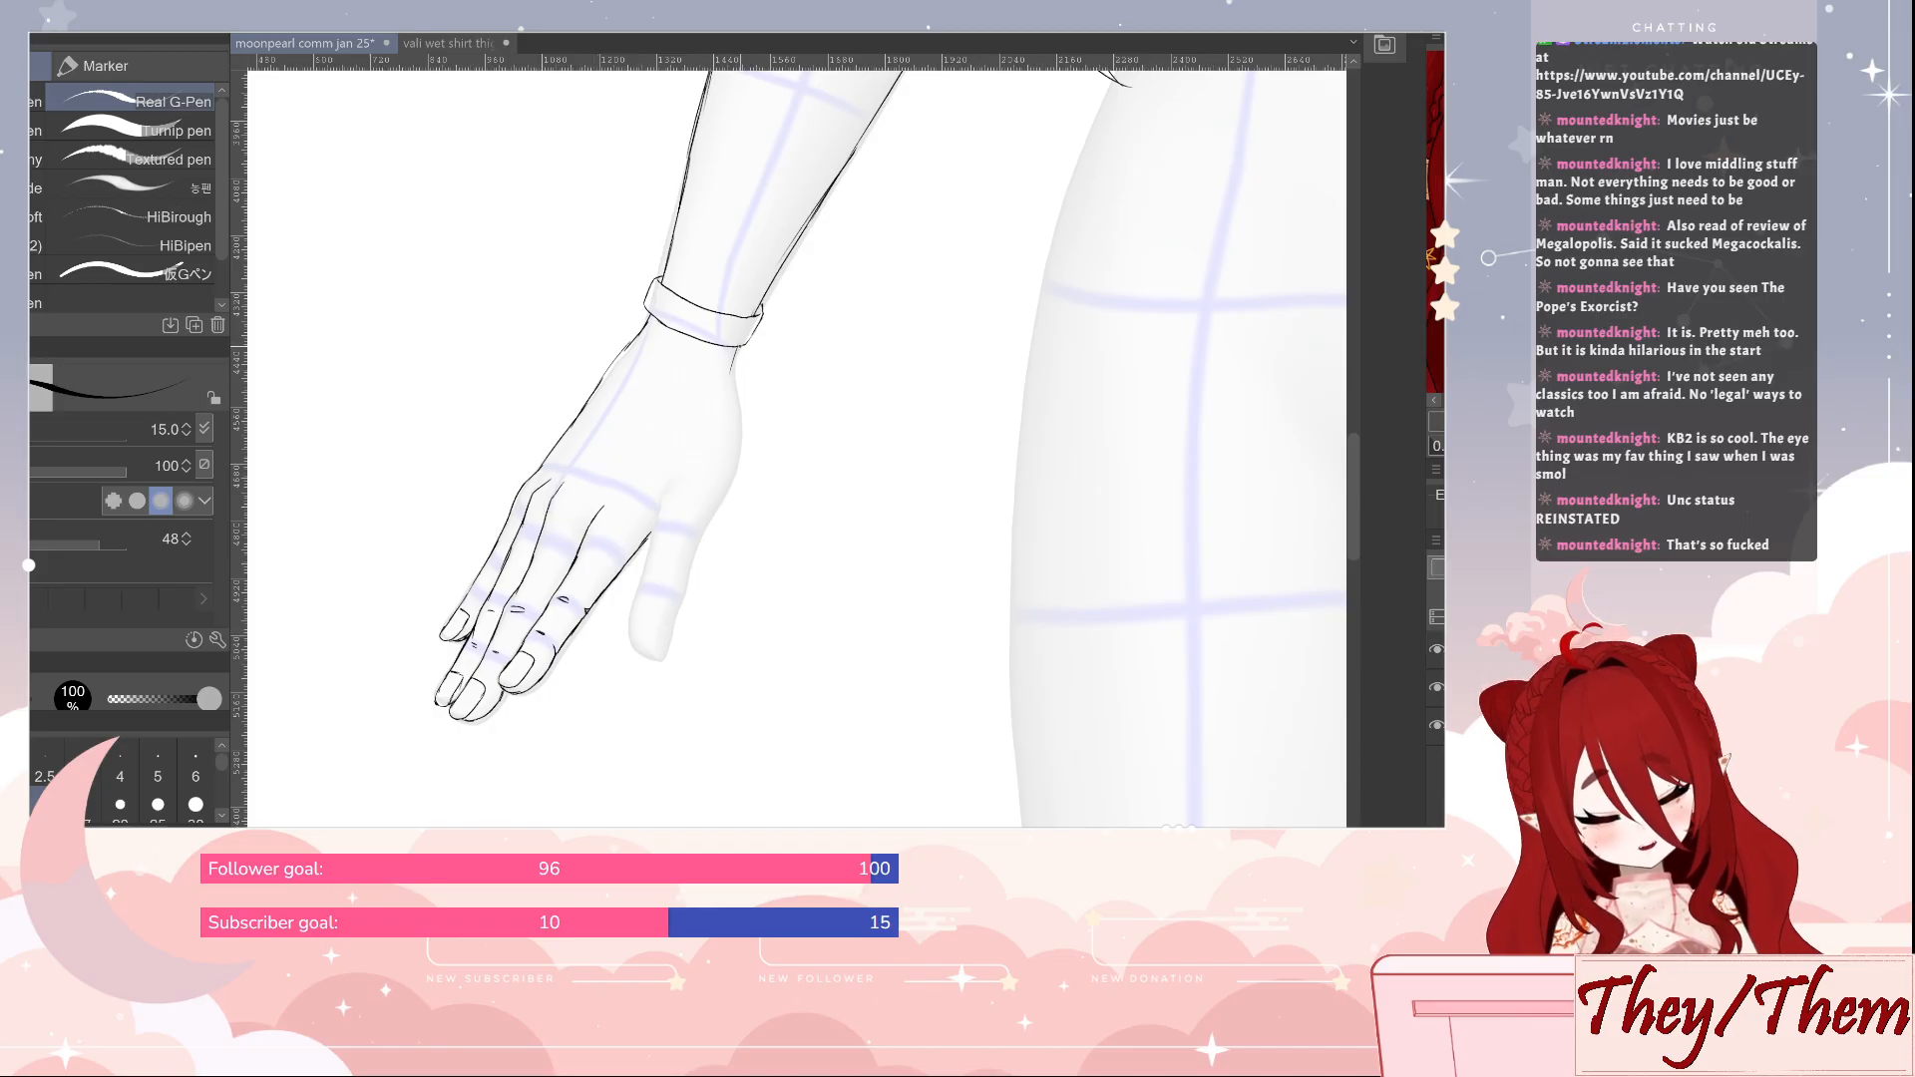
Outline the thumb side of the hand from the bracelet down to the thumb tip and draw the thumb's nail
left_click_drag(736, 352, 734, 458)
left_click_drag(734, 449, 662, 661)
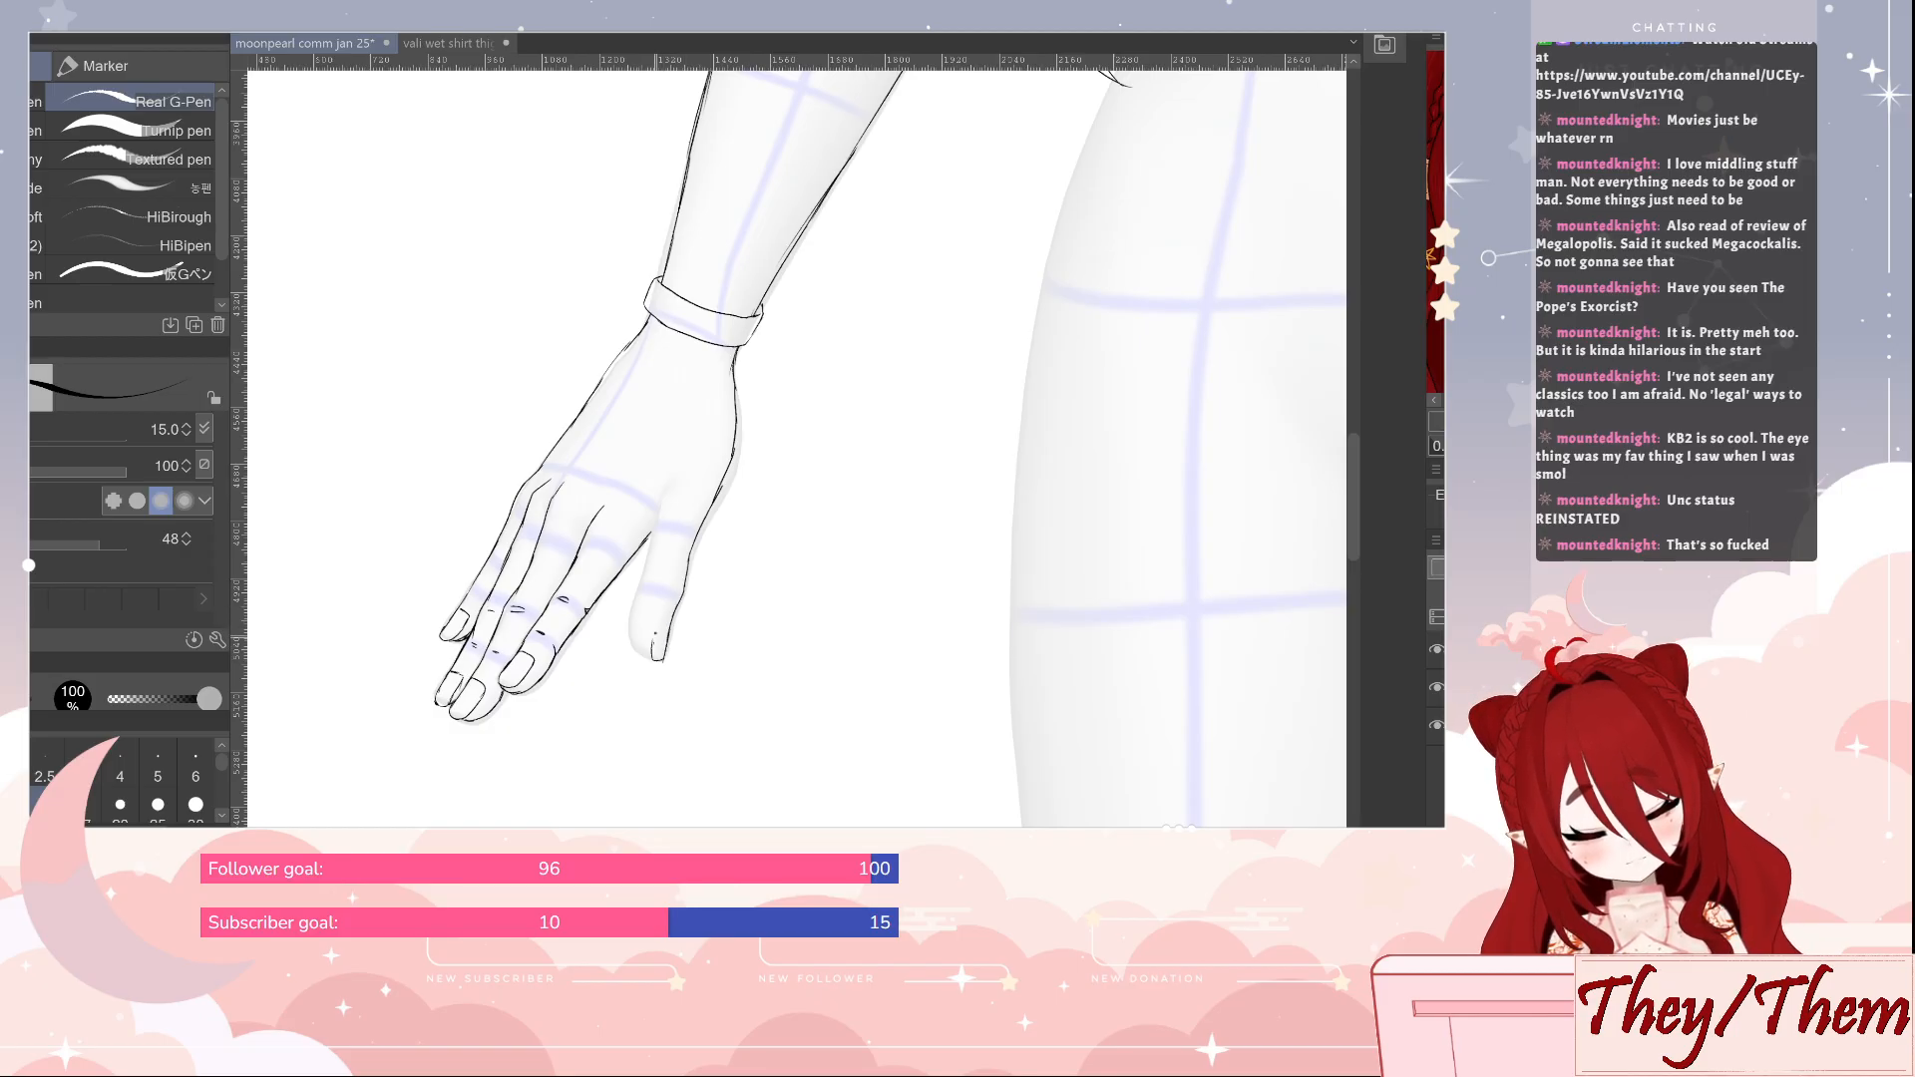
key("e")
left_click_drag(664, 664, 657, 663)
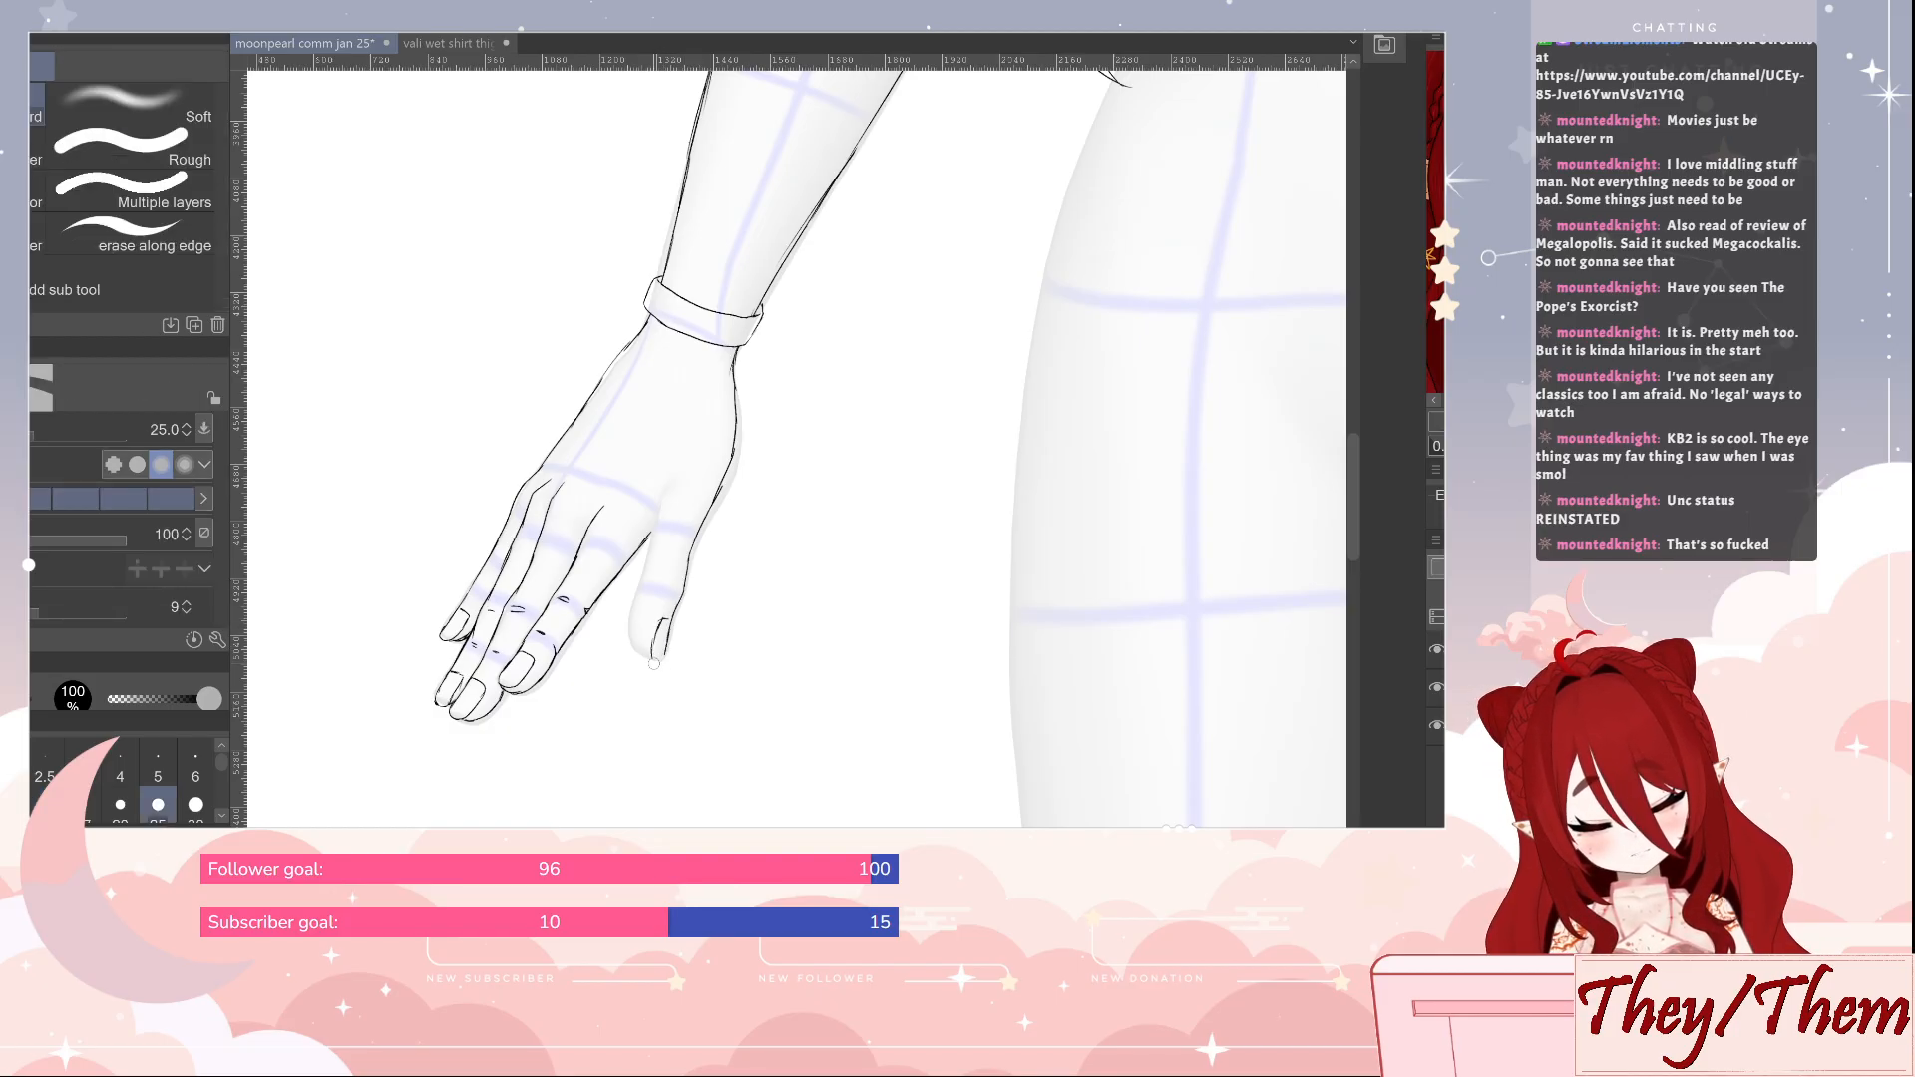
key("p")
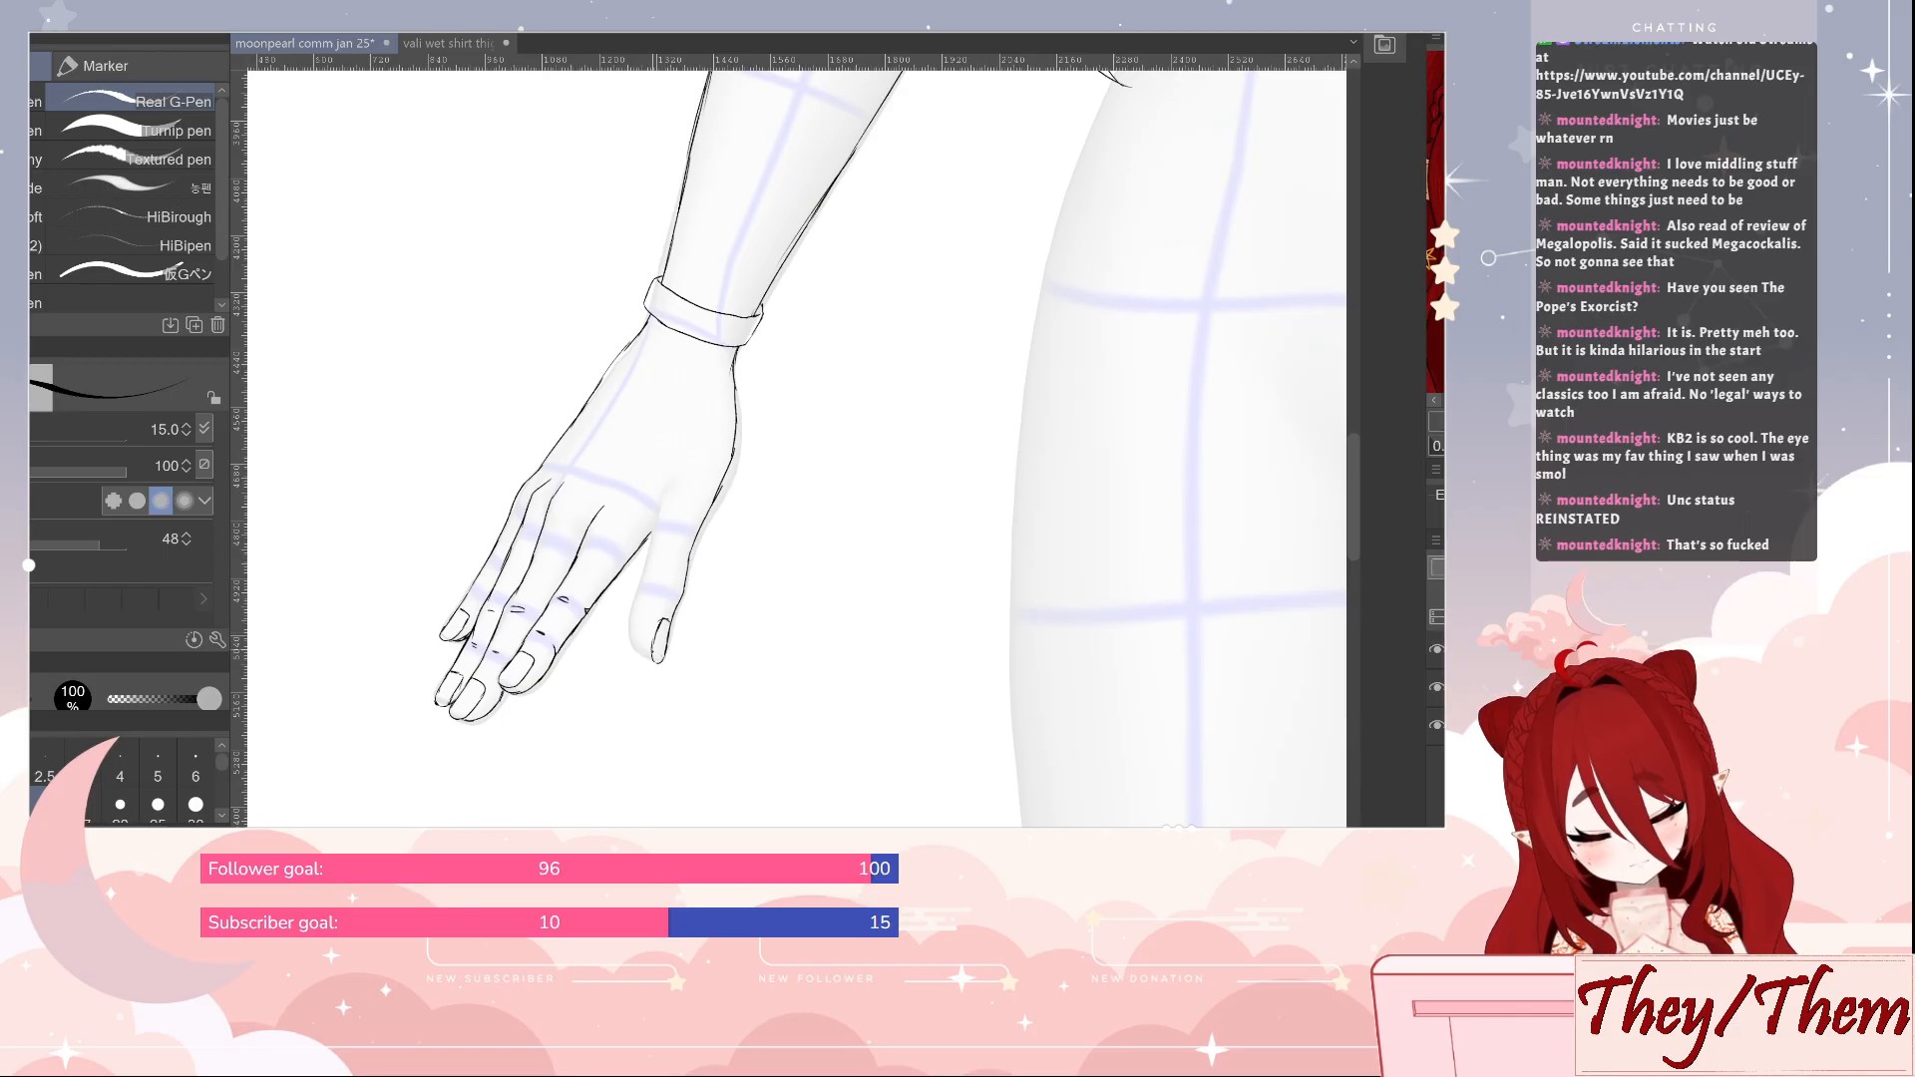
left_click_drag(644, 620, 636, 651)
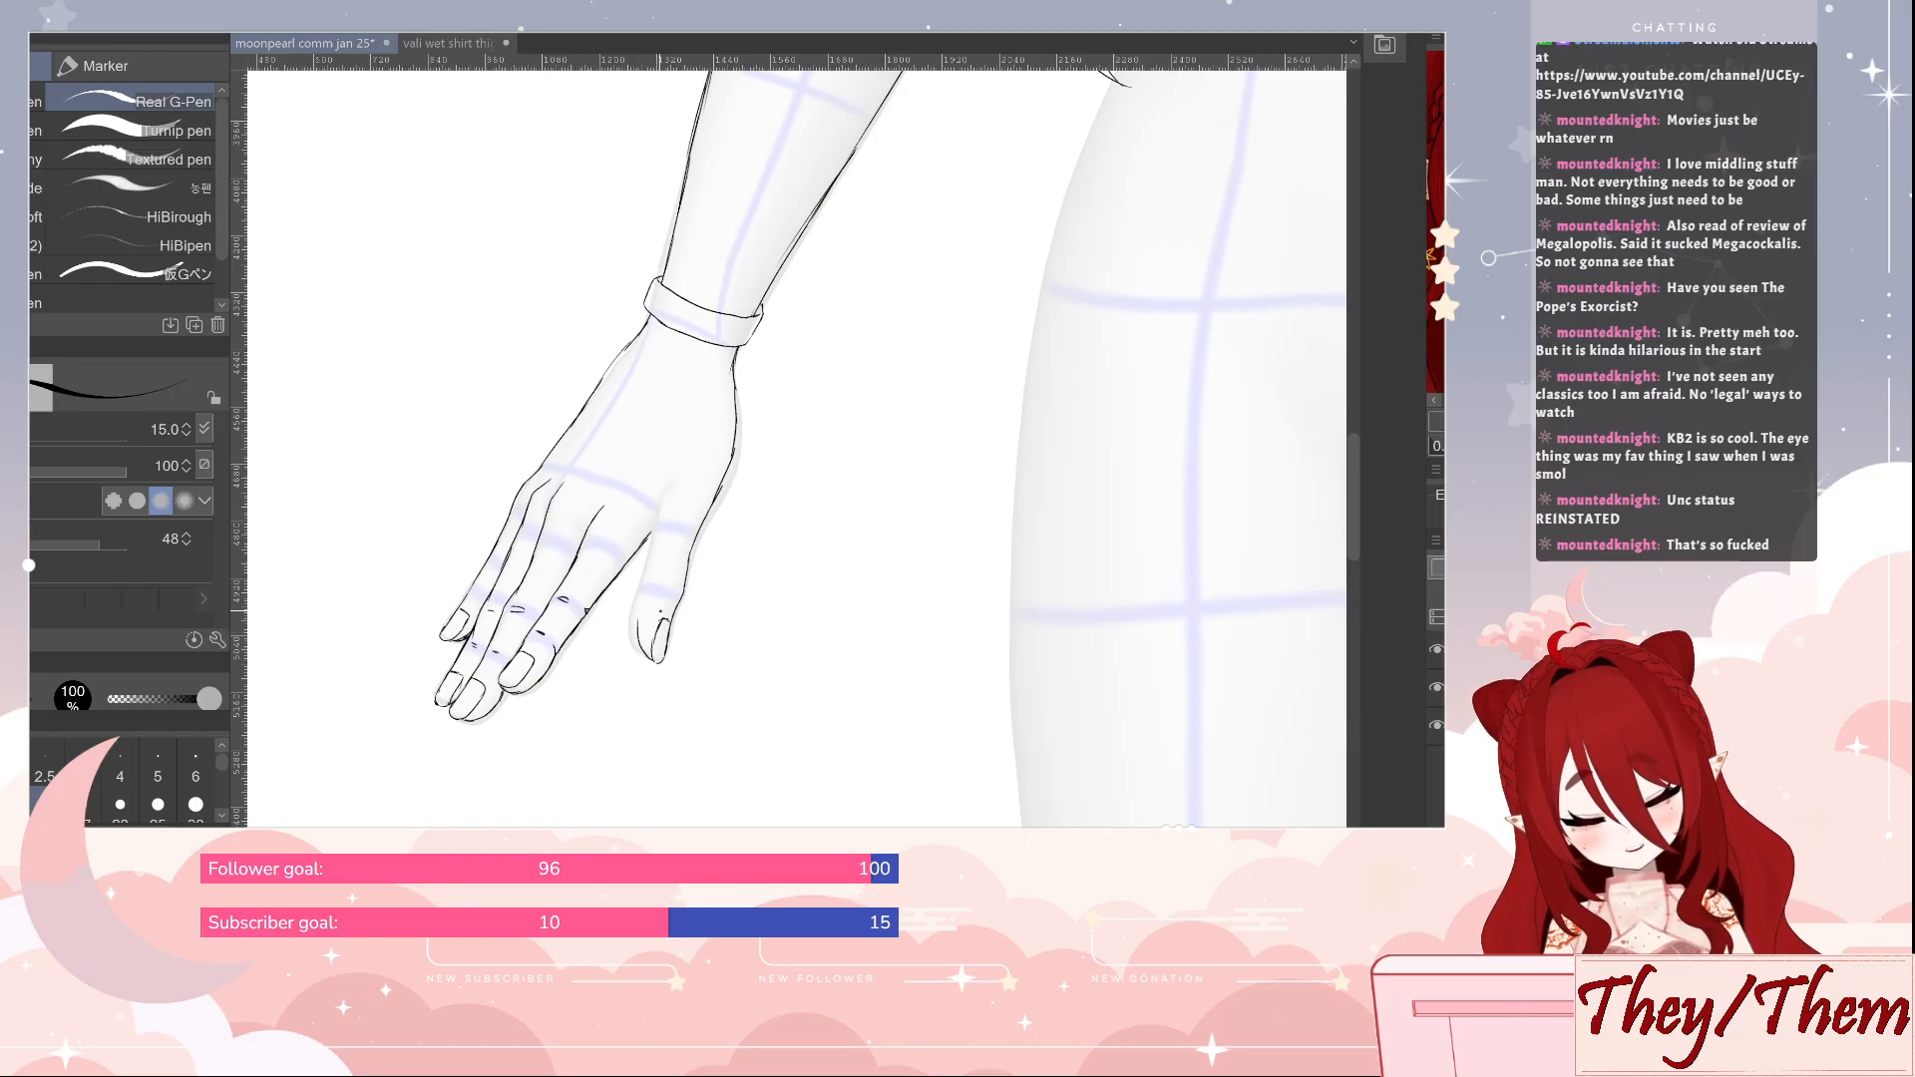
key("ctrl+z")
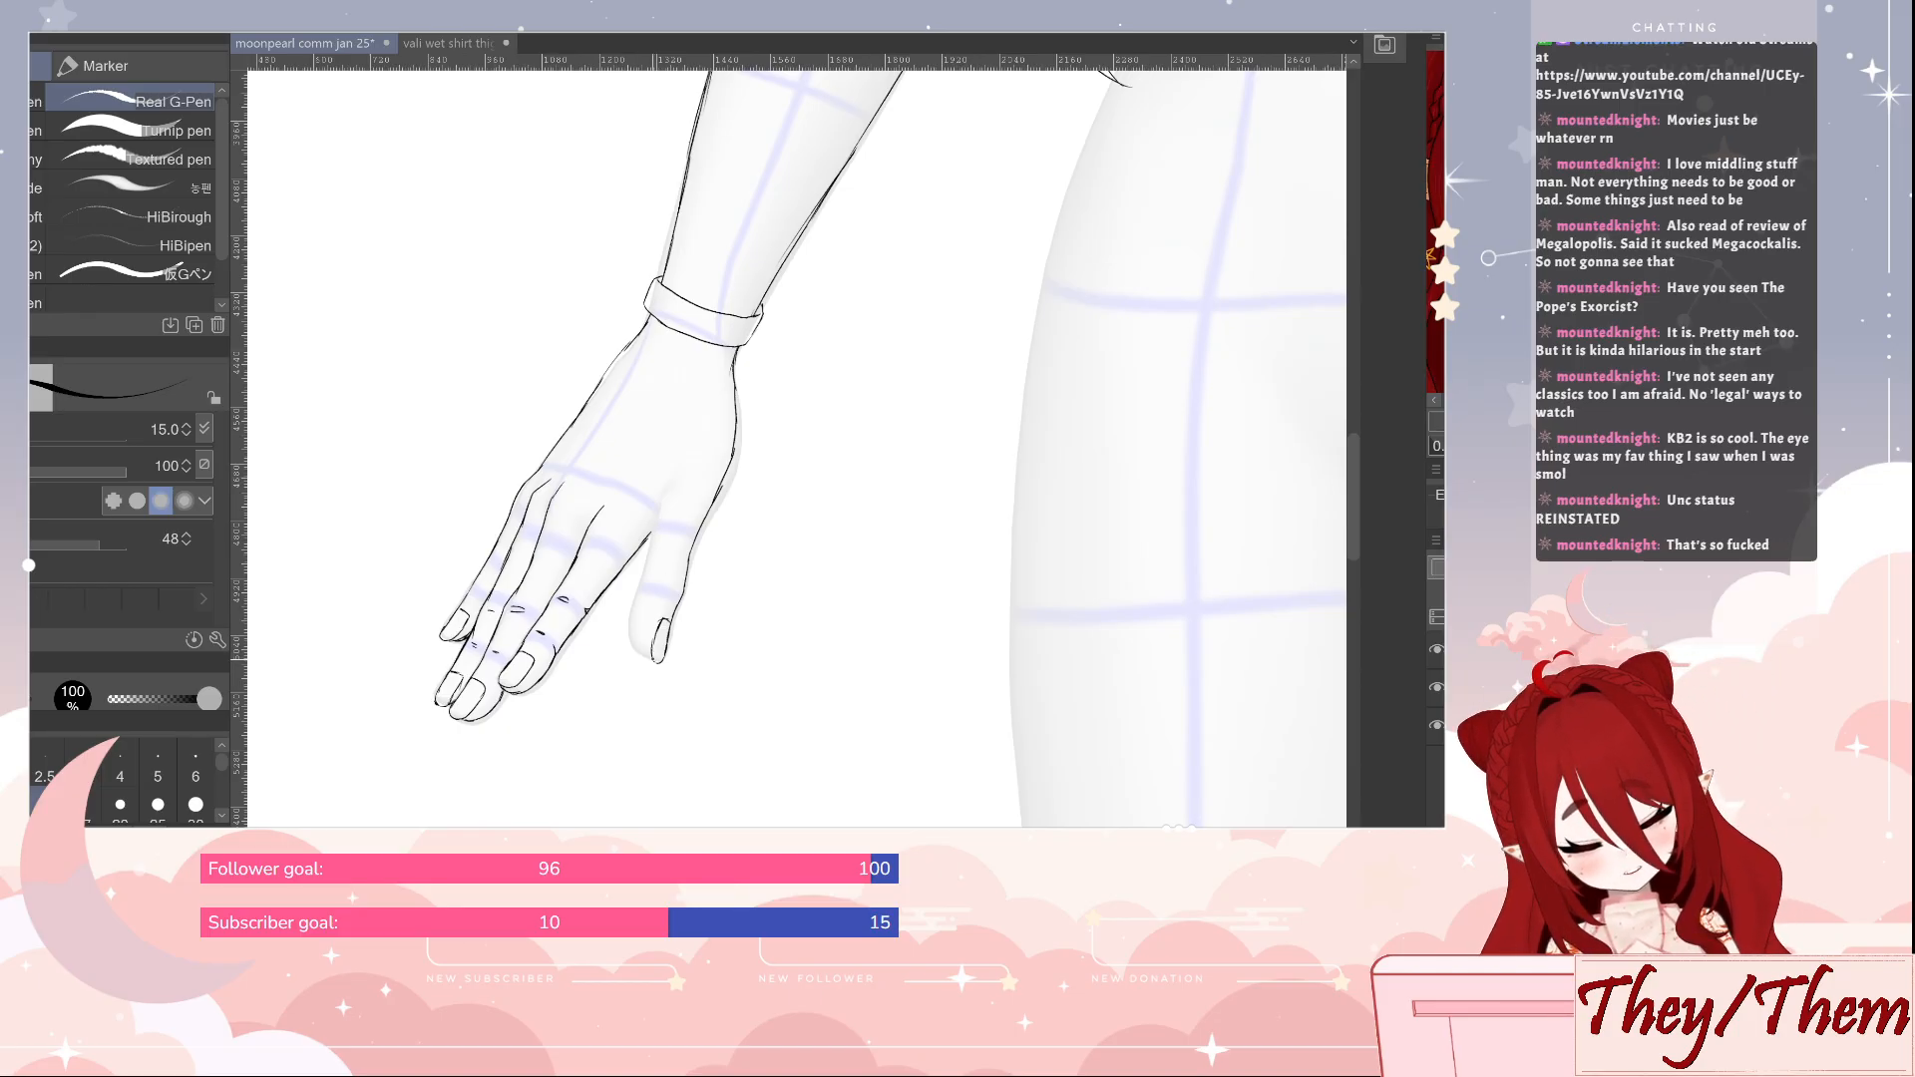
left_click_drag(636, 619, 632, 634)
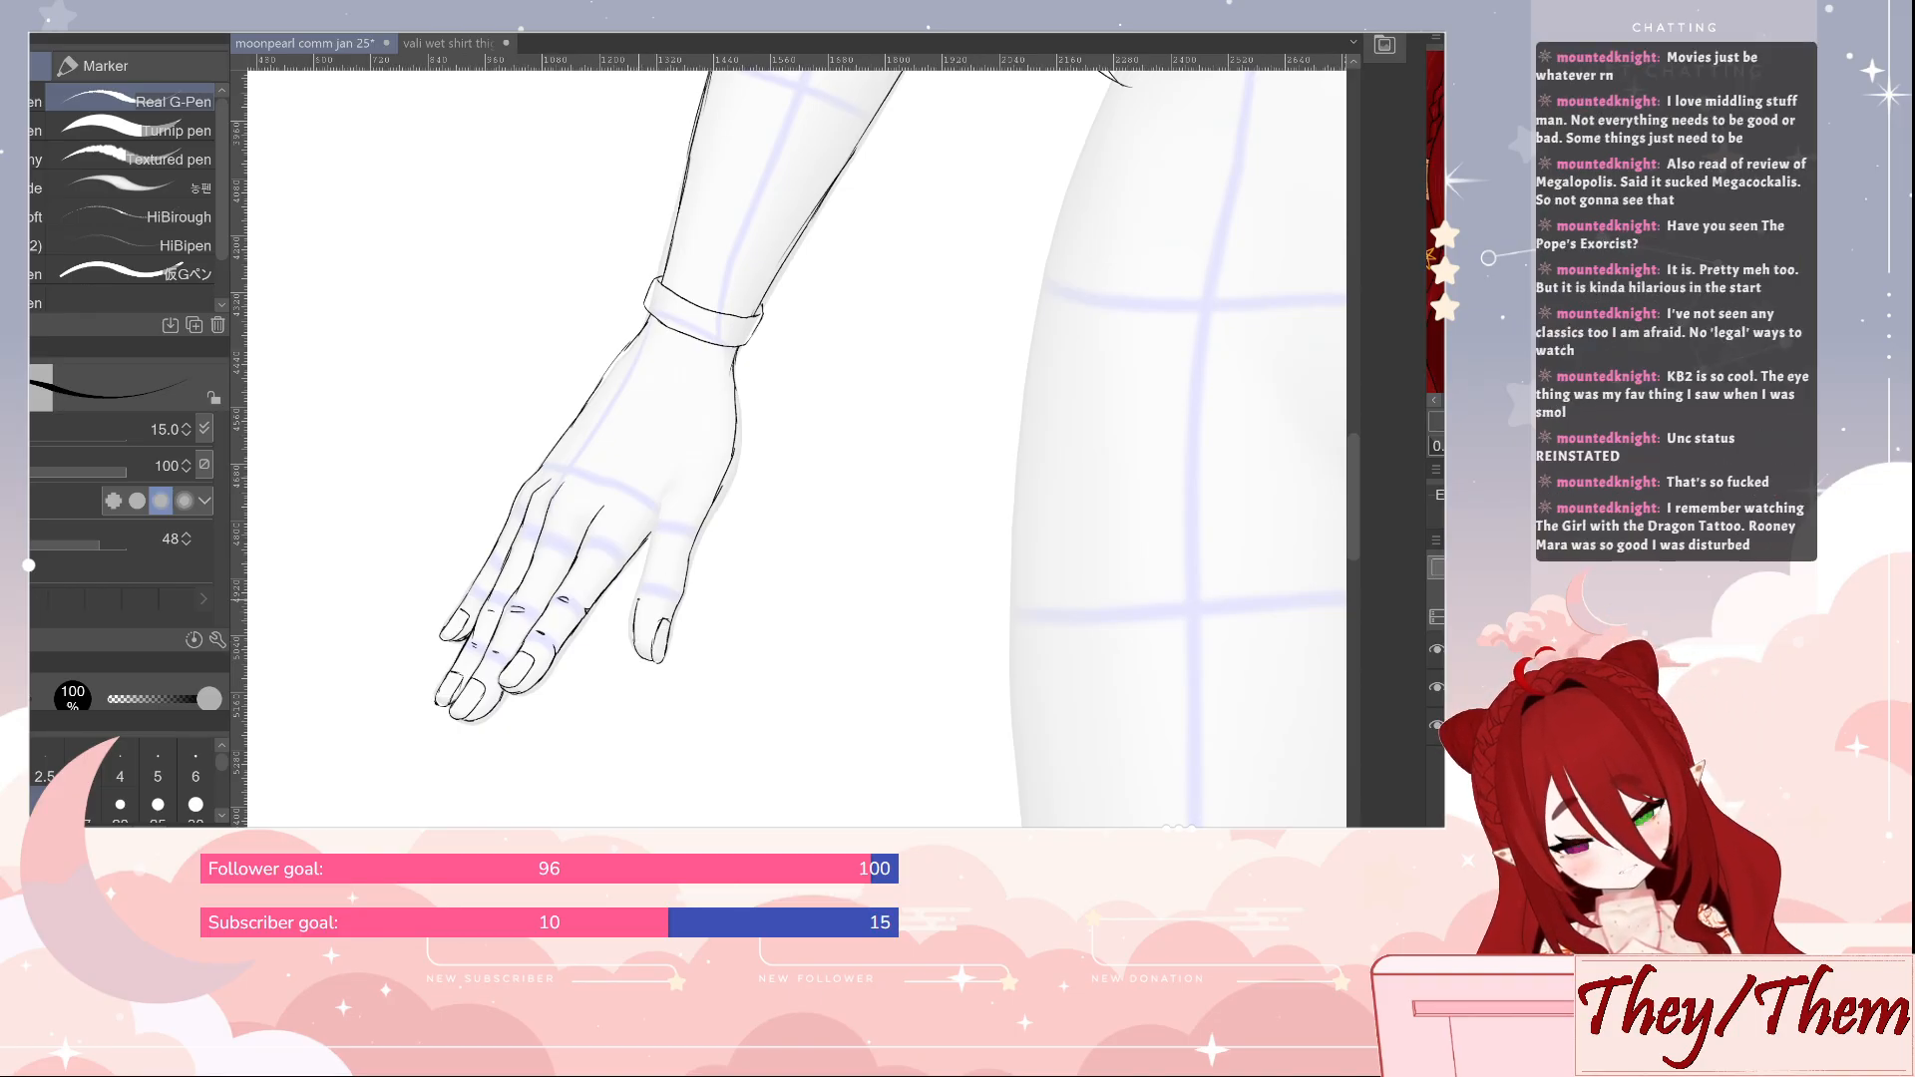
Refine the thumb's nail and add small joint creases across the thumb of the lowered hand
left_click_drag(651, 563, 645, 591)
key("e")
mouse_move(648, 574)
left_mouse_down()
mouse_move(640, 609)
mouse_move(664, 475)
mouse_move(644, 594)
left_mouse_up()
key("p")
key("e")
key("p")
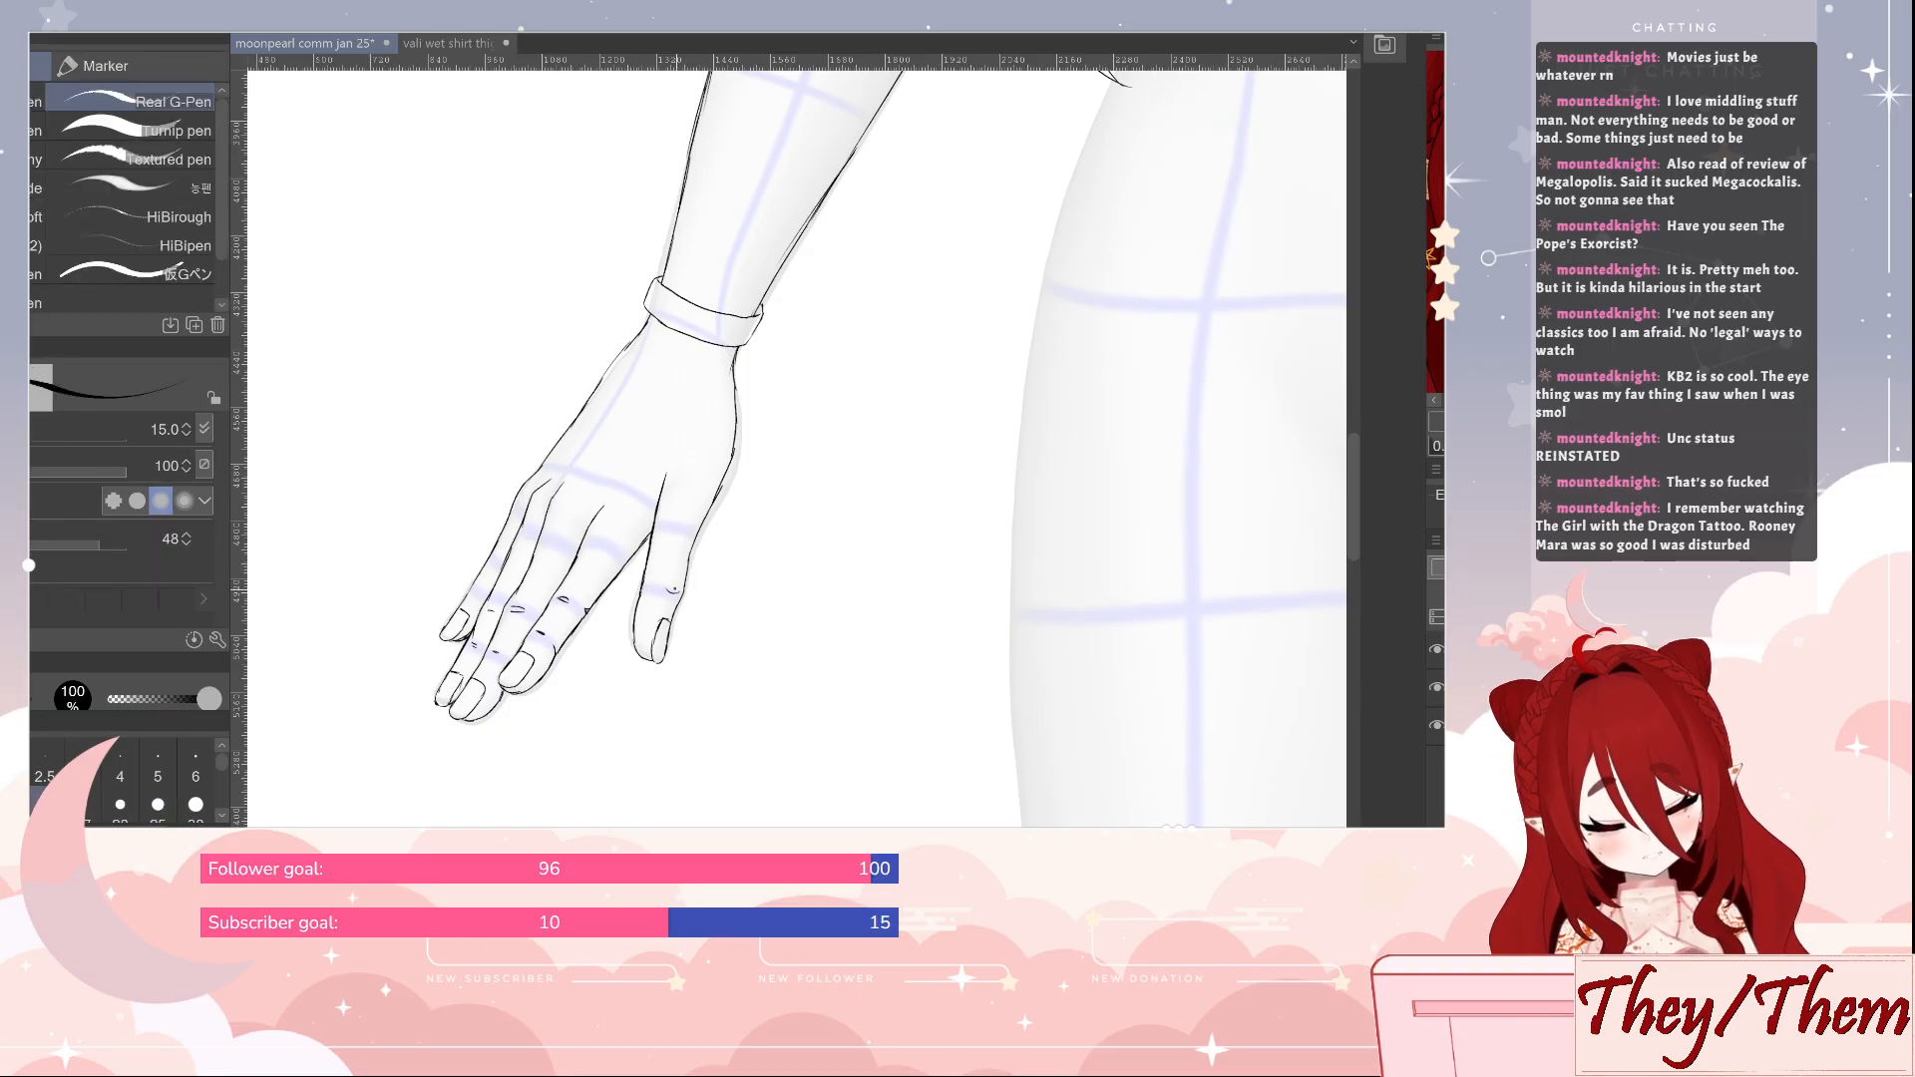
key("e")
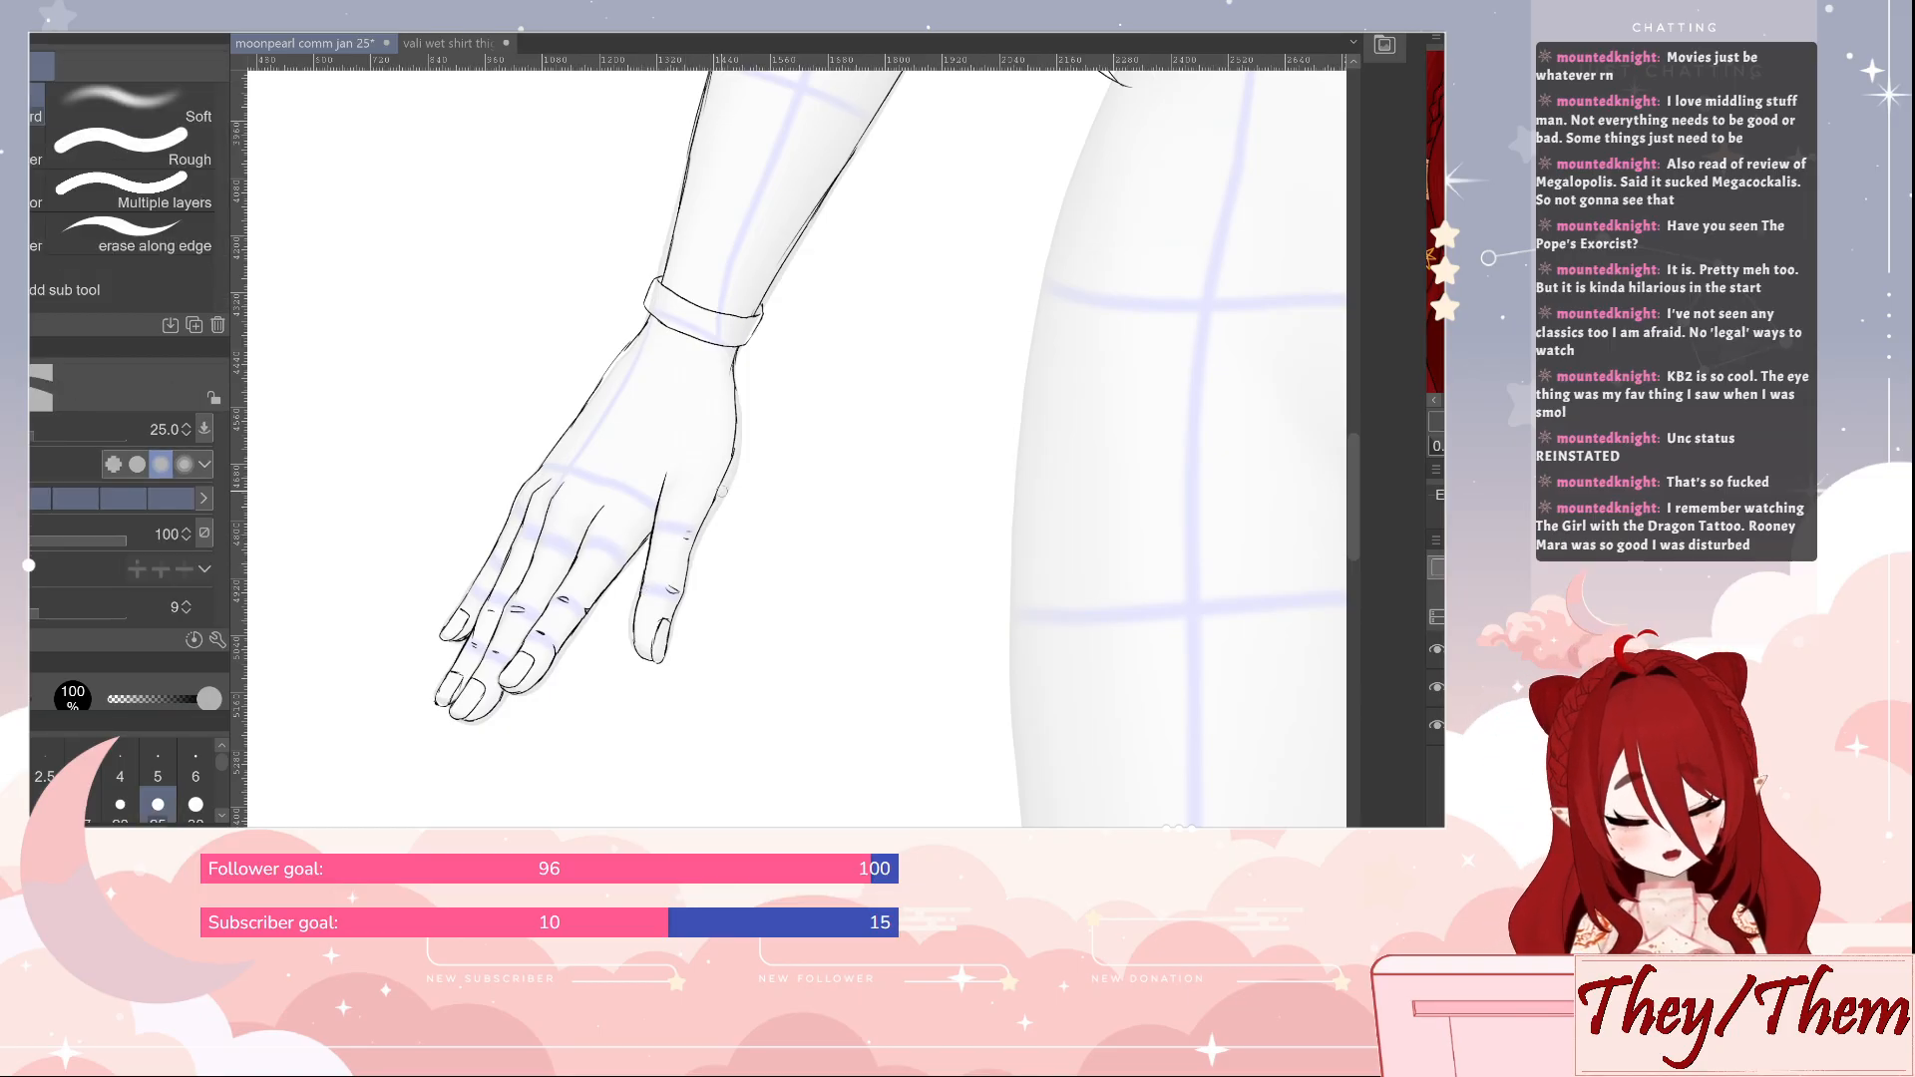
key("p")
Clean up the stray overlapping strokes along the thumb-side contour of the lowered hand
key("e")
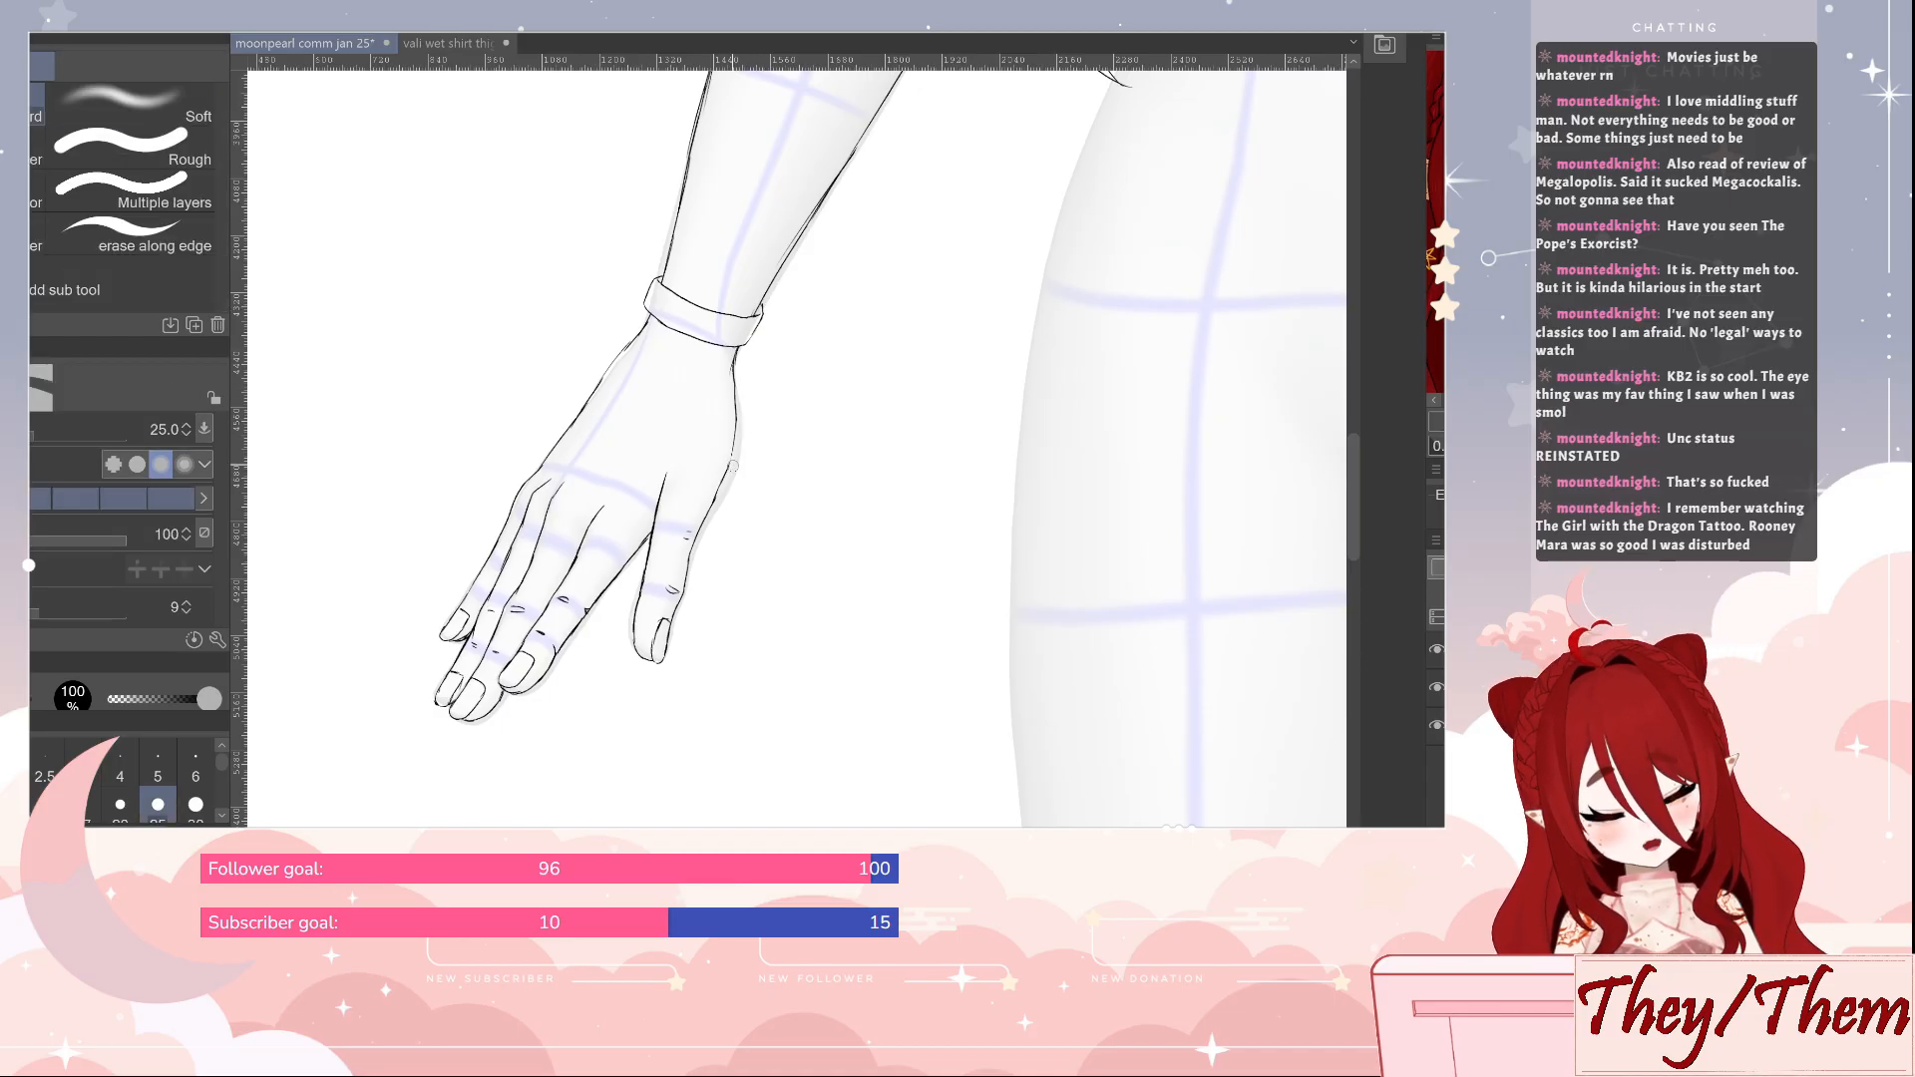
key("p")
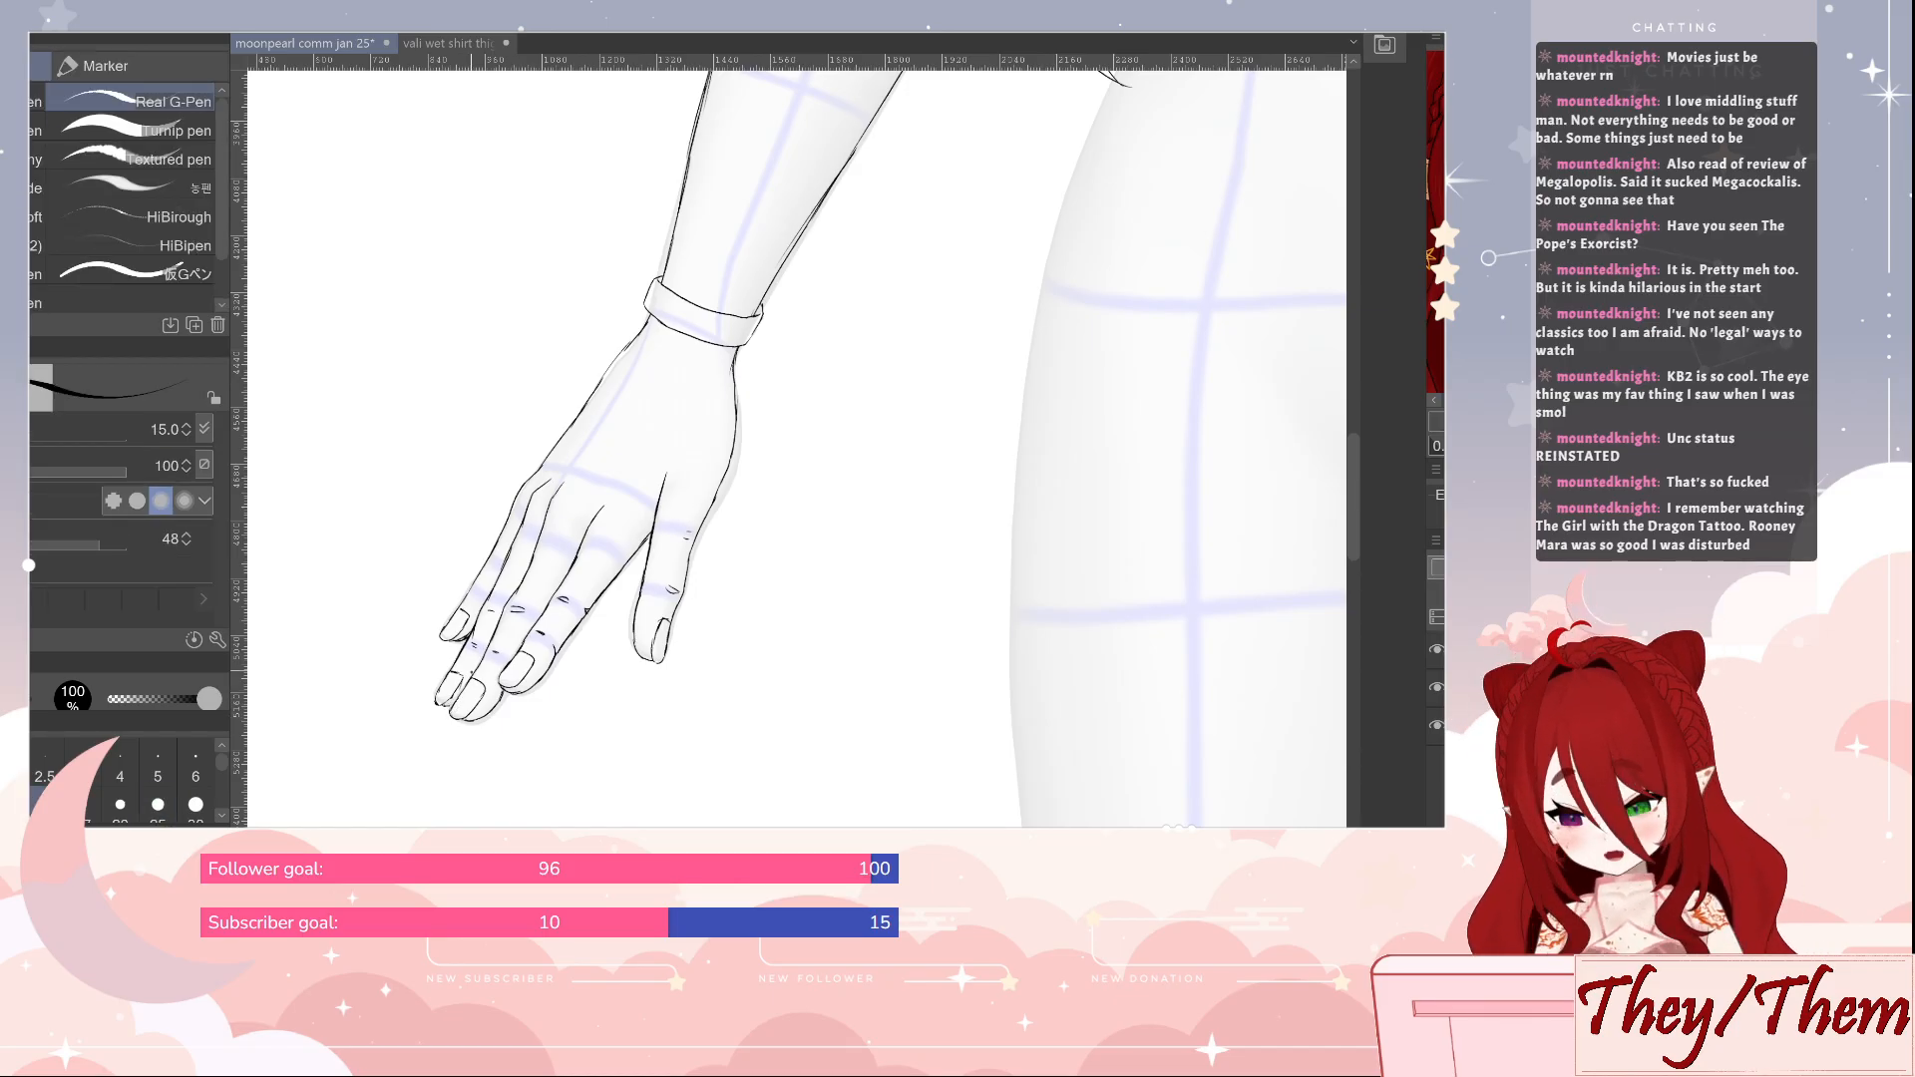
key("e")
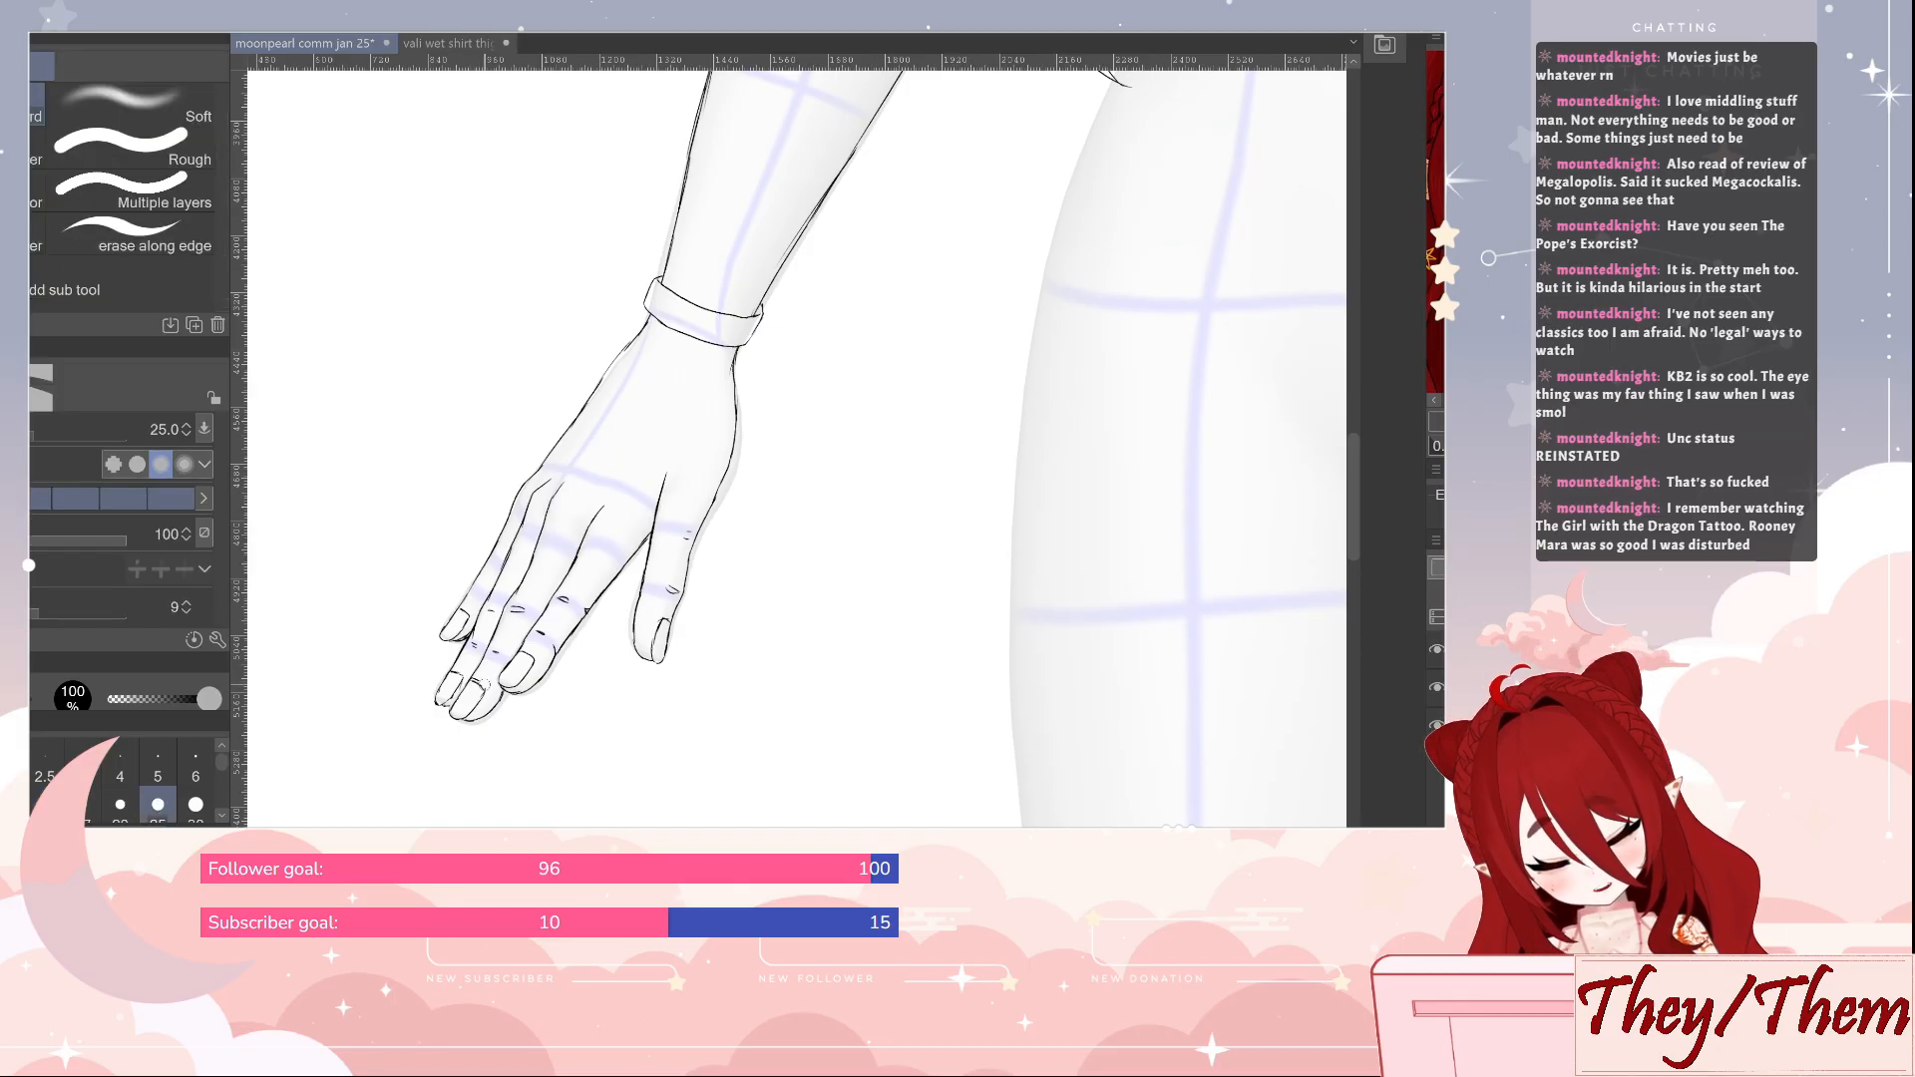
key("p")
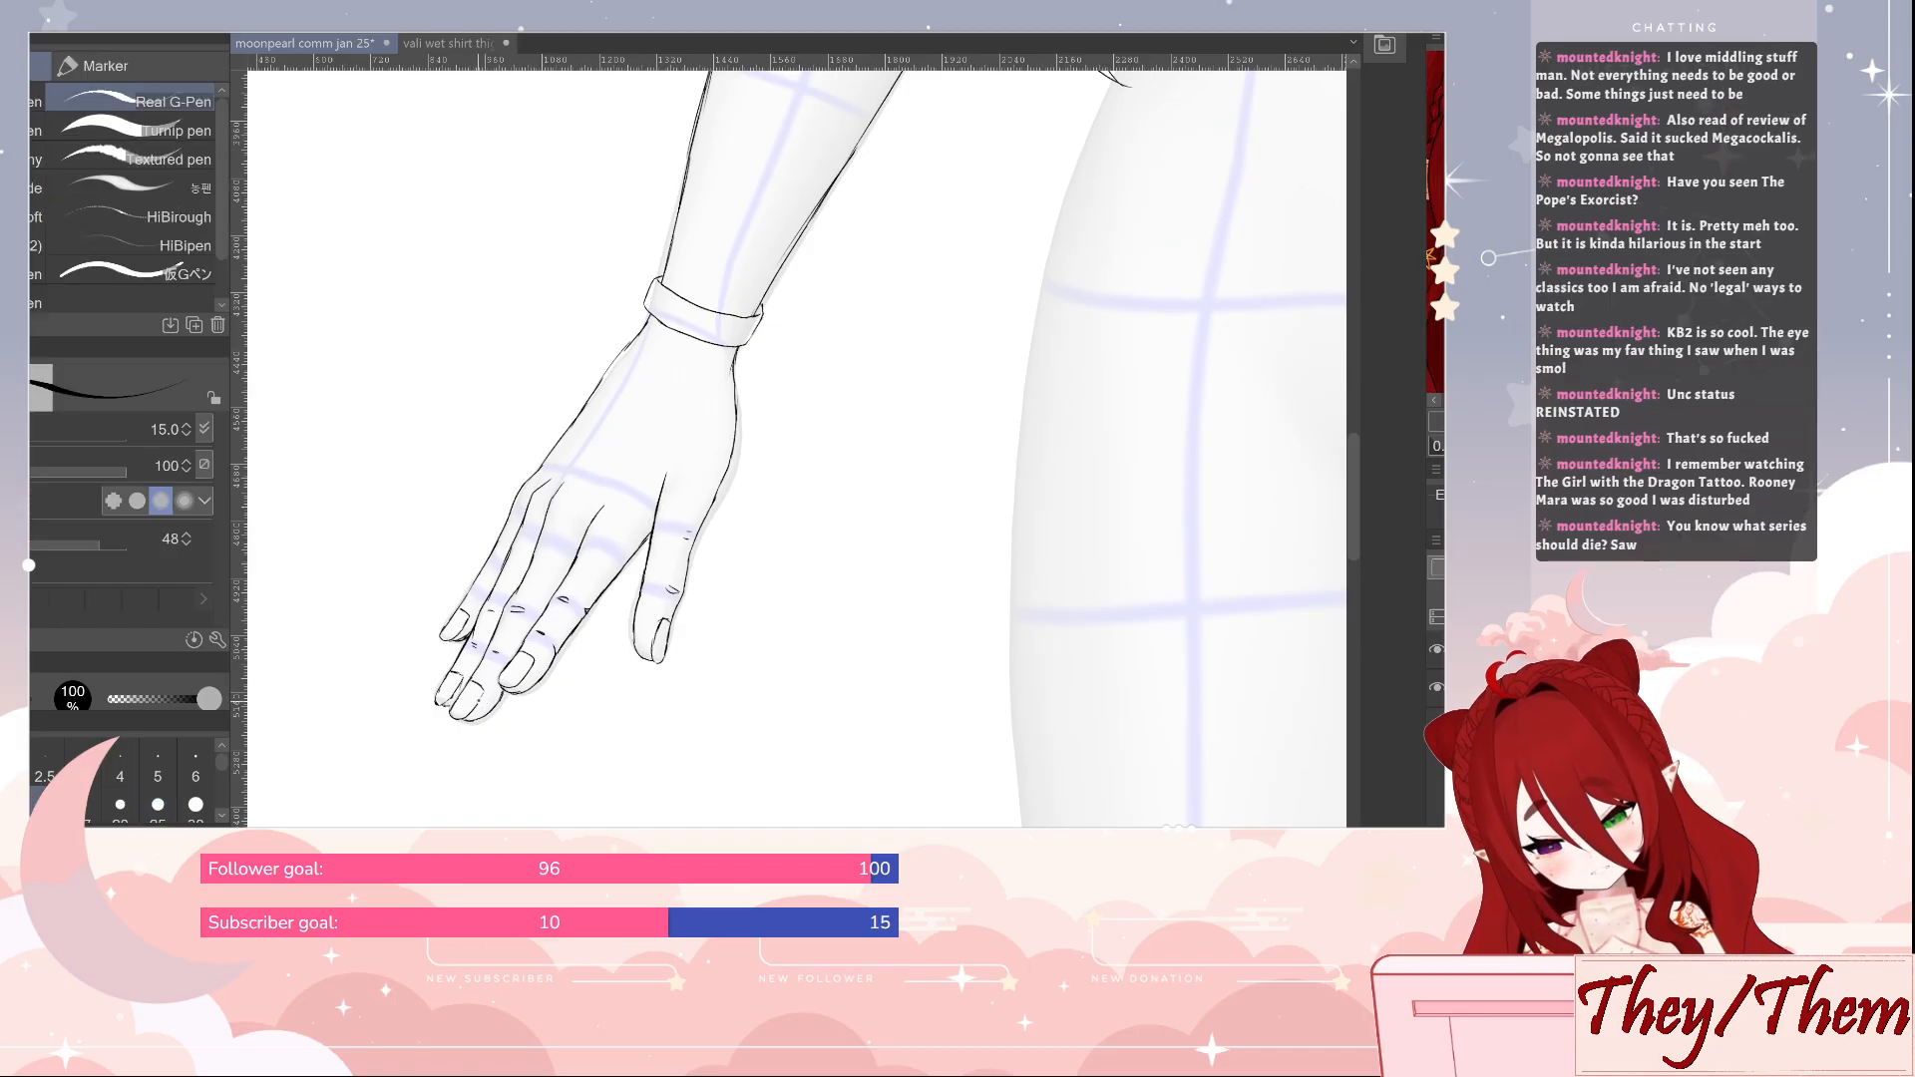
Outline both hips from the waist to the upper thighs and draw a downward-curving waistline across the lower belly
left_click_drag(1225, 401, 608, 746)
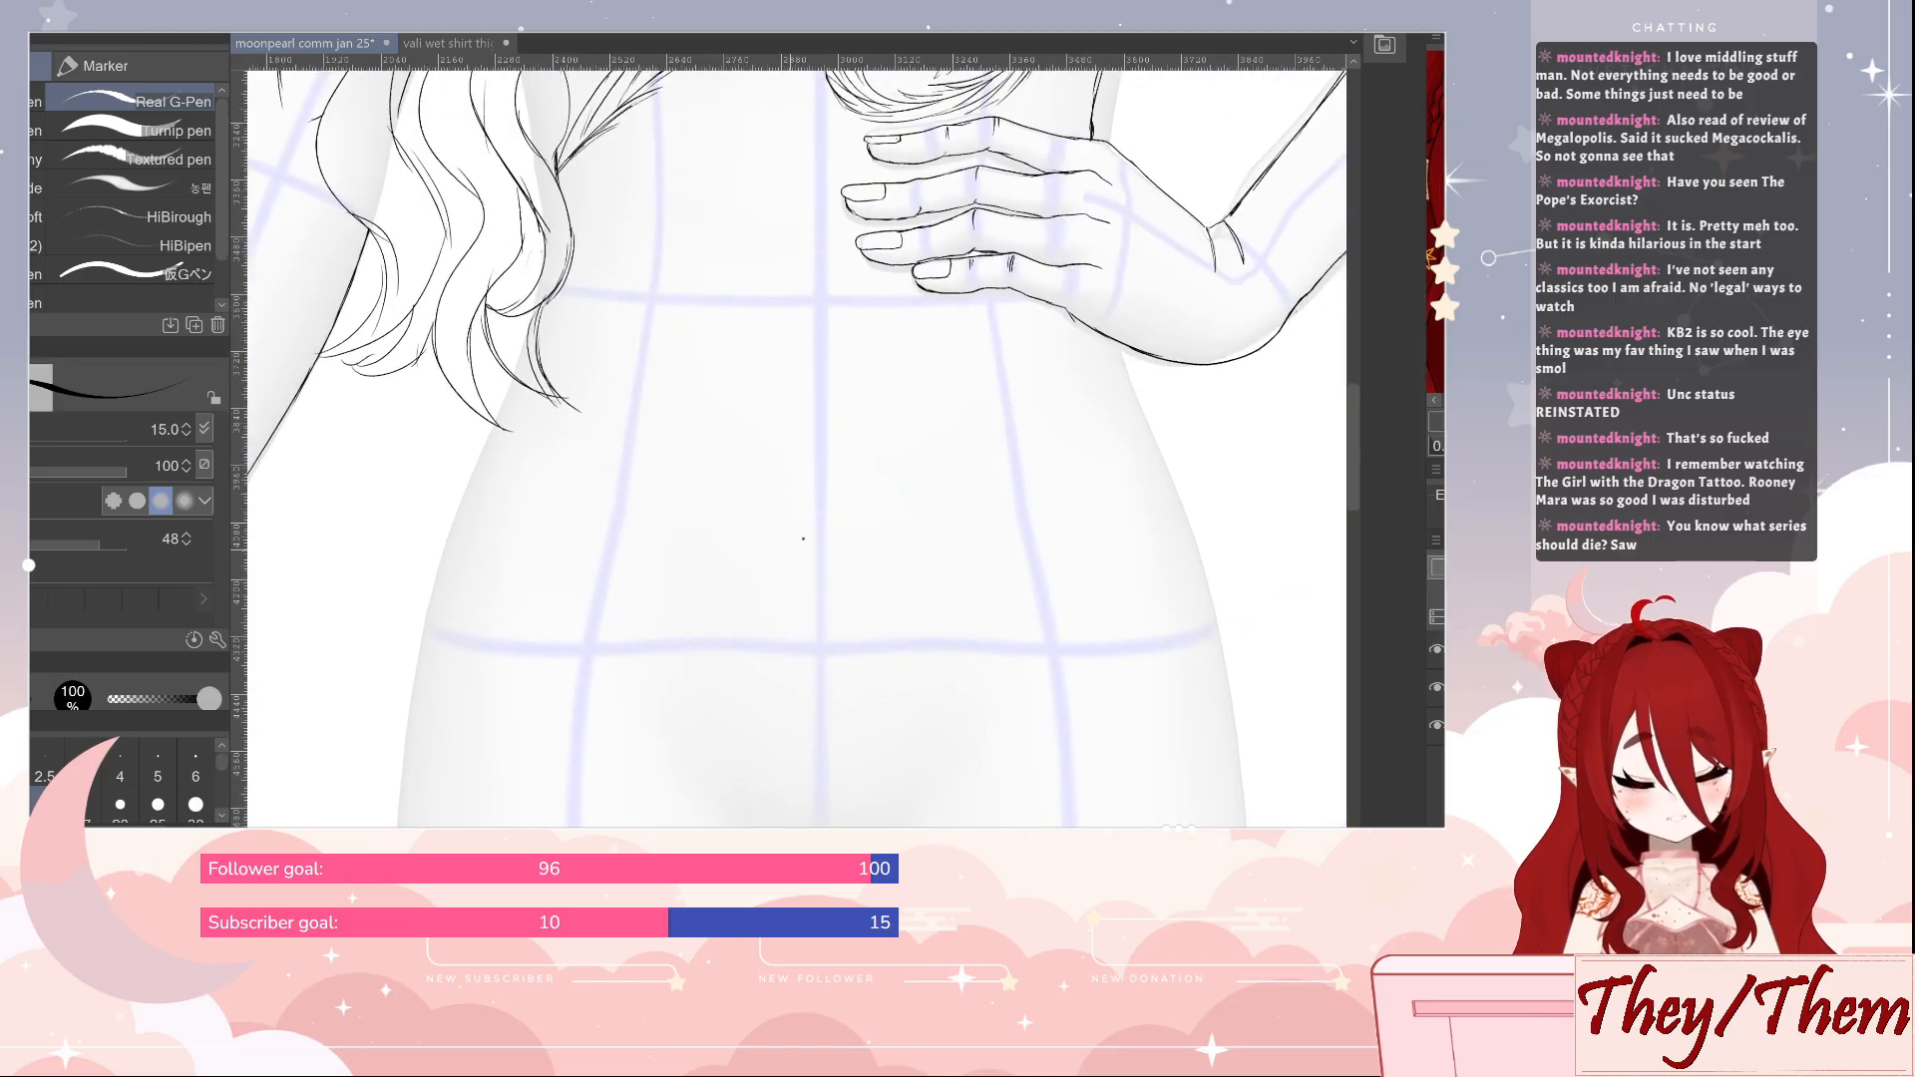
left_click_drag(844, 538, 823, 575)
left_click_drag(1048, 437, 933, 581)
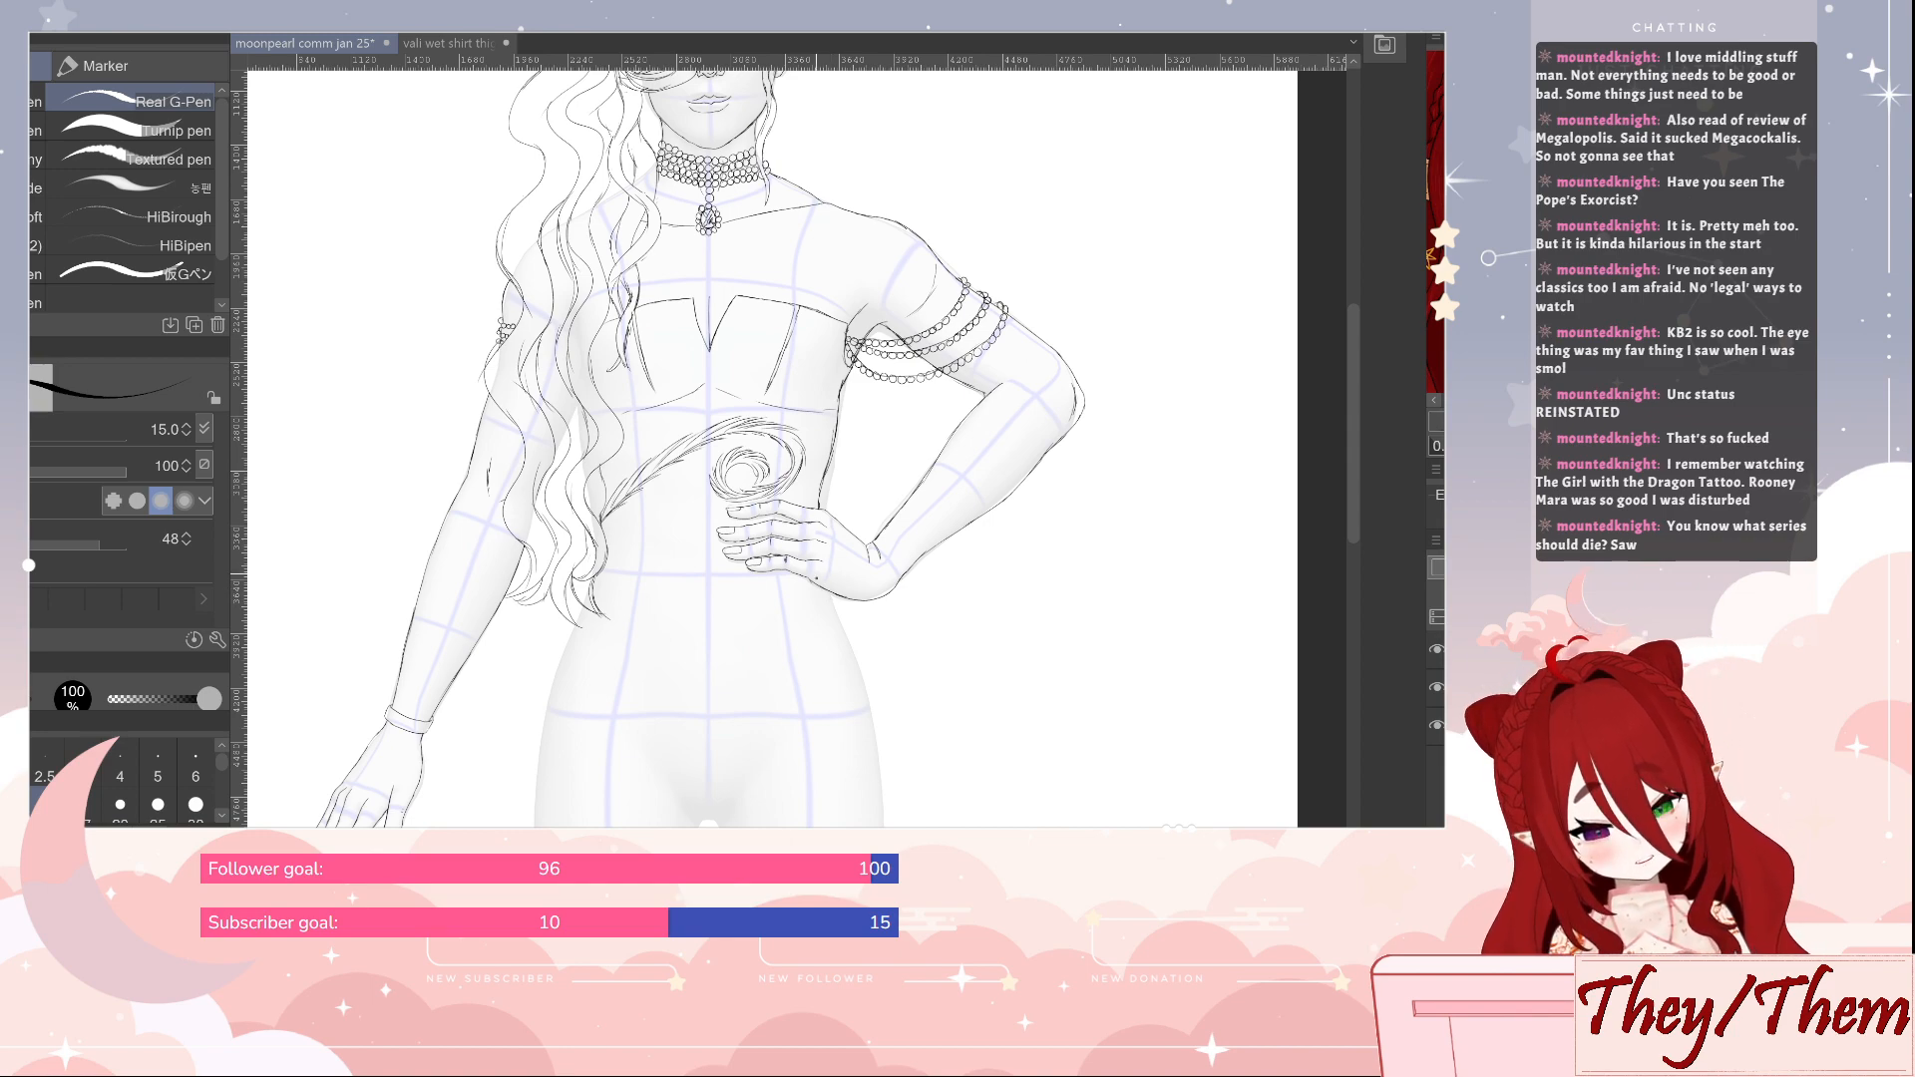
left_click_drag(819, 584, 874, 766)
left_click_drag(585, 610, 533, 824)
scroll(919, 692, "down", 5)
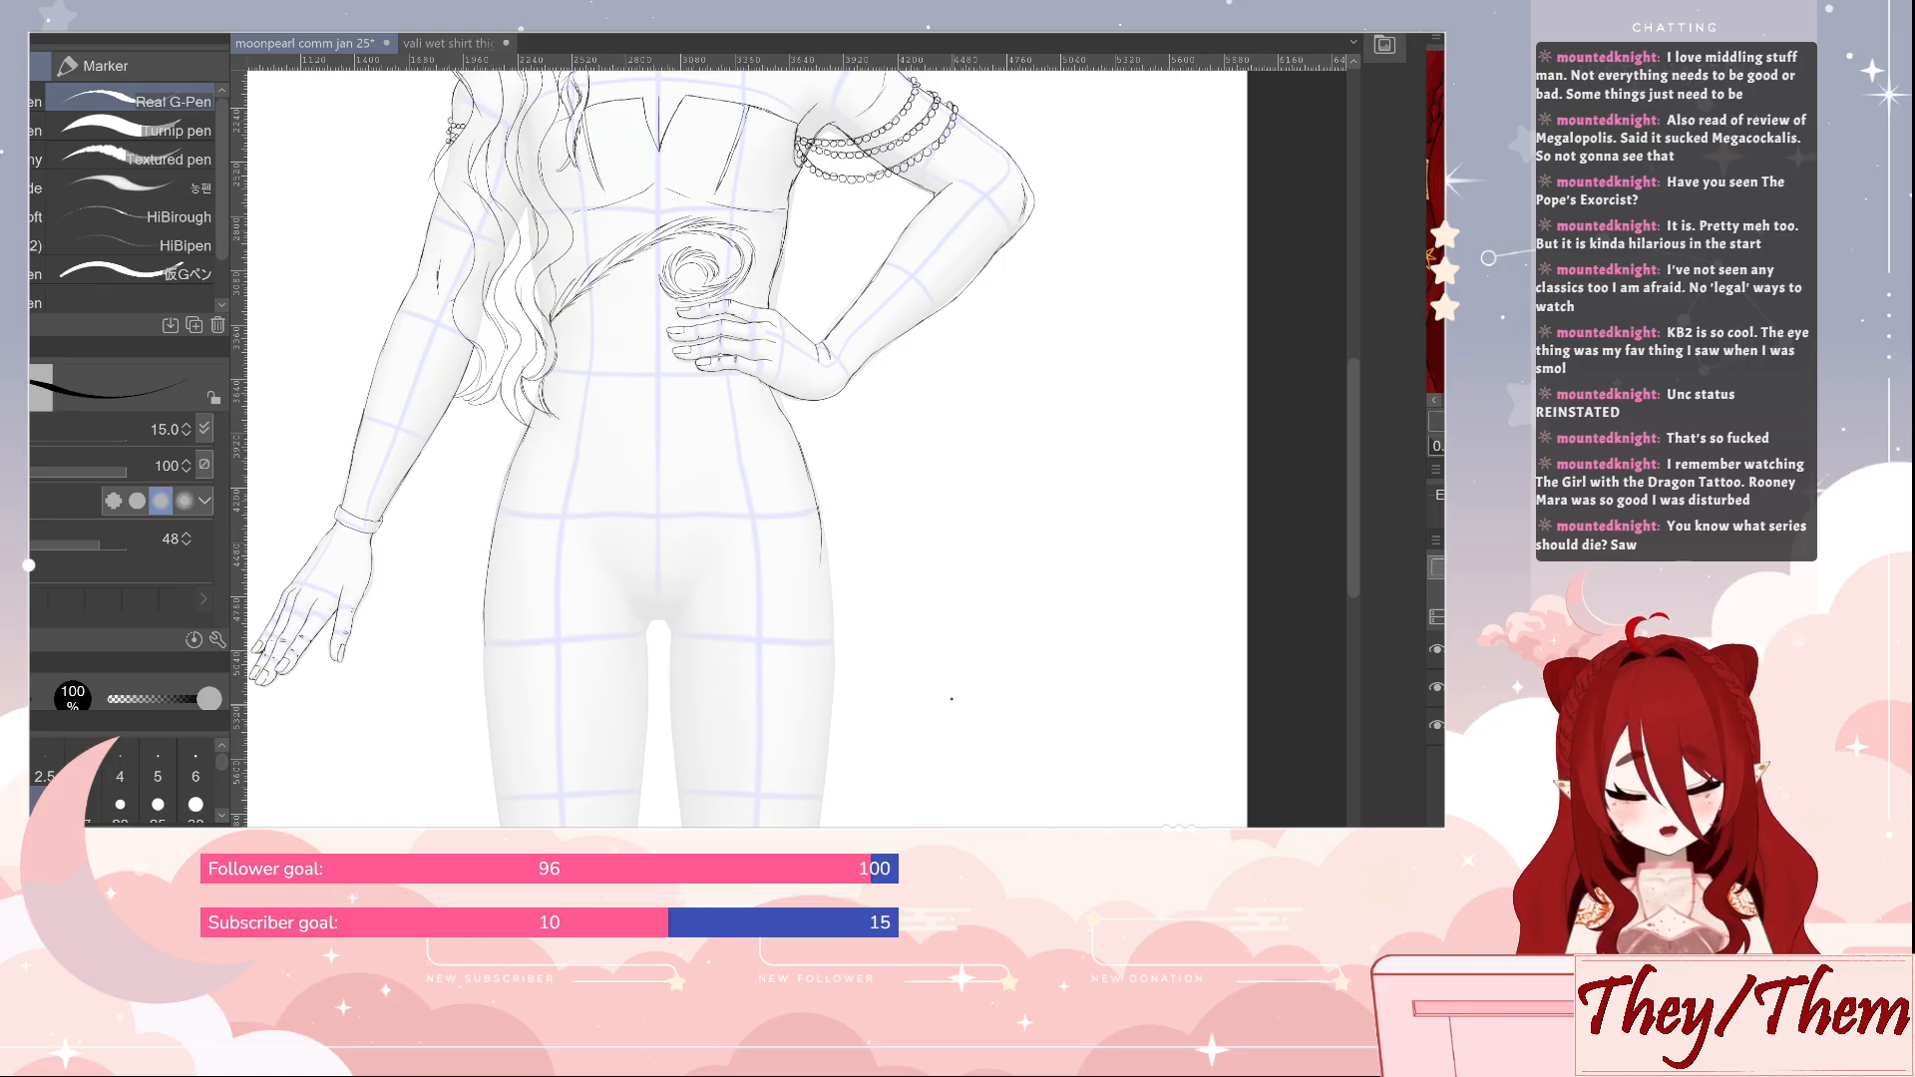
left_click_drag(935, 649, 912, 599)
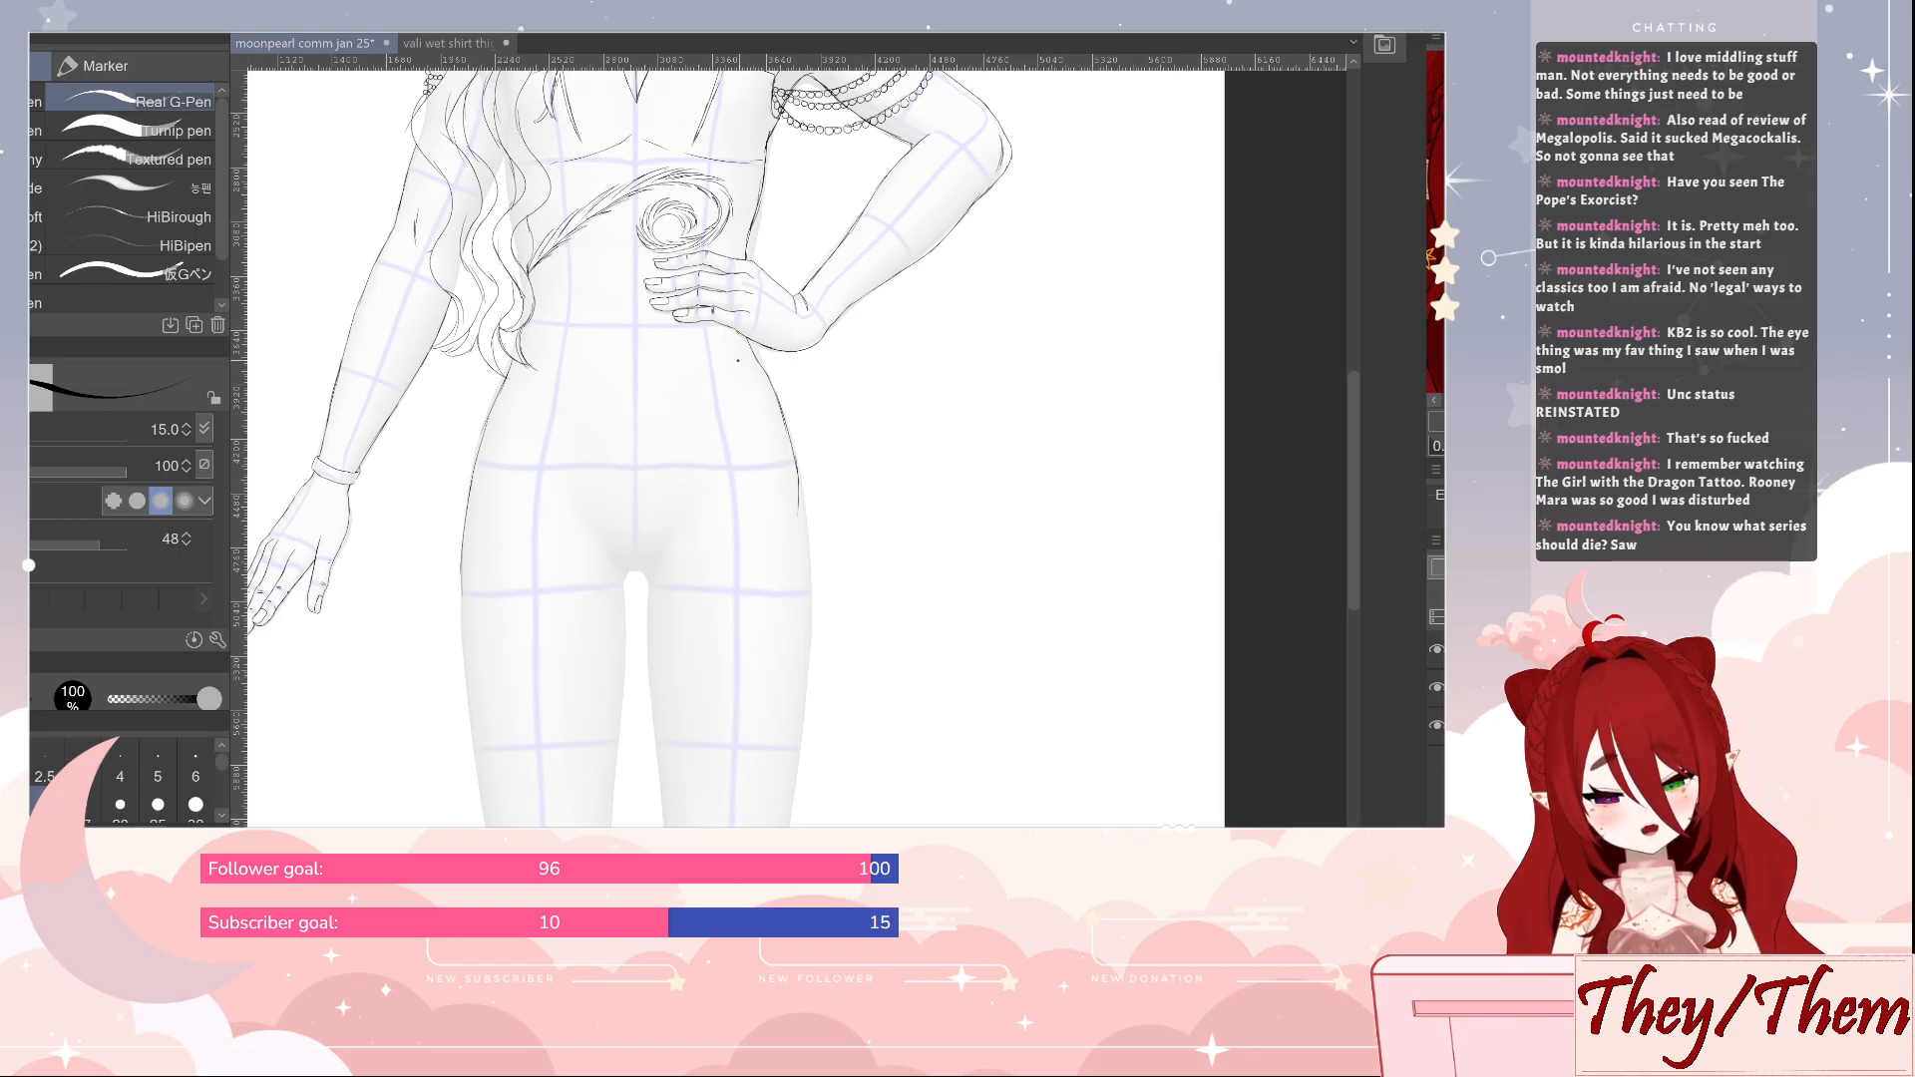
mouse_move(755, 360)
left_mouse_down()
mouse_move(640, 418)
mouse_move(548, 387)
left_mouse_up()
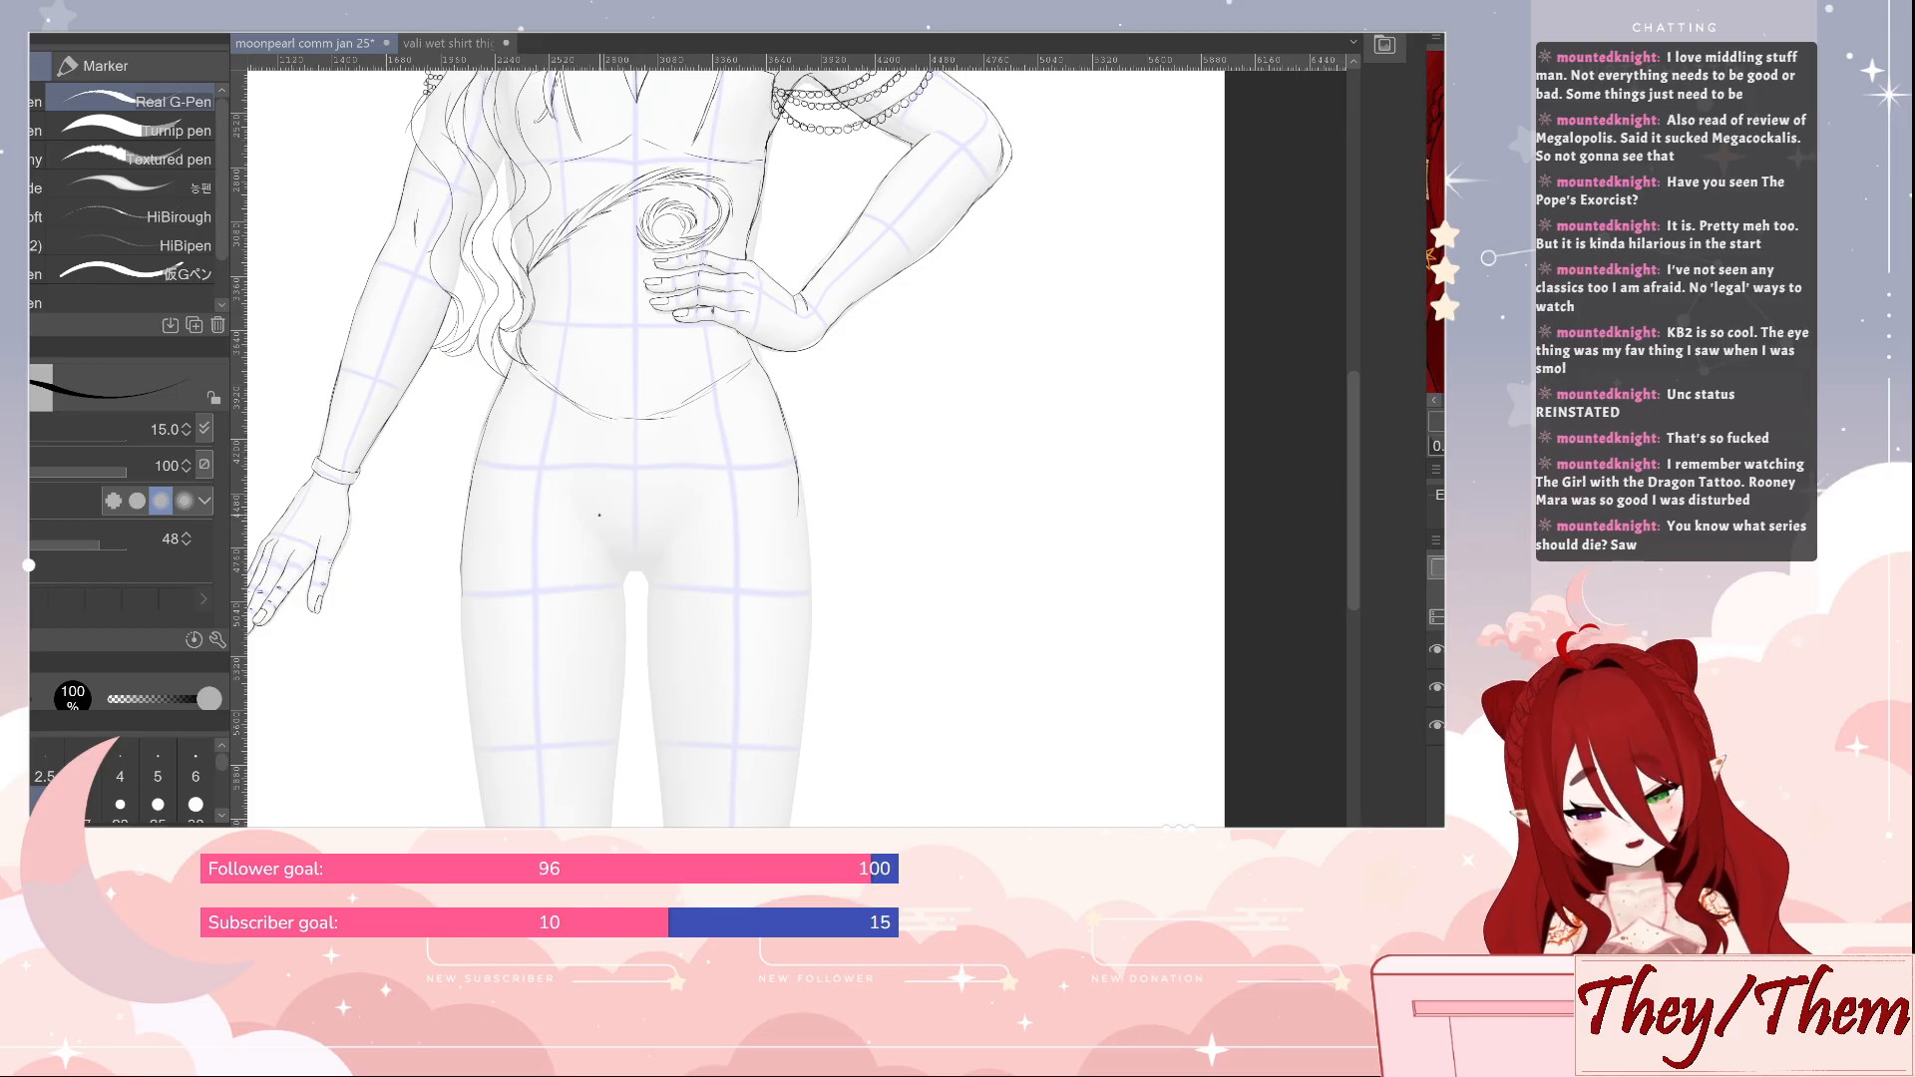
left_click_drag(599, 506, 628, 579)
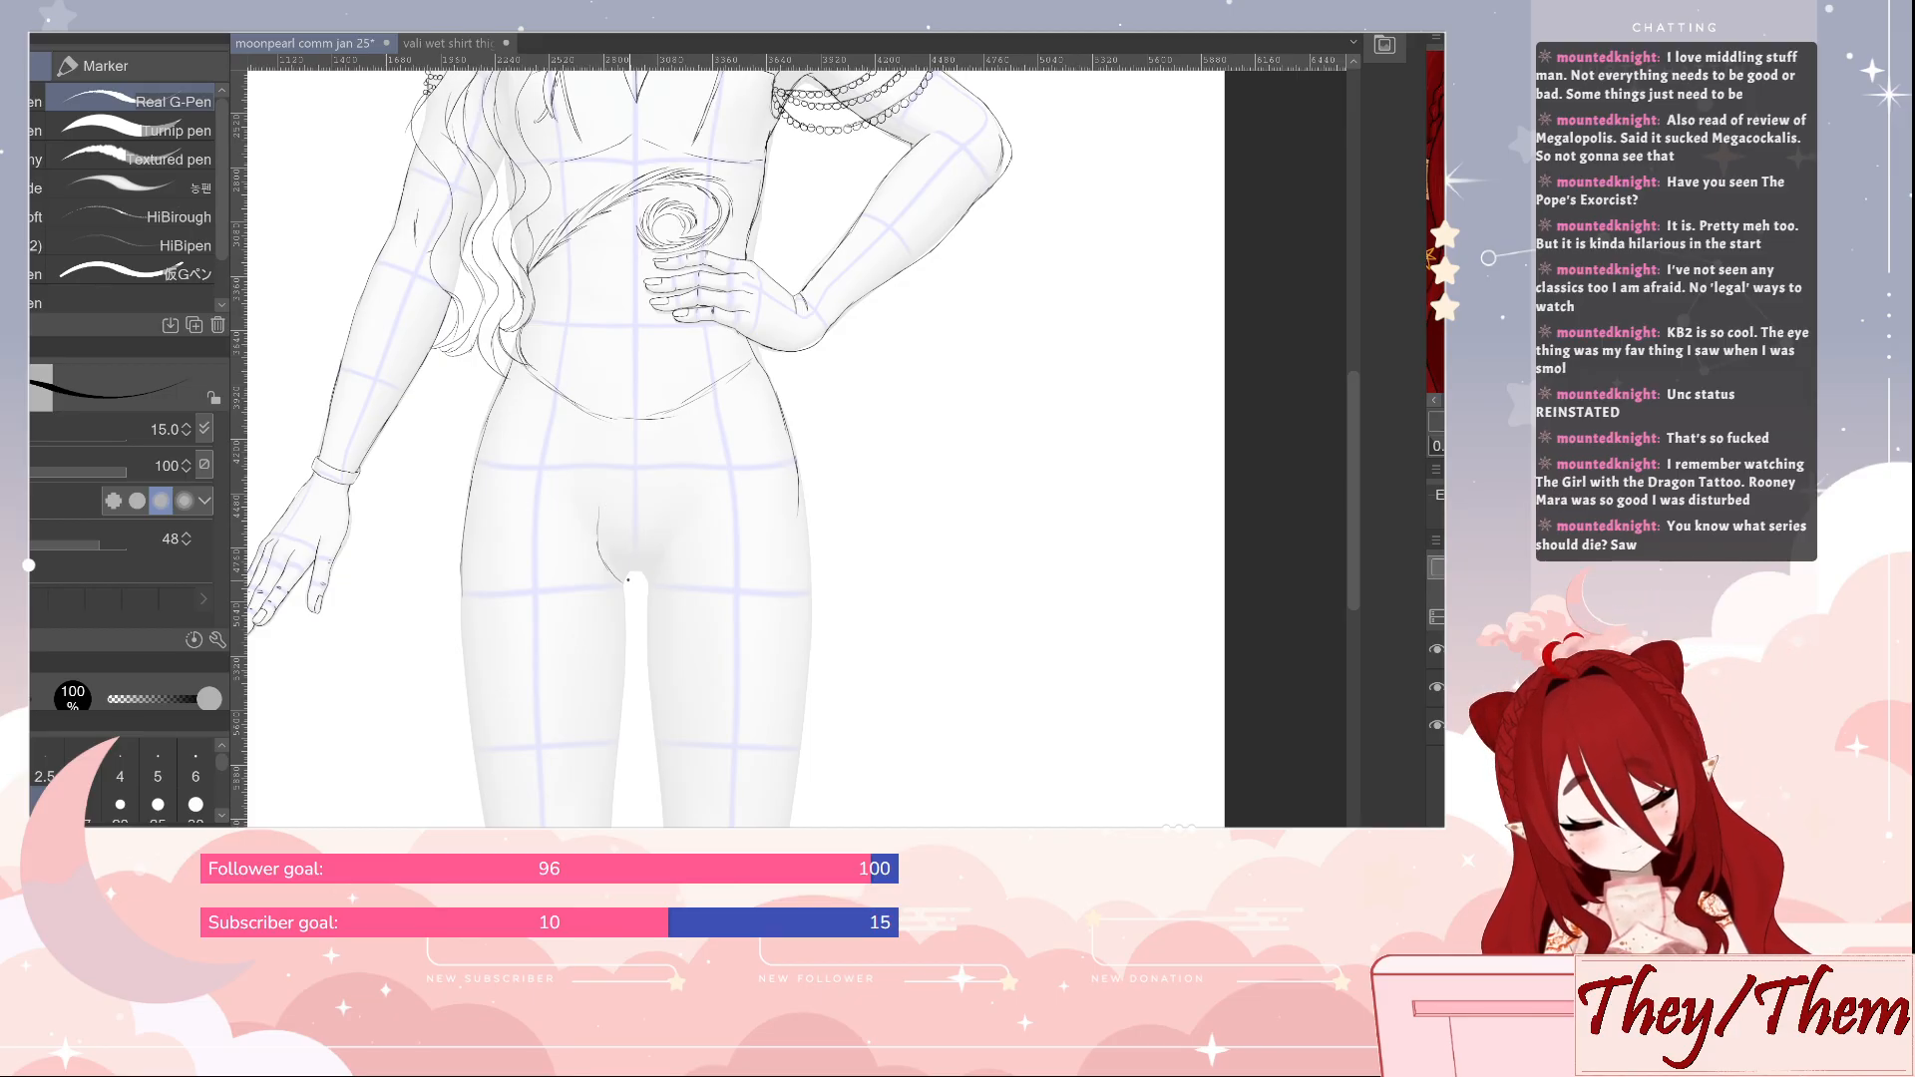
key("e")
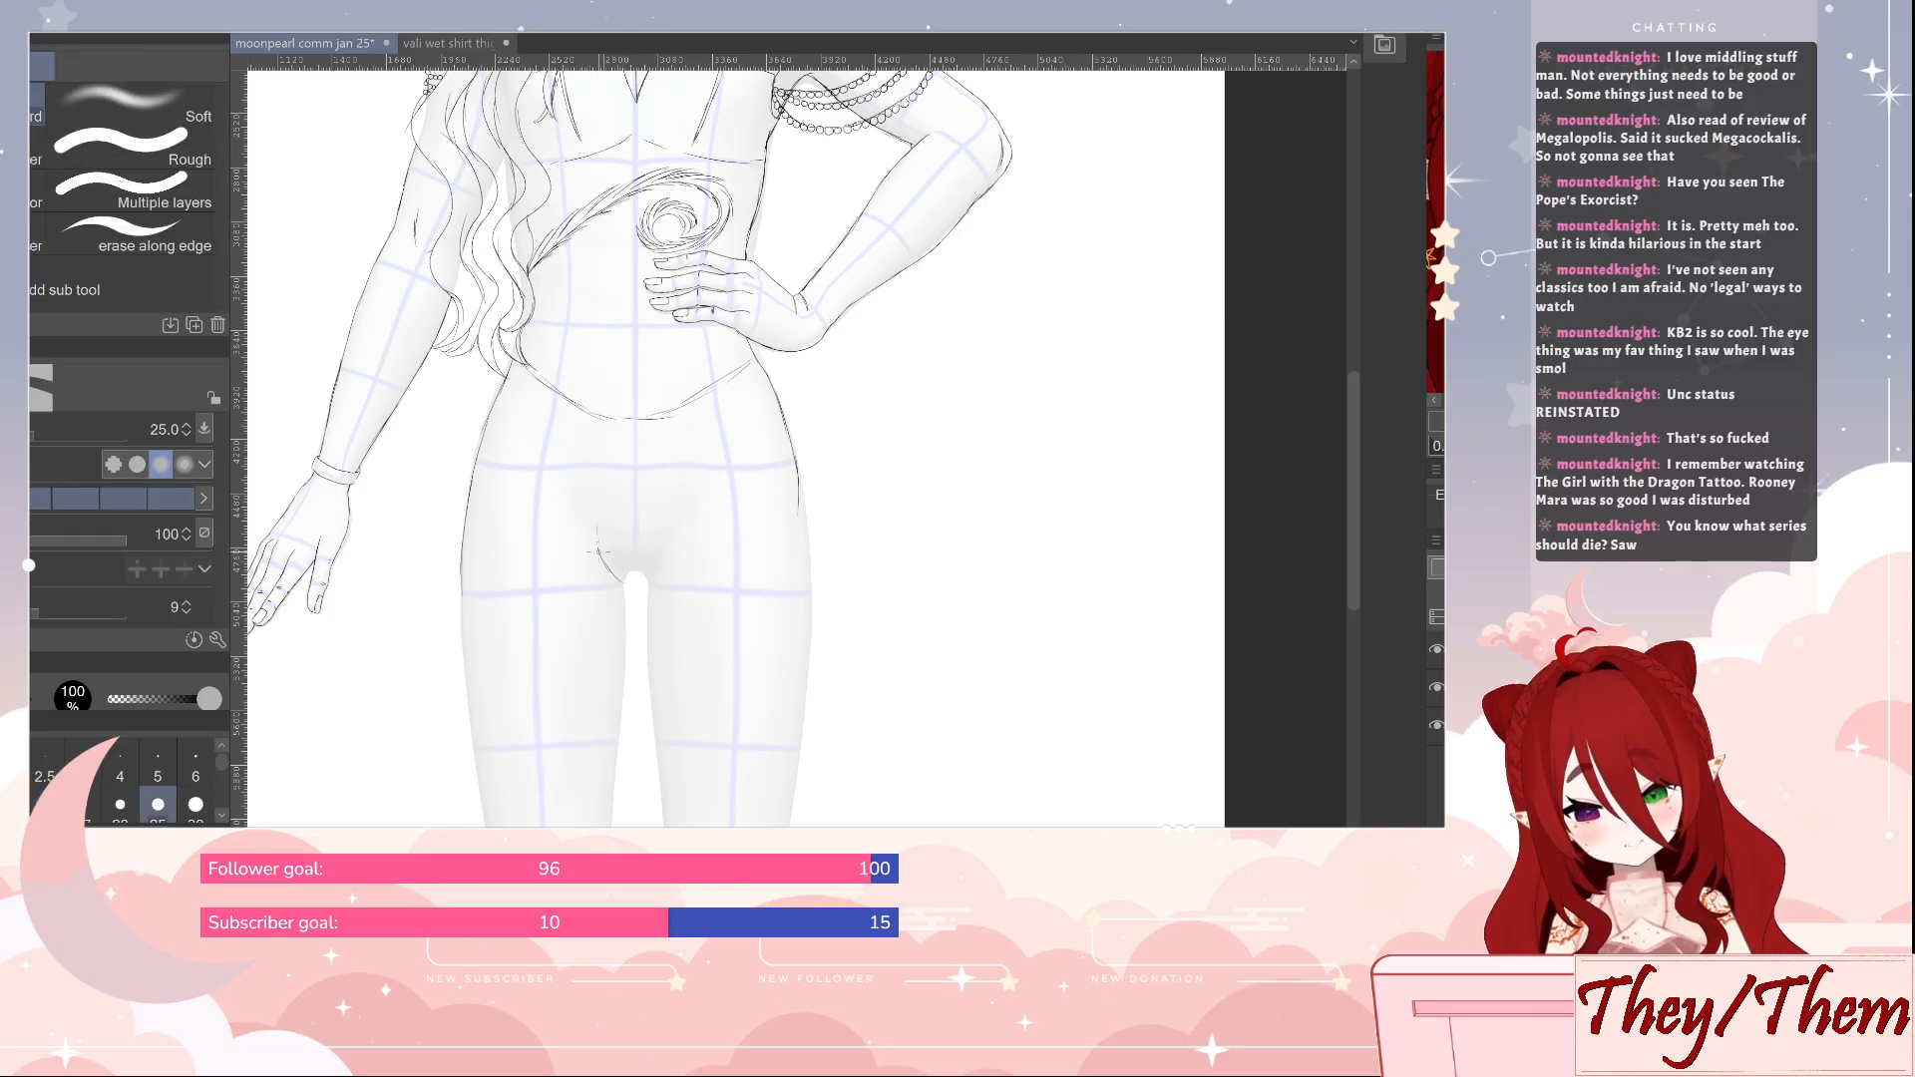
key("p")
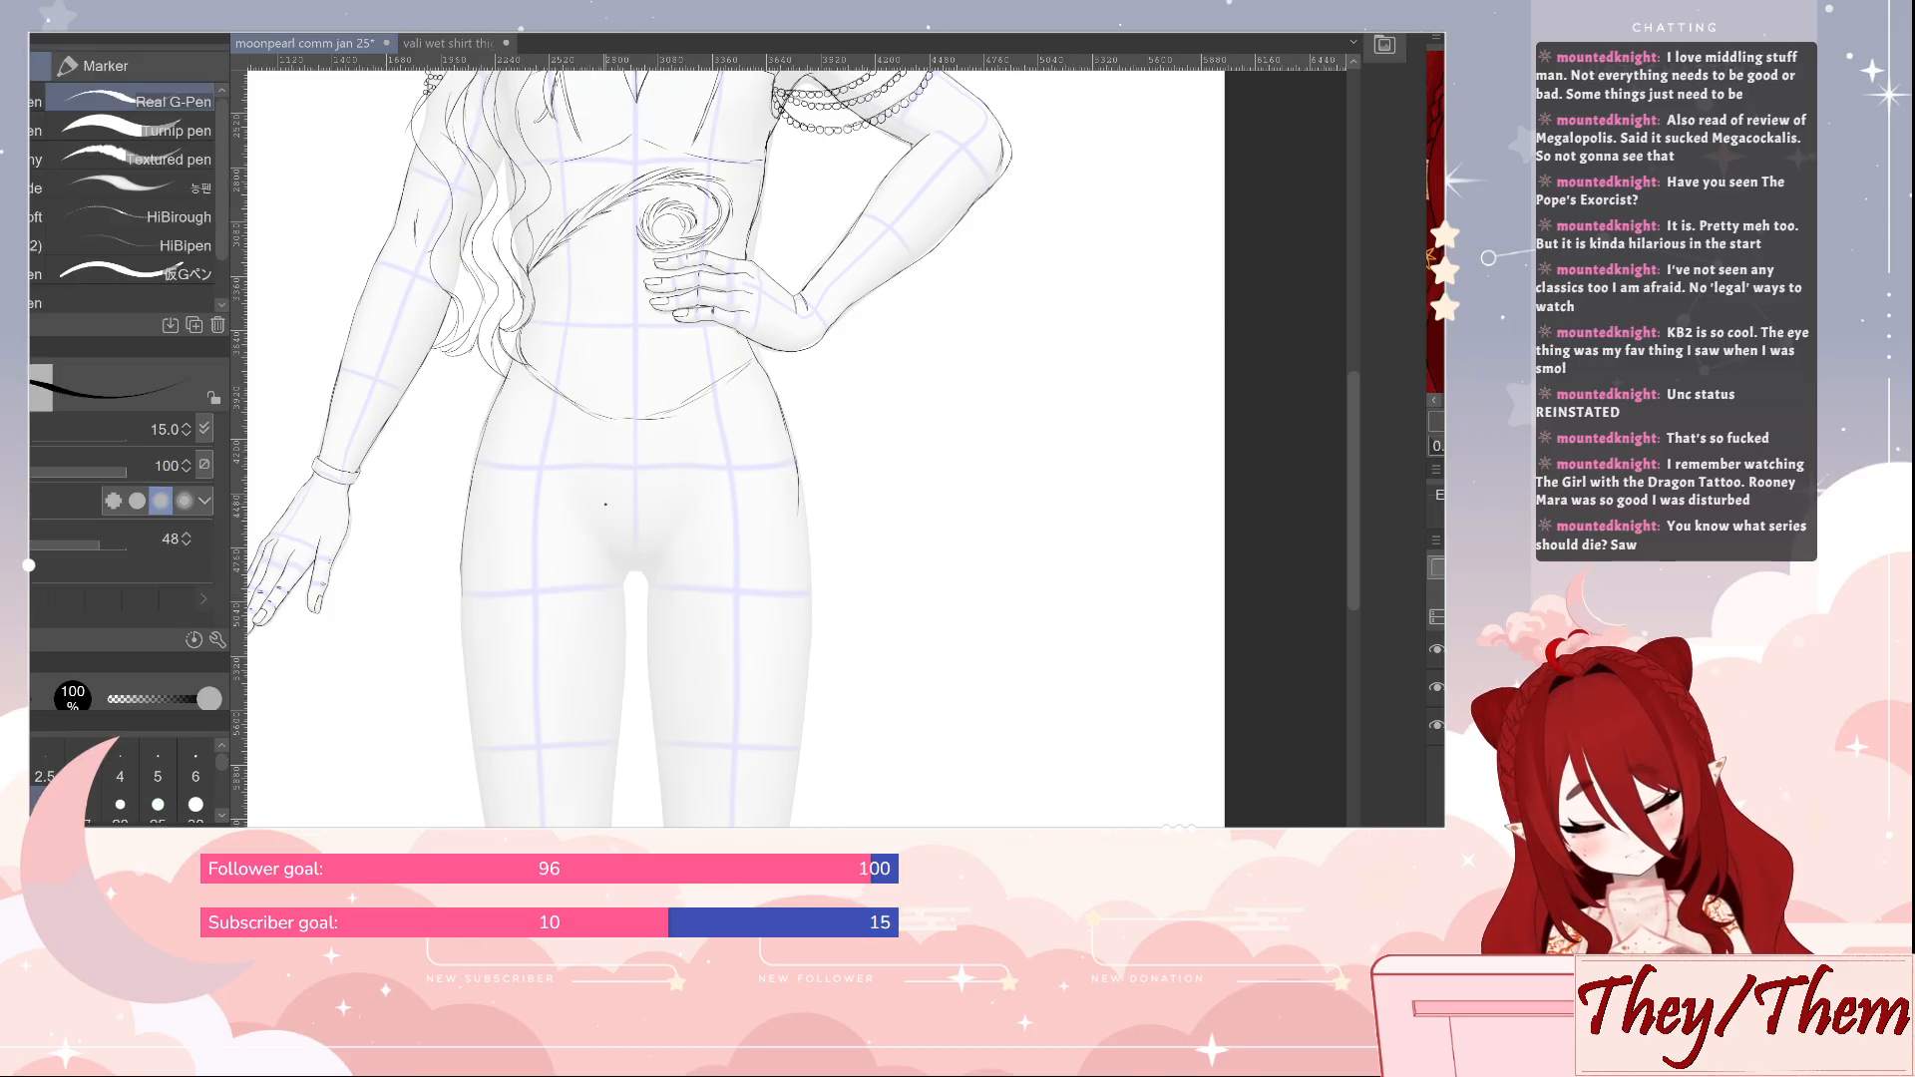
Draw the two inner groin curves meeting in a rounded U between the legs and erase the excess strokes
mouse_move(593, 503)
left_mouse_down()
mouse_move(627, 577)
mouse_move(648, 578)
left_mouse_up()
left_click_drag(677, 512, 661, 565)
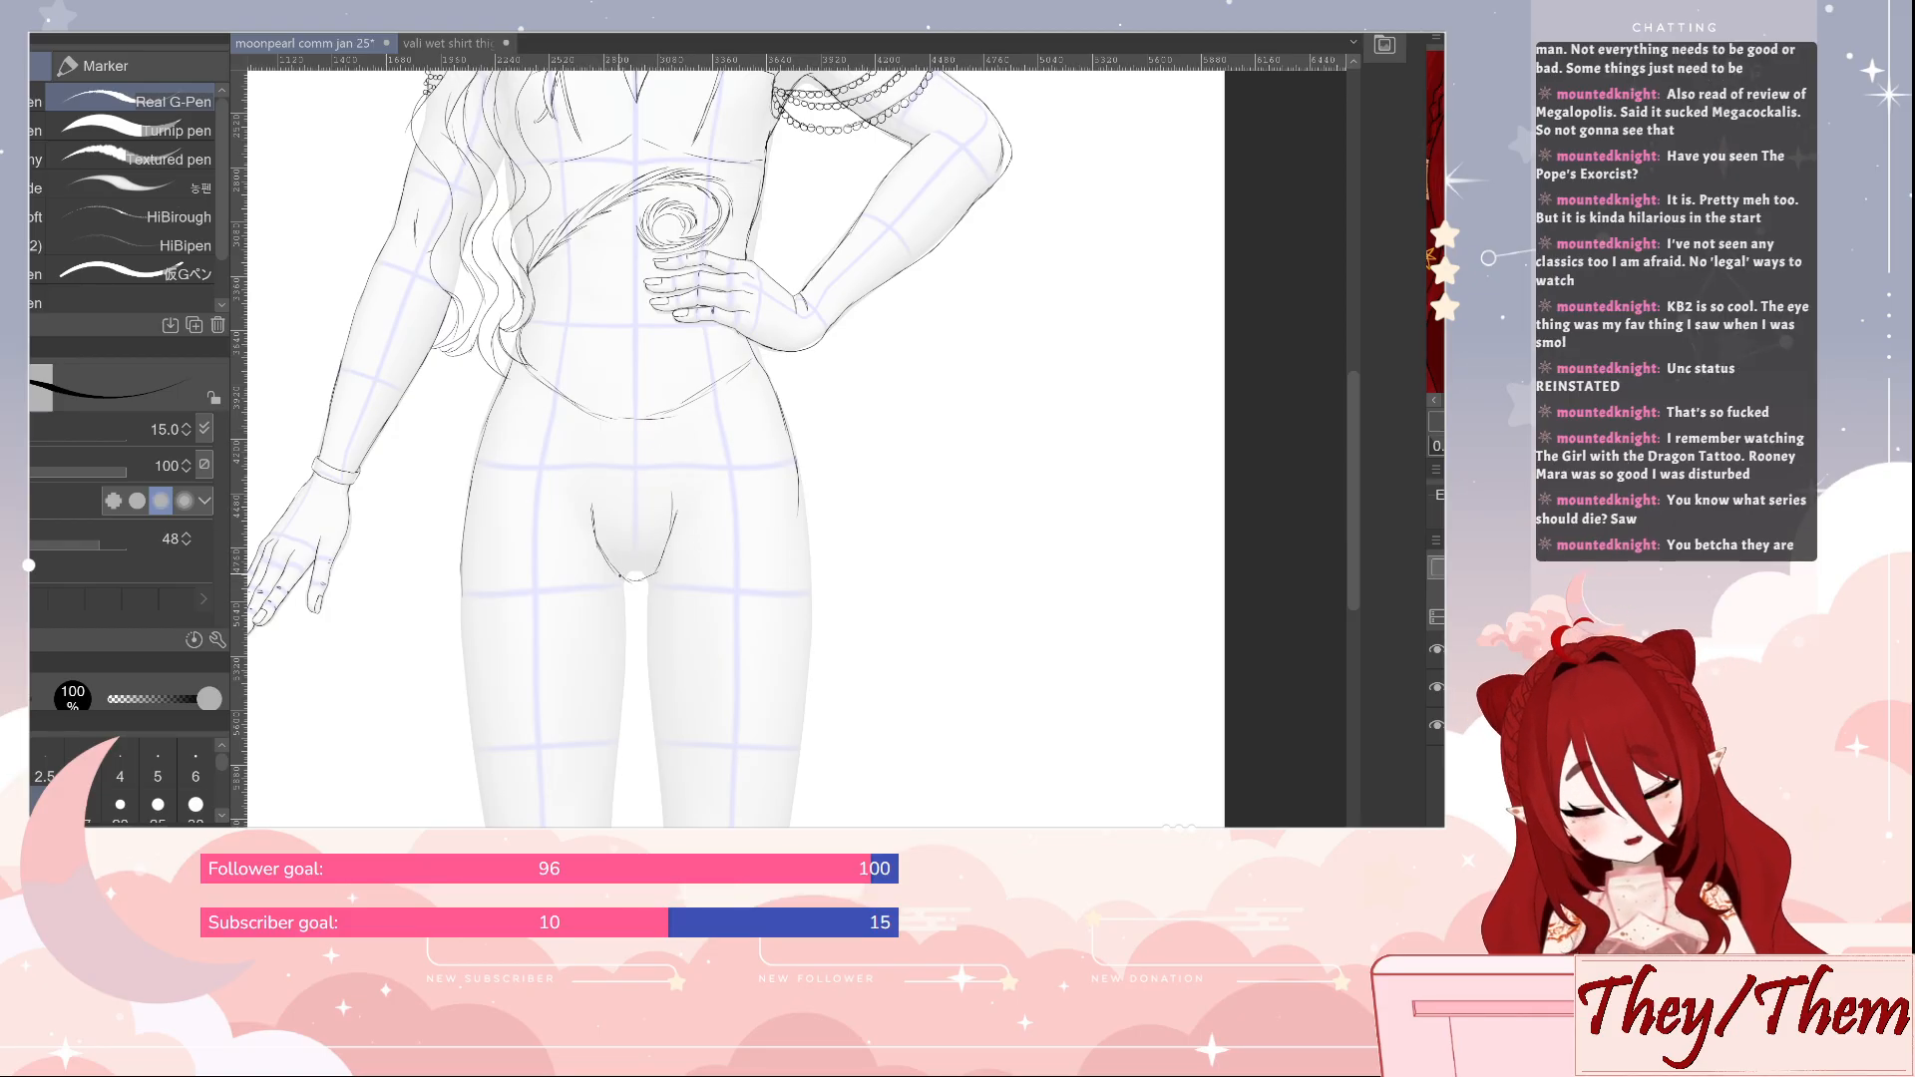
key("e")
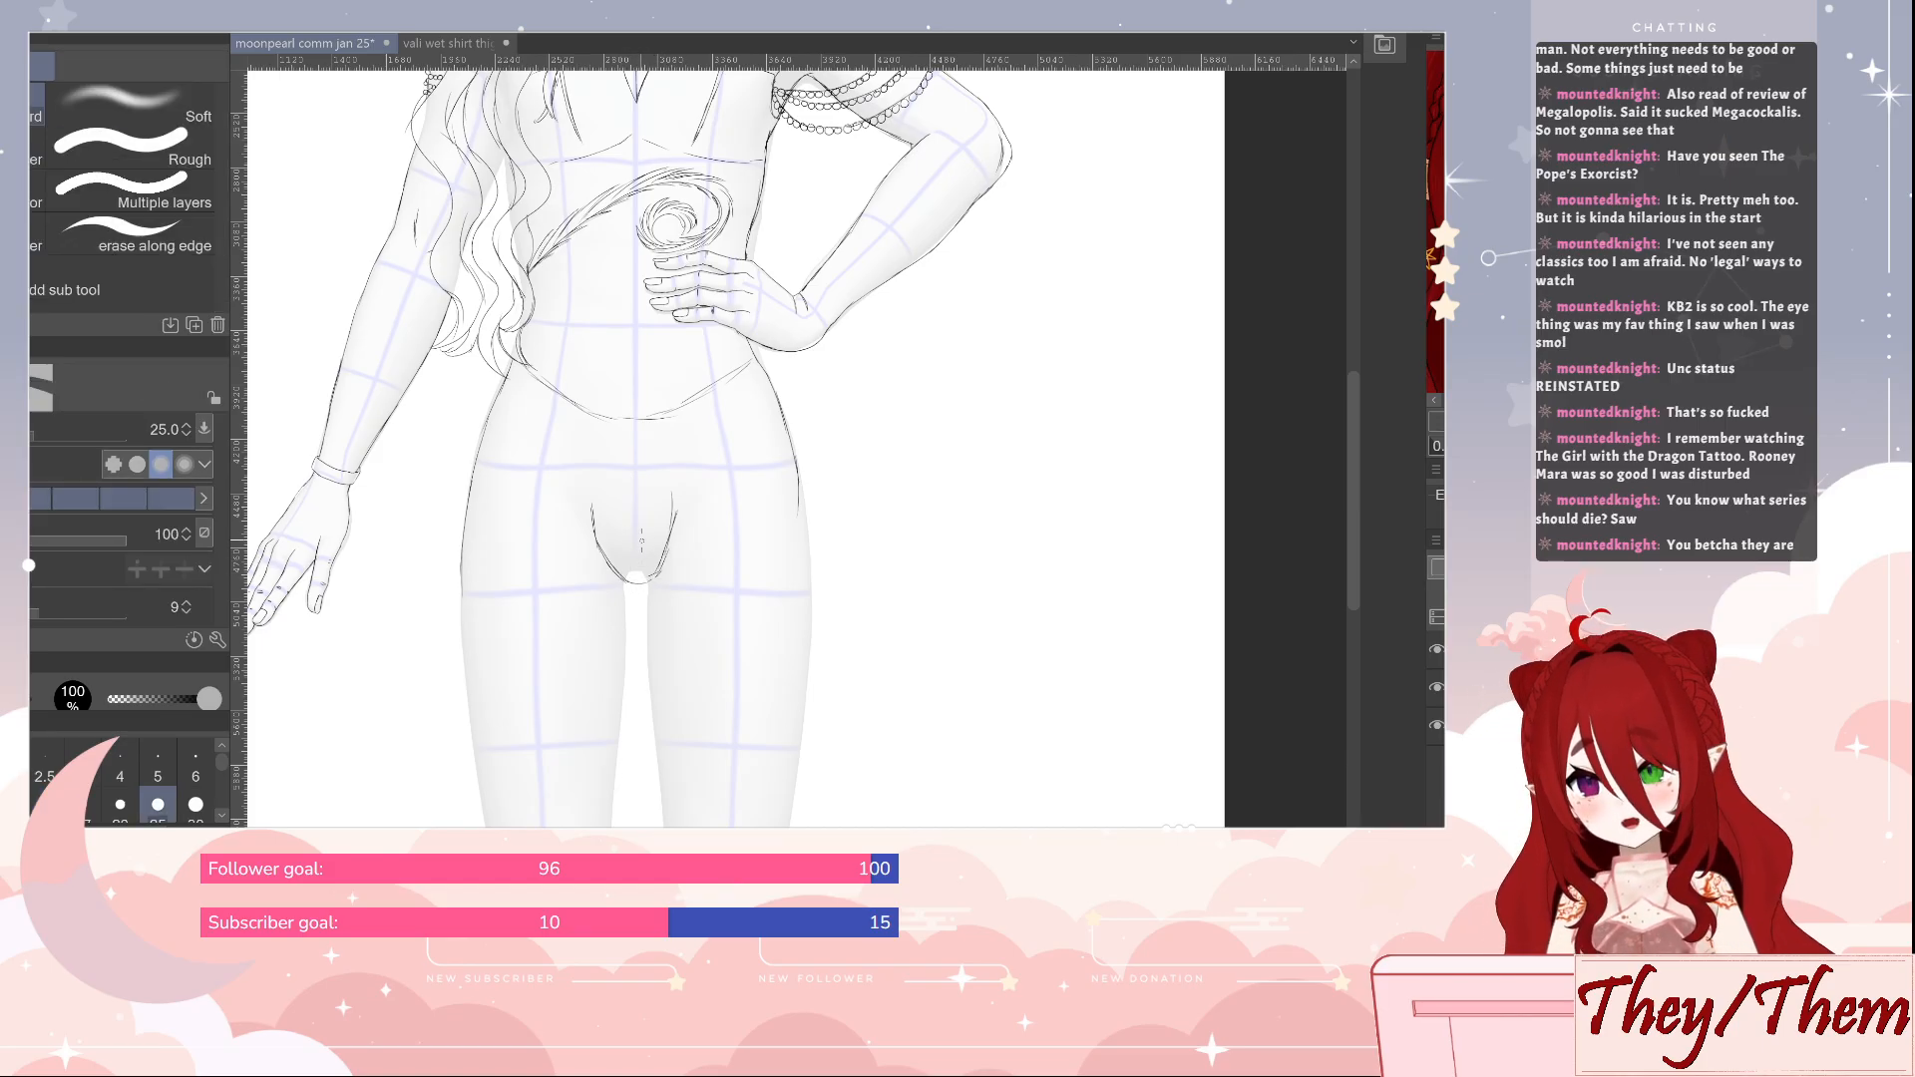
key("p")
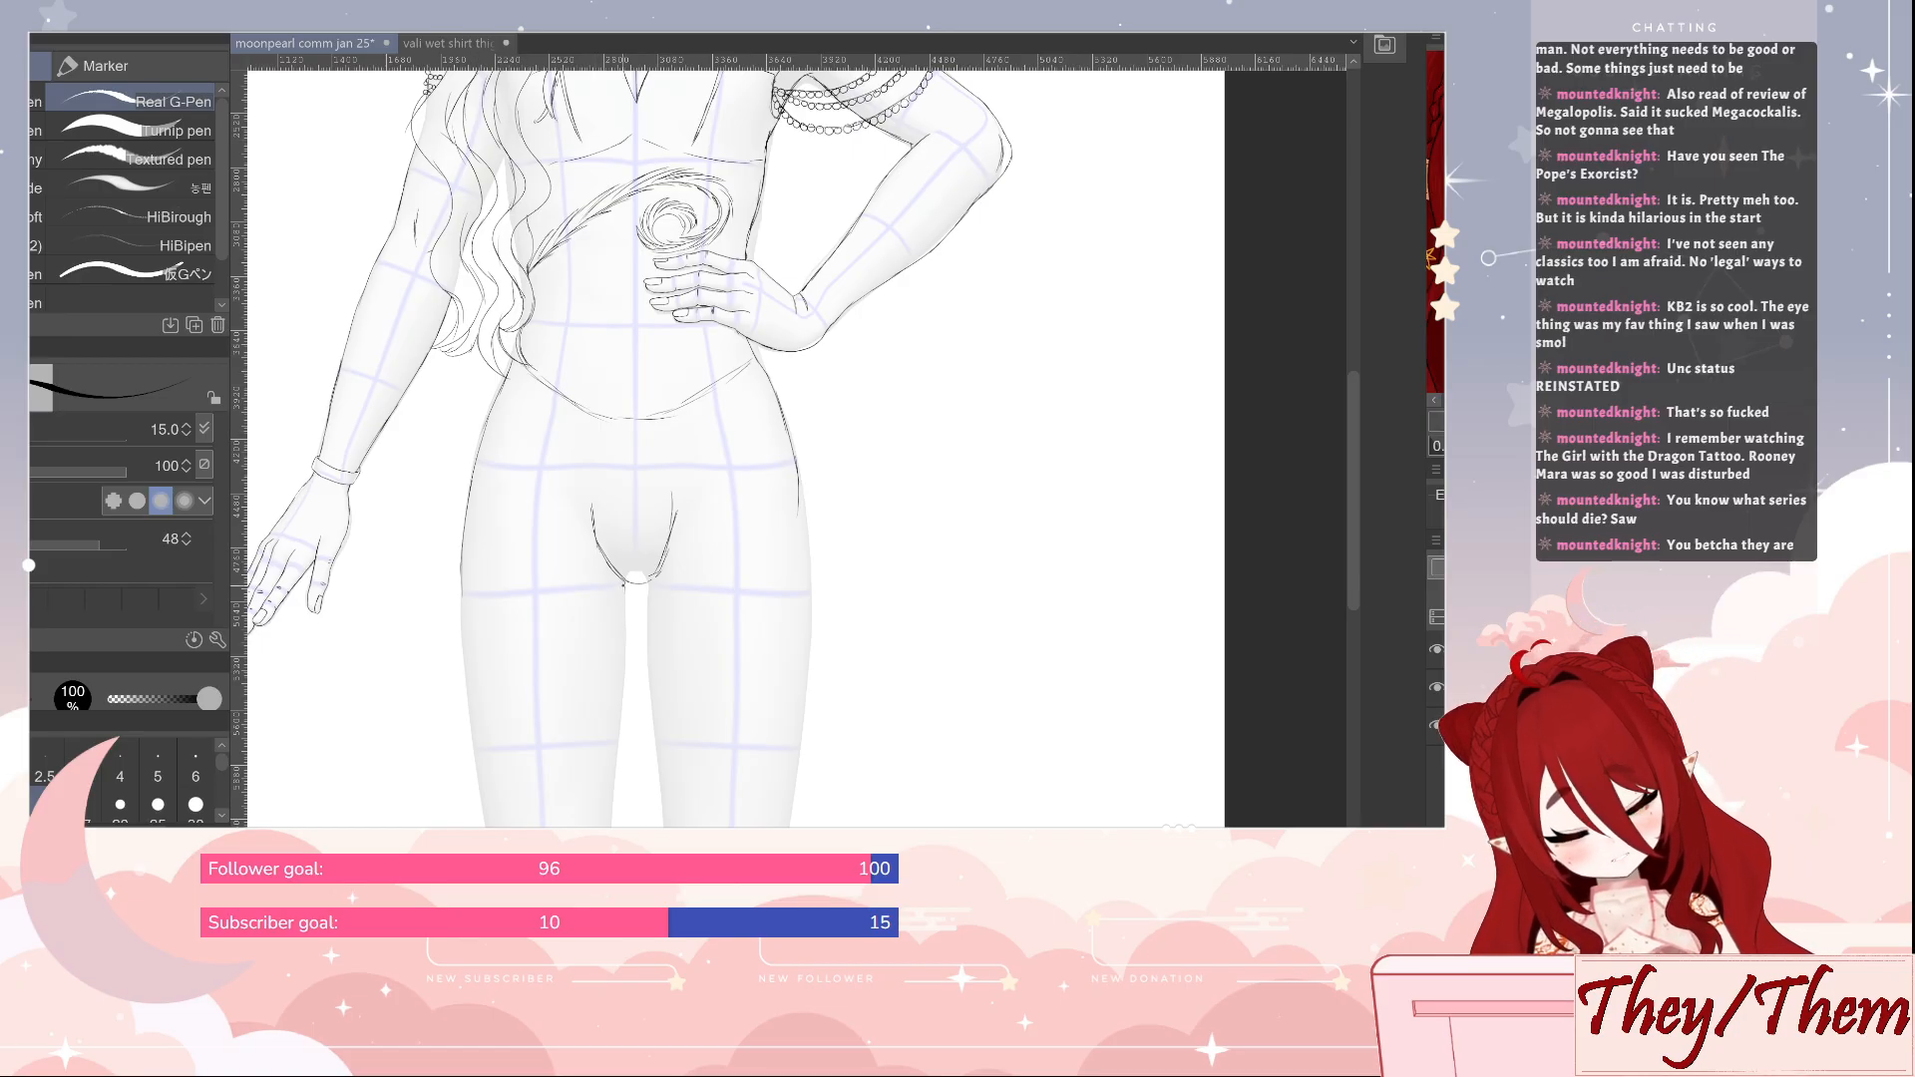
Draw a curved shorts hem across the upper thigh on the lowered-arm side and clean up its ends
mouse_move(624, 583)
left_mouse_down()
mouse_move(626, 611)
mouse_move(496, 628)
mouse_move(463, 617)
mouse_move(461, 579)
left_mouse_up()
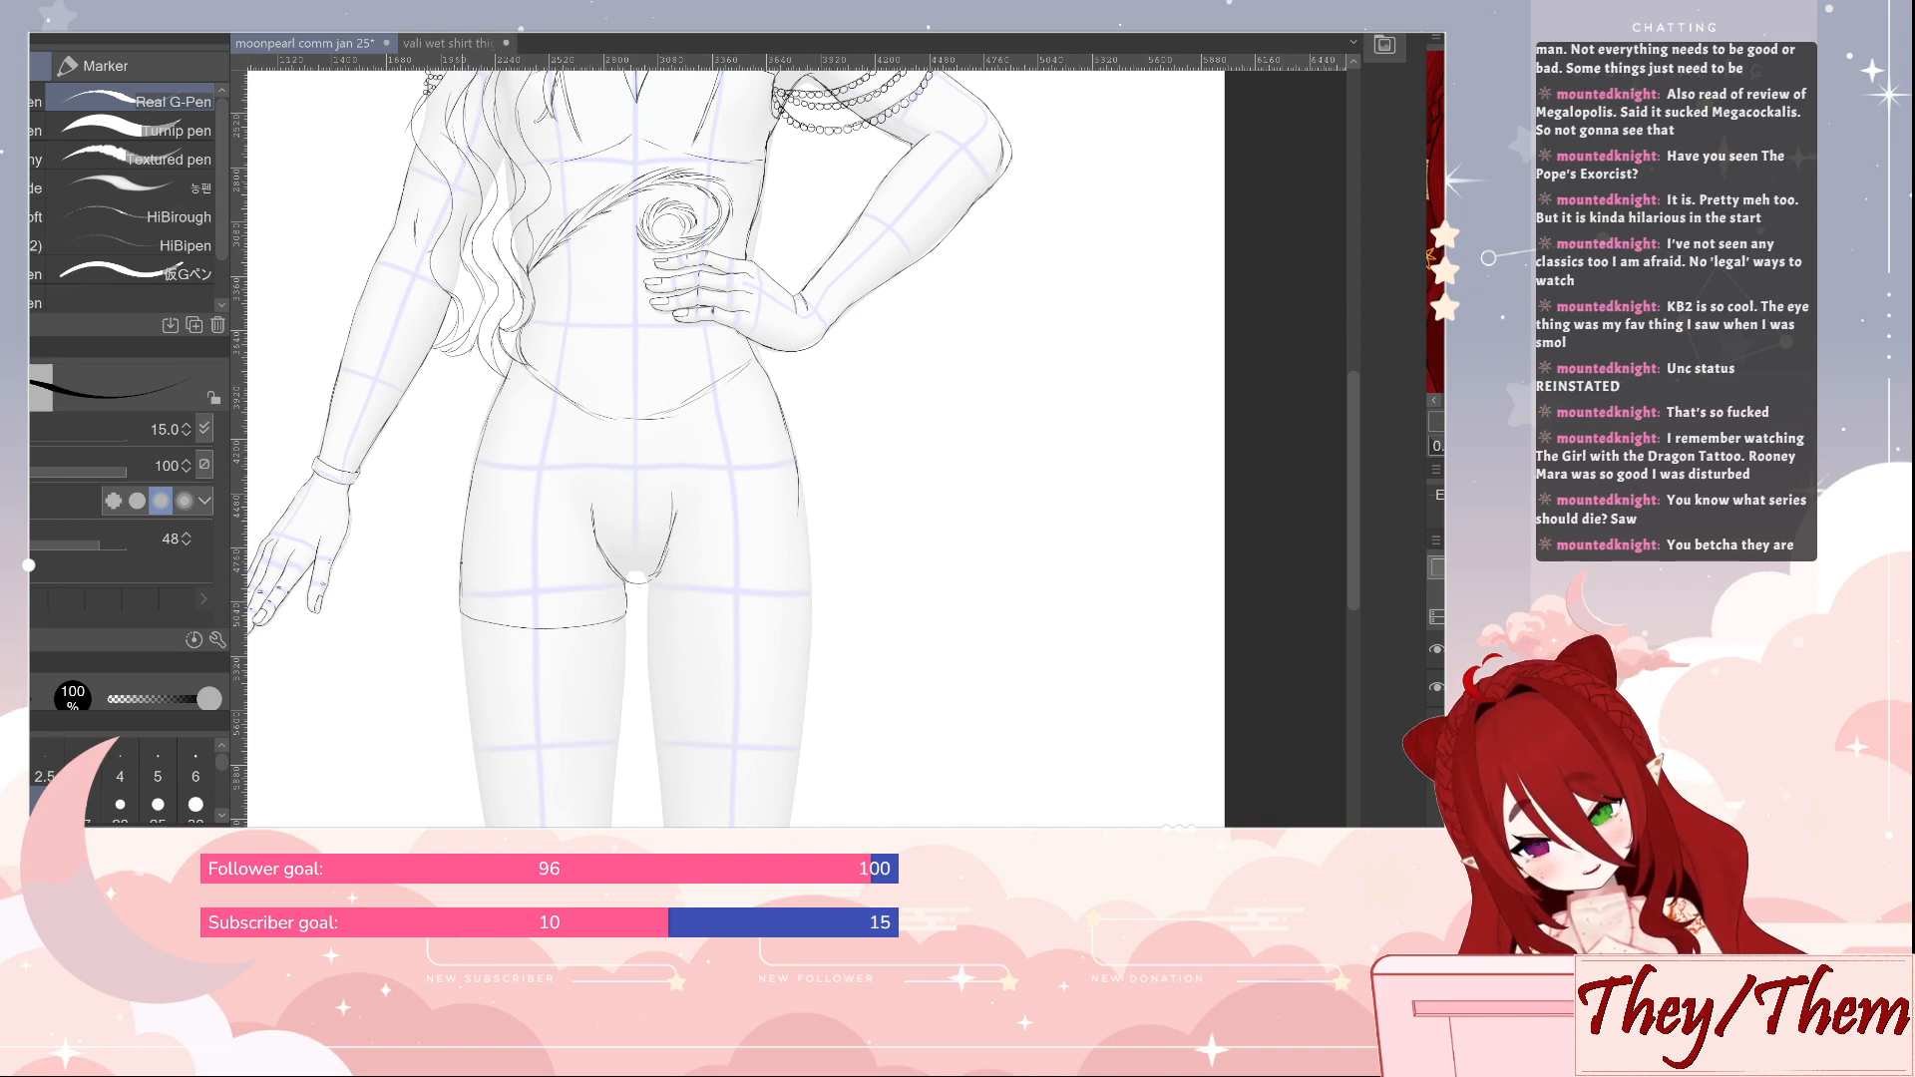
key("e")
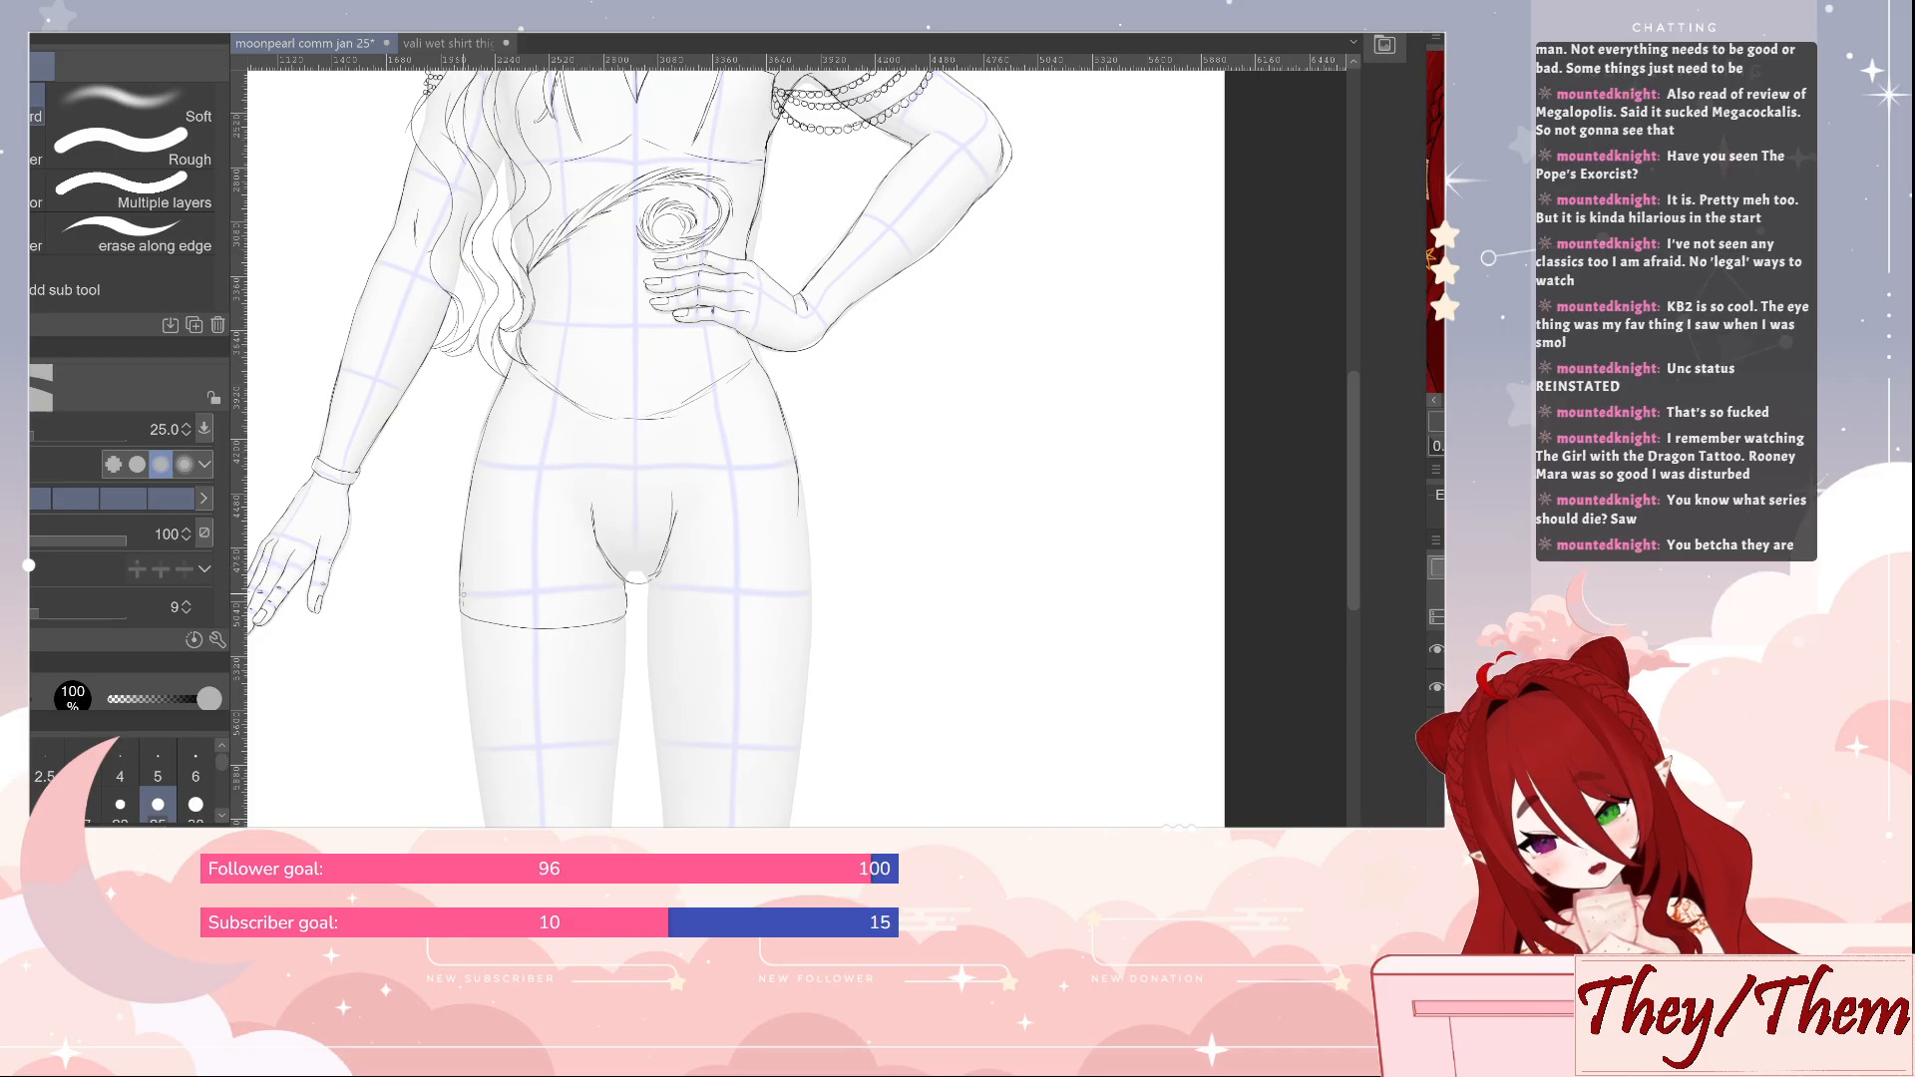
key("p")
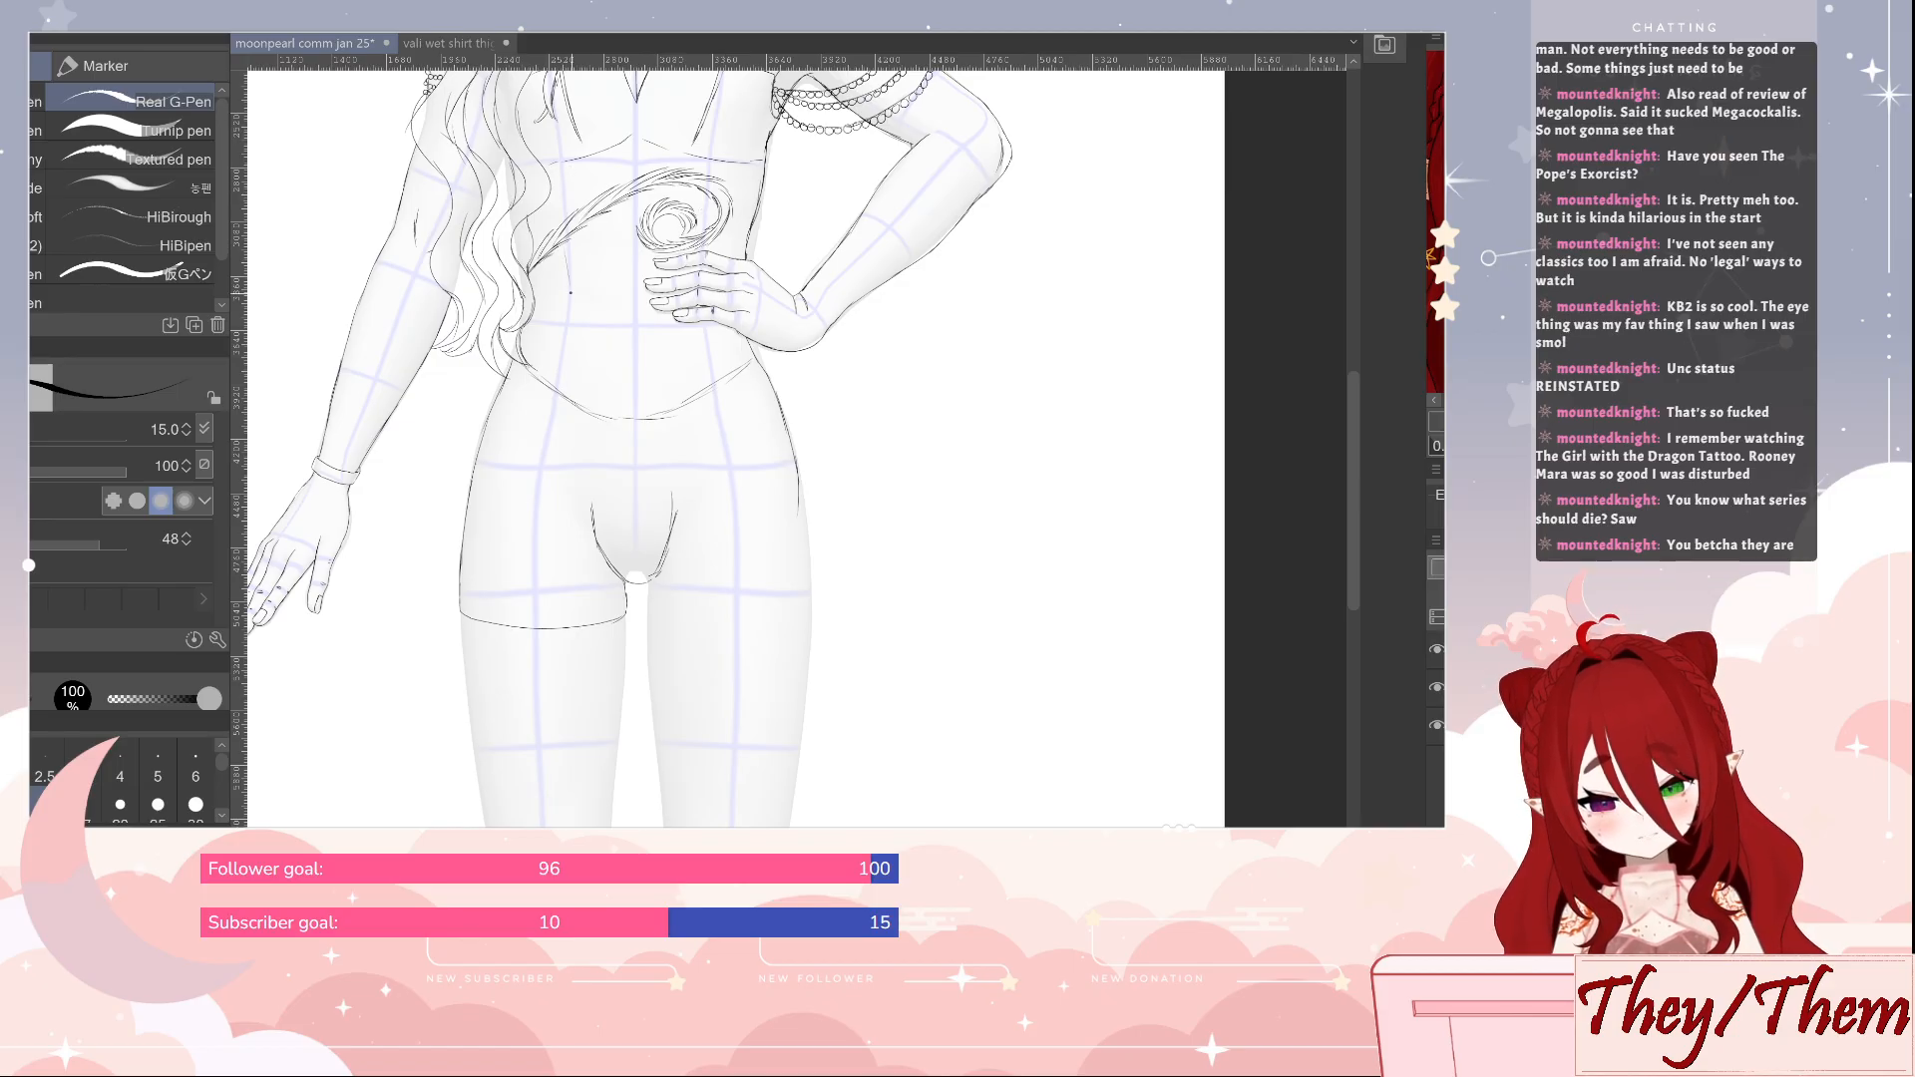
Add a vertical centre line and a shorter line on each side of it down the abdomen
left_click_drag(570, 302, 573, 345)
left_click_drag(631, 281, 635, 383)
left_click_drag(681, 314, 684, 356)
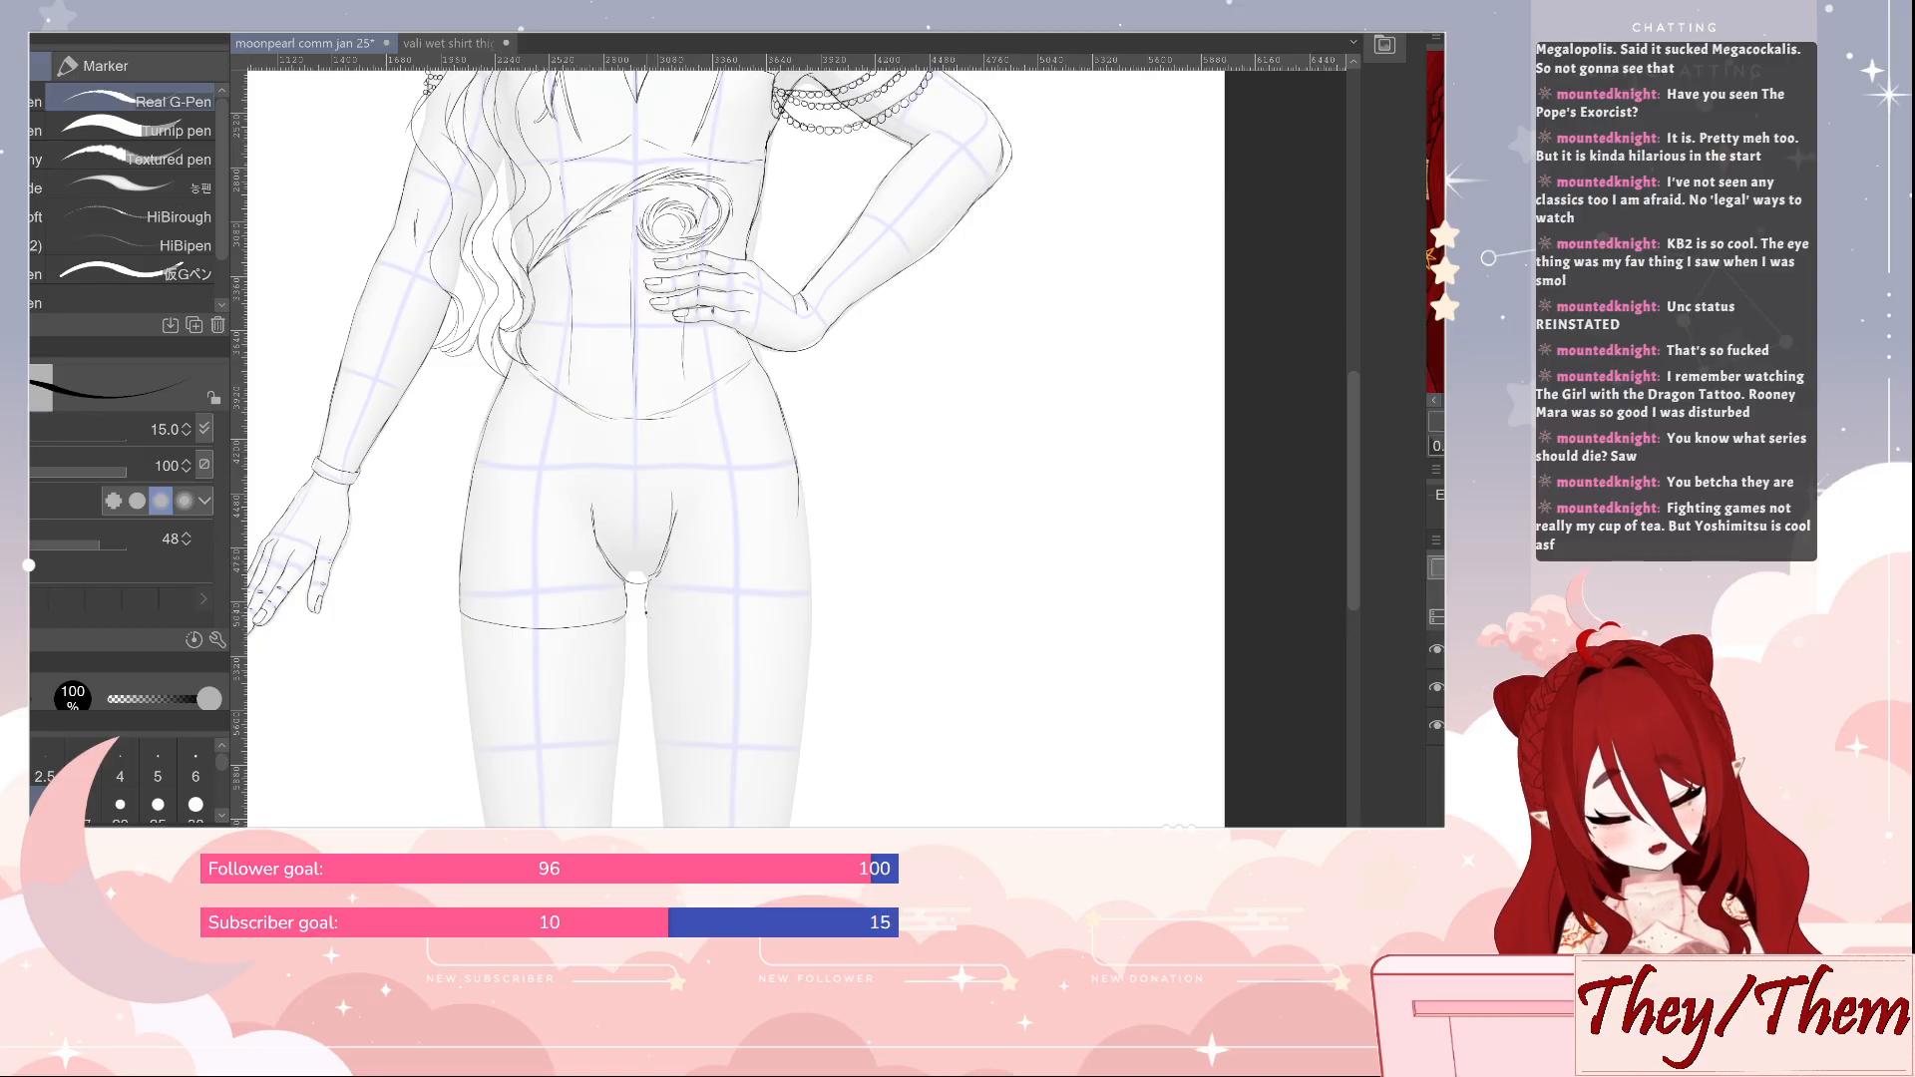
Draw the matching curved hem across the other upper thigh, finish that hip's outer edge and clean up the lines
left_click_drag(667, 623, 806, 604)
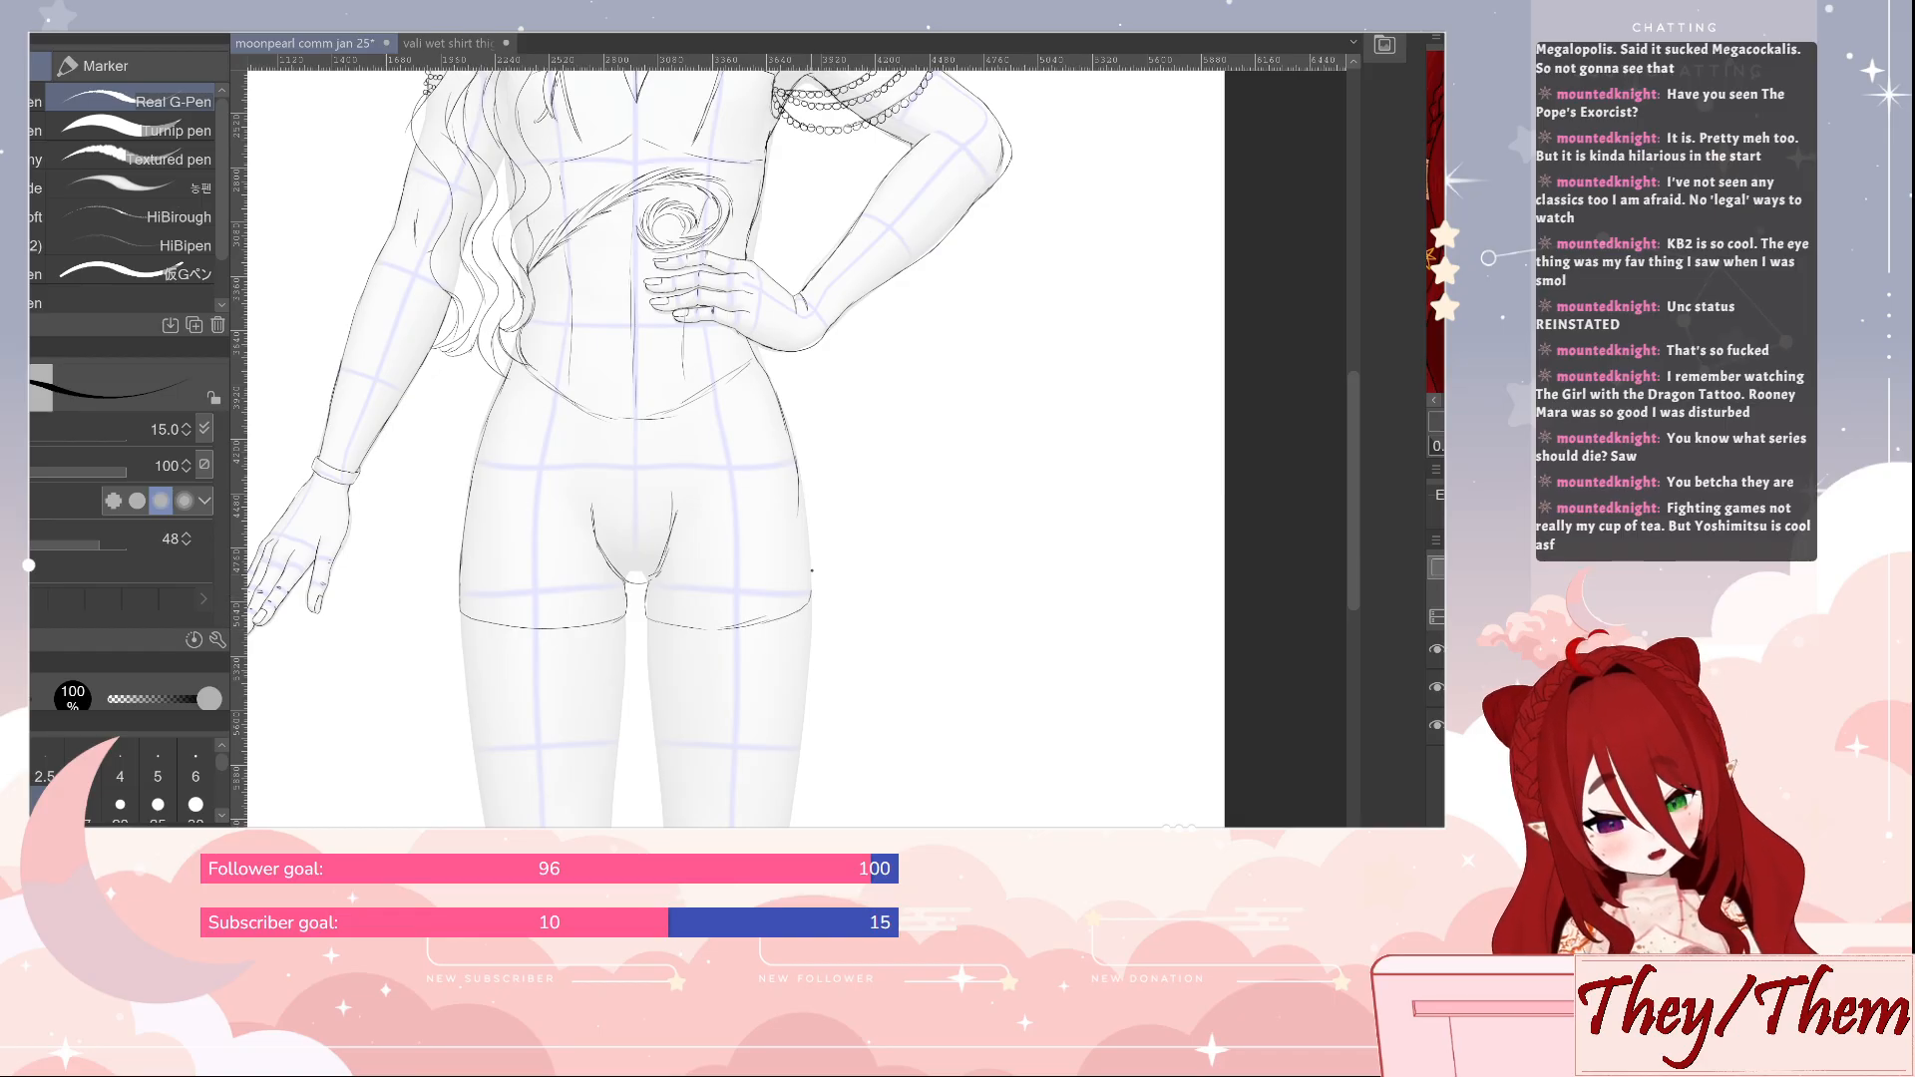
mouse_move(794, 439)
left_mouse_down()
mouse_move(813, 568)
mouse_move(796, 459)
left_mouse_up()
key("e")
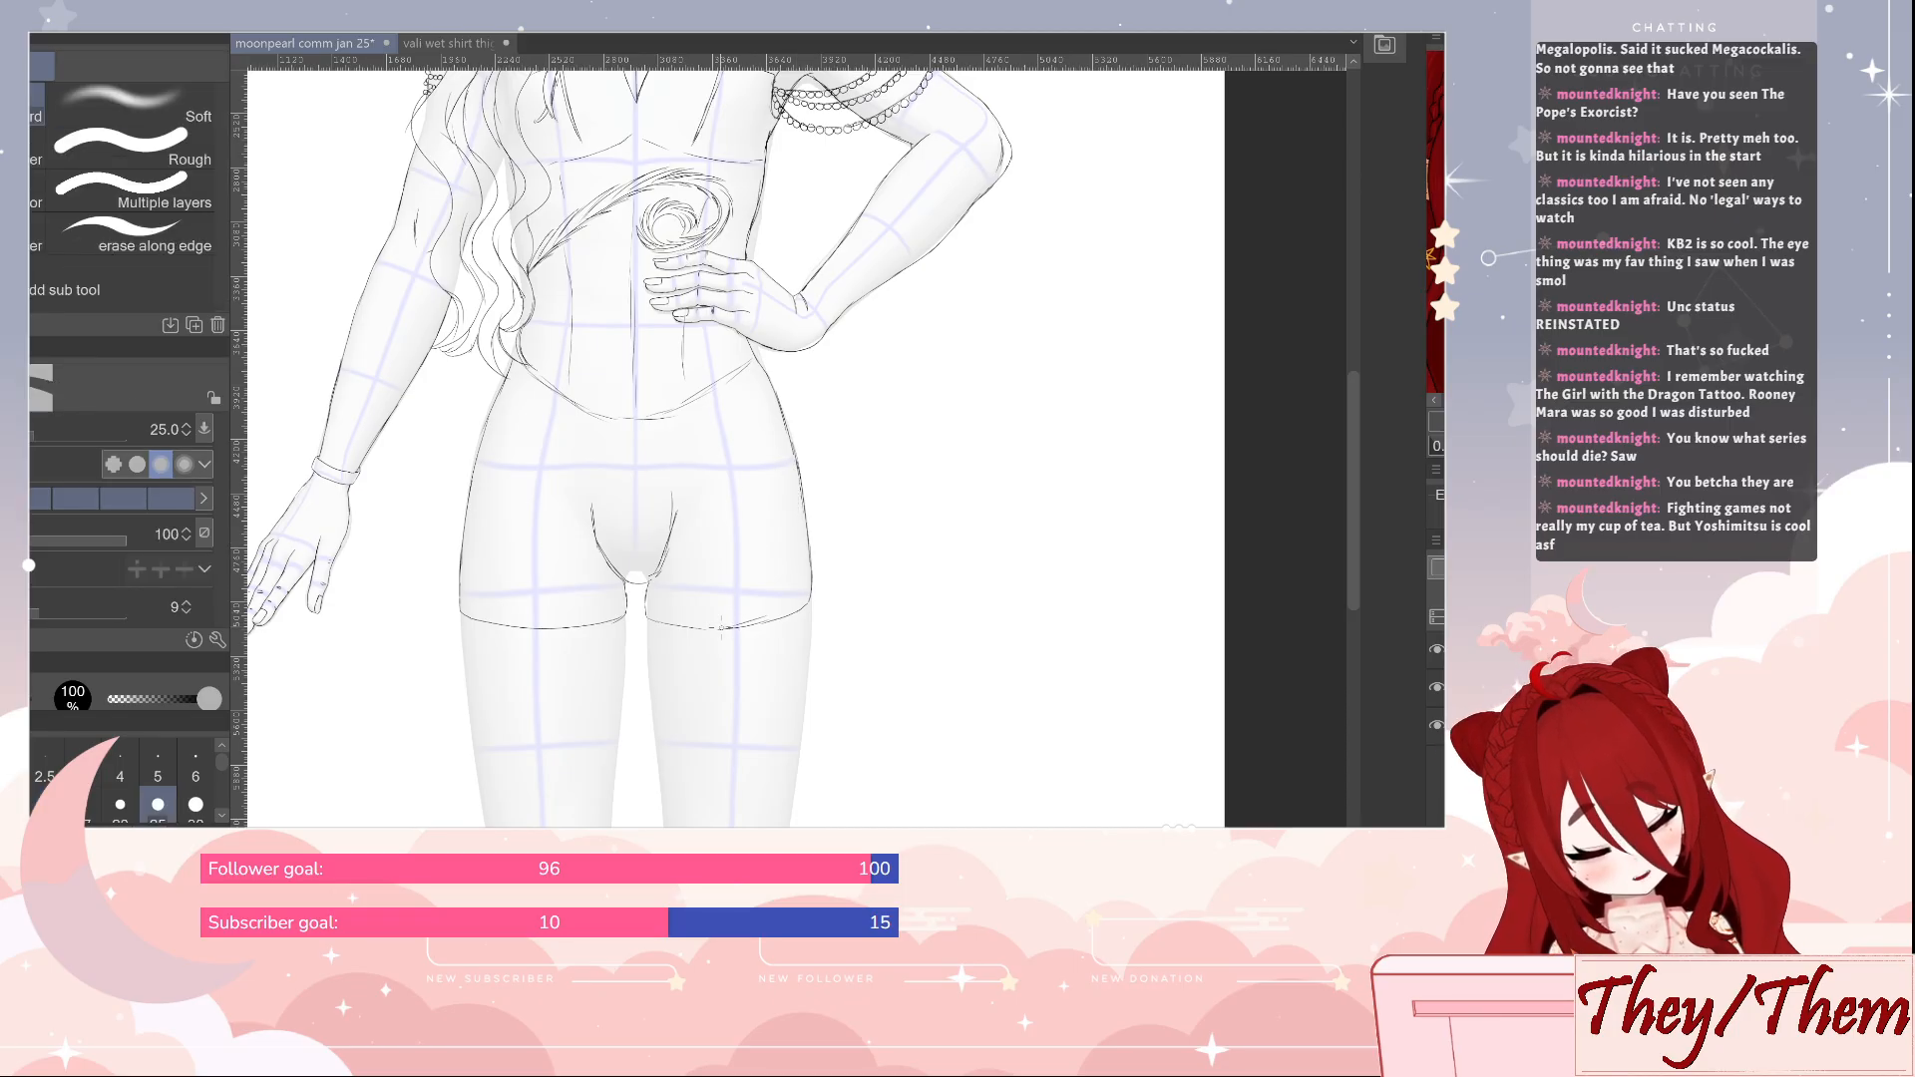
key("p")
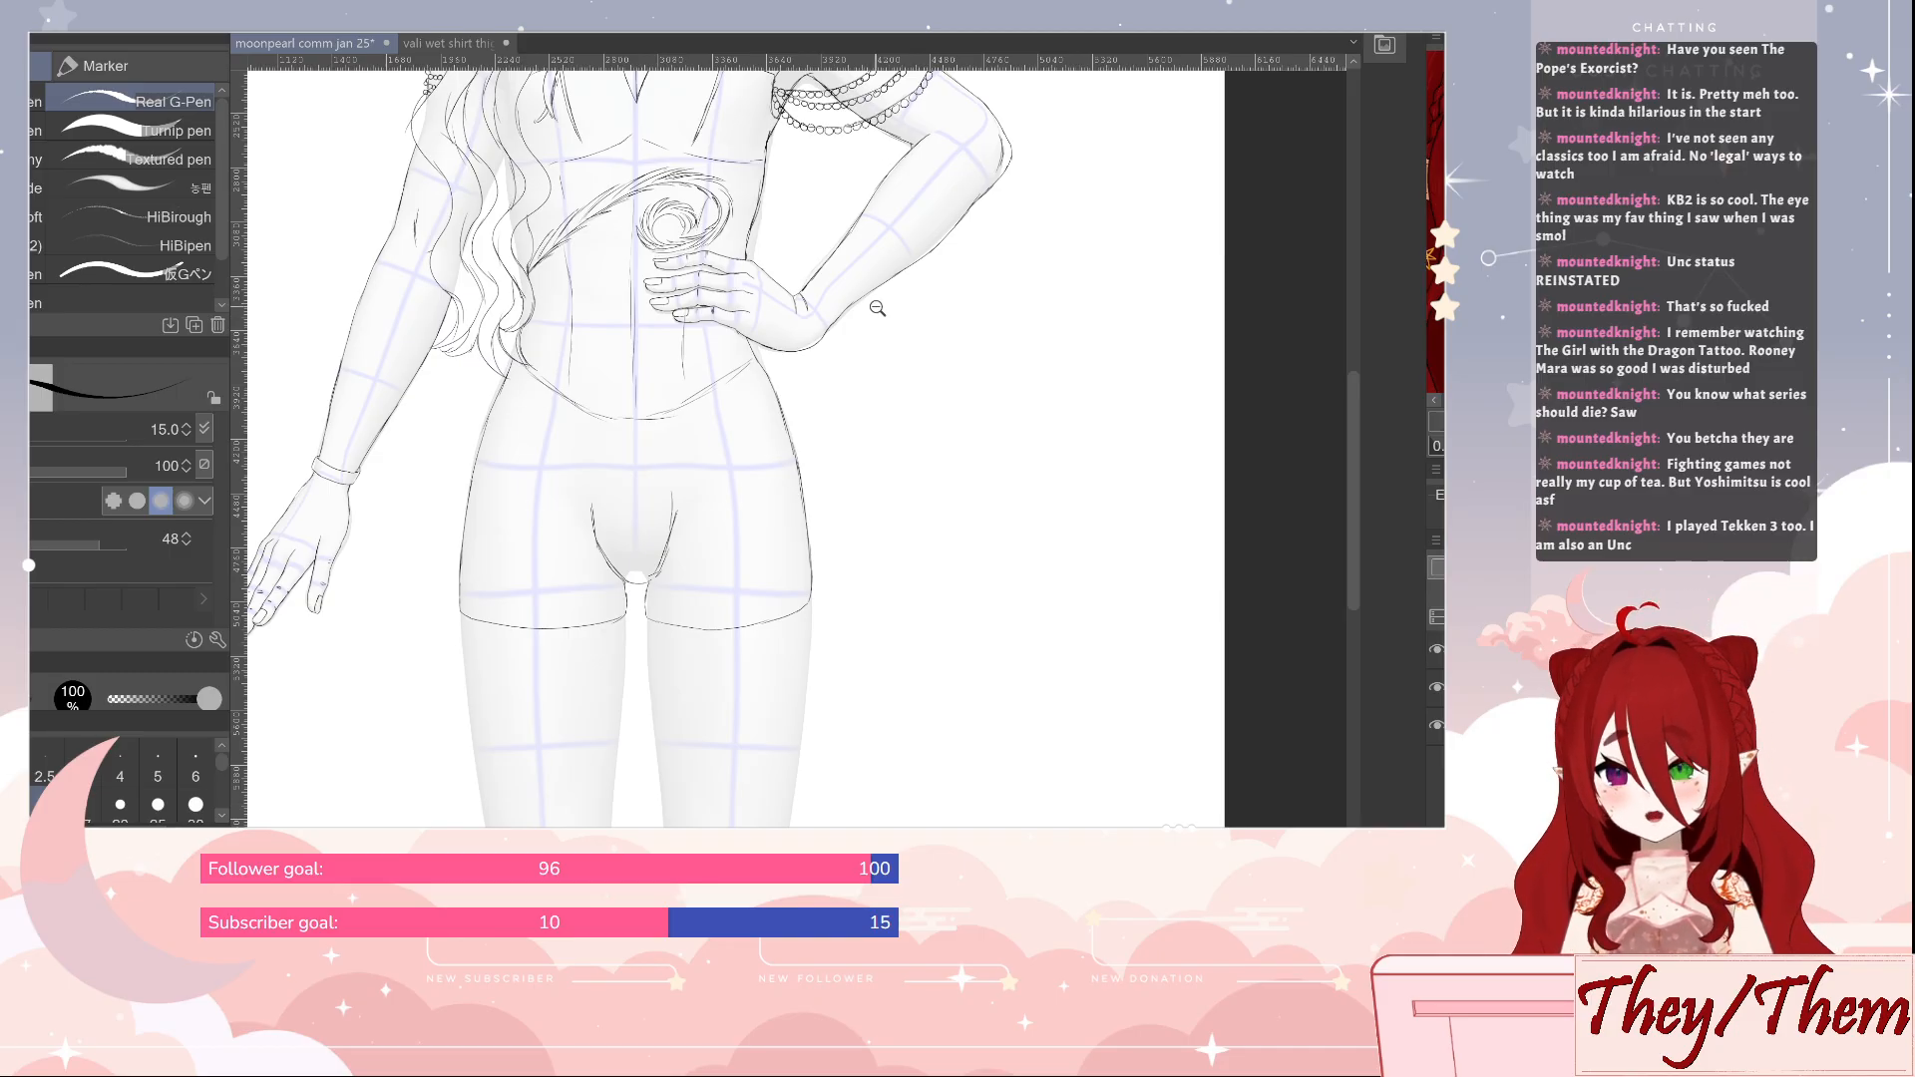
Draw a column of round beads across the bent arm's wrist and undo the last stroke
mouse_move(878, 313)
left_mouse_down()
mouse_move(893, 260)
mouse_move(862, 448)
left_mouse_up()
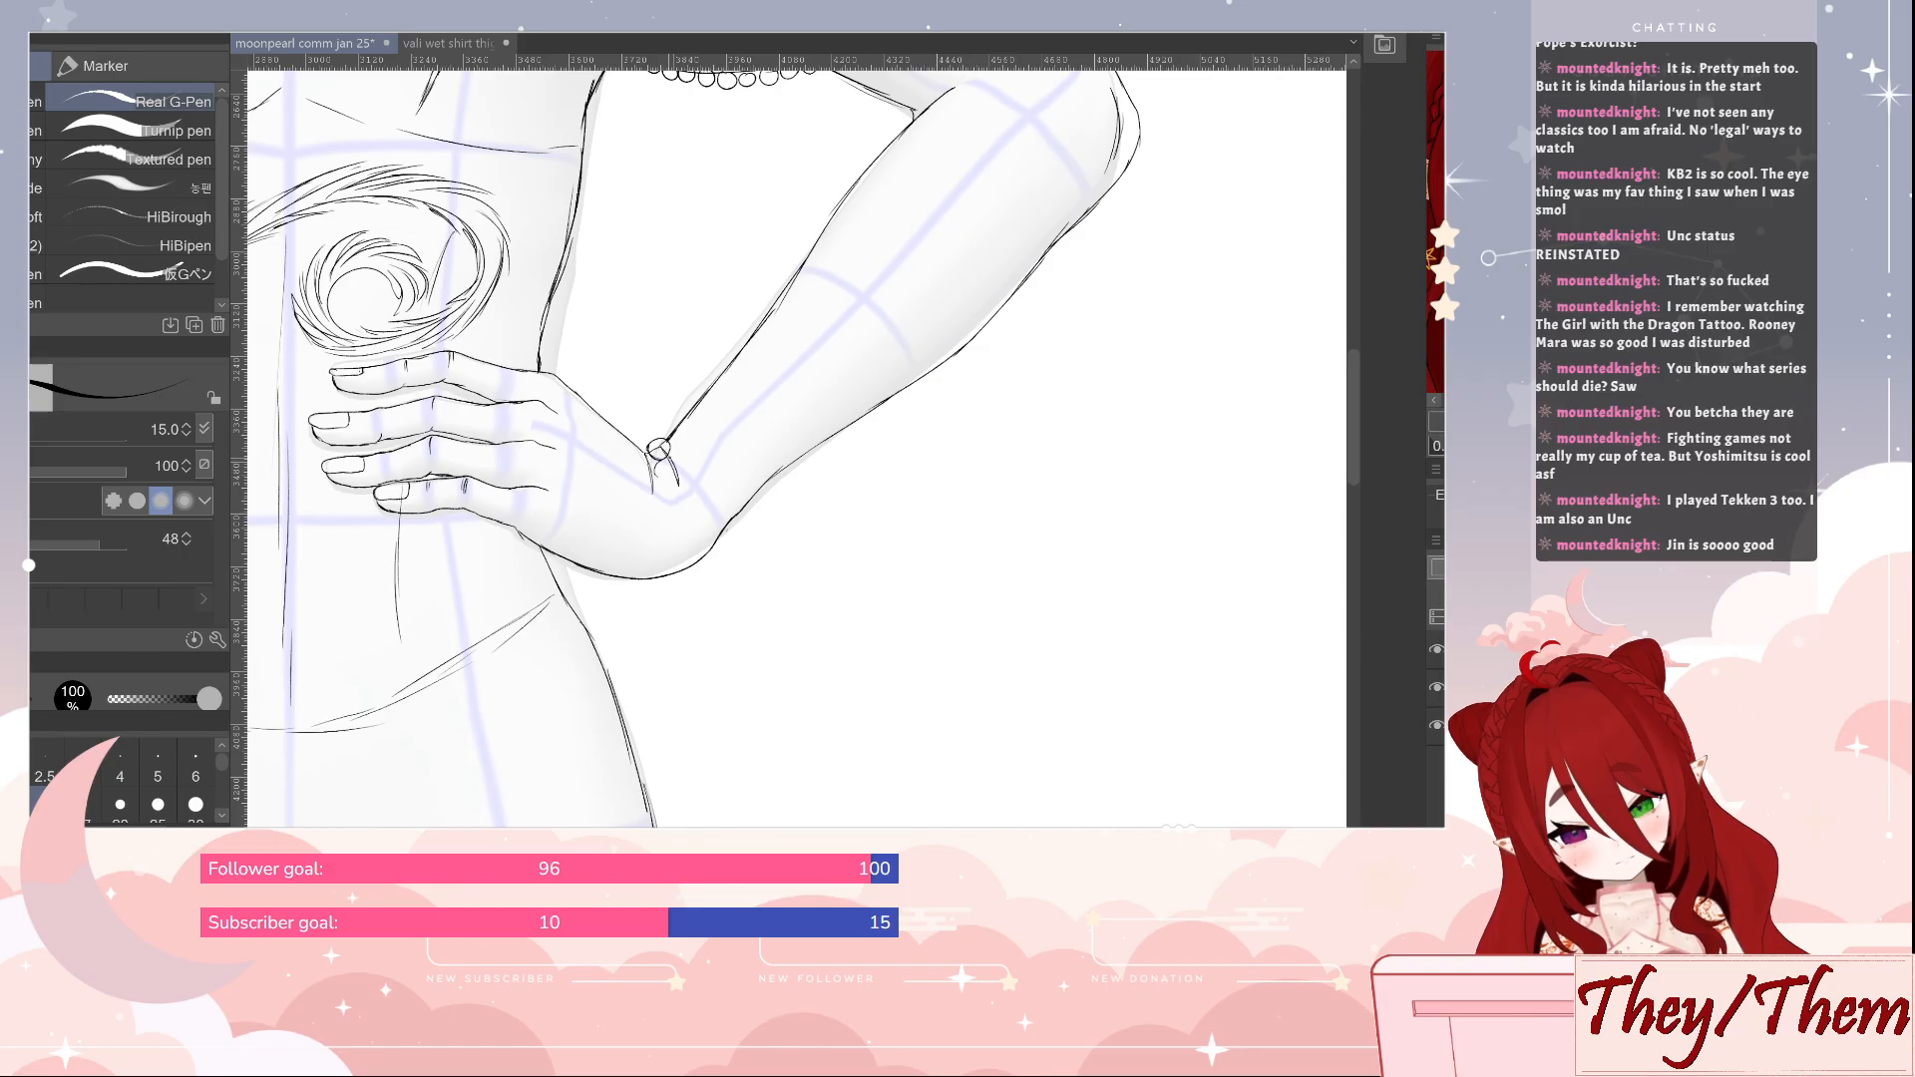
mouse_move(661, 459)
left_mouse_down()
mouse_move(663, 511)
mouse_move(685, 509)
mouse_move(658, 507)
mouse_move(682, 500)
mouse_move(686, 539)
mouse_move(692, 520)
mouse_move(672, 570)
left_mouse_up()
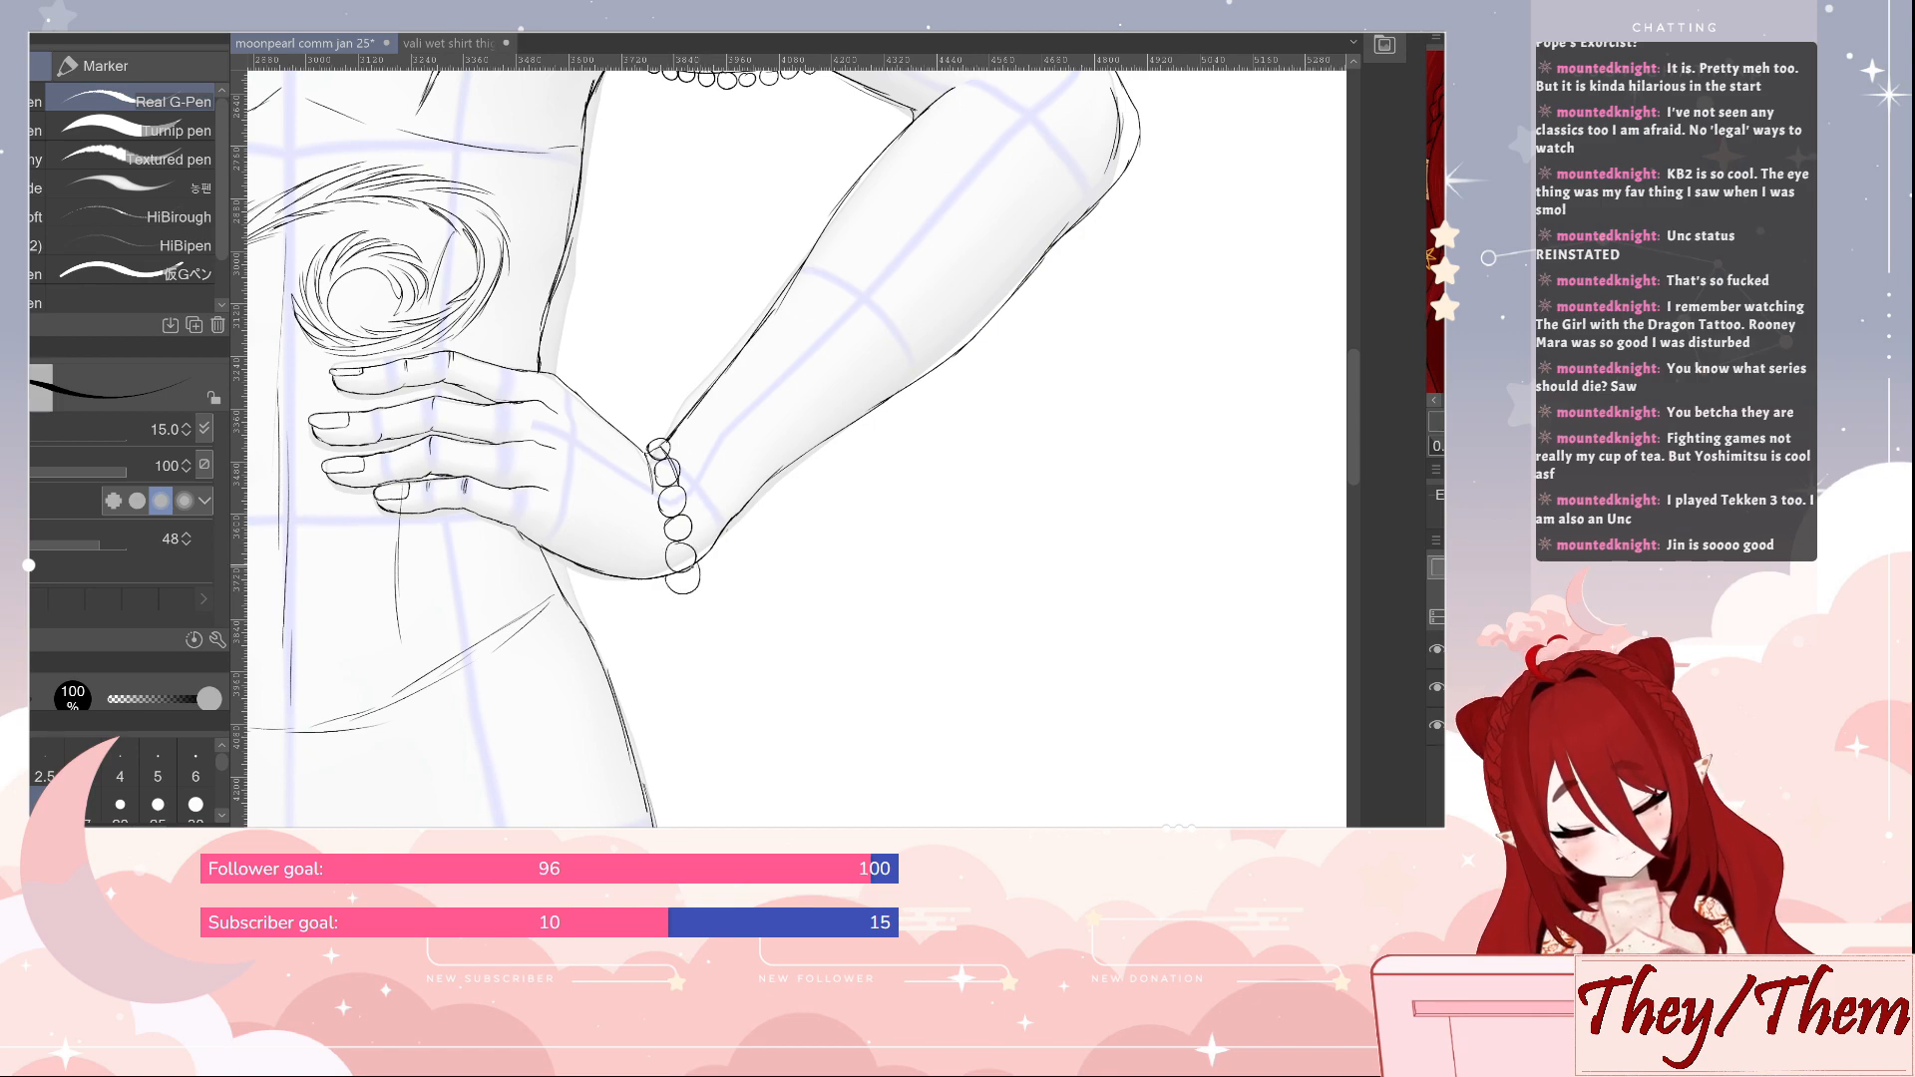
key("ctrl+z")
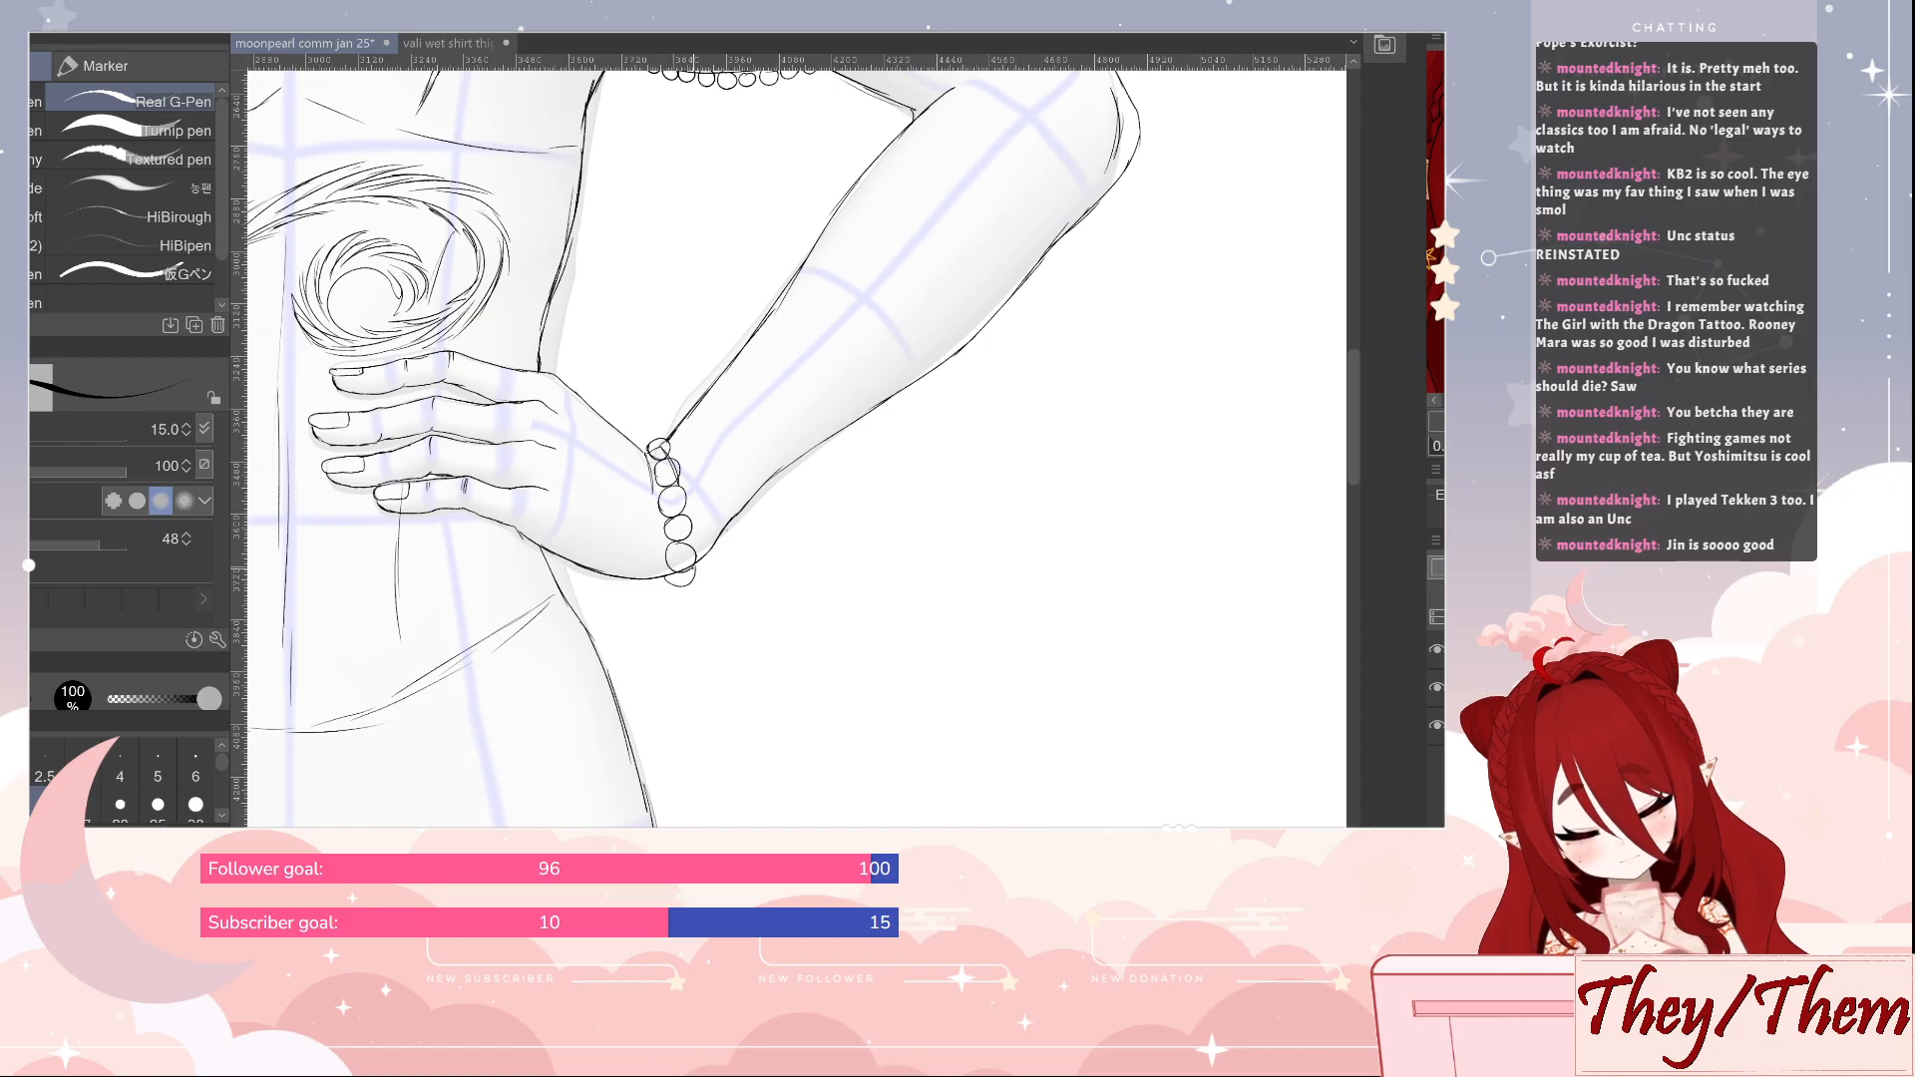
Redraw the top bead of the wrist strand and erase the arm lines crossing it
key("e")
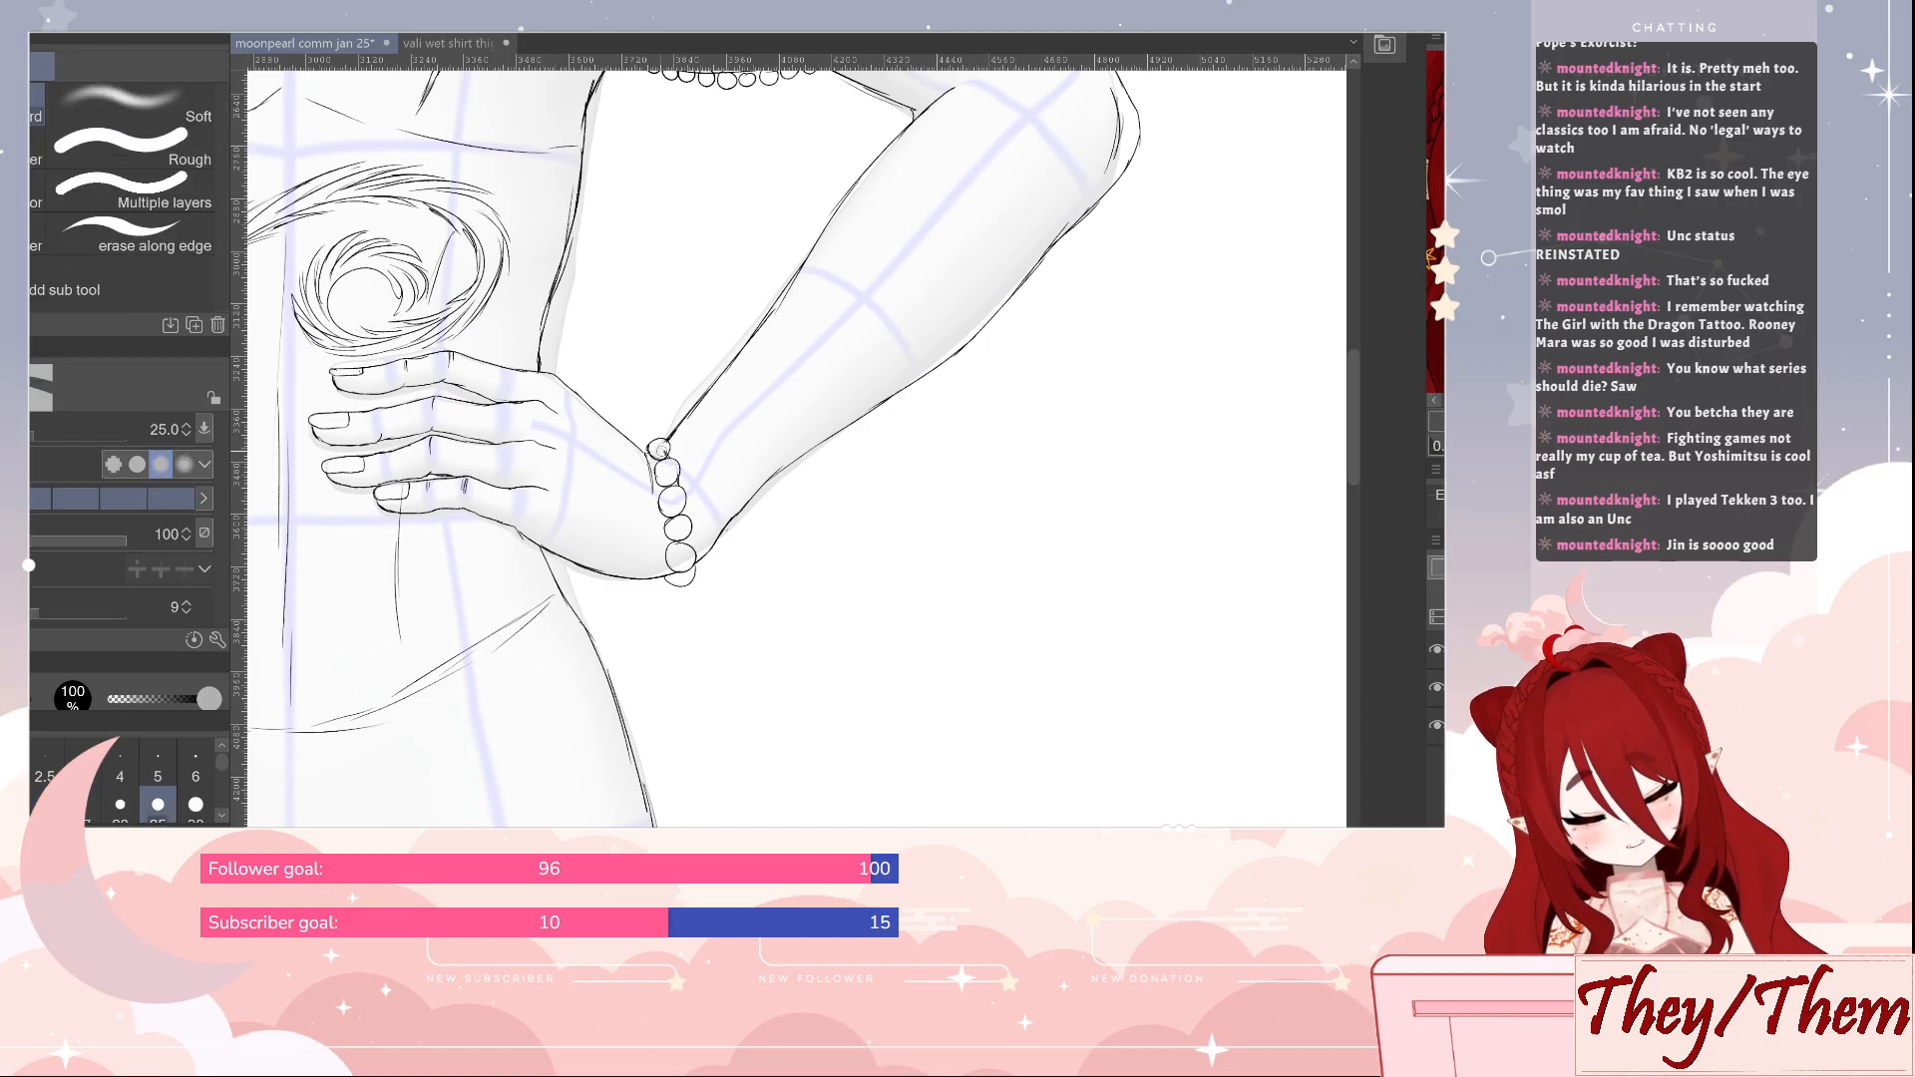
key("p")
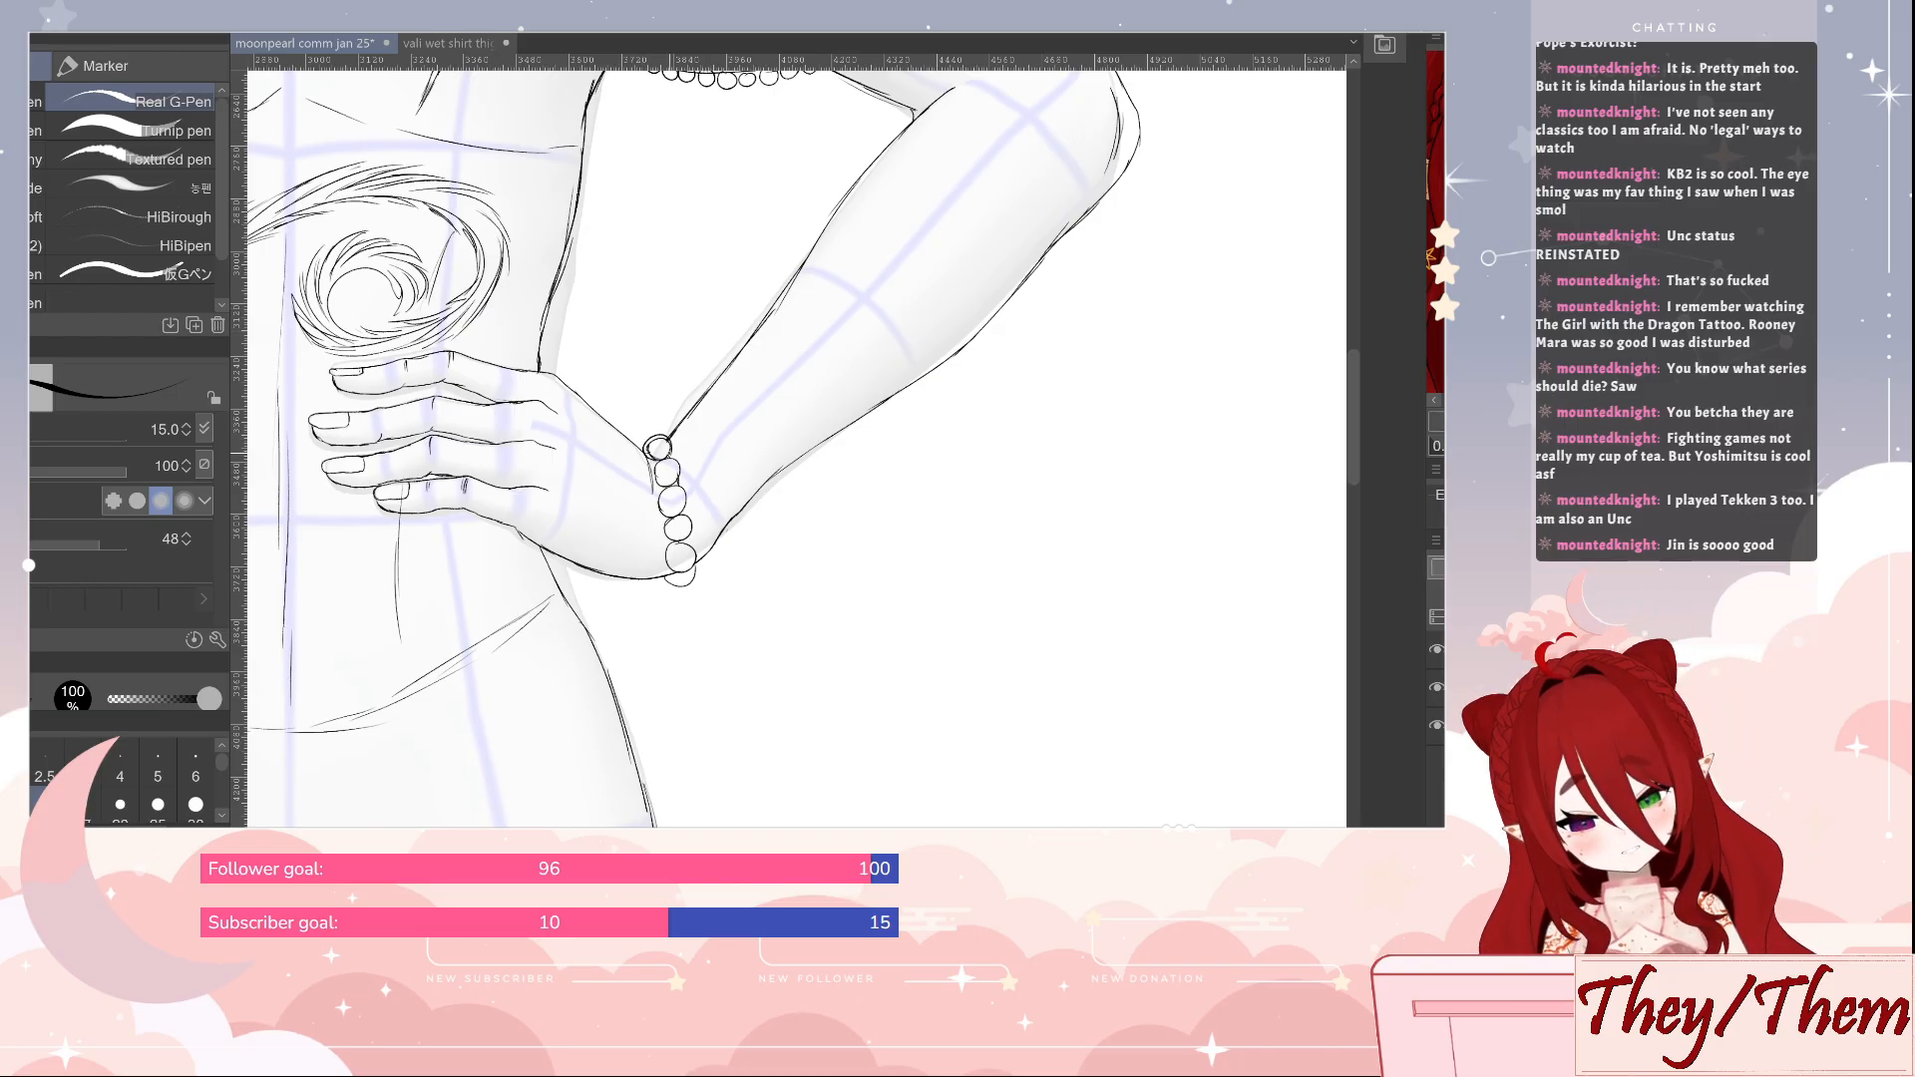
key("e")
left_click_drag(653, 447, 665, 456)
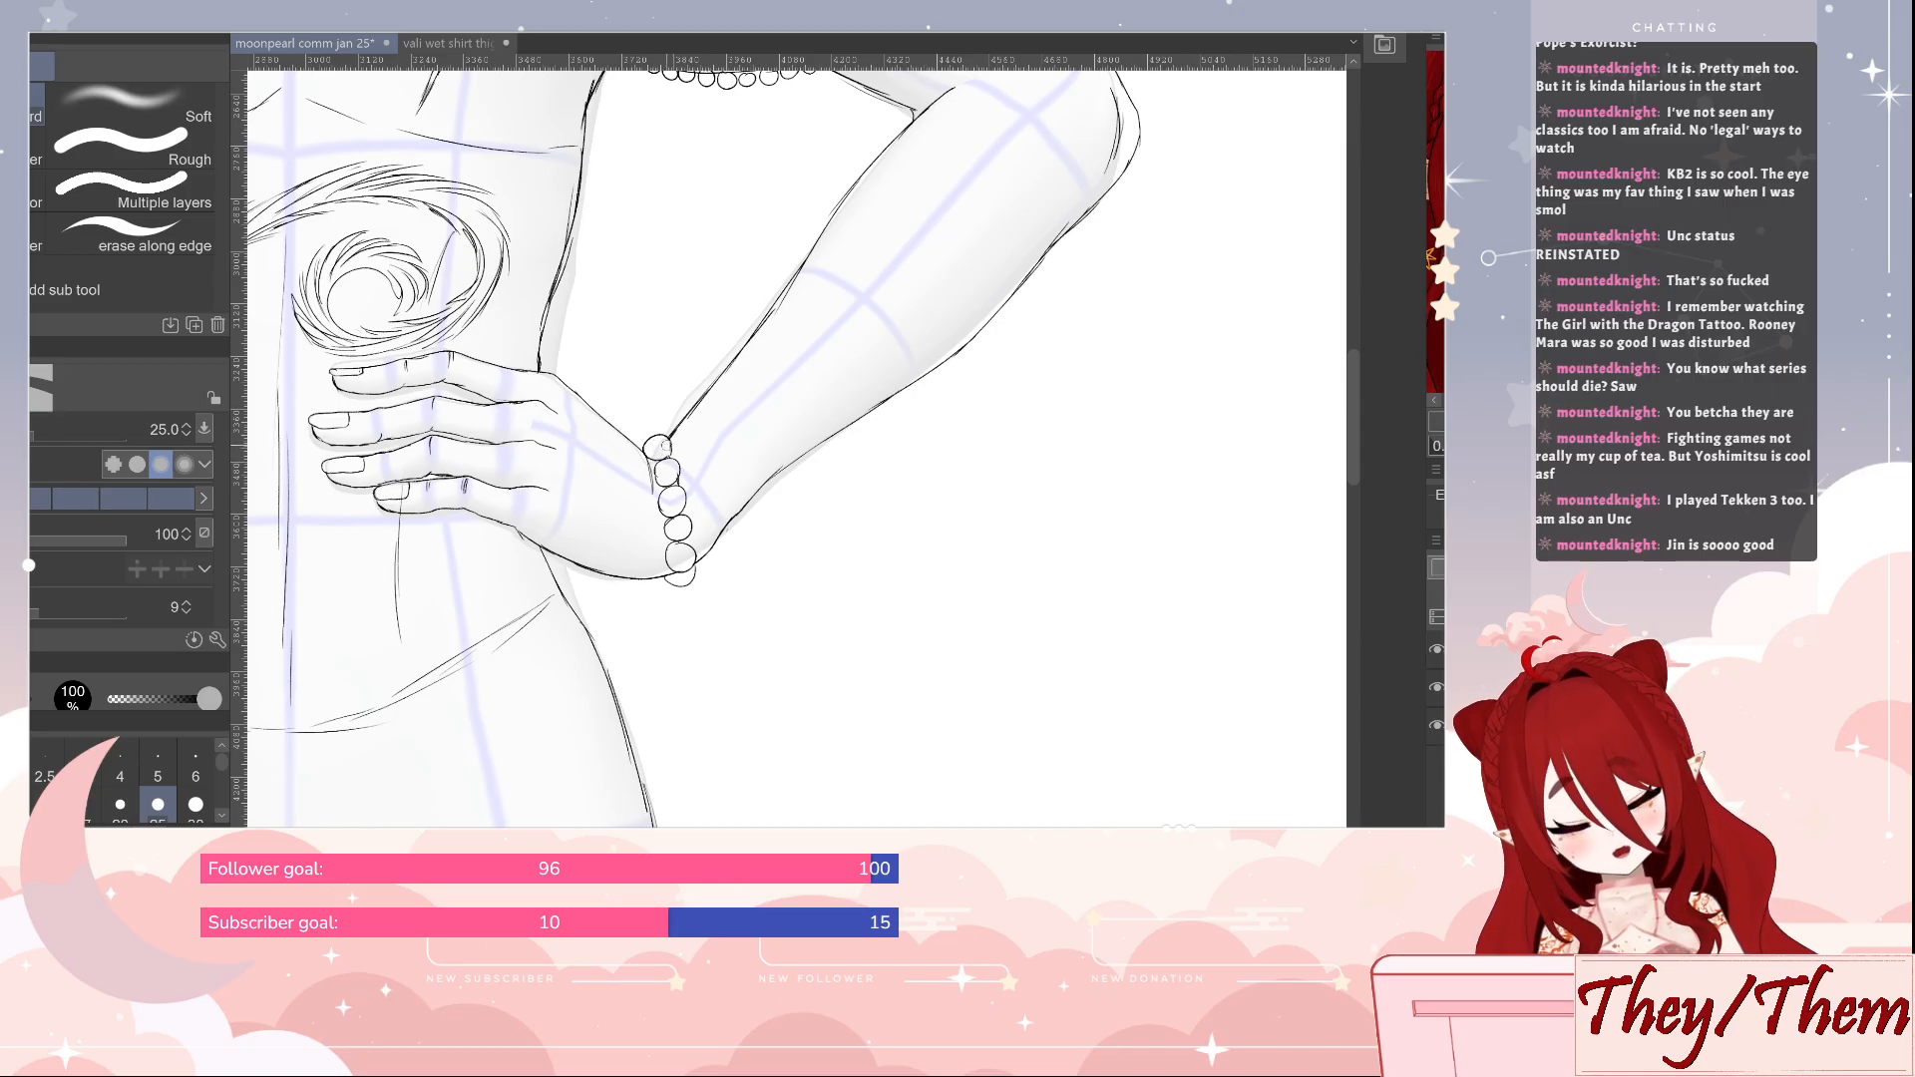
key("p")
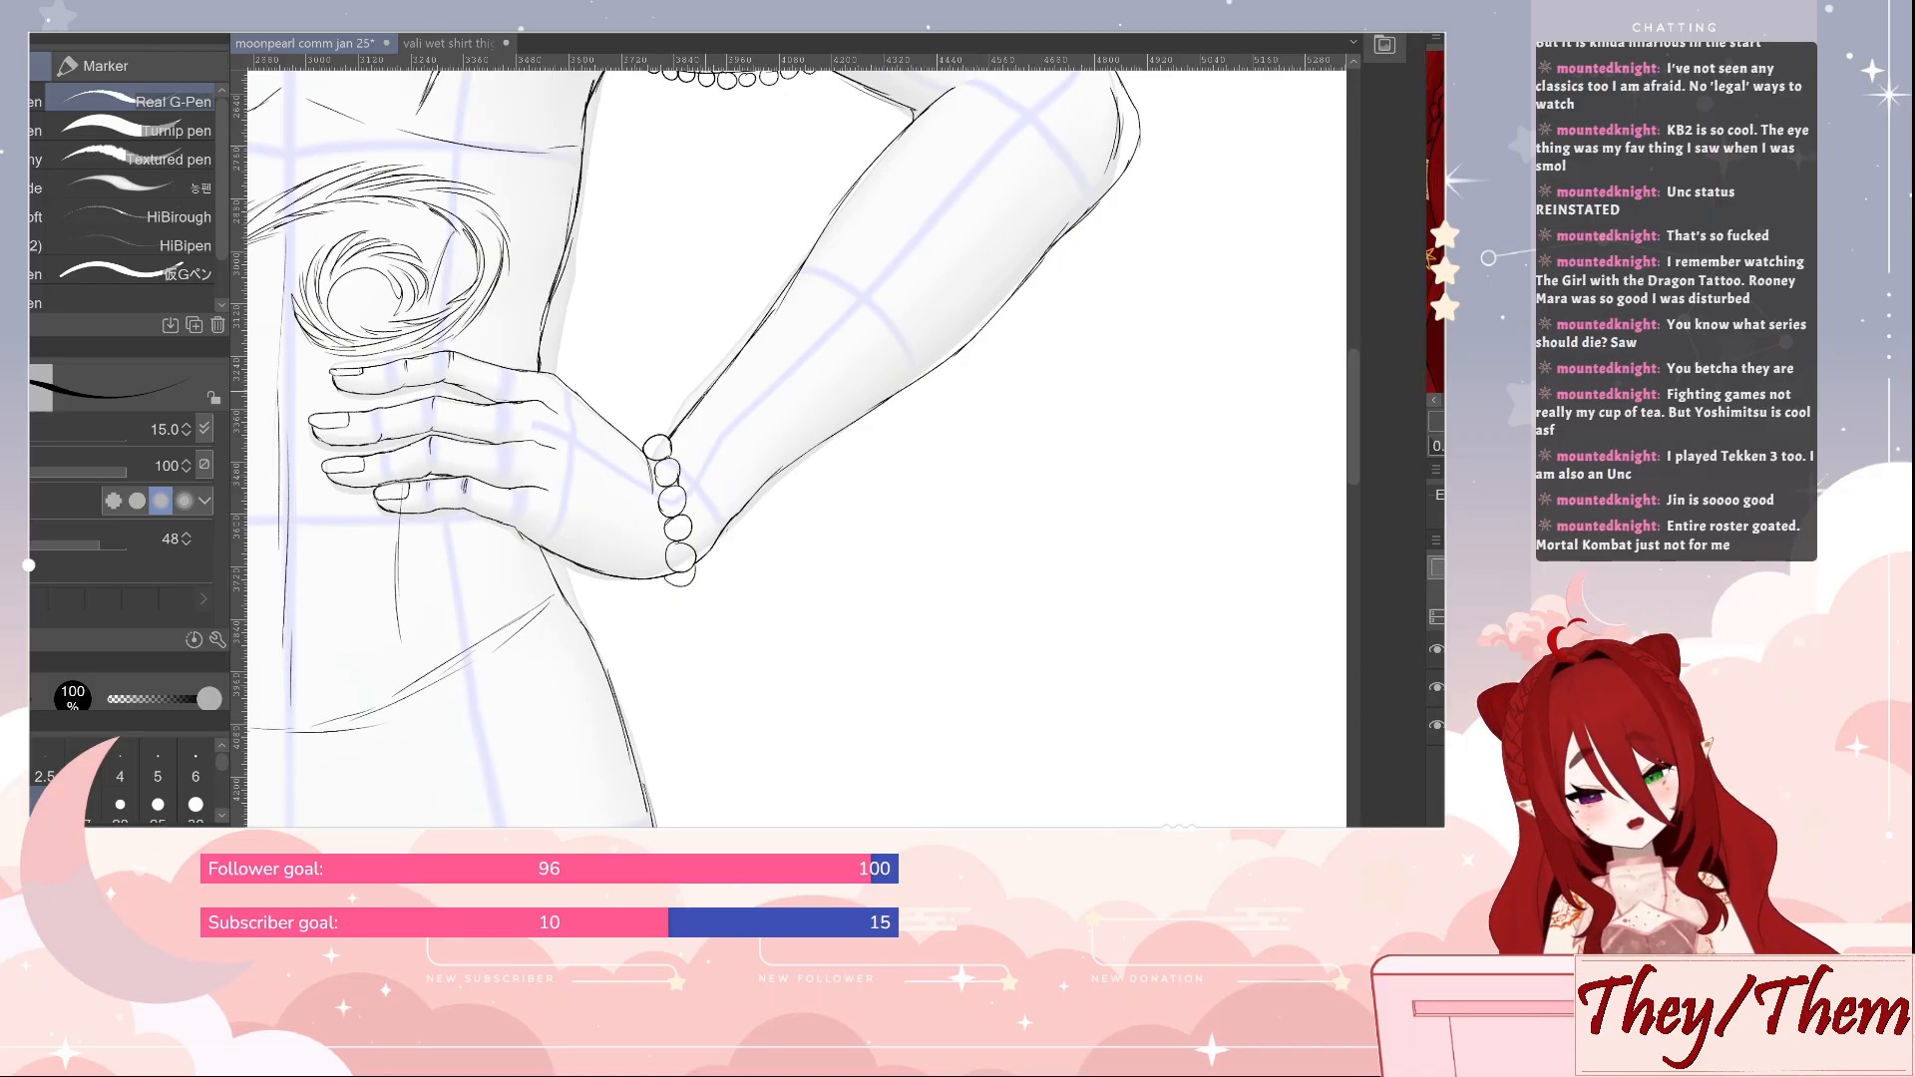
key("e")
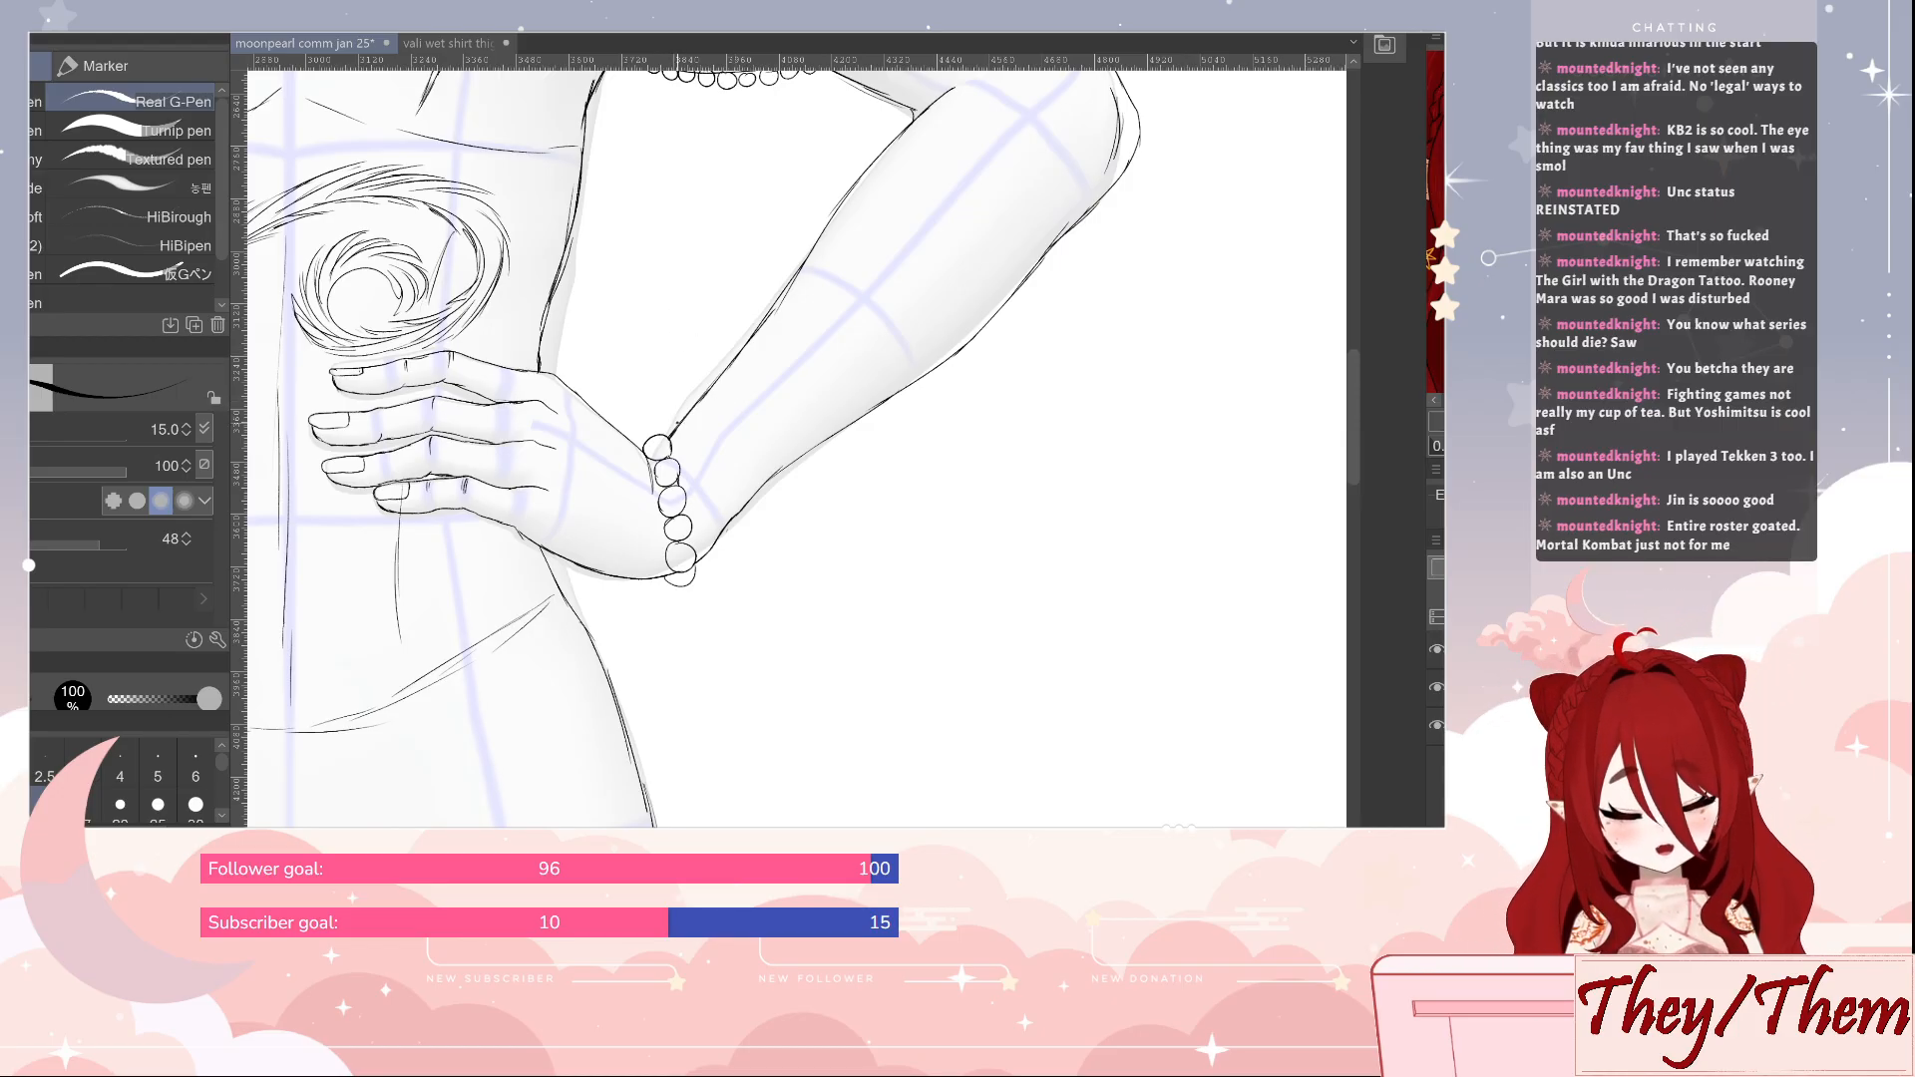
Start a second bead strand on the forearm side of the wrist bracelet, drawing its upper round beads and undoing misplaced strokes
mouse_move(675, 408)
left_mouse_down()
mouse_move(693, 439)
mouse_move(673, 432)
mouse_move(693, 413)
mouse_move(718, 464)
mouse_move(702, 437)
left_mouse_up()
key("e")
key("p")
key("ctrl+z")
key("ctrl+z")
key("ctrl+z")
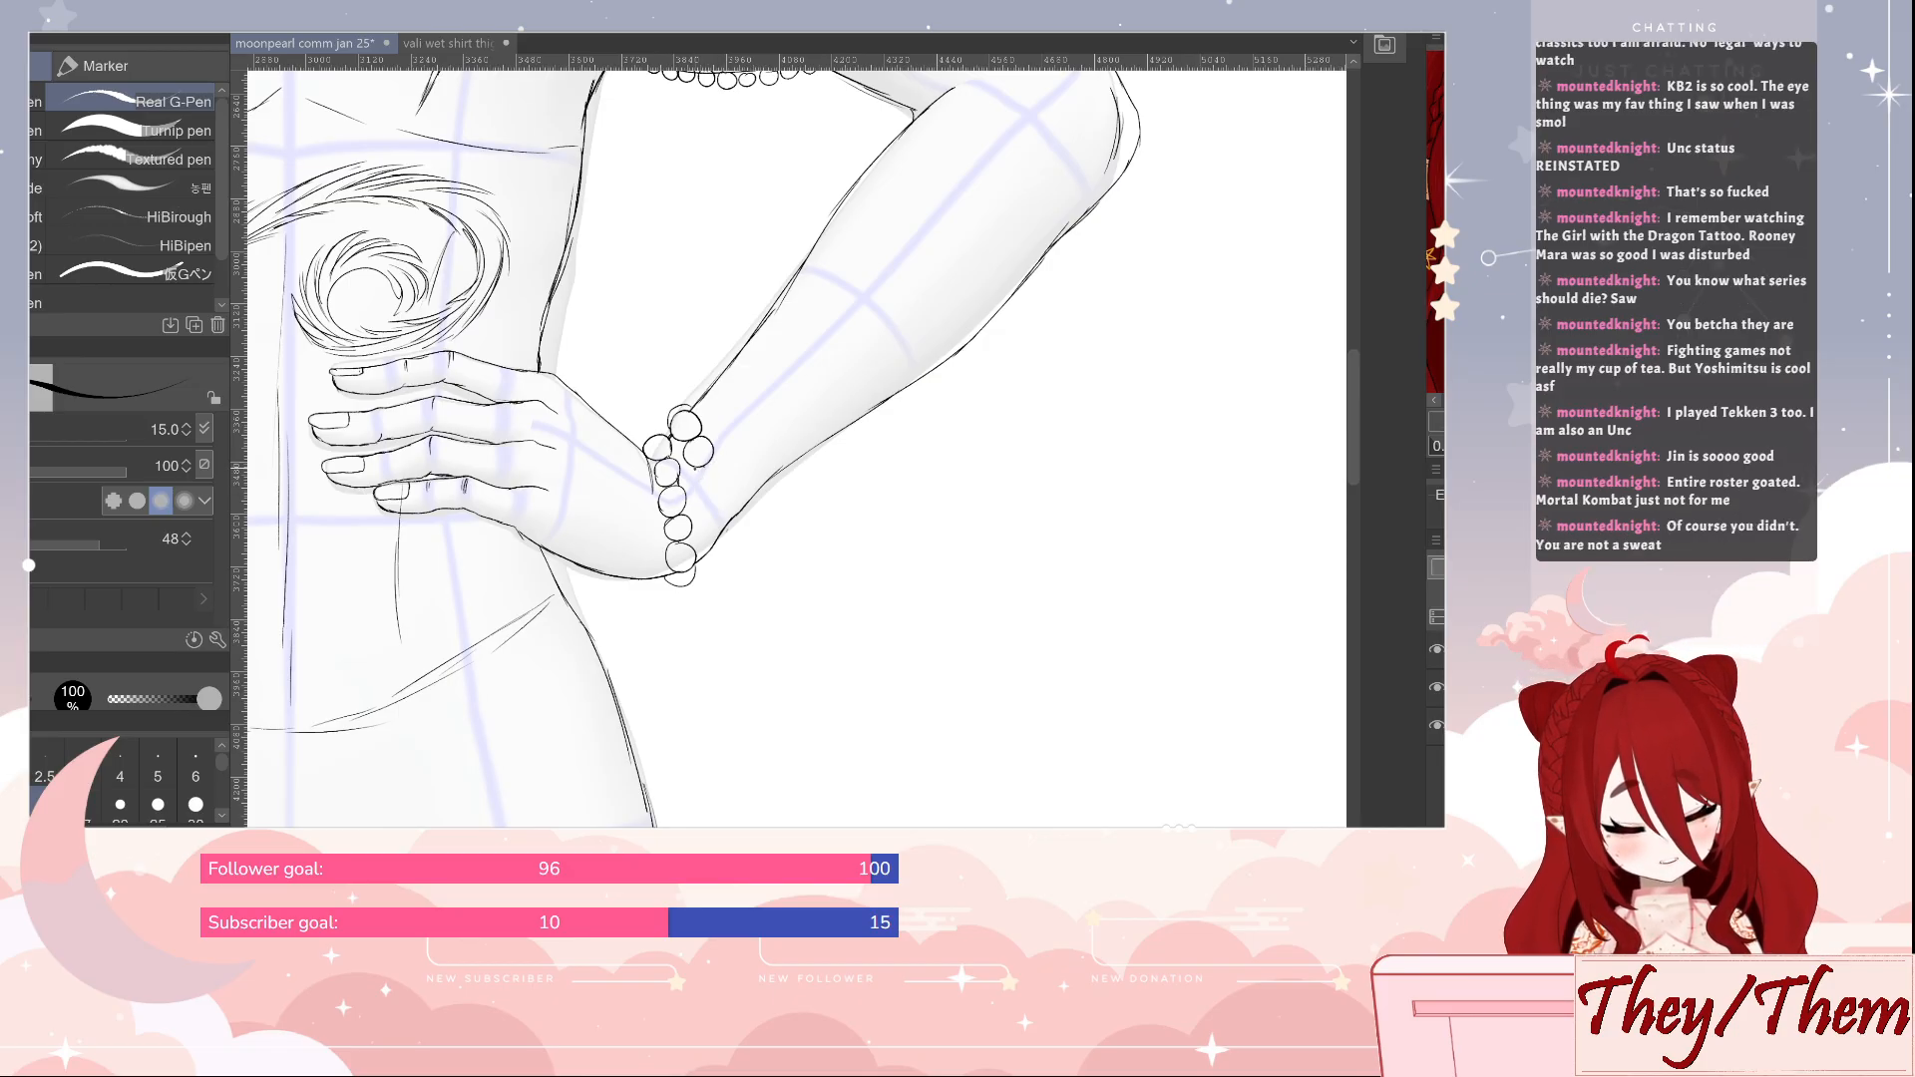
mouse_move(696, 469)
left_mouse_down()
mouse_move(716, 493)
mouse_move(702, 469)
left_mouse_up()
key("ctrl+z")
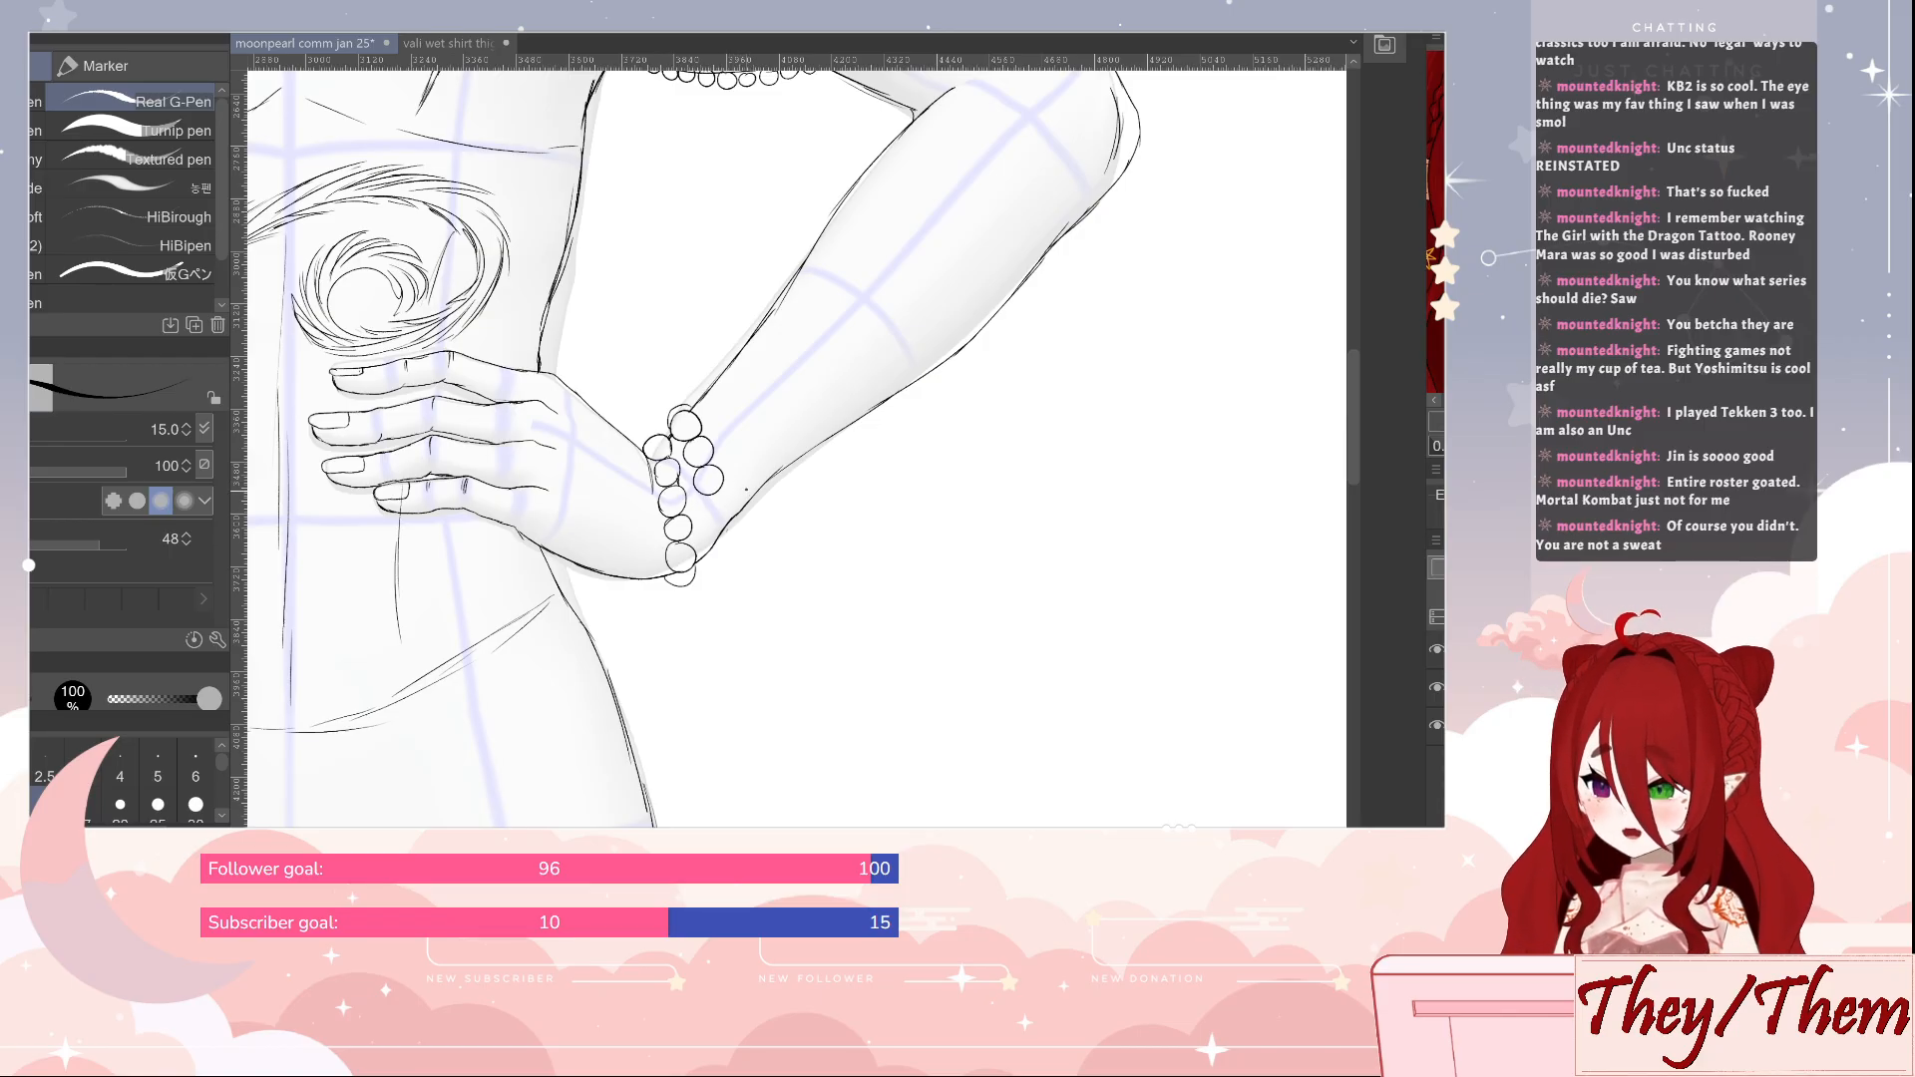
Continue the second bead strand down to the underside of the wrist and save the drawing
mouse_move(708, 495)
left_mouse_down()
mouse_move(717, 526)
mouse_move(728, 499)
left_mouse_up()
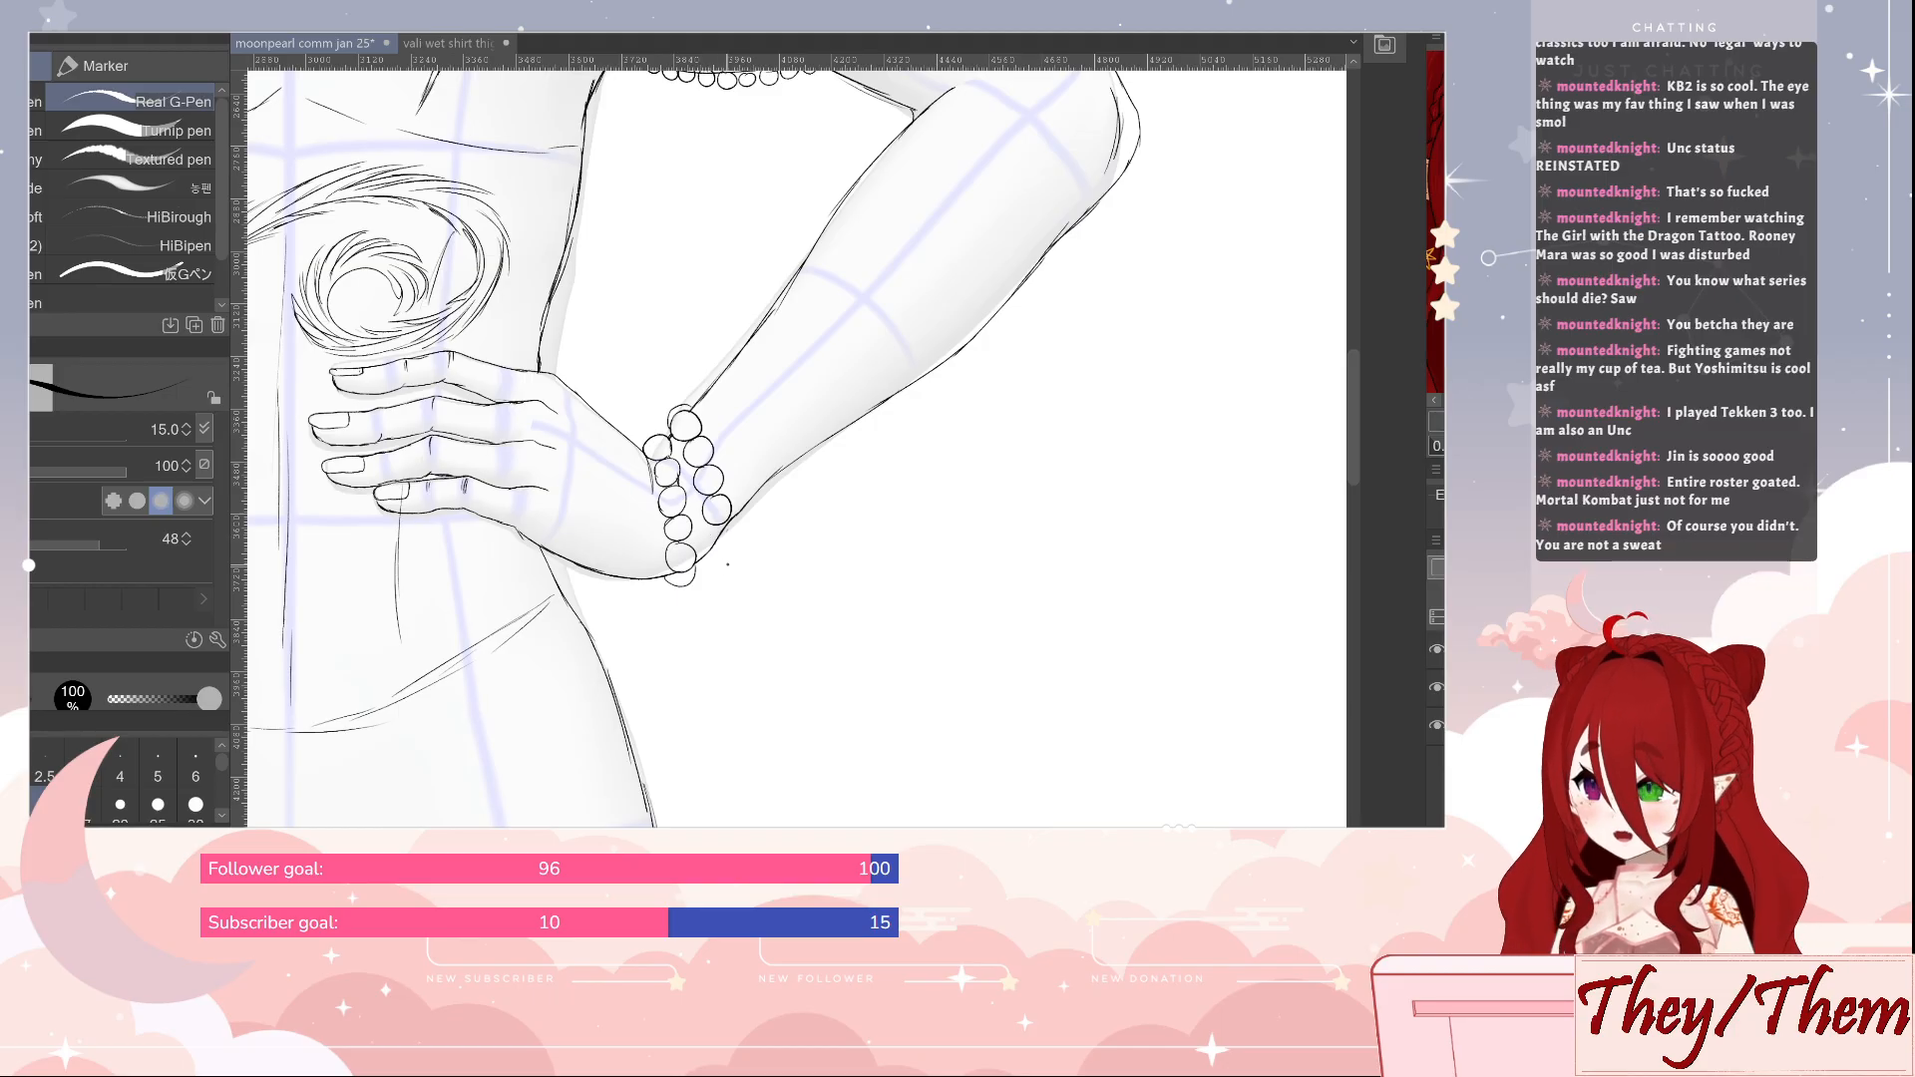
mouse_move(711, 528)
left_mouse_down()
mouse_move(728, 555)
mouse_move(736, 528)
mouse_move(719, 543)
left_mouse_up()
key("ctrl+z")
key("e")
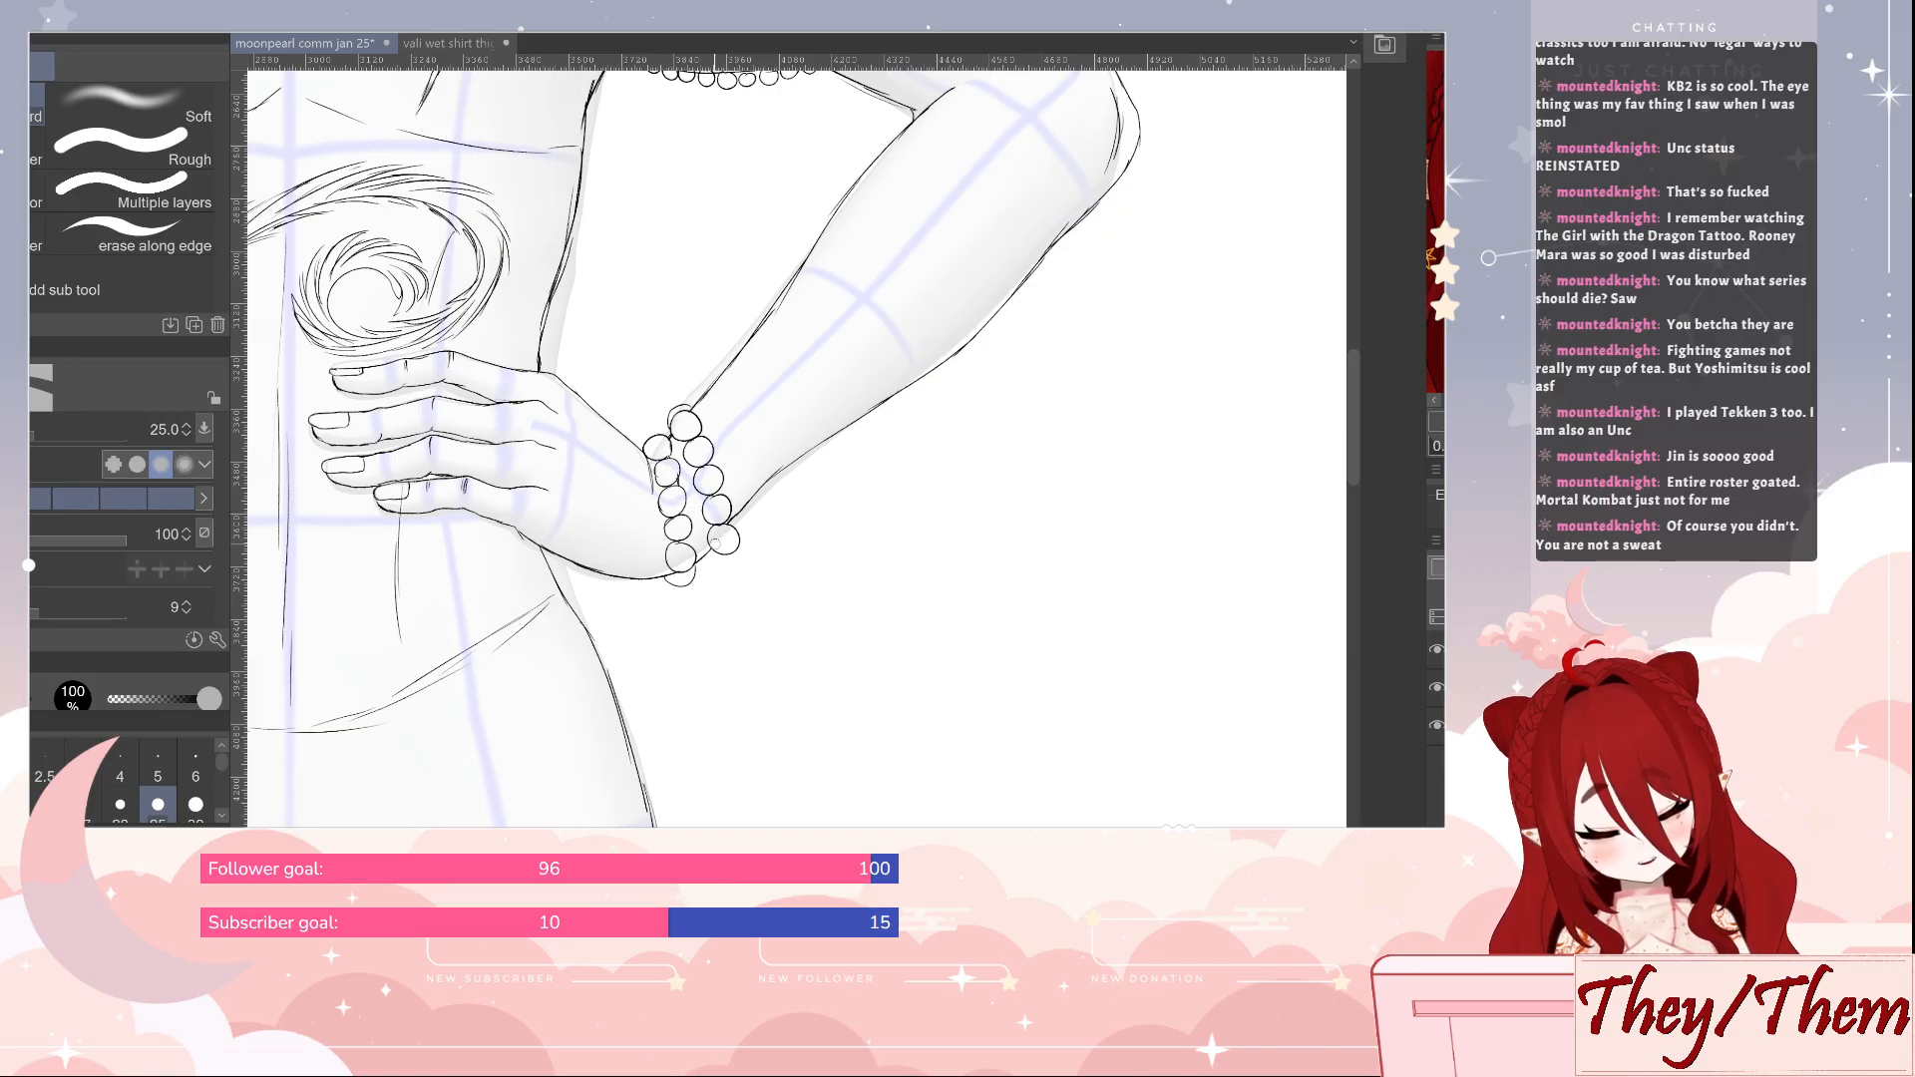
key("p")
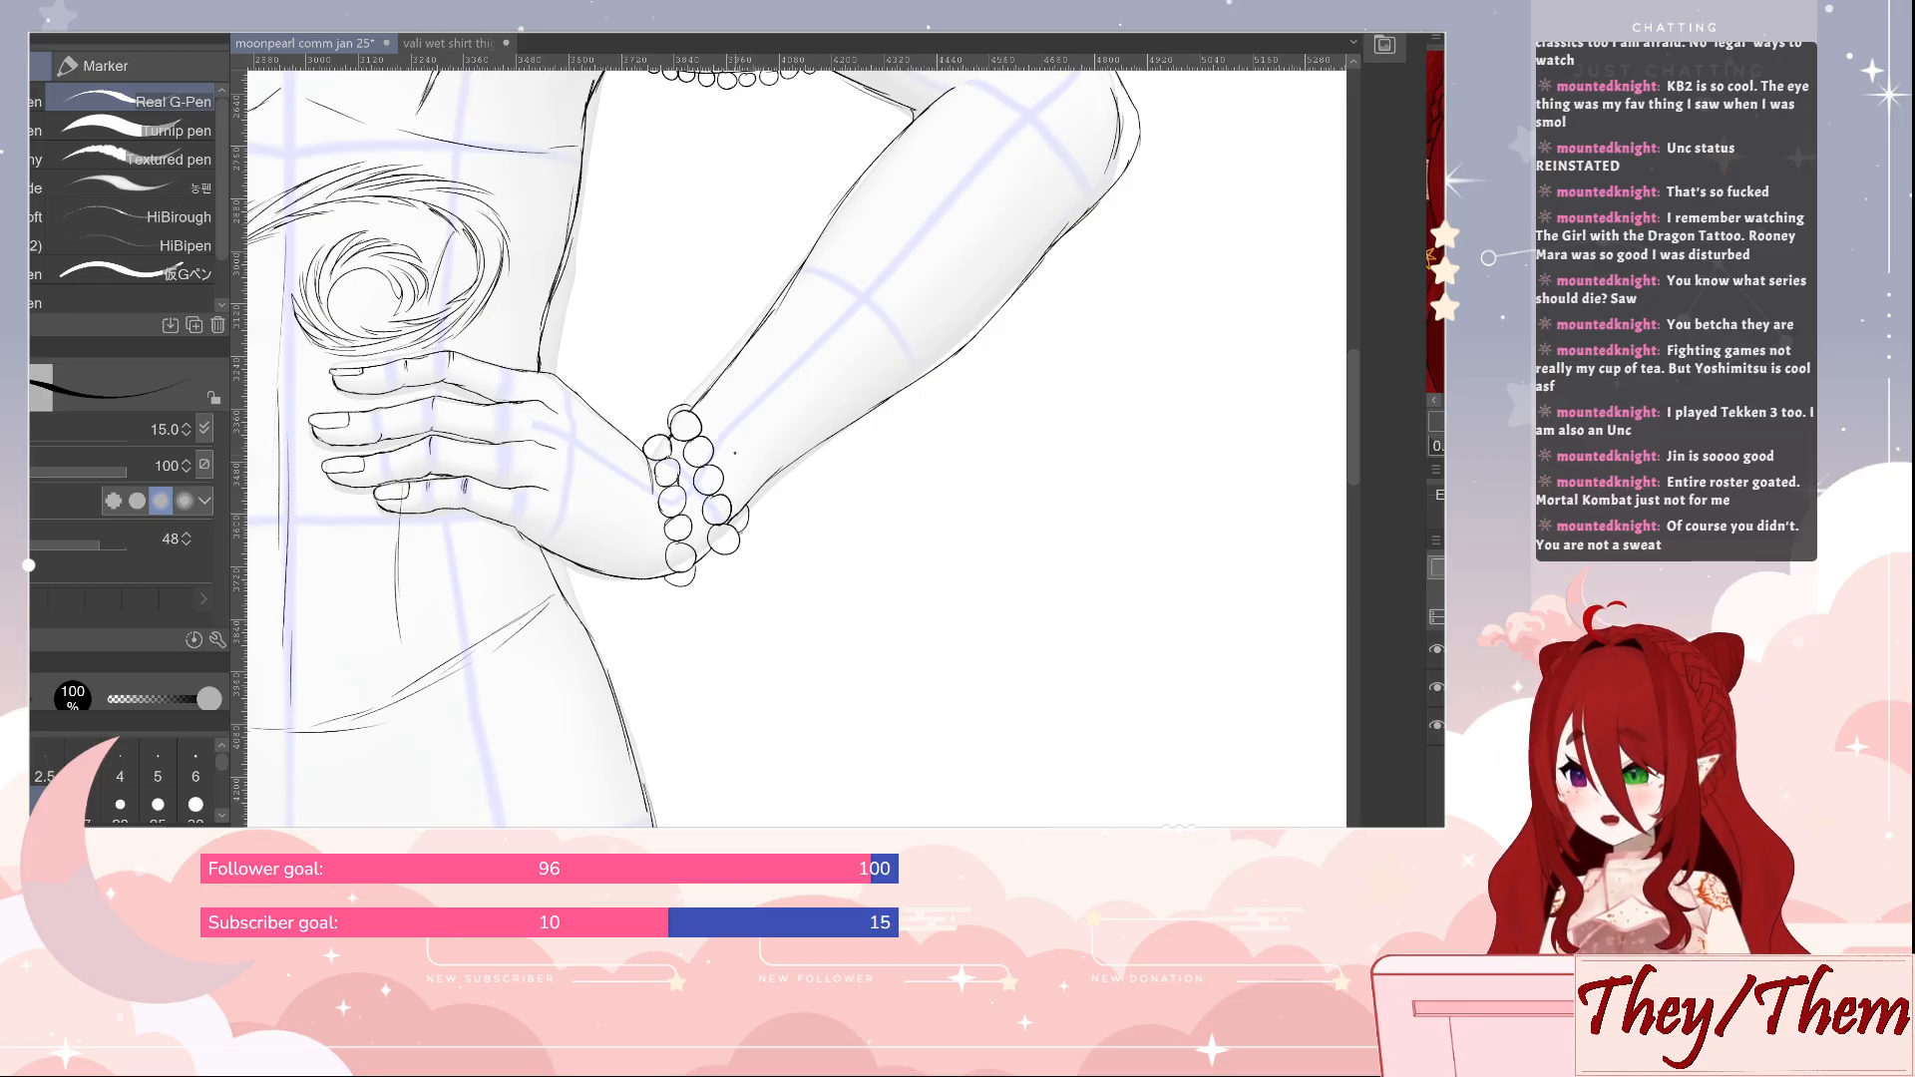
key("ctrl+s")
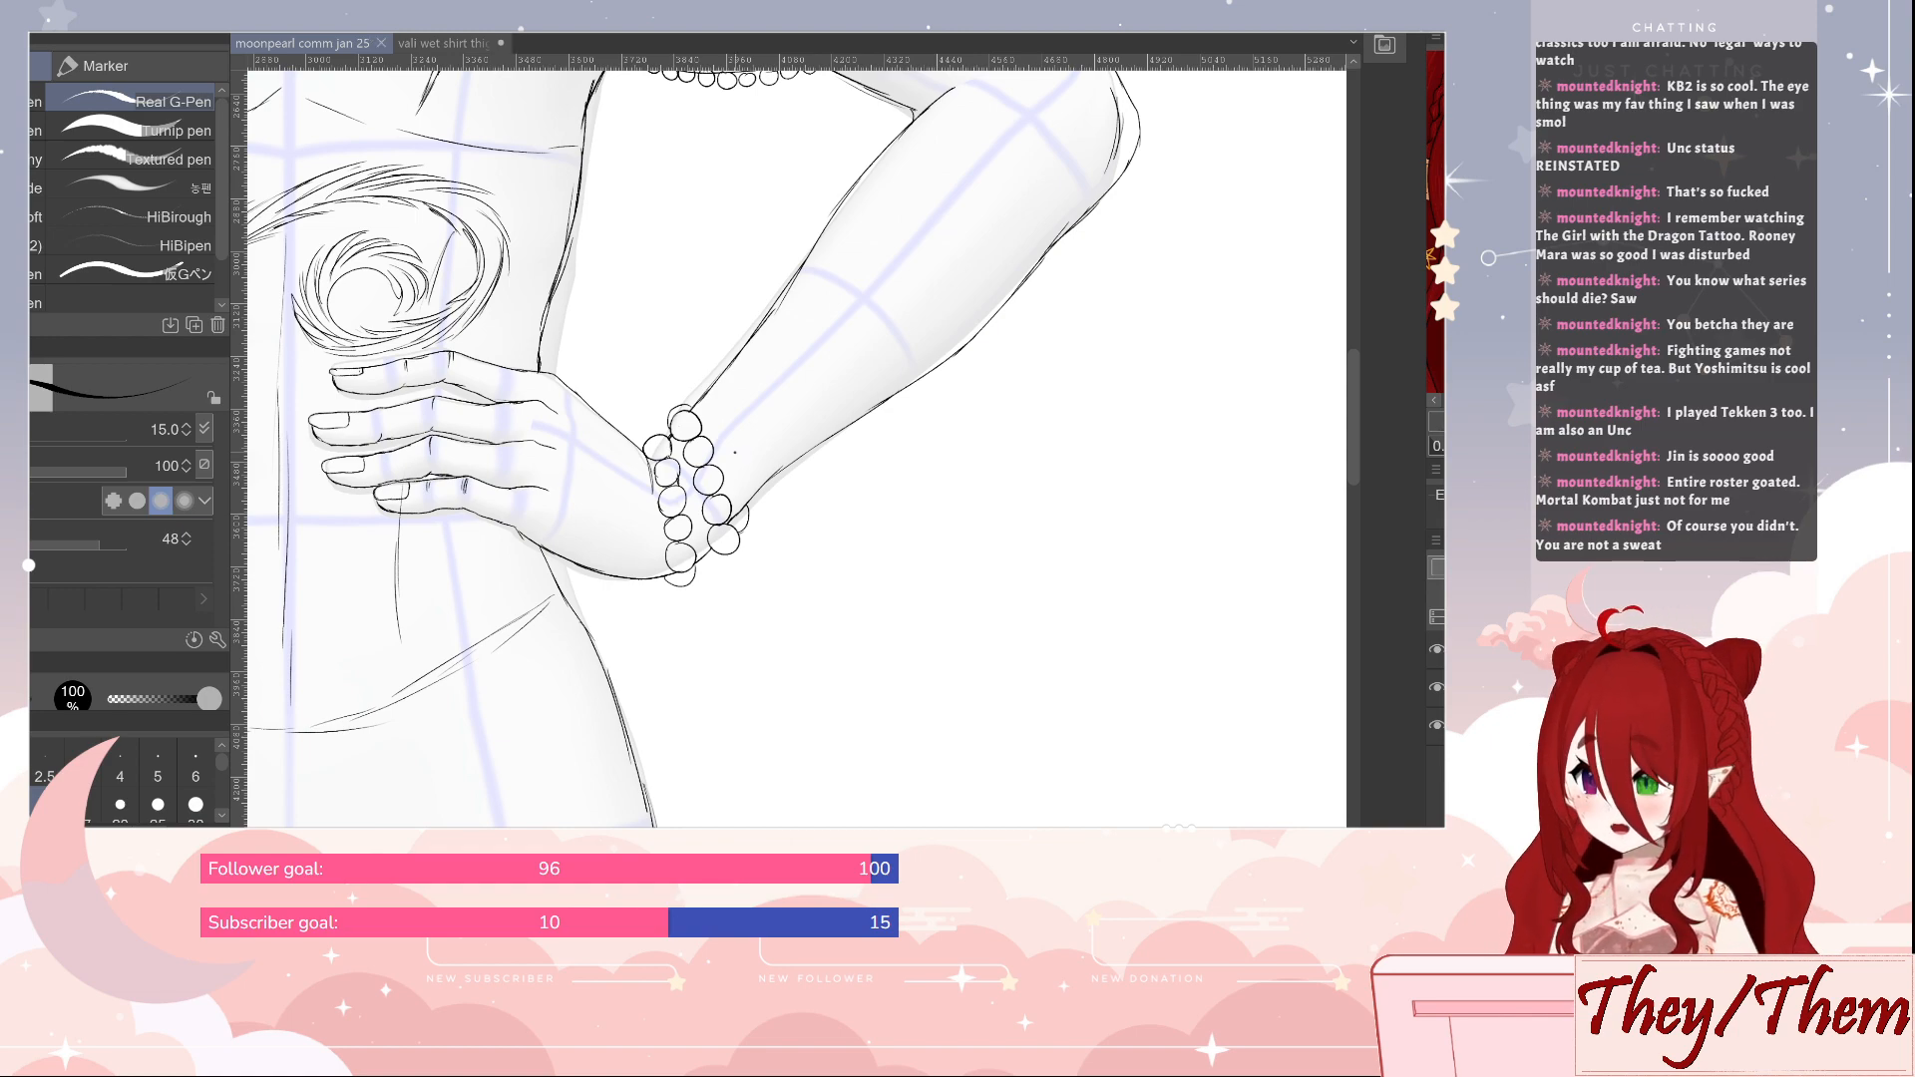
Erase the stray line inside the upper beads of the first wrist strand and tidy the bead outlines
key("e")
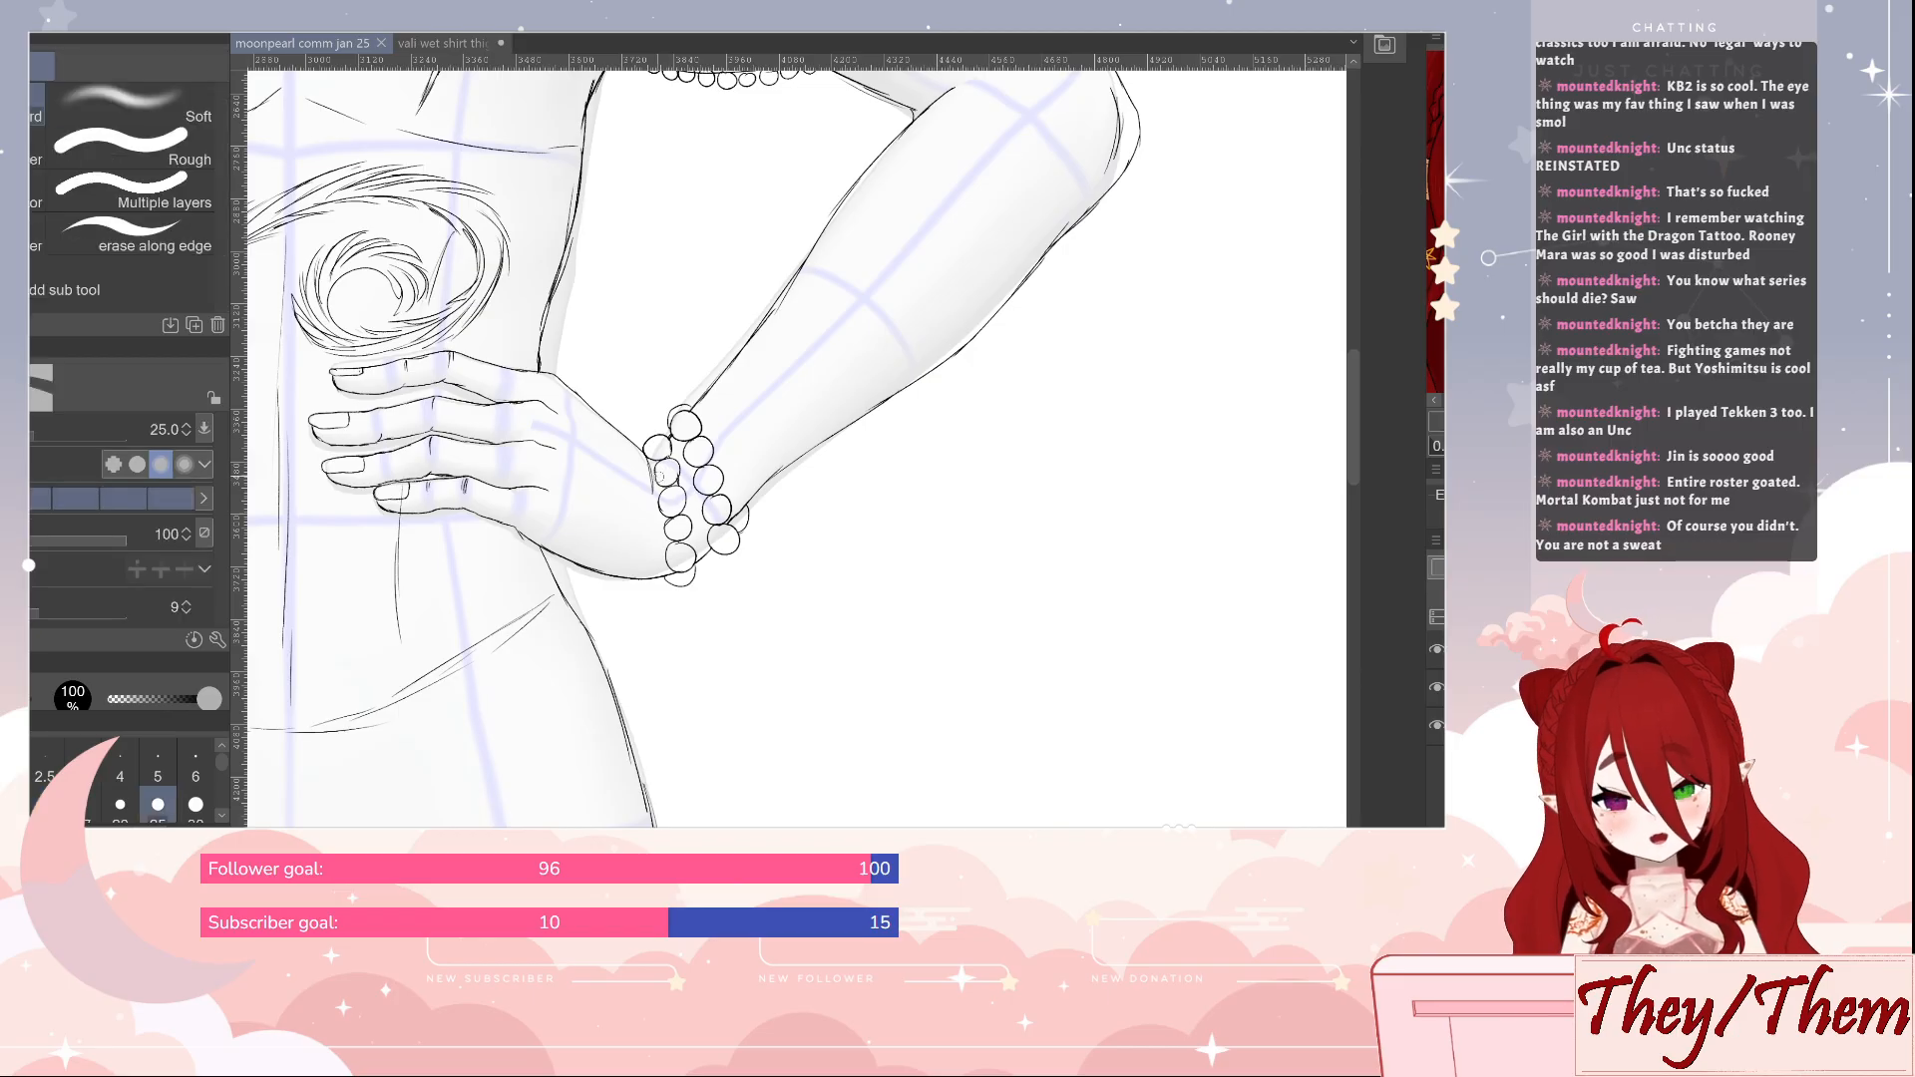
left_click_drag(673, 478, 672, 466)
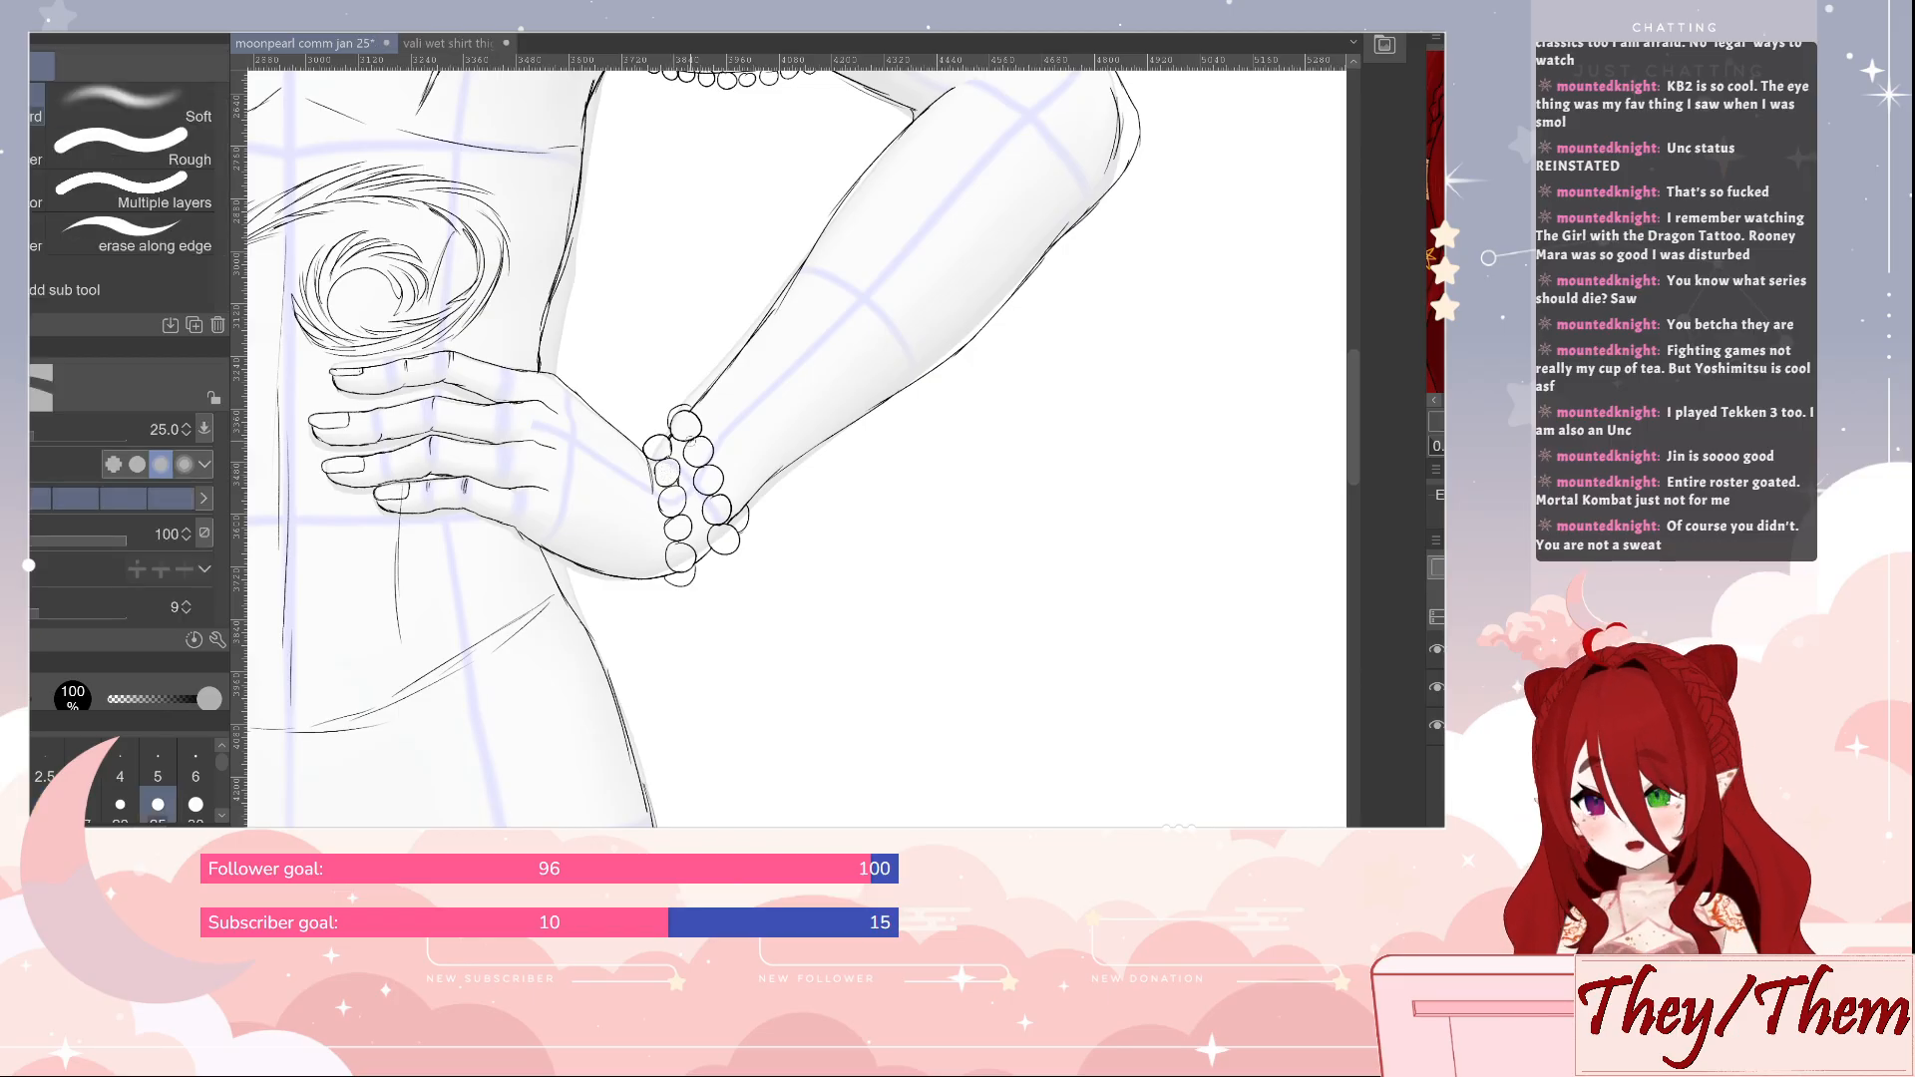
key("p")
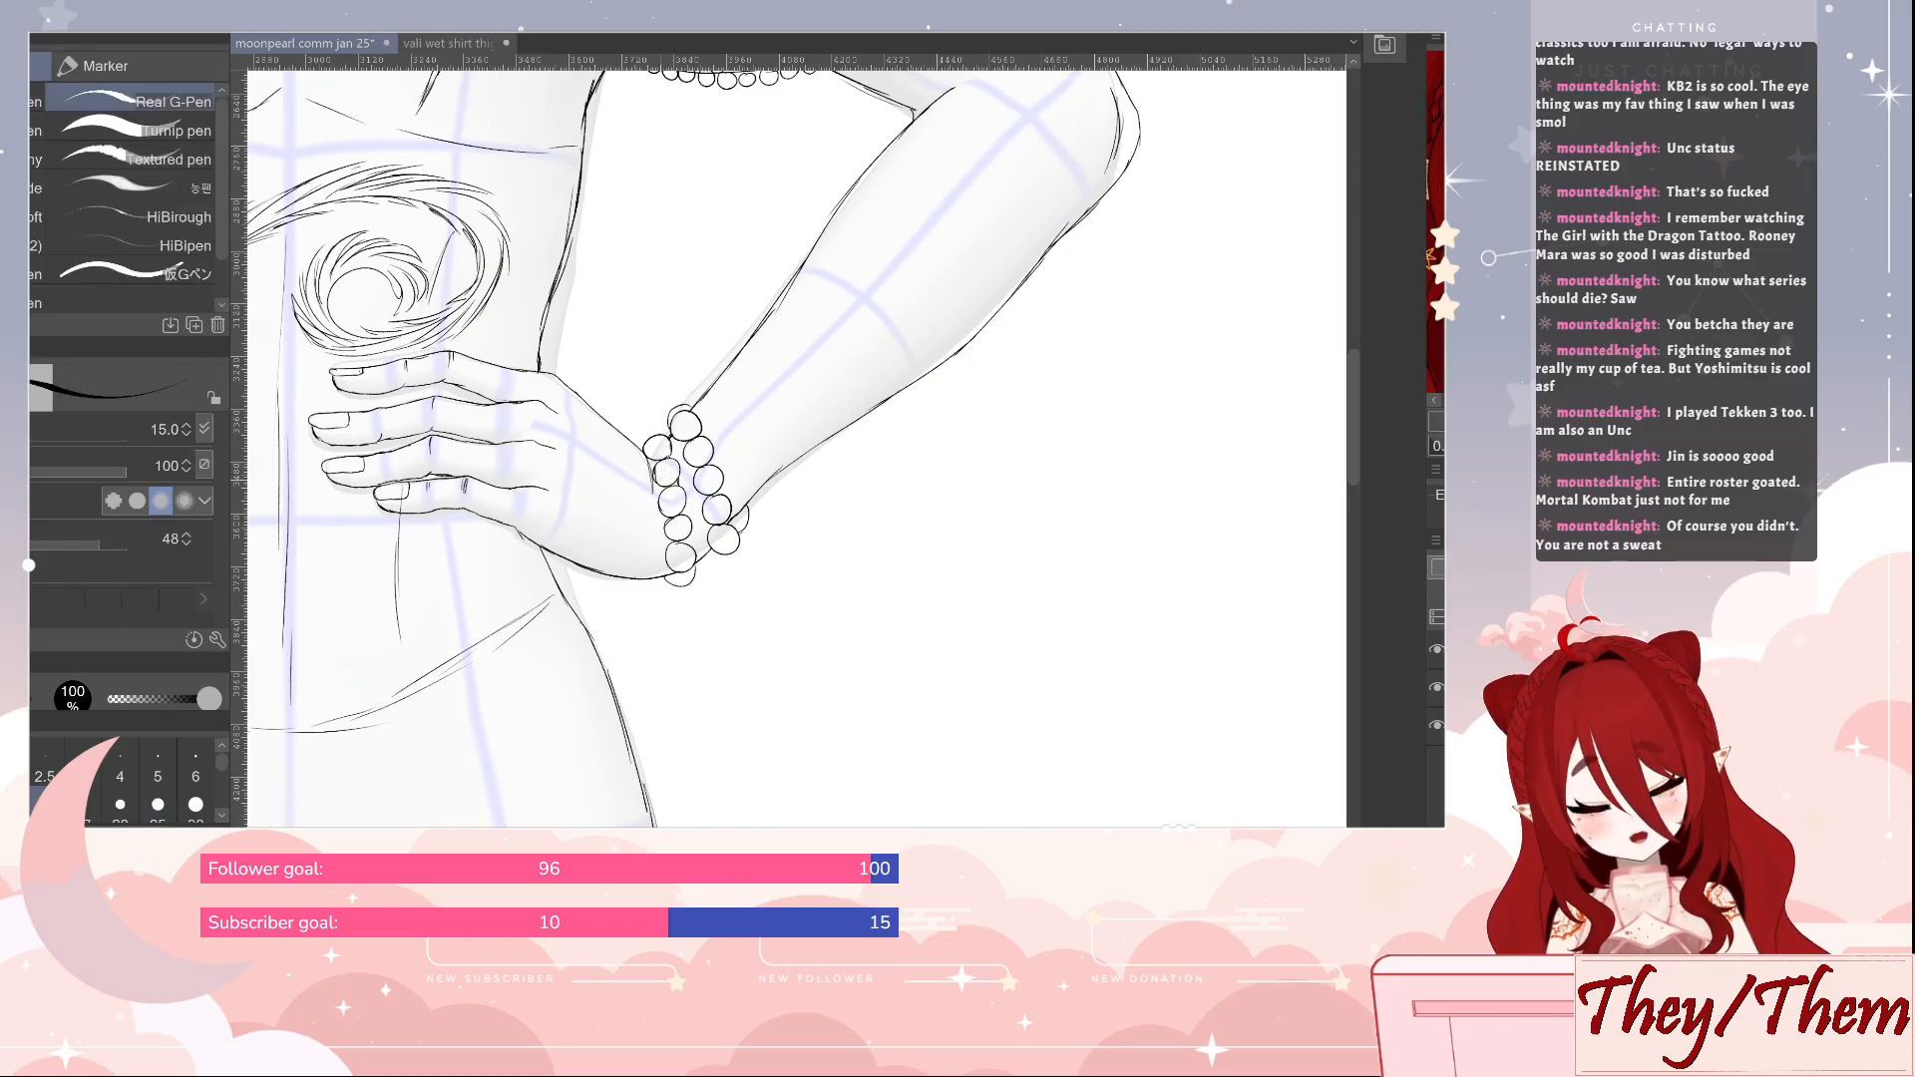
key("e")
key("p")
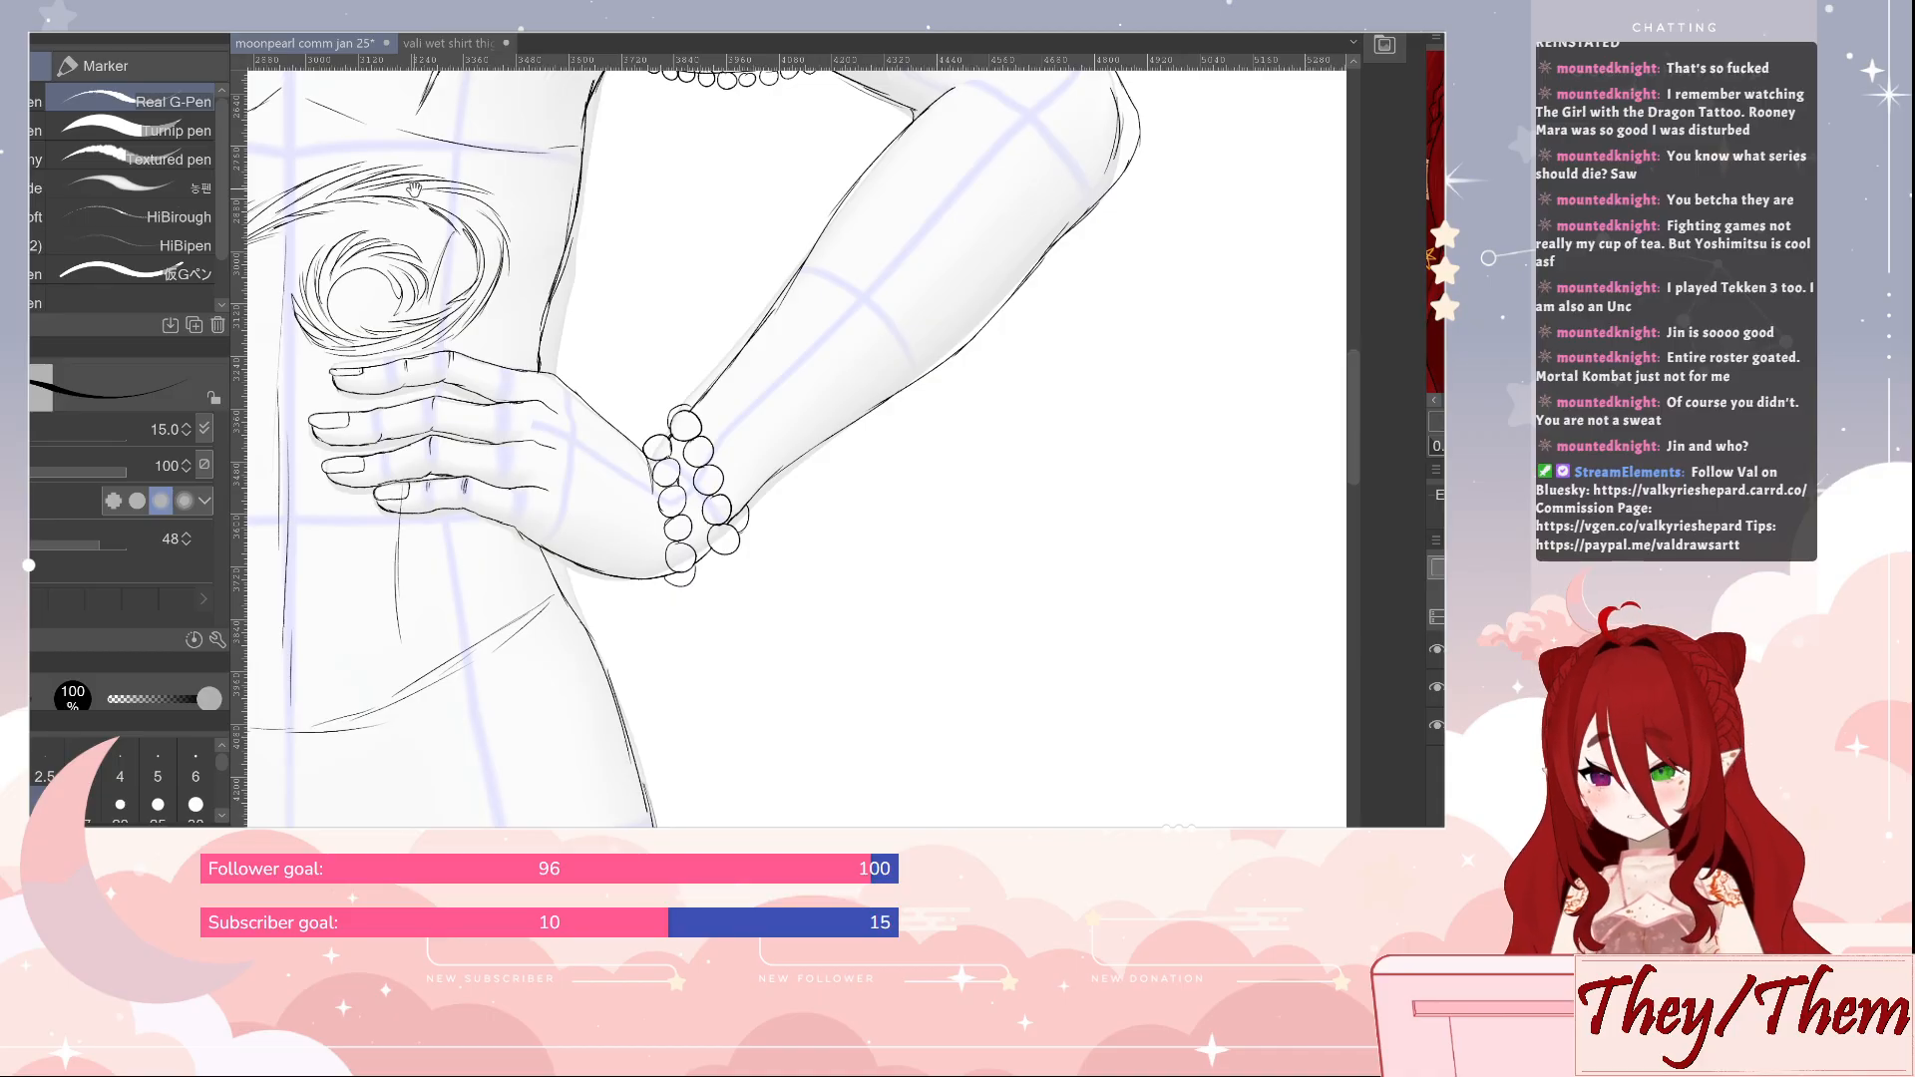
Paste the Tekken character line-up picture into the canvas's blank upper corner and frame it for viewing
left_click_drag(413, 189, 978, 903)
left_click_drag(475, 256, 1074, 1007)
mouse_move(716, 558)
left_mouse_down()
mouse_move(795, 320)
mouse_move(751, 341)
left_mouse_up()
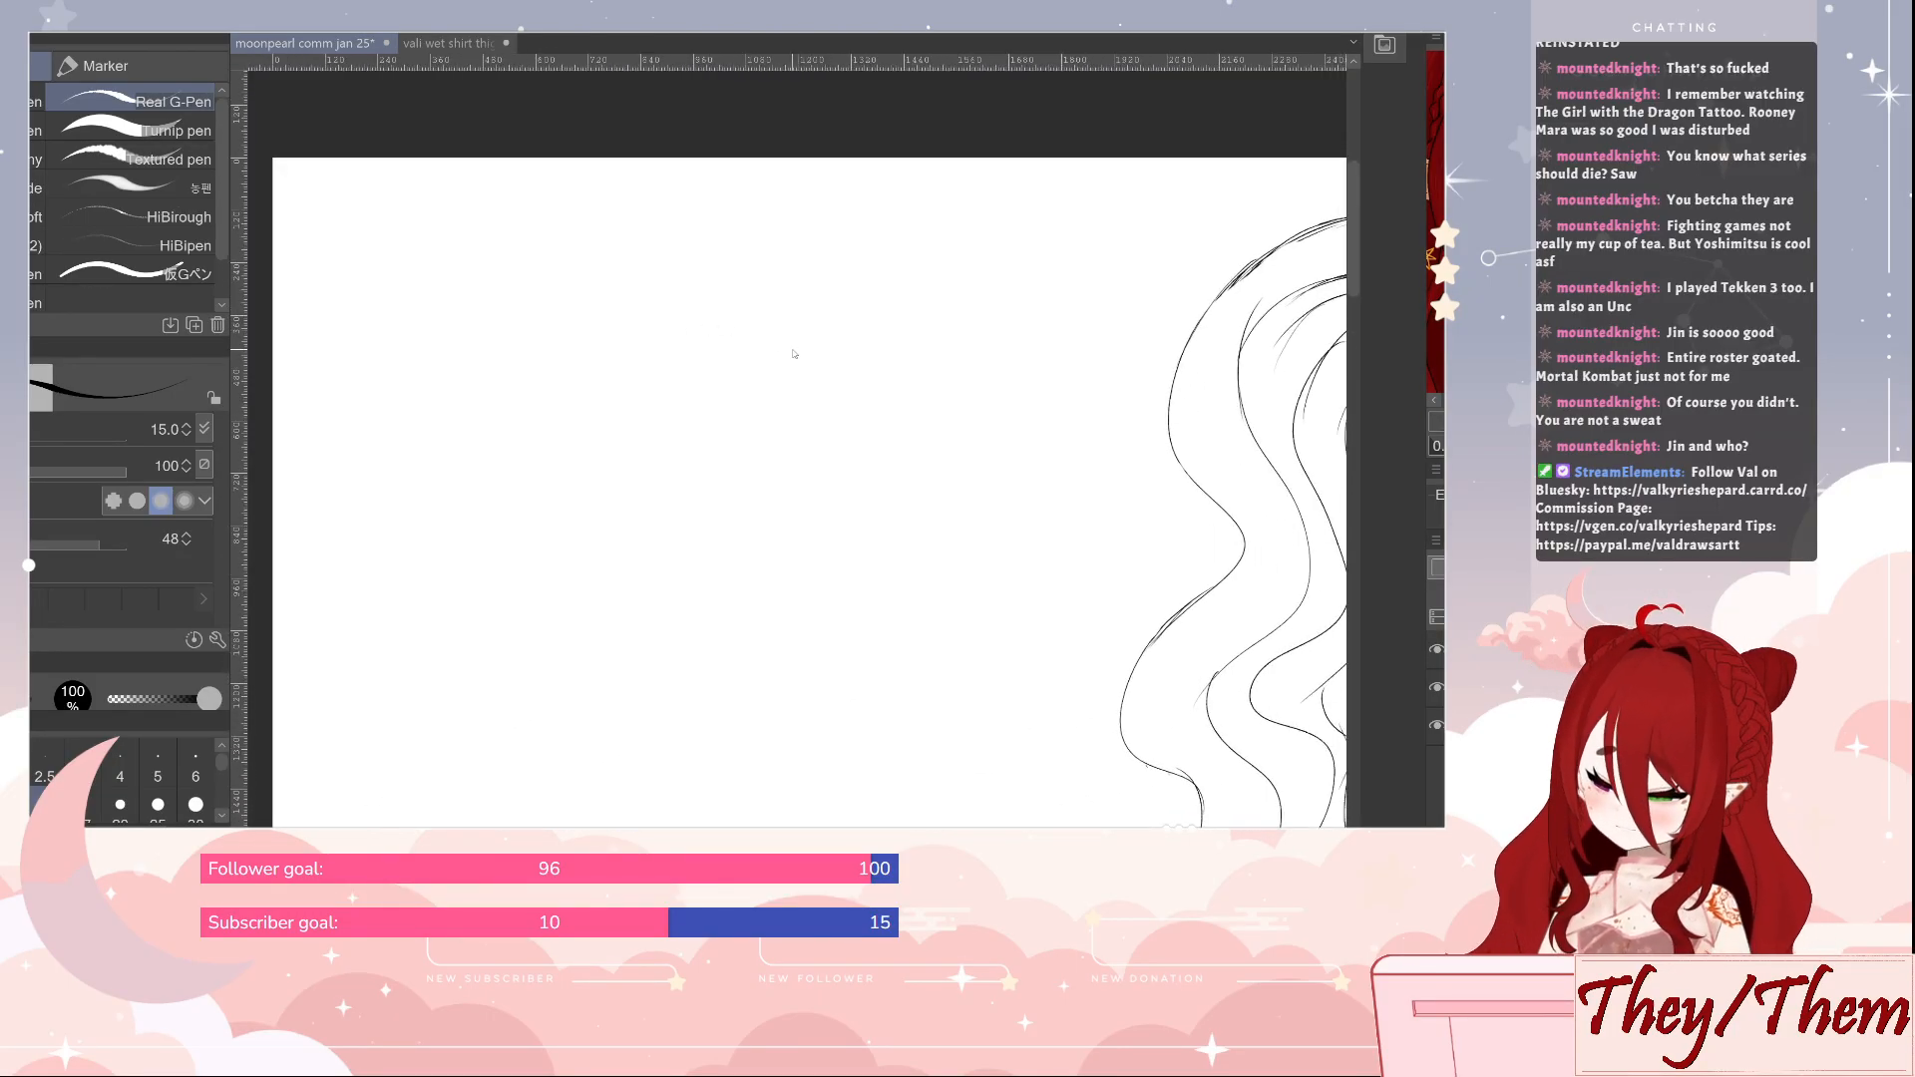
key("ctrl+v")
left_click_drag(804, 414, 1213, 469)
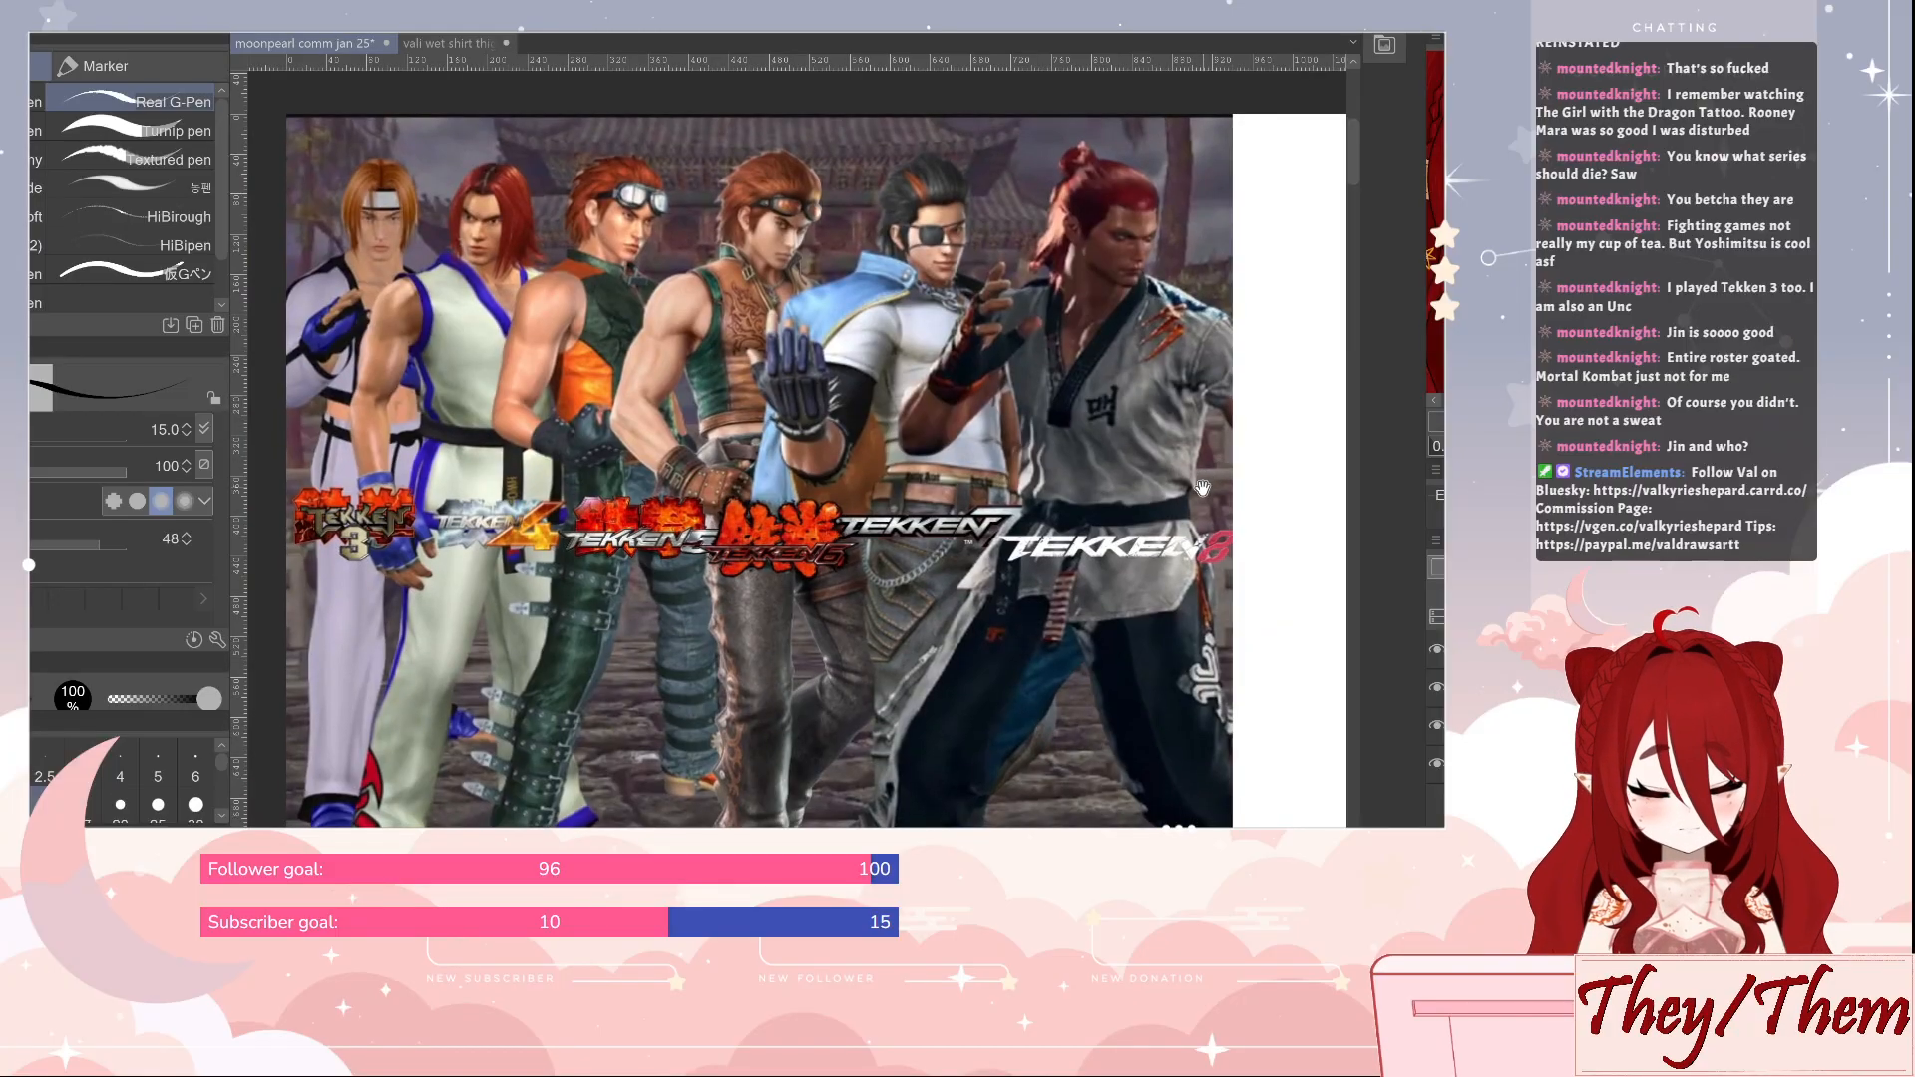
left_click_drag(1134, 519, 1143, 506)
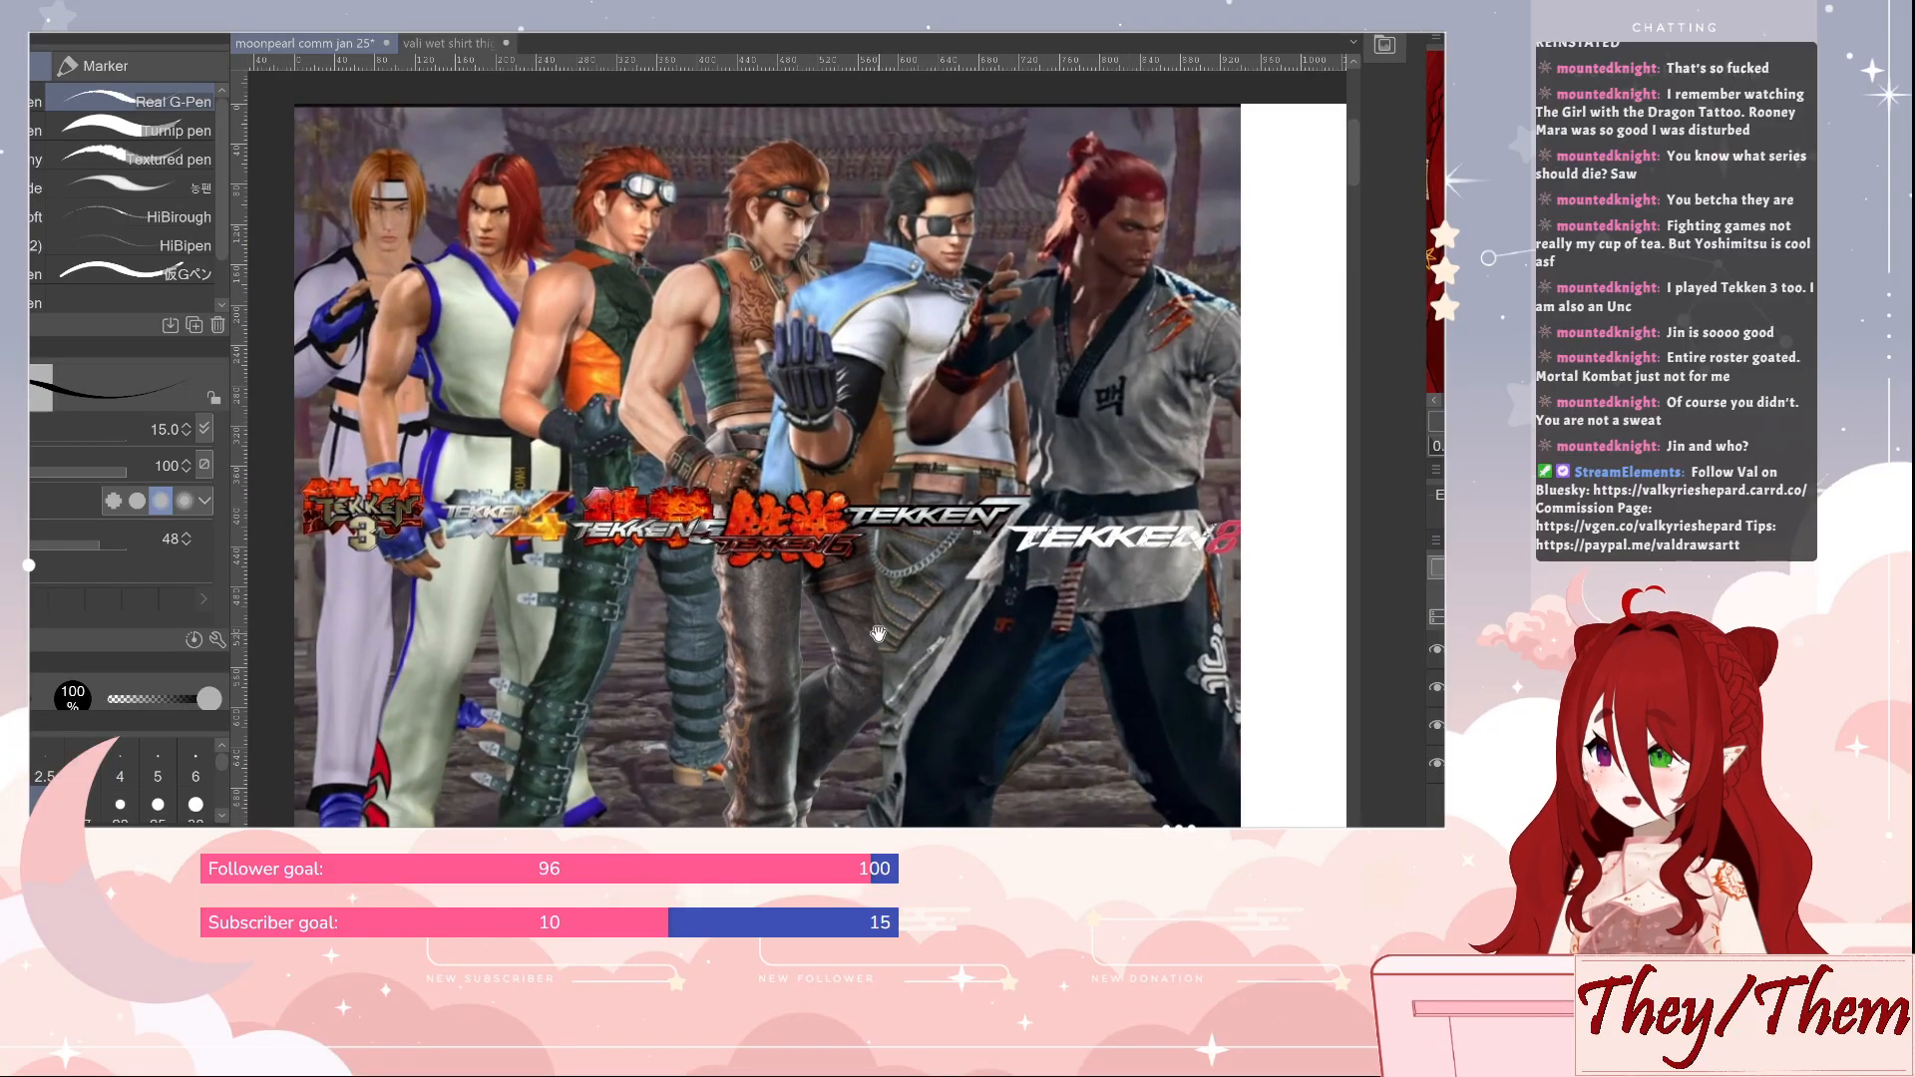
mouse_move(869, 648)
left_mouse_down()
mouse_move(844, 624)
mouse_move(875, 624)
left_mouse_up()
scroll(911, 596, "down", 3)
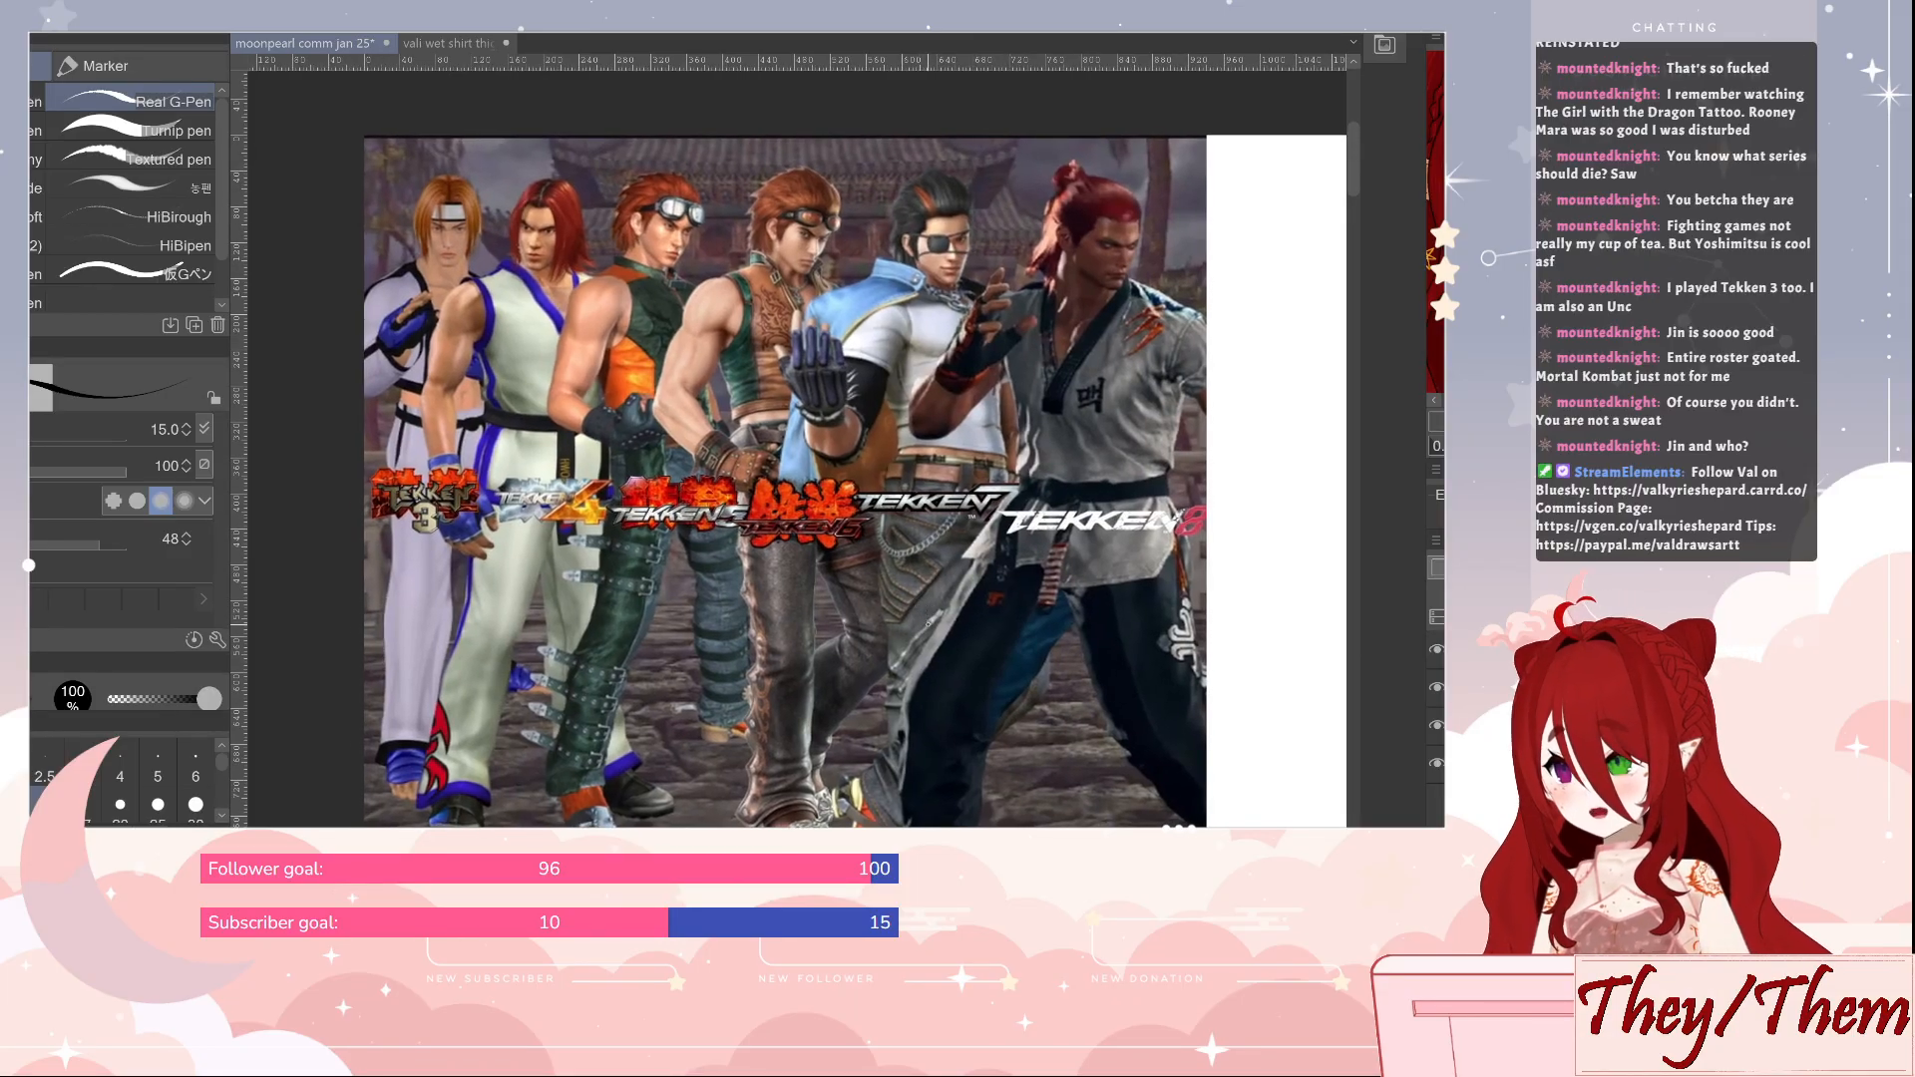
left_click_drag(1005, 667, 986, 664)
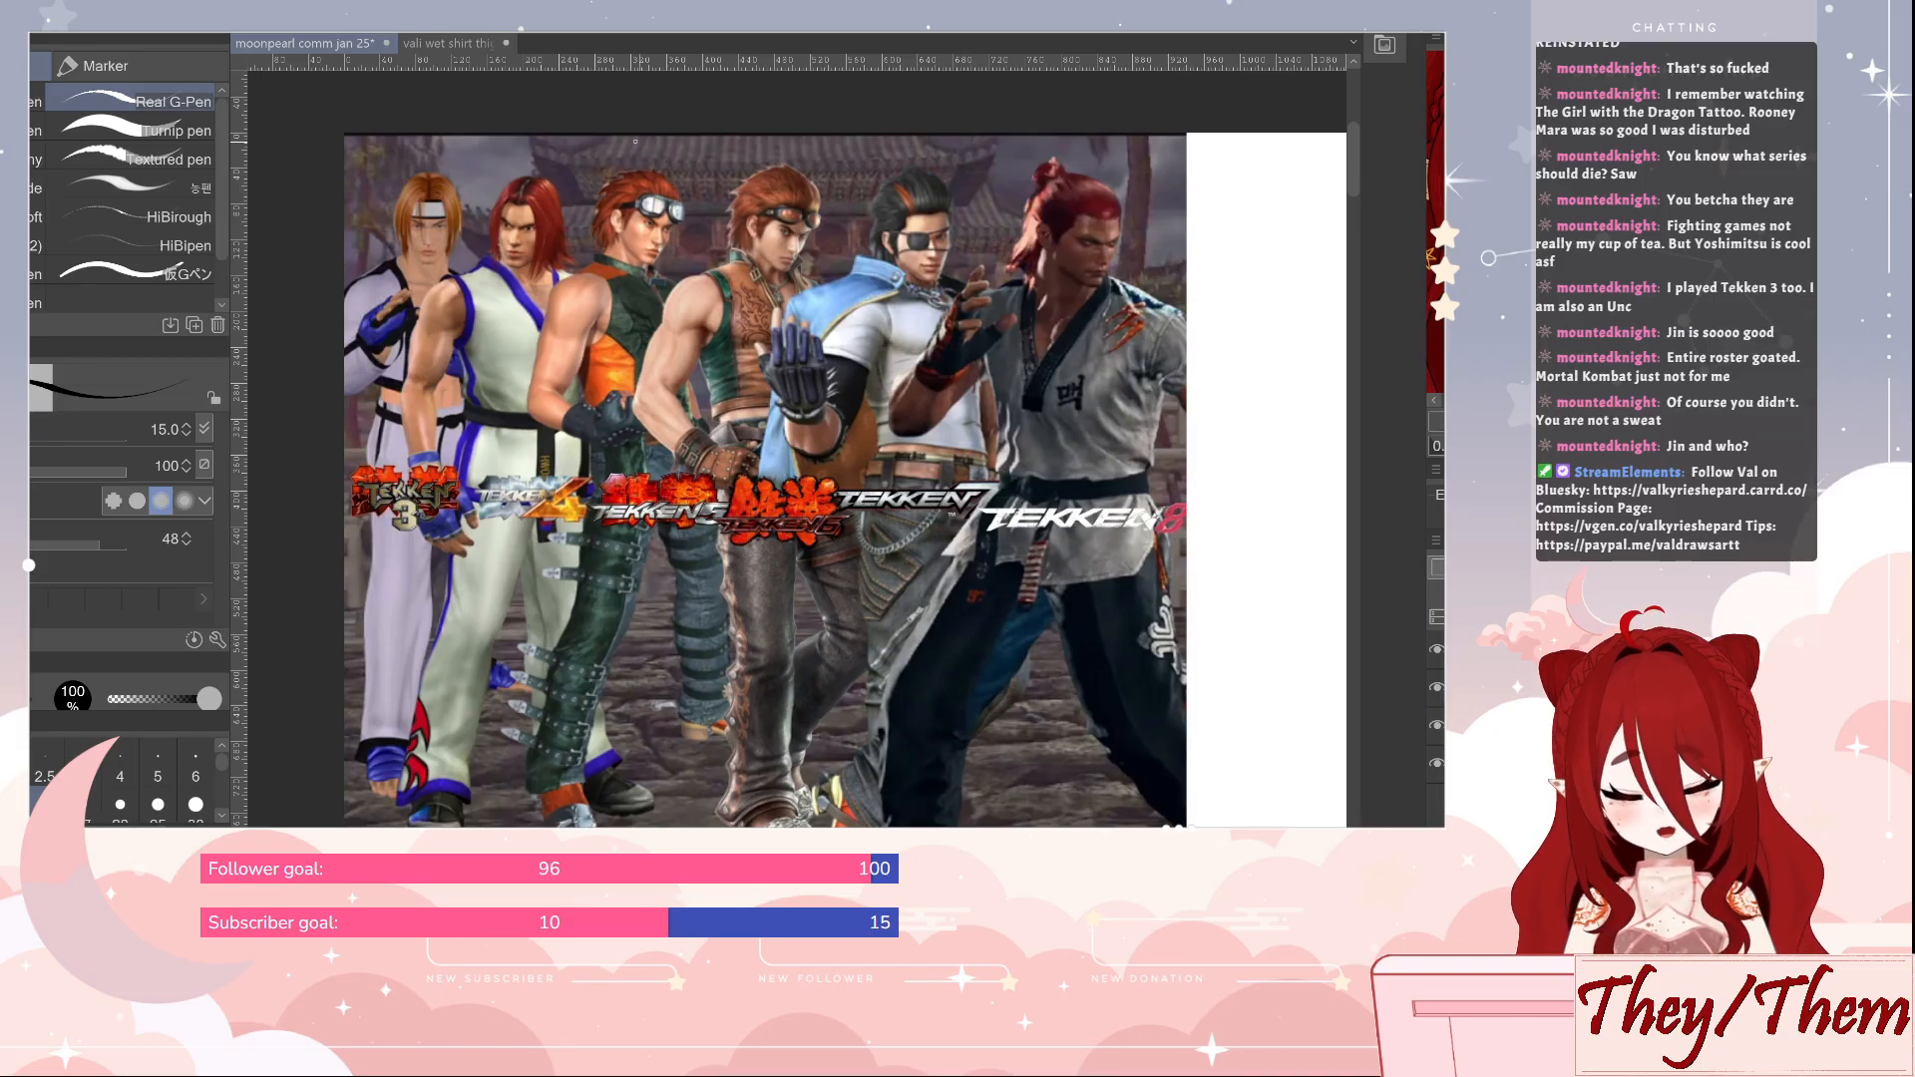
Circle the Tekken 5 character in the pasted picture, and undo the markings and the paste
mouse_move(608, 152)
left_mouse_down()
mouse_move(514, 367)
mouse_move(501, 579)
mouse_move(520, 803)
mouse_move(681, 809)
mouse_move(723, 703)
mouse_move(738, 557)
mouse_move(718, 306)
mouse_move(666, 138)
mouse_move(600, 152)
left_mouse_up()
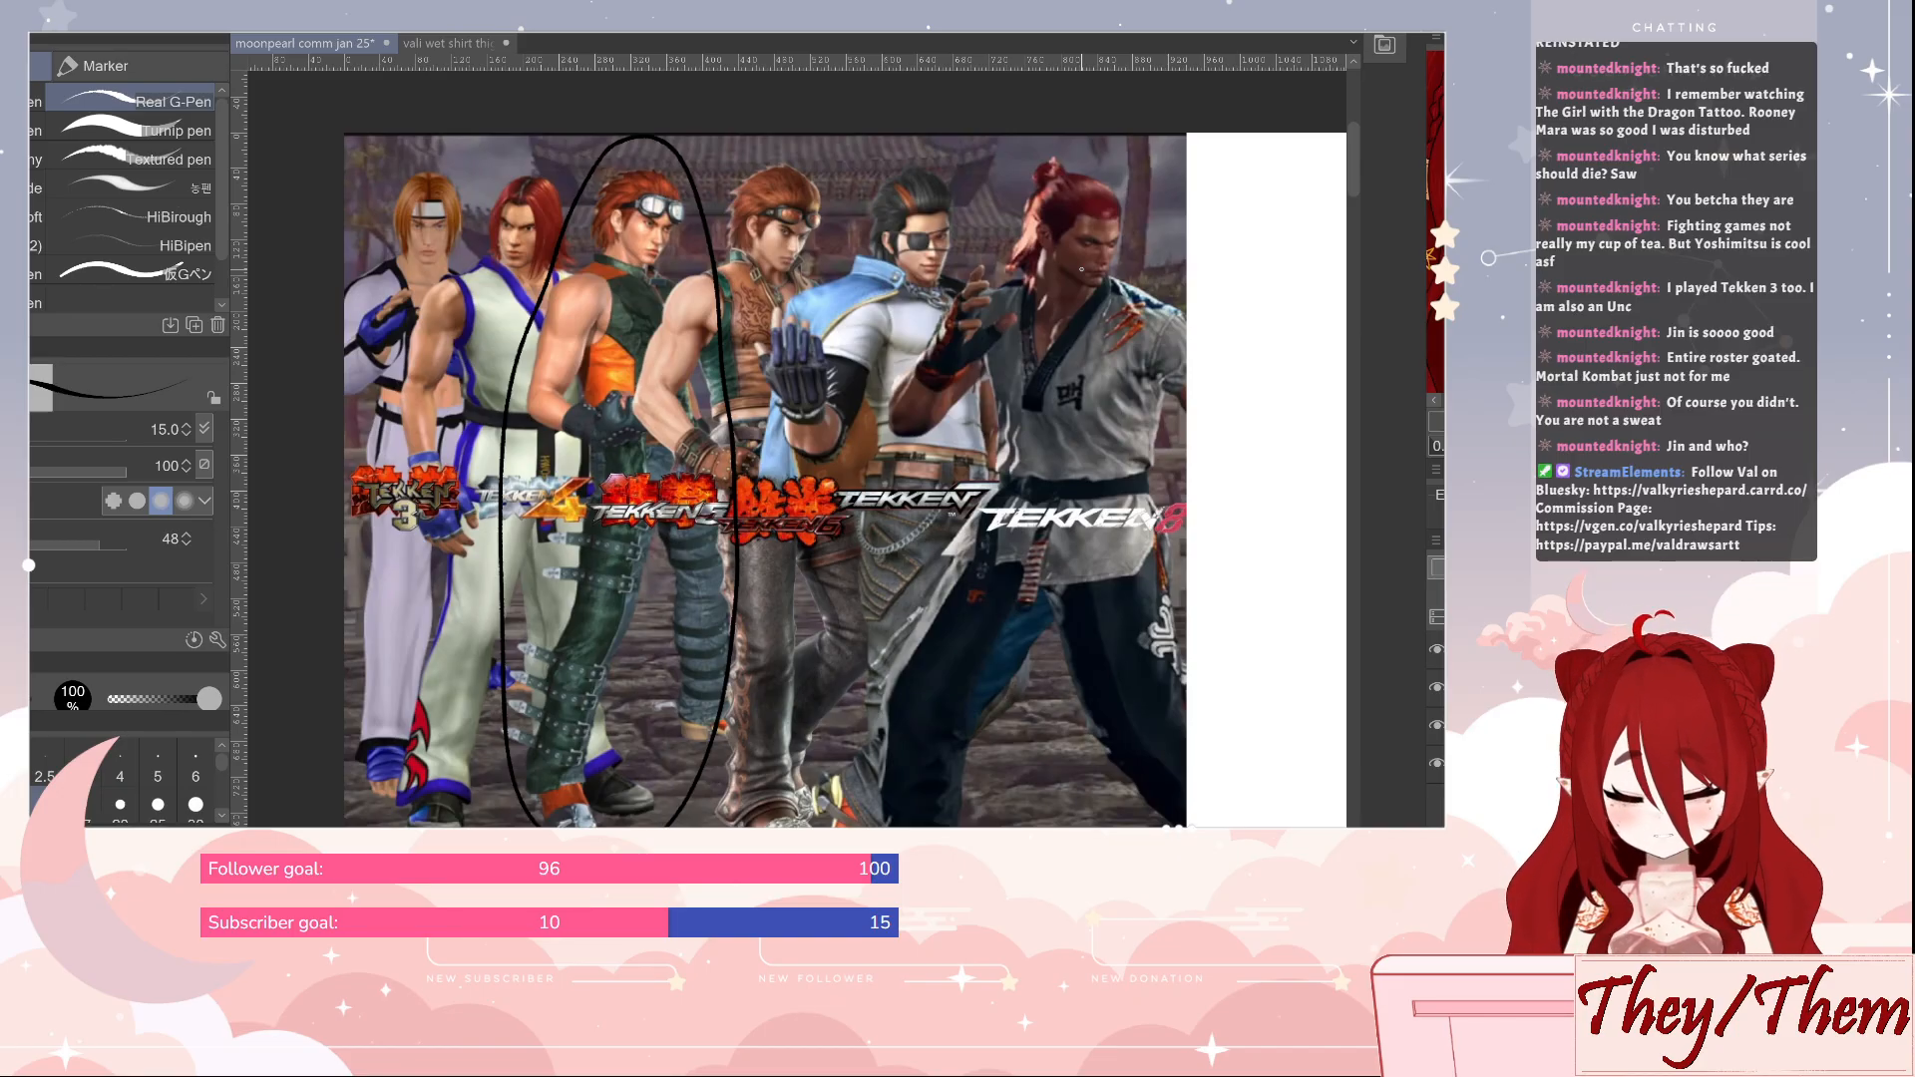
mouse_move(791, 547)
left_mouse_down()
mouse_move(801, 579)
mouse_move(791, 538)
mouse_move(819, 571)
left_mouse_up()
key("ctrl+z")
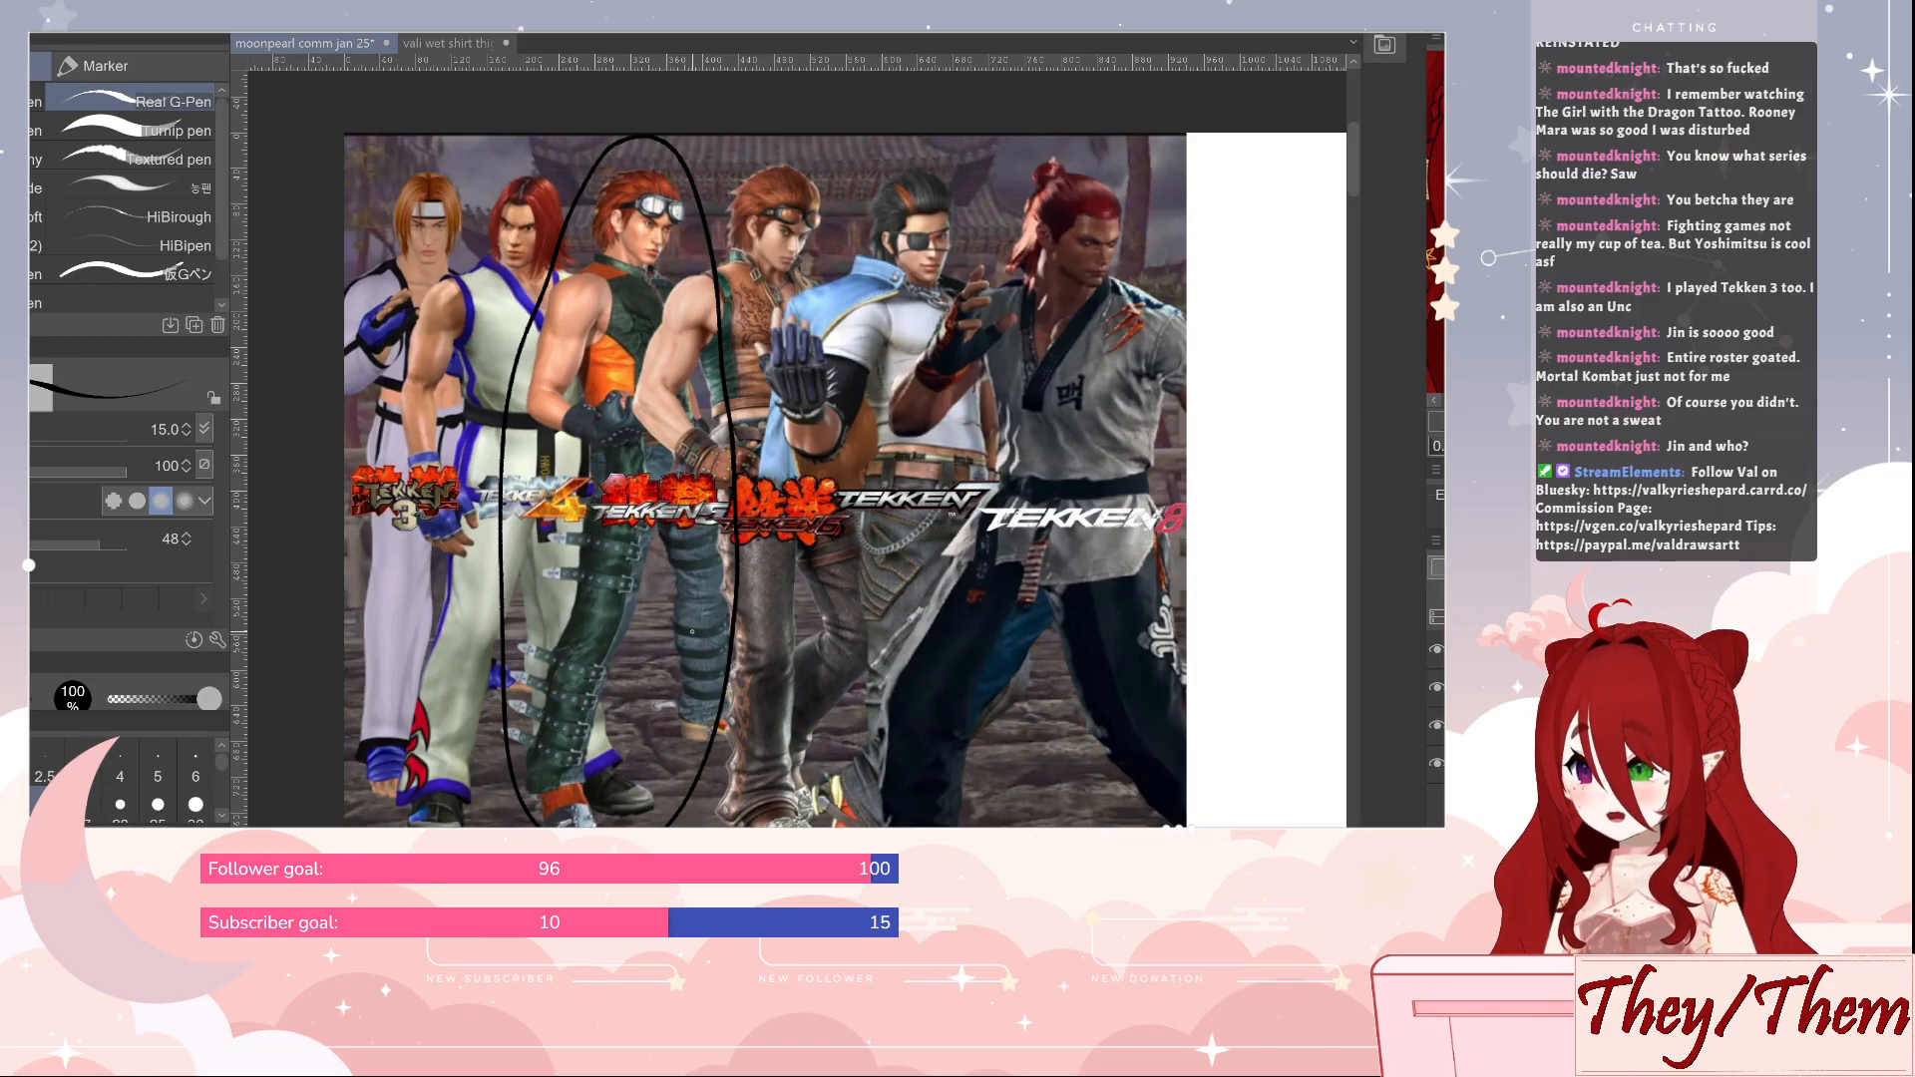
key("ctrl+z")
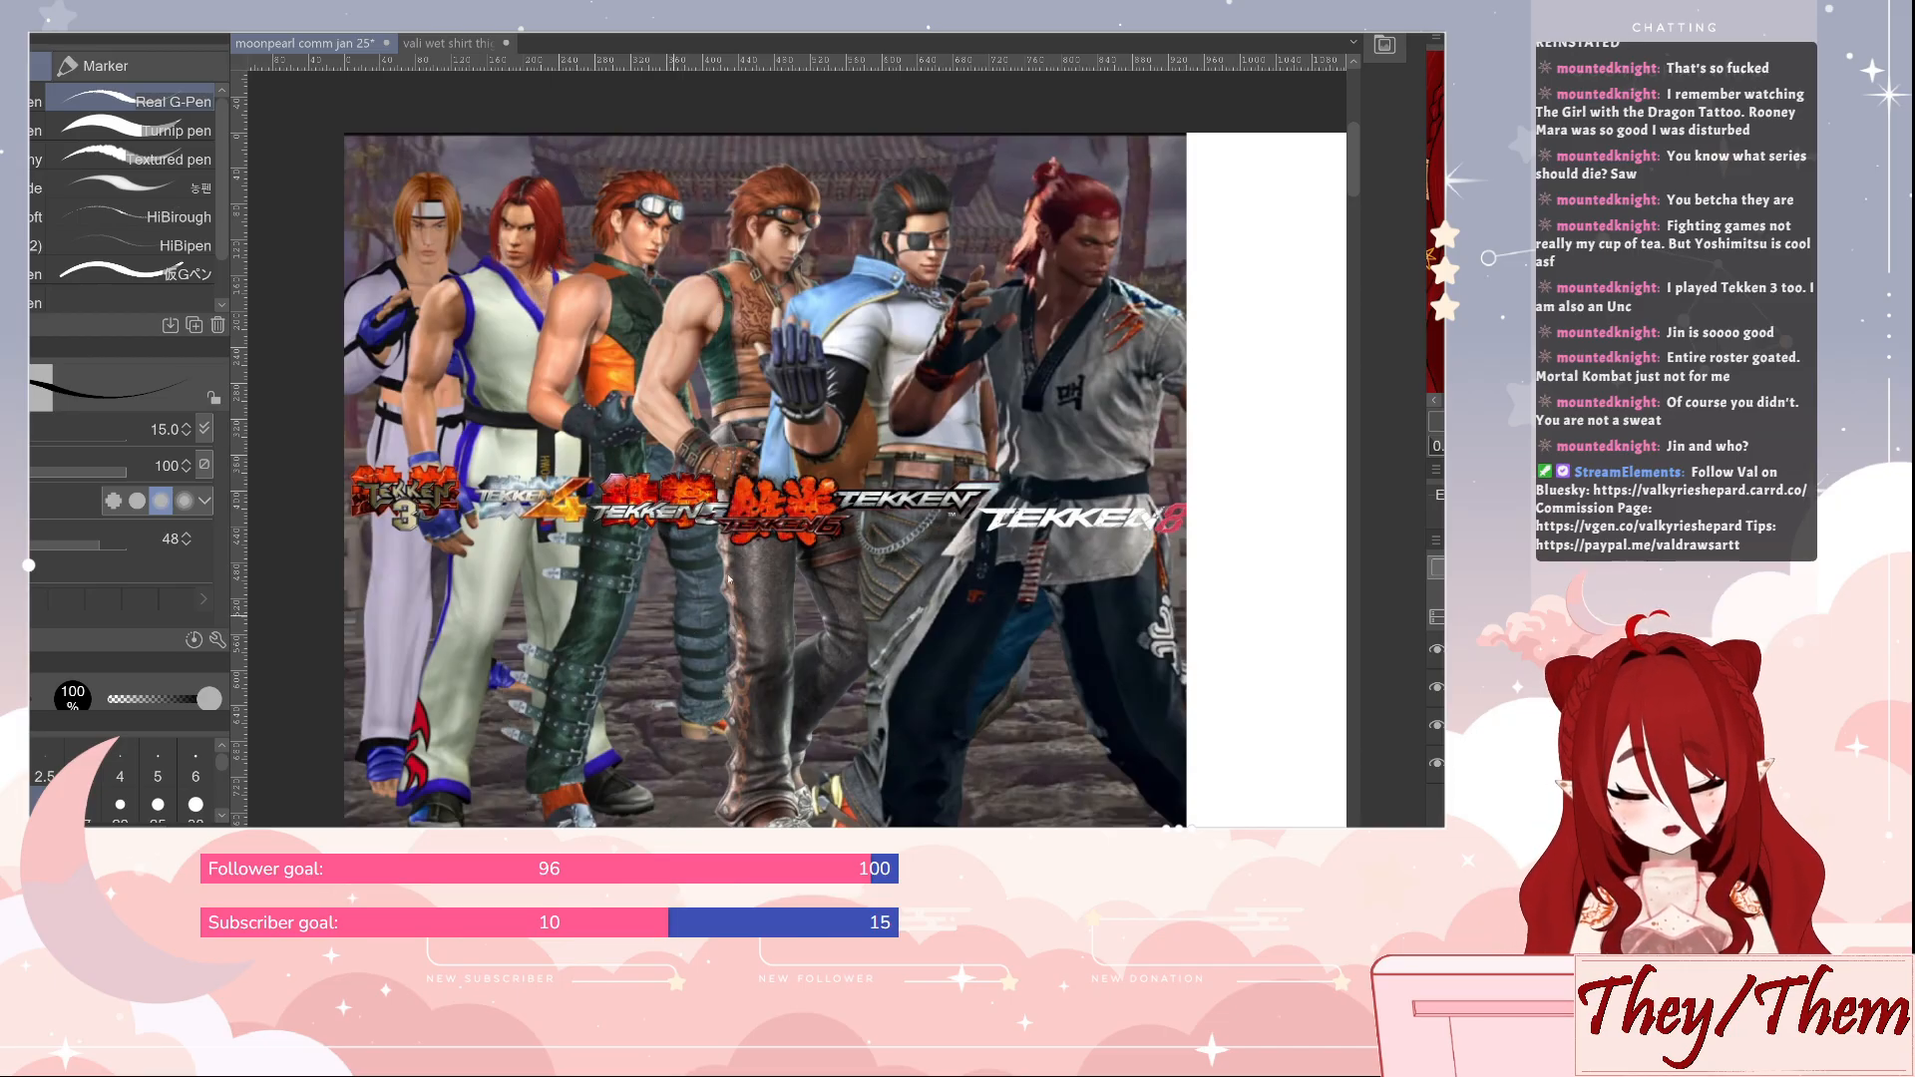
key("ctrl+z")
Look over the sketched figure from the choker down to the undrawn legs below the shorts hems
left_click_drag(1096, 807, 220, 279)
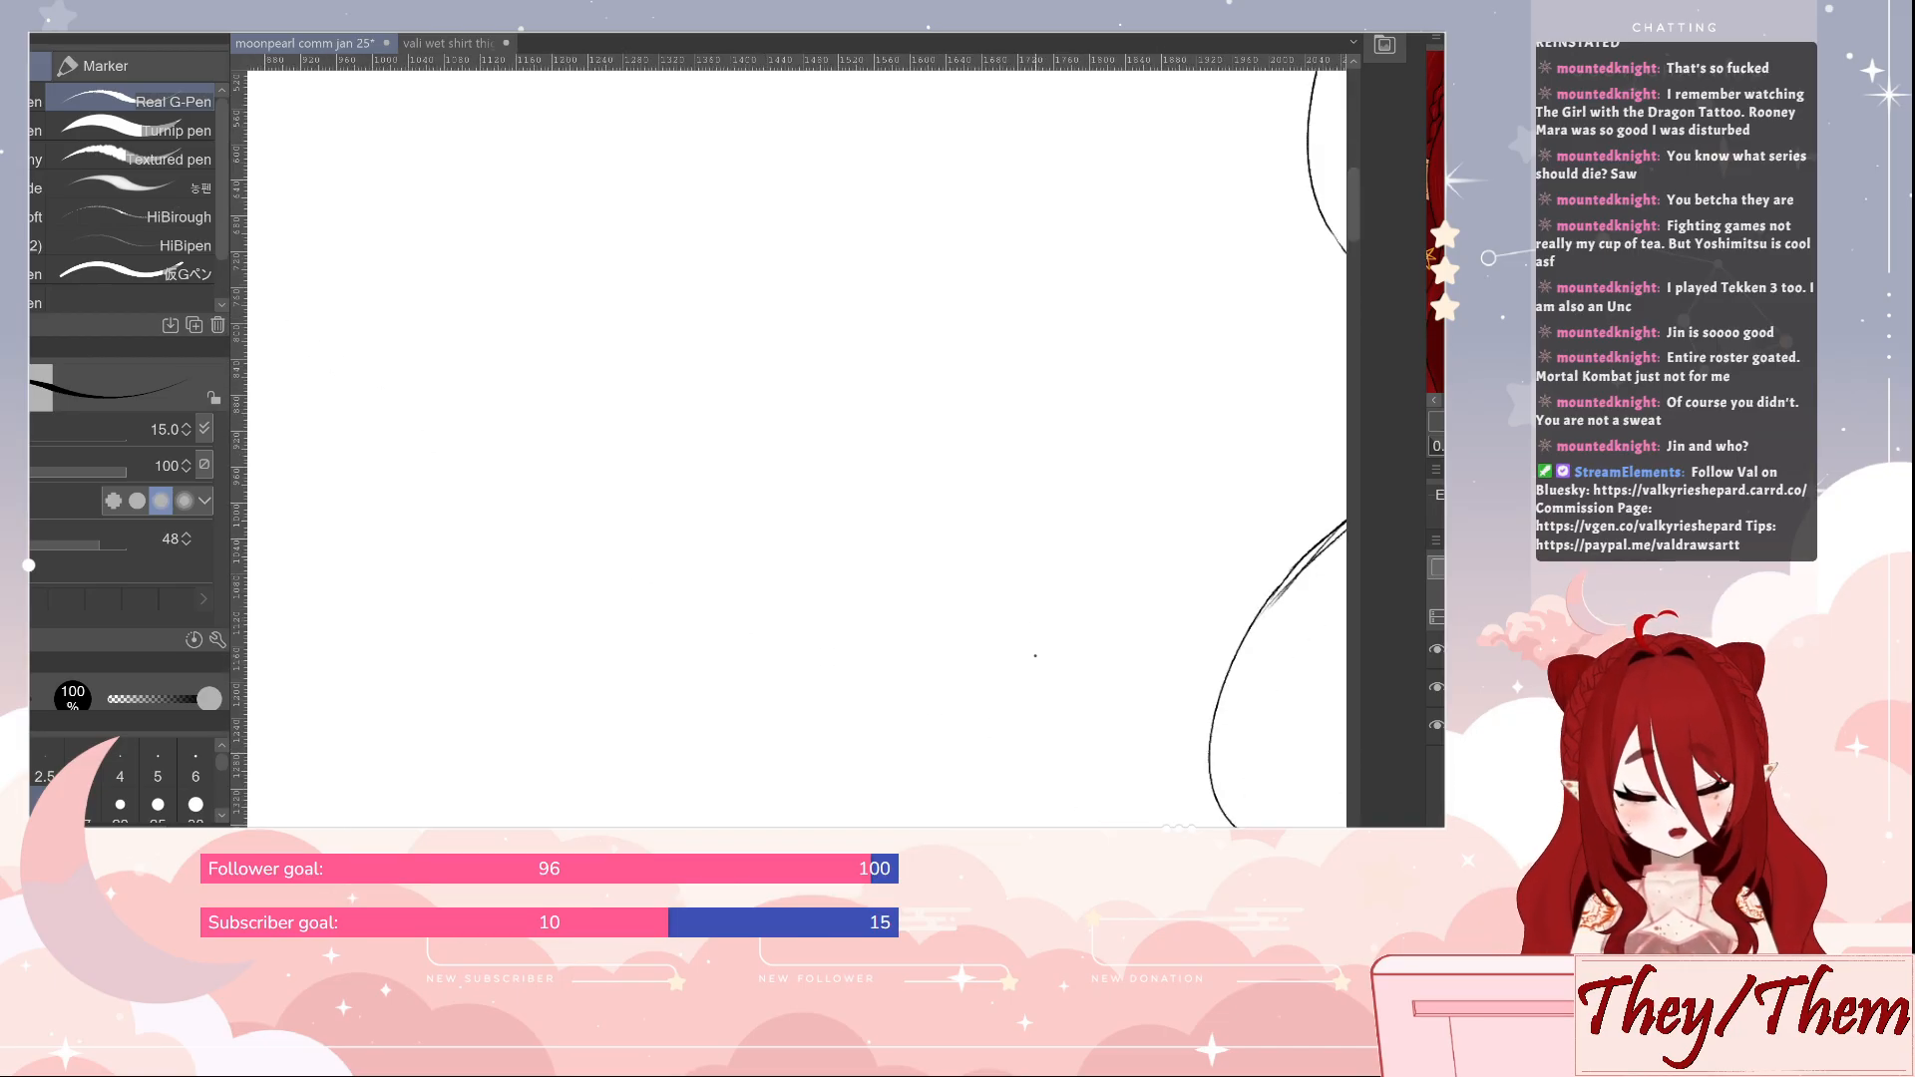
scroll(1013, 671, "down", 5)
left_click_drag(1234, 777, 673, 335)
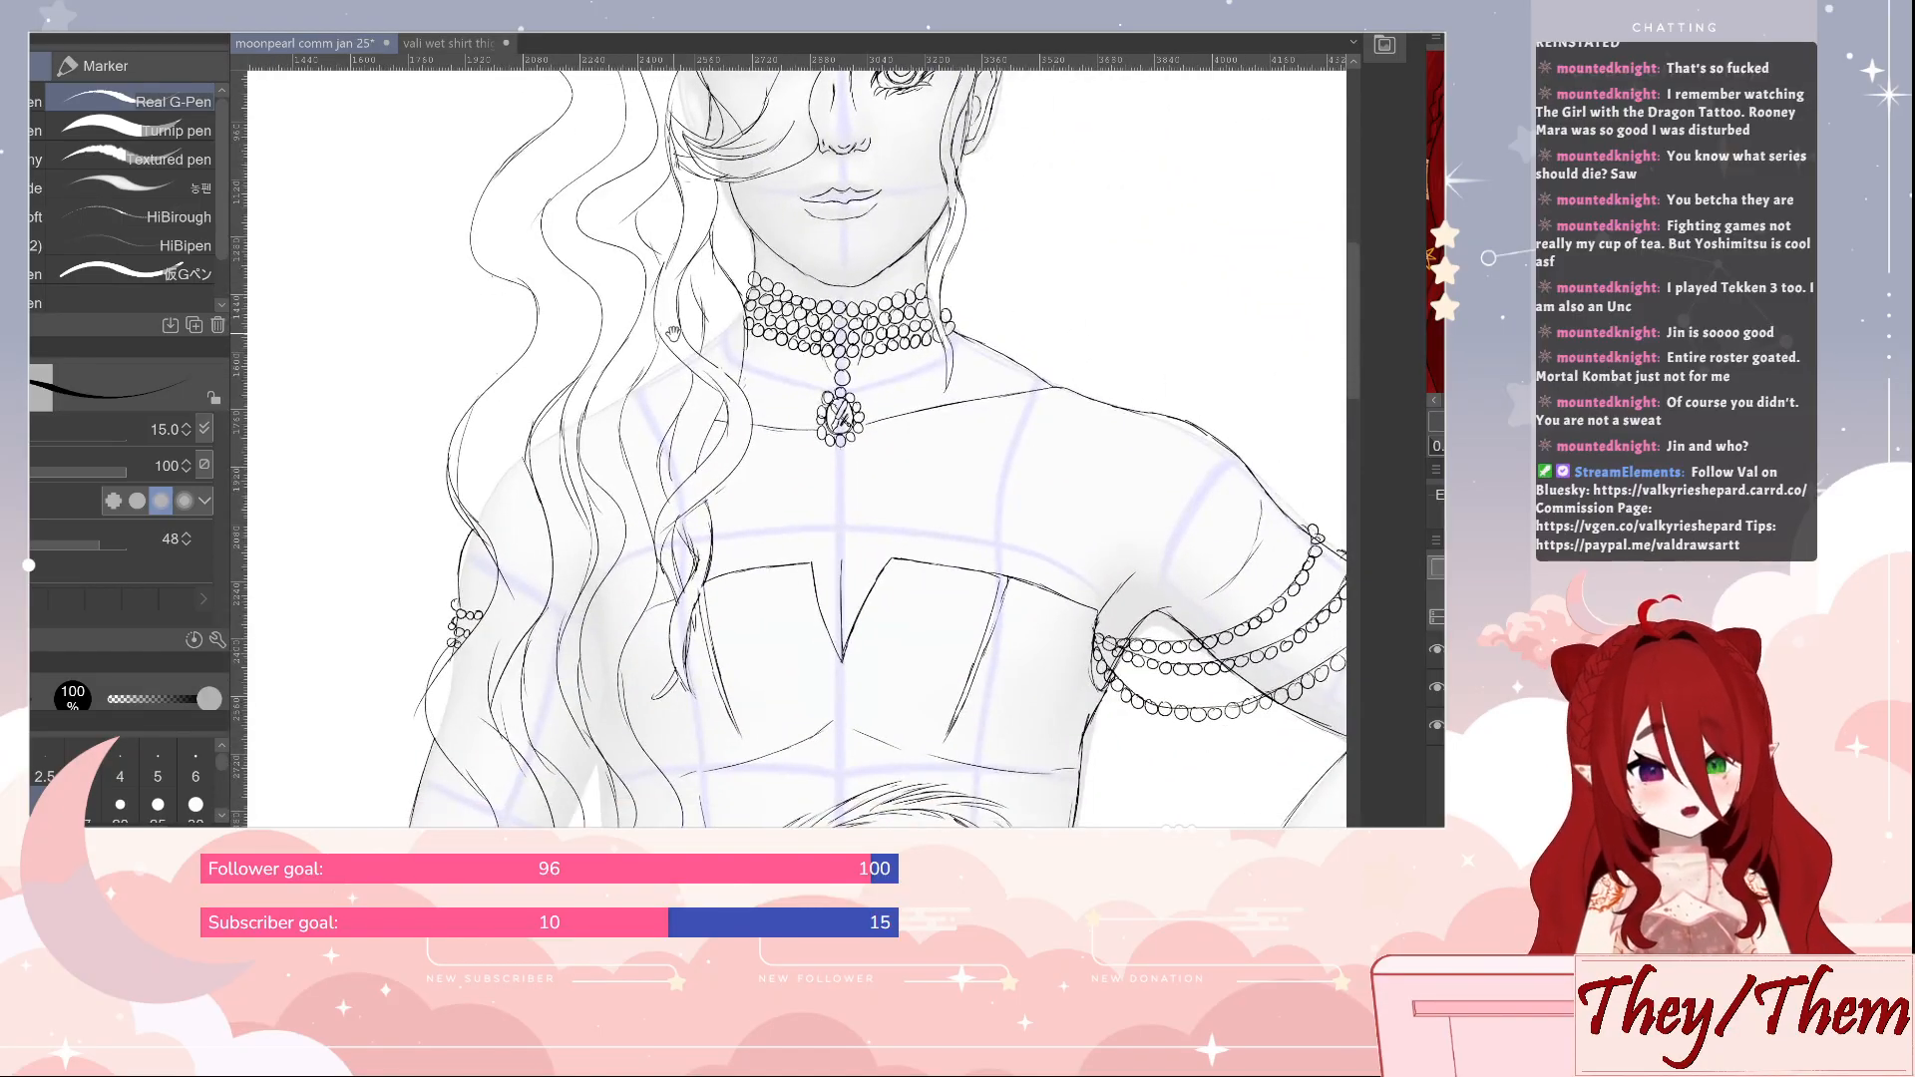
mouse_move(1089, 685)
left_mouse_down()
mouse_move(1020, 604)
mouse_move(912, 239)
left_mouse_up()
left_click_drag(994, 506, 1019, 140)
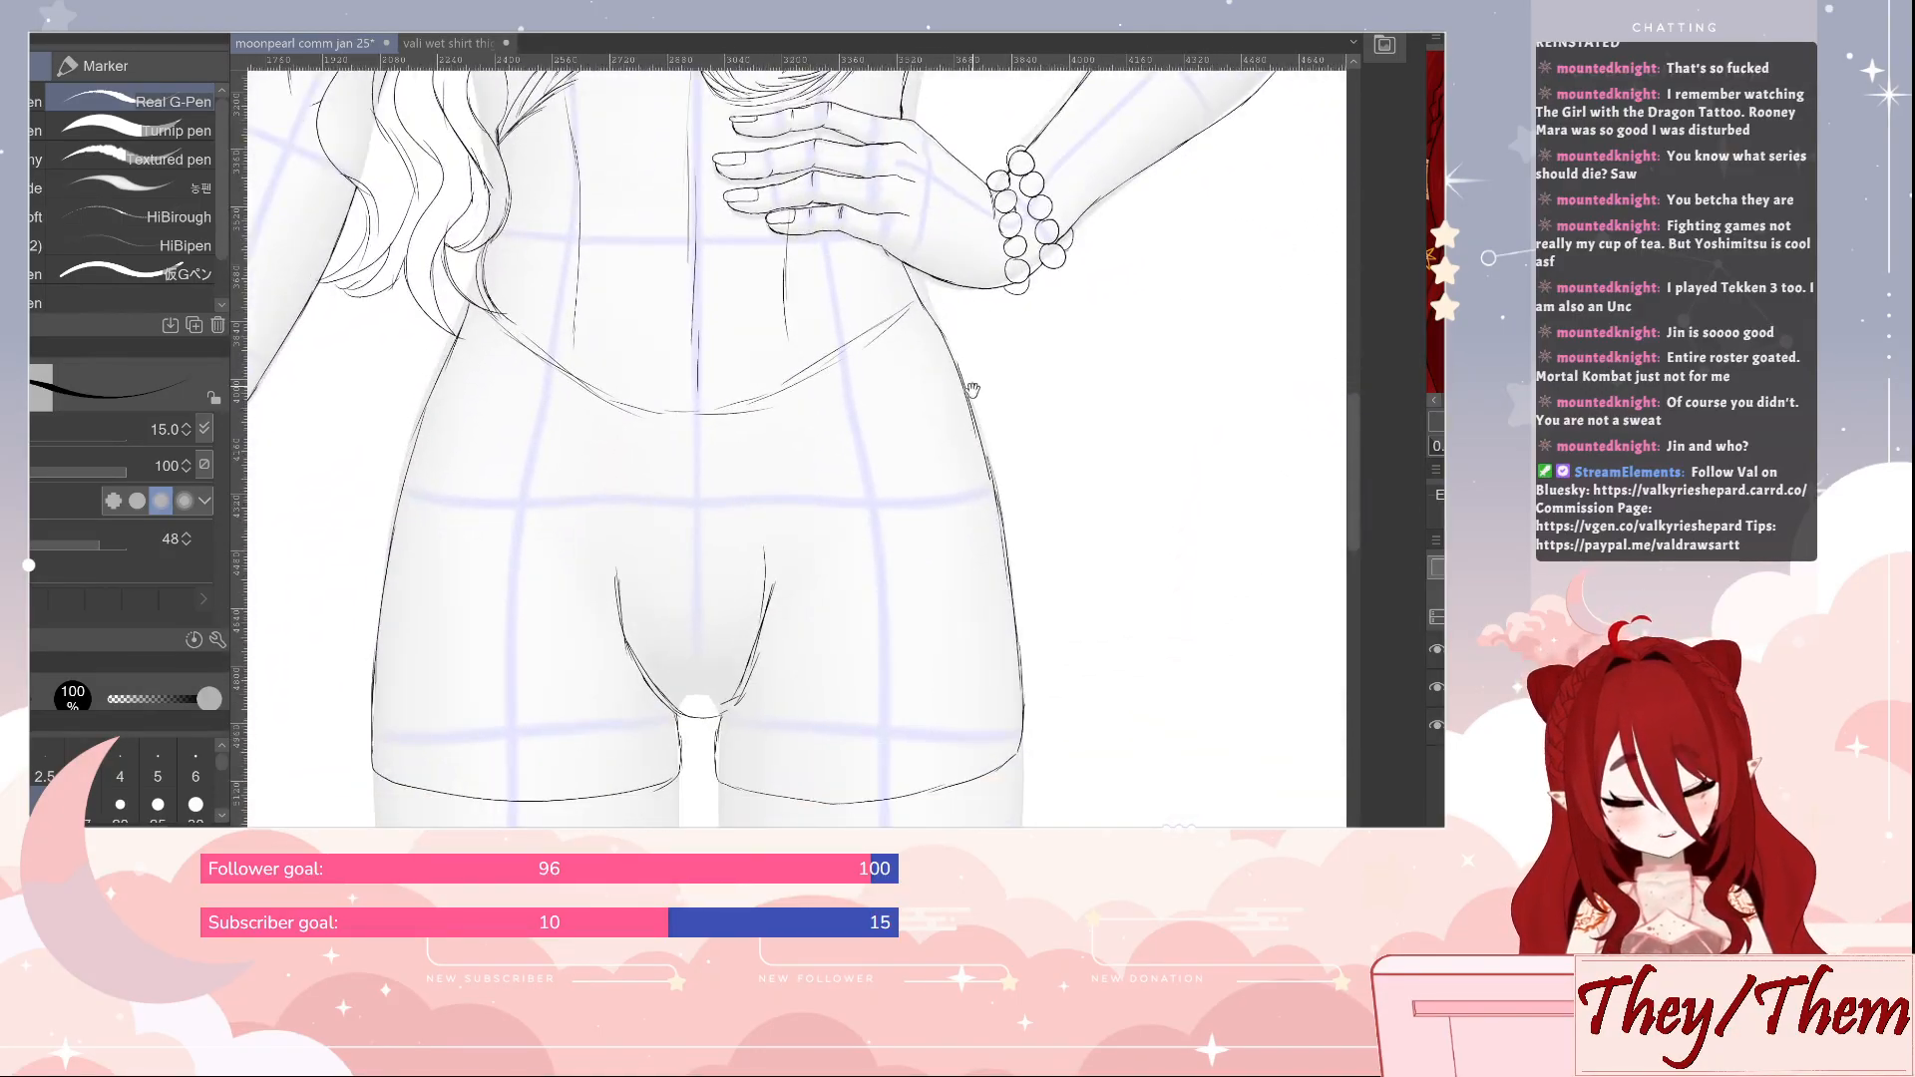
left_click_drag(1030, 385, 1050, 658)
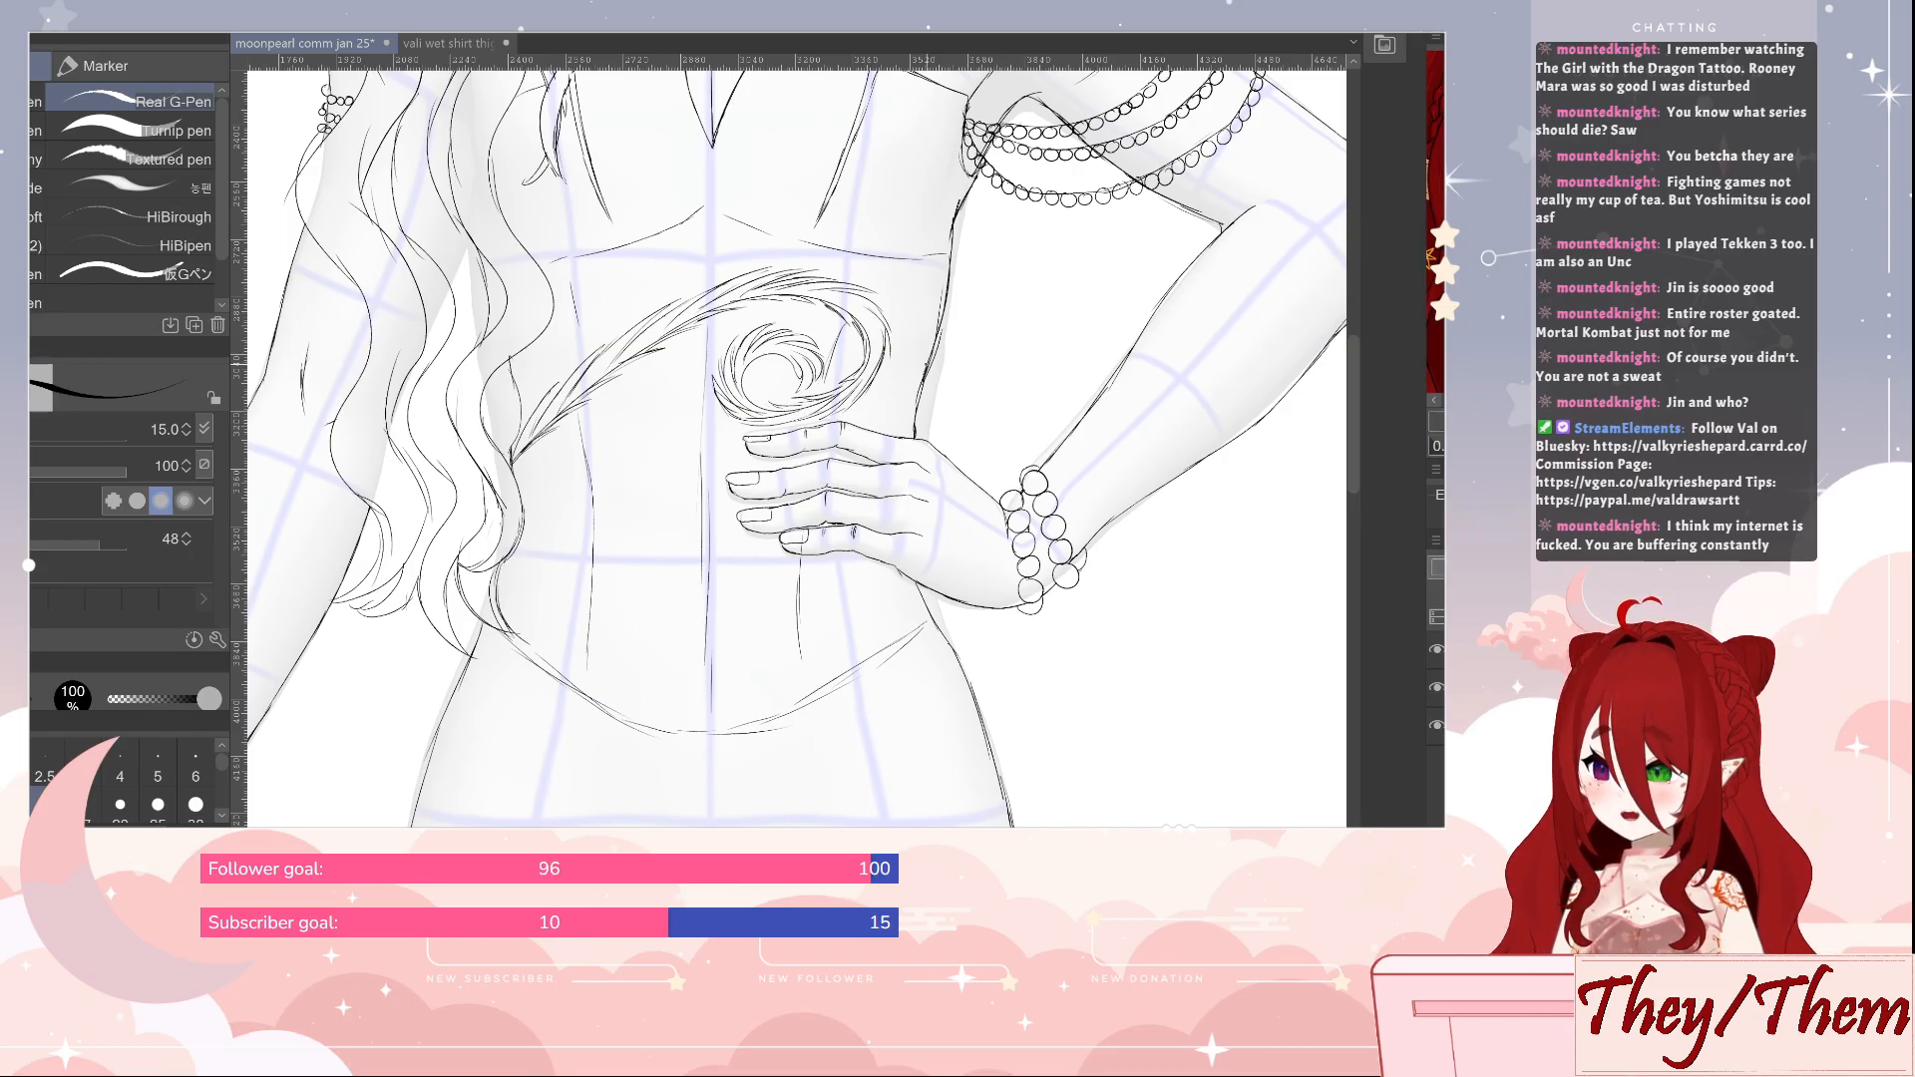
left_click_drag(859, 683, 901, 478)
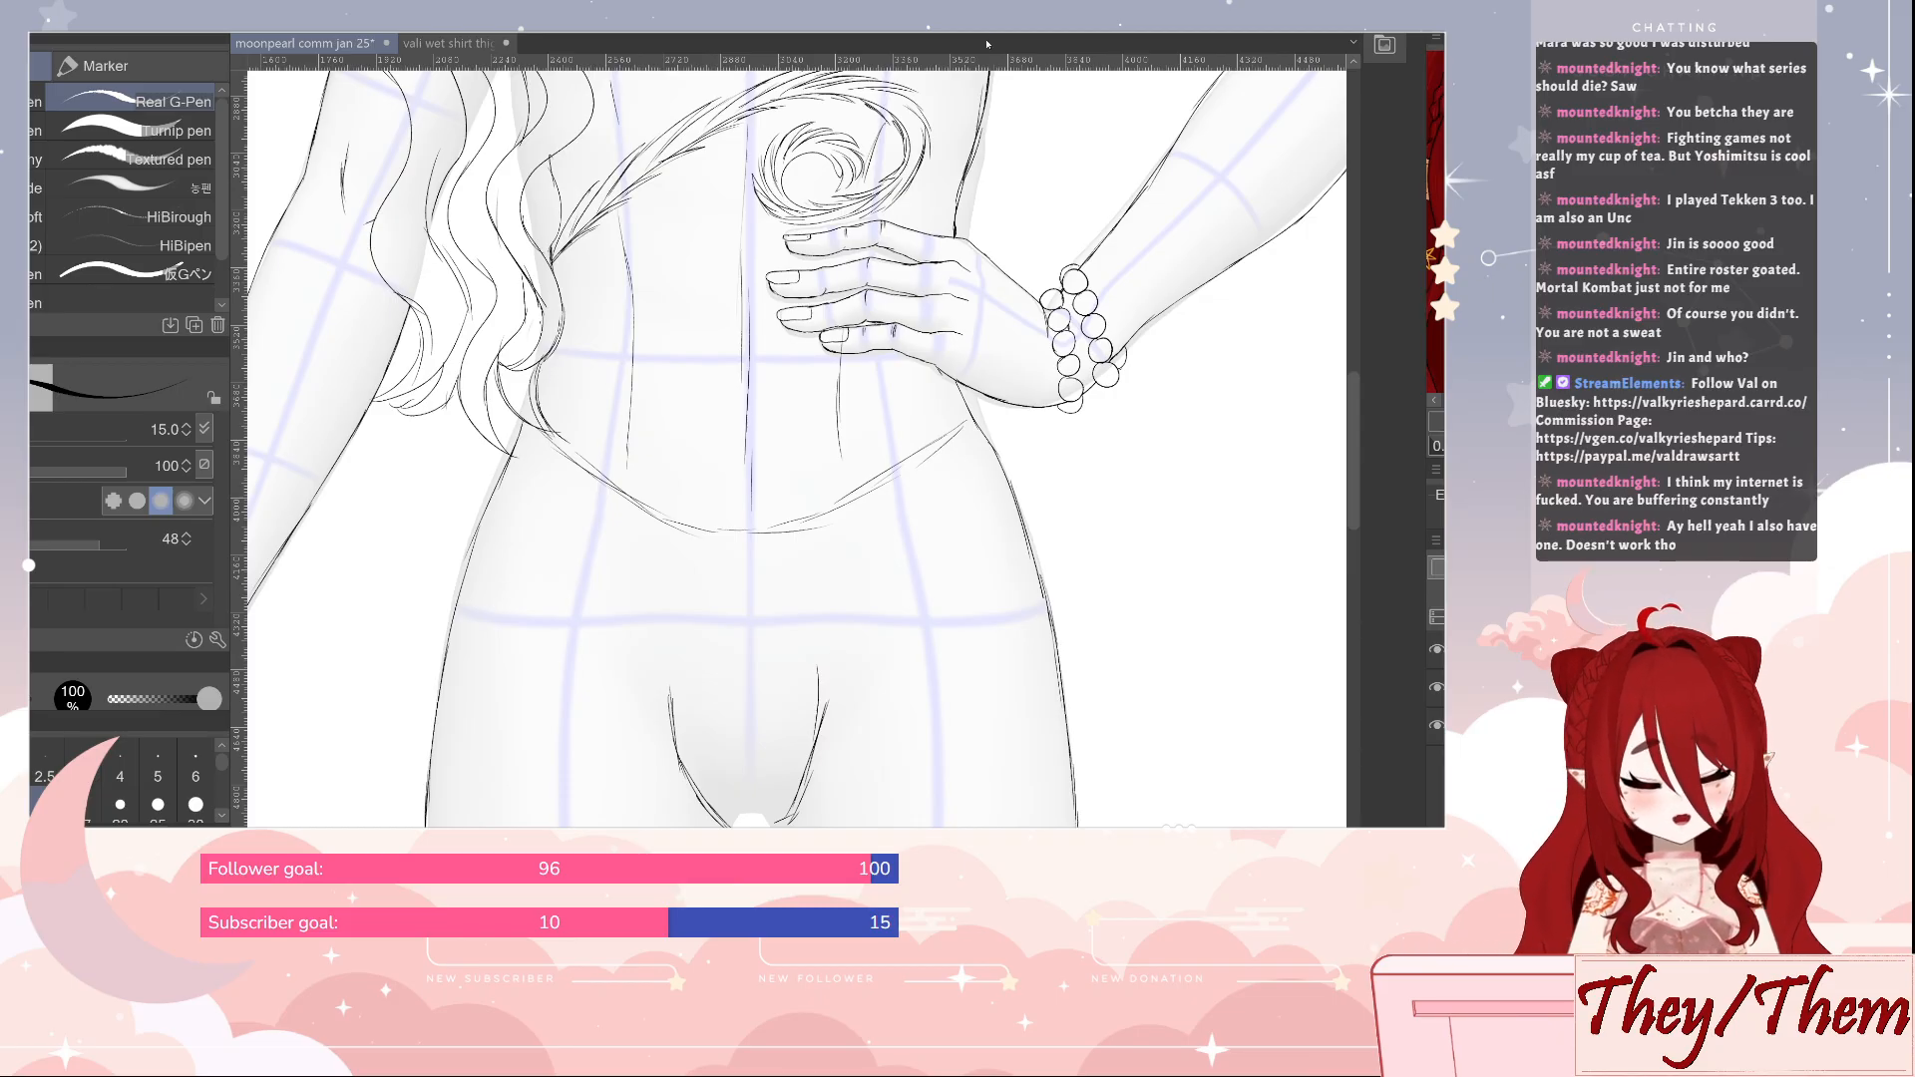
mouse_move(1160, 513)
left_mouse_down()
mouse_move(1073, 253)
mouse_move(1049, 95)
left_mouse_up()
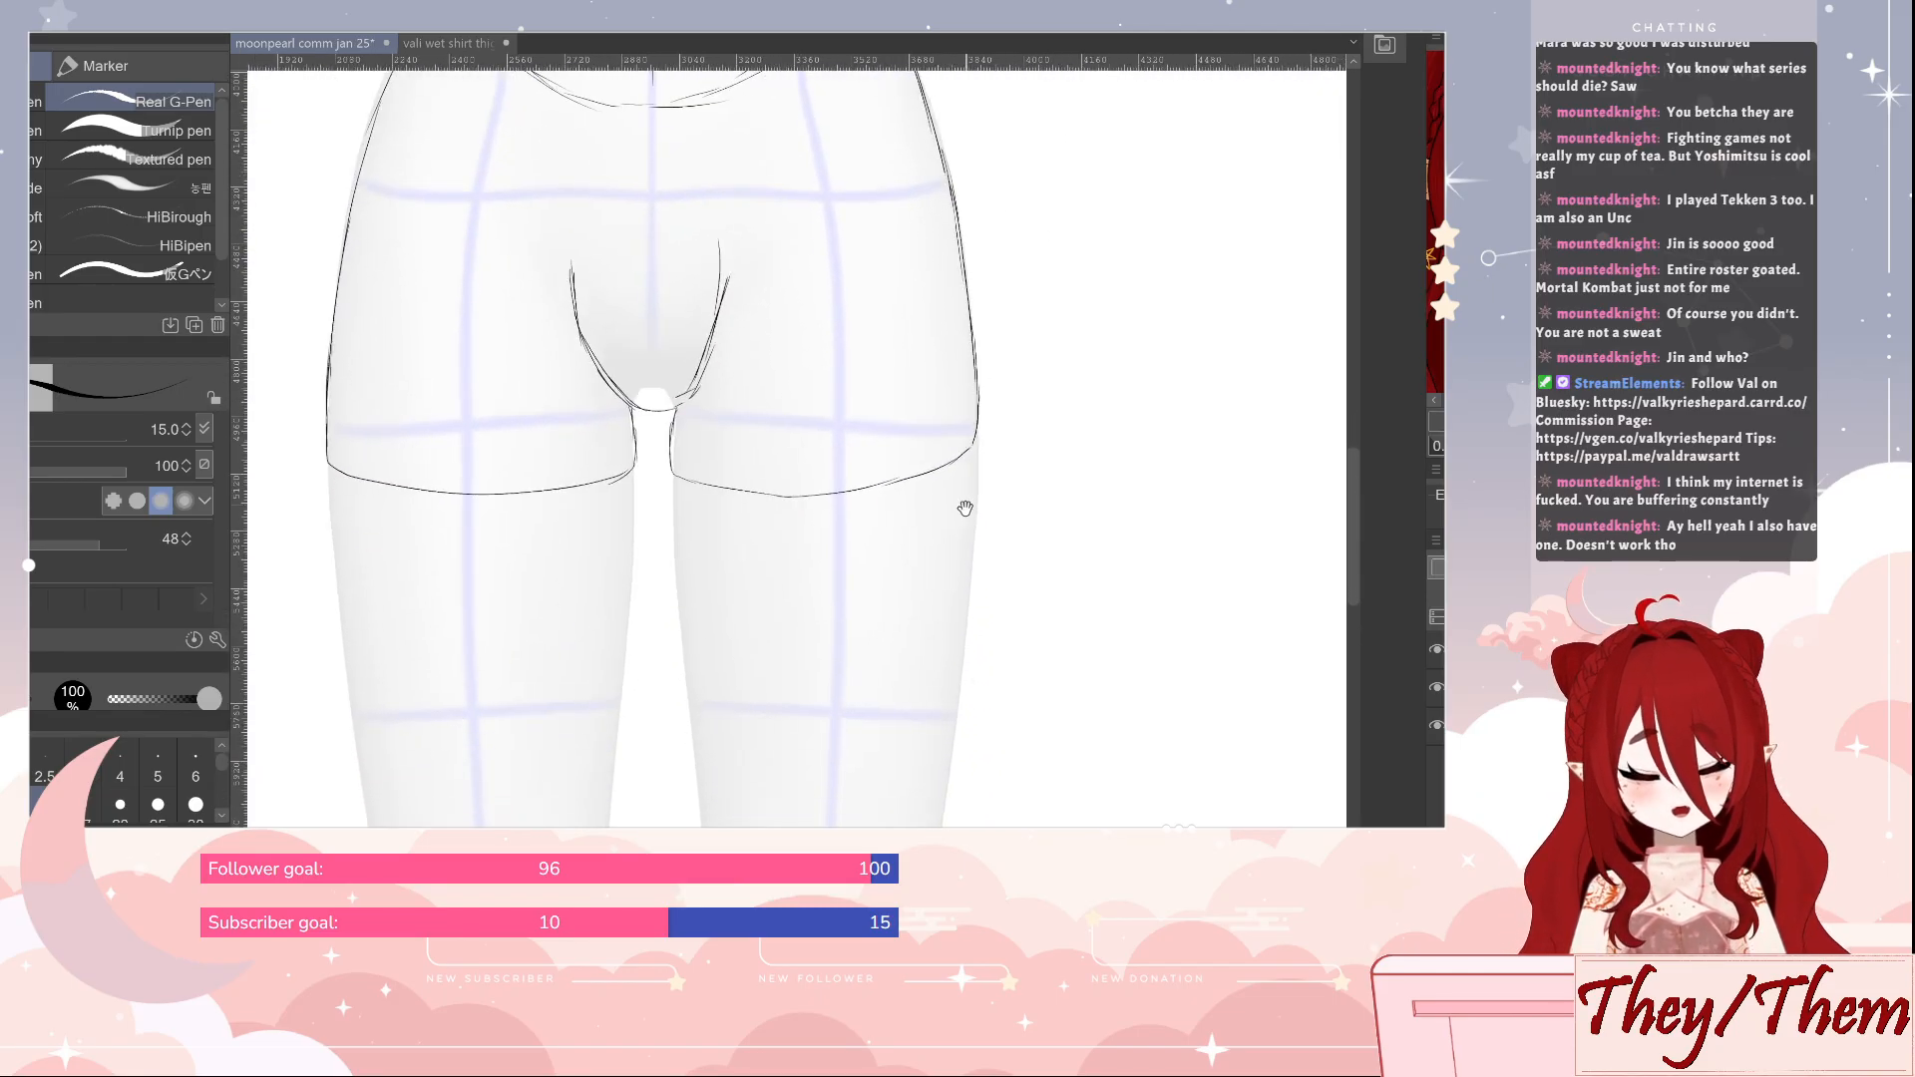
mouse_move(956, 554)
left_mouse_down()
mouse_move(936, 429)
mouse_move(910, 510)
mouse_move(927, 533)
left_mouse_up()
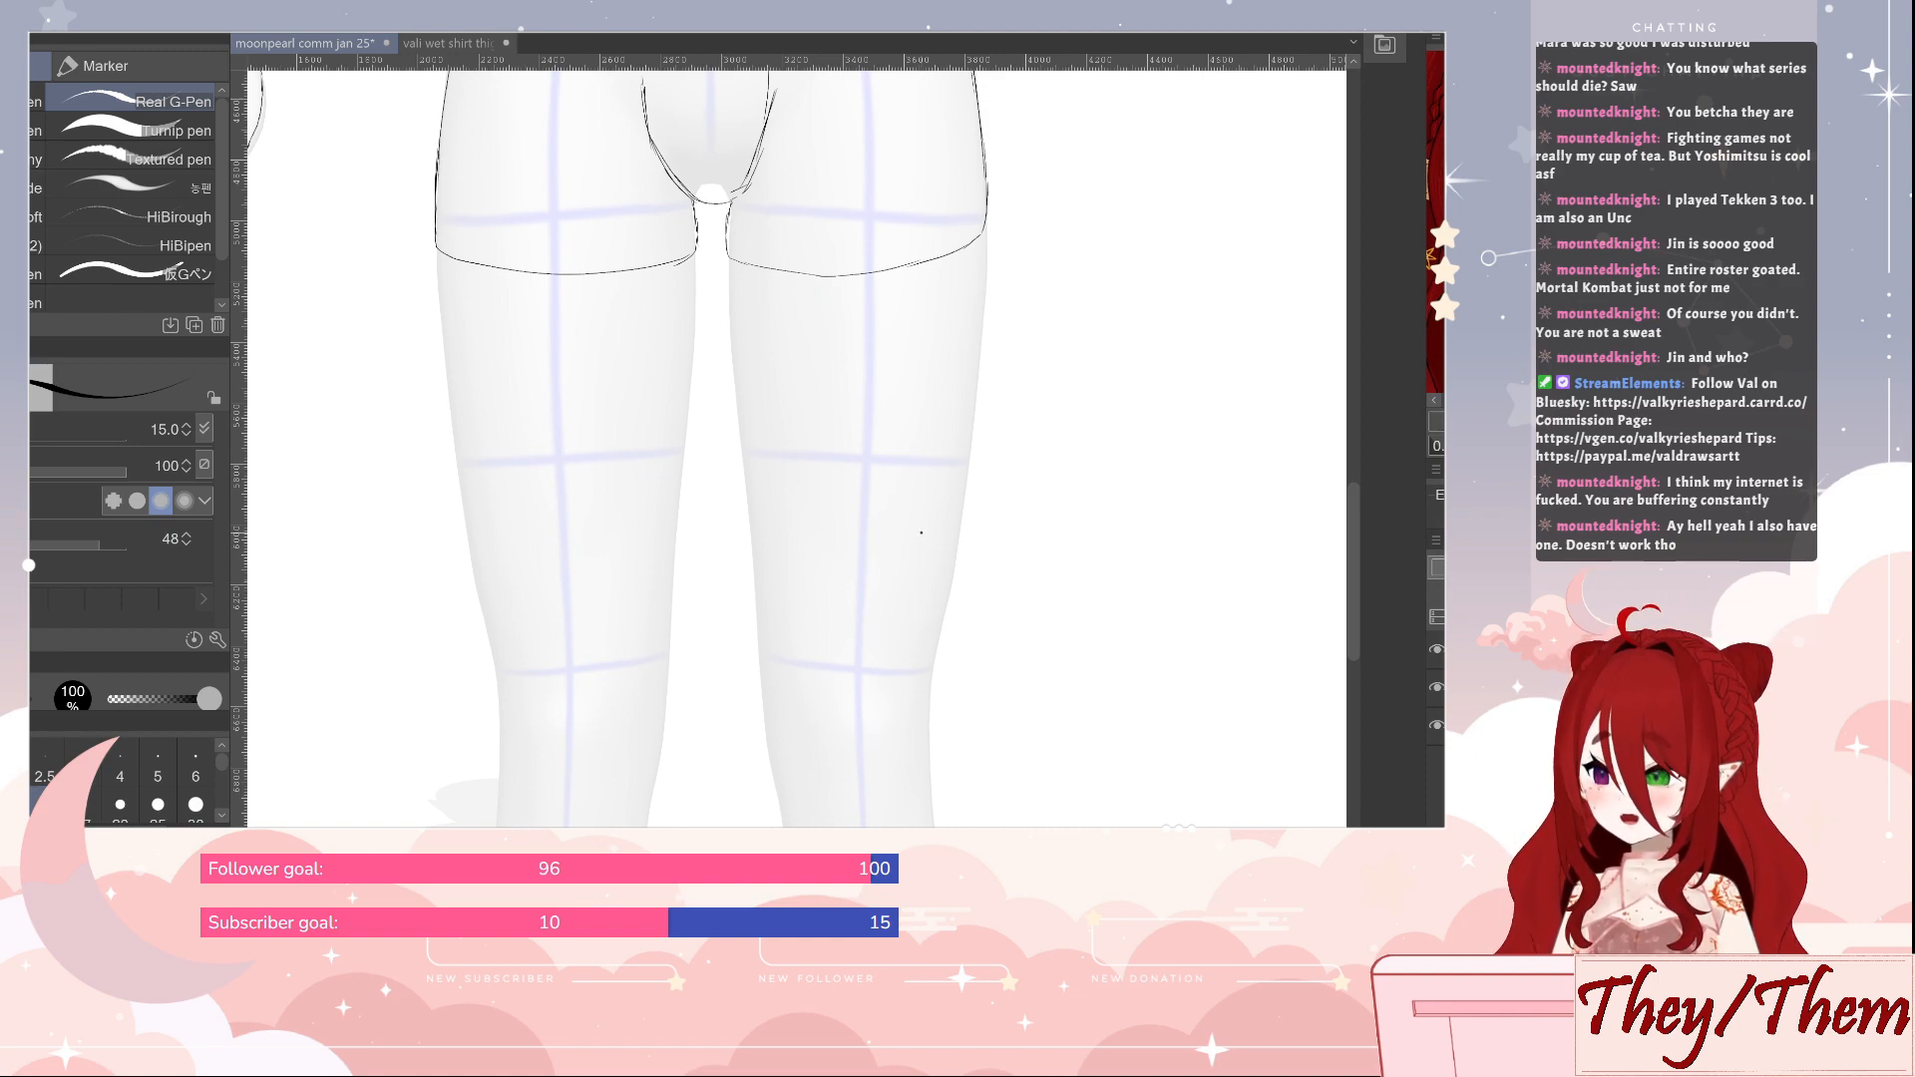
left_click_drag(744, 646, 803, 698)
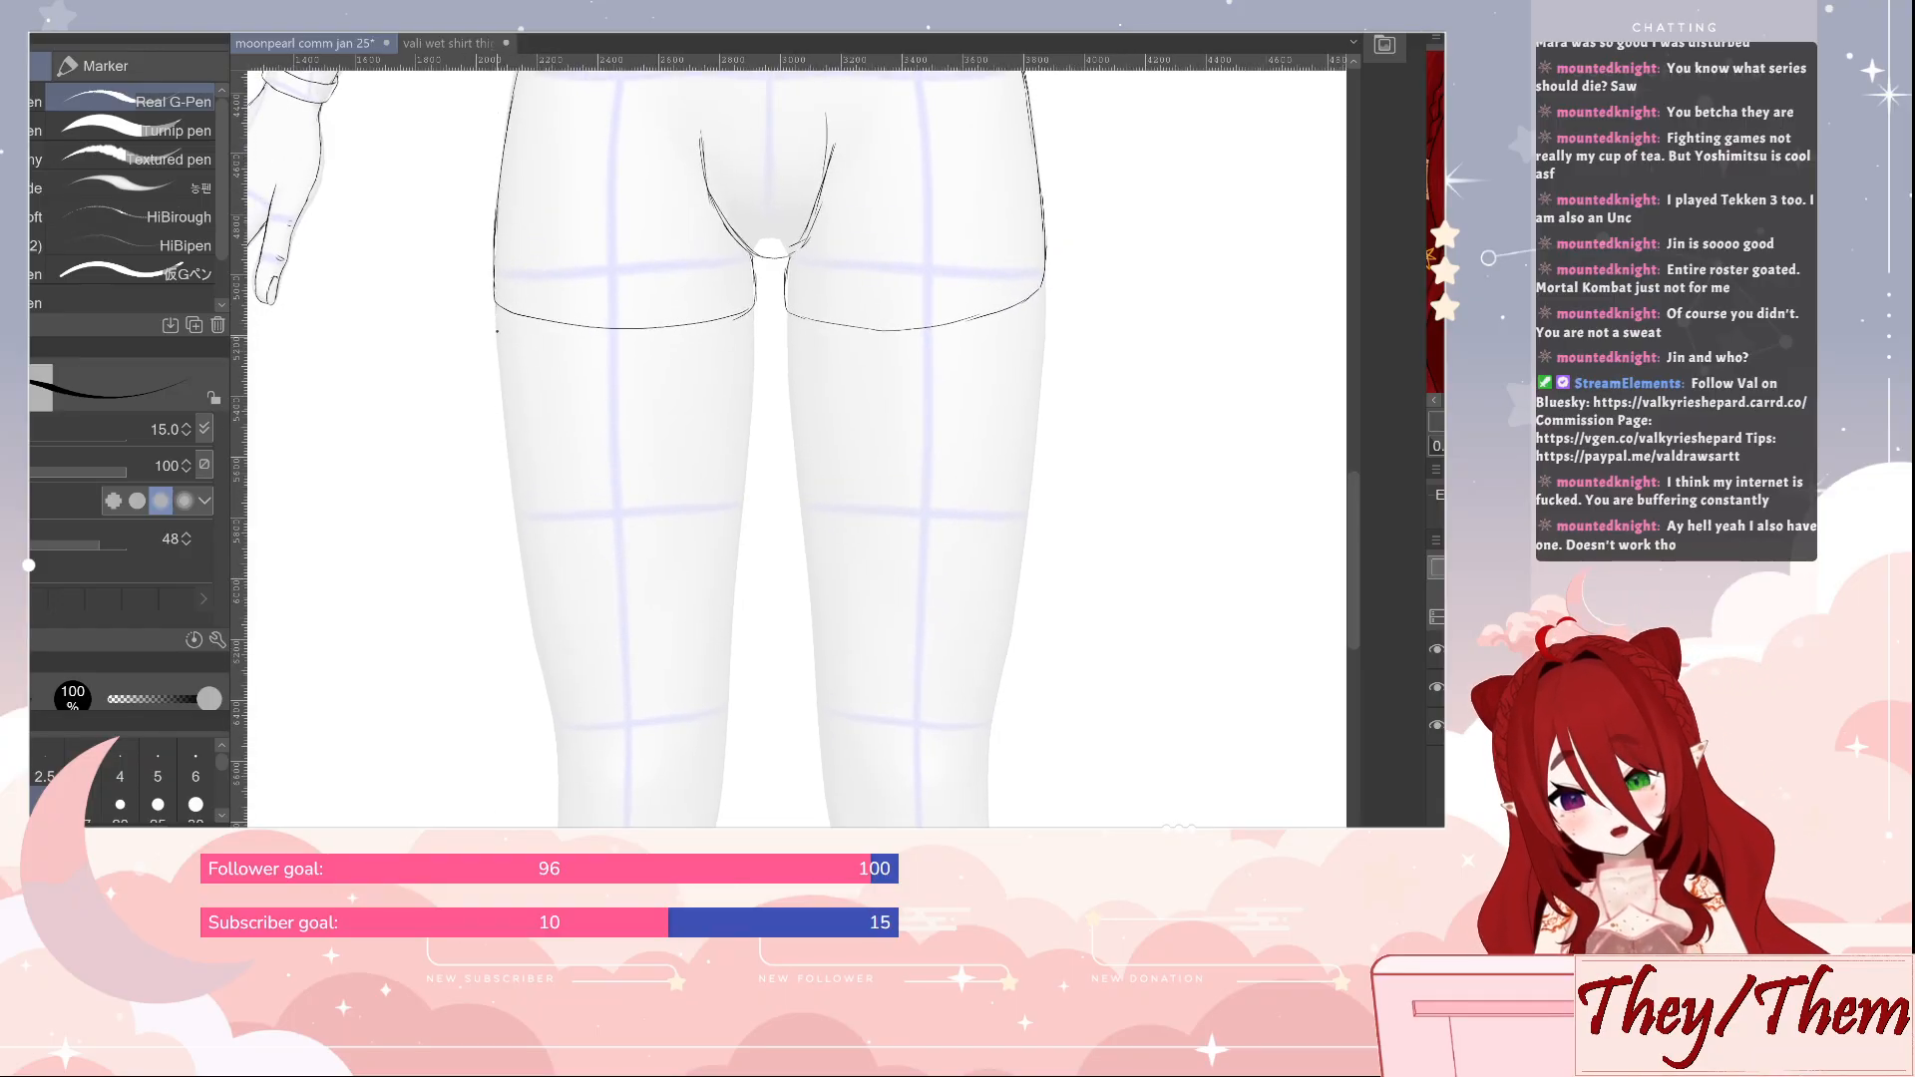
left_click_drag(497, 309, 510, 469)
left_click_drag(501, 385, 521, 546)
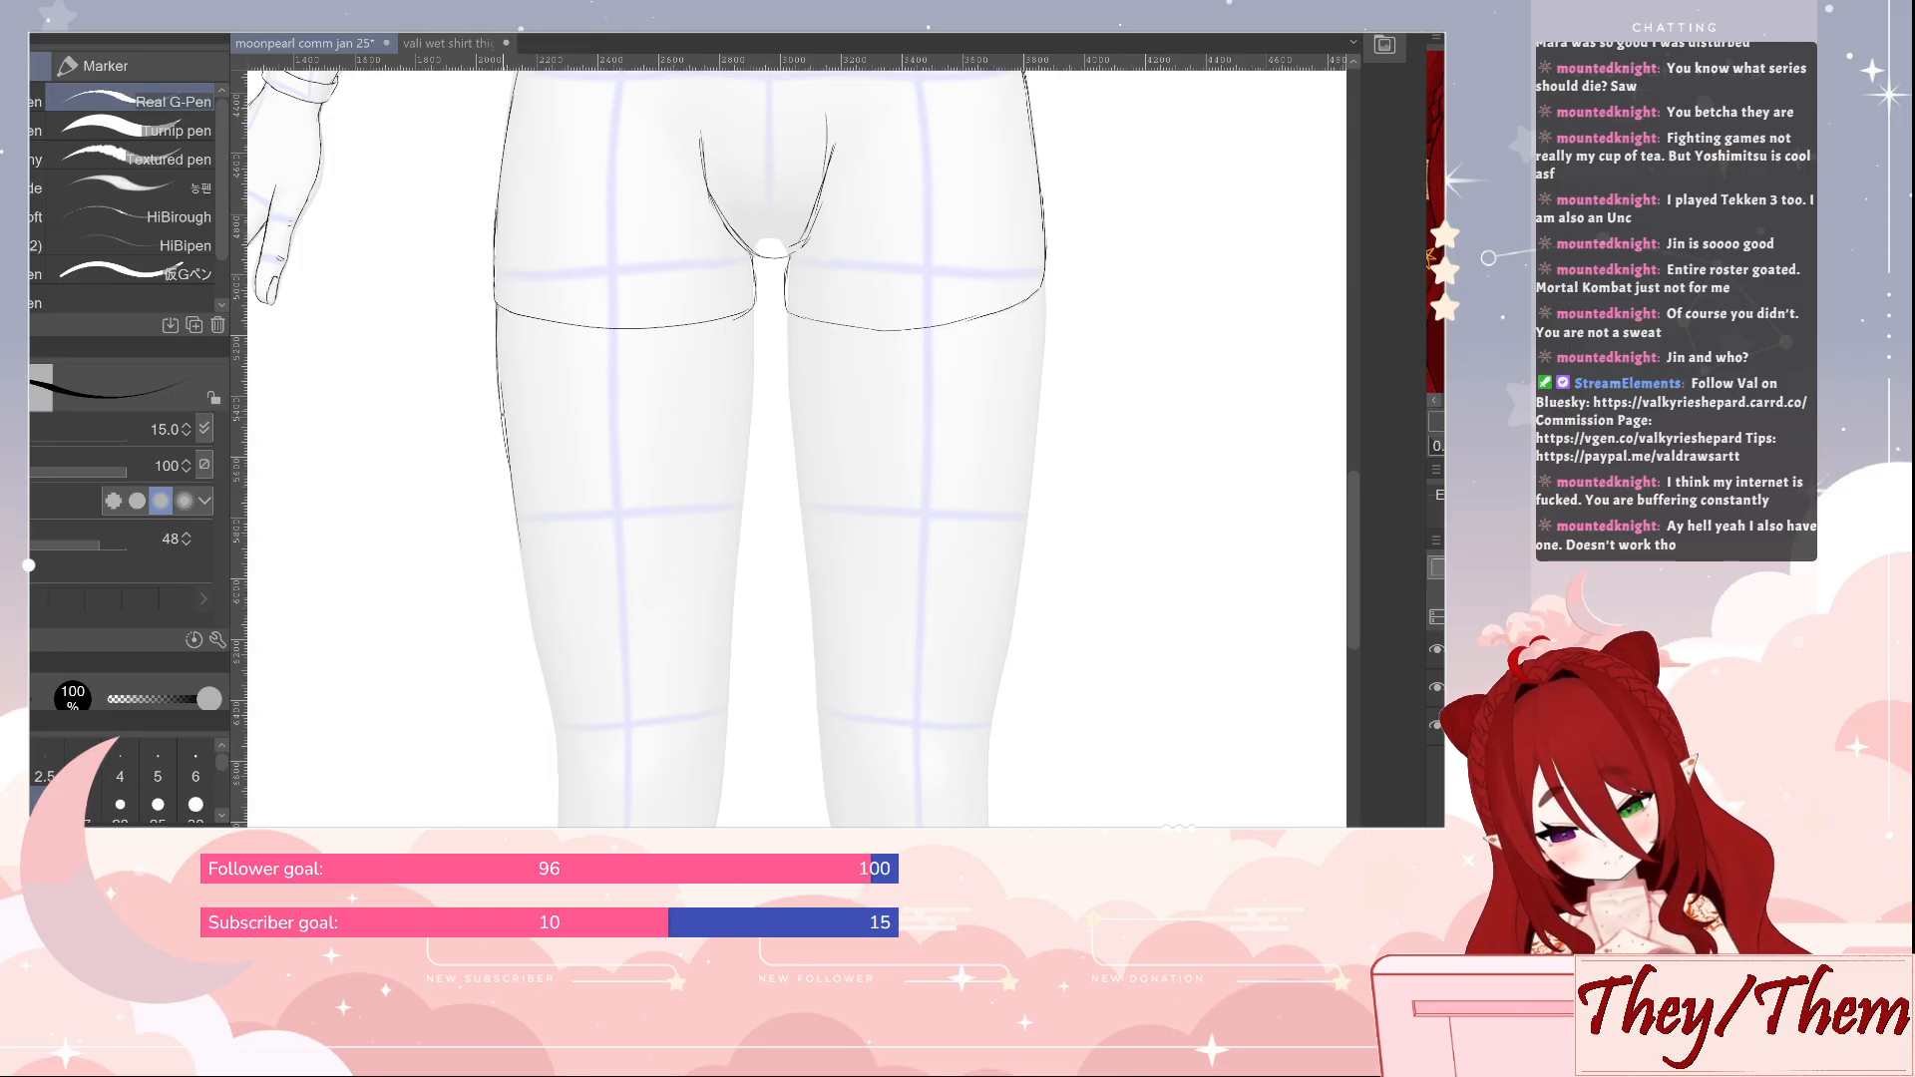
key("ctrl+z")
key("ctrl+z")
key("ctrl+z")
key("ctrl+z")
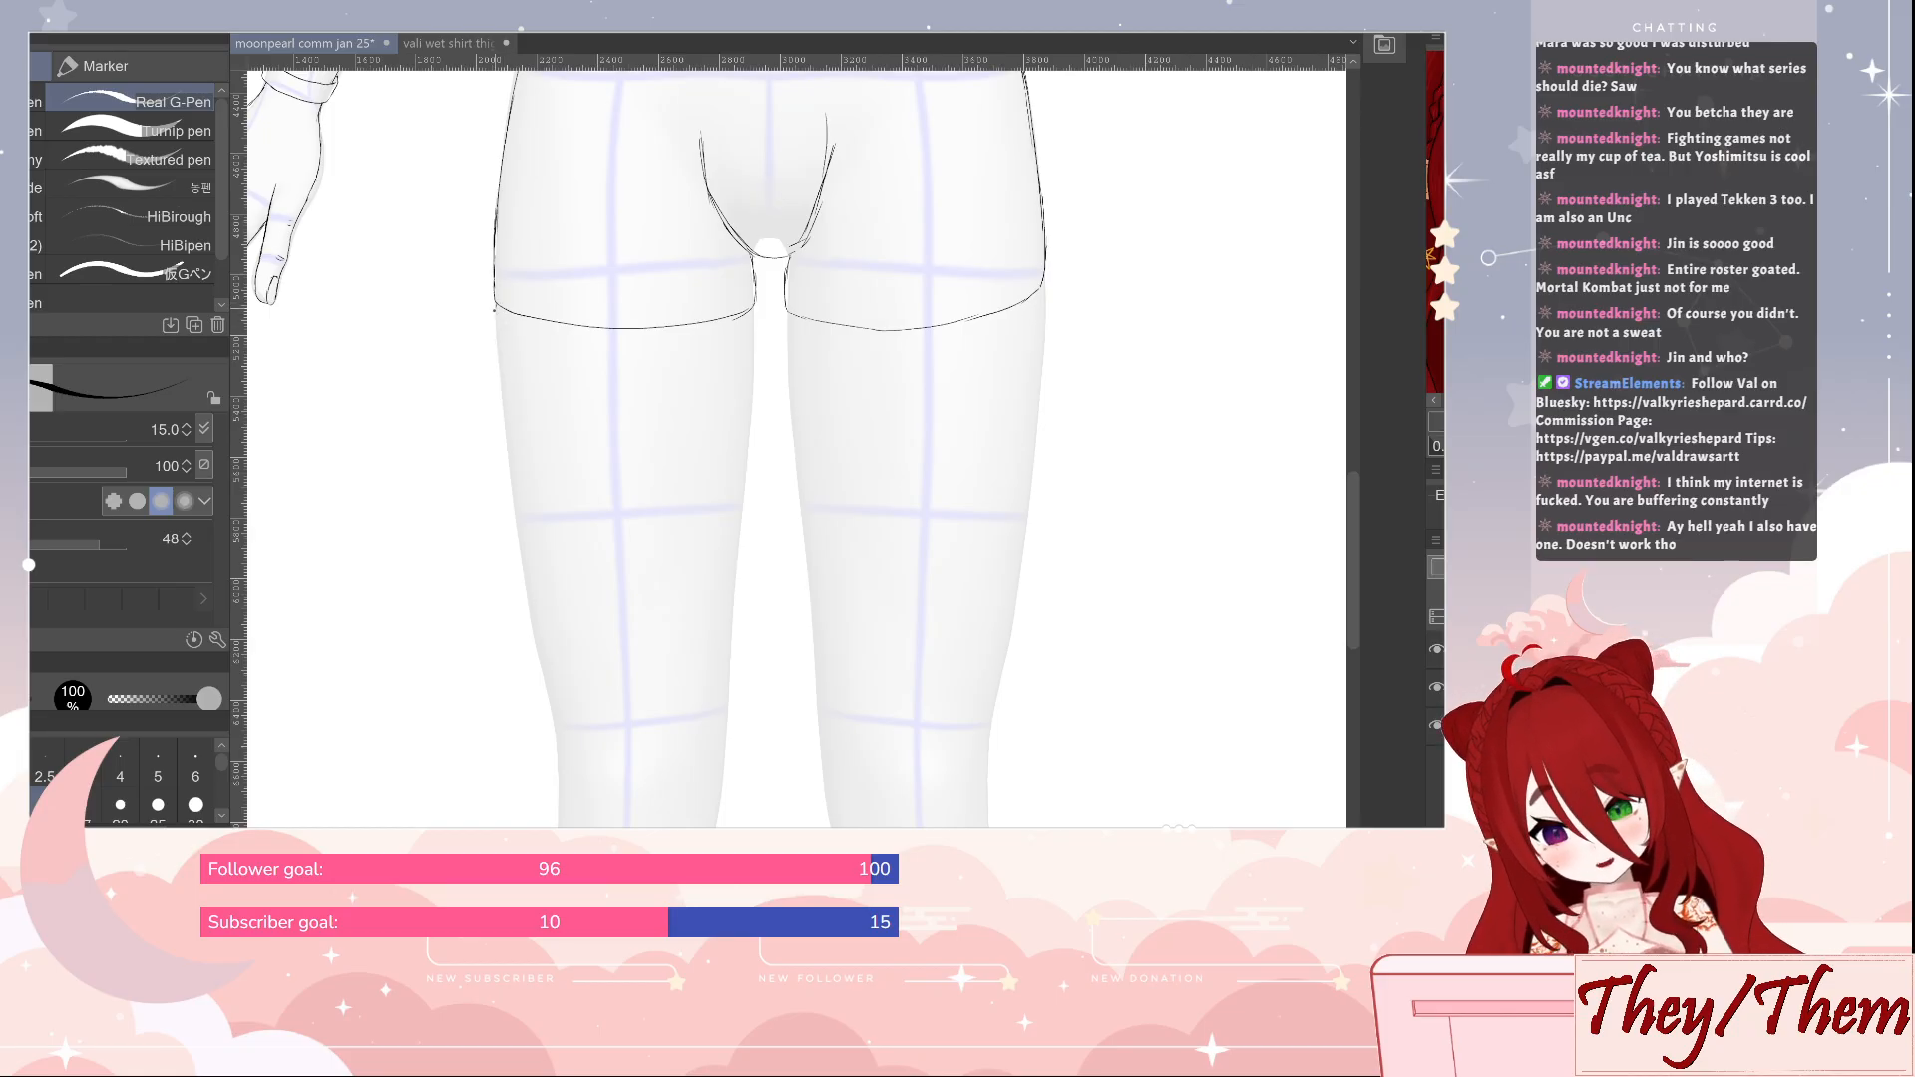
Draw the outer and inner contours of the thigh on the hanging arm's side, from the shorts hem to the knee
mouse_move(495, 317)
left_mouse_down()
mouse_move(514, 559)
mouse_move(558, 730)
left_mouse_up()
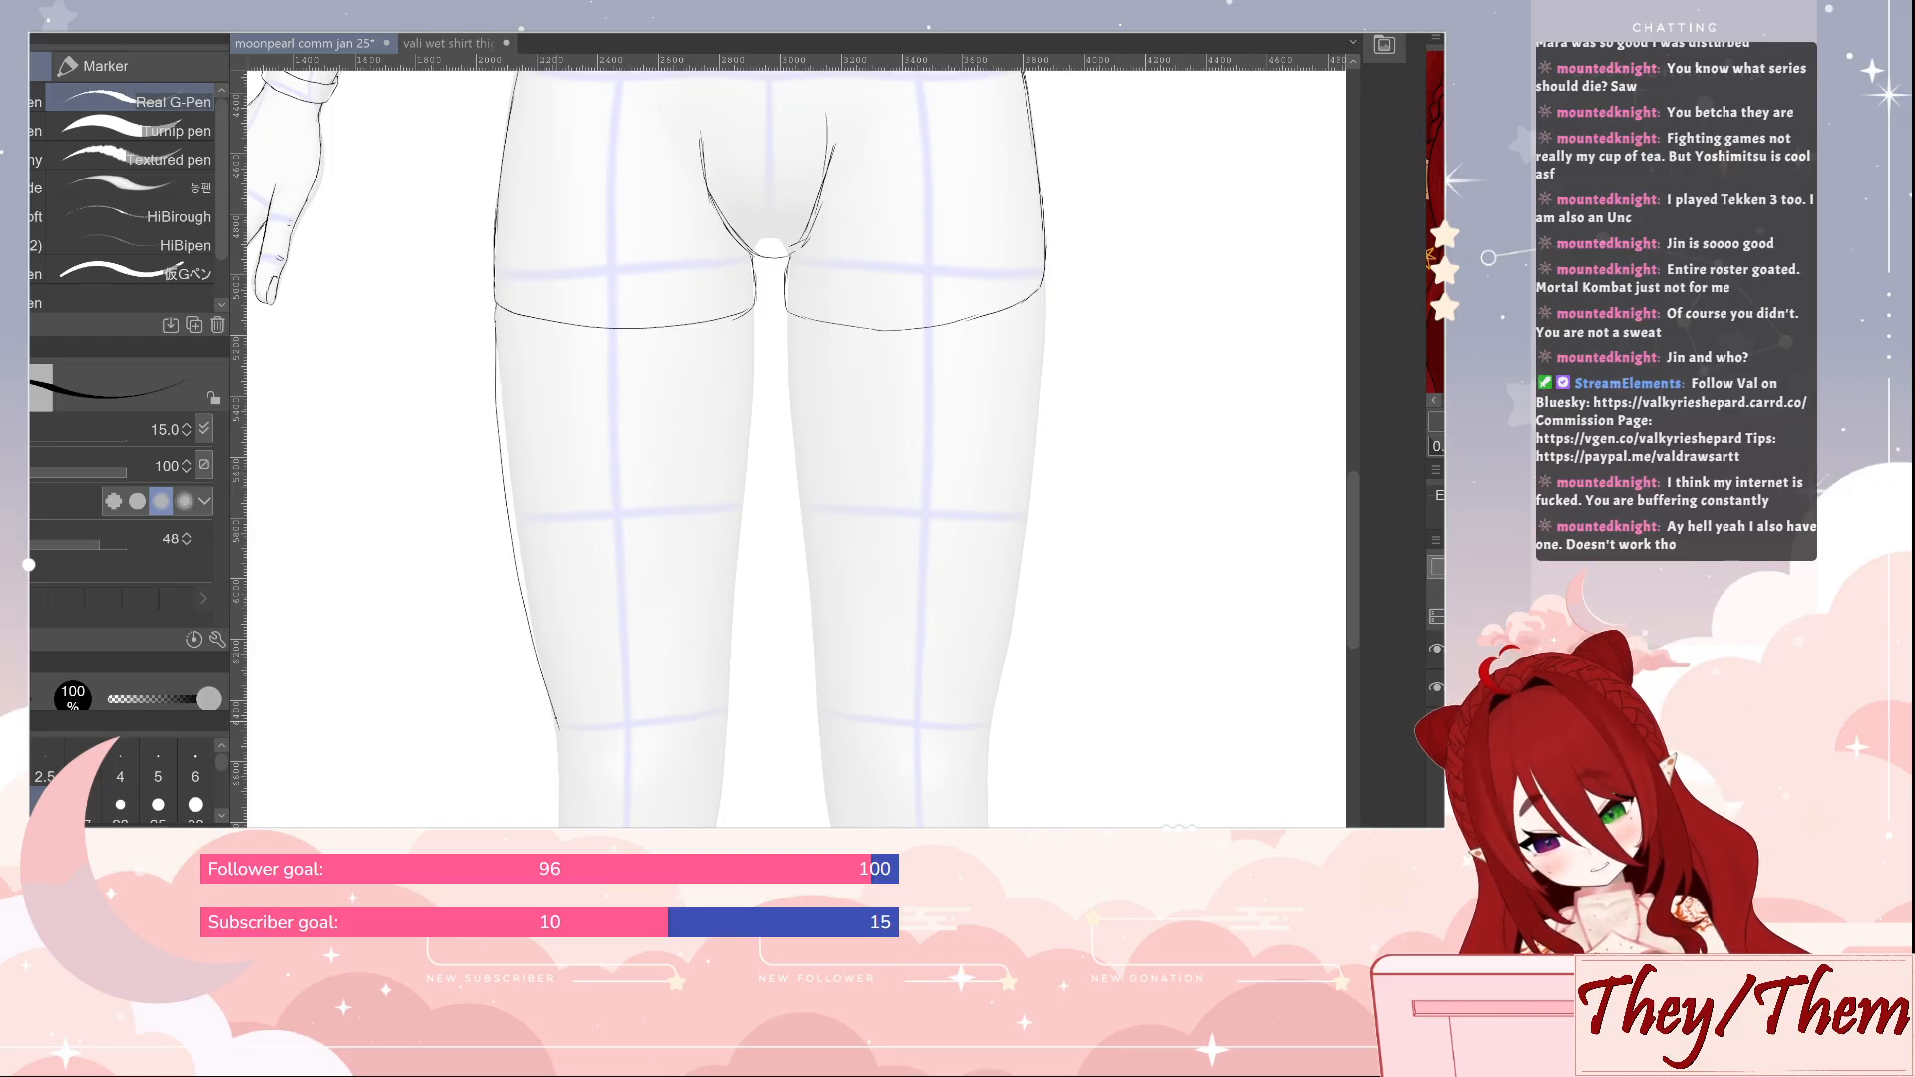
mouse_move(754, 311)
left_mouse_down()
mouse_move(722, 781)
mouse_move(796, 401)
left_mouse_up()
left_click_drag(807, 518, 822, 547)
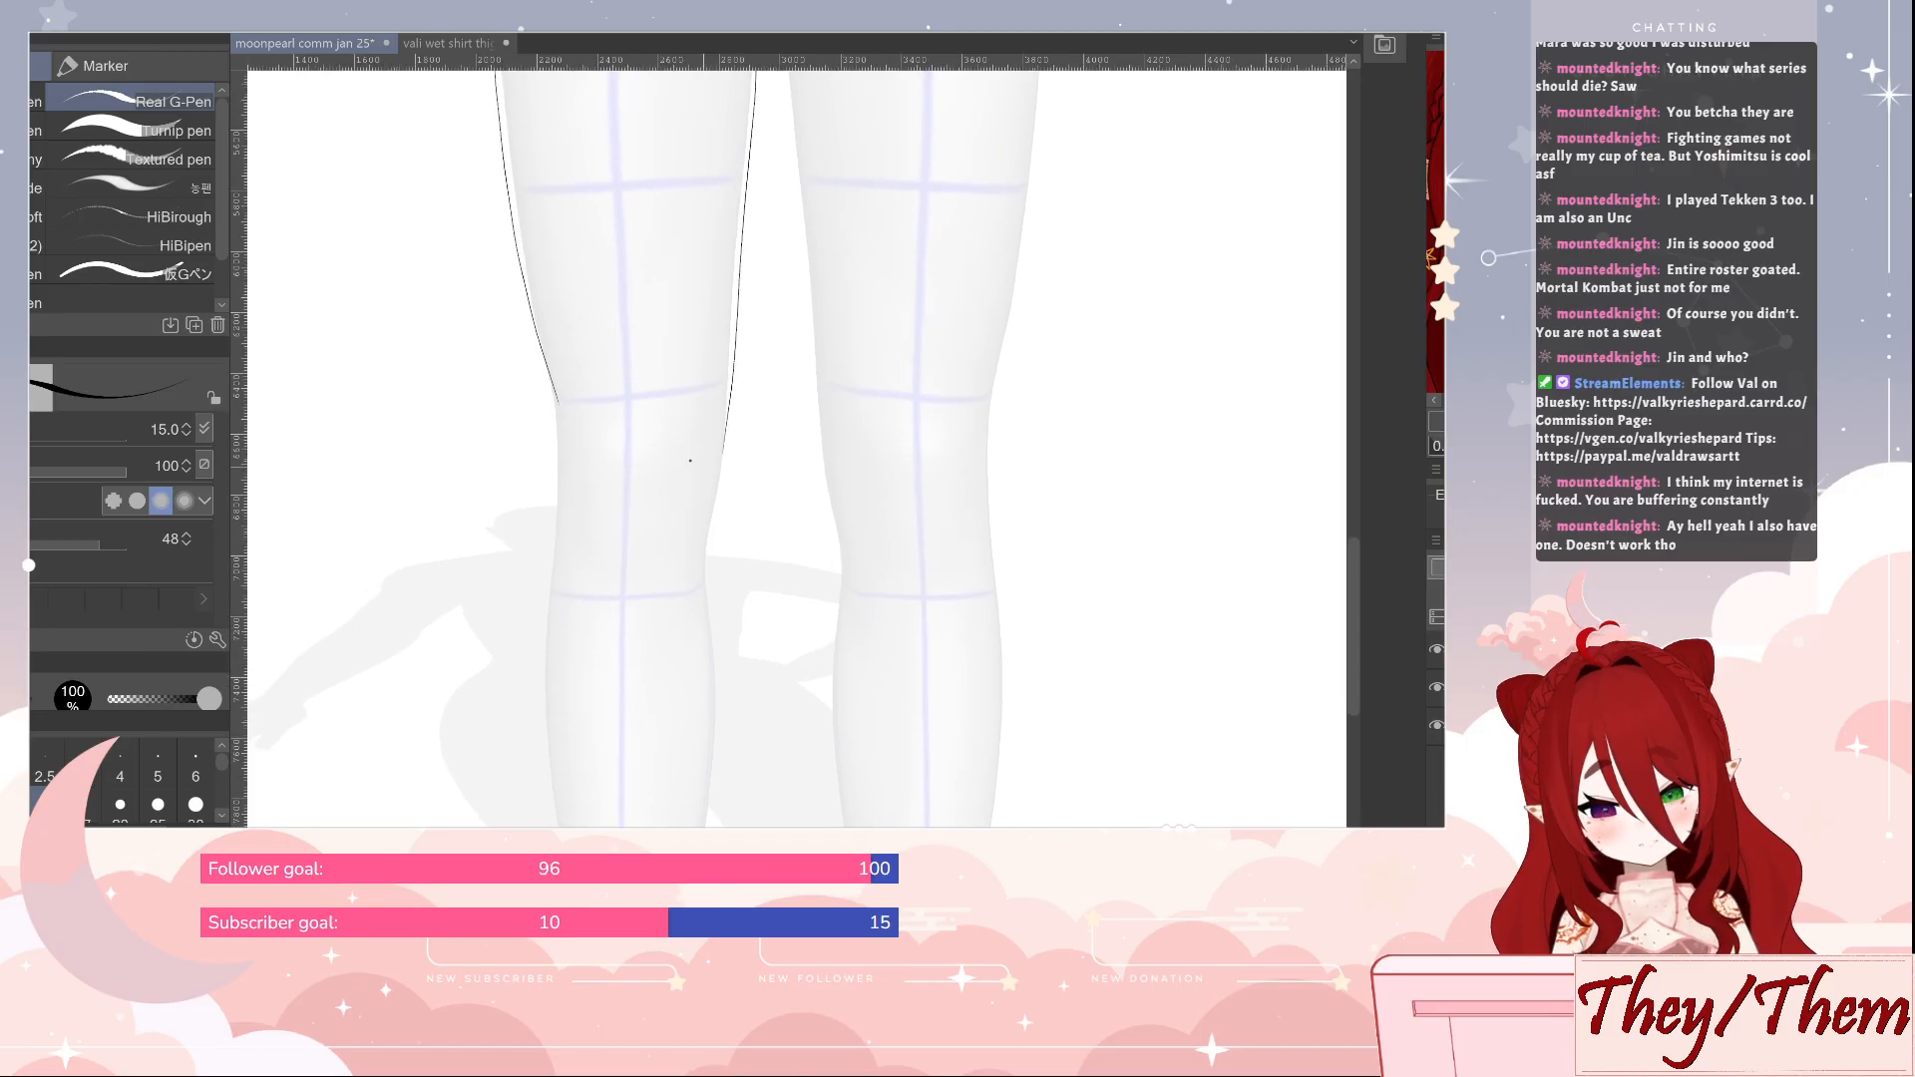
Sketch the same leg's knee with outer and inner edge lines and a short kneecap curve
left_click_drag(556, 397, 573, 562)
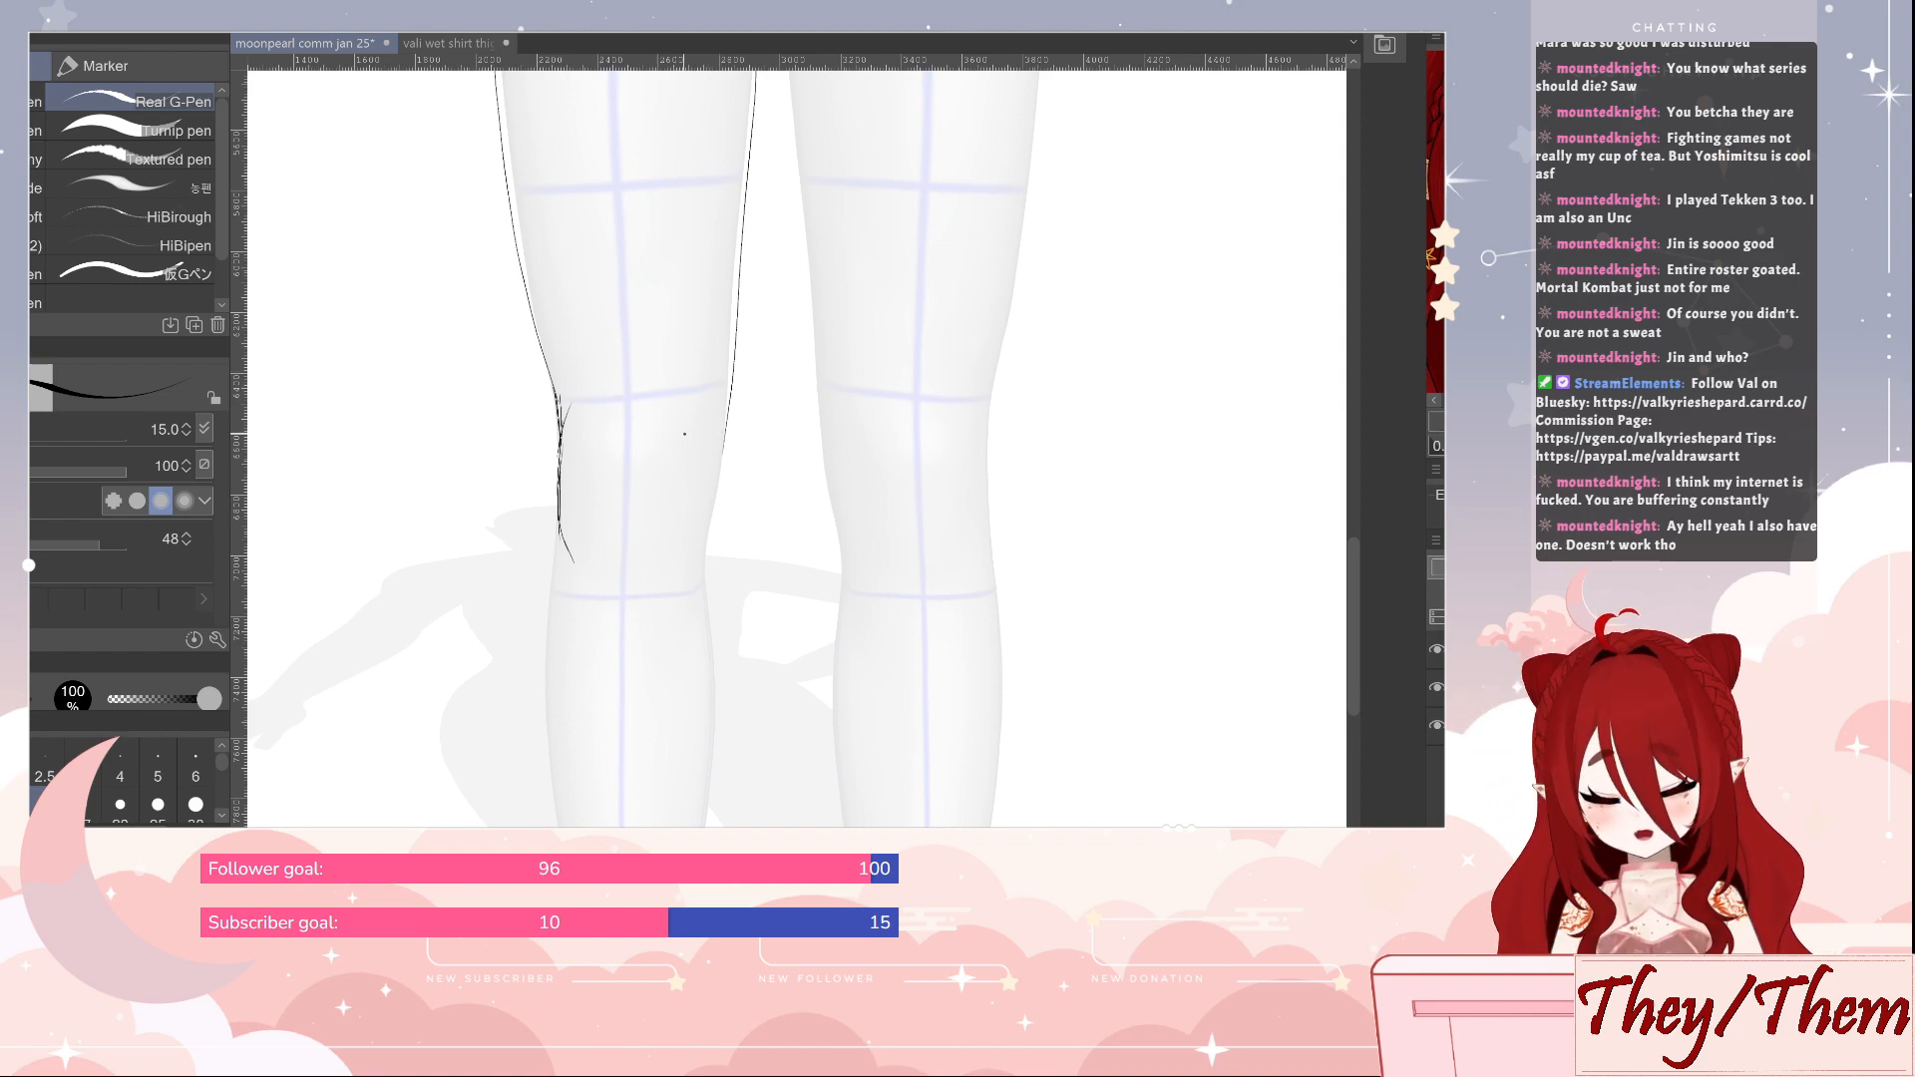
left_click_drag(690, 452, 668, 550)
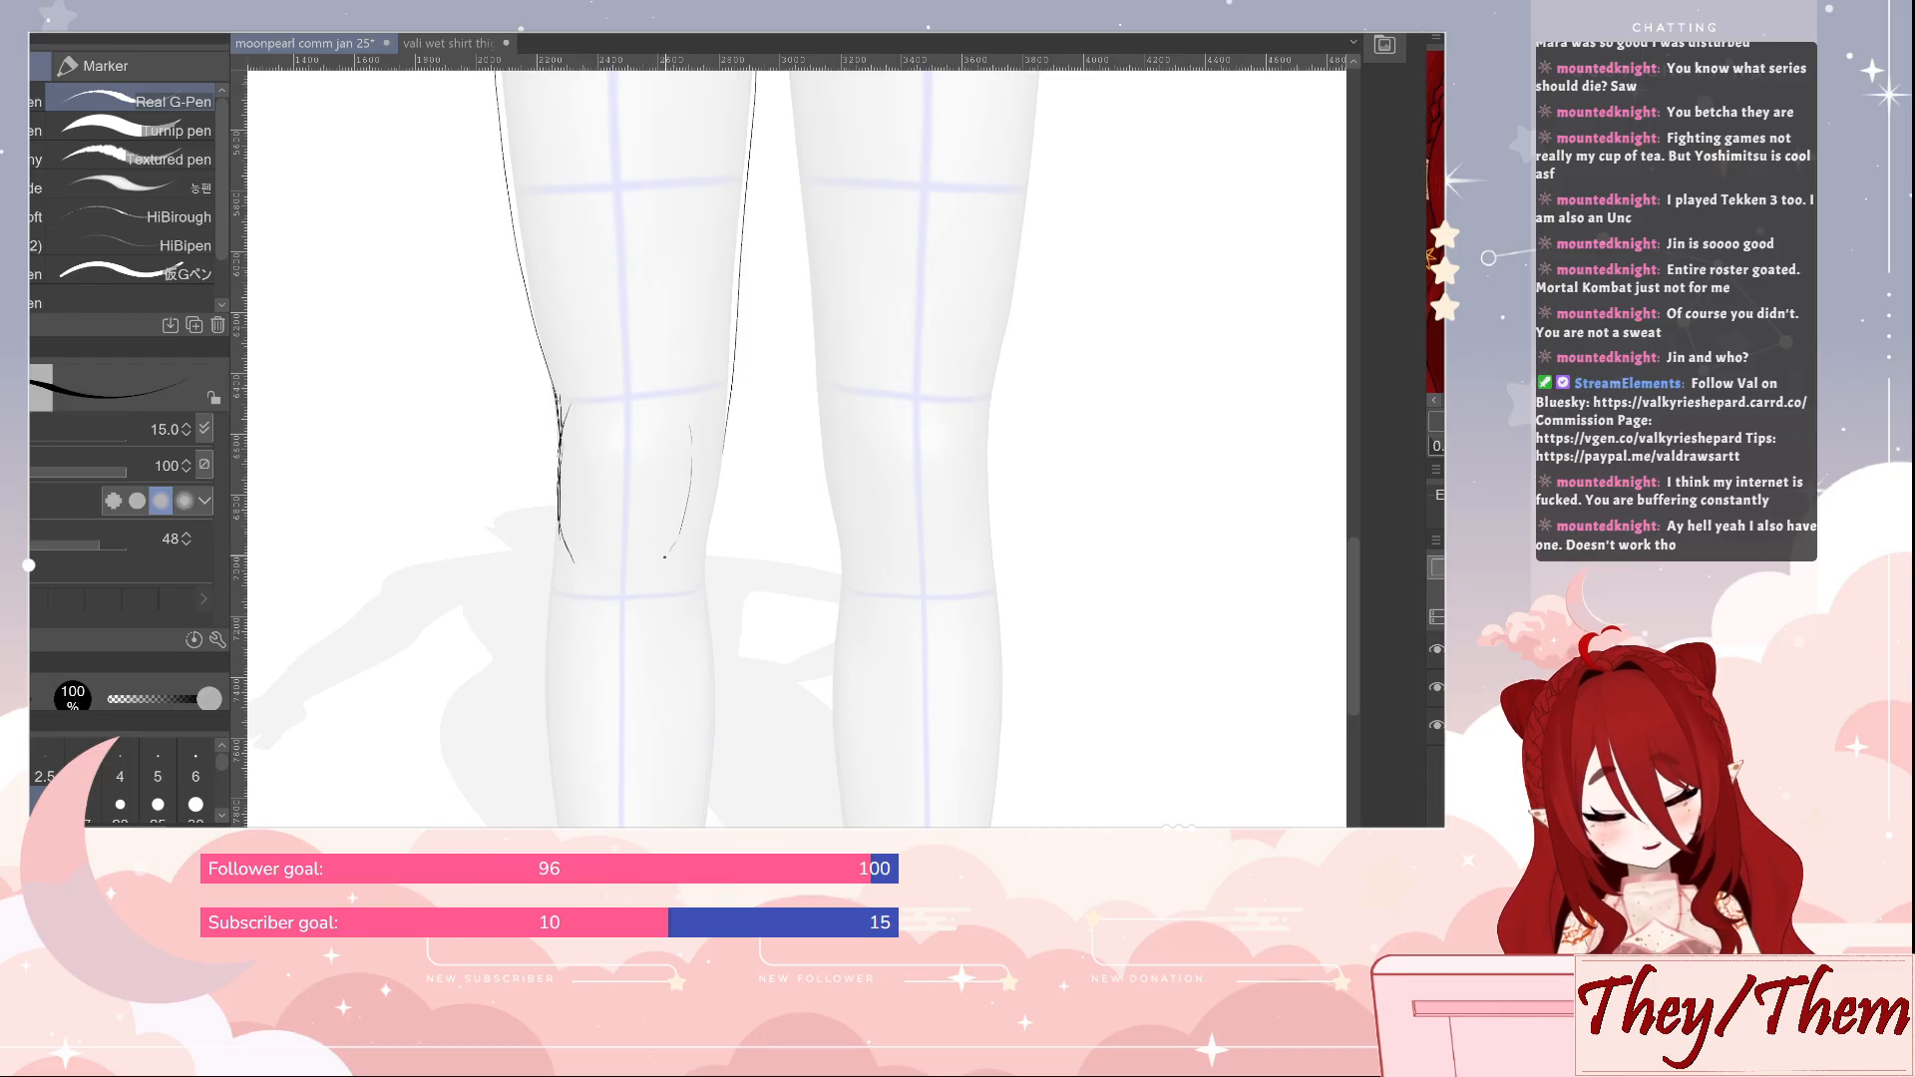
left_click_drag(722, 448, 700, 545)
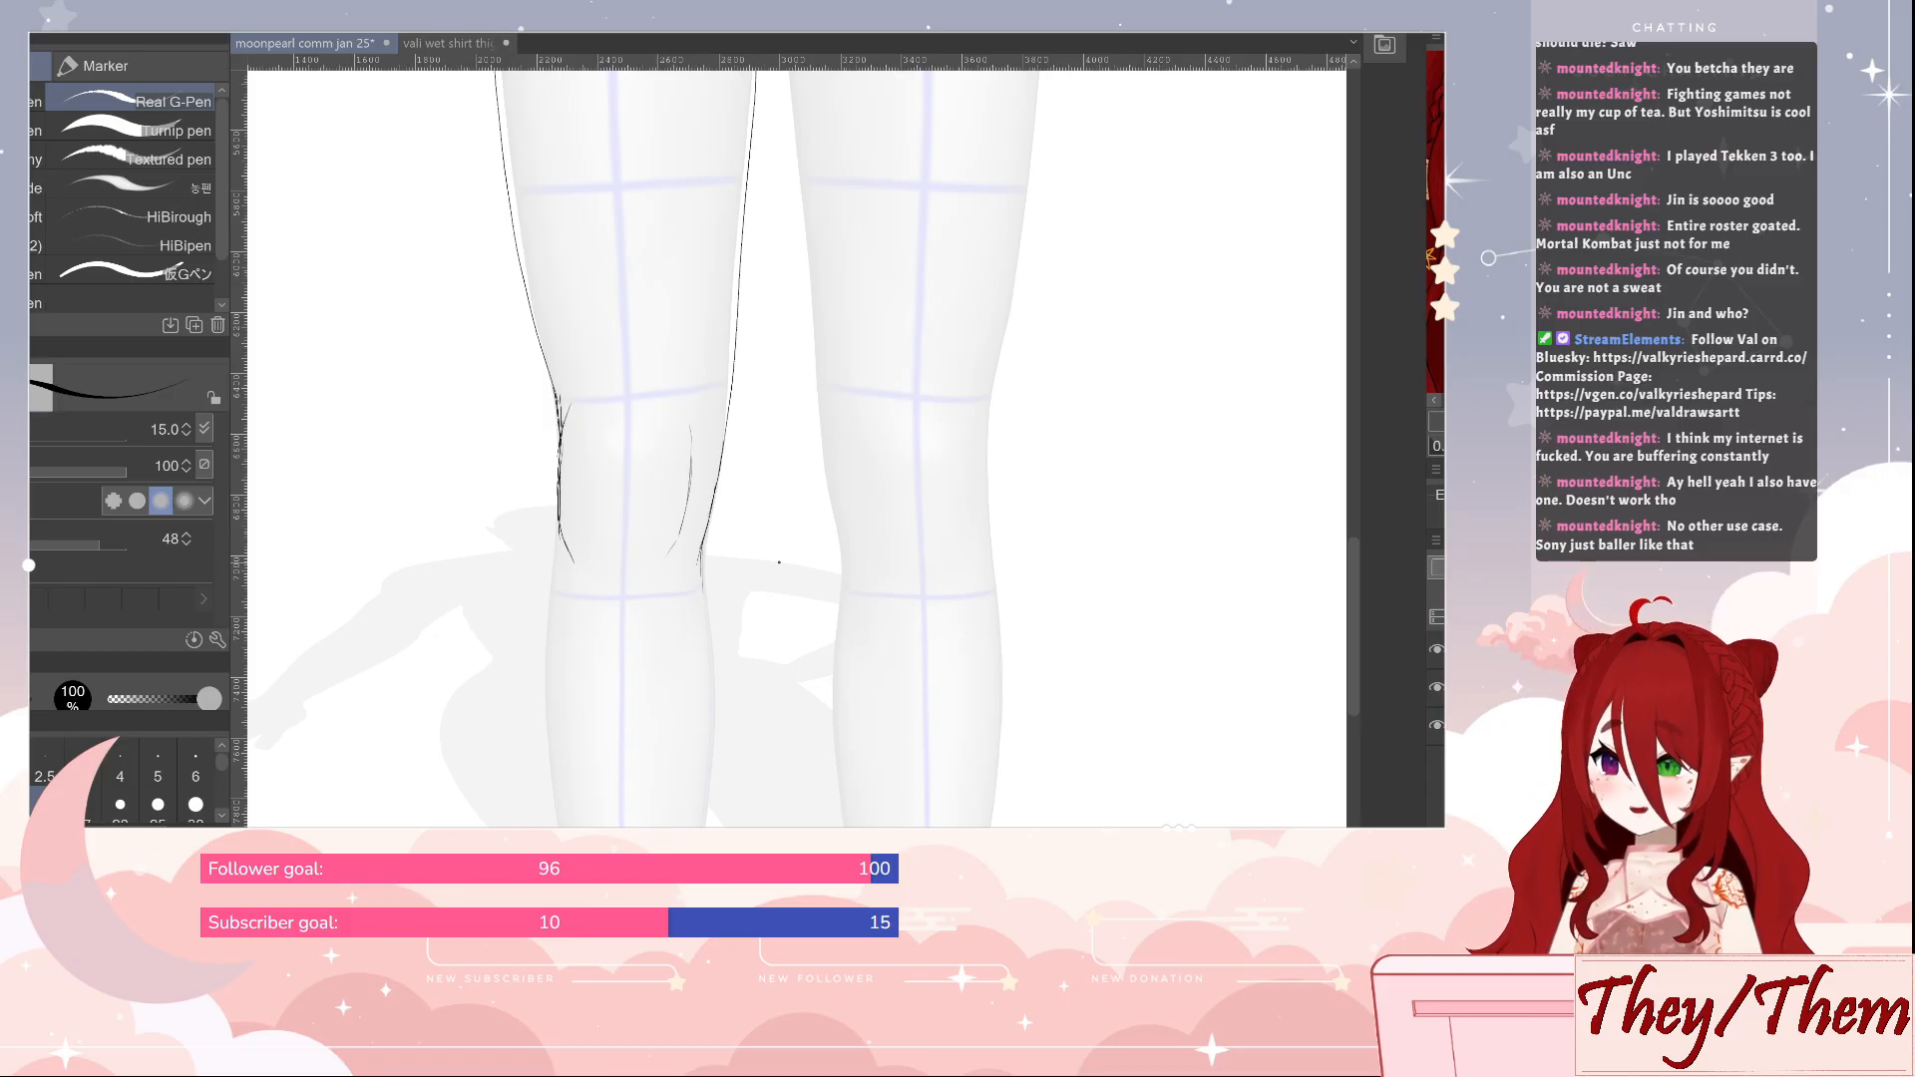
Draw both sides of the same lower leg, following the mannequin's calf from below the knee to the ankle
left_click_drag(915, 658, 961, 375)
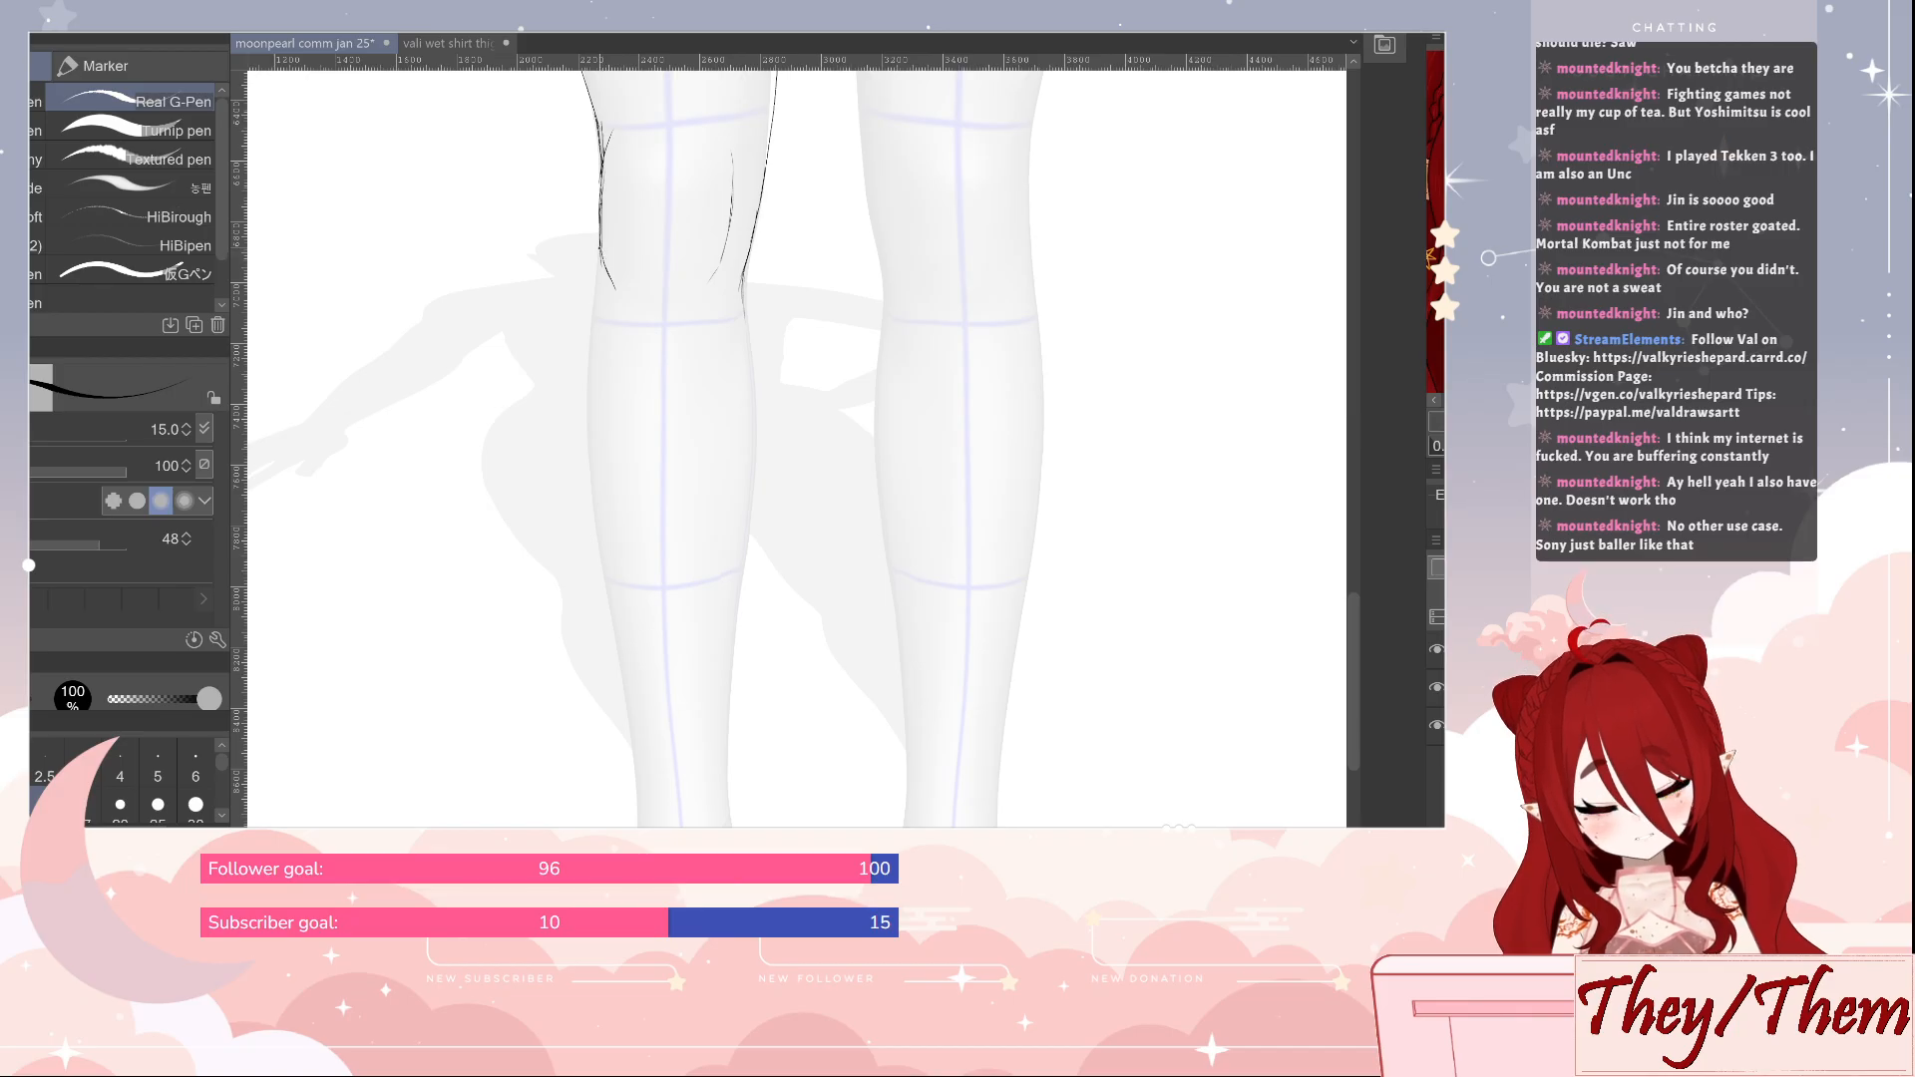
mouse_move(599, 258)
left_mouse_down()
mouse_move(589, 415)
mouse_move(638, 826)
left_mouse_up()
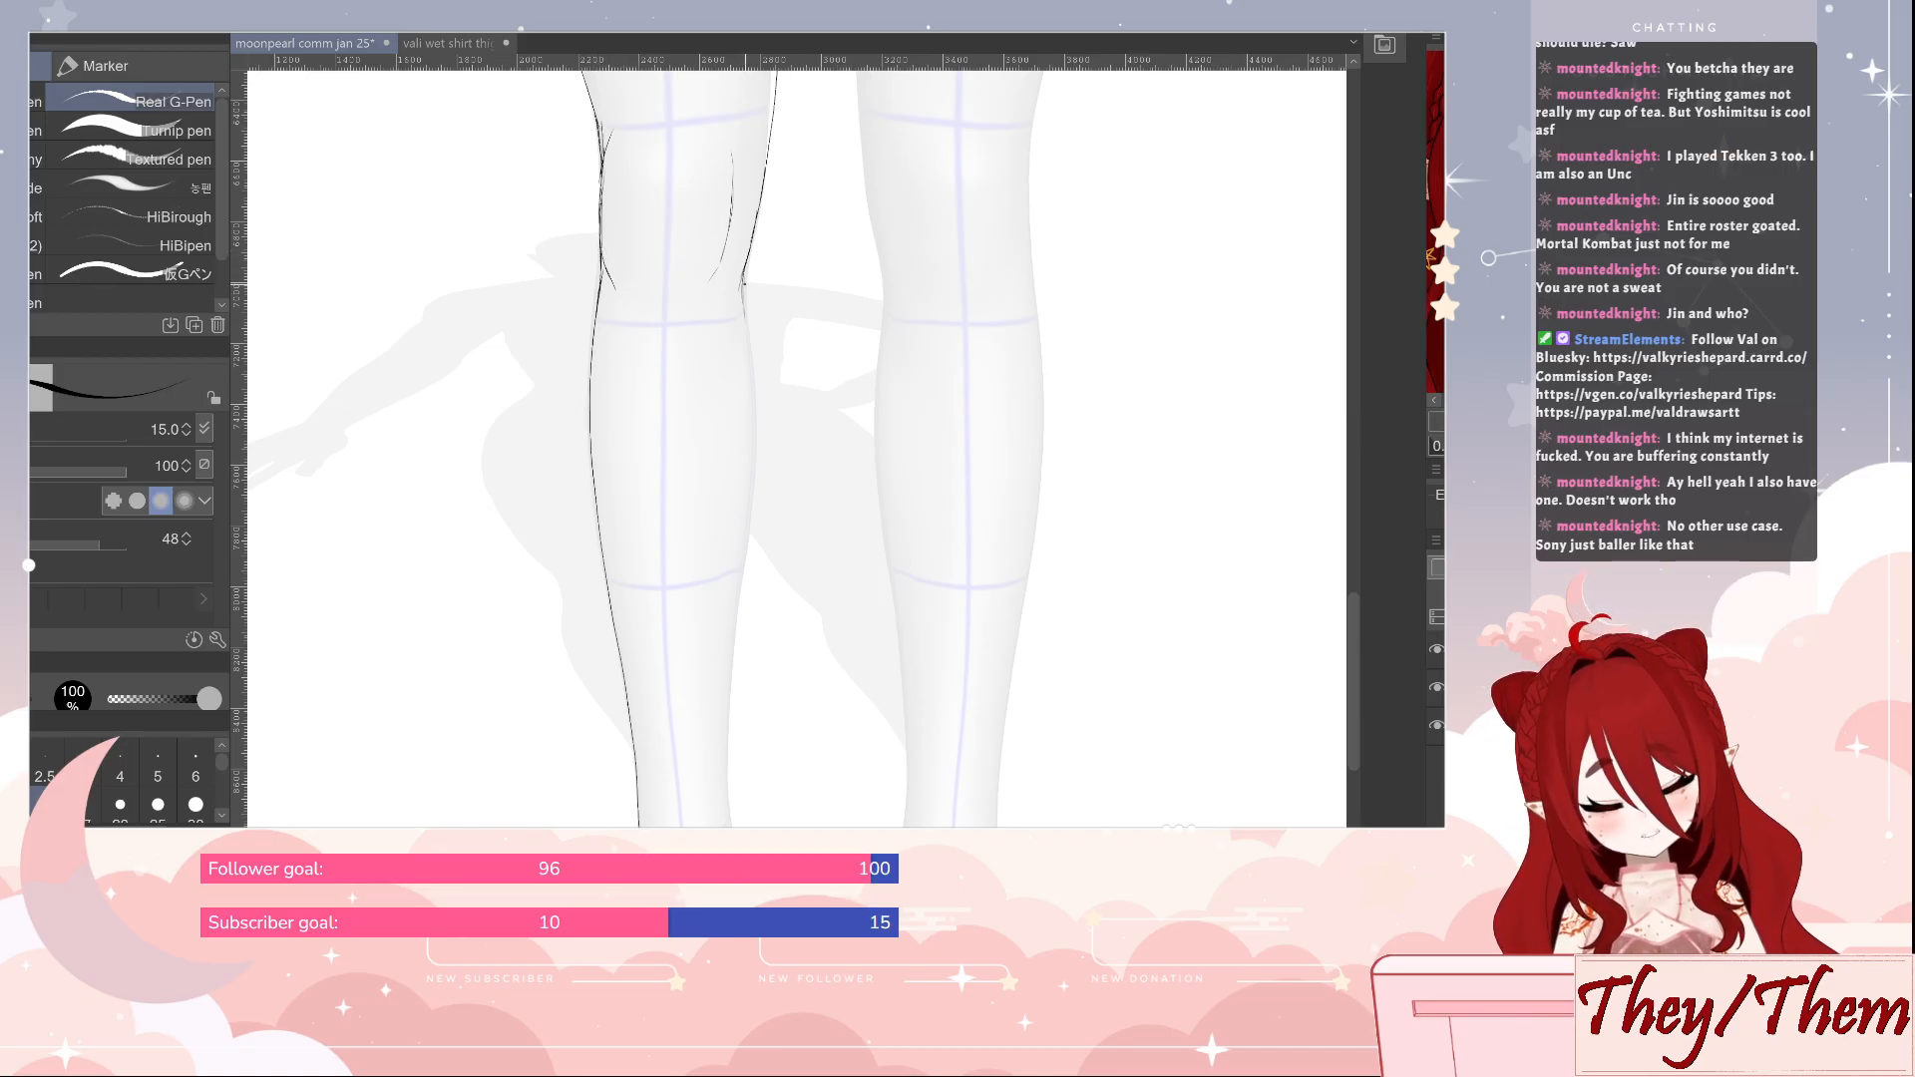
mouse_move(745, 299)
left_mouse_down()
mouse_move(757, 458)
mouse_move(728, 826)
left_mouse_up()
left_click_drag(850, 812, 803, 537)
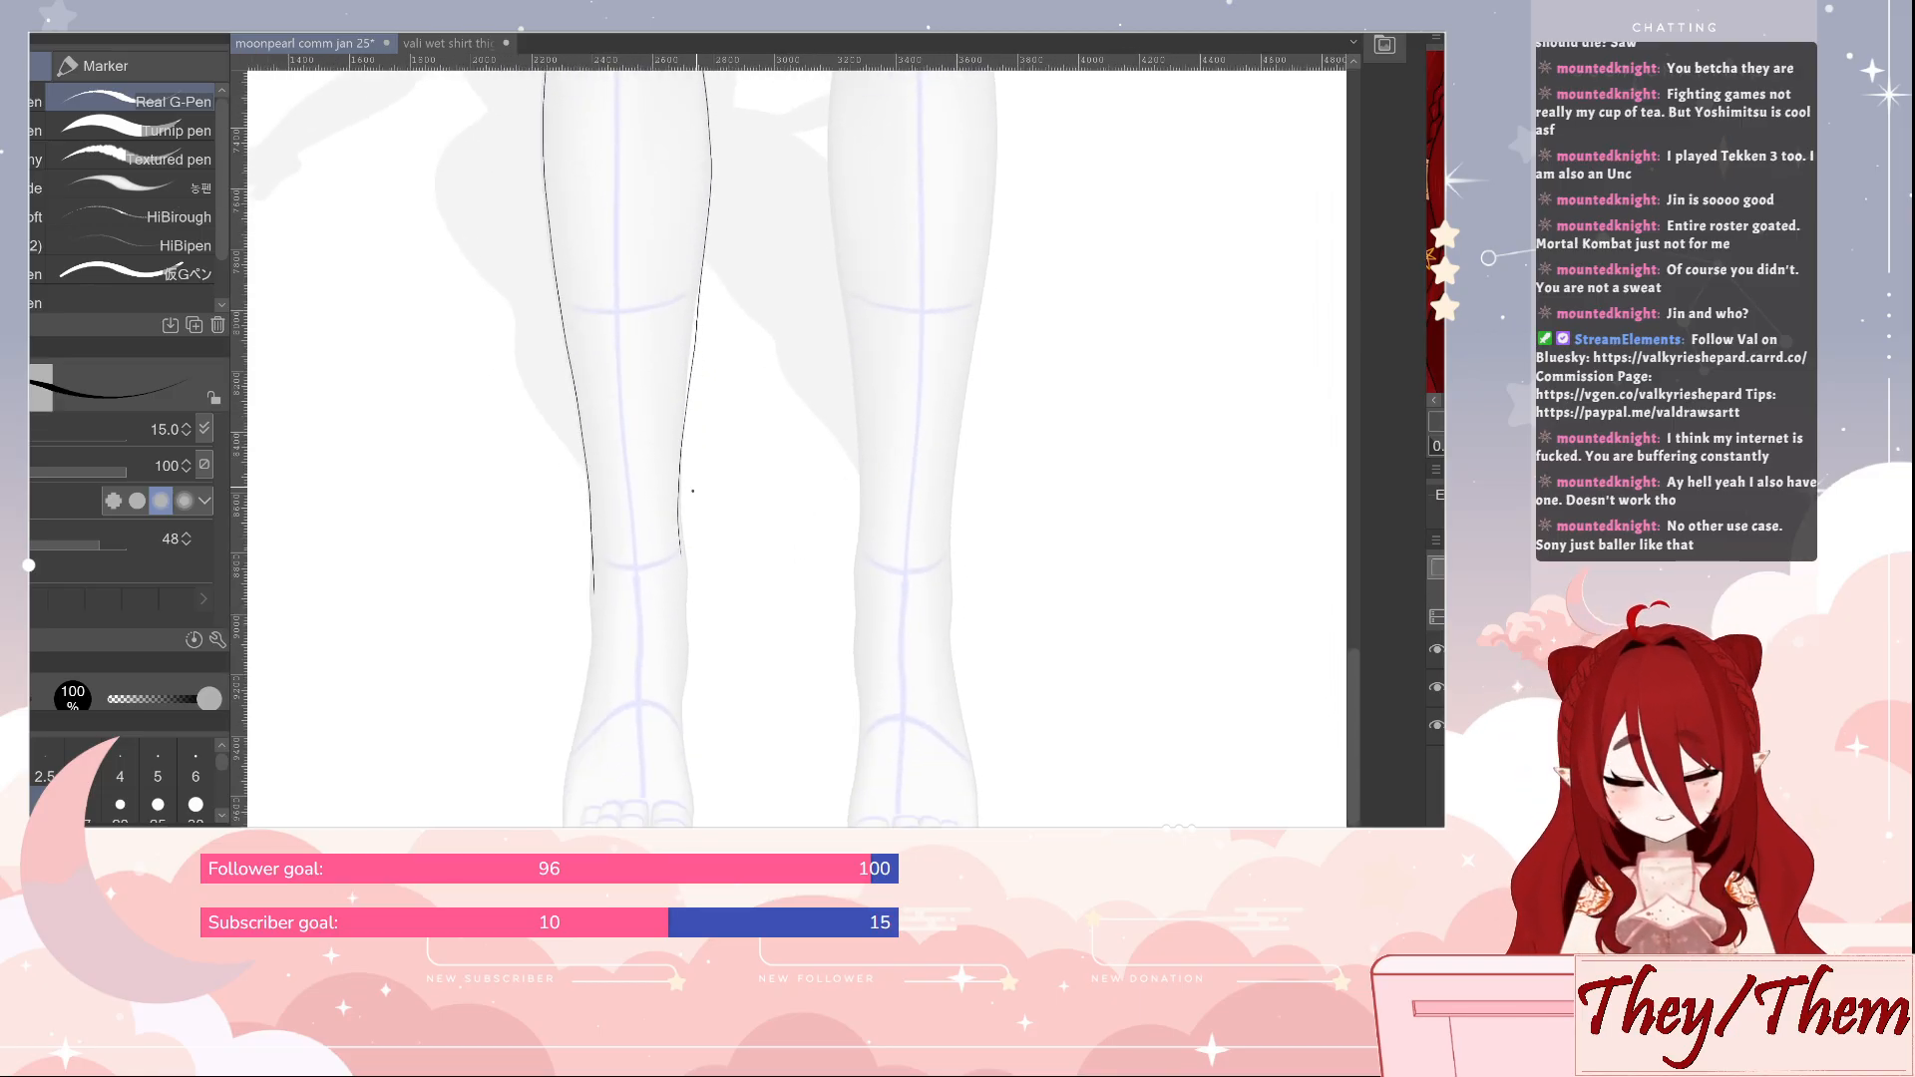
left_click_drag(677, 511, 686, 599)
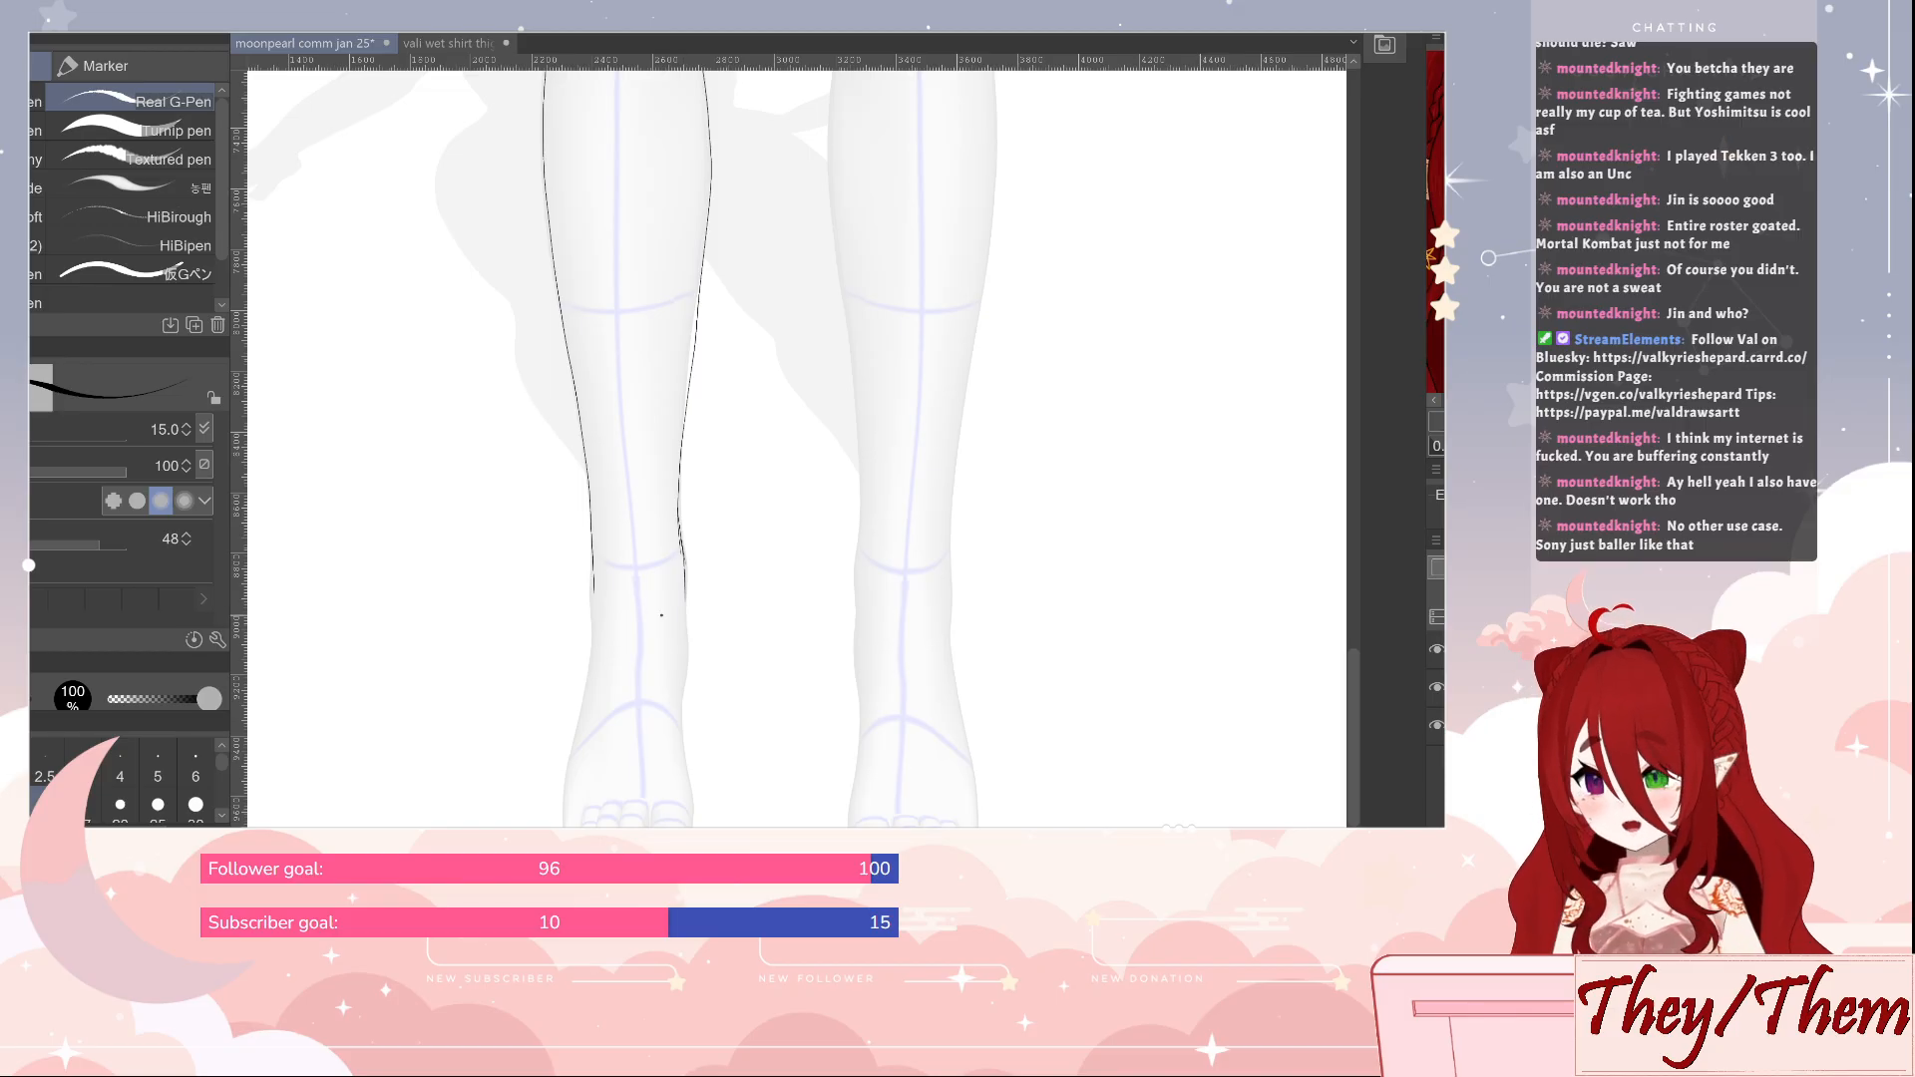
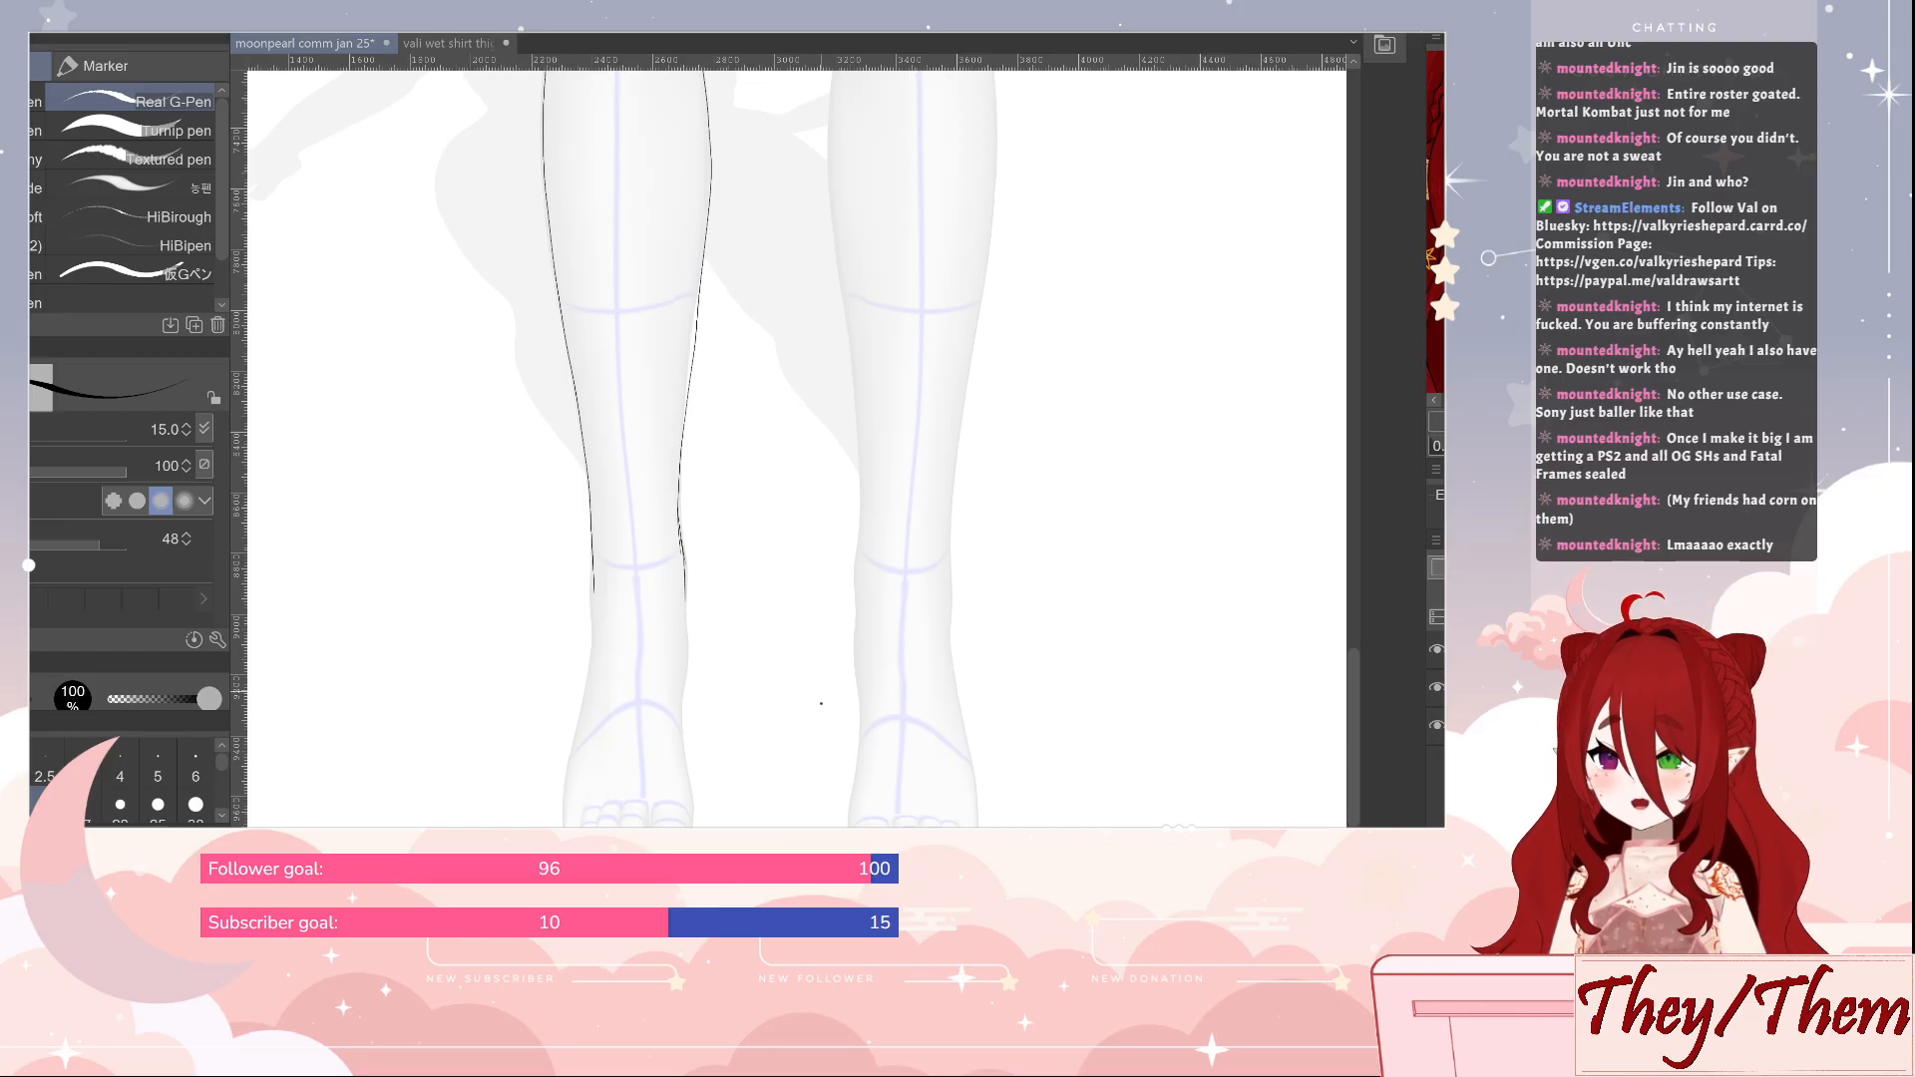
Outline the foot below the sketched leg and add three anklet beads on each side of its ankle
scroll(804, 714, "down", 3)
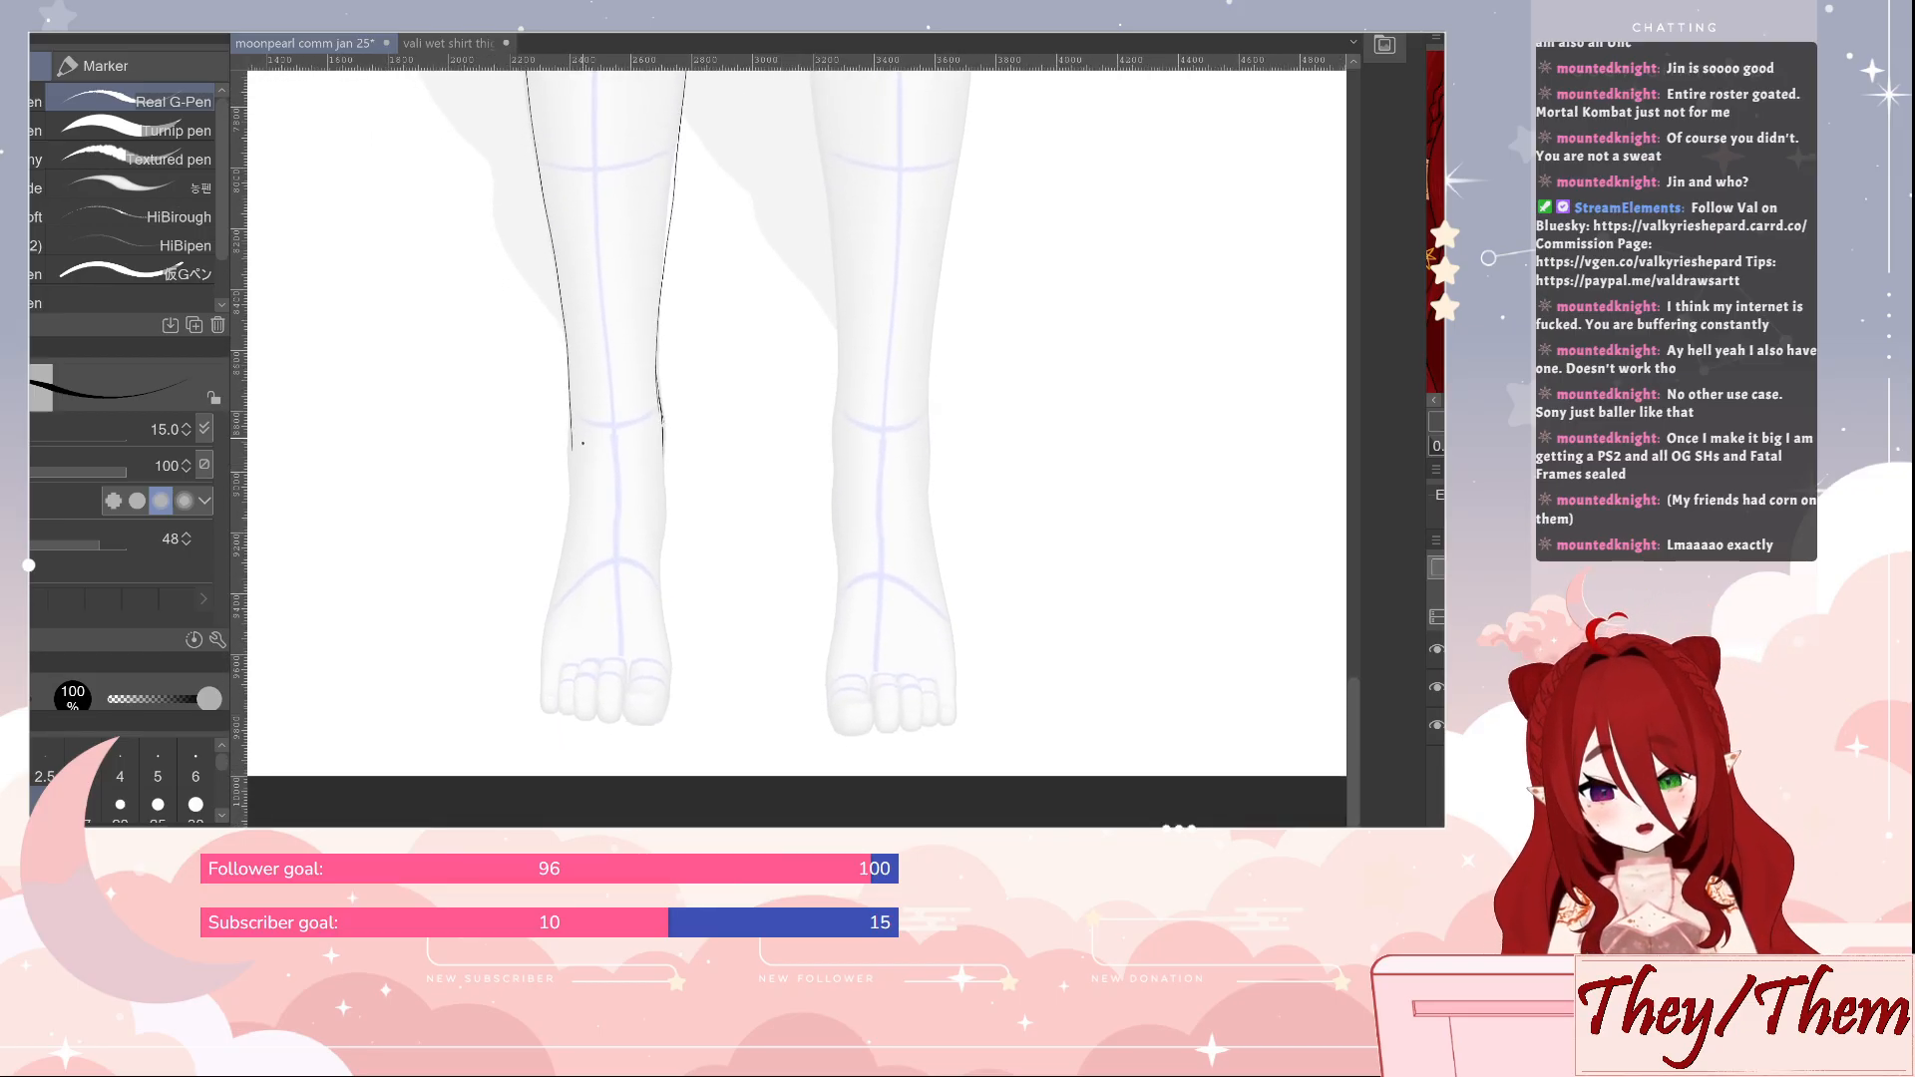
mouse_move(570, 410)
left_mouse_down()
mouse_move(540, 673)
mouse_move(569, 720)
mouse_move(649, 720)
mouse_move(671, 653)
mouse_move(662, 536)
mouse_move(667, 686)
mouse_move(640, 724)
mouse_move(568, 716)
mouse_move(547, 628)
mouse_move(571, 516)
left_mouse_up()
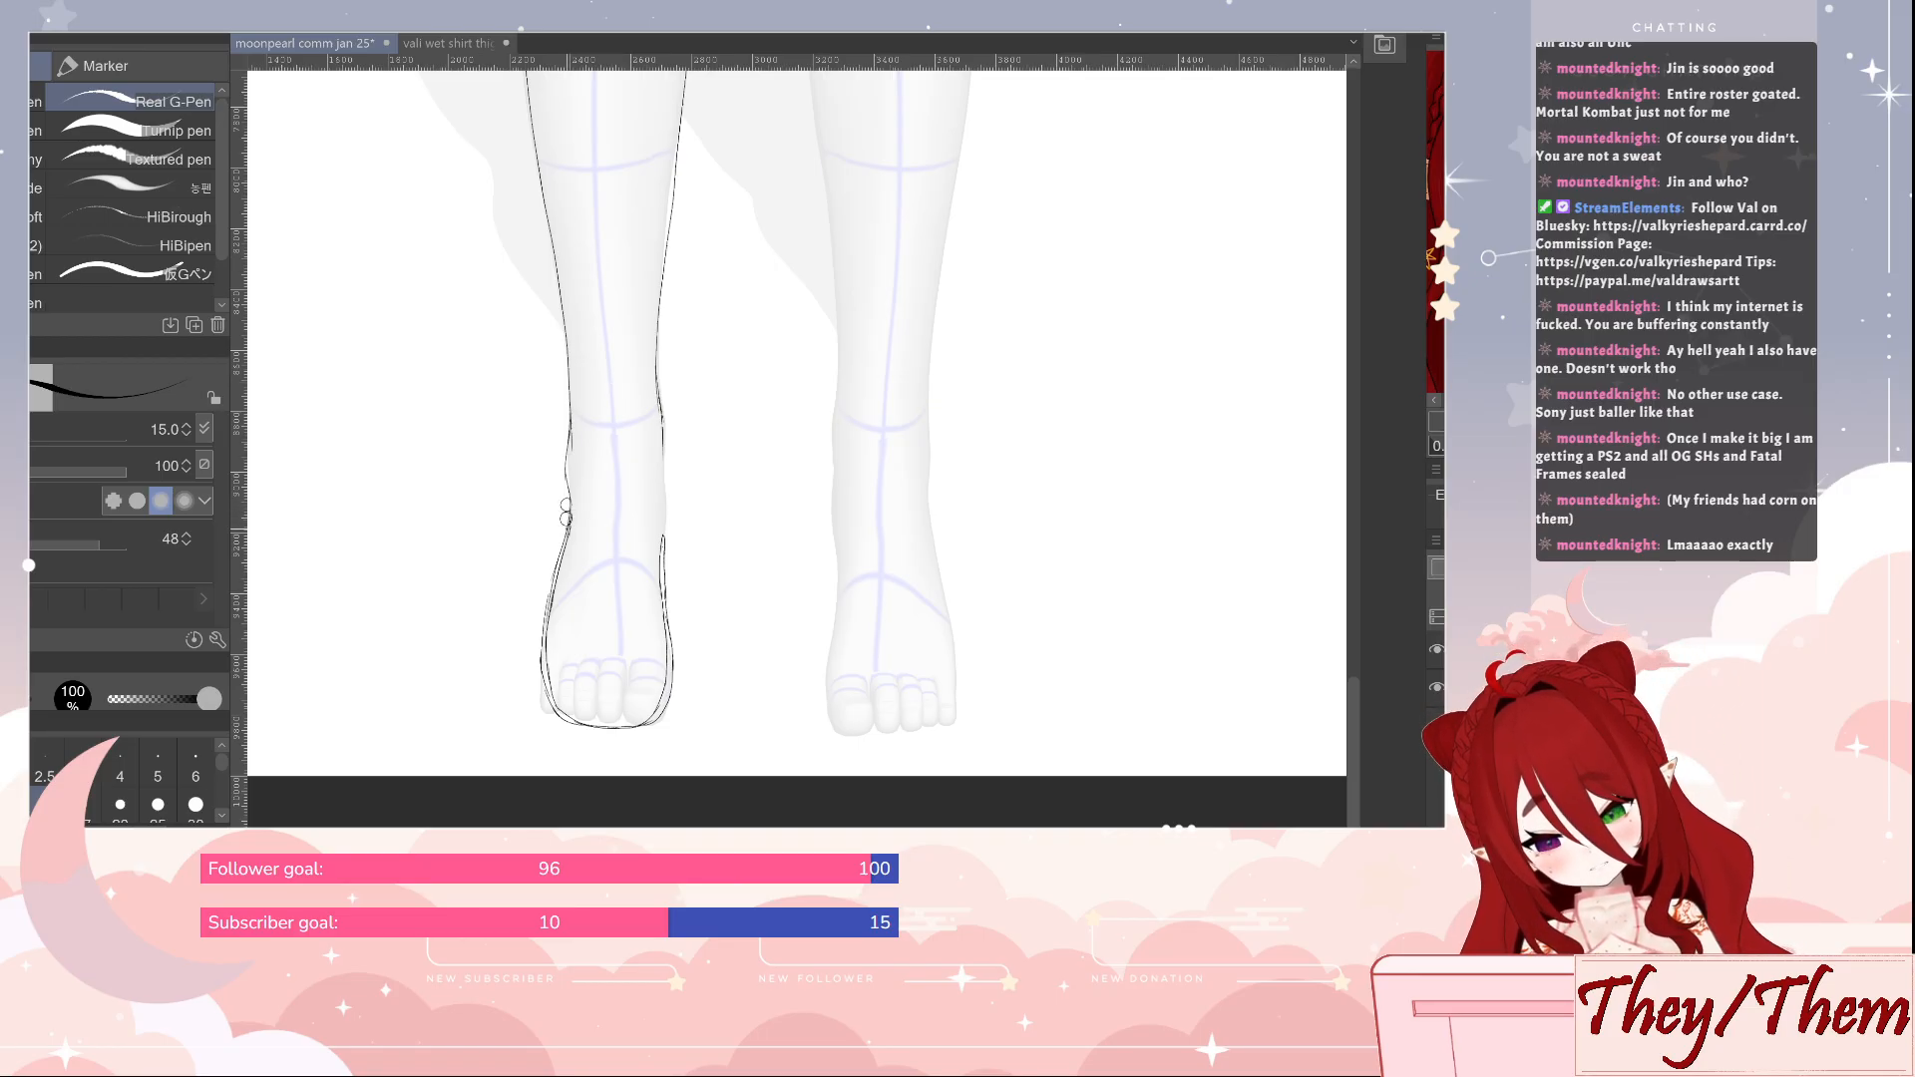
key("e")
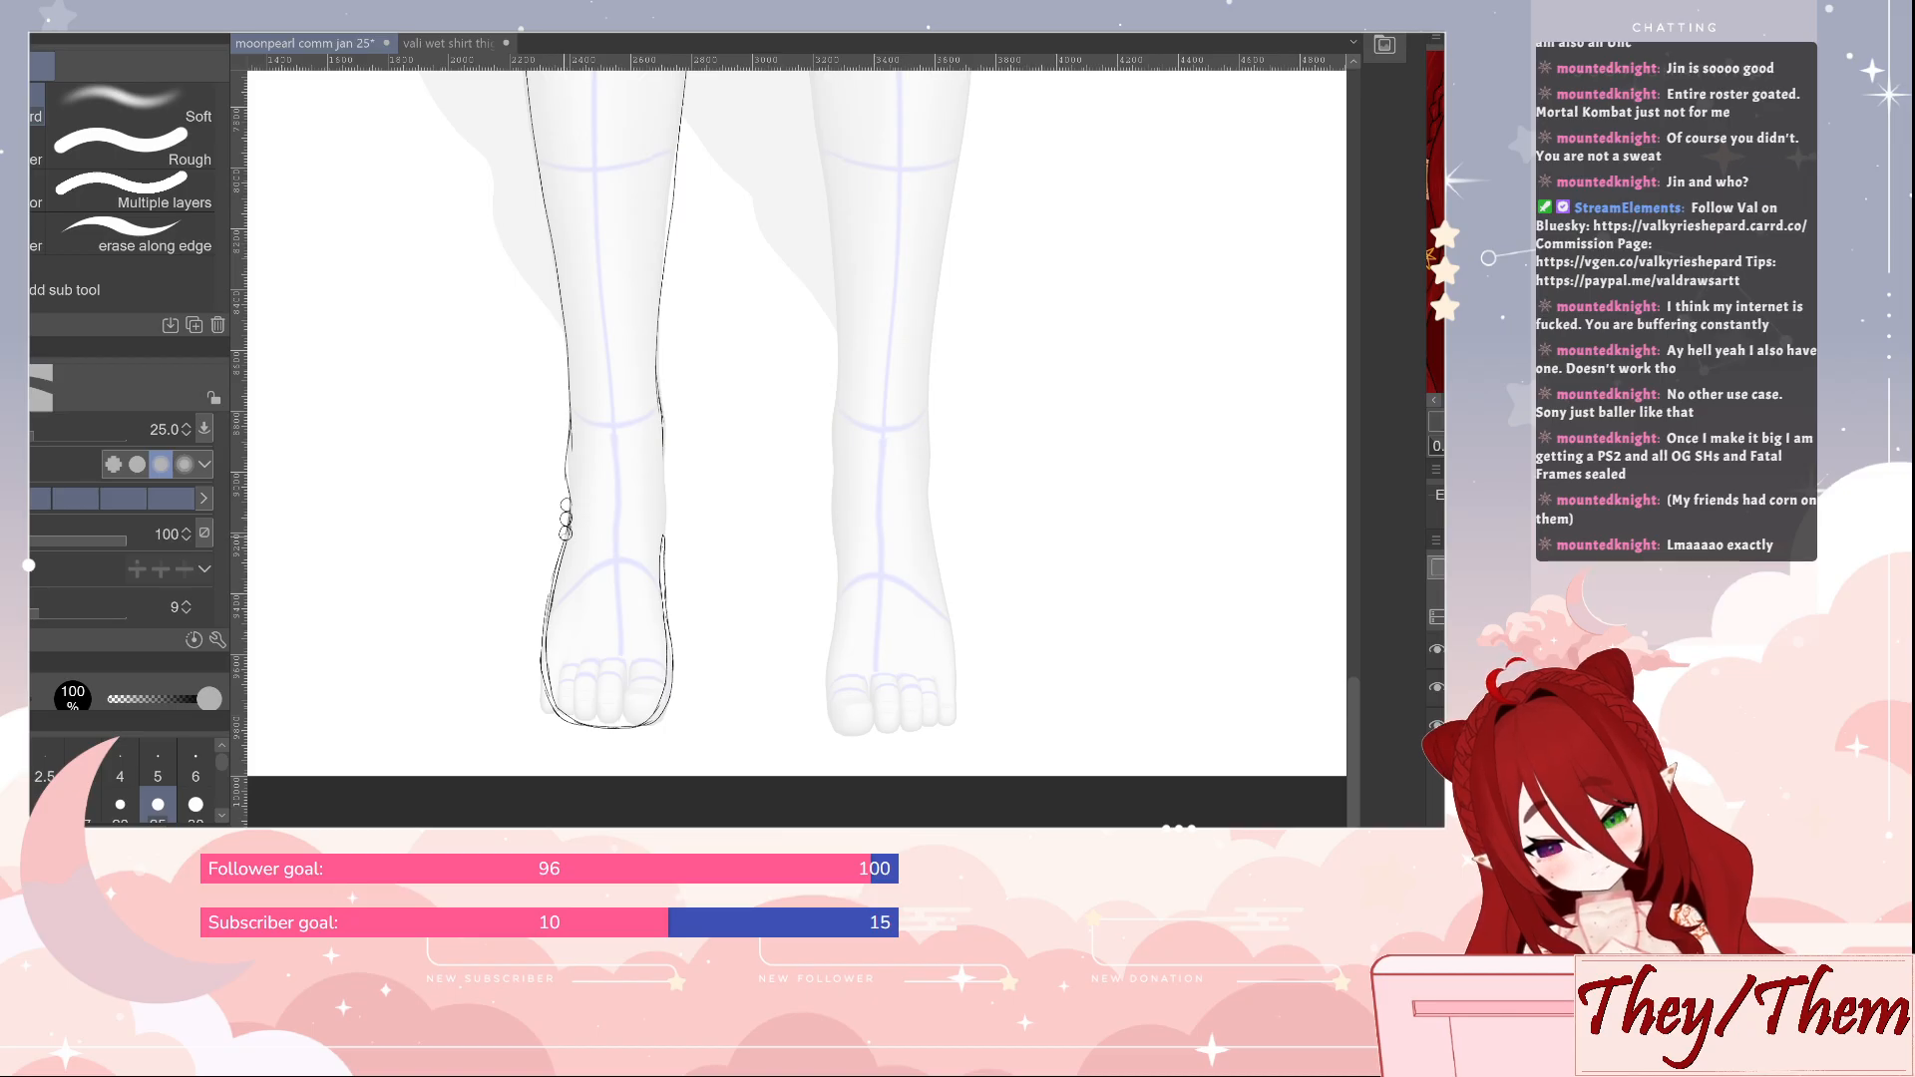
key("p")
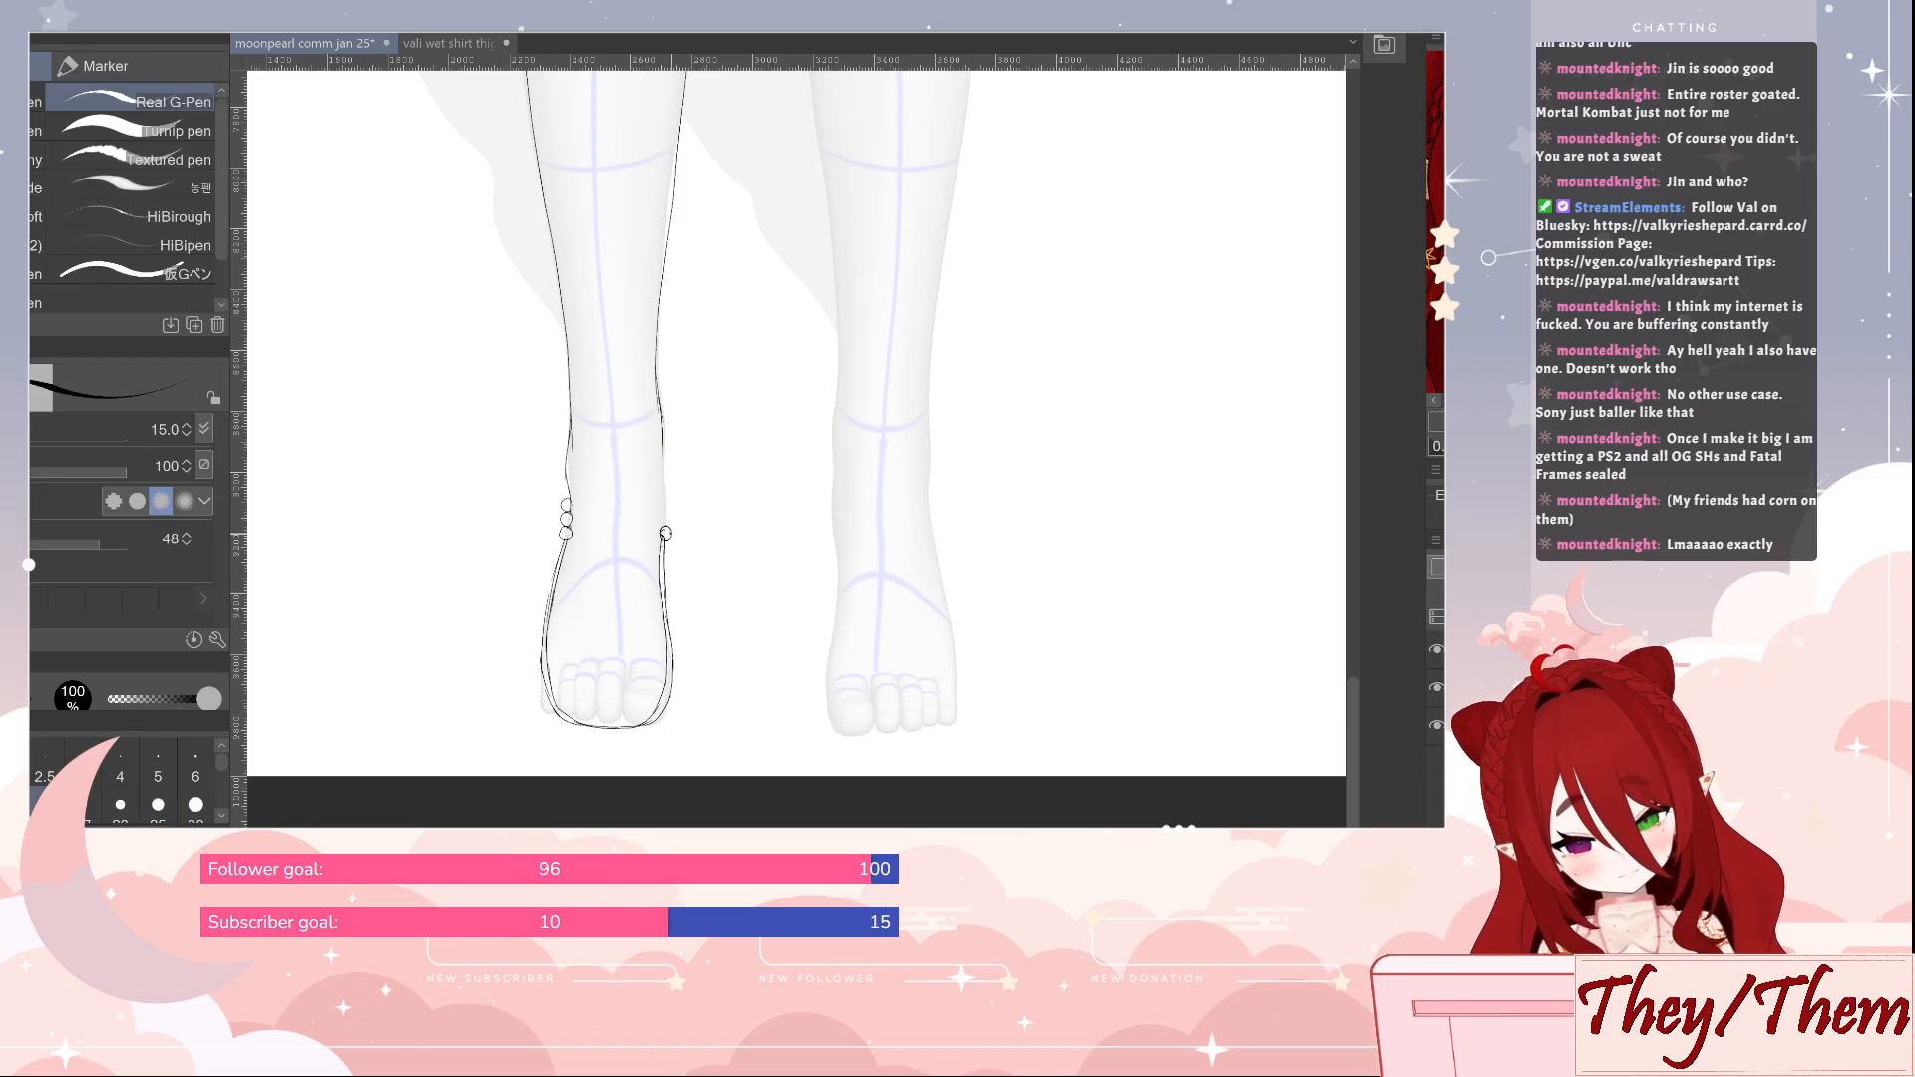
key("e")
key("p")
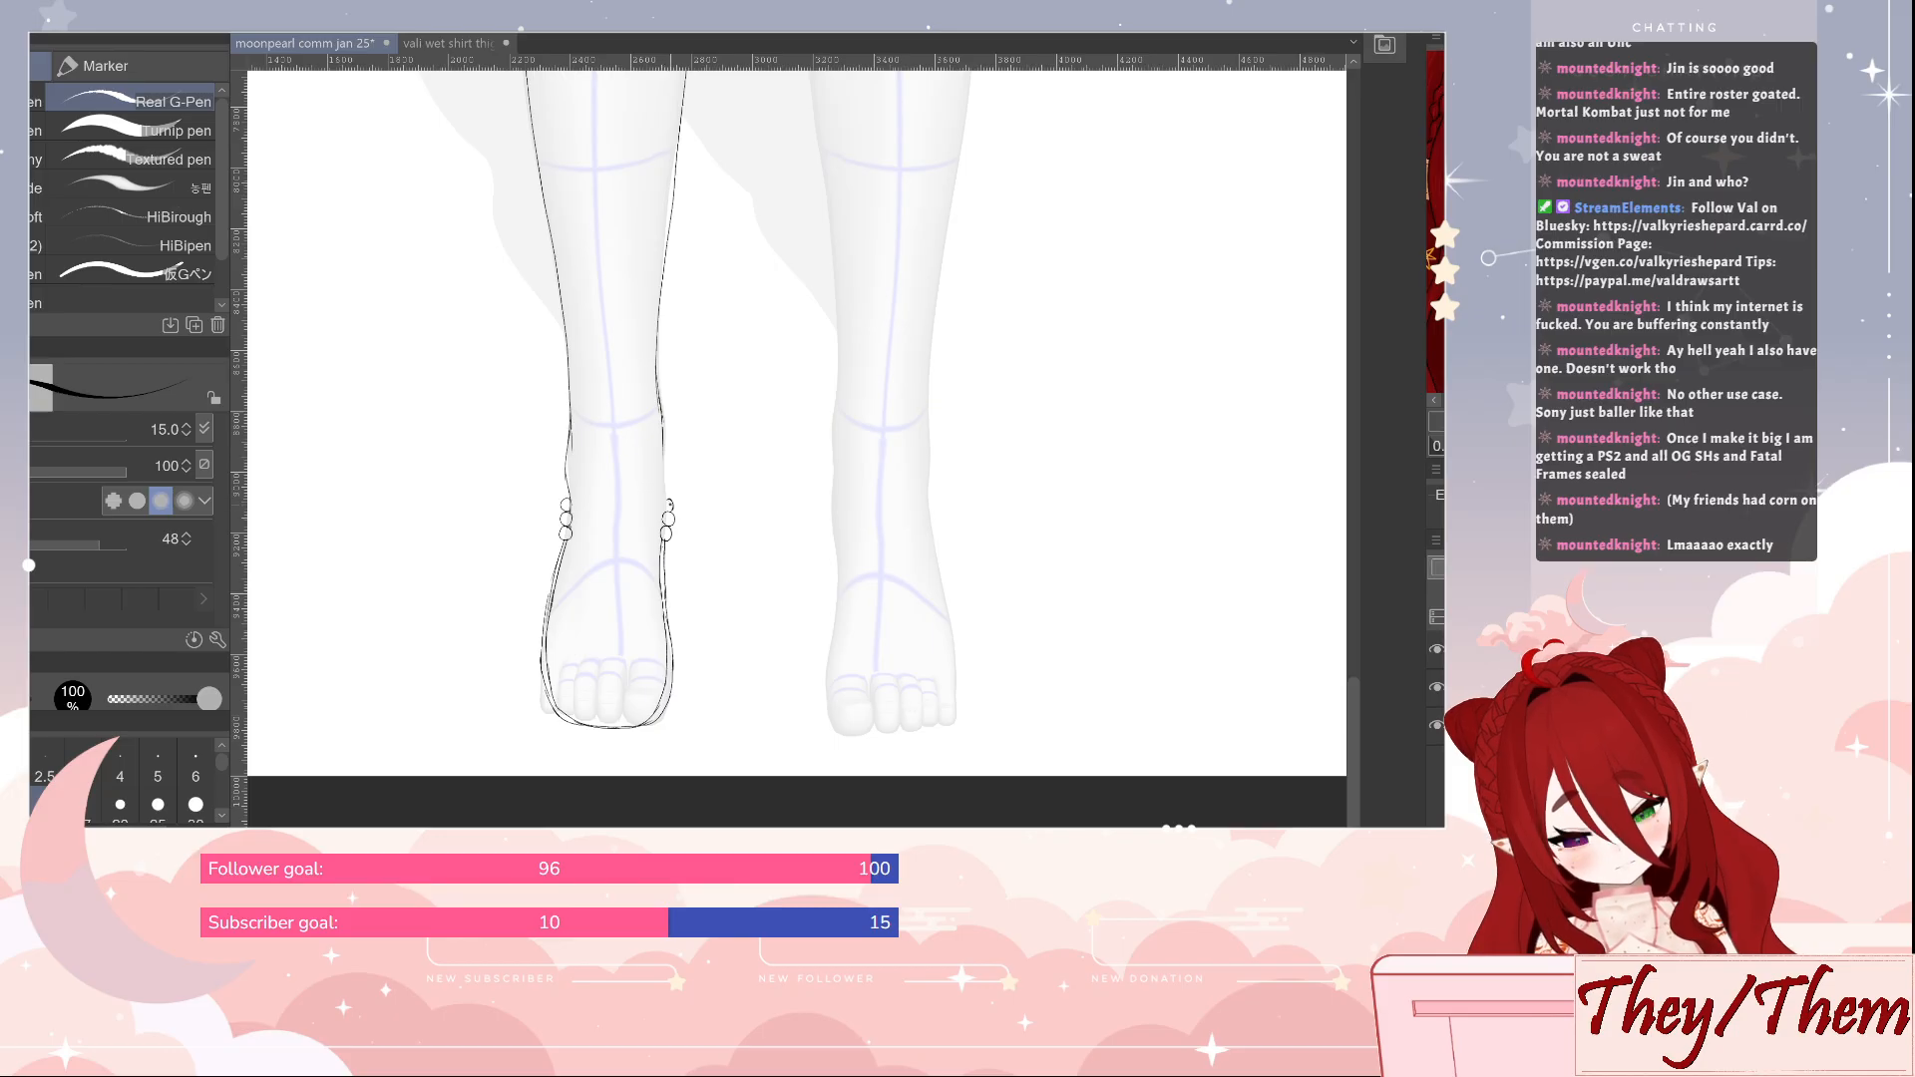
left_click_drag(663, 461, 665, 488)
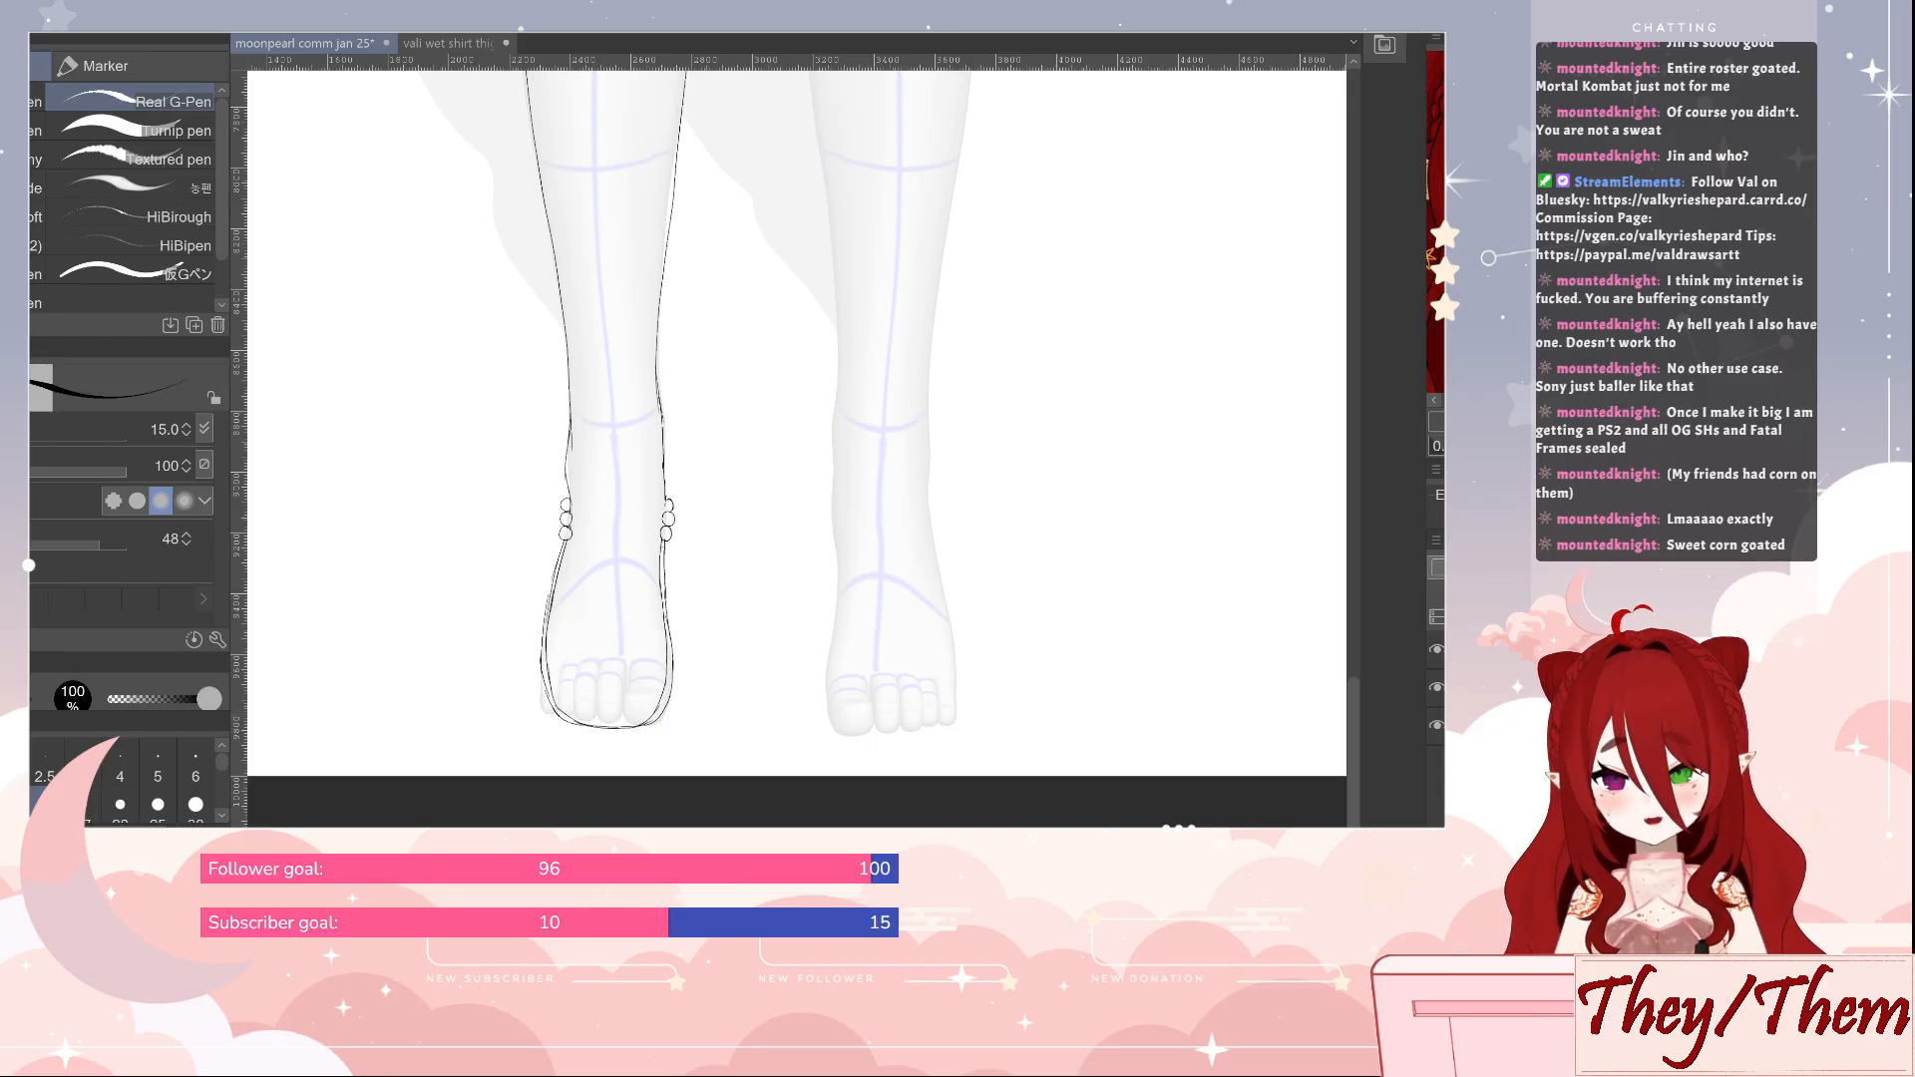
Draw the foot's big toe and second toe, plus short curved lines across the instep and the ankle front
left_click_drag(724, 713, 727, 674)
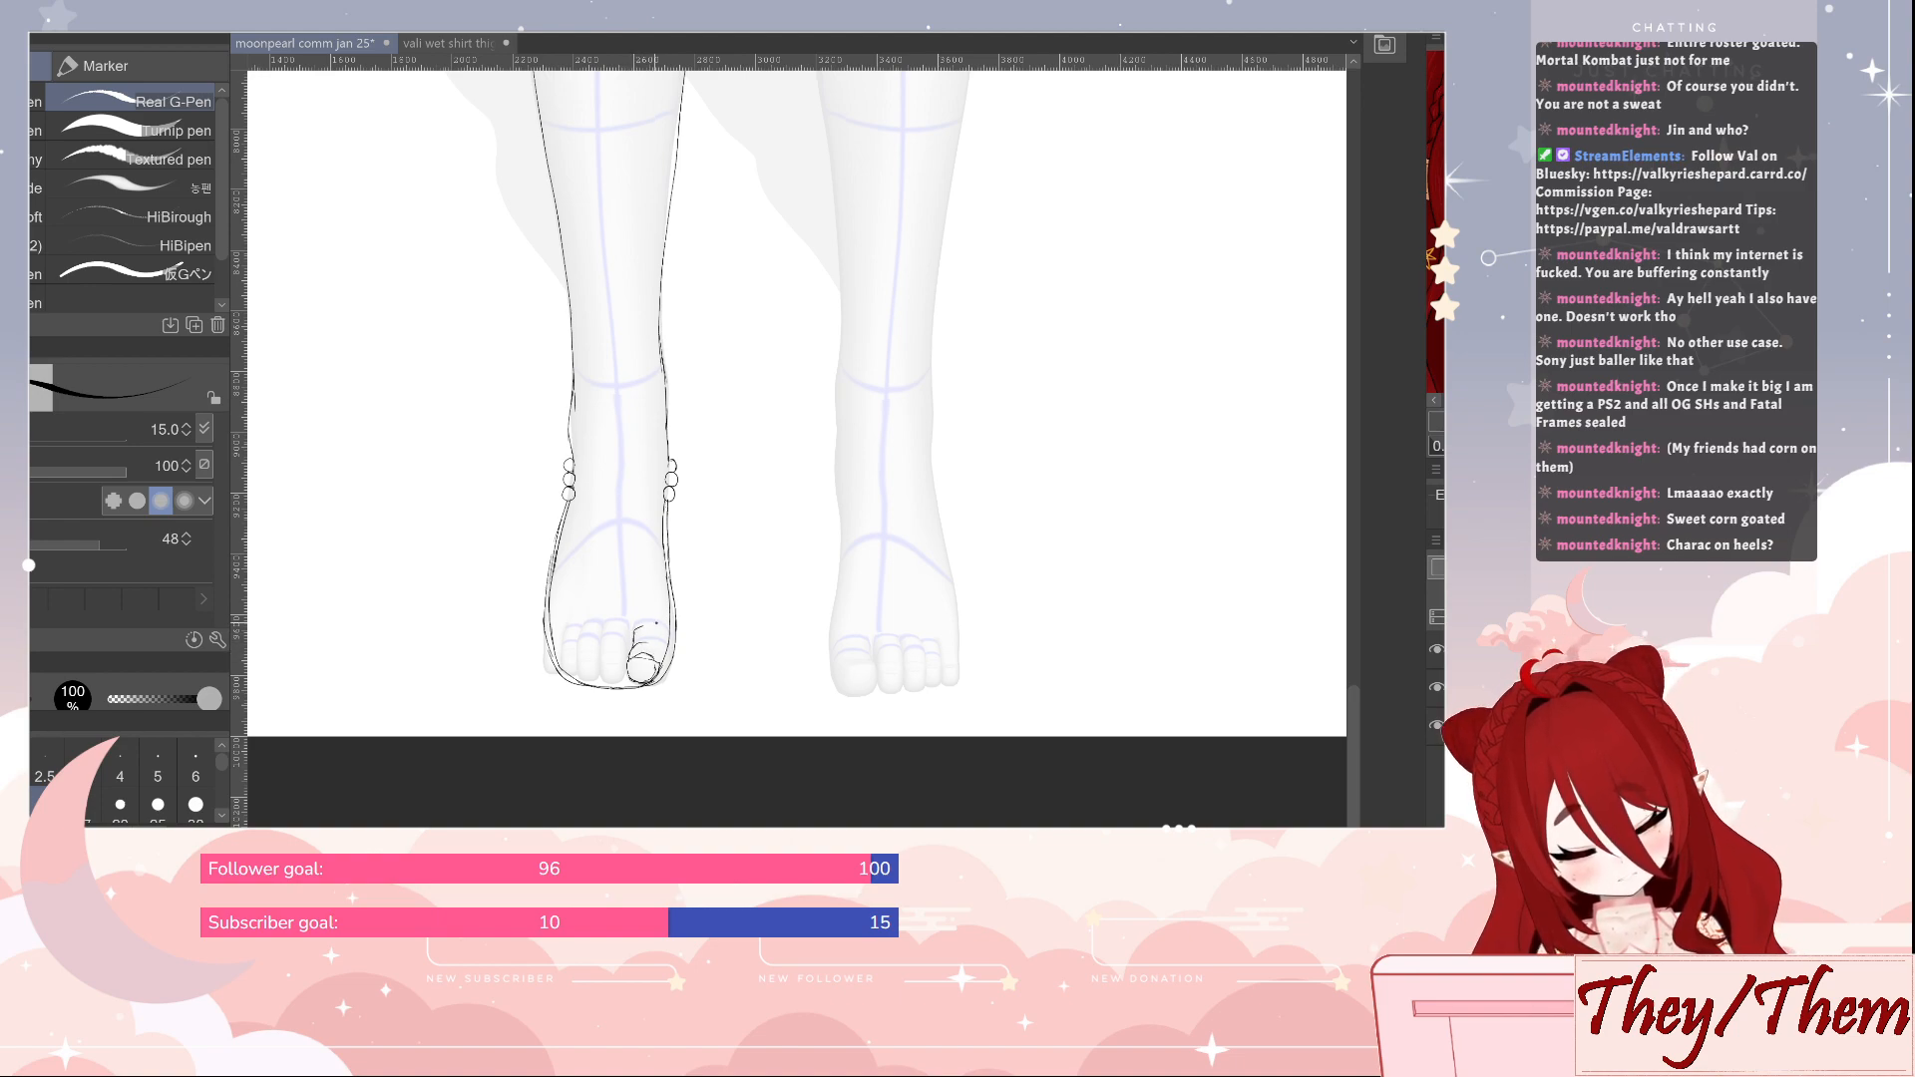
mouse_move(662, 576)
left_mouse_down()
mouse_move(584, 580)
mouse_move(647, 574)
left_mouse_up()
mouse_move(656, 501)
left_mouse_down()
mouse_move(615, 480)
mouse_move(584, 500)
mouse_move(639, 490)
left_mouse_up()
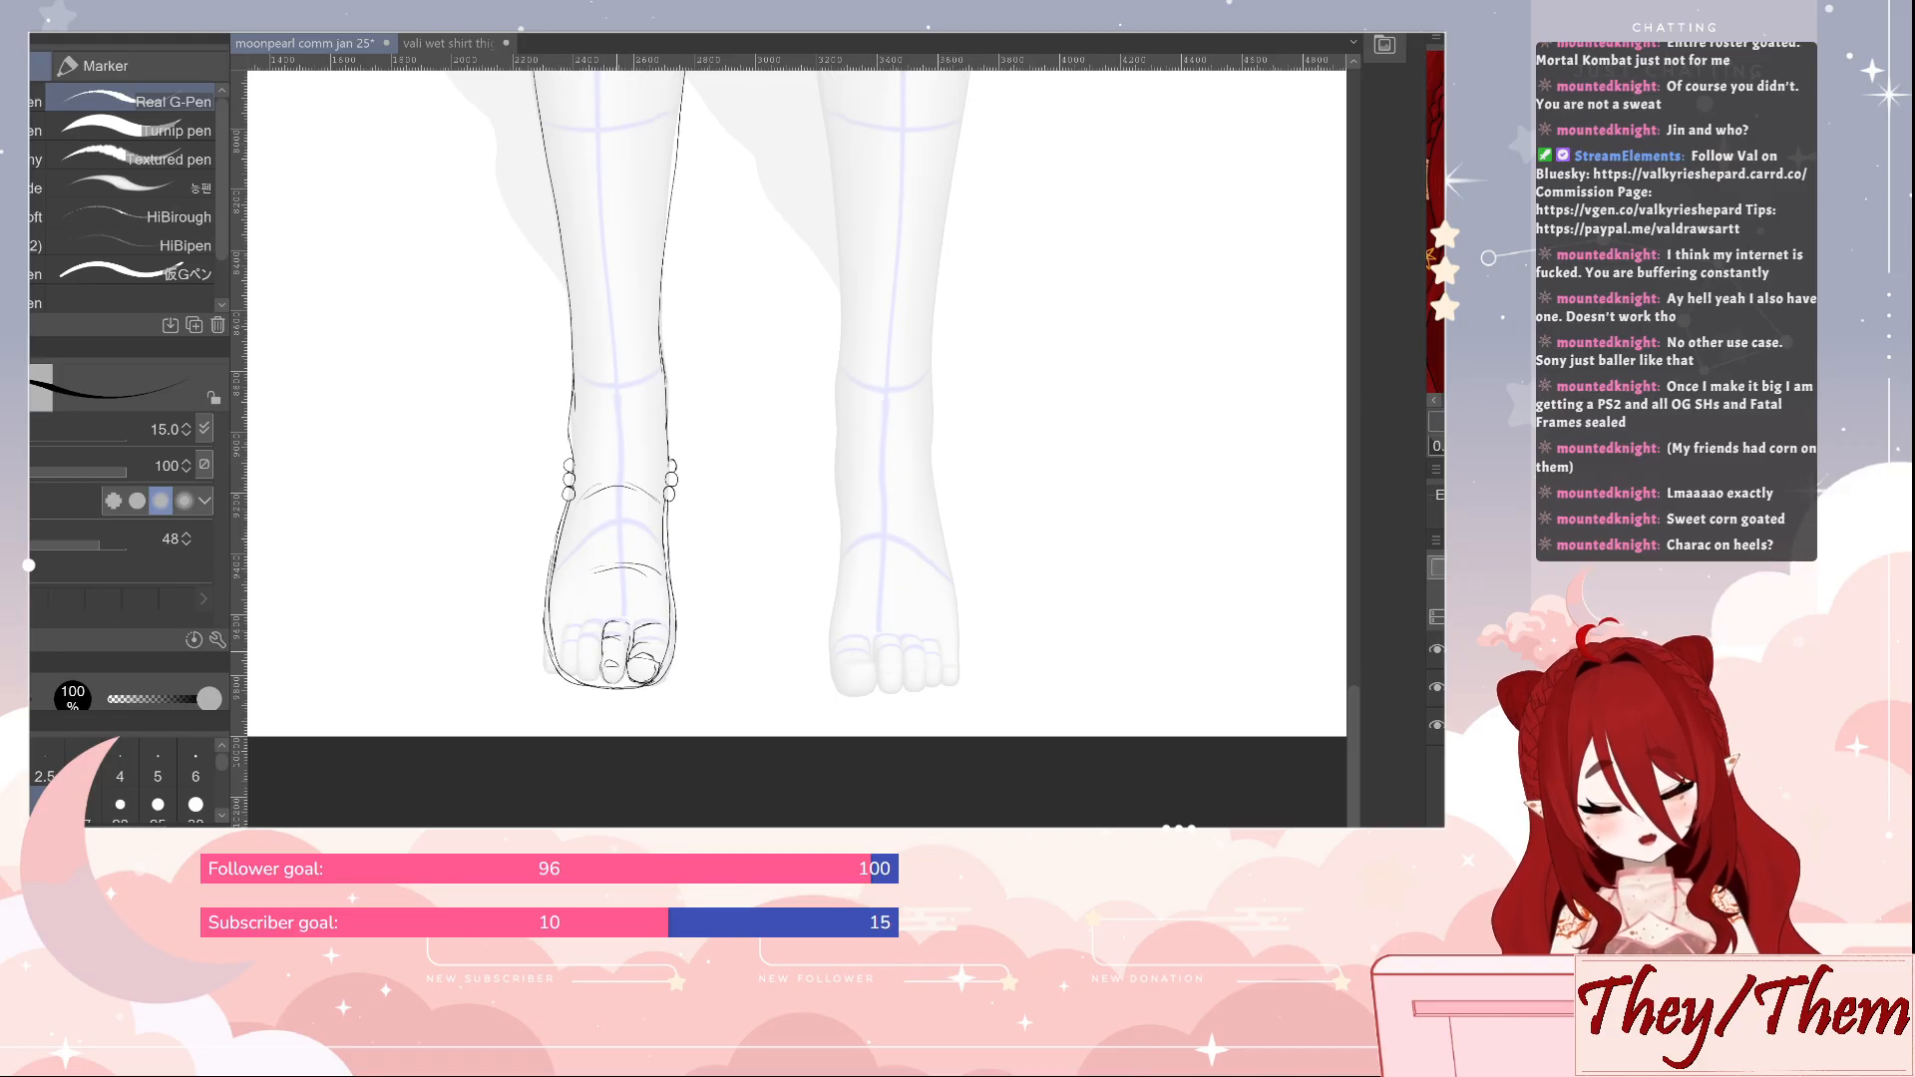
Sketch the remaining smaller toes, clean up their overlapping lines, and reinforce the foot's outer edge
key("e")
left_click_drag(605, 660, 615, 666)
key("p")
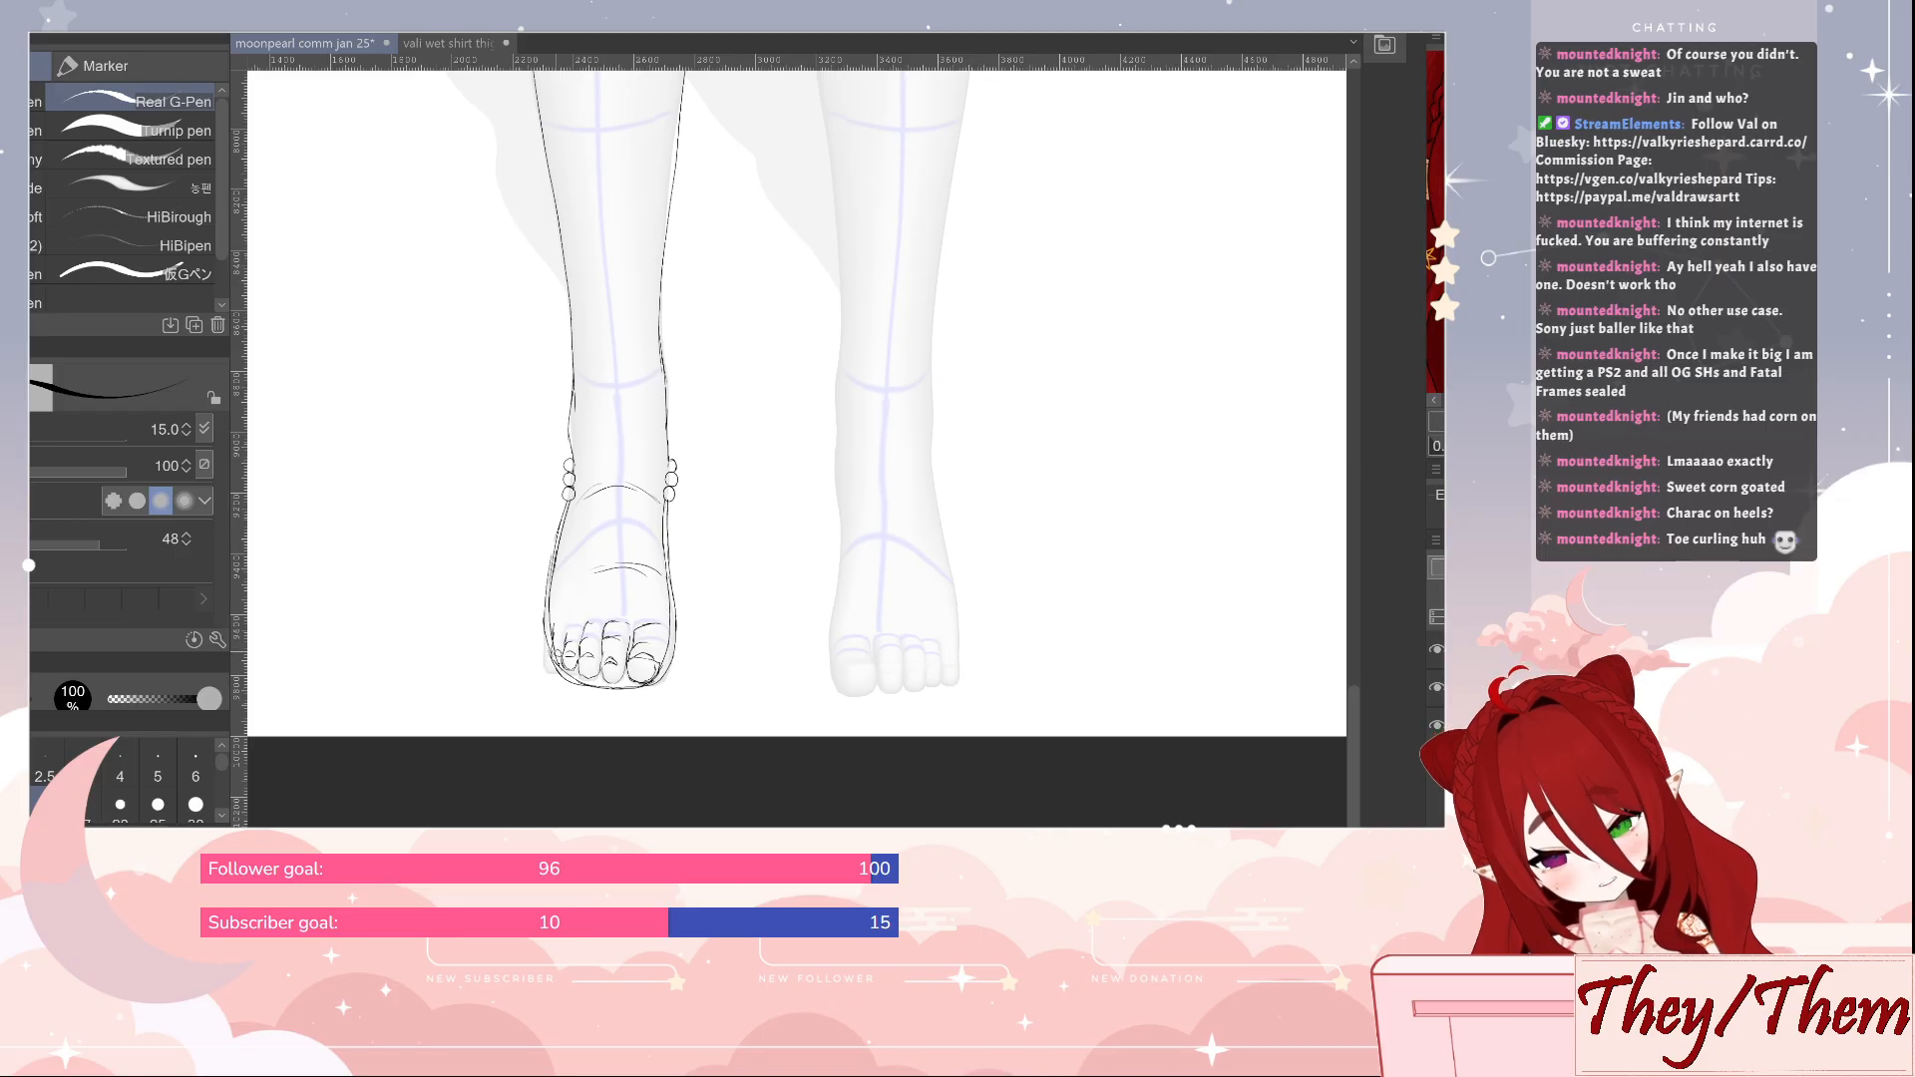
key("e")
key("p")
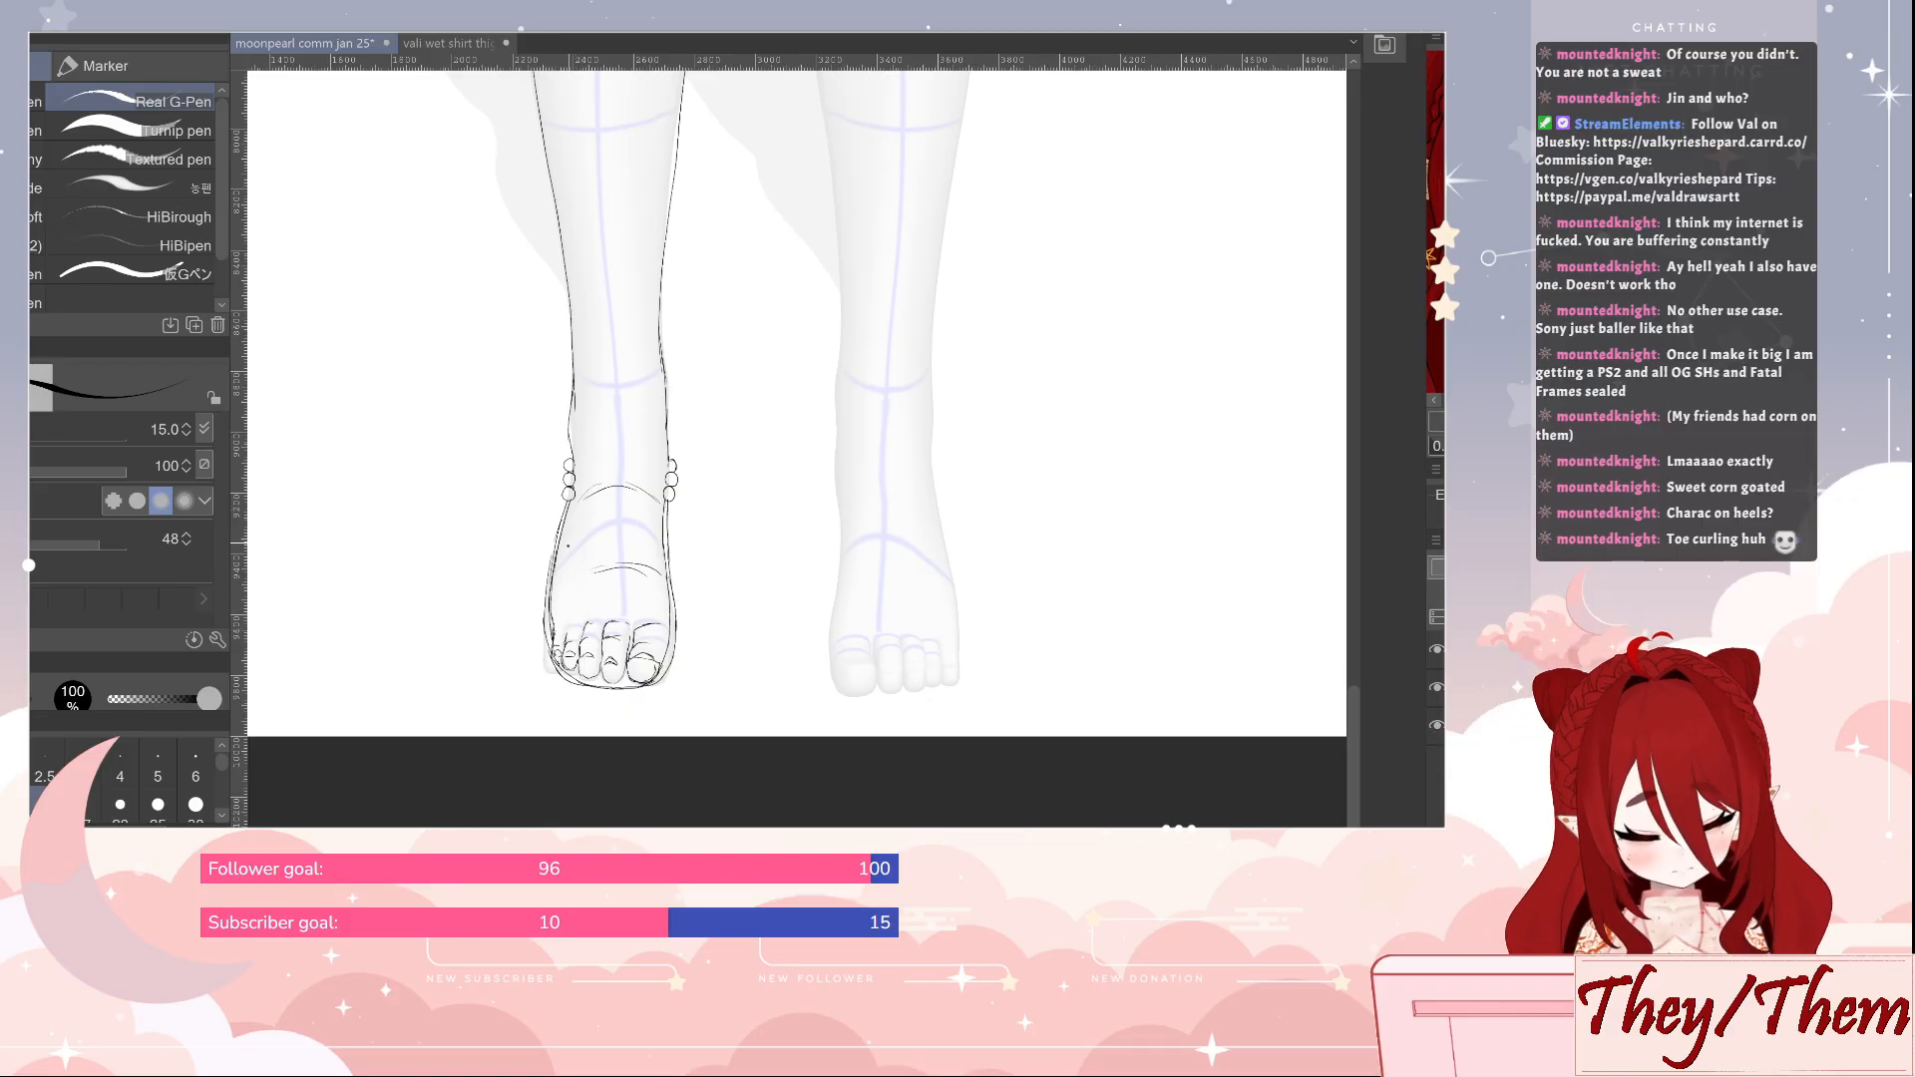
left_click_drag(564, 534, 554, 576)
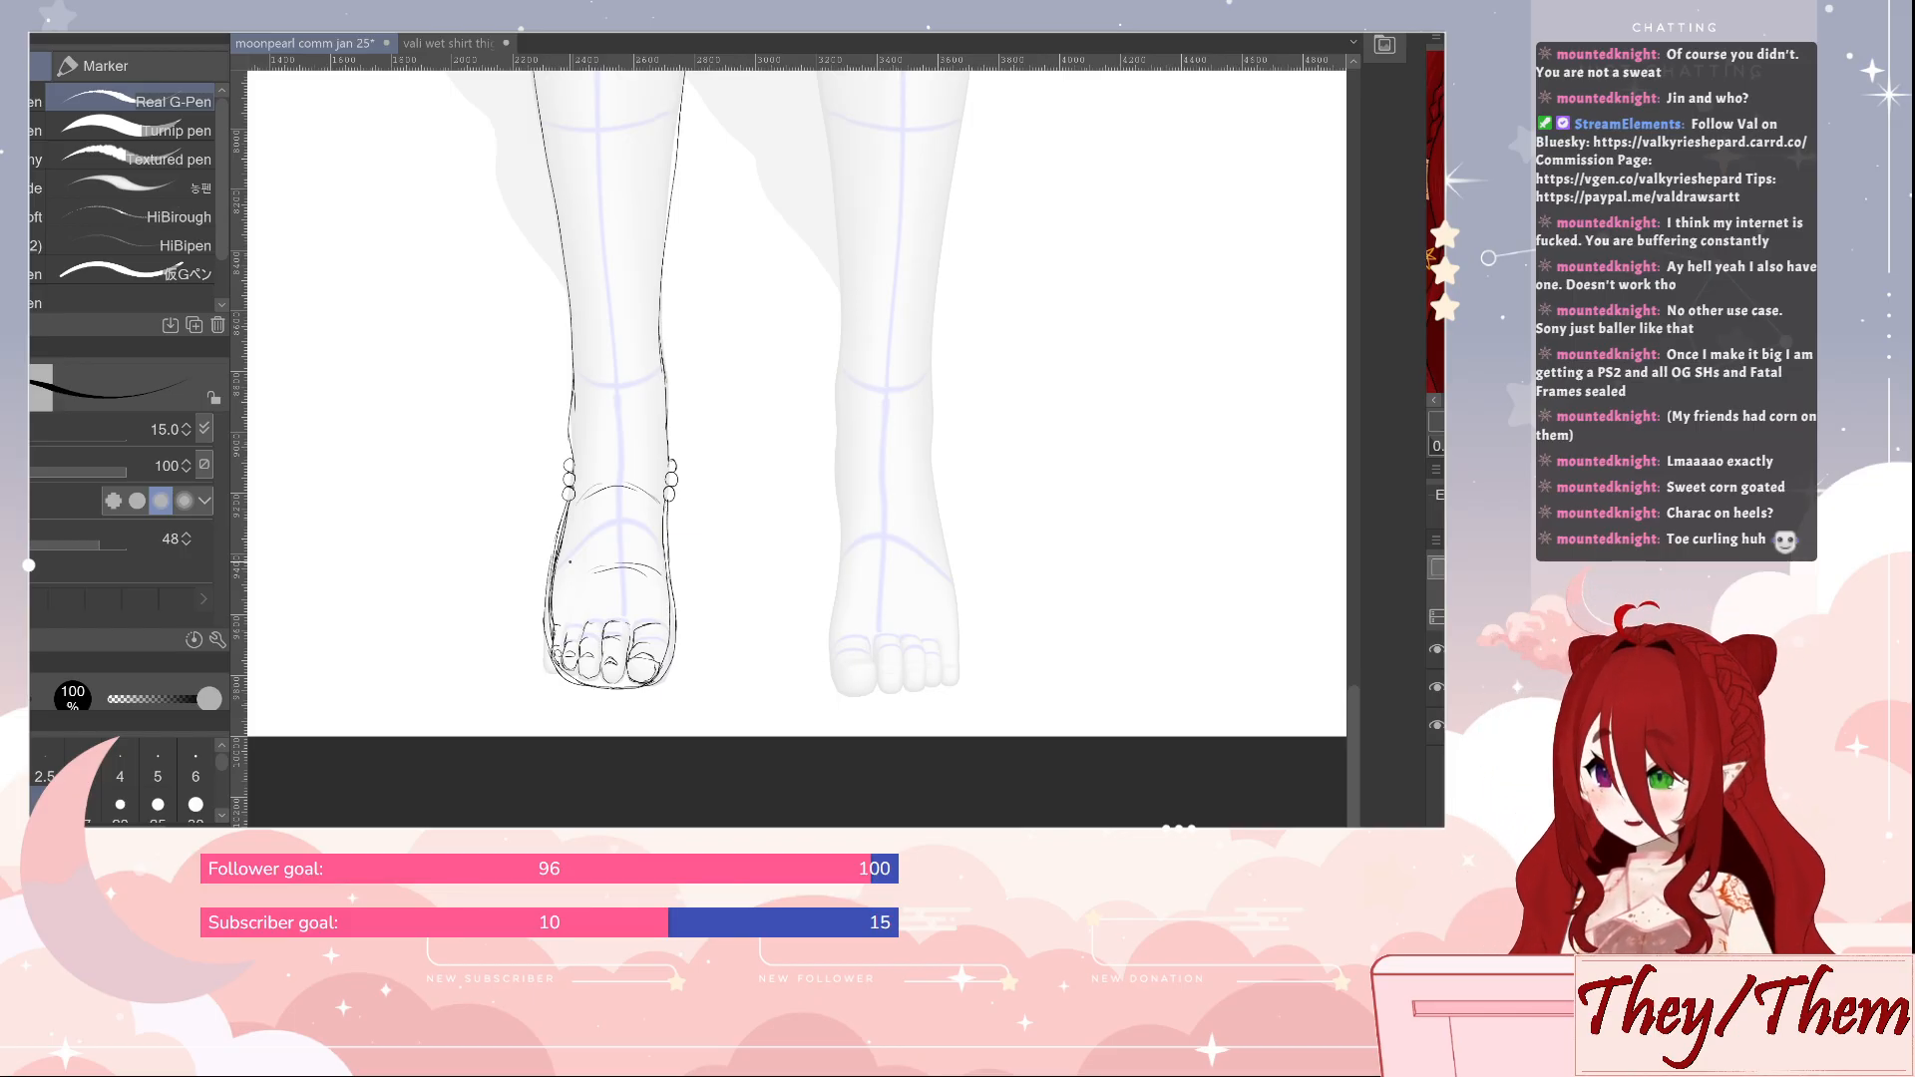
Hide the mannequin, lasso the drawn toes and scale their height to 71%
left_click_drag(814, 211, 839, 333)
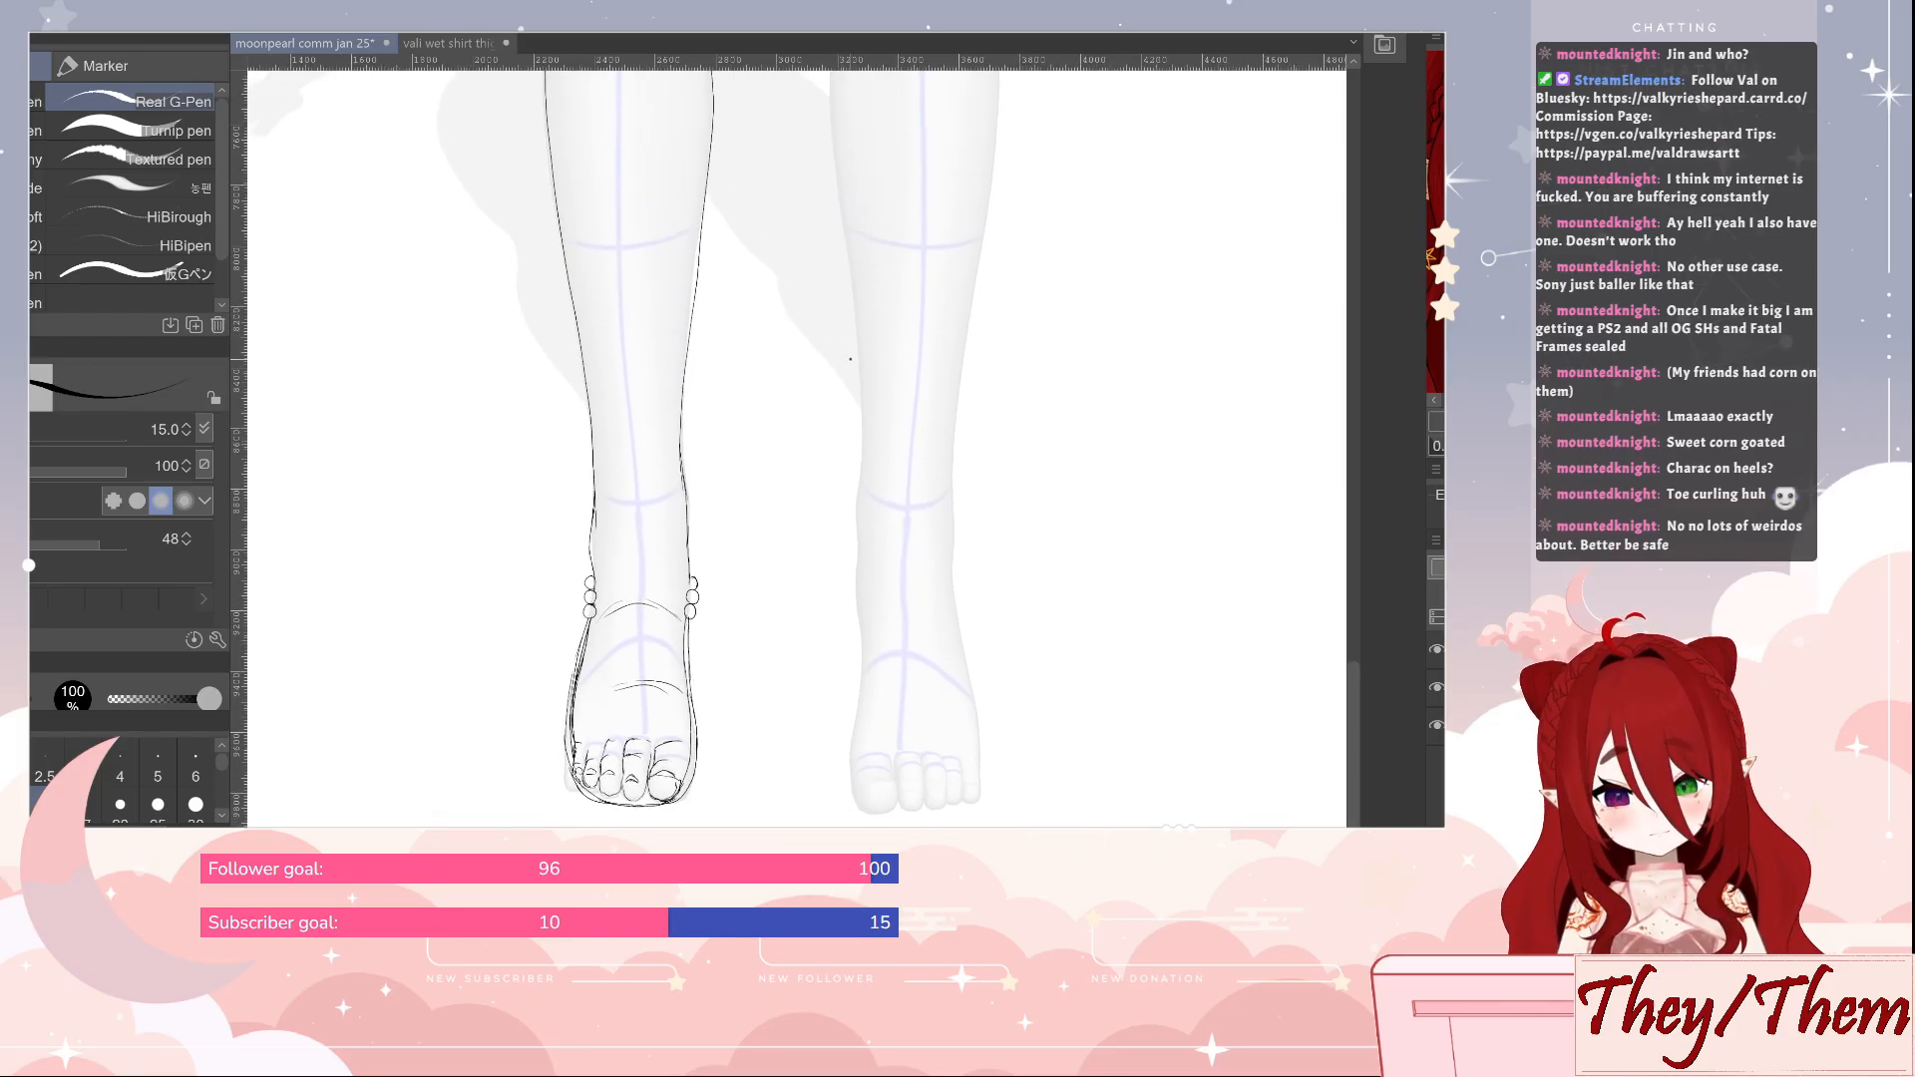
scroll(825, 688, "down", 2)
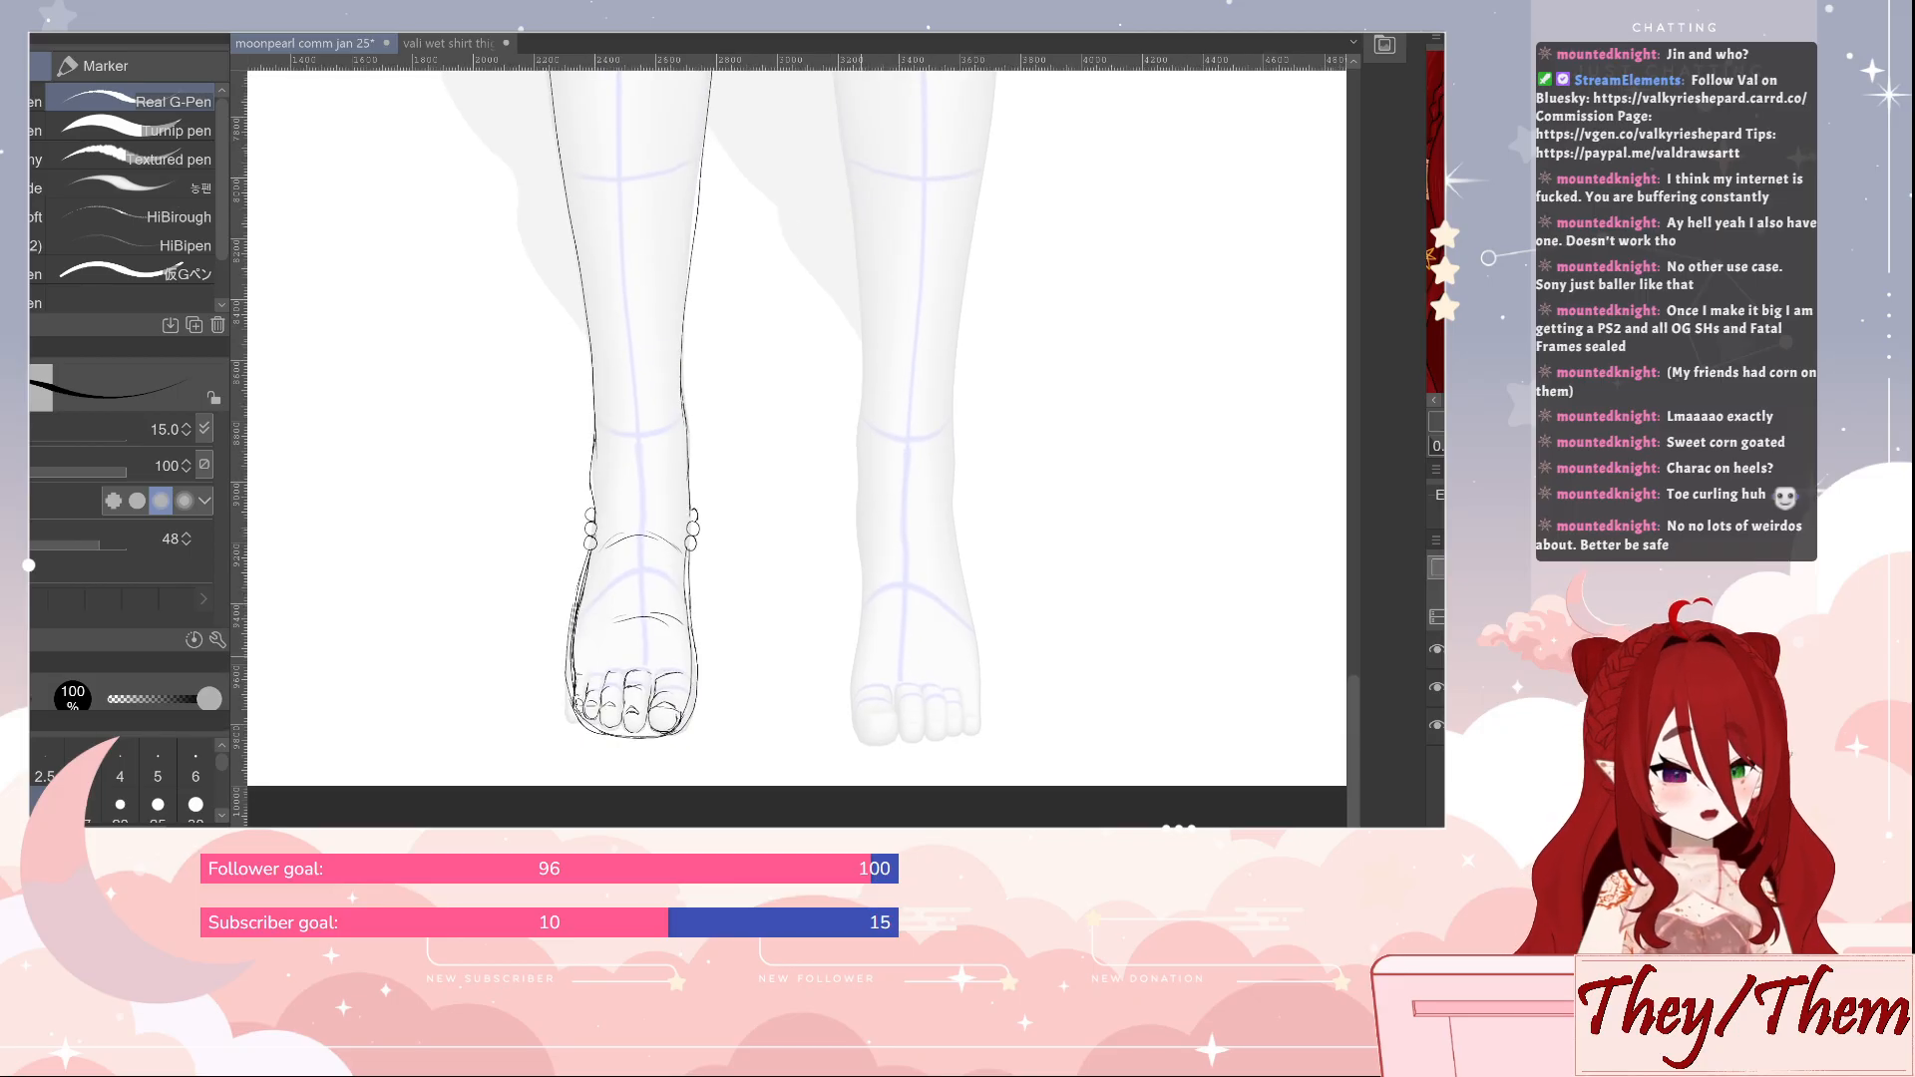
left_click(1436, 687)
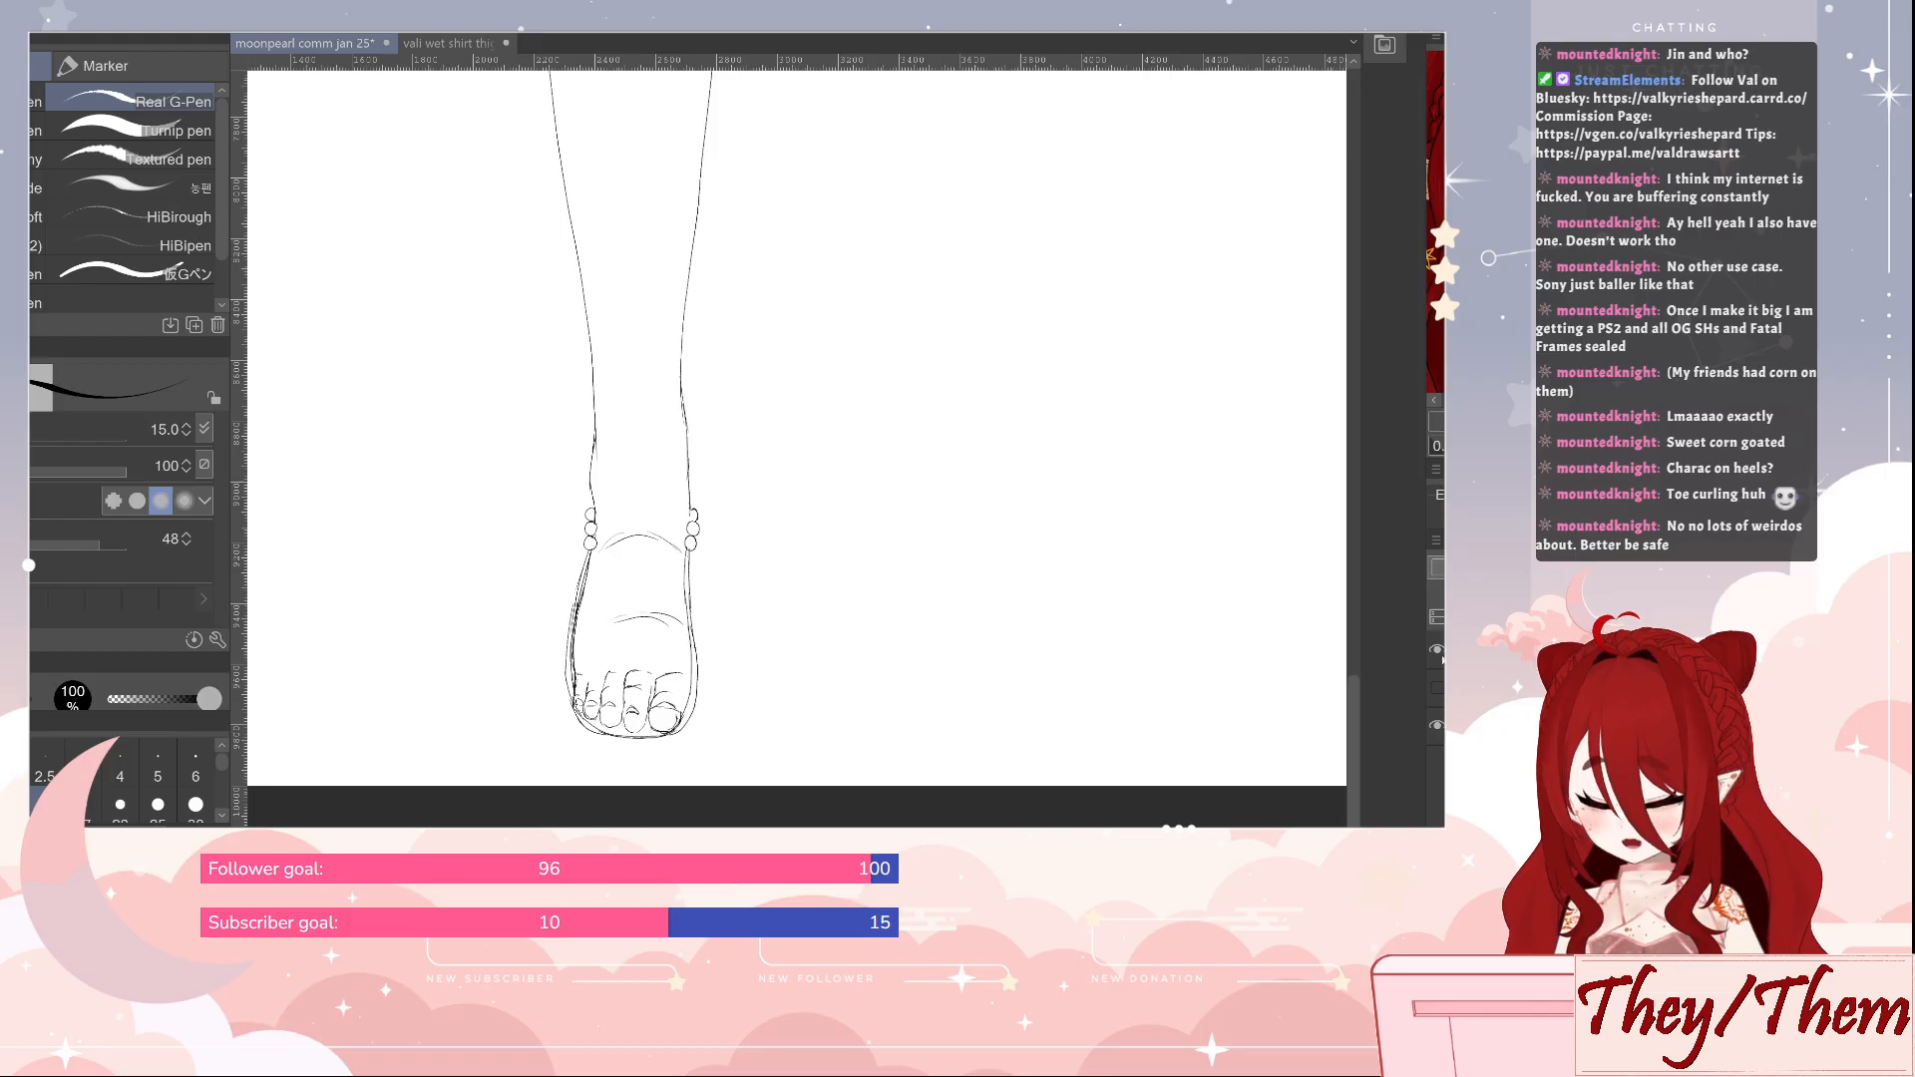
key("m")
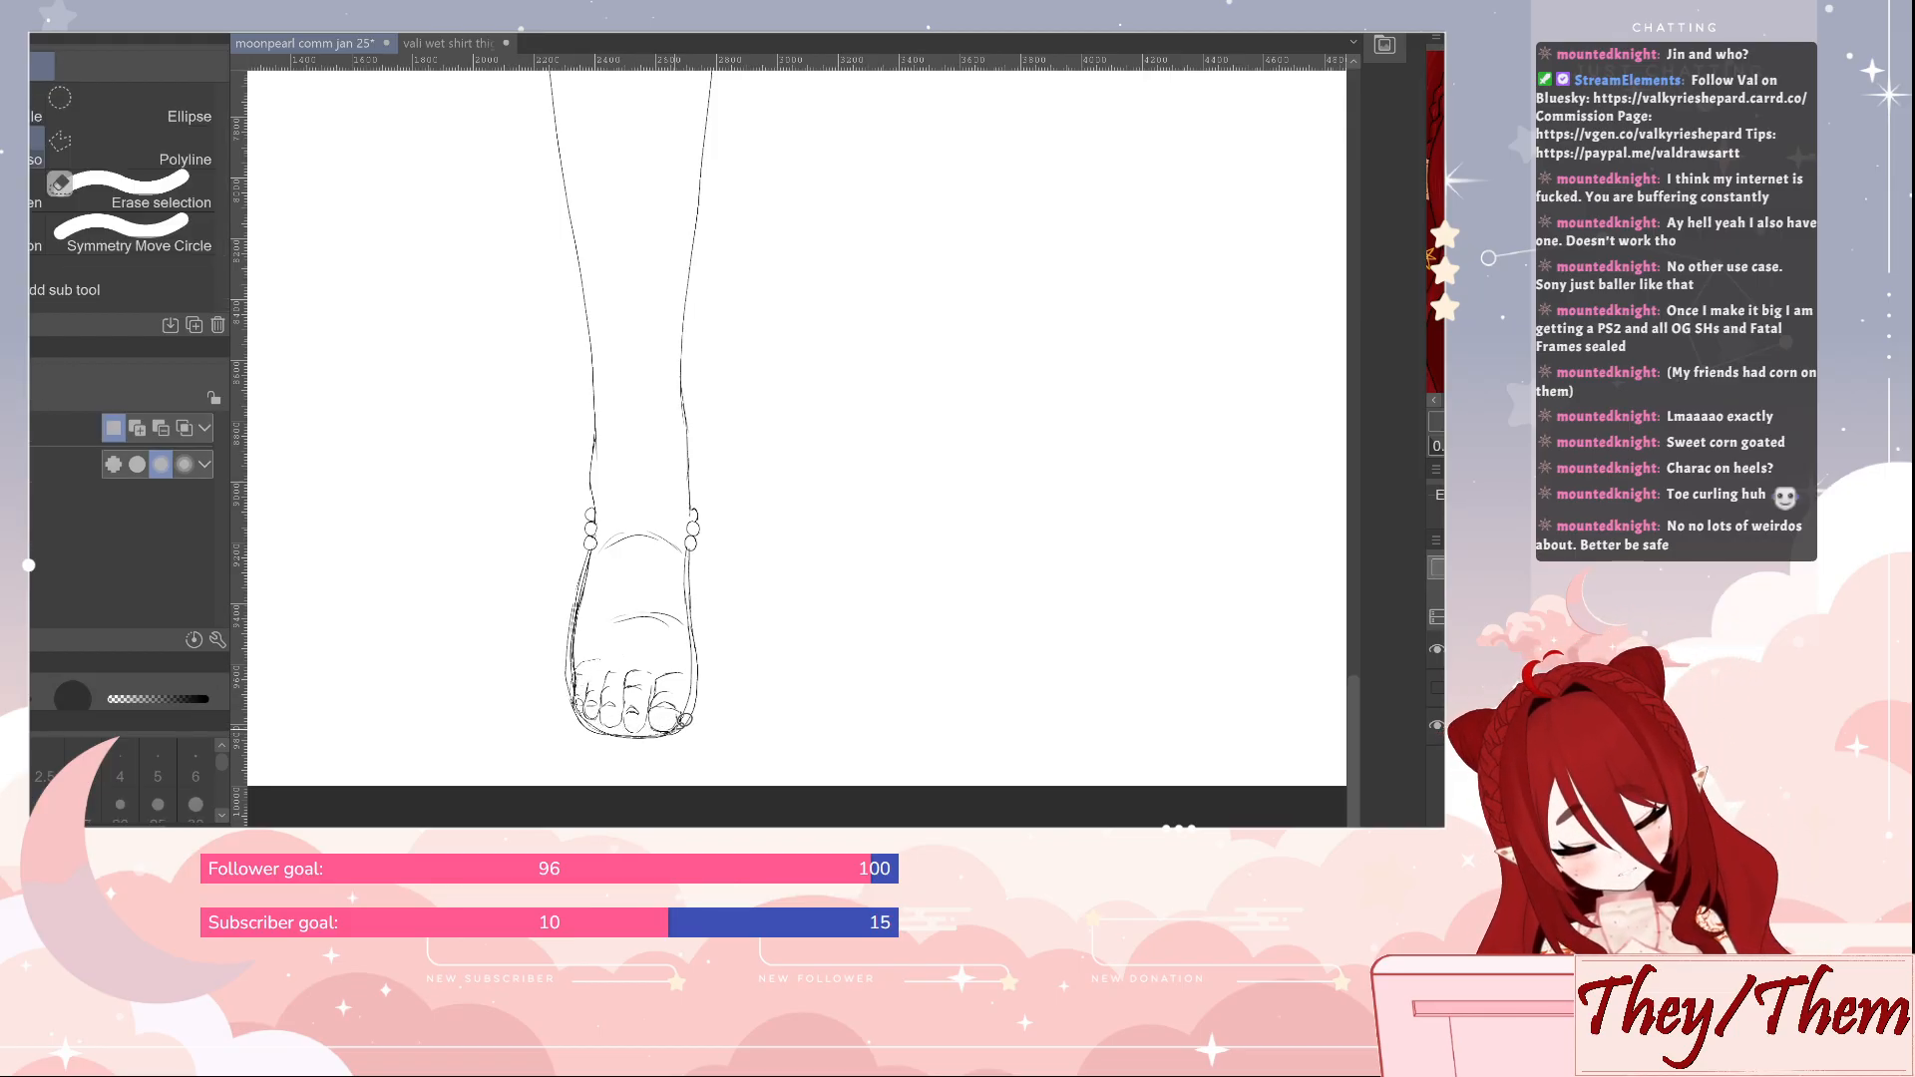
left_click_drag(703, 666, 598, 648)
key("ctrl+t")
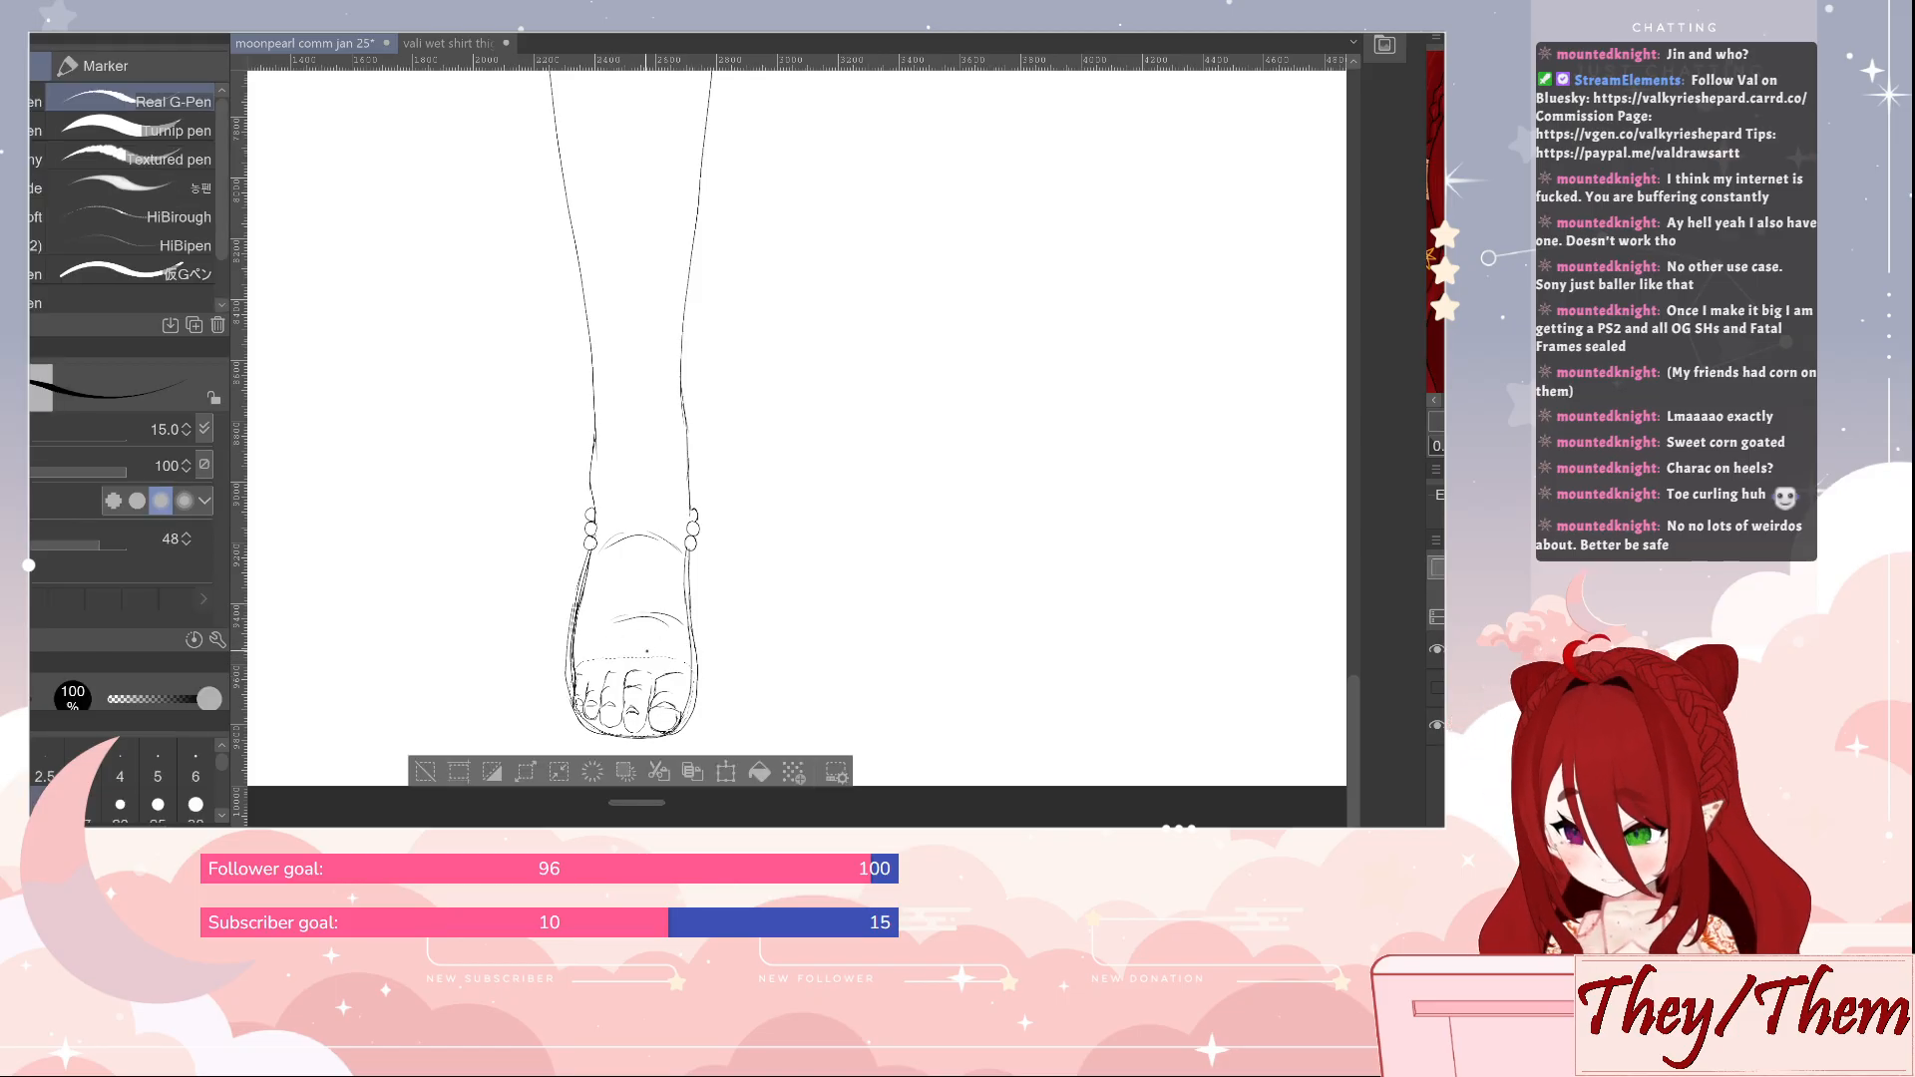
mouse_move(631, 738)
left_mouse_down()
mouse_move(634, 661)
mouse_move(635, 723)
left_mouse_up()
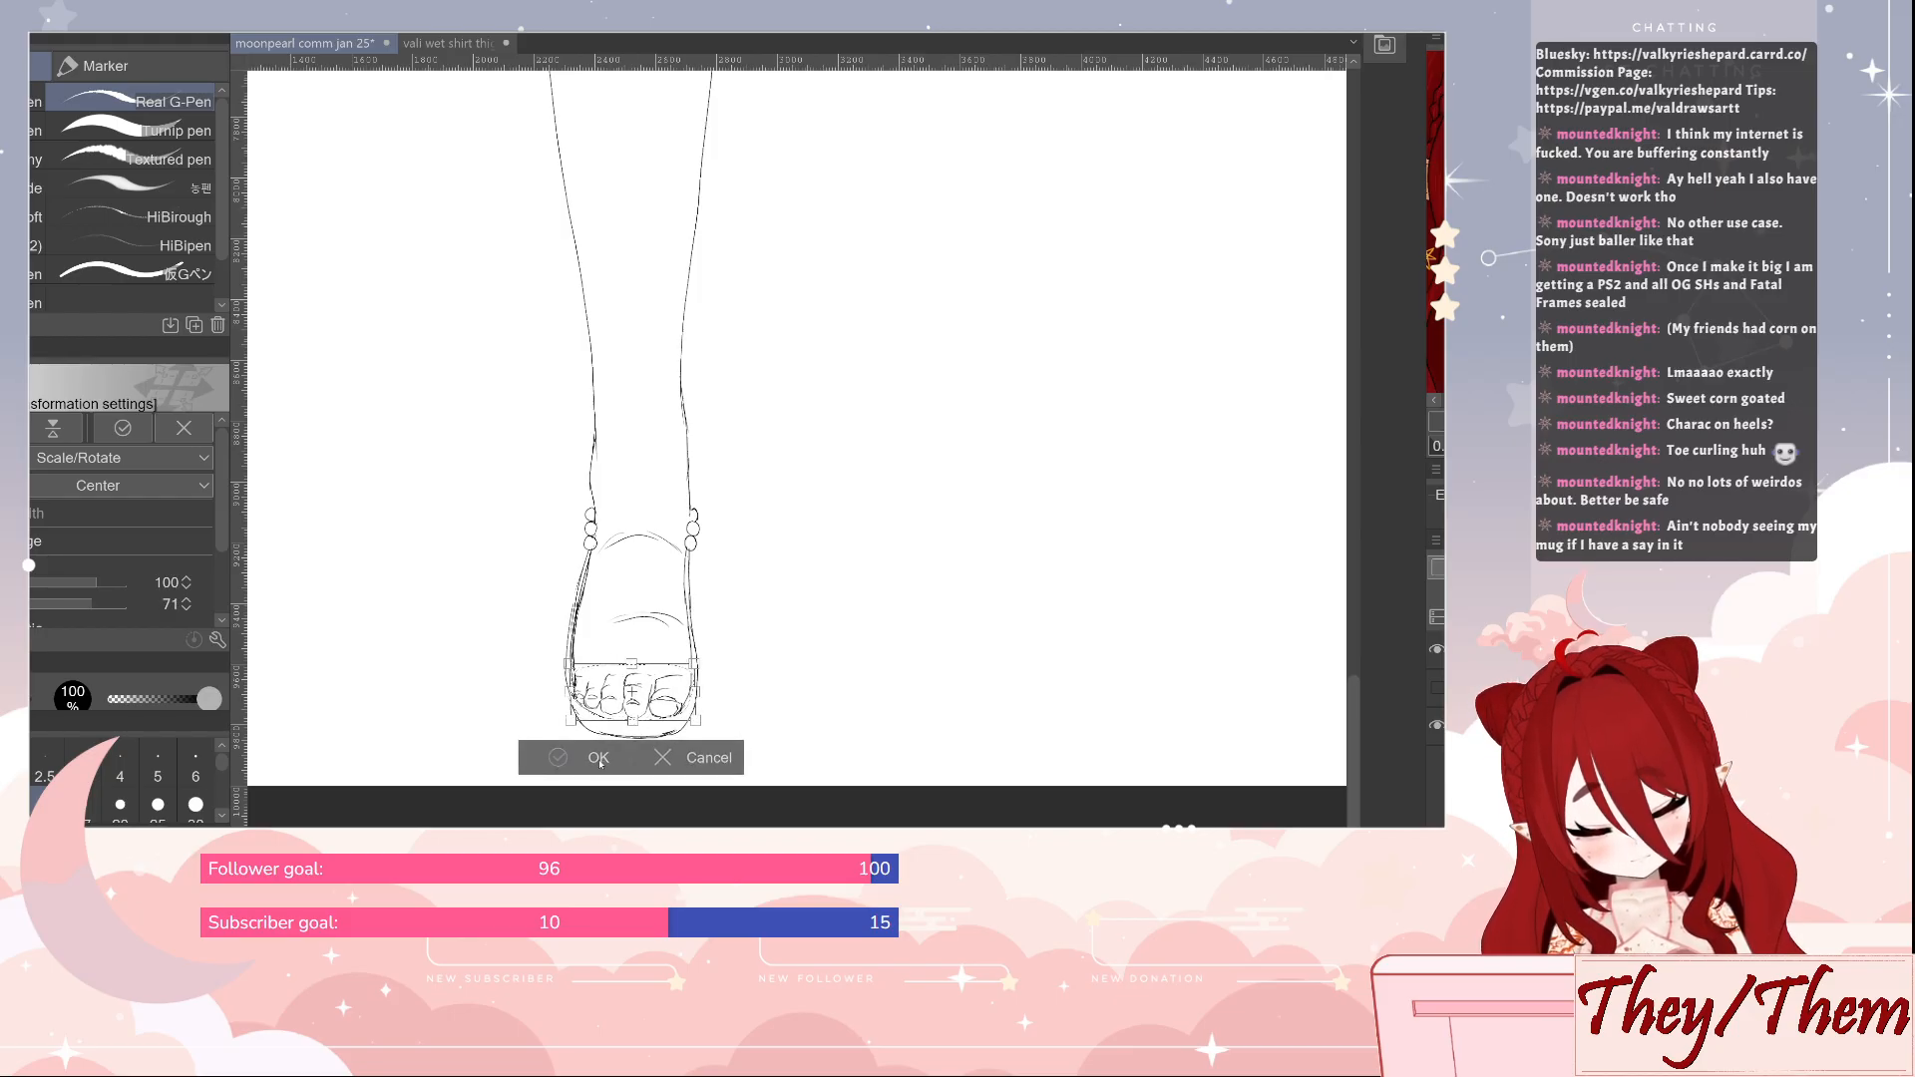
left_click(564, 757)
left_click(426, 755)
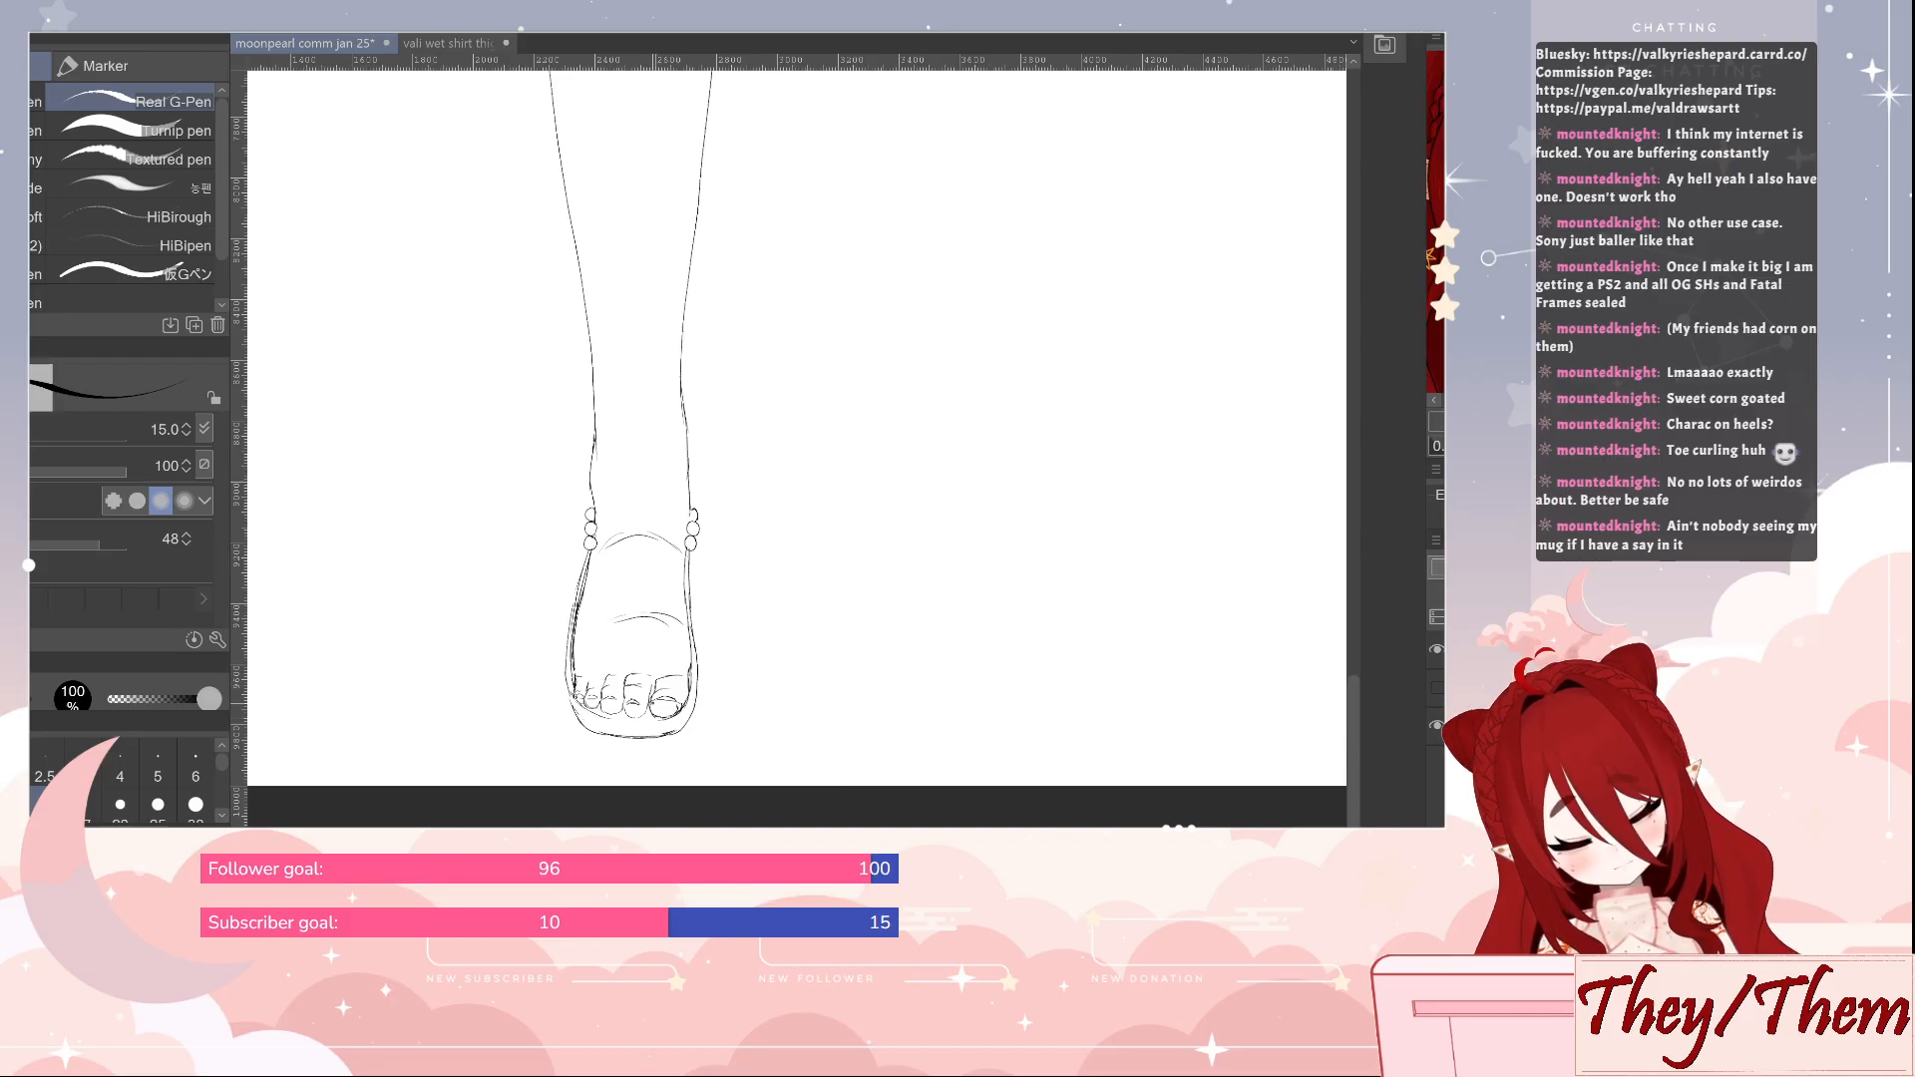
Touch up the shortened toes by alternately erasing and redrawing their lines
key("e")
key("p")
key("e")
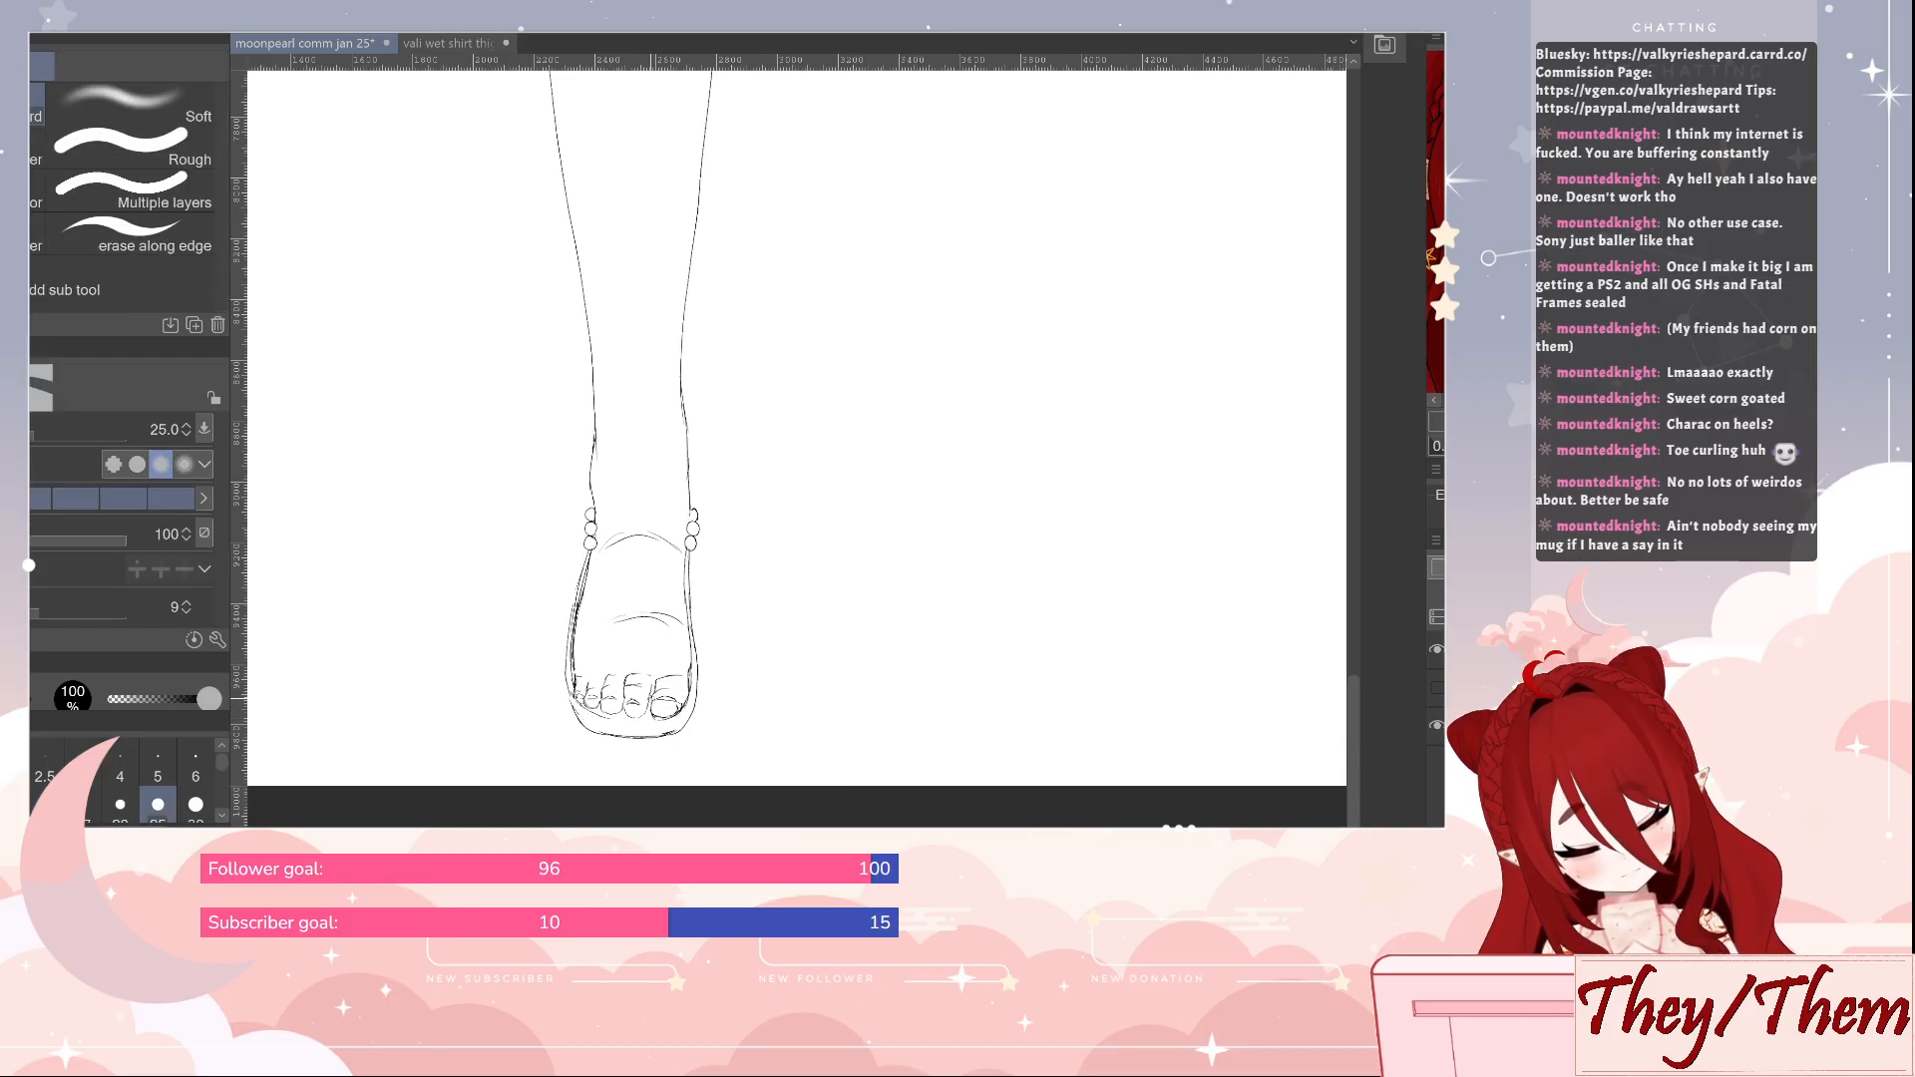
key("p")
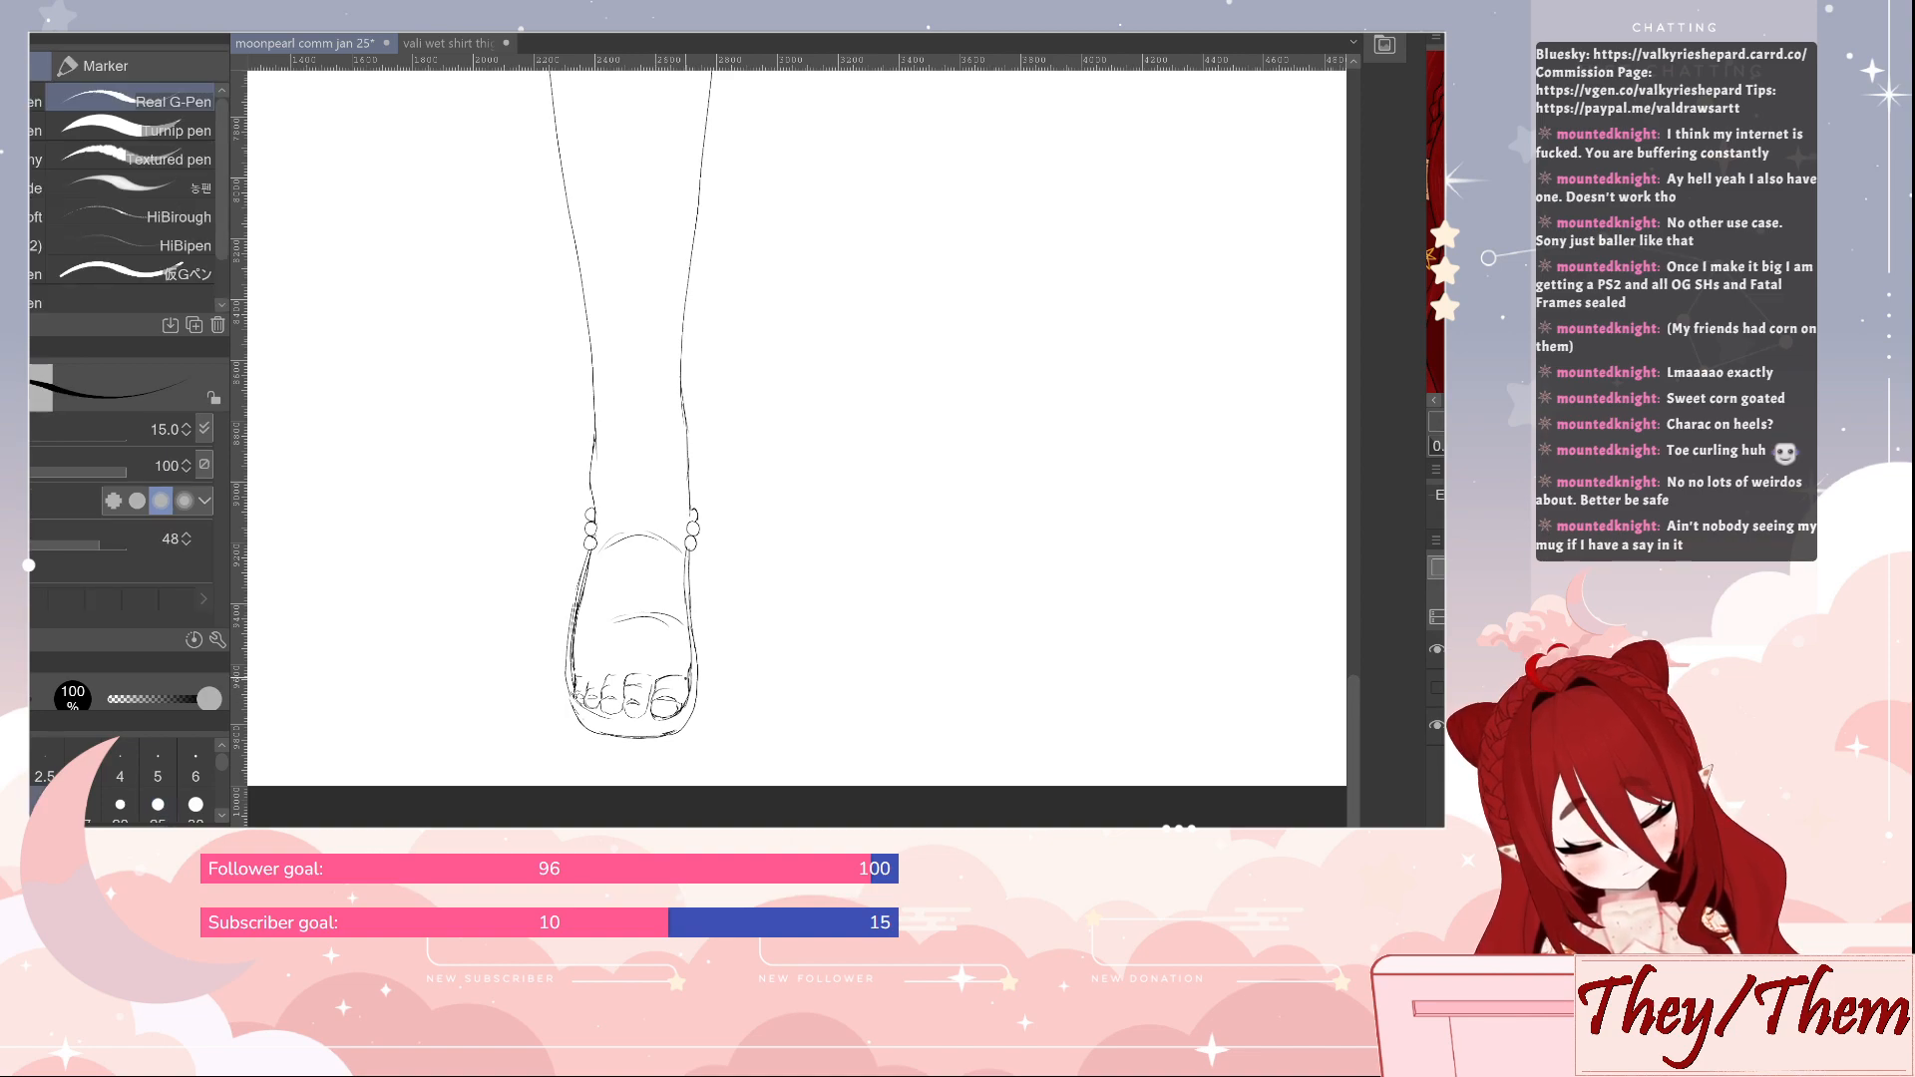
key("e")
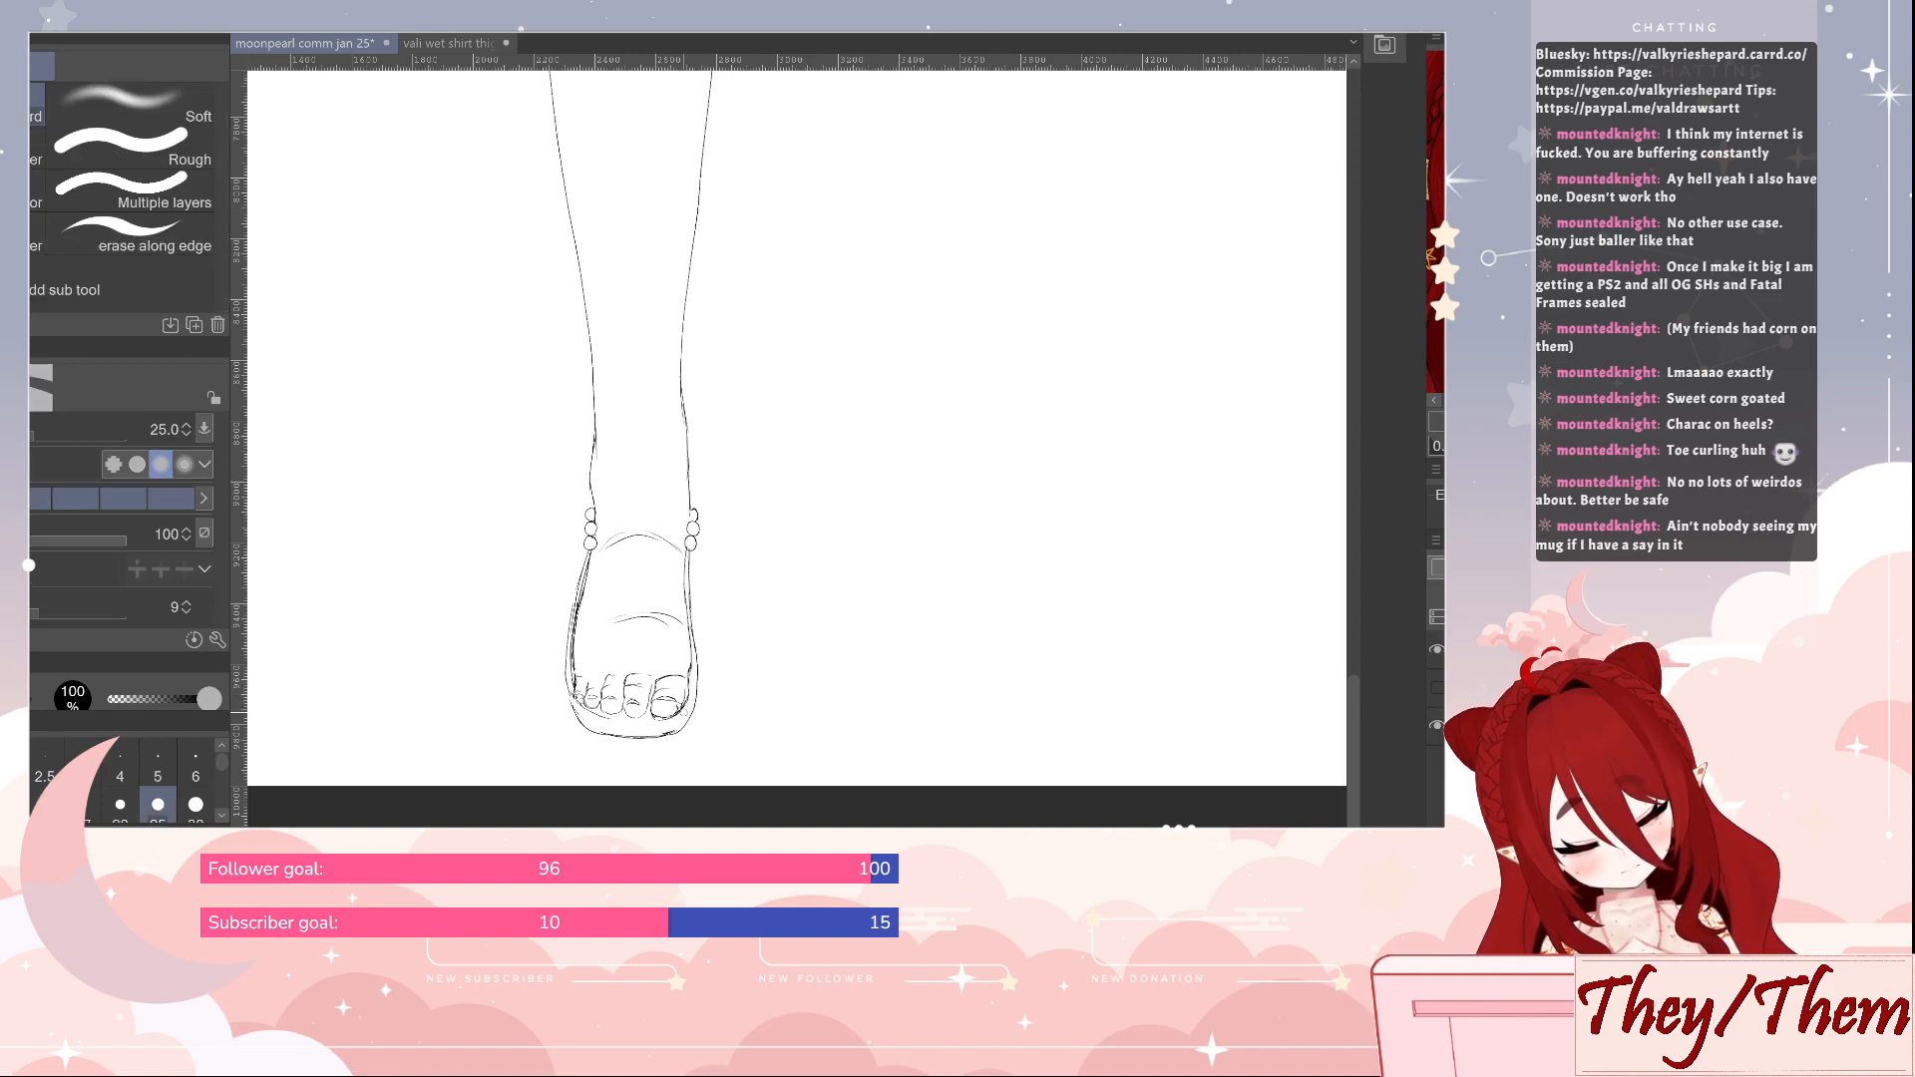
key("p")
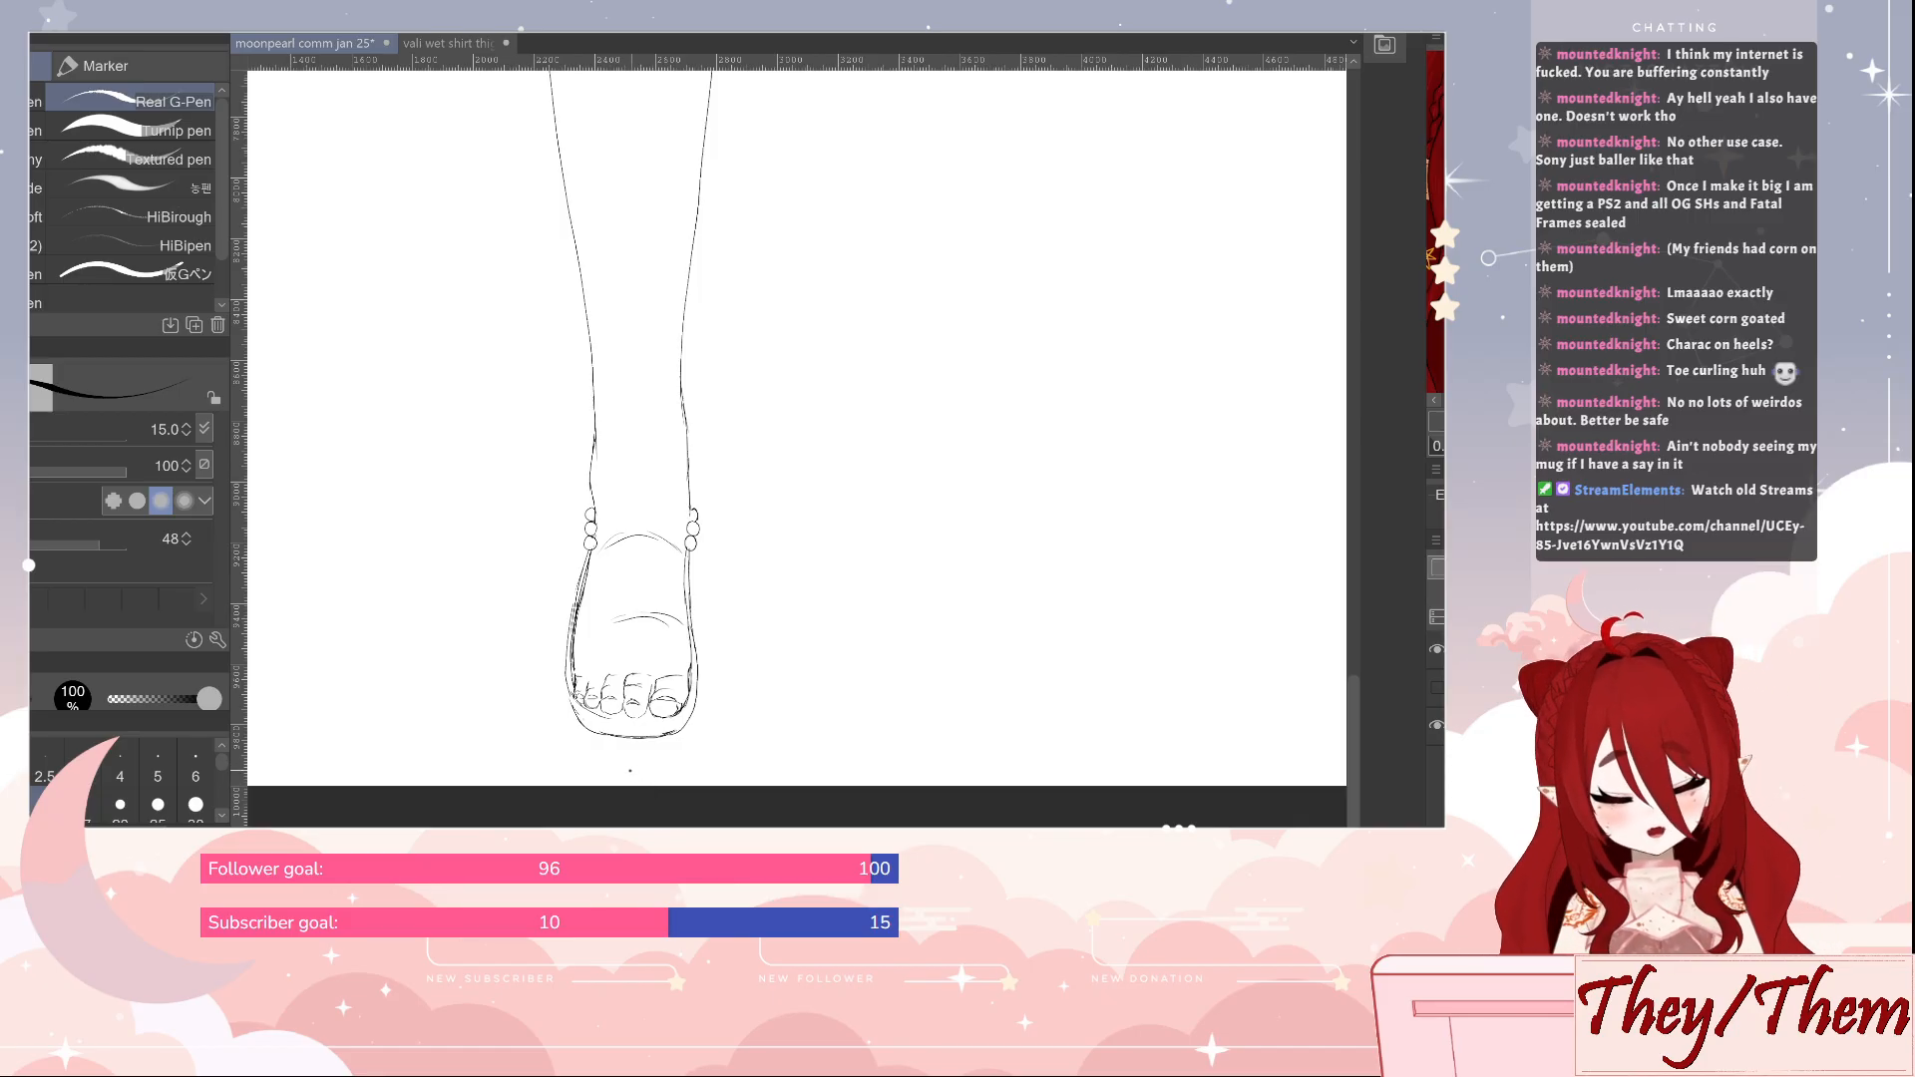
Undo the toe touch-ups and the toe scaling
key("ctrl+z")
key("ctrl+z")
key("ctrl+z")
key("ctrl+z")
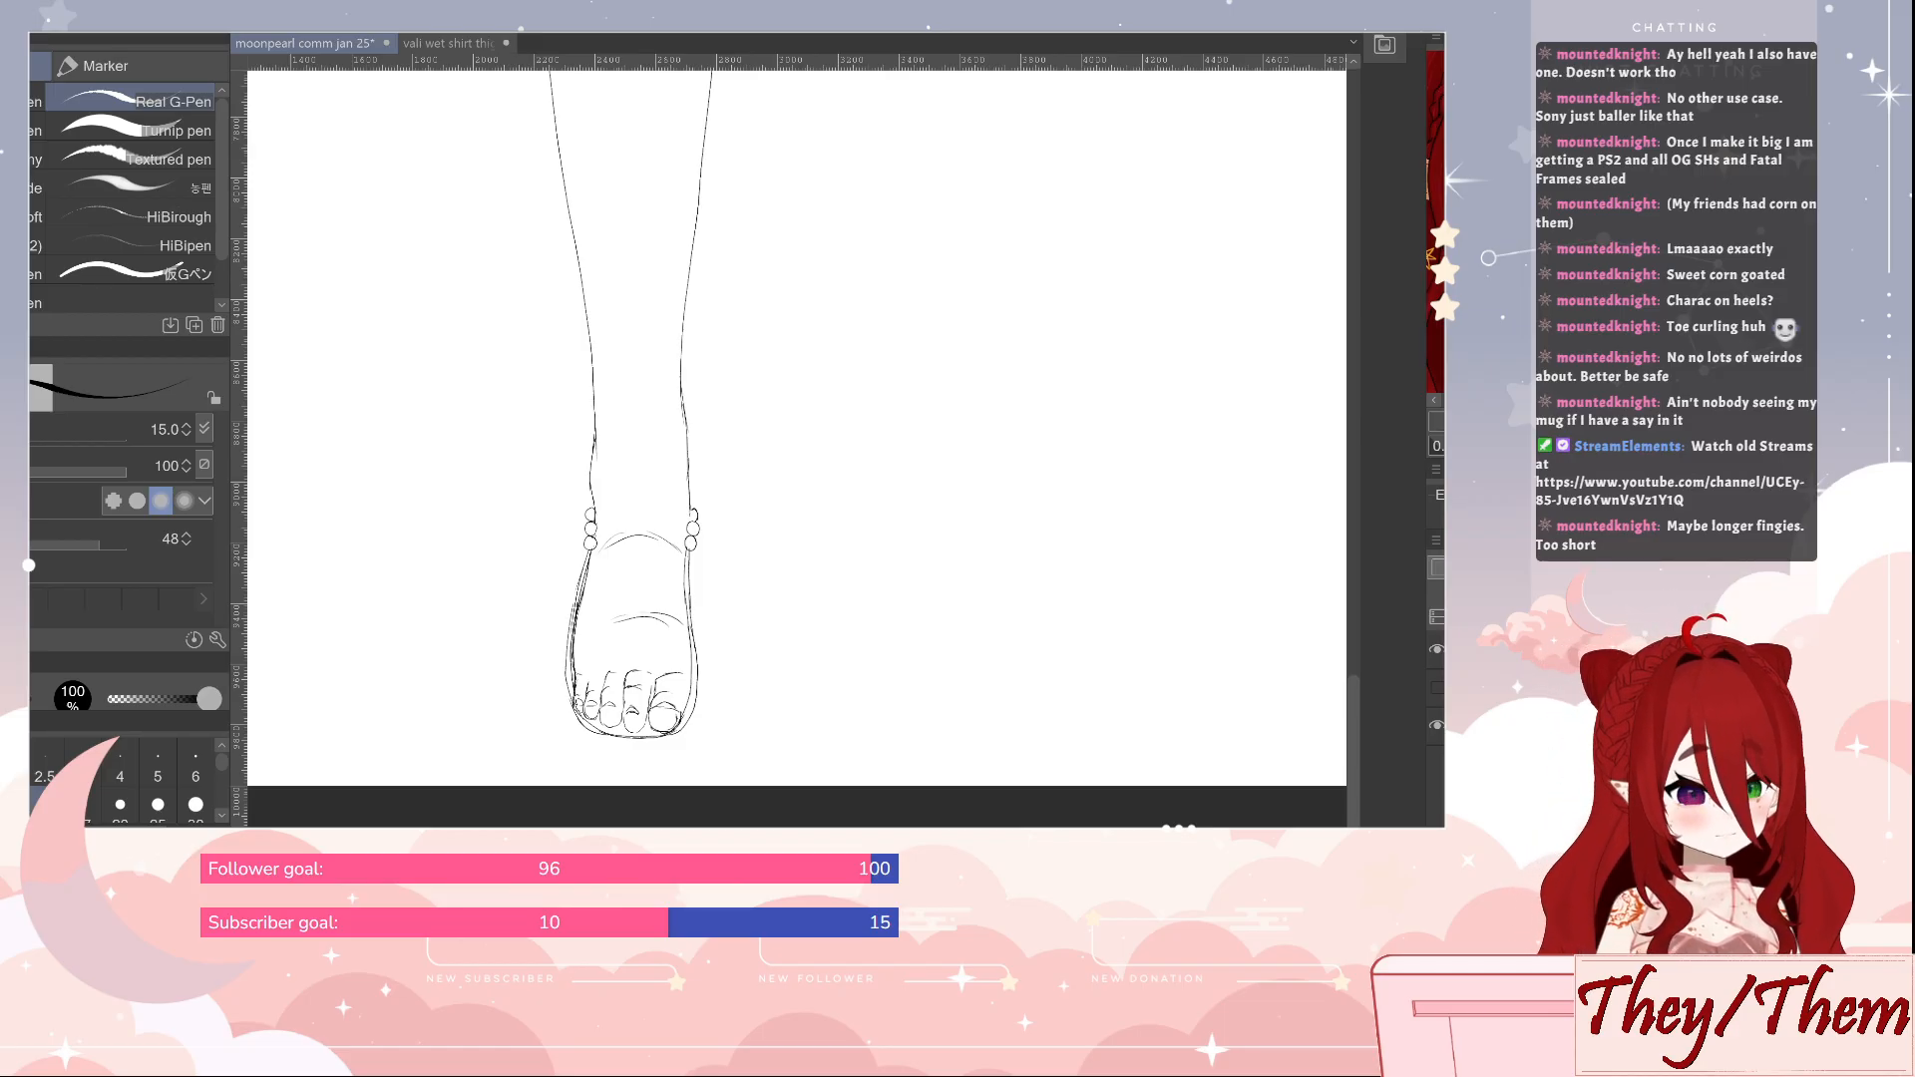
Show the mannequin again and erase all drawn toes and the foot's bottom outline with a size 70 eraser
left_click(1437, 687)
key("e")
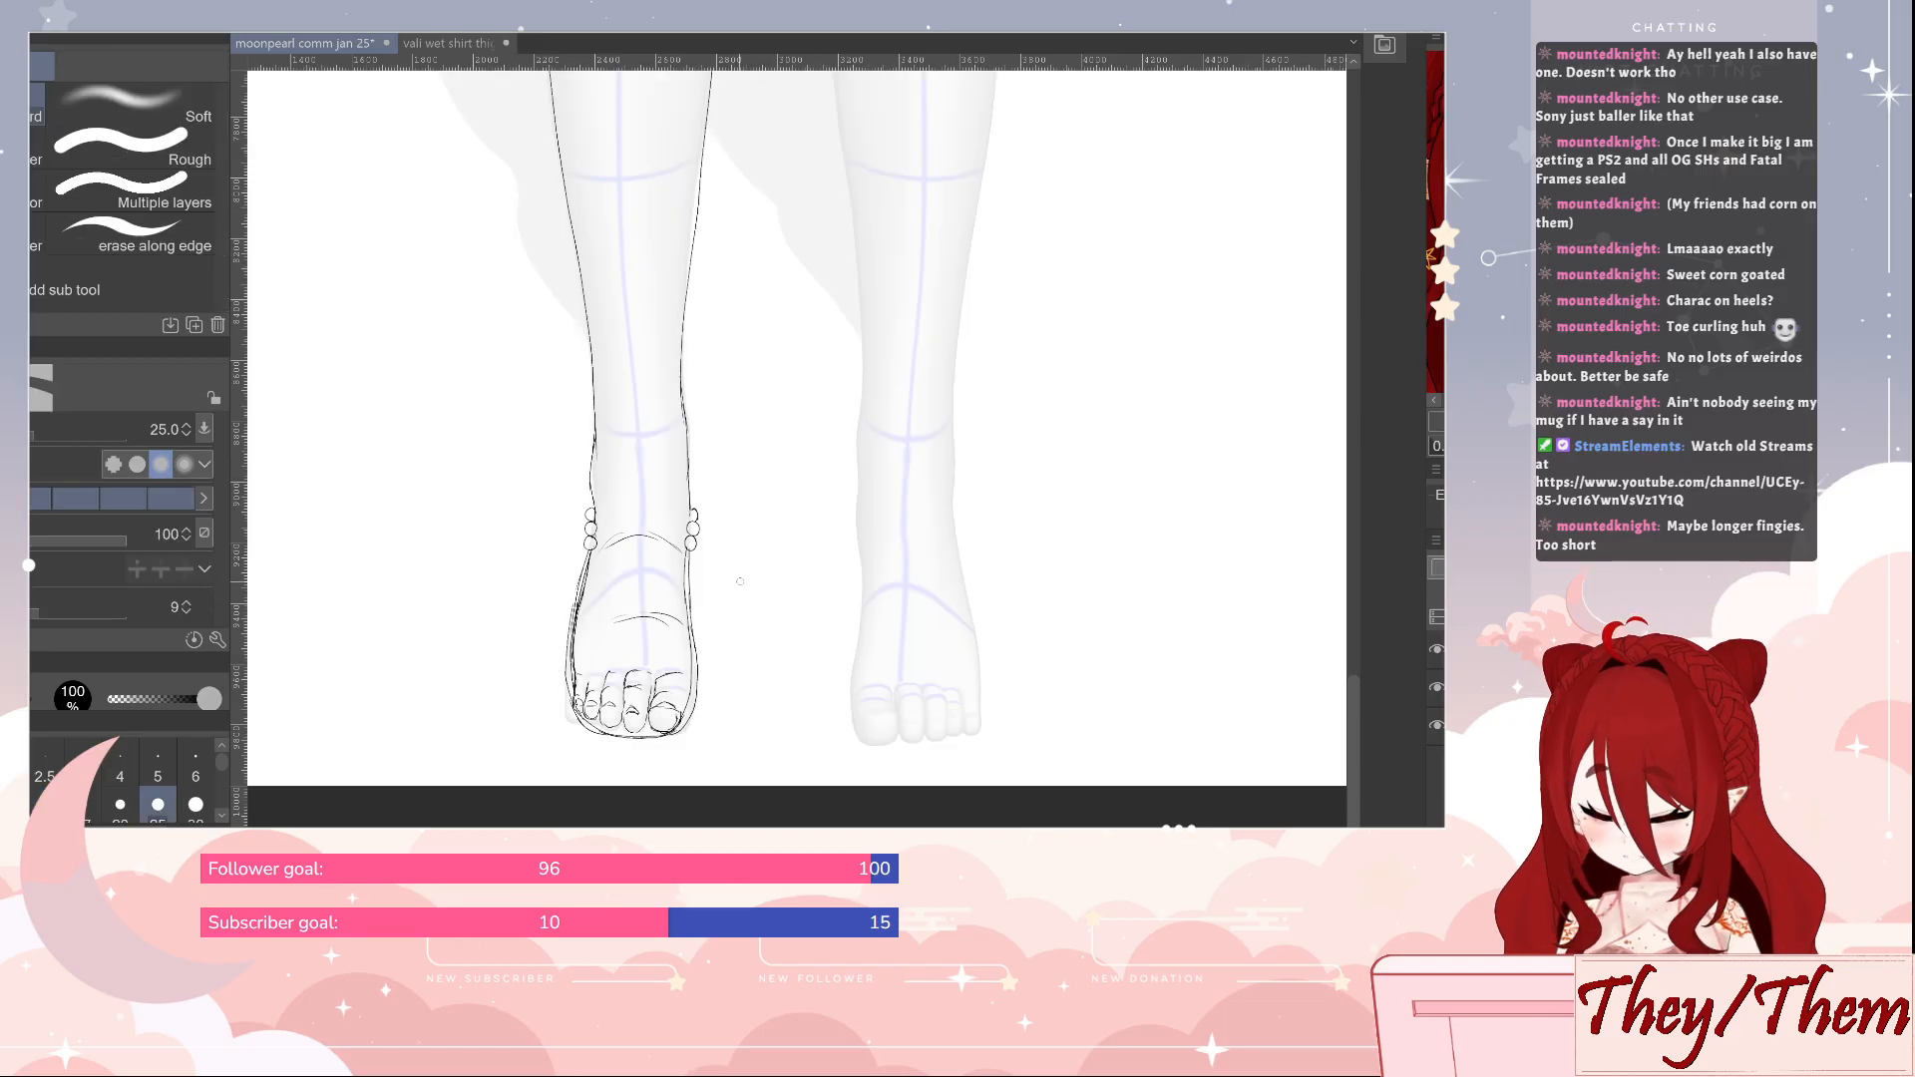
mouse_move(582, 674)
left_mouse_down()
mouse_move(589, 755)
mouse_move(625, 655)
mouse_move(634, 728)
mouse_move(669, 668)
mouse_move(698, 743)
left_mouse_up()
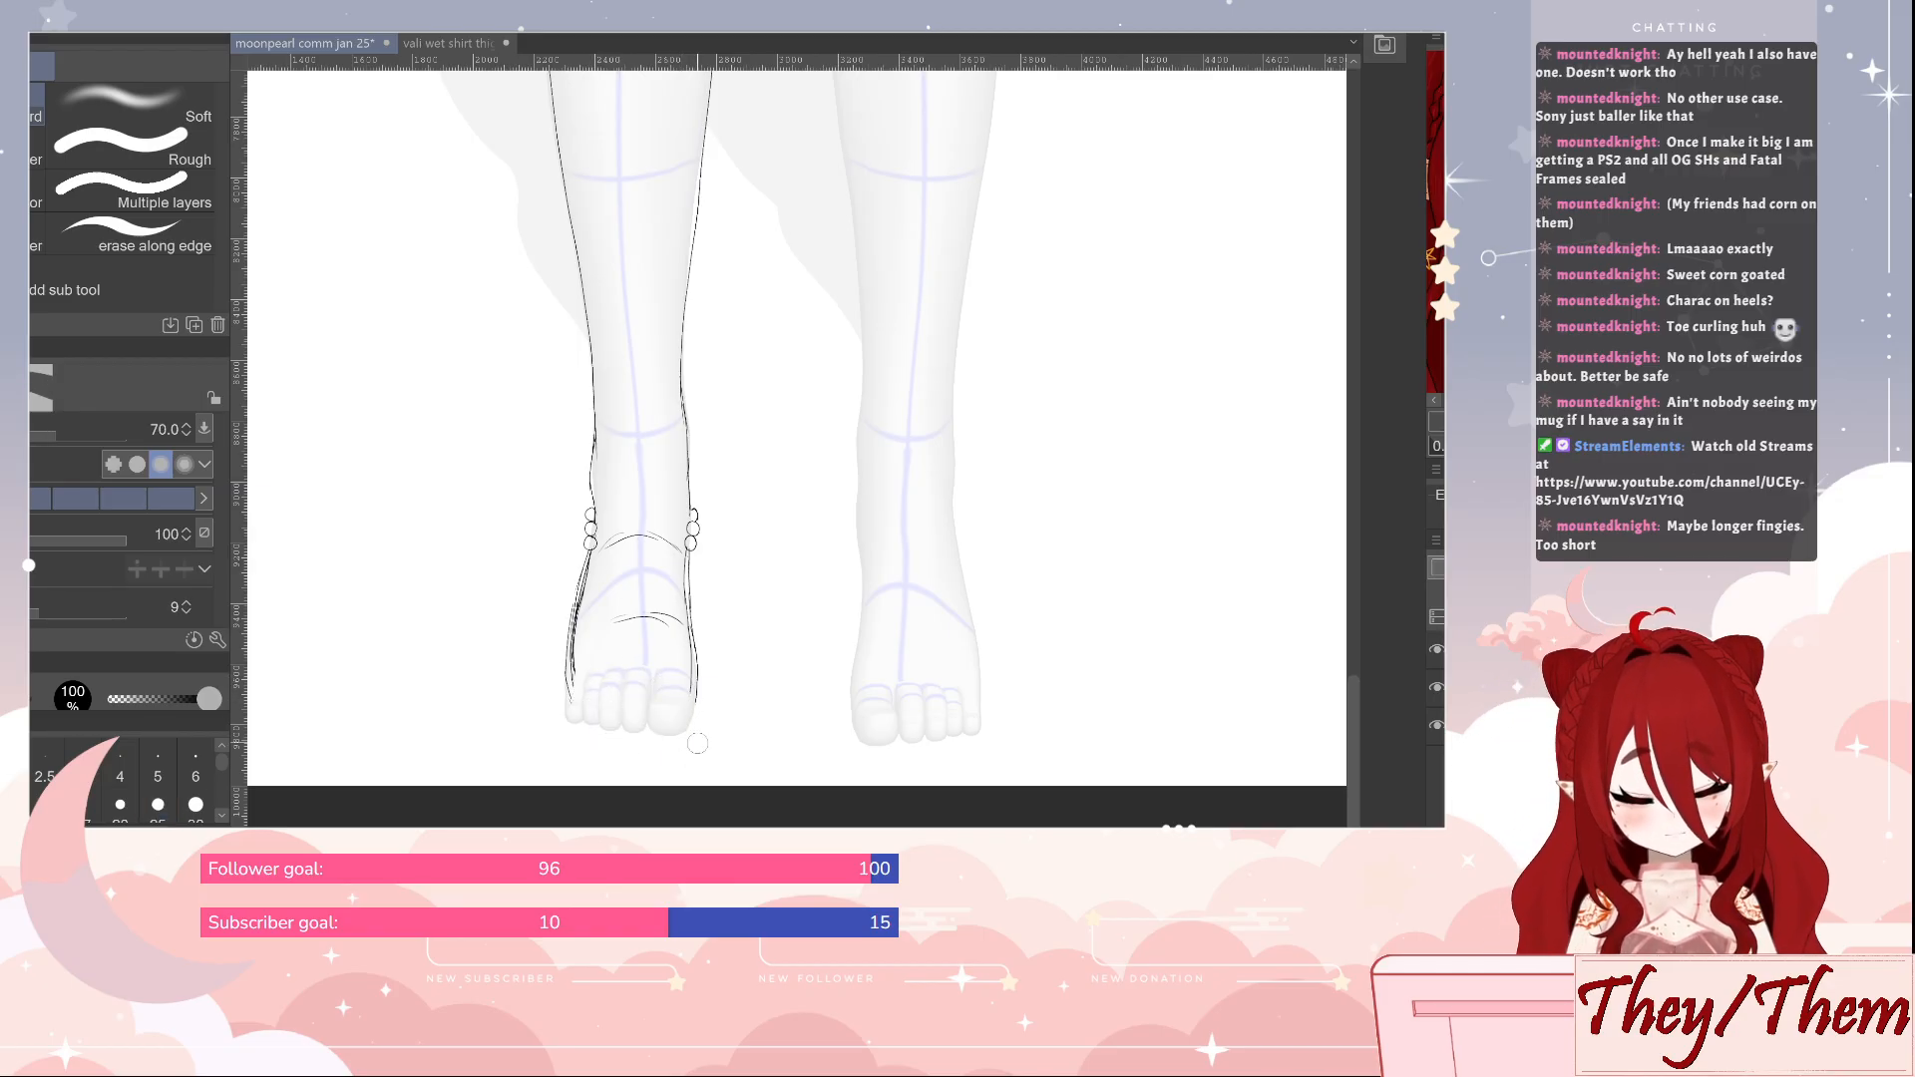
key("p")
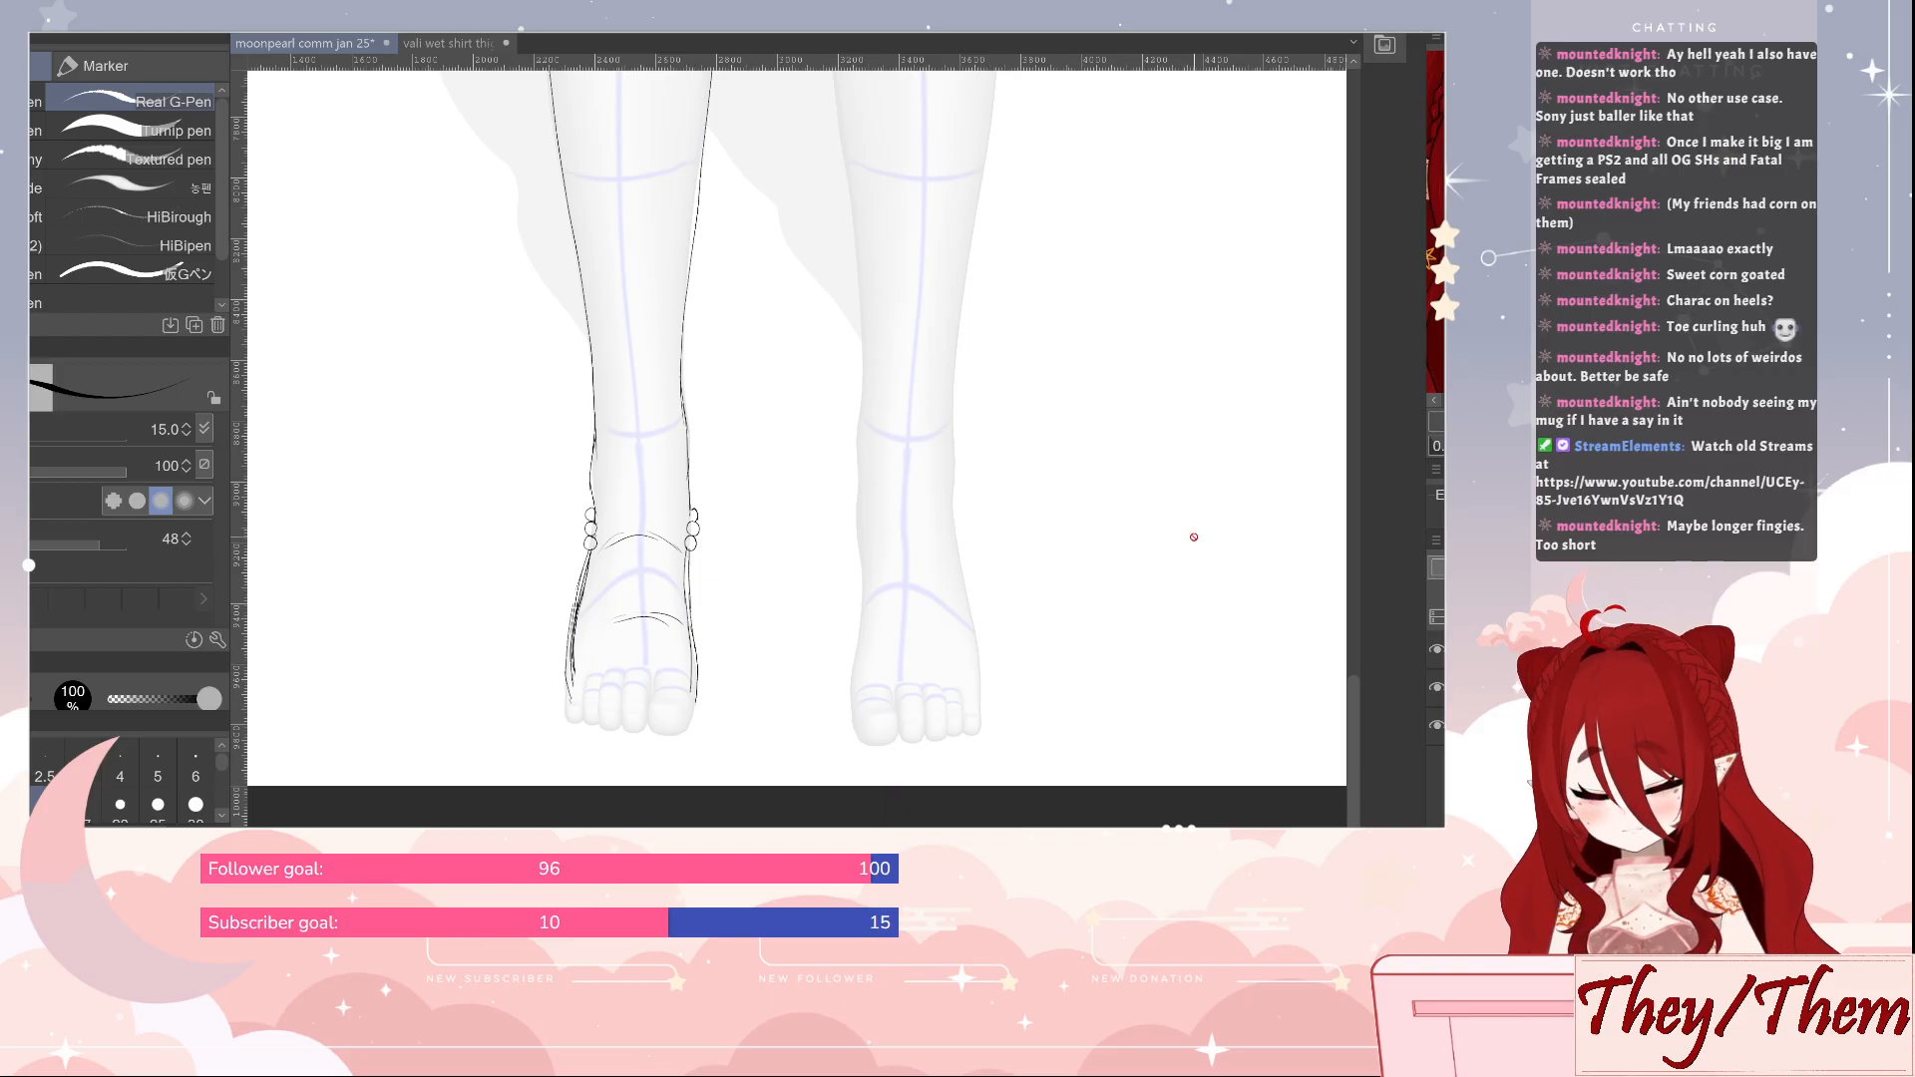
Rotate the mannequin's toes on both feet at the toe joints so they look shorter from the front
key("o")
left_click(679, 711)
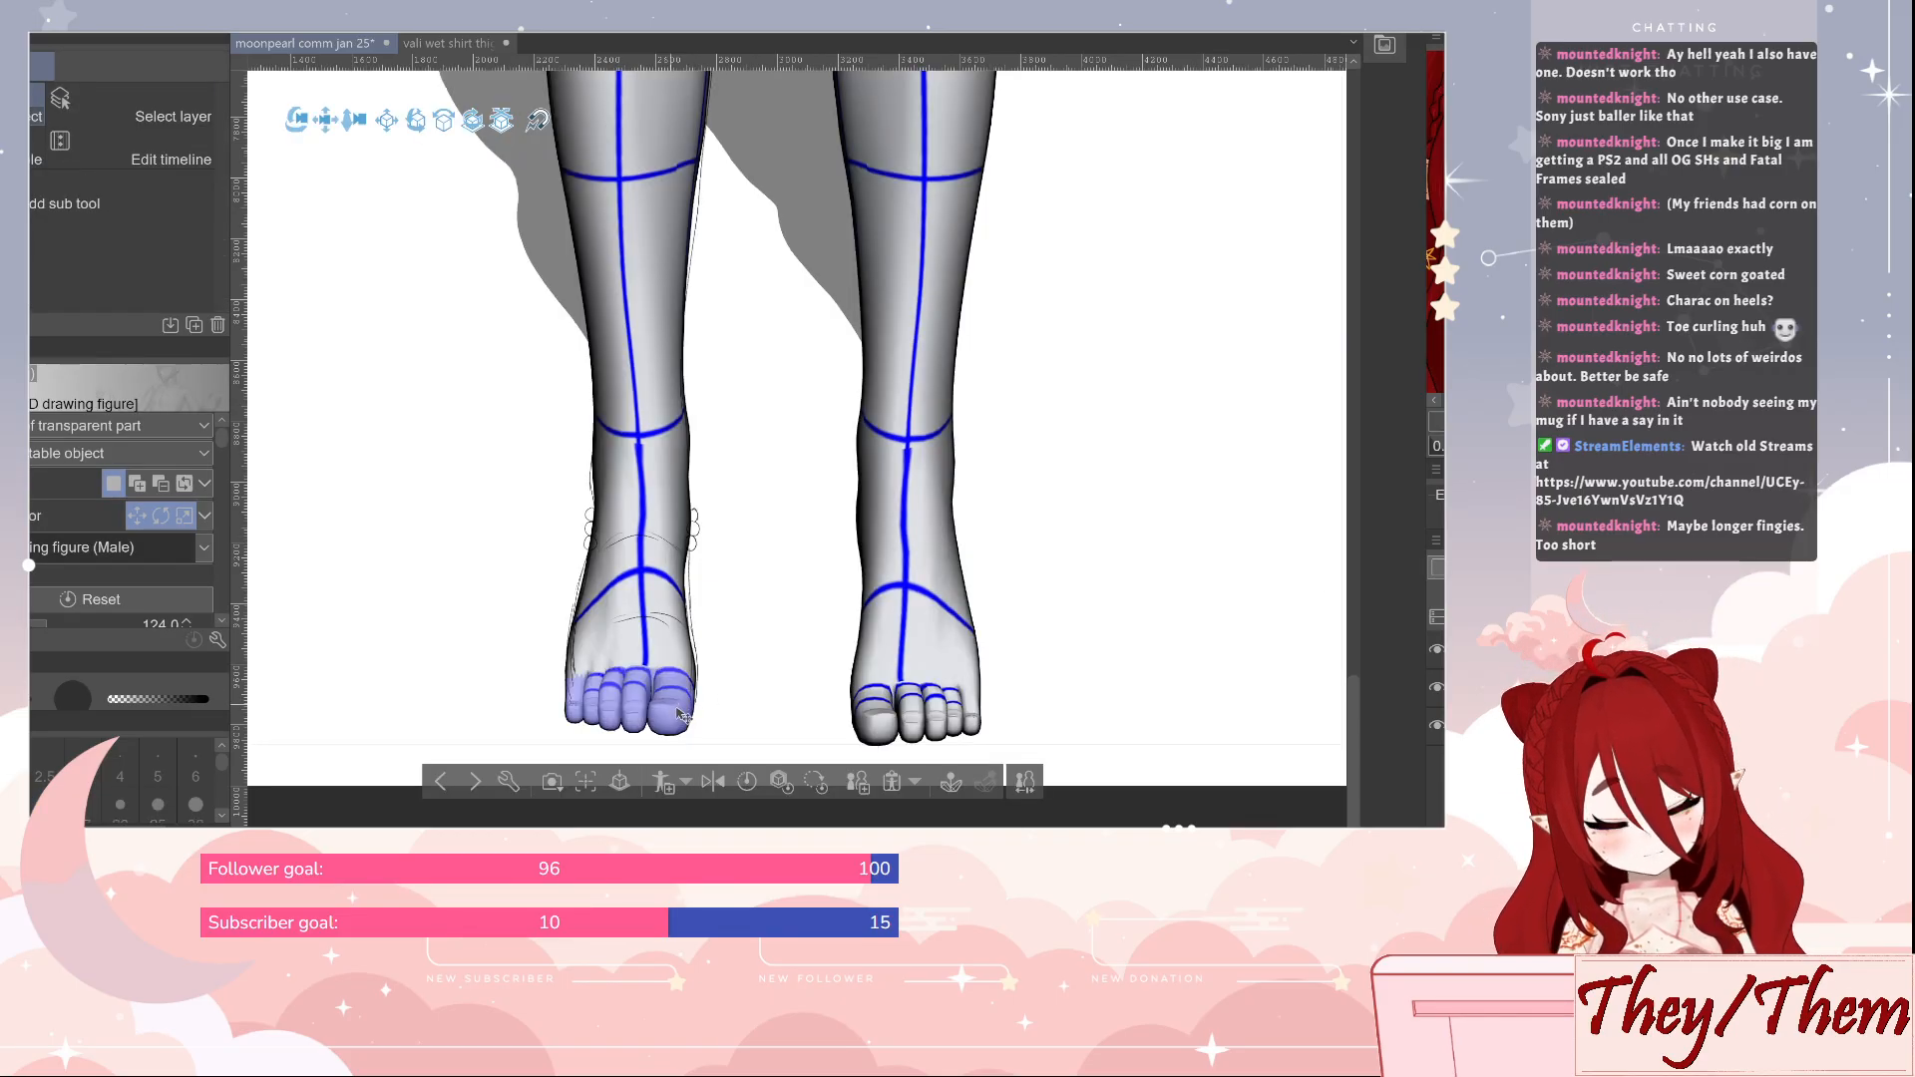
left_click(675, 713)
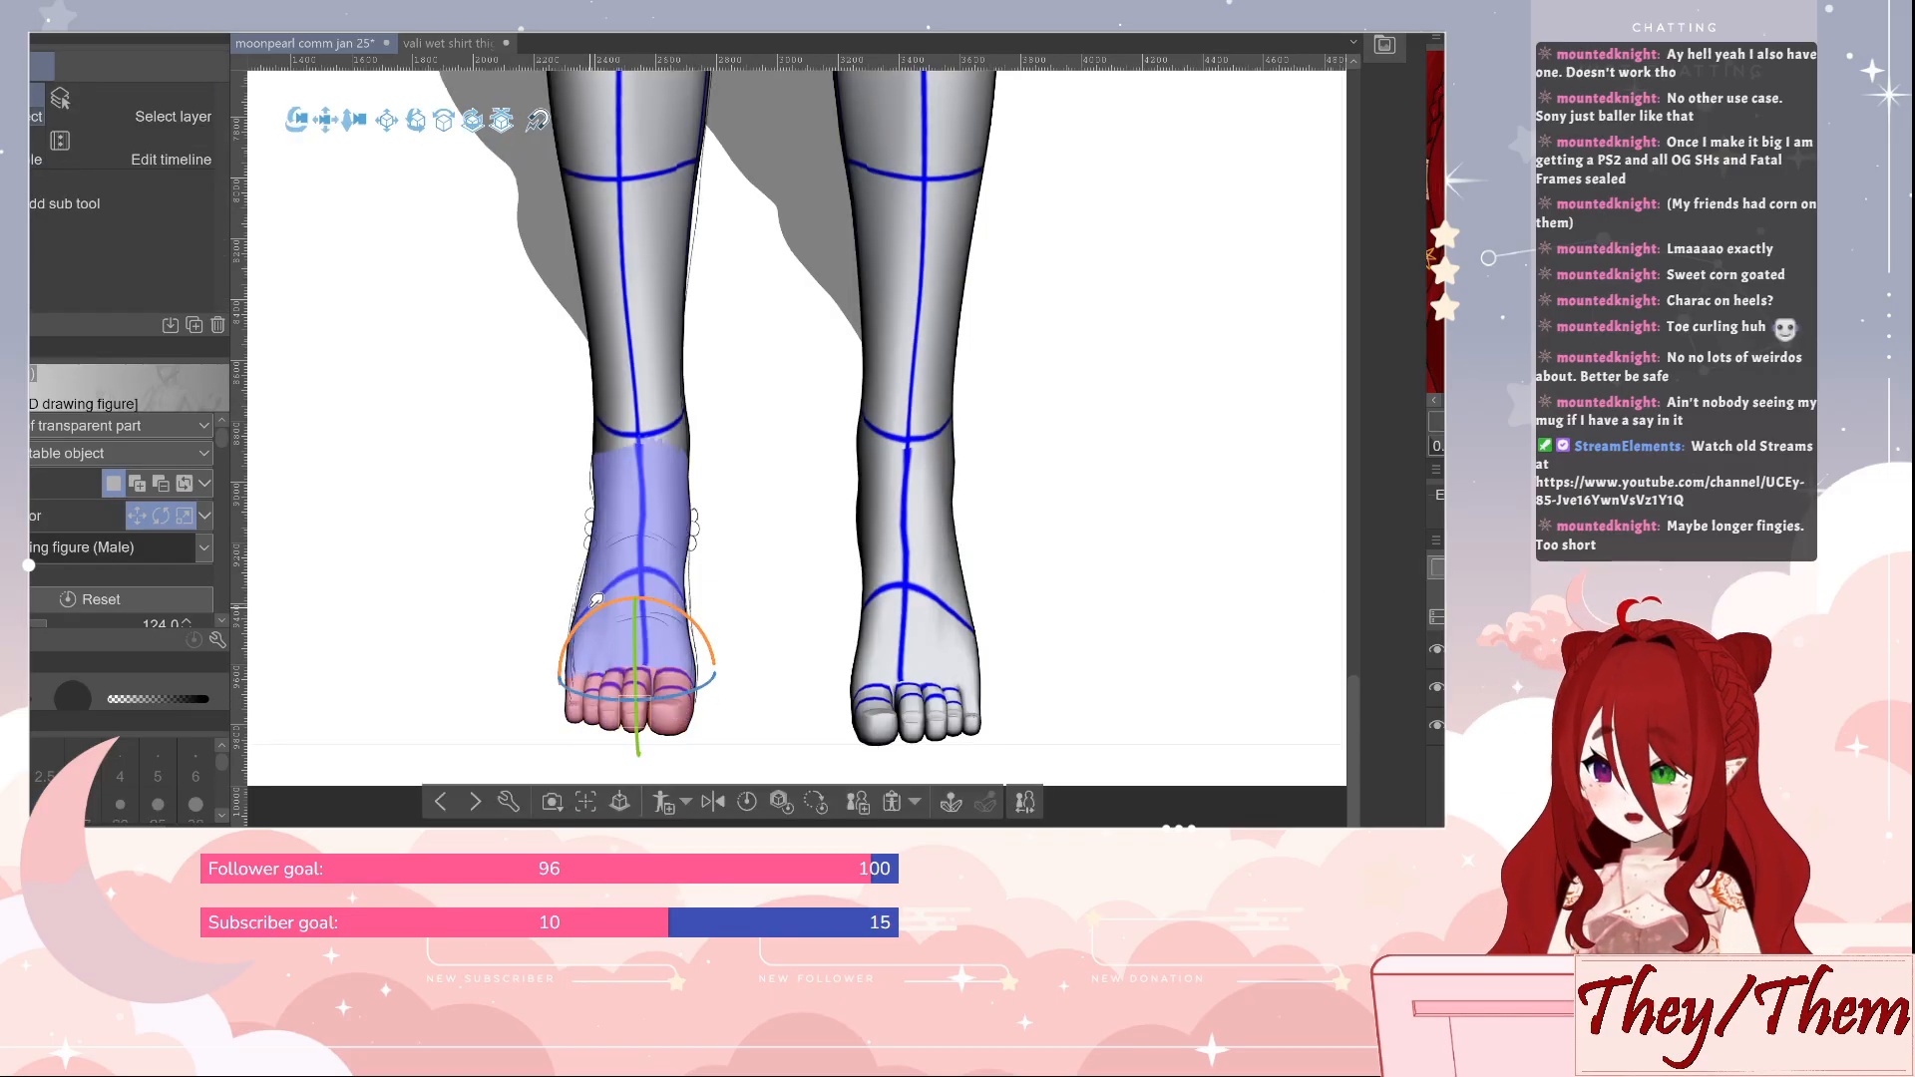
left_click_drag(643, 659, 637, 711)
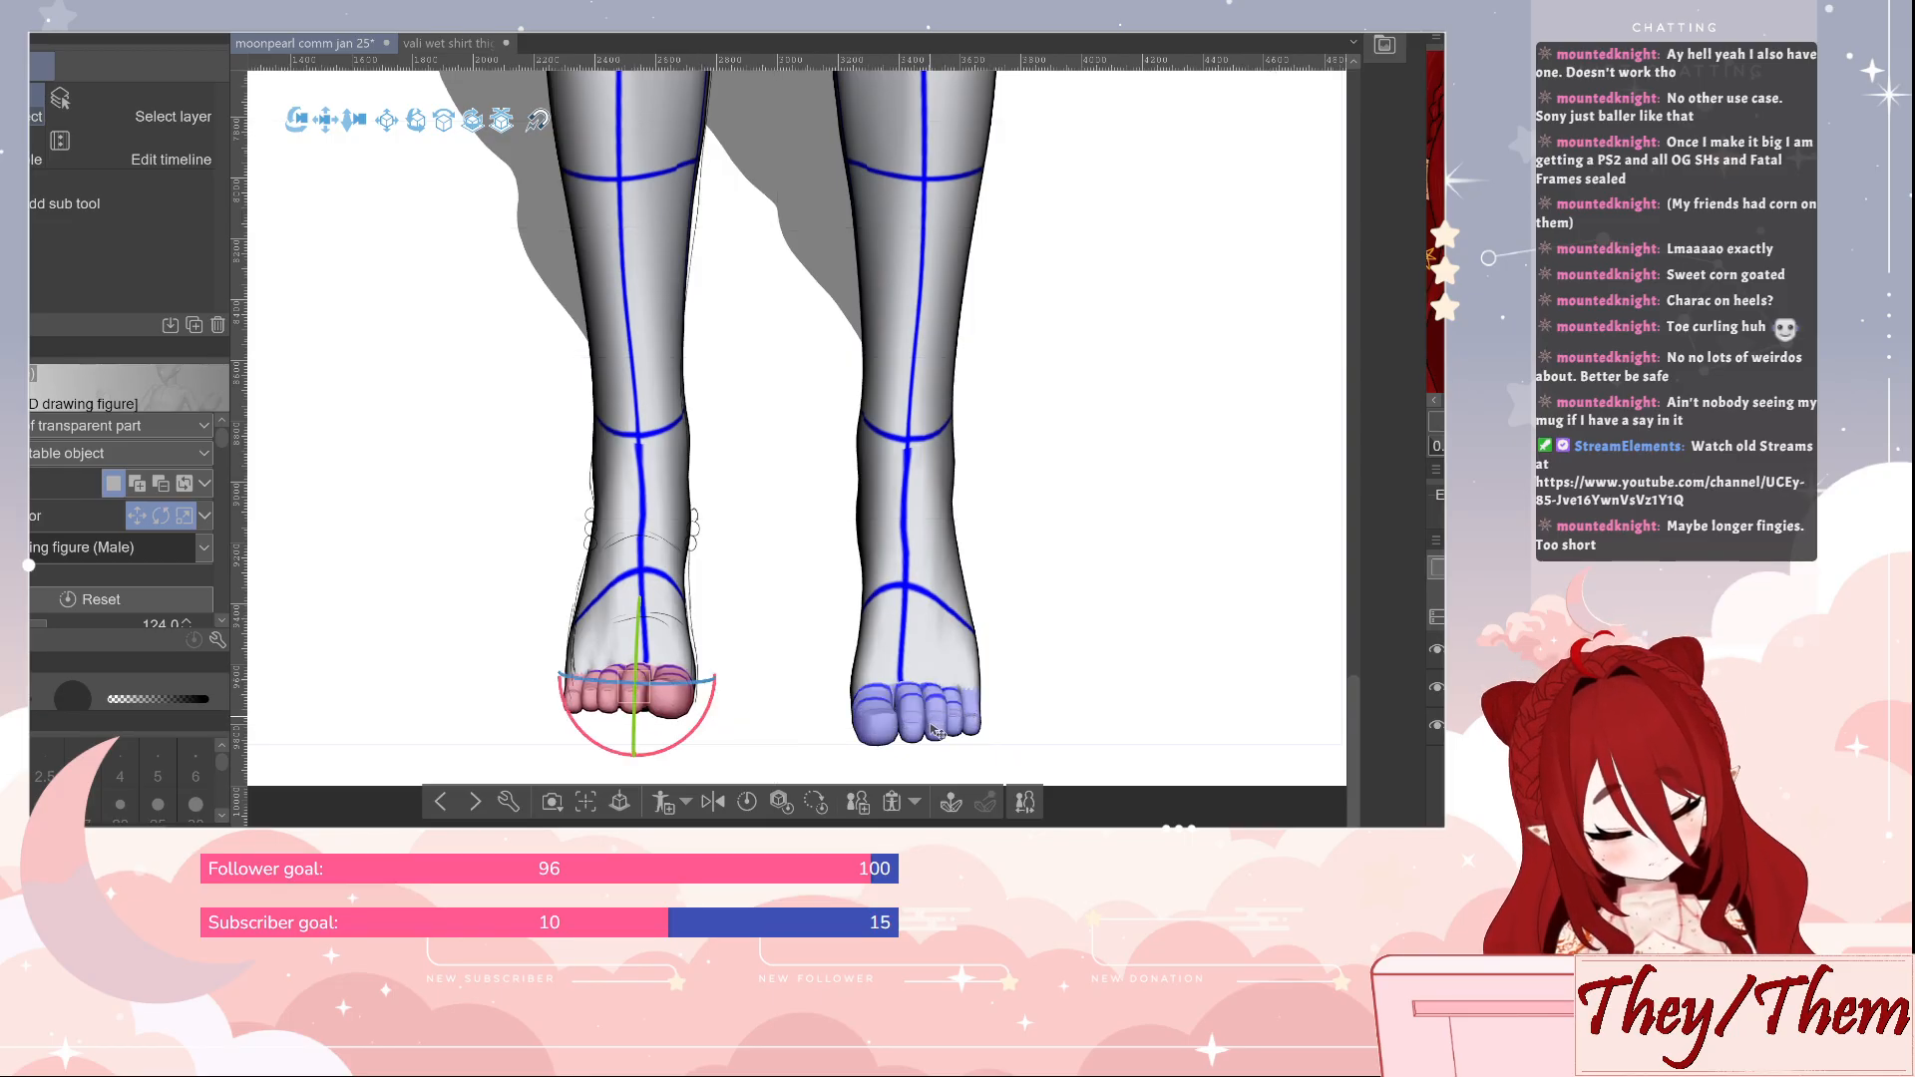
left_click(935, 728)
left_click_drag(915, 726, 913, 709)
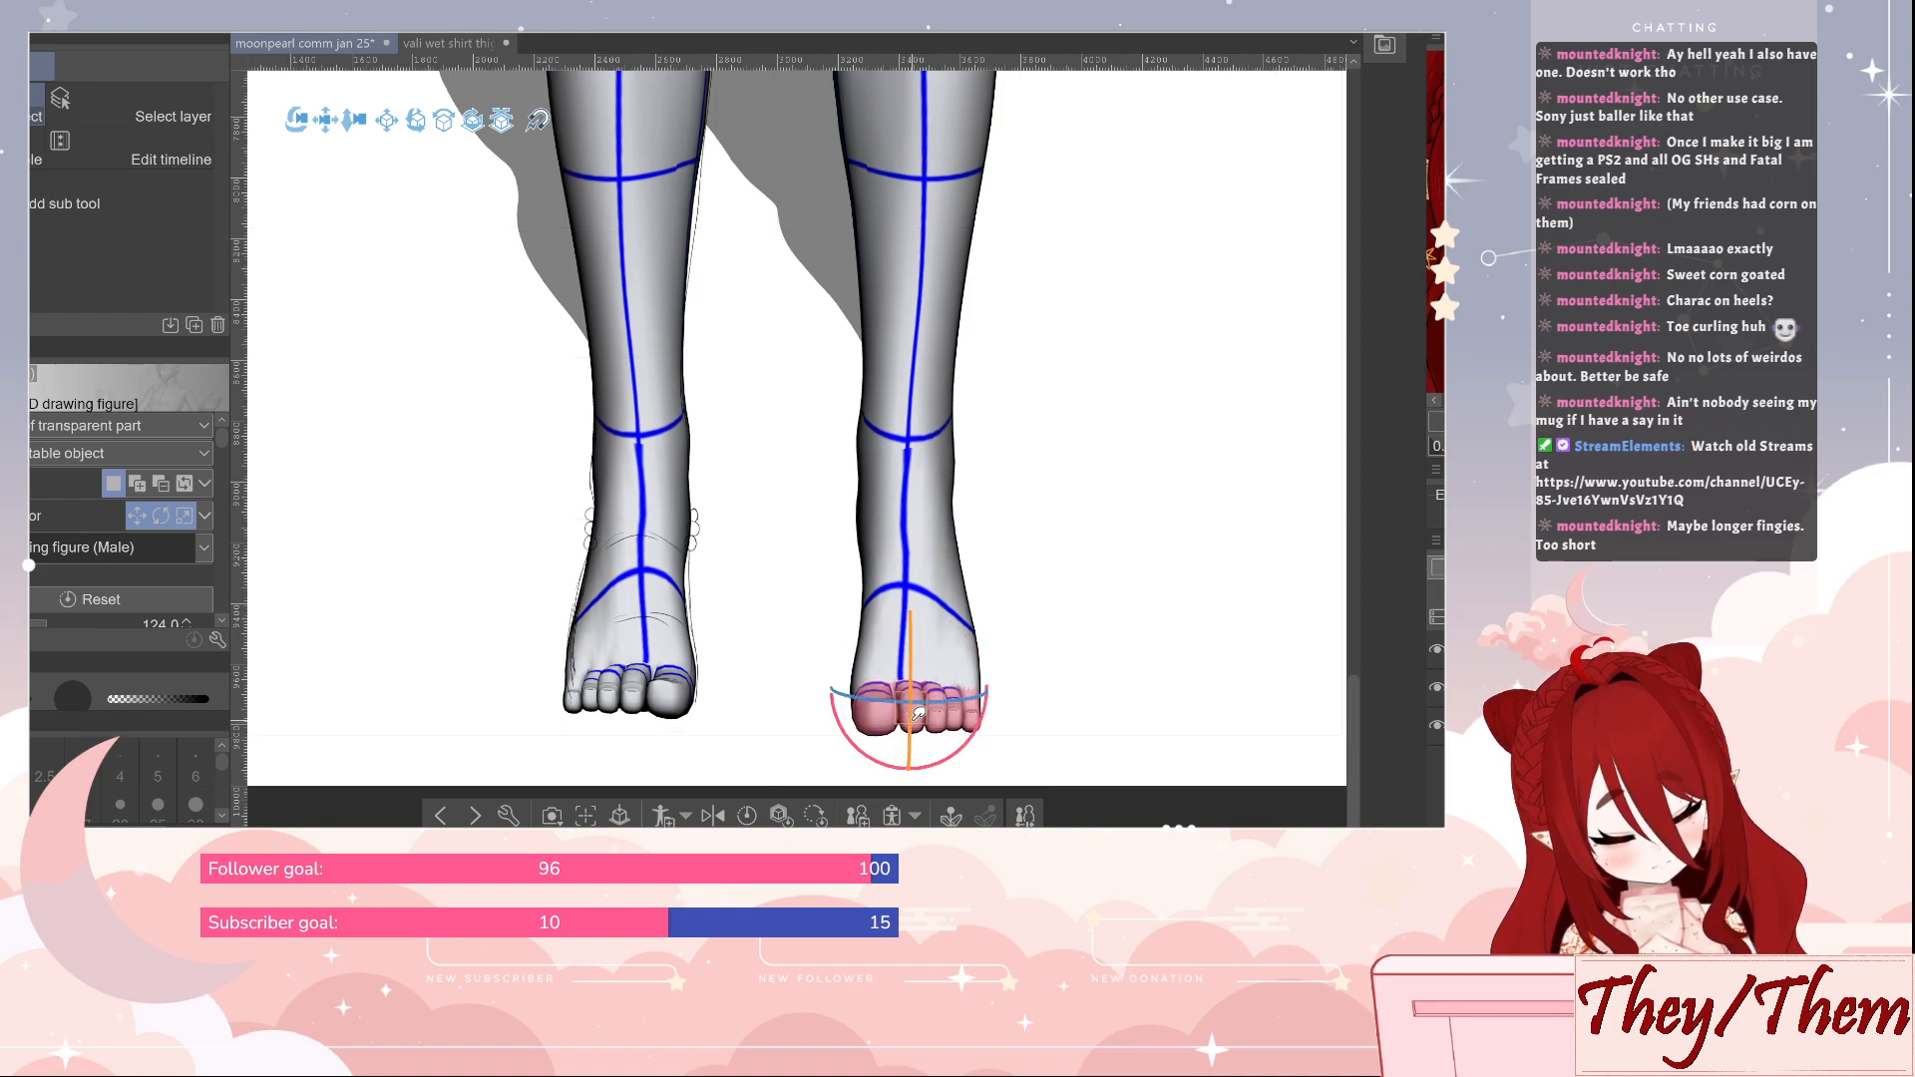
Rotate the mannequin's foot on the undrawn leg slightly at the ankle, and return to the sketch layer
left_click(951, 653)
left_click_drag(910, 469, 947, 505)
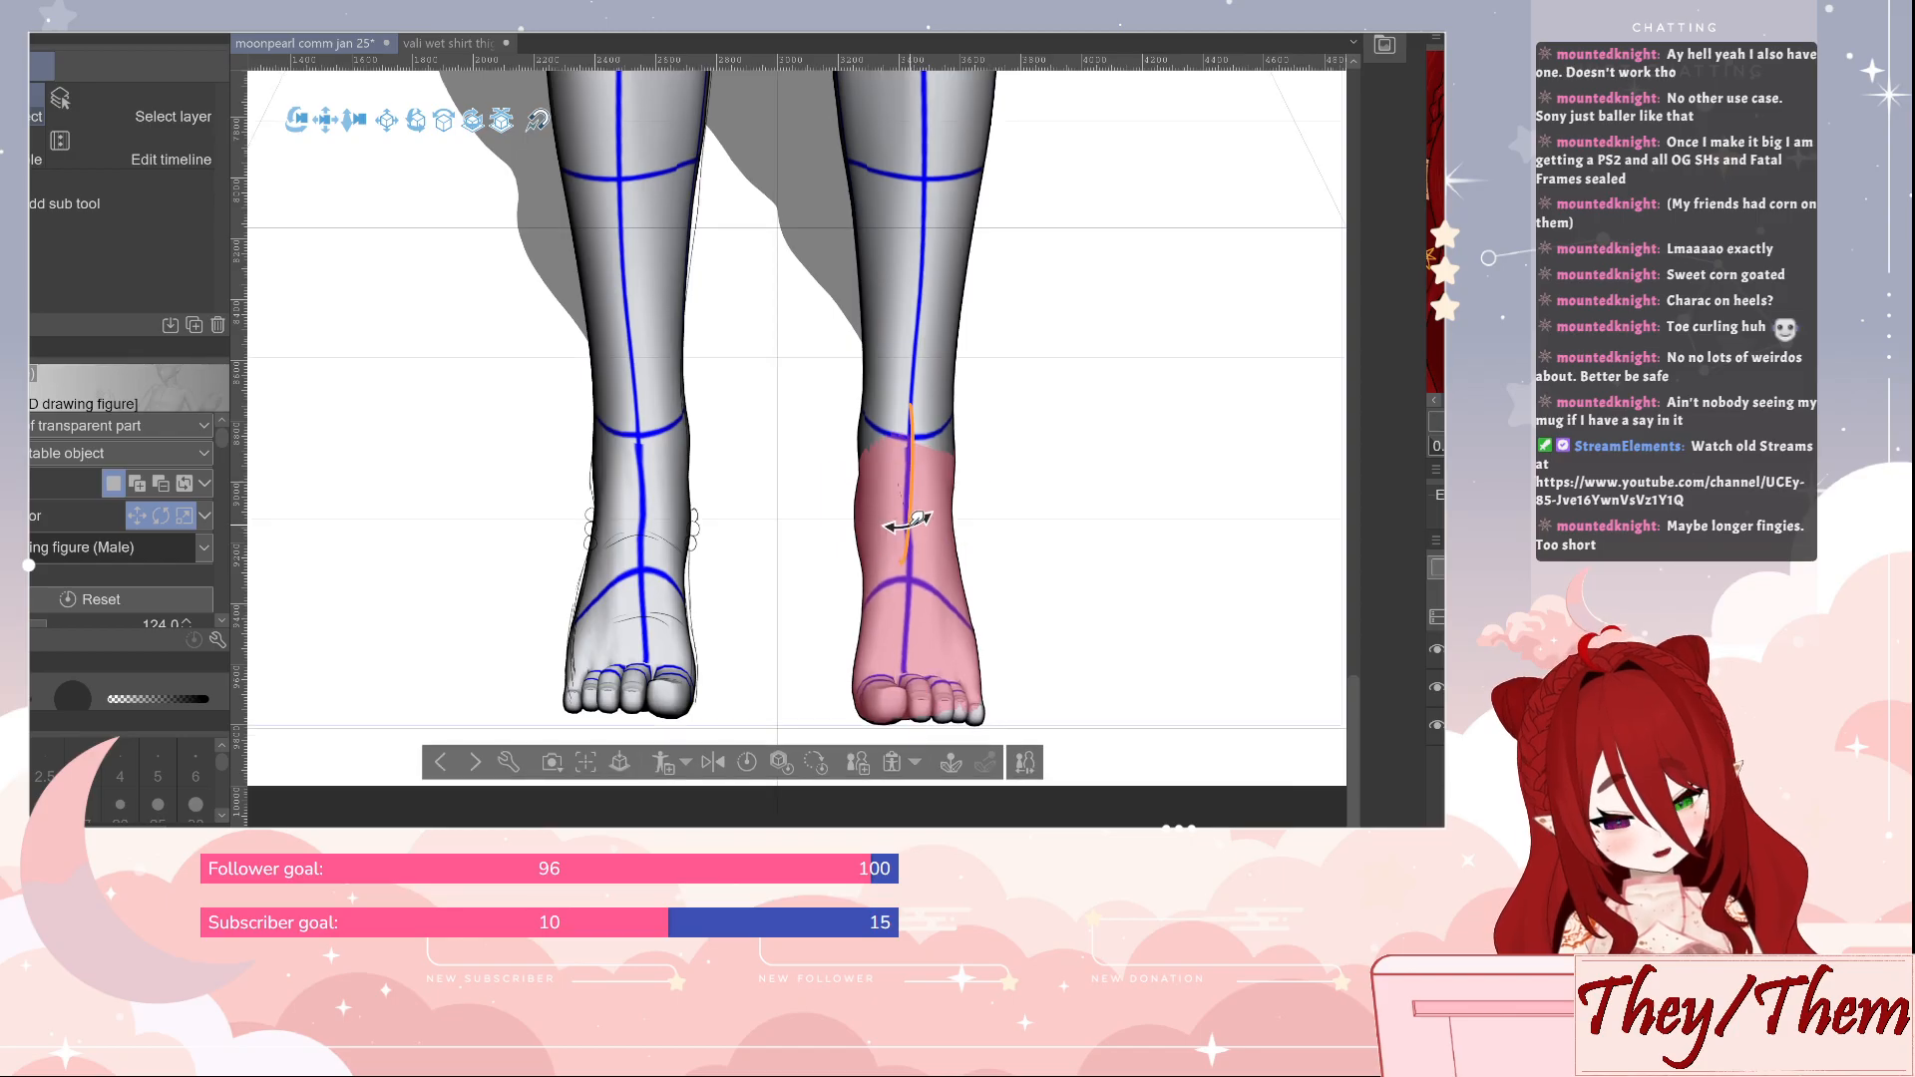
left_click(955, 716)
left_click(1458, 653)
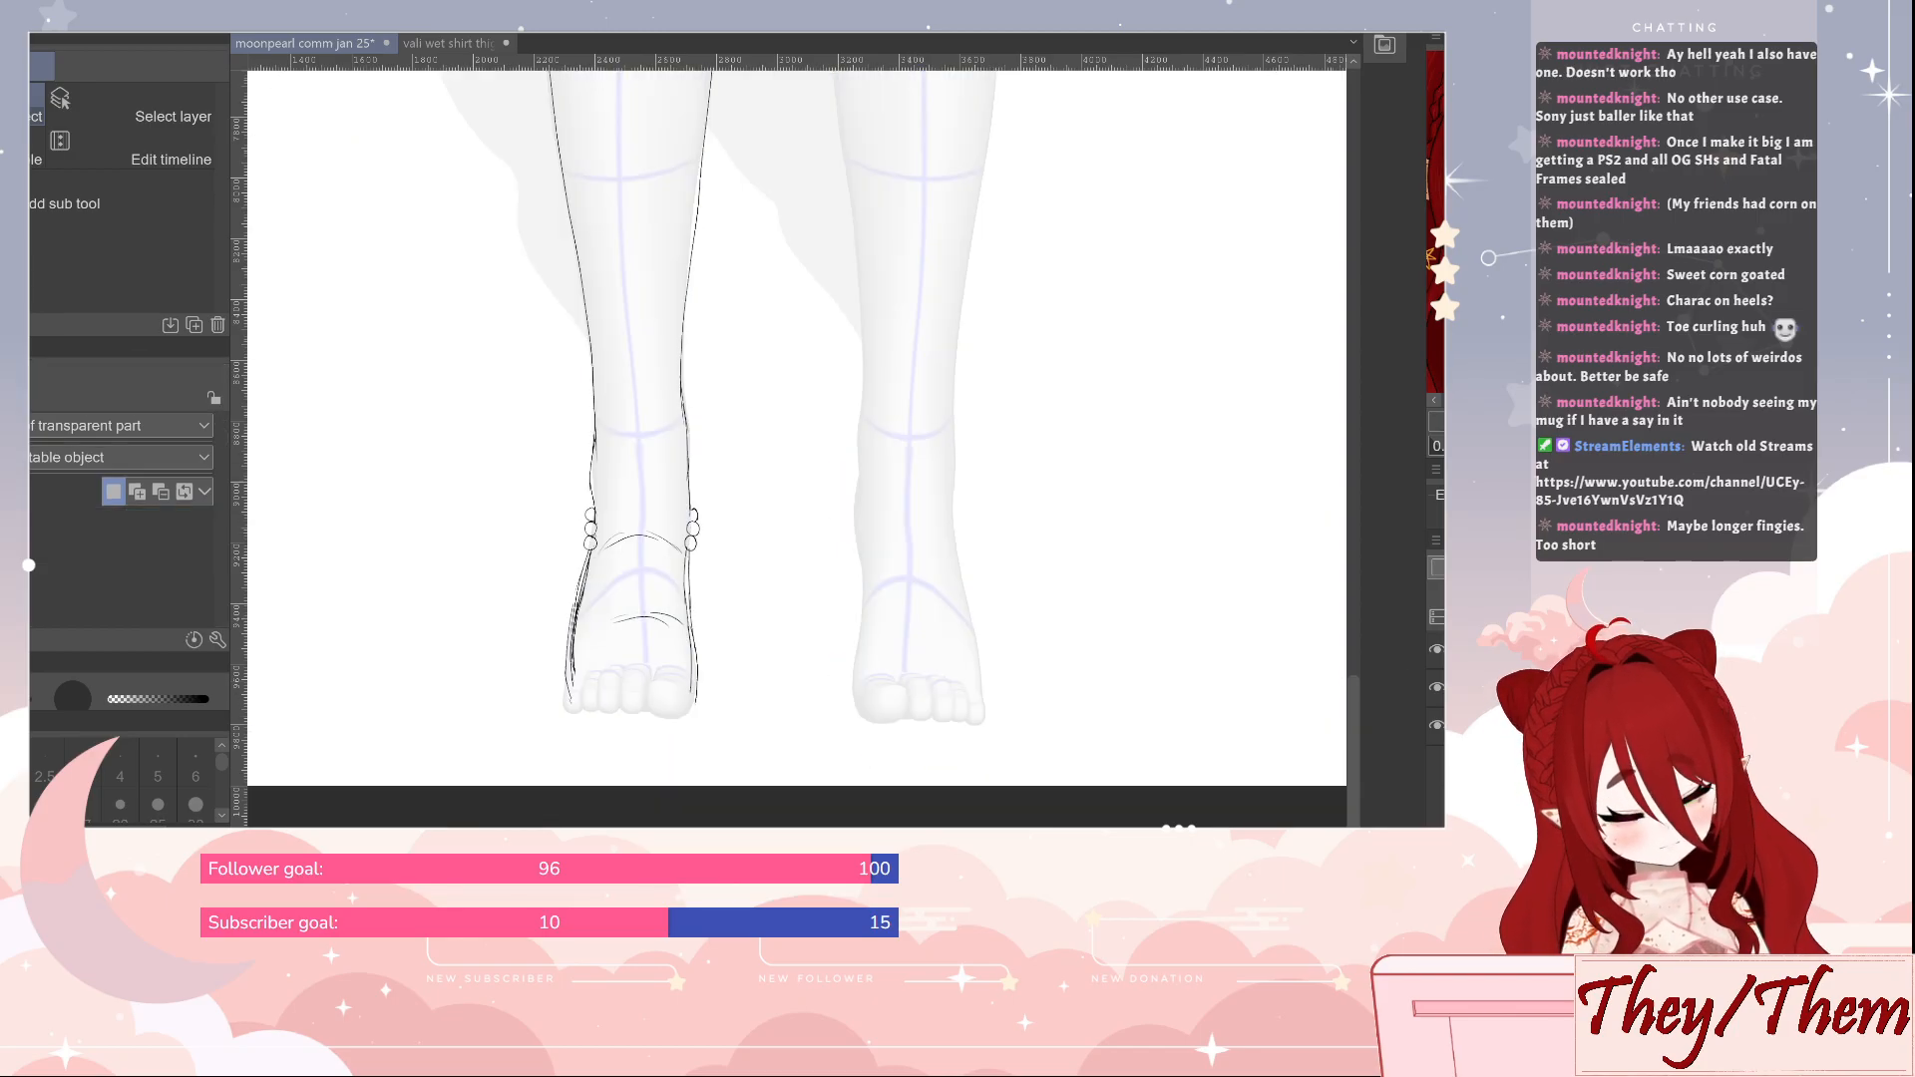
Trim the ends of the drawn foot's side lines with the size 70 eraser, and redraw its toes and bottom outline with the size 15 Real G-Pen
key("p")
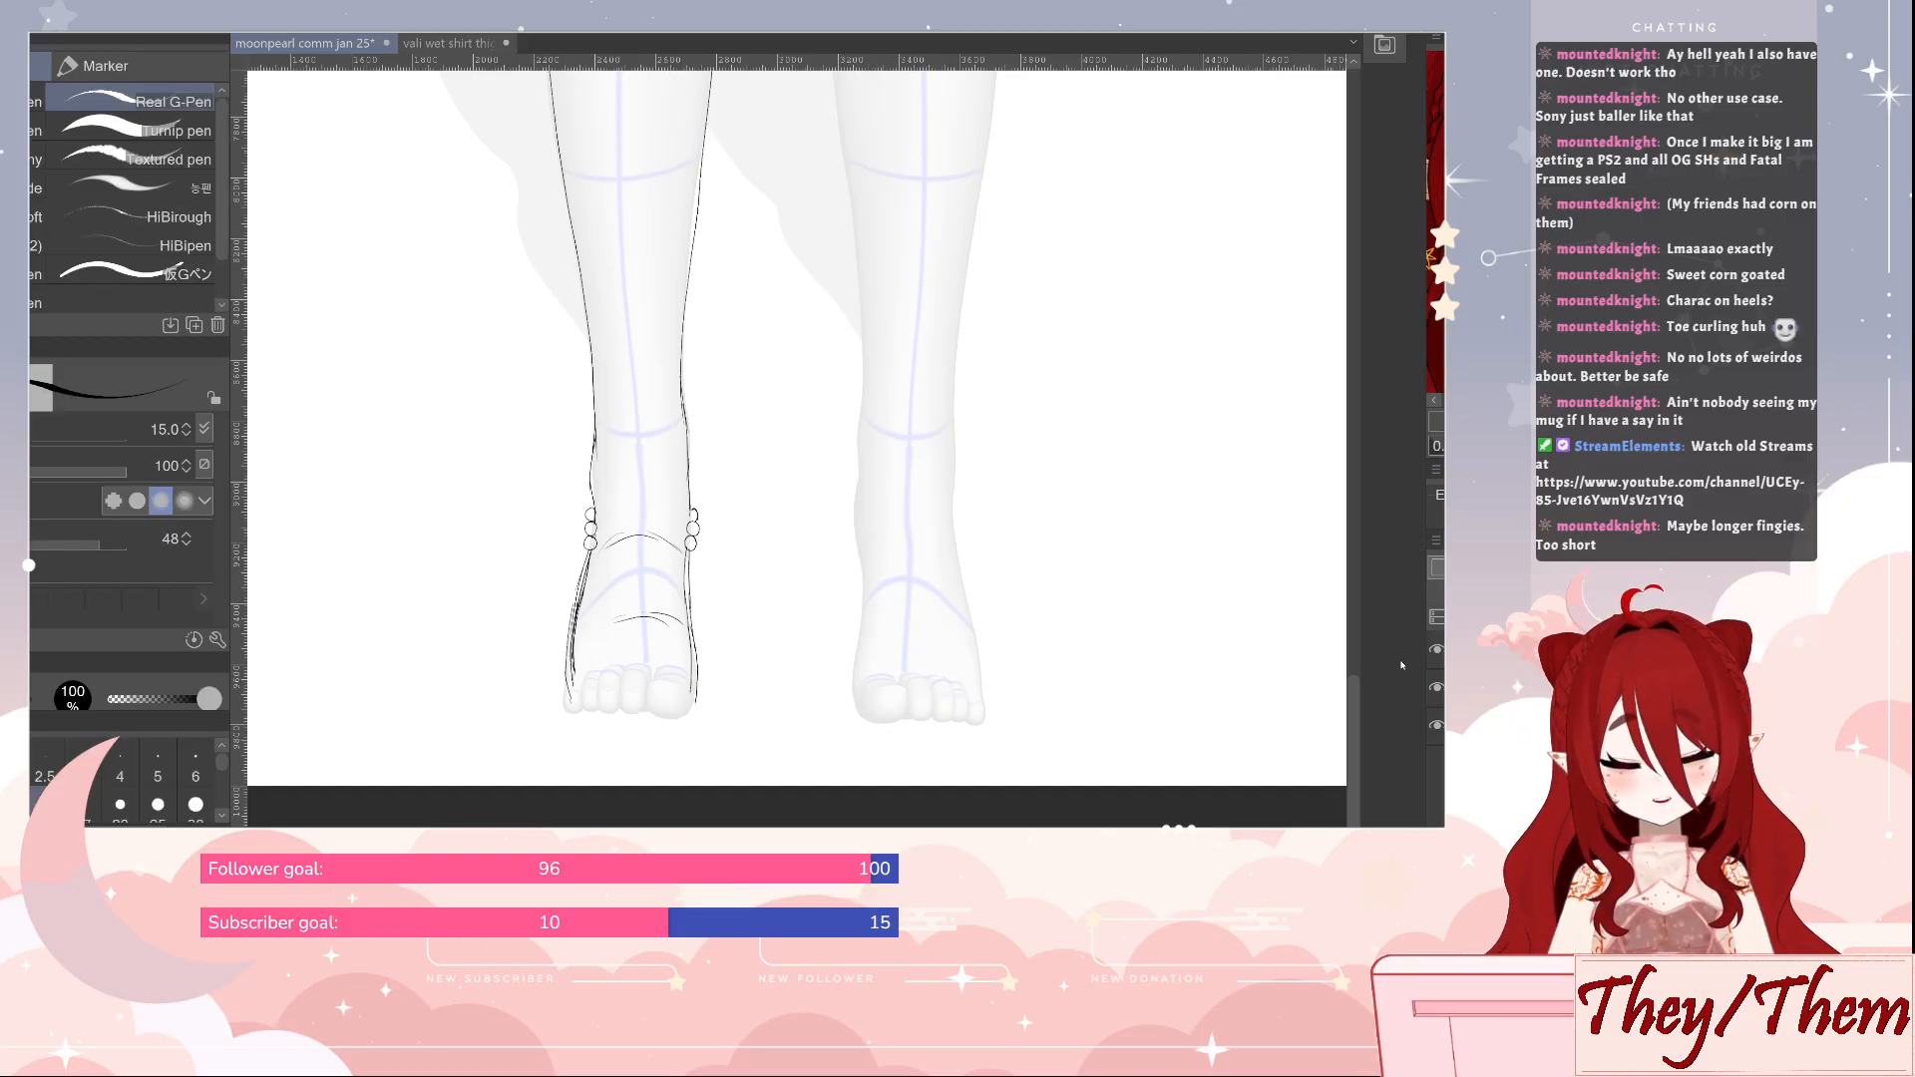
key("j")
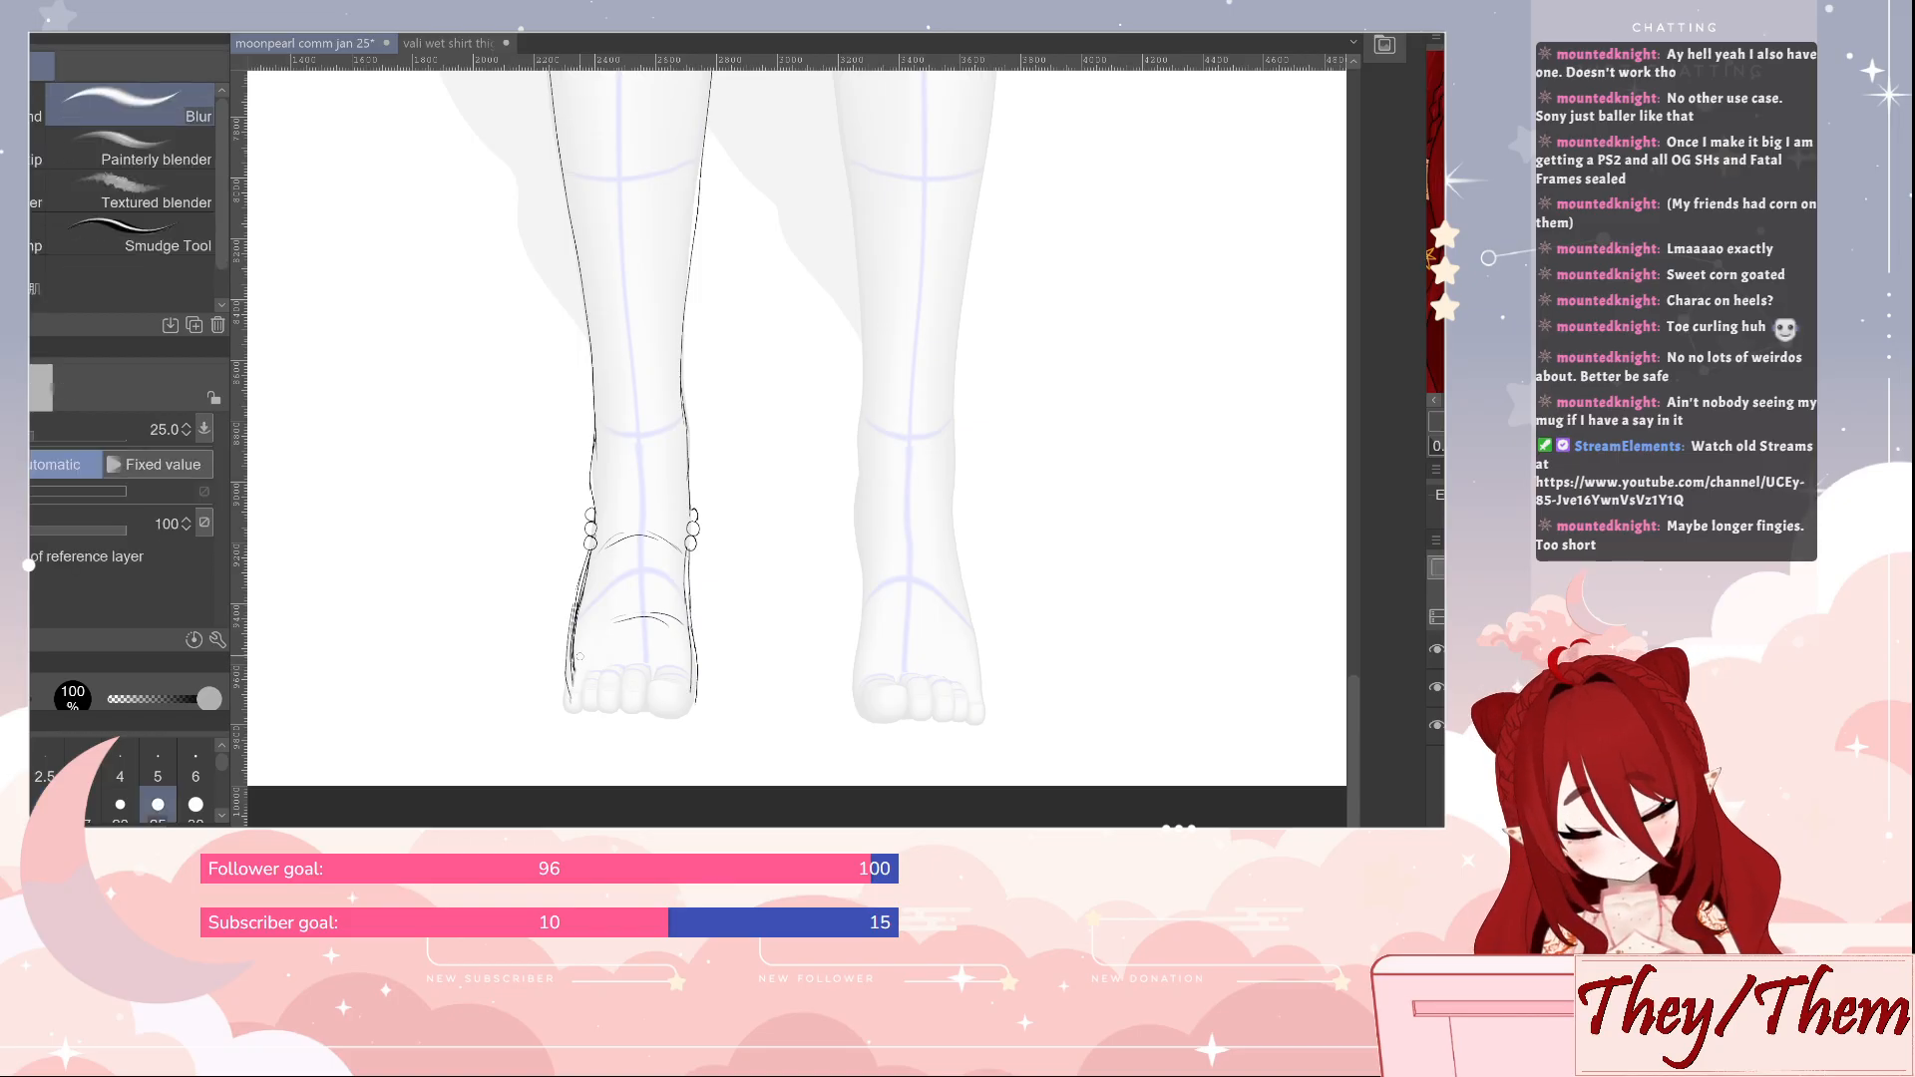
key("e")
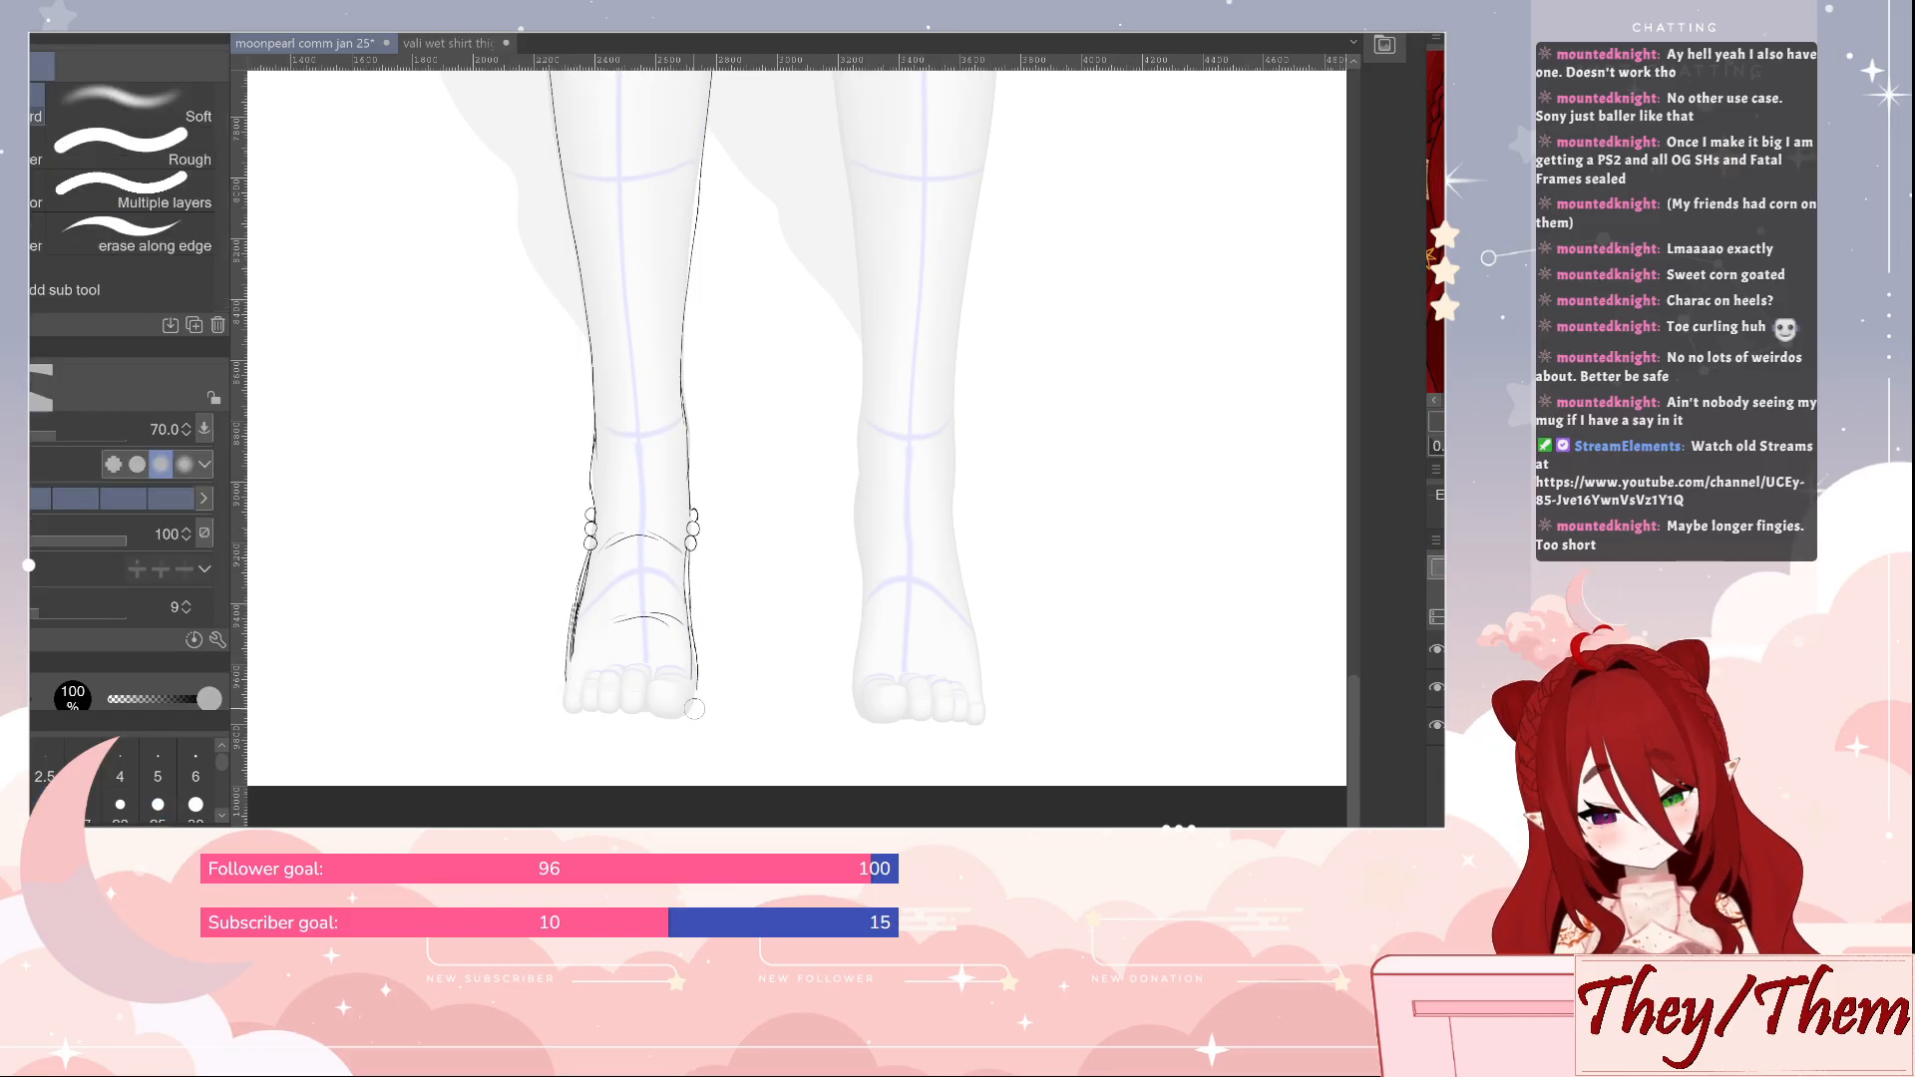
key("p")
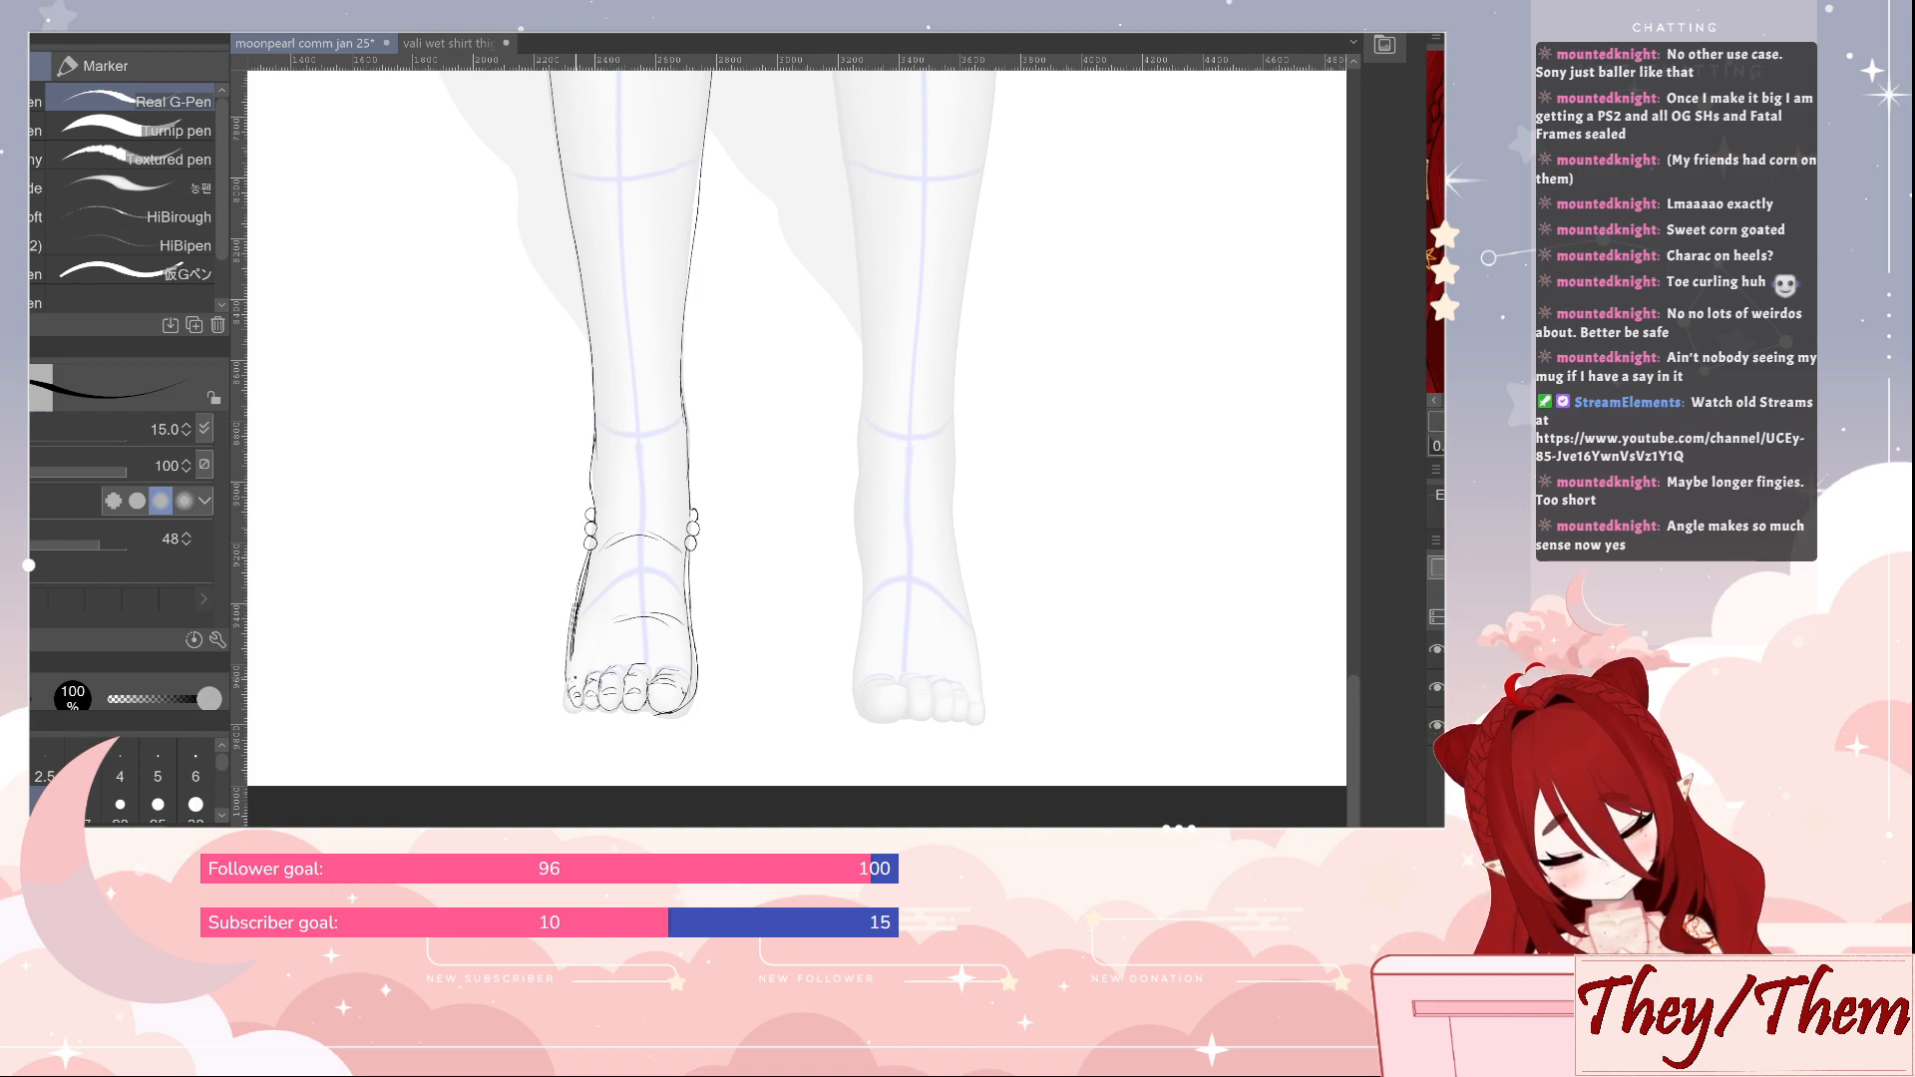
left_click_drag(566, 702, 643, 716)
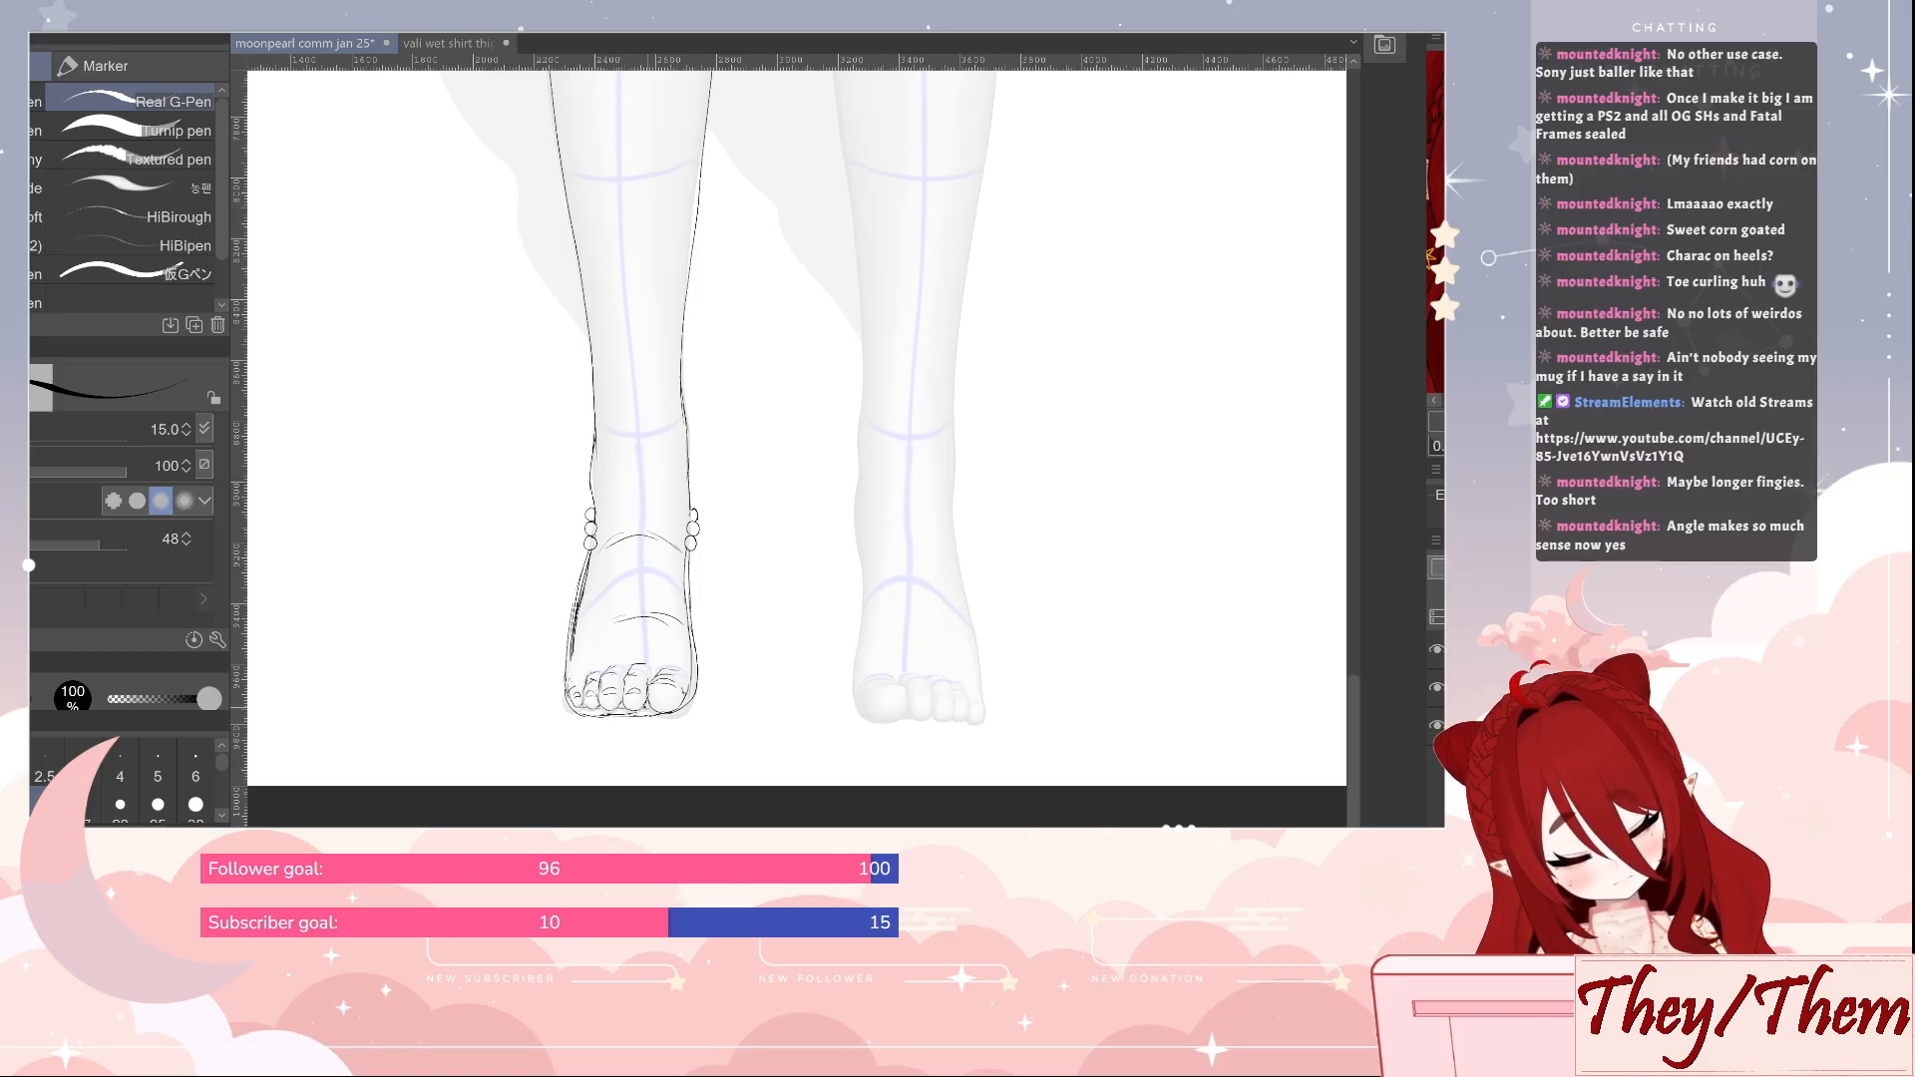
Redraw the foot's outer side line above the smallest toe and clean up its stray edges
mouse_move(572, 650)
left_mouse_down()
mouse_move(561, 698)
mouse_move(567, 682)
left_mouse_up()
key("e")
key("p")
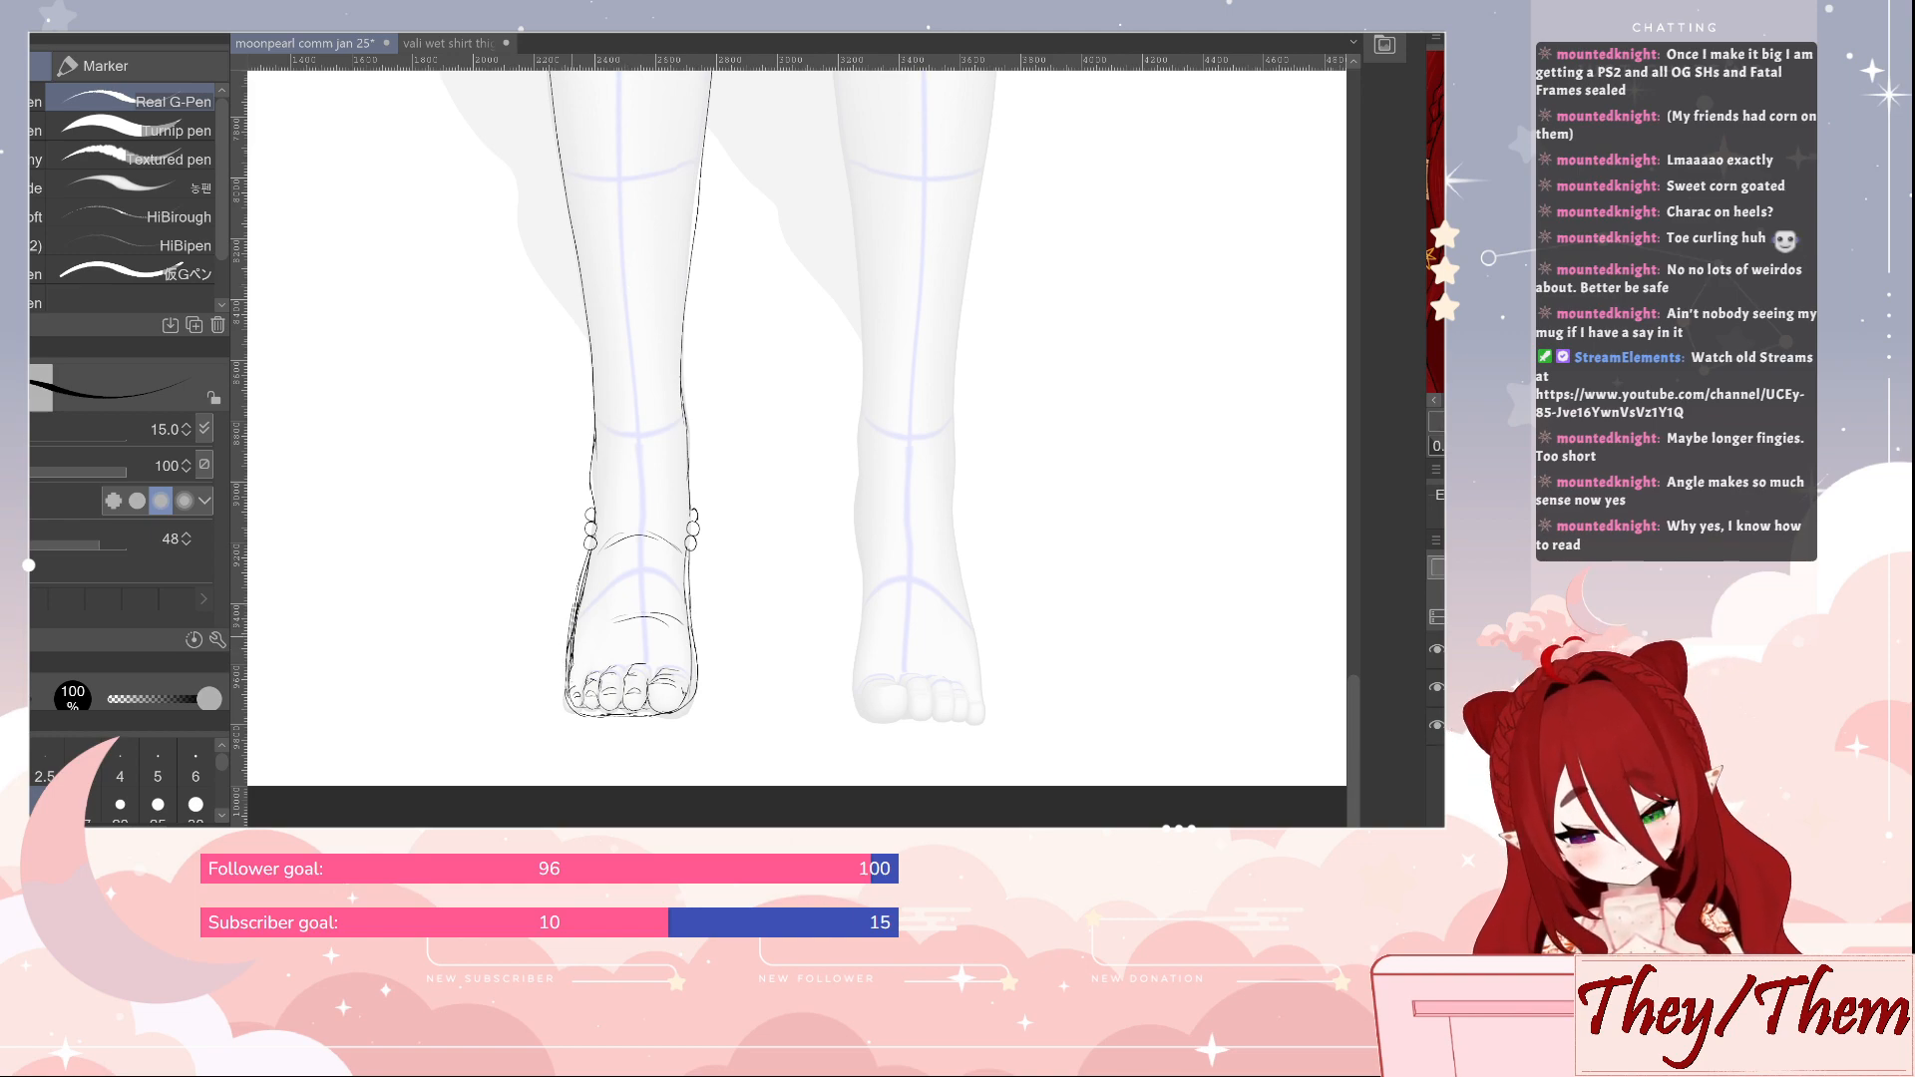
key("e")
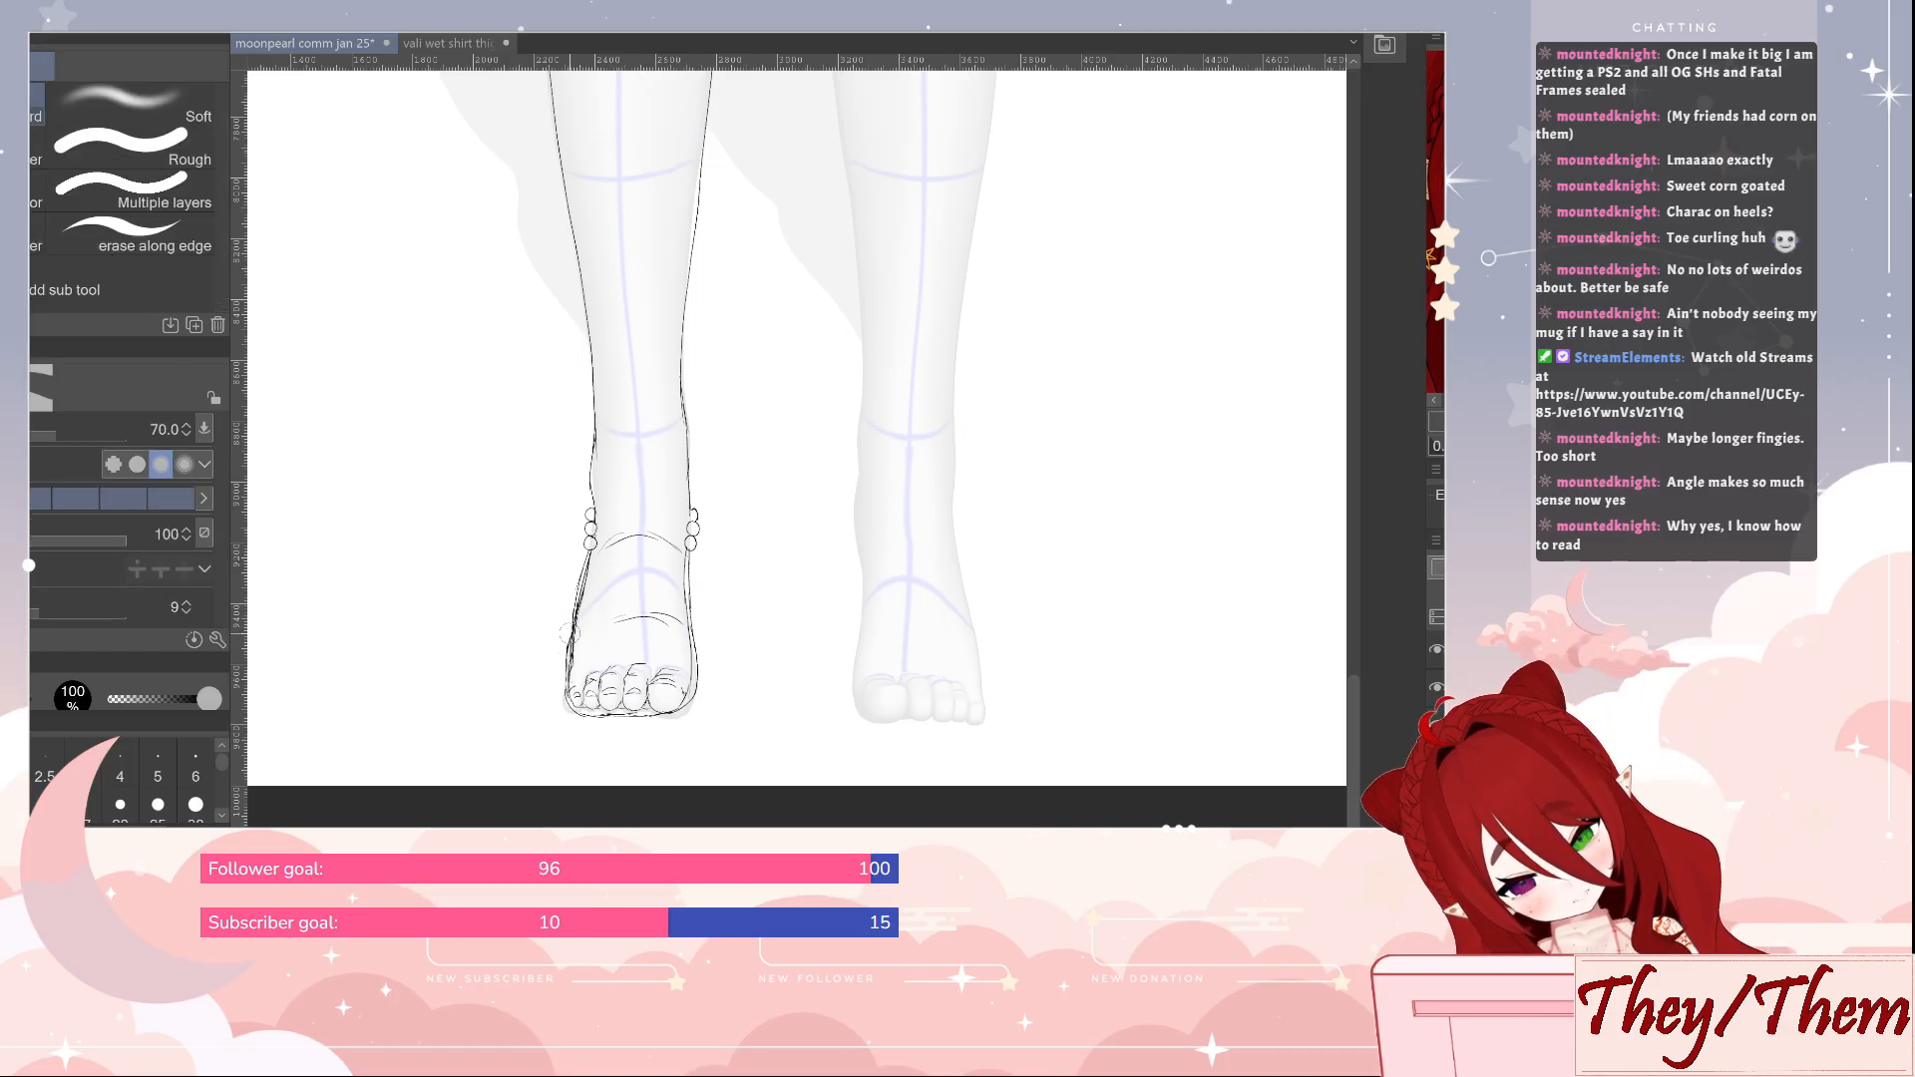
key("p")
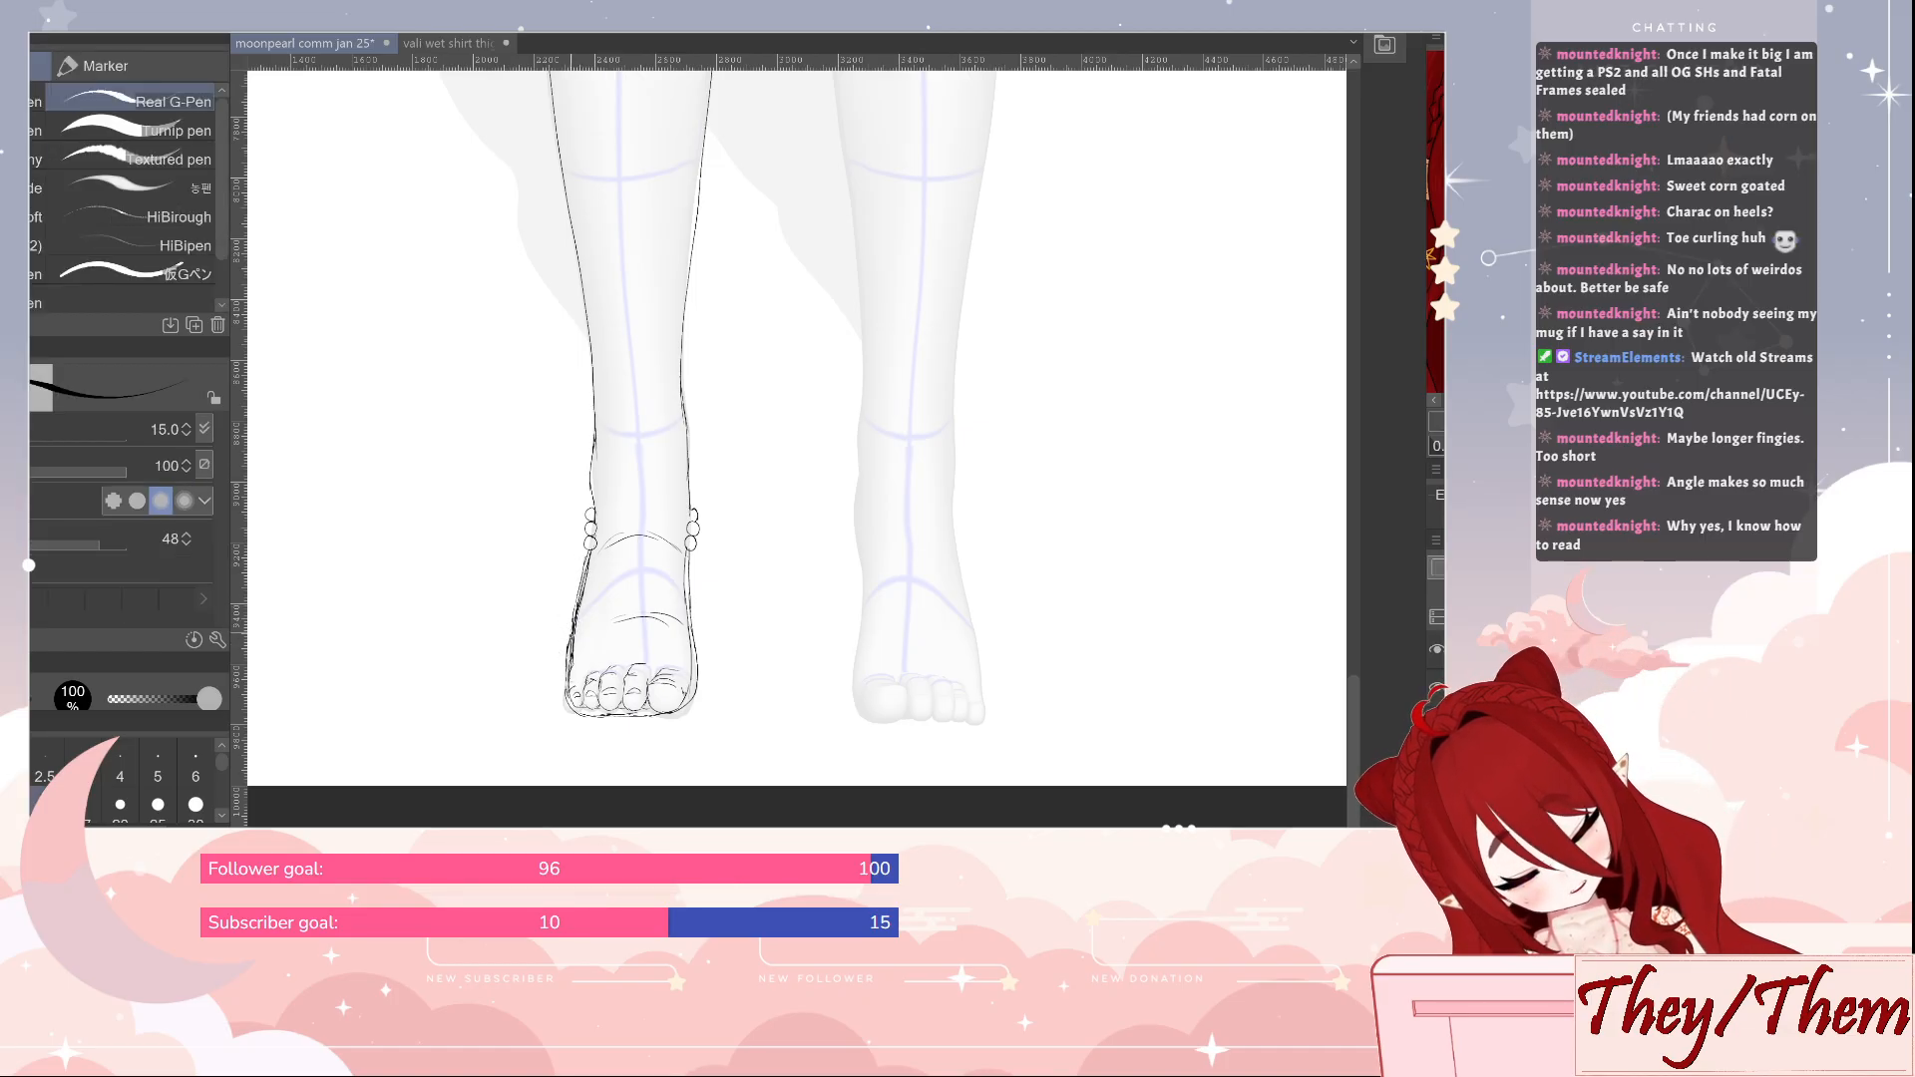
key("e")
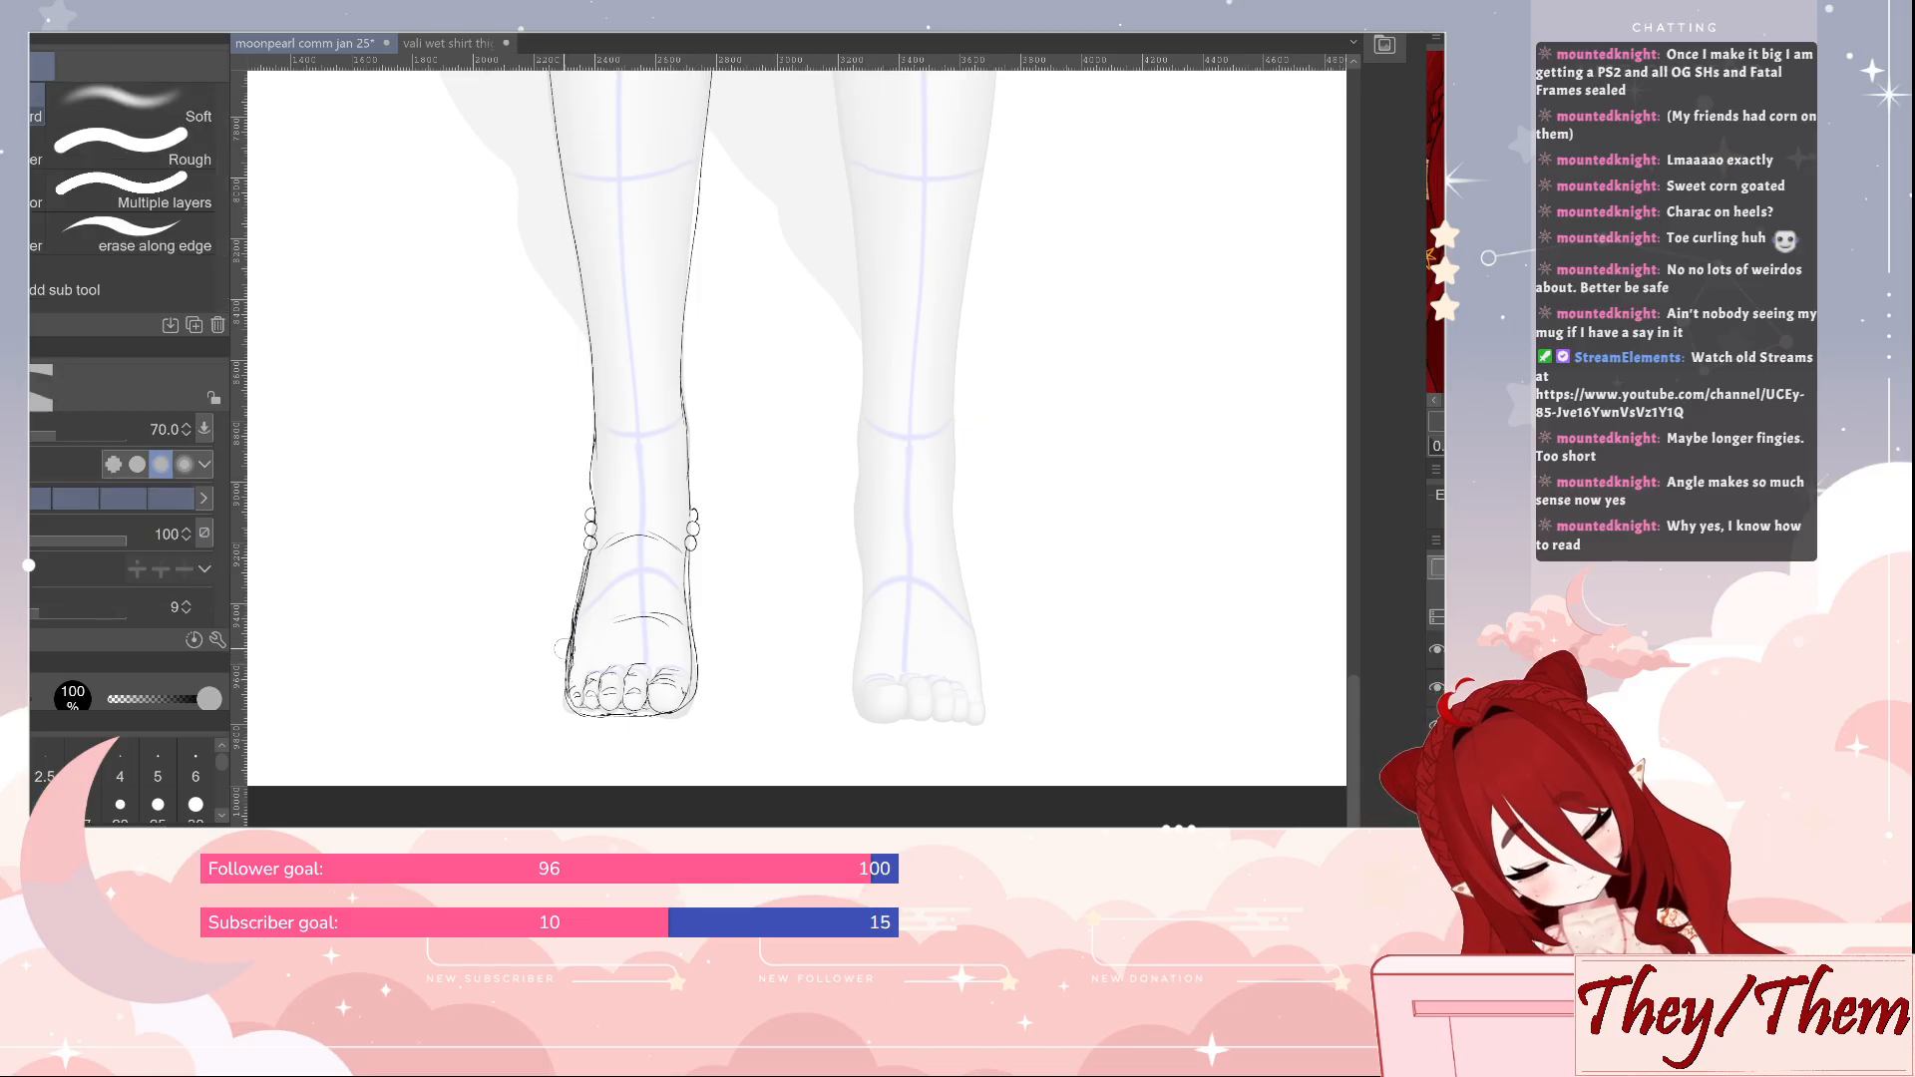
Draw two crossing strands of small beads over the foot above the toes, and tidy them with the eraser at size 30
key("p")
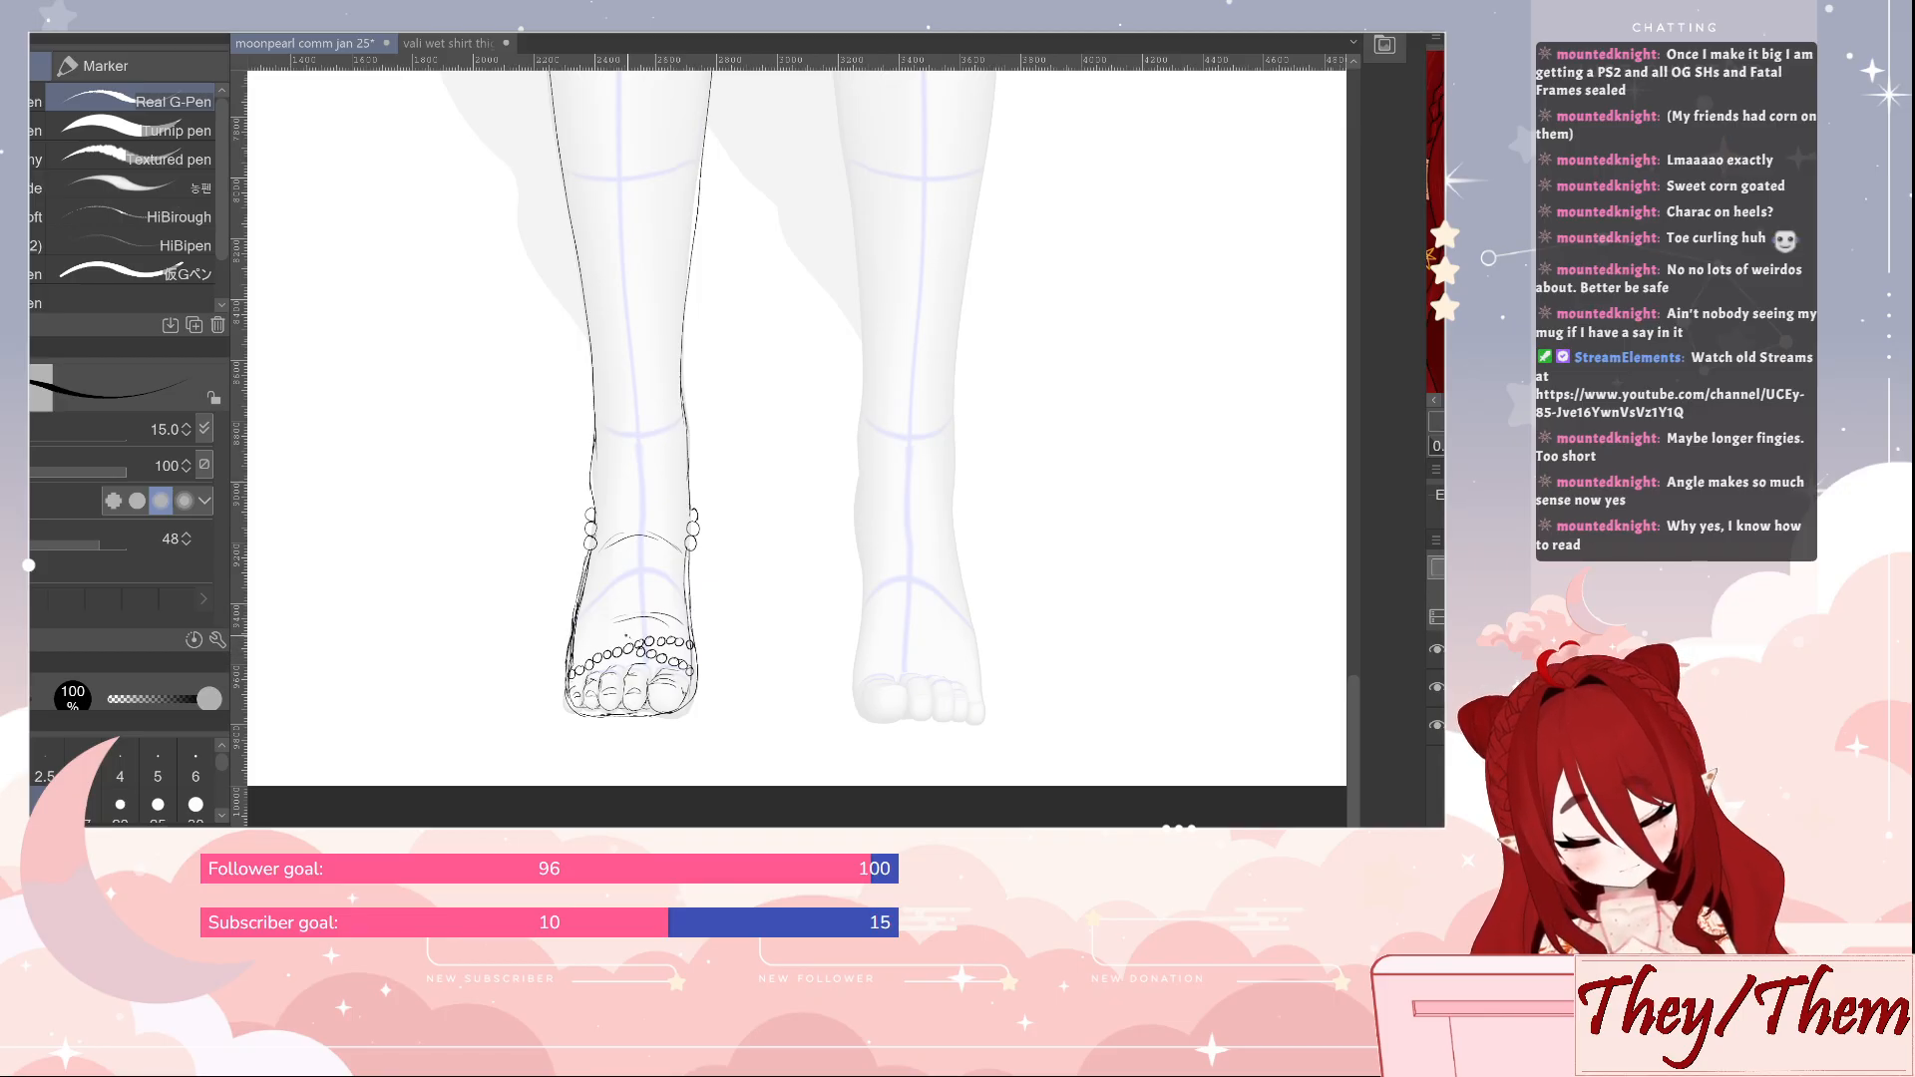
left_click_drag(623, 639, 611, 635)
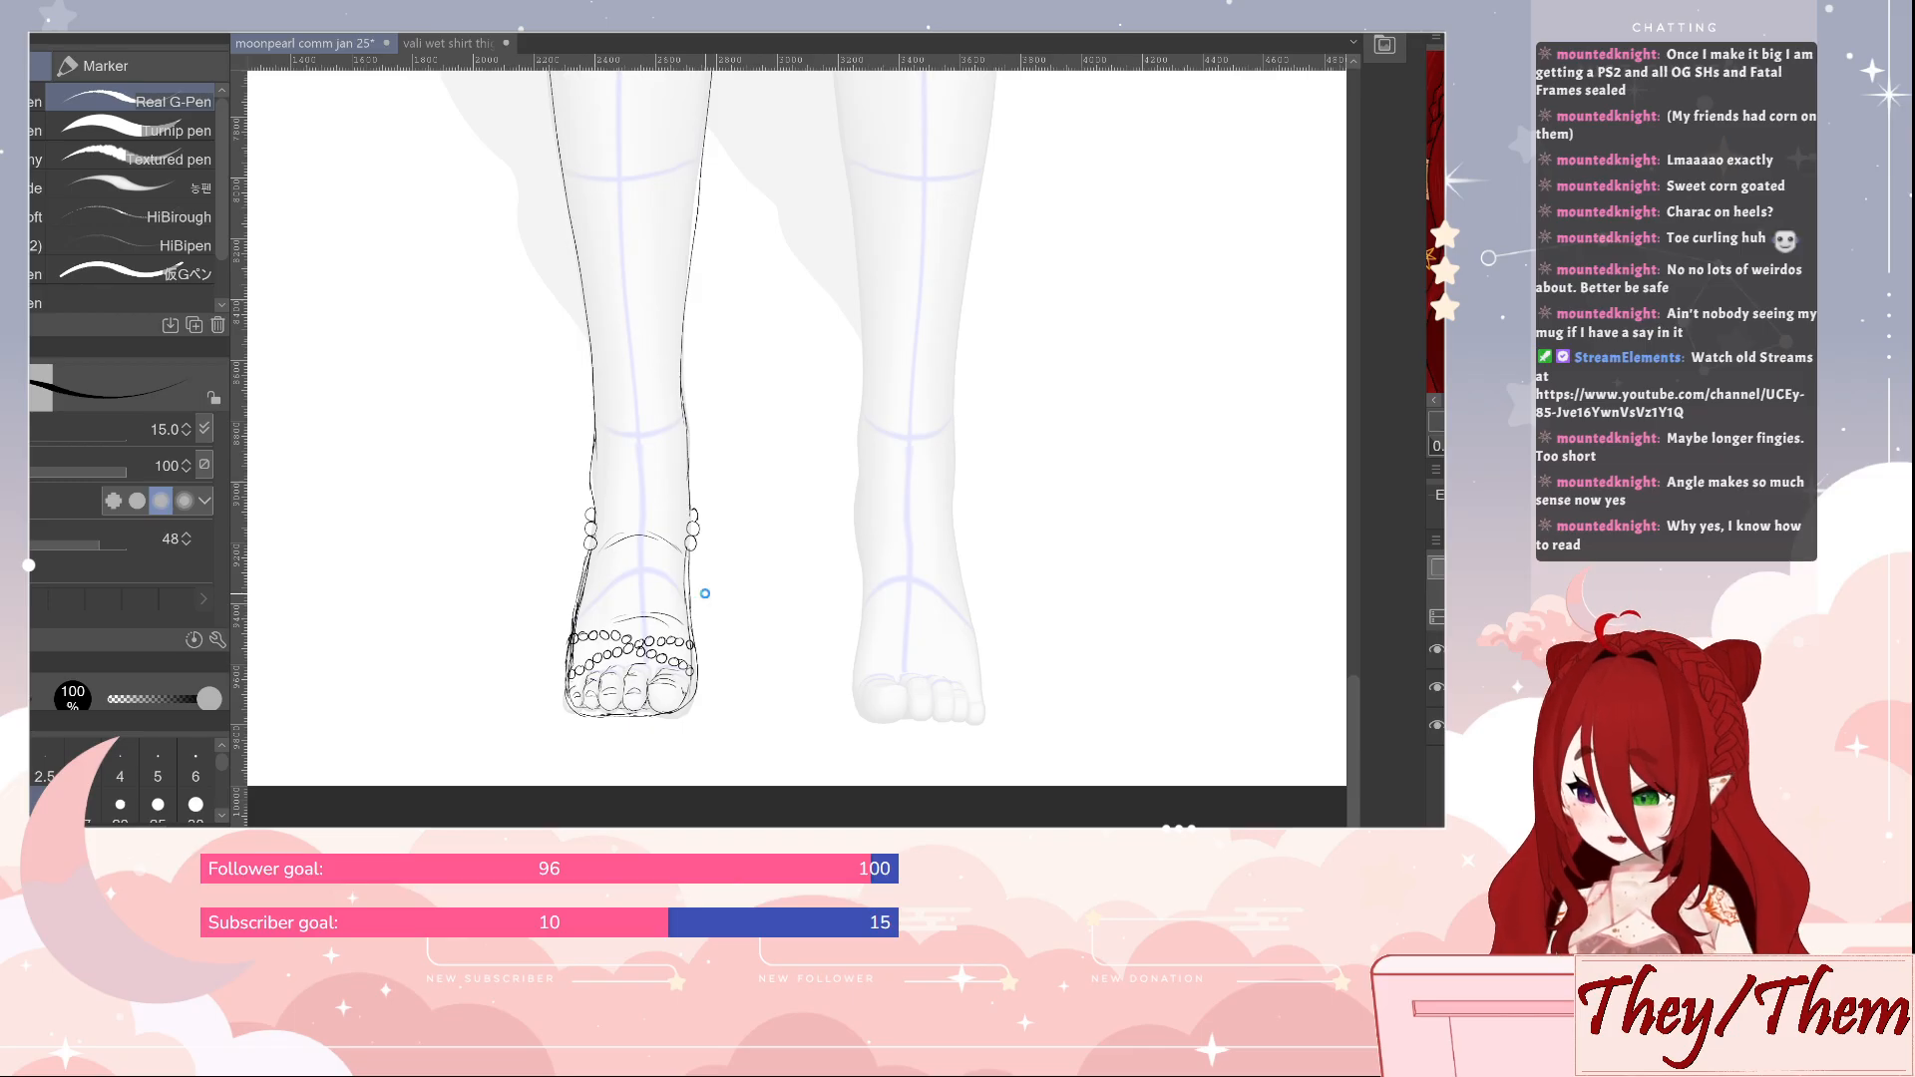
key("e")
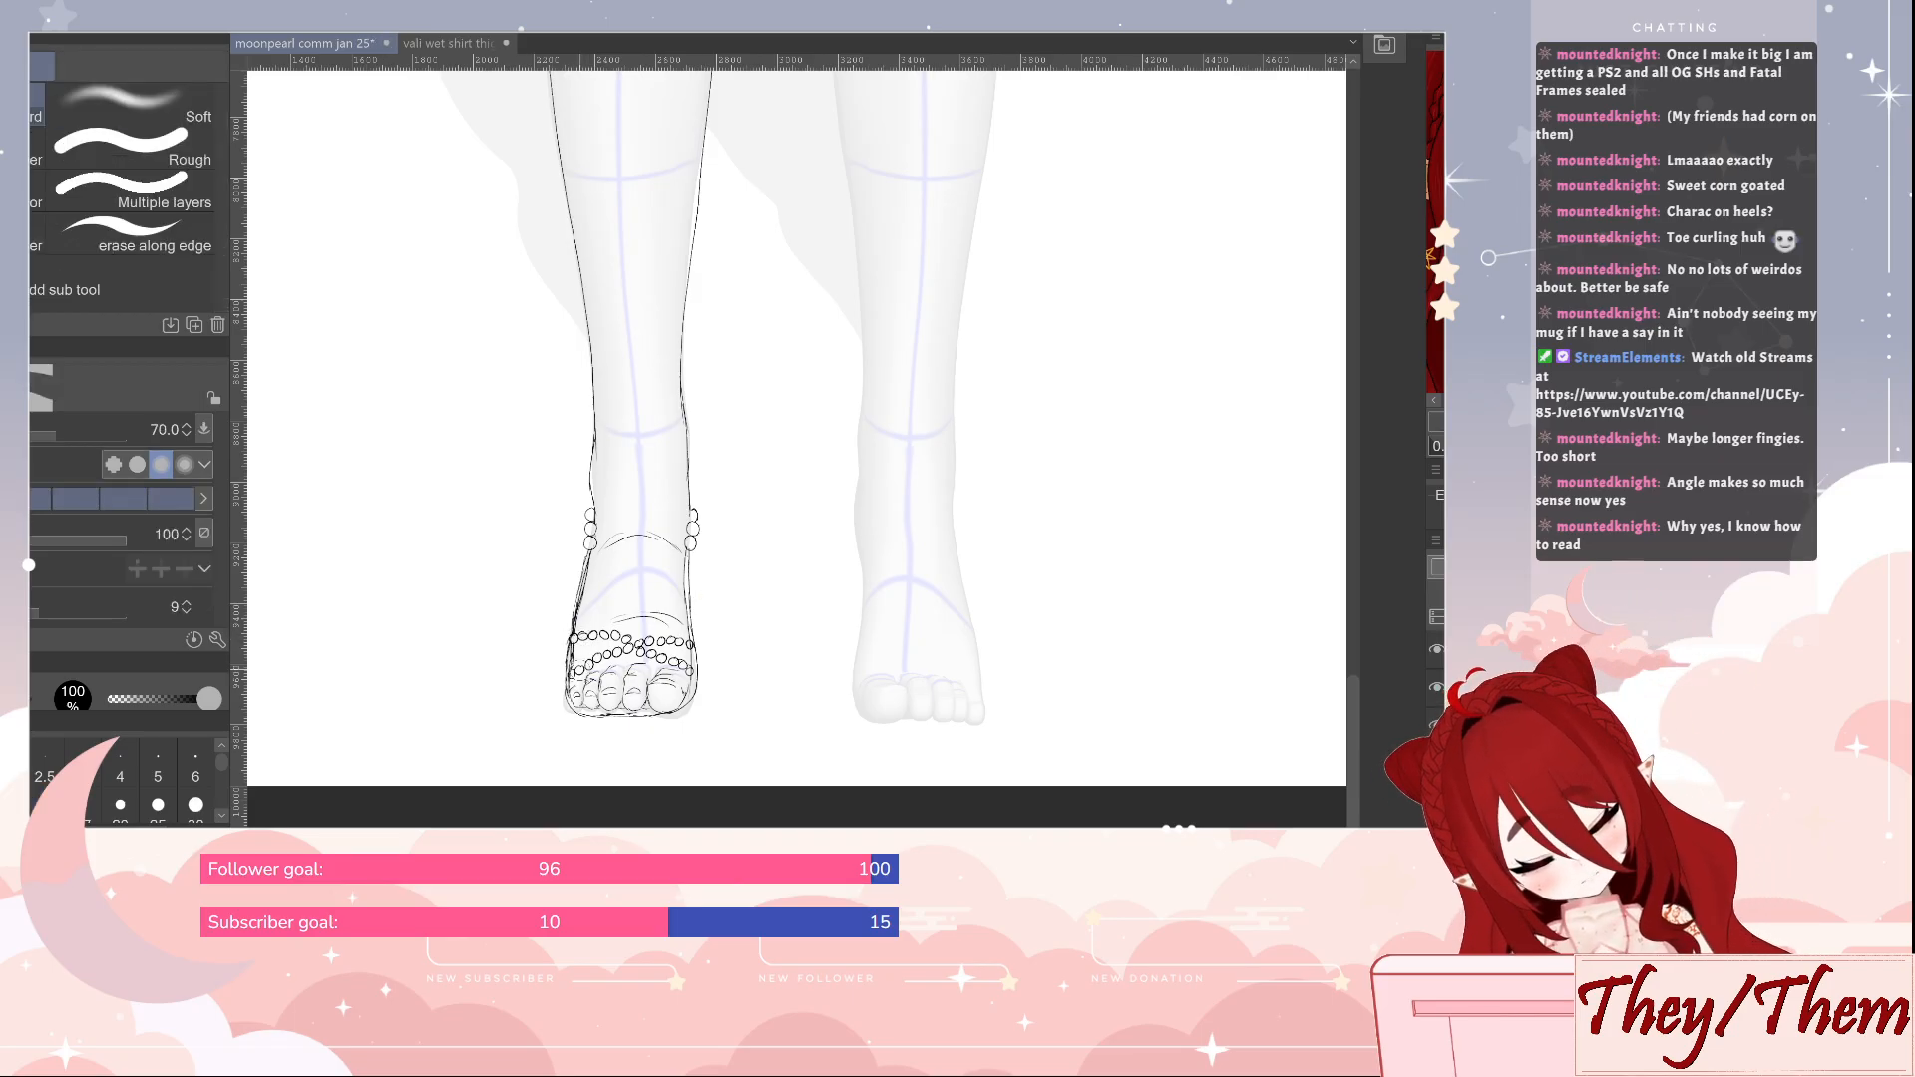
key("p")
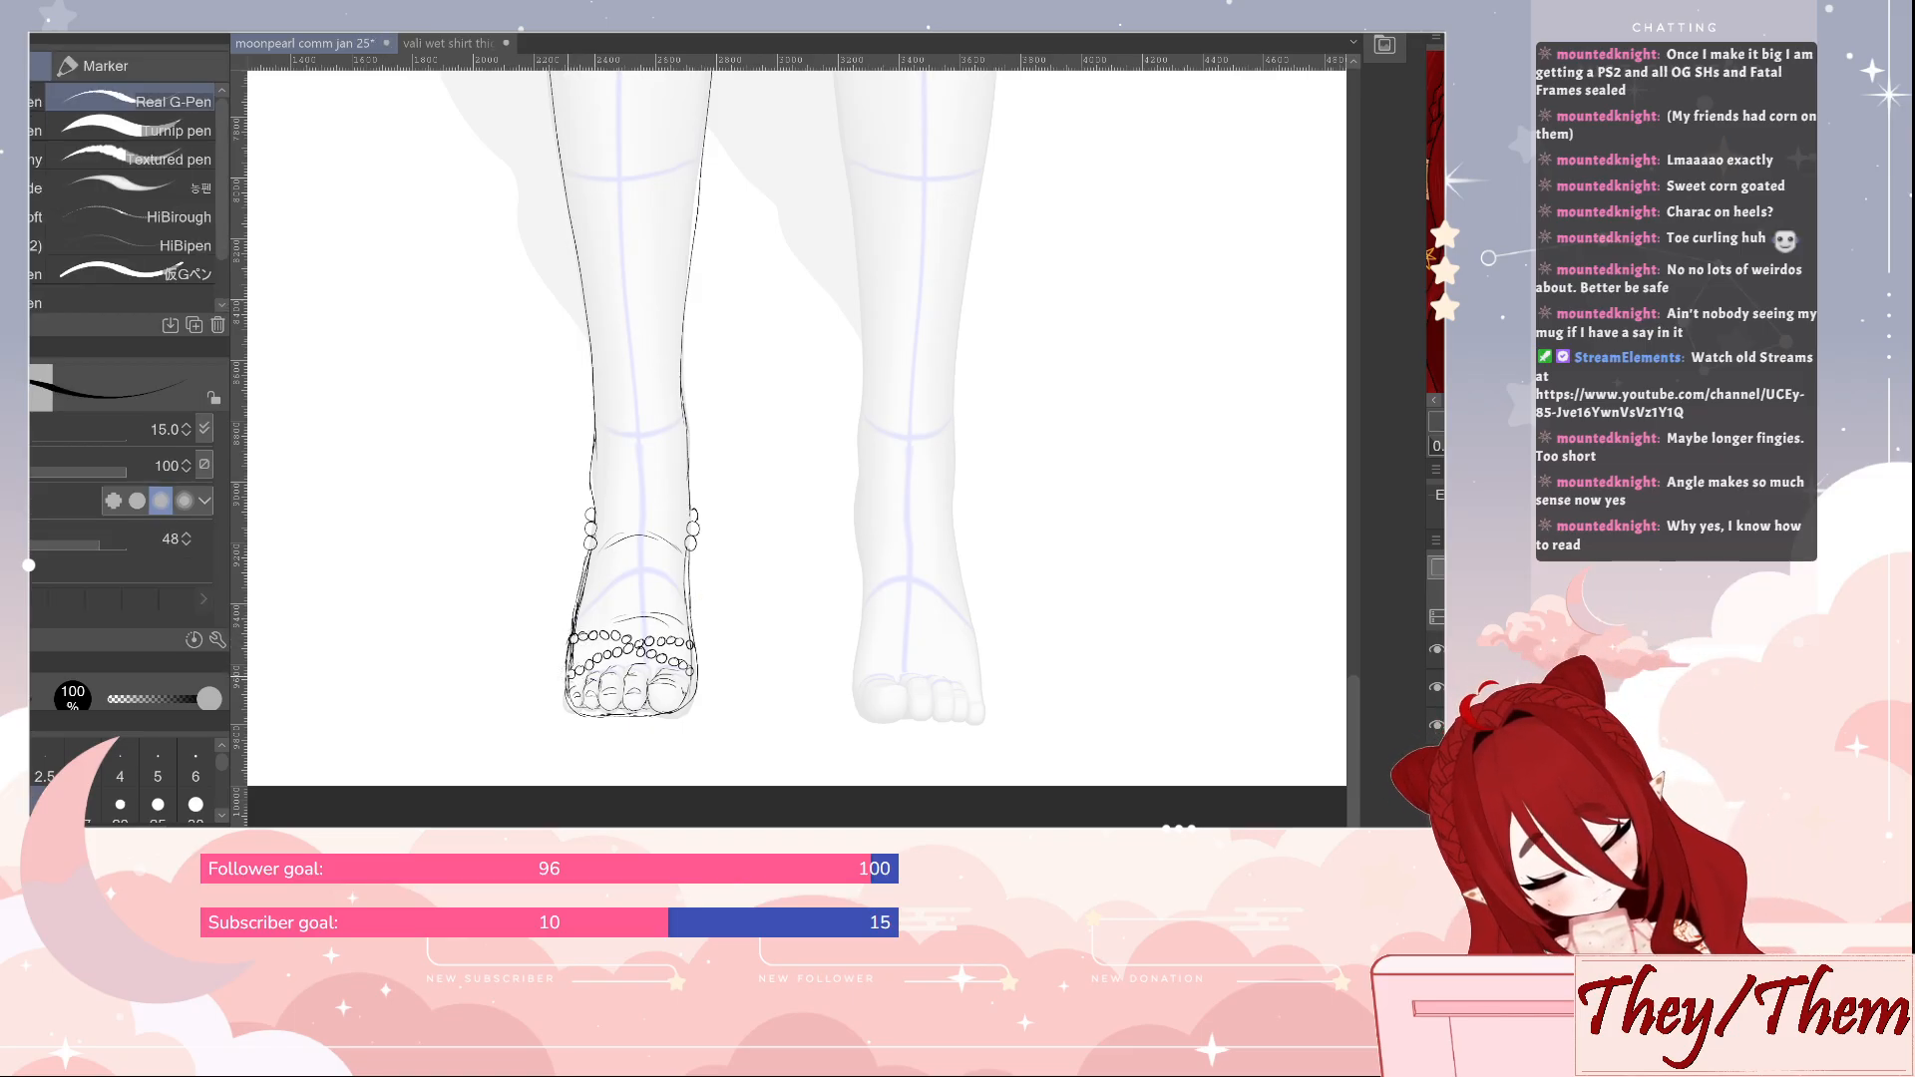
key("e")
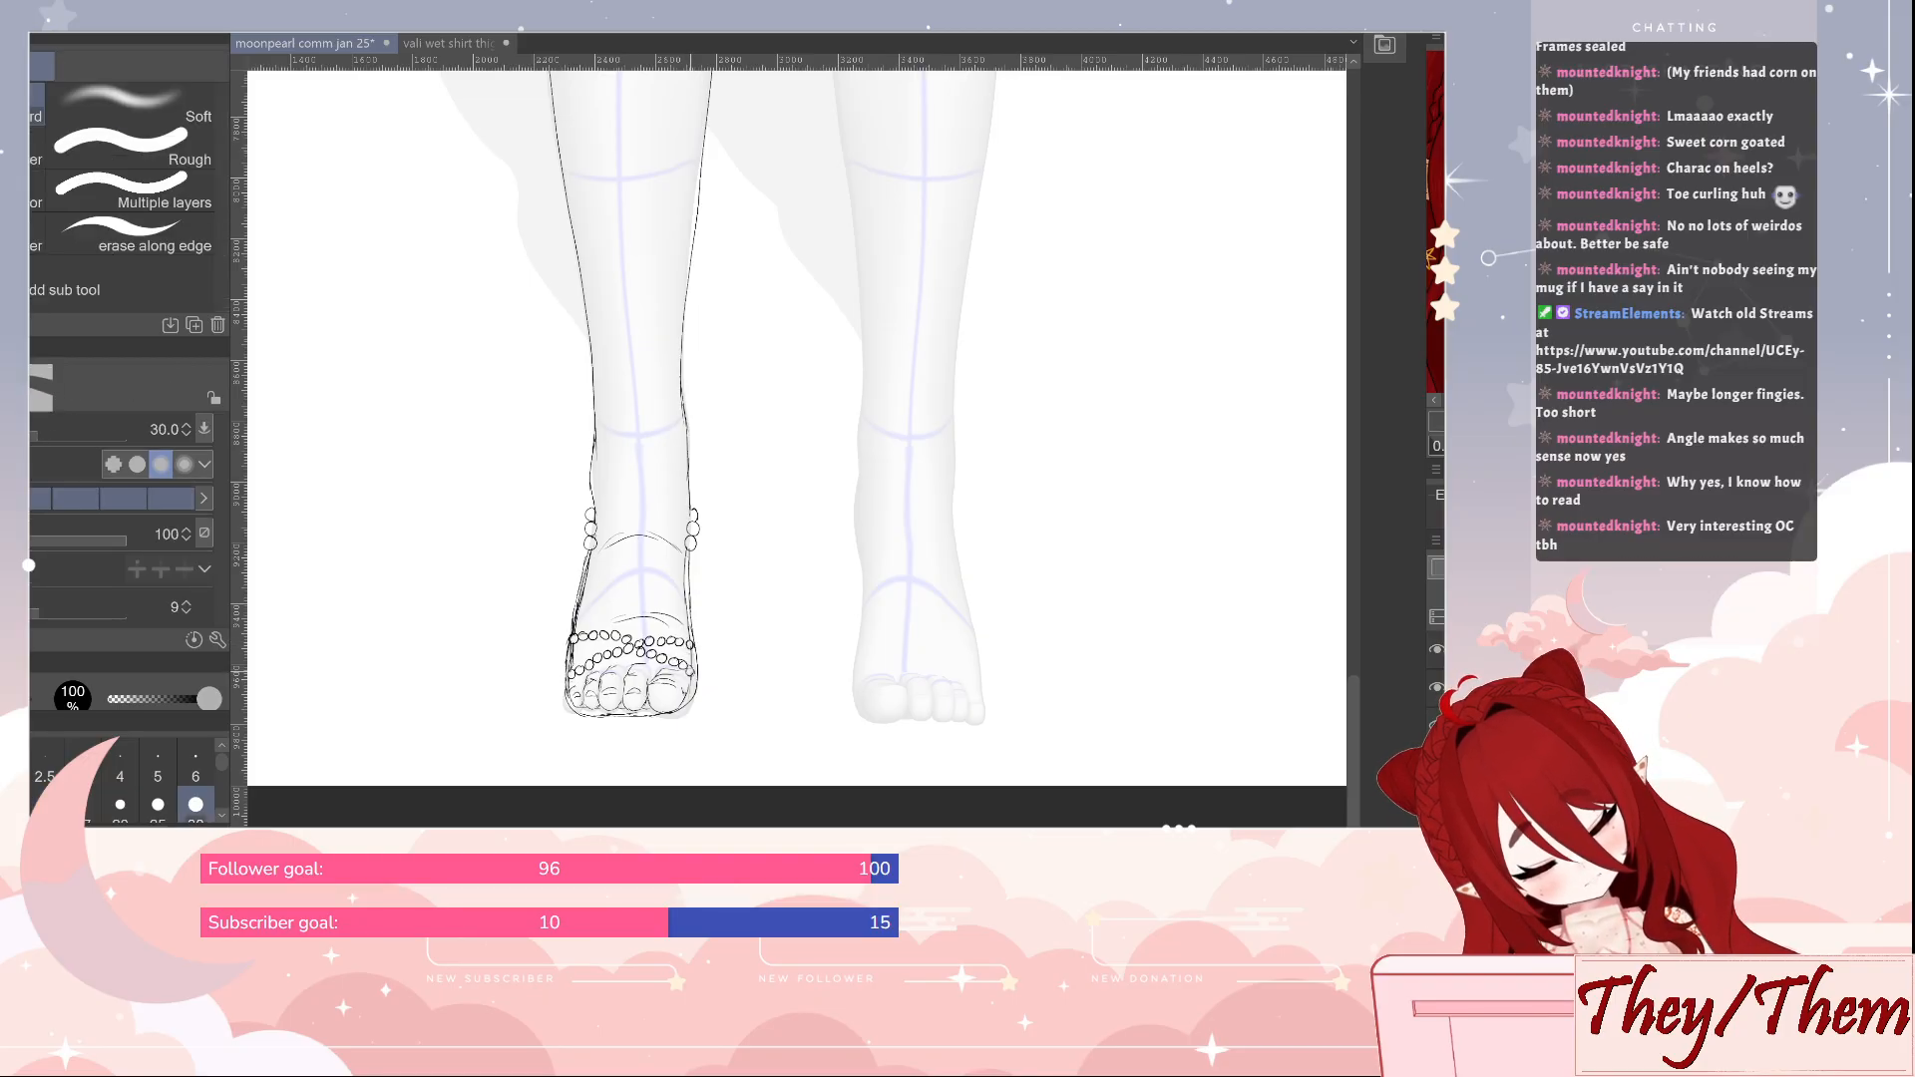
key("p")
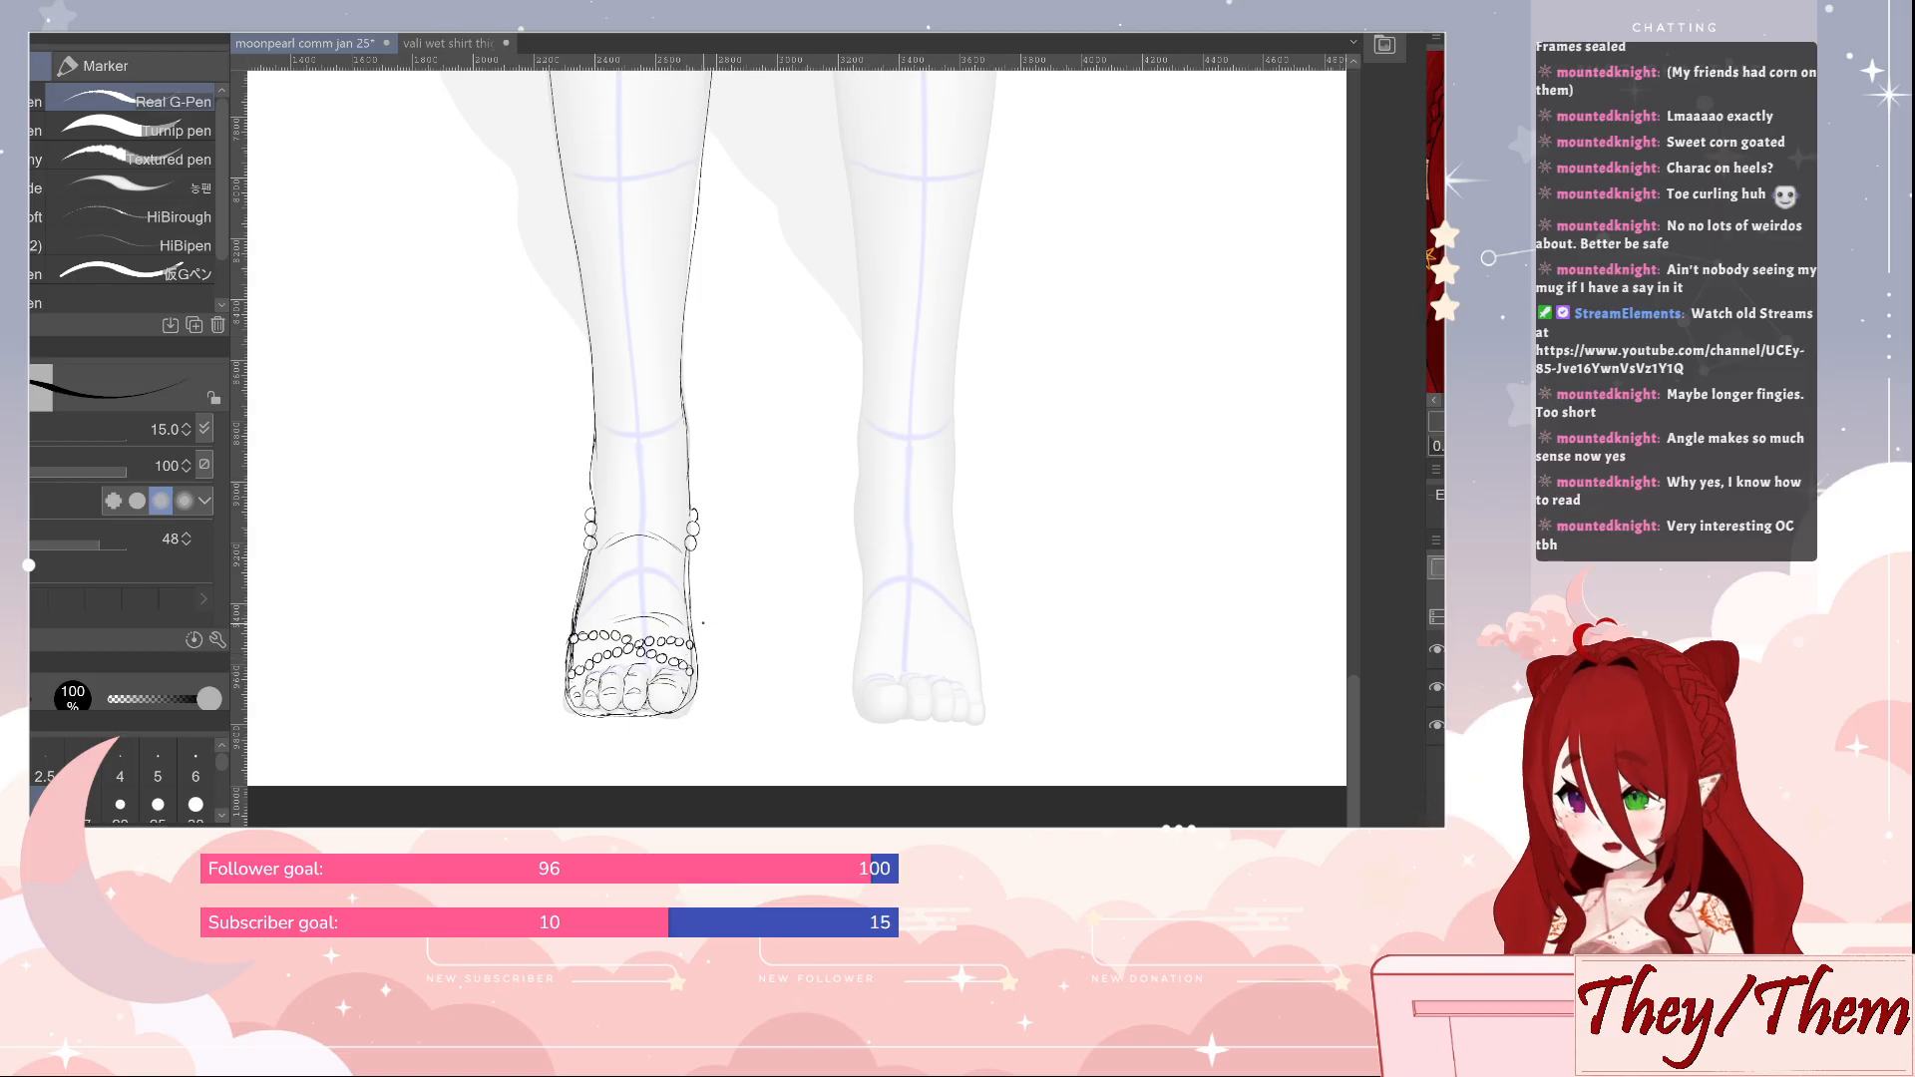
Clean up the line ends around the groin and upper thighs, and redraw the crease beside the undrawn leg
left_click_drag(1134, 529, 896, 699)
left_click_drag(890, 316, 810, 740)
left_click_drag(801, 214, 955, 748)
key("e")
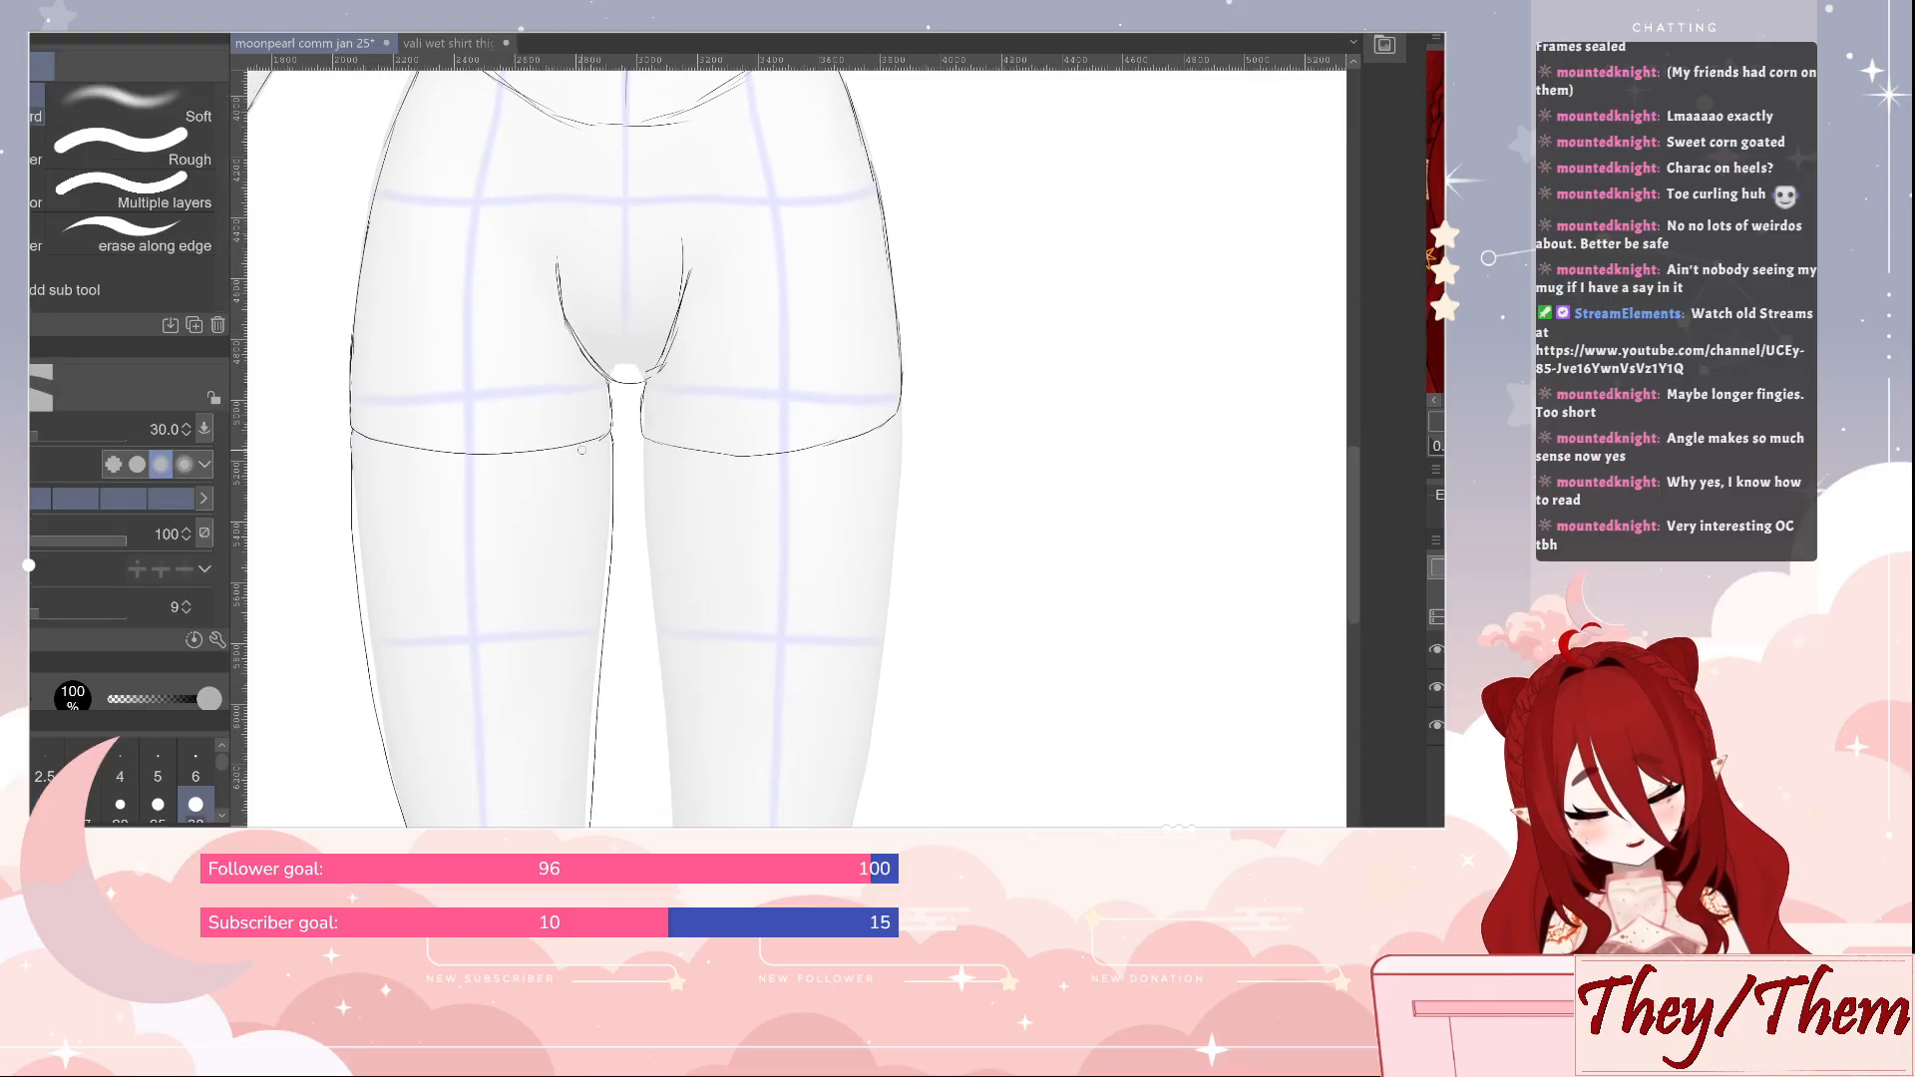
key("p")
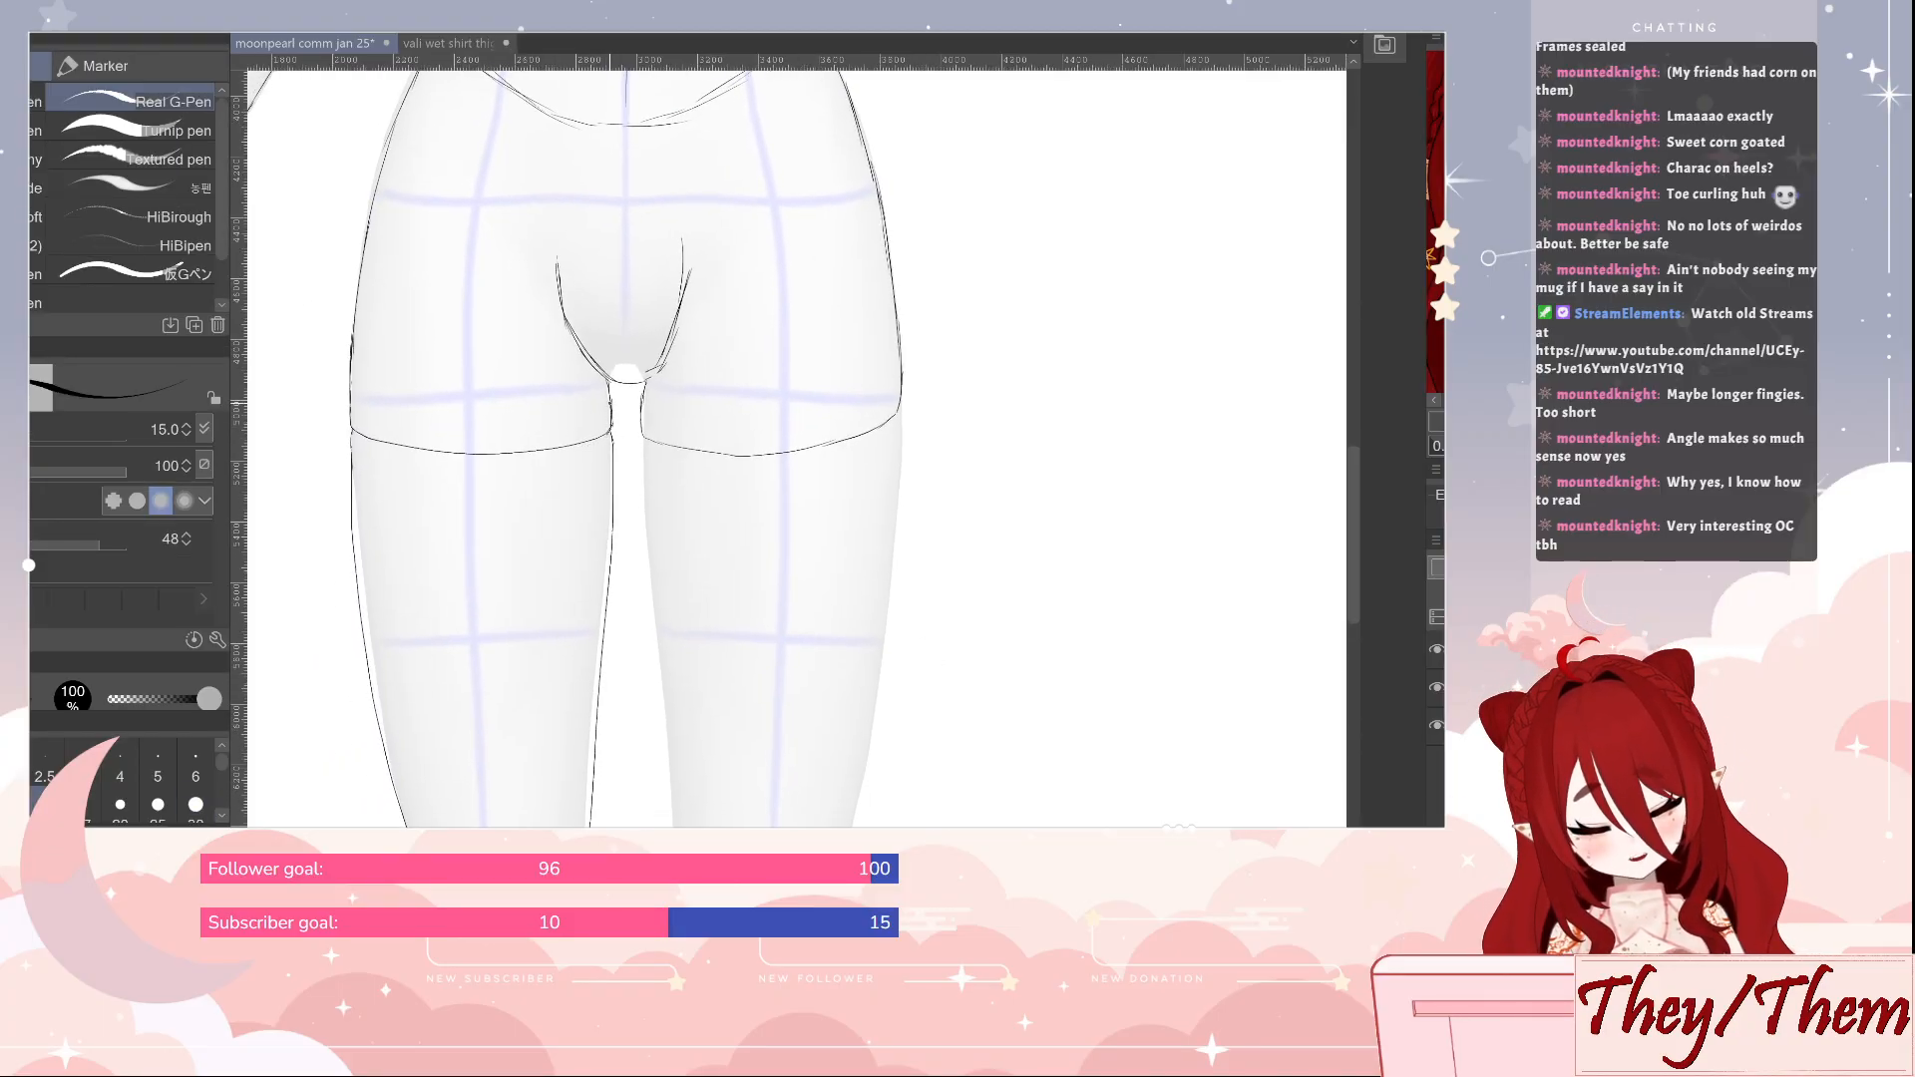
key("e")
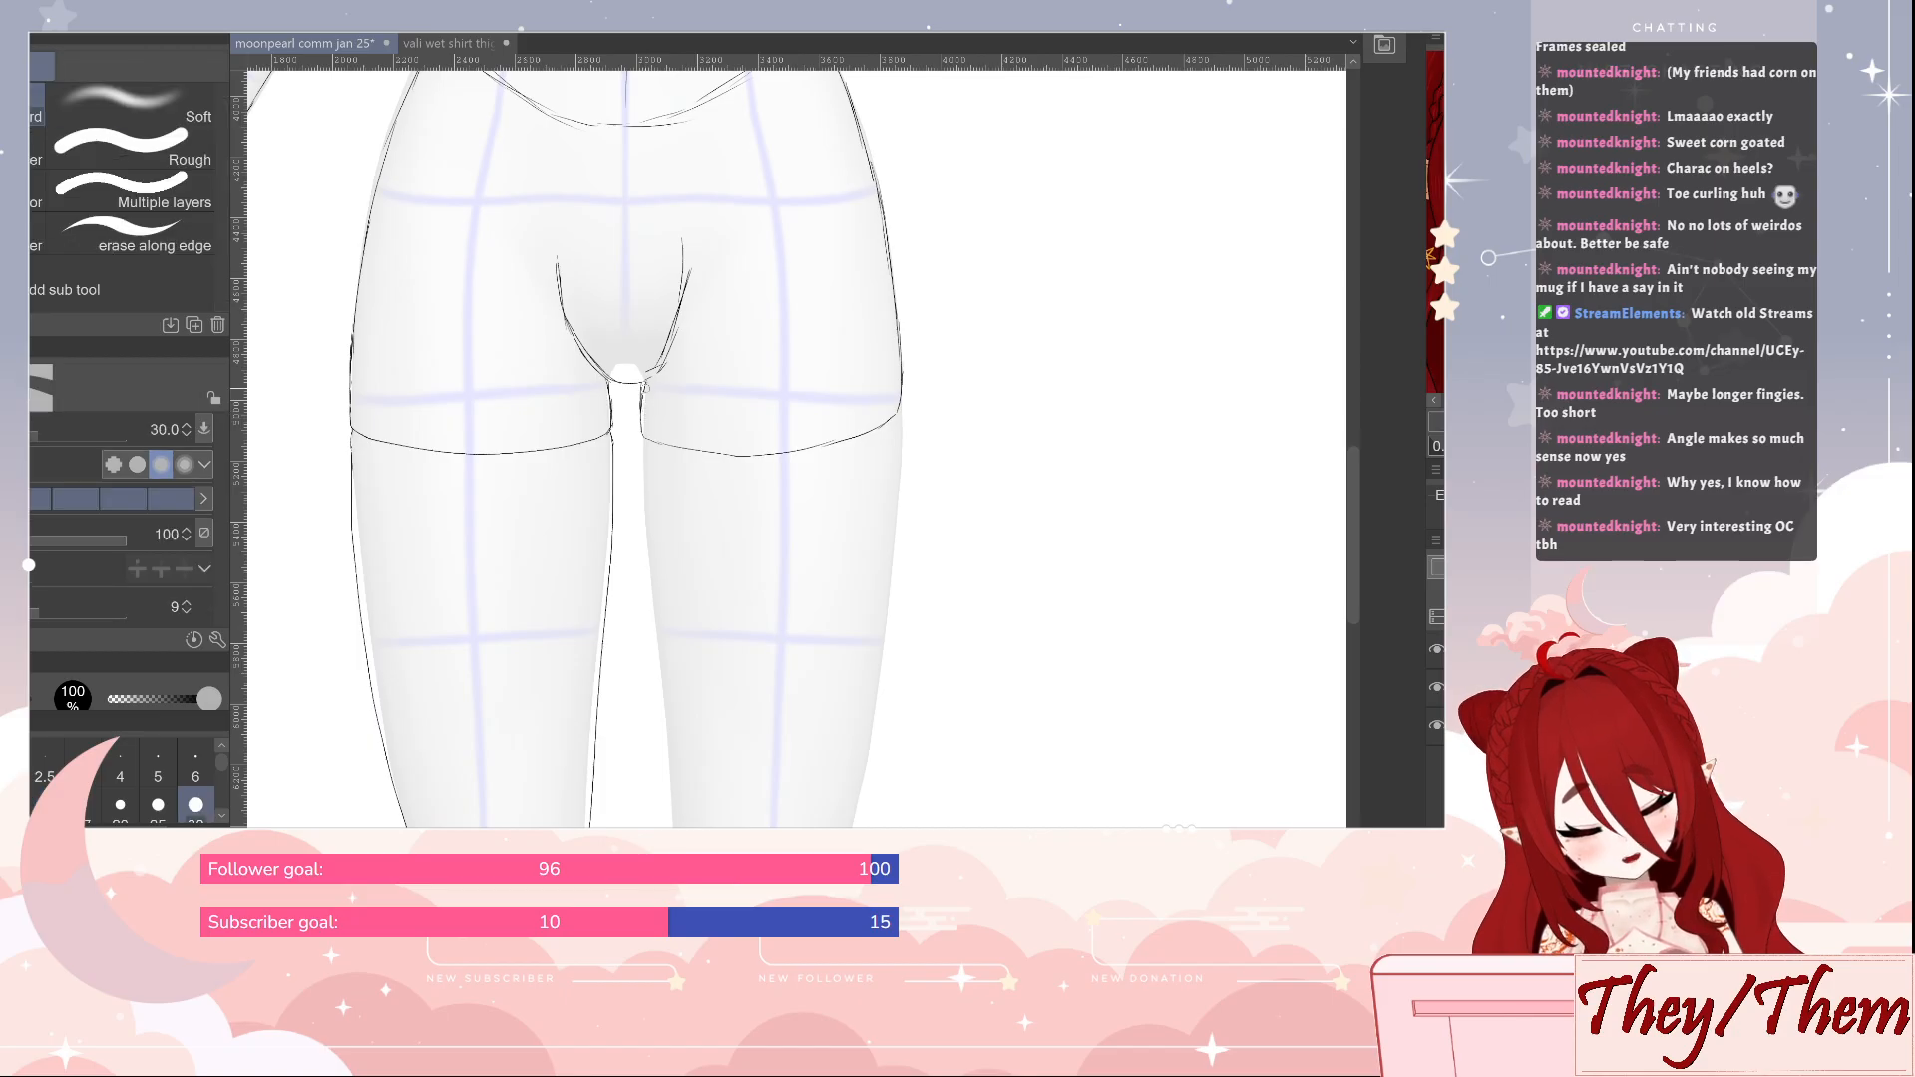
key("p")
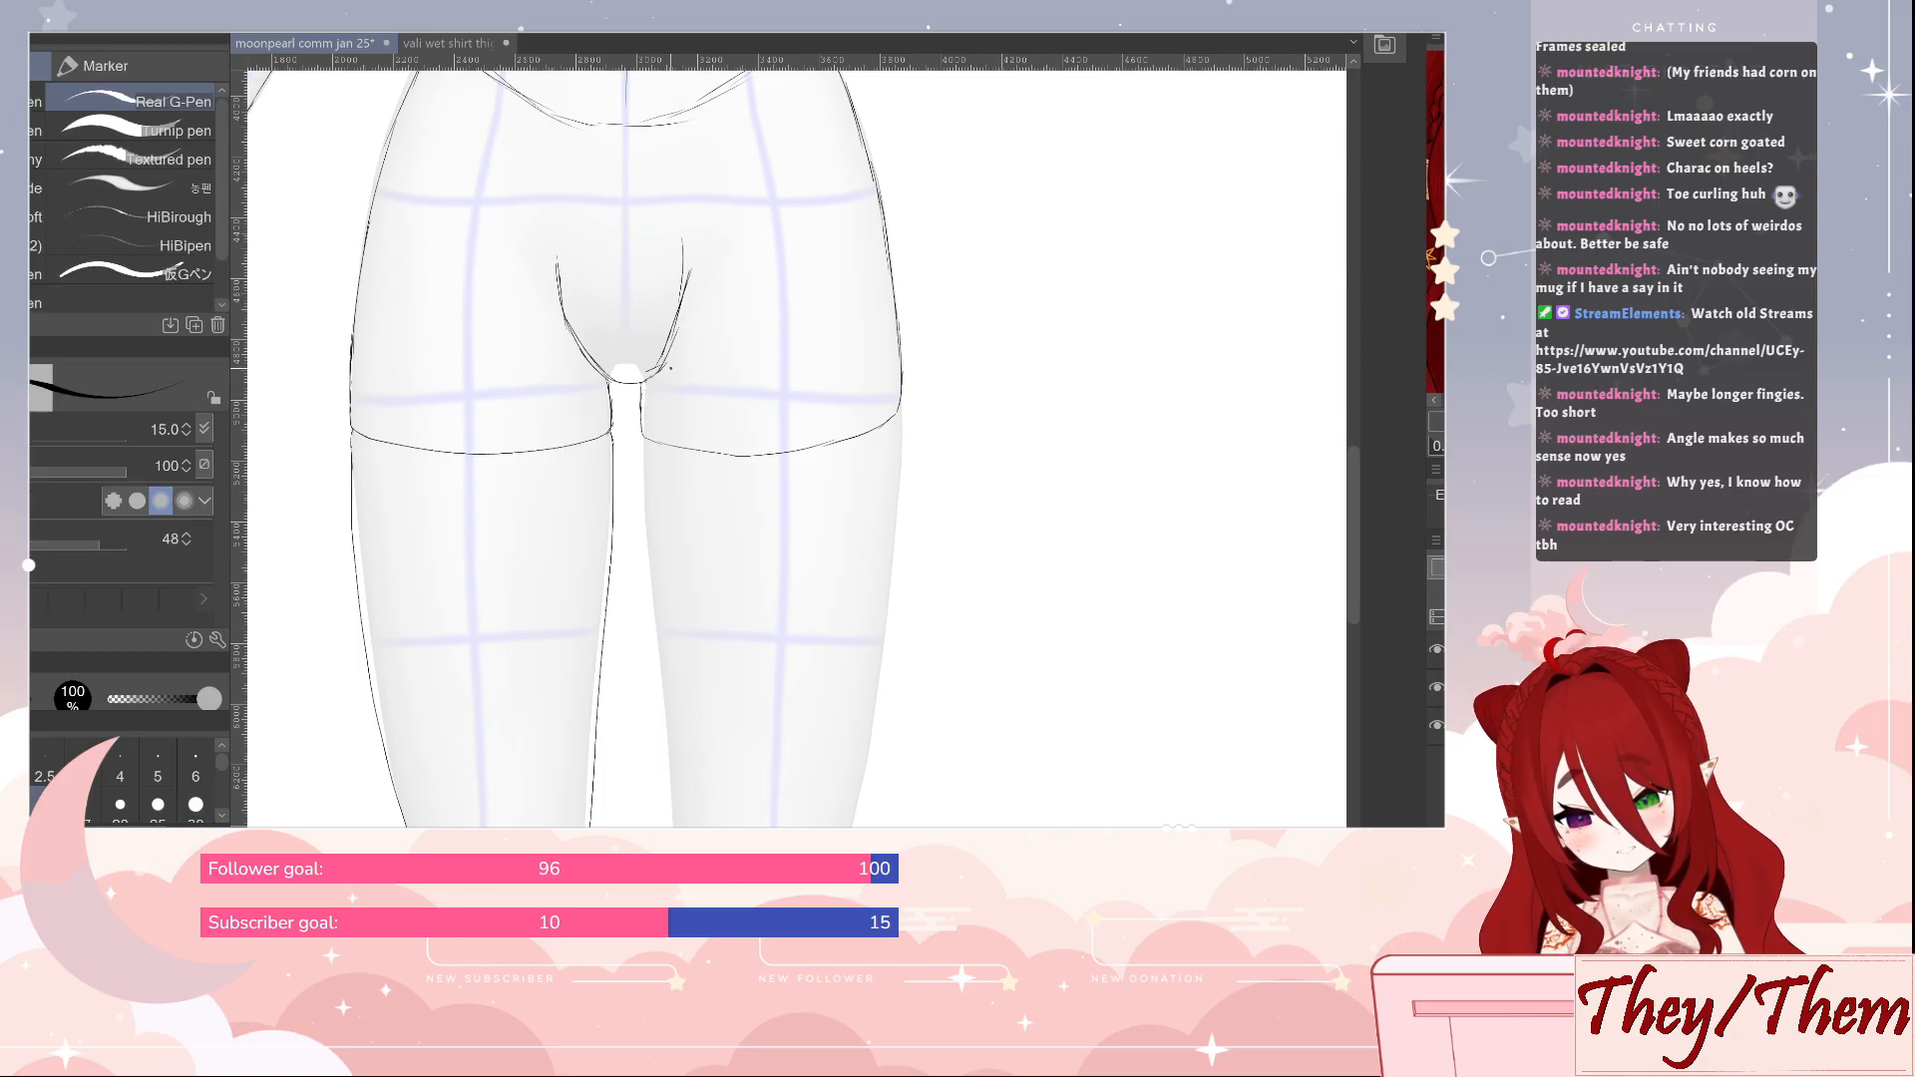
left_click_drag(696, 265, 679, 328)
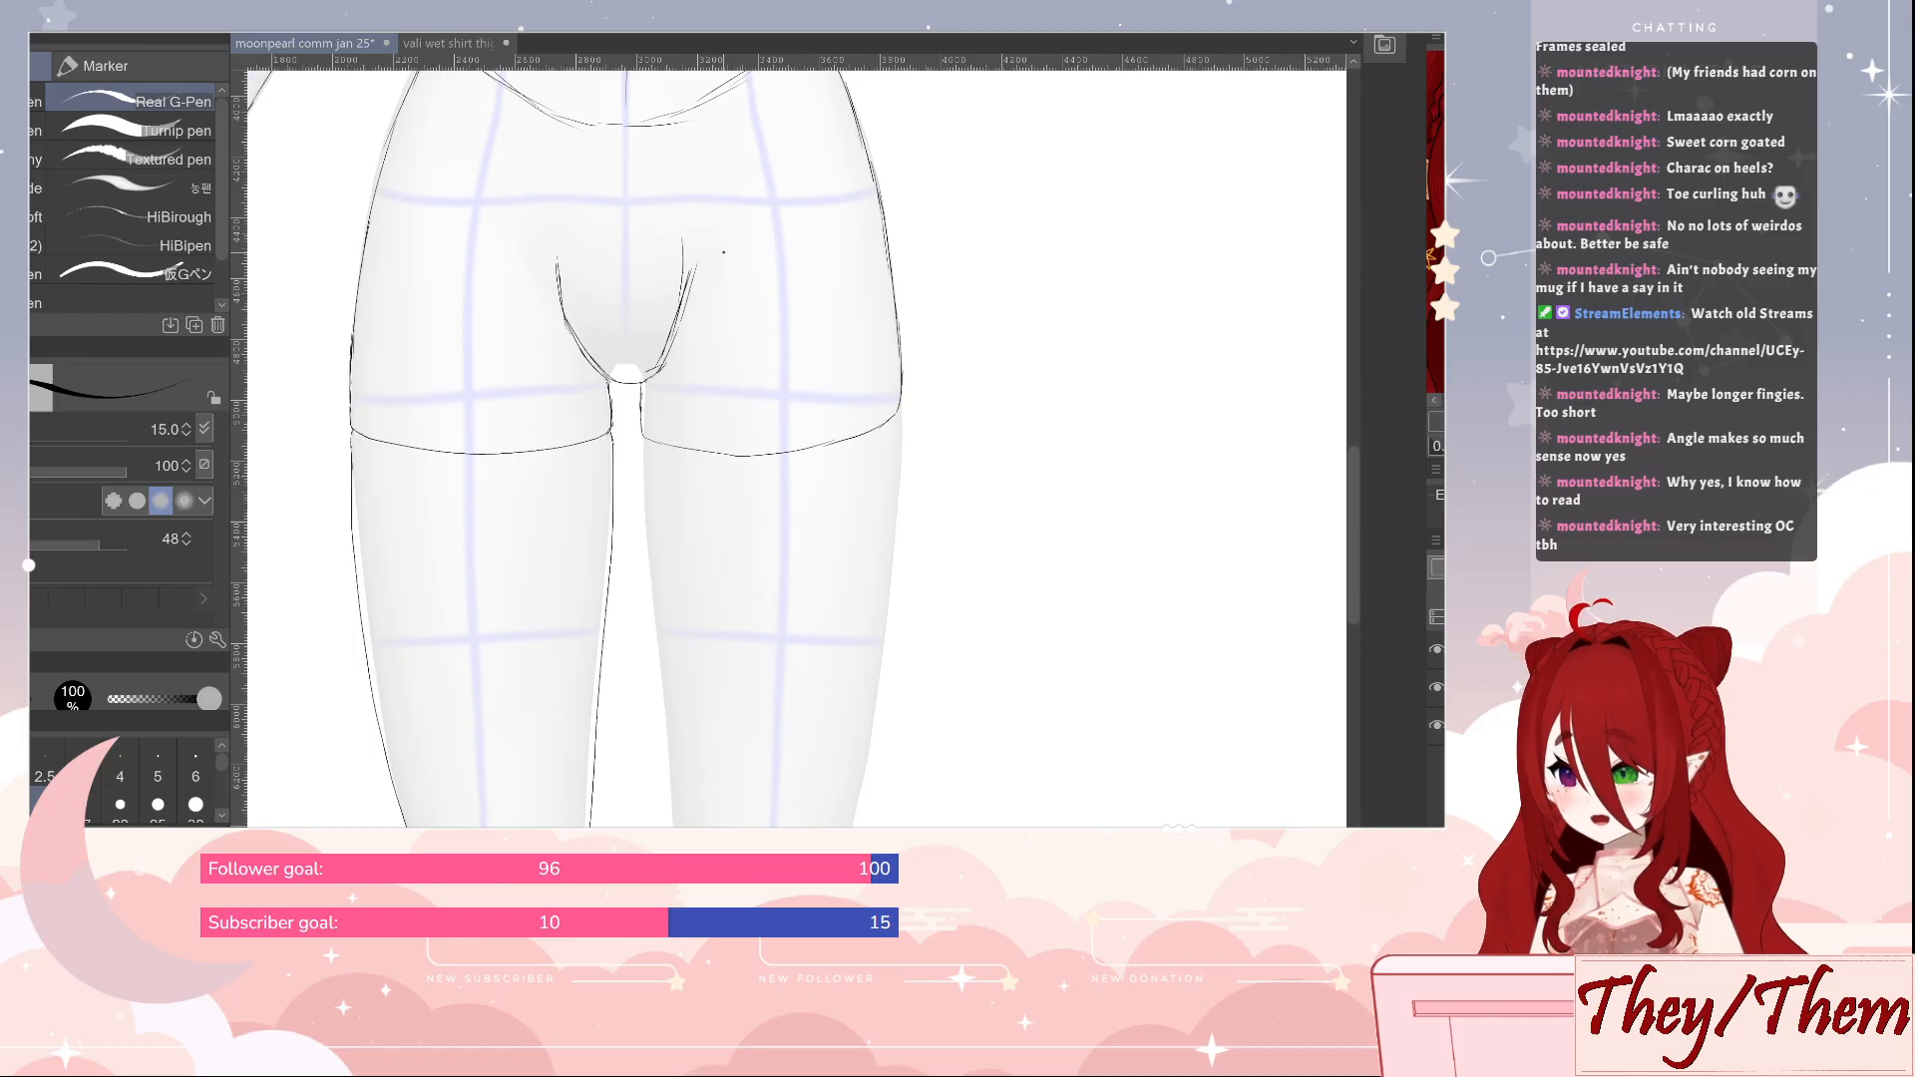
Draw the inner and outer thigh lines of the second leg down to the knee, and add the curves on both sides of its kneecap
scroll(1034, 666, "down", 3)
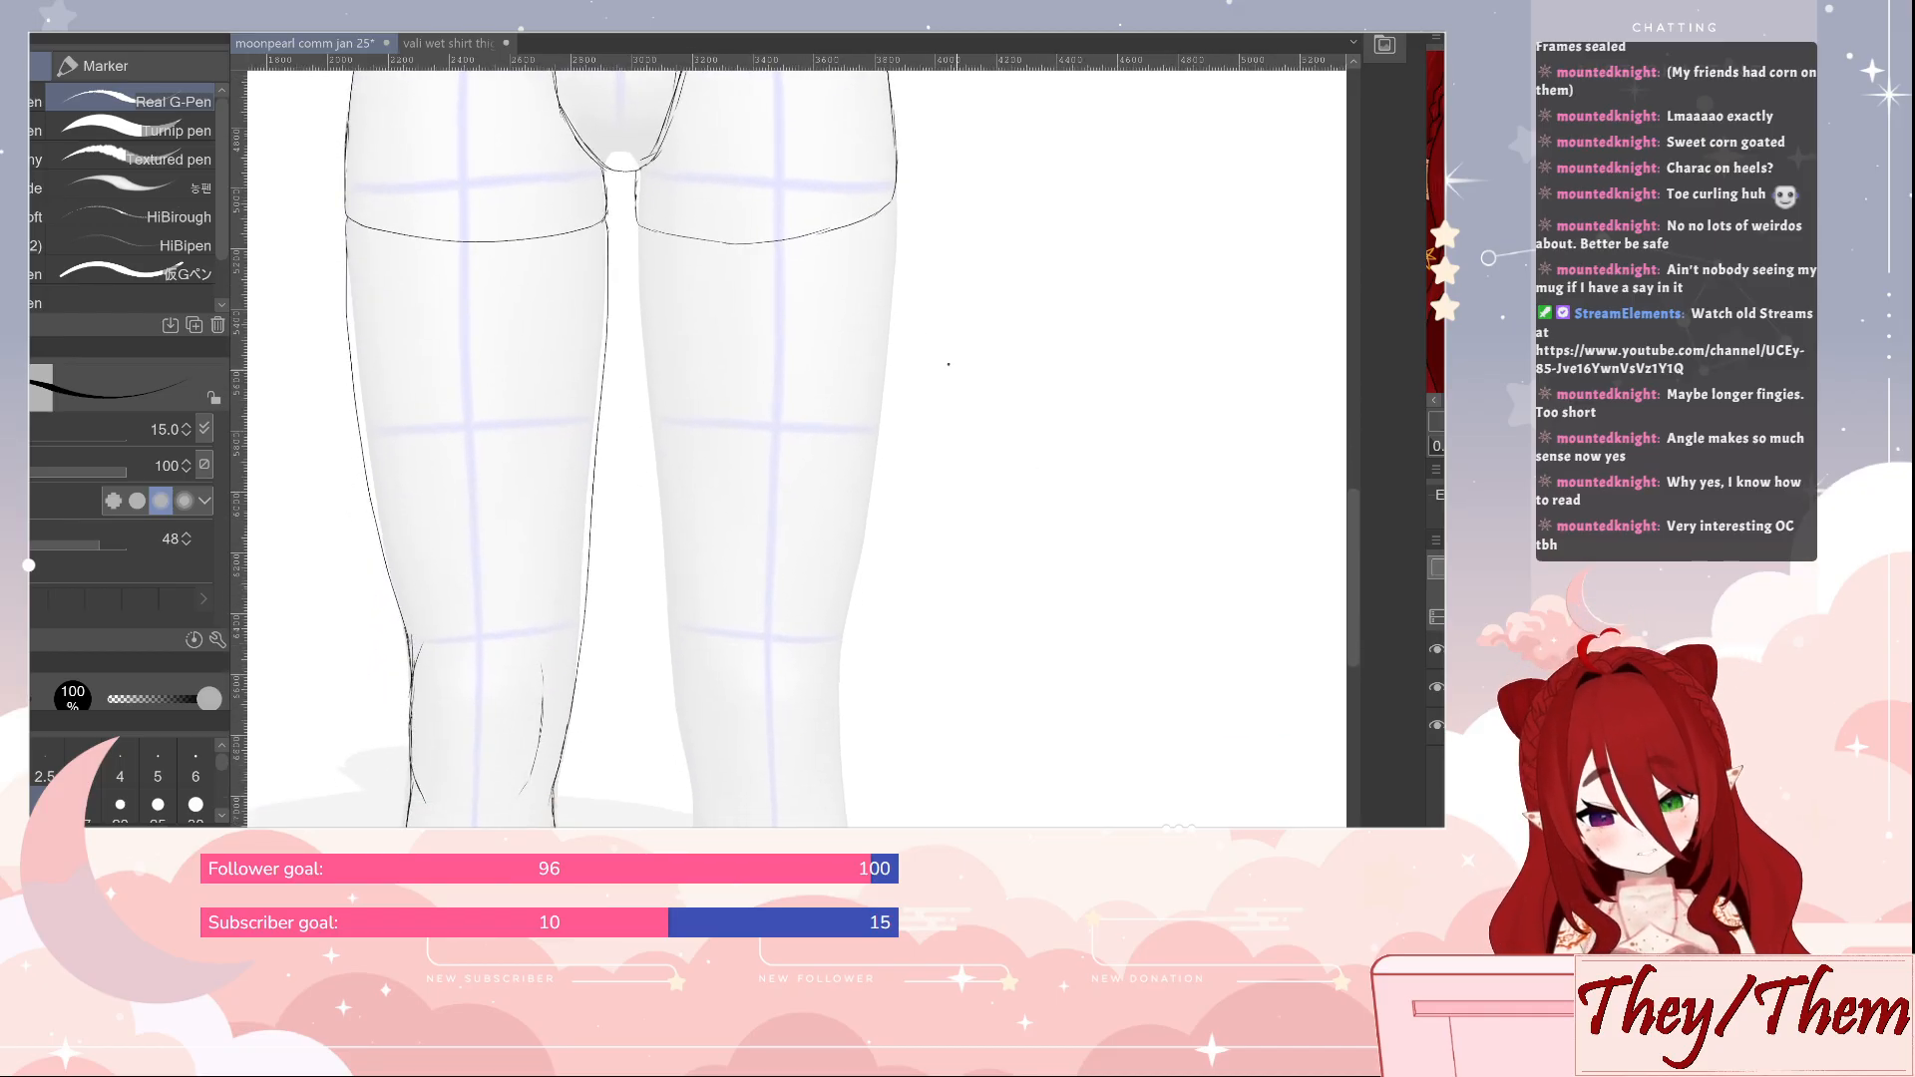
left_click_drag(635, 224, 678, 715)
mouse_move(1026, 632)
left_mouse_down()
mouse_move(1050, 420)
mouse_move(1041, 561)
left_mouse_up()
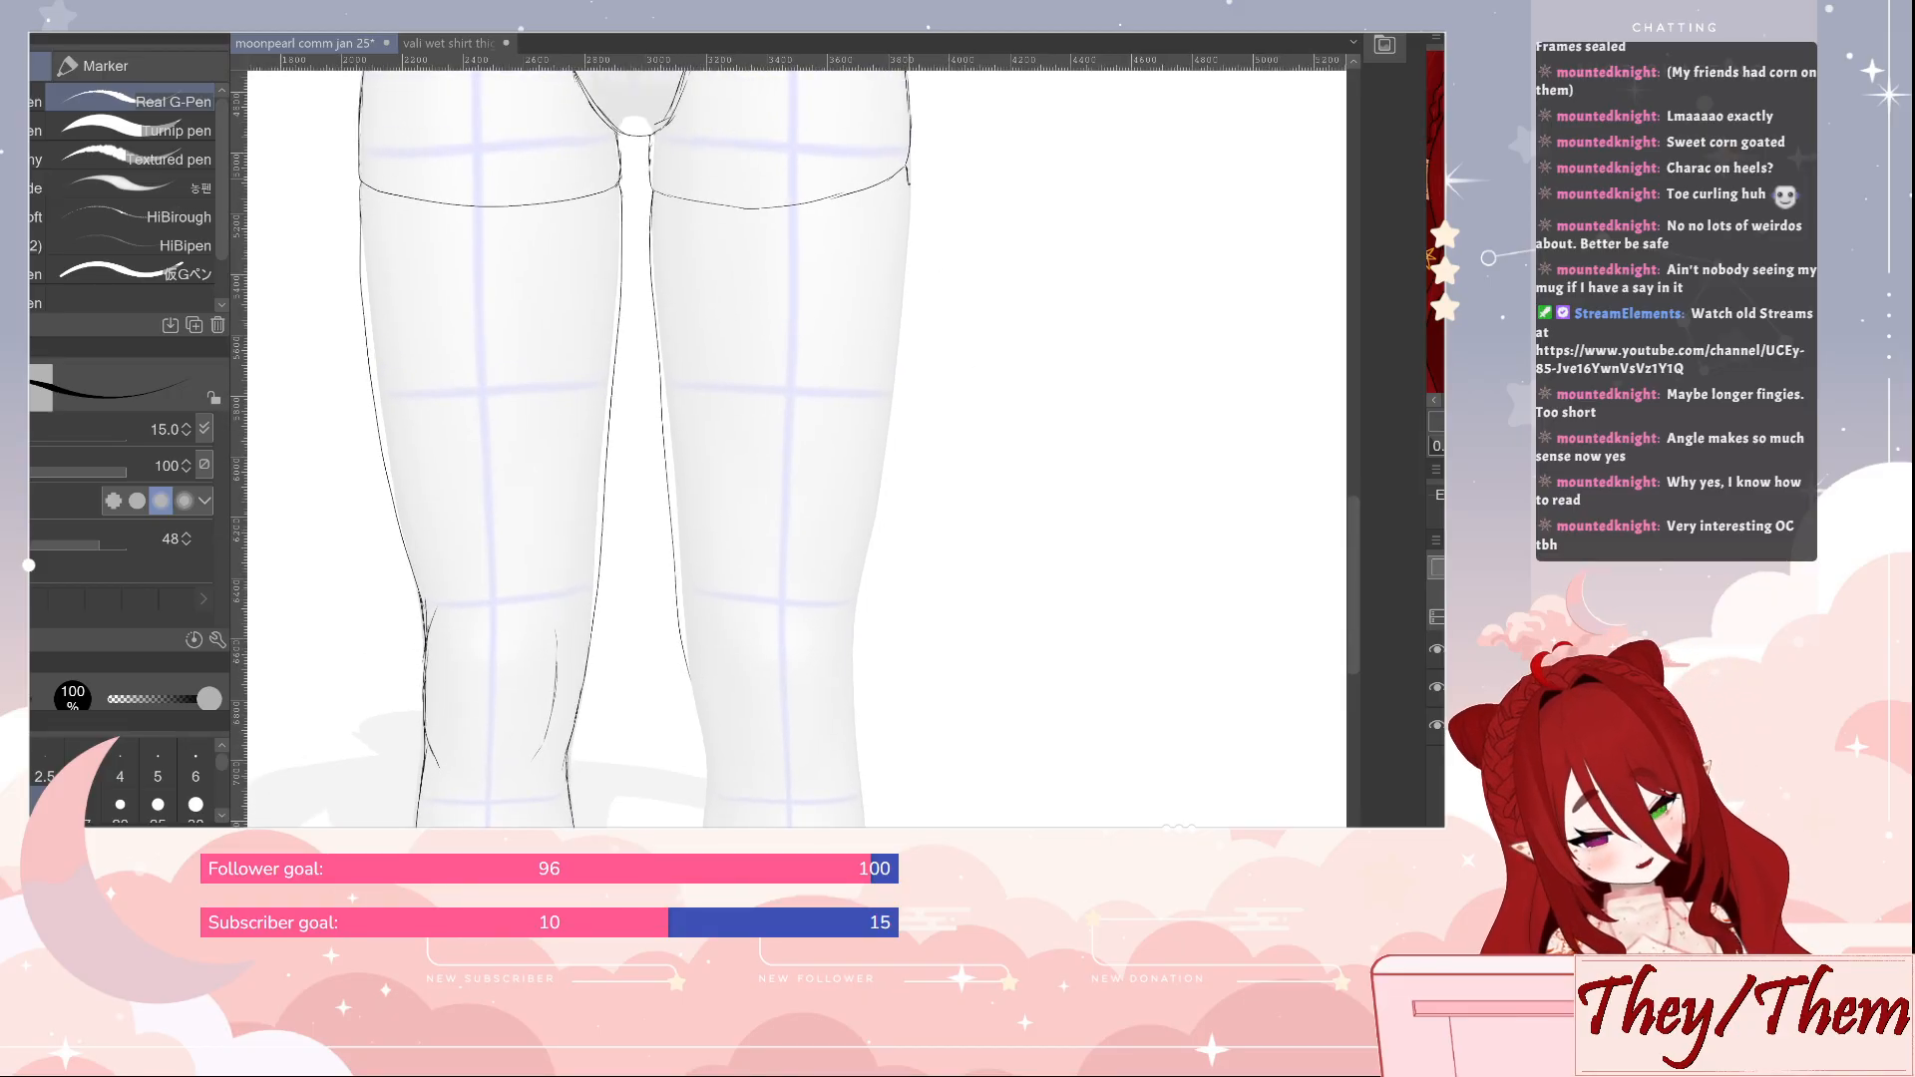
left_click_drag(908, 183, 858, 733)
mouse_move(889, 661)
left_mouse_down()
mouse_move(884, 485)
mouse_move(843, 514)
mouse_move(835, 589)
left_mouse_up()
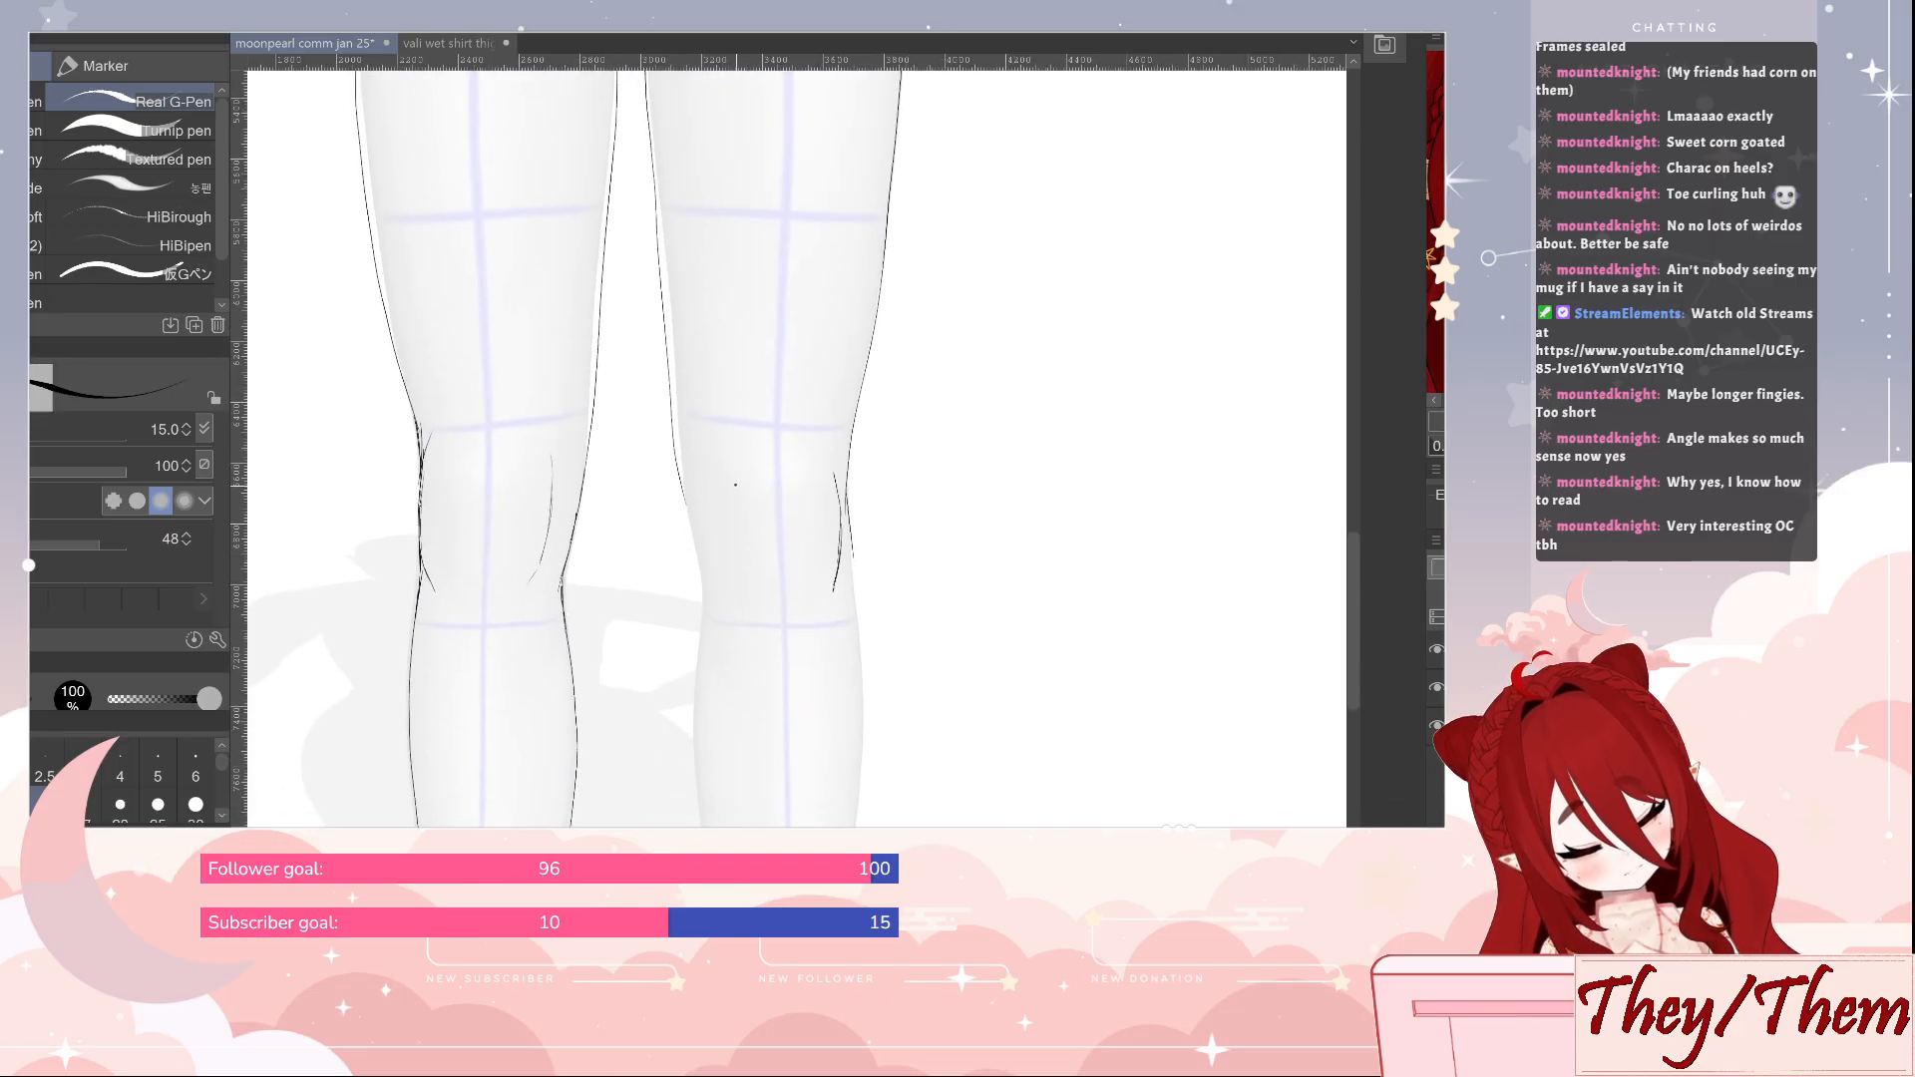
left_click_drag(726, 538, 746, 597)
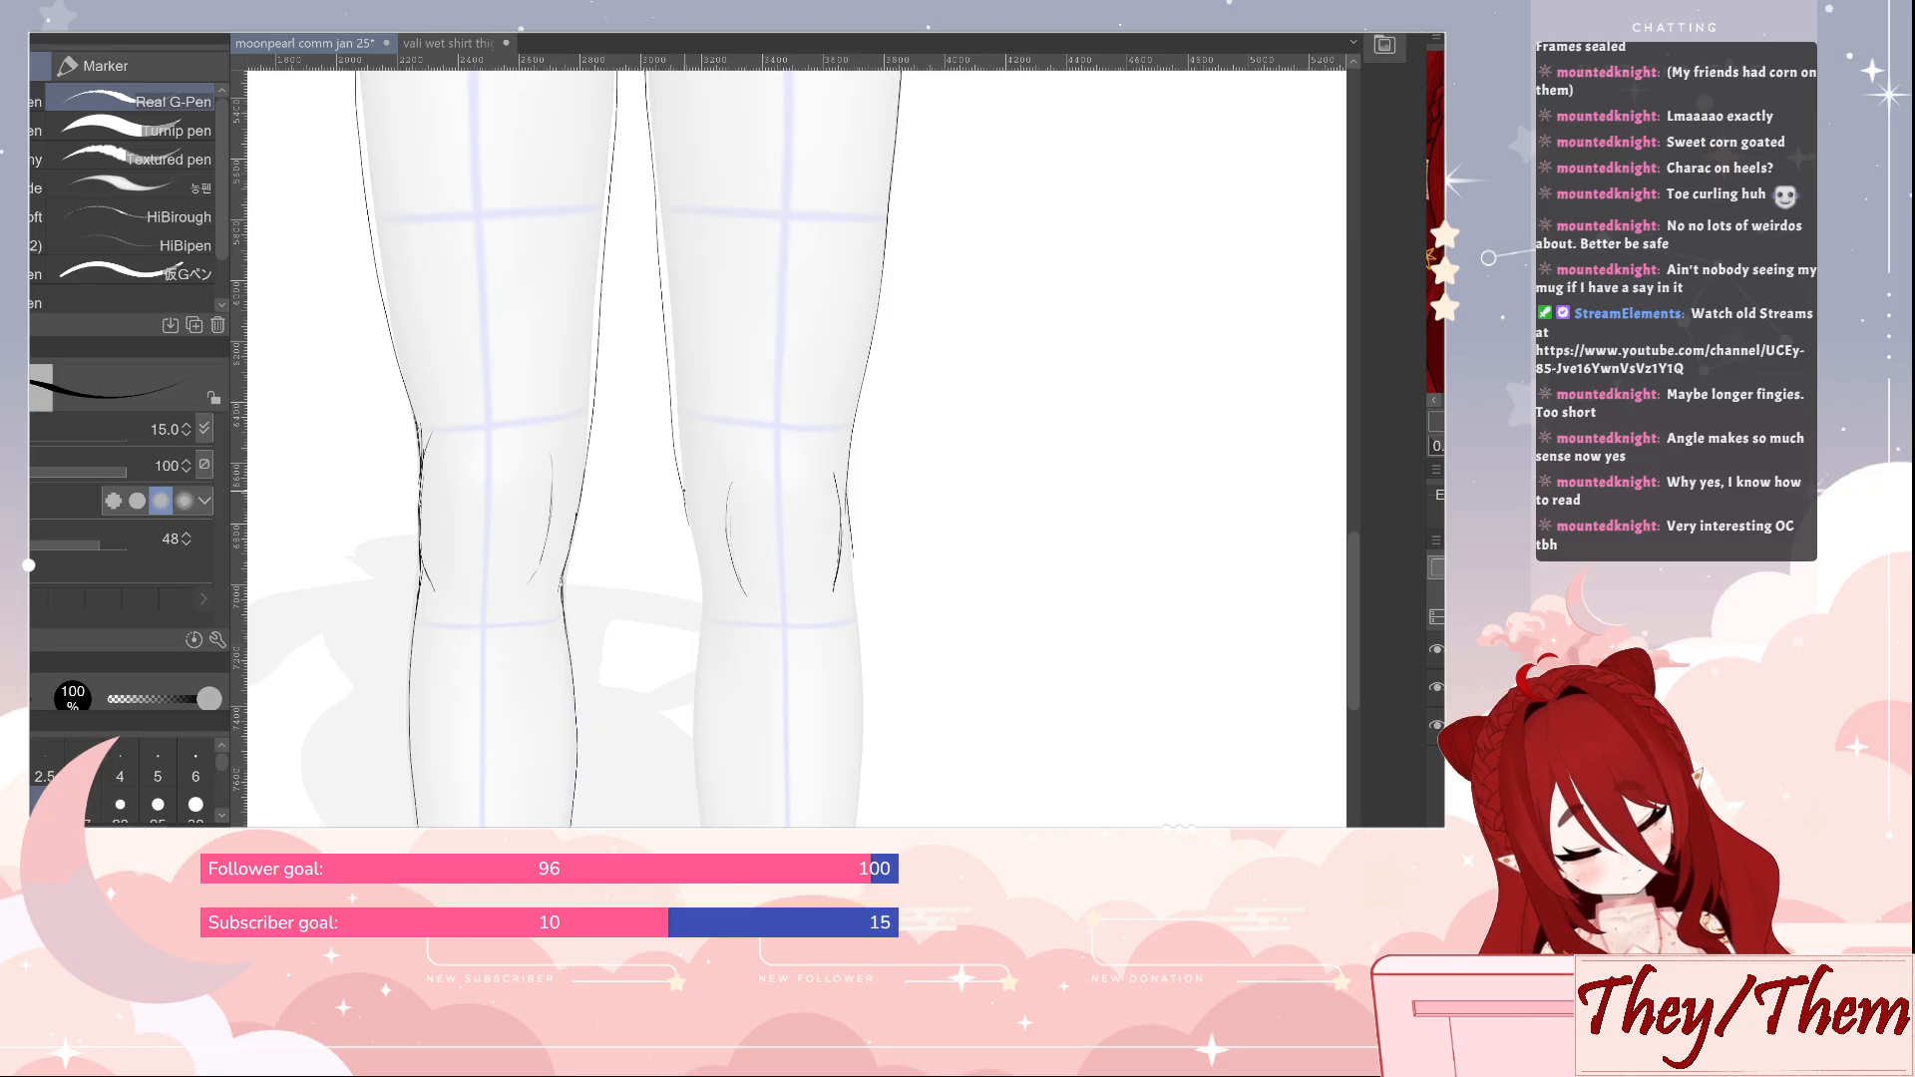
Draw the inner and outer calf lines of the second leg, and erase the stray line at its outer knee
mouse_move(686, 497)
left_mouse_down()
mouse_move(705, 582)
mouse_move(703, 827)
left_mouse_up()
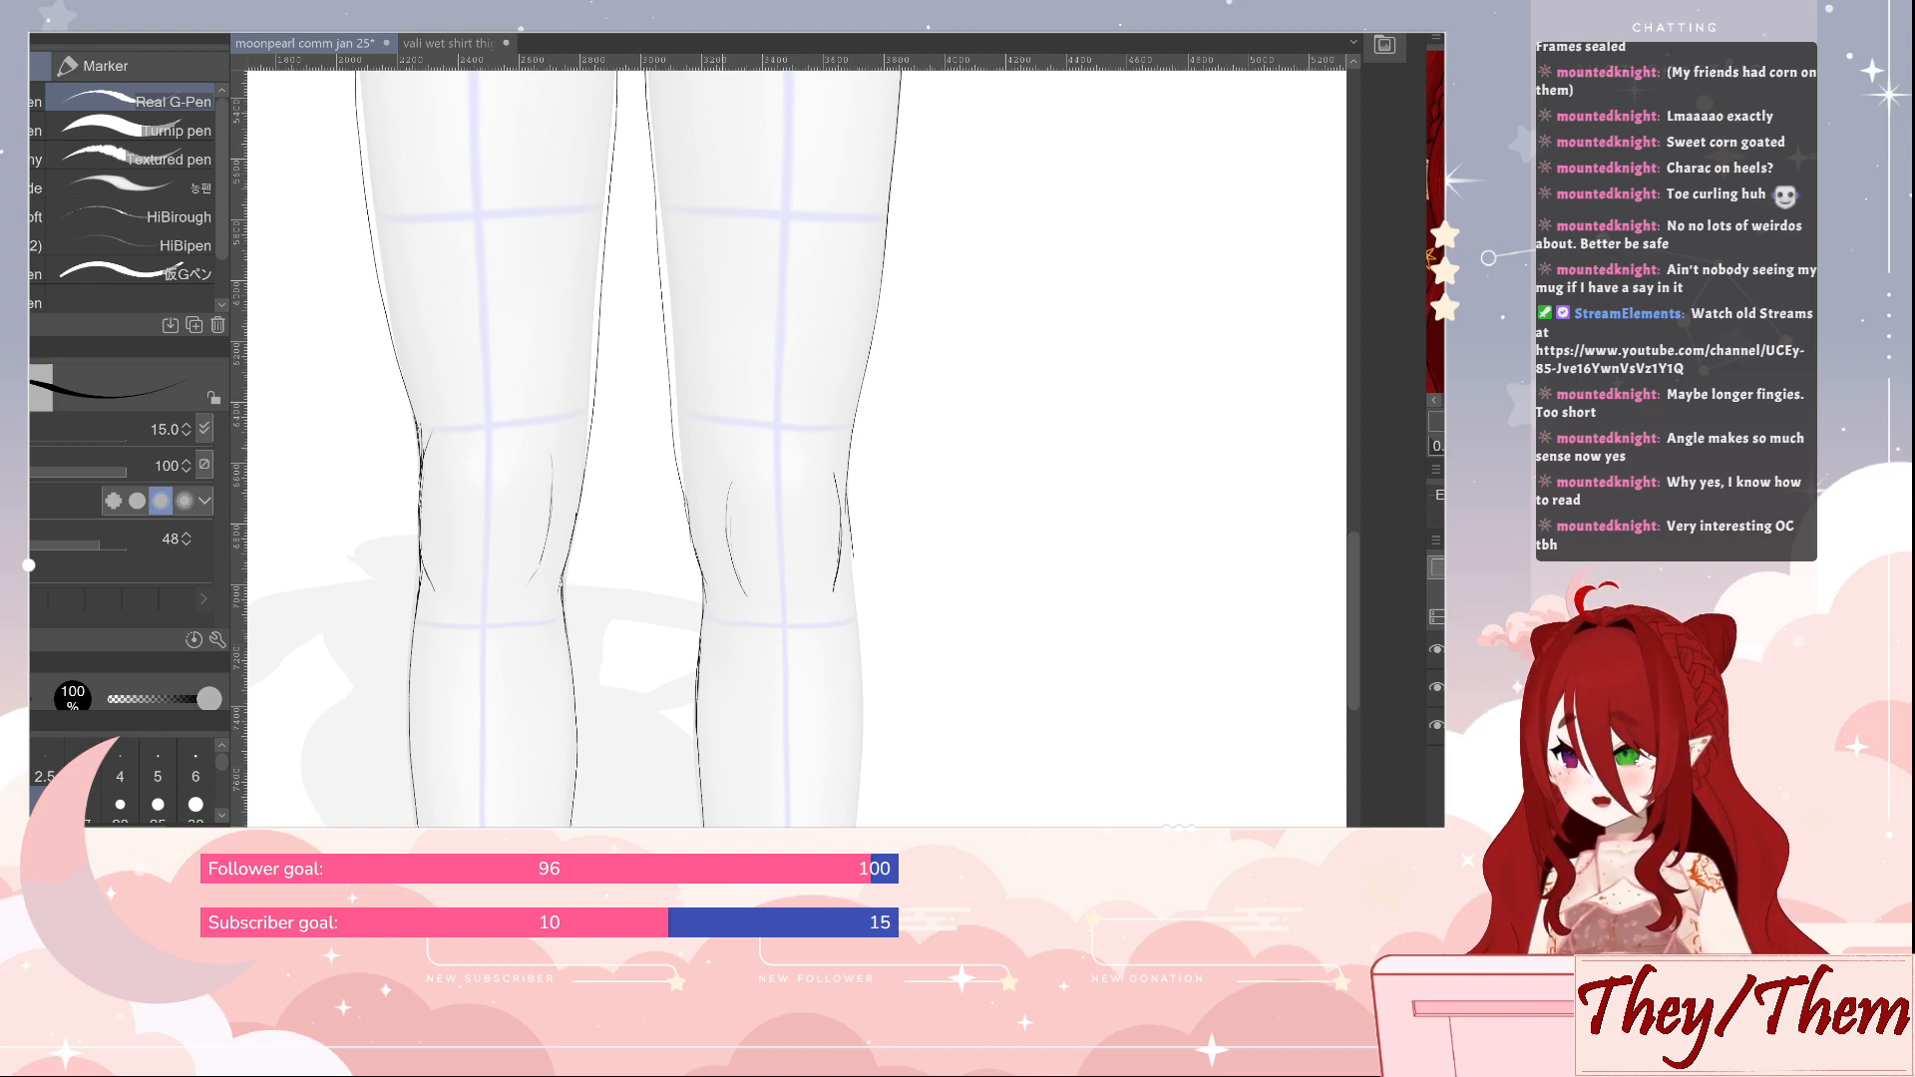
scroll(1017, 710, "down", 4)
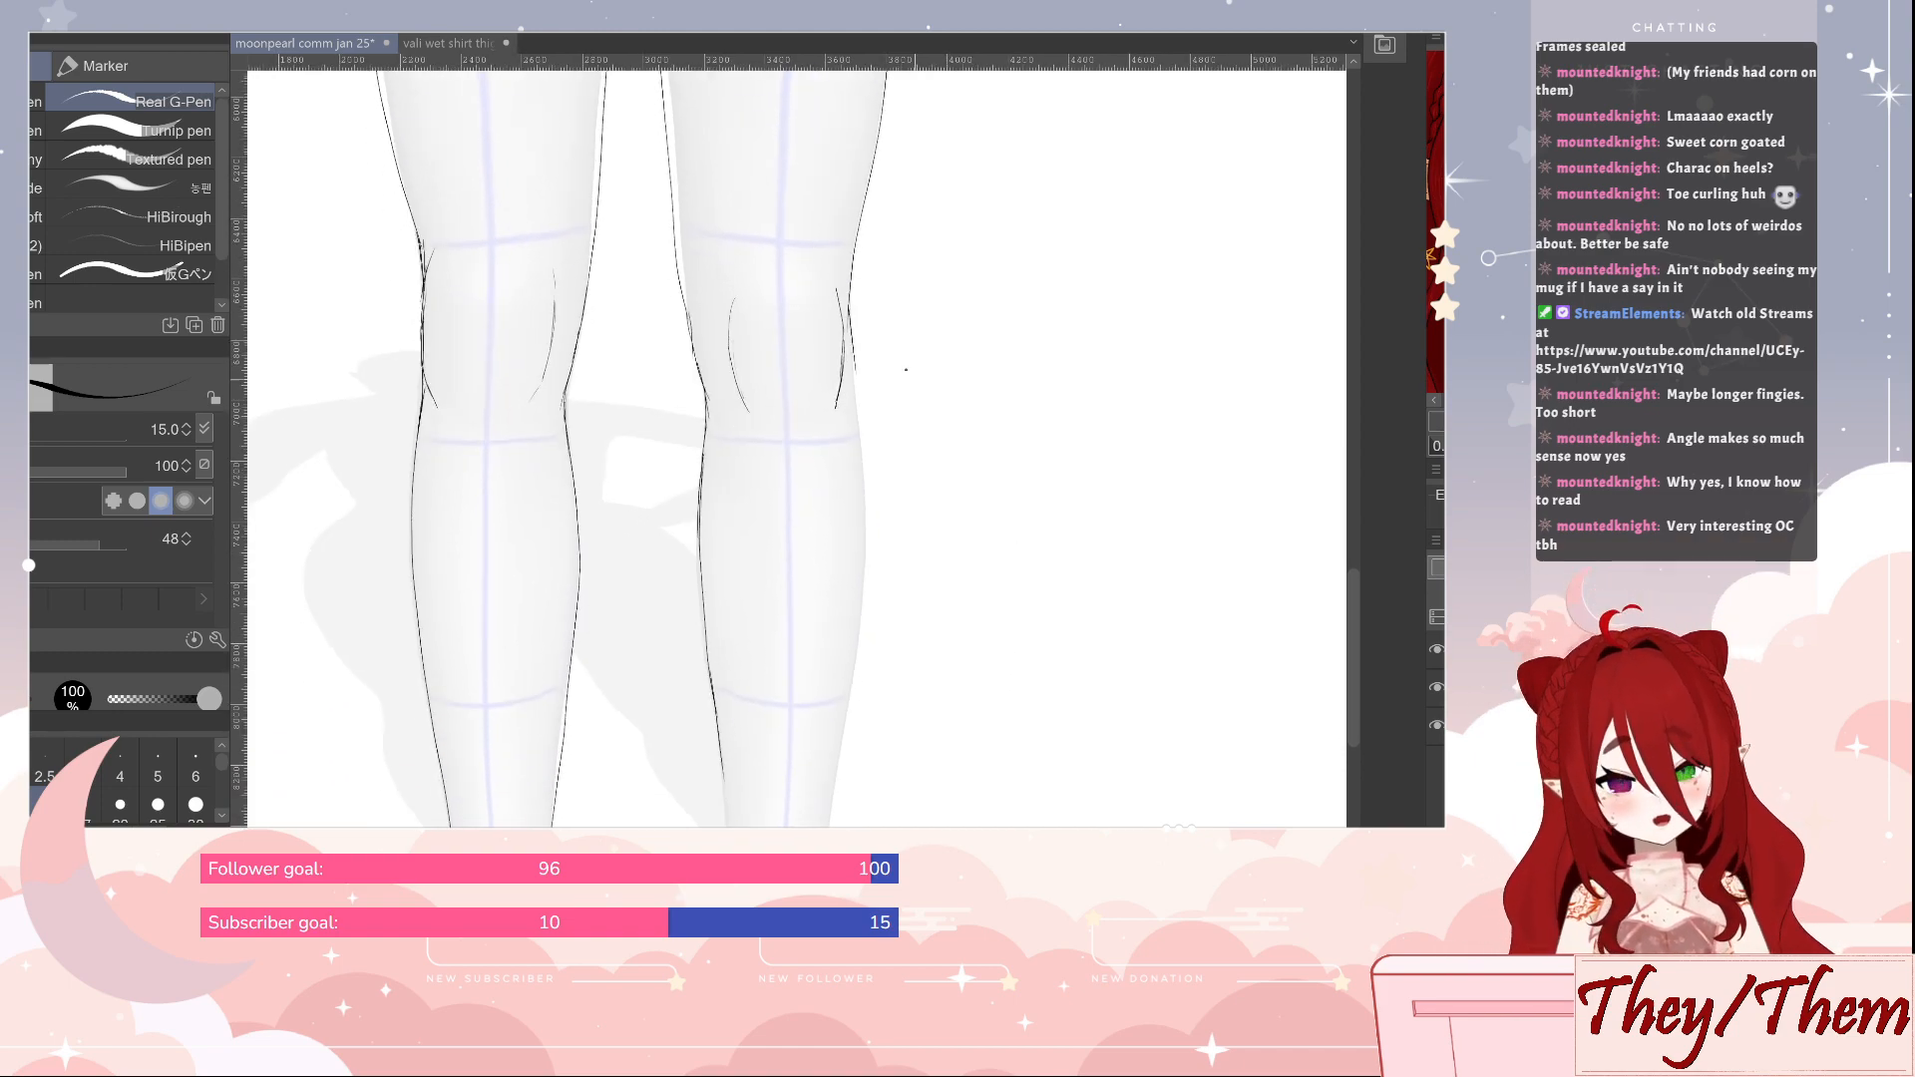
key("e")
key("p")
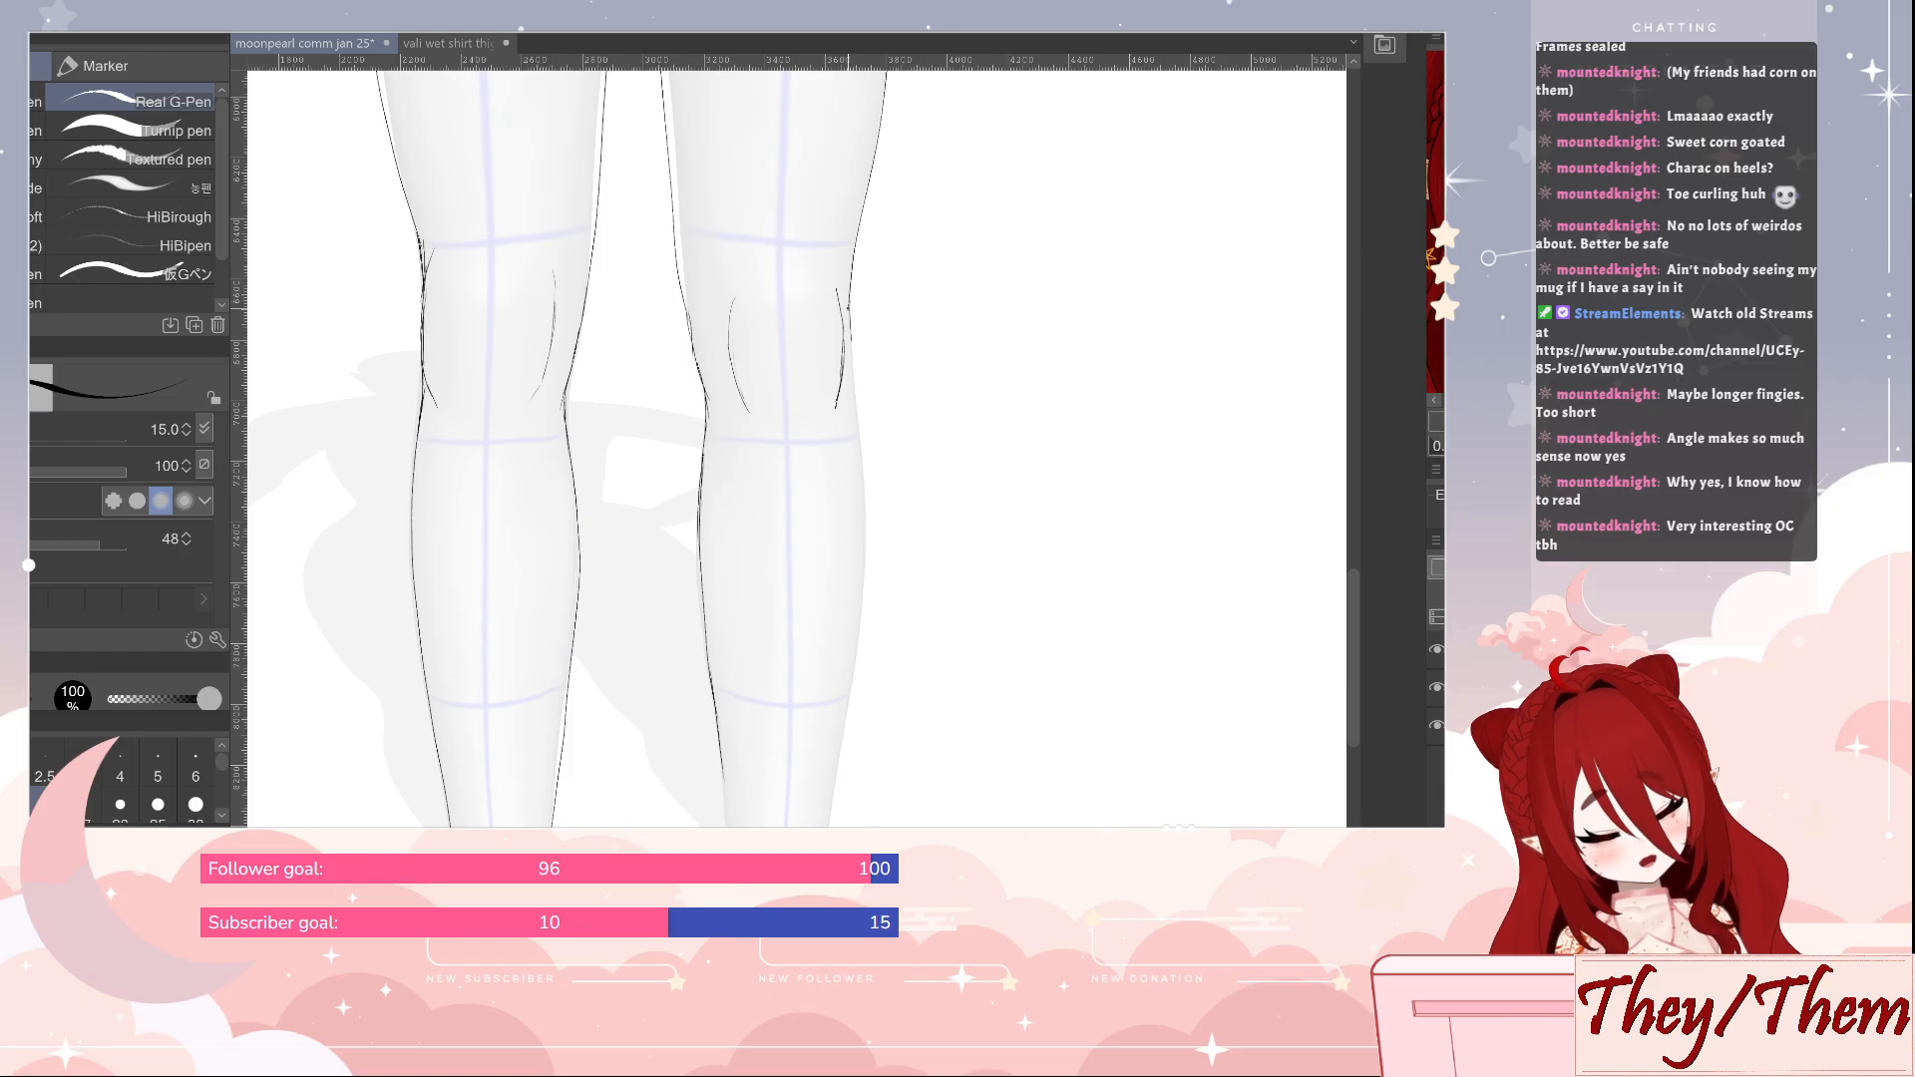
mouse_move(849, 380)
left_mouse_down()
mouse_move(864, 599)
mouse_move(835, 766)
left_mouse_up()
Draw the lower shin, ankle and side-of-foot lines of the second leg on both sides, and save the file
left_click_drag(965, 820, 923, 442)
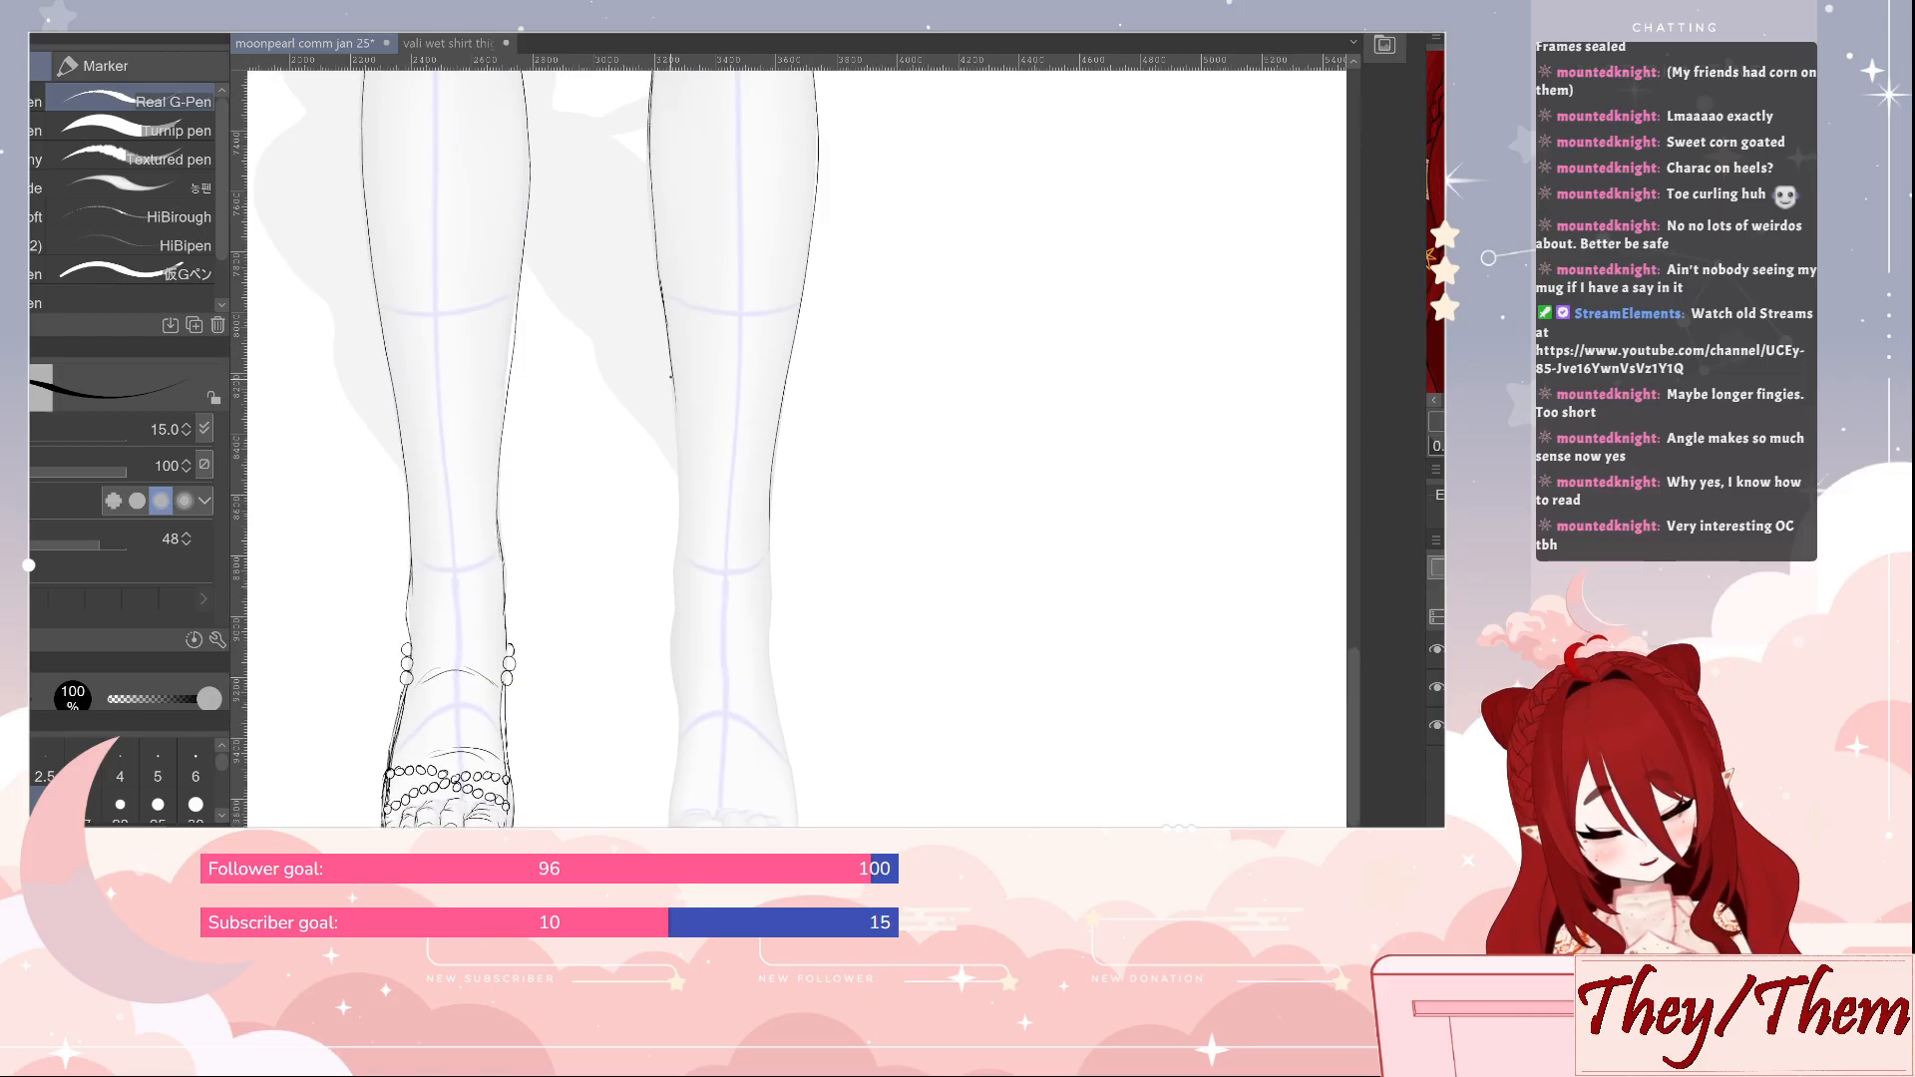
left_click_drag(670, 377, 666, 802)
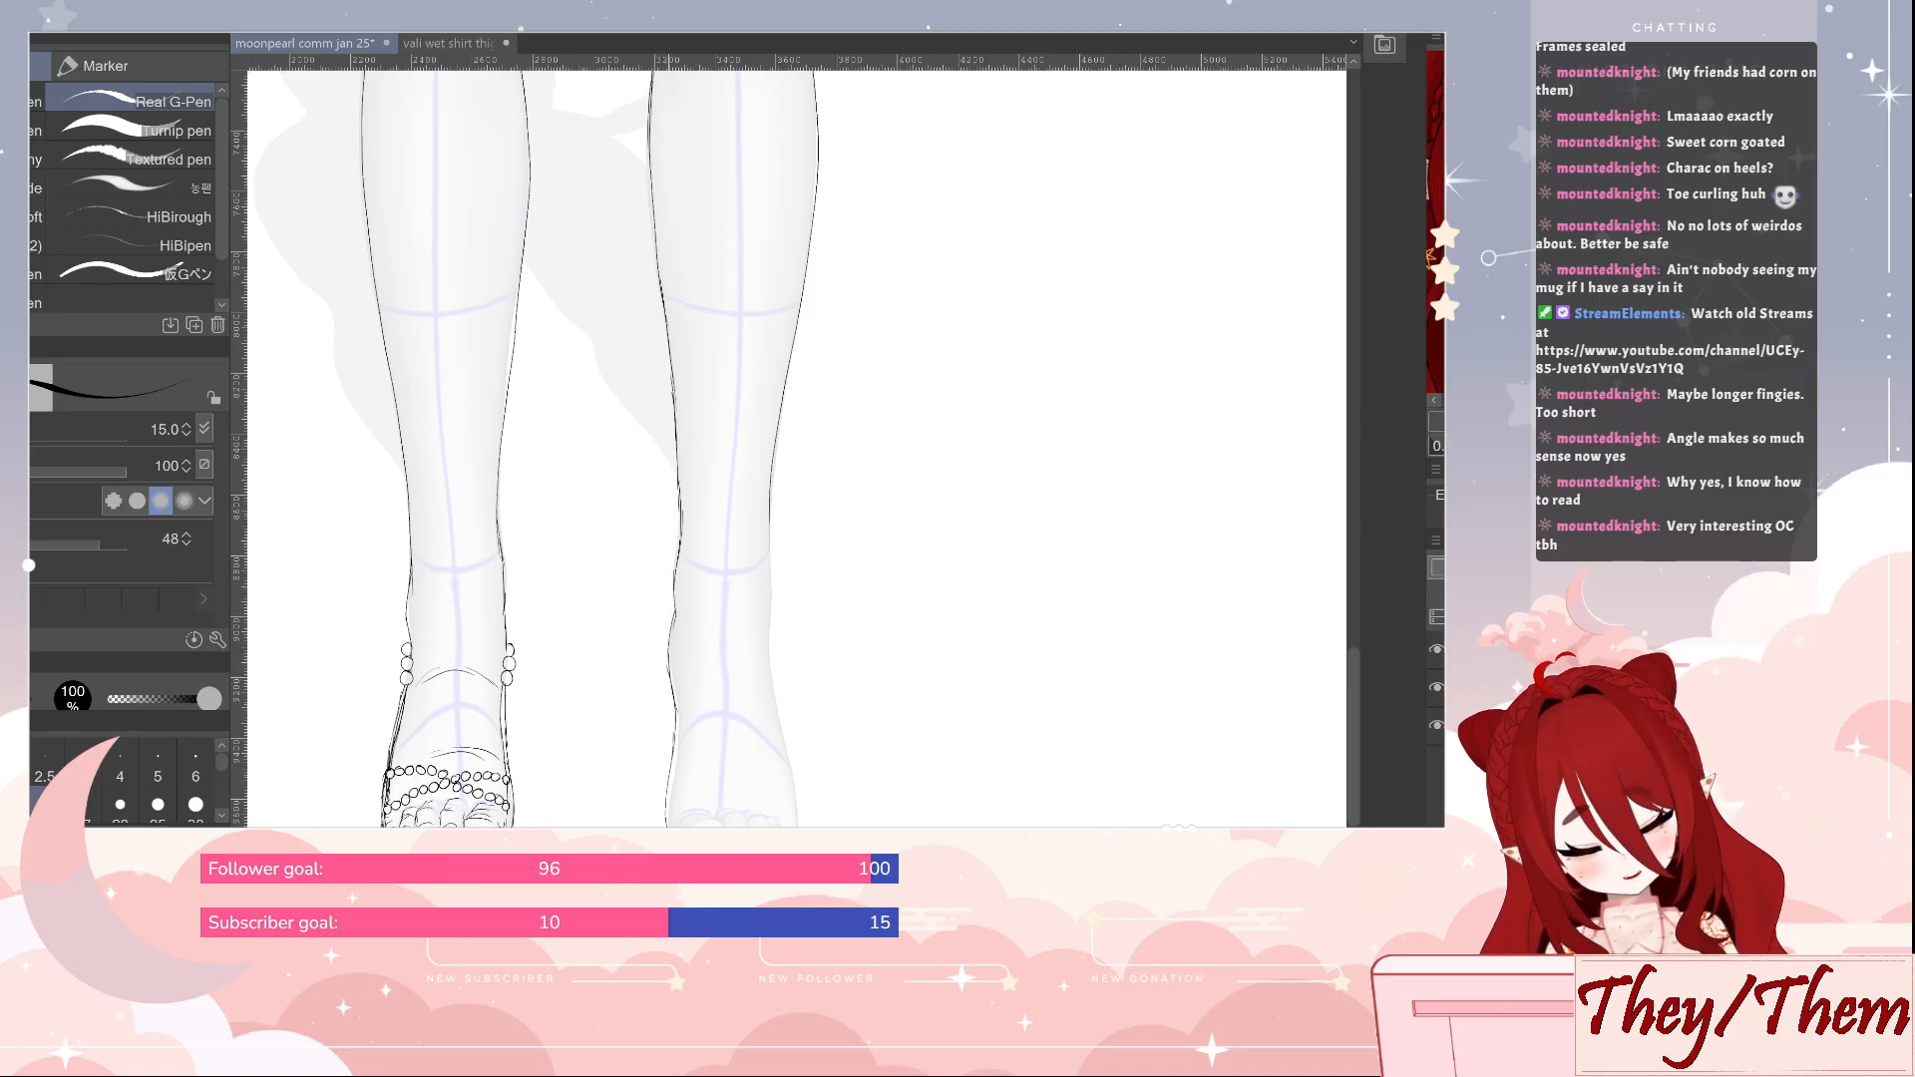
left_click_drag(673, 626, 668, 817)
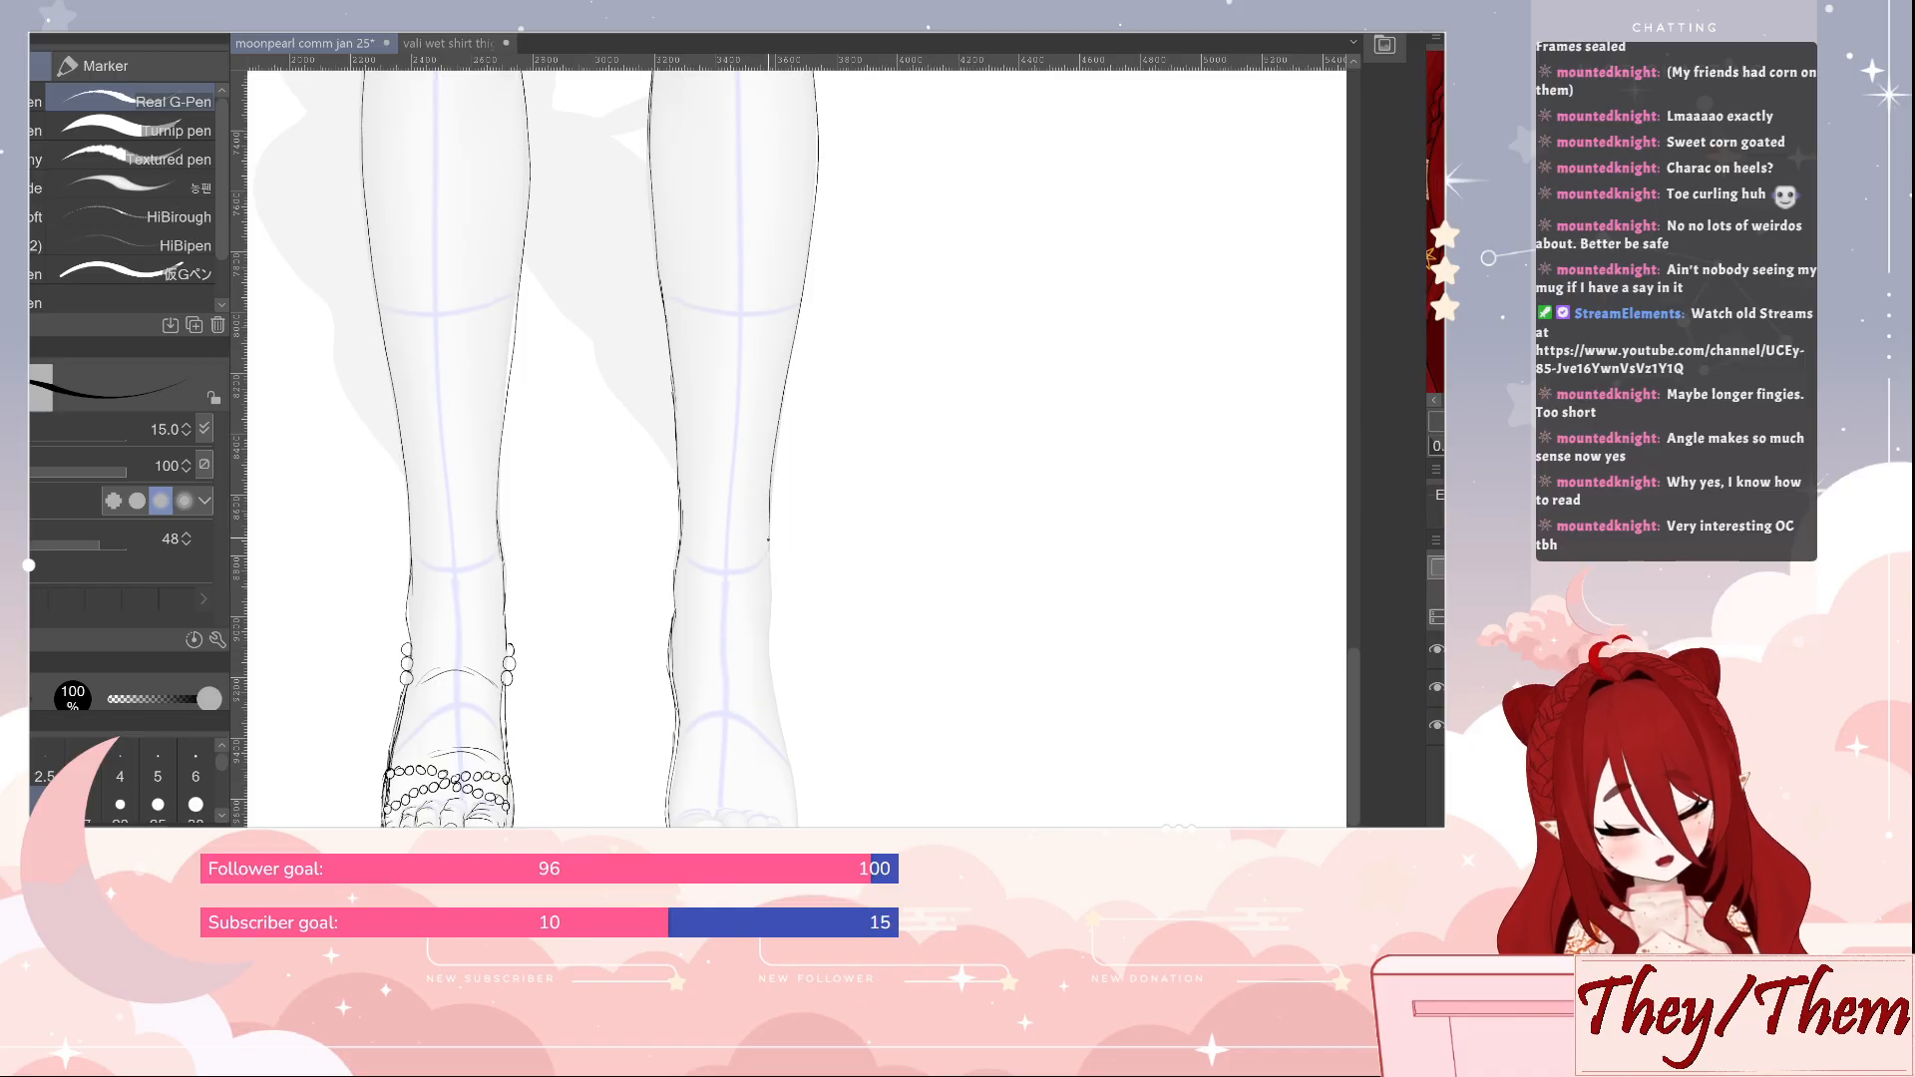
left_click_drag(770, 595, 796, 772)
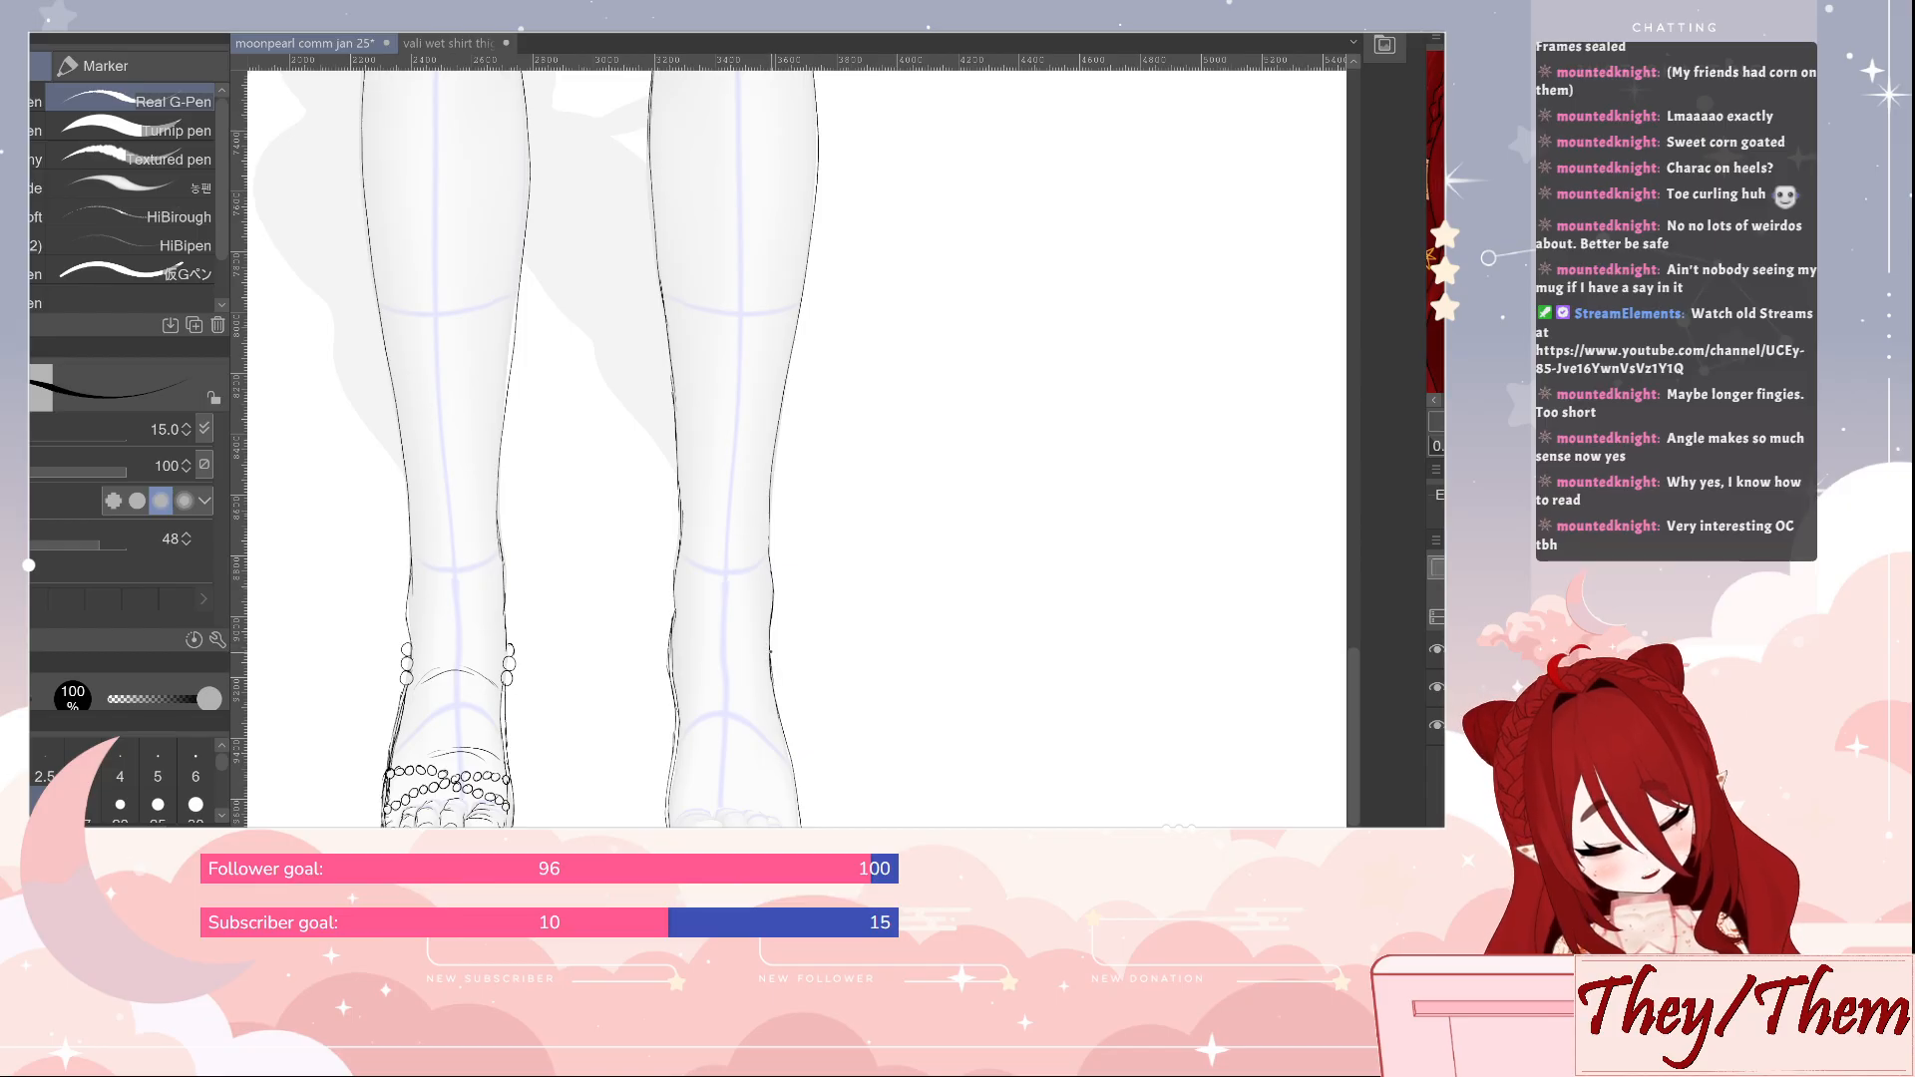
left_click_drag(770, 649, 804, 820)
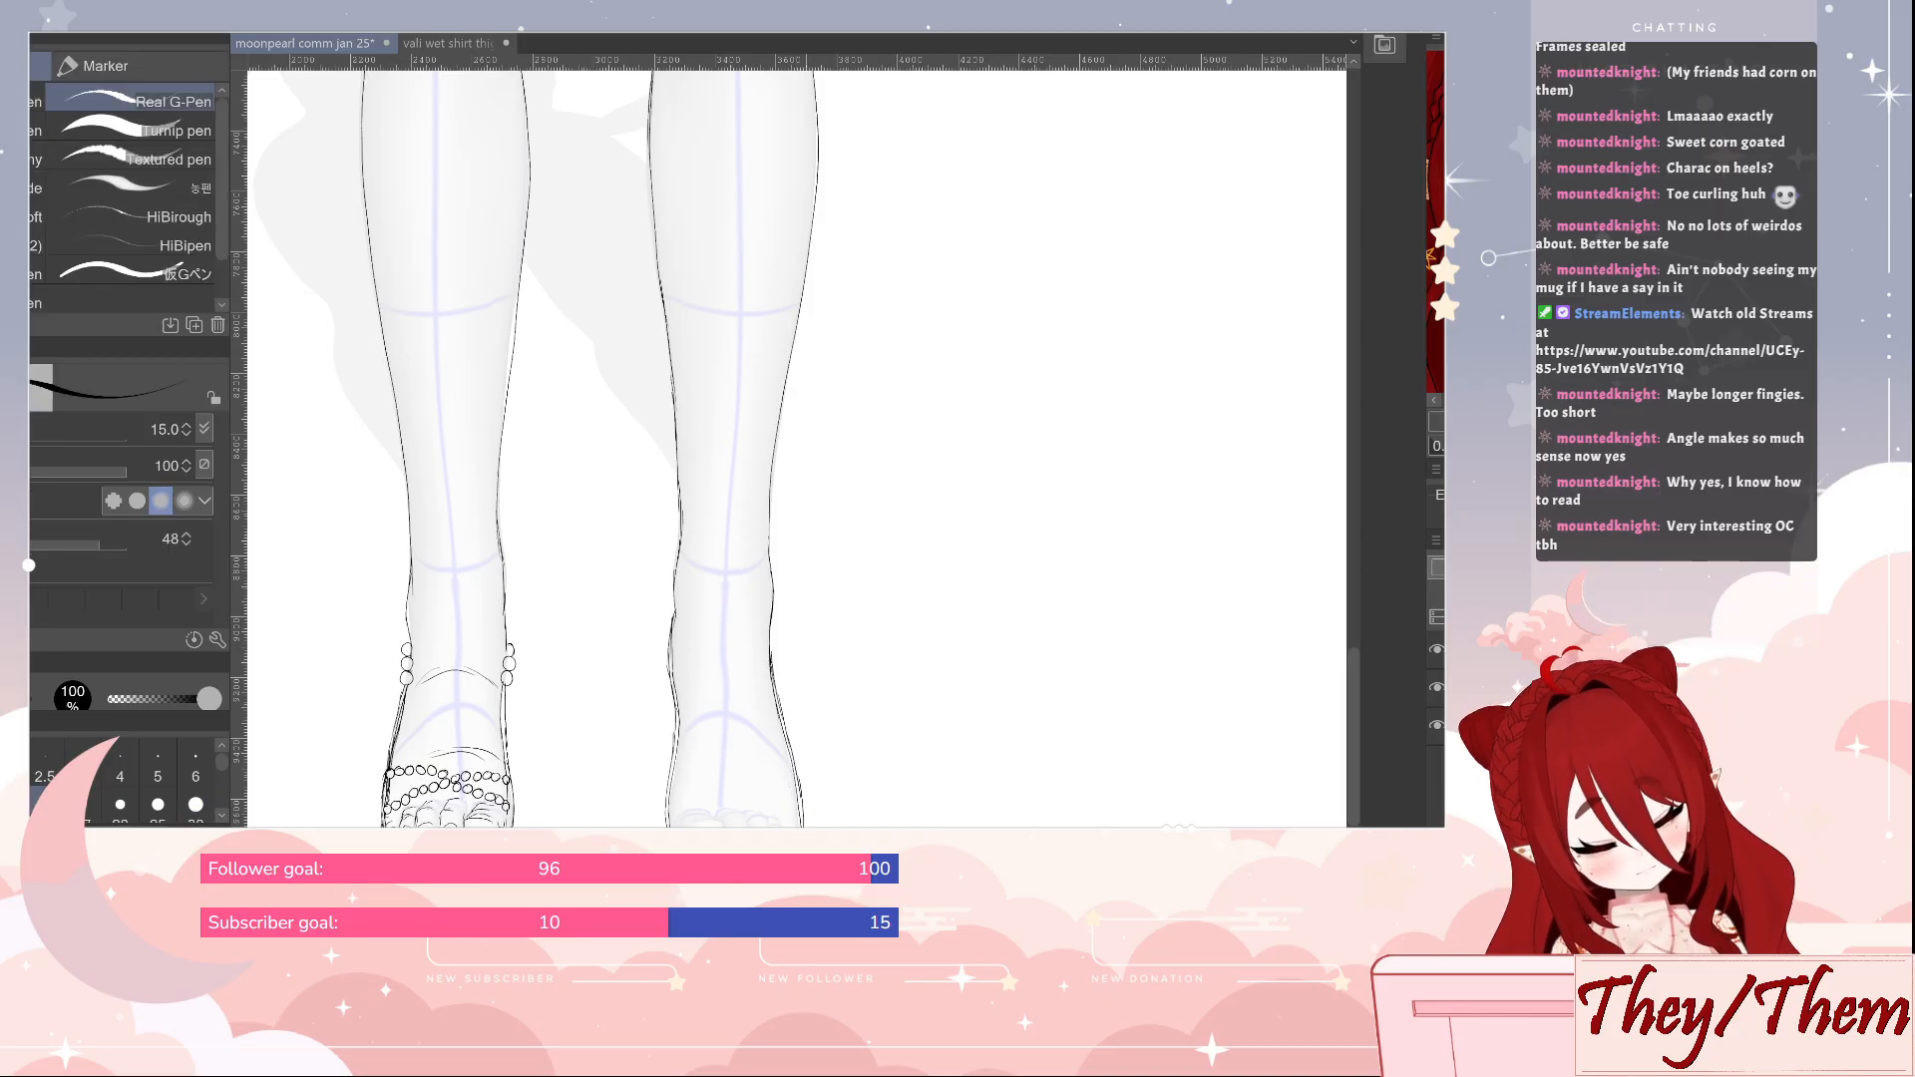
key("e")
key("p")
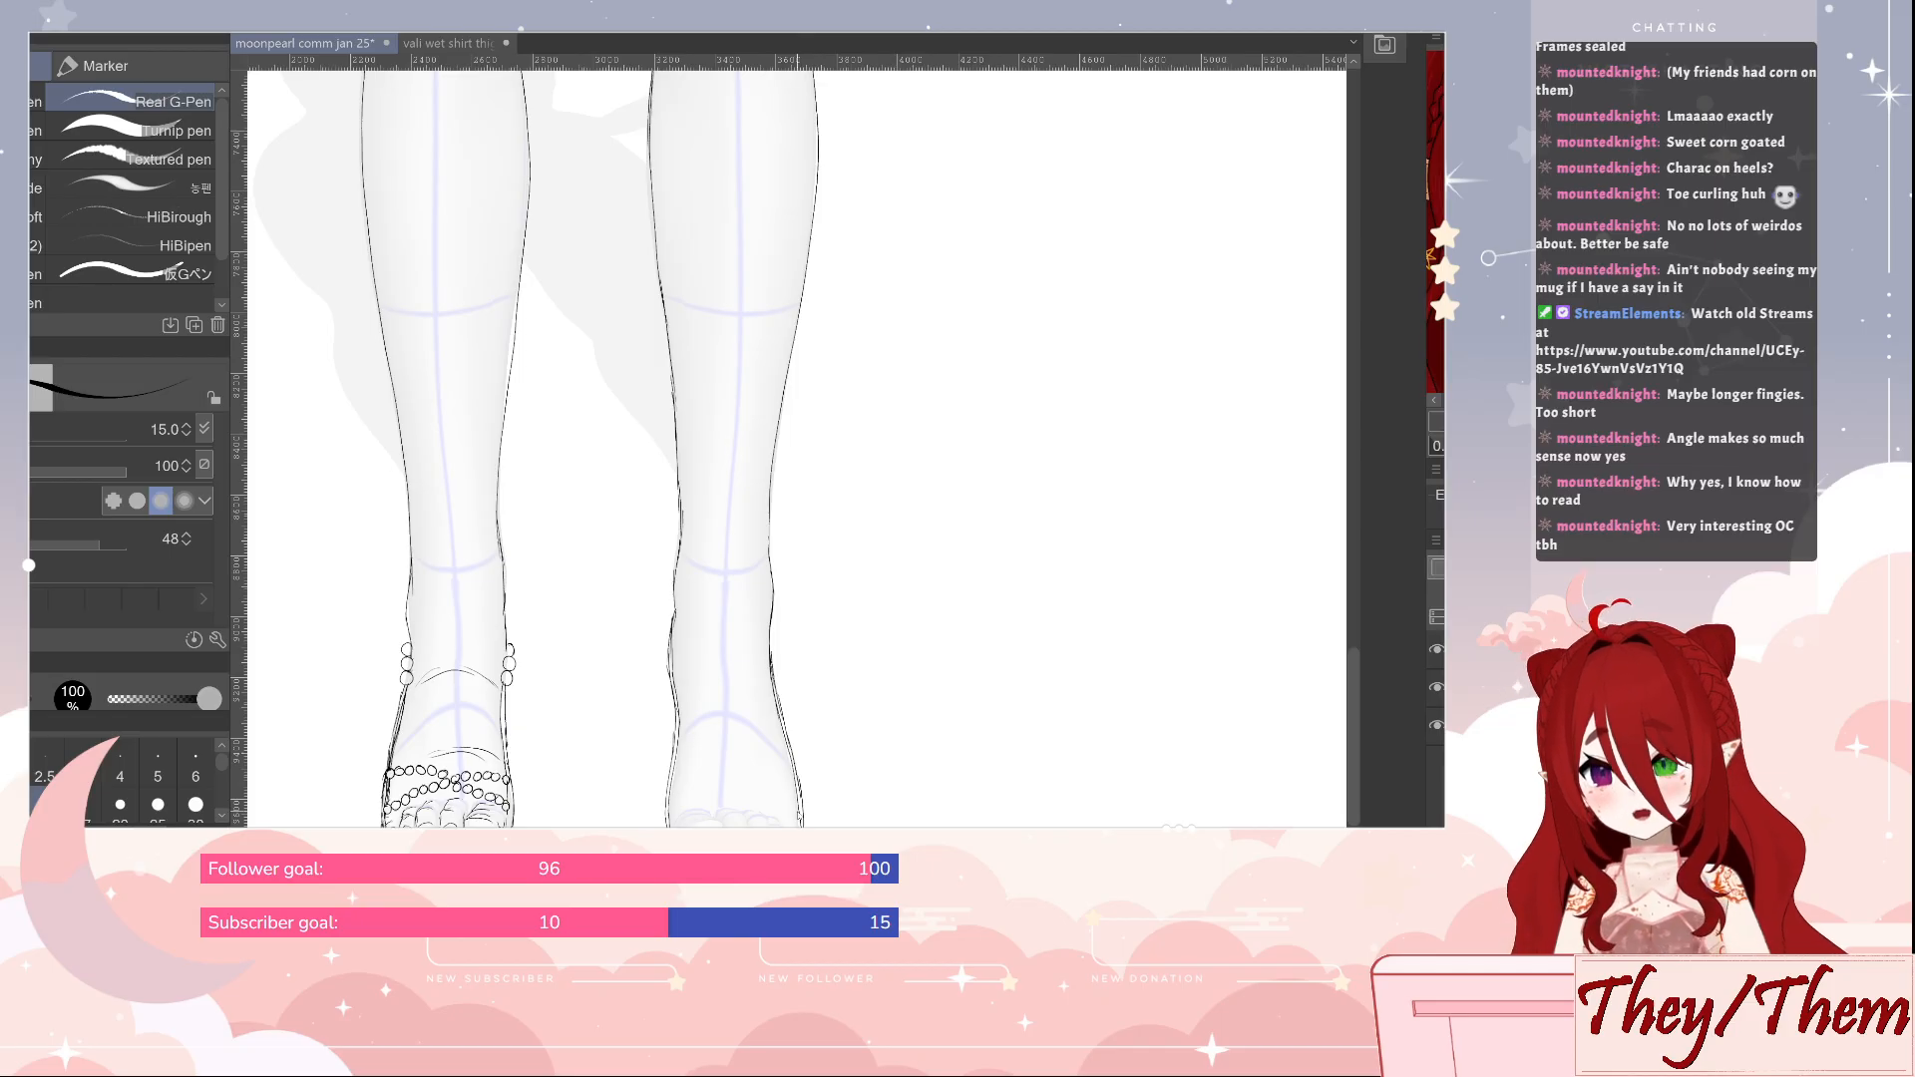
key("ctrl+s")
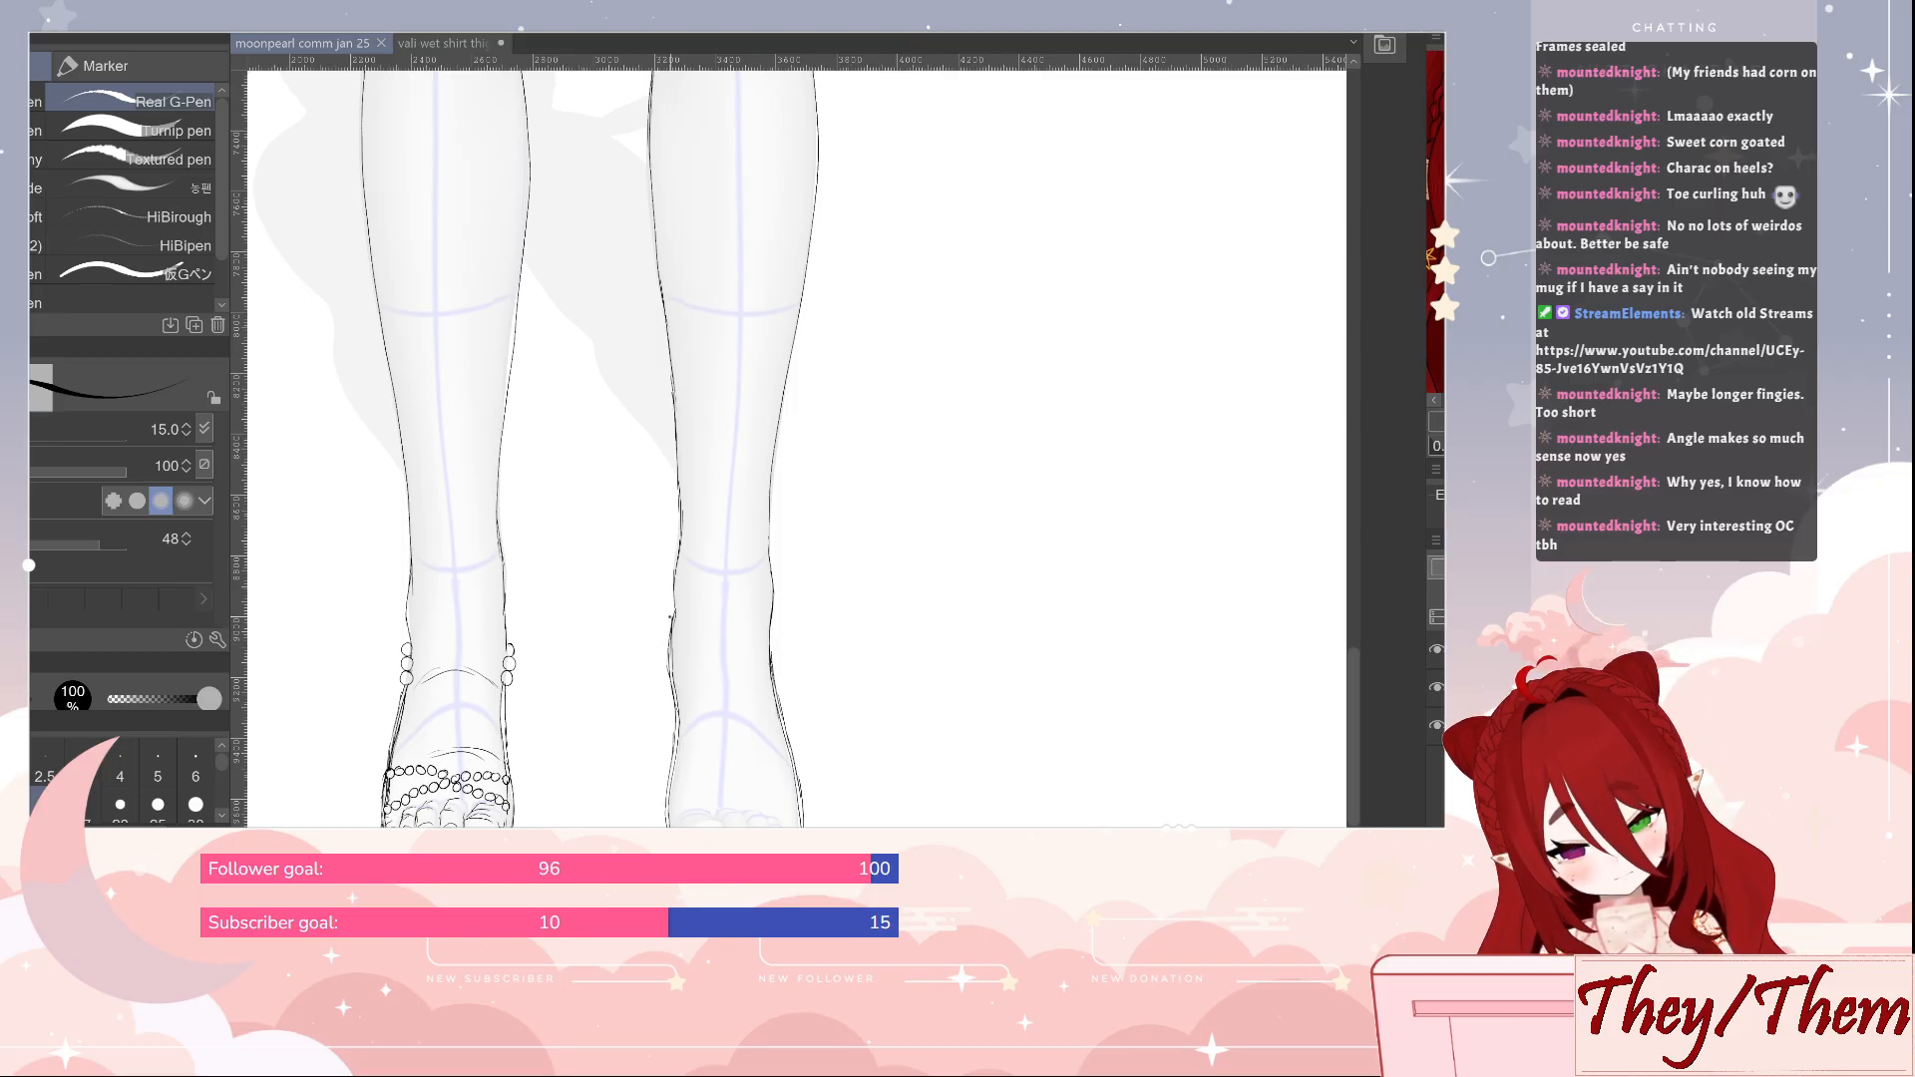
Draw small stacked anklet beads on both sides of the second leg's ankle, matching the first leg
left_click_drag(670, 616, 668, 646)
left_click_drag(666, 649, 665, 660)
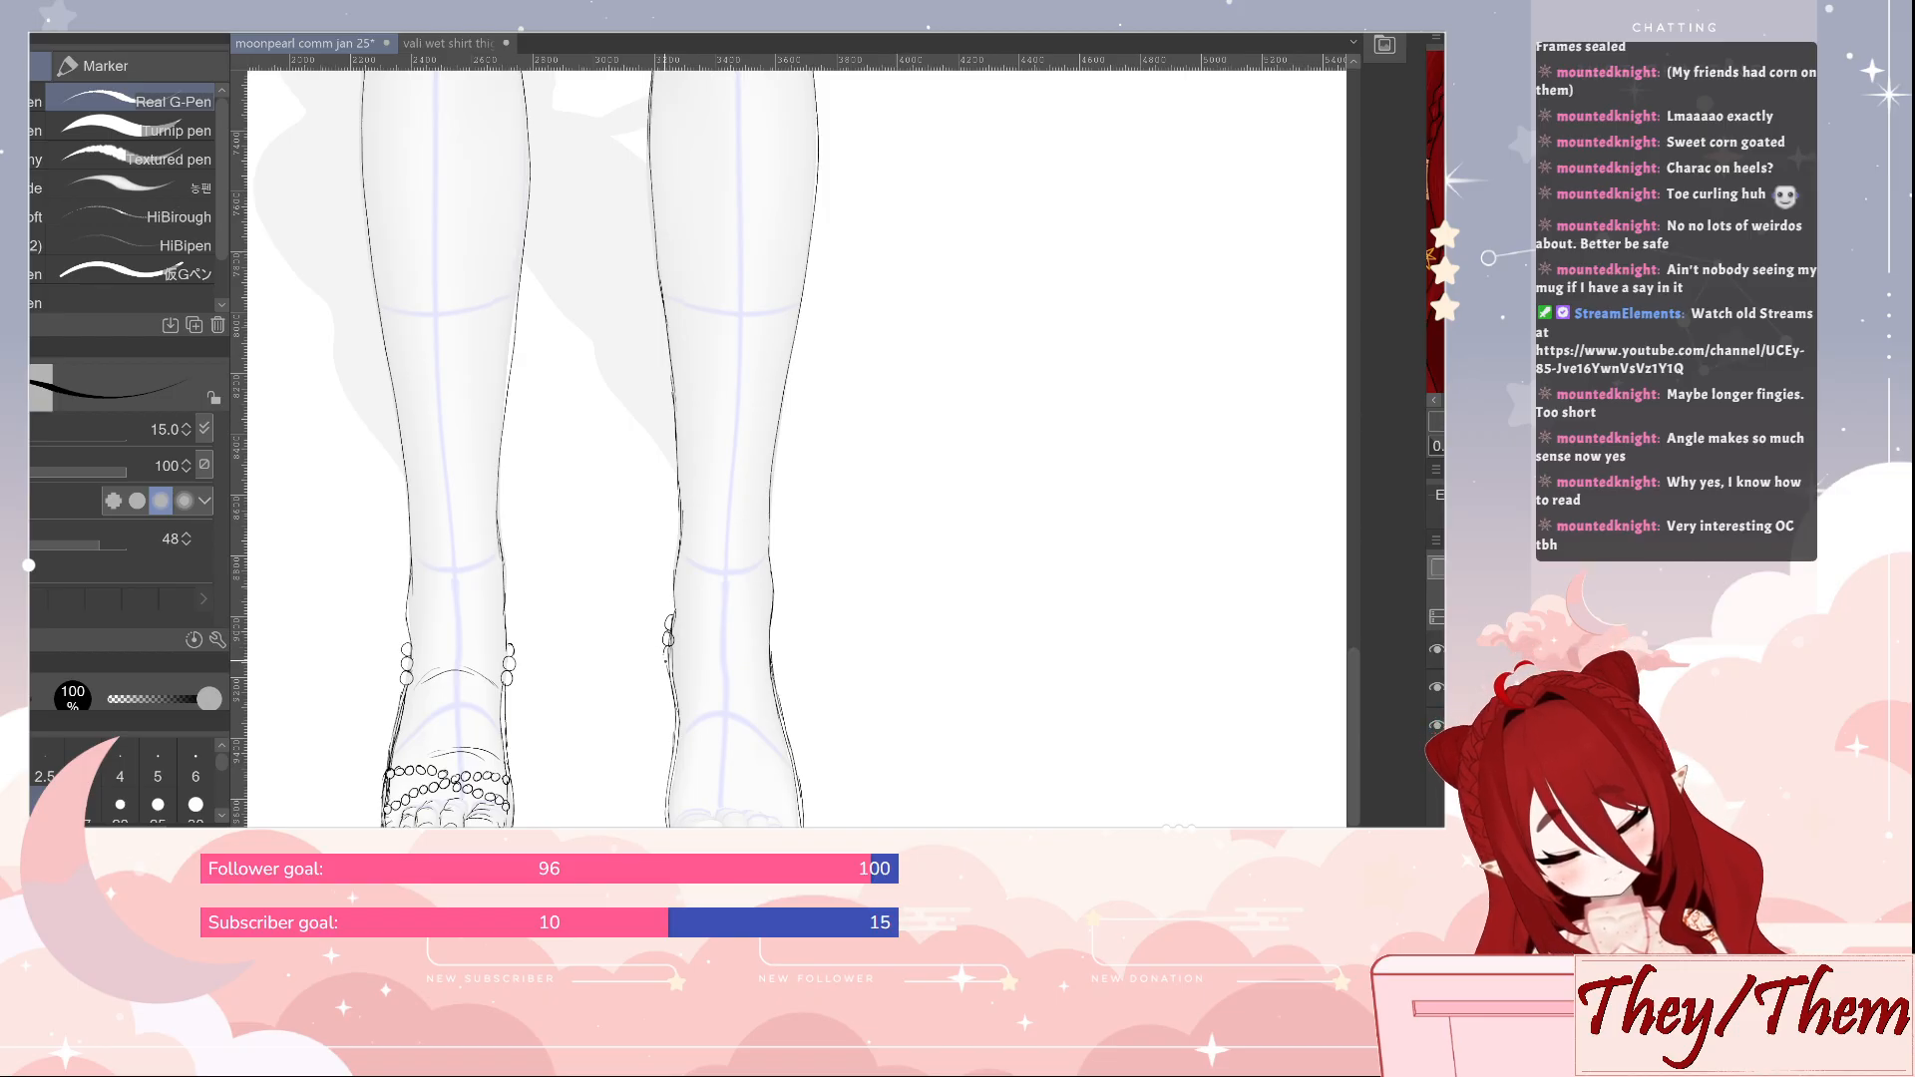
key("e")
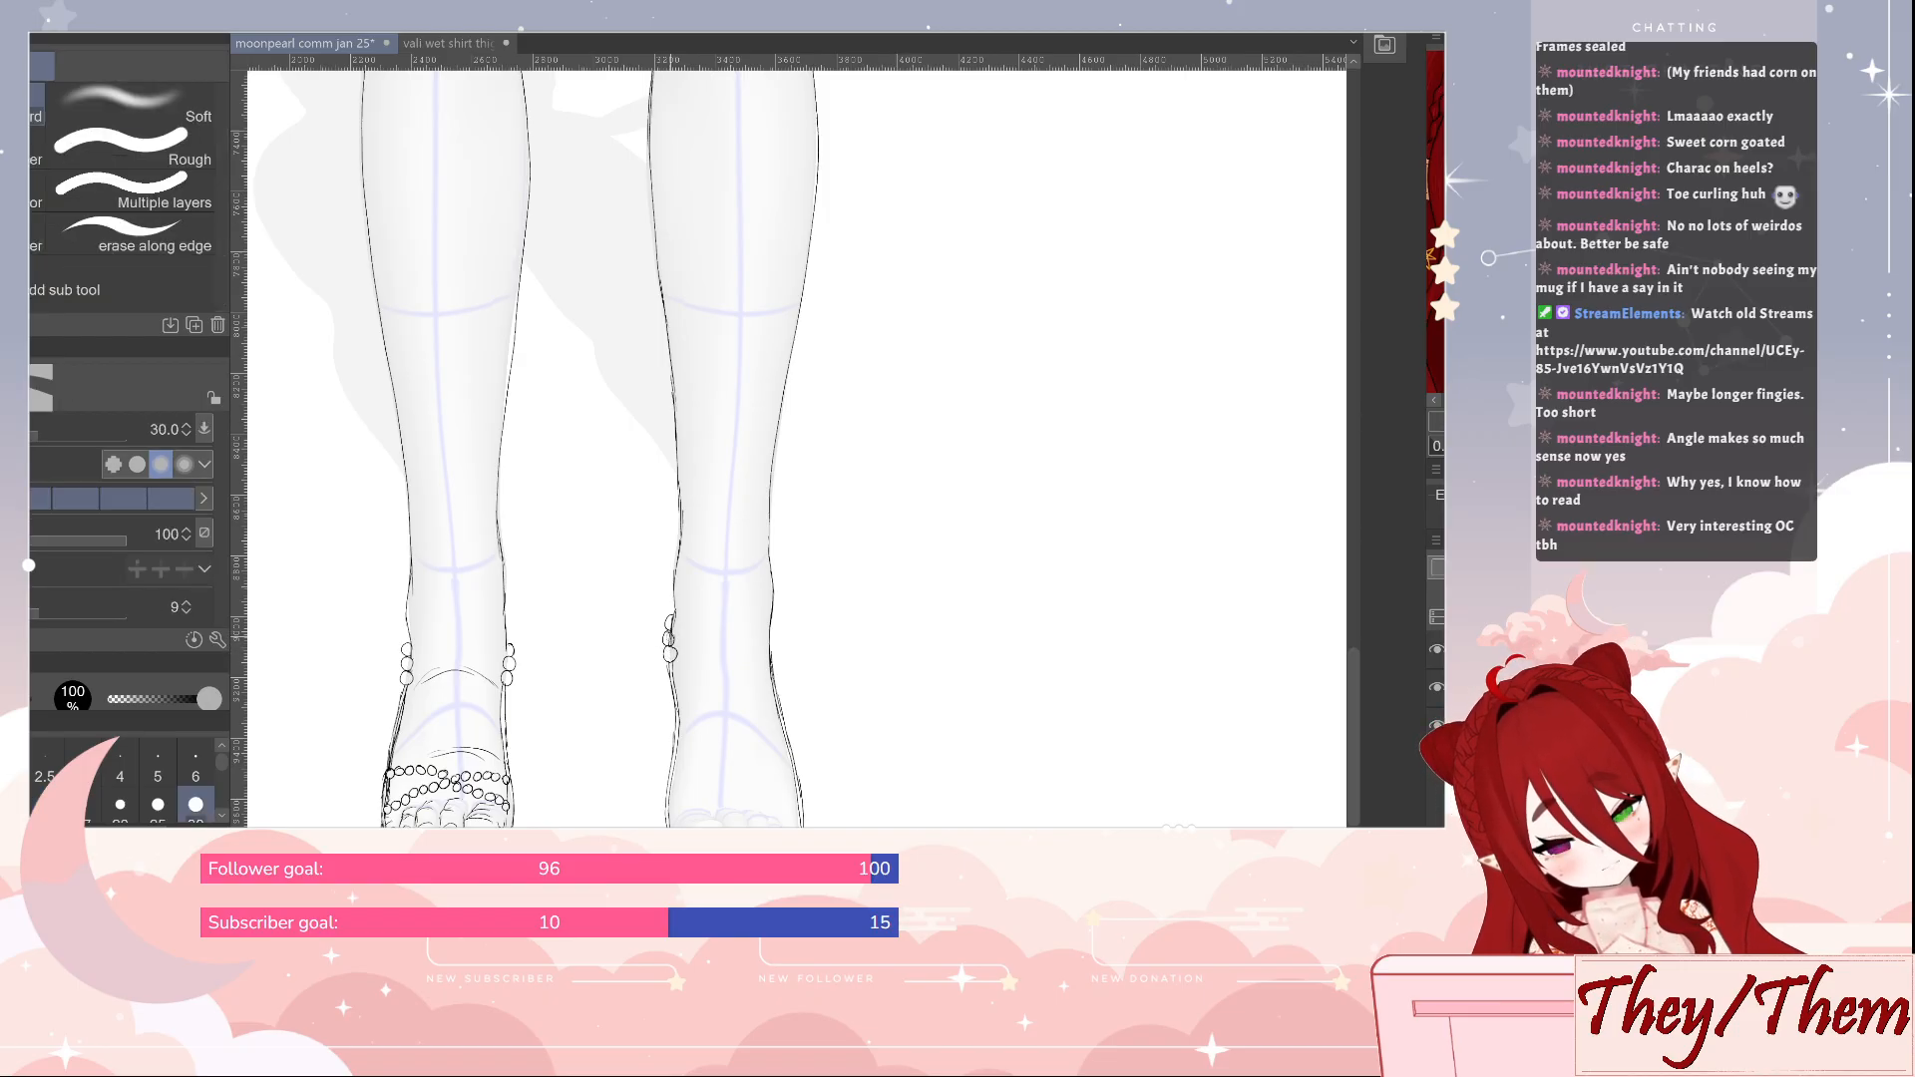
key("p")
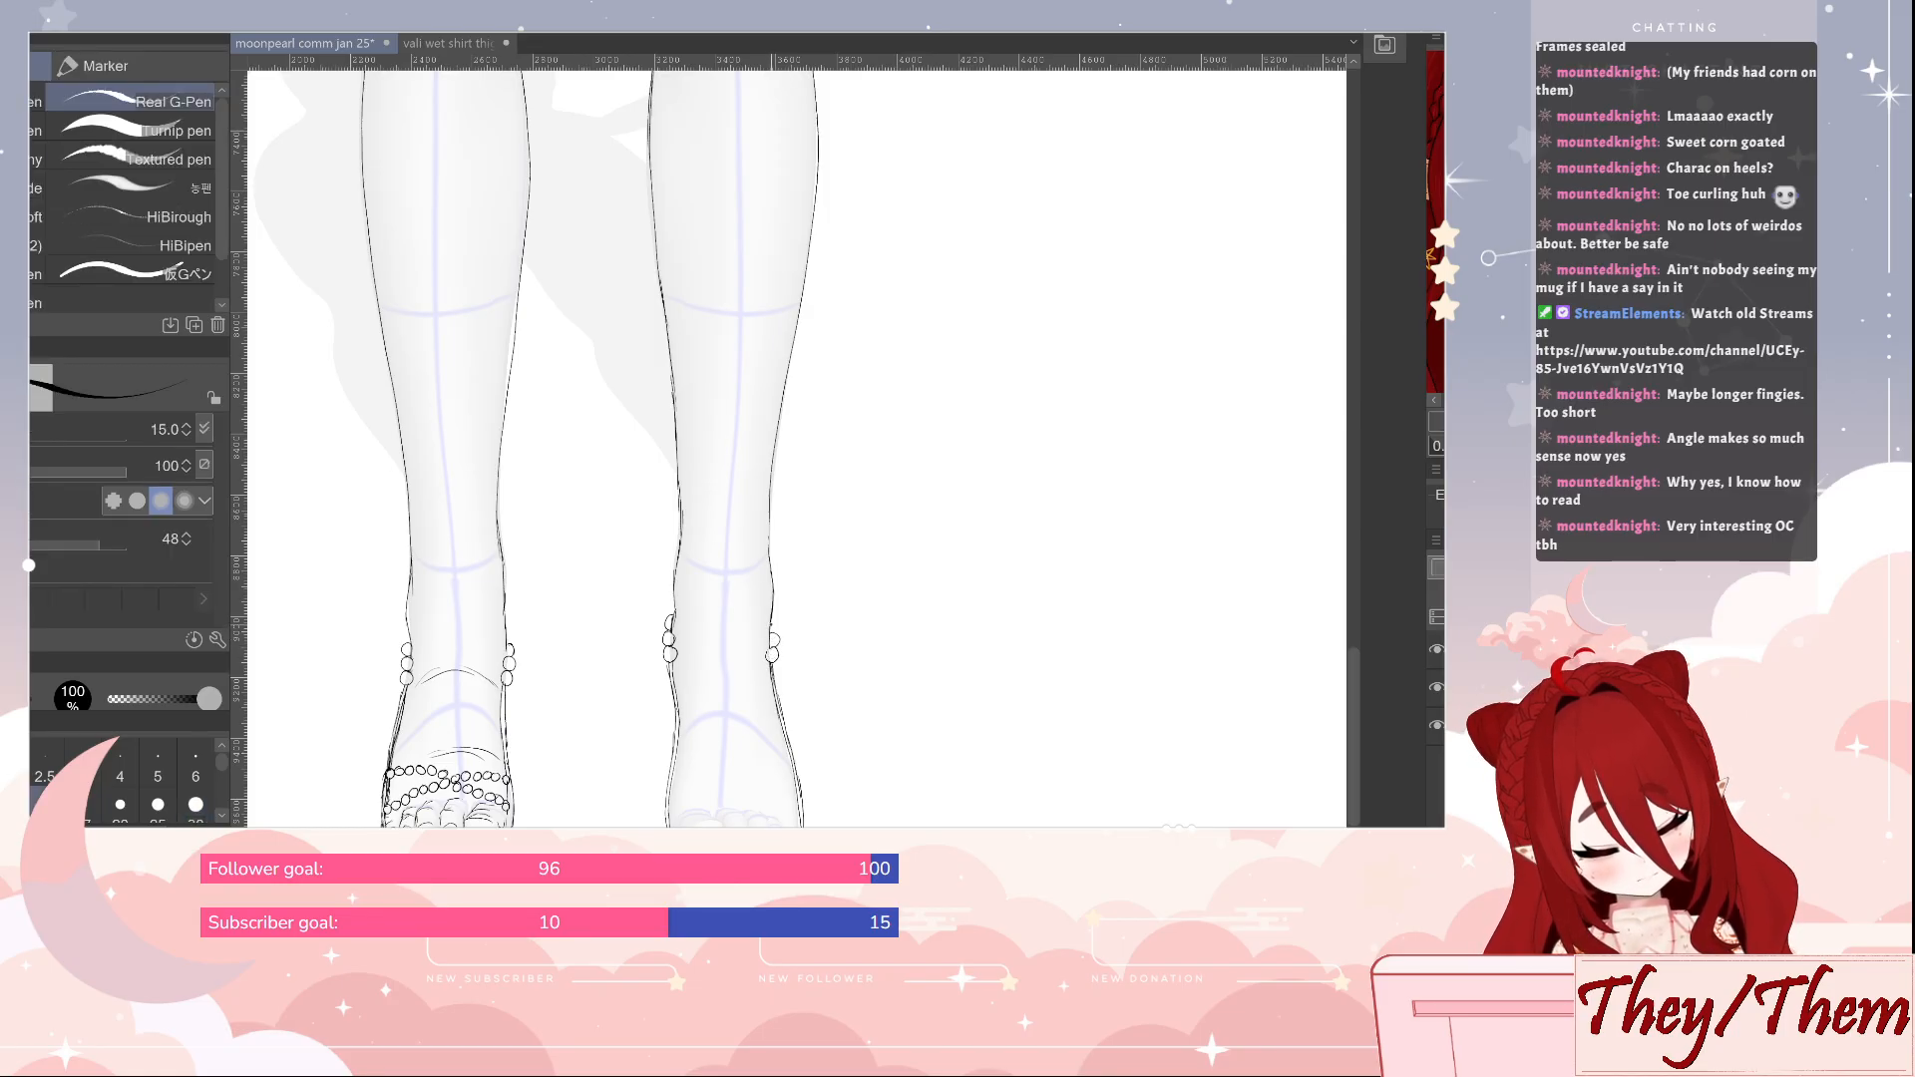
Draw the toes of the second foot and two bead strands crossing over the foot just above them
left_click_drag(888, 791, 847, 661)
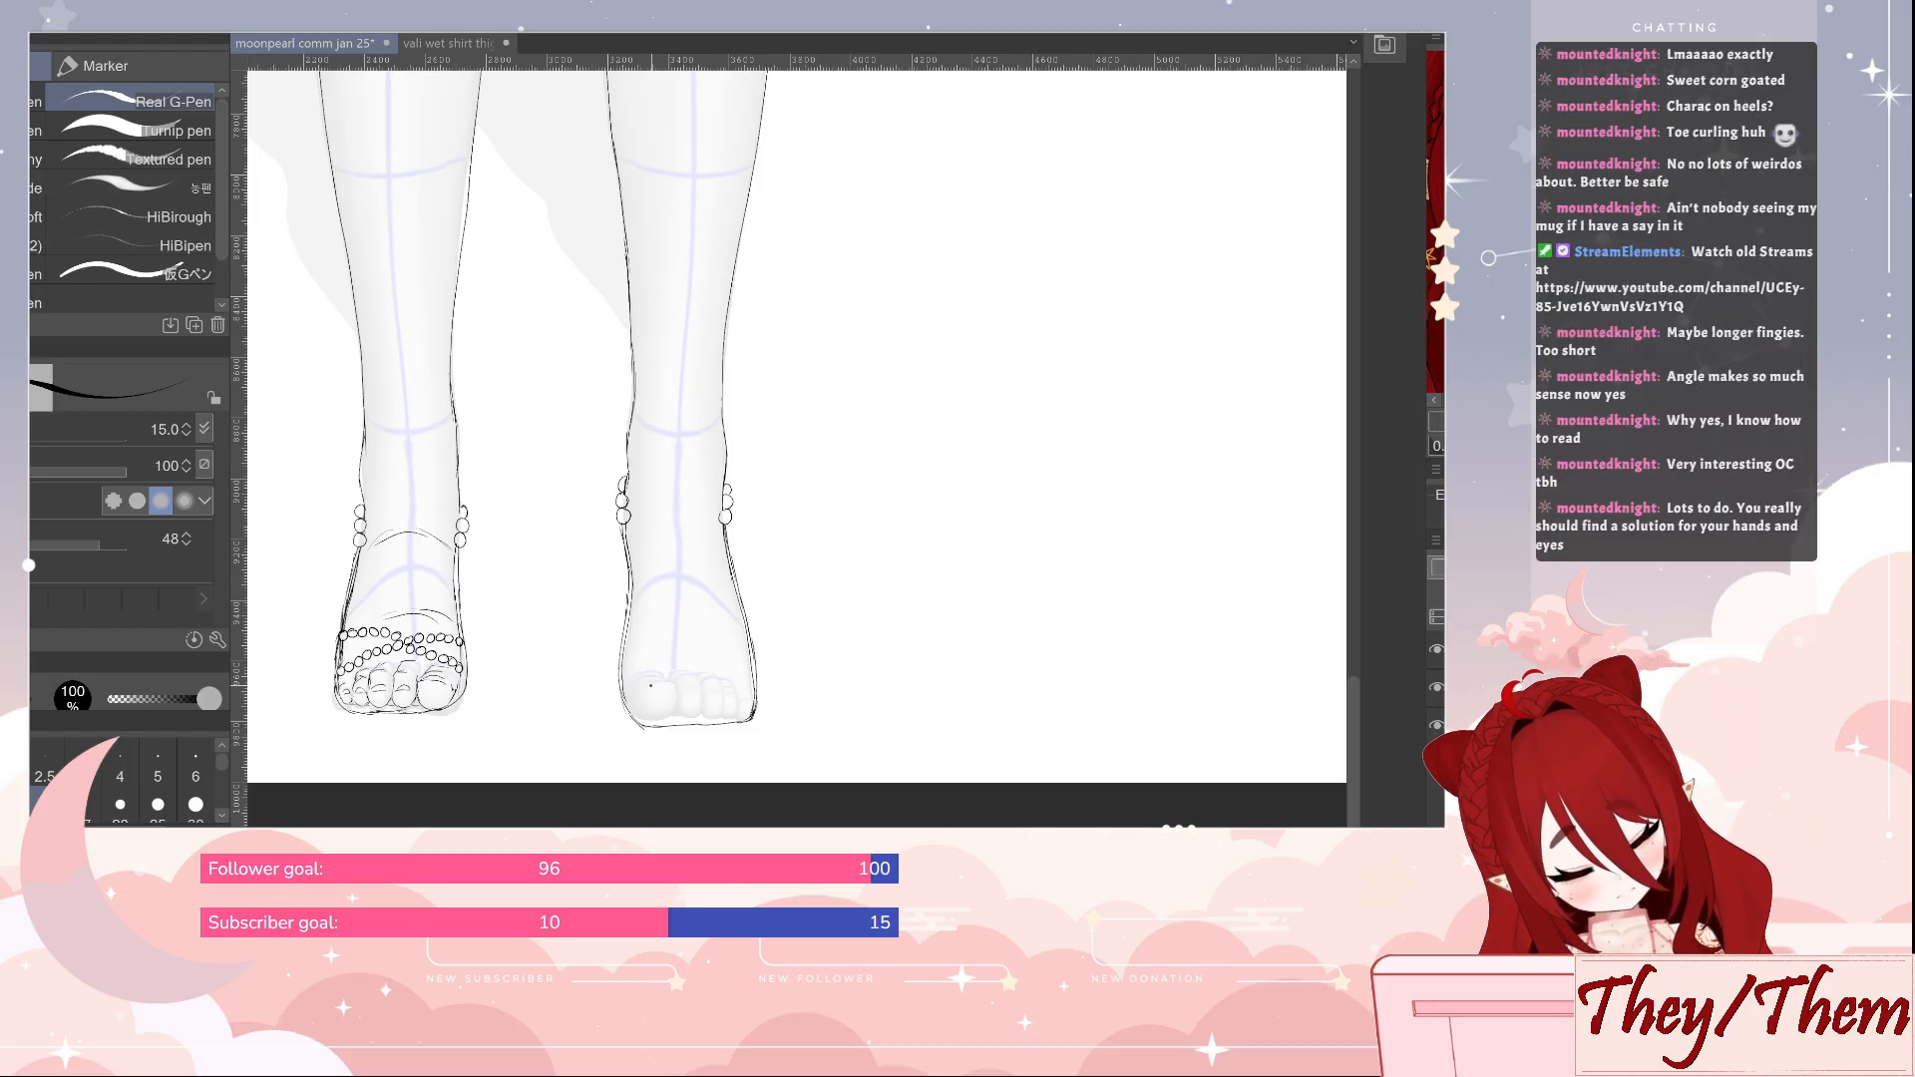
left_click_drag(676, 693, 646, 718)
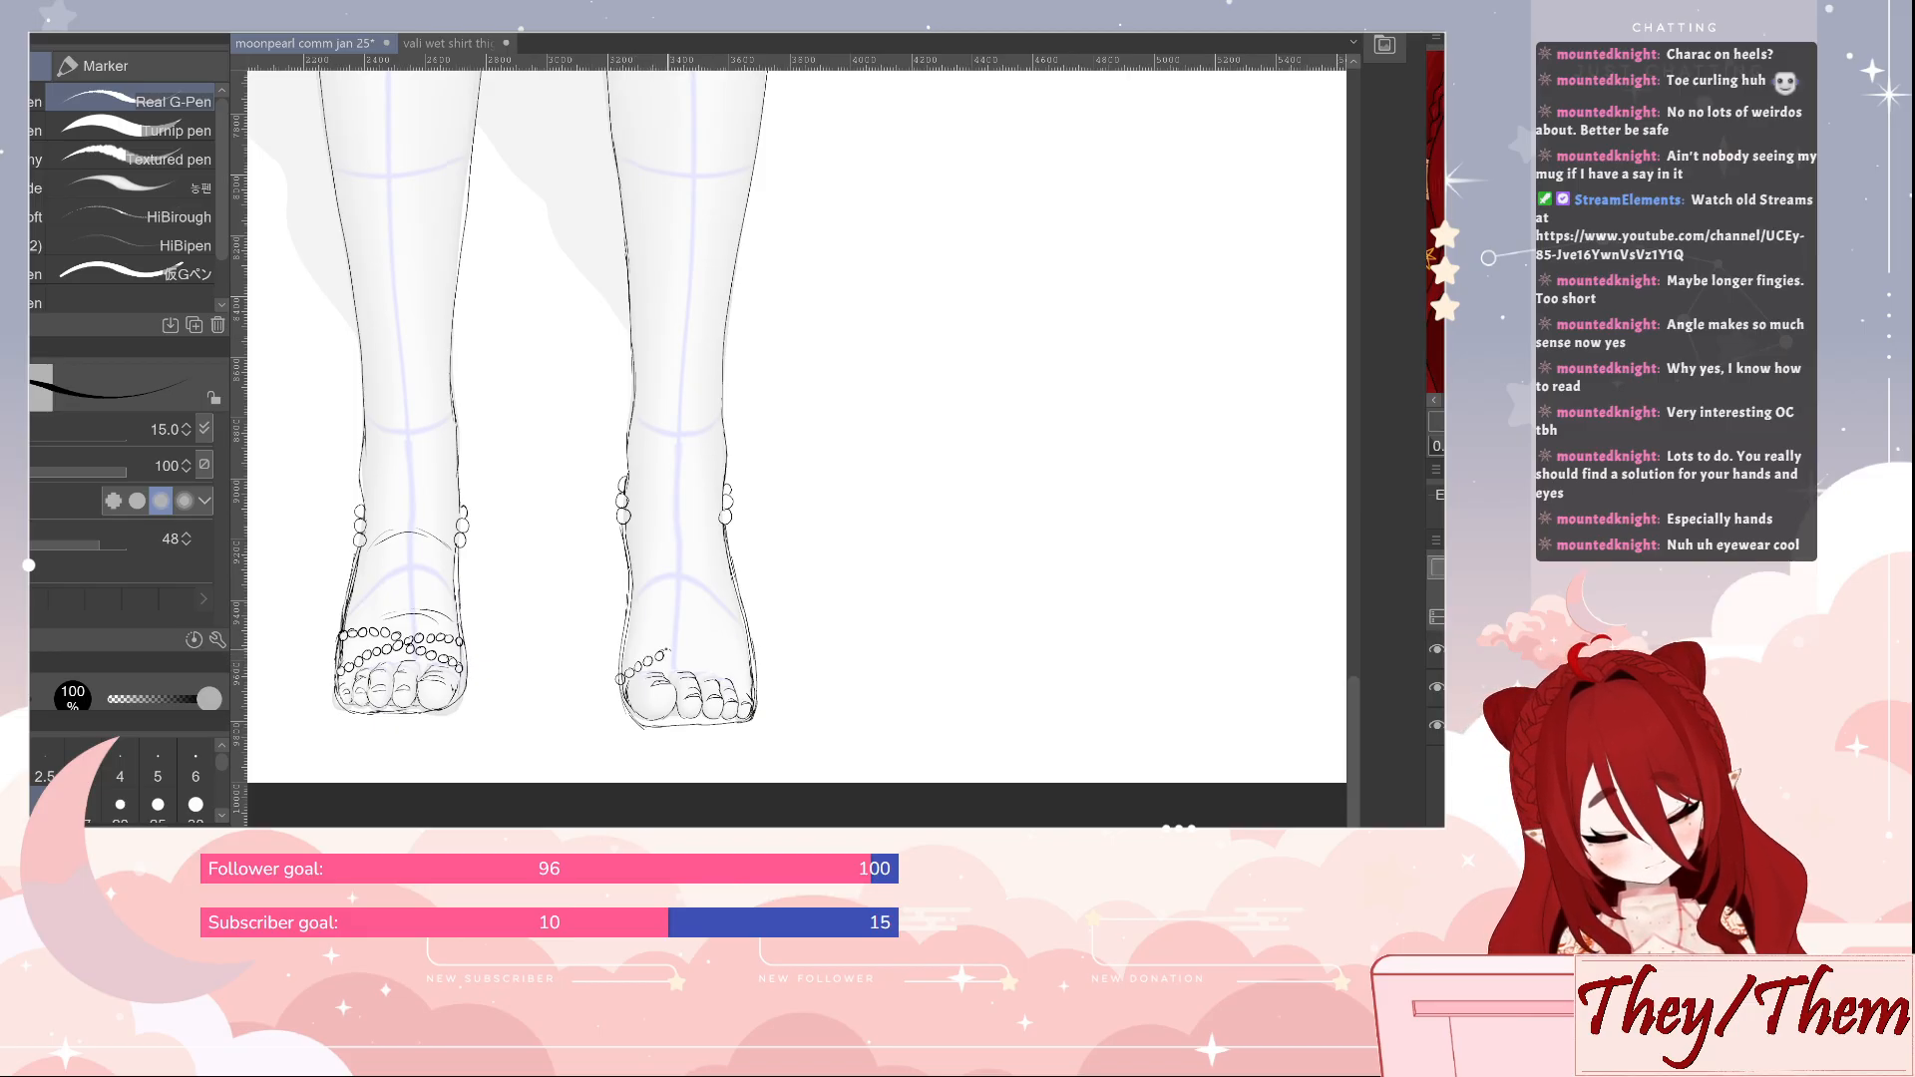
left_click_drag(687, 647, 741, 642)
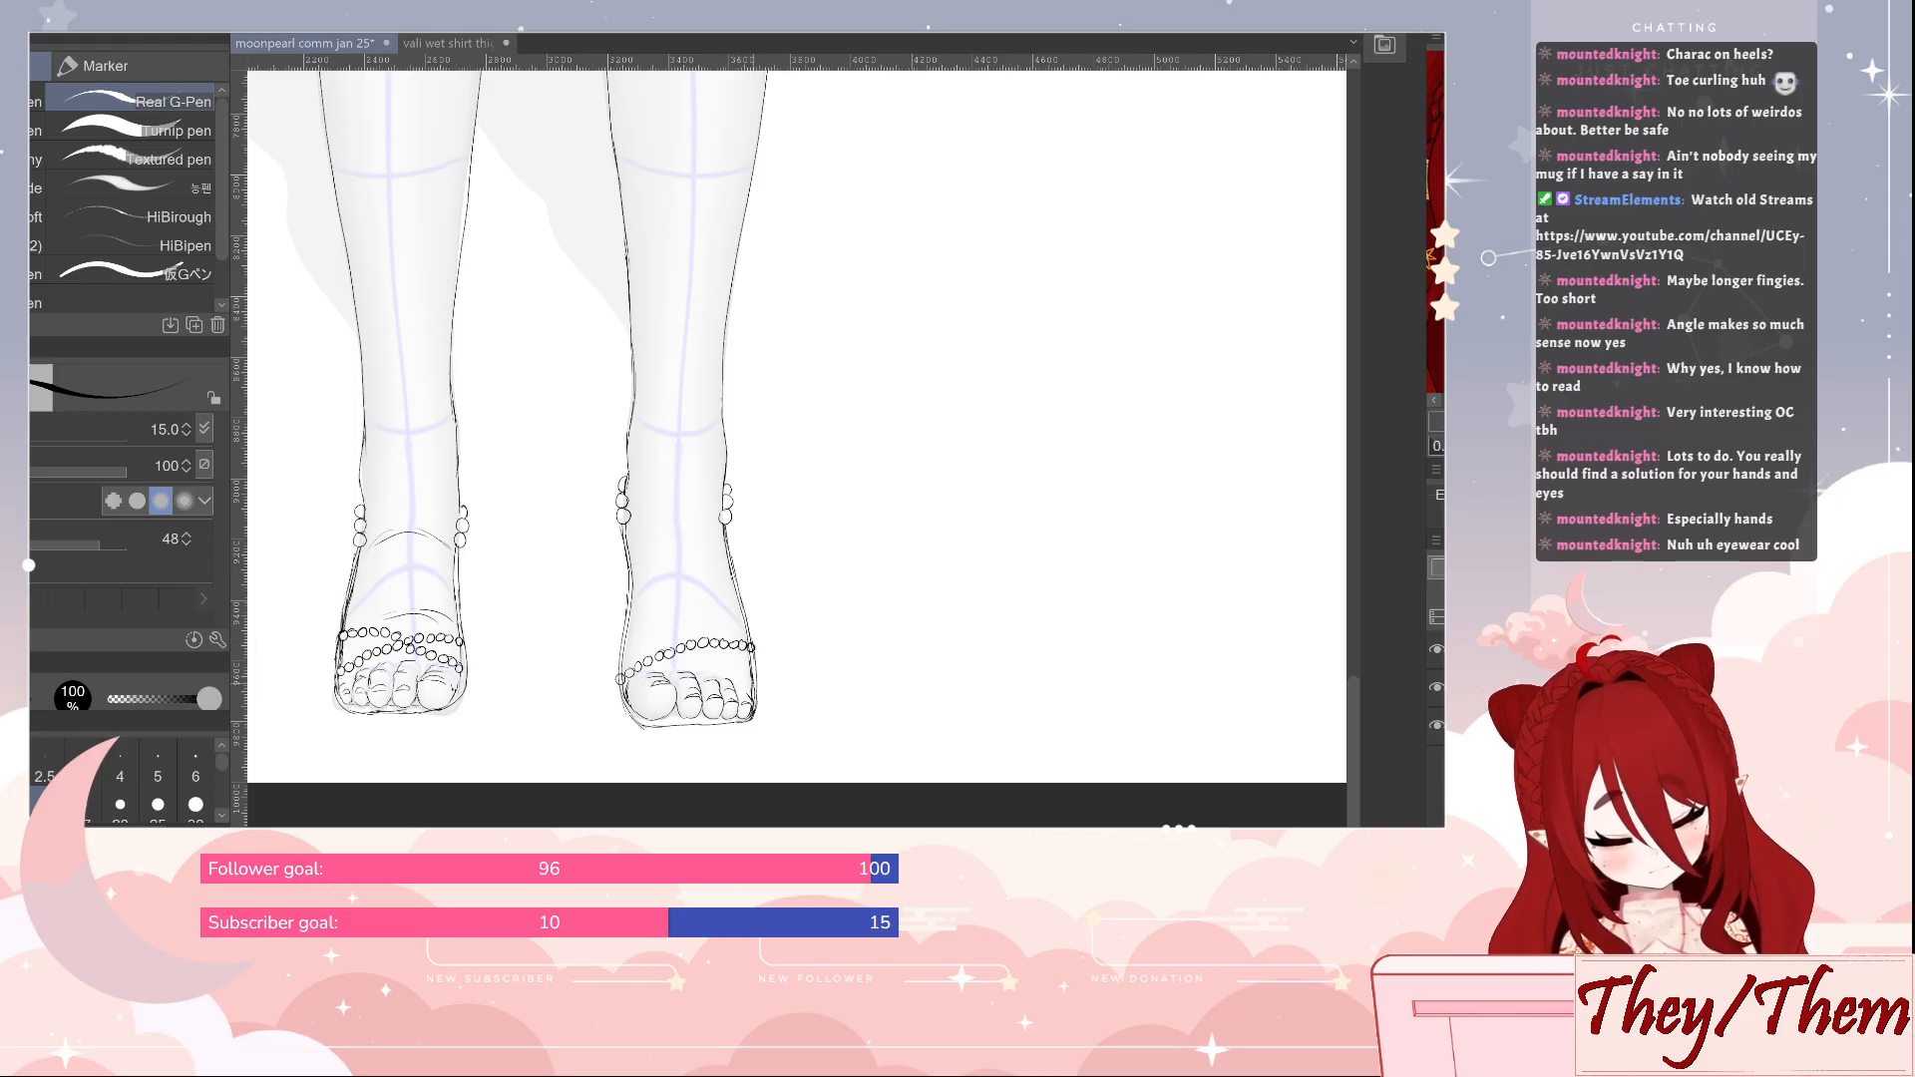
left_click_drag(746, 675, 661, 643)
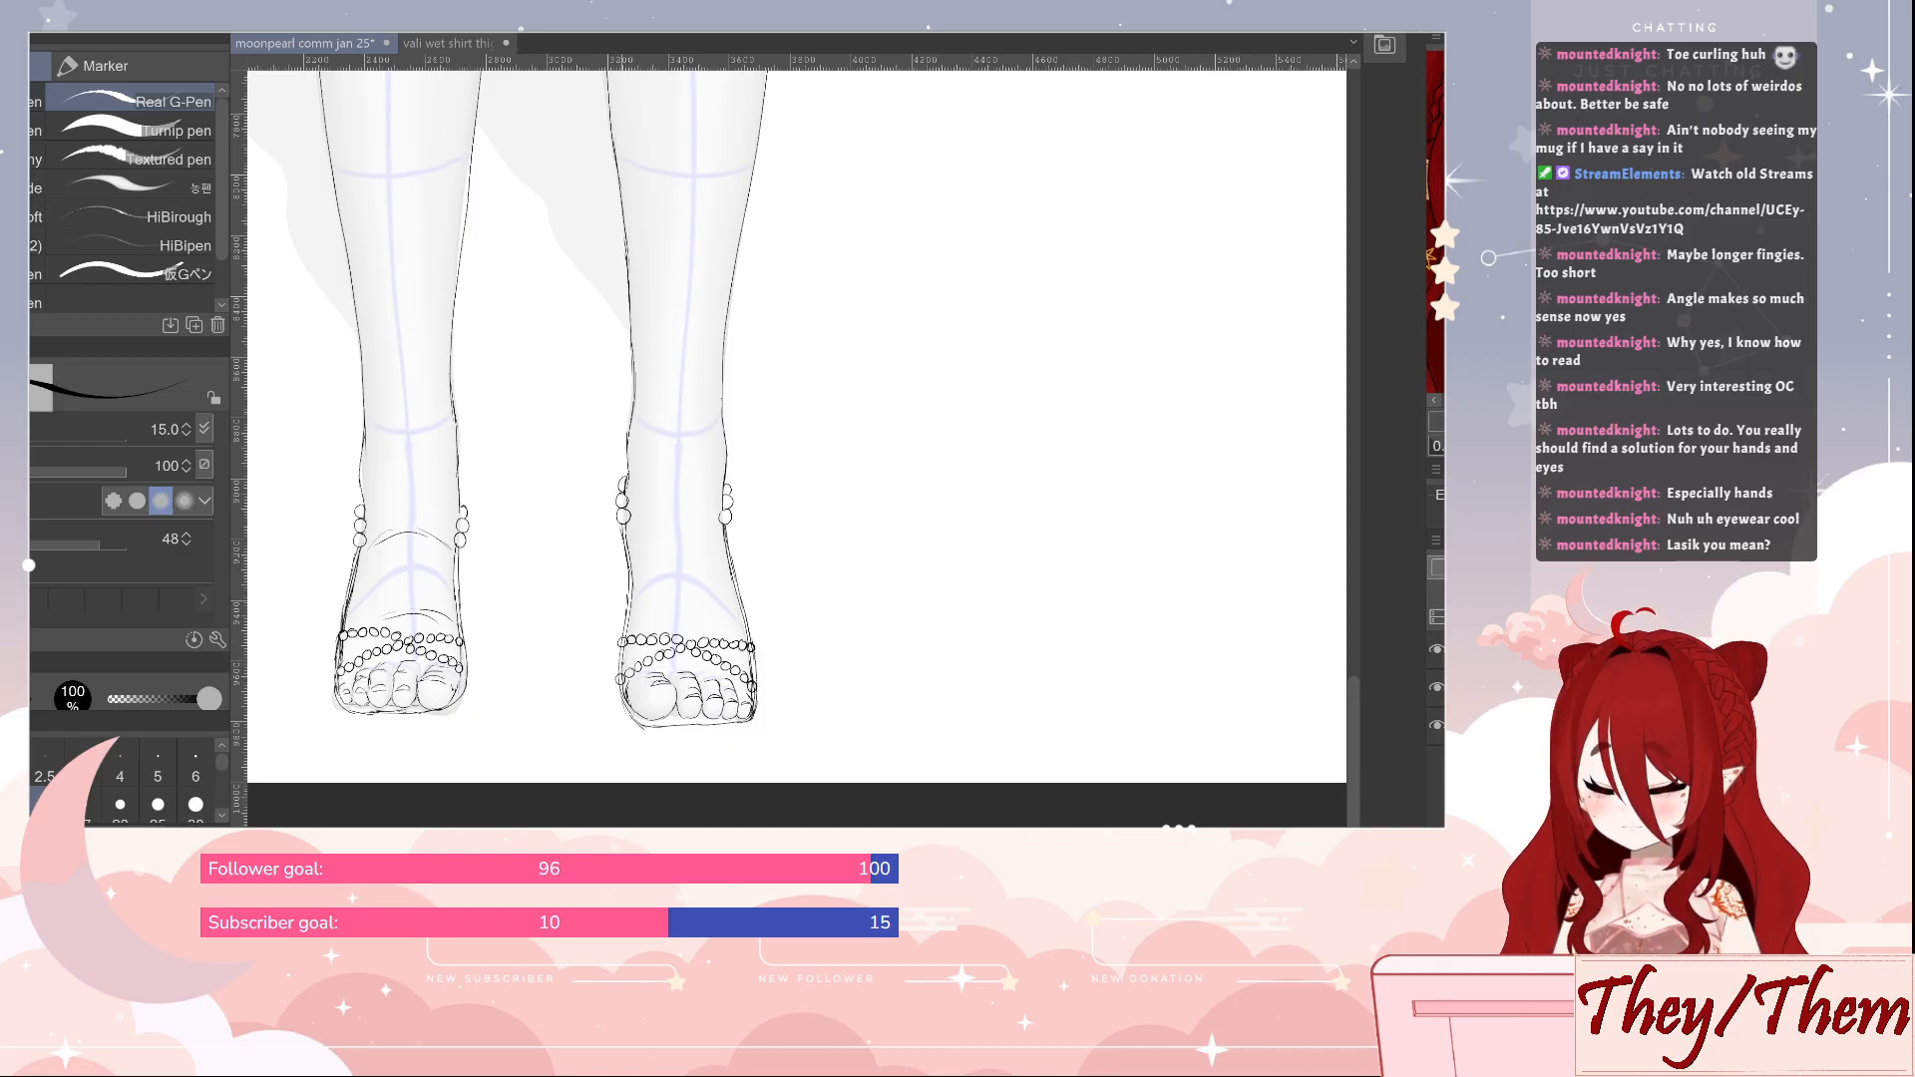
Clean up the line below the second leg's anklet beads, and draw the curved instep lines across the top of that foot
key("e")
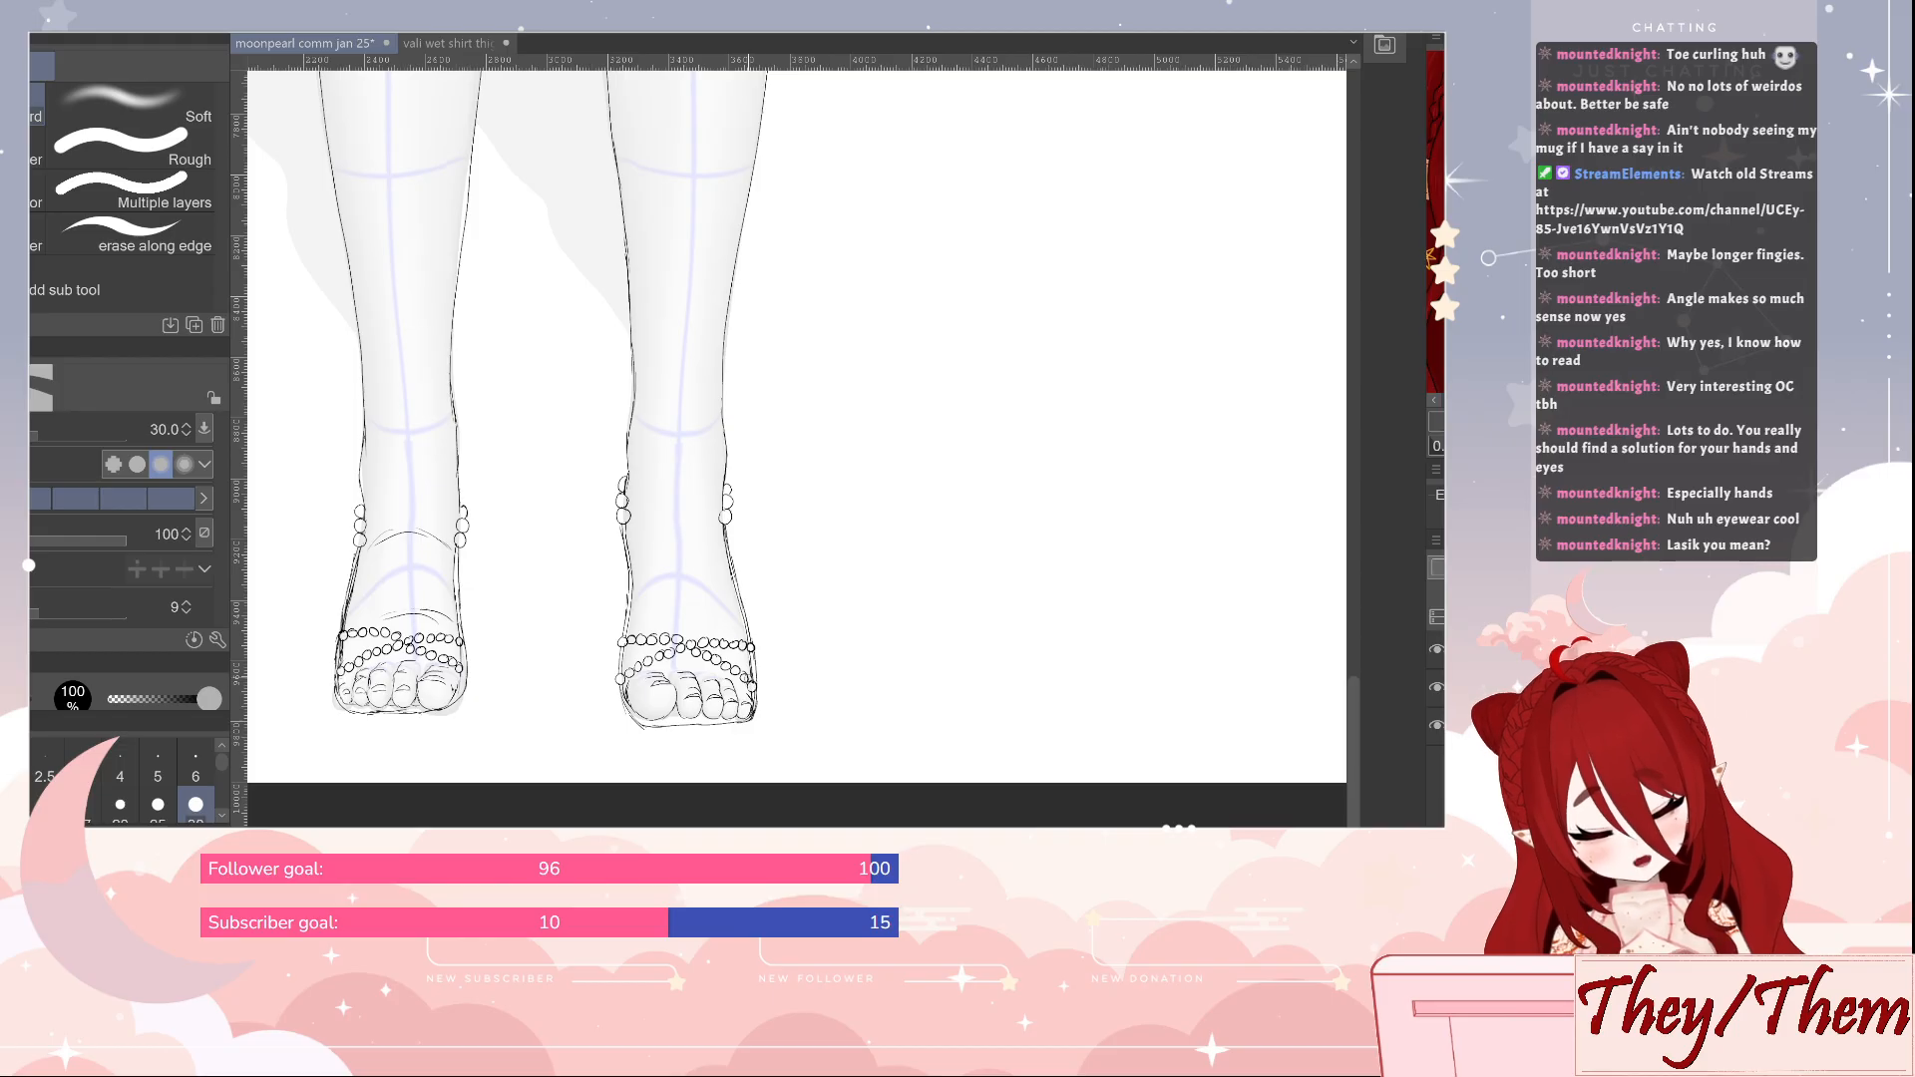
key("p")
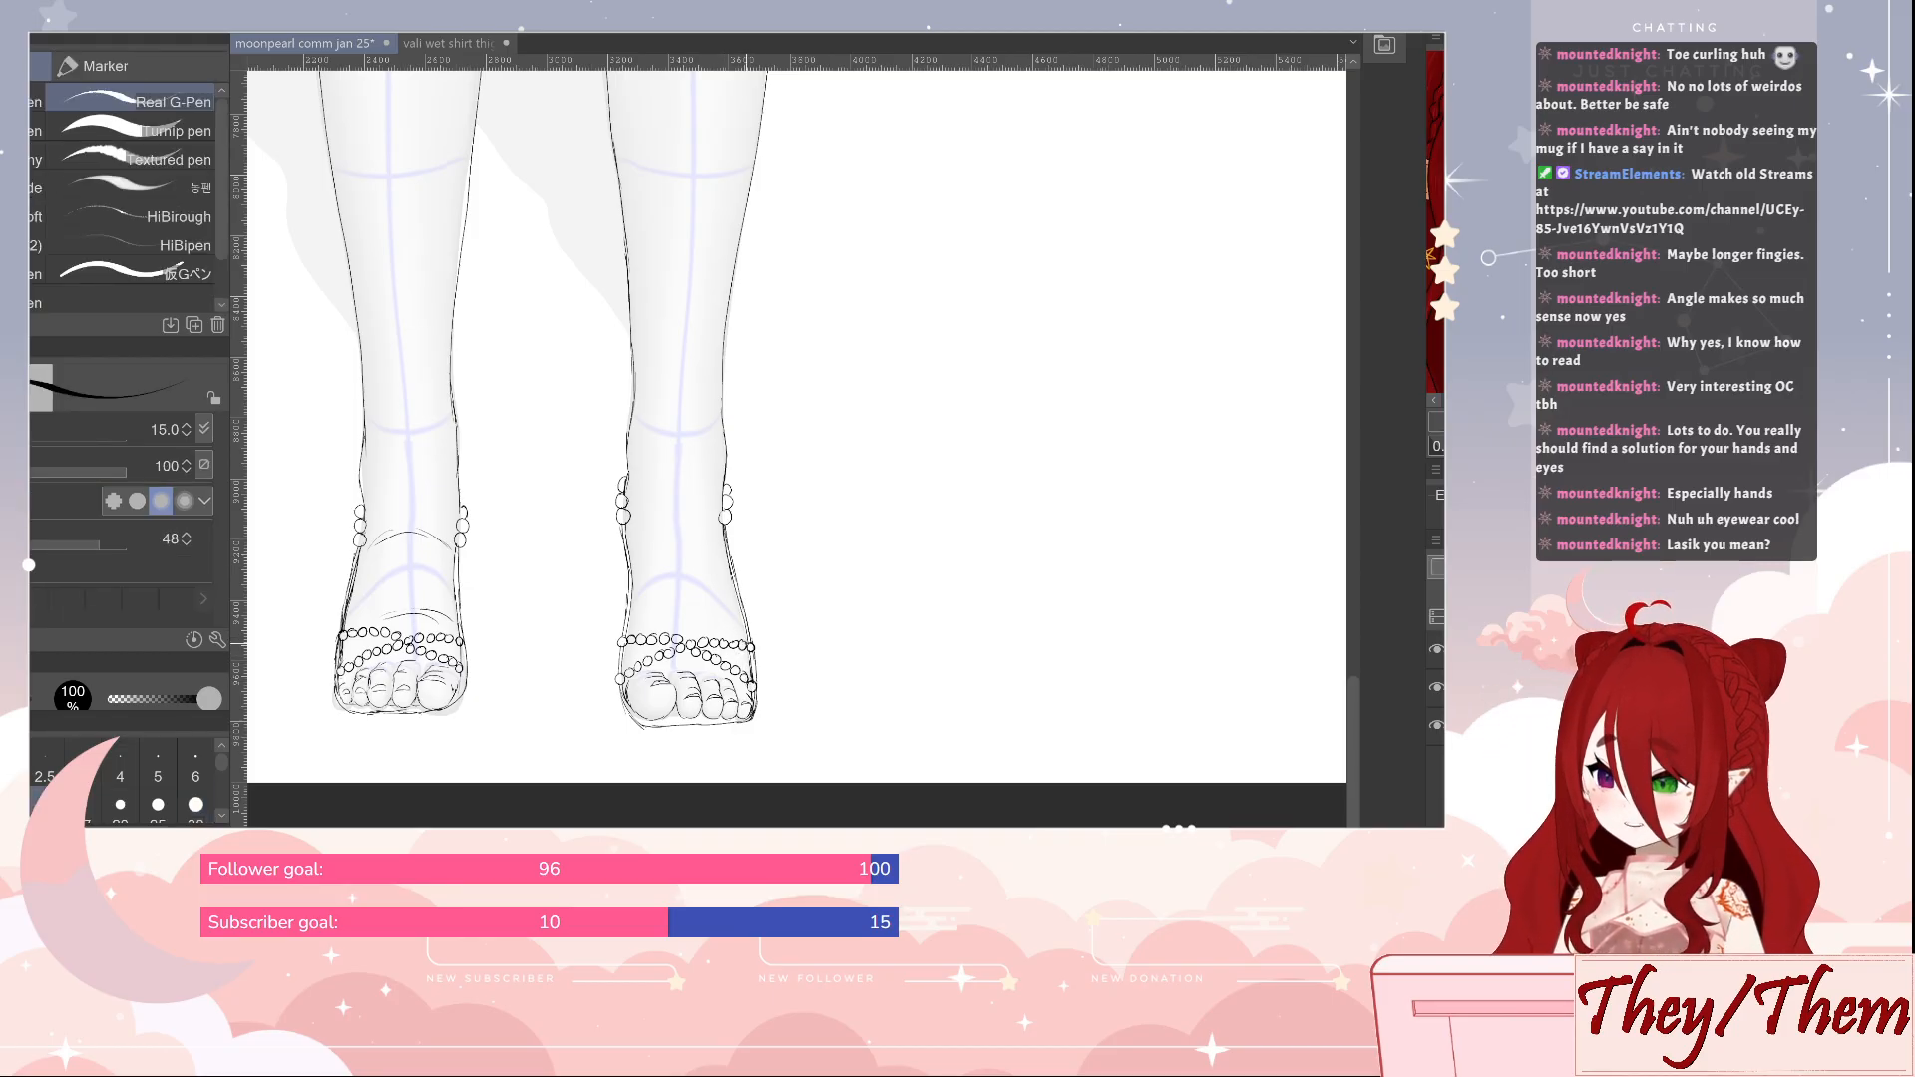
key("e")
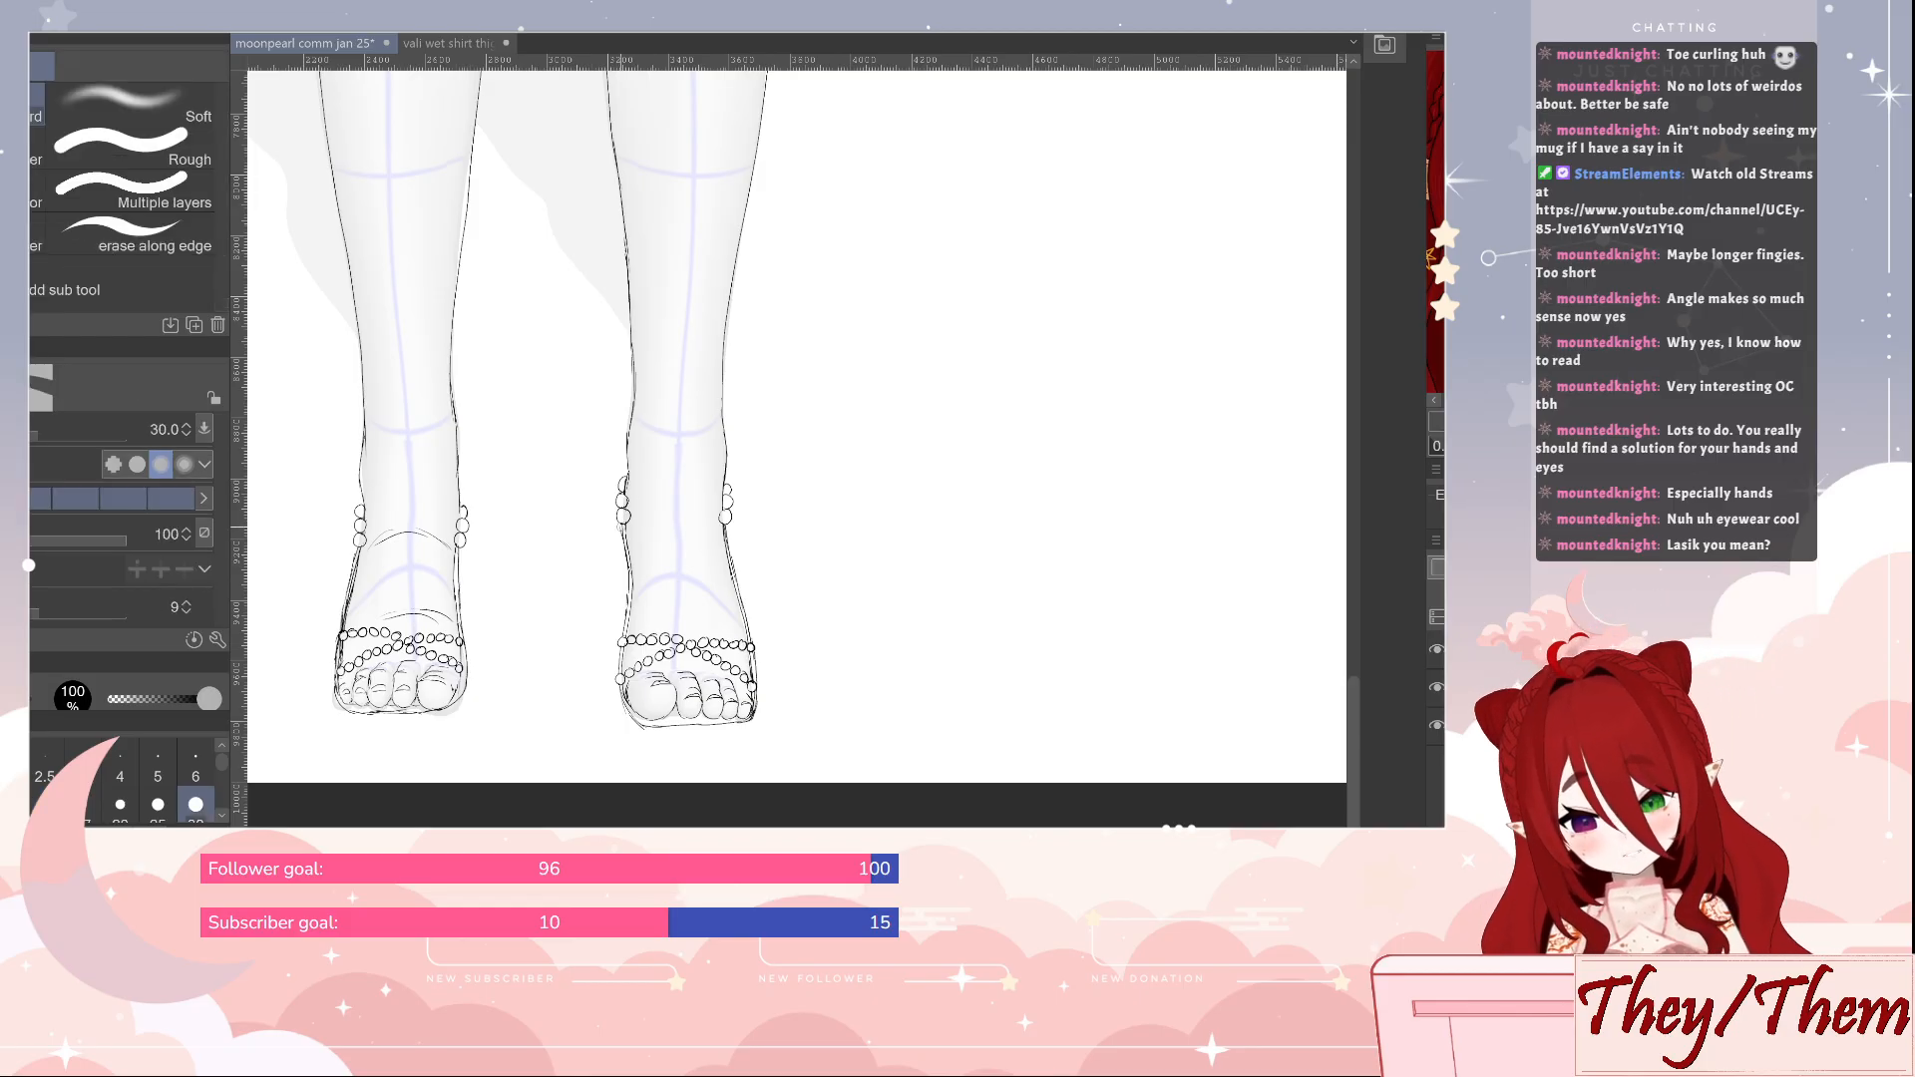
left_click_drag(620, 525, 626, 547)
key("p")
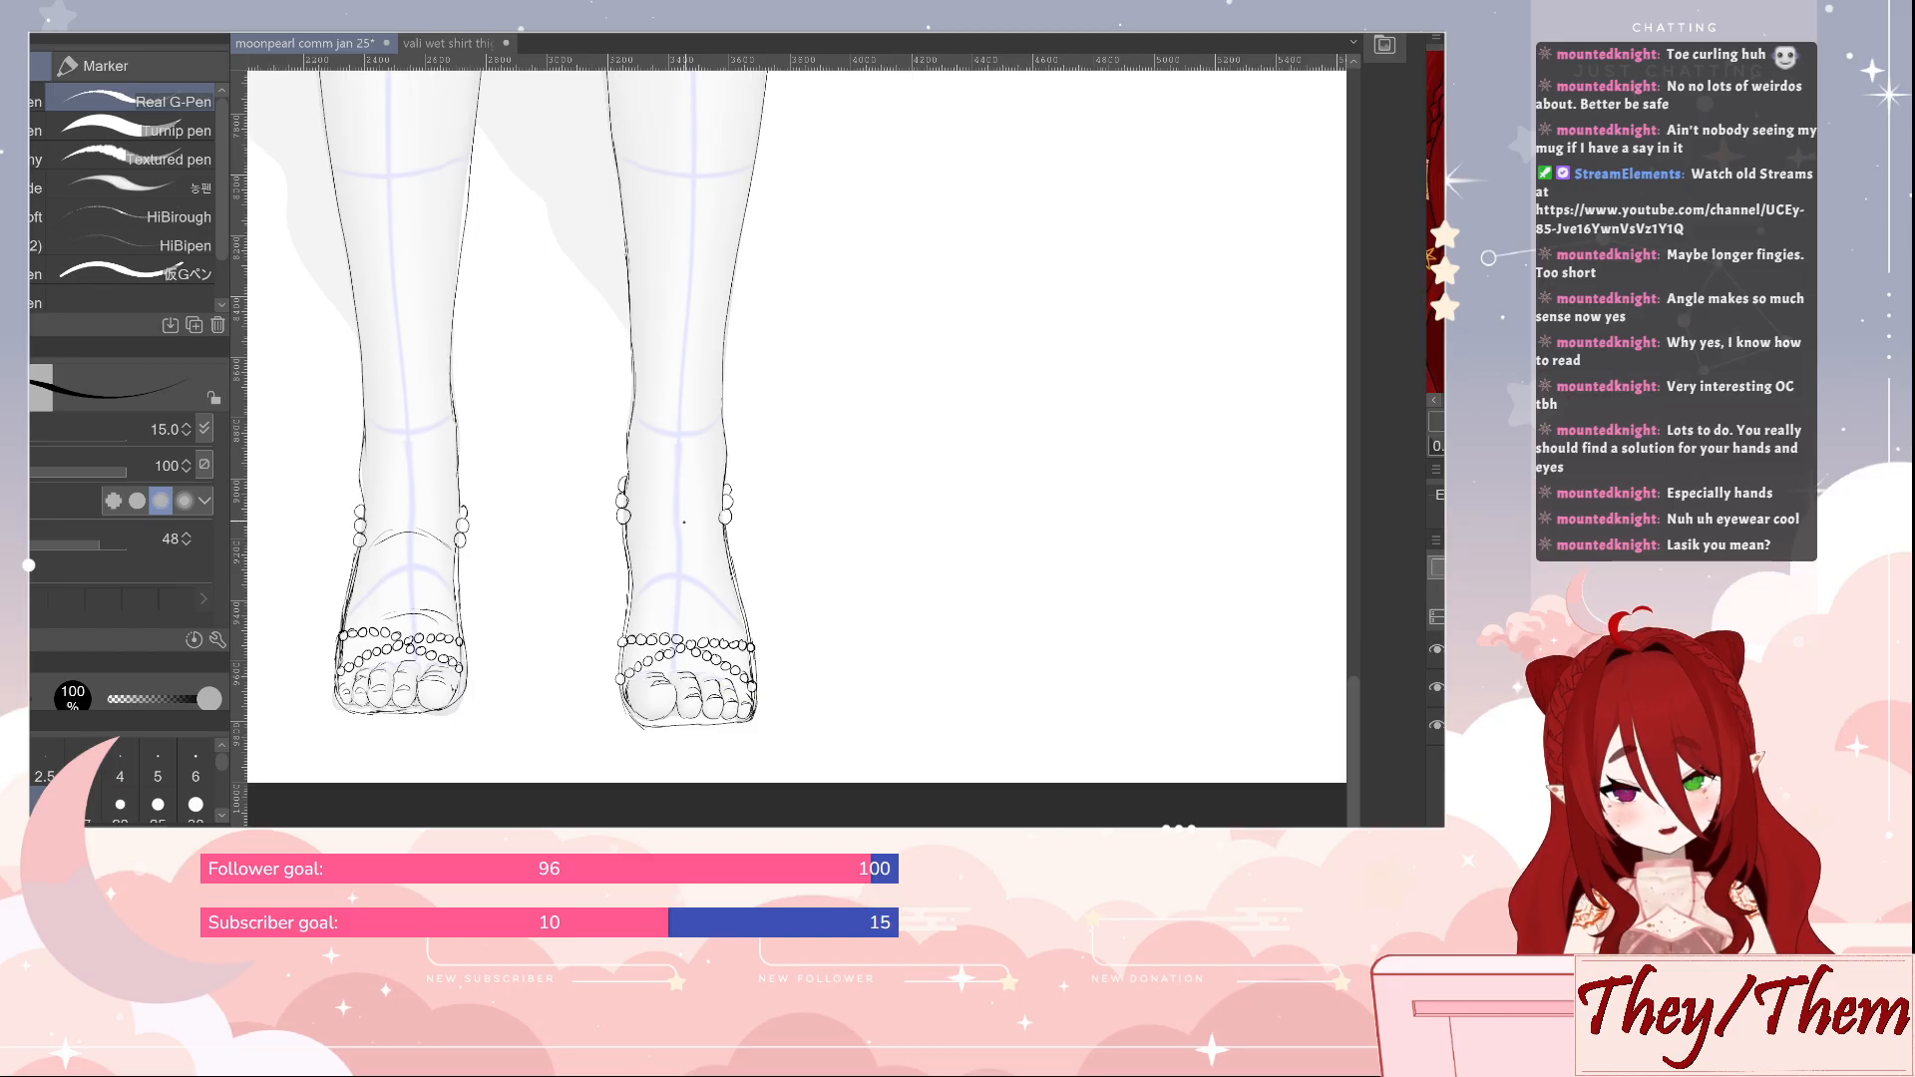
mouse_move(674, 529)
left_mouse_down()
mouse_move(674, 588)
mouse_move(720, 612)
left_mouse_up()
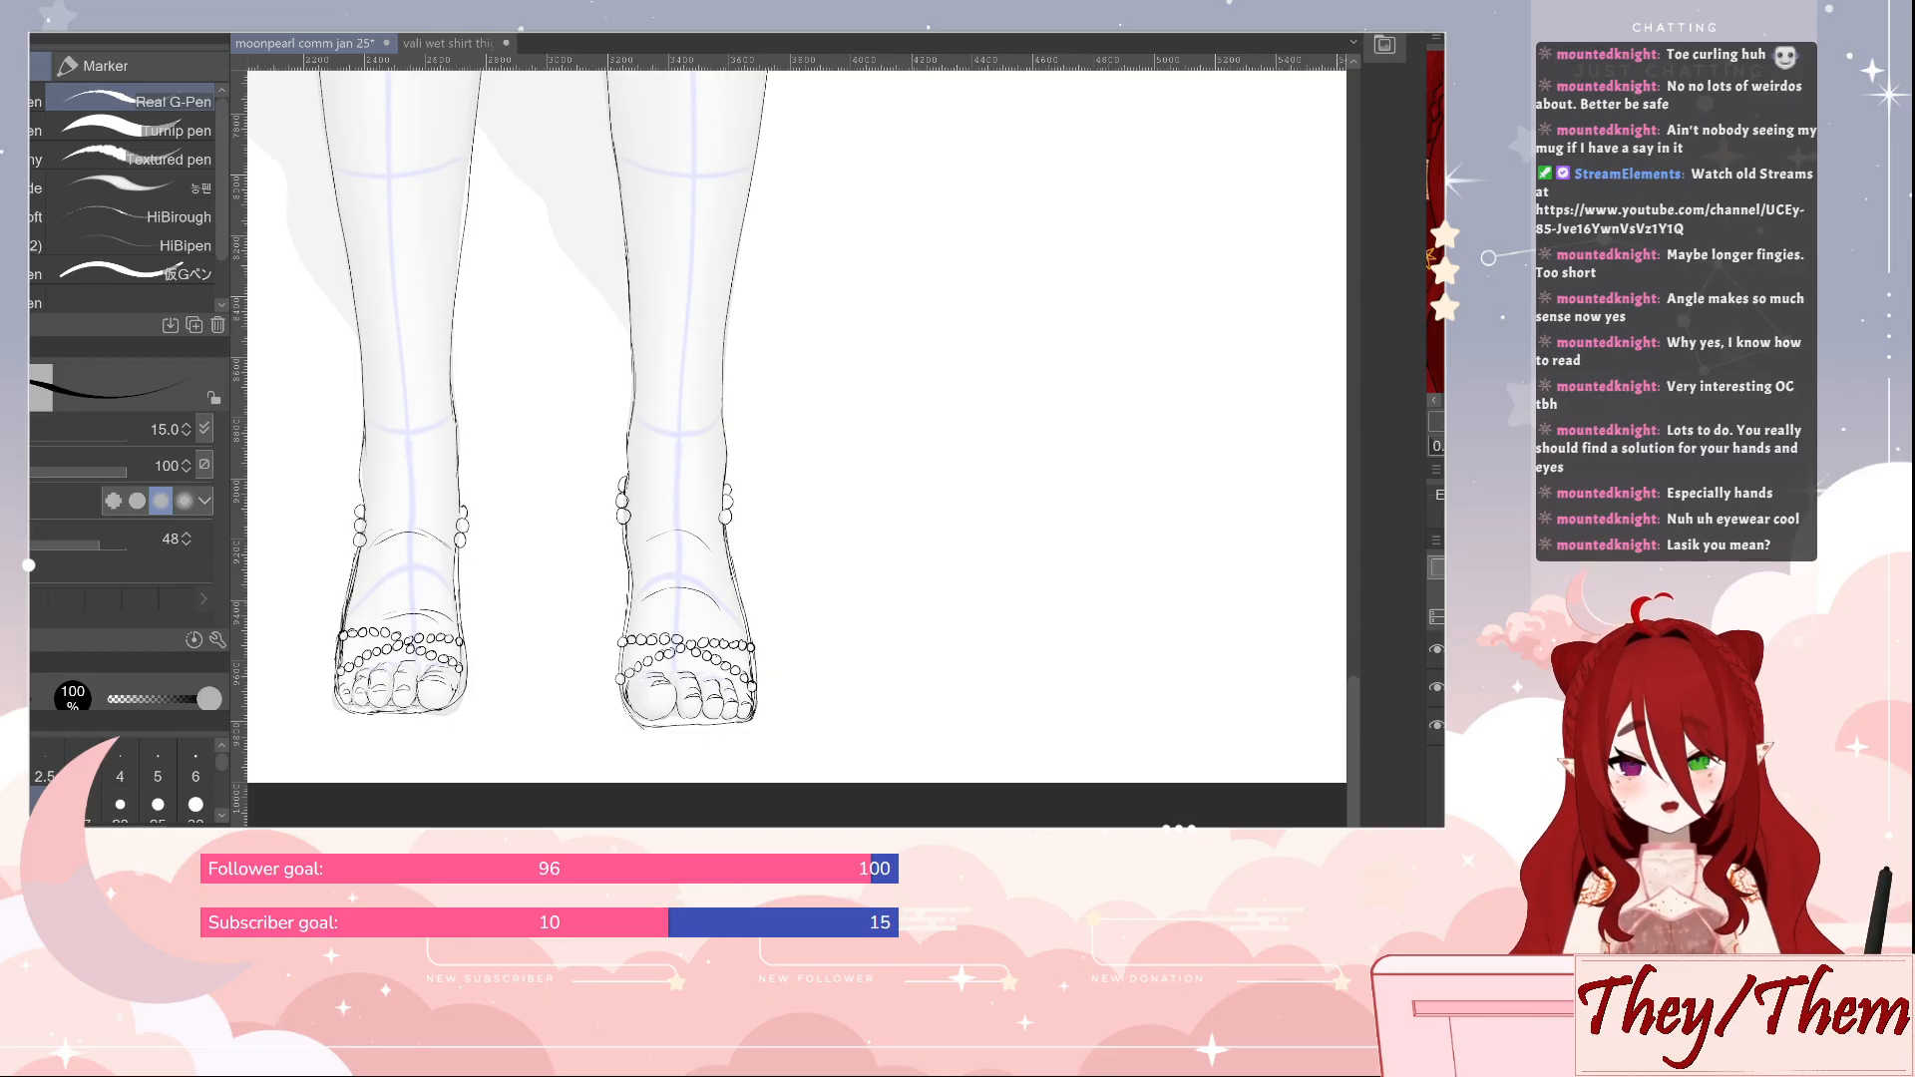
Draw two crossing bead strands around the first leg's lower shin, just above the ankle, and tidy their ends
left_click_drag(871, 174, 996, 219)
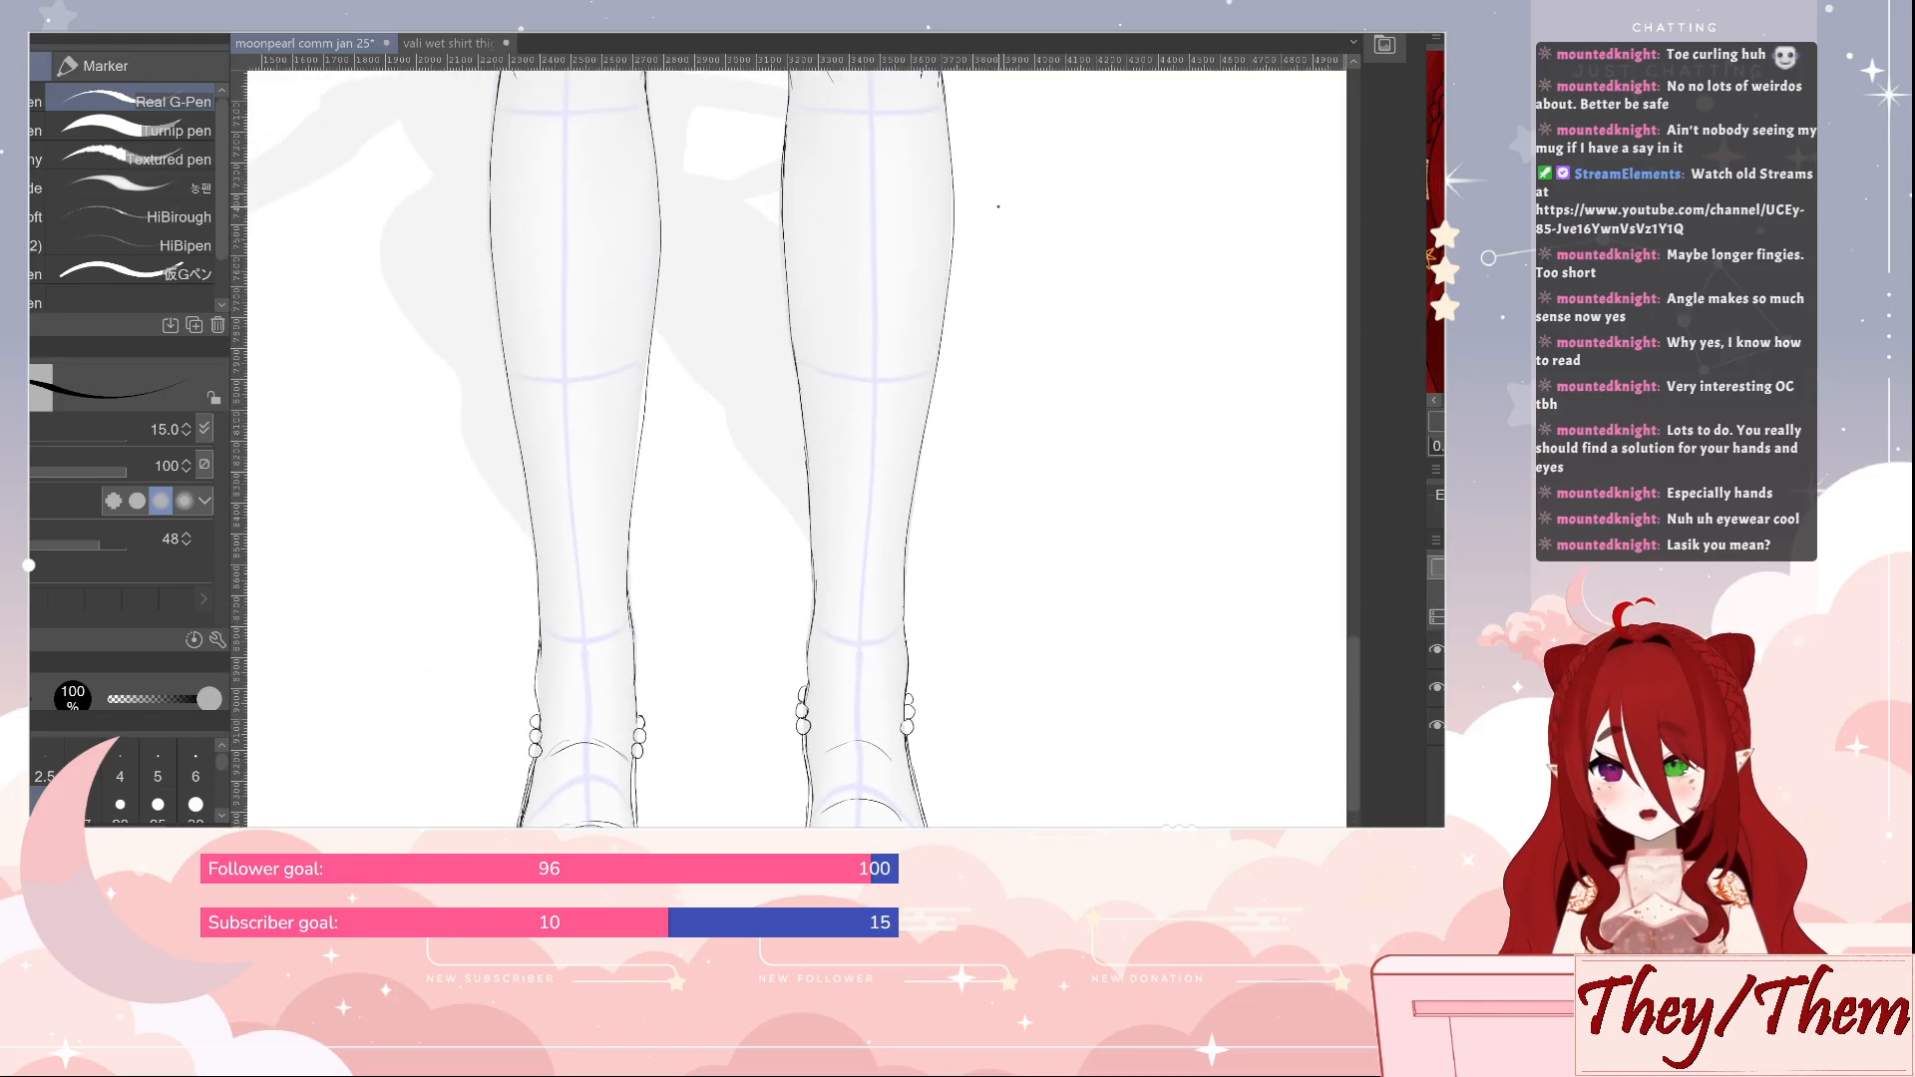
left_click_drag(709, 706, 702, 683)
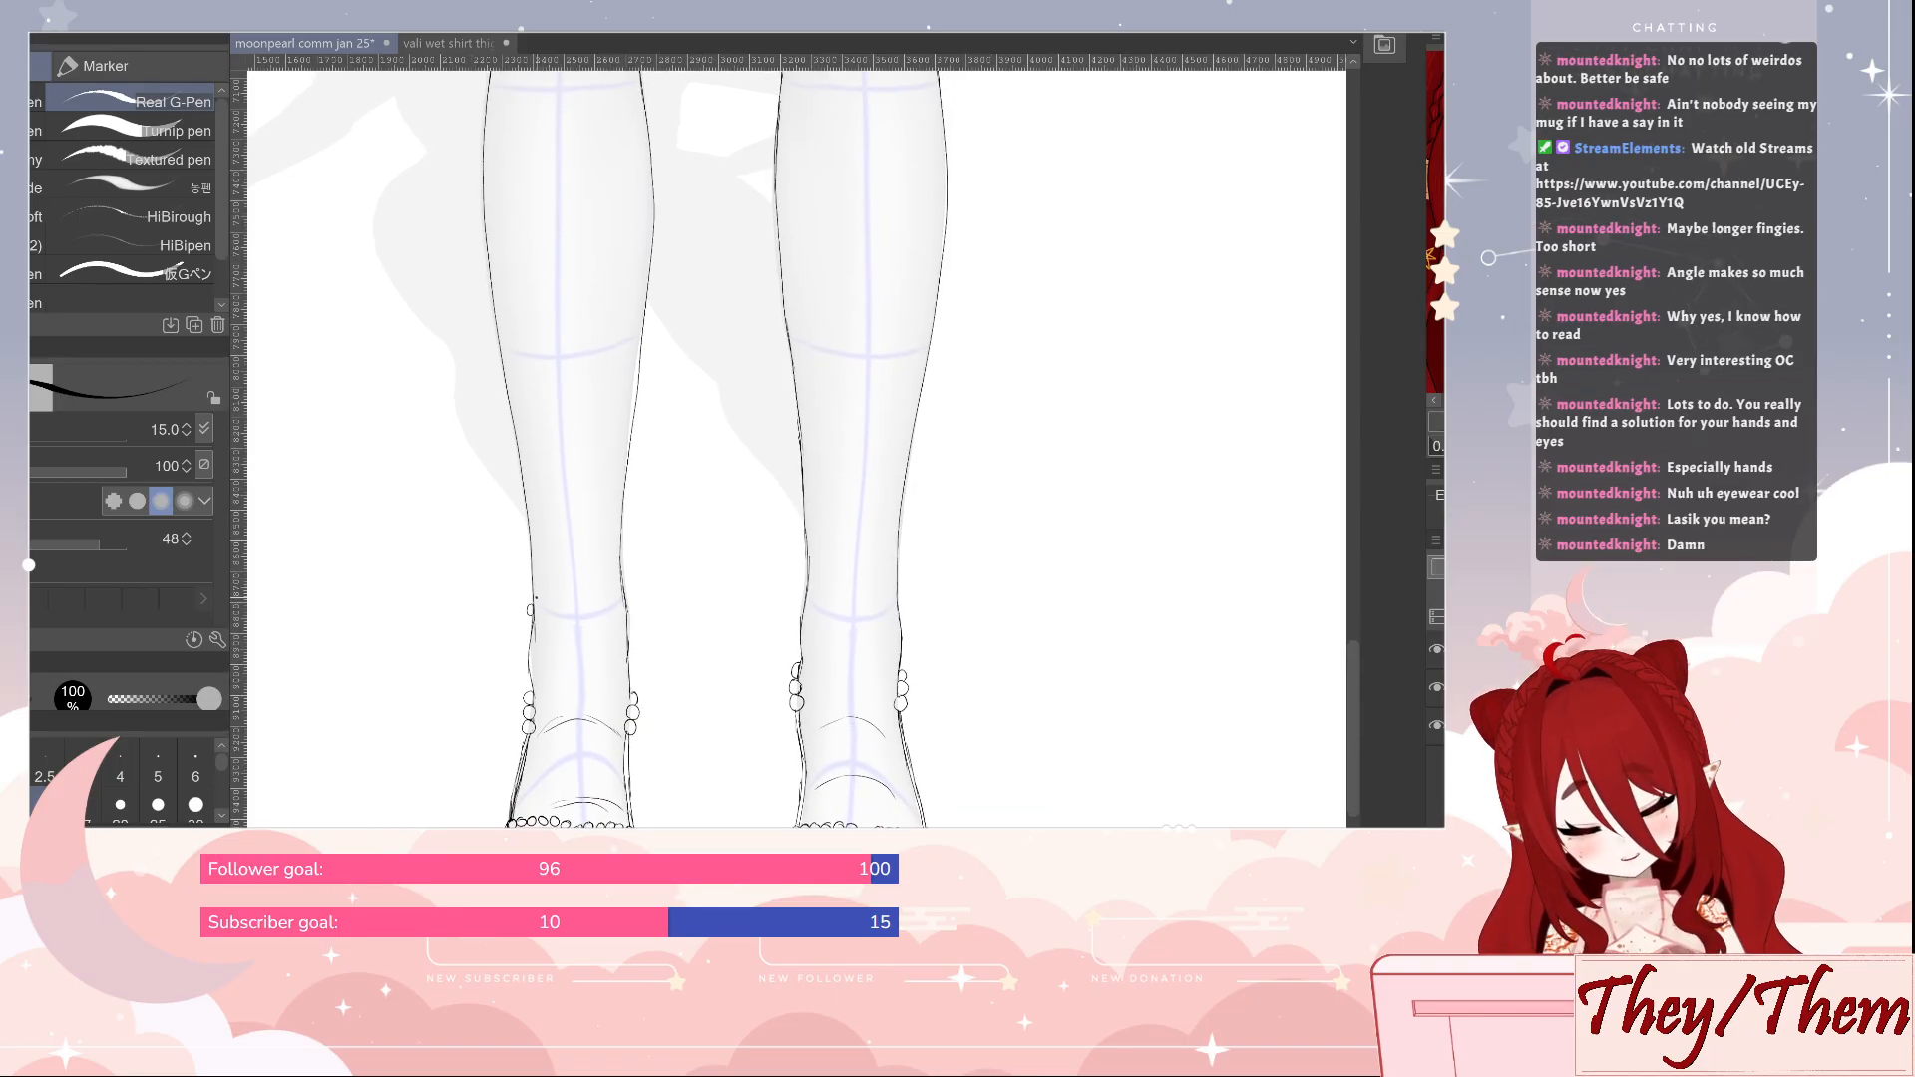
mouse_move(548, 591)
left_mouse_down()
mouse_move(621, 547)
mouse_move(628, 606)
left_mouse_up()
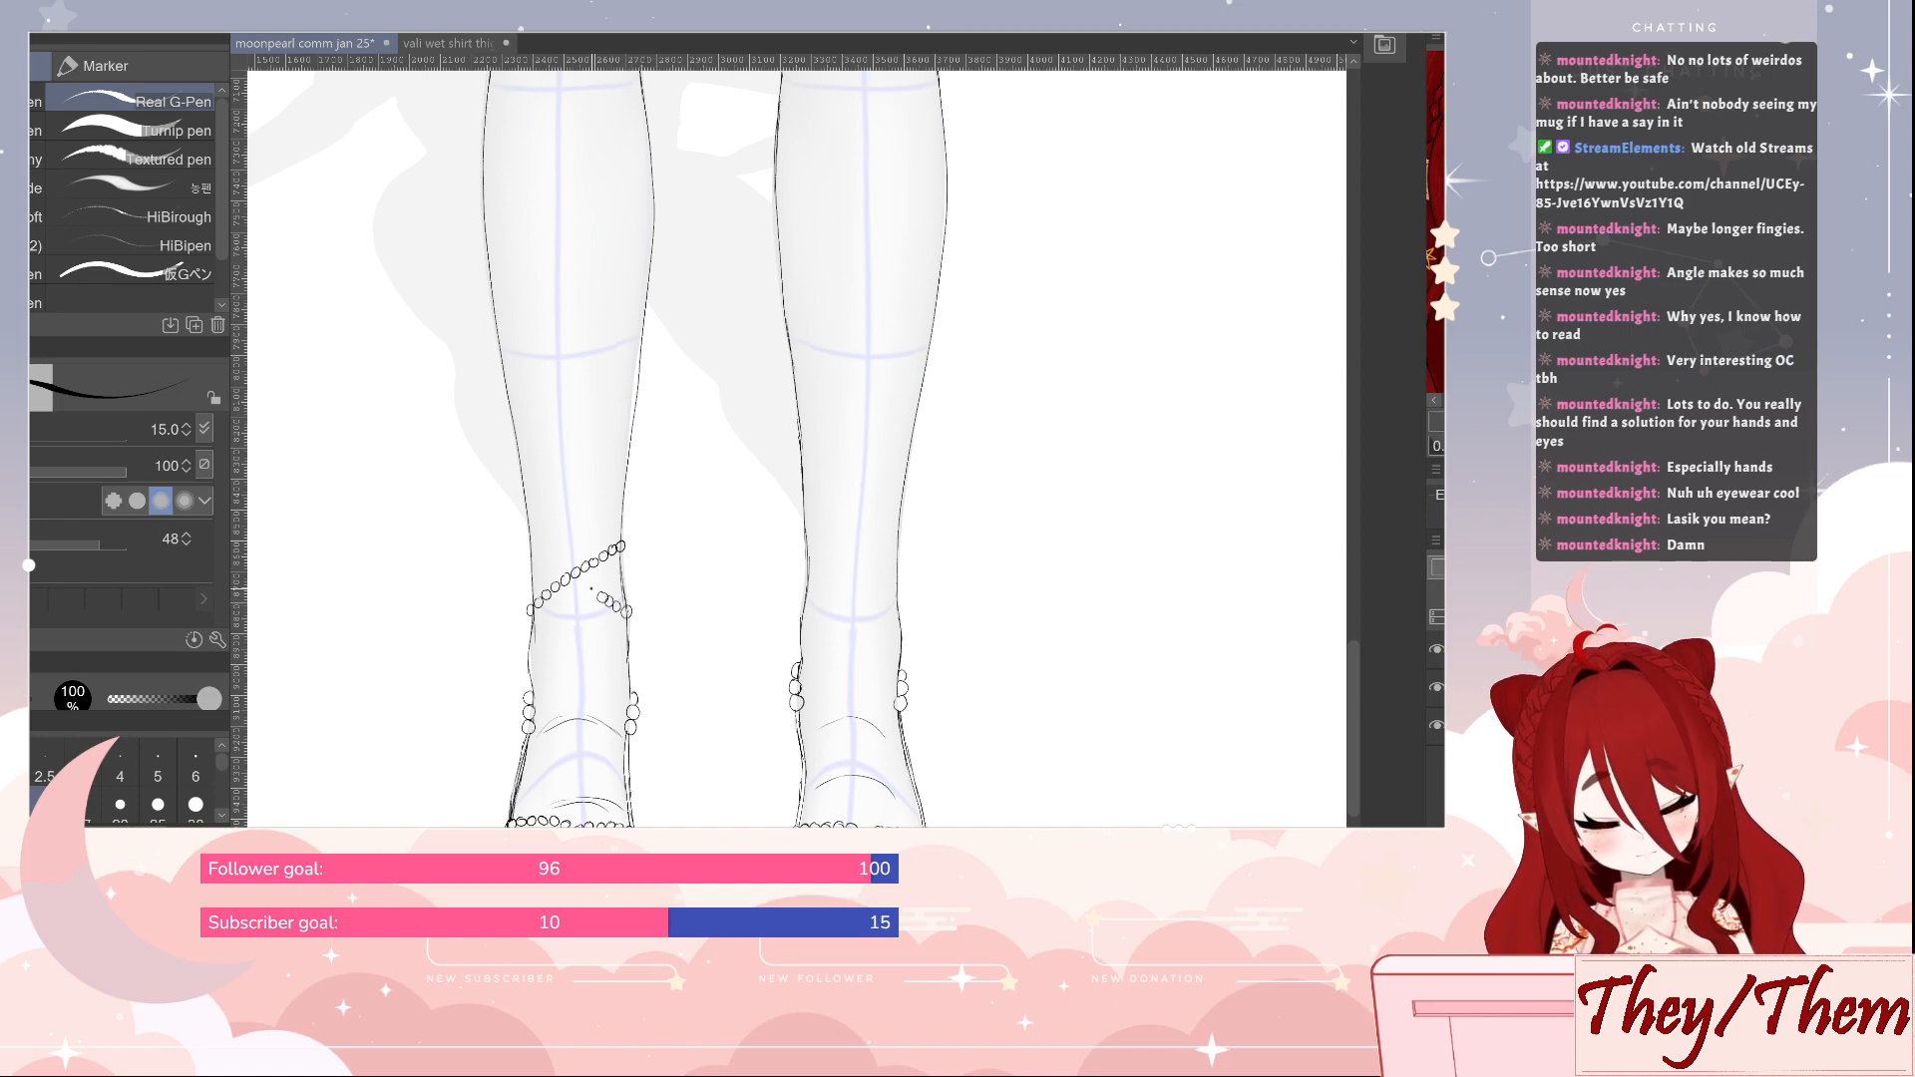
left_click_drag(591, 591, 529, 549)
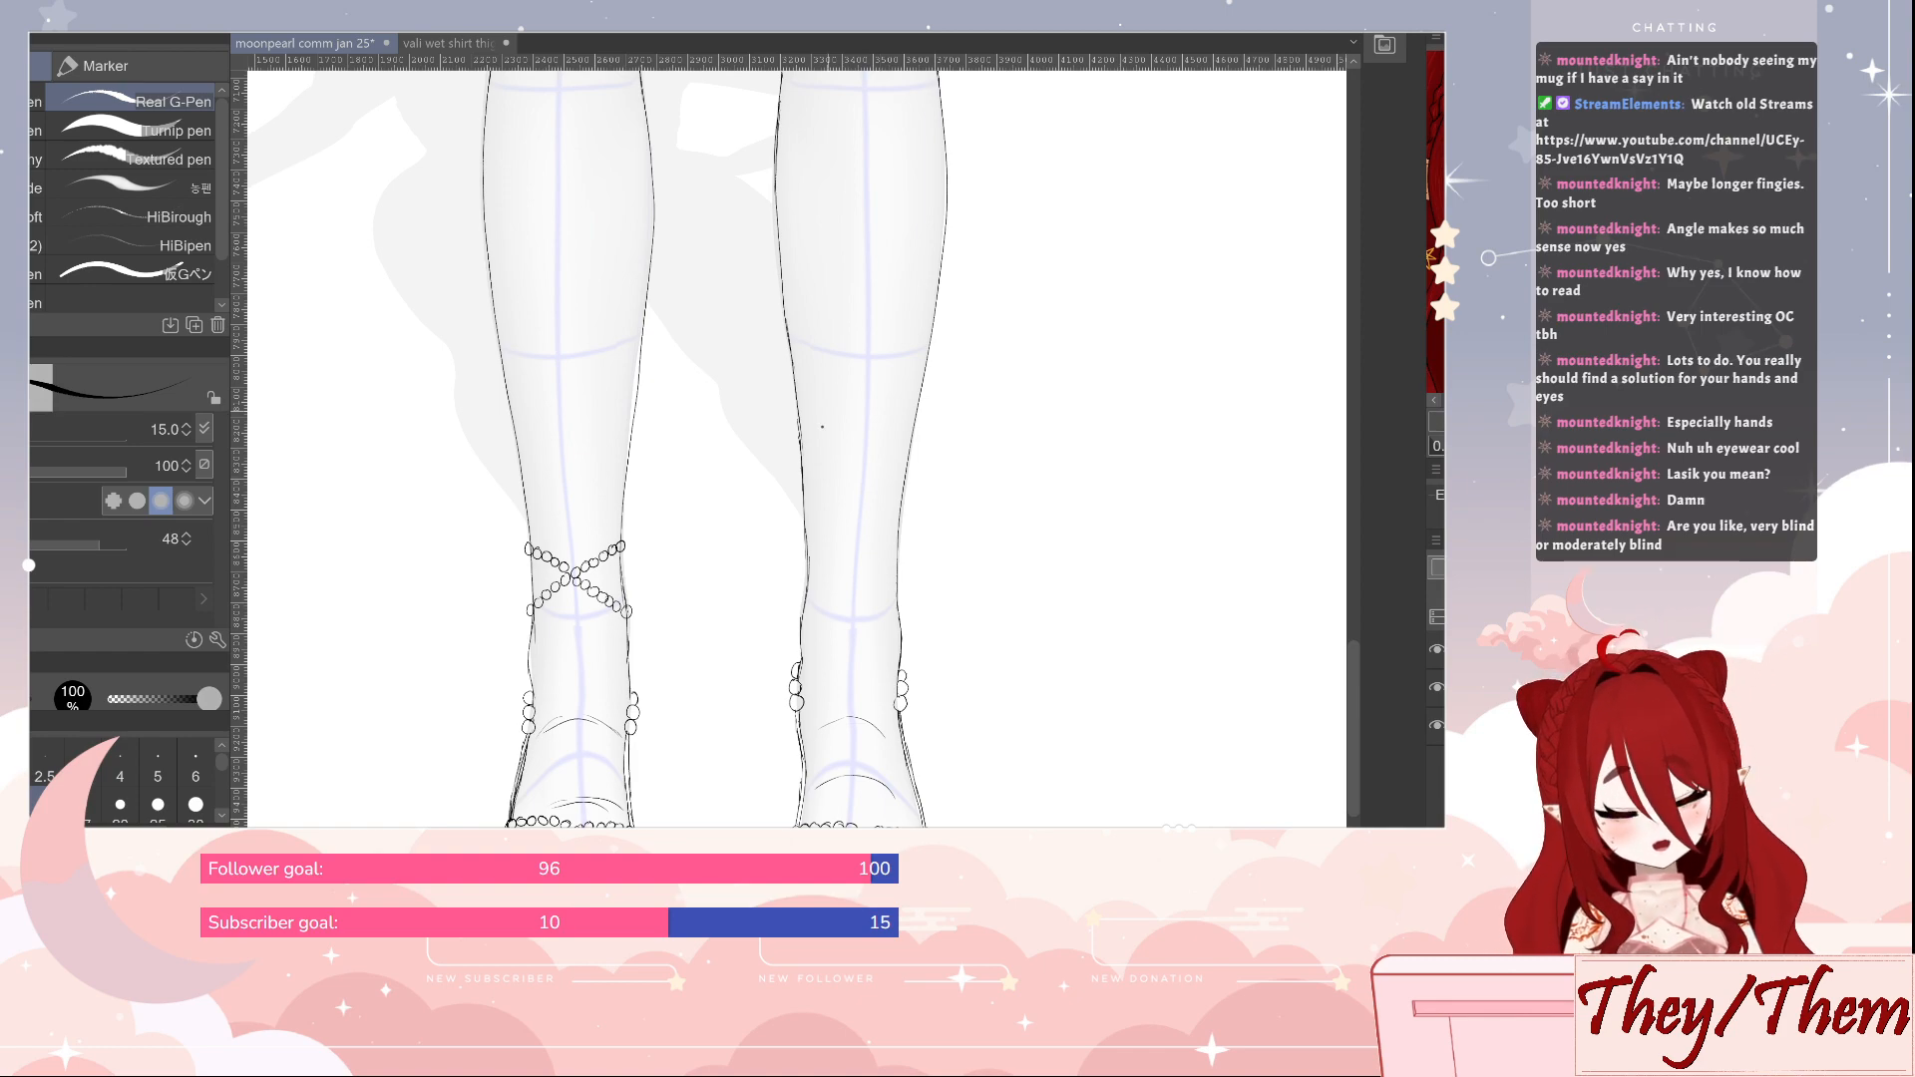
key("e")
key("p")
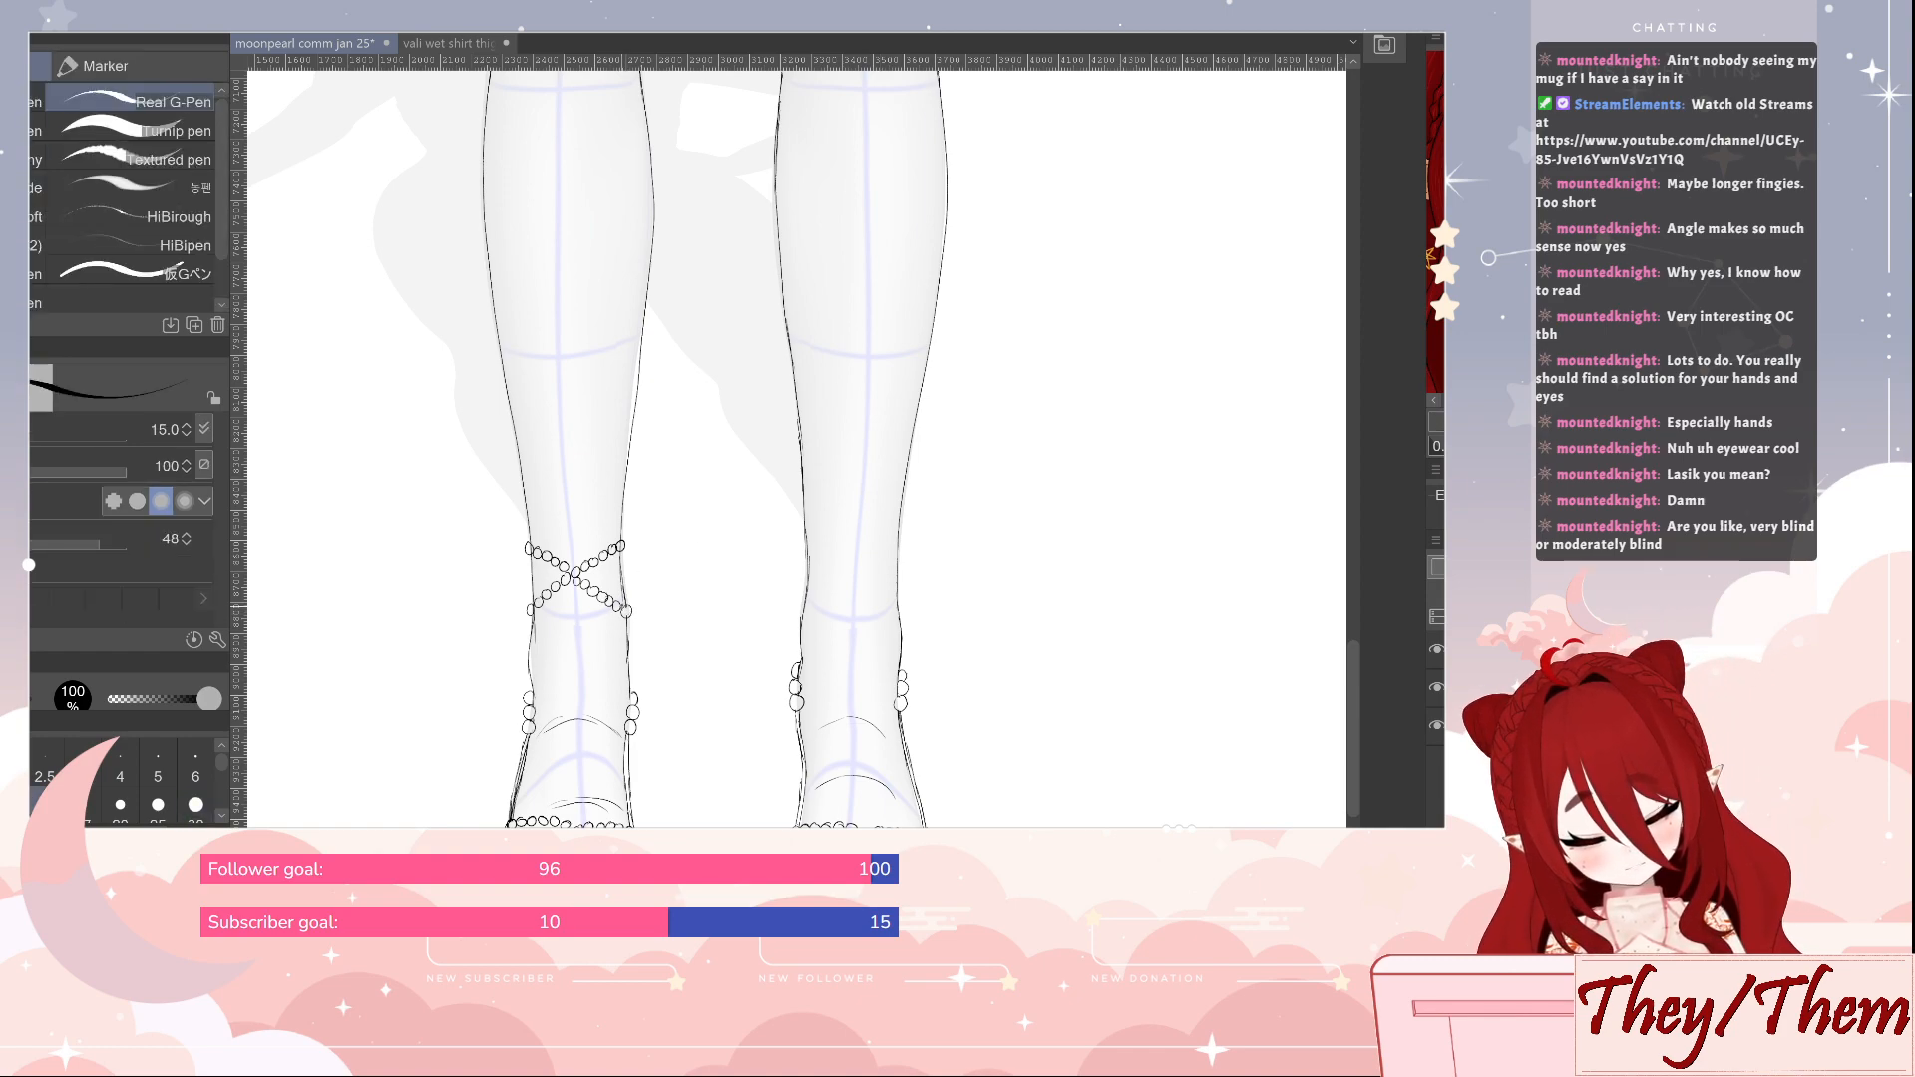
key("e")
key("p")
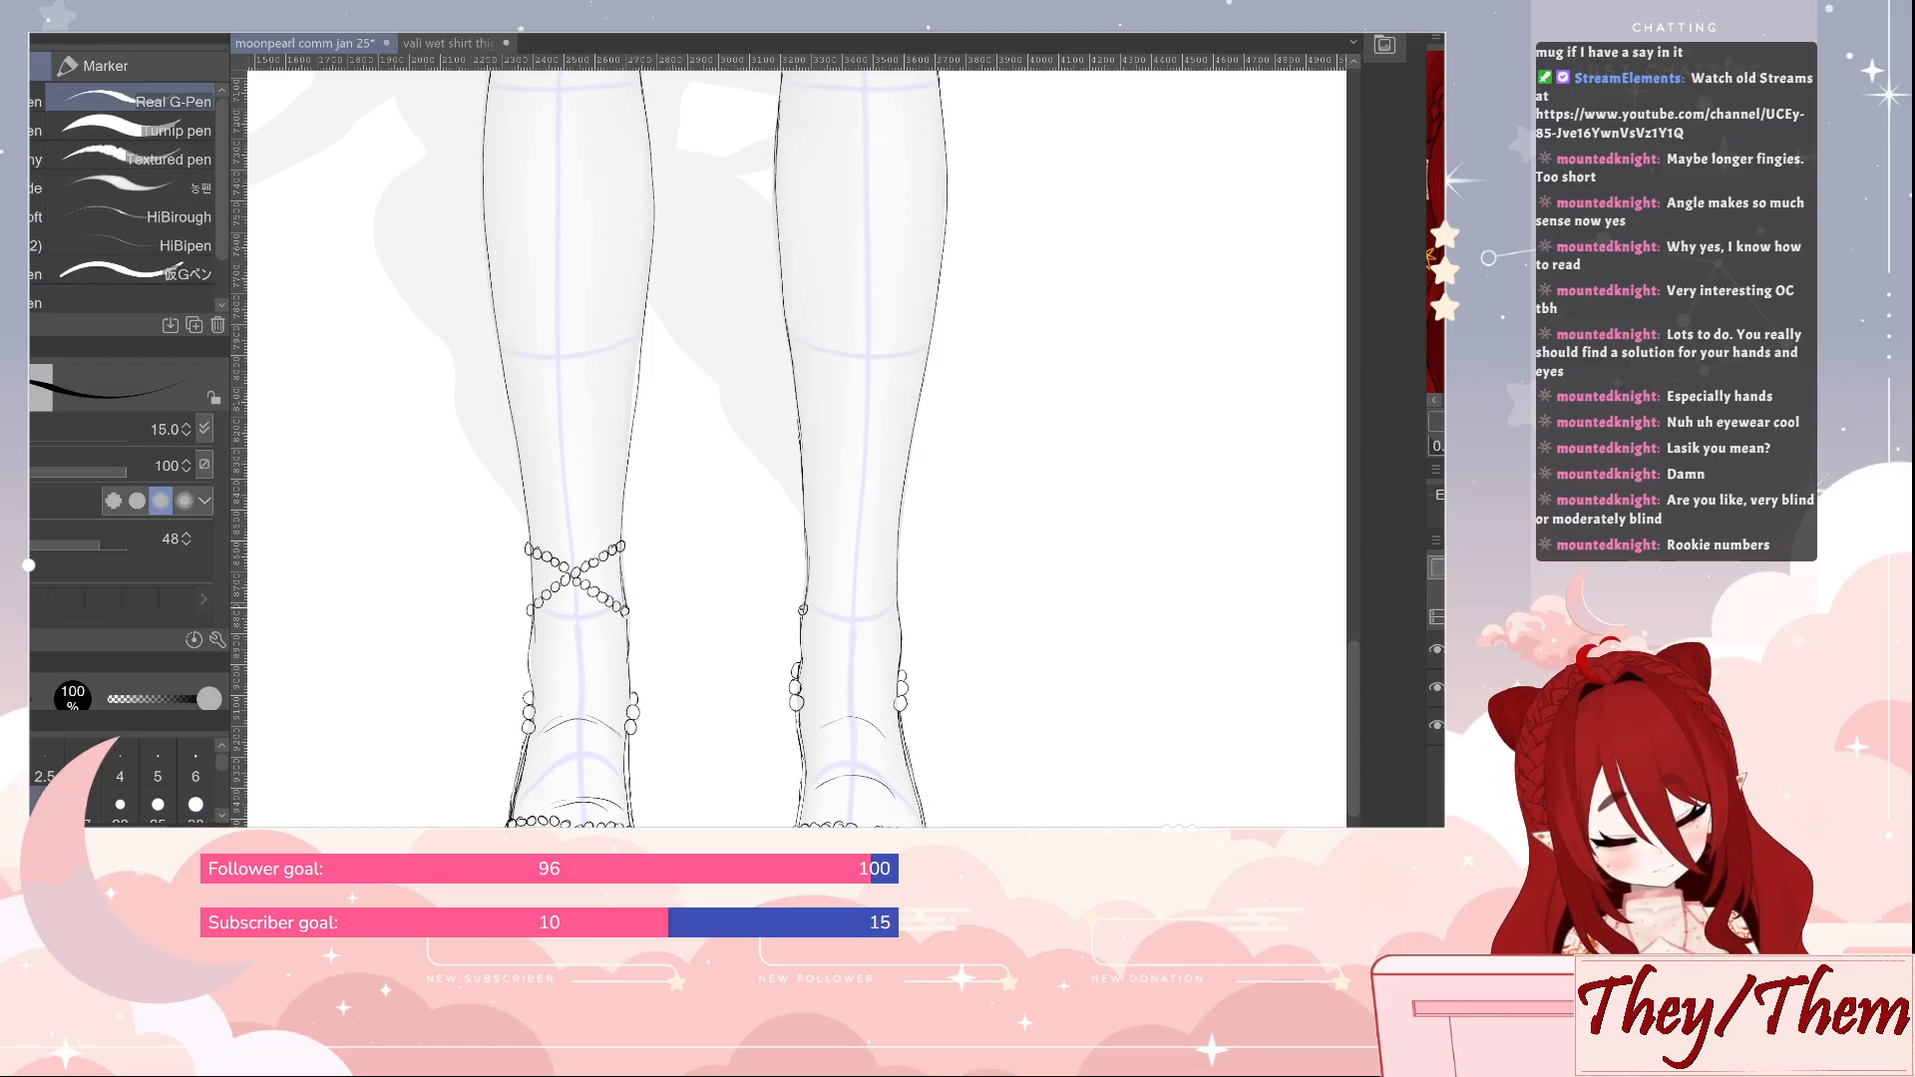
Draw a matching pair of crossing bead strands around the second leg's lower shin, just above the ankle
left_click_drag(810, 603, 813, 599)
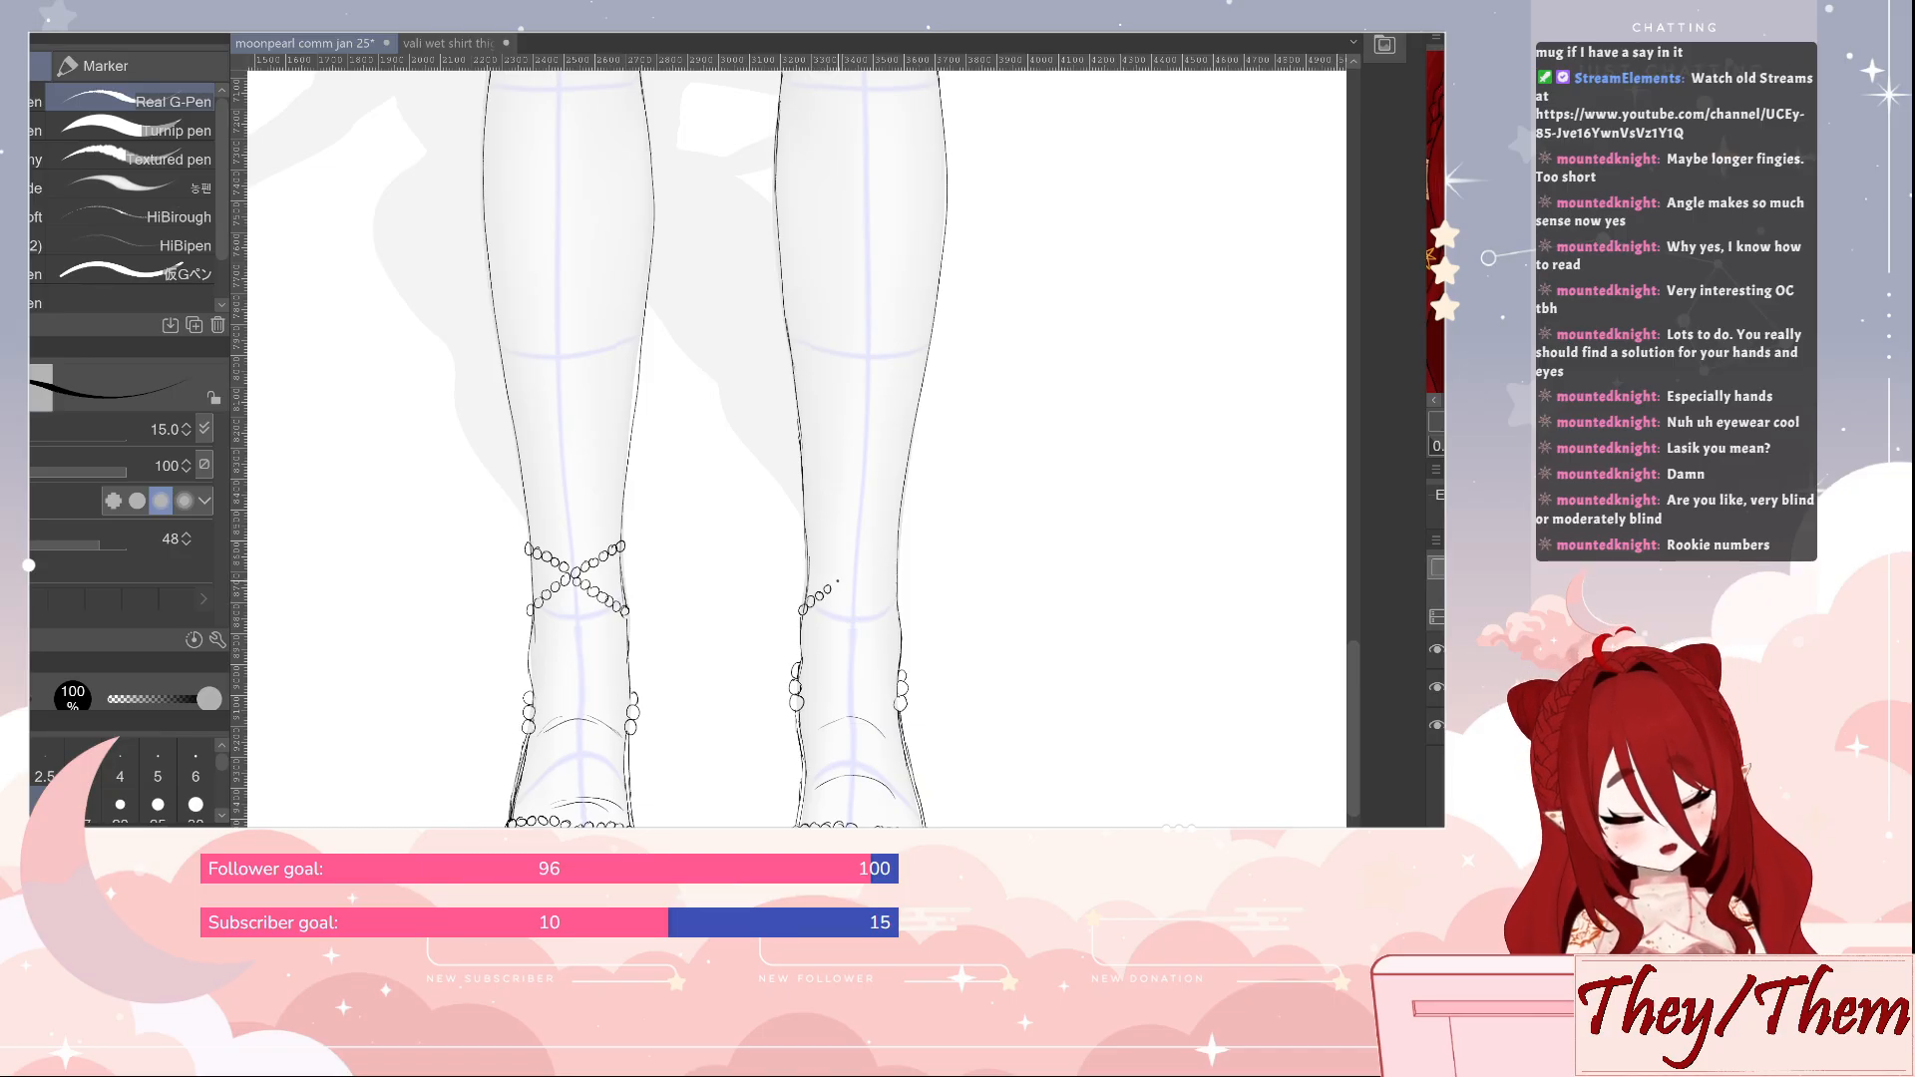
left_click_drag(834, 589, 887, 560)
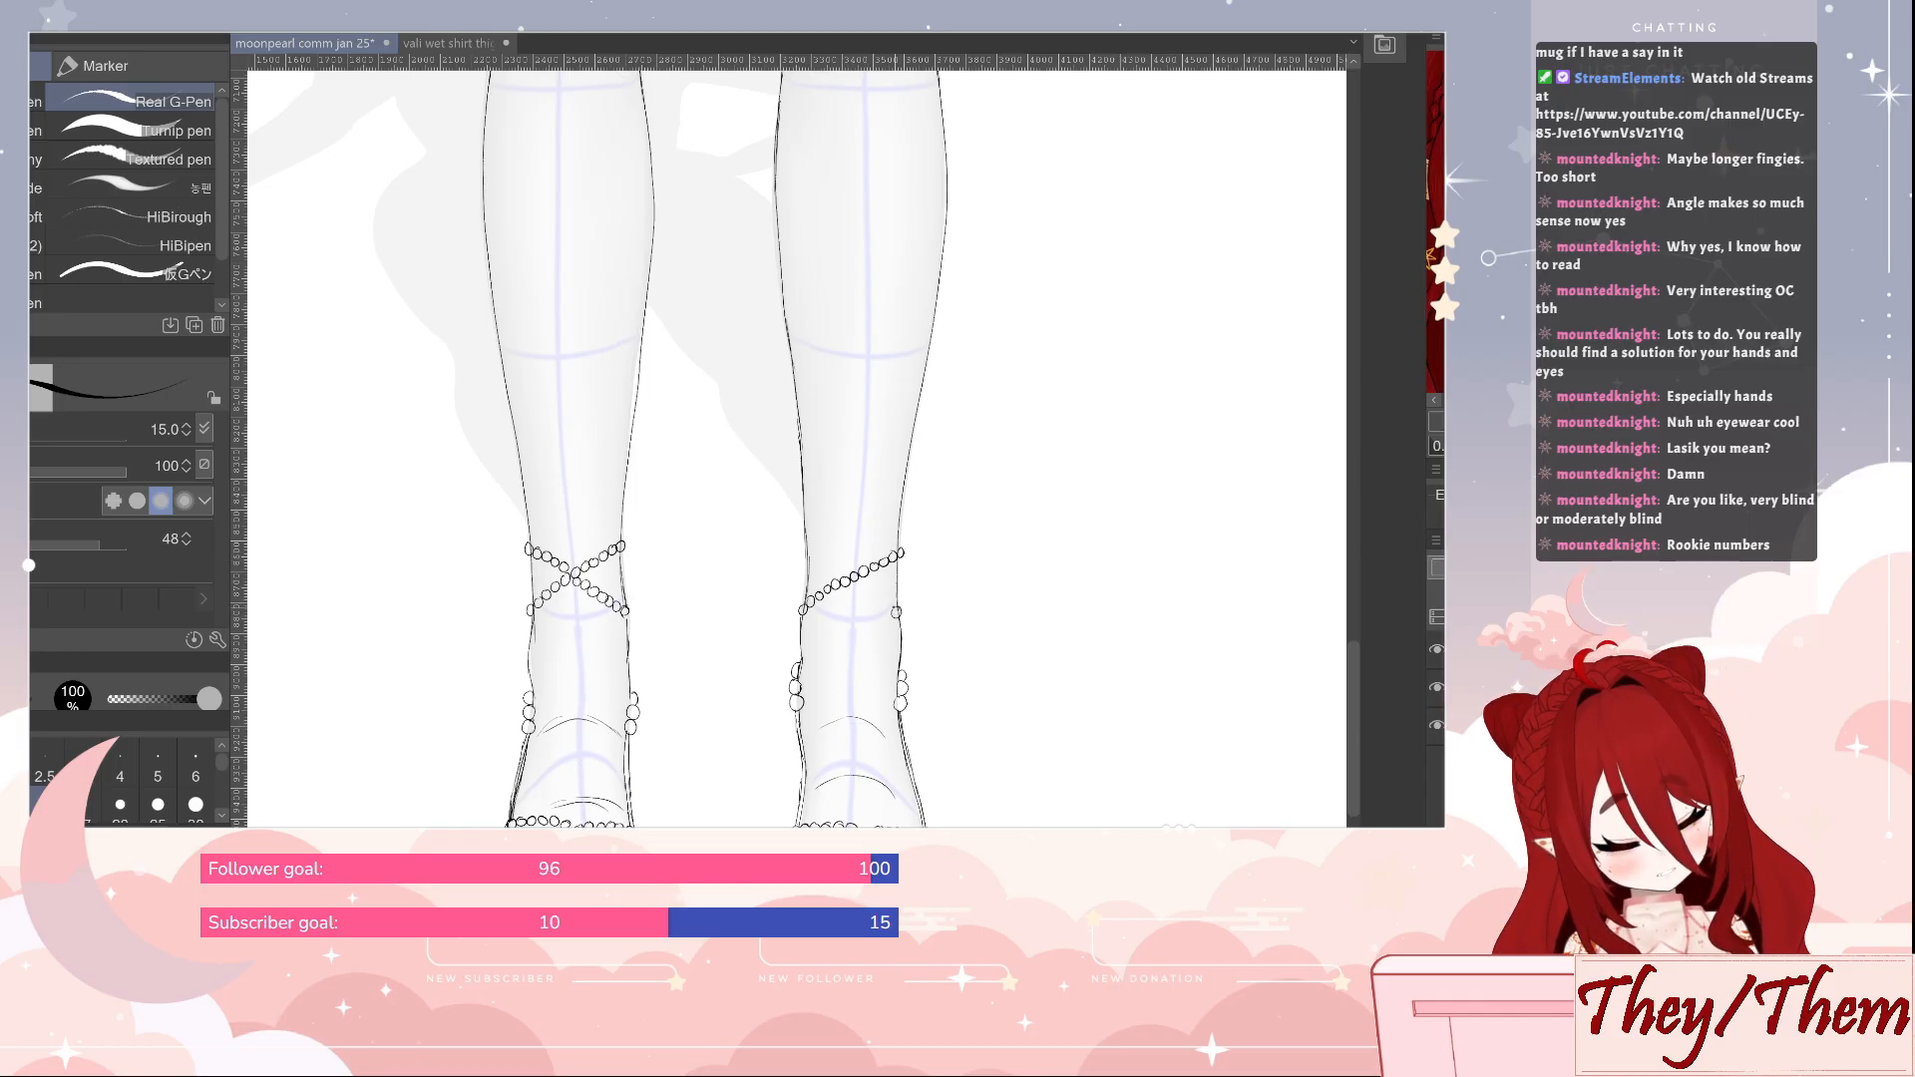
left_click_drag(884, 608, 810, 551)
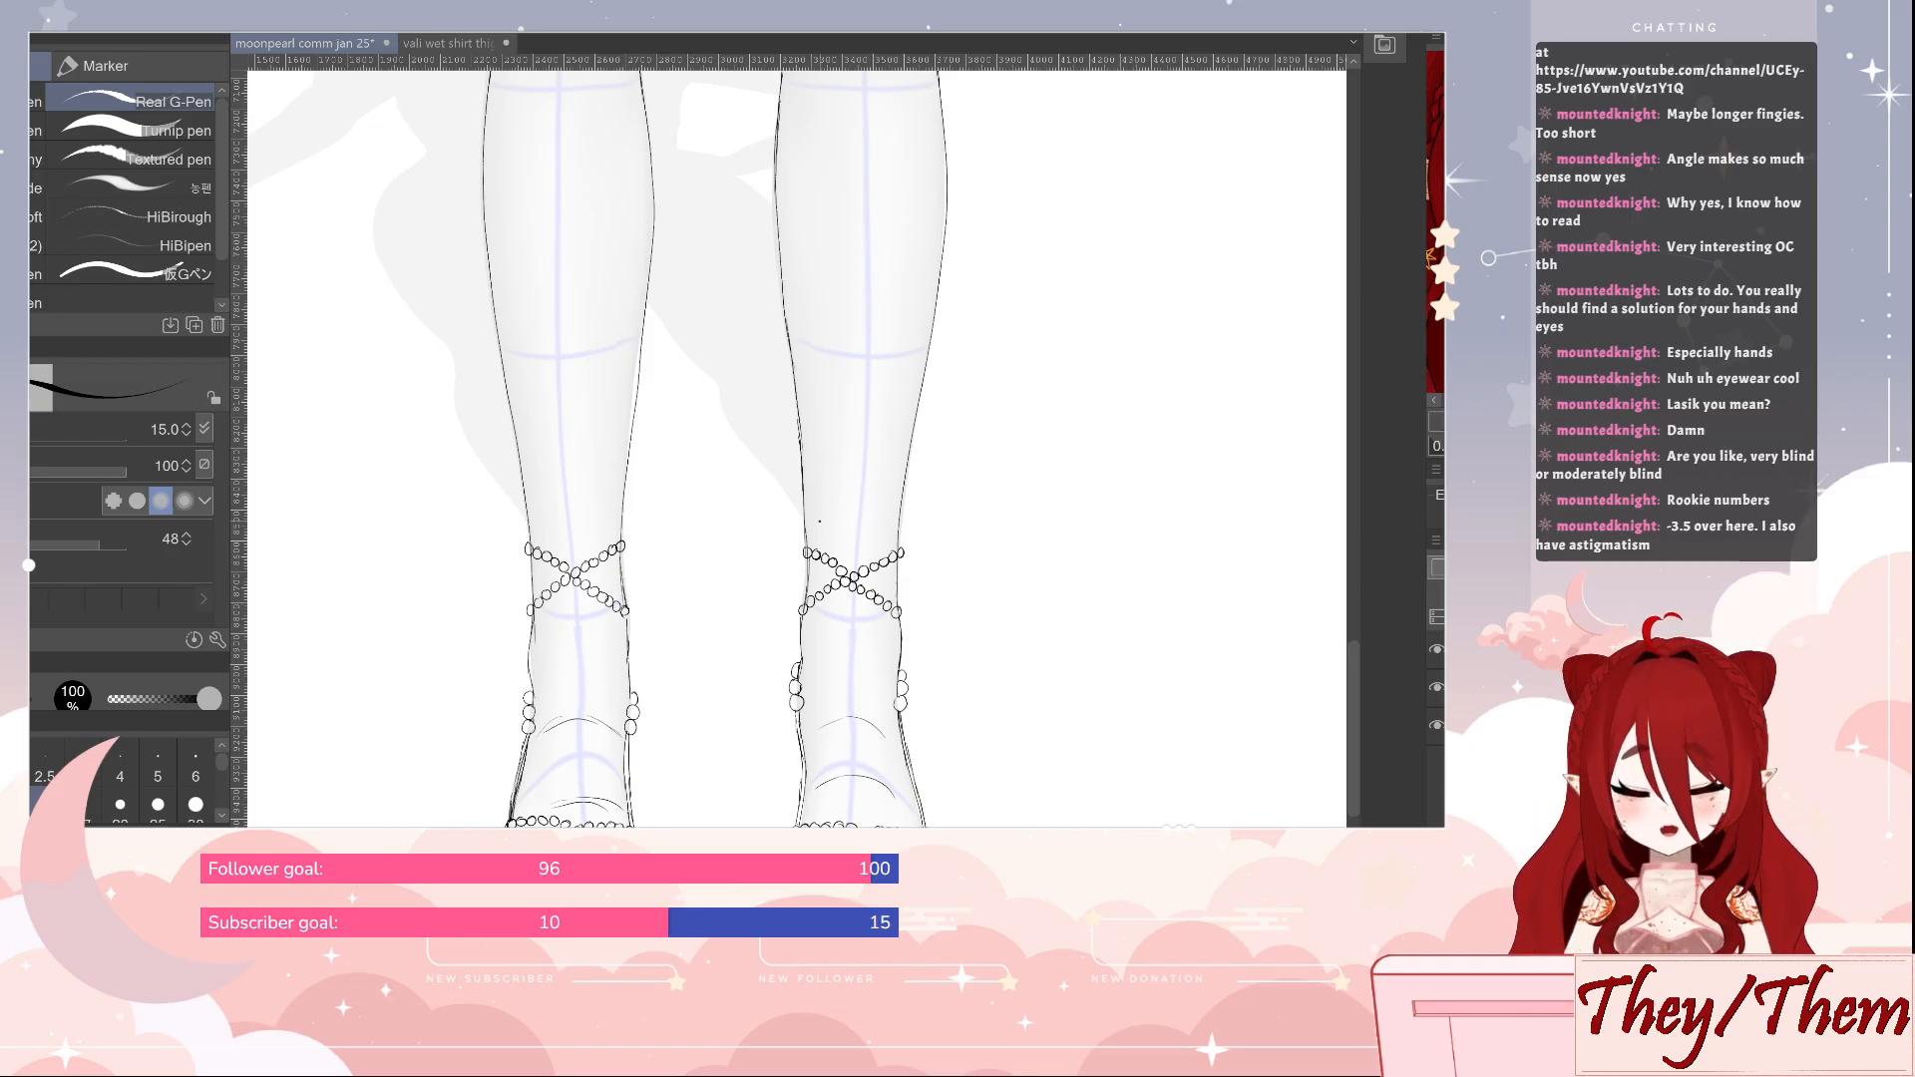
Draw a second pair of crossing bead strands on the first leg's shin, above the existing cross
left_click_drag(984, 449, 1015, 592)
left_click_drag(1000, 514, 1003, 528)
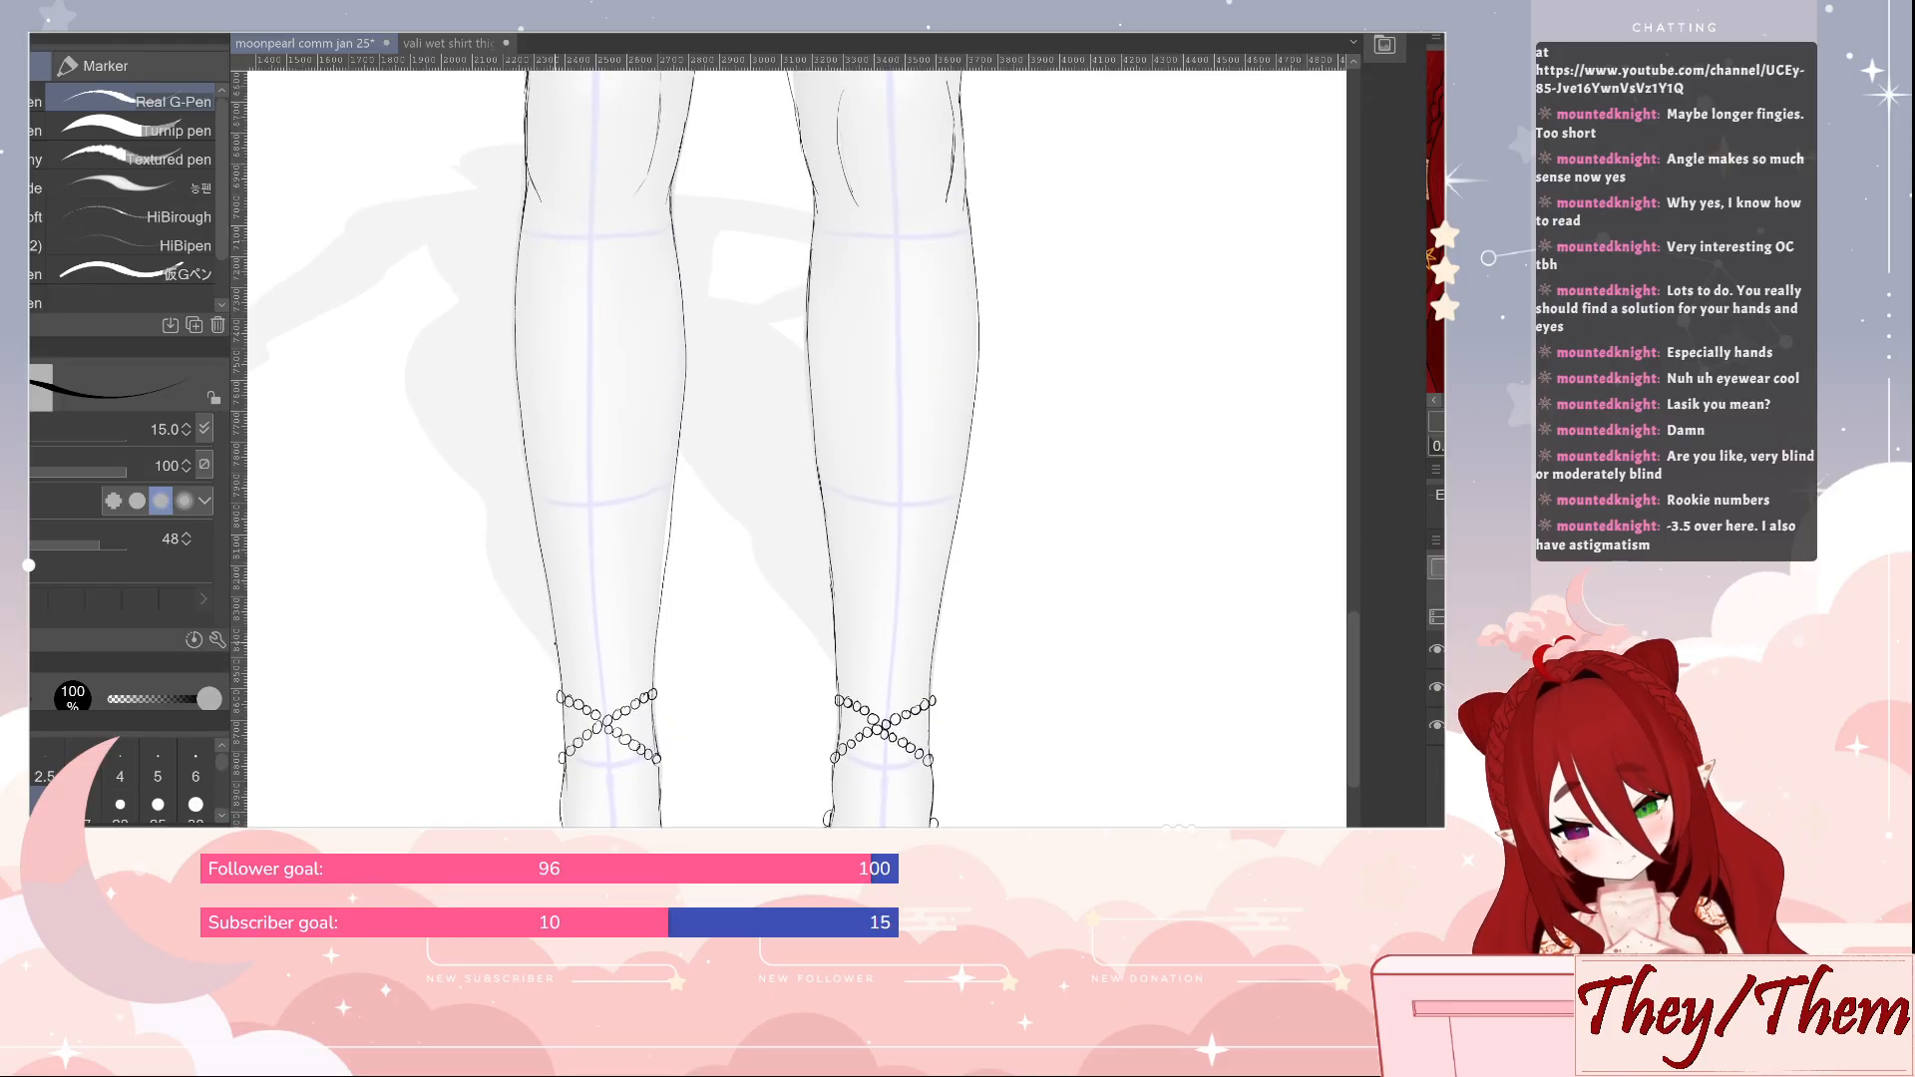
left_click_drag(564, 641, 660, 573)
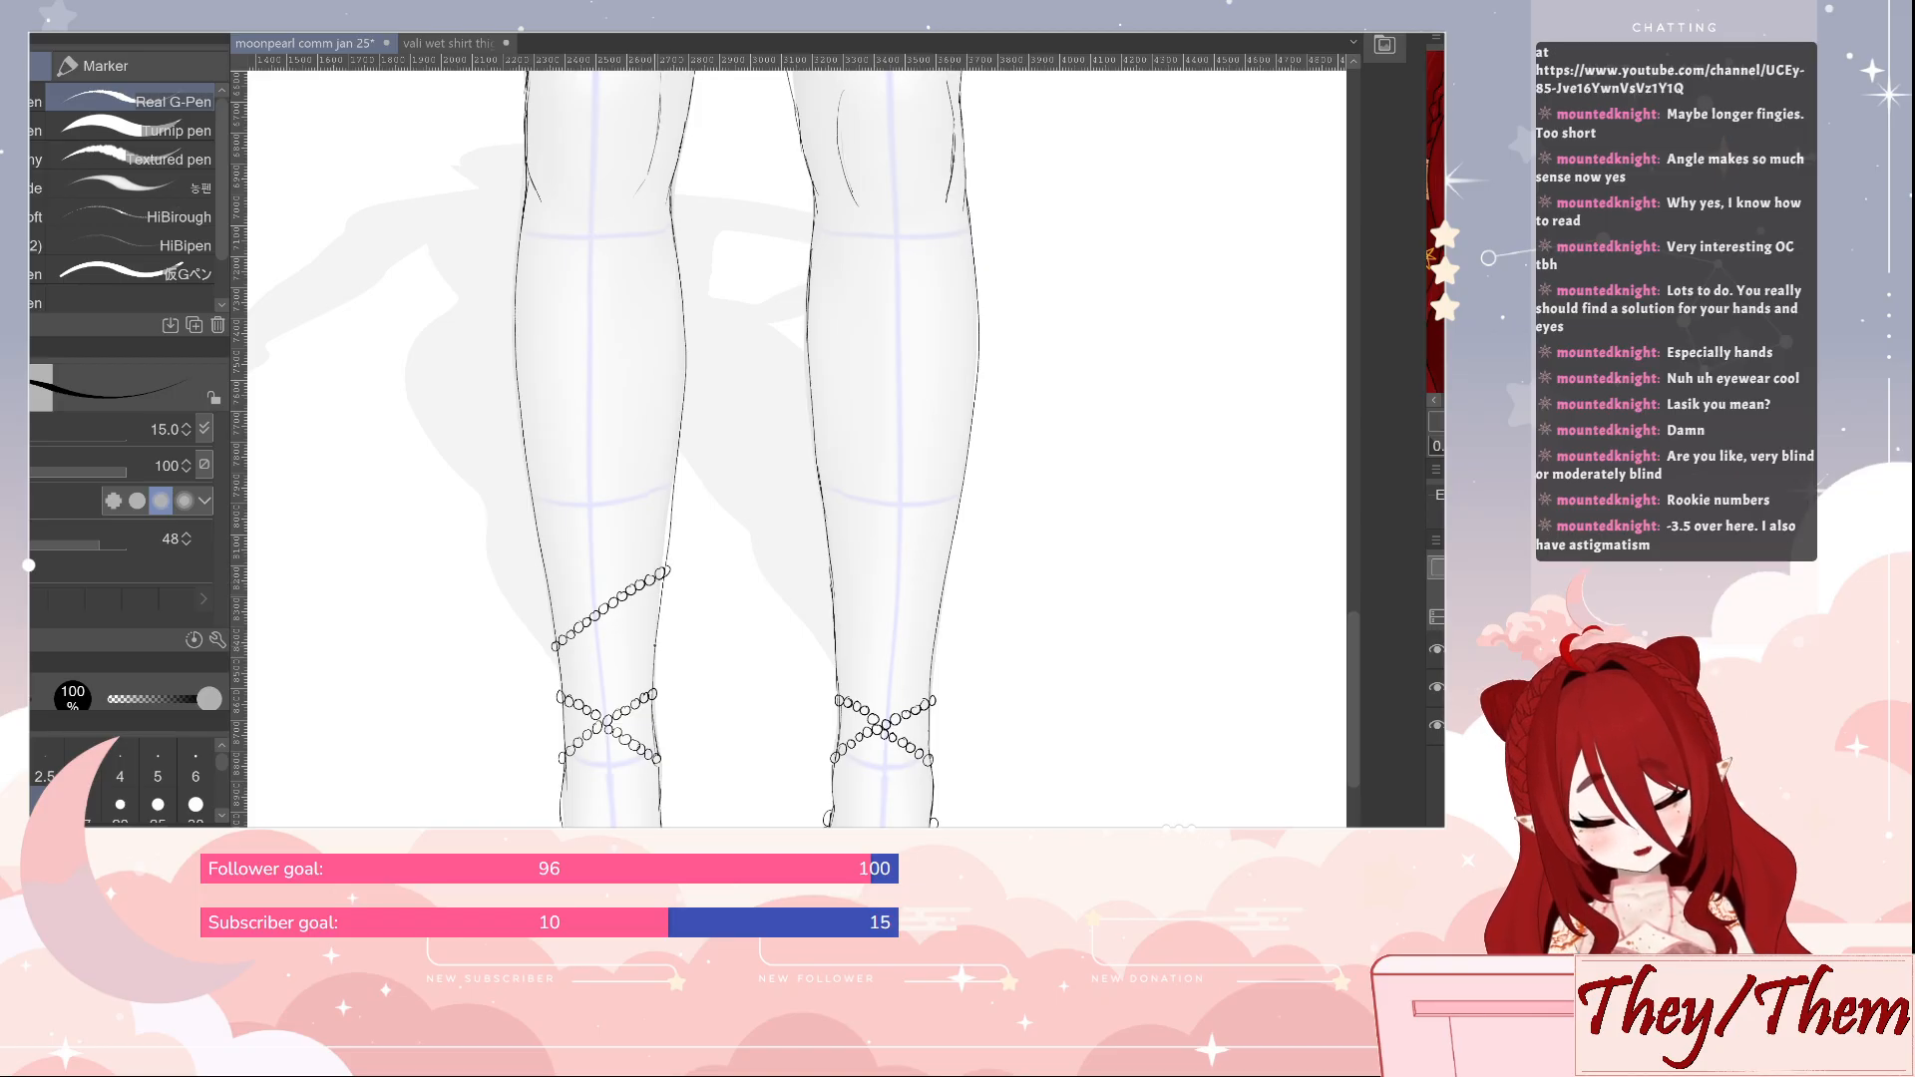
left_click_drag(651, 644, 622, 626)
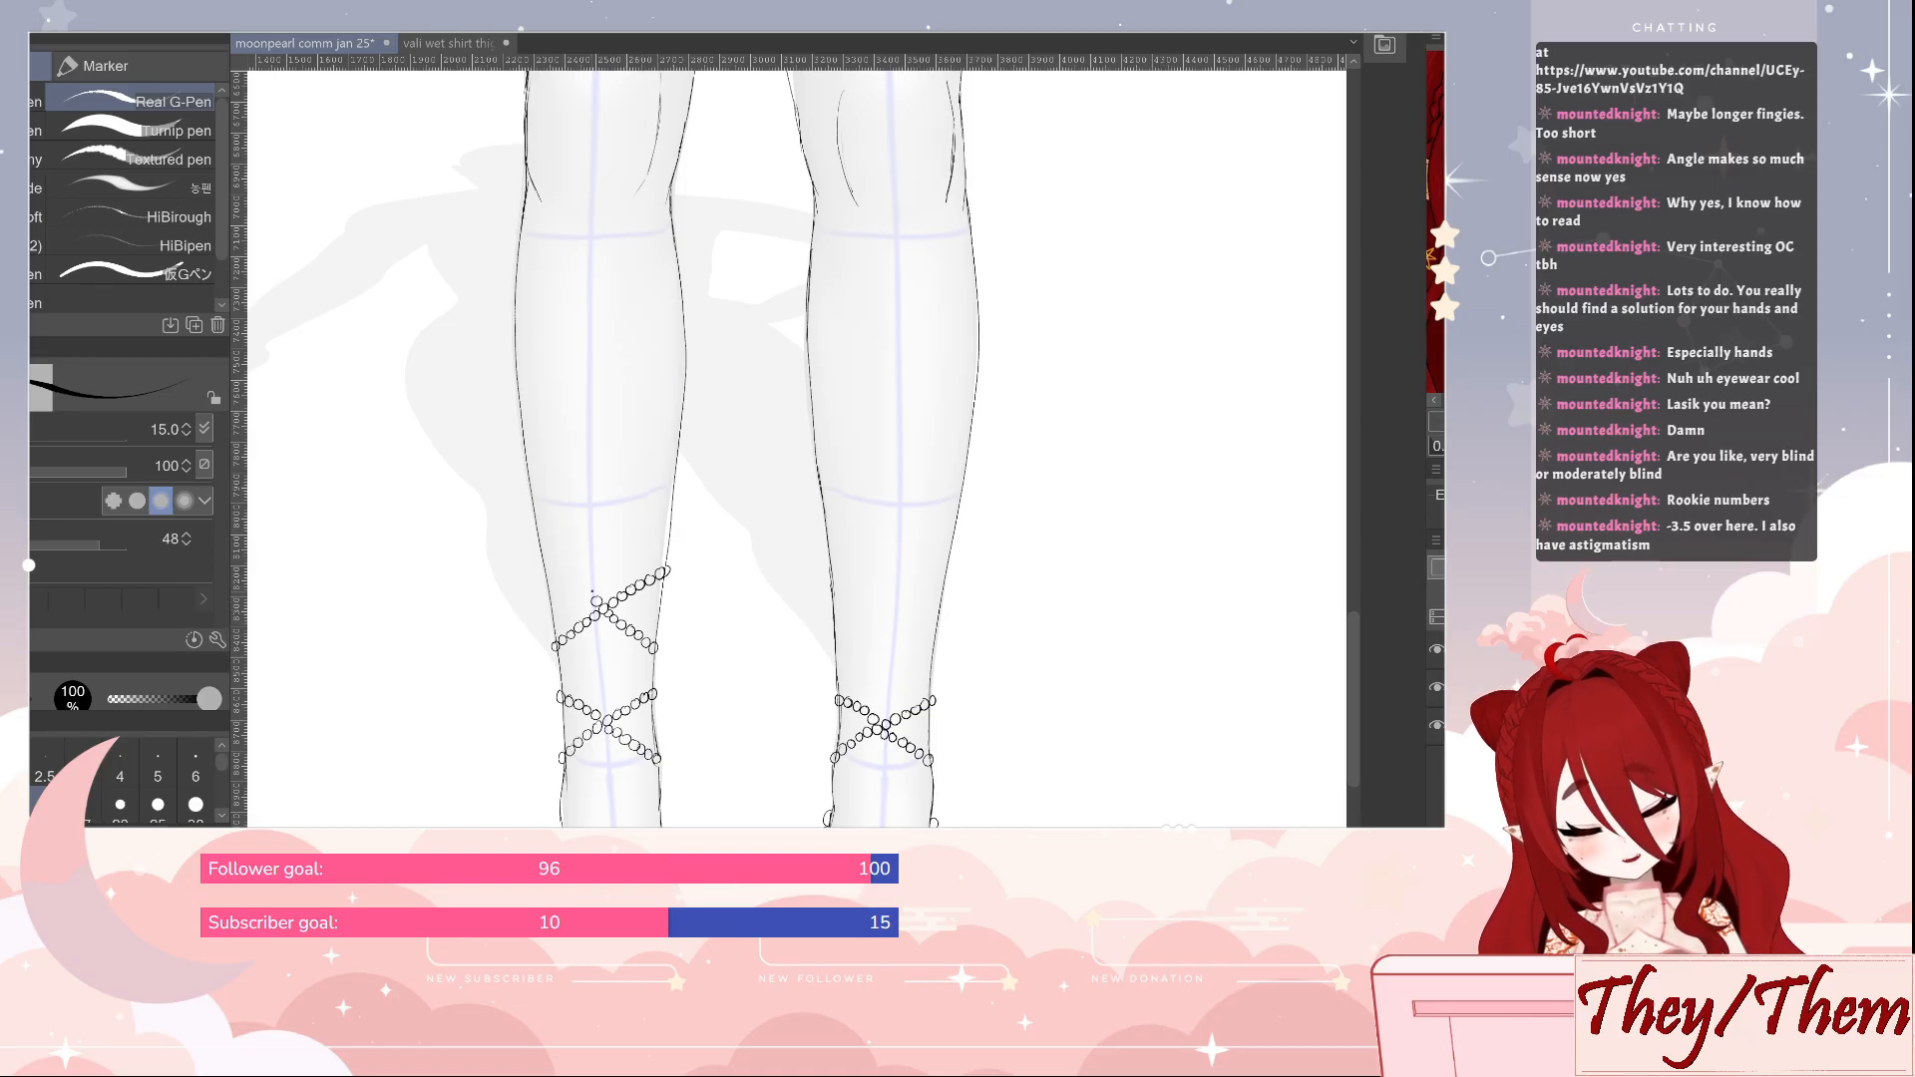
left_click_drag(577, 588, 547, 582)
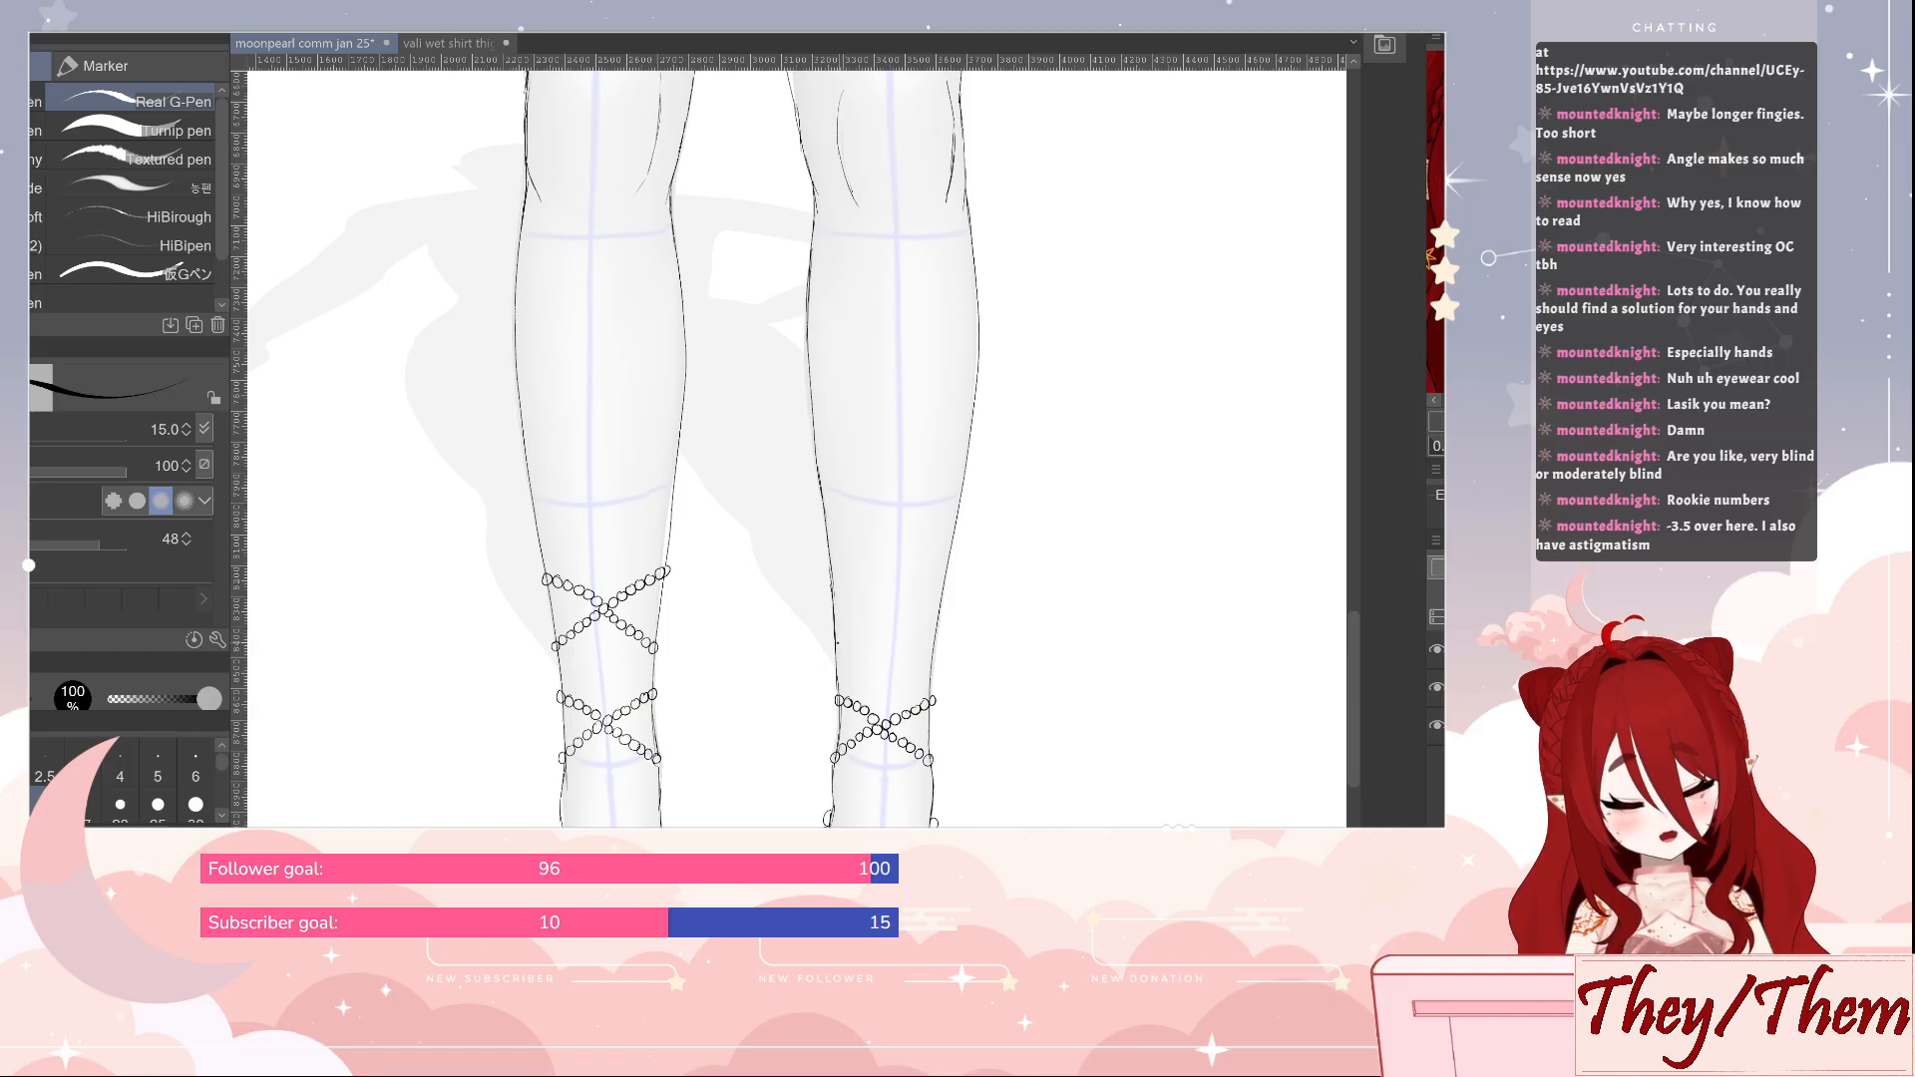
Draw a second pair of crossing bead strands on the second leg's shin, level with the first leg's, and clean up the ends
key("e")
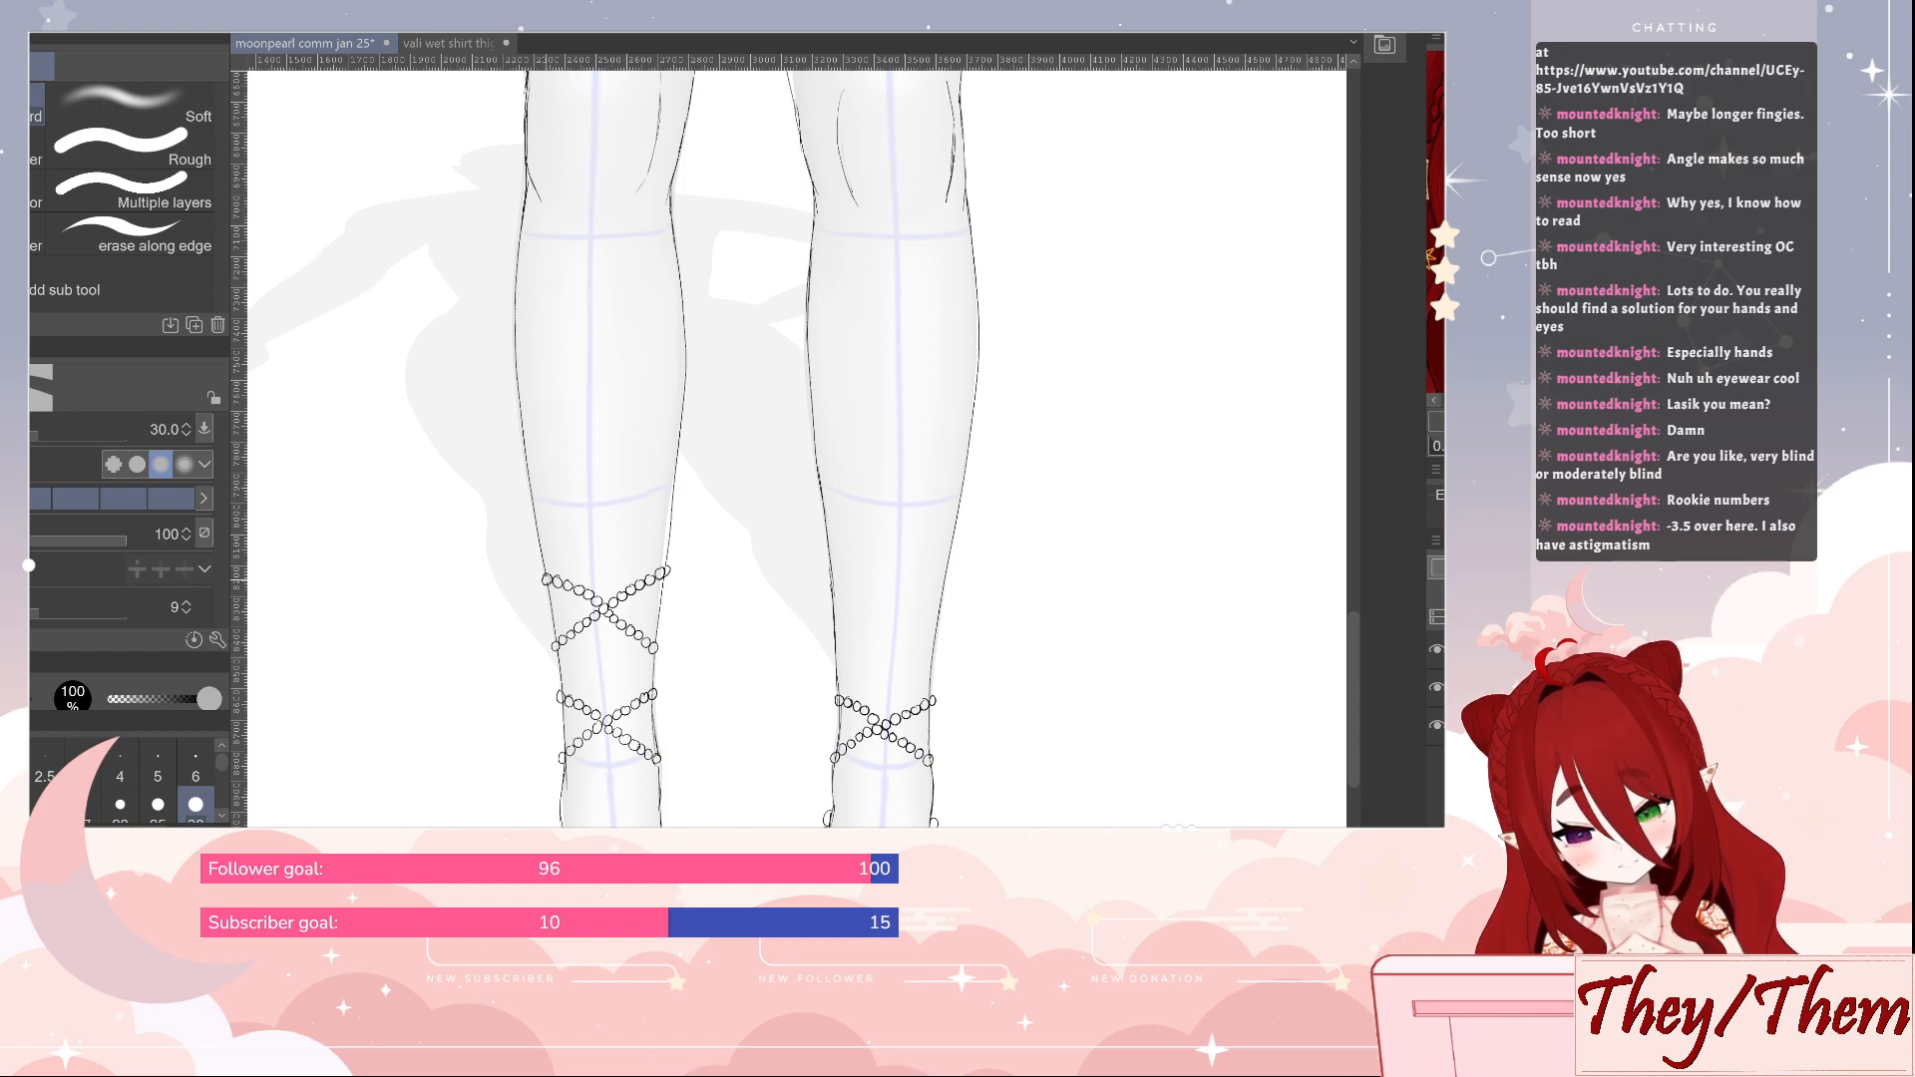
key("p")
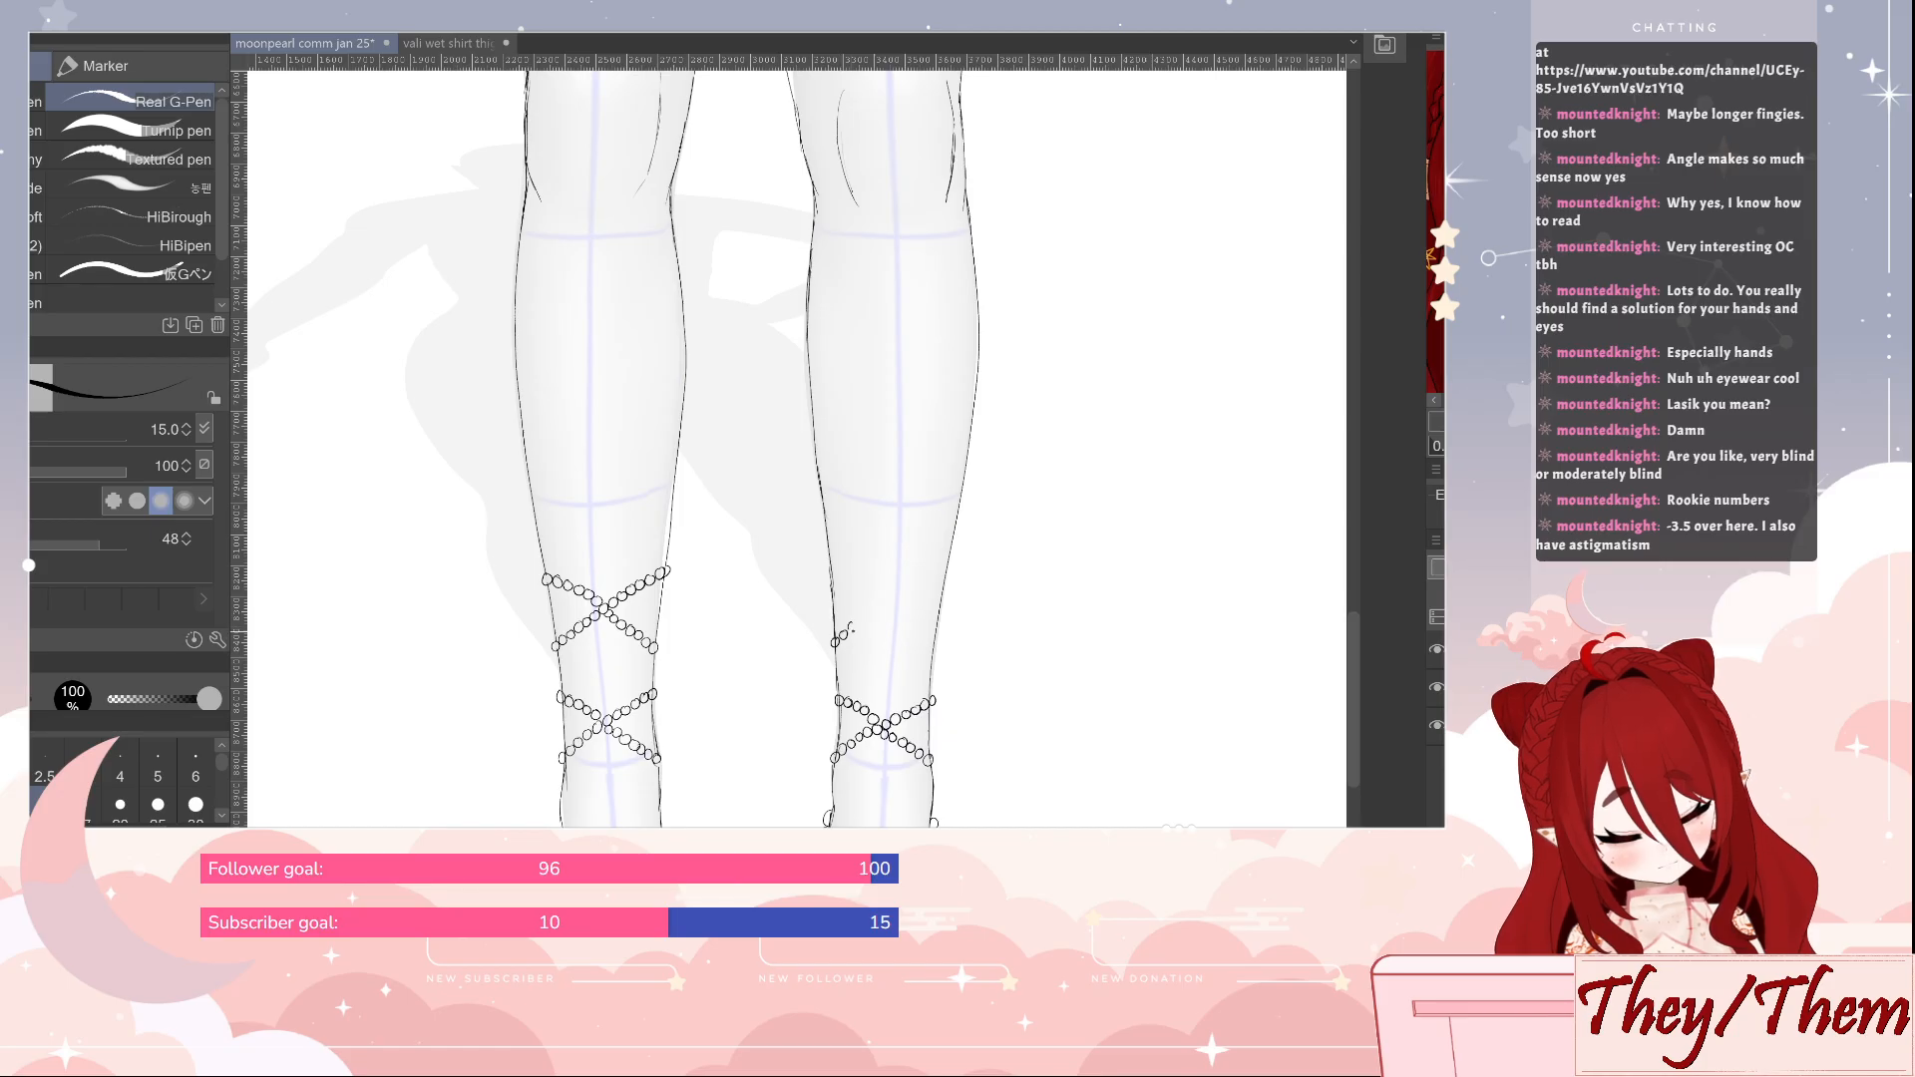
left_click_drag(844, 632, 938, 571)
left_click(947, 569)
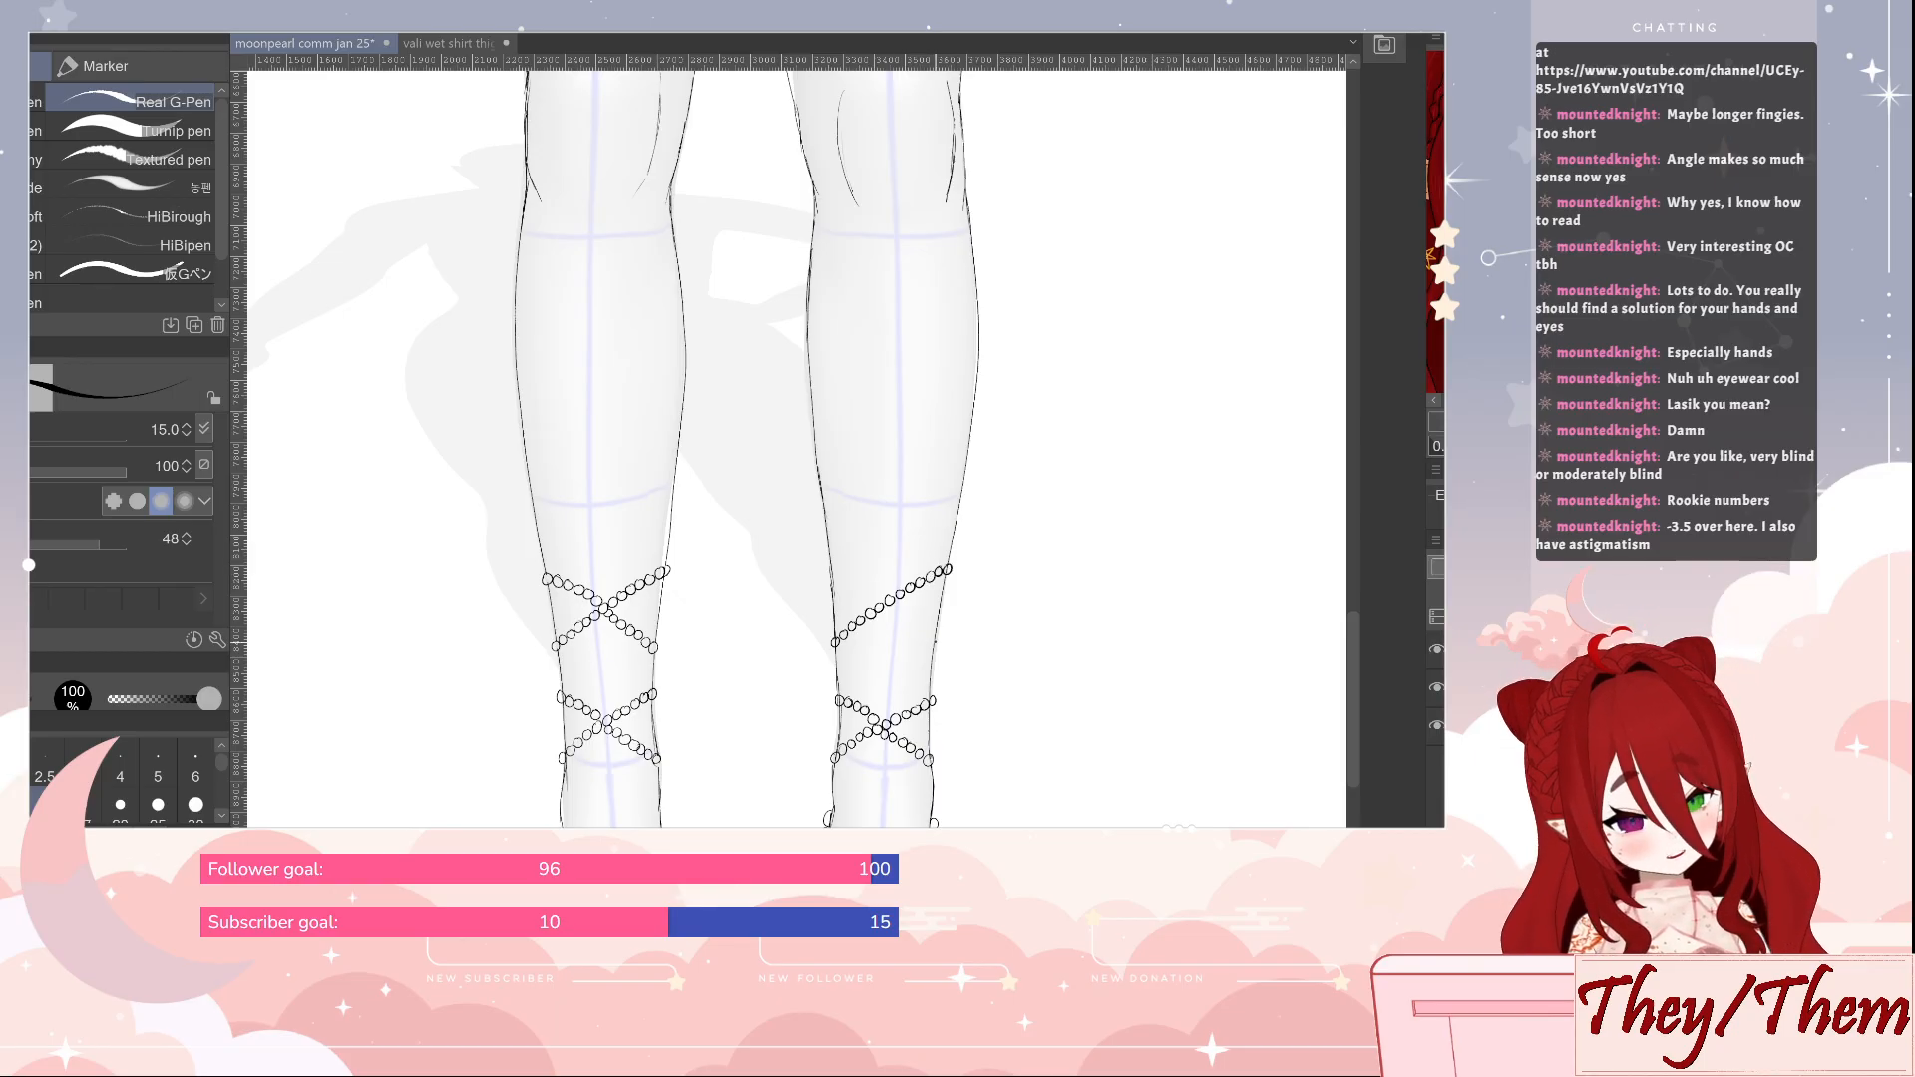
left_click_drag(929, 642, 911, 630)
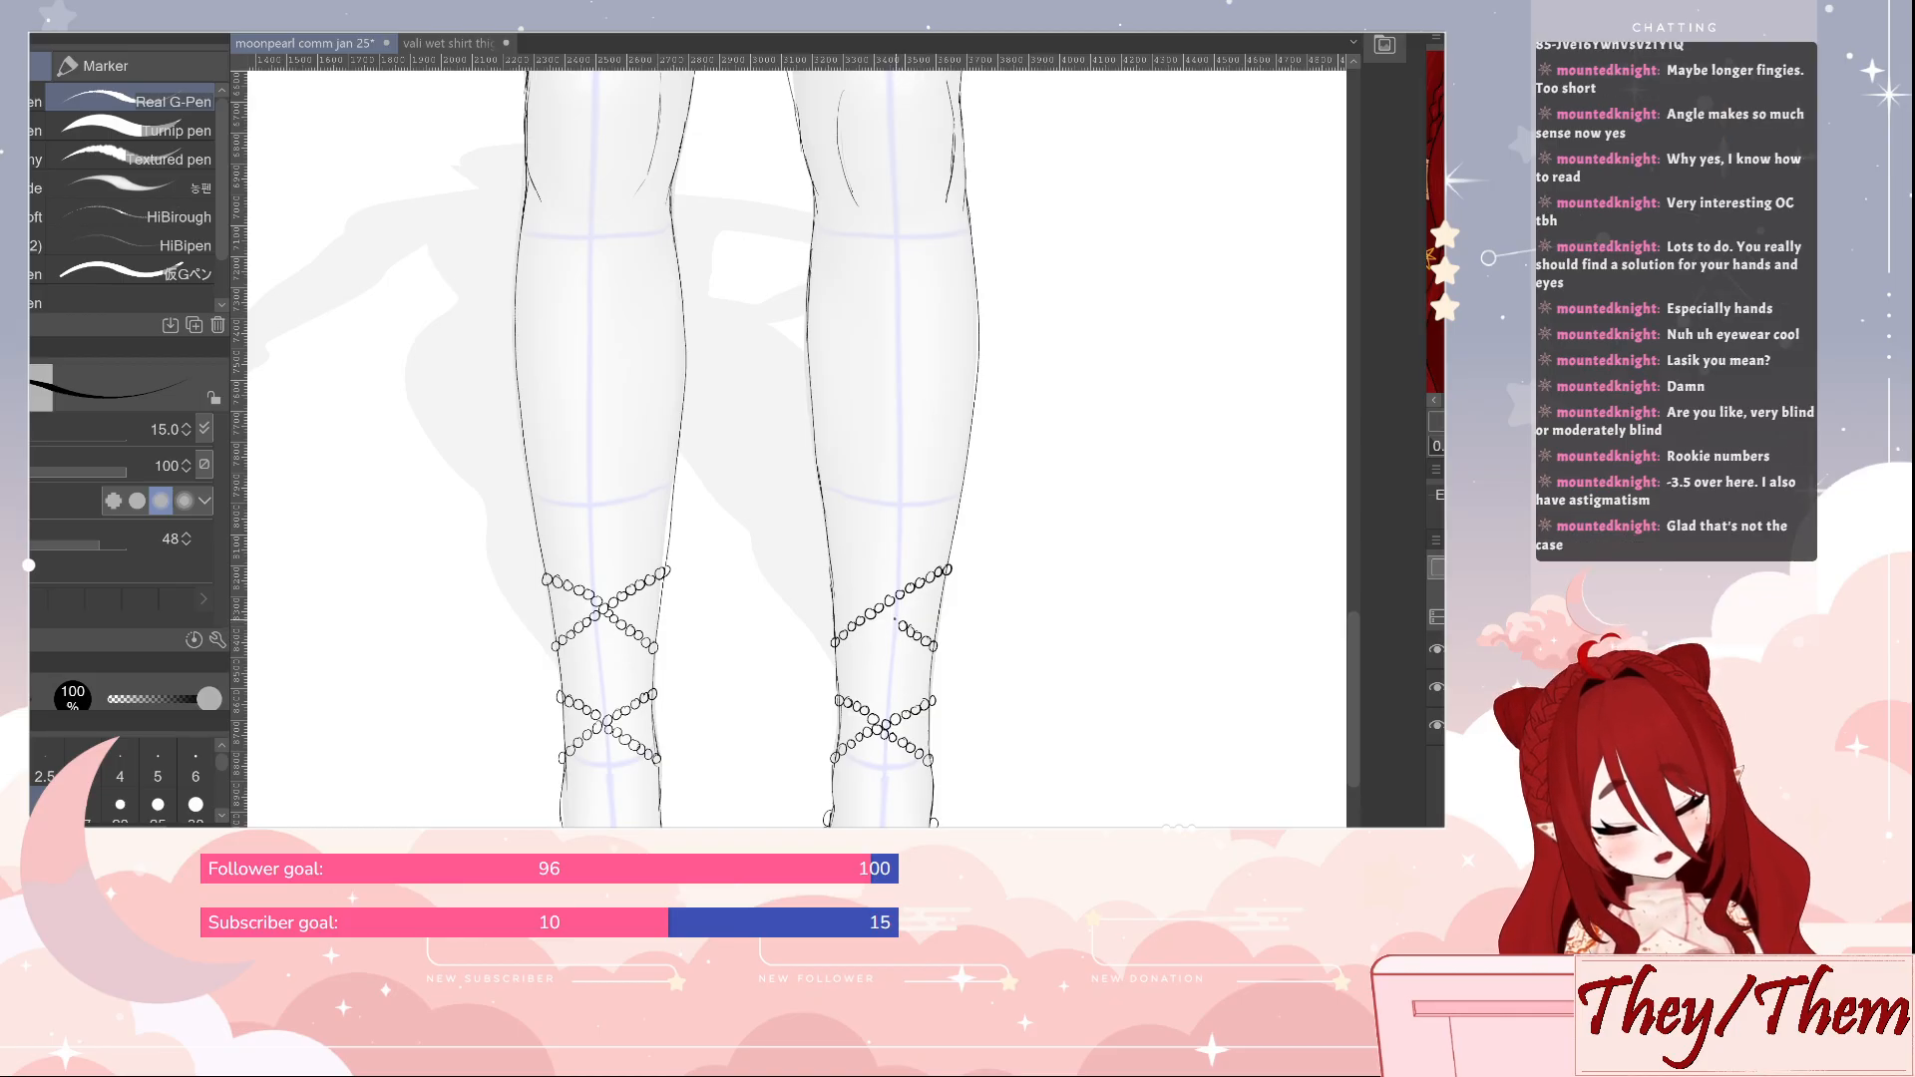
left_click_drag(902, 621, 891, 615)
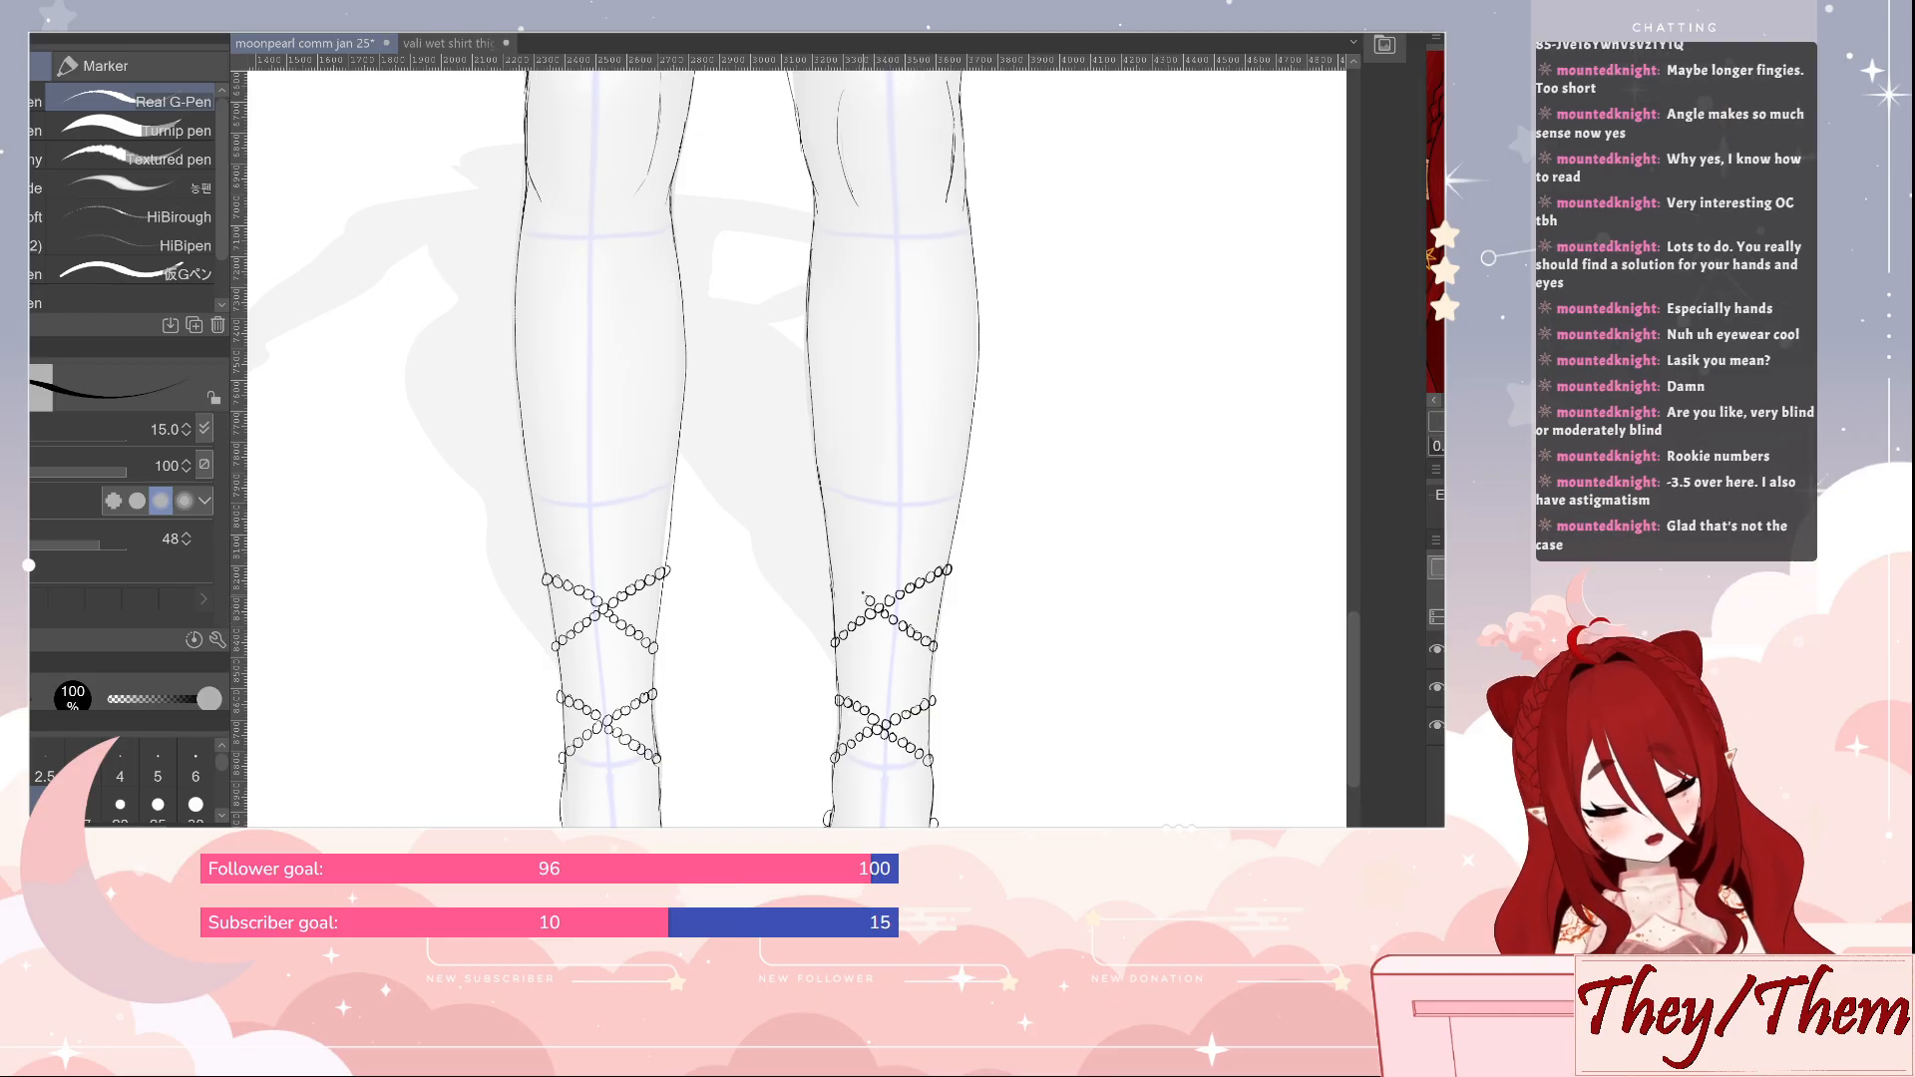
left_click_drag(847, 587, 835, 583)
key("e")
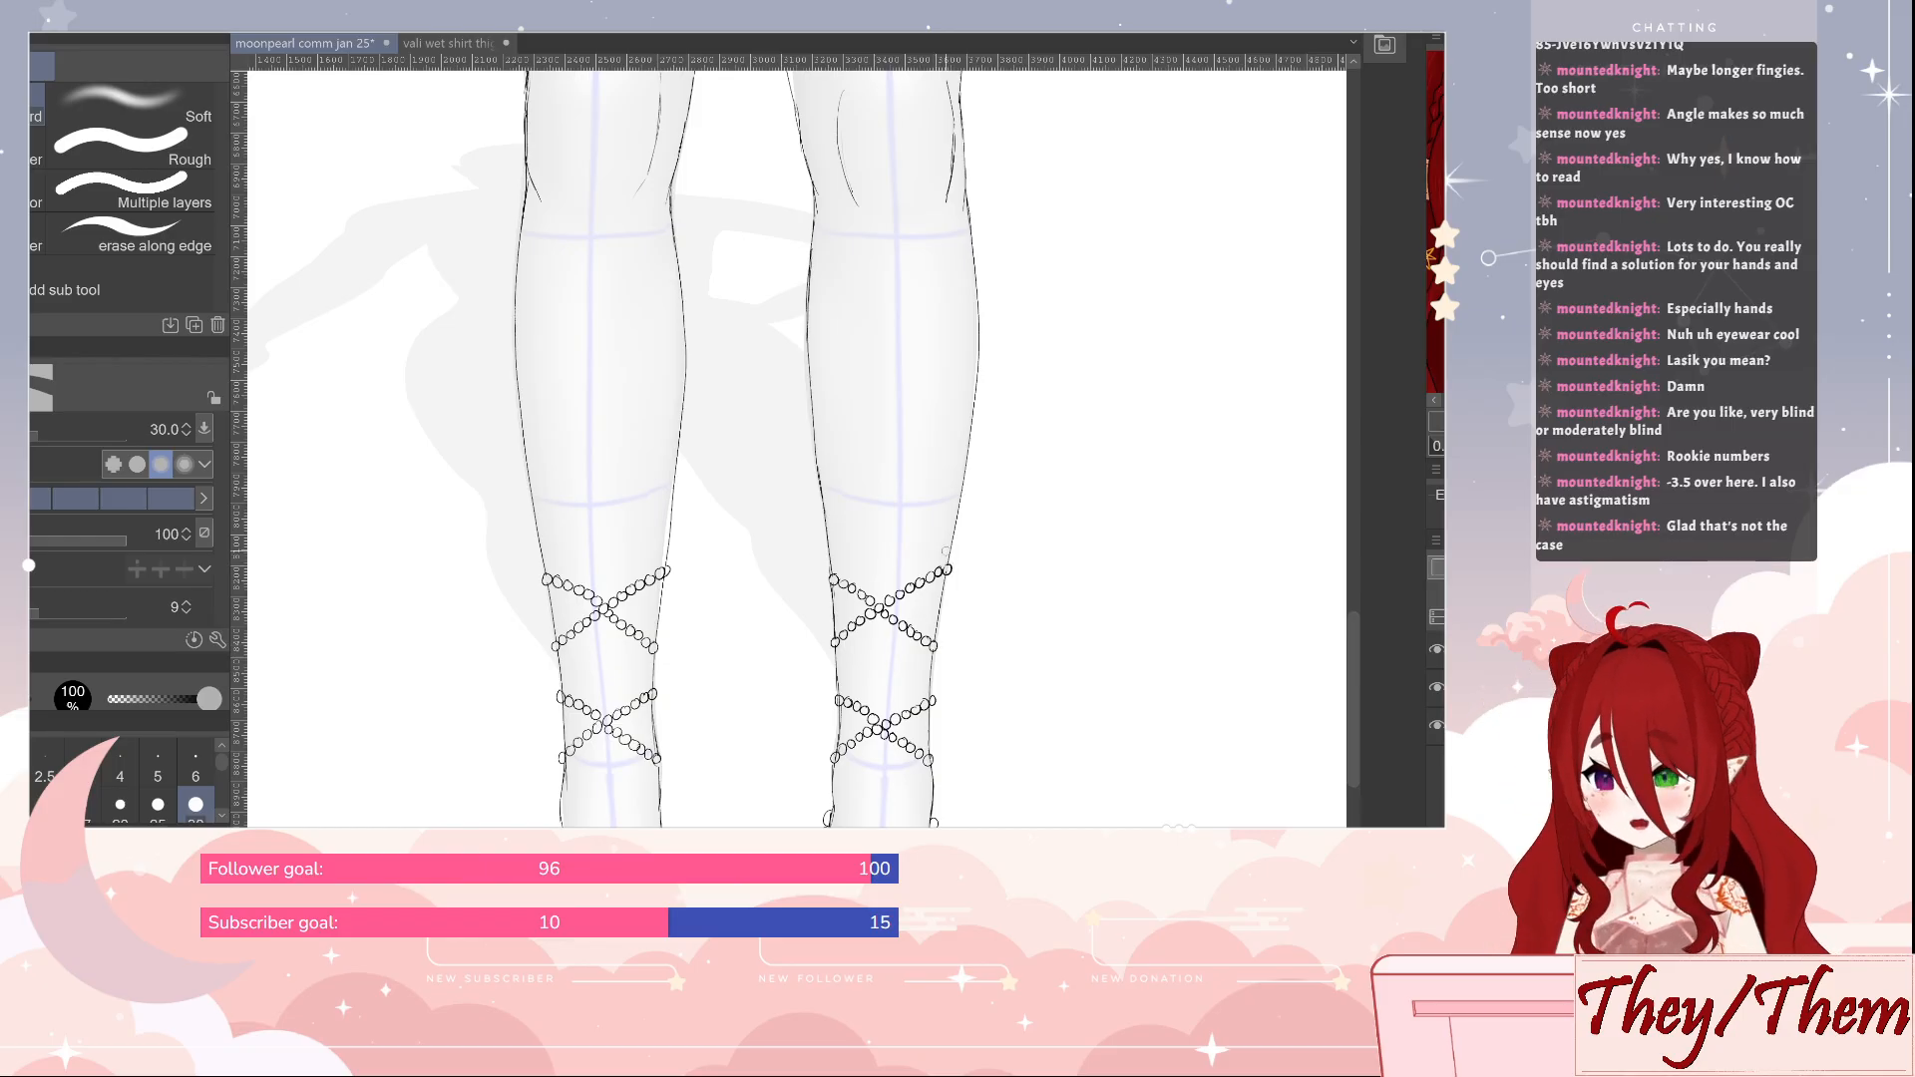
key("p")
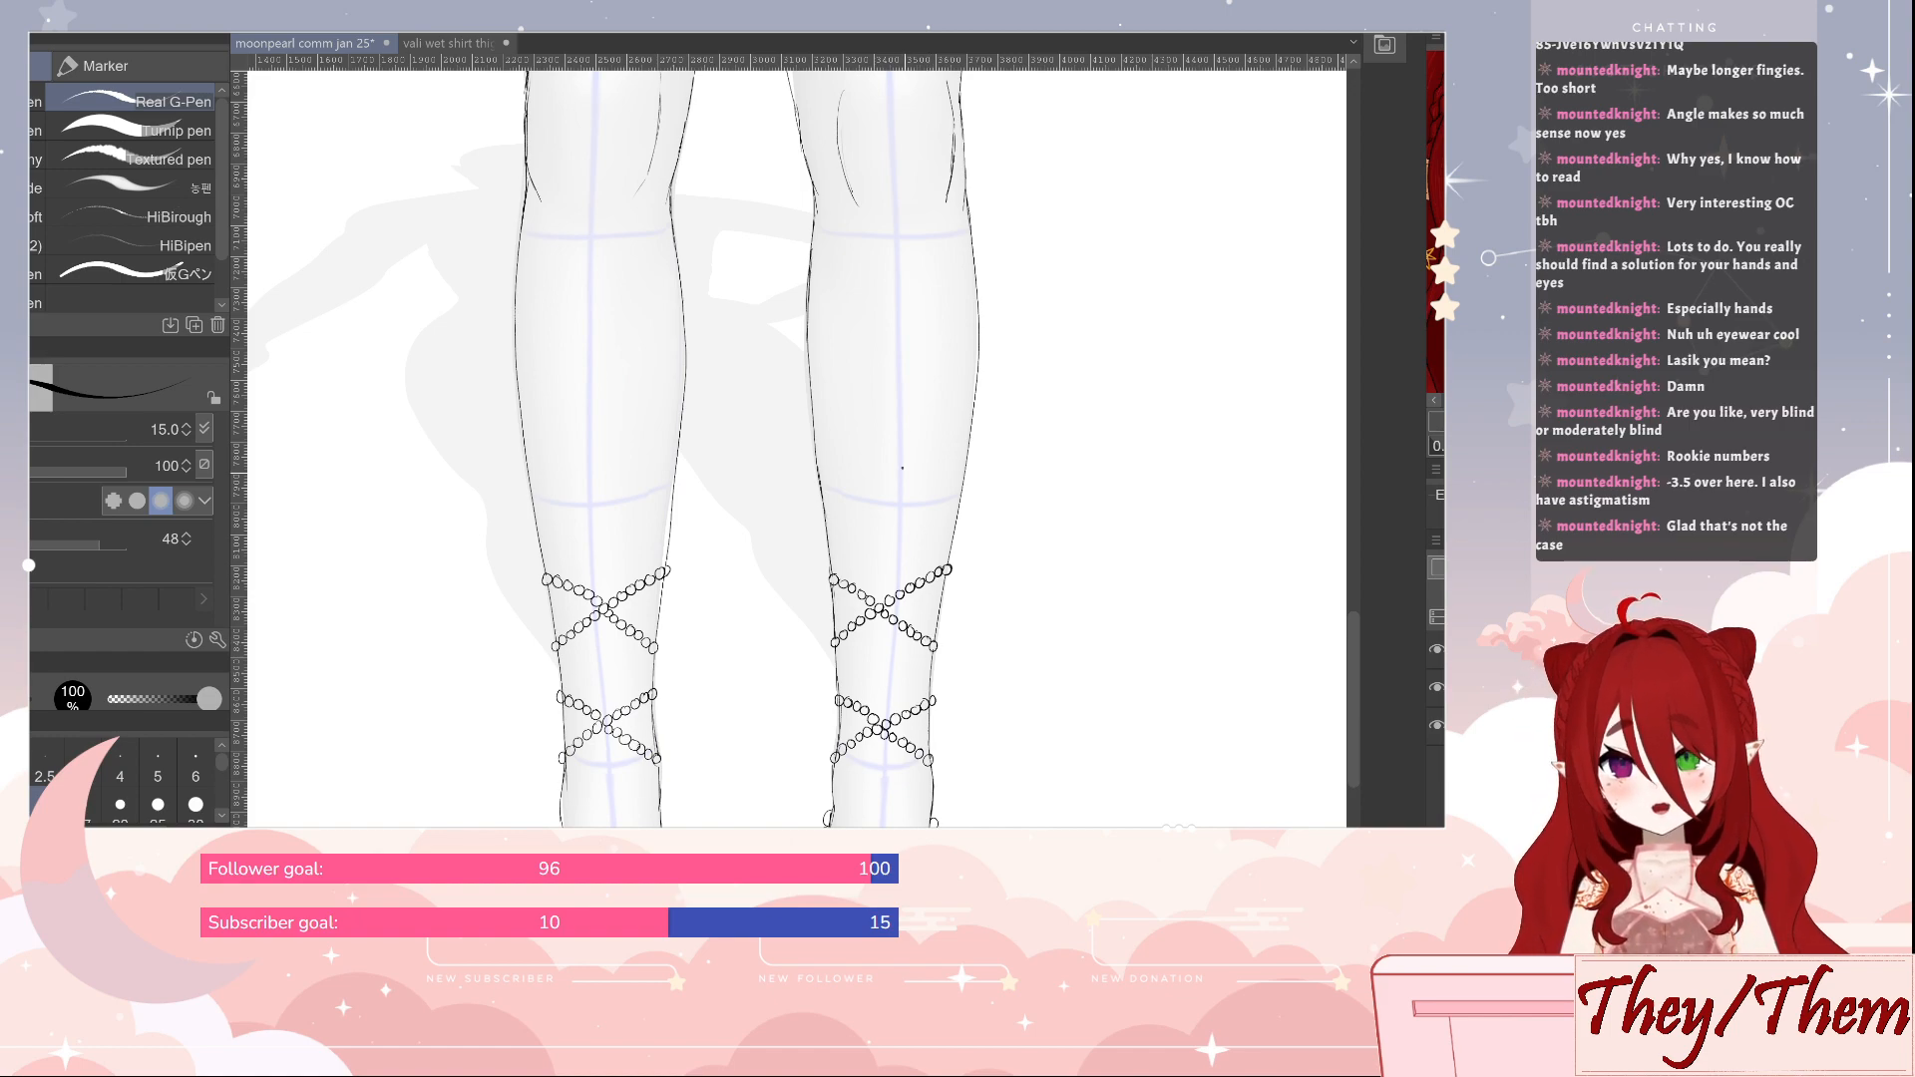
Draw a third pair of crossing bead strands on the first leg, at the lower part of the calf
left_click_drag(1063, 450, 1095, 507)
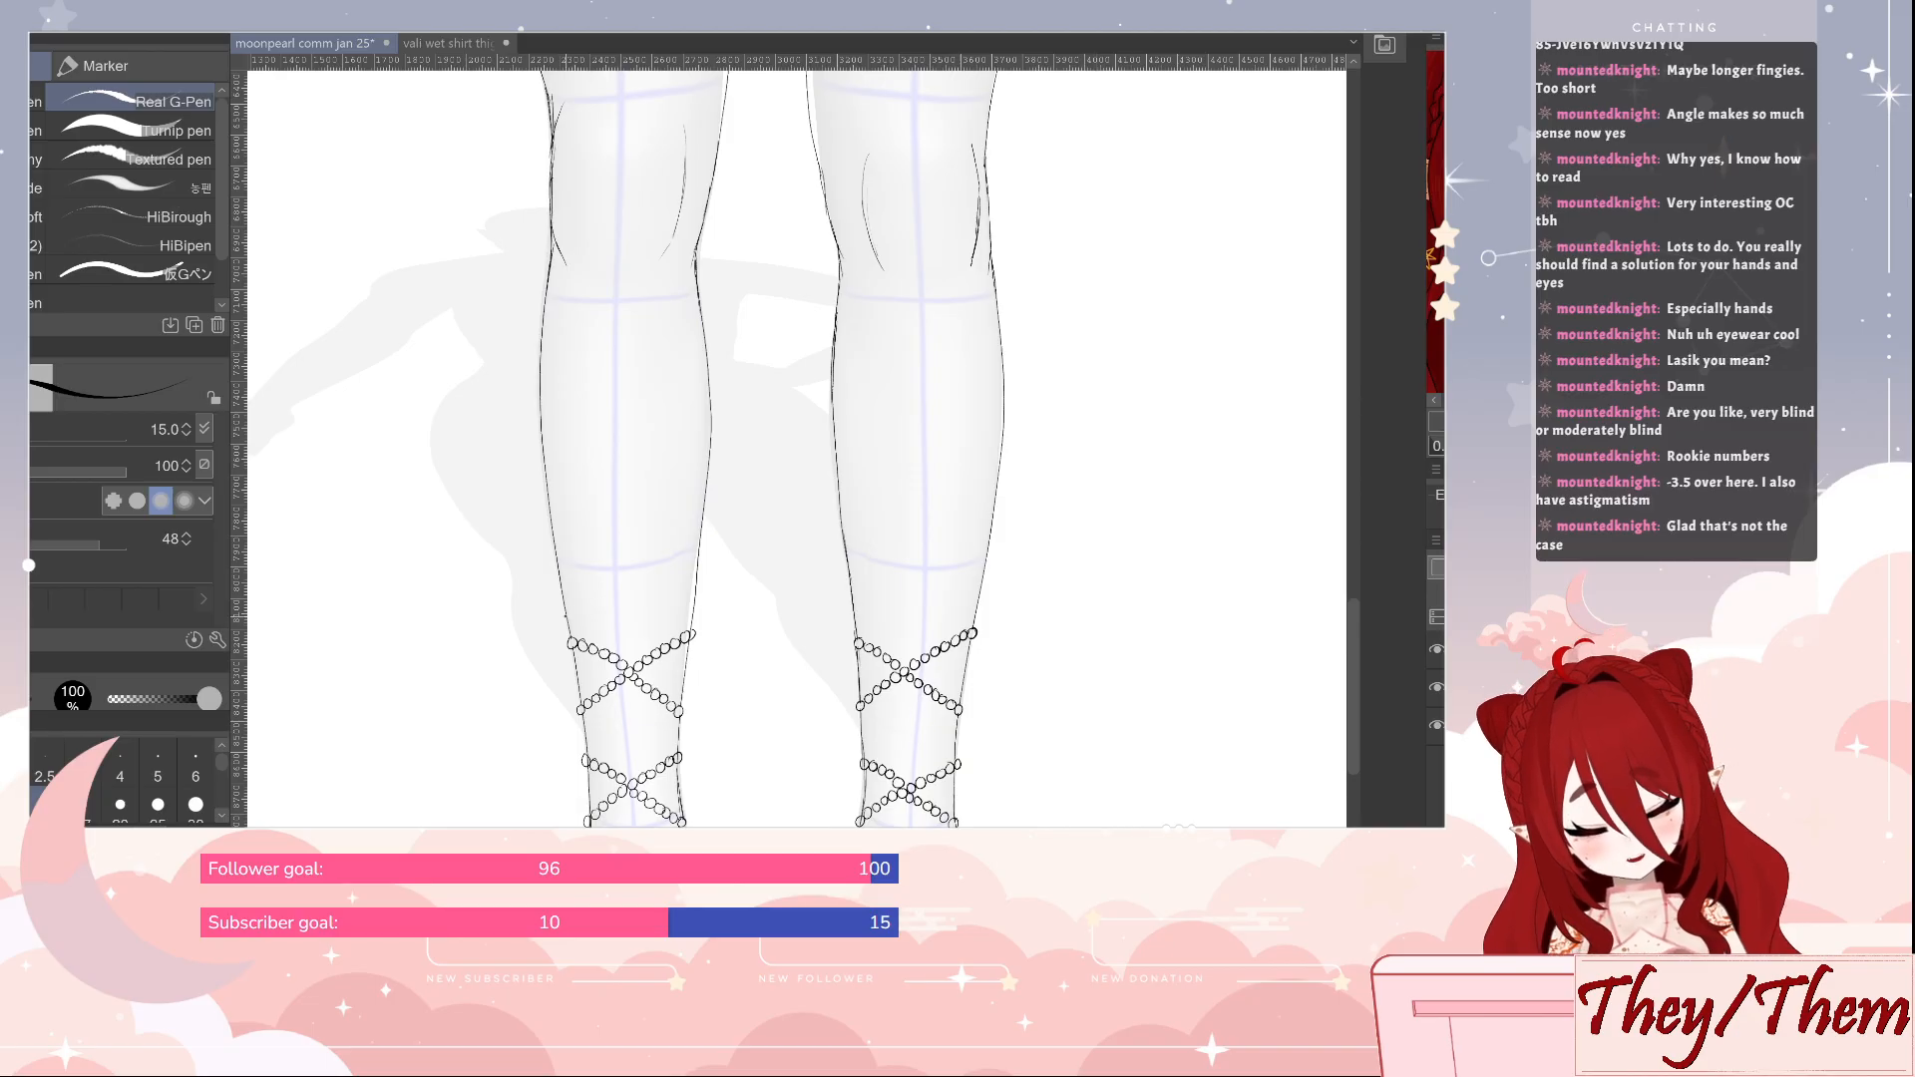
left_click_drag(564, 619, 691, 534)
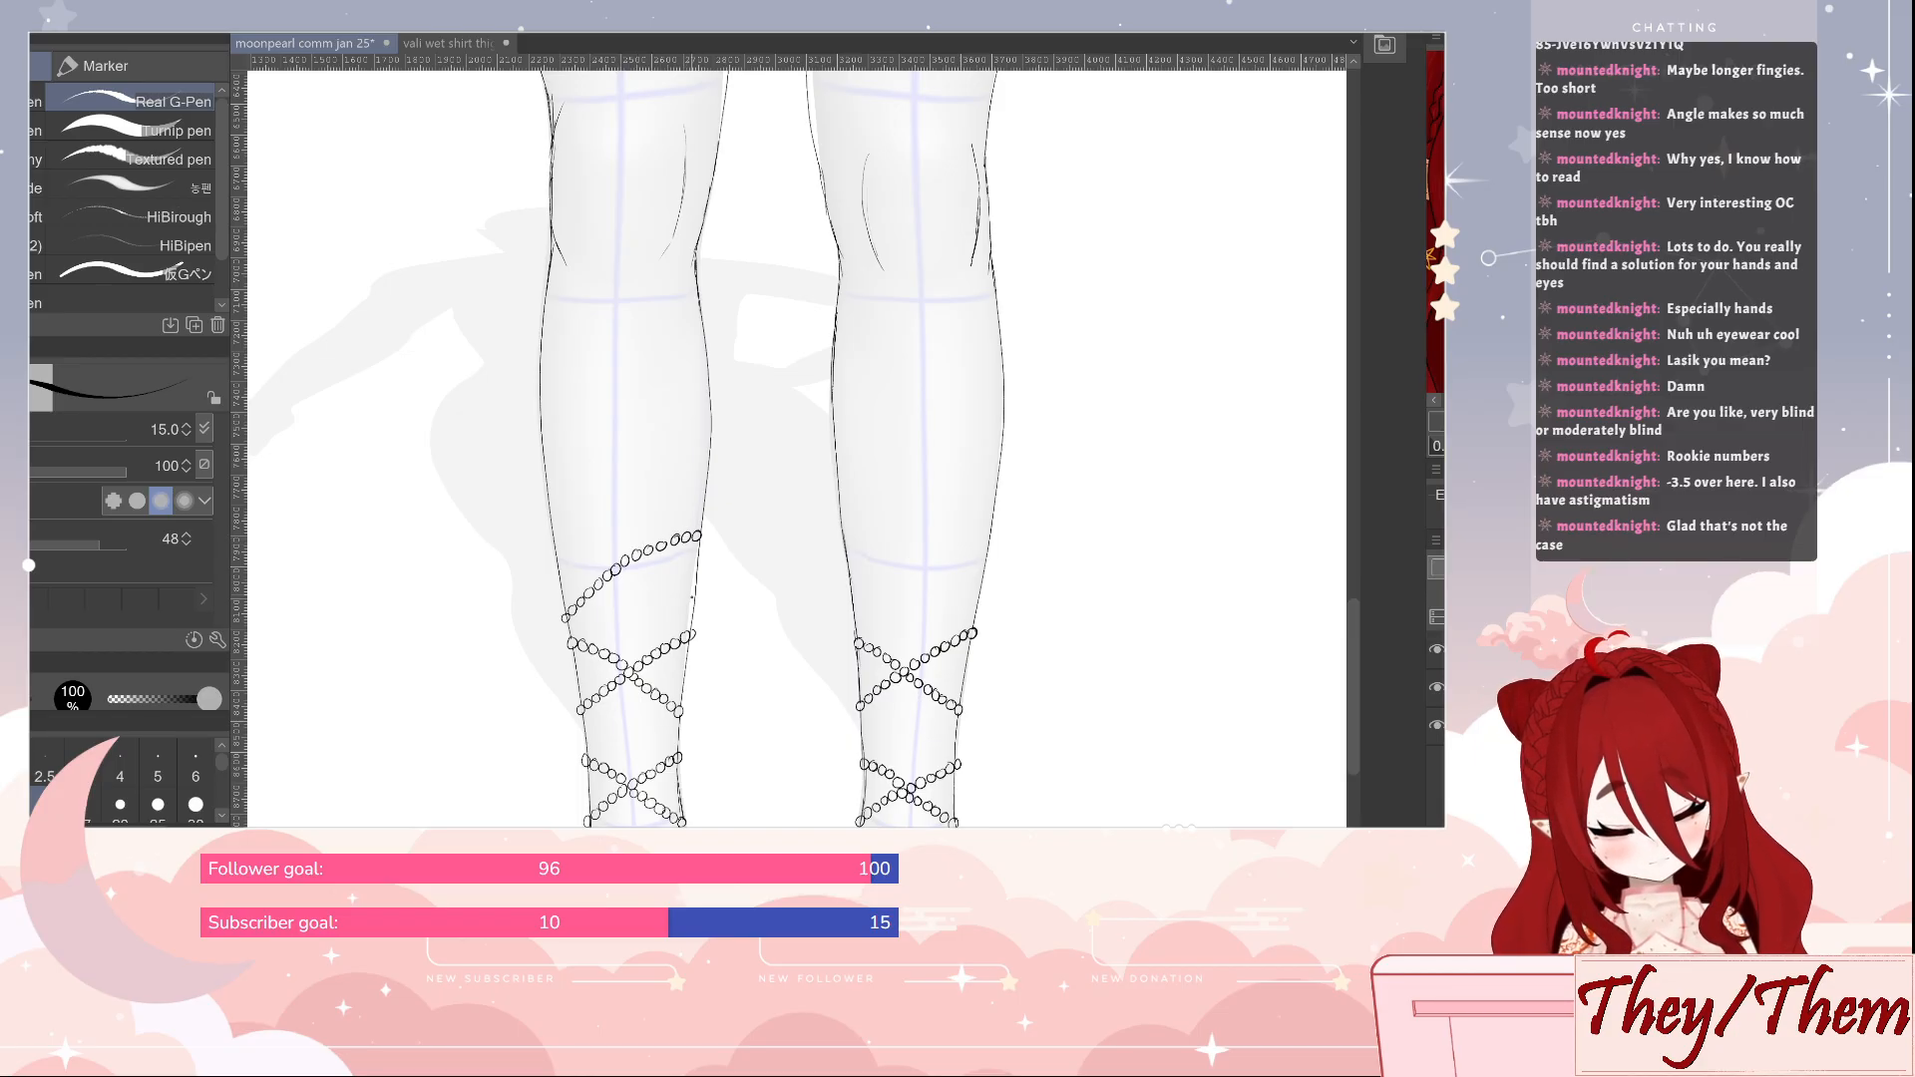
mouse_move(671, 598)
left_mouse_down()
mouse_move(622, 541)
mouse_move(561, 541)
left_mouse_up()
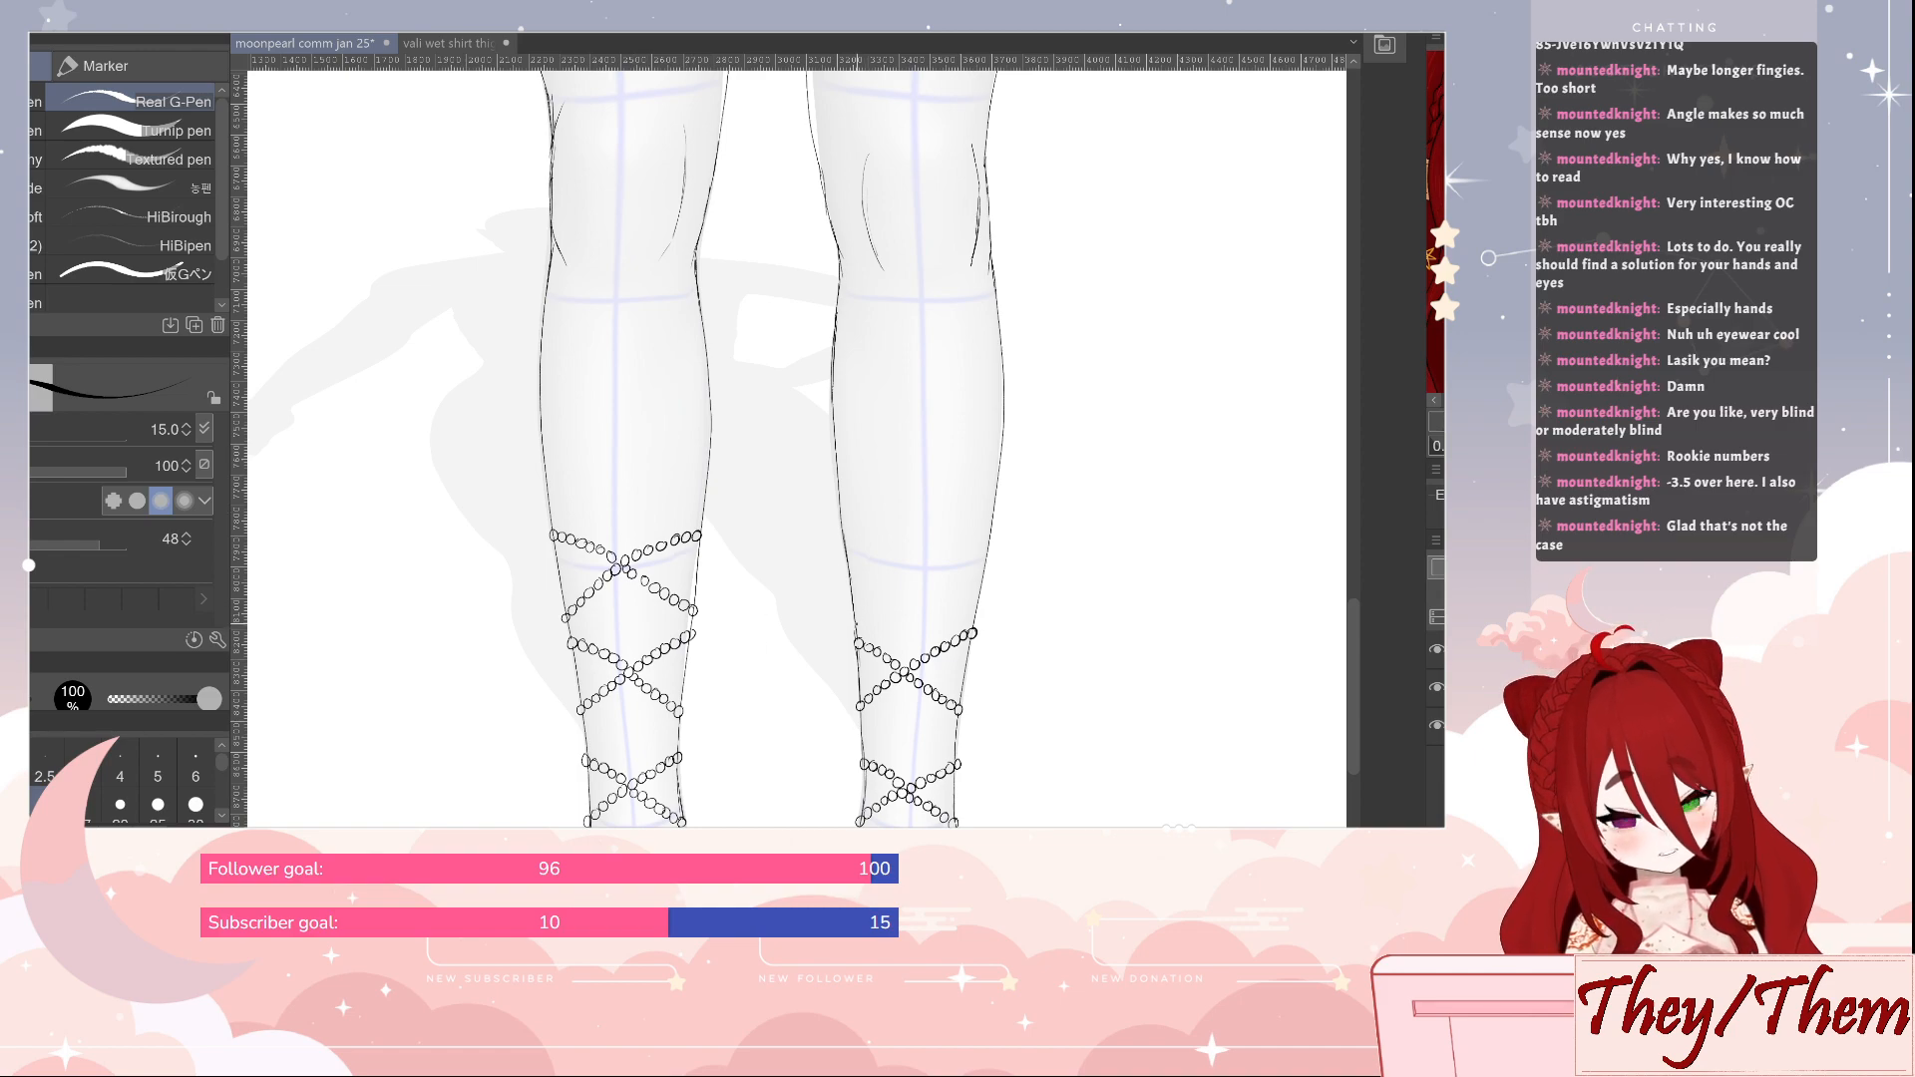
Draw a third pair of crossing bead strands on the second leg, level with the first leg's third cross, and save the file
left_click_drag(855, 623, 991, 529)
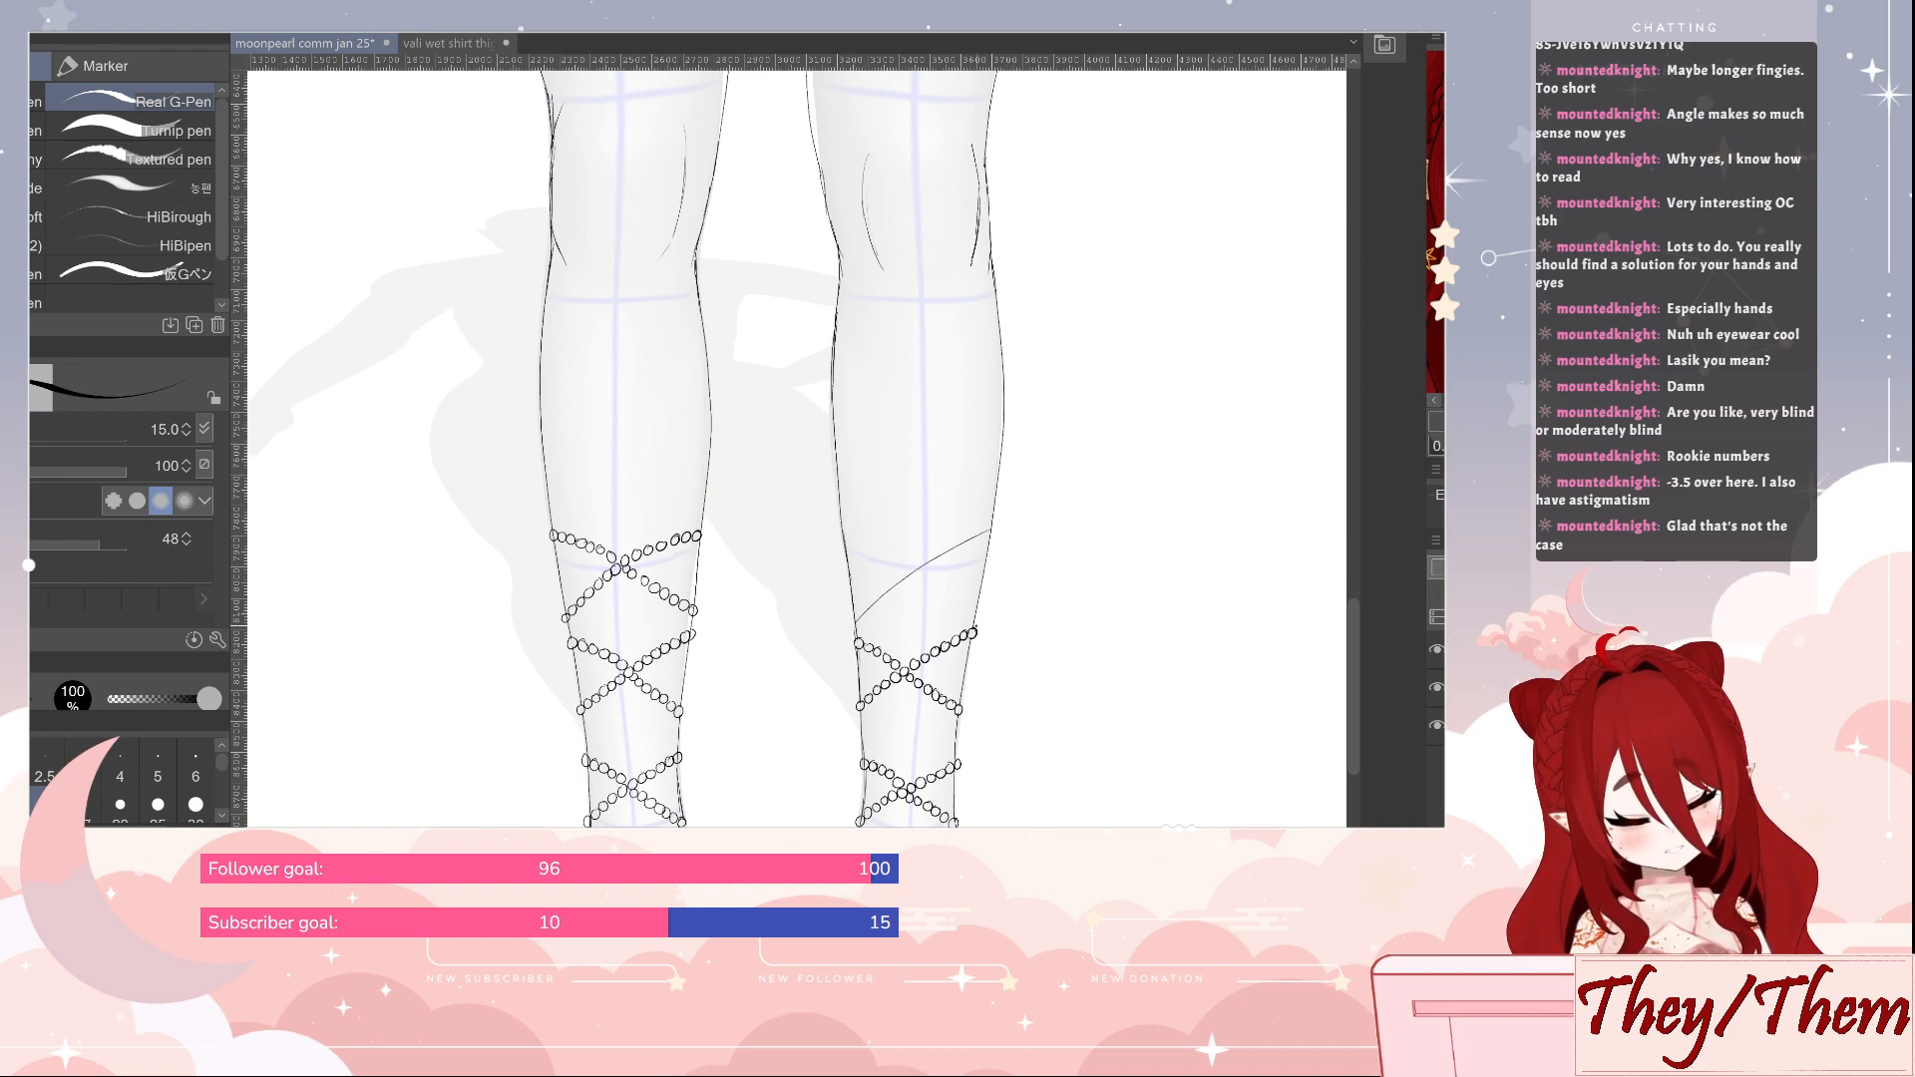
left_click_drag(975, 614, 840, 542)
key("e")
key("p")
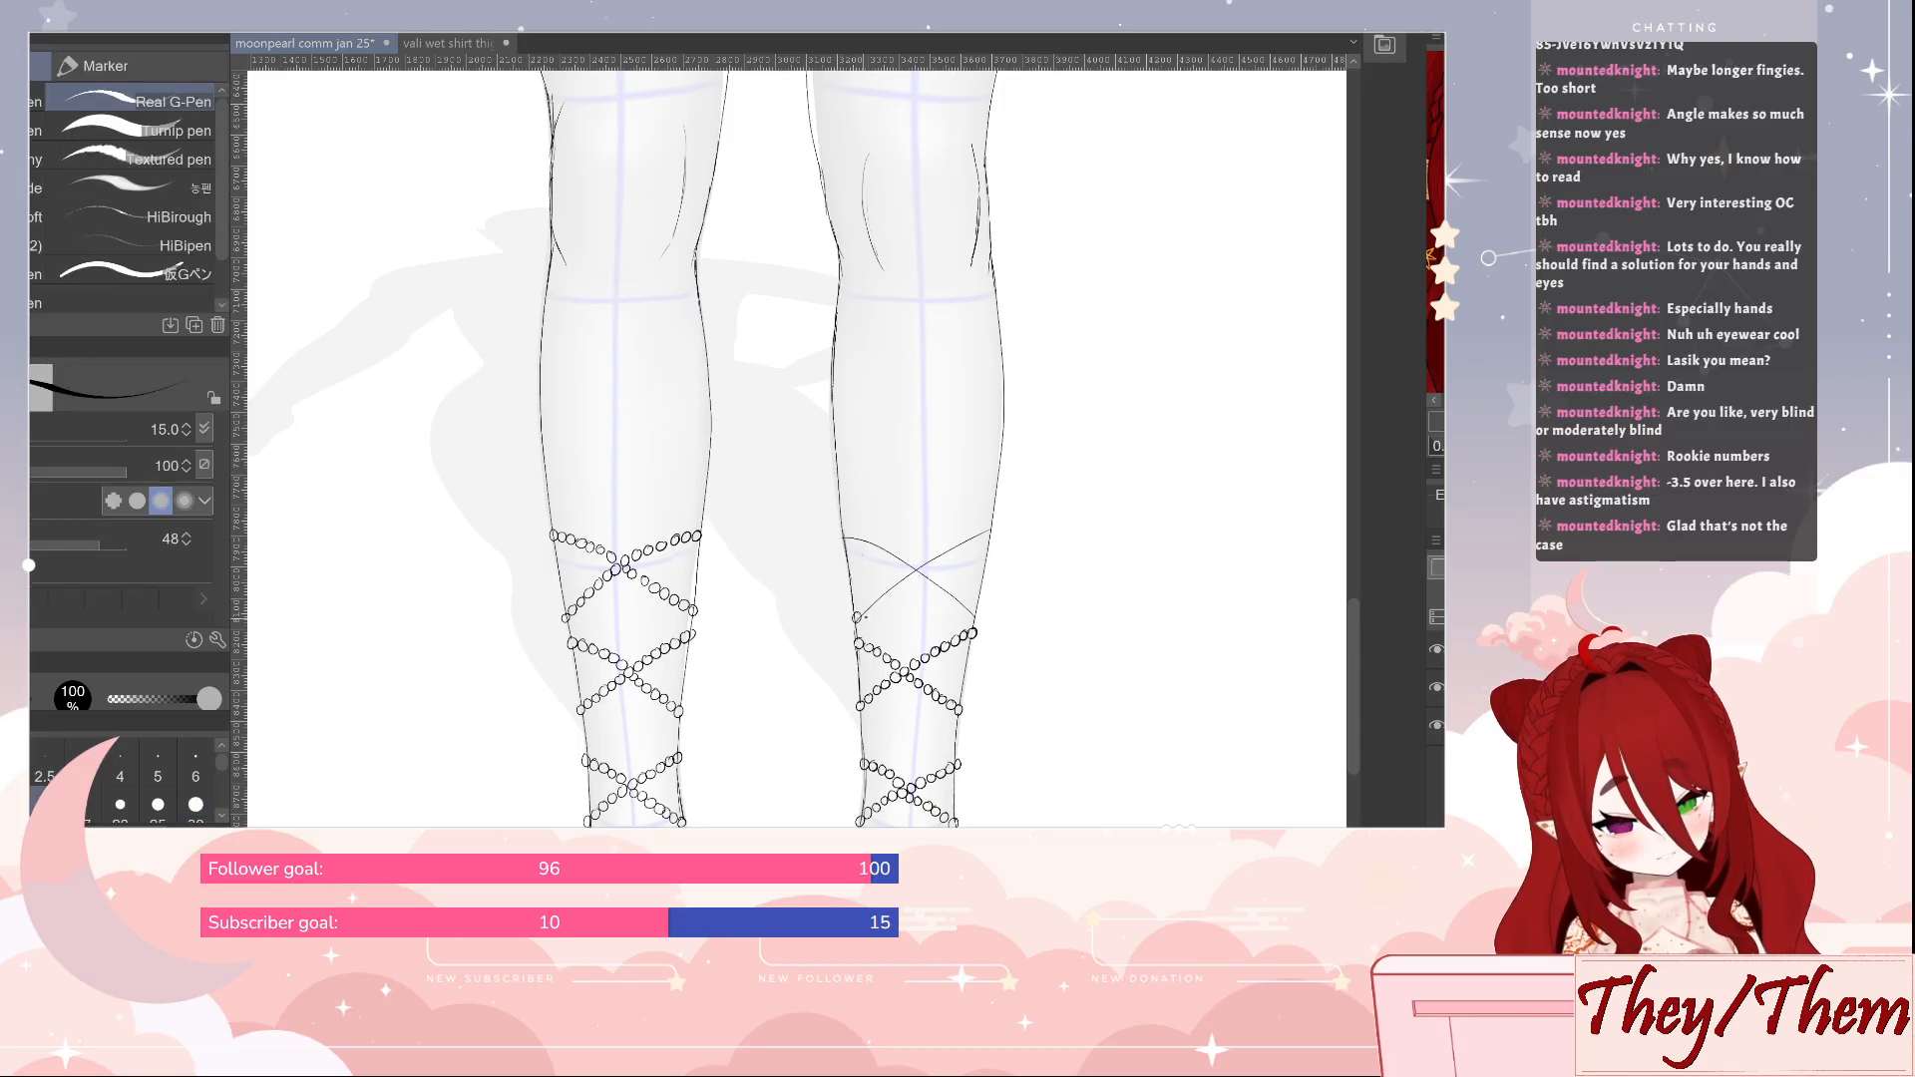
left_click_drag(857, 616, 991, 531)
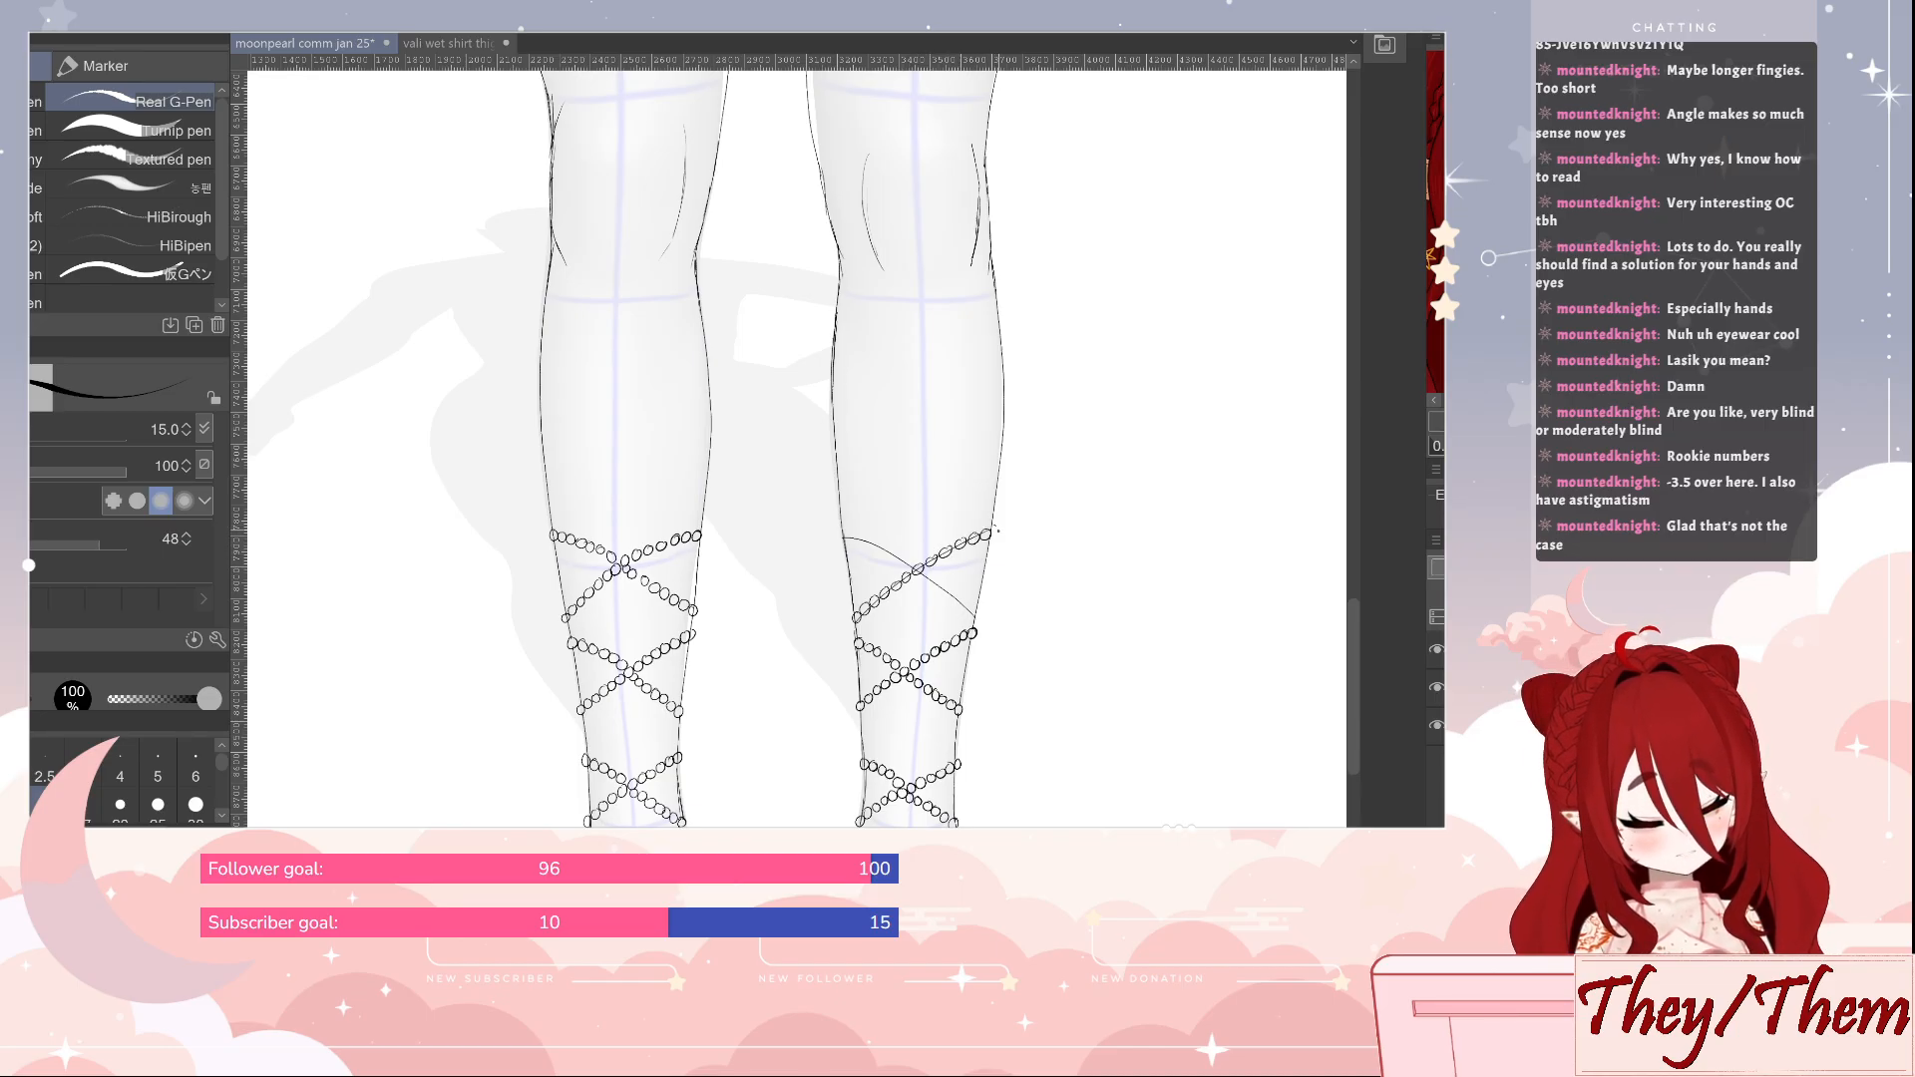
left_click_drag(969, 618, 848, 534)
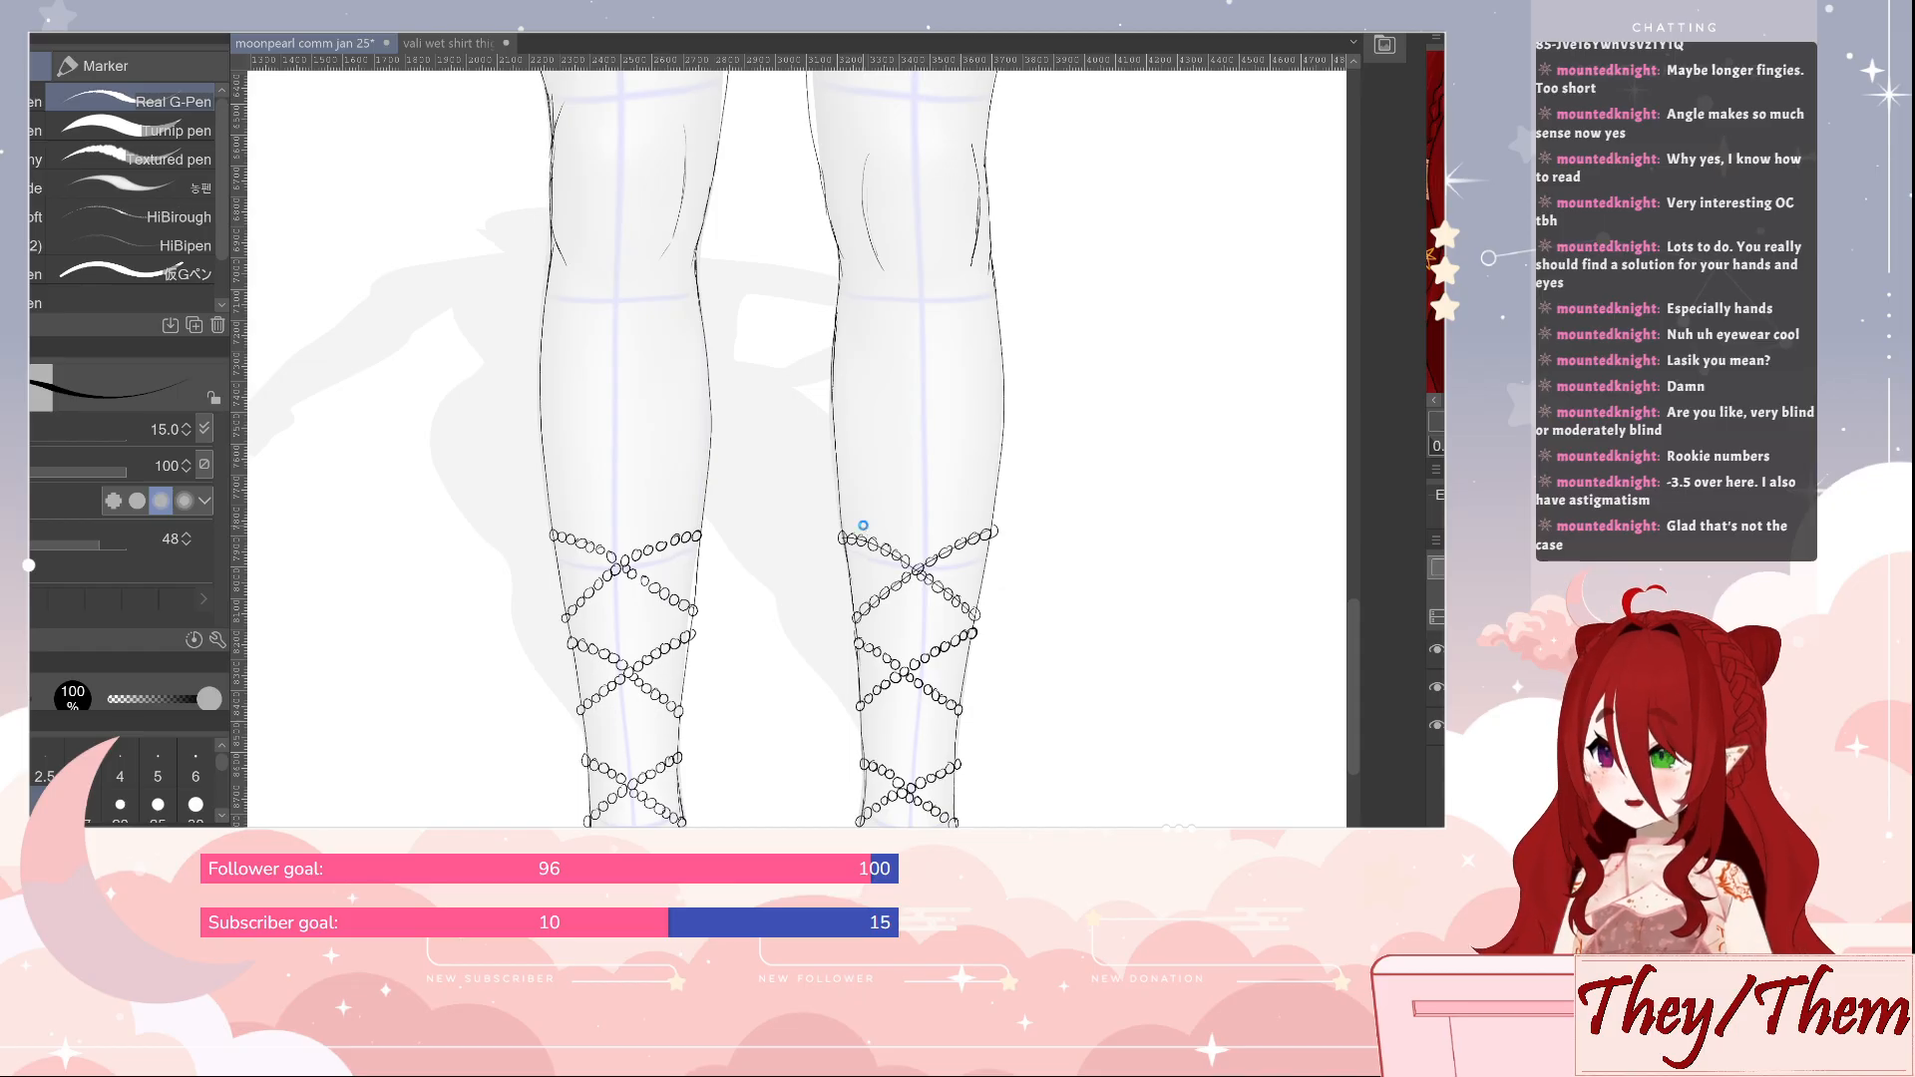
key("ctrl+s")
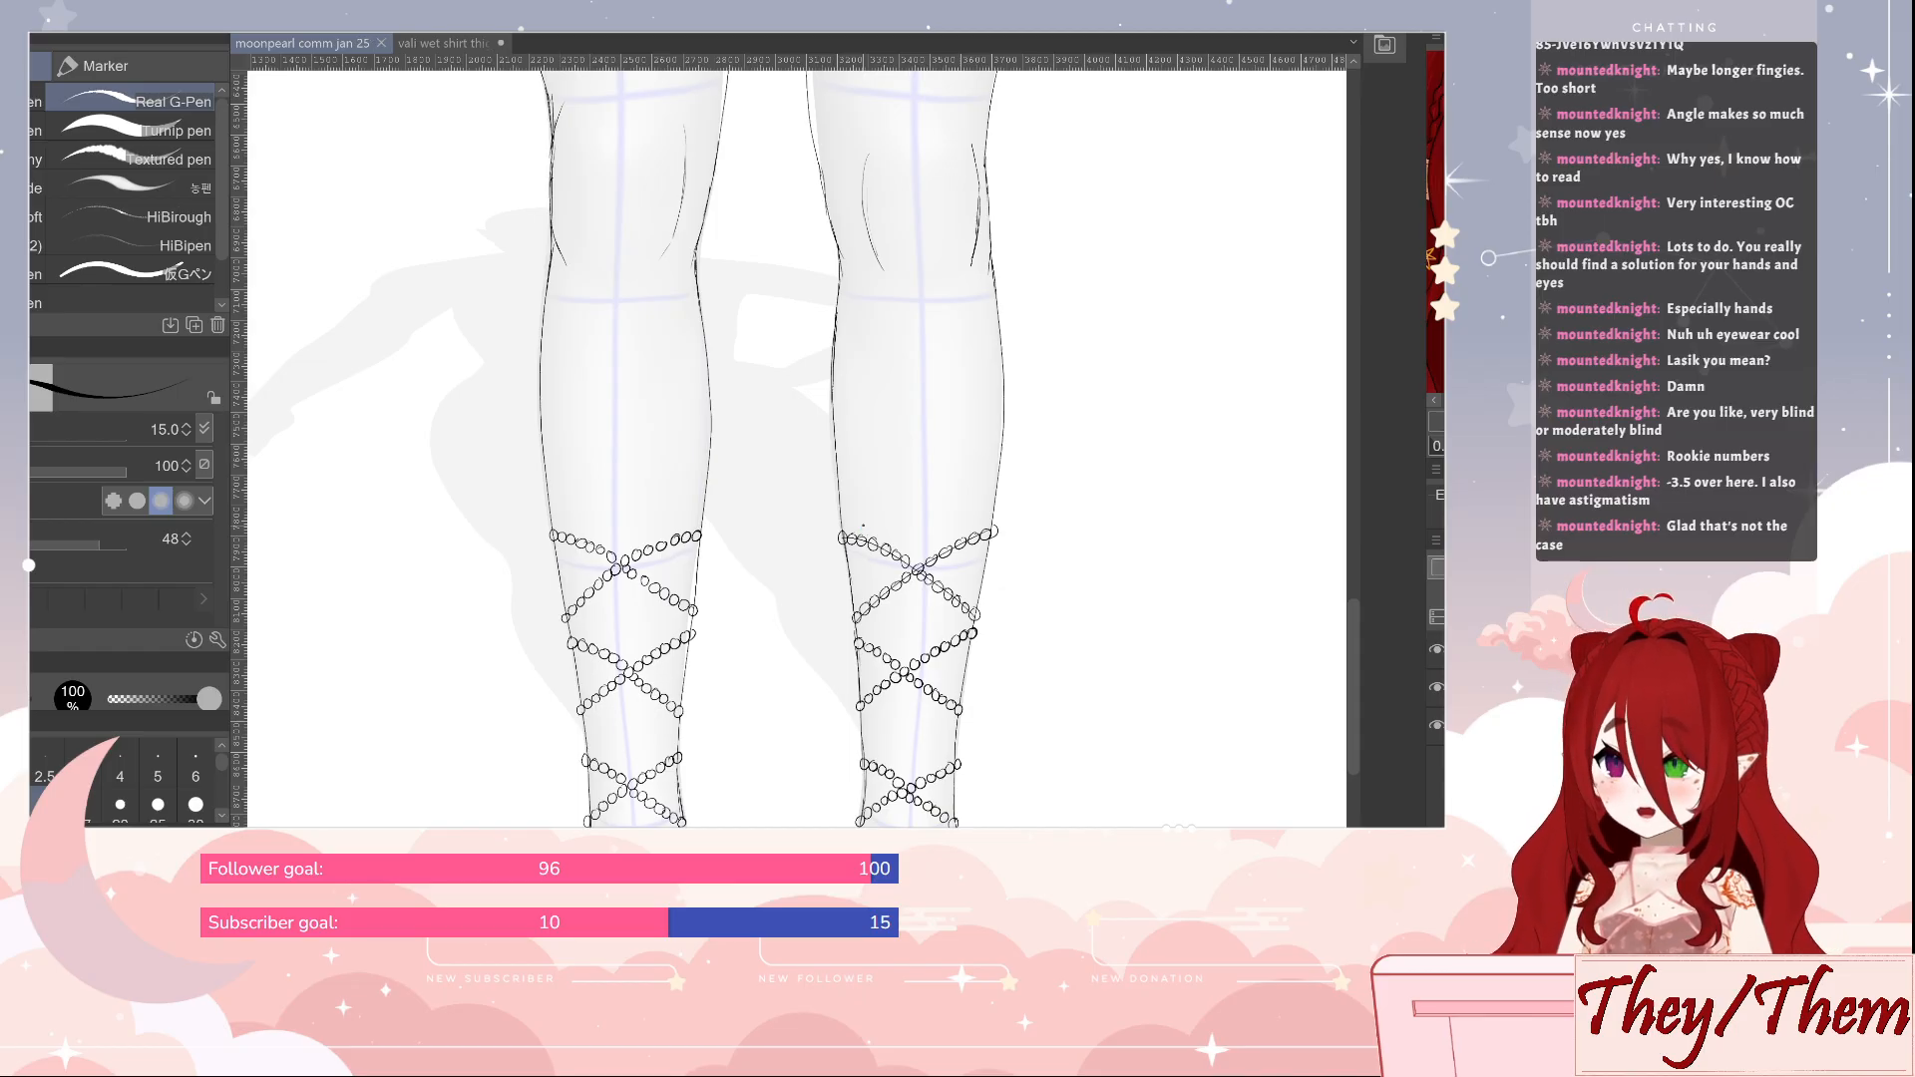
Sketch crossing guide curves for a fourth pair of strands on both calves, above the existing beads
scroll(1062, 509, "up", 3)
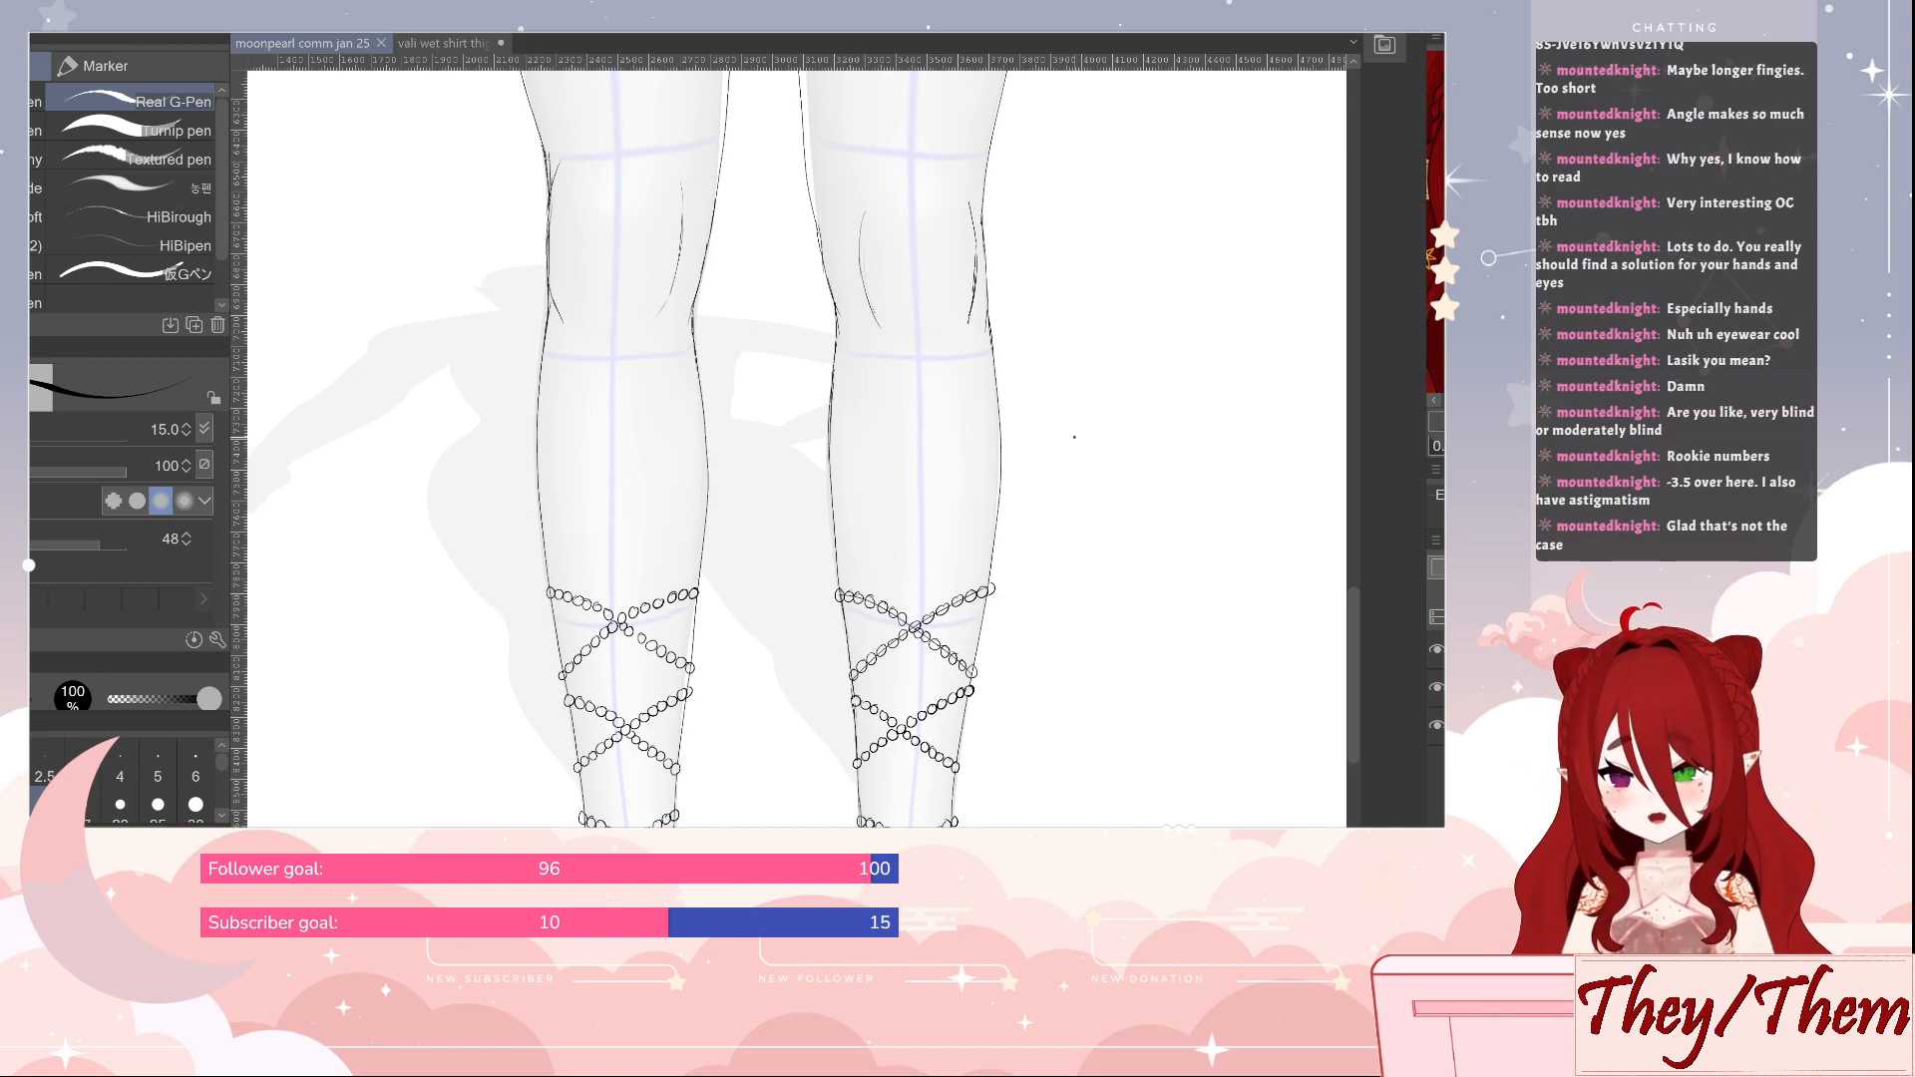
left_click_drag(834, 481, 848, 535)
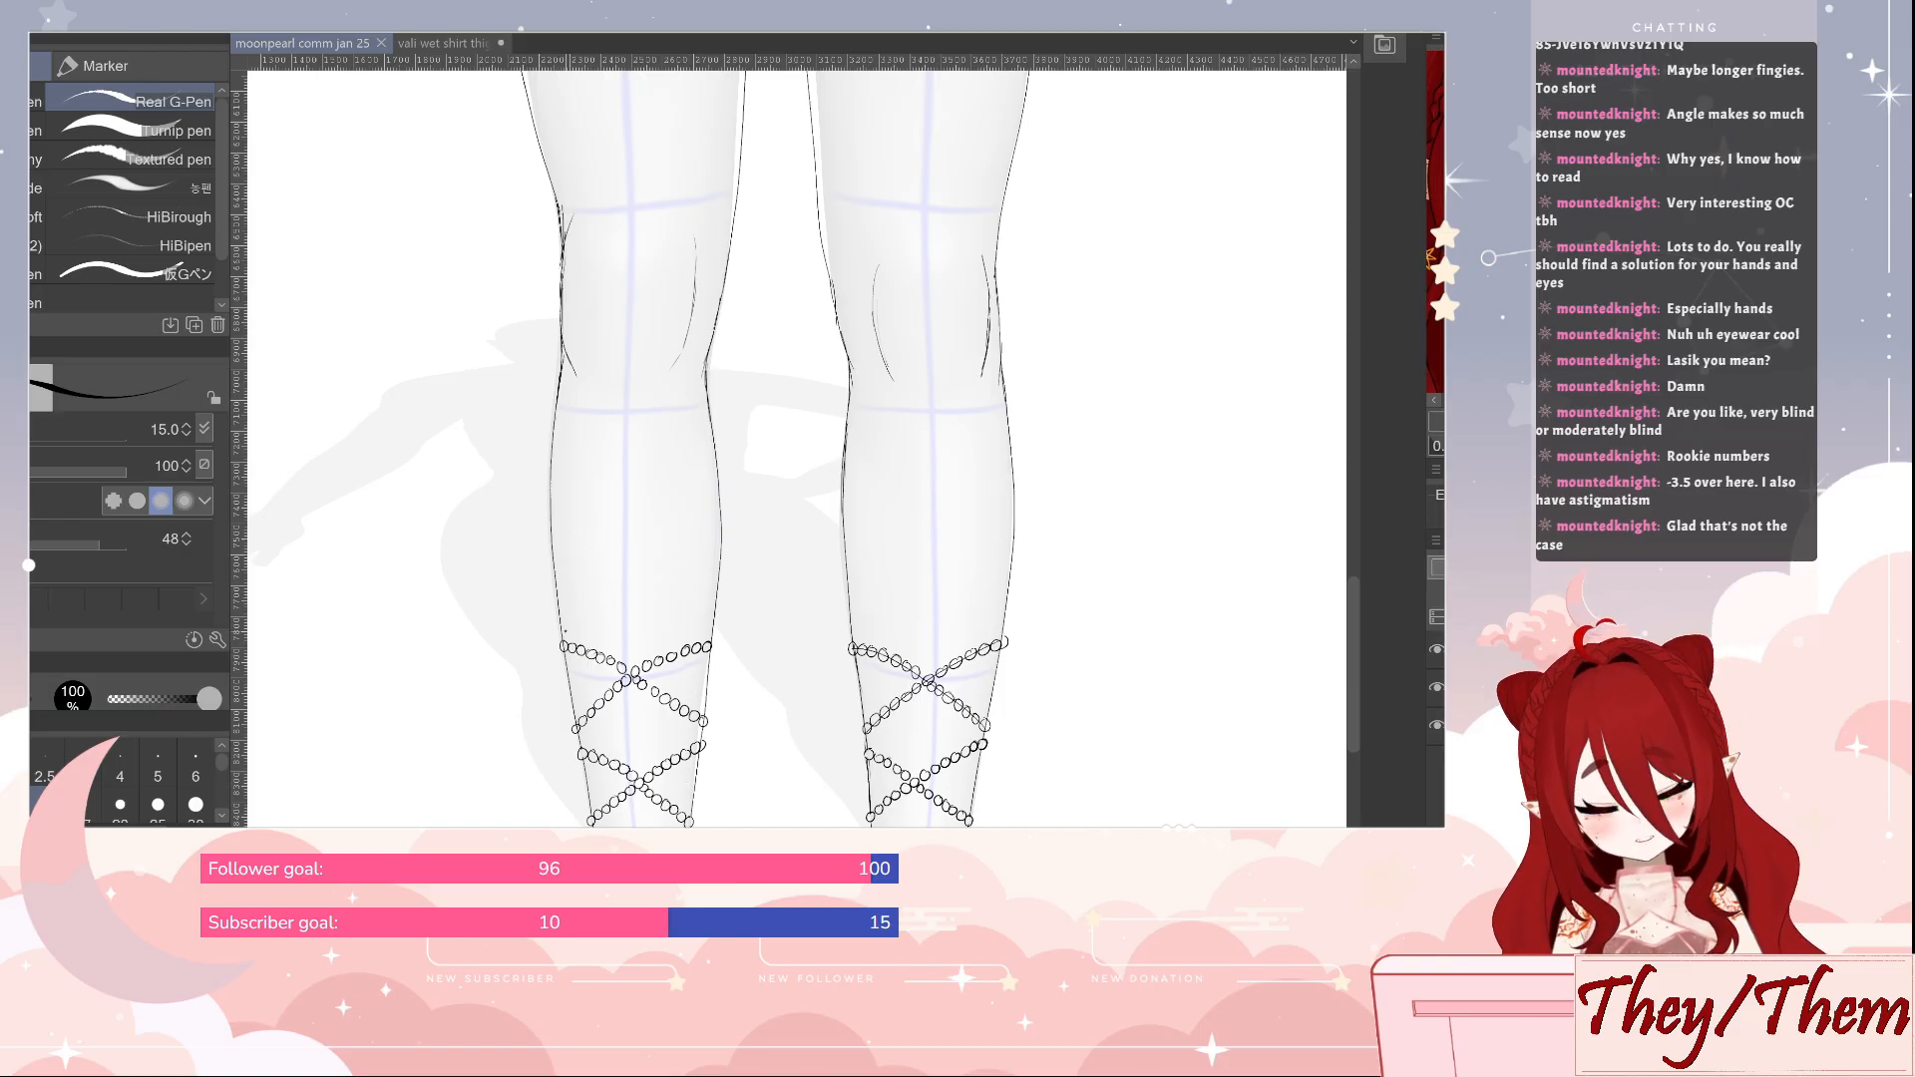
left_click_drag(562, 631, 718, 526)
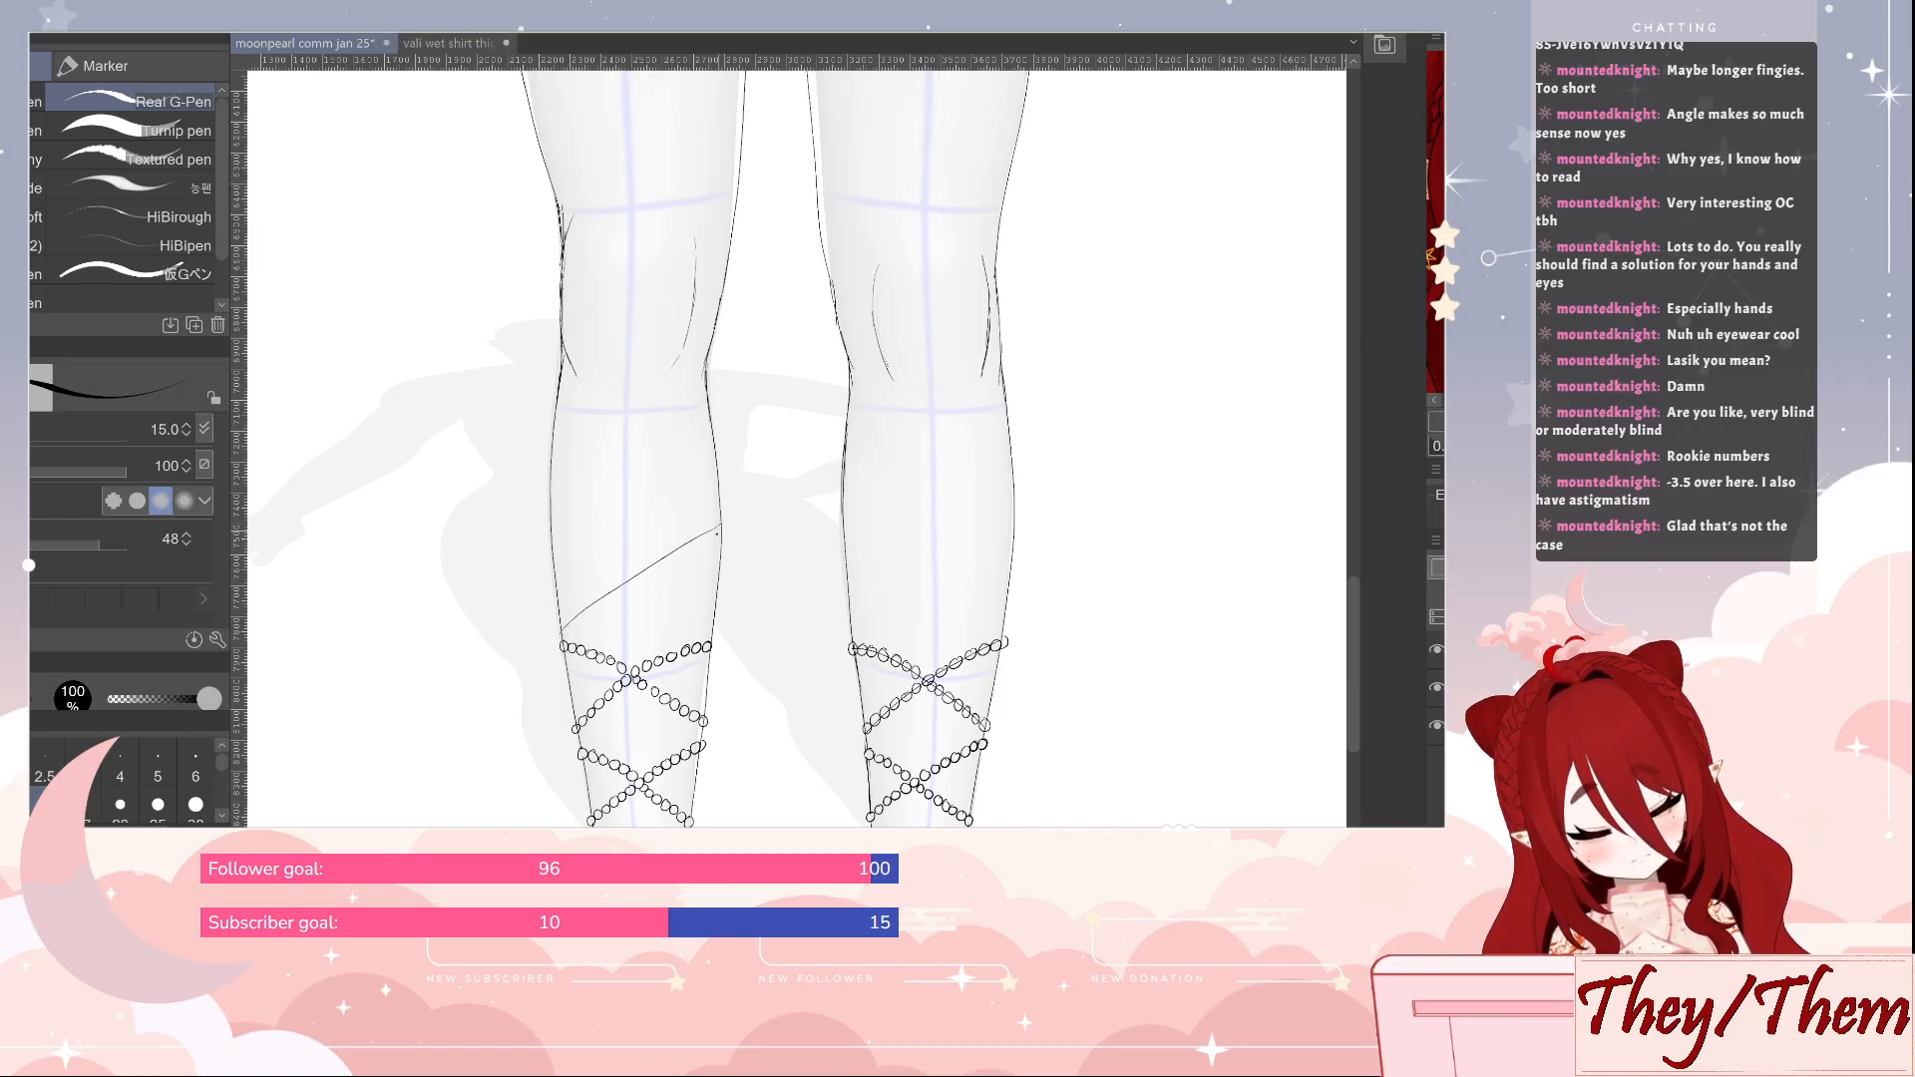
left_click_drag(712, 628, 554, 542)
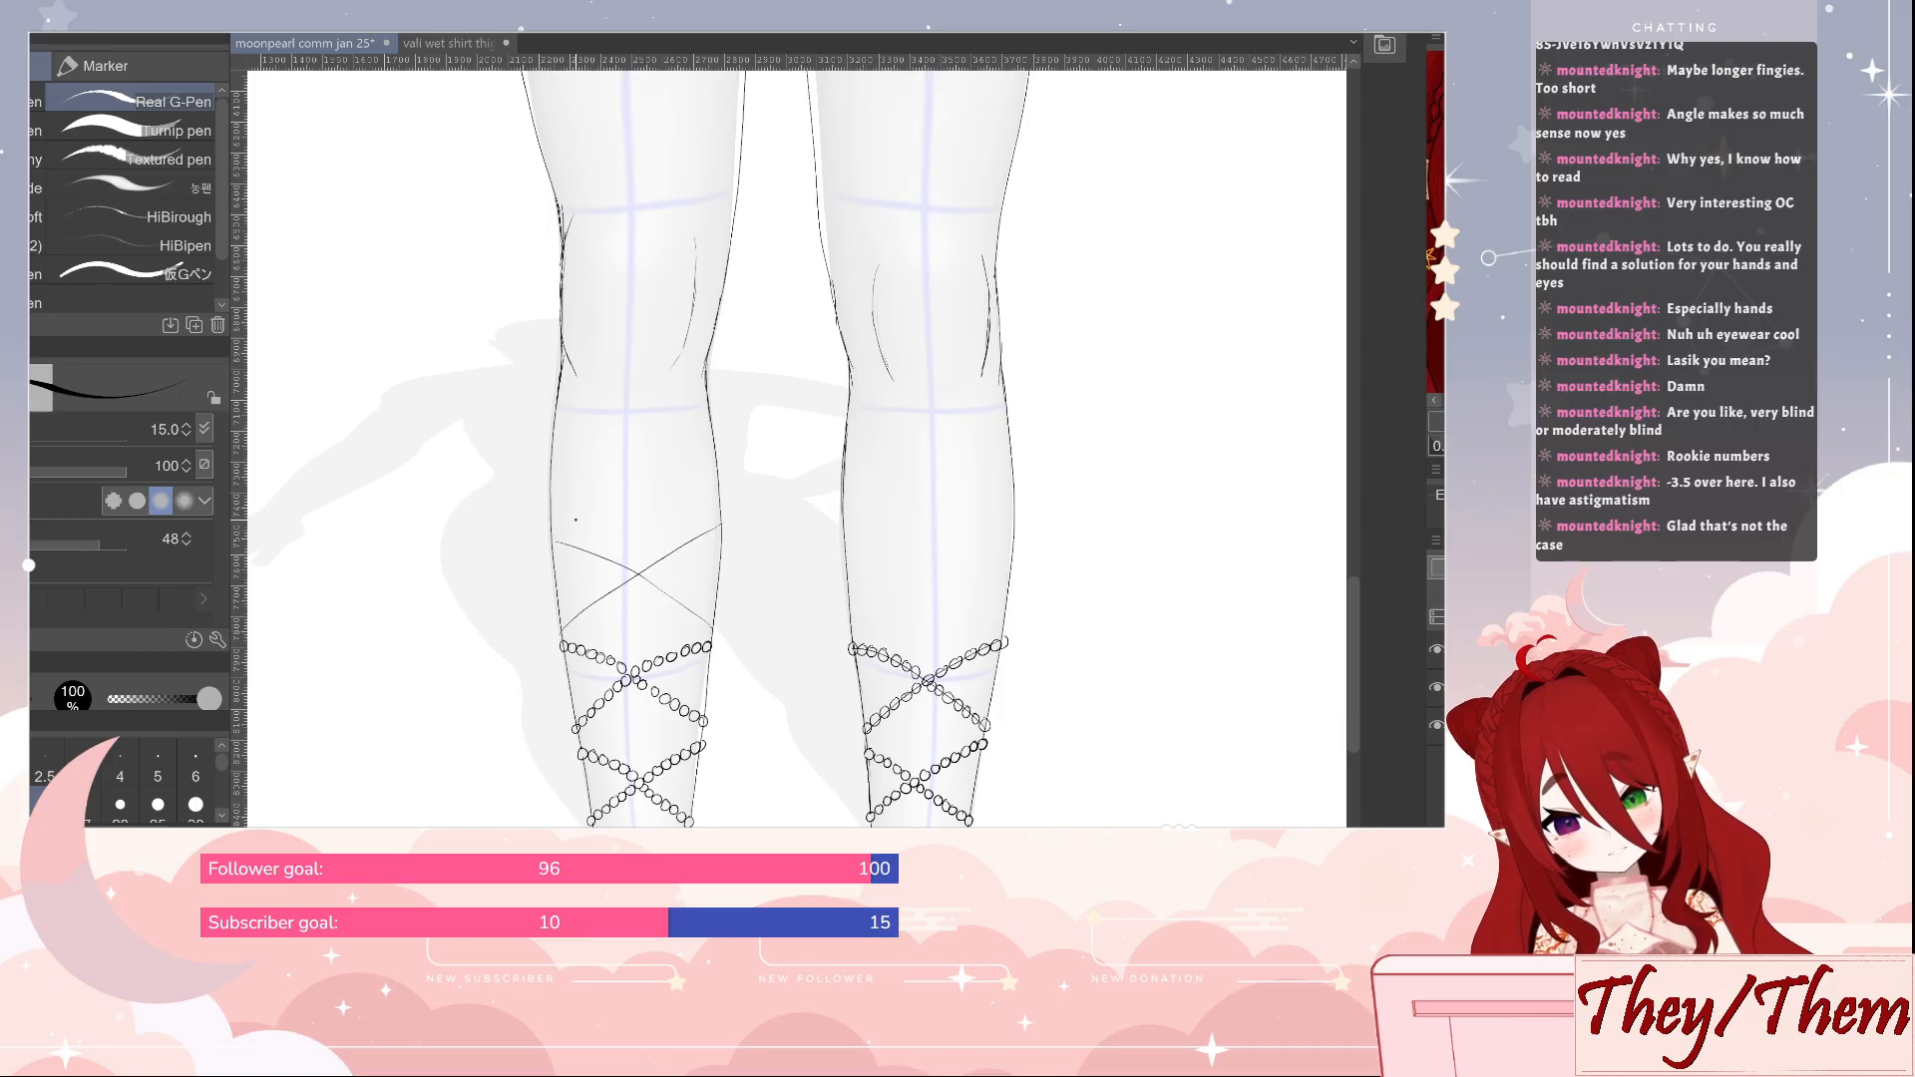
left_click_drag(851, 630, 1011, 522)
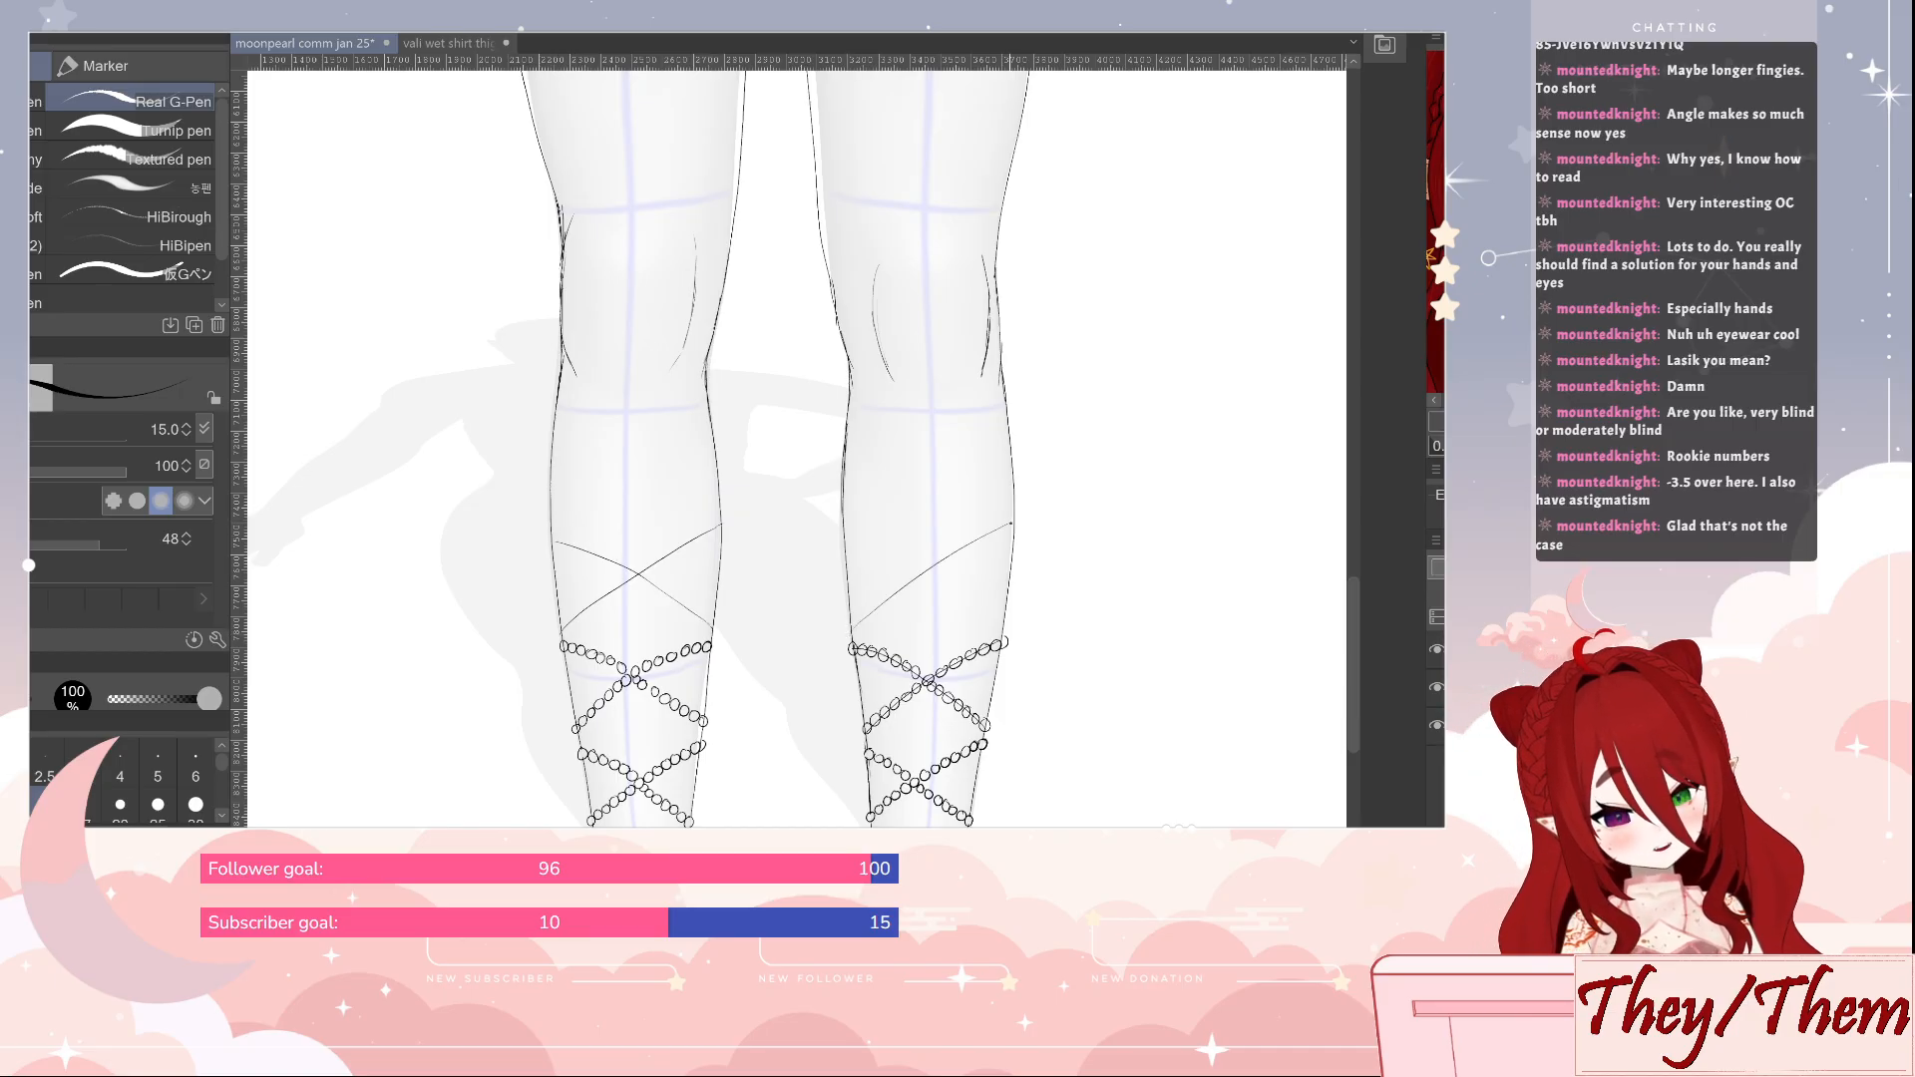
mouse_move(1001, 614)
left_mouse_down()
mouse_move(846, 526)
mouse_move(804, 544)
left_mouse_up()
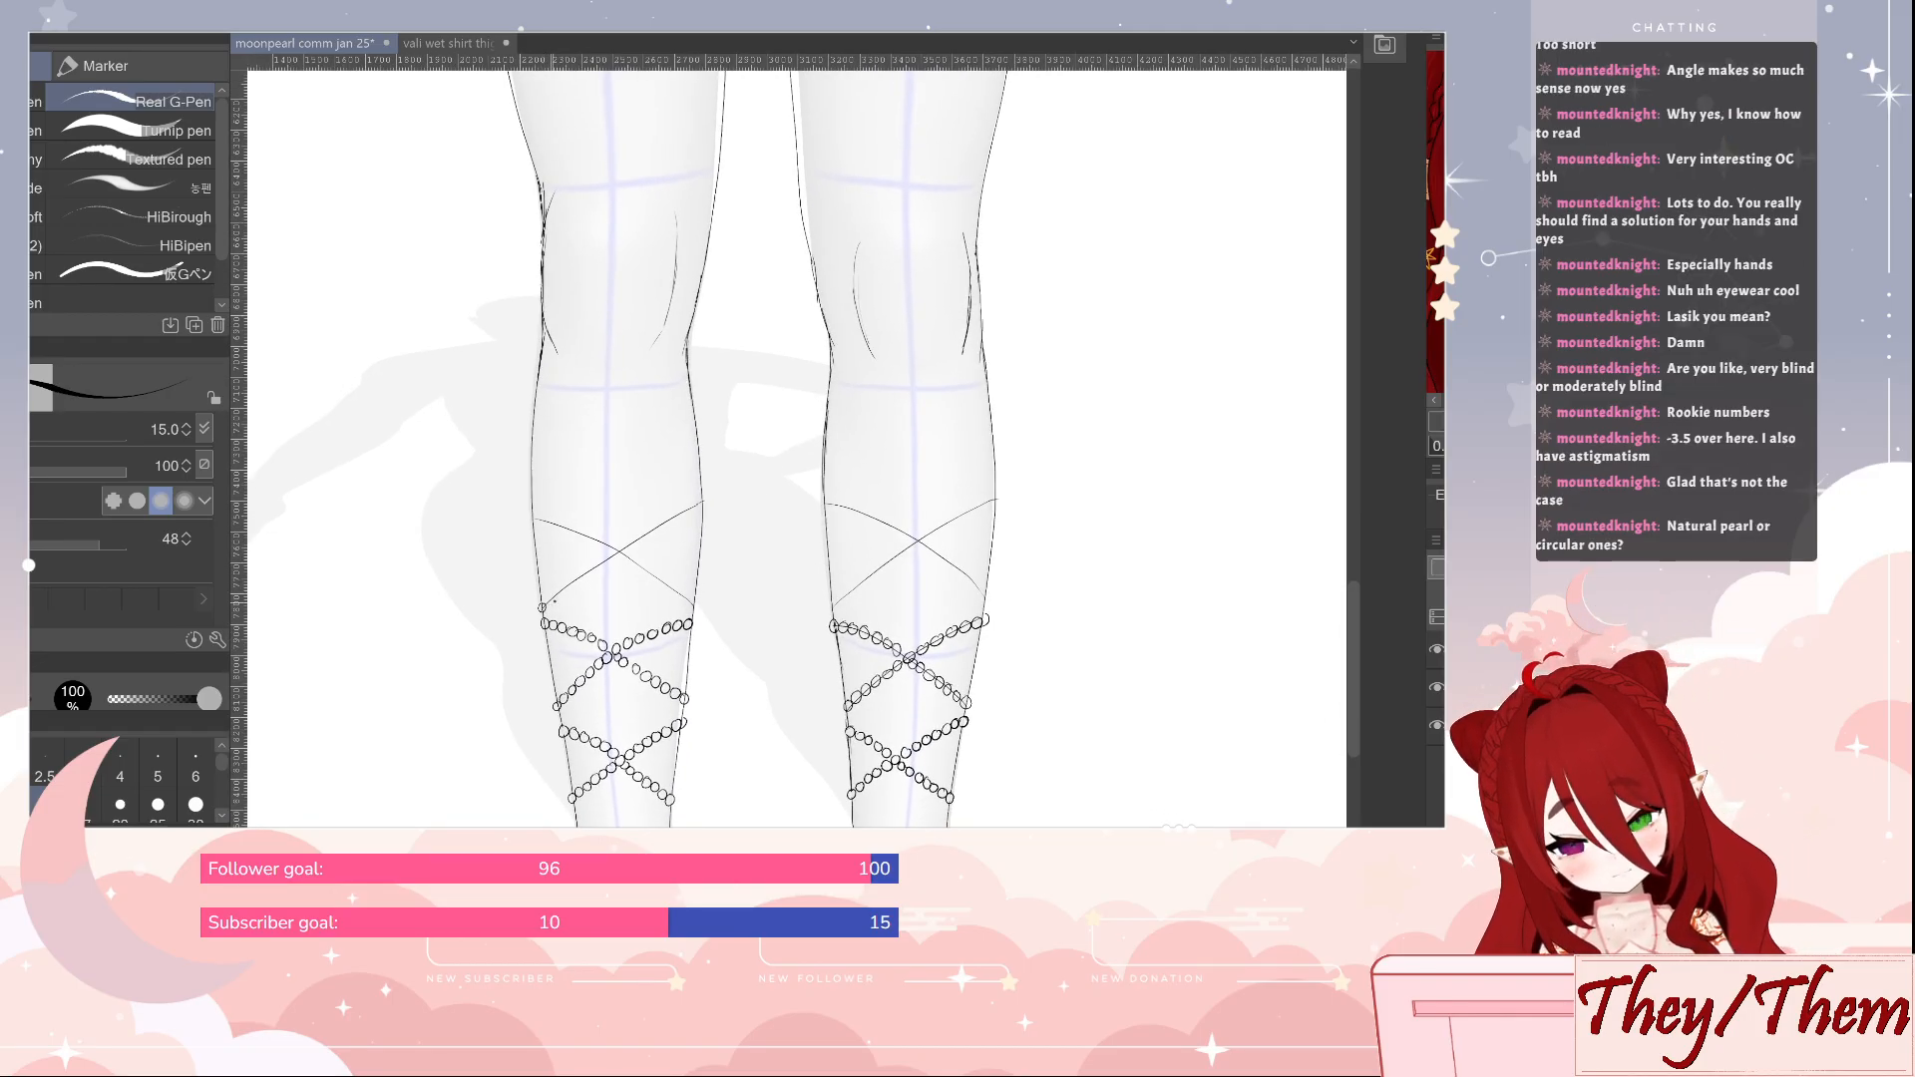
Draw small beads along both crossing guides on the first leg's calf and save the file
left_click_drag(555, 599, 648, 530)
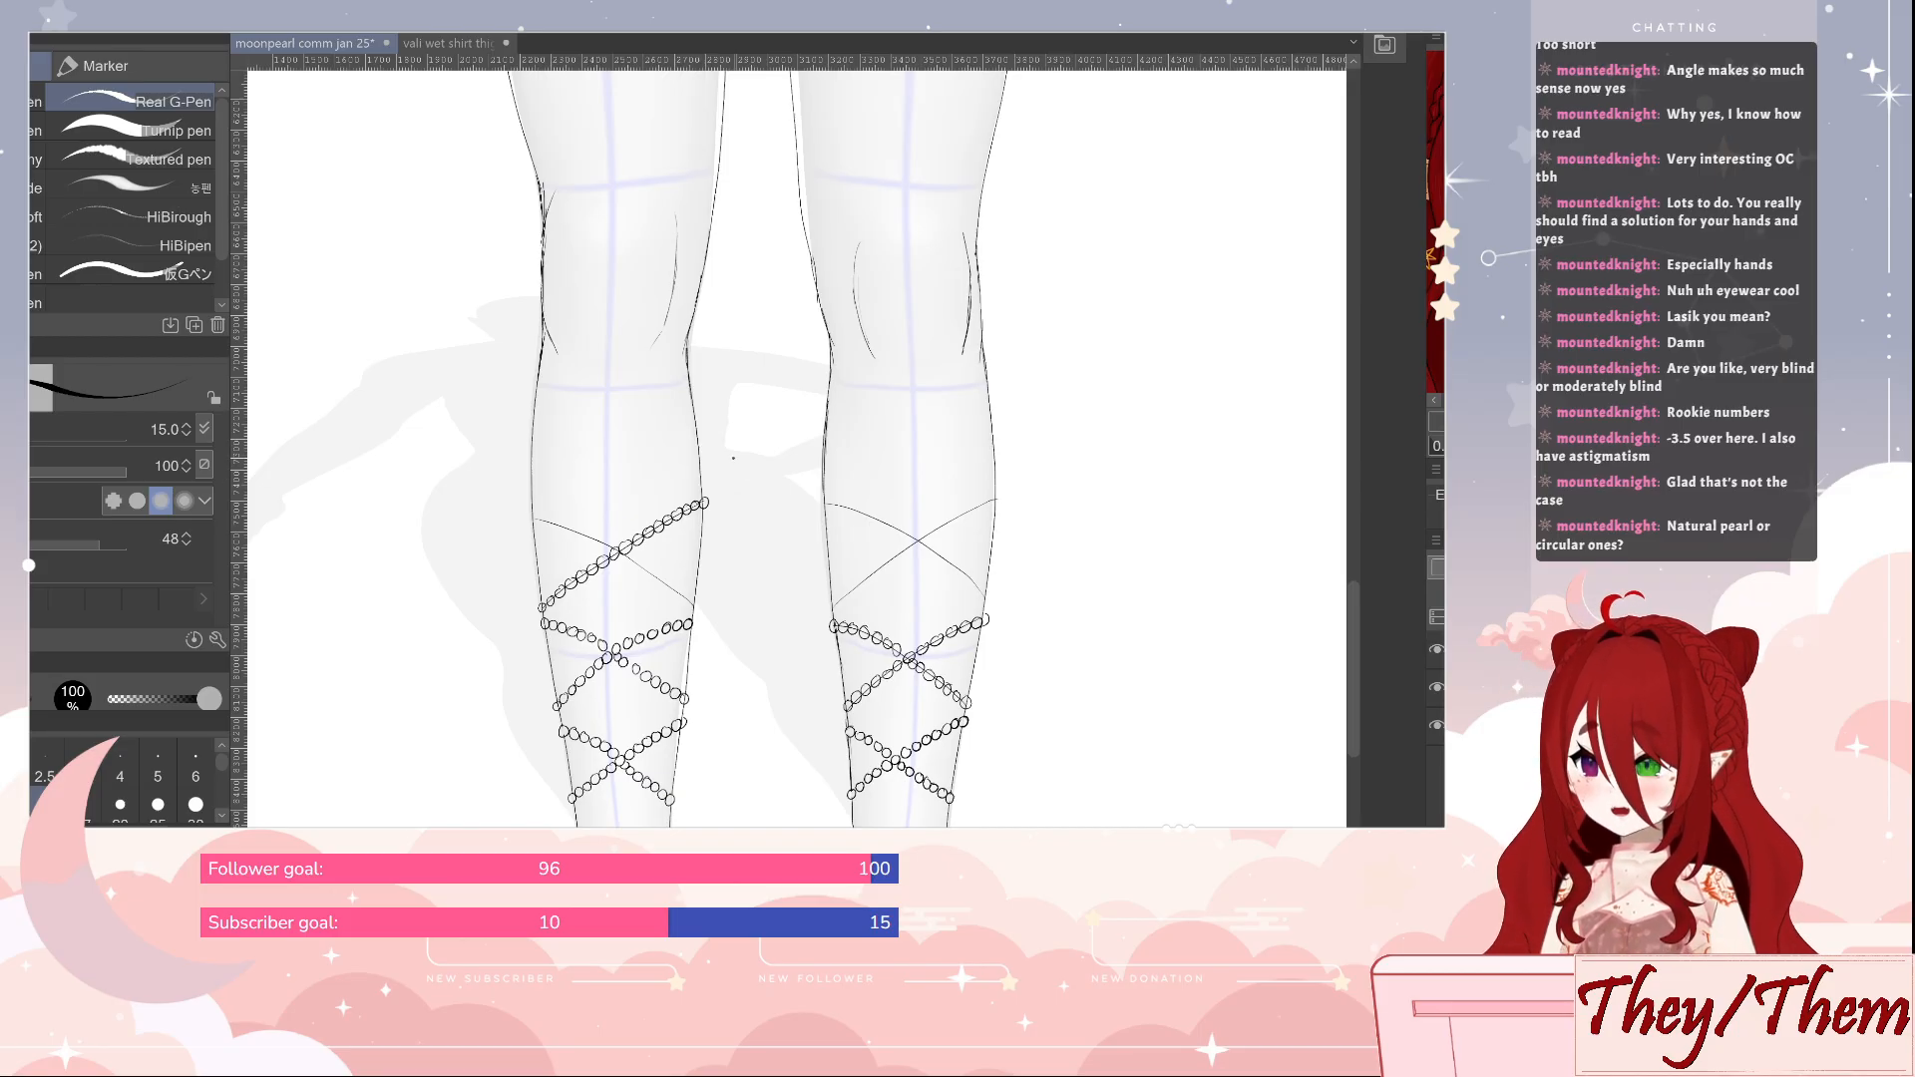
key("ctrl+s")
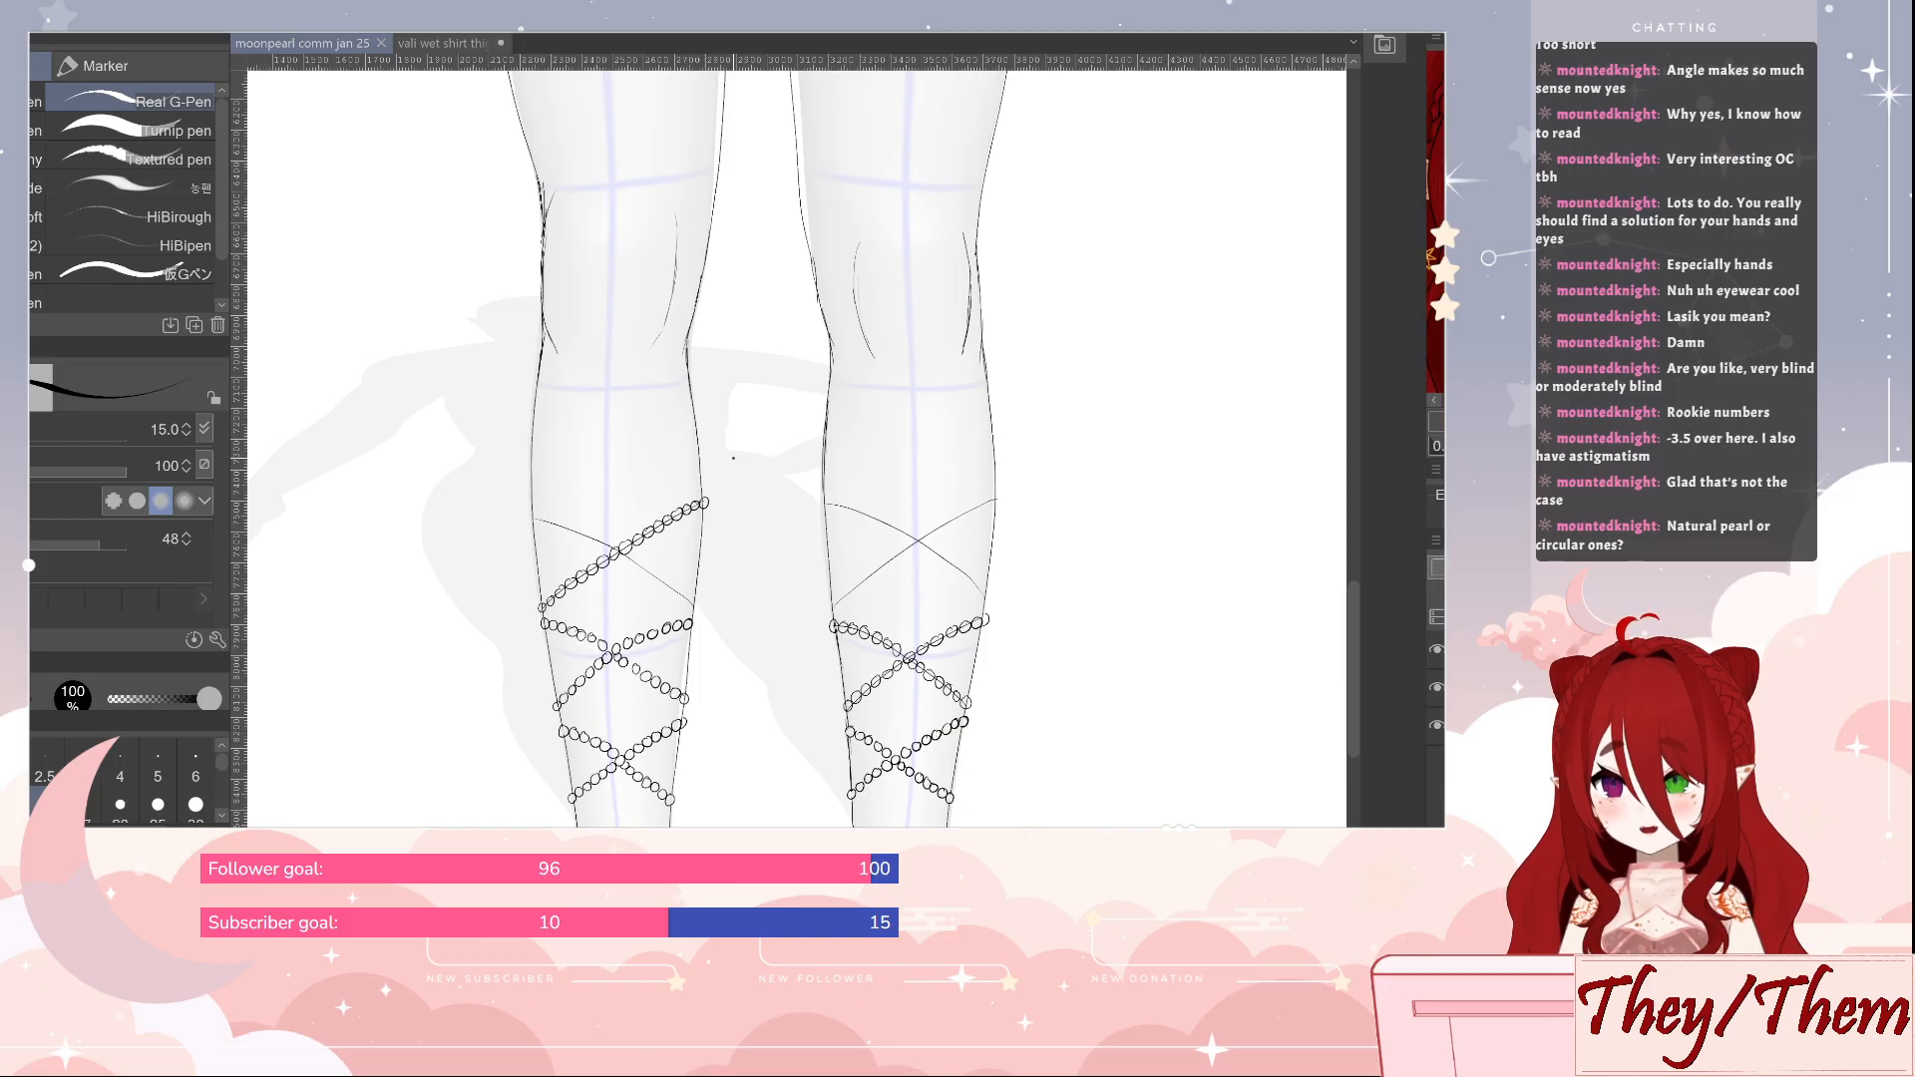
left_click(535, 520)
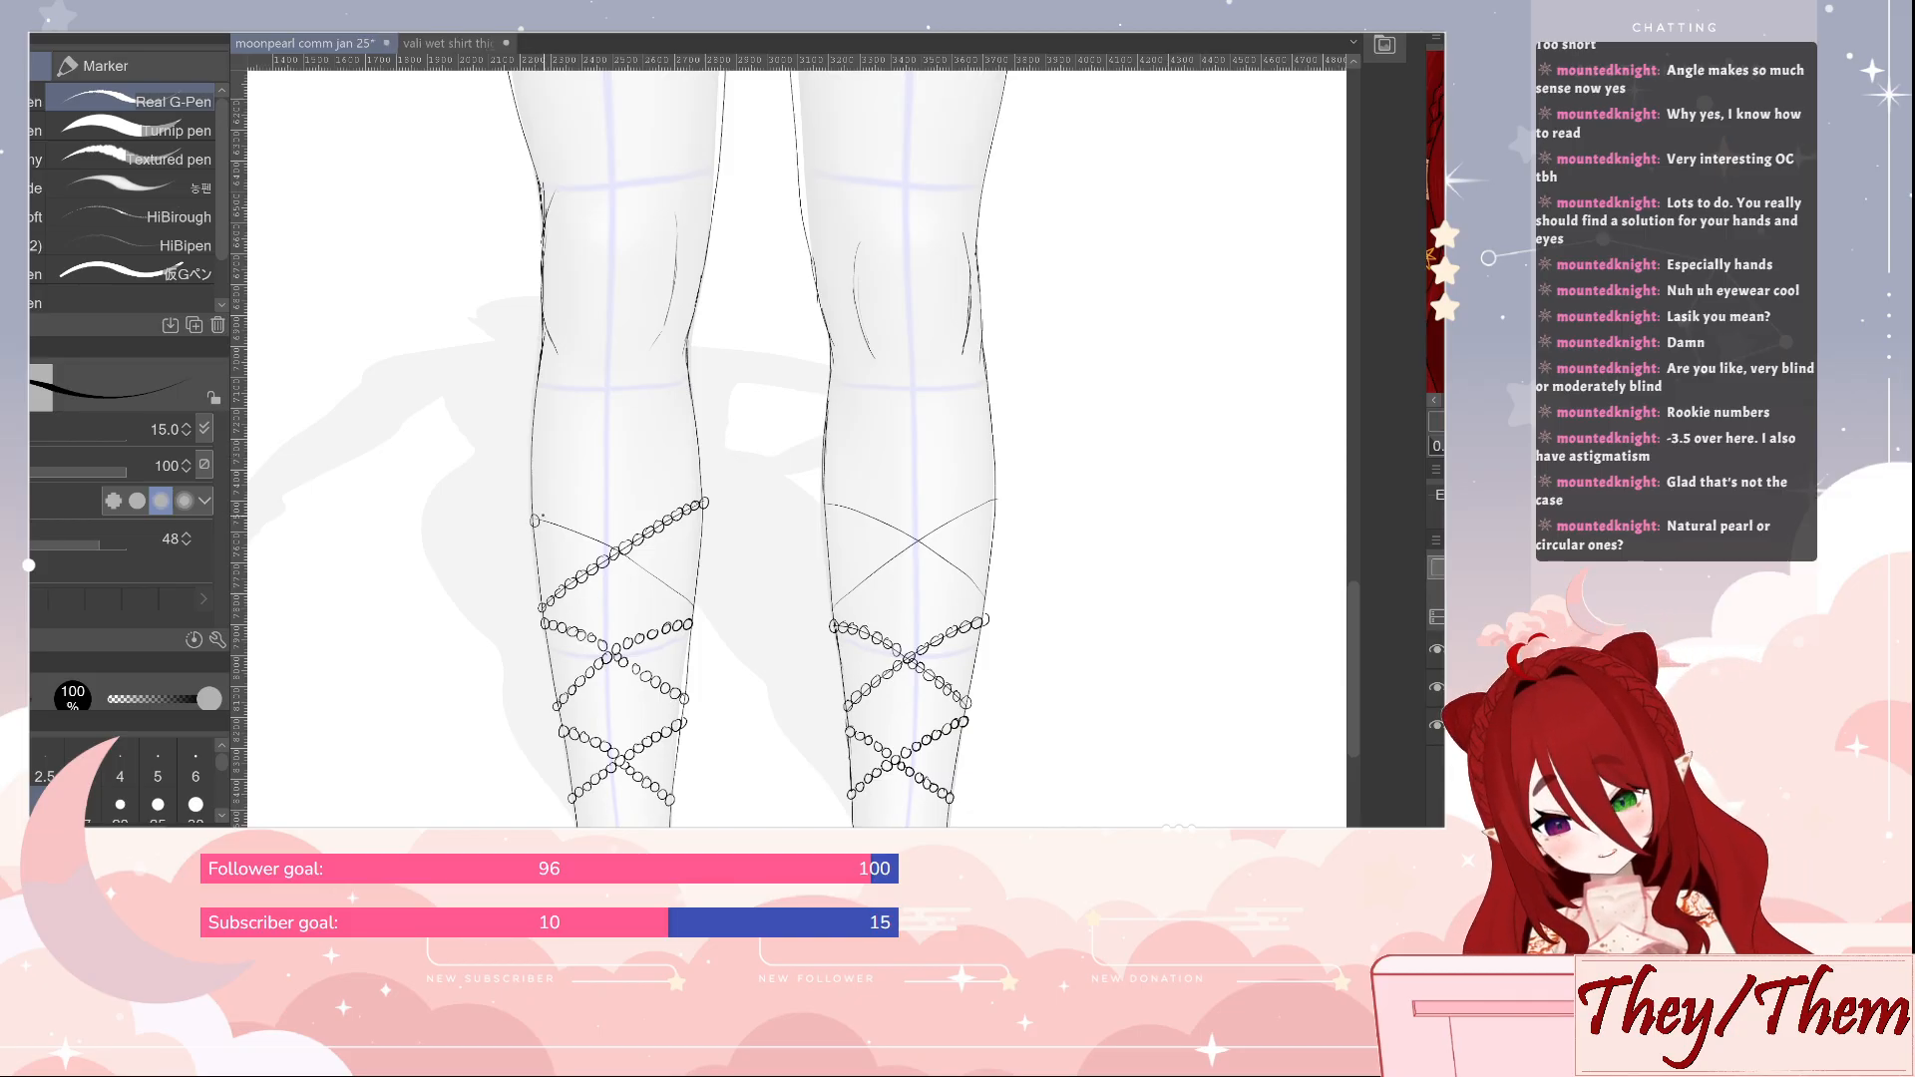
left_click(557, 526)
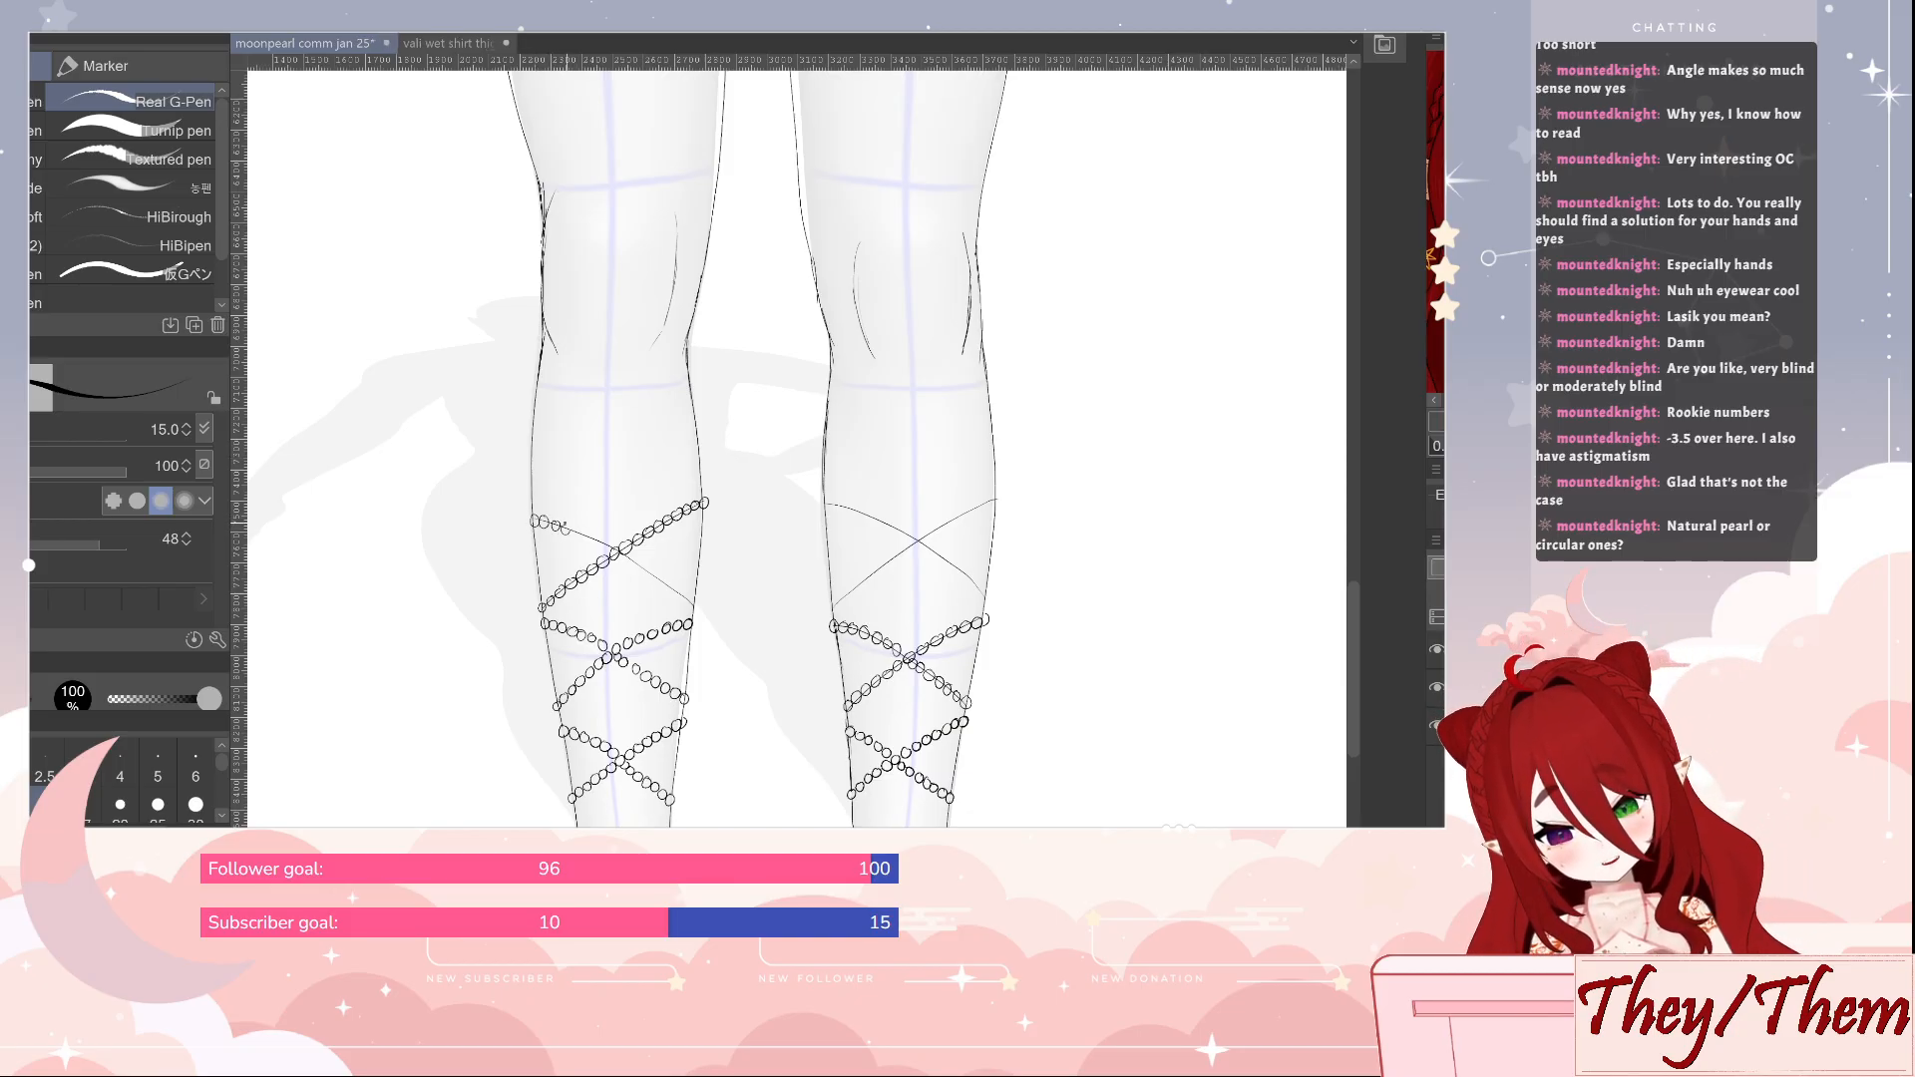
left_click(575, 531)
left_click(586, 535)
left_click(594, 538)
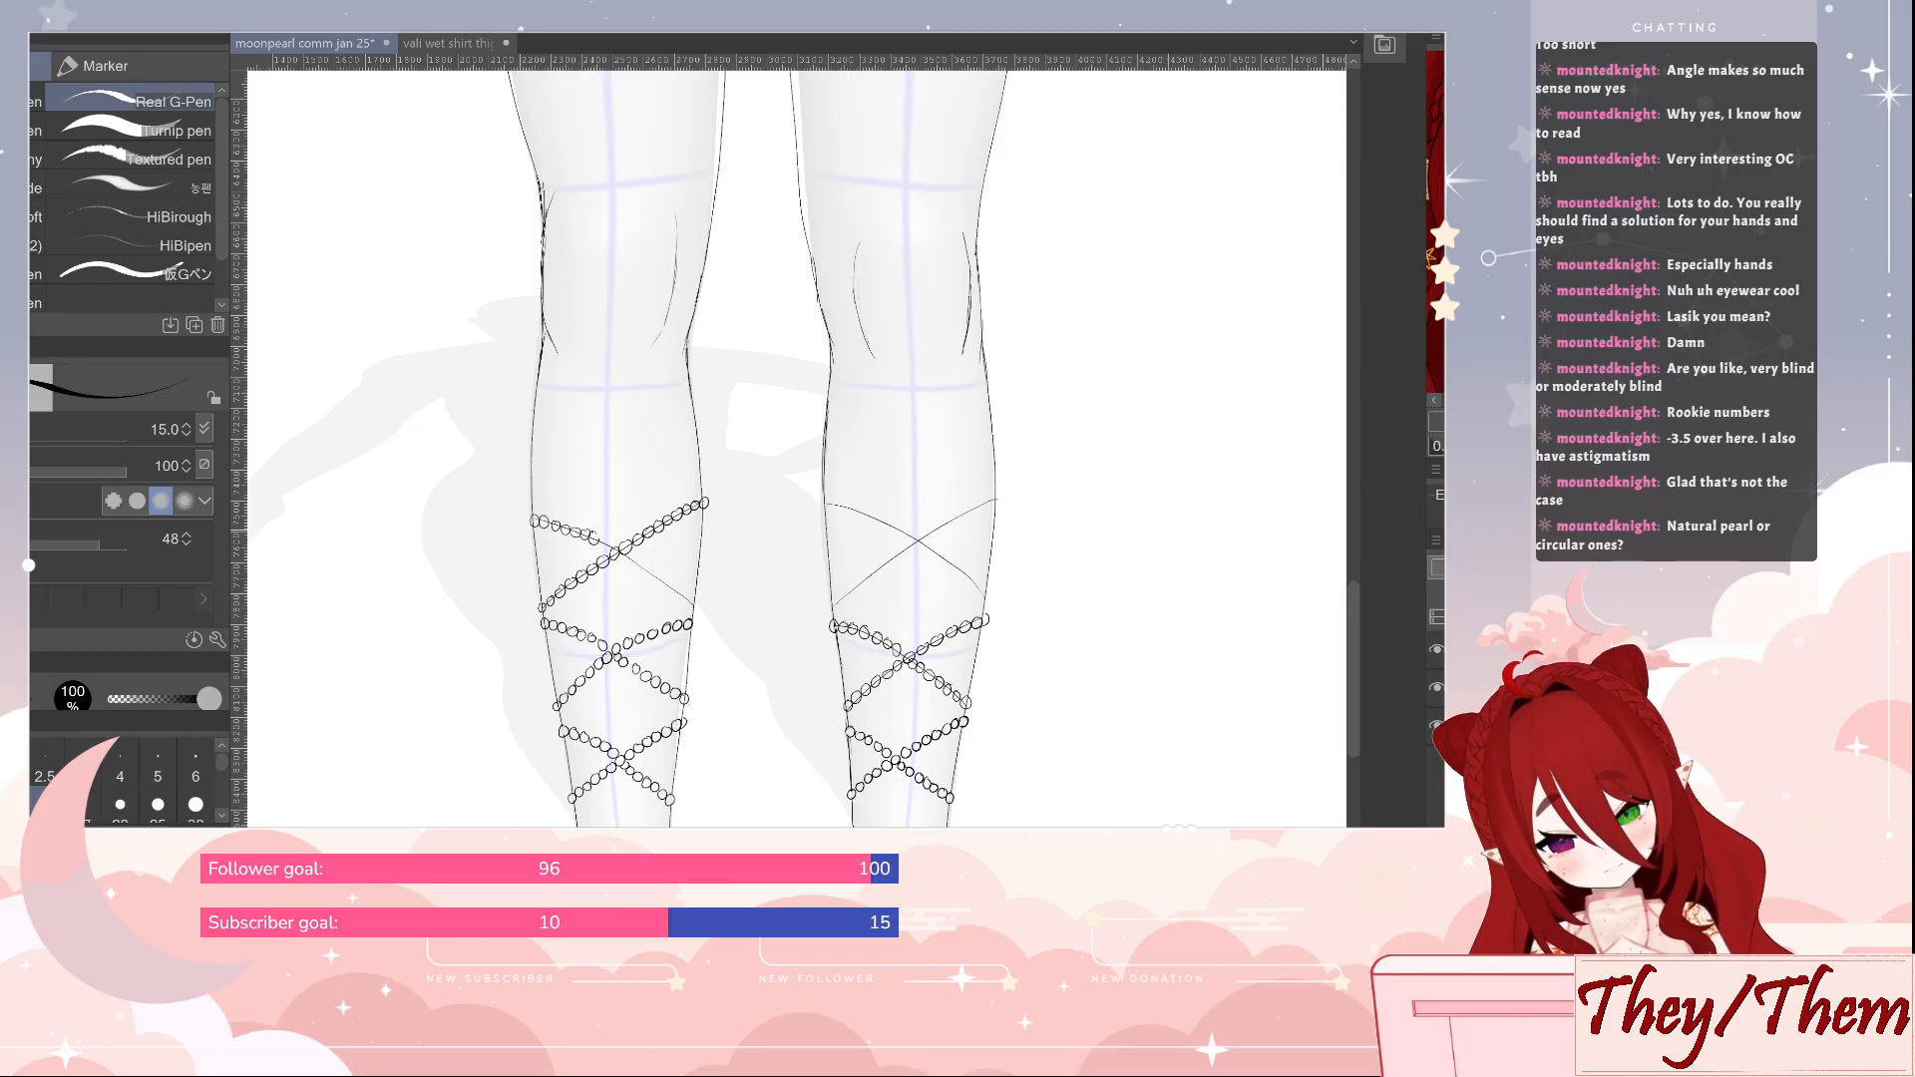
left_click(604, 542)
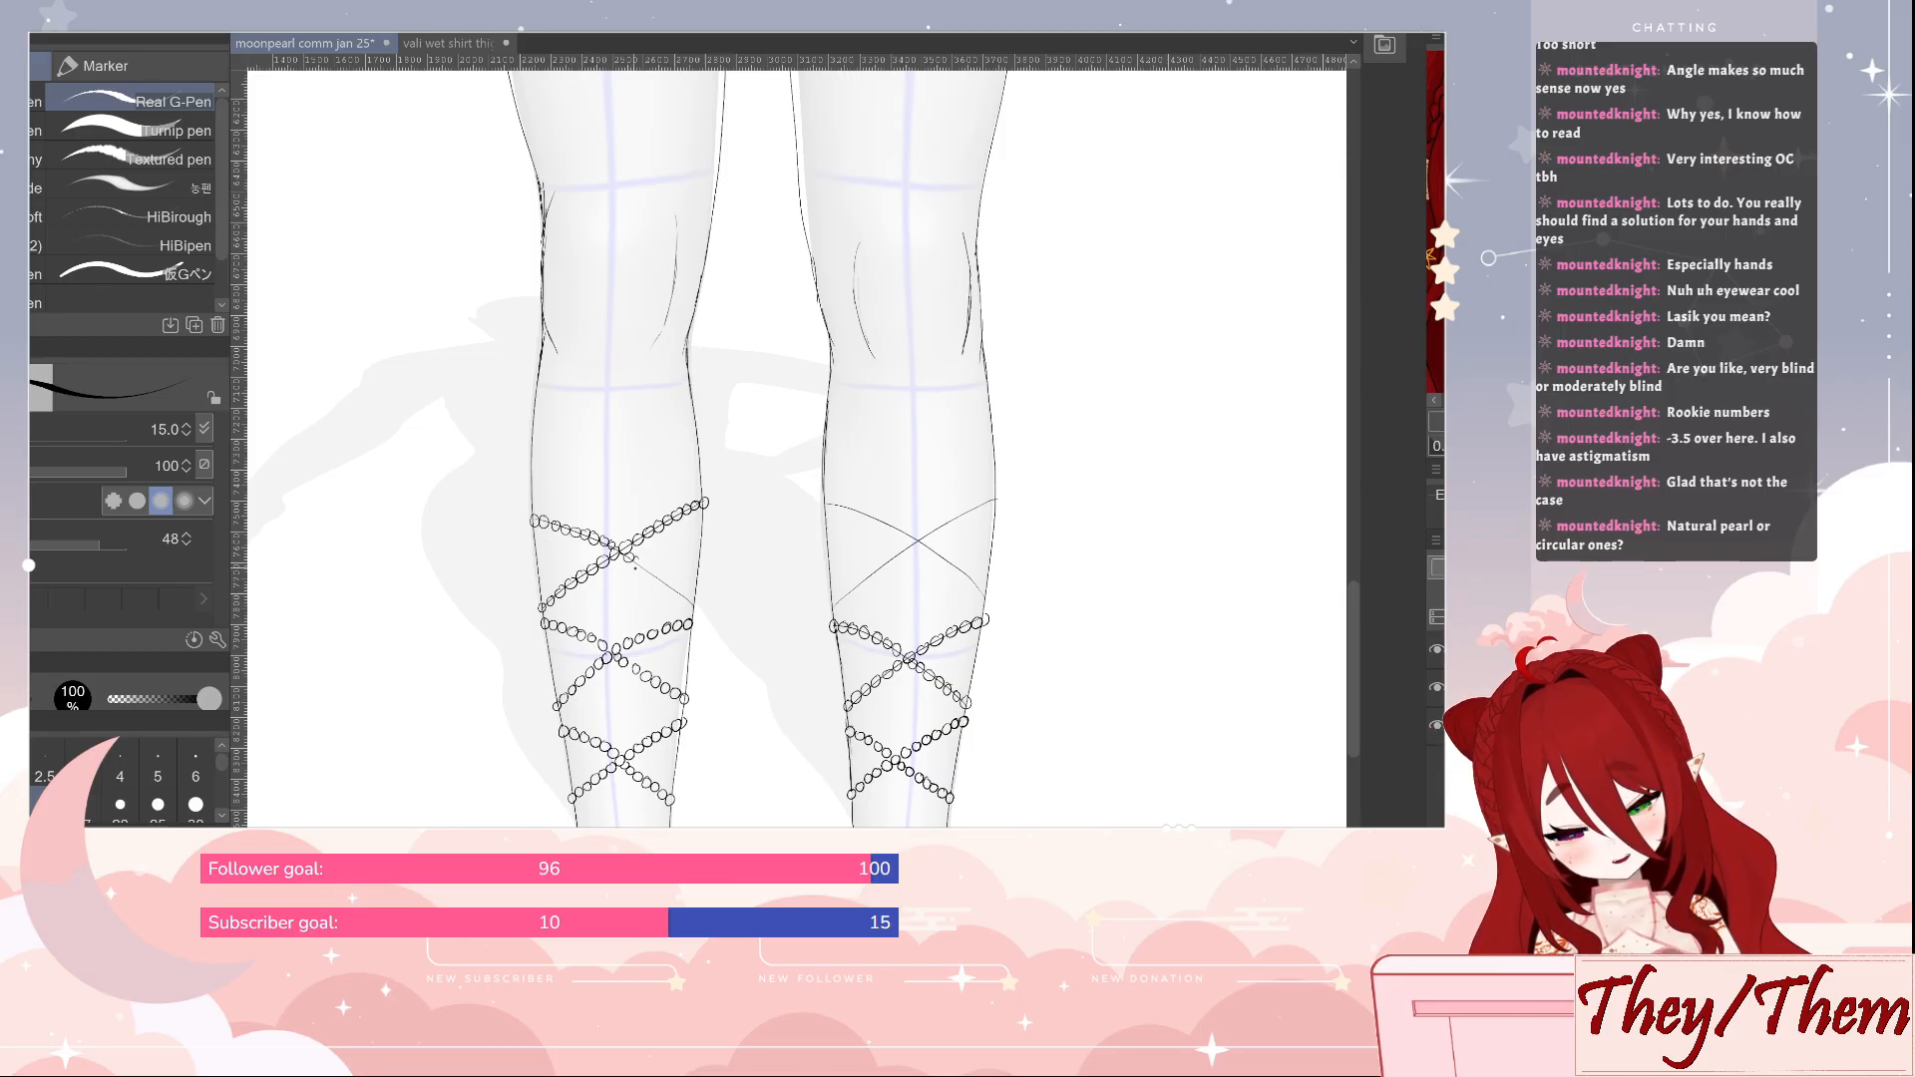
left_click(640, 563)
left_click(646, 569)
left_click(655, 575)
left_click(664, 583)
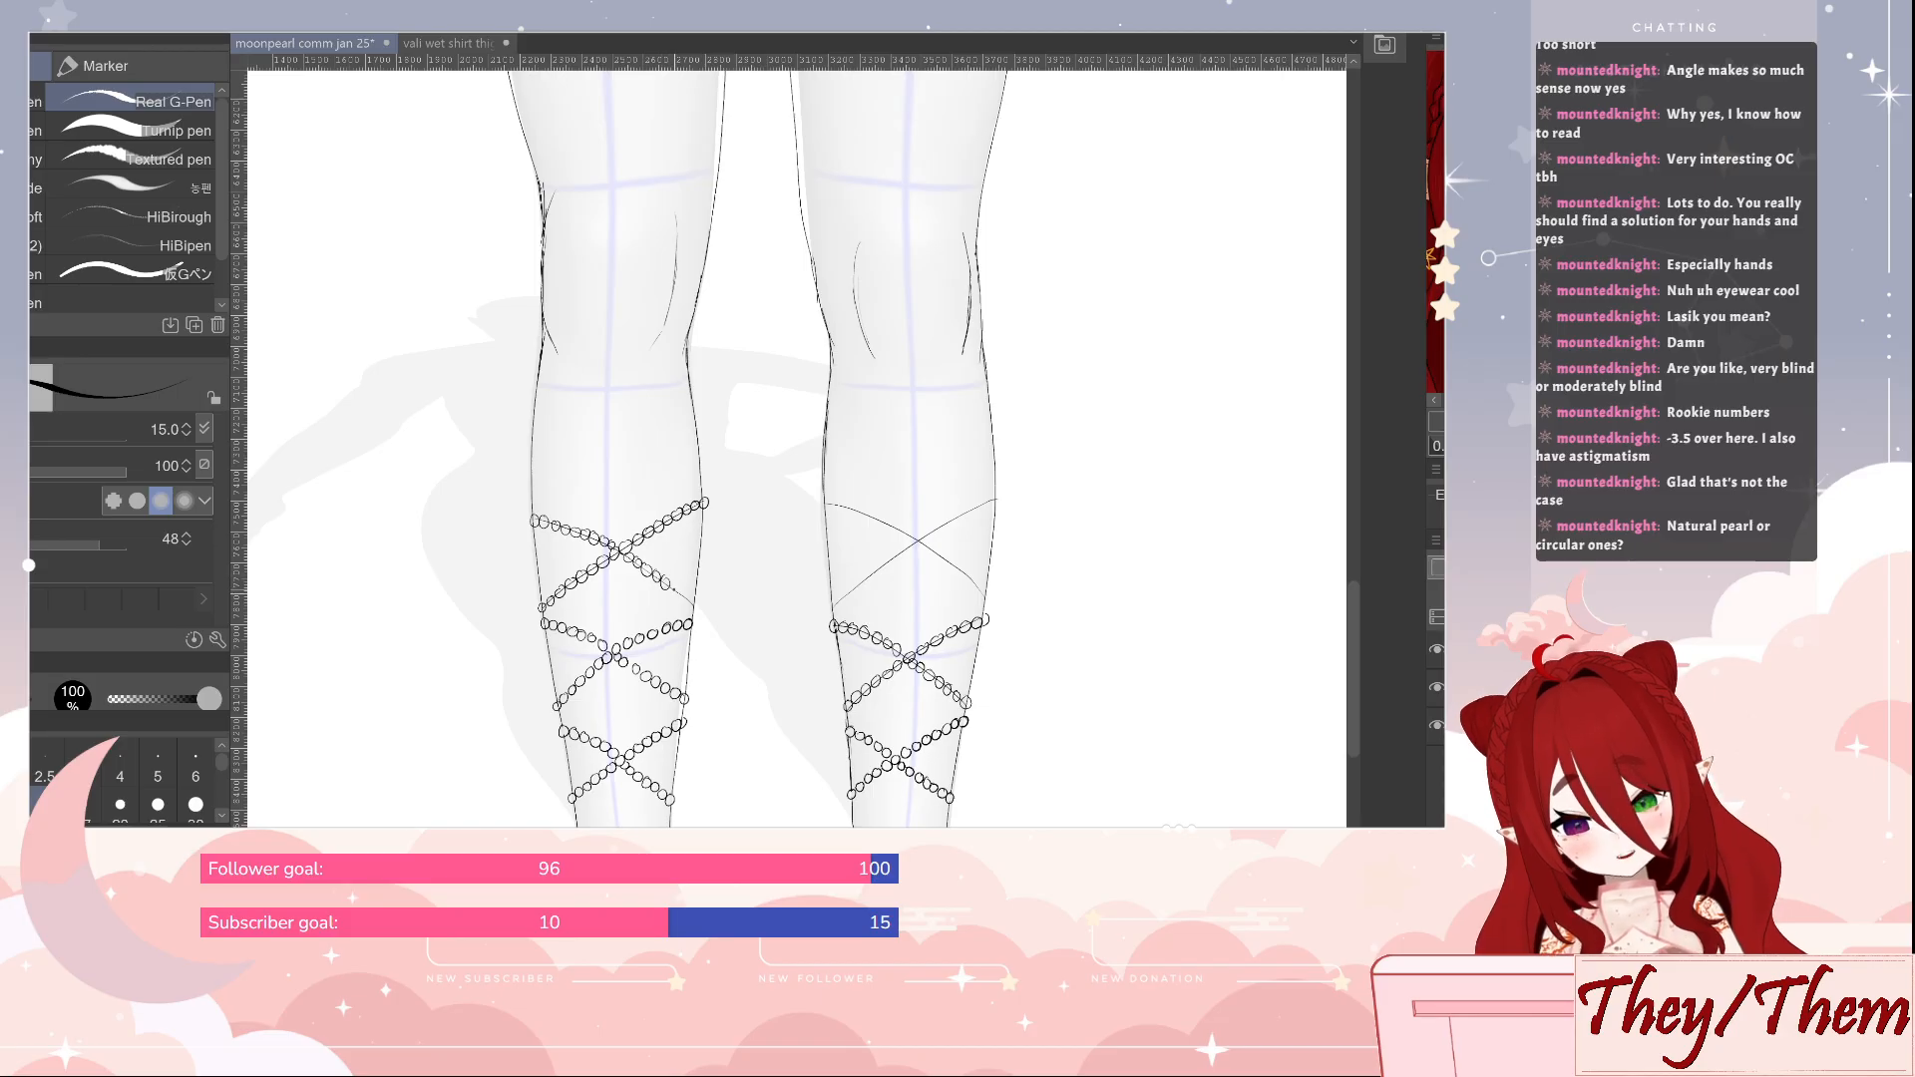
left_click(685, 602)
left_click(694, 607)
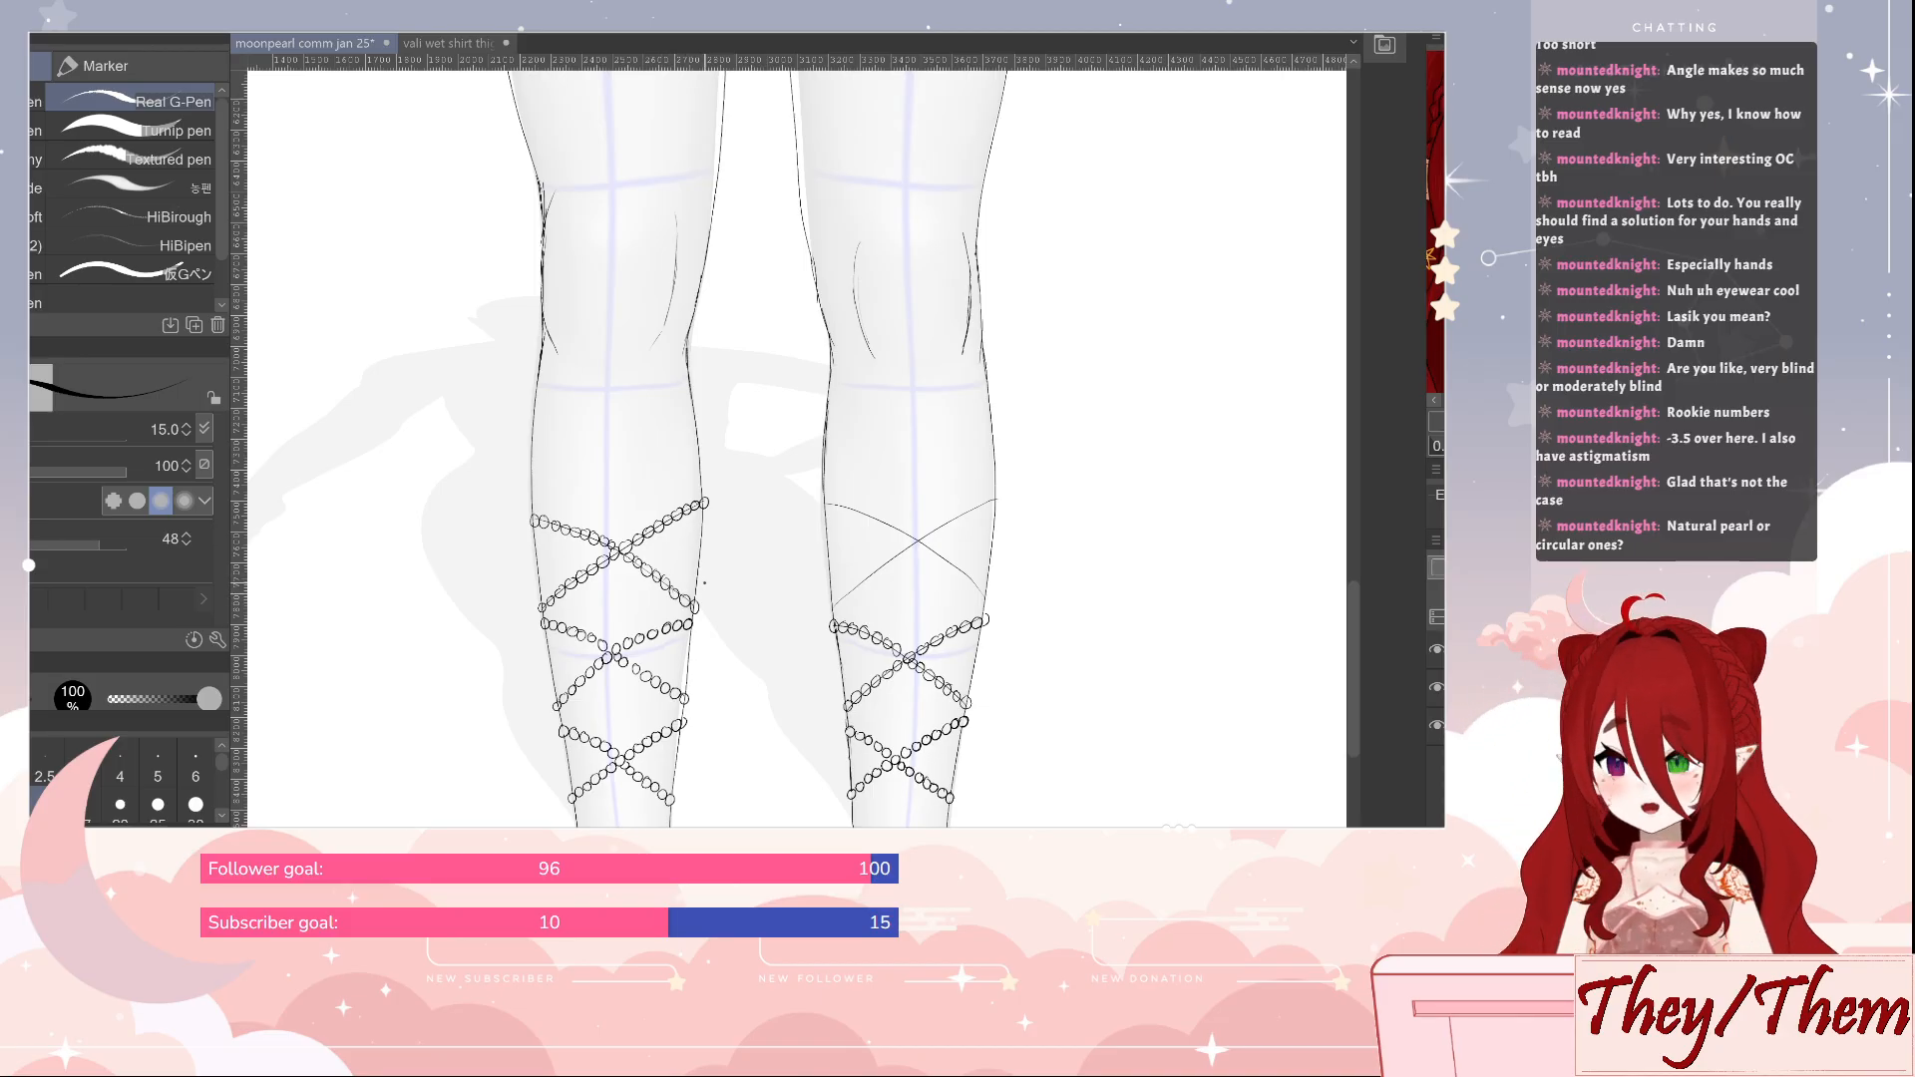
key("ctrl+s")
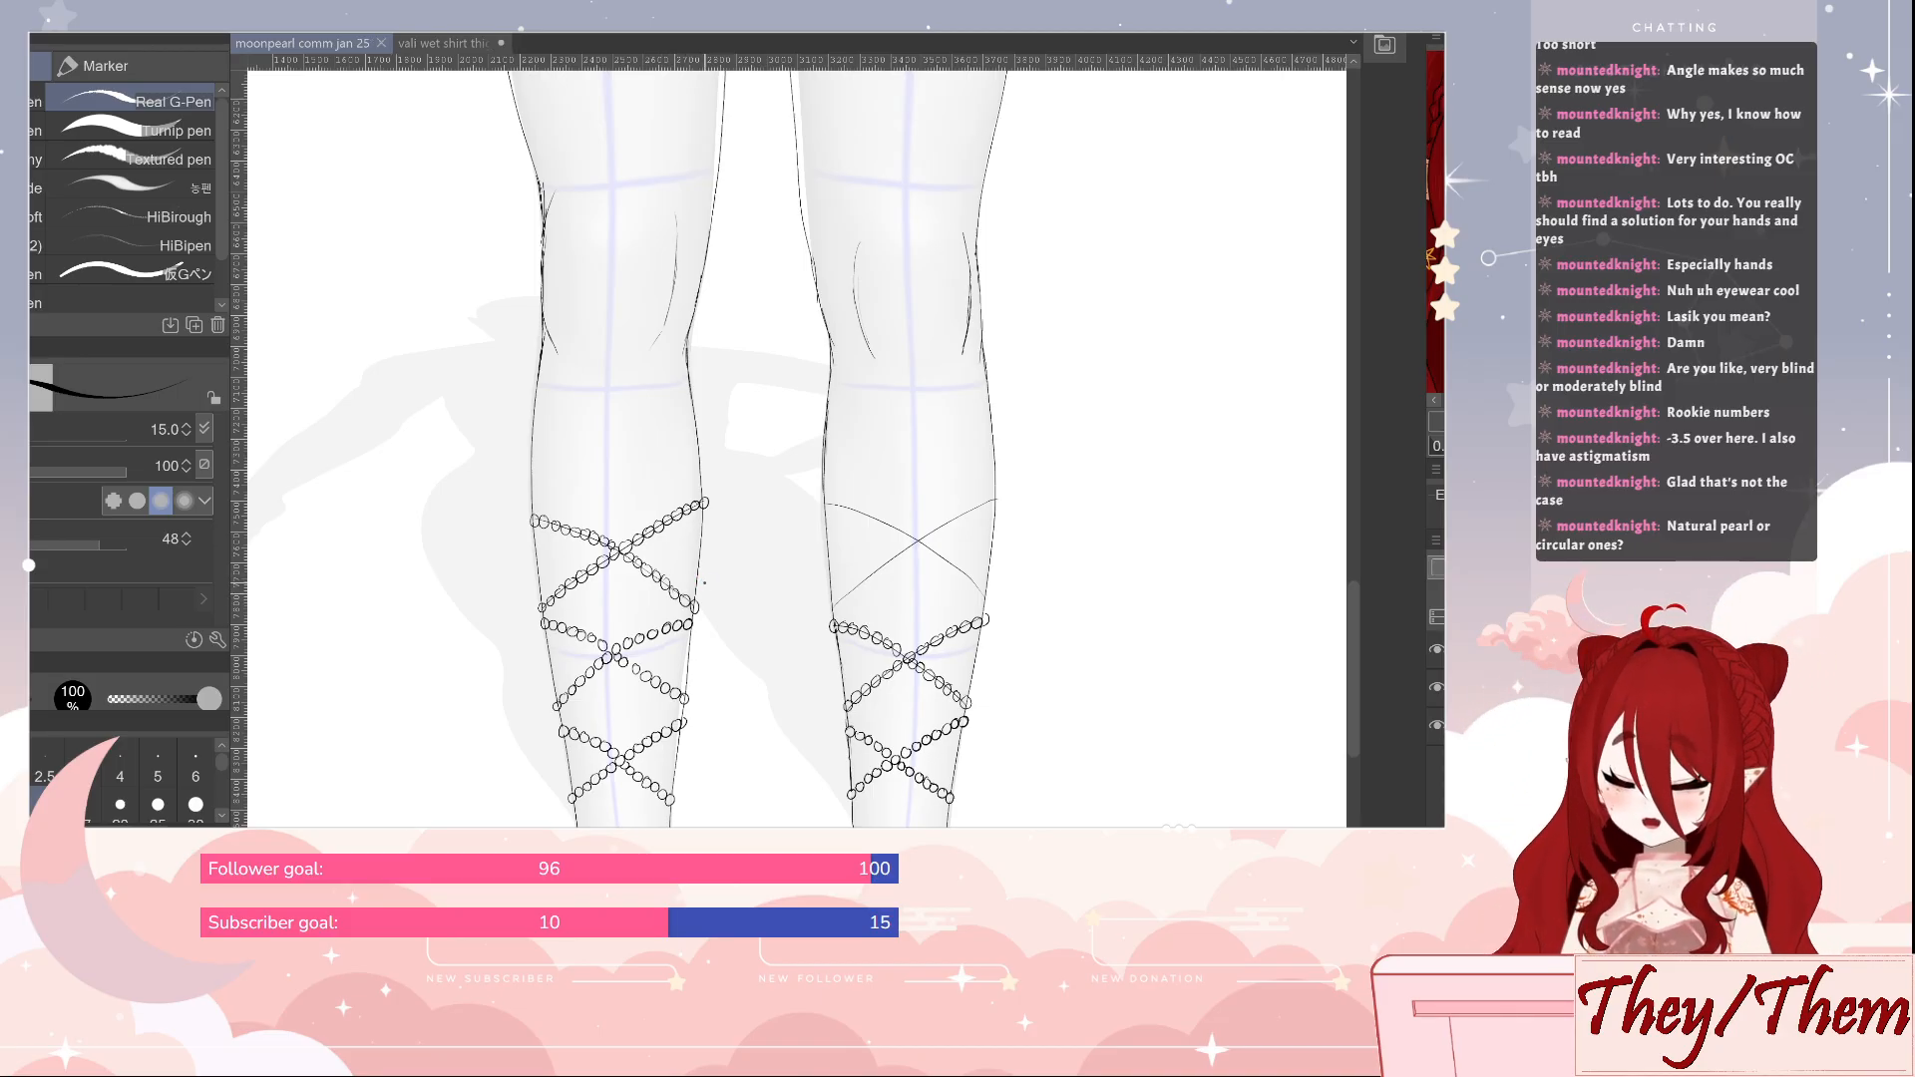
Try the blue pearl-strand brush with a spiral test stroke beside the legs, and undo it
key("b")
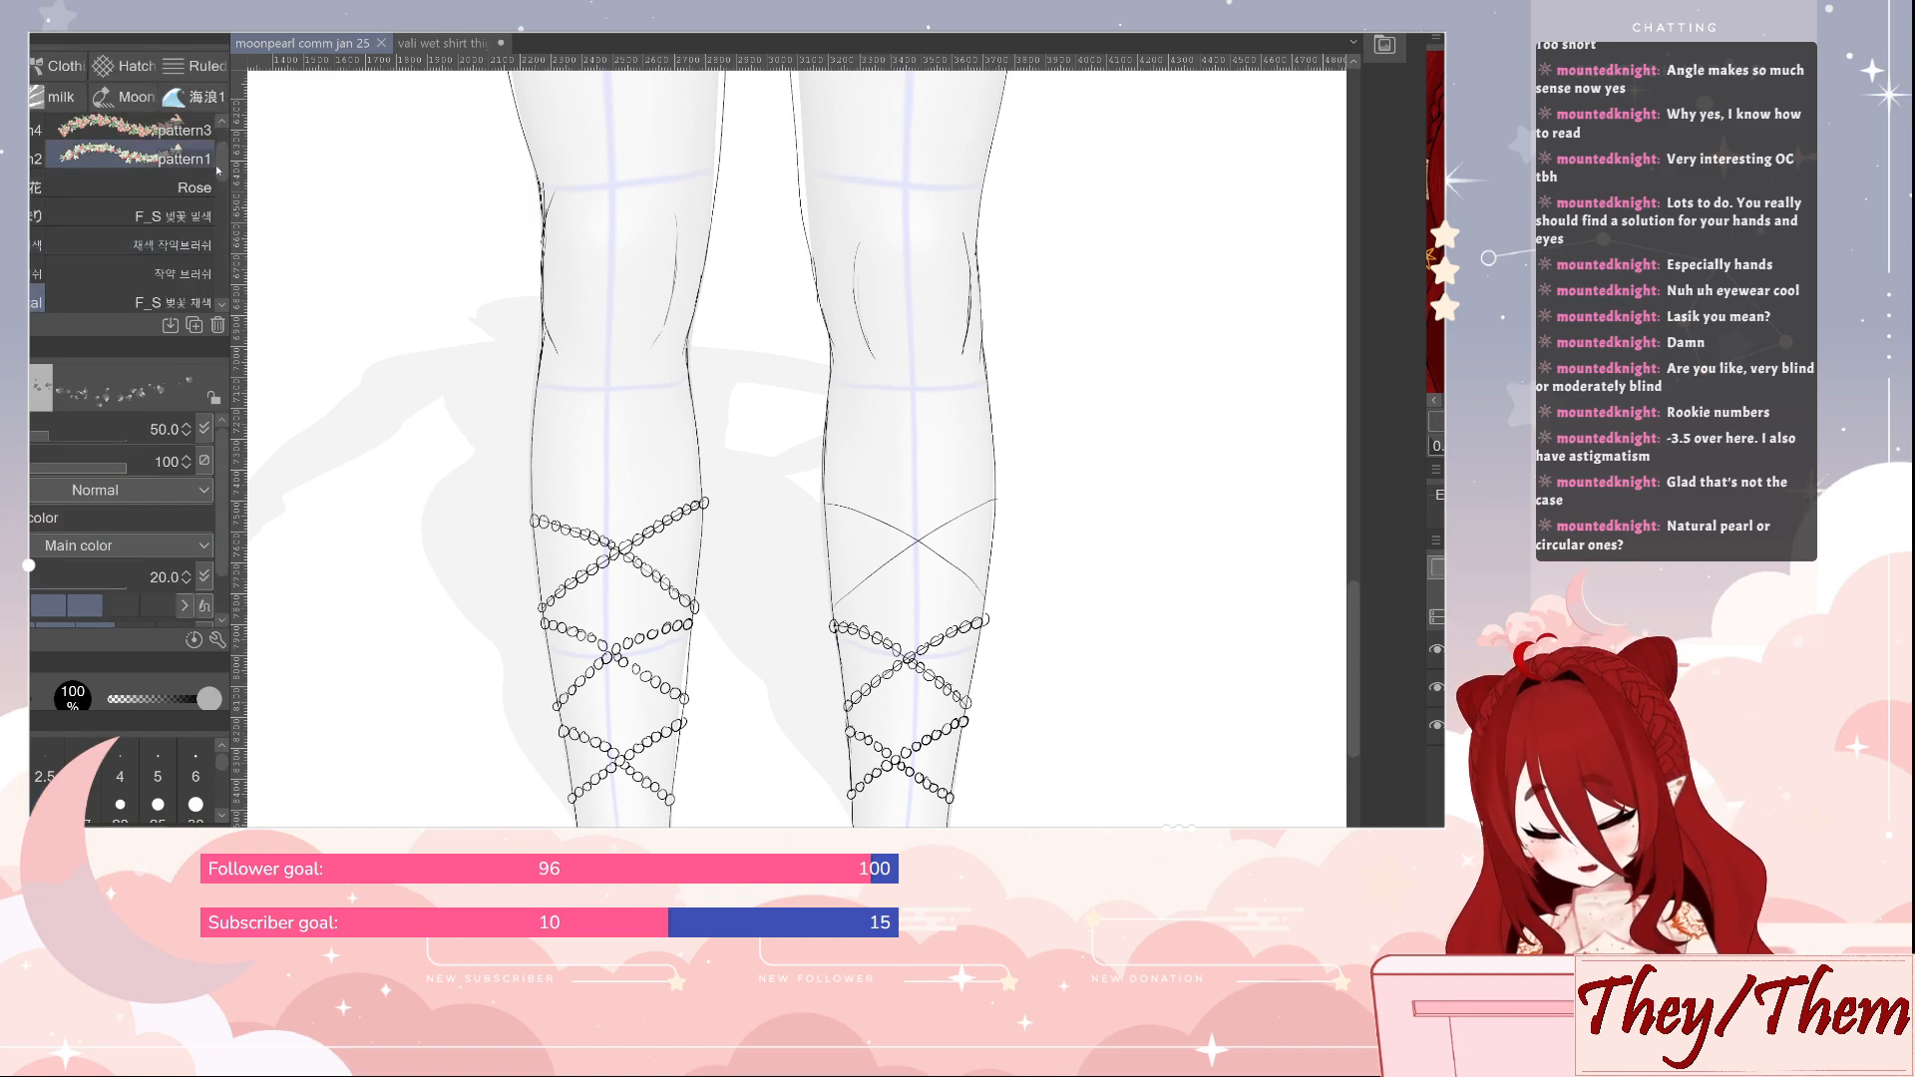
left_click(134, 98)
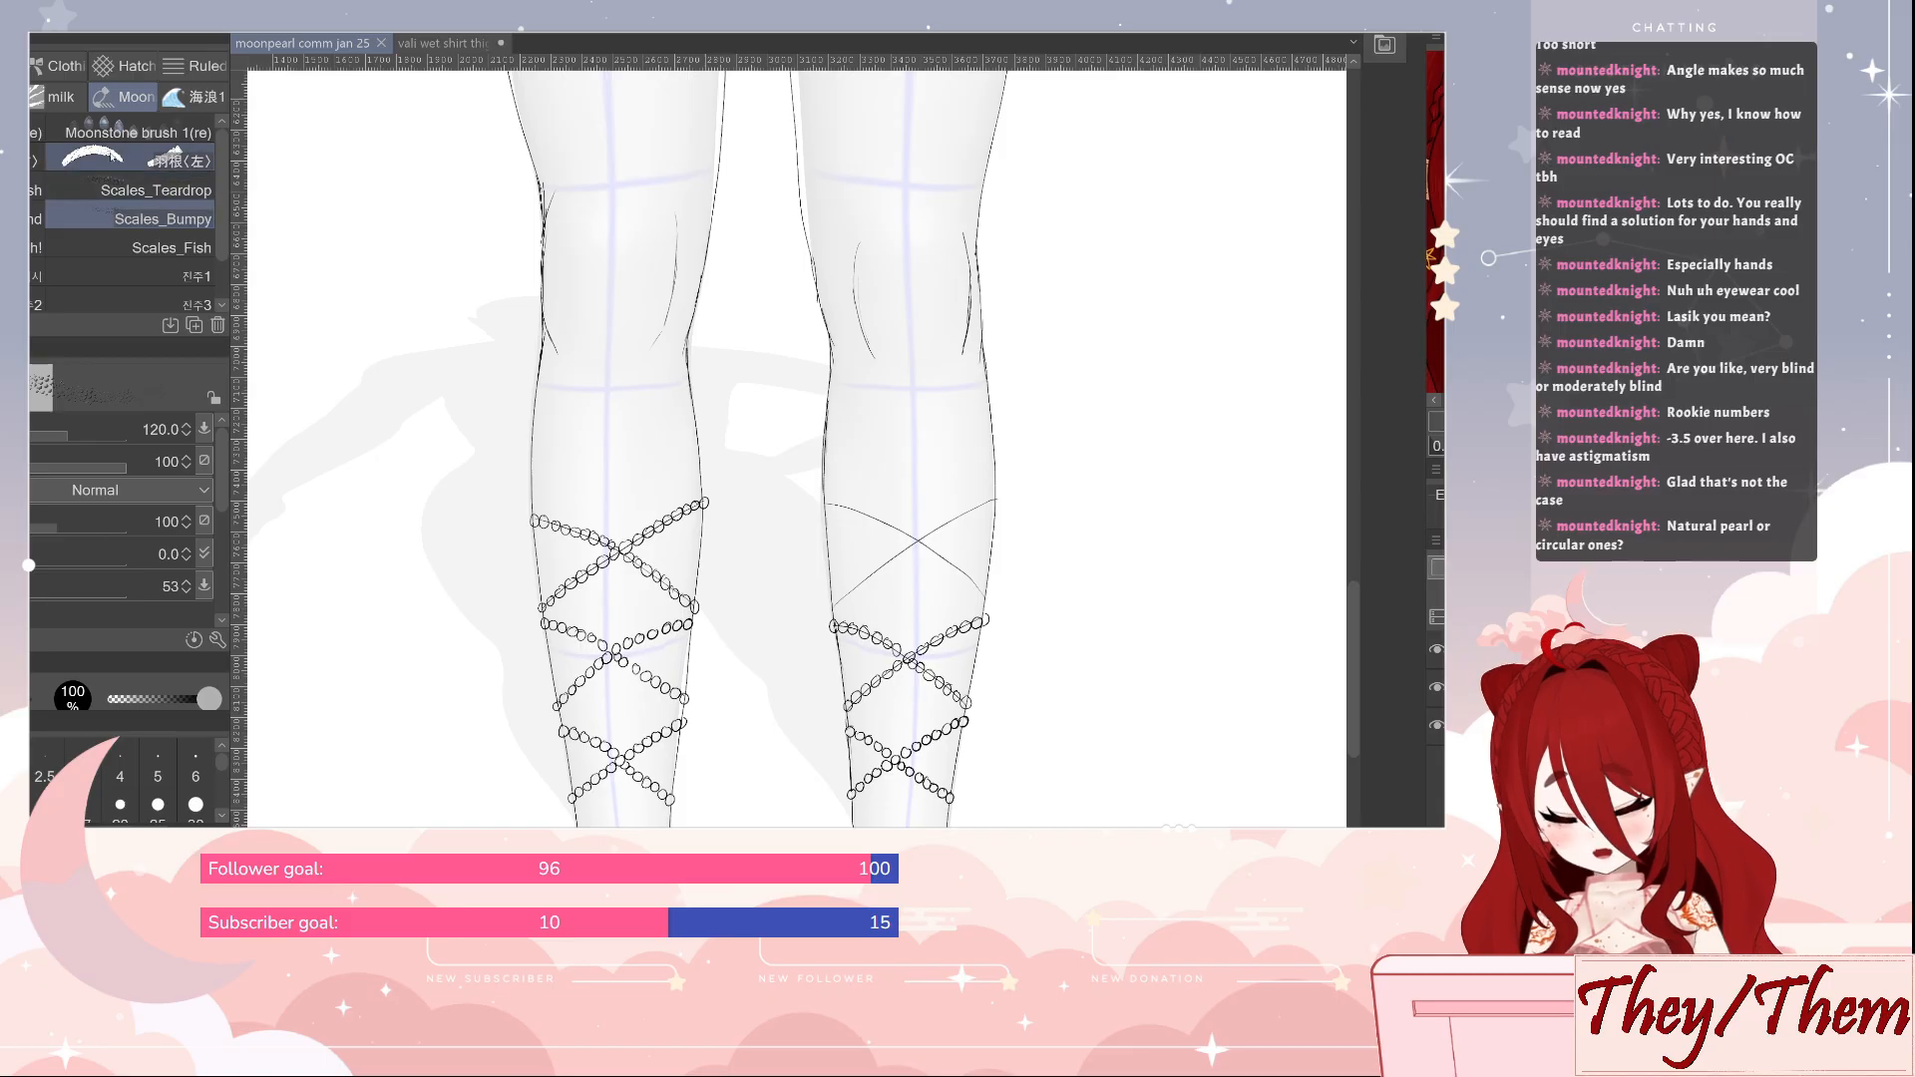
left_click(37, 132)
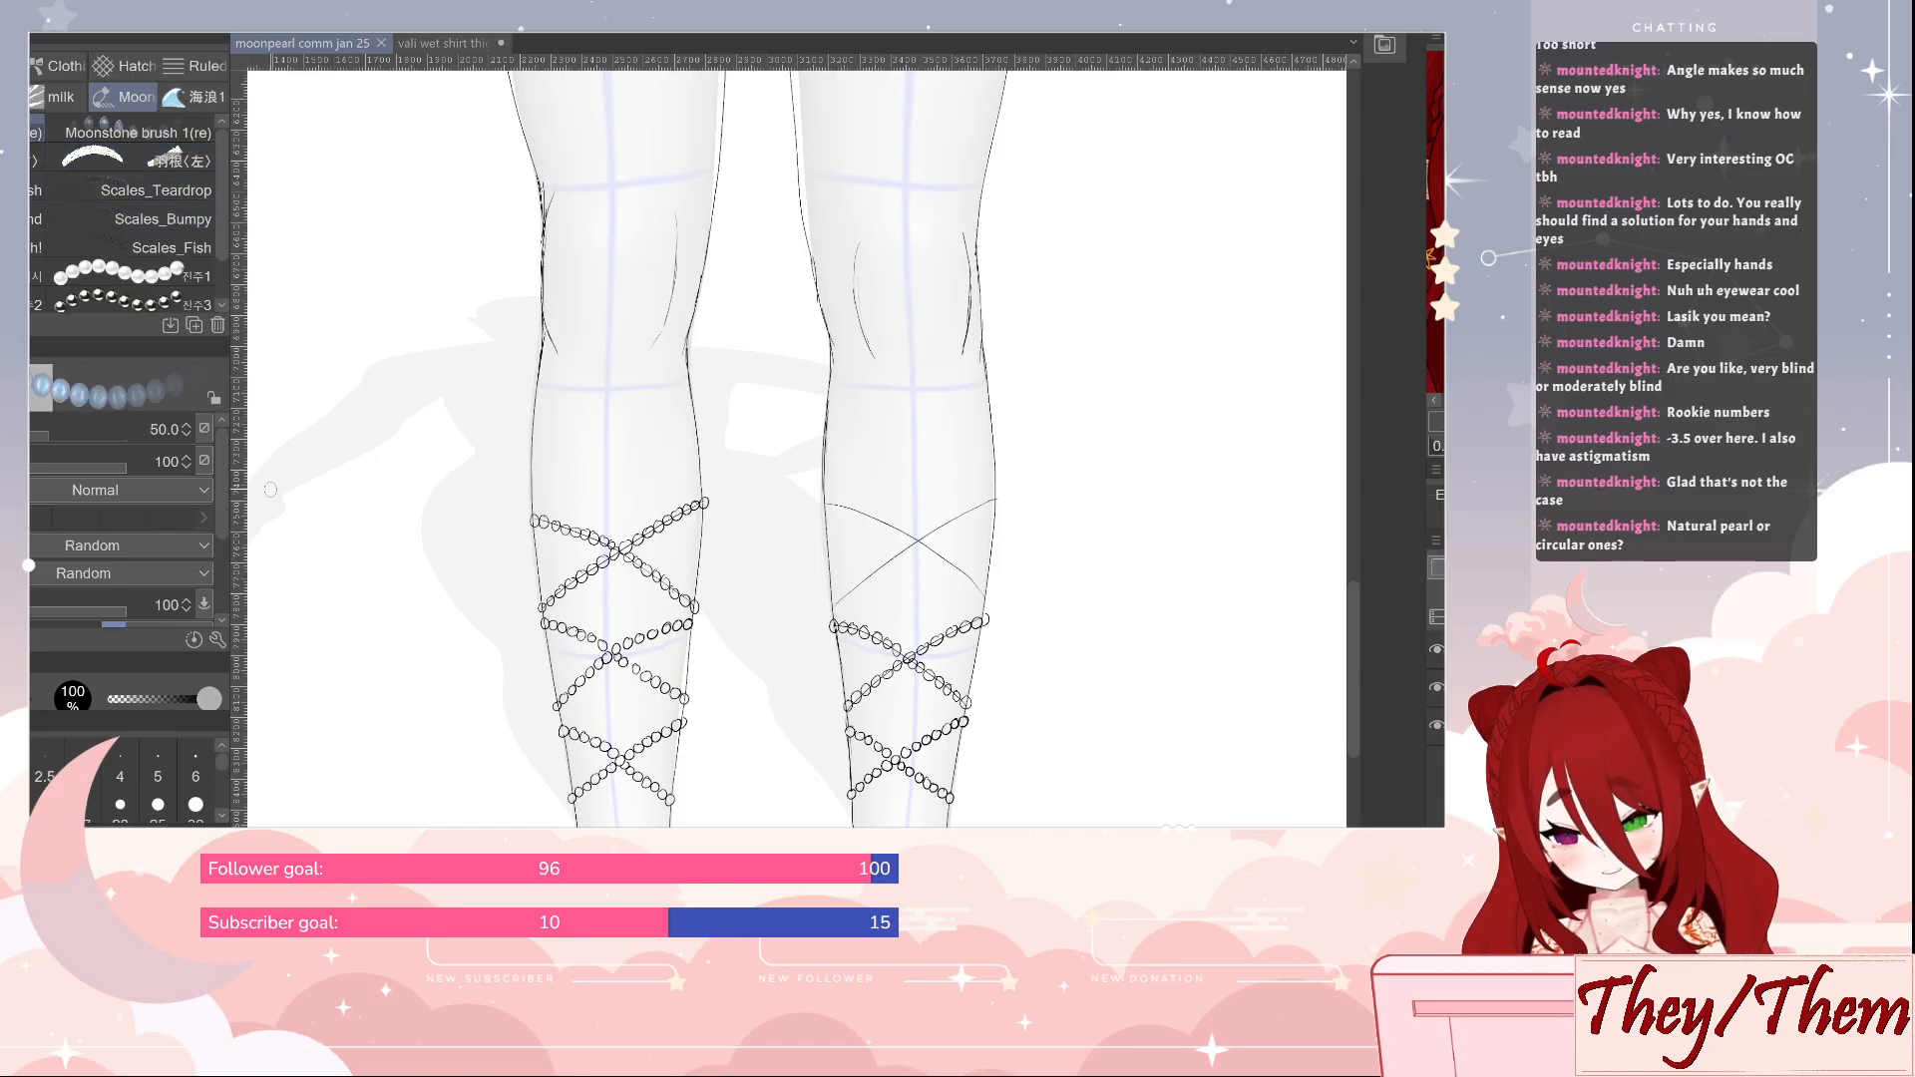
mouse_move(278, 481)
left_mouse_down()
mouse_move(312, 460)
mouse_move(424, 454)
mouse_move(456, 551)
mouse_move(335, 560)
mouse_move(391, 514)
left_mouse_up()
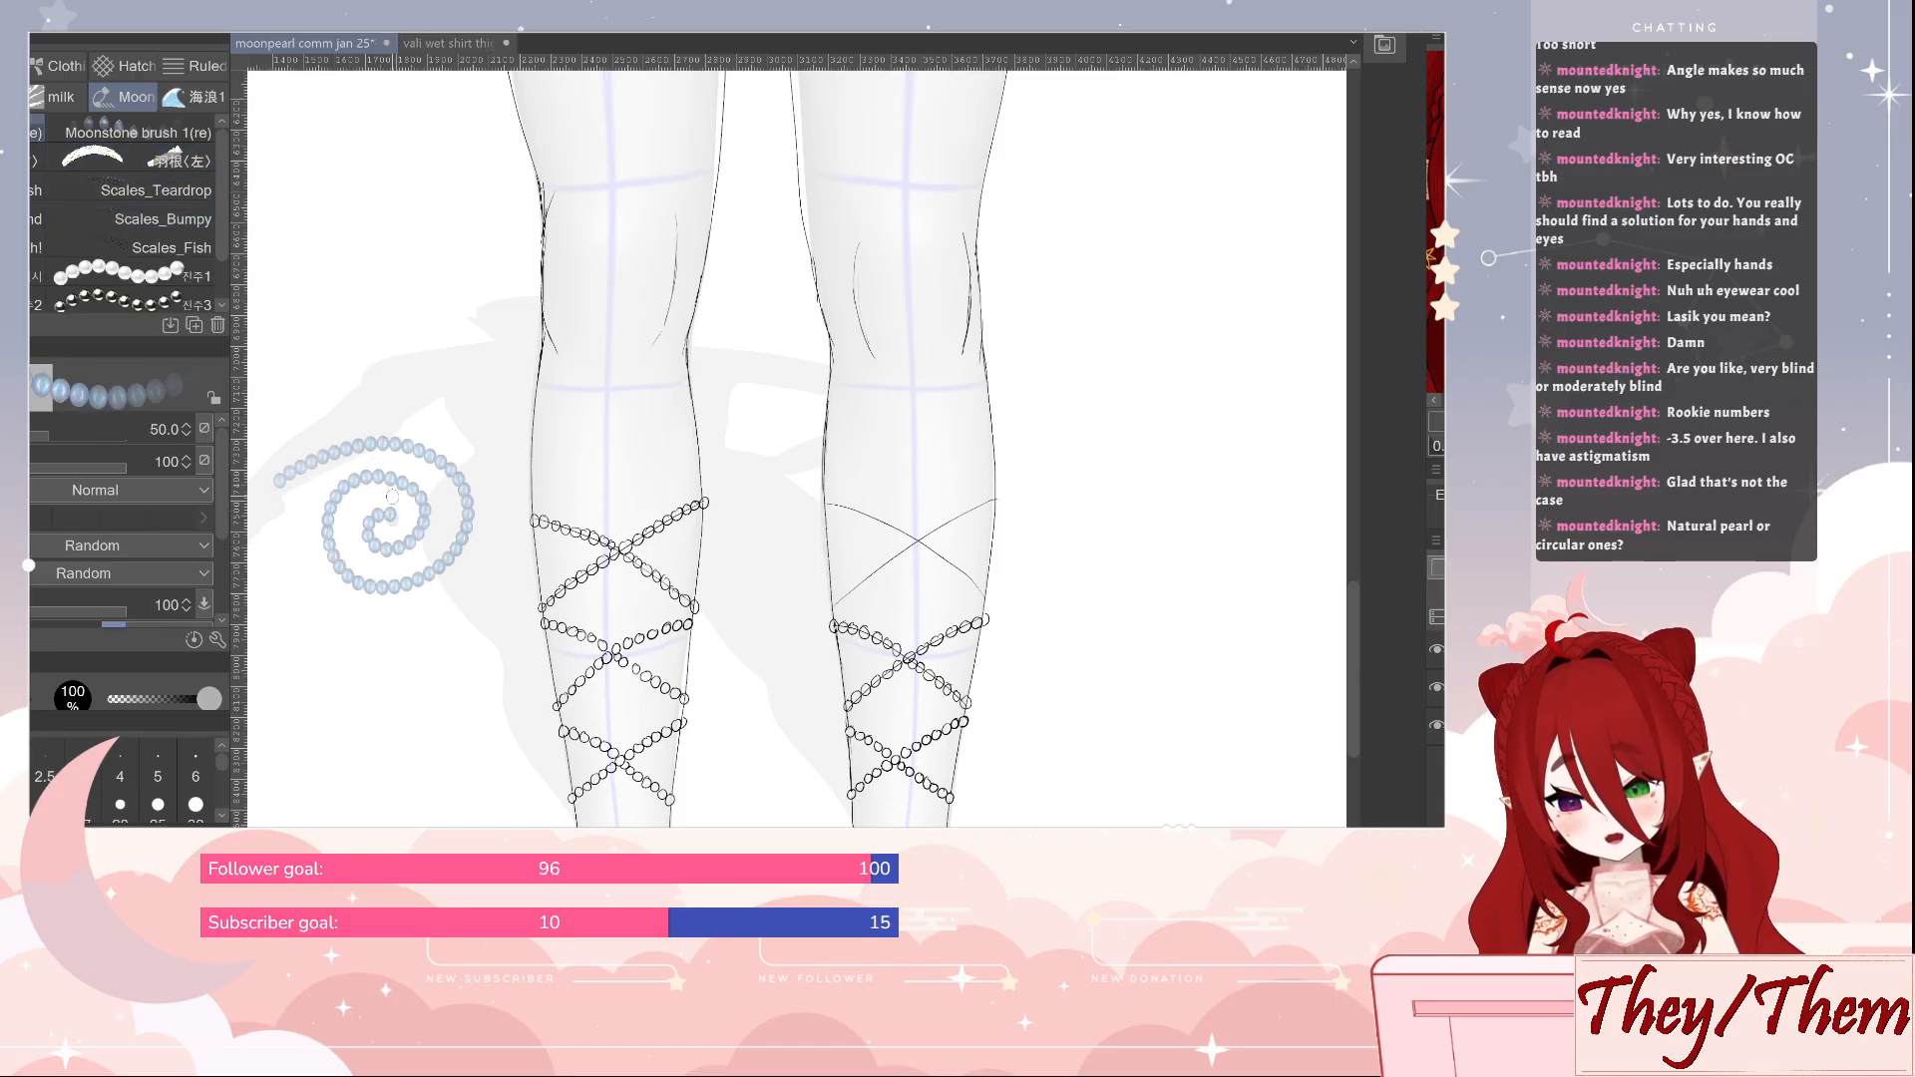
left_click_drag(613, 494, 768, 528)
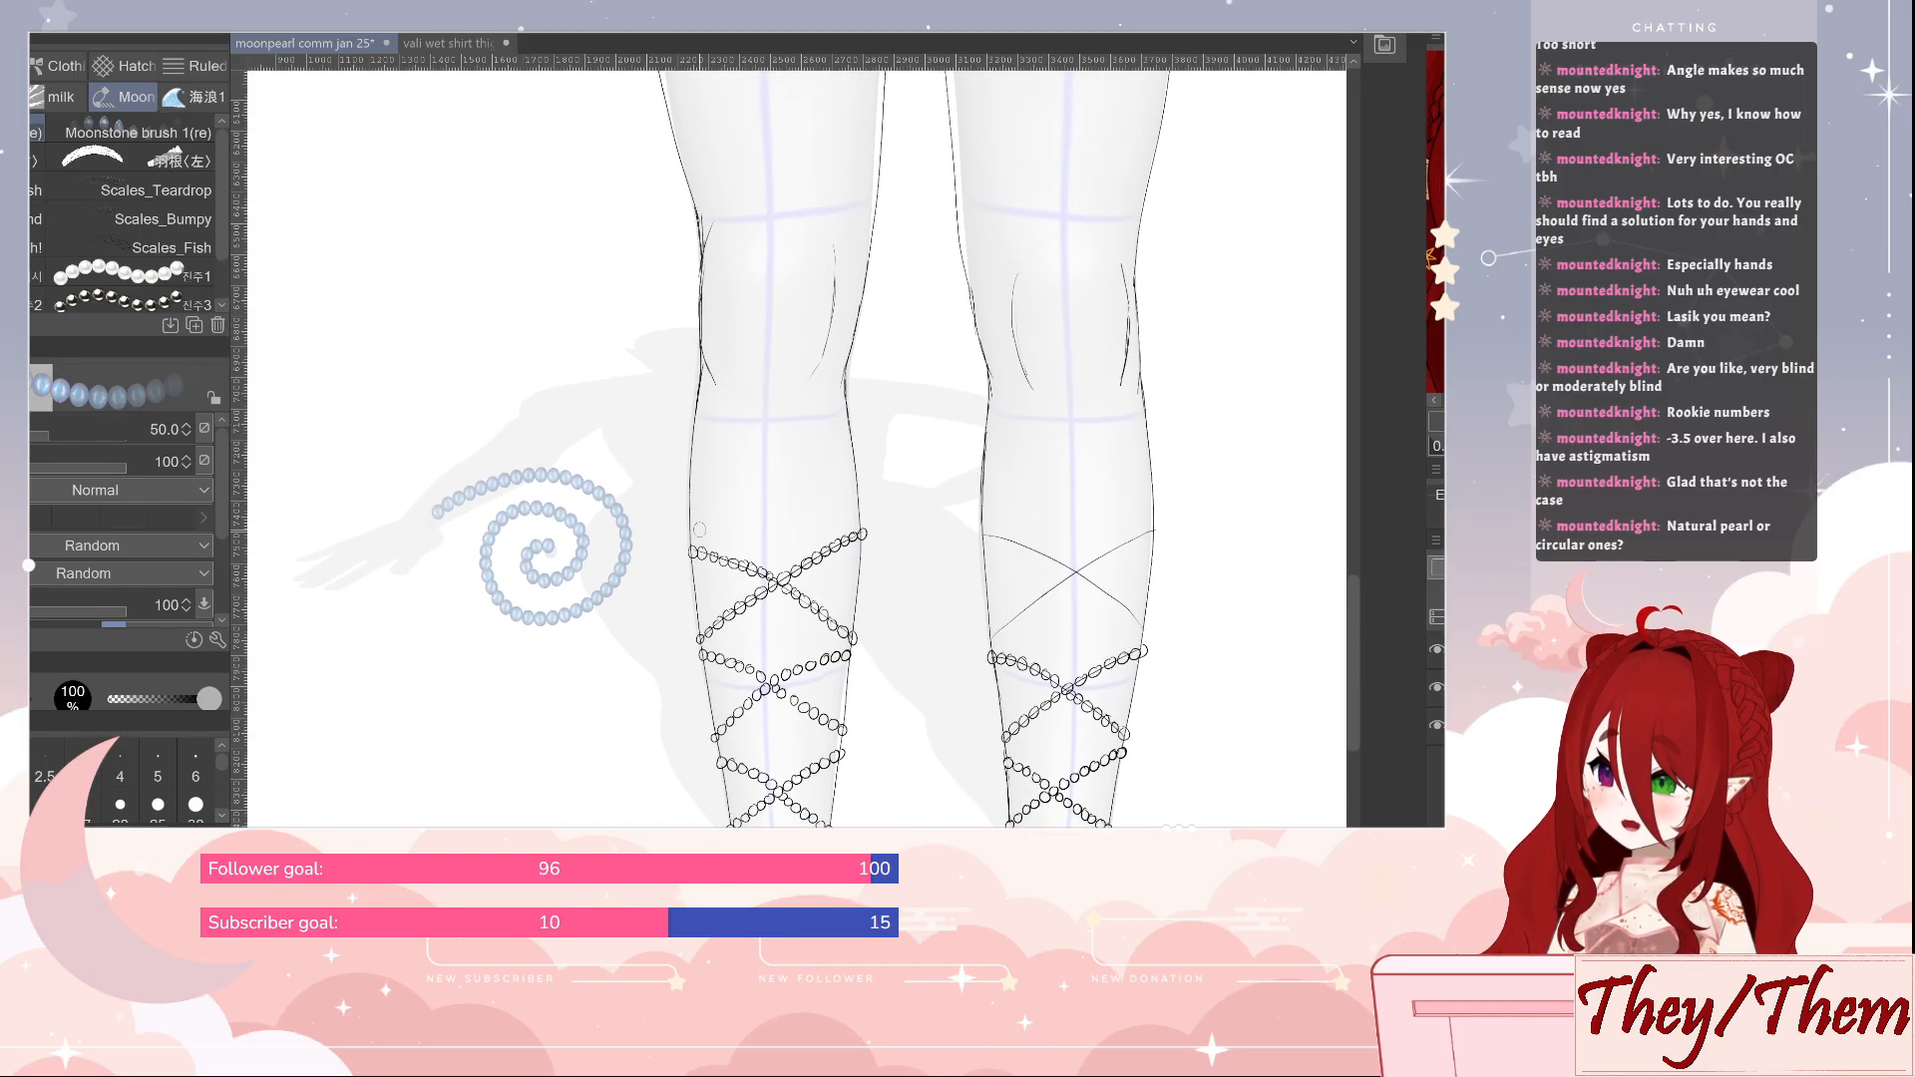
scroll(684, 551, "up", 3)
left_click_drag(663, 489, 974, 458)
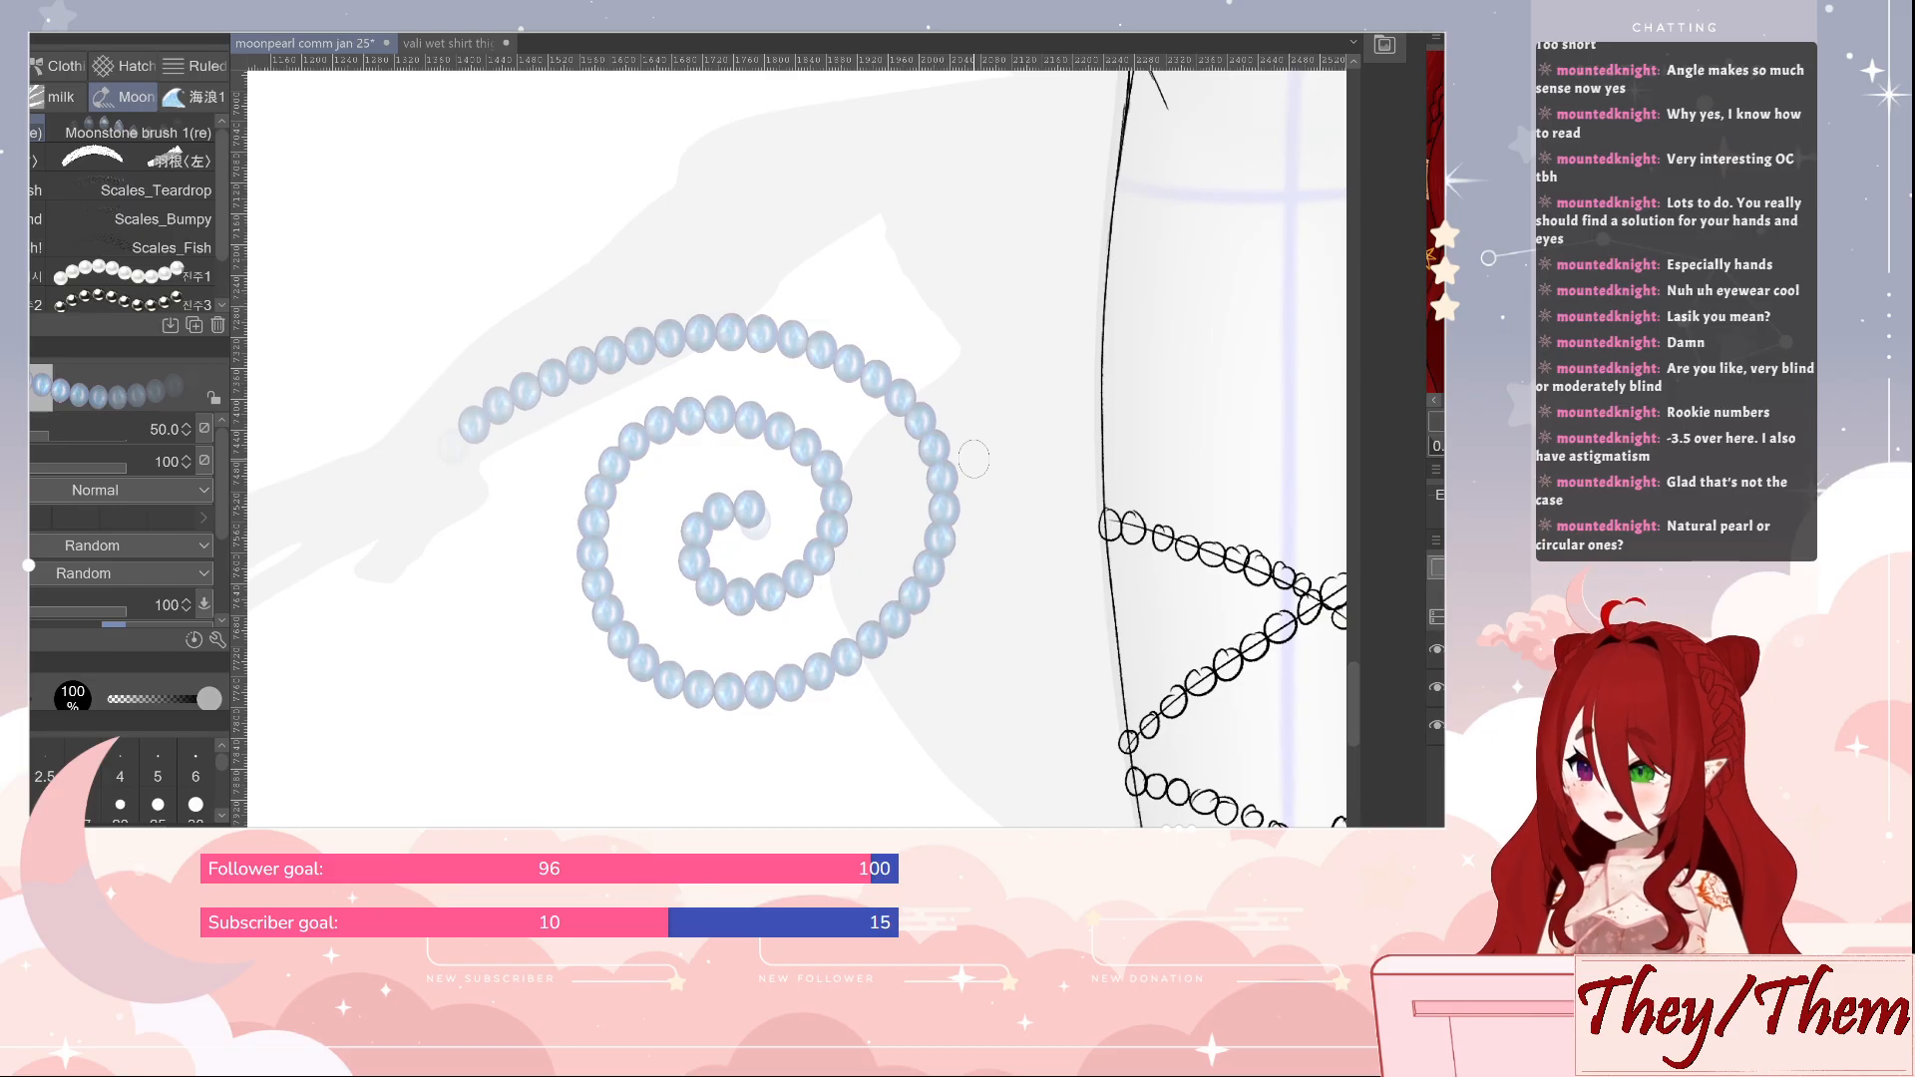
scroll(1007, 446, "up", 2)
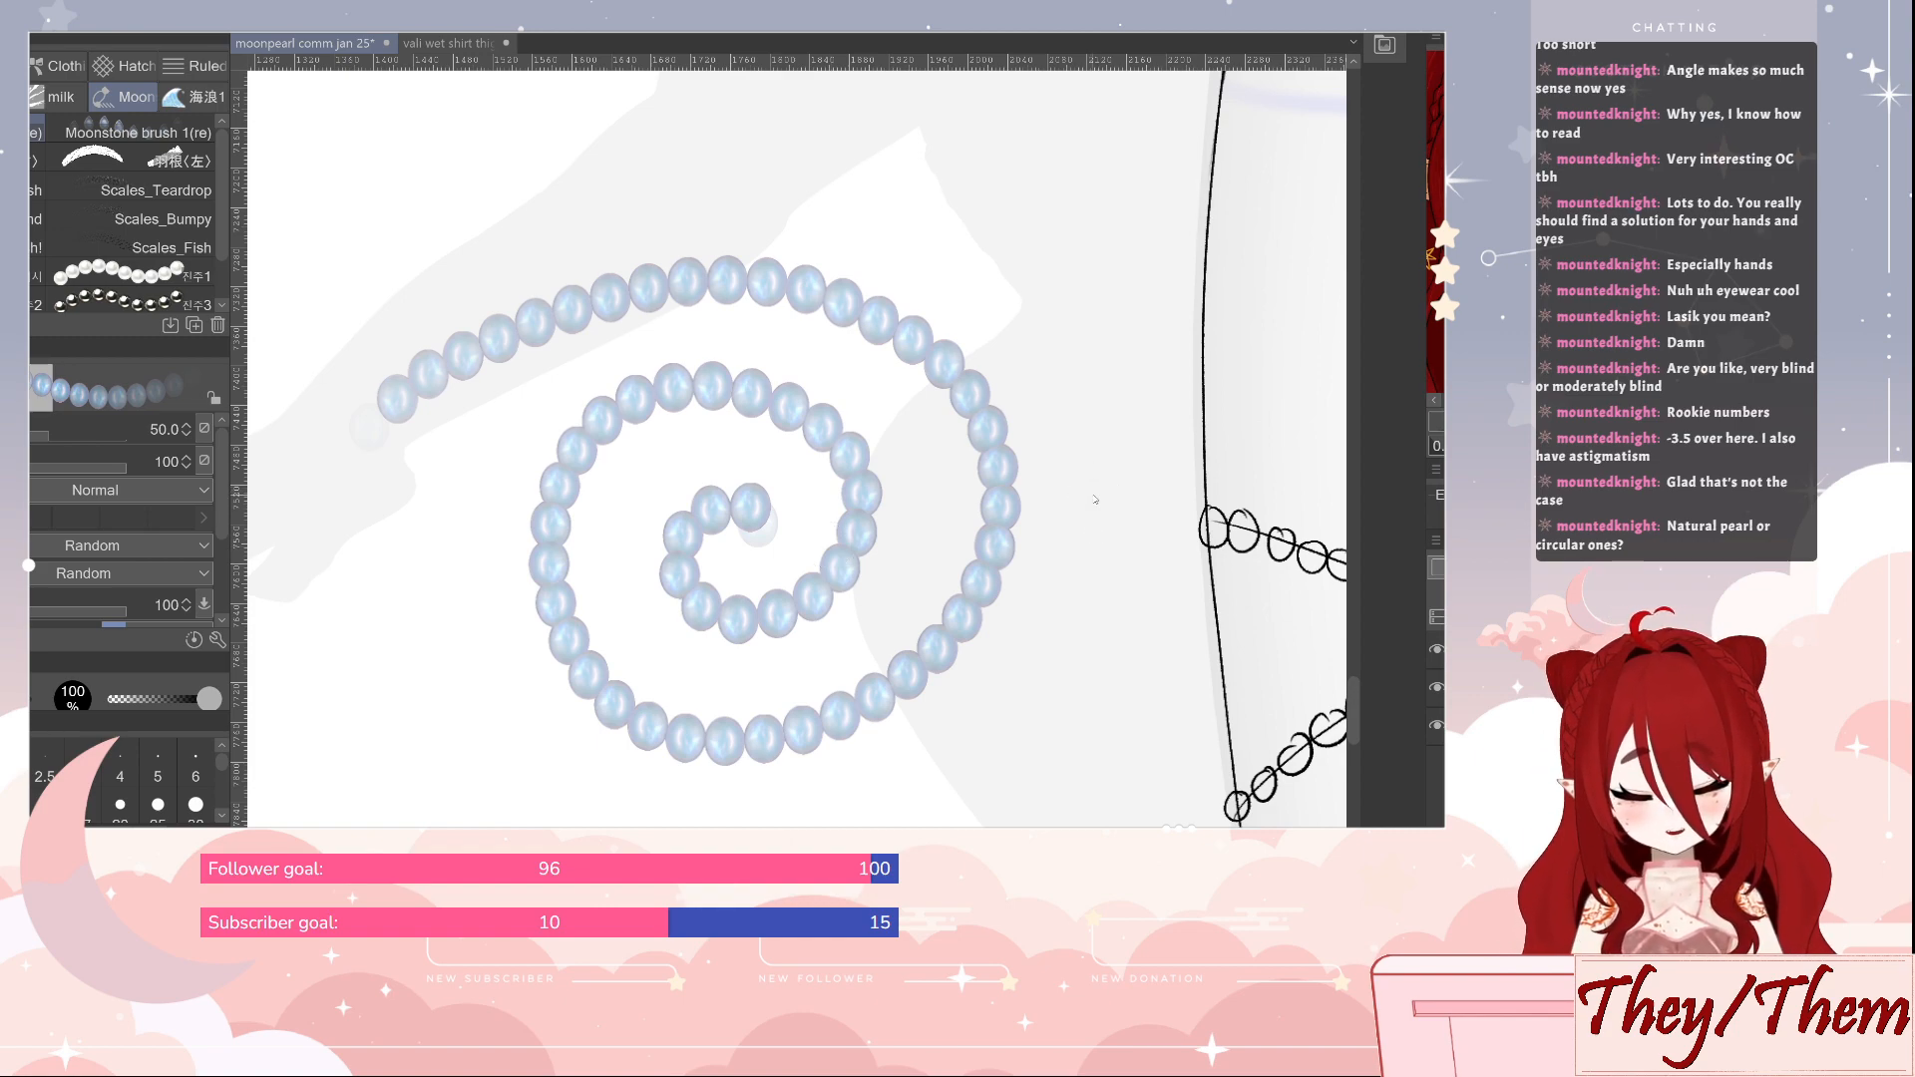
key("ctrl+z")
left_click_drag(1069, 489, 1029, 590)
left_click_drag(1288, 651, 554, 546)
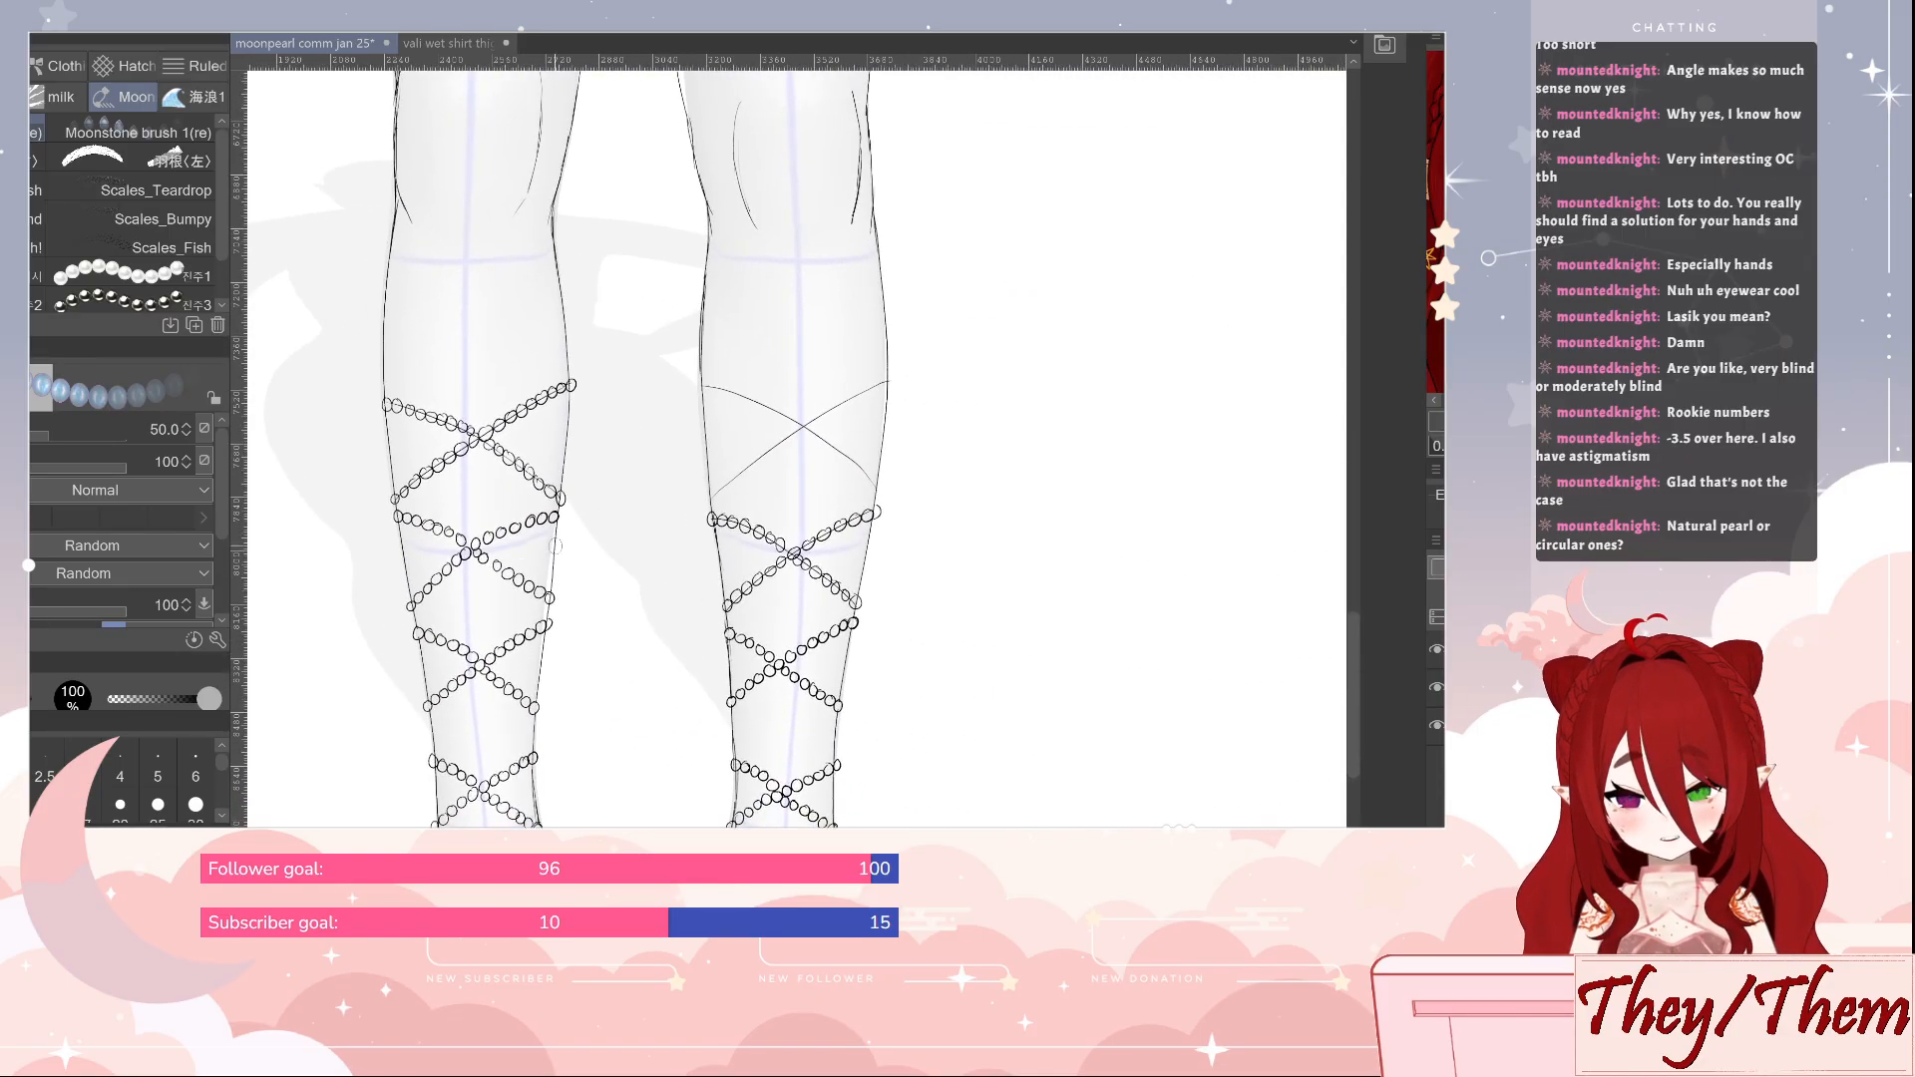
With the Real G-Pen, draw small beads along both crossing guides on the second leg's calf
key("p")
left_click_drag(926, 424, 970, 484)
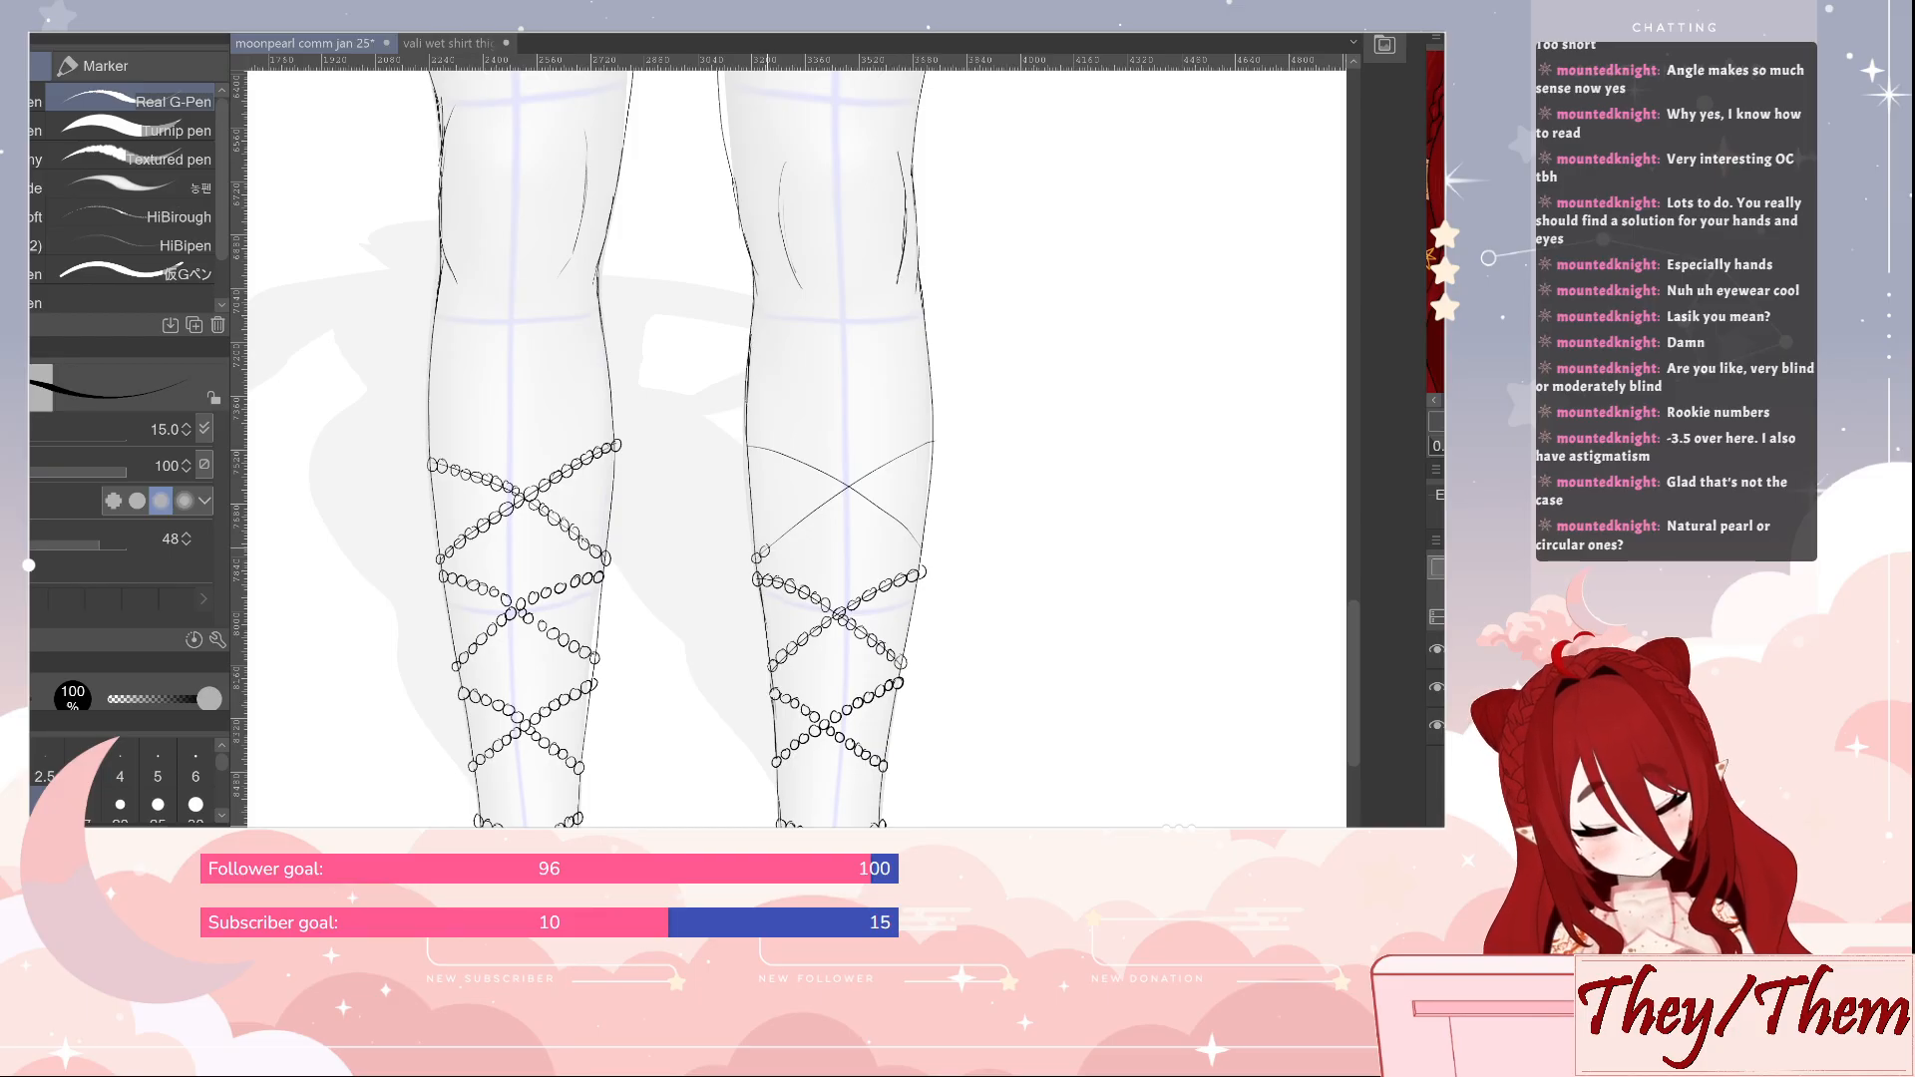
left_click_drag(766, 550, 931, 442)
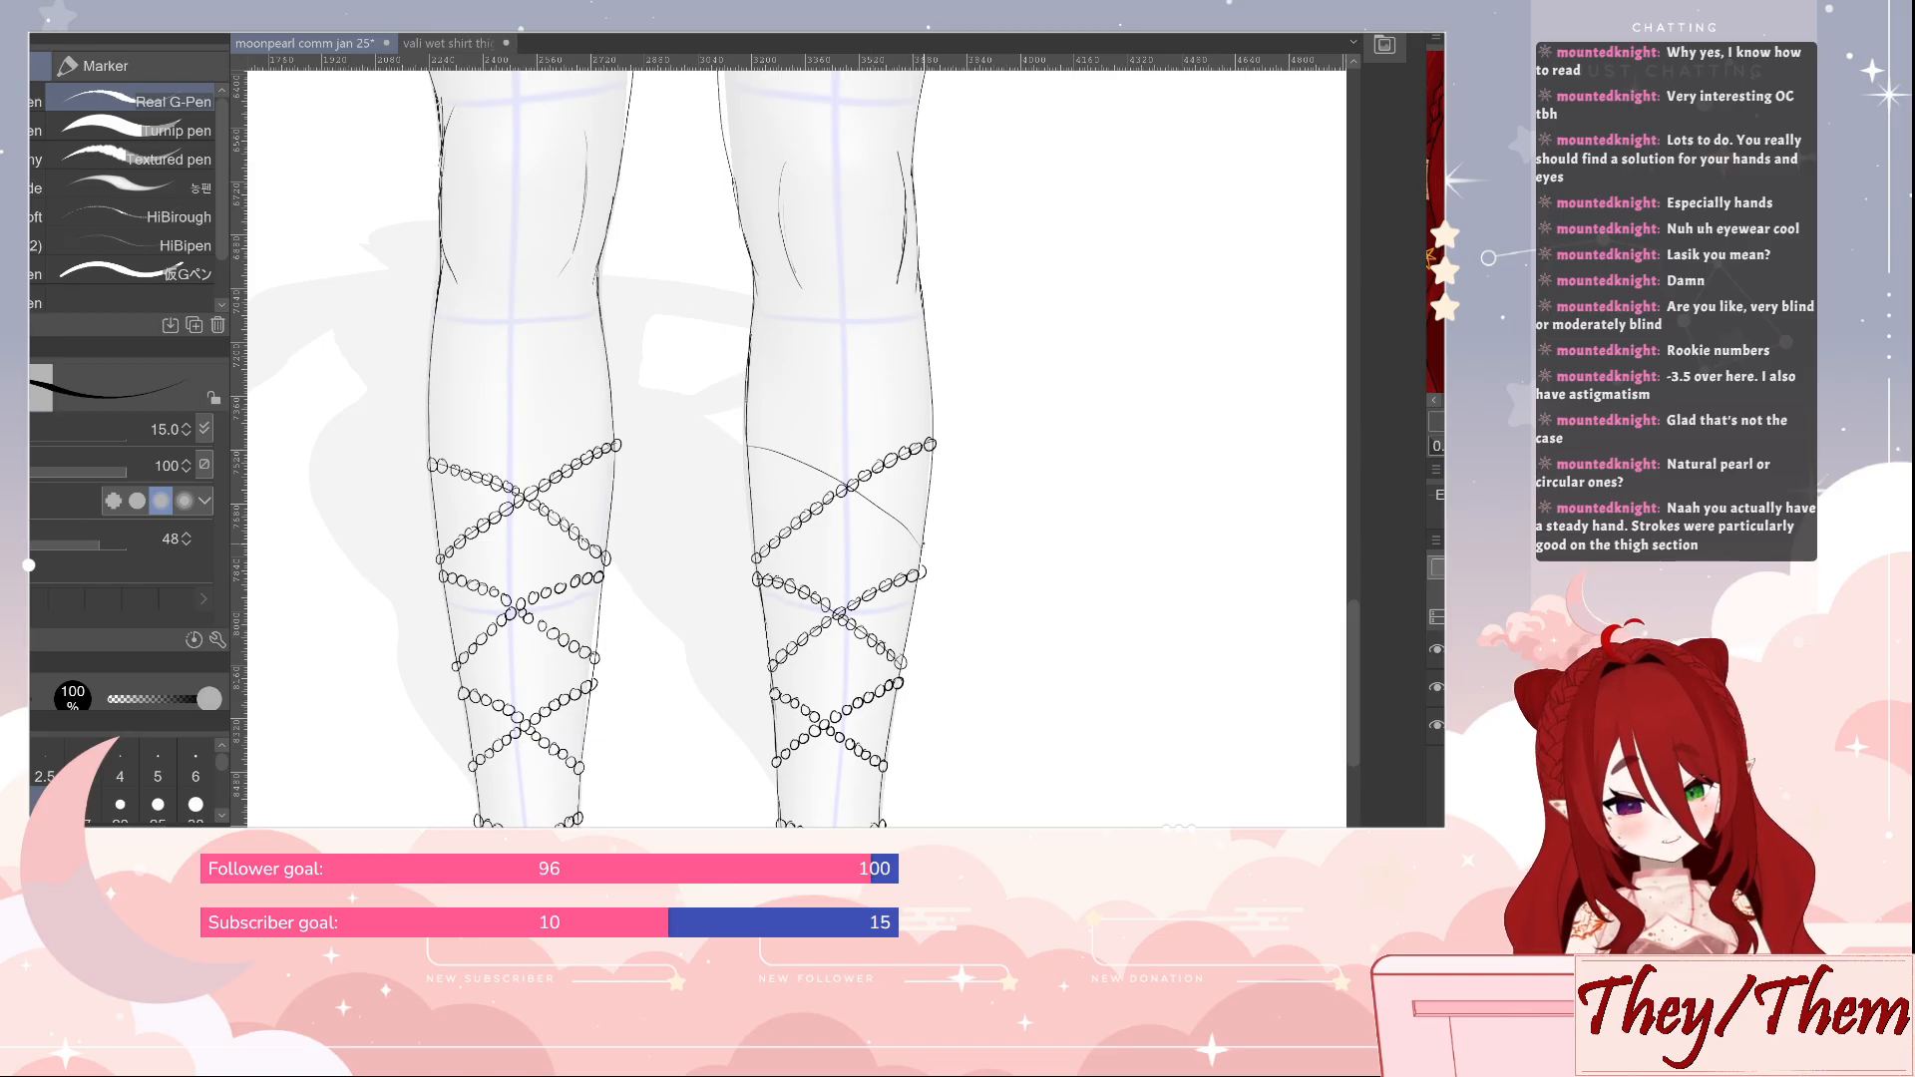
left_click(920, 547)
left_click(904, 524)
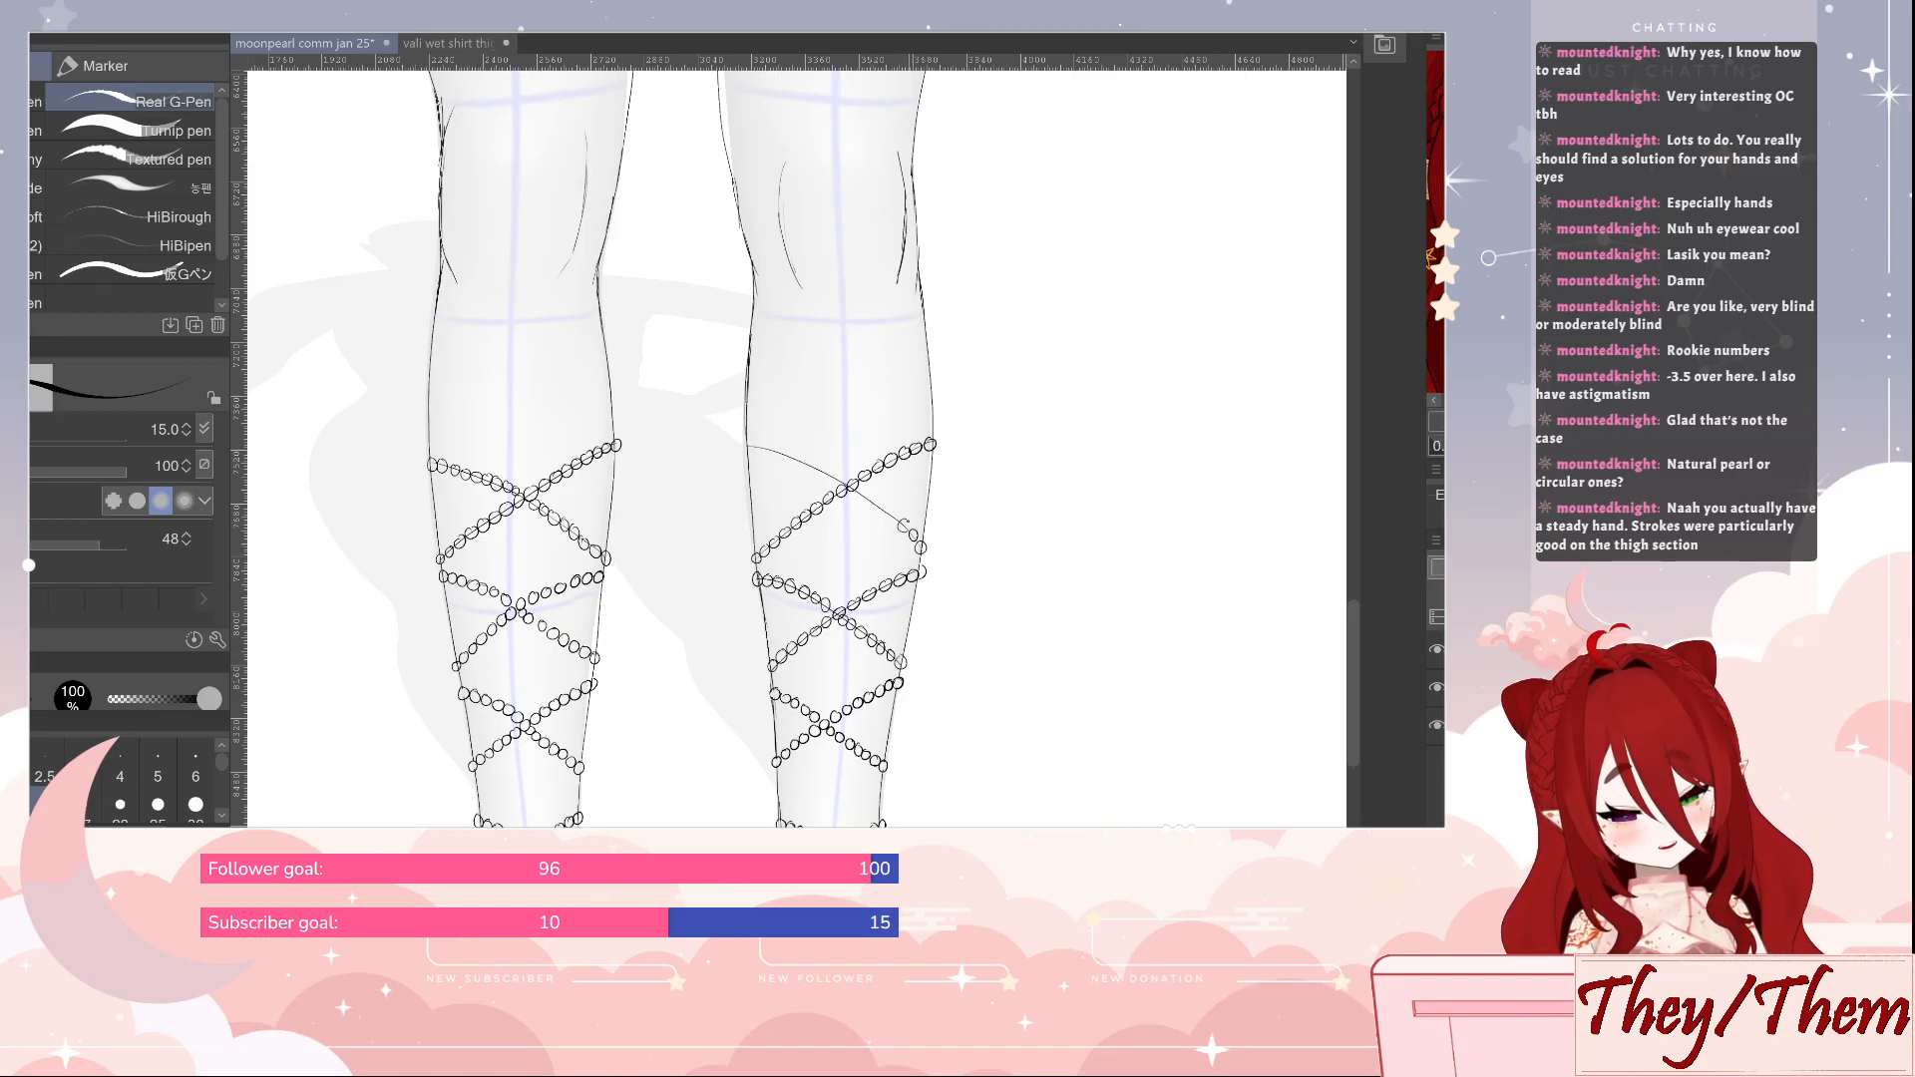
left_click(894, 517)
left_click(883, 510)
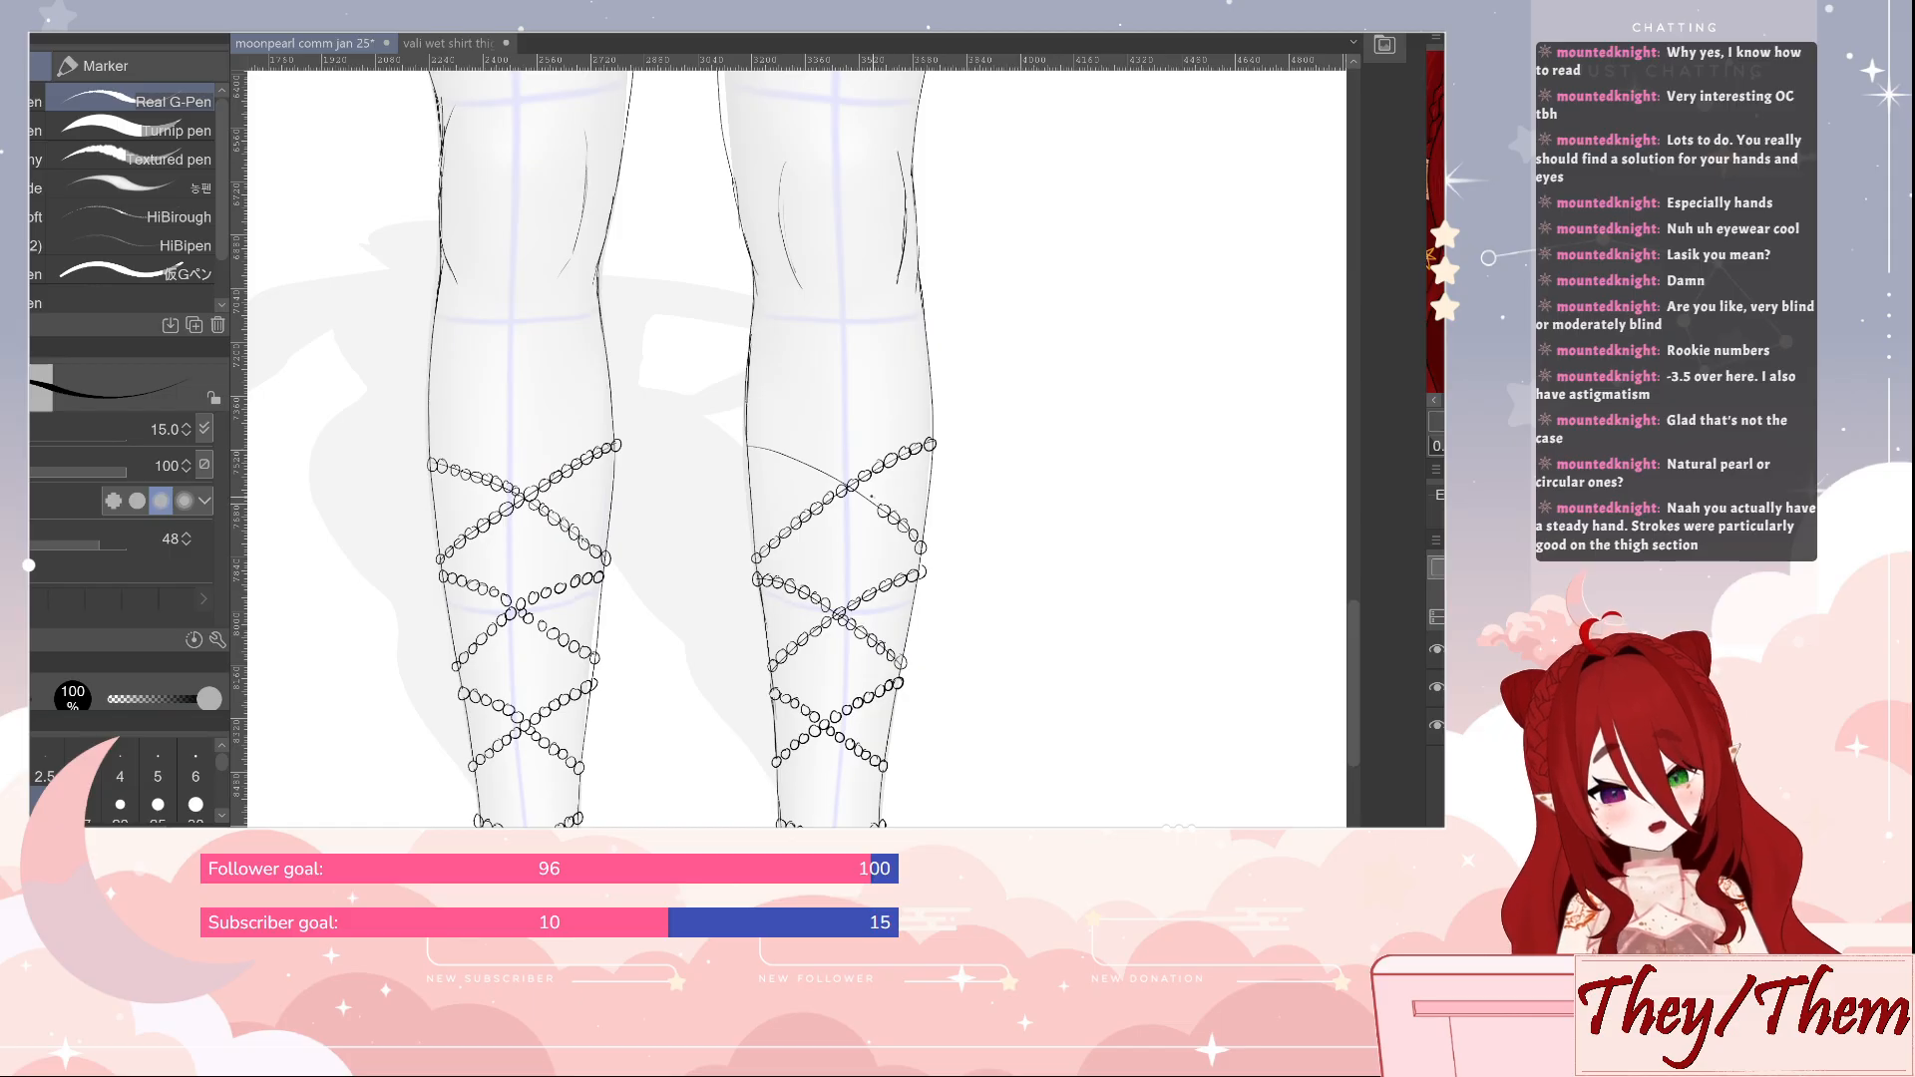
left_click(872, 502)
left_click(859, 493)
left_click(837, 478)
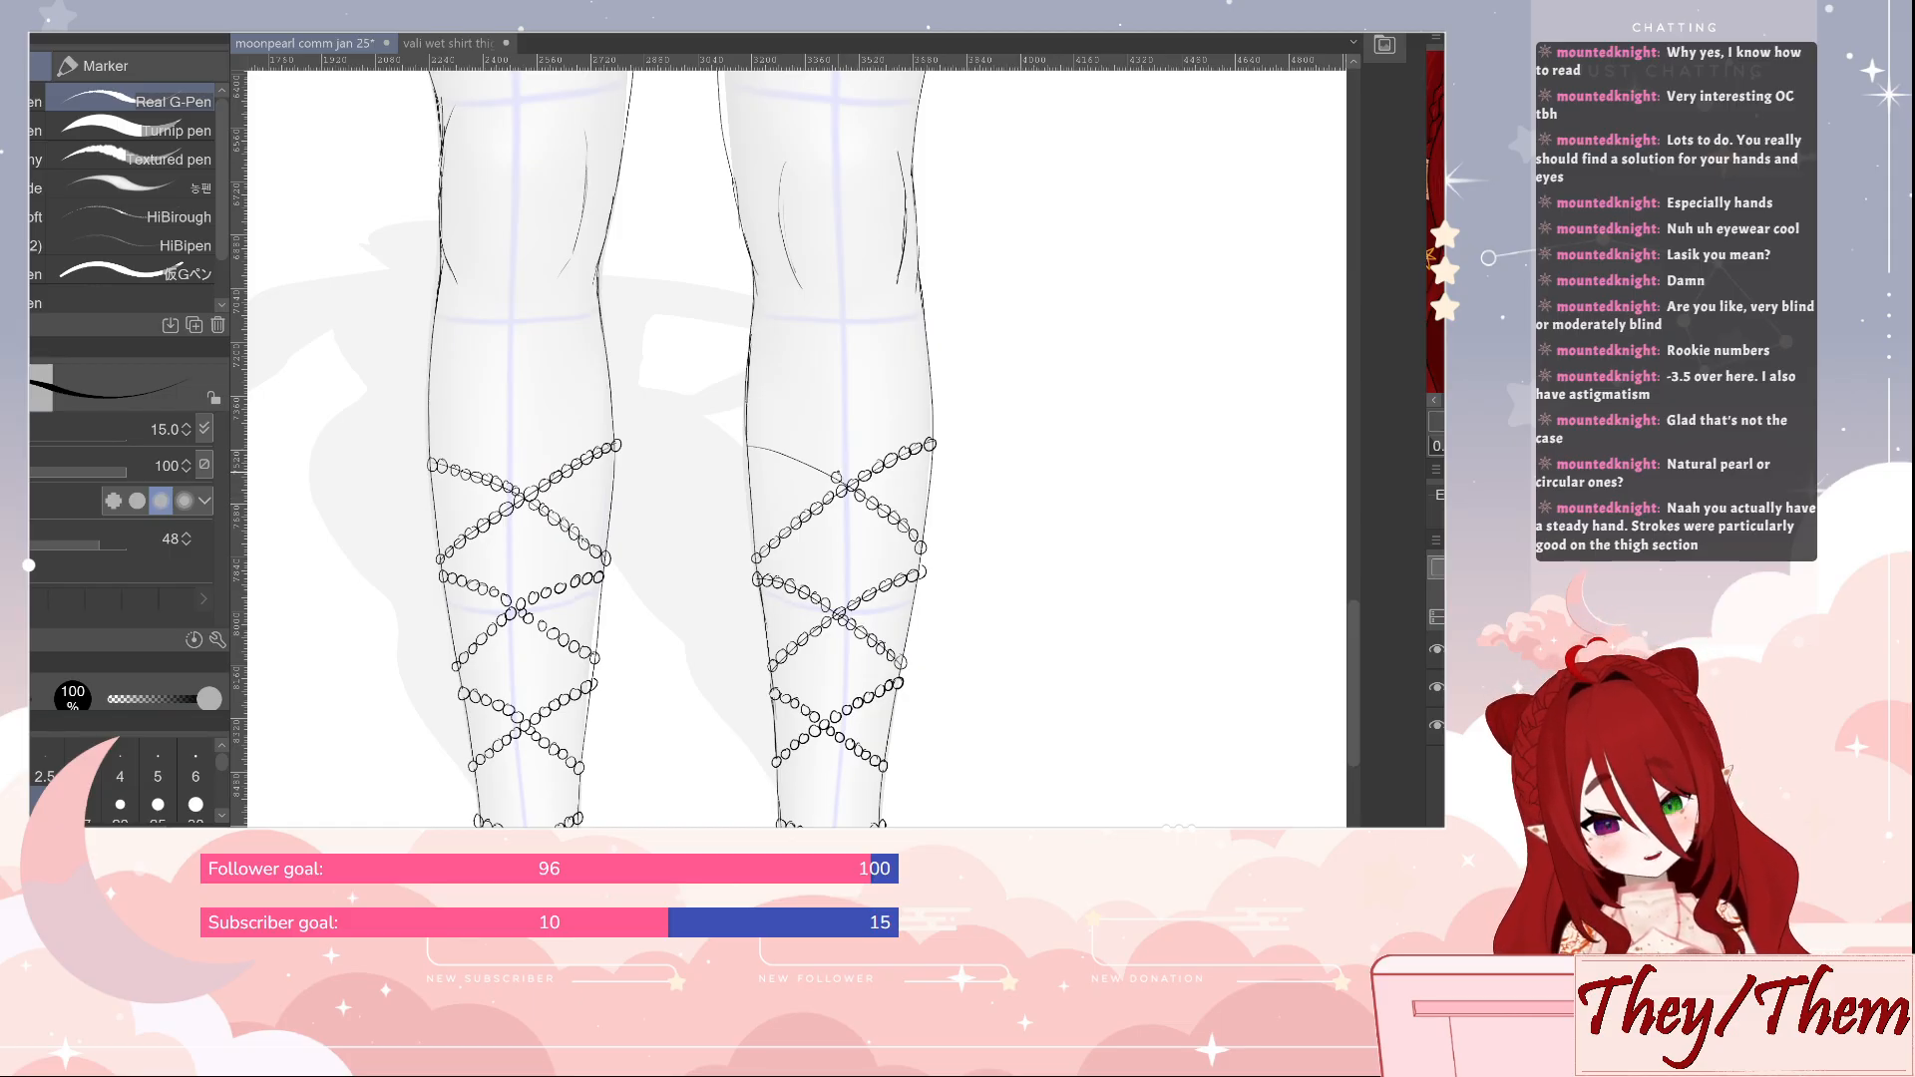
left_click(815, 468)
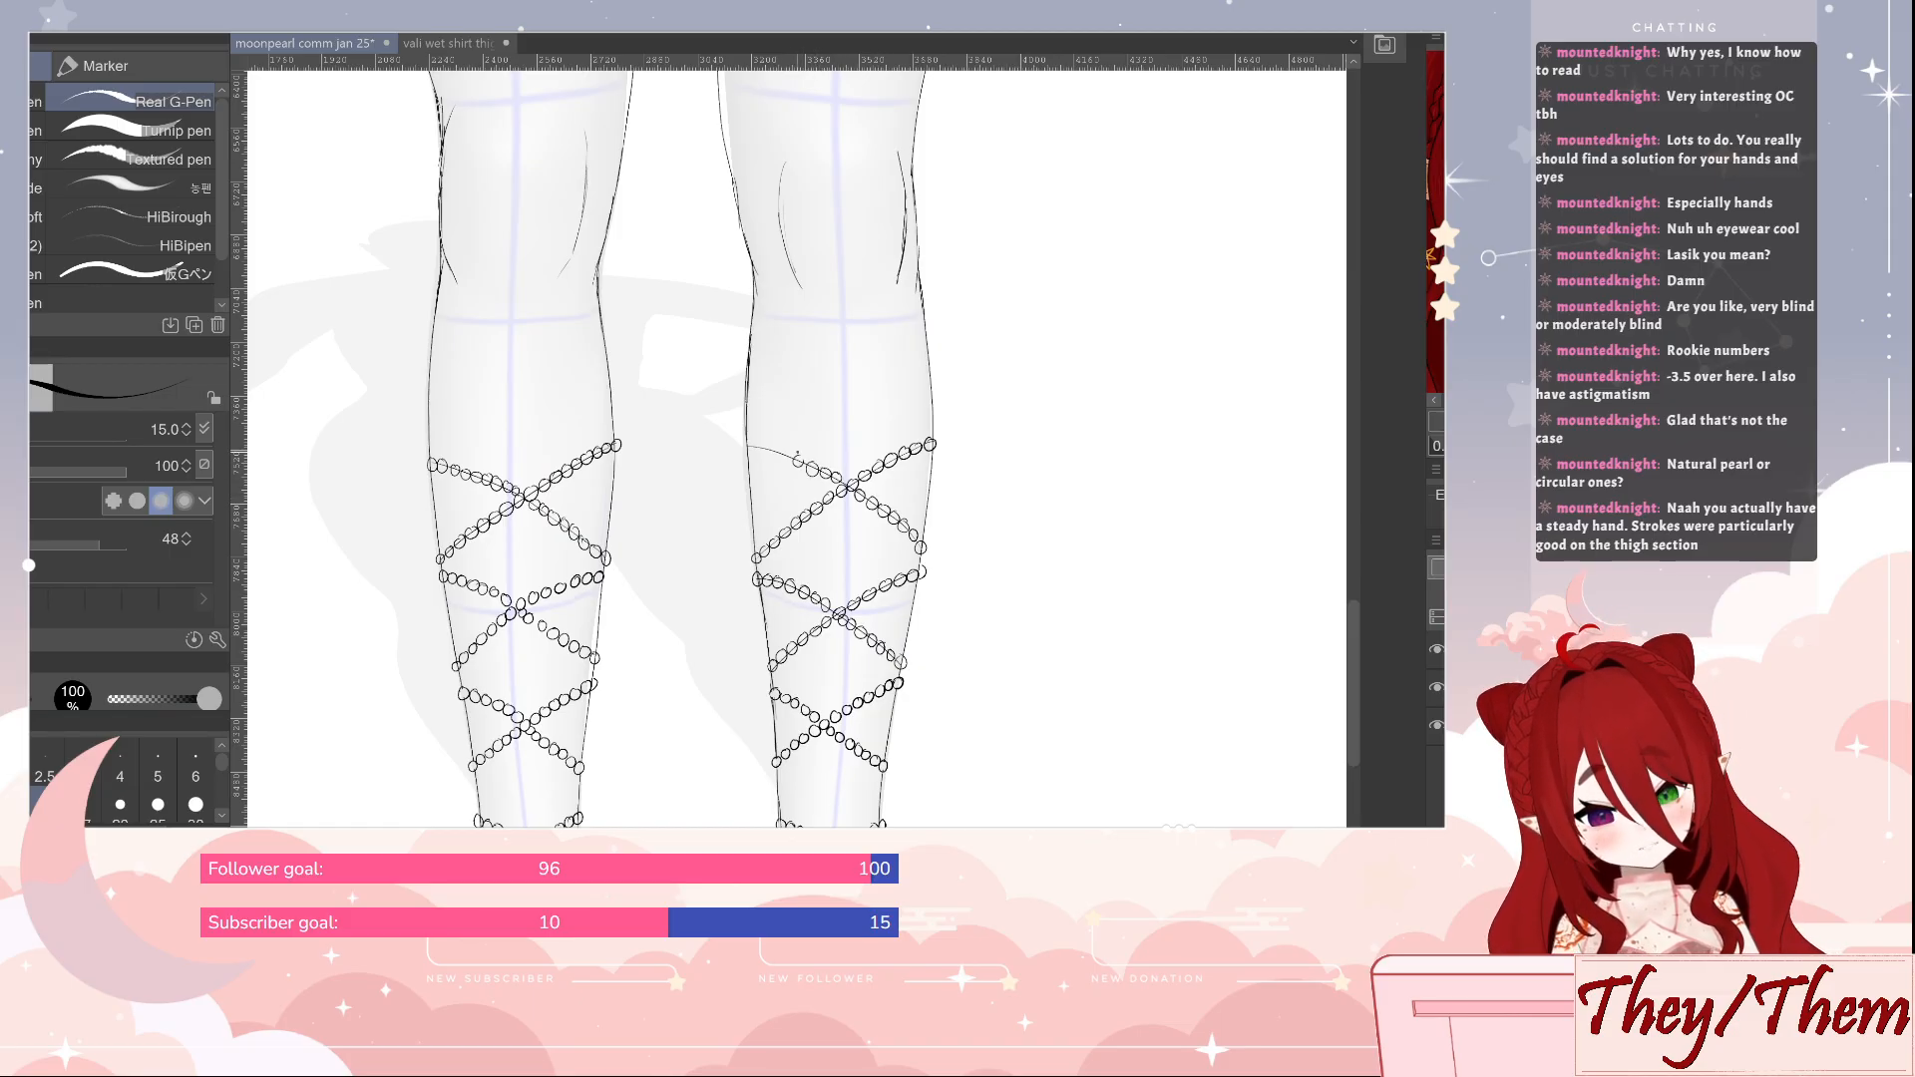
left_click(786, 456)
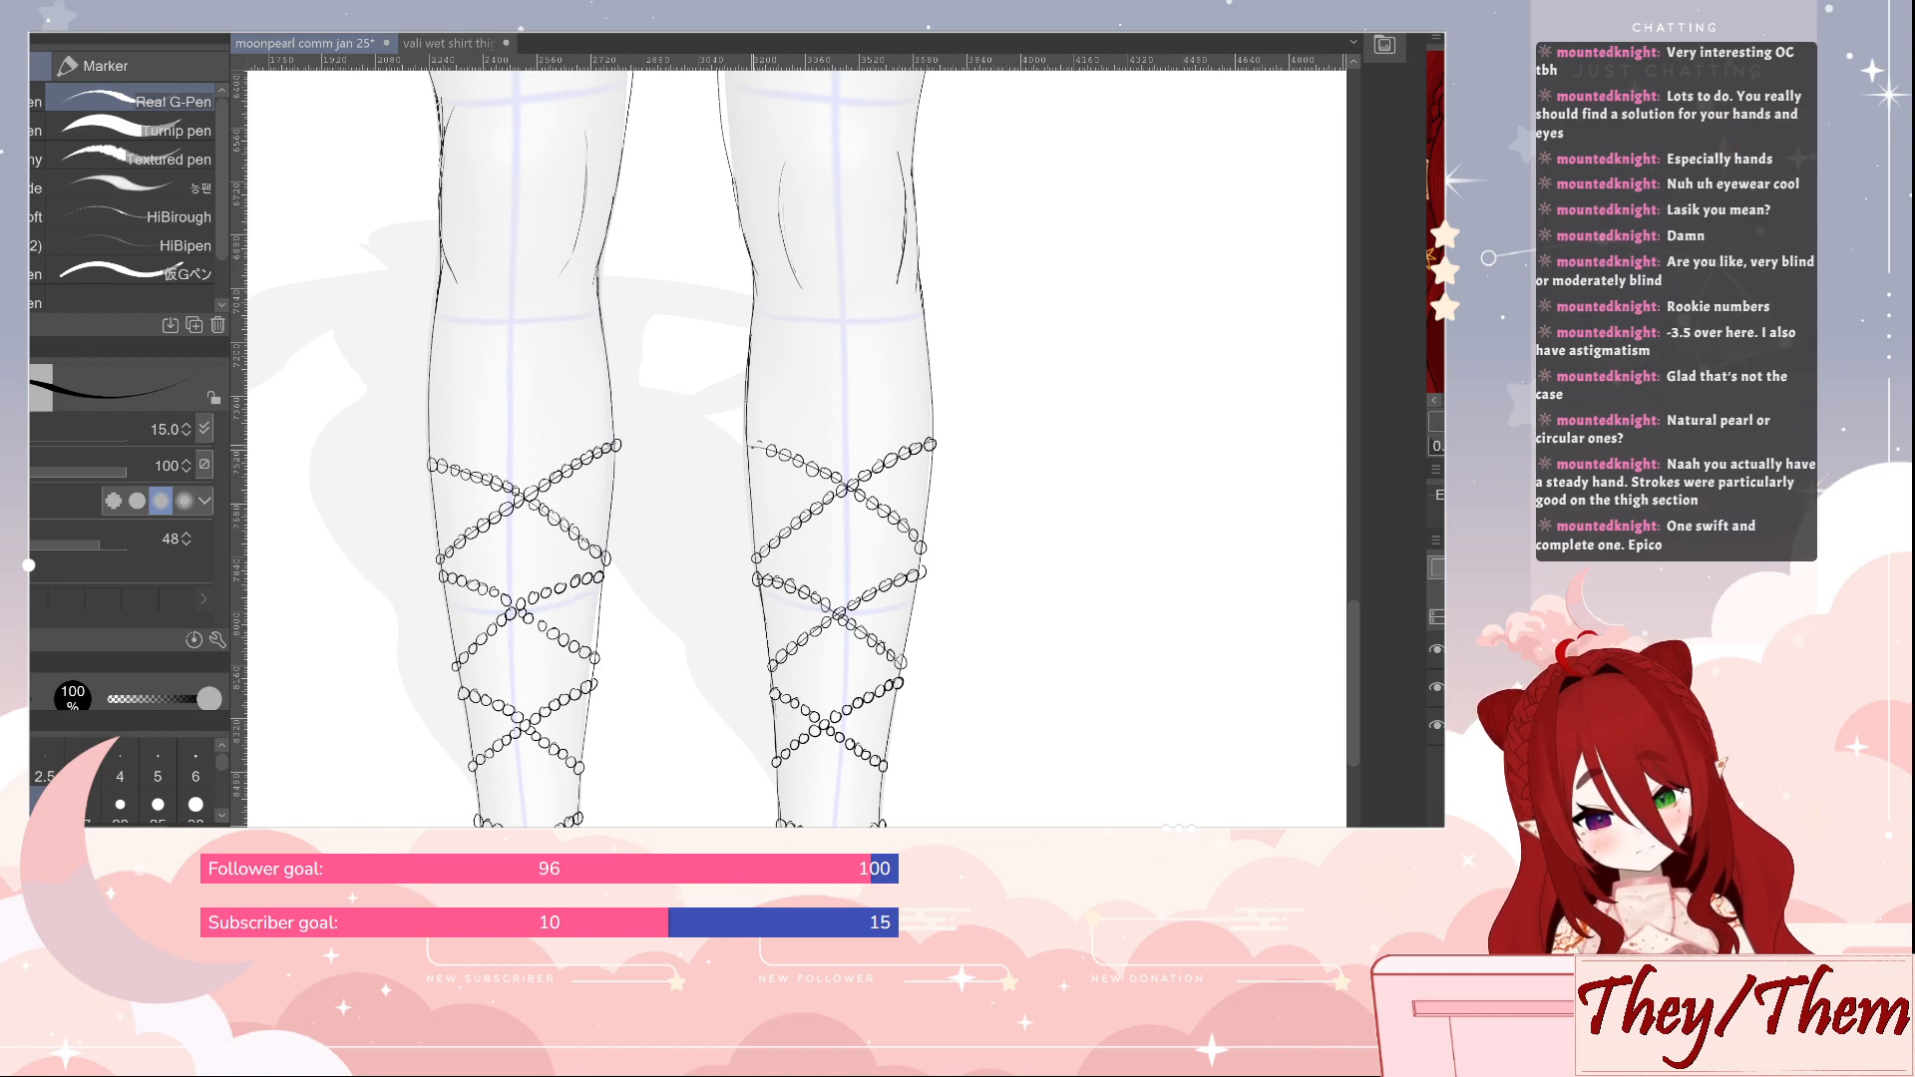
Draw the last bead at the outer end of the top strand on the second leg's calf and save the file
left_click(750, 448)
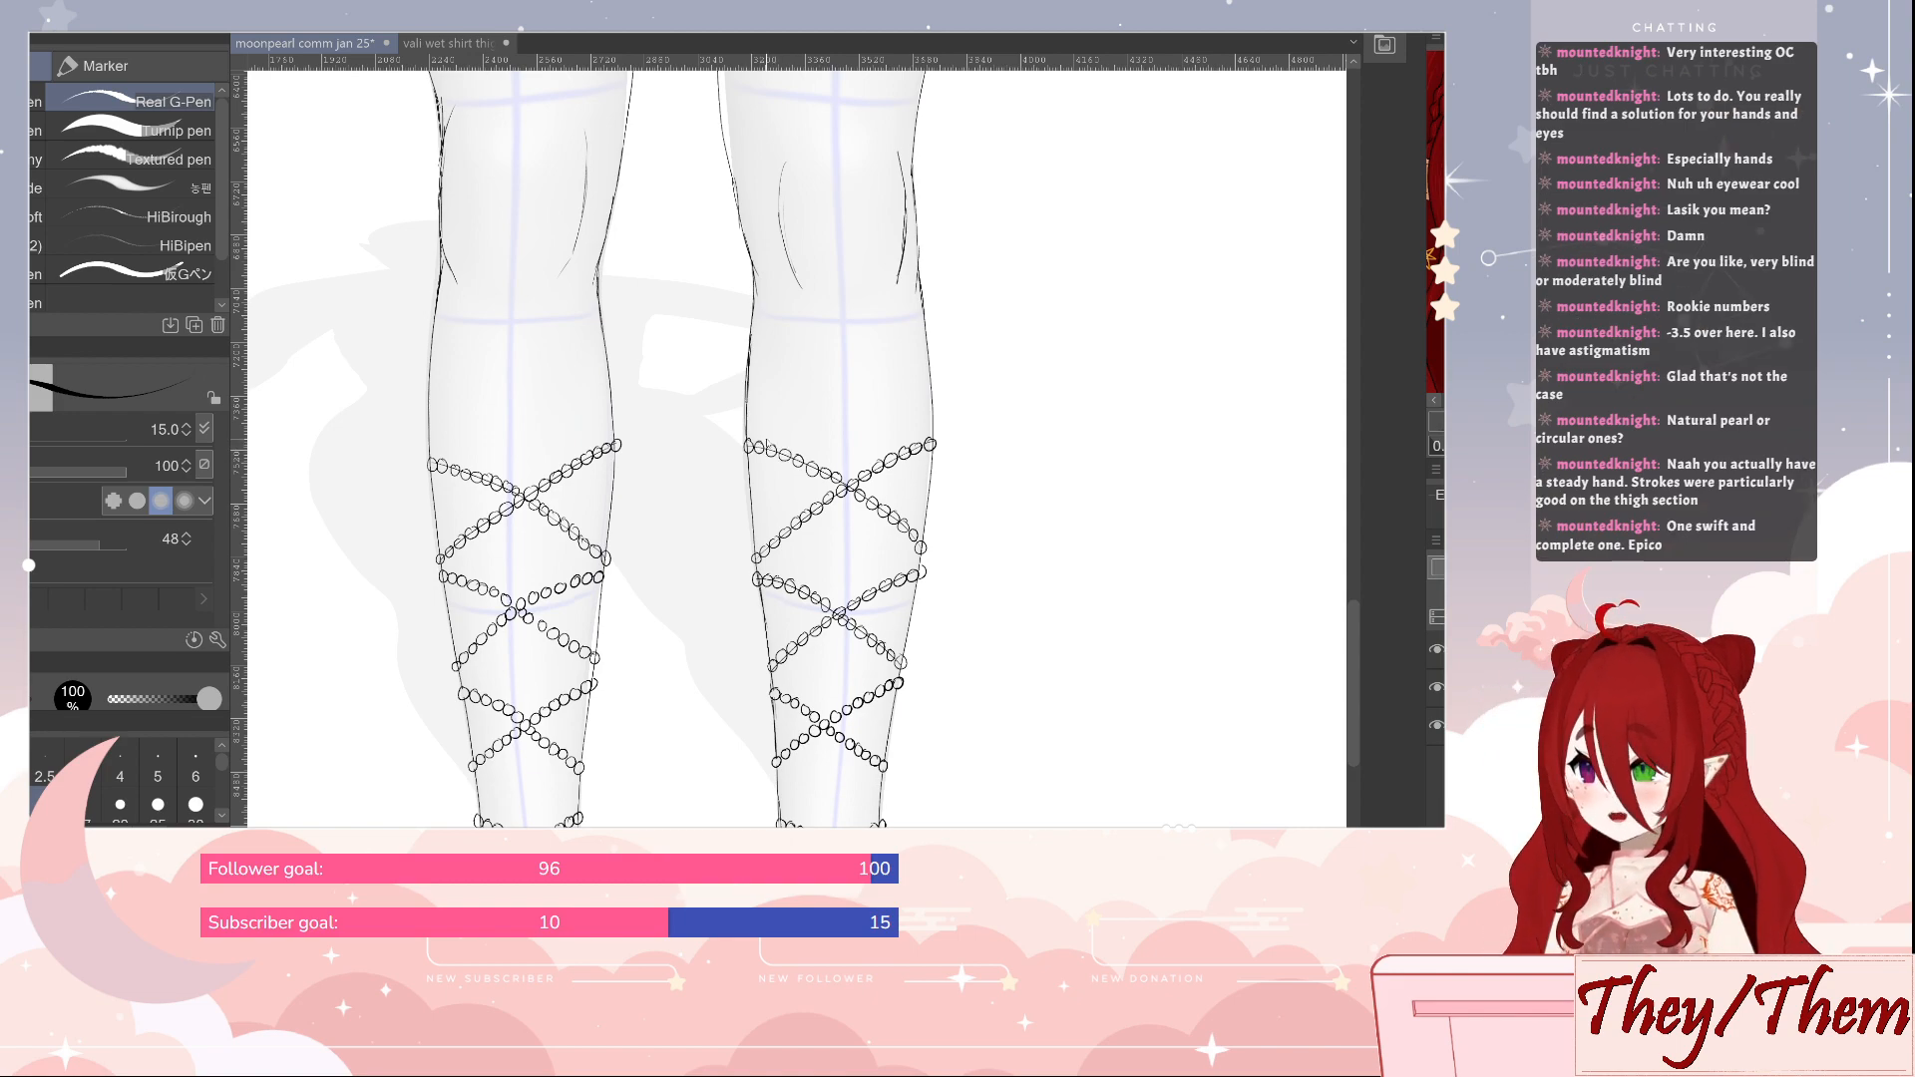
key("ctrl+s")
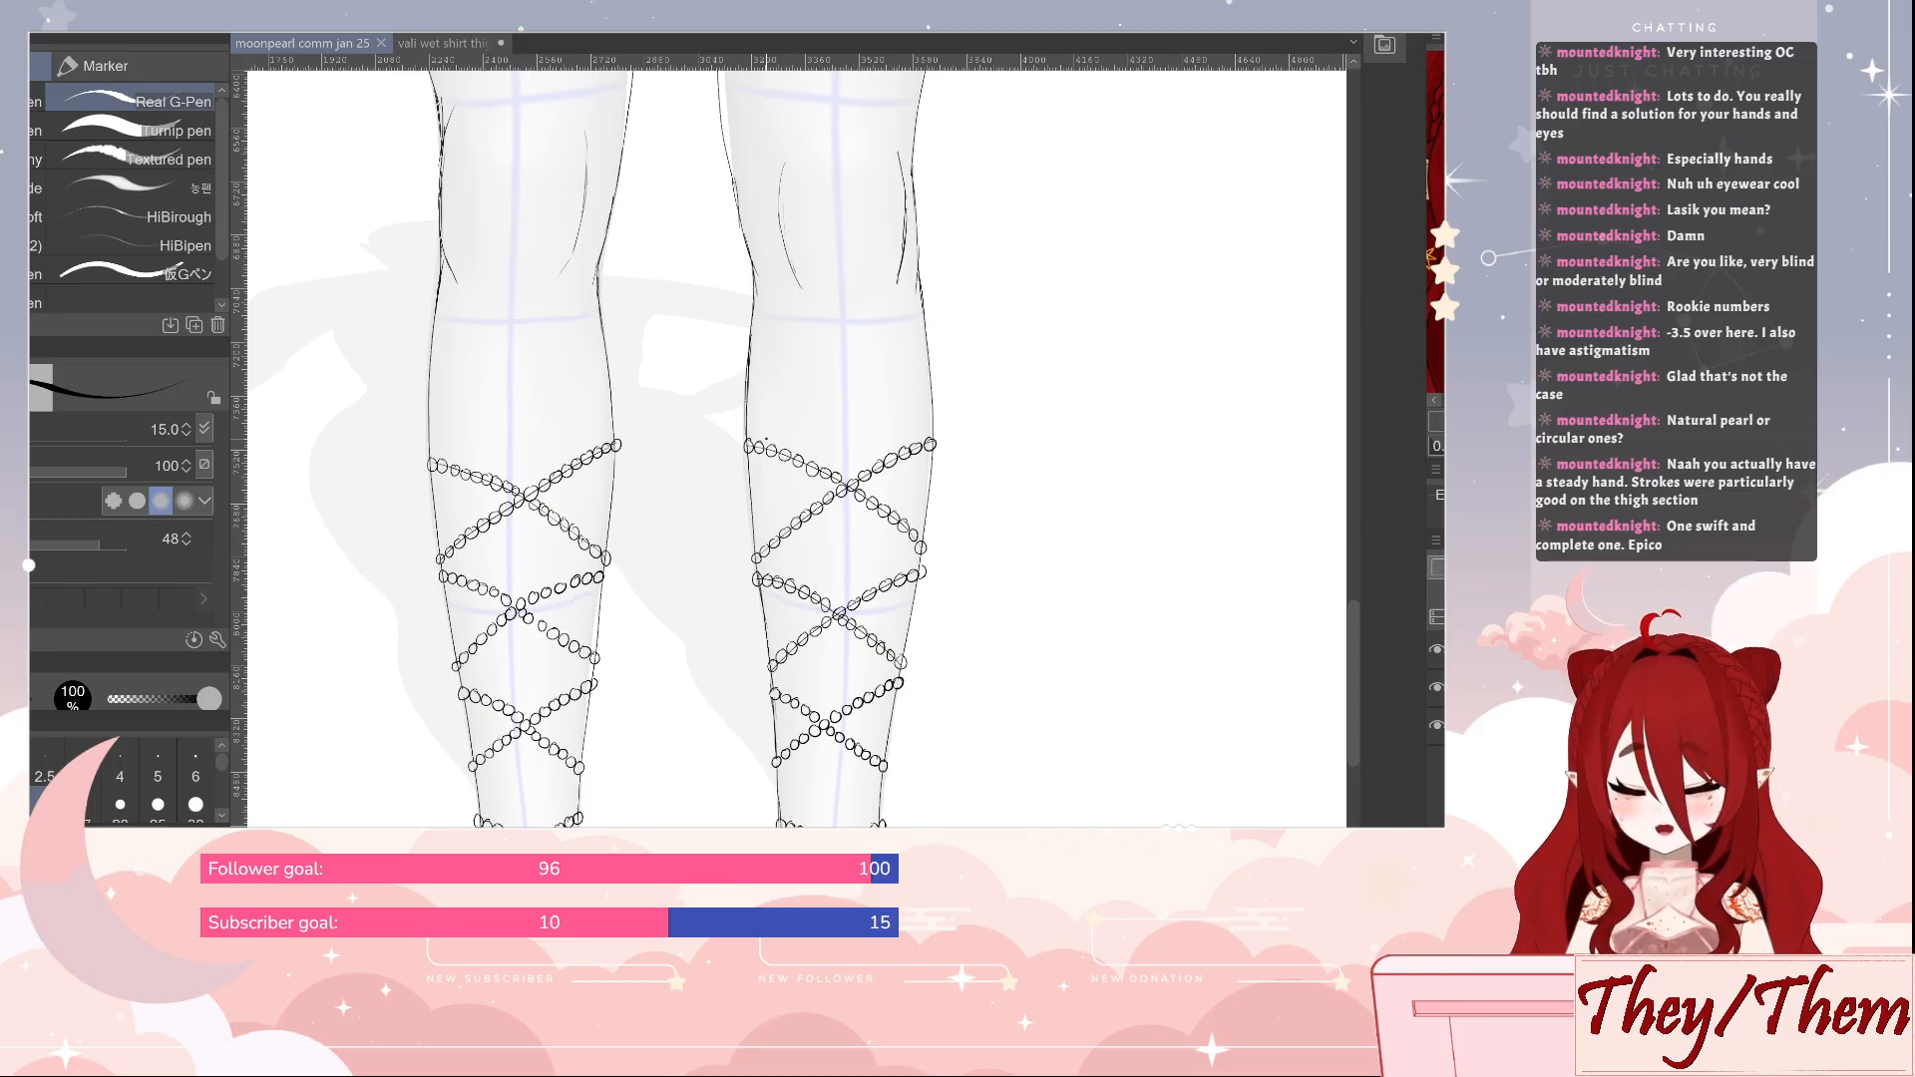
Draw a single test bead circle on the empty canvas beside the legs and erase it
left_click_drag(643, 625, 924, 620)
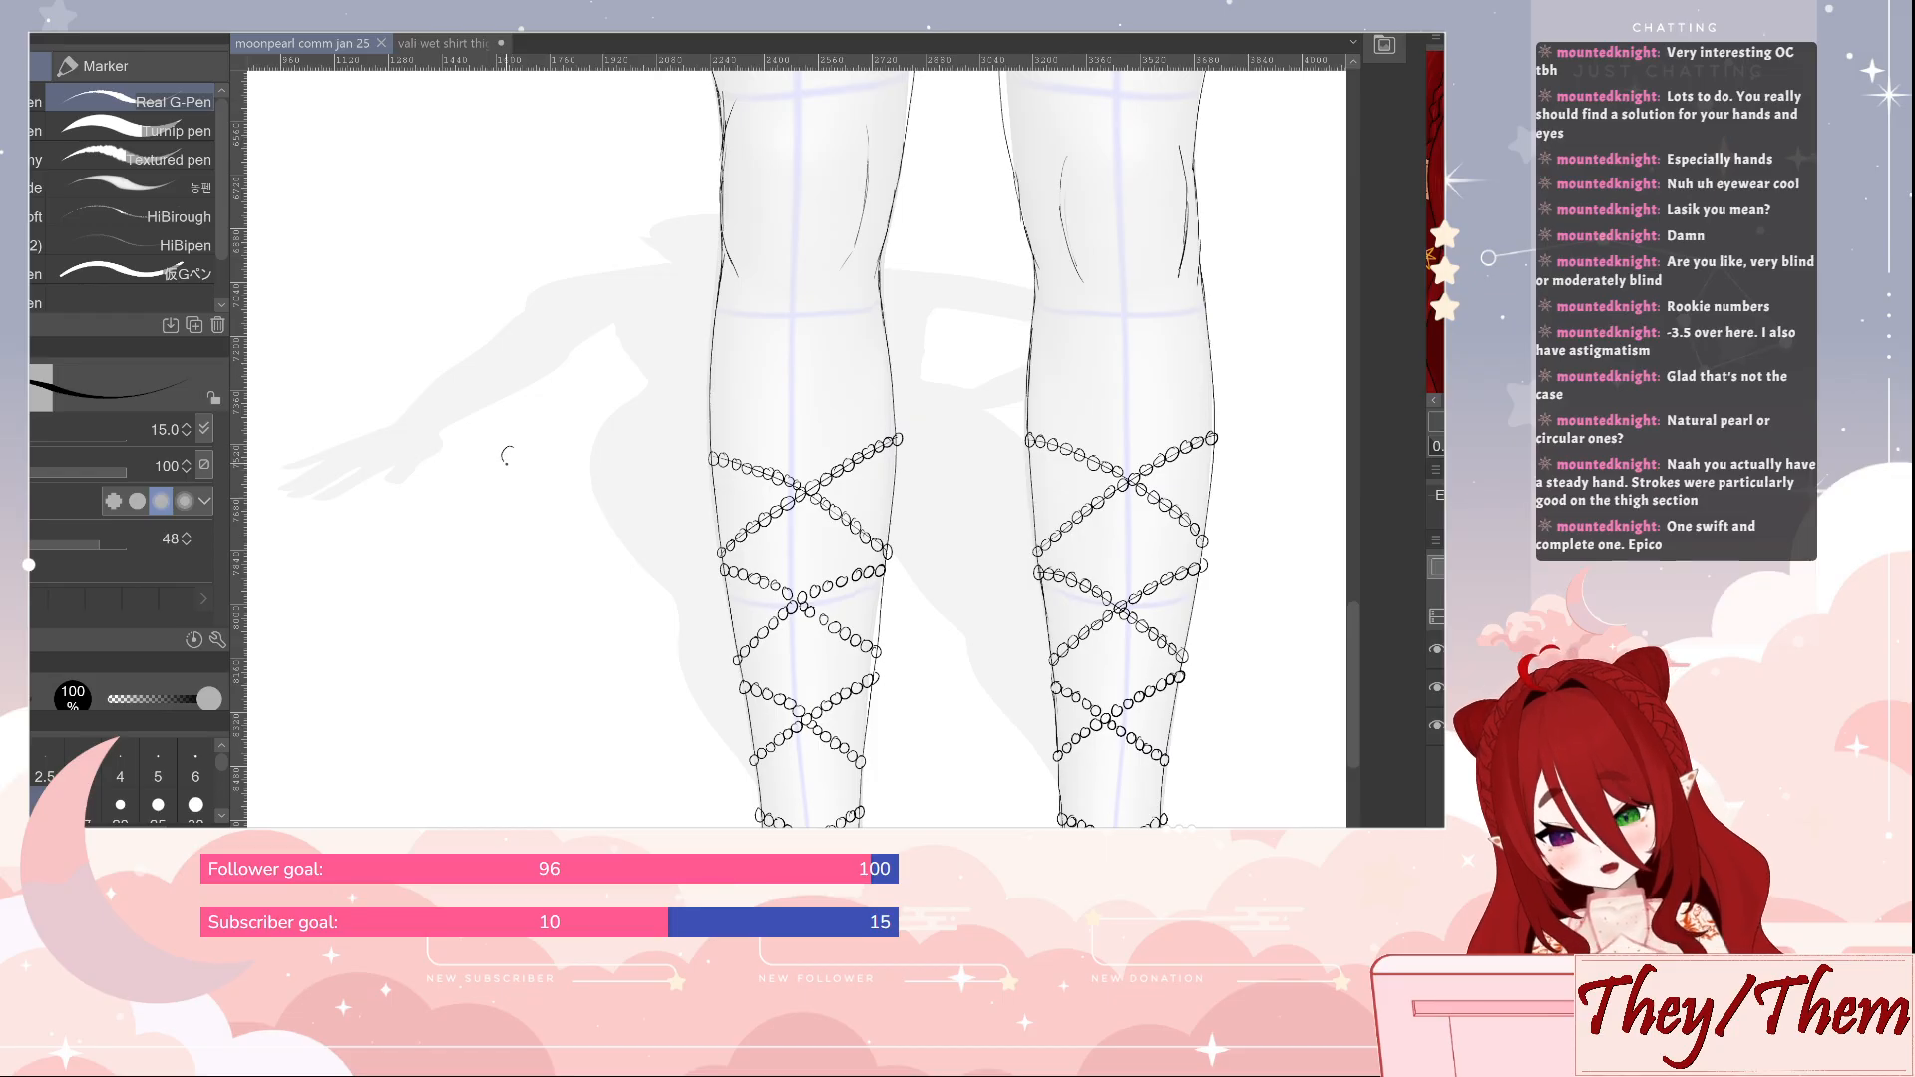
left_click_drag(520, 453, 512, 446)
key("ctrl+z")
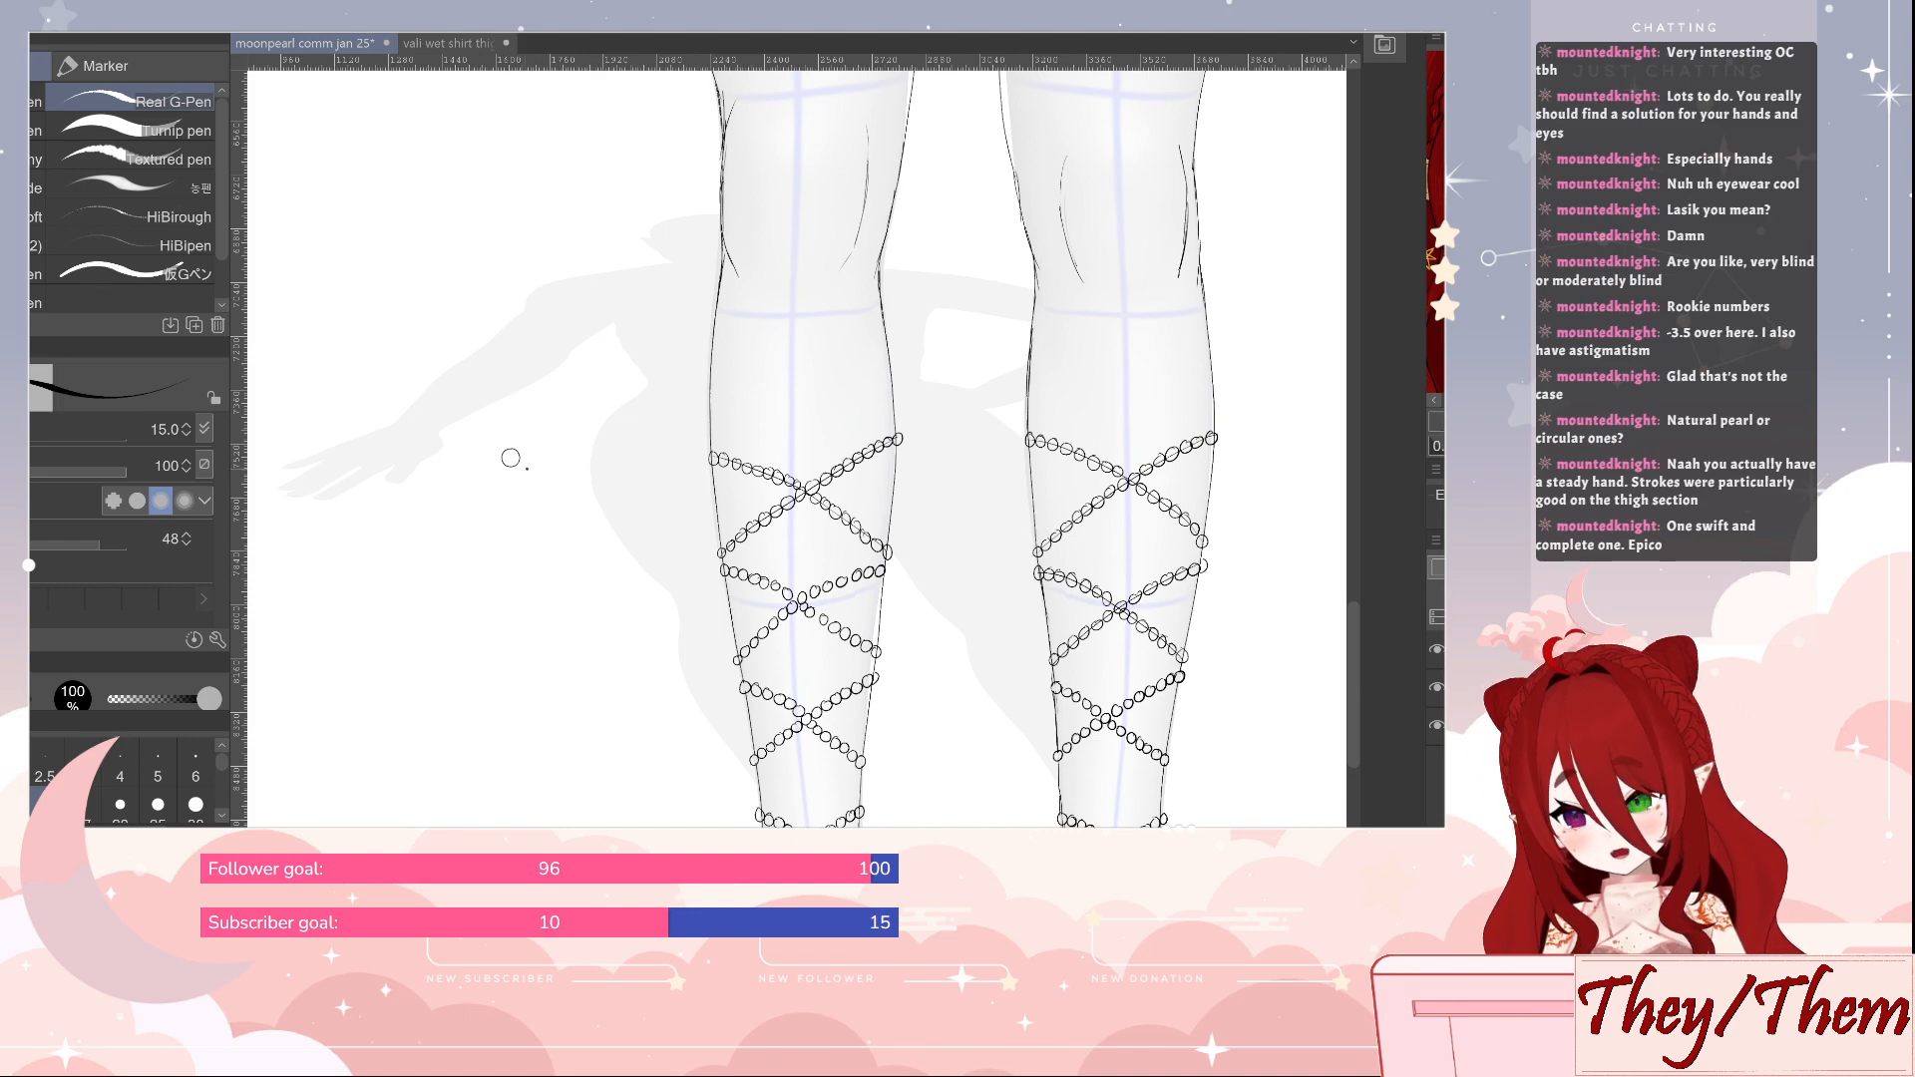
scroll(510, 458, "up", 6)
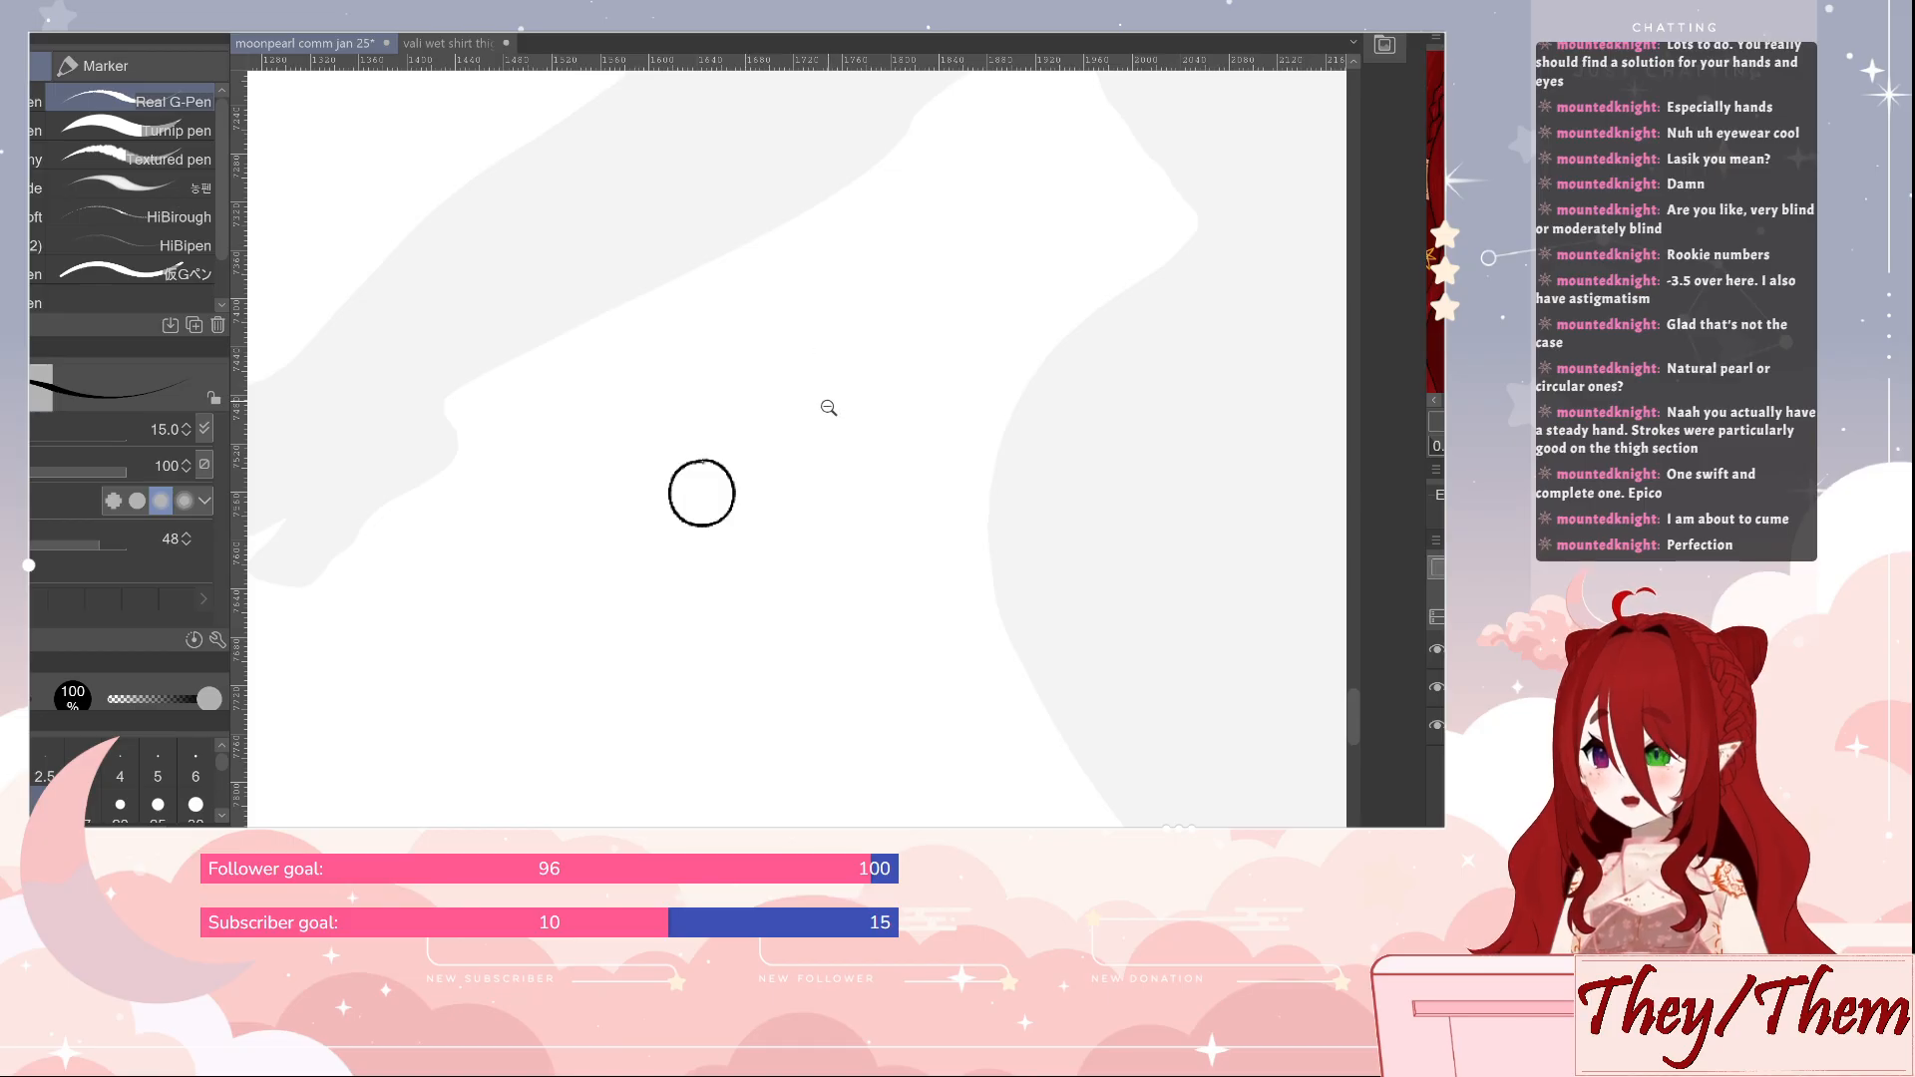
left_click_drag(828, 405, 812, 445)
left_click_drag(911, 542, 670, 502)
left_click(733, 482)
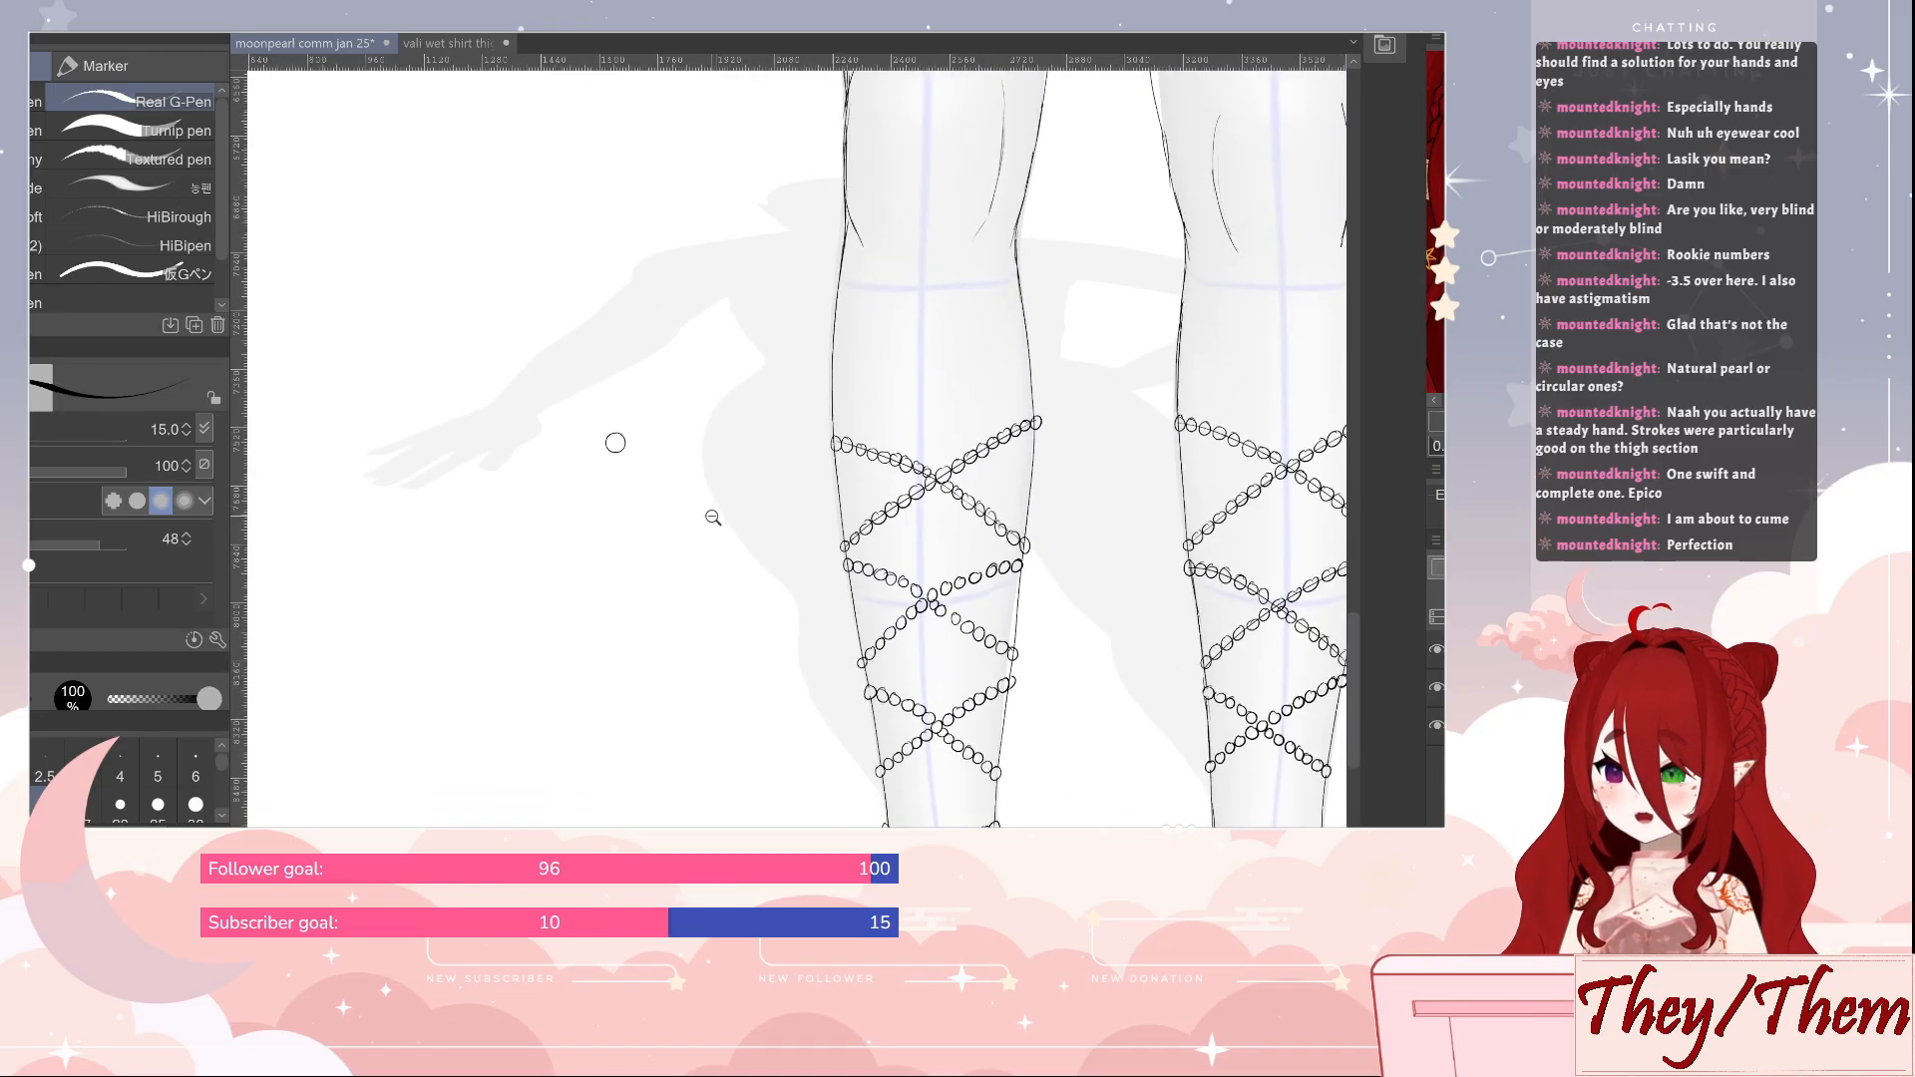
left_click(731, 517)
key("e")
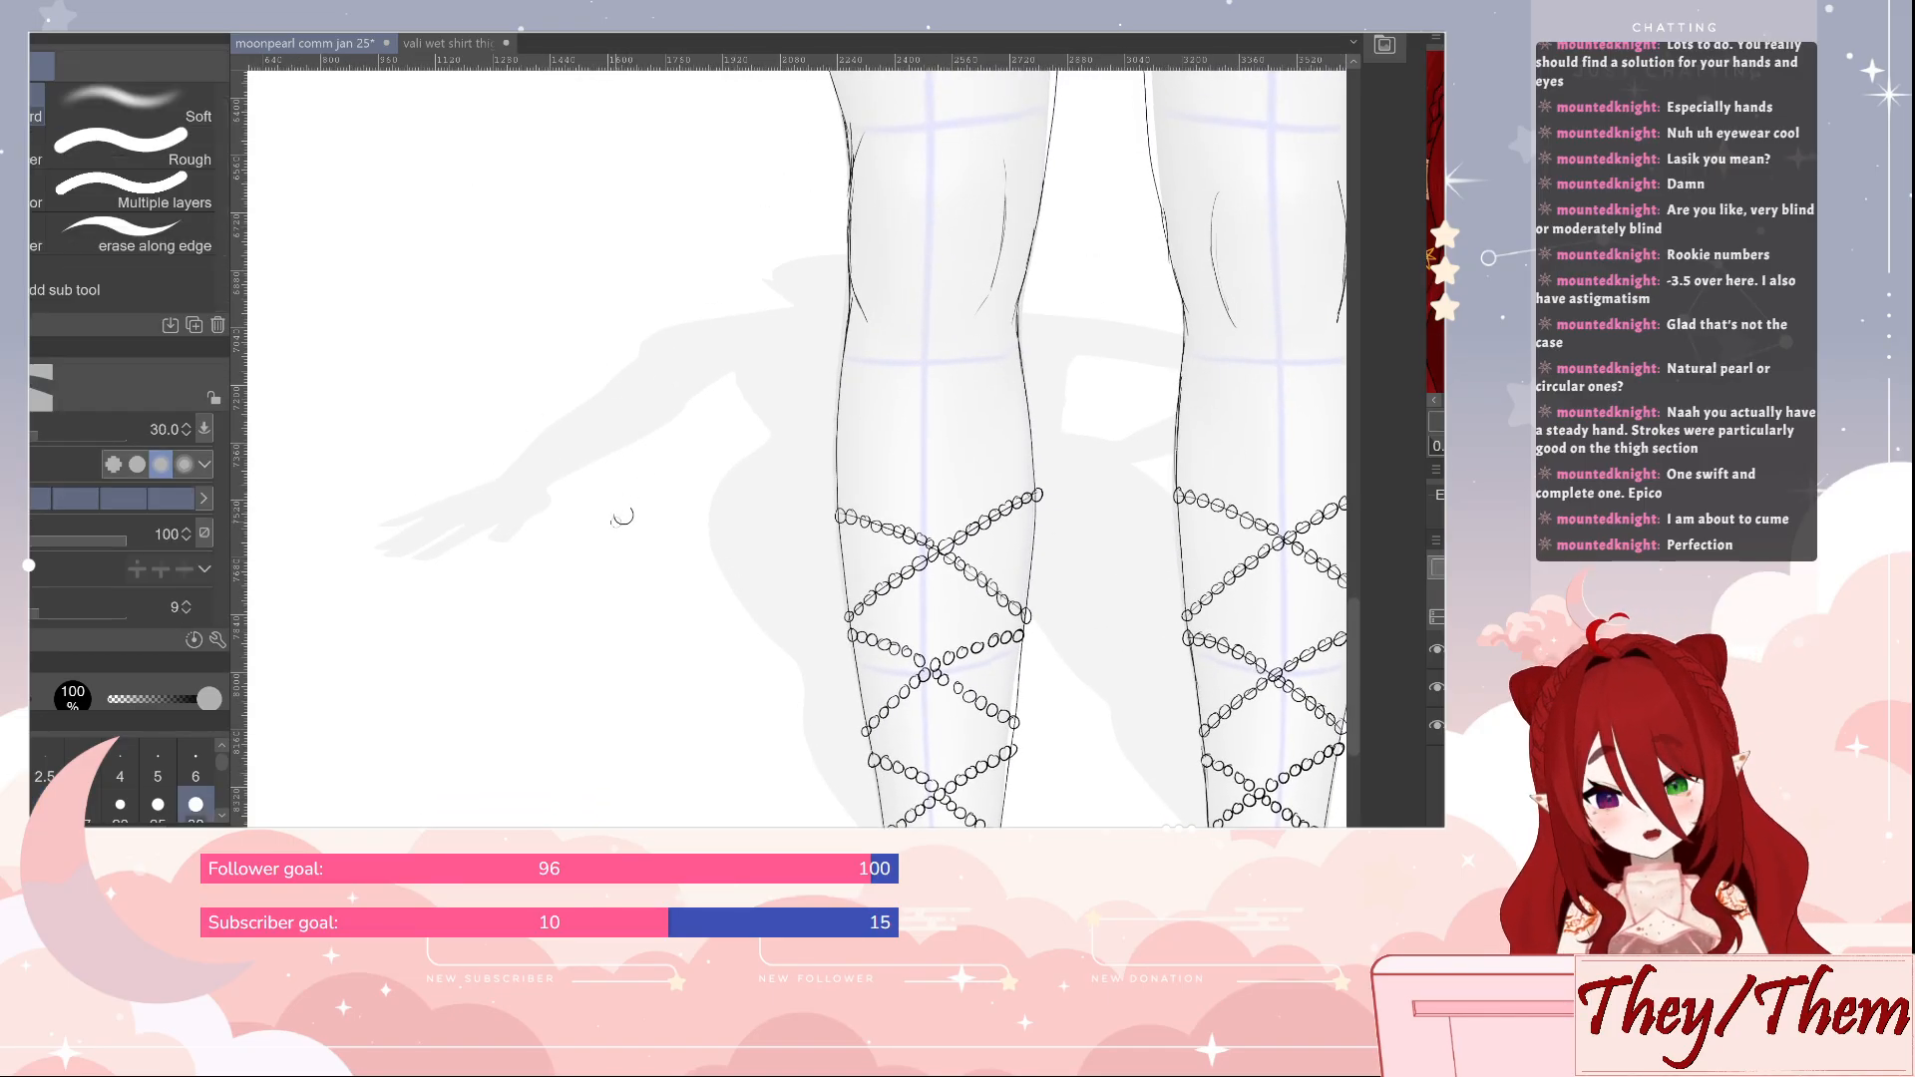
key("p")
Try the blue pearl-strand brush at brush density 86 with a test stroke beside the character's lowered arm, and undo it
left_click_drag(1120, 543, 1089, 620)
left_click_drag(1248, 669, 893, 532)
left_click_drag(1034, 548, 1026, 573)
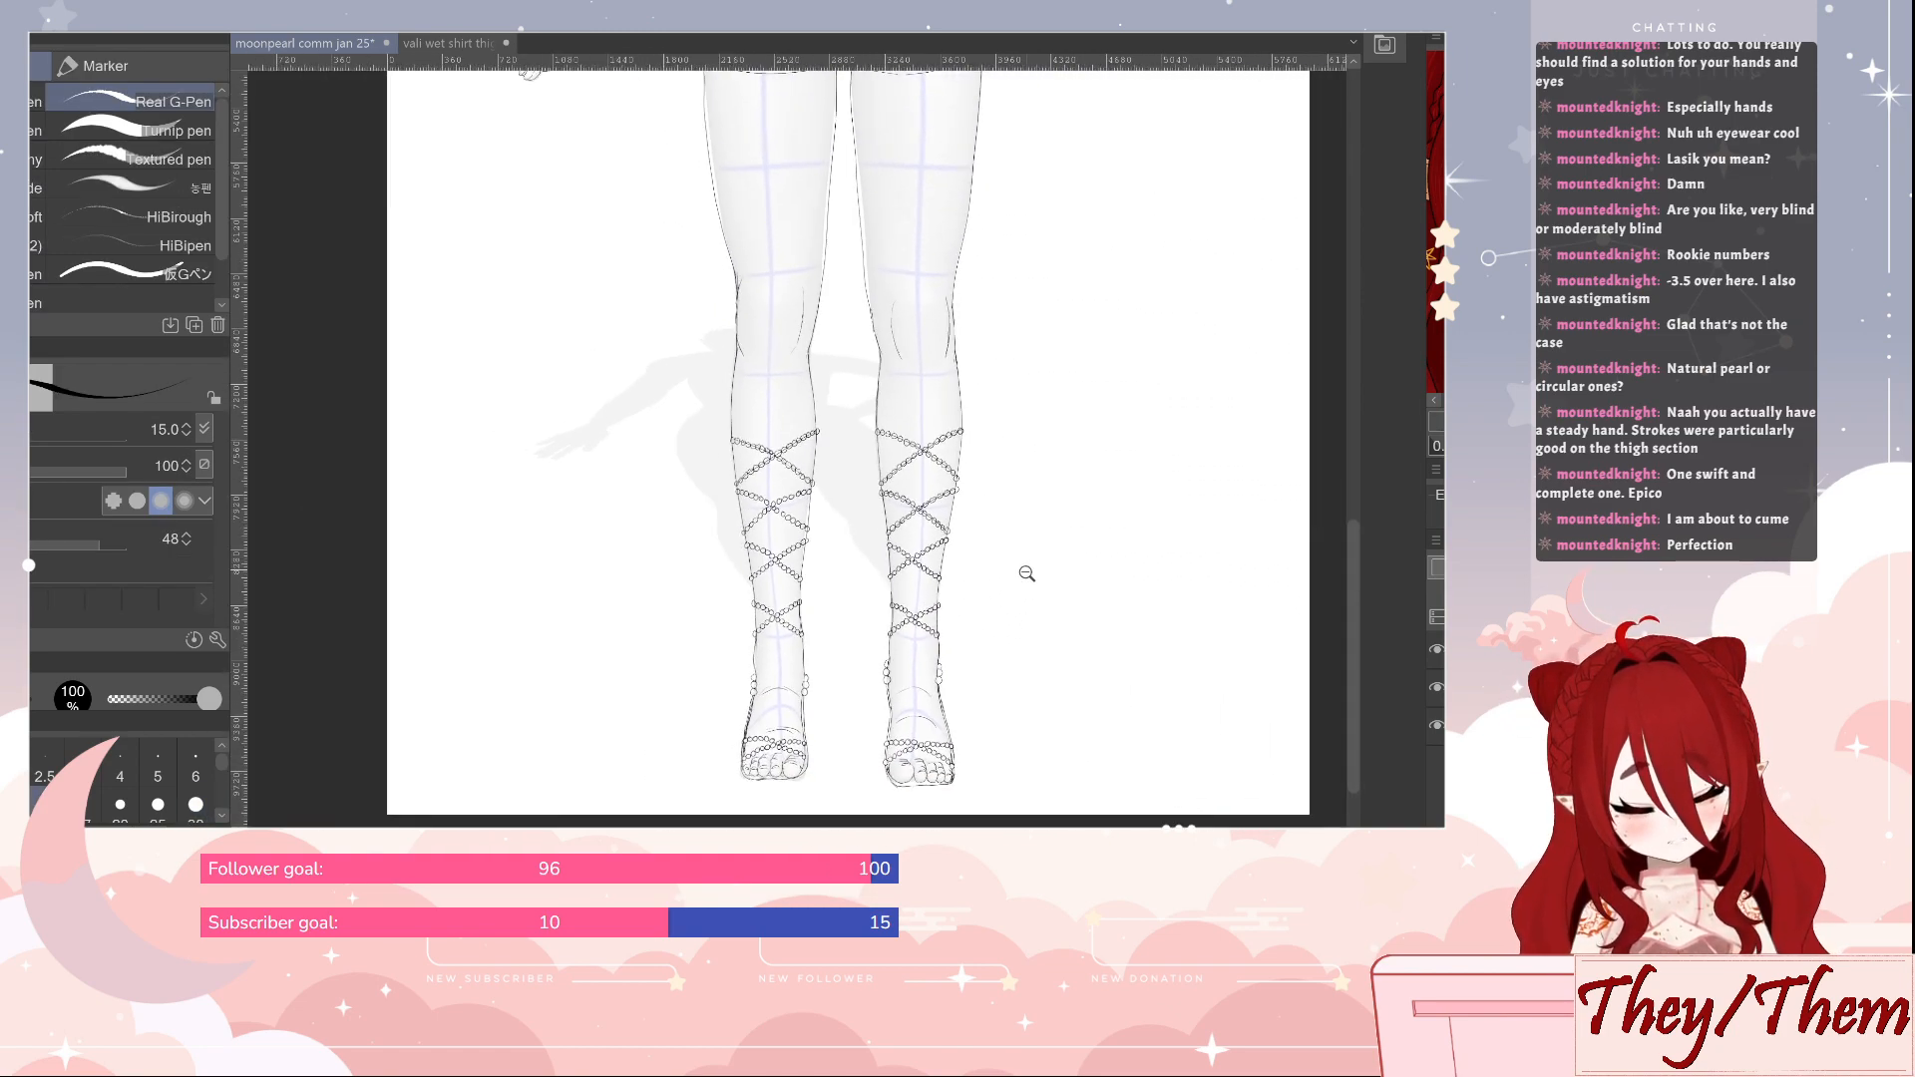
left_click_drag(1097, 440, 1026, 893)
left_click_drag(1041, 490, 1055, 655)
left_click_drag(1055, 566, 1078, 619)
scroll(1055, 604, "up", 5)
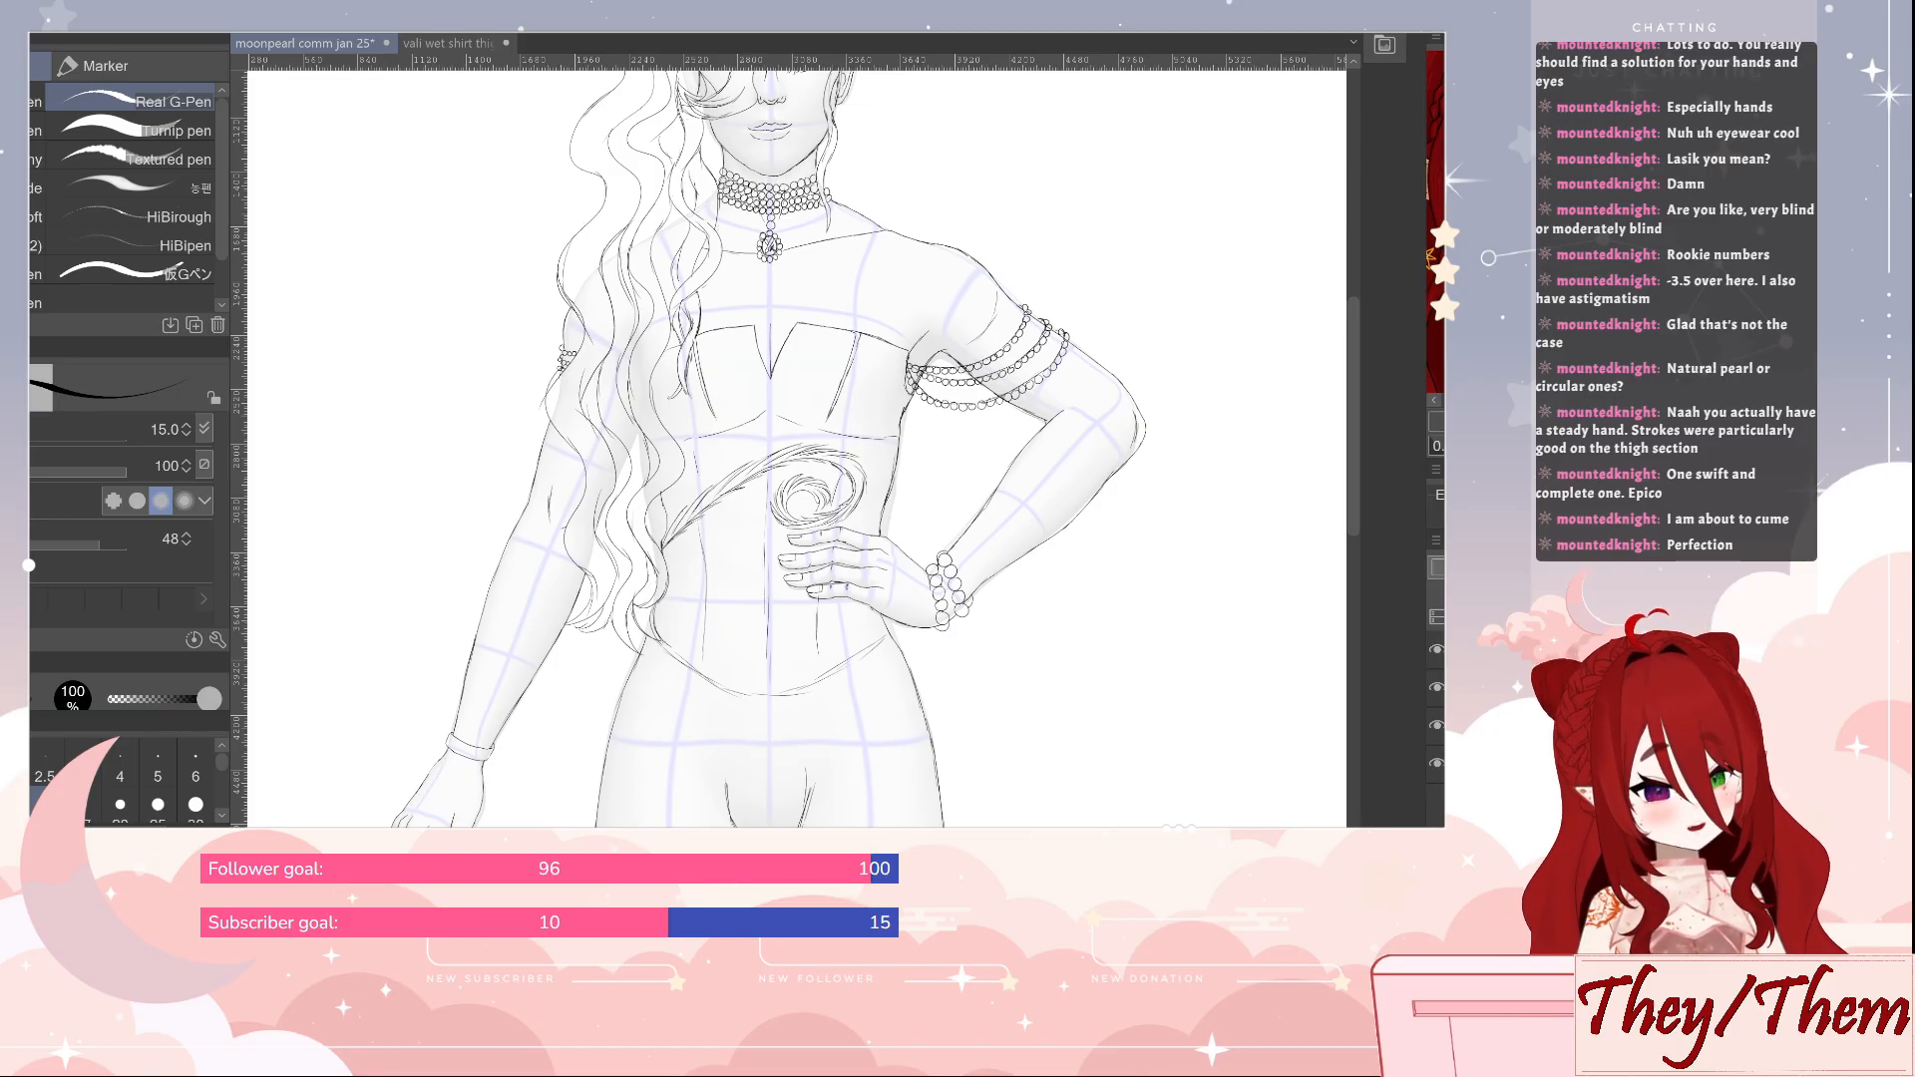
key("b")
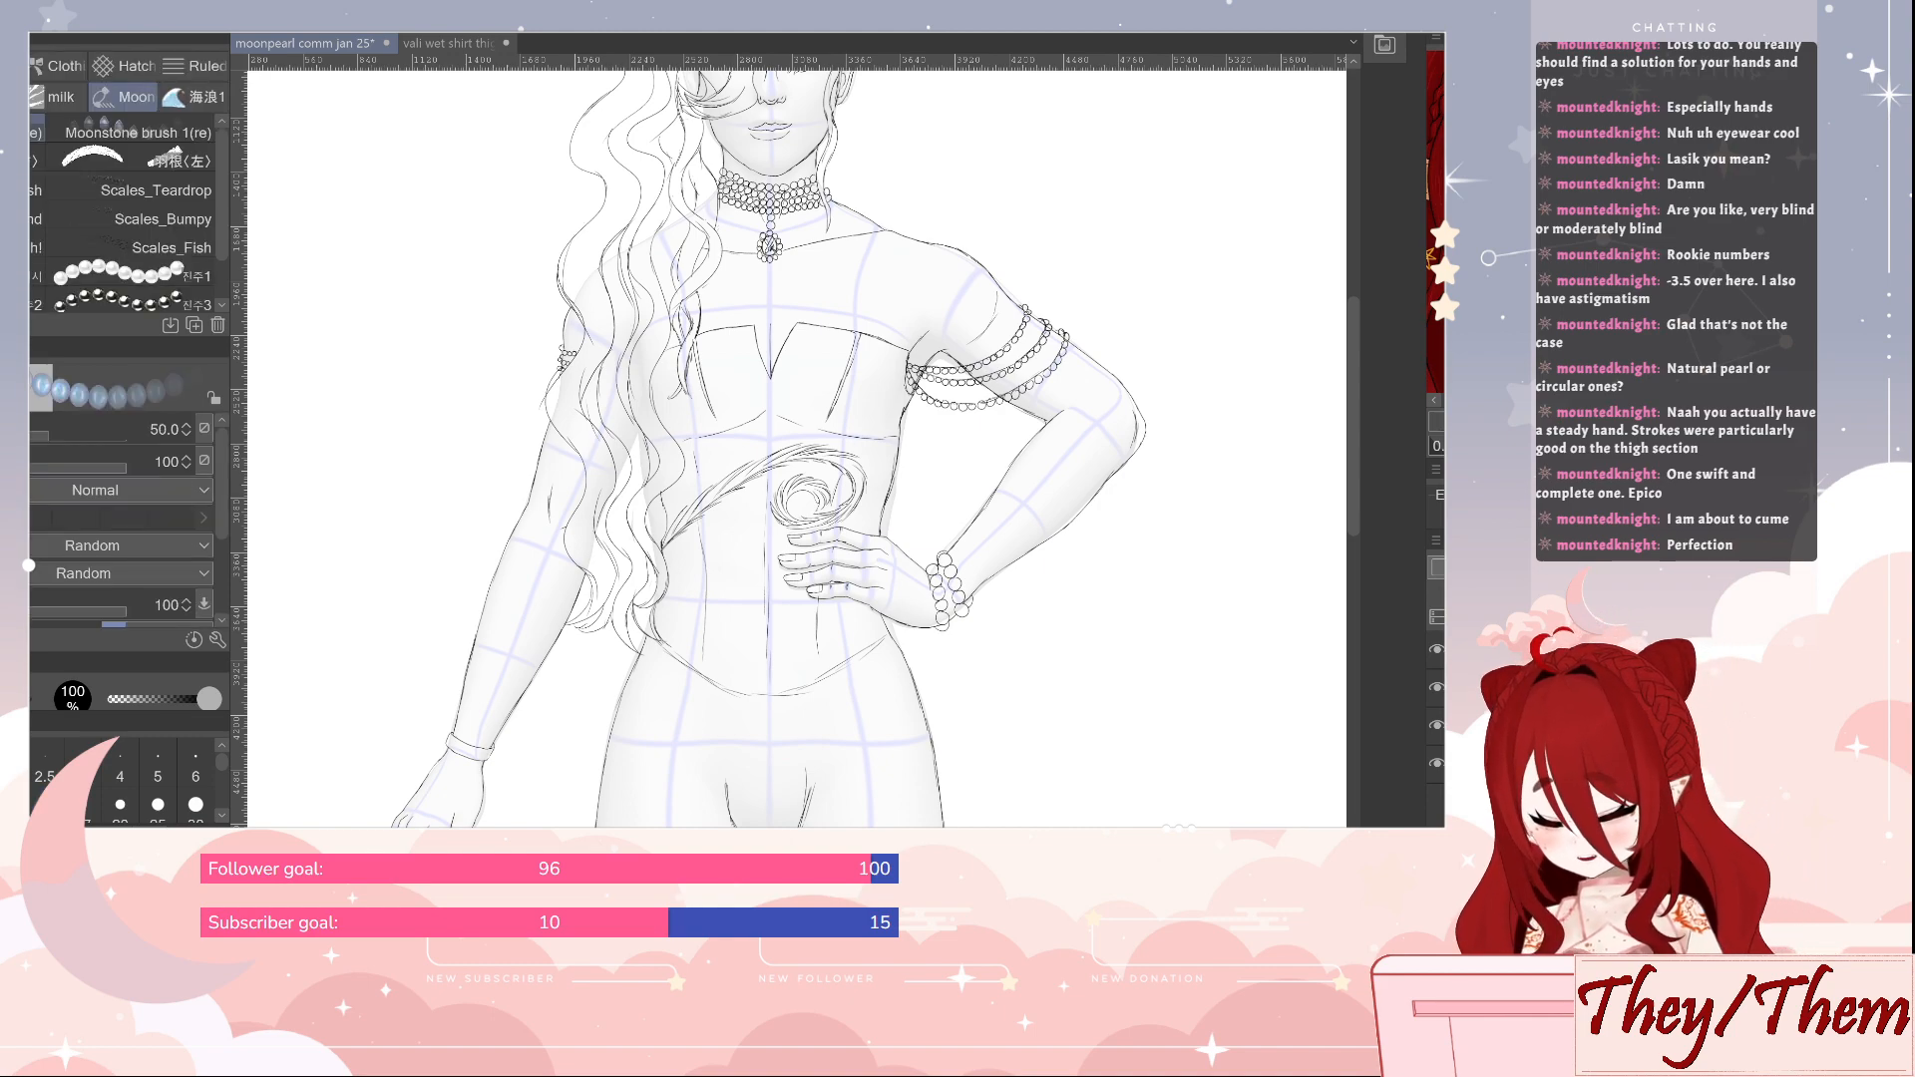
scroll(224, 482, "down", 2)
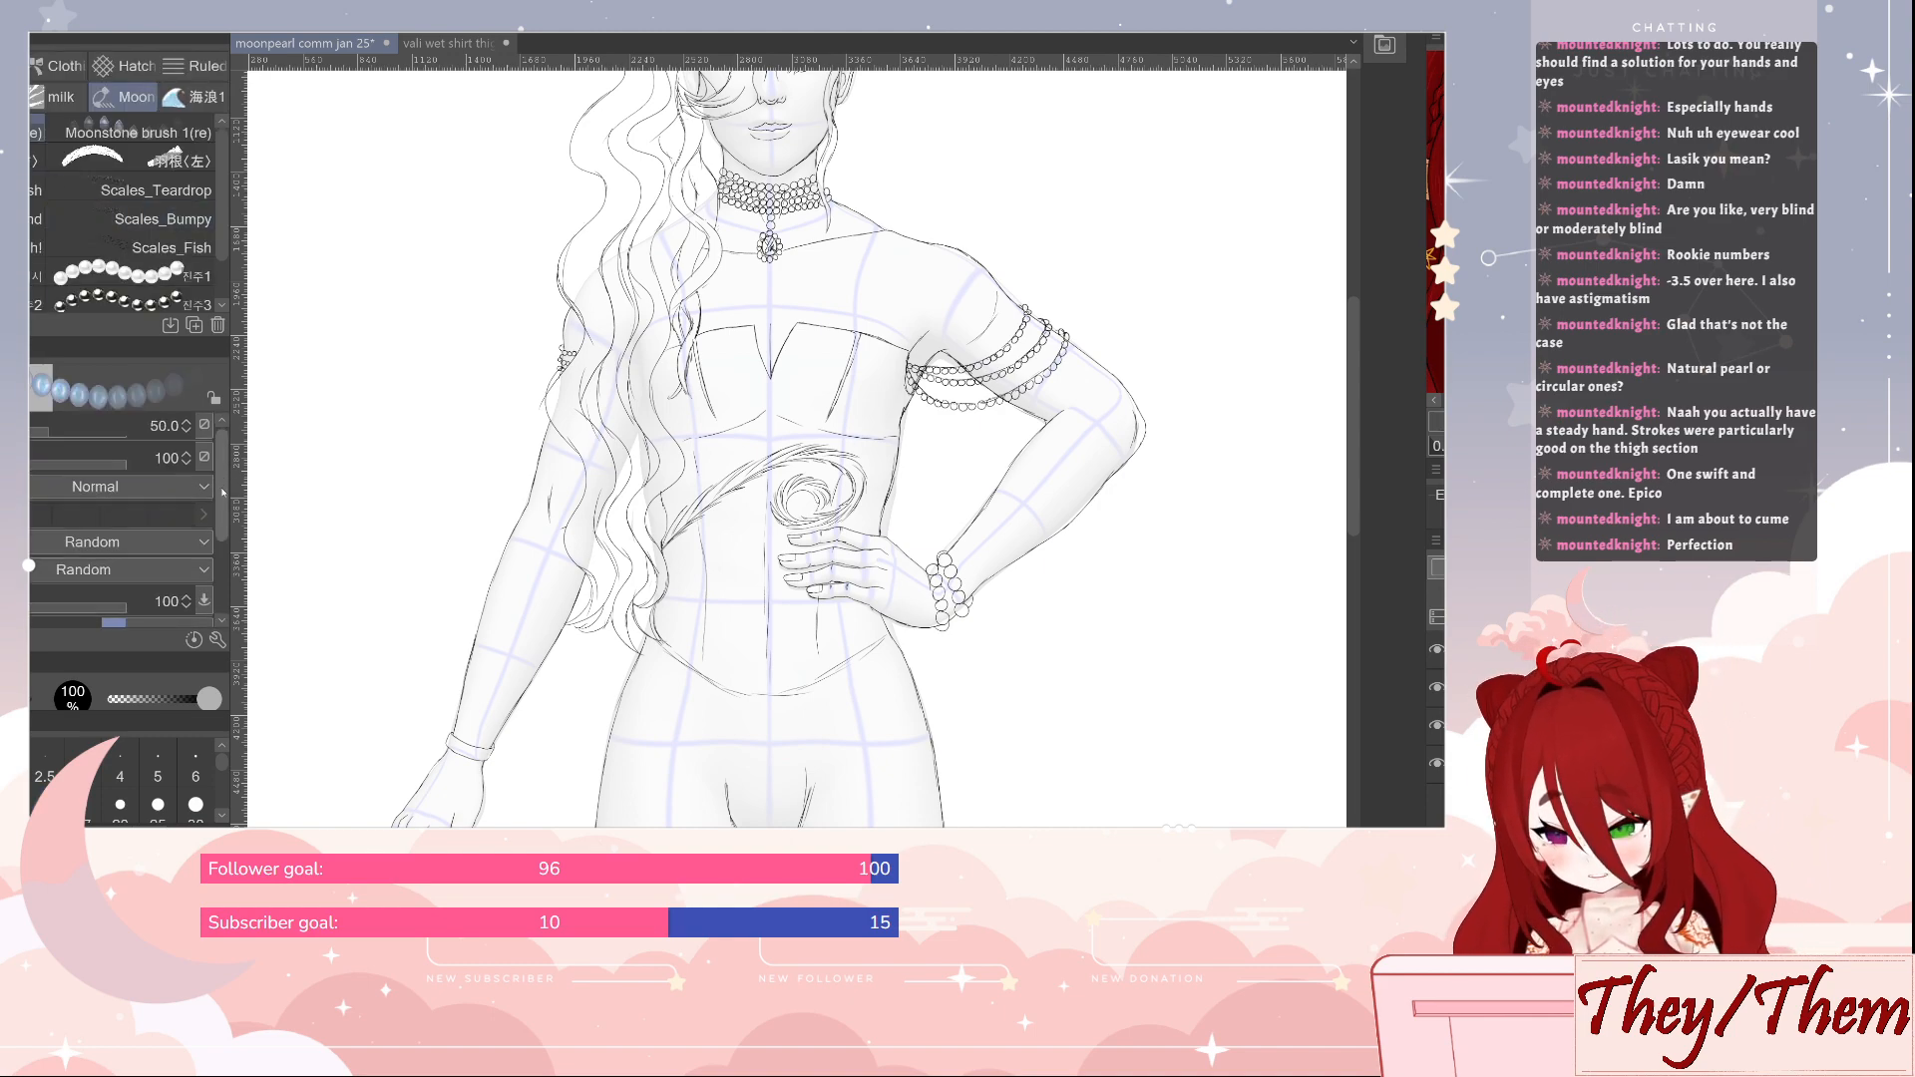
scroll(224, 540, "down", 3)
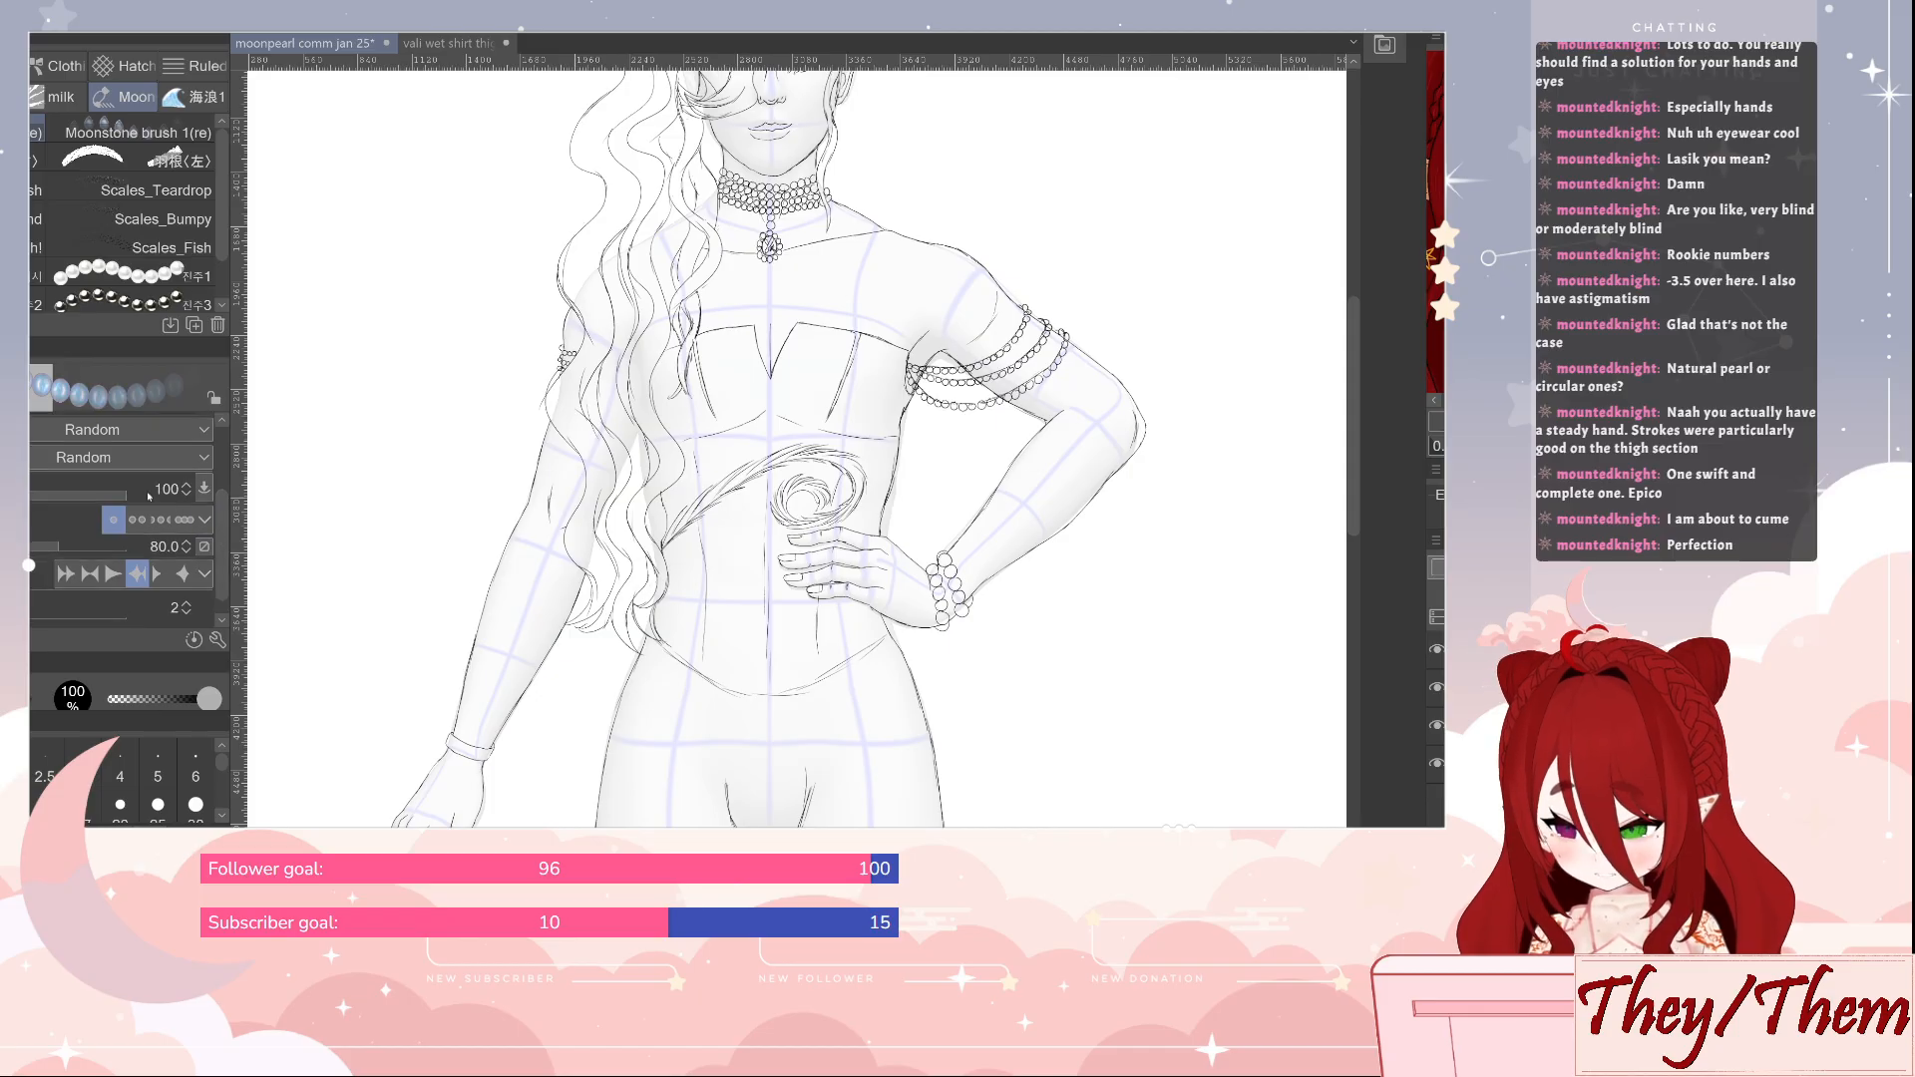
left_click_drag(125, 488, 97, 498)
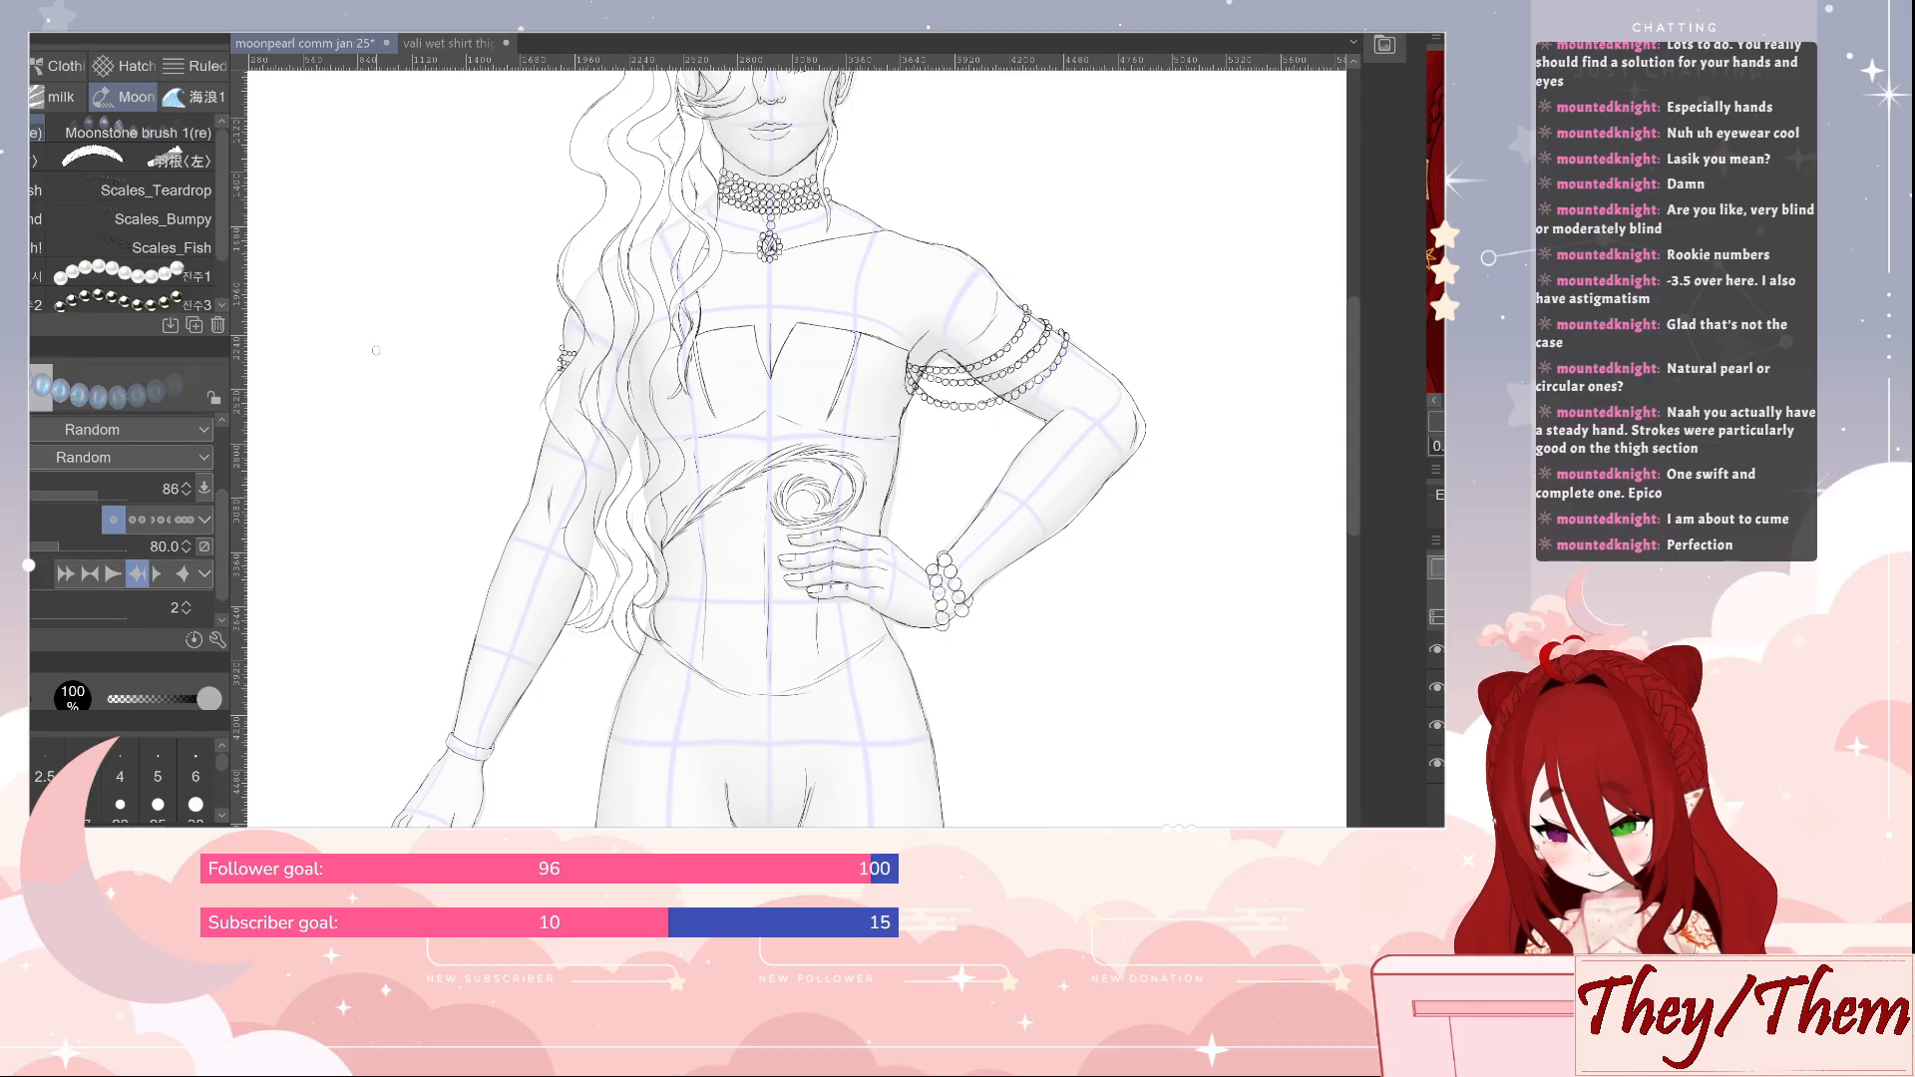
left_click_drag(380, 368, 360, 536)
key("ctrl+z")
Test the blue pearl-strand brush at brush density 63 and at 100 beside the arm, undoing each stroke
left_click_drag(96, 497, 48, 498)
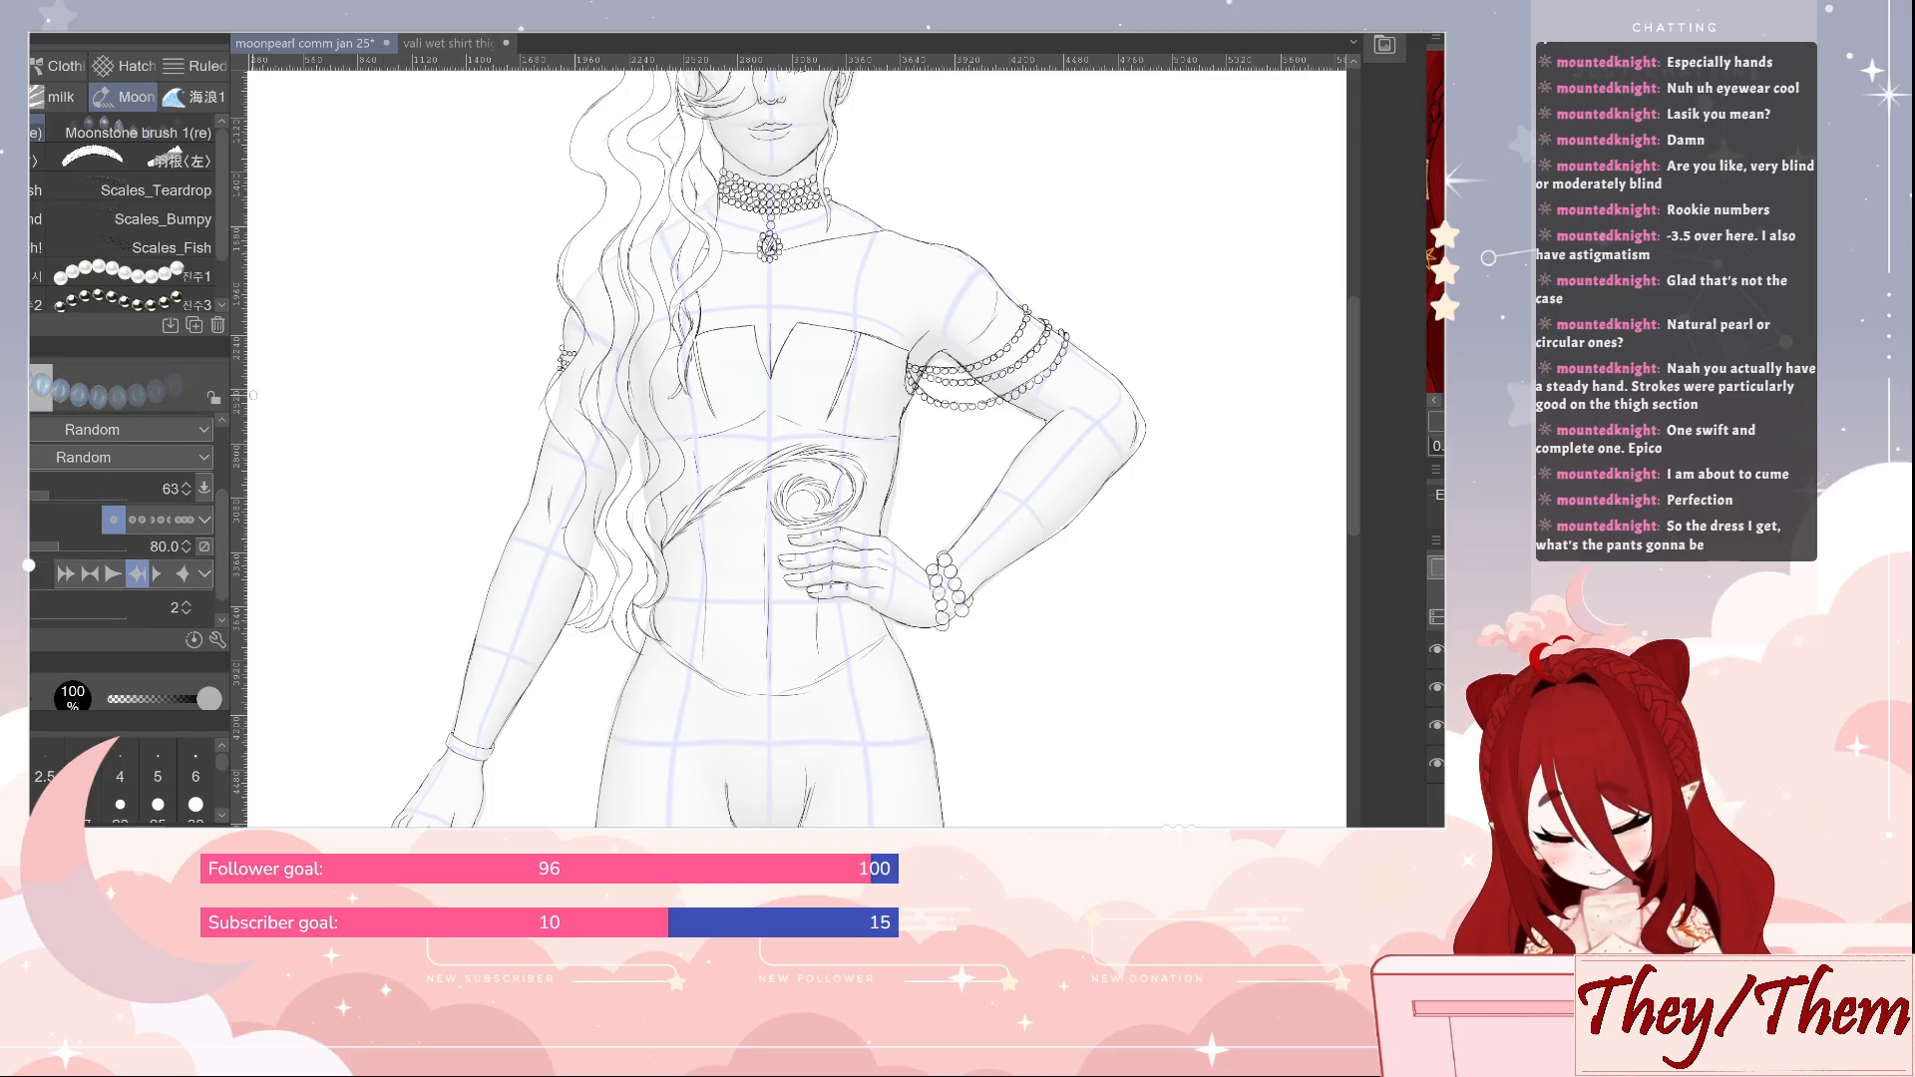
left_click_drag(407, 339, 409, 555)
key("ctrl+z")
left_click_drag(48, 494, 127, 494)
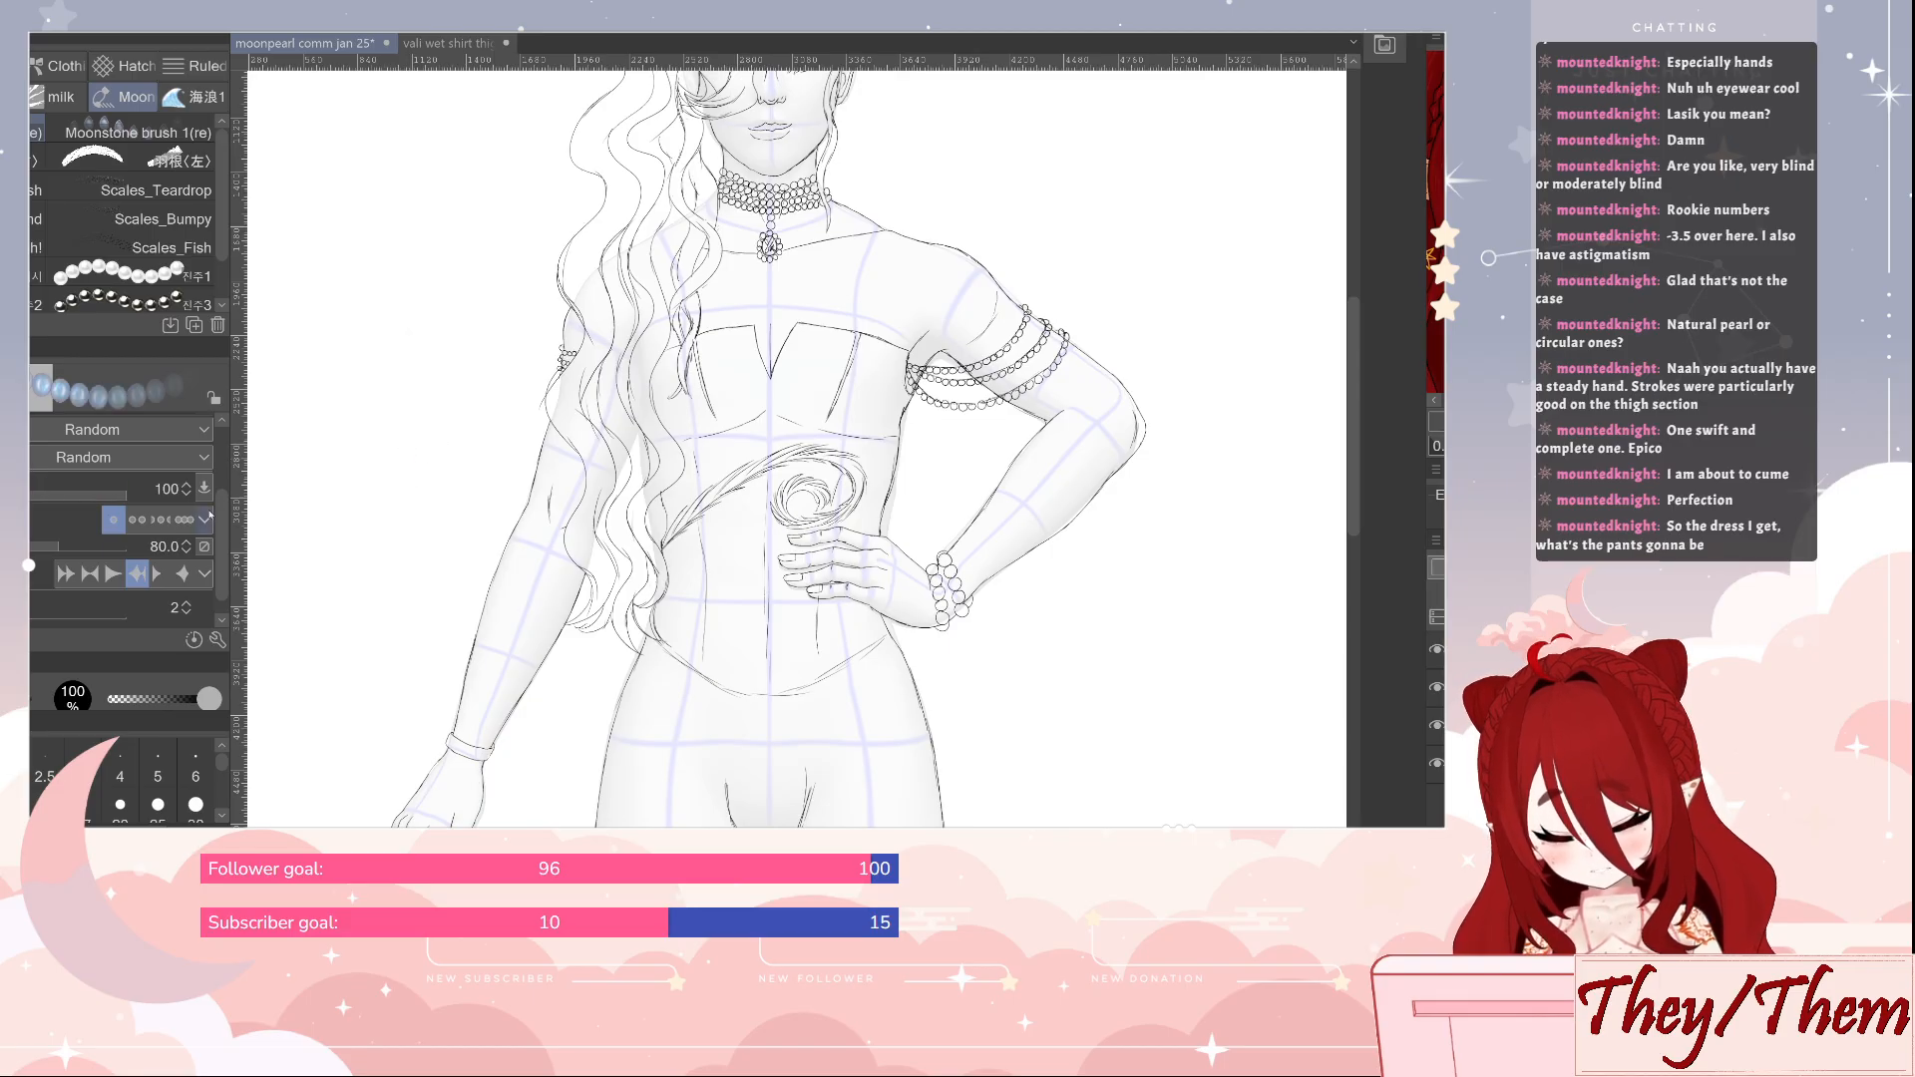
left_click_drag(415, 392, 400, 613)
key("ctrl+z")
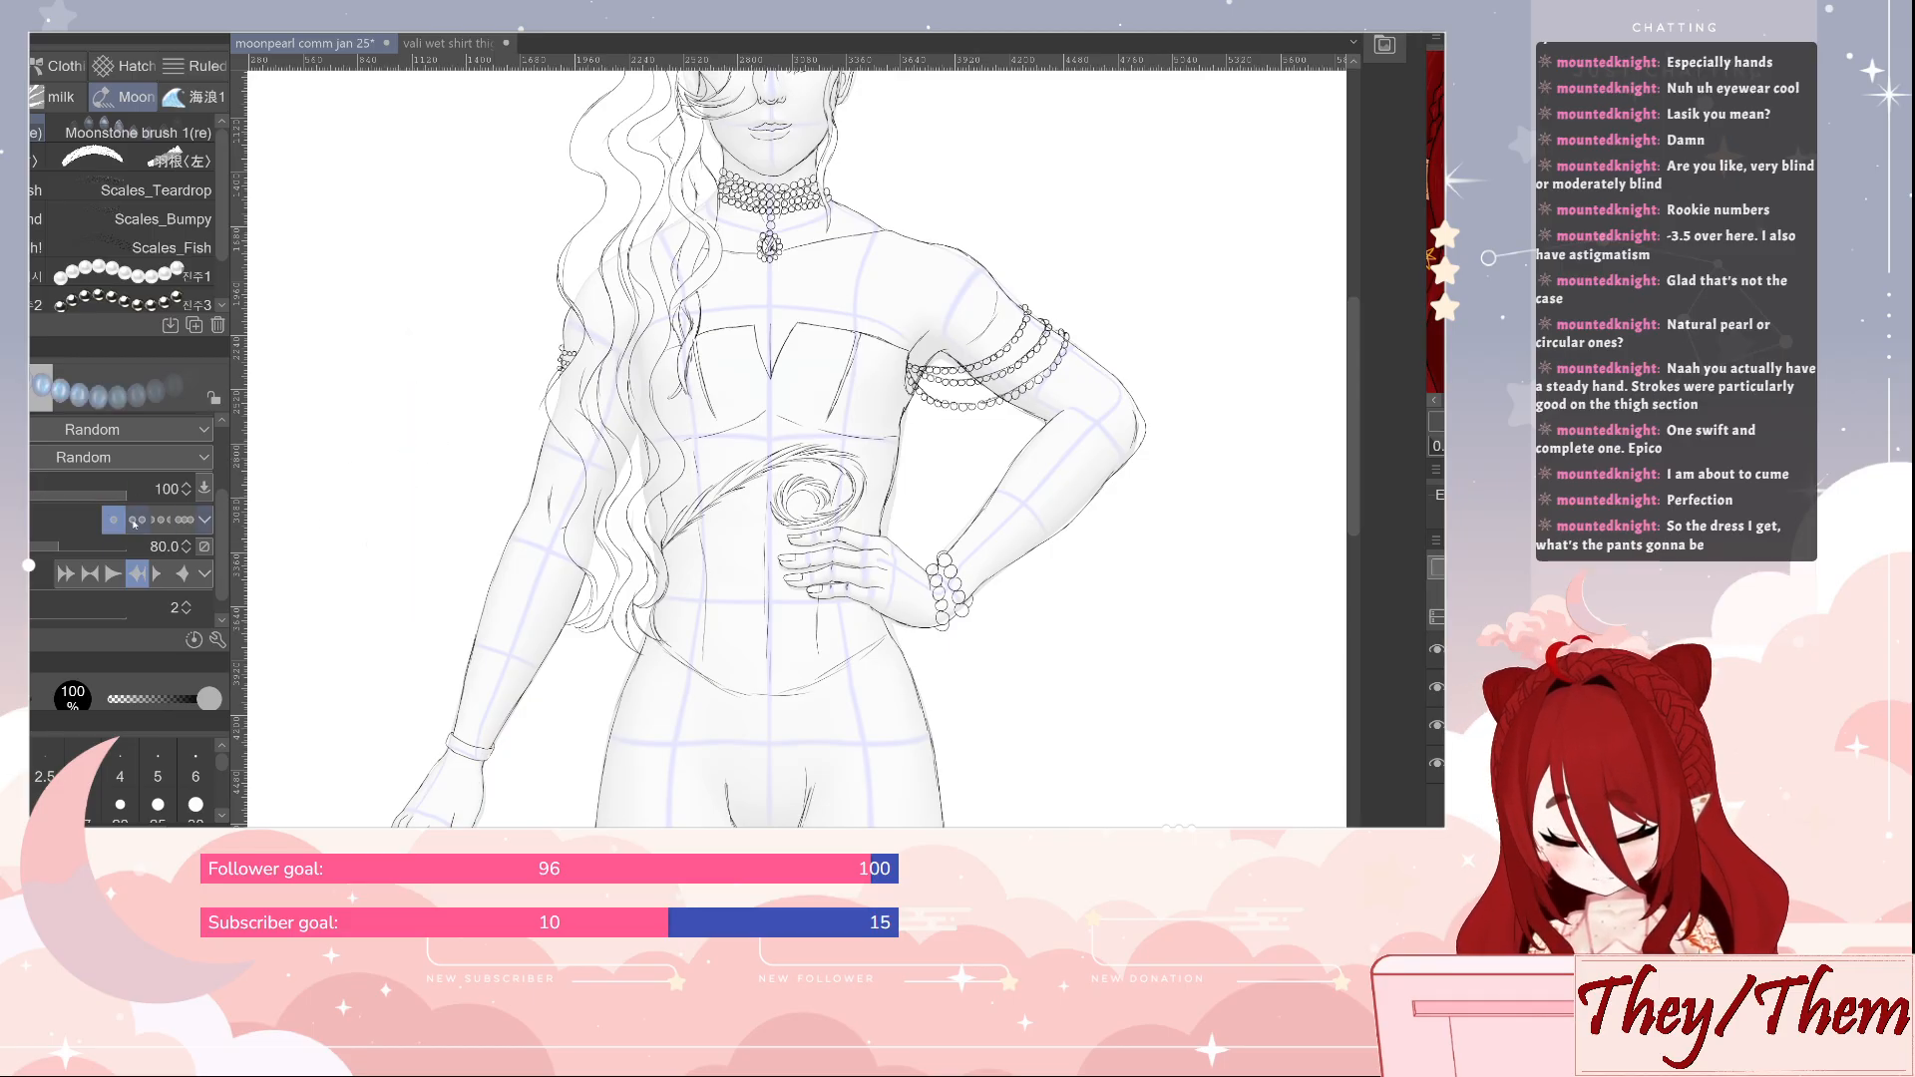
Test the blue pearl-strand brush with wide, narrow and normal bead gaps beside the arm, undoing each stroke
left_click(134, 521)
left_click_drag(425, 329, 415, 593)
key("ctrl+z")
left_click(184, 521)
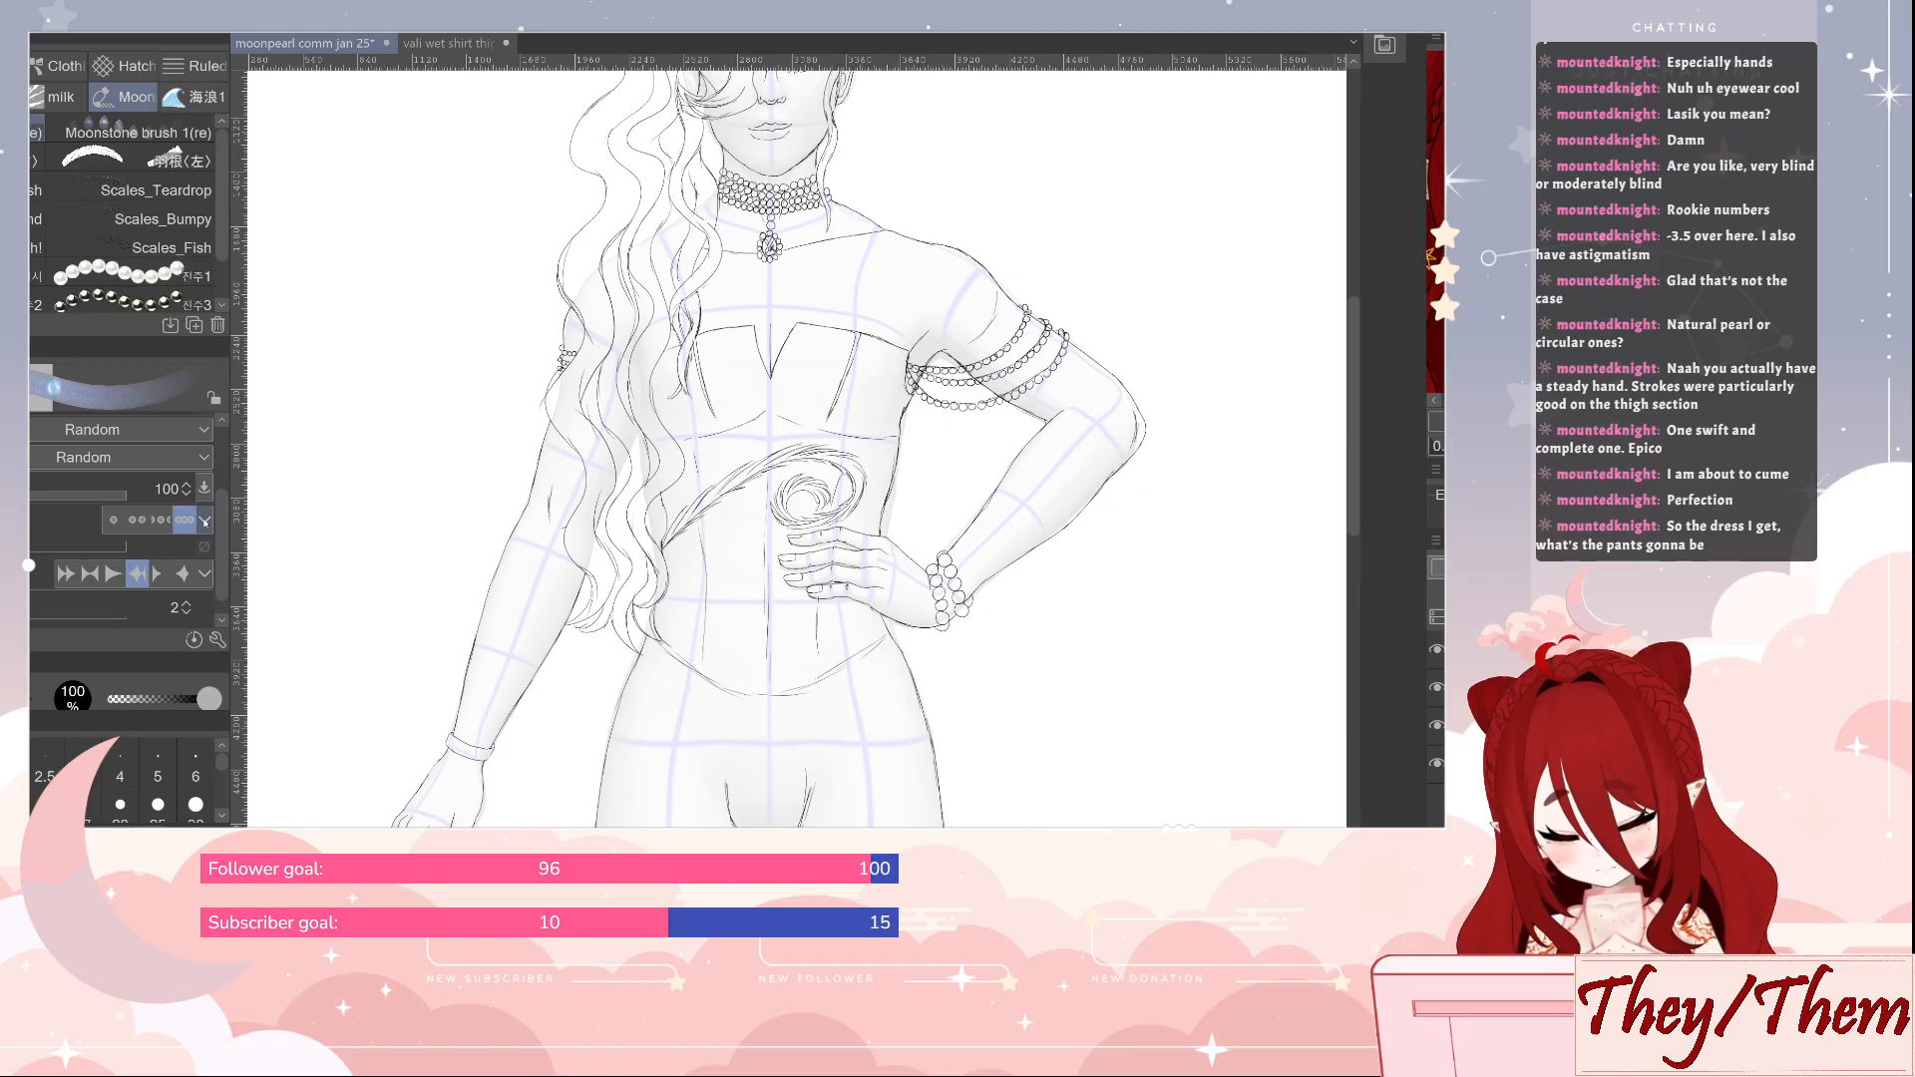
left_click_drag(424, 356, 379, 593)
key("ctrl+z")
left_click(159, 521)
left_click_drag(415, 354, 370, 615)
key("ctrl+z")
Return the blue pearl-strand brush to its fixed 80.0 bead gap, test it with a long stroke and a spiral, and undo both
left_click(114, 520)
left_click_drag(412, 375, 373, 633)
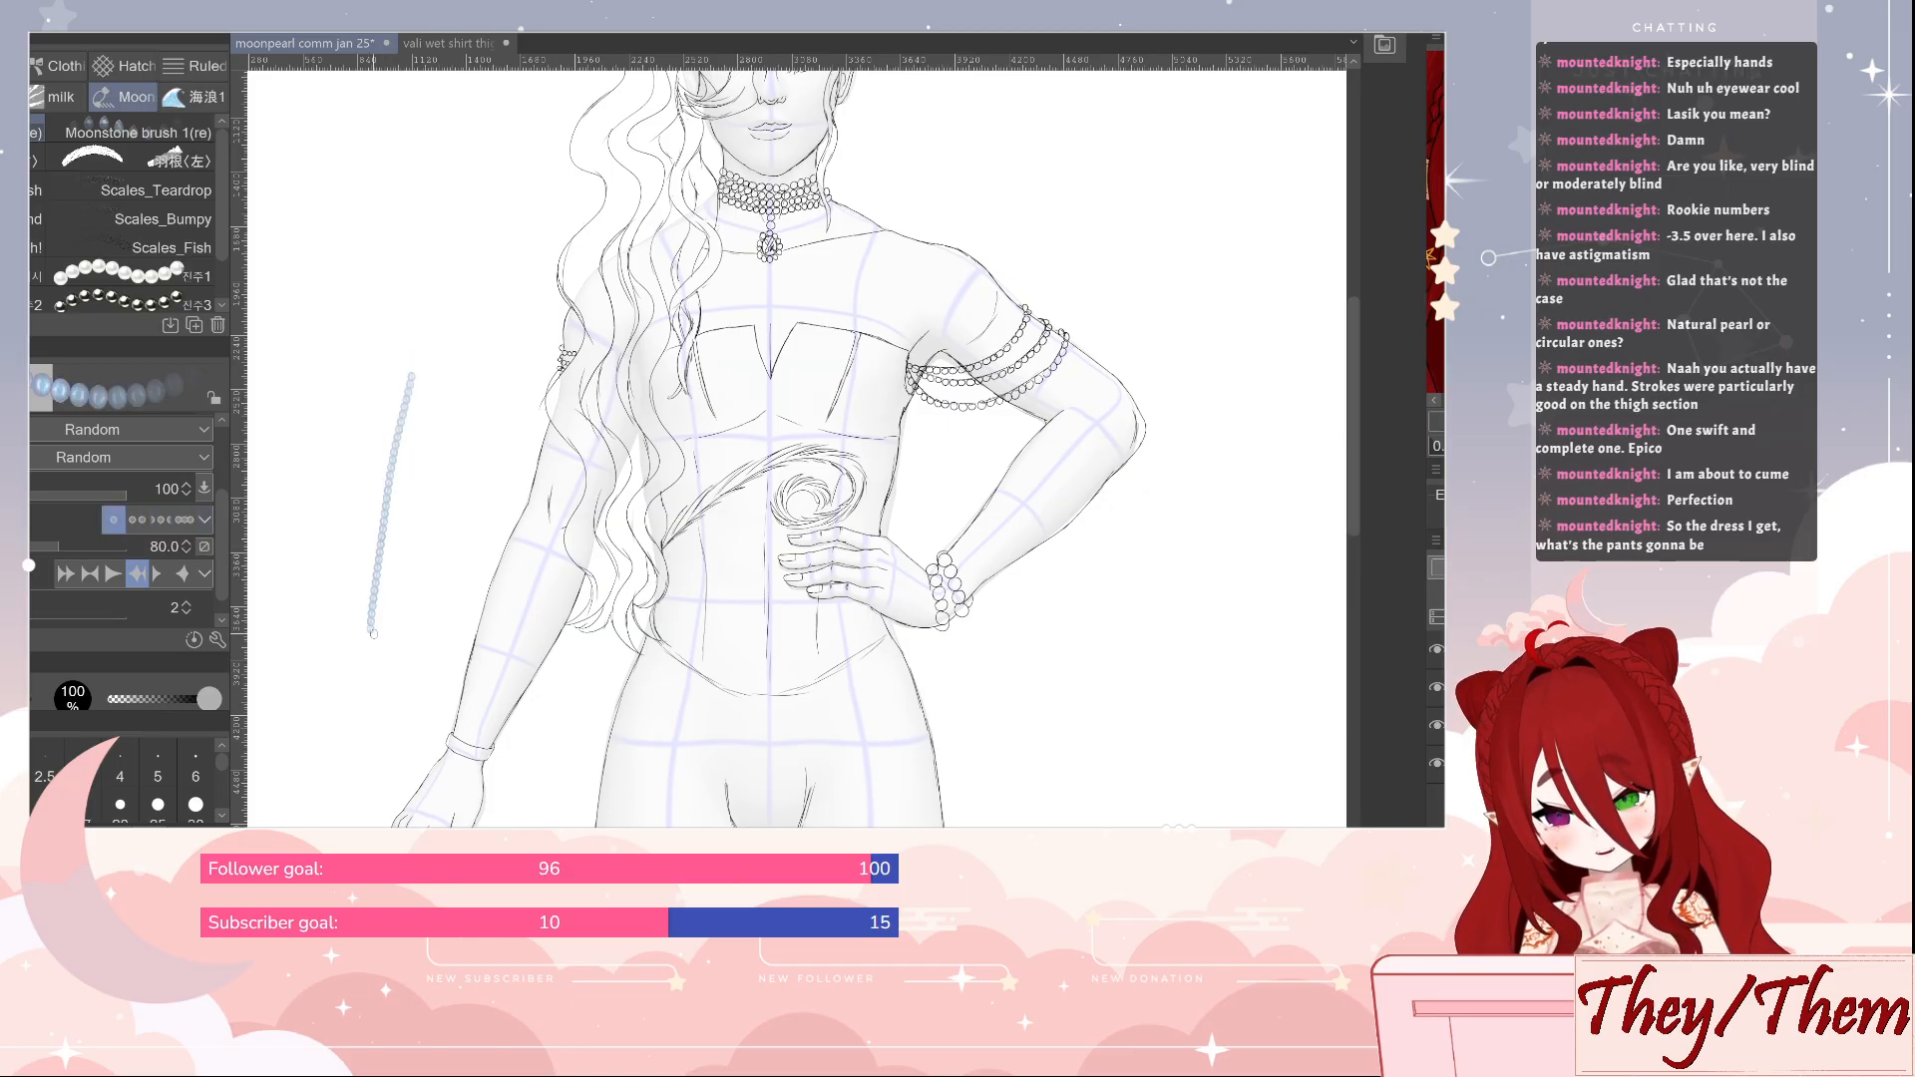
key("ctrl+z")
scroll(223, 592, "down", 1)
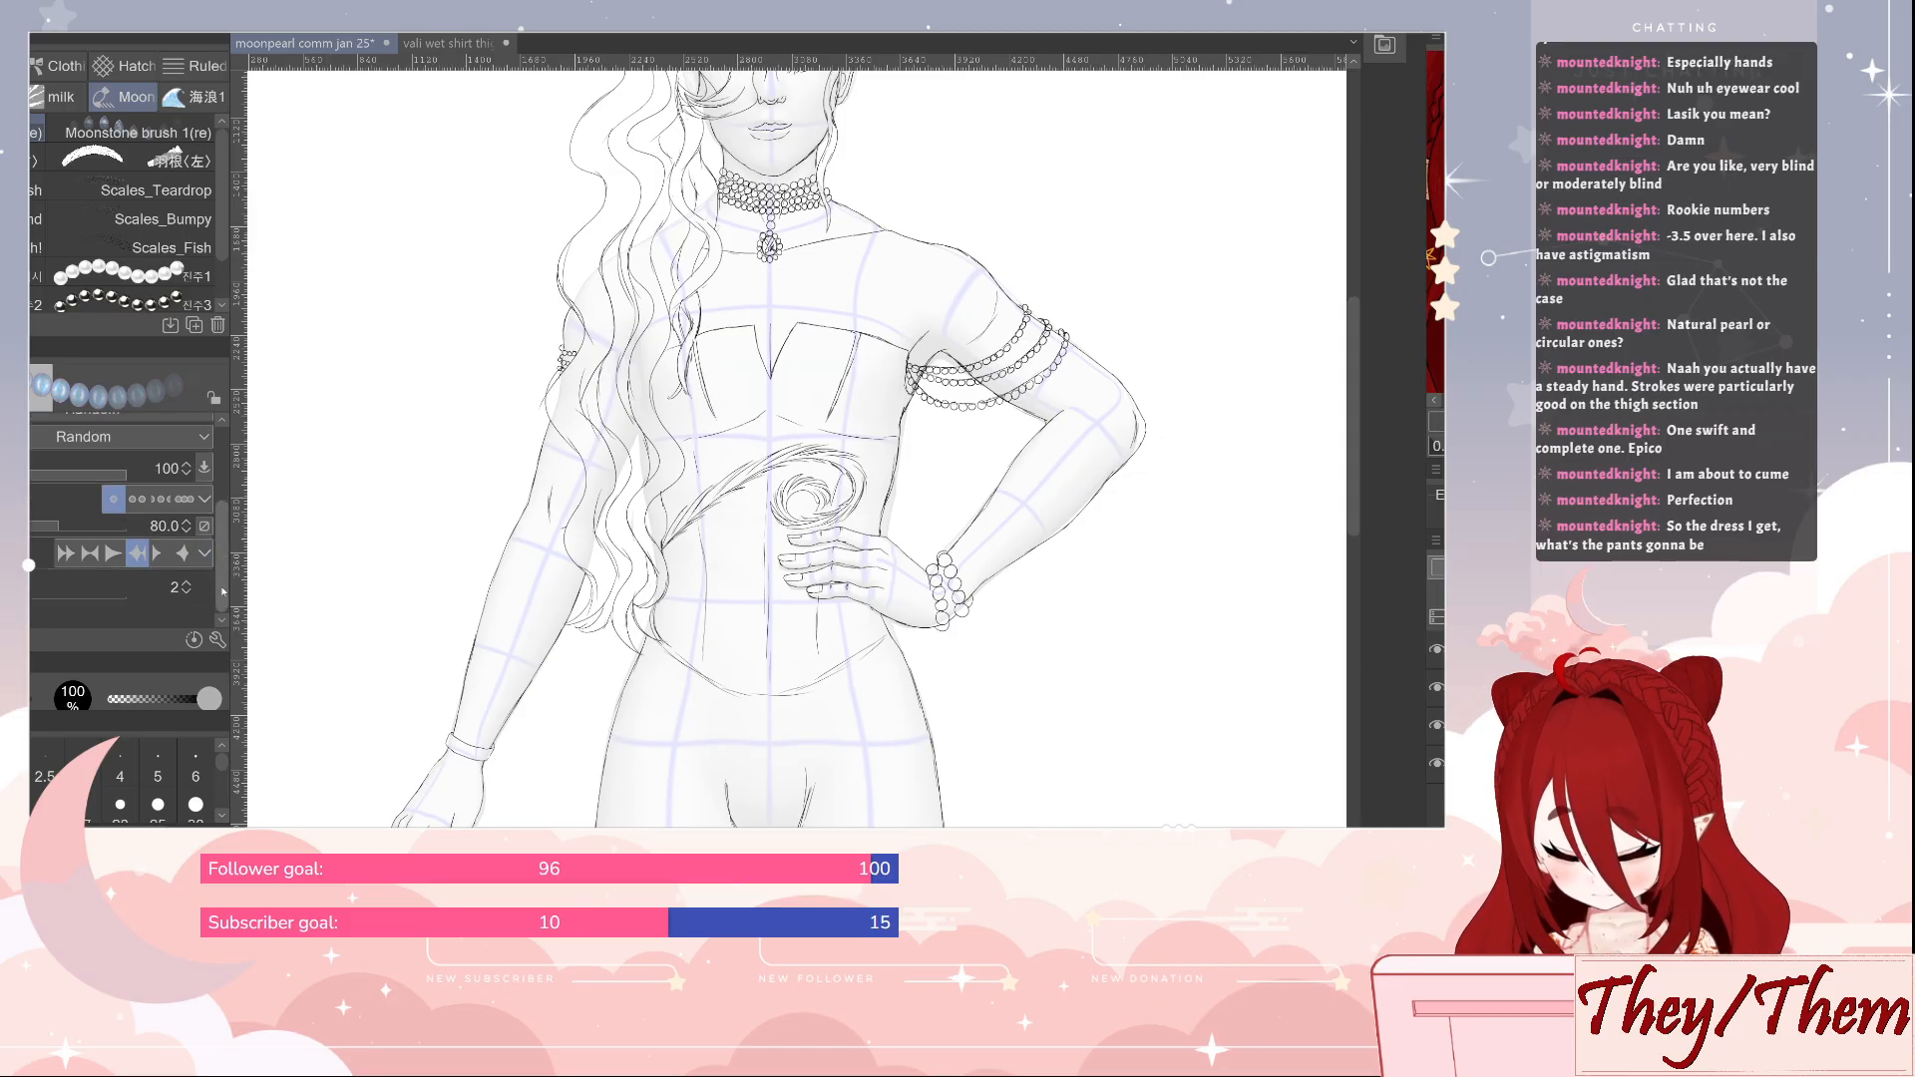
mouse_move(221, 556)
left_mouse_down()
mouse_move(223, 493)
mouse_move(221, 530)
left_mouse_up()
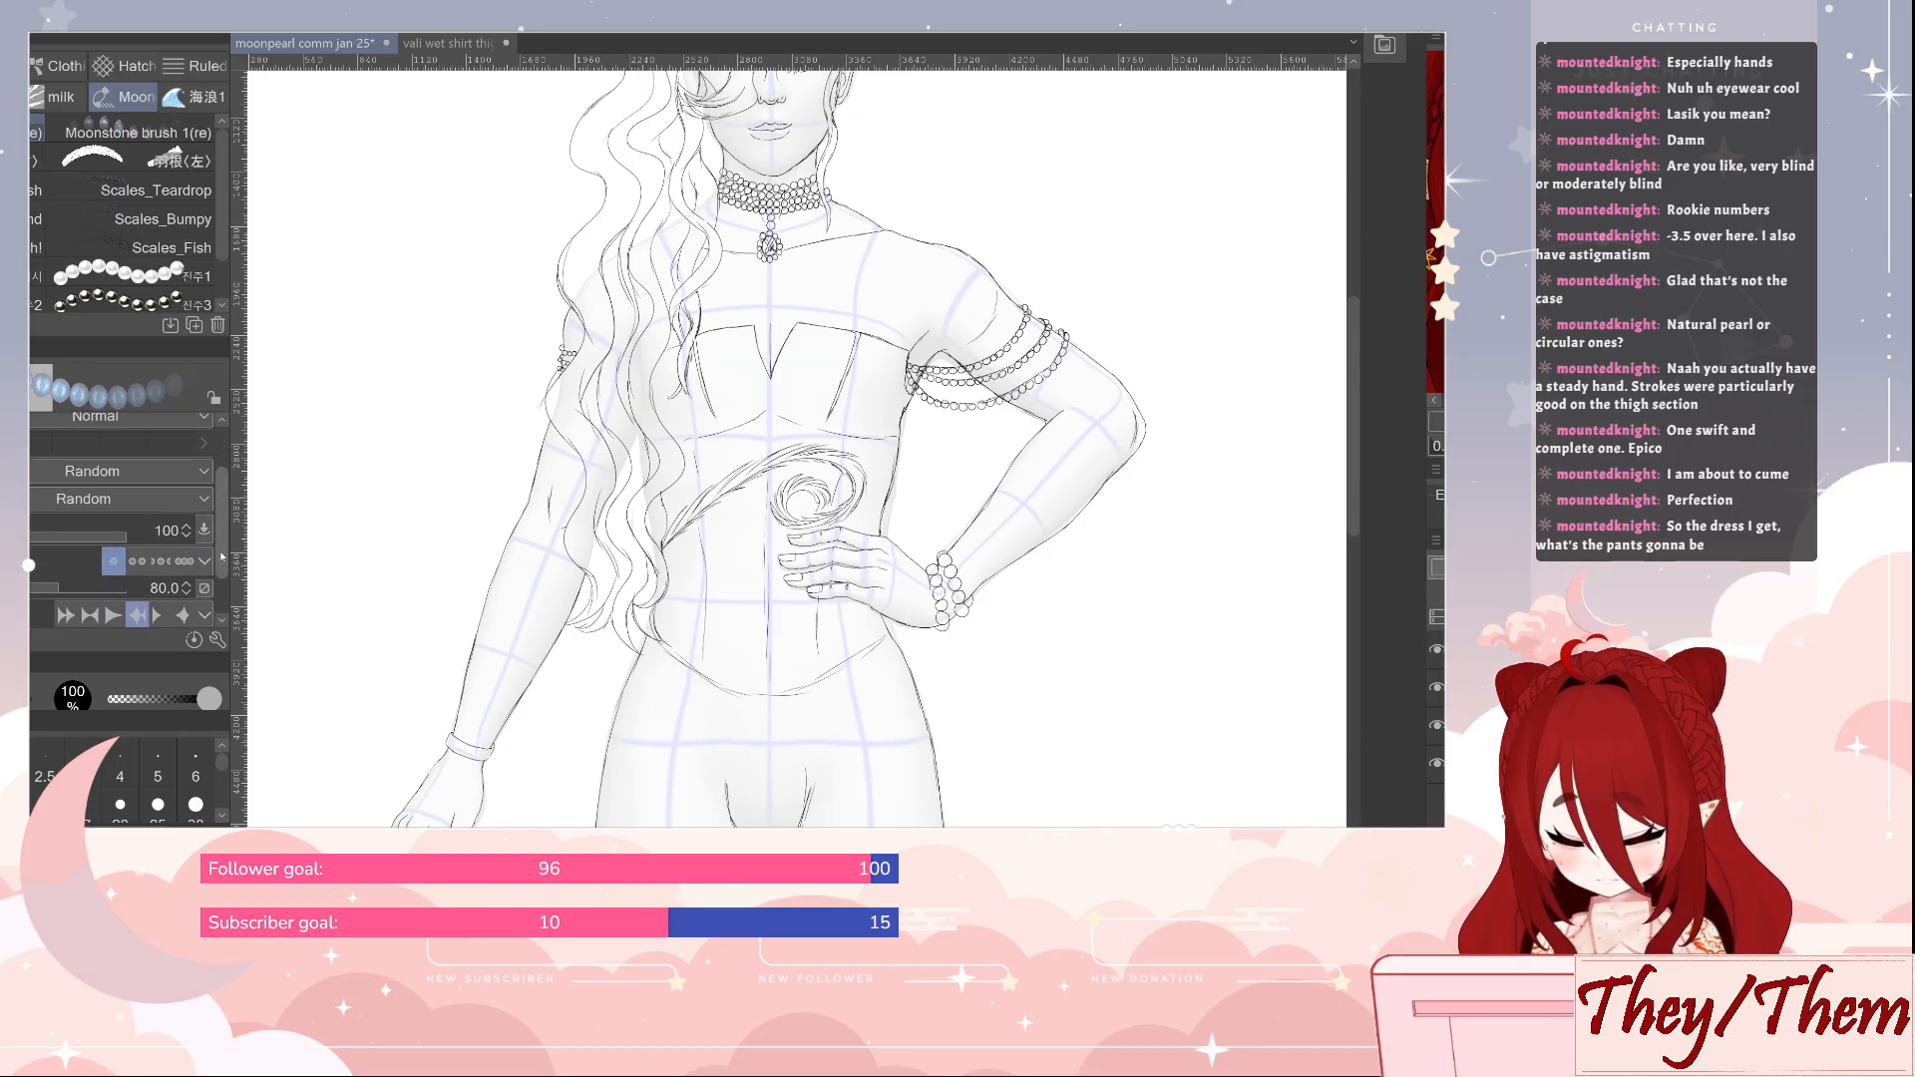
mouse_move(334, 452)
left_mouse_down()
mouse_move(365, 464)
mouse_move(337, 578)
mouse_move(353, 545)
left_mouse_up()
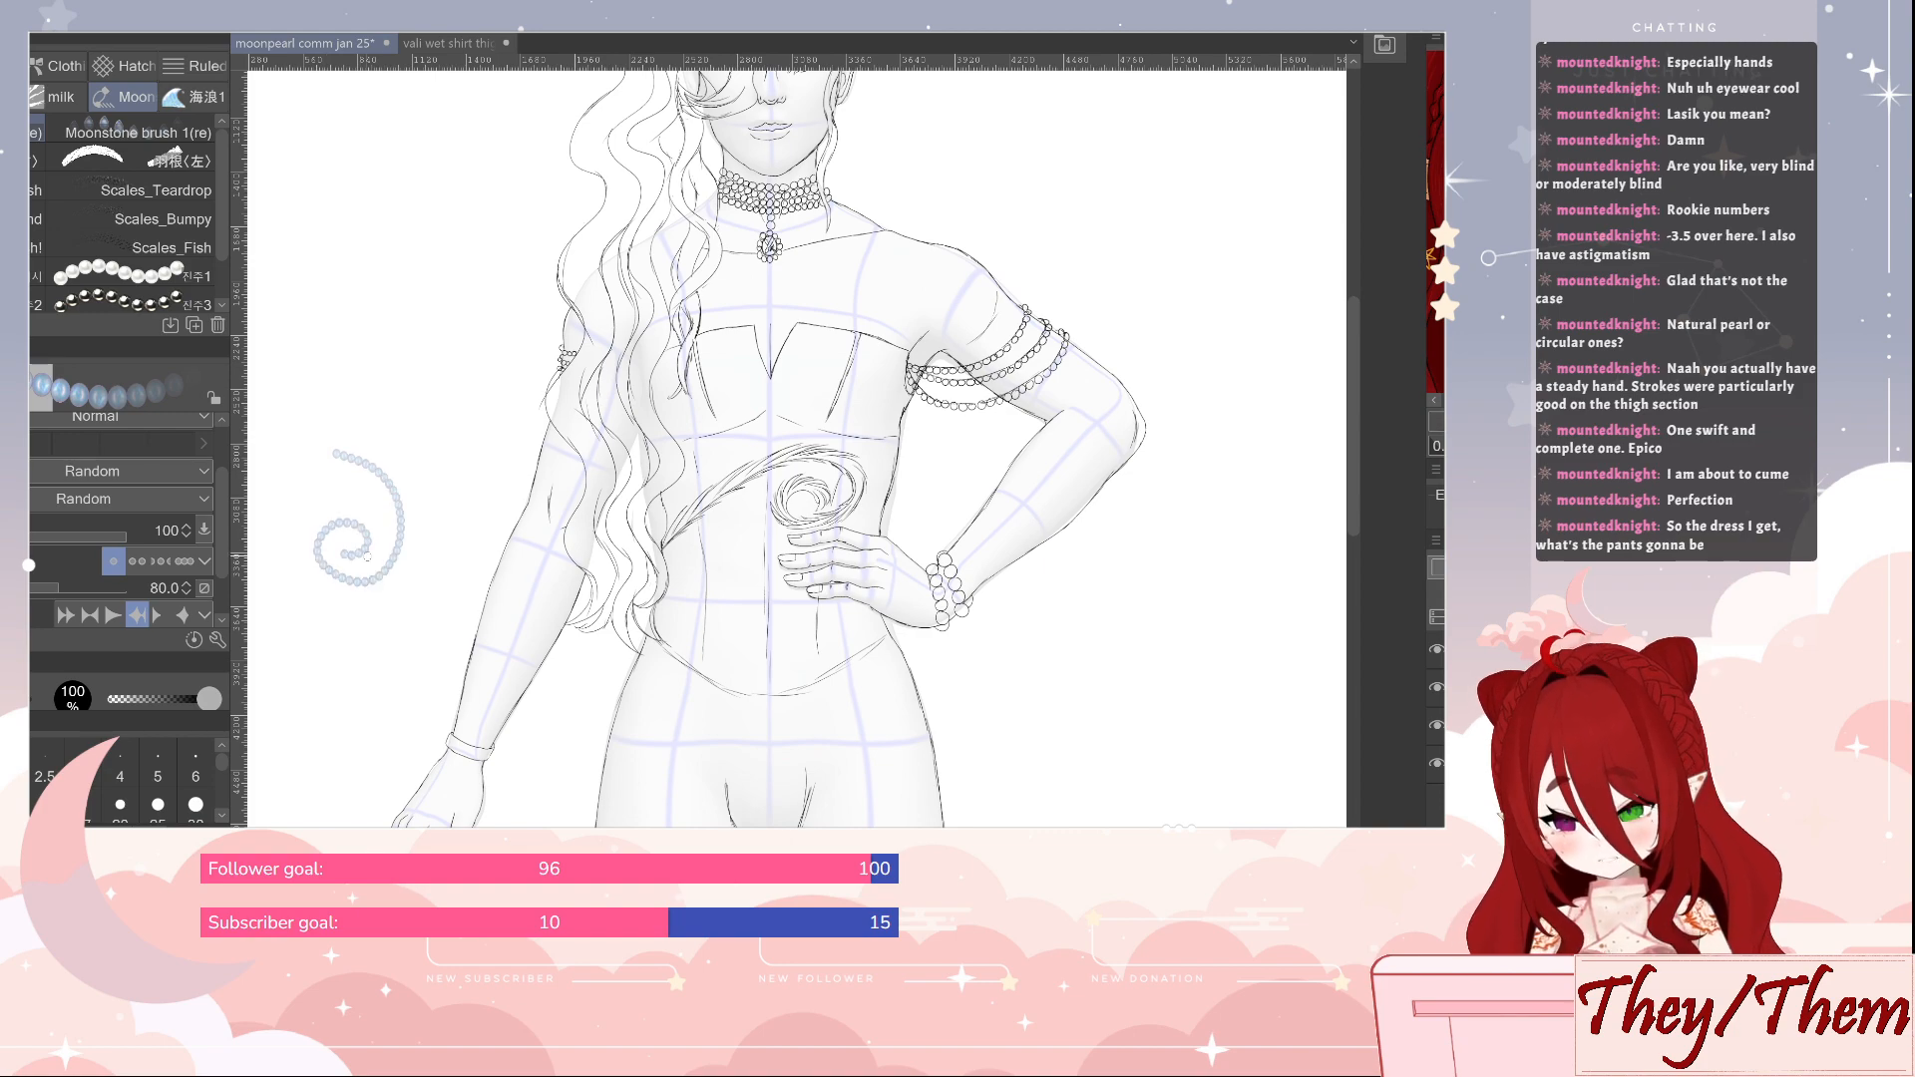
key("ctrl+z")
Switch to the silver pearl-strand brush, try it at size 25 and in a spiral at size 250, and undo the test strokes
left_click(110, 300)
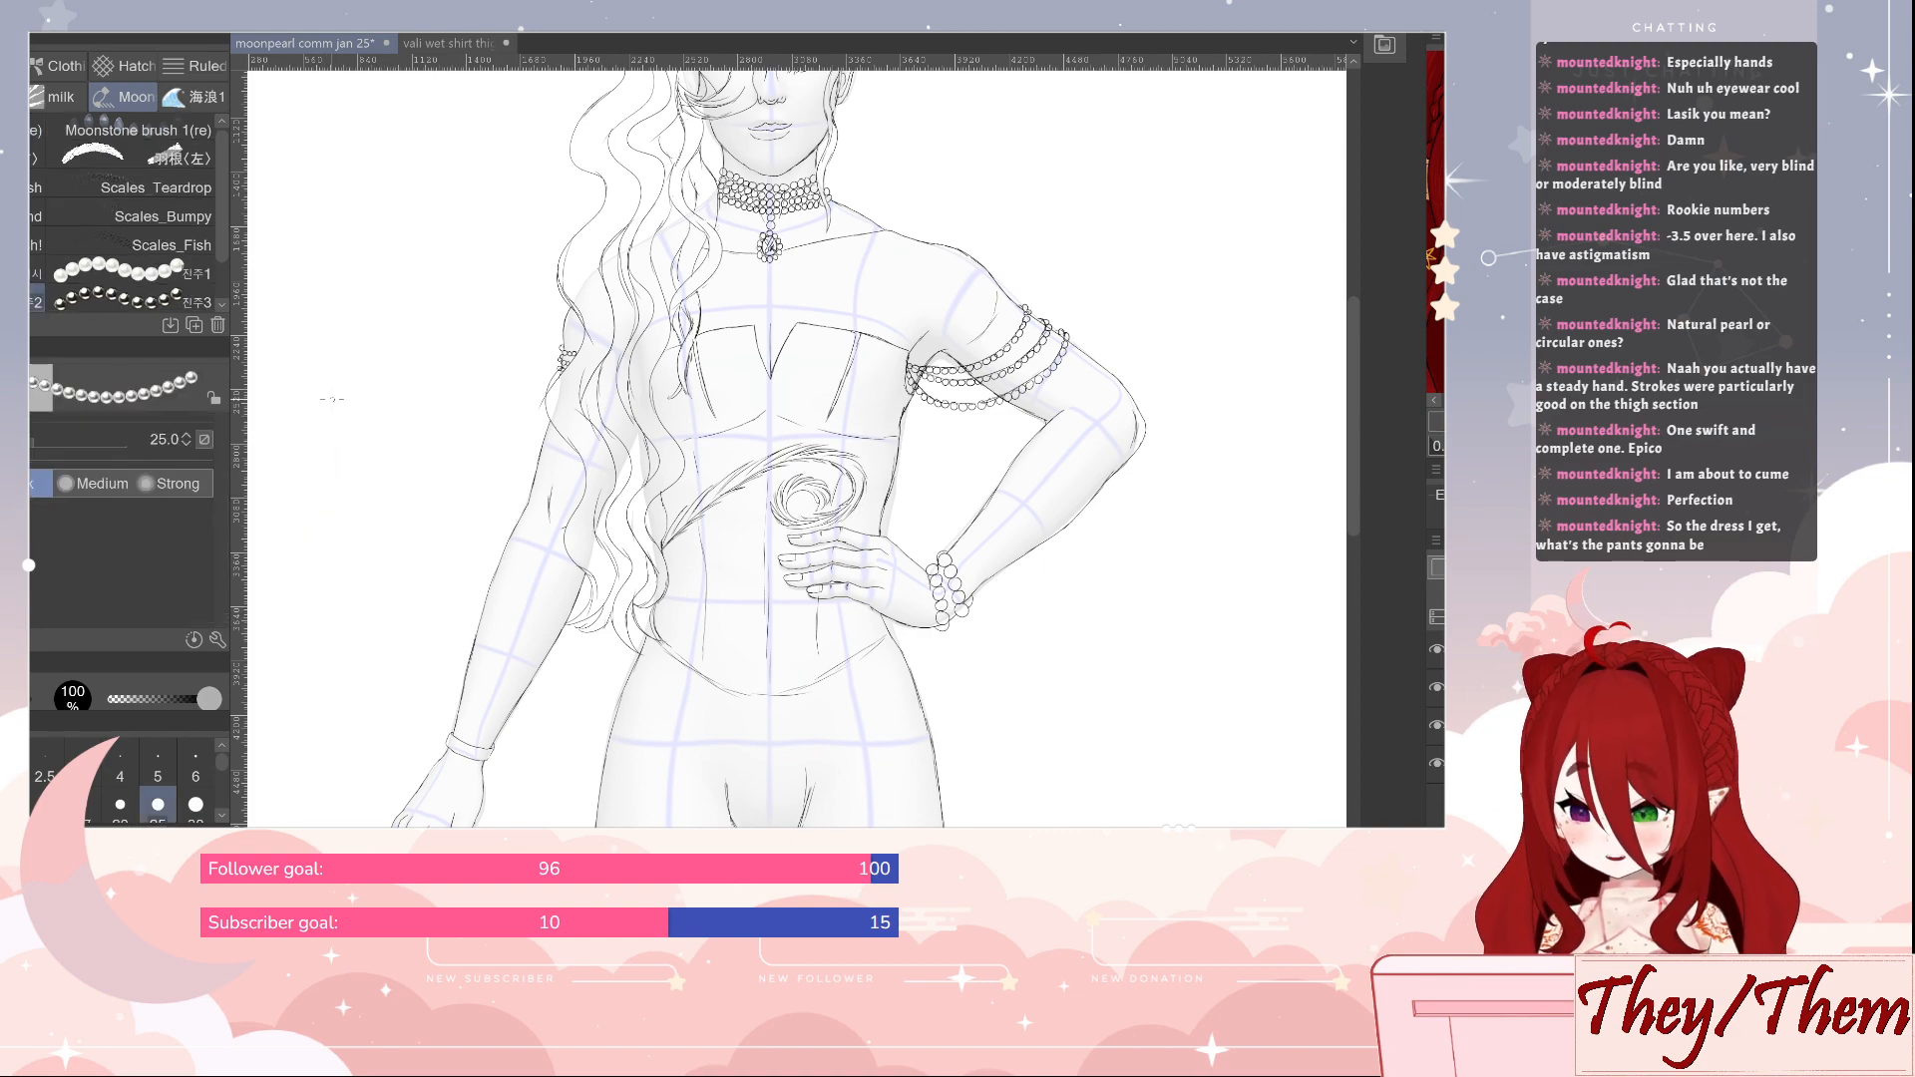
mouse_move(388, 440)
left_mouse_down()
mouse_move(453, 487)
mouse_move(389, 544)
left_mouse_up()
key("ctrl+z")
key("]")
key("]")
key("]")
key("]")
key("]")
key("]")
key("]")
key("]")
key("]")
key("]")
key("]")
key("]")
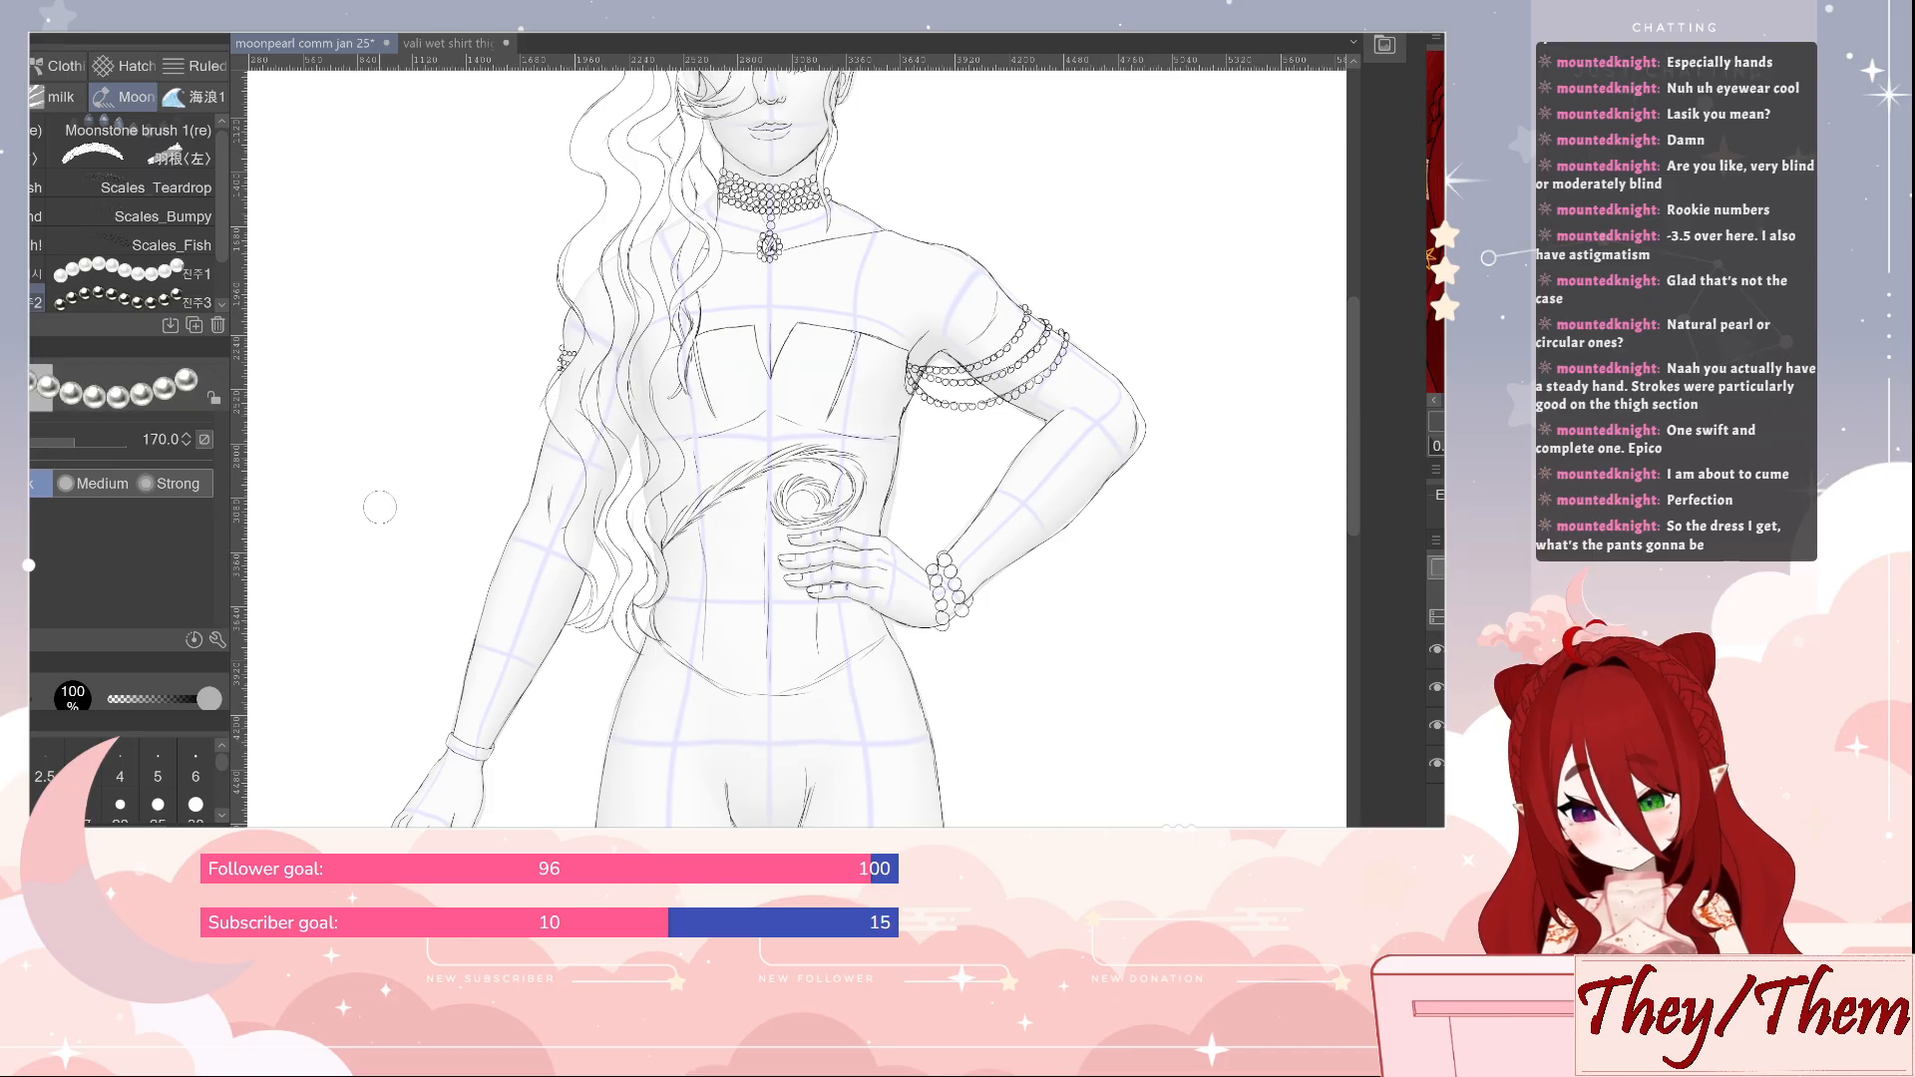
mouse_move(351, 459)
left_mouse_down()
mouse_move(446, 417)
mouse_move(442, 567)
mouse_move(341, 550)
mouse_move(417, 492)
left_mouse_up()
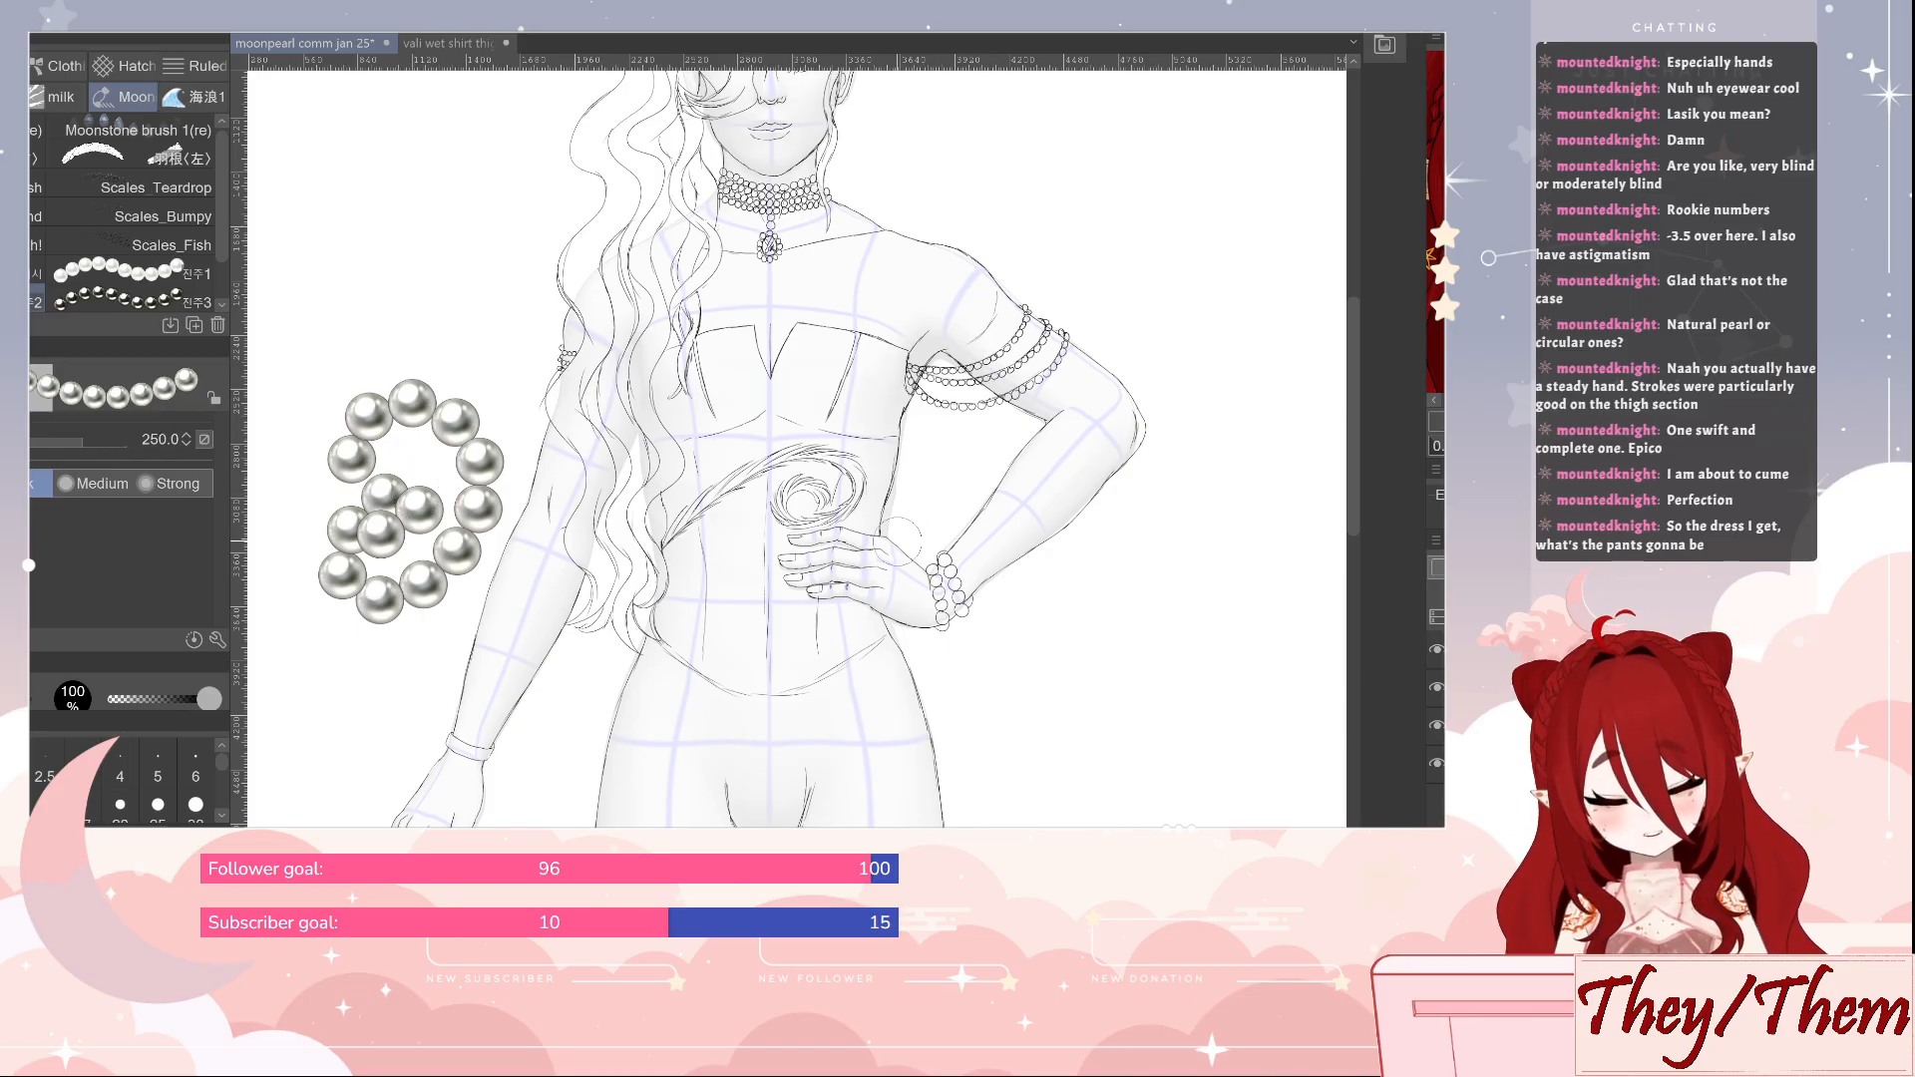
key("ctrl+z")
Set the silver pearl brush size to 80 and fill the bodice from under the bust to its pointed hem with vertical pearl columns
mouse_move(937, 646)
left_mouse_down()
mouse_move(798, 516)
mouse_move(765, 424)
left_mouse_up()
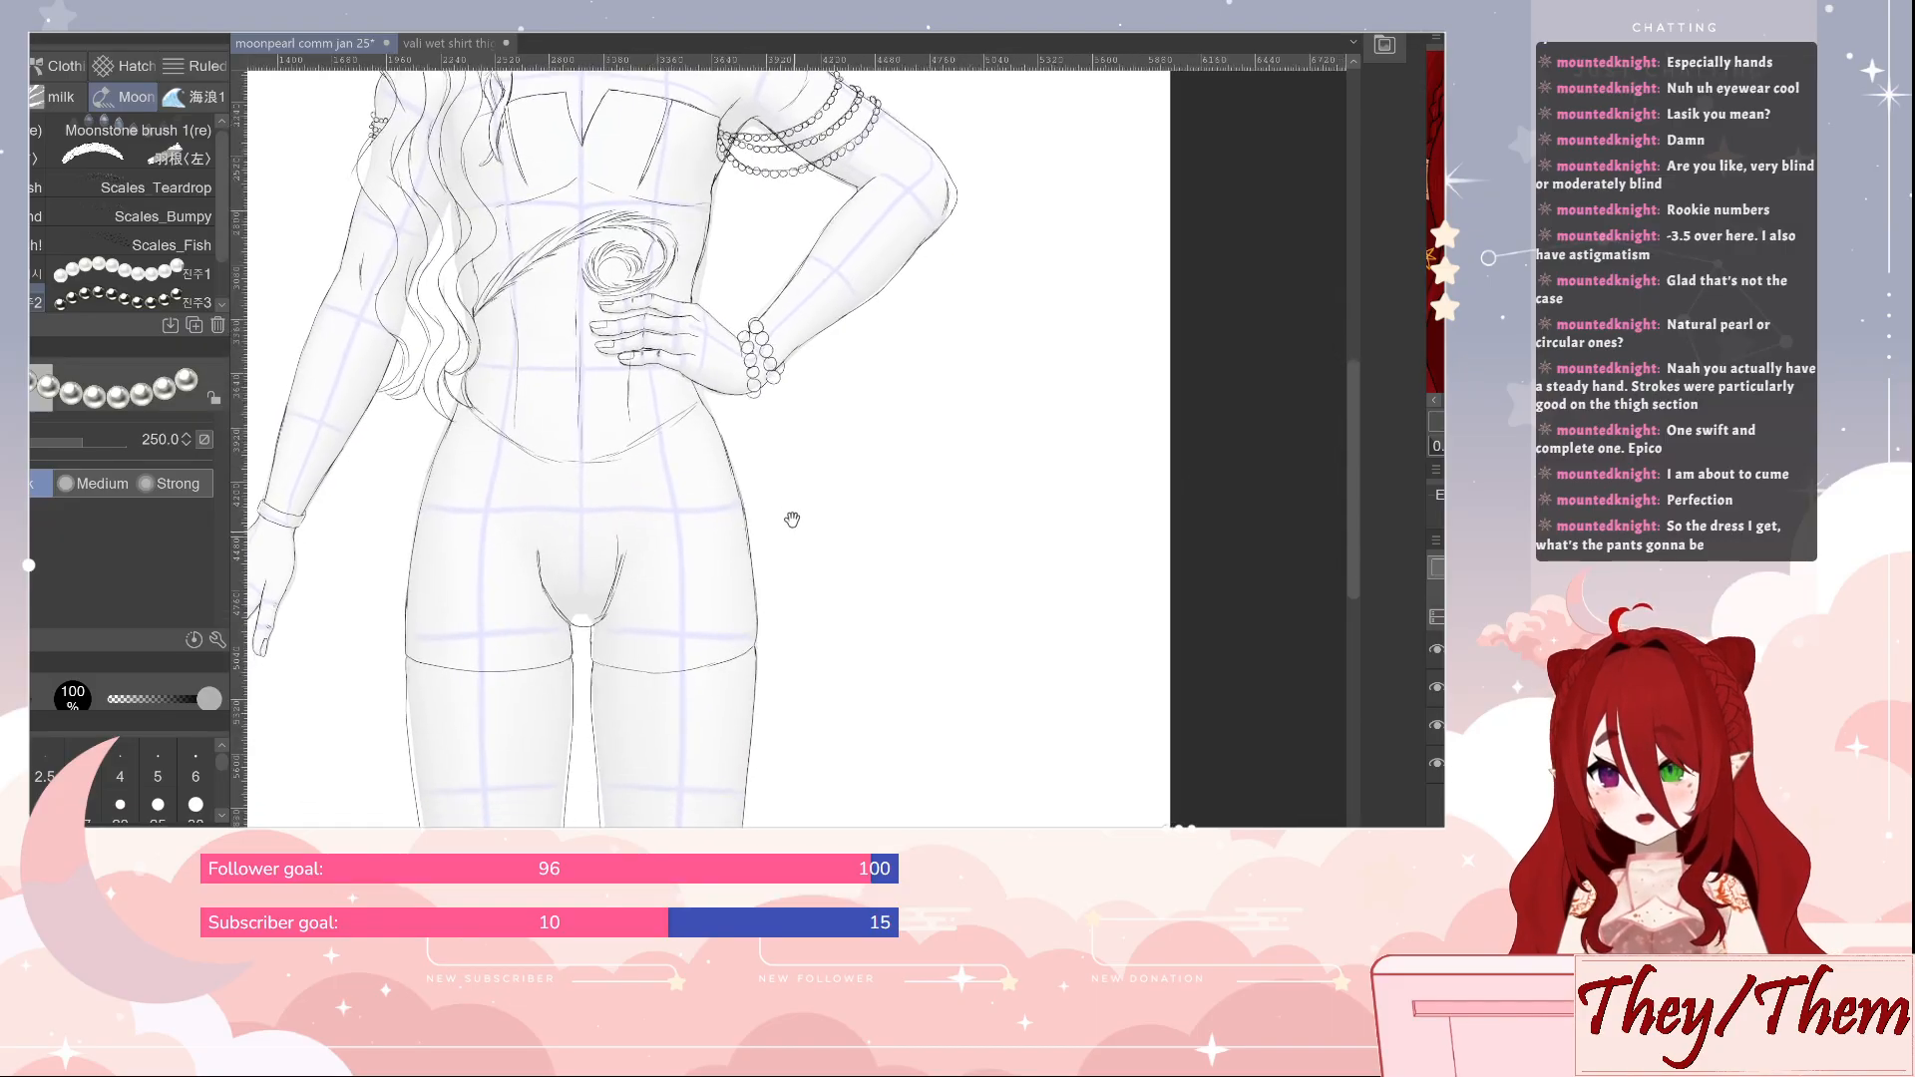
mouse_move(806, 600)
left_mouse_down()
mouse_move(777, 517)
mouse_move(694, 590)
left_mouse_up()
mouse_move(574, 281)
left_mouse_down()
mouse_move(604, 500)
mouse_move(716, 508)
left_mouse_up()
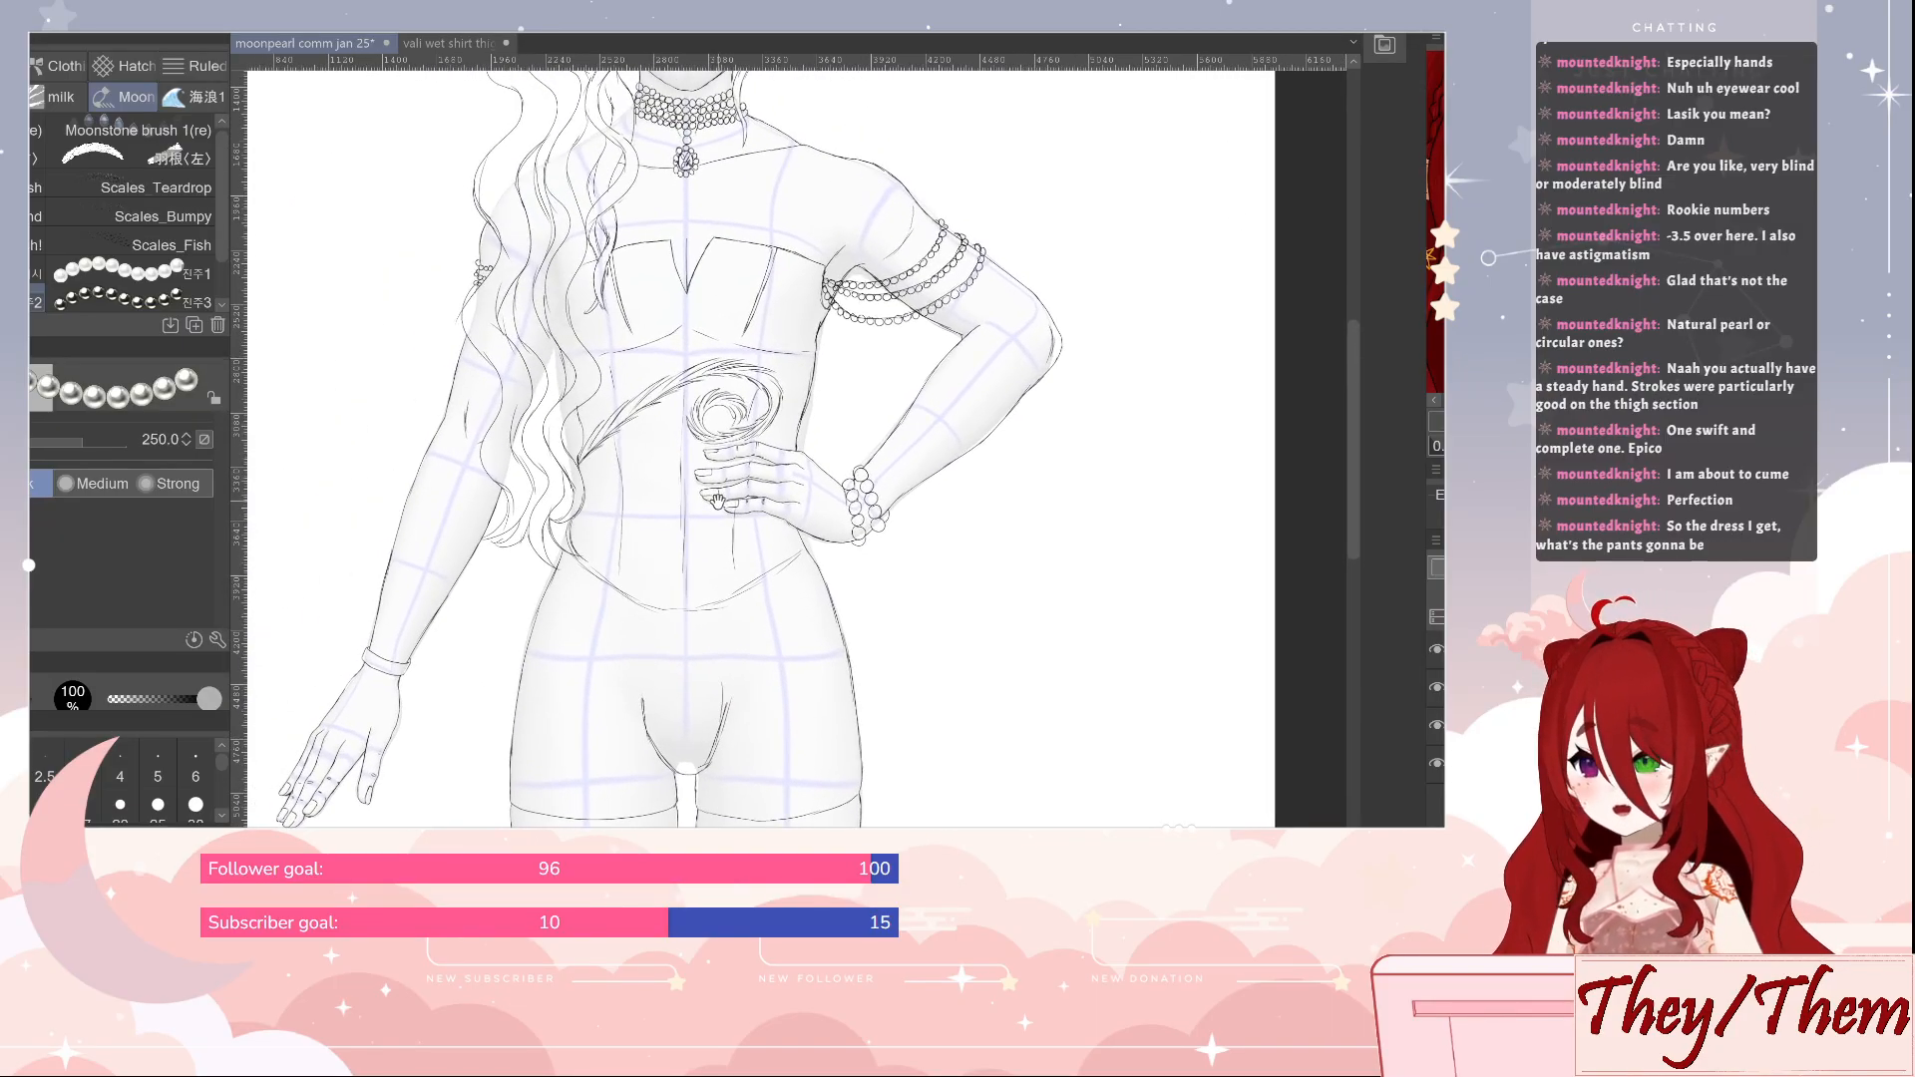
key("bracketleft")
key("bracketleft")
key("bracketleft")
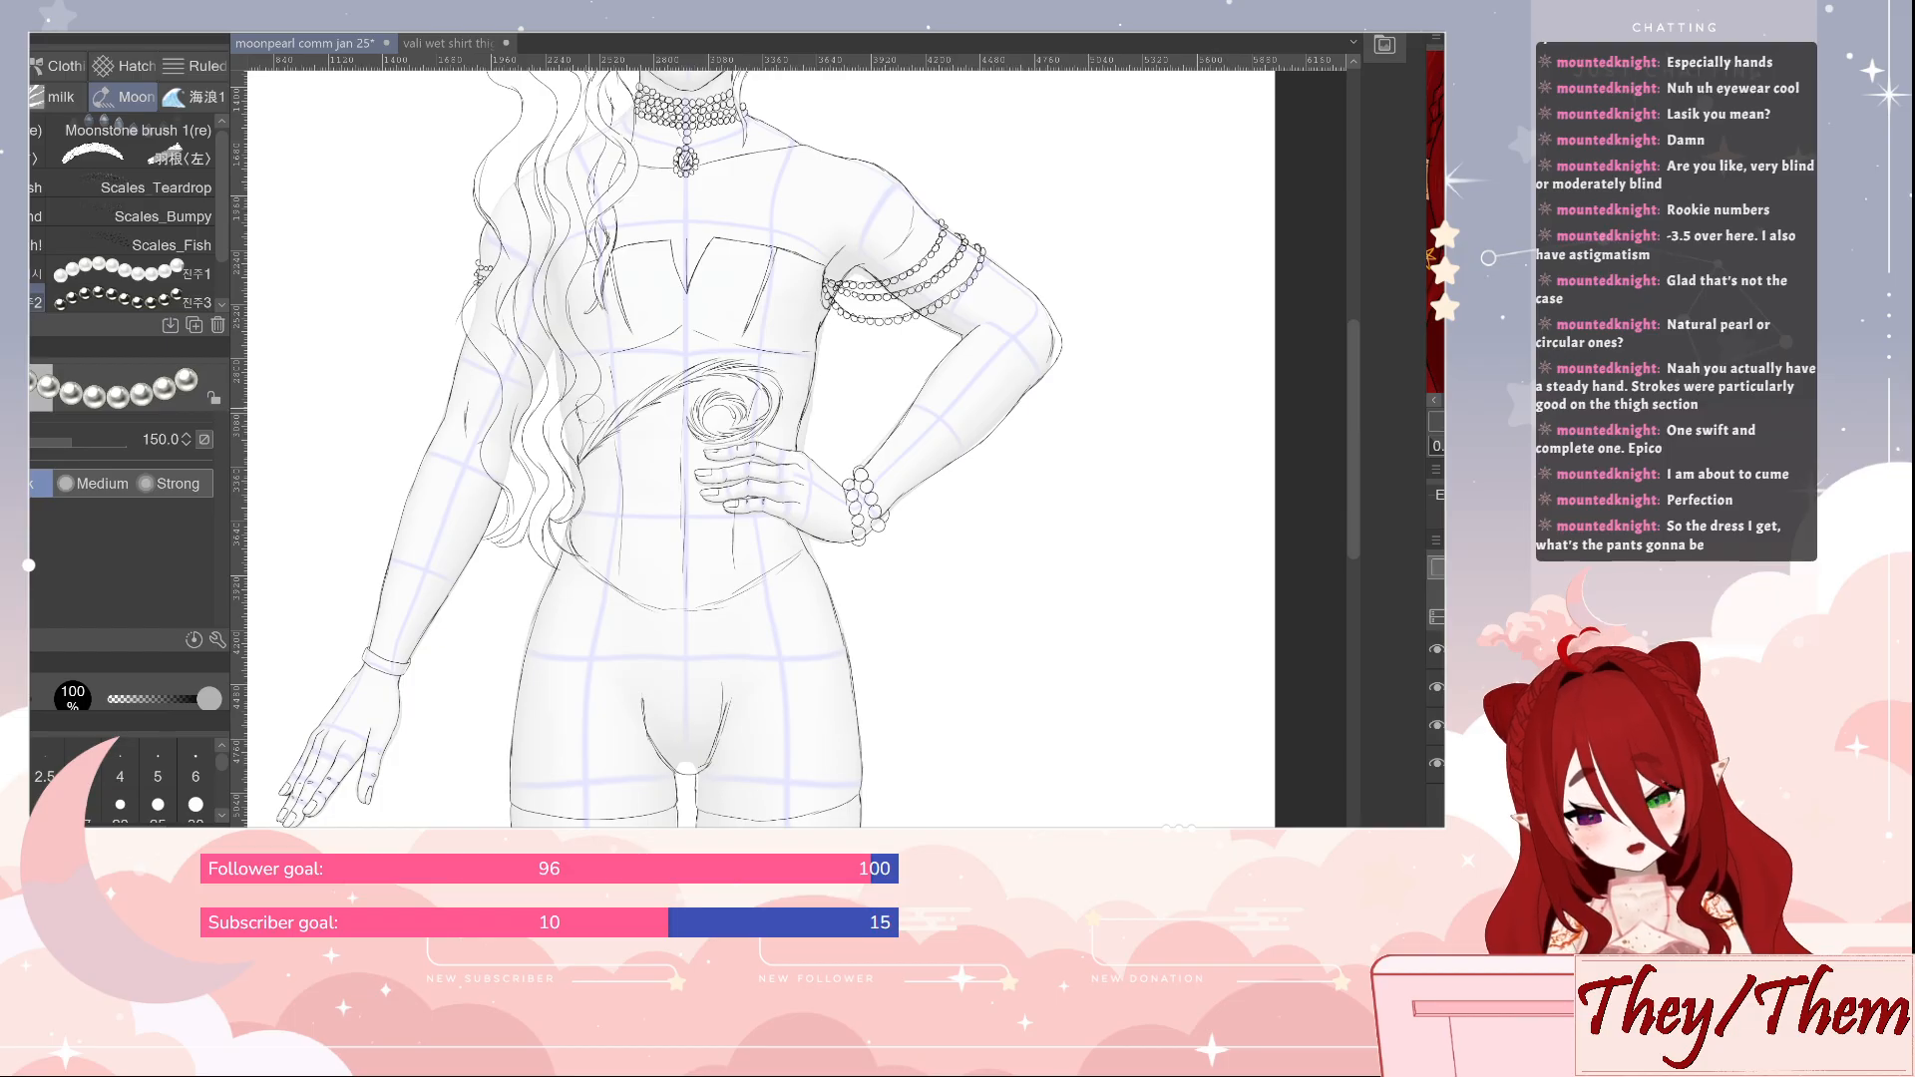
key("bracketleft")
key("bracketleft")
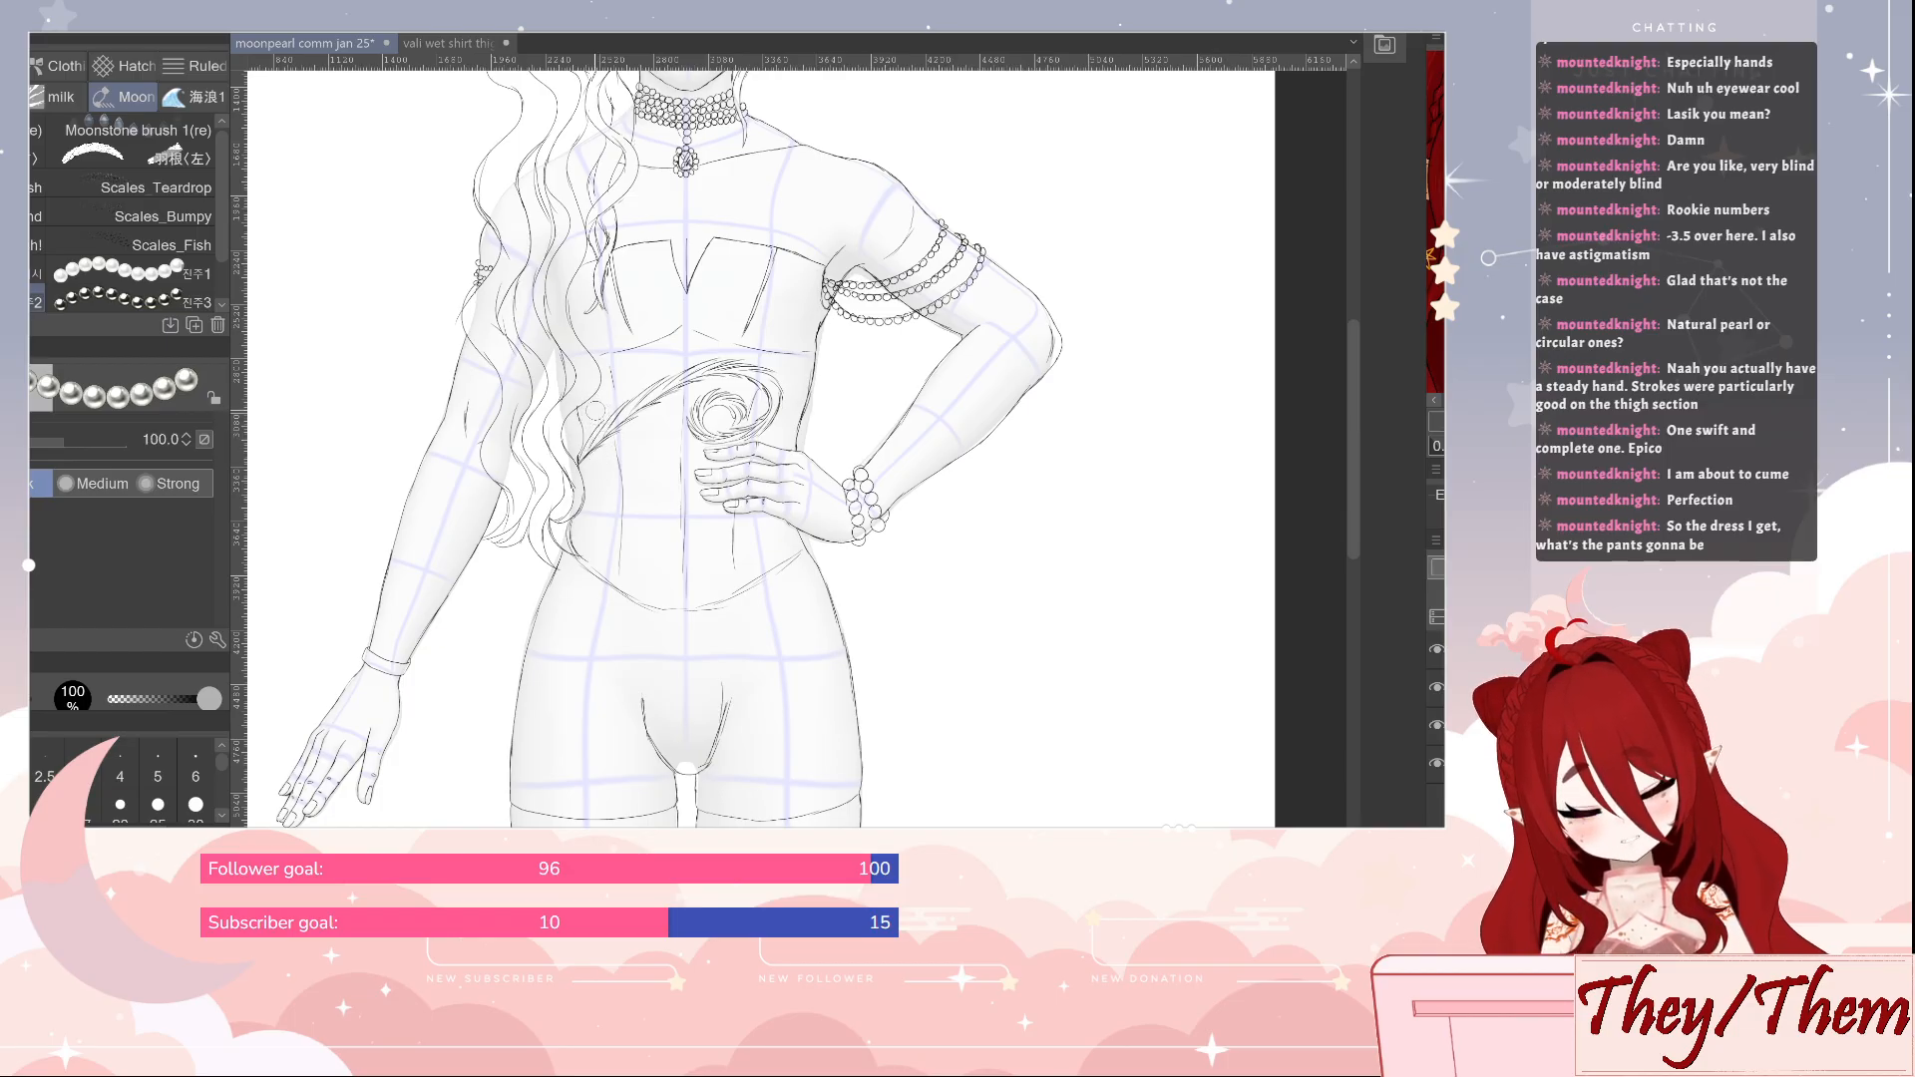
key("bracketleft")
mouse_move(588, 403)
left_mouse_down()
mouse_move(583, 529)
mouse_move(599, 401)
mouse_move(605, 429)
mouse_move(588, 555)
left_mouse_up()
left_click_drag(604, 357, 595, 567)
mouse_move(620, 357)
left_mouse_down()
mouse_move(620, 573)
mouse_move(630, 359)
mouse_move(645, 440)
mouse_move(631, 586)
left_mouse_up()
left_click_drag(648, 349, 647, 598)
left_click_drag(658, 354, 664, 598)
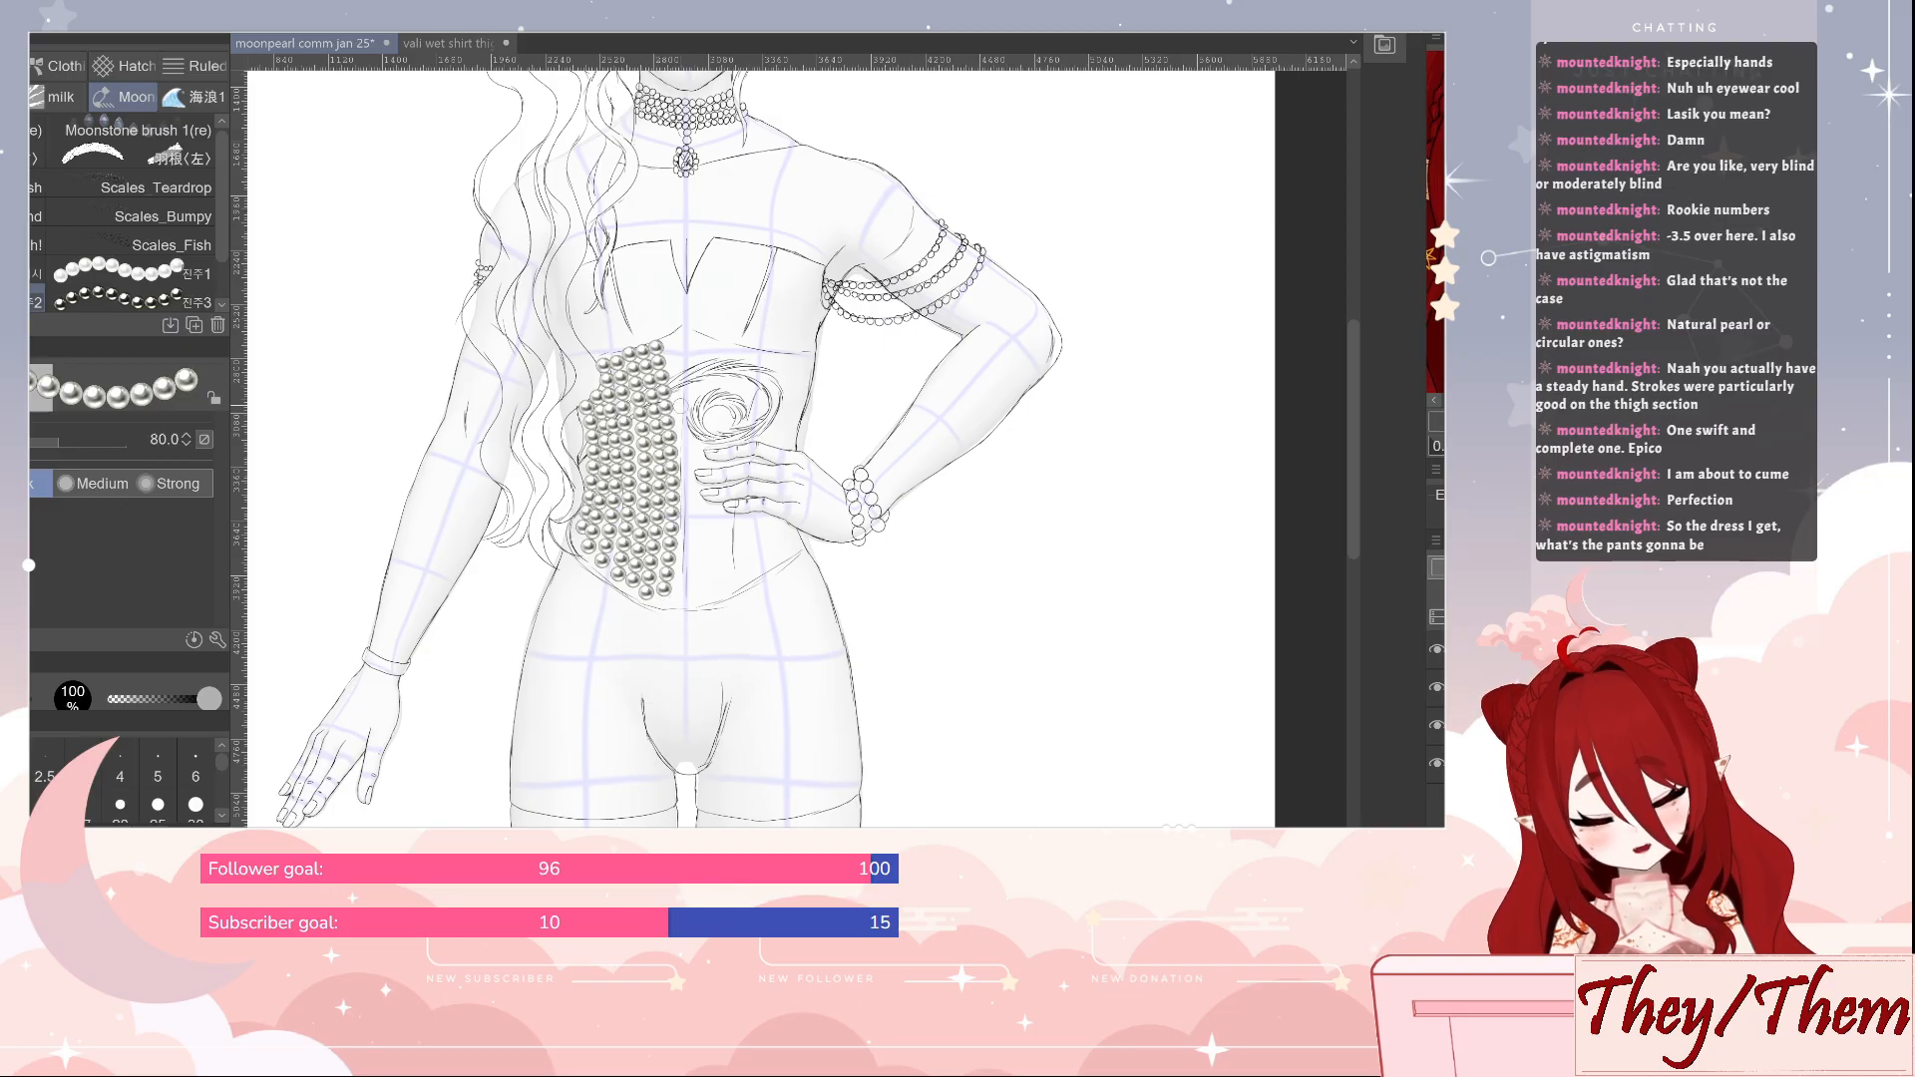
mouse_move(673, 344)
left_mouse_down()
mouse_move(685, 592)
mouse_move(687, 340)
mouse_move(697, 592)
mouse_move(701, 342)
mouse_move(715, 588)
mouse_move(722, 349)
mouse_move(730, 583)
mouse_move(745, 346)
mouse_move(748, 577)
left_mouse_up()
mouse_move(758, 573)
left_mouse_down()
mouse_move(766, 361)
mouse_move(783, 566)
mouse_move(798, 373)
mouse_move(790, 546)
left_mouse_up()
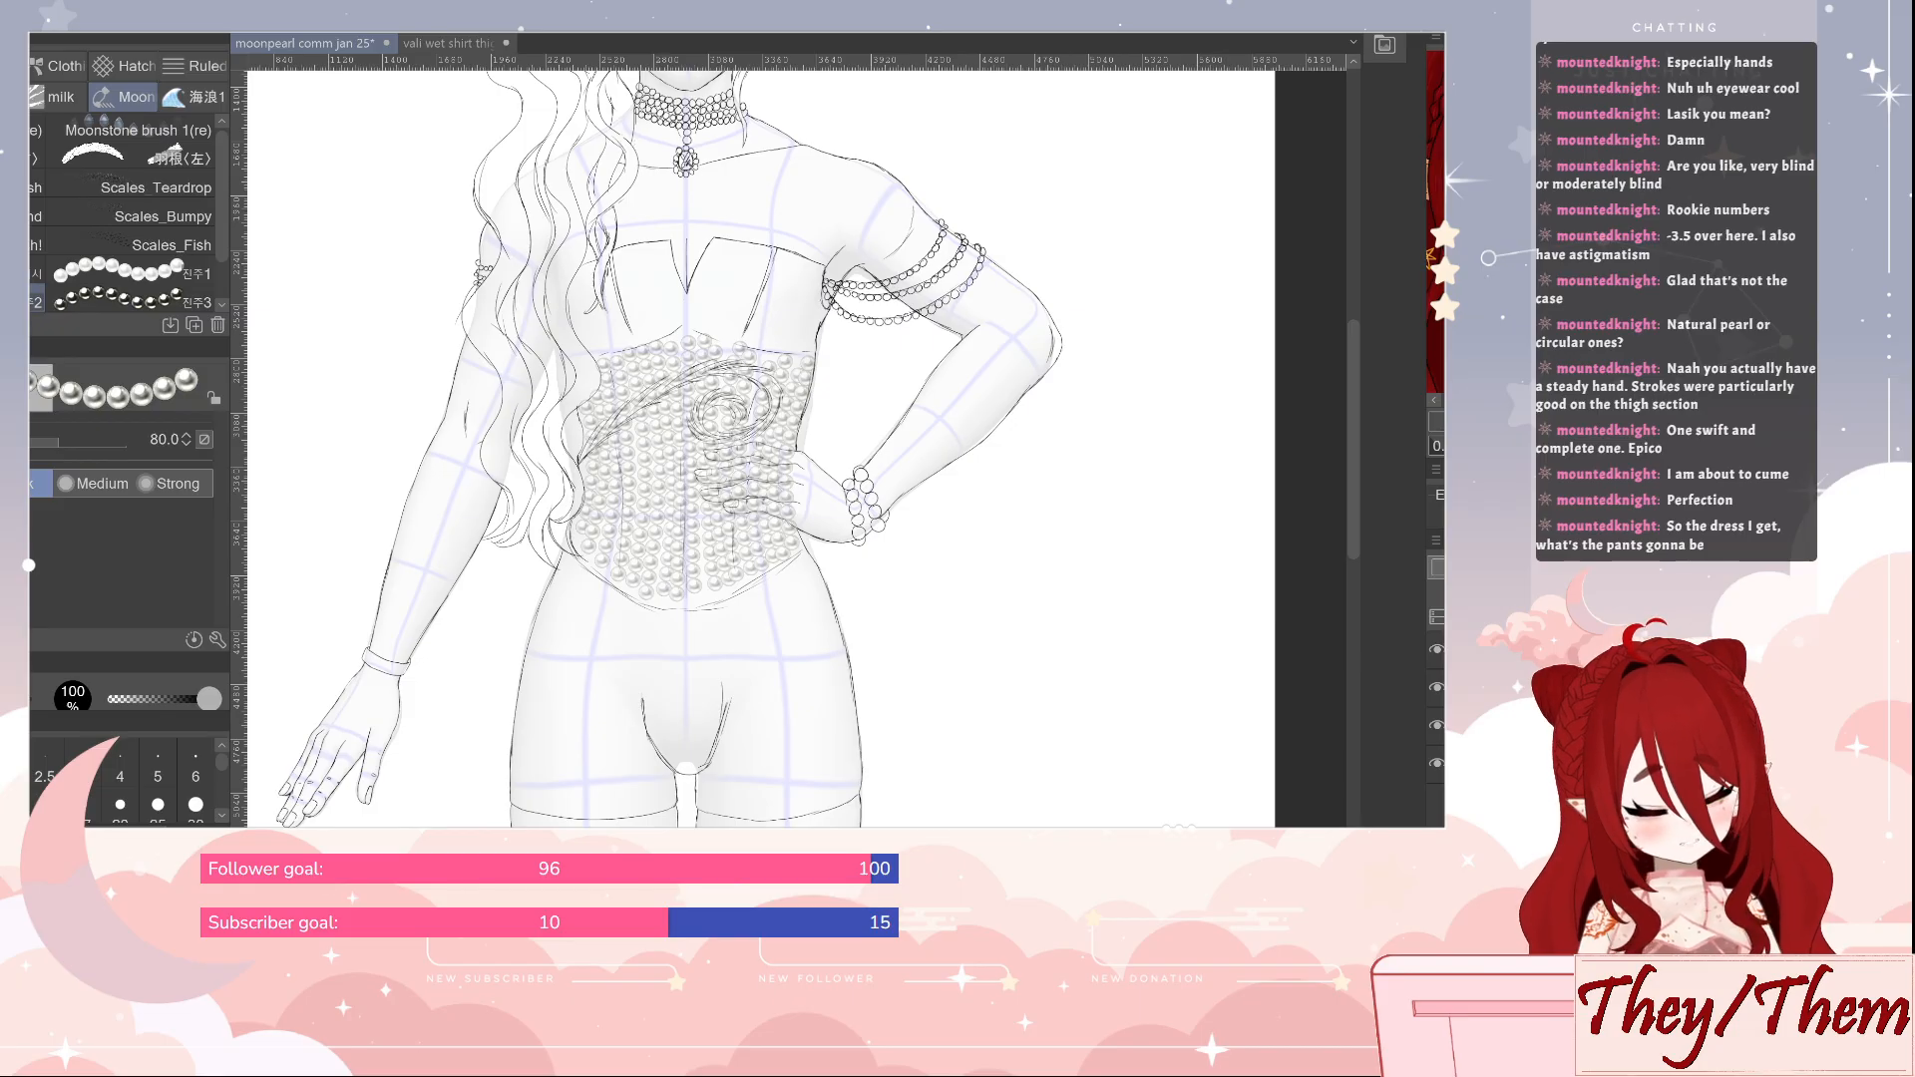
Place the pearl layer beneath the line sketch and save the file
left_click_drag(1437, 650, 1437, 706)
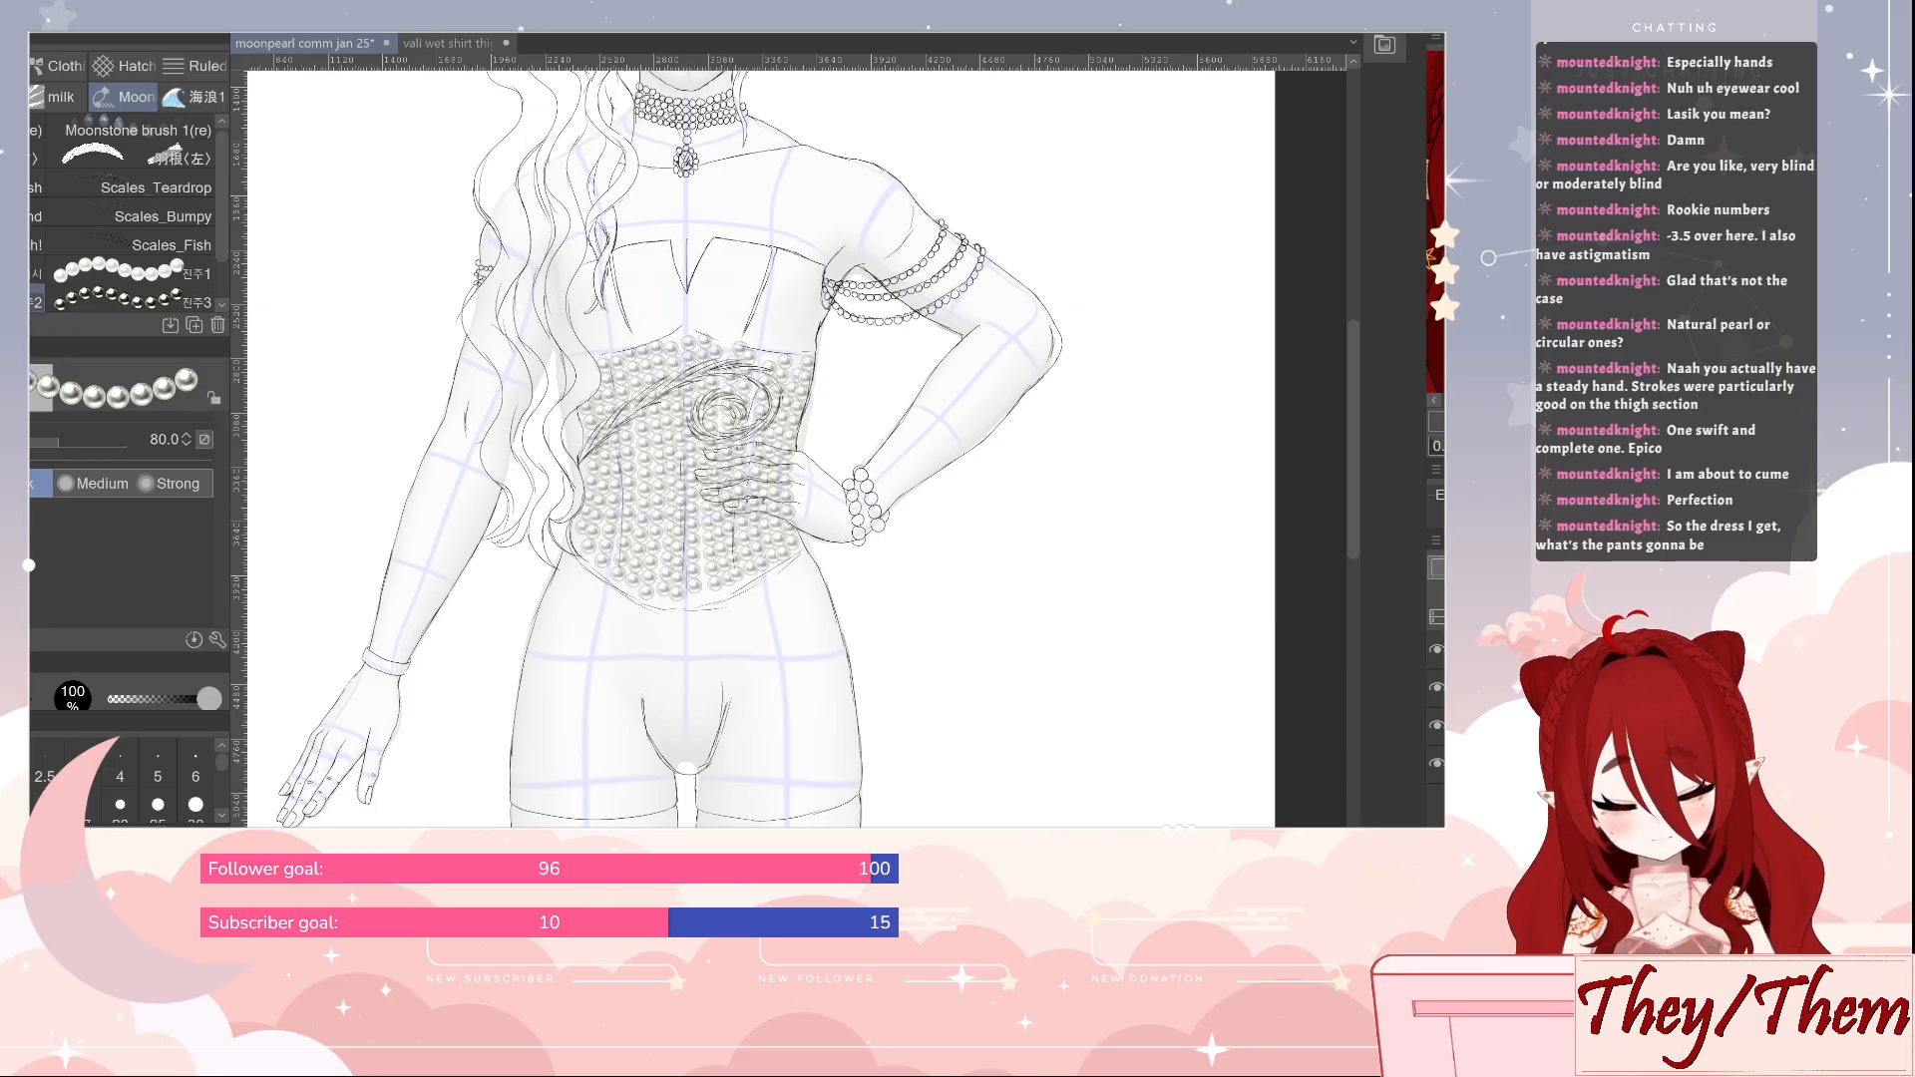
key("ctrl+s")
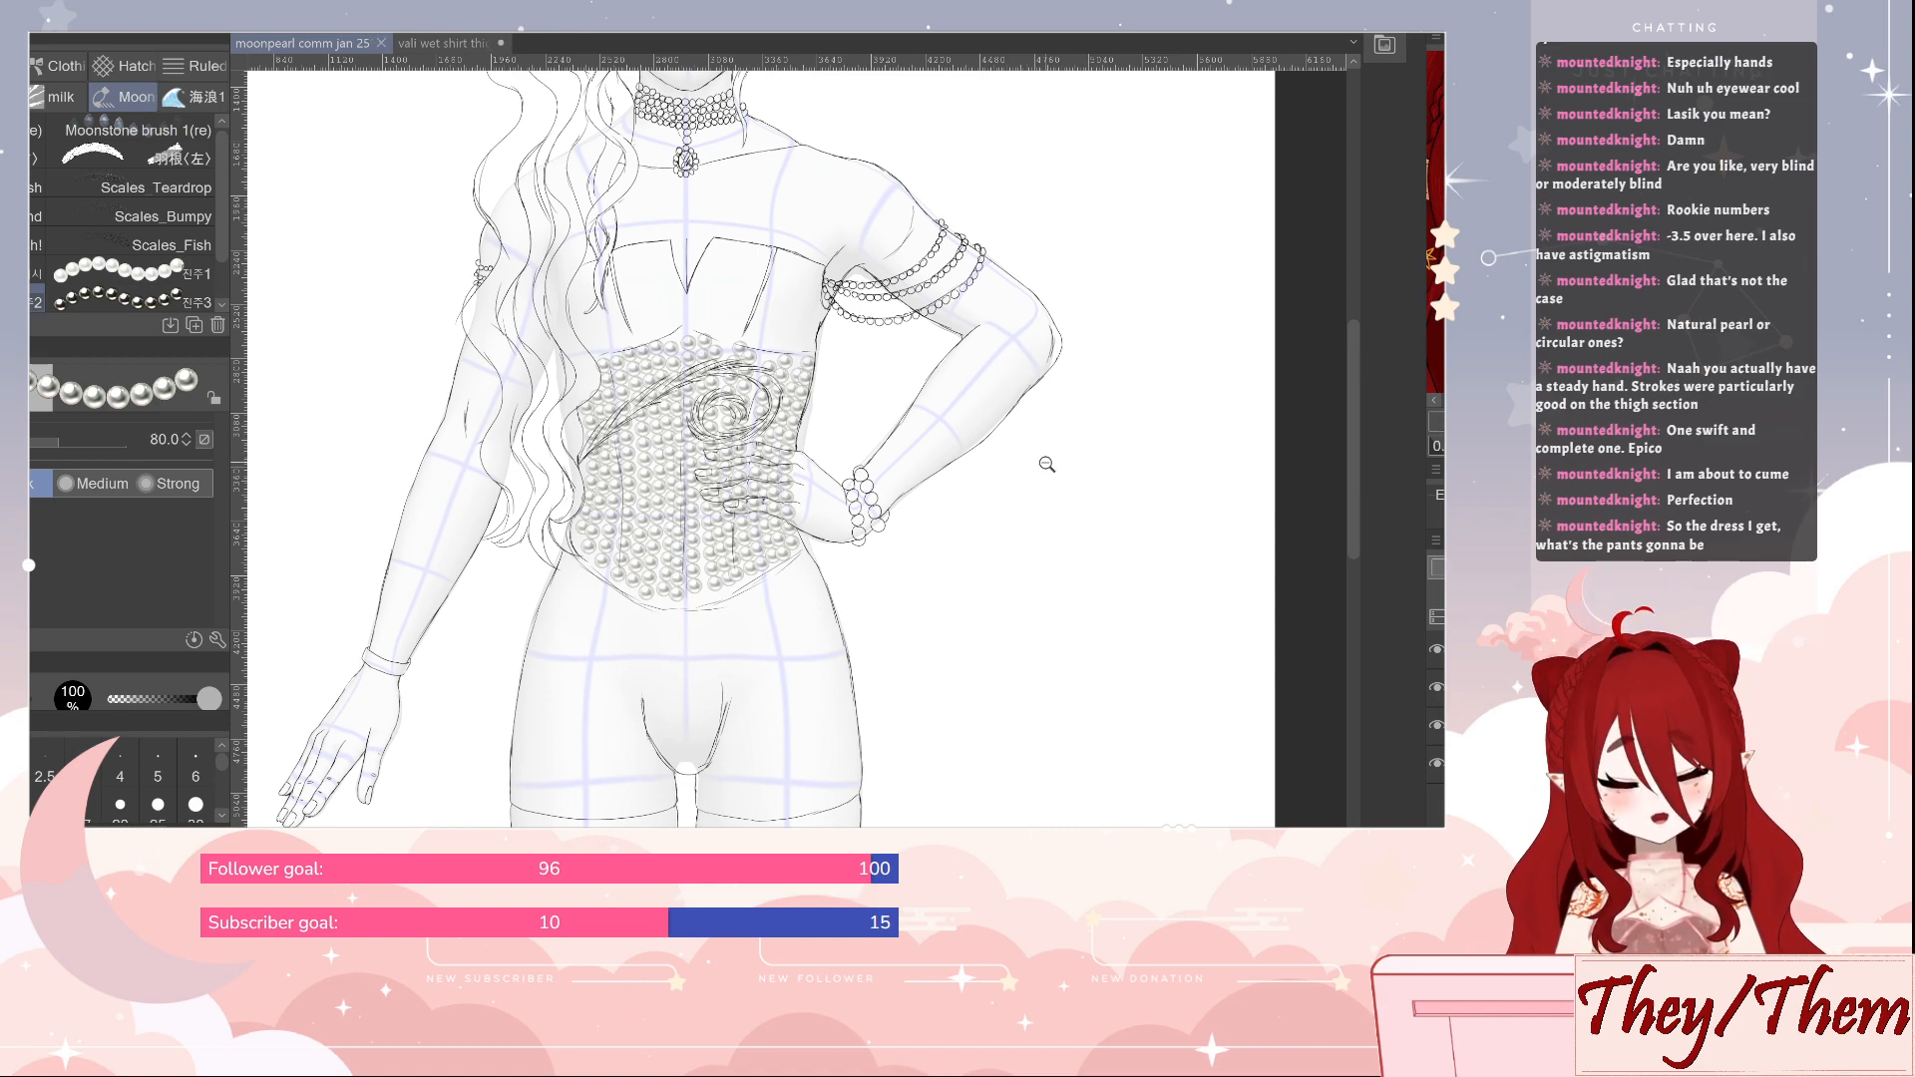
Hide the 3D mannequin so only the line sketch and pearls remain, and switch back to the Real G-Pen
scroll(1033, 494, "down", 5)
left_click_drag(1030, 503, 1033, 496)
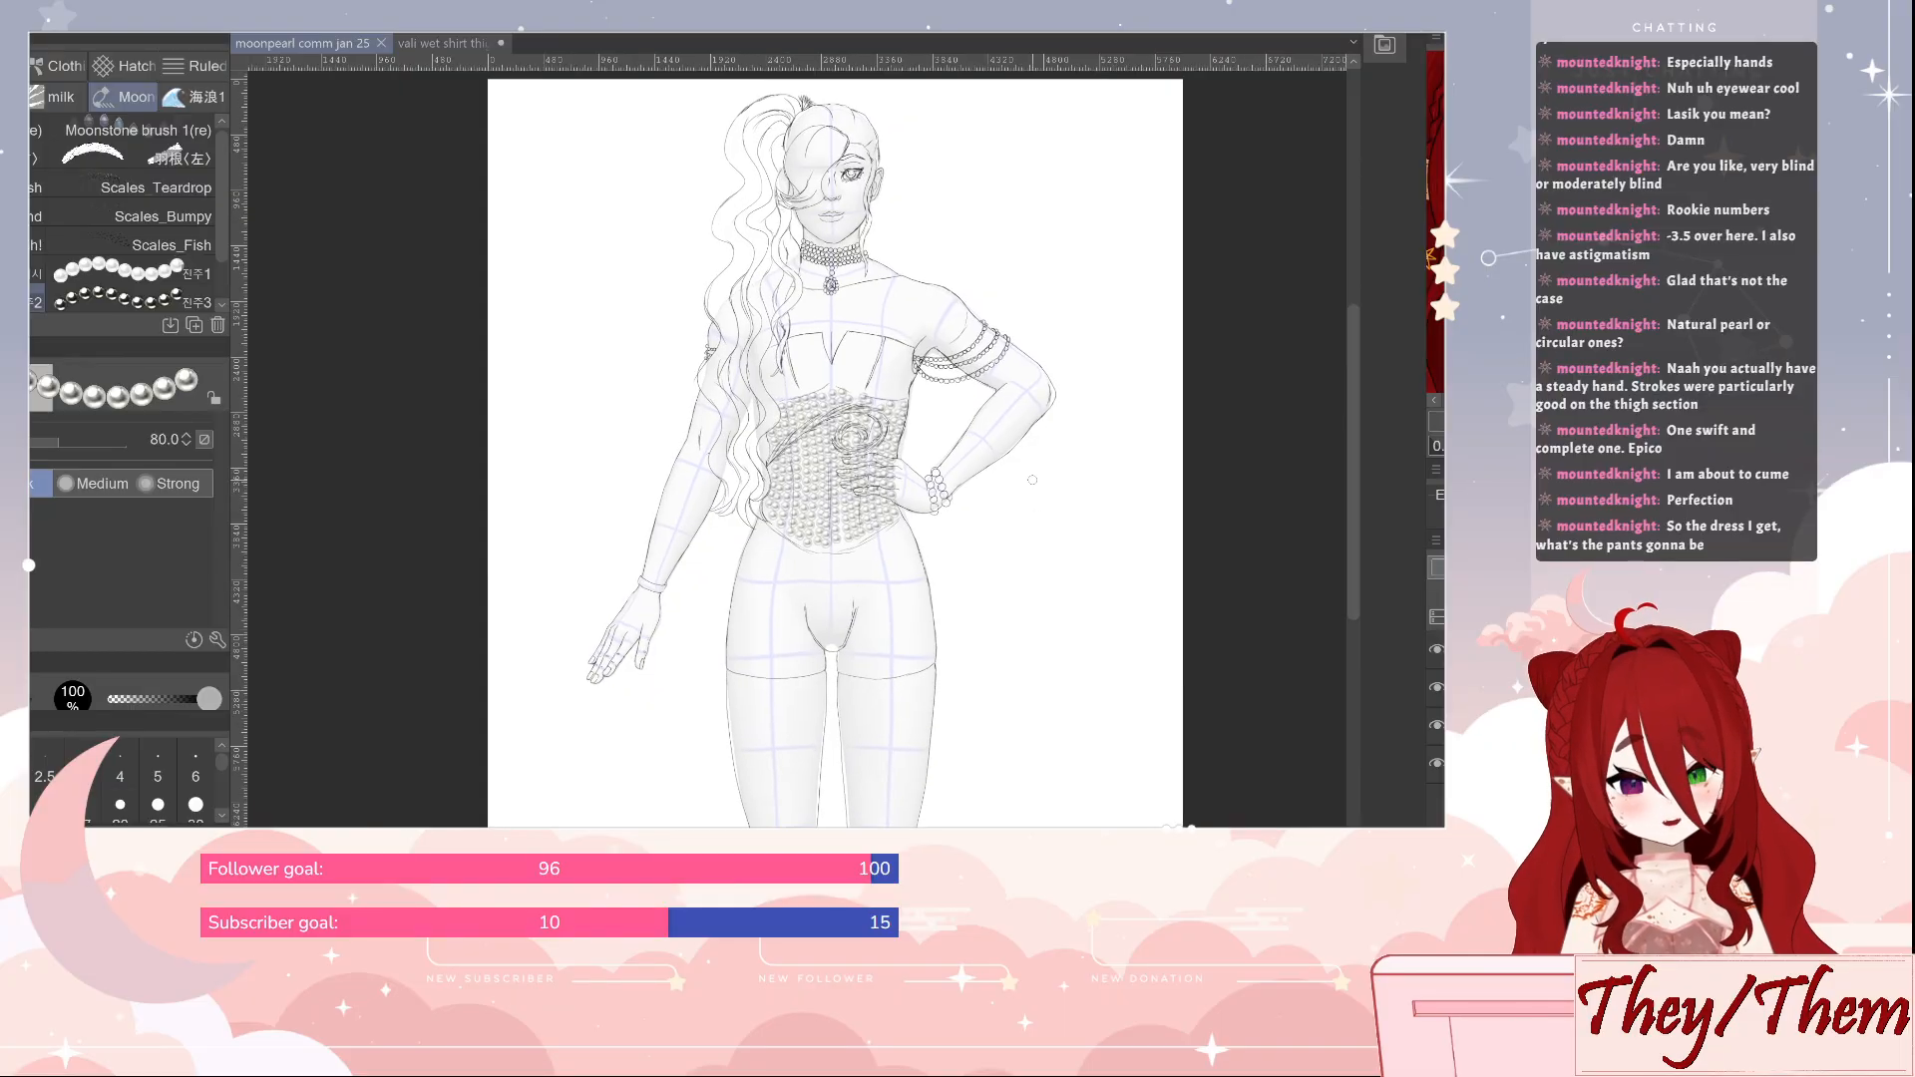
left_click(1436, 725)
left_click_drag(1119, 709, 993, 710)
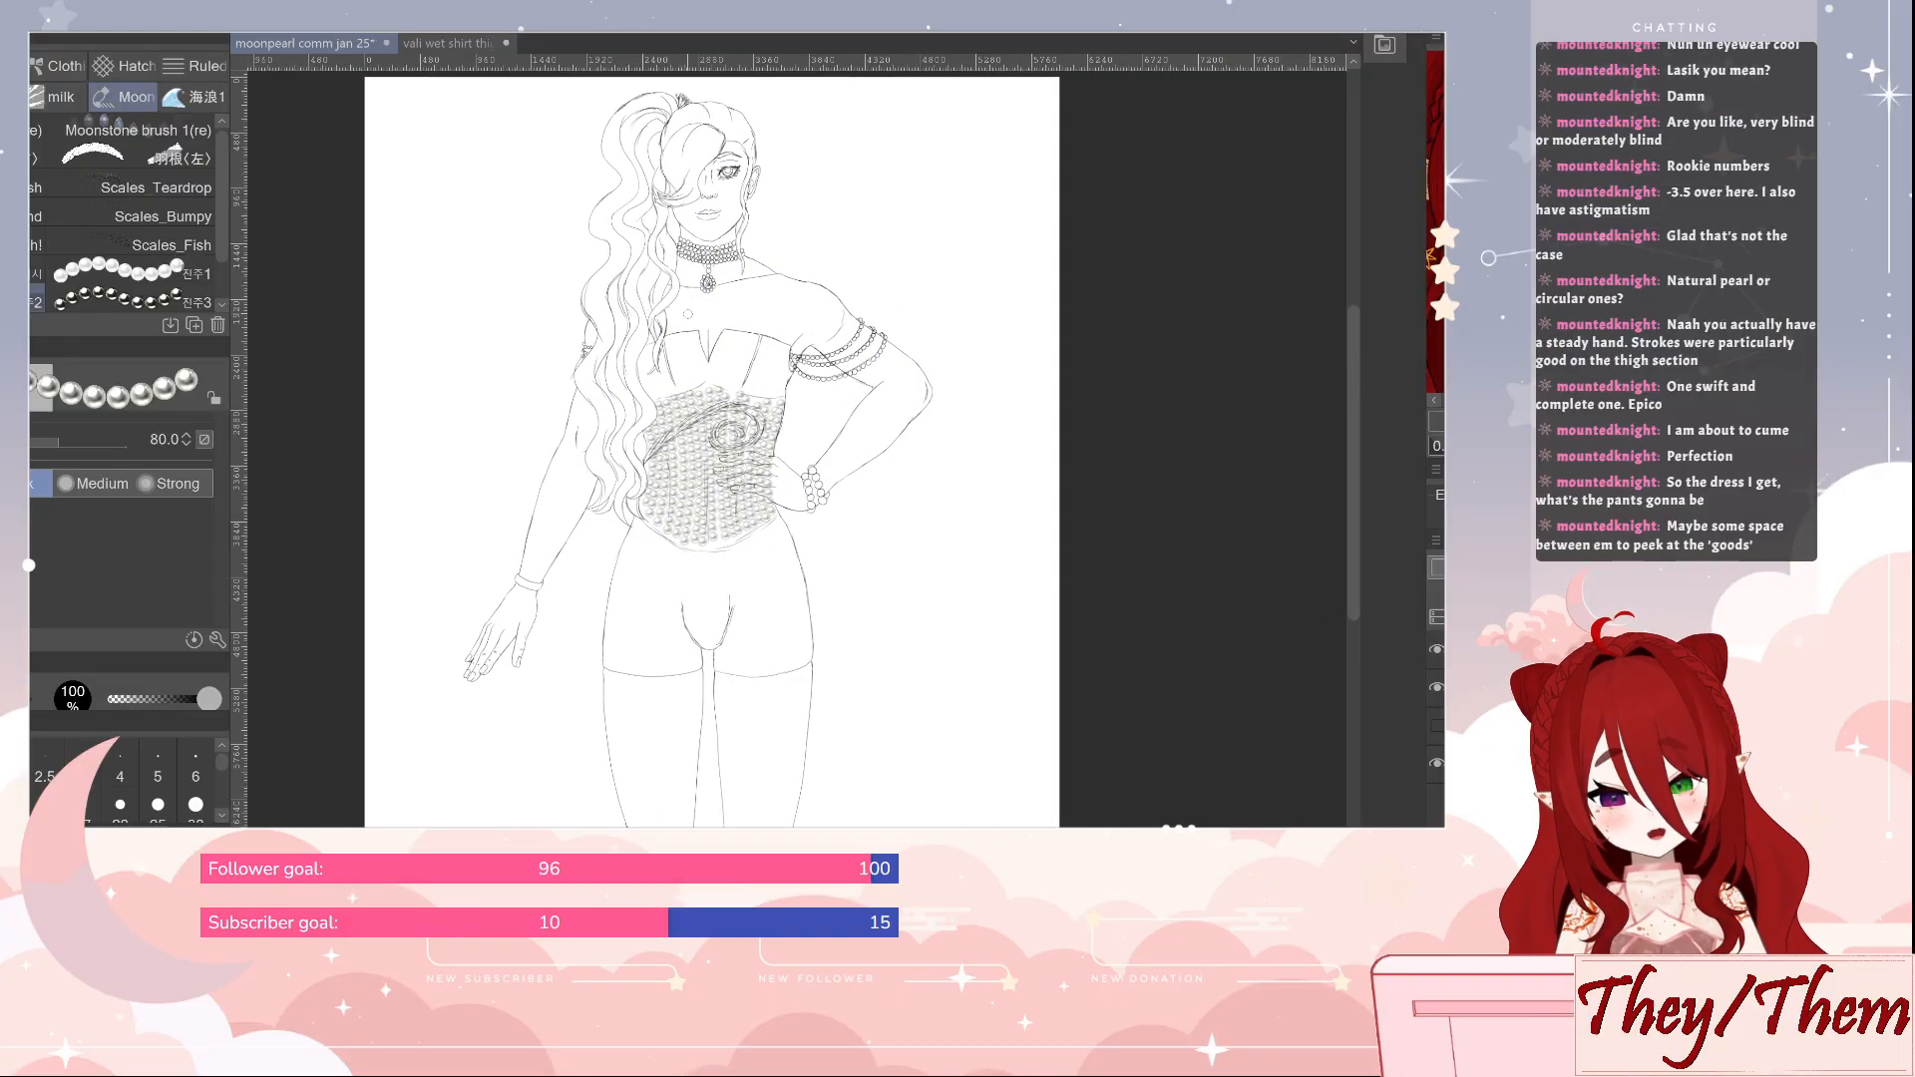
key("p")
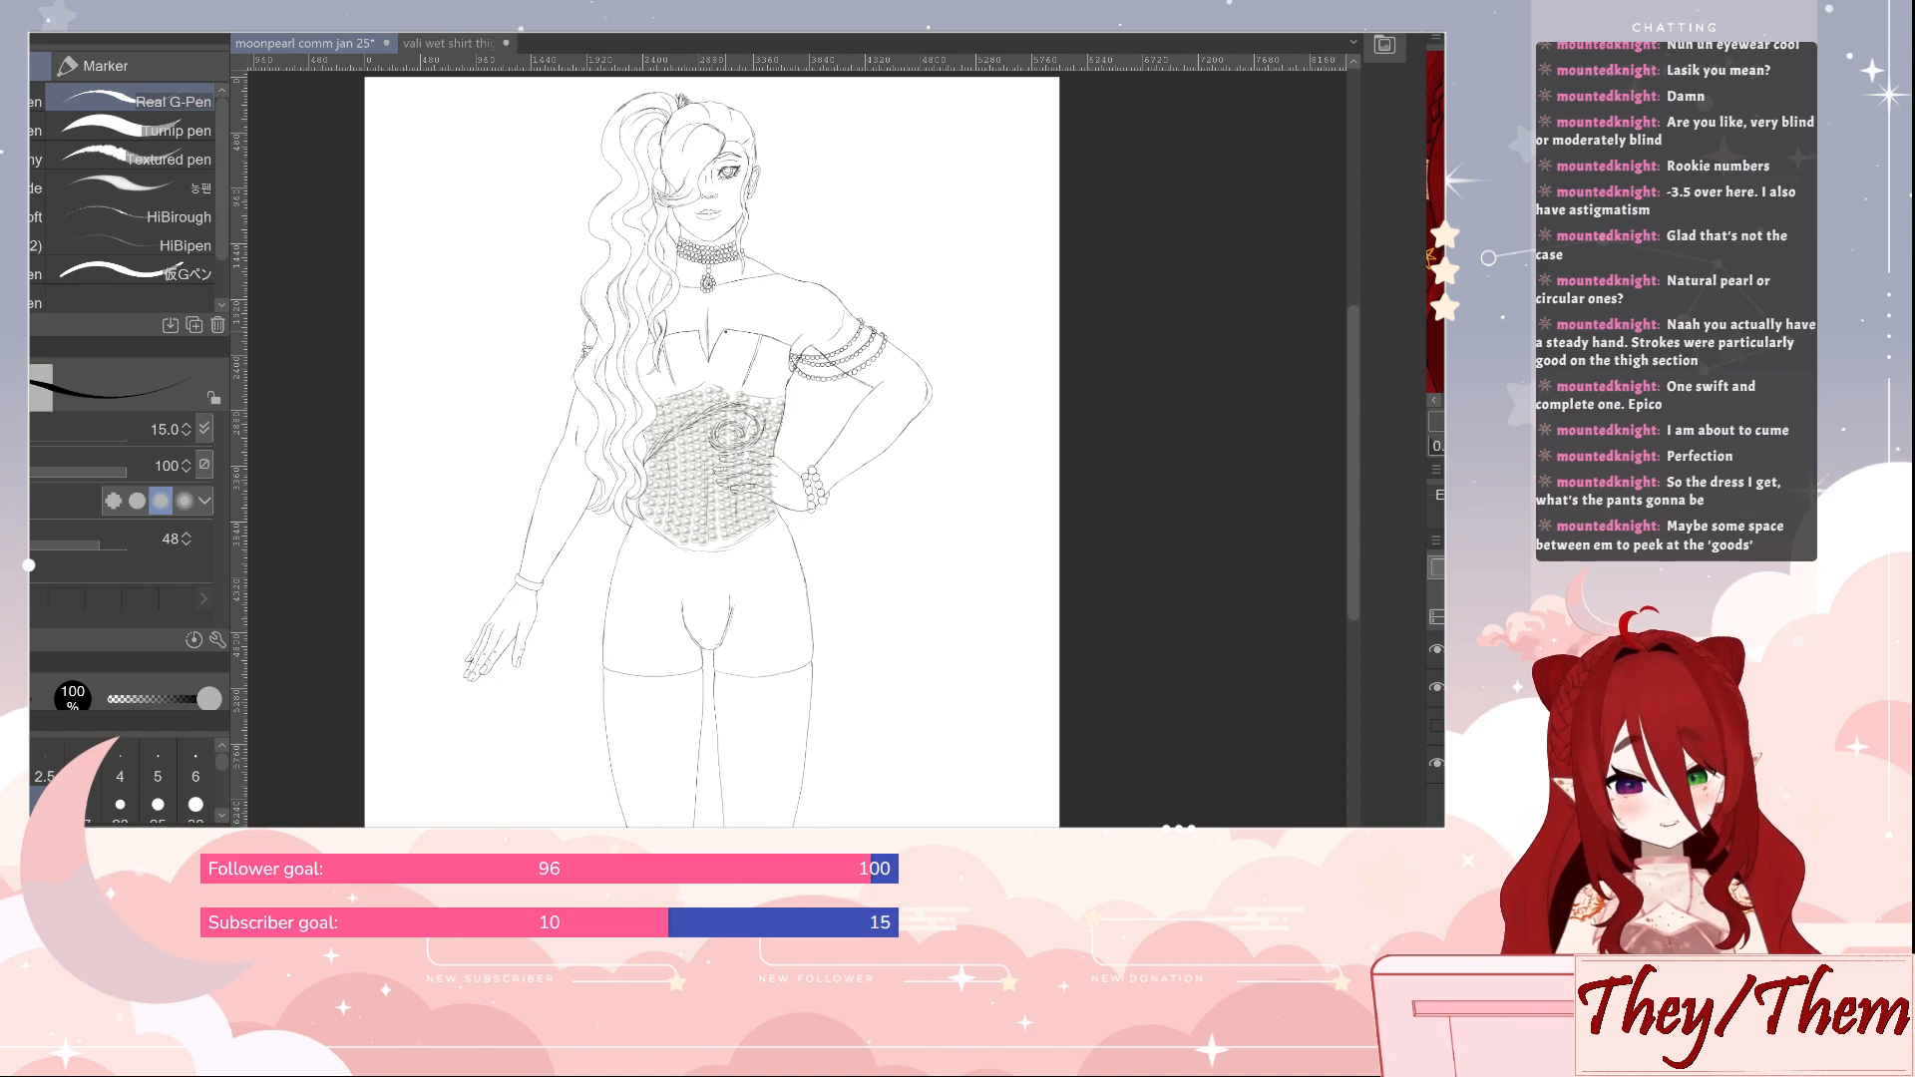
Switch to the silver pearl brush, try draped pearl strands at size 80 on the blank canvas beside the hip, and undo them
left_click_drag(847, 360, 947, 354)
left_click_drag(757, 459, 943, 339)
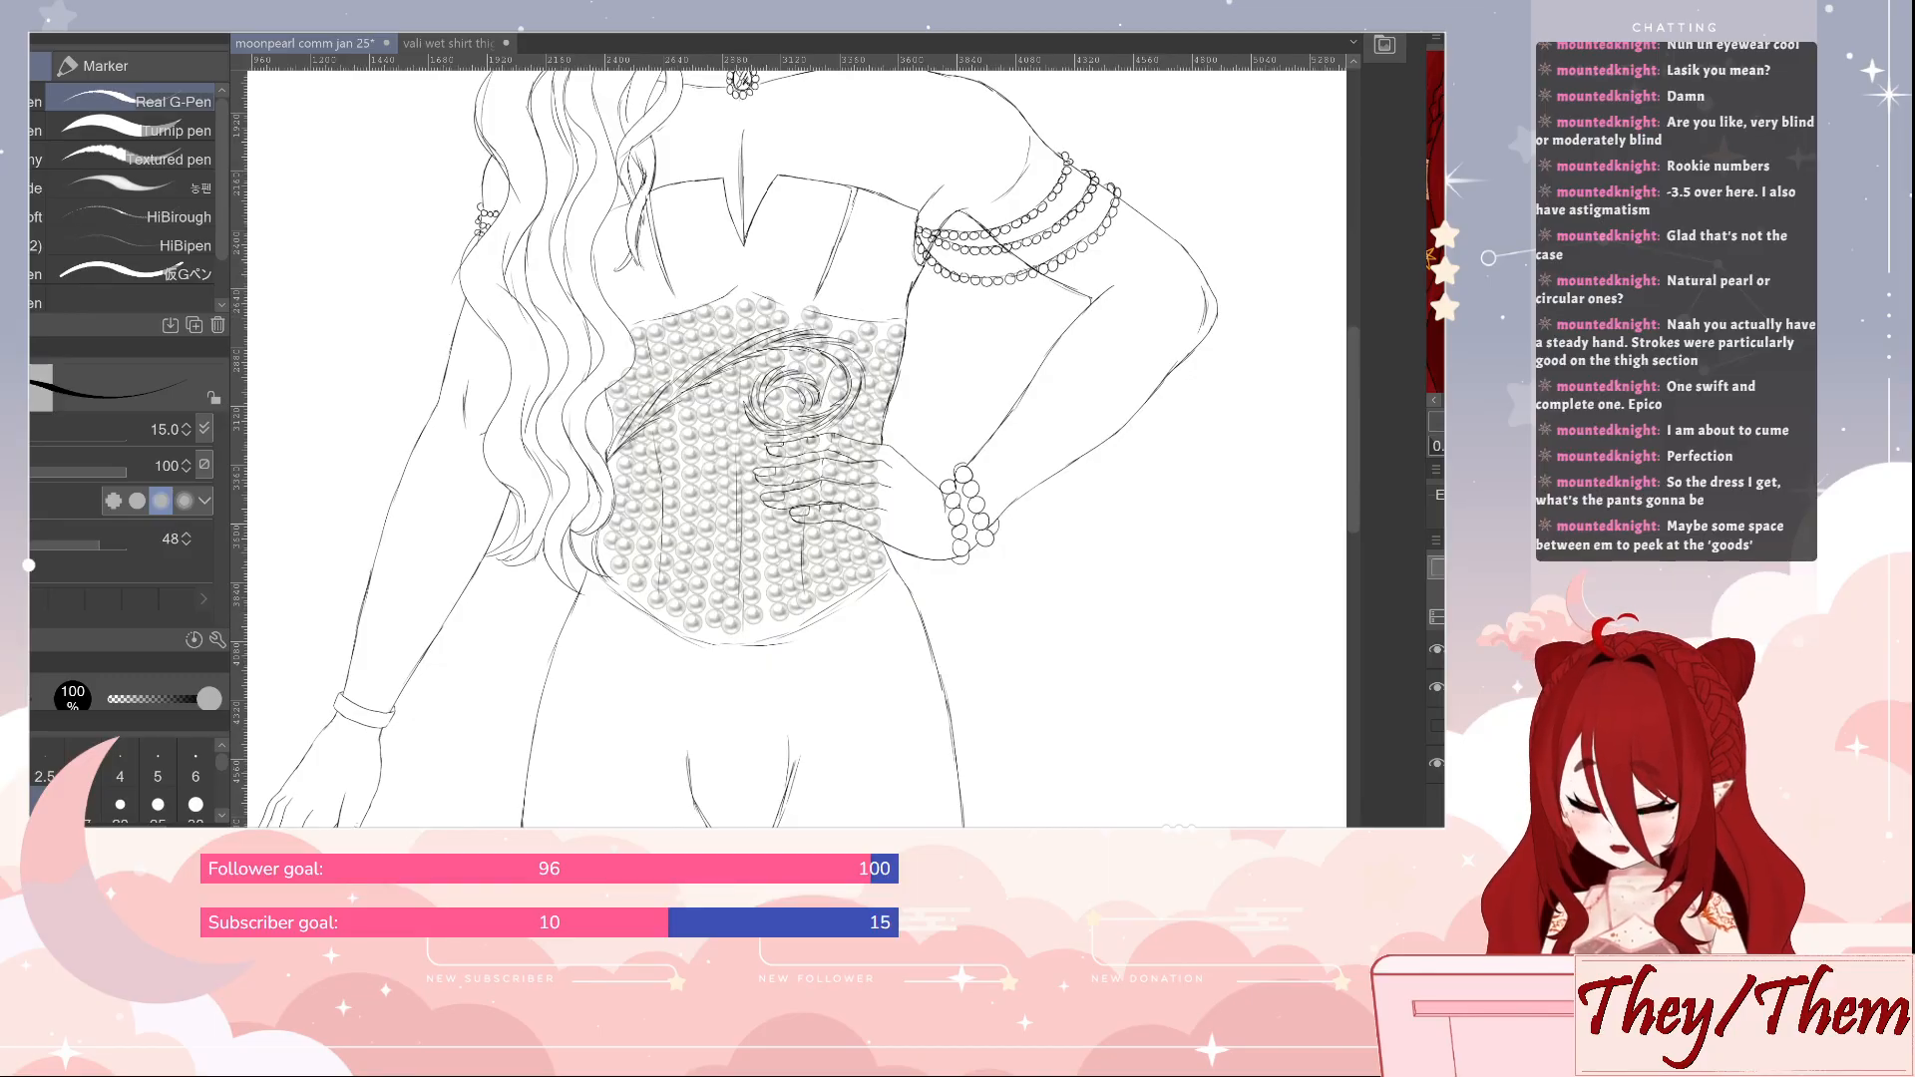
key("b")
left_click_drag(1033, 573, 836, 485)
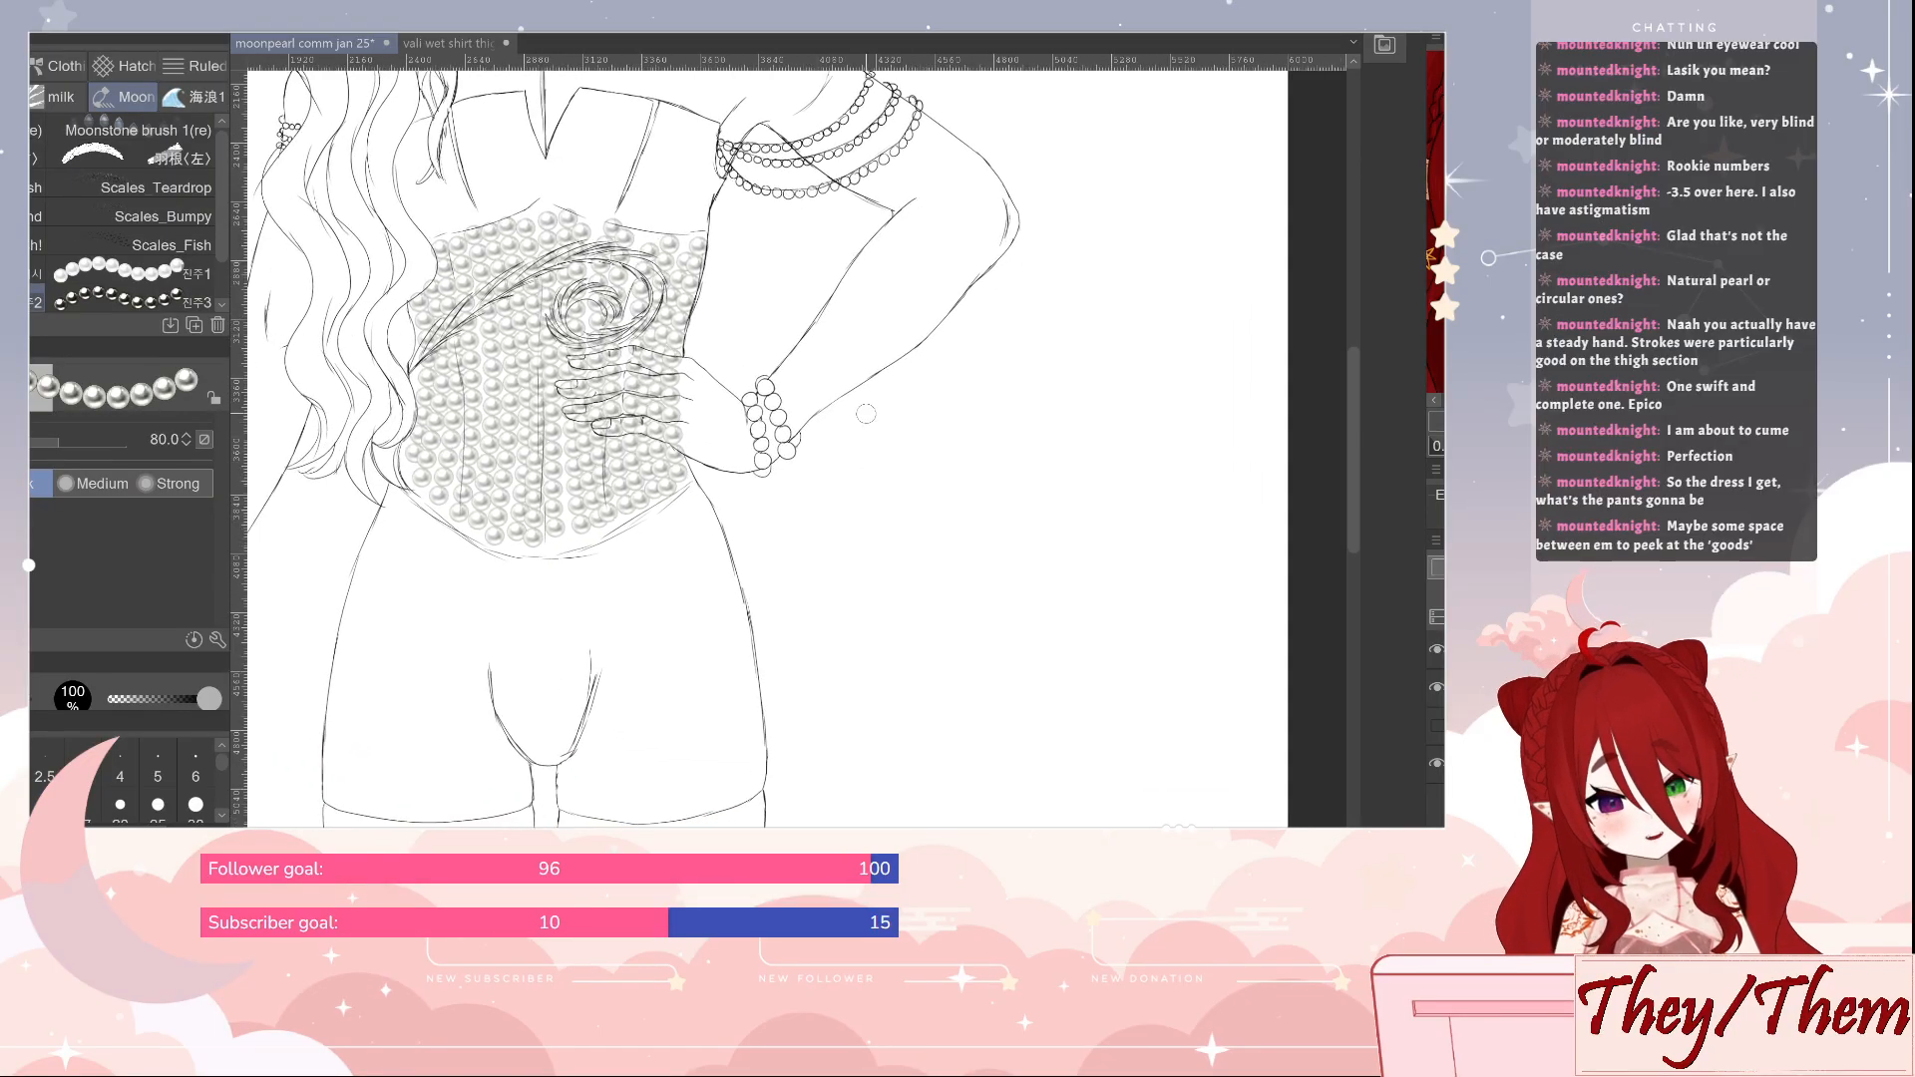
mouse_move(865, 415)
left_mouse_down()
mouse_move(937, 477)
mouse_move(1045, 417)
mouse_move(1078, 464)
mouse_move(1176, 497)
mouse_move(1234, 493)
left_mouse_up()
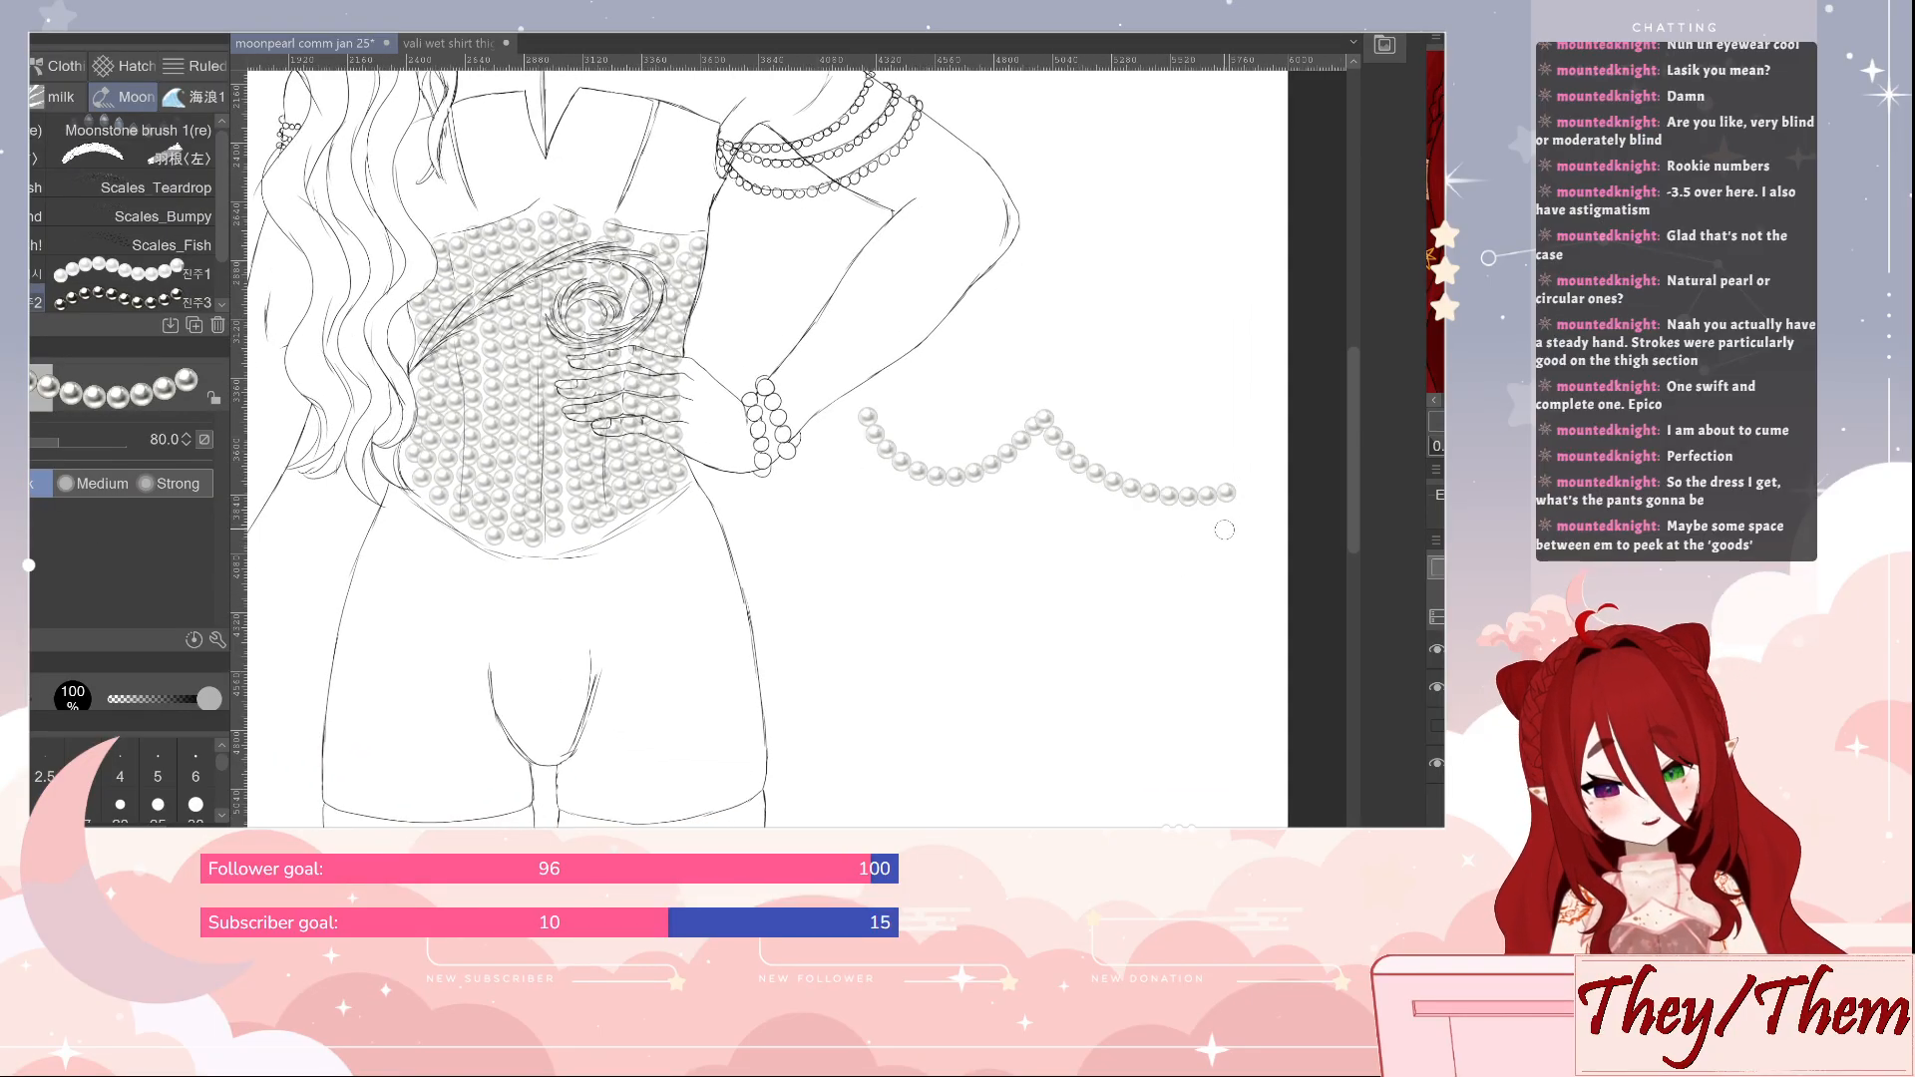
mouse_move(827, 426)
left_mouse_down()
mouse_move(746, 507)
mouse_move(626, 451)
mouse_move(470, 465)
left_mouse_up()
key("ctrl+z")
key("ctrl+z")
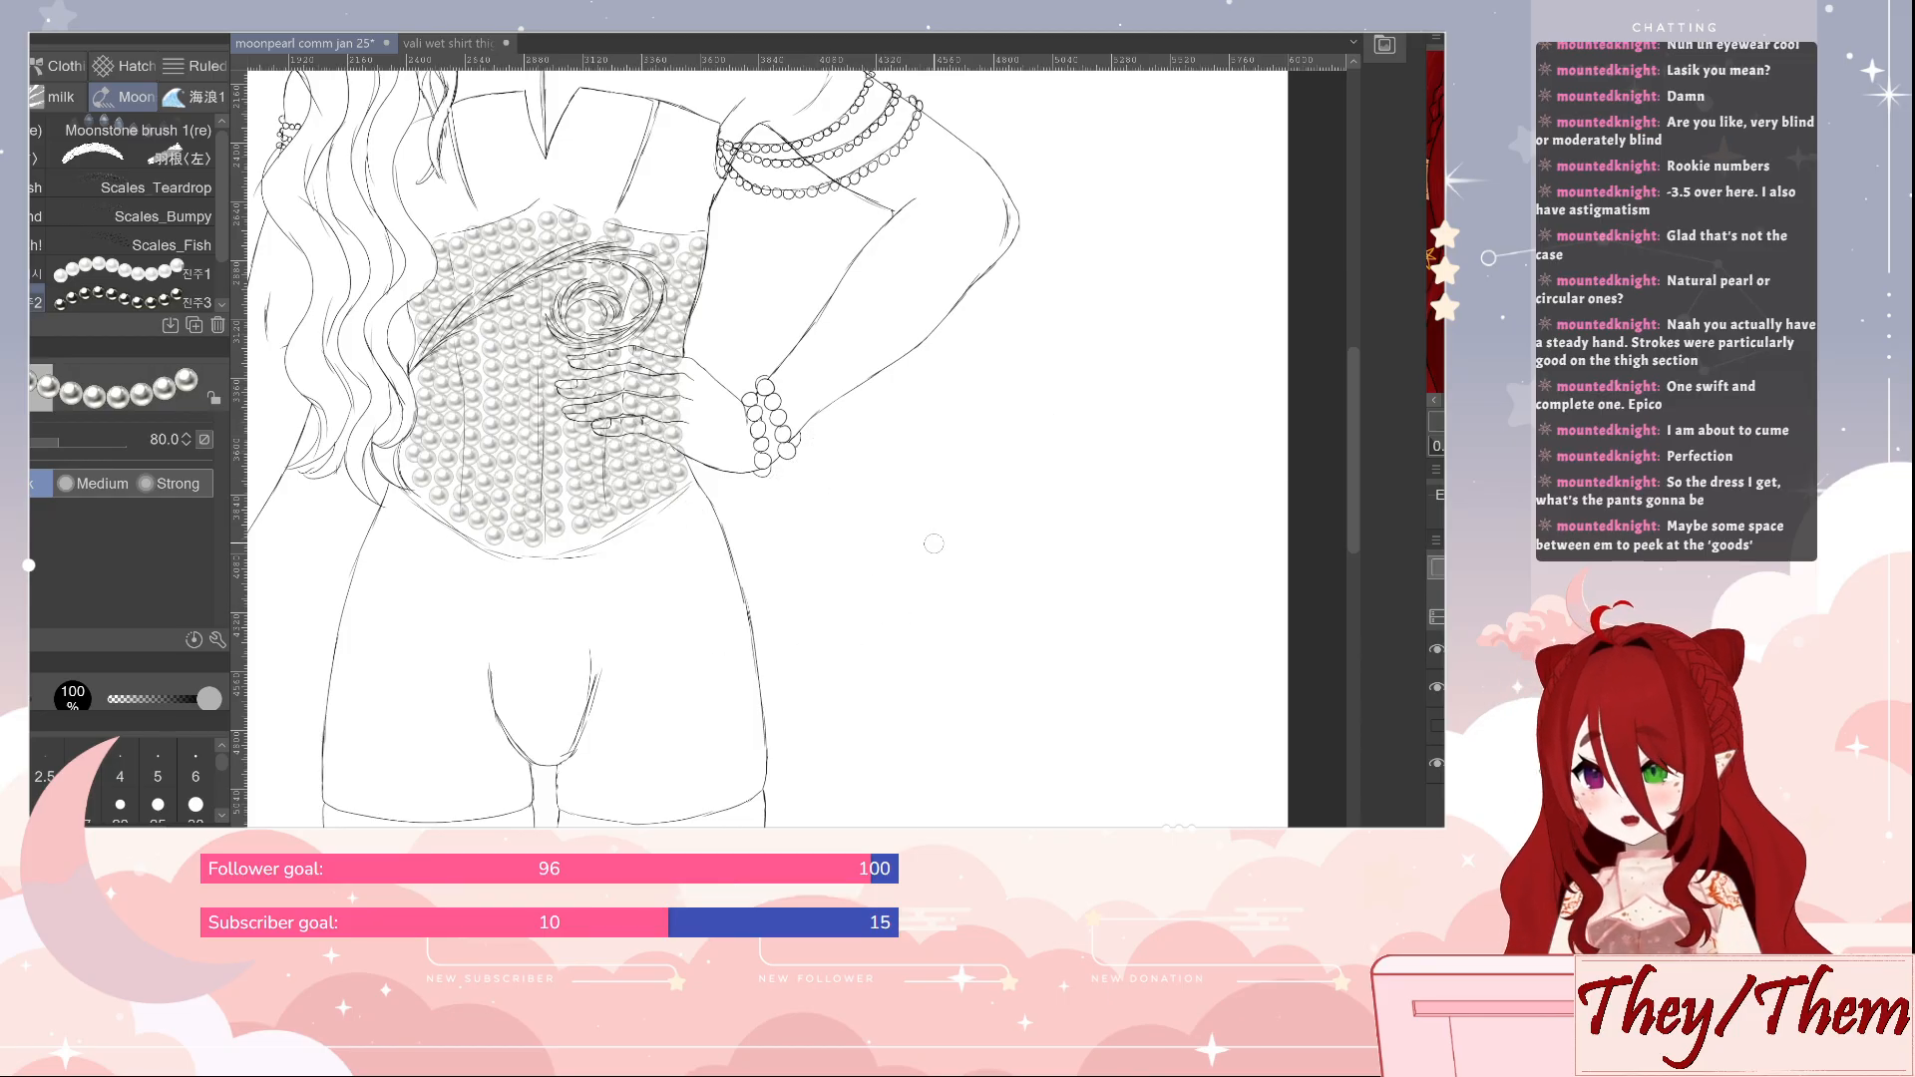
mouse_move(943, 450)
left_mouse_down()
mouse_move(967, 508)
mouse_move(1053, 516)
mouse_move(1106, 577)
mouse_move(1177, 587)
left_mouse_up()
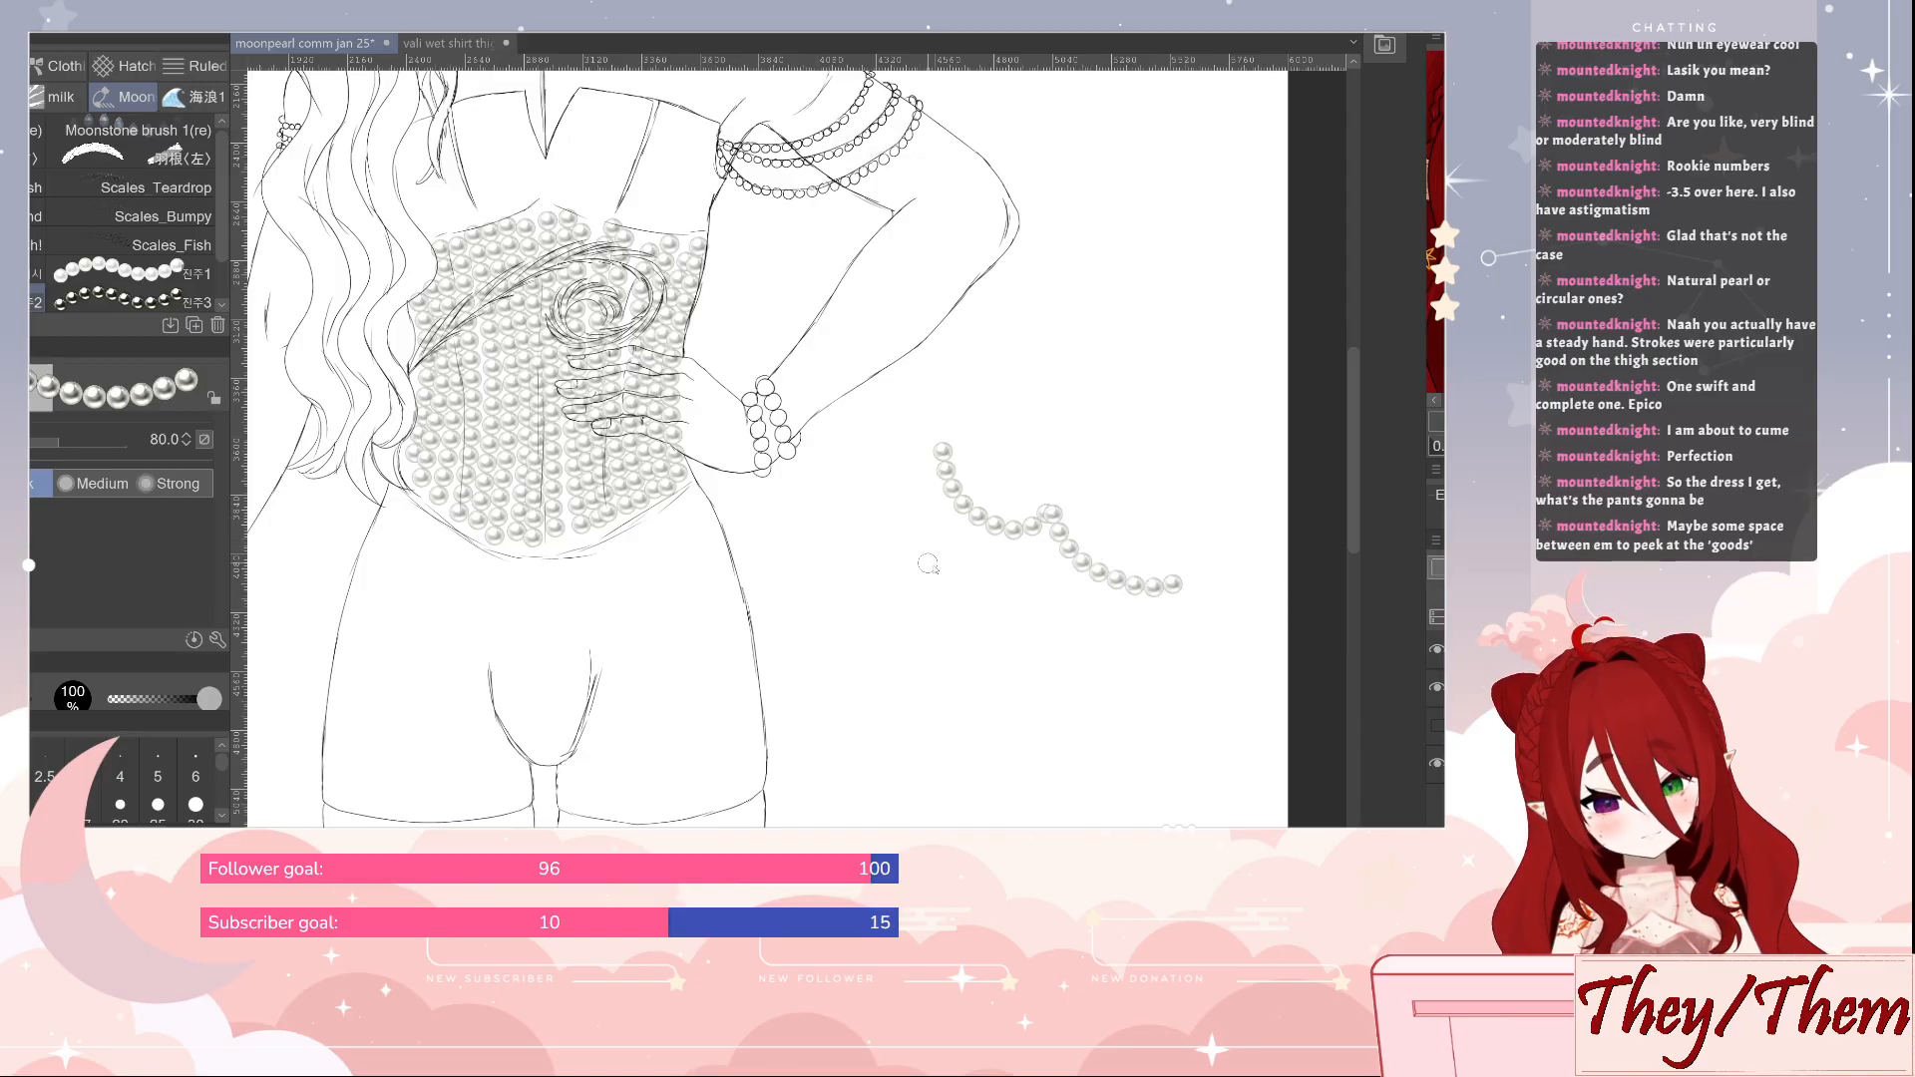
key("ctrl+z")
Reduce the pearl brush size to 50, try a strand along the beaded armband on the bent arm, and undo it
left_click_drag(756, 545, 893, 803)
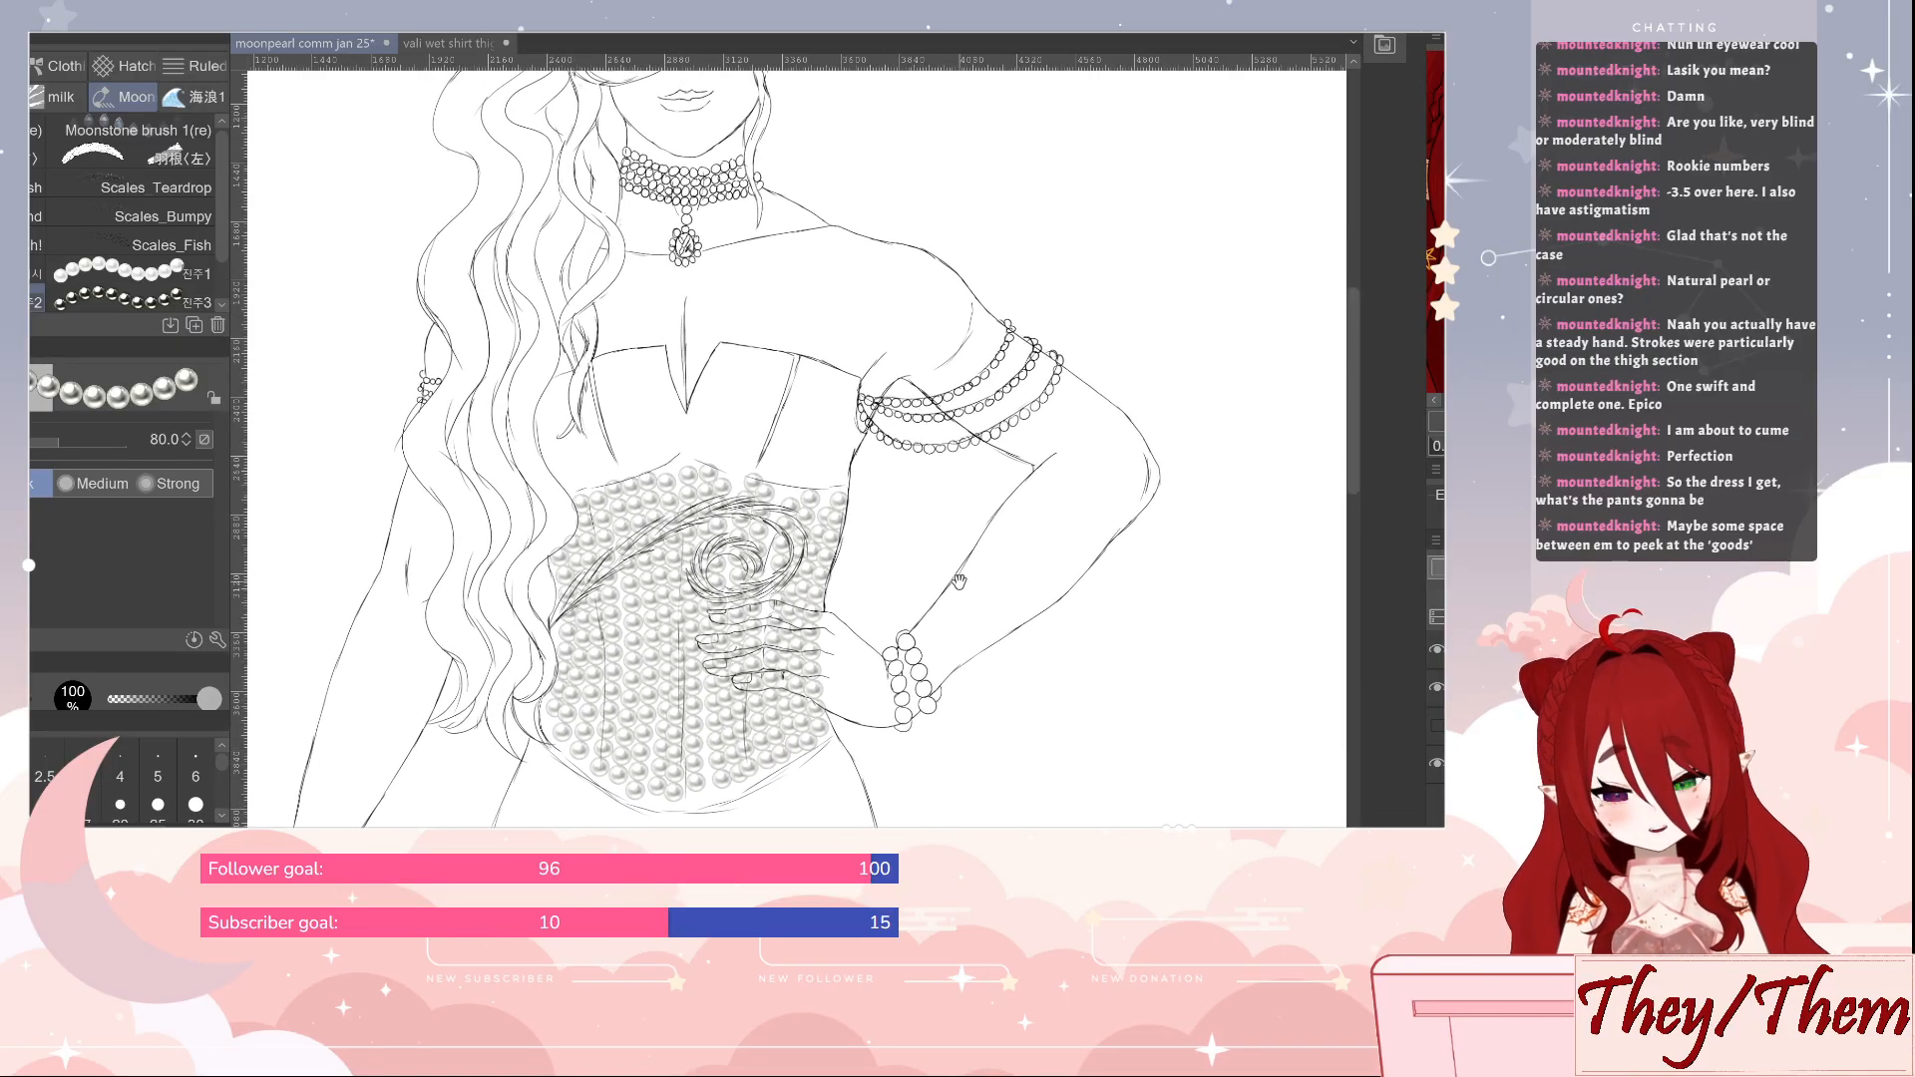
left_click_drag(960, 584, 999, 594)
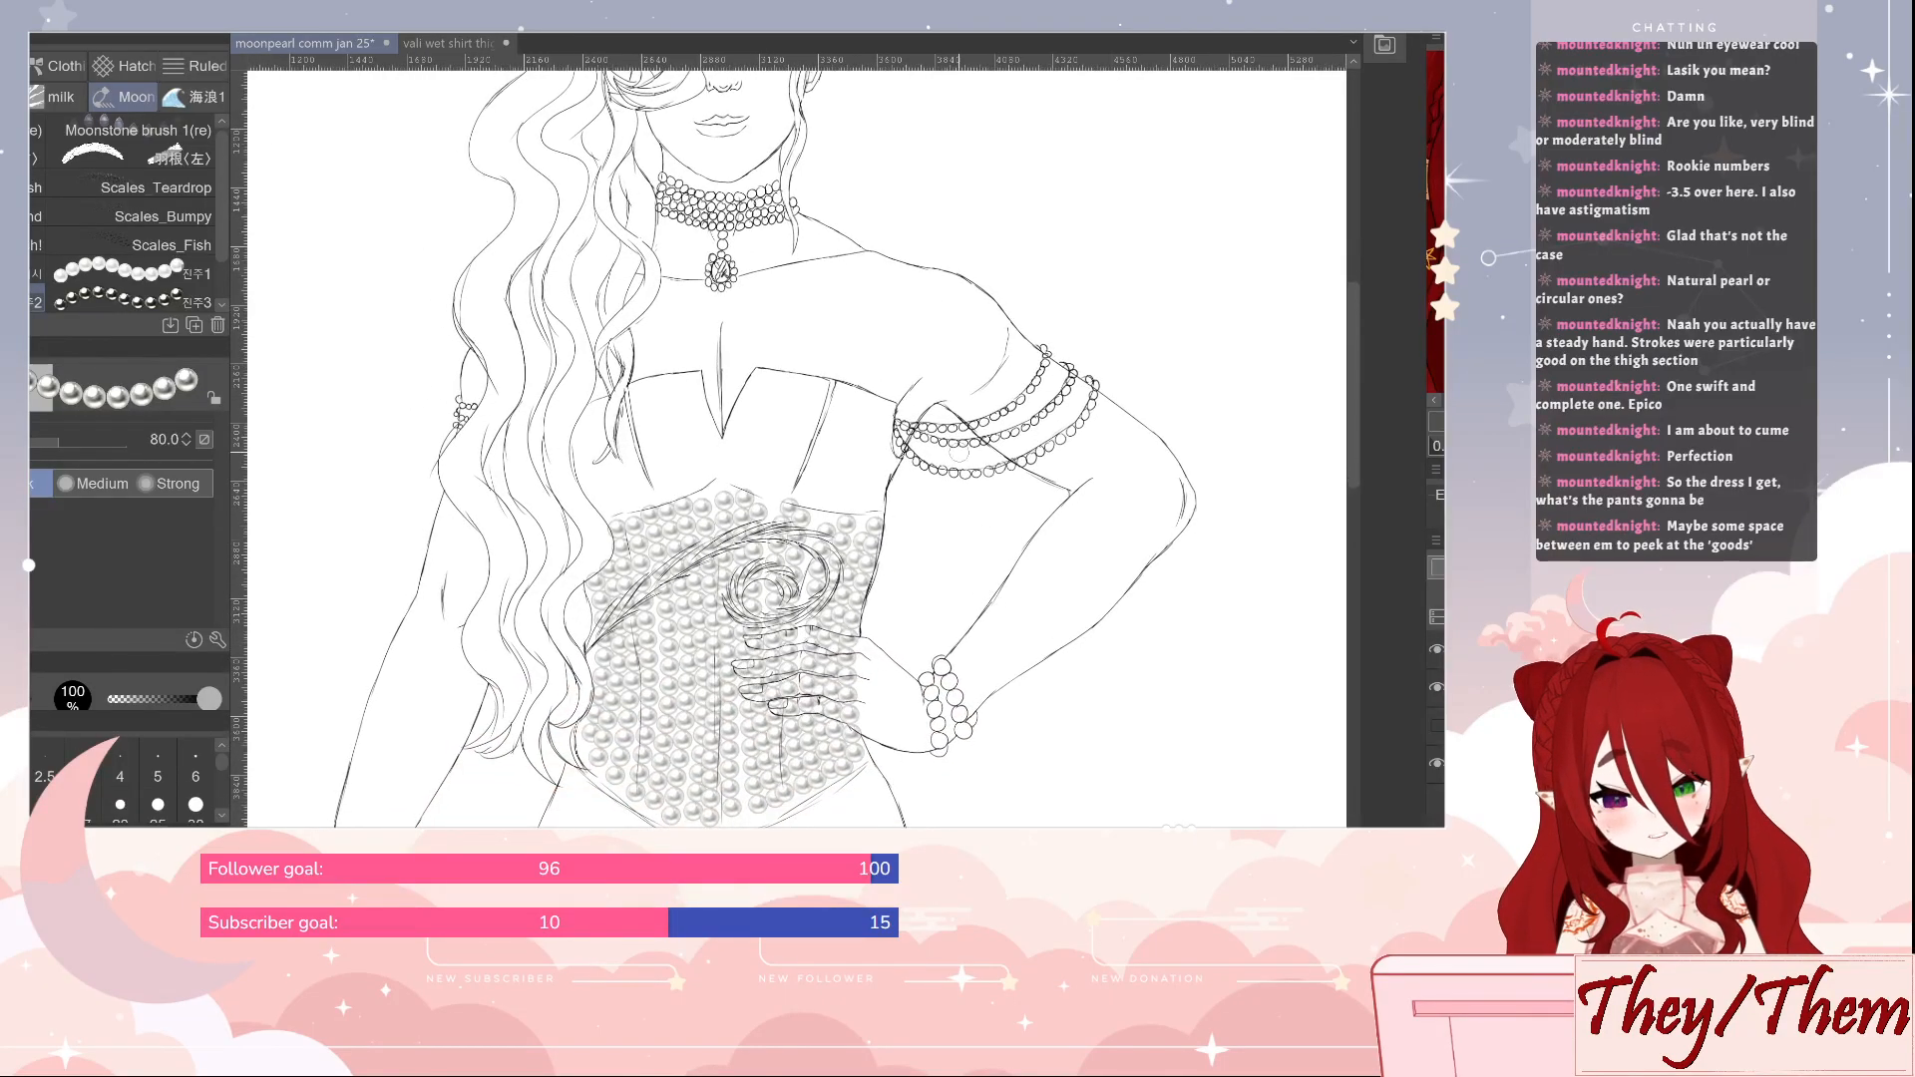
key("bracketleft")
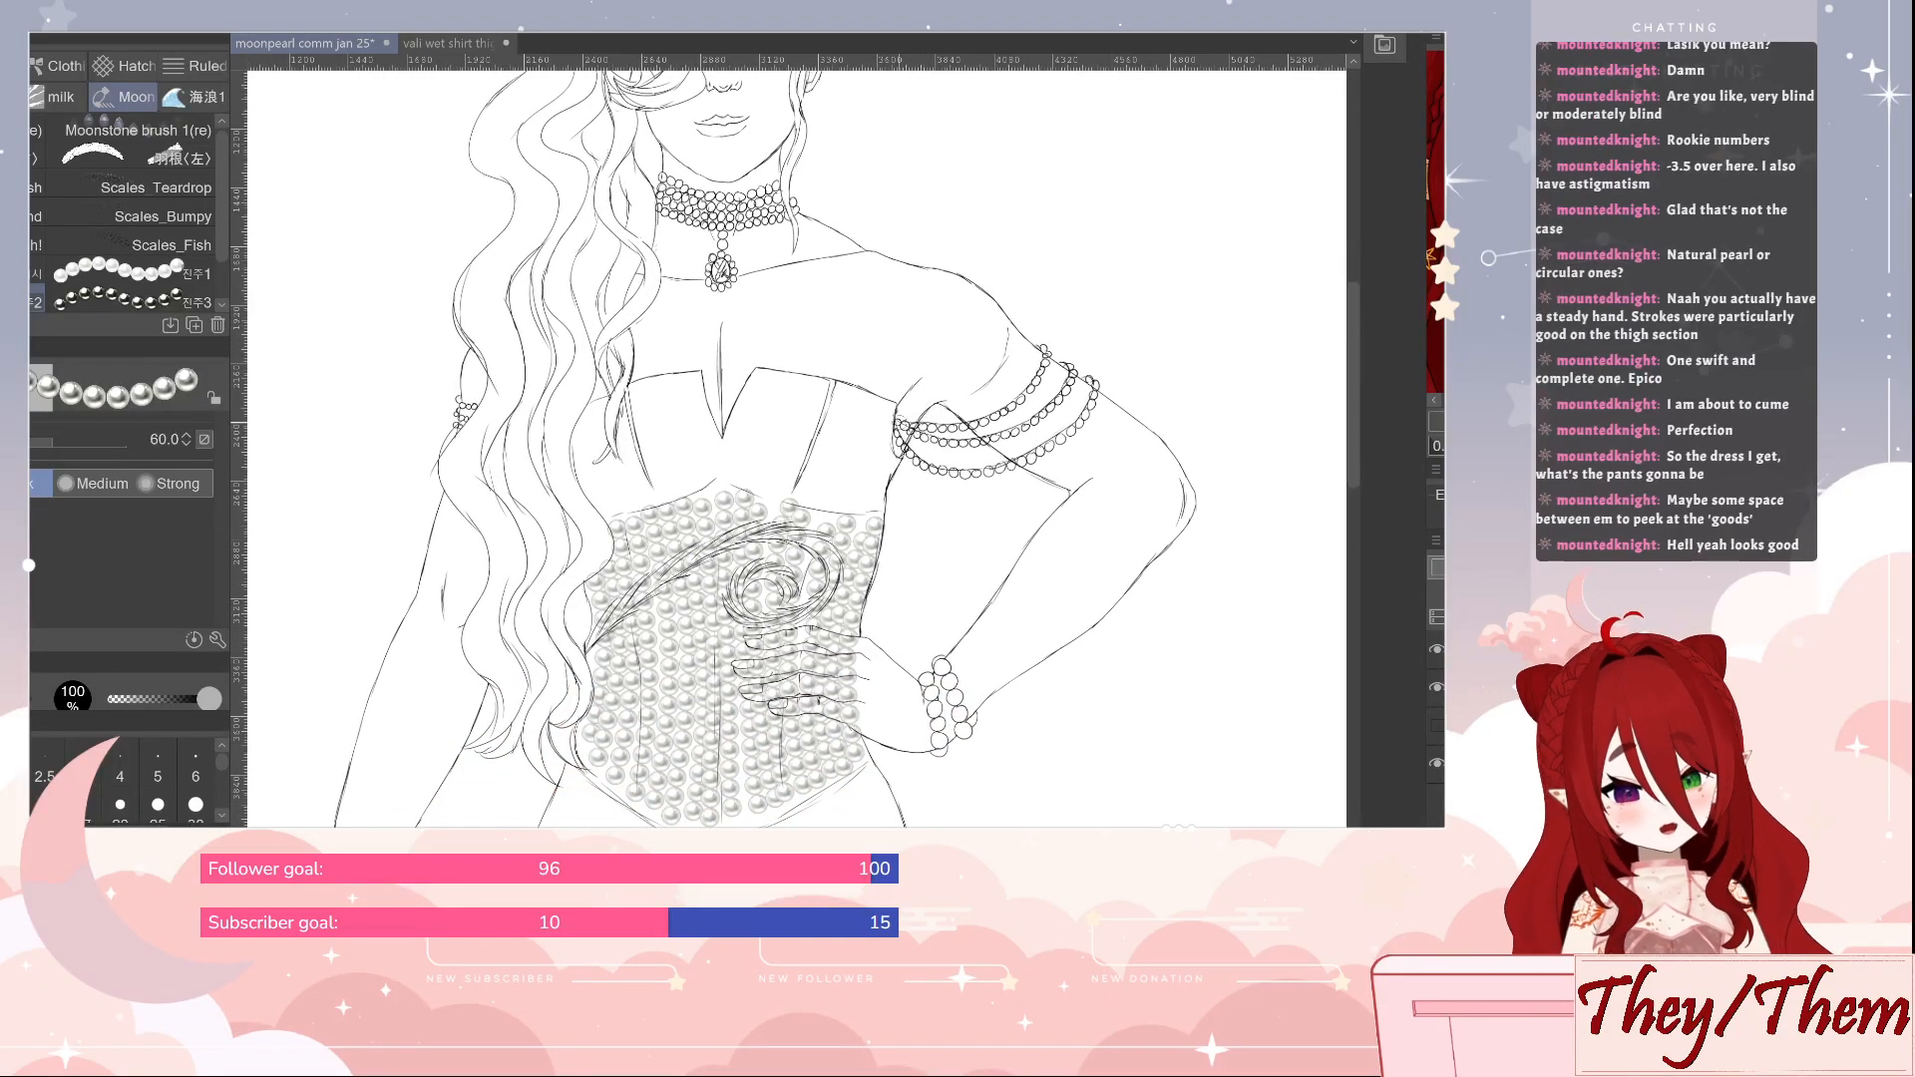
key("bracketleft")
mouse_move(894, 423)
left_mouse_down()
mouse_move(983, 422)
mouse_move(1057, 359)
left_mouse_up()
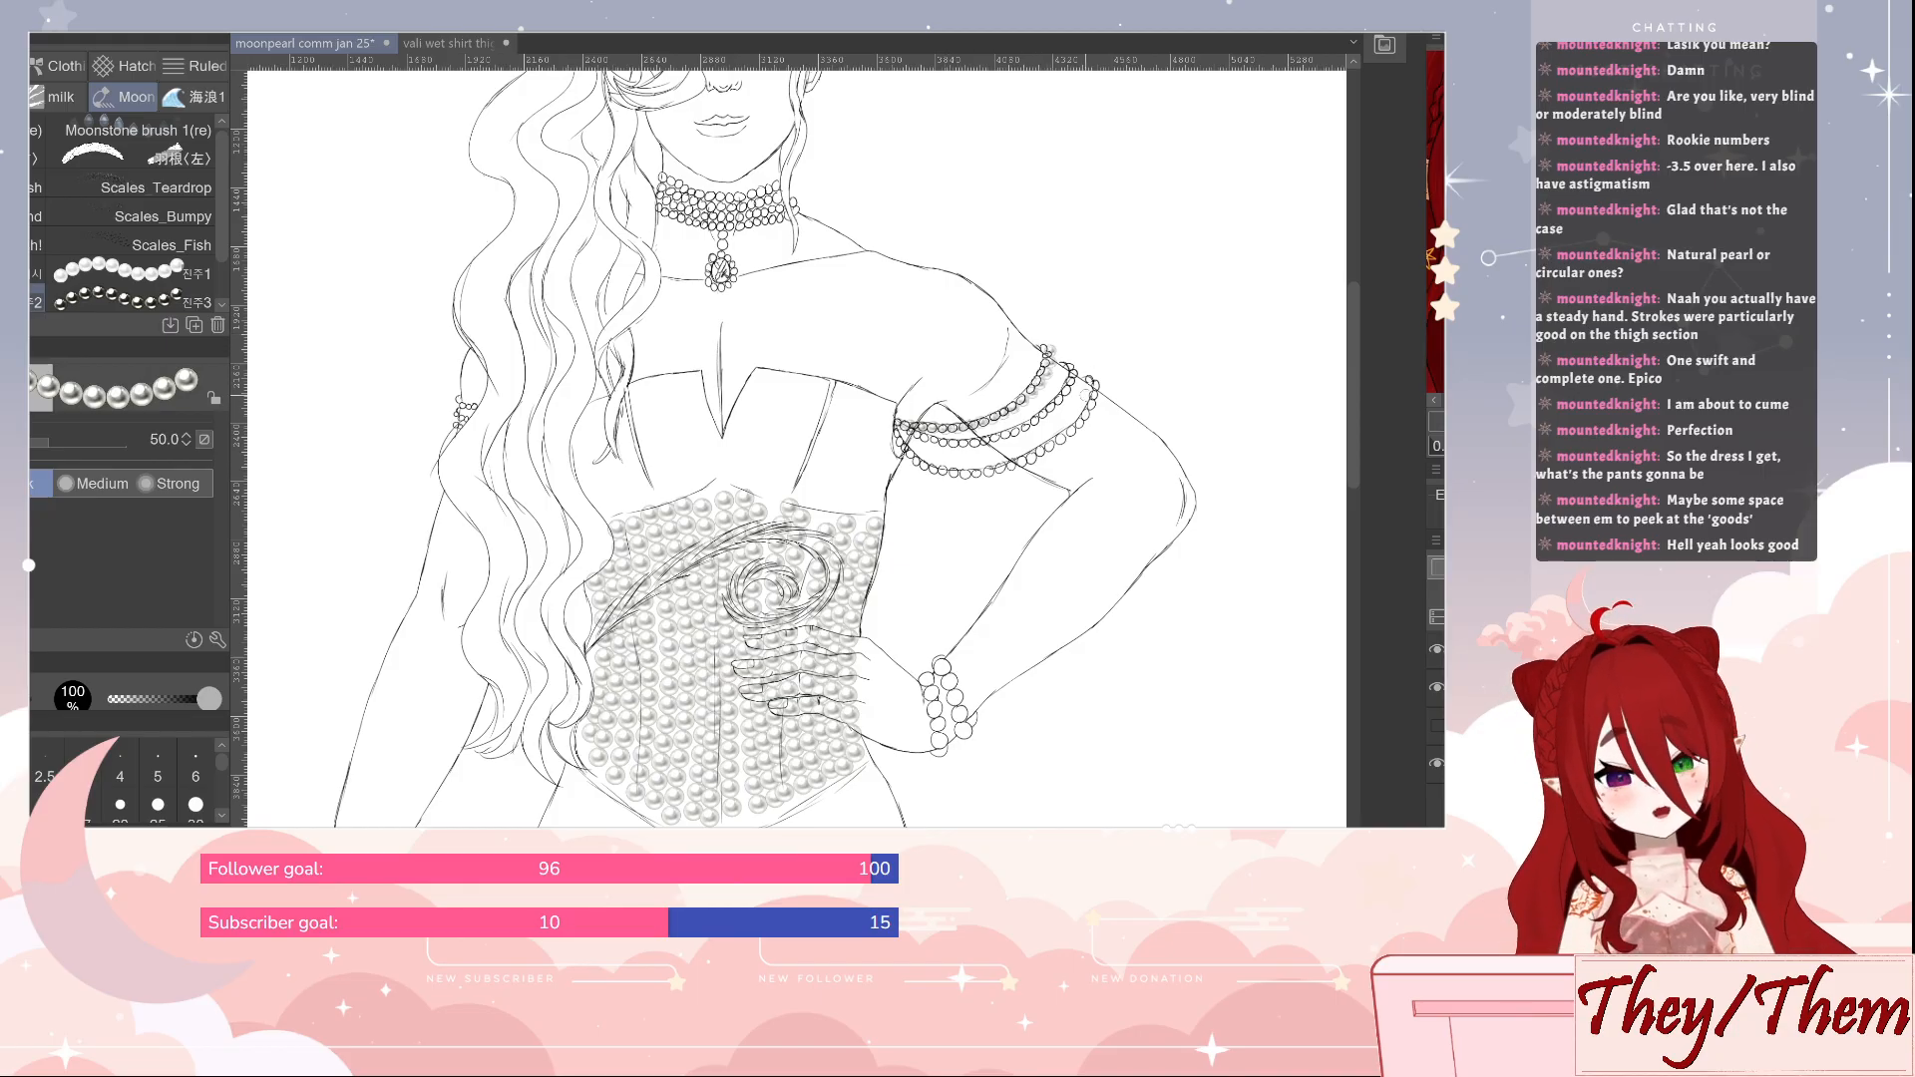
key("ctrl+z")
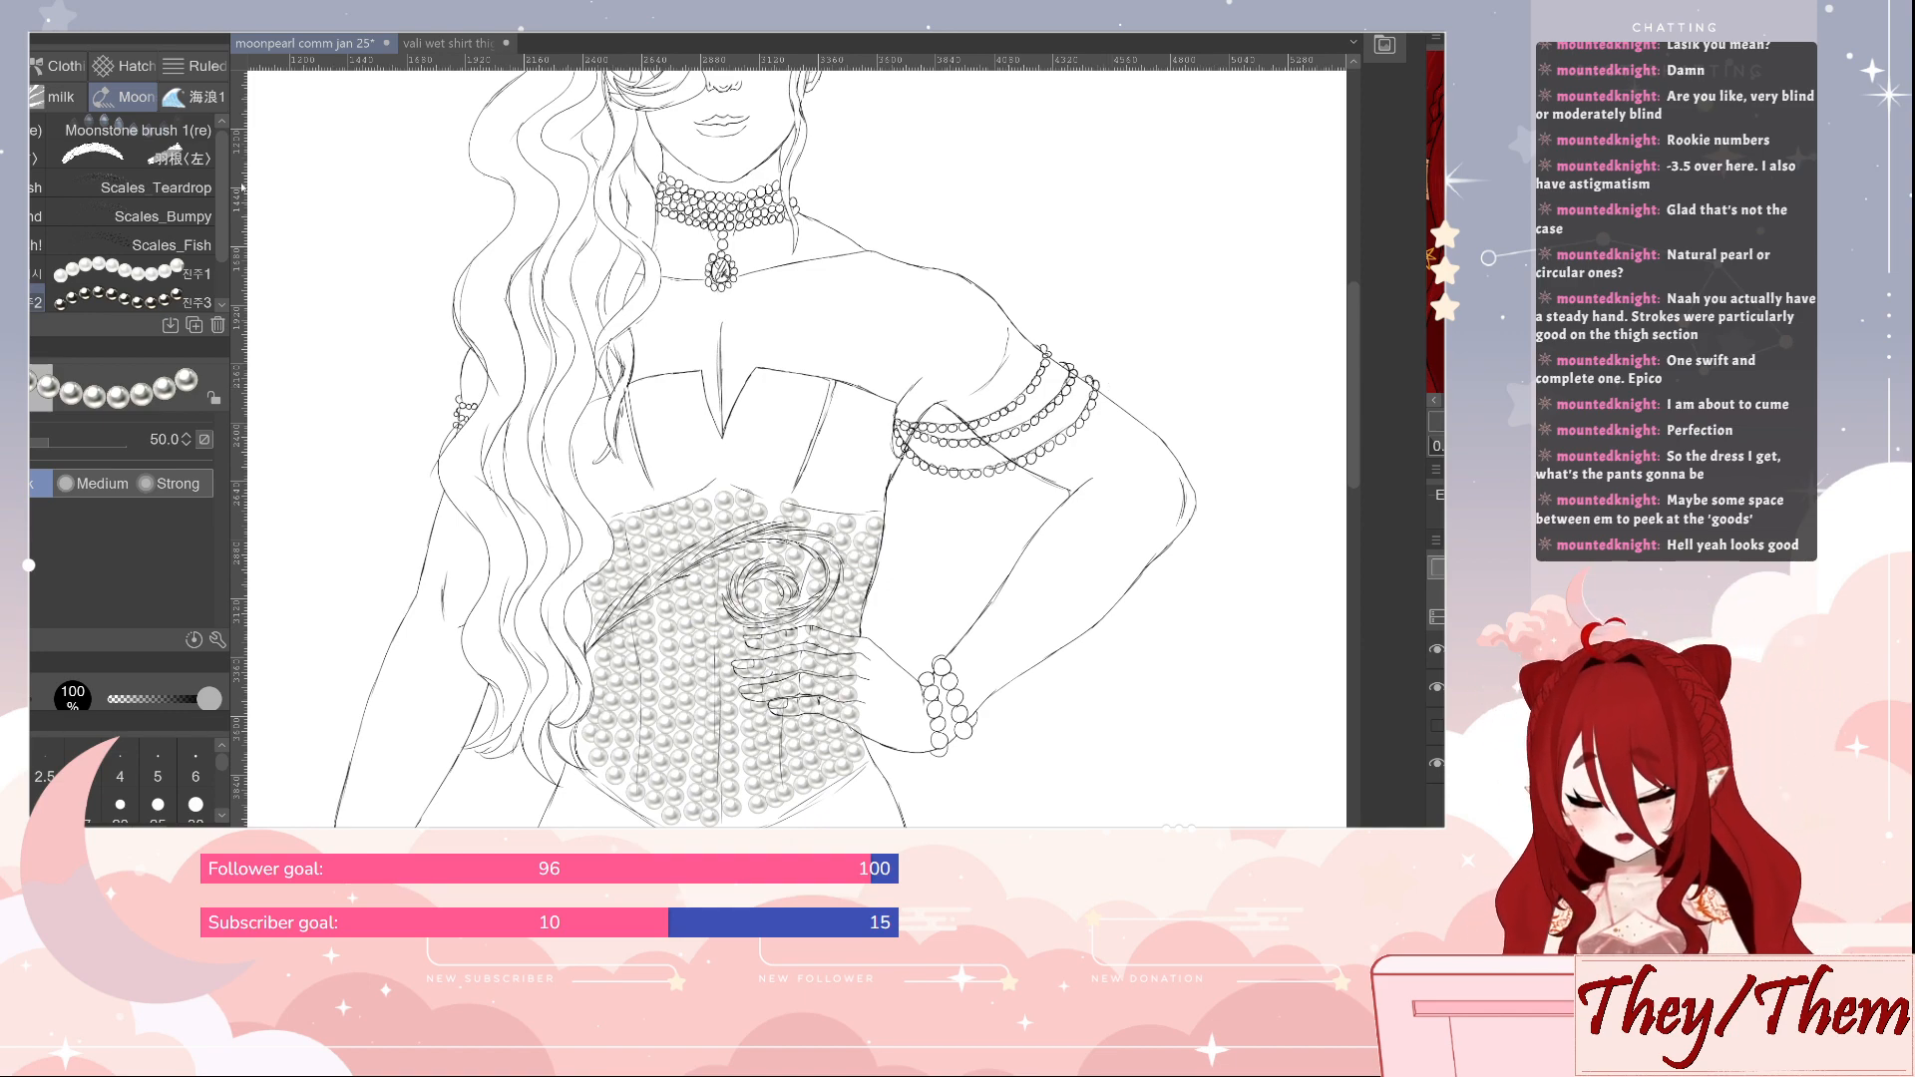
Switch to the 진주1 pearl brush, try a small spiral at size 50 beside the hair, and undo it
scroll(222, 252, "down", 3)
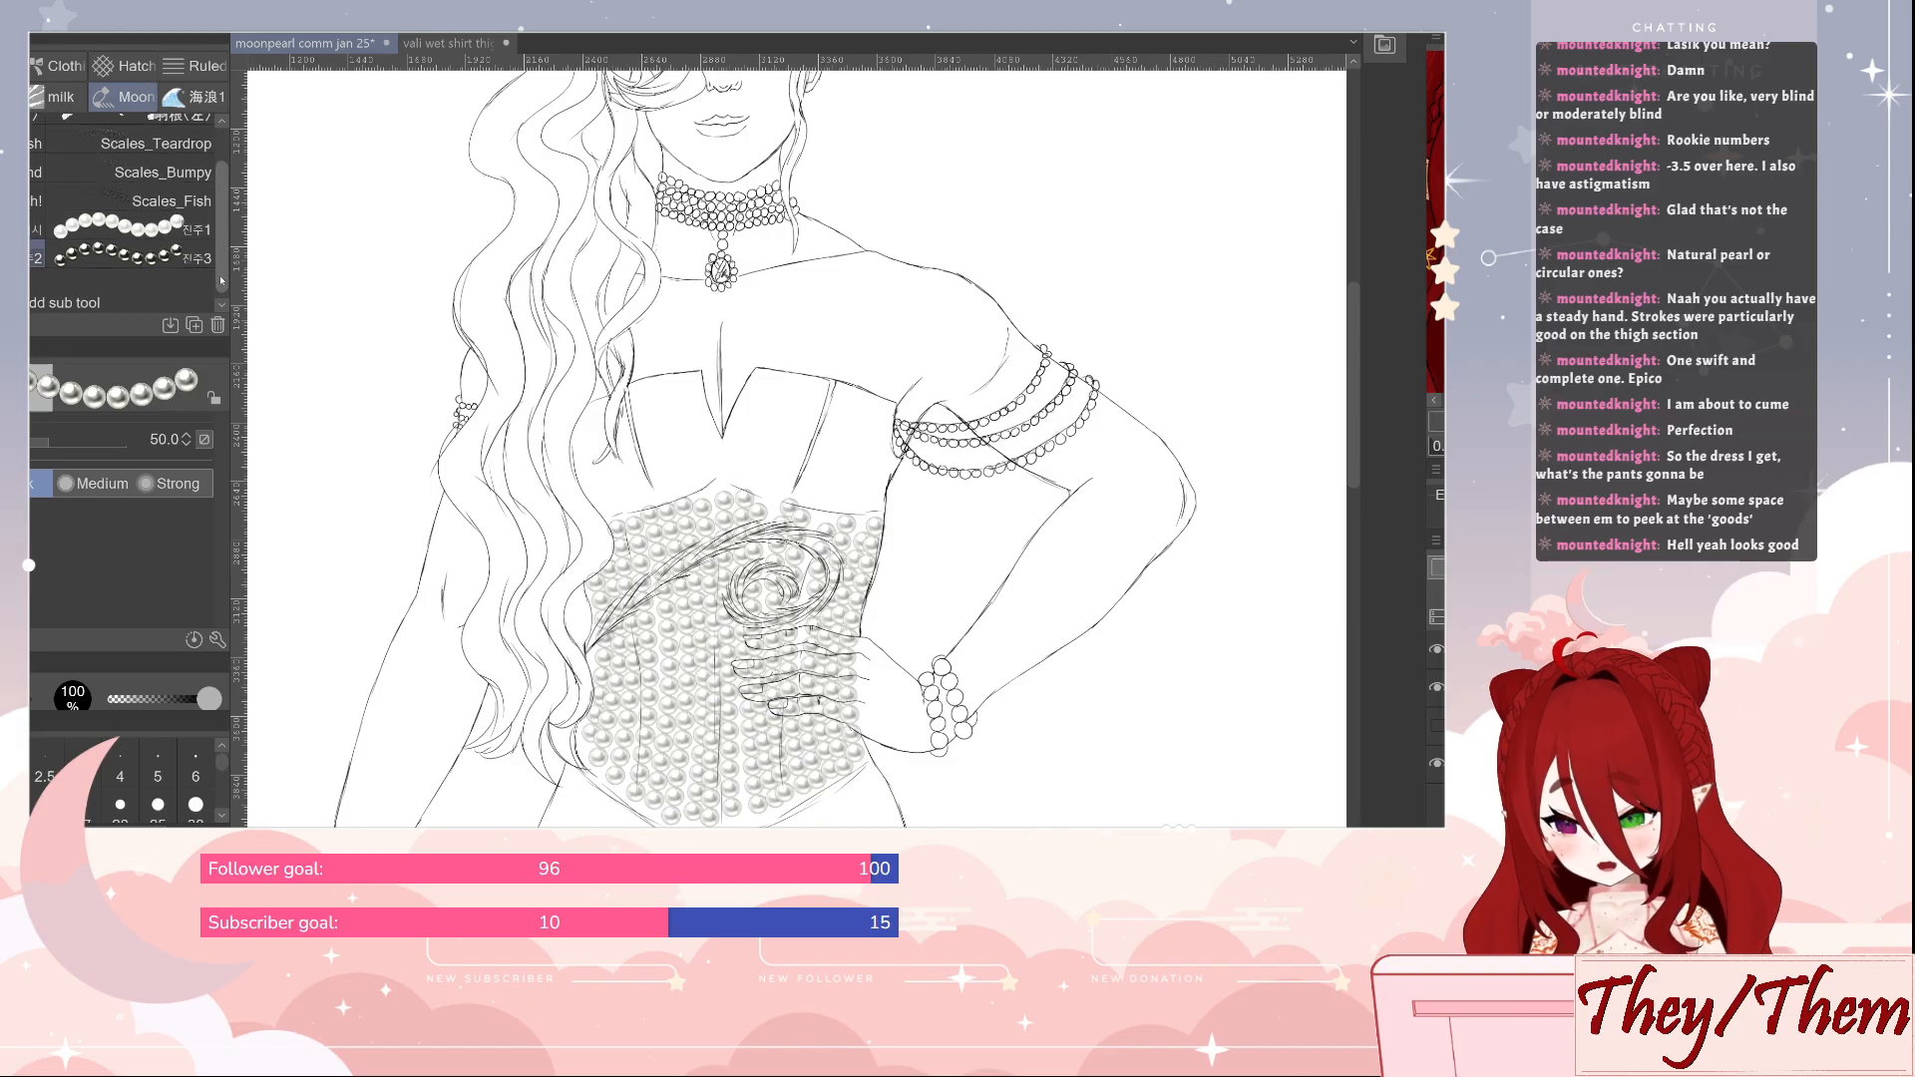
left_click_drag(222, 253, 221, 248)
left_click(130, 274)
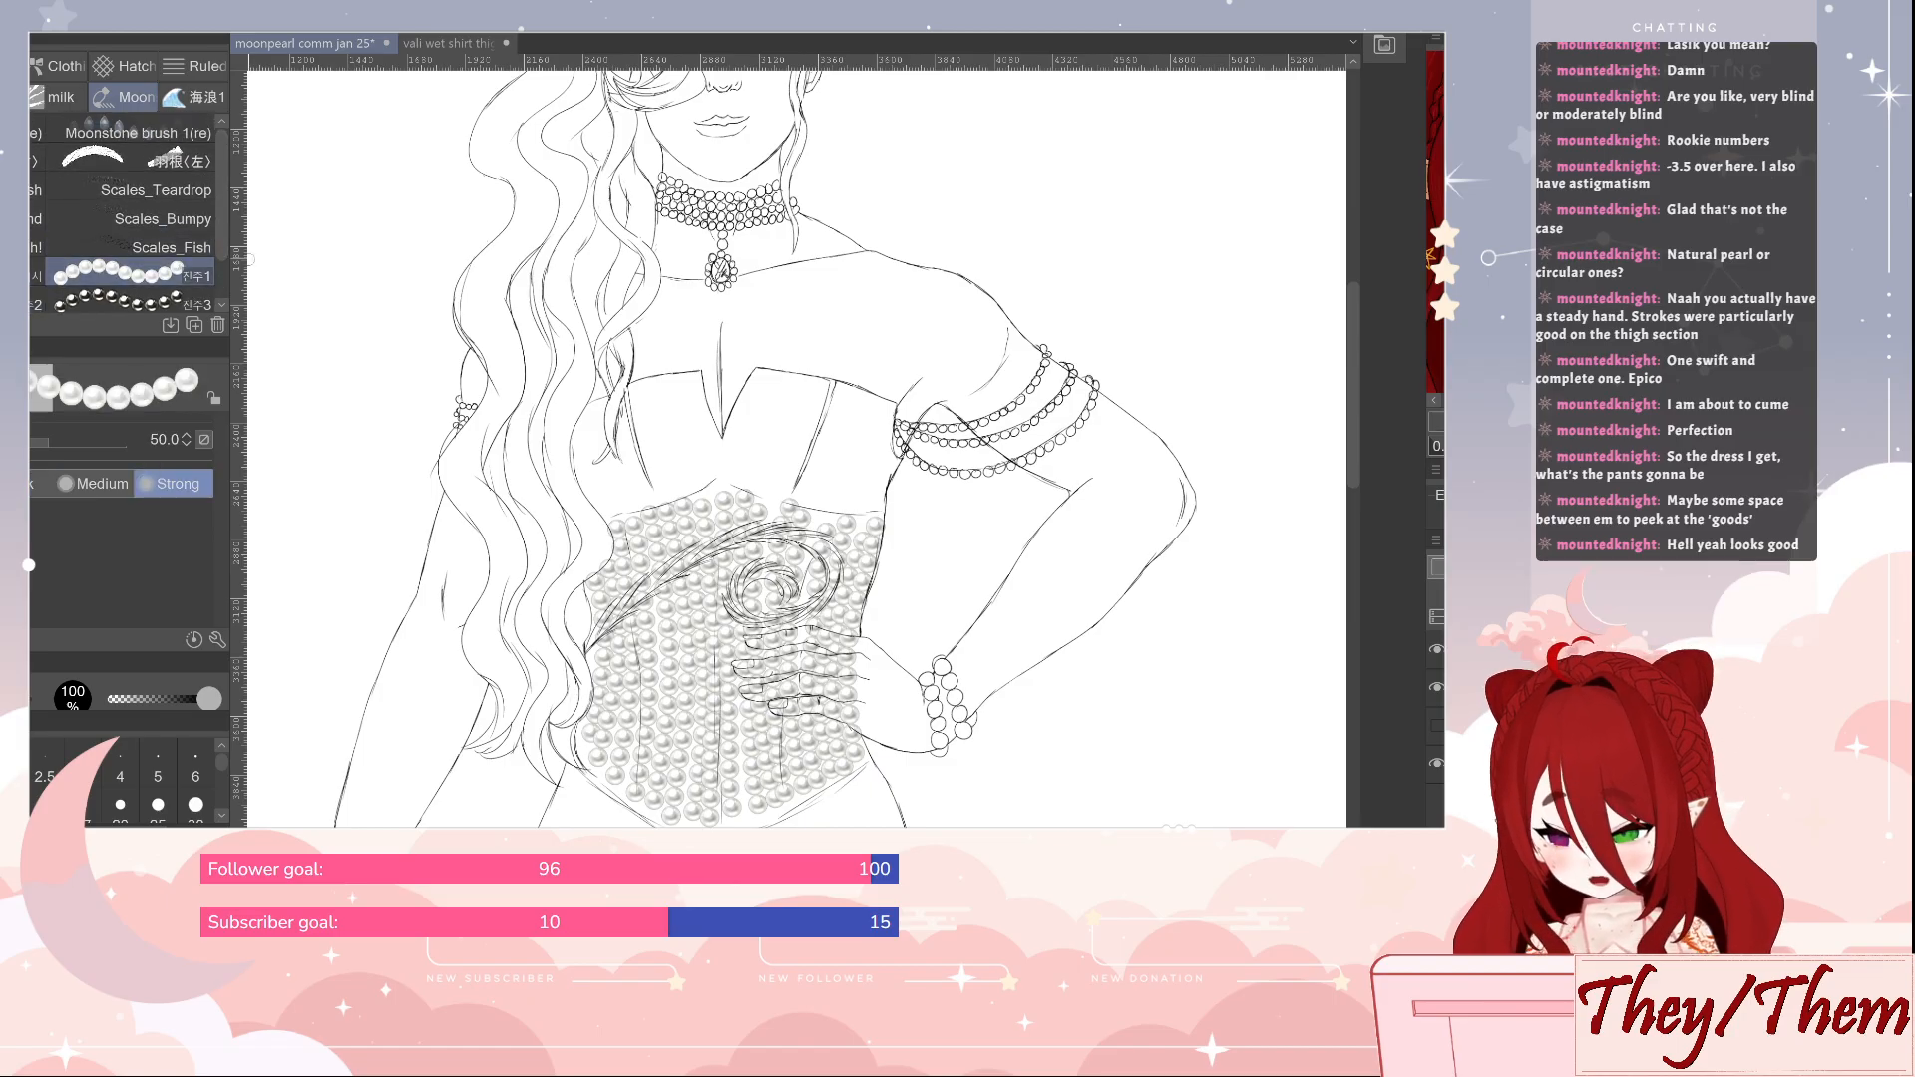
mouse_move(392, 345)
left_mouse_down()
mouse_move(372, 428)
mouse_move(368, 392)
left_mouse_up()
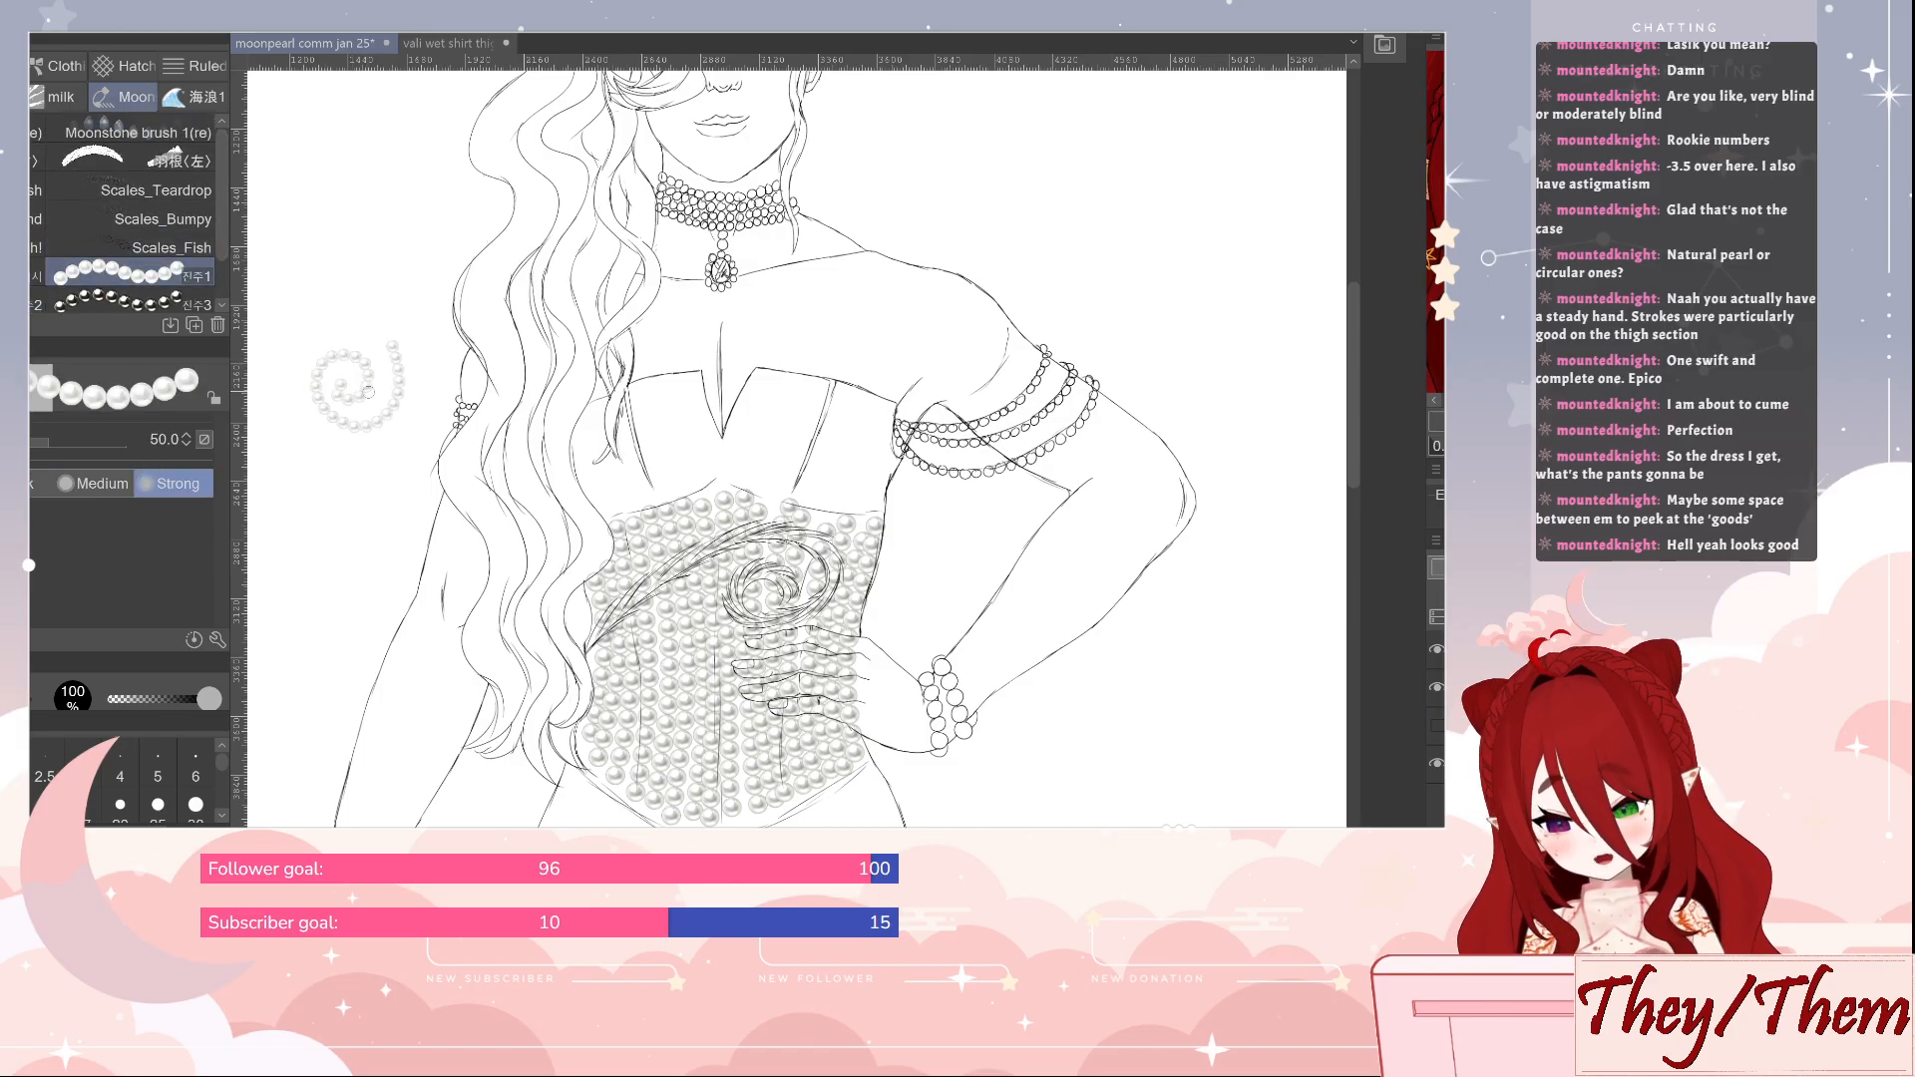
key("ctrl+z")
Rework the shoulder and collarbone lines below the choker, alternating the Real G-Pen at size 15 and the eraser at size 30
scroll(1107, 471, "down", 3)
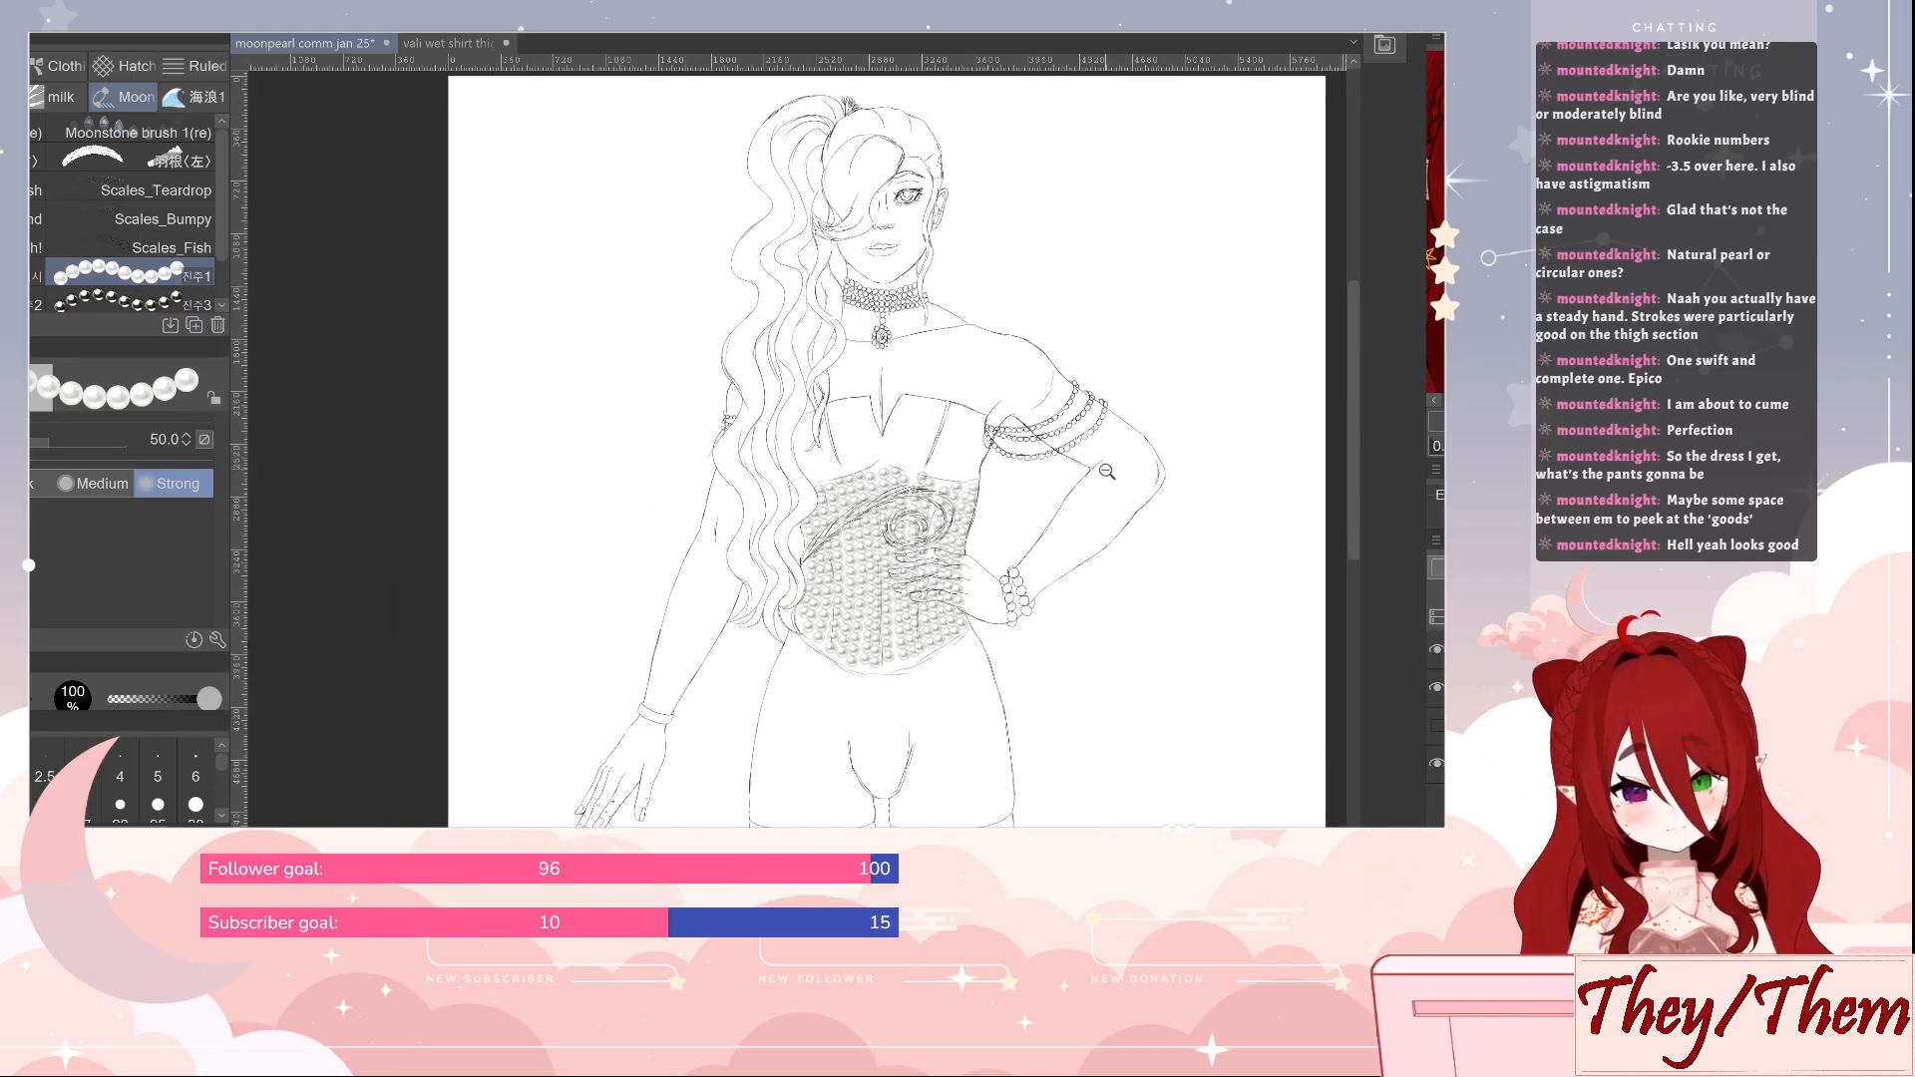
left_click_drag(1107, 472, 1095, 548)
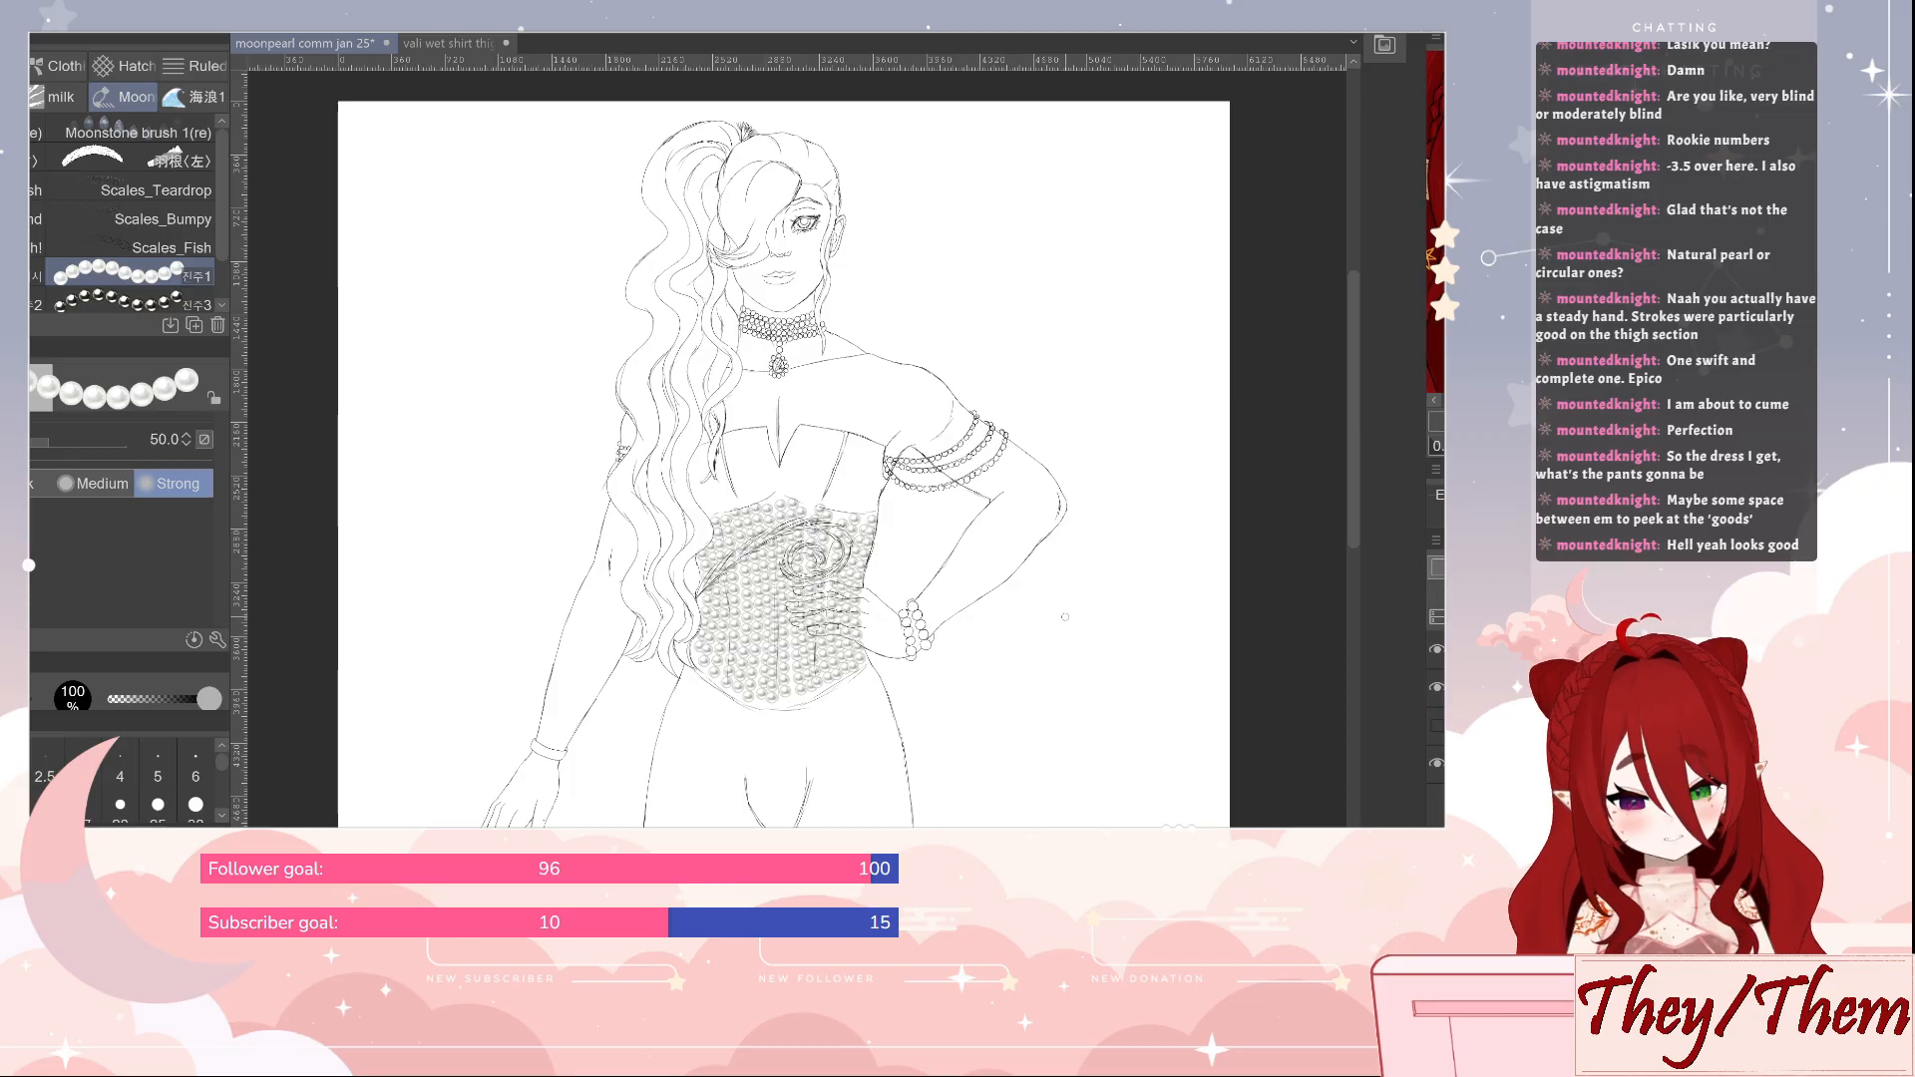
scroll(1066, 599, "down", 1)
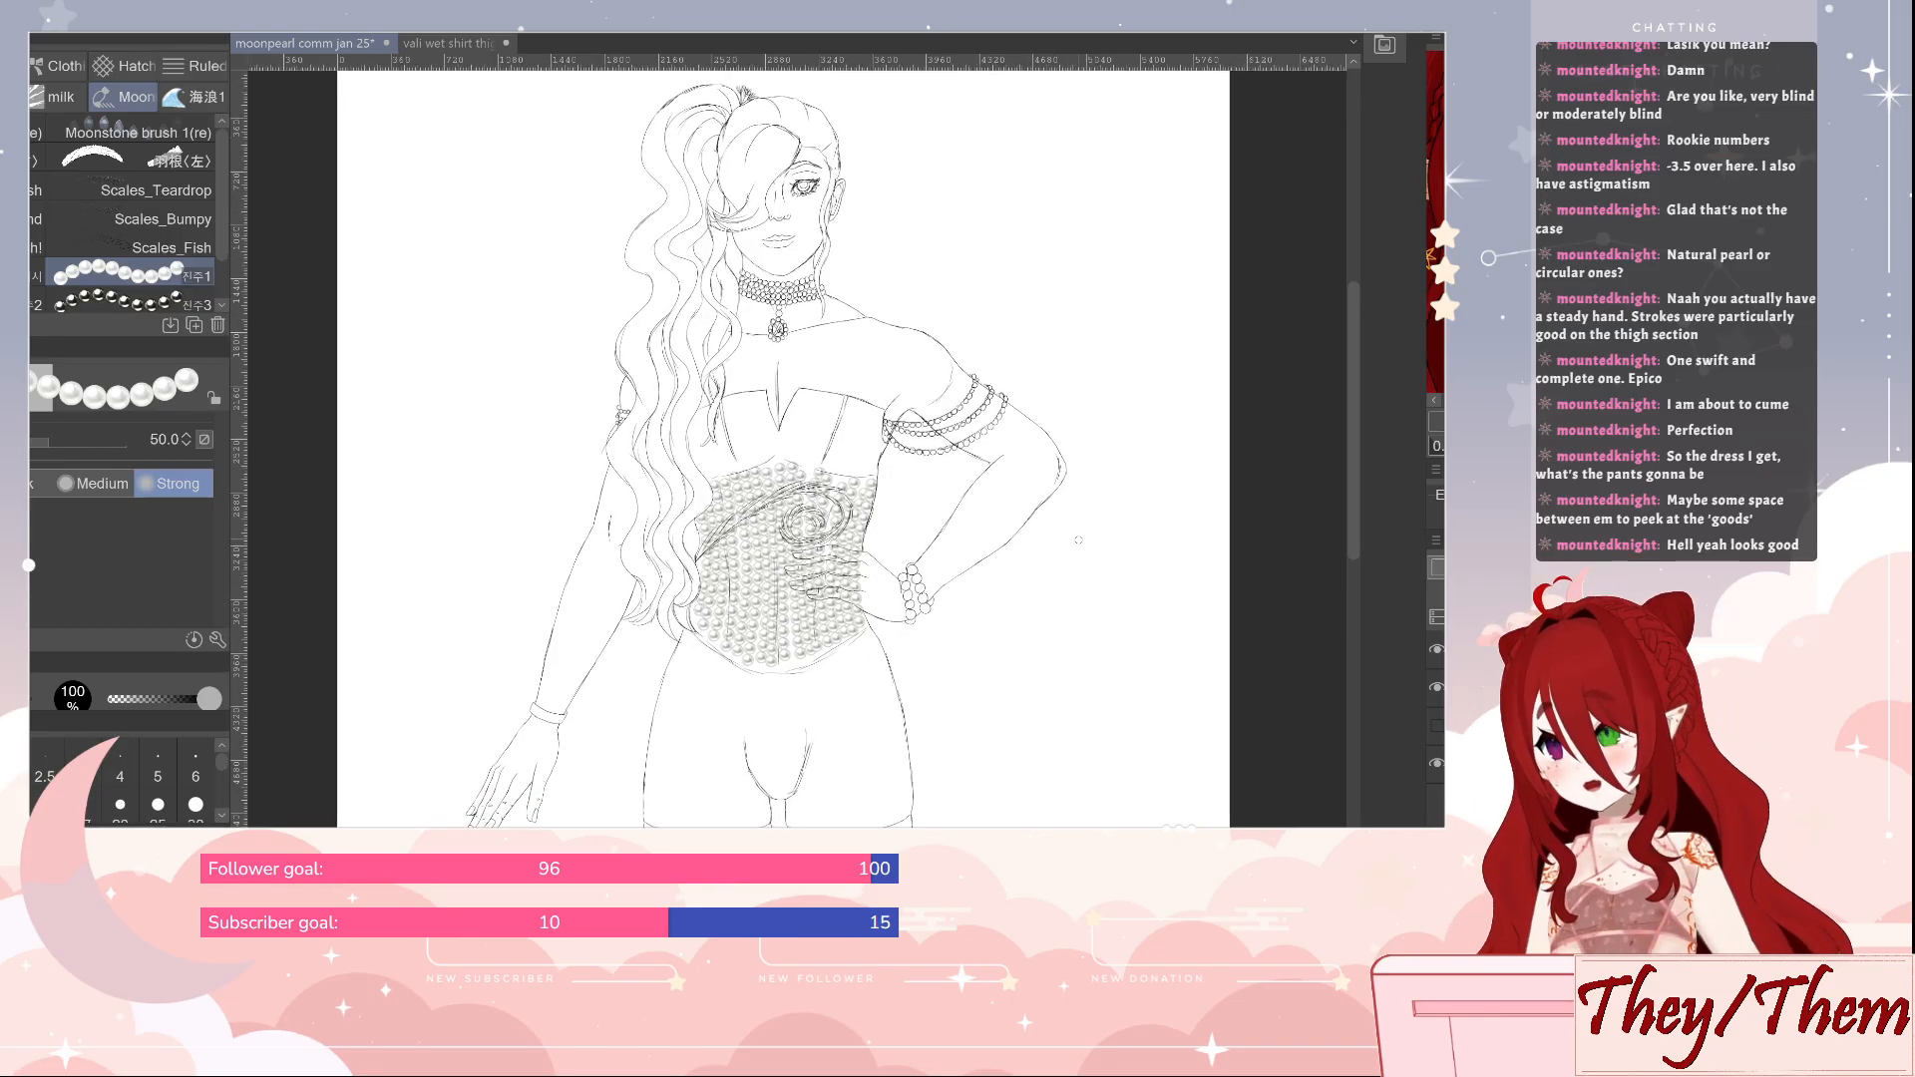
key("p")
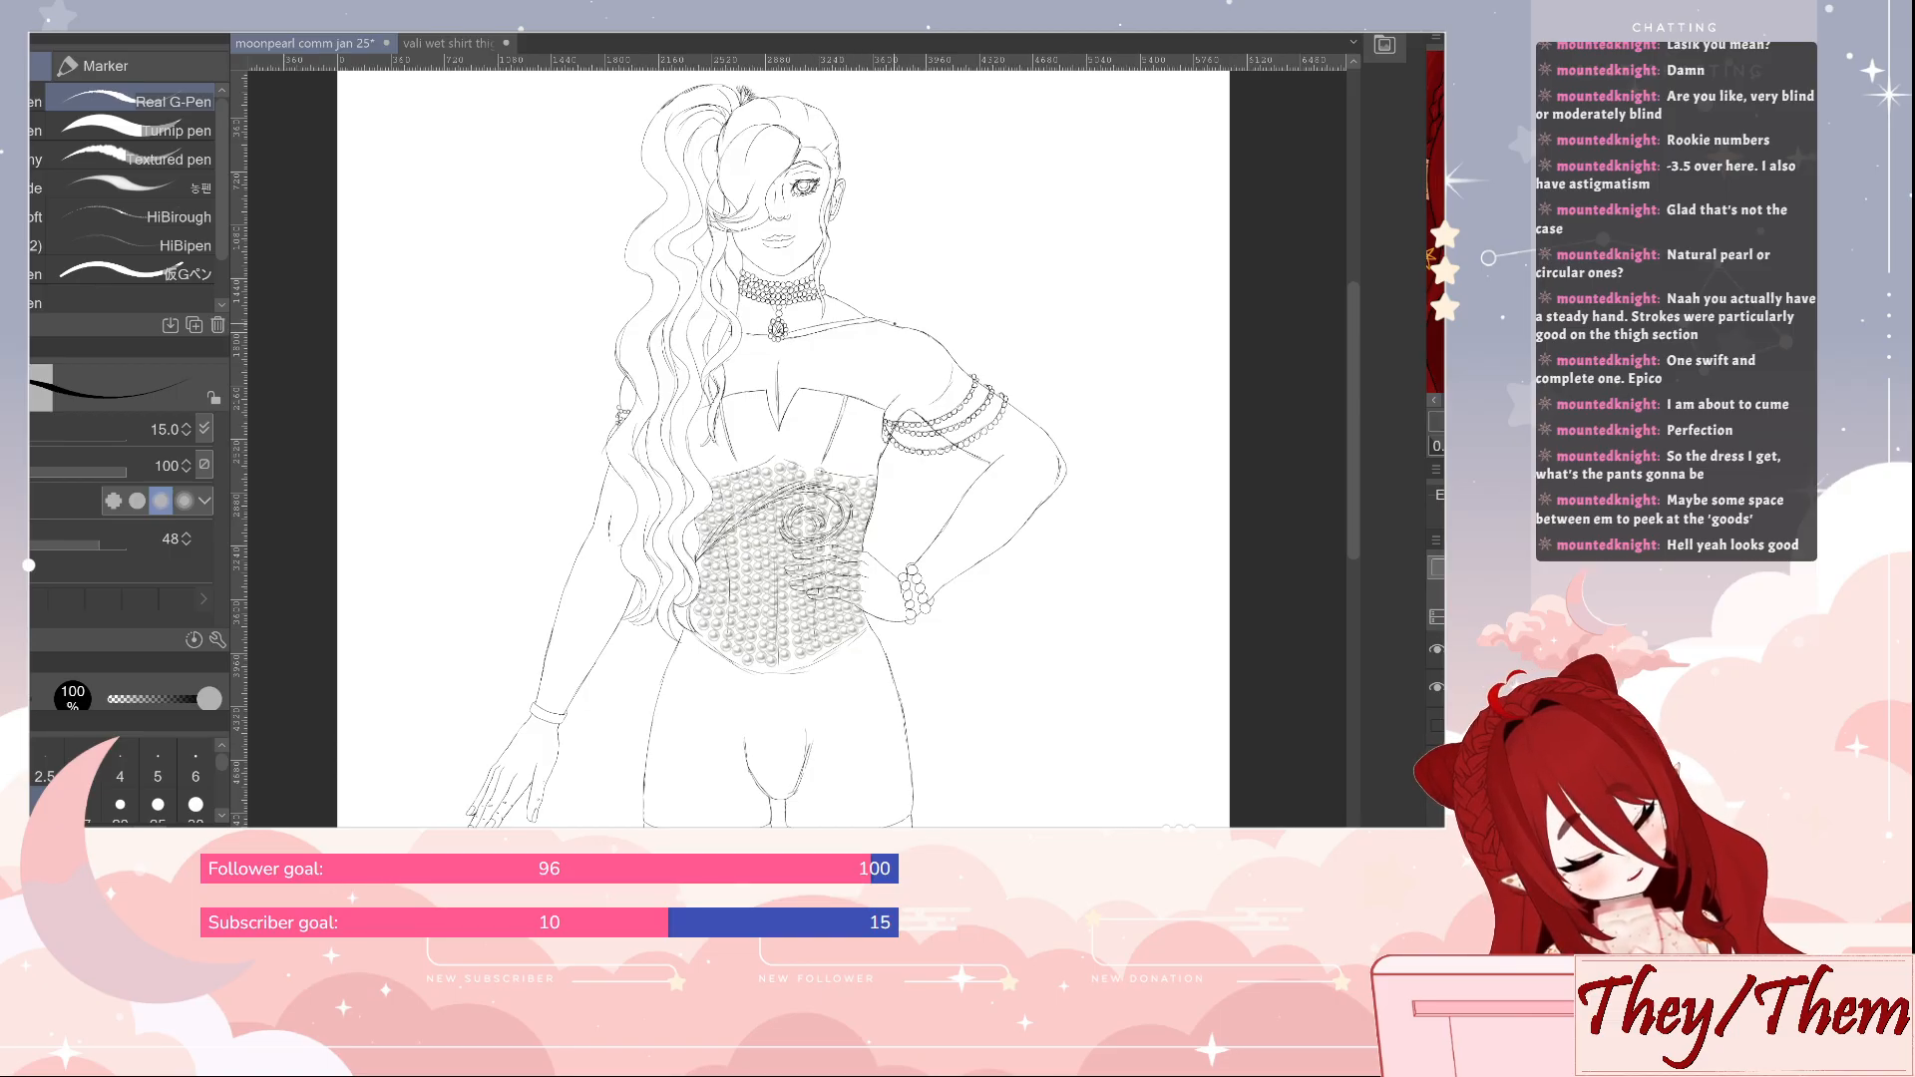
key("e")
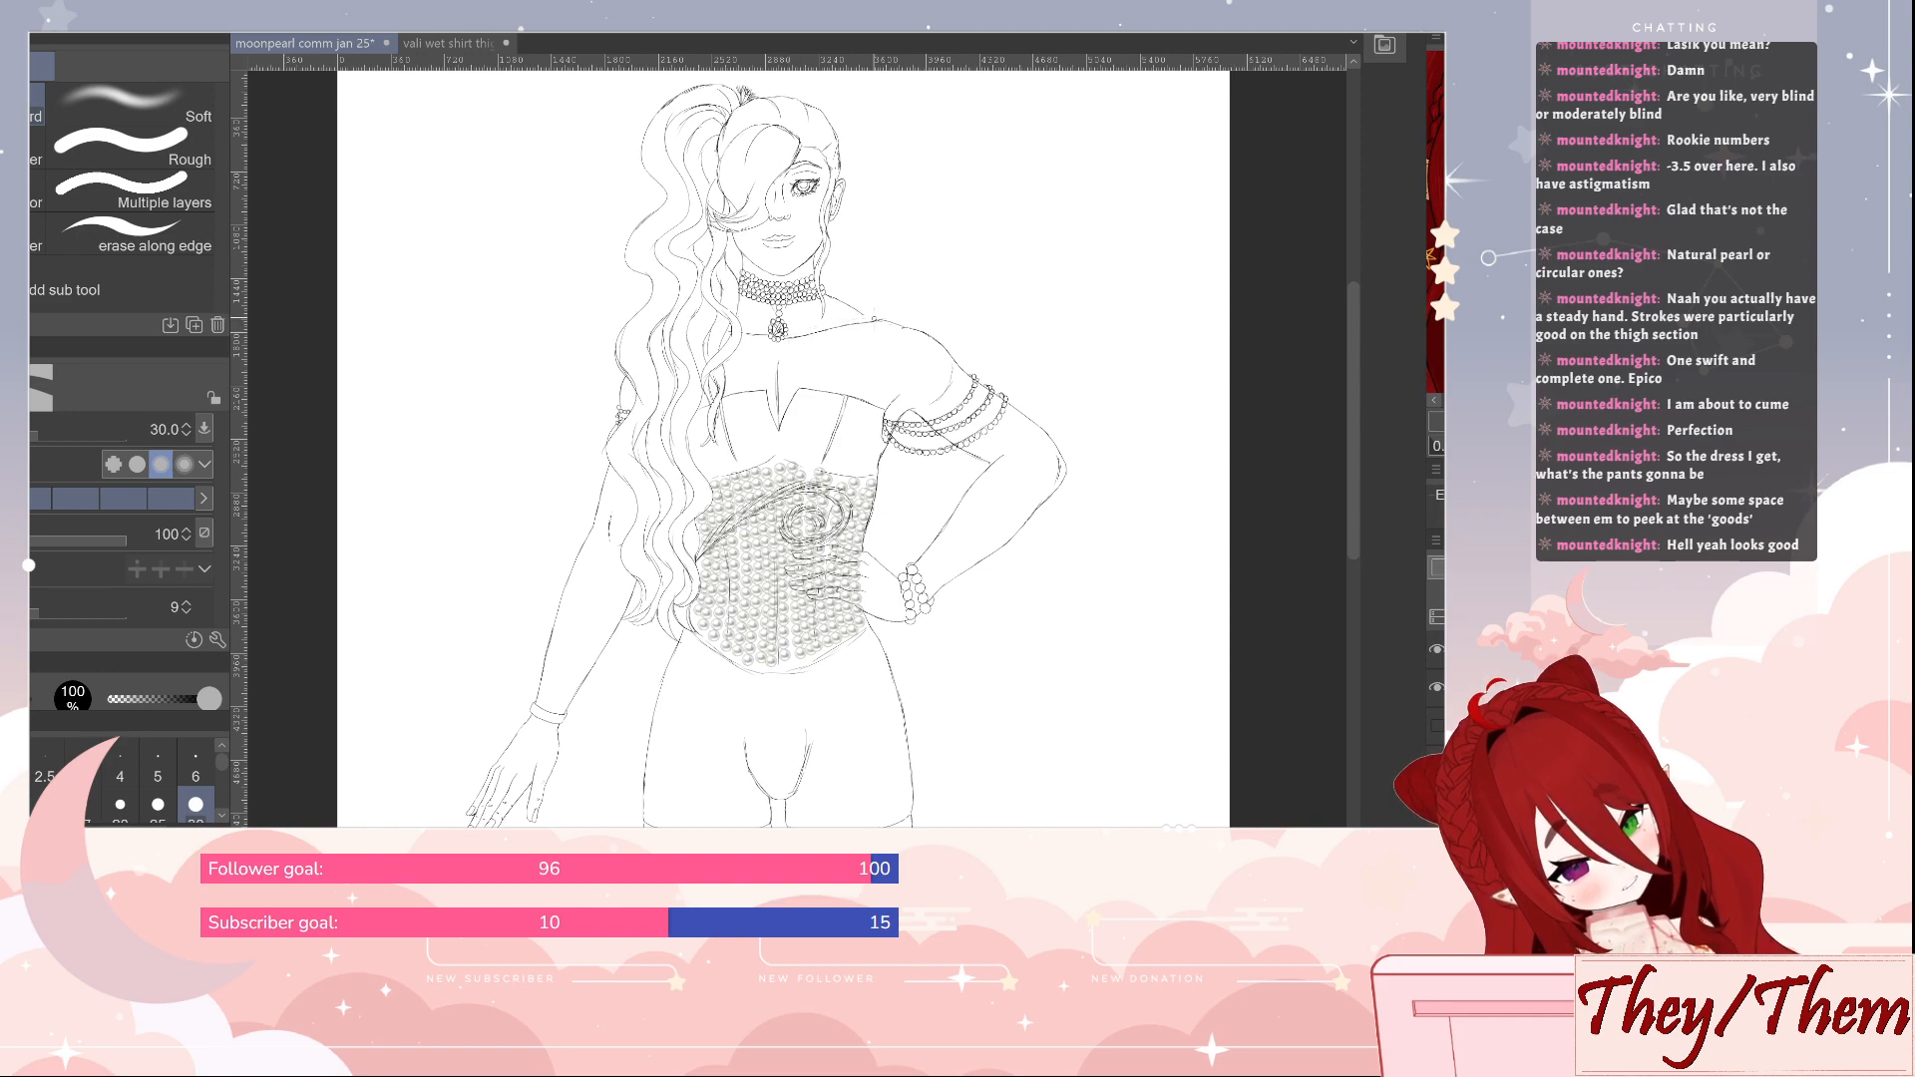
key("p")
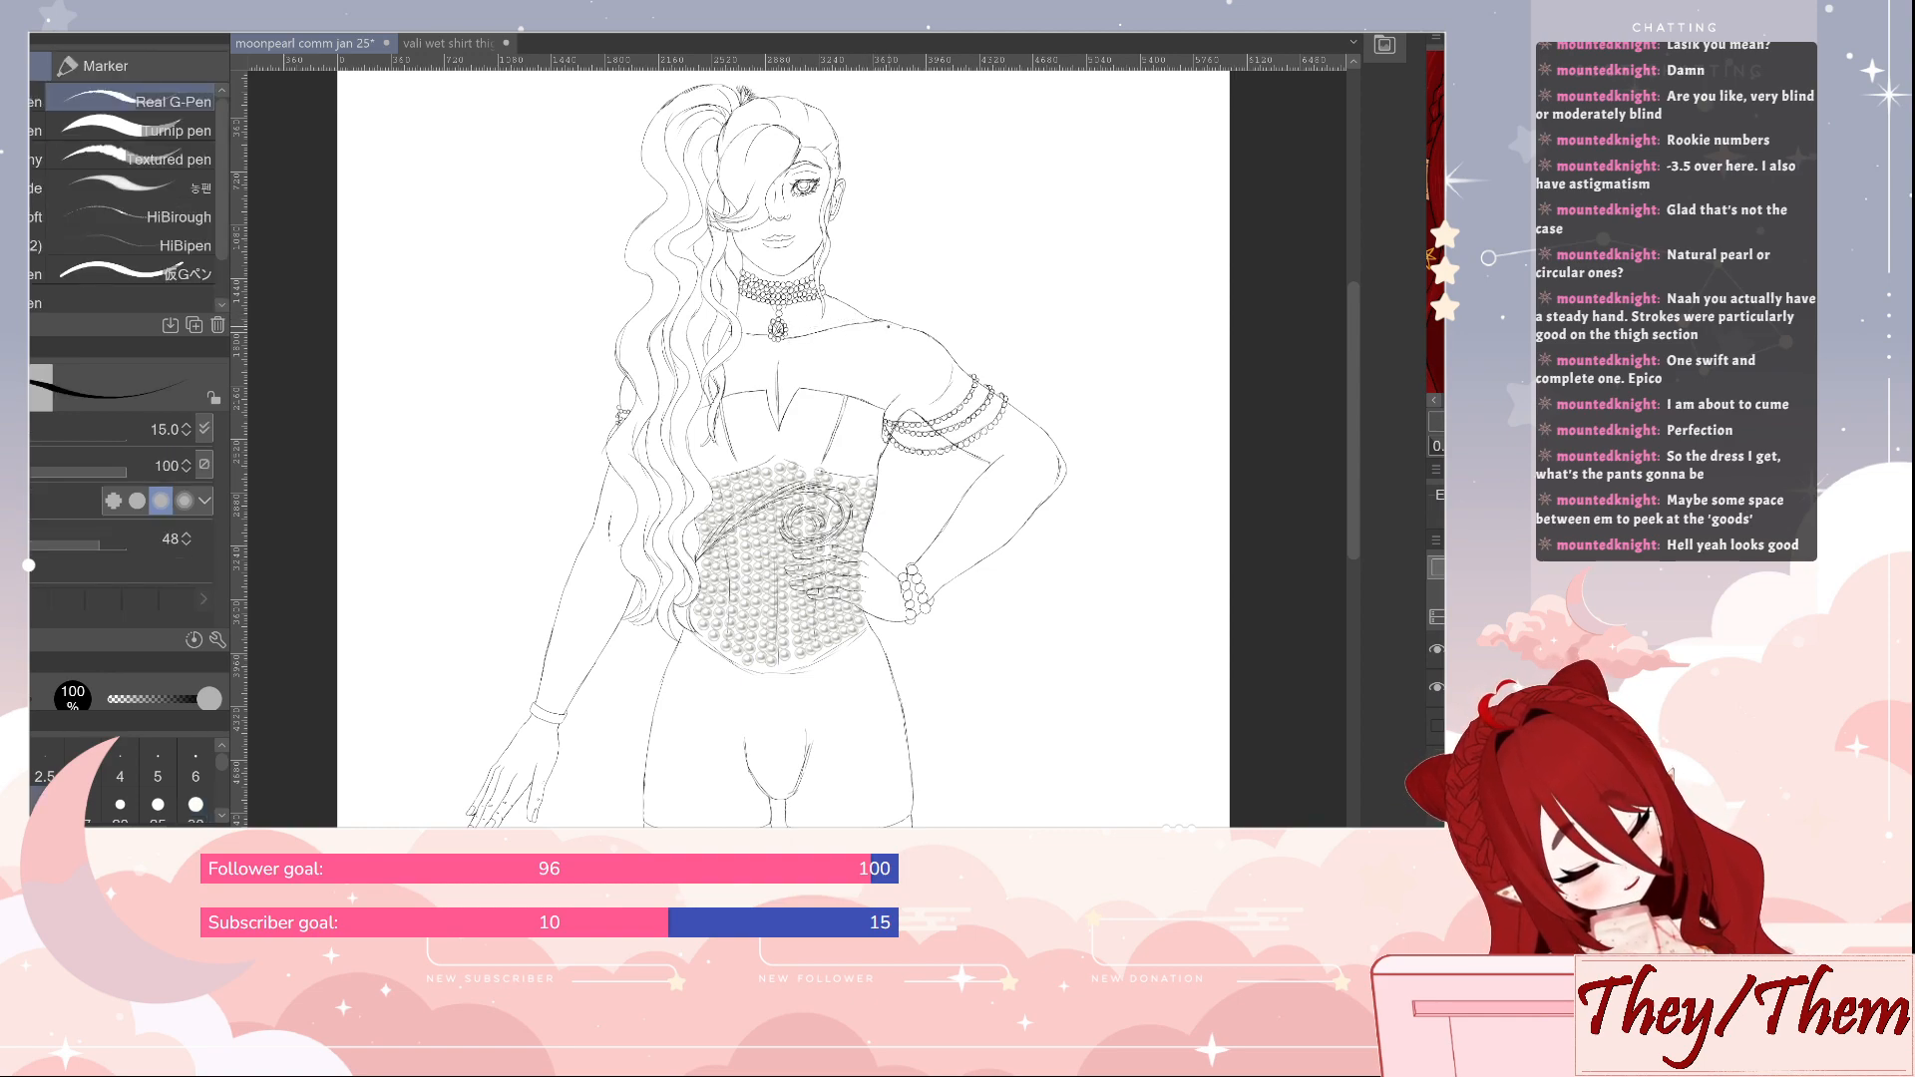
key("e")
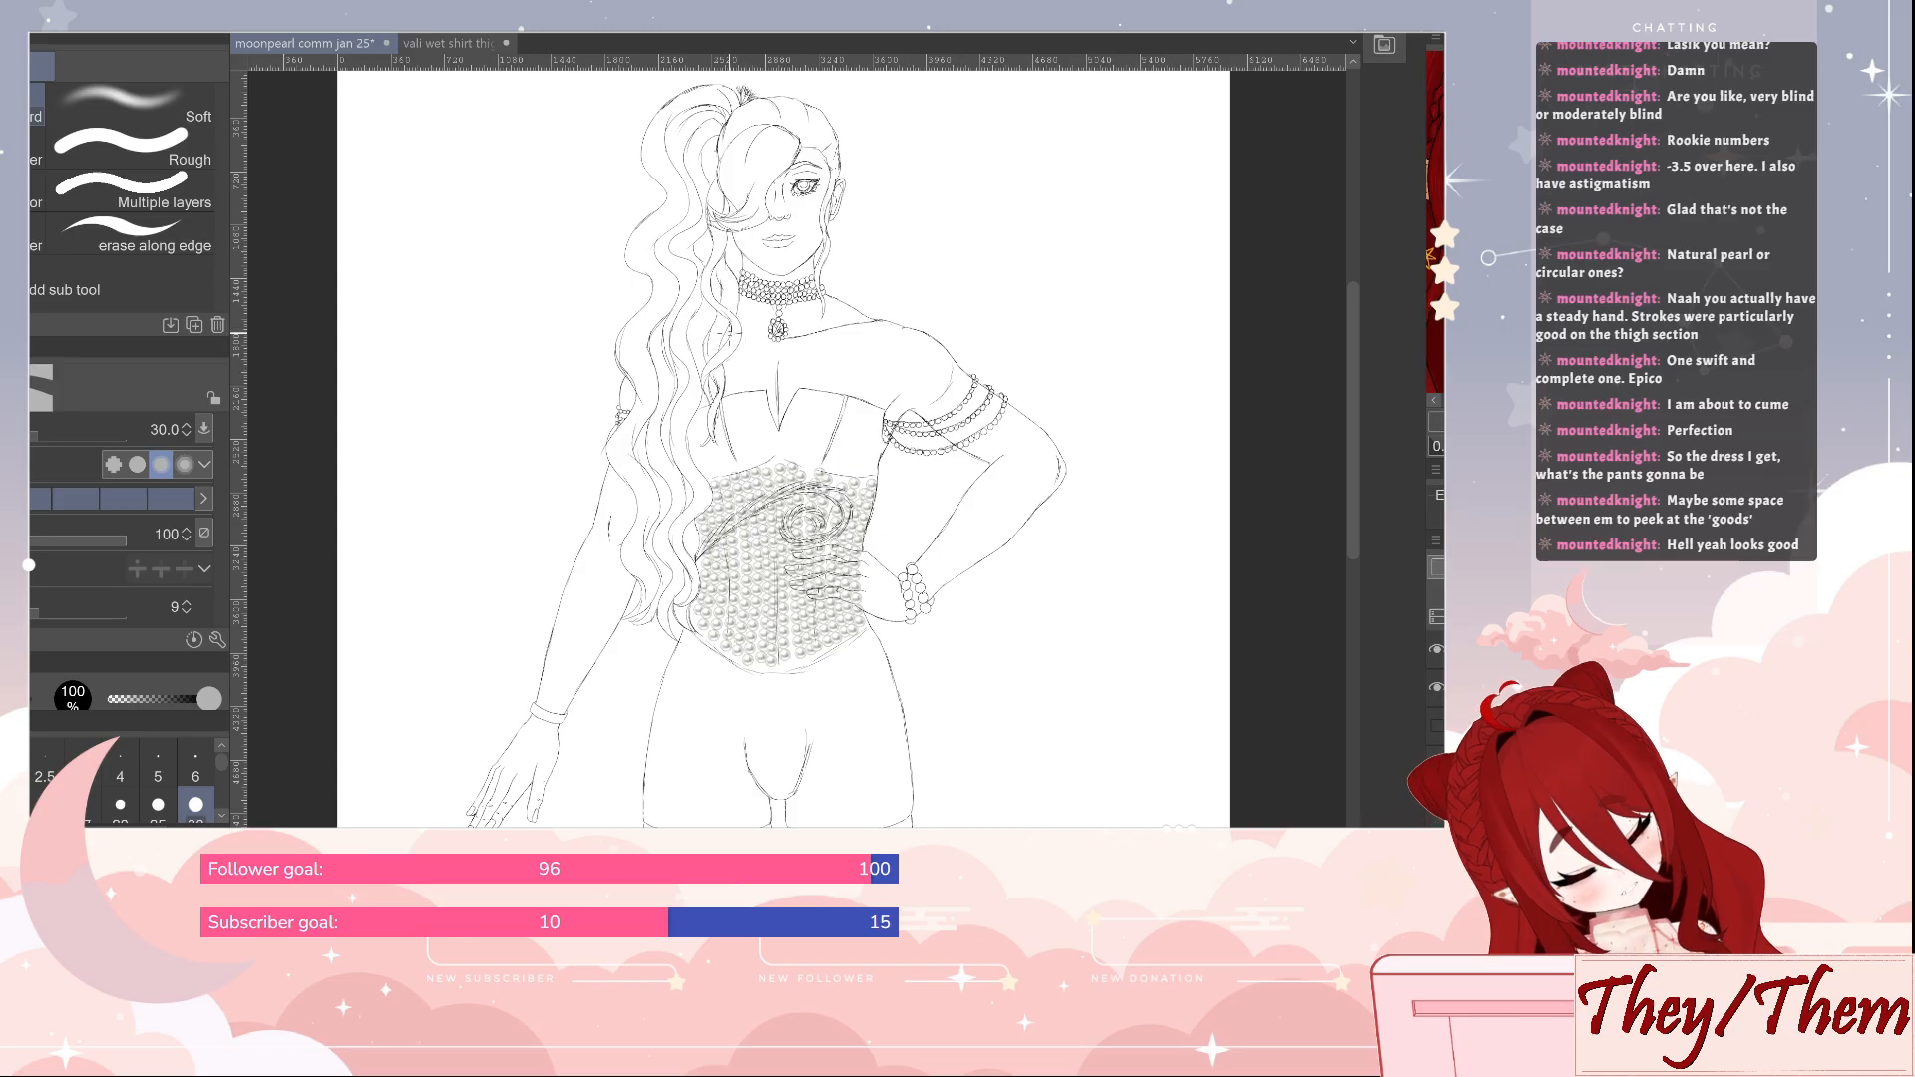
key("p")
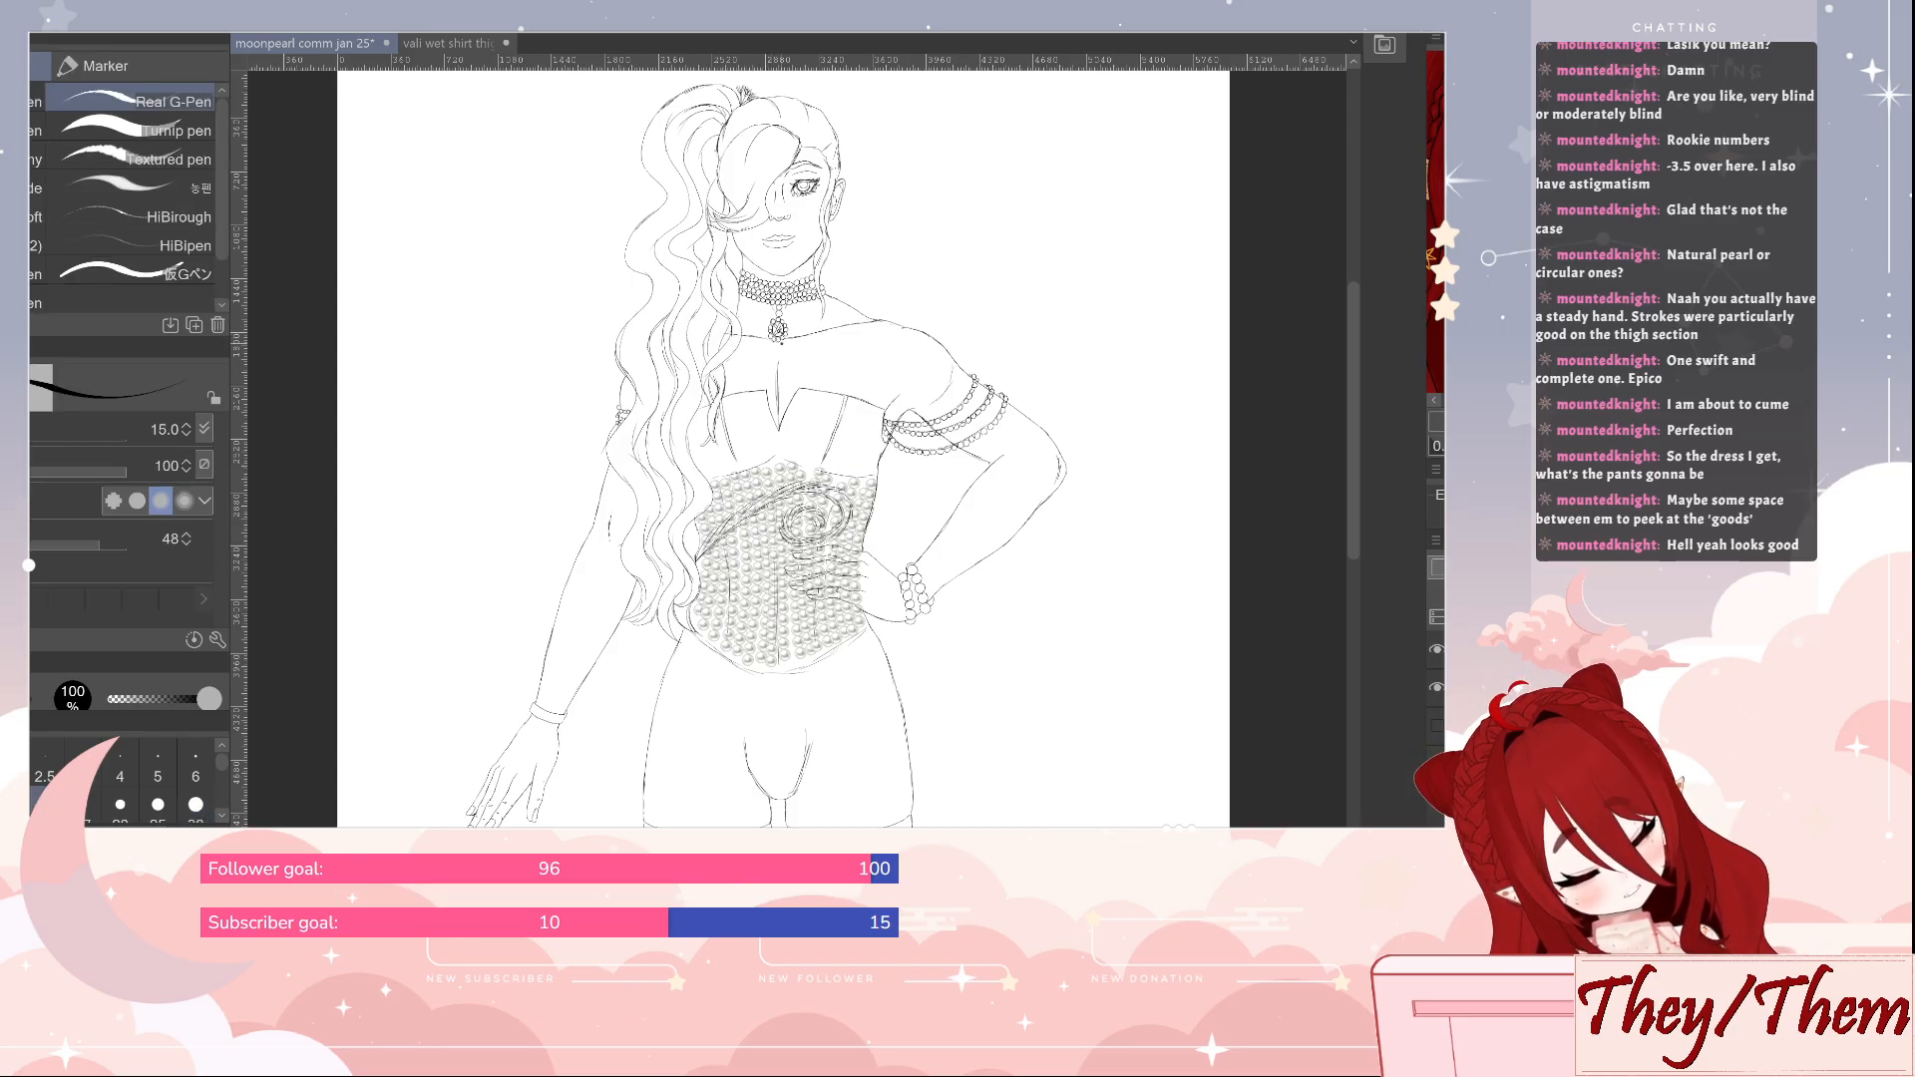
key("e")
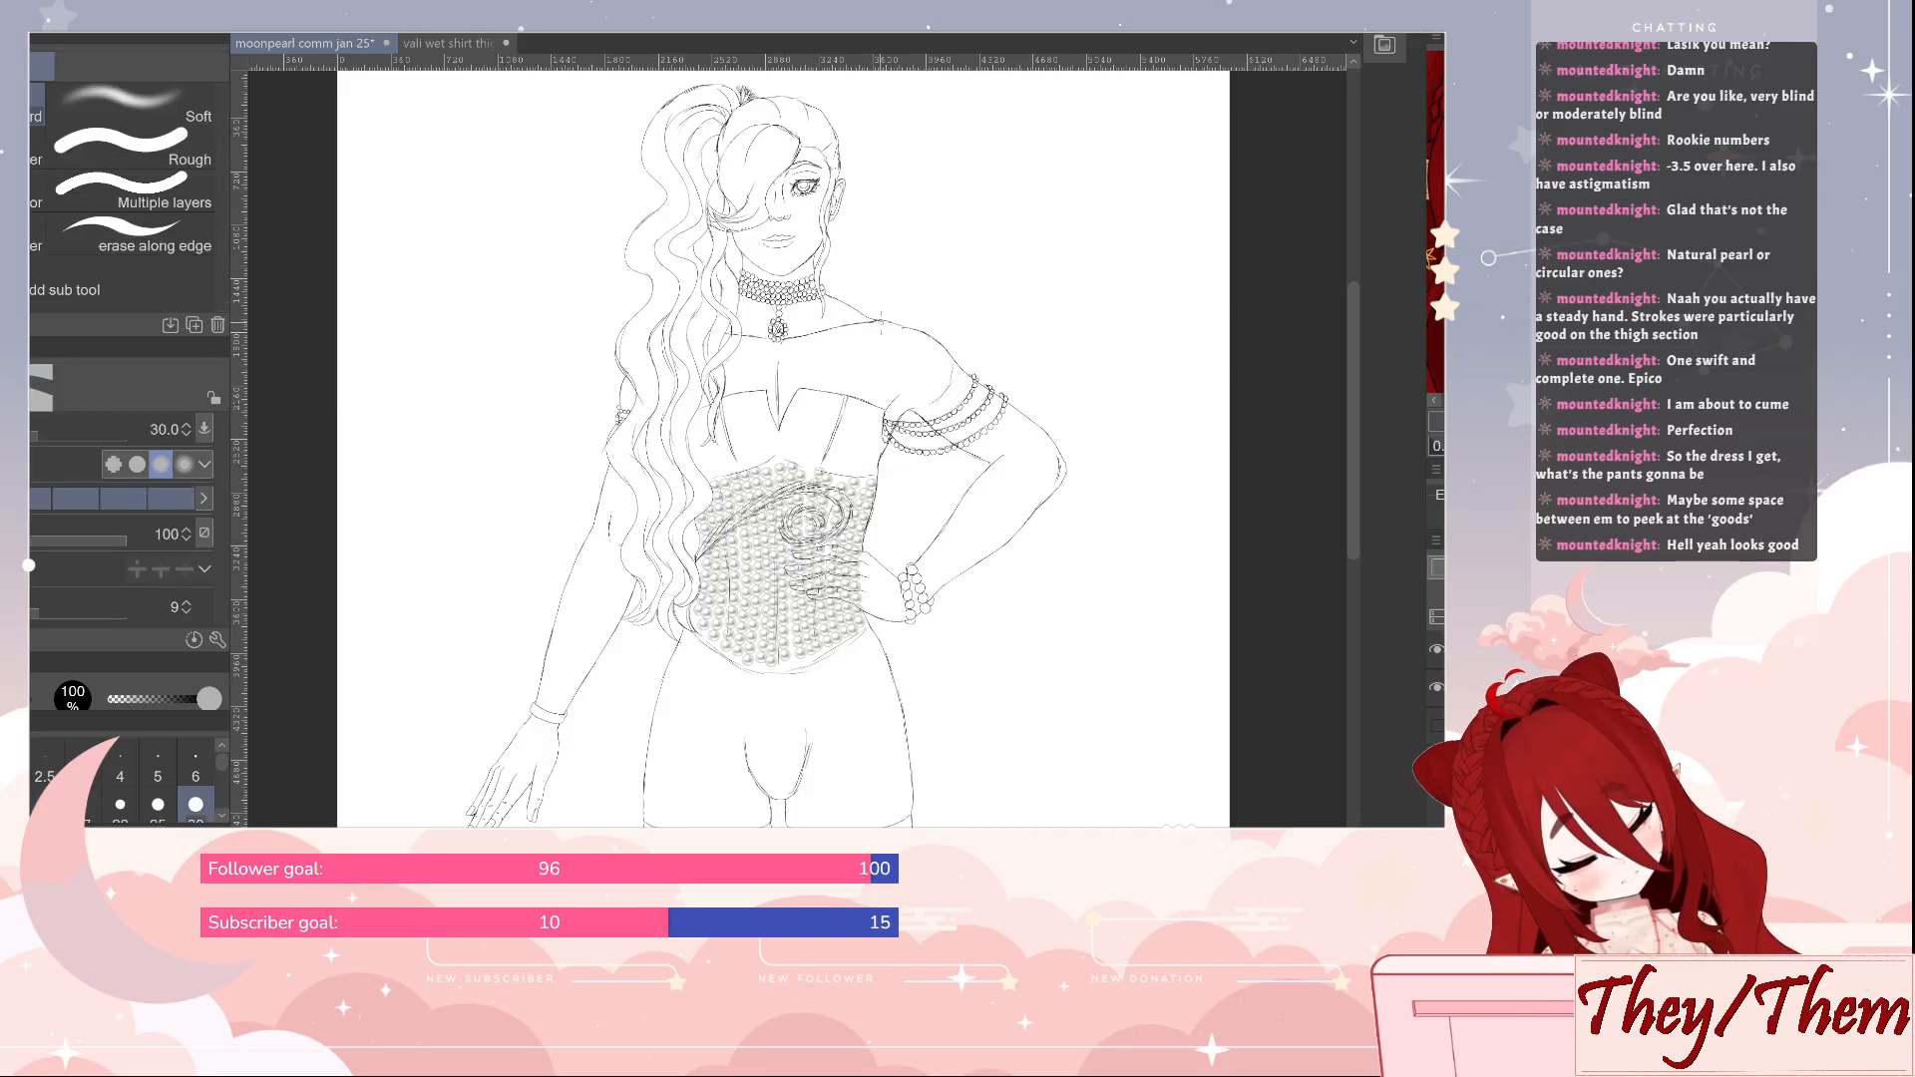
key("p")
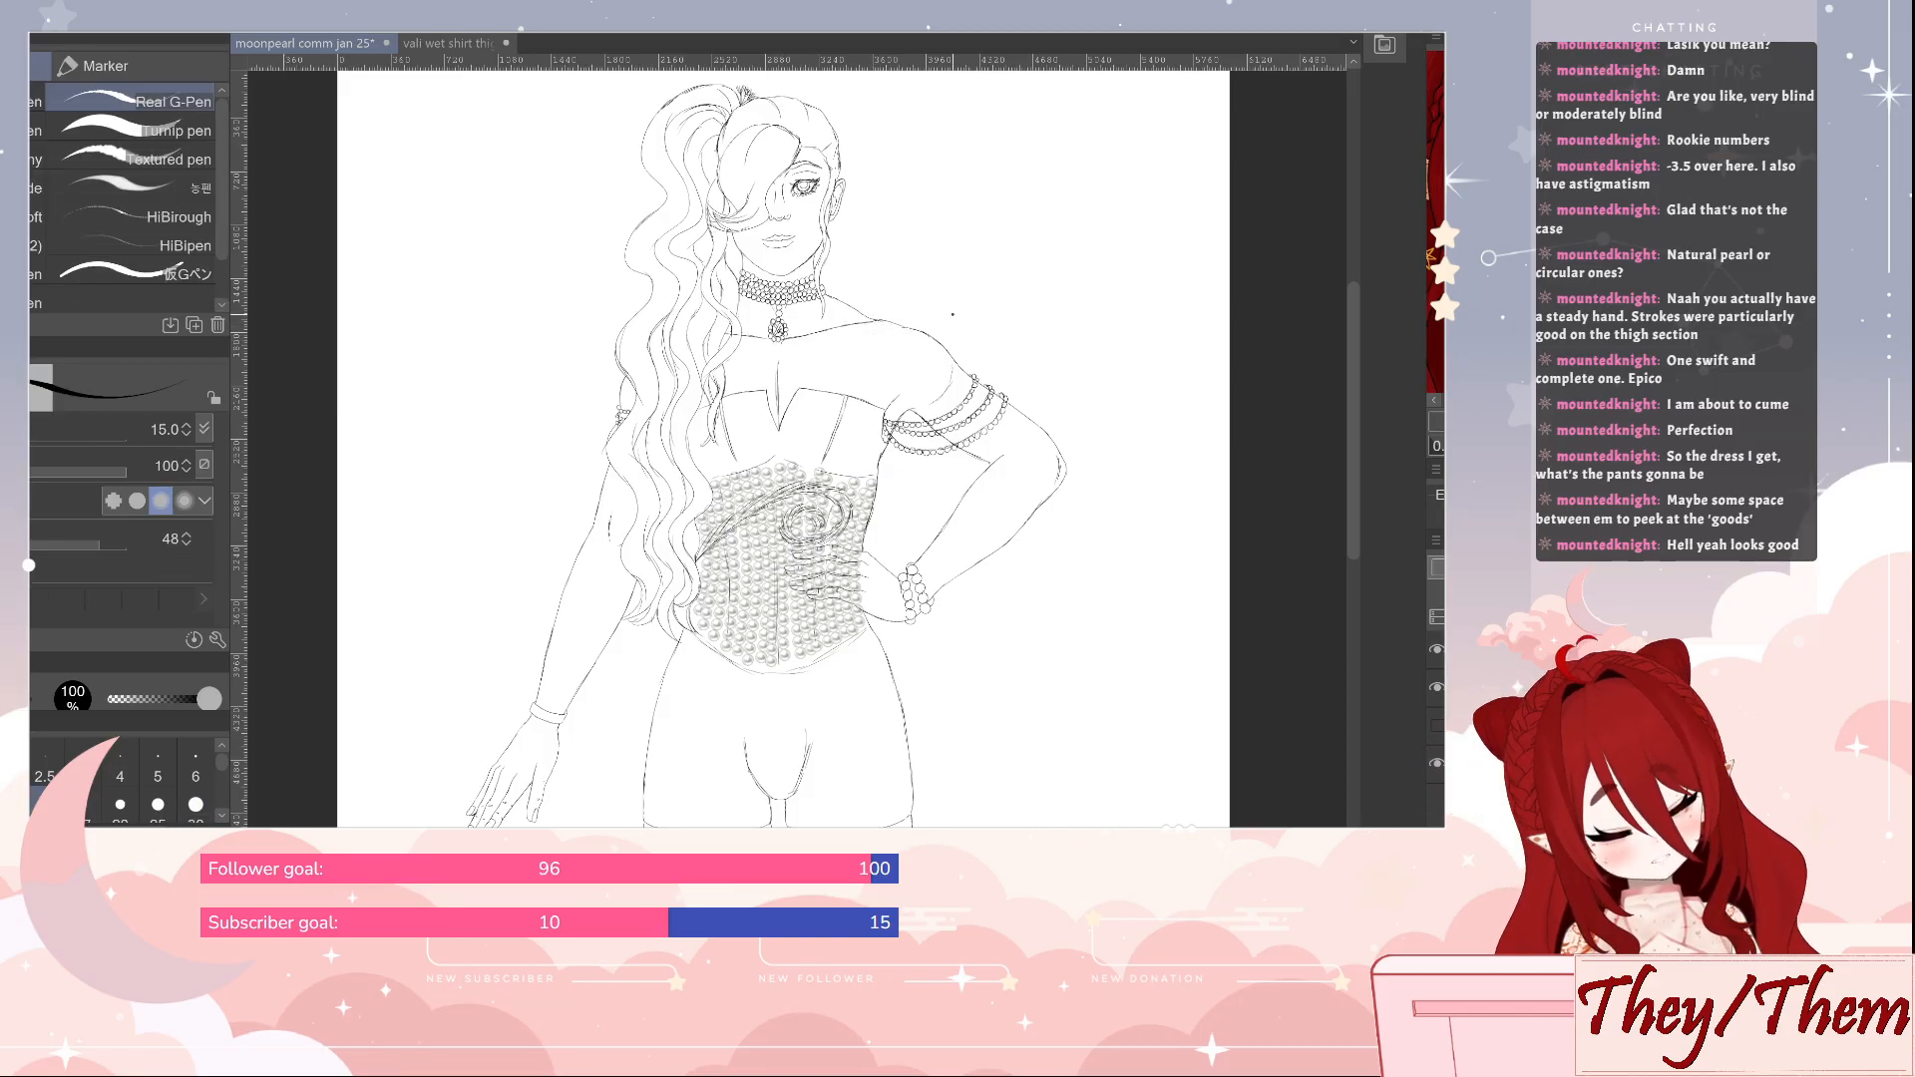
left_click_drag(1032, 316, 1019, 431)
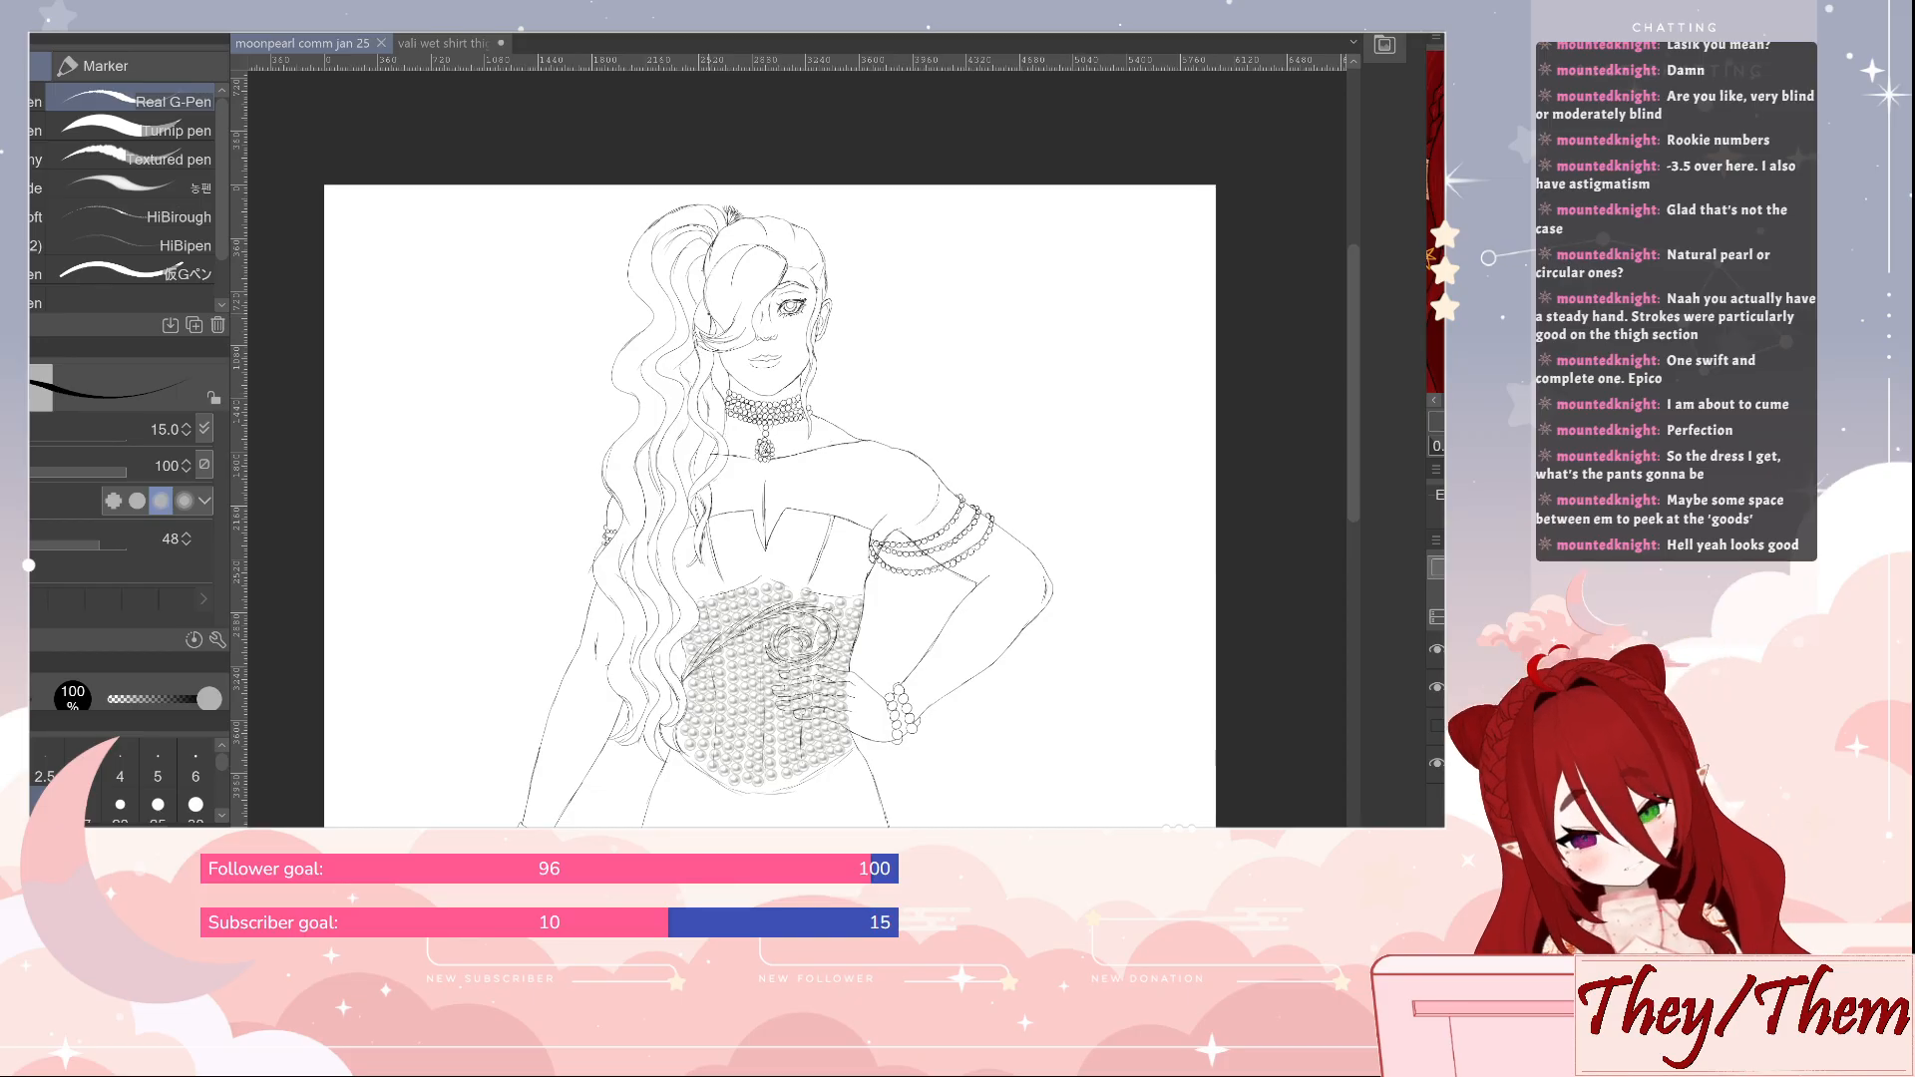
Touch up the collarbone linework with the eraser and Real G-Pen, and save the file
key("e")
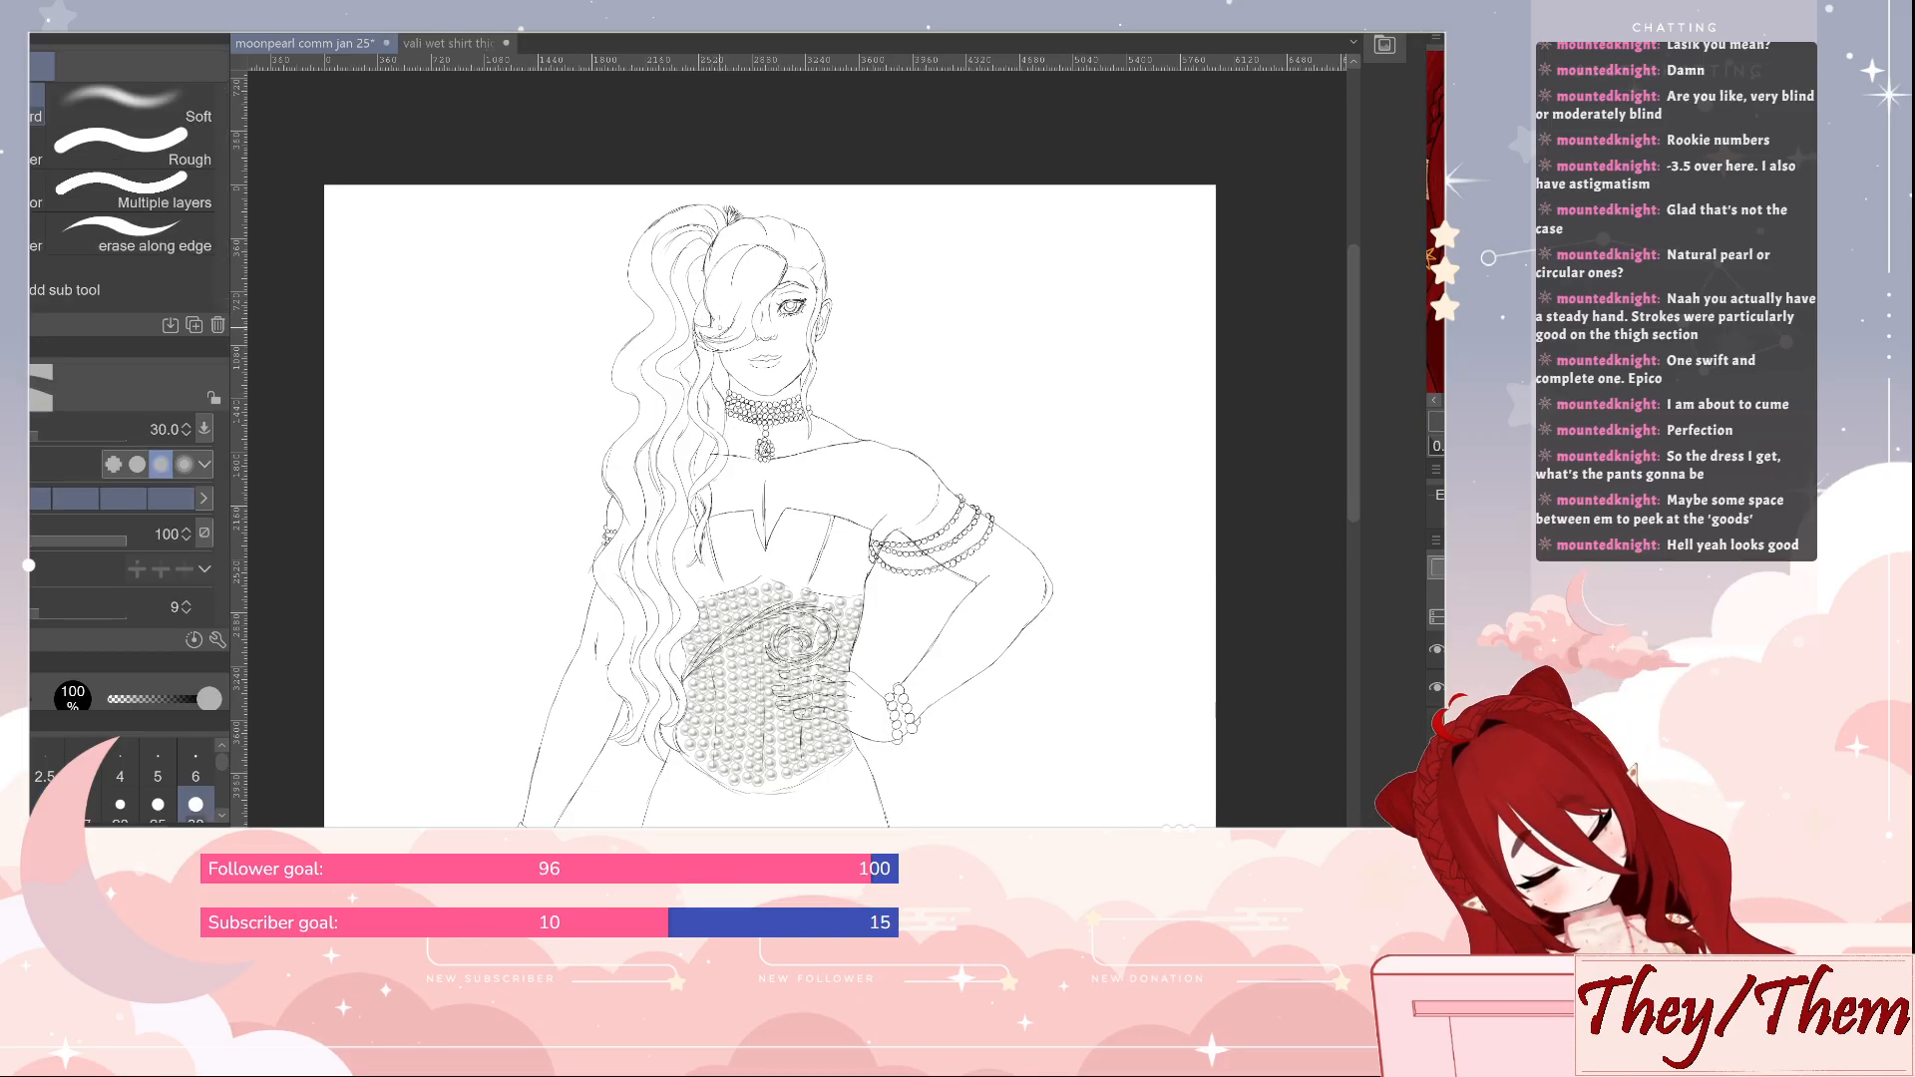
key("p")
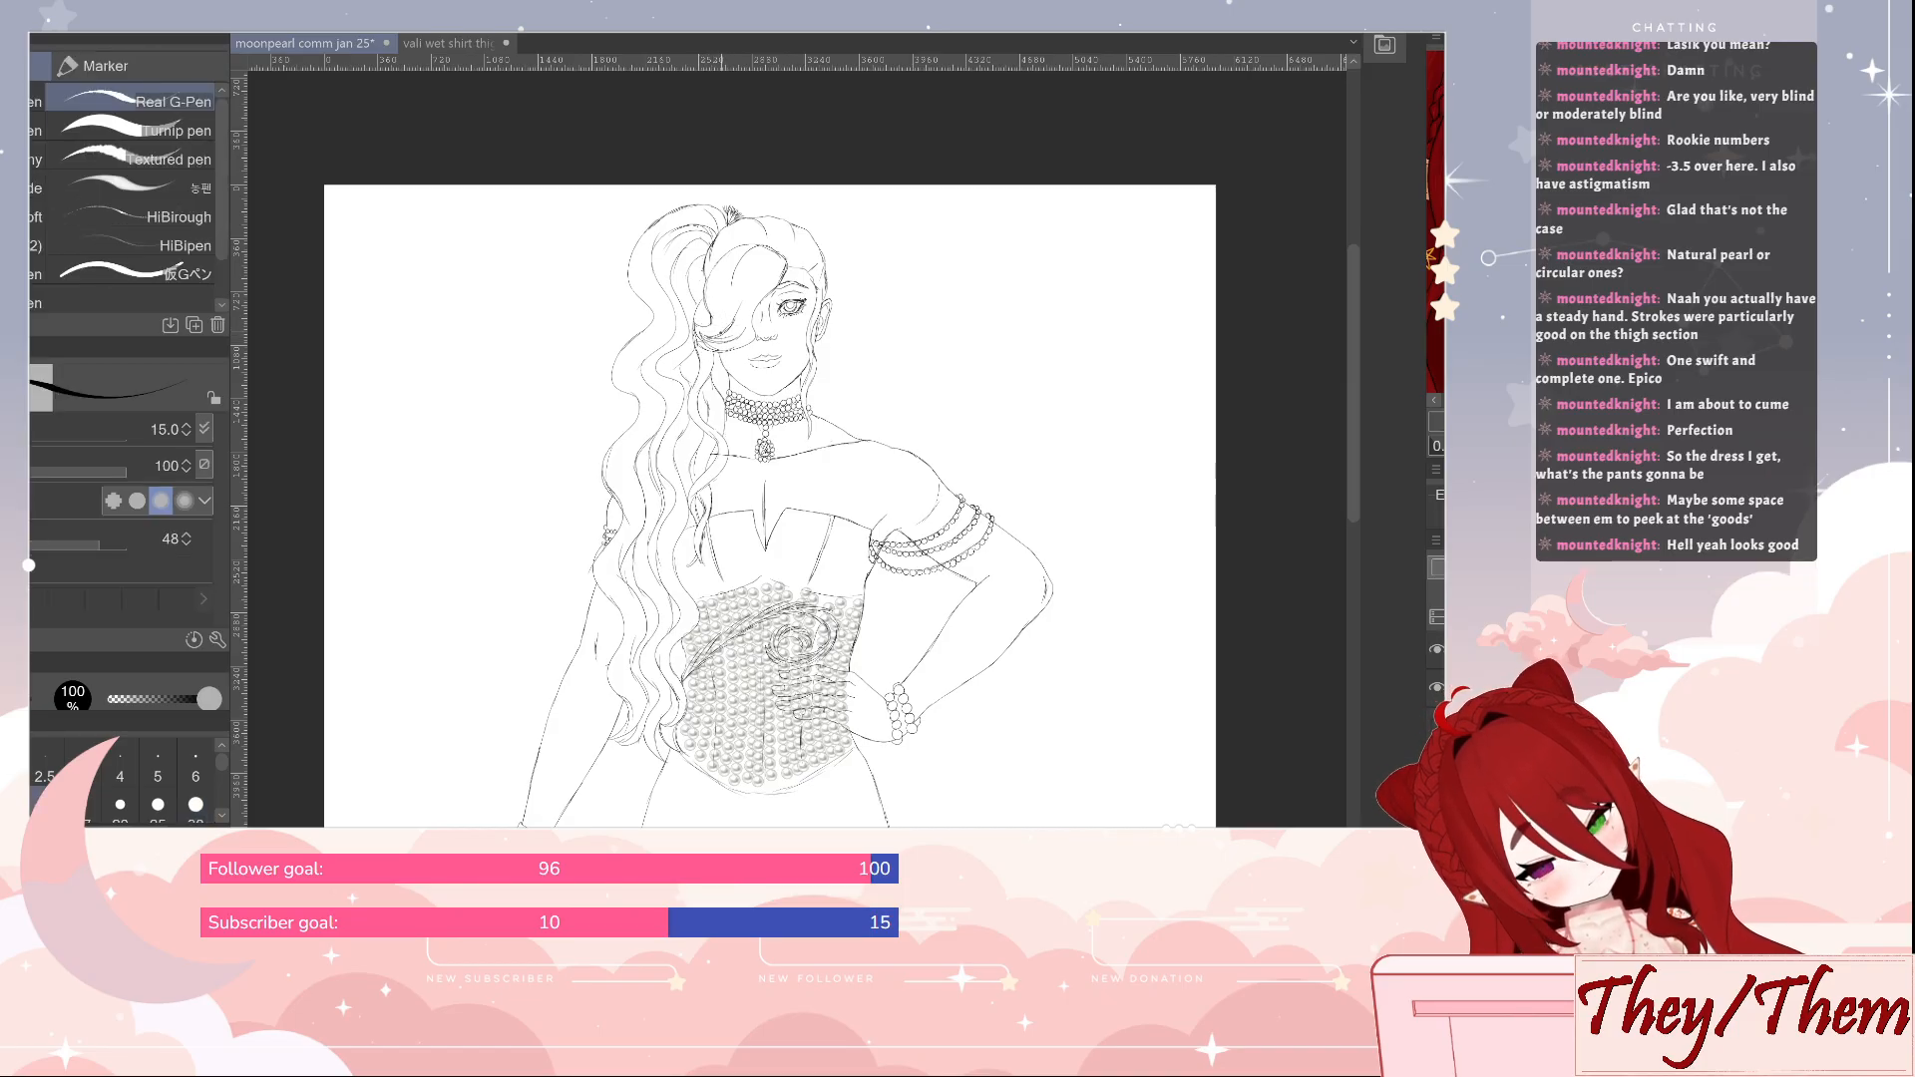
key("e")
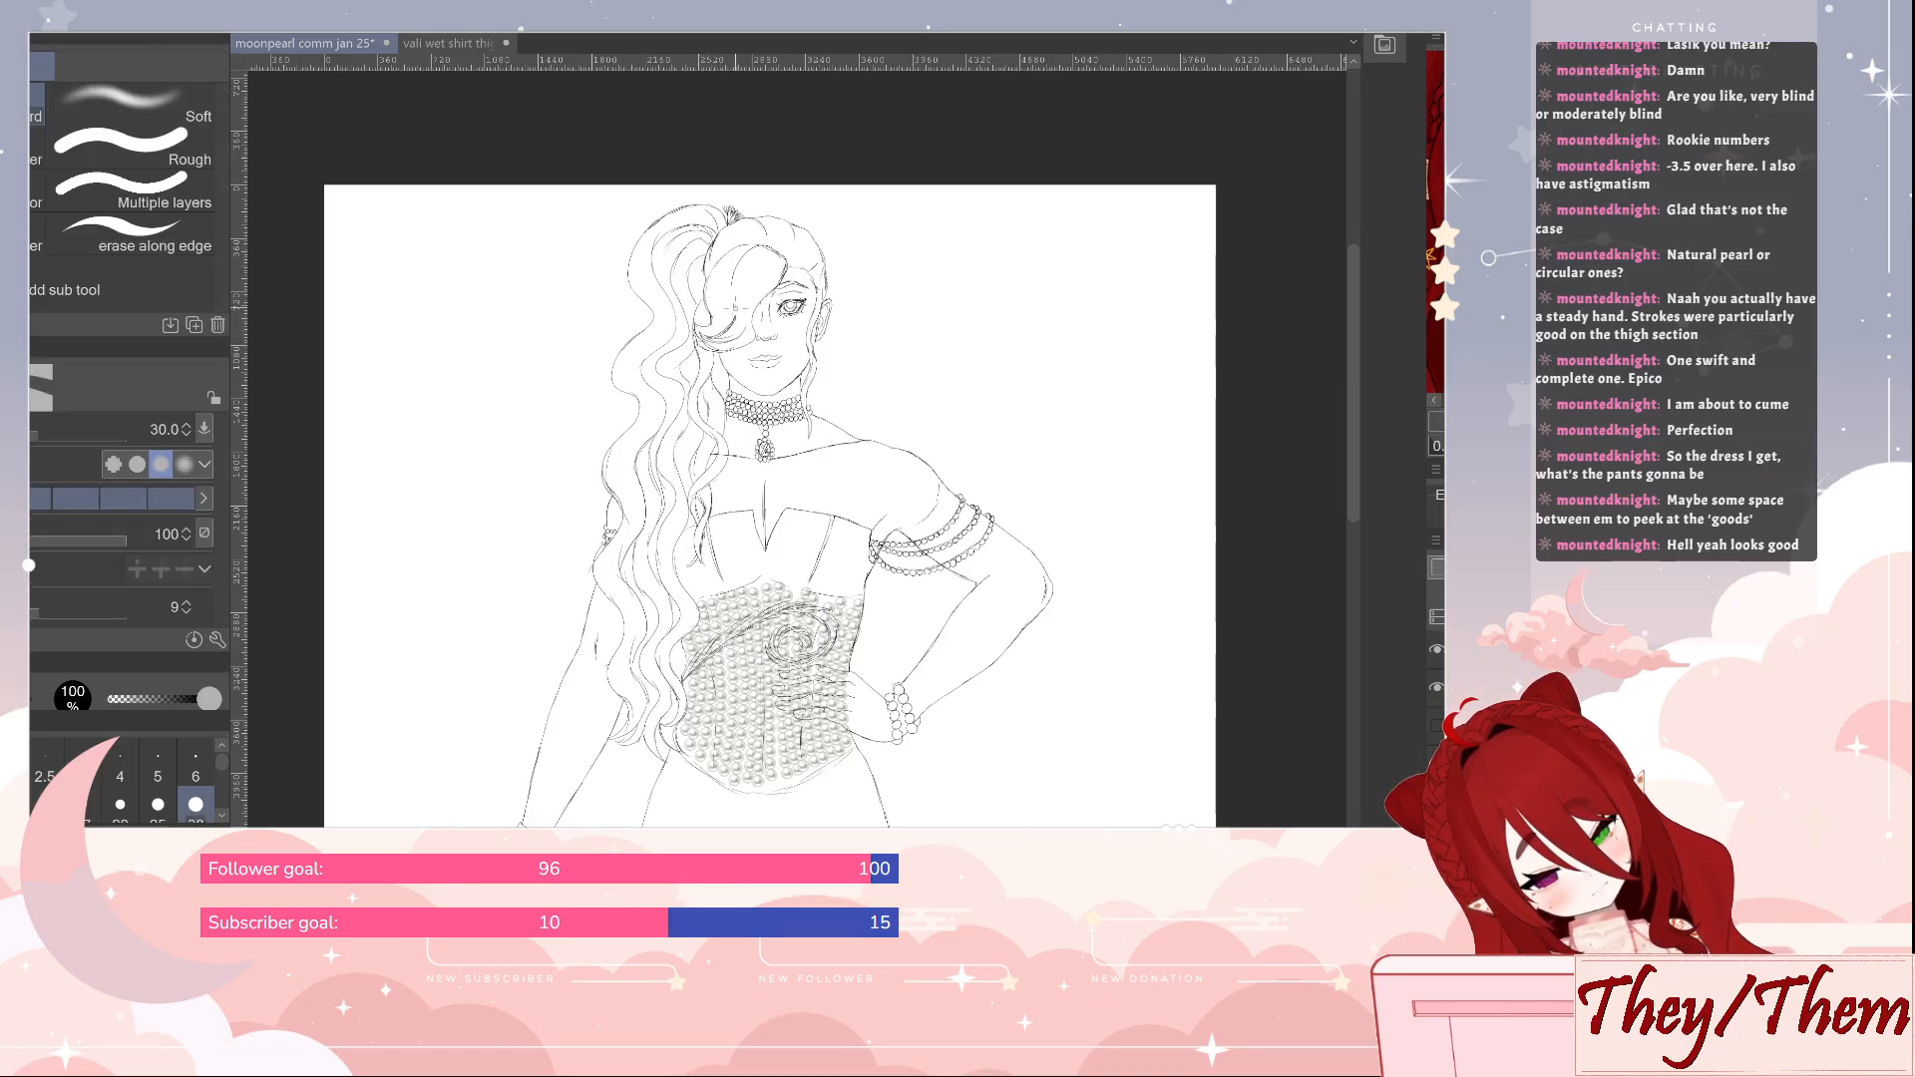
key("p")
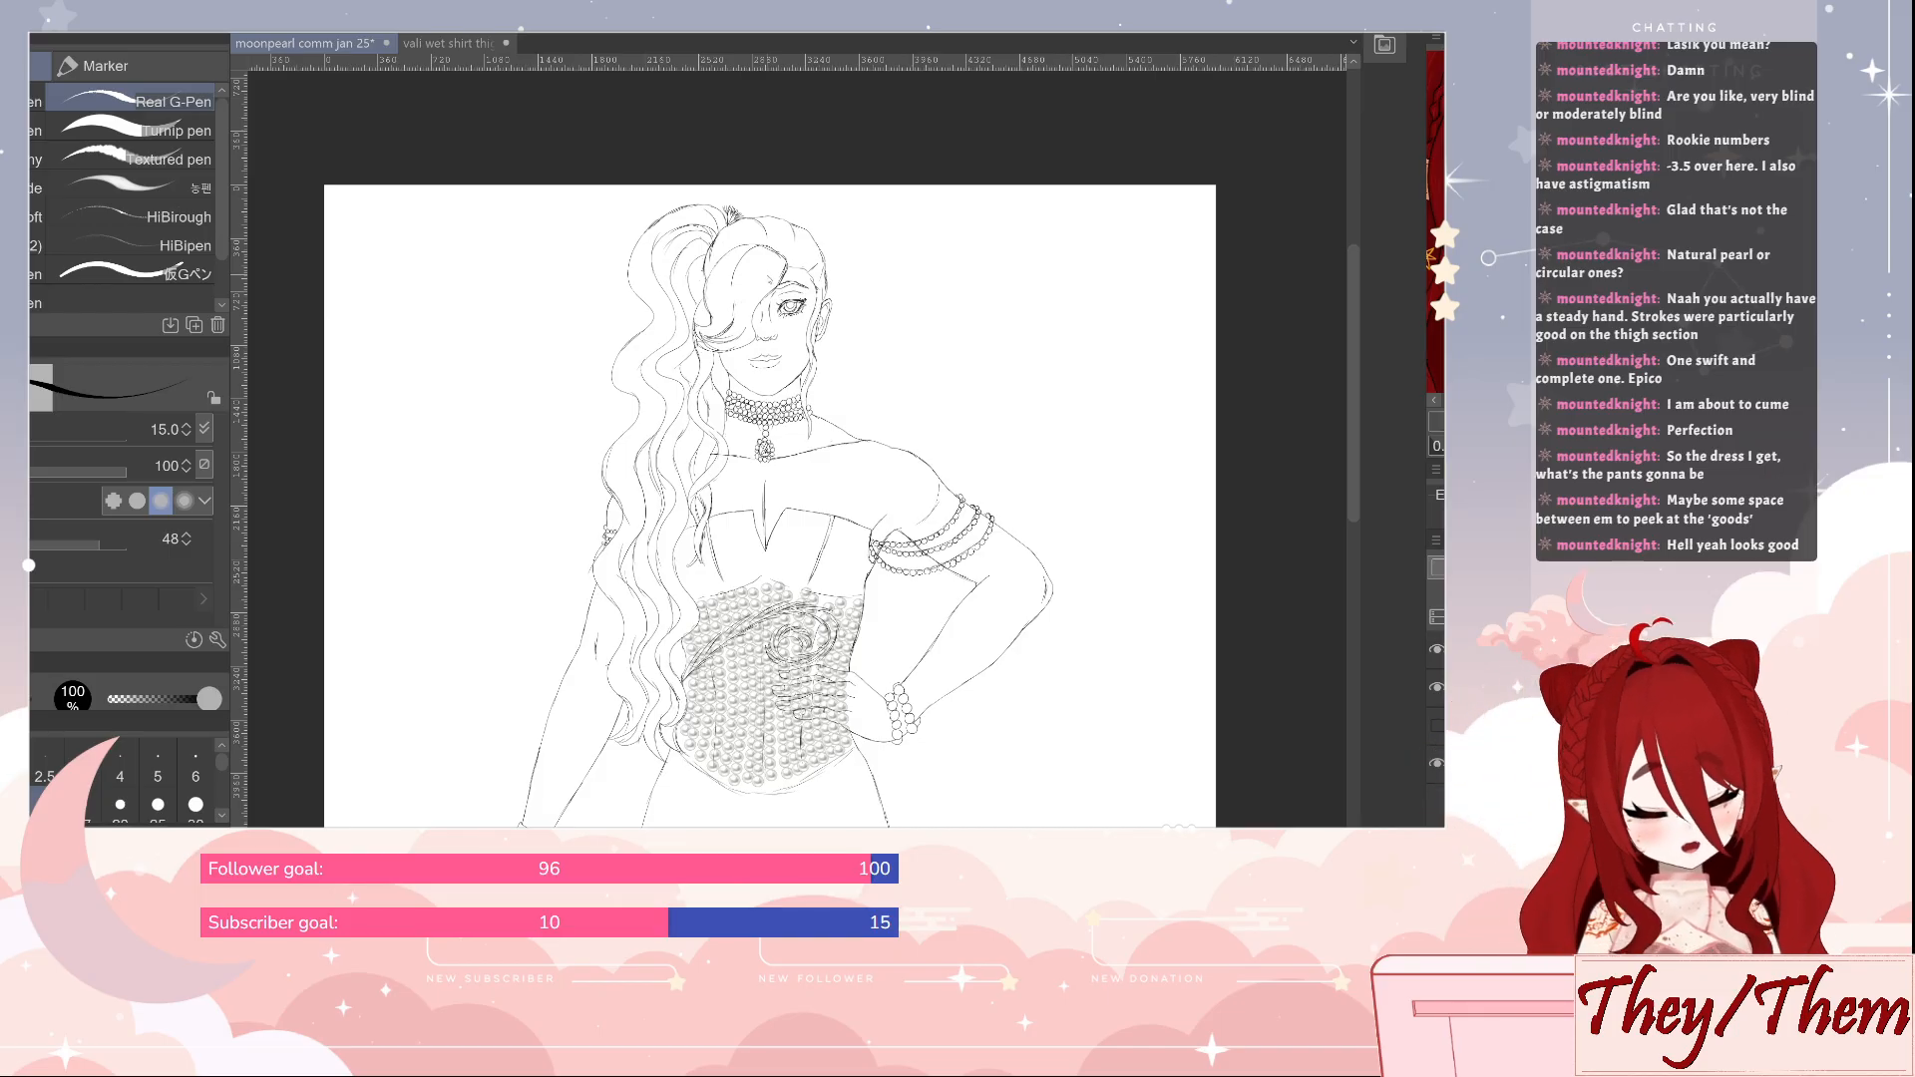
key("ctrl+s")
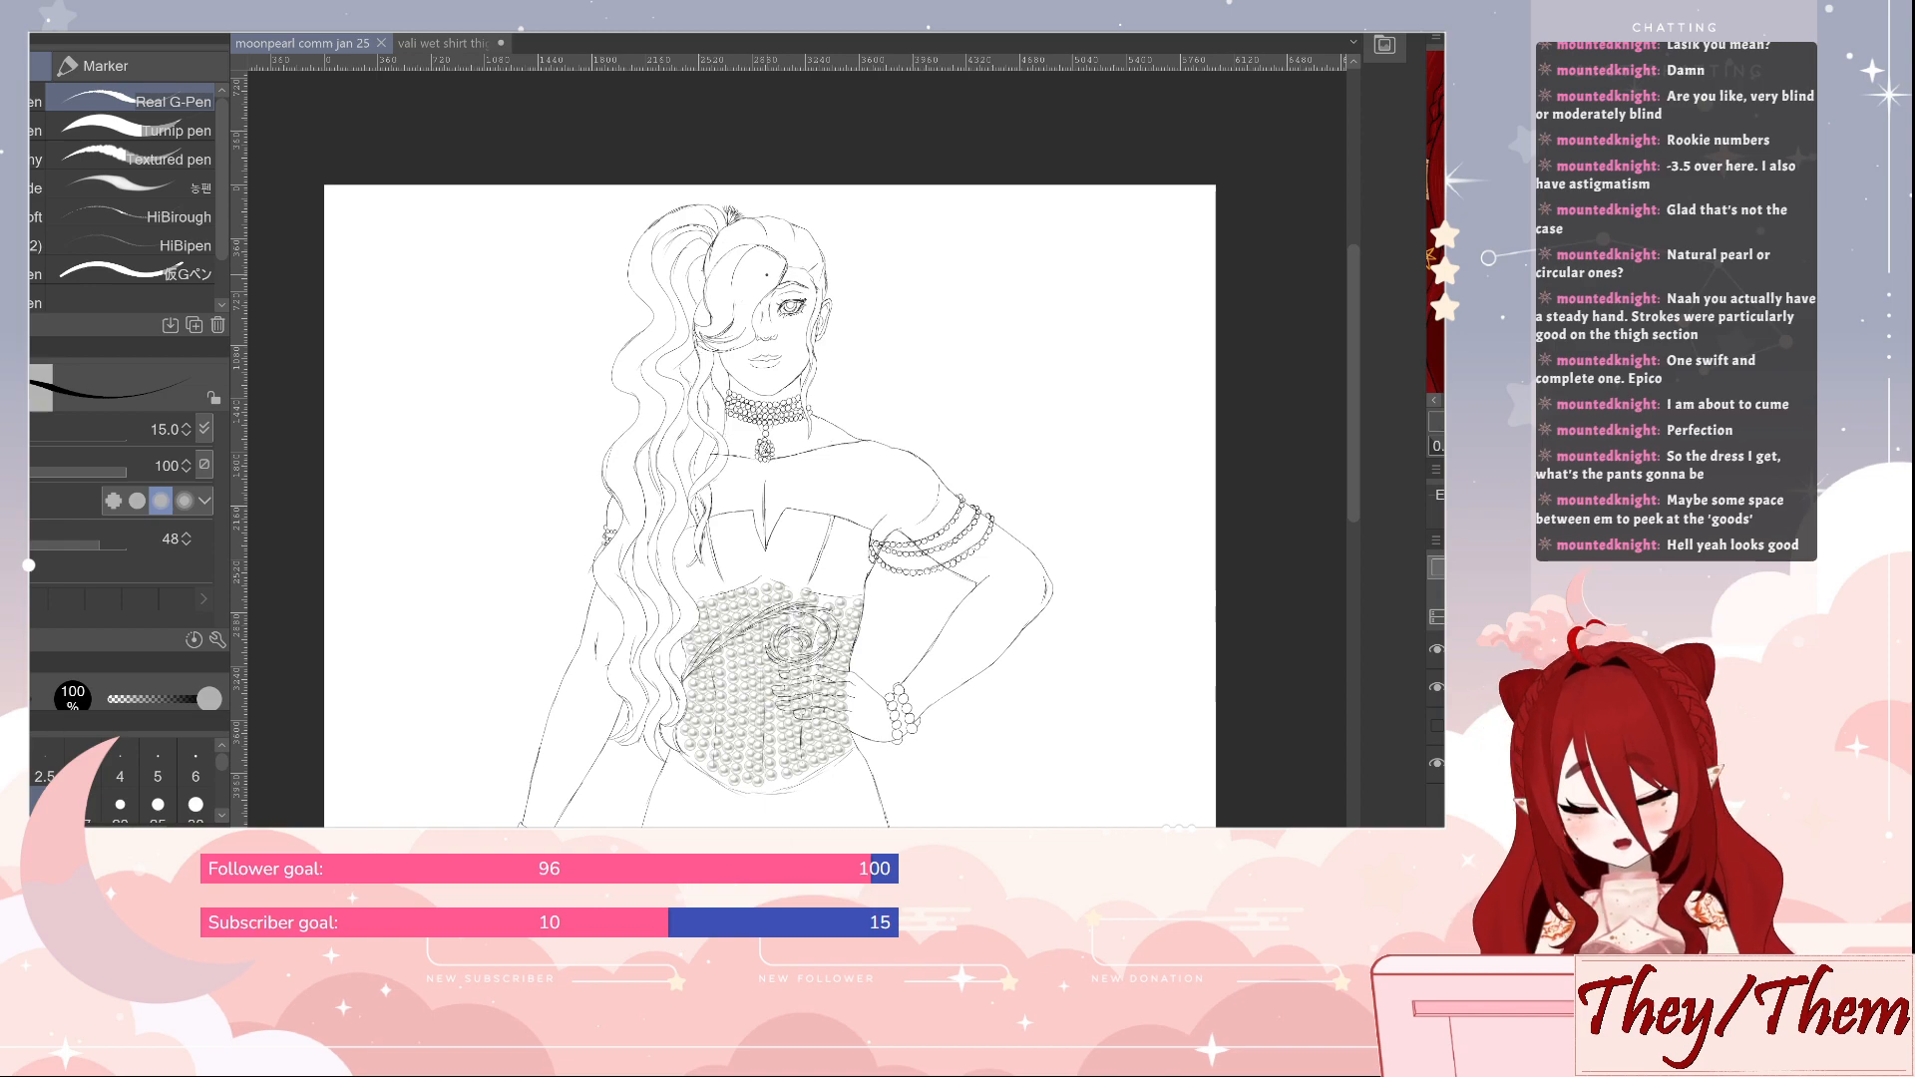
left_click_drag(1097, 783, 1105, 592)
mouse_move(1093, 679)
left_mouse_down()
mouse_move(1073, 696)
mouse_move(1071, 664)
left_mouse_up()
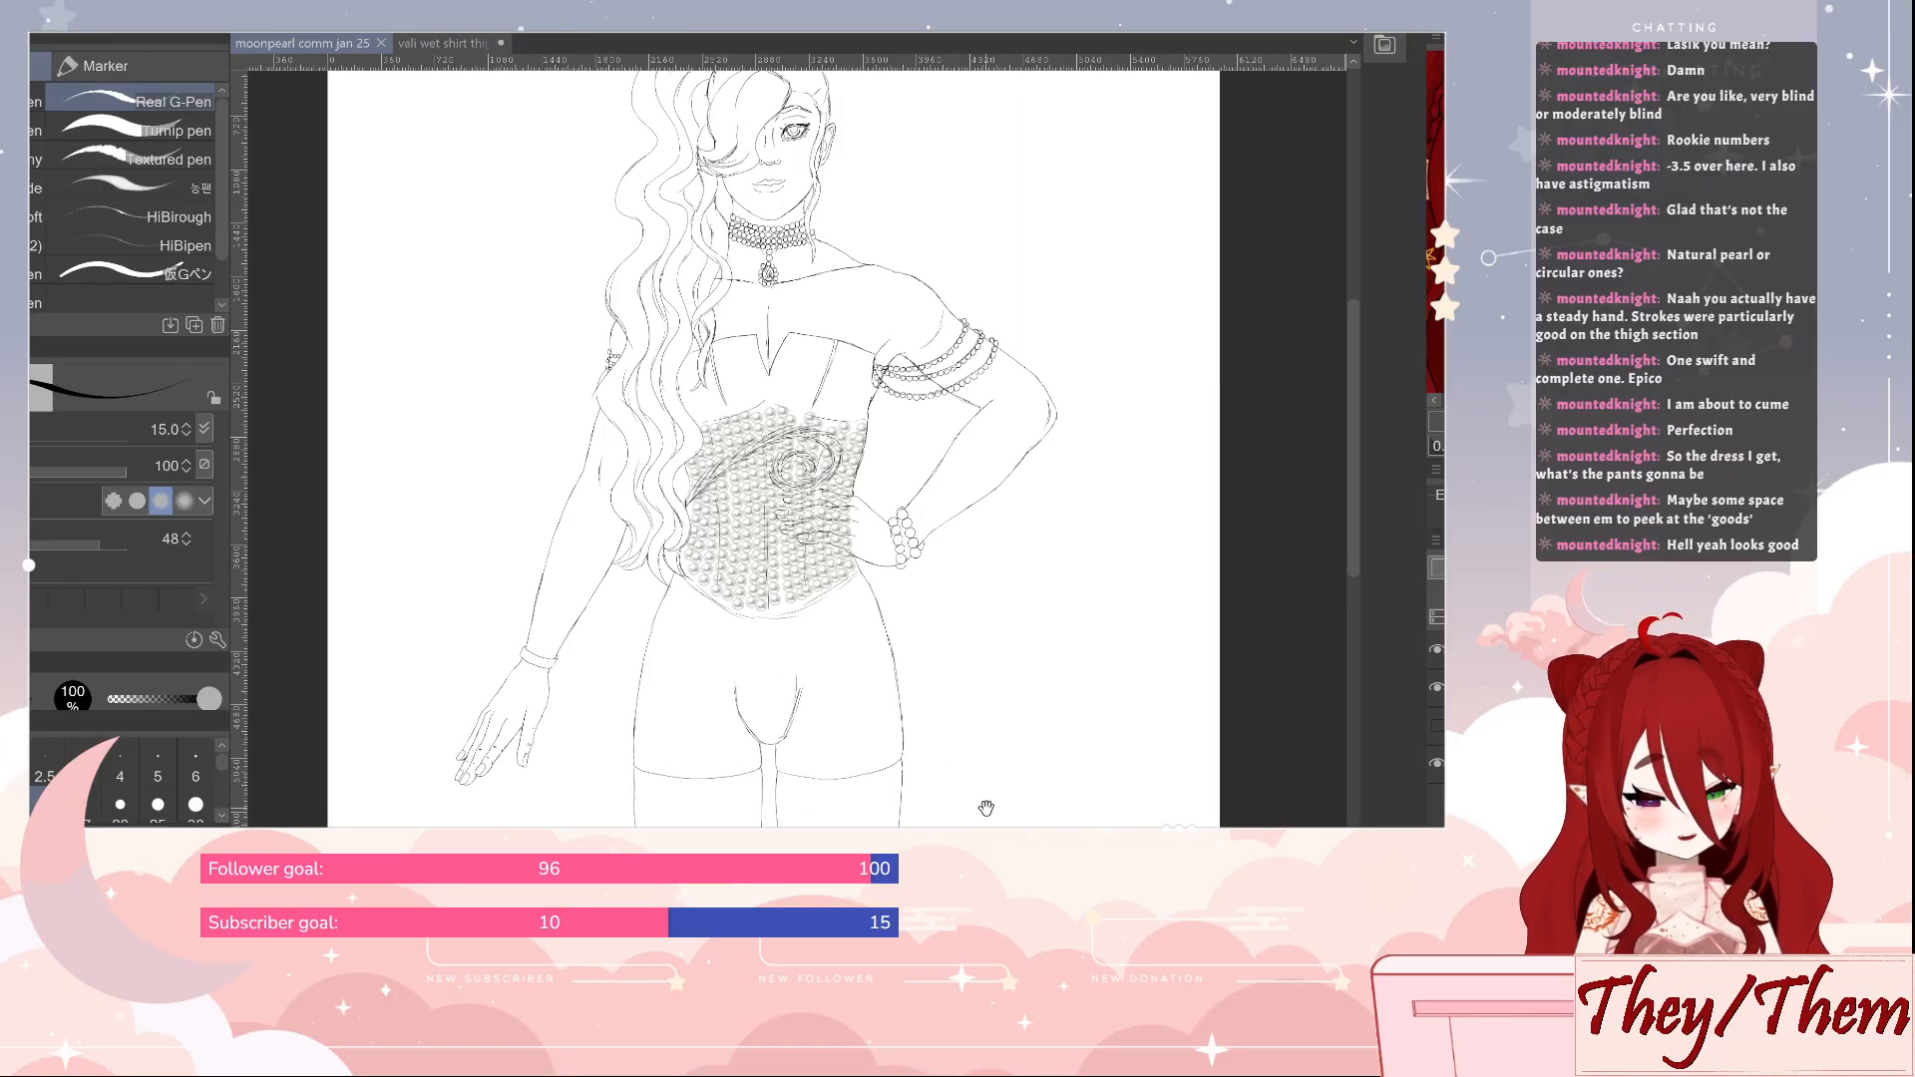
left_click_drag(987, 803, 983, 613)
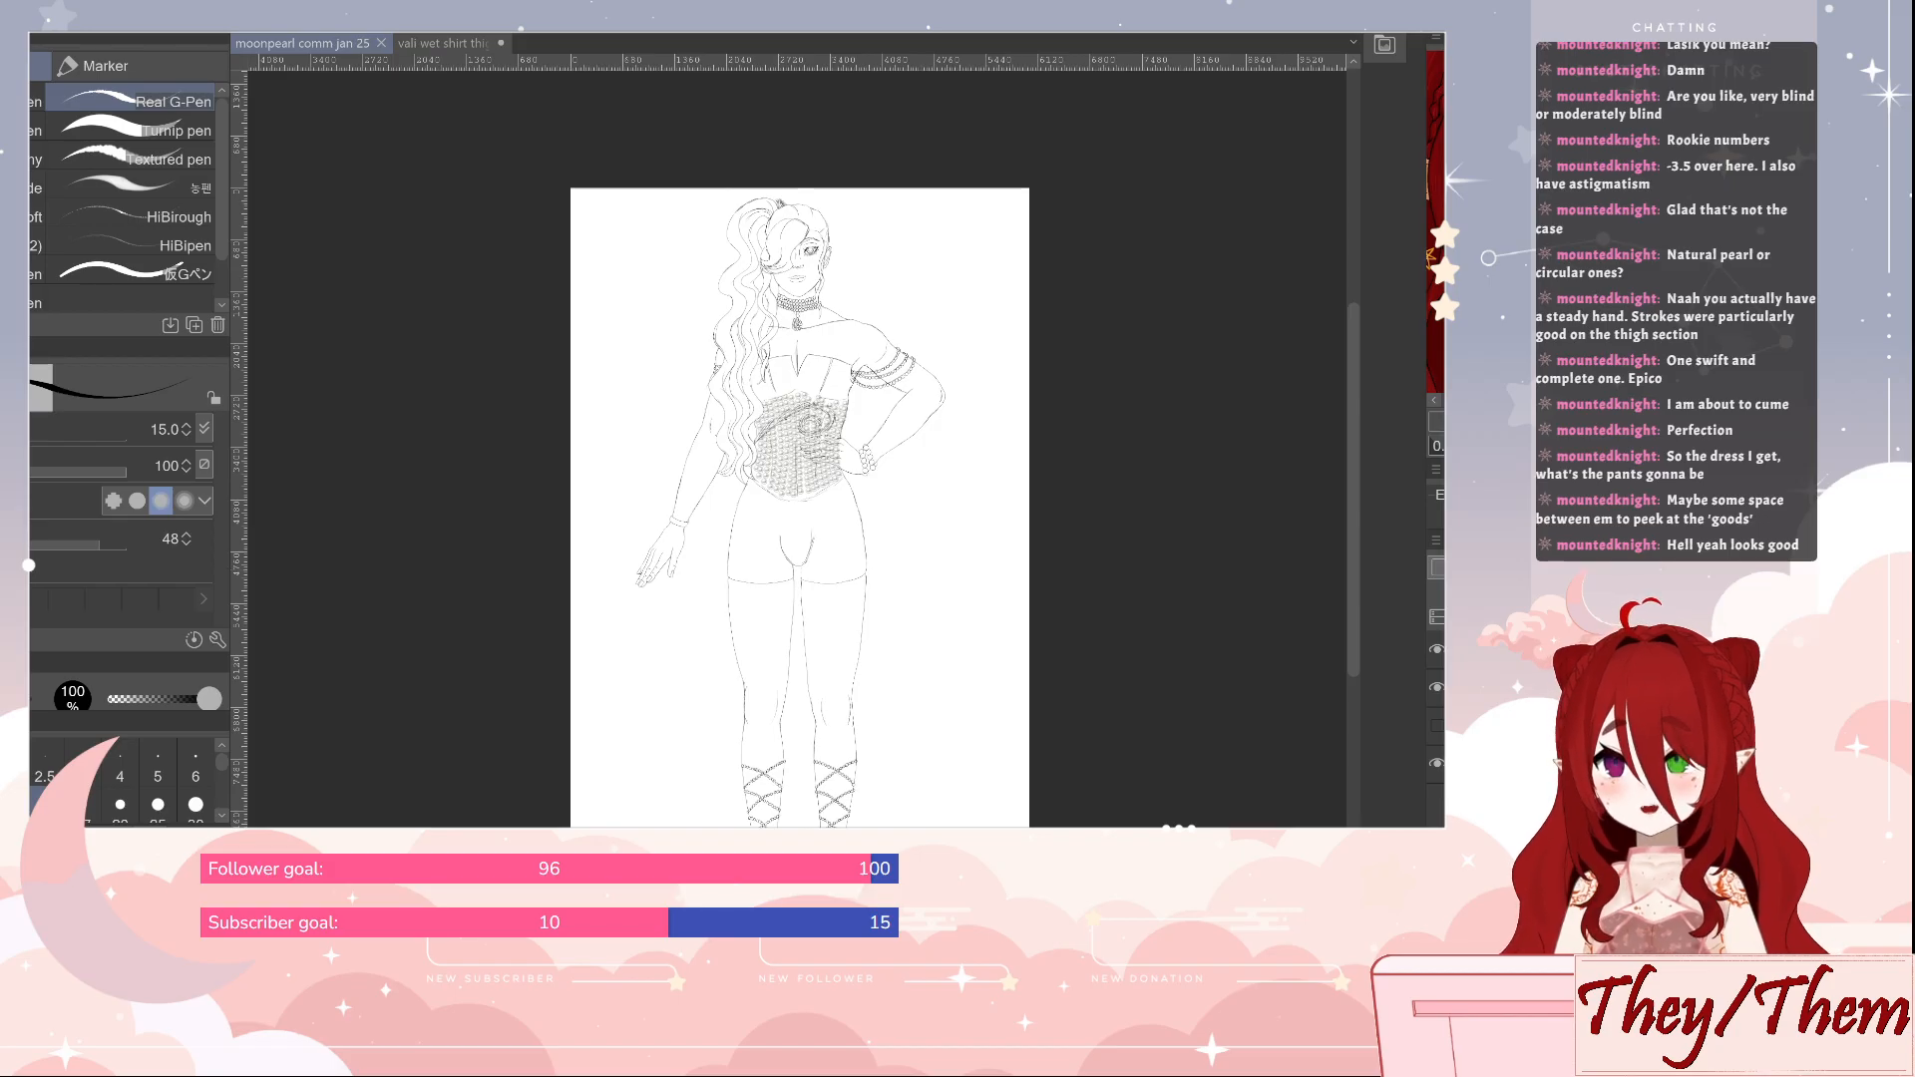
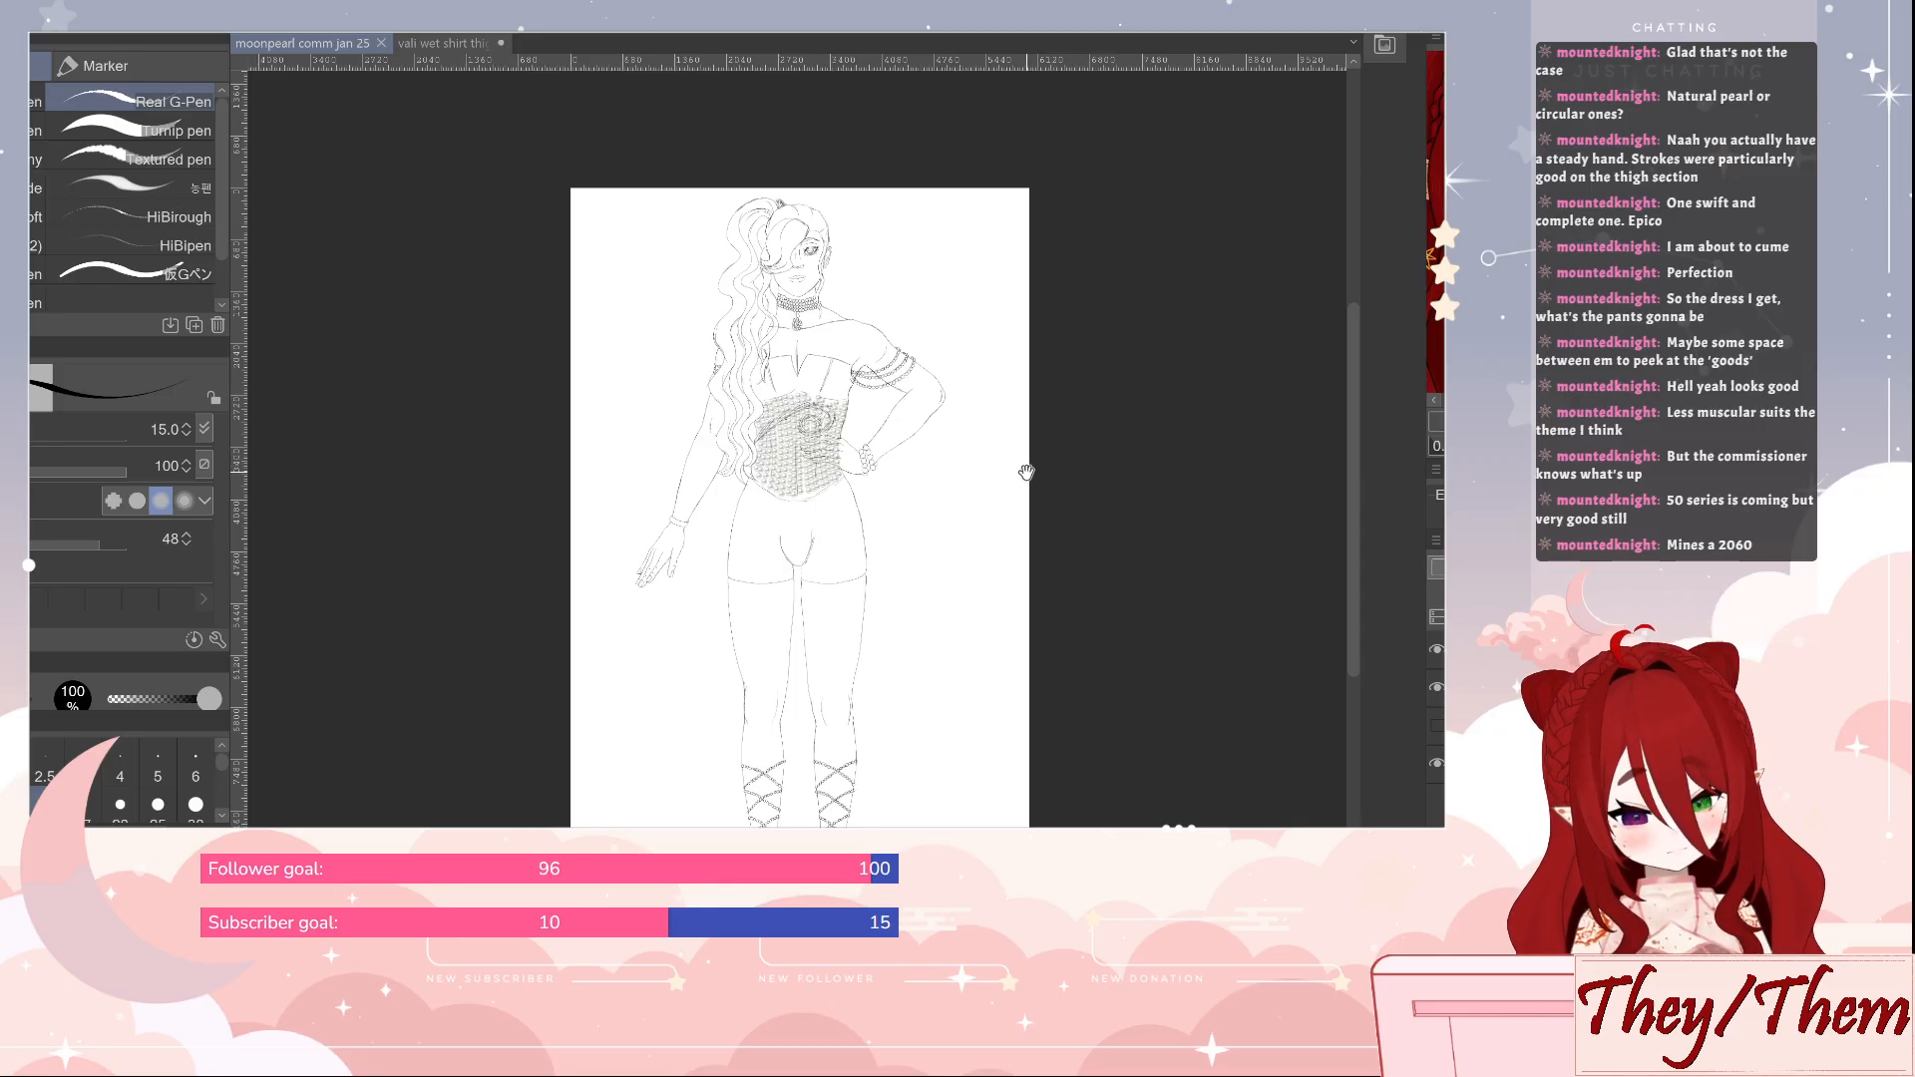
Enlarge the canvas to 24000 wide by 20000 high, keeping the figure centred at its lower edge
mouse_move(1027, 470)
left_mouse_down()
mouse_move(1001, 420)
mouse_move(1018, 440)
mouse_move(1002, 480)
left_mouse_up()
mouse_move(1109, 438)
left_mouse_down()
mouse_move(983, 544)
mouse_move(1025, 586)
mouse_move(1004, 585)
mouse_move(1013, 598)
mouse_move(1064, 583)
mouse_move(1028, 620)
left_mouse_up()
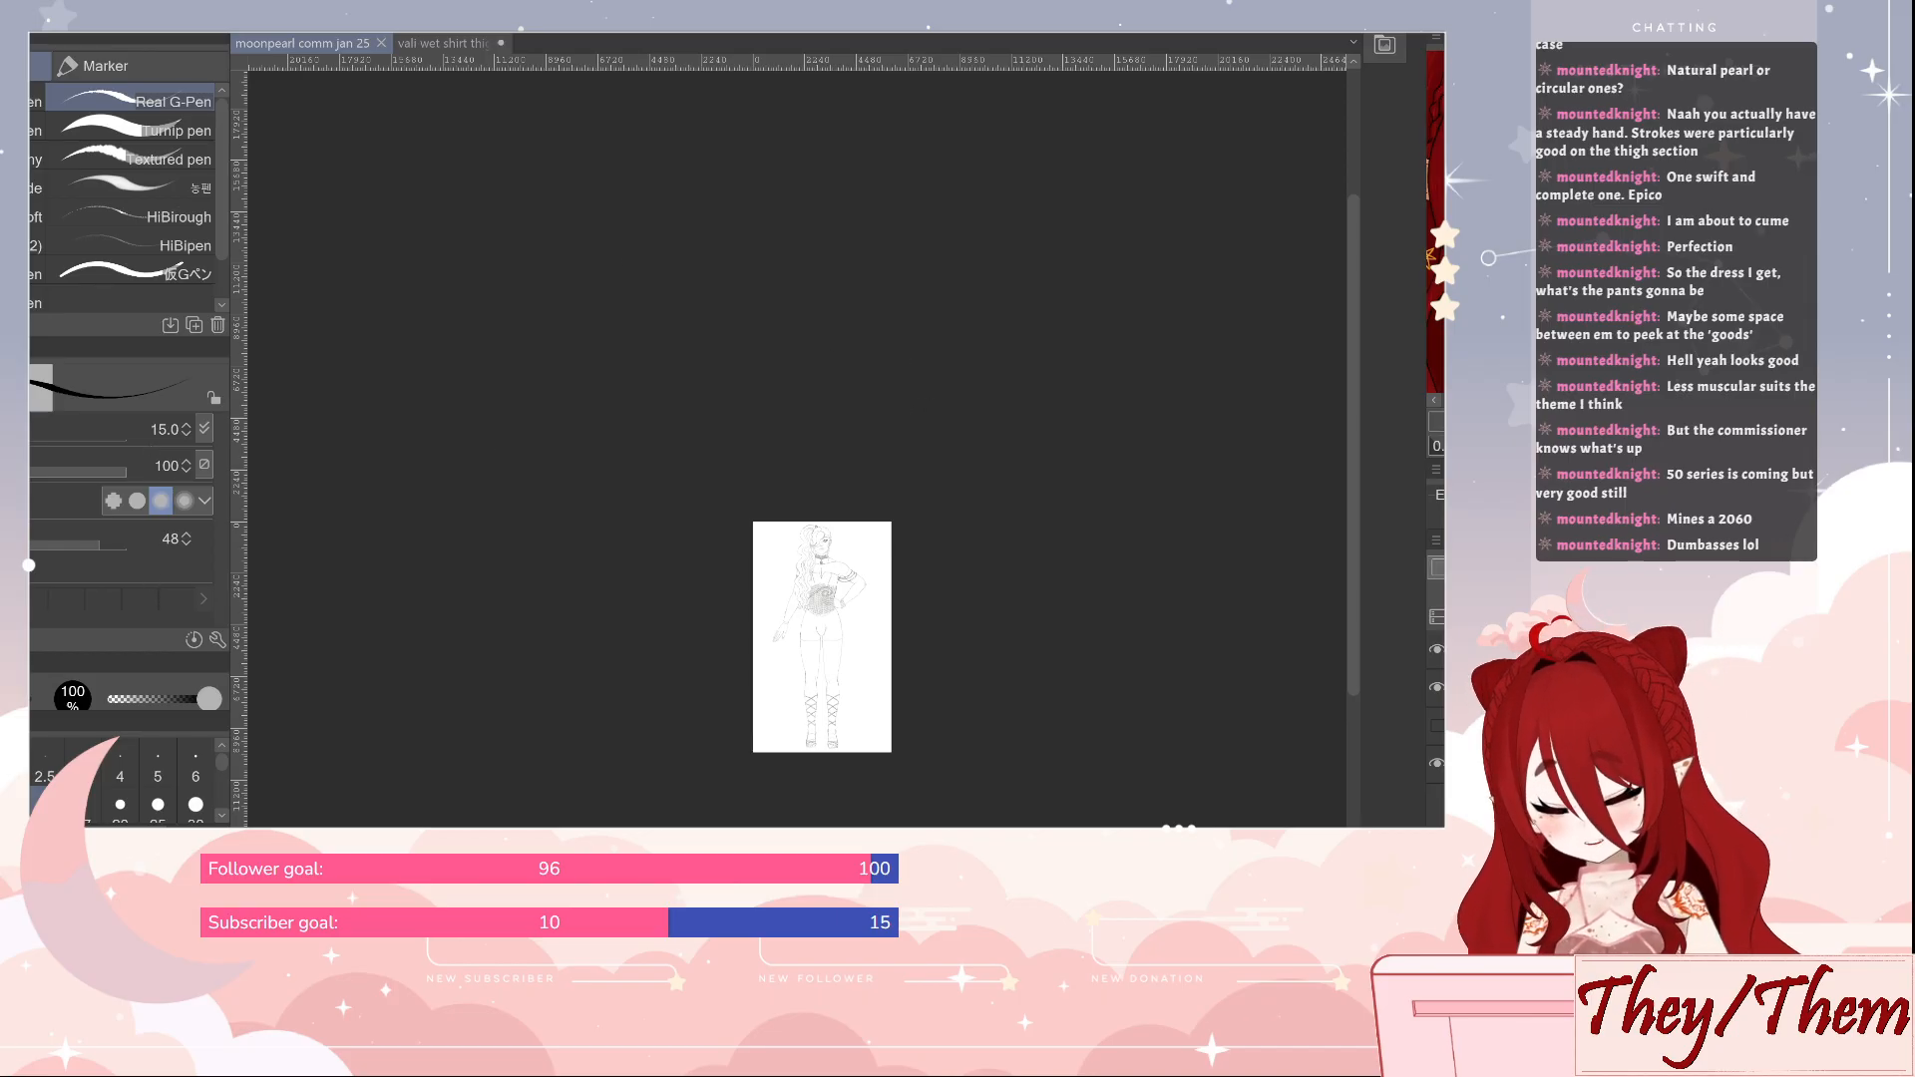
key("ctrl+t")
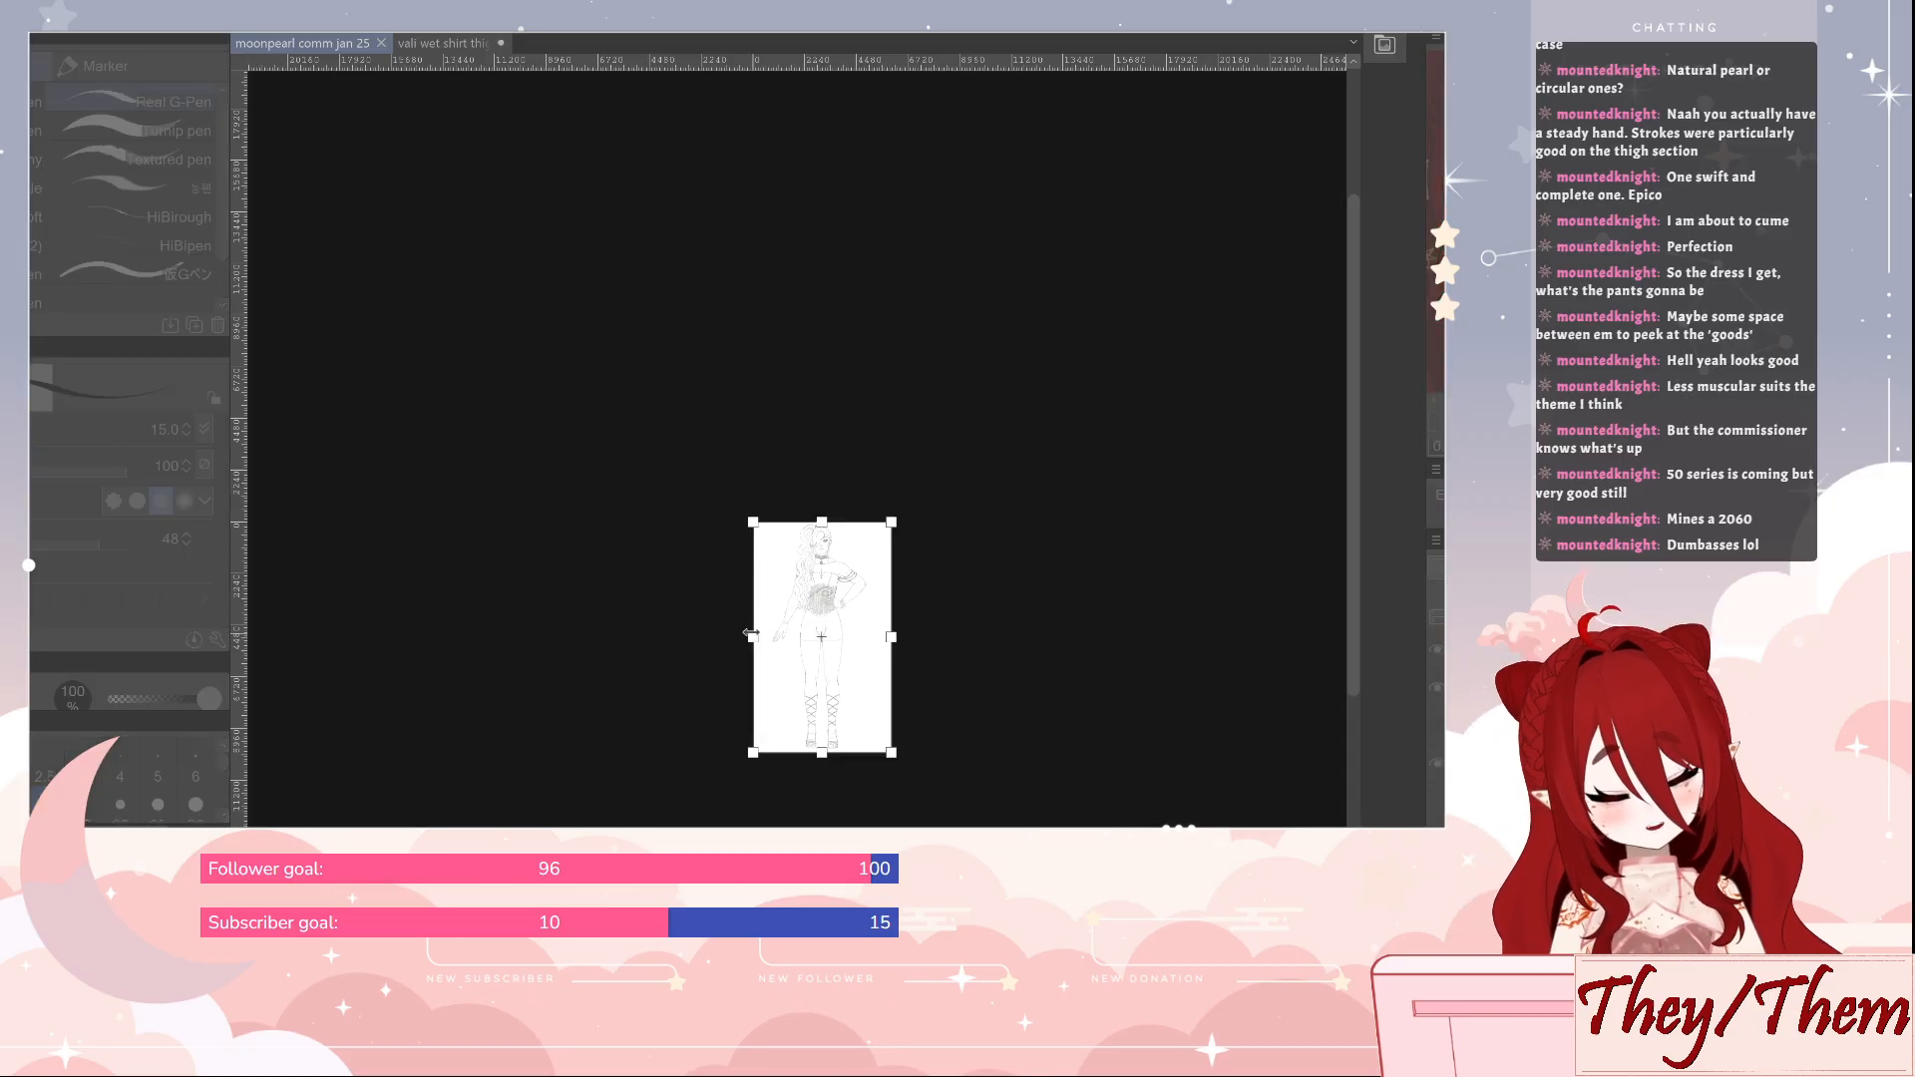
left_click_drag(750, 634, 547, 663)
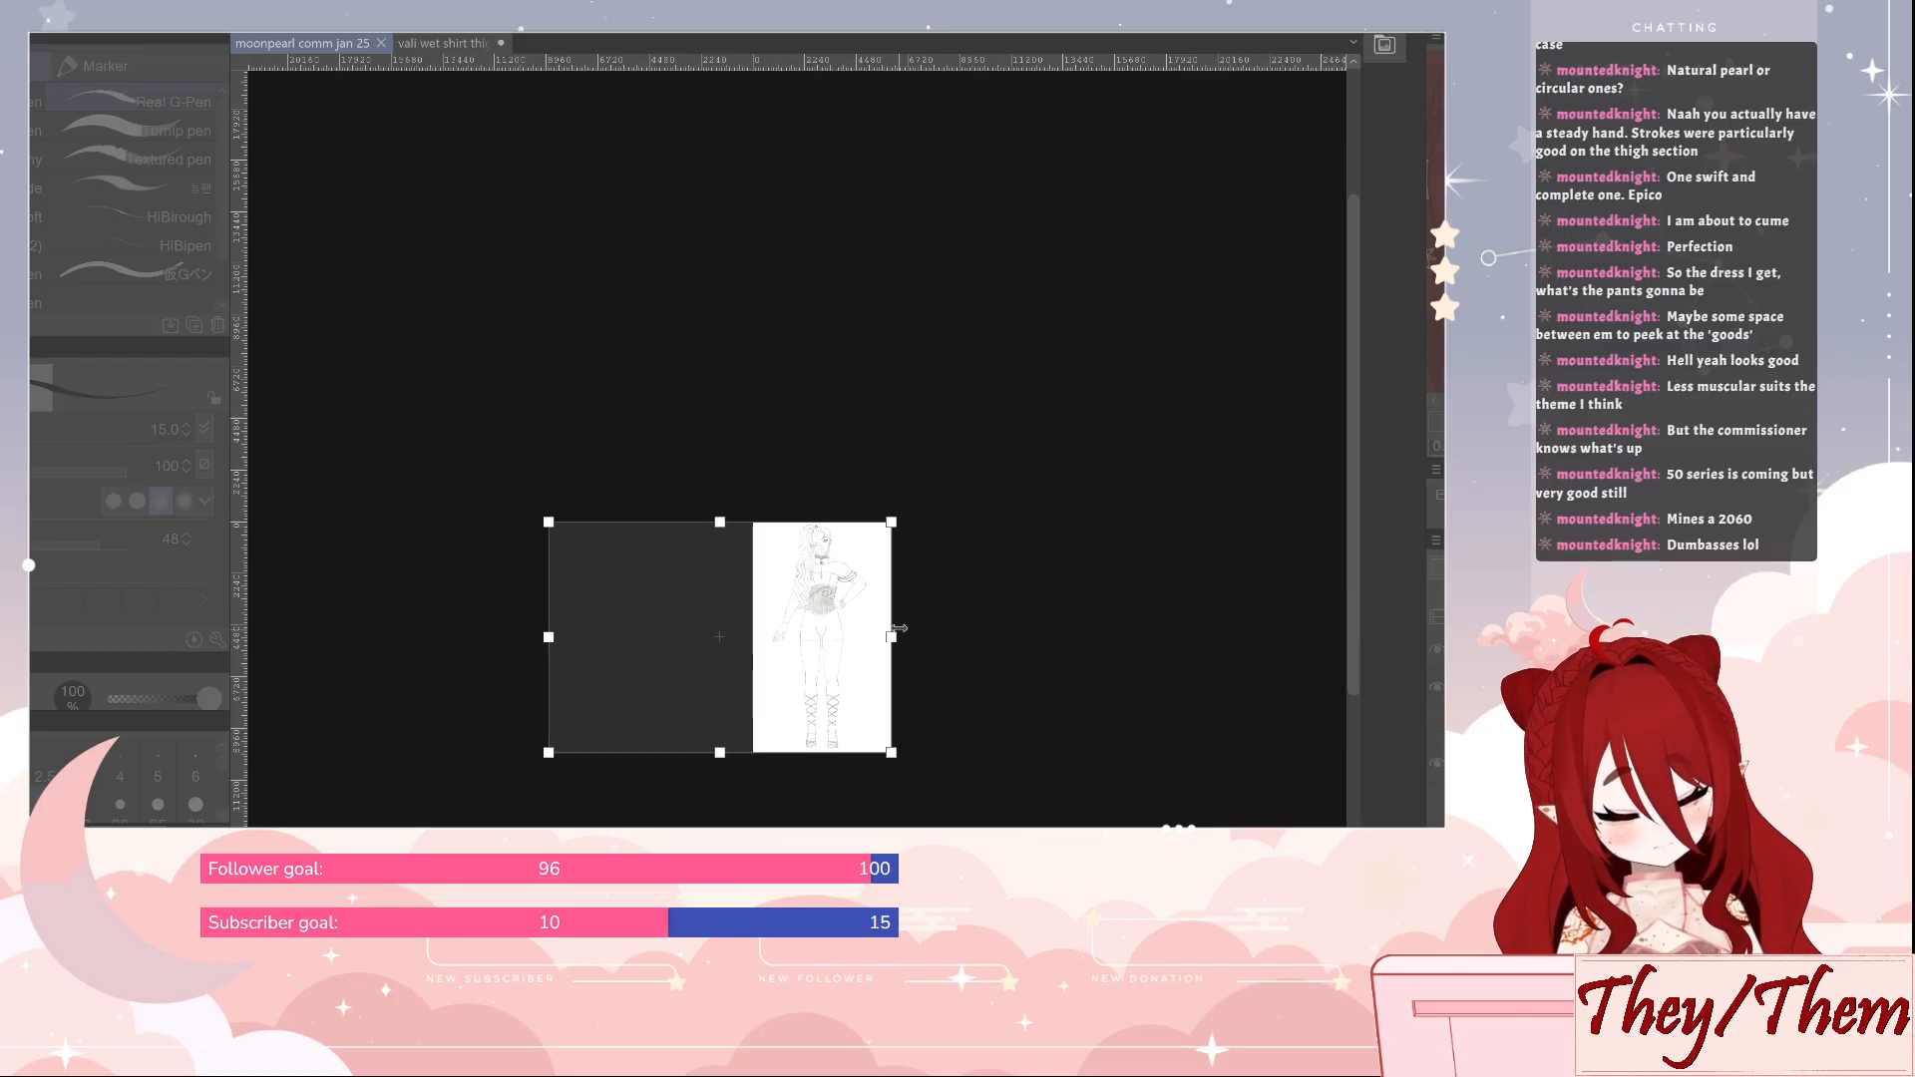
left_click_drag(895, 636, 1099, 640)
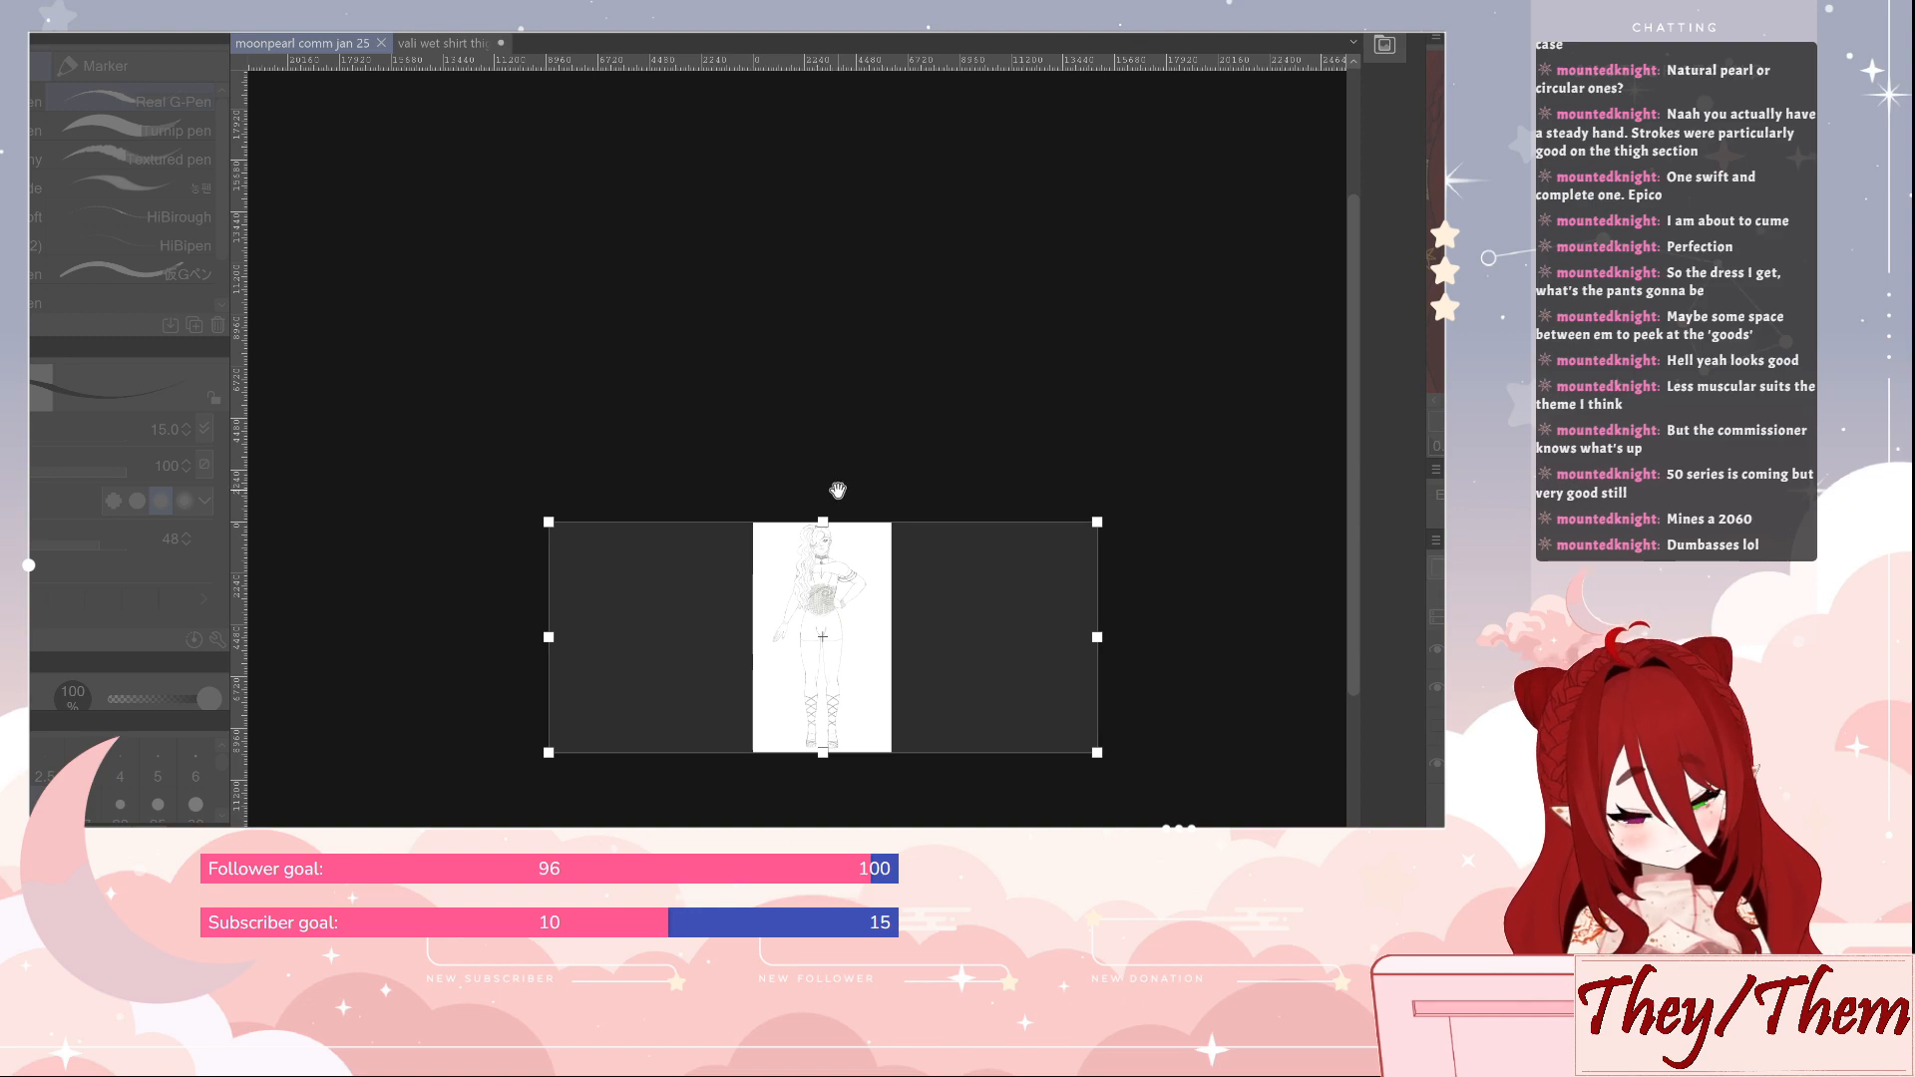
left_click_drag(821, 522, 822, 336)
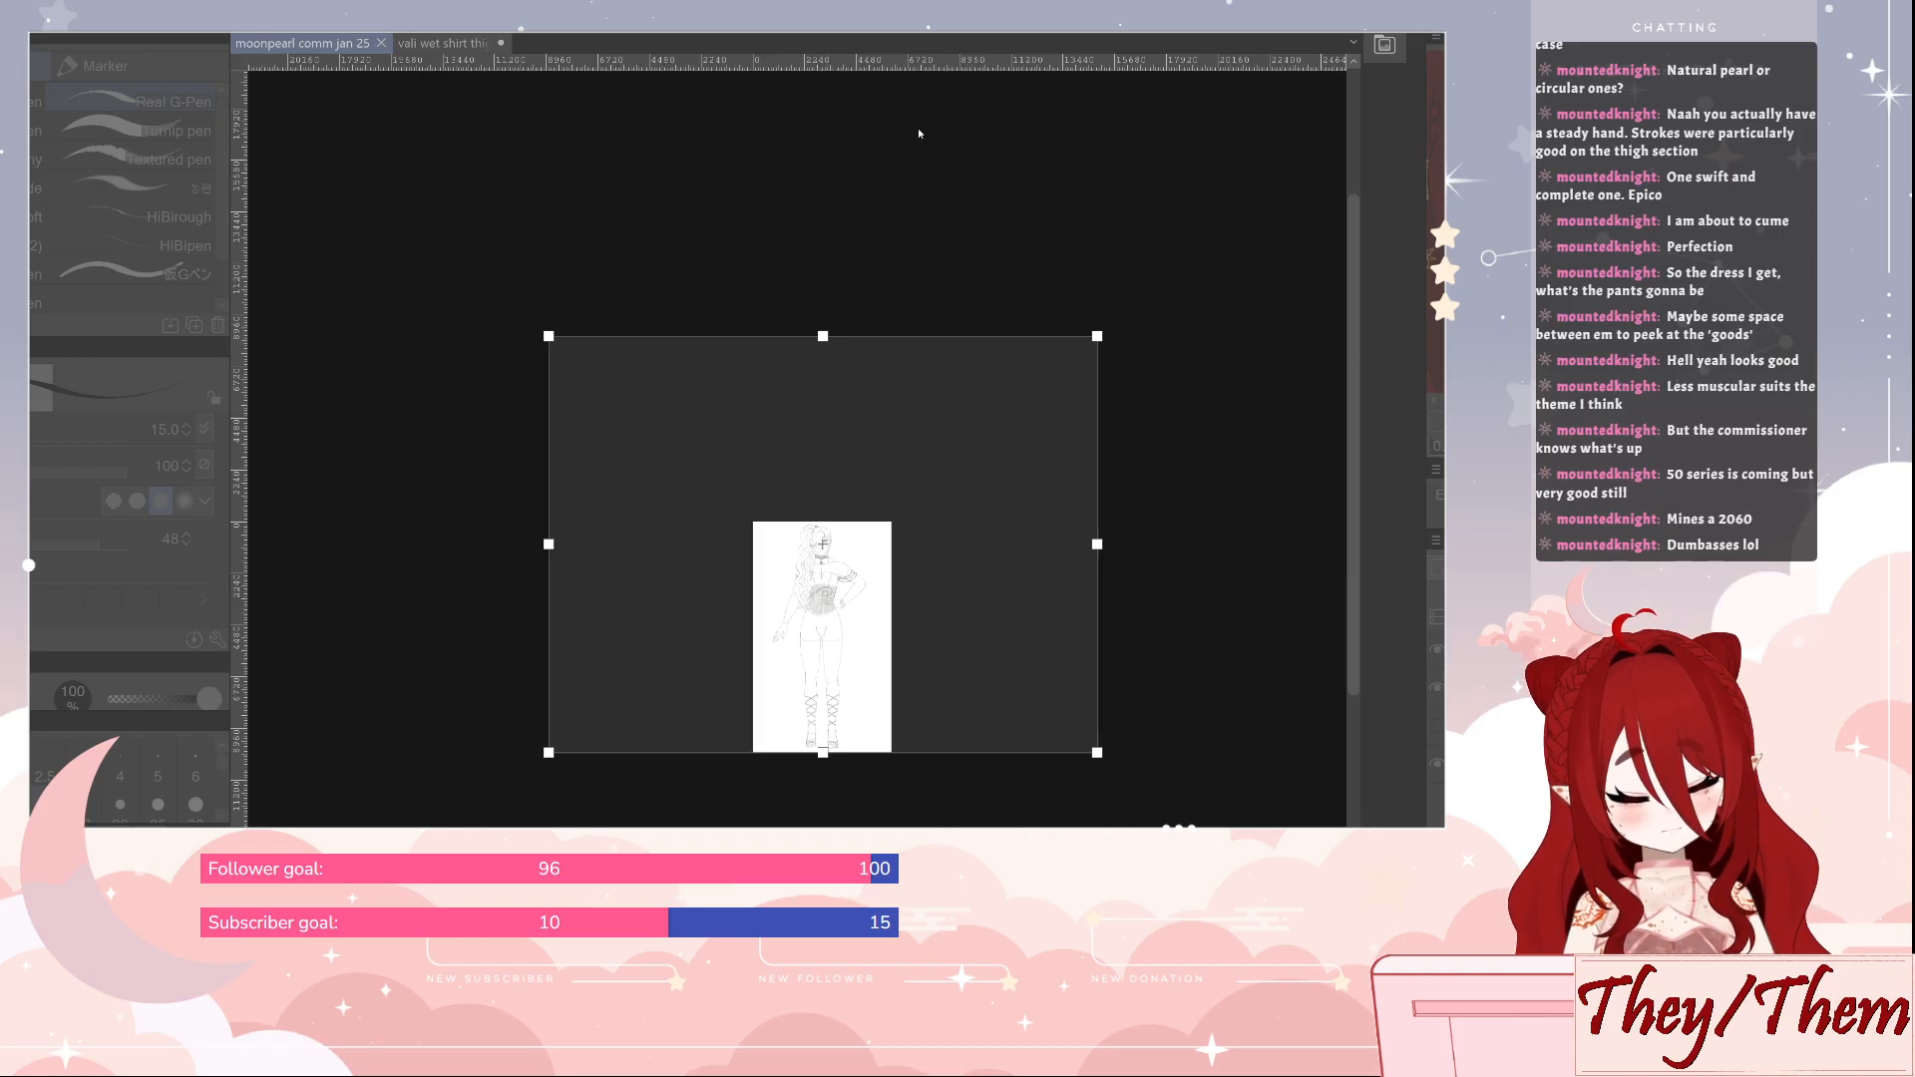
type("24000")
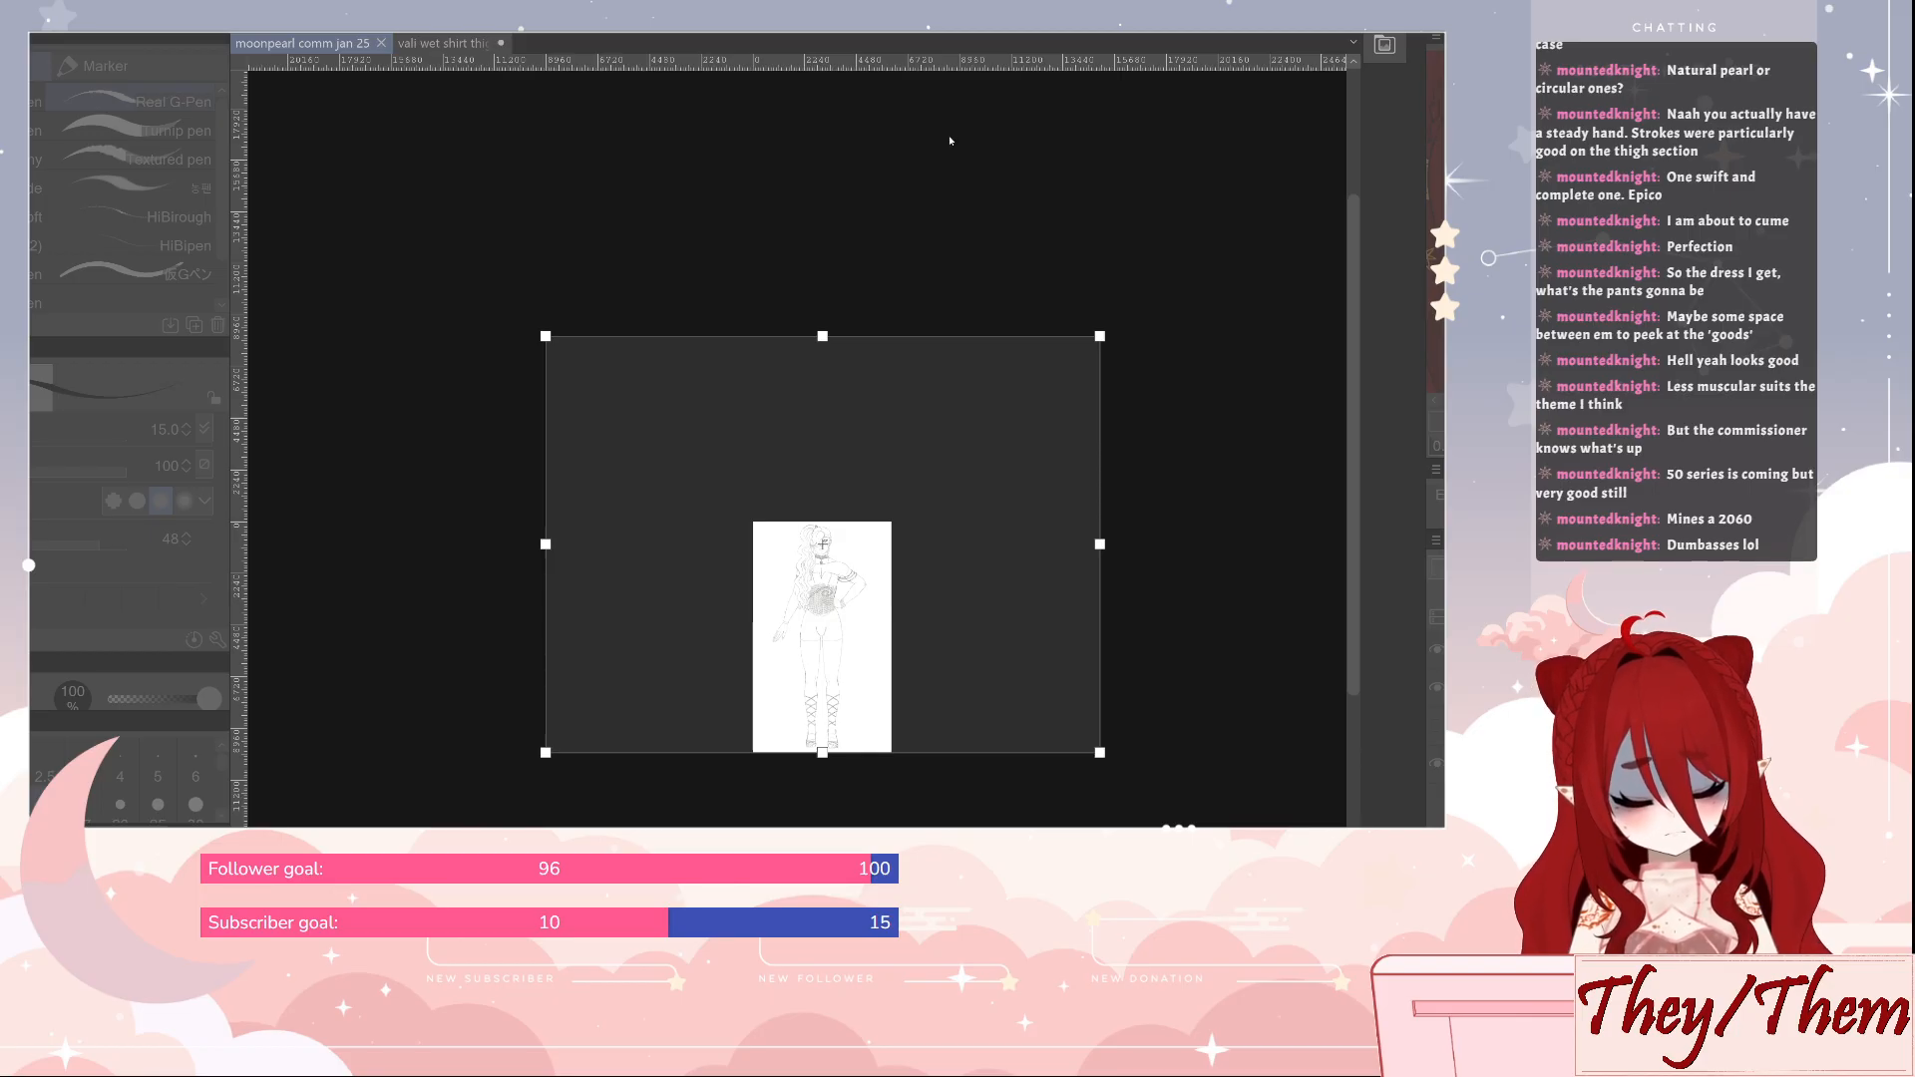
type("20000")
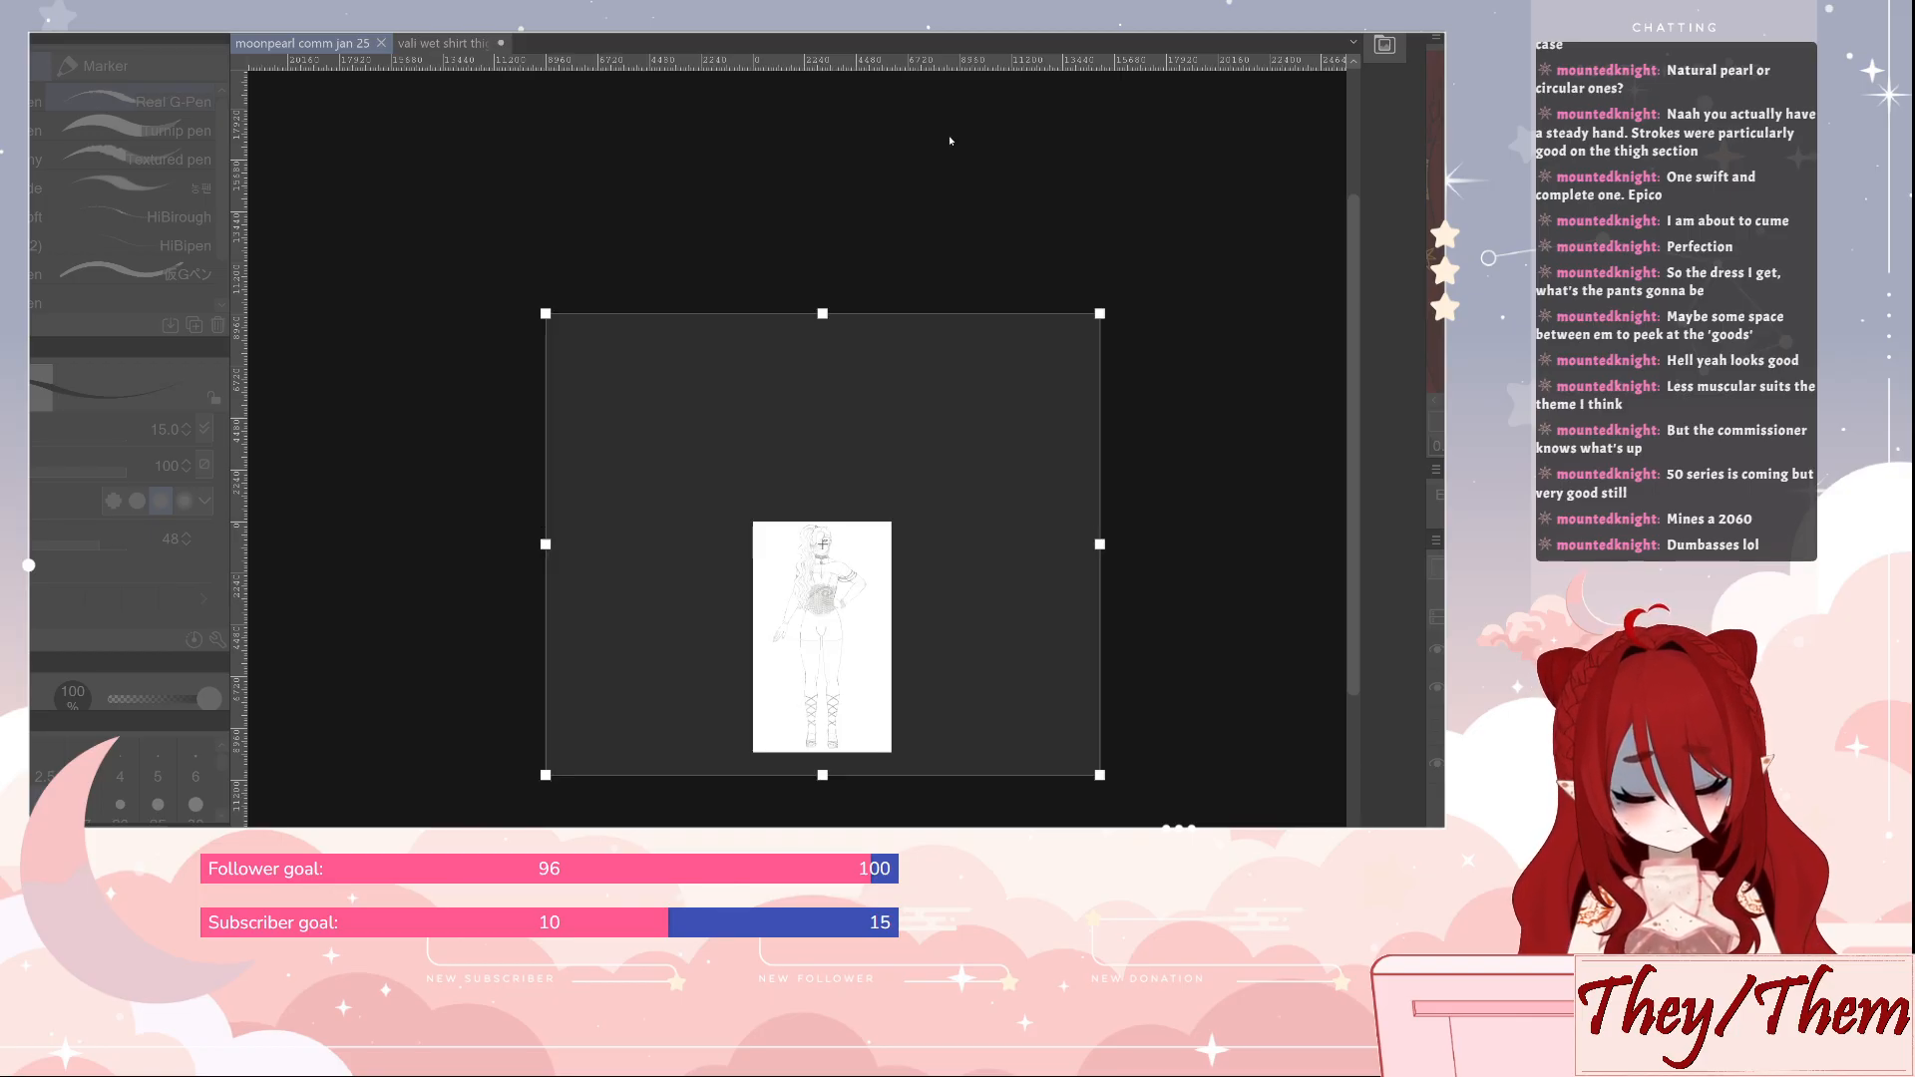
left_click_drag(998, 484, 998, 463)
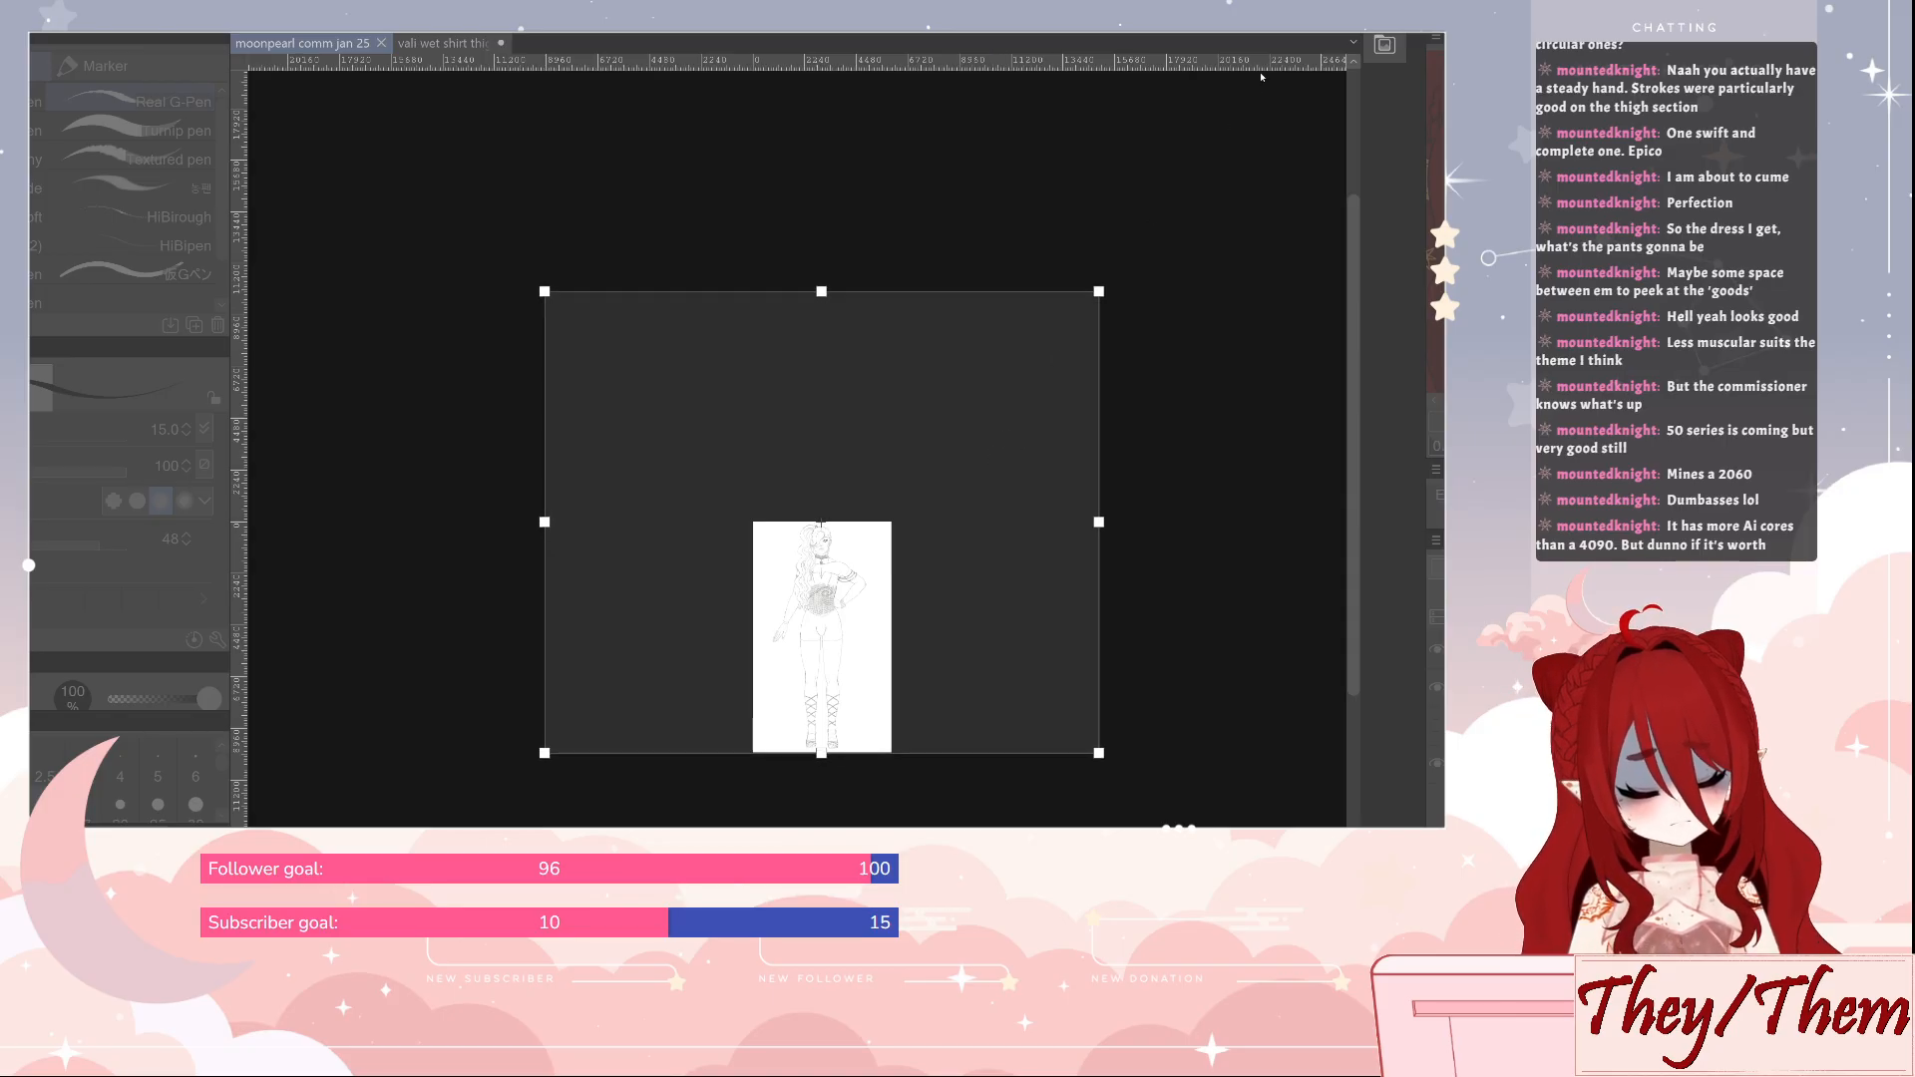
key("Return")
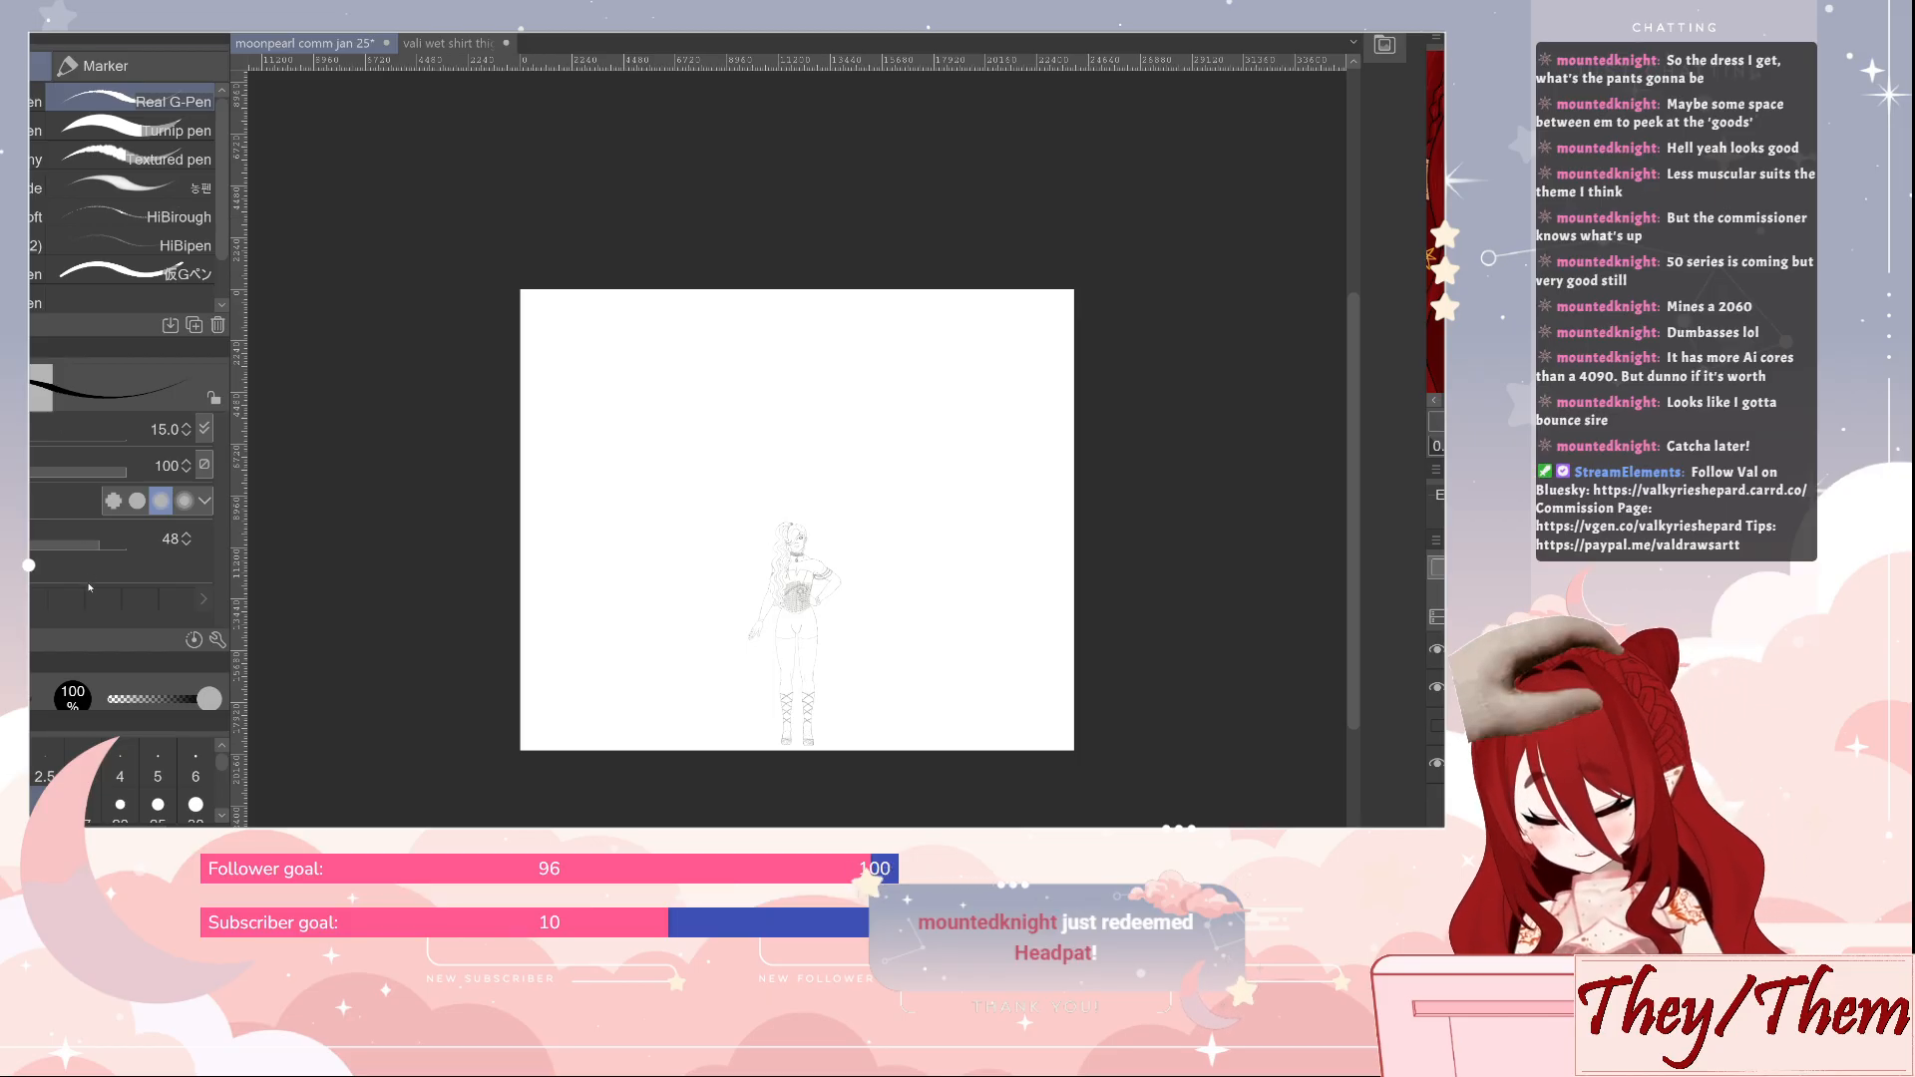
Resize the canvas again, trimming a strip off the top and extending it slightly on both sides of the figure
key("ctrl+alt+c")
left_click_drag(798, 289, 799, 313)
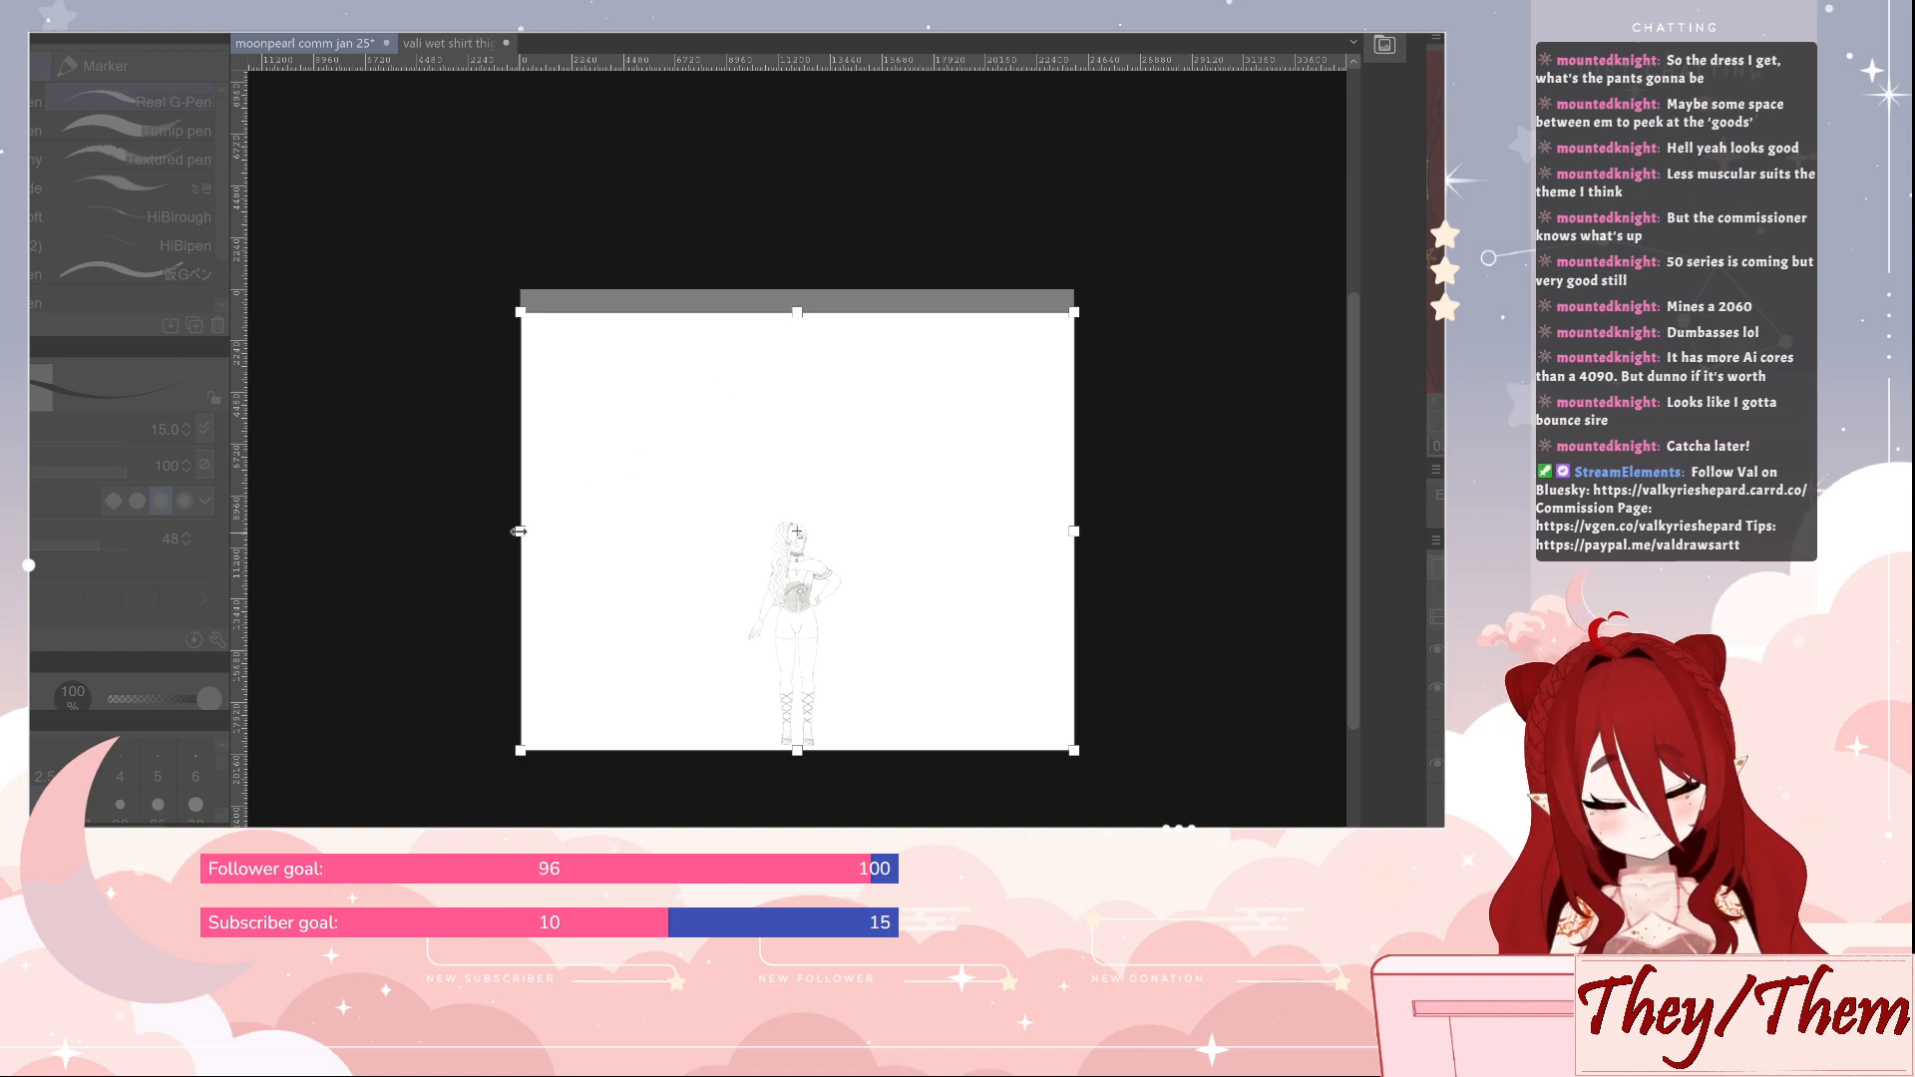
left_click_drag(520, 531, 501, 531)
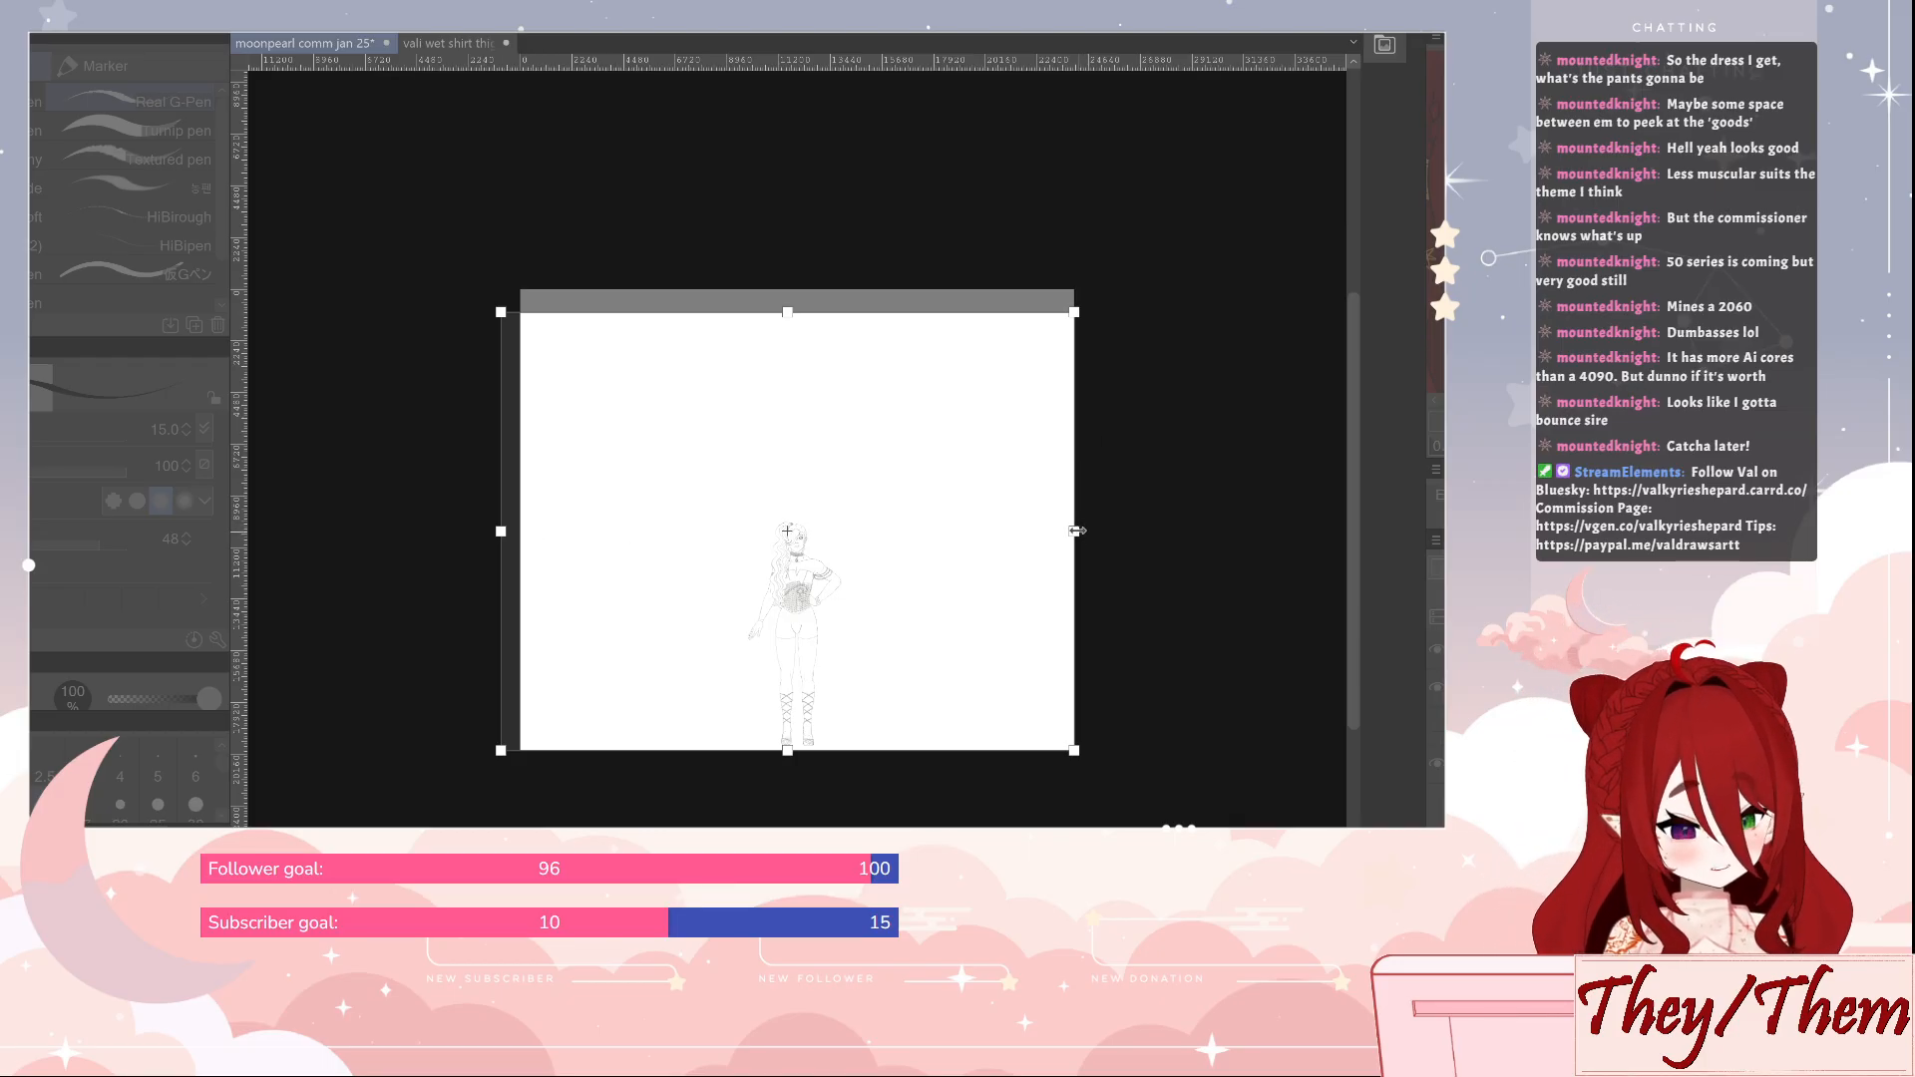
left_click_drag(1076, 529, 1098, 531)
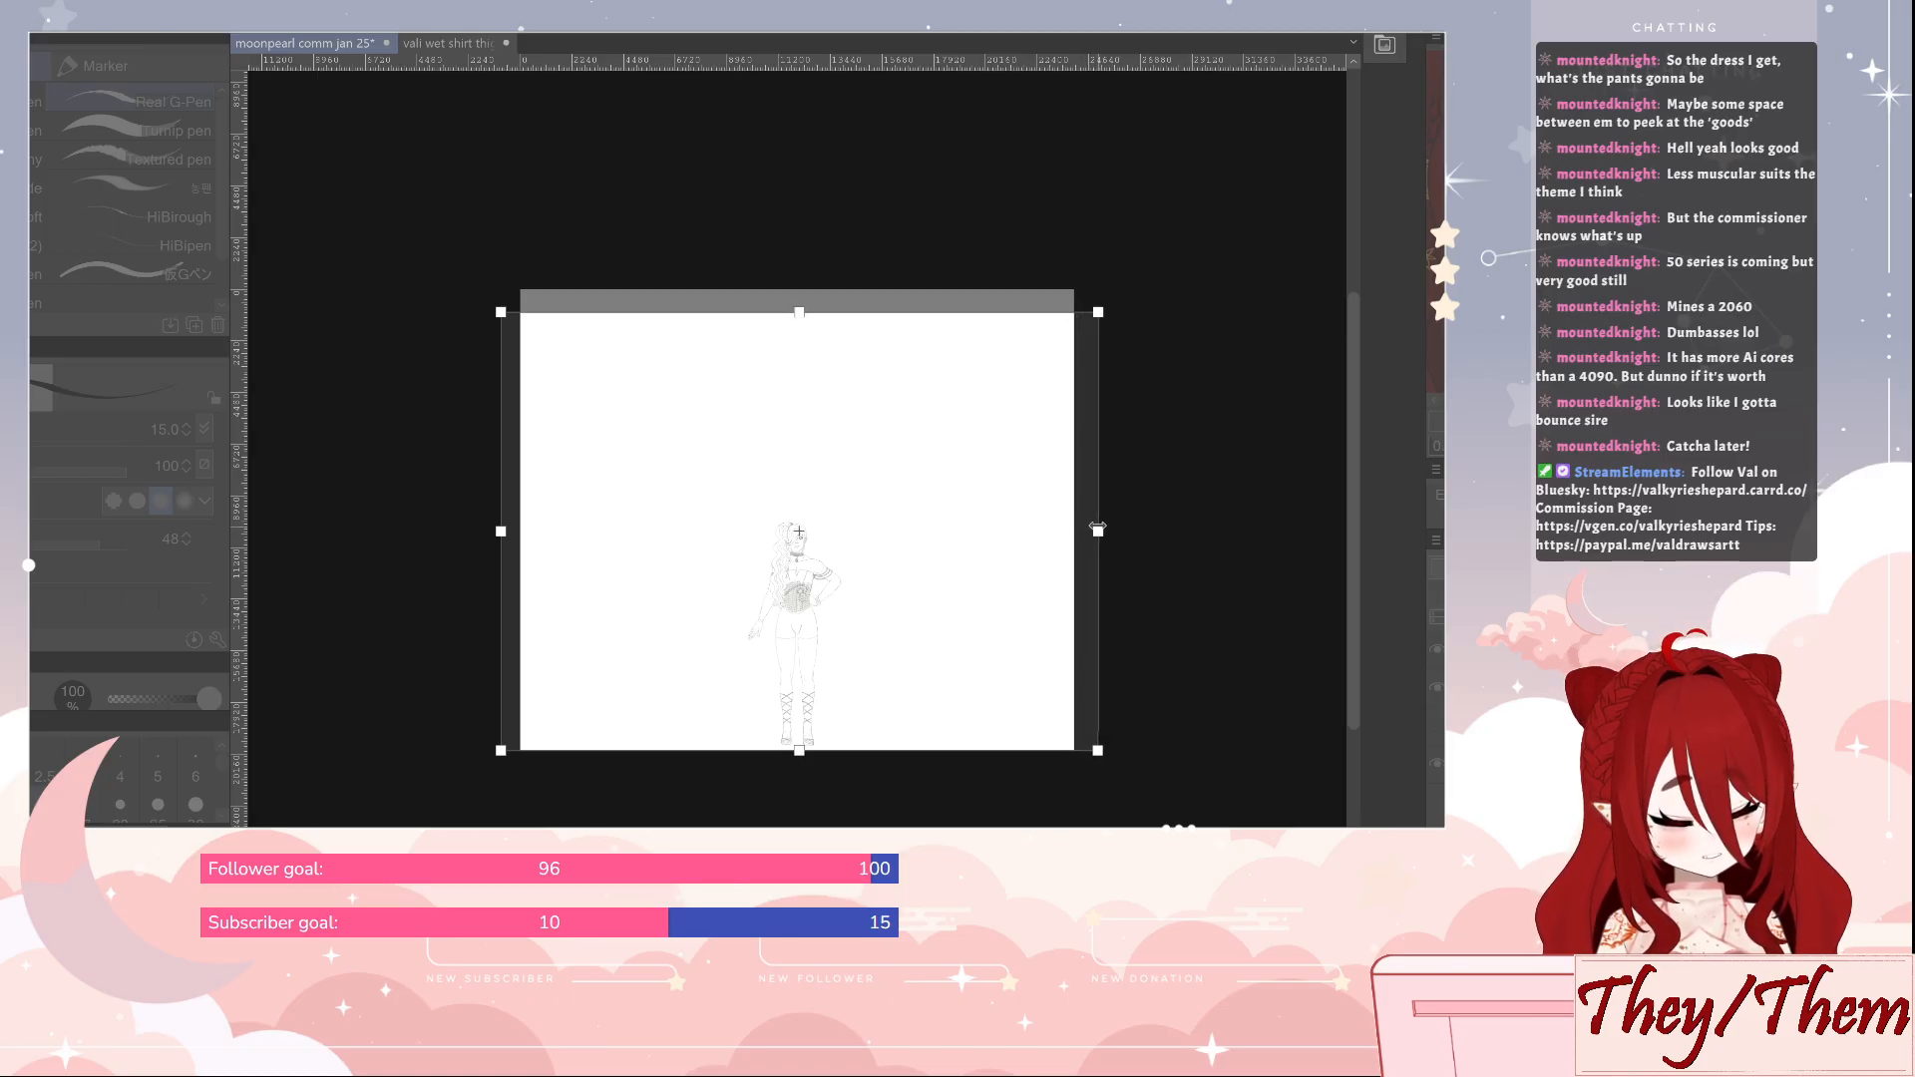
left_click_drag(501, 531, 497, 532)
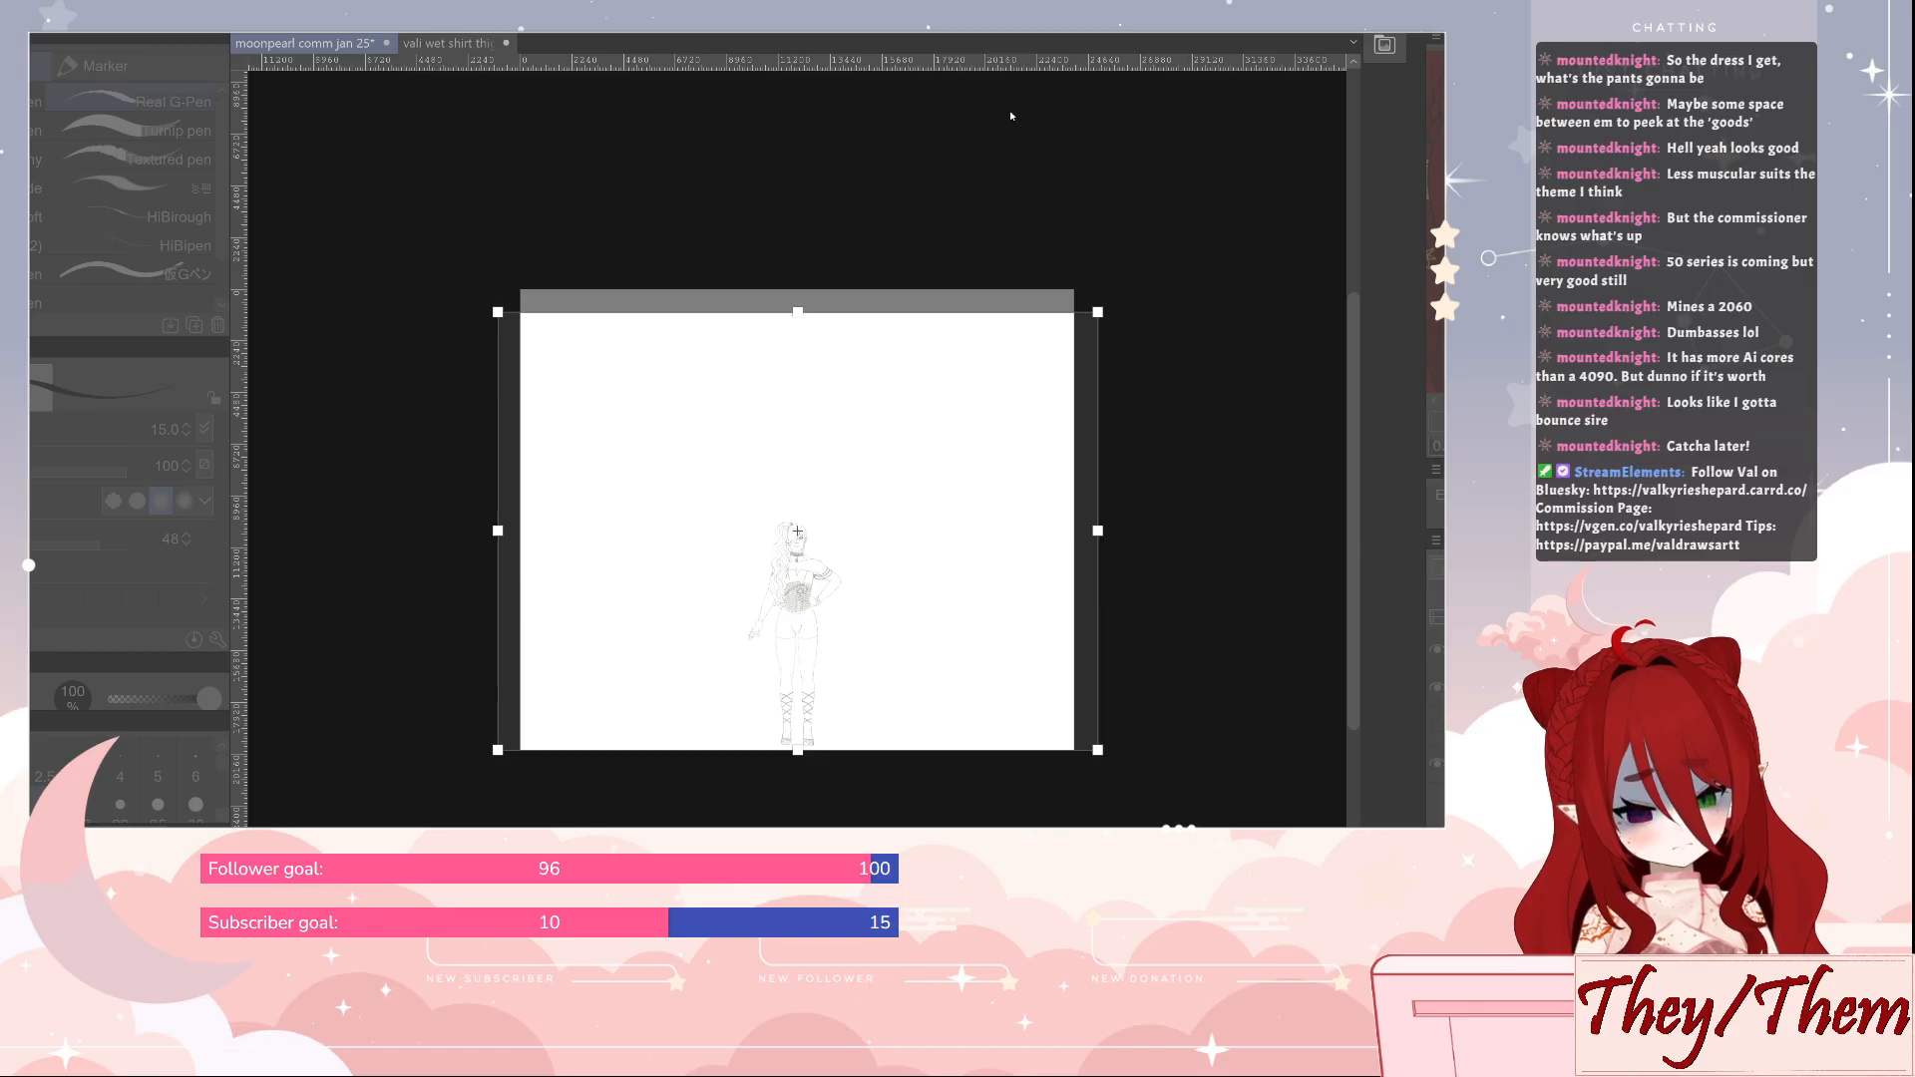
key("Return")
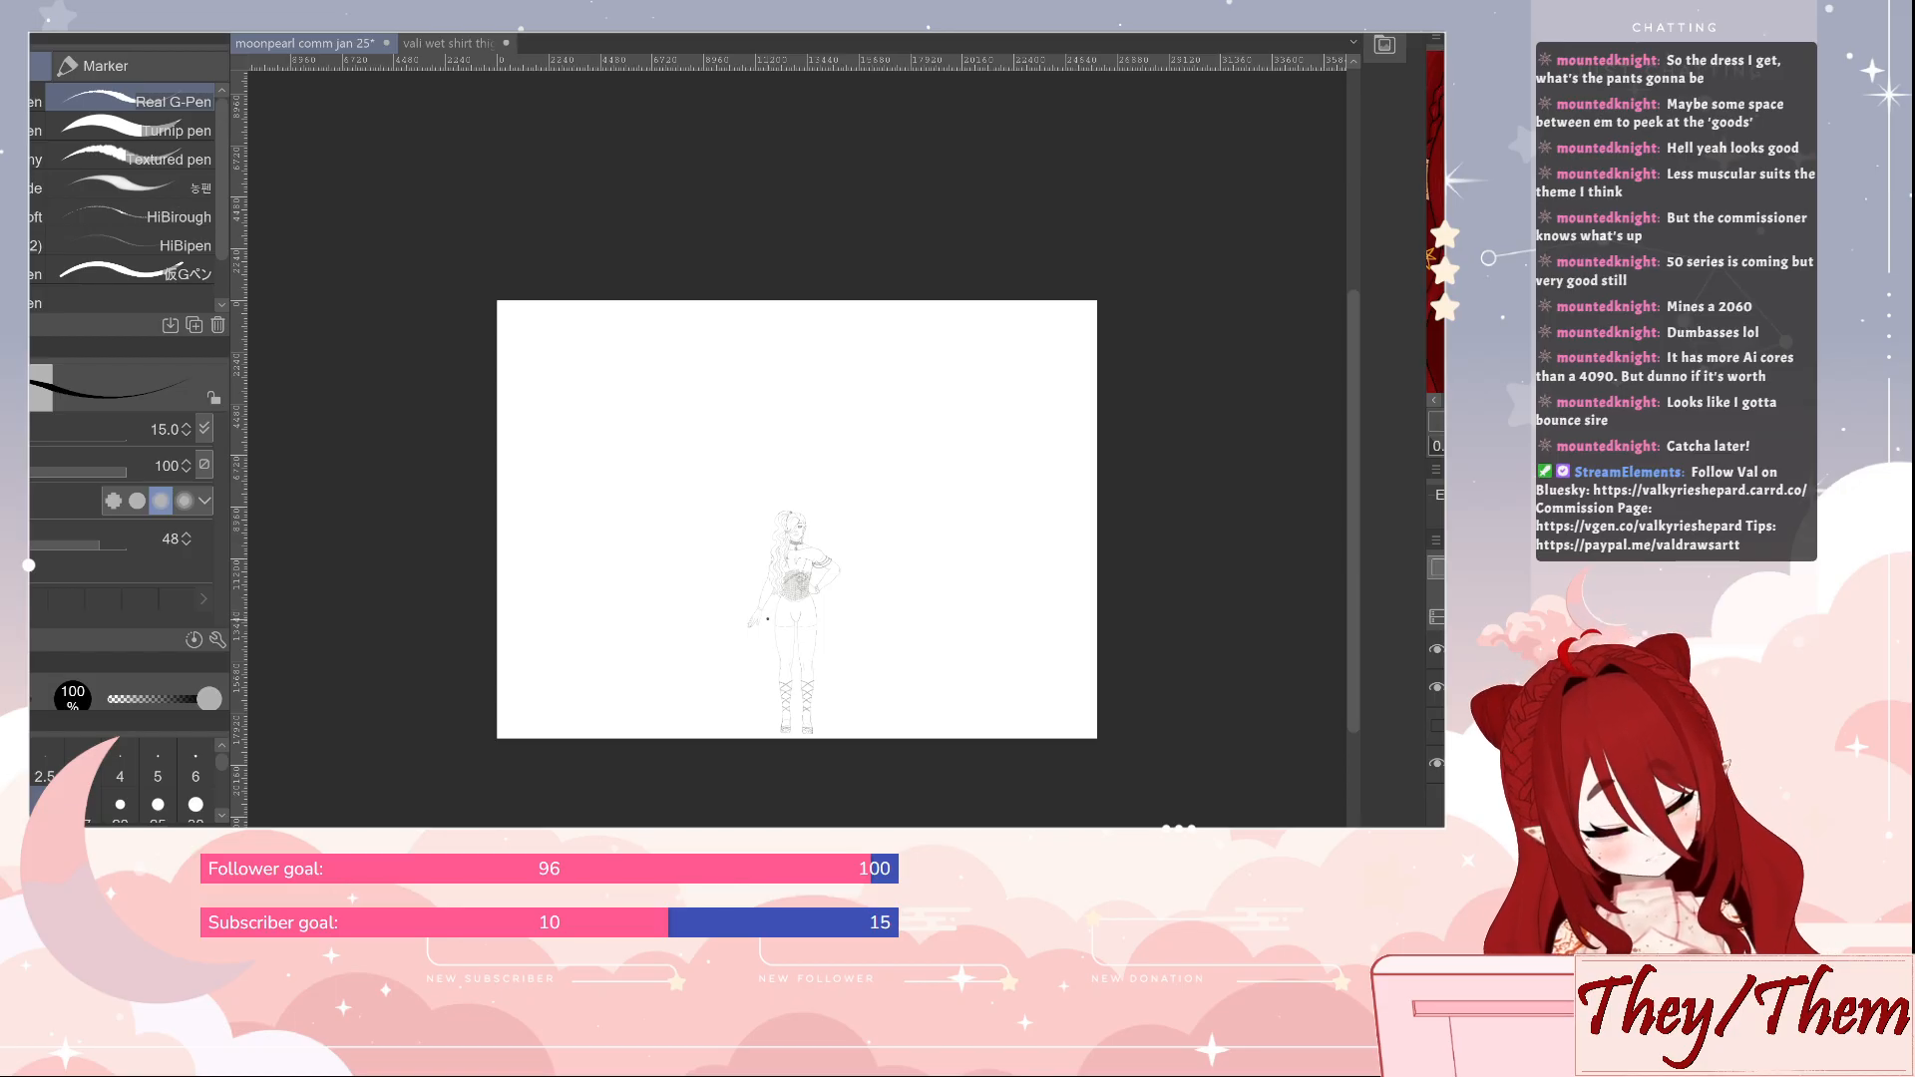
Try sketching a huge rounded, shell-like outline freehand around the figure with the Real G-Pen at size 15
left_click_drag(736, 624, 643, 664)
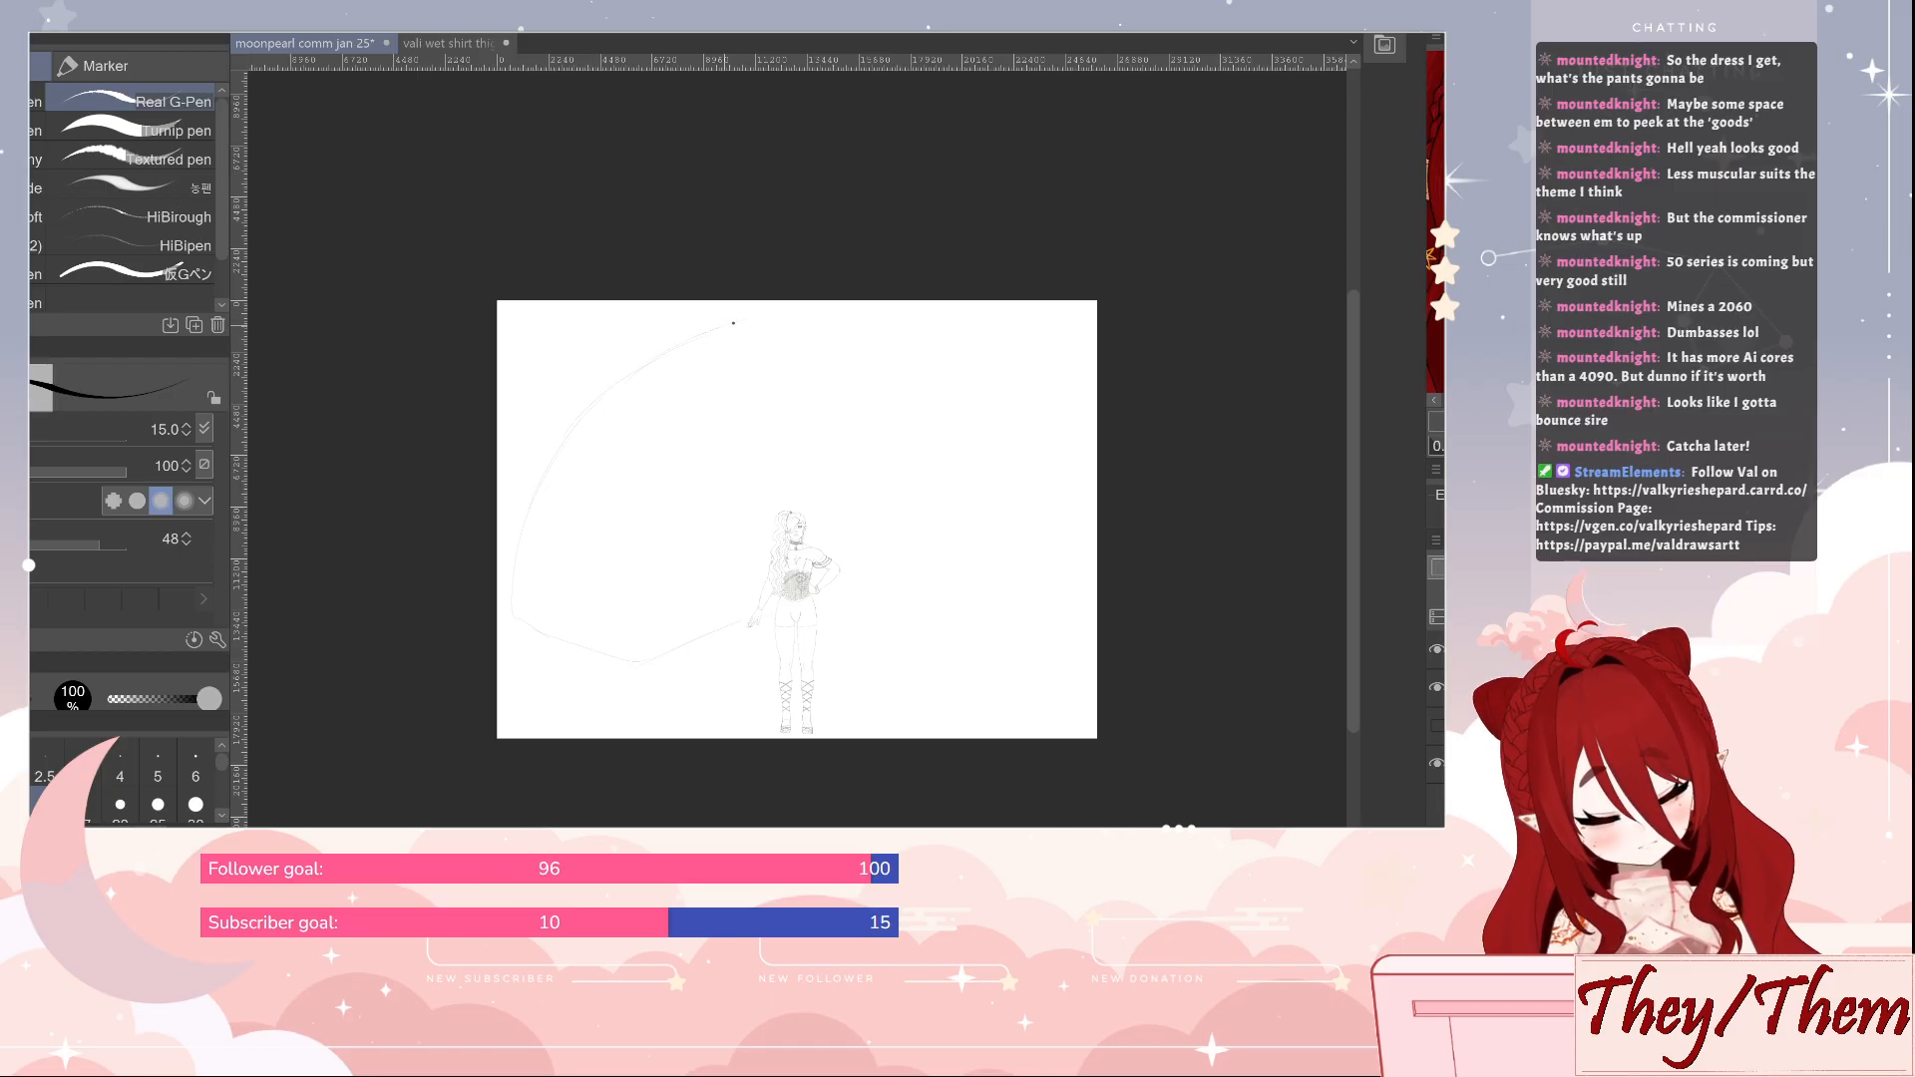
left_click_drag(1111, 387, 1135, 365)
left_click_drag(909, 542, 1033, 476)
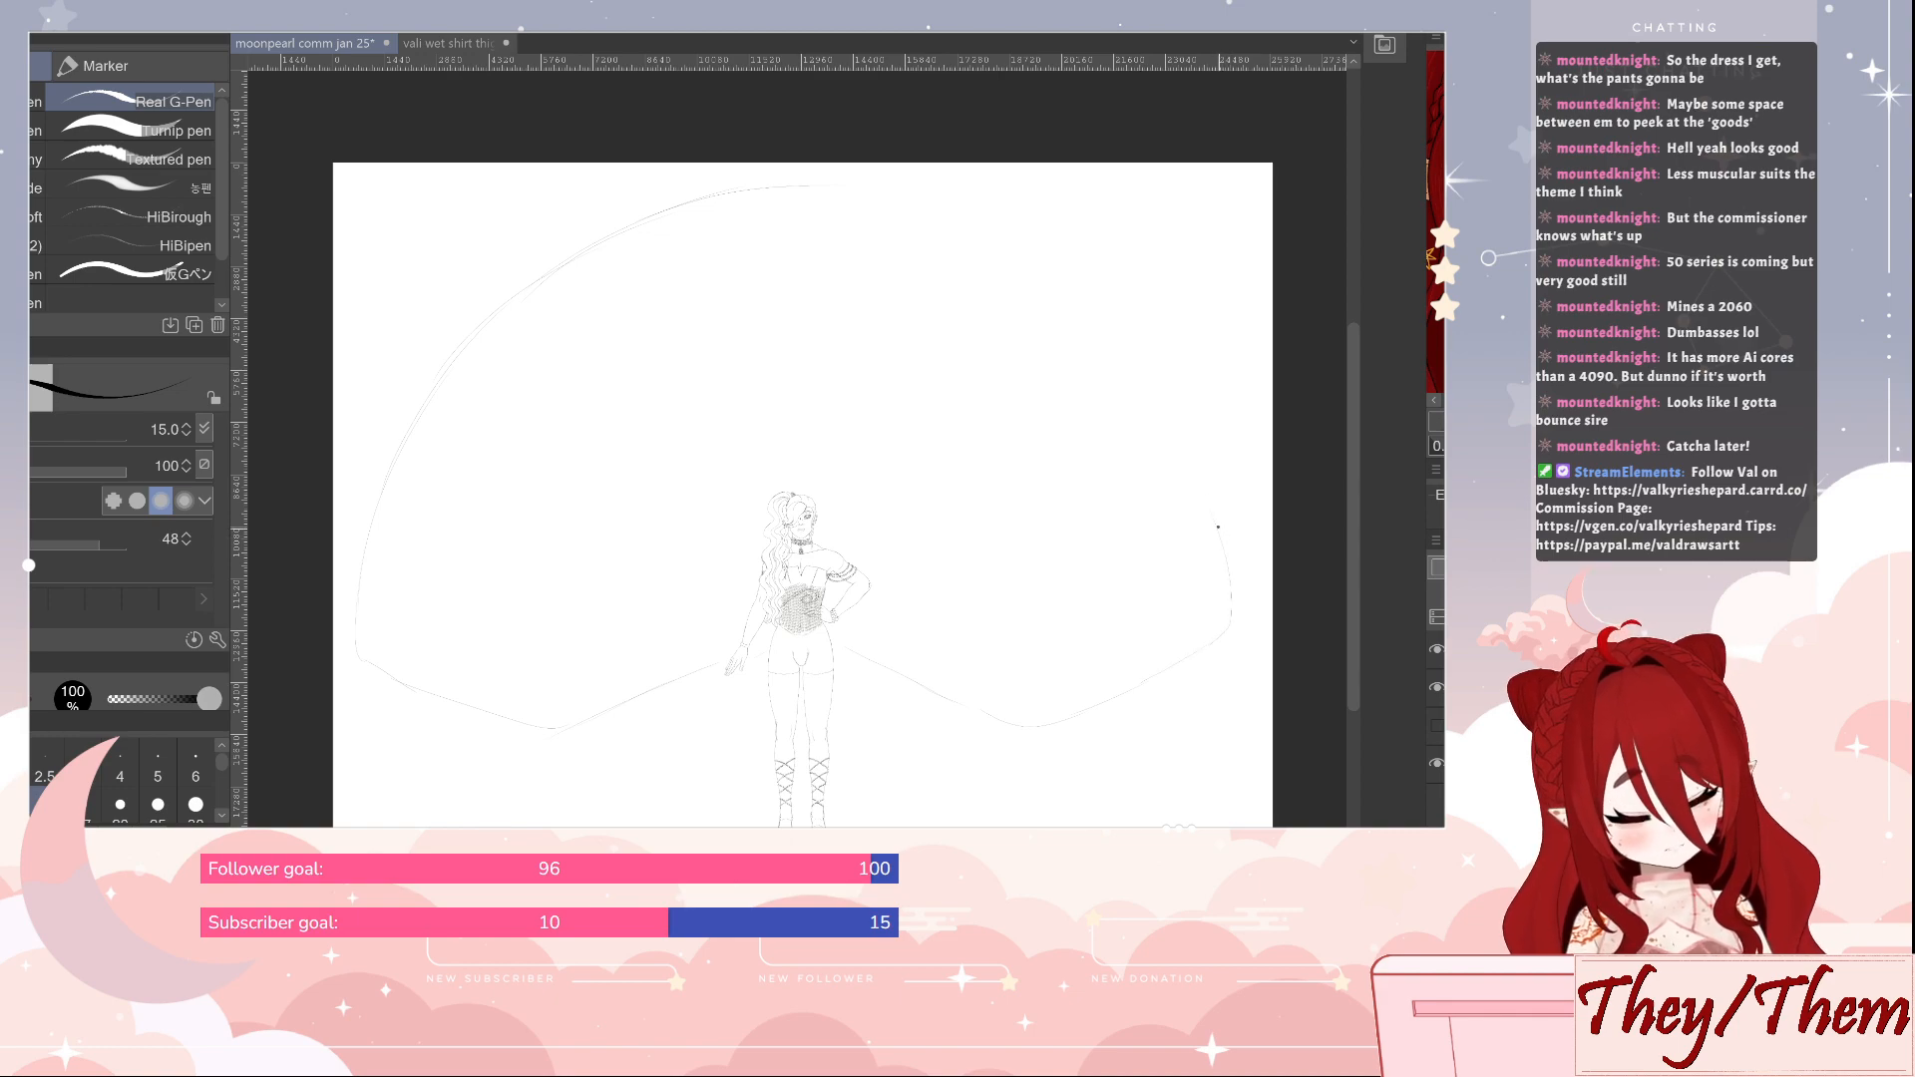
left_click_drag(1218, 527, 1132, 370)
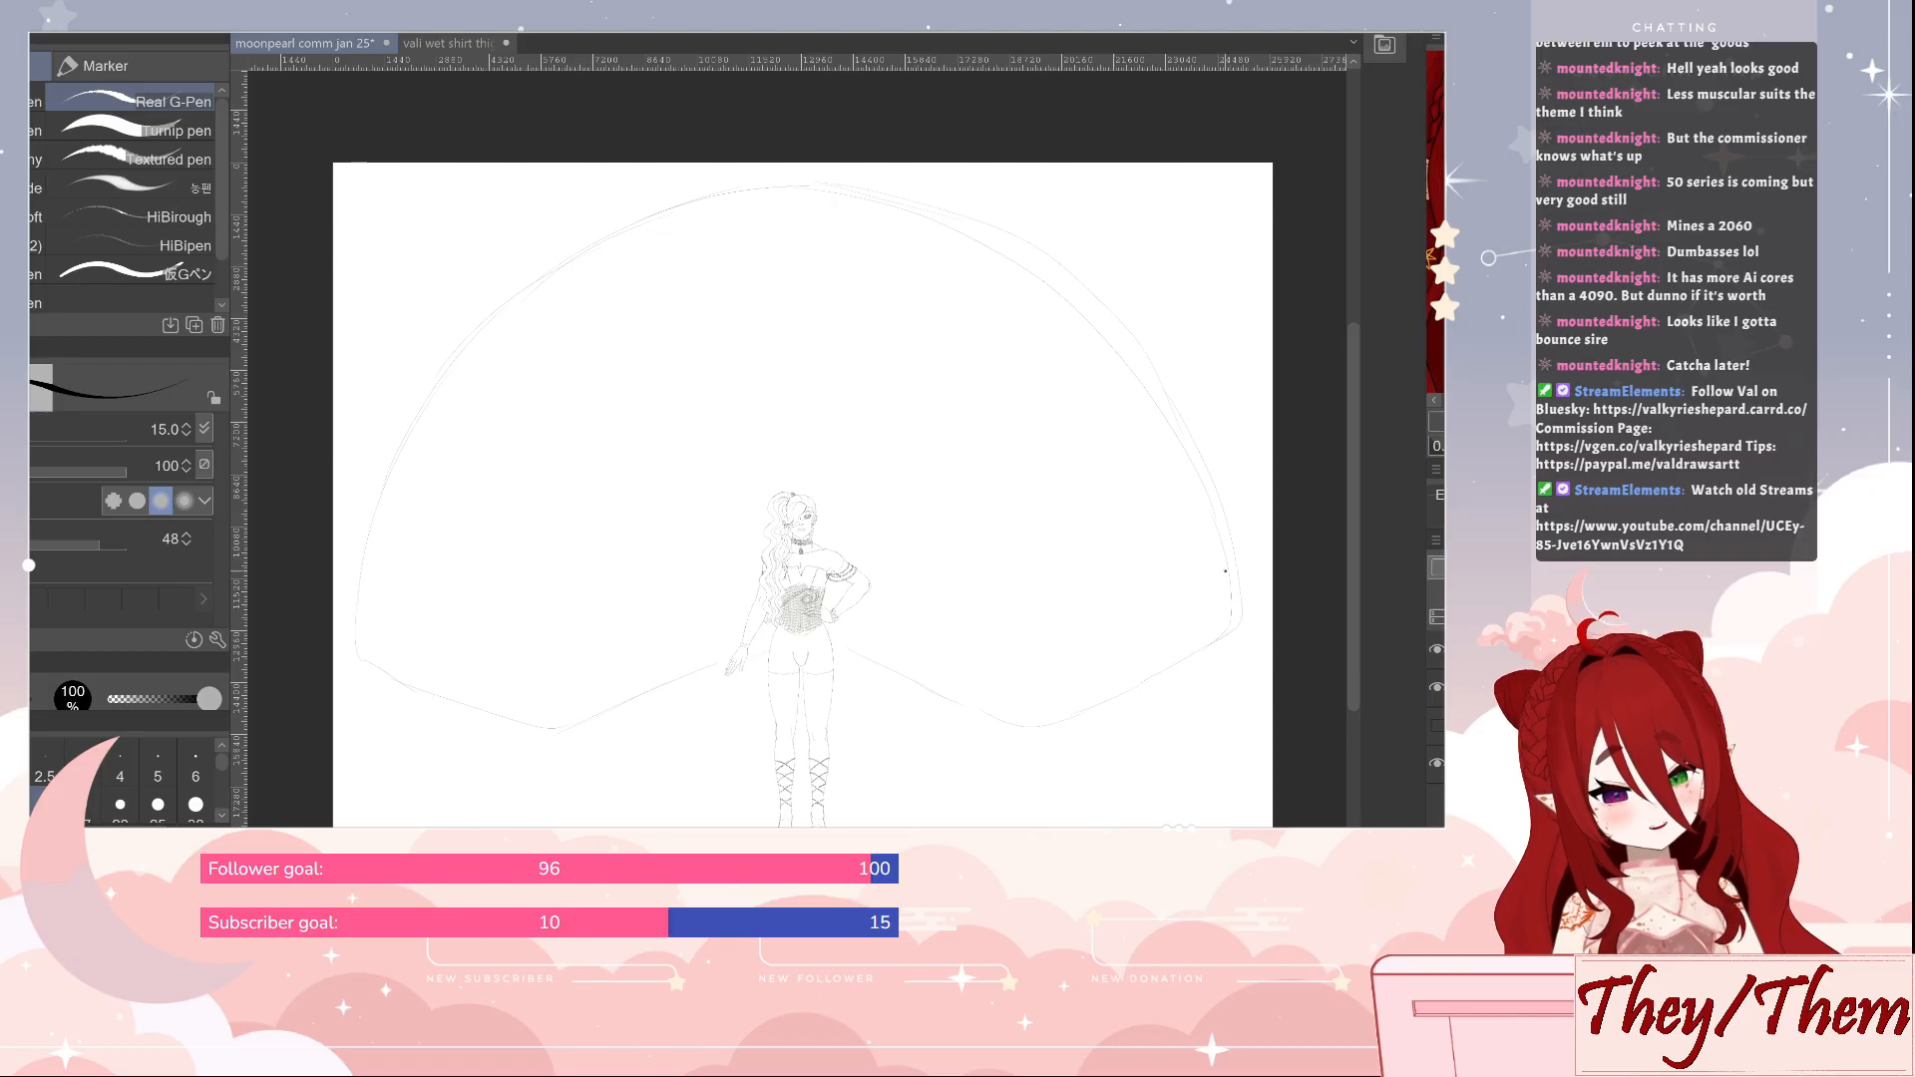
Erase the right half of the large outline with an enlarged eraser, and undo the remaining freehand outline
key("e")
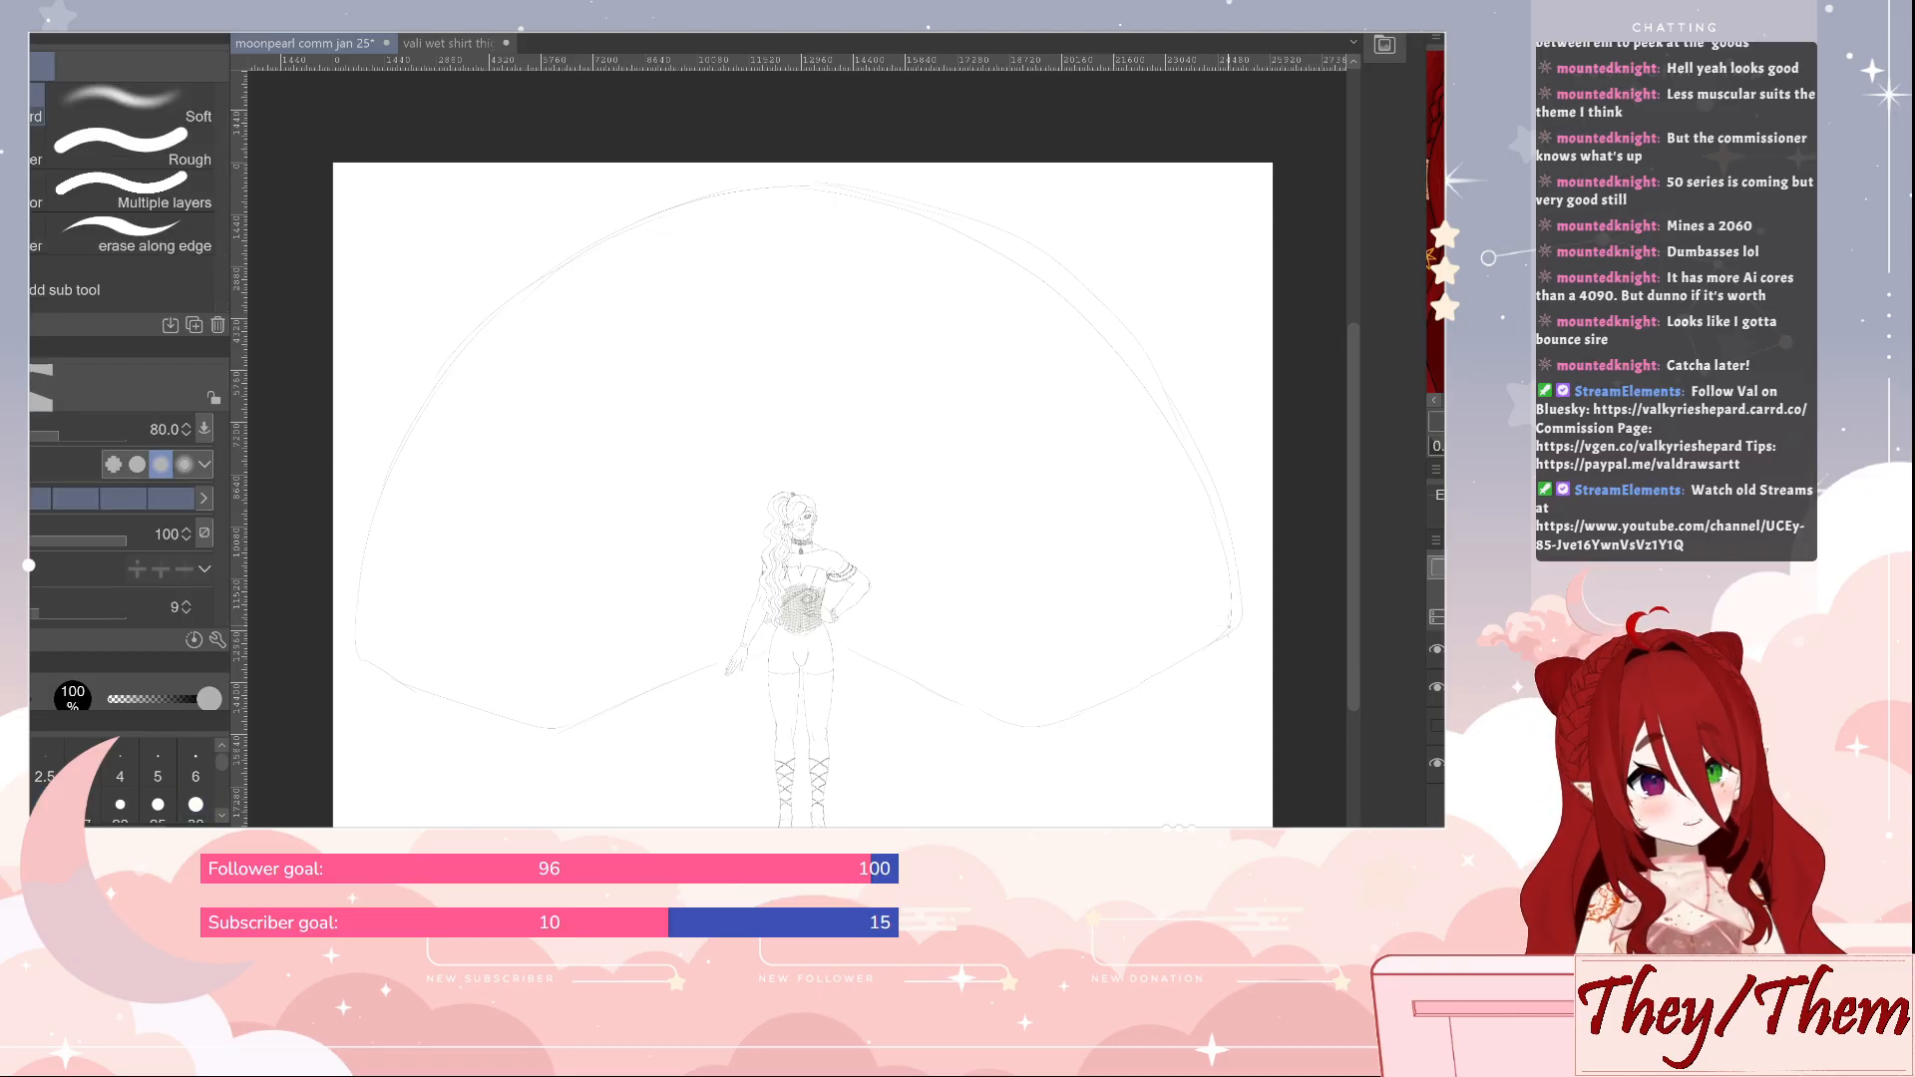
key("]")
key("]")
key("]")
mouse_move(1233, 622)
left_mouse_down()
mouse_move(1212, 508)
mouse_move(1167, 422)
mouse_move(1054, 294)
mouse_move(916, 218)
mouse_move(777, 197)
left_mouse_up()
key("p")
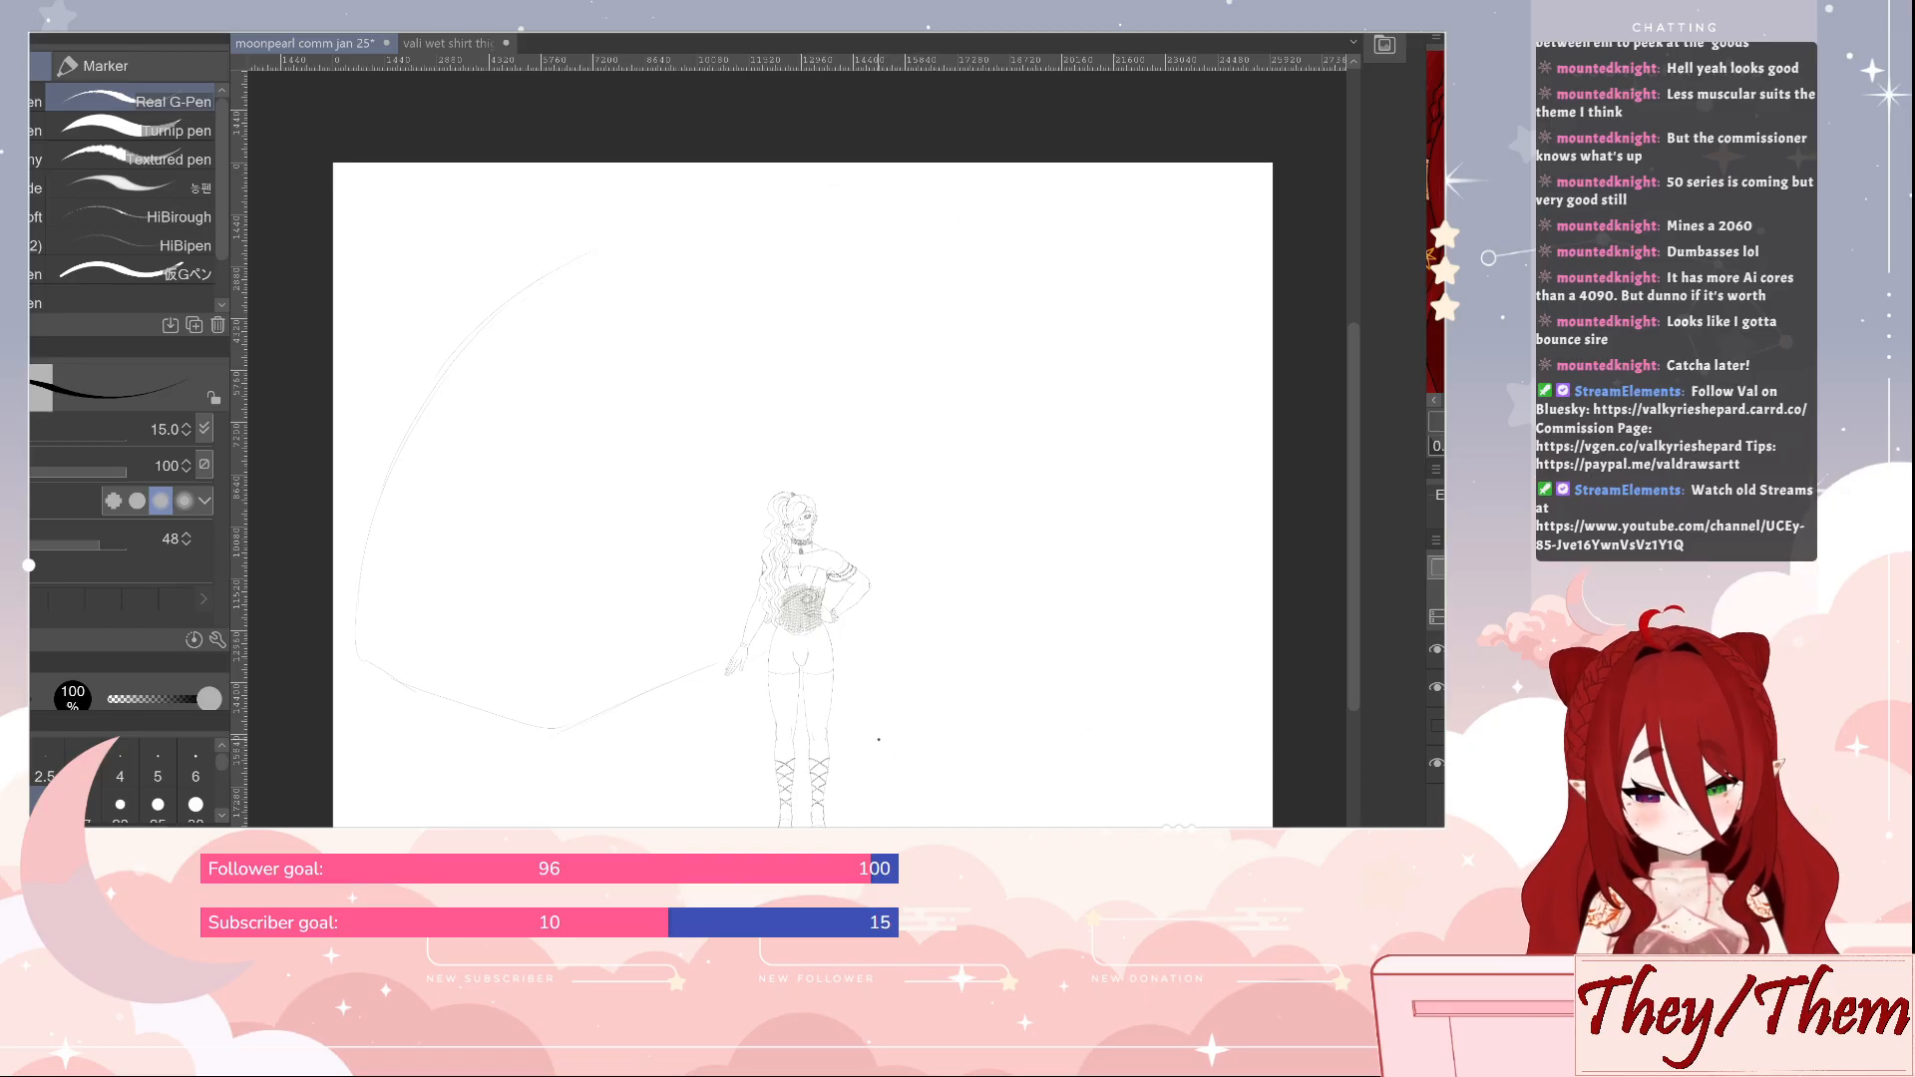
key("ctrl+z")
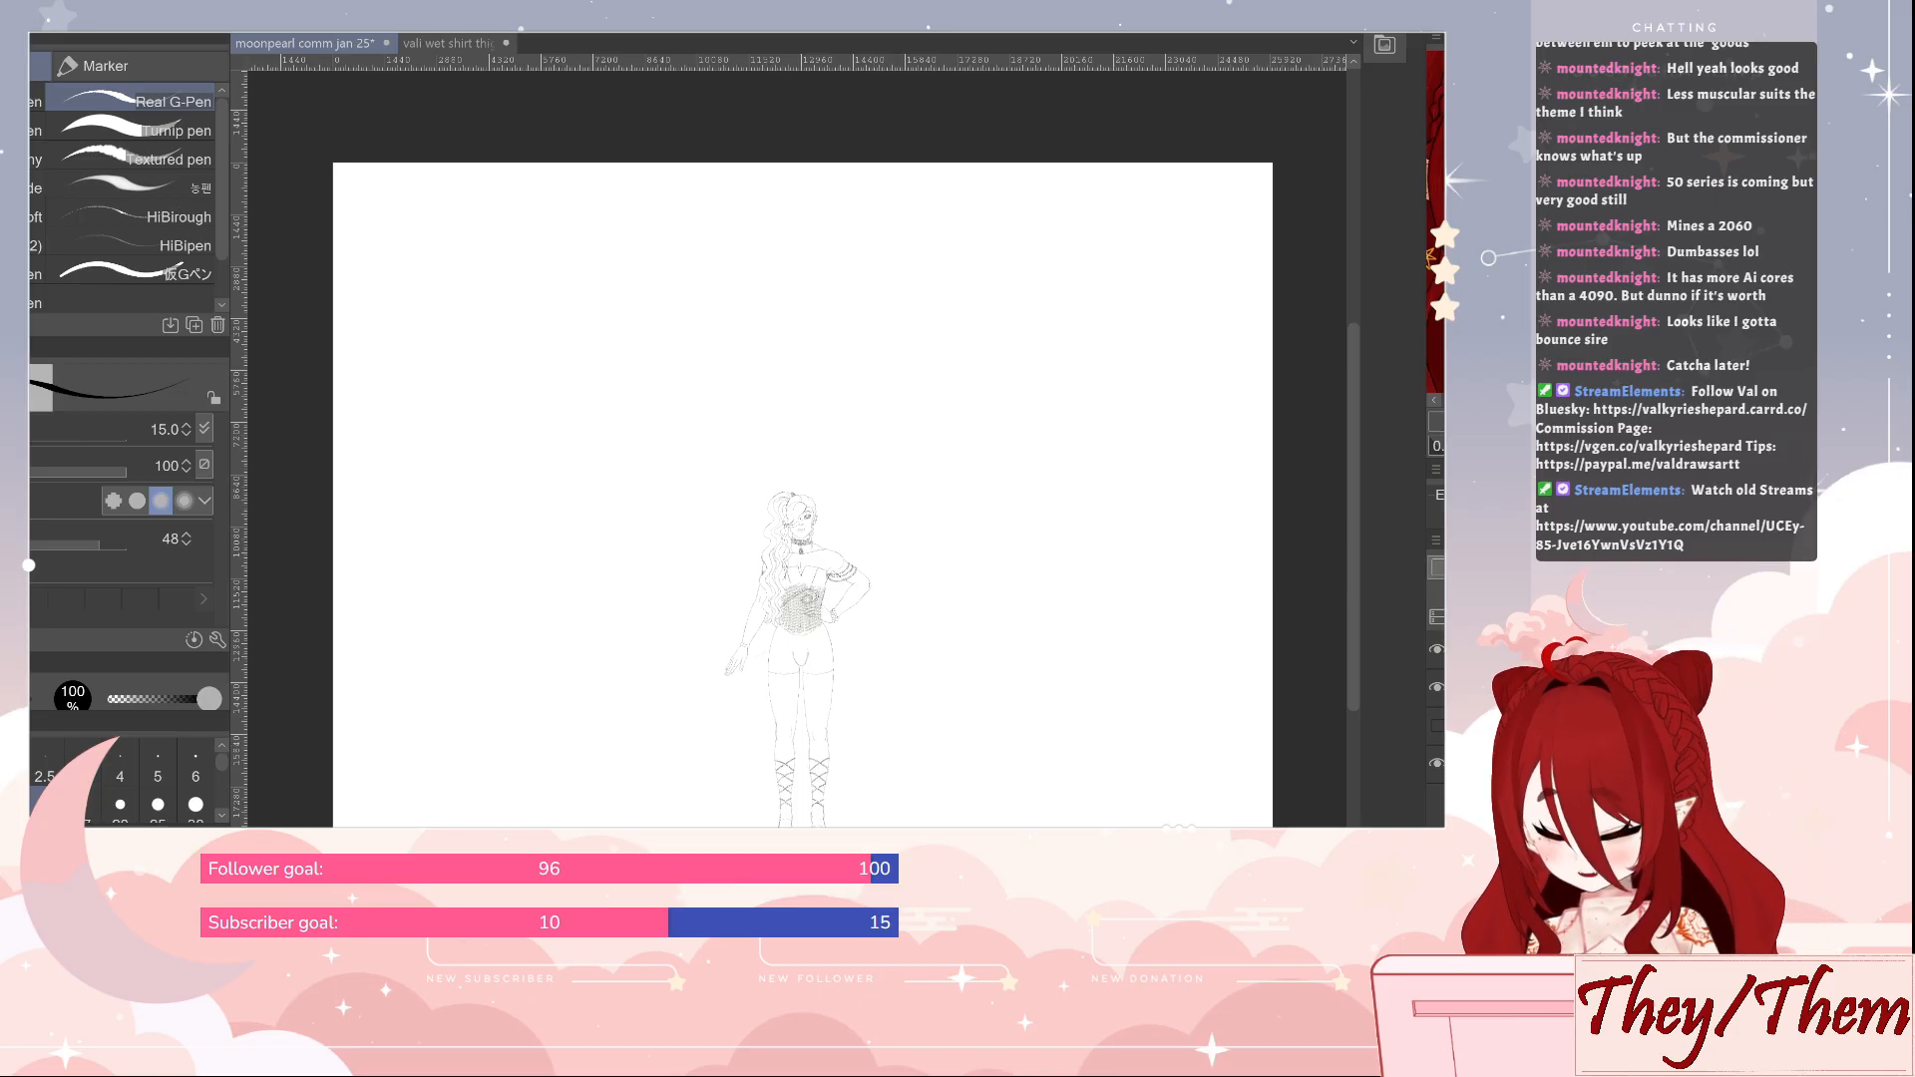
Place a vertical symmetrical ruler with 2 lines through the centre of the figure
key("u")
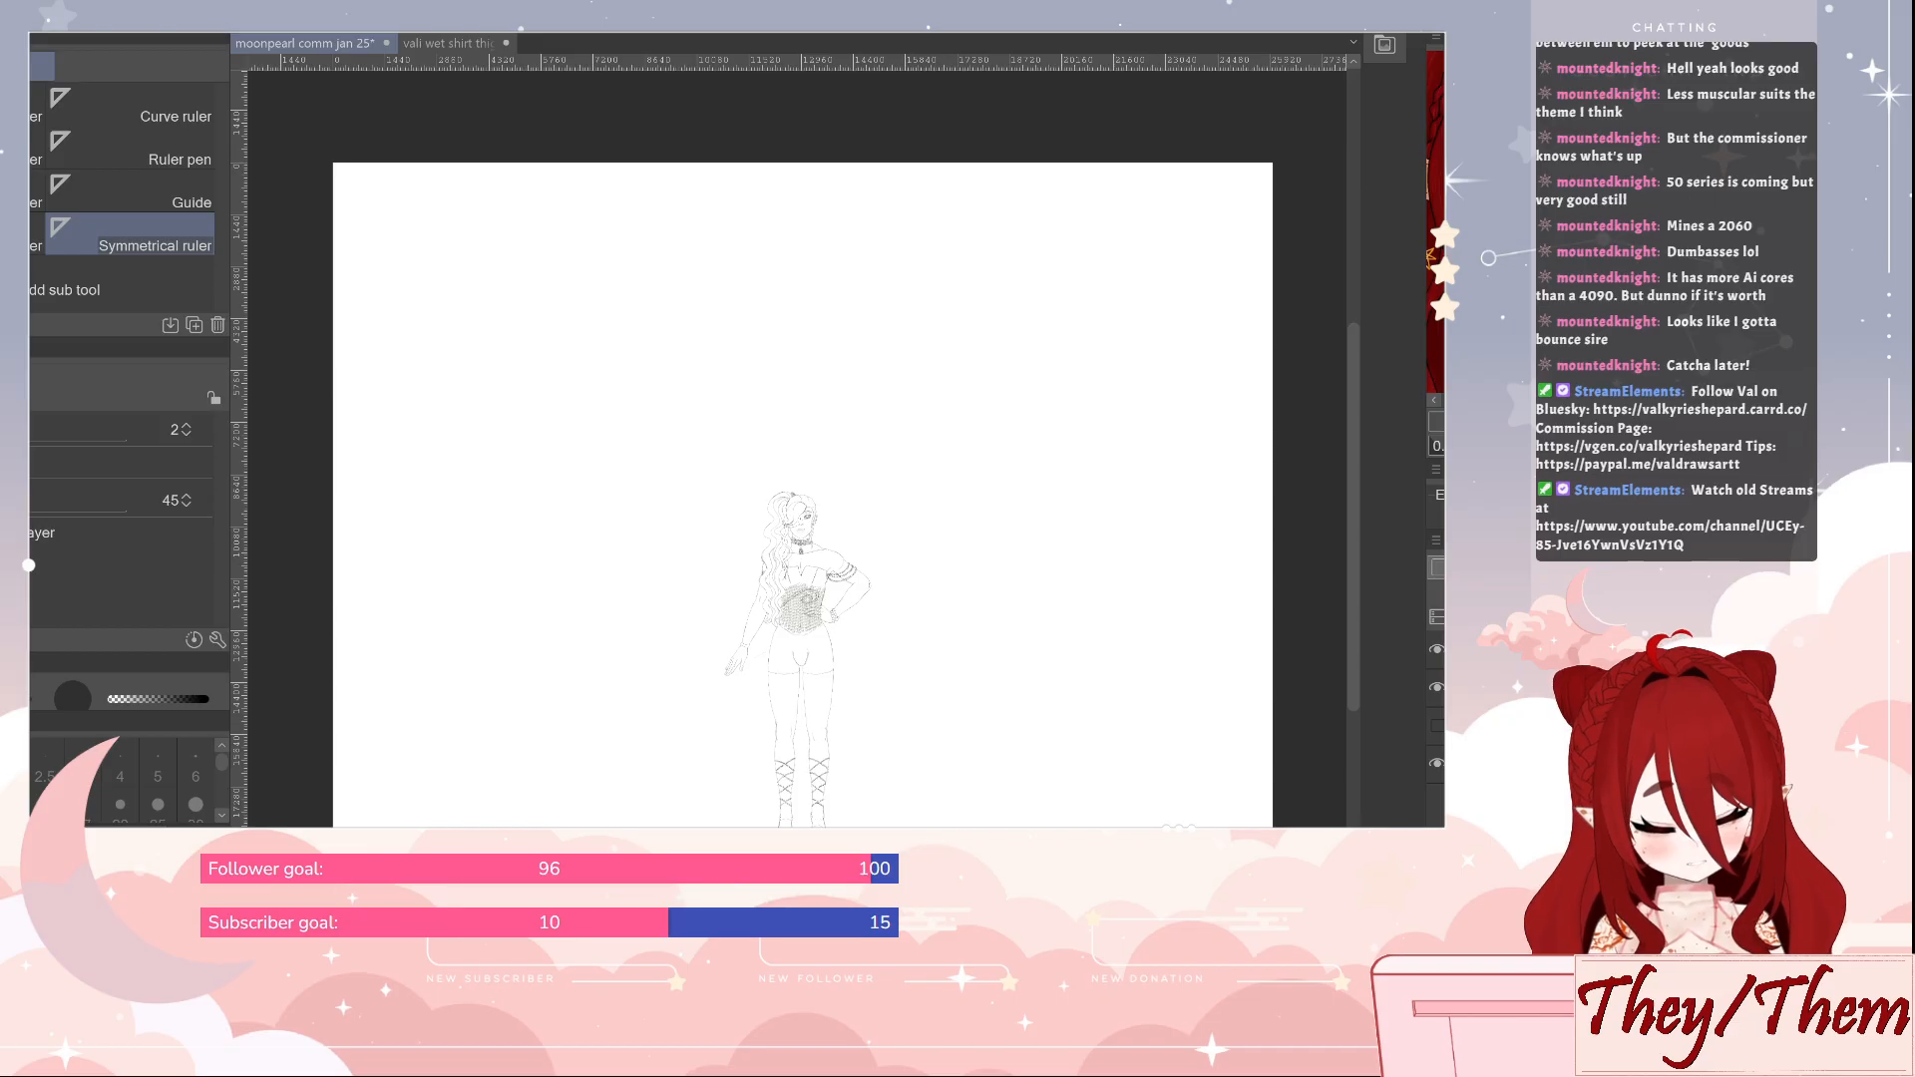
left_click_drag(800, 824, 793, 155)
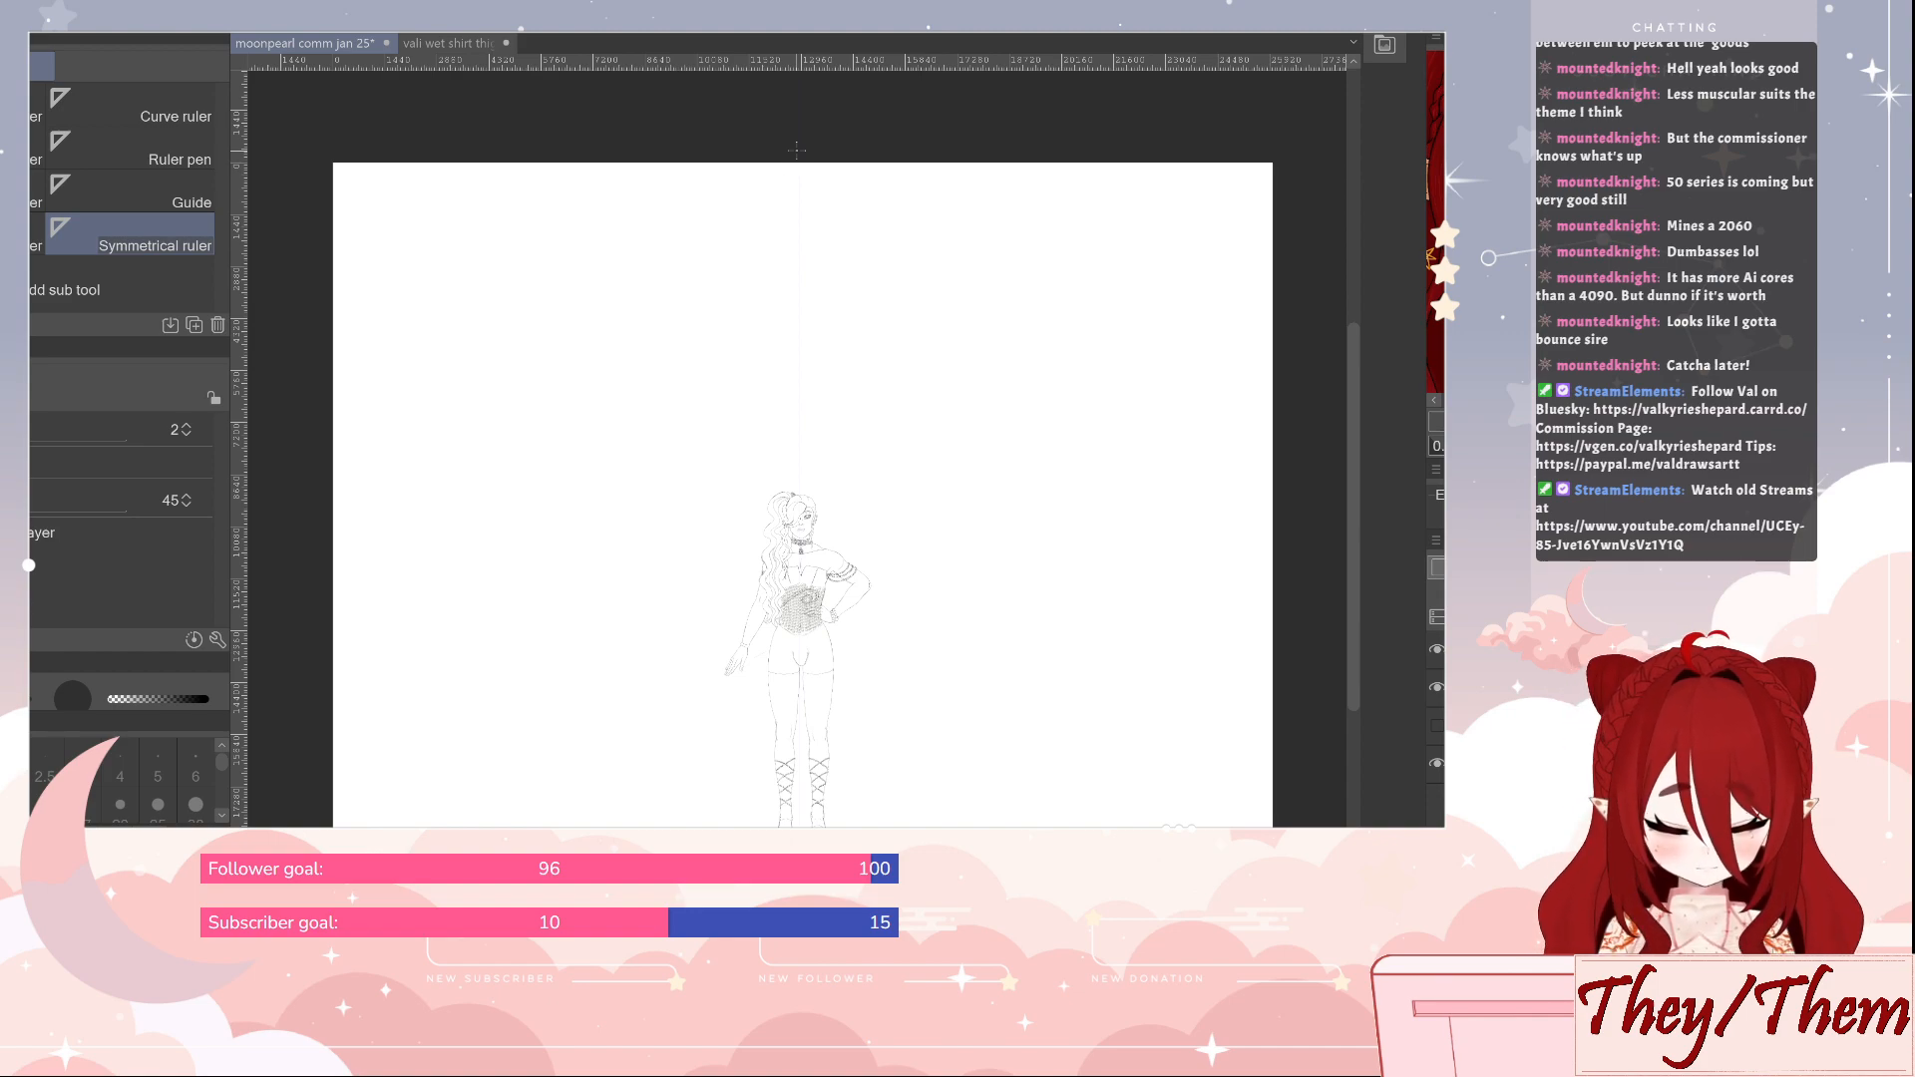
key("ctrl+t")
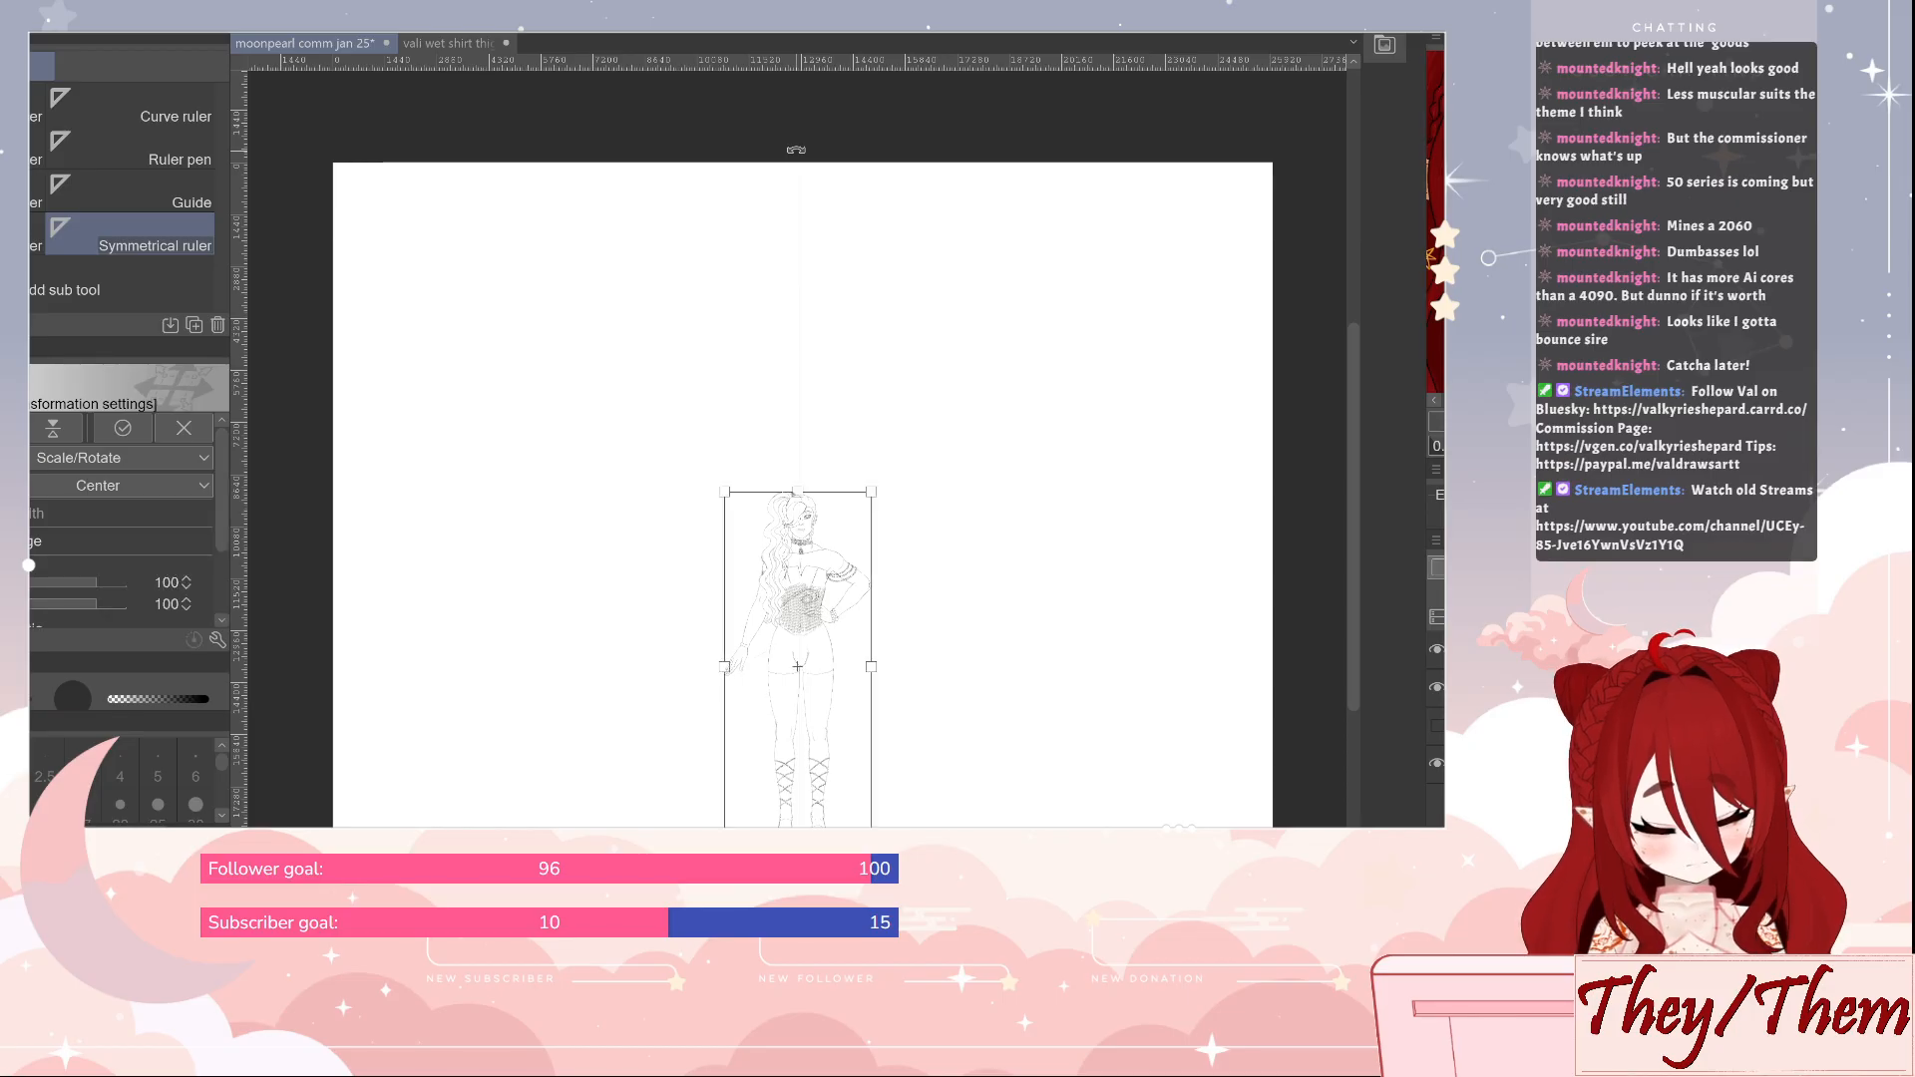
key("Return")
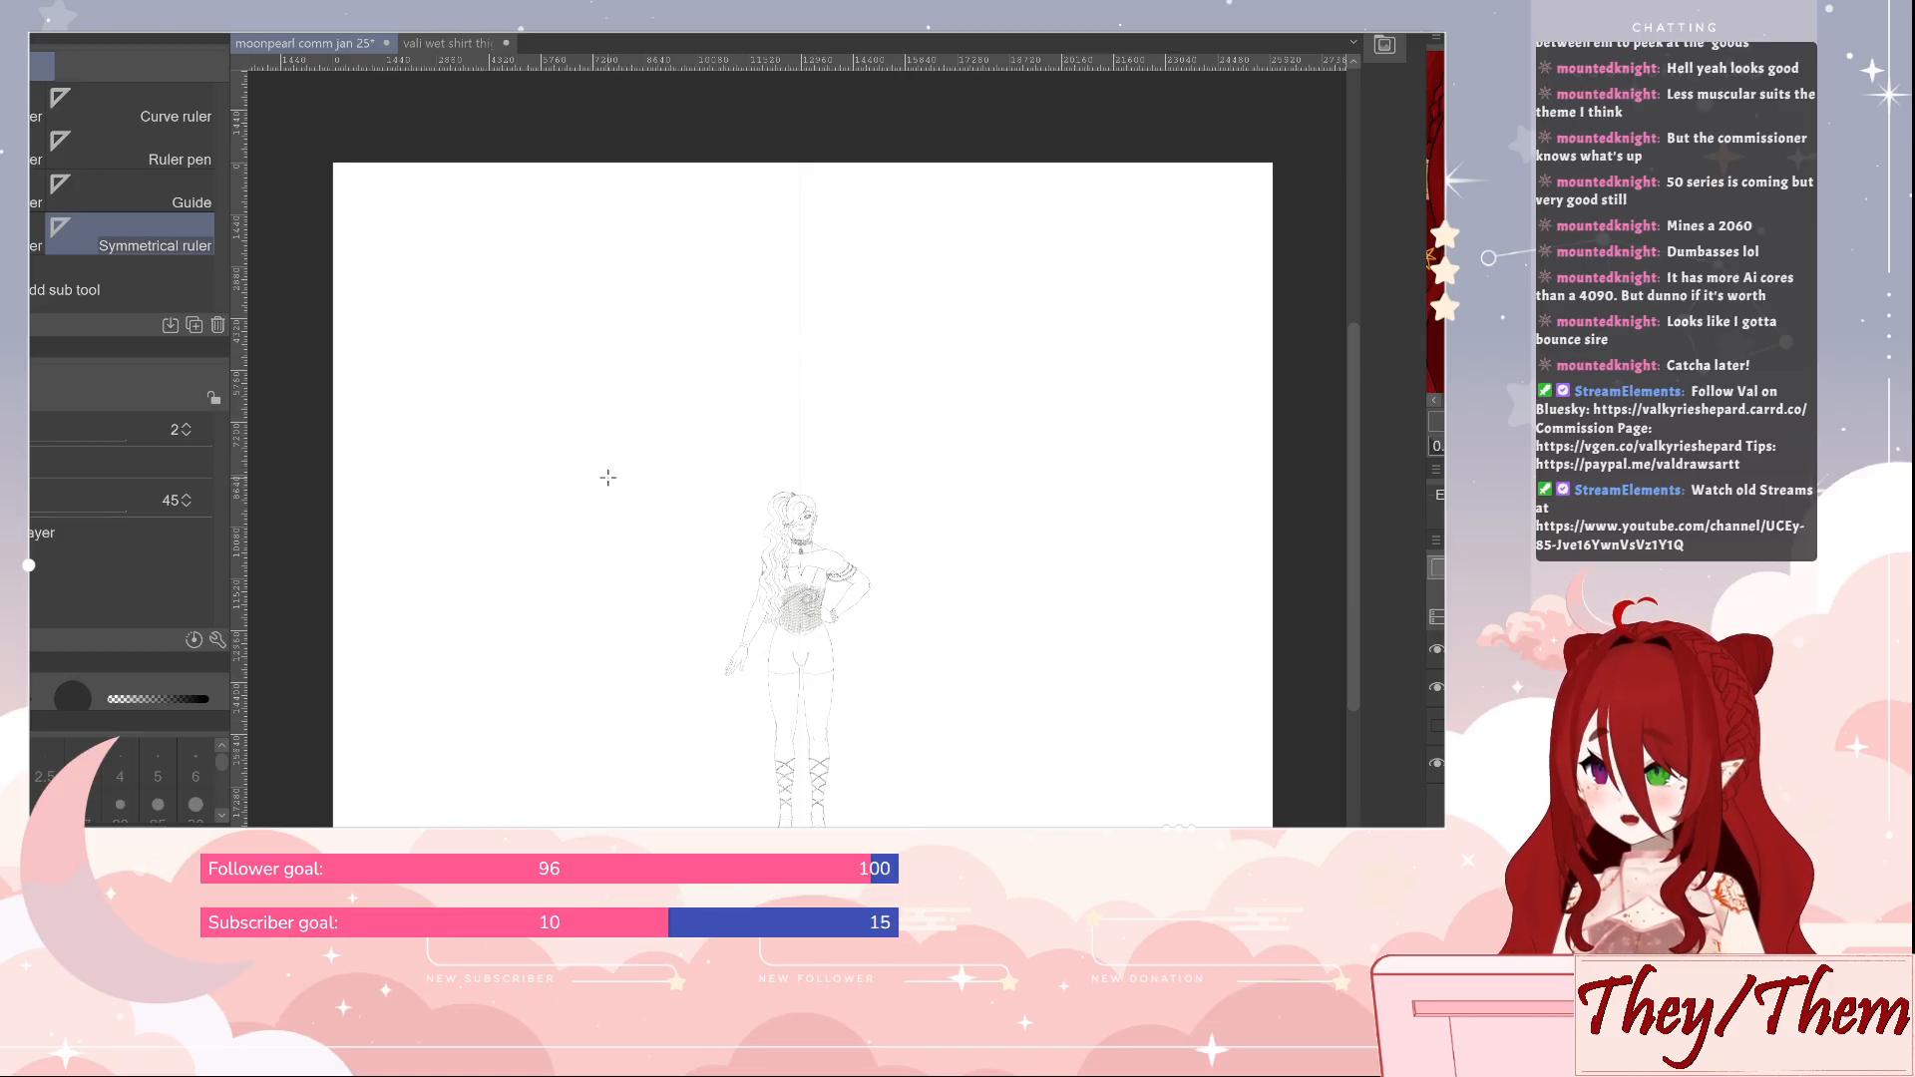
Draw a mirrored shell-like outline from the figure's hips up over its head with the Real G-Pen, save the file, and undo the last change
key("p")
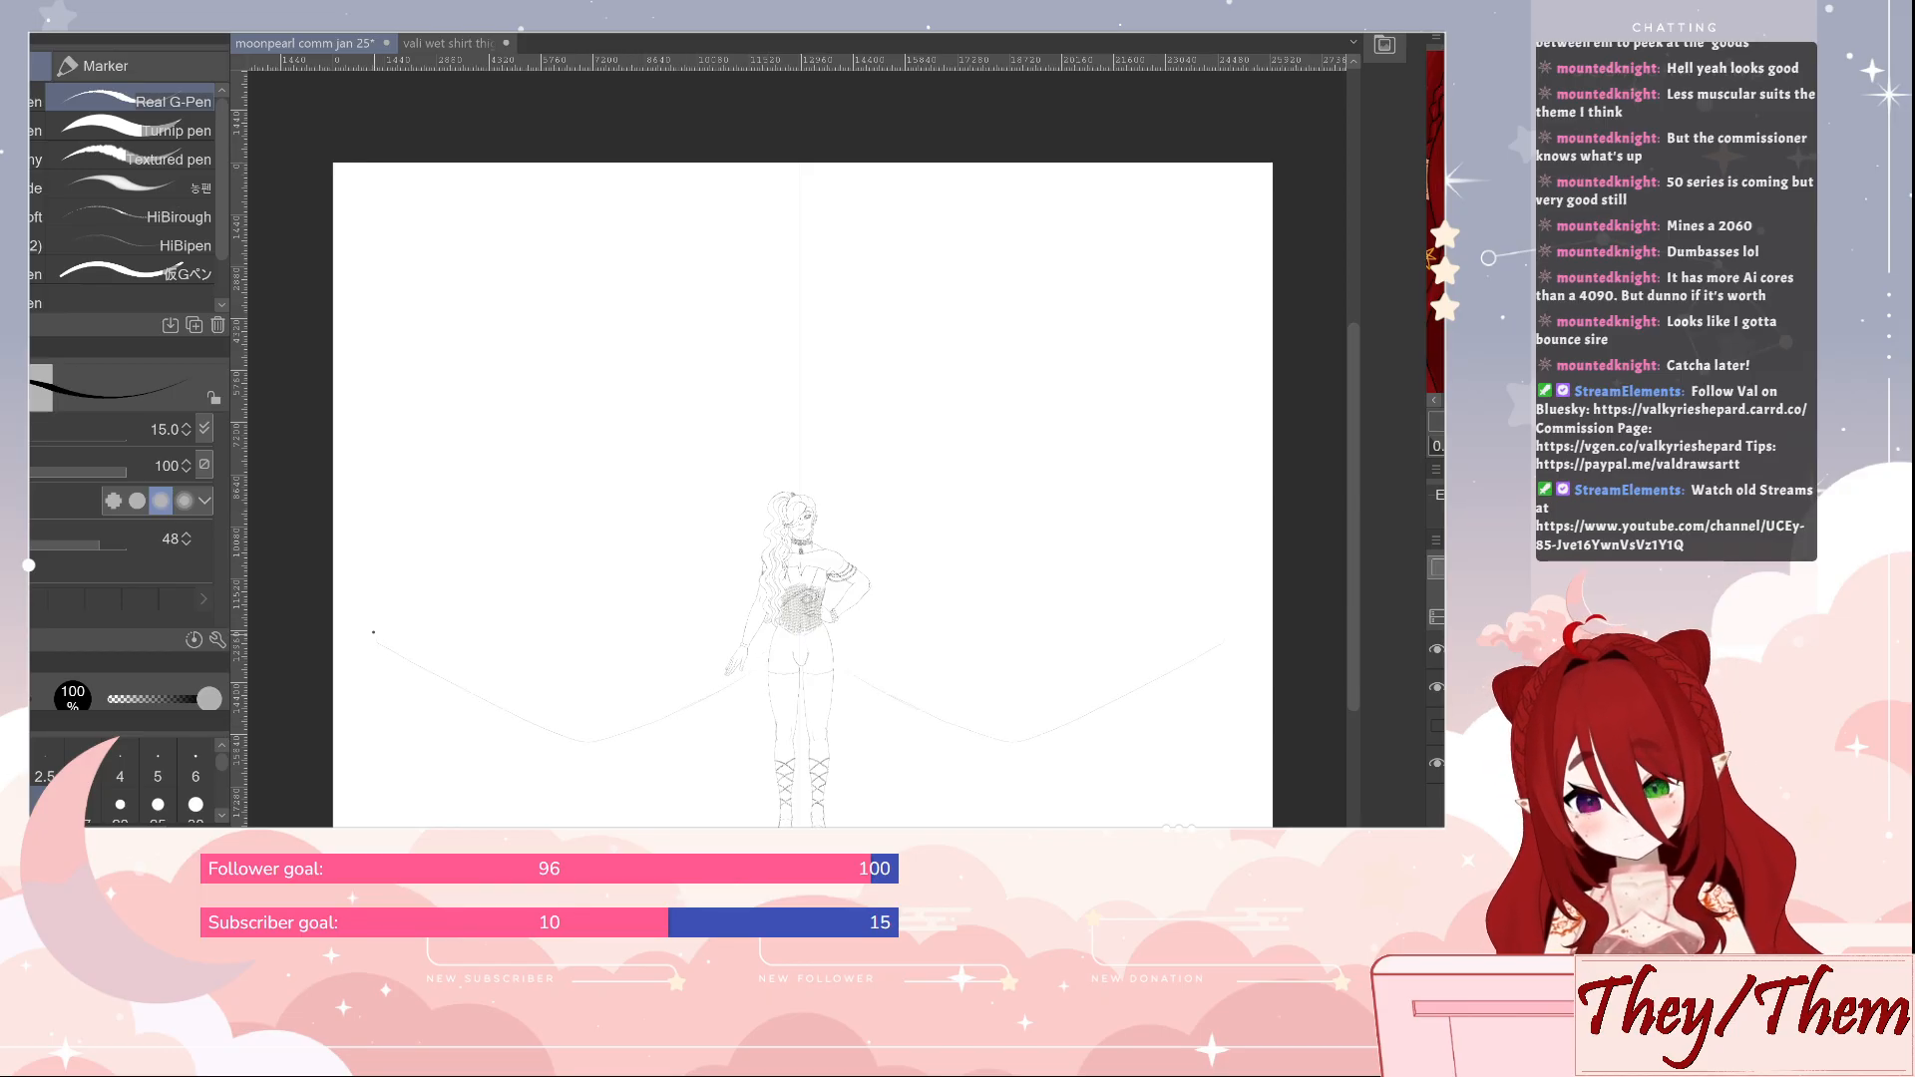
mouse_move(389, 434)
left_mouse_down()
mouse_move(446, 333)
mouse_move(544, 258)
left_mouse_up()
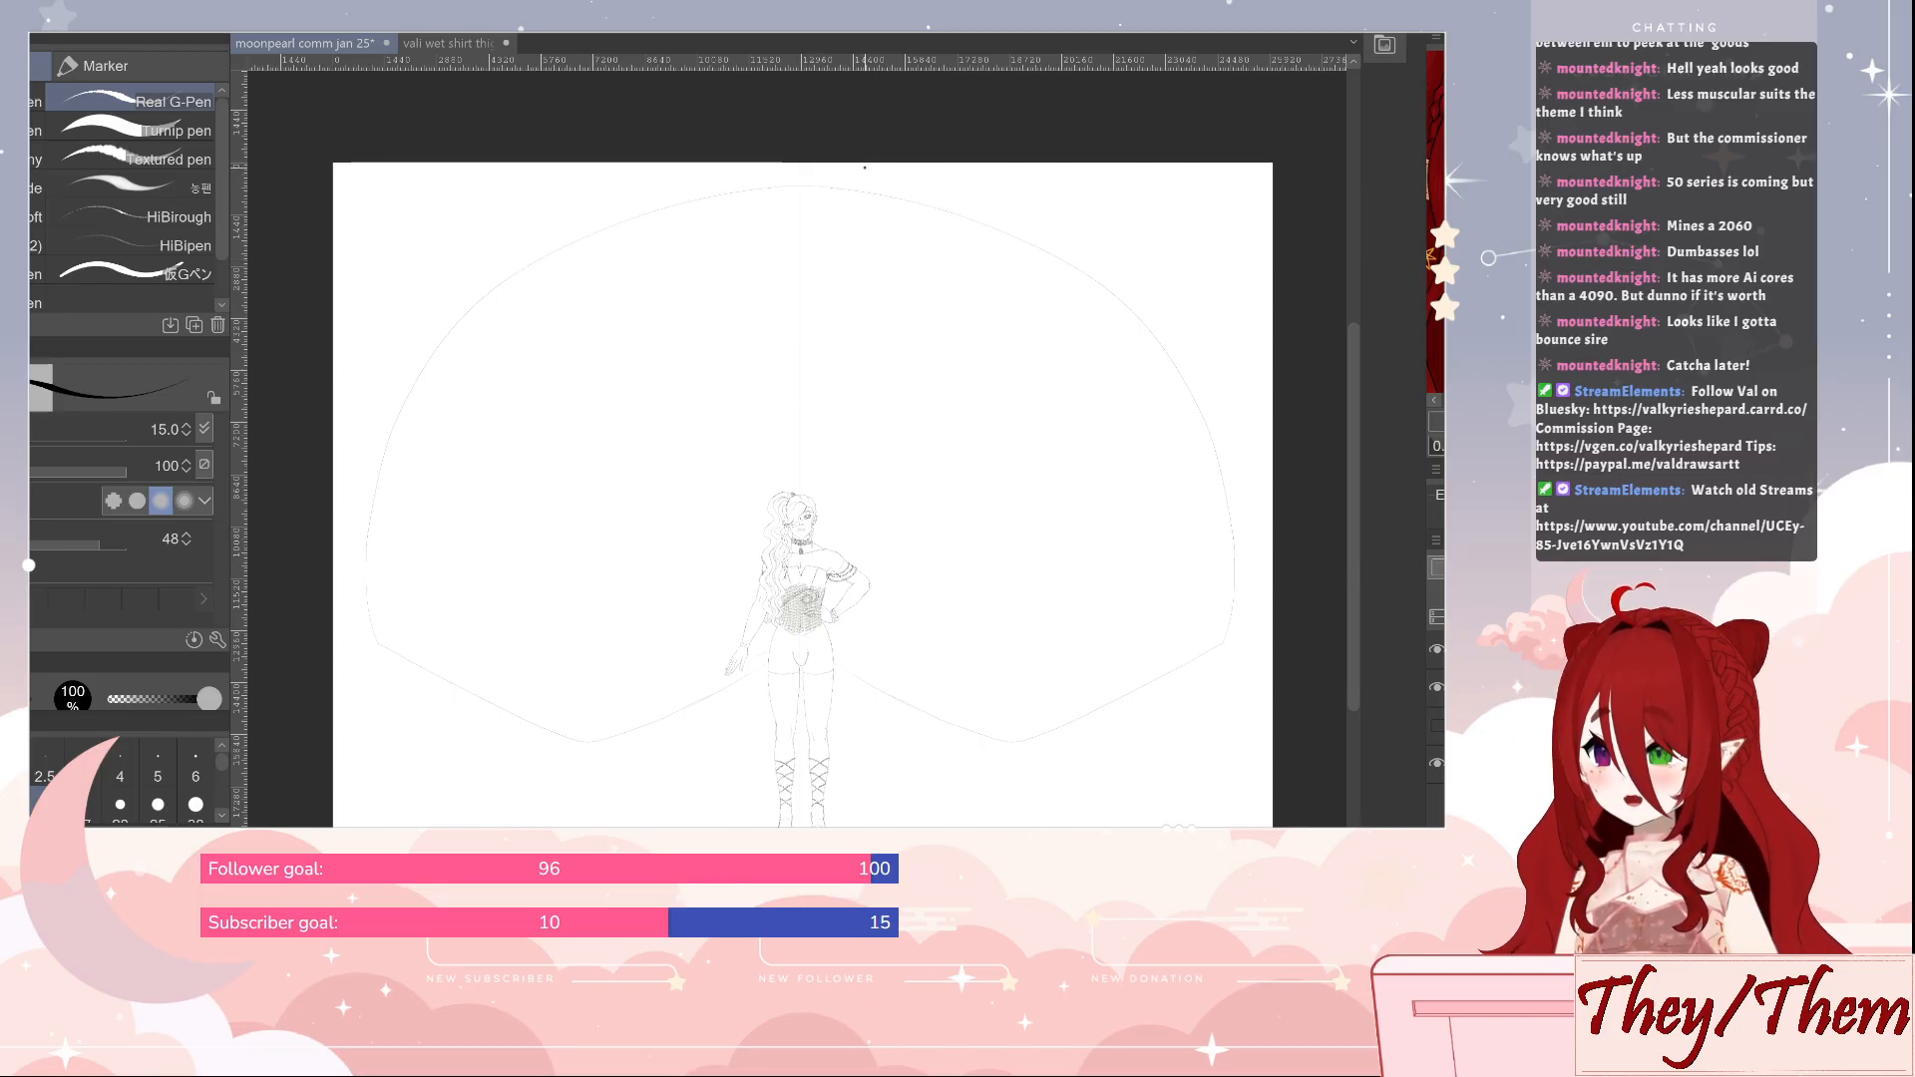
key("ctrl+s")
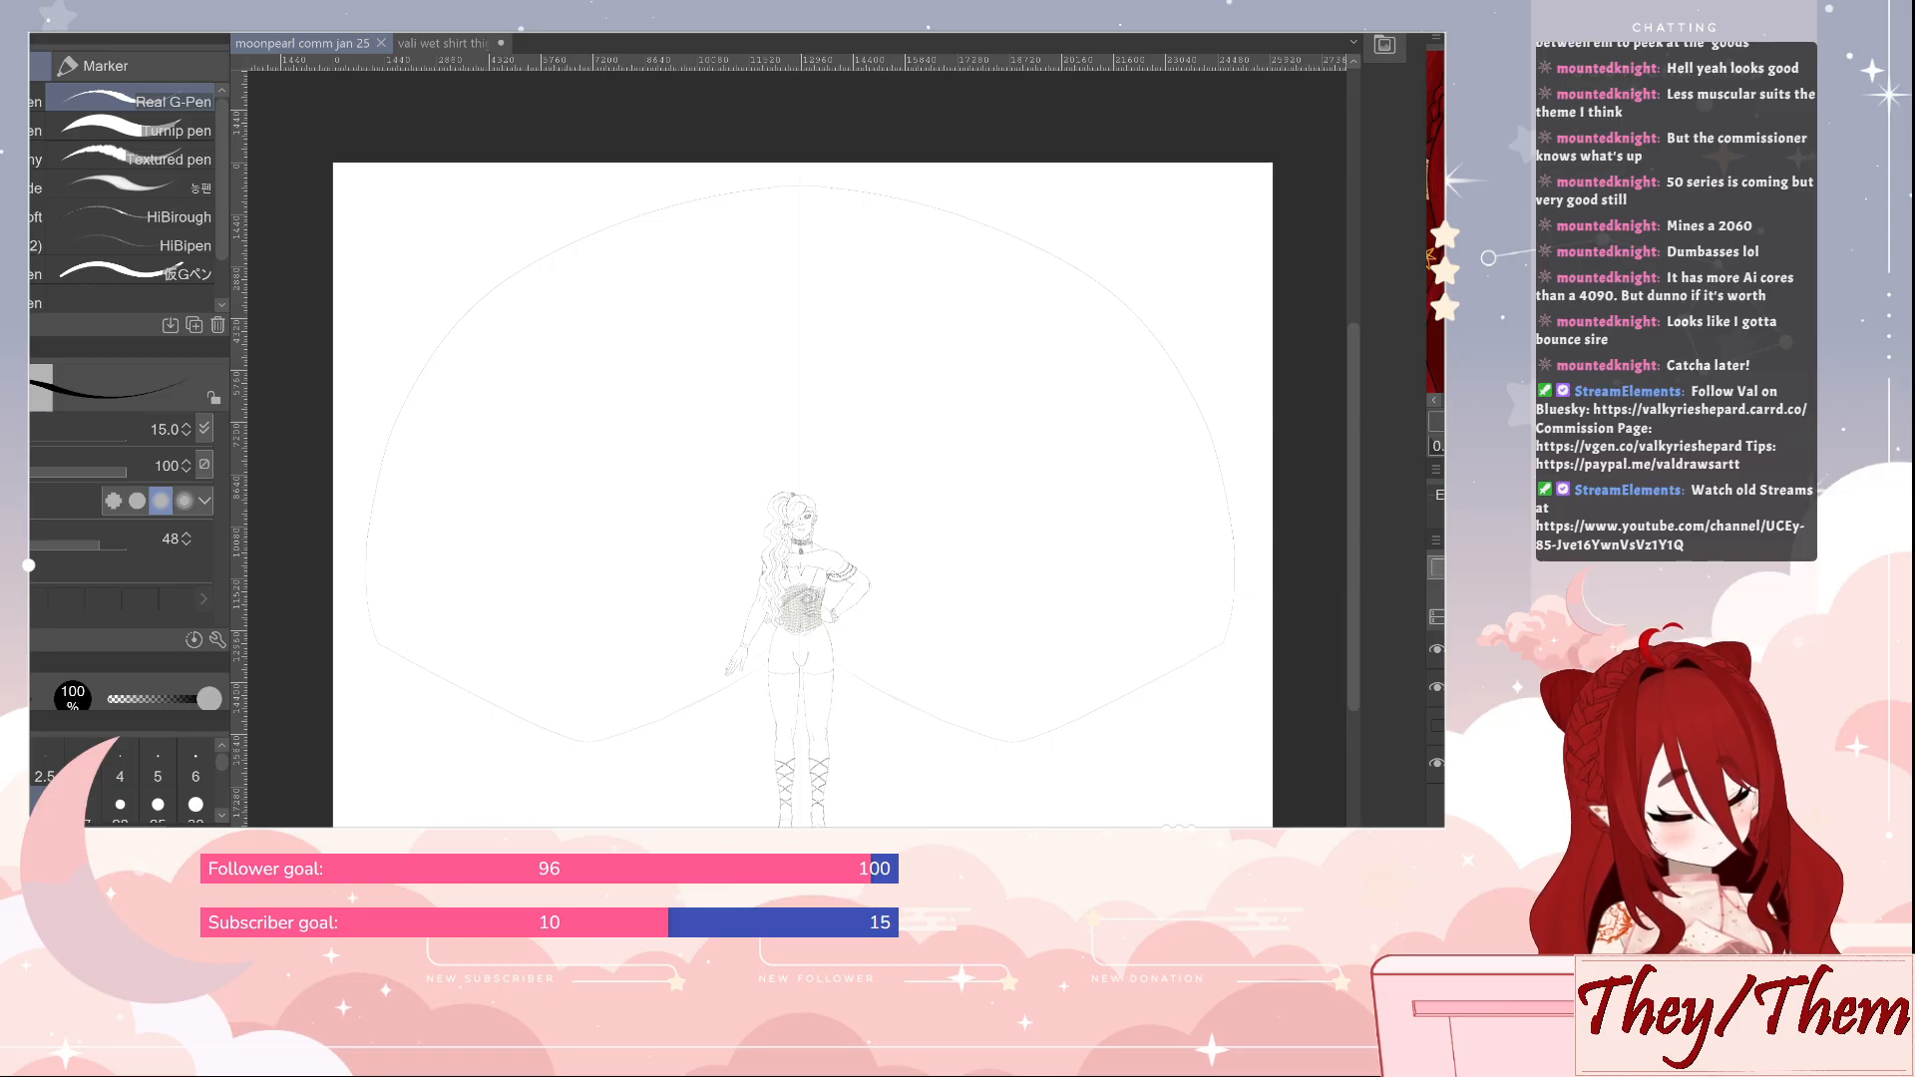
key("ctrl+z")
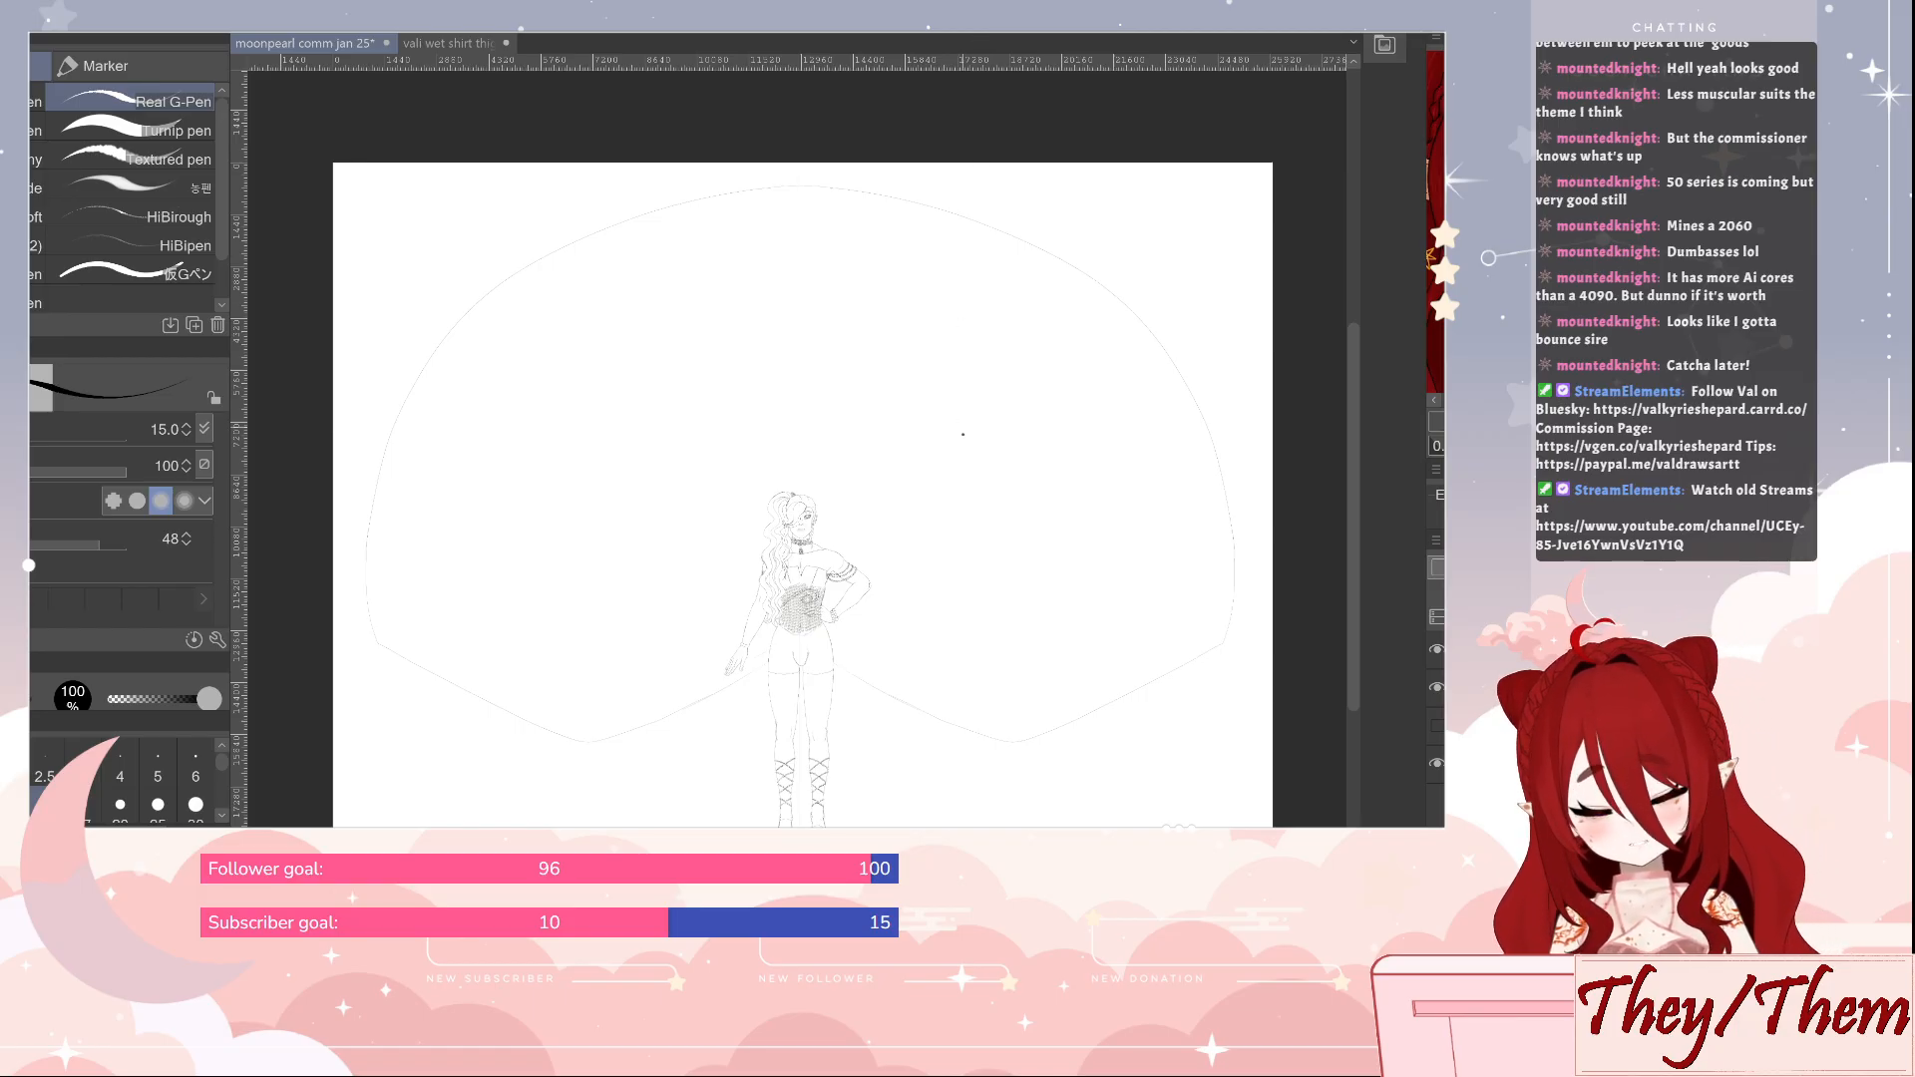
Hide the layer with the pearl-filled bodice texture
scroll(959, 449, "up", 4)
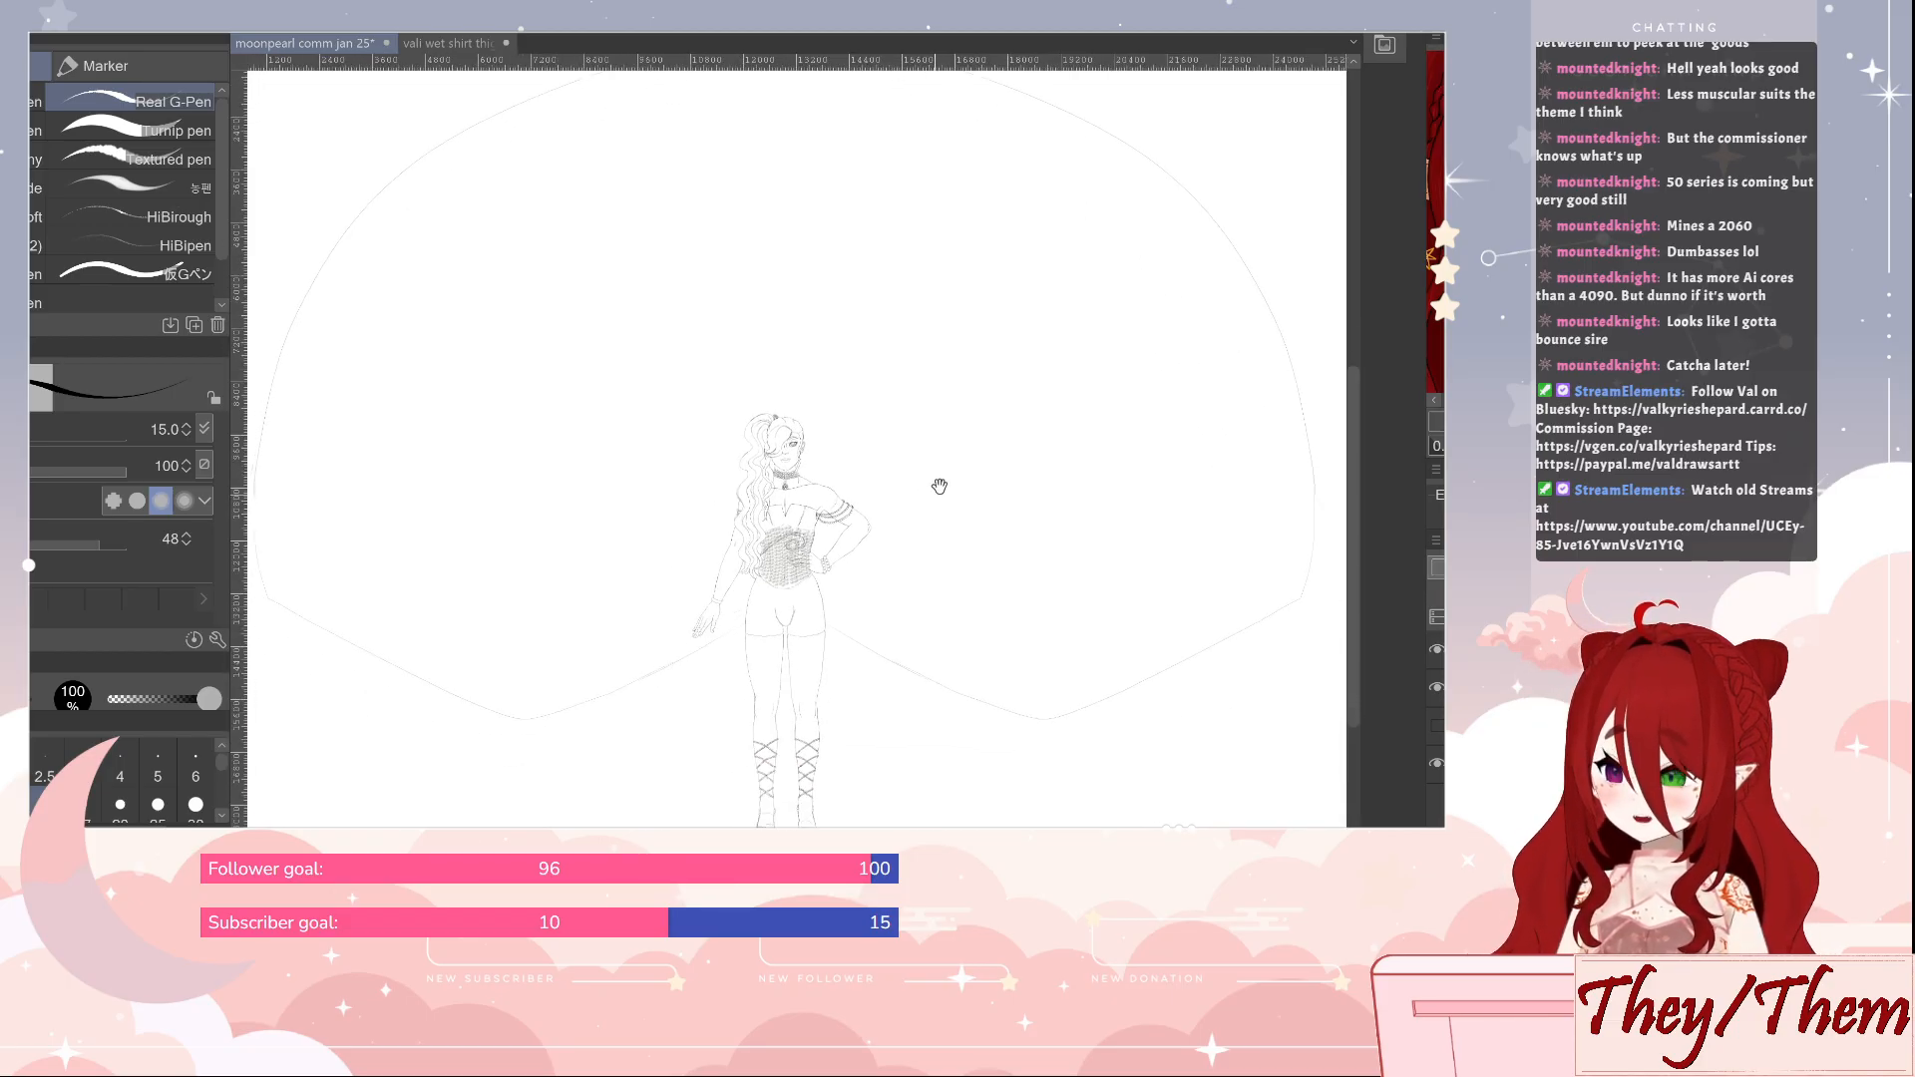
left_click_drag(940, 486, 1034, 499)
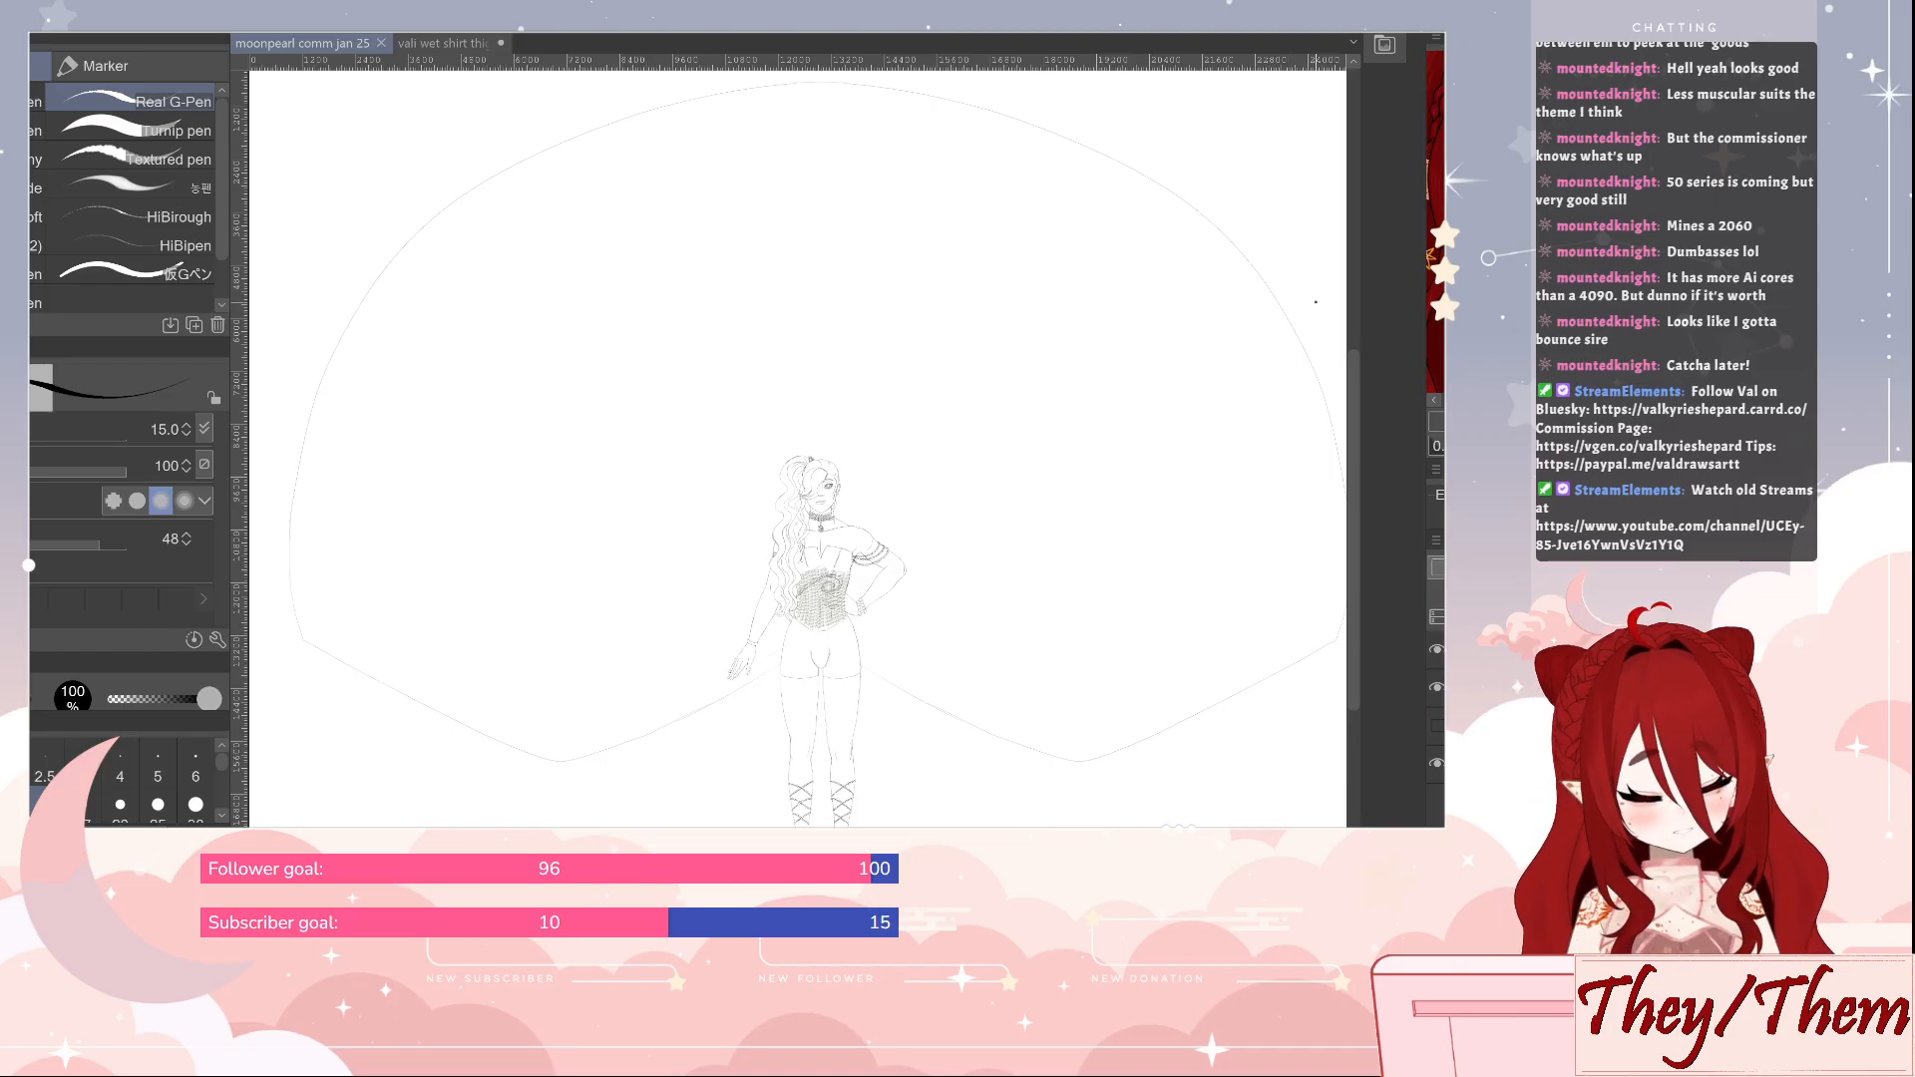
left_click(1436, 687)
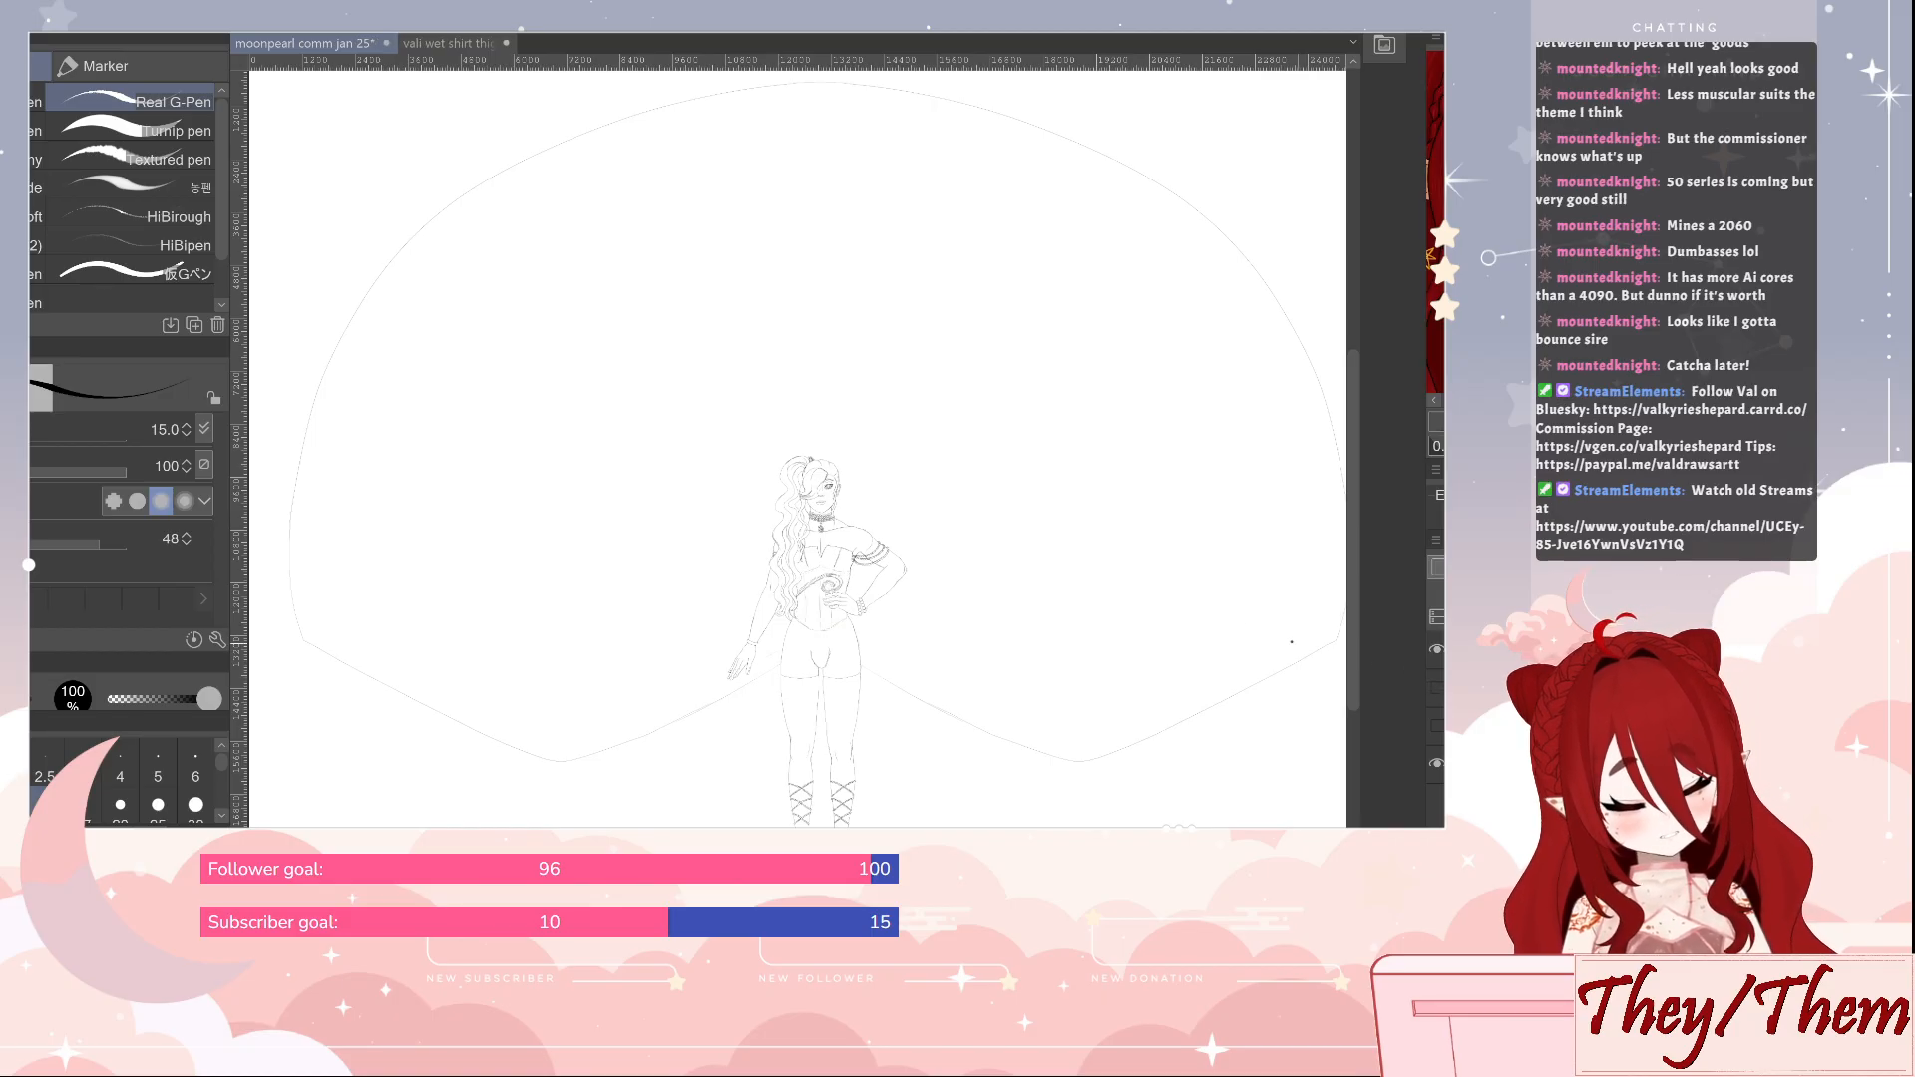
Crop the canvas to a narrow portrait frame closely around the standing figure
scroll(977, 489, "down", 4)
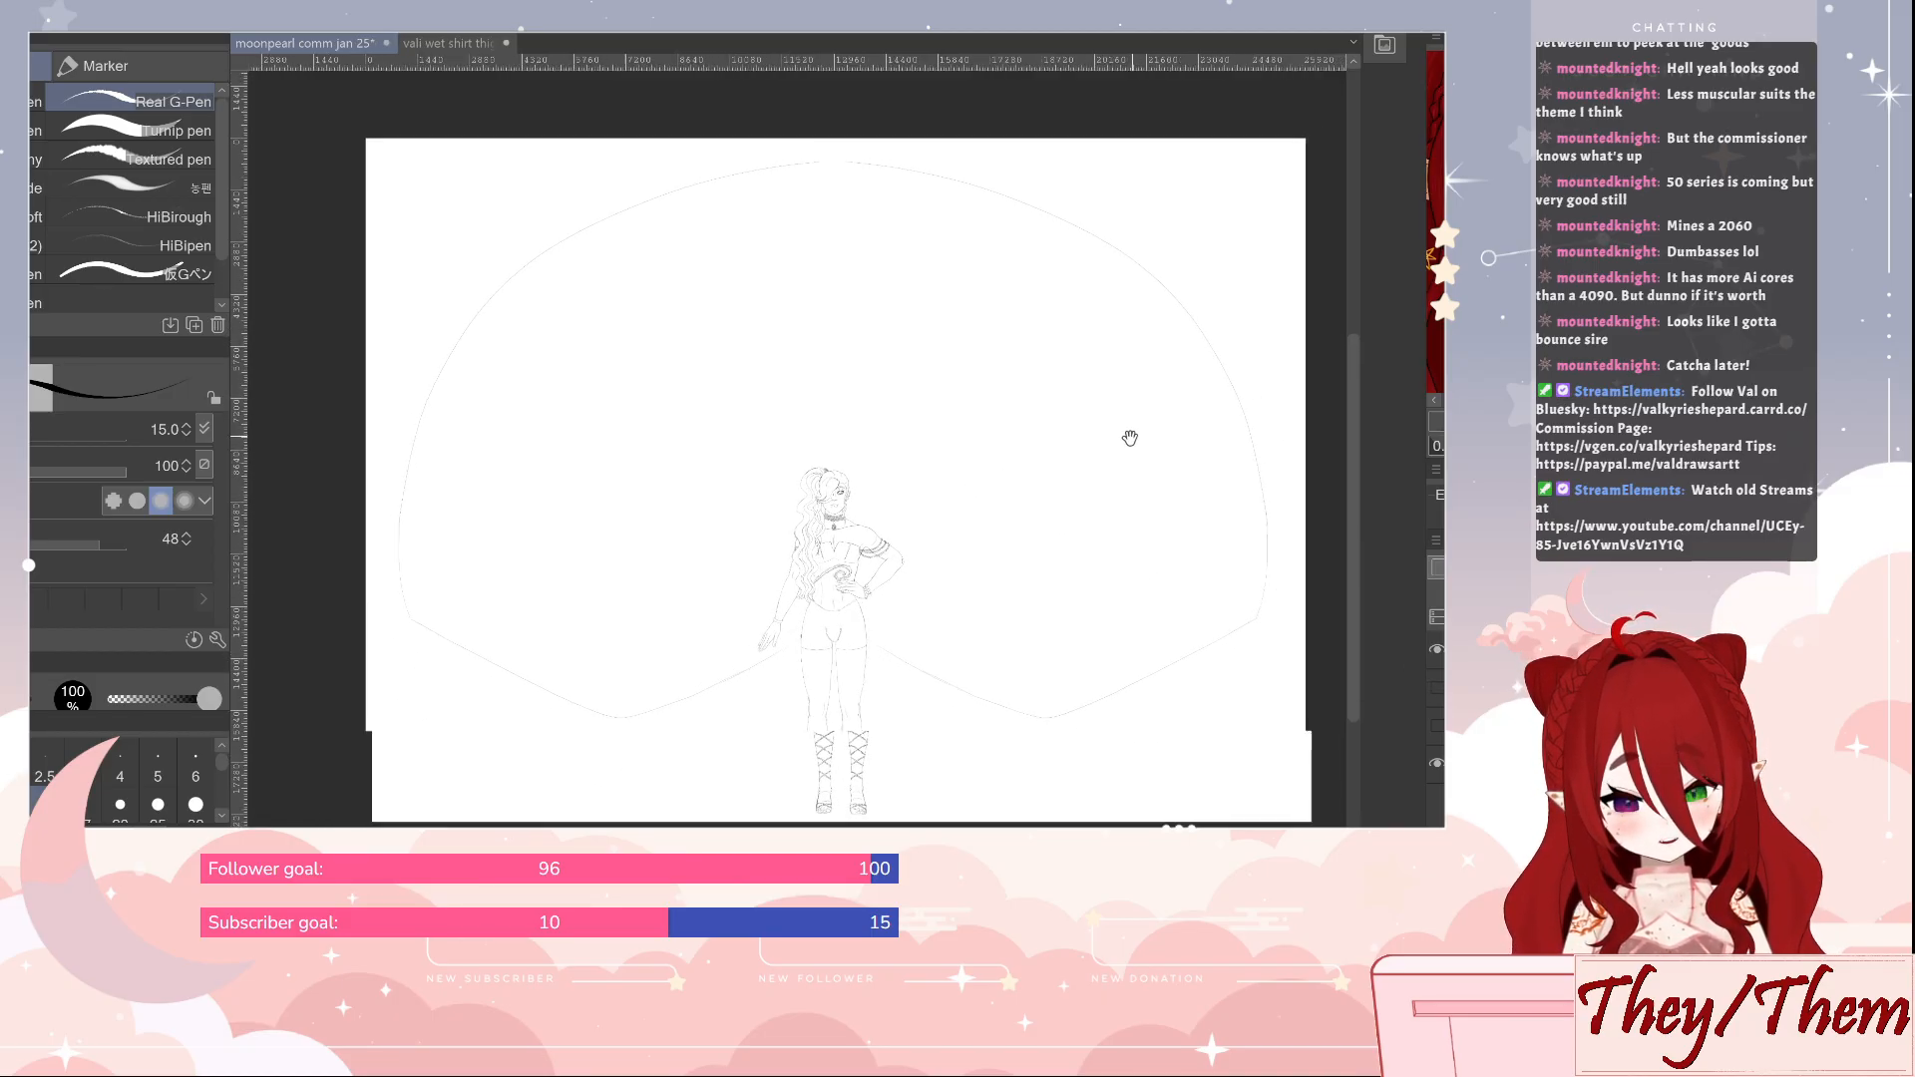
left_click_drag(1130, 437, 1101, 452)
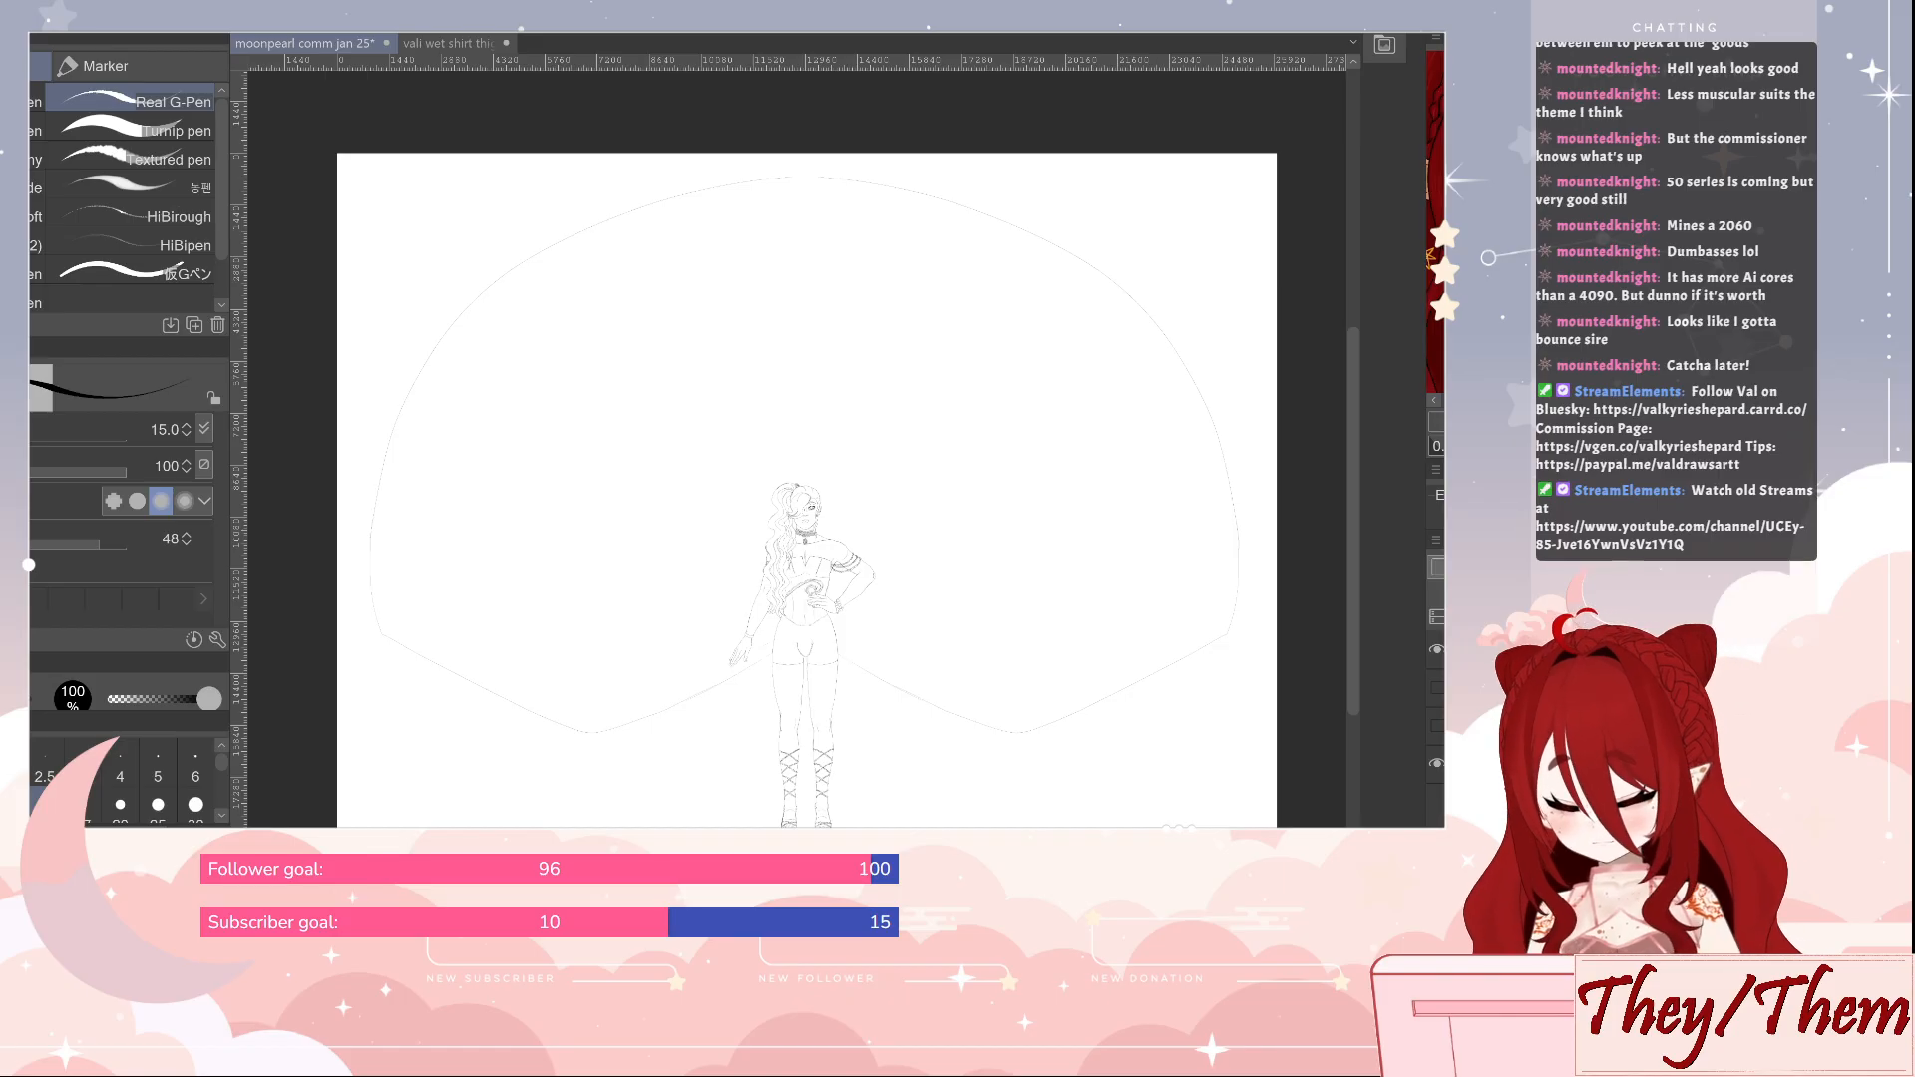
key("ctrl+t")
left_click_drag(337, 496, 698, 499)
left_click_drag(1277, 496, 907, 508)
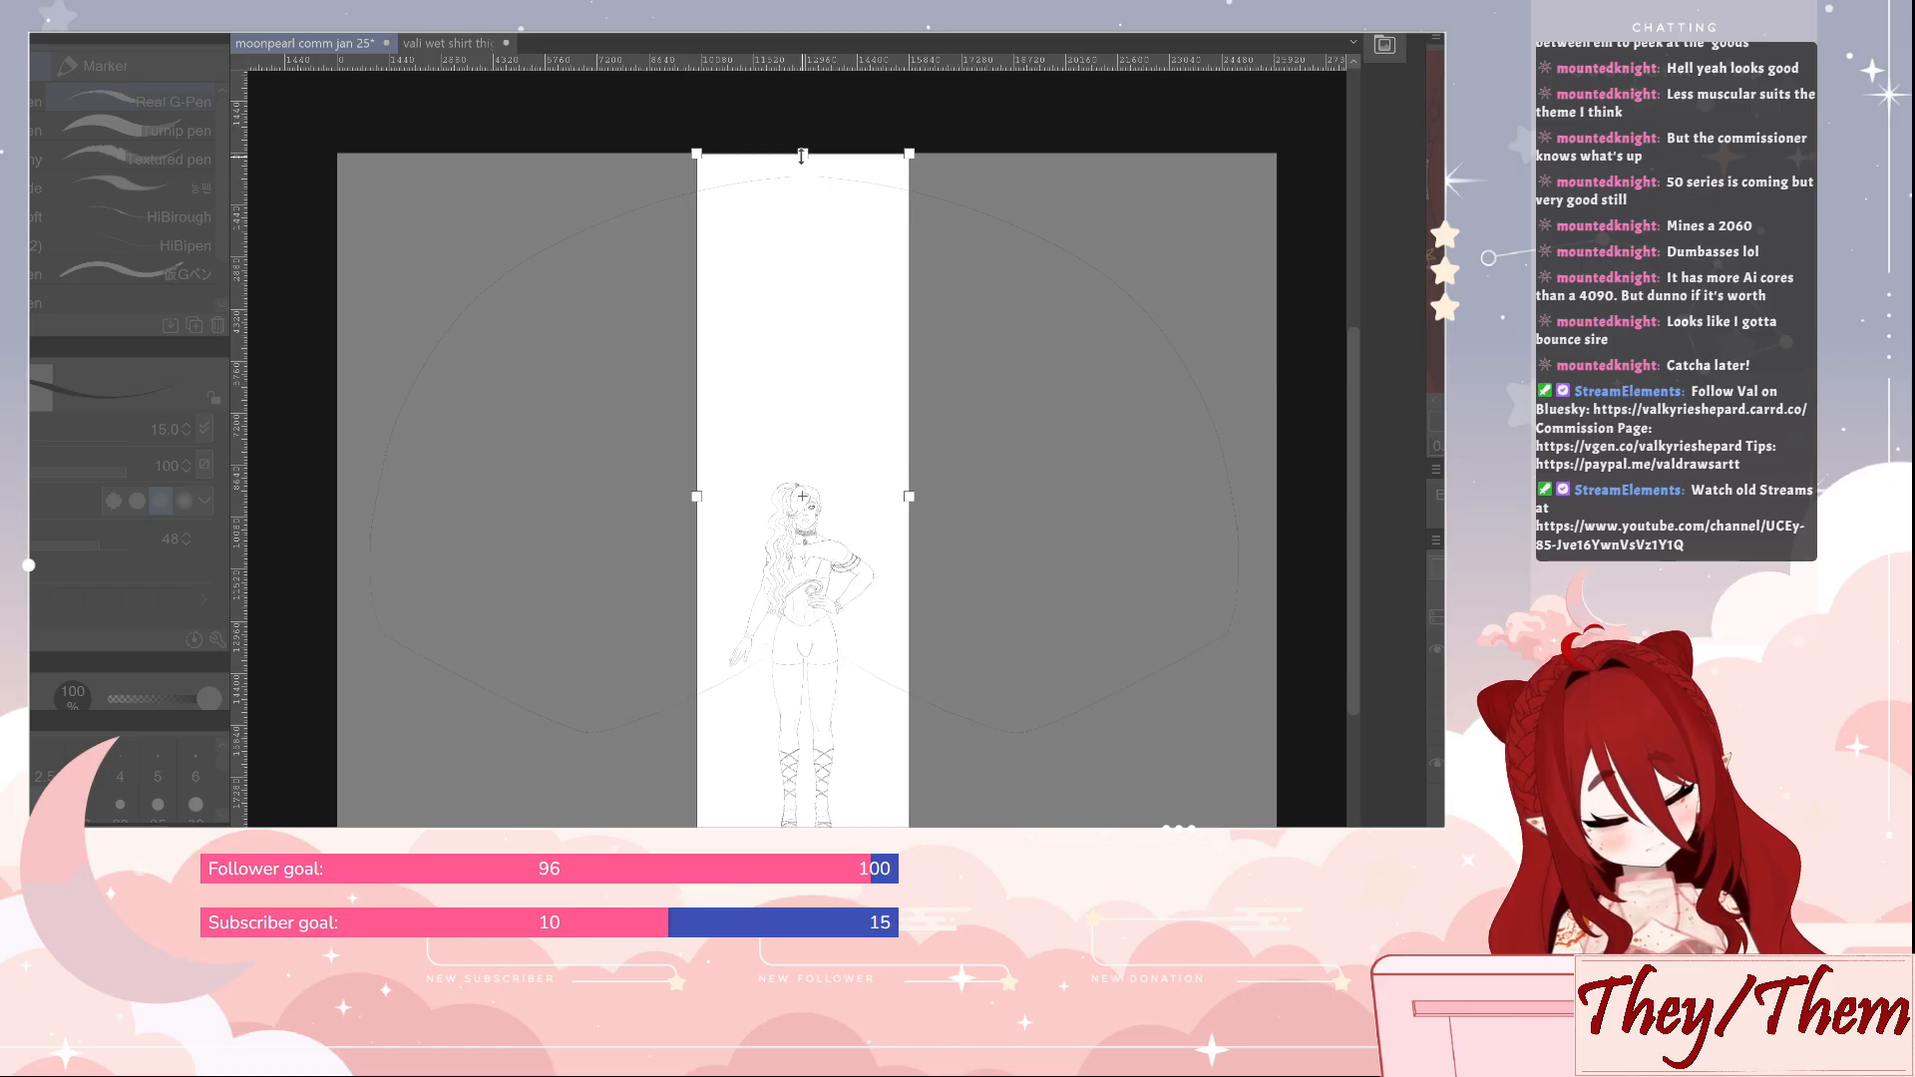
left_click_drag(804, 165, 806, 461)
left_click(1194, 205)
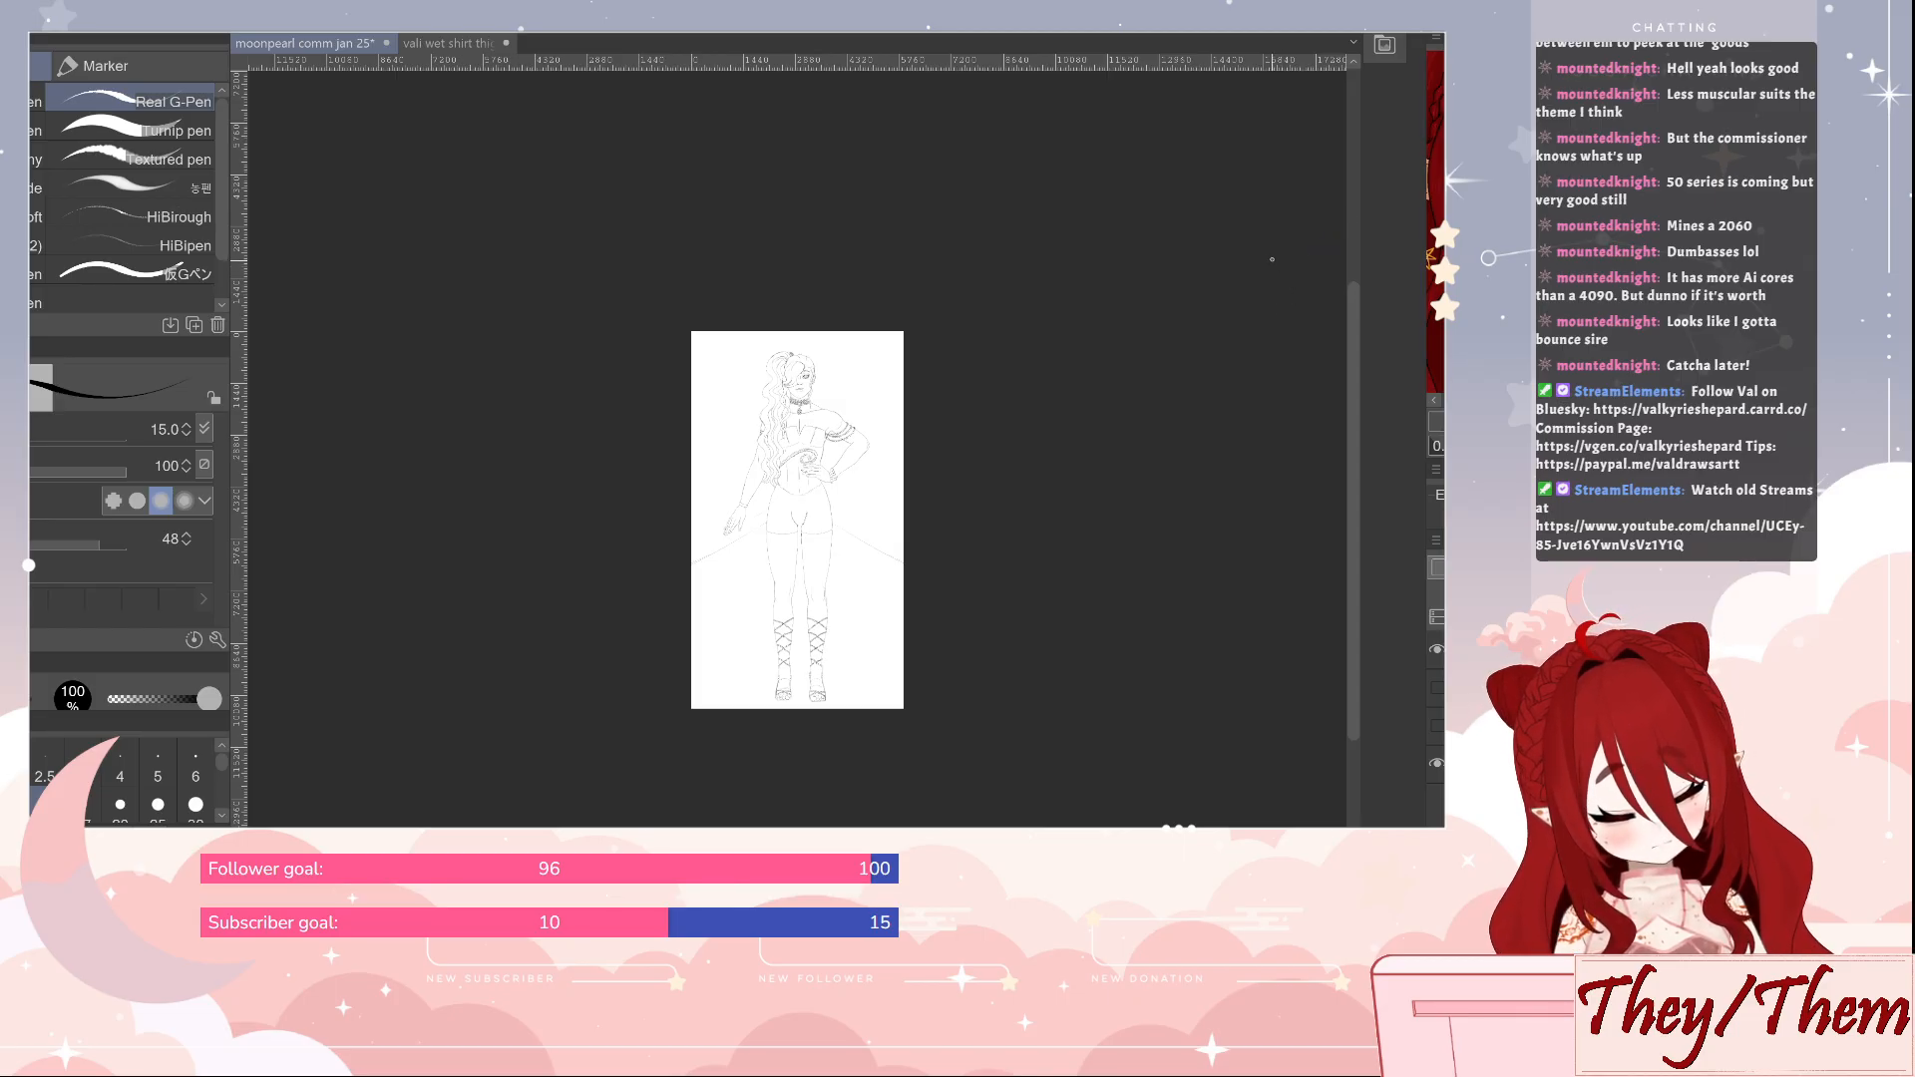
Undo the canvas crop, then save and close the moonpearl comm jan 25 file
key("ctrl+z")
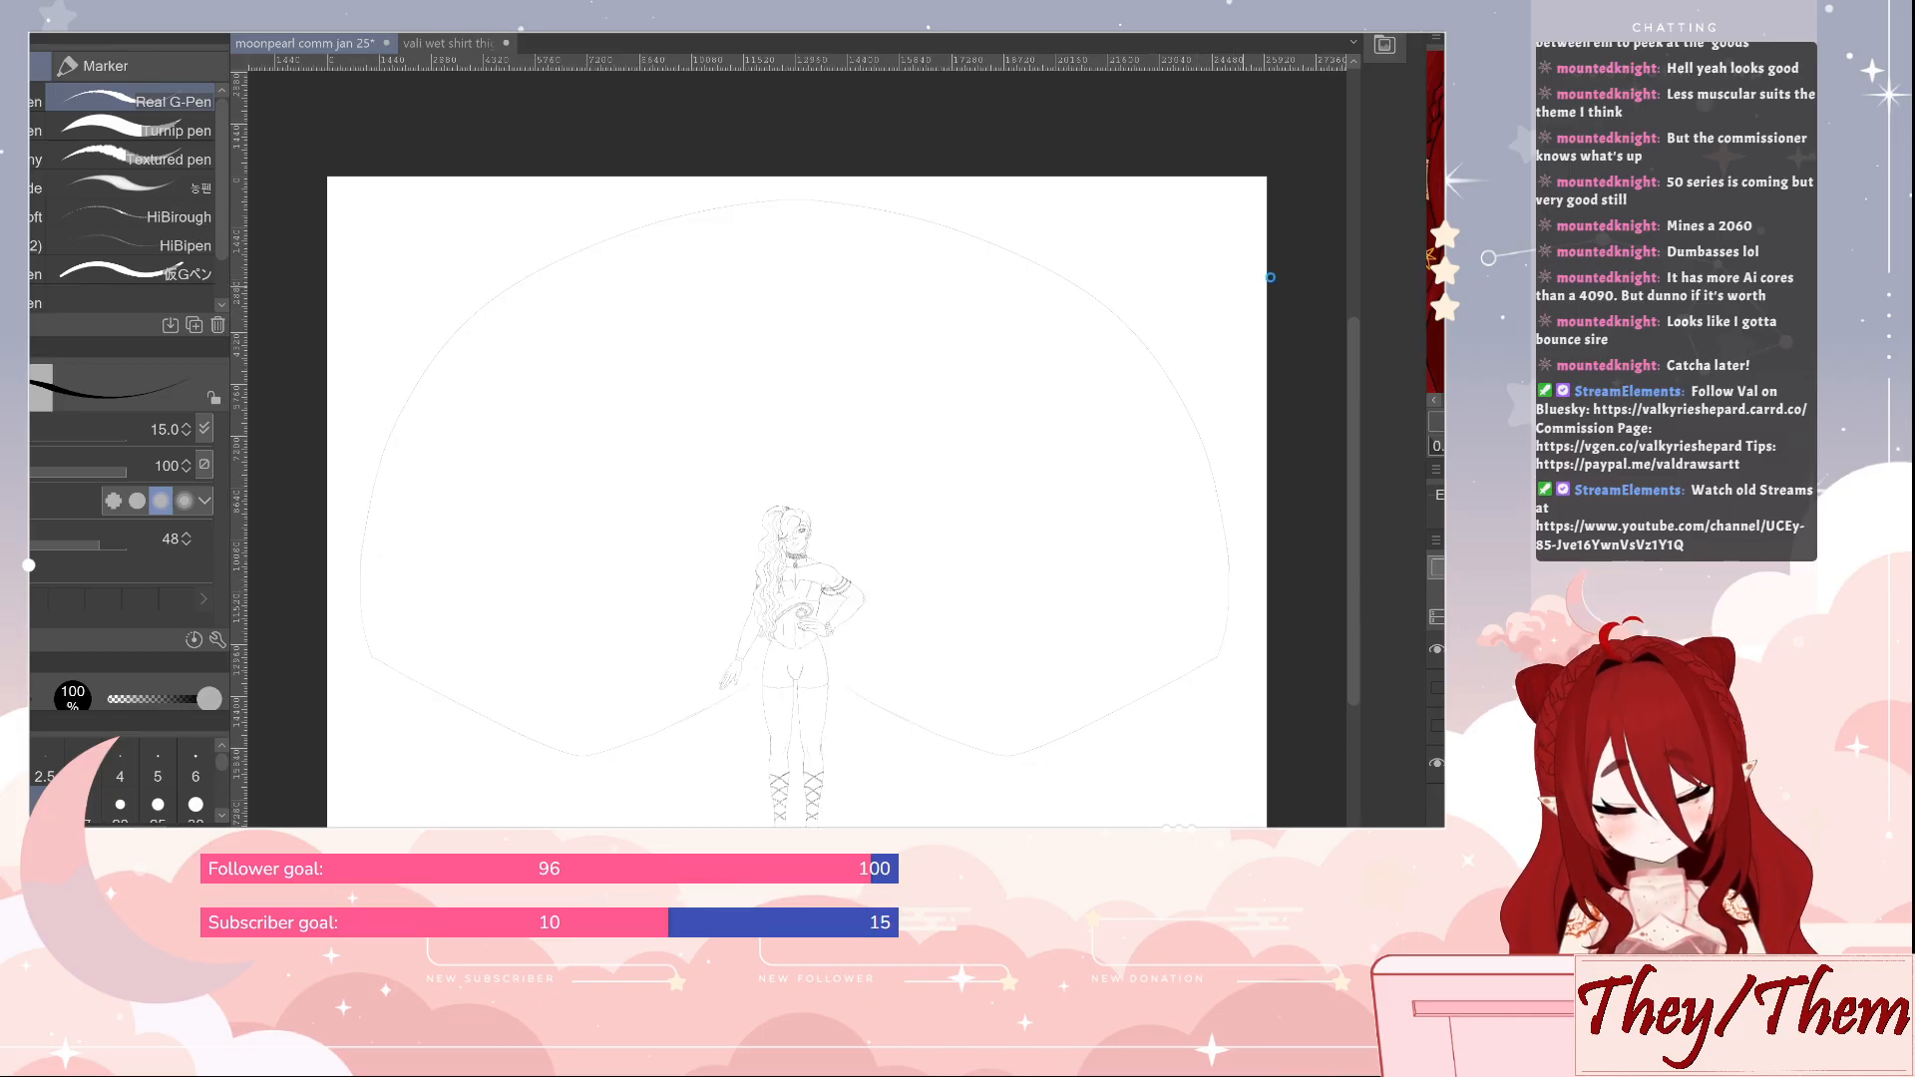
key("ctrl+s")
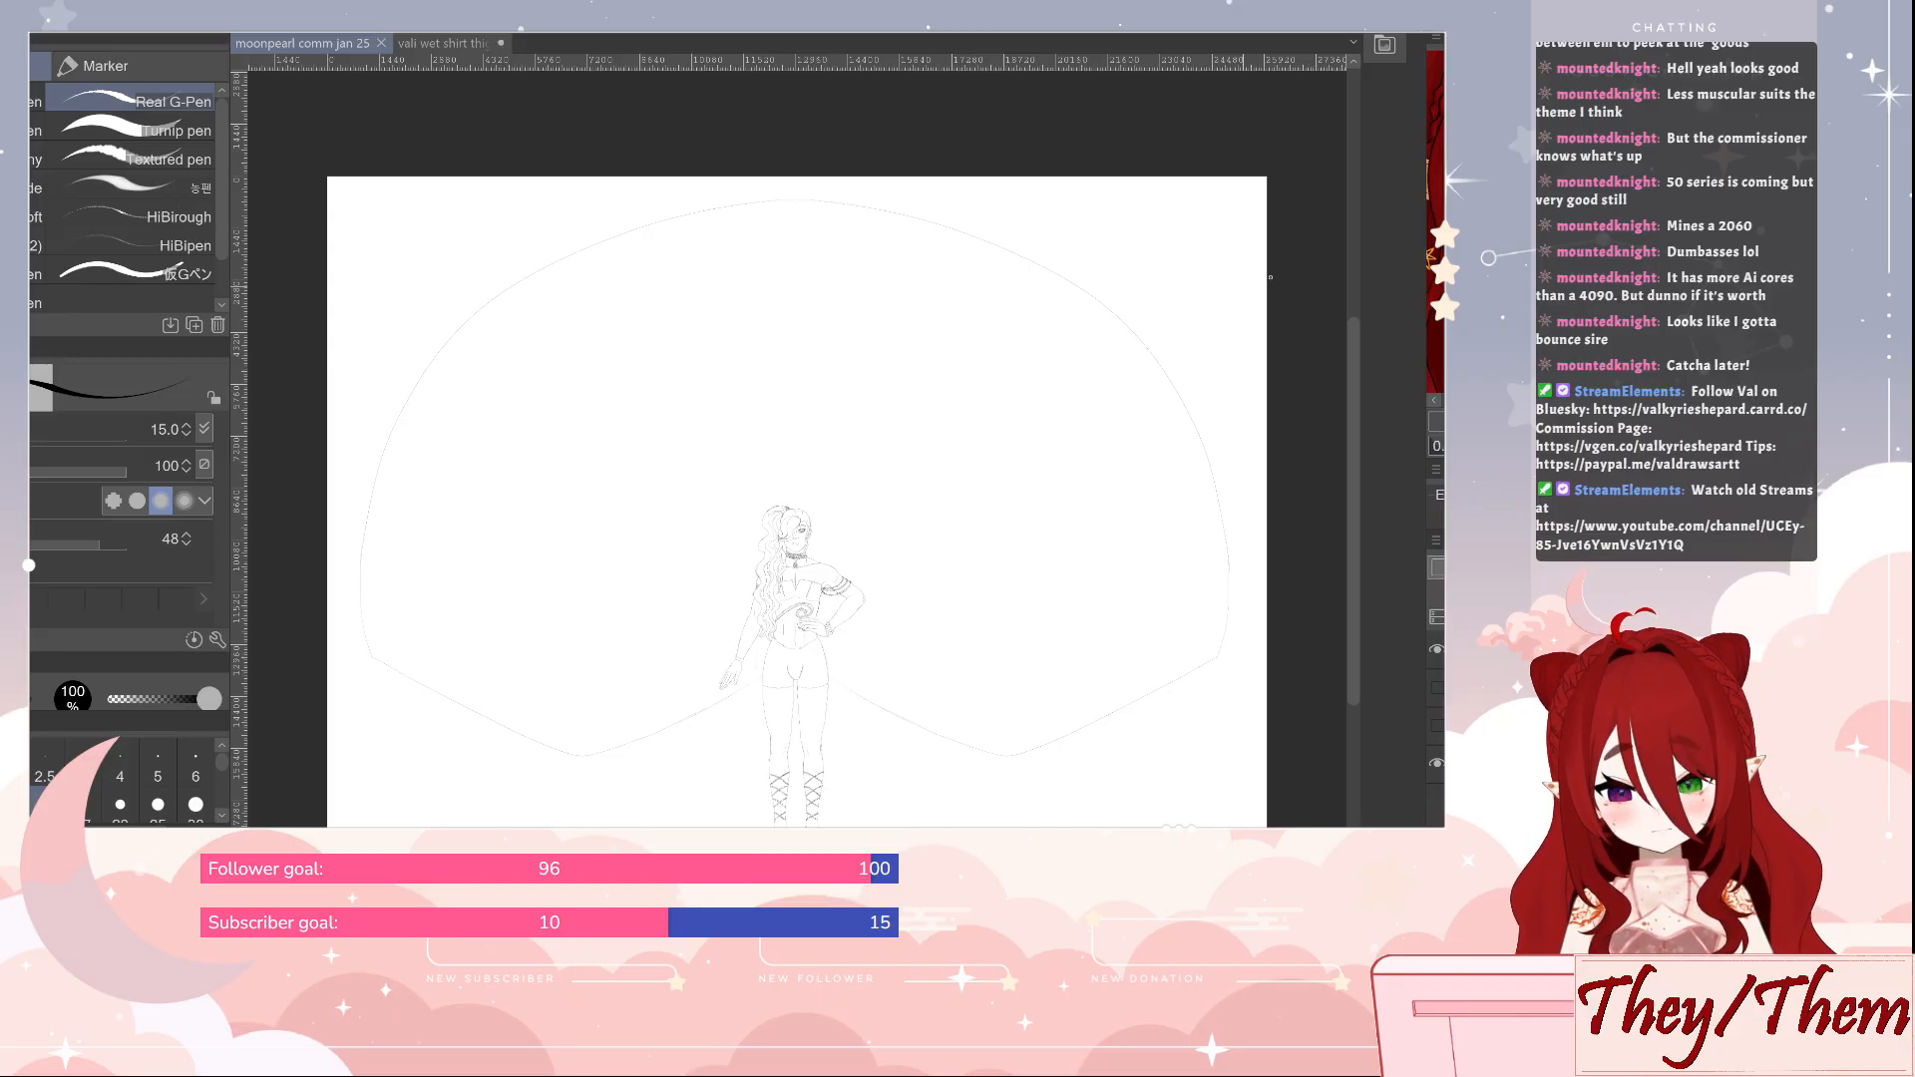
left_click(382, 44)
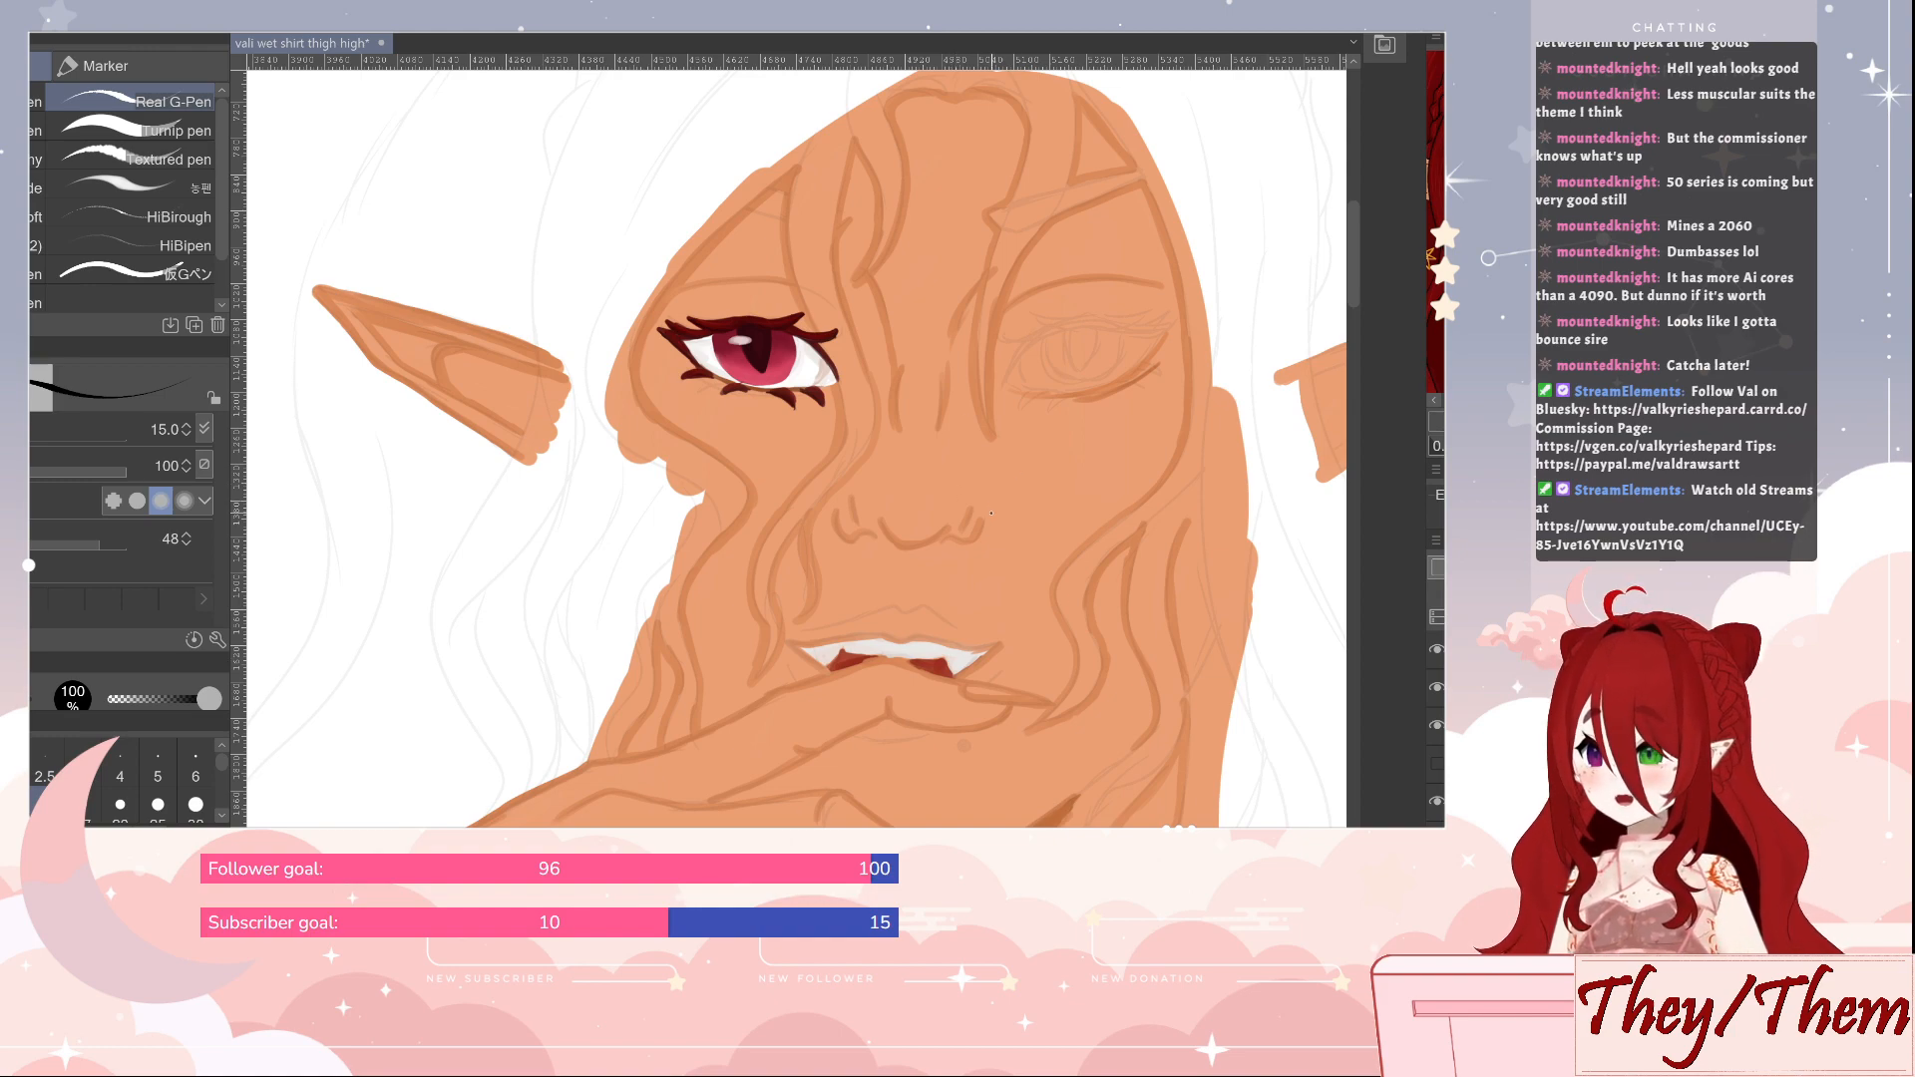
Touch up the red eye's slit pupil and iris at brush size 12 with dark red and pink tones sampled from the eye
left_click_drag(1000, 508, 895, 576)
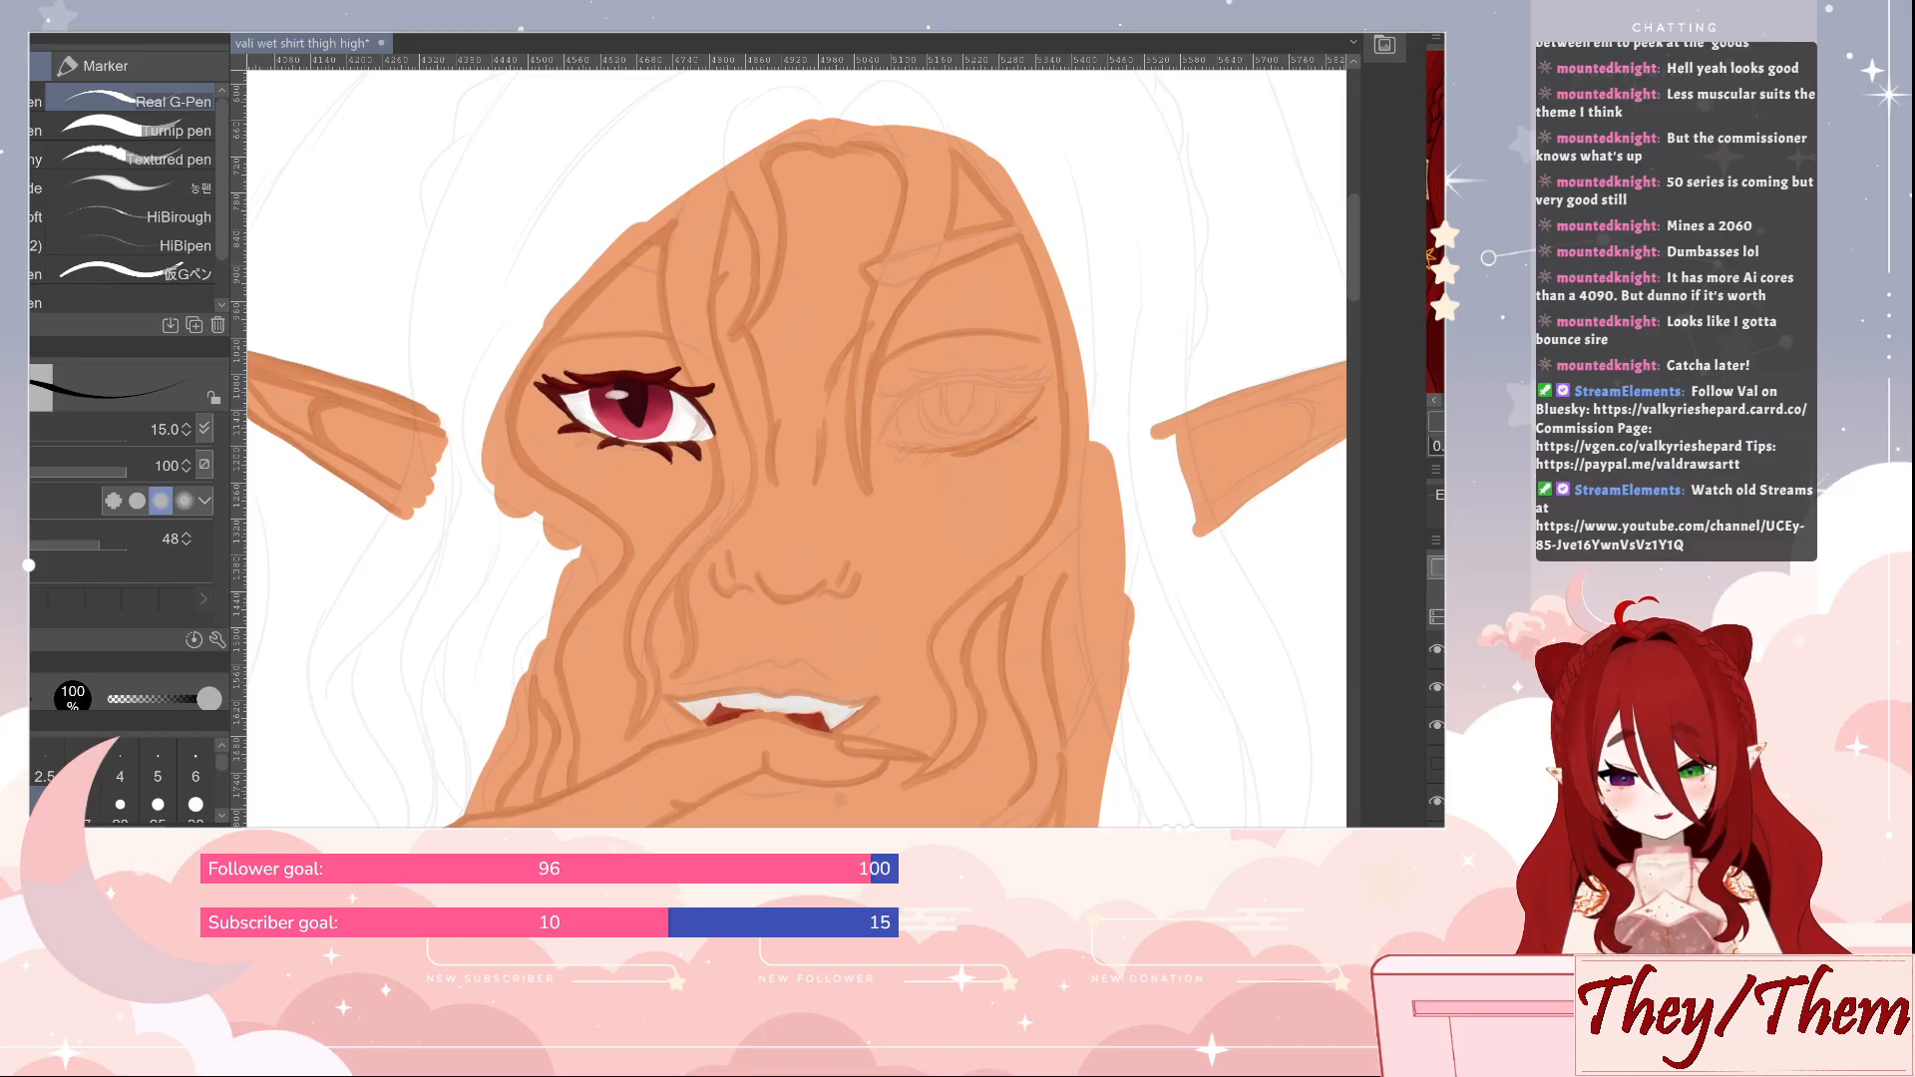
key("b")
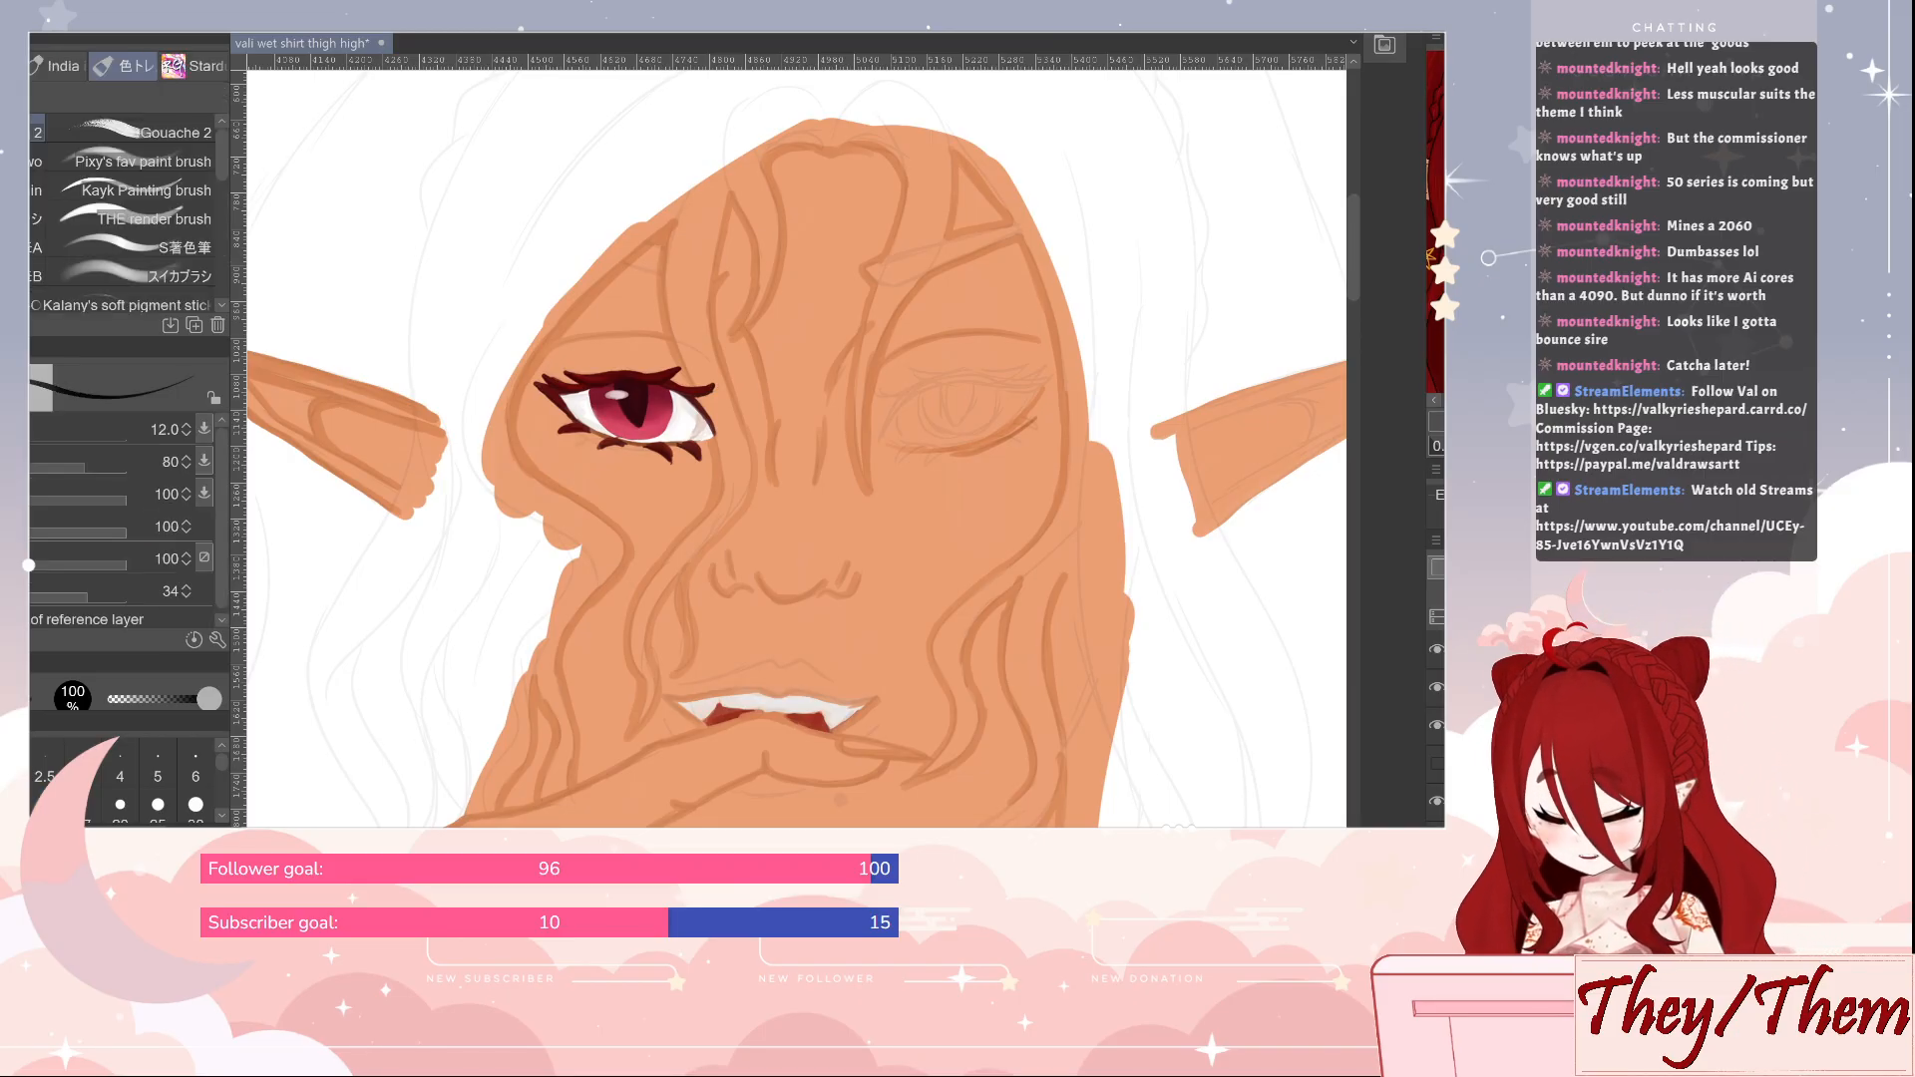
key("i")
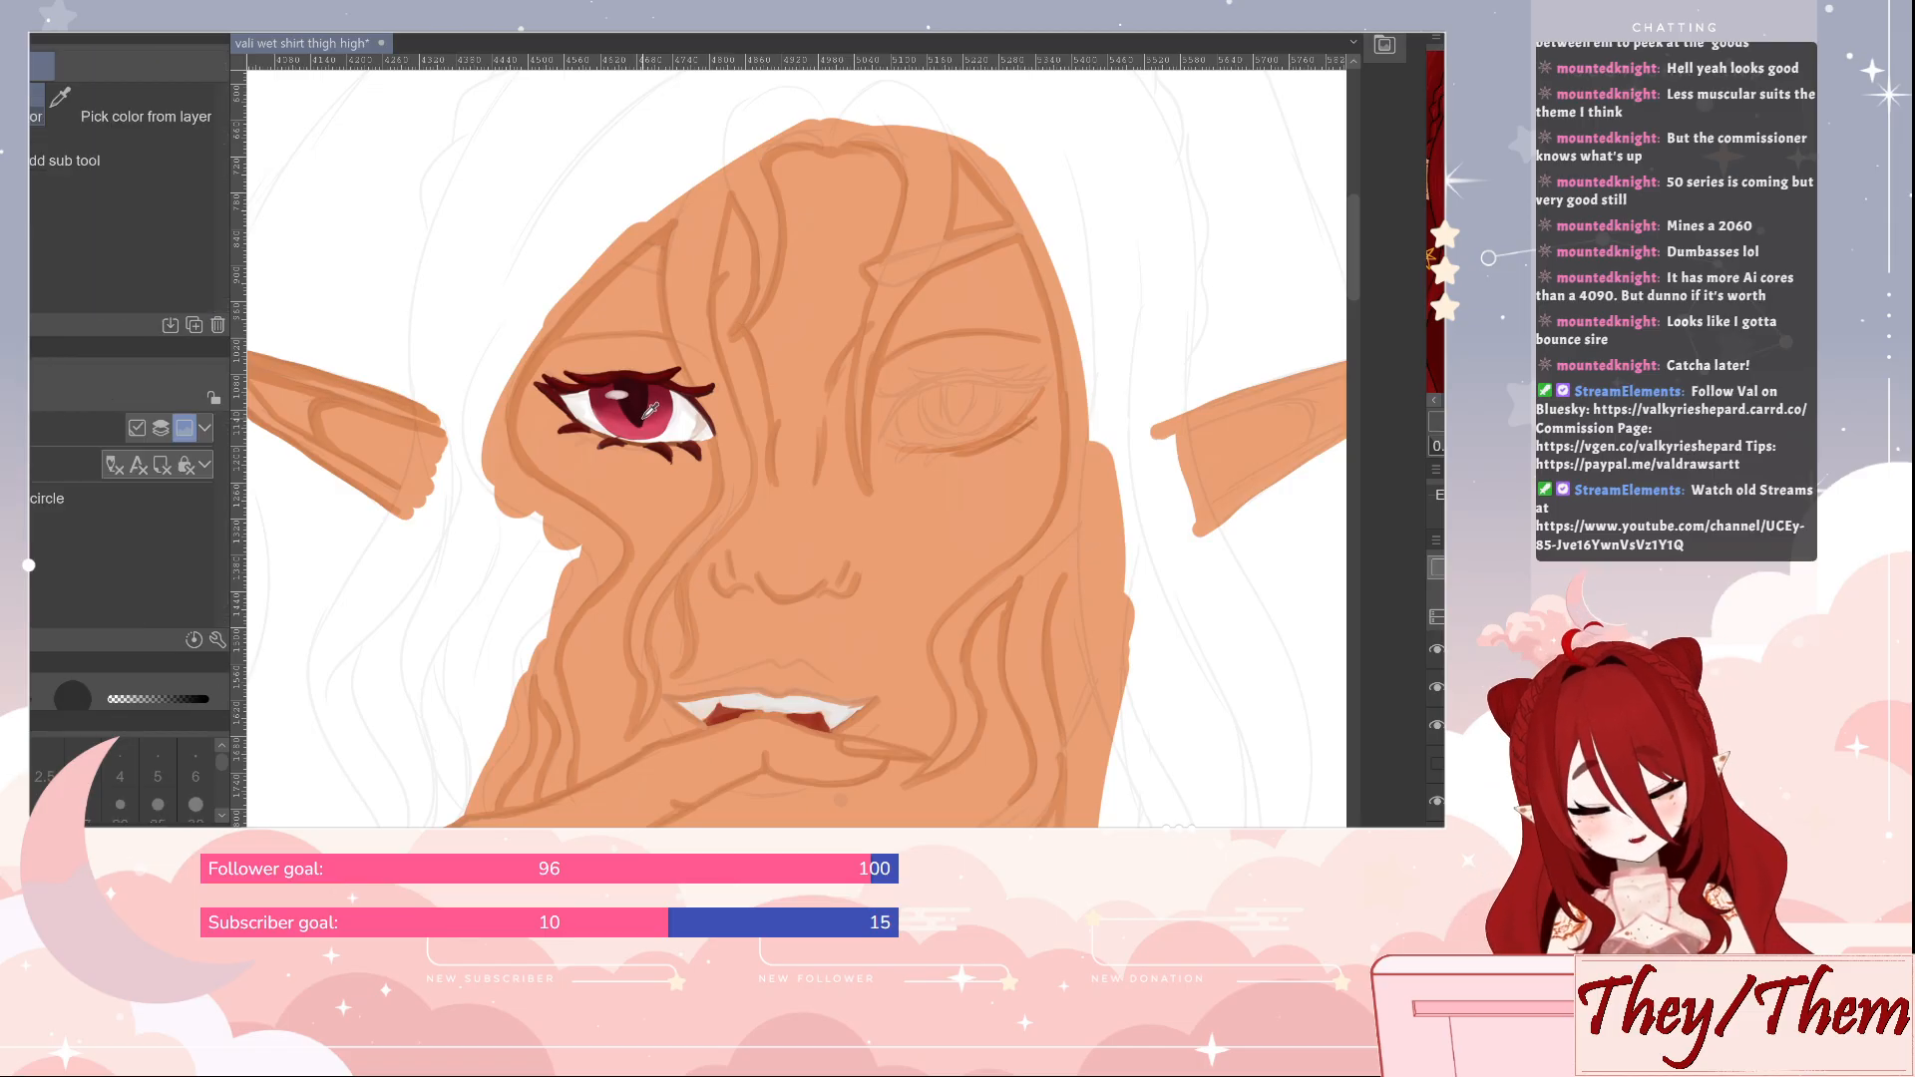
key("b")
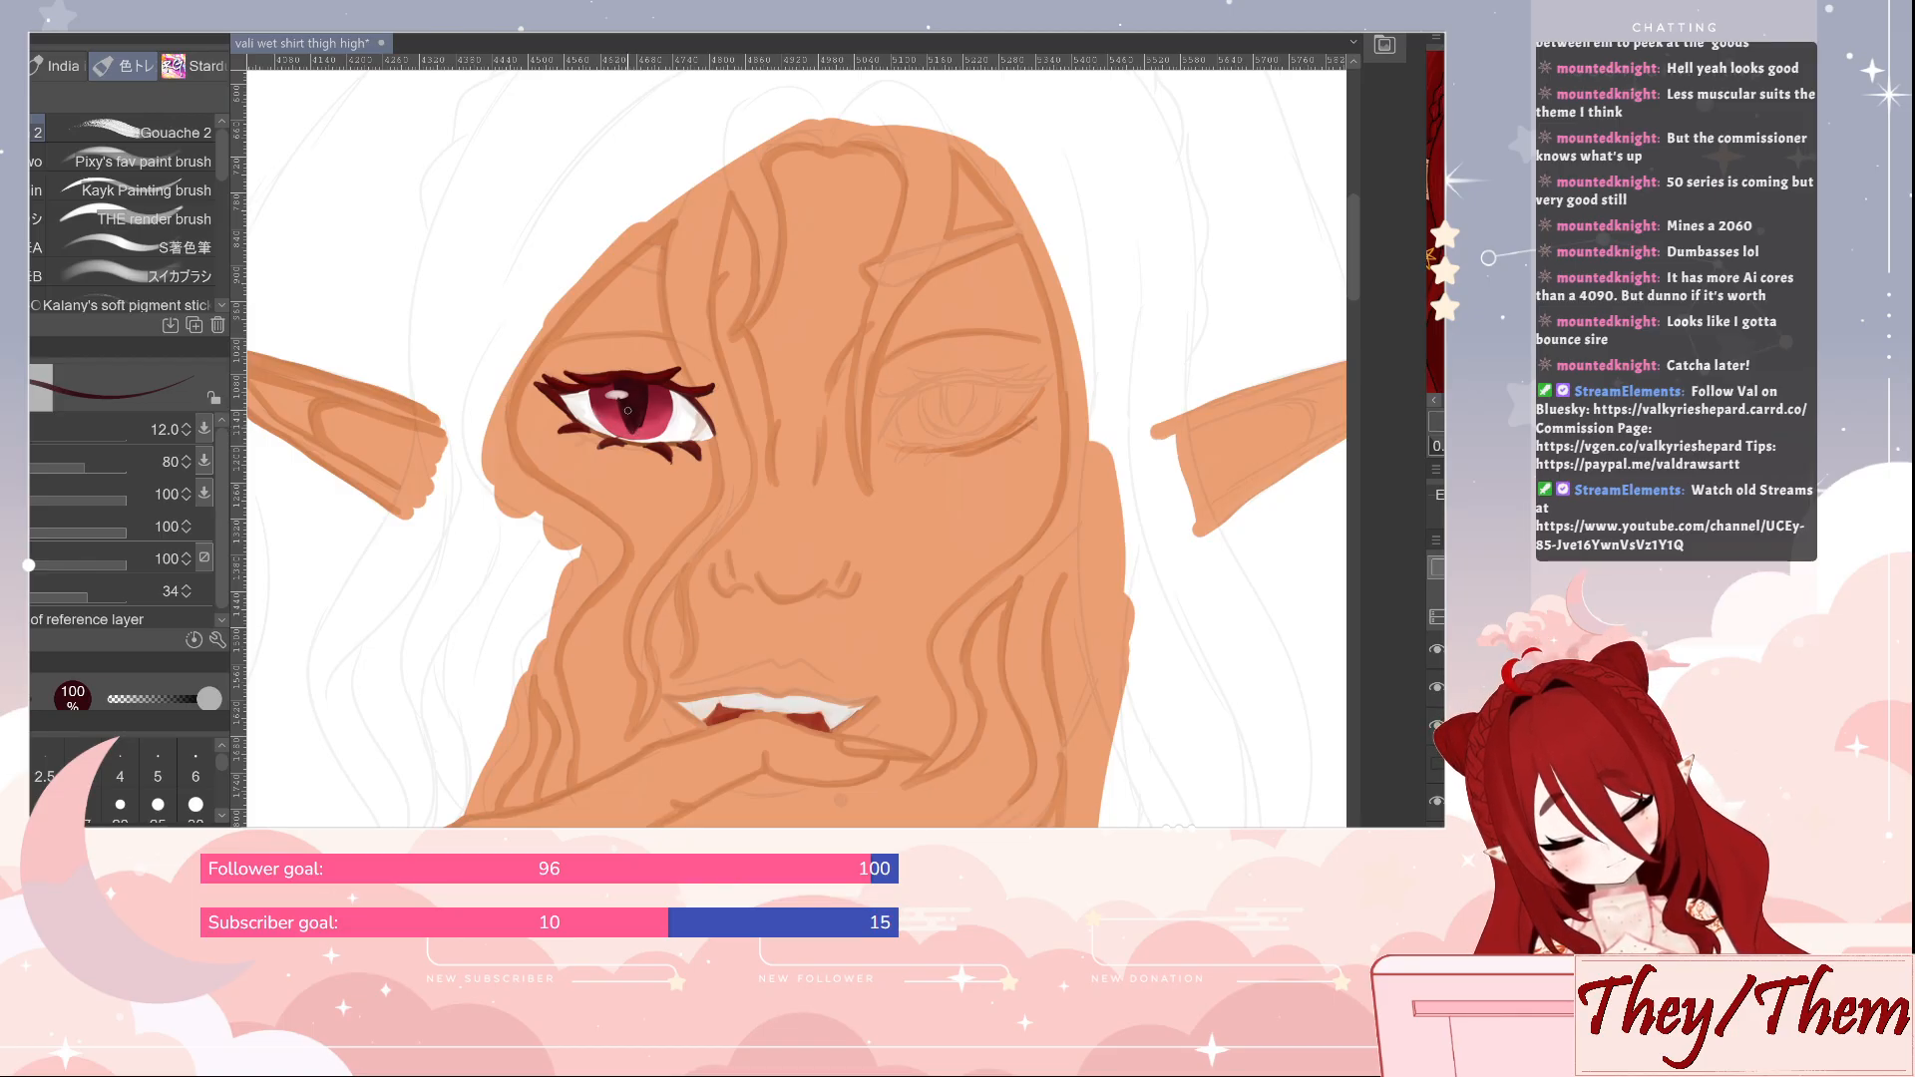
key("i")
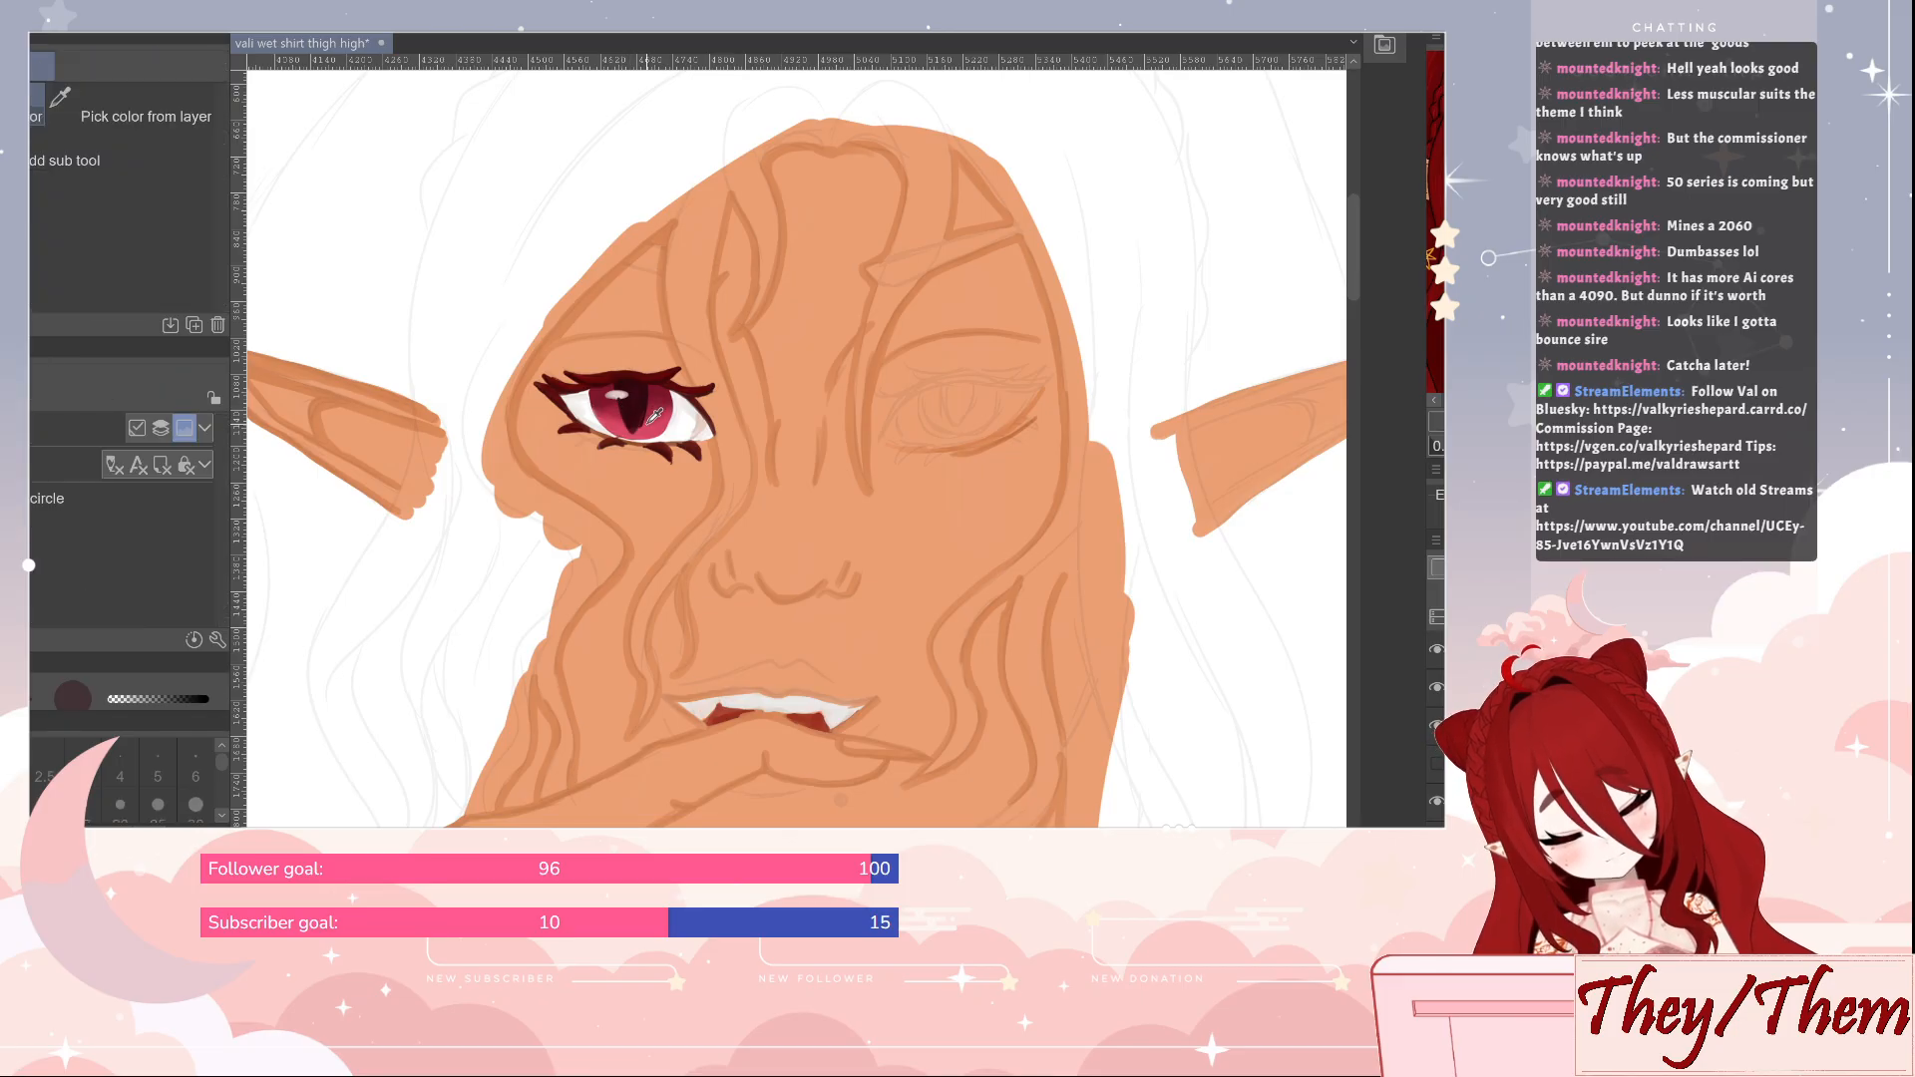
left_click(654, 419)
key("b")
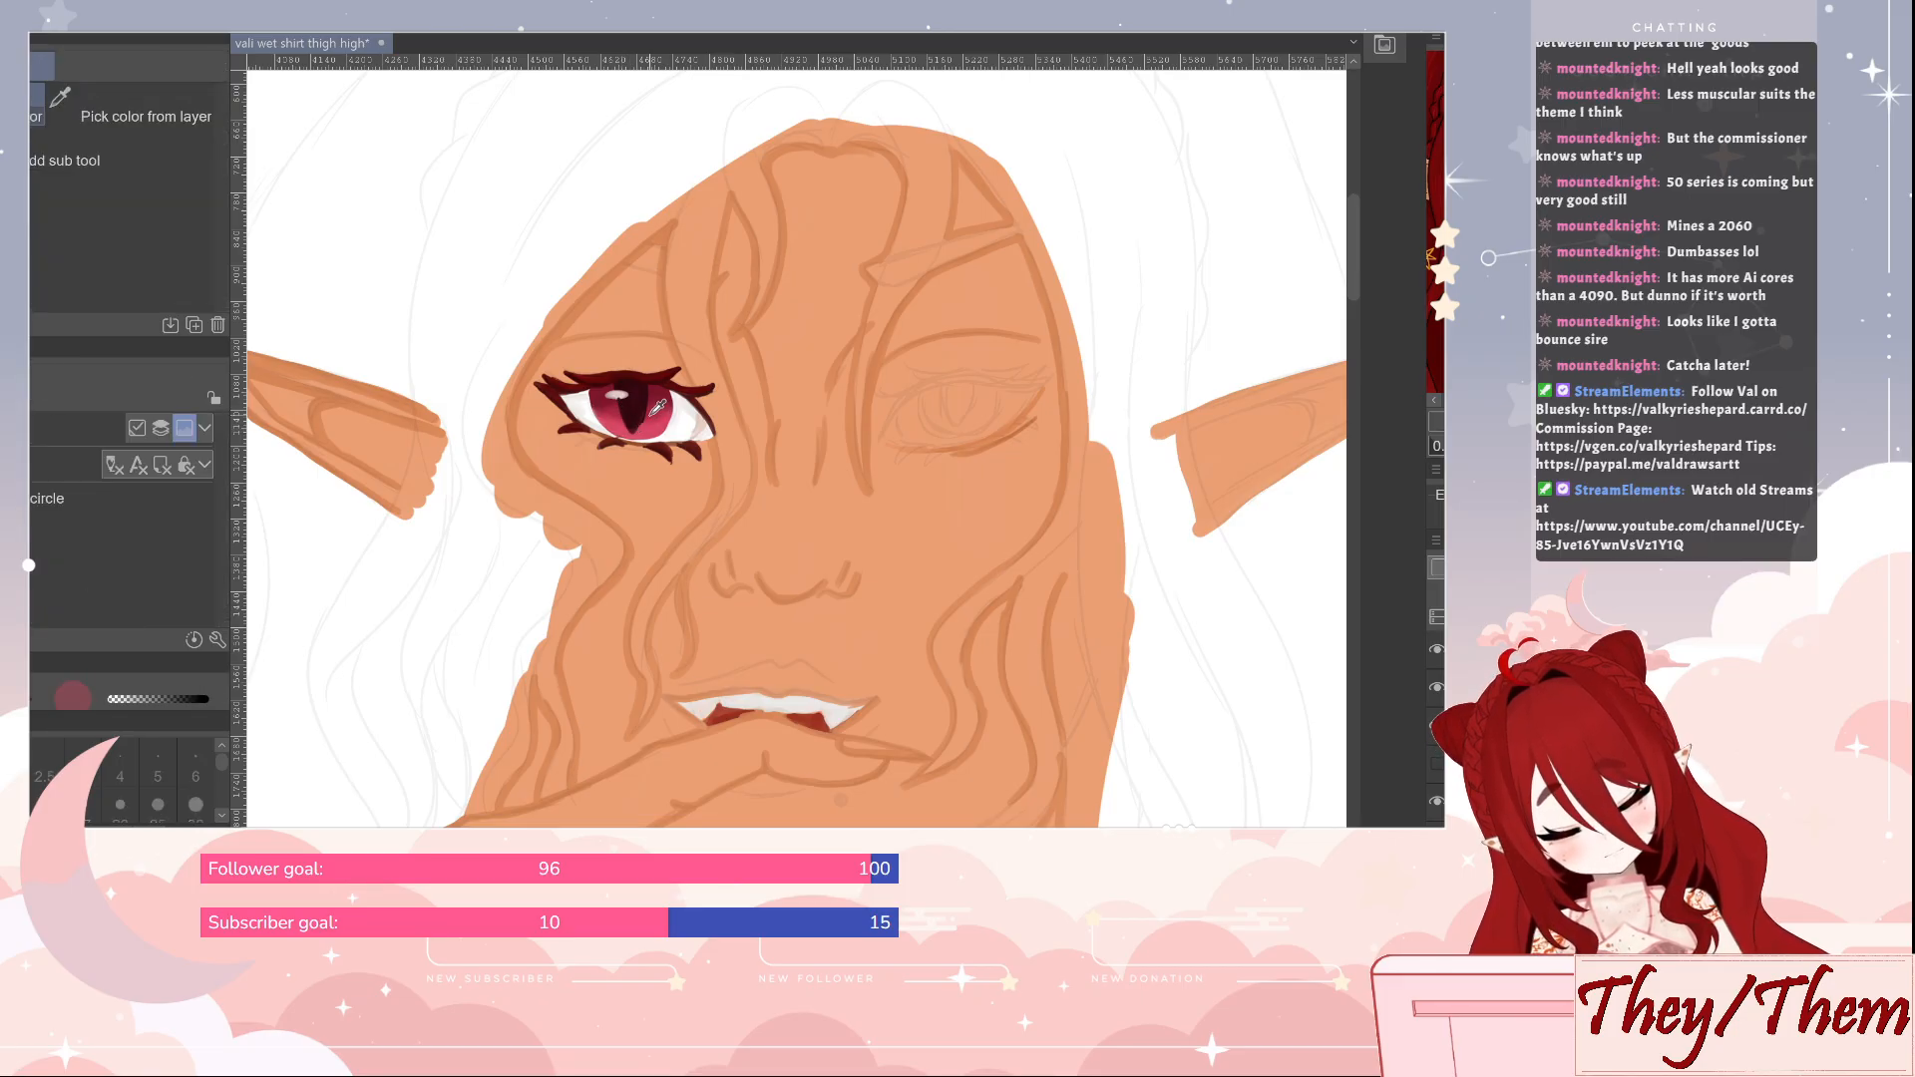
left_click(641, 427, "alt")
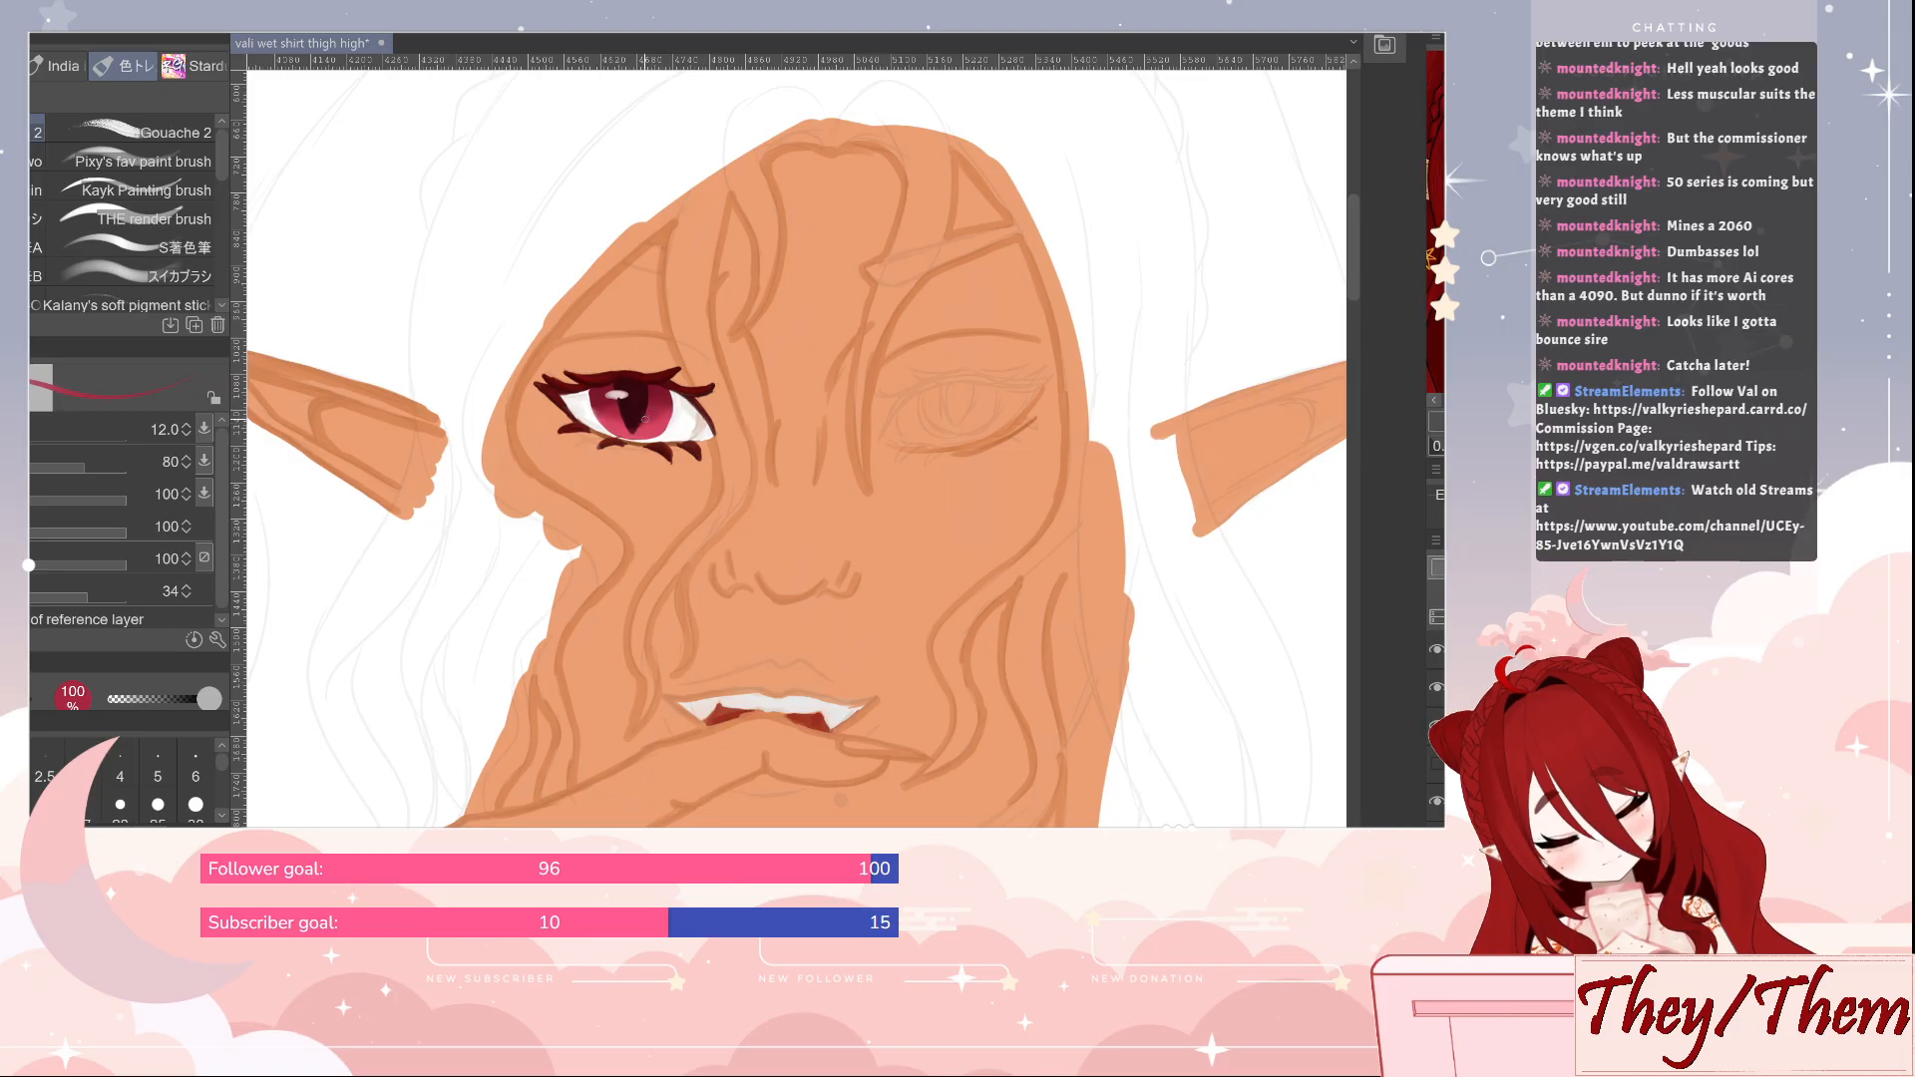
left_click(640, 429, "alt")
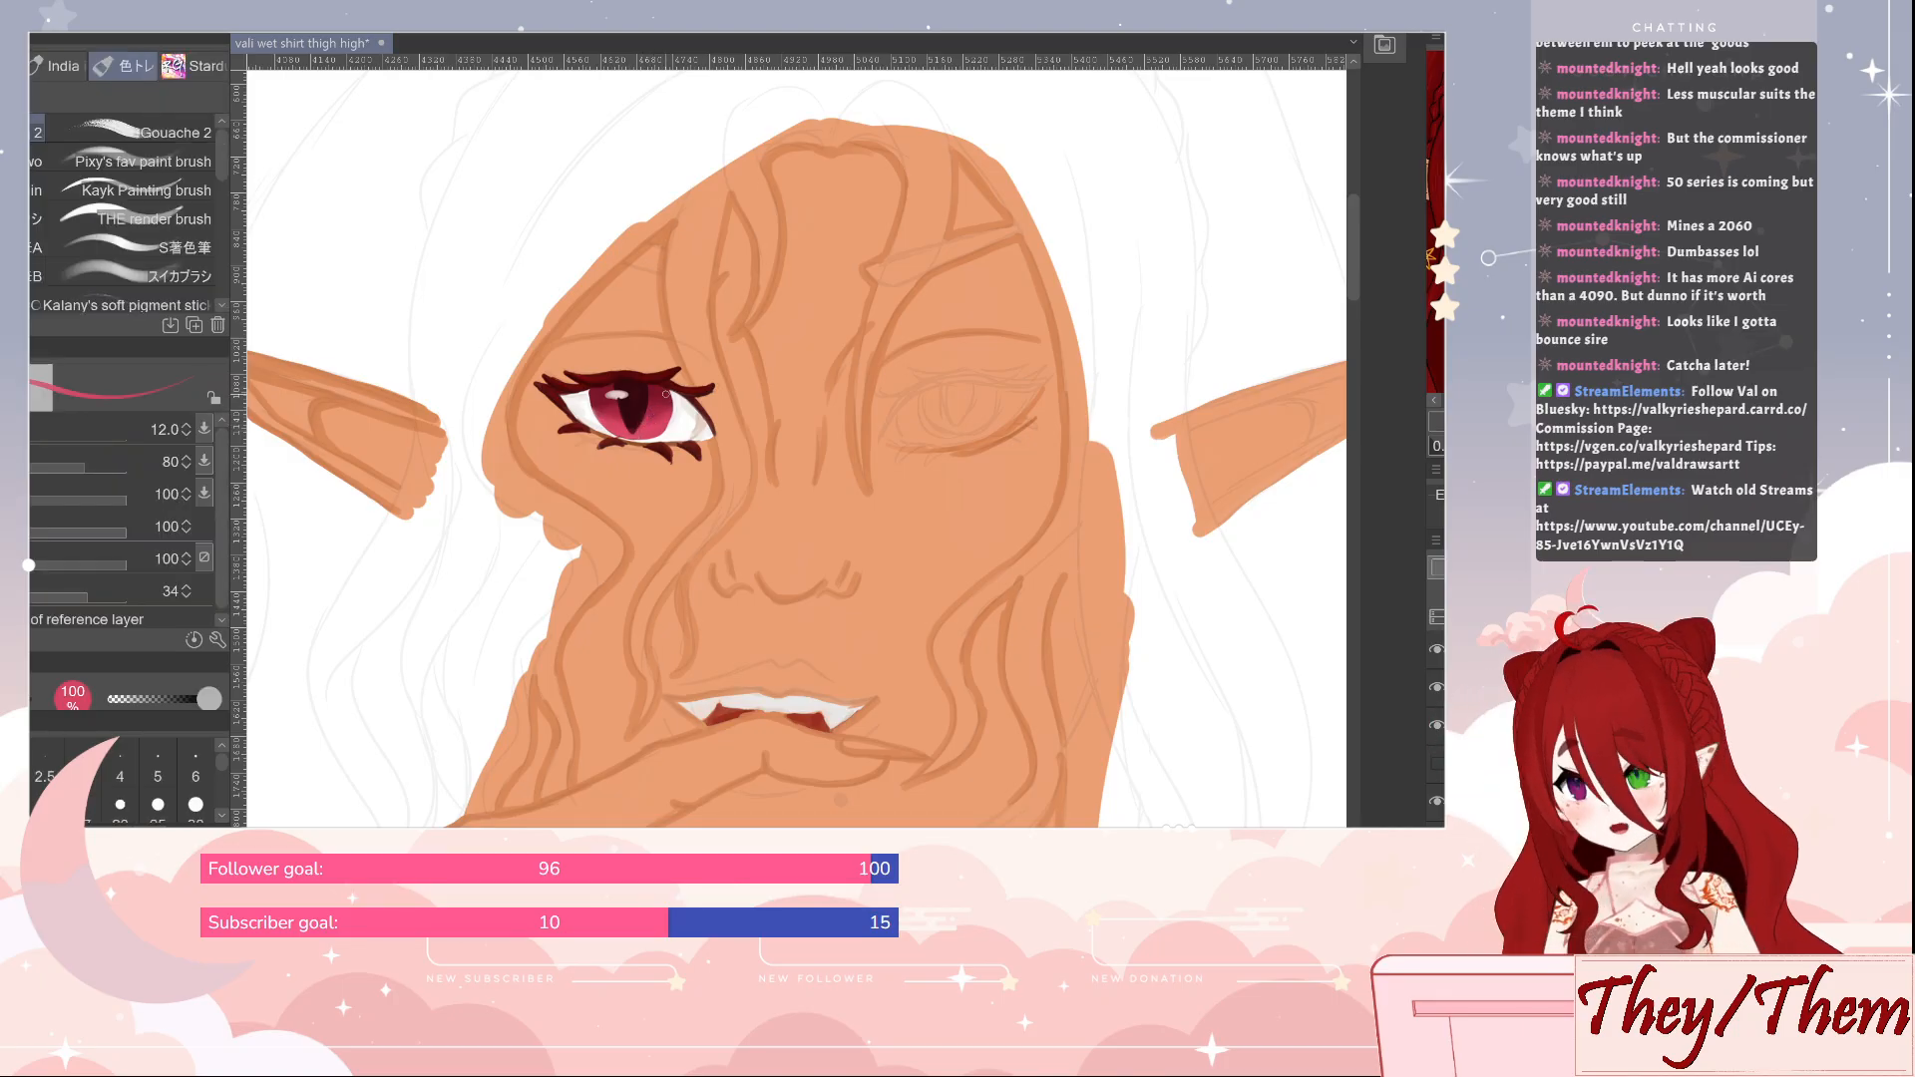
key("j")
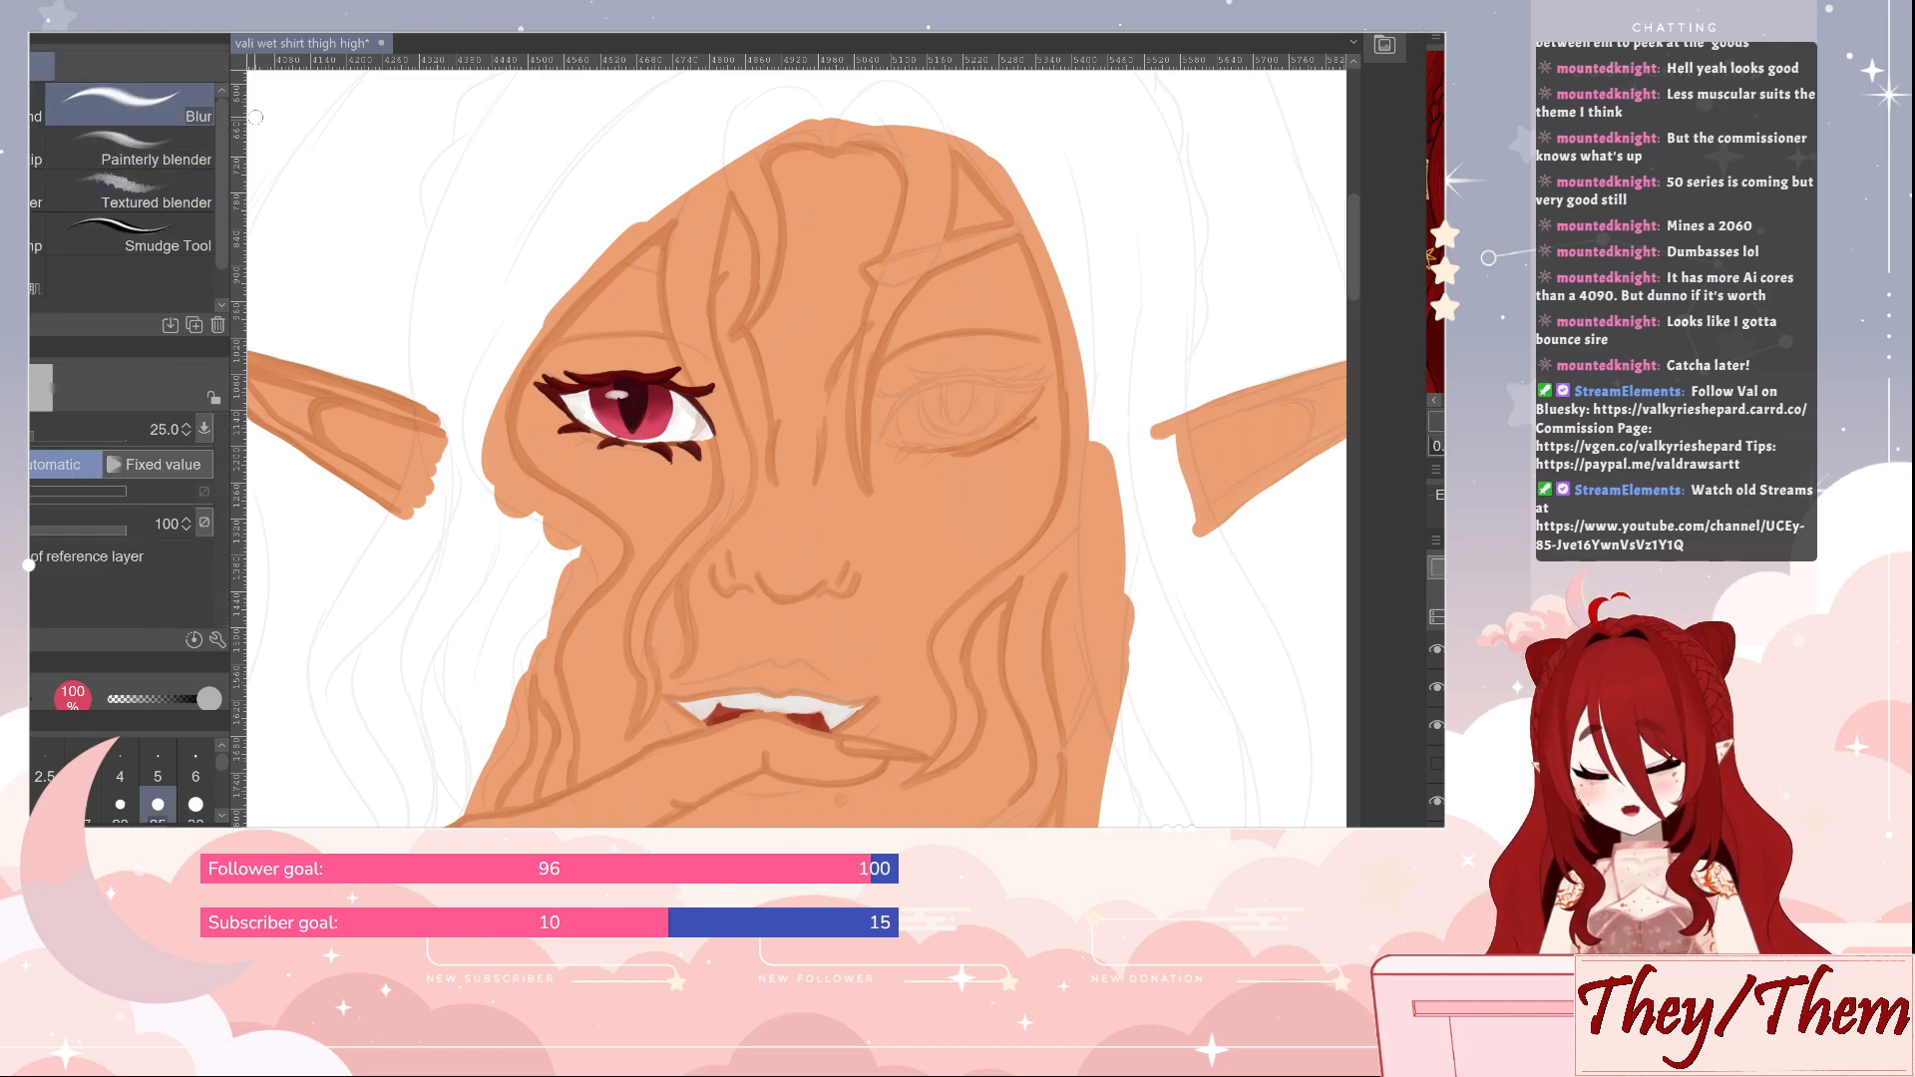
key("b")
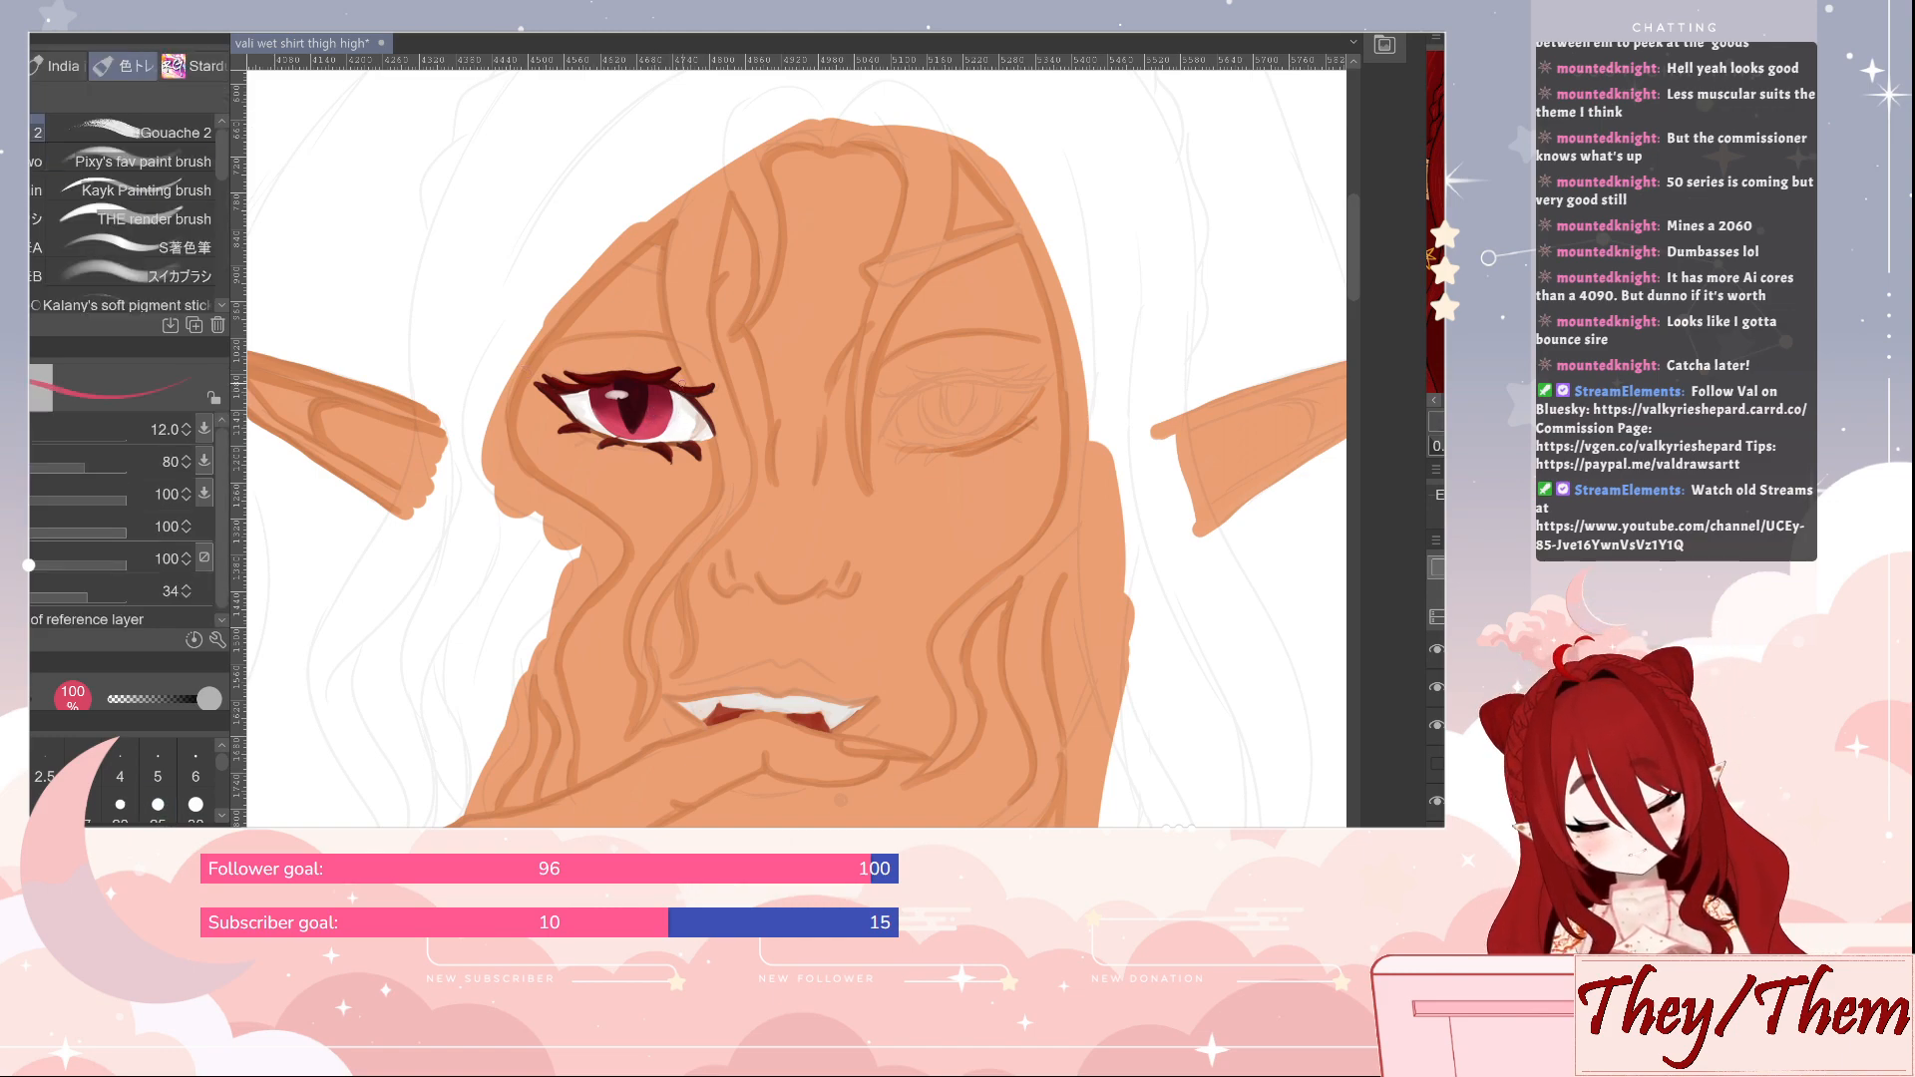
left_click(619, 393, "alt")
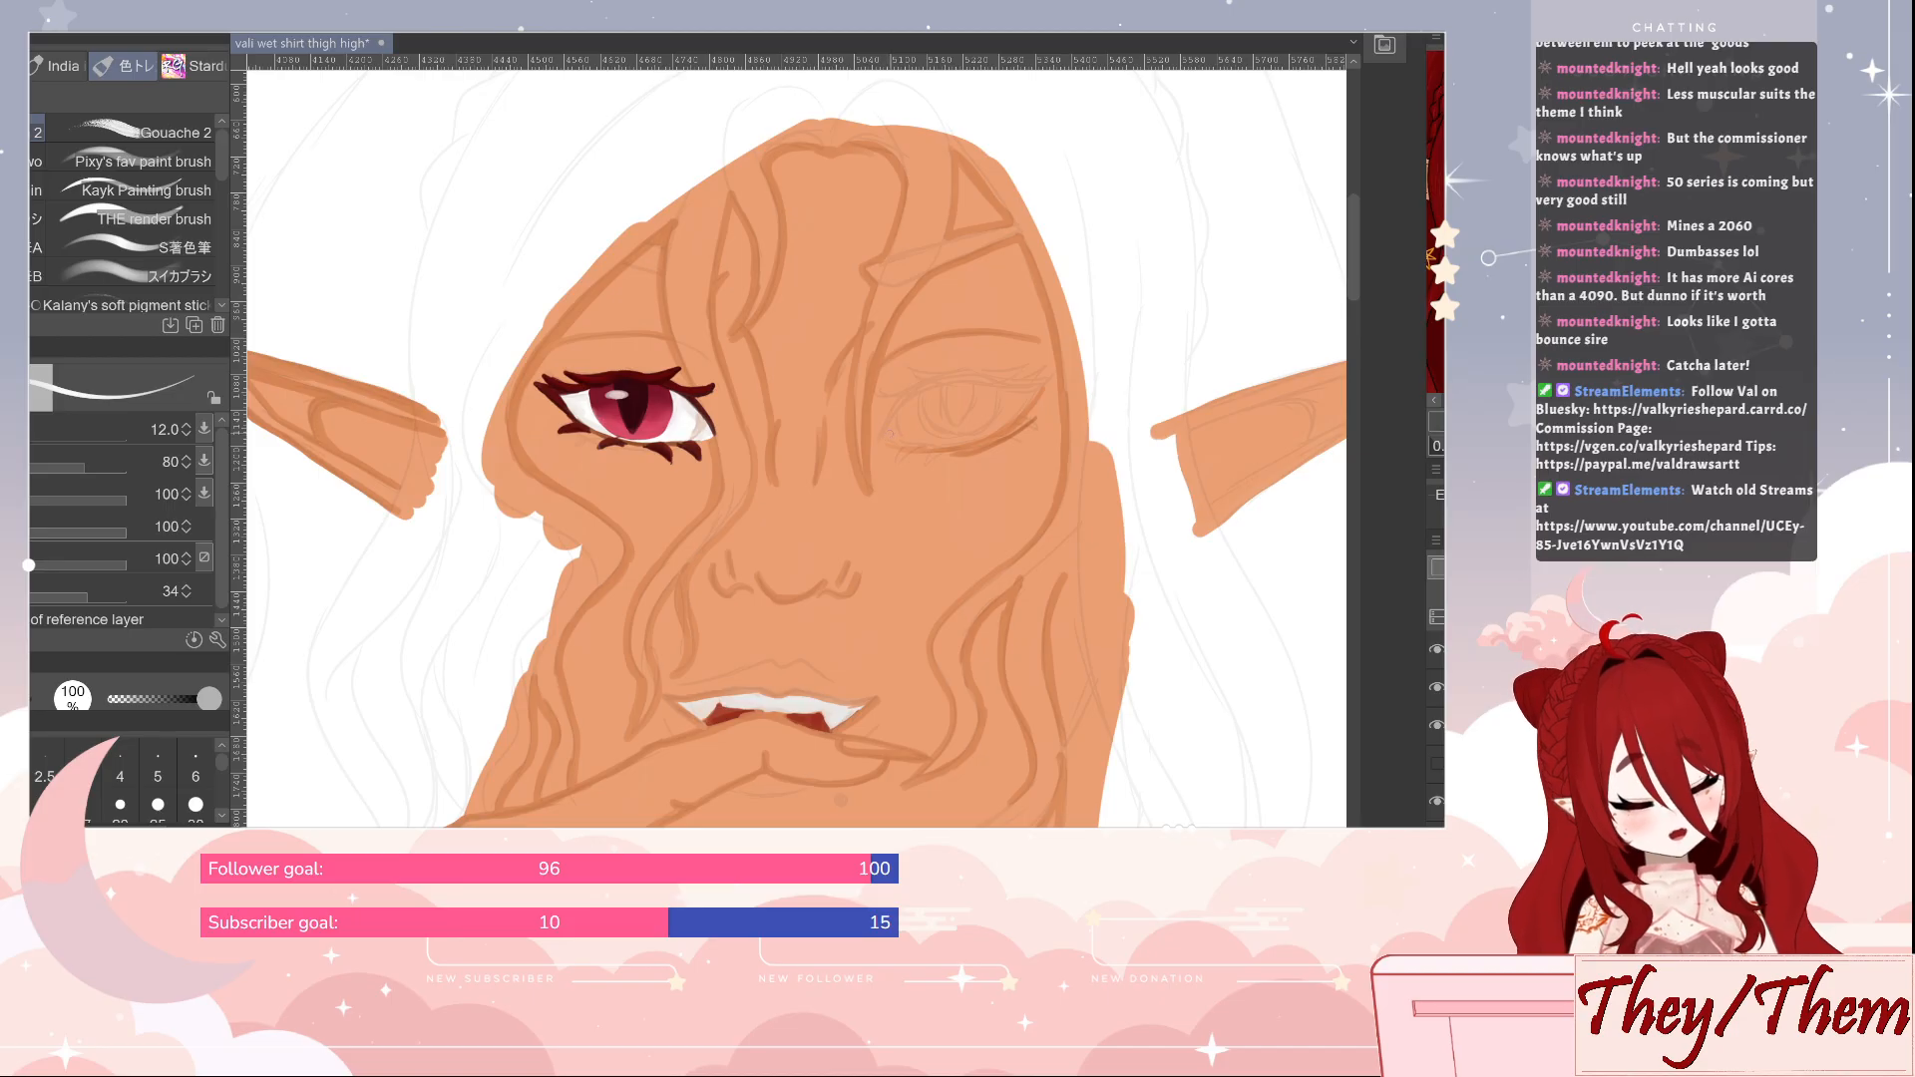
Outline the unpainted eye's almond shape in white with the brush at size 20
key("]")
key("]")
key("]")
left_click_drag(884, 439, 966, 383)
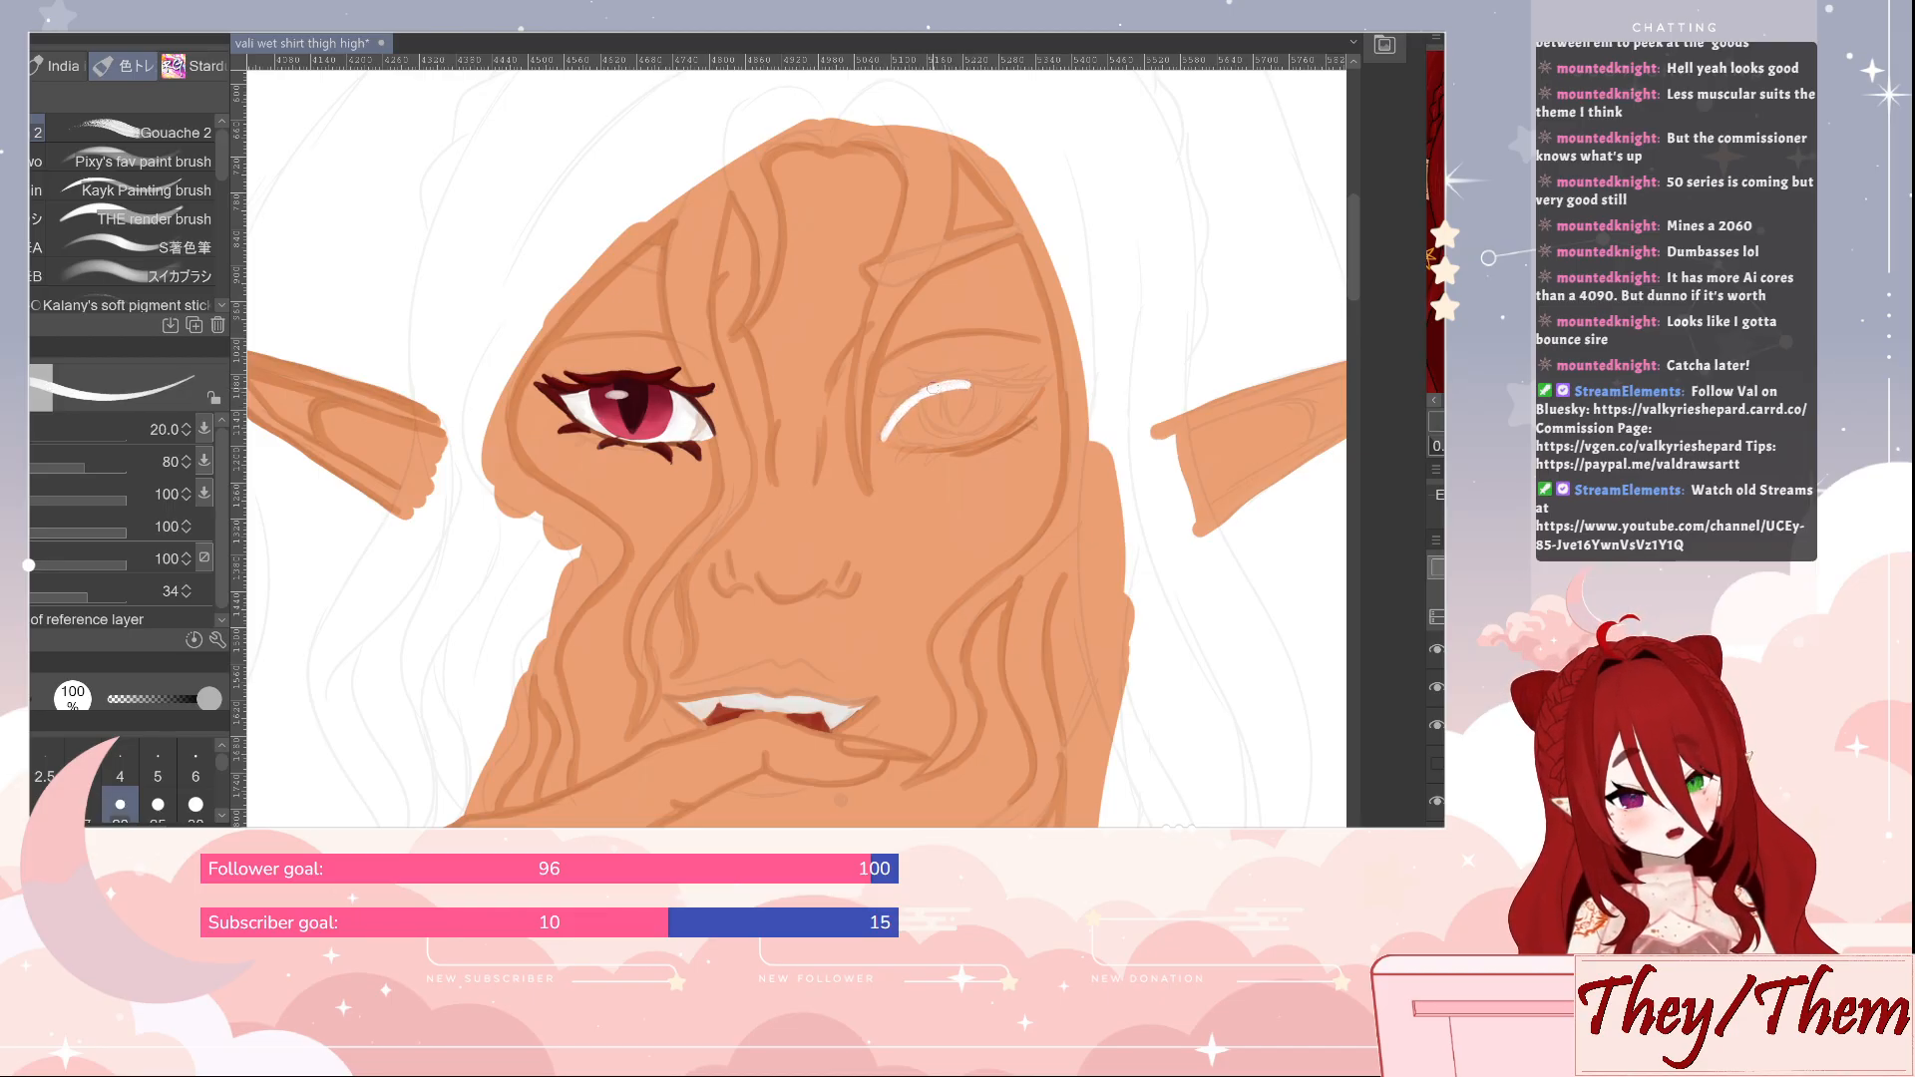
mouse_move(884, 437)
left_mouse_down()
mouse_move(983, 385)
mouse_move(957, 385)
mouse_move(1033, 390)
mouse_move(980, 438)
mouse_move(887, 438)
mouse_move(972, 435)
mouse_move(906, 438)
mouse_move(939, 443)
mouse_move(1019, 396)
mouse_move(904, 424)
mouse_move(955, 397)
left_mouse_up()
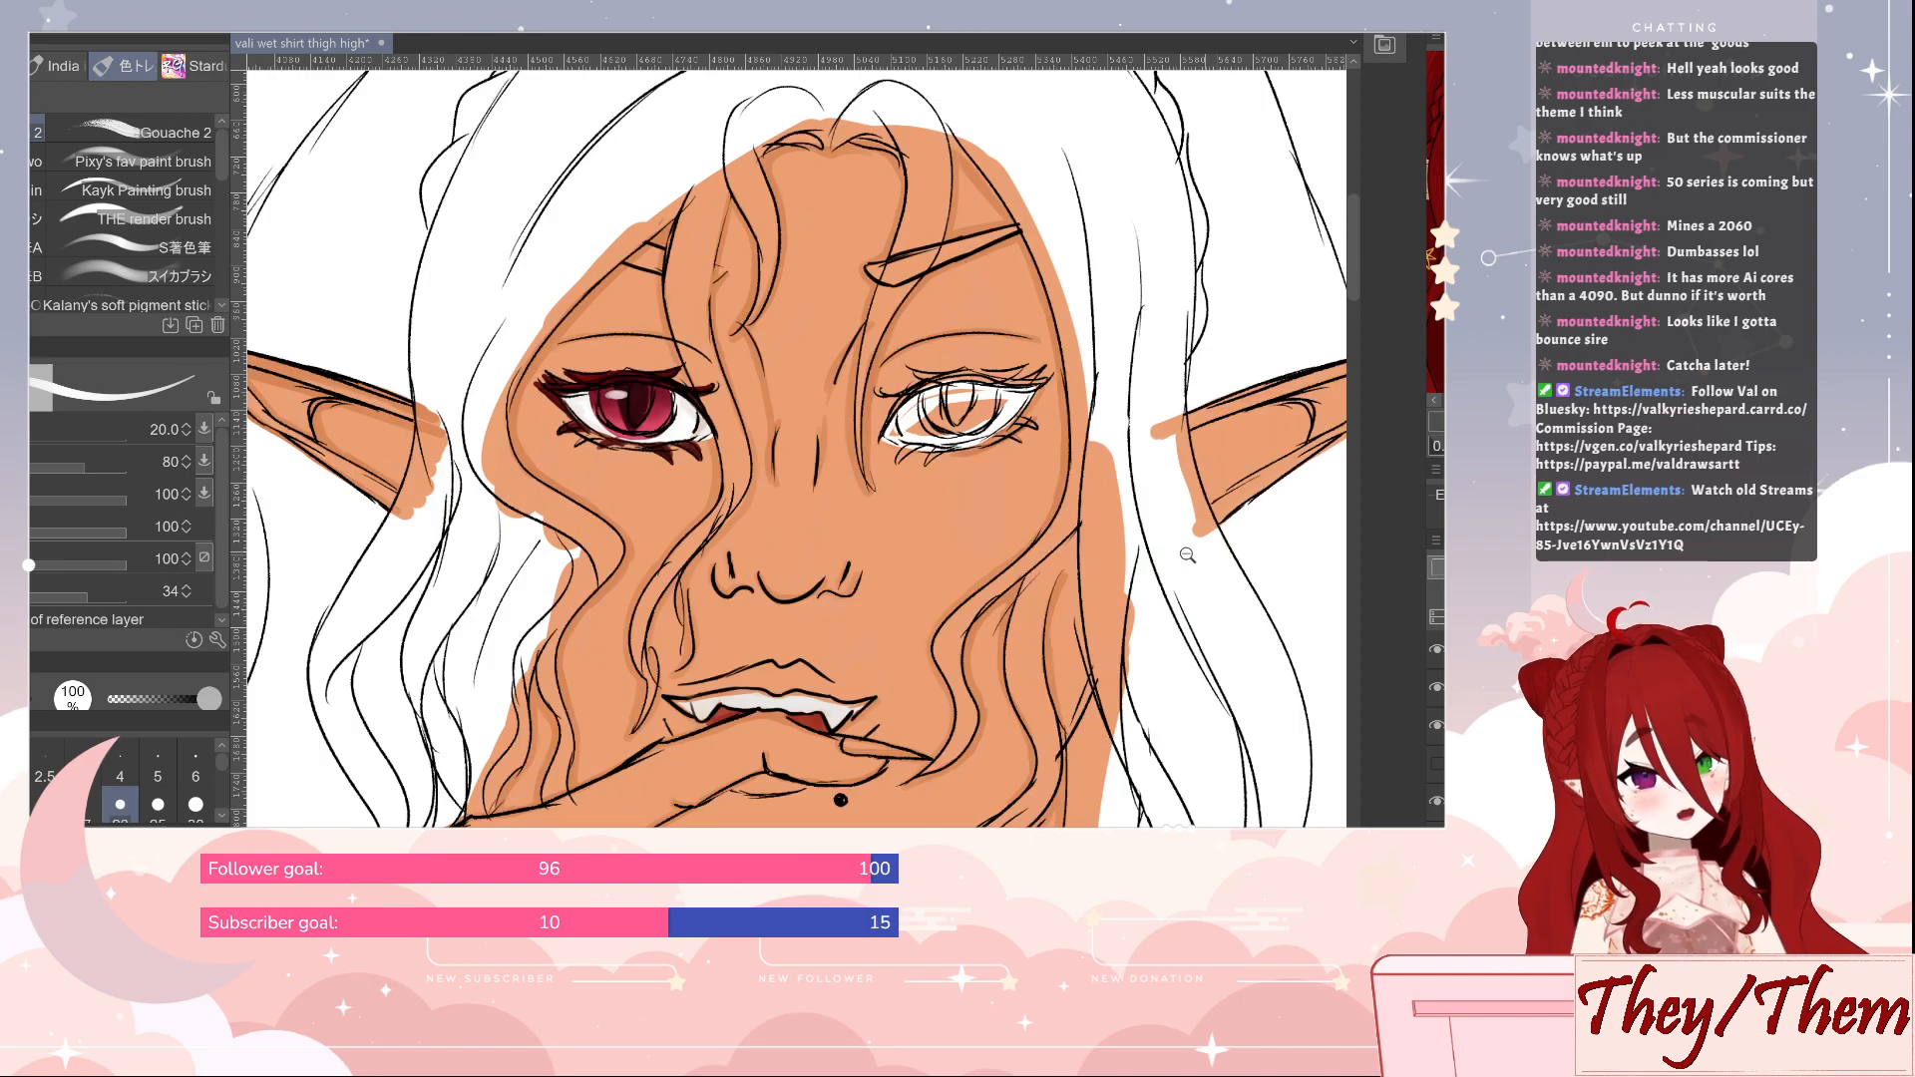
Check the whole seated figure and save the illustration
scroll(1169, 736, "down", 5)
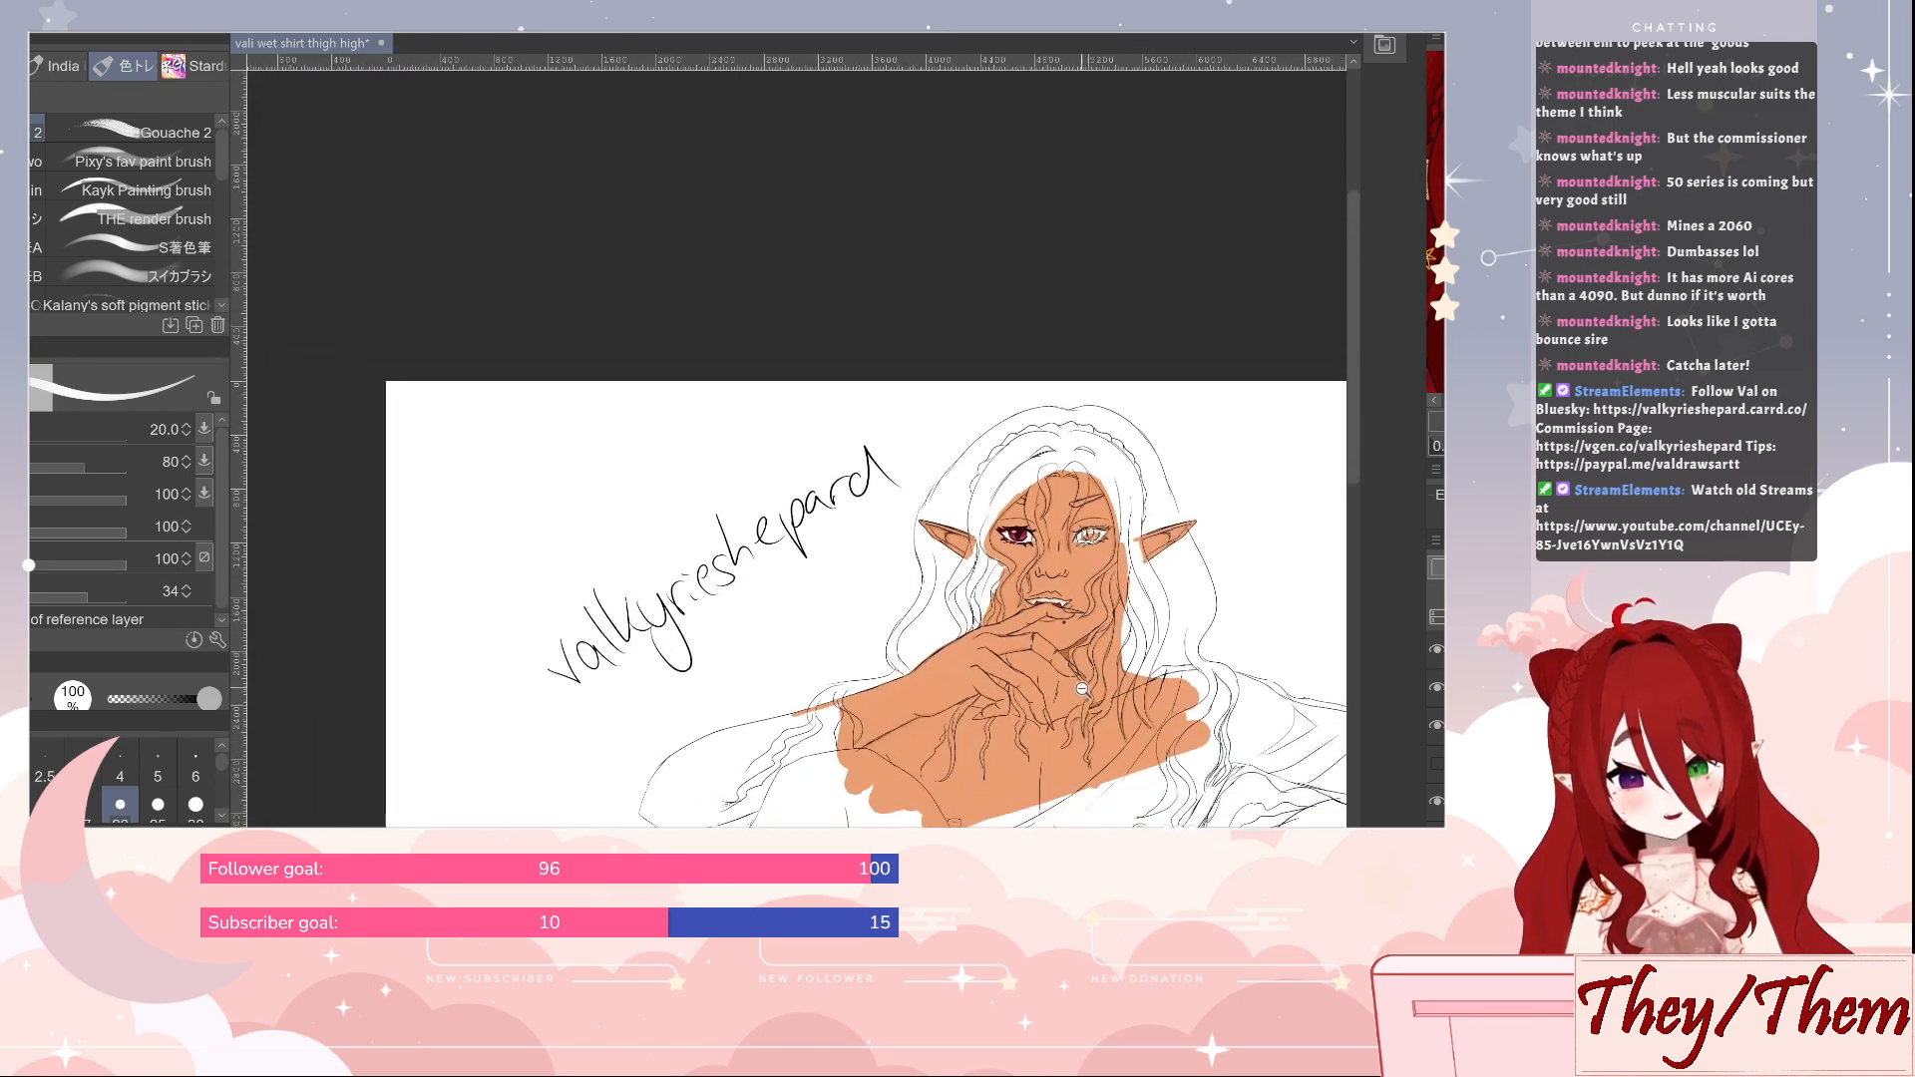
left_click_drag(1169, 736, 1001, 399)
scroll(1080, 478, "down", 3)
left_click_drag(1073, 491, 1086, 482)
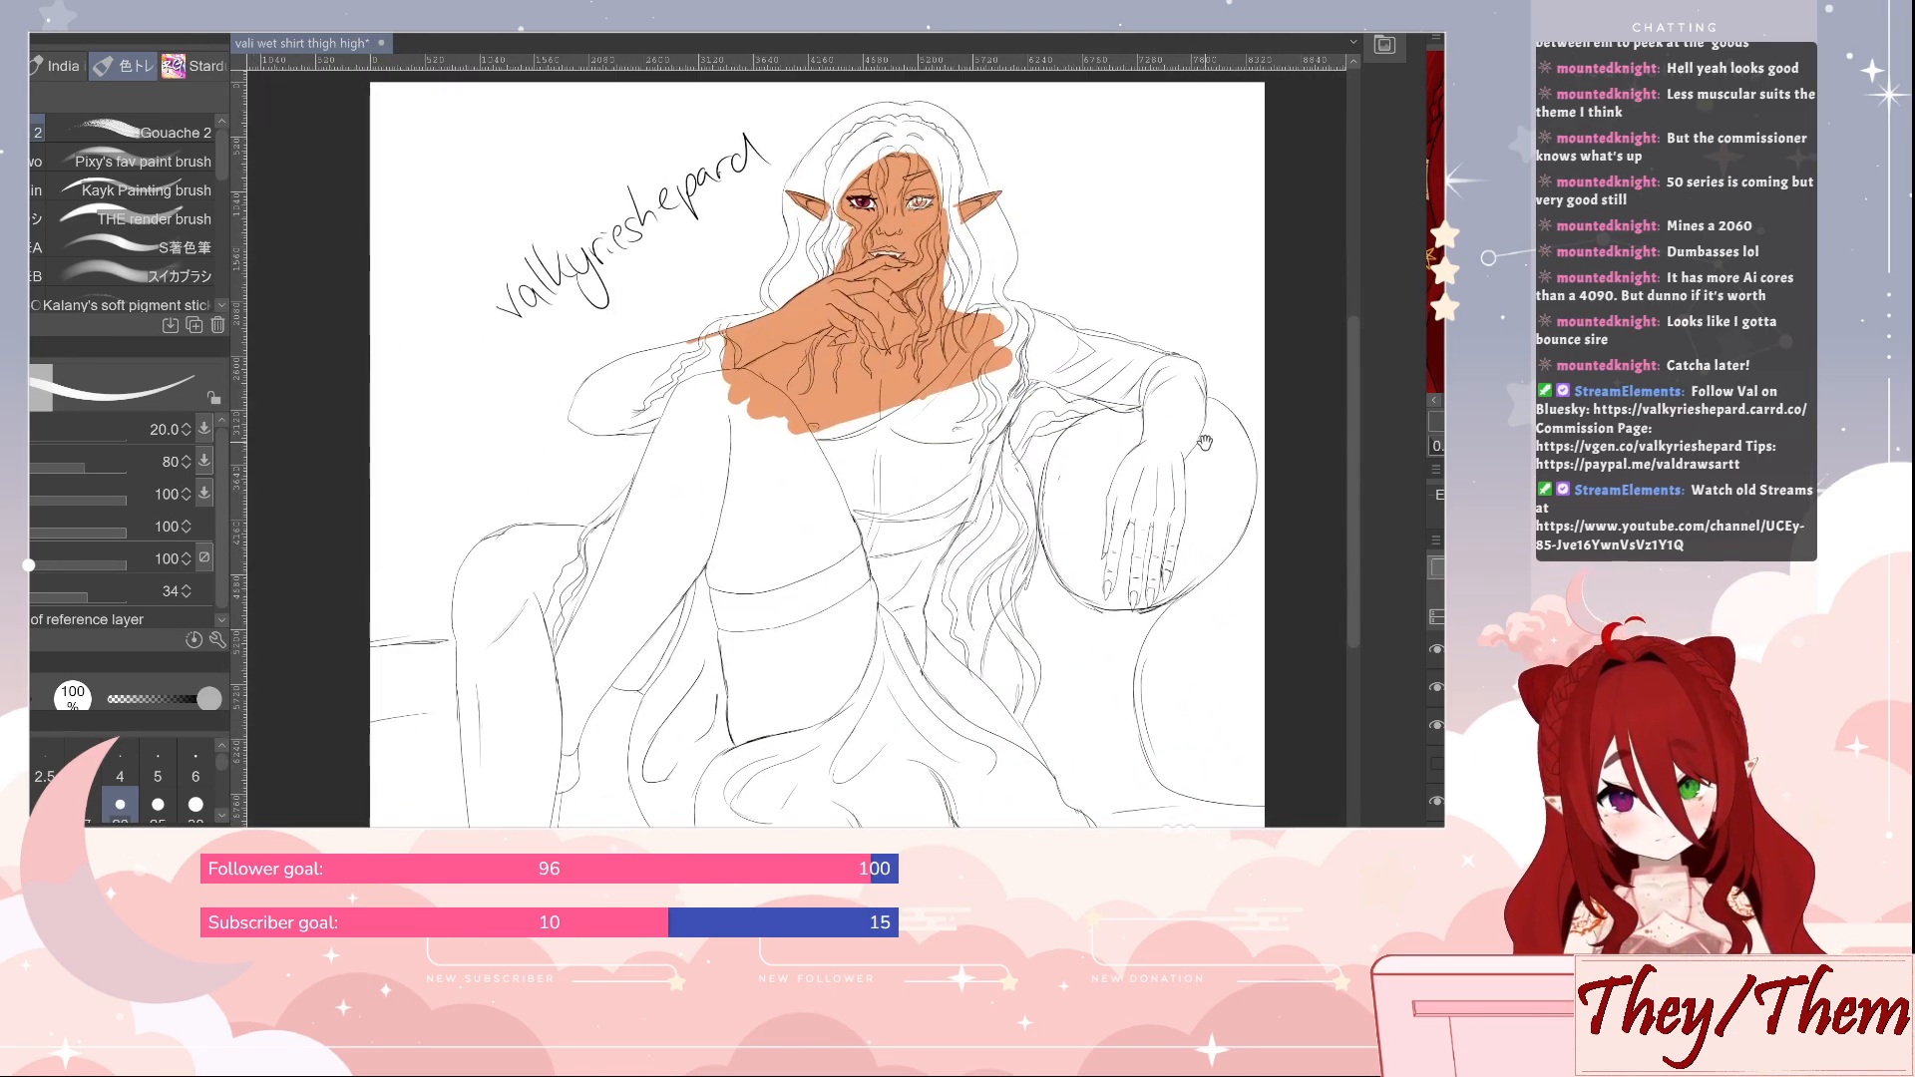
left_click_drag(1205, 442, 1207, 533)
key("ctrl+s")
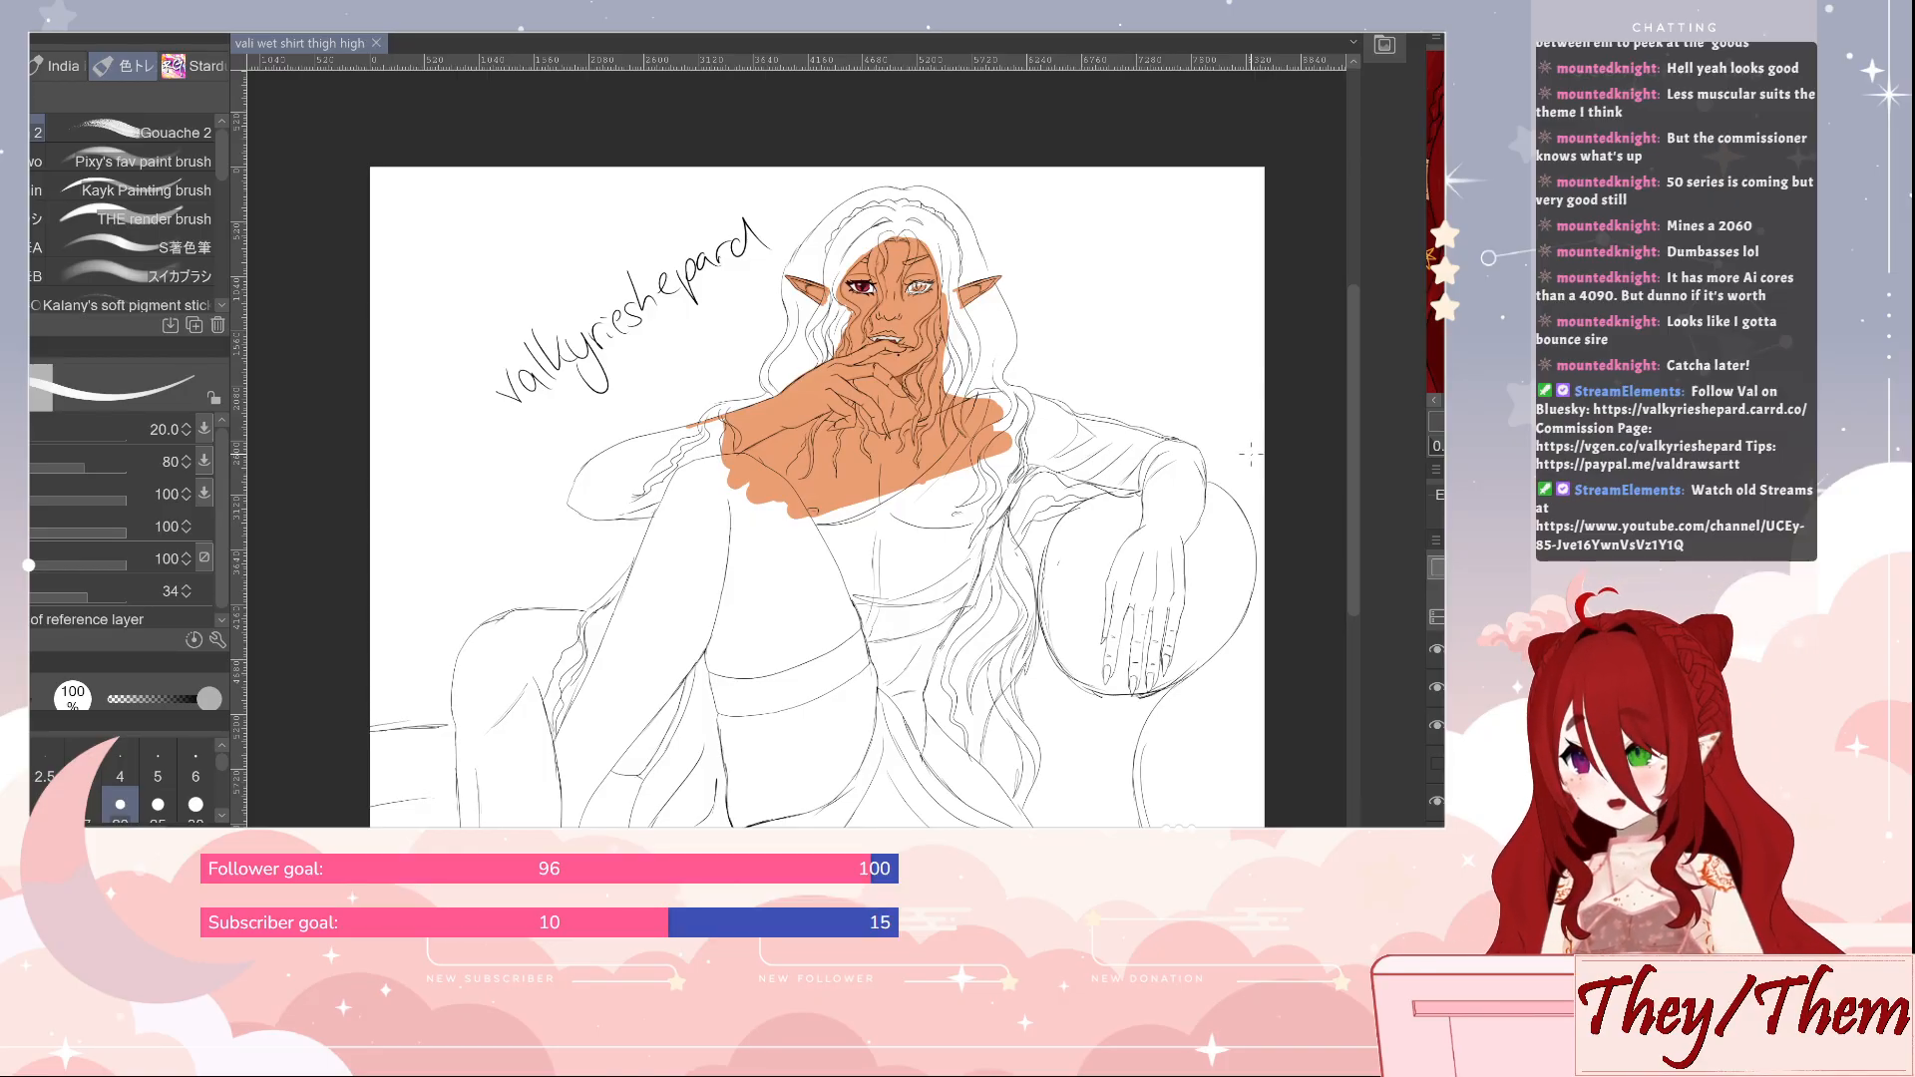
Fill the outlined eye with white and shade it with the grey sampled from the red eye's white
scroll(913, 309, "up", 5)
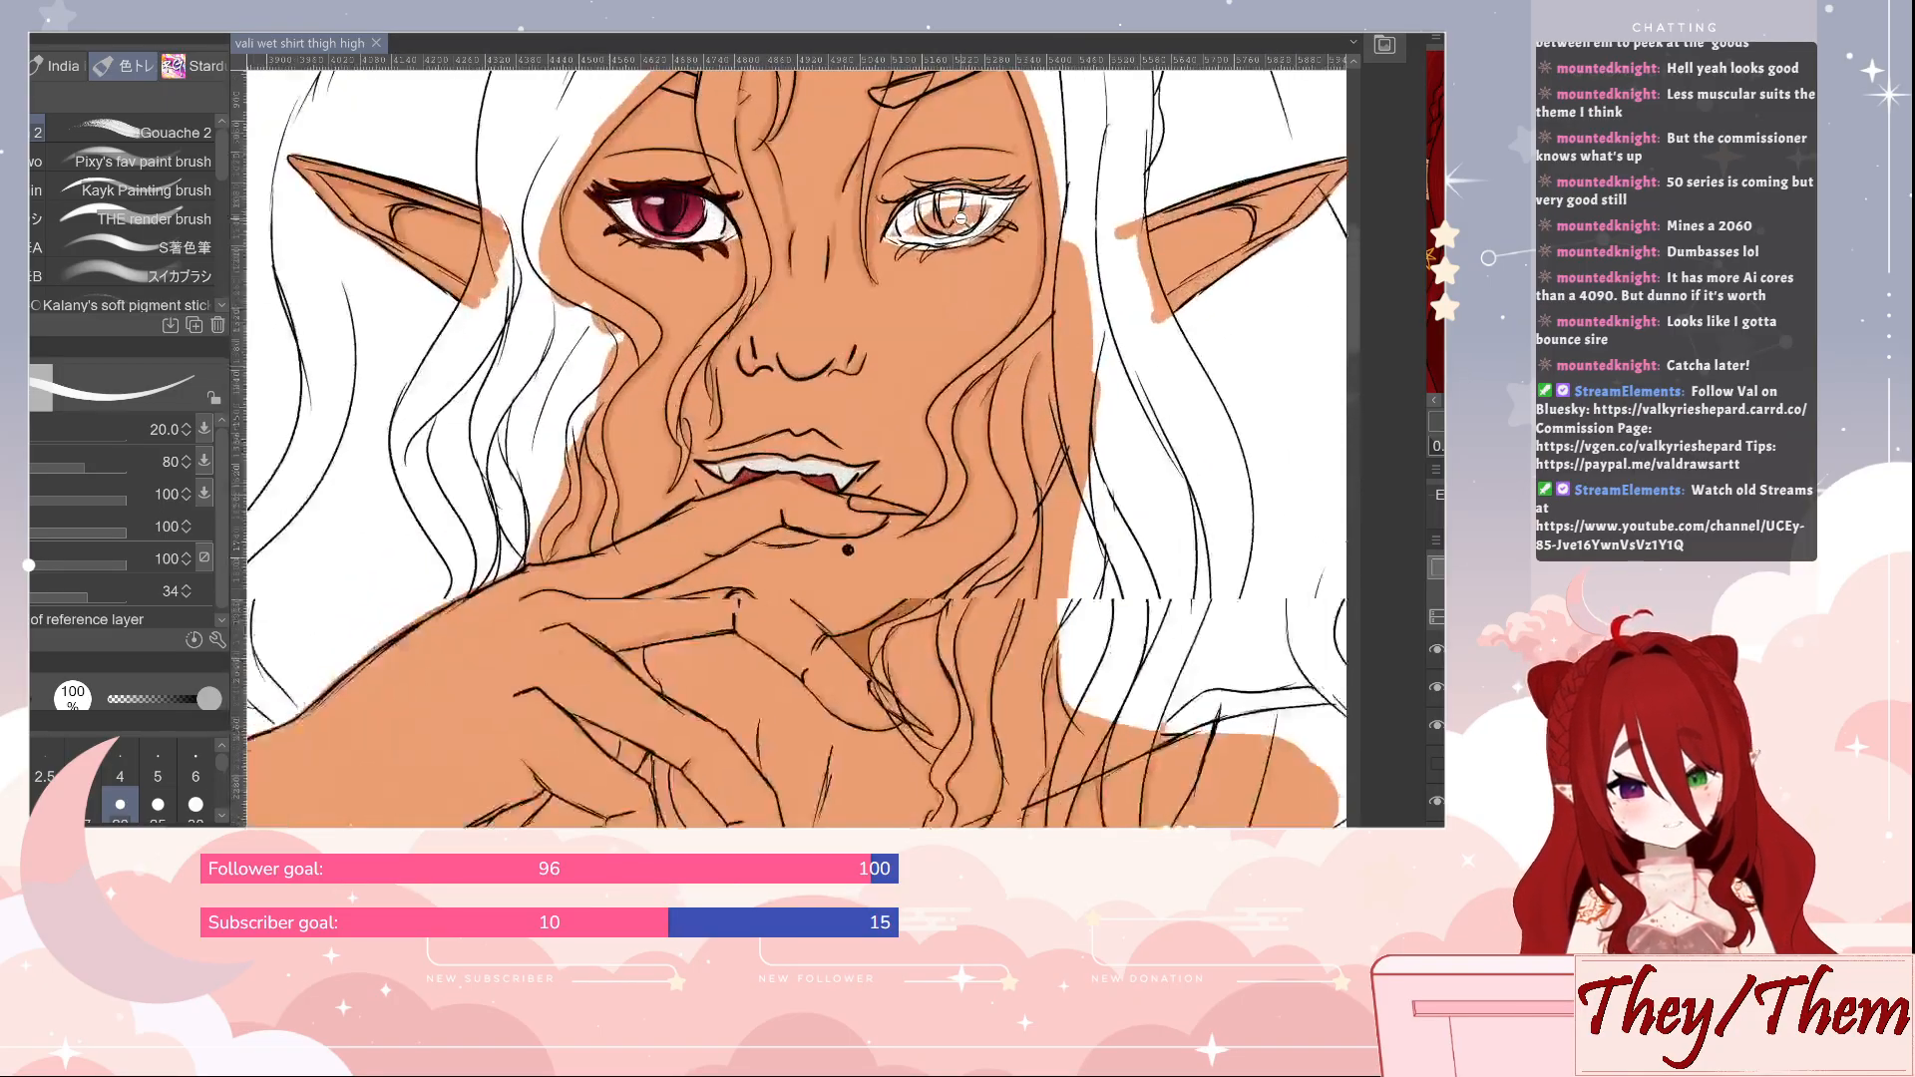
scroll(960, 217, "up", 4)
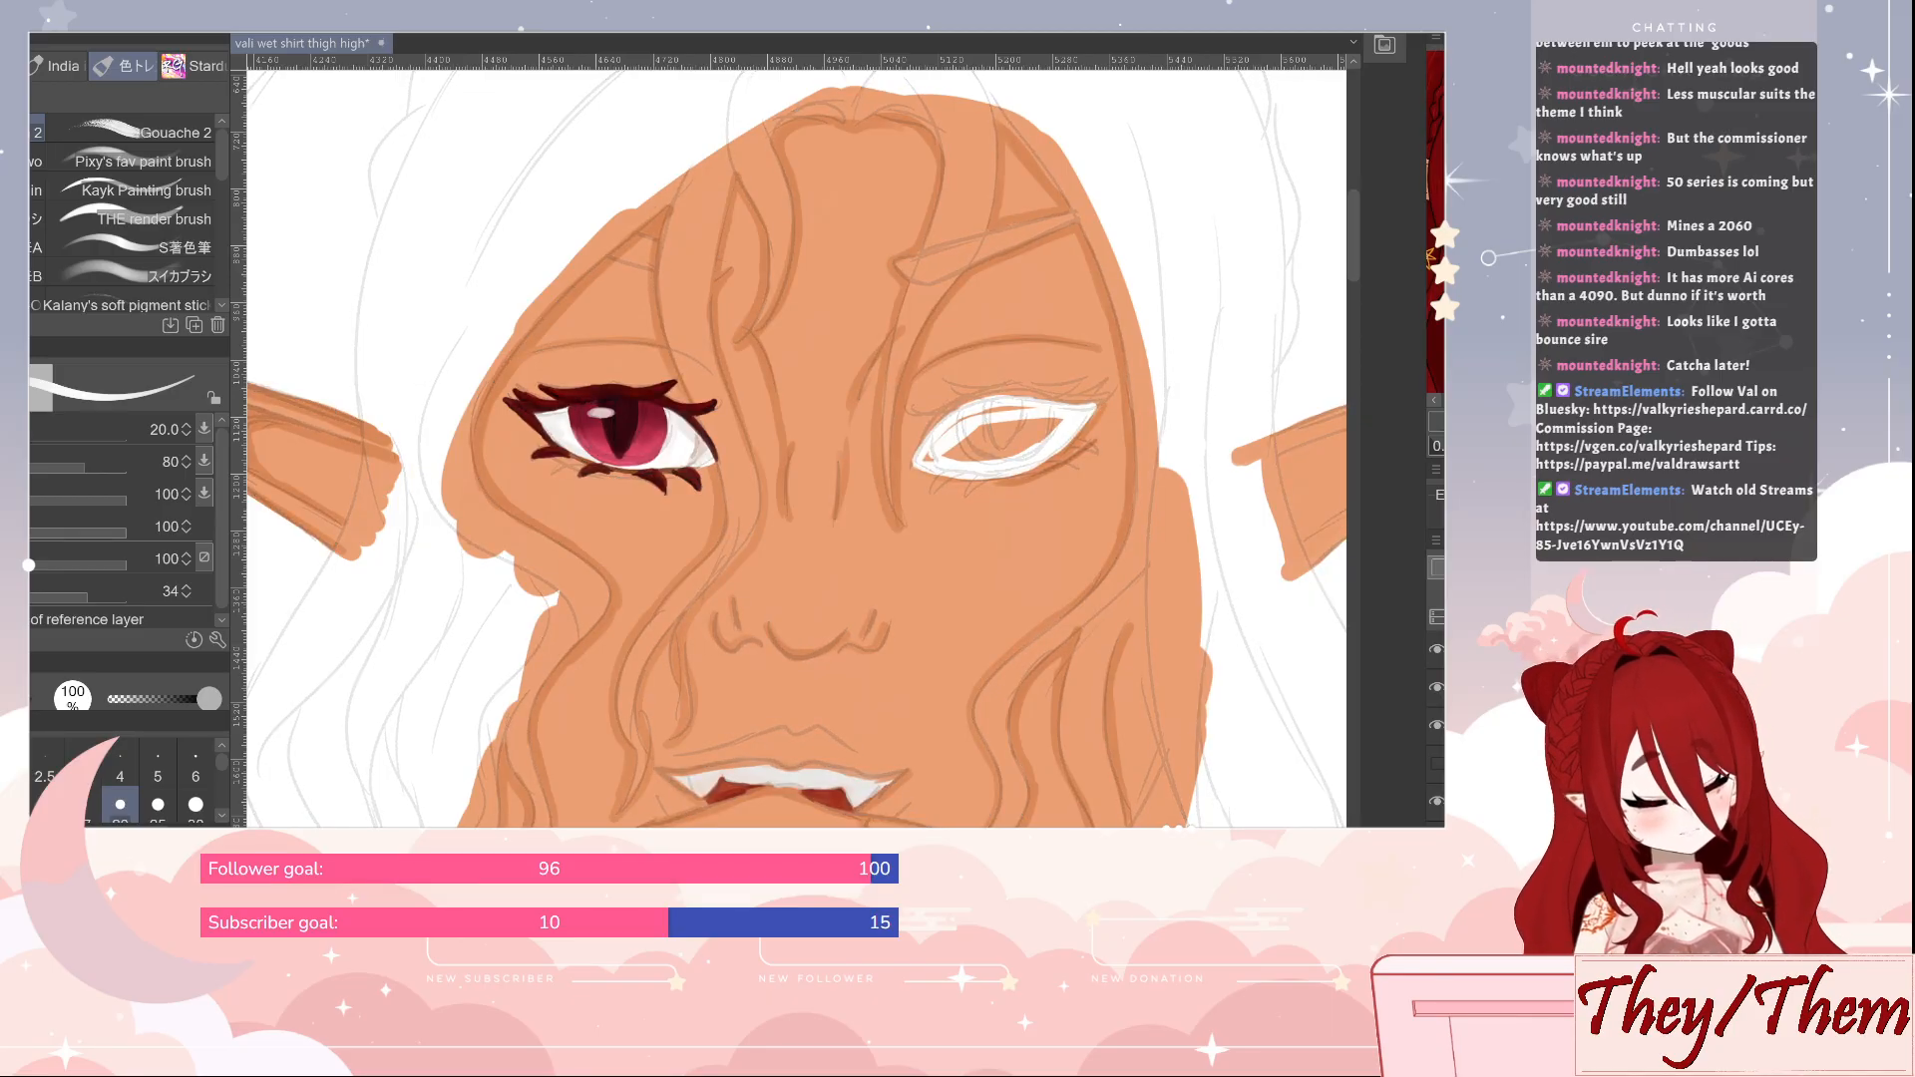
mouse_move(938, 450)
left_mouse_down()
mouse_move(975, 417)
mouse_move(1055, 415)
mouse_move(1005, 458)
mouse_move(930, 461)
mouse_move(1012, 420)
mouse_move(966, 459)
mouse_move(1003, 447)
mouse_move(1000, 465)
left_mouse_up()
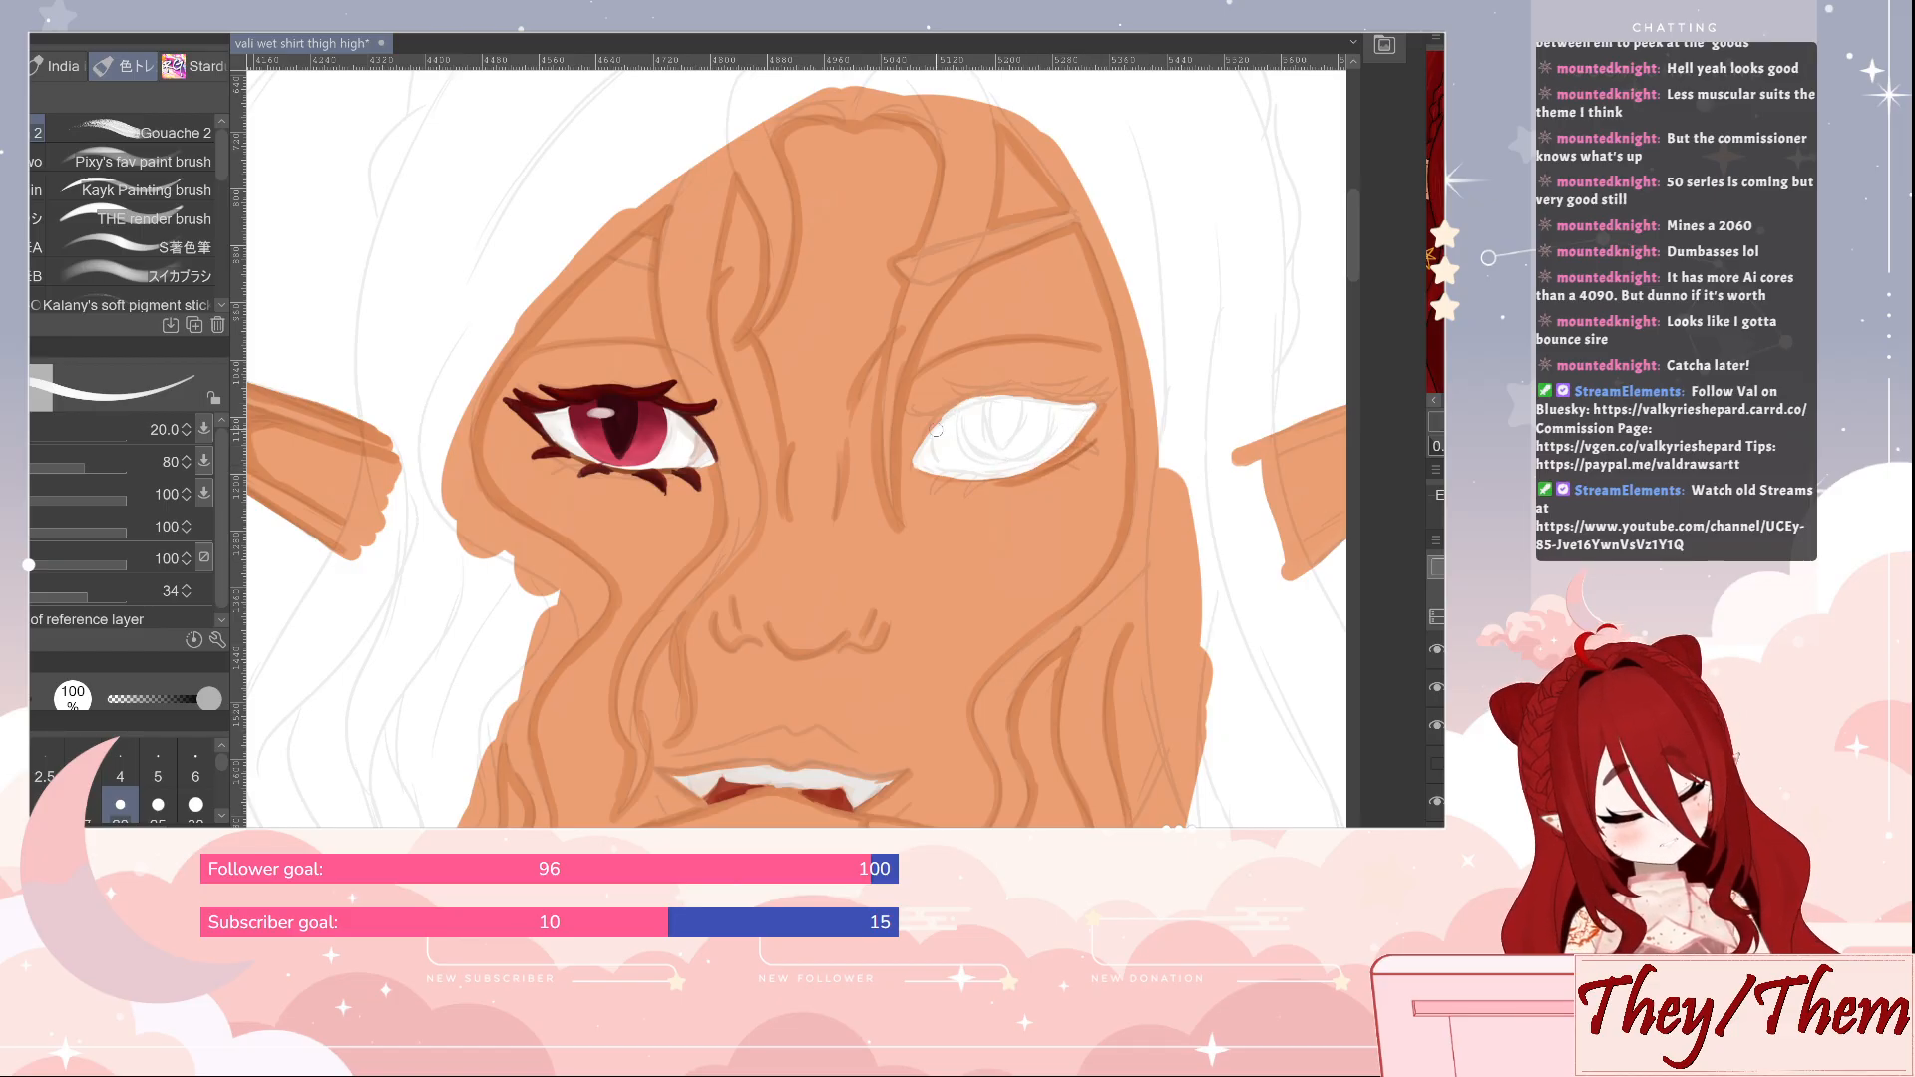
left_click(676, 418, "alt")
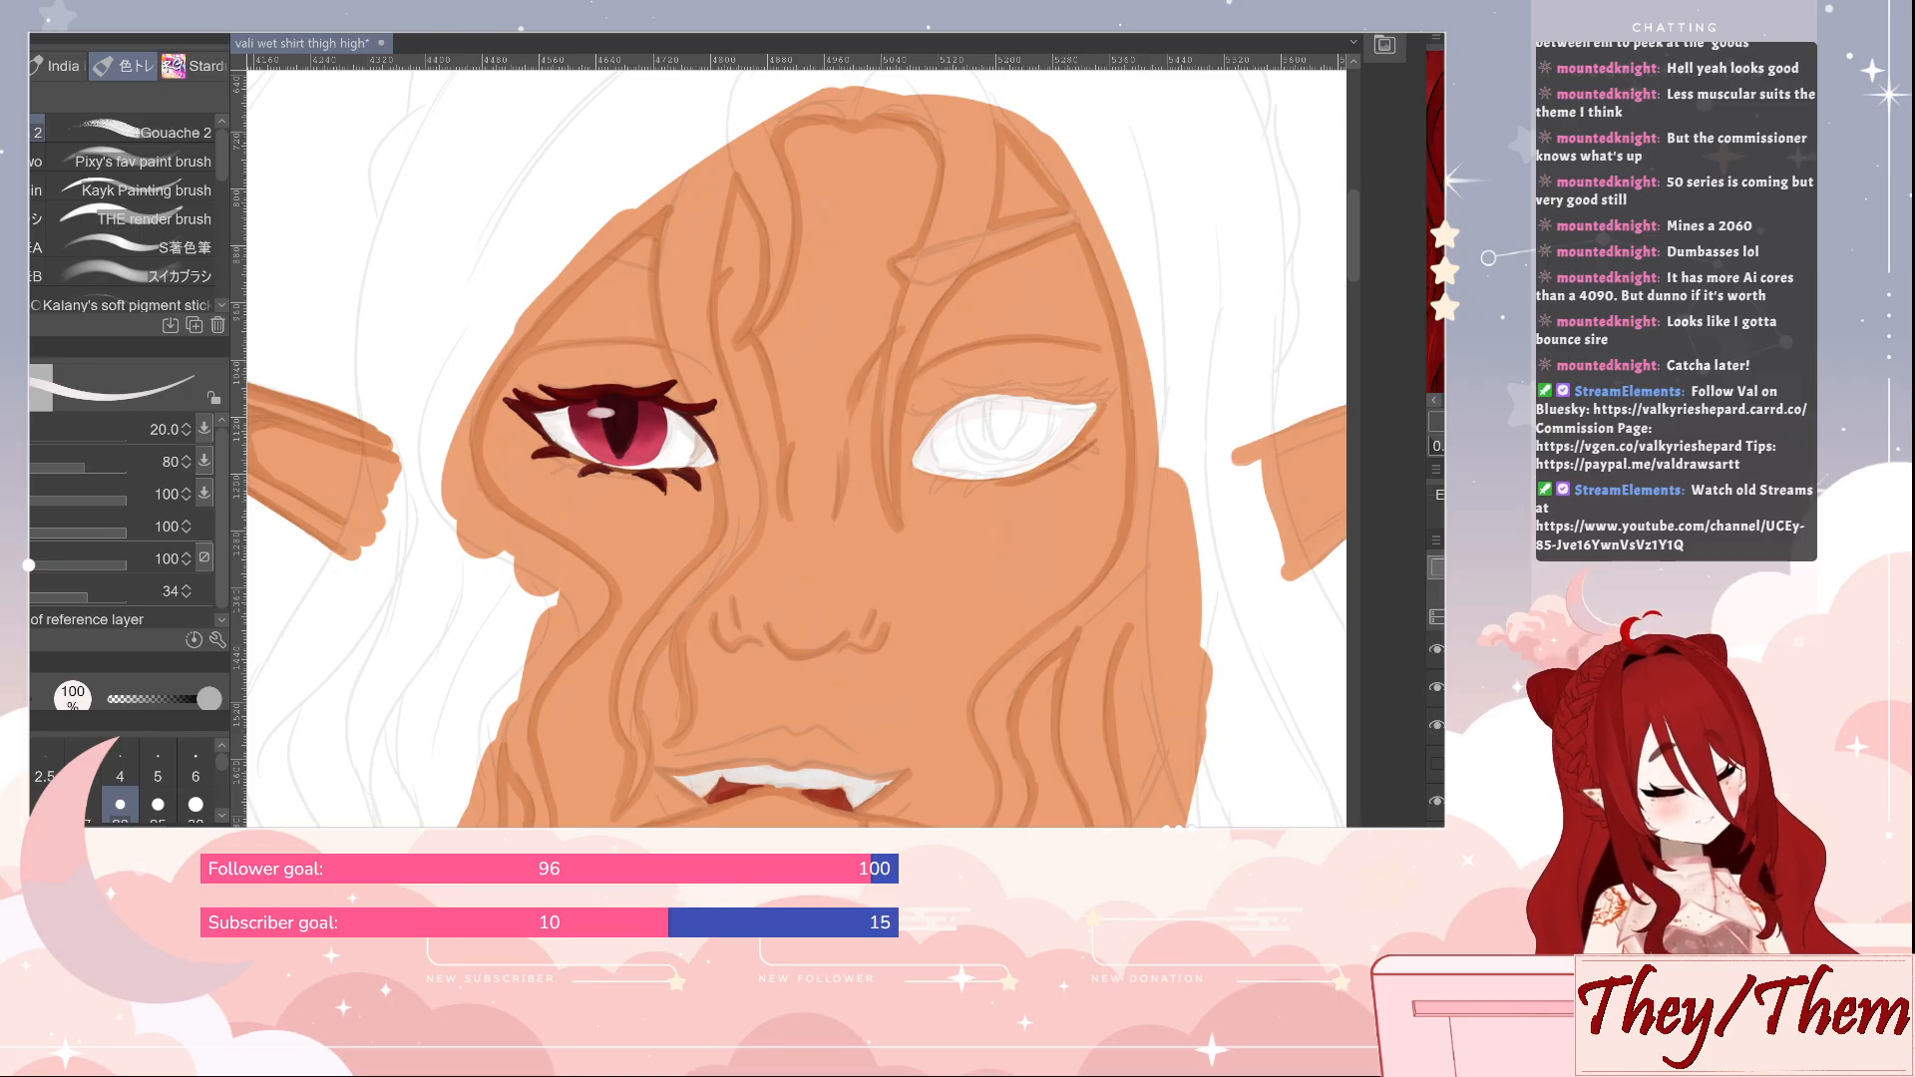
Paint a round green iris in the white eye, with a darker green band across its upper half
mouse_move(961, 413)
left_mouse_down()
mouse_move(972, 457)
mouse_move(1017, 461)
mouse_move(1047, 411)
mouse_move(1036, 451)
mouse_move(990, 464)
mouse_move(964, 414)
left_mouse_up()
key("ctrl+z")
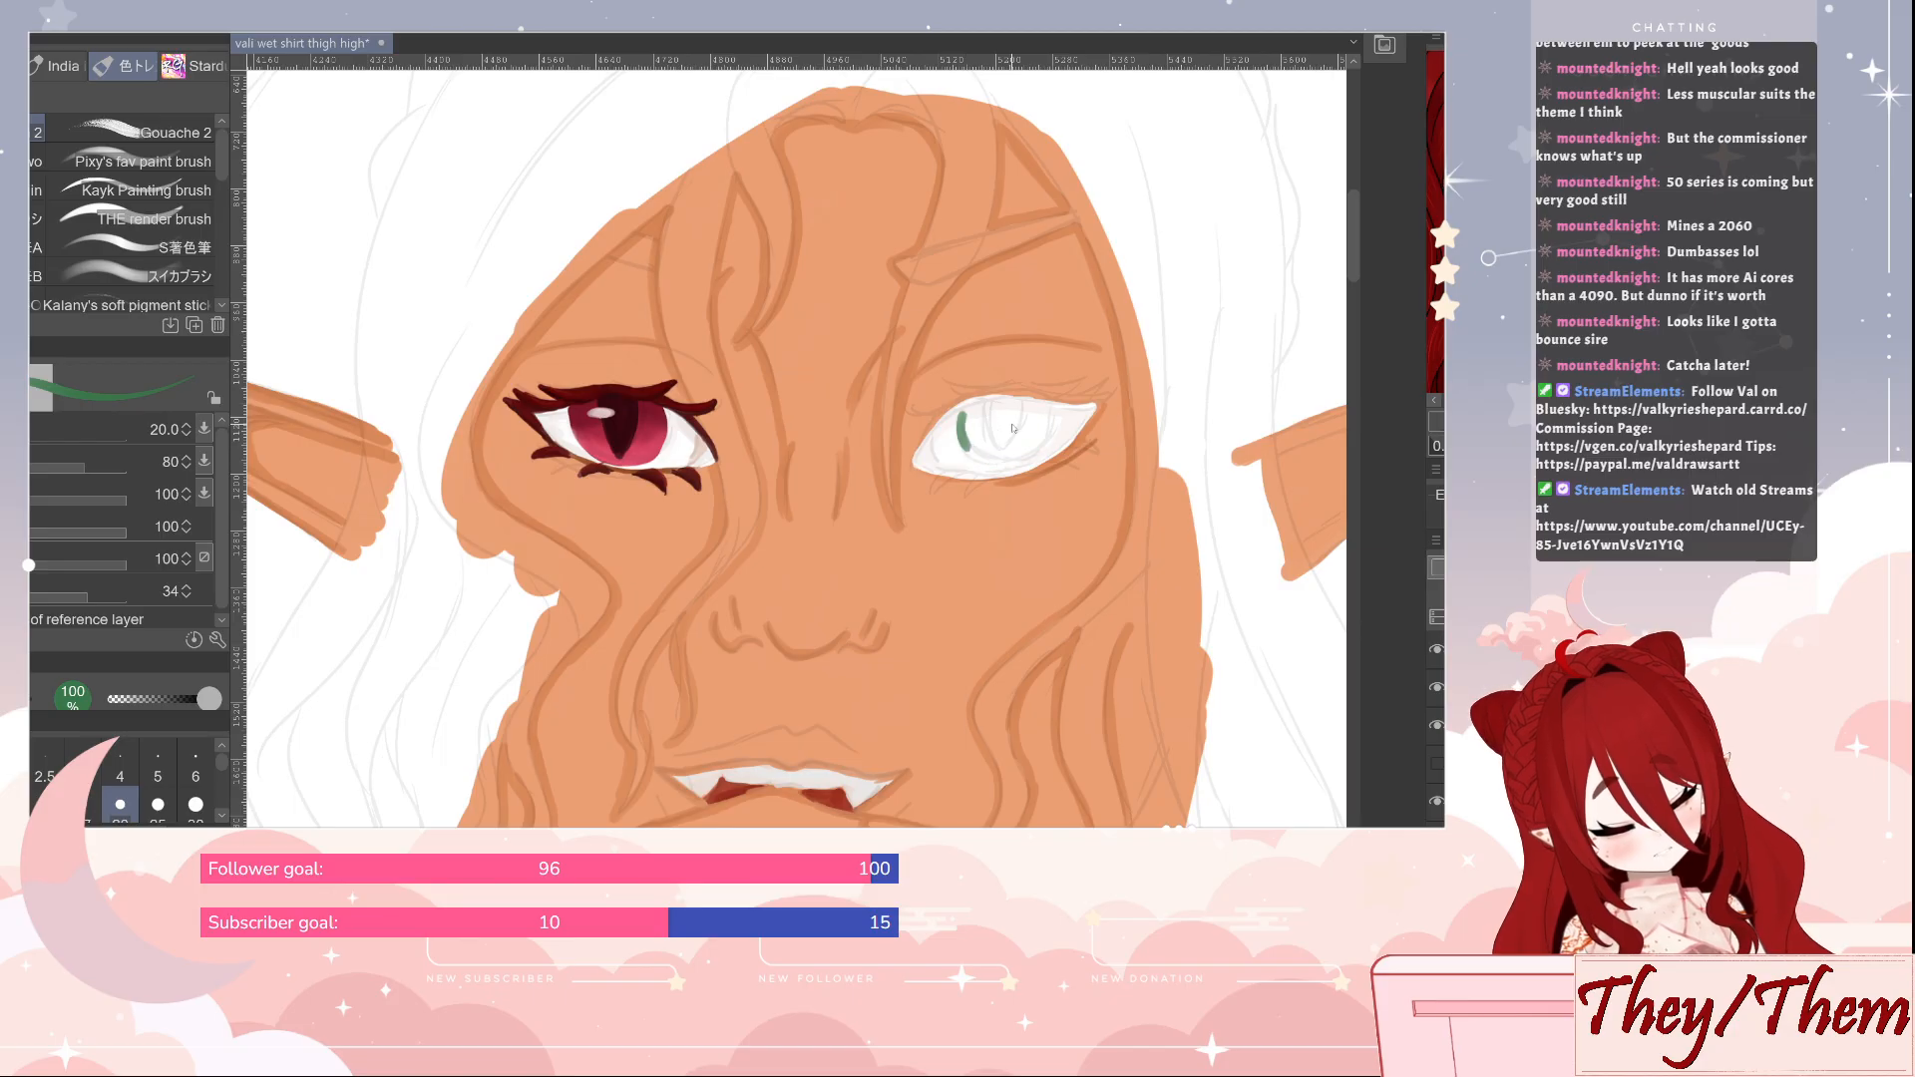
mouse_move(961, 415)
left_mouse_down()
mouse_move(969, 457)
mouse_move(993, 466)
mouse_move(1028, 454)
mouse_move(1044, 415)
mouse_move(1019, 450)
mouse_move(969, 440)
mouse_move(958, 406)
mouse_move(1049, 413)
mouse_move(1032, 434)
mouse_move(975, 423)
mouse_move(1000, 407)
mouse_move(984, 436)
mouse_move(1023, 430)
mouse_move(1019, 414)
mouse_move(1003, 437)
mouse_move(966, 406)
mouse_move(971, 449)
mouse_move(1029, 443)
mouse_move(995, 460)
mouse_move(1040, 435)
mouse_move(970, 413)
mouse_move(999, 403)
mouse_move(1019, 437)
mouse_move(1040, 406)
left_mouse_up()
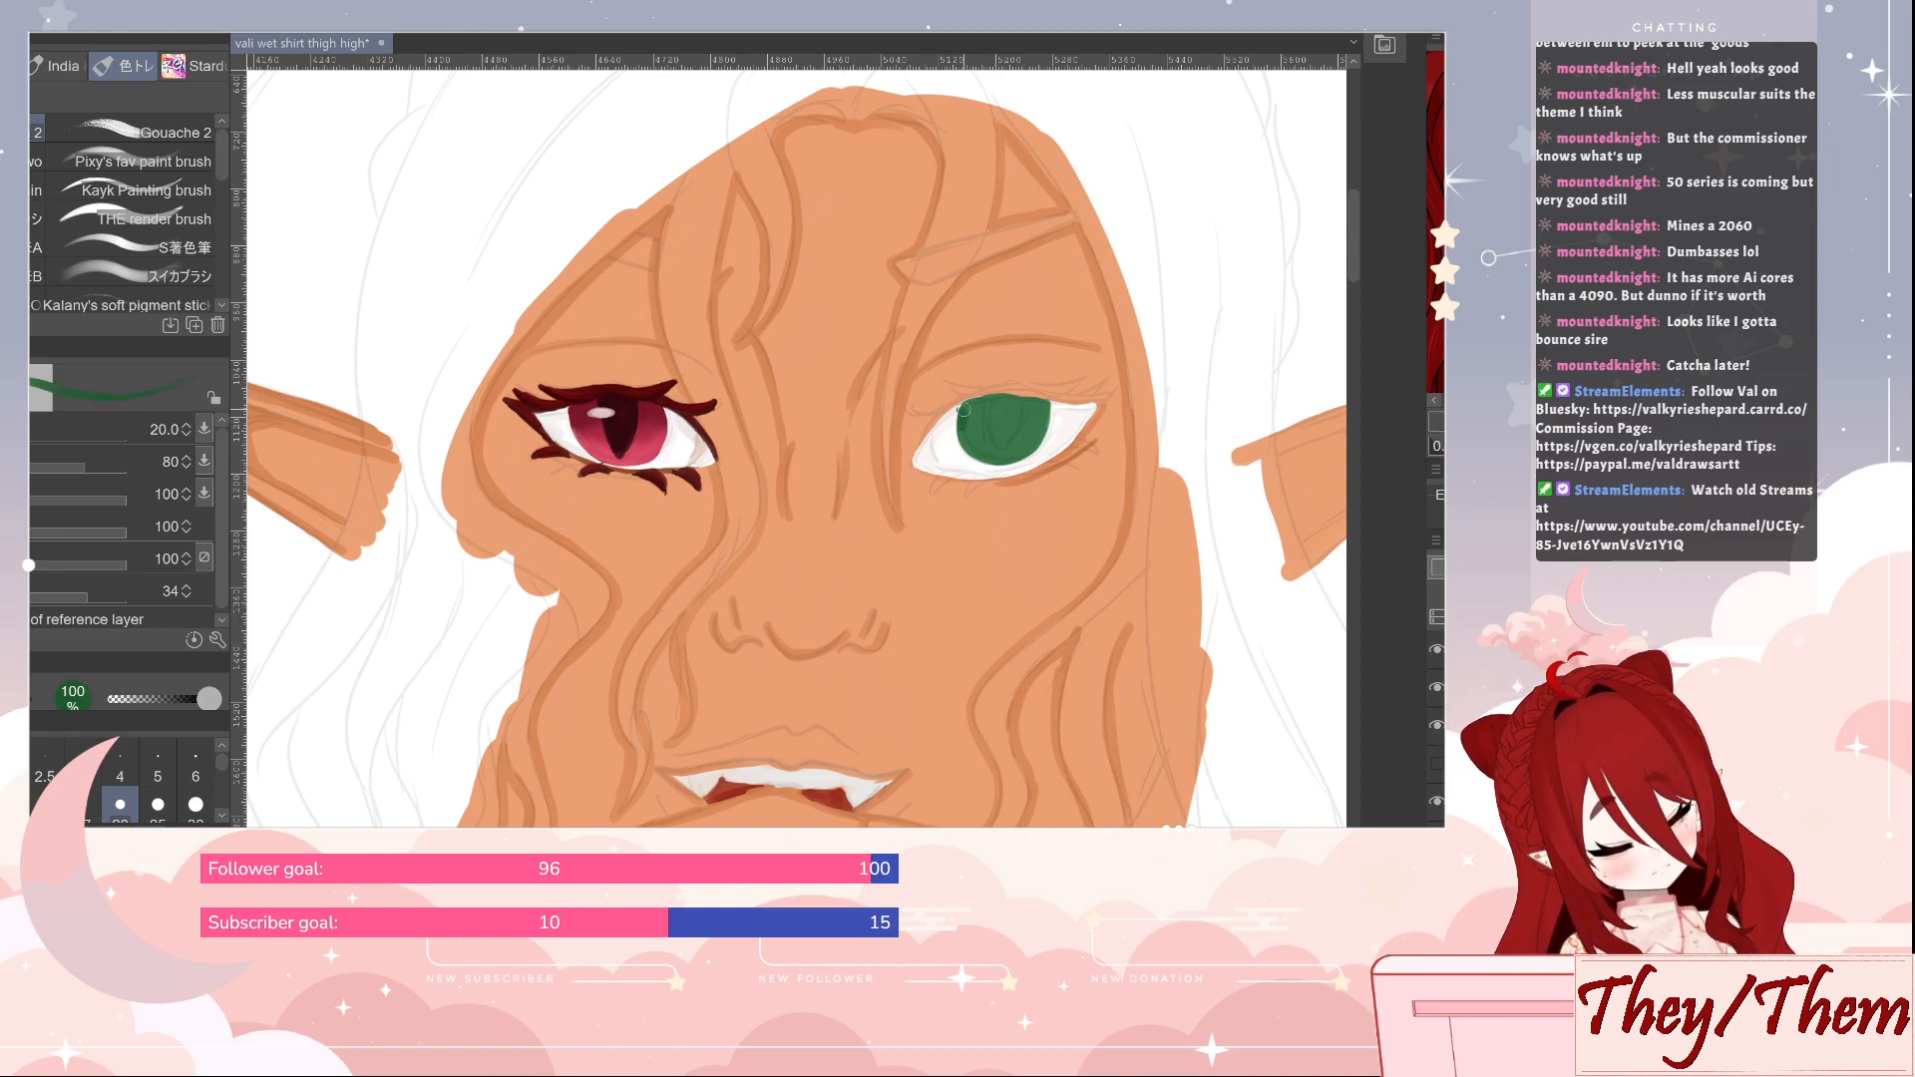
mouse_move(1040, 400)
left_mouse_down()
mouse_move(1042, 422)
mouse_move(967, 427)
mouse_move(1044, 409)
mouse_move(963, 413)
mouse_move(991, 398)
left_mouse_up()
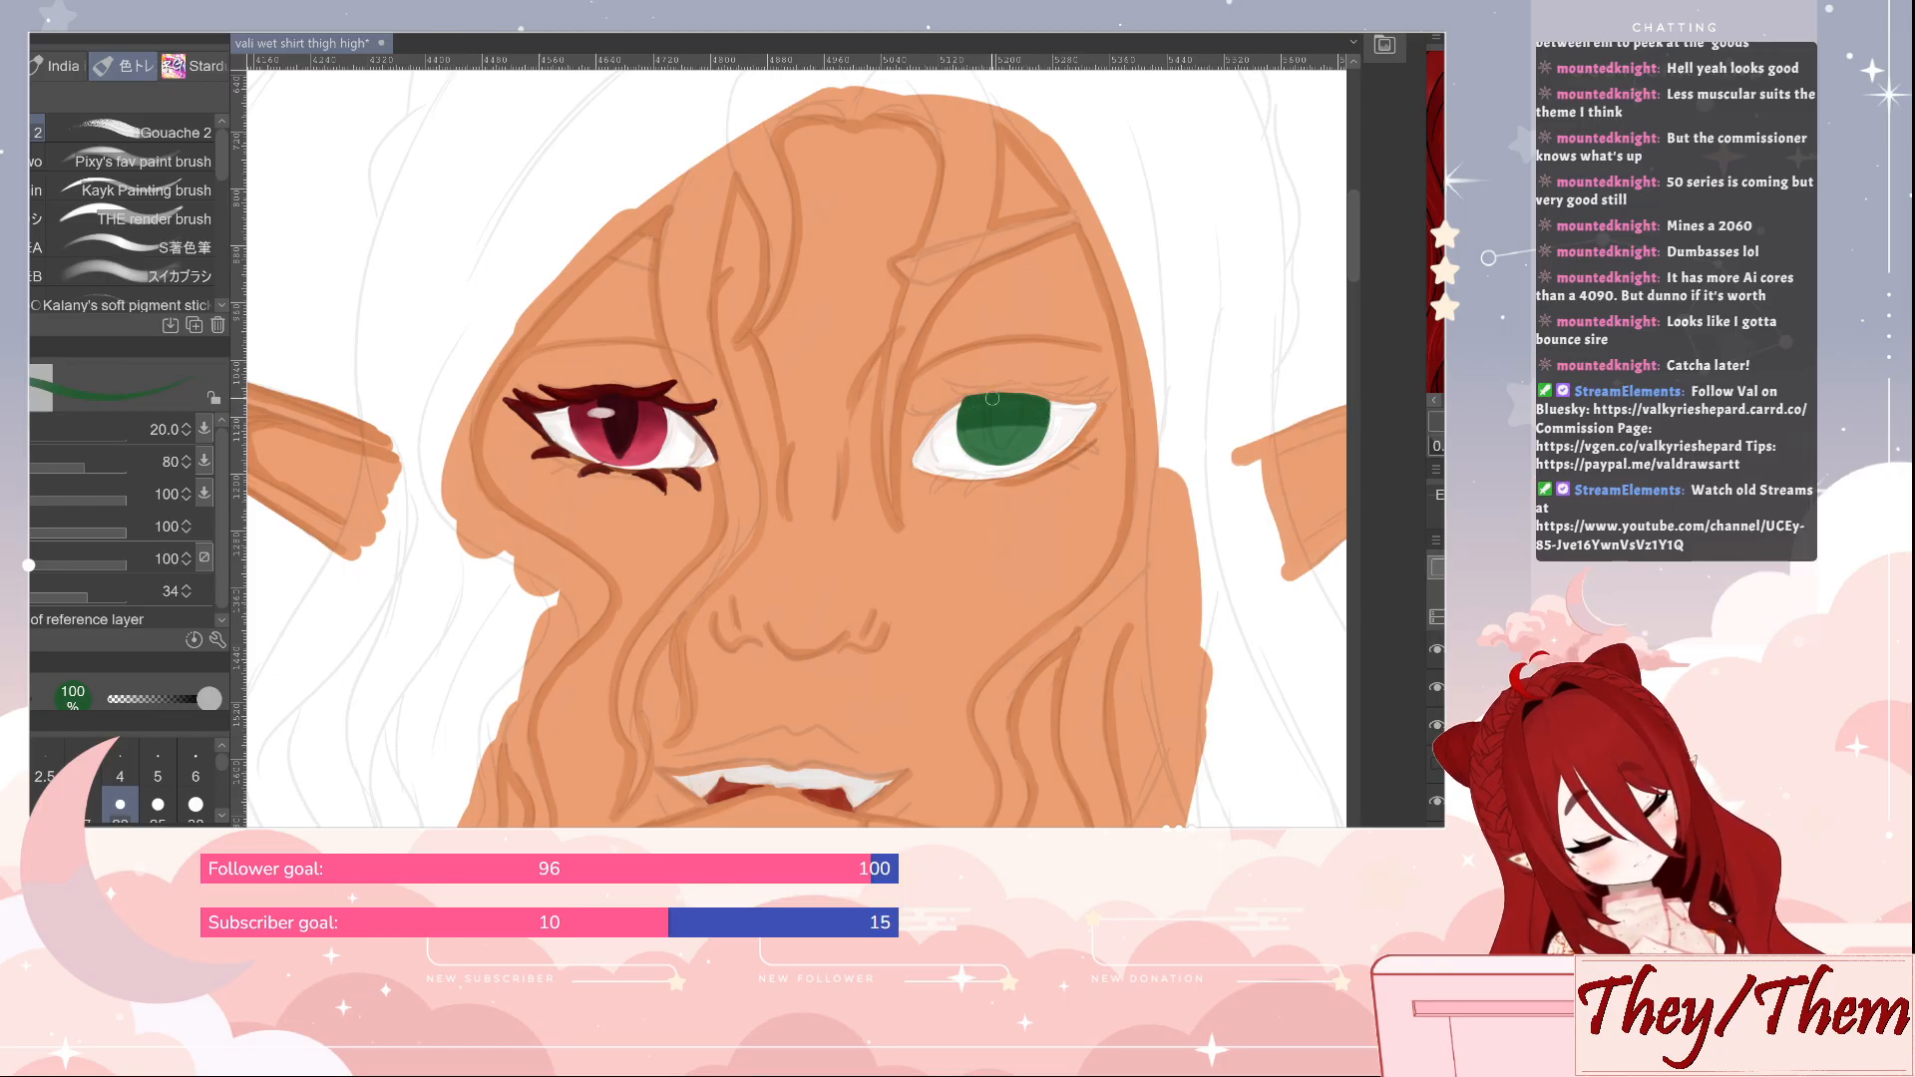
Add lighter green to the lower part of the iris and soften the green transitions with the Blur tool at size 25
left_click(1020, 442, "alt")
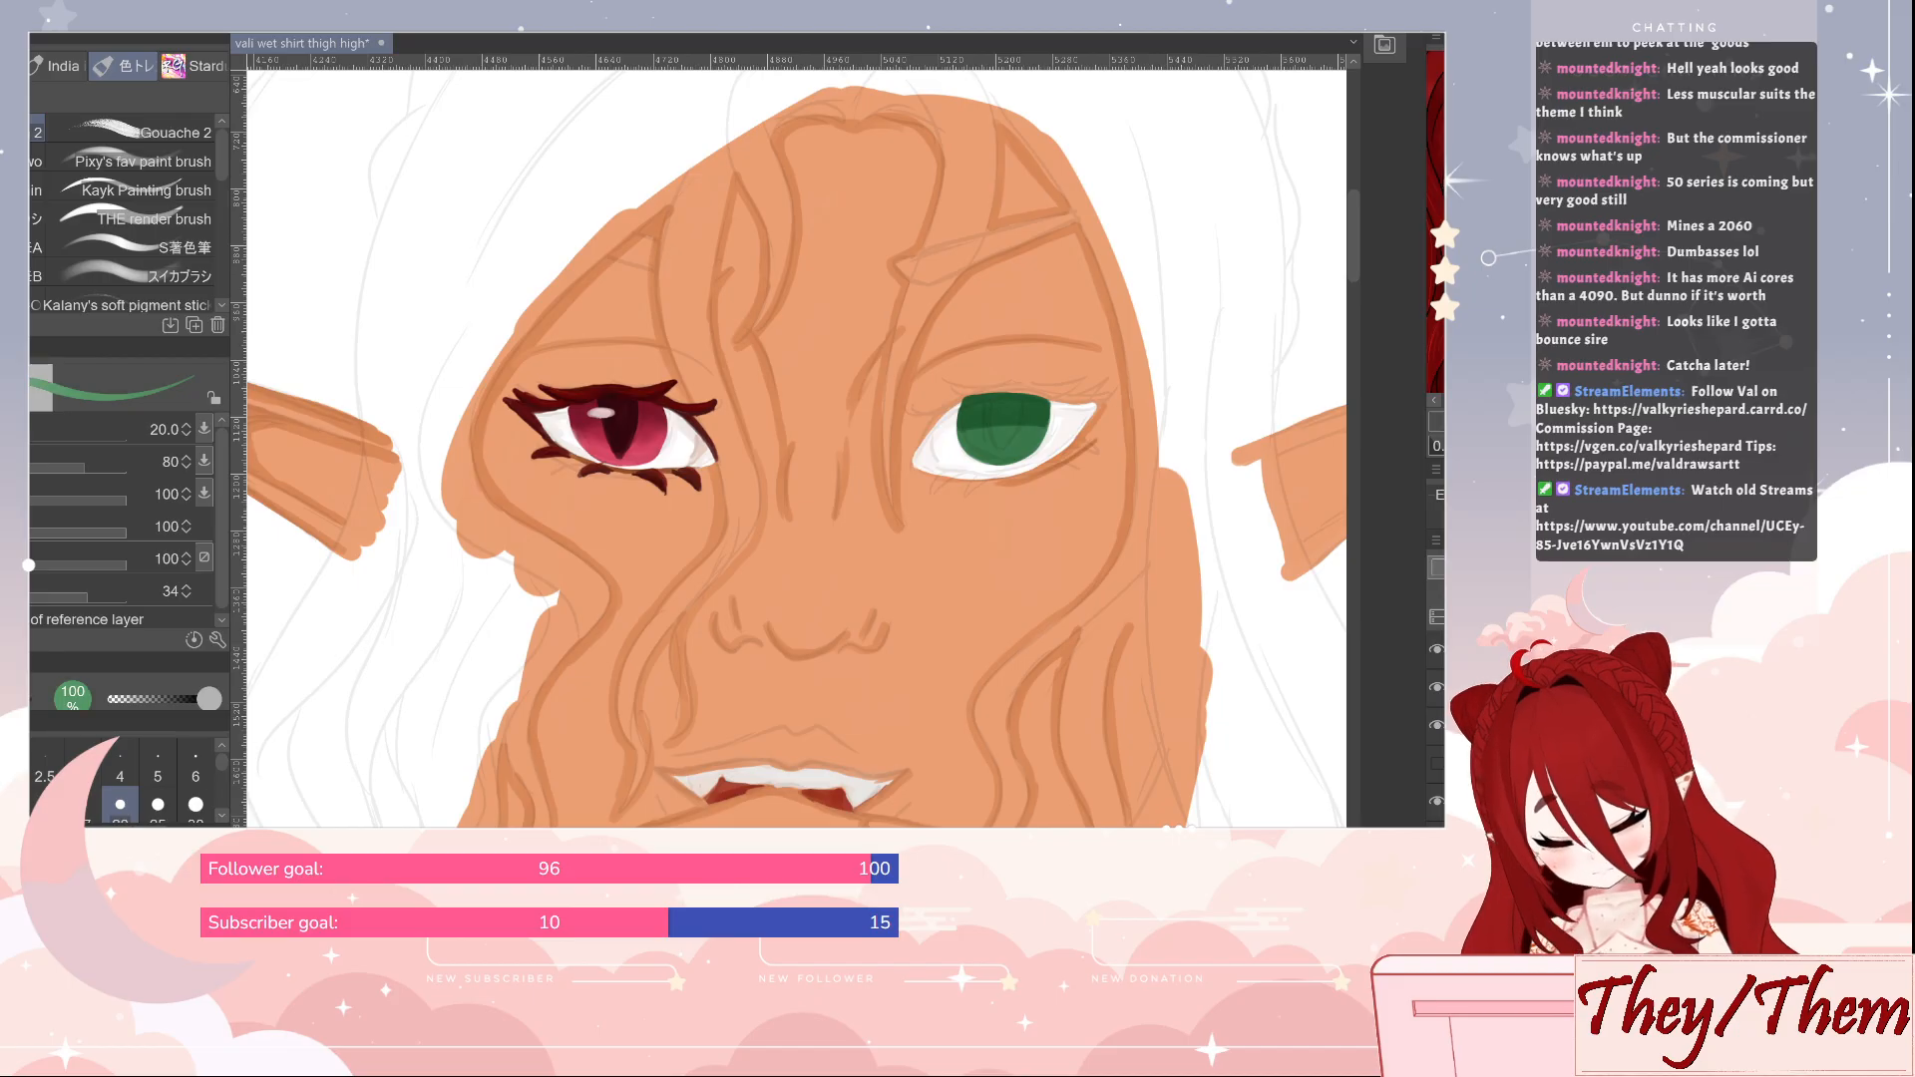
mouse_move(965, 449)
left_mouse_down()
mouse_move(1029, 444)
mouse_move(965, 440)
mouse_move(1012, 448)
left_mouse_up()
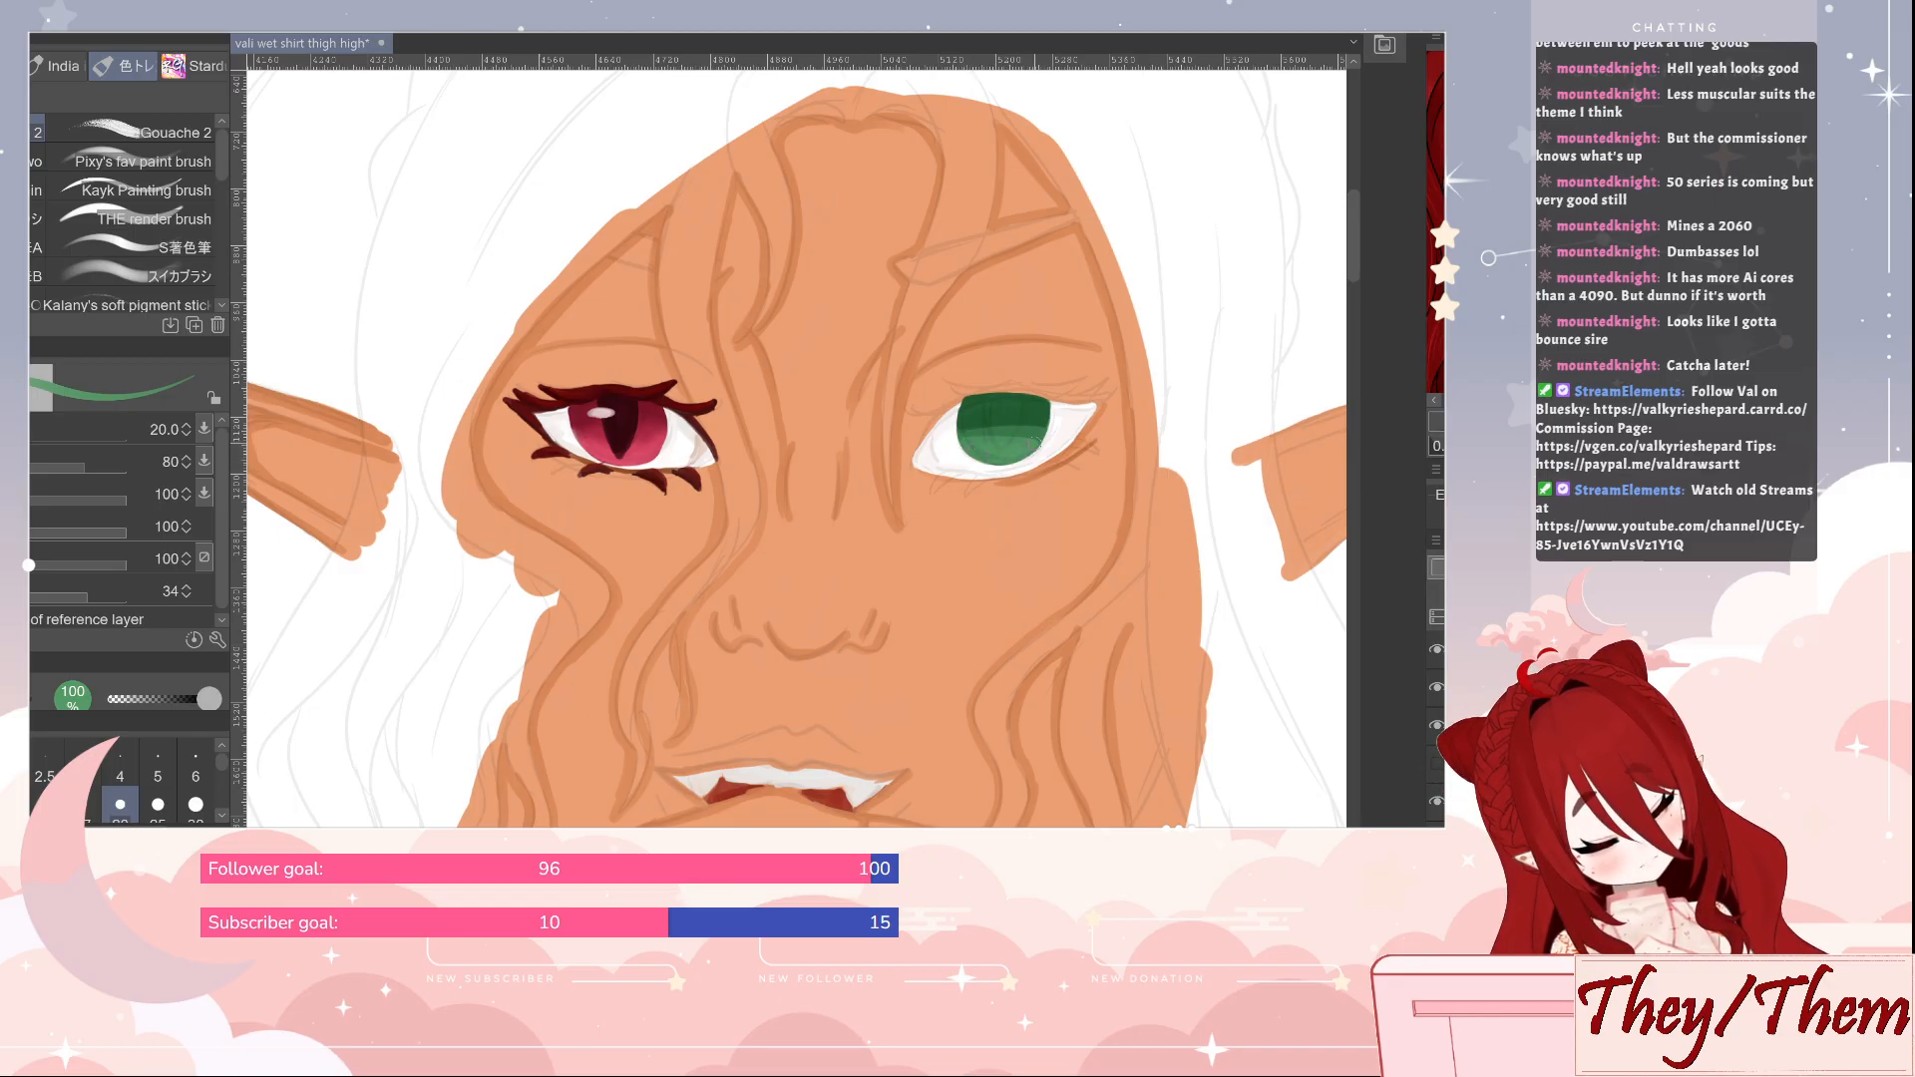
key("j")
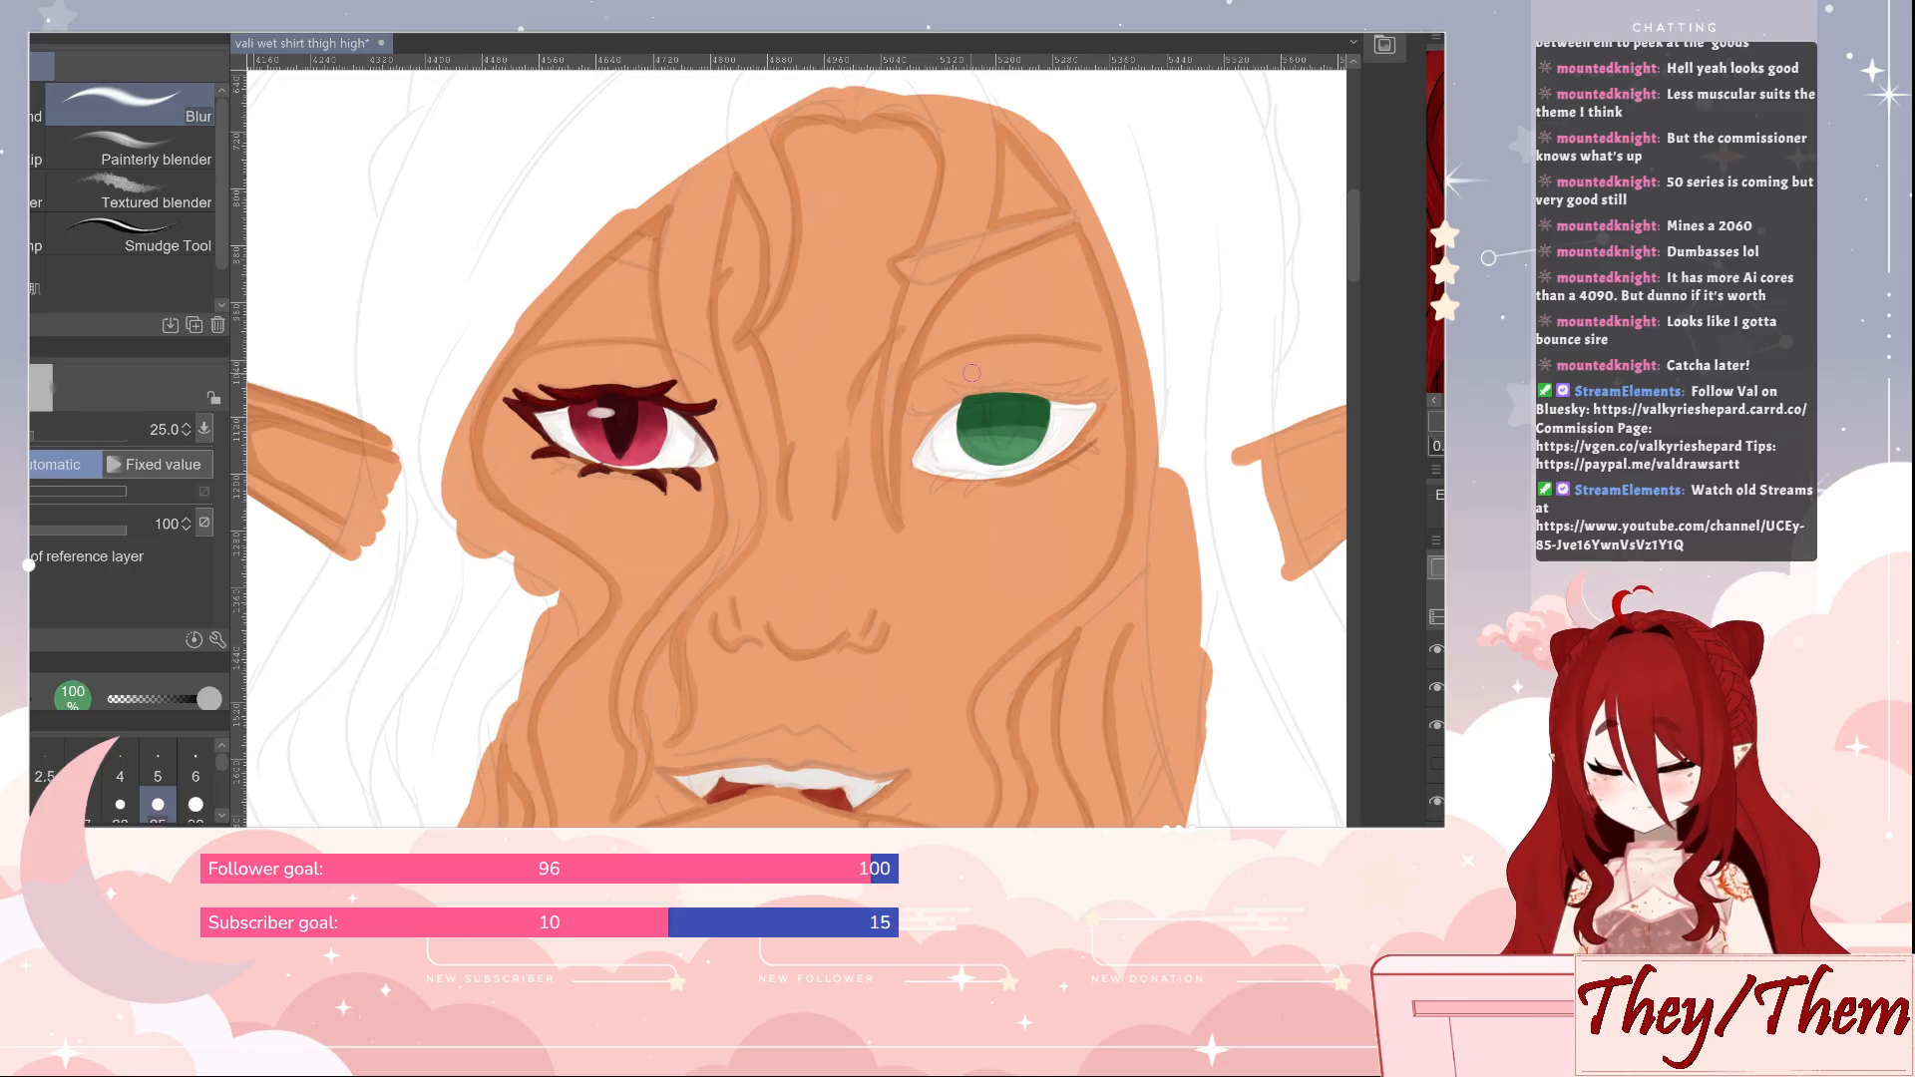
mouse_move(964, 429)
left_mouse_down()
mouse_move(1040, 425)
mouse_move(974, 430)
left_mouse_up()
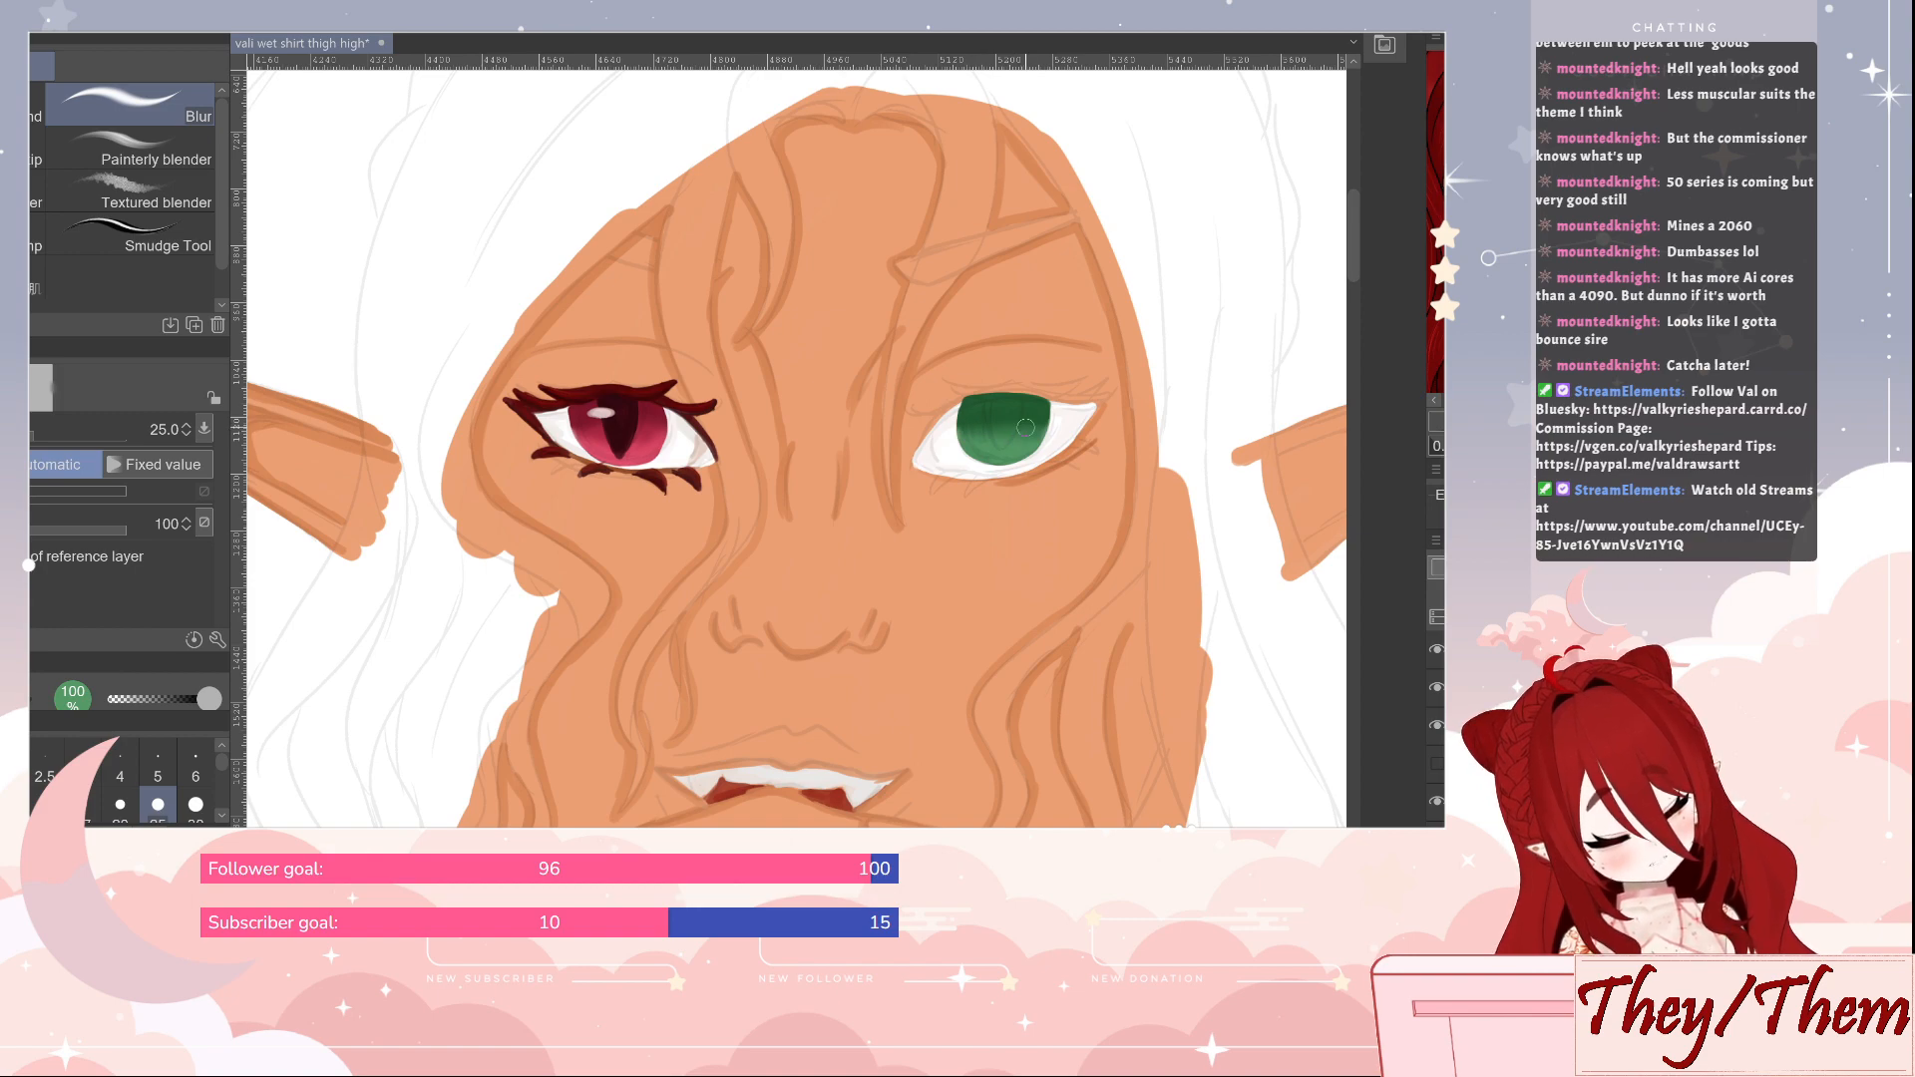
Paint a dark green vertical slit pupil in the green iris with the brush at size 15
key("b")
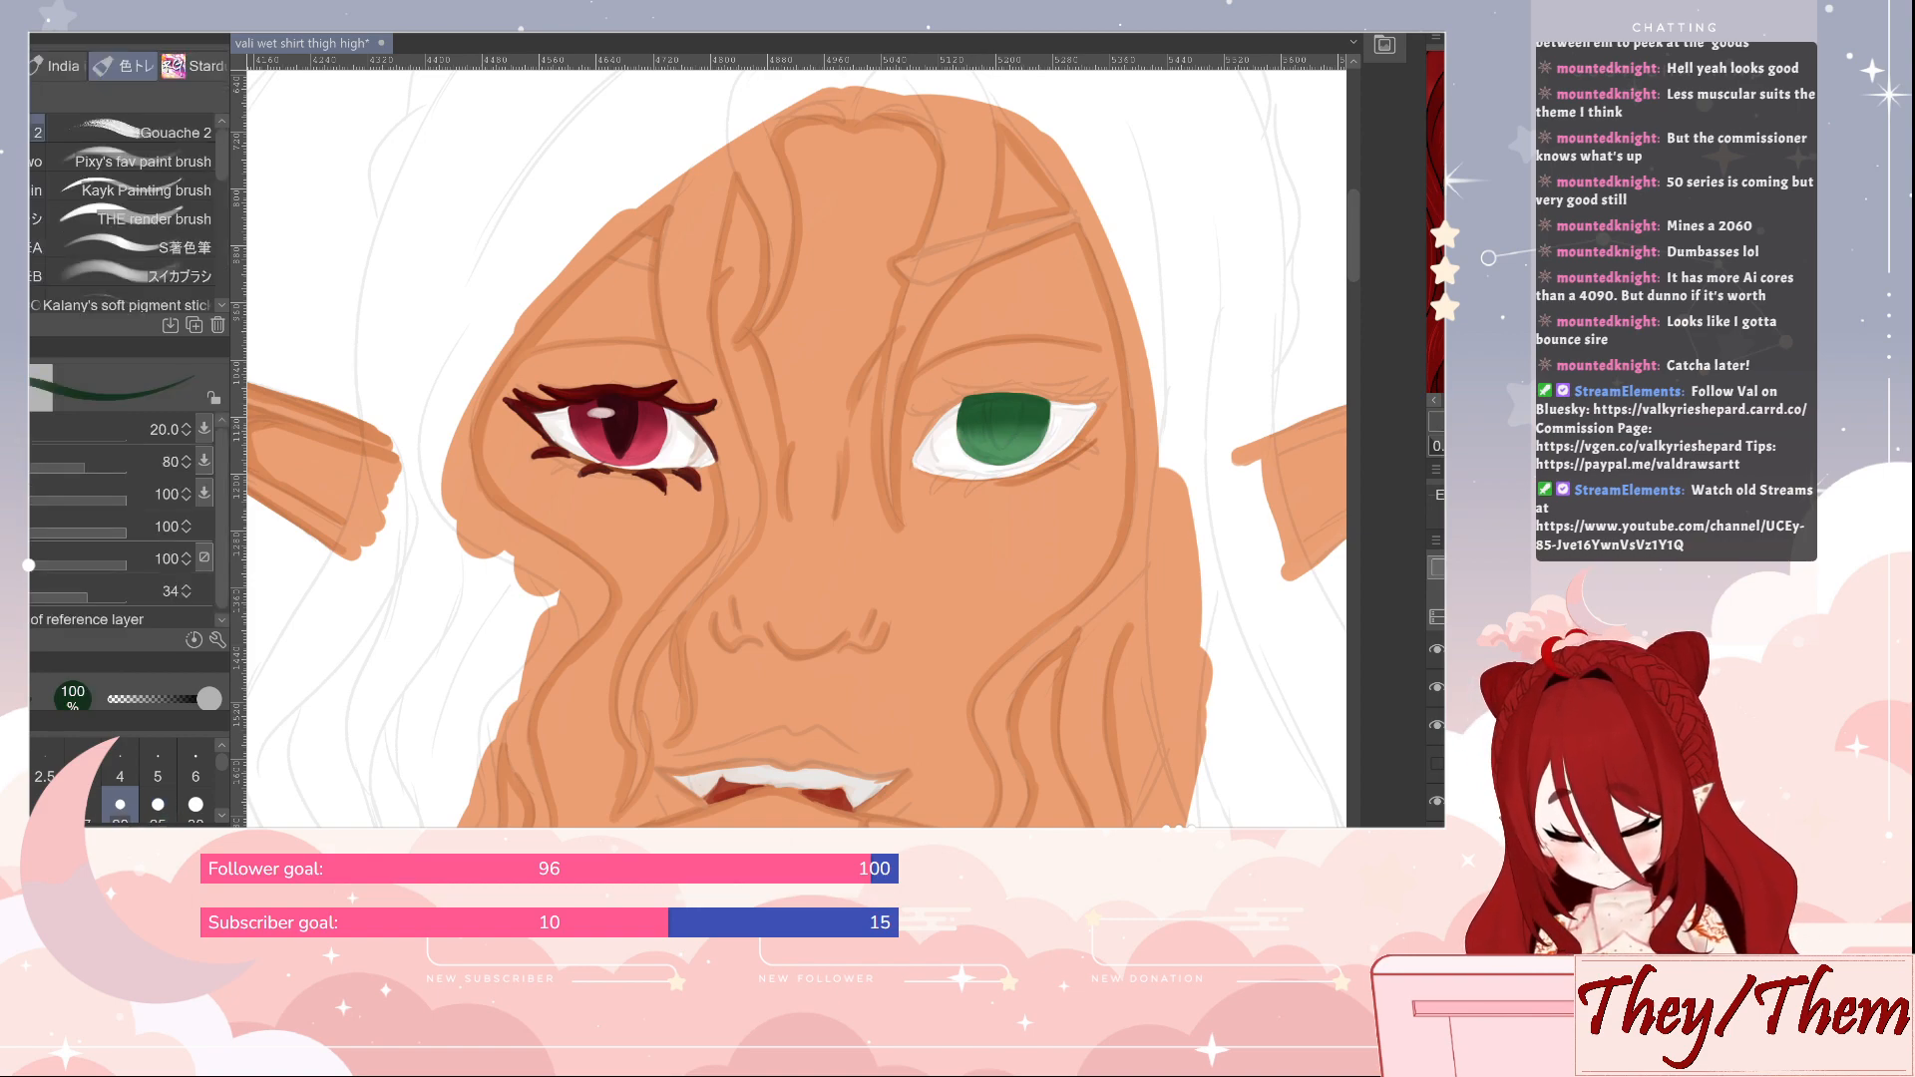
key("bracketleft")
key("bracketleft")
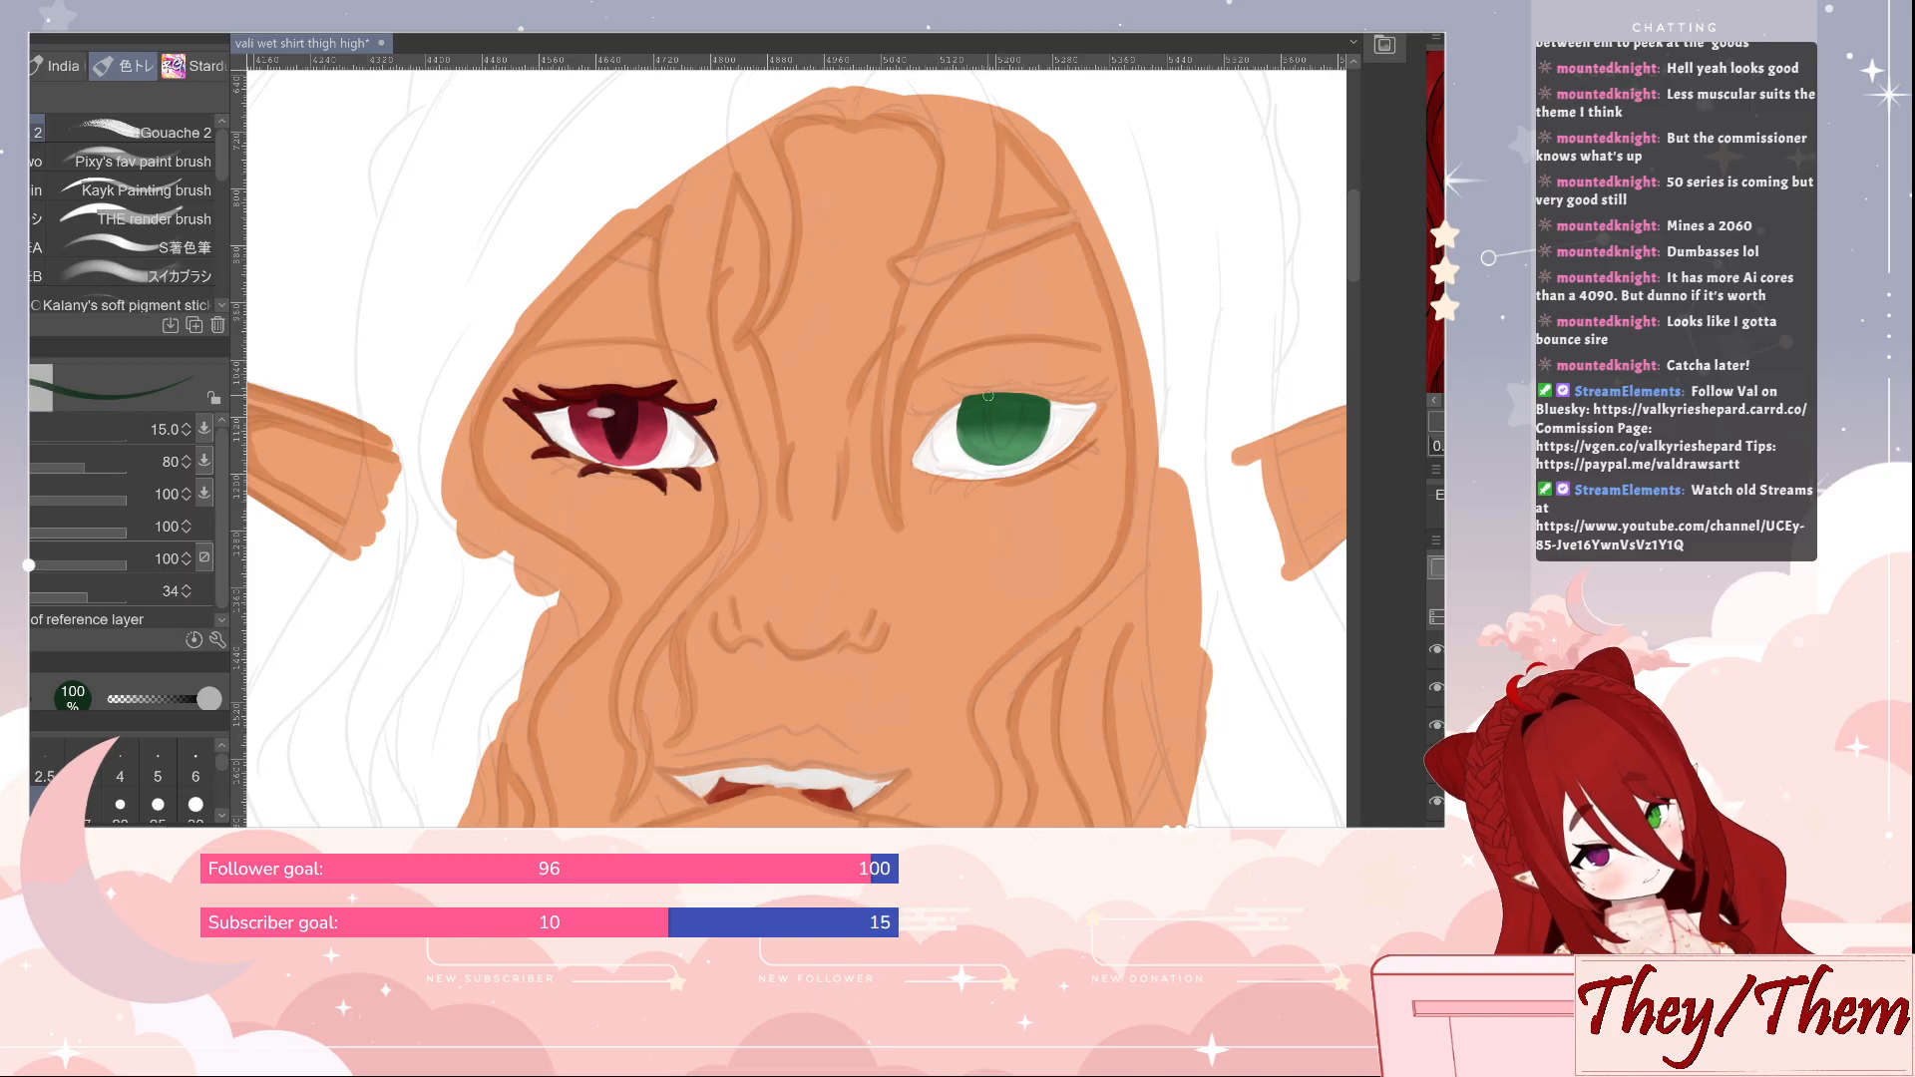
mouse_move(988, 434)
left_mouse_down()
mouse_move(1023, 400)
mouse_move(995, 395)
mouse_move(998, 445)
mouse_move(1018, 410)
mouse_move(993, 398)
mouse_move(998, 428)
mouse_move(1010, 403)
mouse_move(1002, 425)
mouse_move(989, 399)
mouse_move(993, 440)
left_mouse_up()
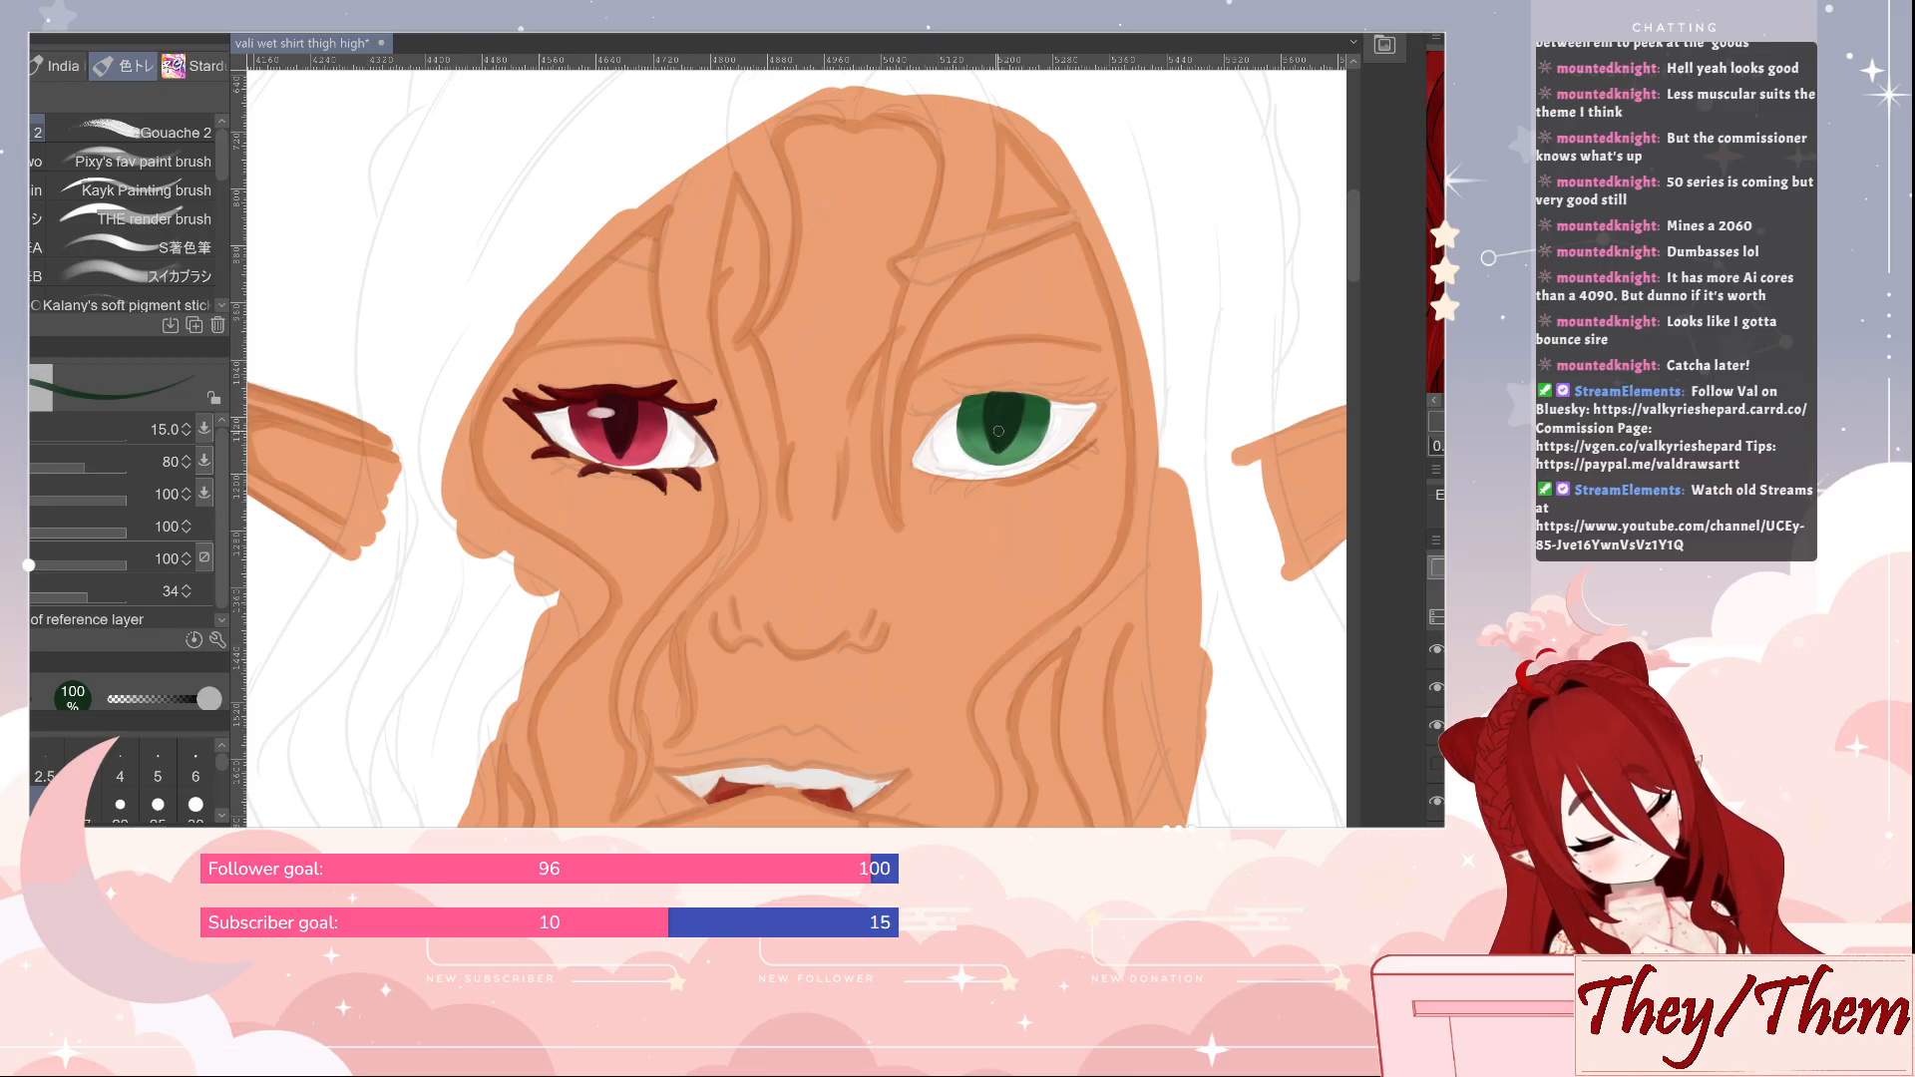
left_click(990, 439, "alt")
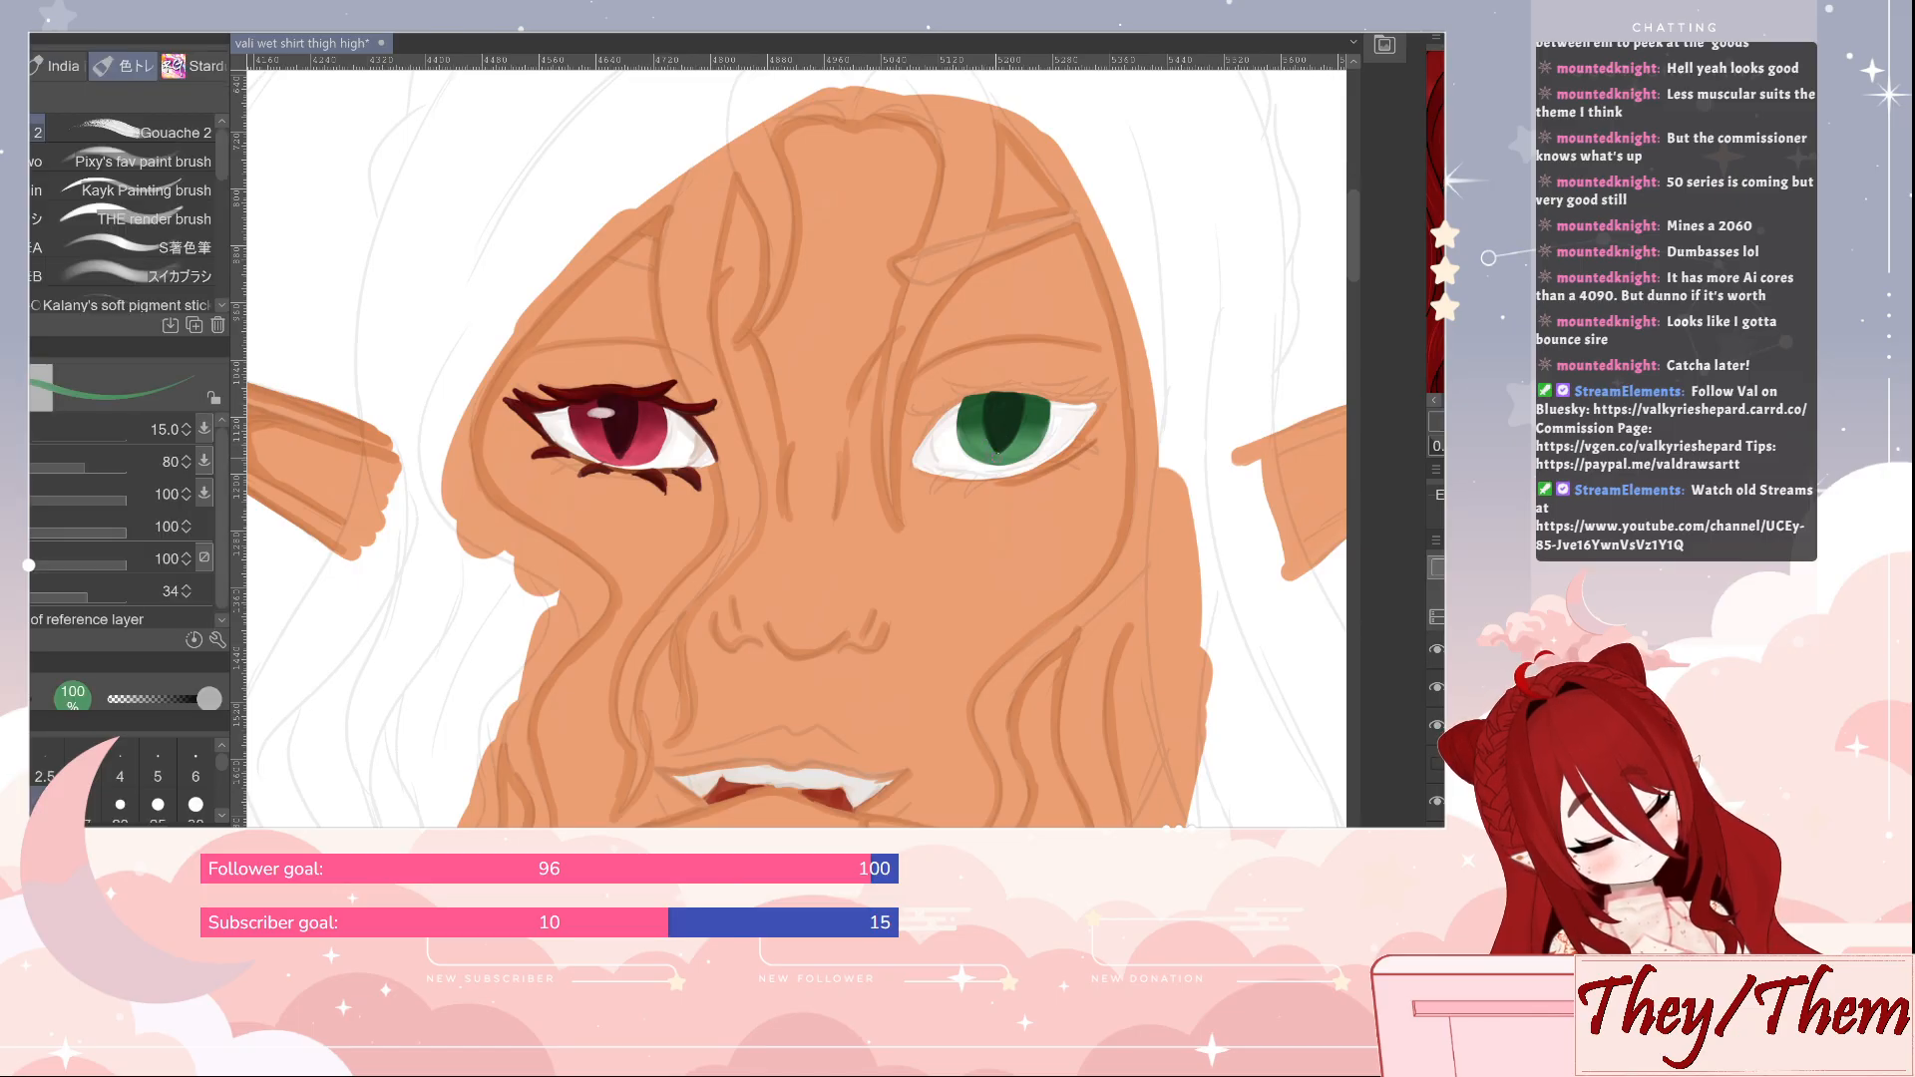
Soften the shading around the slit pupil with the Blur tool at size 25 and save the illustration
left_click(1037, 424, "alt")
key("j")
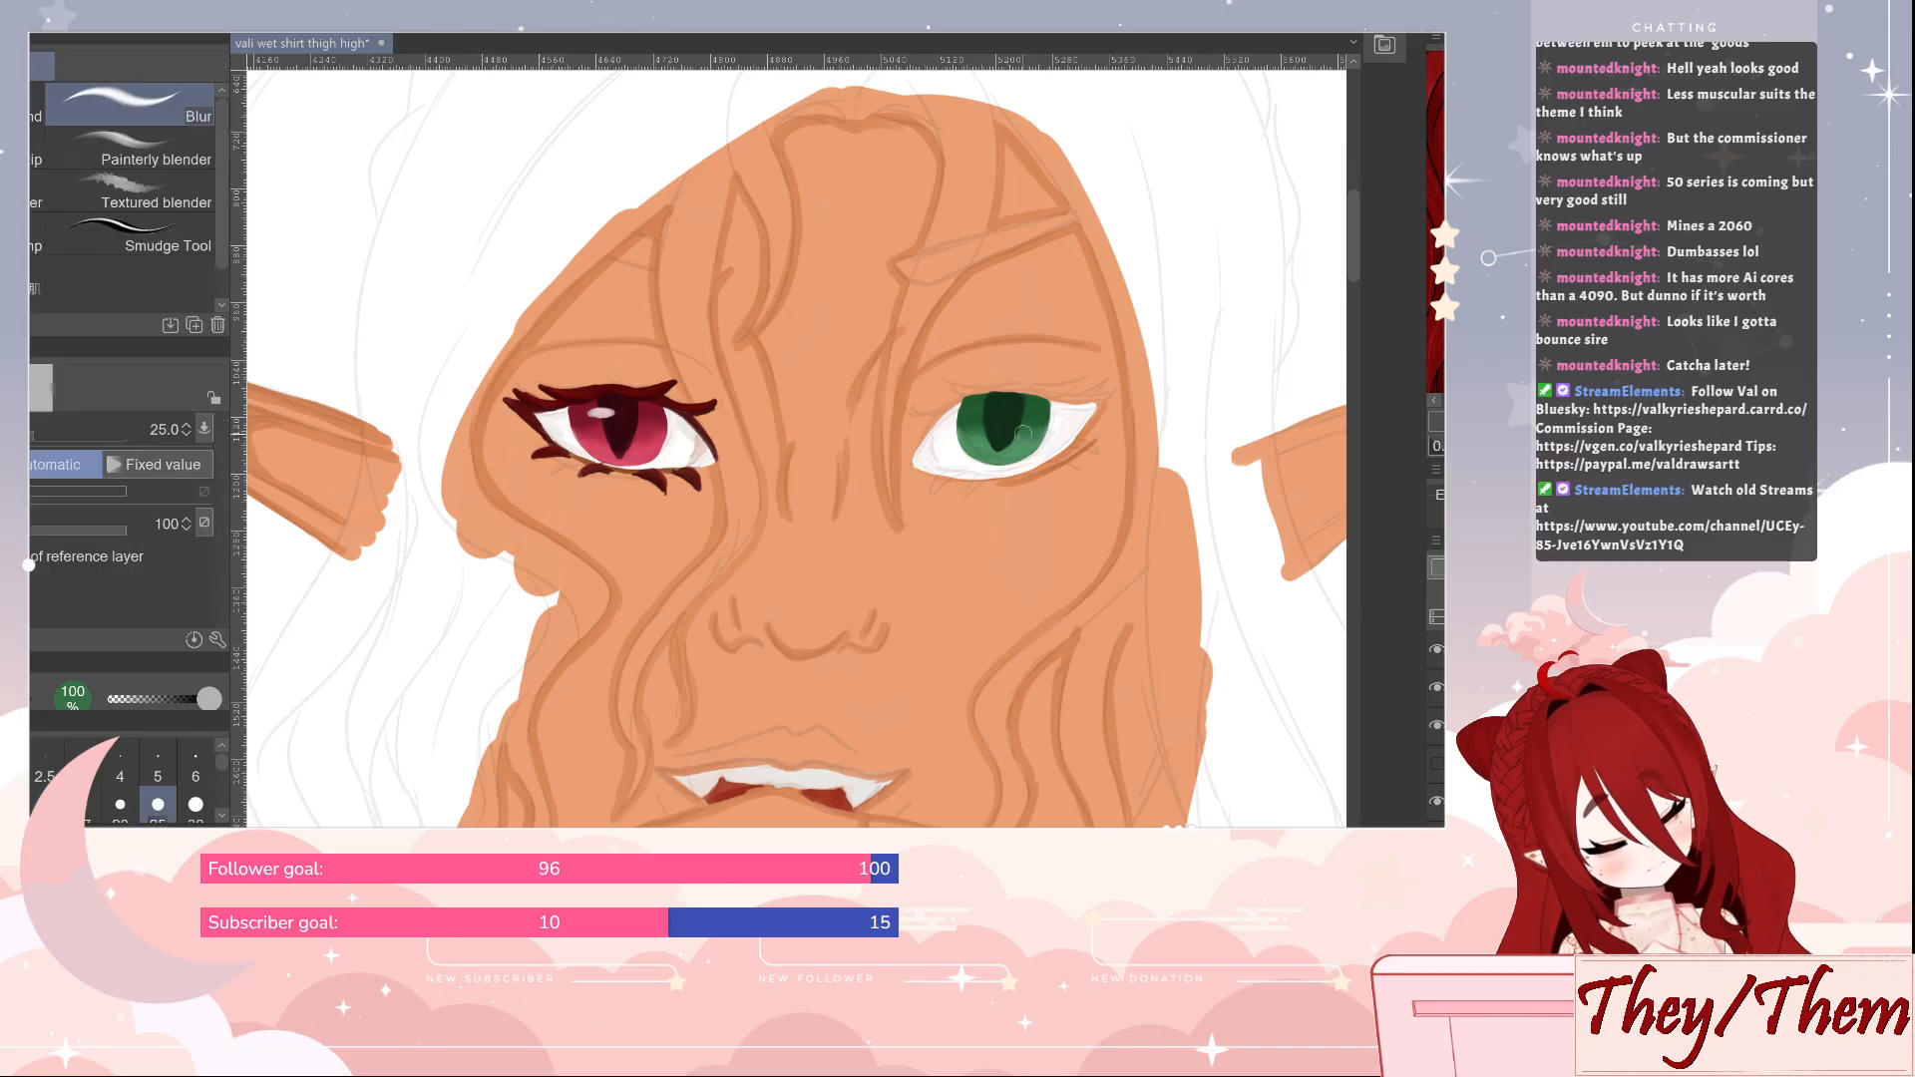
key("b")
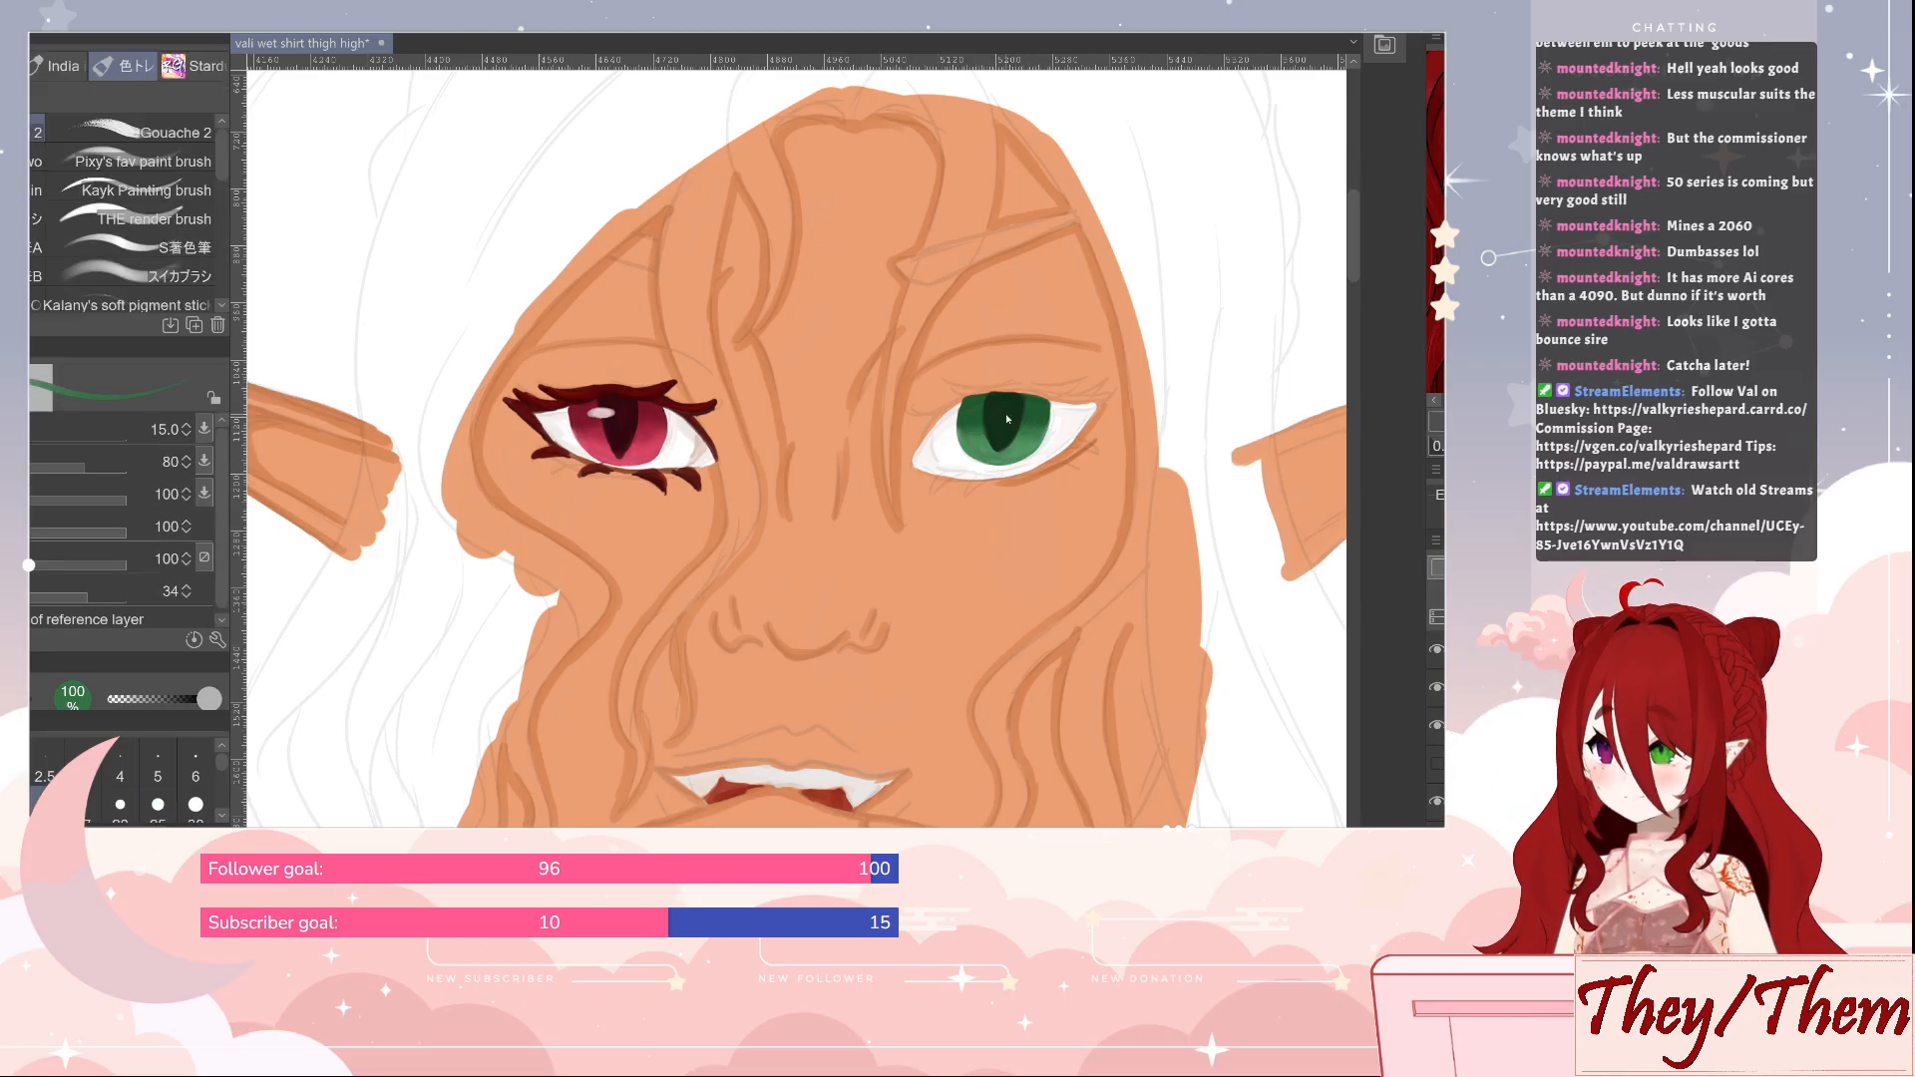
key("ctrl+s")
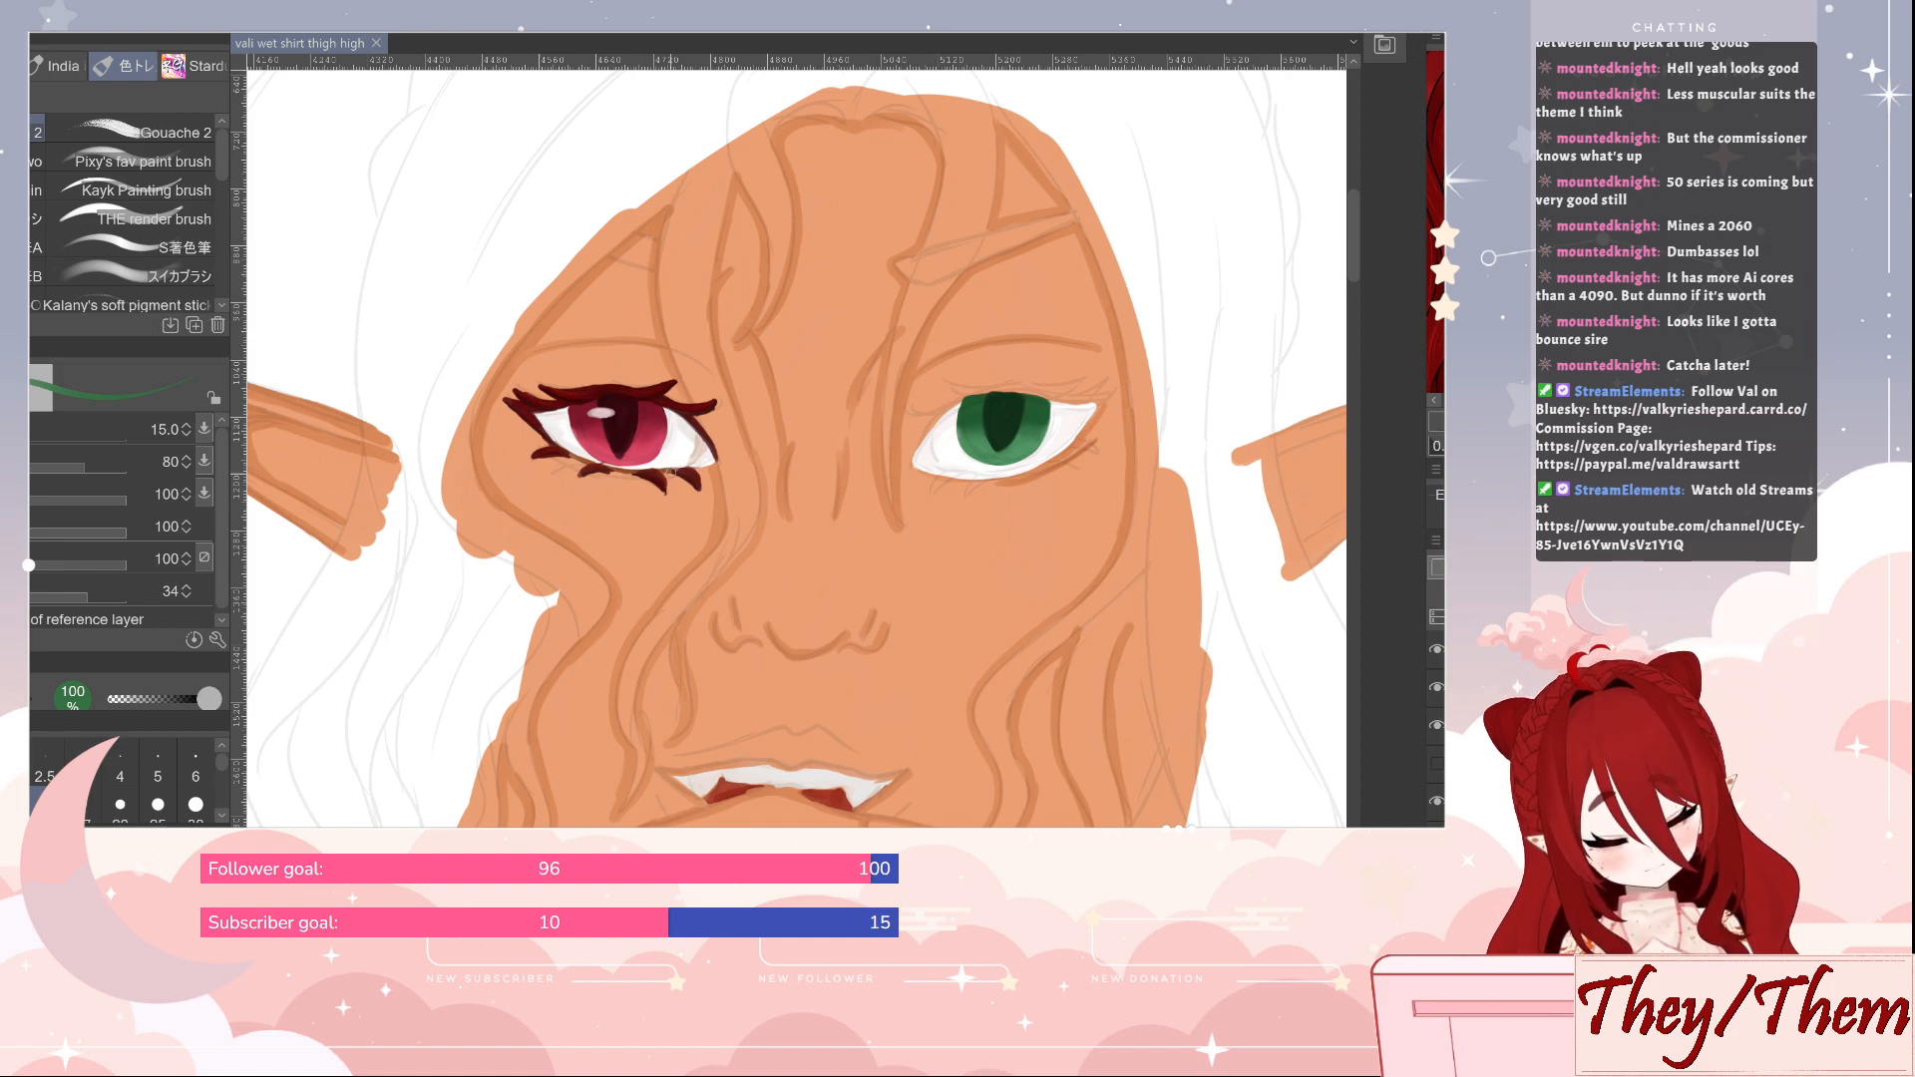
Outline the green eye with a size 8 brush in dark red sampled from the red eye's lashes, undoing the last upper-lid stroke
left_click(687, 473, "alt")
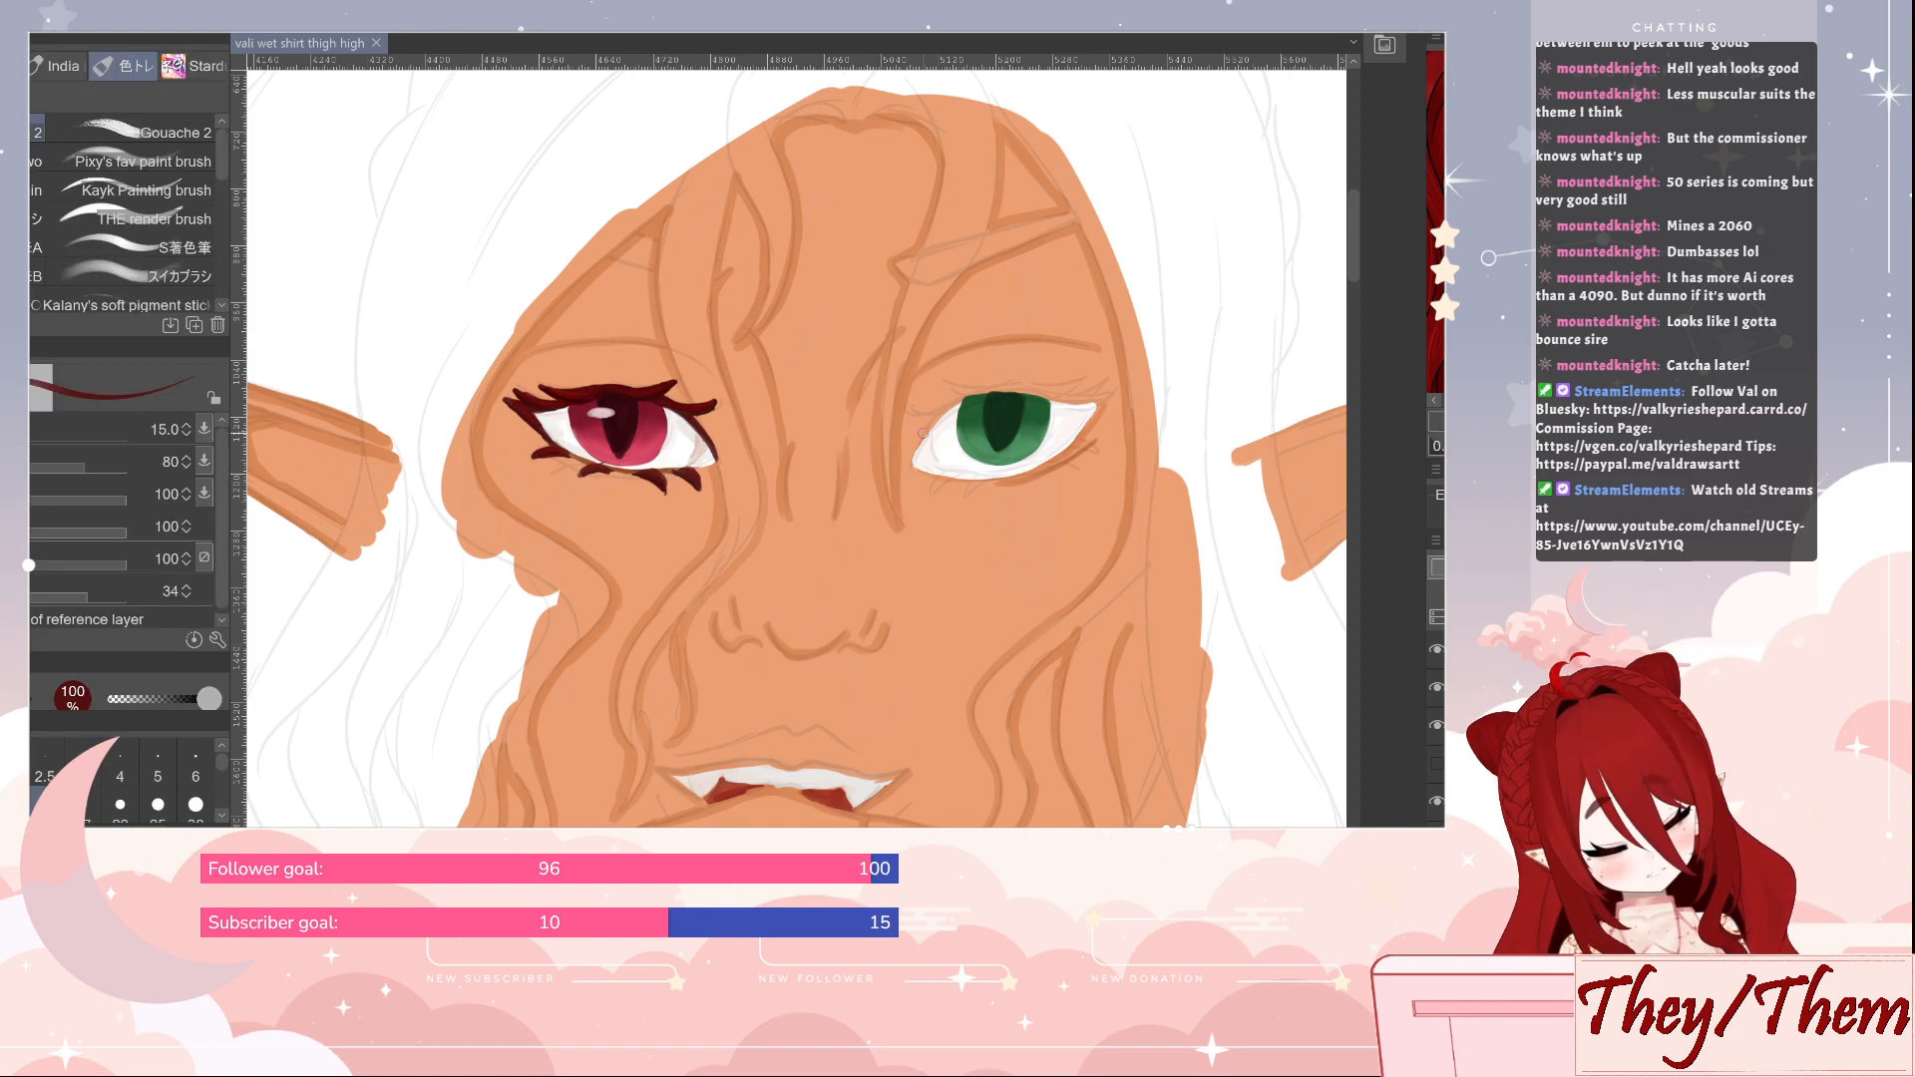
key("bracketleft")
key("bracketleft")
key("bracketleft")
mouse_move(919, 444)
left_mouse_down()
mouse_move(911, 468)
mouse_move(960, 397)
mouse_move(1107, 399)
mouse_move(1064, 453)
left_mouse_up()
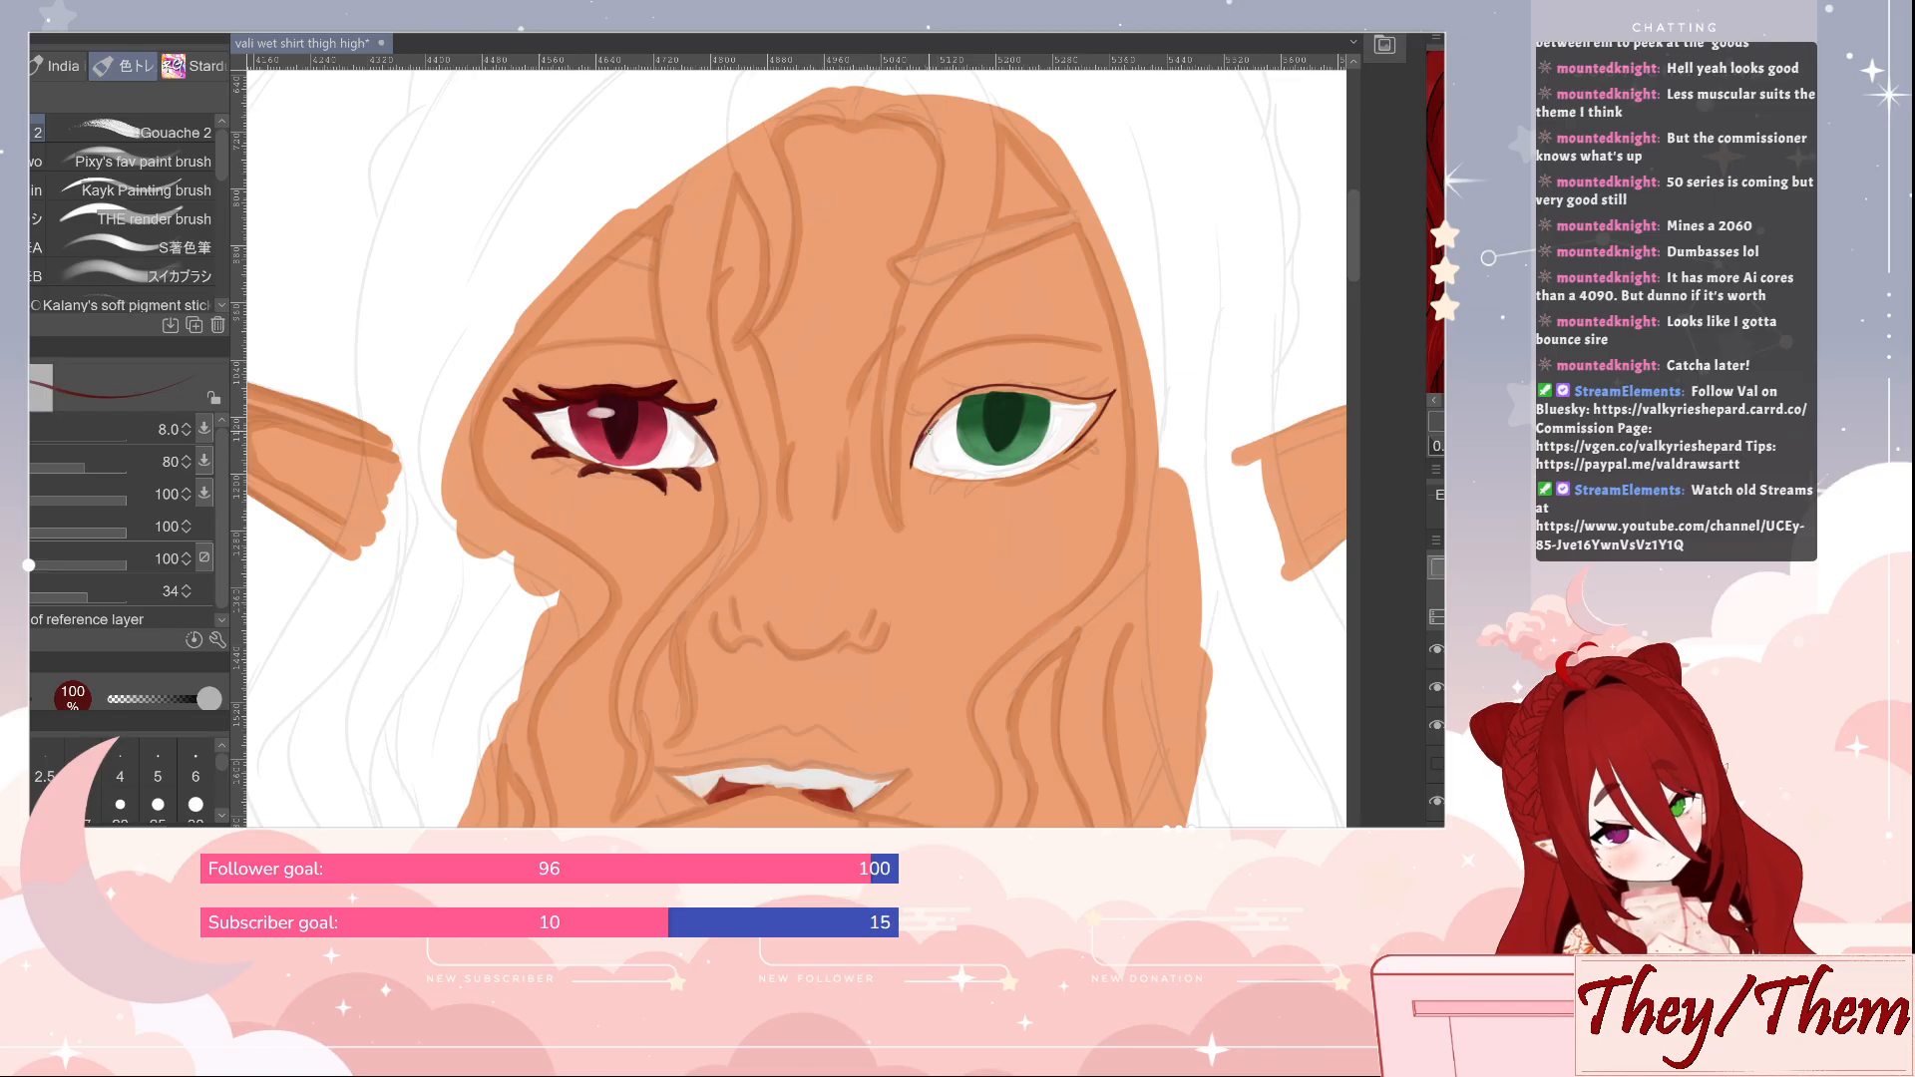
mouse_move(931, 425)
left_mouse_down()
mouse_move(992, 389)
mouse_move(1105, 401)
left_mouse_up()
key("ctrl+z")
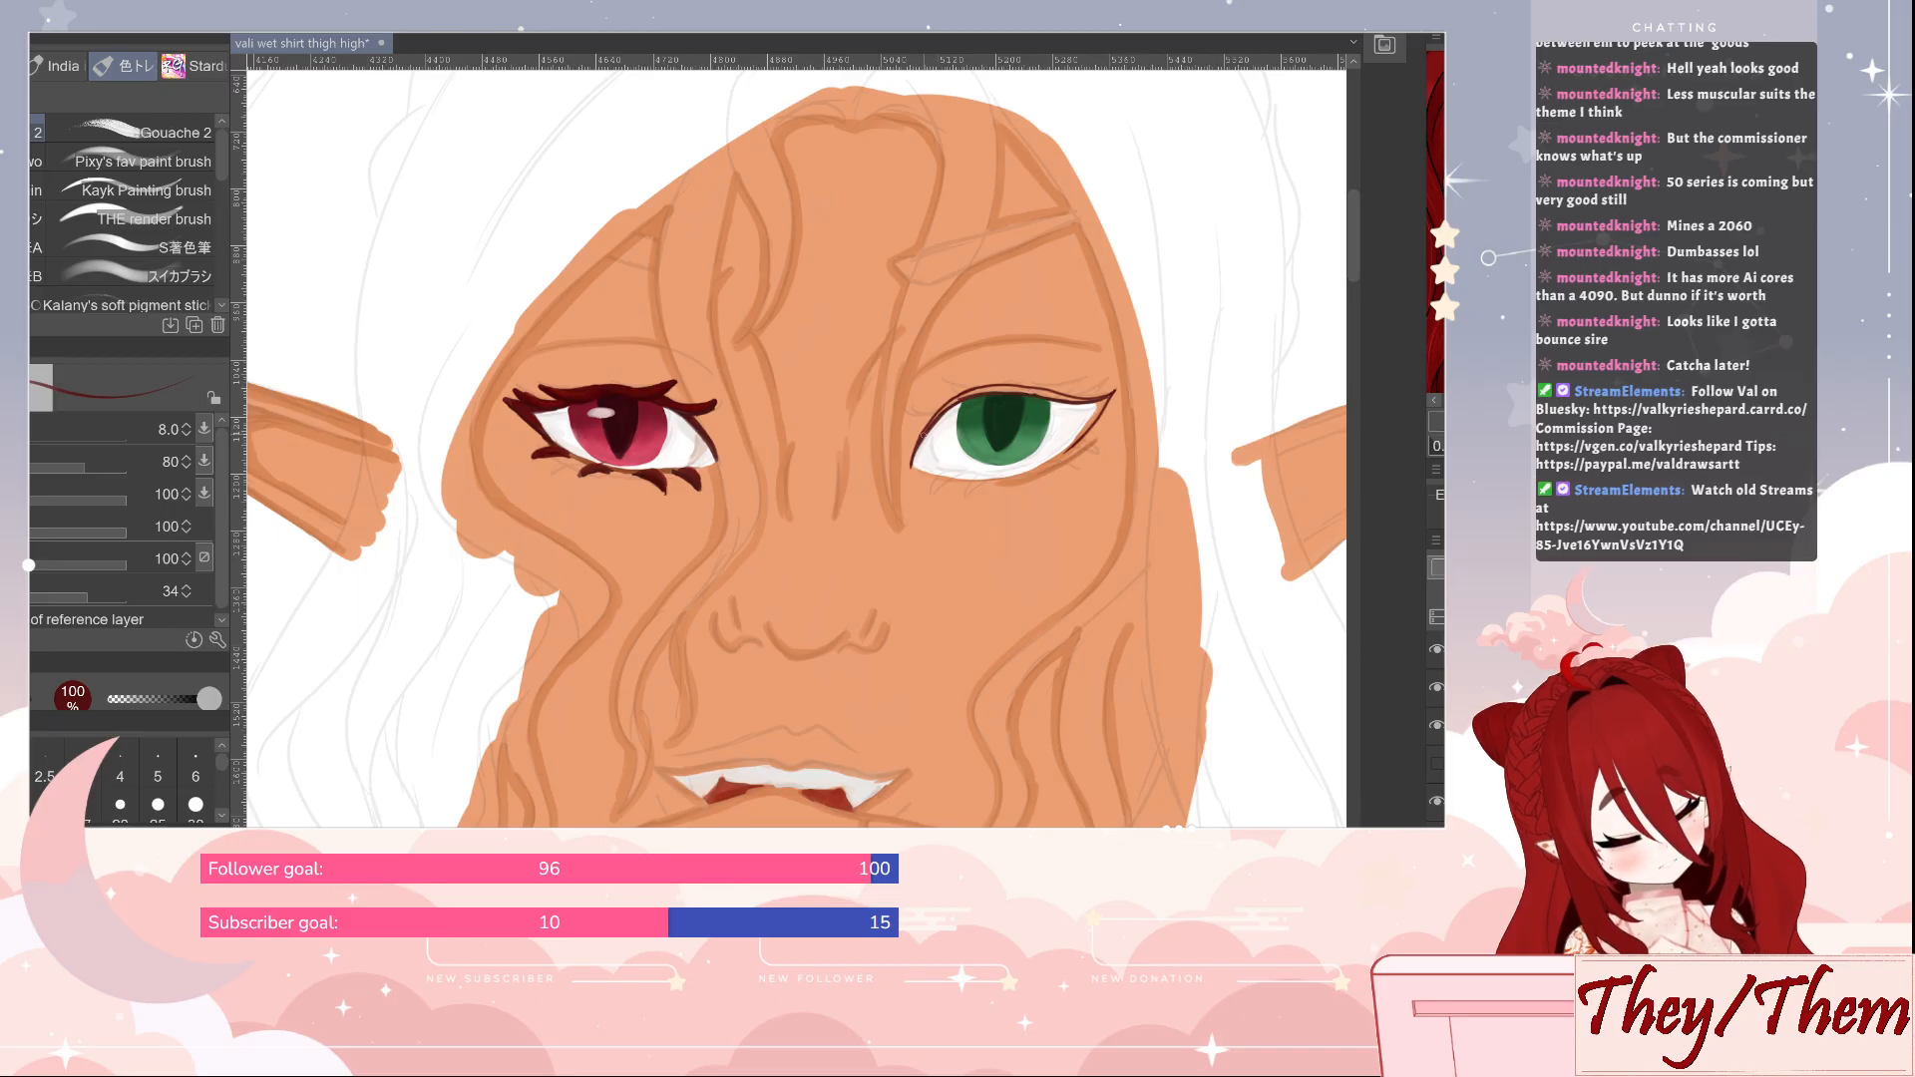
Thicken the green eye's upper lash line in dark red, touch up the eye white, and add small lashes at its inner corner
left_click_drag(924, 431, 972, 389)
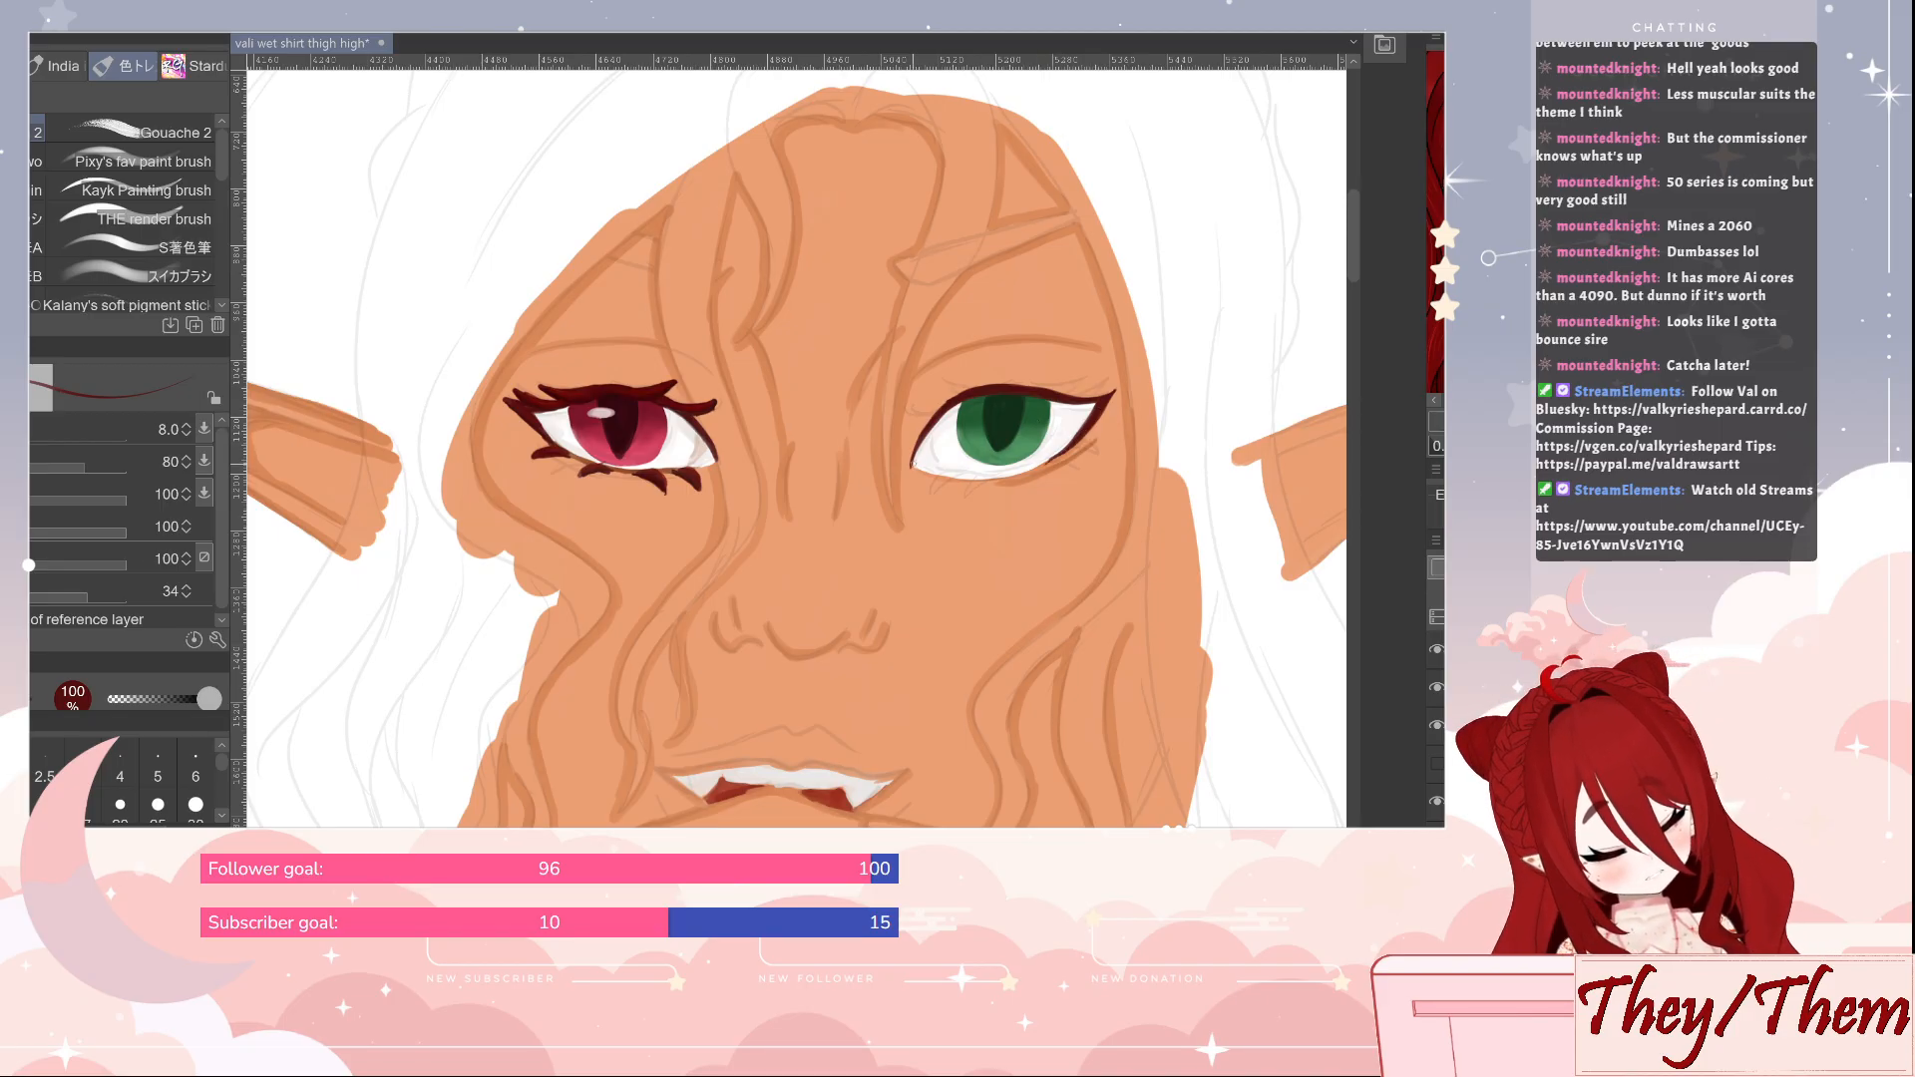
left_click(931, 449, "alt")
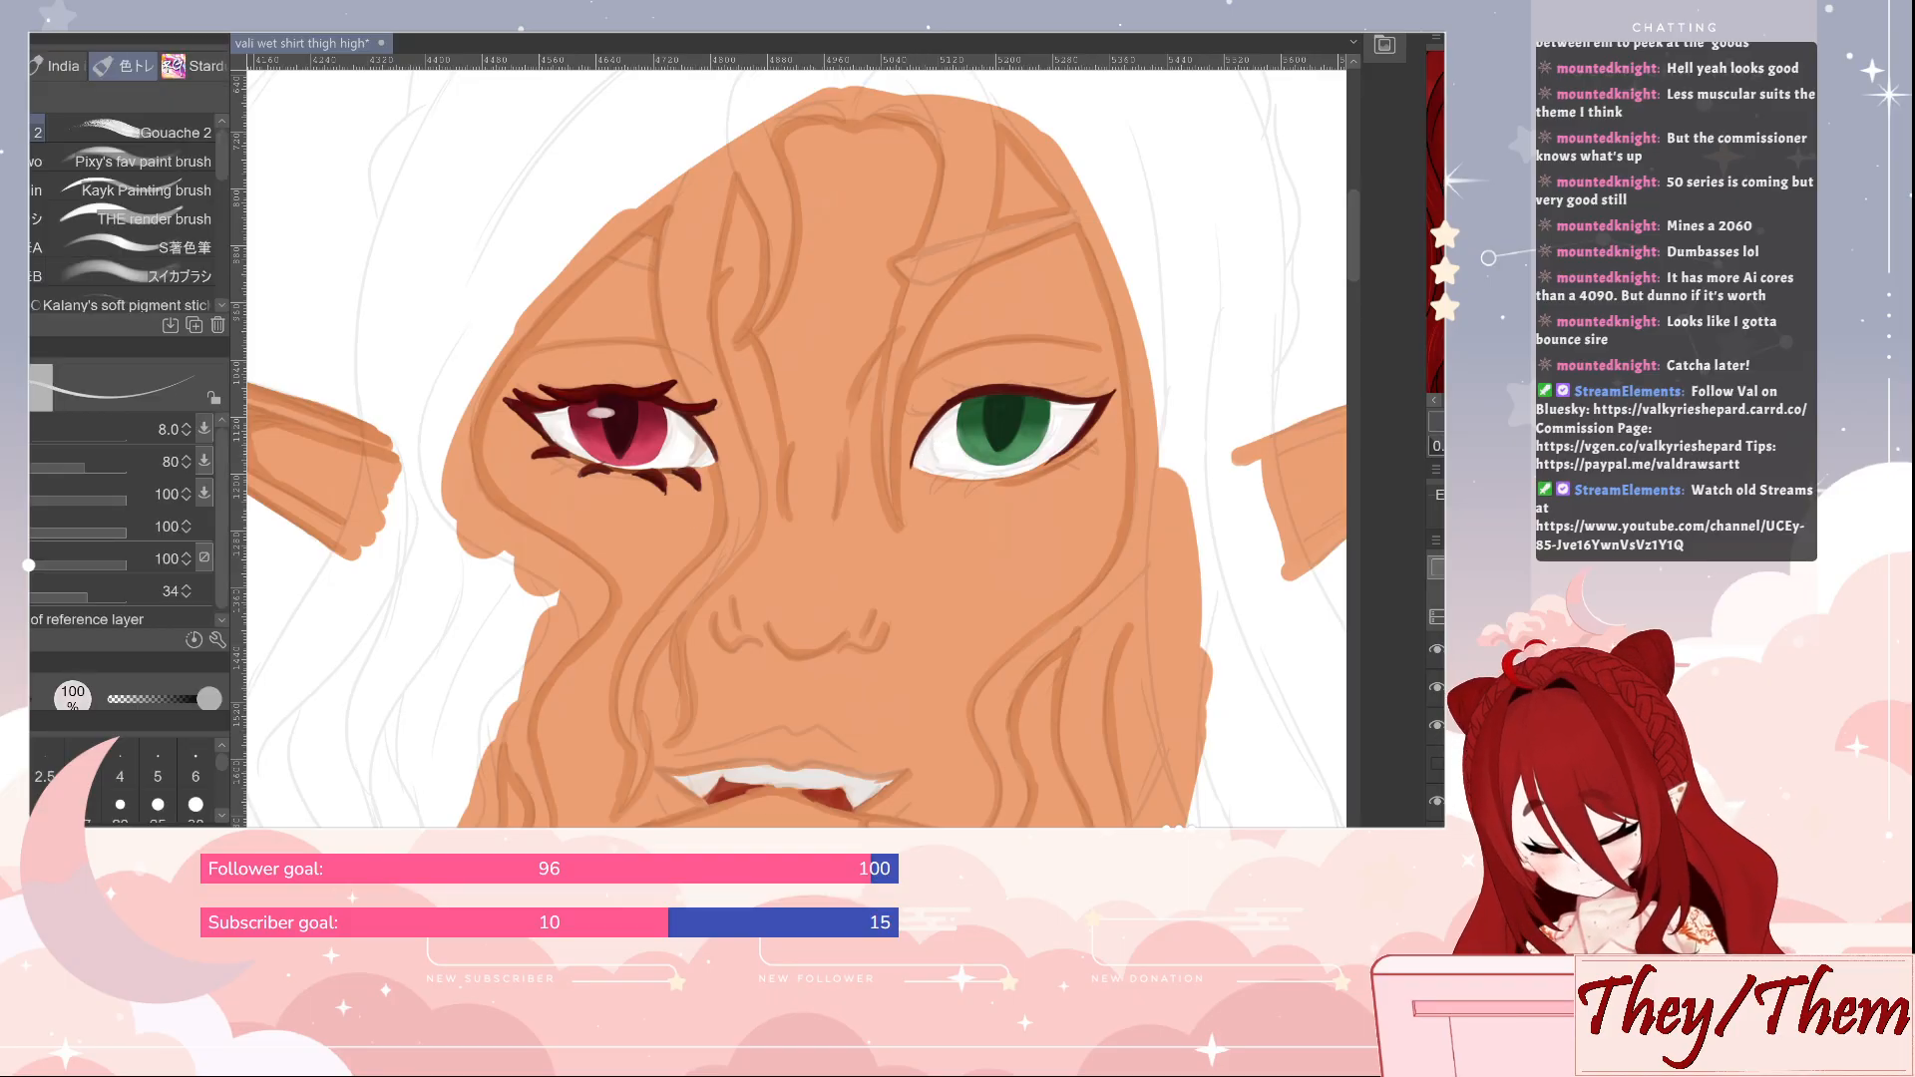
left_click(920, 439, "alt")
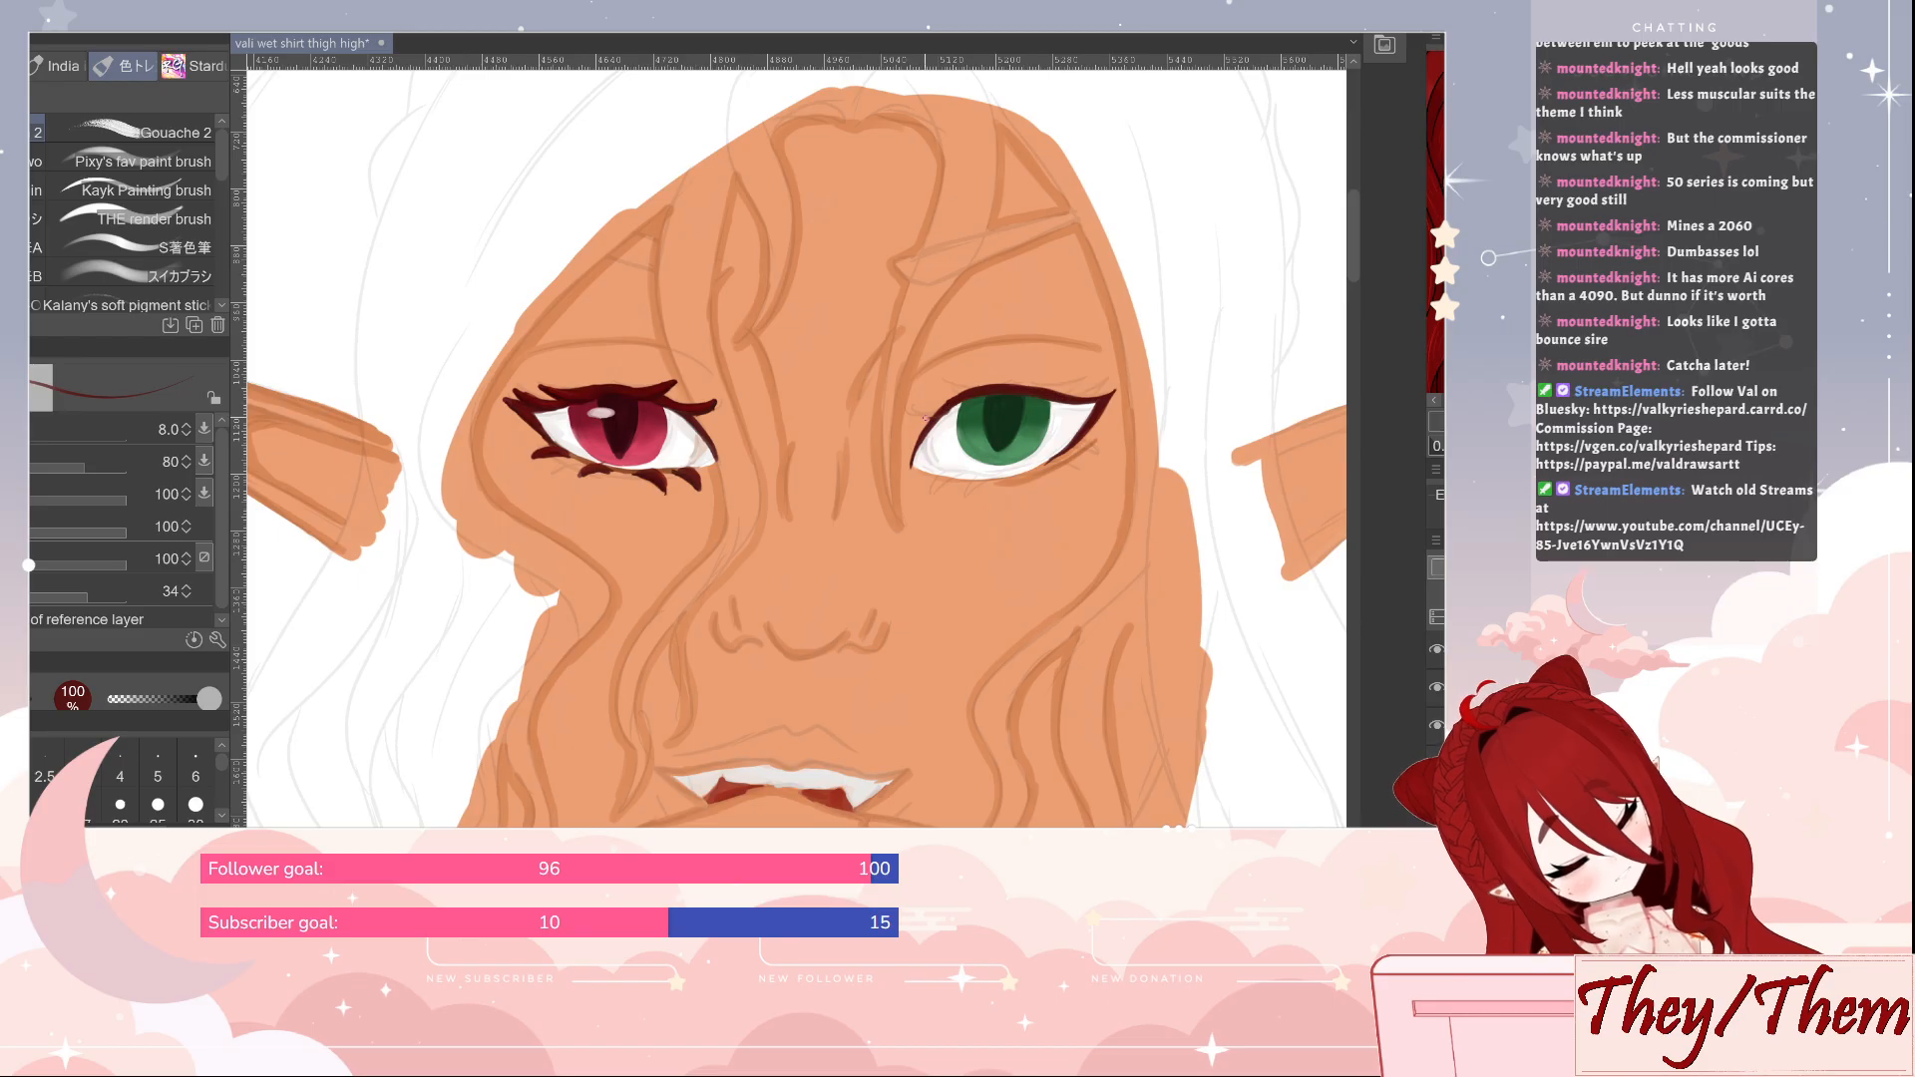
left_click_drag(927, 418, 915, 410)
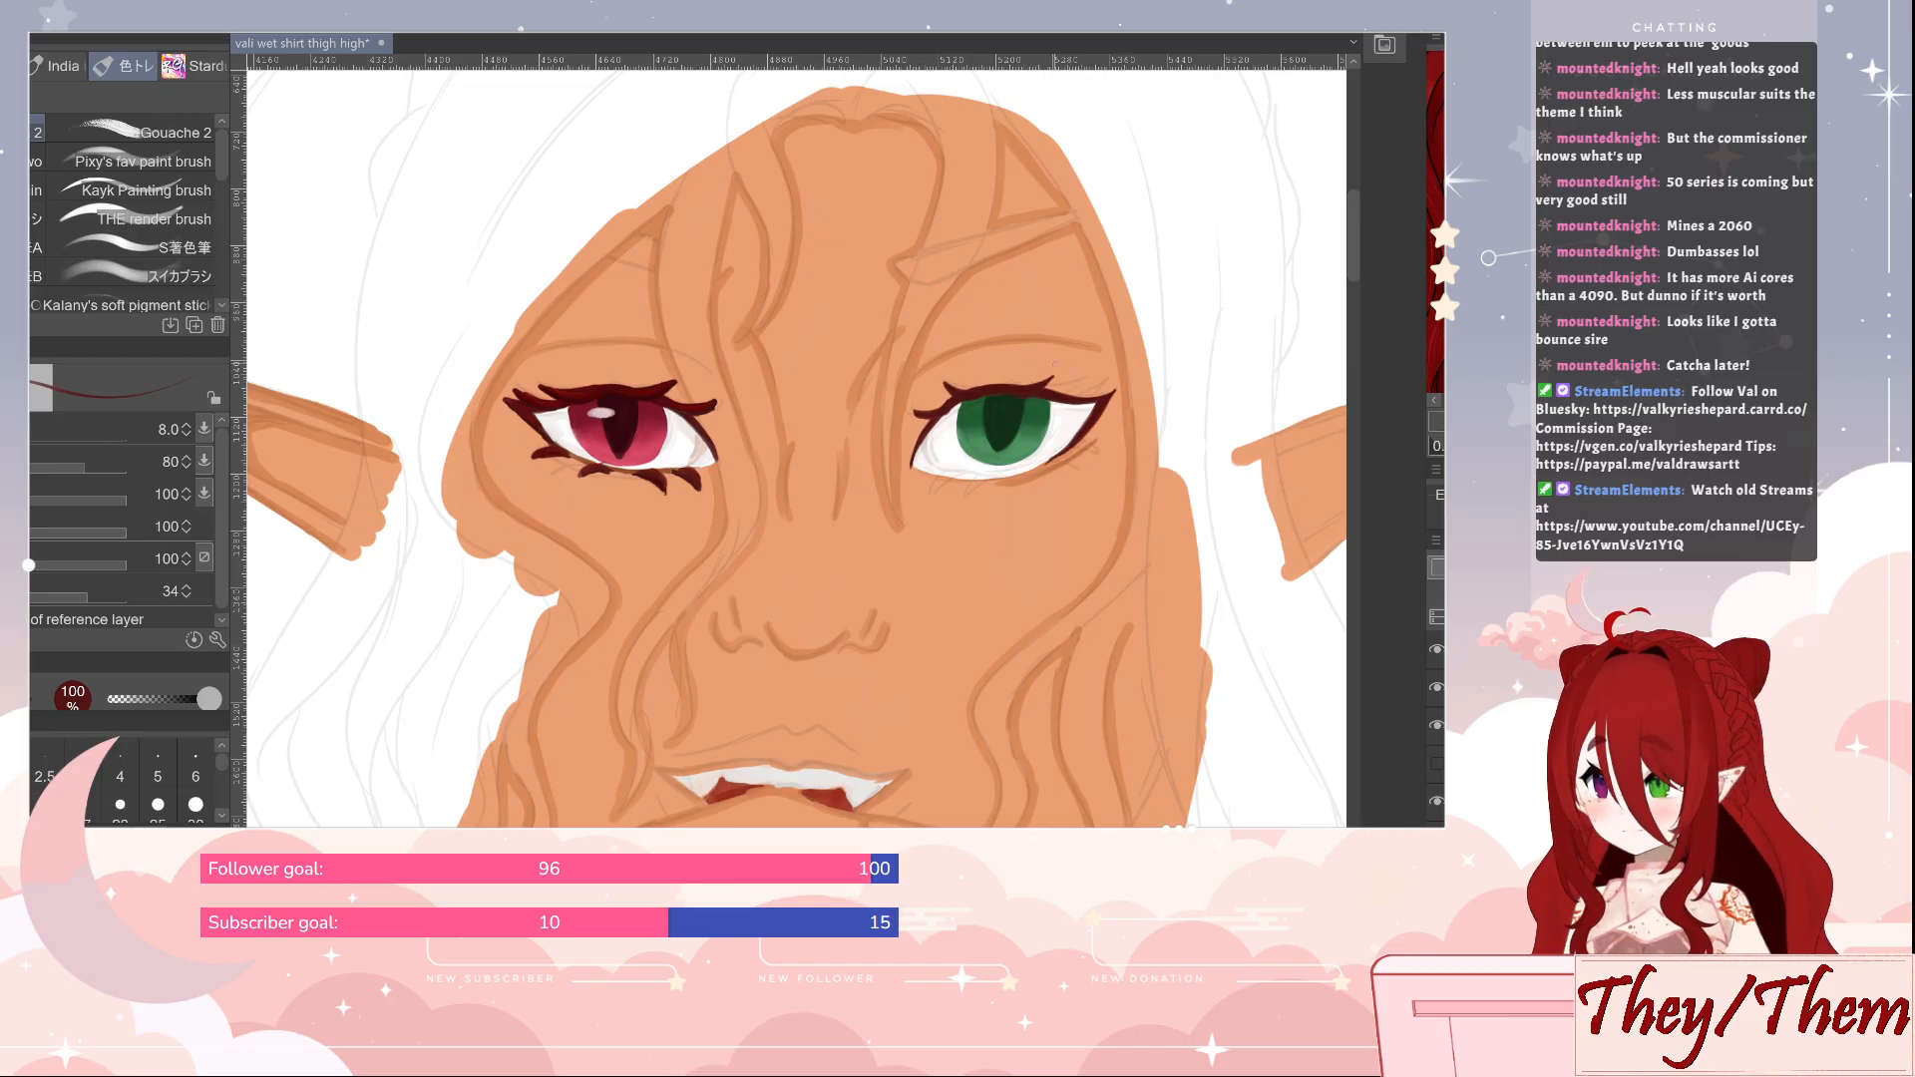
Refine the green eye's upper lashes with the eraser at size 30 and dark red strokes at the outer corner
key("e")
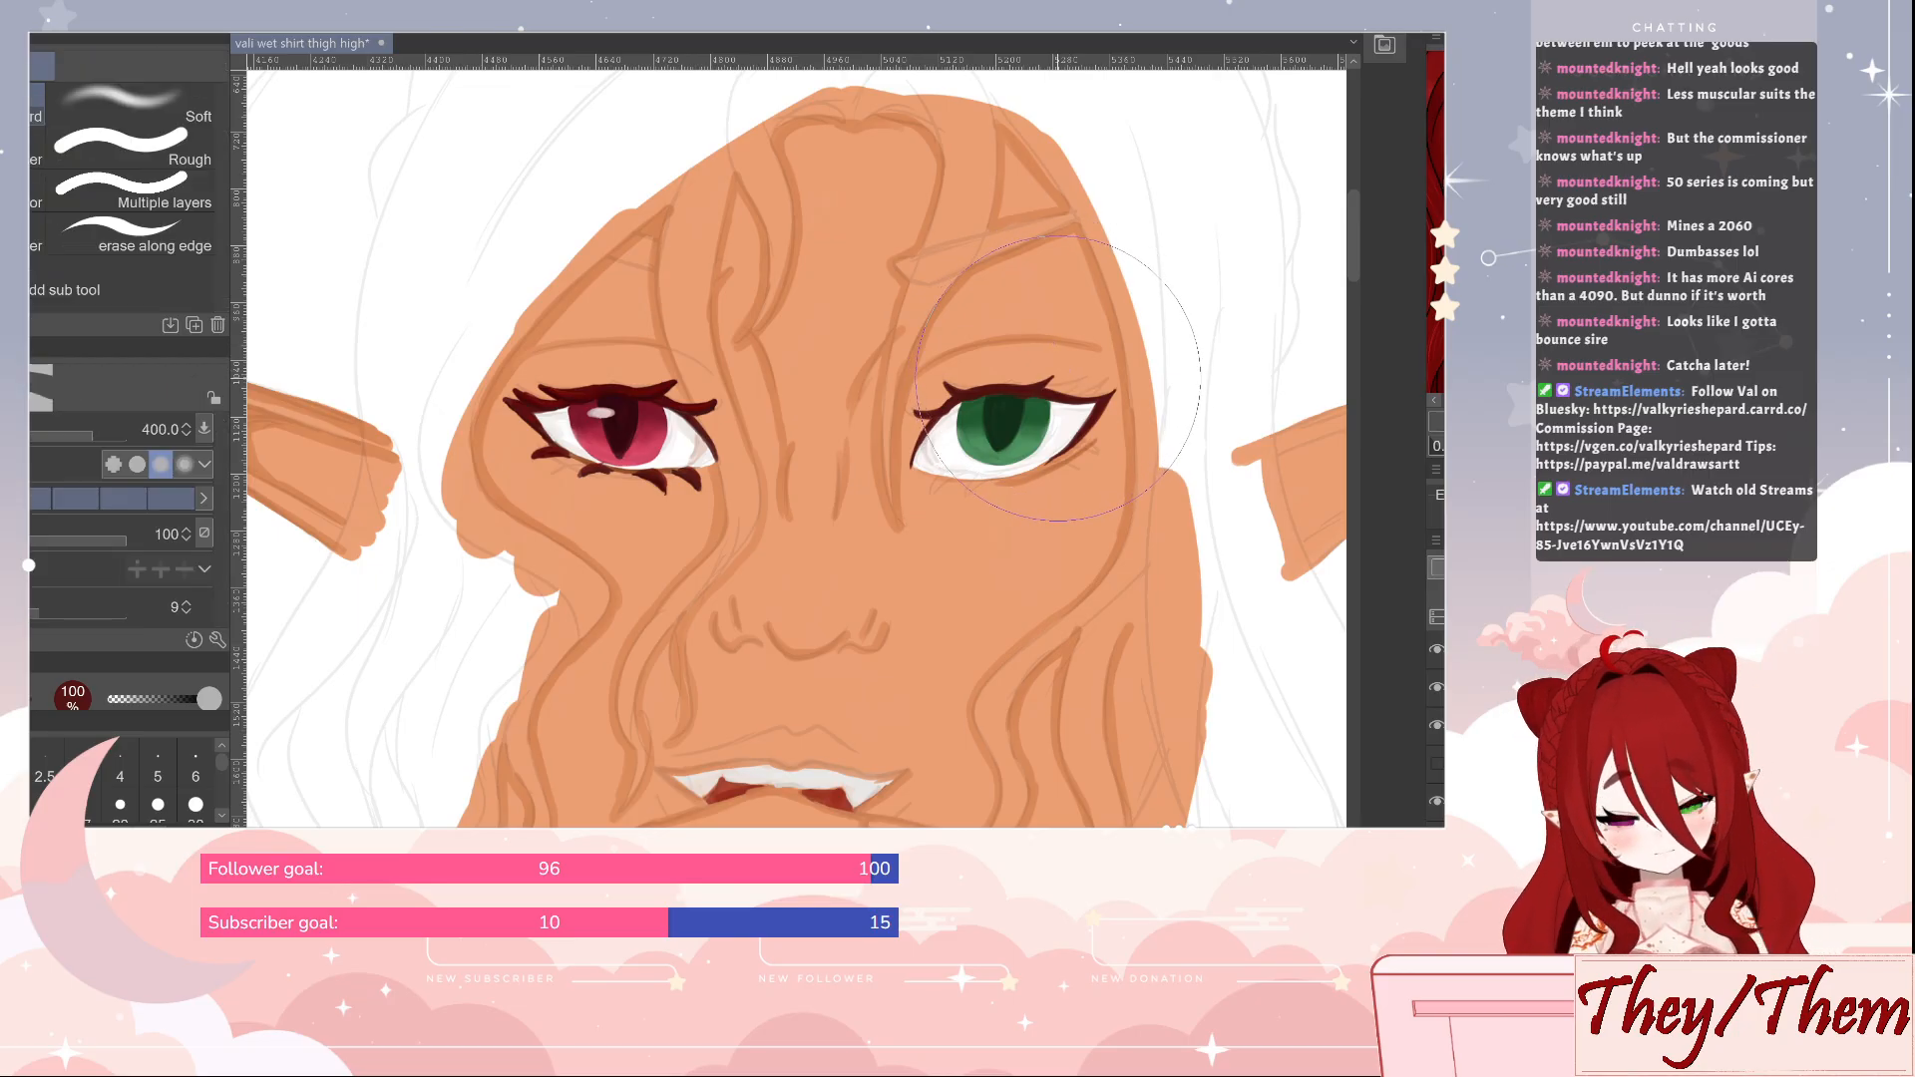
key("bracketleft")
key("bracketleft")
key("bracketleft")
key("bracketleft")
key("bracketleft")
key("bracketleft")
key("bracketleft")
key("bracketleft")
key("bracketleft")
key("bracketleft")
key("bracketleft")
key("bracketleft")
key("bracketleft")
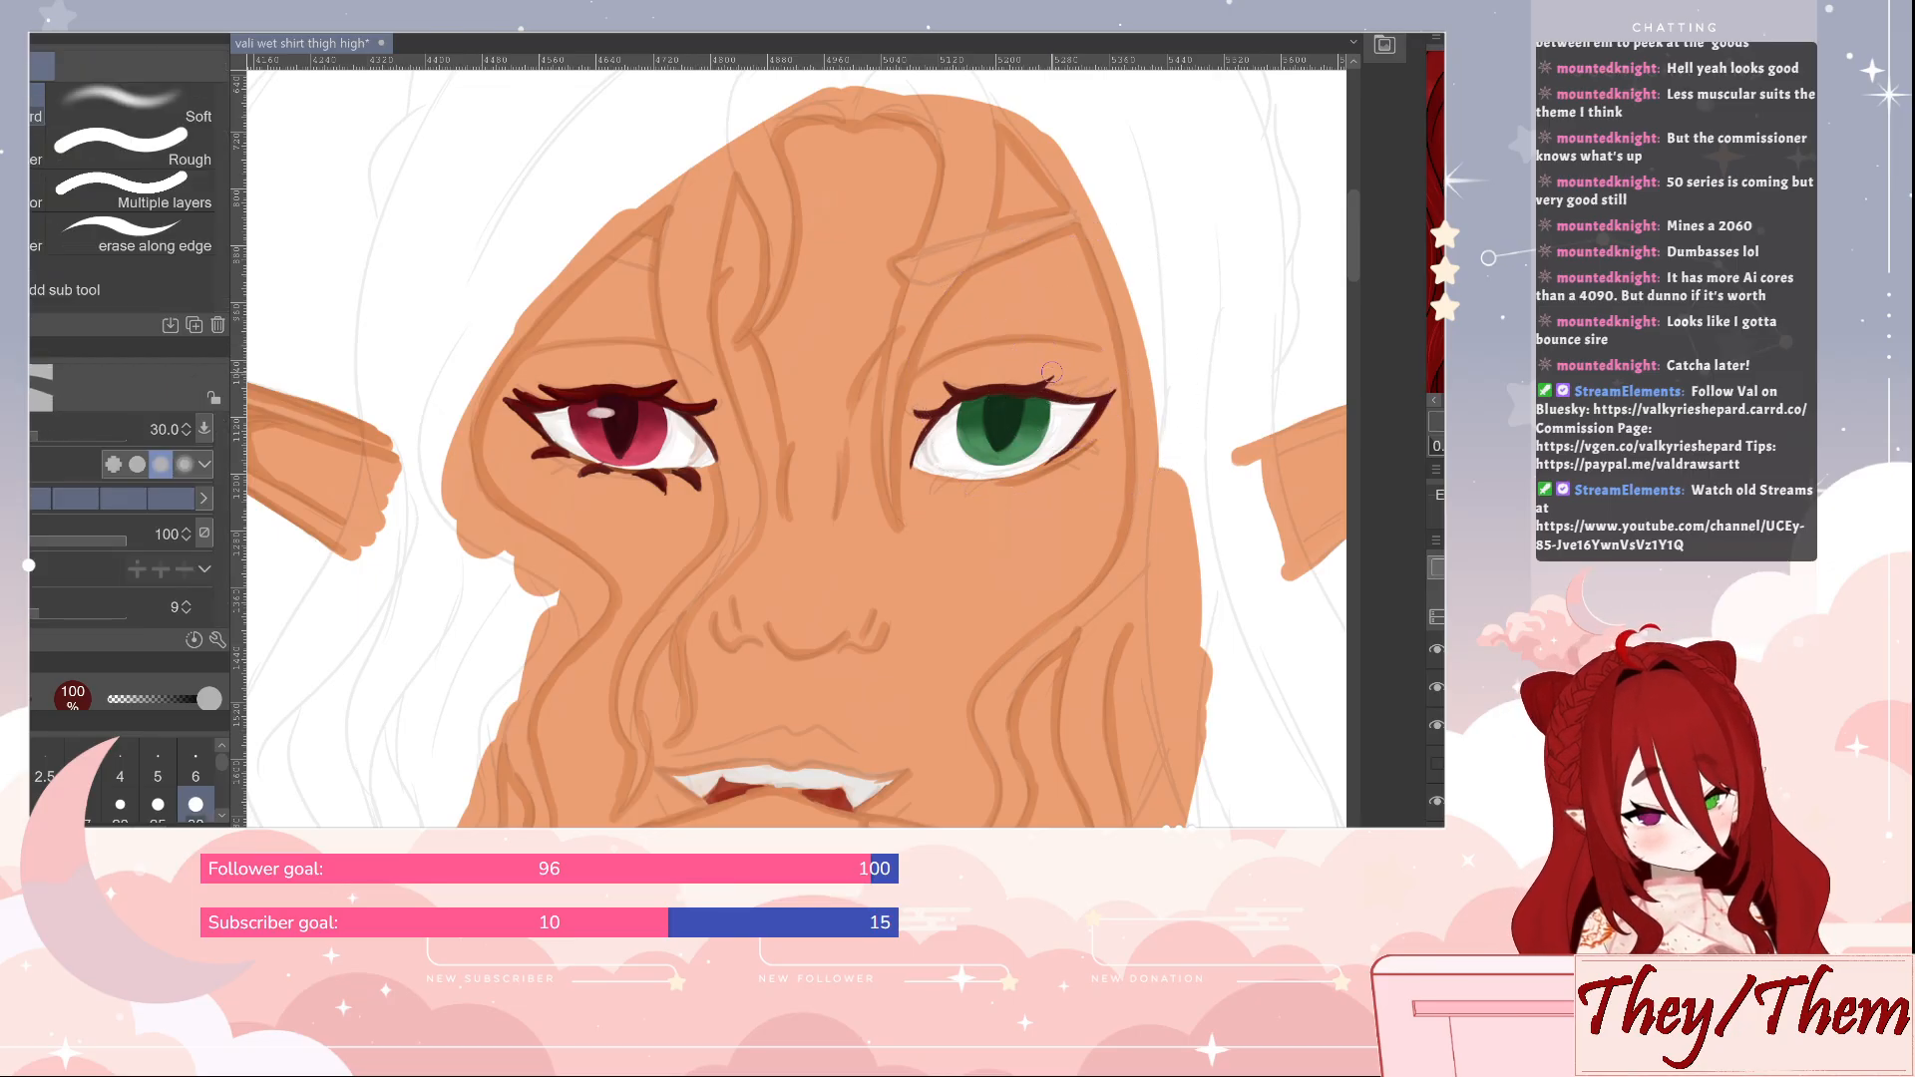
key("b")
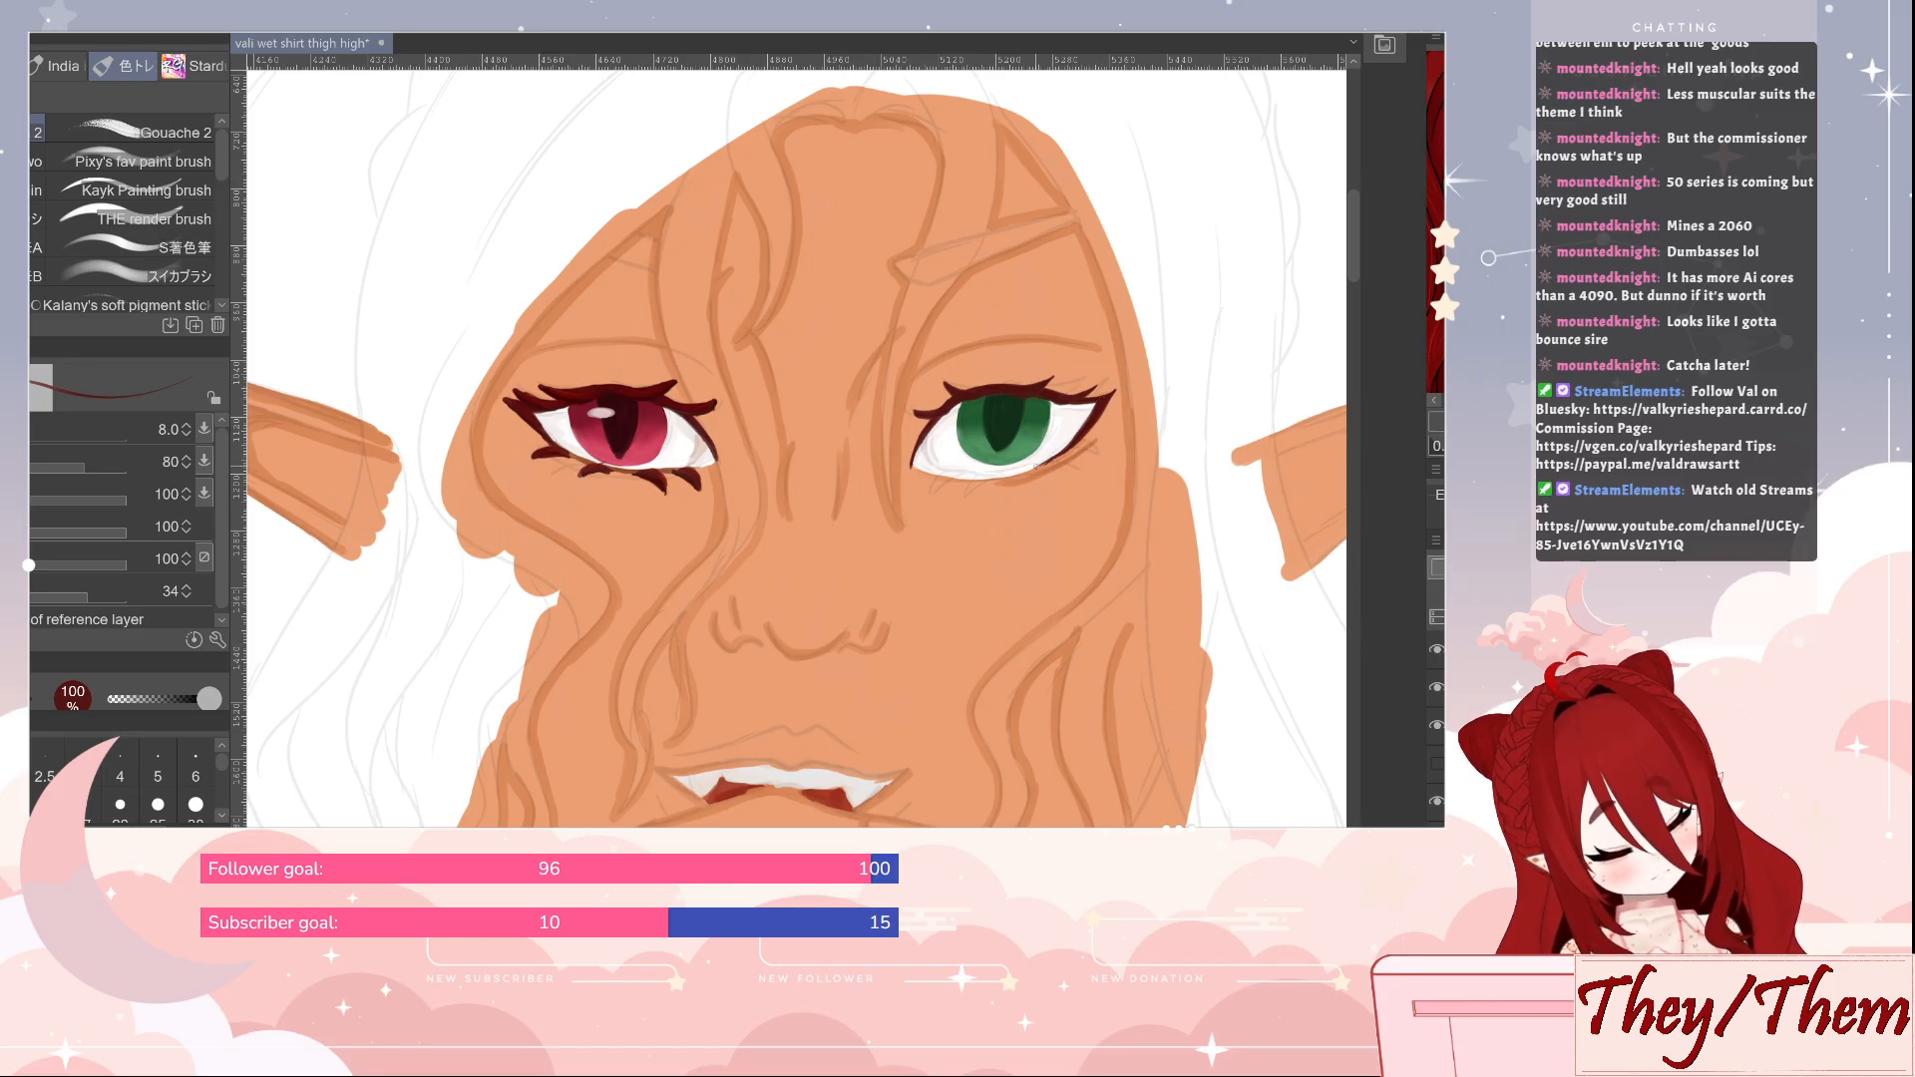
key("e")
key("b")
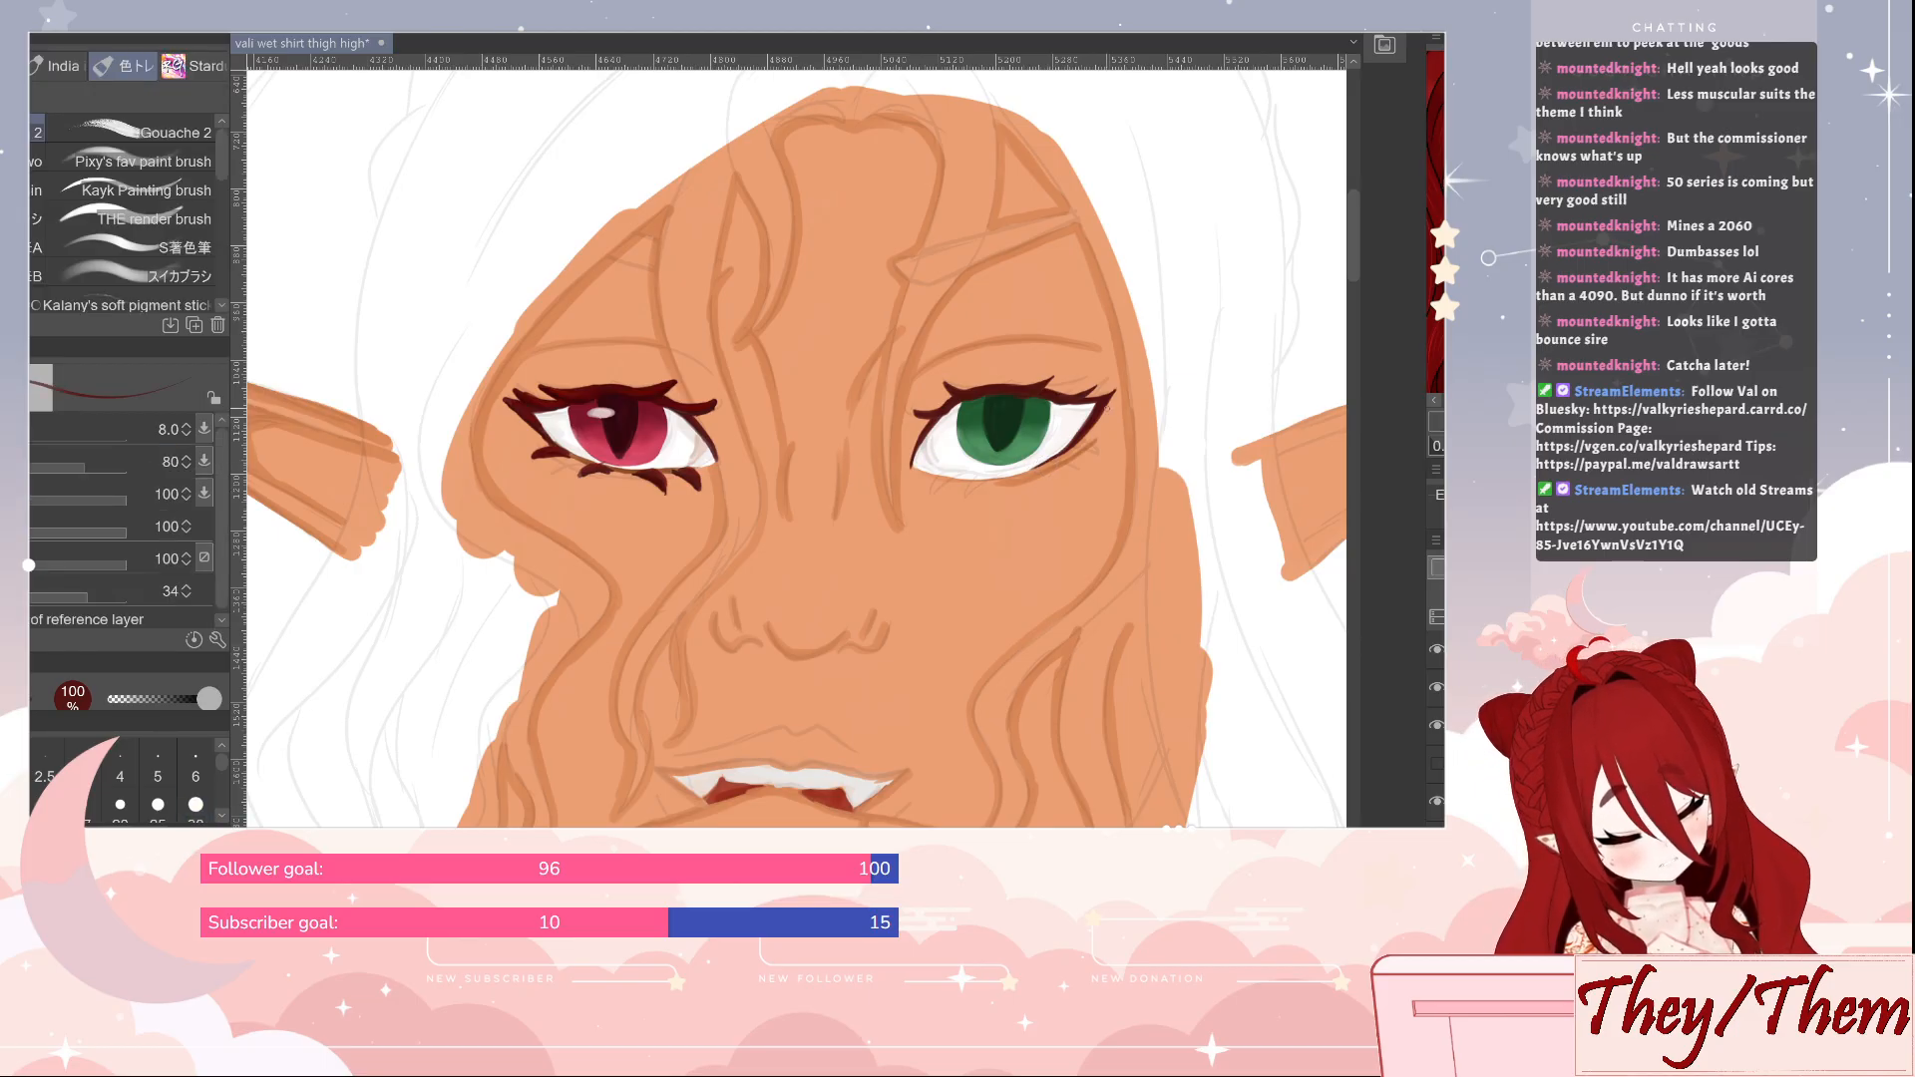
Draw a thin brown line along the green eye's lower lid, using the colour sampled from beneath the red eye
left_click(621, 473, "alt")
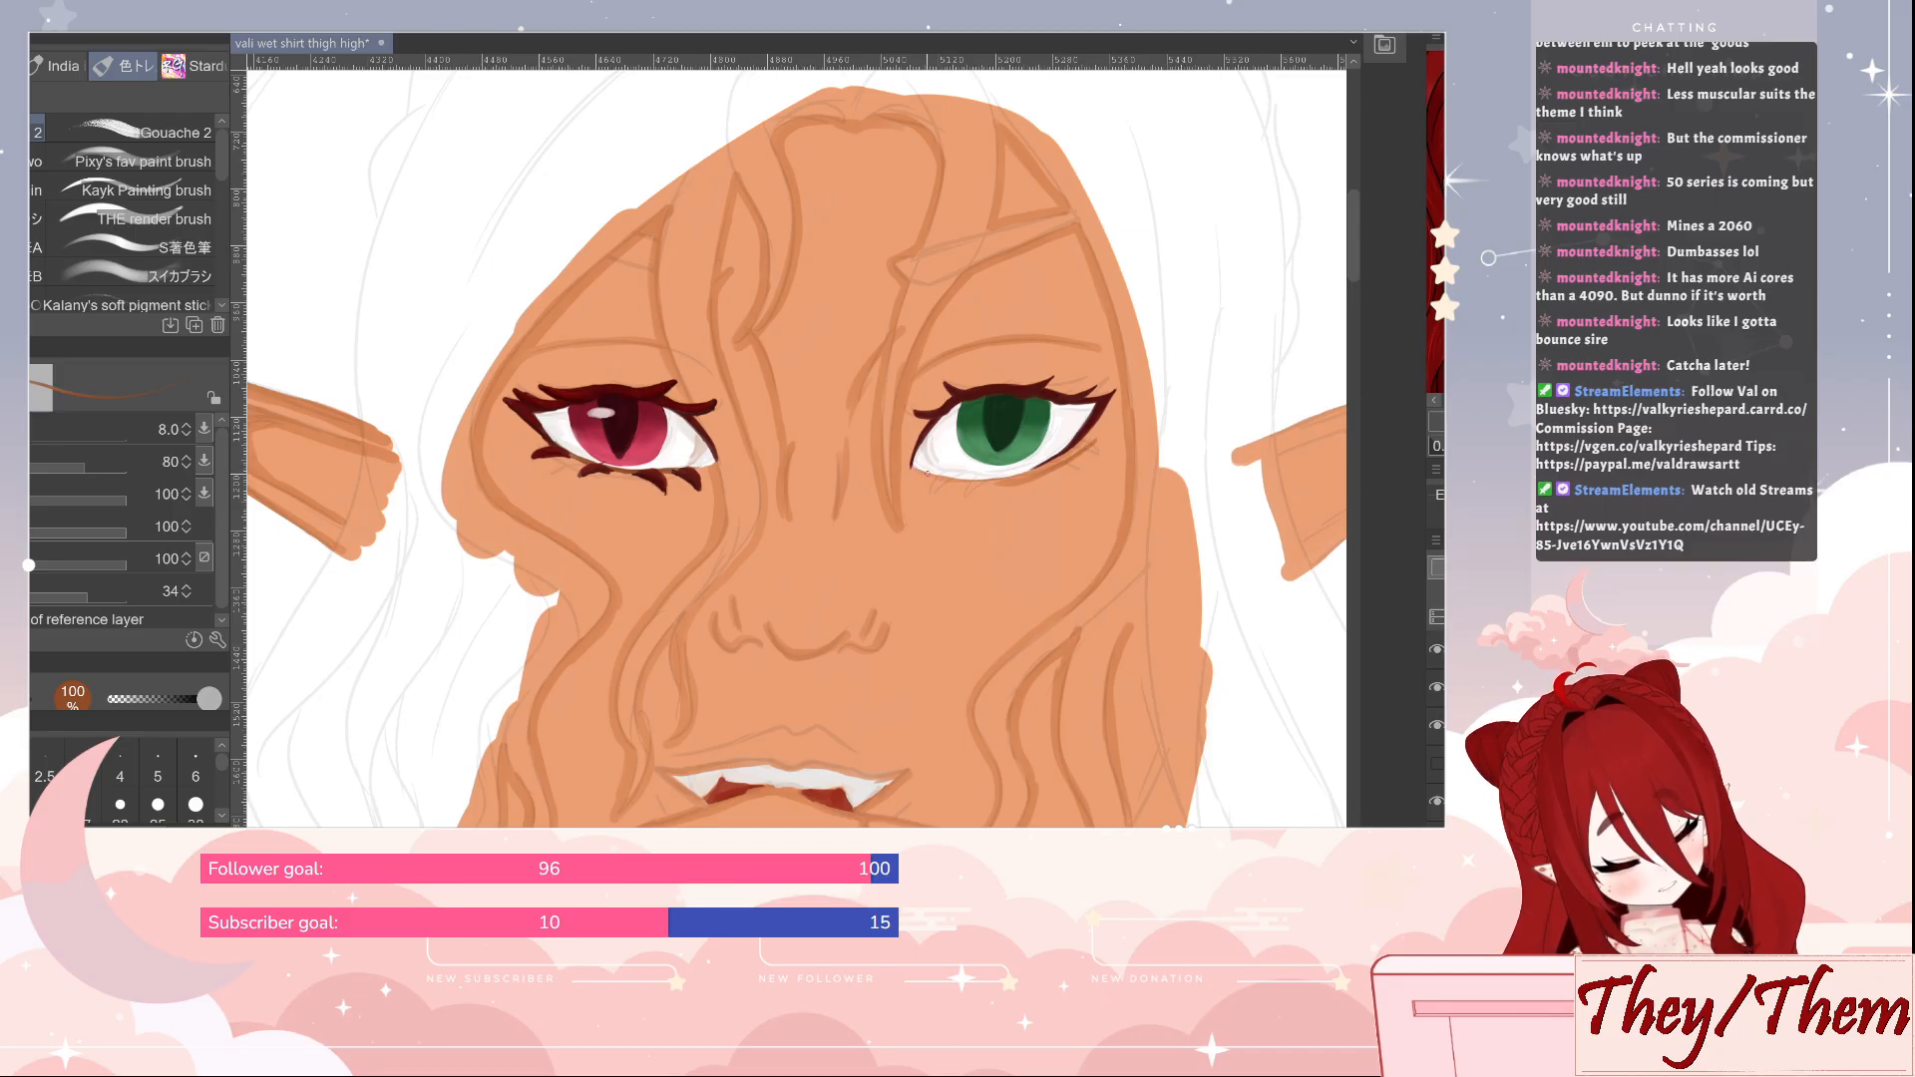
left_click_drag(927, 474, 1030, 470)
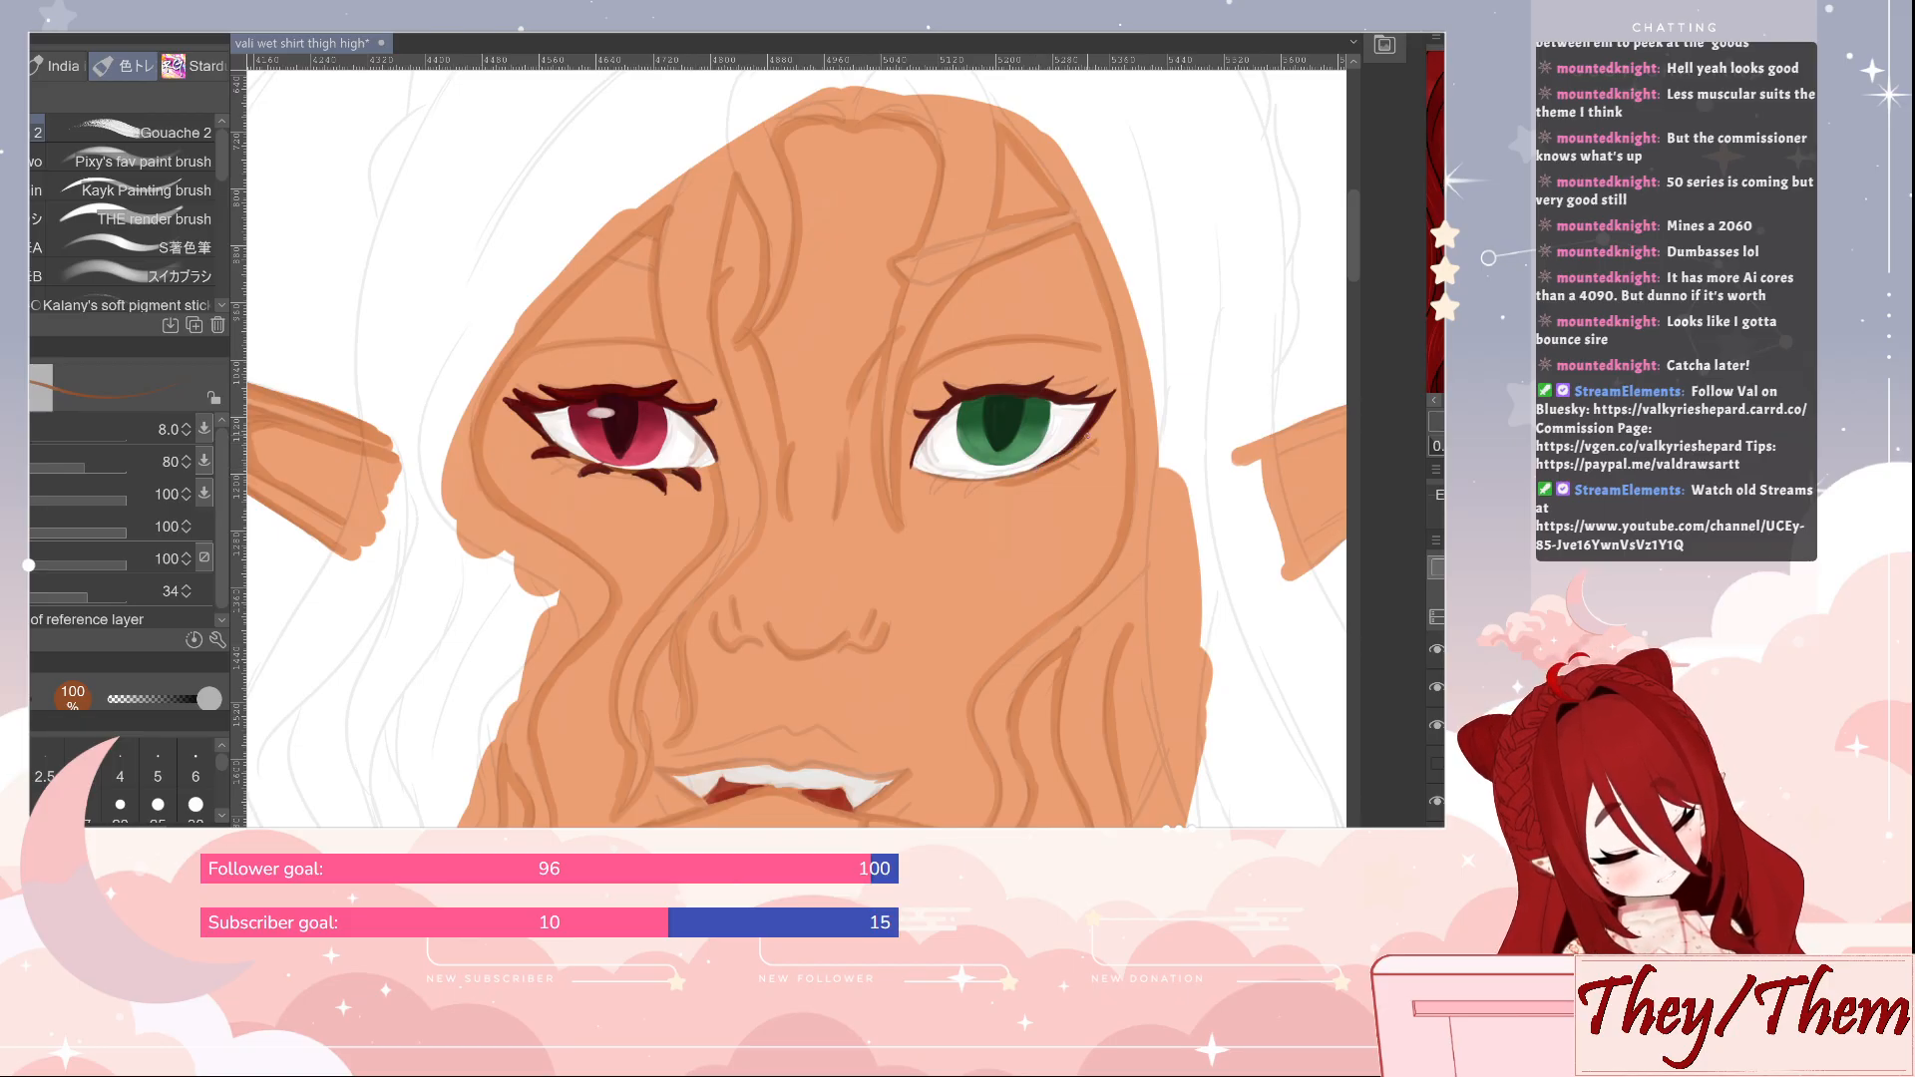
left_click(1102, 410, "alt")
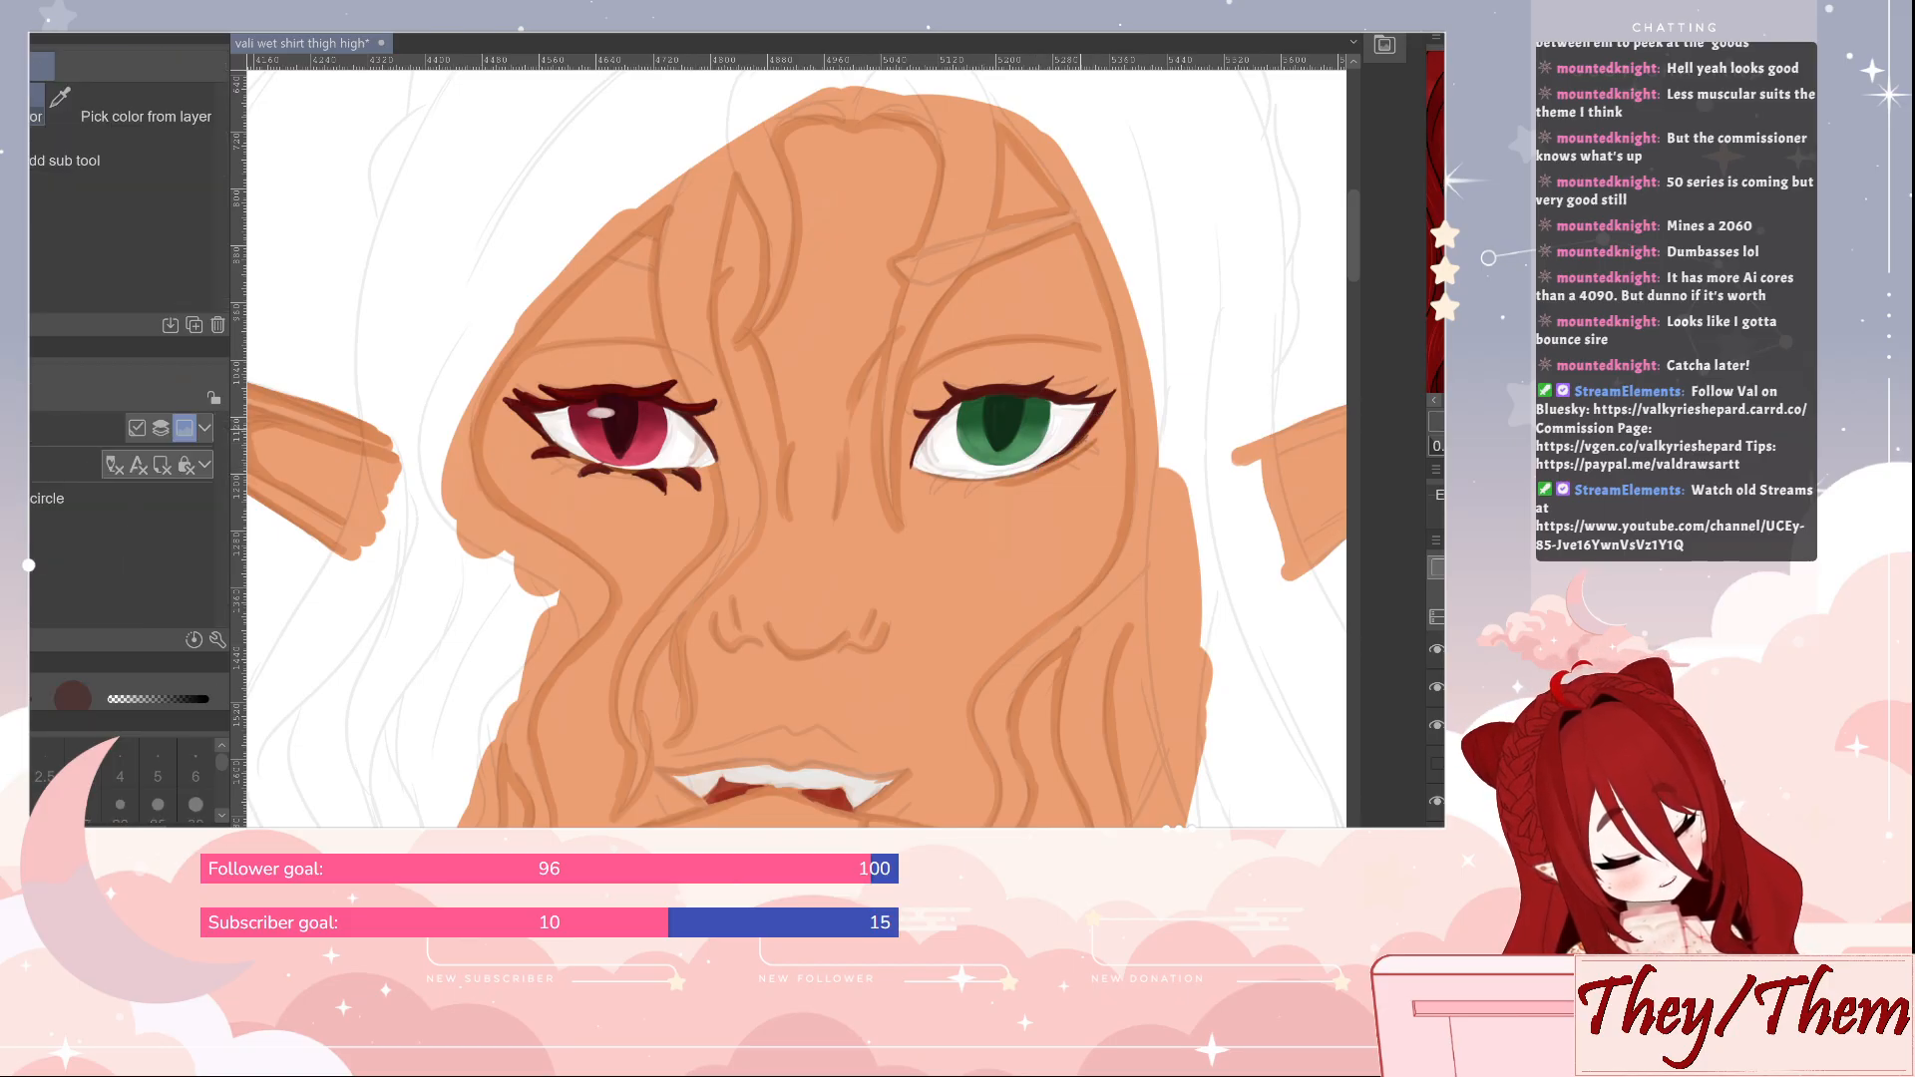
Add small dark red lashes along the green eye's lower lid to match the red eye, and save the illustration
left_click_drag(930, 487, 948, 477)
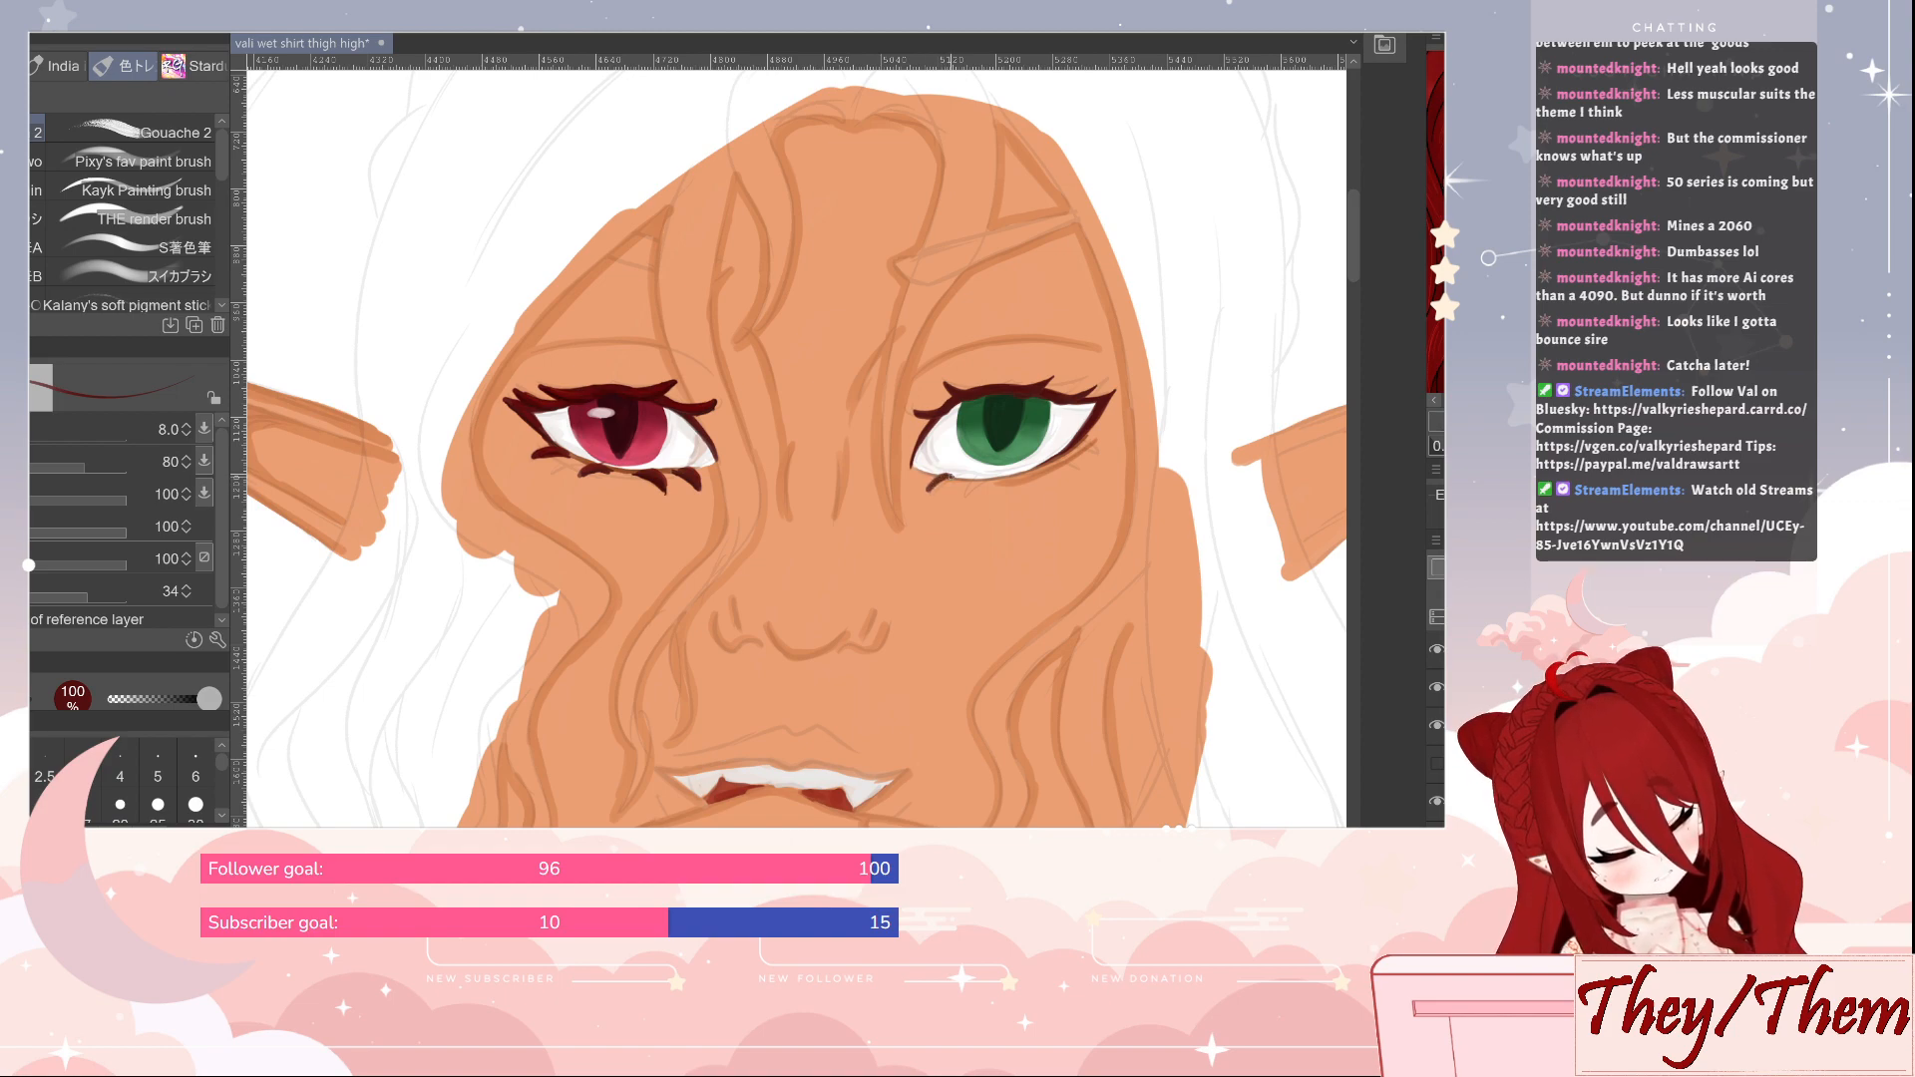
key("e")
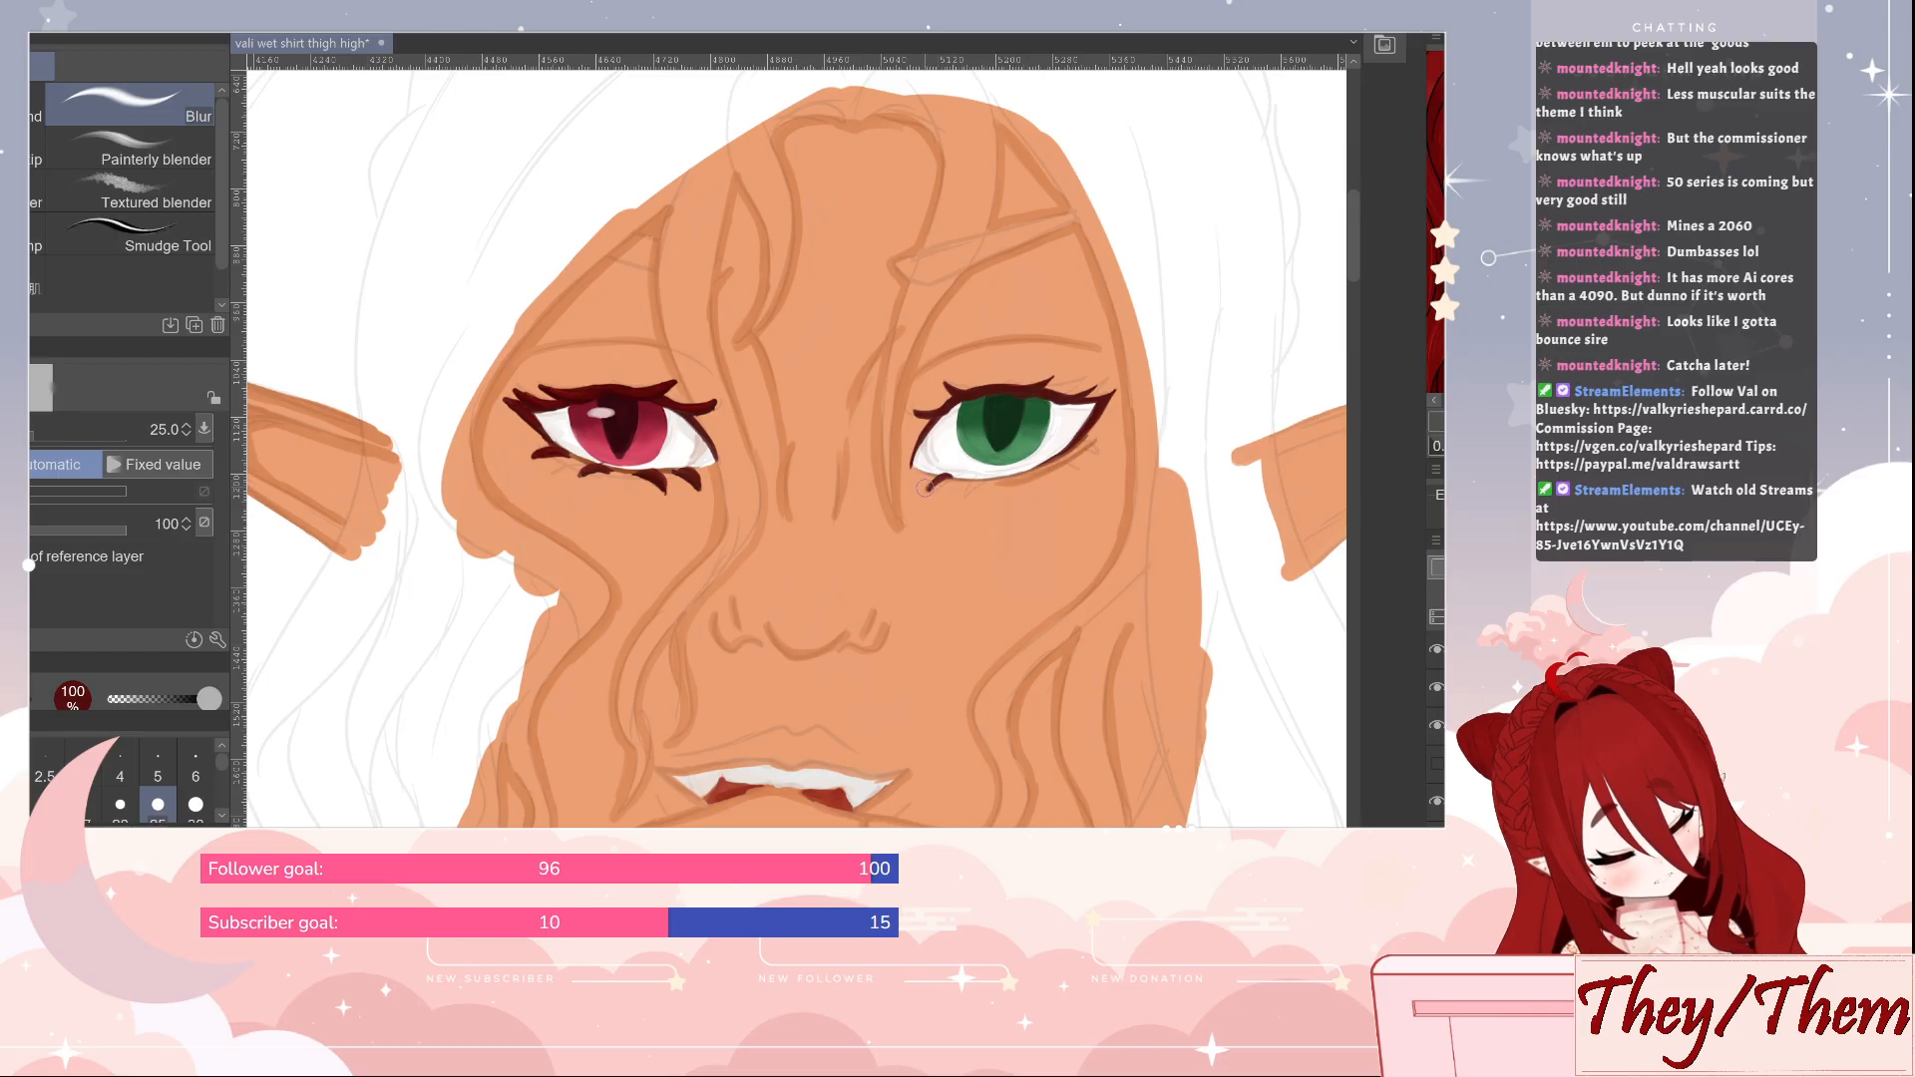
key("b")
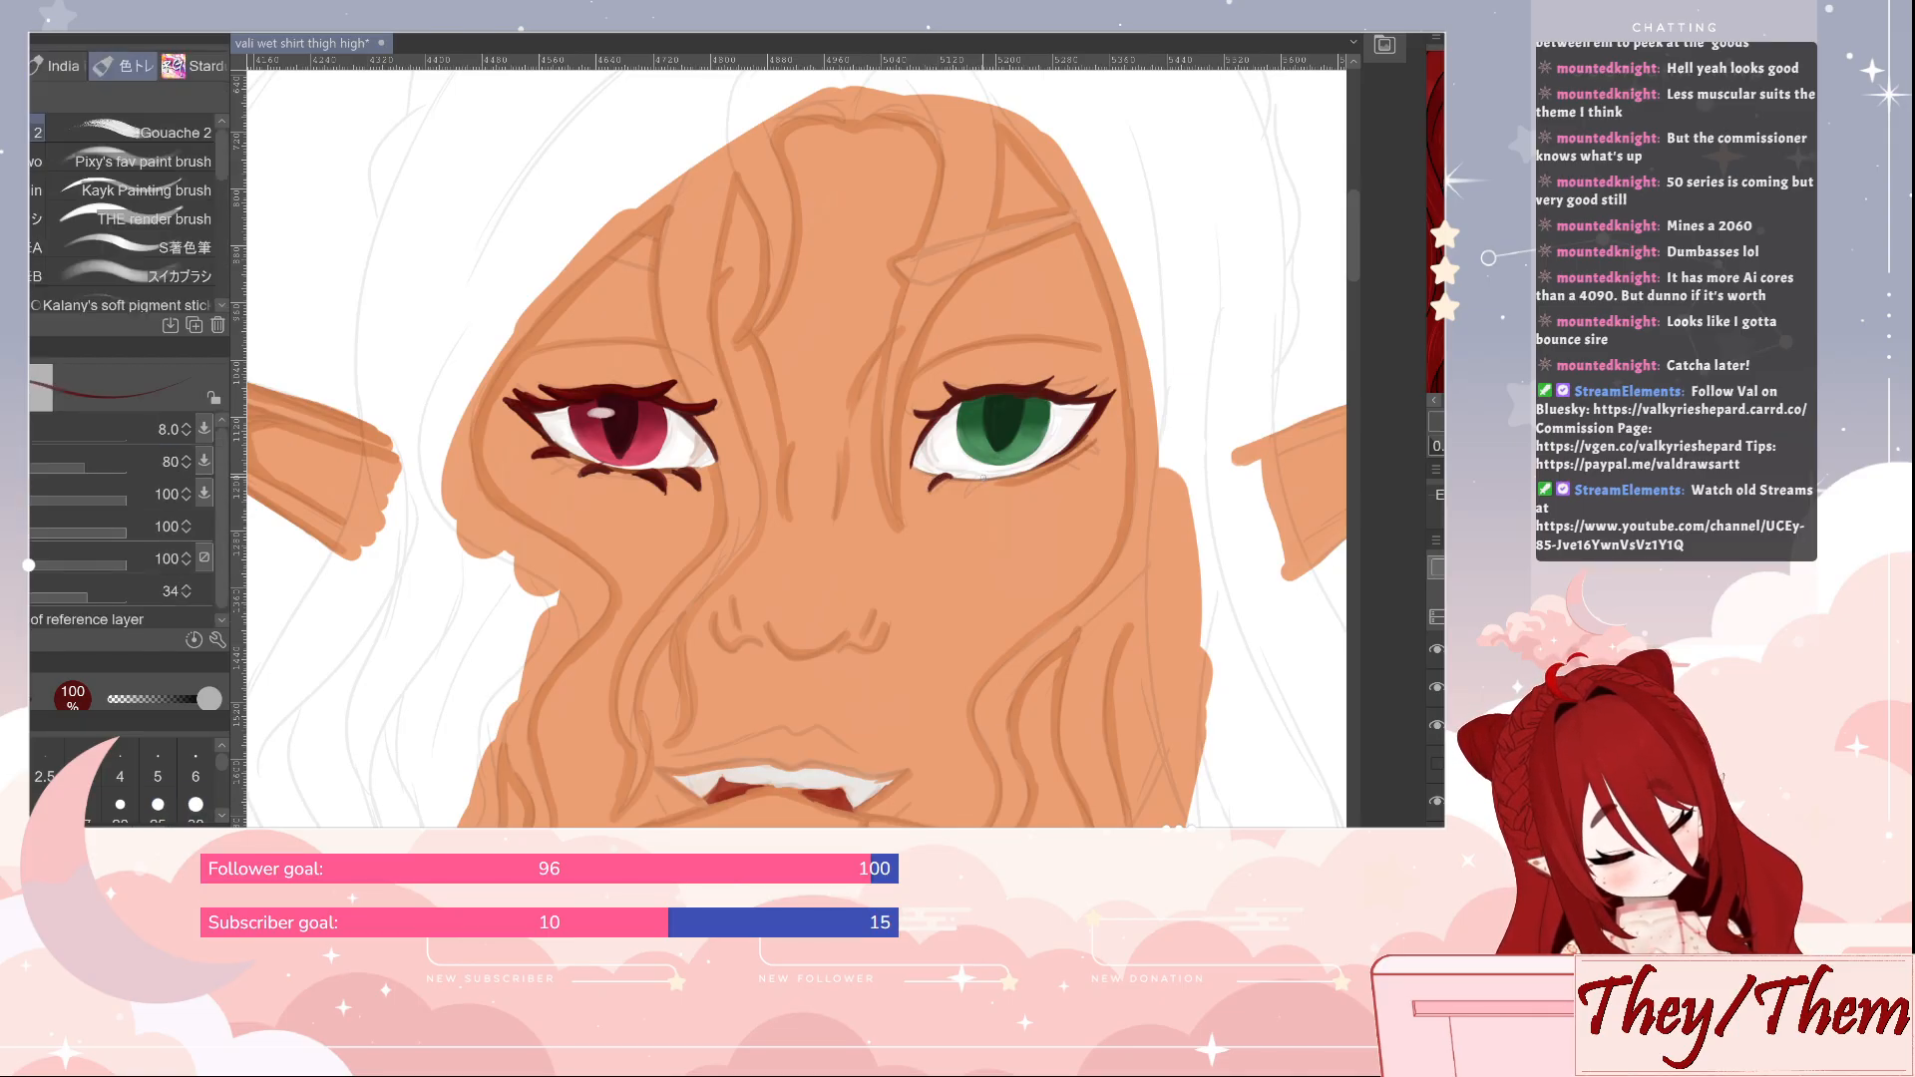
mouse_move(982, 478)
left_mouse_down()
mouse_move(966, 486)
mouse_move(988, 477)
left_mouse_up()
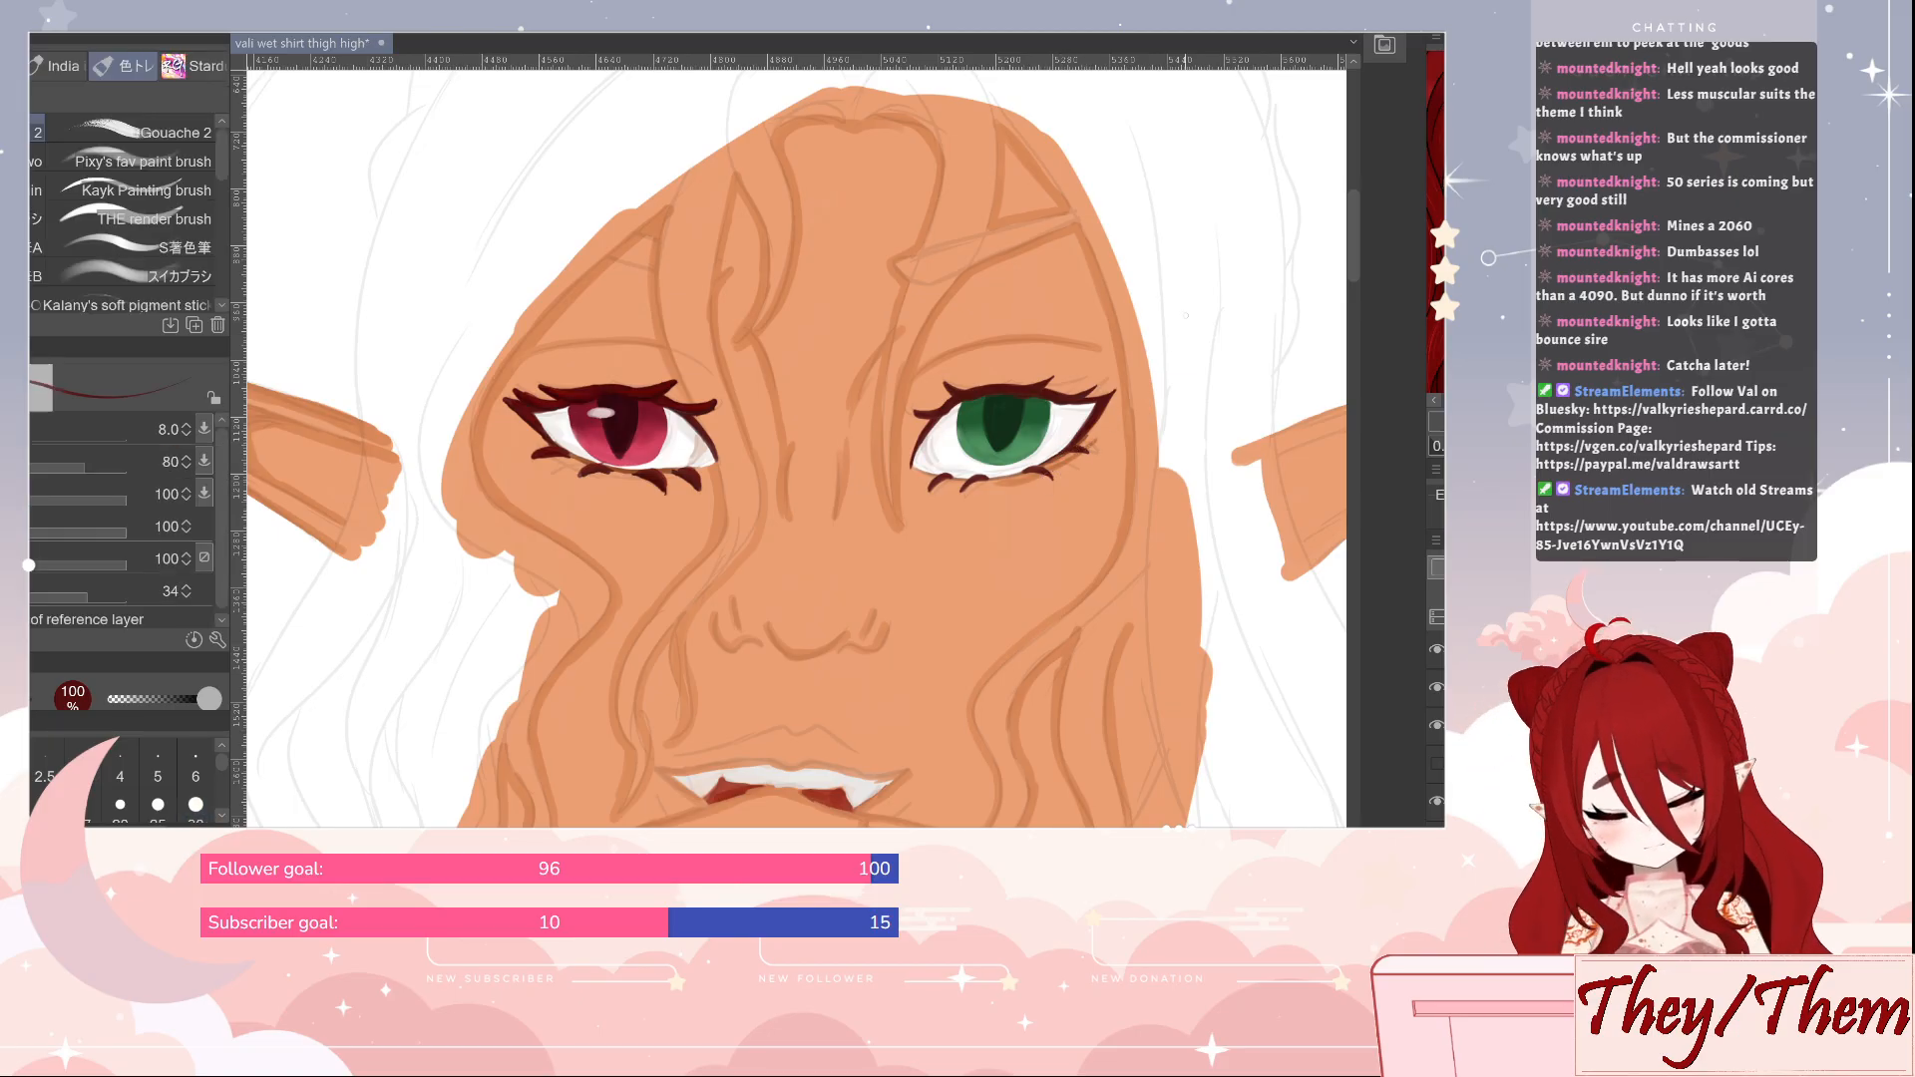
key("ctrl+s")
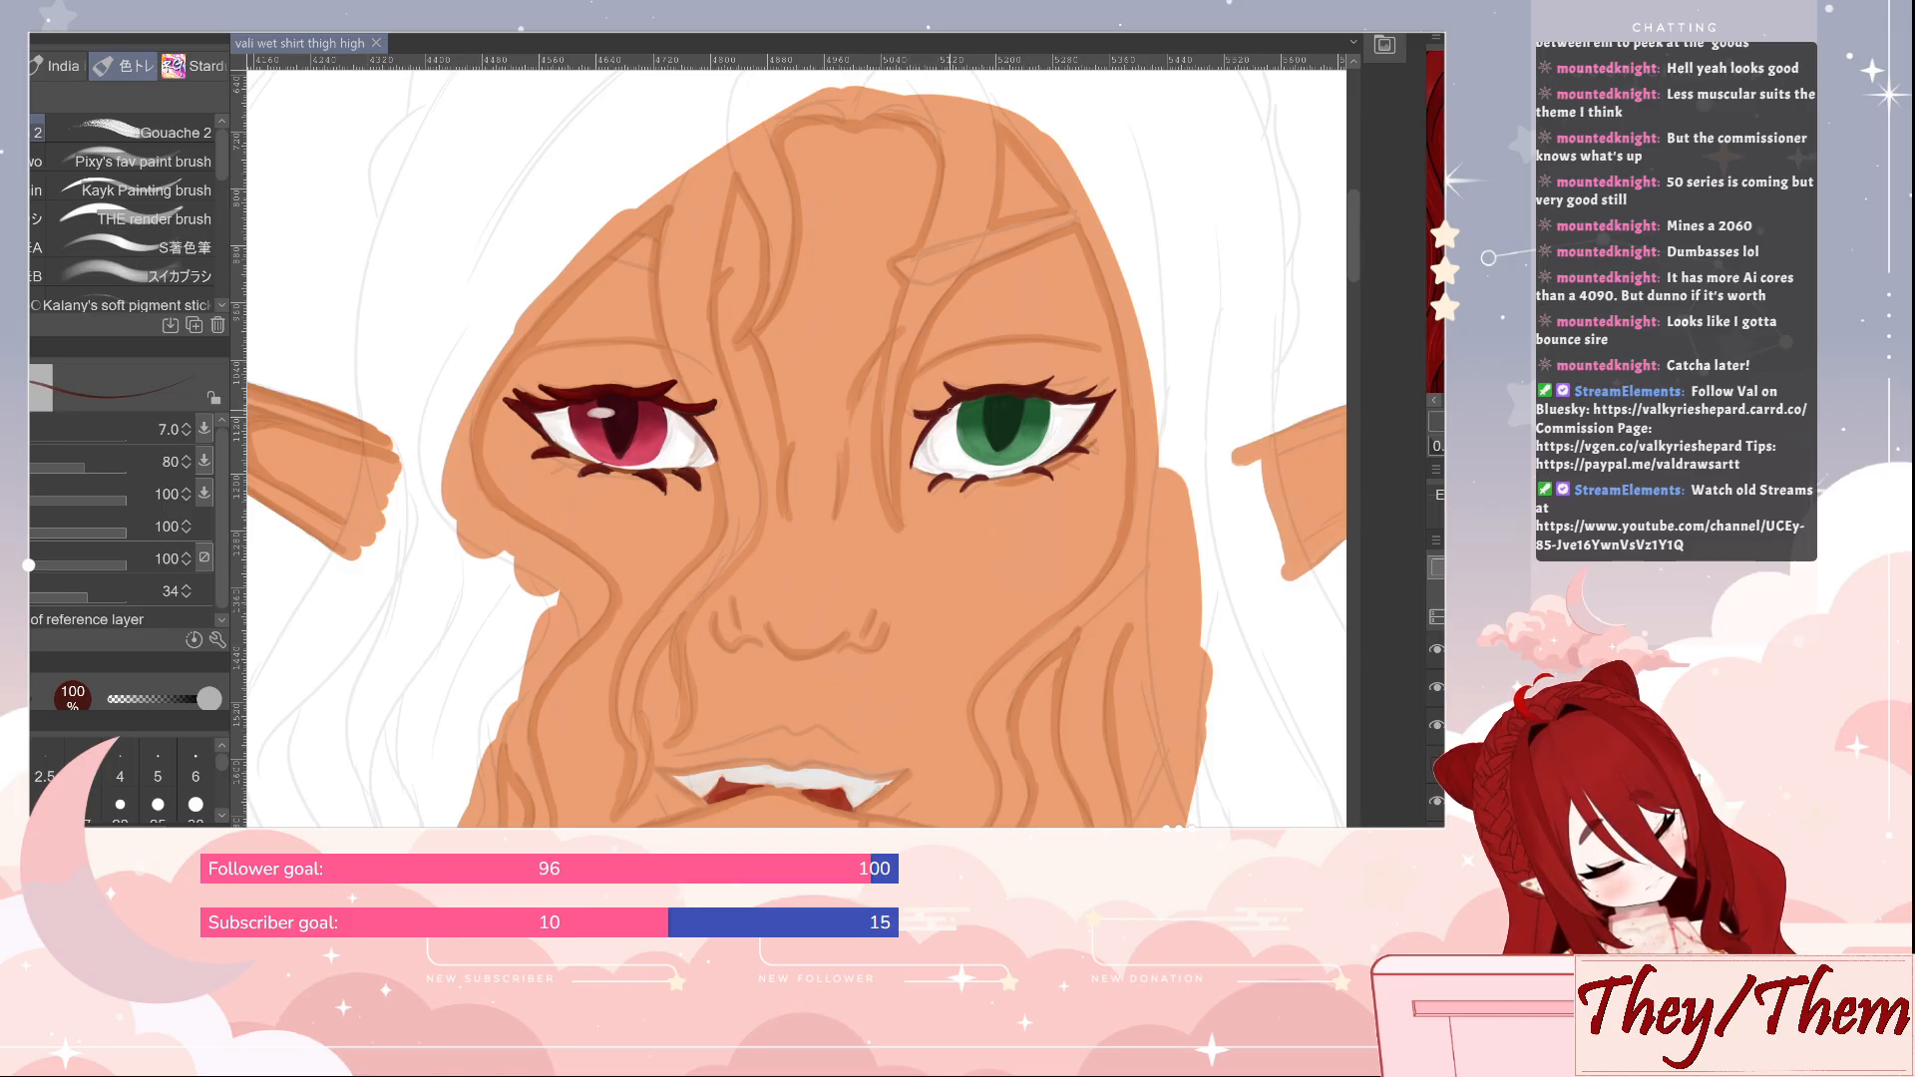
Refine the green eye's upper lash line in dark red at size 7 and hide the grey sketch line layer
left_click_drag(950, 410, 953, 407)
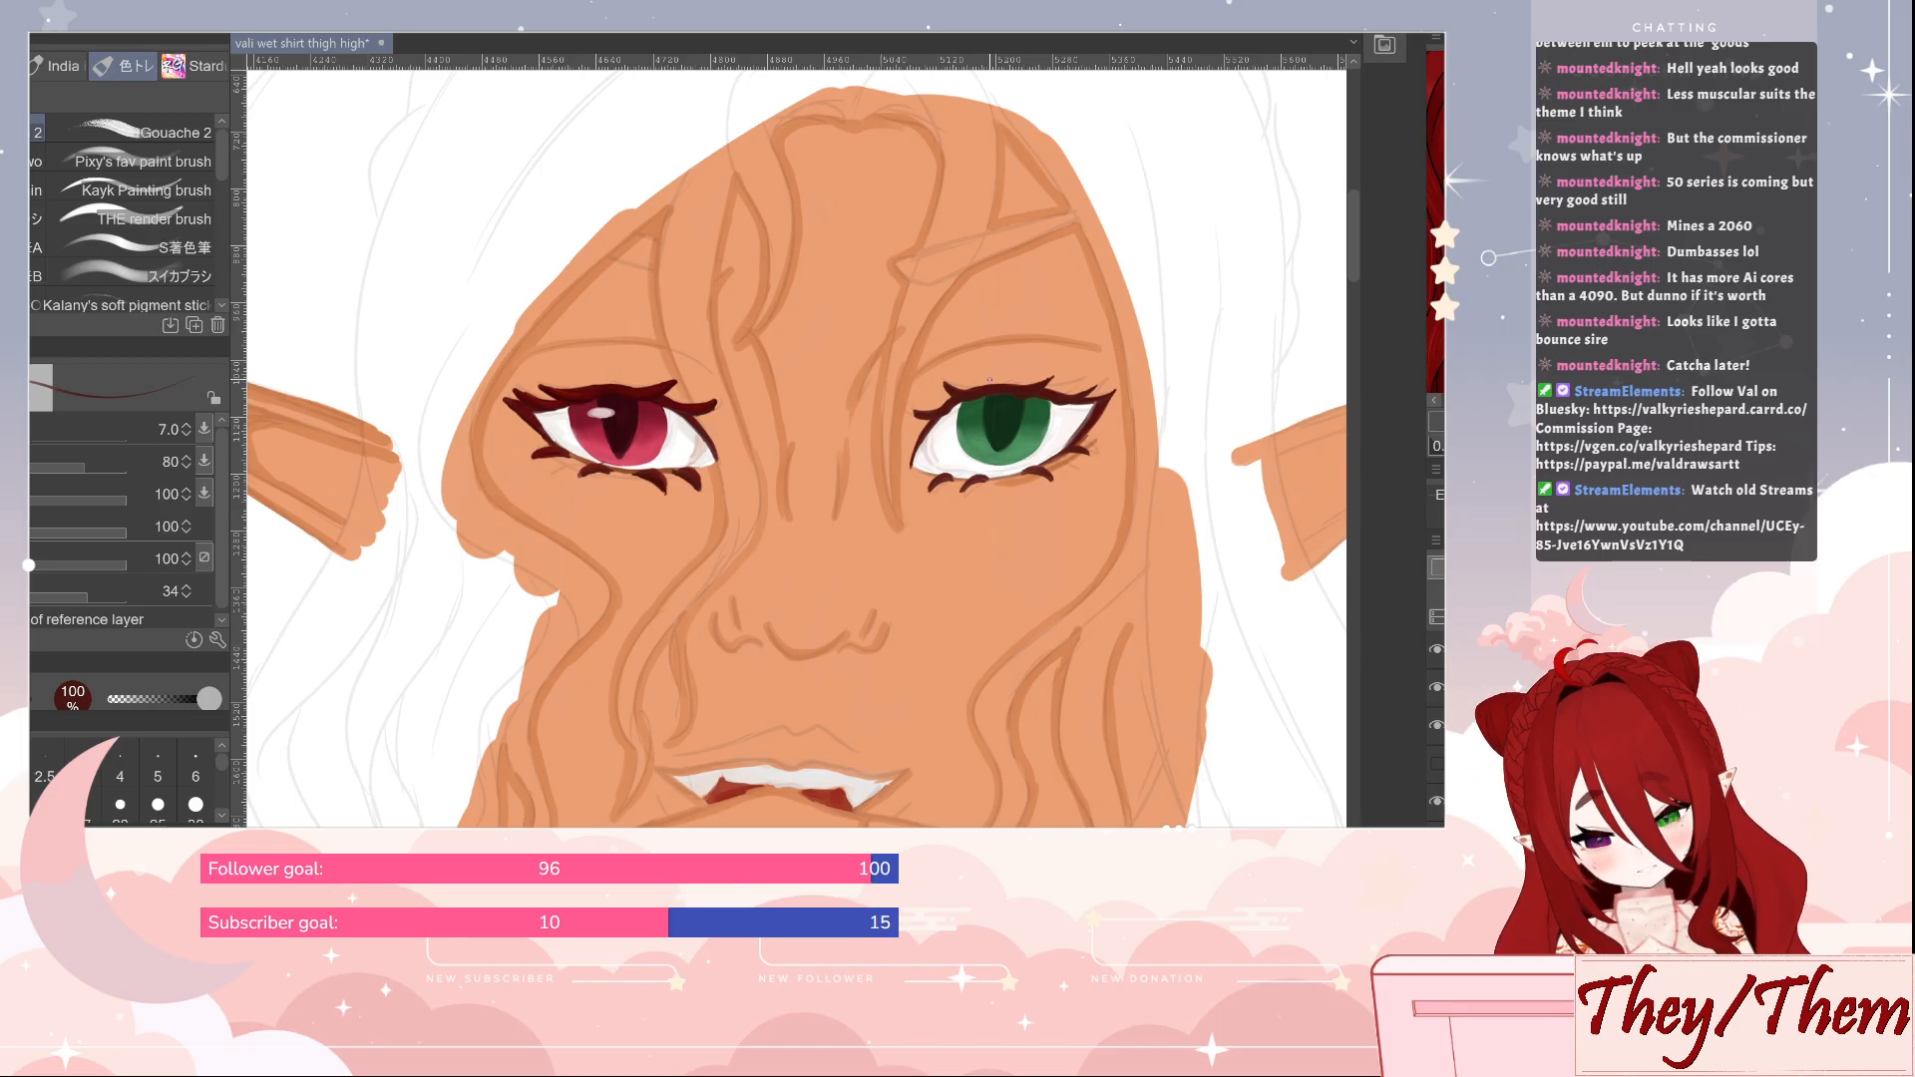
key("i")
key("b")
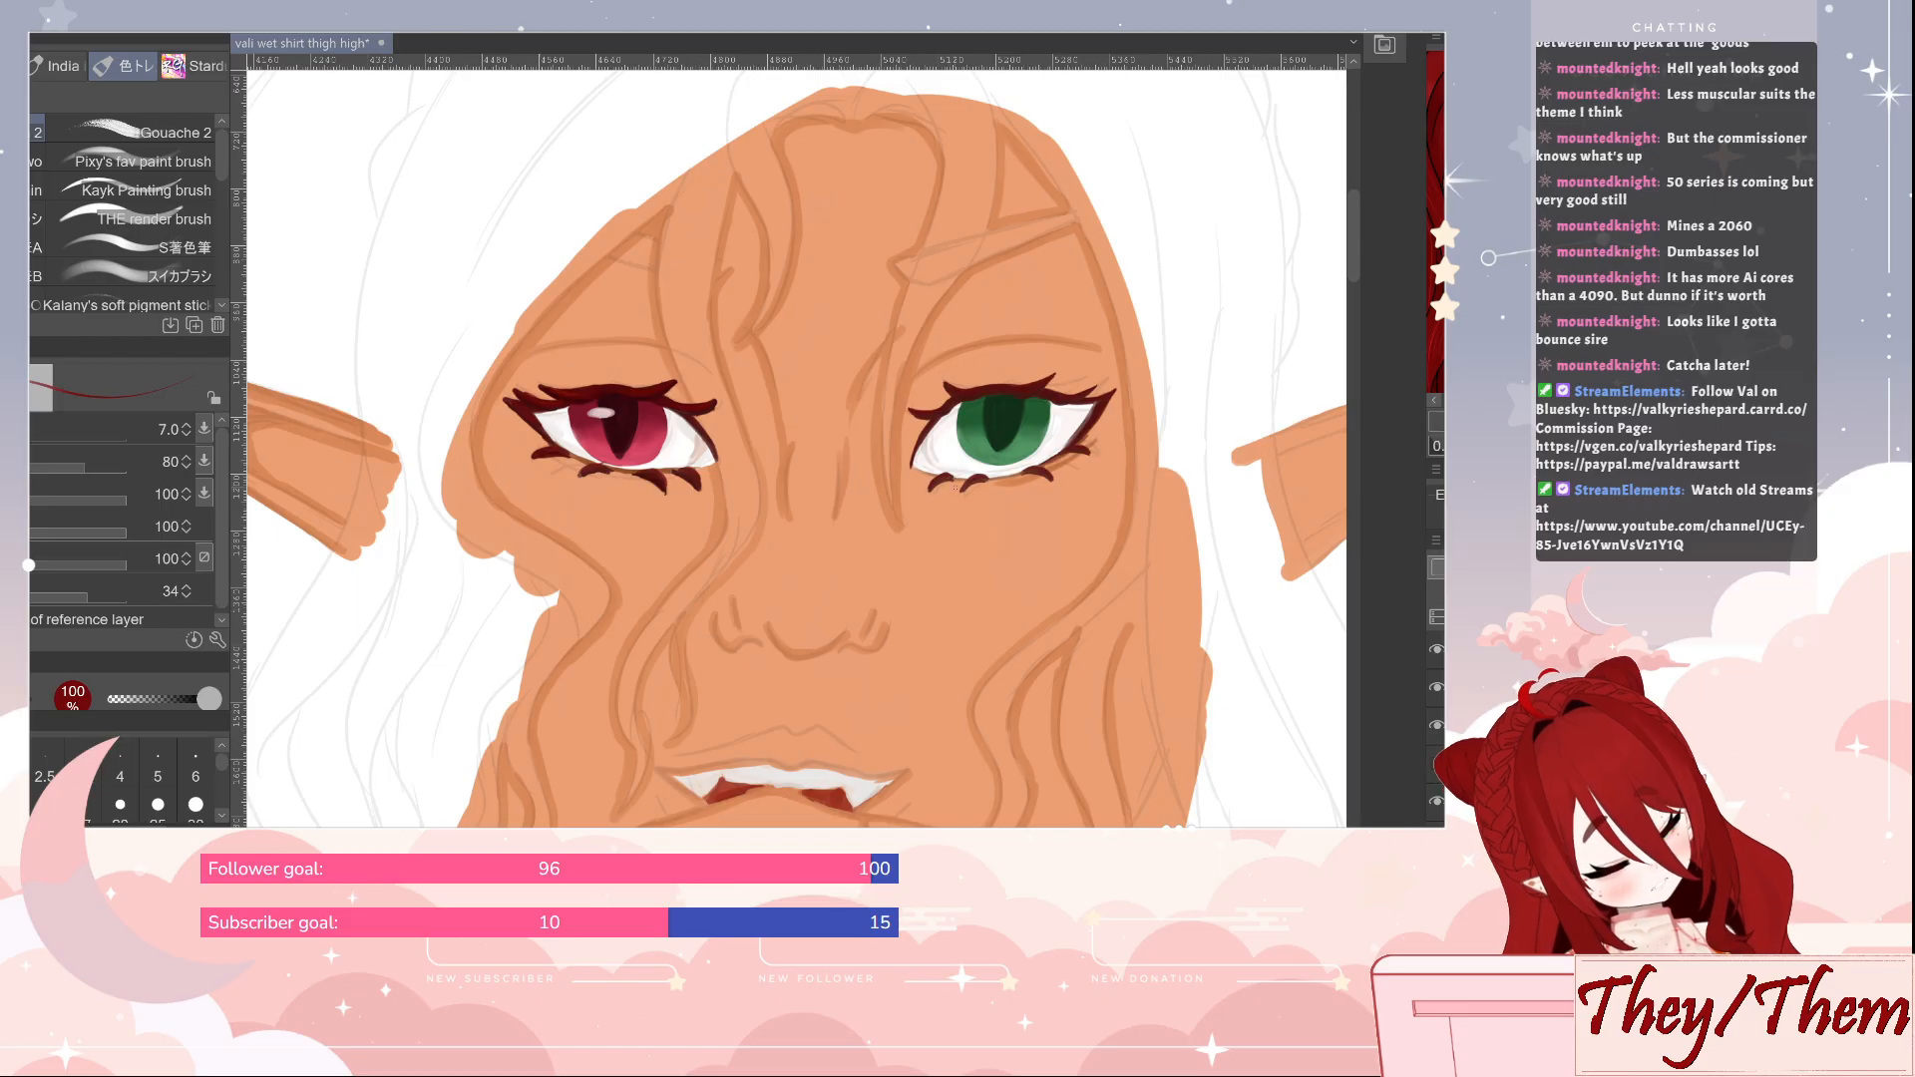
left_click(1438, 649)
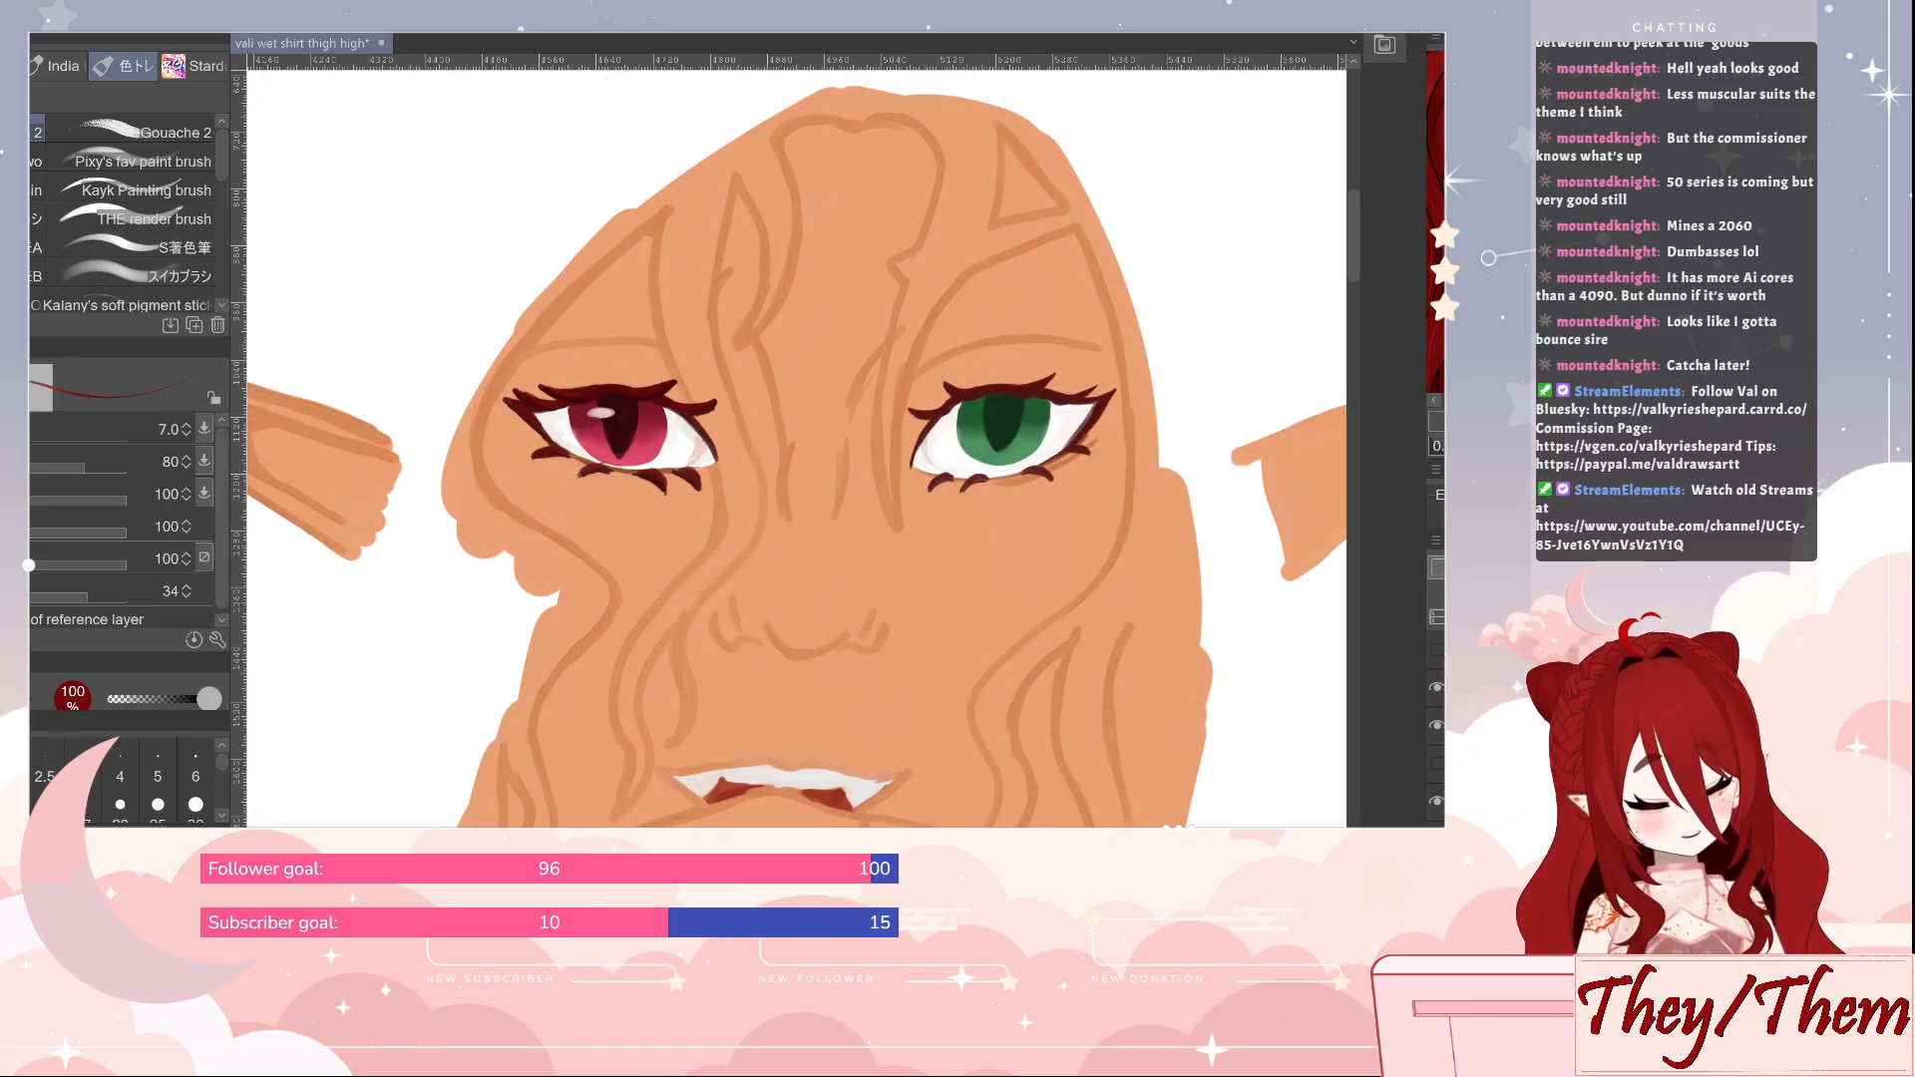
Paint a soft white highlight on the upper part of the green iris with THE render brush at size 20
left_click(698, 424, "alt")
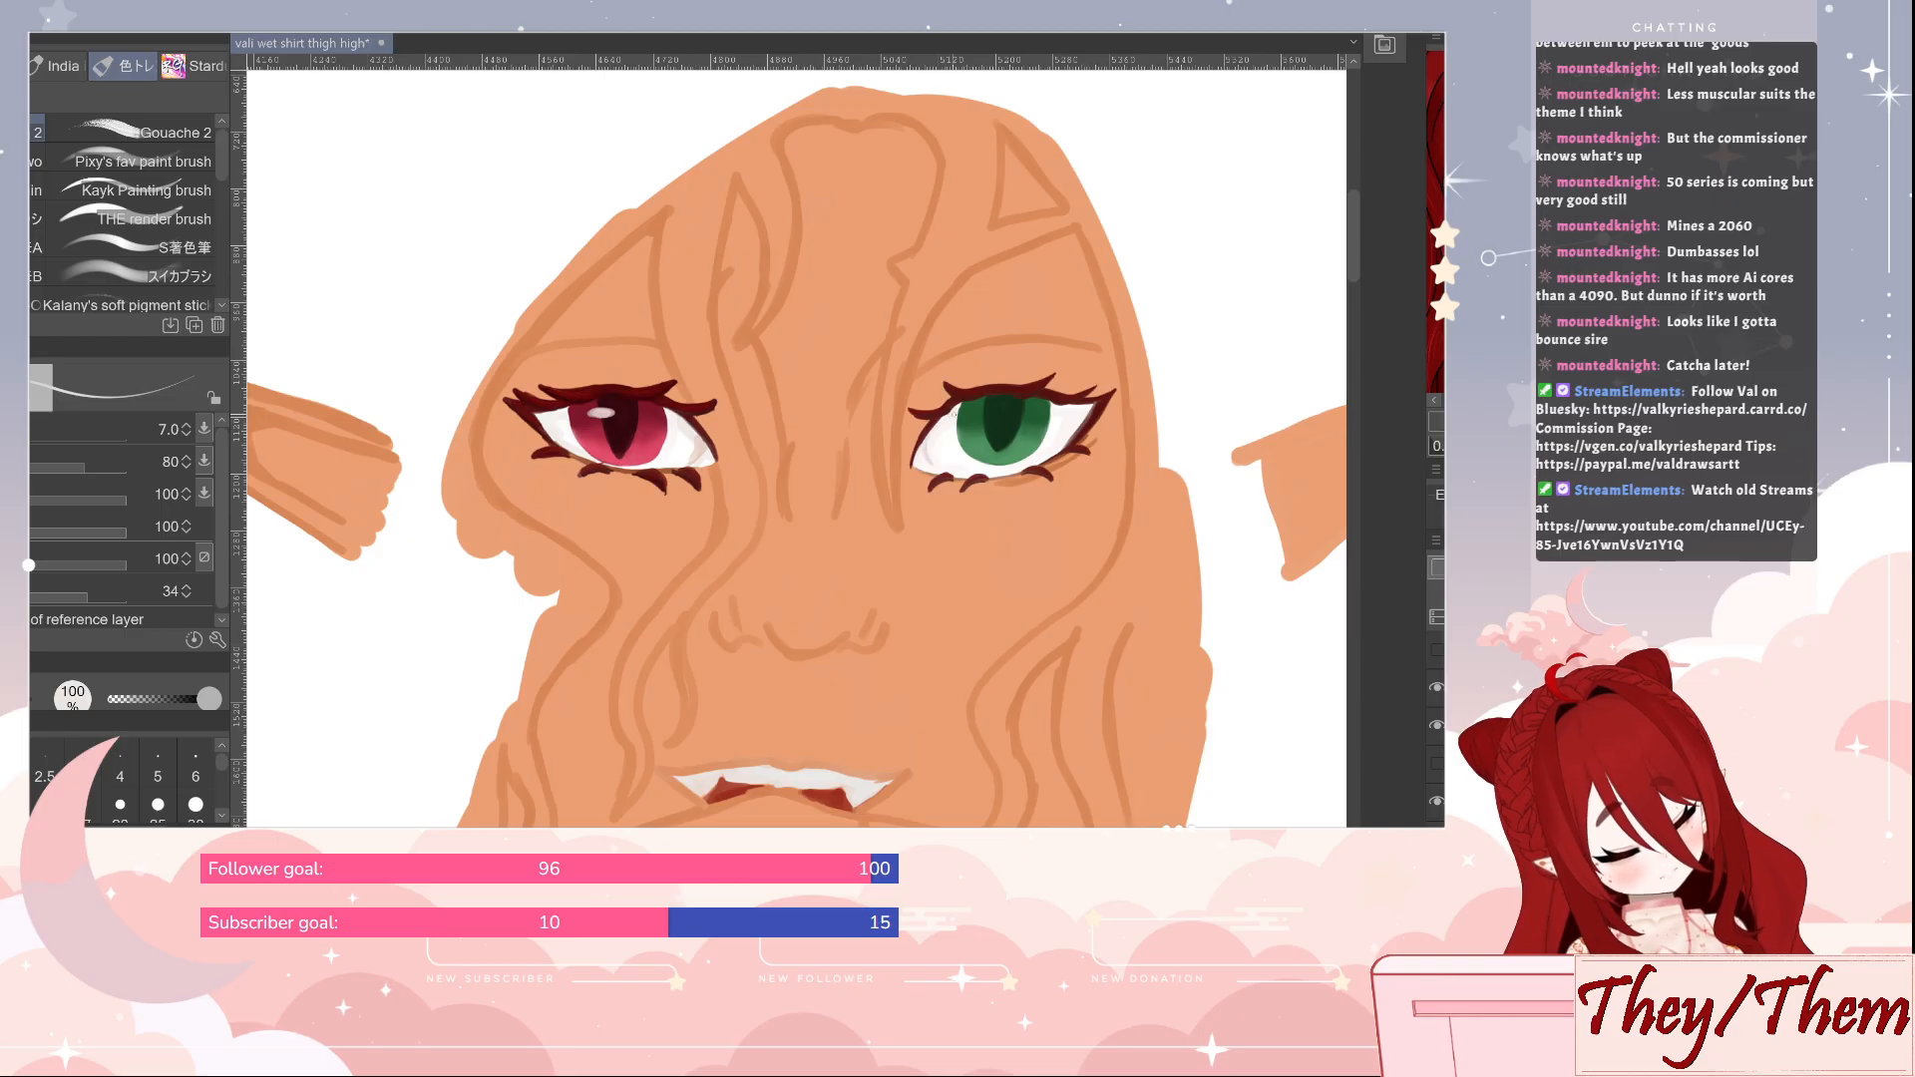
key("bracketright")
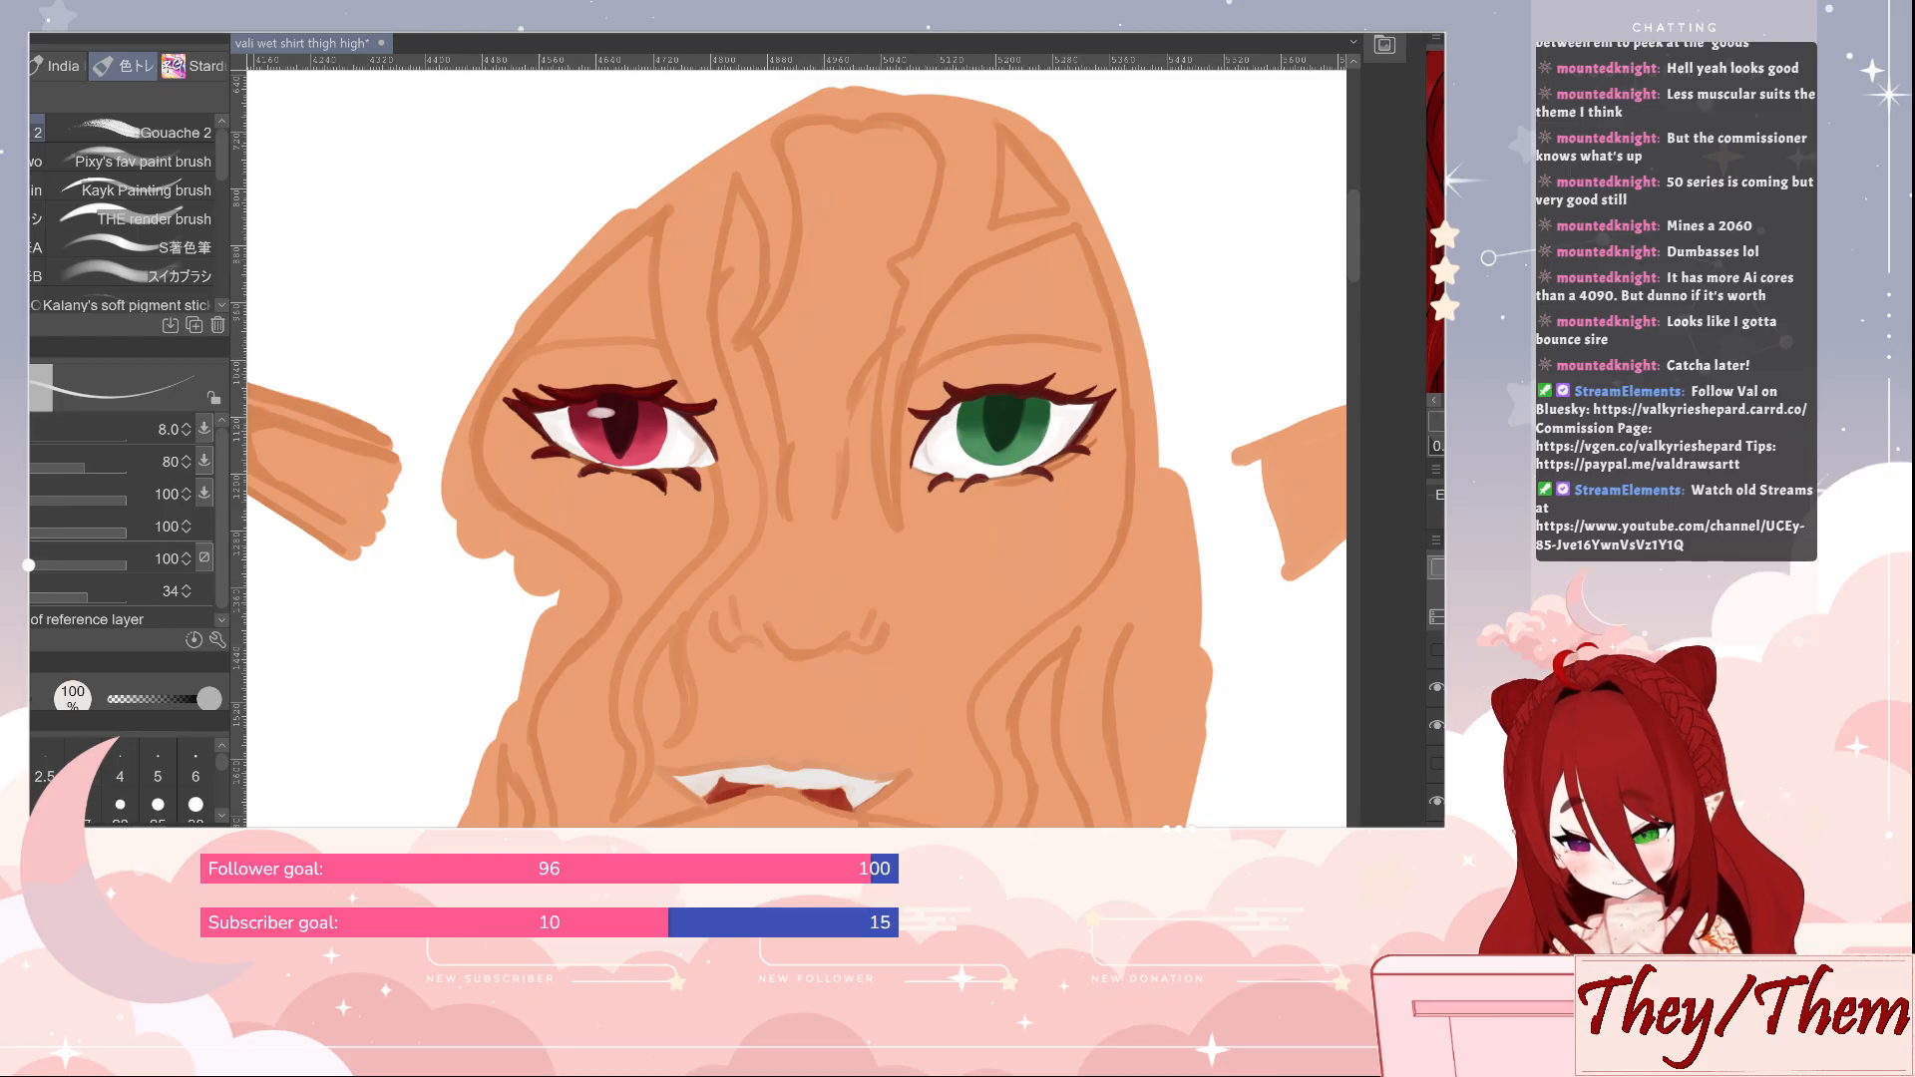
scroll(224, 162, "down", 6)
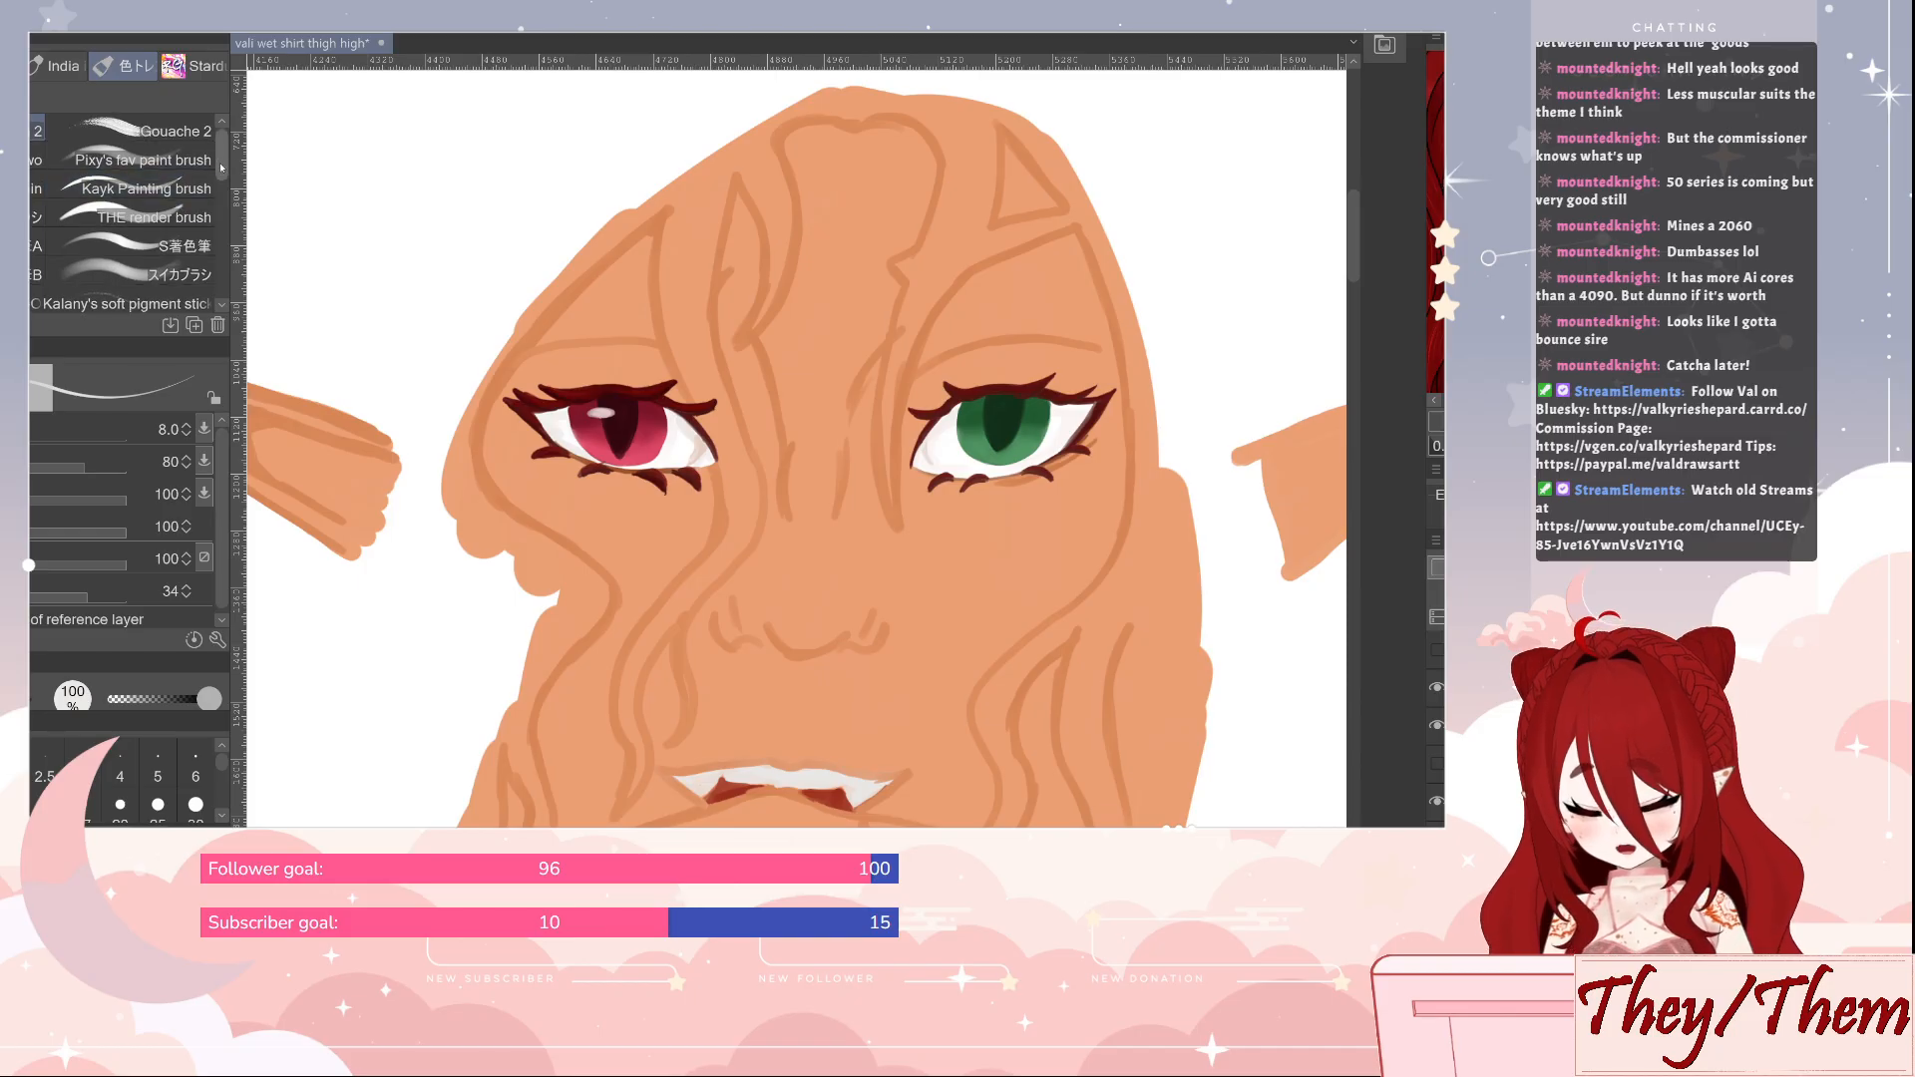
scroll(224, 161, "up", 6)
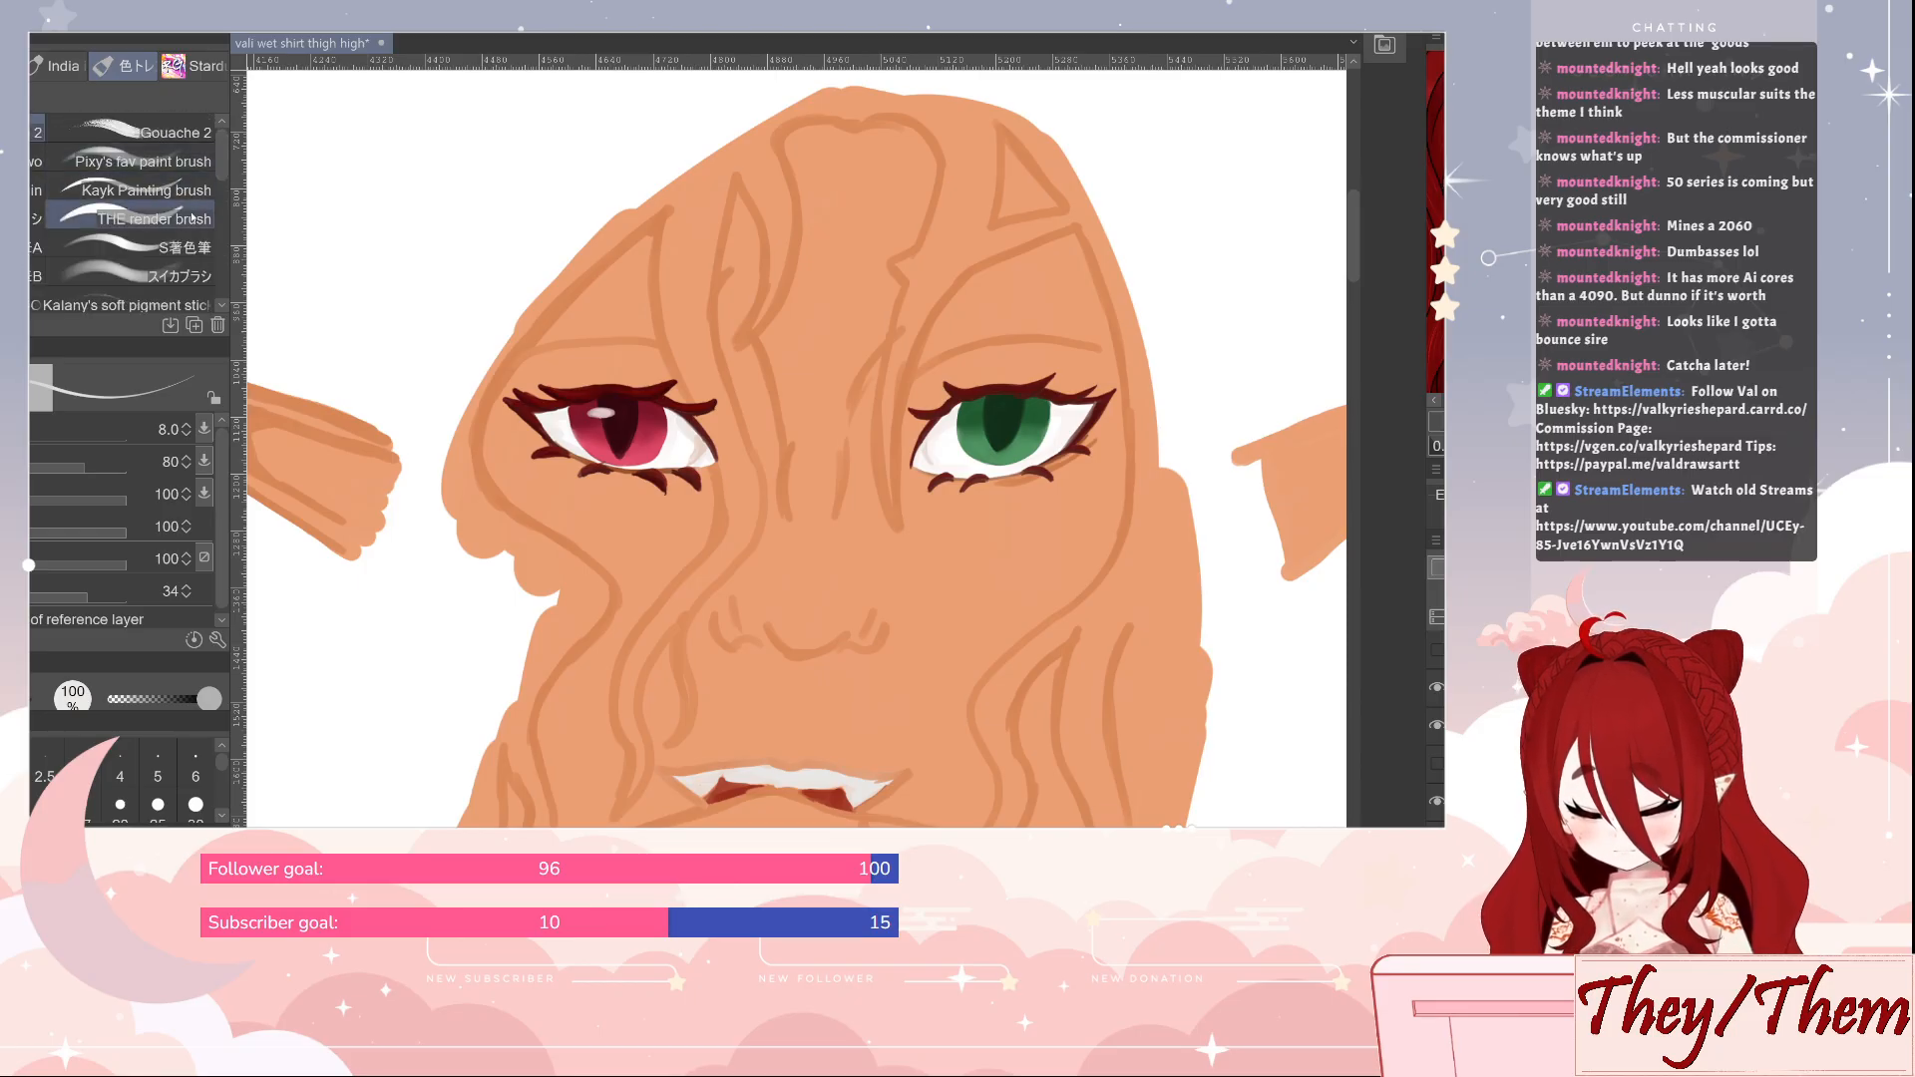
left_click(149, 217)
key("bracketleft")
key("bracketleft")
key("bracketleft")
key("bracketleft")
key("bracketleft")
key("bracketleft")
key("bracketleft")
key("bracketleft")
key("bracketleft")
key("bracketleft")
key("bracketleft")
key("bracketleft")
key("bracketleft")
key("bracketleft")
key("bracketleft")
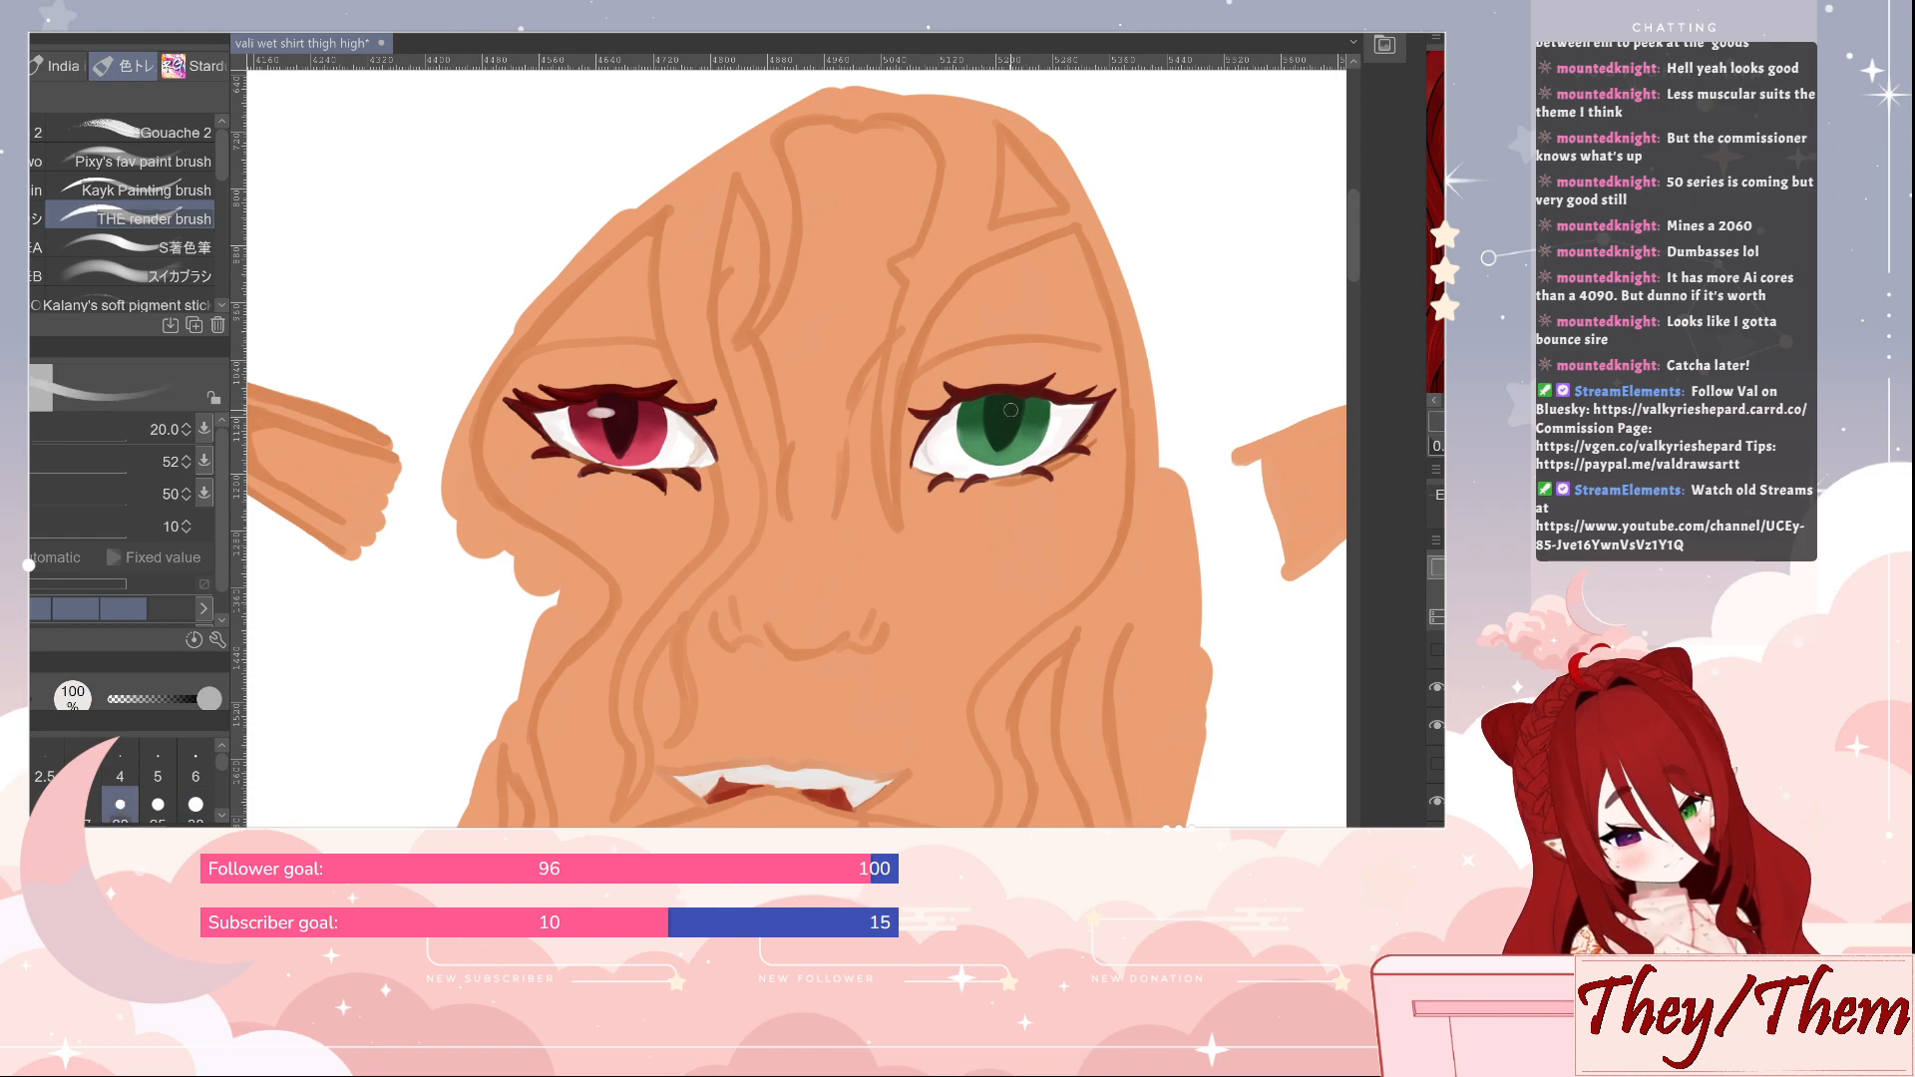
left_click_drag(988, 411, 990, 409)
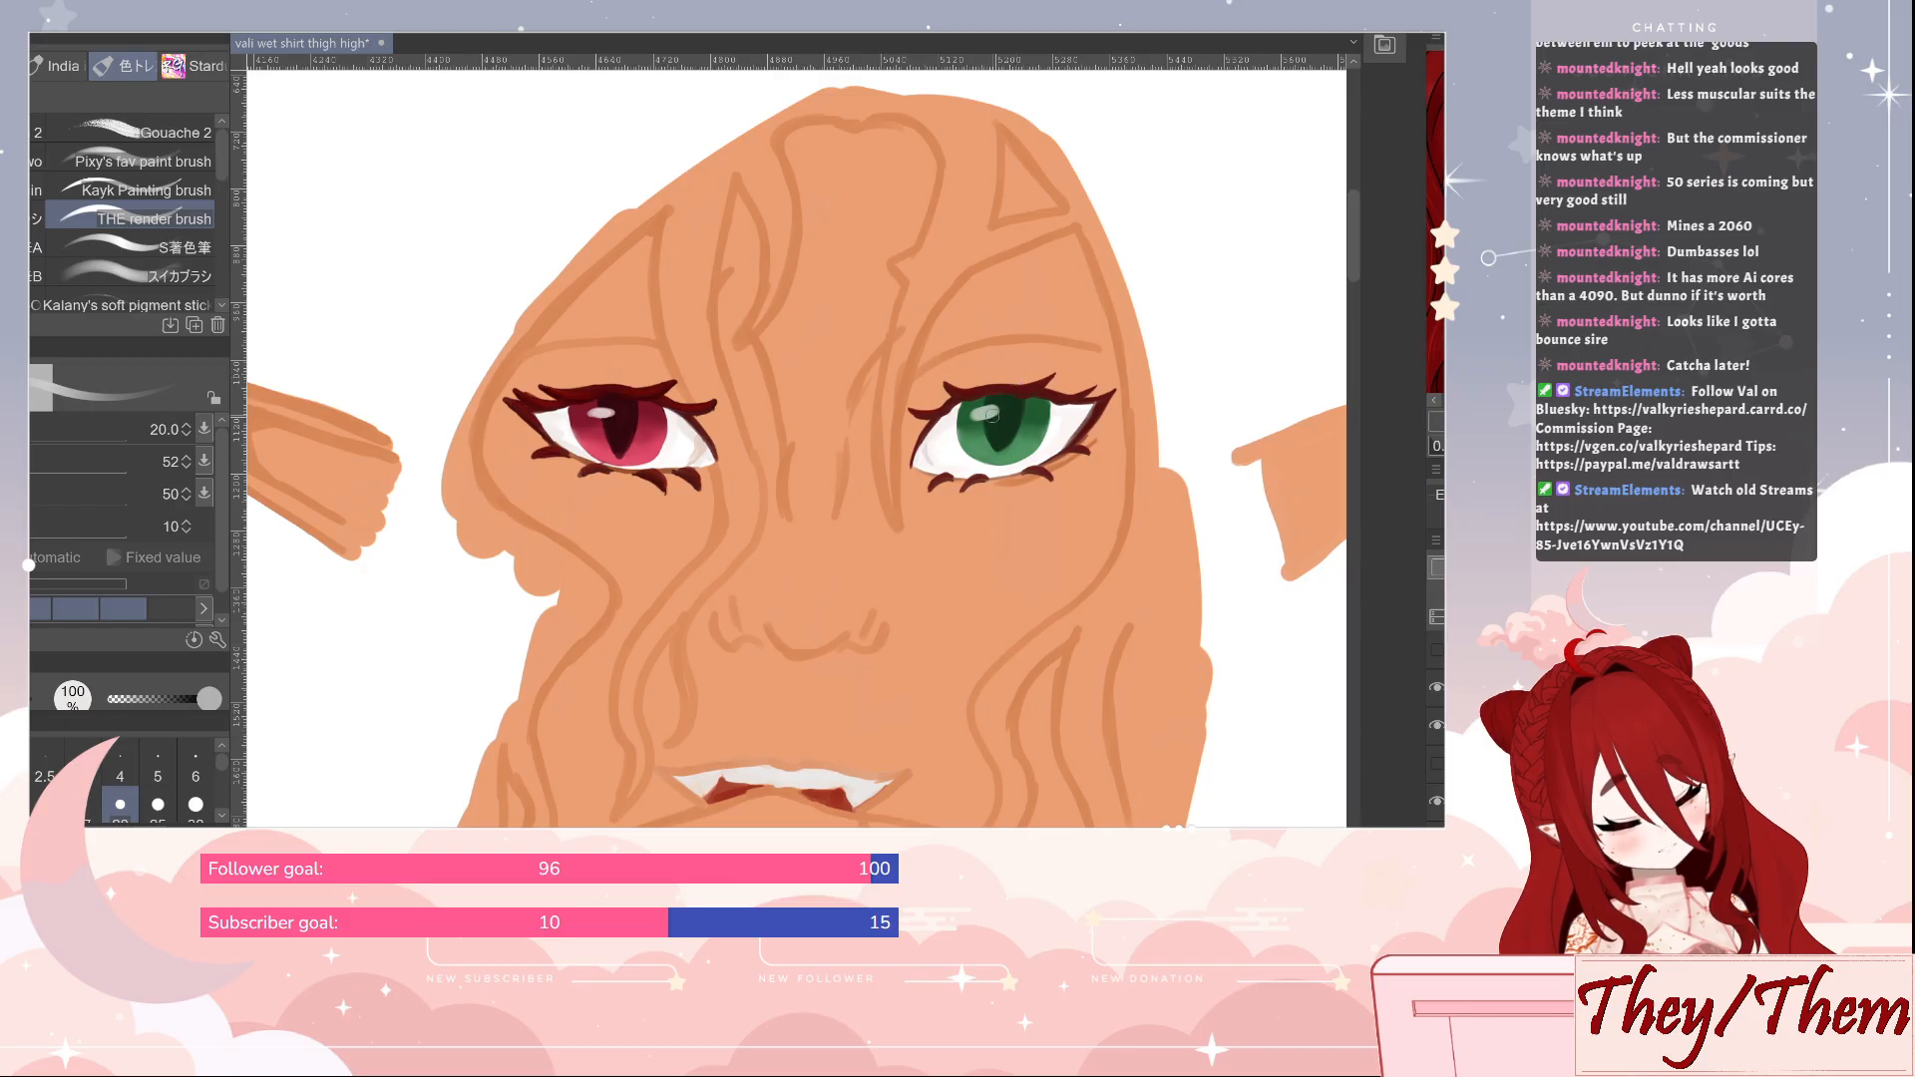
Refine the green iris highlight with THE render brush at size 15 and save the illustration
key("bracketleft")
key("bracketleft")
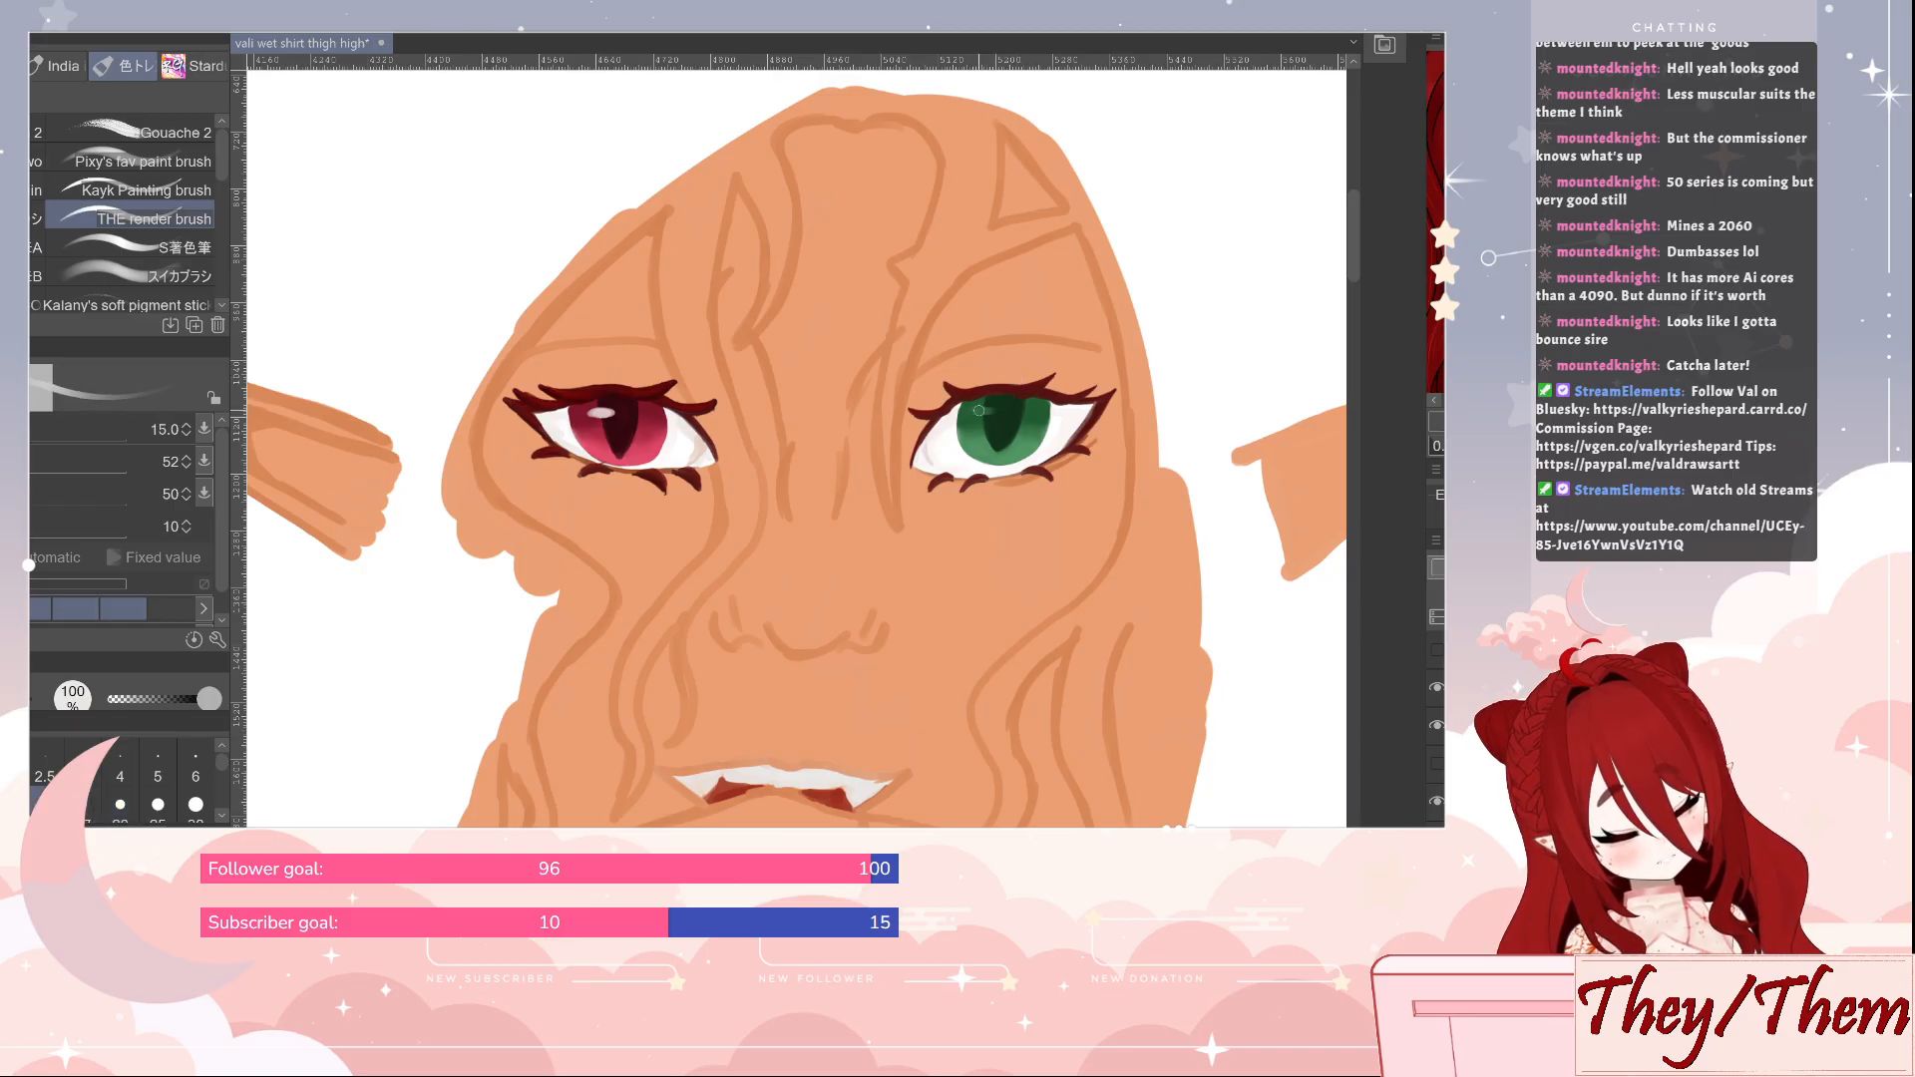
left_click_drag(978, 410, 990, 409)
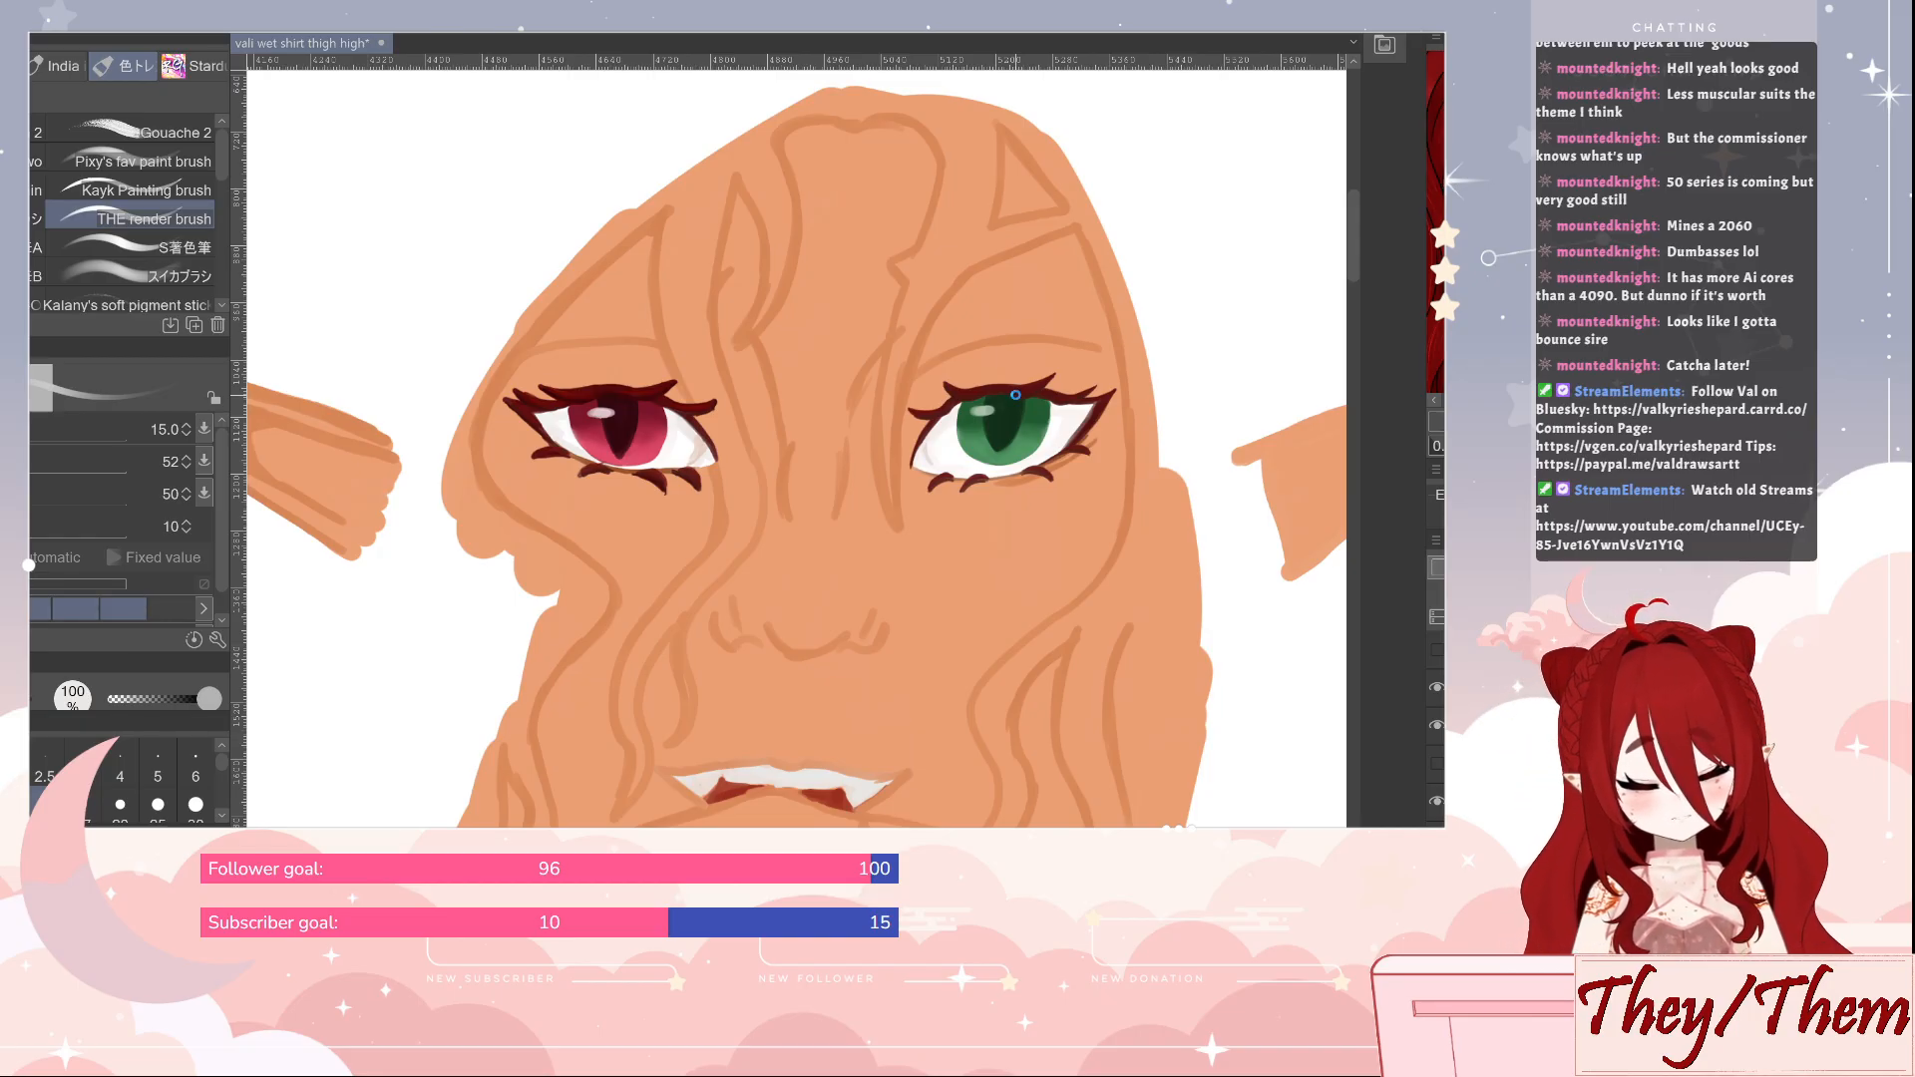
key("ctrl+s")
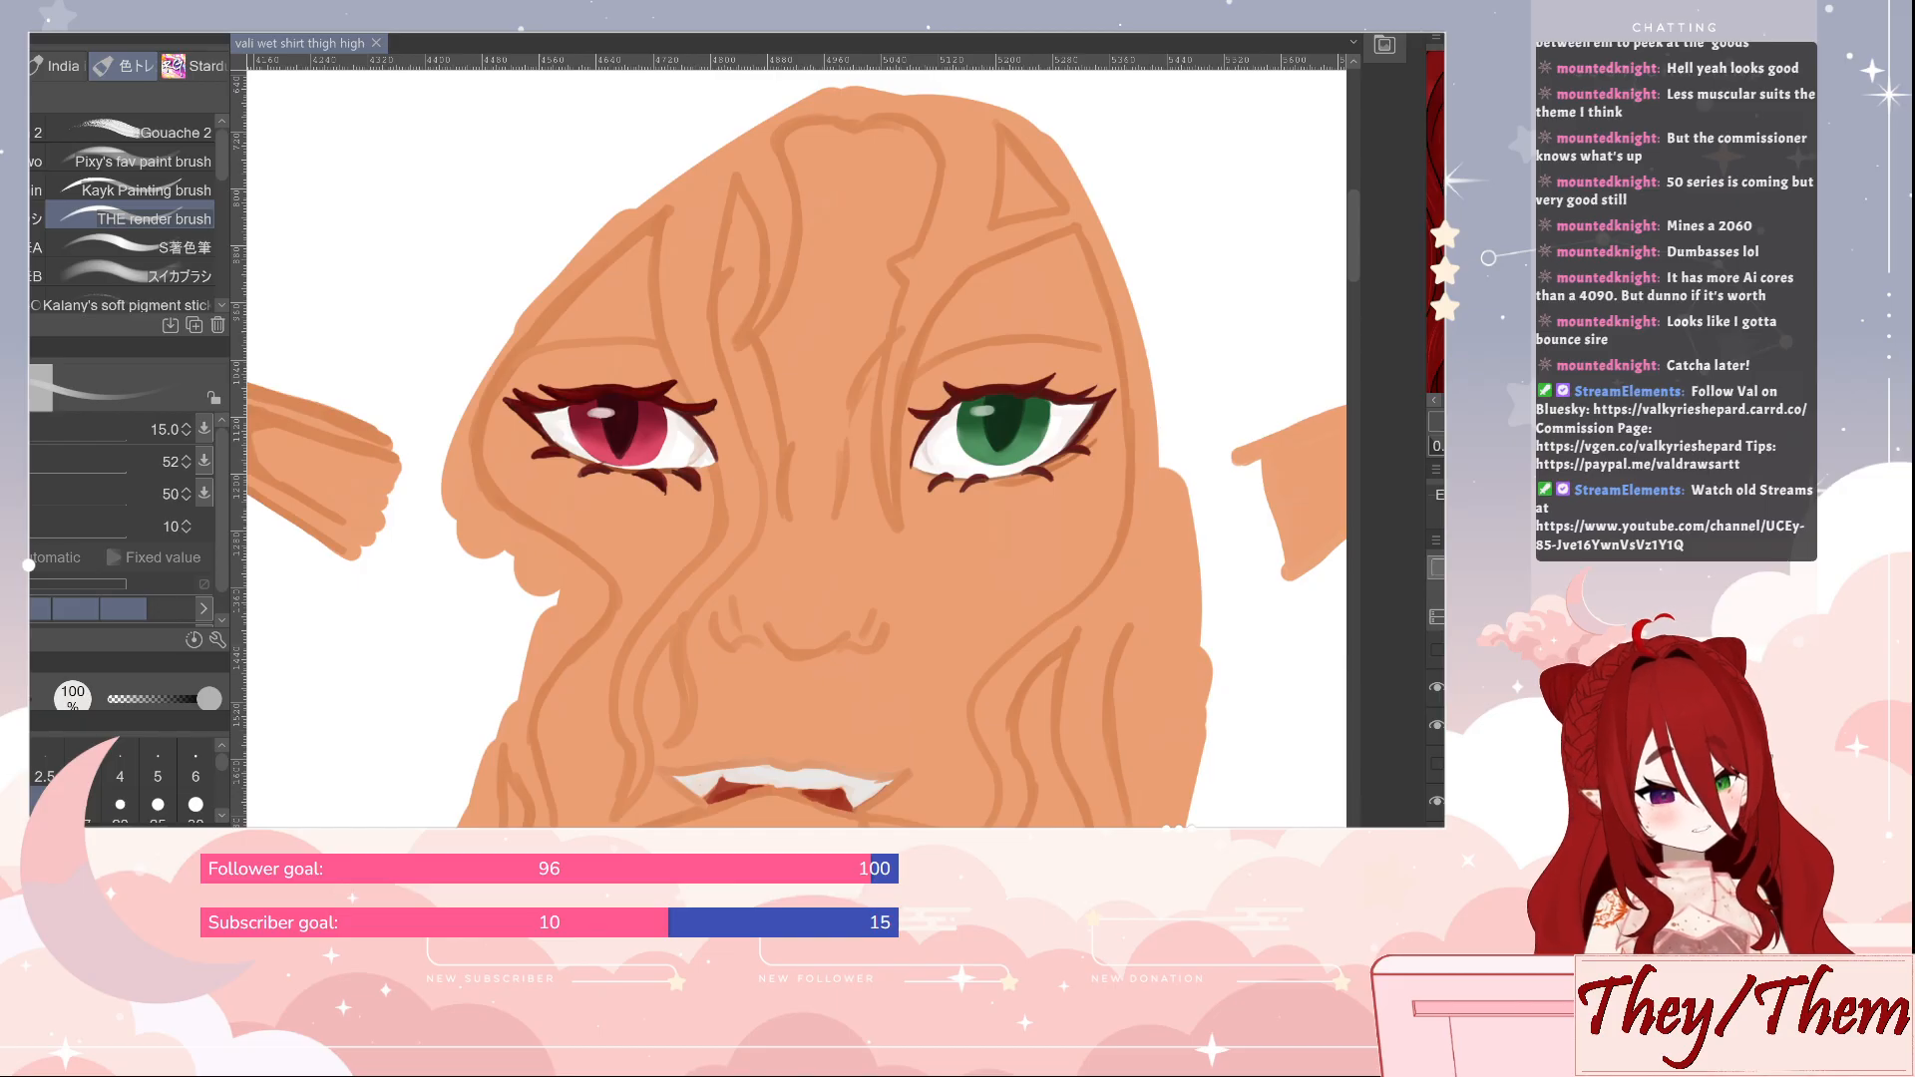
Show the grey sketch layer and paint soft brown shading around the red eye and down the adjoining hair strand, up to size 20
left_click(1436, 650)
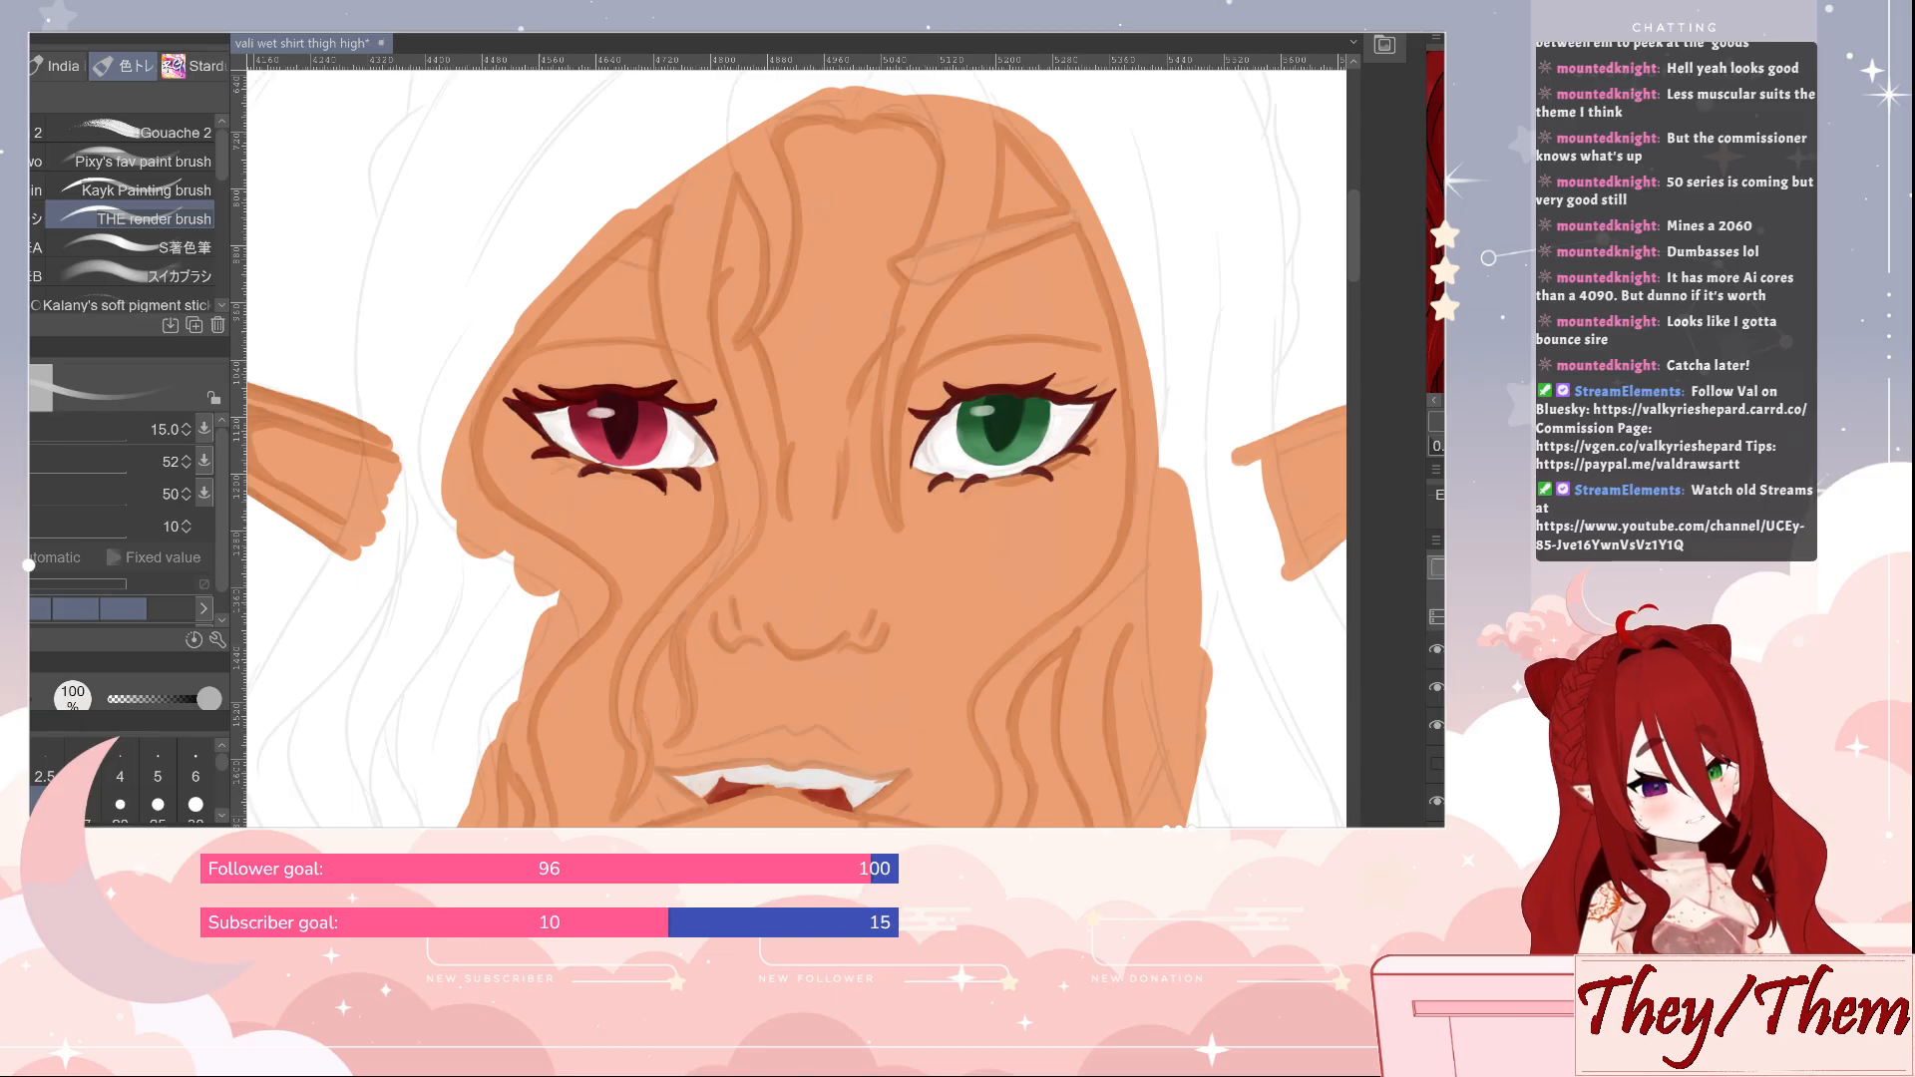
left_click(345, 451, "alt")
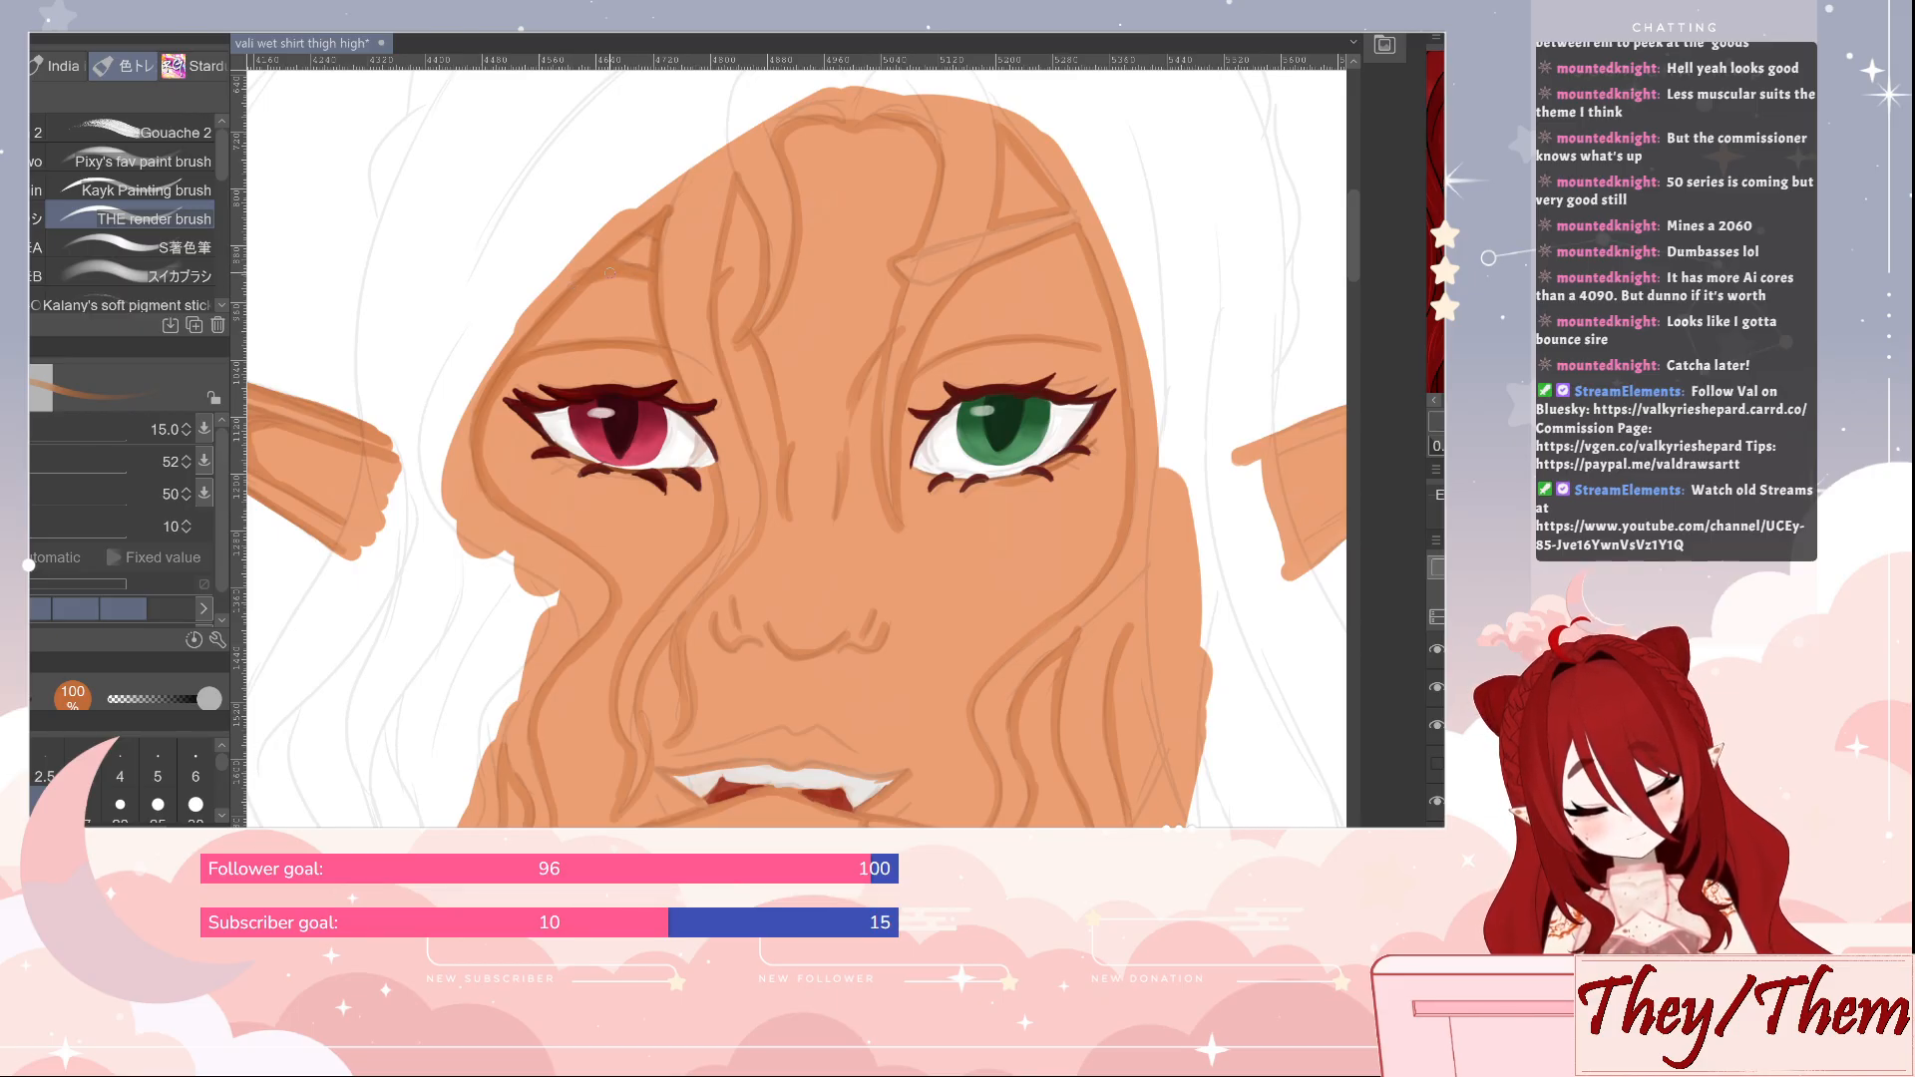
scroll(602, 263, "down", 1)
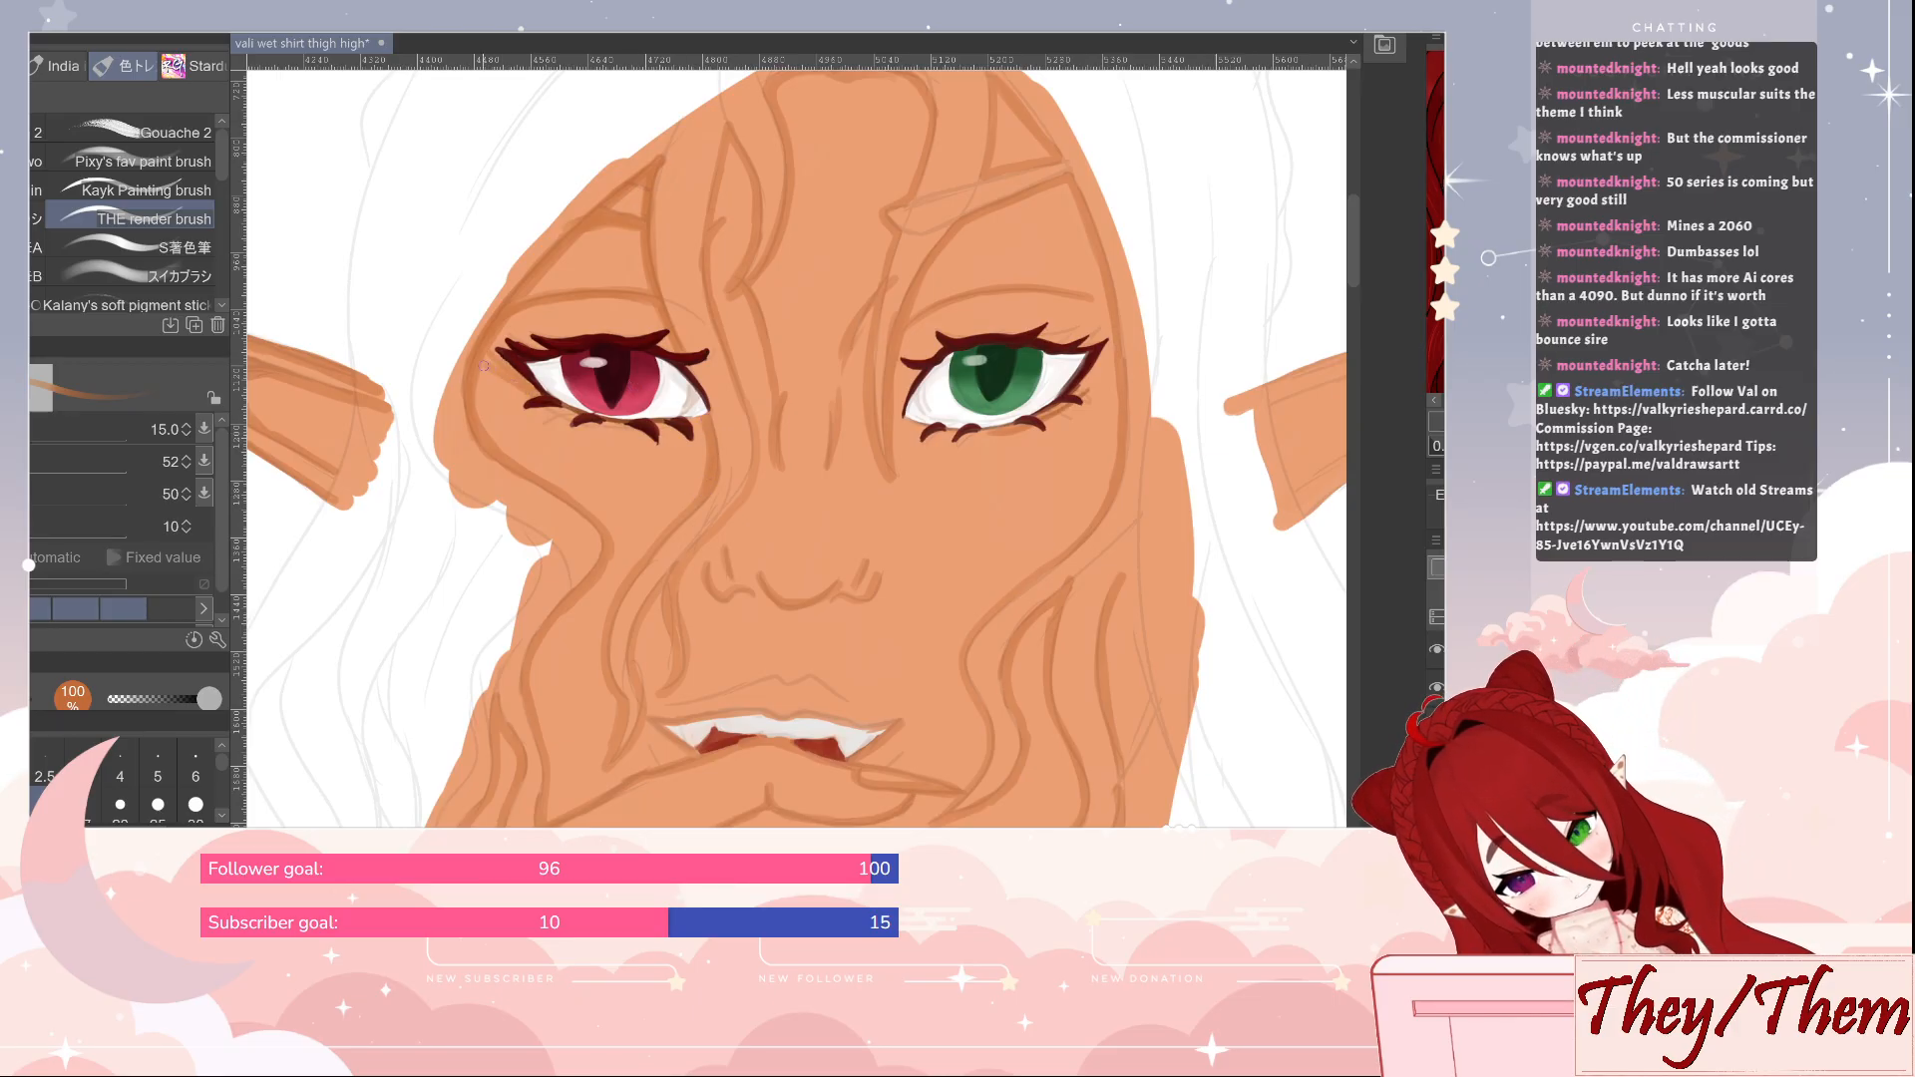
left_click(120, 803)
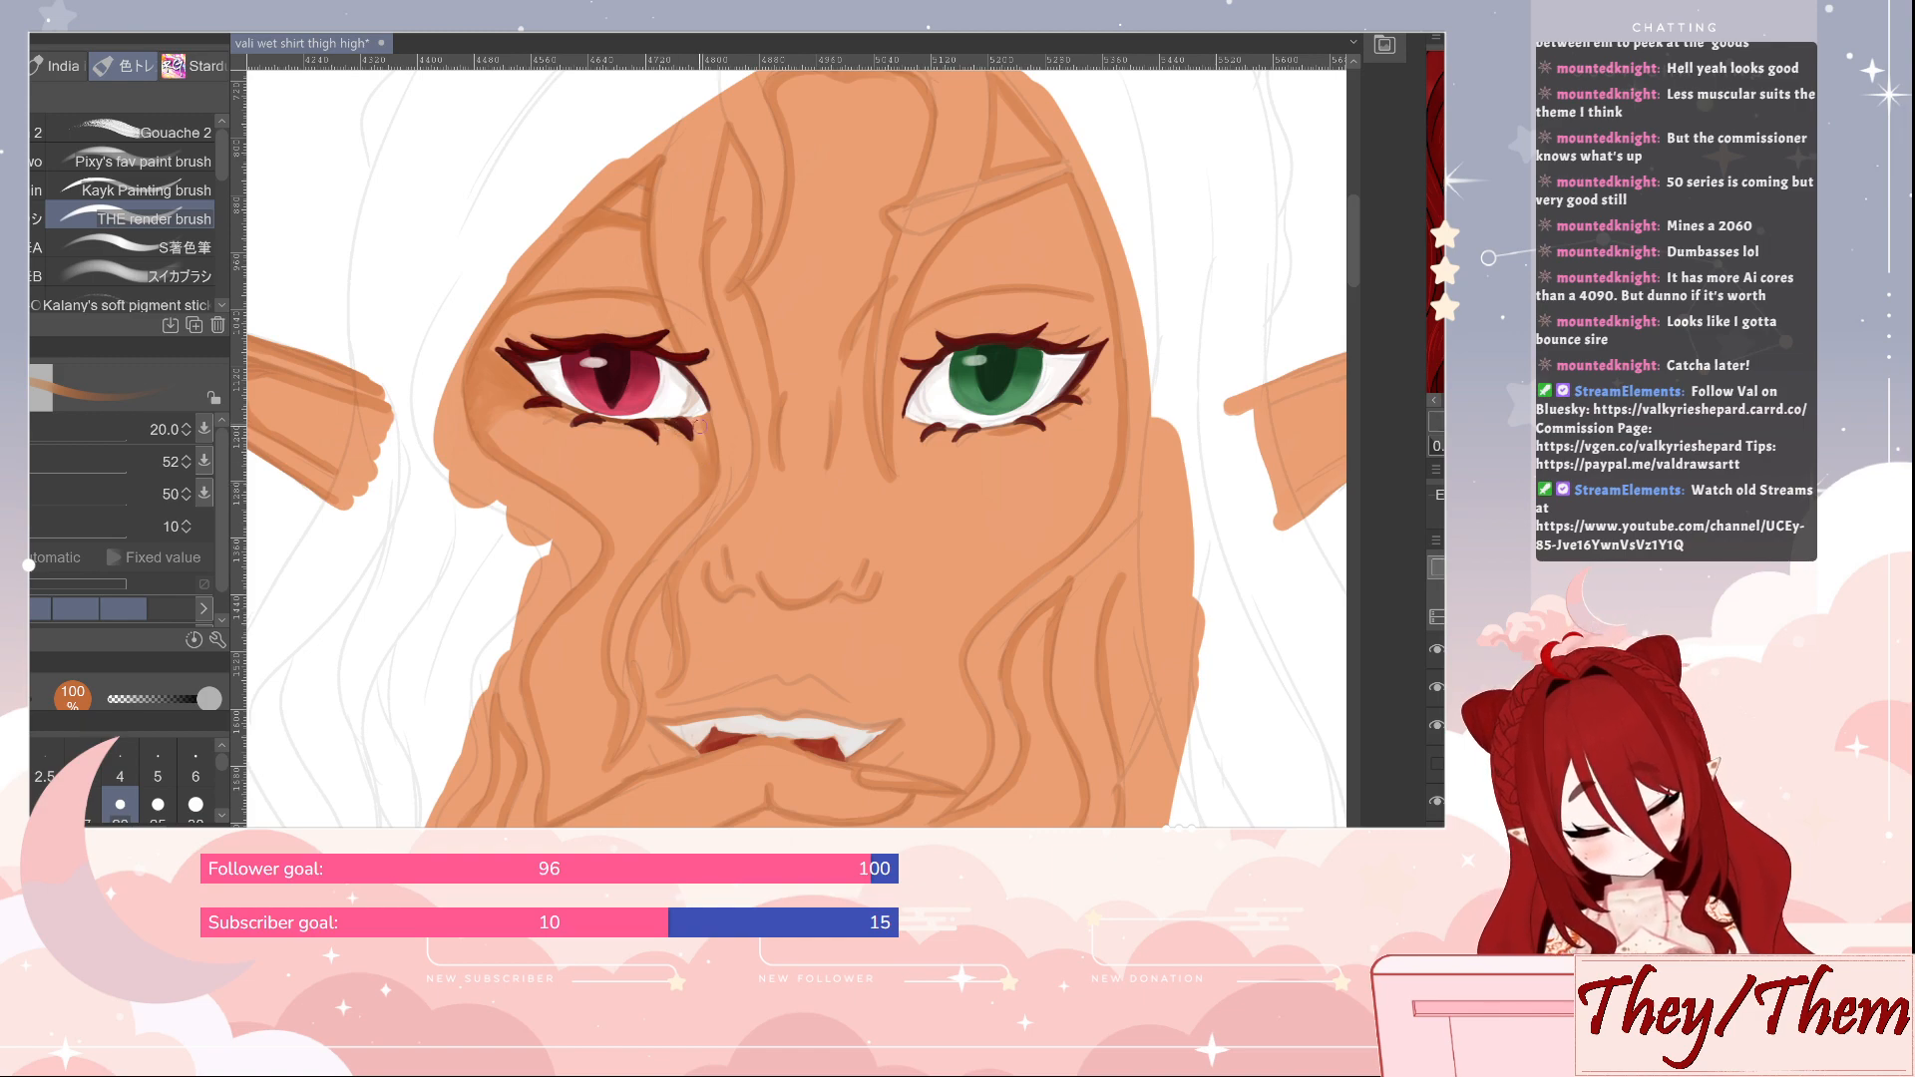
mouse_move(701, 422)
left_mouse_down()
mouse_move(685, 512)
mouse_move(837, 405)
left_mouse_up()
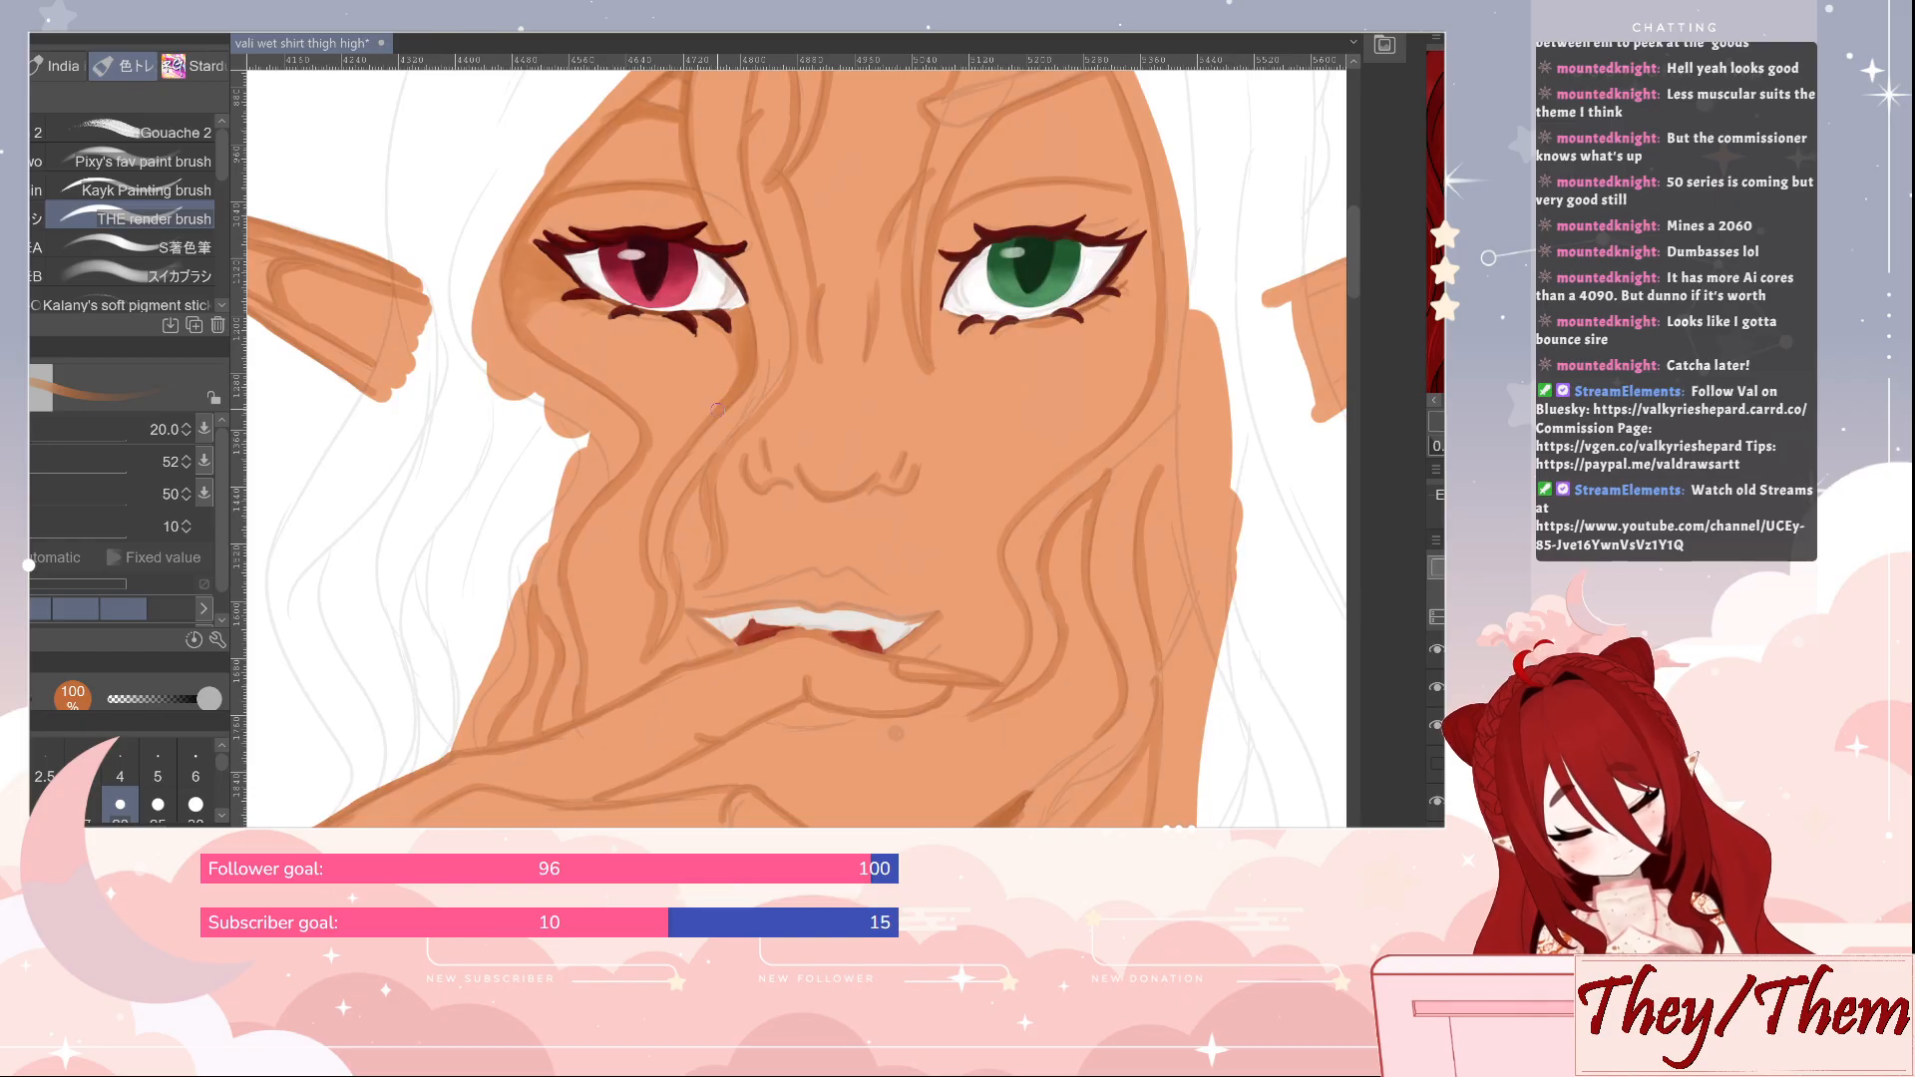
left_click_drag(704, 416, 654, 502)
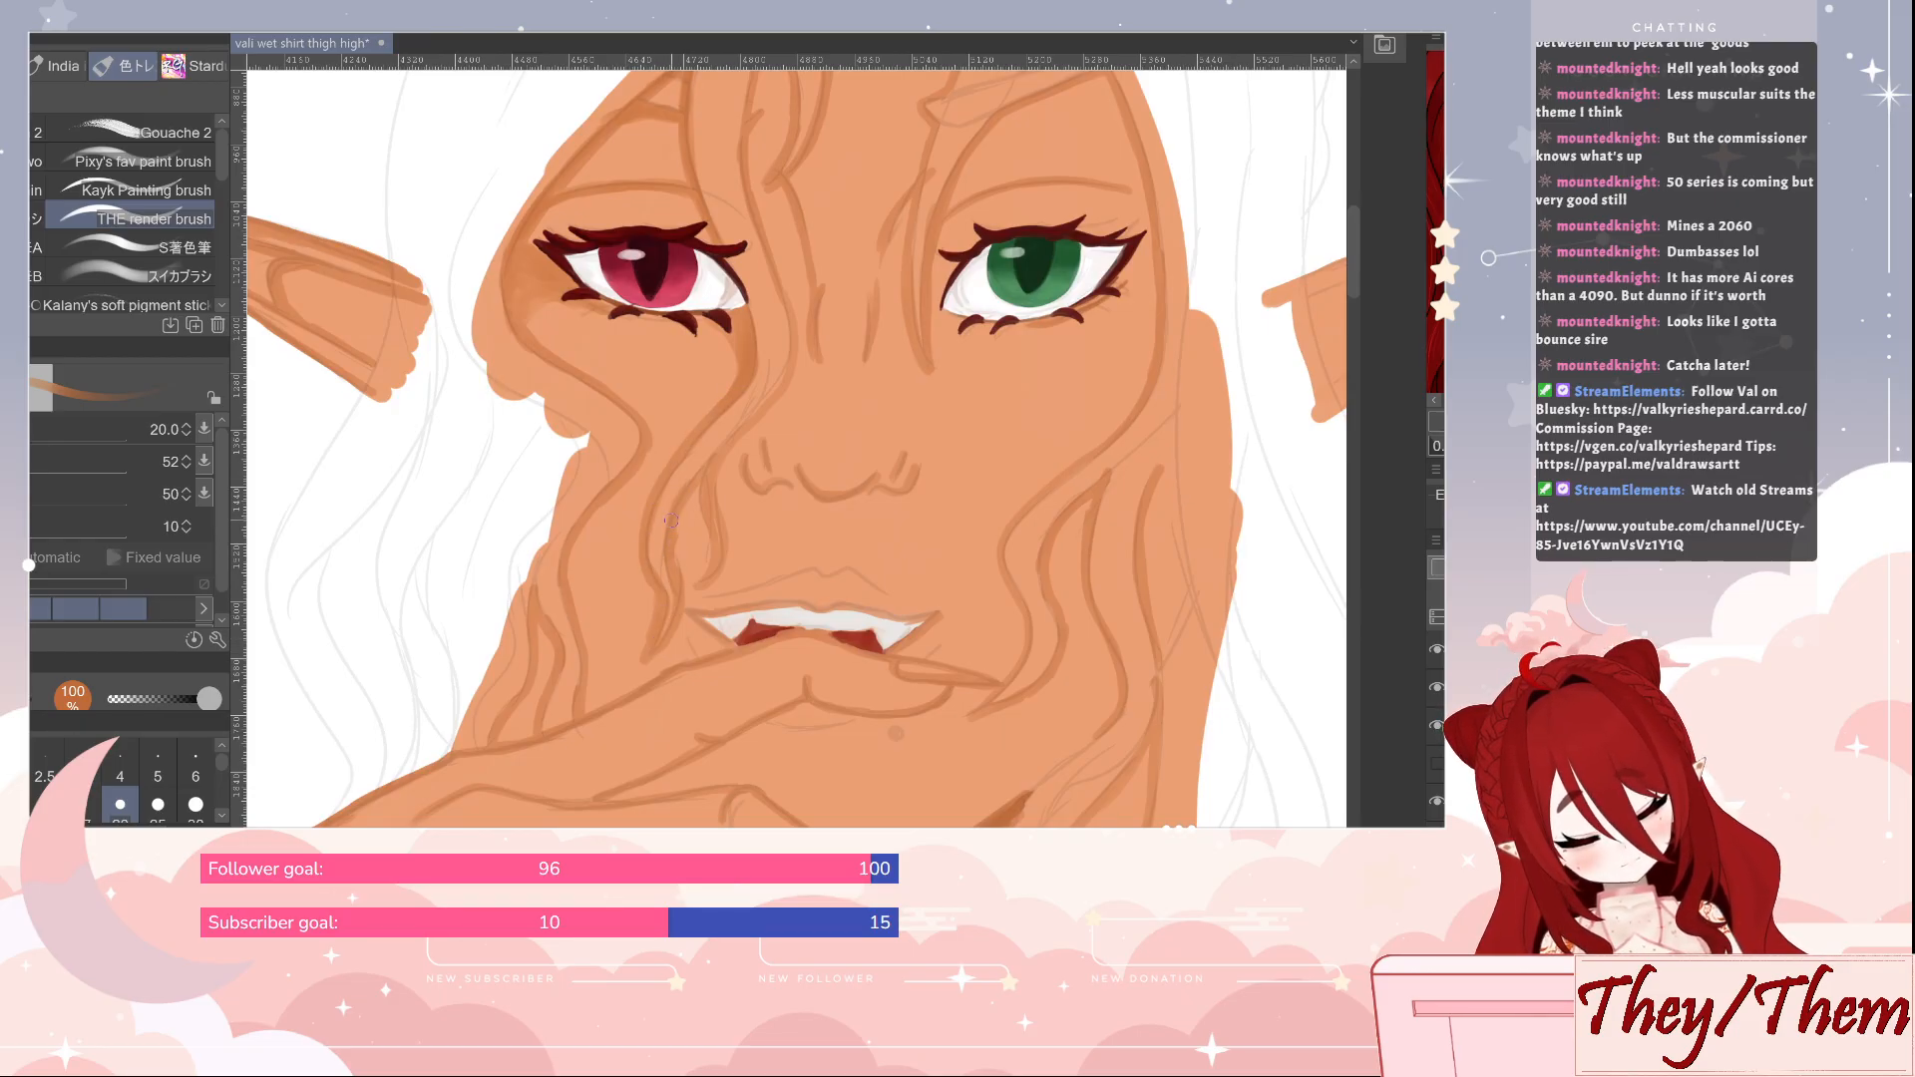
mouse_move(723, 536)
left_mouse_down()
mouse_move(728, 442)
mouse_move(792, 354)
mouse_move(726, 434)
left_mouse_up()
mouse_move(874, 340)
left_mouse_down()
mouse_move(837, 502)
mouse_move(710, 318)
mouse_move(730, 186)
mouse_move(761, 280)
mouse_move(727, 352)
mouse_move(784, 283)
mouse_move(788, 128)
left_mouse_up()
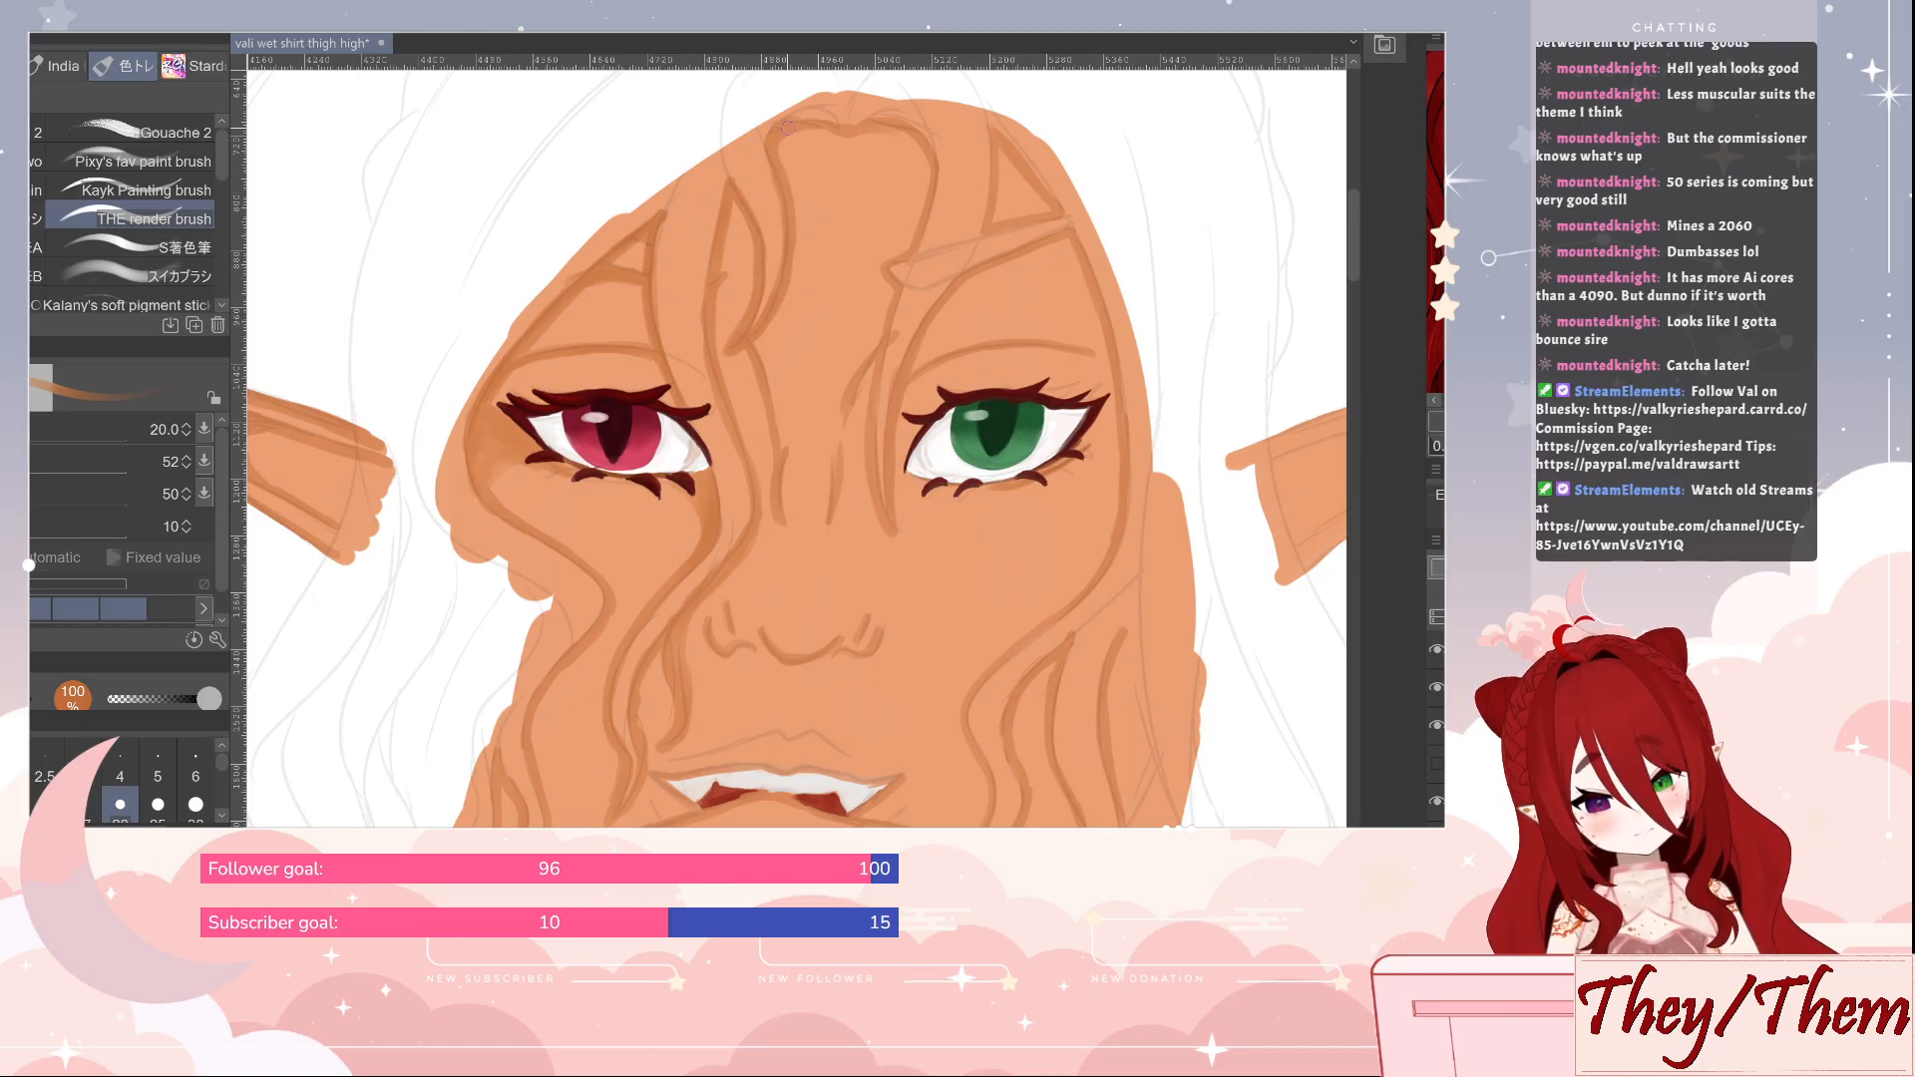
left_click(1437, 650)
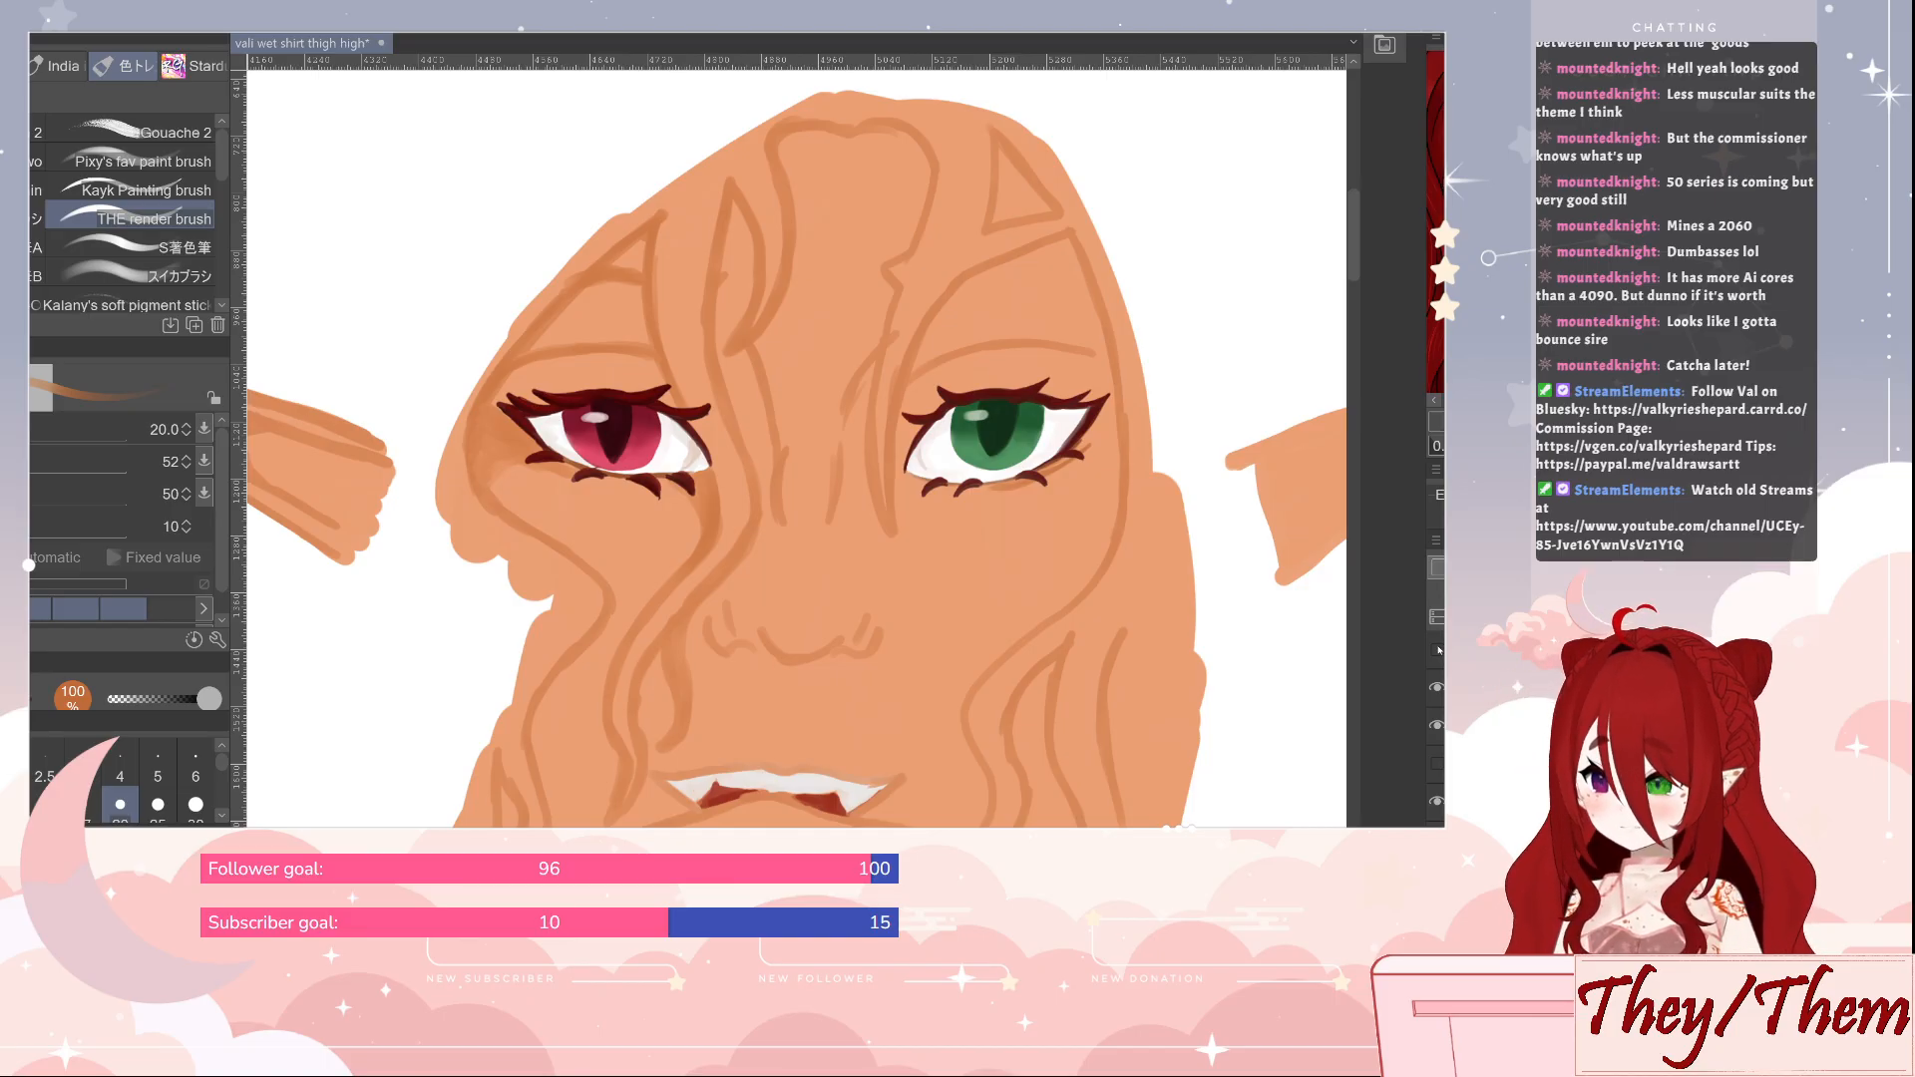
left_click(1437, 649)
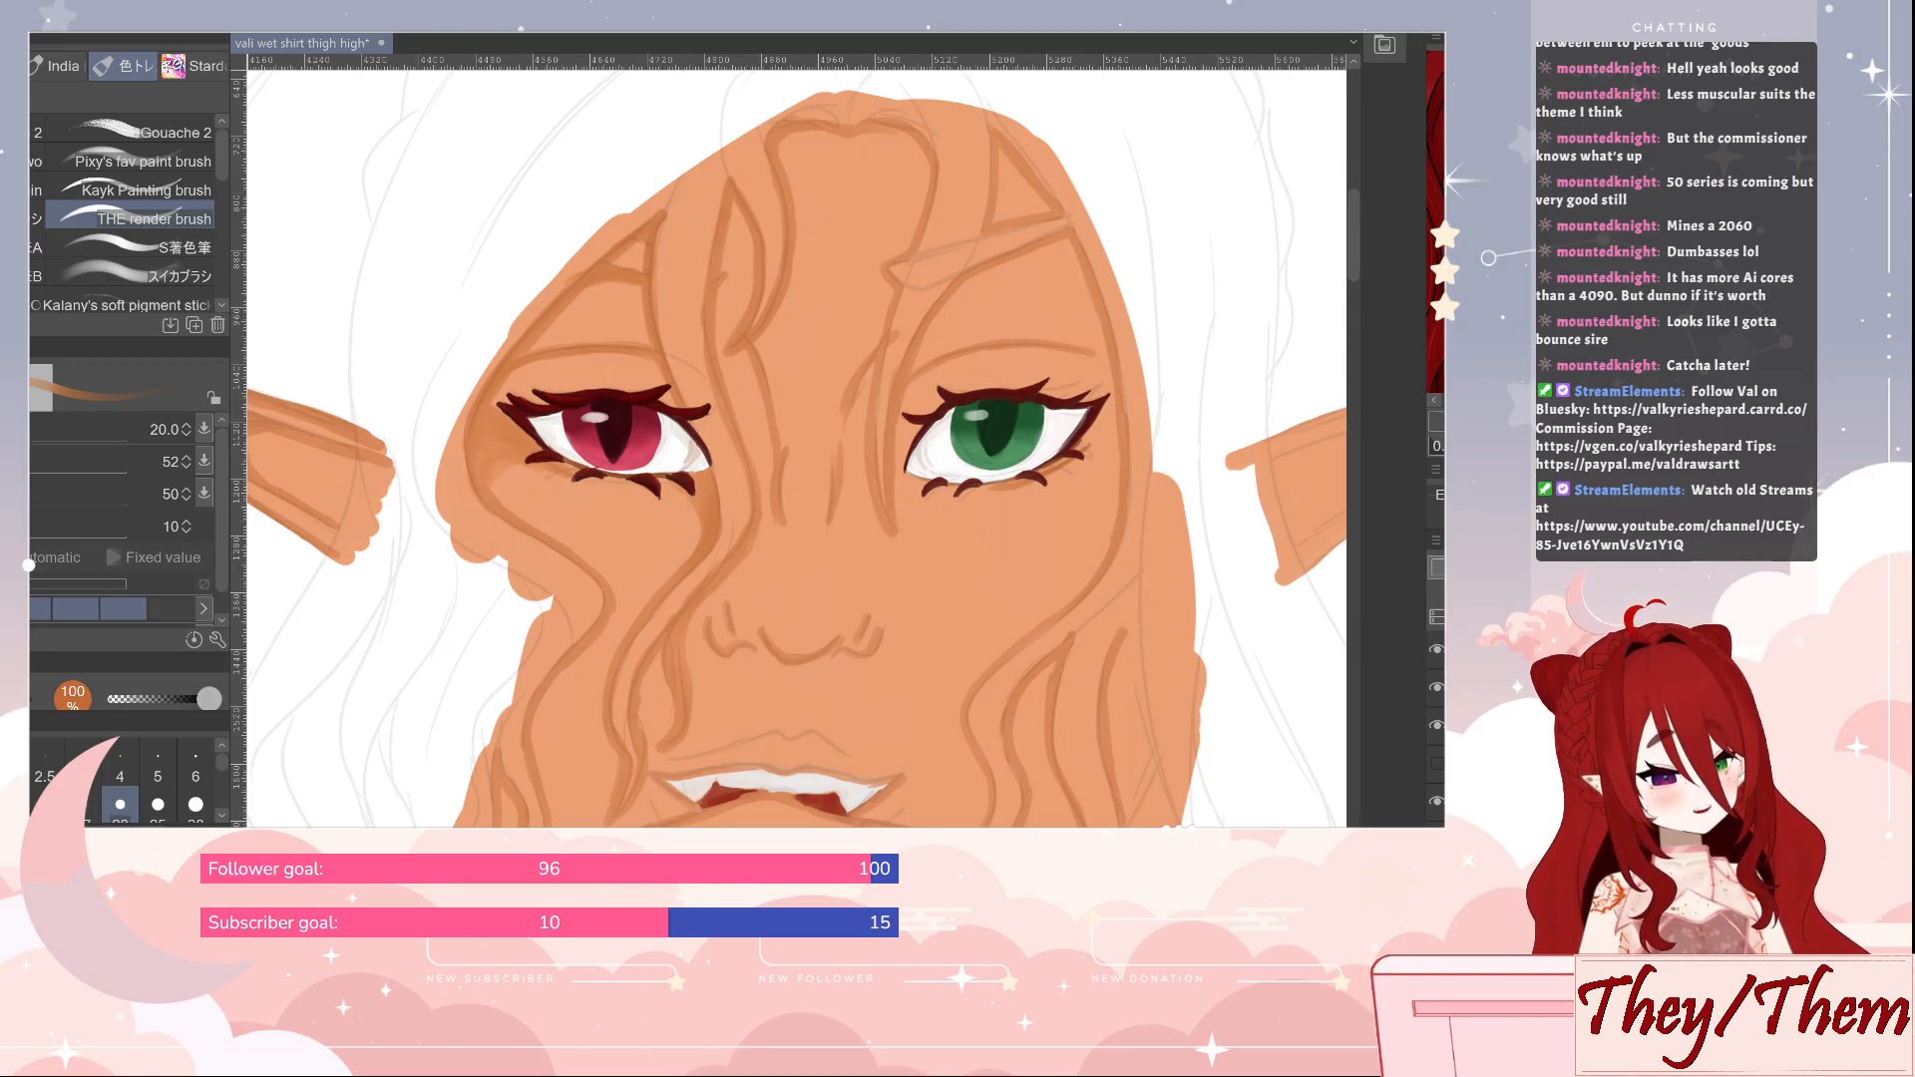
On a new layer, outline the long front hair lock beside the green eye at size 12 in dark red sampled from the reference image
key("ctrl+shift+n")
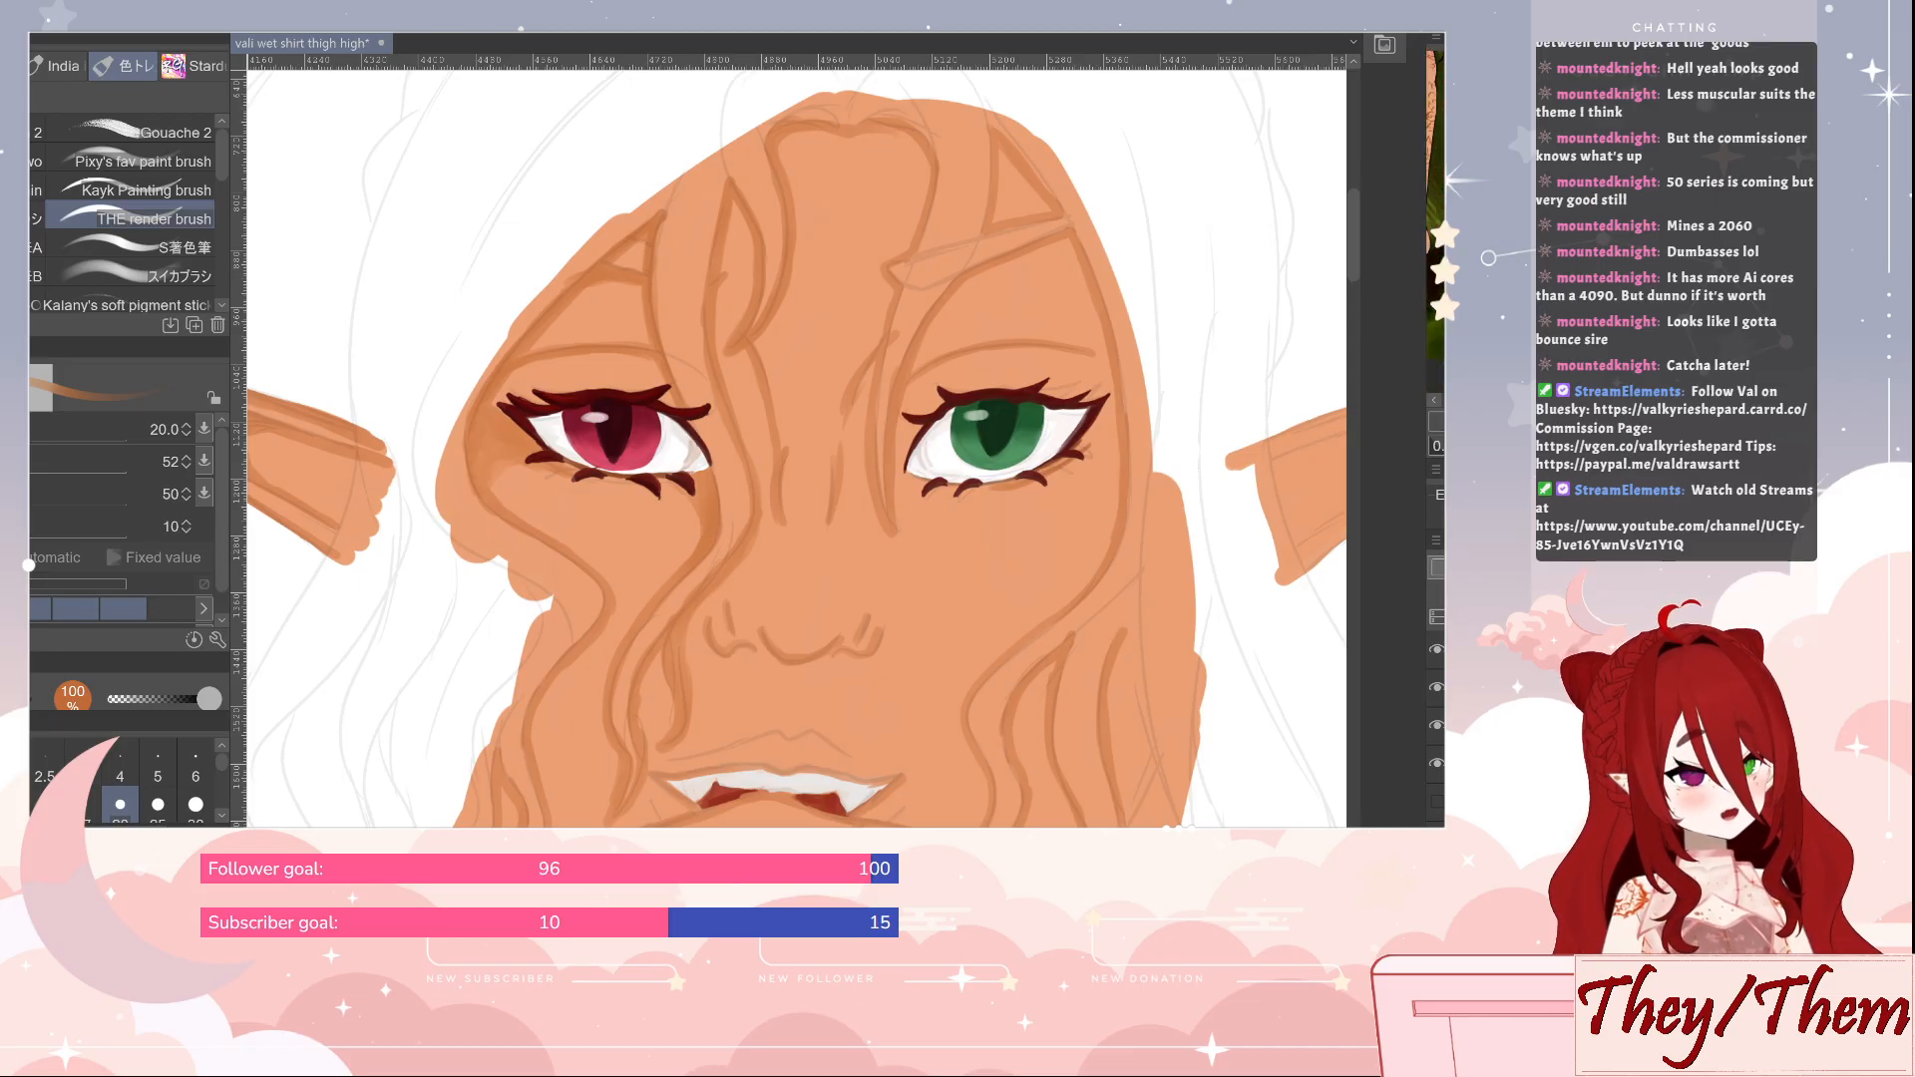
left_click(1435, 219)
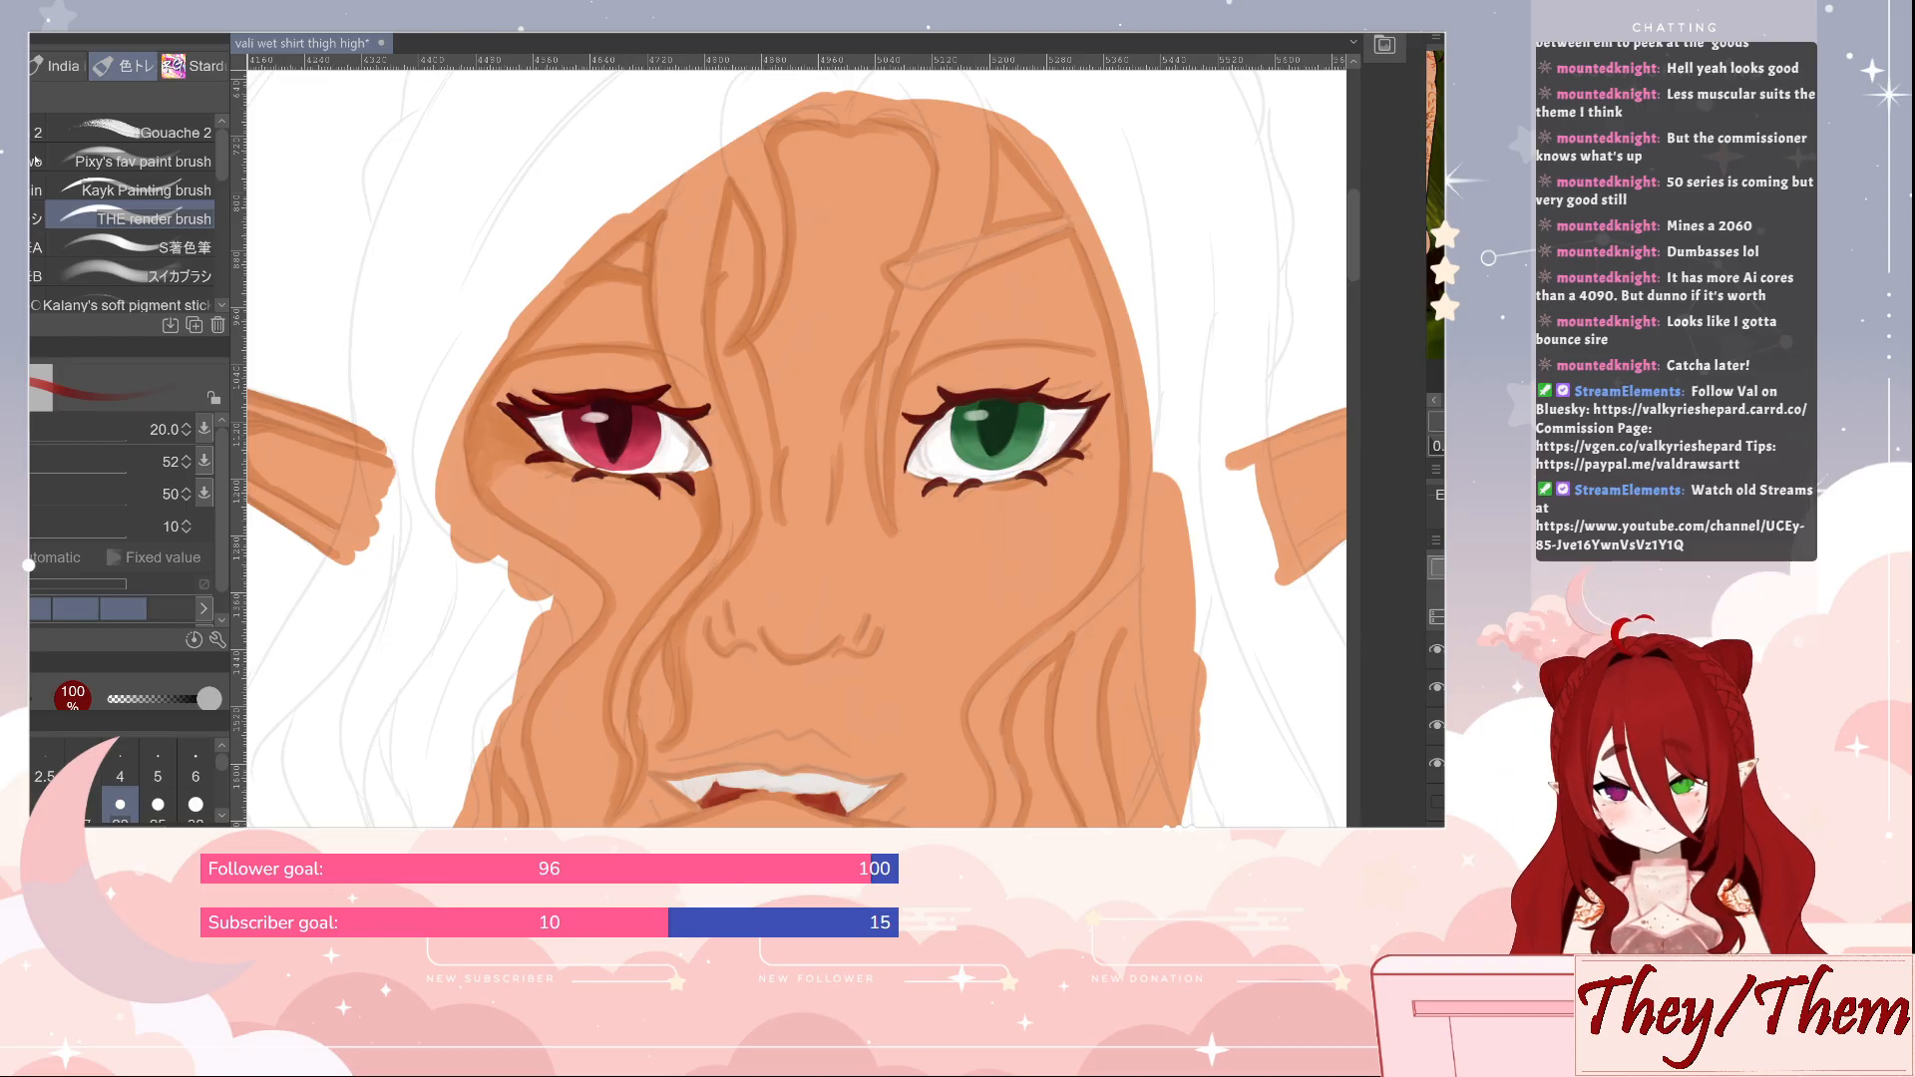
left_click(57, 135)
key("bracketright")
key("bracketright")
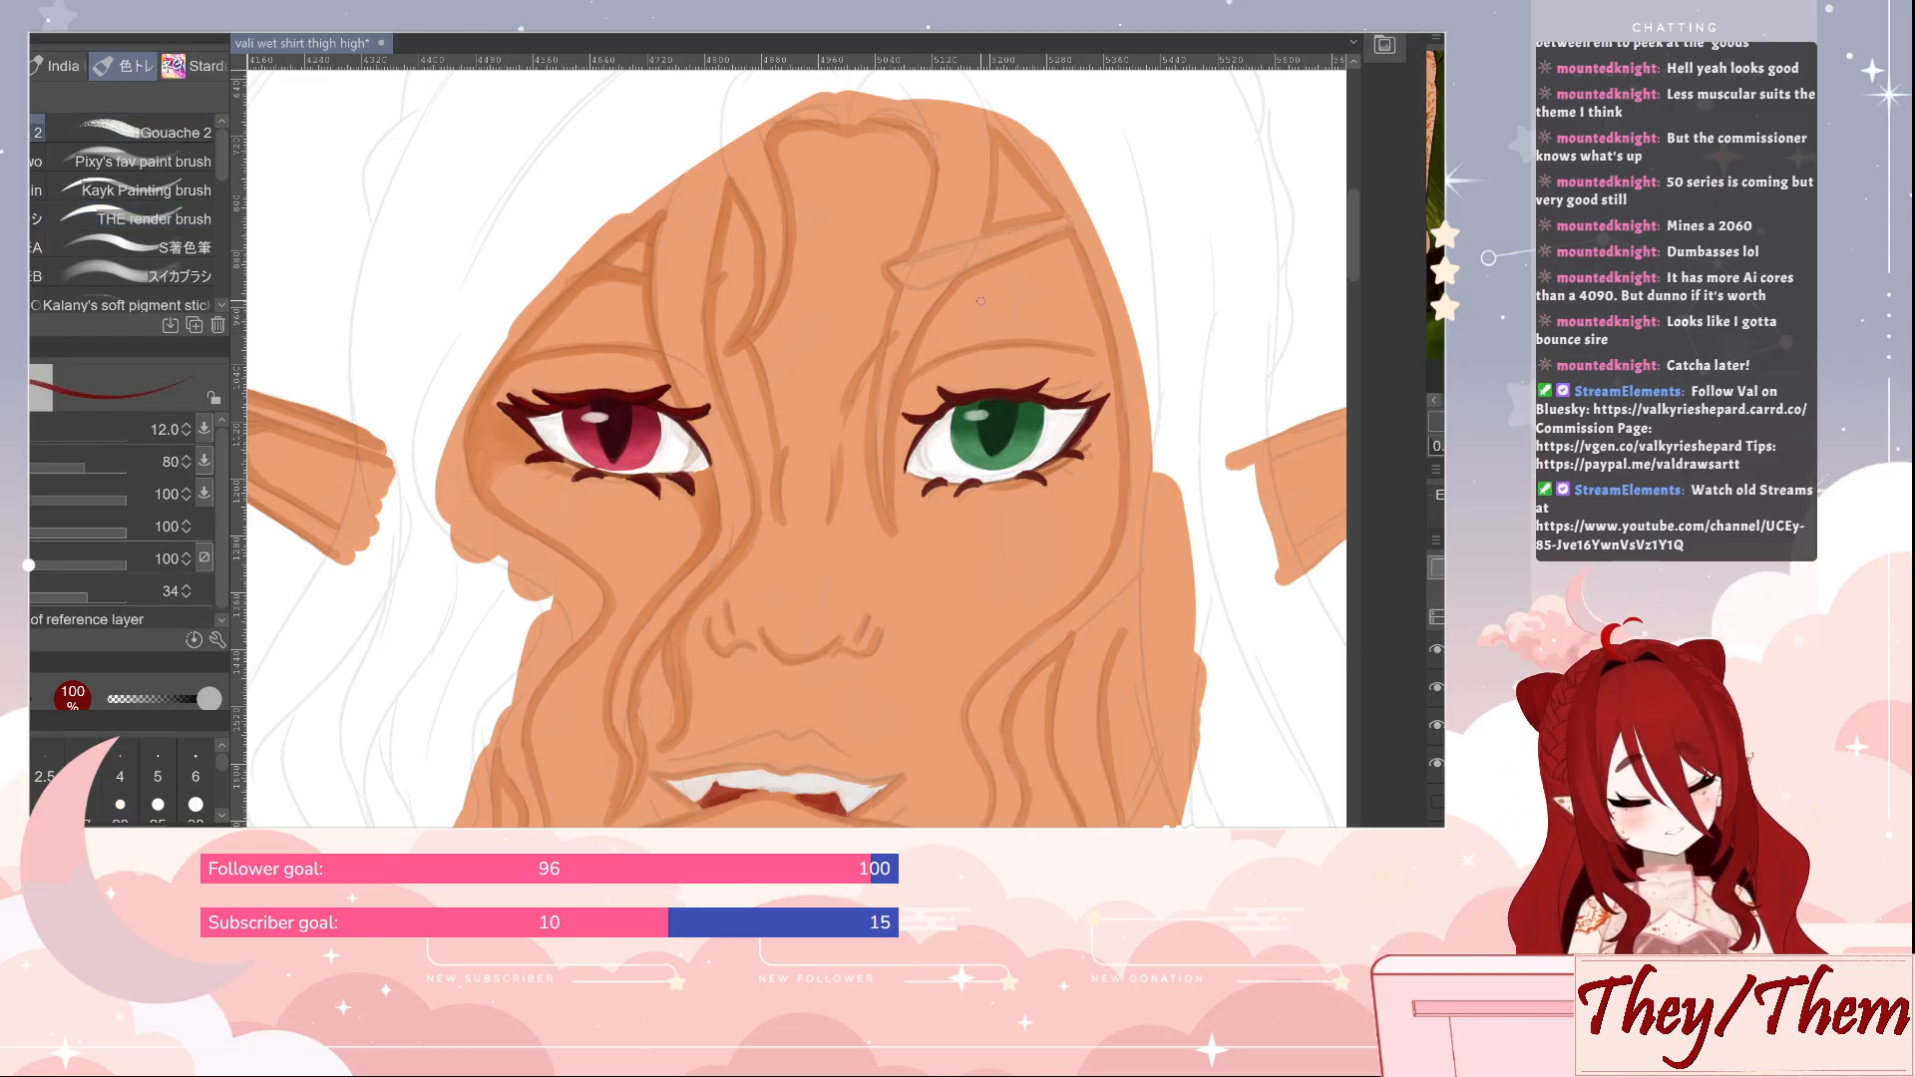
left_click_drag(995, 274, 967, 449)
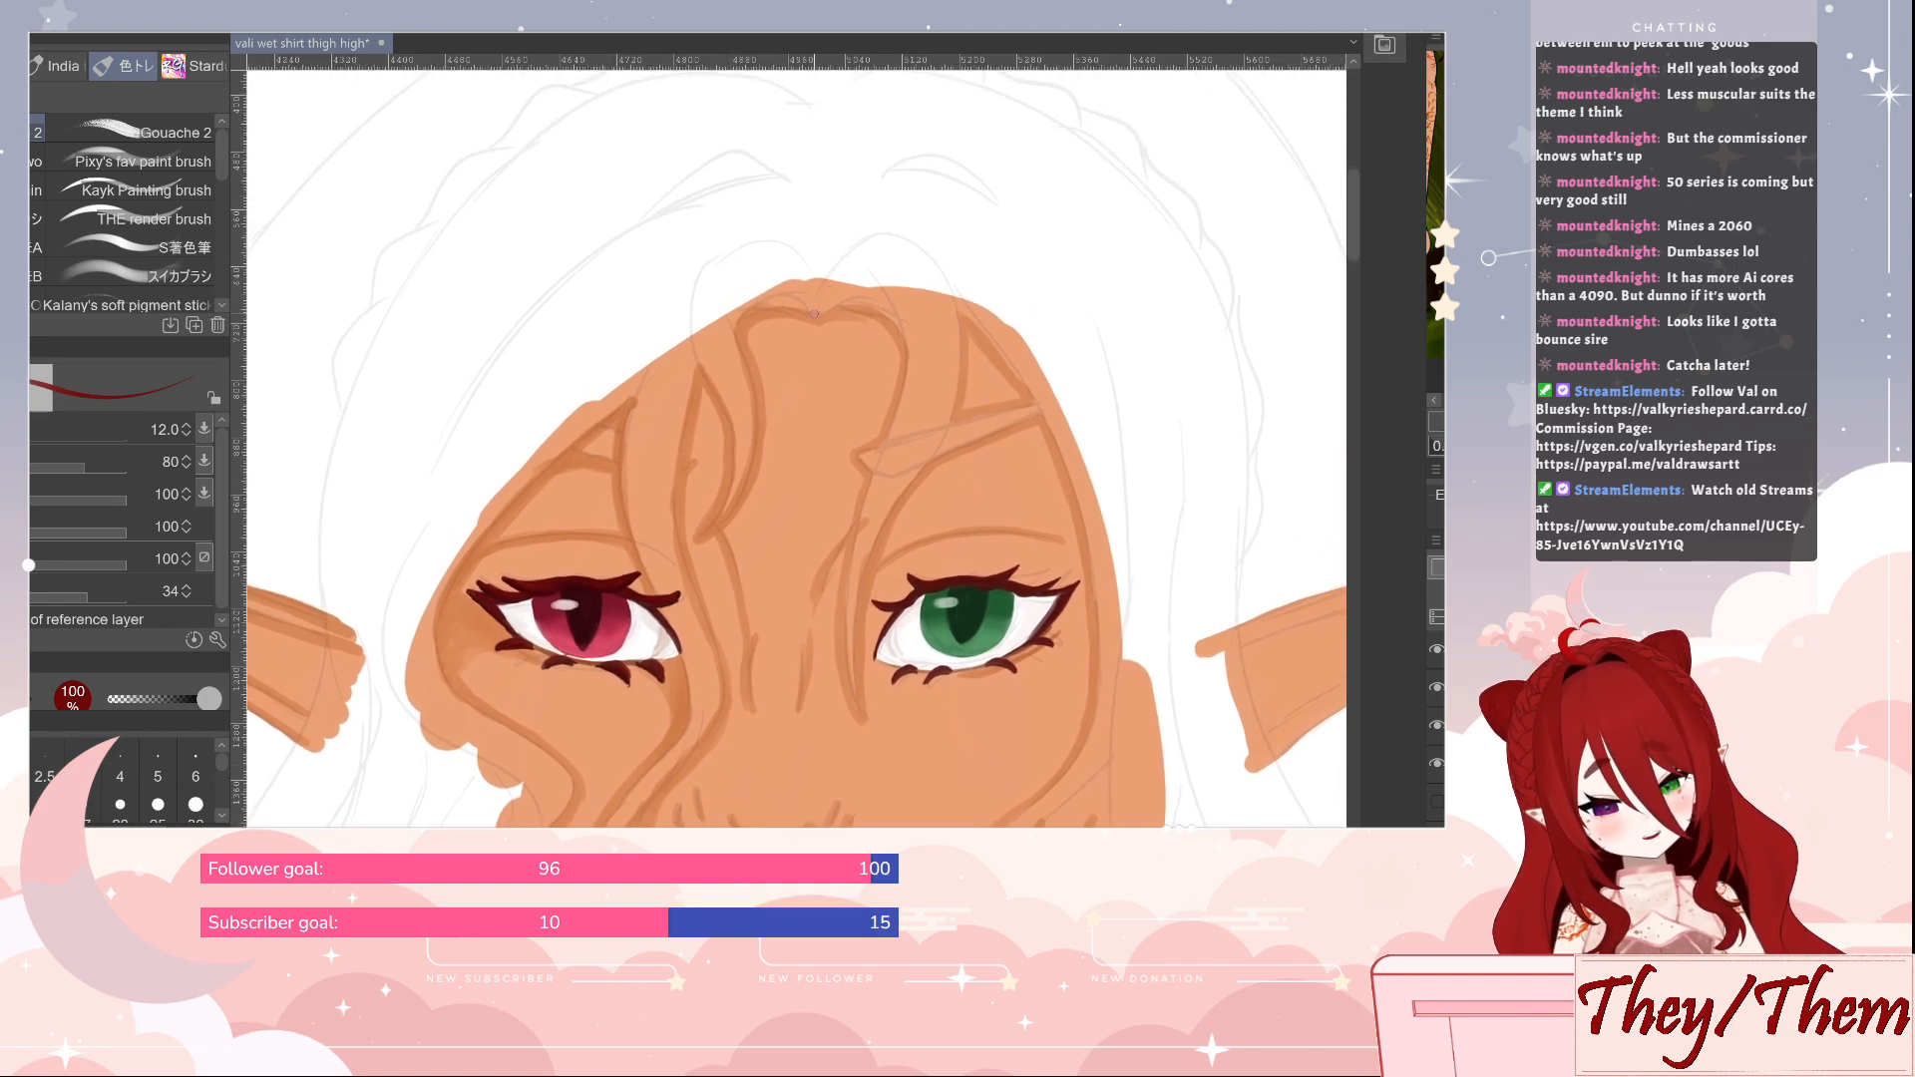
mouse_move(814, 313)
left_mouse_down()
mouse_move(879, 301)
mouse_move(818, 313)
mouse_move(883, 315)
mouse_move(904, 371)
mouse_move(842, 617)
mouse_move(864, 720)
left_mouse_up()
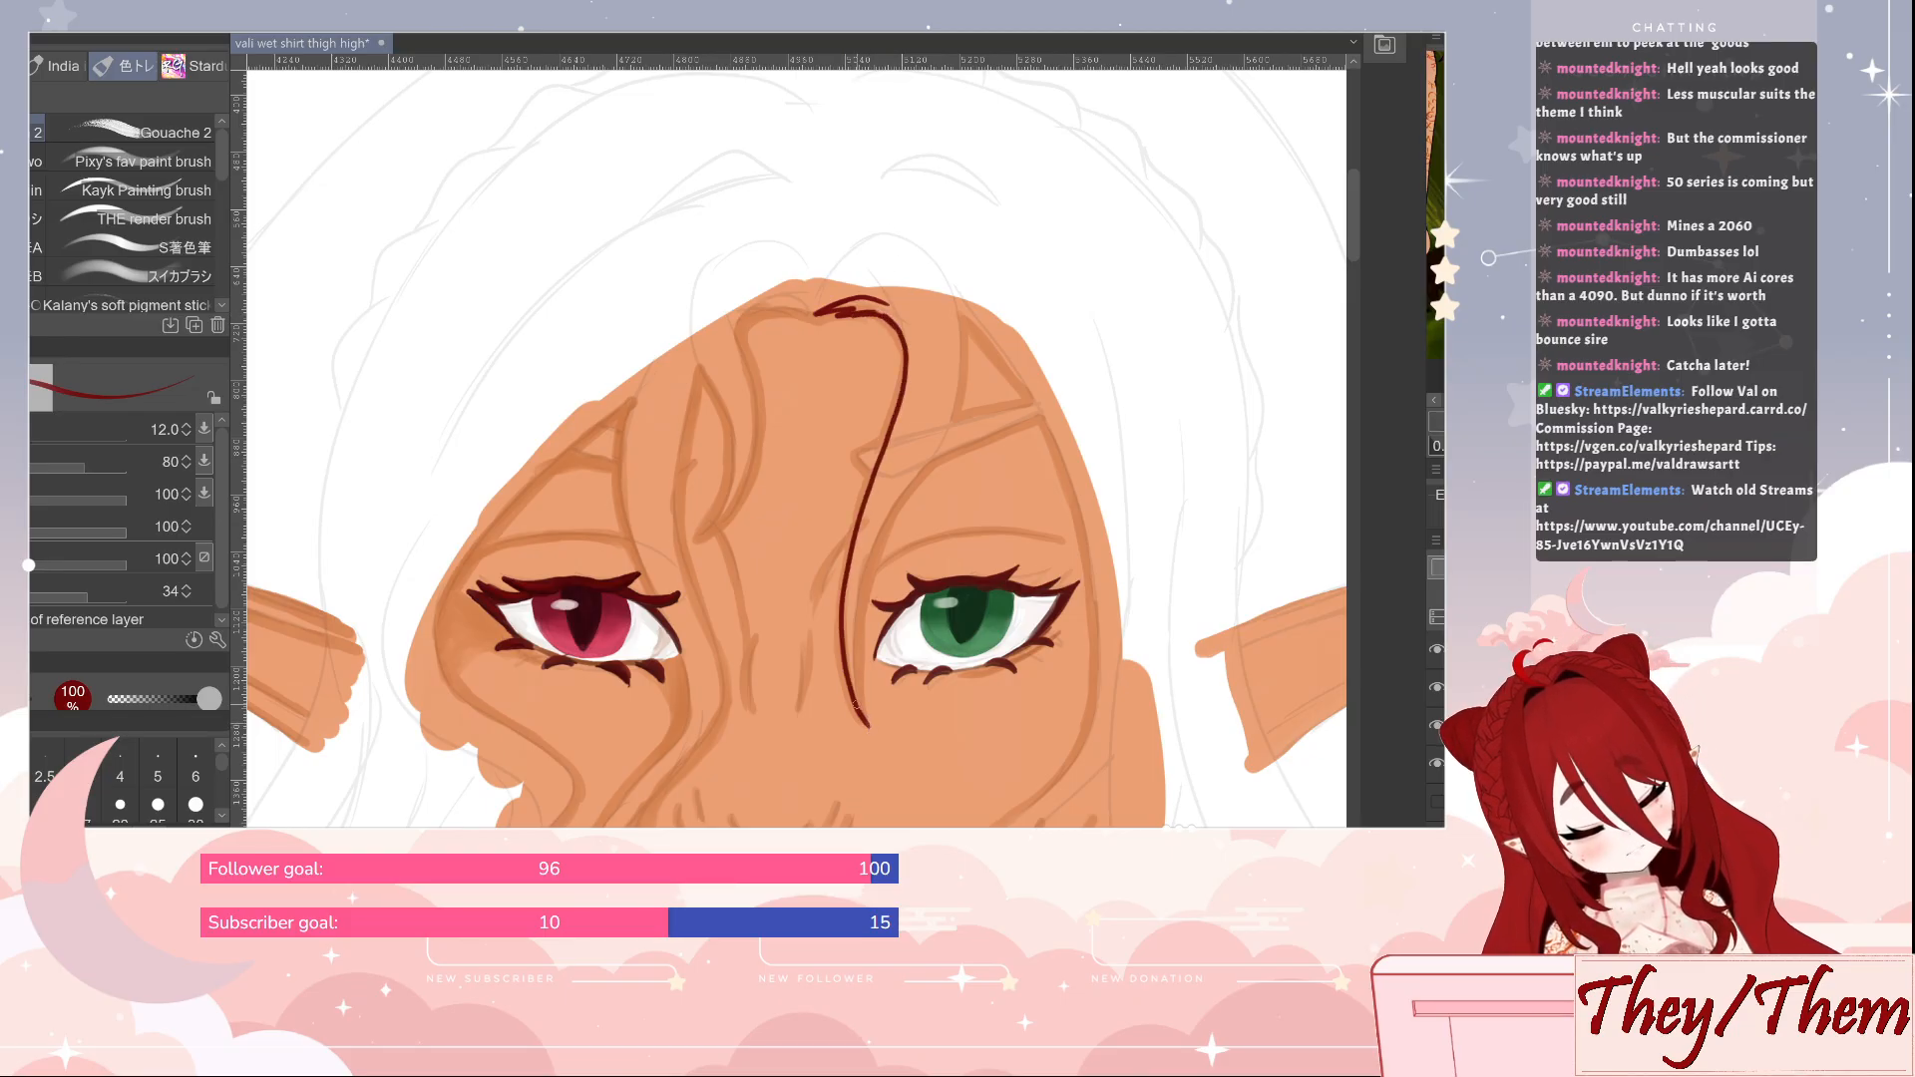
key("j")
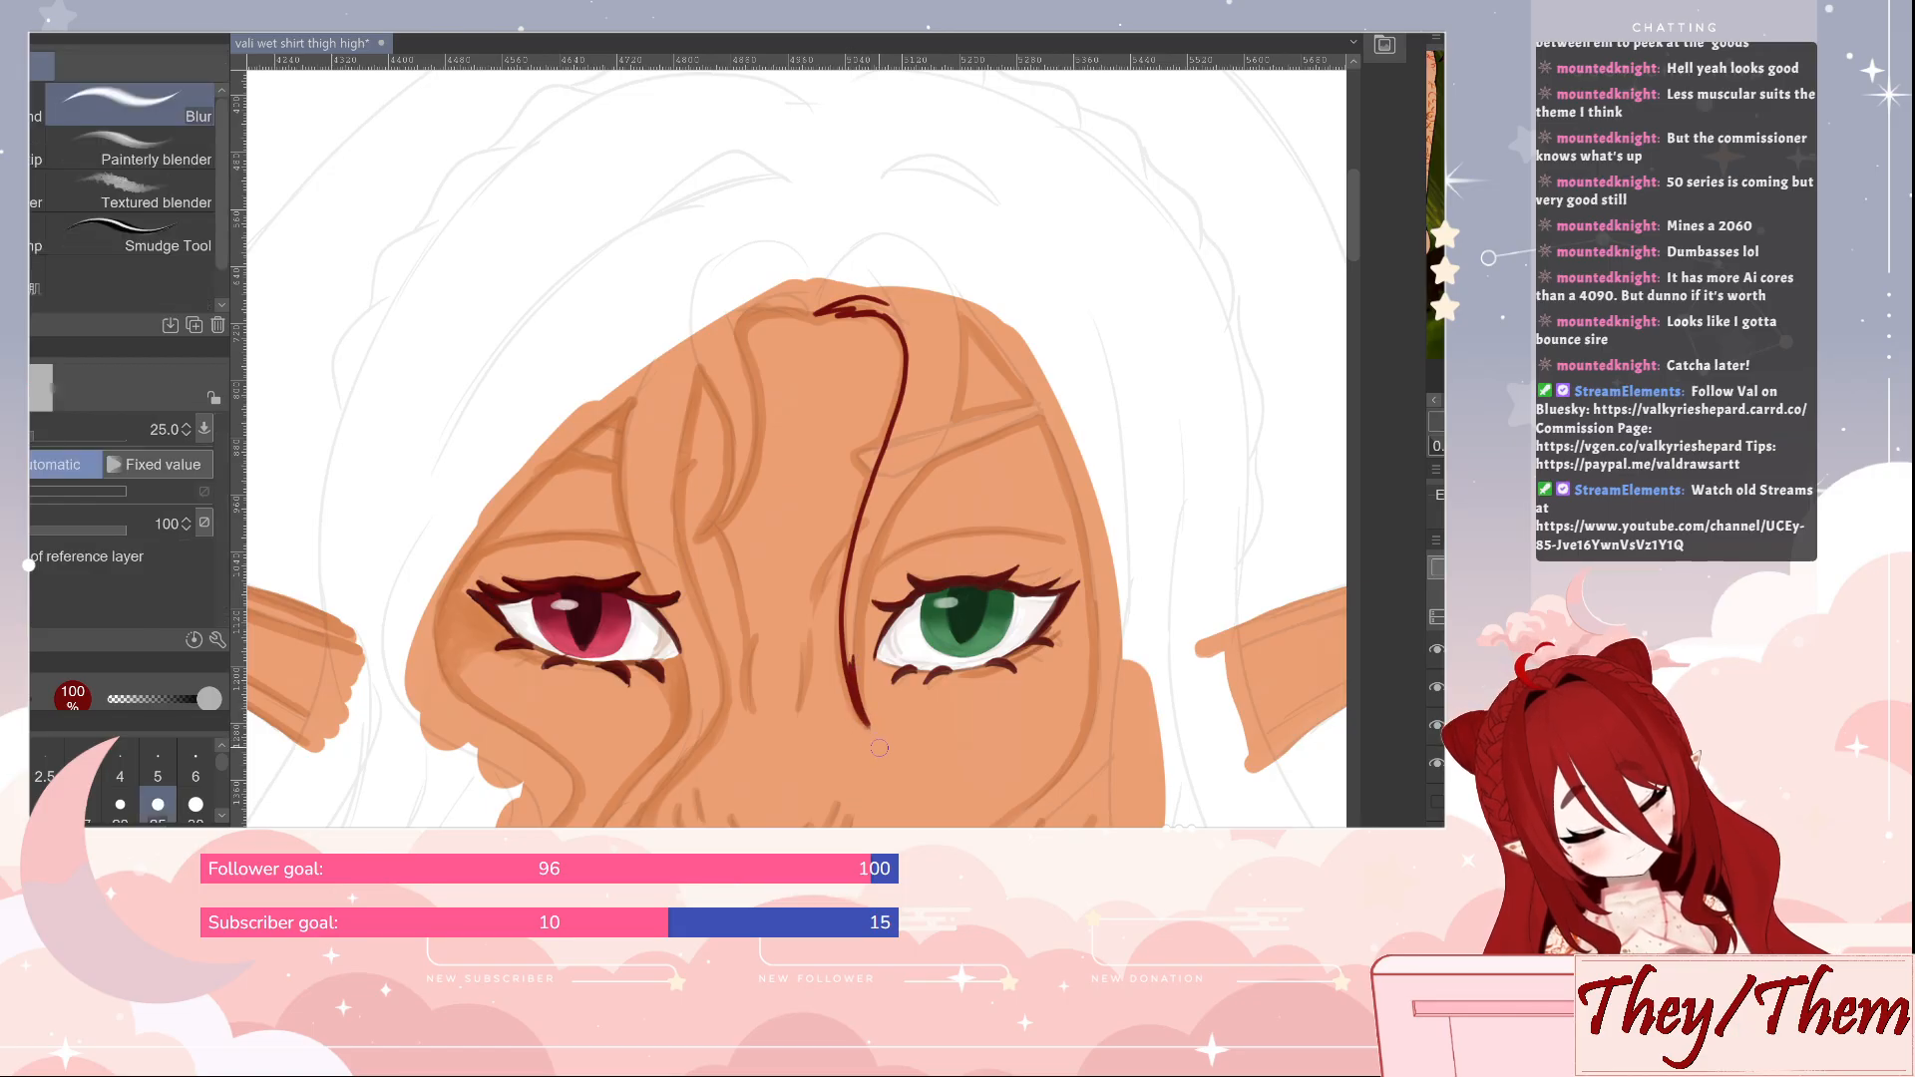
key("e")
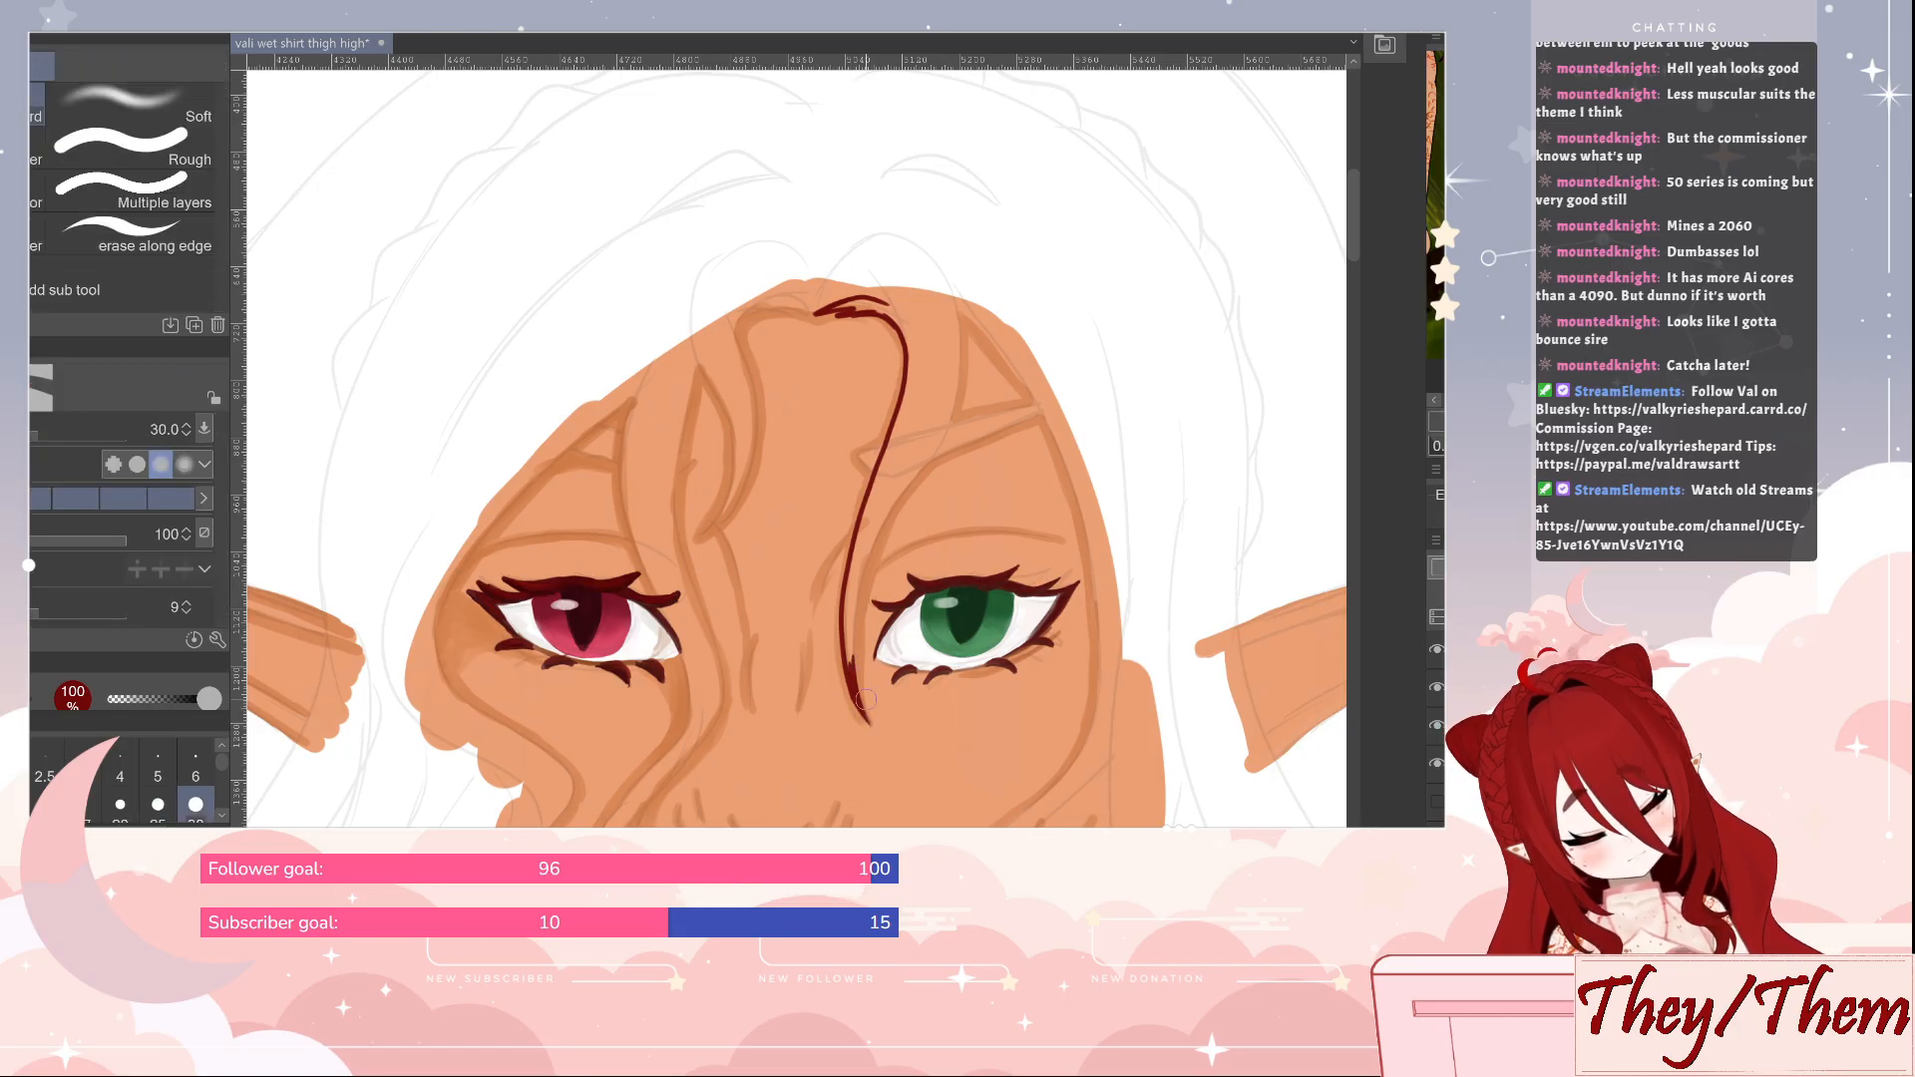
key("b")
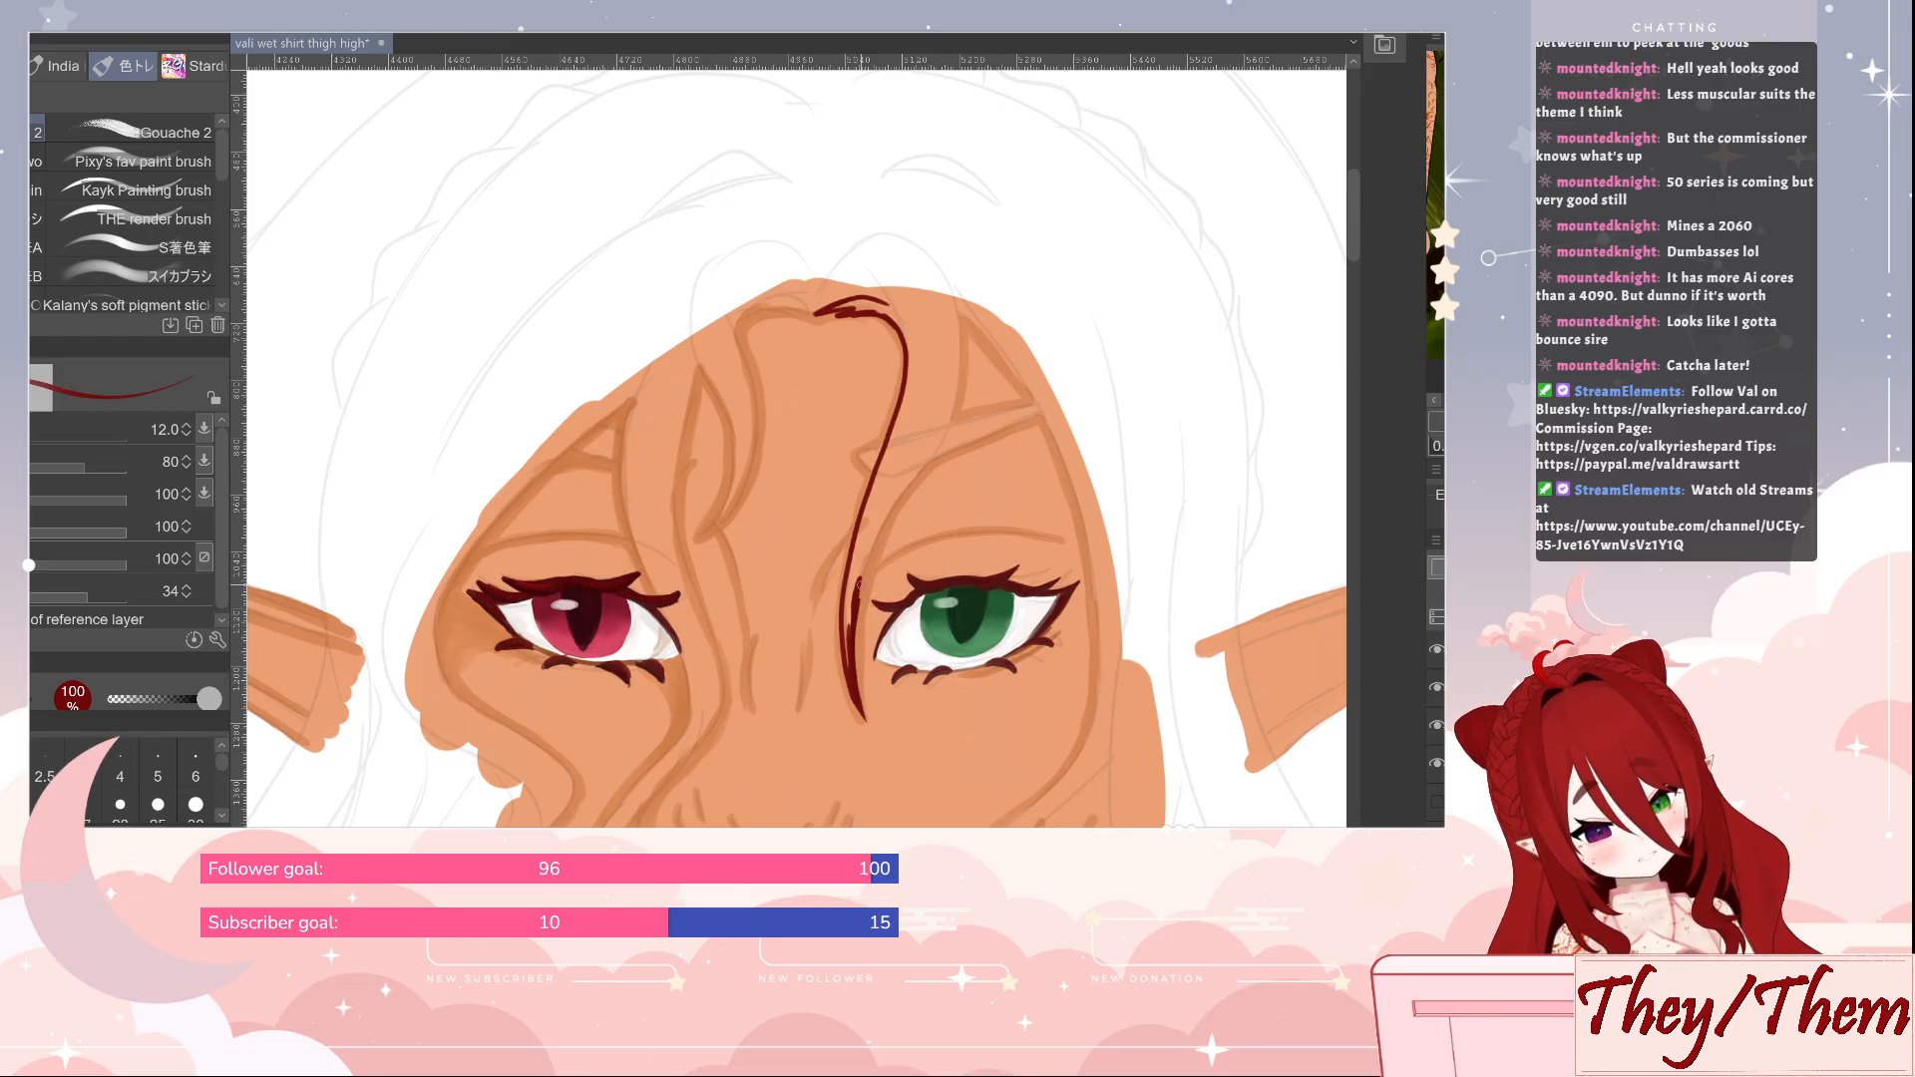
mouse_move(859, 596)
left_mouse_down()
mouse_move(968, 367)
mouse_move(927, 238)
left_mouse_up()
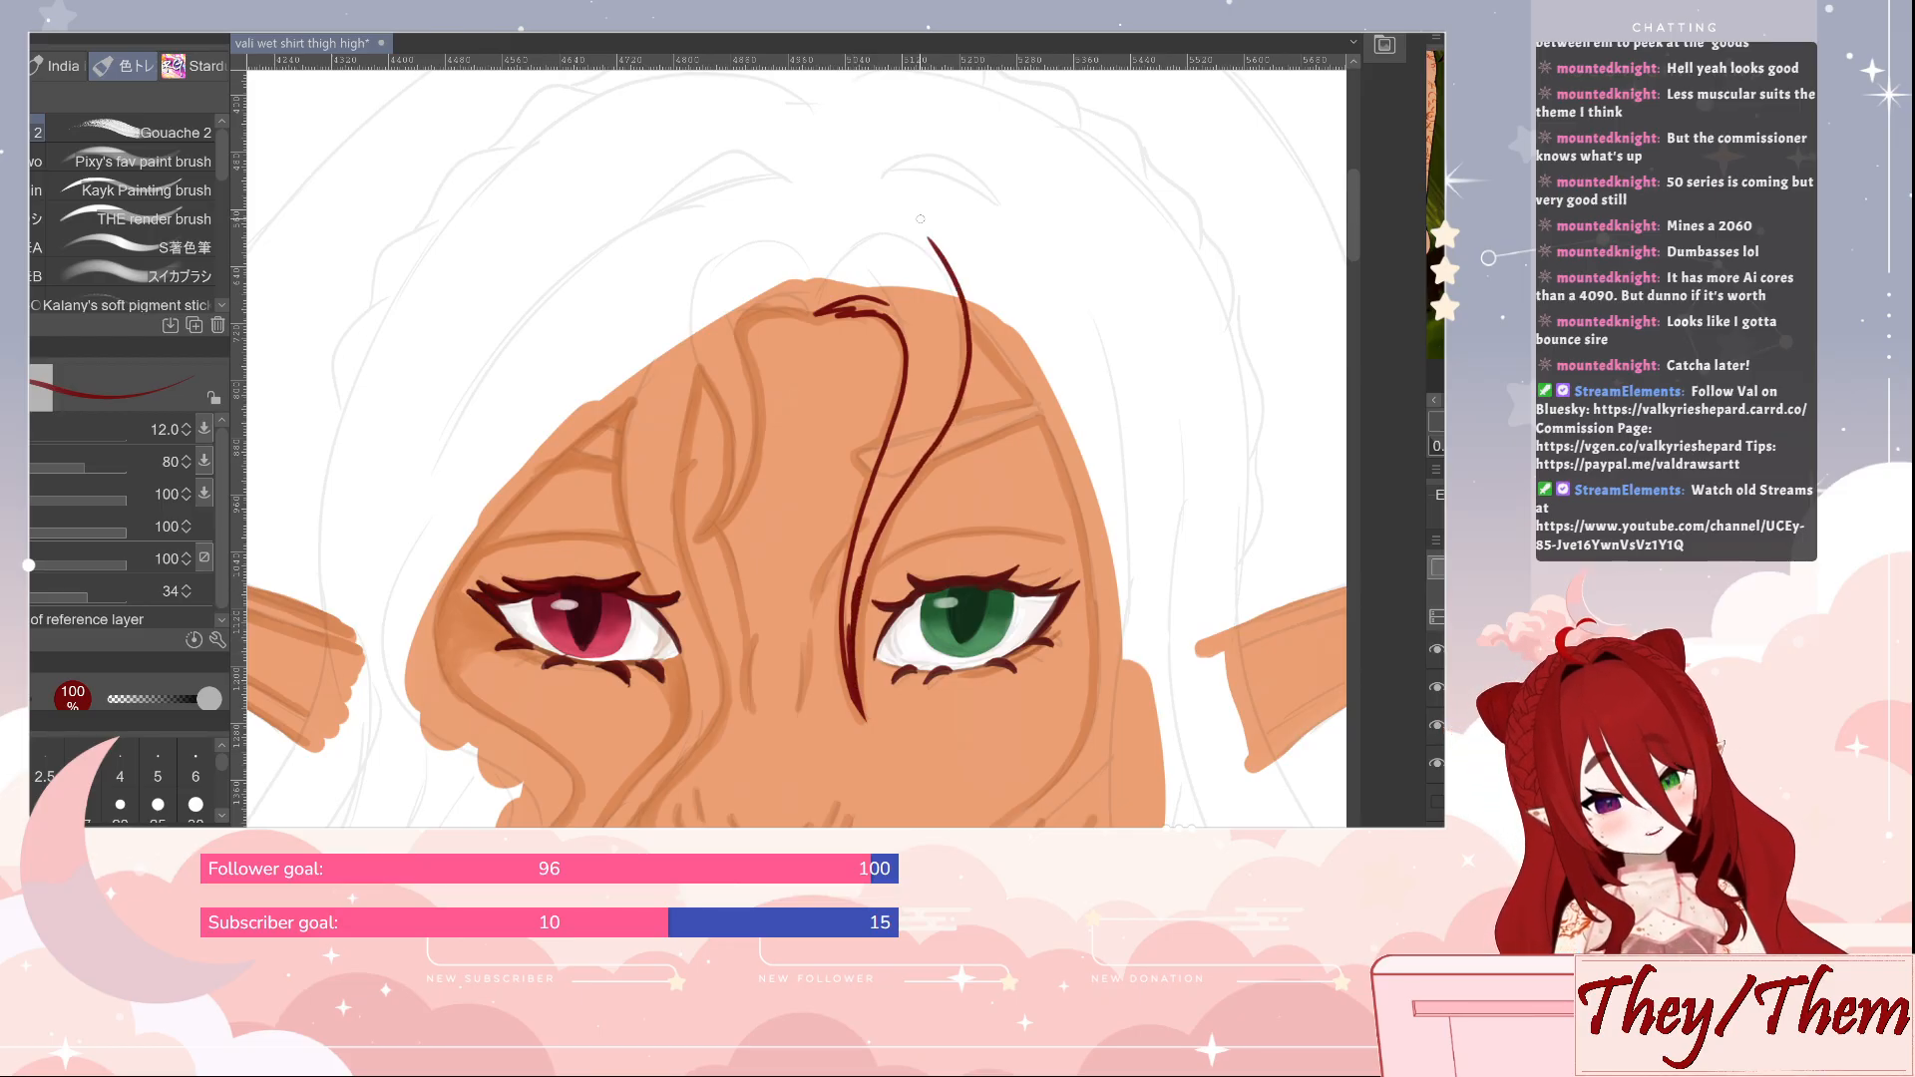
Fill the hair lock beside the green eye with solid dark red at size 17, working up from its tip
key("bracketright")
key("bracketright")
mouse_move(849, 665)
left_mouse_down()
mouse_move(845, 602)
mouse_move(849, 679)
mouse_move(873, 513)
mouse_move(848, 635)
mouse_move(867, 517)
mouse_move(858, 533)
mouse_move(892, 458)
mouse_move(860, 564)
mouse_move(906, 483)
left_mouse_up()
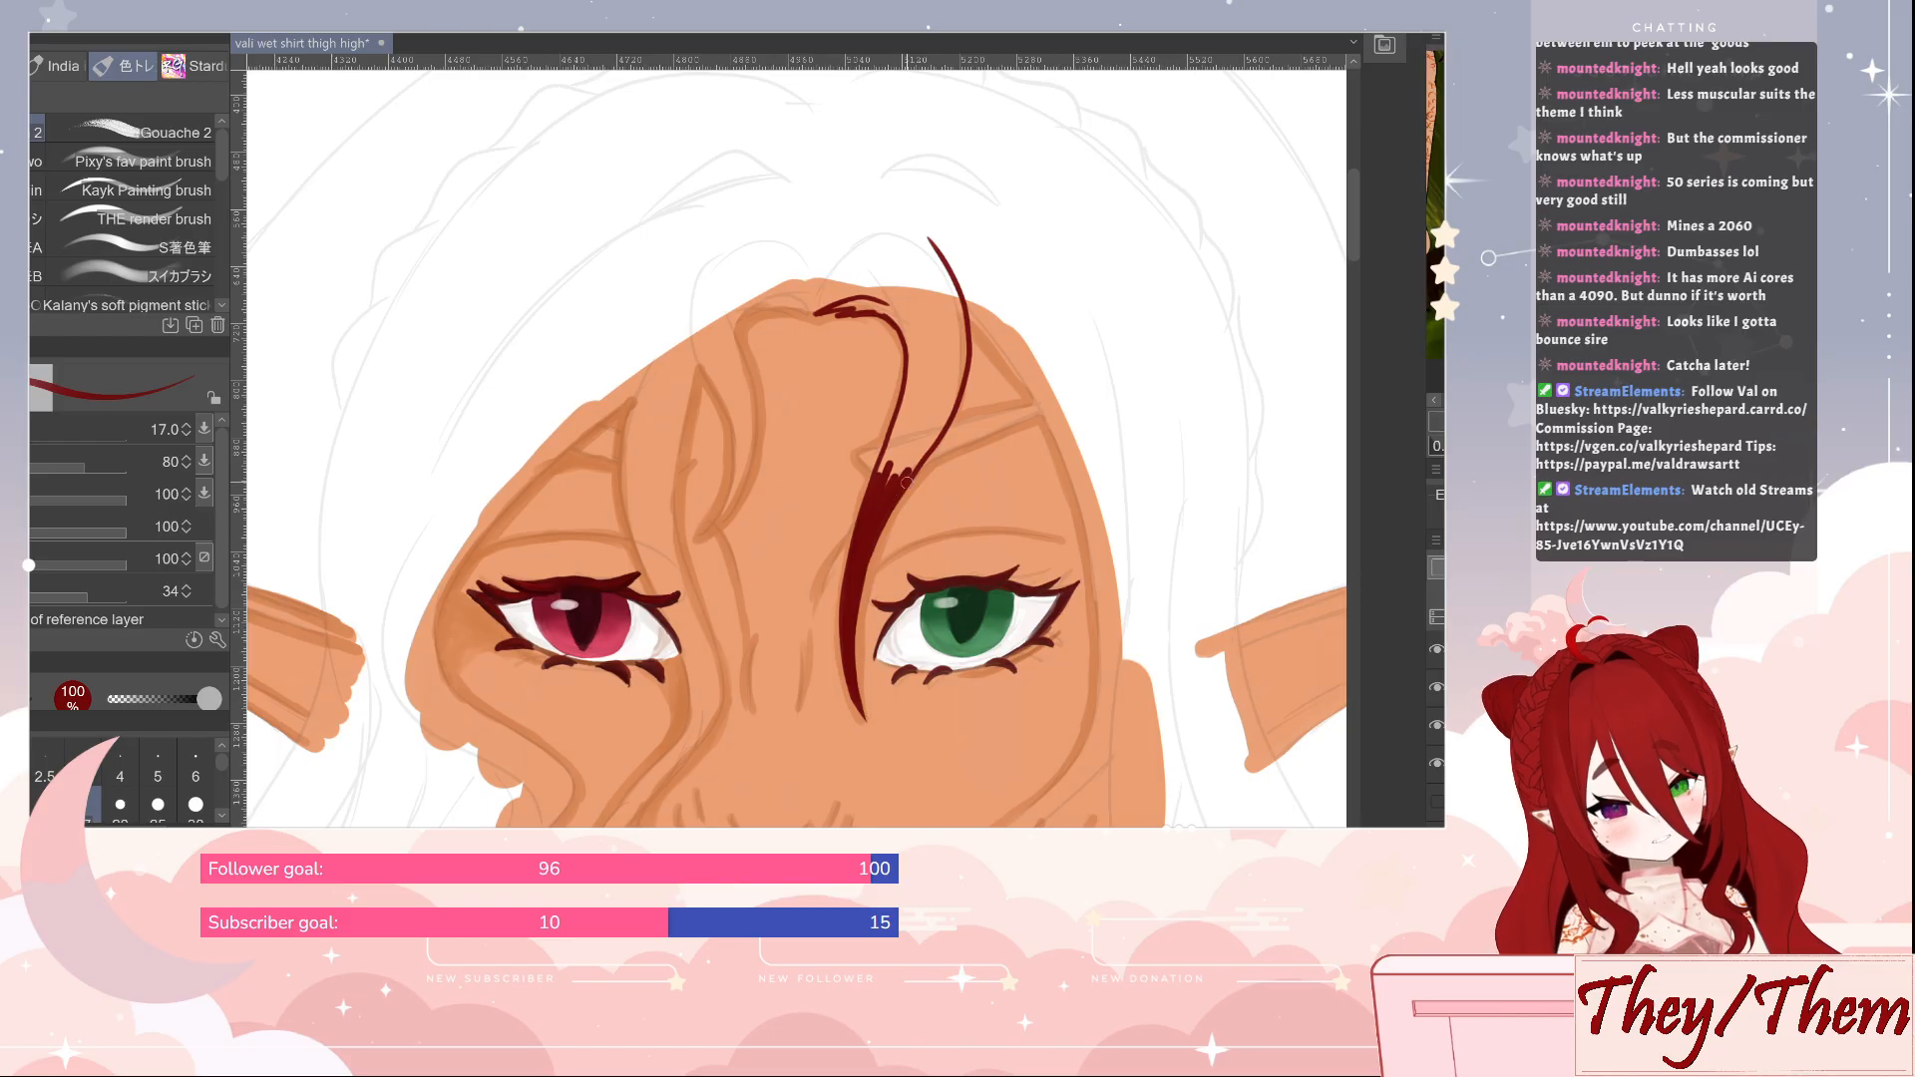
left_click_drag(953, 550, 988, 543)
mouse_move(915, 473)
left_mouse_down()
mouse_move(945, 389)
mouse_move(918, 483)
mouse_move(971, 426)
mouse_move(945, 460)
mouse_move(949, 420)
mouse_move(926, 446)
mouse_move(945, 370)
mouse_move(939, 418)
mouse_move(968, 351)
mouse_move(982, 400)
mouse_move(990, 380)
mouse_move(964, 245)
mouse_move(989, 367)
mouse_move(947, 349)
left_mouse_up()
Paint the short forelock curling over the mid-forehead in dark red at size 25, tidy its tip with the eraser, and save
key("]")
key("]")
mouse_move(858, 304)
left_mouse_down()
mouse_move(939, 319)
mouse_move(859, 289)
mouse_move(936, 283)
mouse_move(784, 306)
mouse_move(768, 346)
mouse_move(784, 451)
mouse_move(746, 529)
mouse_move(775, 439)
mouse_move(728, 333)
mouse_move(756, 237)
left_mouse_up()
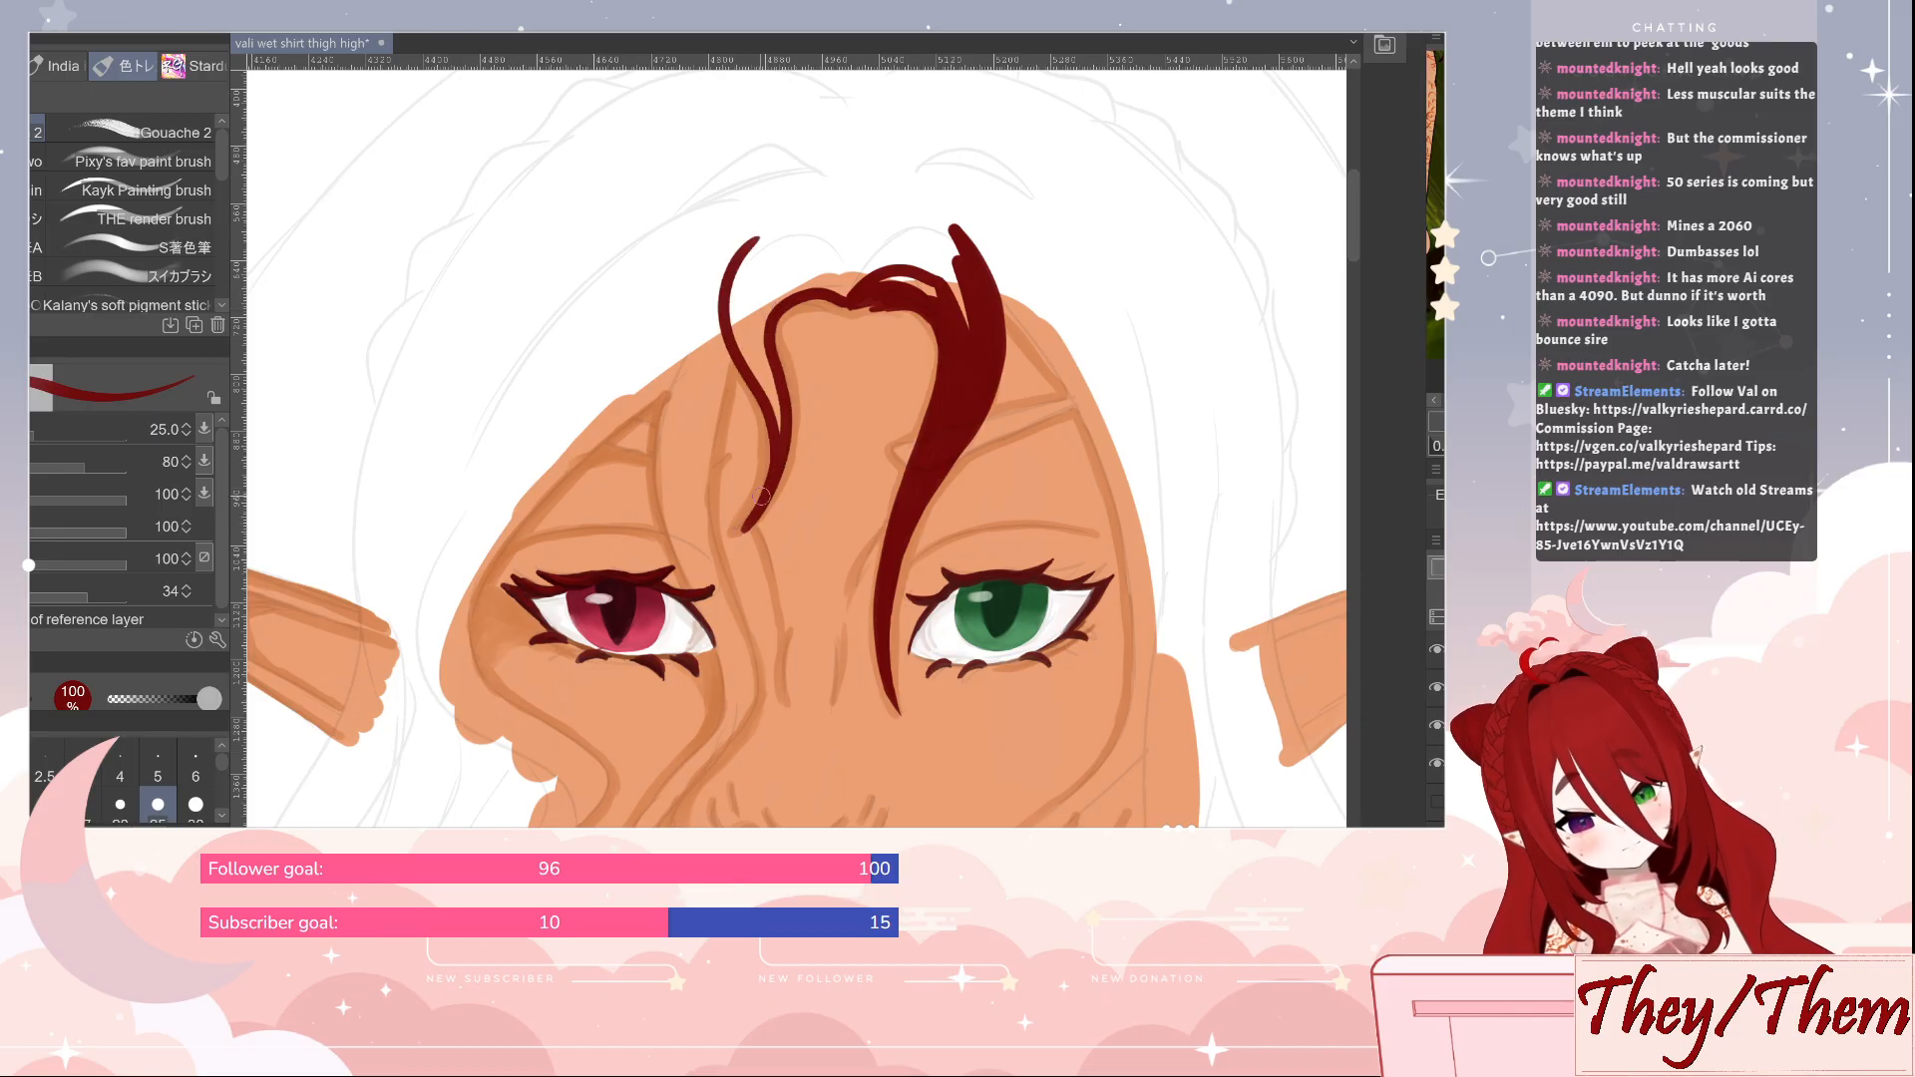
key("e")
mouse_move(738, 521)
left_mouse_down()
mouse_move(766, 503)
mouse_move(720, 569)
left_mouse_up()
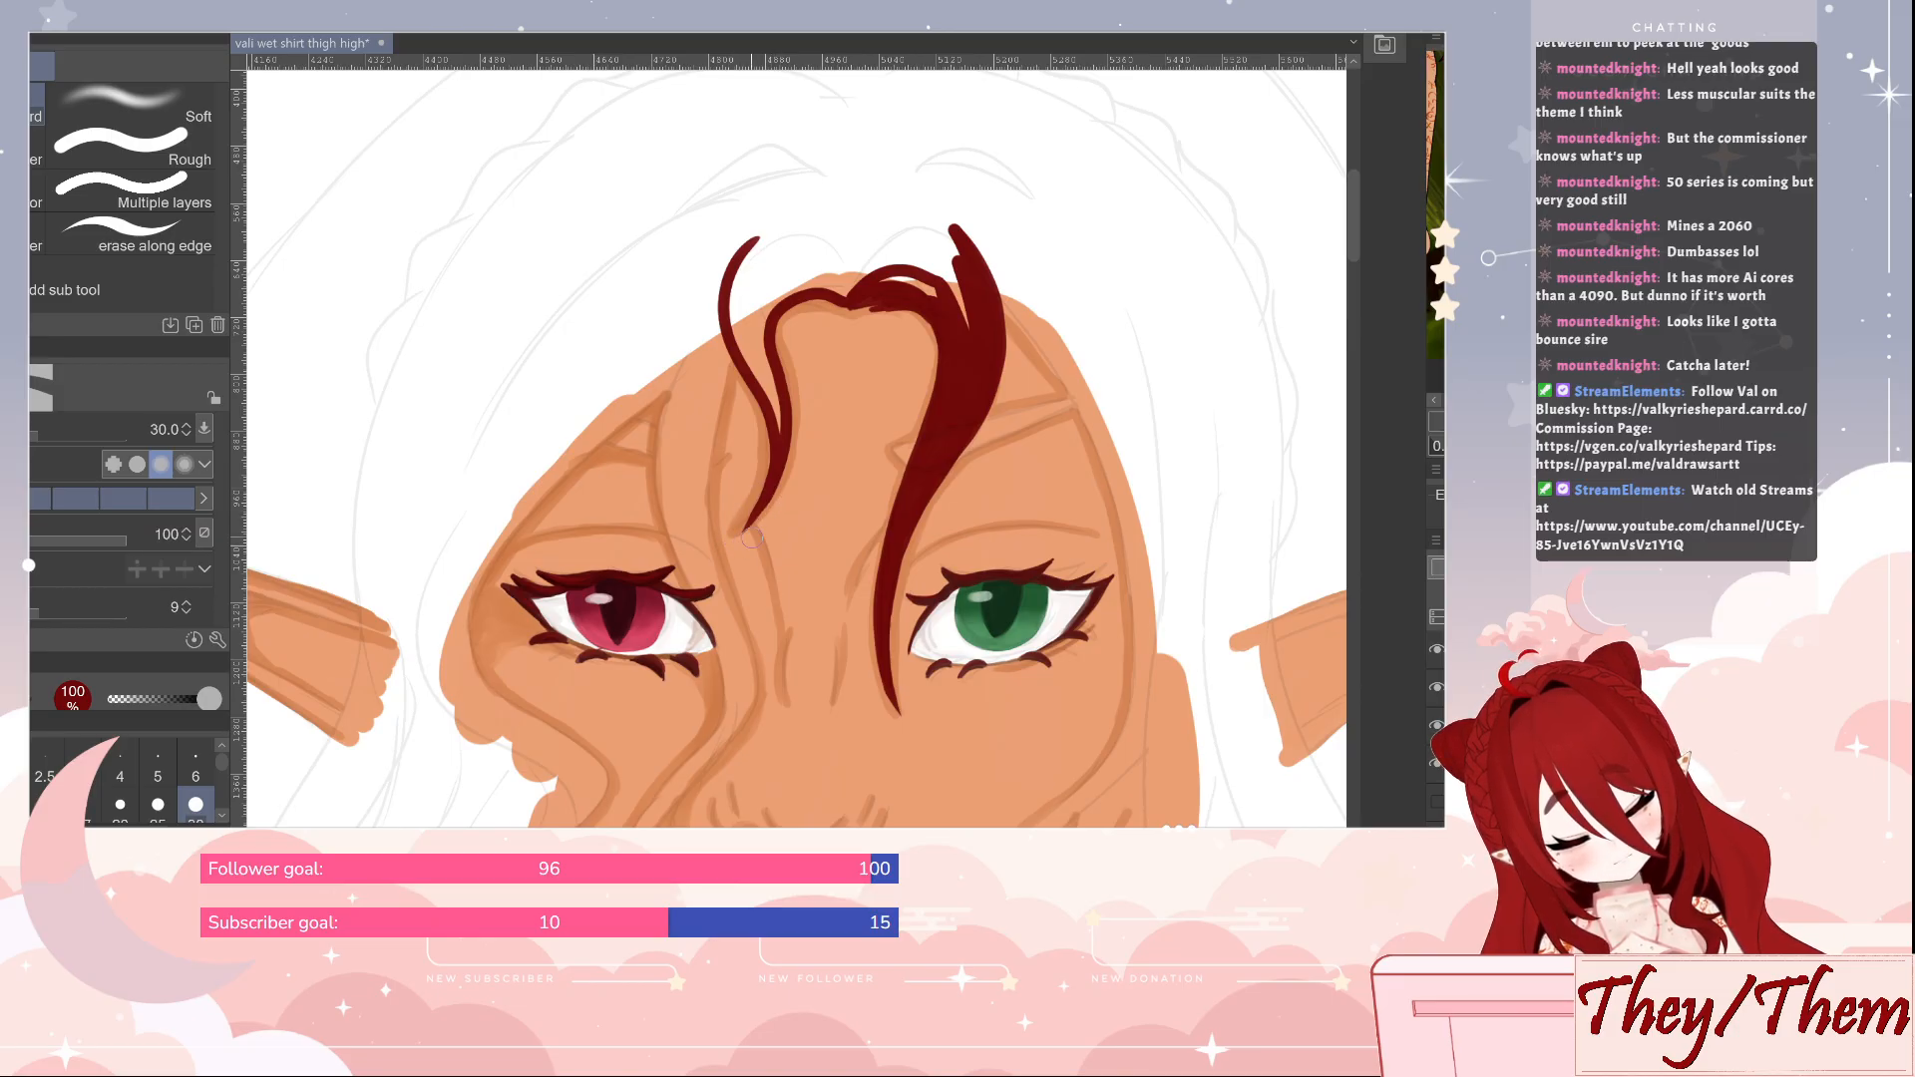
key("b")
left_click_drag(859, 603, 911, 417)
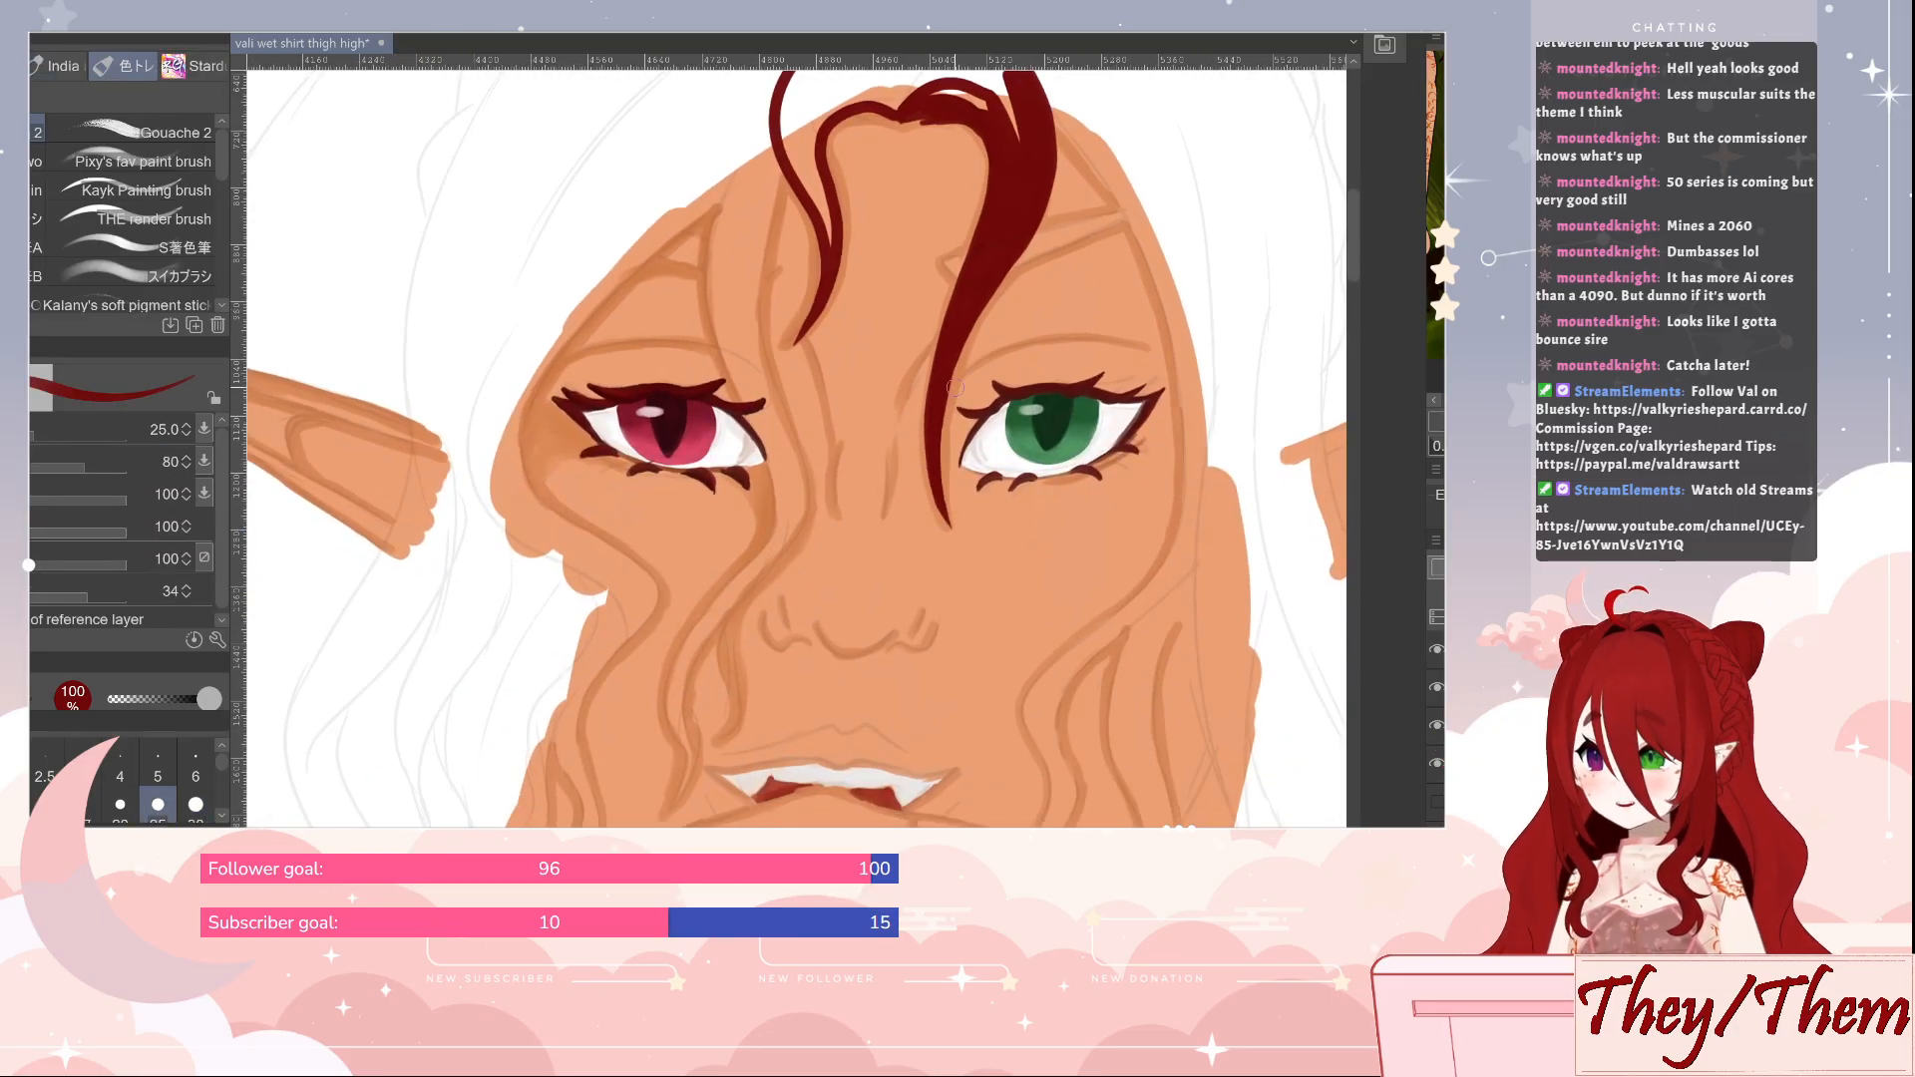
key("ctrl+s")
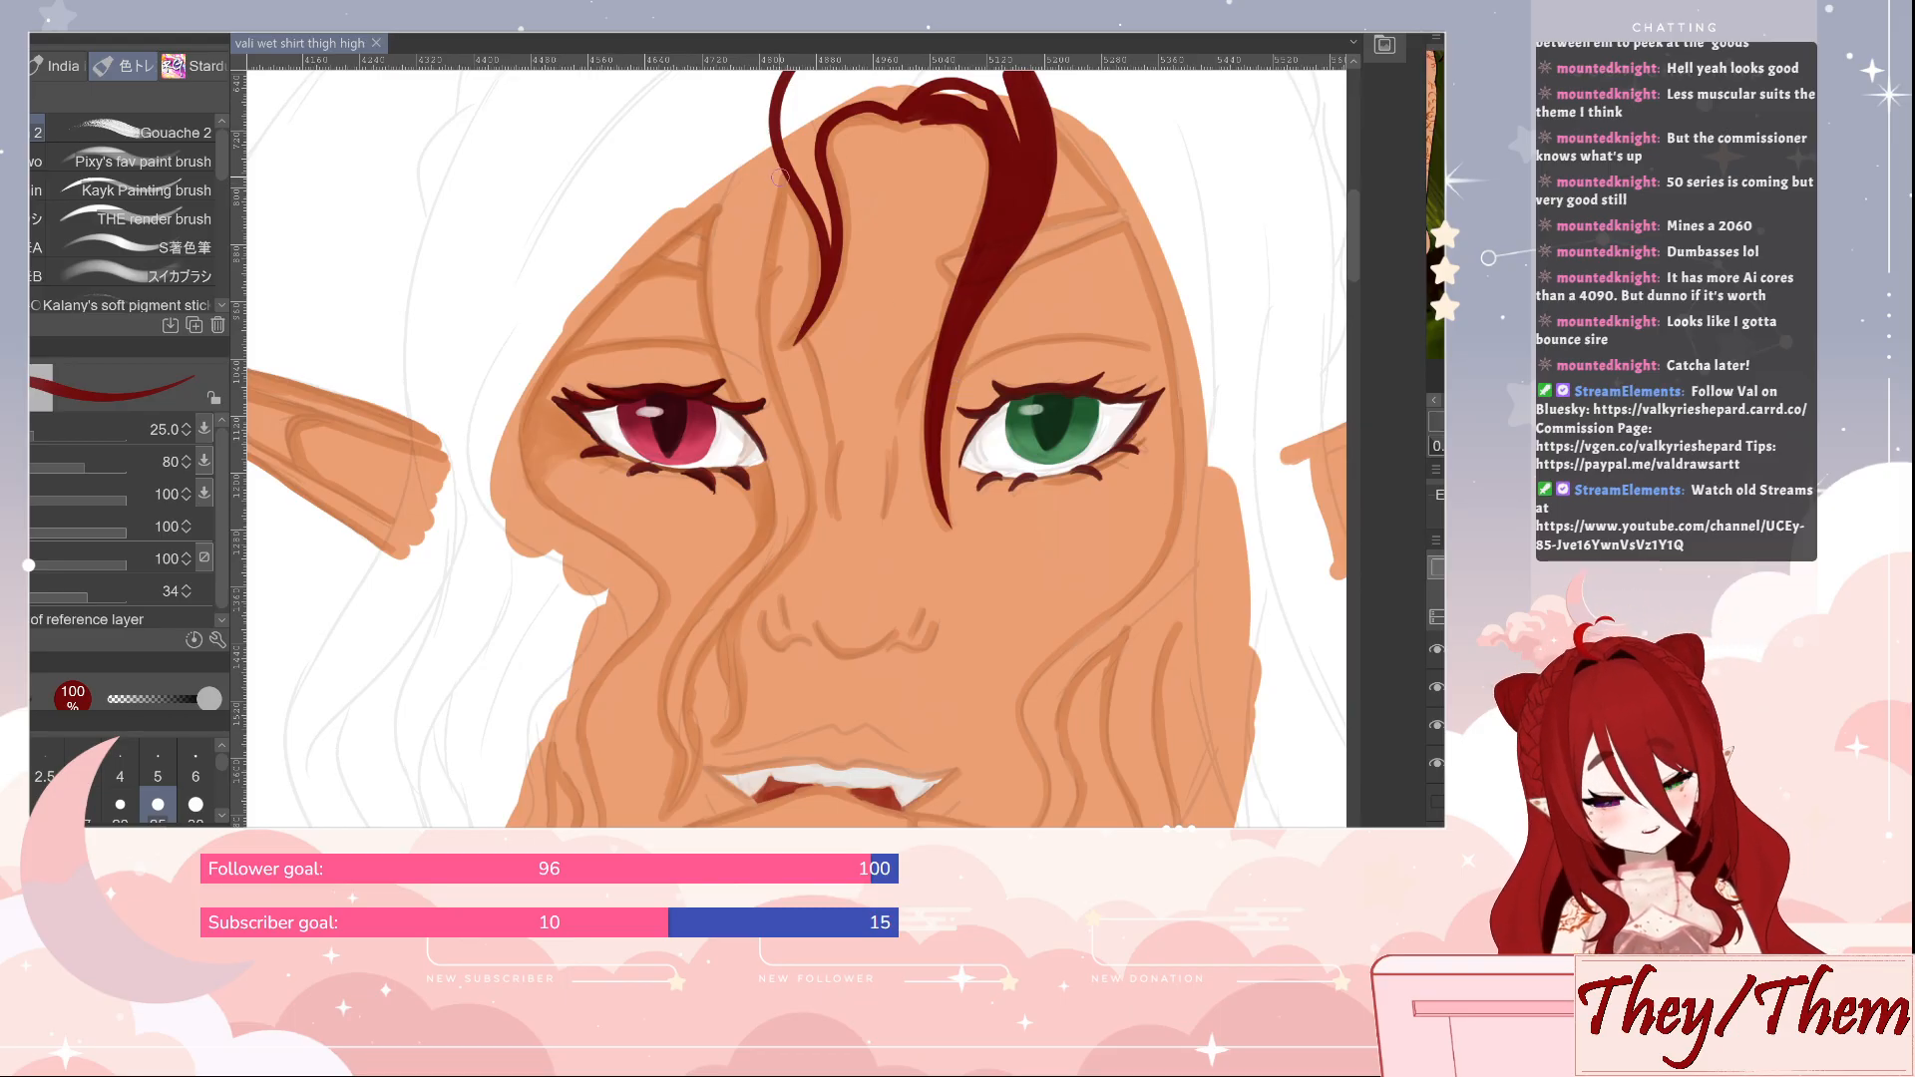
Outline the long wavy strand running past the red eye's inner corner to the mouth in dark red at size 20, and tidy its tip
key("]")
key("[")
key("[")
mouse_move(784, 175)
left_mouse_down()
mouse_move(762, 339)
mouse_move(804, 509)
mouse_move(690, 678)
mouse_move(672, 816)
mouse_move(695, 632)
mouse_move(776, 488)
mouse_move(722, 357)
mouse_move(710, 258)
mouse_move(750, 139)
left_mouse_up()
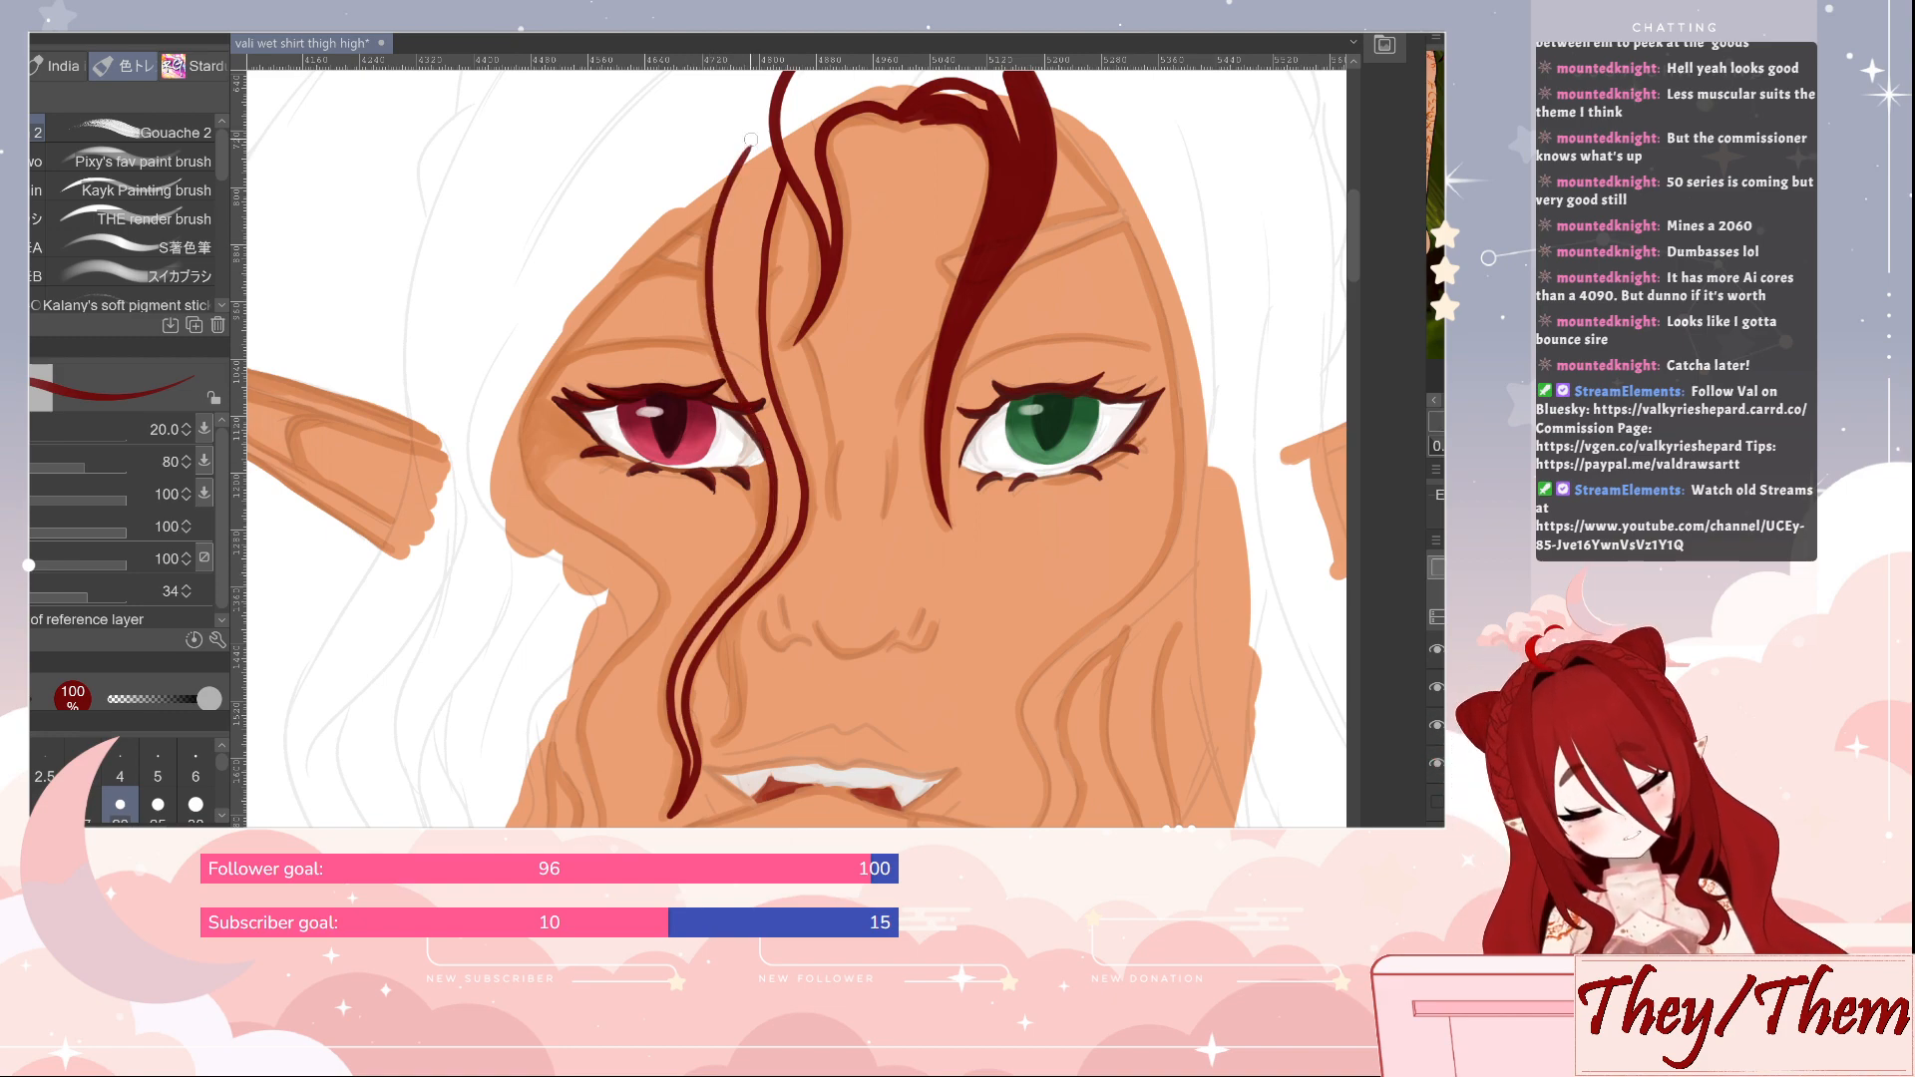
key("e")
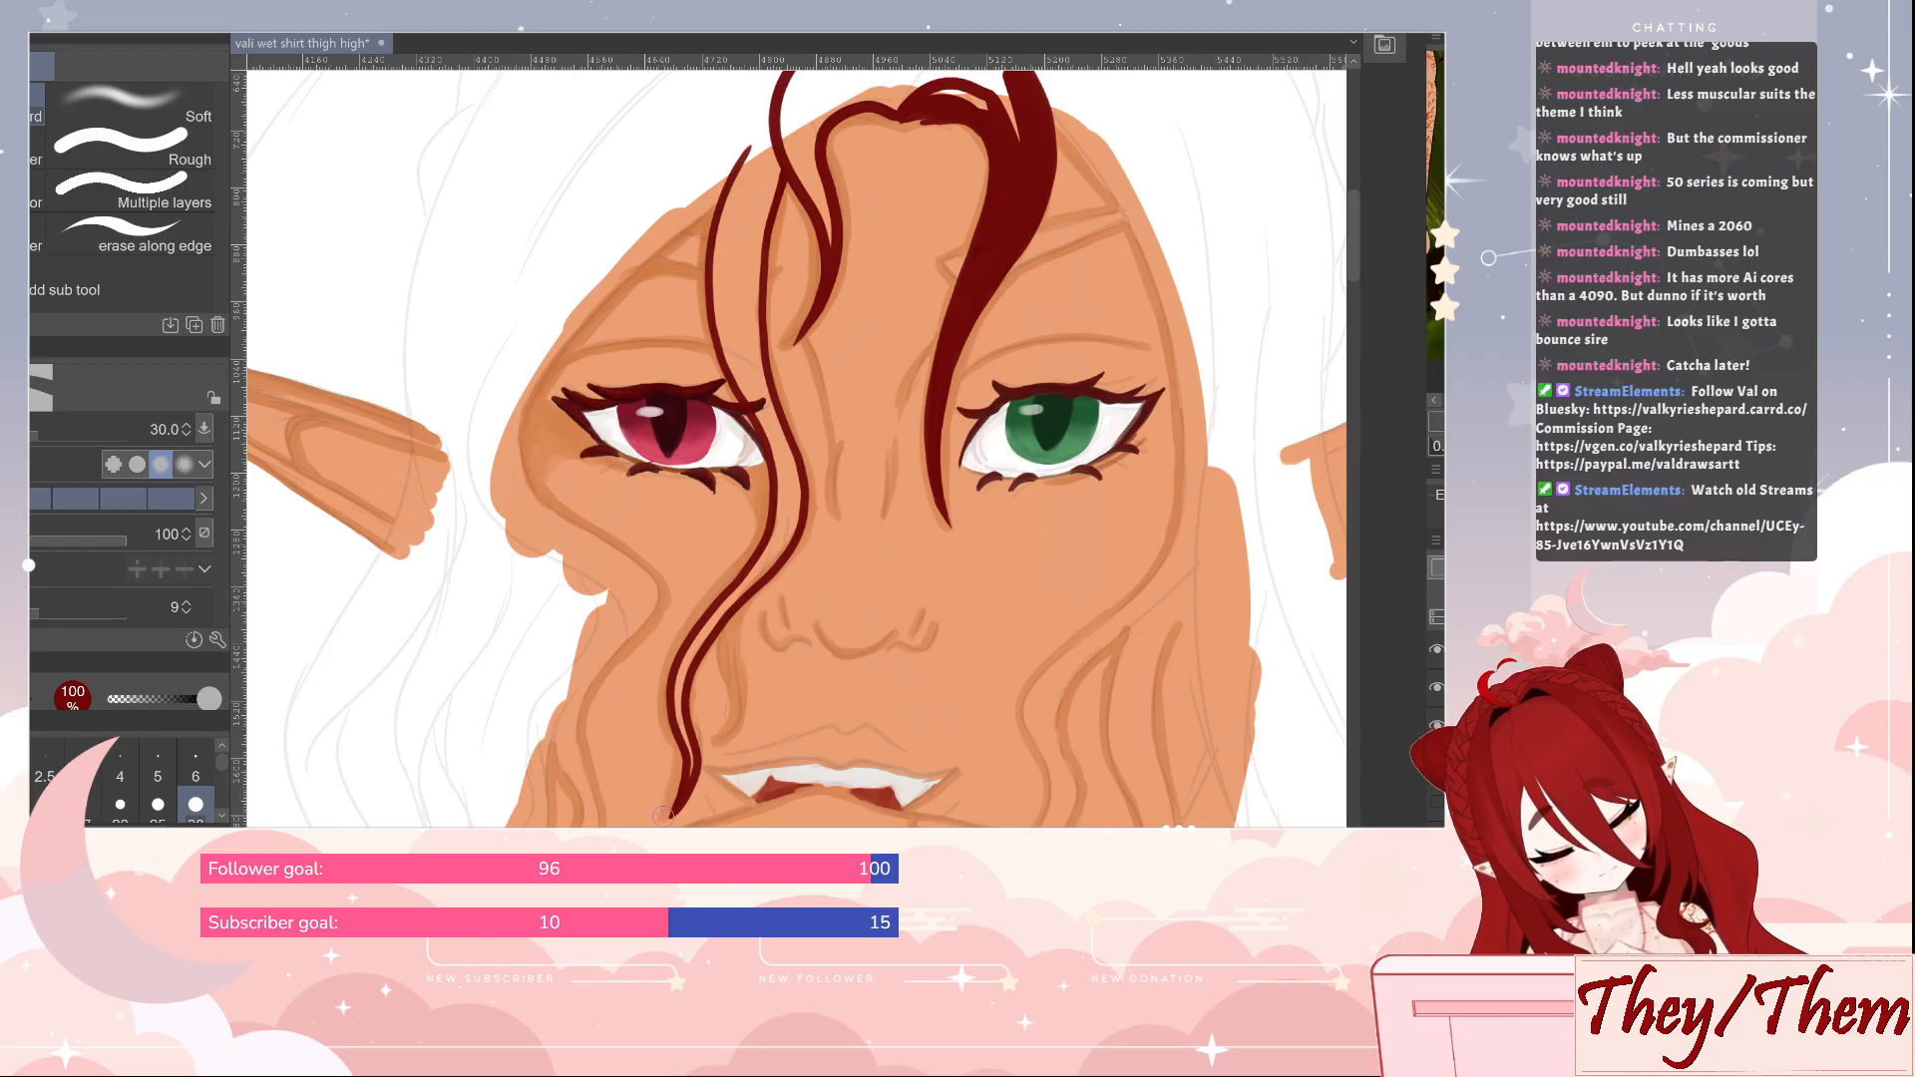
key("b")
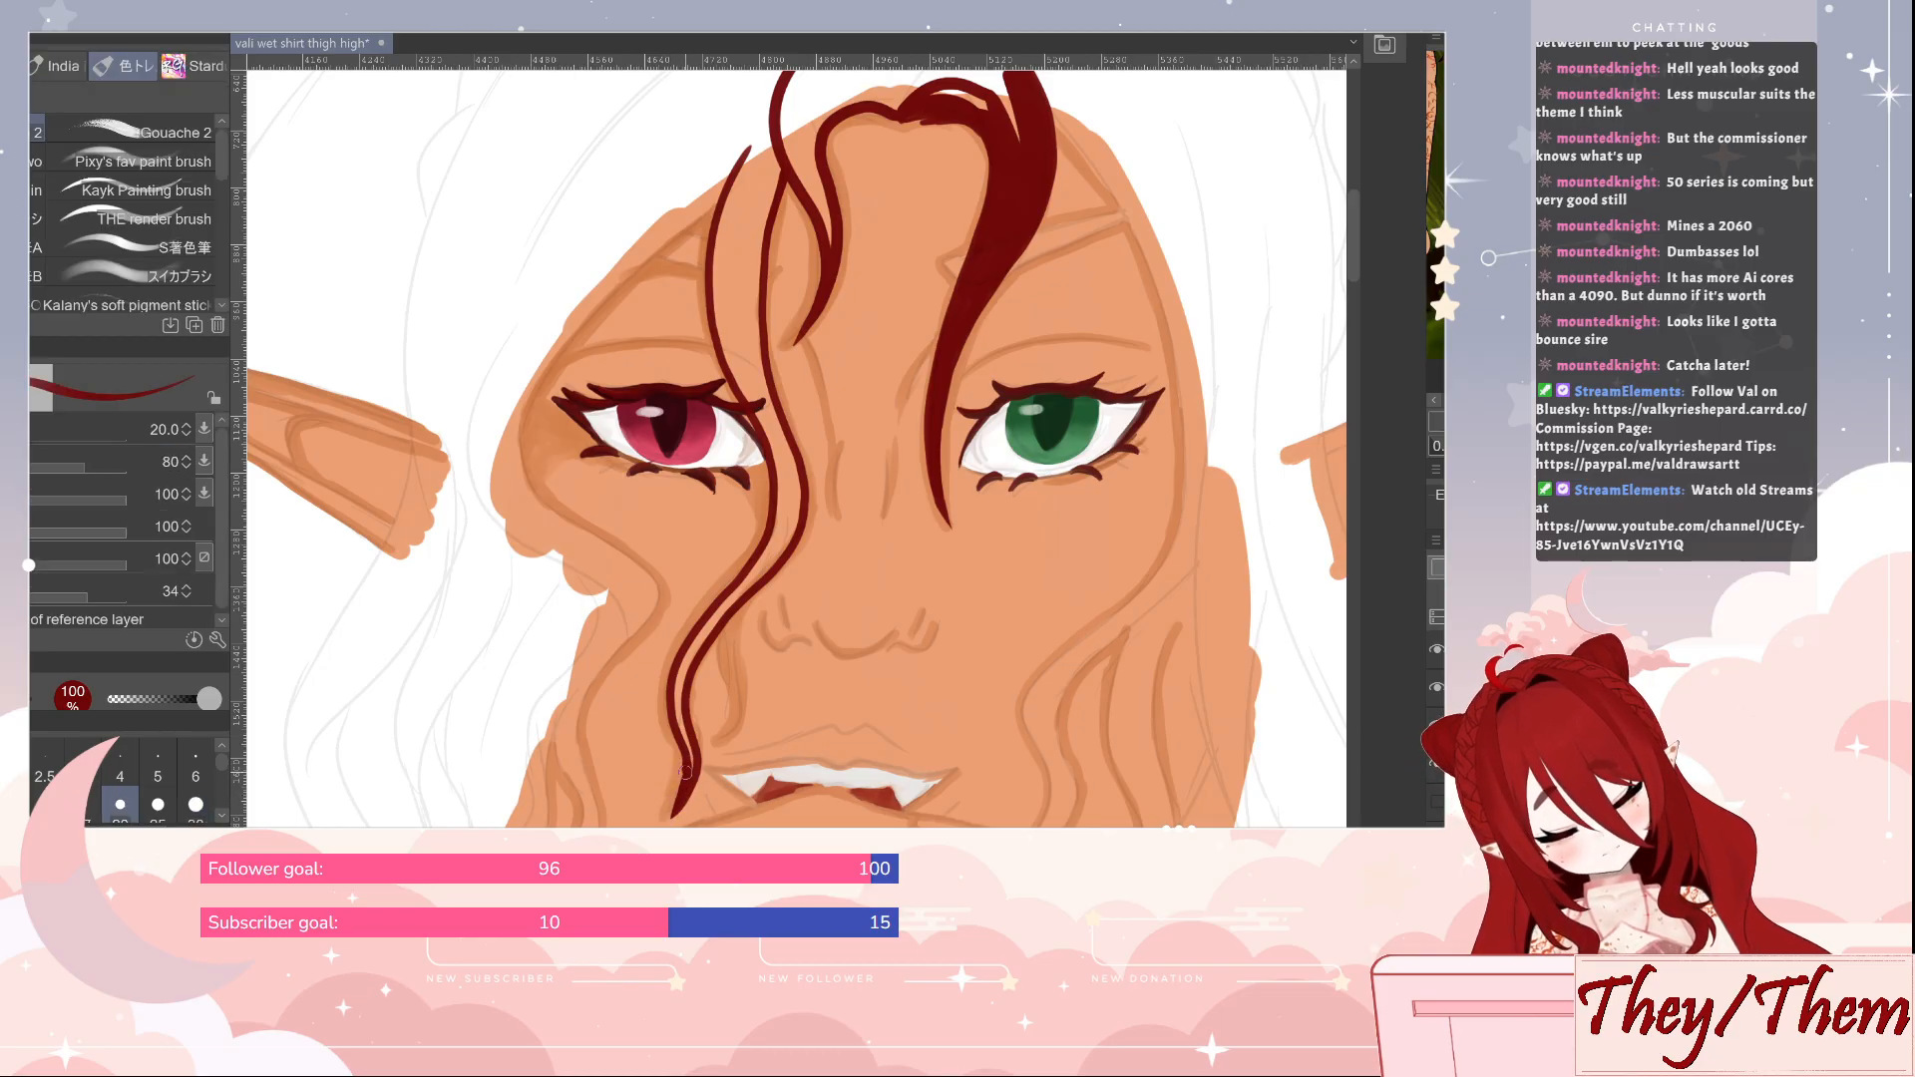
Fill the wavy strand beside the red eye with solid dark red from tip to hairline, using size 20 and 30 for the upper part
mouse_move(688, 750)
left_mouse_down()
mouse_move(674, 698)
mouse_move(681, 727)
mouse_move(681, 660)
mouse_move(715, 618)
mouse_move(675, 700)
mouse_move(679, 666)
mouse_move(681, 723)
mouse_move(678, 668)
mouse_move(777, 545)
mouse_move(750, 575)
mouse_move(778, 508)
mouse_move(780, 551)
left_mouse_up()
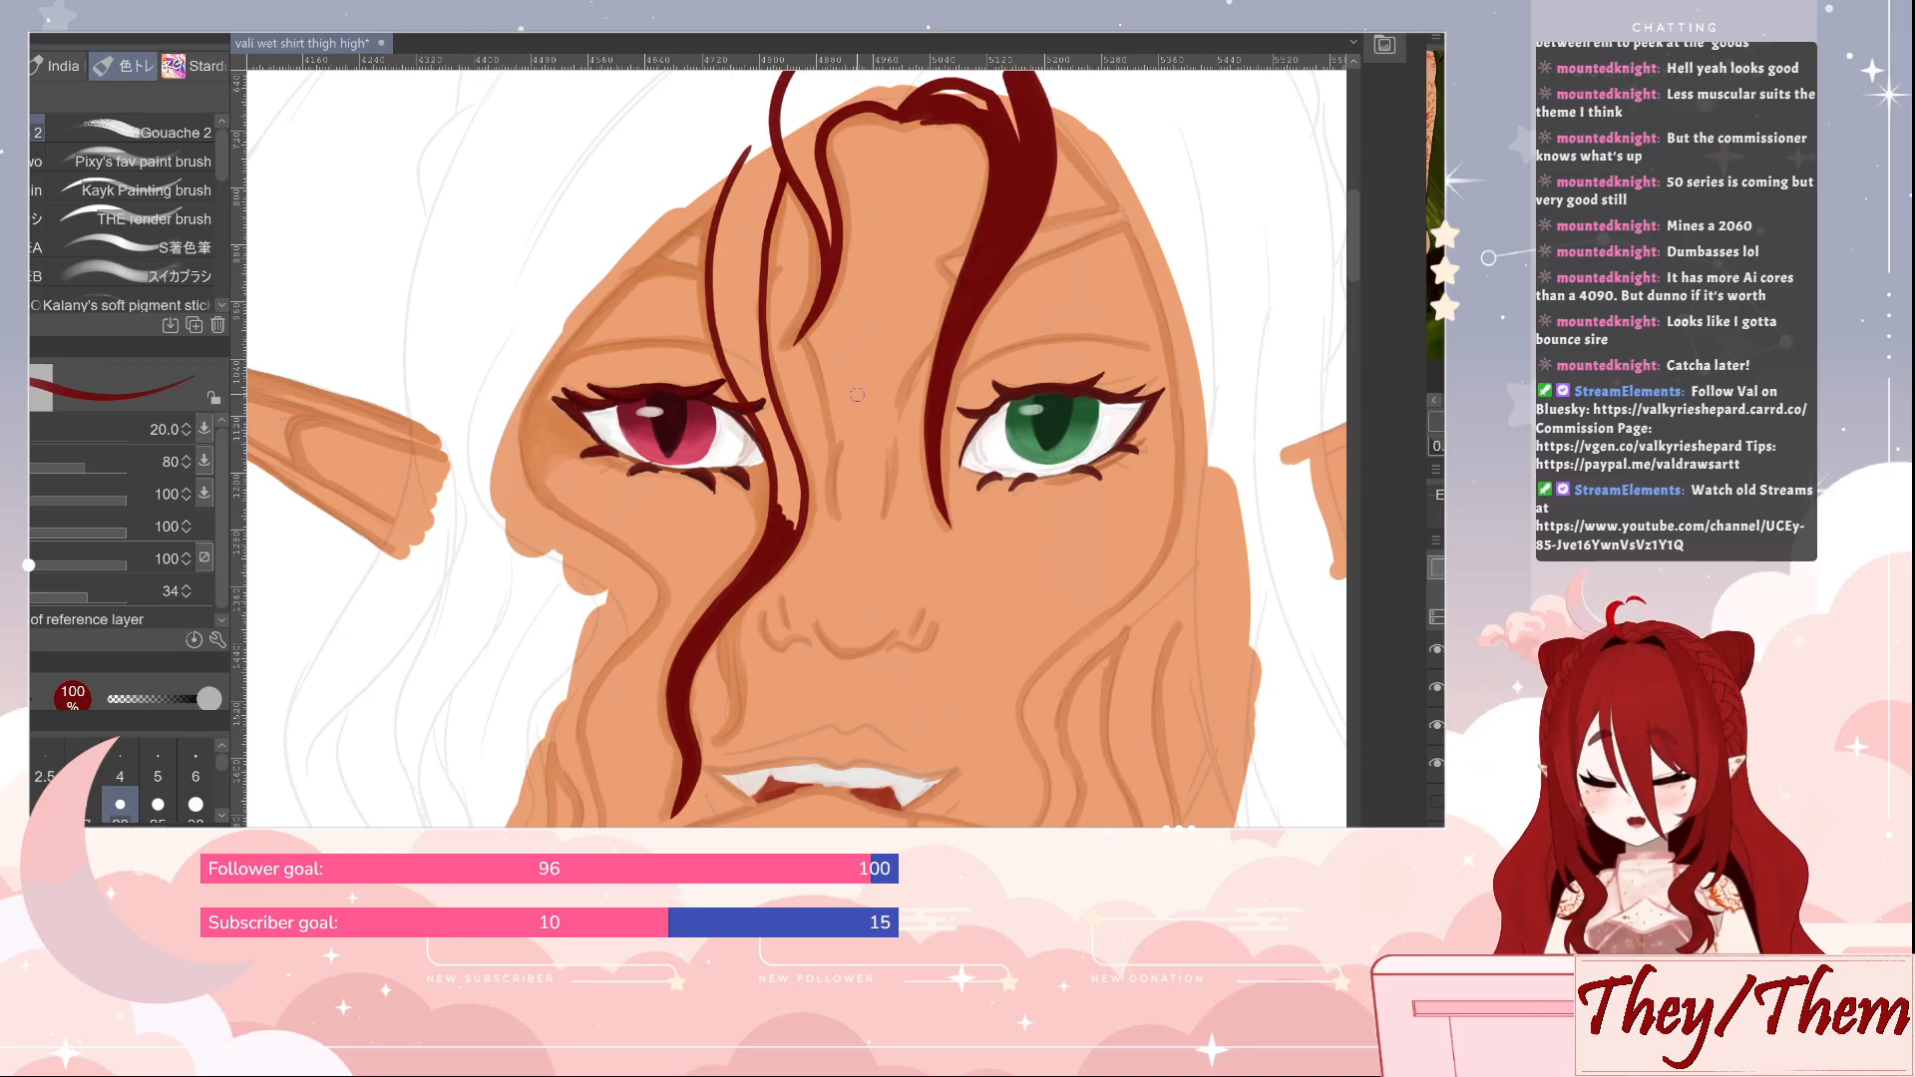
mouse_move(723, 224)
left_mouse_down()
mouse_move(717, 331)
mouse_move(780, 431)
mouse_move(756, 403)
mouse_move(775, 443)
left_mouse_up()
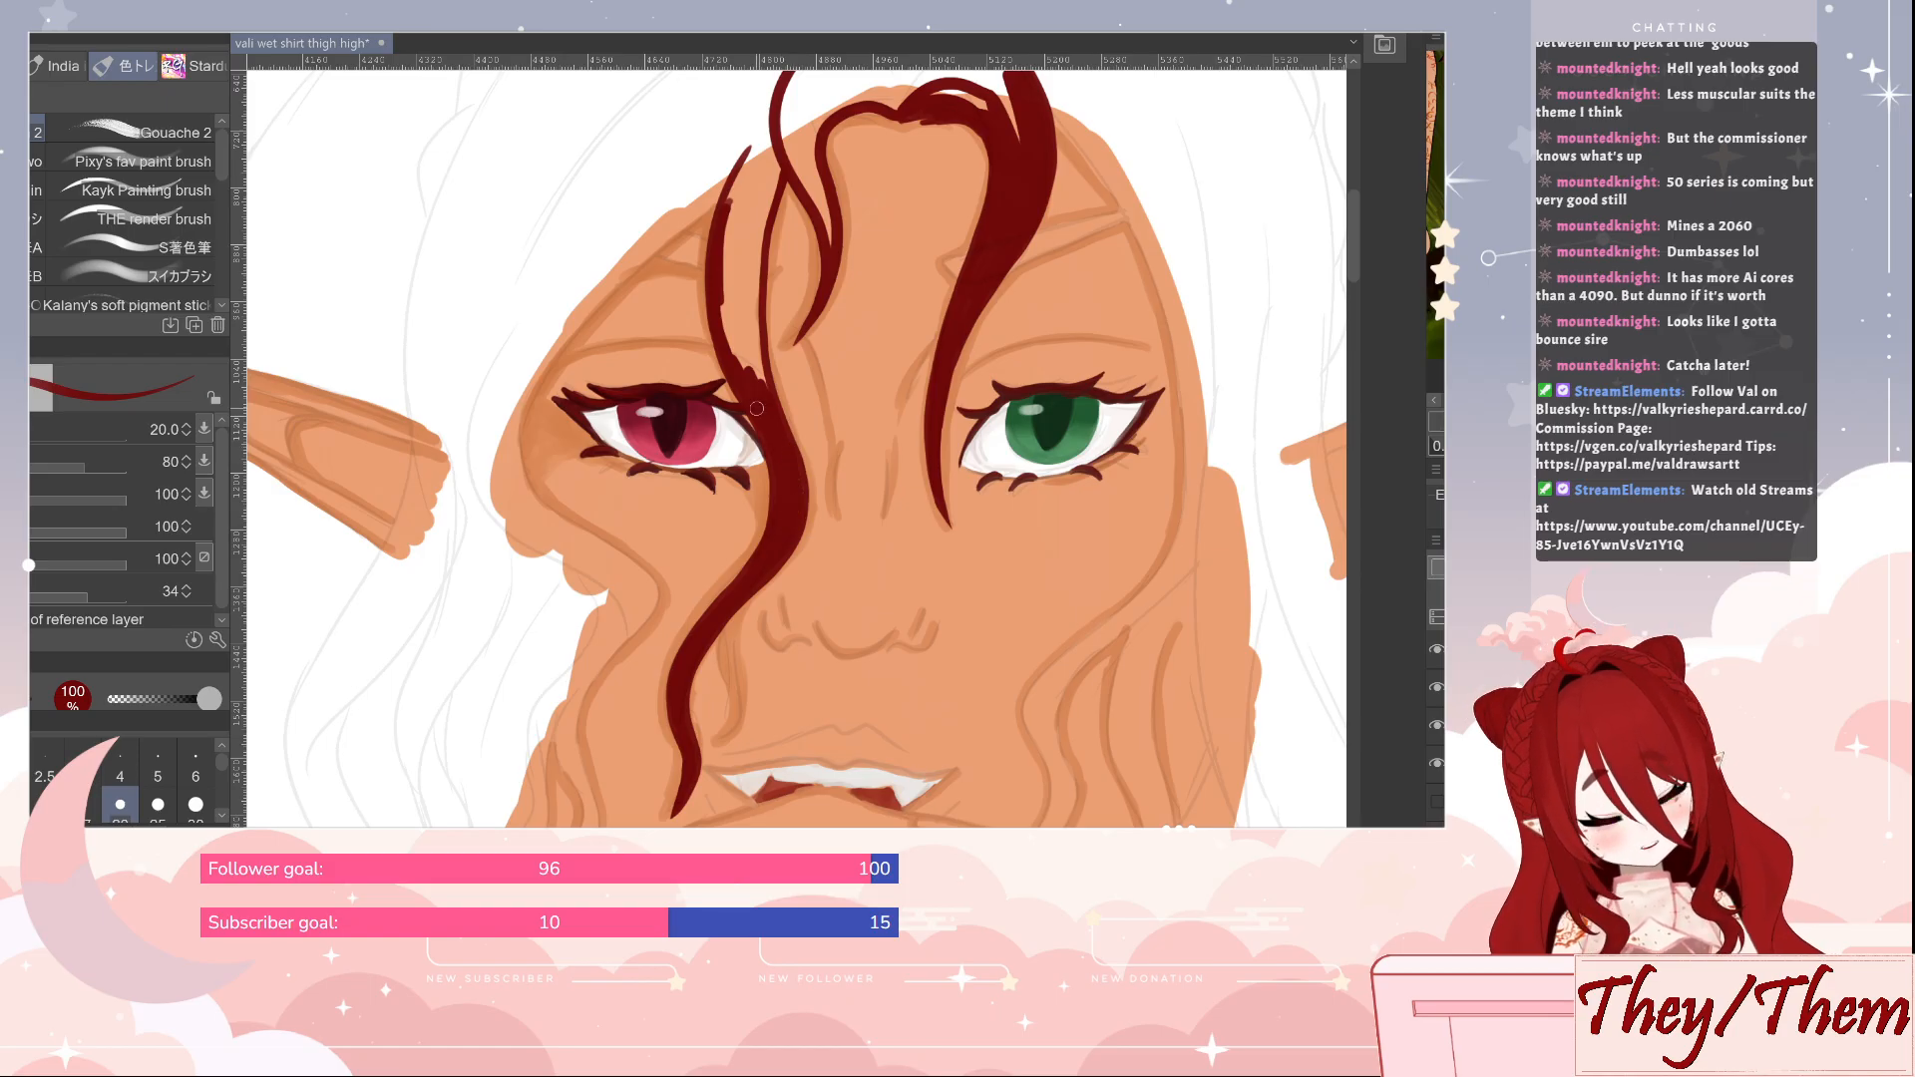
mouse_move(756, 408)
left_mouse_down()
mouse_move(721, 278)
mouse_move(745, 379)
mouse_move(770, 186)
left_mouse_up()
key("bracketright")
key("bracketright")
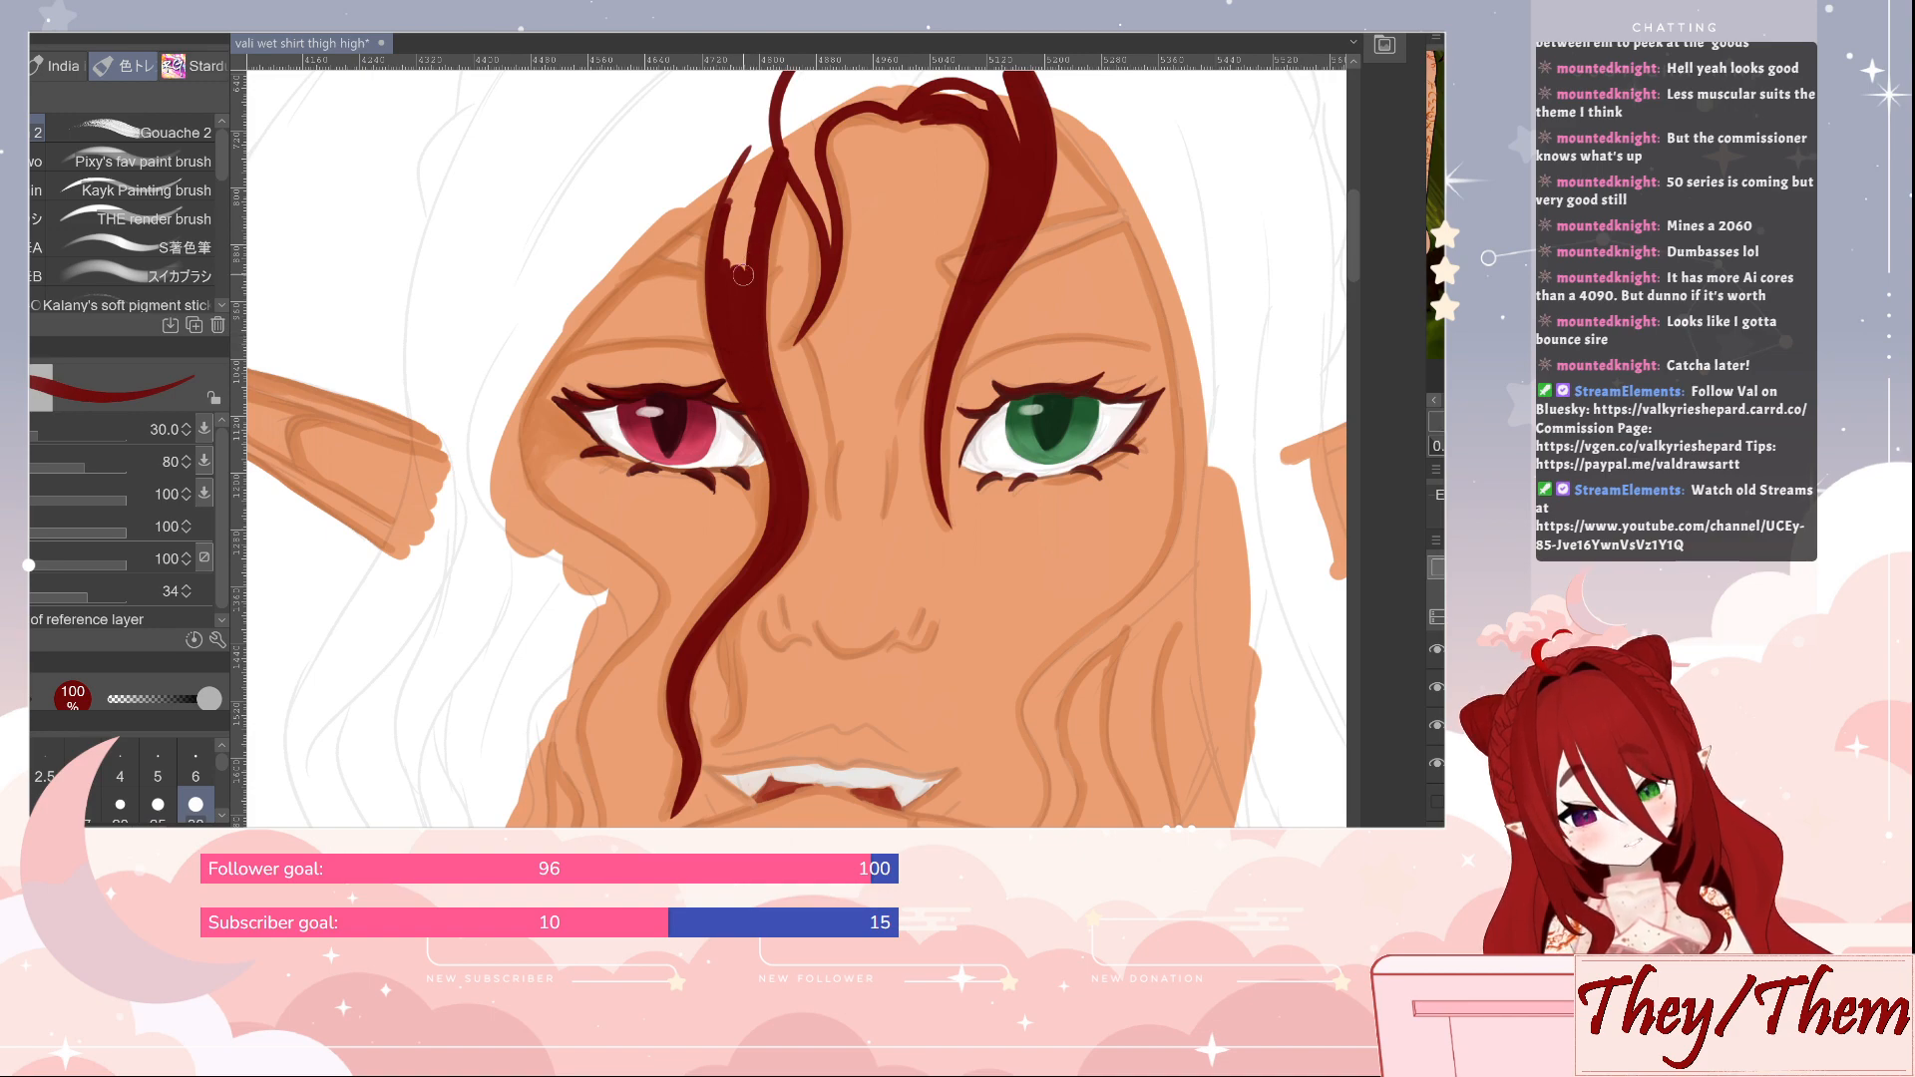
mouse_move(743, 275)
left_mouse_down()
mouse_move(773, 143)
mouse_move(725, 266)
mouse_move(723, 228)
mouse_move(773, 90)
left_mouse_up()
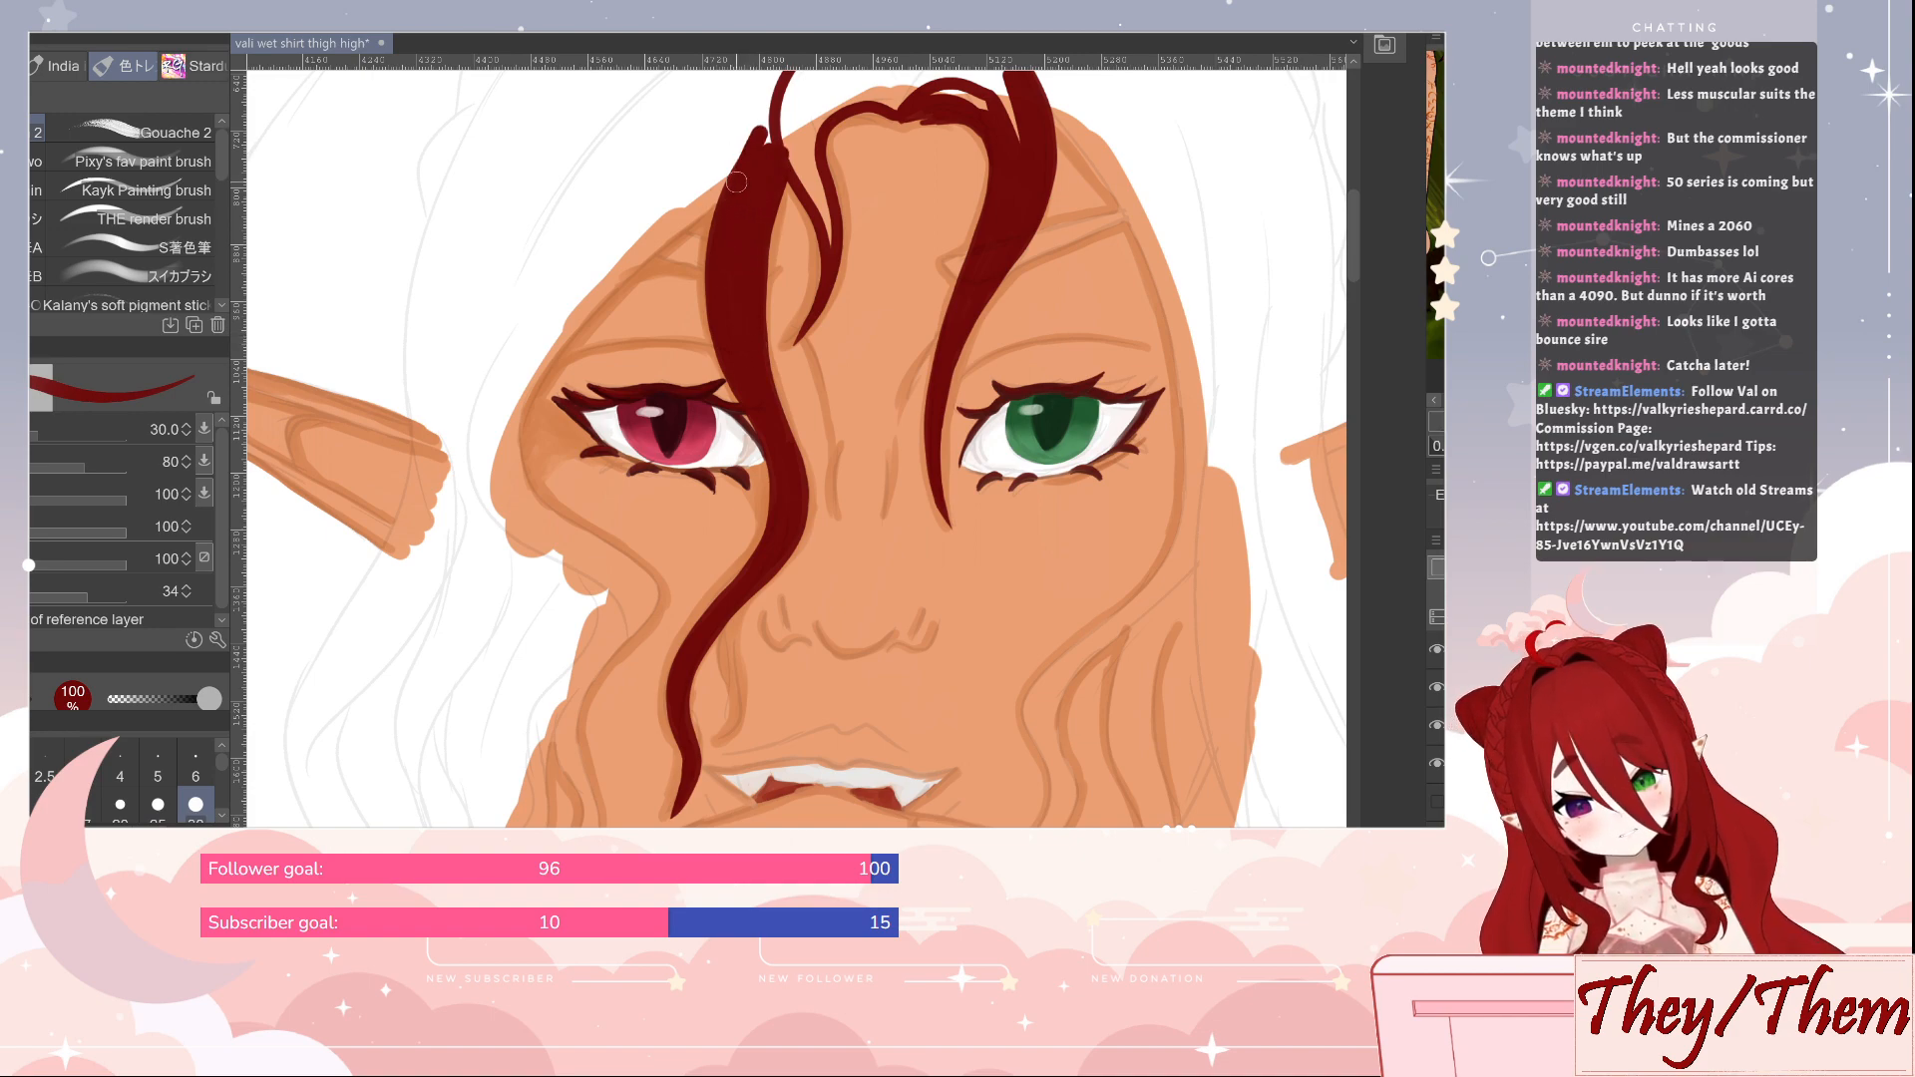
Outline the long wavy strand curving around the red eye's outer side to the hand, and fill its split lower locks dark red at size 30
mouse_move(736, 183)
left_mouse_down()
mouse_move(544, 357)
mouse_move(517, 417)
mouse_move(523, 476)
mouse_move(656, 599)
mouse_move(575, 703)
mouse_move(602, 813)
left_mouse_up()
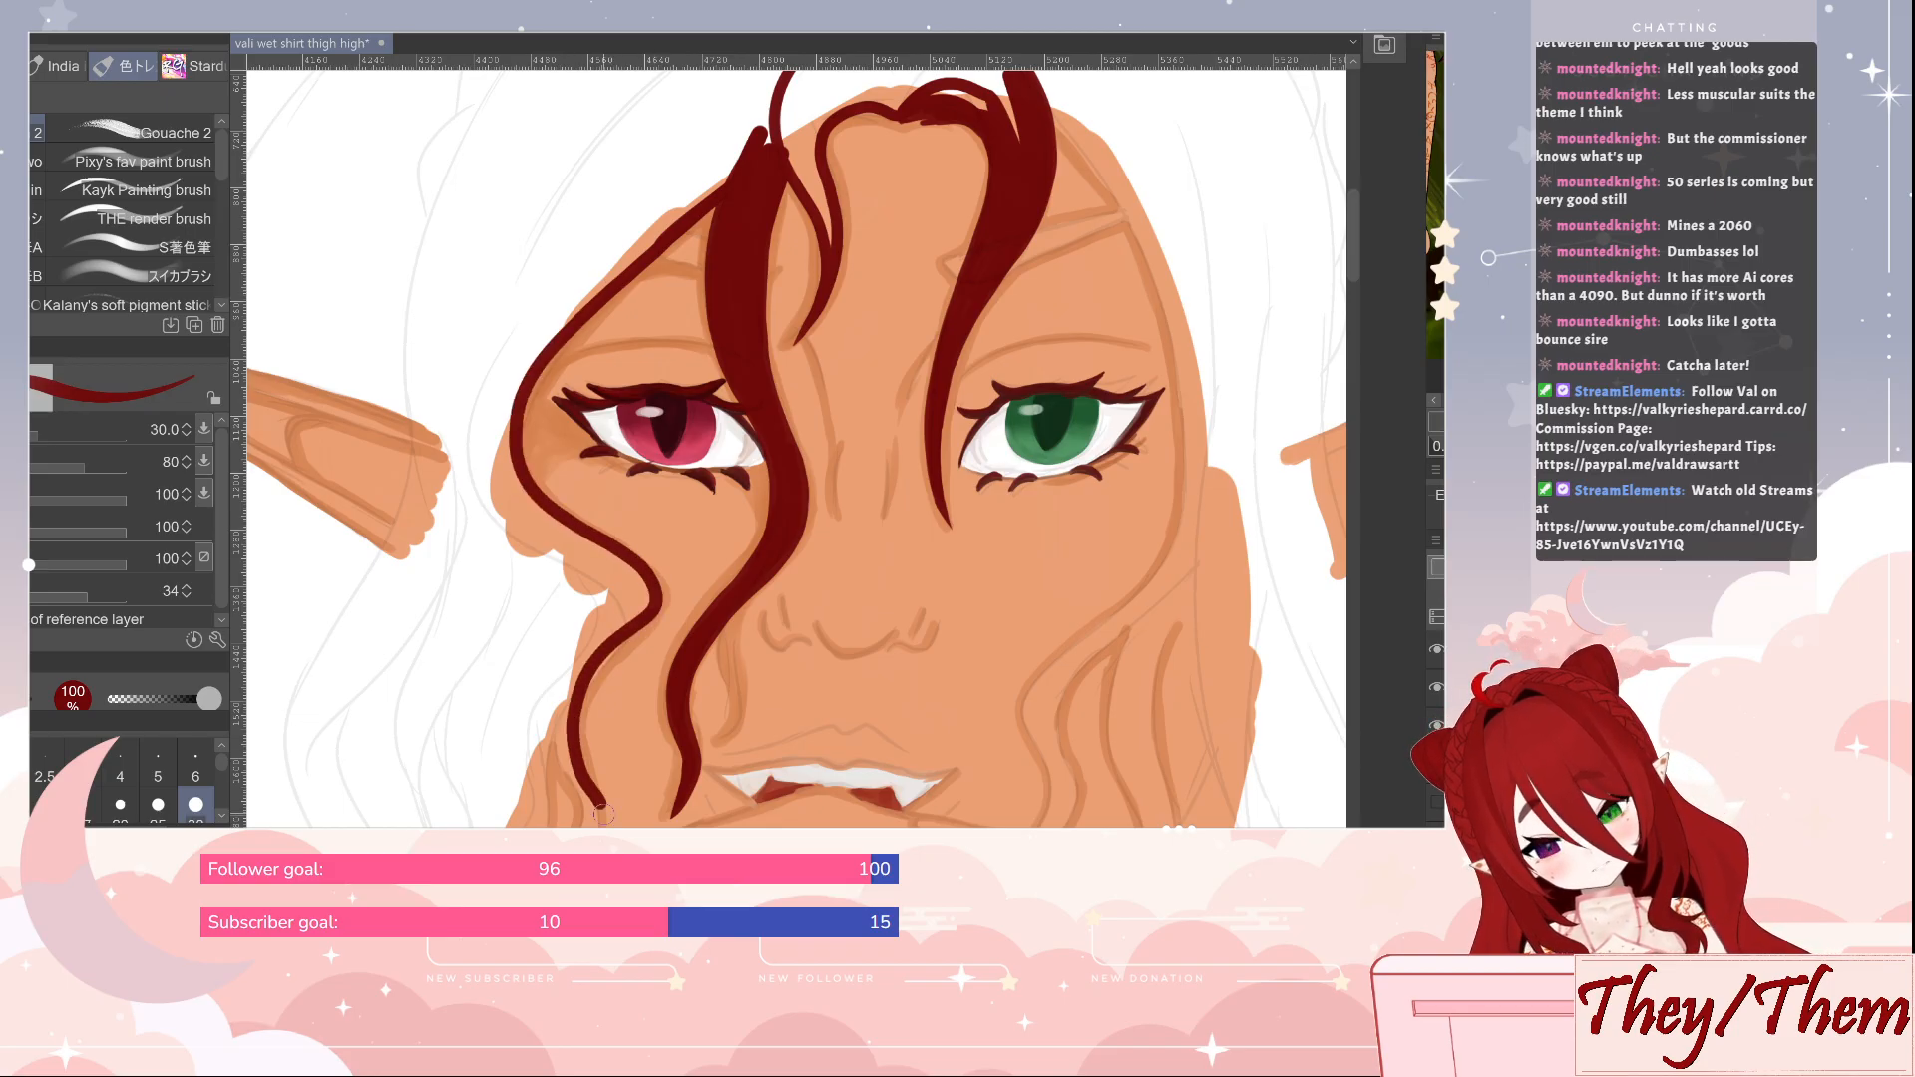
left_click_drag(641, 567, 672, 401)
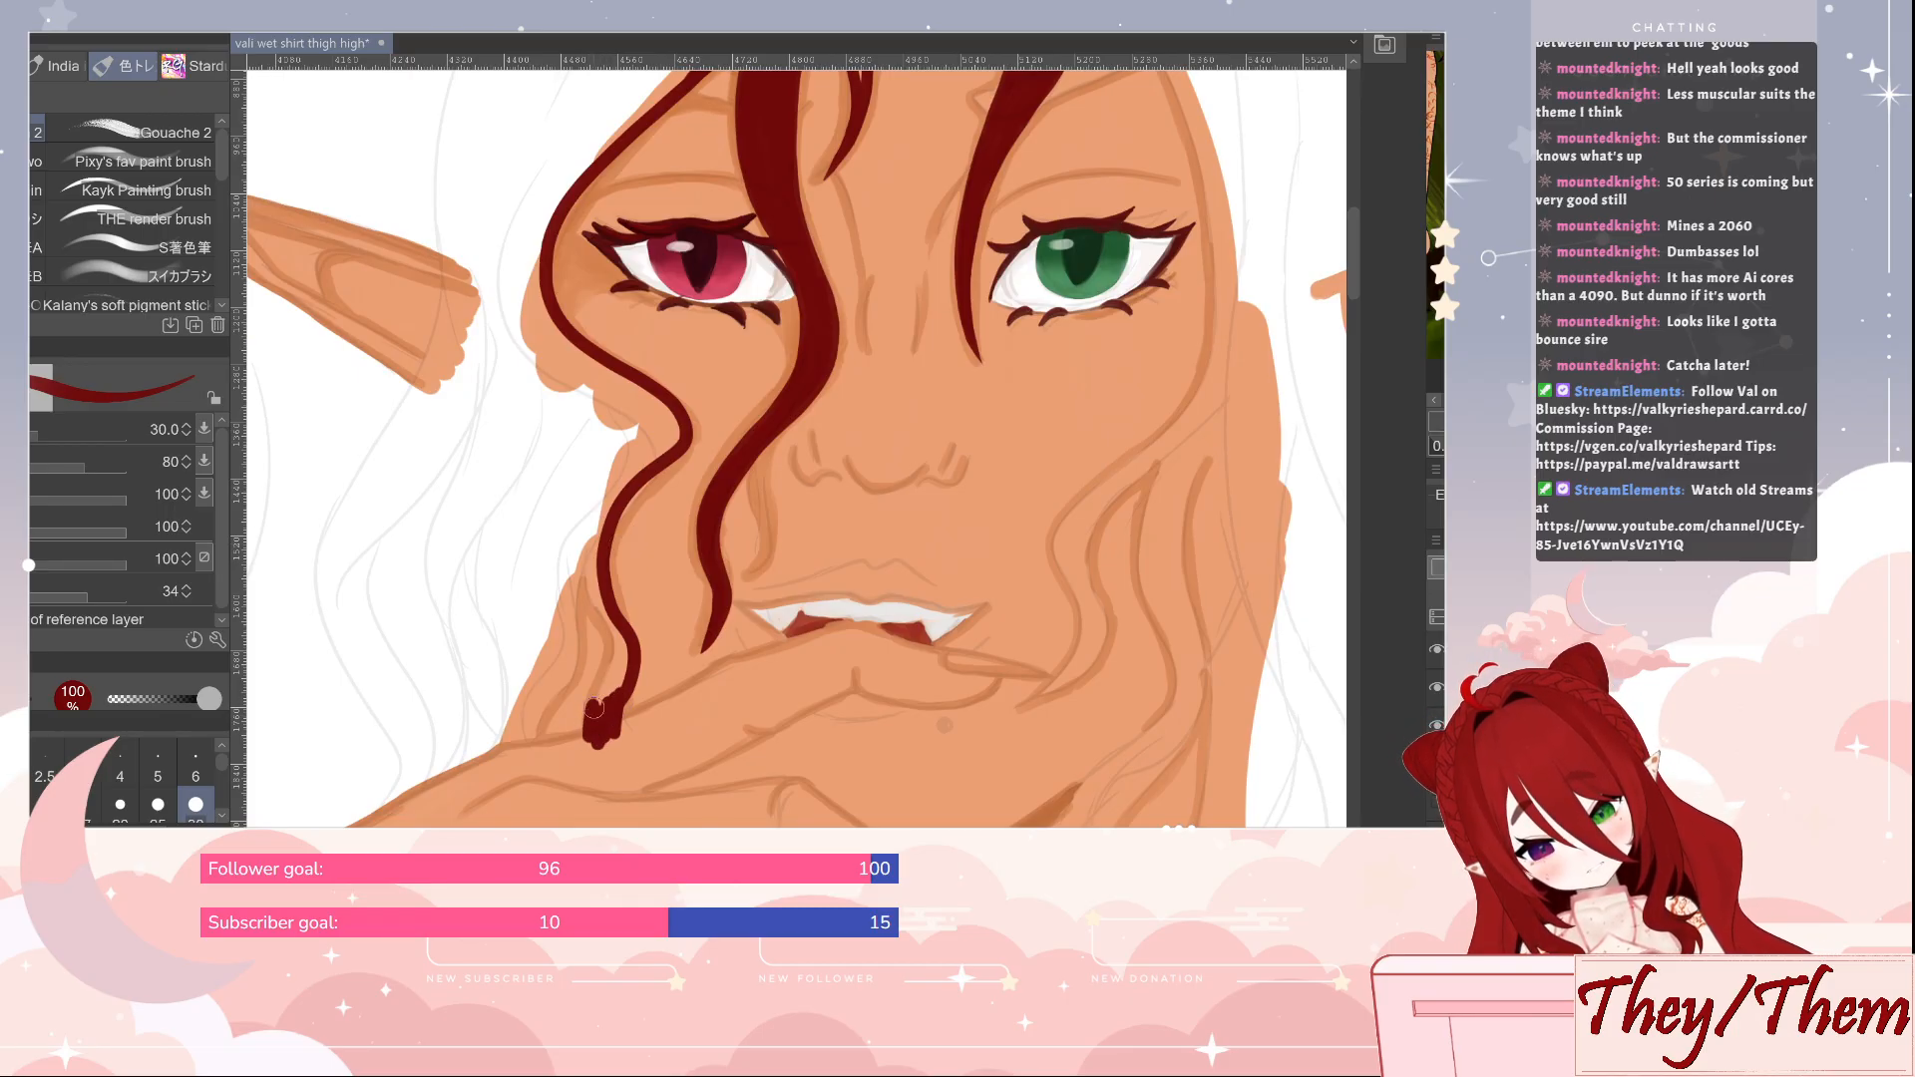
mouse_move(610, 632)
left_mouse_down()
mouse_move(588, 531)
mouse_move(599, 473)
left_mouse_up()
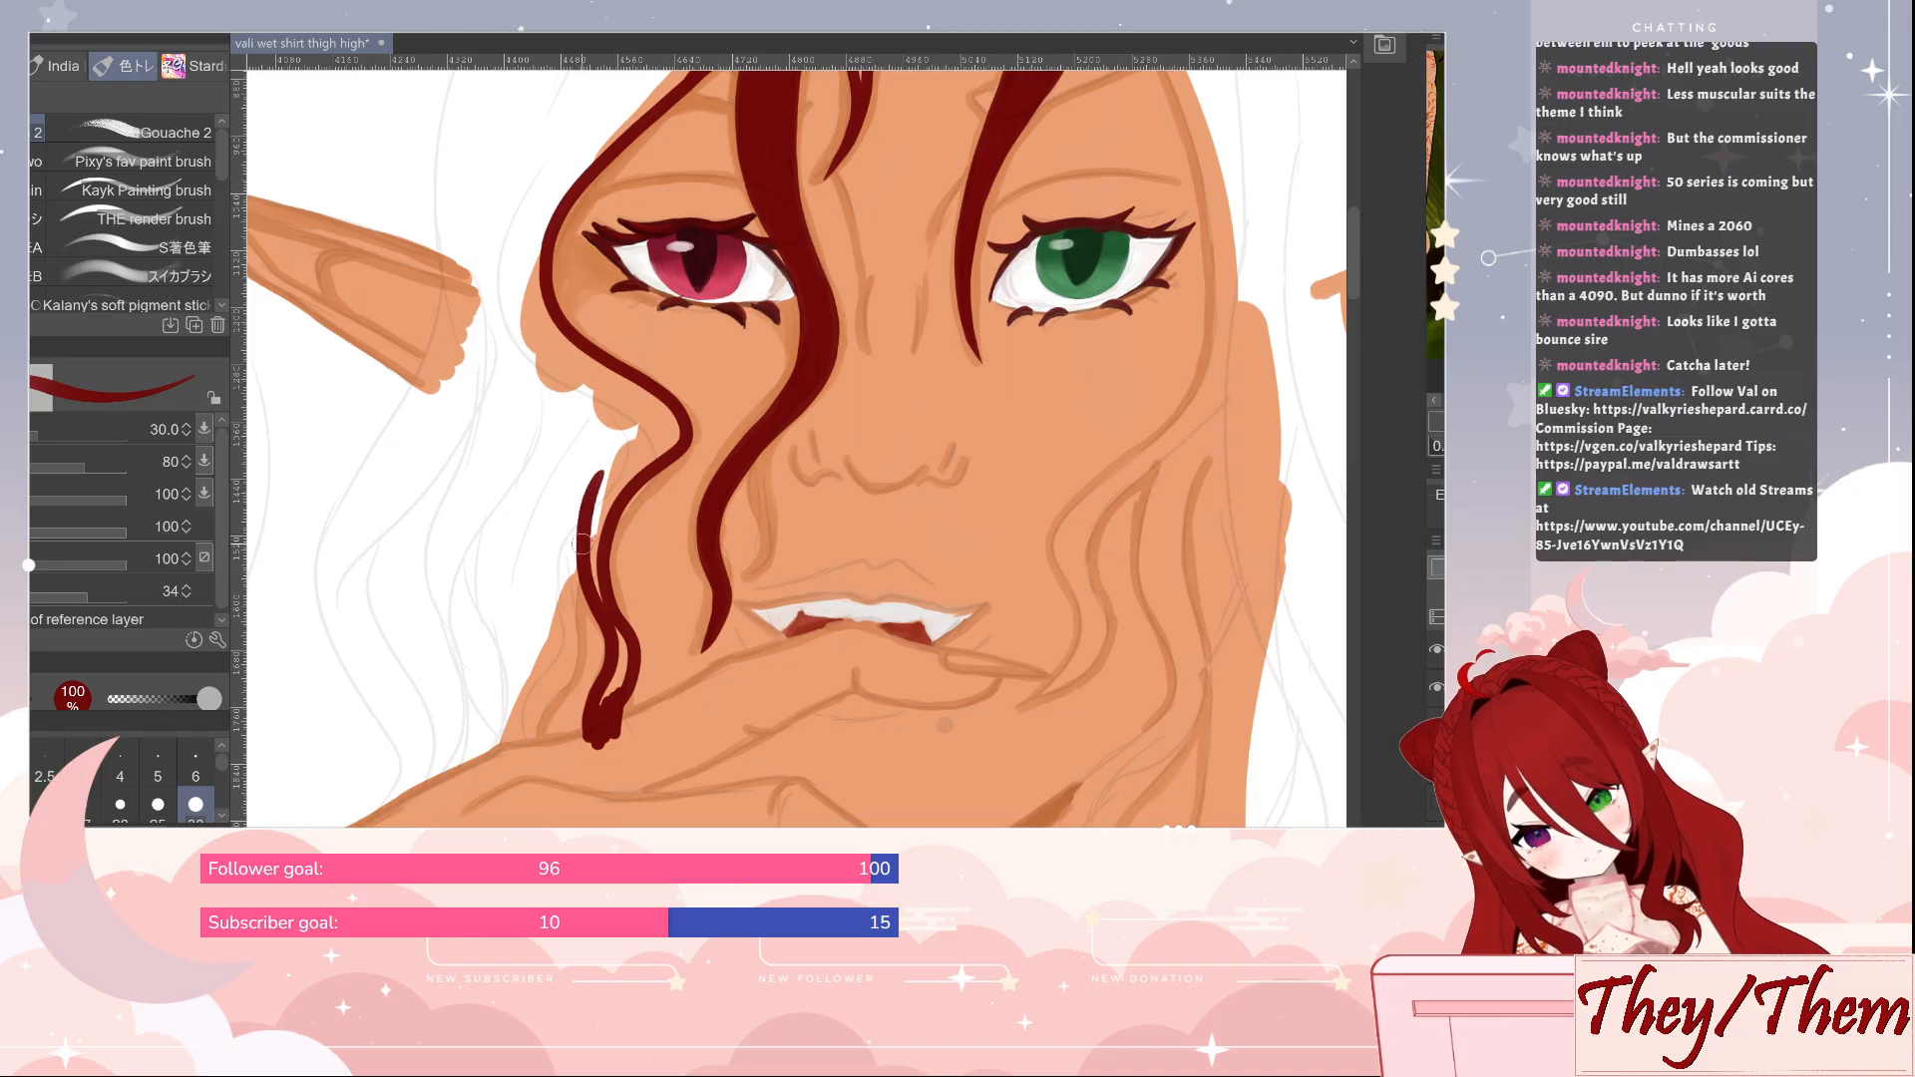
left_click_drag(579, 663, 539, 722)
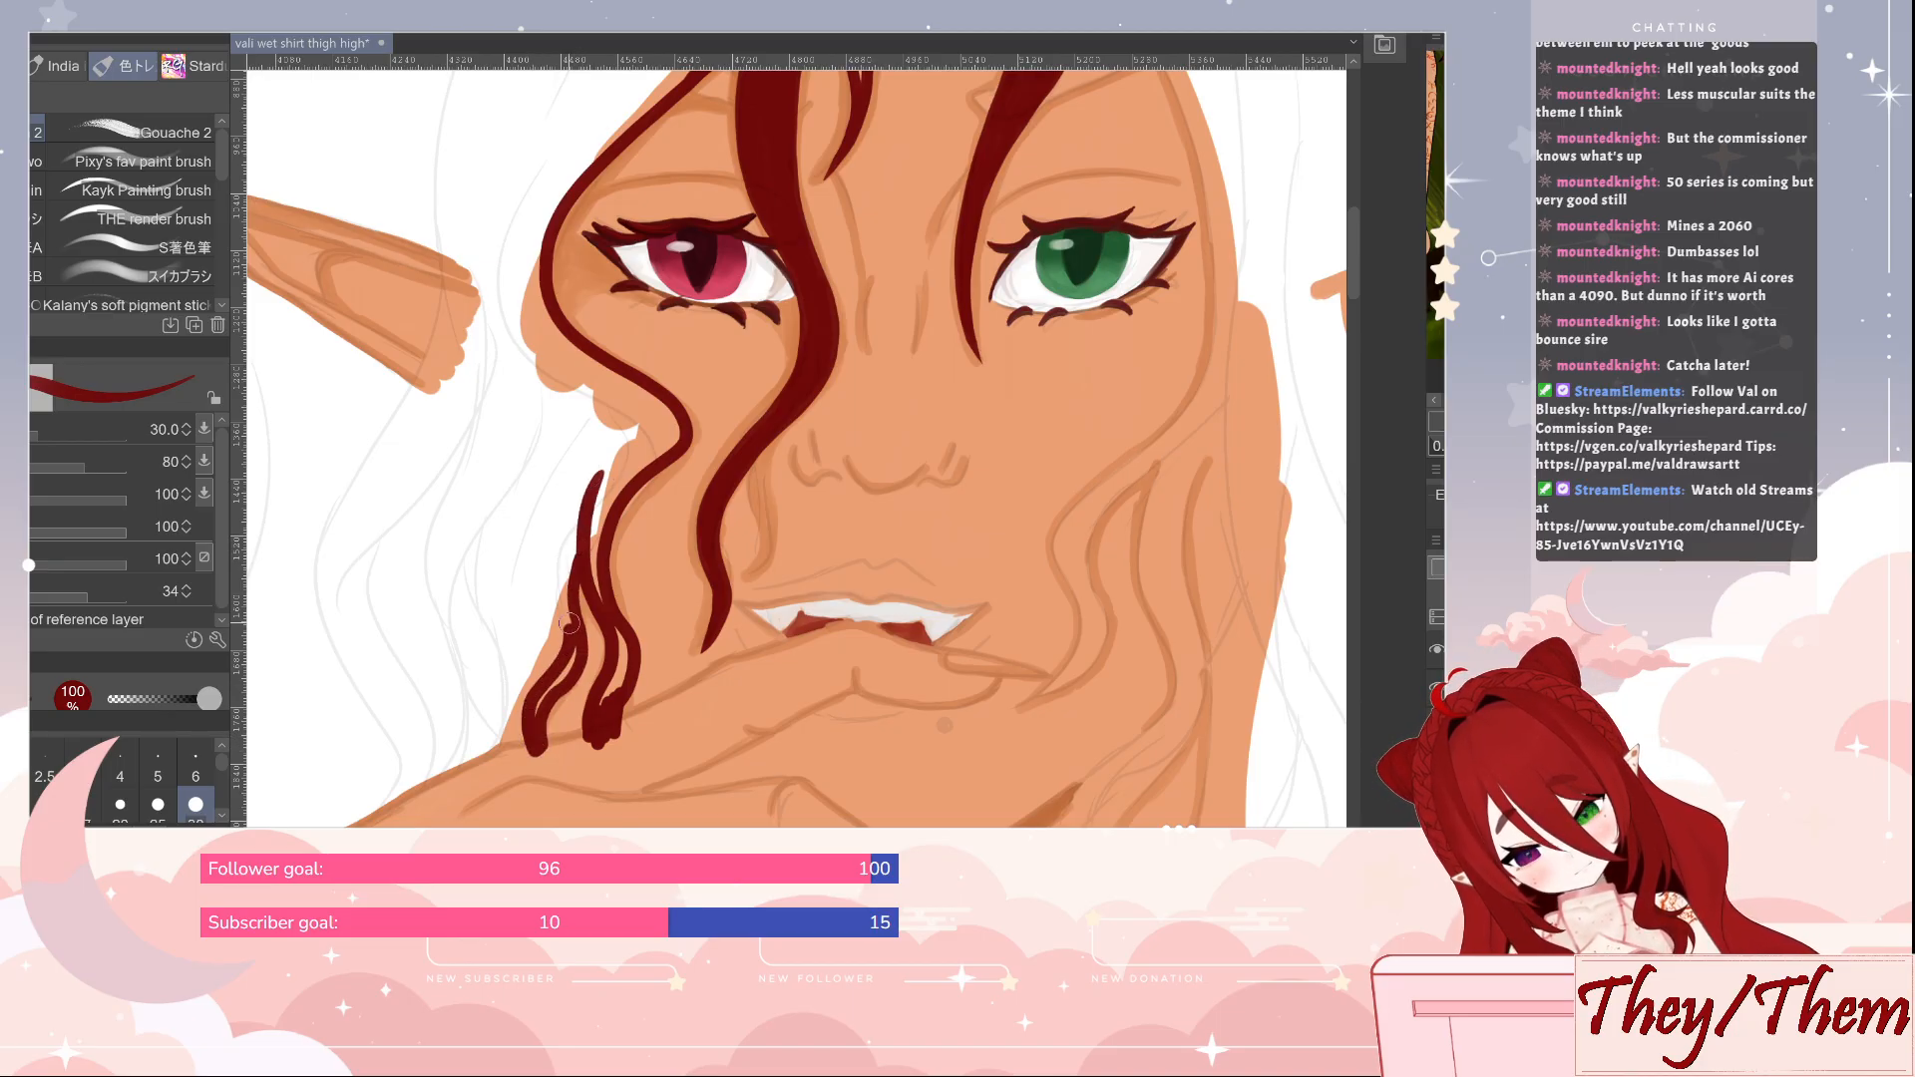
mouse_move(568, 624)
left_mouse_down()
mouse_move(559, 575)
mouse_move(587, 509)
left_mouse_up()
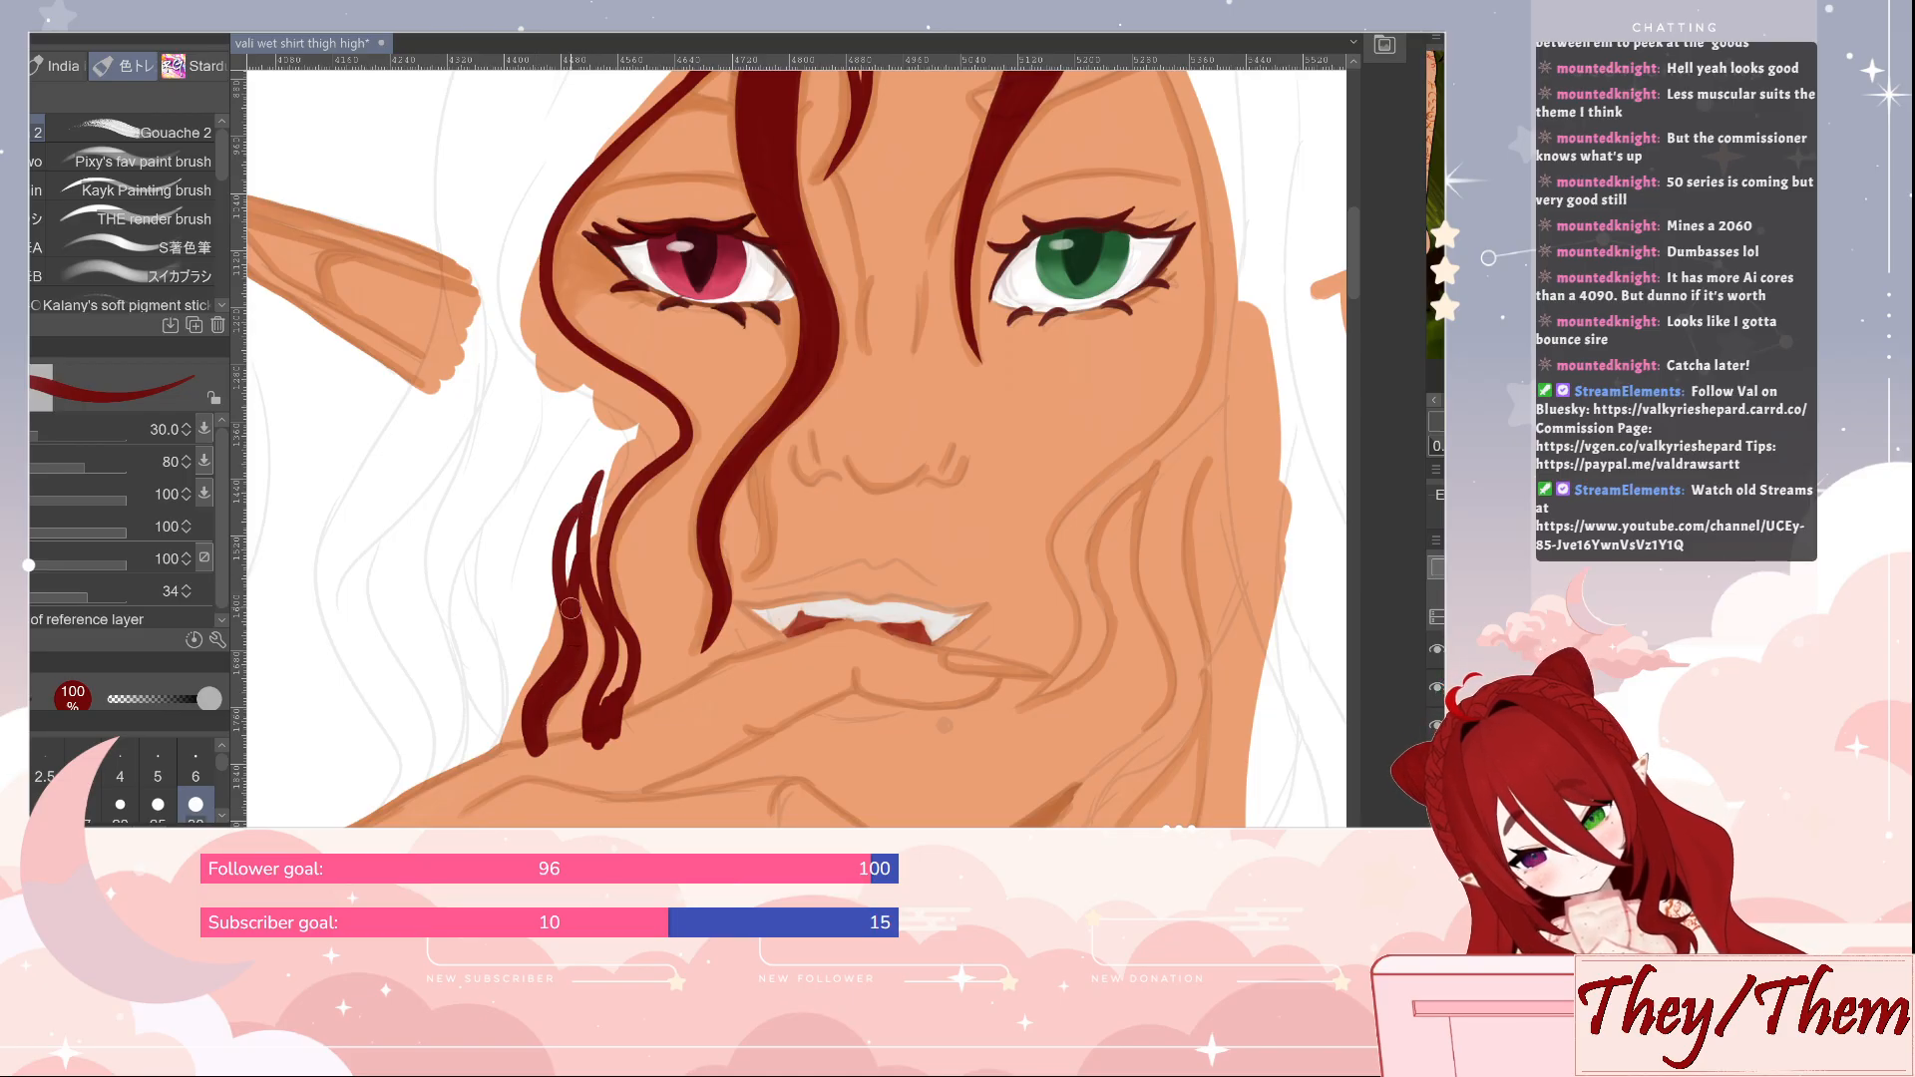
left_click_drag(604, 686, 609, 707)
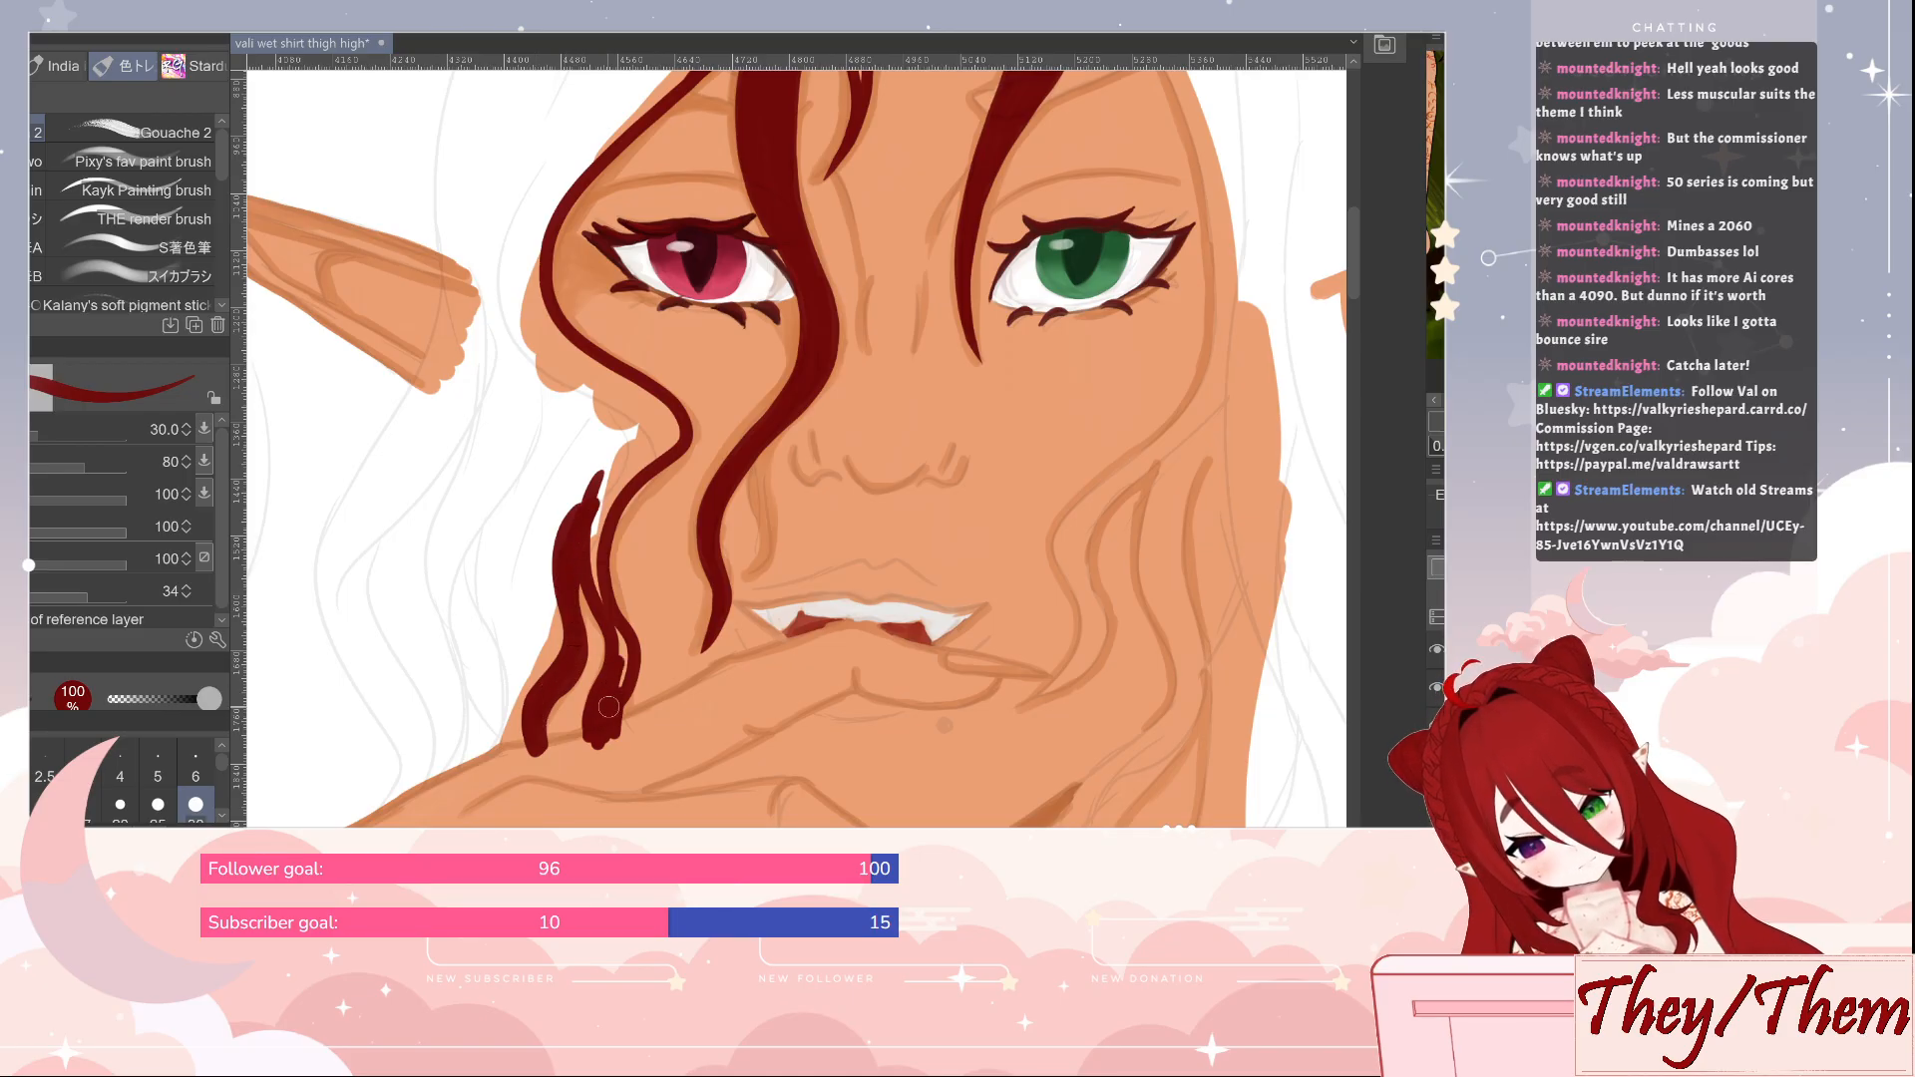
mouse_move(606, 605)
left_mouse_down()
mouse_move(594, 479)
mouse_move(596, 558)
mouse_move(599, 529)
left_mouse_up()
Trim the two lock tips along the hand's edge with the eraser at size 30, and save the file
key("j")
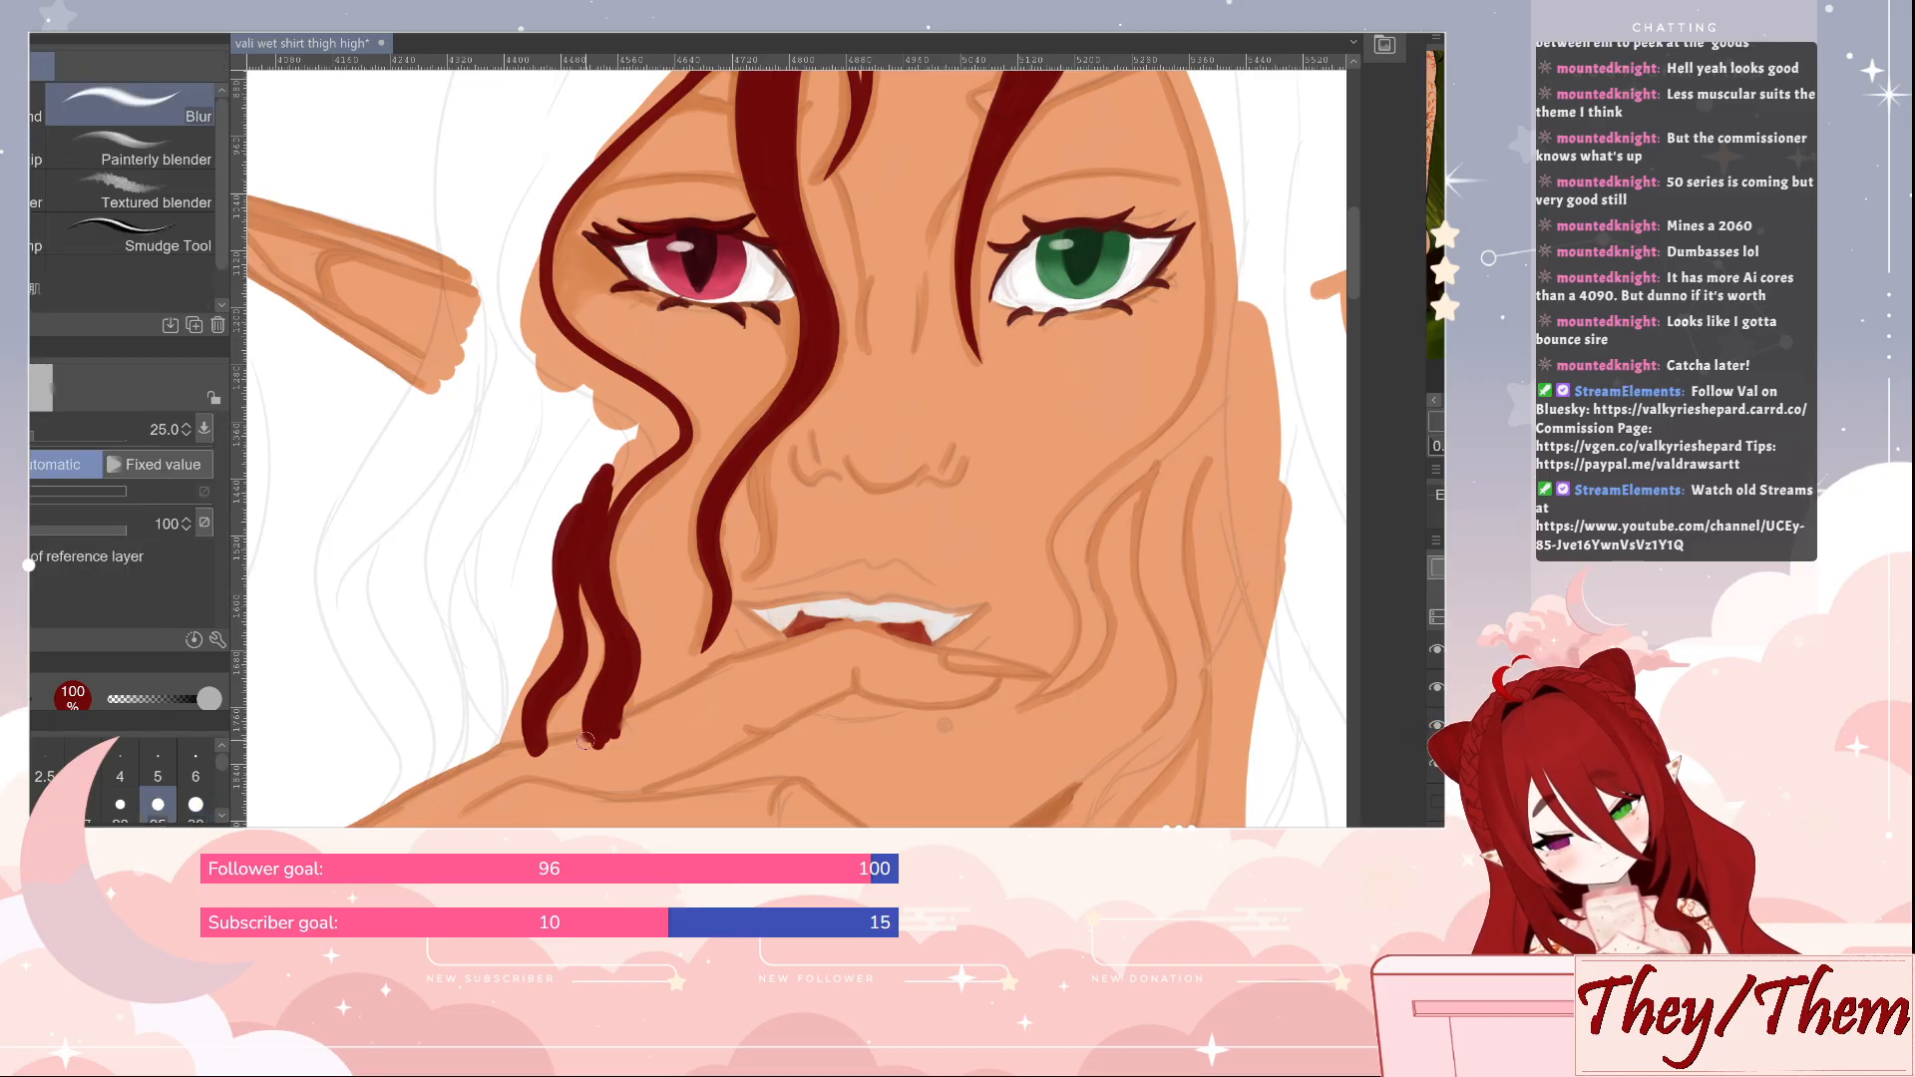
key("e")
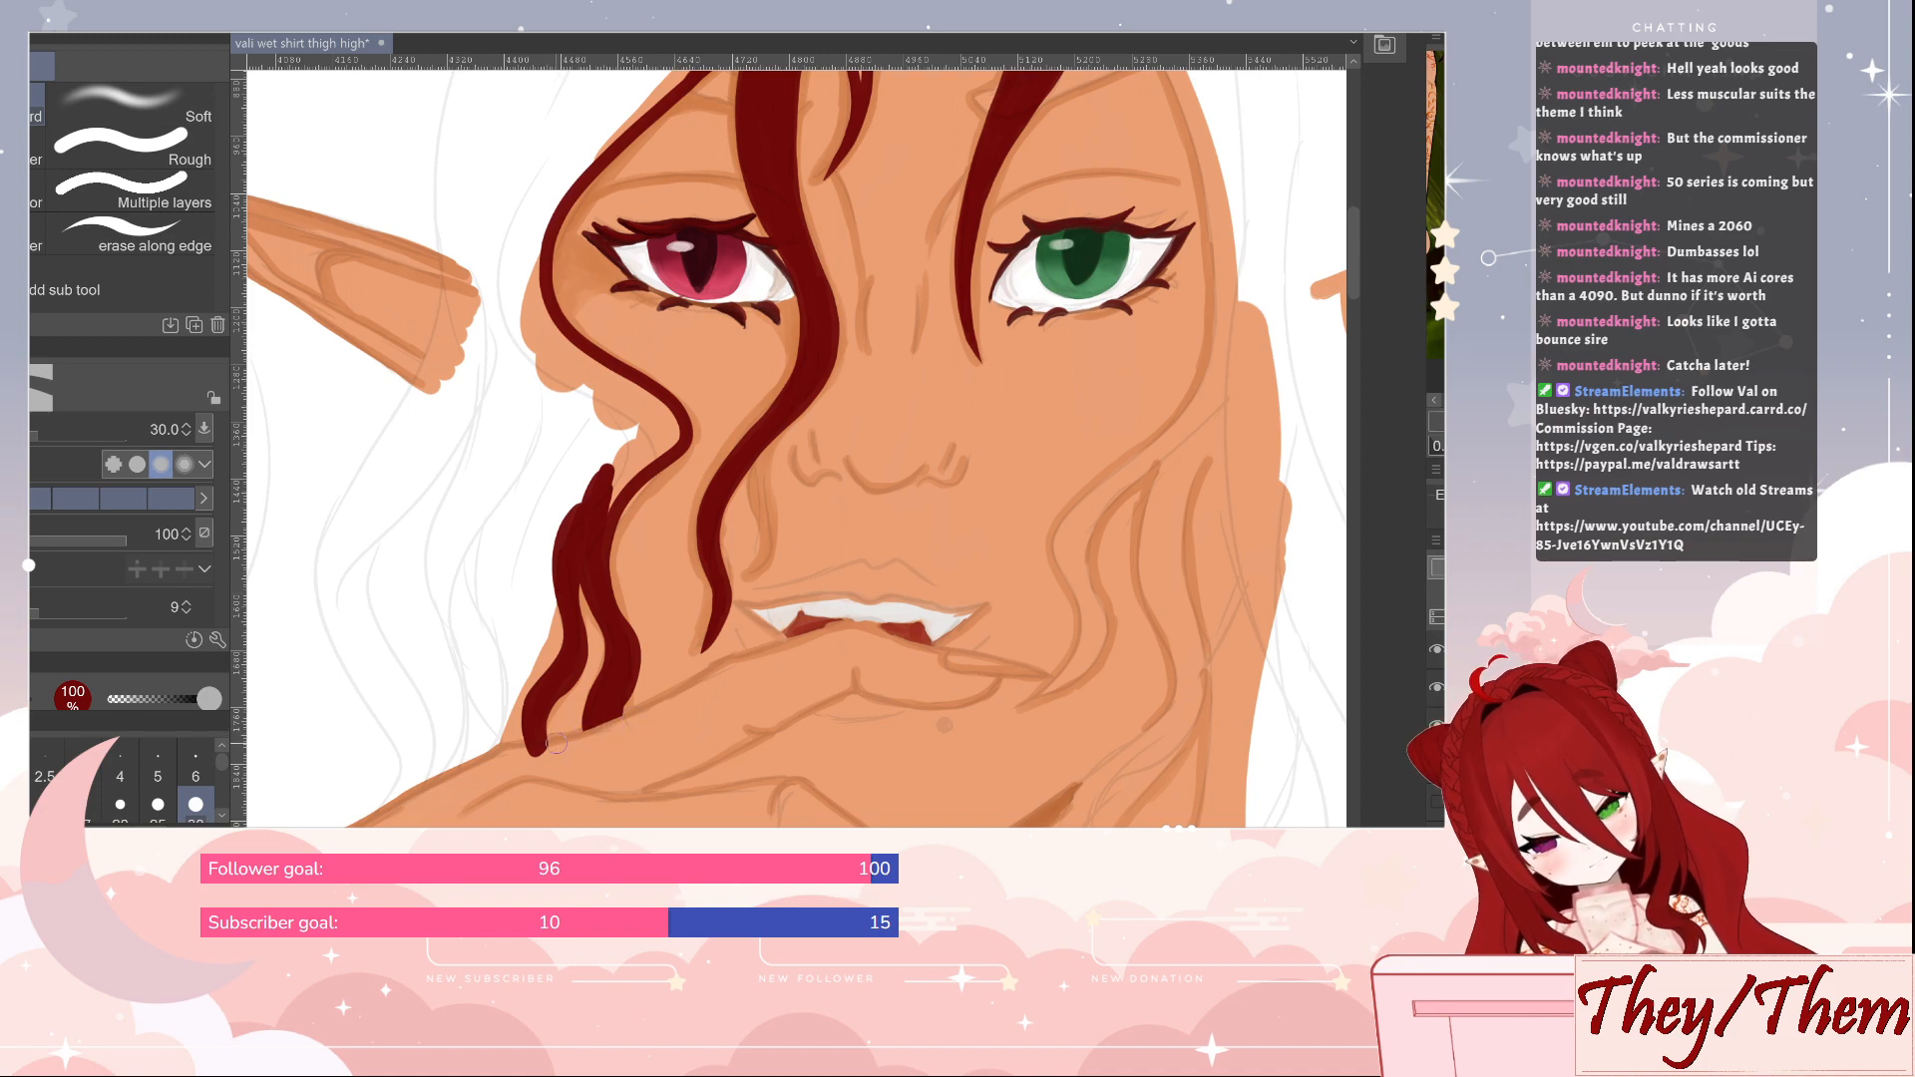
key("b")
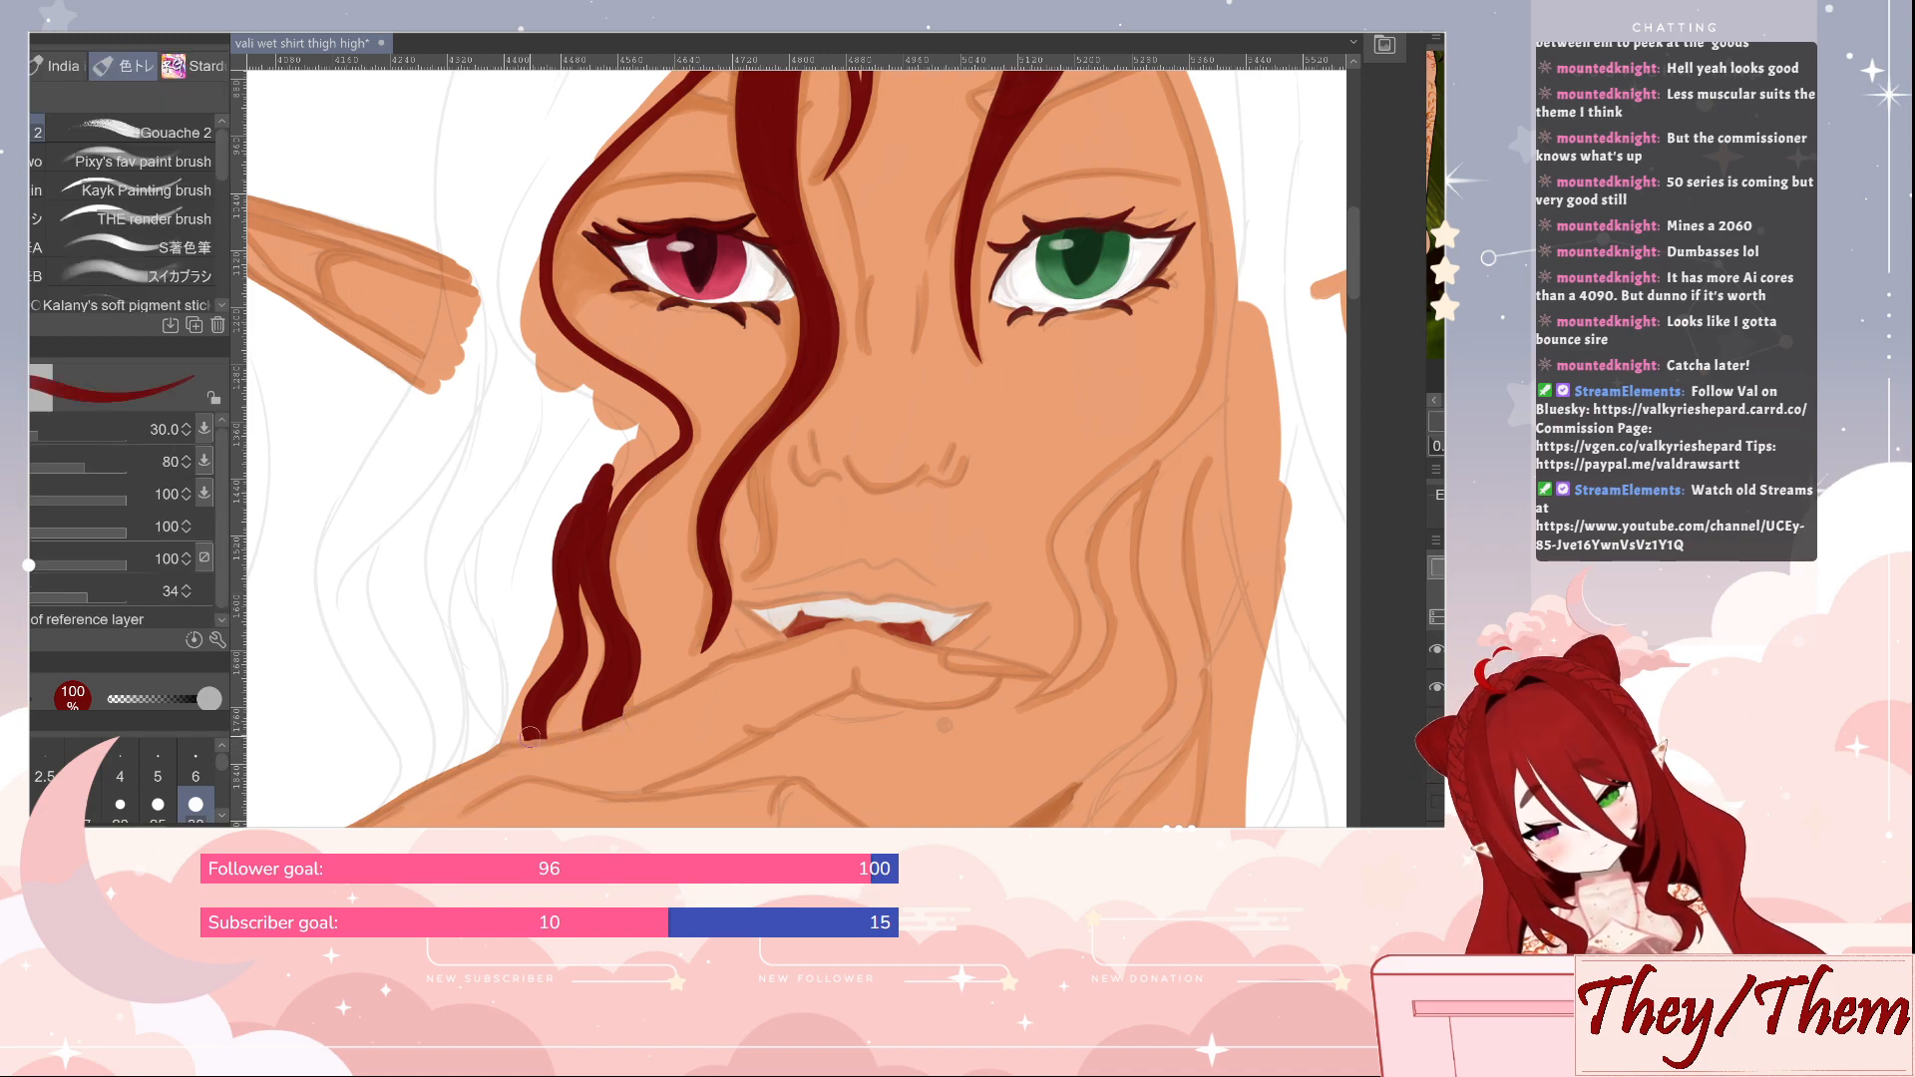
key("e")
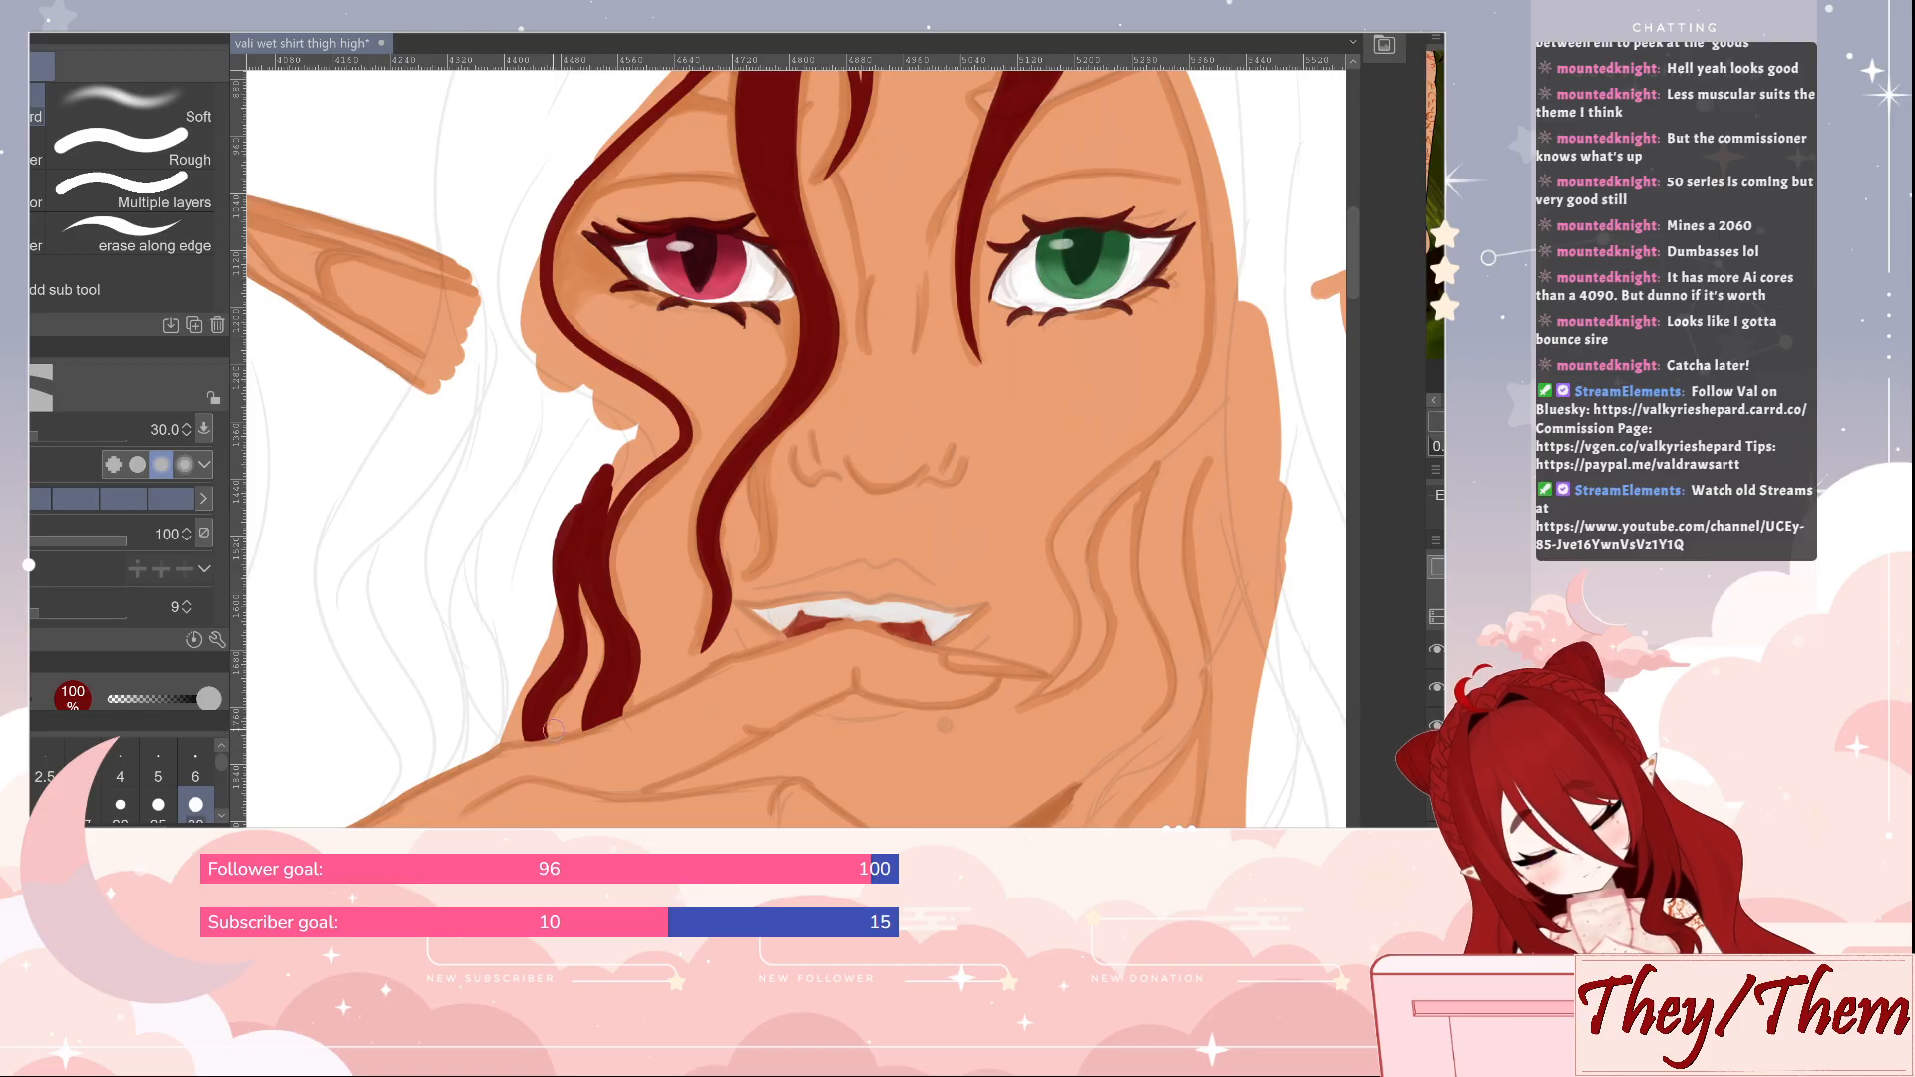
key("b")
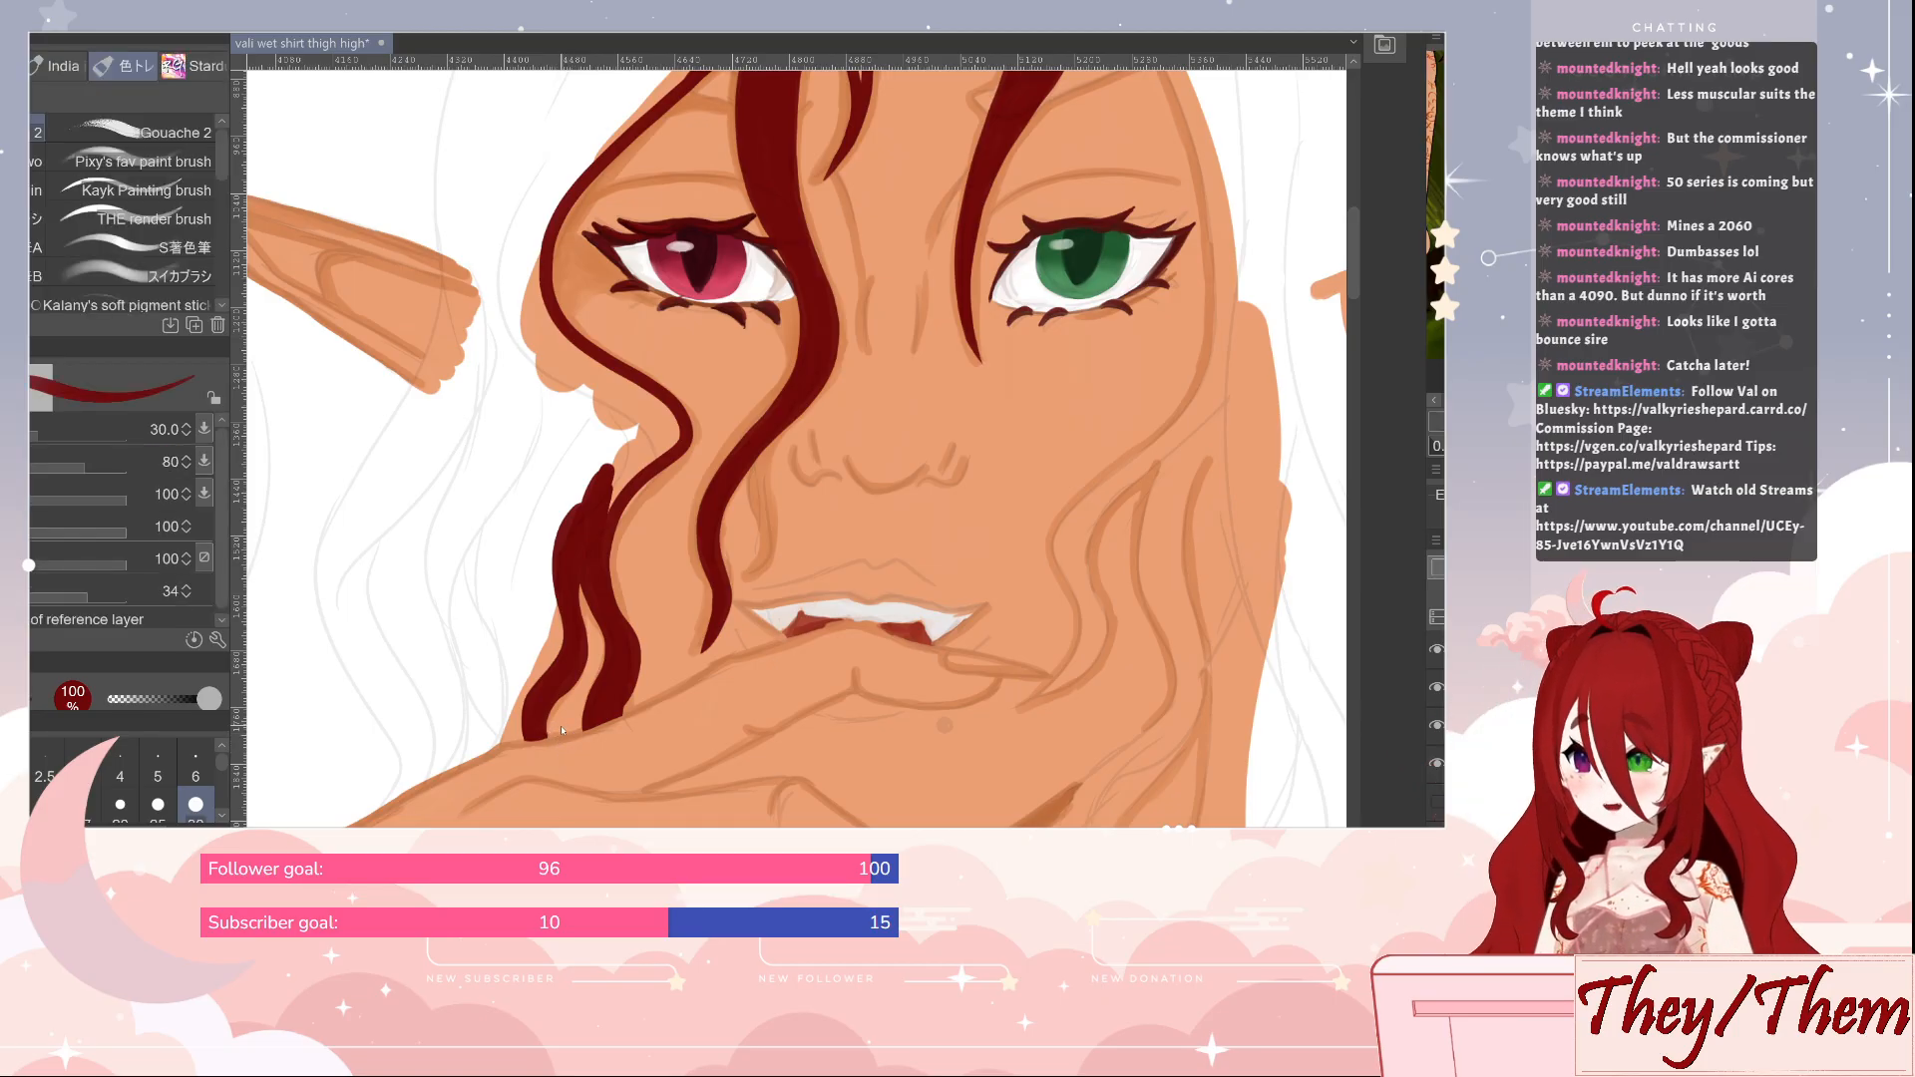
key("ctrl+s")
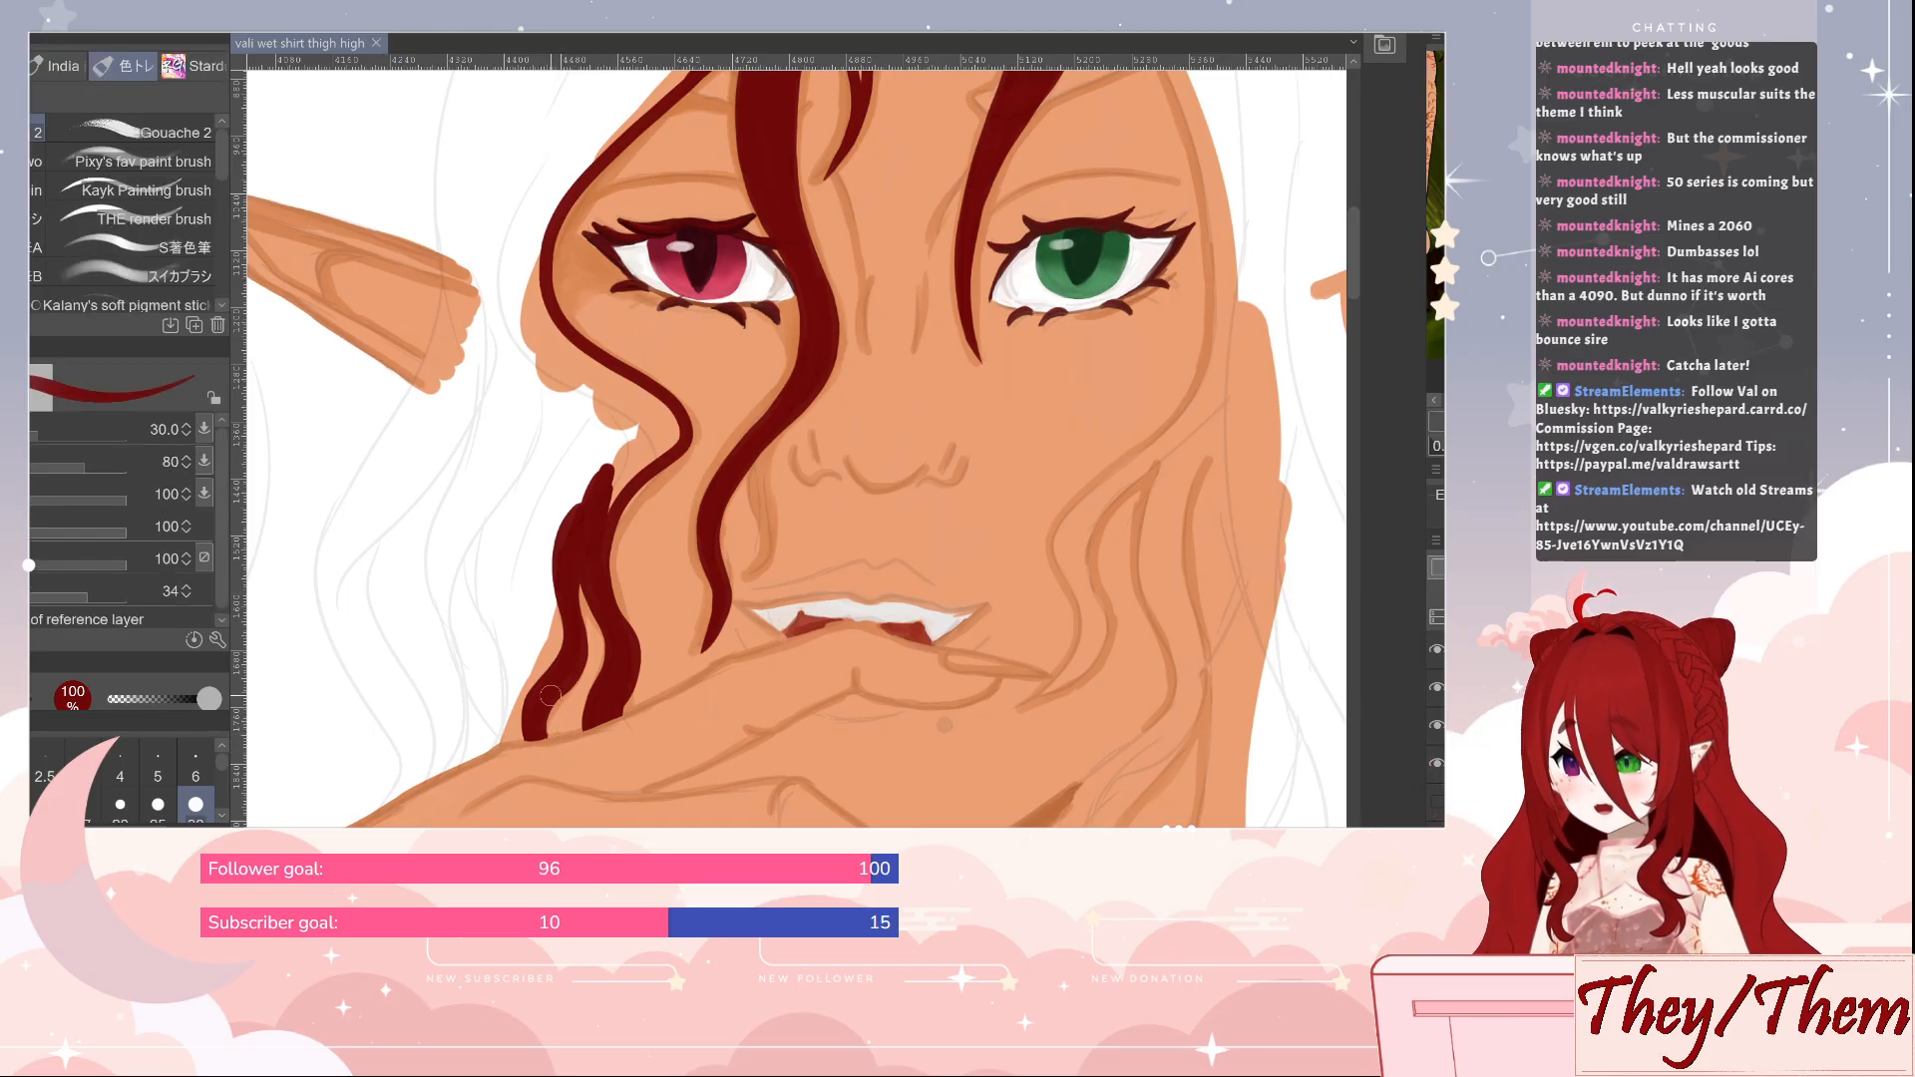
Paint a curved dark red hair line from above the ear across its base to below it, using size 30
mouse_move(578, 524)
left_mouse_down()
mouse_move(620, 435)
mouse_move(599, 515)
left_mouse_up()
mouse_move(535, 190)
left_mouse_down()
mouse_move(595, 286)
mouse_move(680, 366)
left_mouse_up()
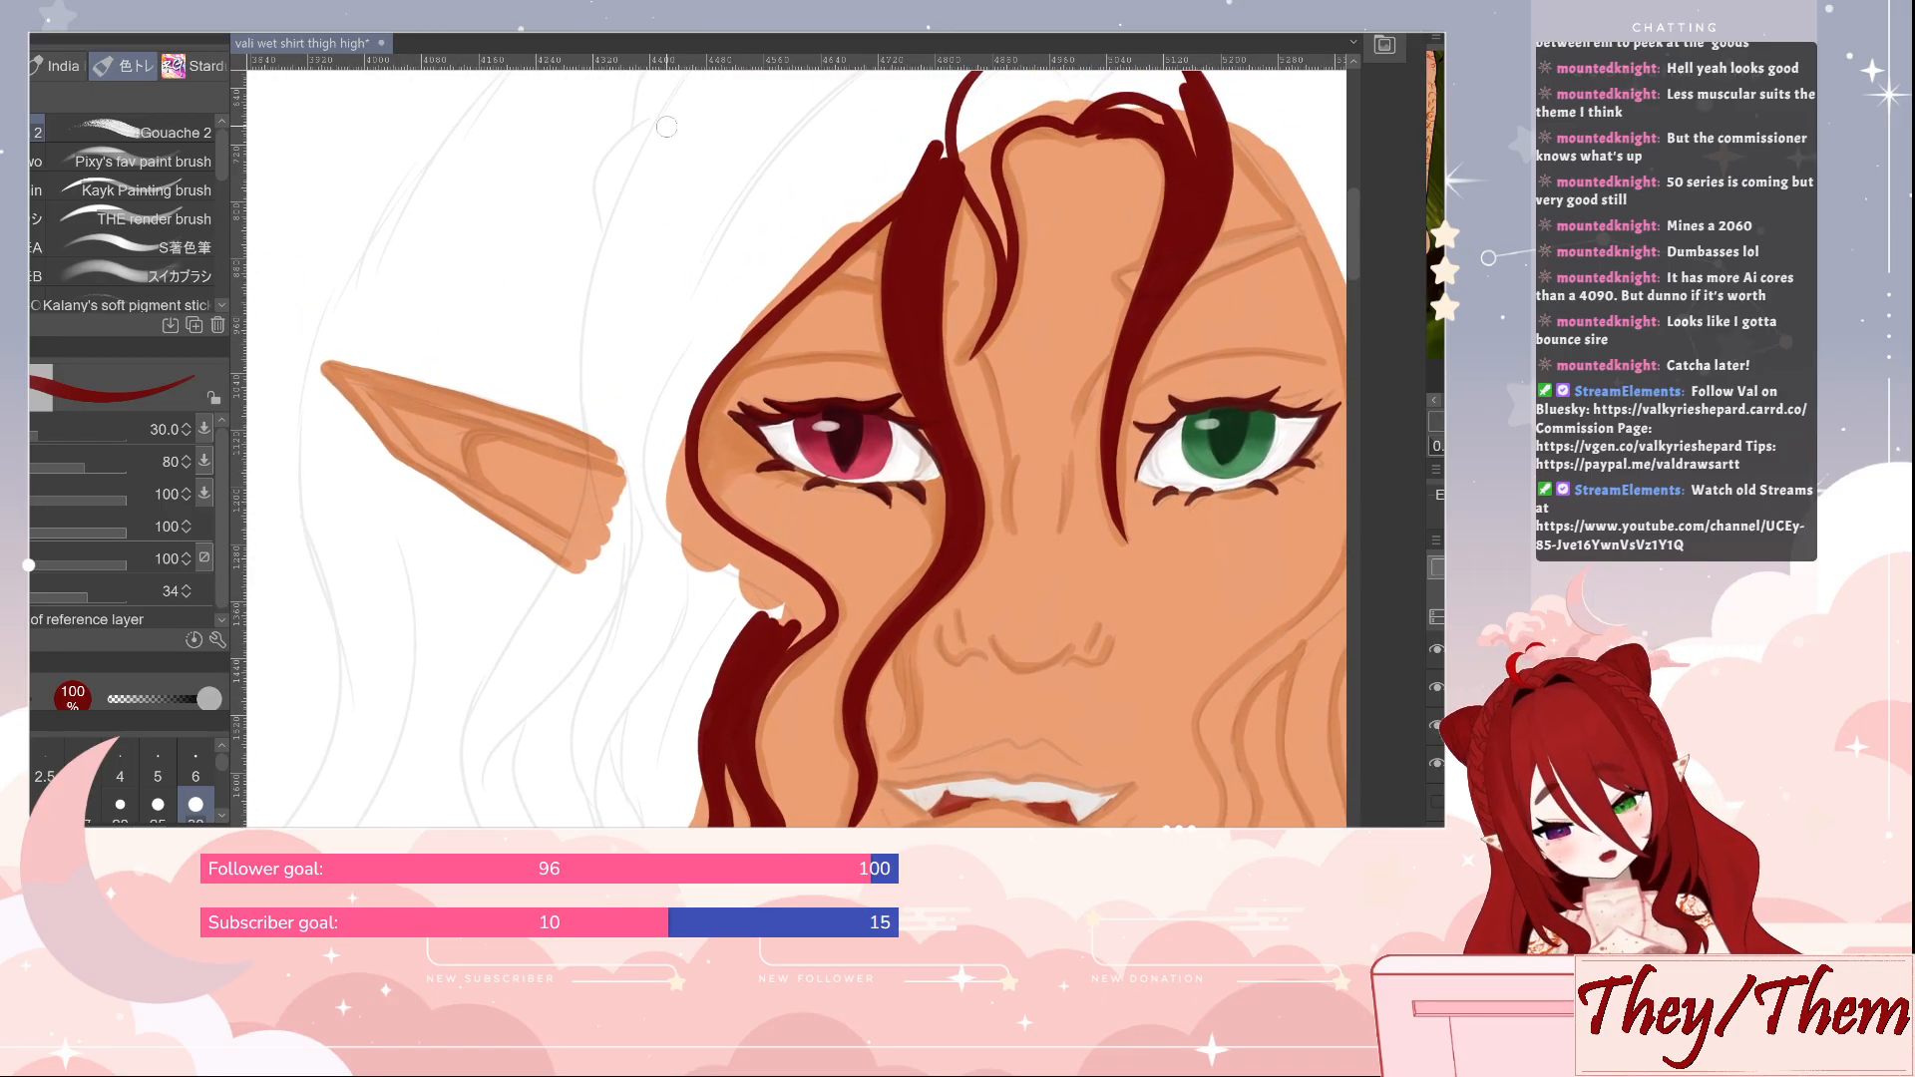
mouse_move(661, 131)
left_mouse_down()
mouse_move(592, 299)
mouse_move(590, 510)
mouse_move(473, 714)
left_mouse_up()
left_click_drag(509, 642, 567, 557)
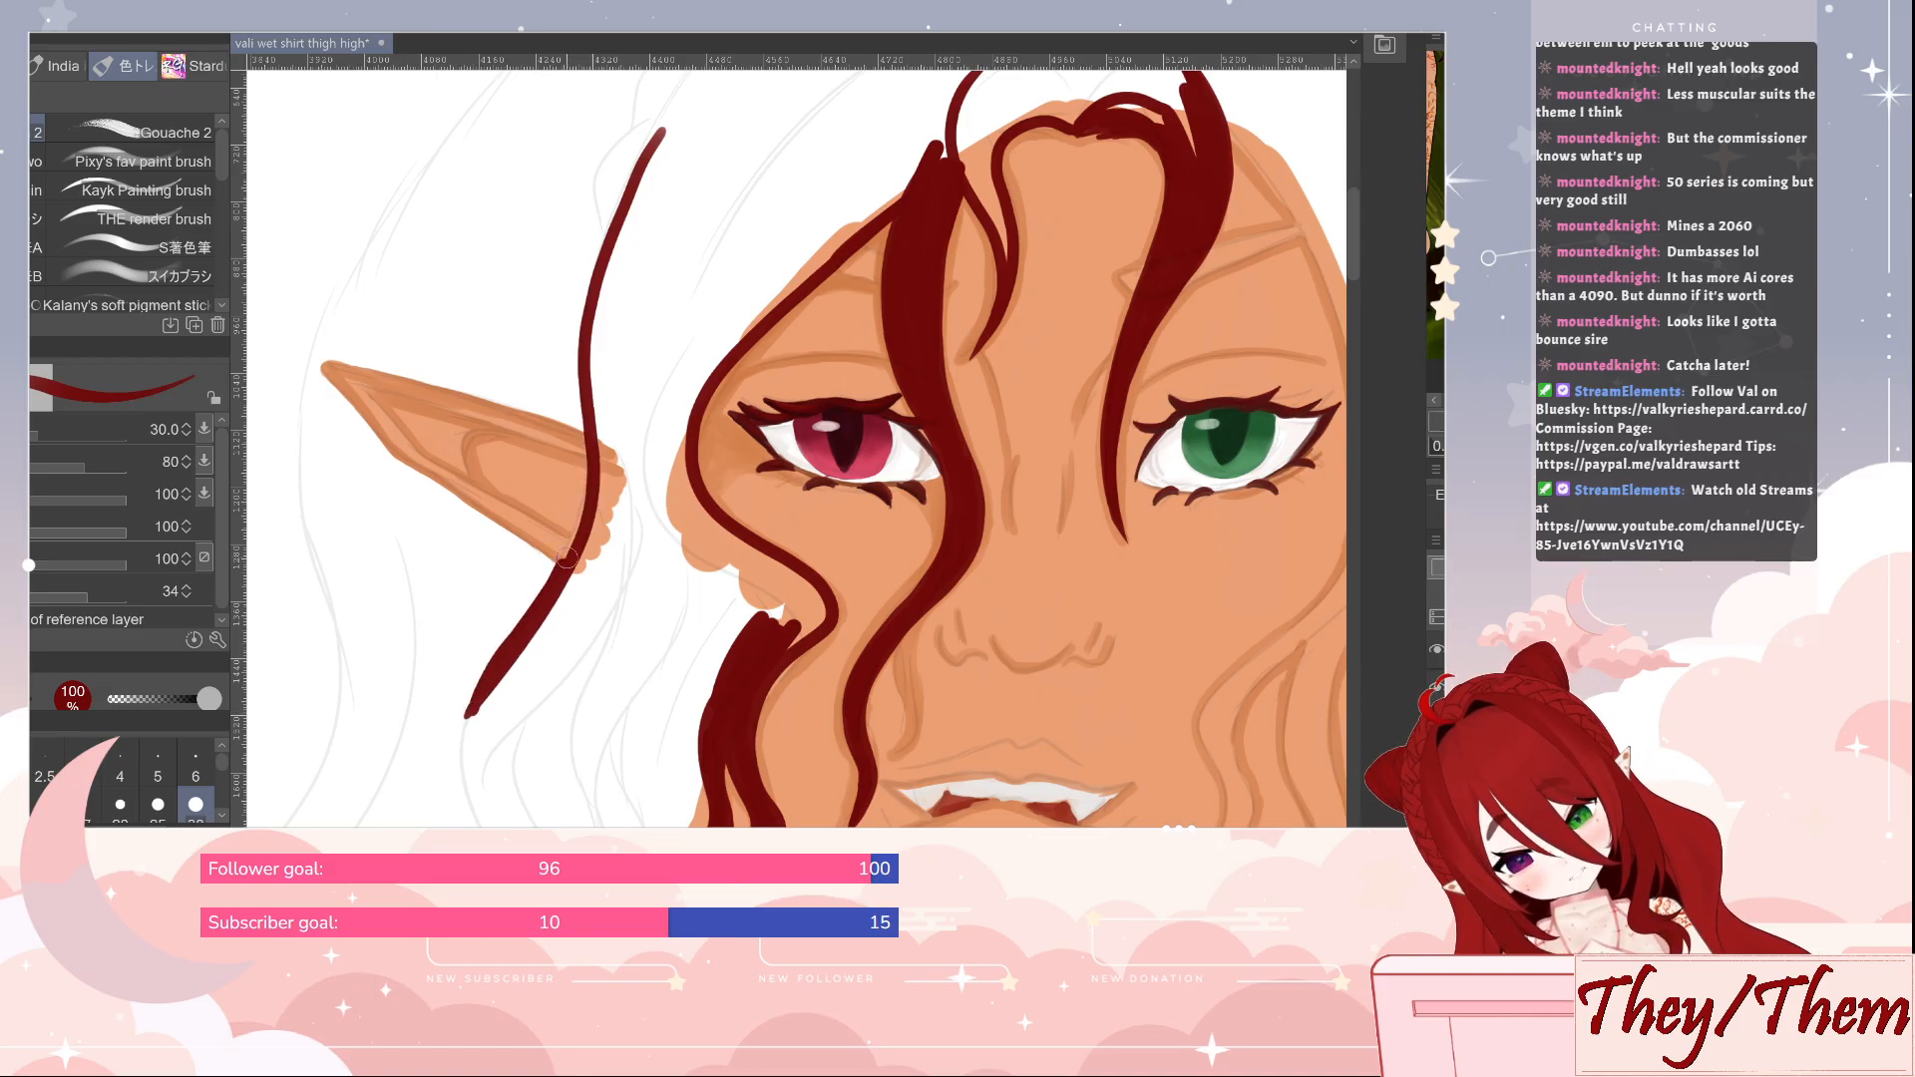
left_click_drag(591, 479, 585, 308)
mouse_move(493, 680)
left_mouse_down()
mouse_move(518, 413)
mouse_move(492, 508)
mouse_move(536, 617)
left_mouse_up()
Outline the outer hair silhouette in dark red at size 30 from the crown down past the ear tip on the red-eye side
mouse_move(504, 543)
left_mouse_down()
mouse_move(529, 382)
mouse_move(871, 663)
mouse_move(835, 648)
left_mouse_up()
left_click_drag(957, 350, 787, 569)
left_click_drag(882, 399, 665, 641)
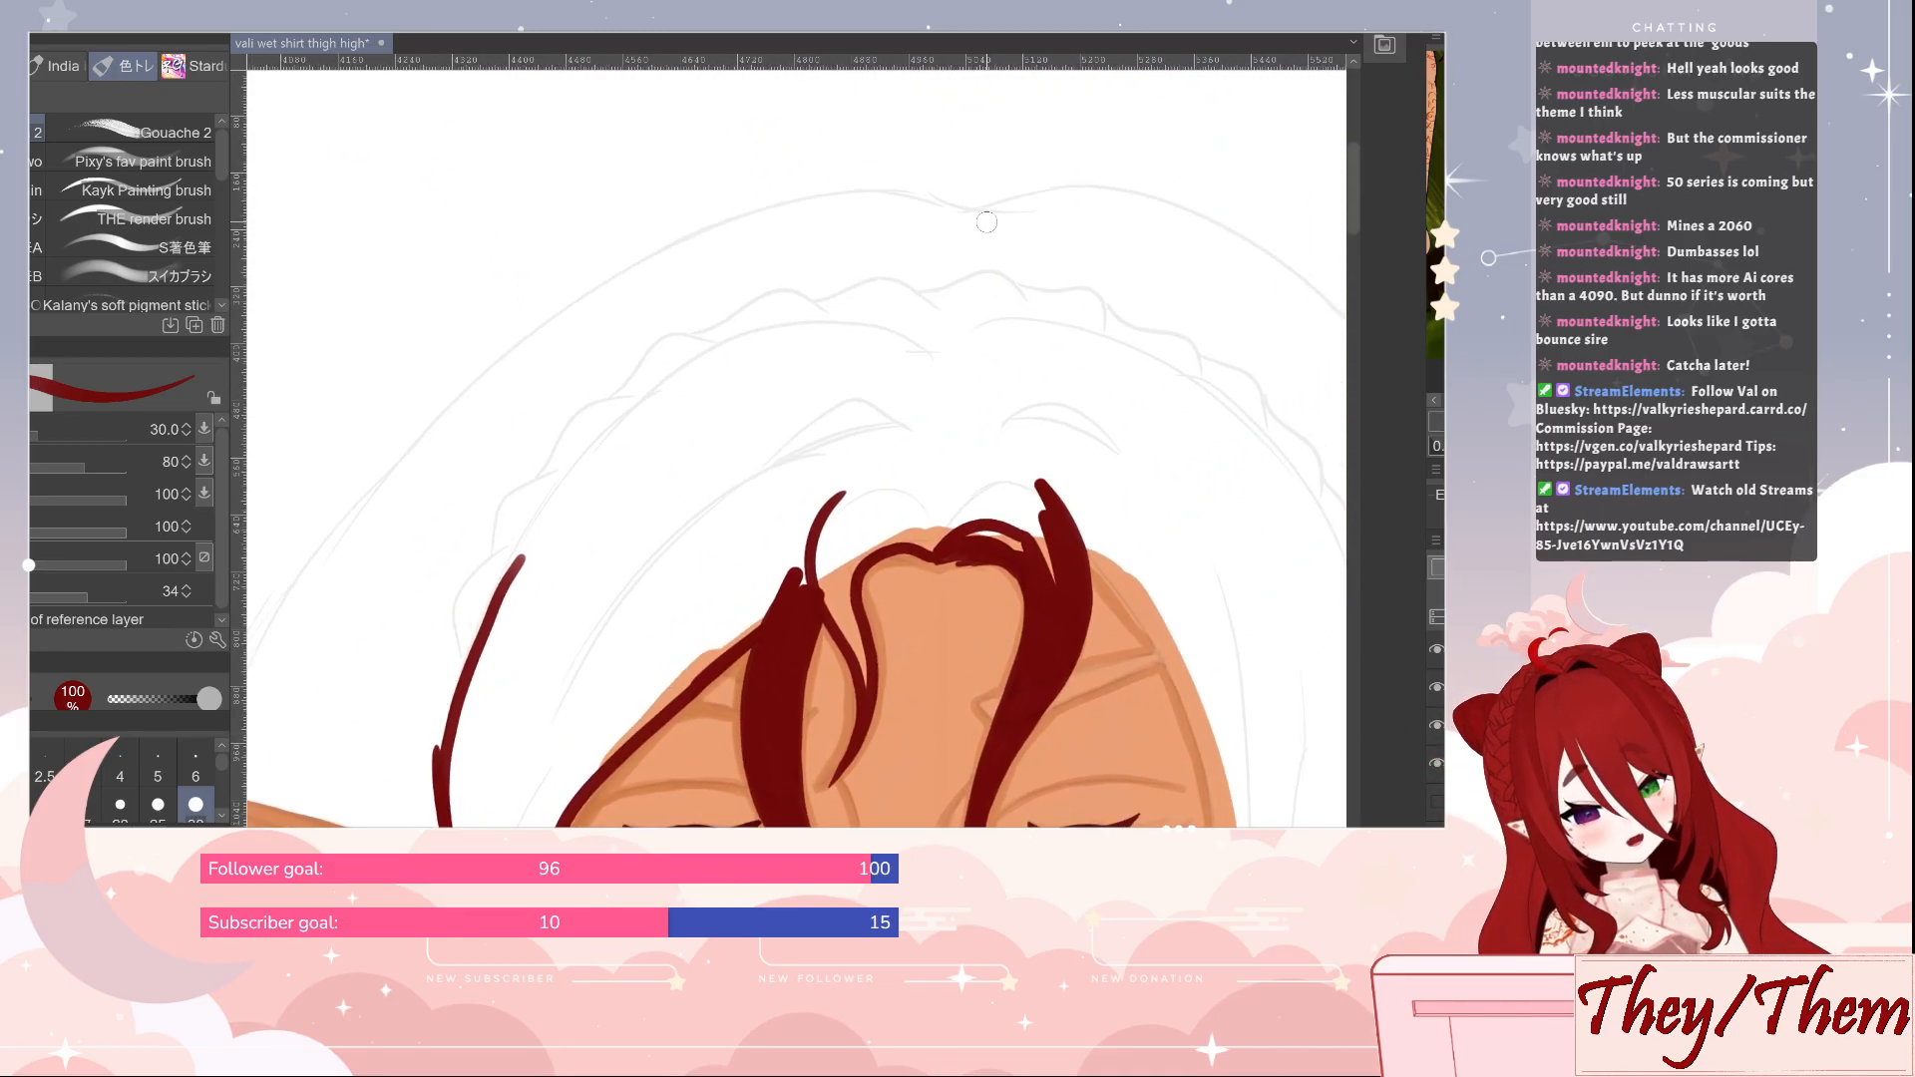
mouse_move(986, 221)
left_mouse_down()
mouse_move(834, 194)
mouse_move(687, 241)
mouse_move(521, 336)
mouse_move(367, 486)
mouse_move(254, 647)
mouse_move(234, 750)
mouse_move(770, 245)
mouse_move(613, 279)
left_mouse_up()
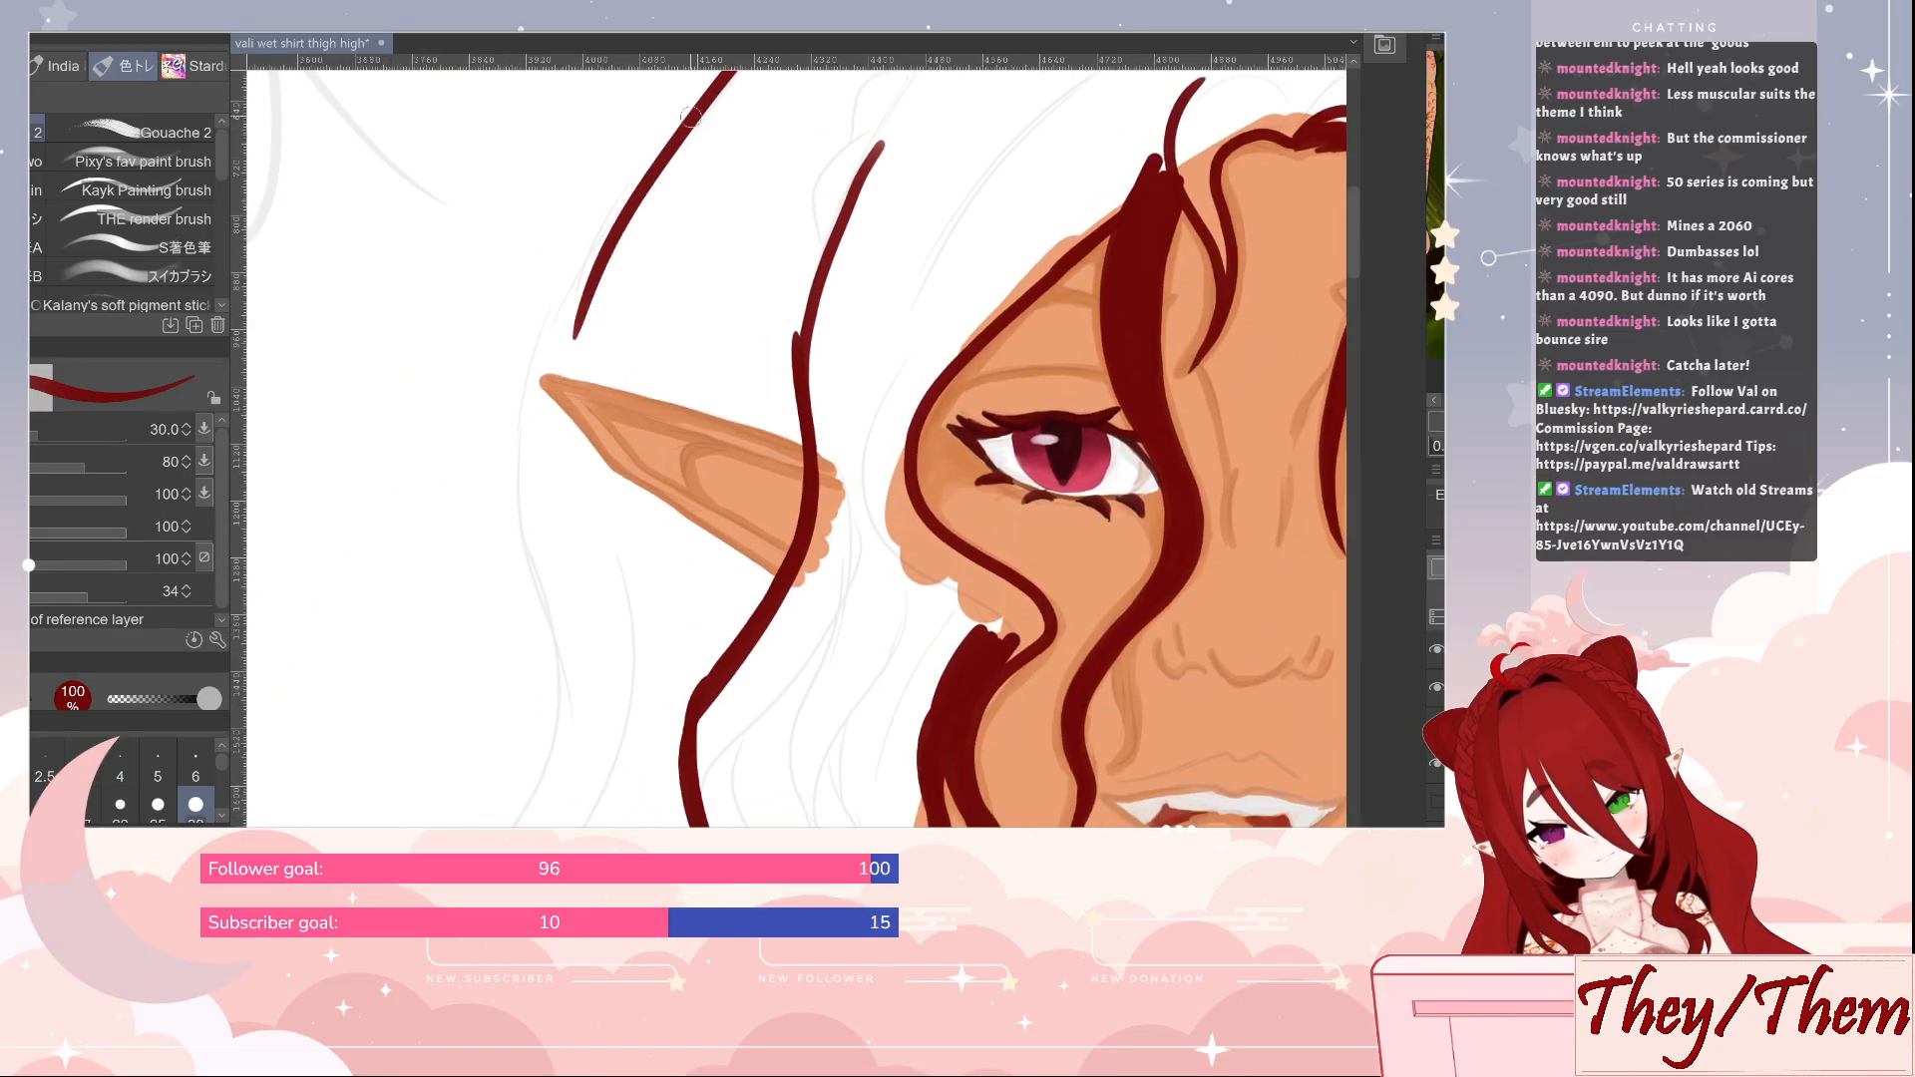
mouse_move(688, 116)
left_mouse_down()
mouse_move(620, 200)
mouse_move(519, 404)
mouse_move(553, 743)
mouse_move(529, 826)
left_mouse_up()
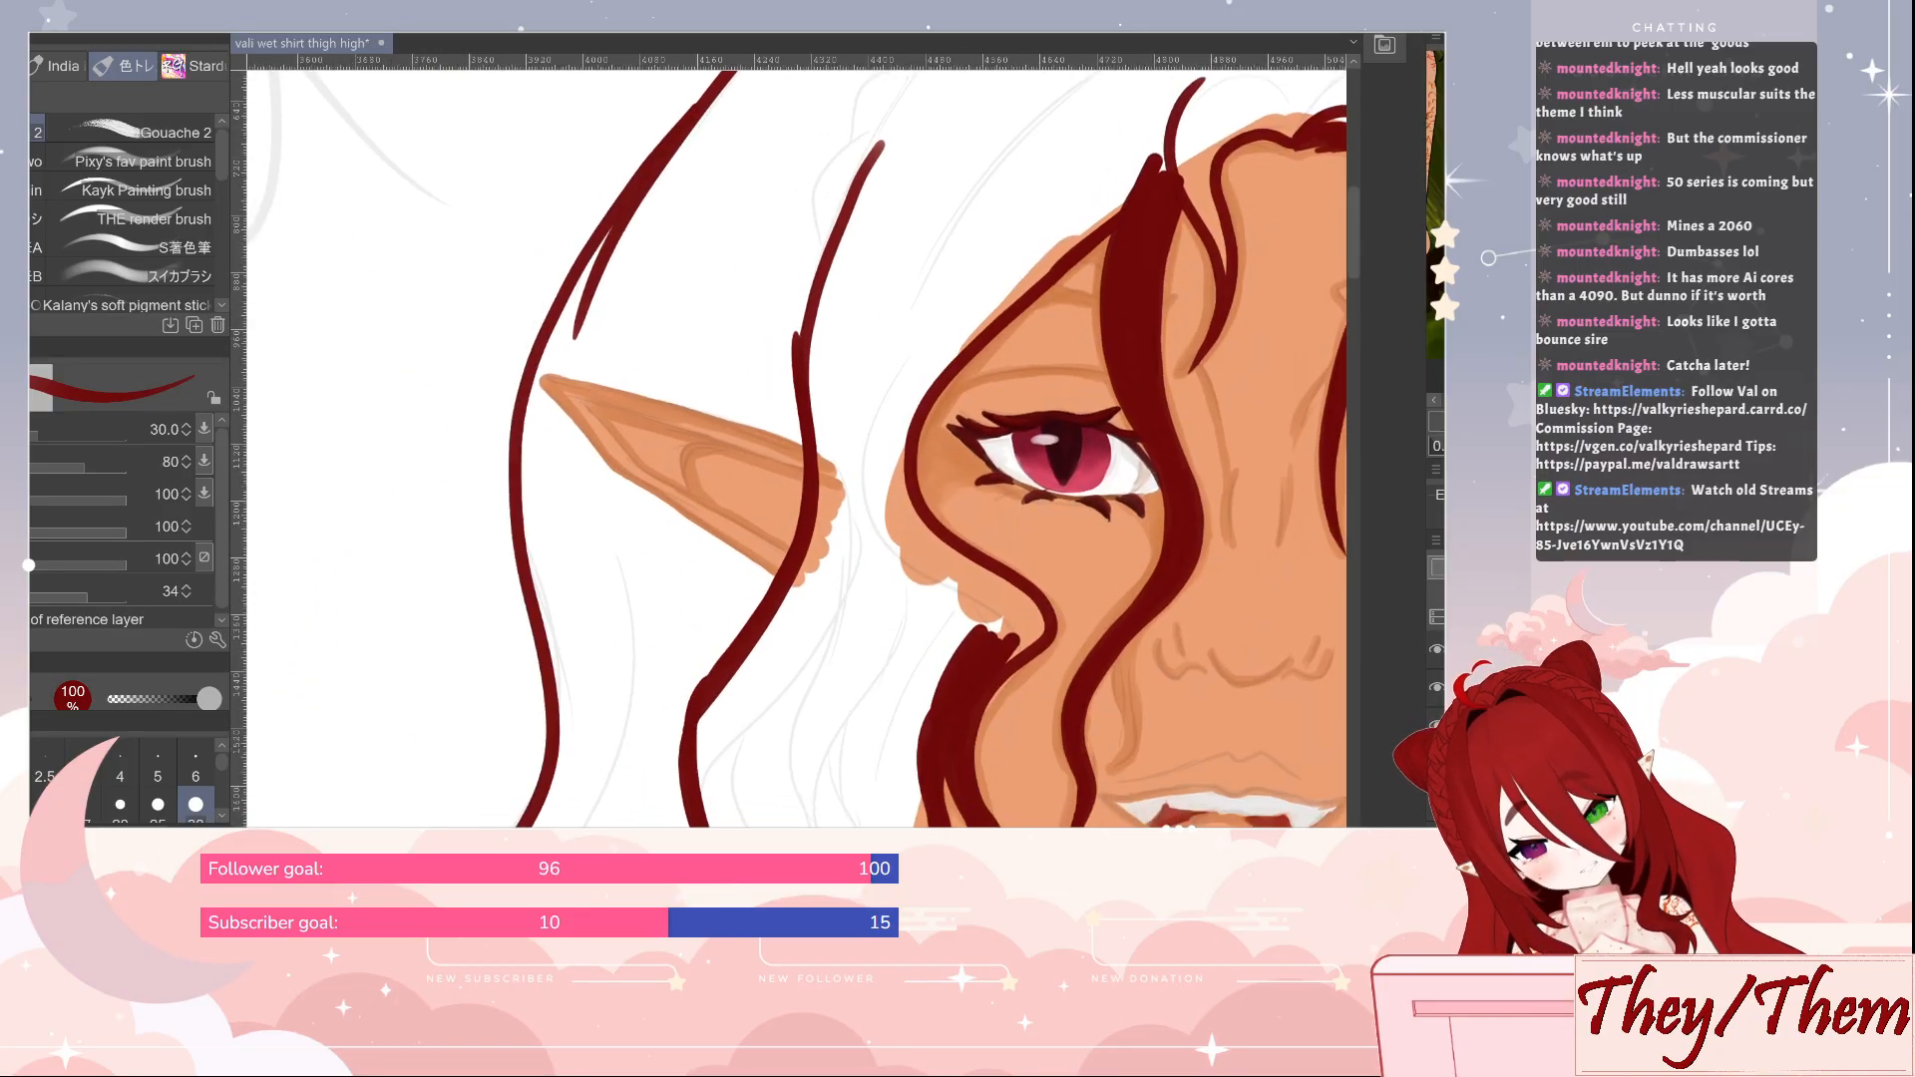
left_click_drag(679, 511, 559, 790)
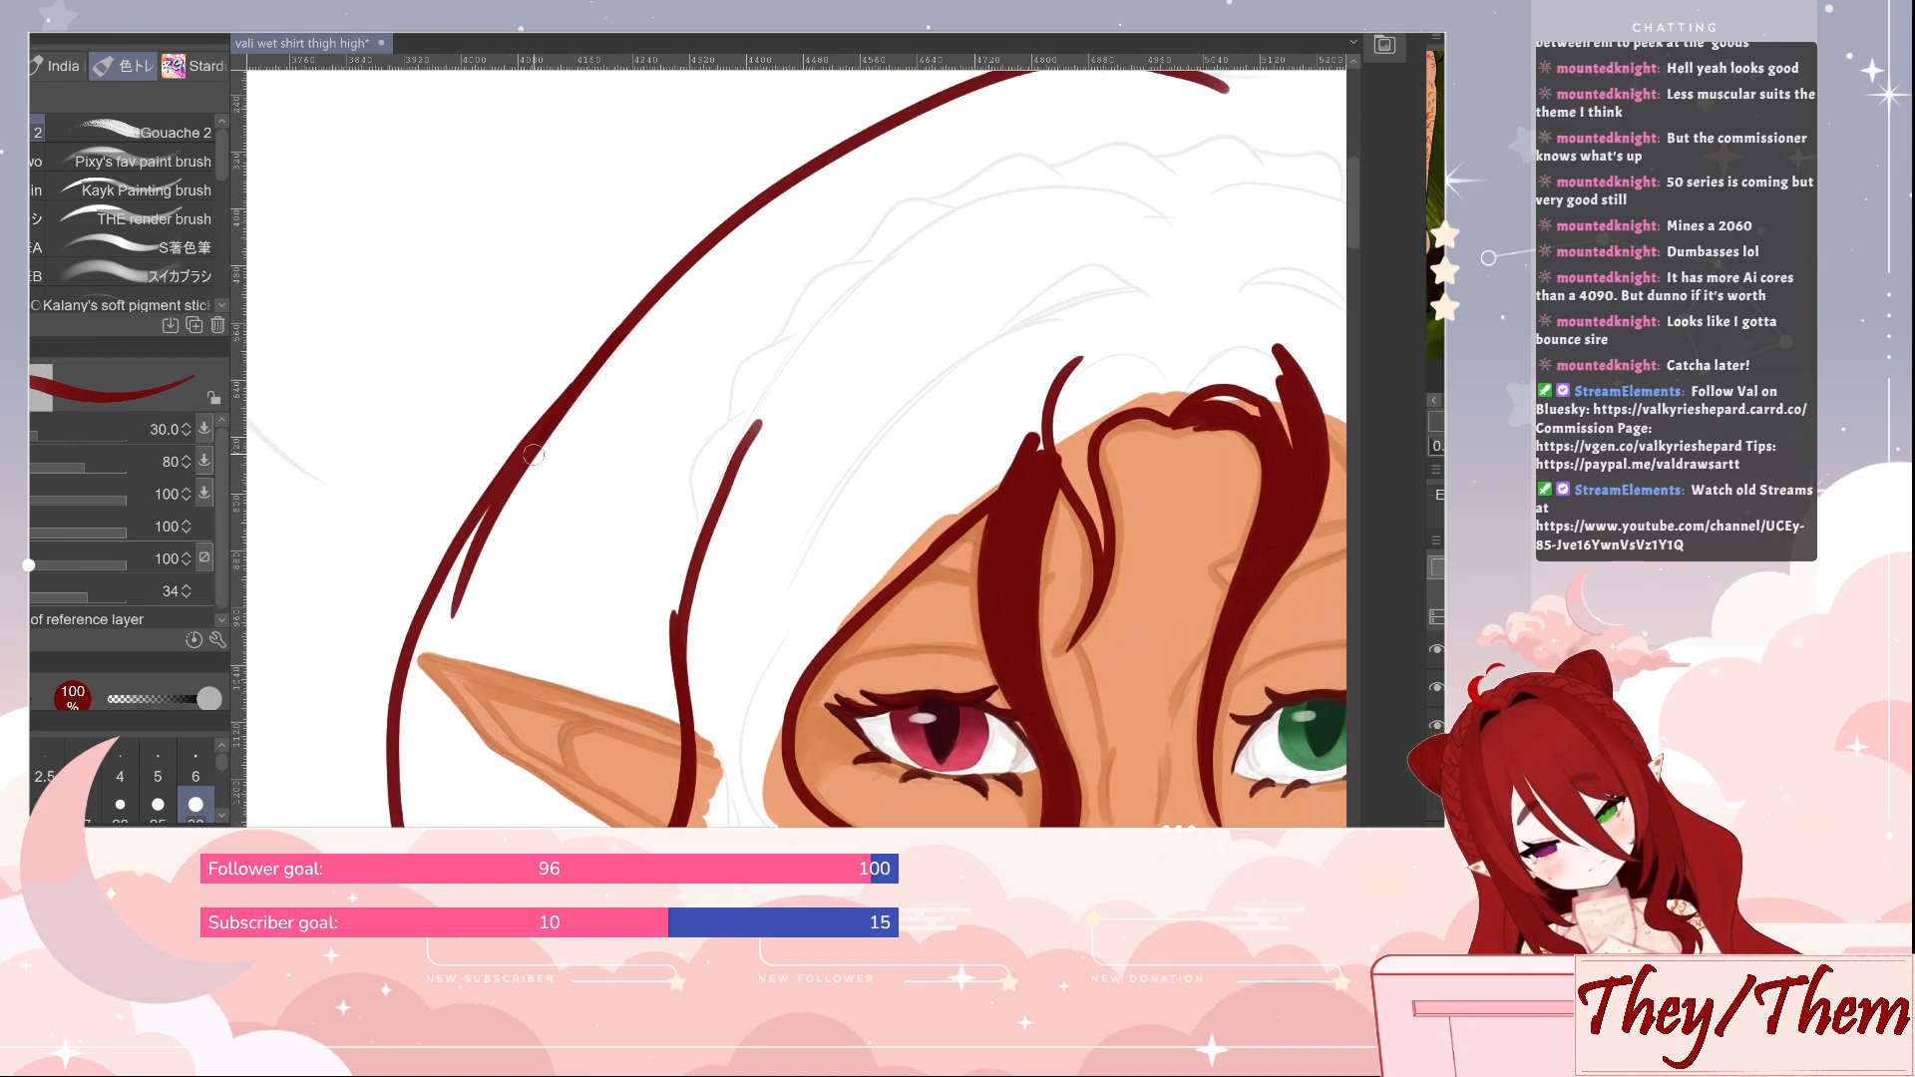
left_click_drag(716, 549, 724, 255)
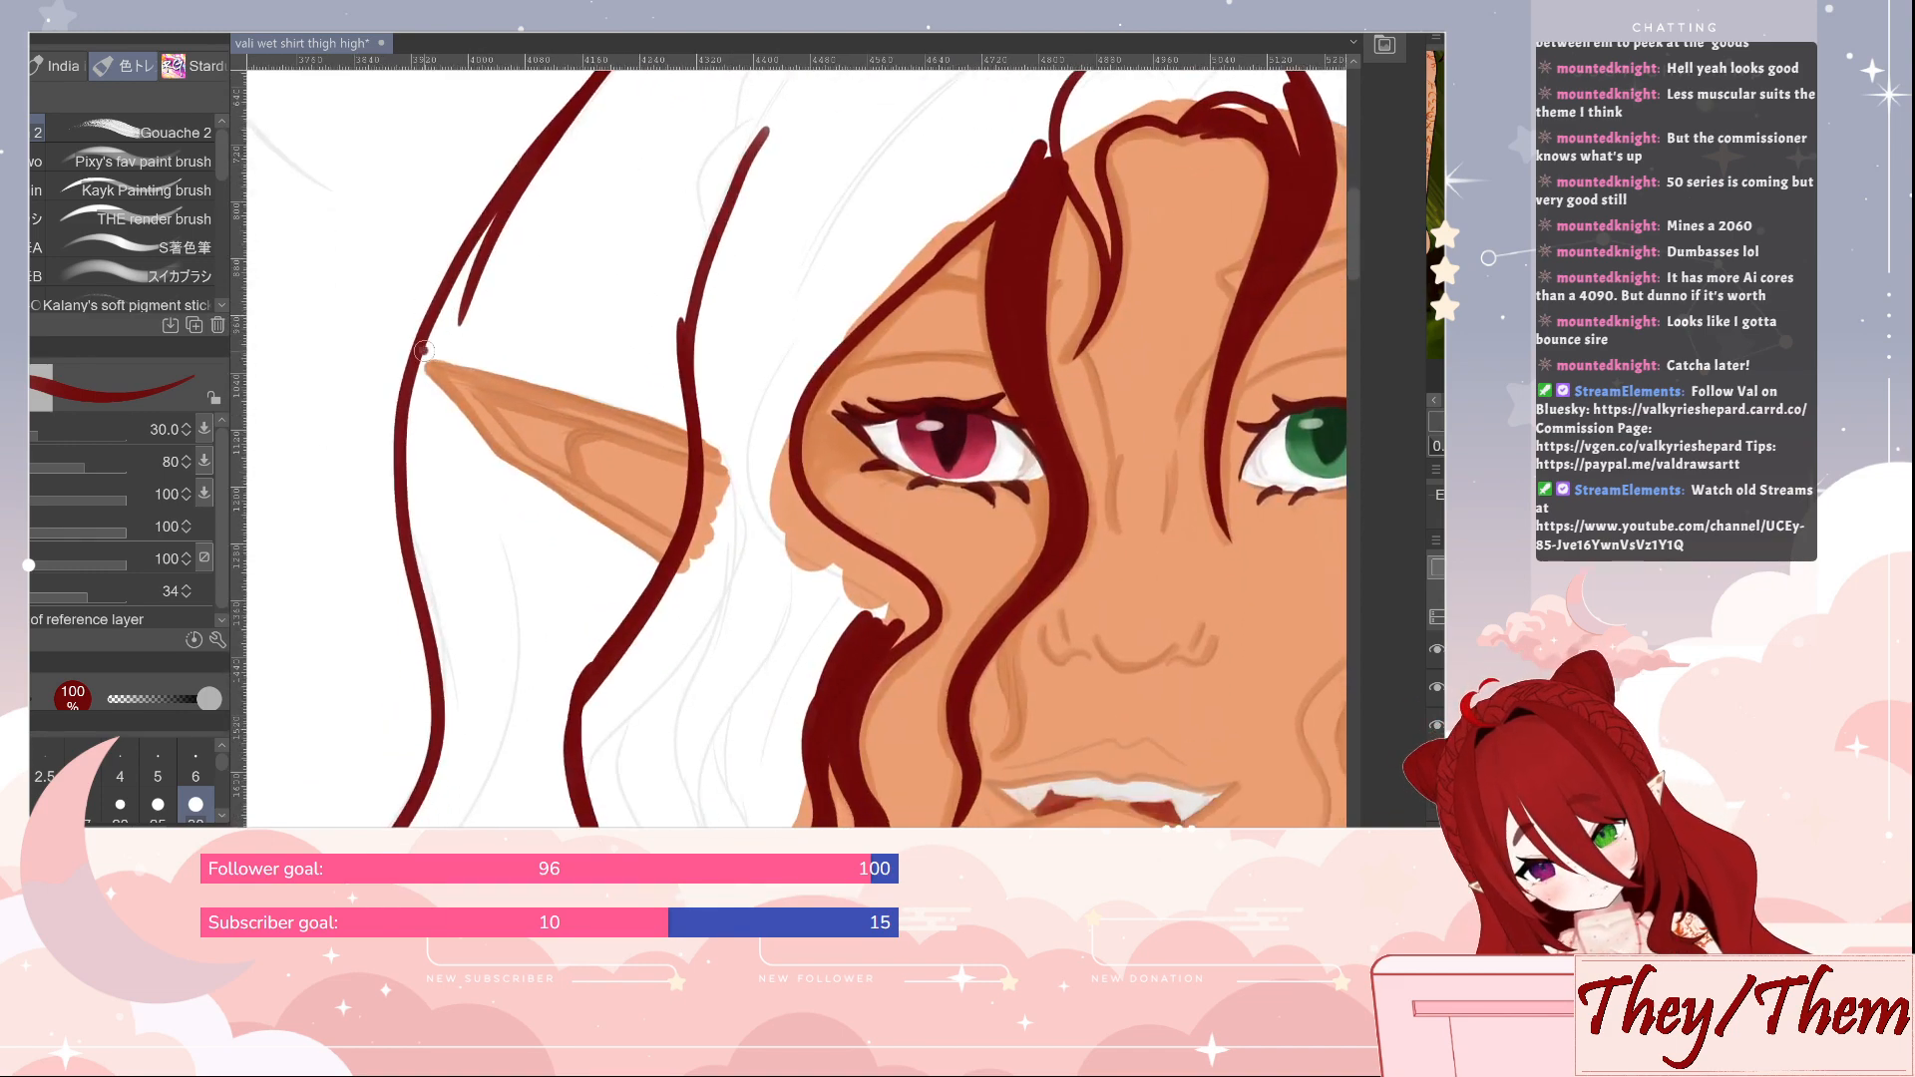
Trace dark red hair edges along the upper and lower sides of the ear beside the red eye at size 30
left_click_drag(422, 353, 539, 382)
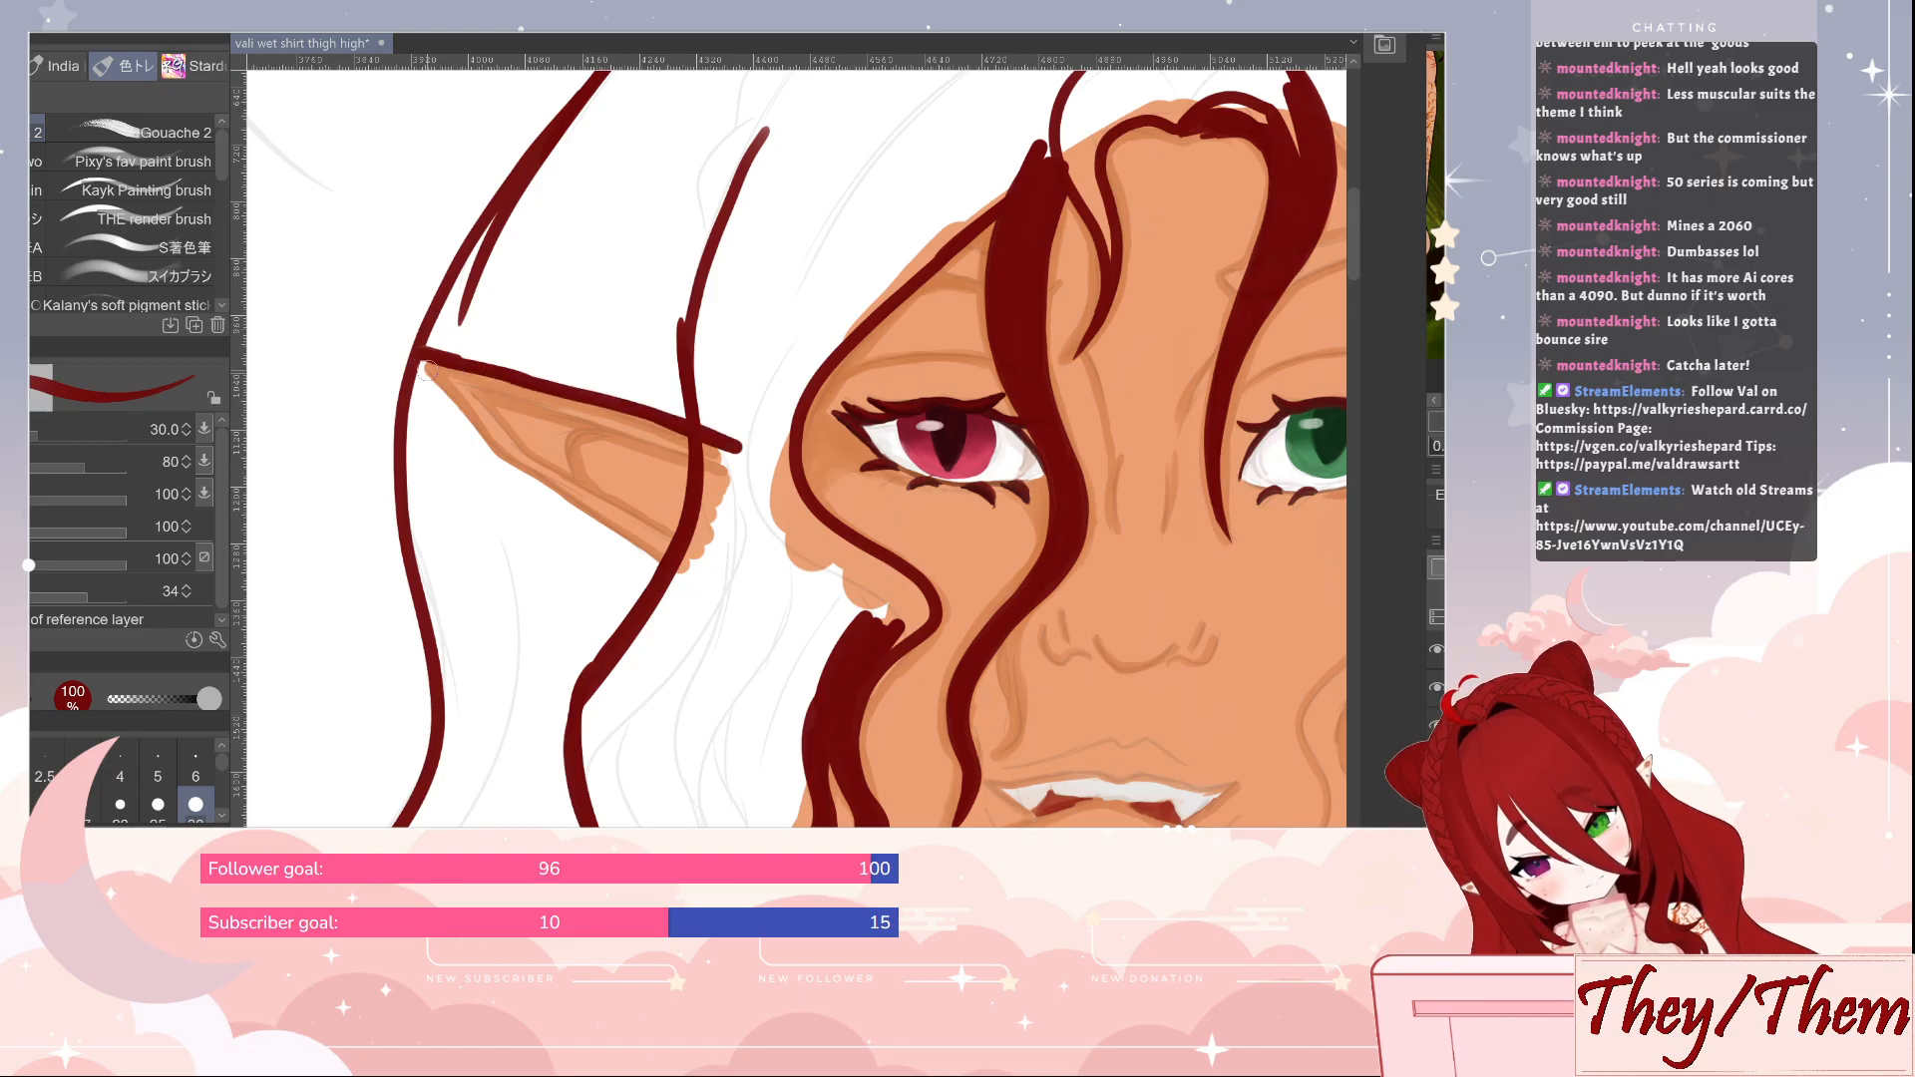
left_click_drag(420, 361, 422, 383)
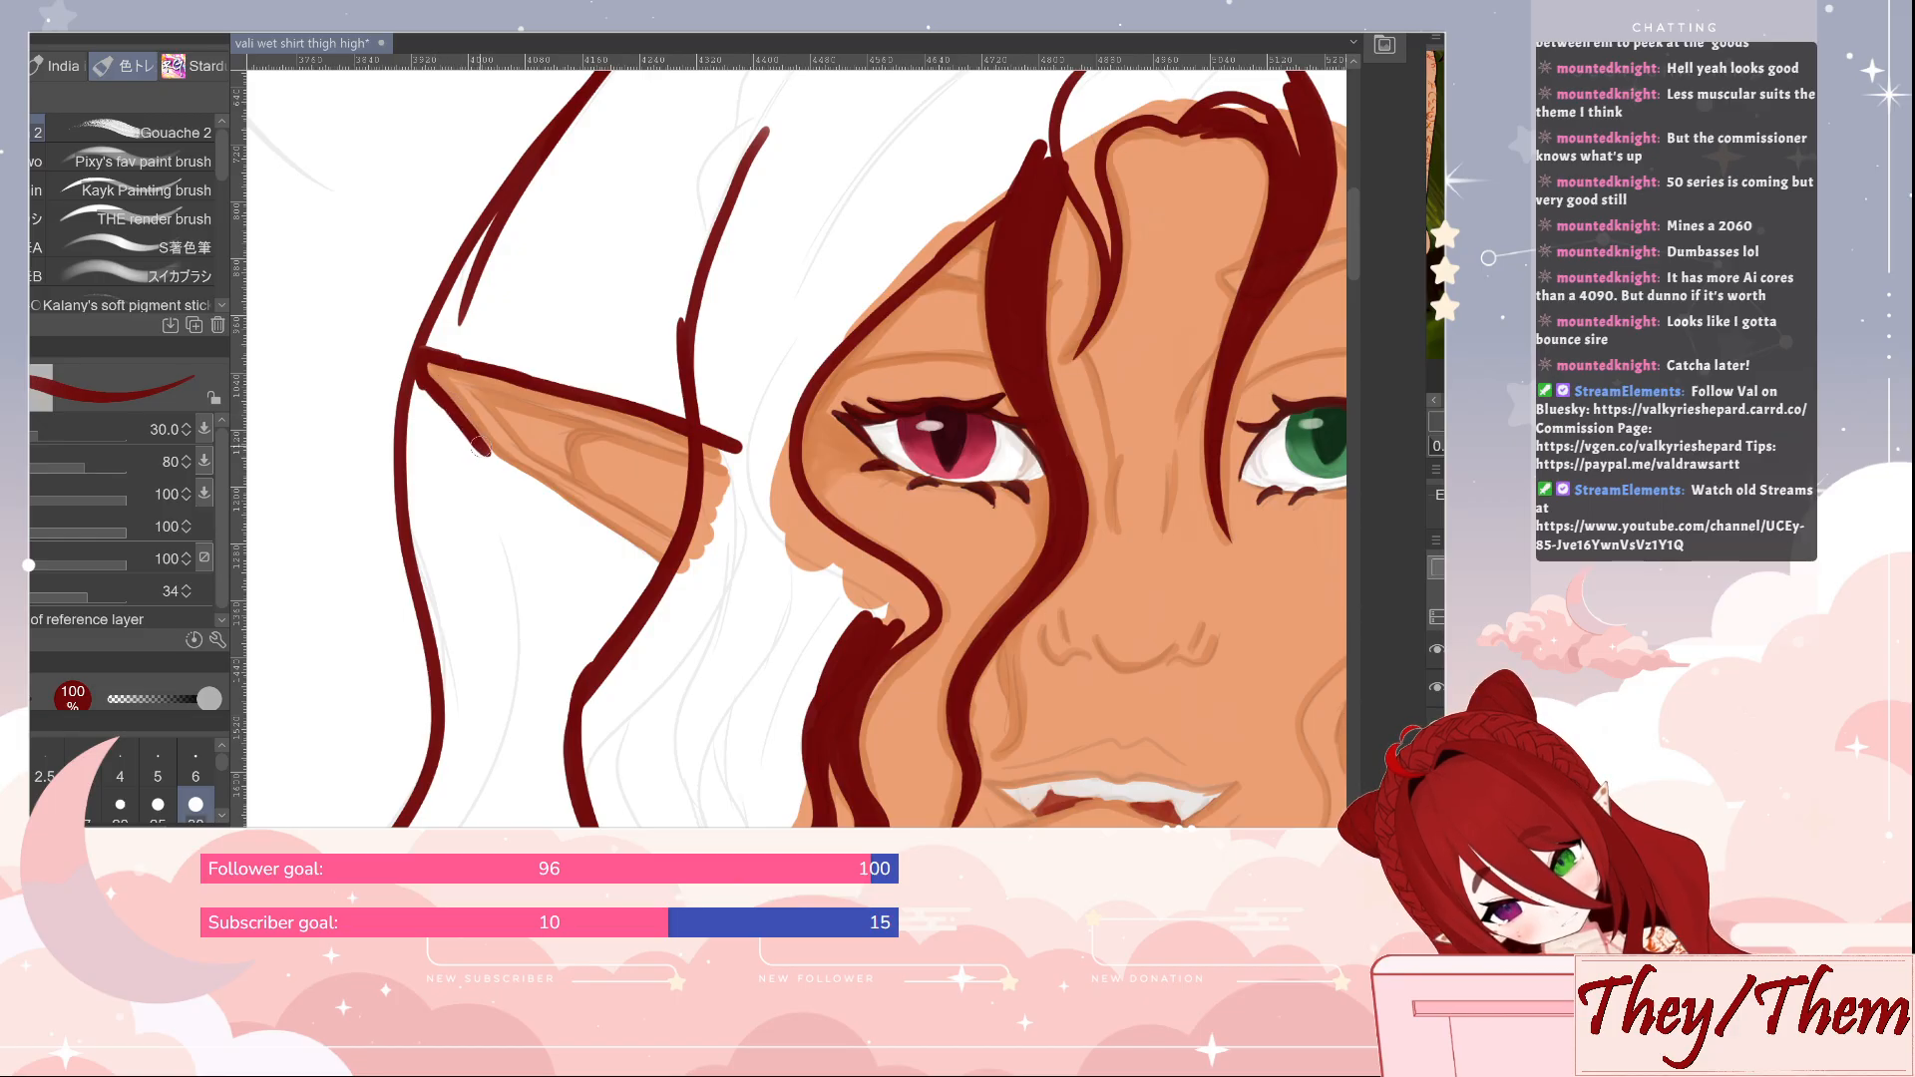
left_click_drag(488, 454, 639, 561)
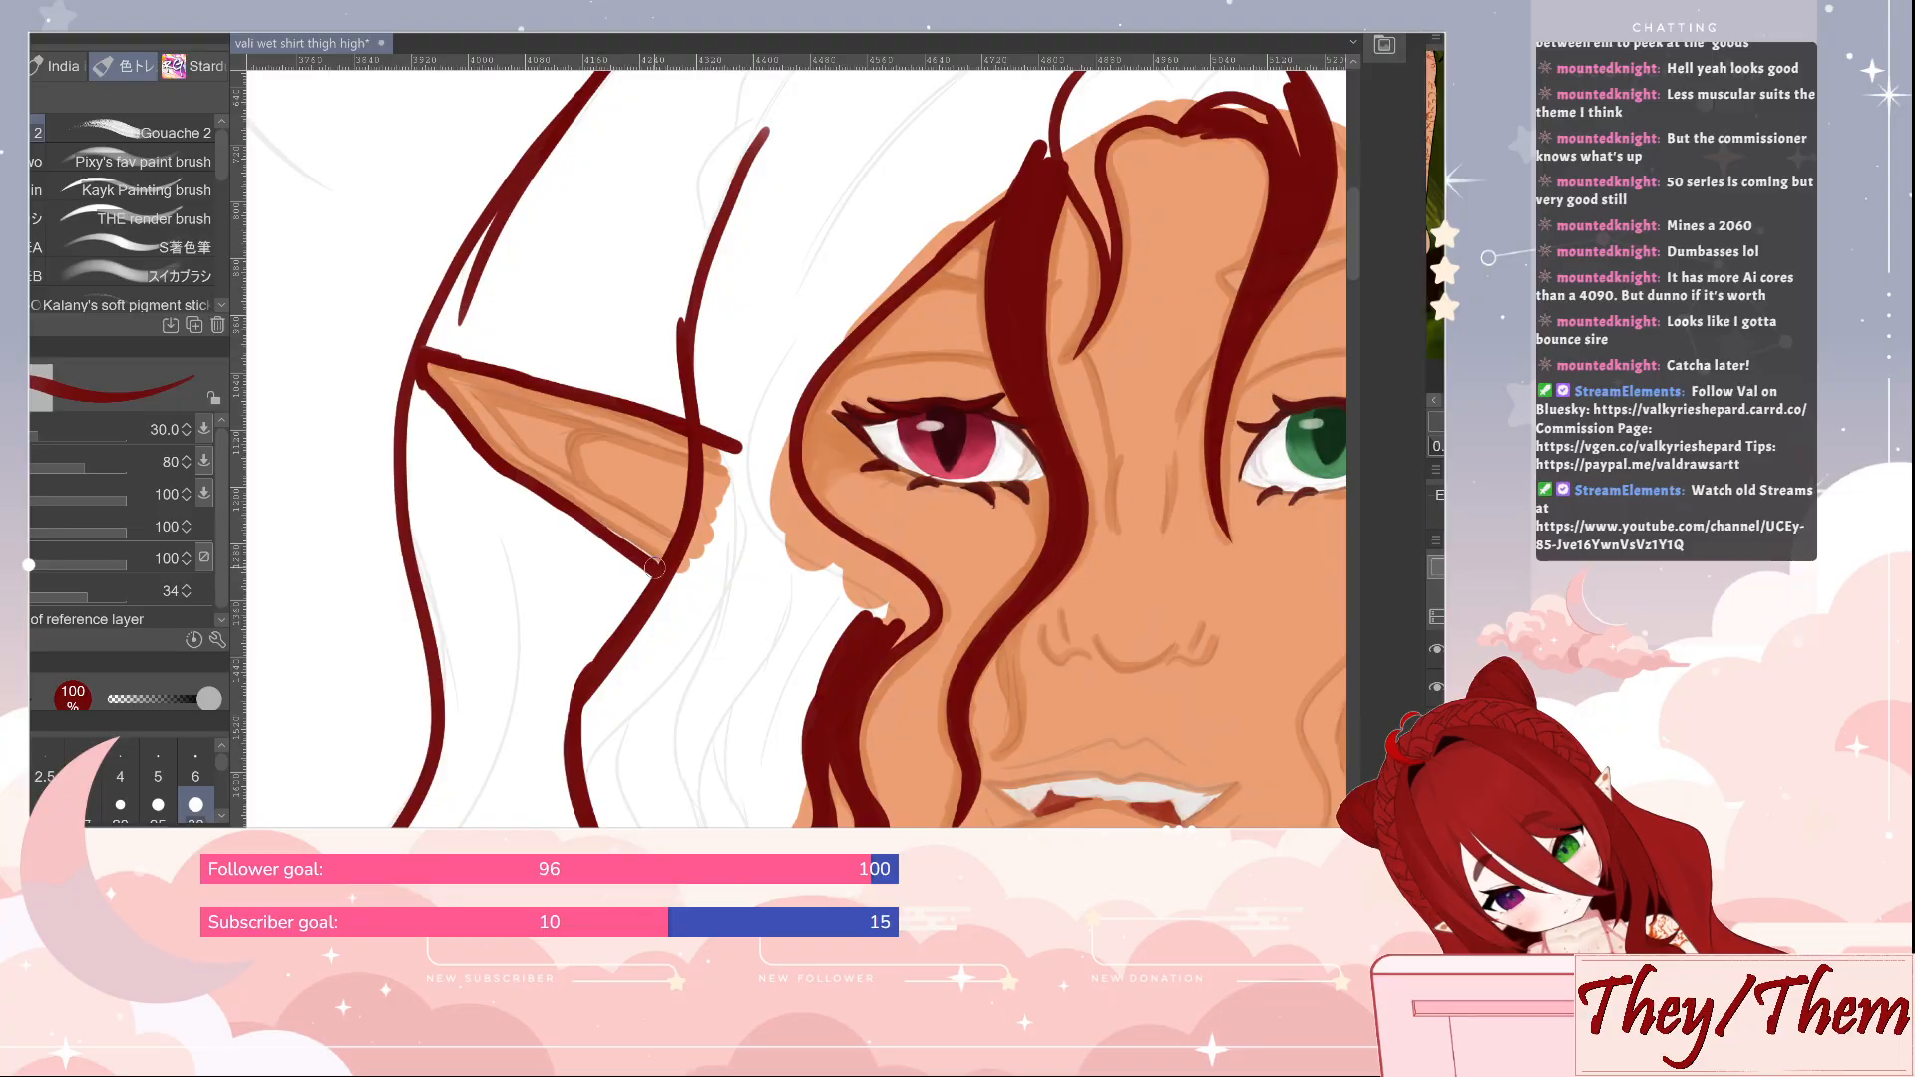
Thicken the outer hair edge below the ear tip and start filling the hair beneath the ear in dark red at size 60
mouse_move(424, 361)
left_mouse_down()
mouse_move(409, 424)
mouse_move(441, 651)
left_mouse_up()
key("bracketright")
key("bracketright")
key("bracketright")
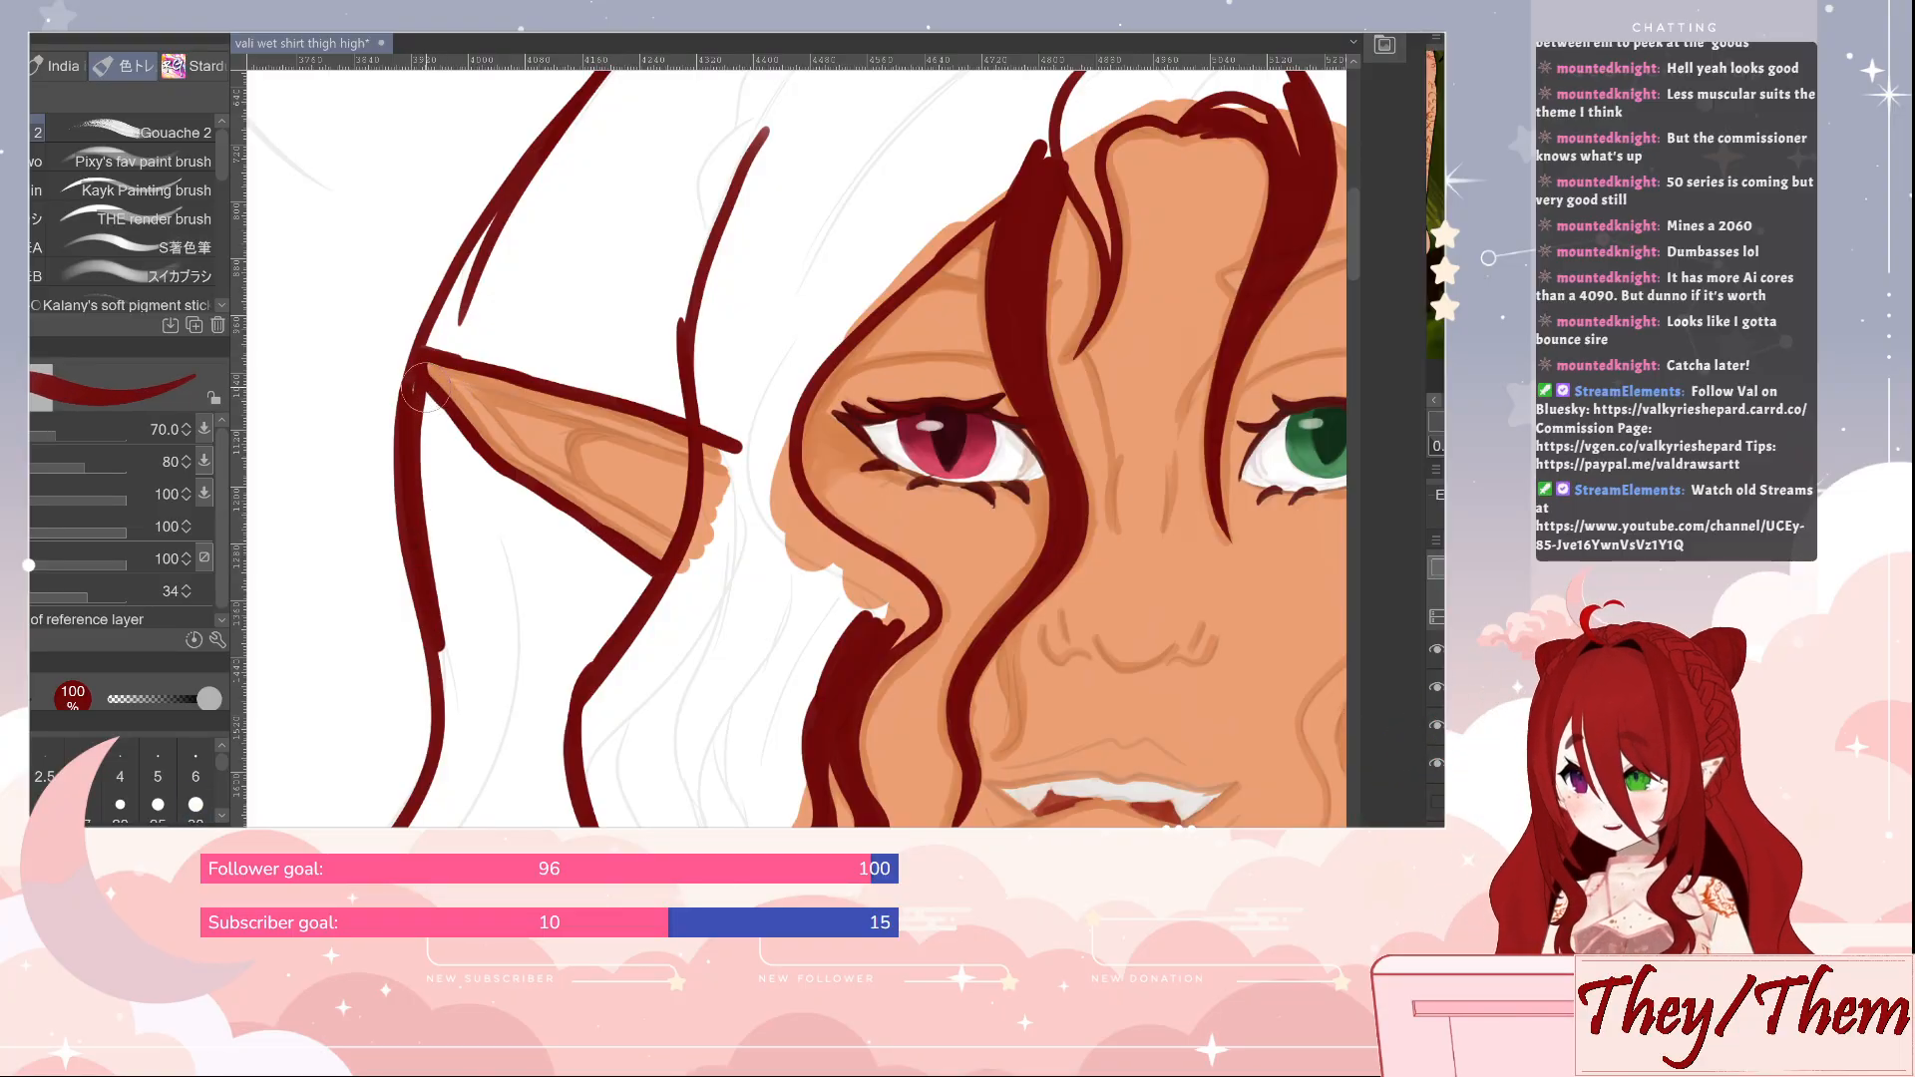
key("bracketleft")
mouse_move(416, 394)
left_mouse_down()
mouse_move(427, 488)
mouse_move(435, 425)
mouse_move(464, 481)
mouse_move(497, 491)
mouse_move(449, 426)
mouse_move(649, 597)
mouse_move(517, 511)
mouse_move(674, 659)
mouse_move(660, 620)
mouse_move(657, 658)
mouse_move(721, 490)
mouse_move(654, 627)
mouse_move(684, 565)
mouse_move(639, 574)
mouse_move(676, 633)
mouse_move(711, 406)
mouse_move(708, 594)
mouse_move(737, 442)
mouse_move(790, 565)
mouse_move(776, 440)
mouse_move(787, 534)
mouse_move(818, 266)
mouse_move(785, 422)
mouse_move(913, 232)
mouse_move(808, 369)
mouse_move(1063, 122)
mouse_move(771, 327)
mouse_move(786, 177)
mouse_move(698, 269)
mouse_move(751, 174)
mouse_move(693, 379)
mouse_move(740, 283)
mouse_move(774, 300)
left_mouse_up()
mouse_move(749, 646)
left_mouse_down()
mouse_move(778, 392)
mouse_move(608, 529)
mouse_move(692, 385)
mouse_move(602, 660)
left_mouse_up()
left_click_drag(622, 592, 813, 368)
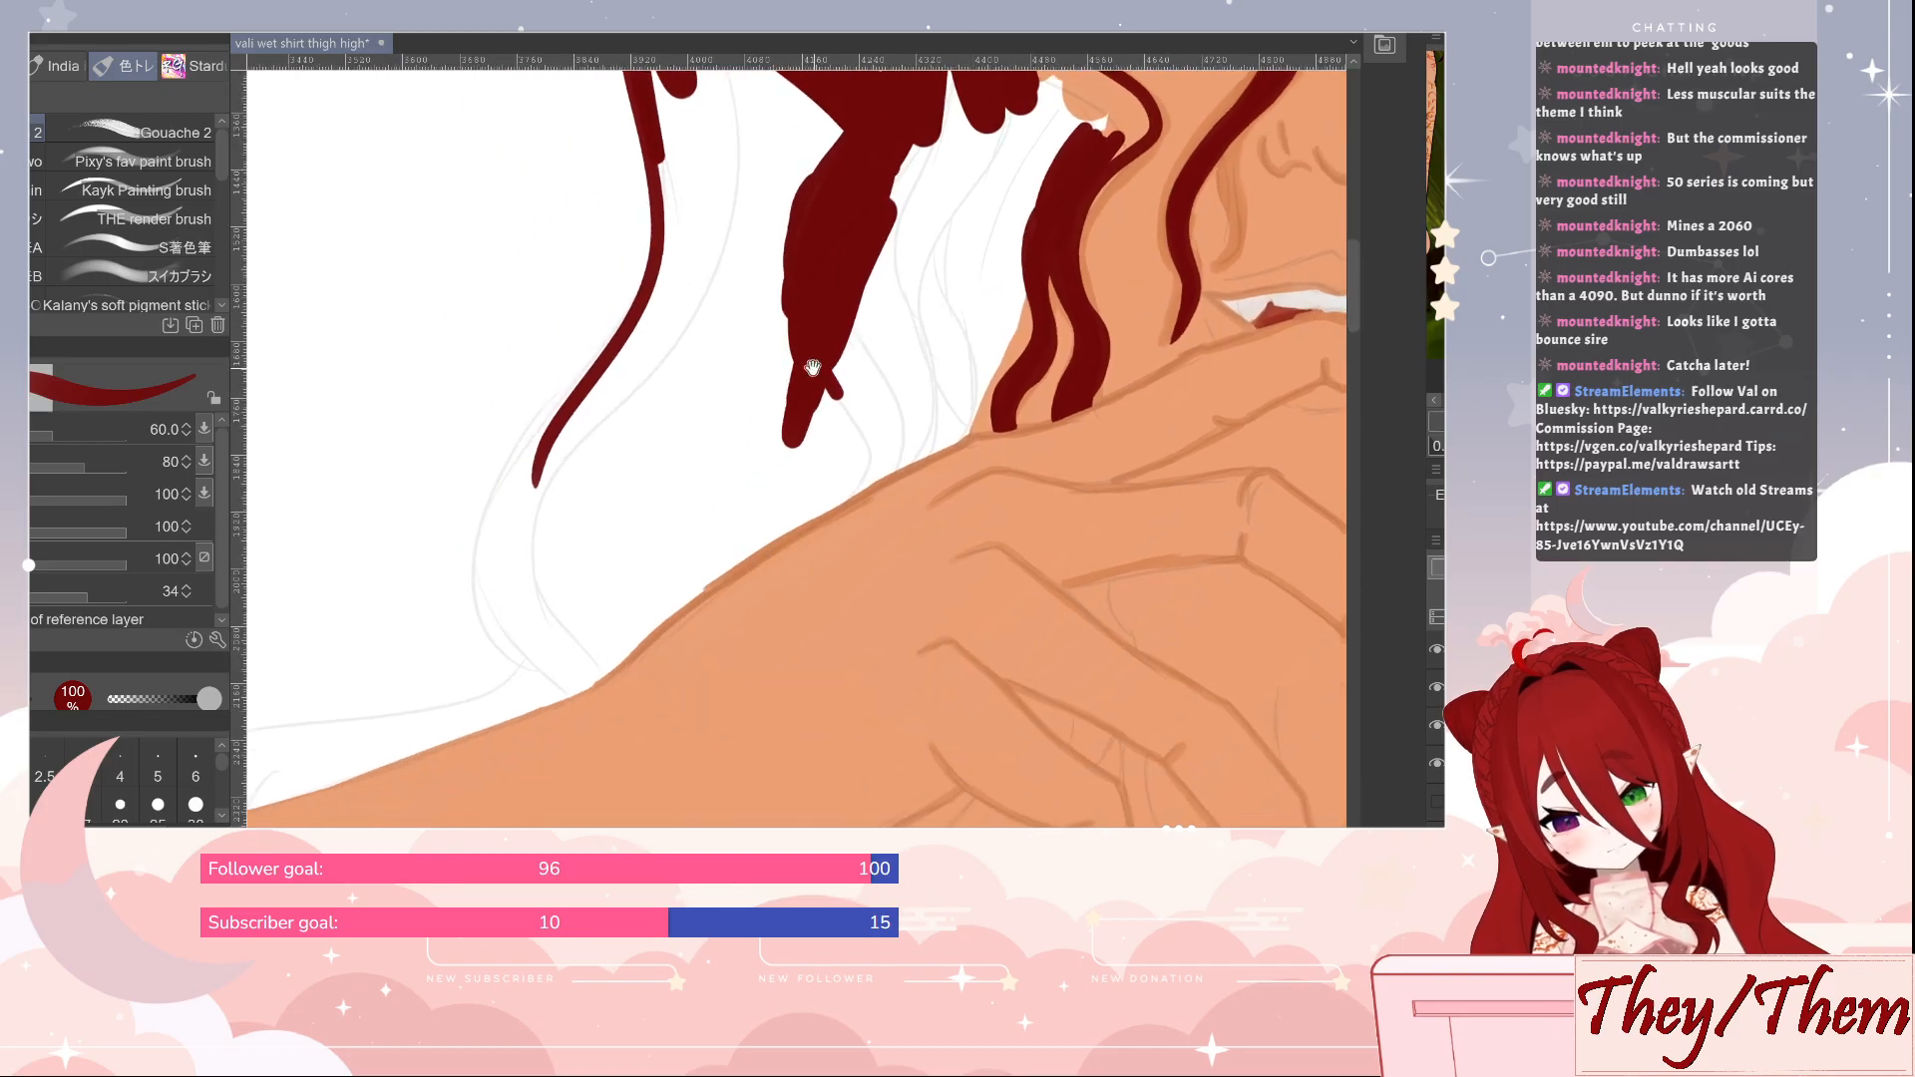
Outline the hair's rounded lower end and its edge along the arm up to the cheek locks at size 60, and tidy the join with the eraser
mouse_move(643, 319)
left_mouse_down()
mouse_move(511, 481)
mouse_move(488, 568)
mouse_move(510, 639)
mouse_move(568, 686)
mouse_move(610, 648)
mouse_move(591, 641)
mouse_move(582, 671)
mouse_move(929, 441)
left_mouse_up()
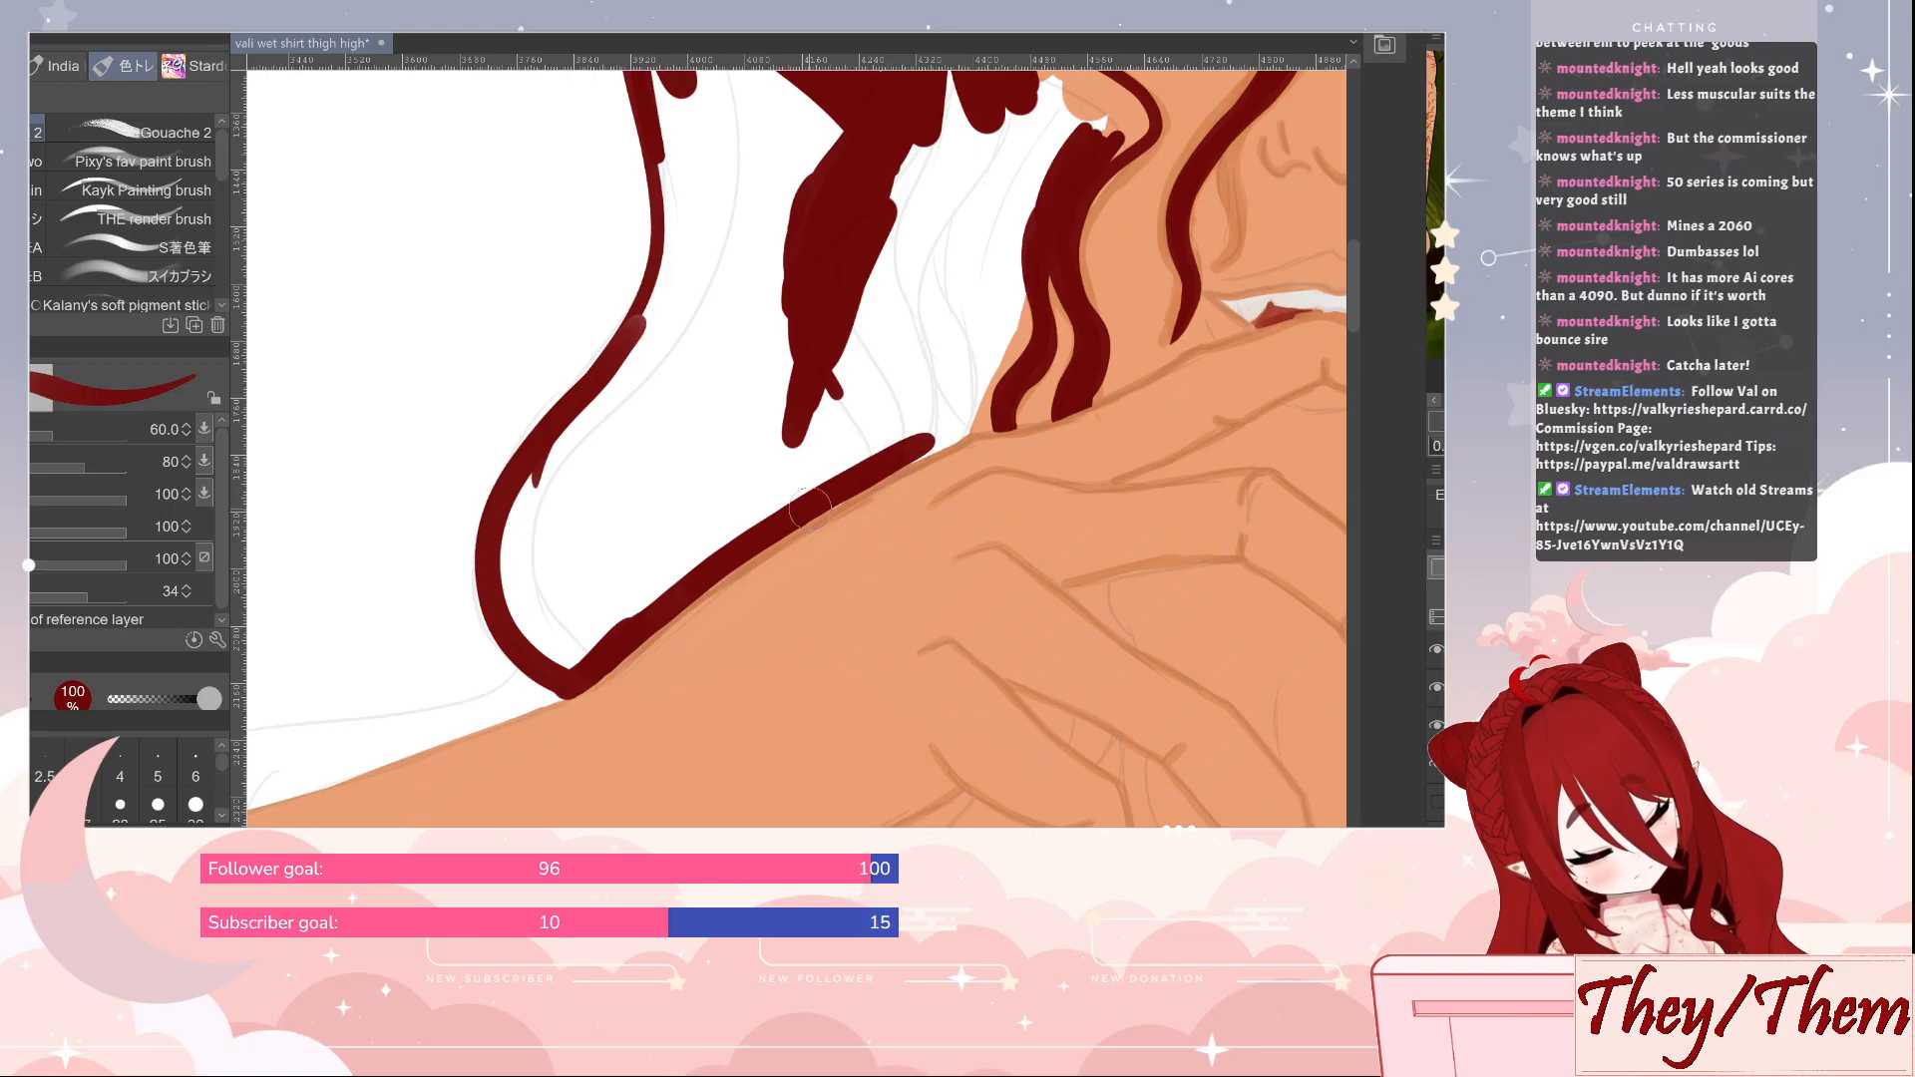
mouse_move(784, 523)
left_mouse_down()
mouse_move(1009, 377)
mouse_move(911, 451)
mouse_move(948, 434)
left_mouse_up()
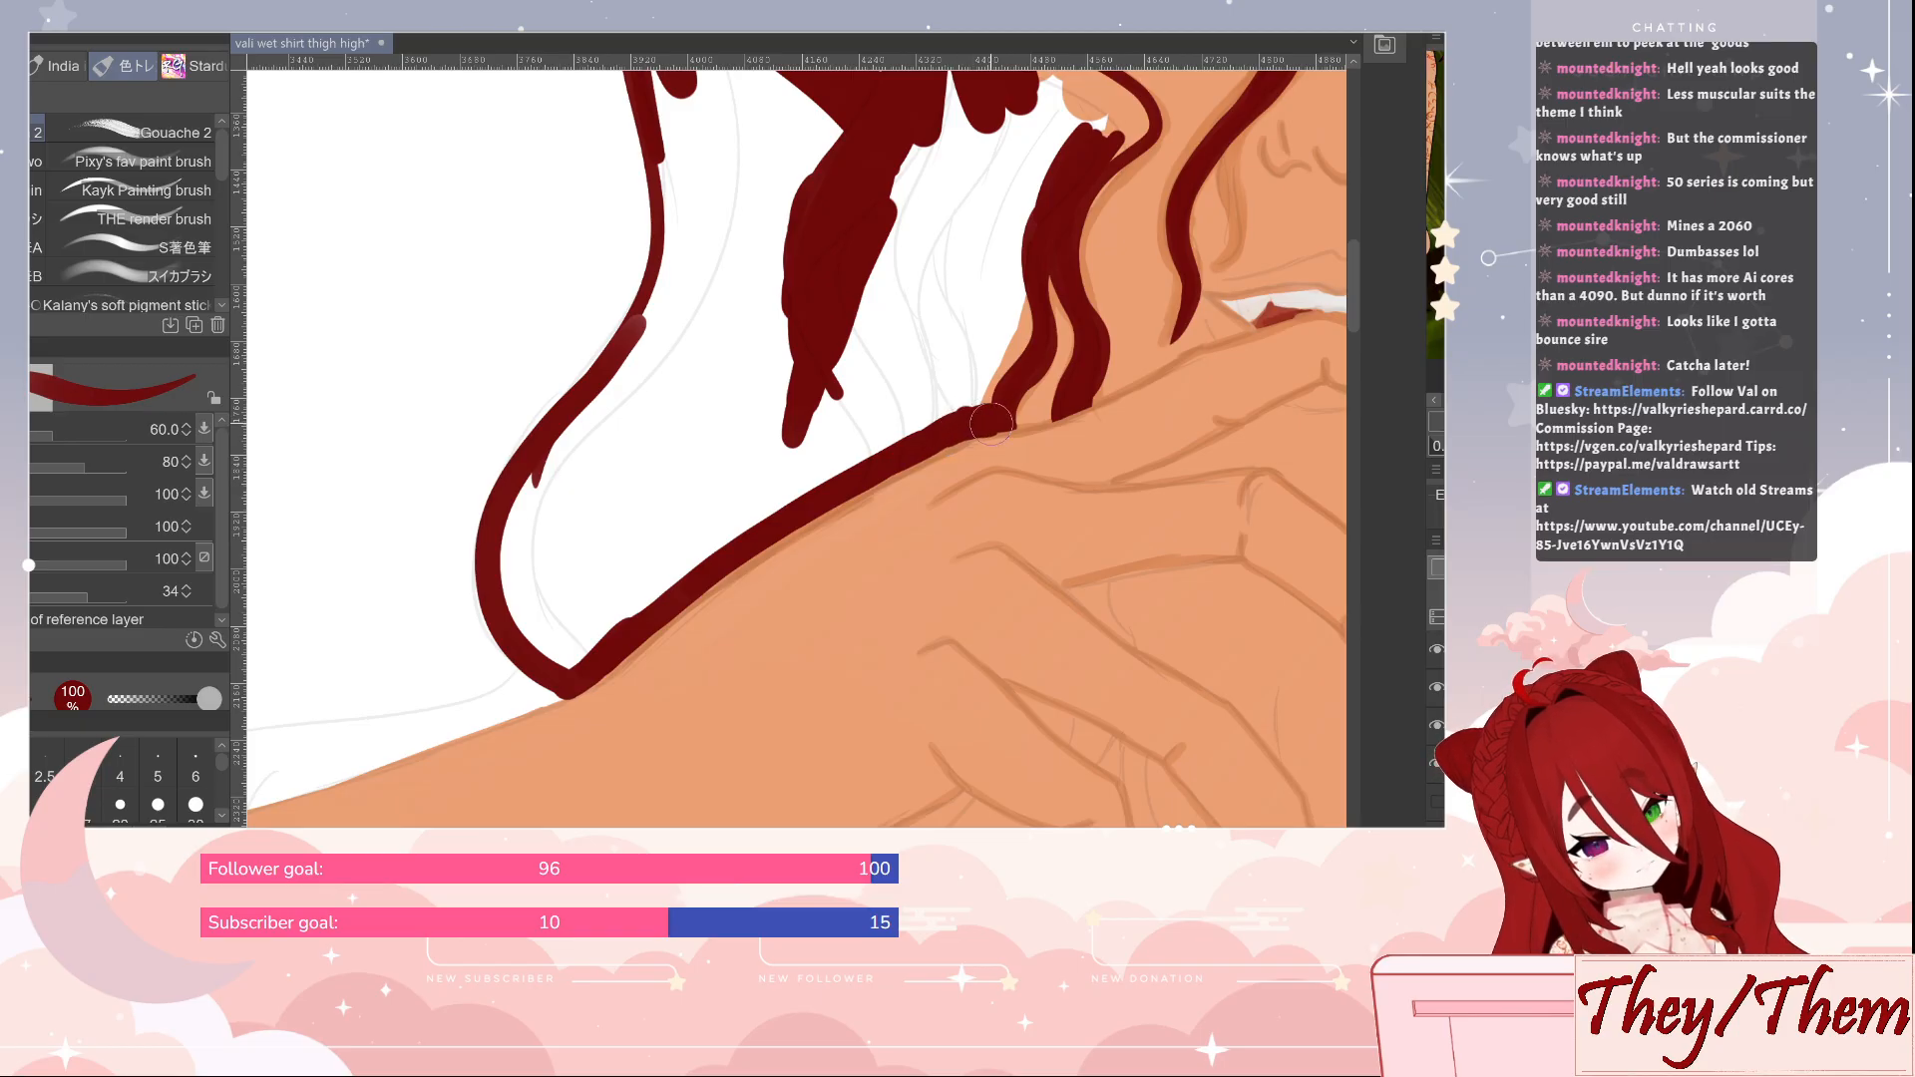
key("e")
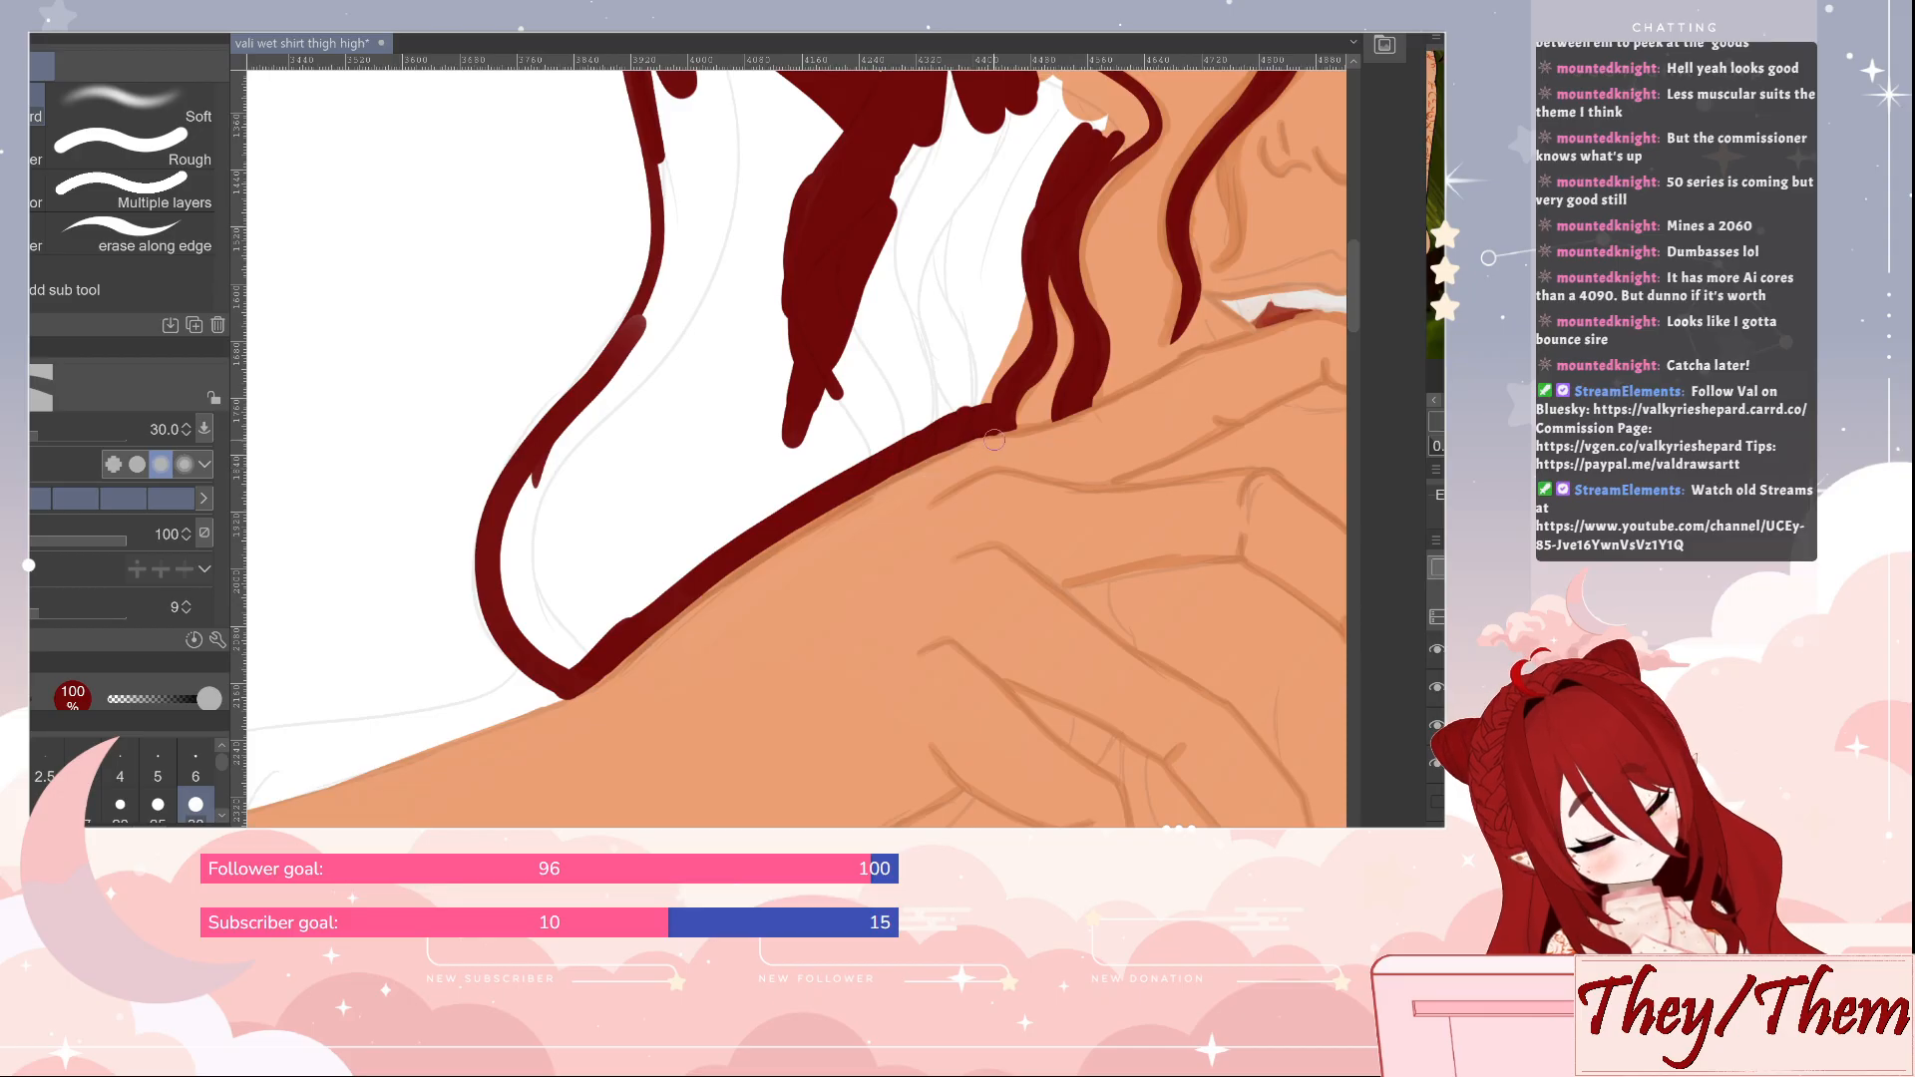
key("j")
key("i")
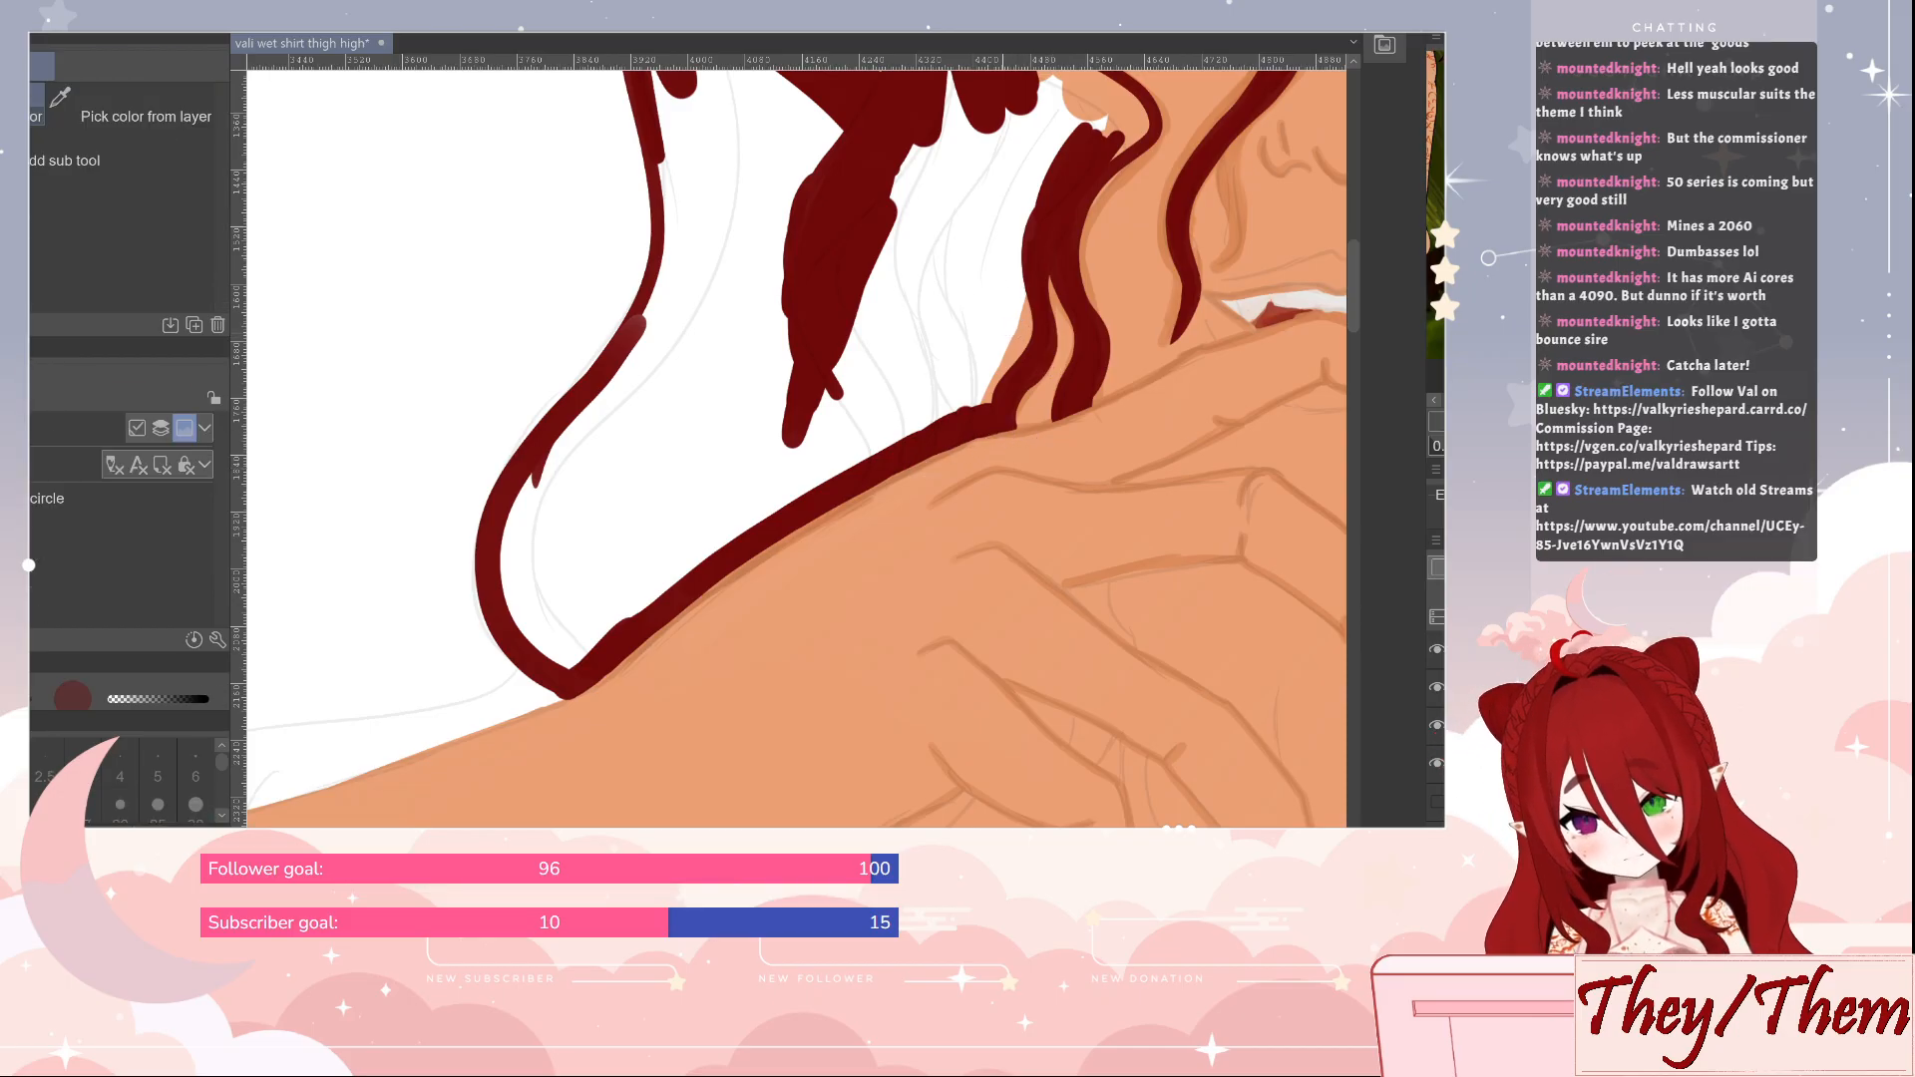
Fill the hair mass between the cheek, ear and arm with solid dark red at size 60, covering the remaining white gaps
key("b")
left_click_drag(1027, 277, 895, 424)
mouse_move(844, 550)
left_mouse_down()
mouse_move(886, 473)
mouse_move(816, 563)
mouse_move(887, 461)
mouse_move(913, 325)
mouse_move(973, 262)
mouse_move(982, 293)
mouse_move(1005, 262)
mouse_move(886, 168)
mouse_move(969, 233)
mouse_move(937, 249)
mouse_move(888, 206)
mouse_move(949, 264)
mouse_move(870, 304)
mouse_move(896, 292)
mouse_move(860, 468)
mouse_move(834, 377)
mouse_move(863, 229)
mouse_move(819, 233)
mouse_move(778, 334)
mouse_move(742, 361)
mouse_move(850, 232)
mouse_move(678, 500)
mouse_move(849, 304)
mouse_move(683, 527)
mouse_move(672, 512)
mouse_move(429, 806)
mouse_move(396, 750)
mouse_move(396, 622)
mouse_move(396, 792)
mouse_move(414, 622)
mouse_move(496, 519)
mouse_move(392, 784)
mouse_move(423, 680)
mouse_move(465, 639)
mouse_move(464, 760)
mouse_move(435, 712)
mouse_move(496, 681)
mouse_move(636, 513)
mouse_move(508, 706)
mouse_move(670, 557)
mouse_move(485, 774)
mouse_move(688, 588)
mouse_move(502, 761)
mouse_move(775, 550)
mouse_move(583, 690)
mouse_move(814, 542)
mouse_move(752, 590)
left_mouse_up()
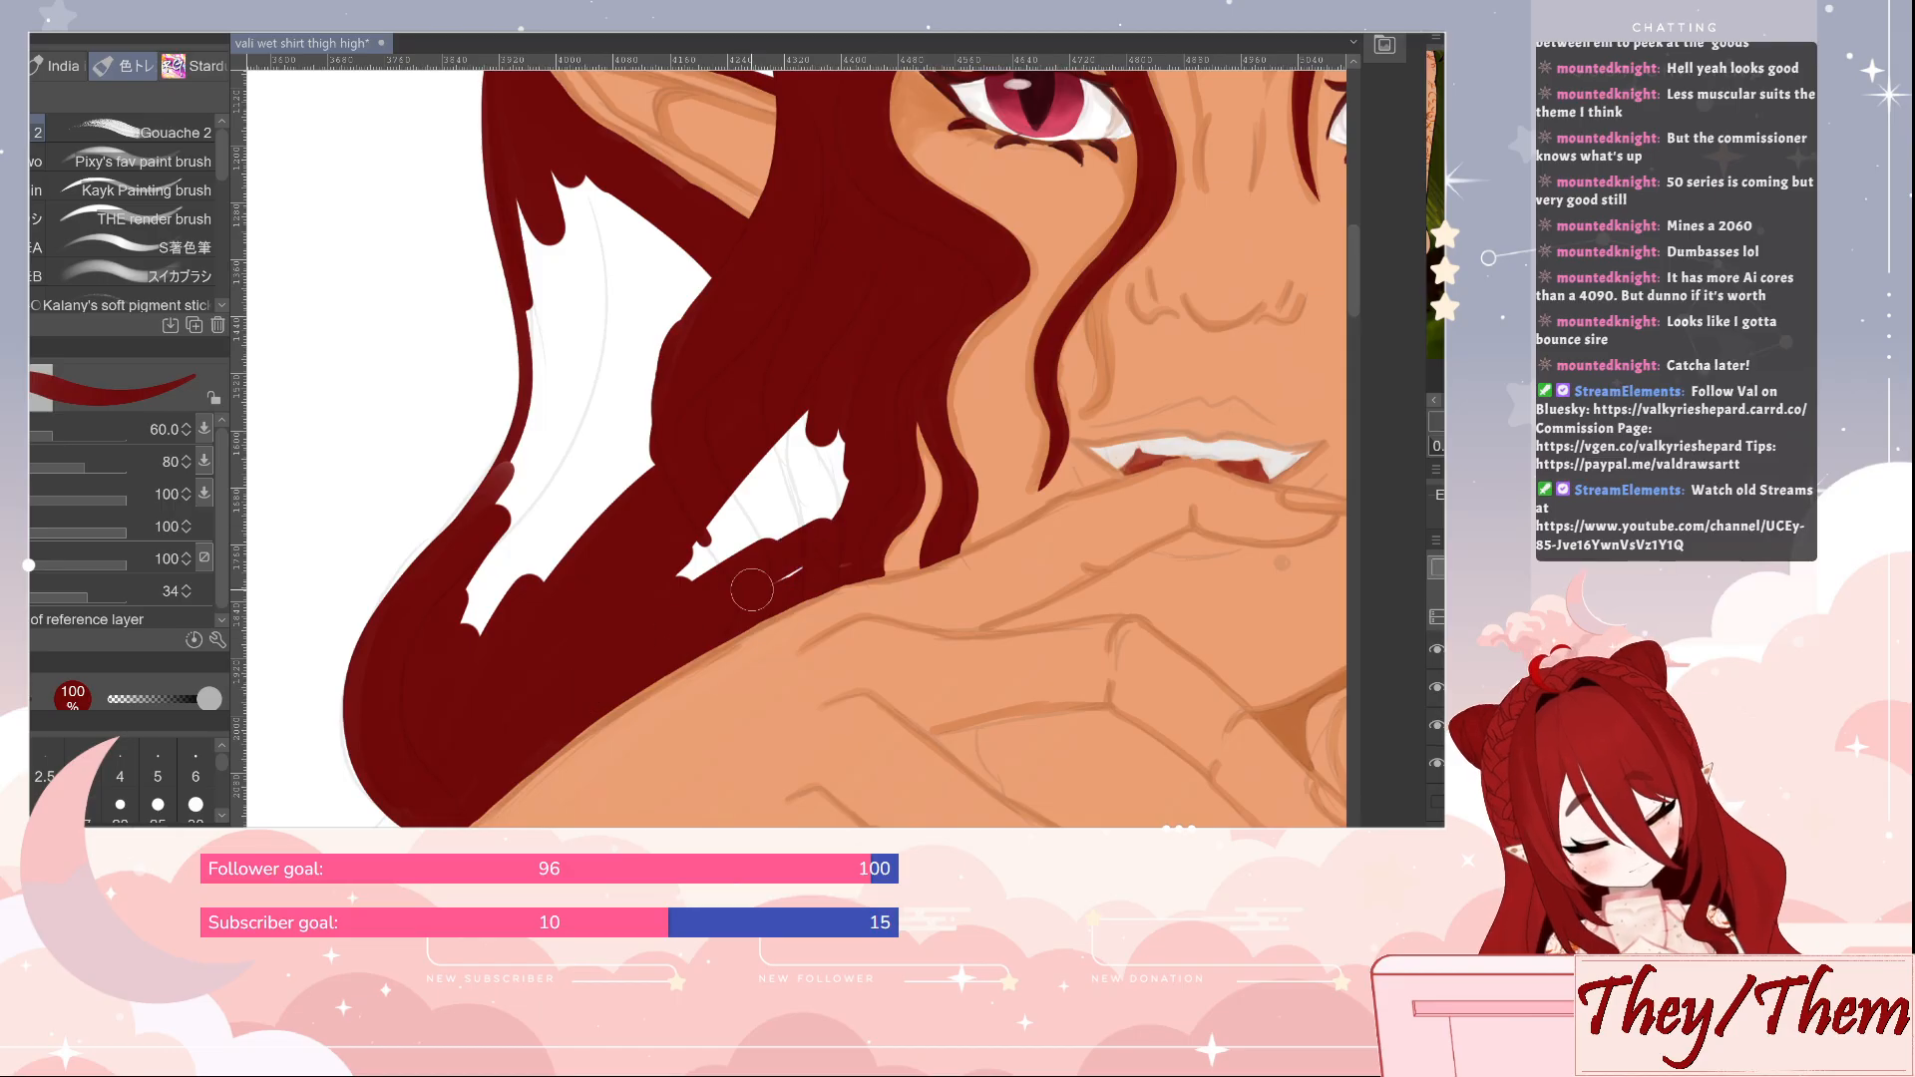
mouse_move(843, 542)
left_mouse_down()
mouse_move(854, 472)
mouse_move(798, 556)
mouse_move(787, 518)
mouse_move(819, 417)
mouse_move(746, 488)
mouse_move(663, 656)
left_mouse_up()
mouse_move(555, 251)
left_mouse_down()
mouse_move(554, 182)
mouse_move(712, 305)
mouse_move(653, 232)
mouse_move(728, 316)
left_mouse_up()
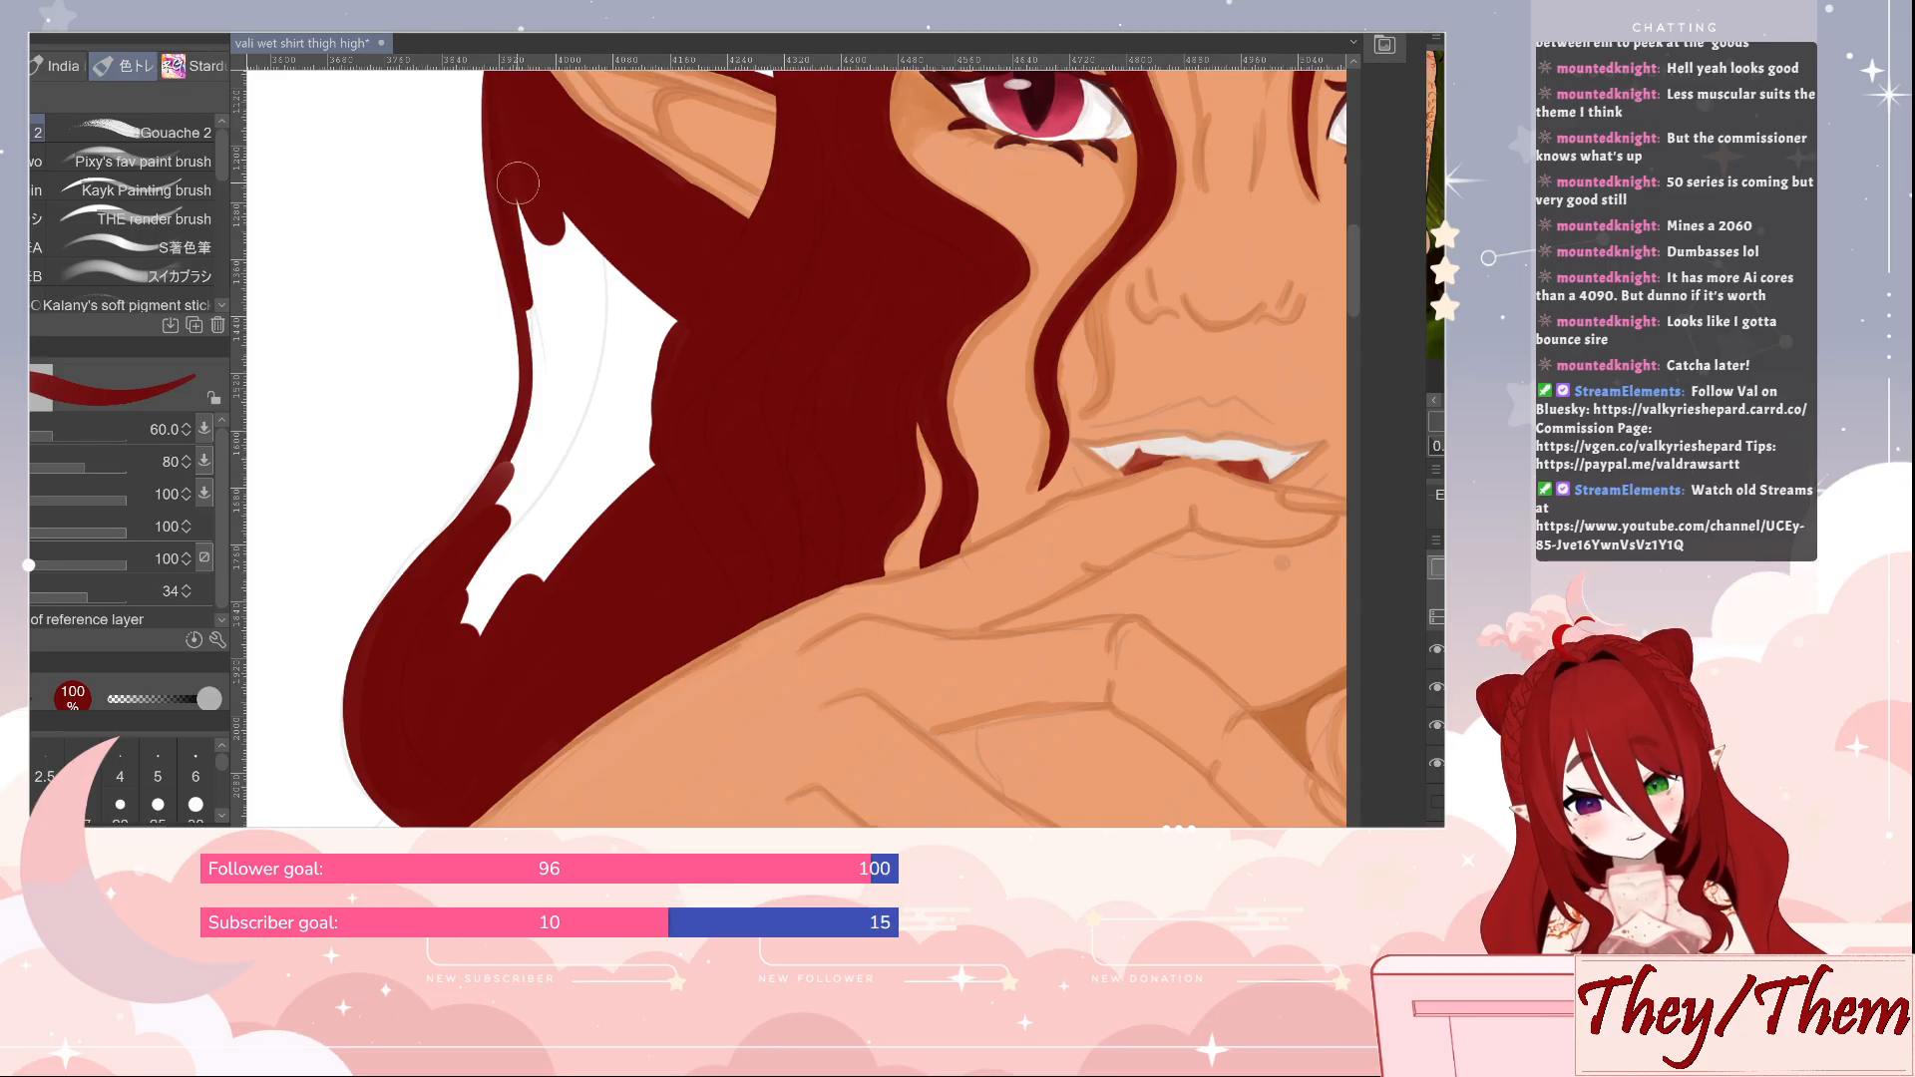
mouse_move(518, 183)
left_mouse_down()
mouse_move(534, 349)
mouse_move(469, 589)
mouse_move(564, 260)
mouse_move(583, 439)
mouse_move(643, 429)
mouse_move(689, 319)
mouse_move(669, 504)
mouse_move(626, 344)
mouse_move(638, 405)
mouse_move(567, 452)
mouse_move(593, 286)
mouse_move(595, 426)
left_mouse_up()
left_click_drag(1170, 419, 883, 621)
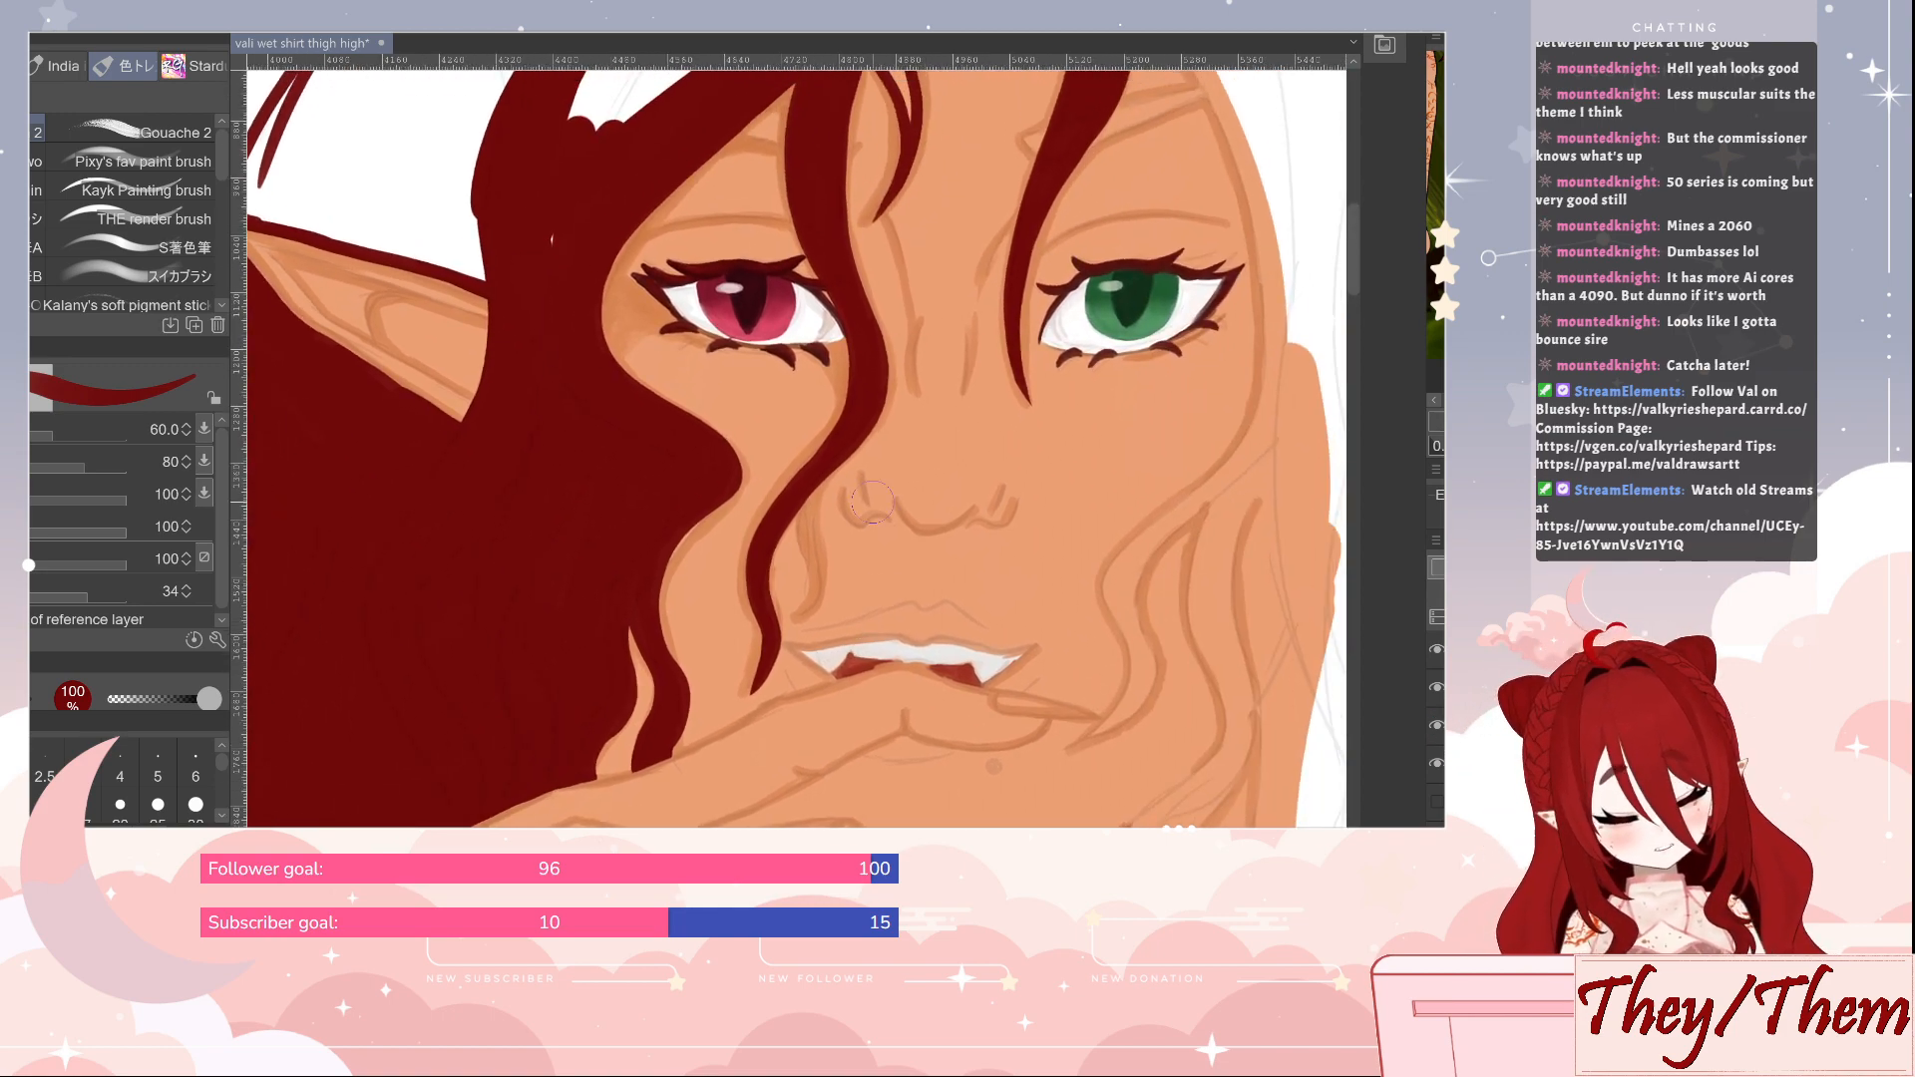
left_click_drag(690, 521, 652, 589)
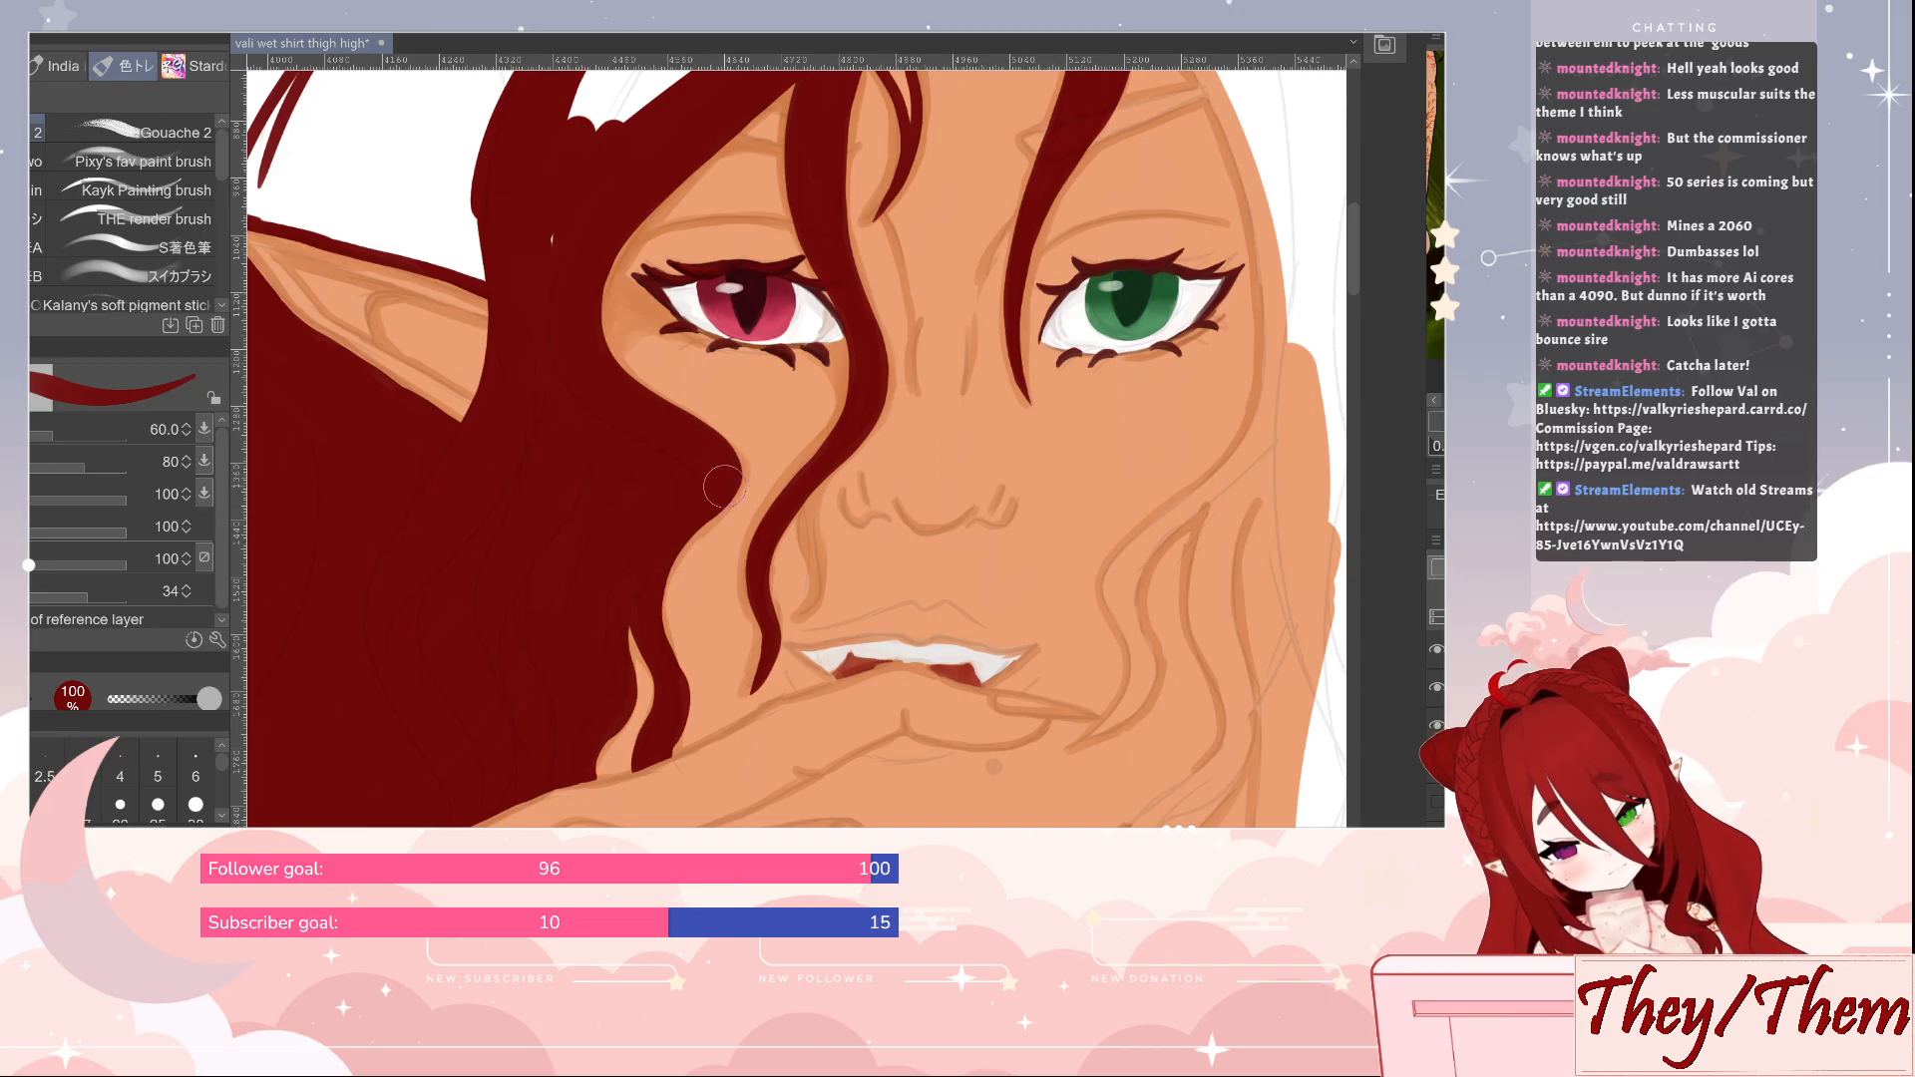
Fill the hair from above the pointed ear up over the crown in solid dark red at size 60, reaching the outer outline
mouse_move(879, 380)
left_mouse_down()
mouse_move(902, 470)
mouse_move(889, 639)
left_mouse_up()
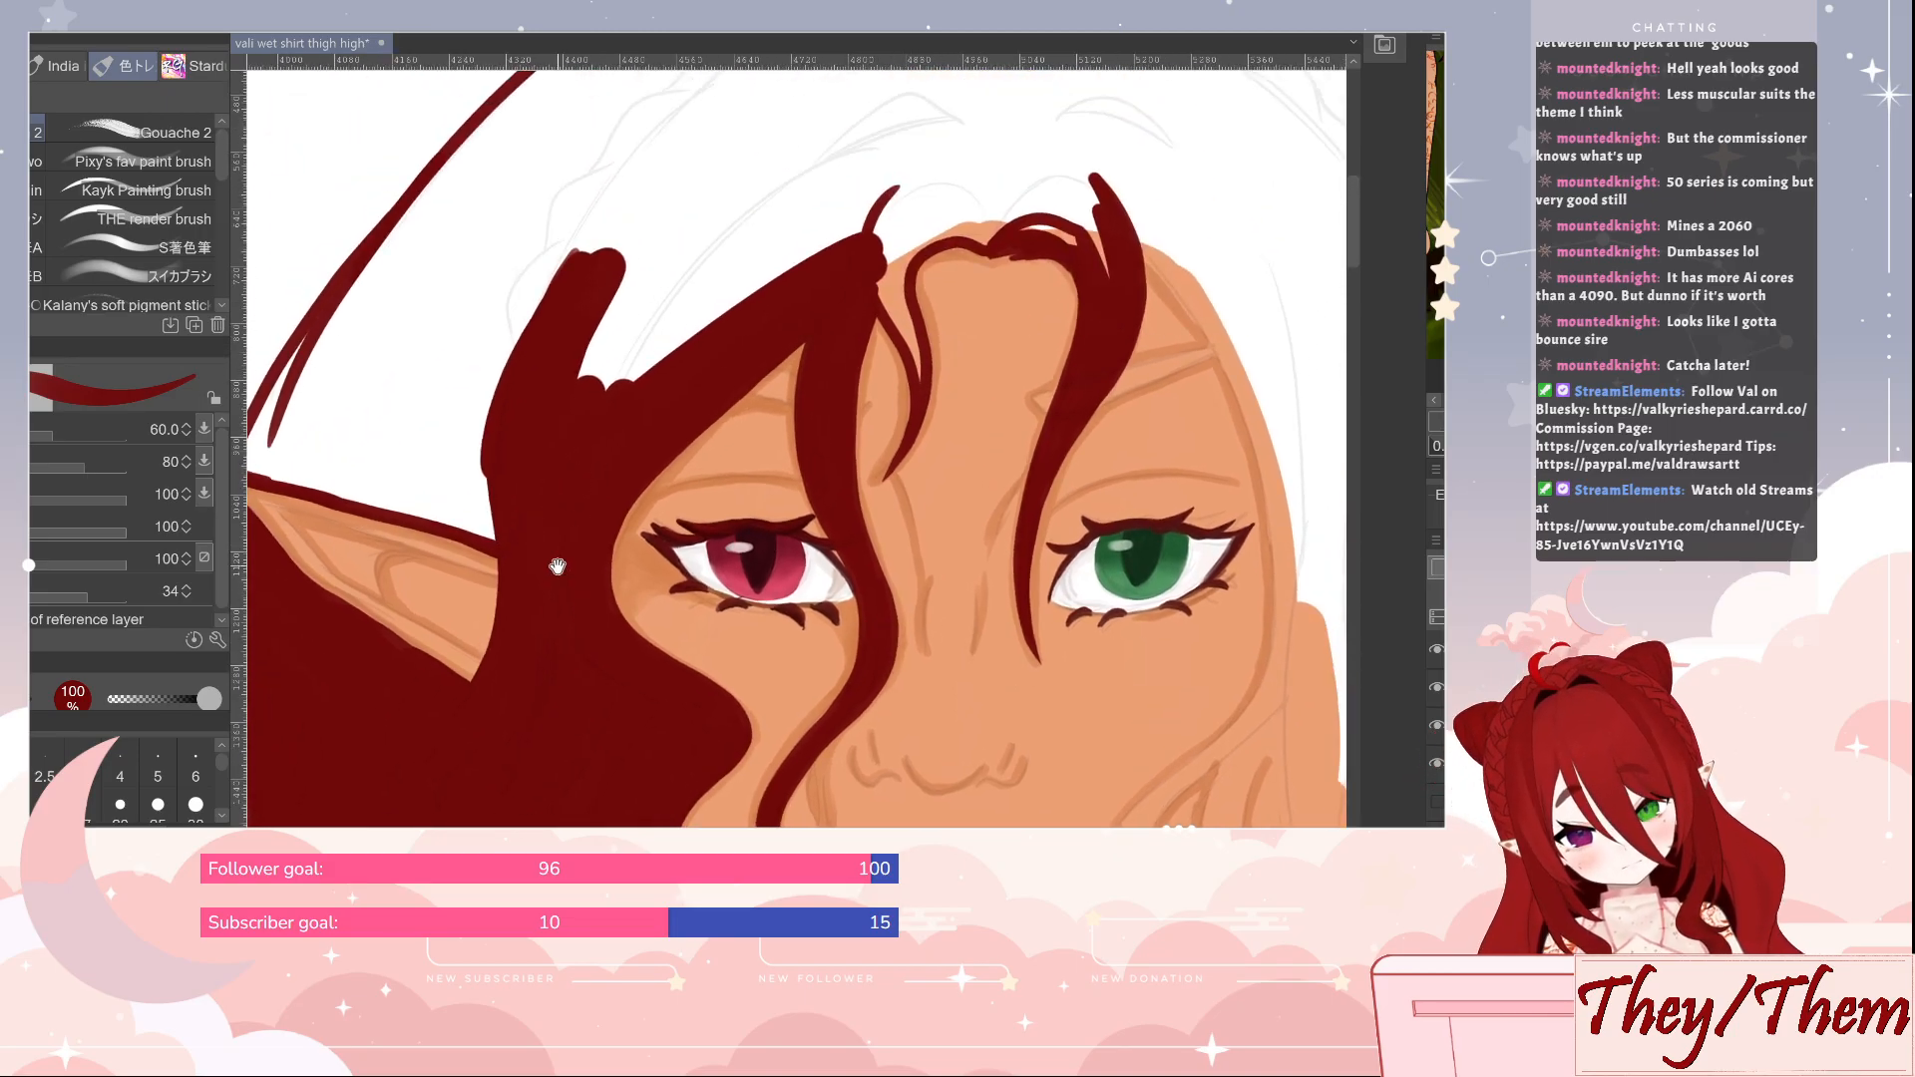
left_click_drag(557, 566, 652, 536)
mouse_move(643, 384)
left_mouse_down()
mouse_move(645, 572)
mouse_move(717, 347)
mouse_move(629, 575)
mouse_move(820, 438)
mouse_move(972, 366)
mouse_move(805, 488)
mouse_move(1137, 292)
mouse_move(1001, 276)
left_mouse_up()
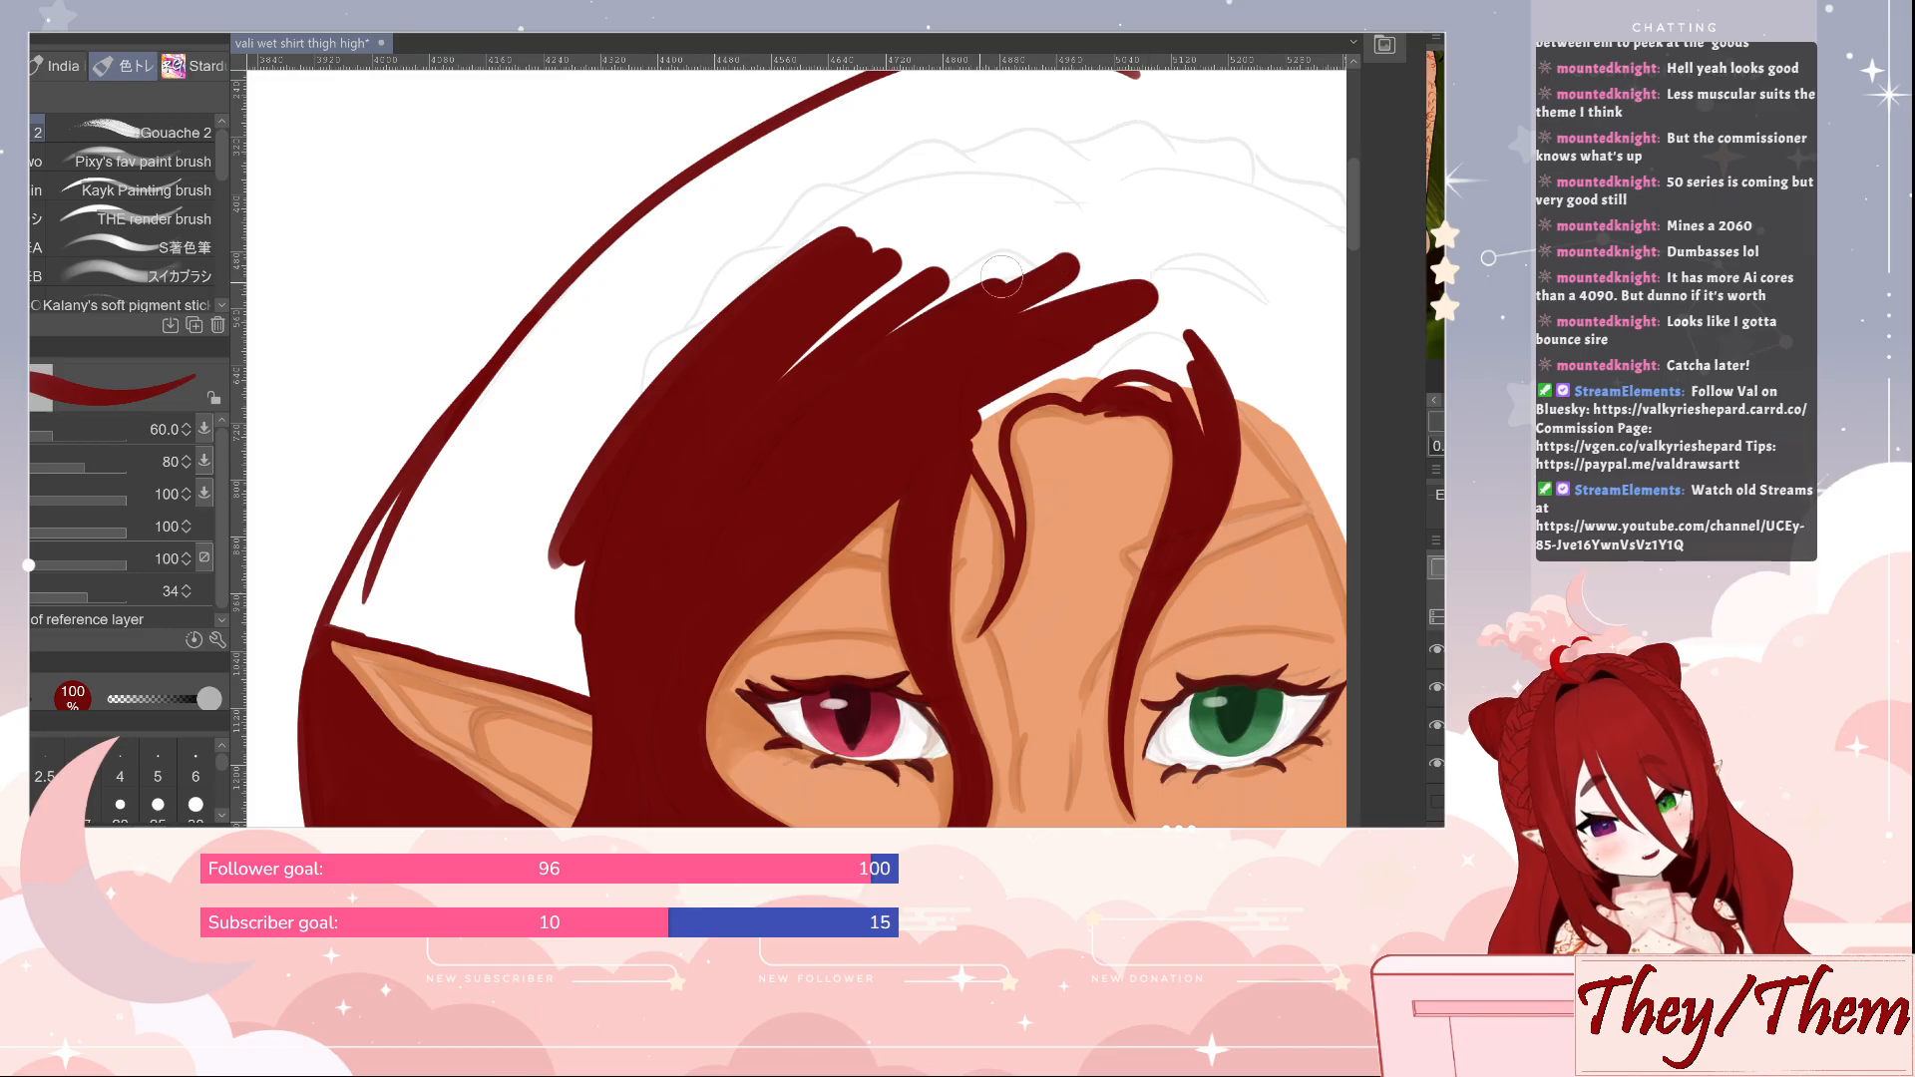
mouse_move(359, 588)
left_mouse_down()
mouse_move(519, 379)
mouse_move(399, 588)
mouse_move(487, 506)
mouse_move(509, 583)
mouse_move(523, 559)
mouse_move(499, 528)
left_mouse_up()
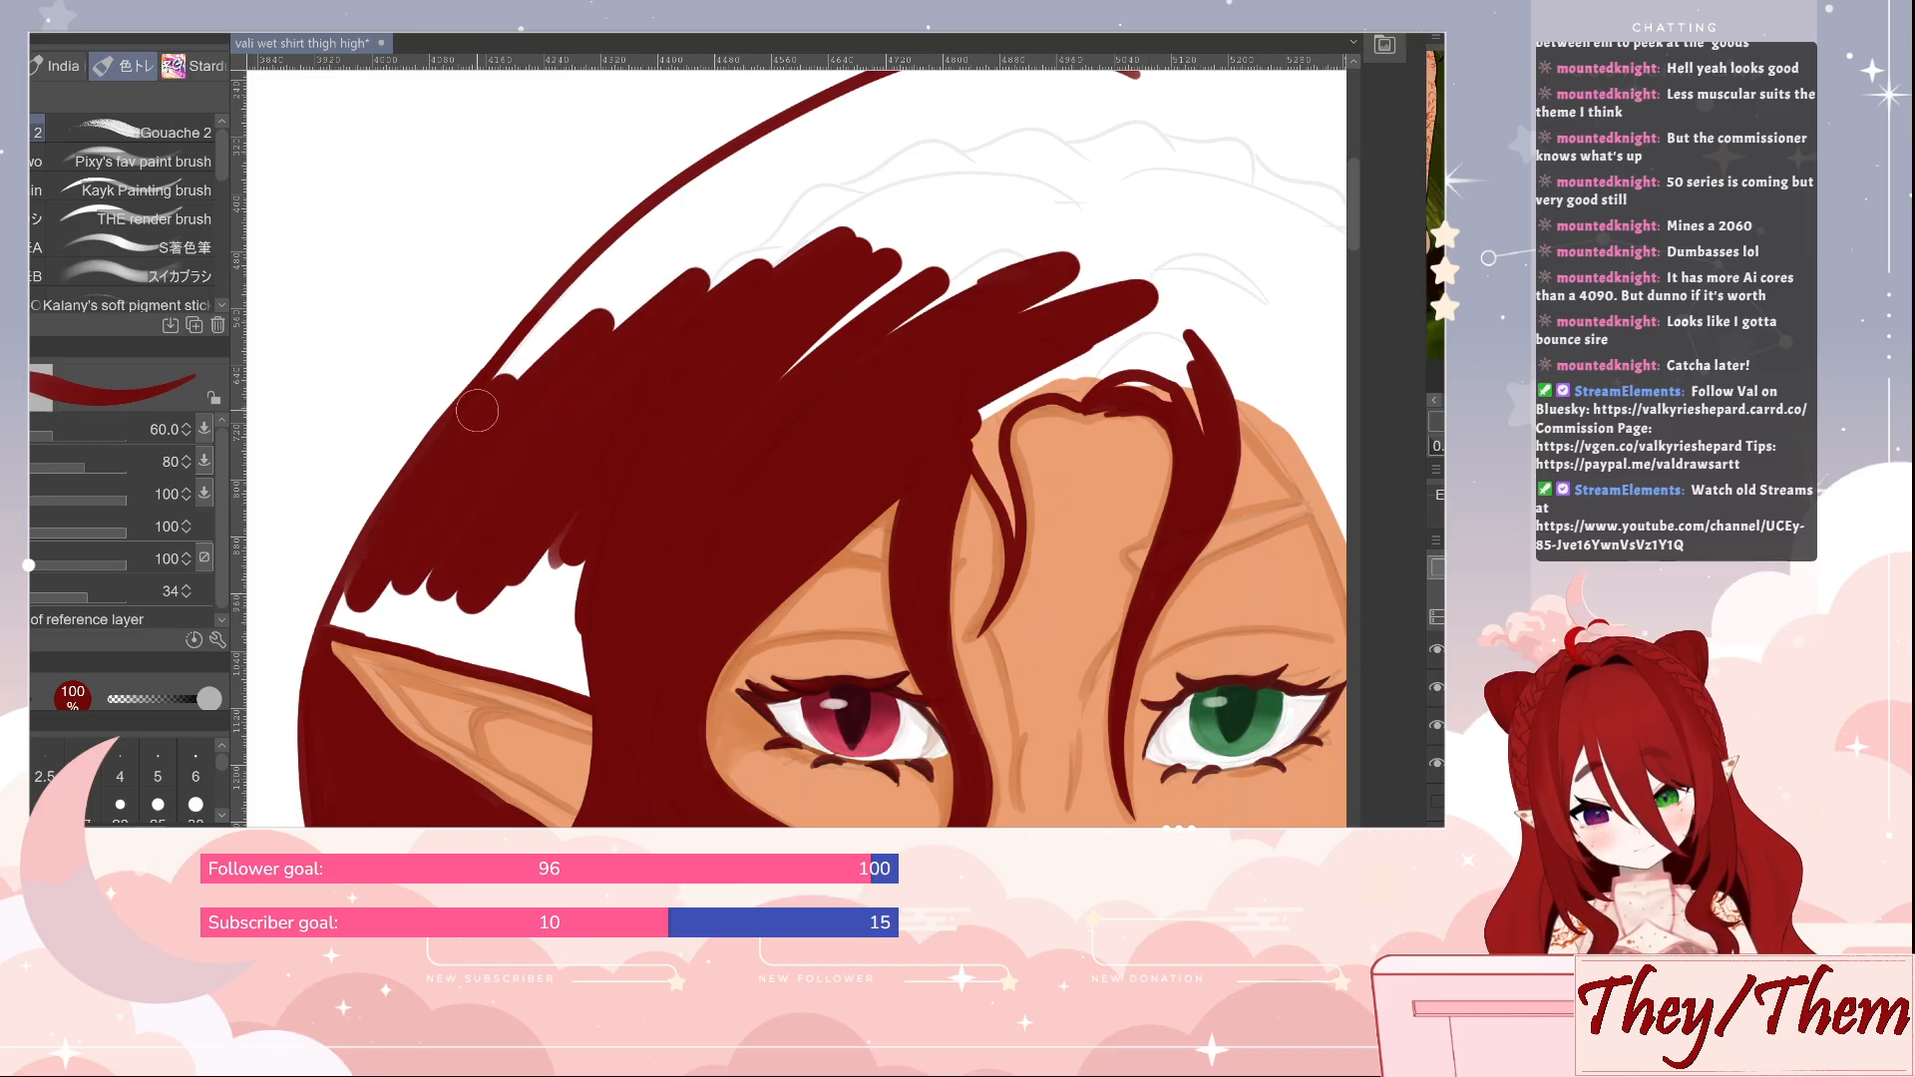
mouse_move(477, 410)
left_mouse_down()
mouse_move(618, 289)
mouse_move(561, 345)
mouse_move(848, 228)
mouse_move(1027, 200)
mouse_move(1146, 220)
mouse_move(947, 290)
mouse_move(1137, 189)
left_mouse_up()
Fill the white gap directly above the ear and extend the dark red hair across the top of the forehead at size 60
left_click_drag(784, 524, 833, 343)
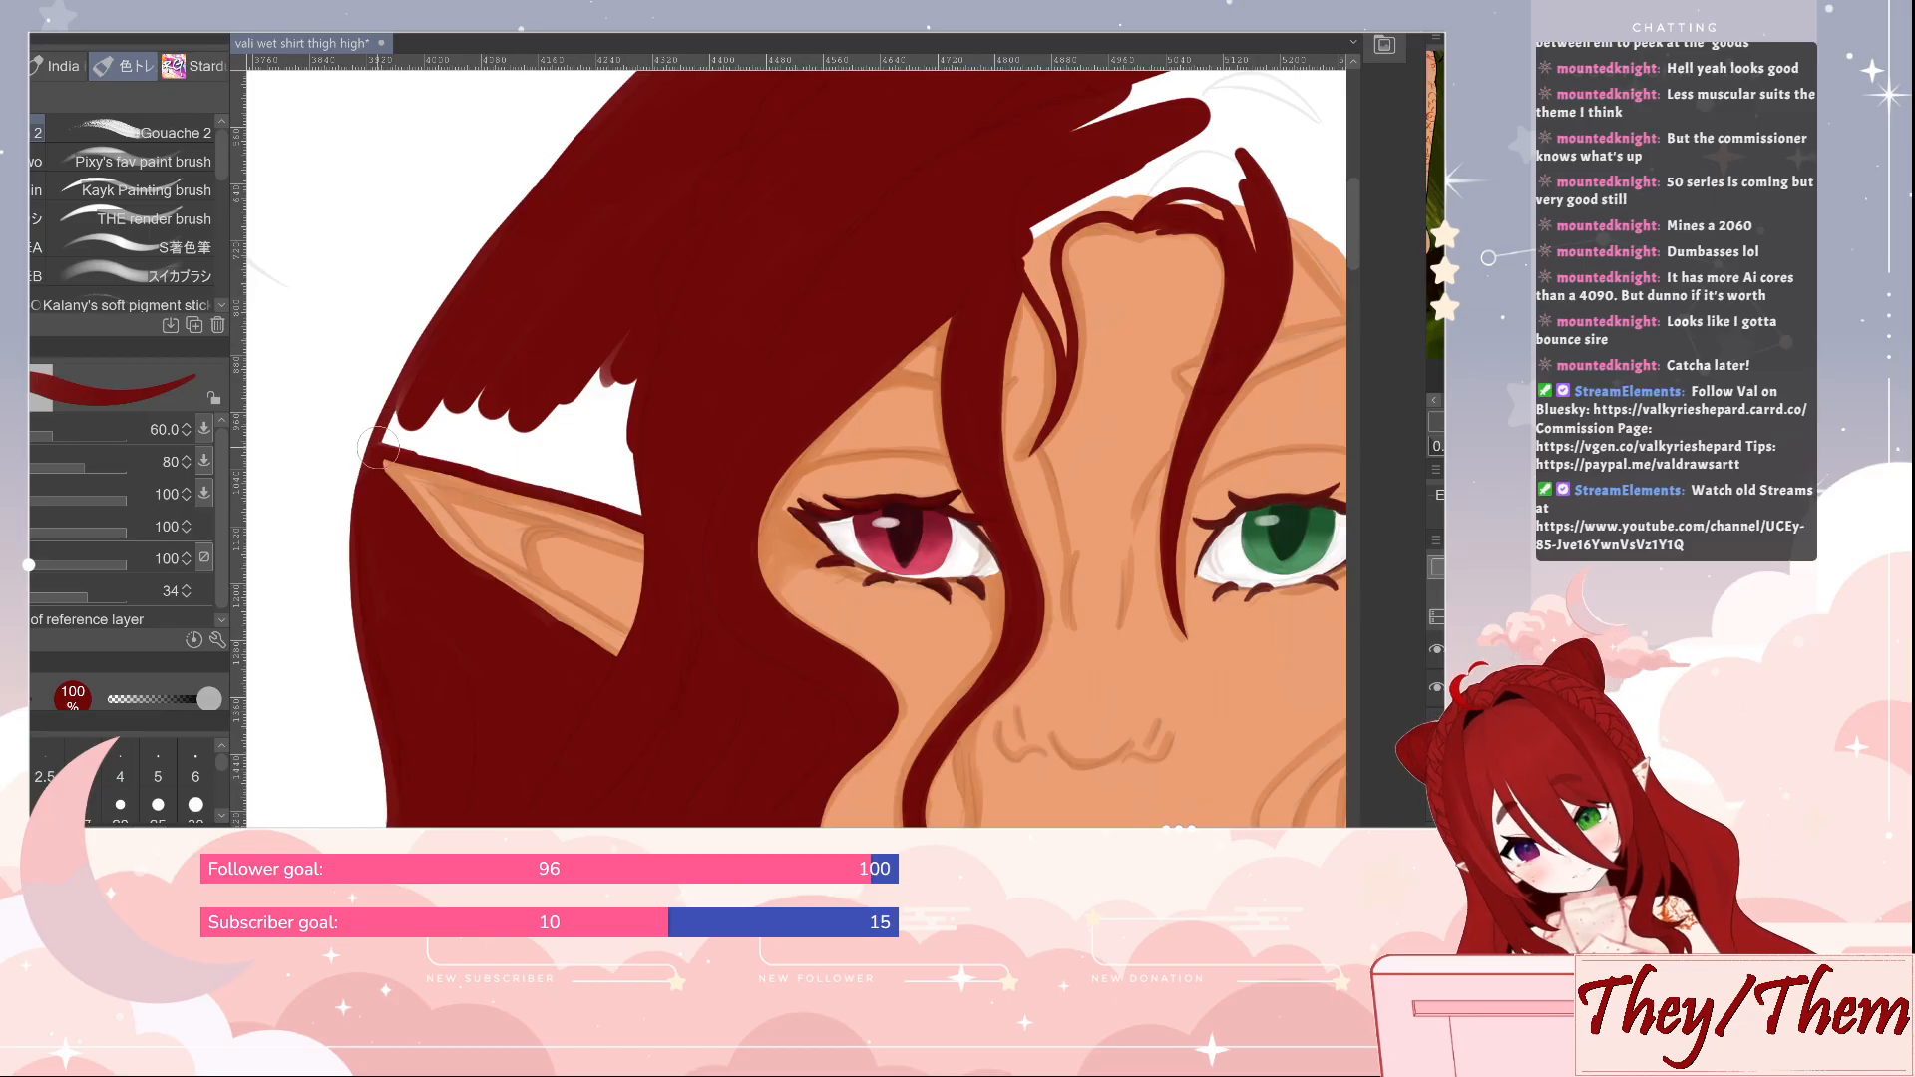
left_click_drag(377, 449, 411, 391)
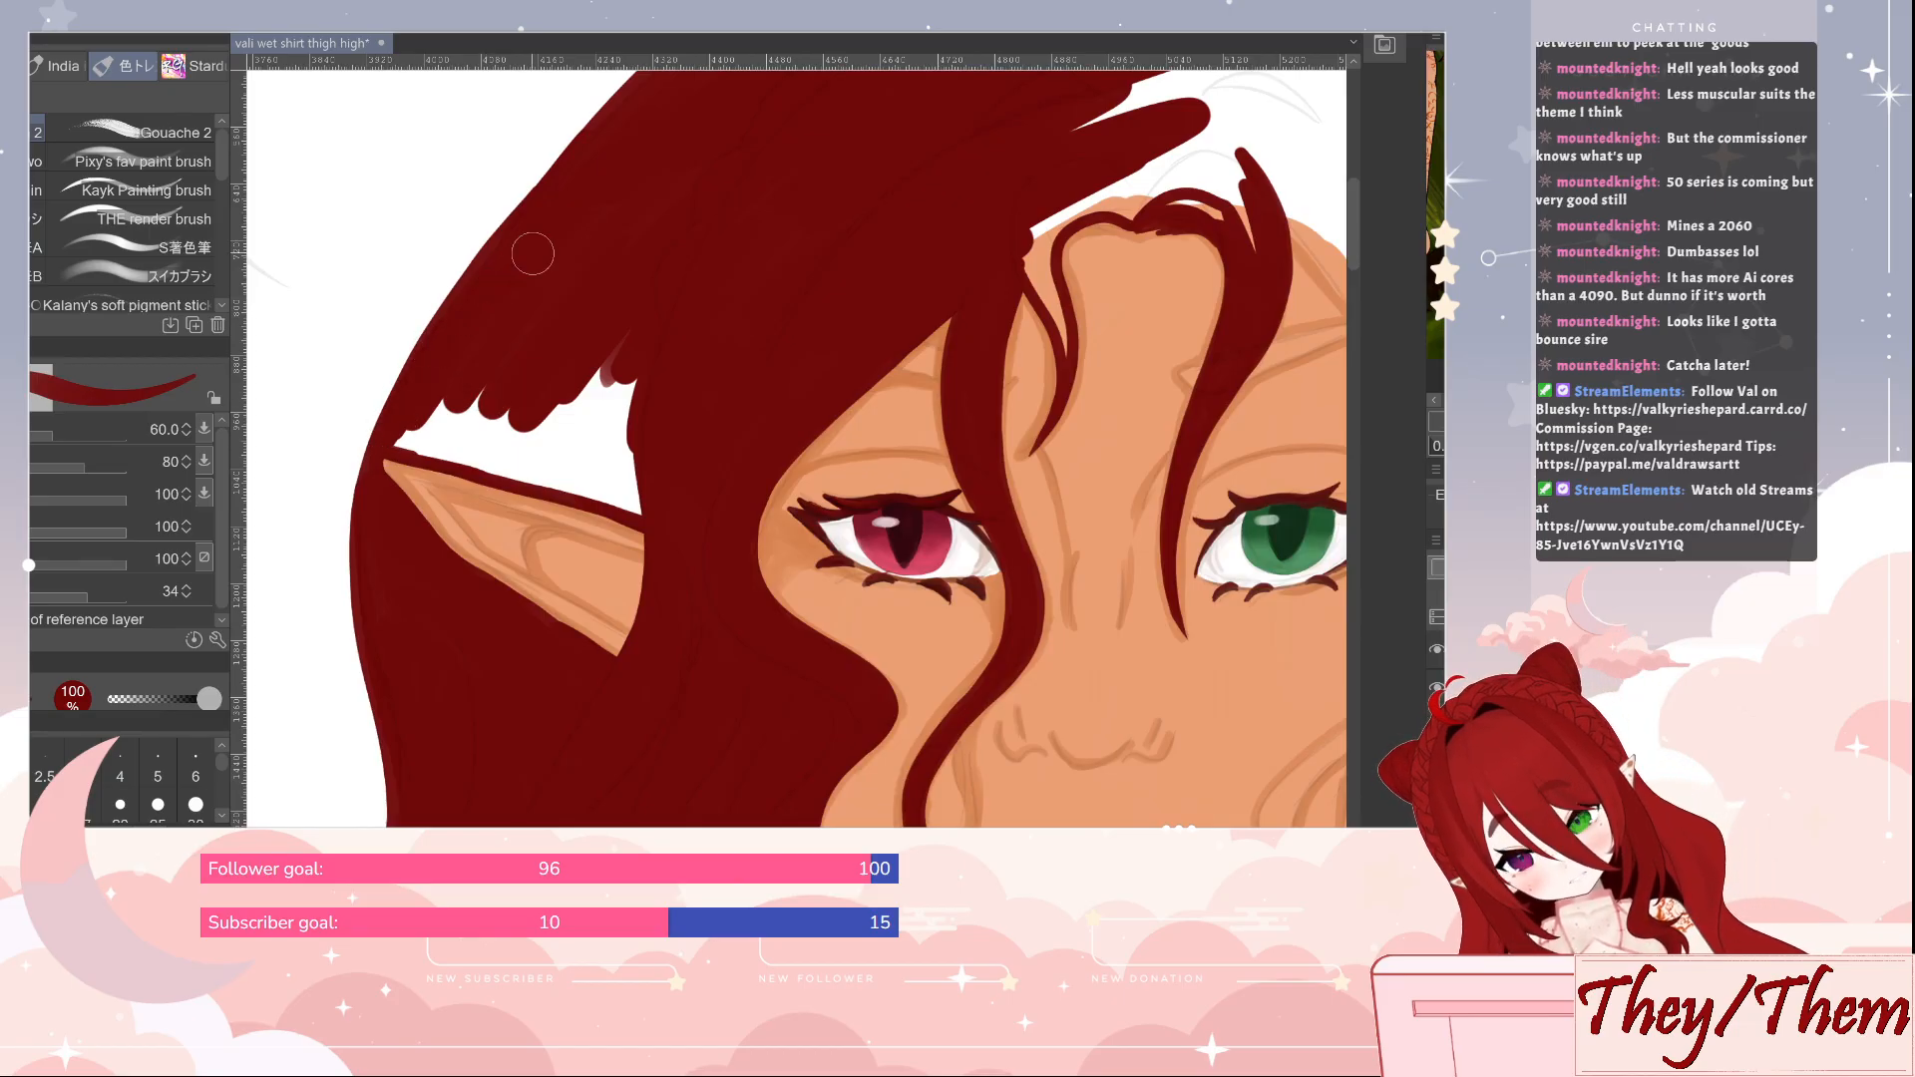
mouse_move(389, 437)
left_mouse_down()
mouse_move(511, 466)
mouse_move(429, 434)
mouse_move(482, 406)
mouse_move(569, 424)
mouse_move(551, 478)
mouse_move(618, 493)
mouse_move(555, 365)
mouse_move(599, 313)
left_mouse_up()
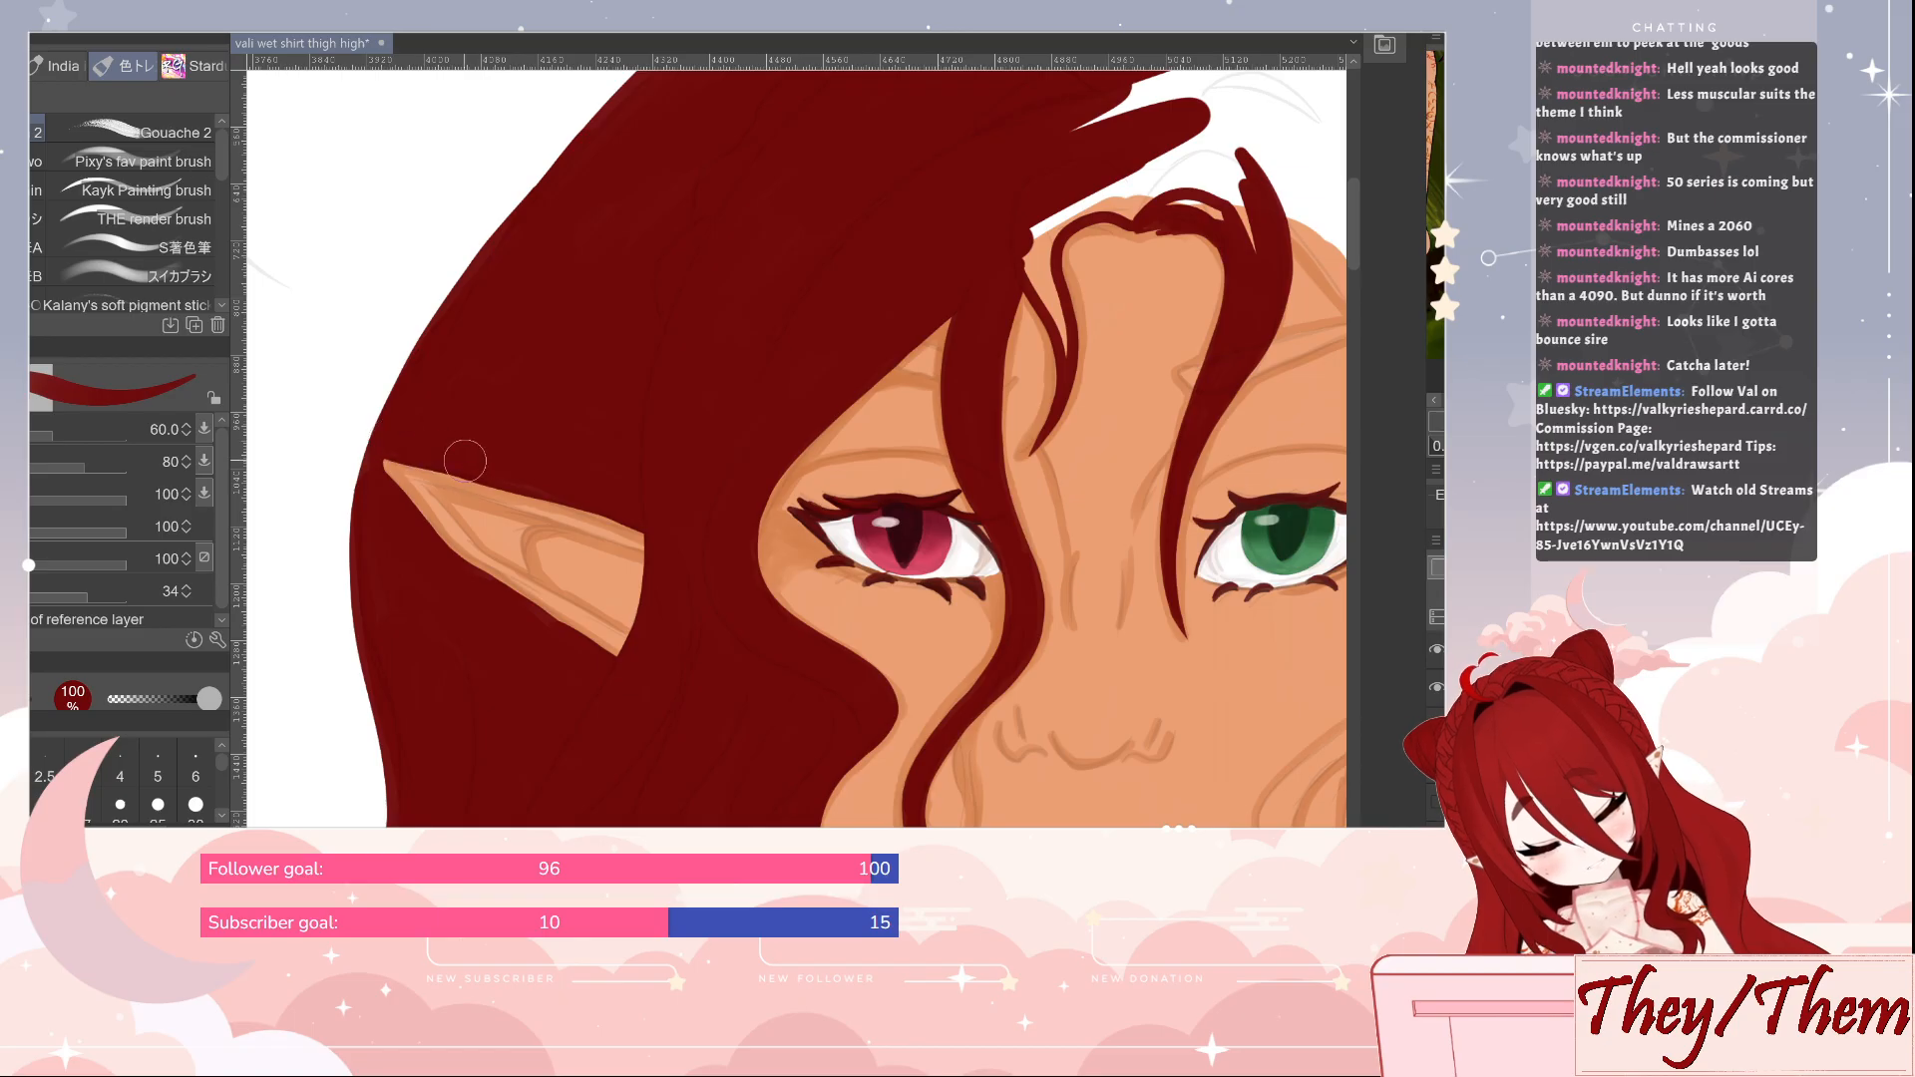
mouse_move(962, 437)
left_mouse_down()
mouse_move(902, 517)
mouse_move(629, 703)
left_mouse_up()
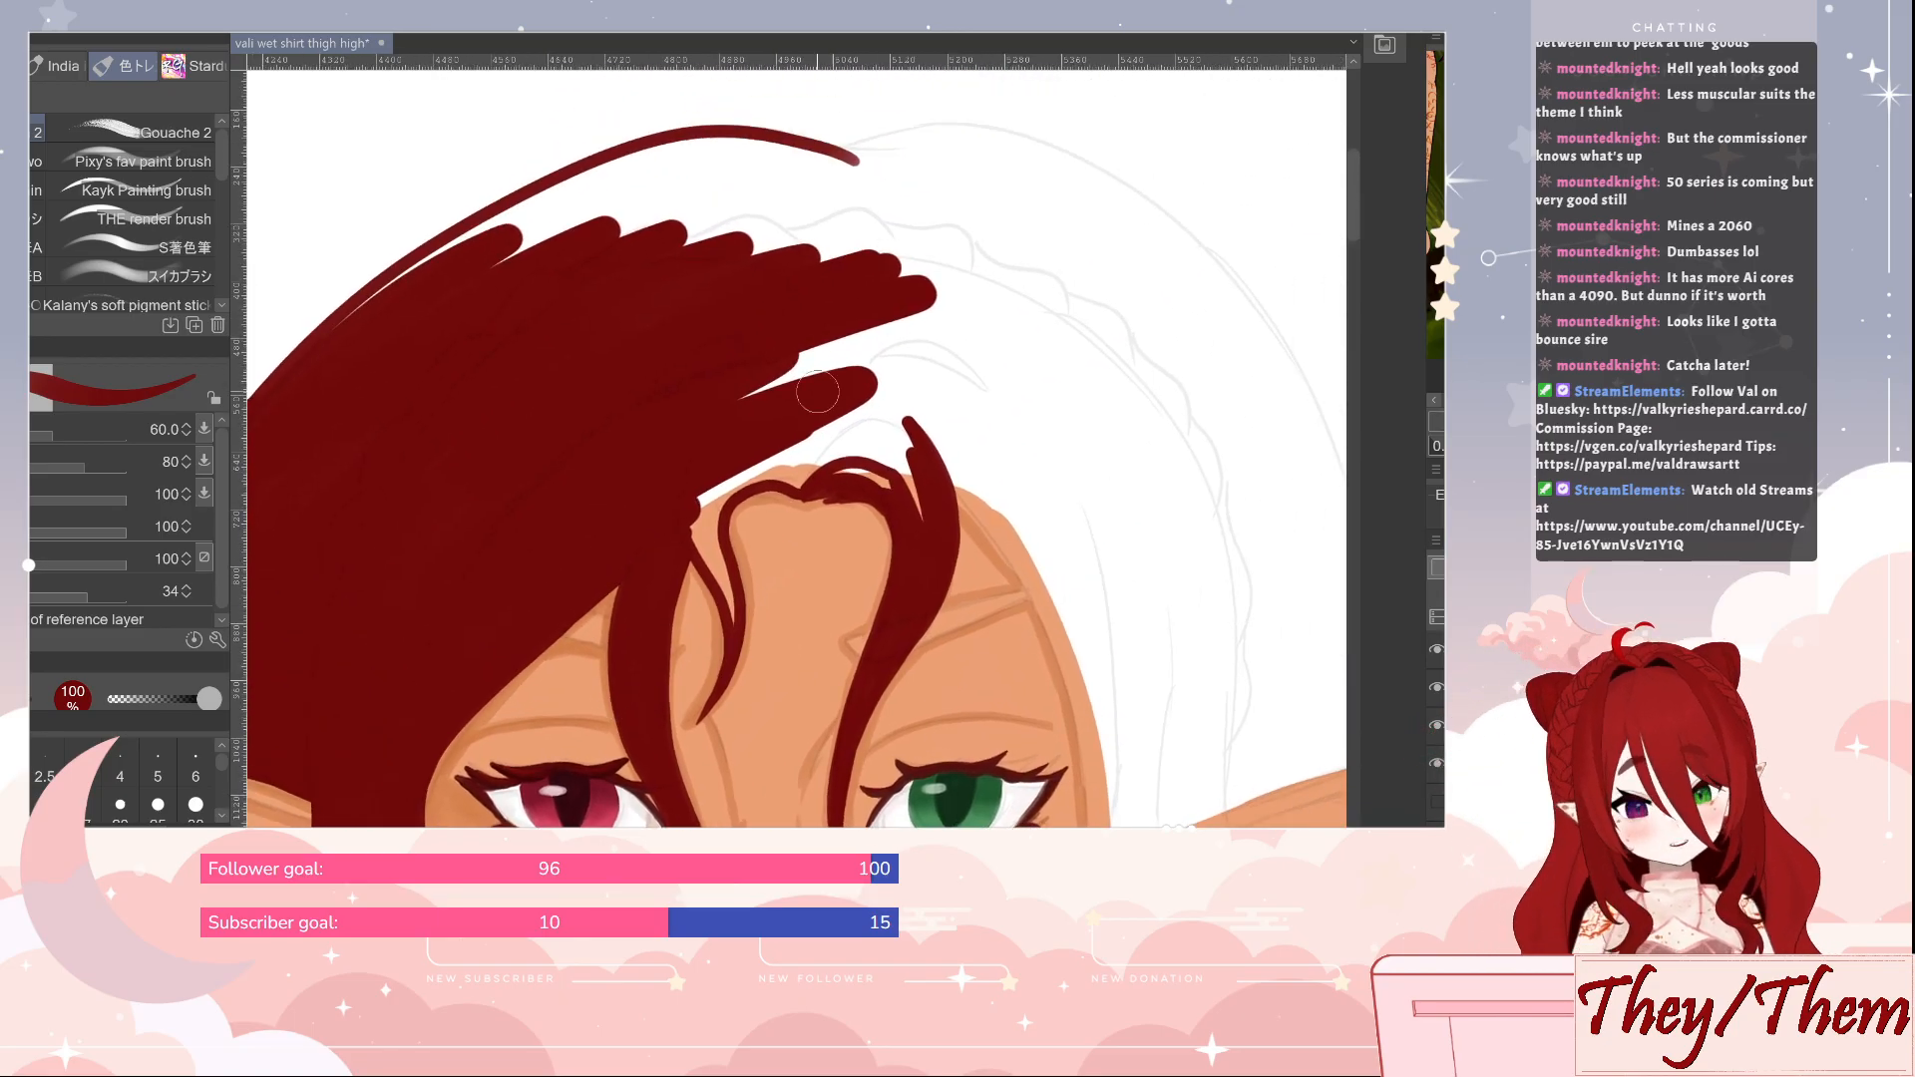
mouse_move(692, 503)
left_mouse_down()
mouse_move(740, 483)
mouse_move(743, 416)
mouse_move(798, 359)
mouse_move(876, 308)
mouse_move(1002, 279)
left_mouse_up()
scroll(1011, 743, "down", 5)
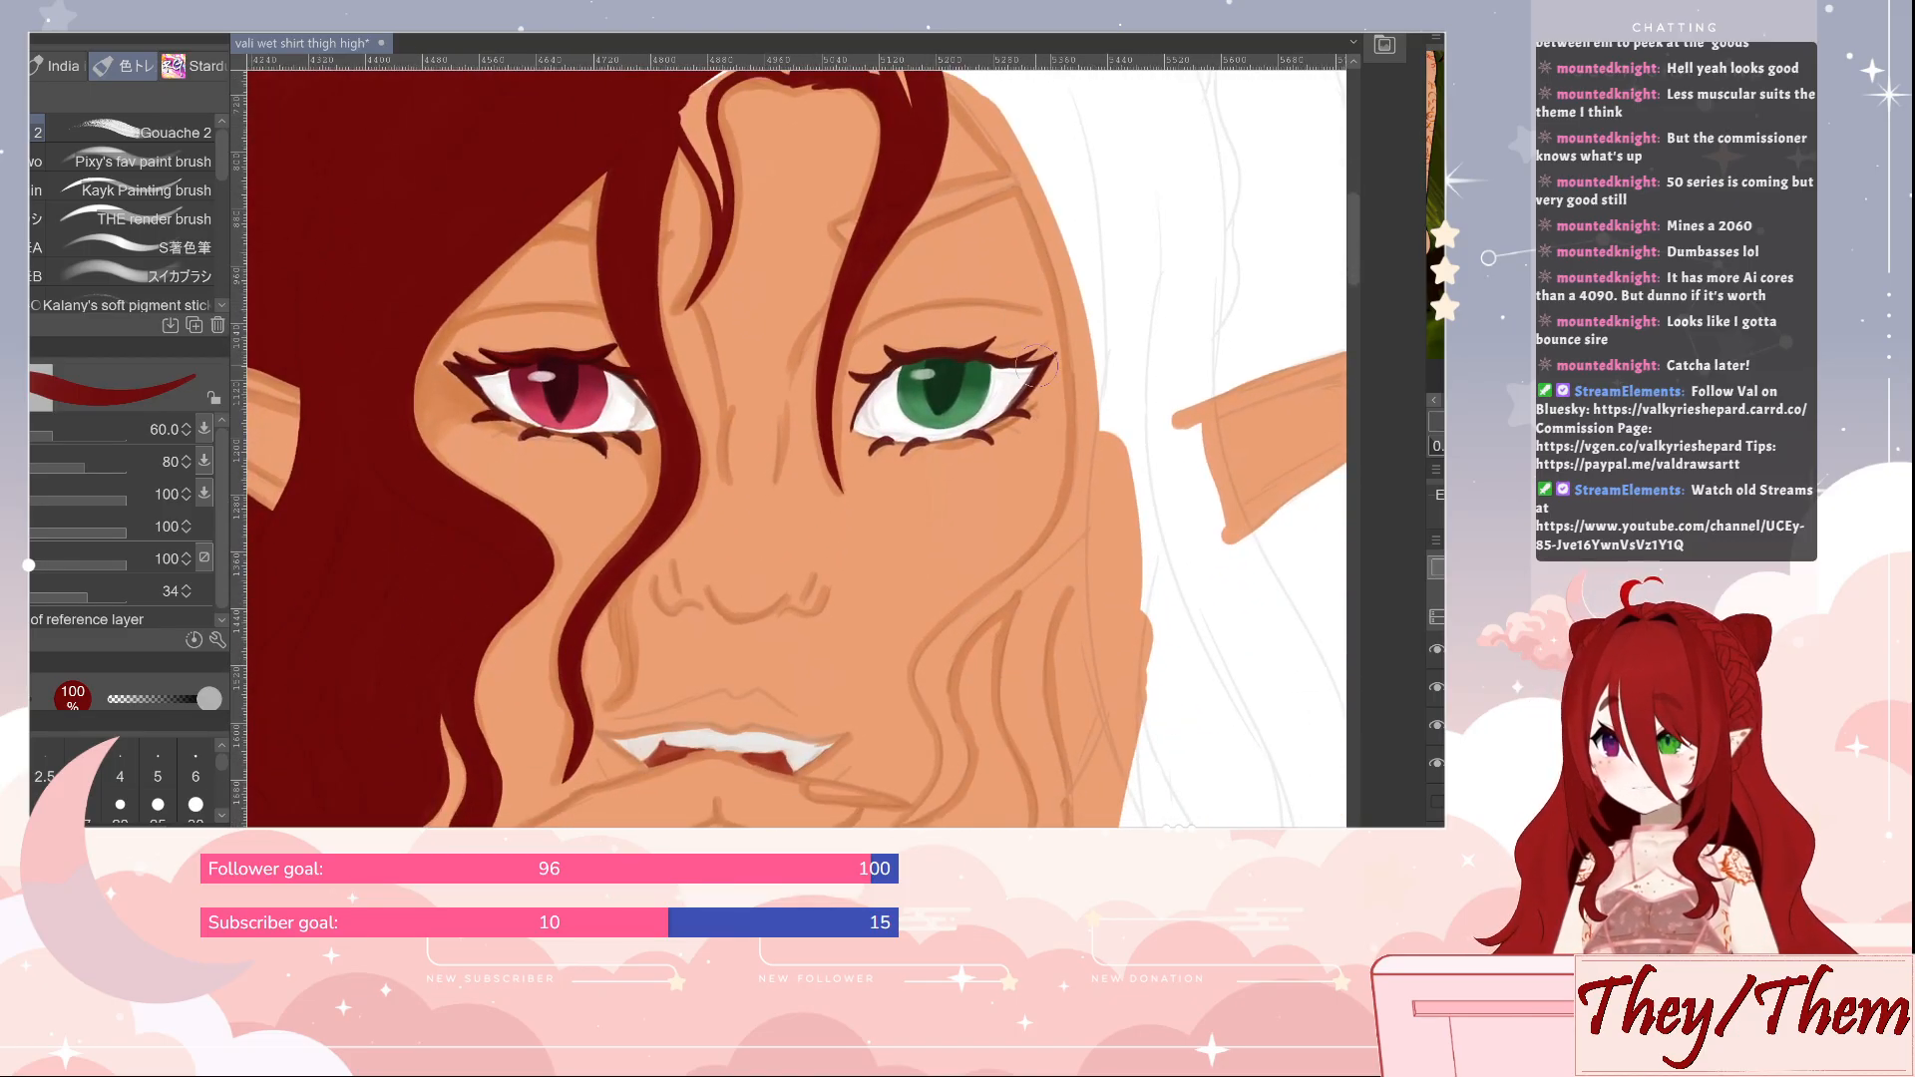
Sample the orange skin shadow beside the red eye and shade the skin around that eye along the hair edge at size 60
left_click_drag(1109, 613, 1128, 579)
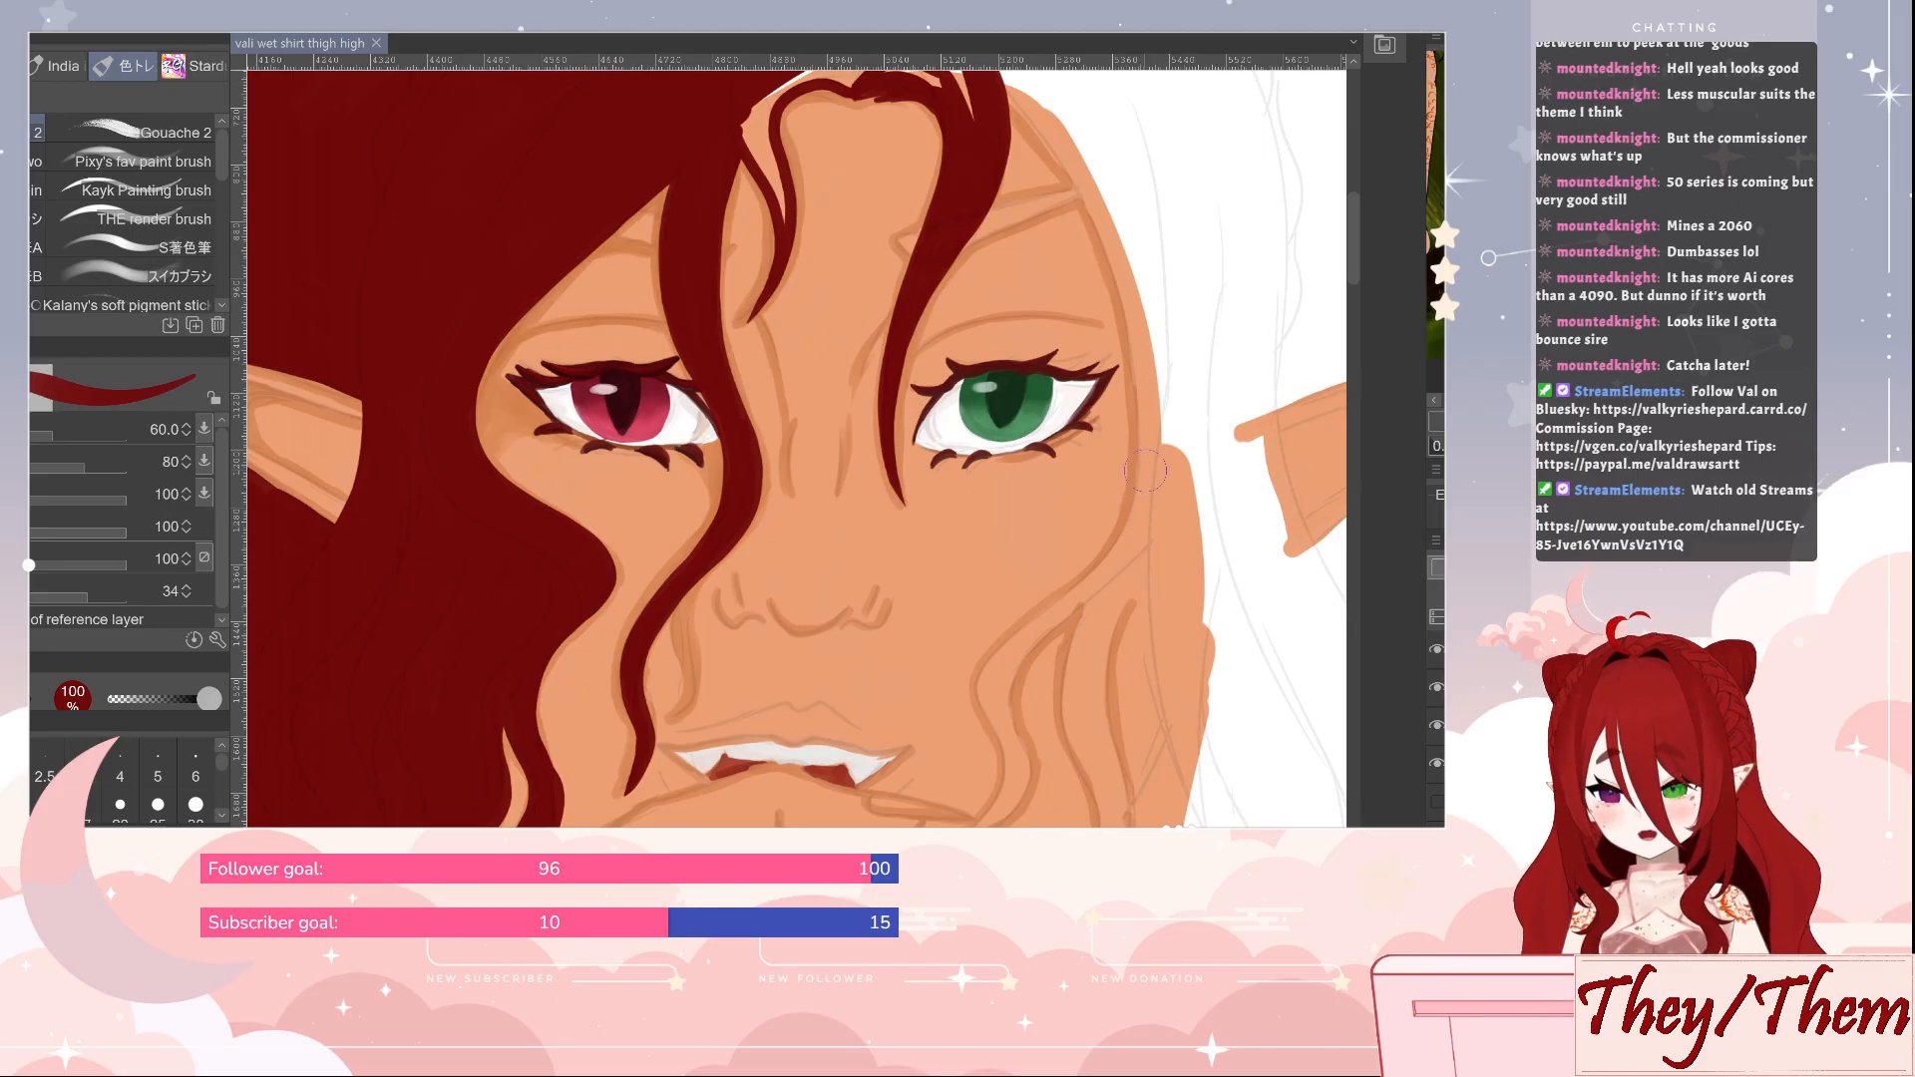
left_click(508, 377, "alt")
left_click_drag(506, 383, 686, 178)
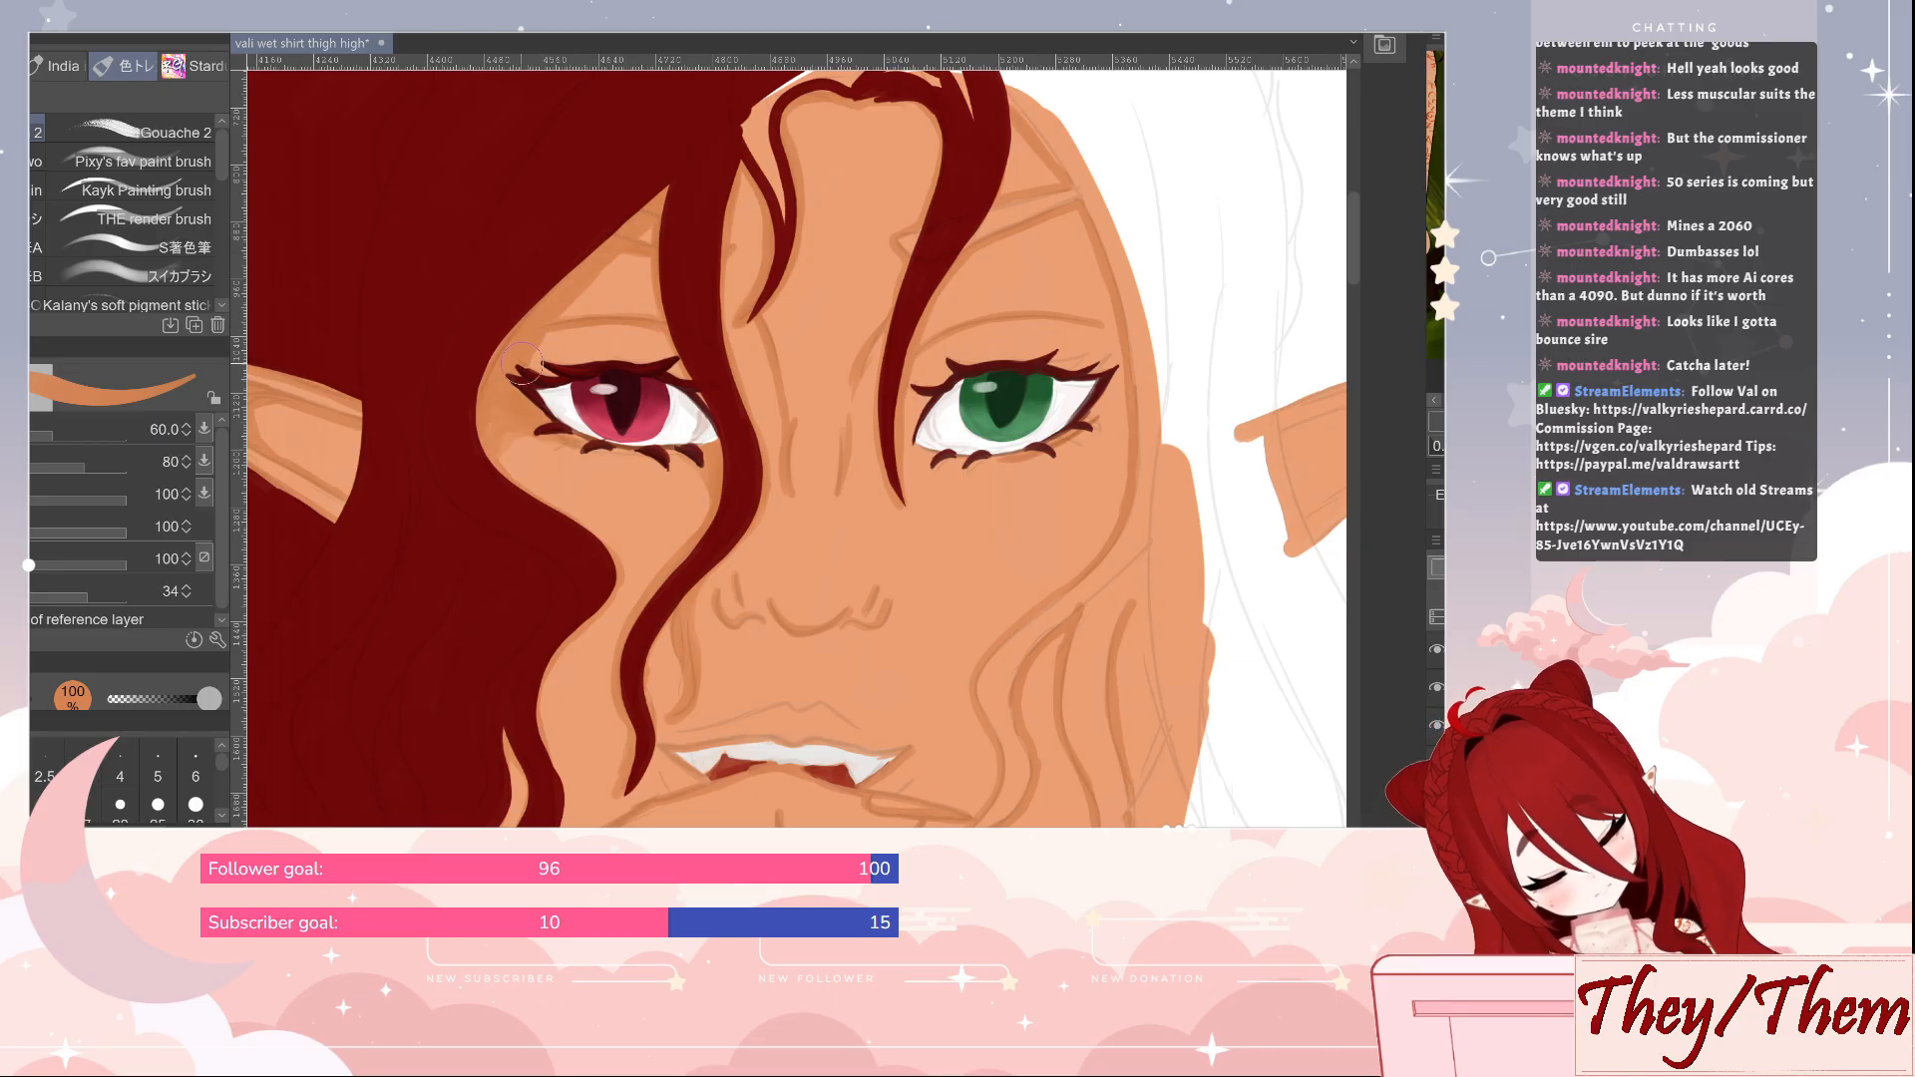
left_click_drag(520, 381, 578, 349)
left_click_drag(499, 442, 530, 509)
mouse_move(511, 446)
left_mouse_down()
mouse_move(534, 512)
mouse_move(506, 424)
mouse_move(538, 471)
left_mouse_up()
left_click_drag(544, 446, 555, 473)
left_click_drag(726, 541, 838, 441)
mouse_move(656, 377)
left_mouse_down()
mouse_move(729, 457)
mouse_move(715, 521)
mouse_move(653, 600)
mouse_move(679, 708)
mouse_move(666, 742)
mouse_move(630, 707)
mouse_move(584, 770)
mouse_move(619, 758)
mouse_move(601, 763)
mouse_move(627, 689)
mouse_move(597, 770)
mouse_move(625, 739)
left_mouse_up()
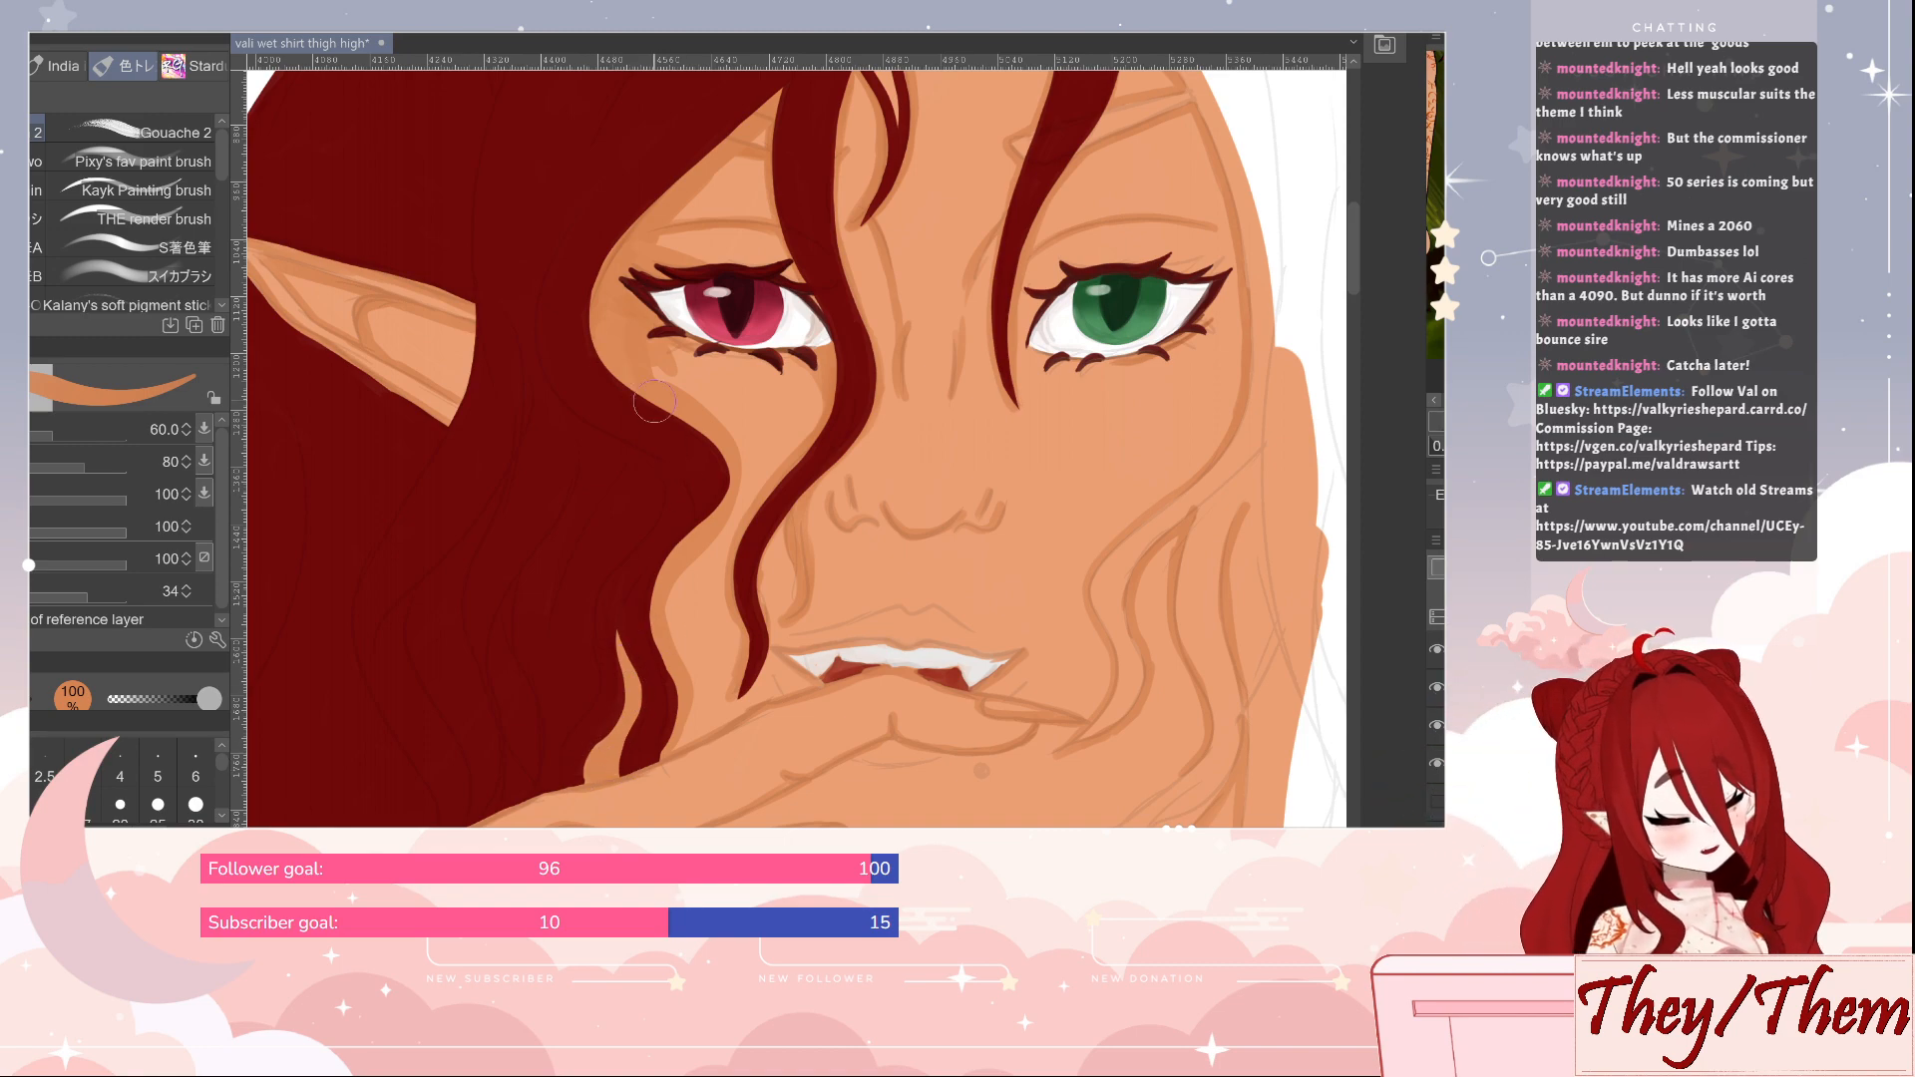
Reduce the brush to size 15 and trace orange shadow lines on the skin along the hair locks over the face and cheek
key("bracketleft")
key("bracketleft")
key("bracketleft")
key("bracketleft")
key("bracketleft")
key("bracketleft")
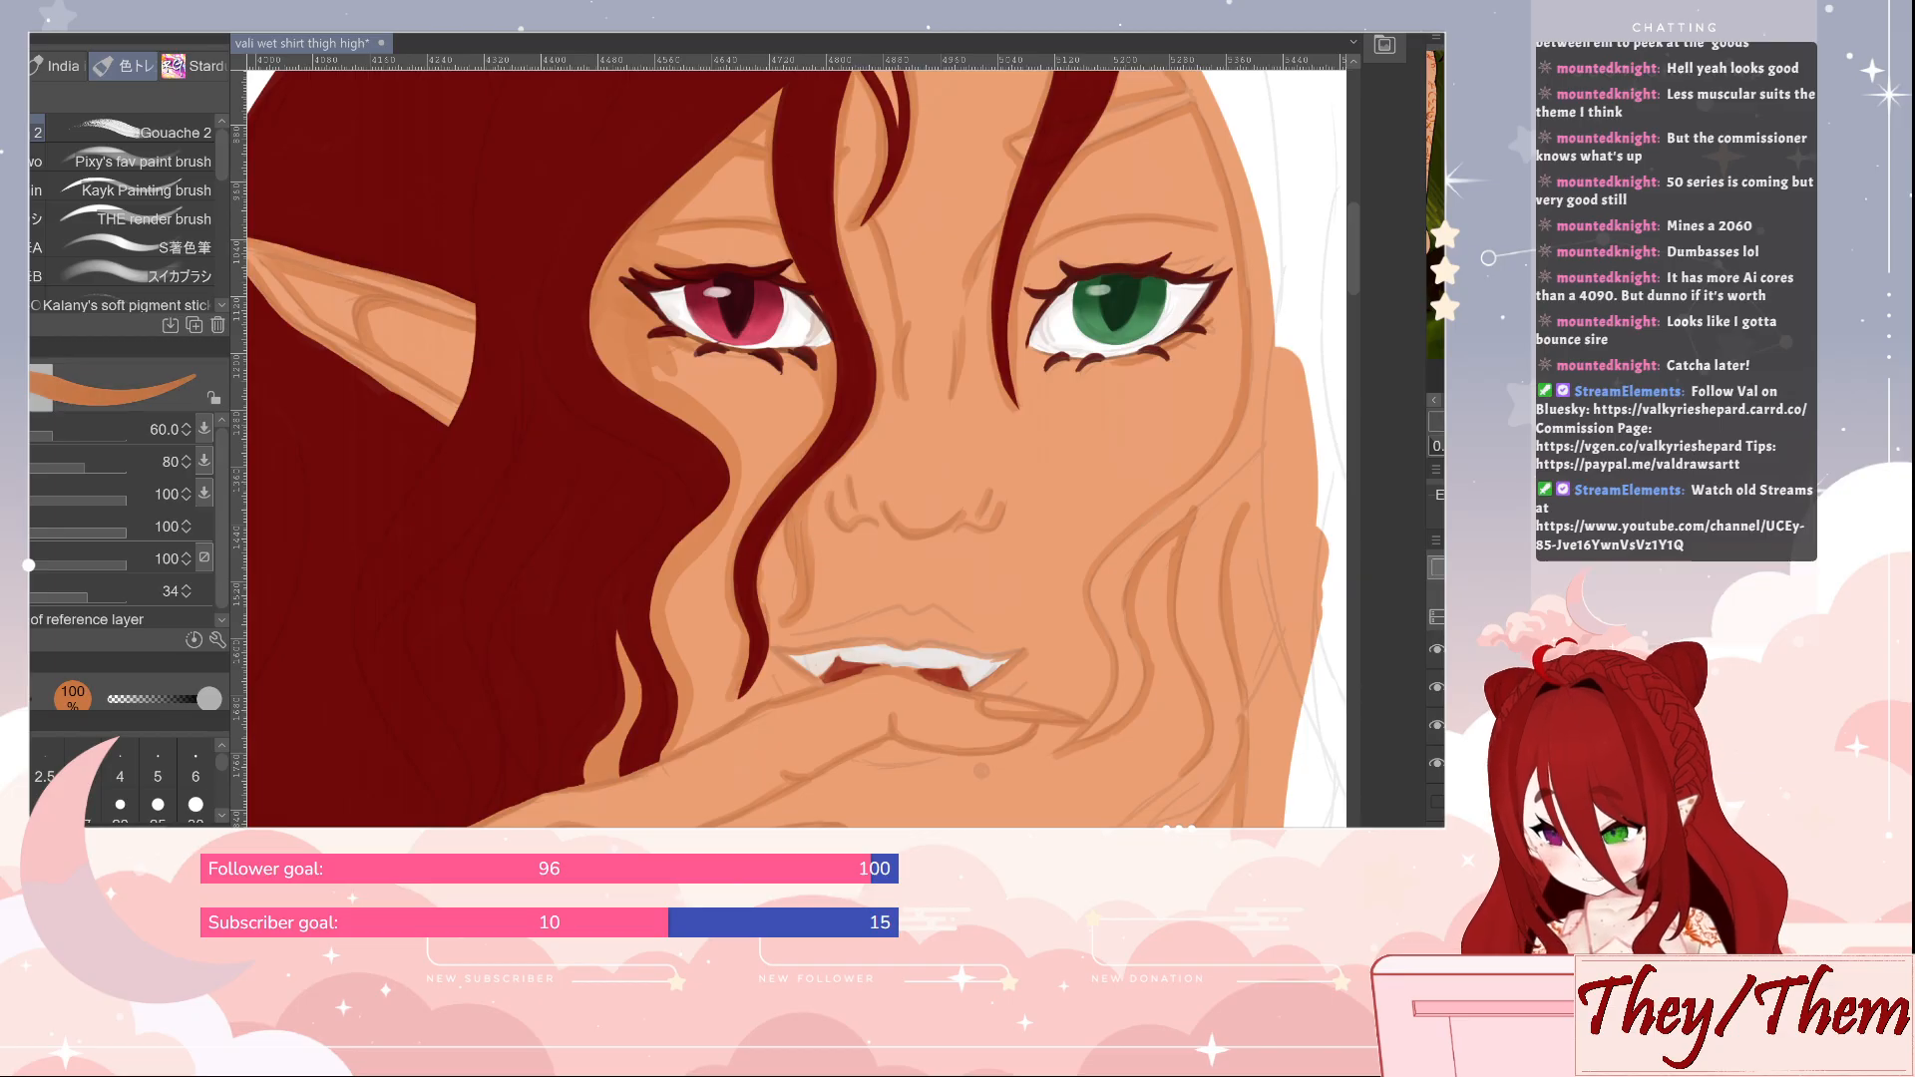
key("bracketleft")
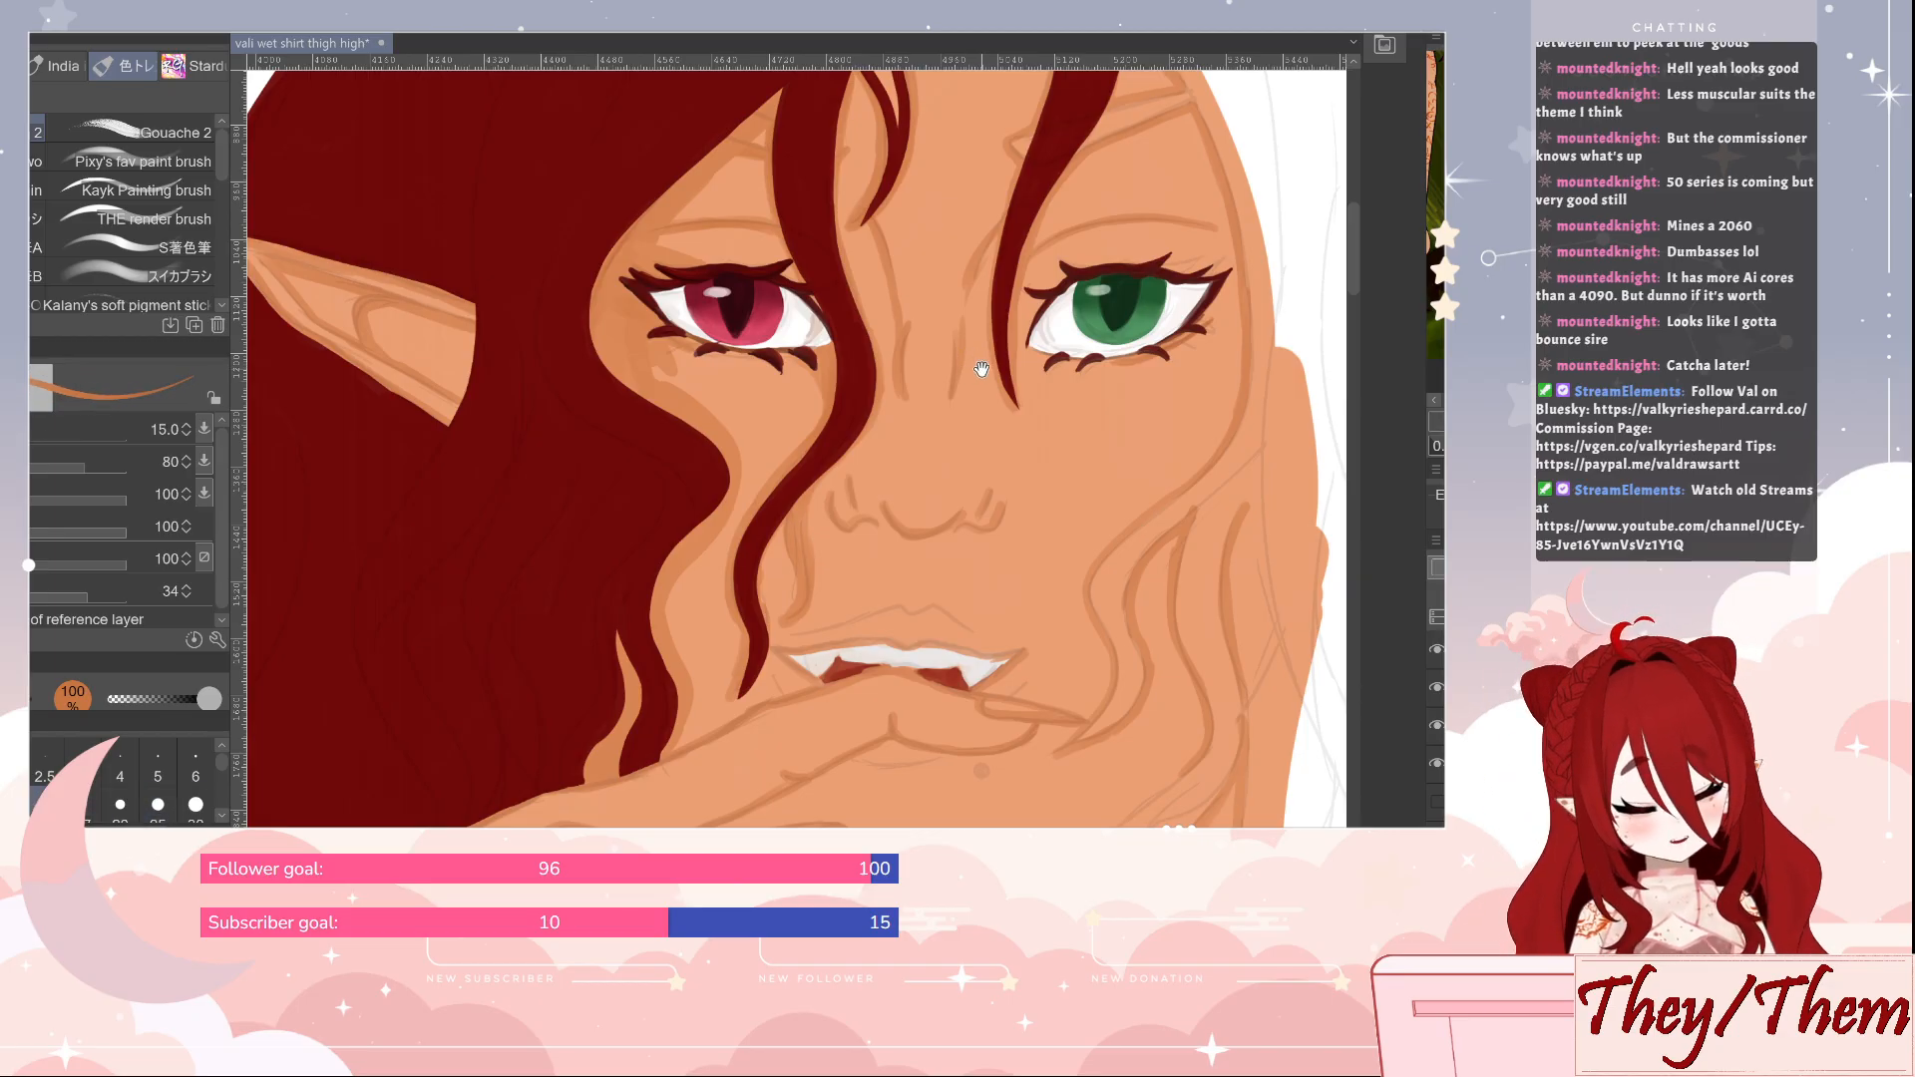
left_click_drag(982, 369, 942, 490)
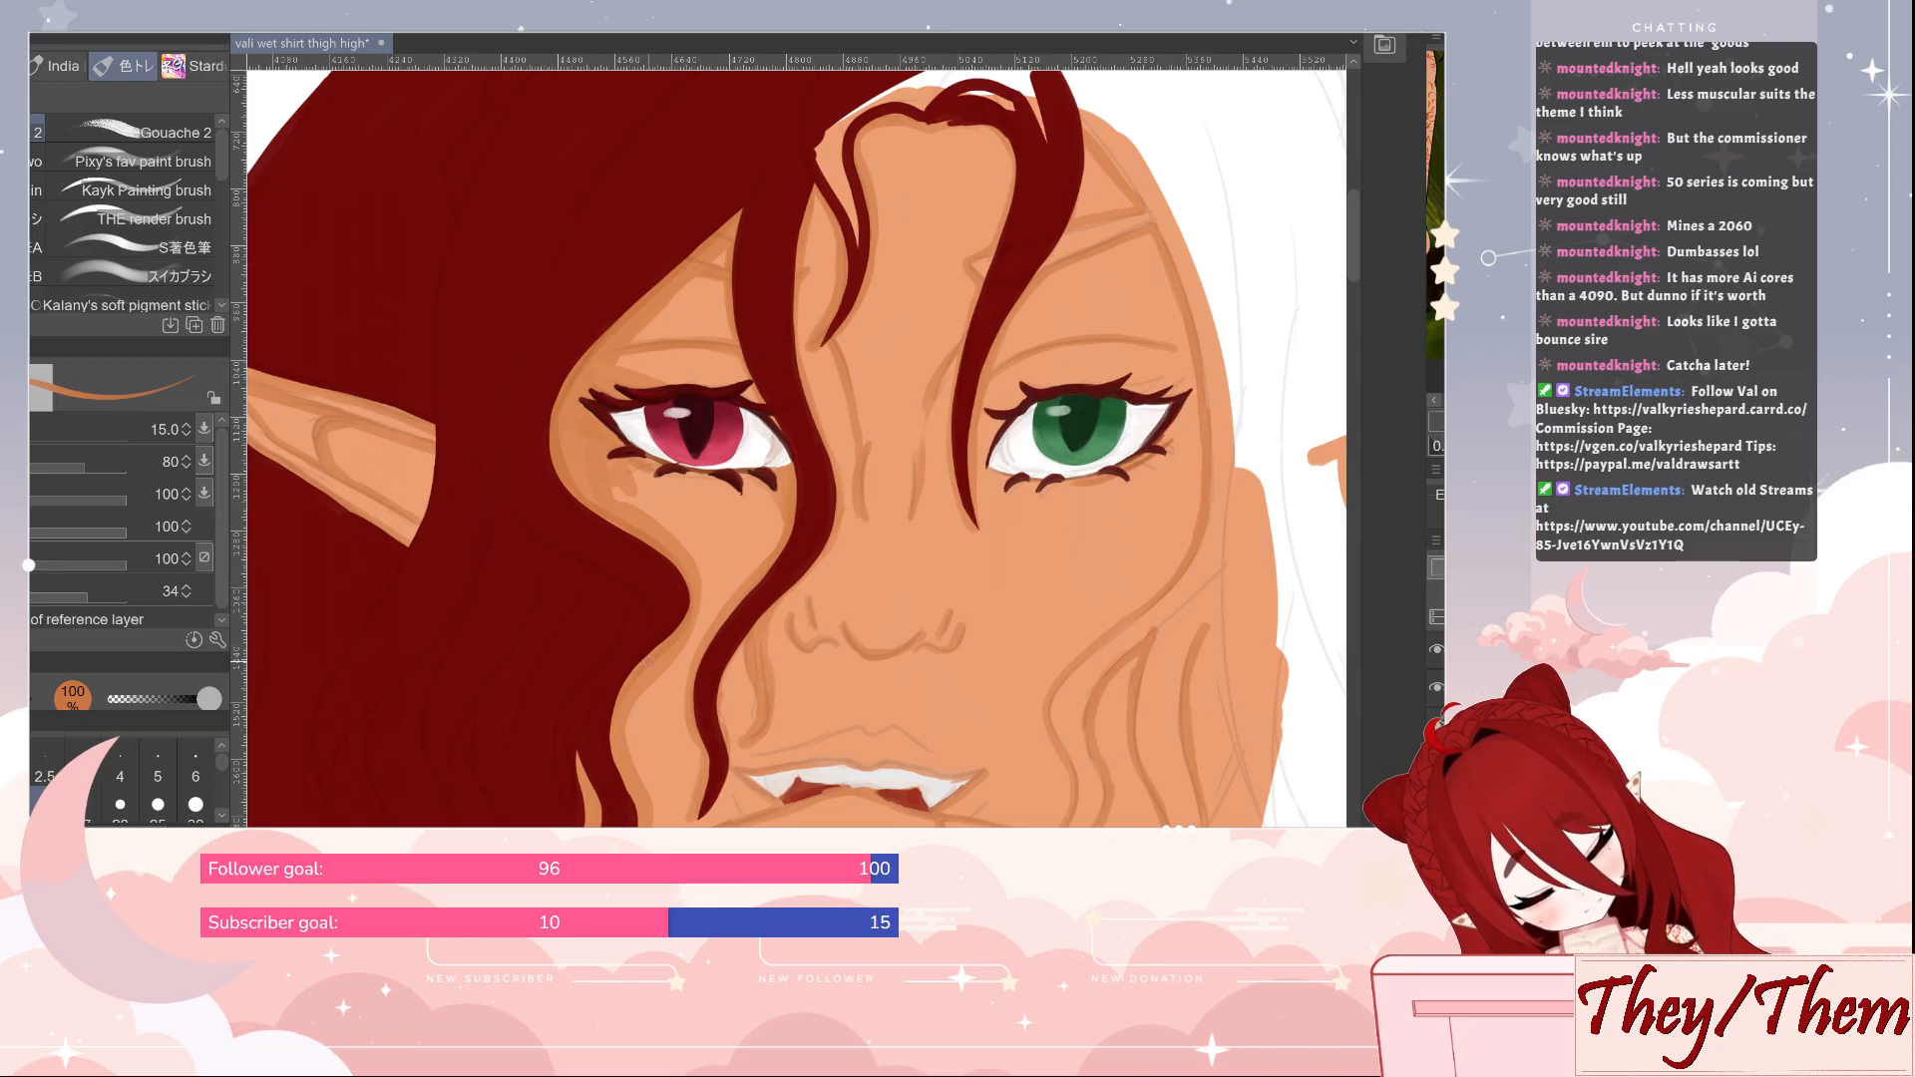
left_click_drag(616, 772, 614, 627)
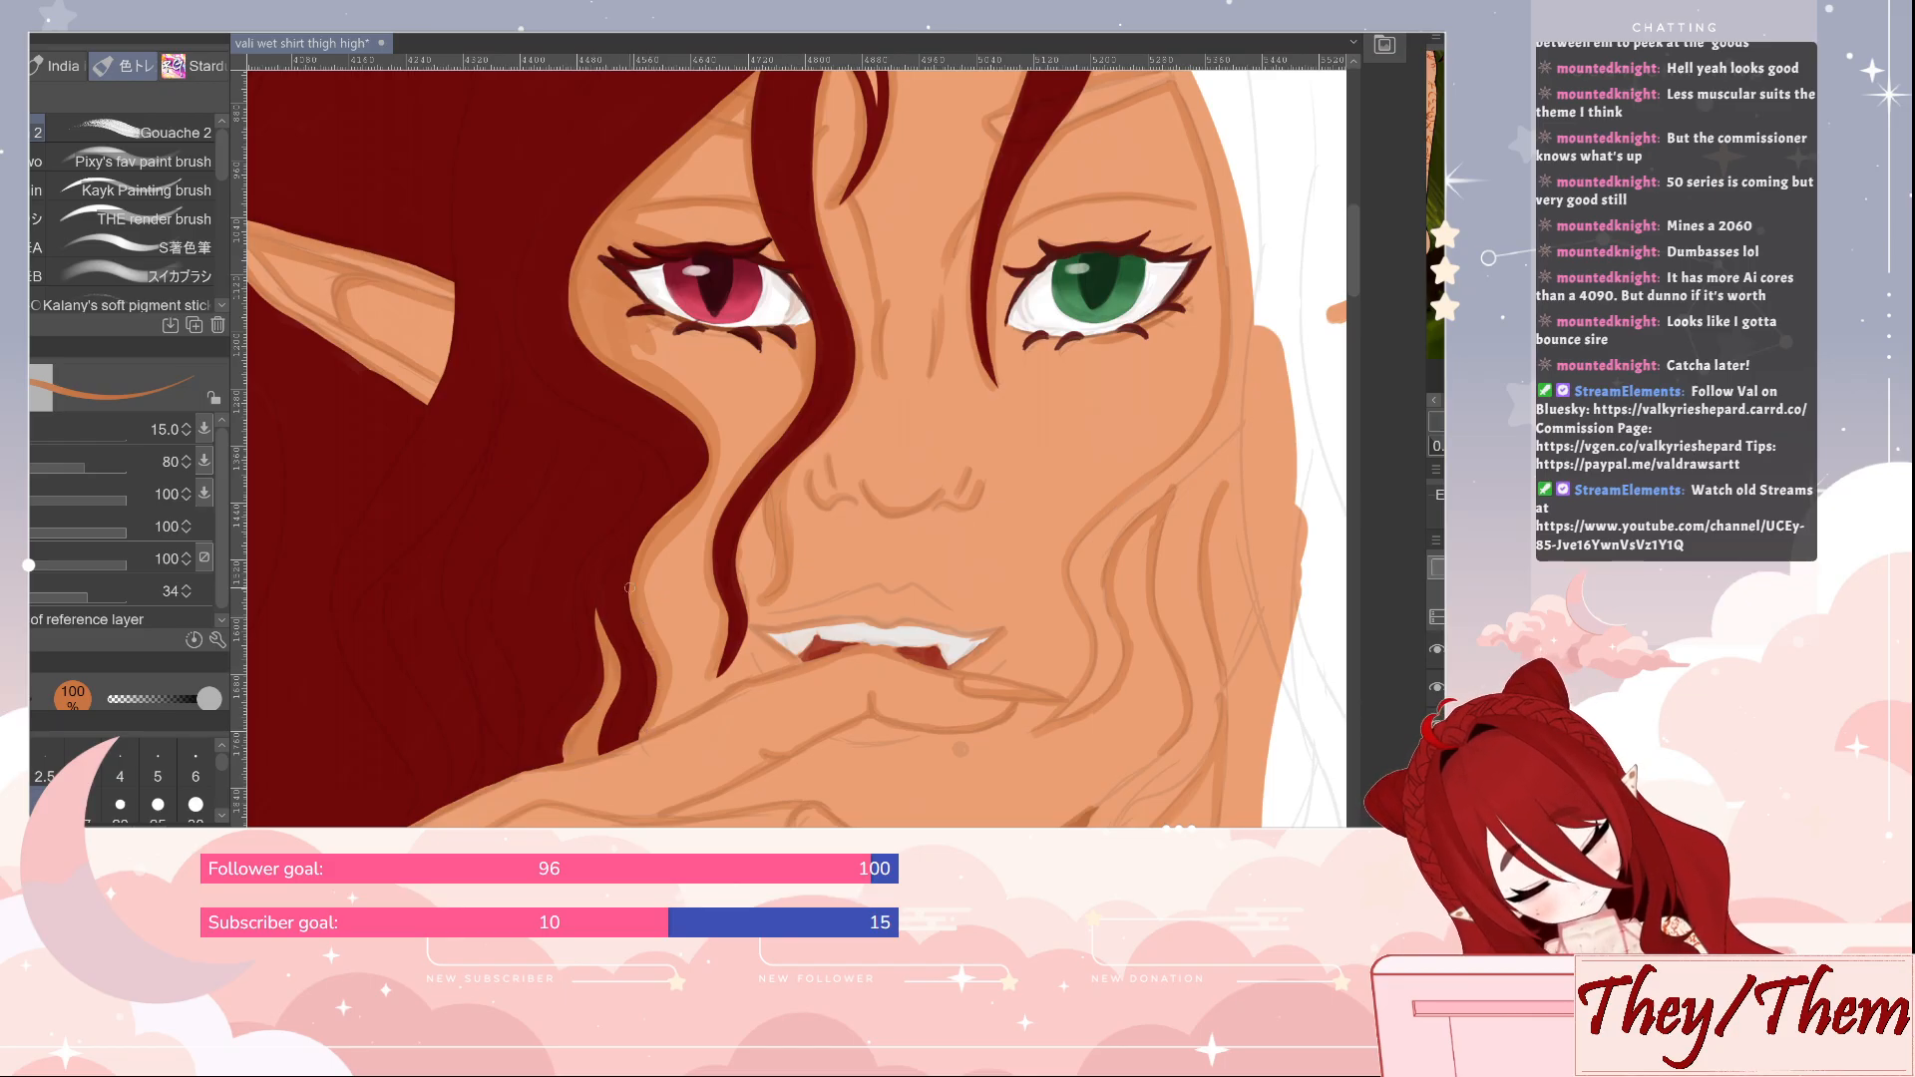
left_click_drag(630, 588, 677, 775)
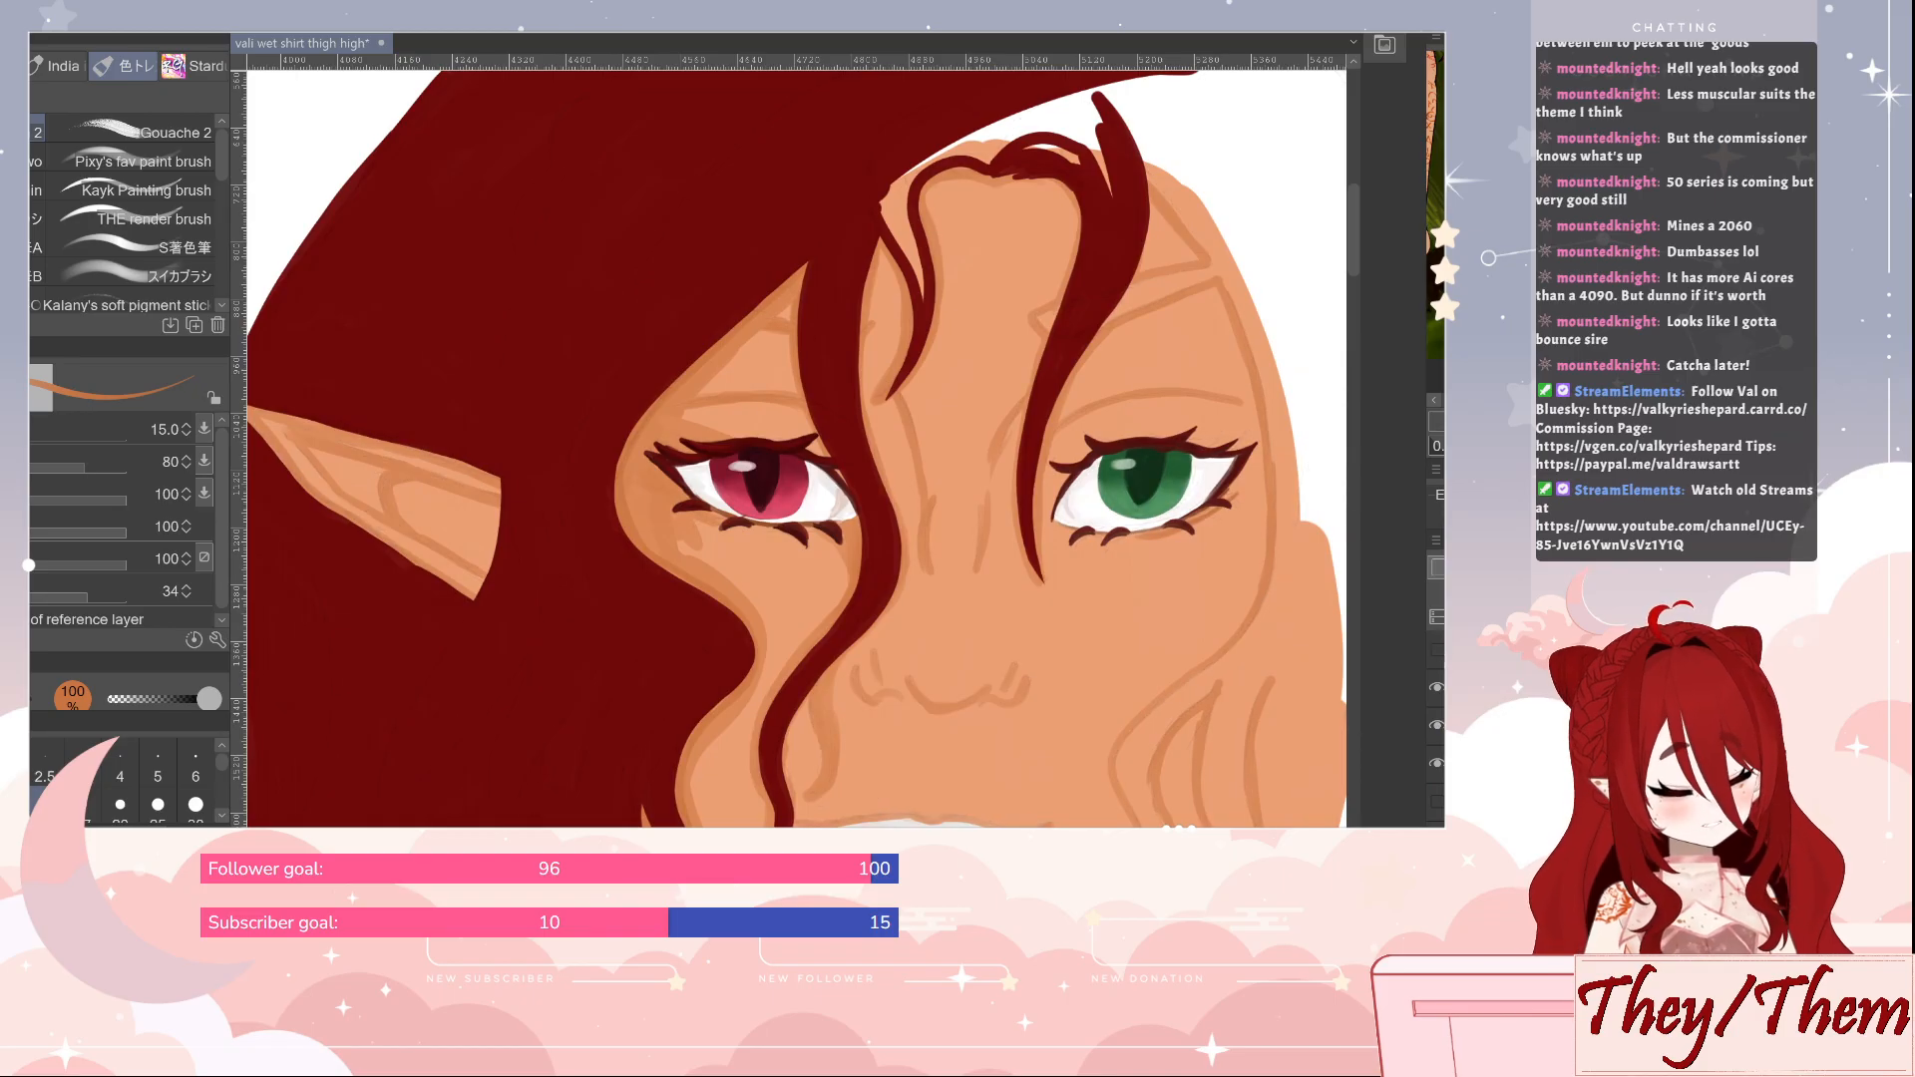
left_click_drag(1102, 715, 1095, 537)
mouse_move(1201, 598)
left_mouse_down()
mouse_move(1105, 738)
mouse_move(1125, 745)
left_mouse_up()
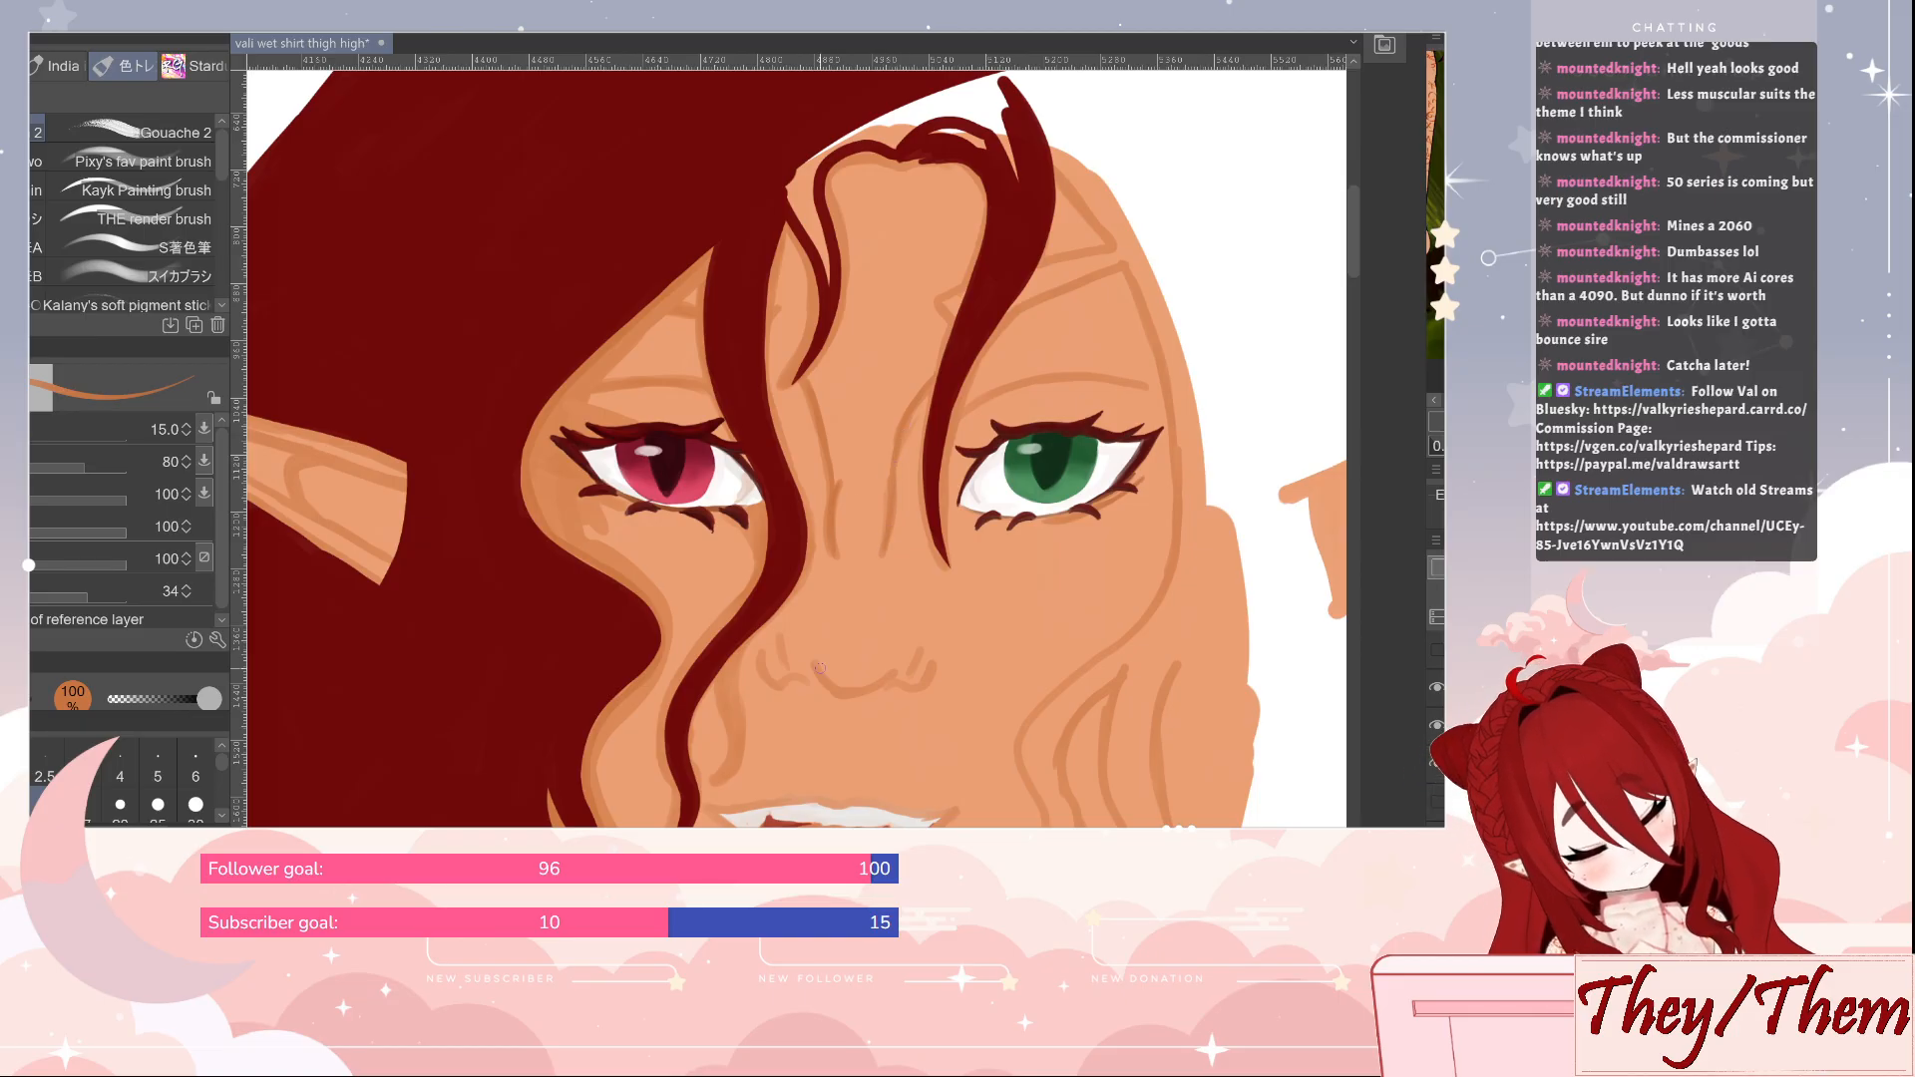
Redraw the nostrils and underside of the nose in orange, refining the lines with the brush reduced to size 10
left_click_drag(816, 668, 890, 675)
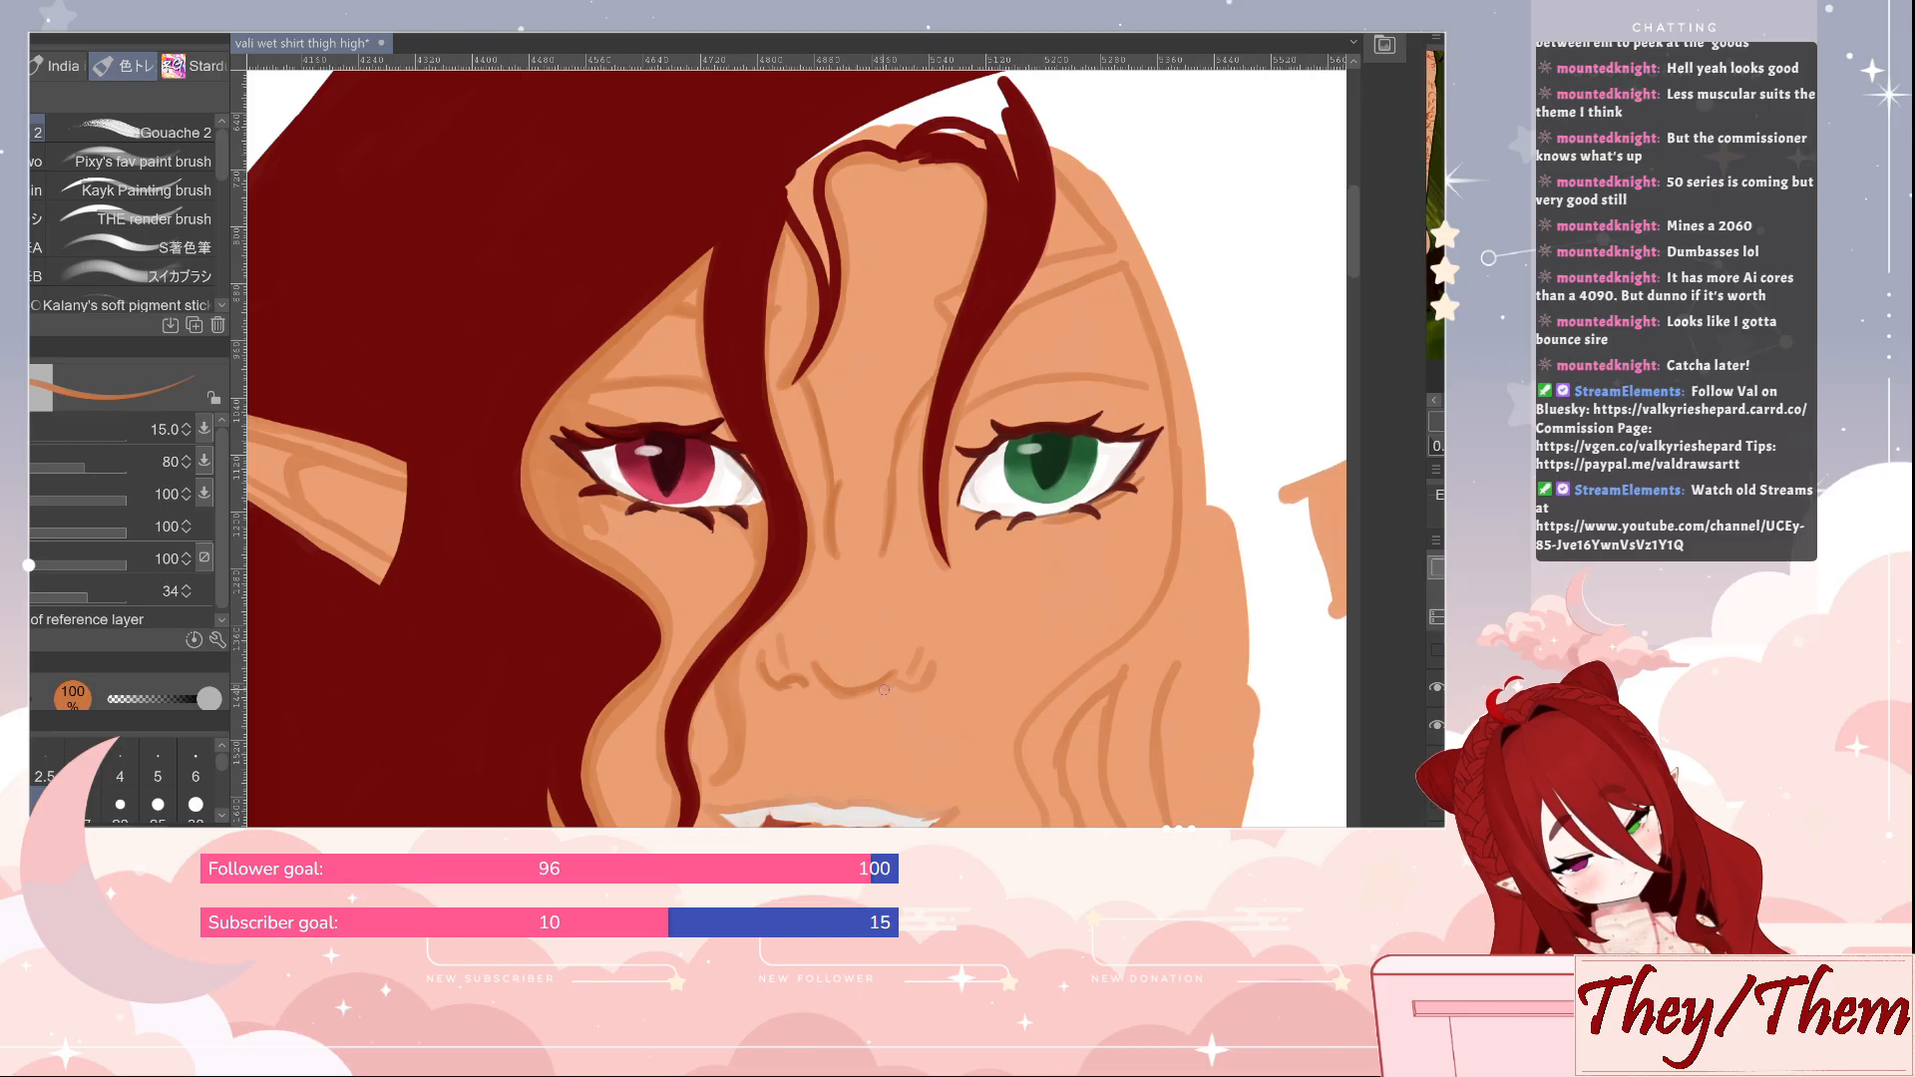
key("bracketleft")
key("bracketleft")
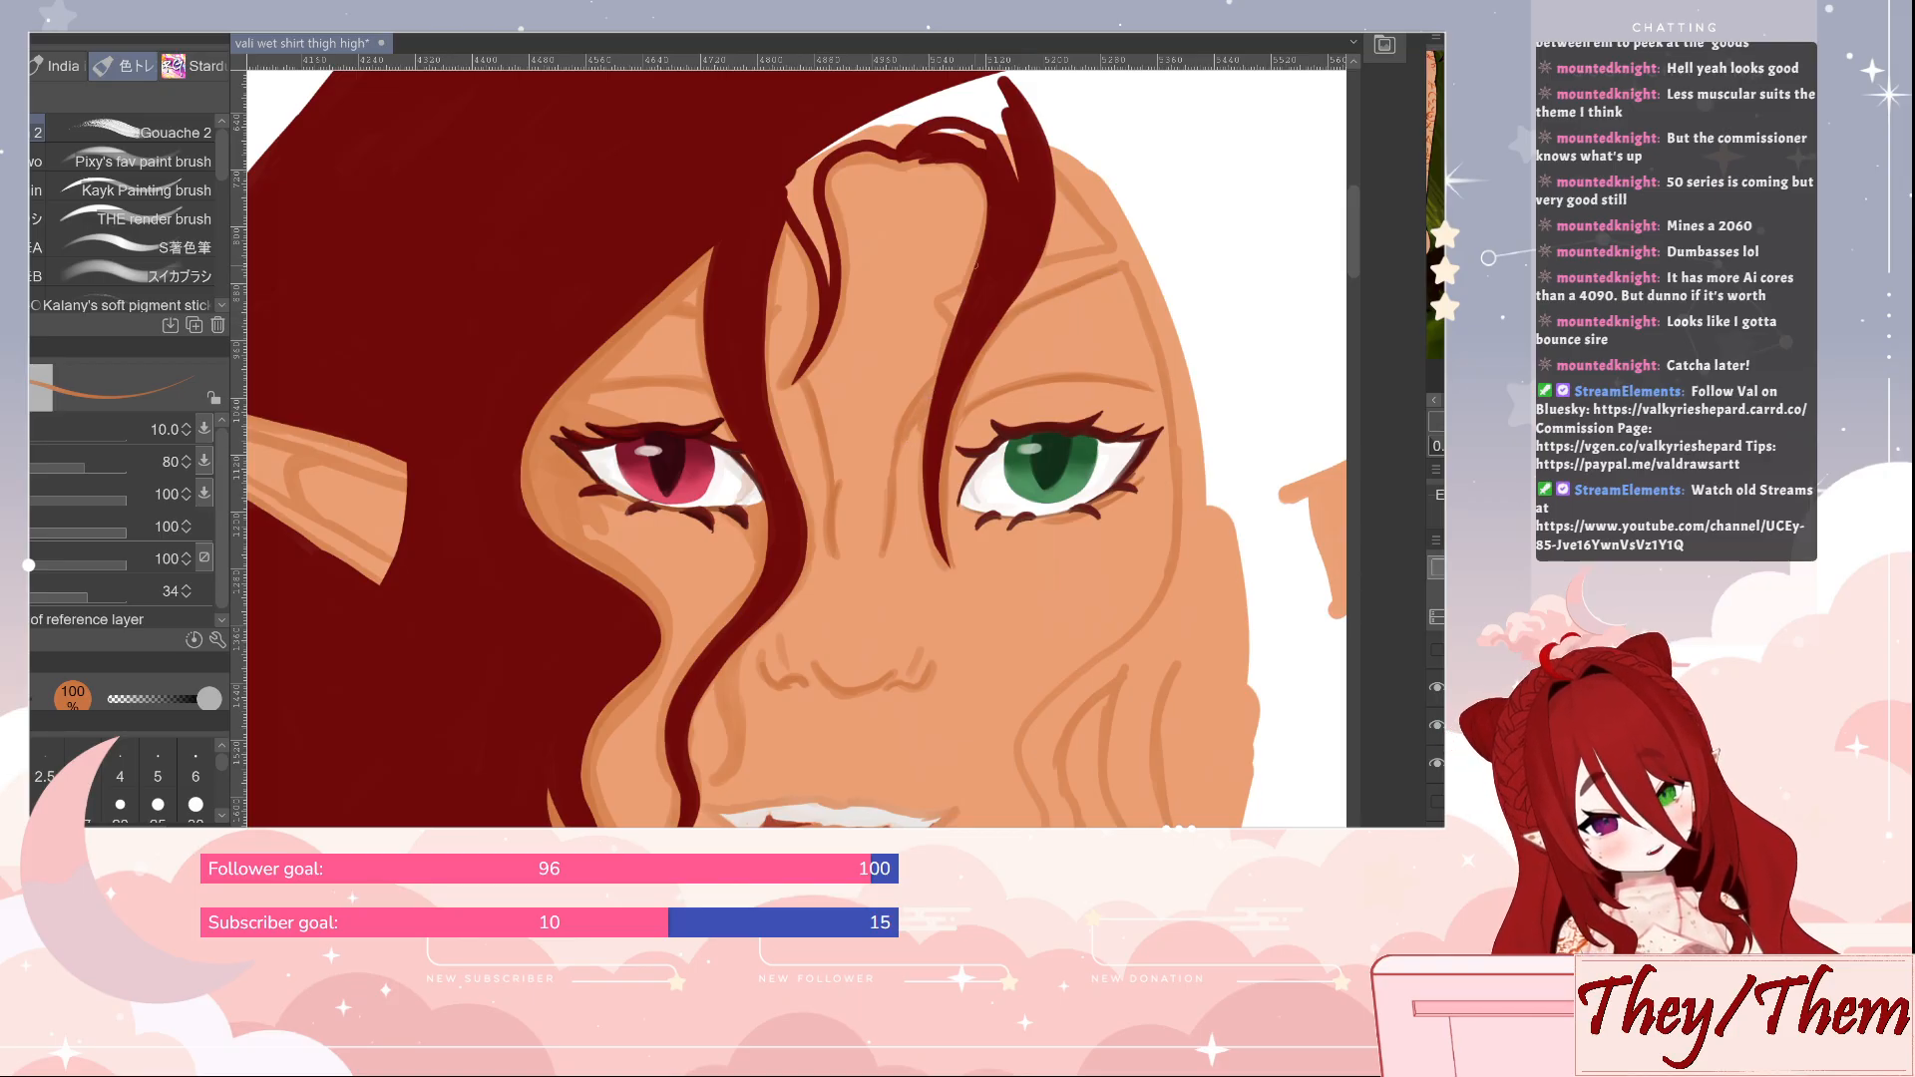
Refine the orange edges around the fanged mouth at size 10 and save the illustration
left_click_drag(1059, 304, 1023, 265)
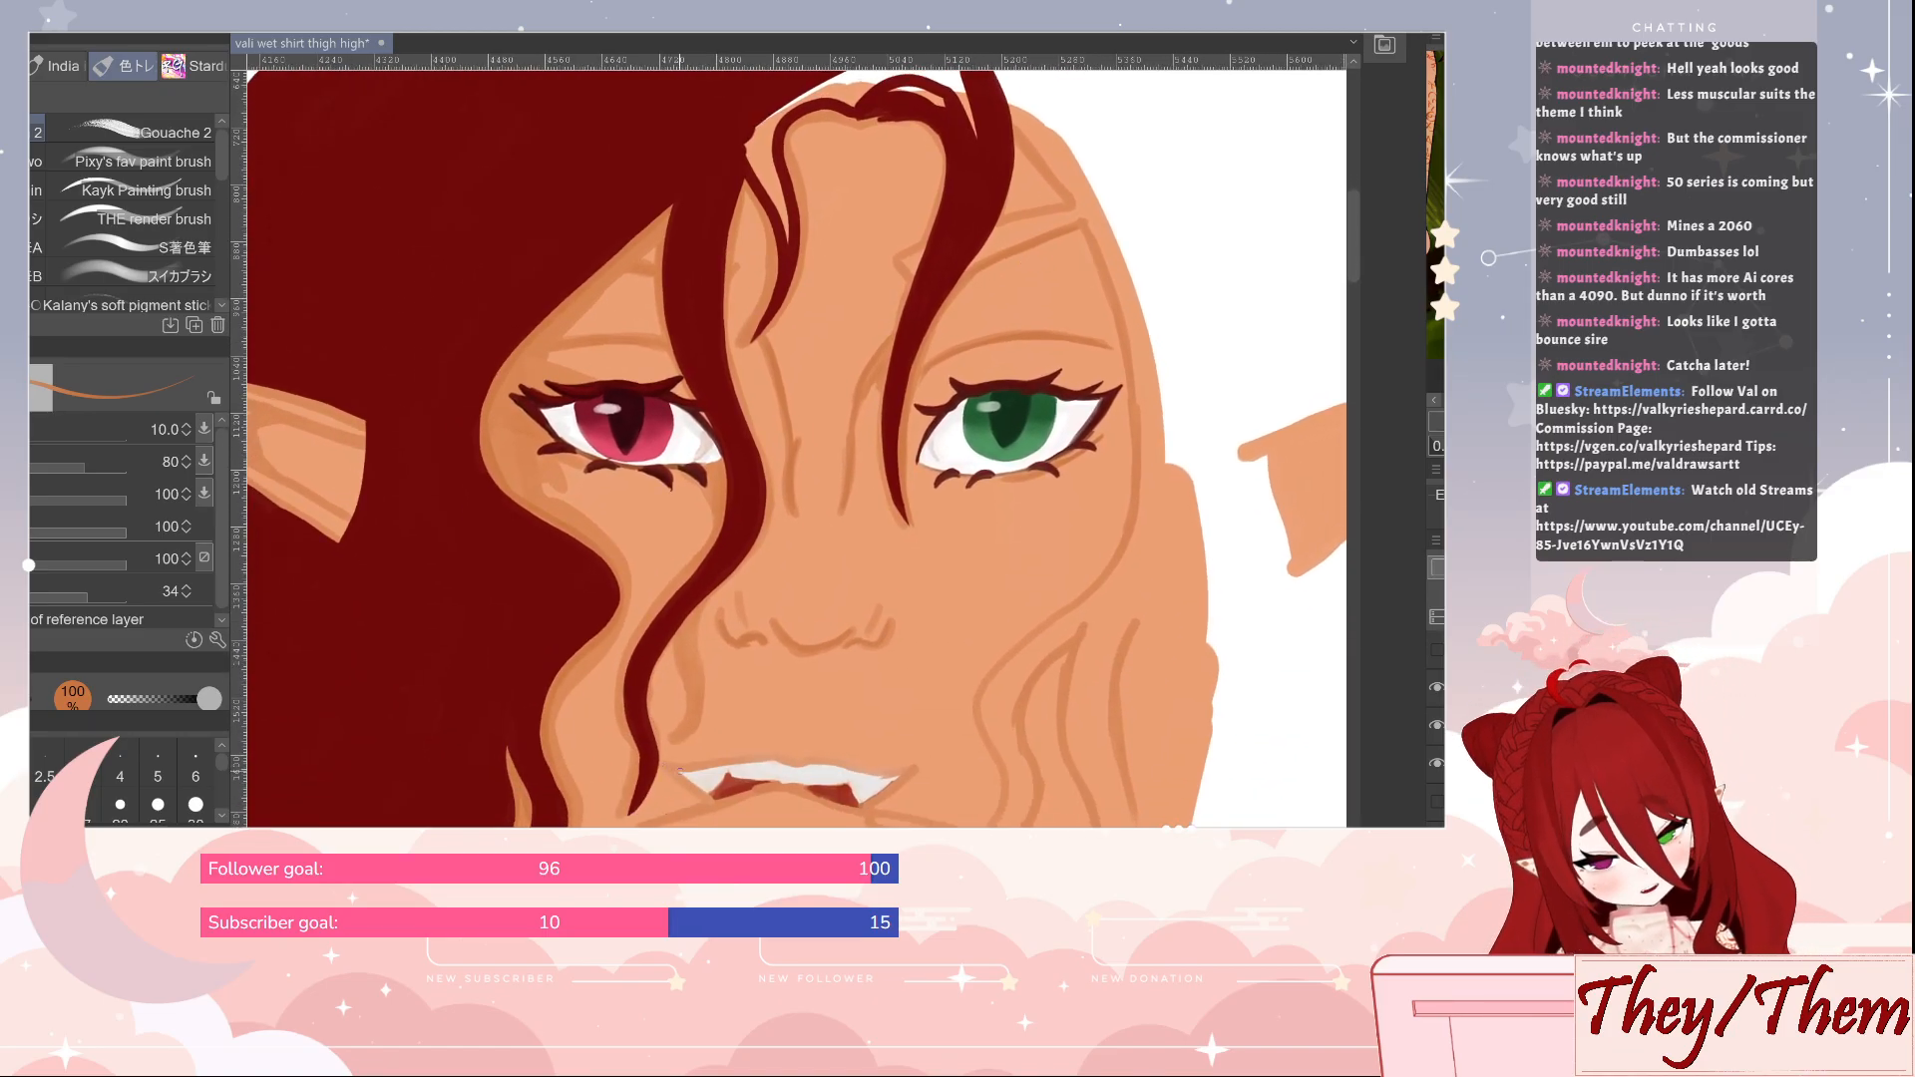
mouse_move(672, 771)
left_mouse_down()
mouse_move(896, 775)
mouse_move(864, 801)
left_mouse_up()
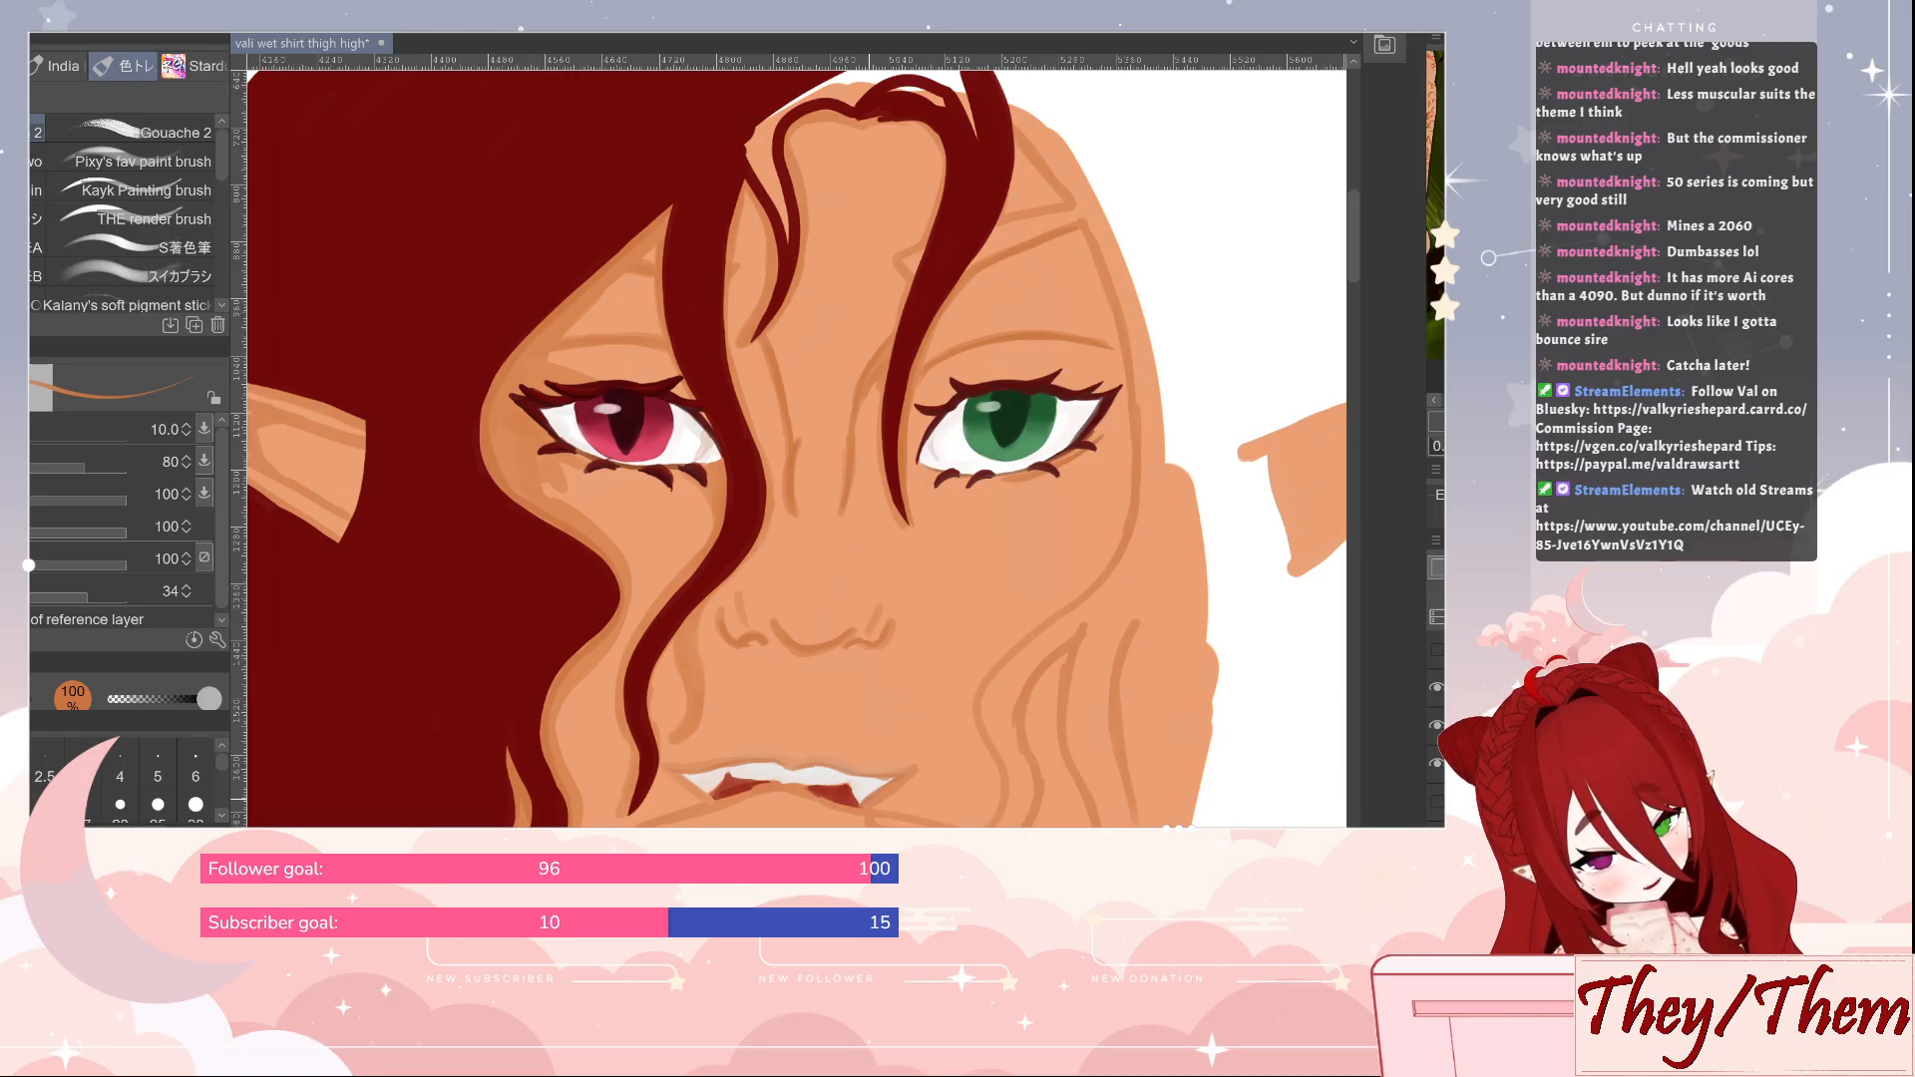
left_click_drag(686, 775, 716, 800)
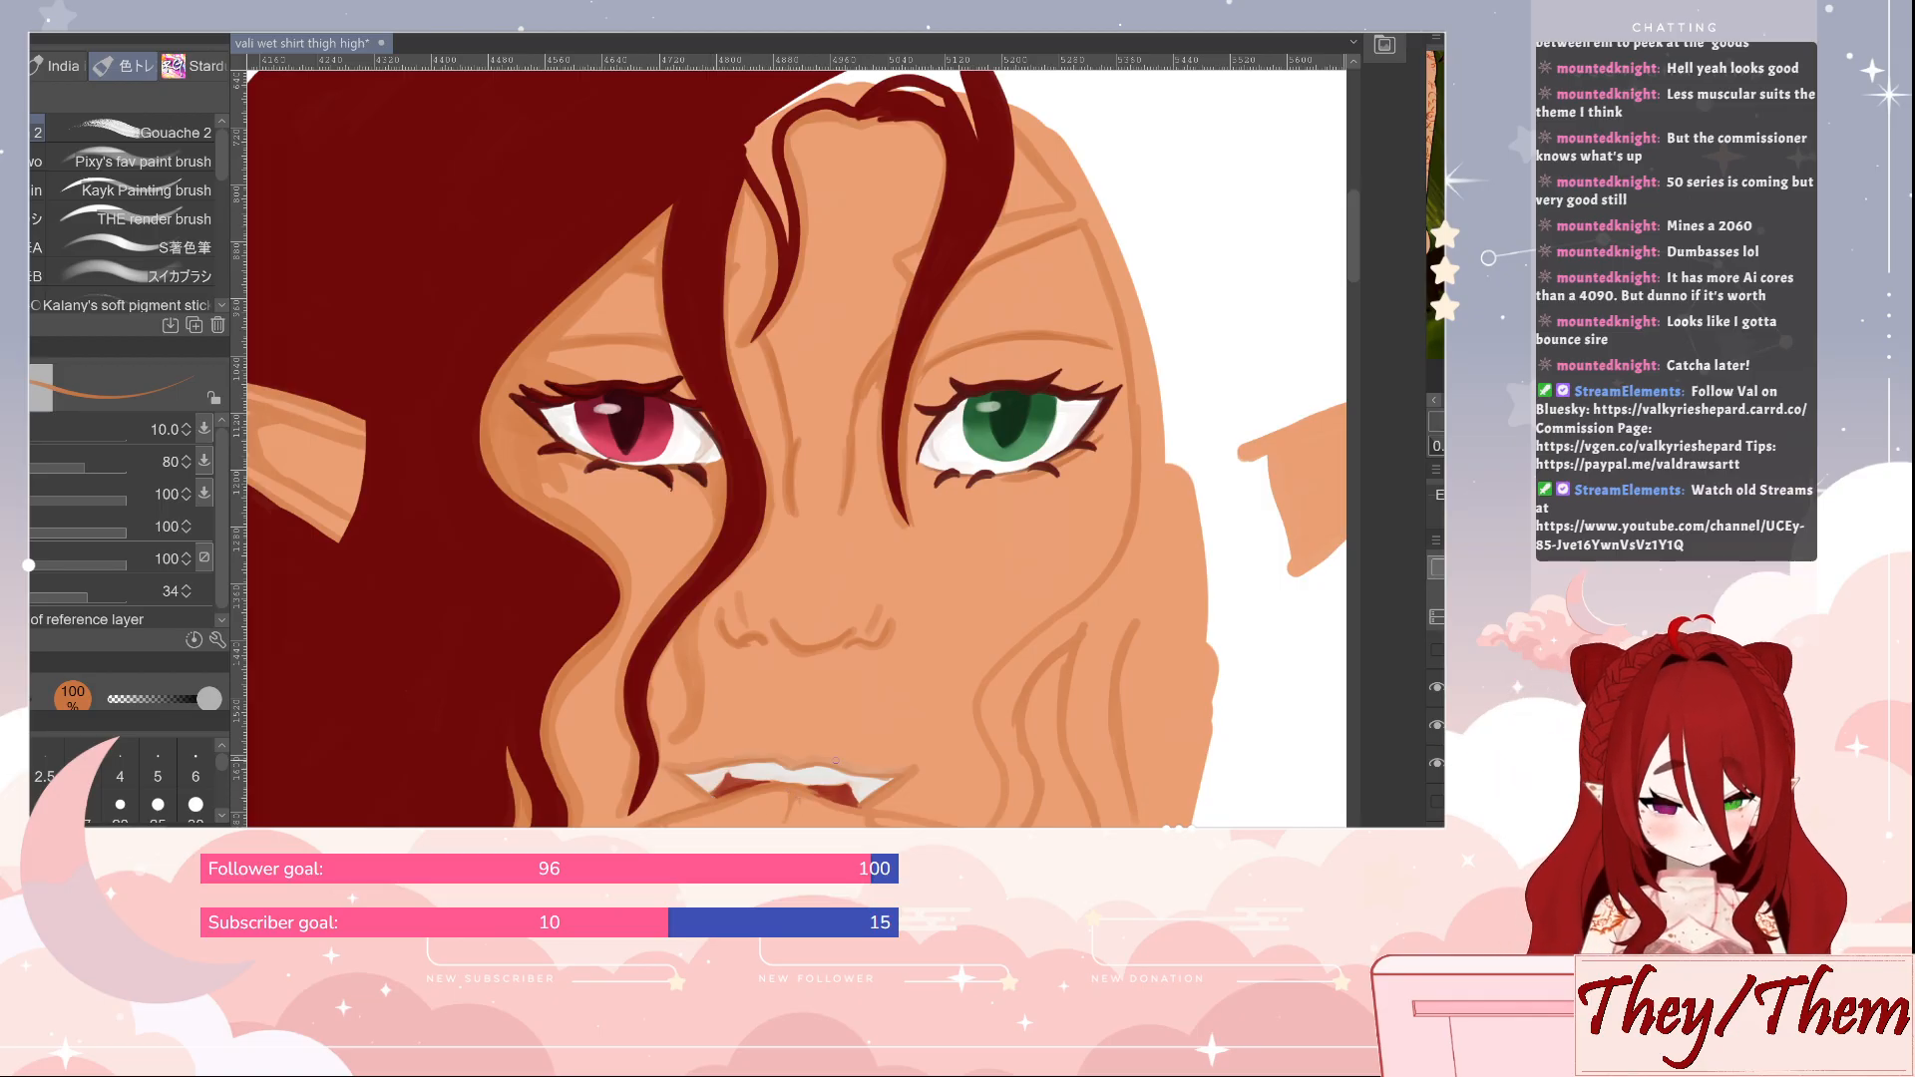
key("ctrl+s")
Redraw the inner fold lines of the ear beside the red eye in orange at size 10 and save the illustration
left_click_drag(1104, 605, 1107, 684)
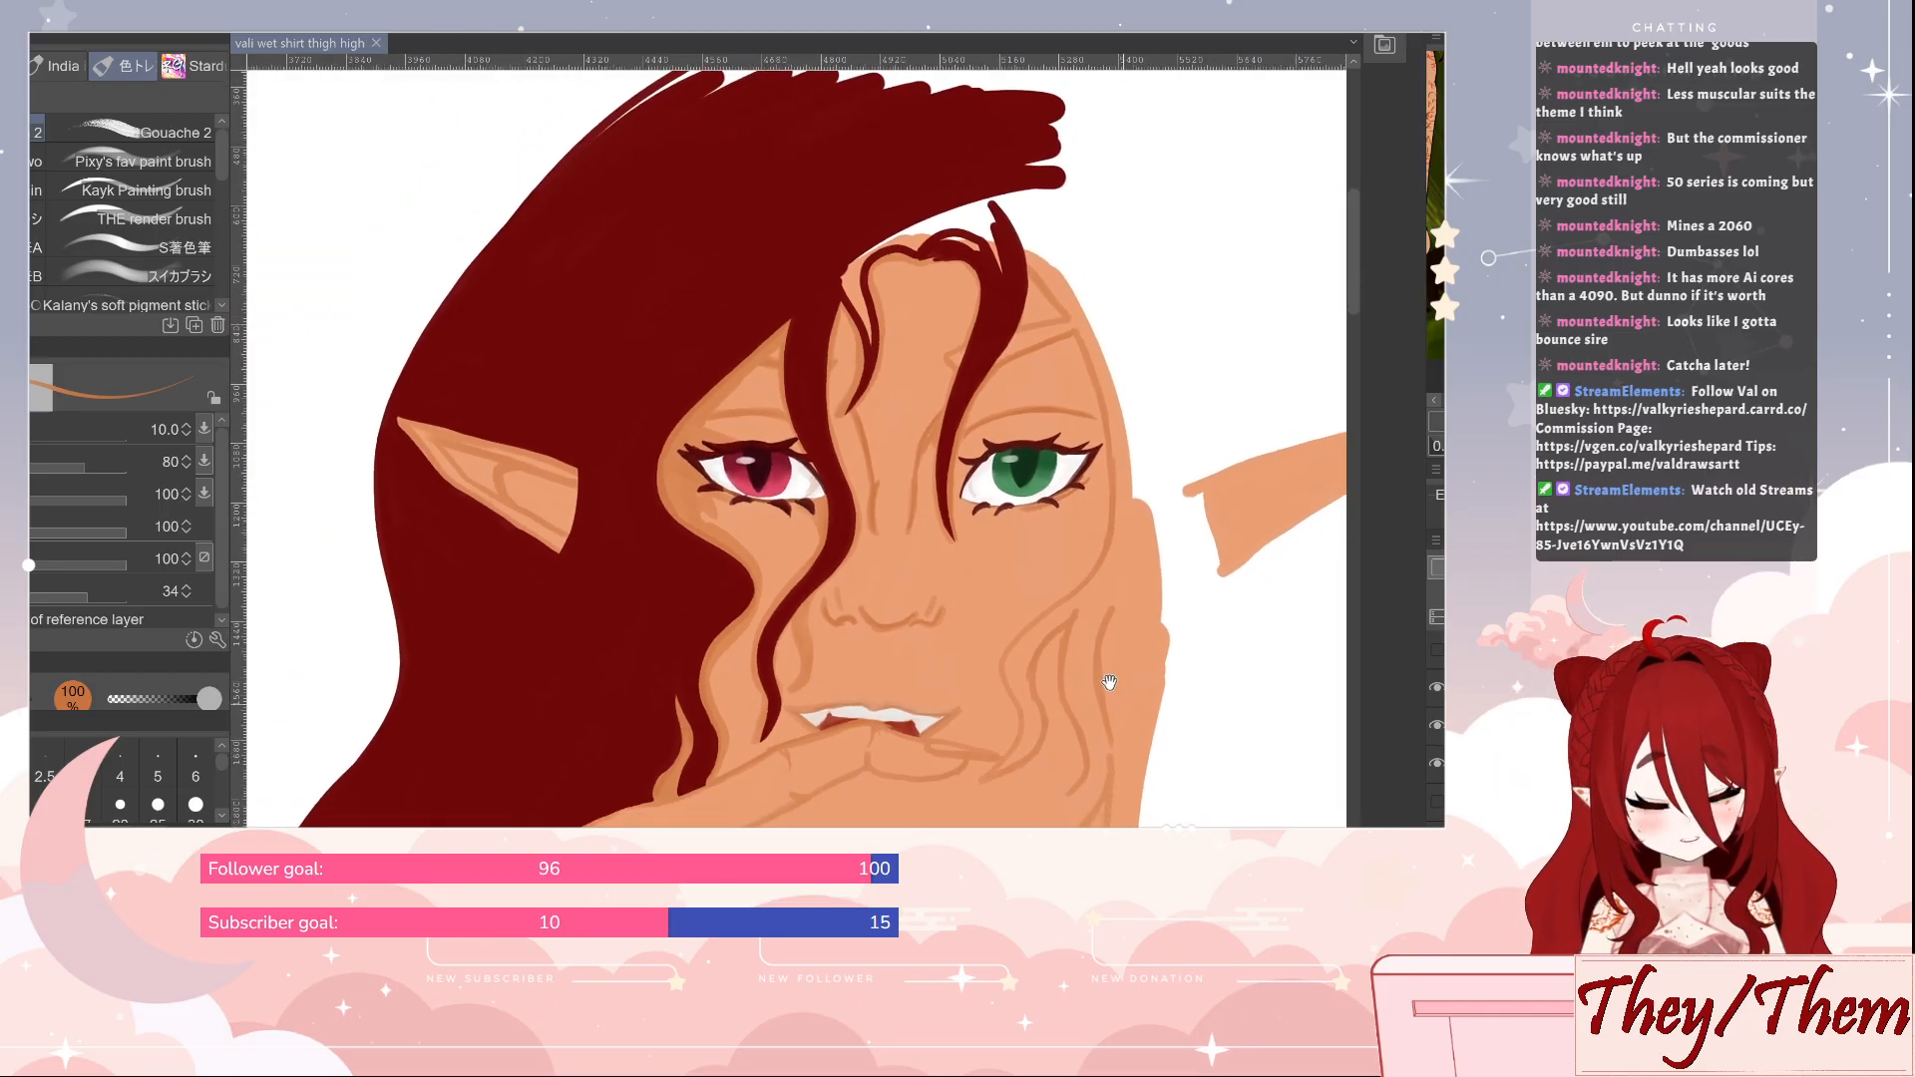
mouse_move(1255, 726)
left_mouse_down()
mouse_move(1174, 607)
mouse_move(1176, 649)
mouse_move(1149, 681)
left_mouse_up()
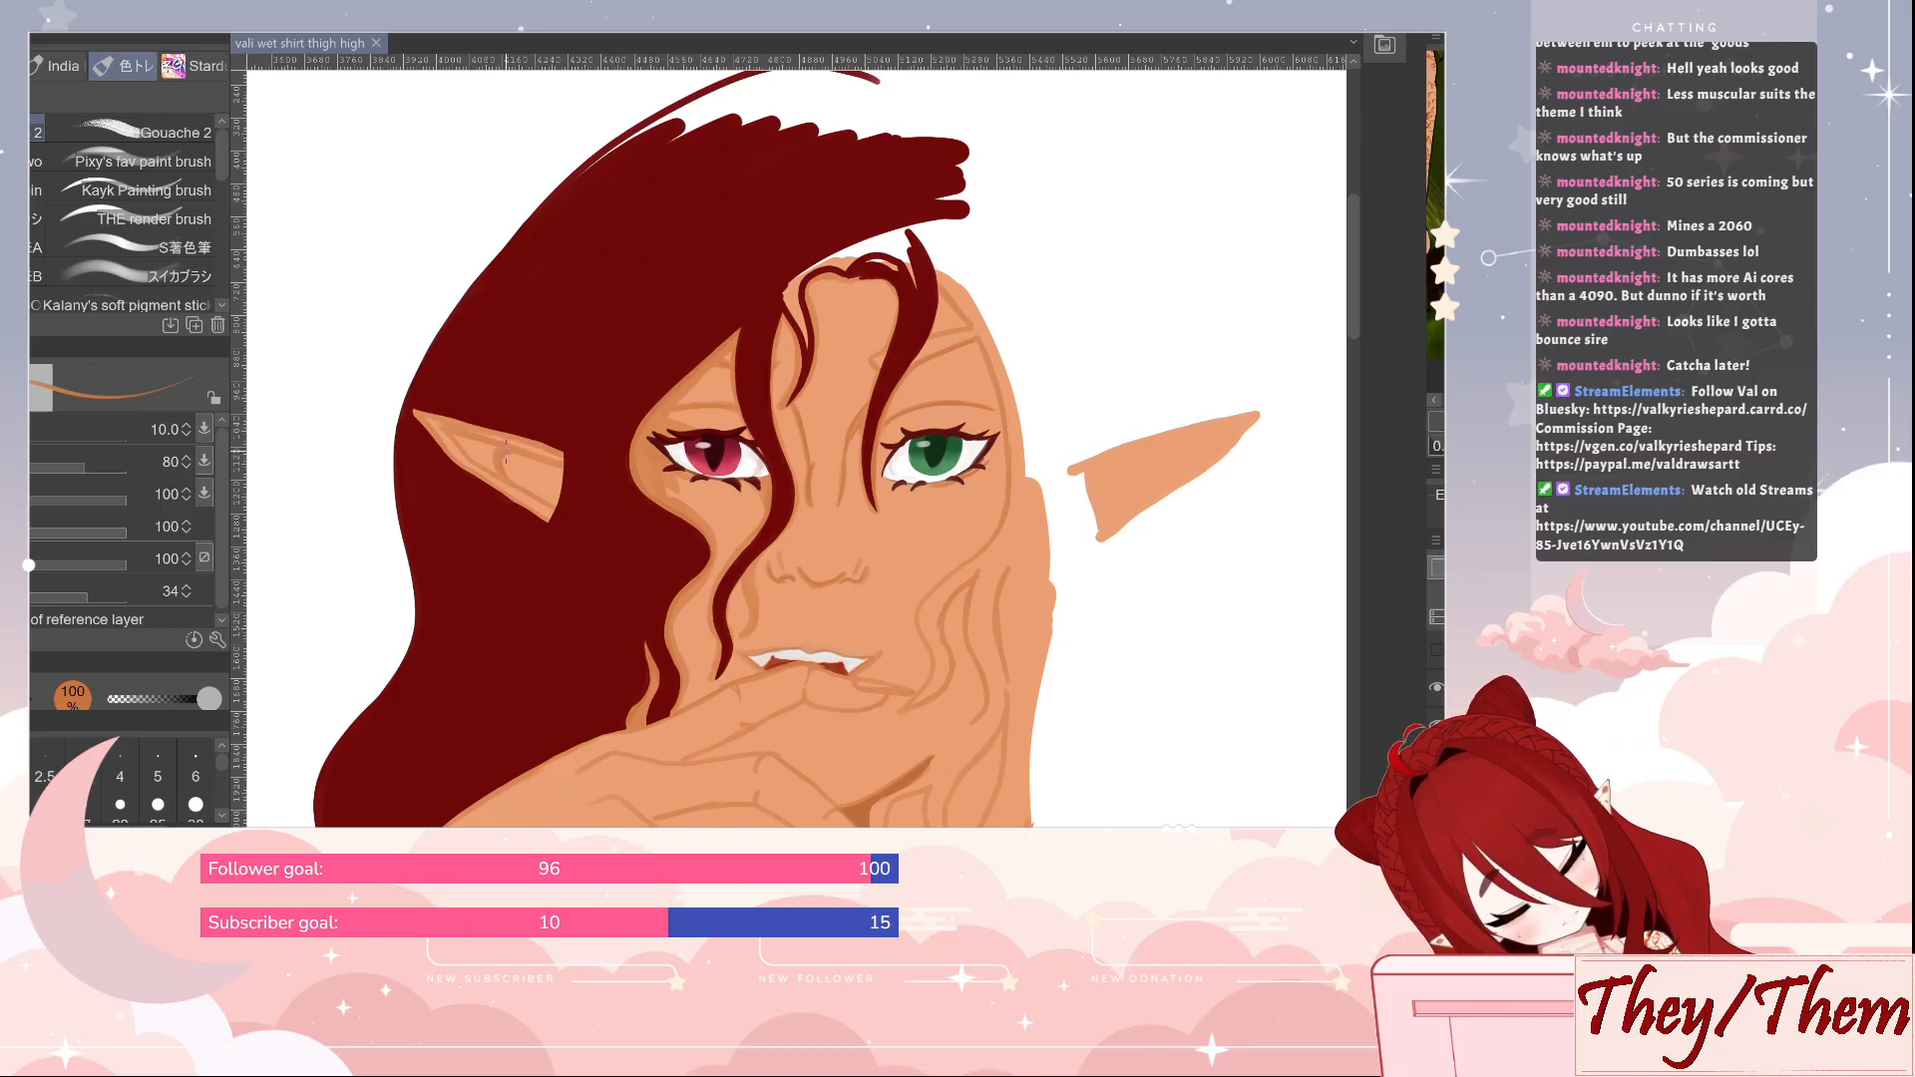
left_click_drag(535, 460, 547, 459)
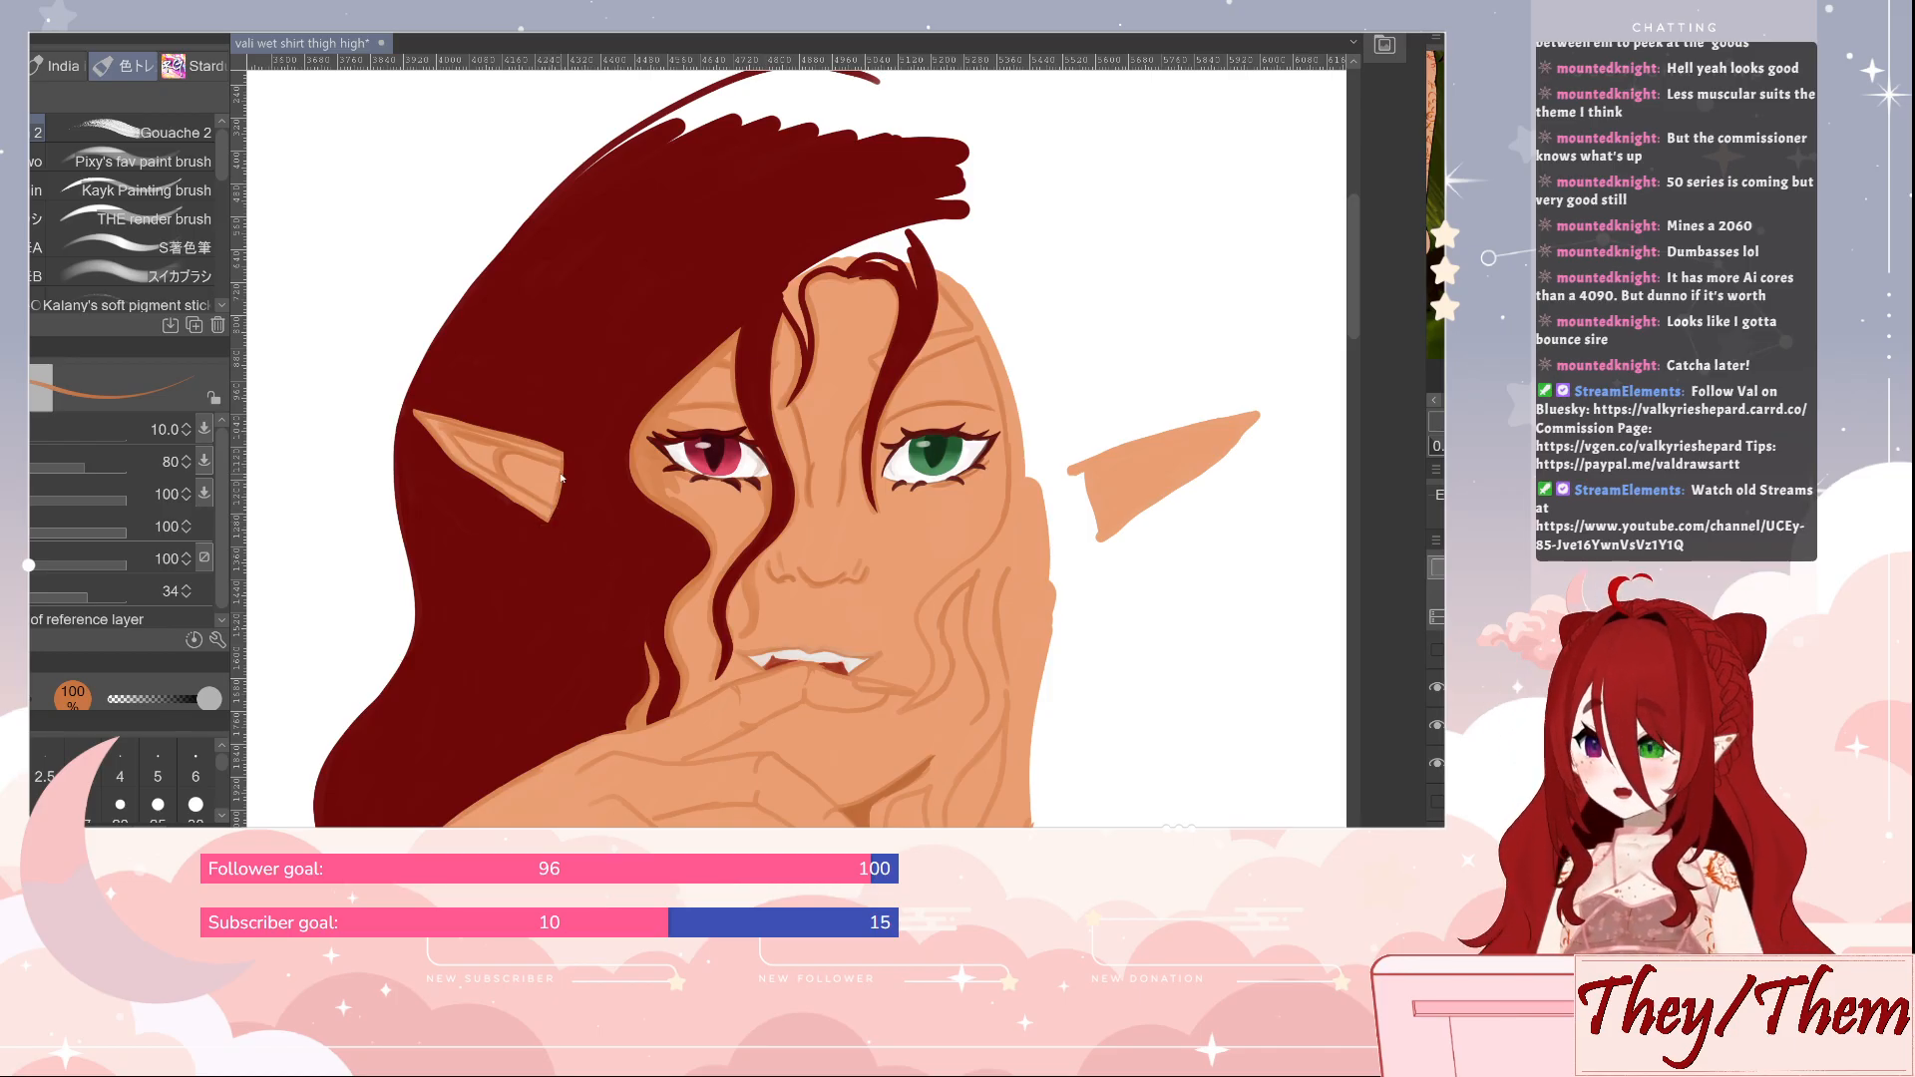
key("ctrl+s")
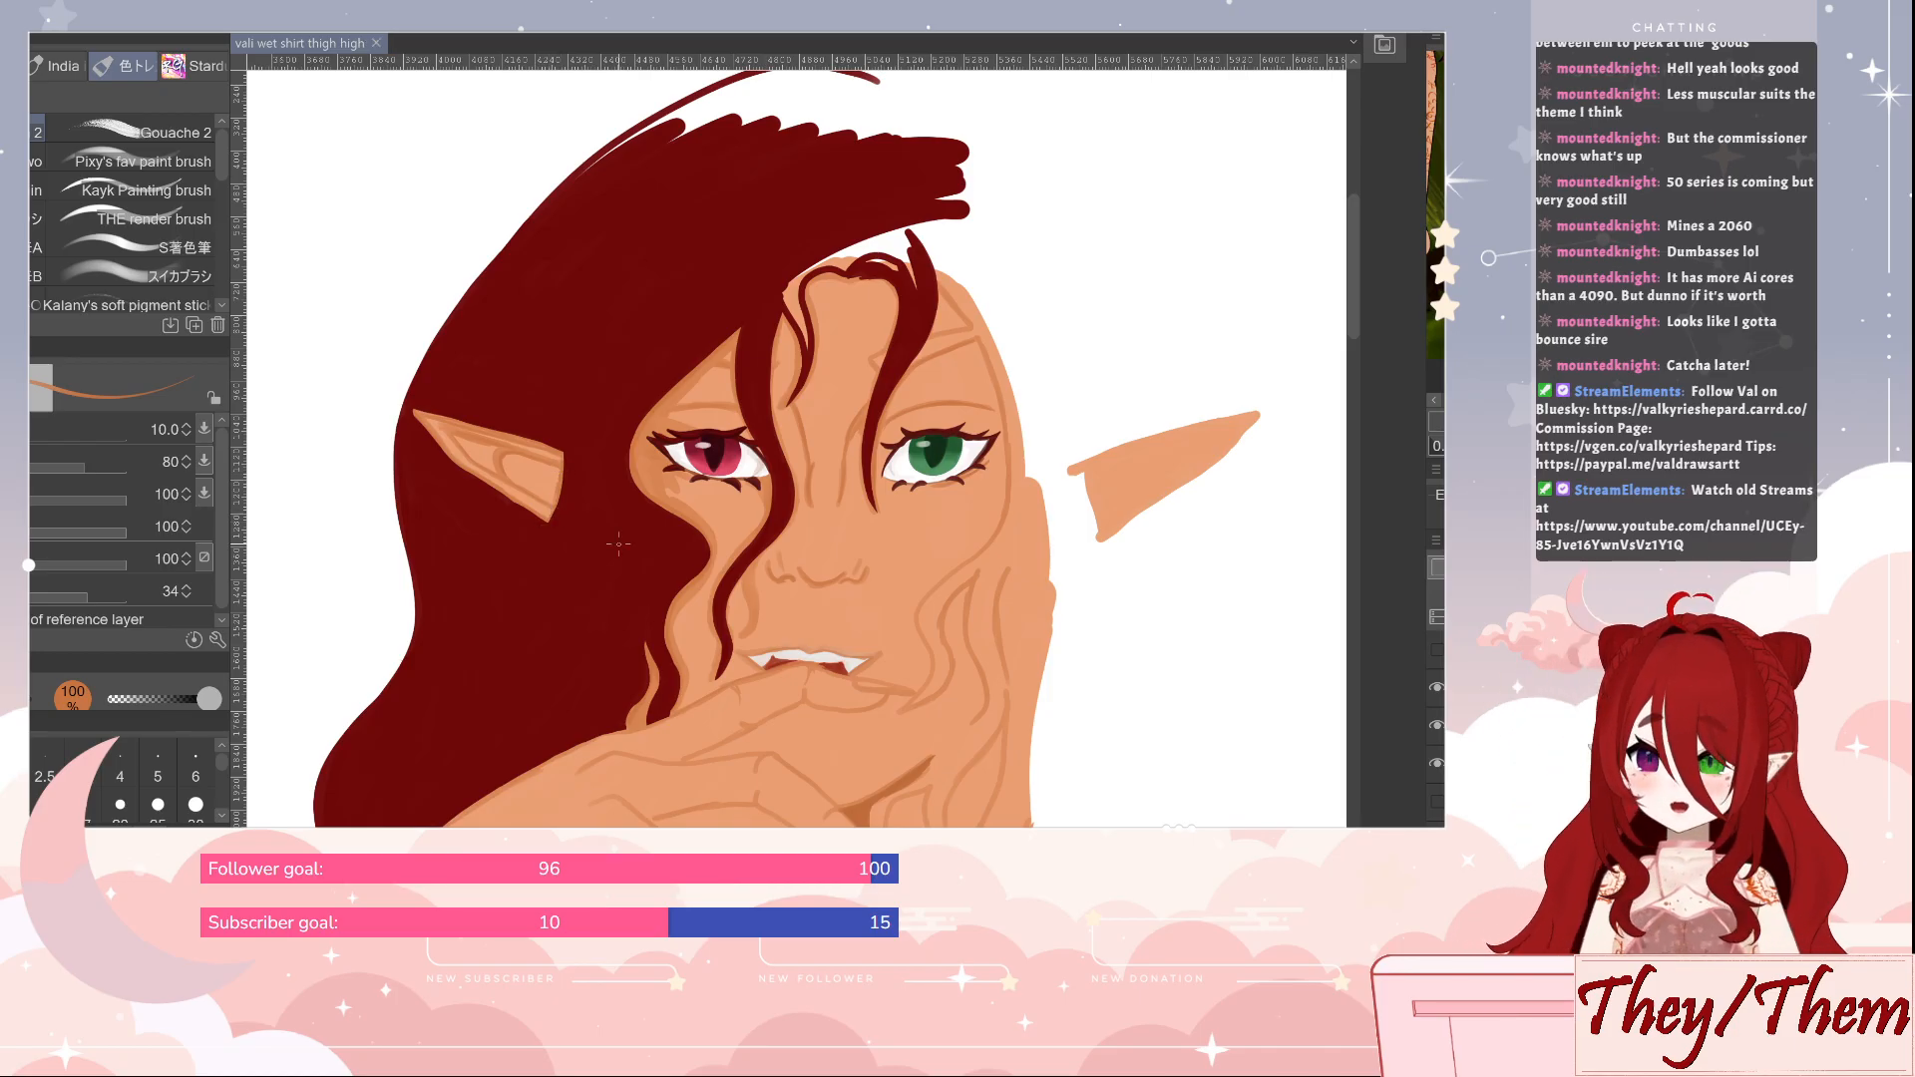